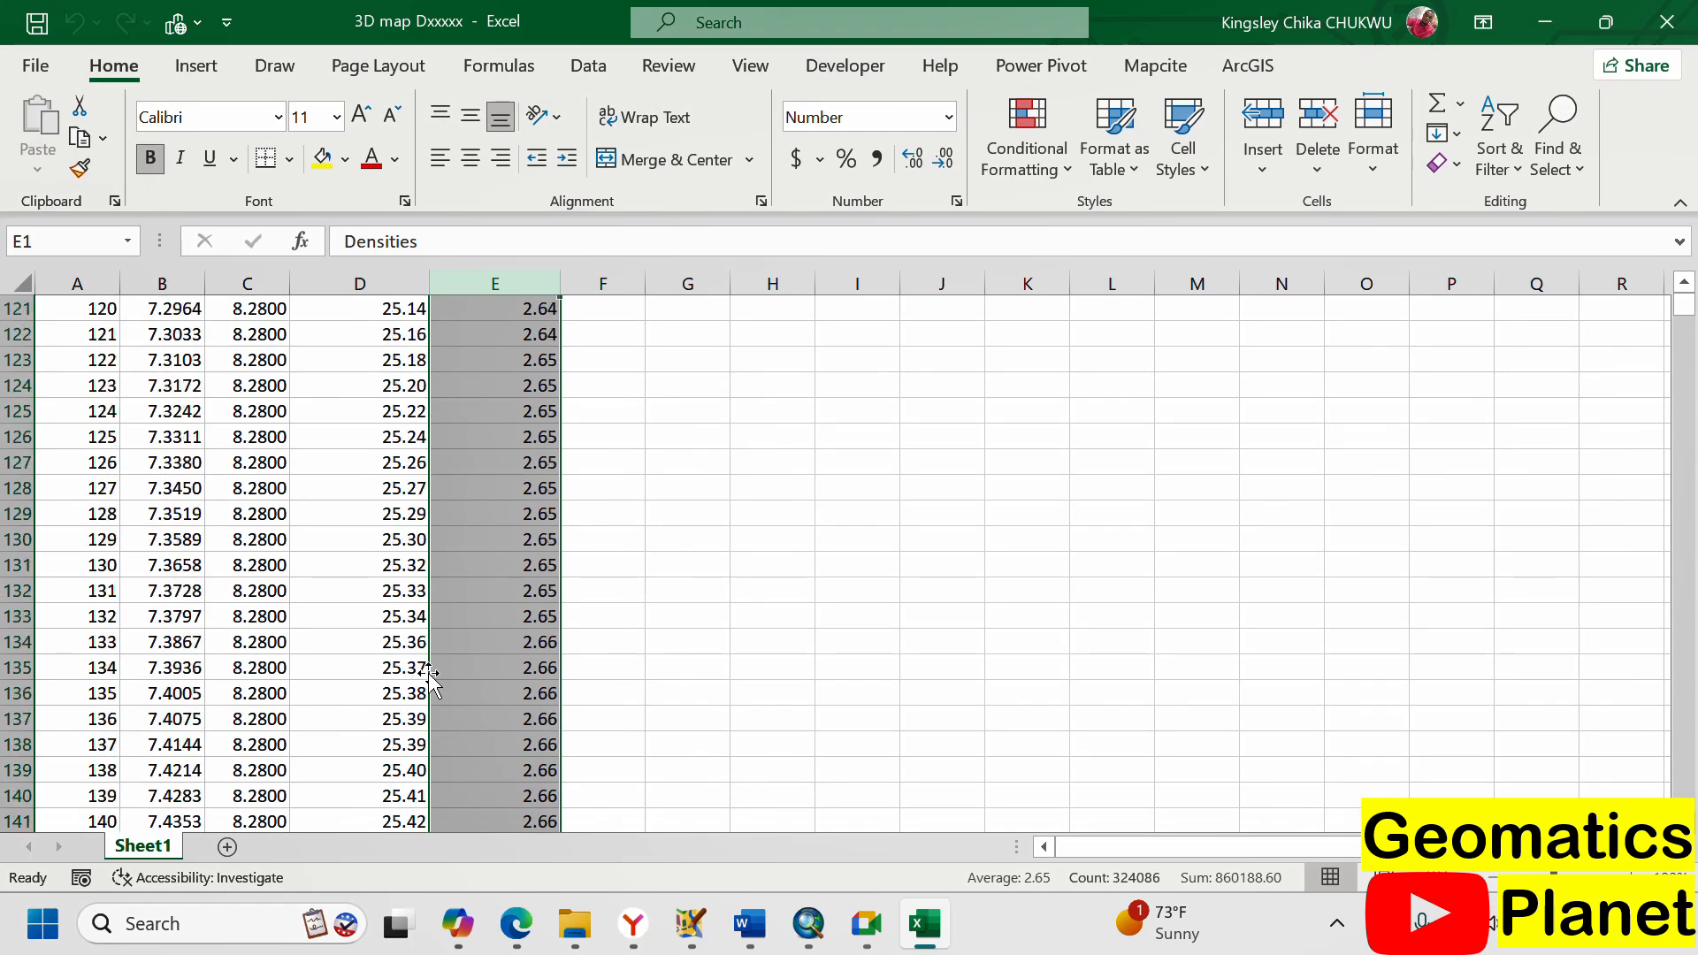
- Examine the worksheet's point rows and its coordinate, crustal thickness and density columns
{"action": "scroll", "coordinate": [428, 672], "scroll_direction": "up", "scroll_amount": 19}
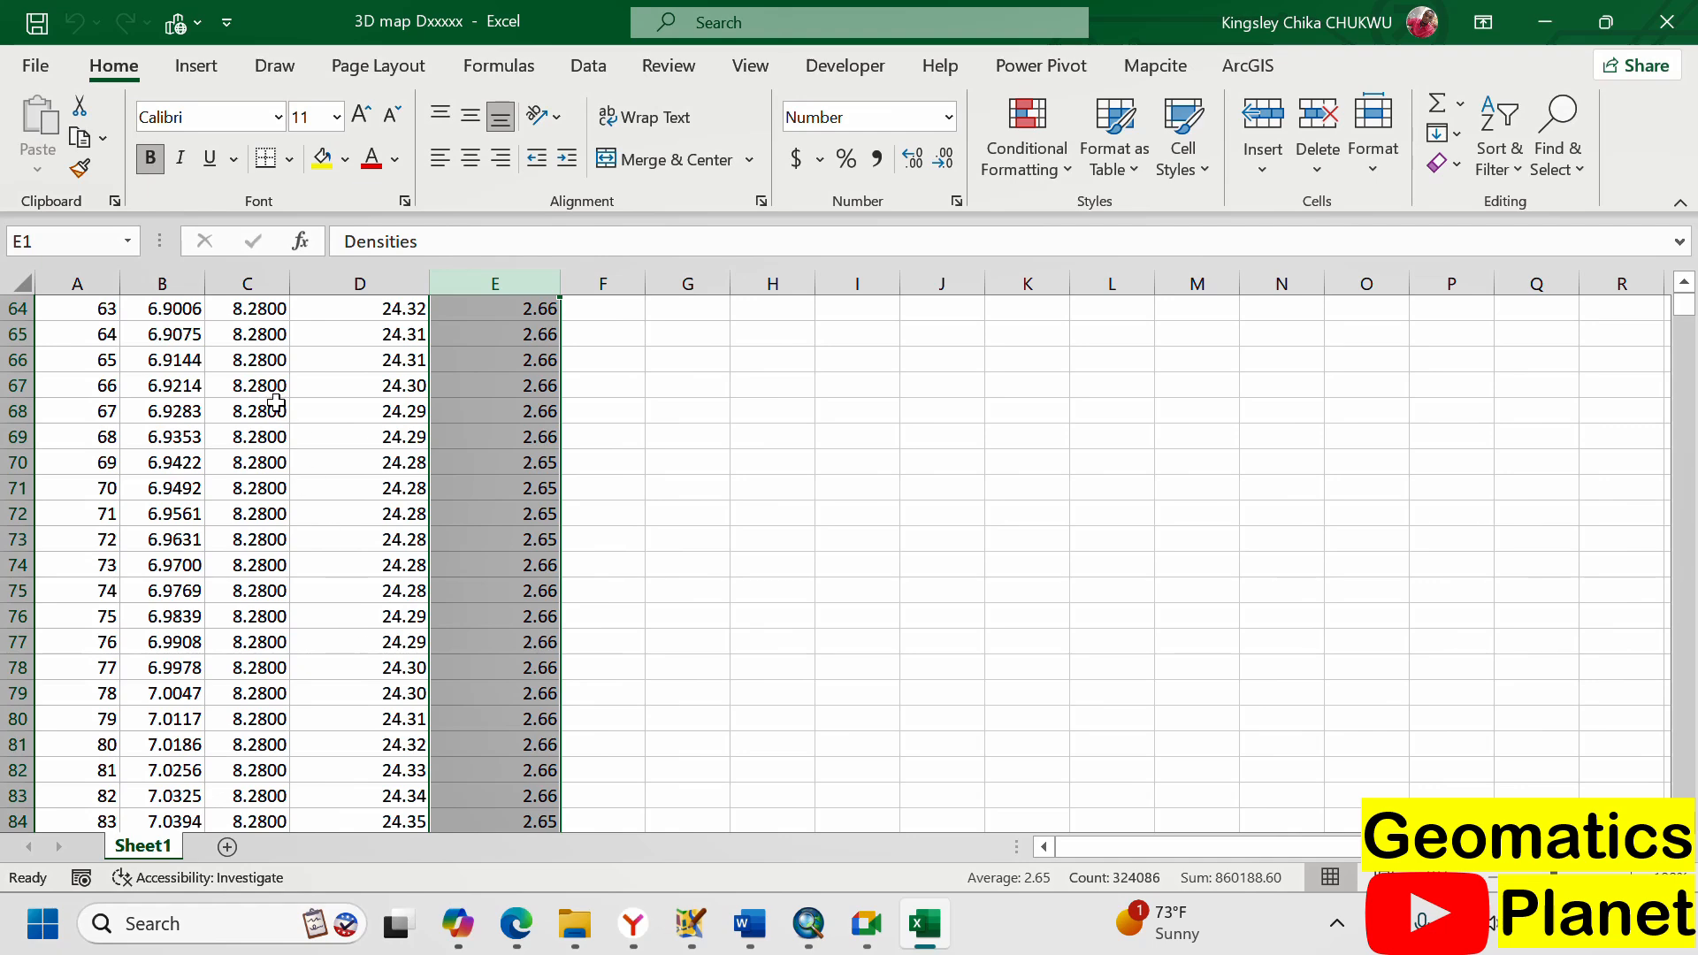
{"action": "scroll", "coordinate": [265, 398], "scroll_direction": "up", "scroll_amount": 17}
{"action": "scroll", "coordinate": [252, 376], "scroll_direction": "up", "scroll_amount": 4}
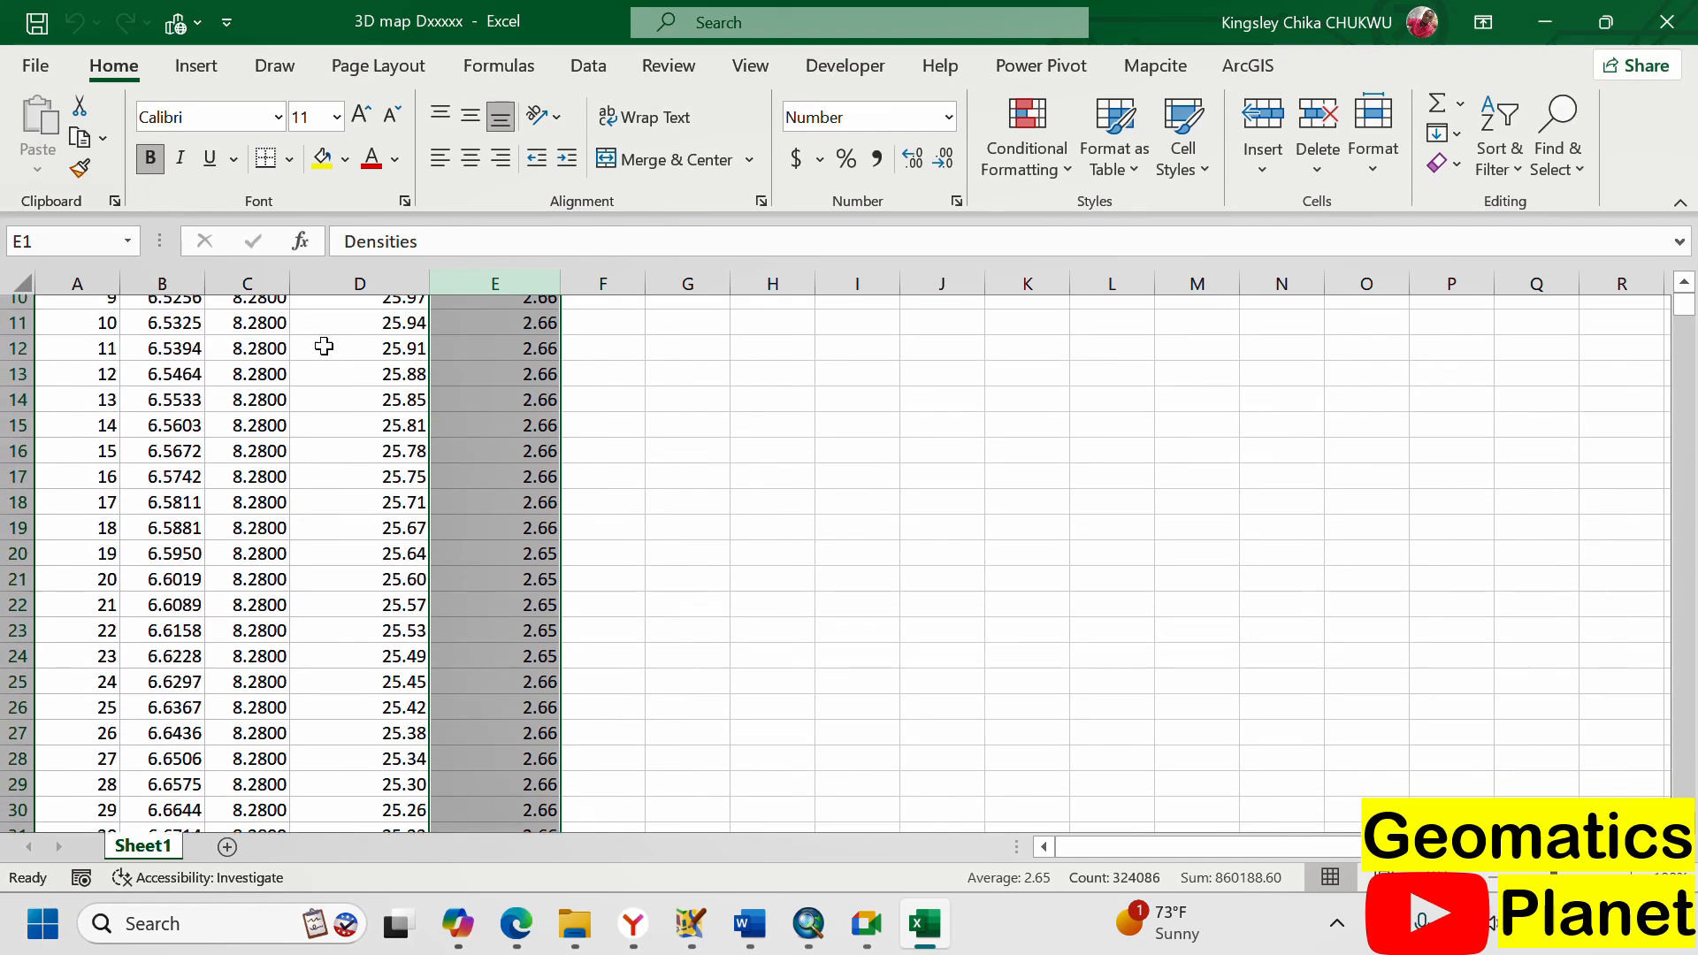
{"action": "scroll", "coordinate": [398, 301], "scroll_direction": "down", "scroll_amount": 2}
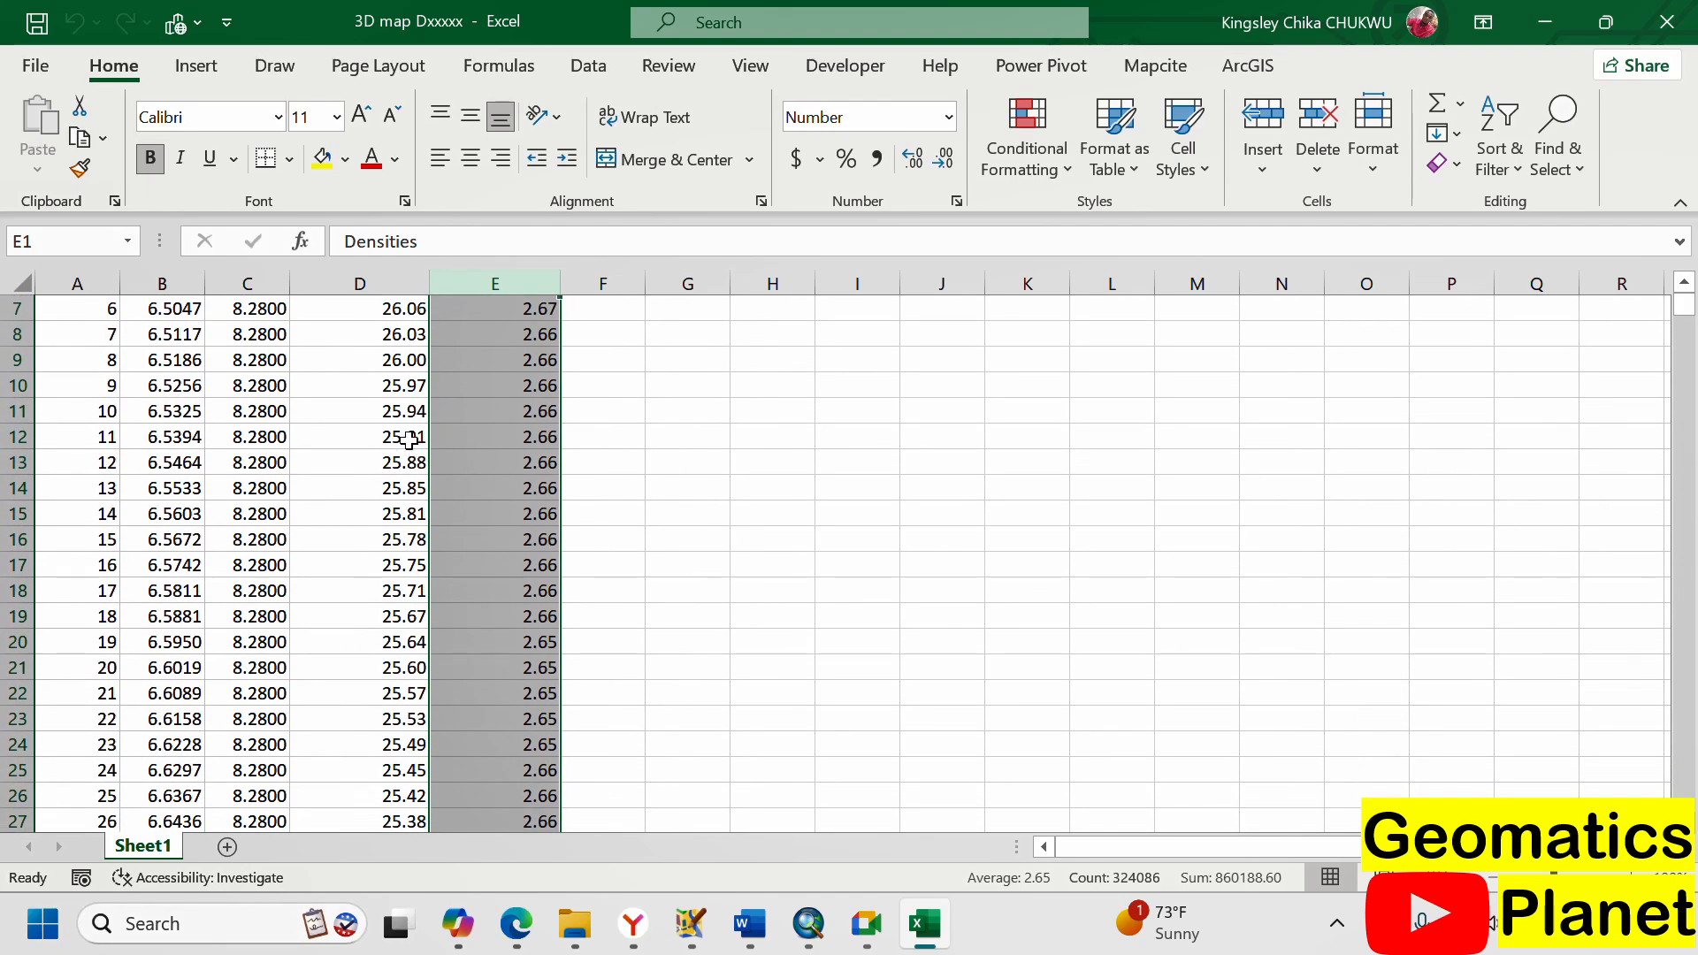
{"action": "left_click", "coordinate": [403, 435]}
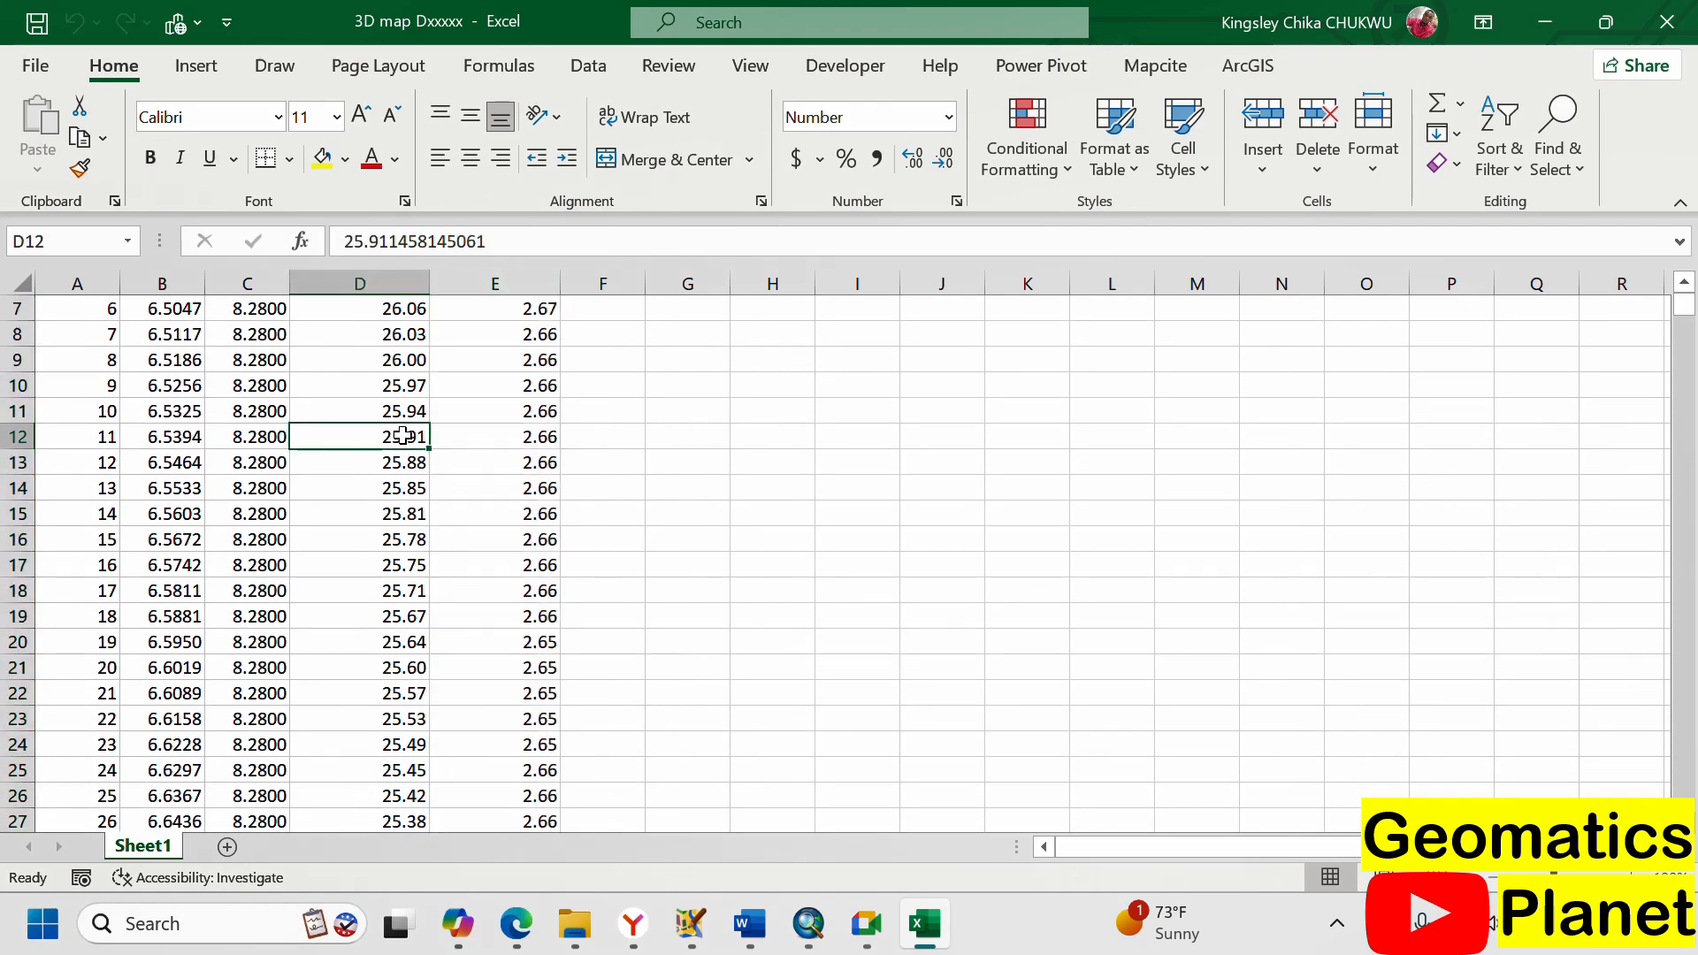
{"action": "left_click", "coordinate": [552, 466]}
{"action": "left_click_drag", "start_coordinate": [623, 326], "coordinate": [625, 693]}
{"action": "left_click_drag", "start_coordinate": [688, 360], "coordinate": [734, 798]}
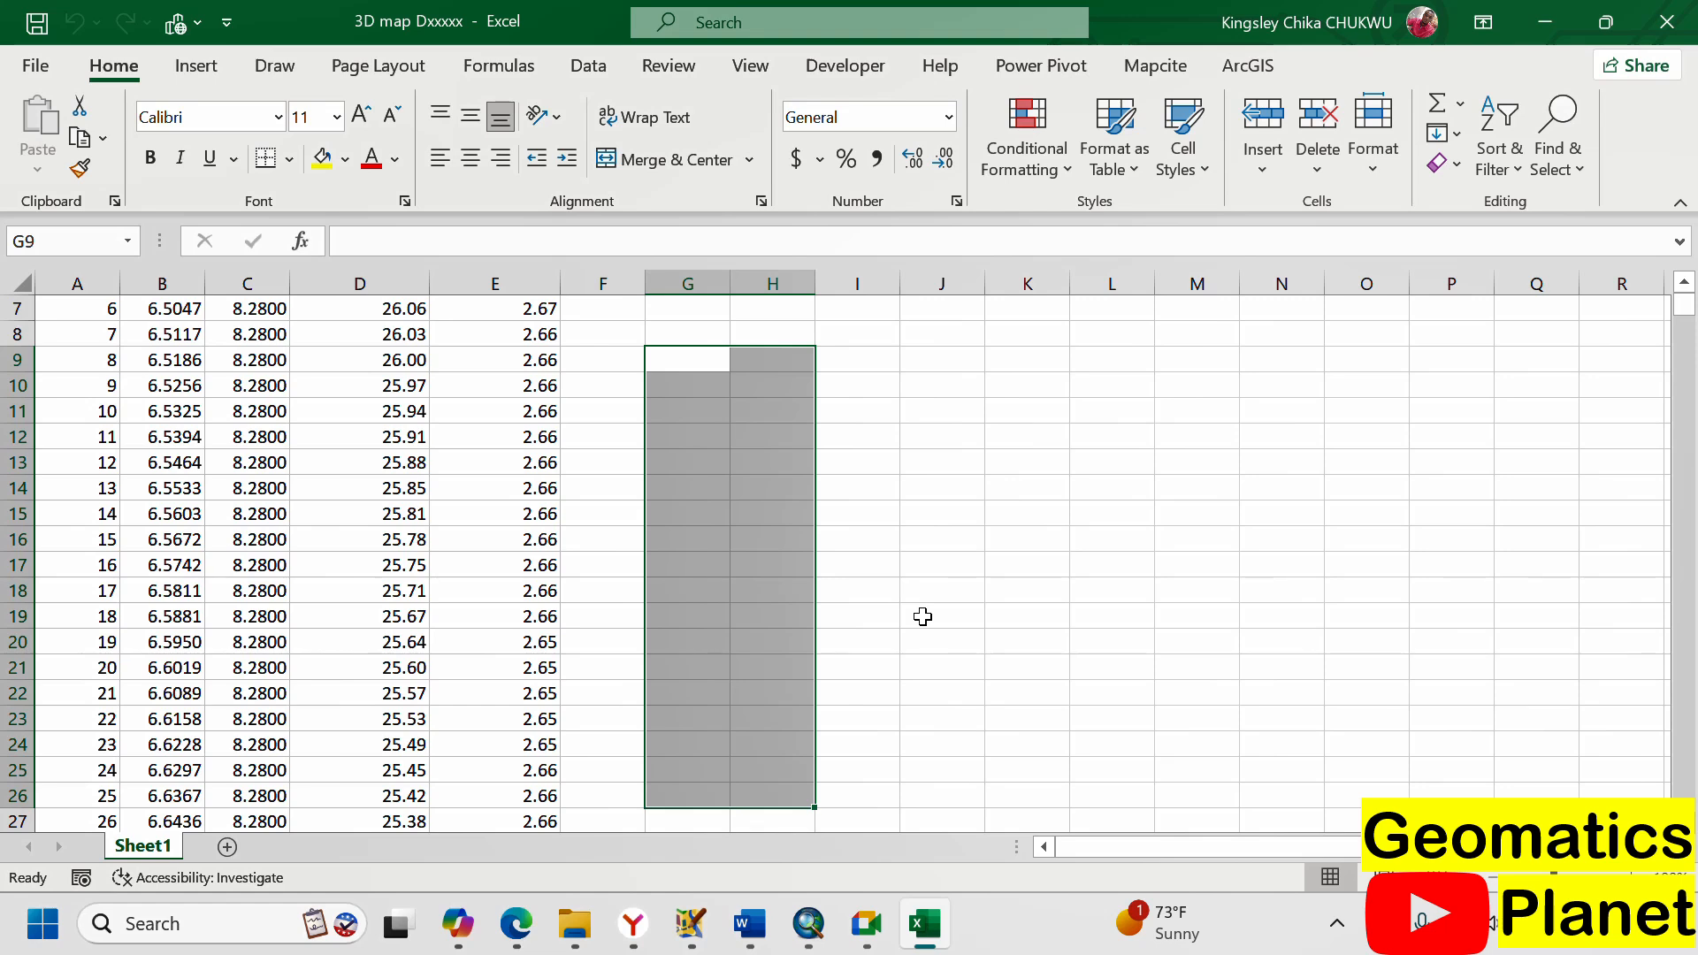
{"action": "left_click", "coordinate": [902, 586]}
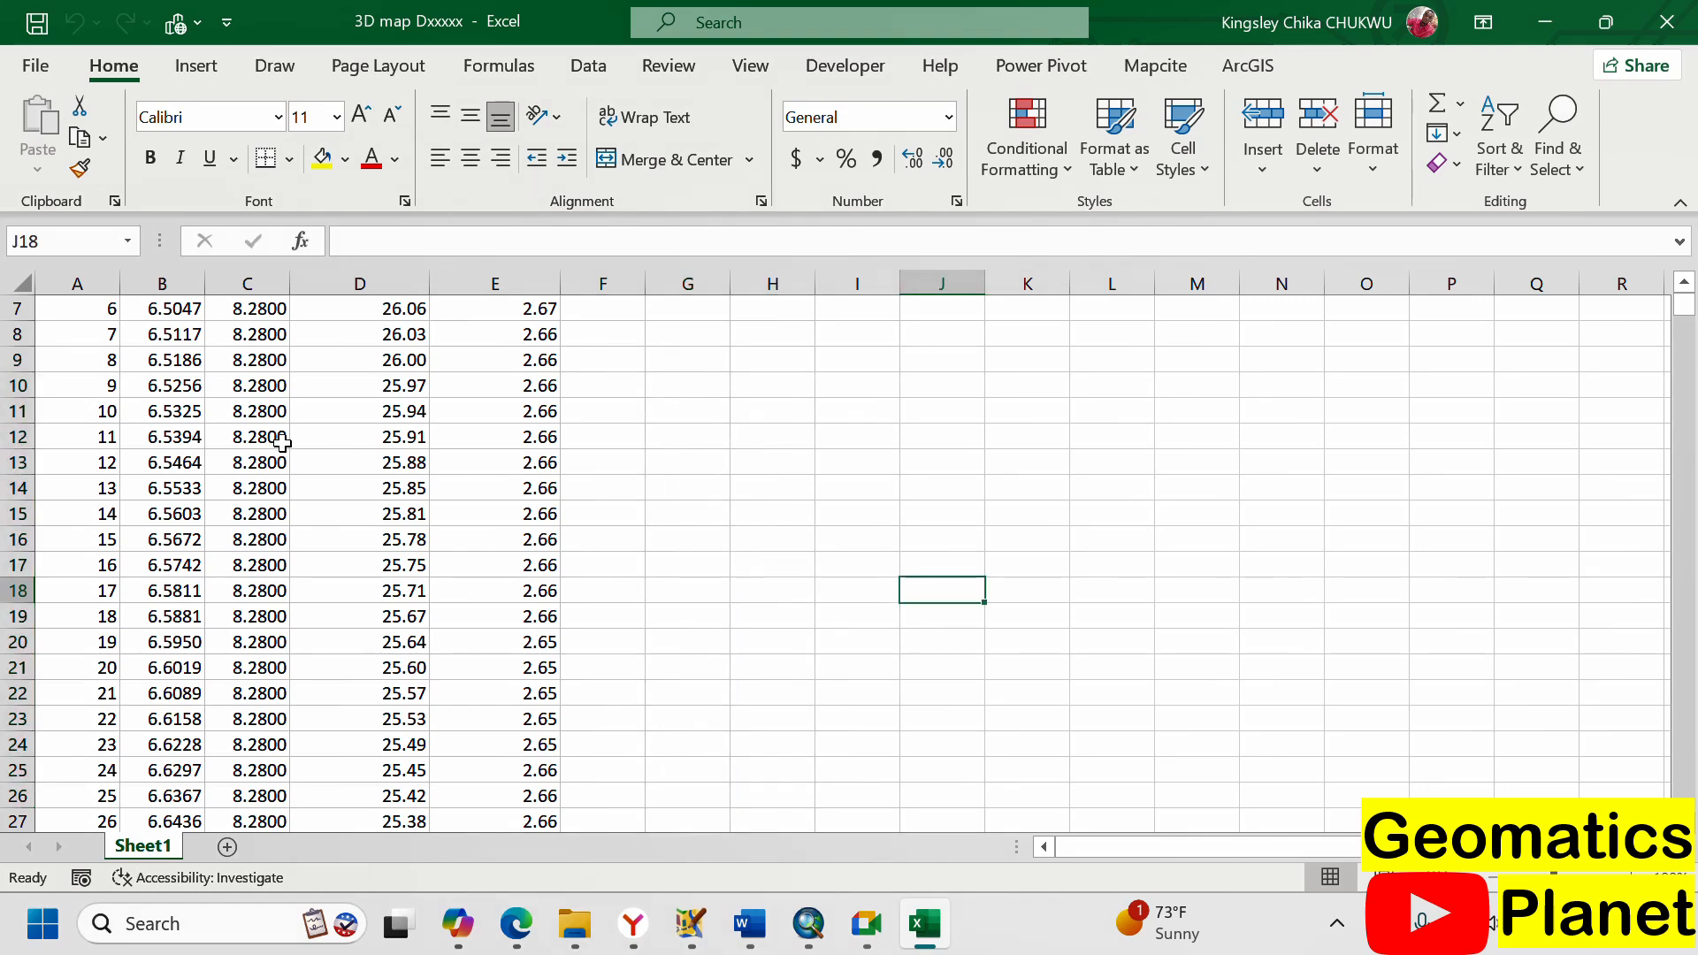
{"action": "scroll", "coordinate": [234, 398], "scroll_direction": "up", "scroll_amount": 2}
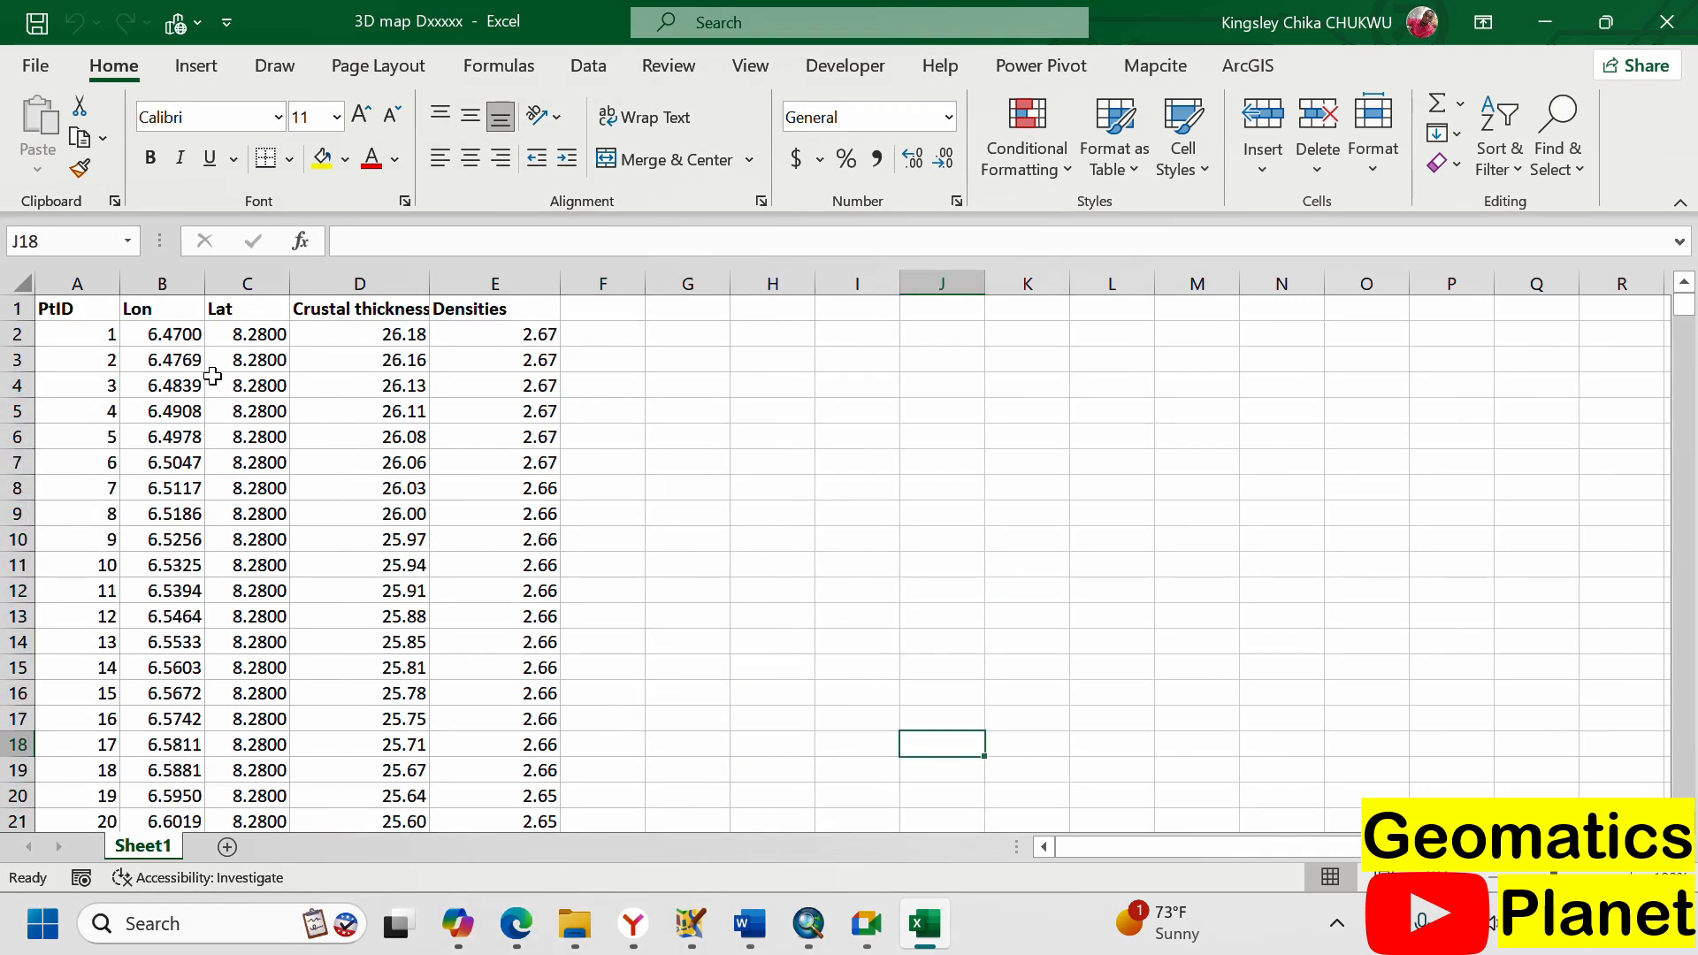
{"action": "scroll", "coordinate": [212, 373], "scroll_direction": "down", "scroll_amount": 2}
{"action": "scroll", "coordinate": [530, 468], "scroll_direction": "up", "scroll_amount": 2}
- Rename the Crustal thickness column header as Z1 and the Densities column header as Z2
{"action": "left_click", "coordinate": [367, 314]}
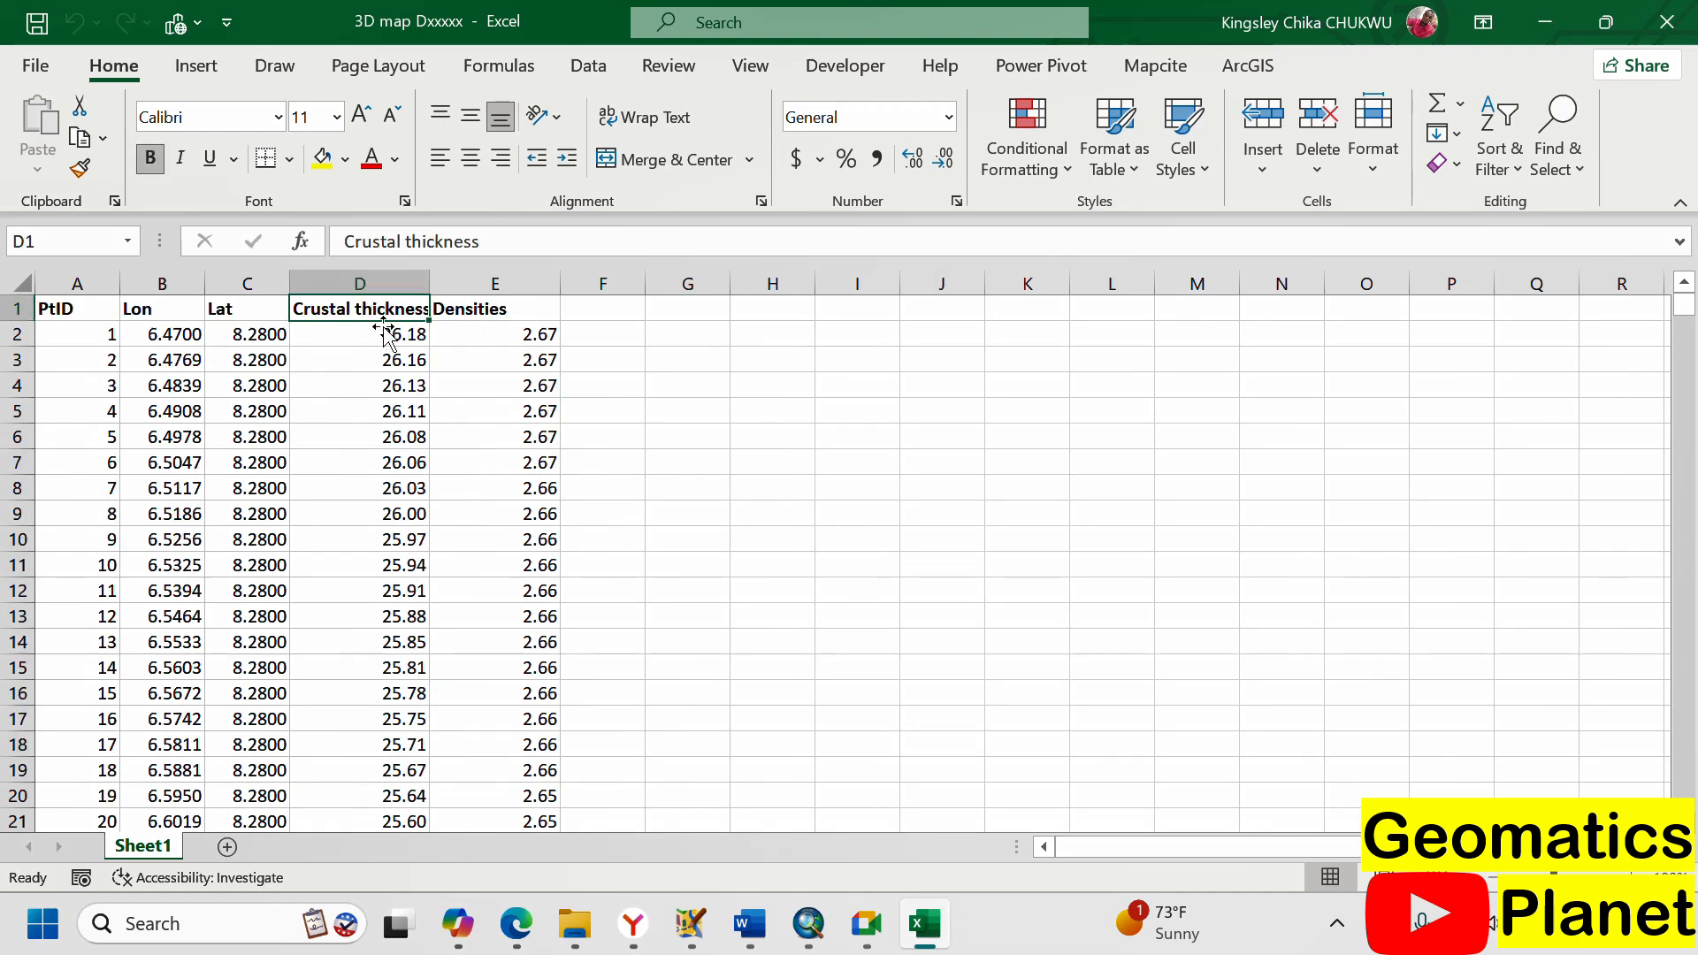
{"action": "type", "text": "Z"}
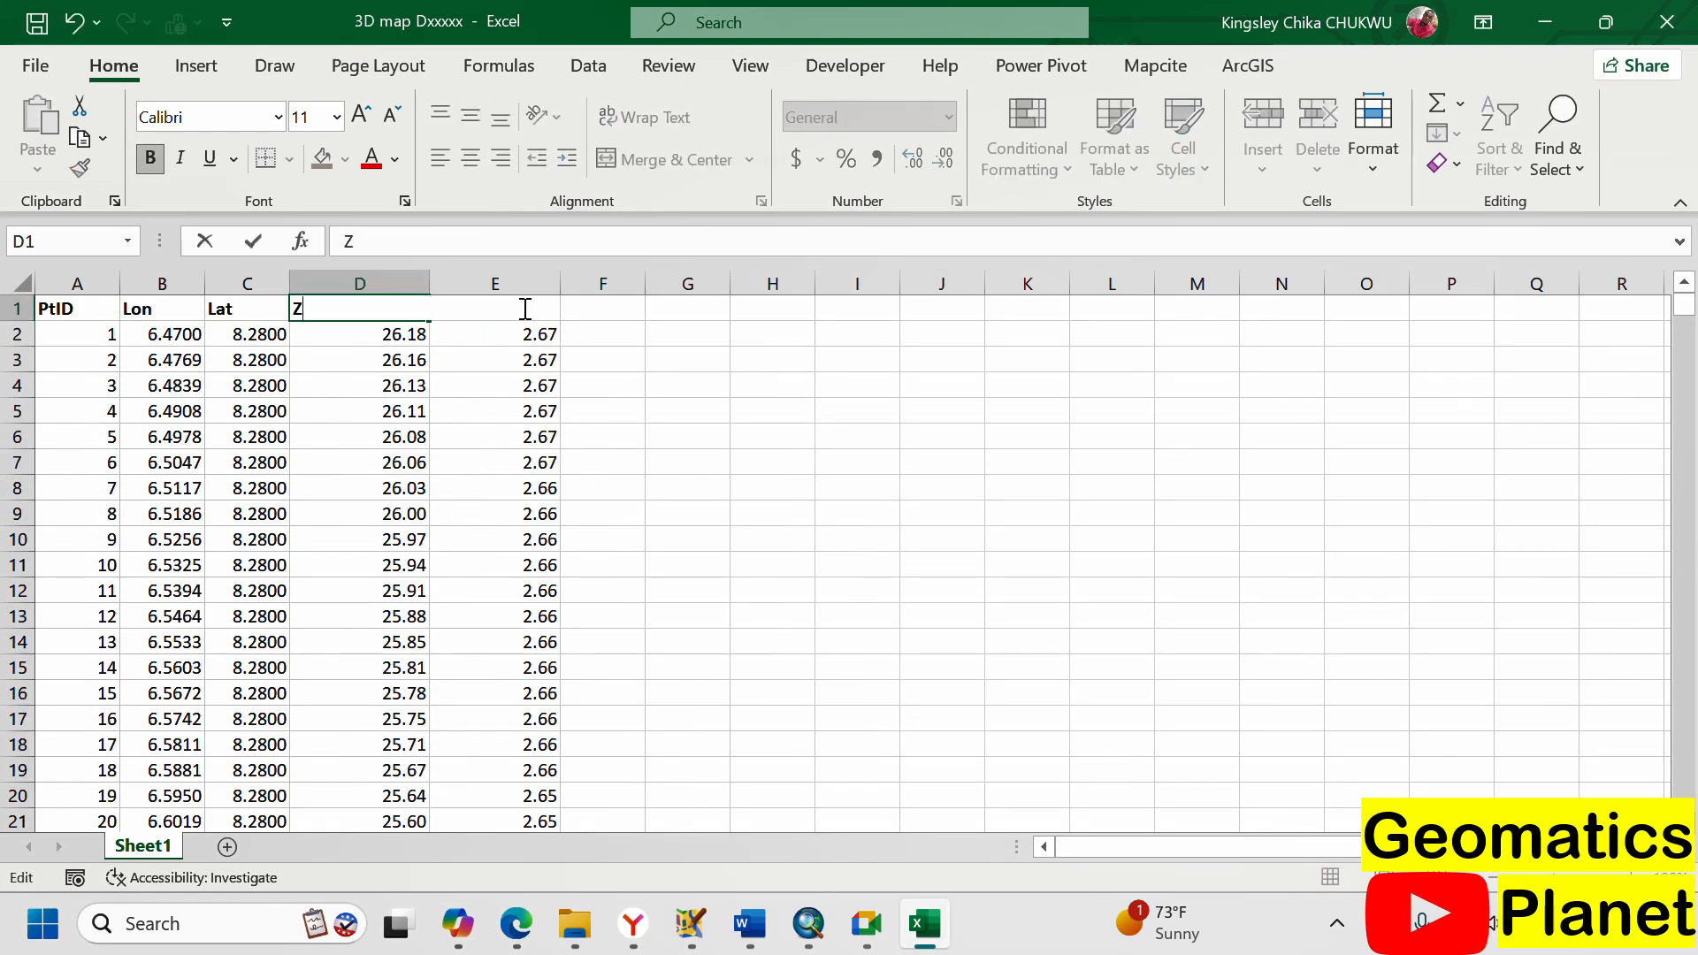
{"action": "left_click", "coordinate": [448, 435]}
{"action": "left_click", "coordinate": [475, 318]}
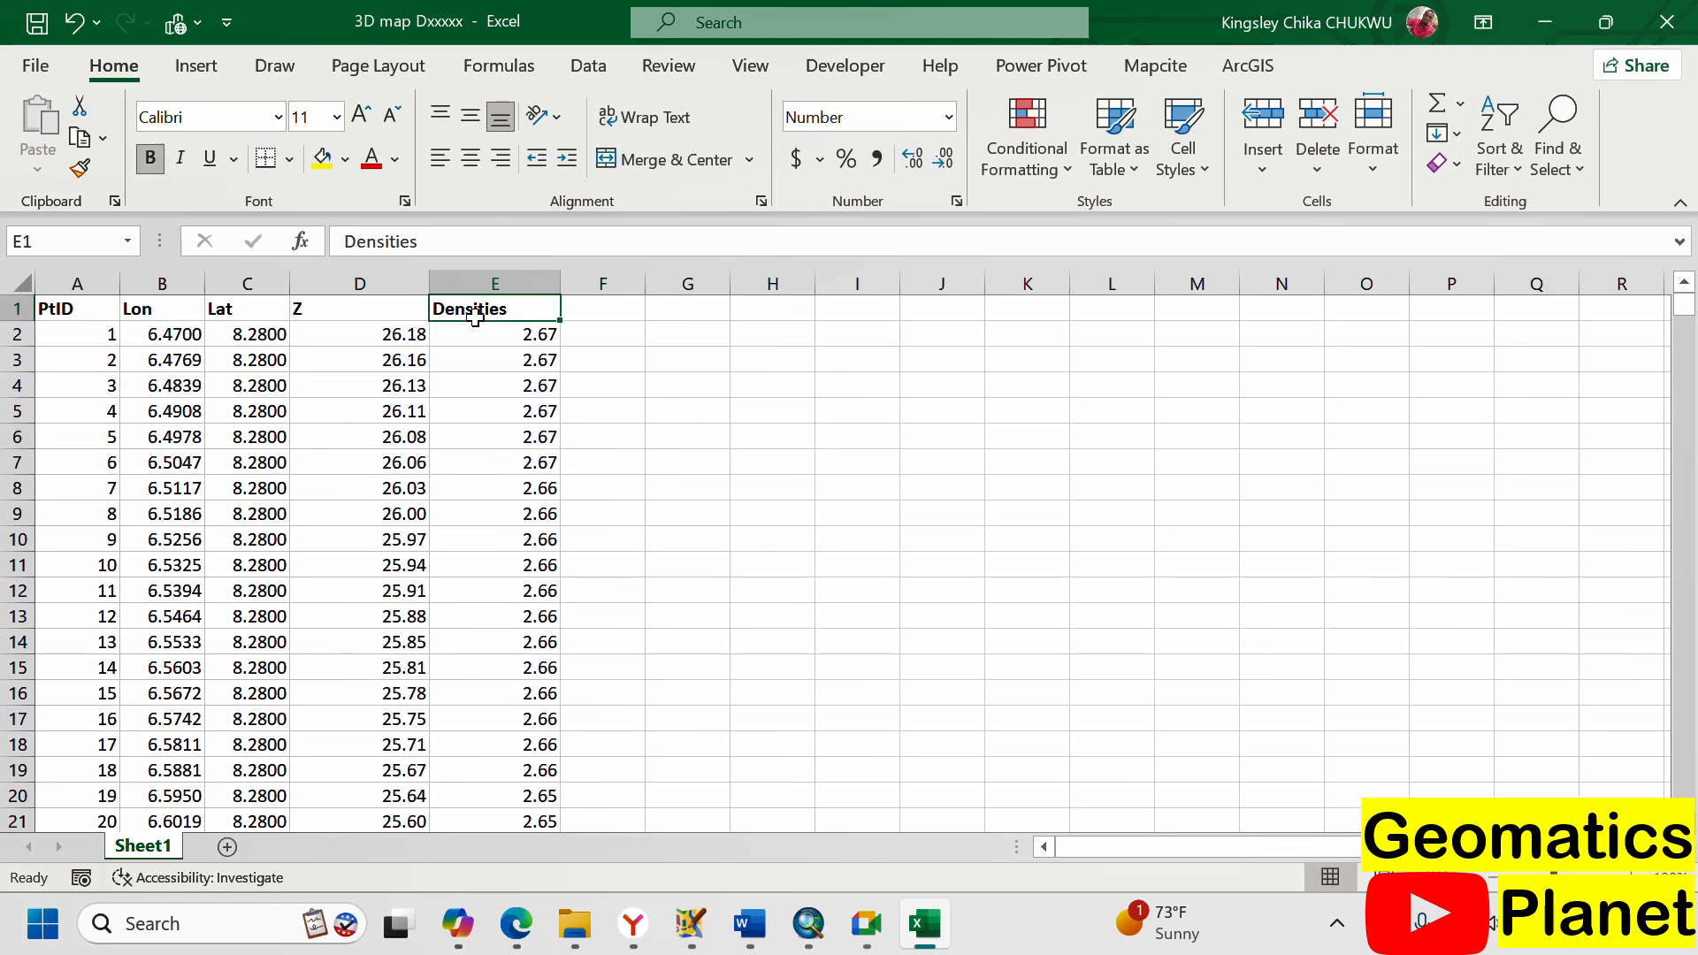
{"action": "type", "text": "Z2"}
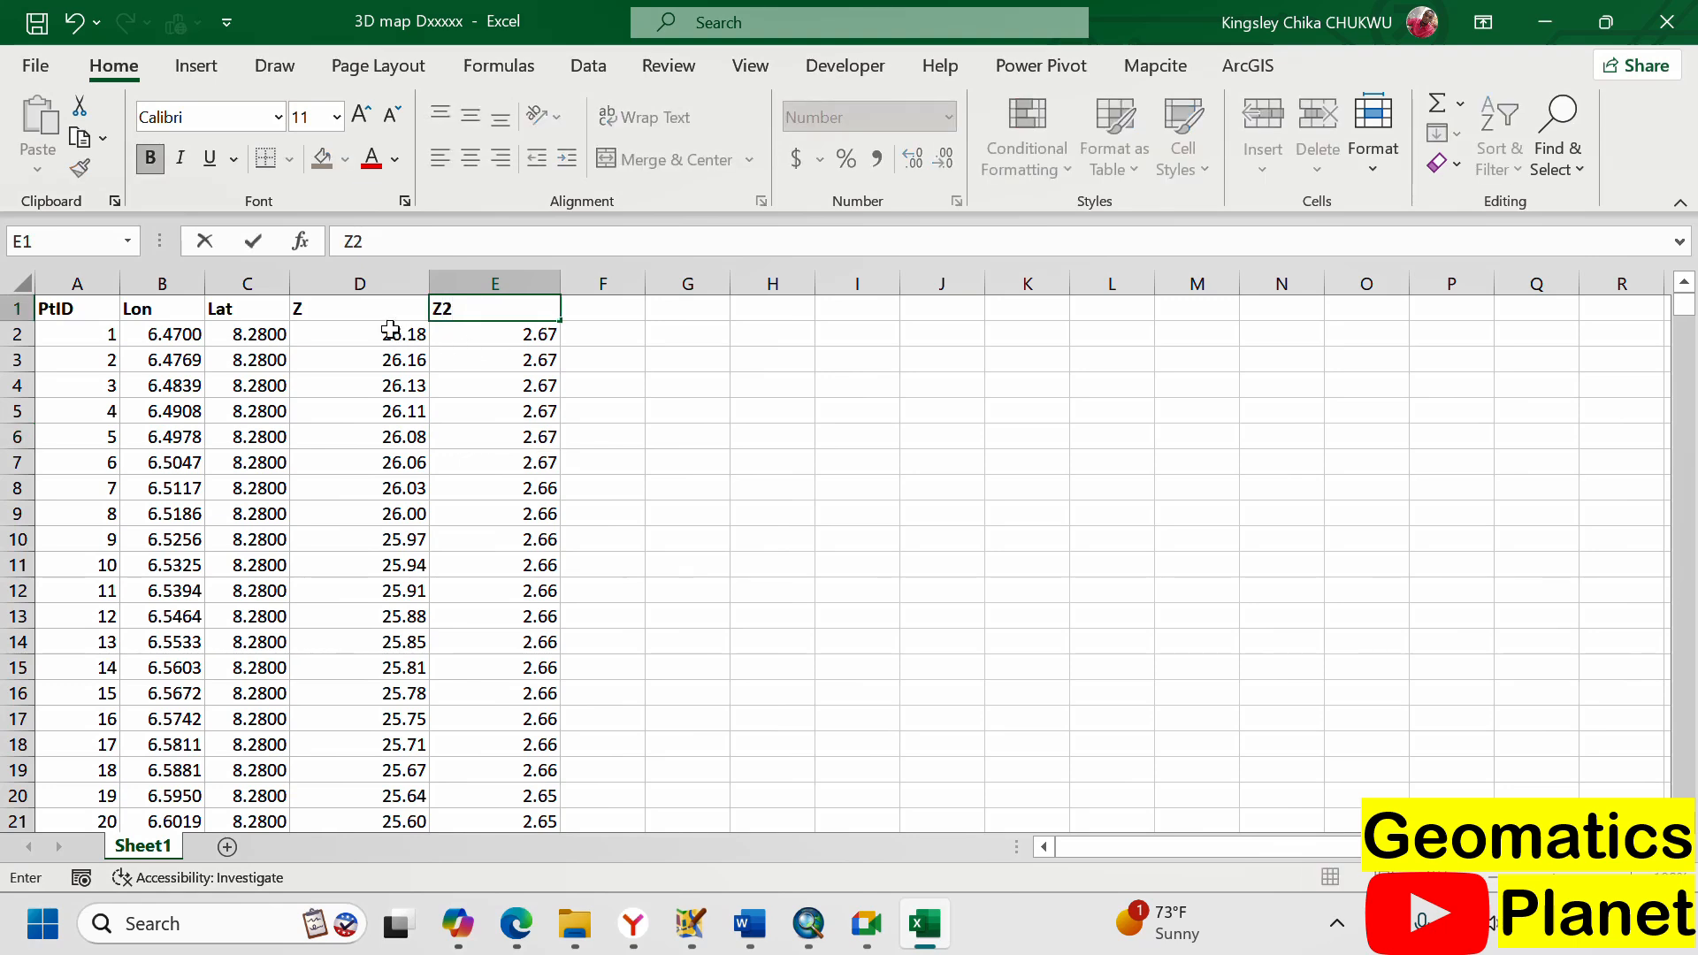
{"action": "left_click", "coordinate": [358, 310]}
{"action": "left_click", "coordinate": [405, 244]}
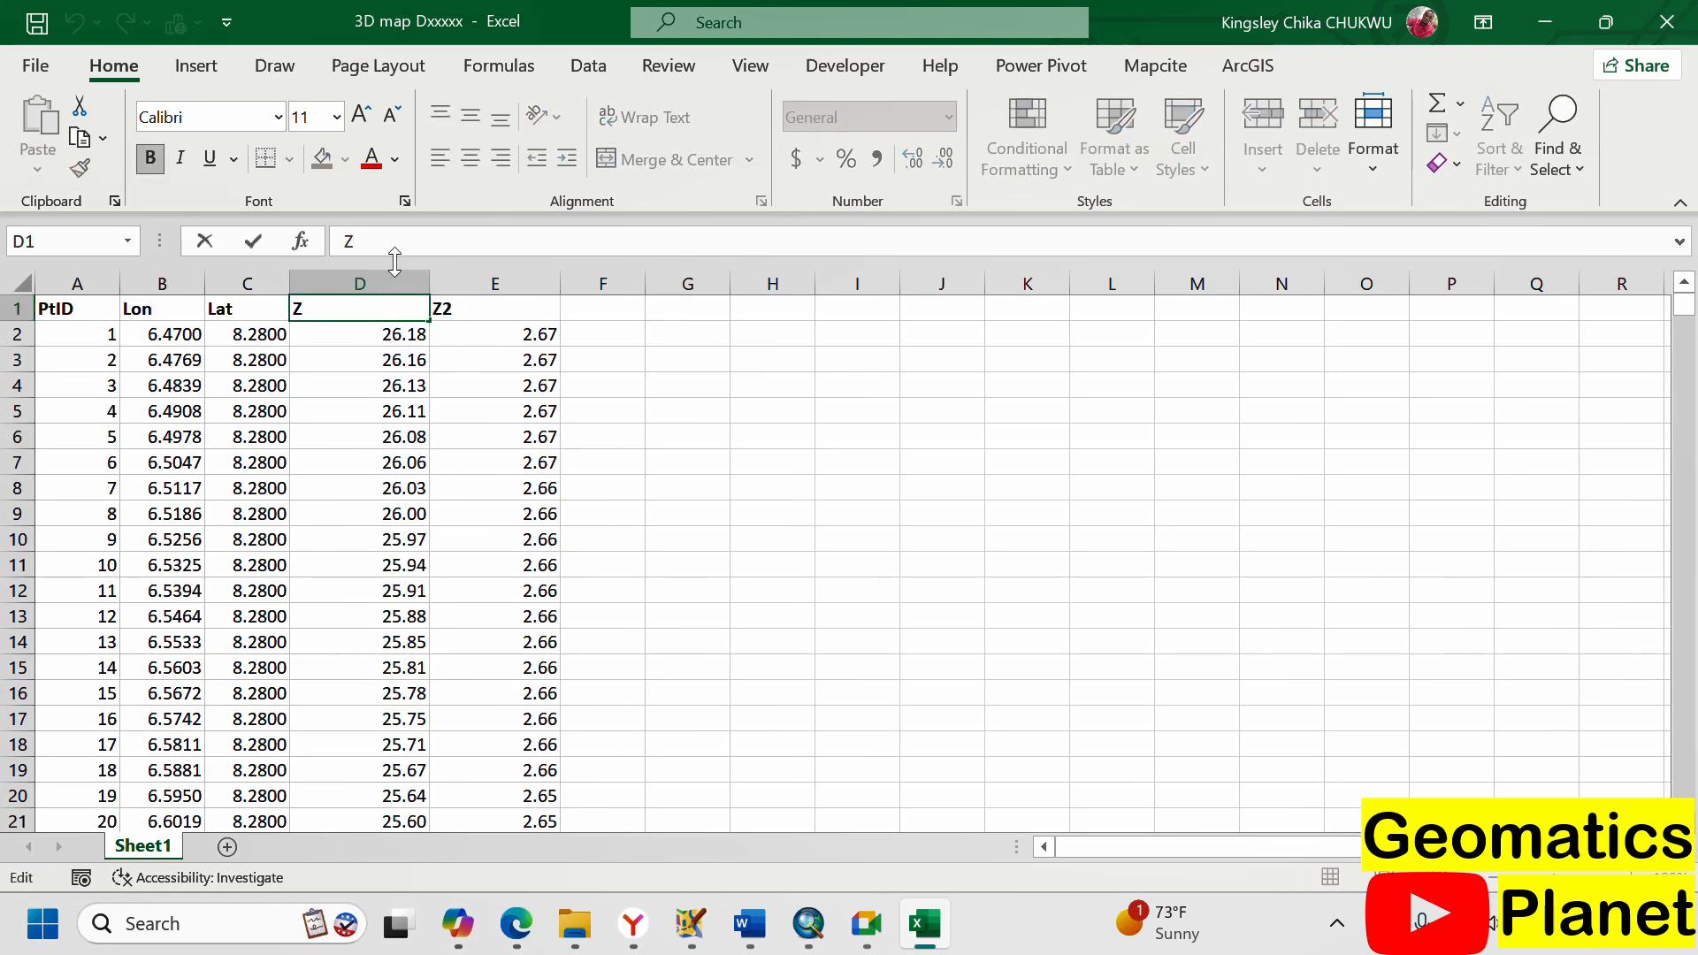
{"action": "type", "text": "1"}
{"action": "left_click_drag", "start_coordinate": [601, 590], "coordinate": [495, 590]}
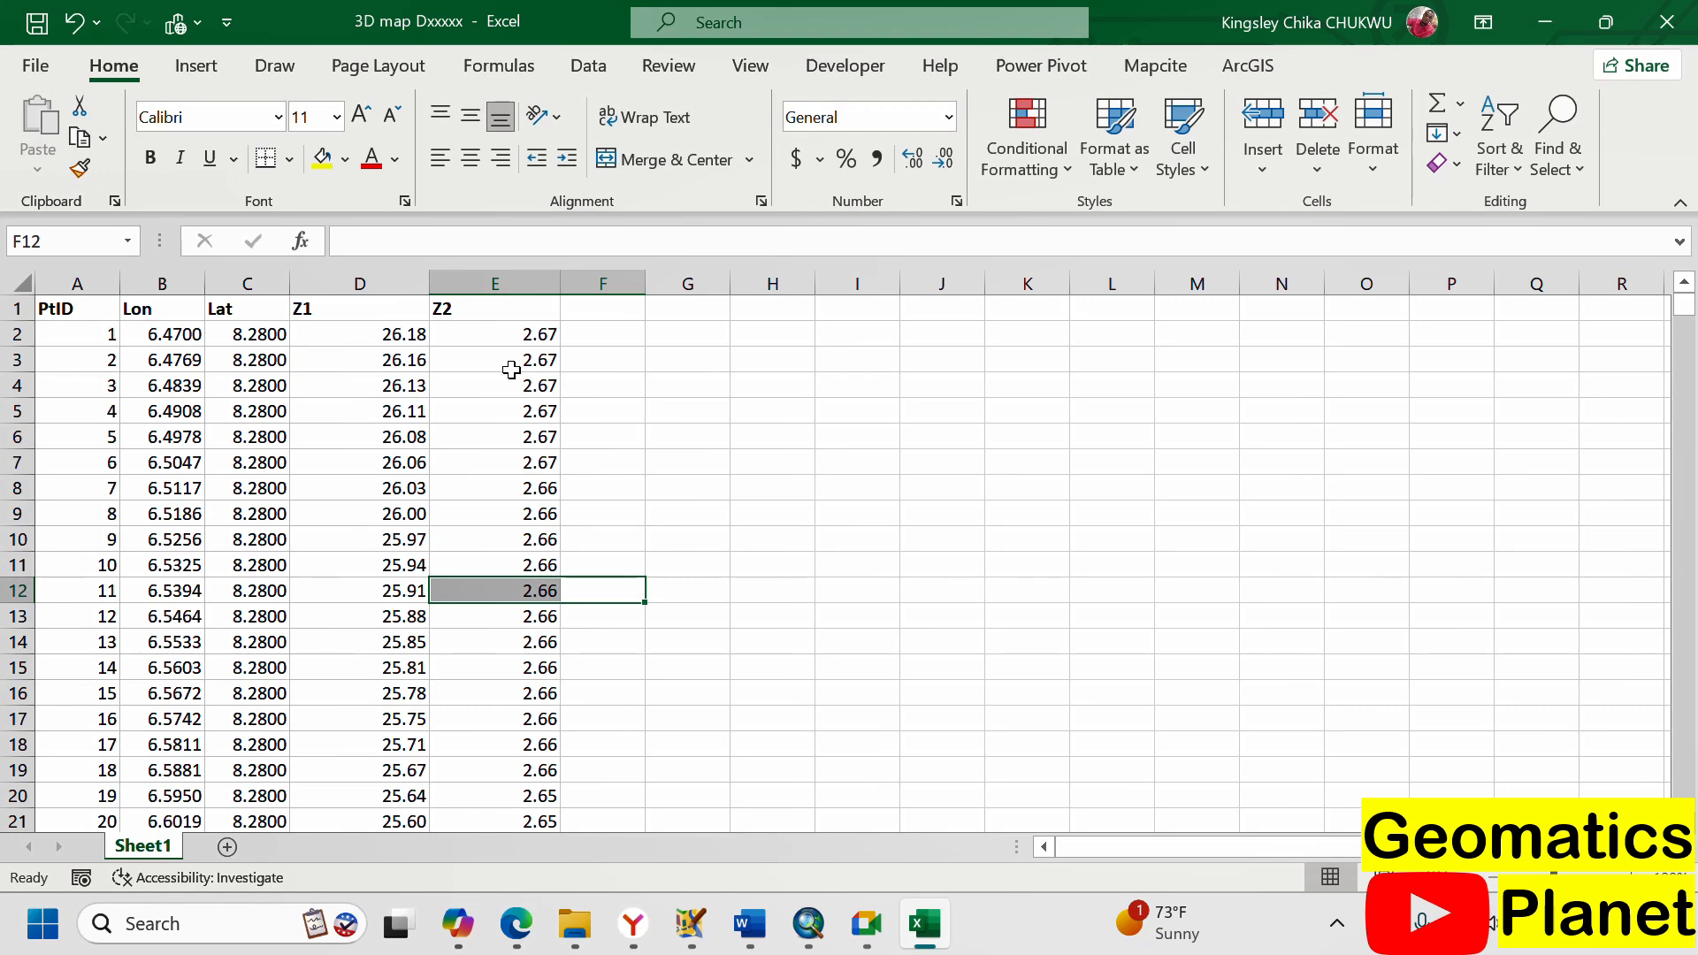
- Save the workbook in the Data folder as a CSV UTF-8 (Comma delimited) file named Mutiat Data 3D
{"action": "left_click", "coordinate": [35, 71]}
{"action": "left_click", "coordinate": [133, 434]}
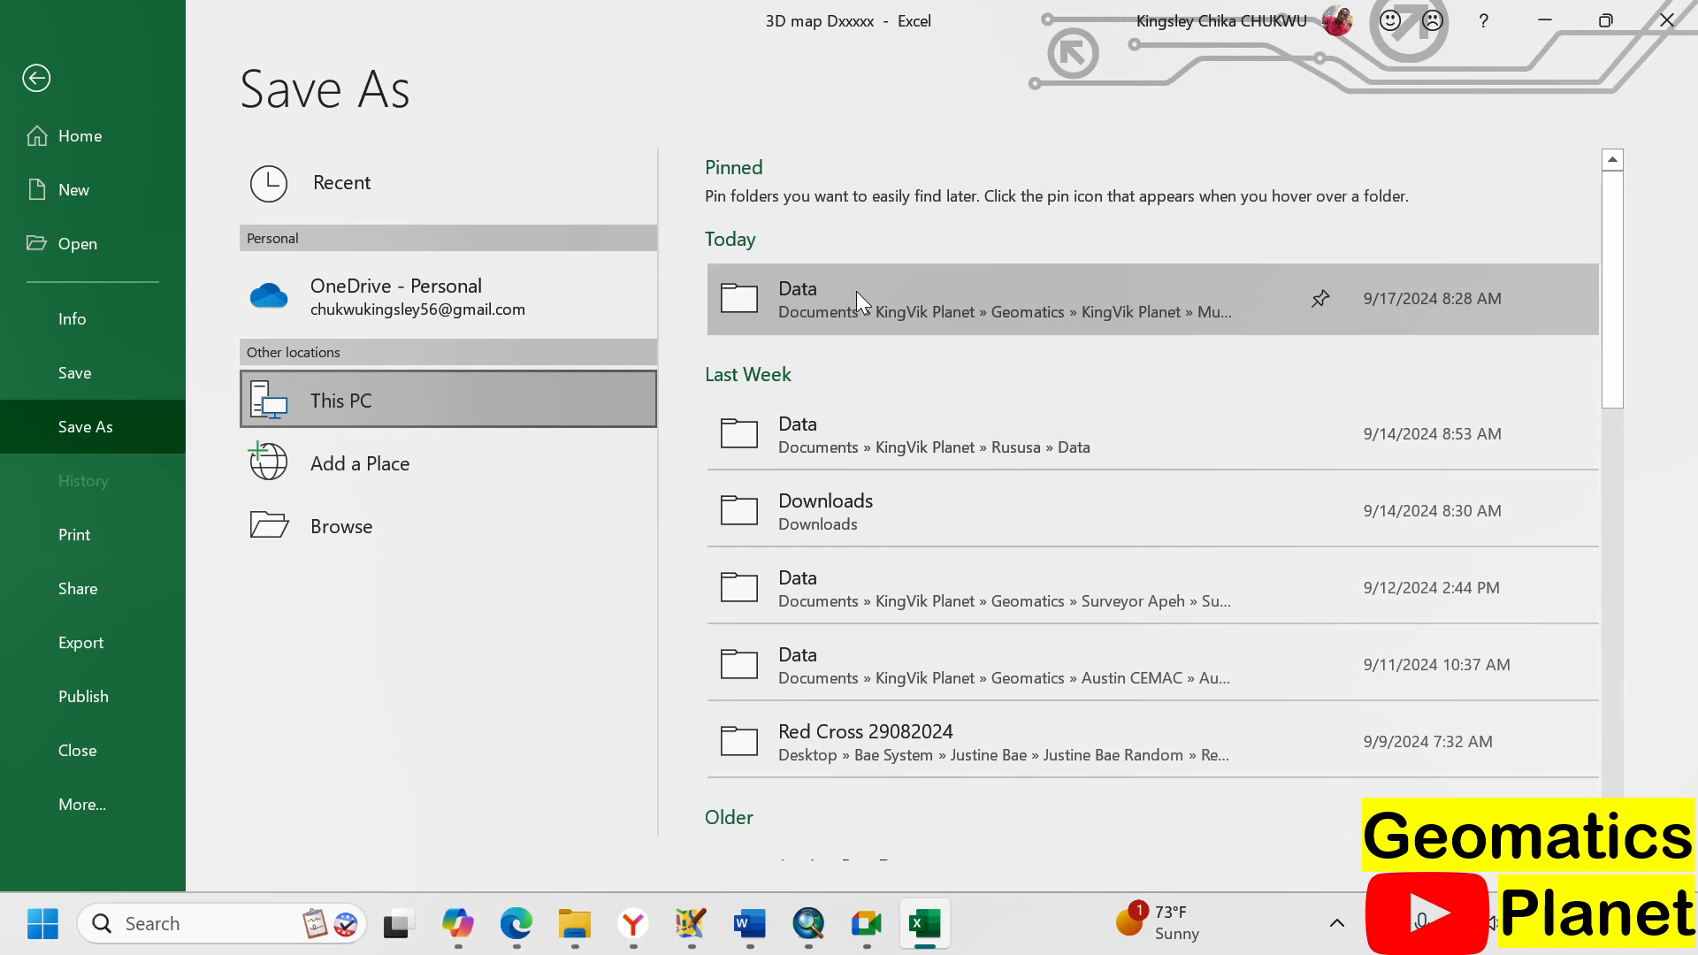
{"action": "key", "text": "F12"}
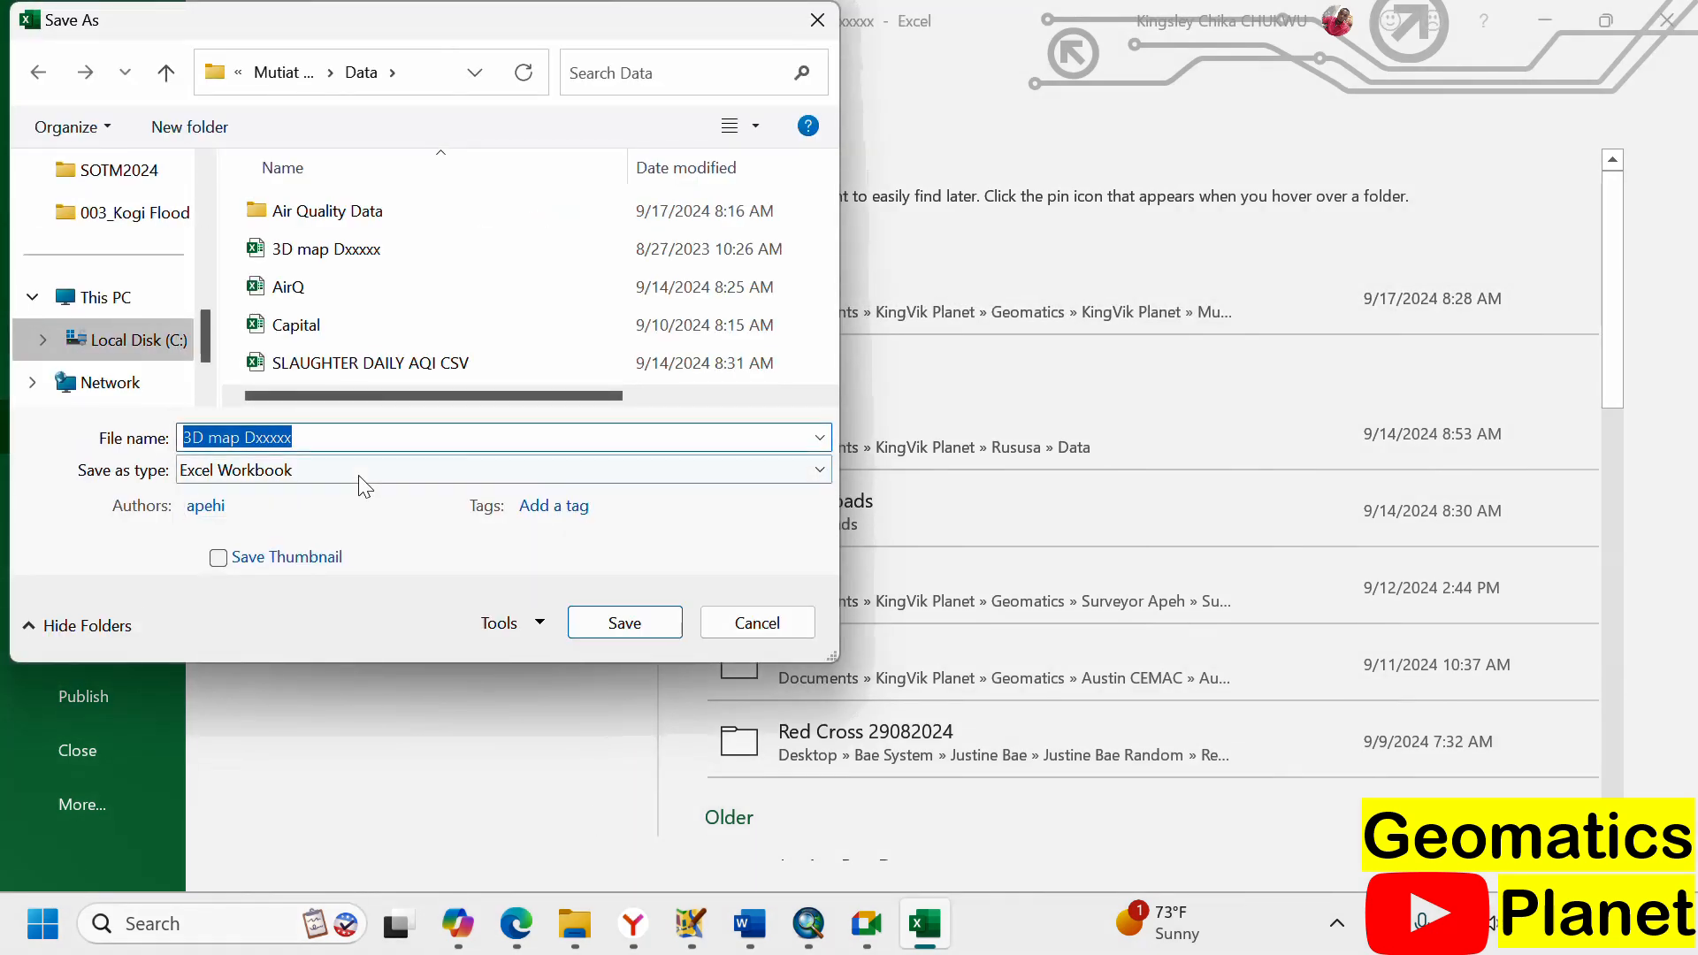
{"action": "left_click", "coordinate": [359, 469]}
{"action": "left_click", "coordinate": [310, 99]}
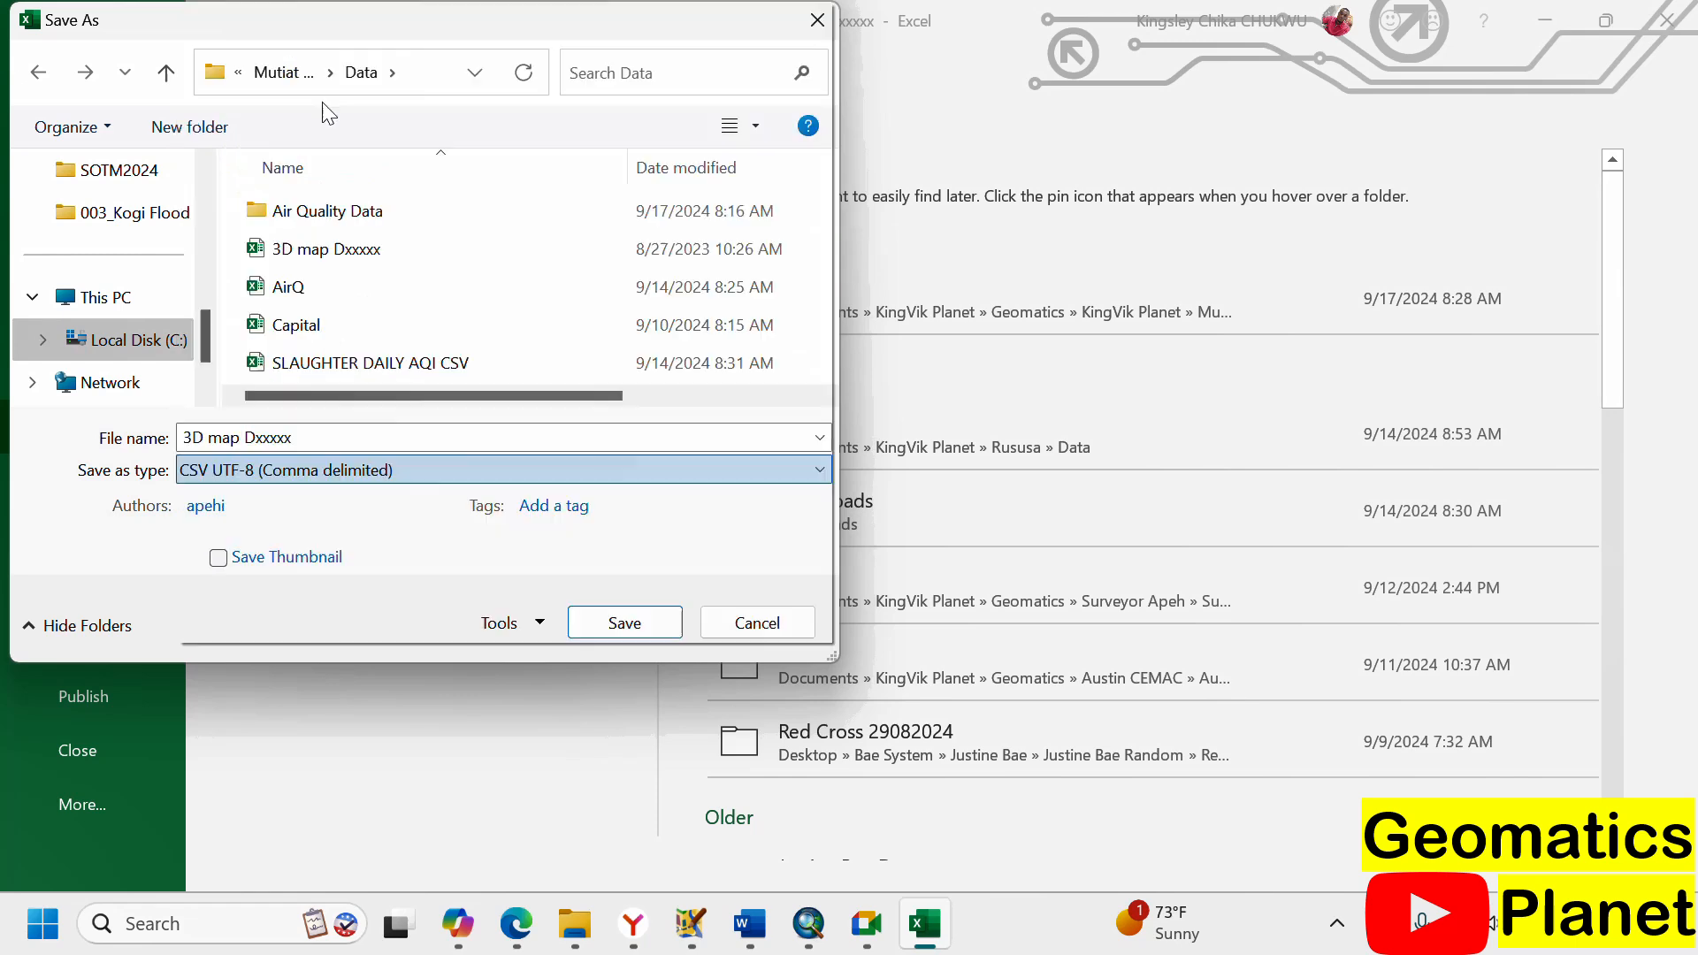
{"action": "left_click", "coordinate": [343, 436]}
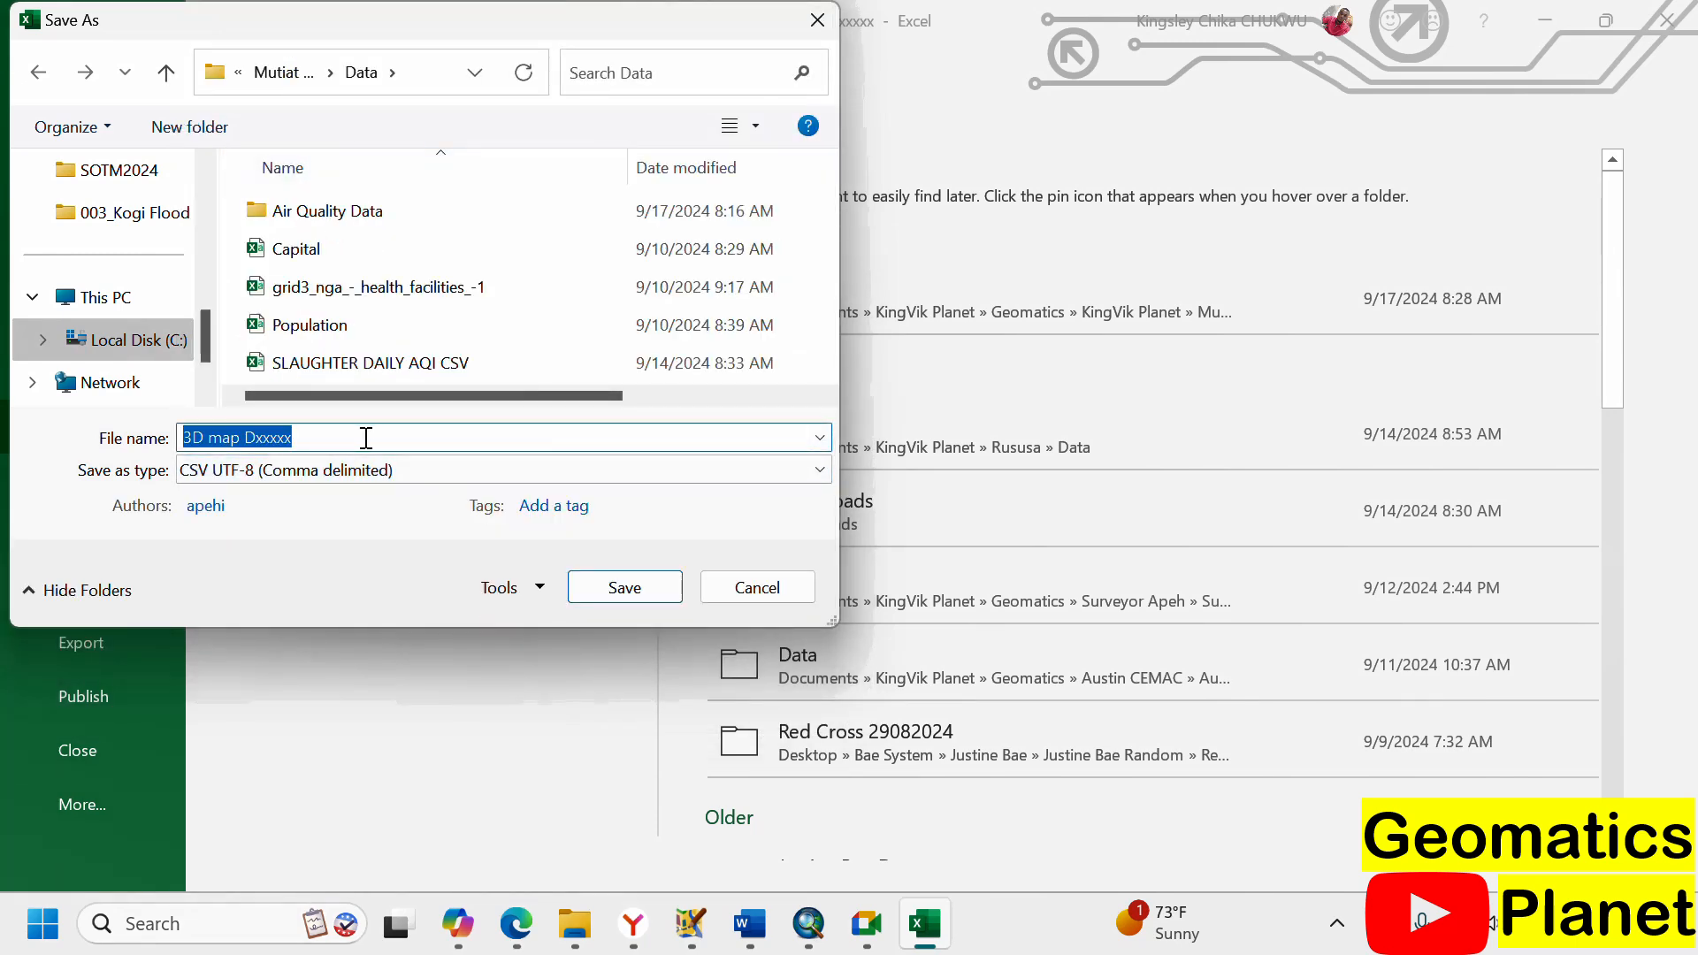
{"action": "type", "text": "Mutiat Data #D"}
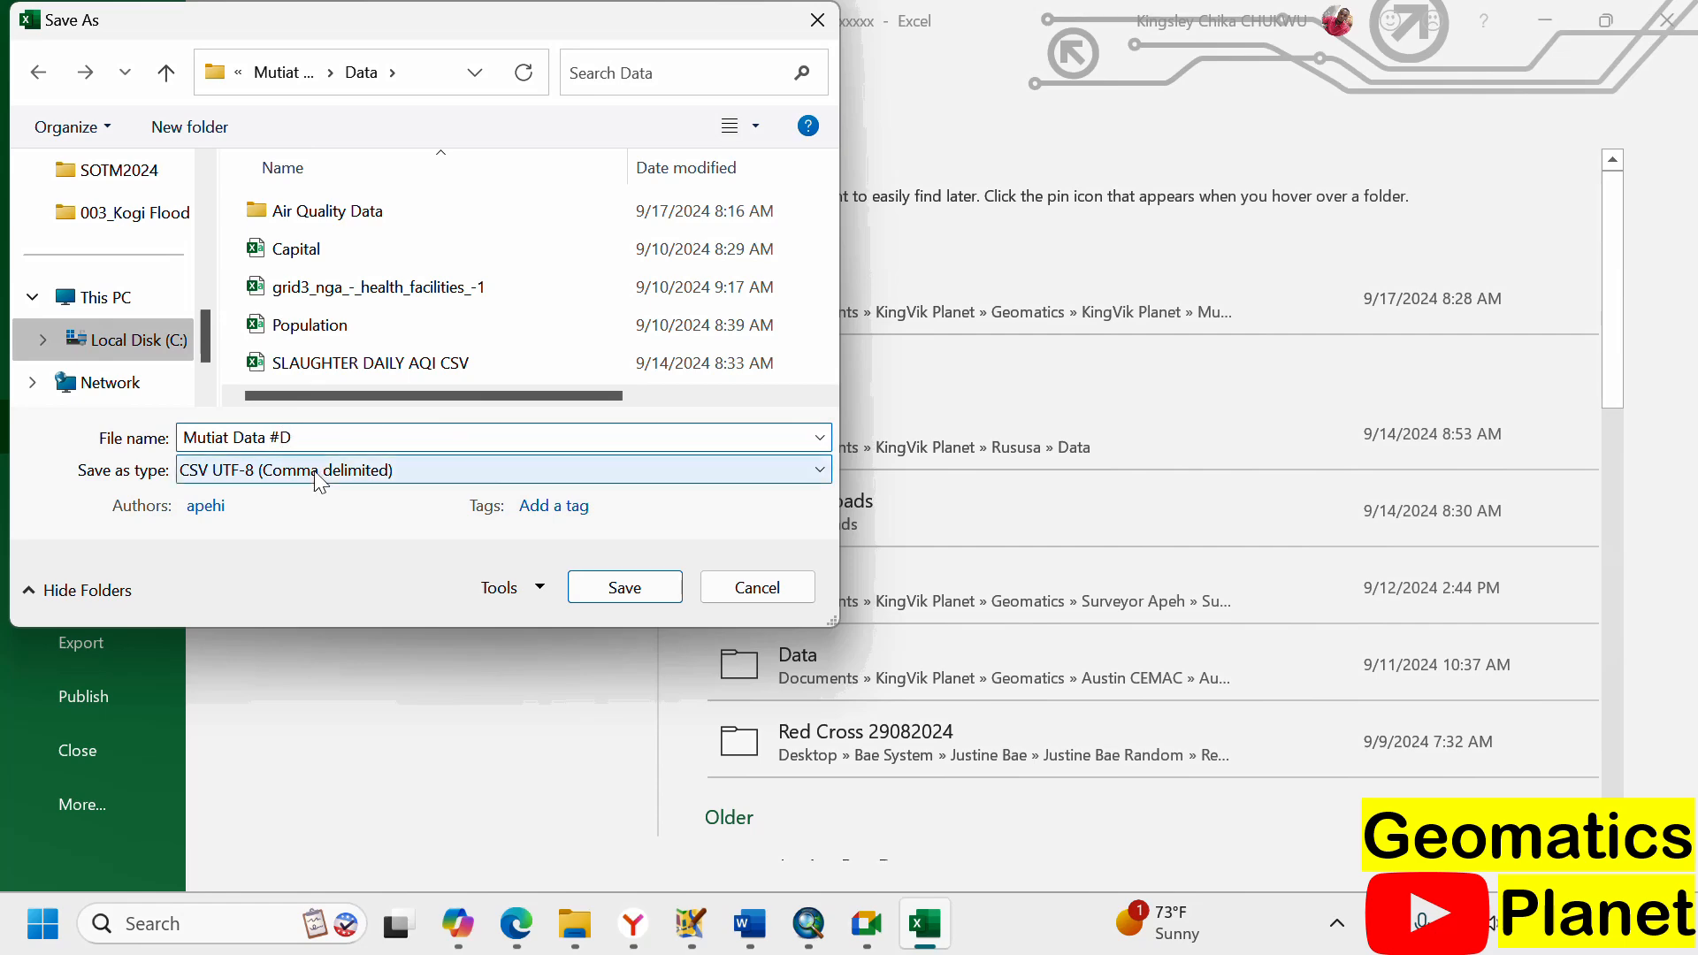
{"action": "type", "text": "10"}
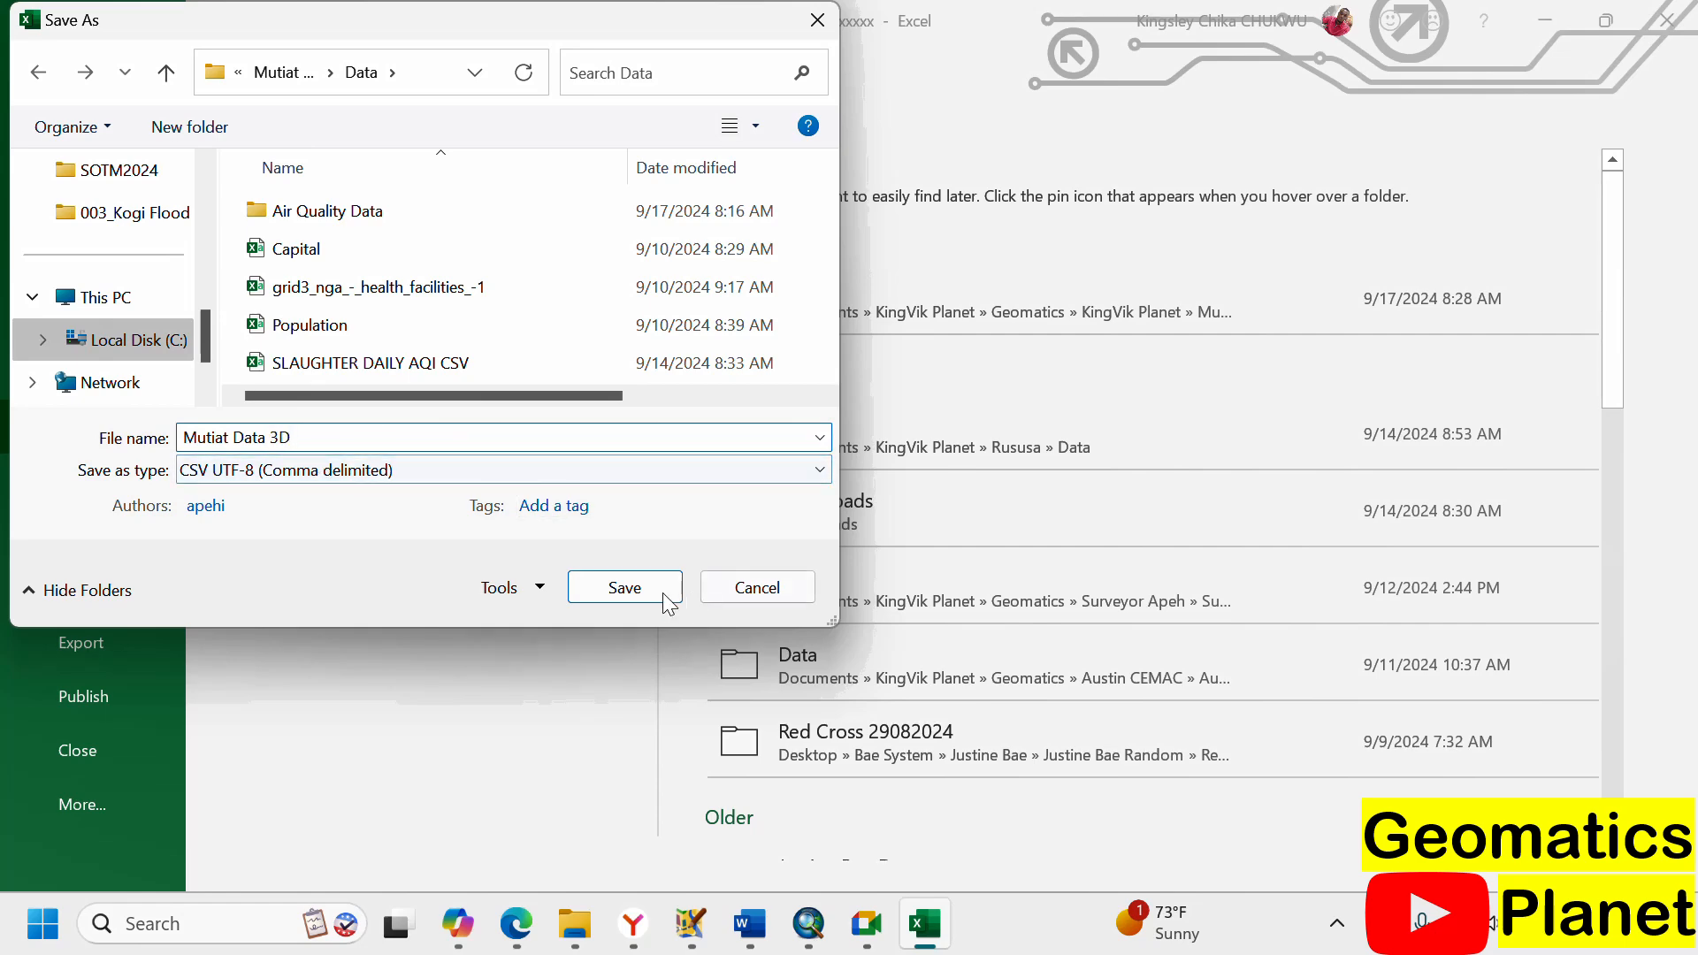
{"action": "left_click", "coordinate": [661, 593]}
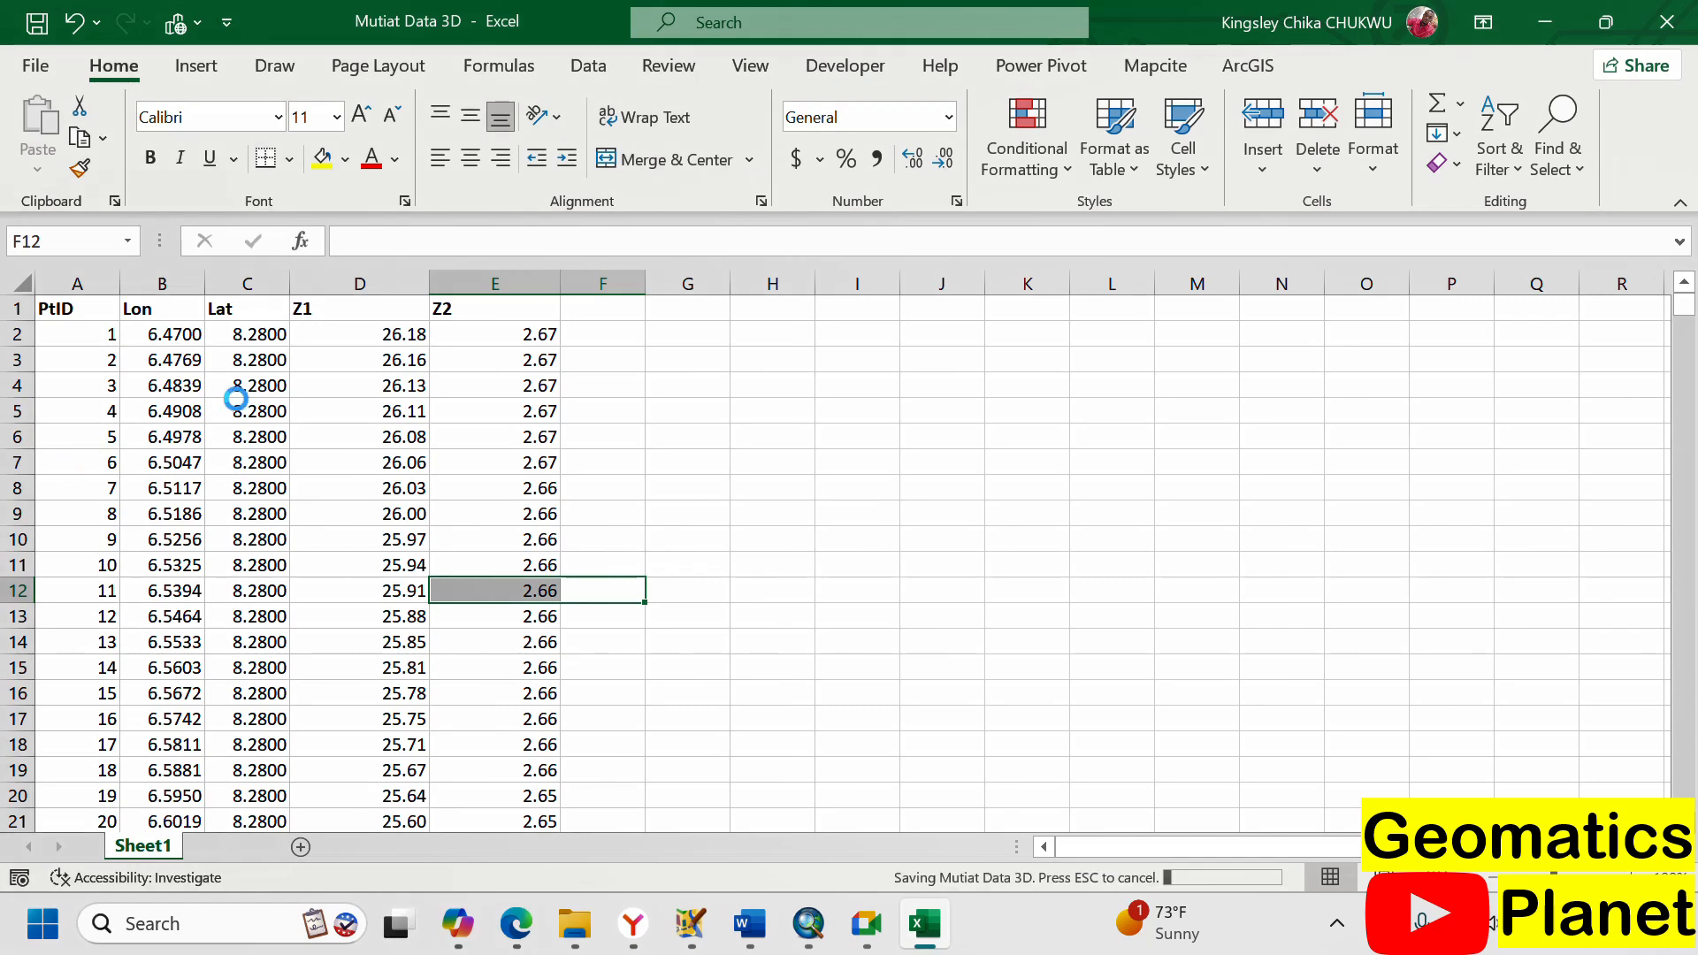
- Review the saved table down to its last data row to check how many points it holds
{"action": "left_click", "coordinate": [808, 927]}
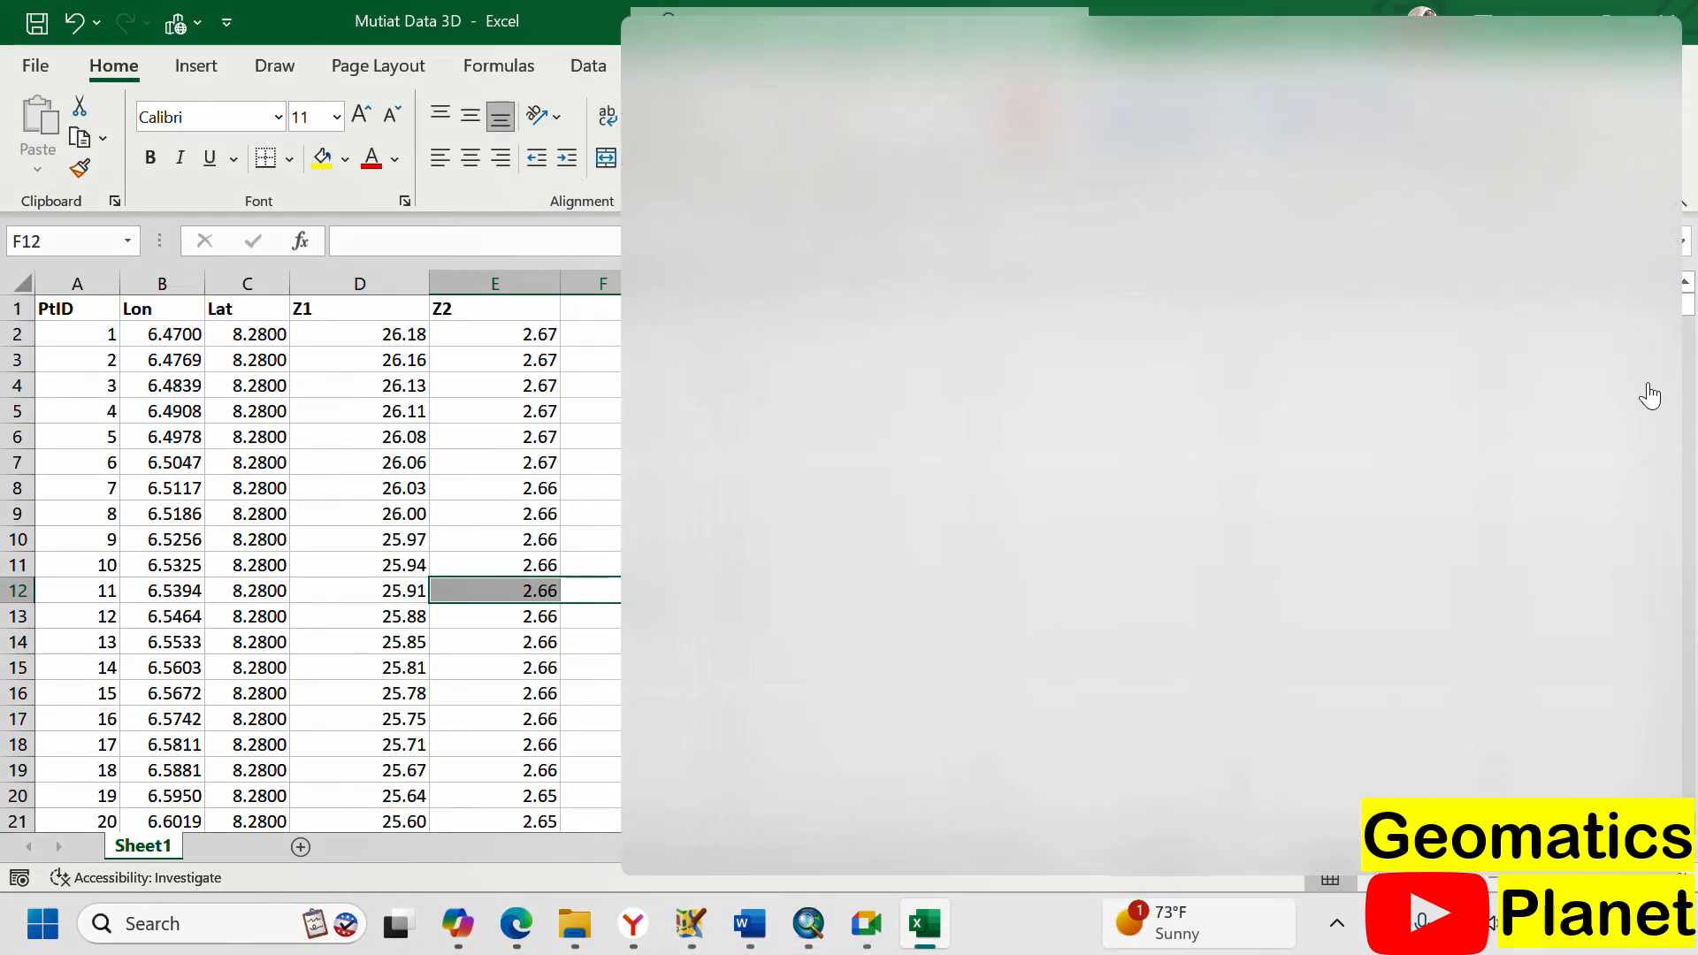
{"action": "left_click", "coordinate": [237, 487]}
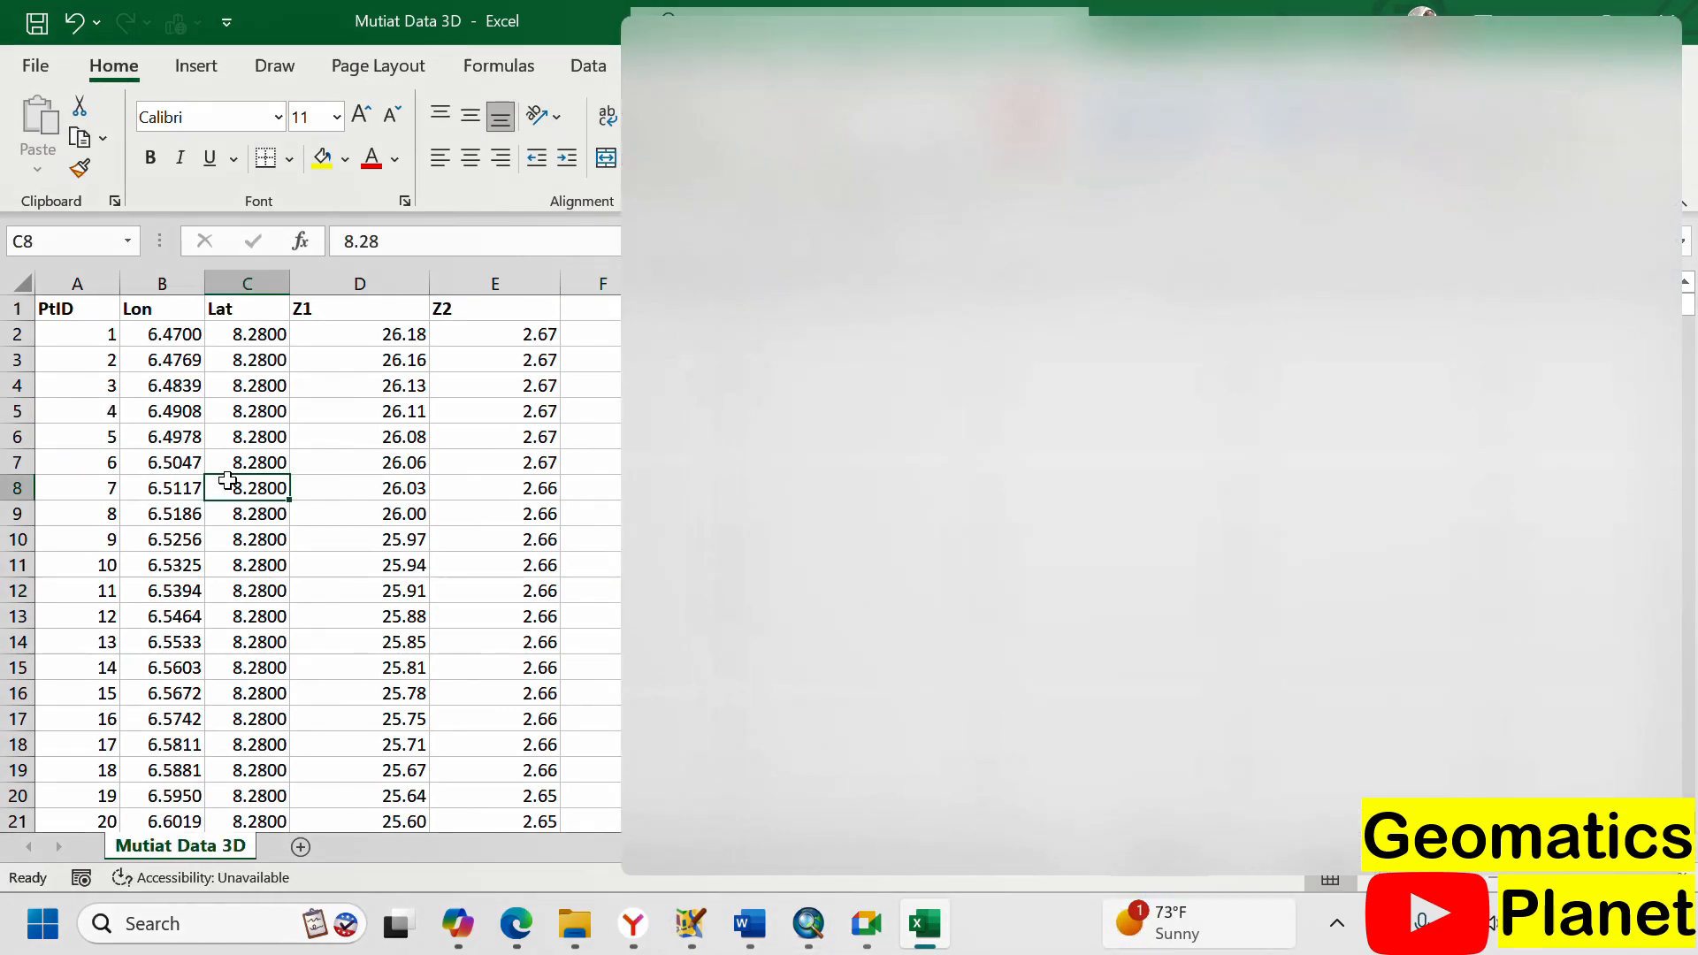
{"action": "scroll", "coordinate": [451, 662], "scroll_direction": "down", "scroll_amount": 7}
{"action": "scroll", "coordinate": [451, 662], "scroll_direction": "down", "scroll_amount": 7}
{"action": "left_click", "coordinate": [422, 594]}
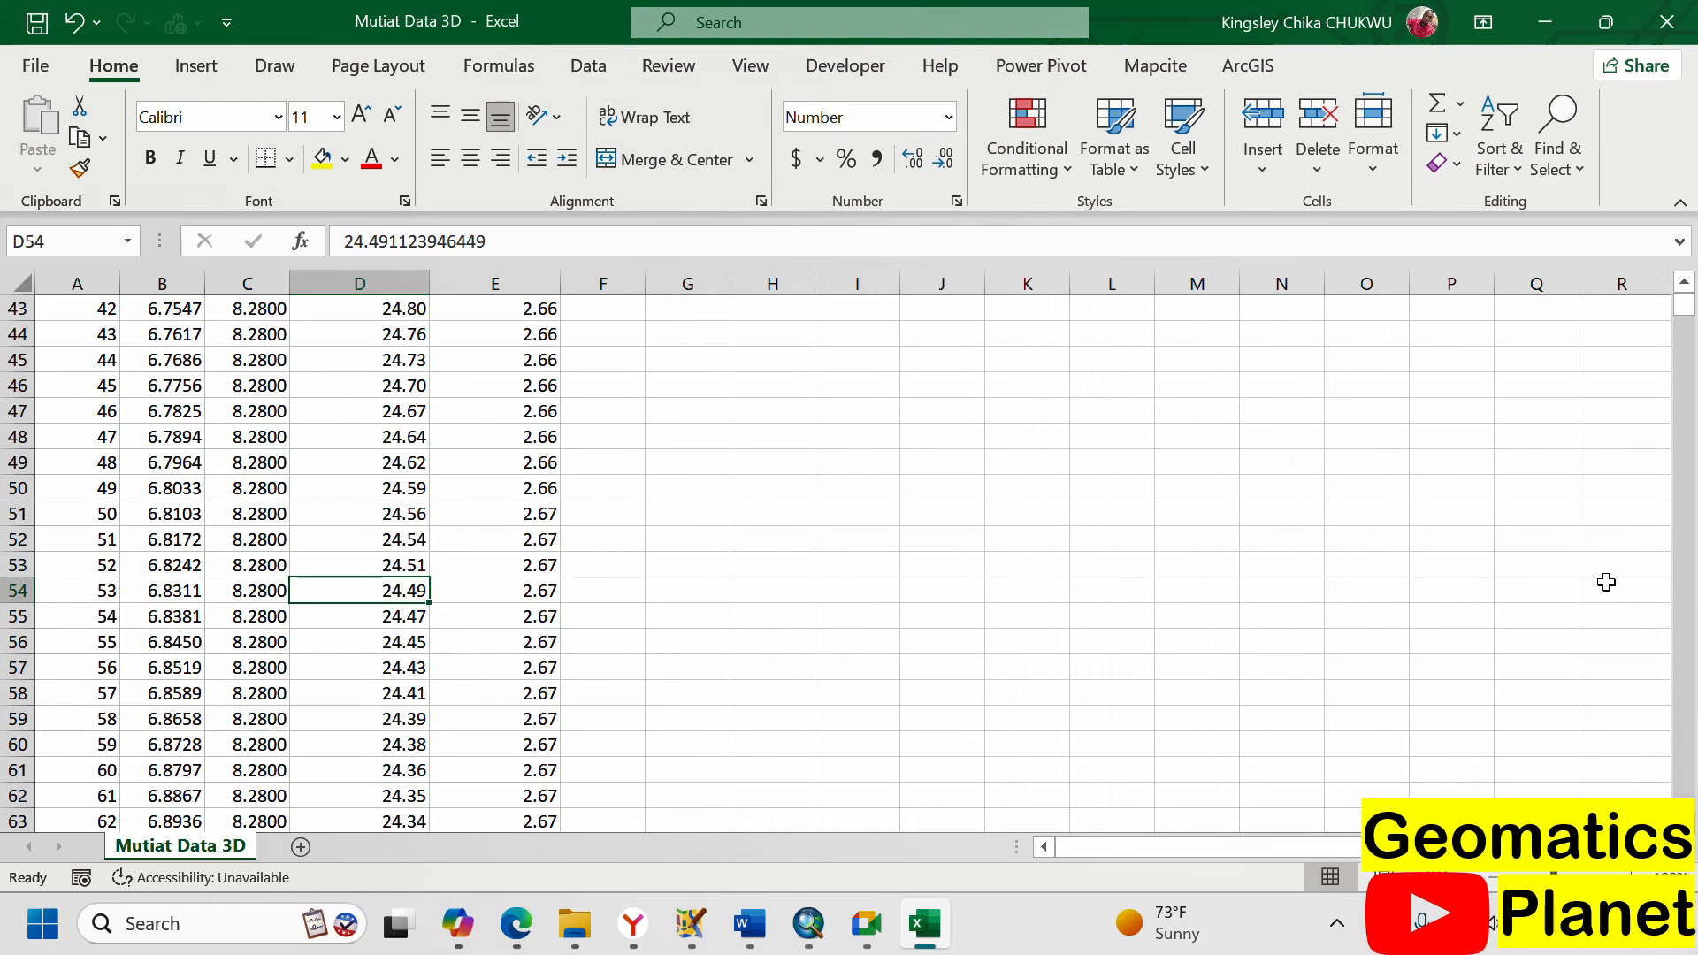
{"action": "left_click_drag", "start_coordinate": [1685, 305], "coordinate": [1696, 529]}
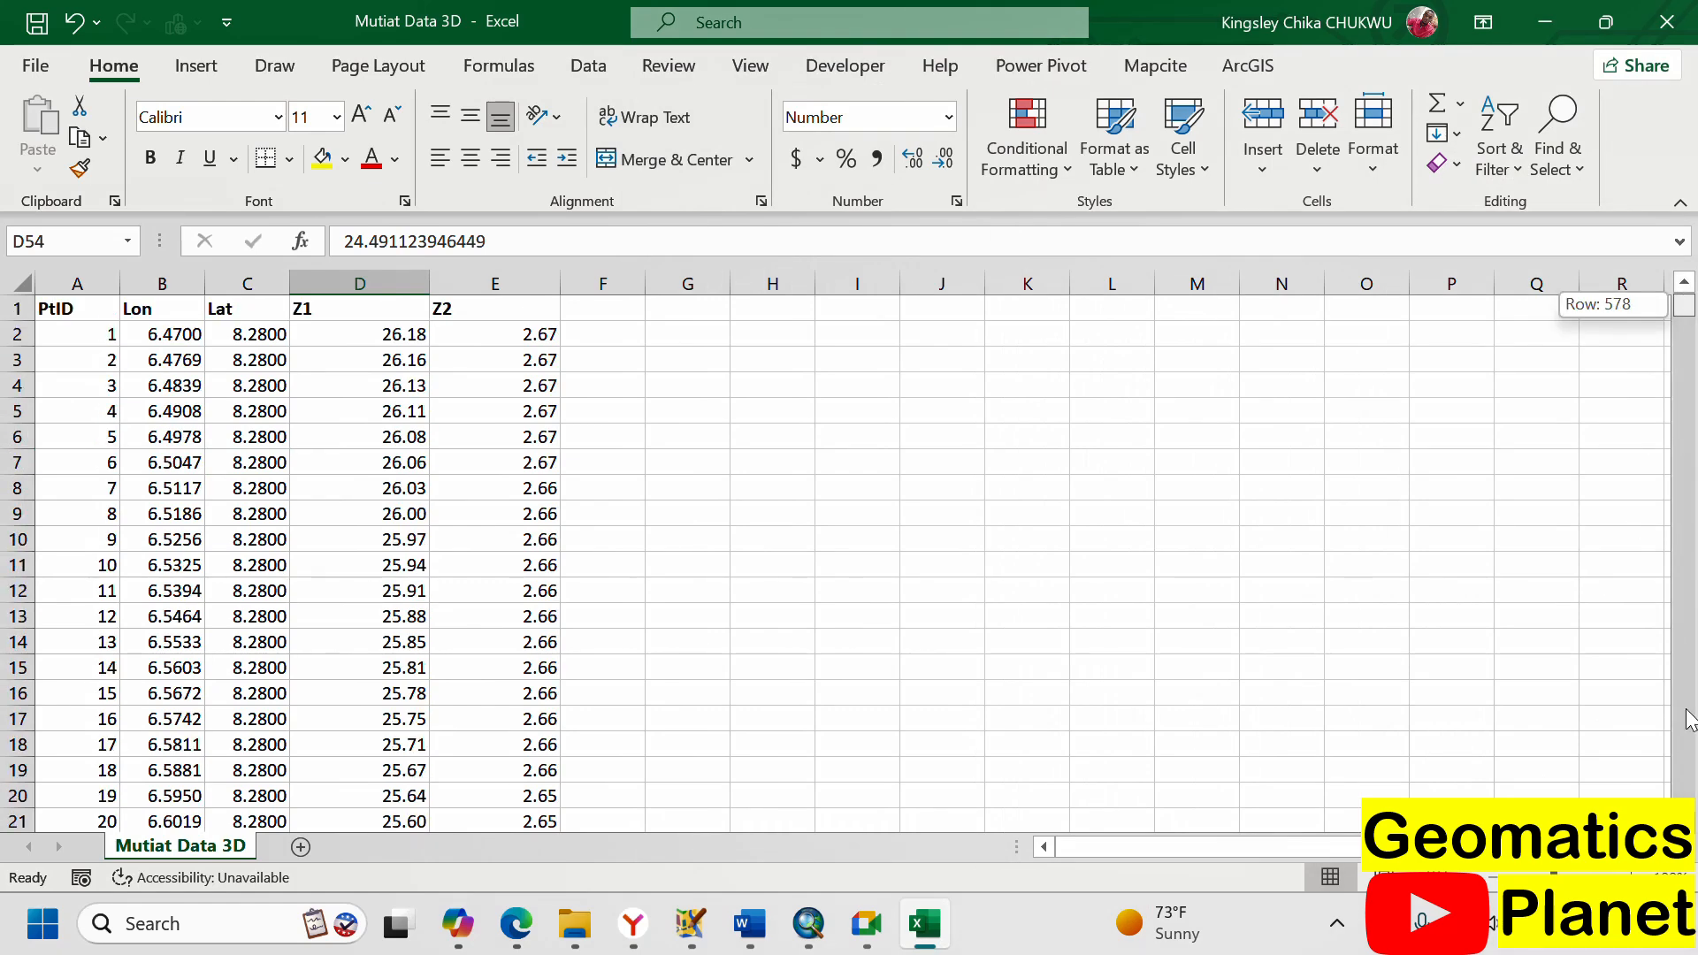
{"action": "left_click_drag", "start_coordinate": [1691, 718], "coordinate": [1693, 812]}
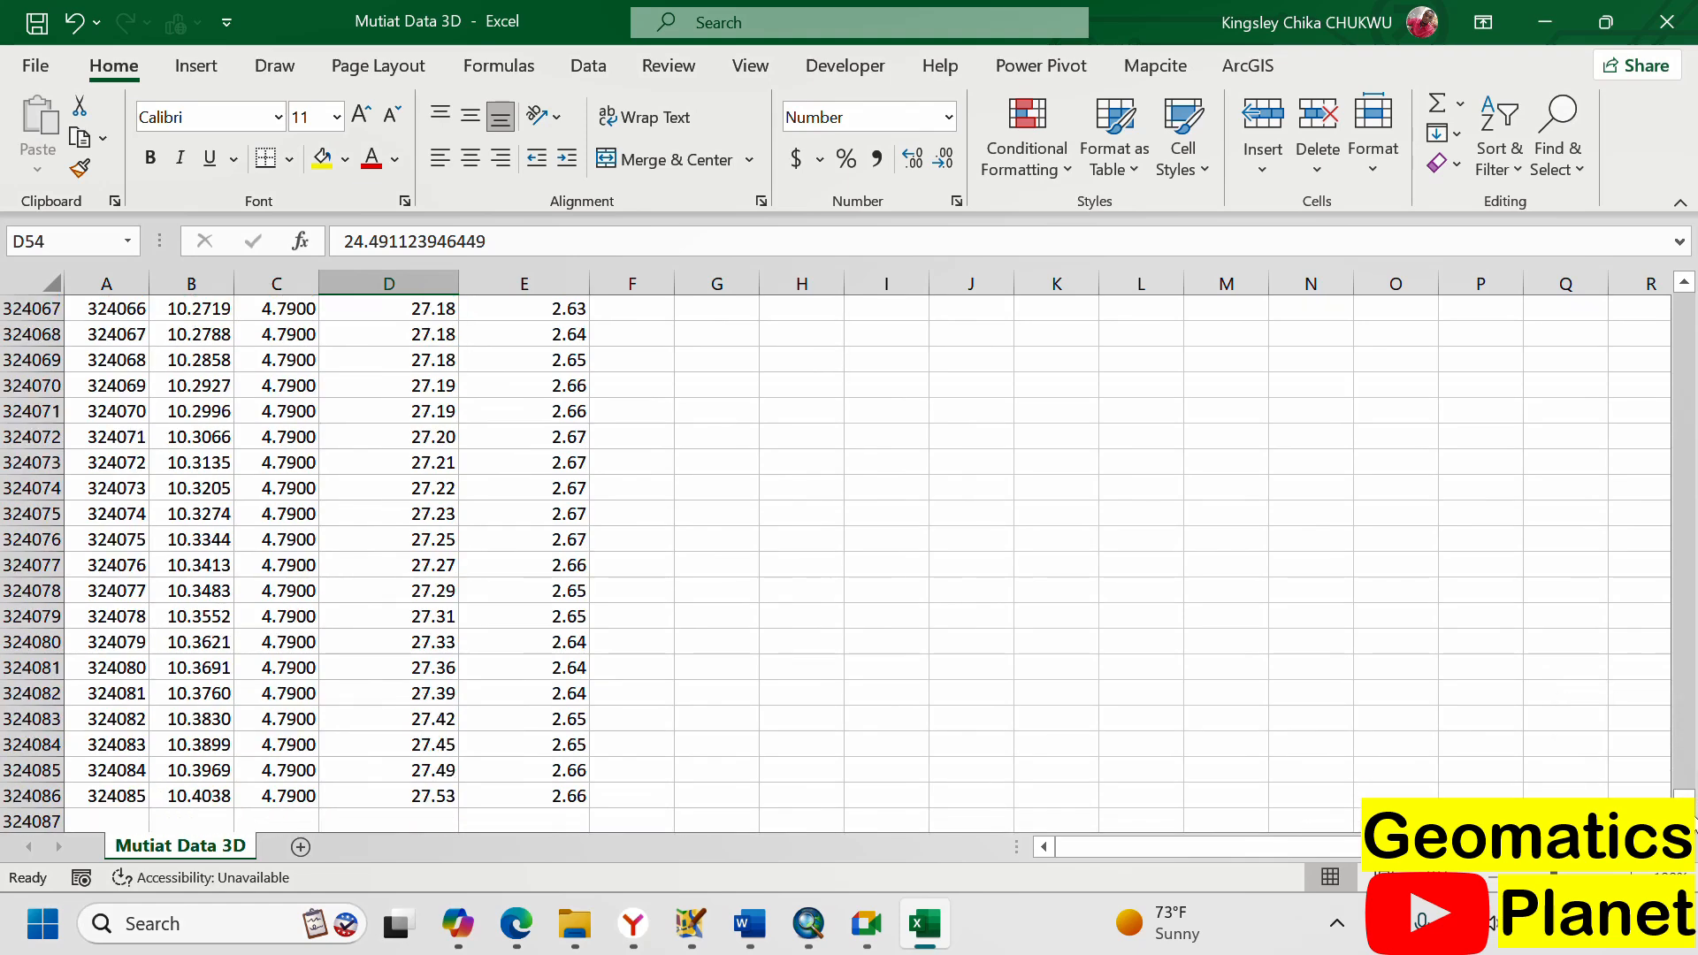
{"action": "left_click", "coordinate": [55, 796]}
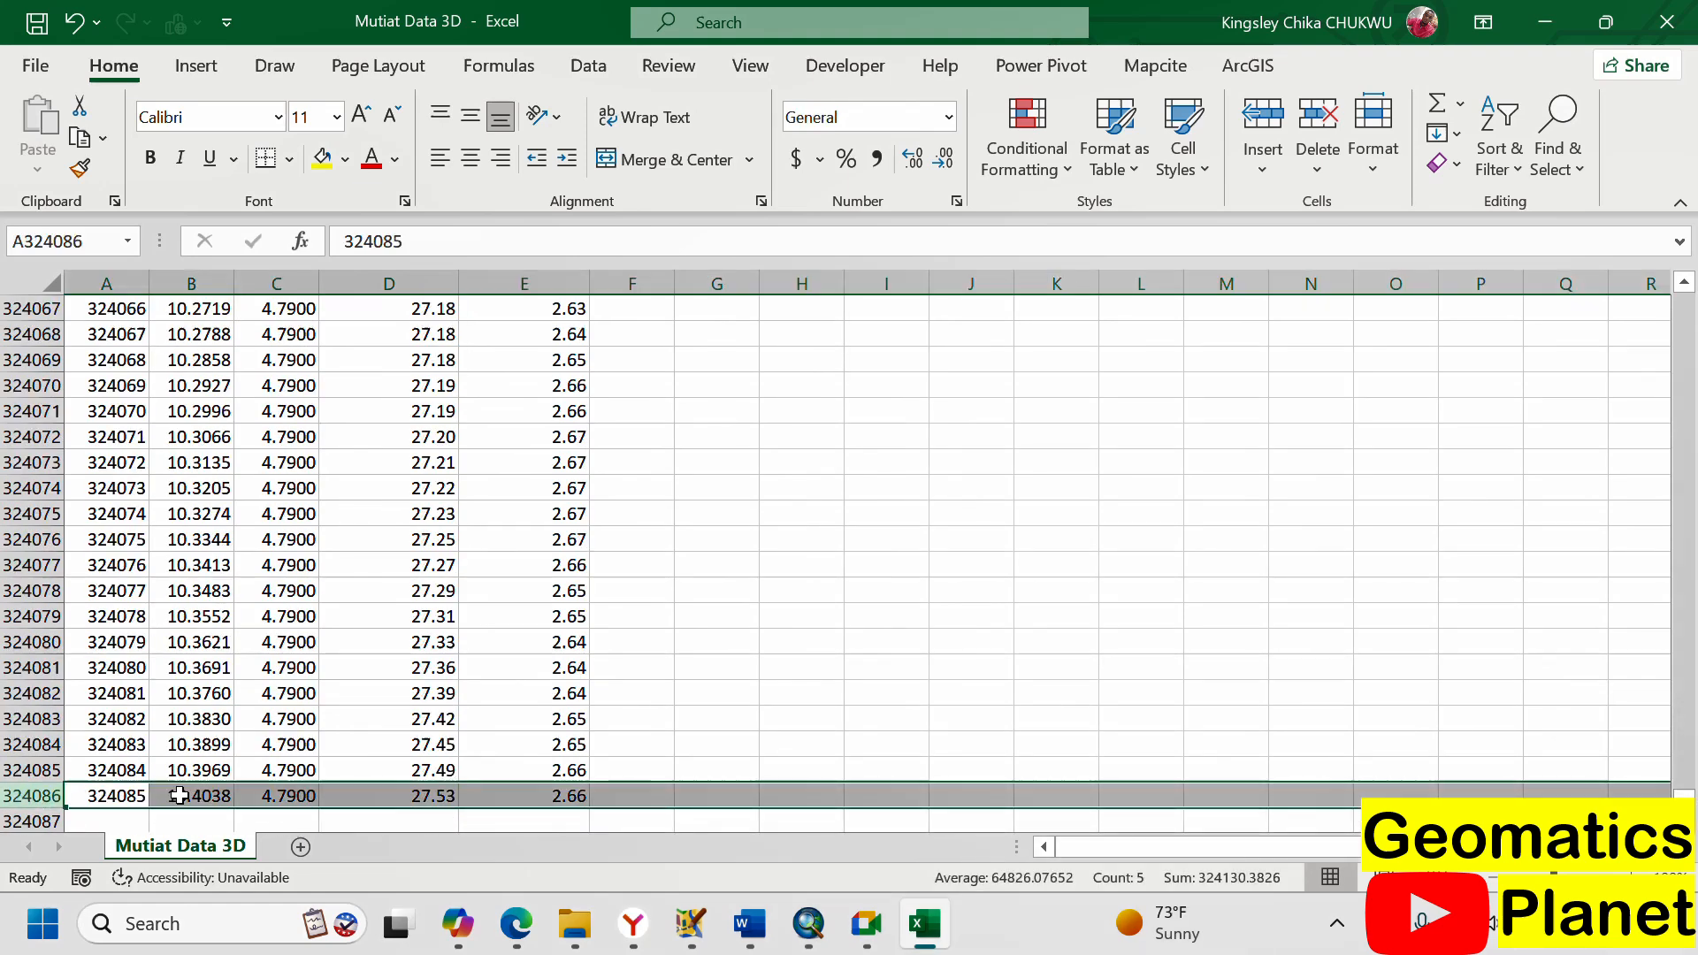
- Switch to ArcMap and open the Add XY Data dialog for the empty map
{"action": "left_click", "coordinate": [809, 923]}
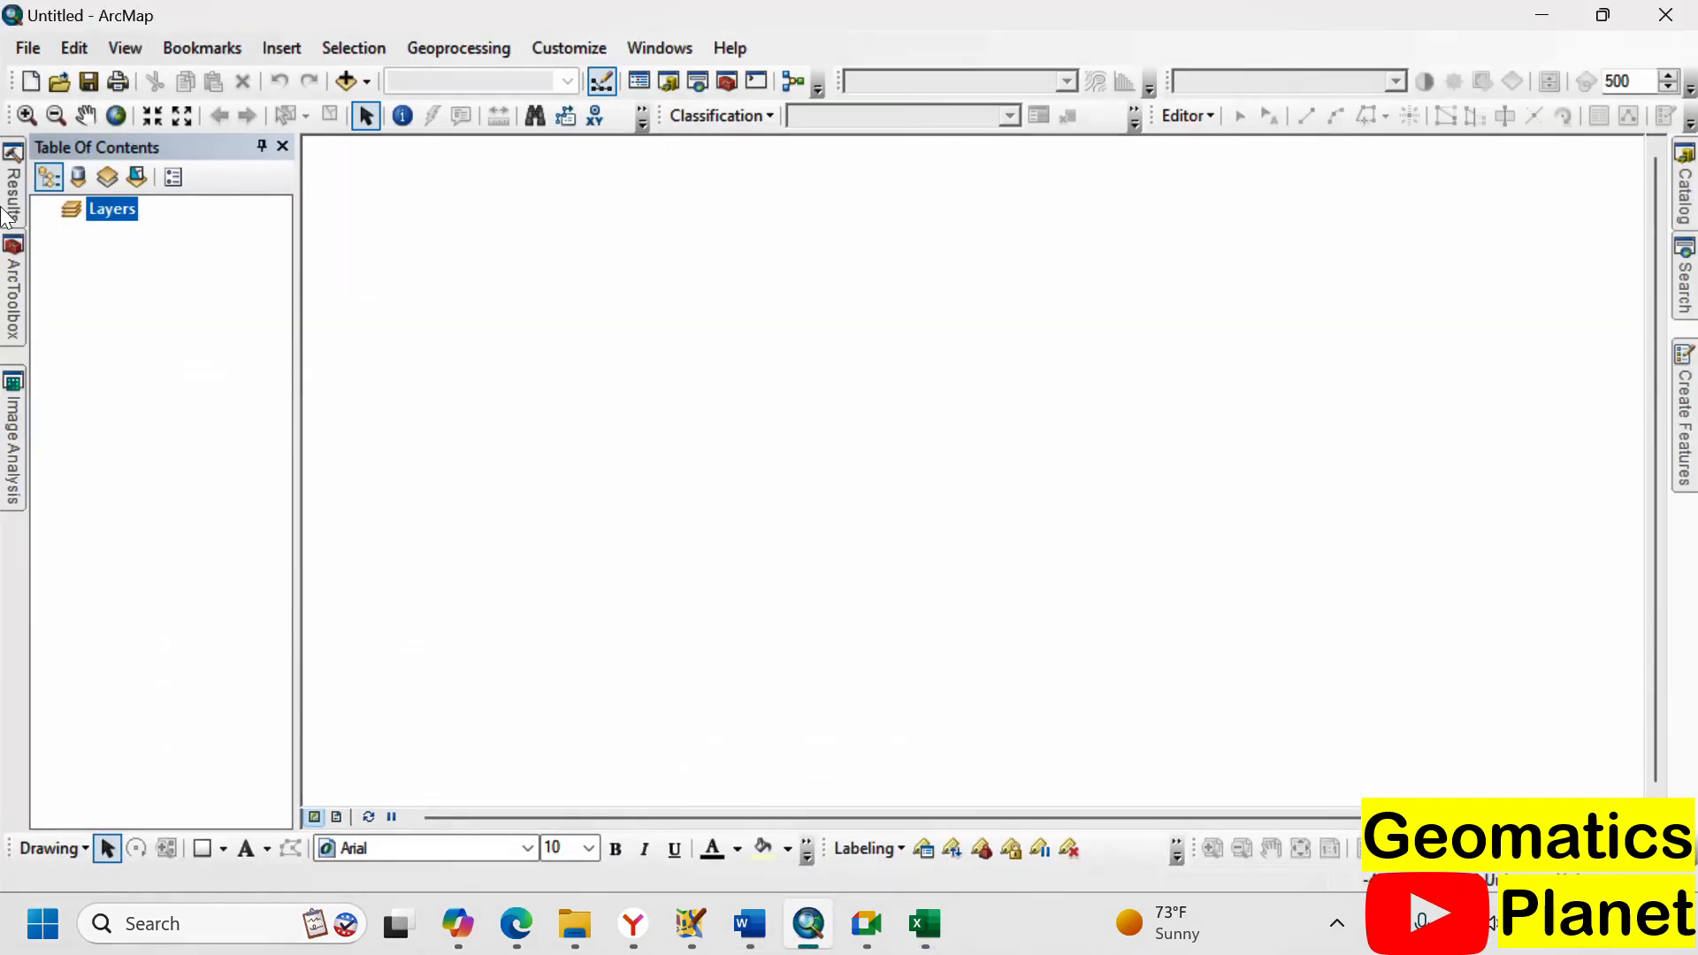
{"action": "left_click", "coordinate": [19, 49]}
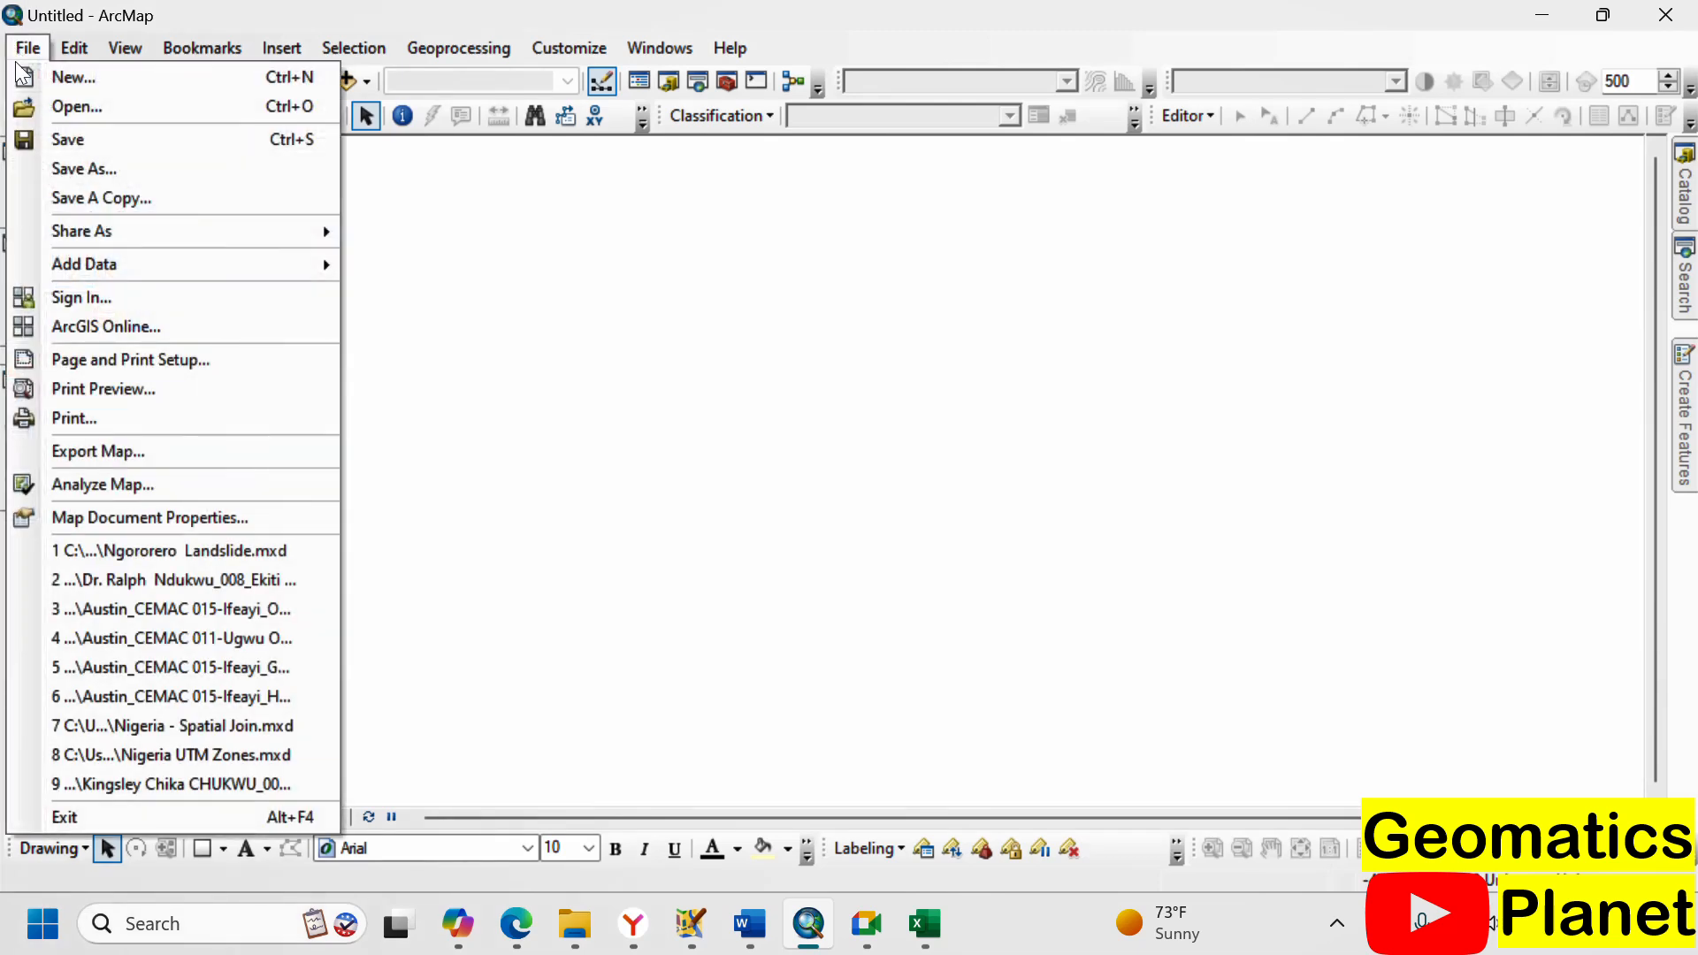
{"action": "mouse_move", "coordinate": [247, 264]}
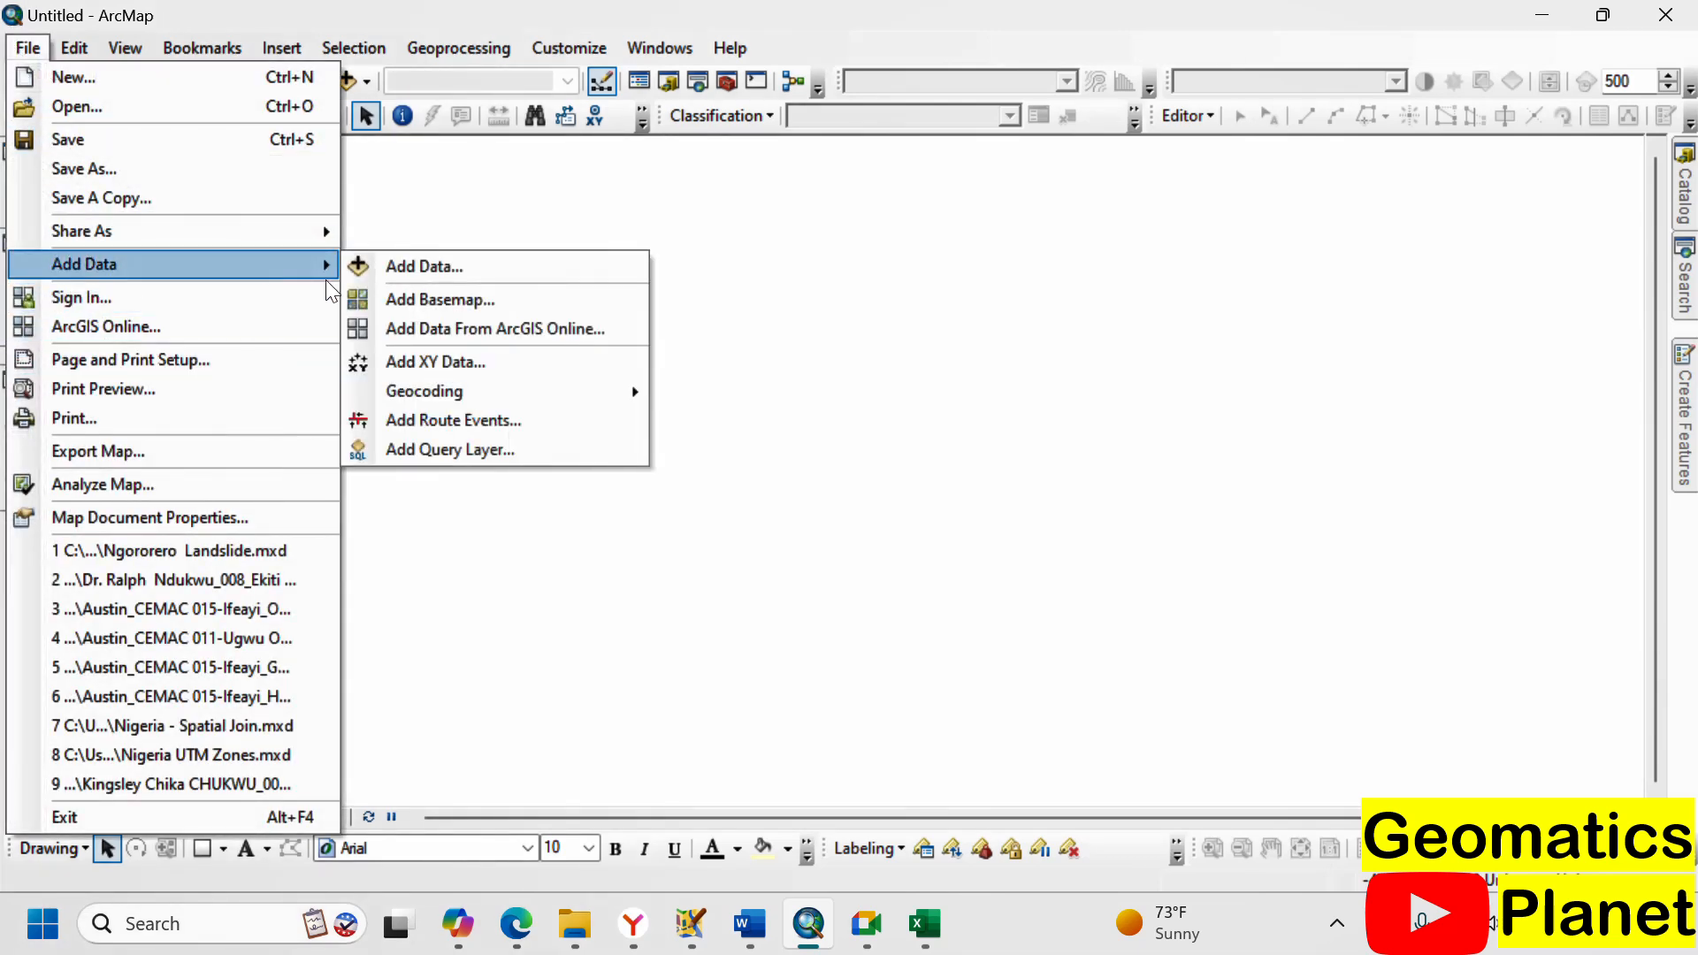
{"action": "left_click", "coordinate": [404, 365]}
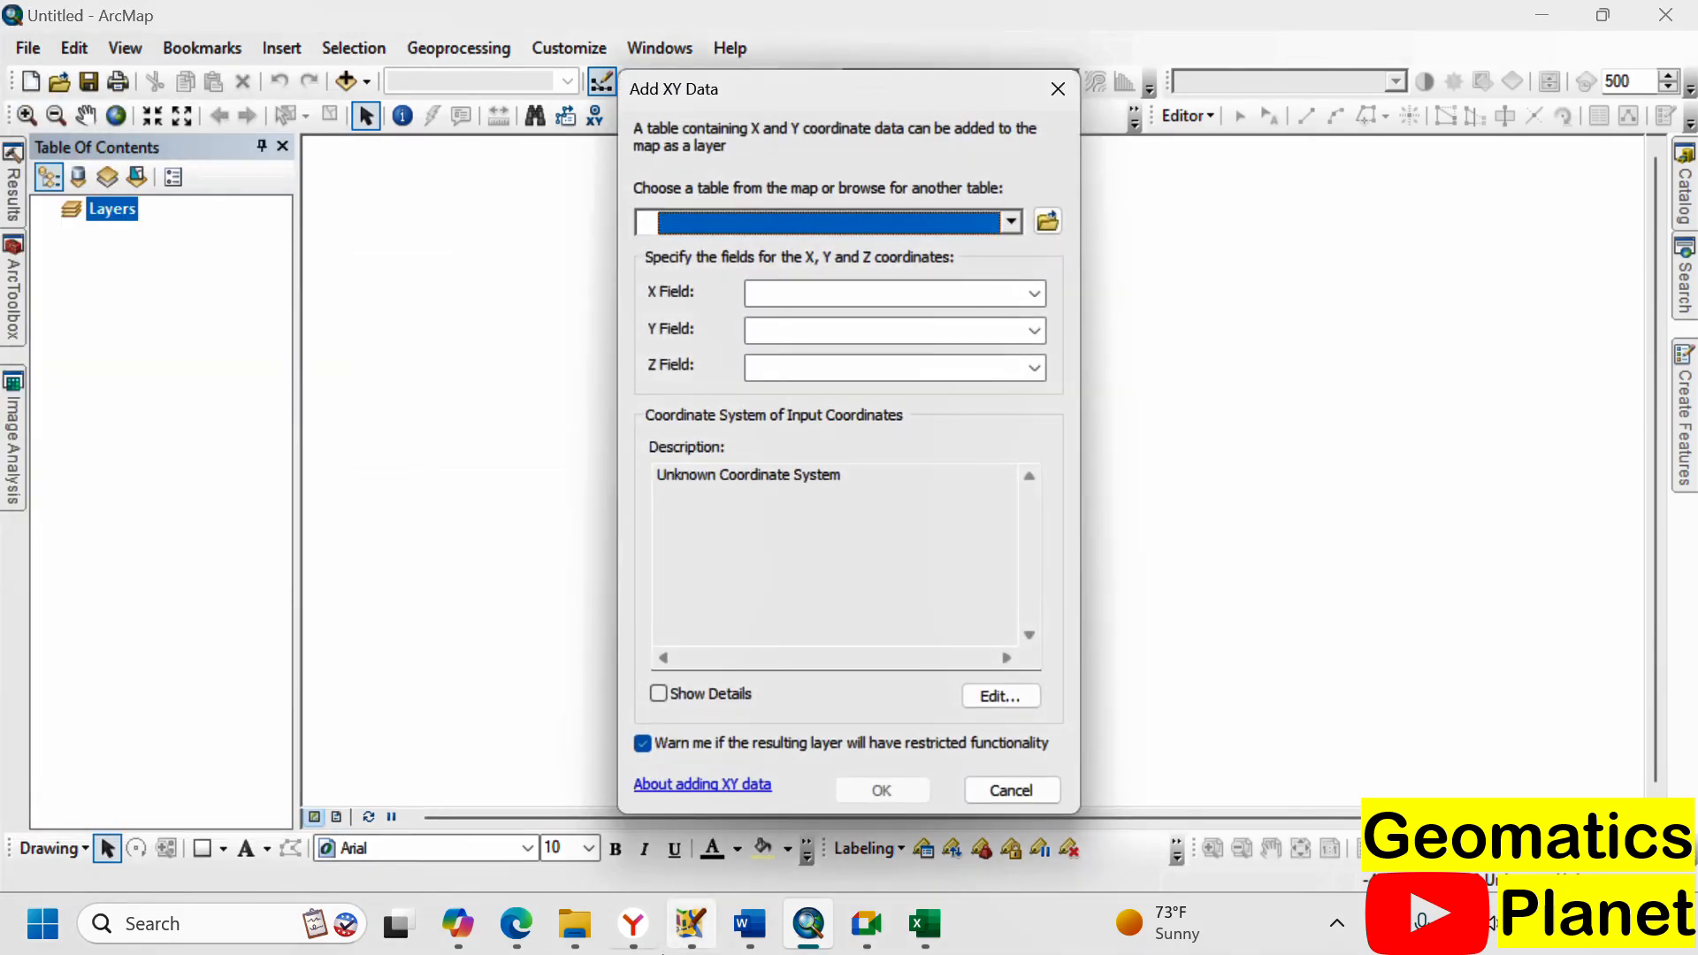
- Locate Mutiat Data 3D in File Explorer, copy its Data folder path, and return to the Add XY Data dialog in ArcMap
{"action": "left_click", "coordinate": [576, 922]}
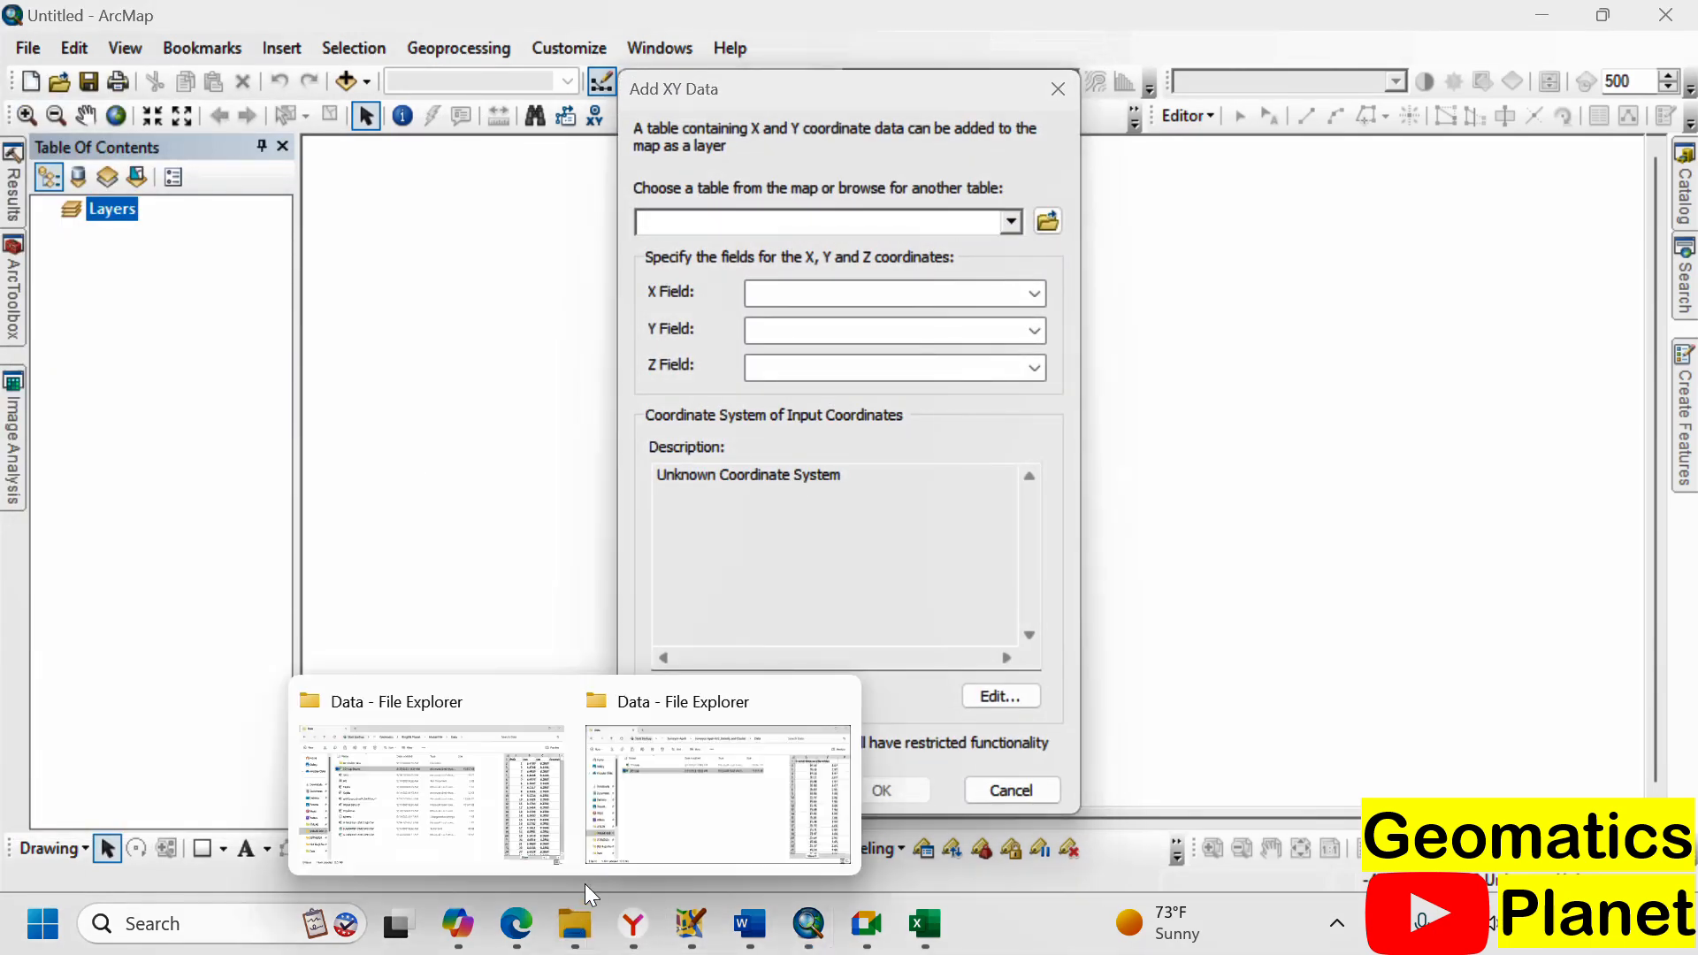
{"action": "left_click", "coordinate": [482, 807]}
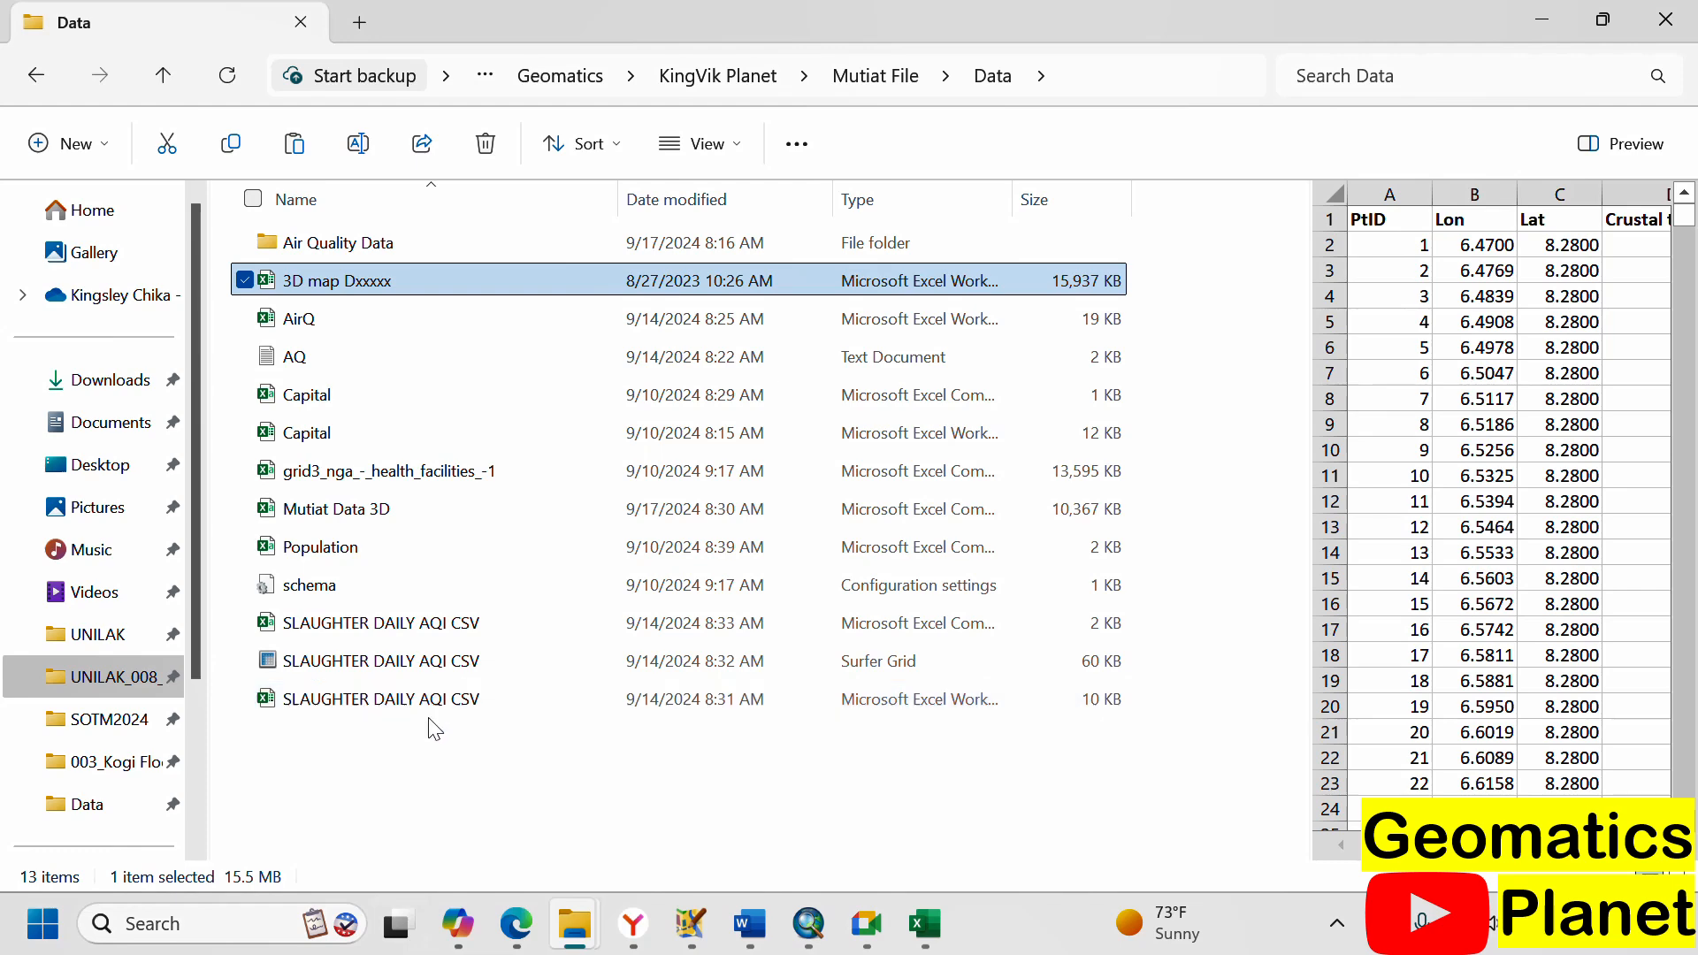
{"action": "left_click", "coordinate": [329, 510]}
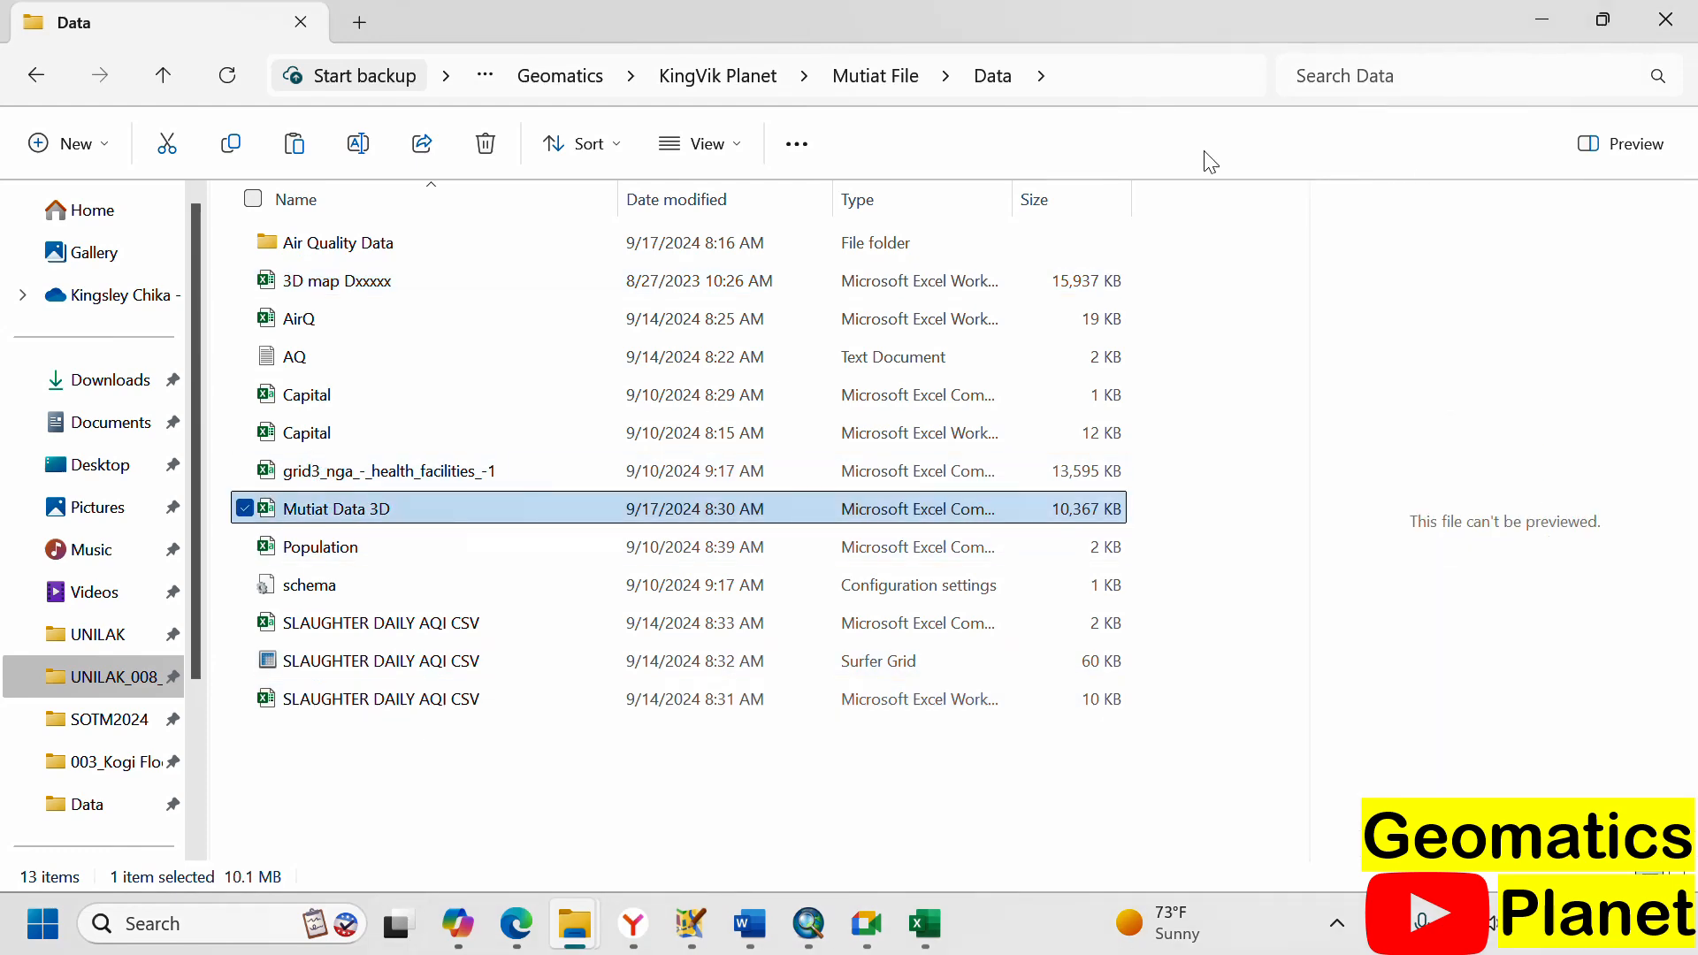
{"action": "left_click", "coordinate": [1155, 86]}
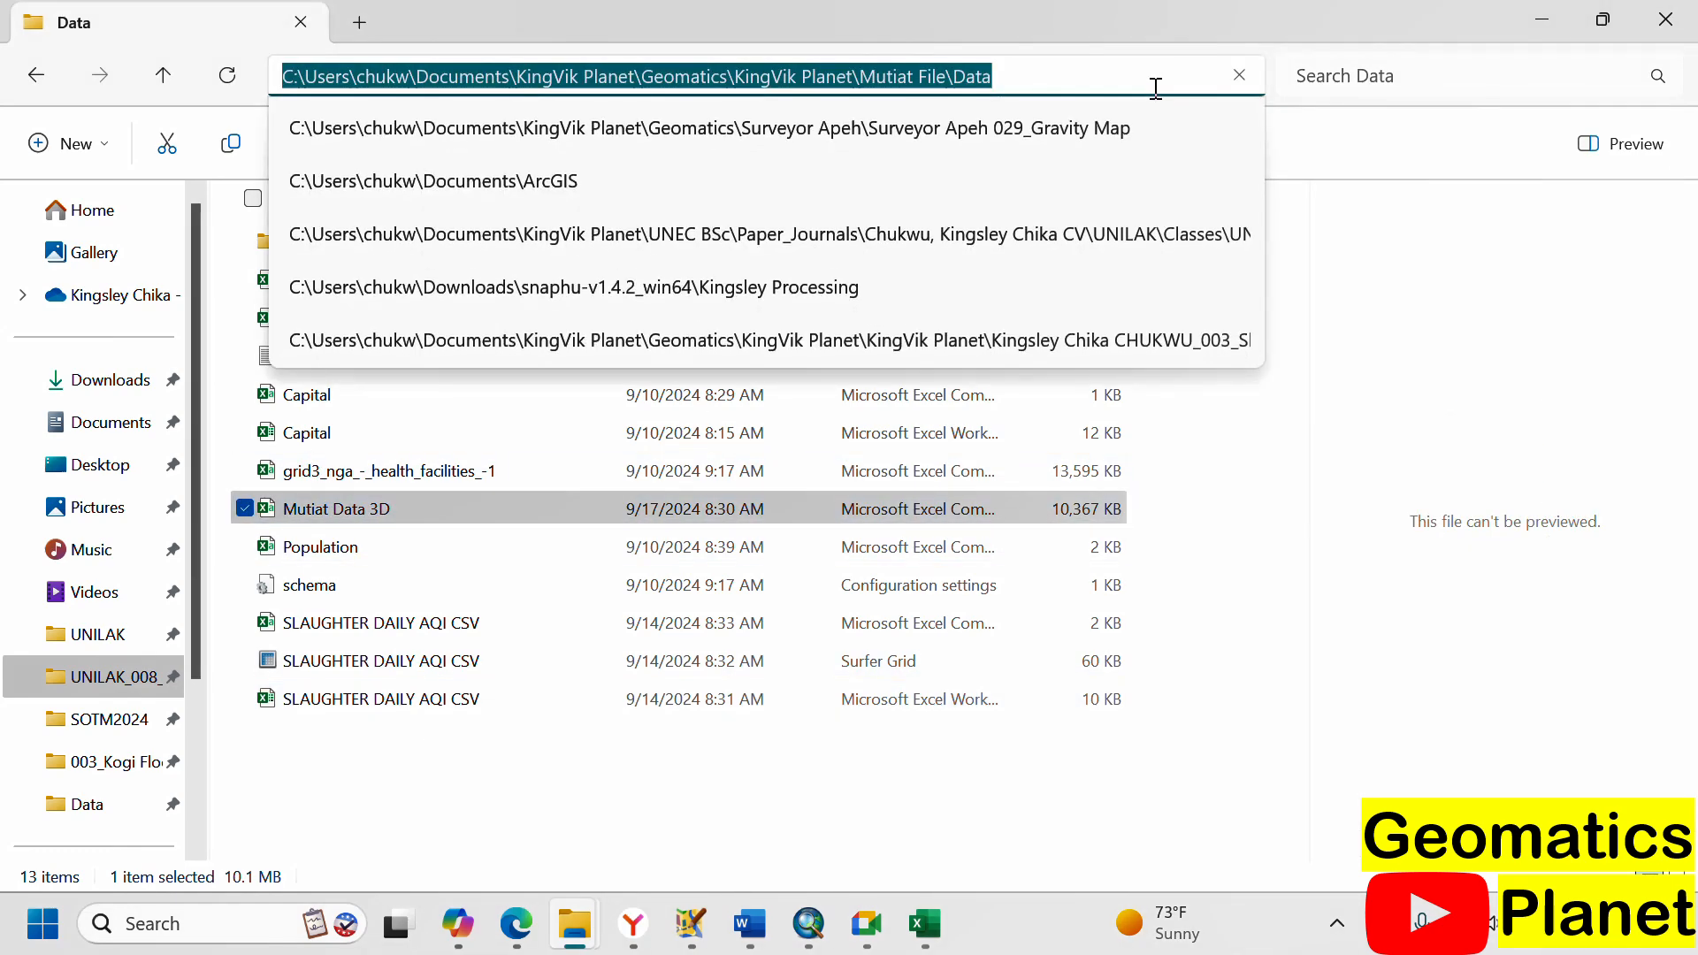
{"action": "left_click", "coordinate": [809, 923]}
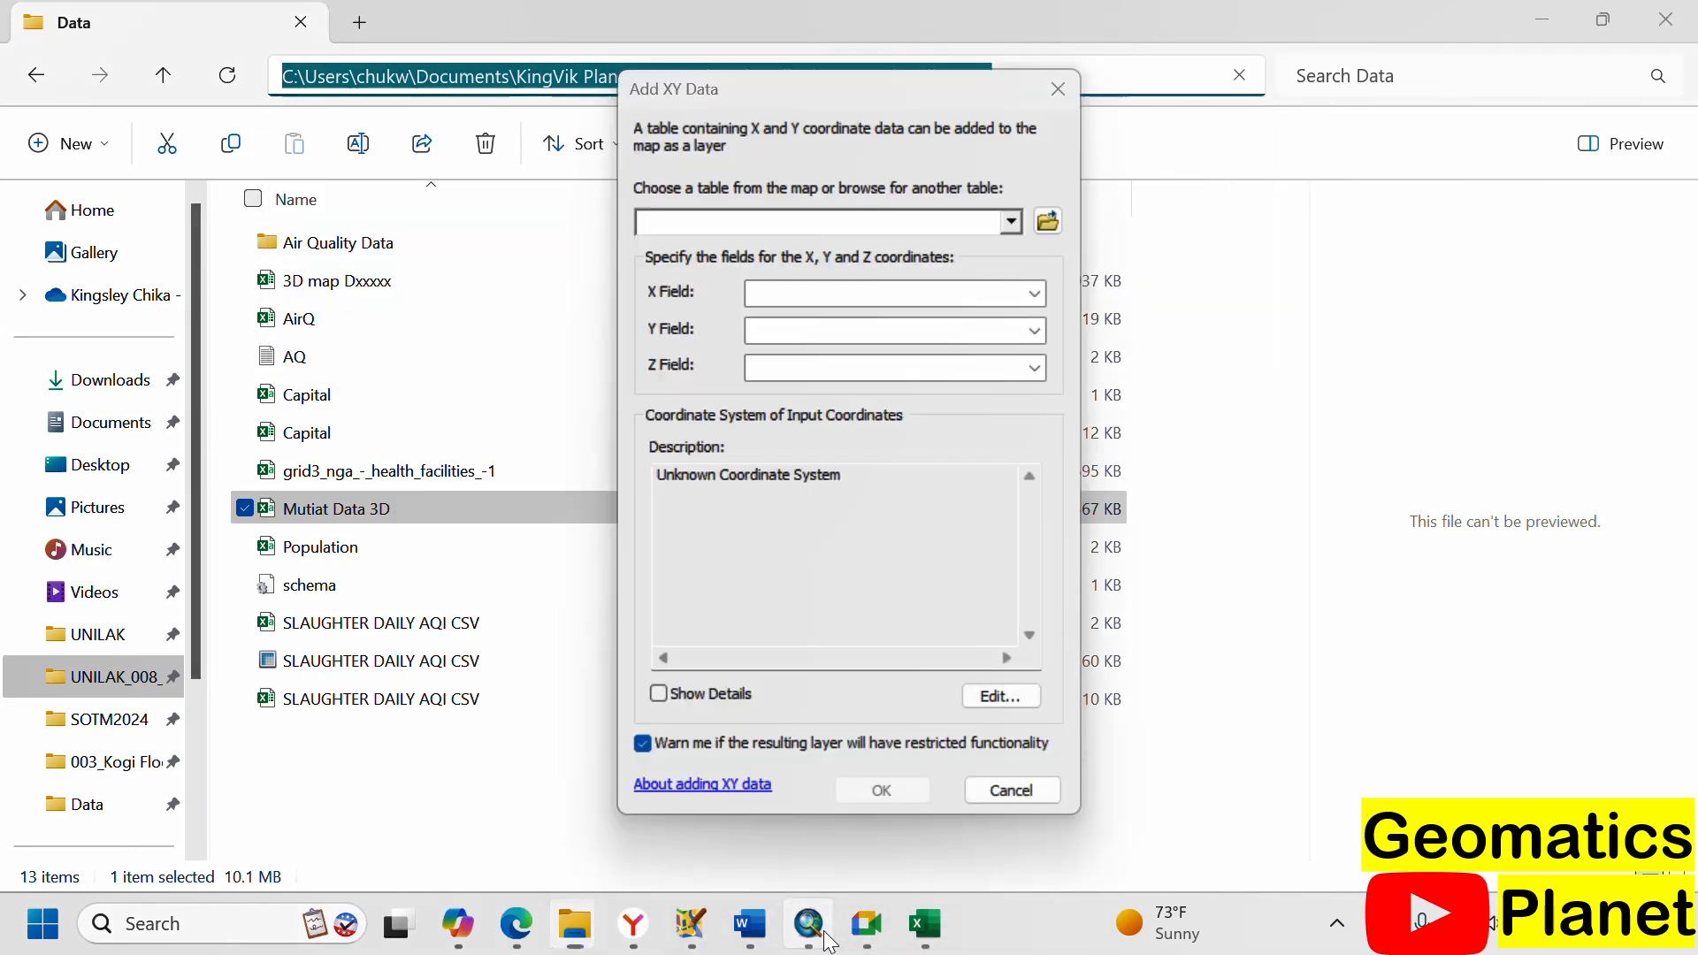
- Choose Mutiat Data 3D.csv from the Mutiat File\Data folder as the table for the XY data
{"action": "left_click", "coordinate": [1049, 221]}
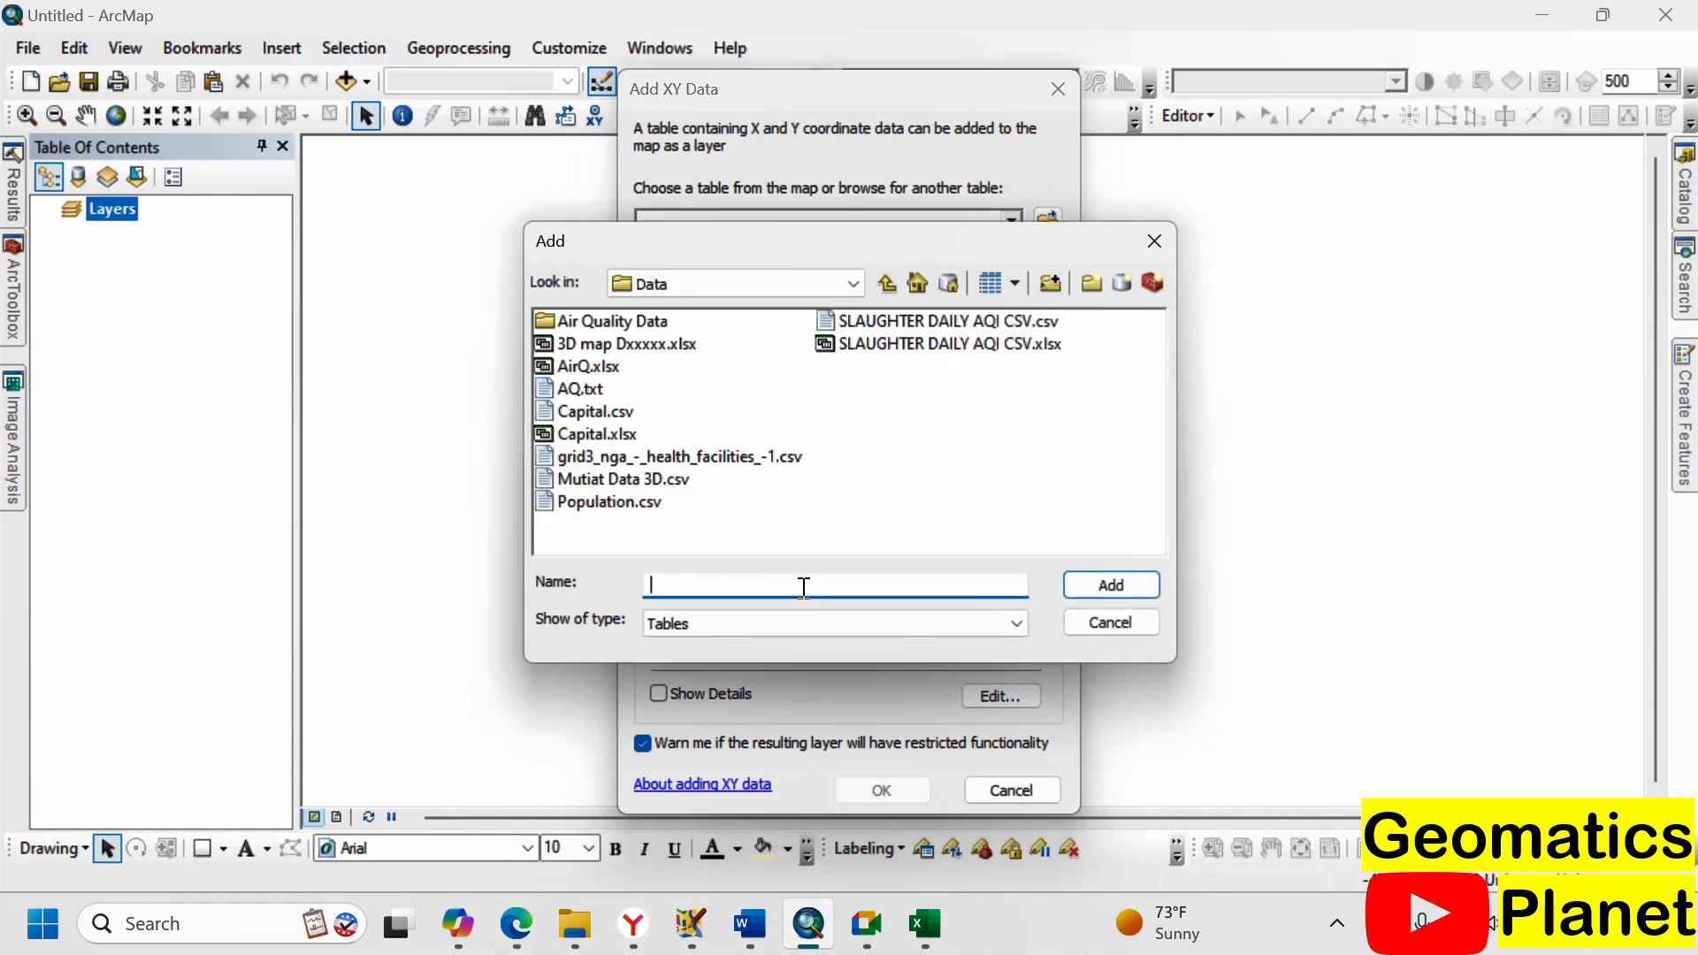
{"action": "key", "text": "ctrl+v"}
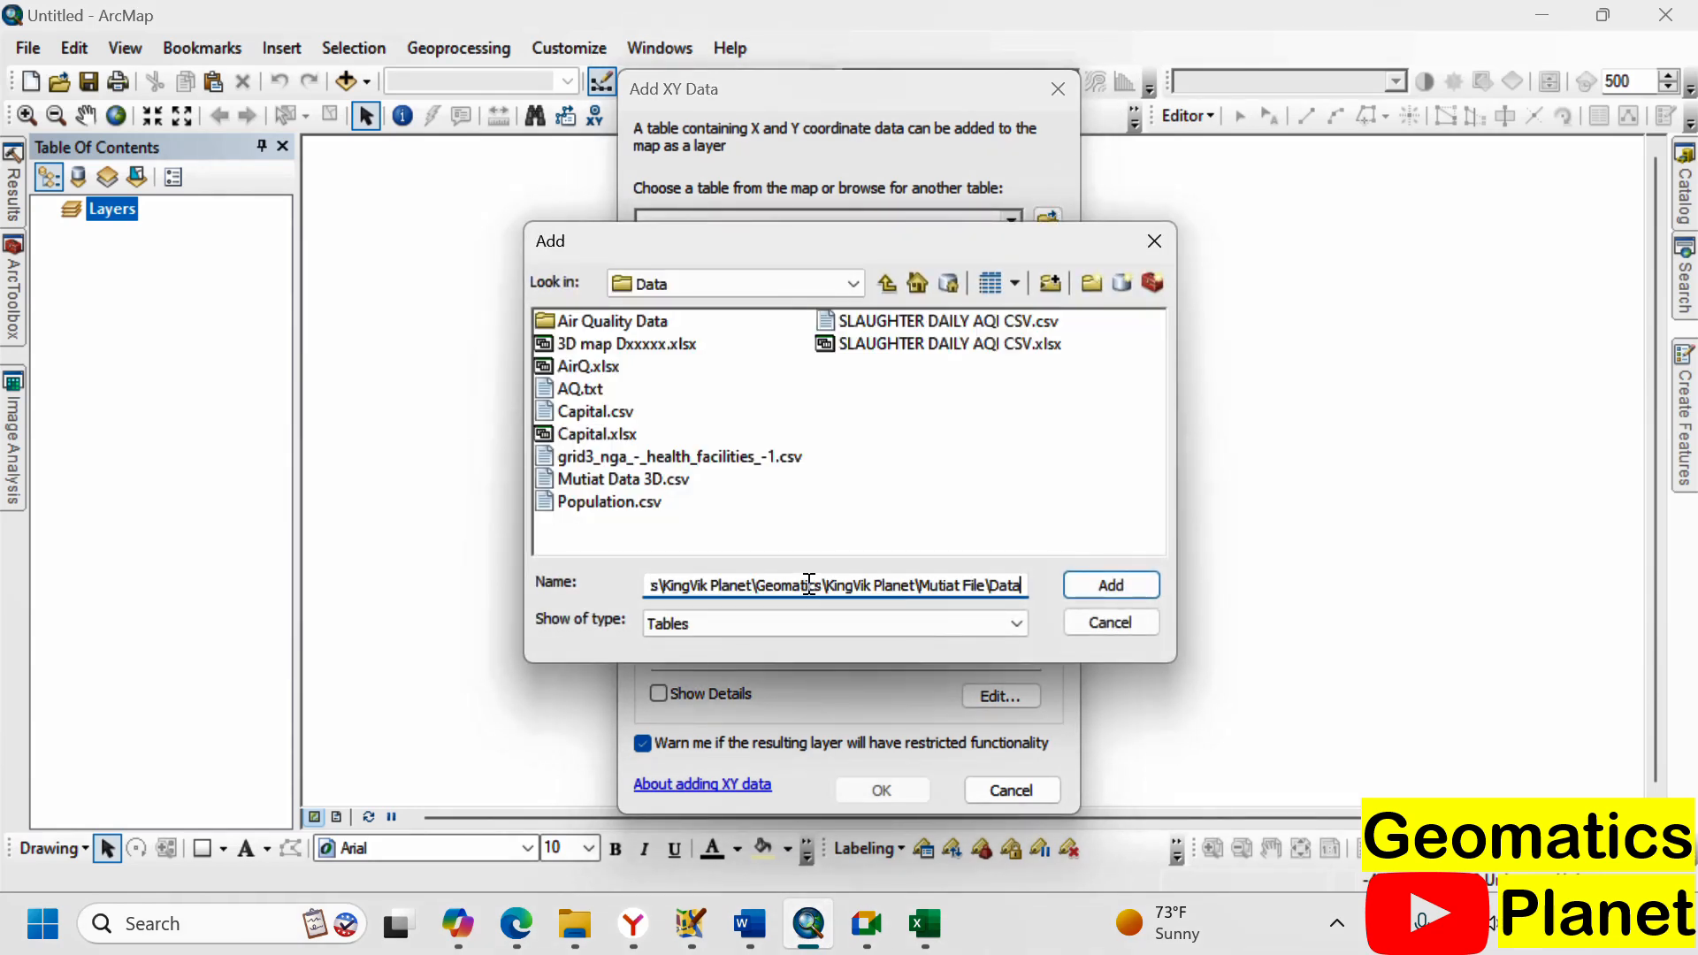
{"action": "left_click", "coordinate": [1118, 584]}
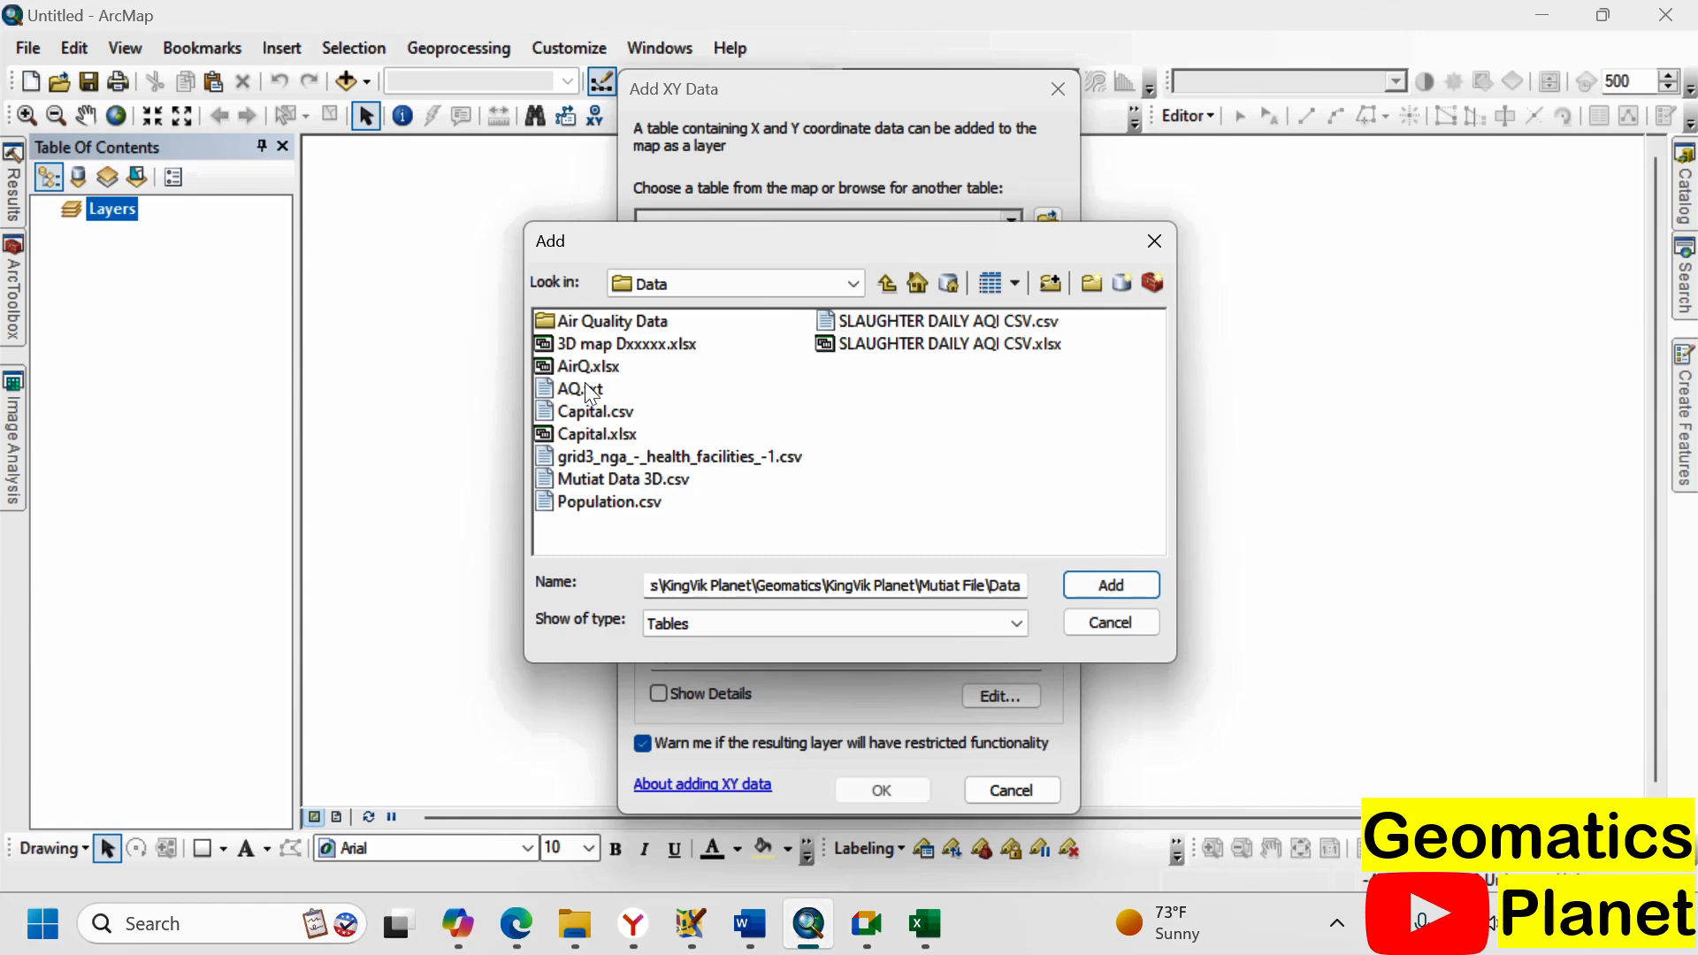
{"action": "left_click", "coordinate": [584, 479]}
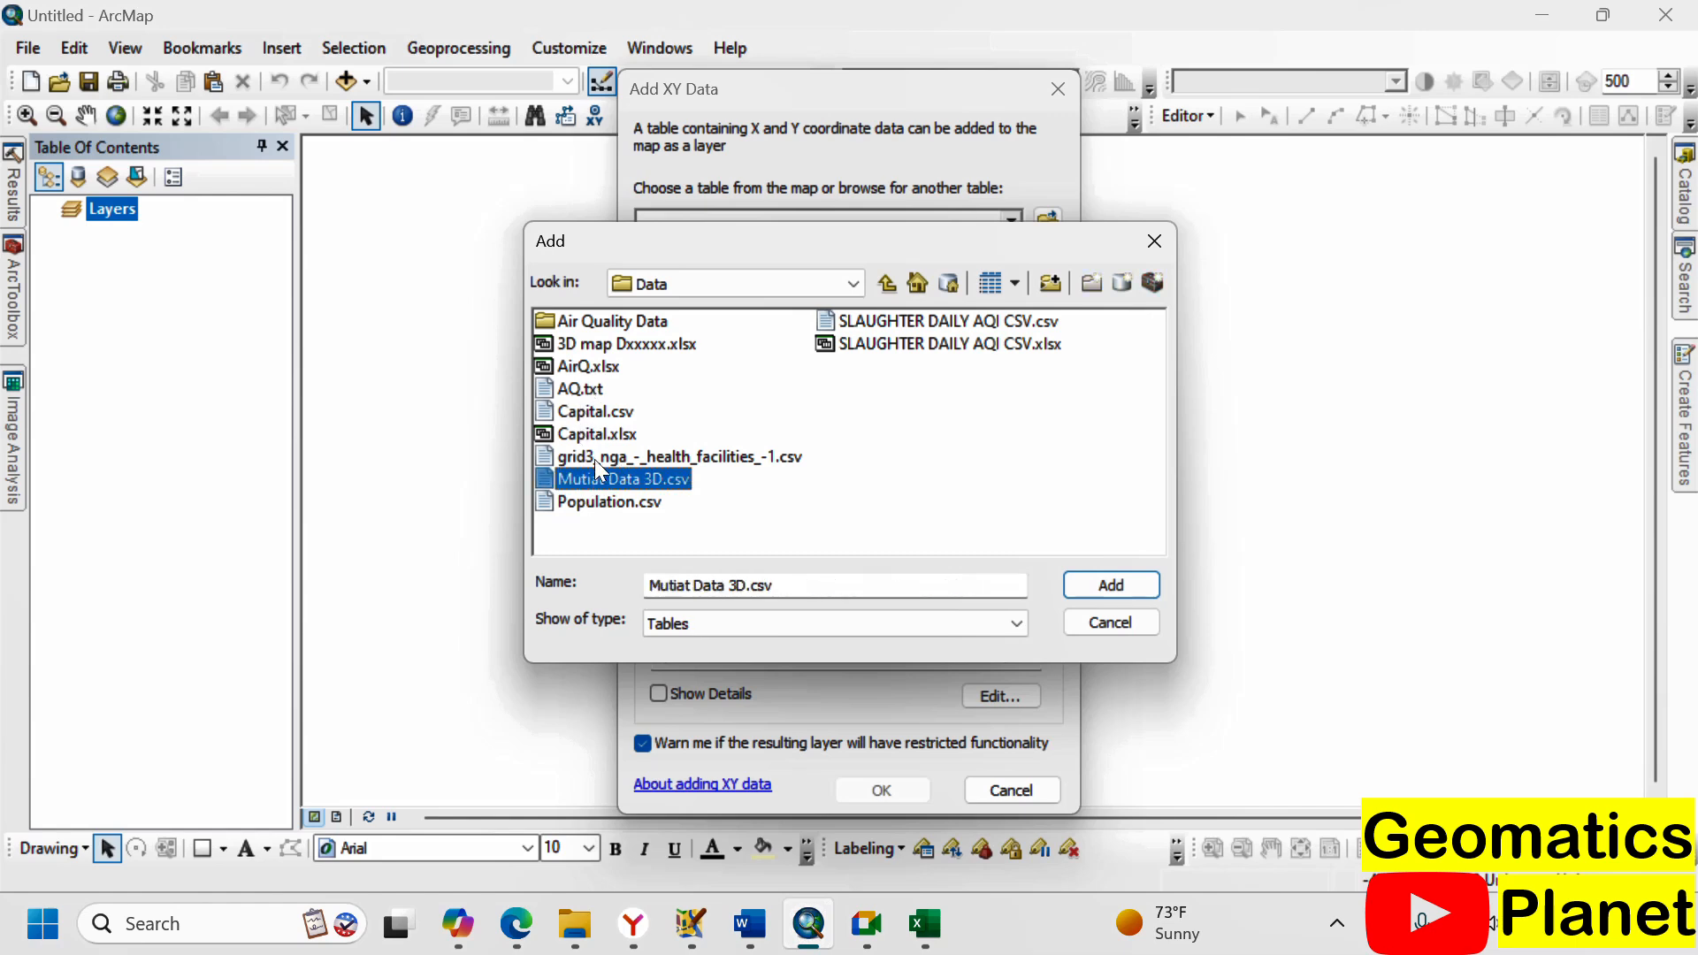
{"action": "left_click", "coordinate": [1087, 588]}
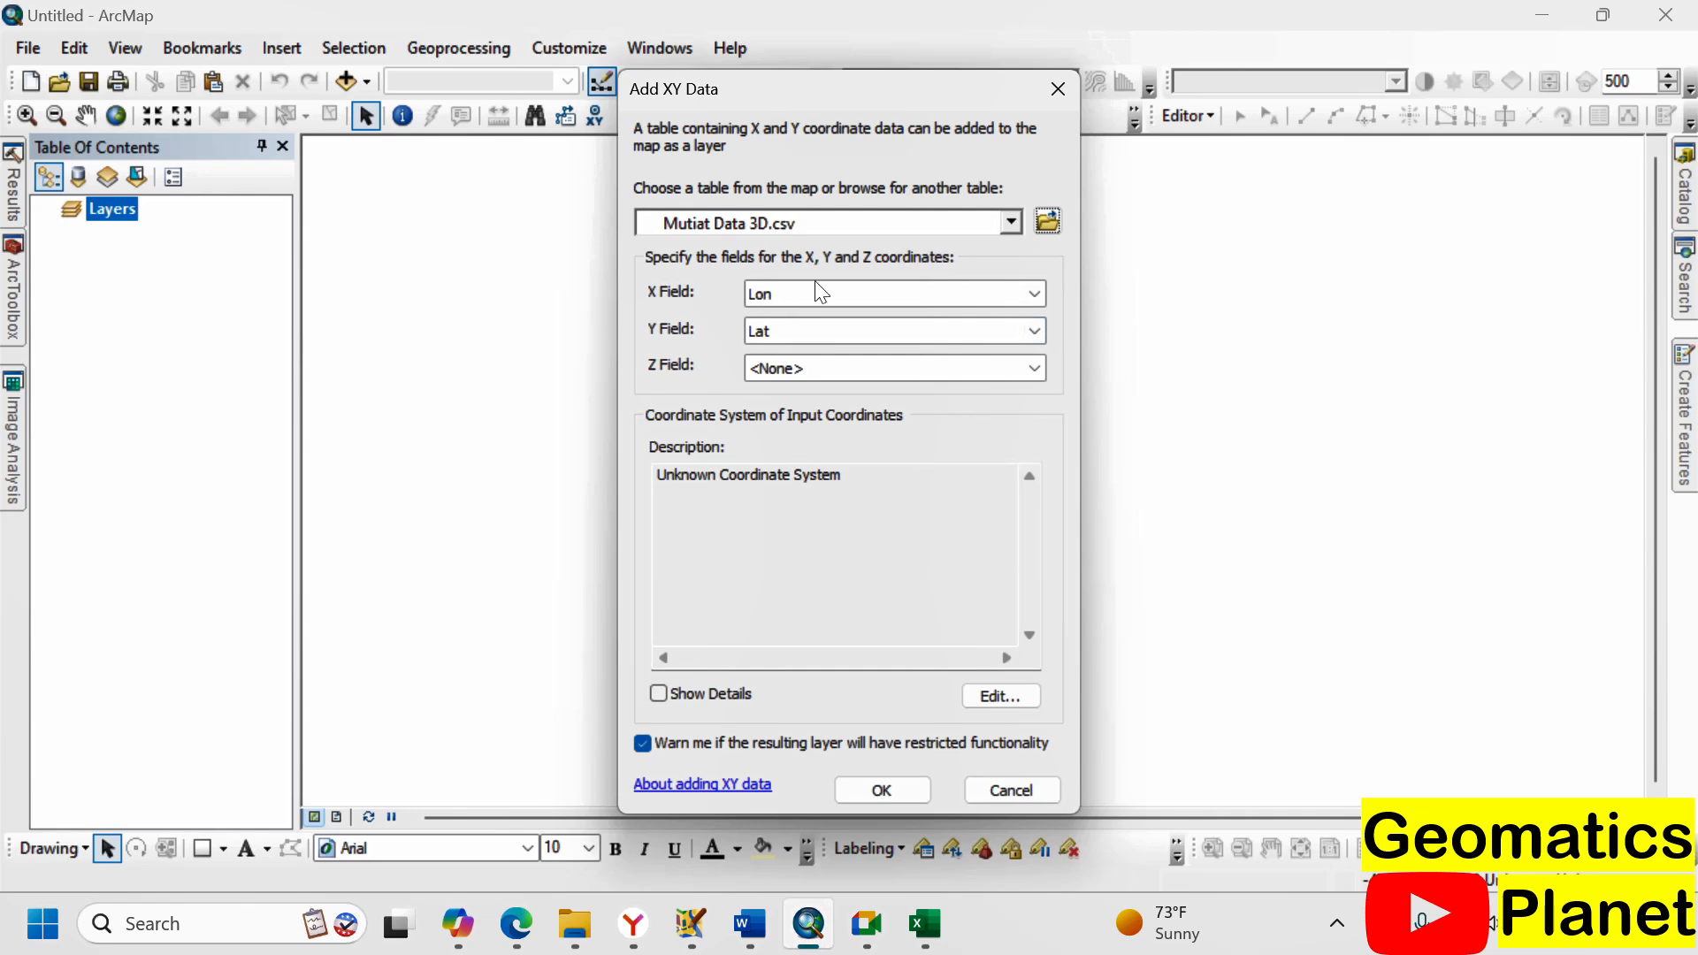
- Set the Z Field to Z1 and the coordinate system of the input coordinates to GCS_WGS_1984
{"action": "left_click", "coordinate": [893, 368]}
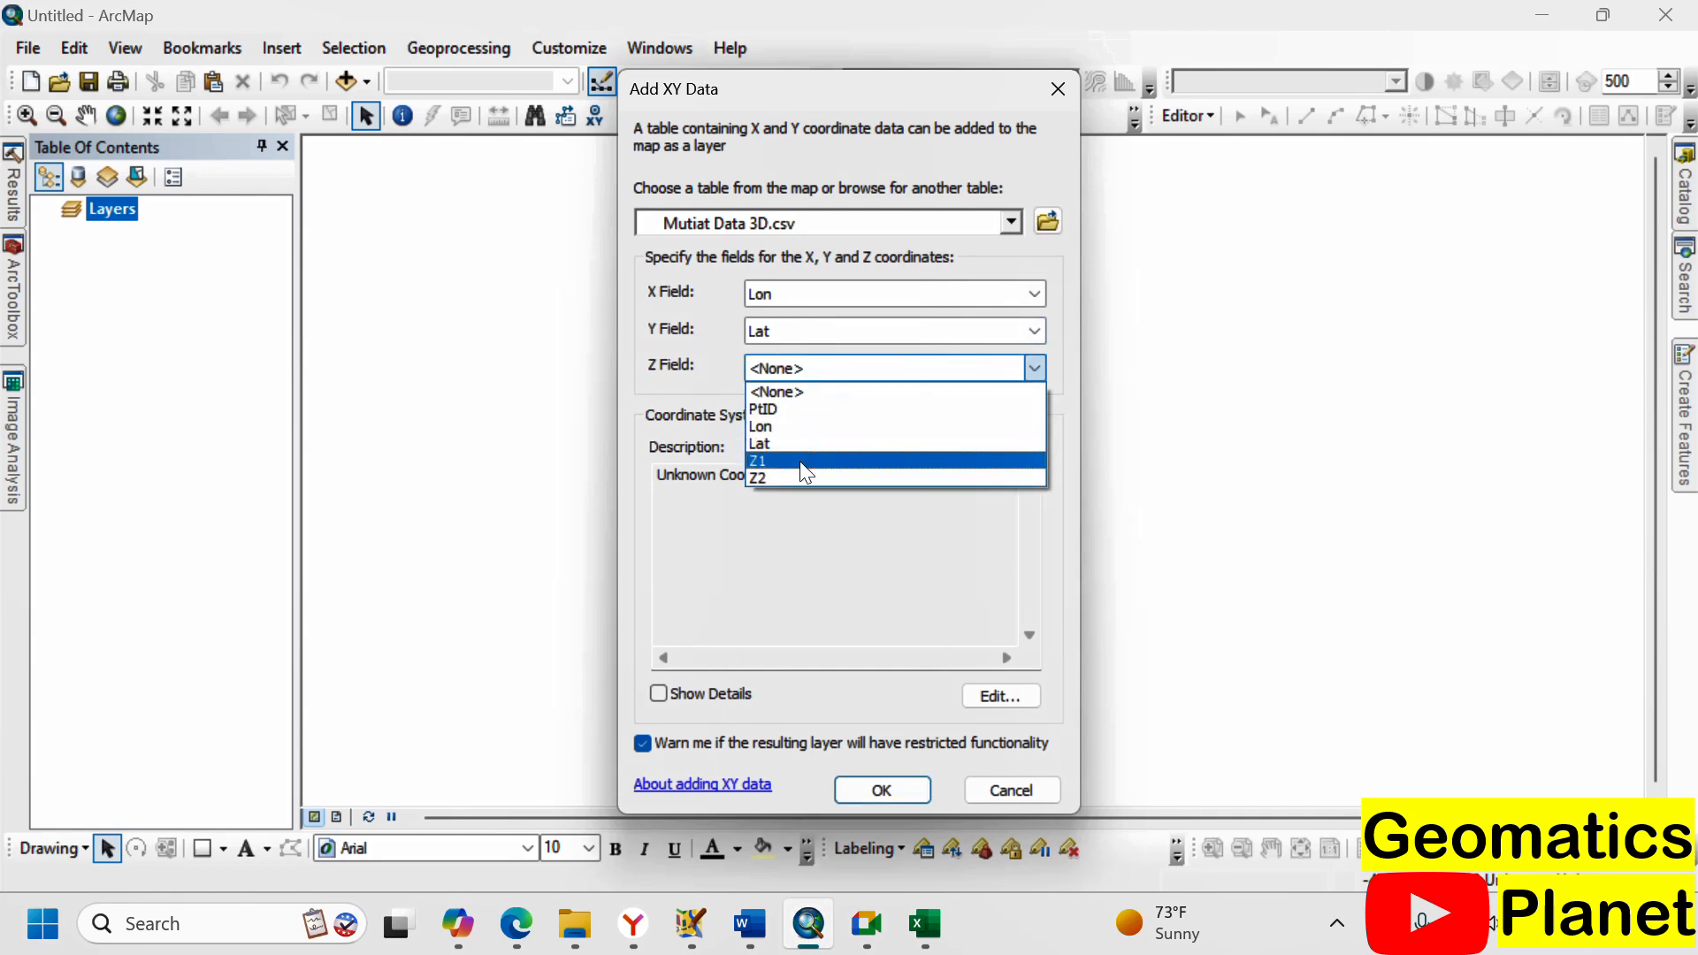
{"action": "left_click", "coordinate": [799, 460]}
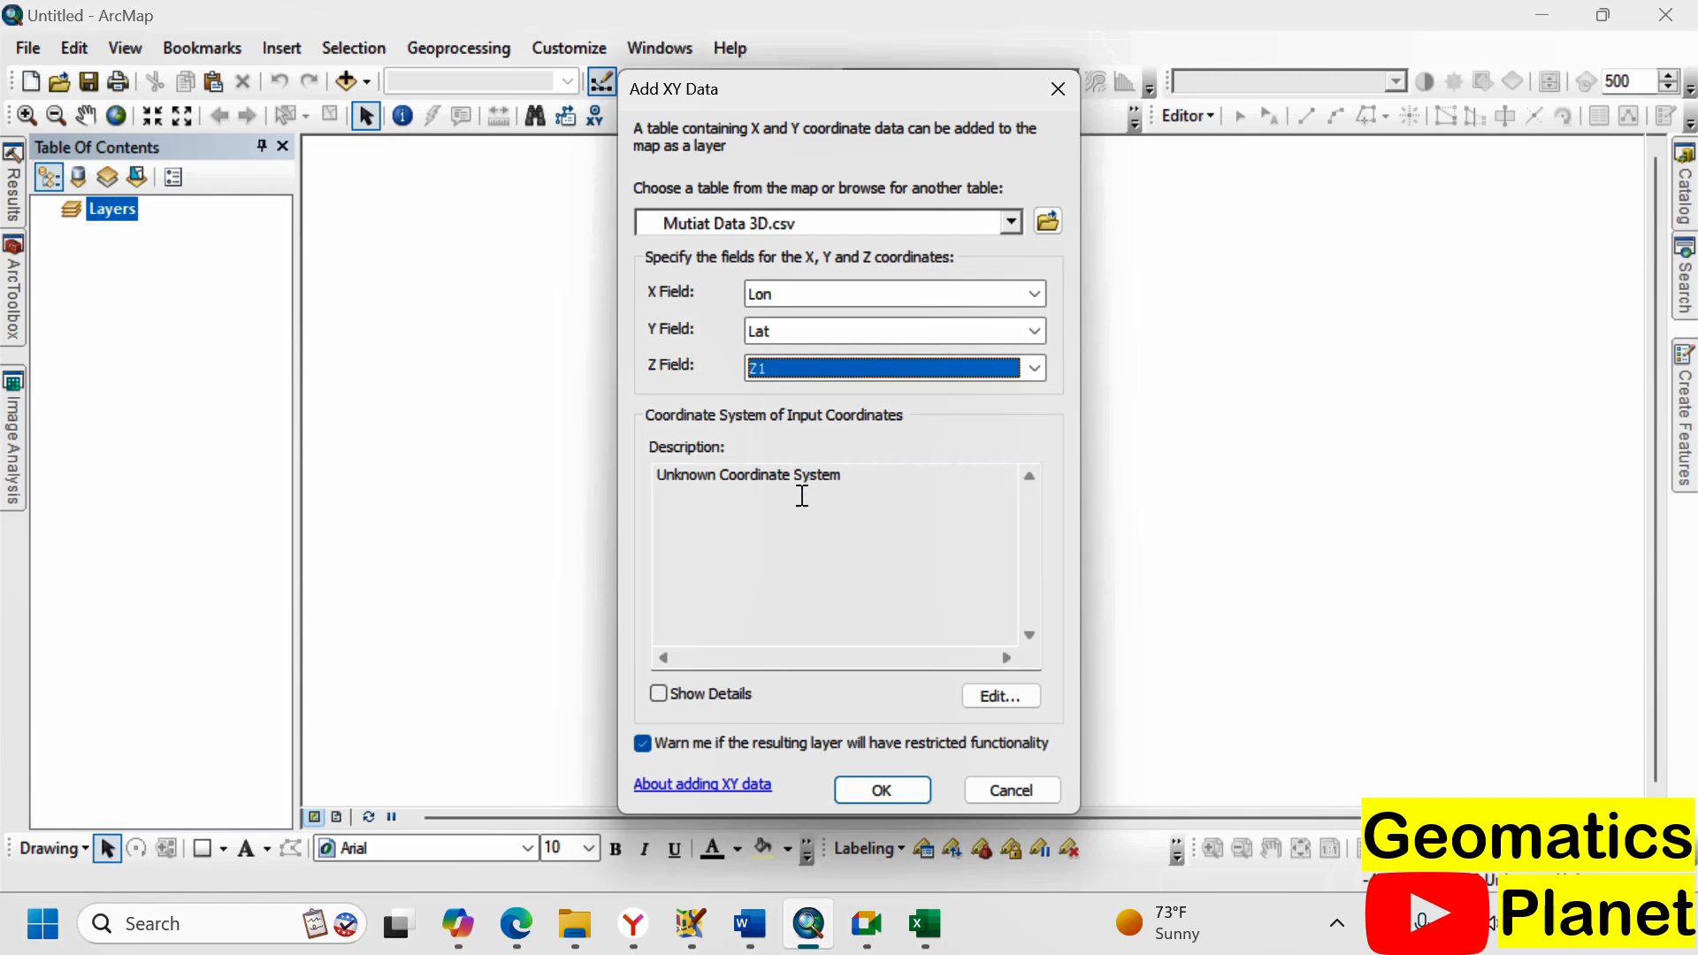
{"action": "left_click", "coordinate": [1024, 697]}
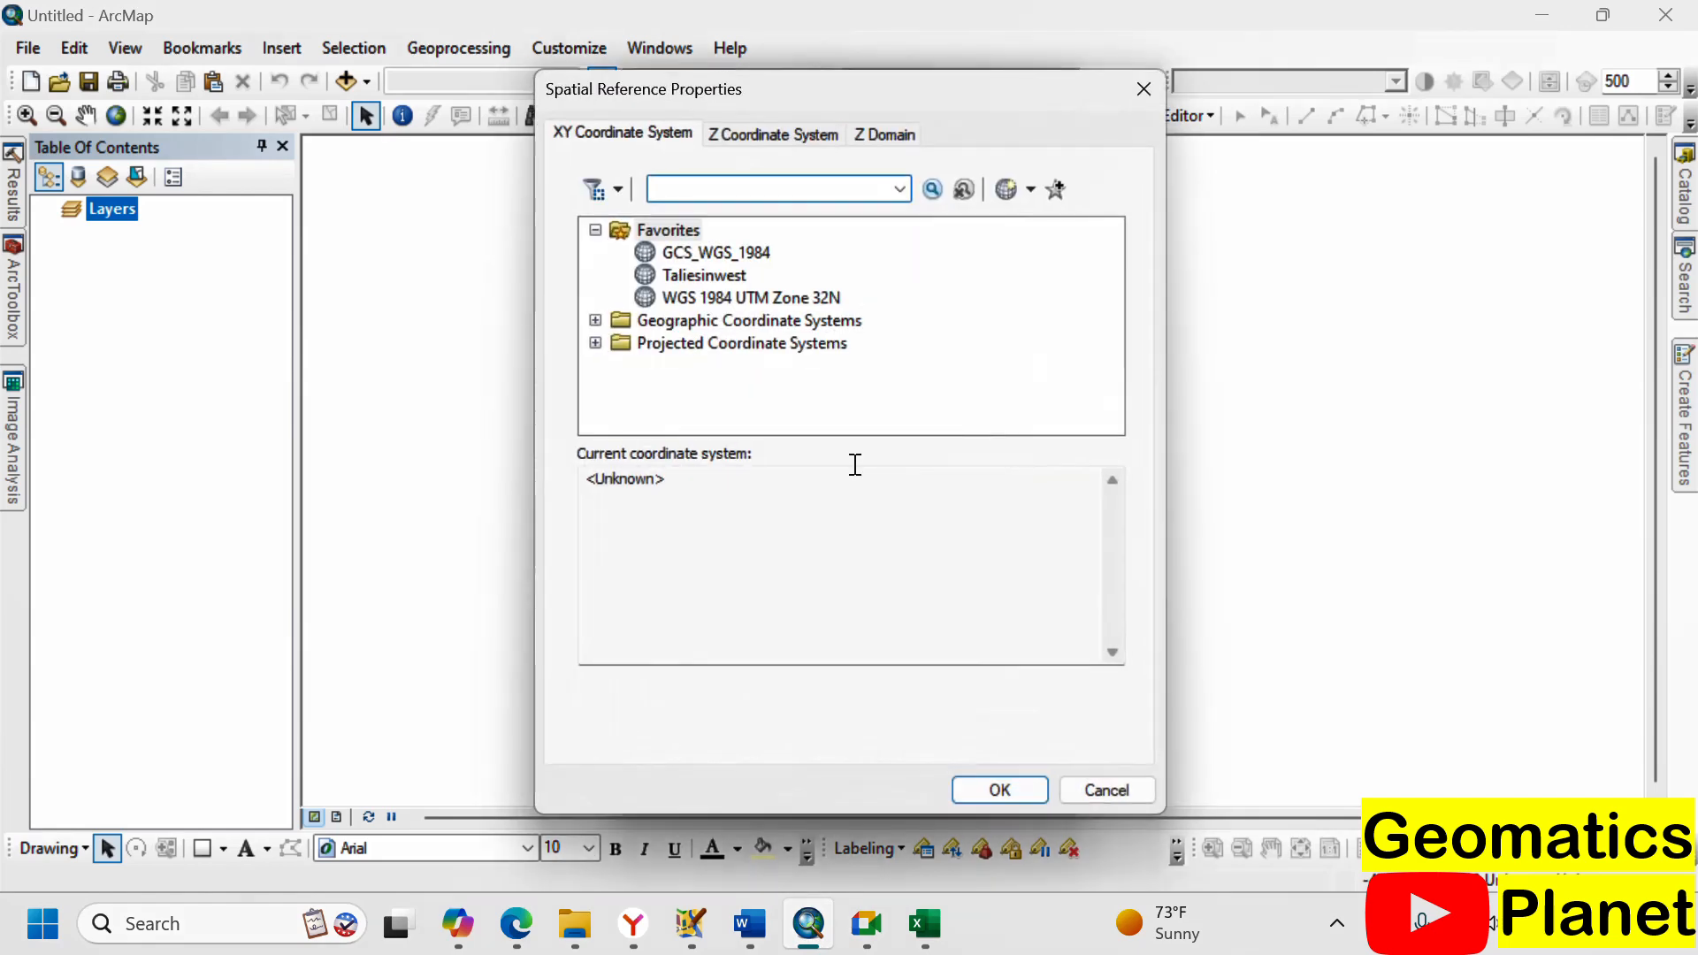
{"action": "left_click", "coordinate": [725, 254]}
{"action": "left_click", "coordinate": [962, 779]}
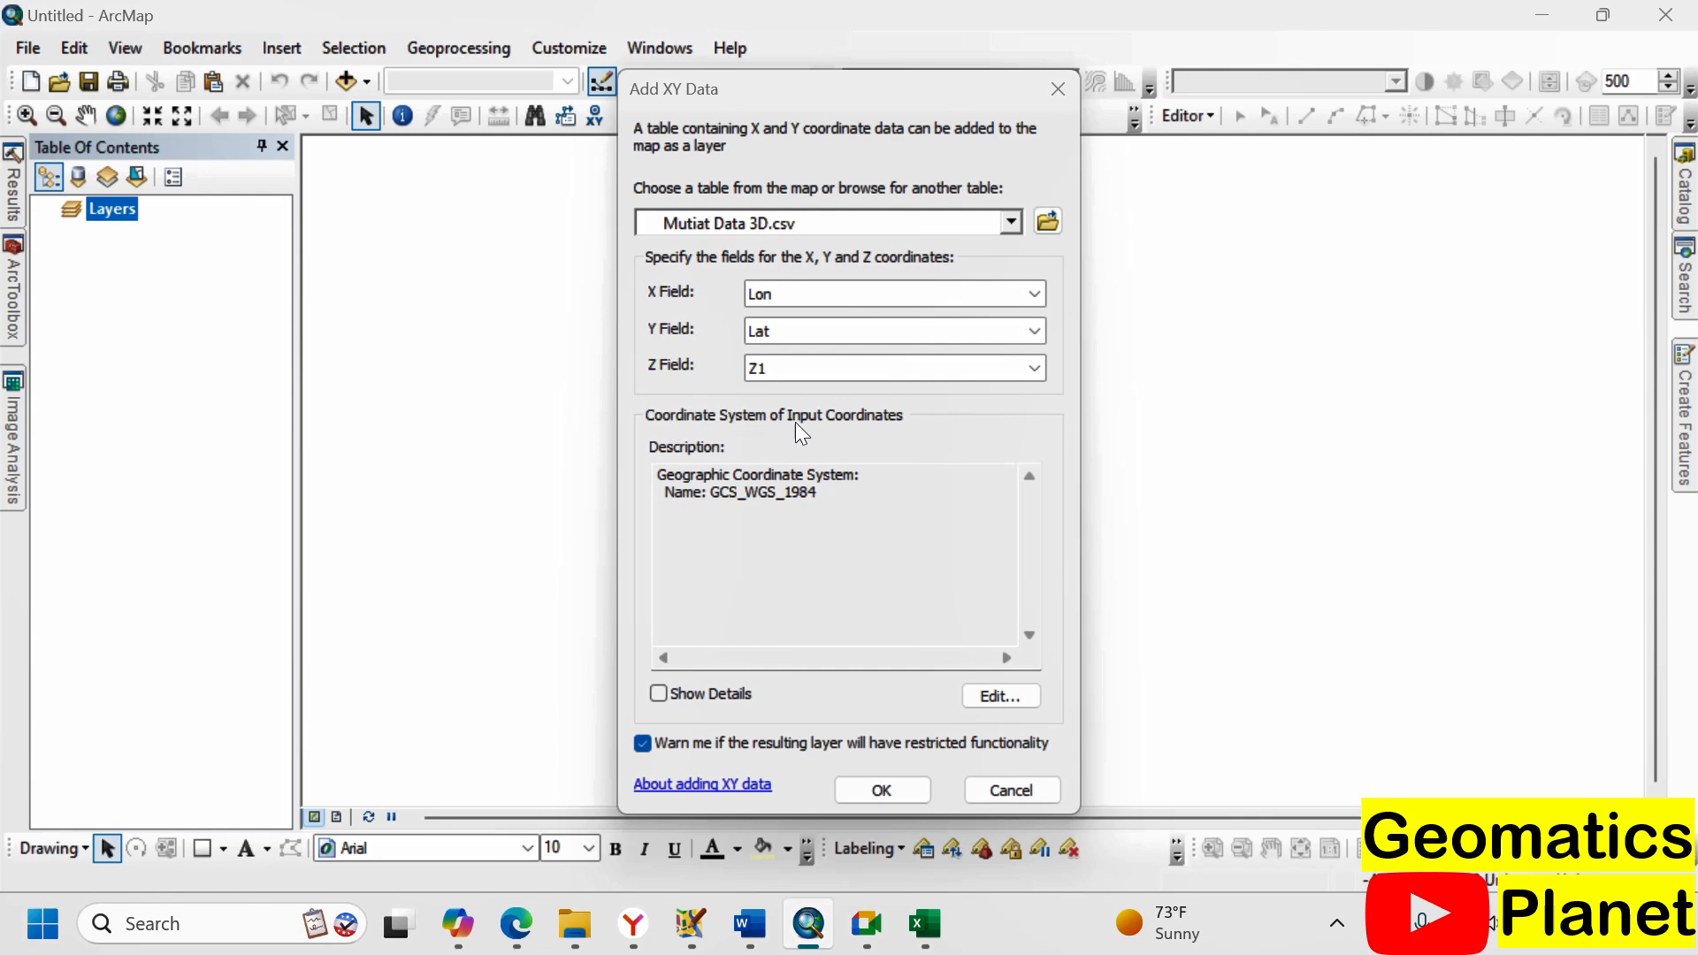
- Check the coordinate system details and add the XY points to the map, accepting the missing Object-ID field
{"action": "left_click", "coordinate": [738, 697]}
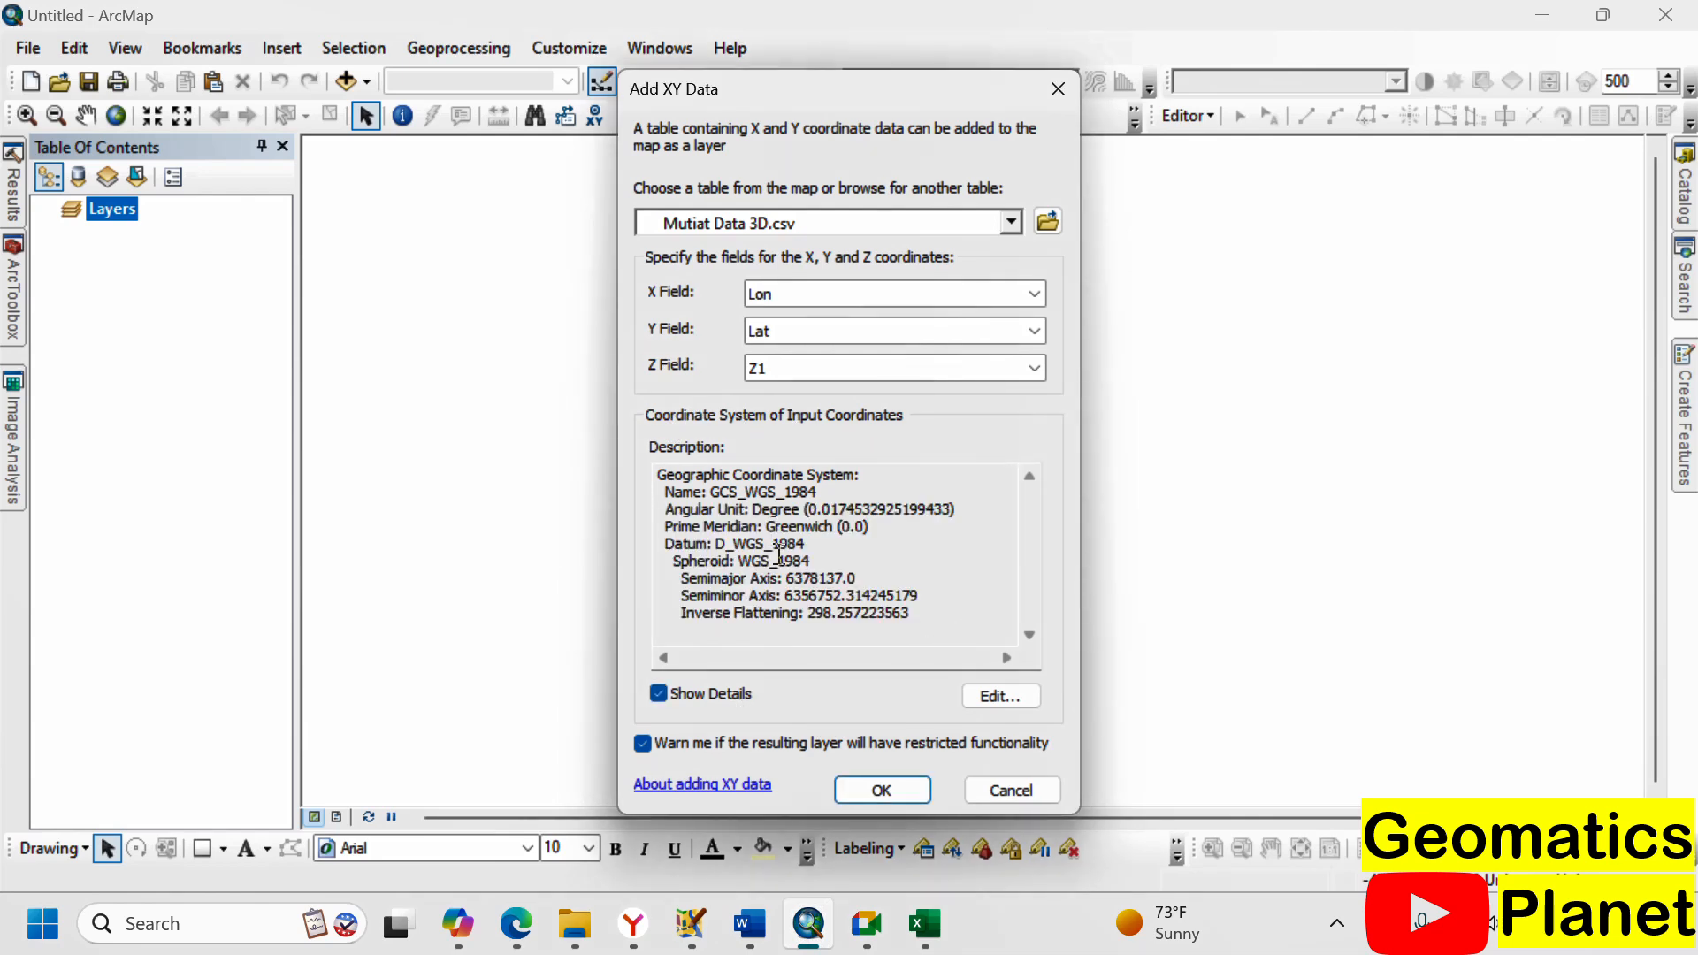
{"action": "left_click", "coordinate": [723, 694]}
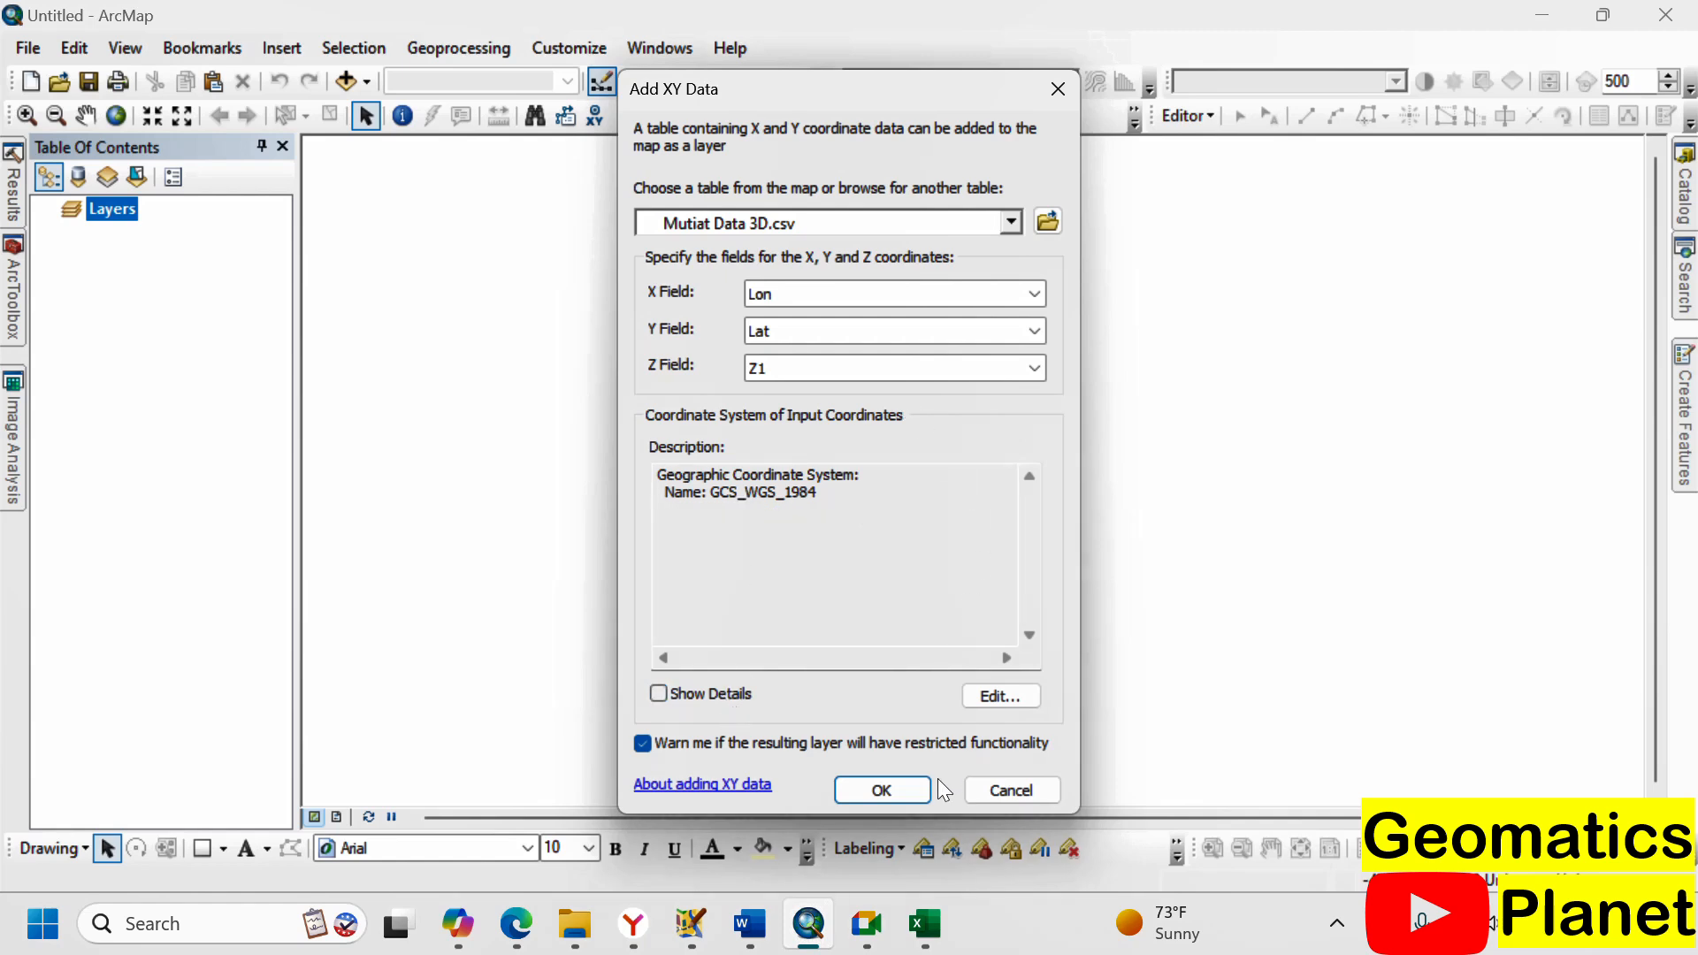
{"action": "left_click", "coordinate": [899, 788]}
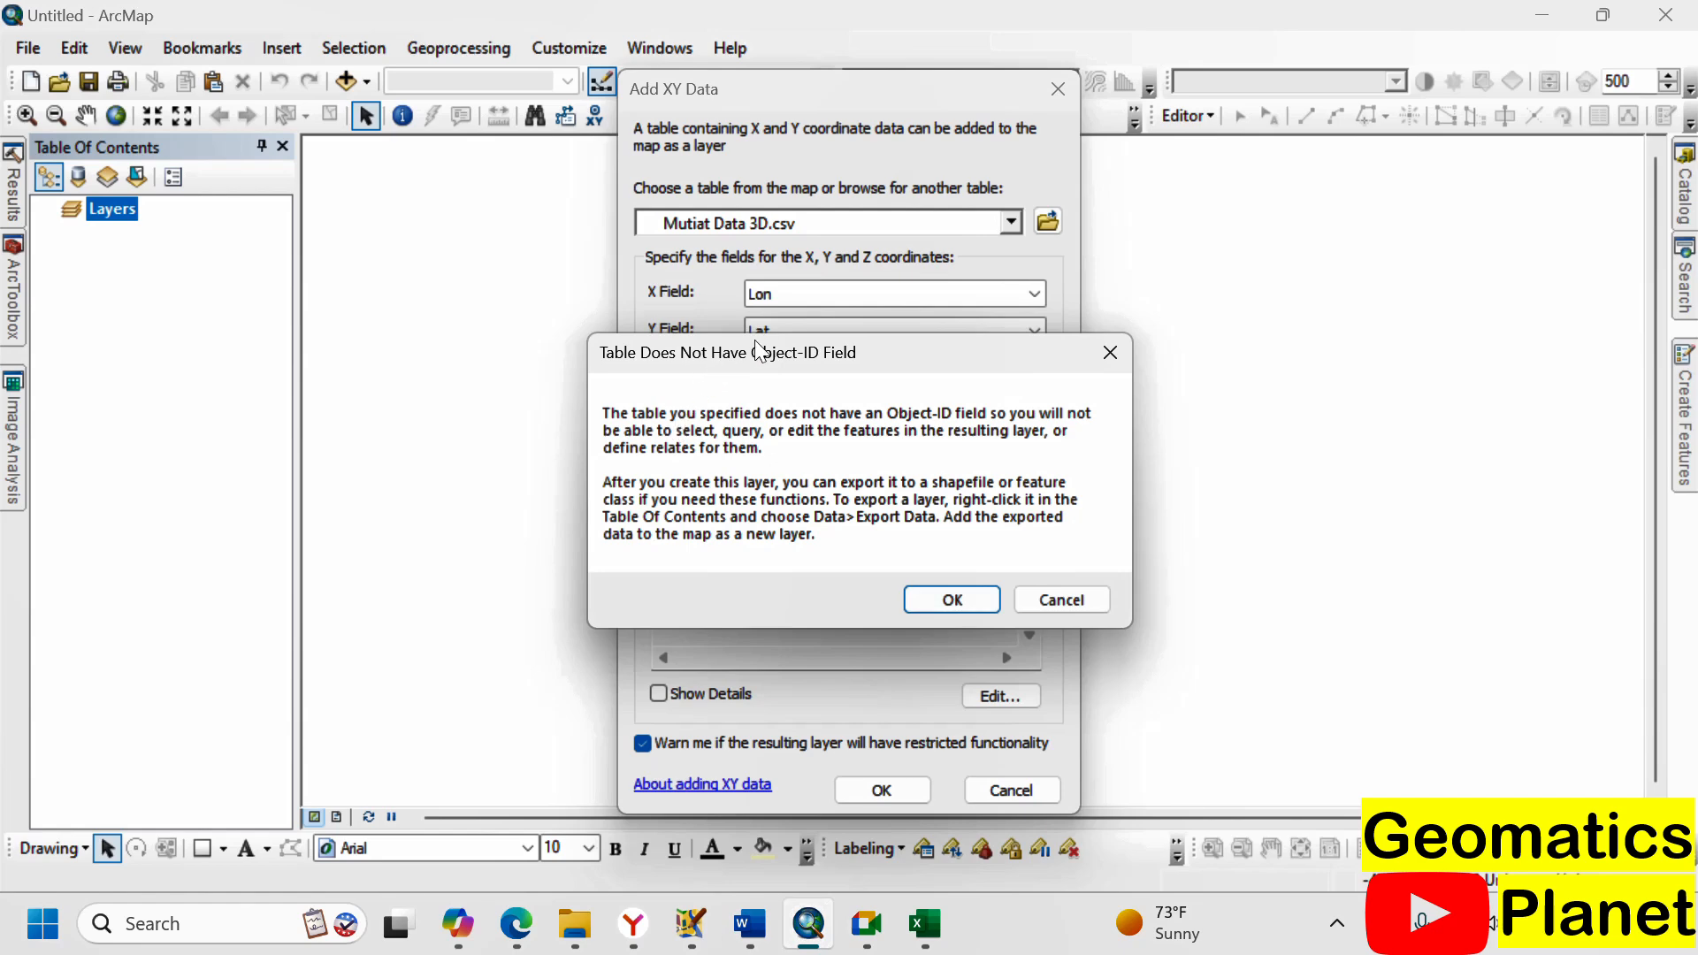
{"action": "left_click", "coordinate": [939, 605]}
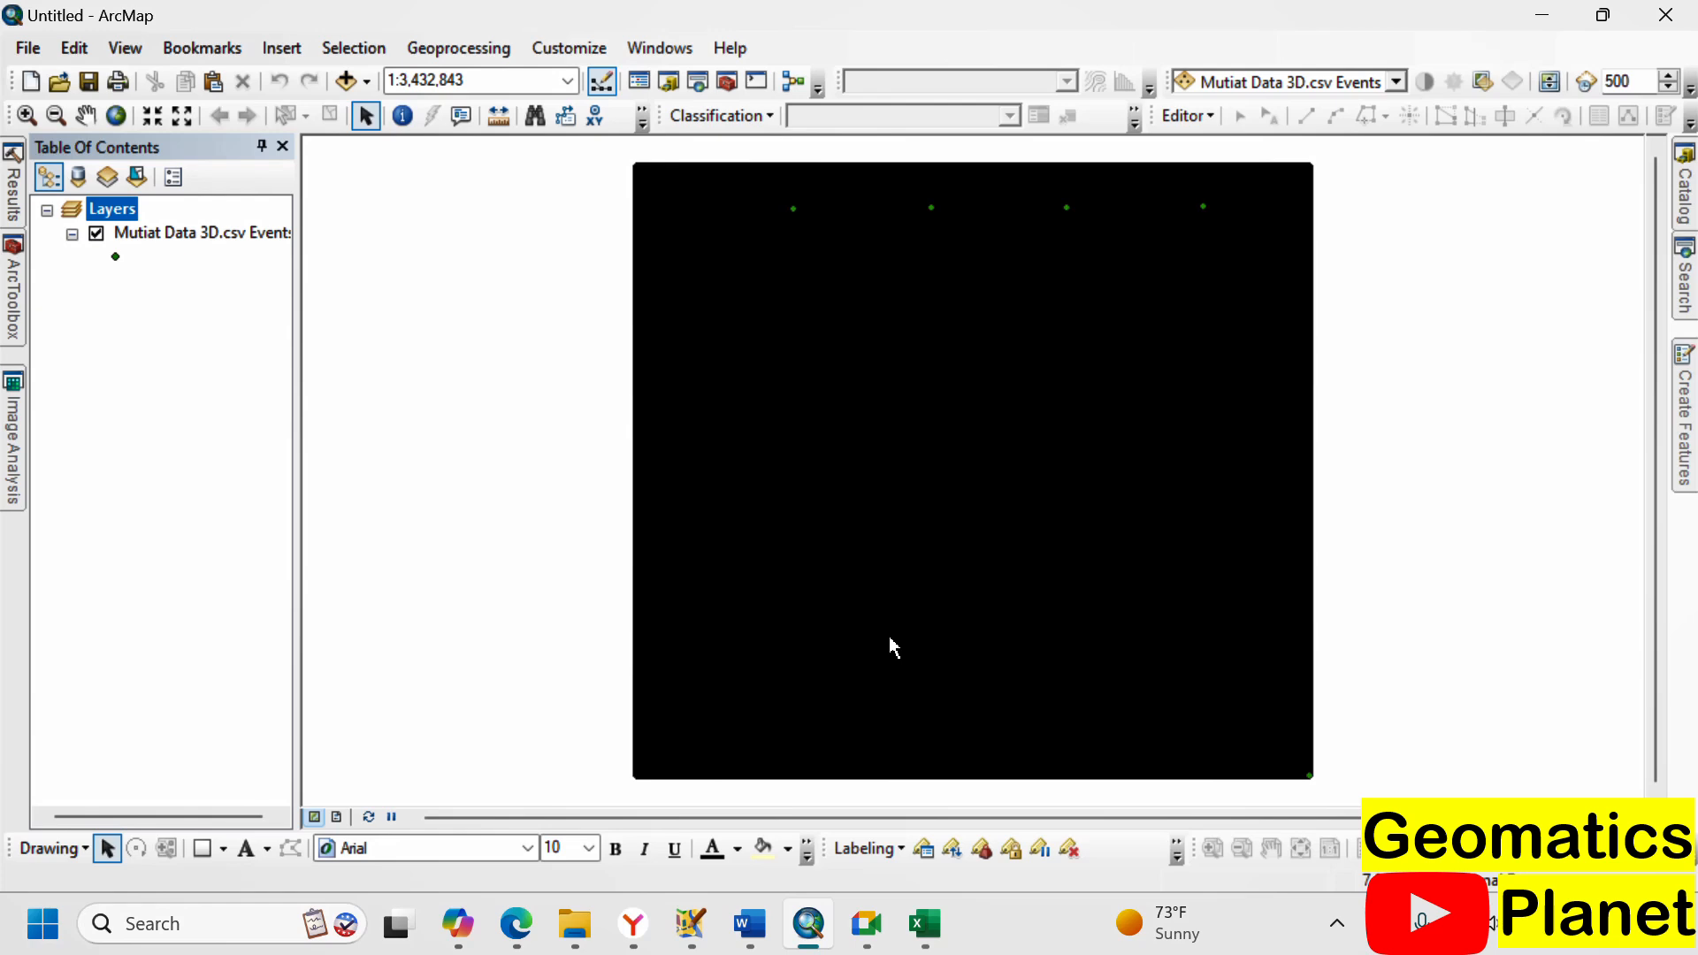
- Review the records in the attribute table of the Mutiat Data 3D.csv Events layer and close the table
{"action": "left_click", "coordinate": [187, 231]}
{"action": "right_click", "coordinate": [186, 231]}
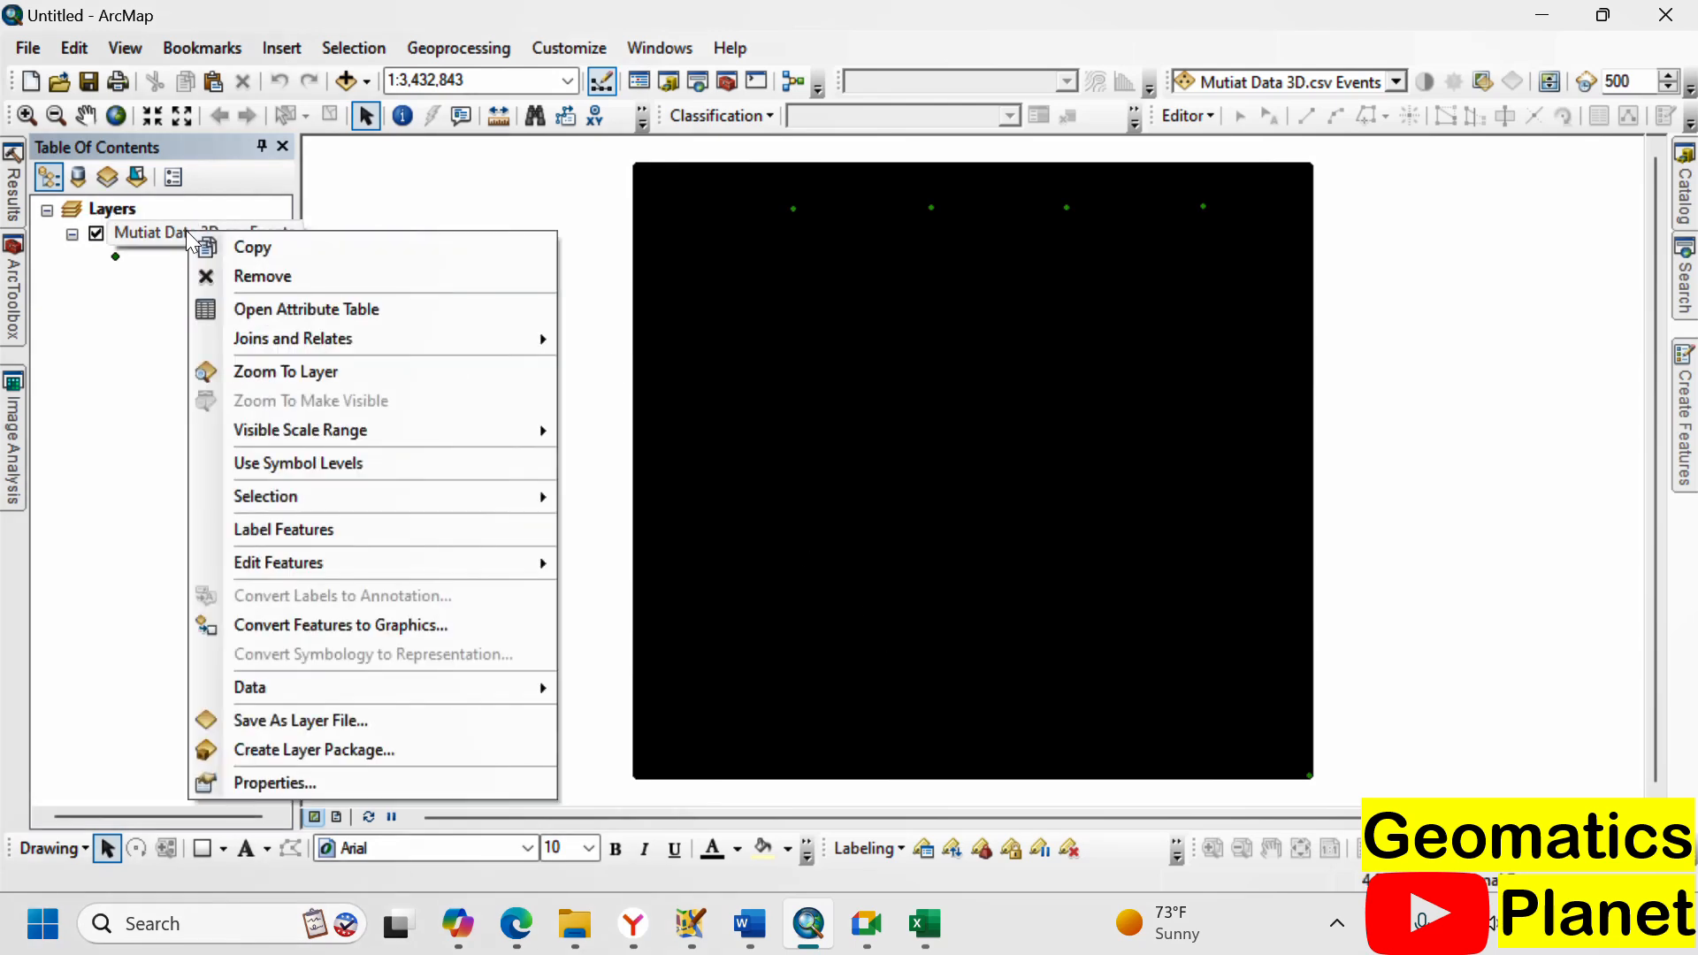
{"action": "left_click", "coordinate": [232, 304]}
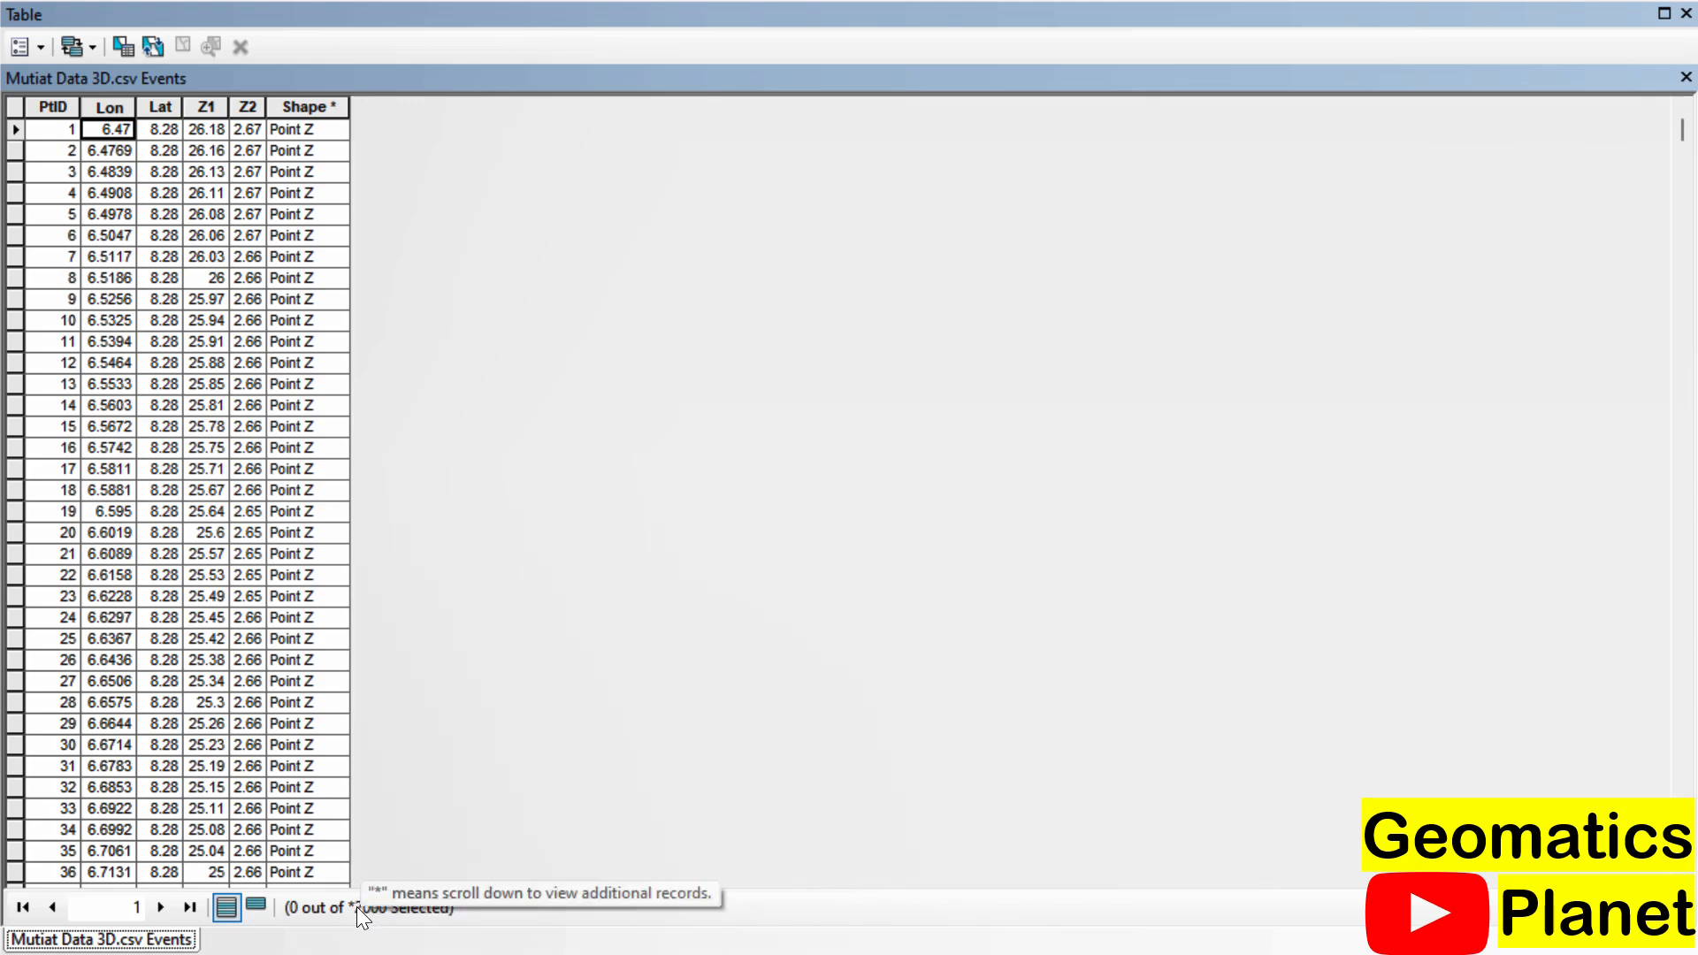
{"action": "scroll", "coordinate": [357, 905], "scroll_direction": "down", "scroll_amount": 20}
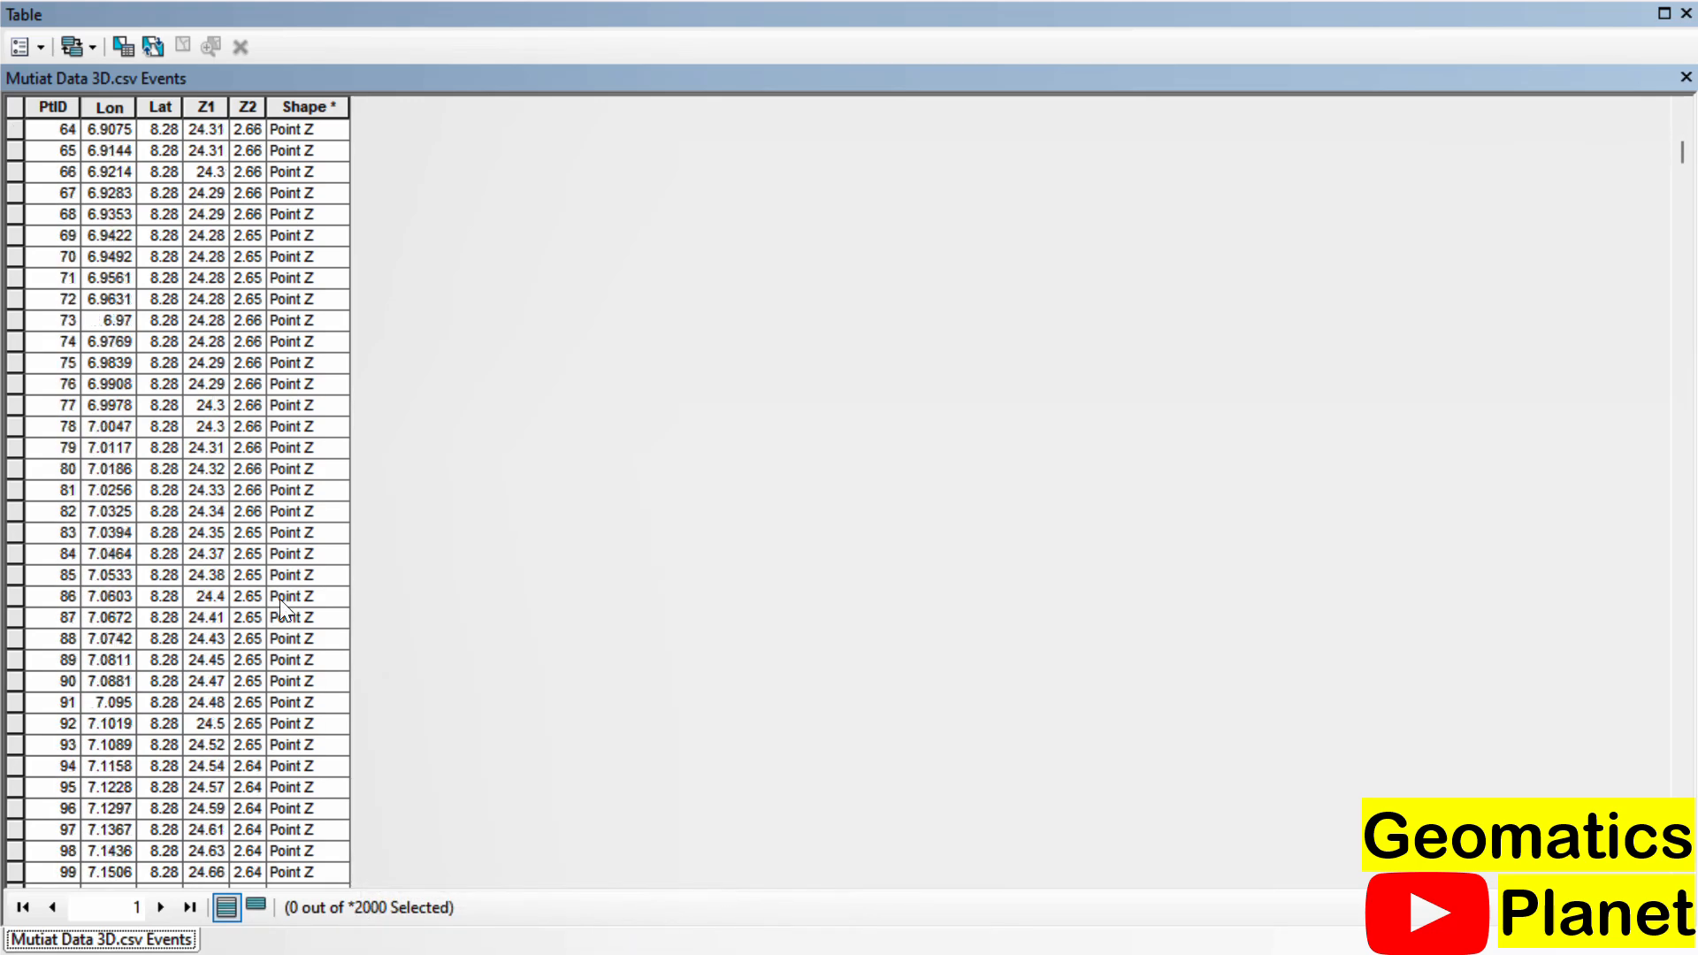
{"action": "left_click", "coordinate": [1686, 14]}
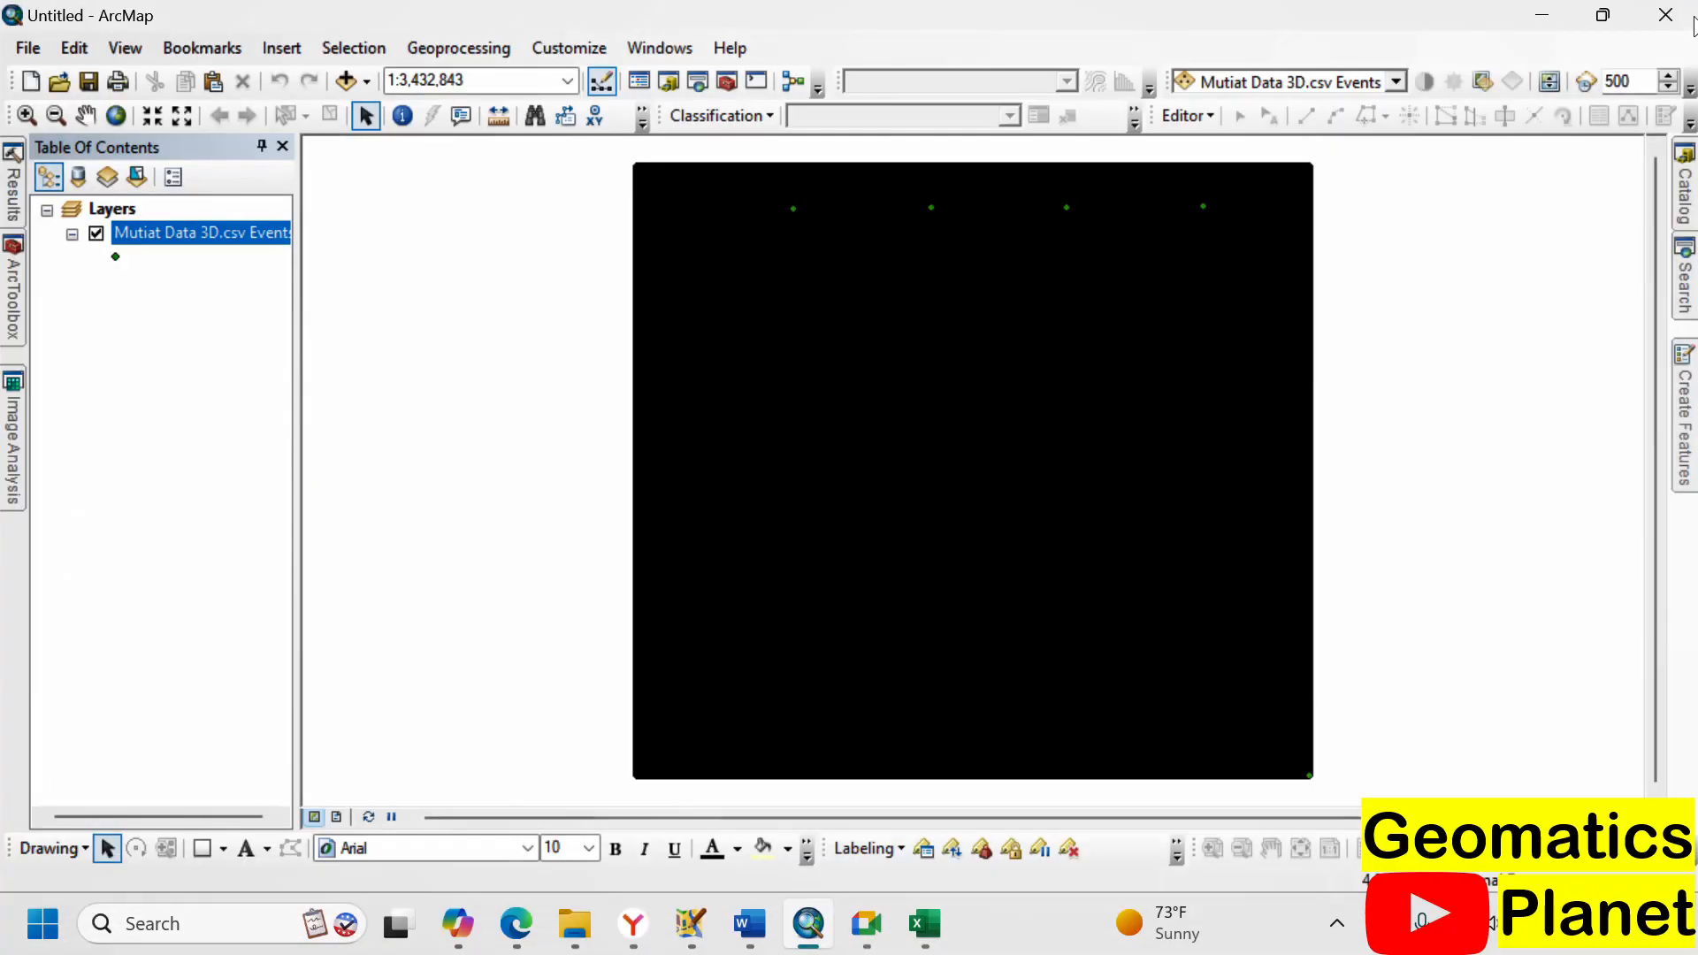
- Switch to Excel to compare the table's last data row with the layer's records, and return to ArcMap
{"action": "left_click", "coordinate": [936, 939]}
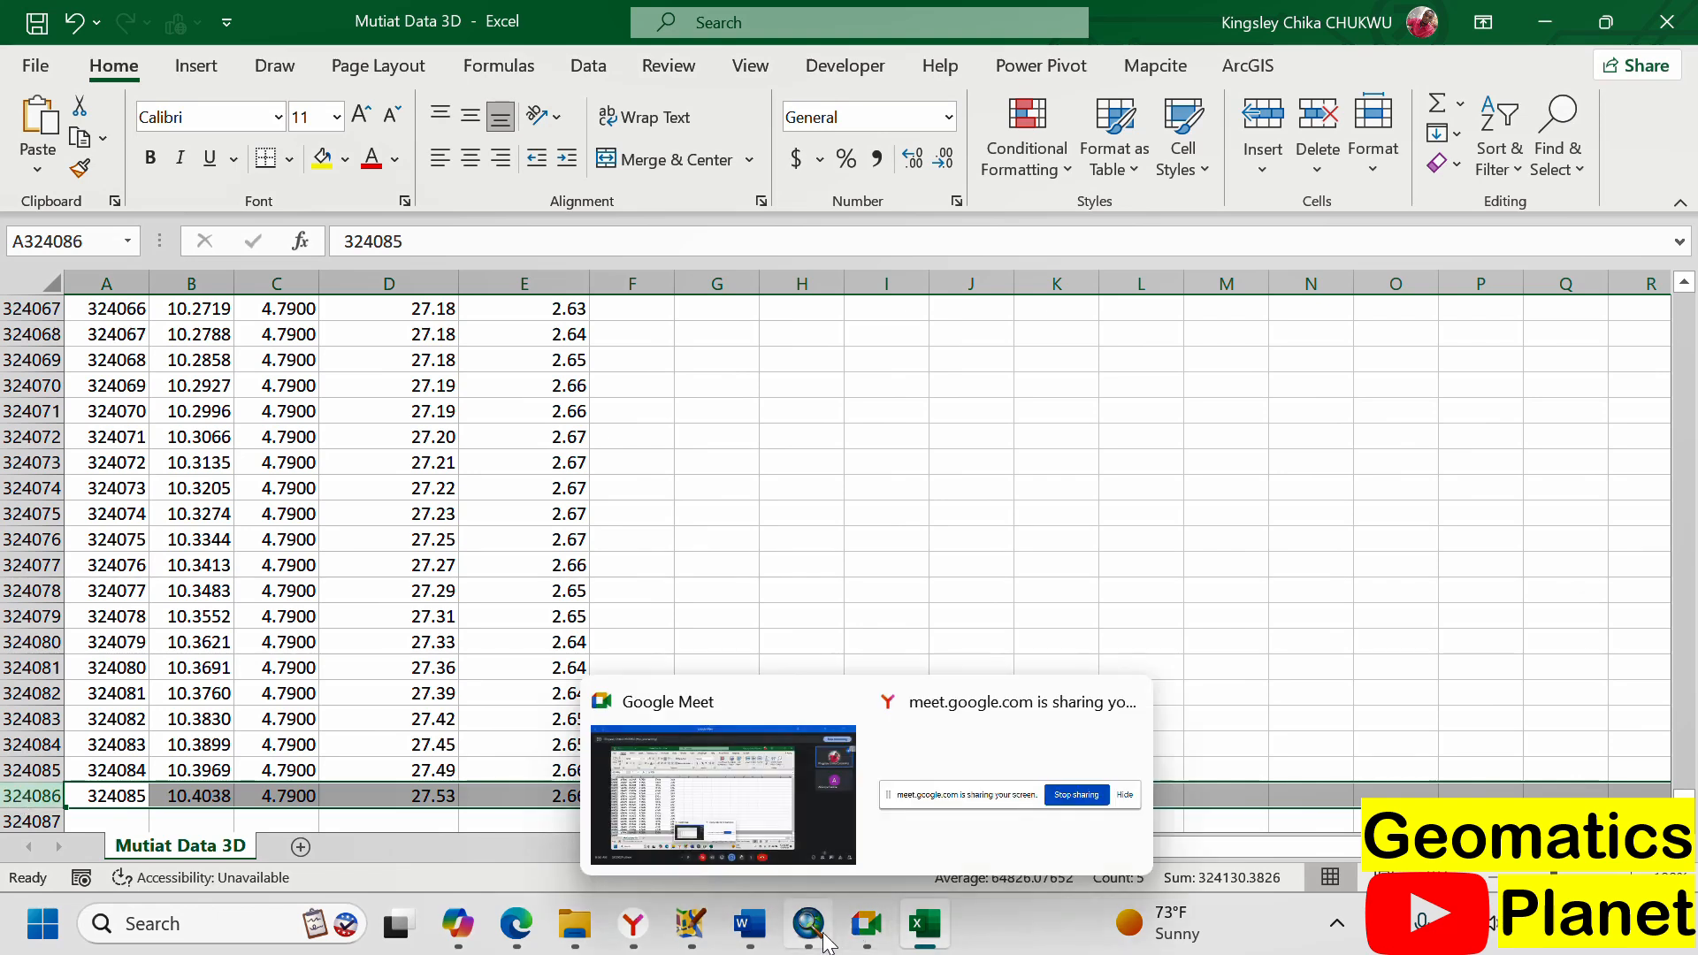
{"action": "mouse_move", "coordinate": [817, 936]}
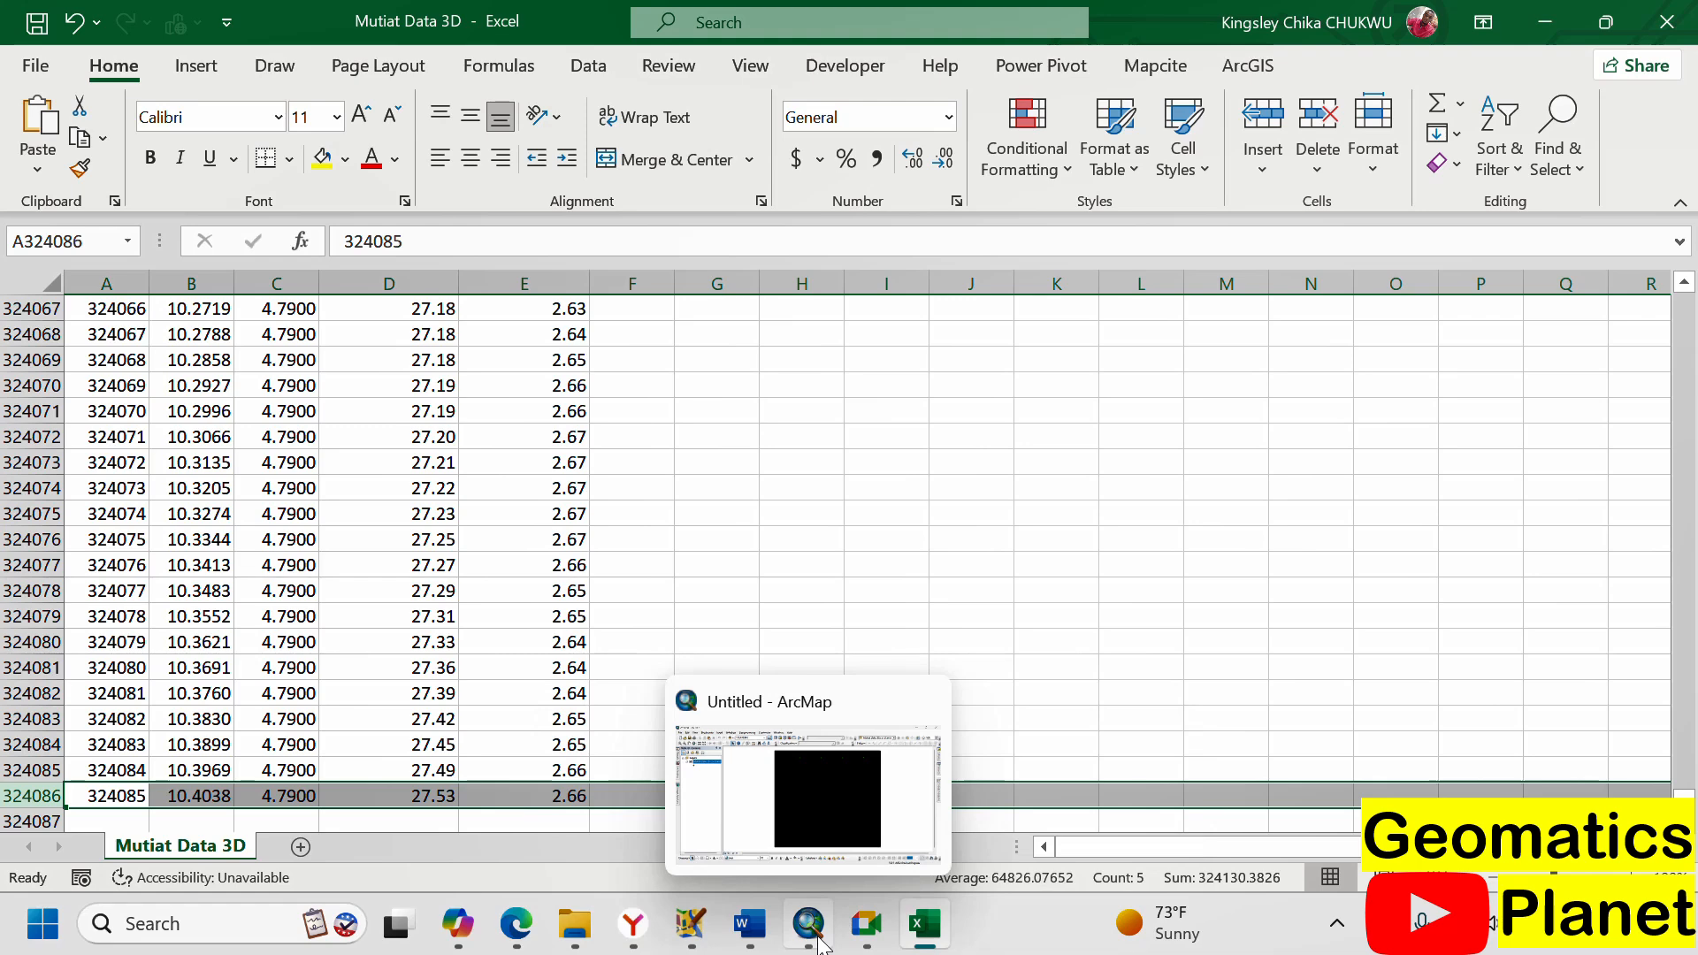
{"action": "left_click", "coordinate": [819, 940]}
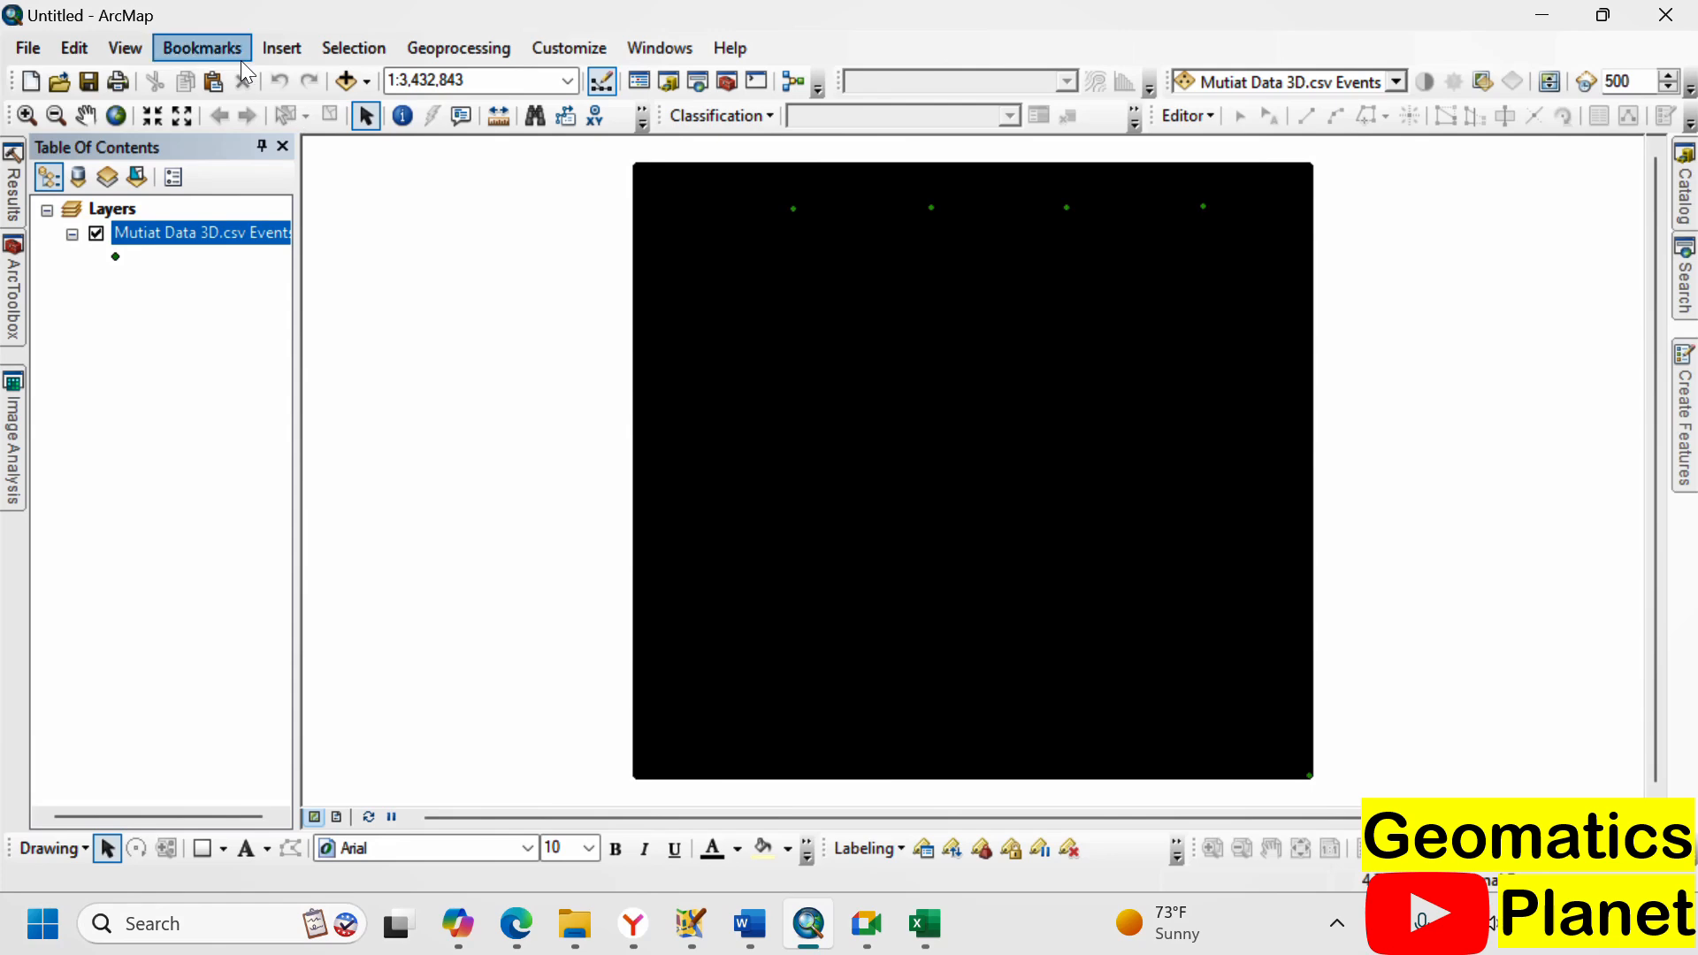
- Start saving the map document and set the save location to the ArcMap folder inside Mutiat File
{"action": "right_click", "coordinate": [204, 231]}
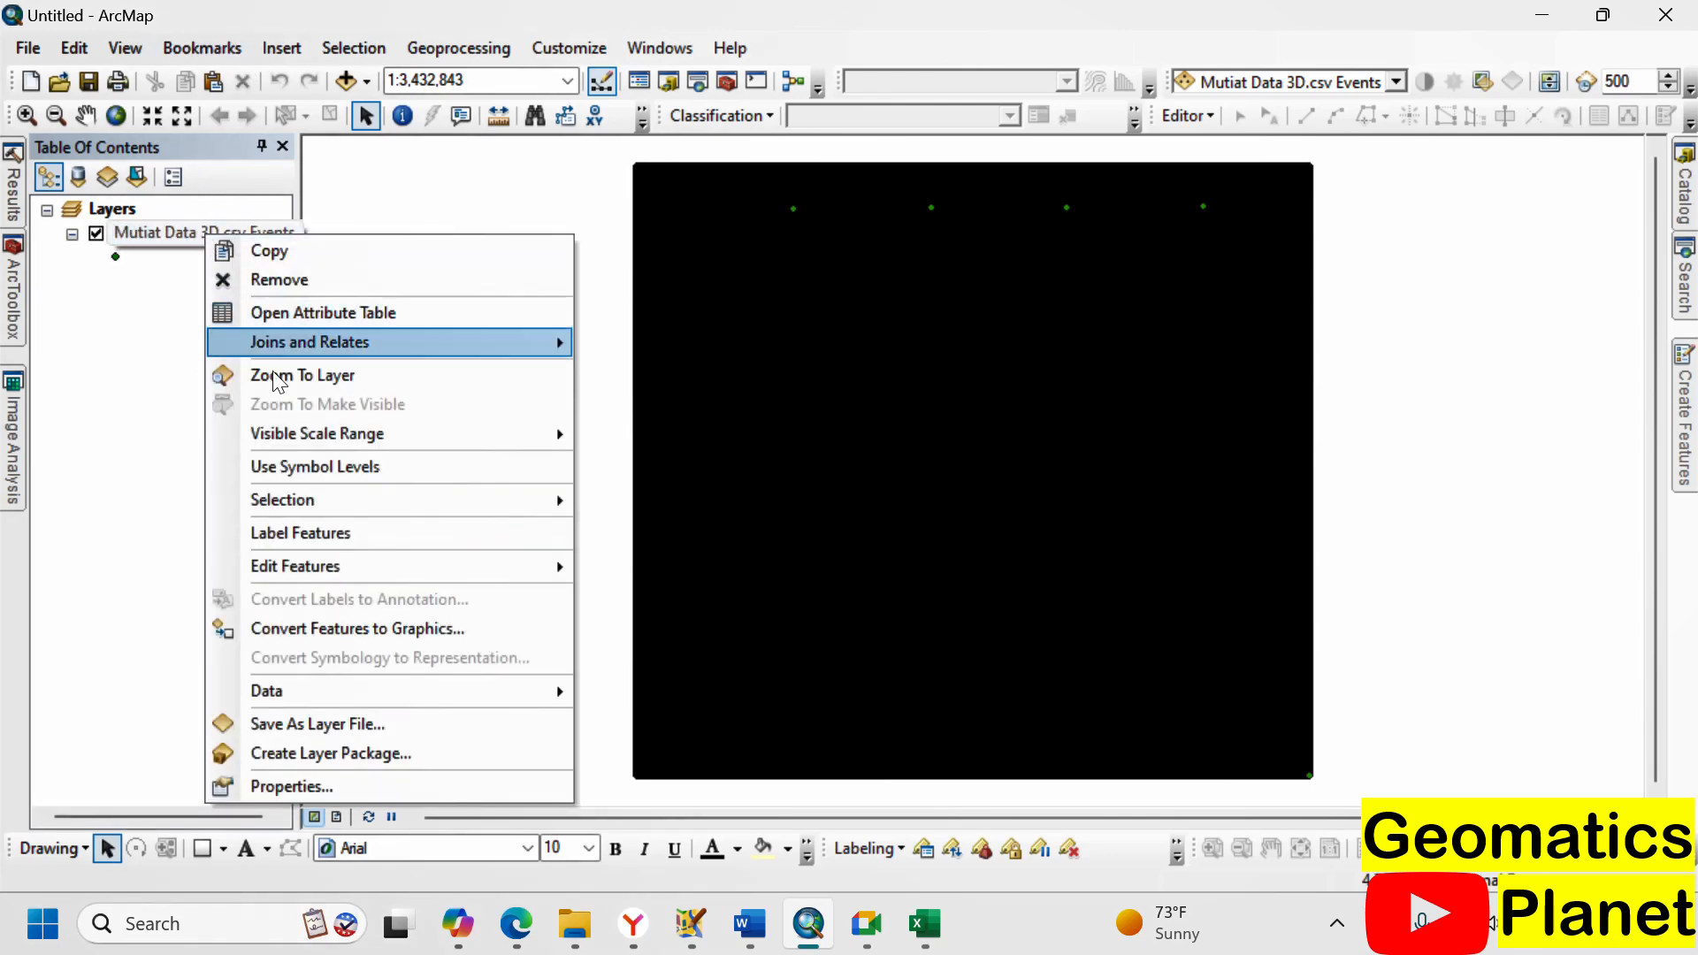
{"action": "left_click", "coordinate": [101, 83]}
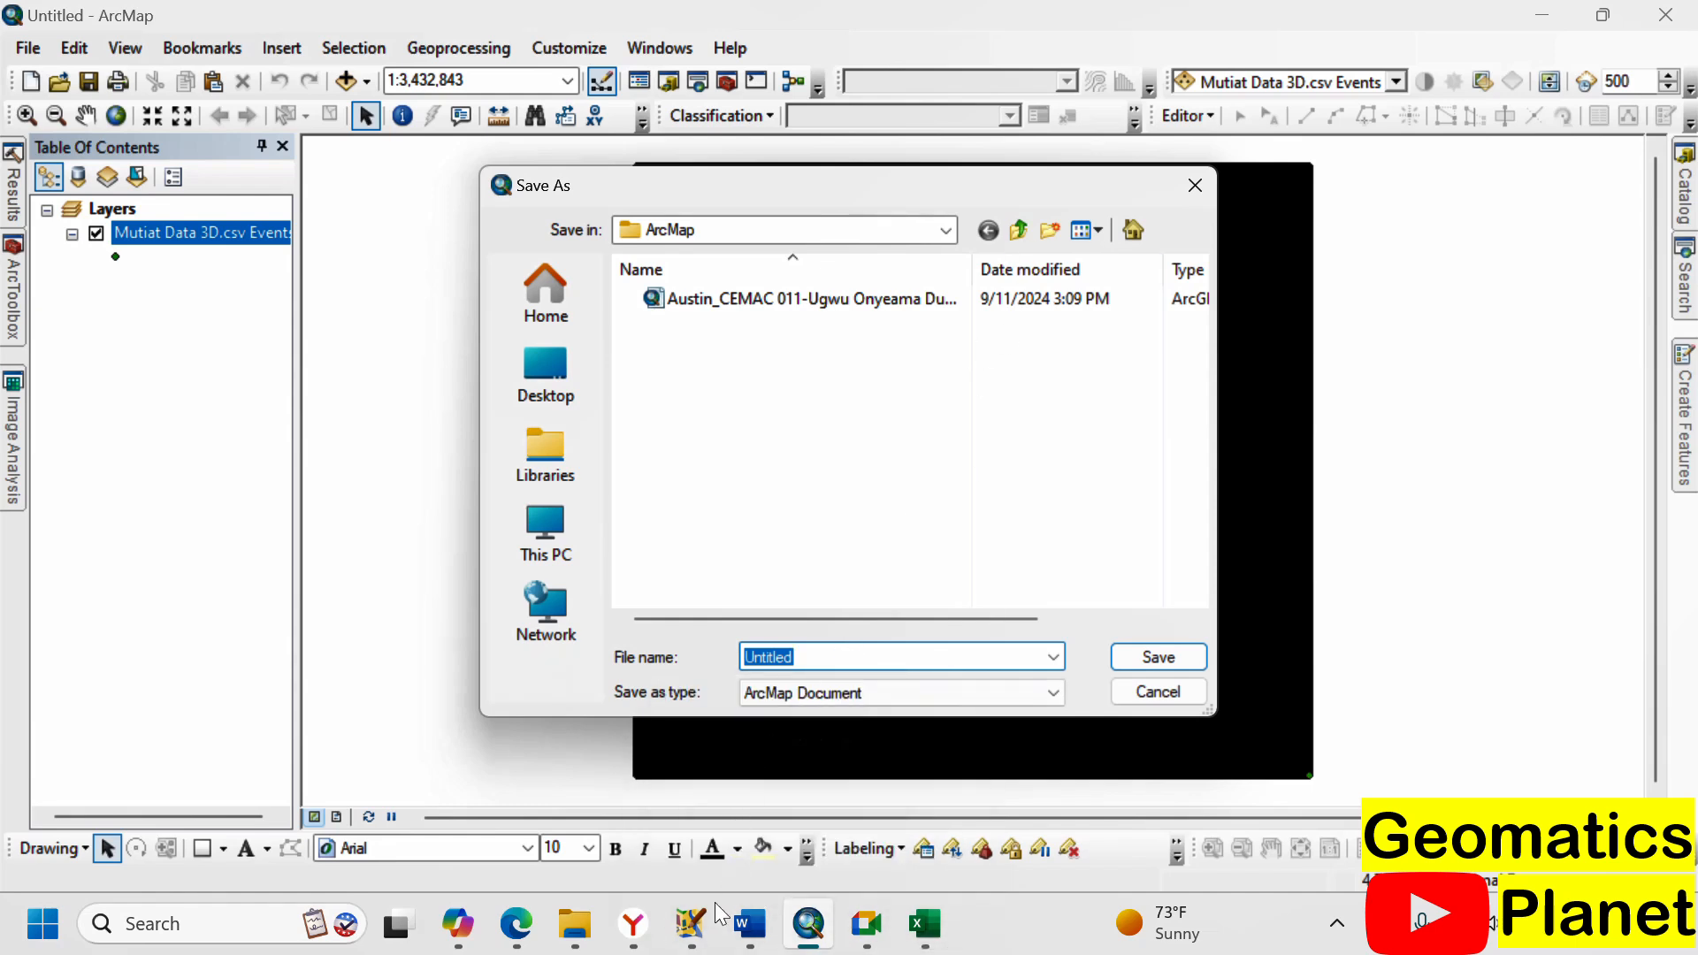
{"action": "left_click", "coordinate": [864, 654]}
{"action": "double_click", "coordinate": [864, 654]}
{"action": "key", "text": "ctrl+v"}
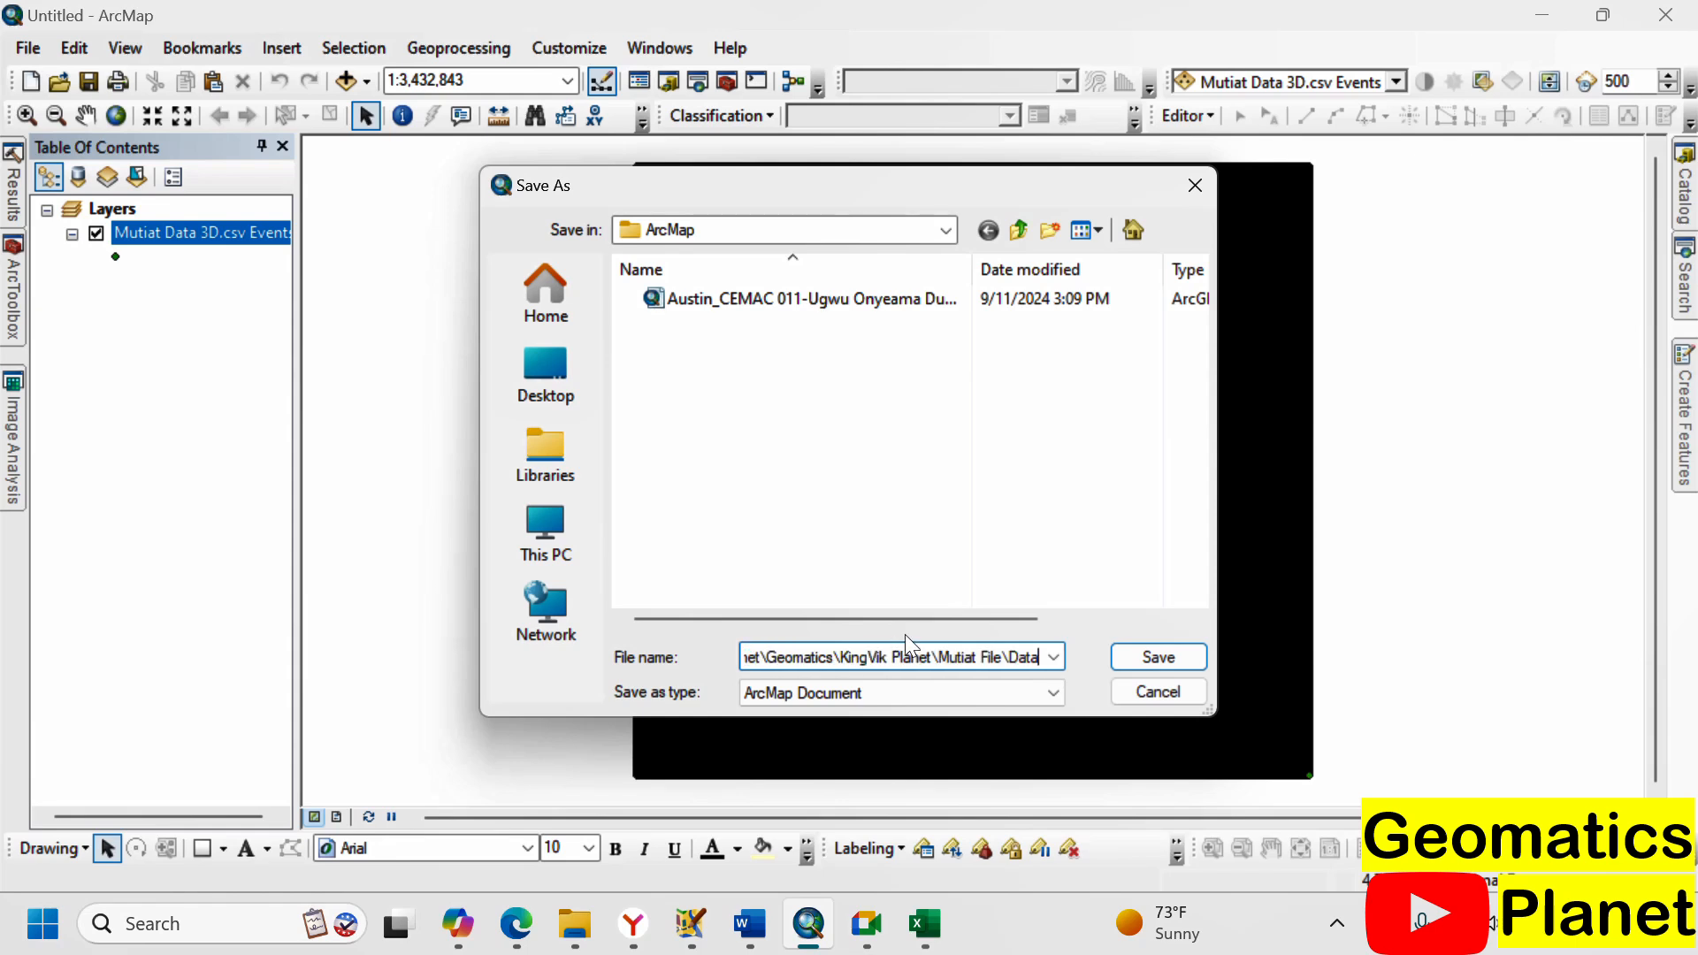
{"action": "left_click", "coordinate": [1005, 658]}
{"action": "key", "text": "Delete"}
{"action": "key", "text": "Delete"}
{"action": "key", "text": "Delete"}
{"action": "key", "text": "Delete"}
{"action": "key", "text": "Delete"}
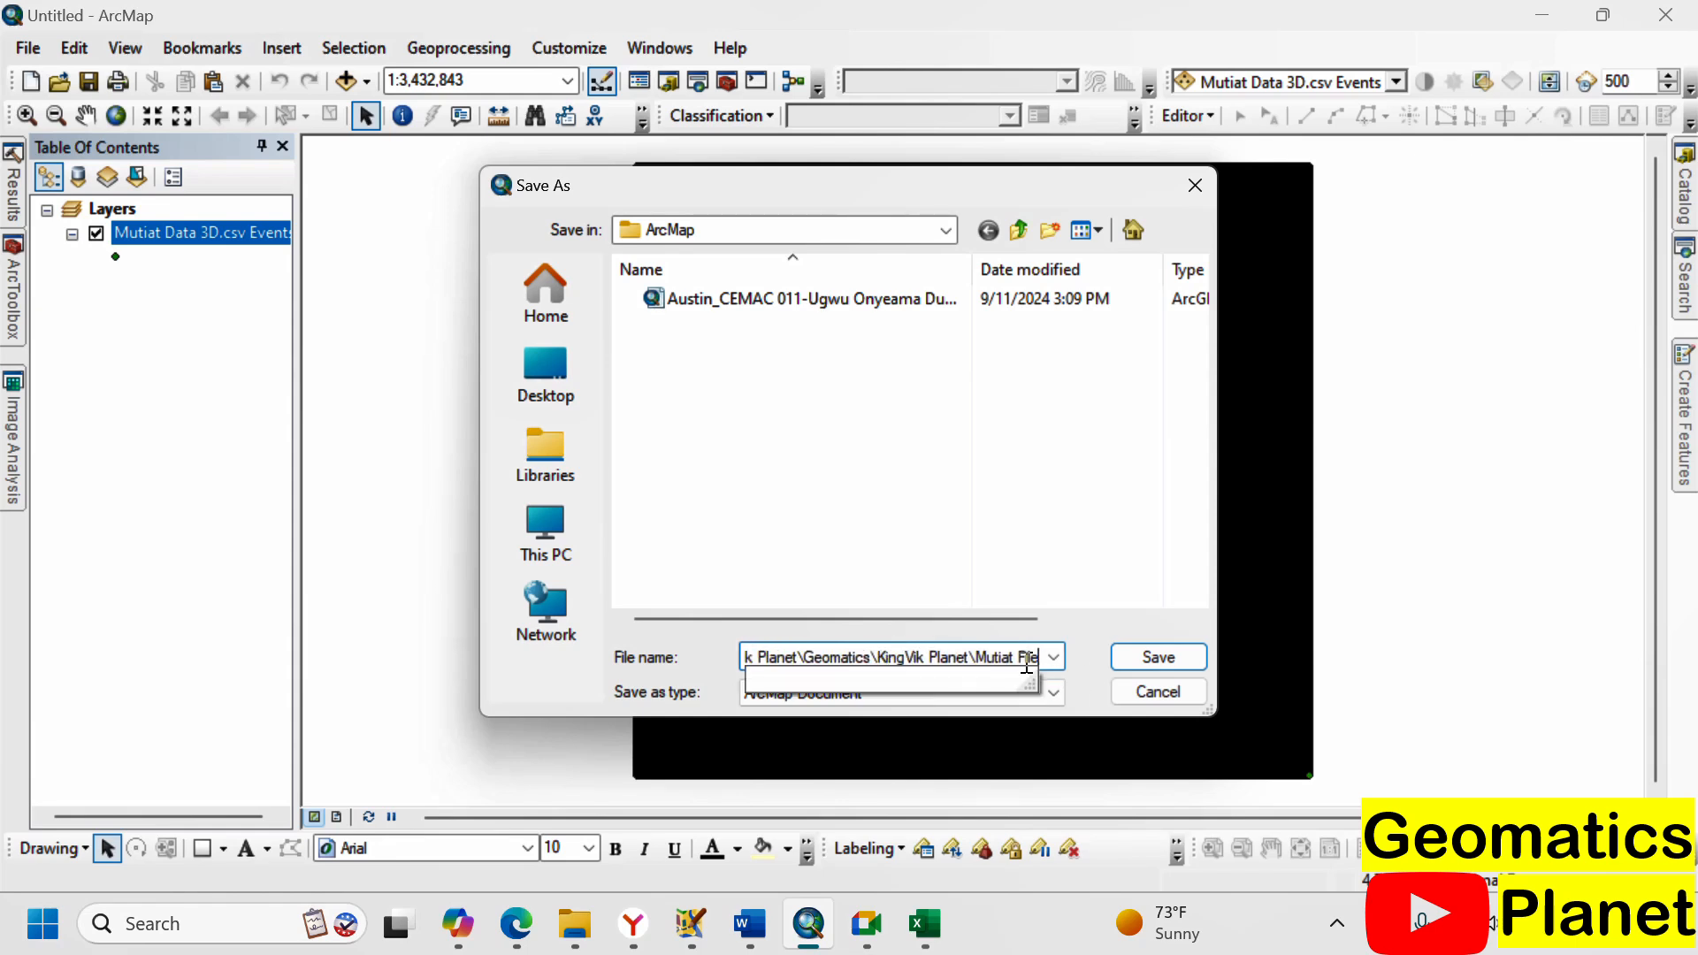
{"action": "left_click", "coordinate": [1181, 654]}
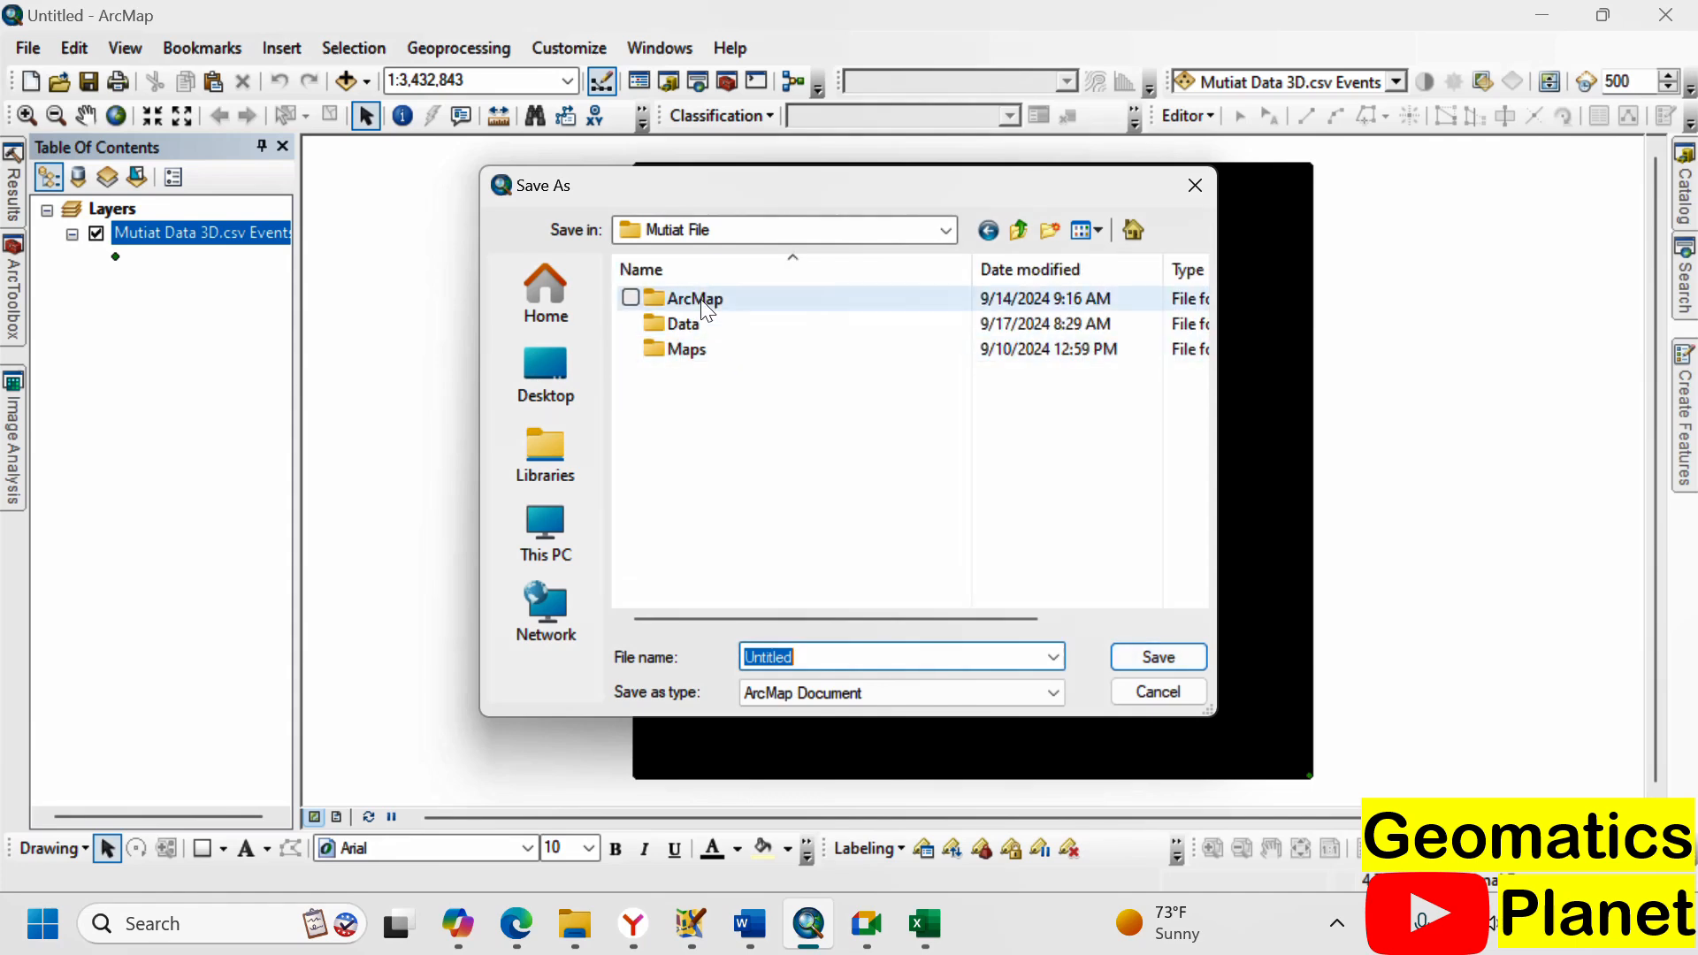
{"action": "double_click", "coordinate": [706, 301]}
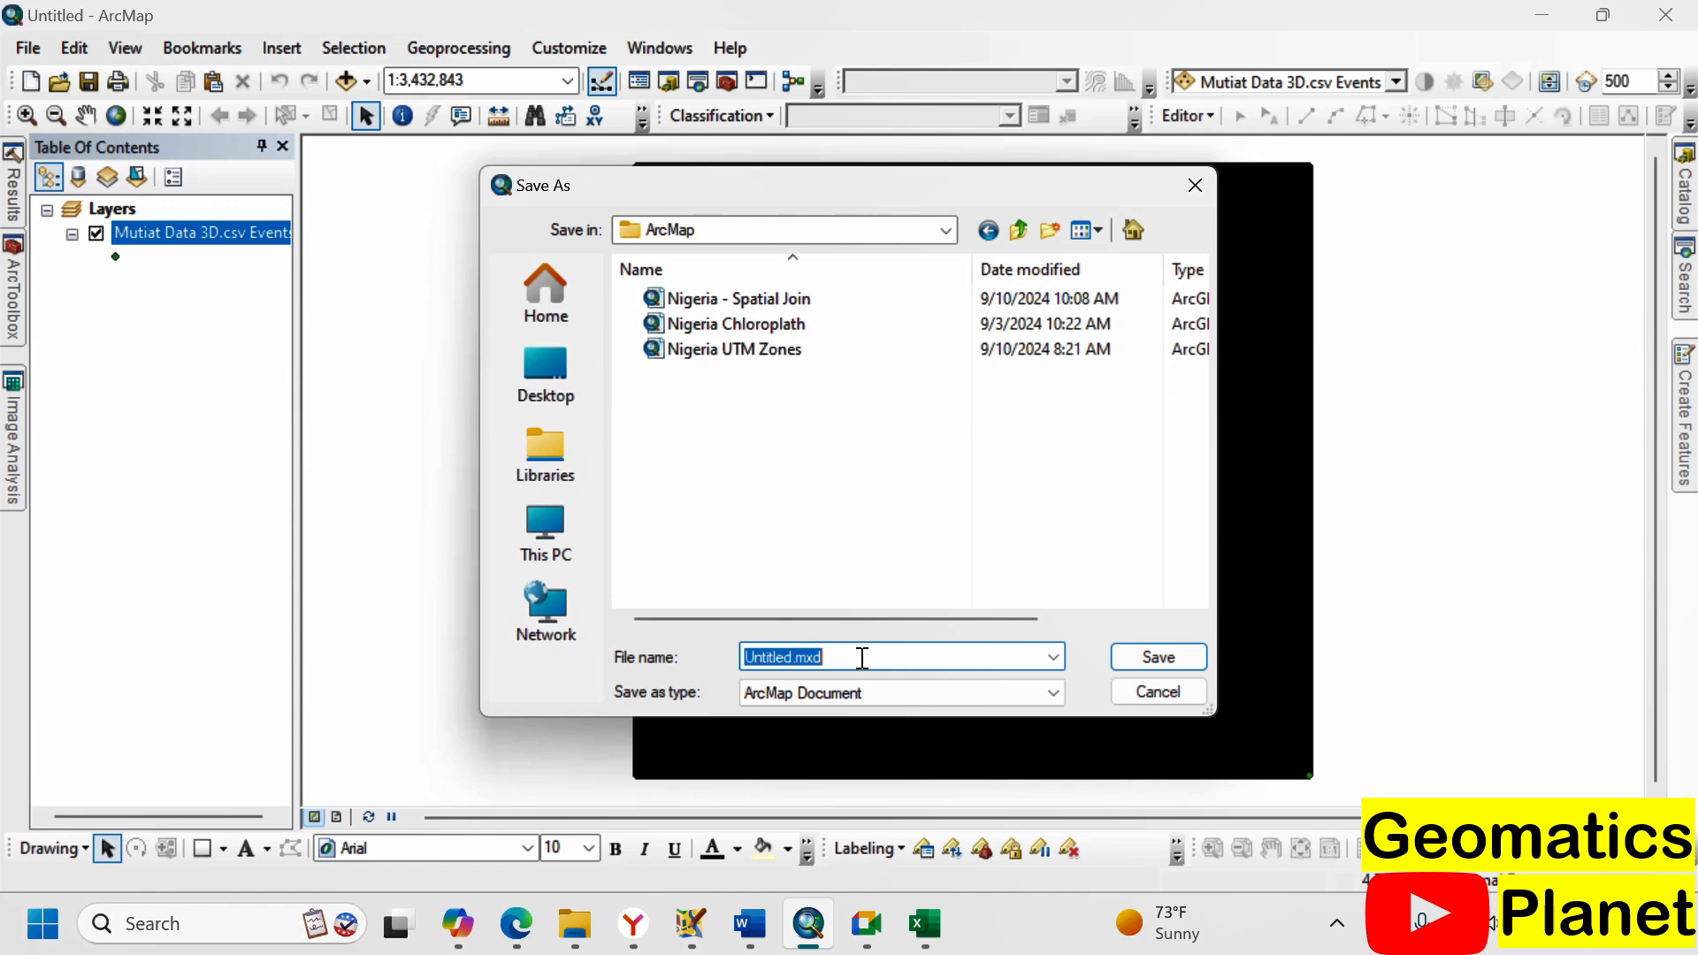
- Name the ArcMap document Points and save it
{"action": "type", "text": "Poi"}
{"action": "type", "text": "nyt"}
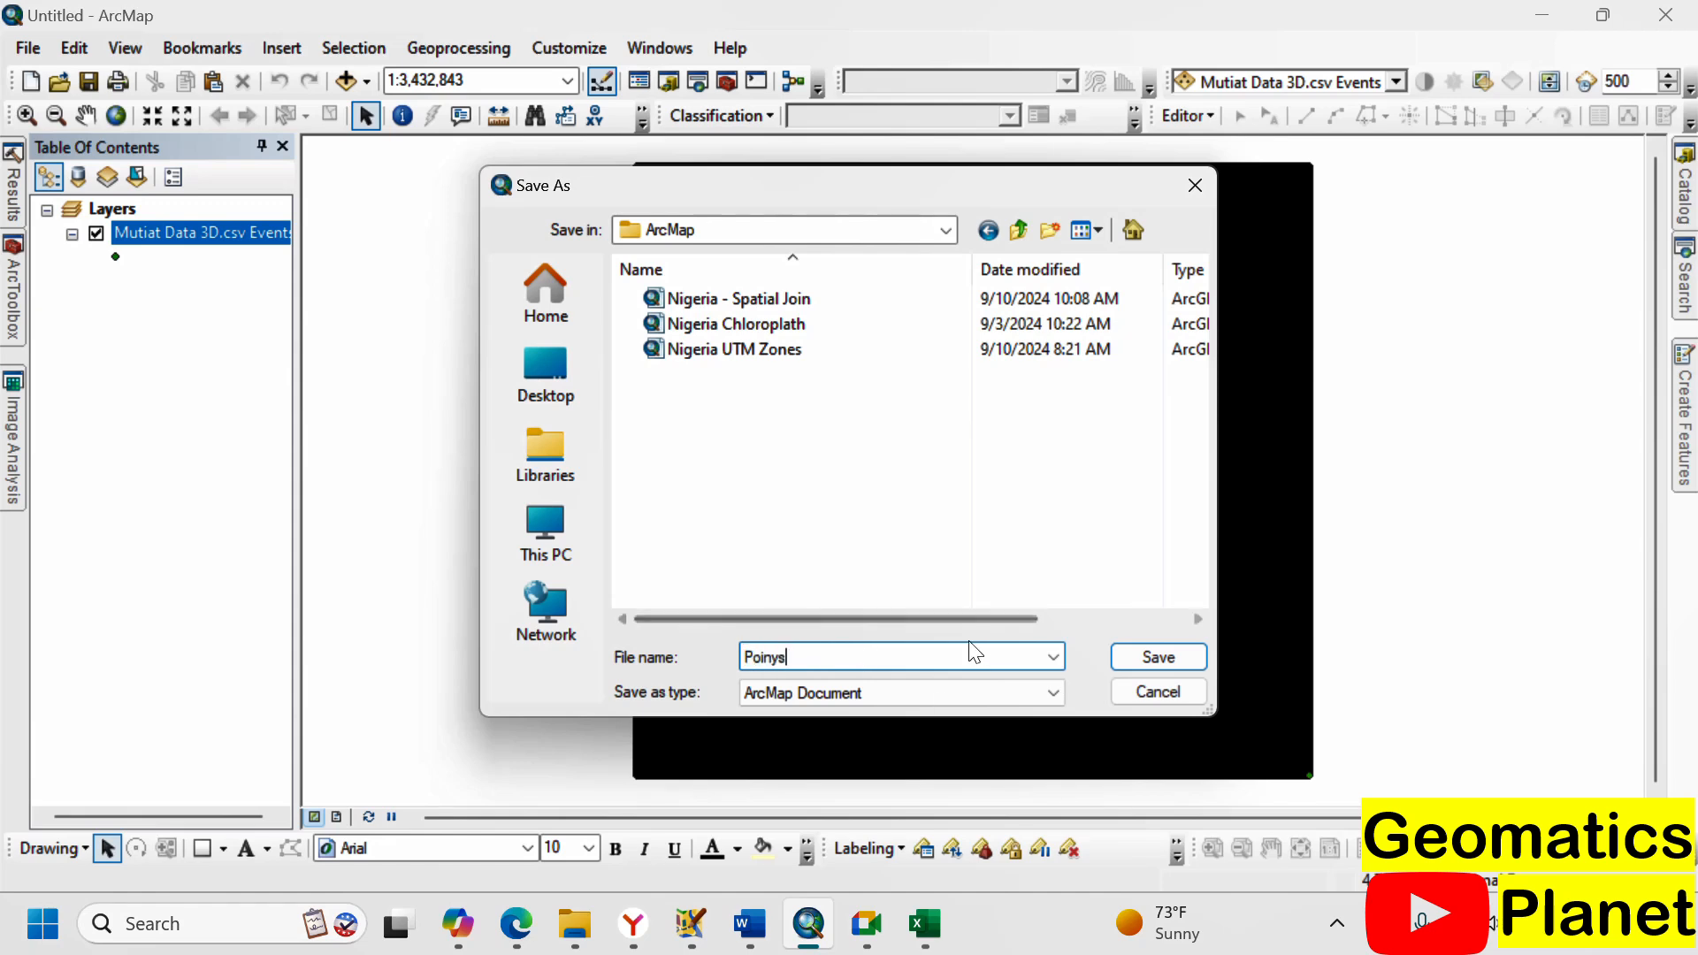
{"action": "key", "text": "BackSpace"}
{"action": "type", "text": "ts"}
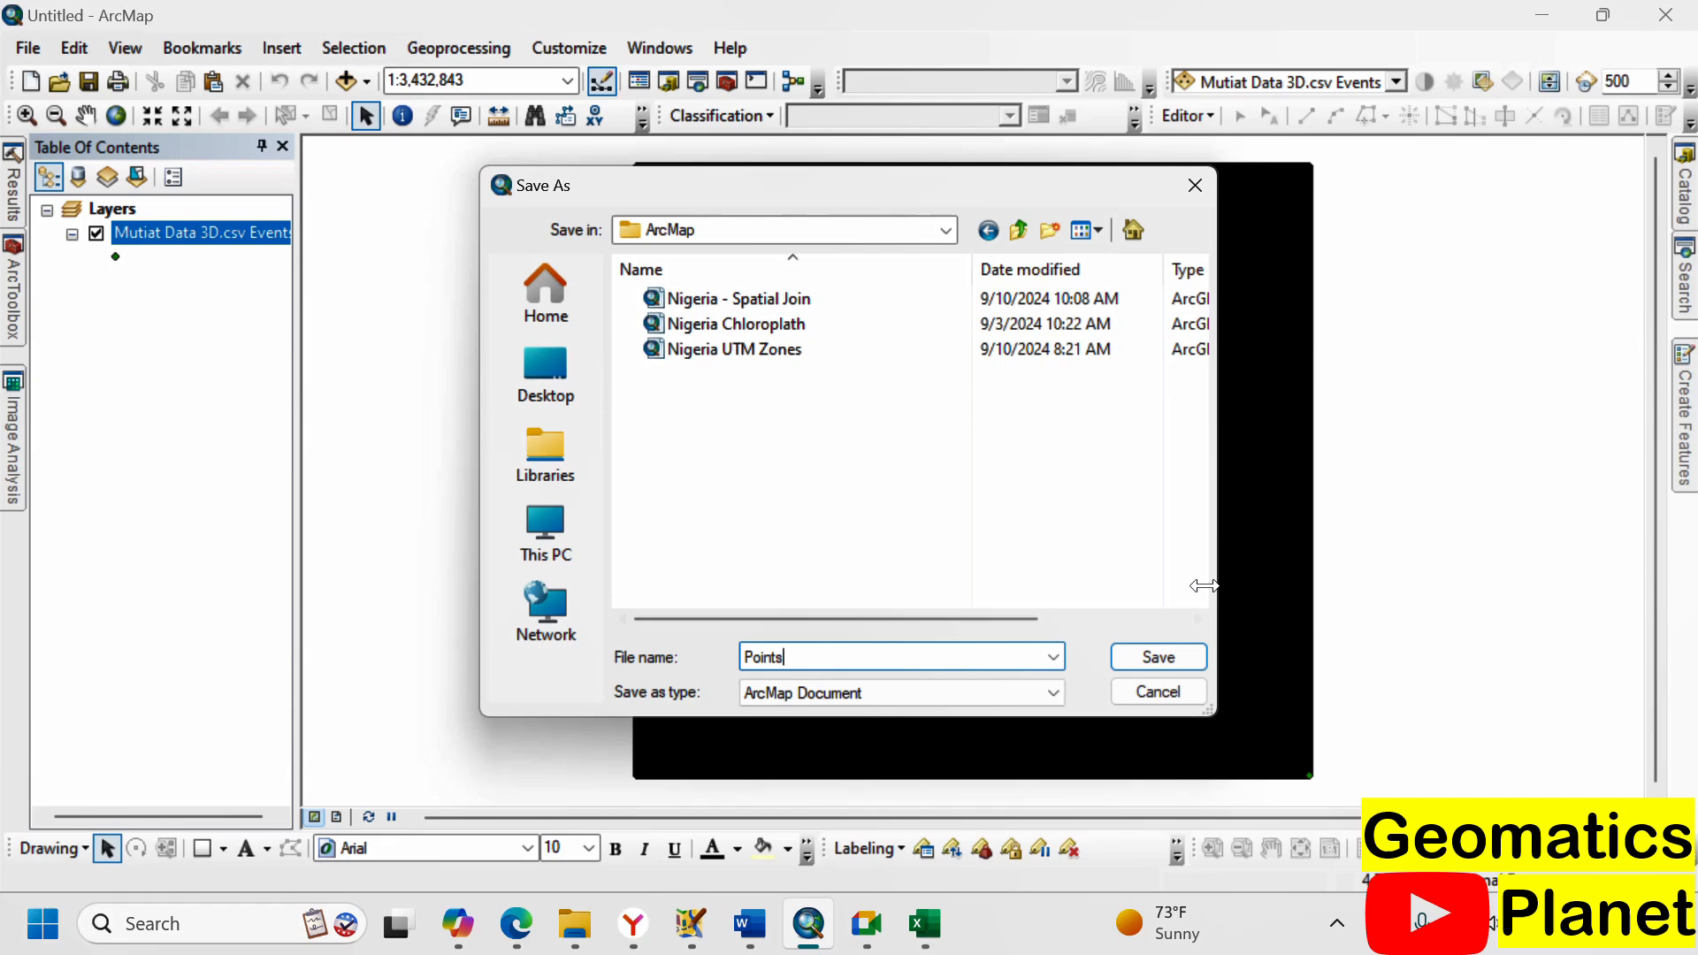
{"action": "left_click", "coordinate": [1123, 655]}
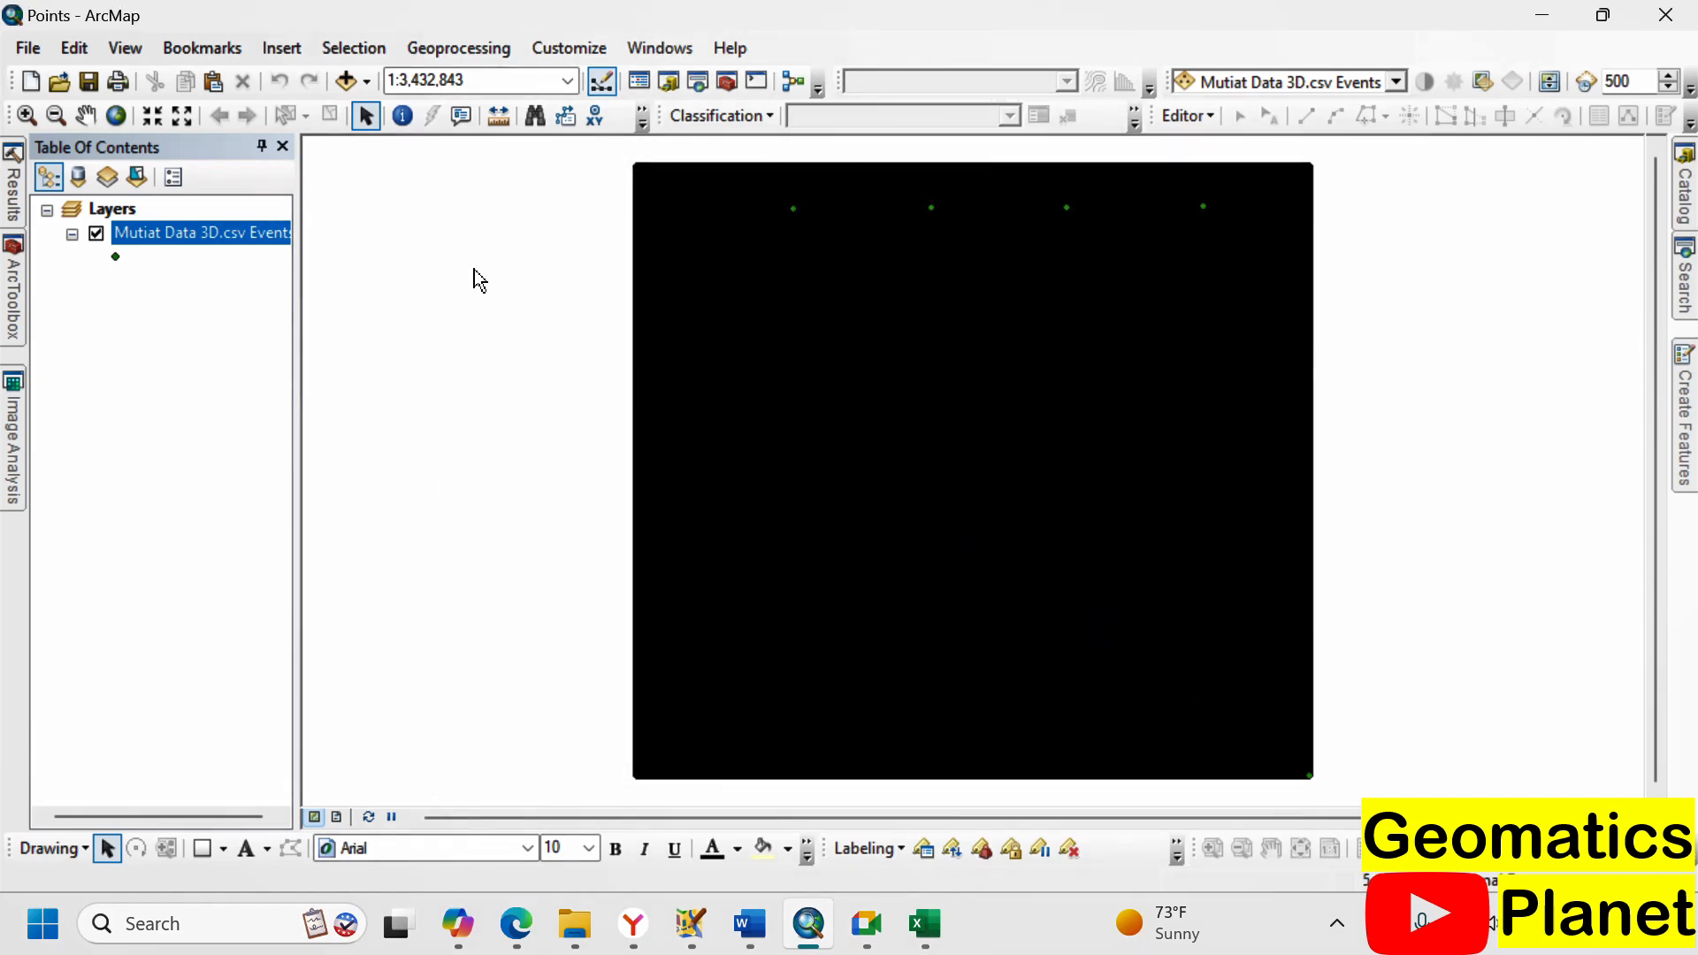
- Export all features of the Mutiat Data 3D.csv Events layer to a shapefile named Points in the Home - Mutiat File\ArcMap folder
{"action": "right_click", "coordinate": [210, 229]}
{"action": "mouse_move", "coordinate": [524, 688]}
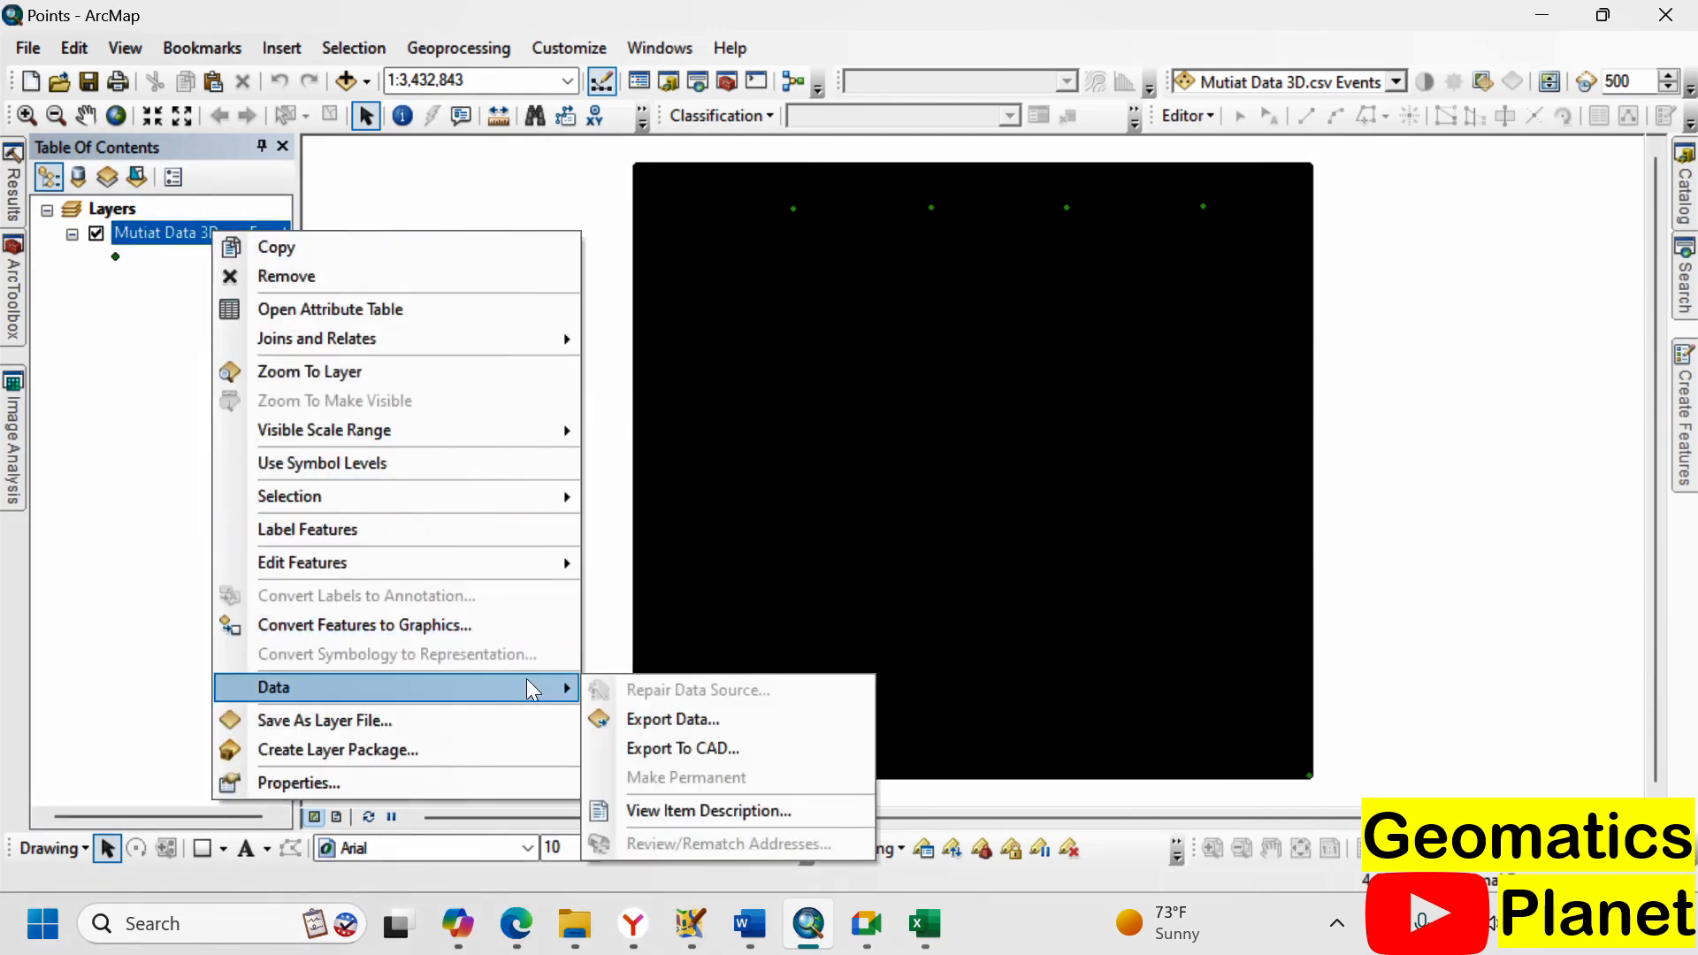
{"action": "left_click", "coordinate": [622, 718]}
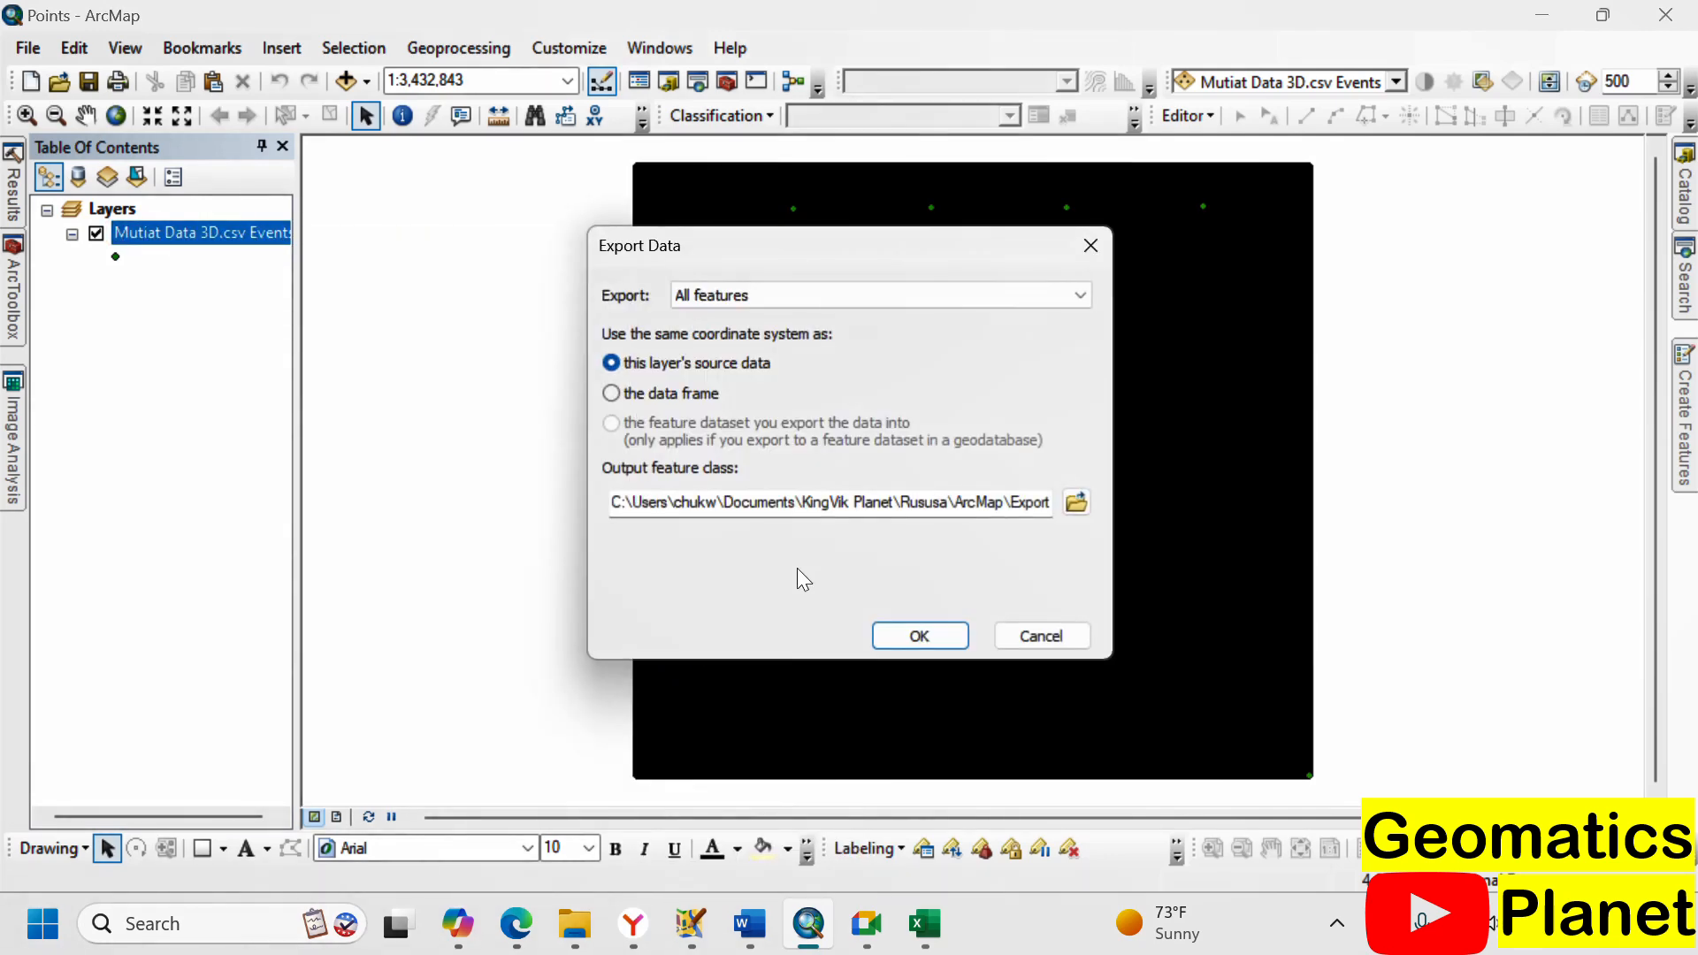
{"action": "left_click", "coordinate": [1076, 498]}
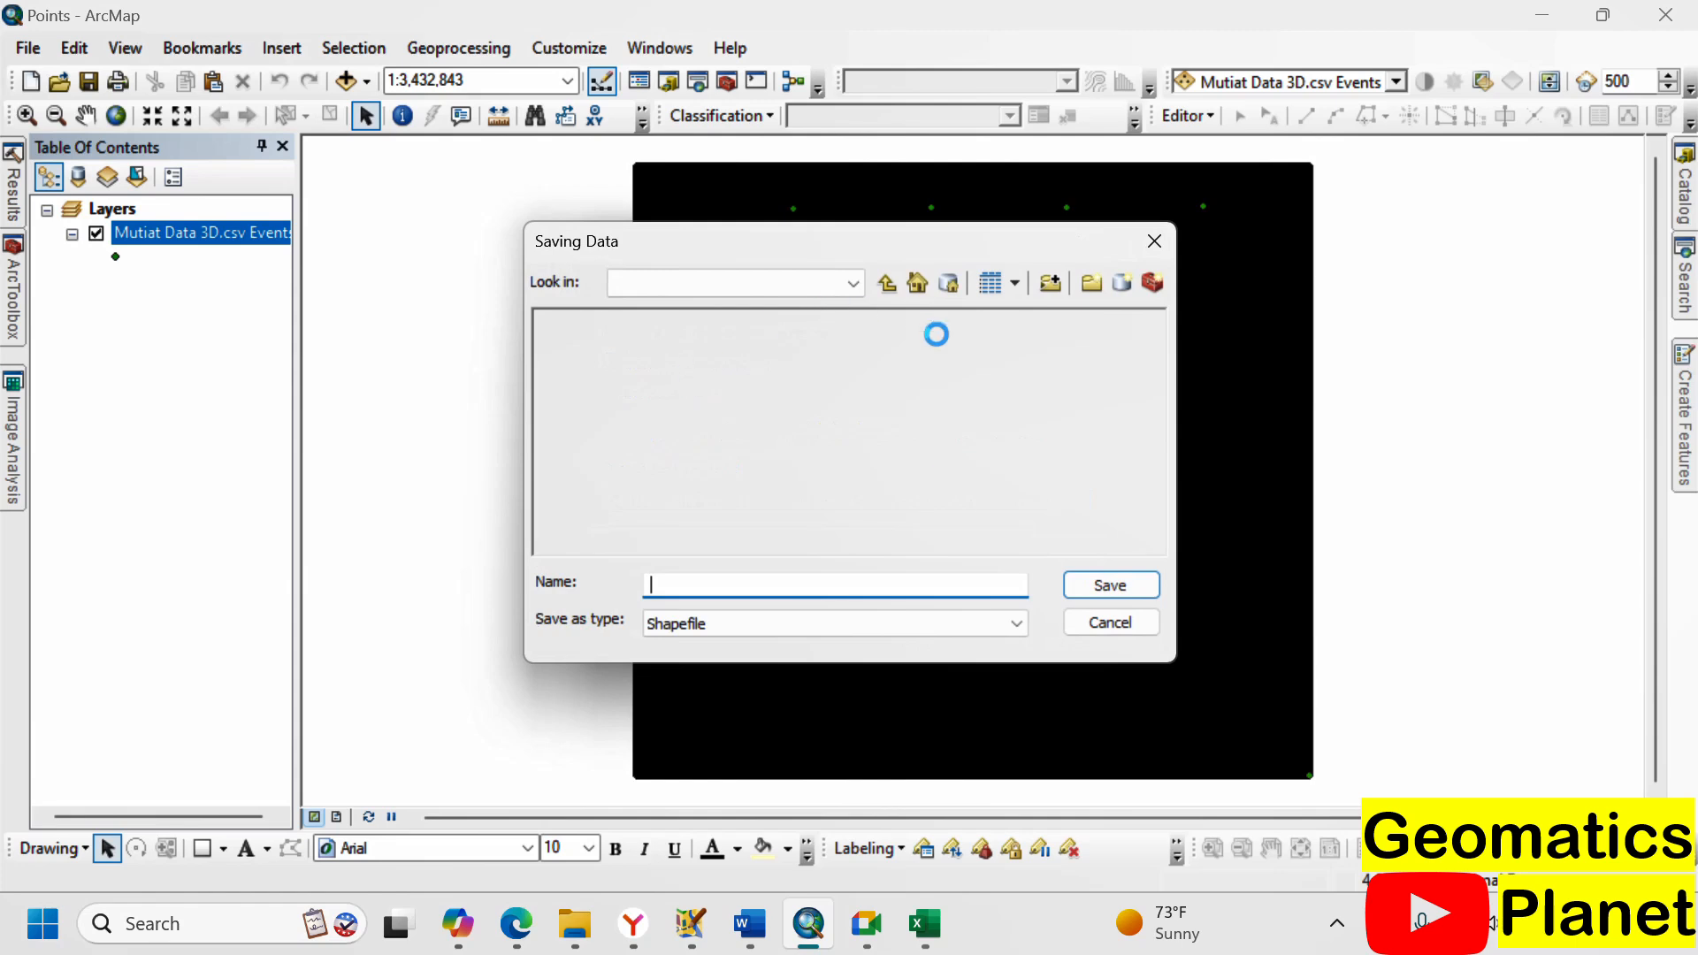
{"action": "left_click", "coordinate": [916, 284]}
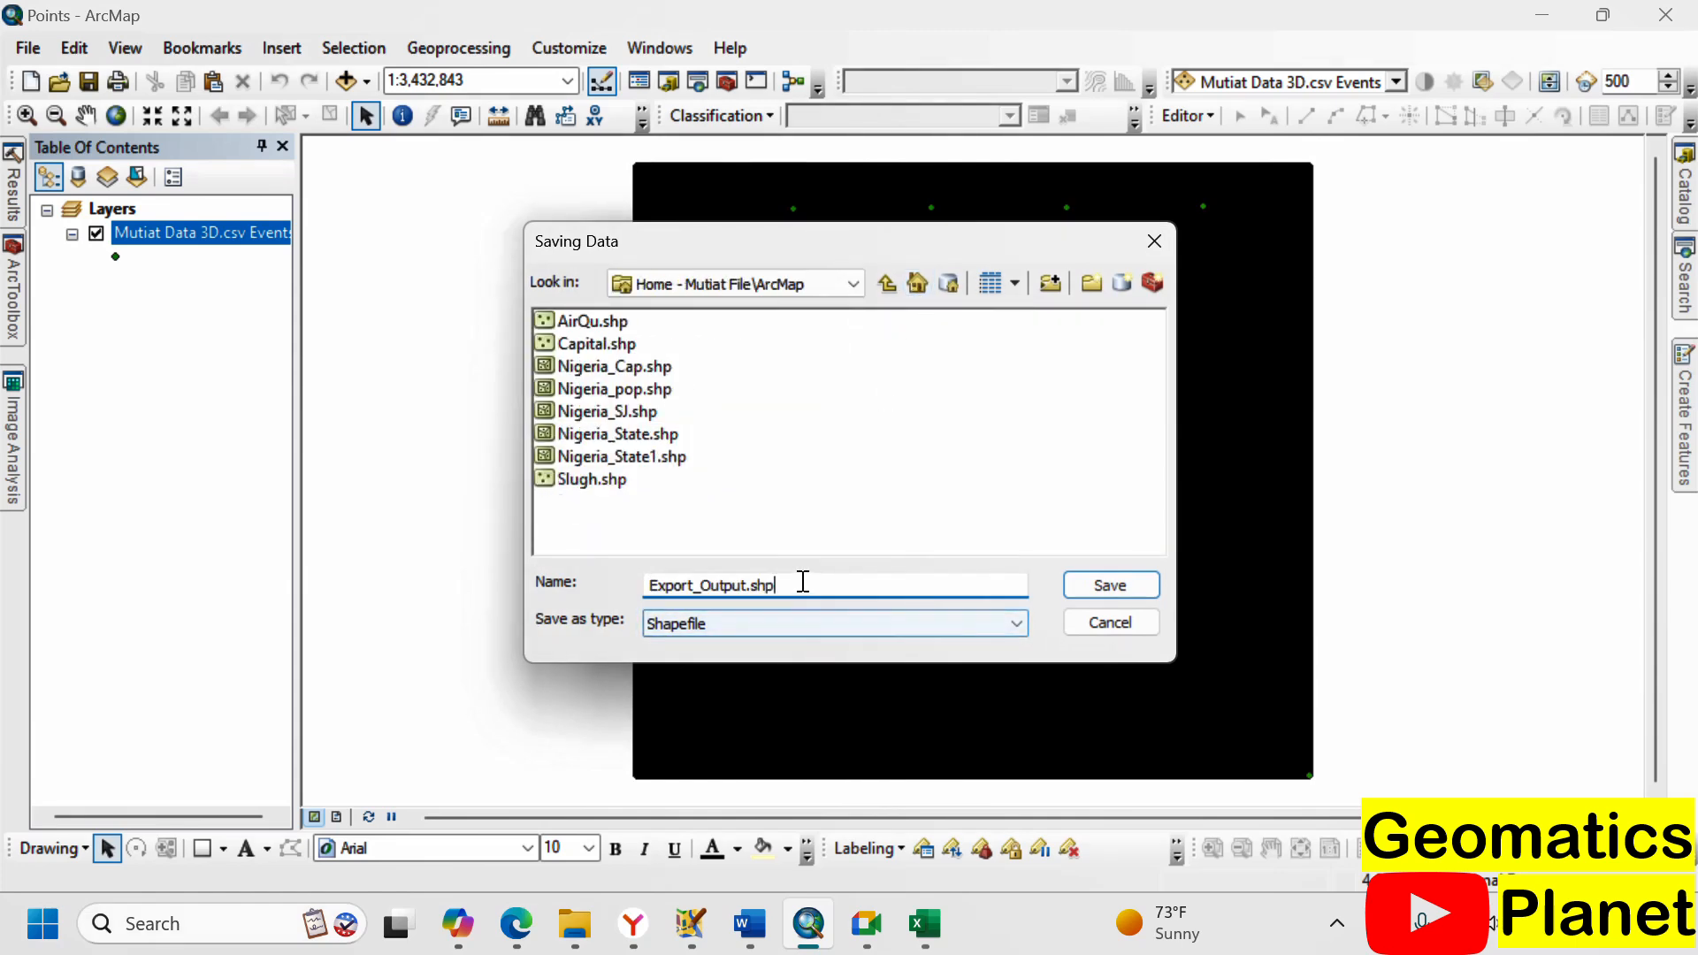
{"action": "left_click_drag", "start_coordinate": [804, 584], "coordinate": [475, 547]}
{"action": "type", "text": "Points"}
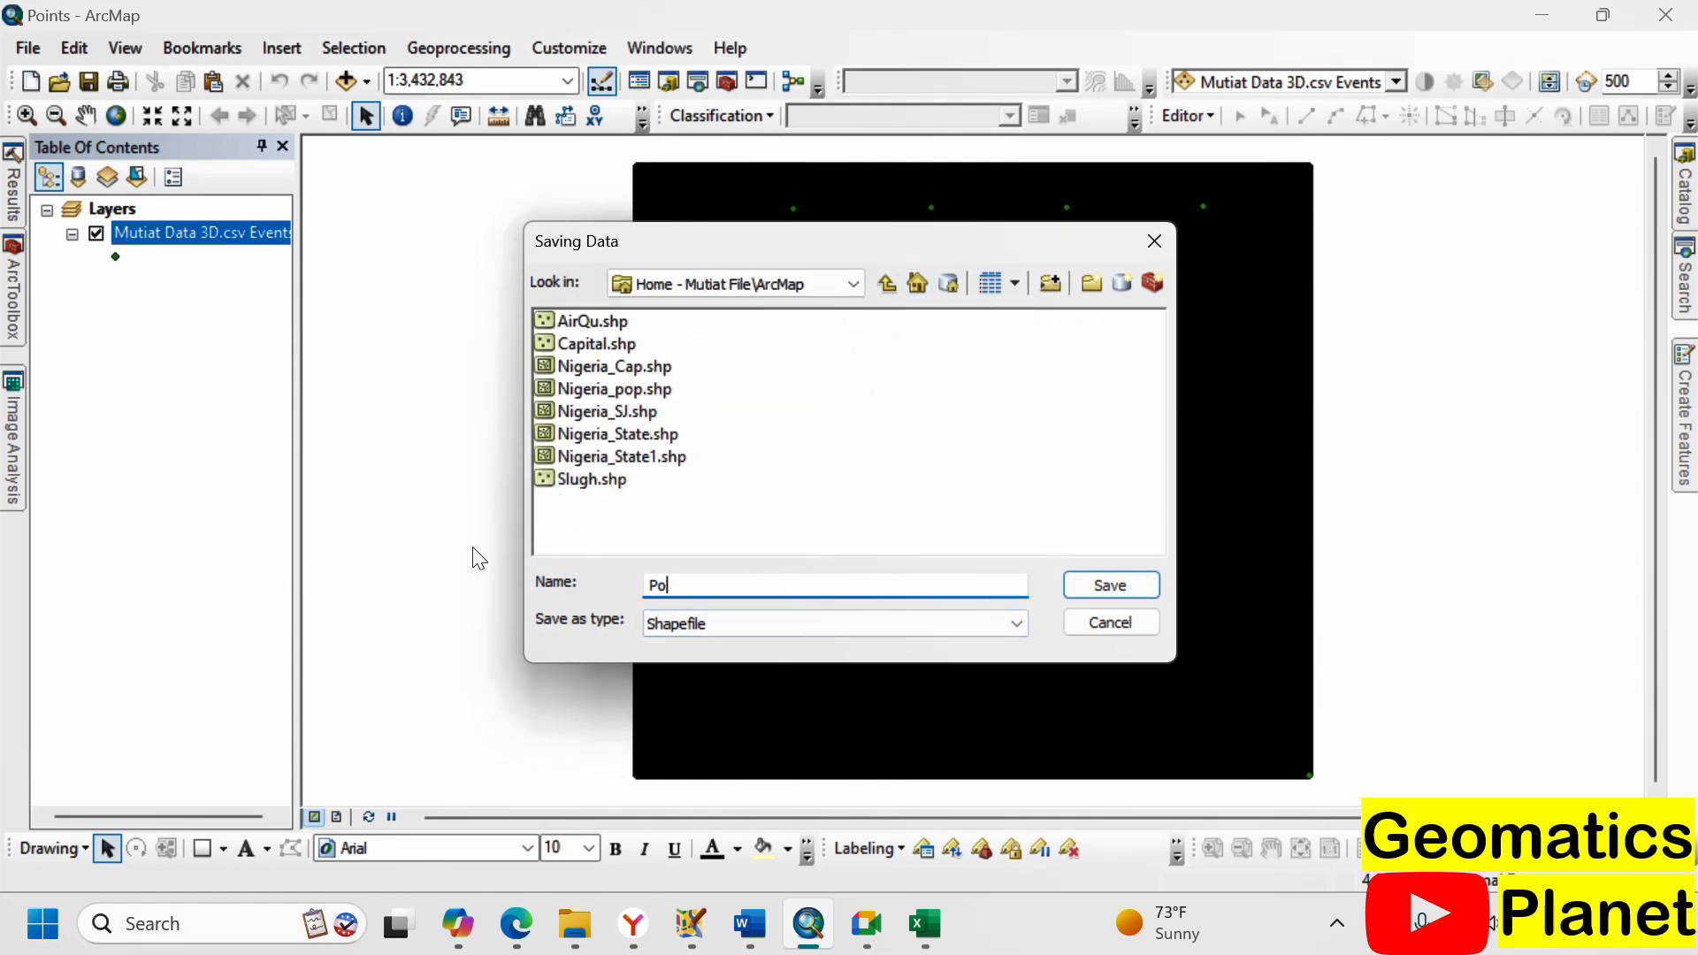
{"action": "left_click", "coordinate": [1118, 581]}
{"action": "left_click", "coordinate": [932, 635]}
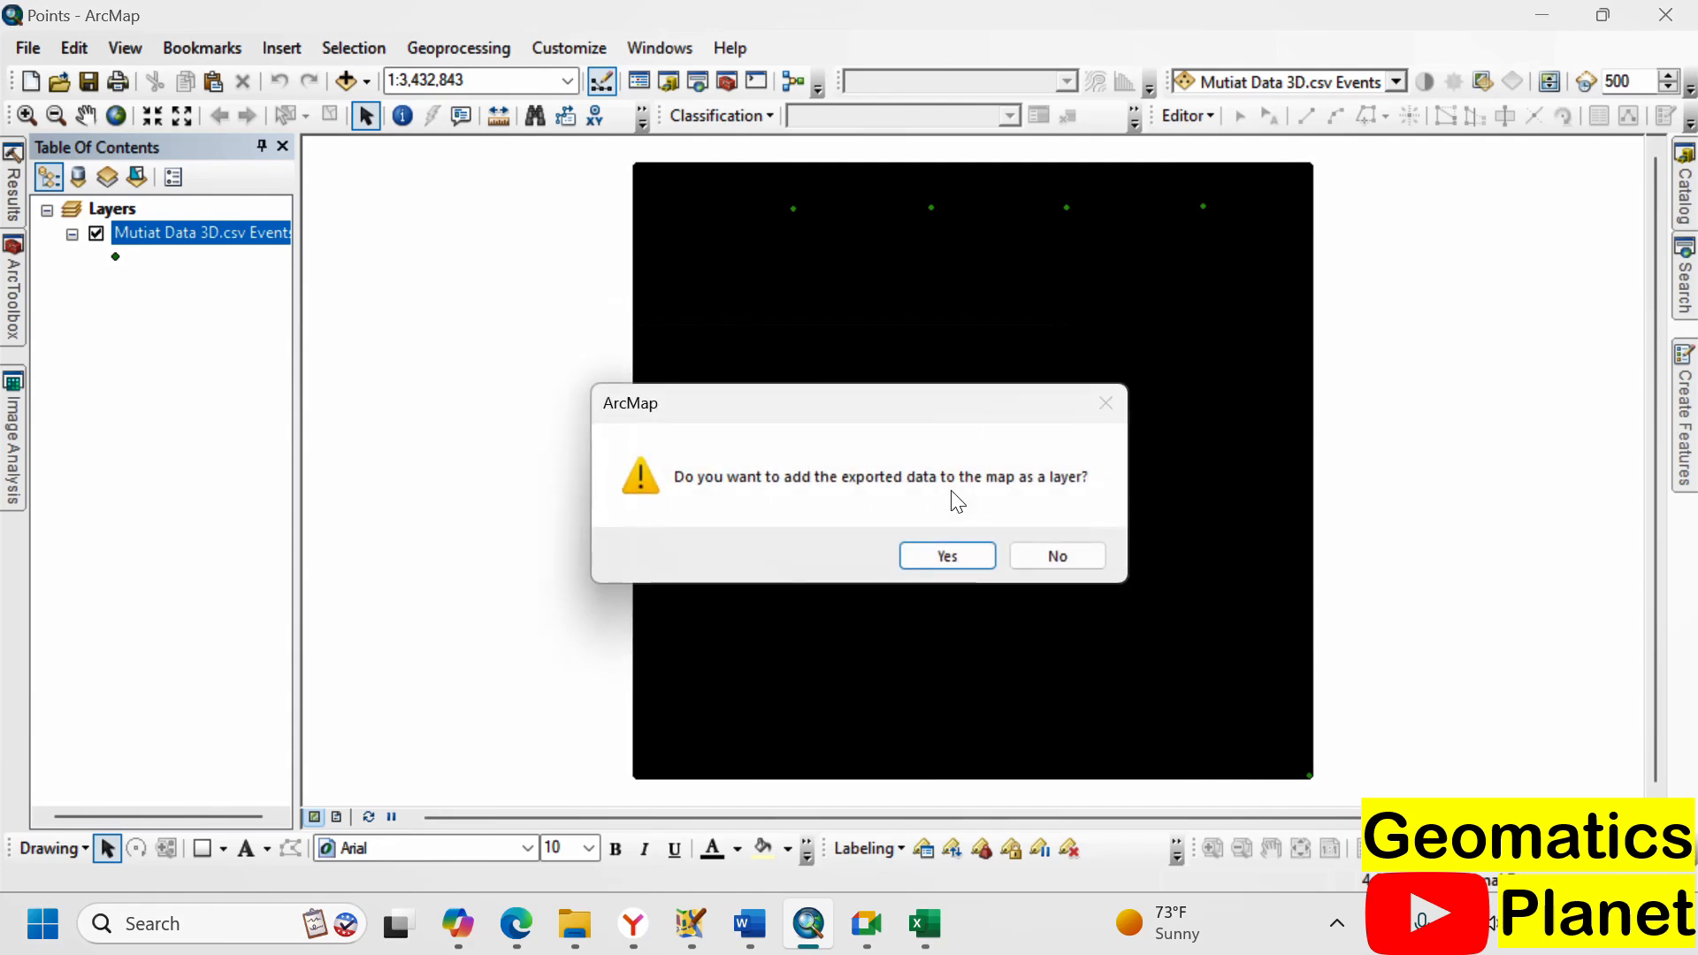
- Add the exported Points shapefile to the map as a layer and hide the Mutiat Data 3D.csv Events layer
{"action": "left_click", "coordinate": [939, 552]}
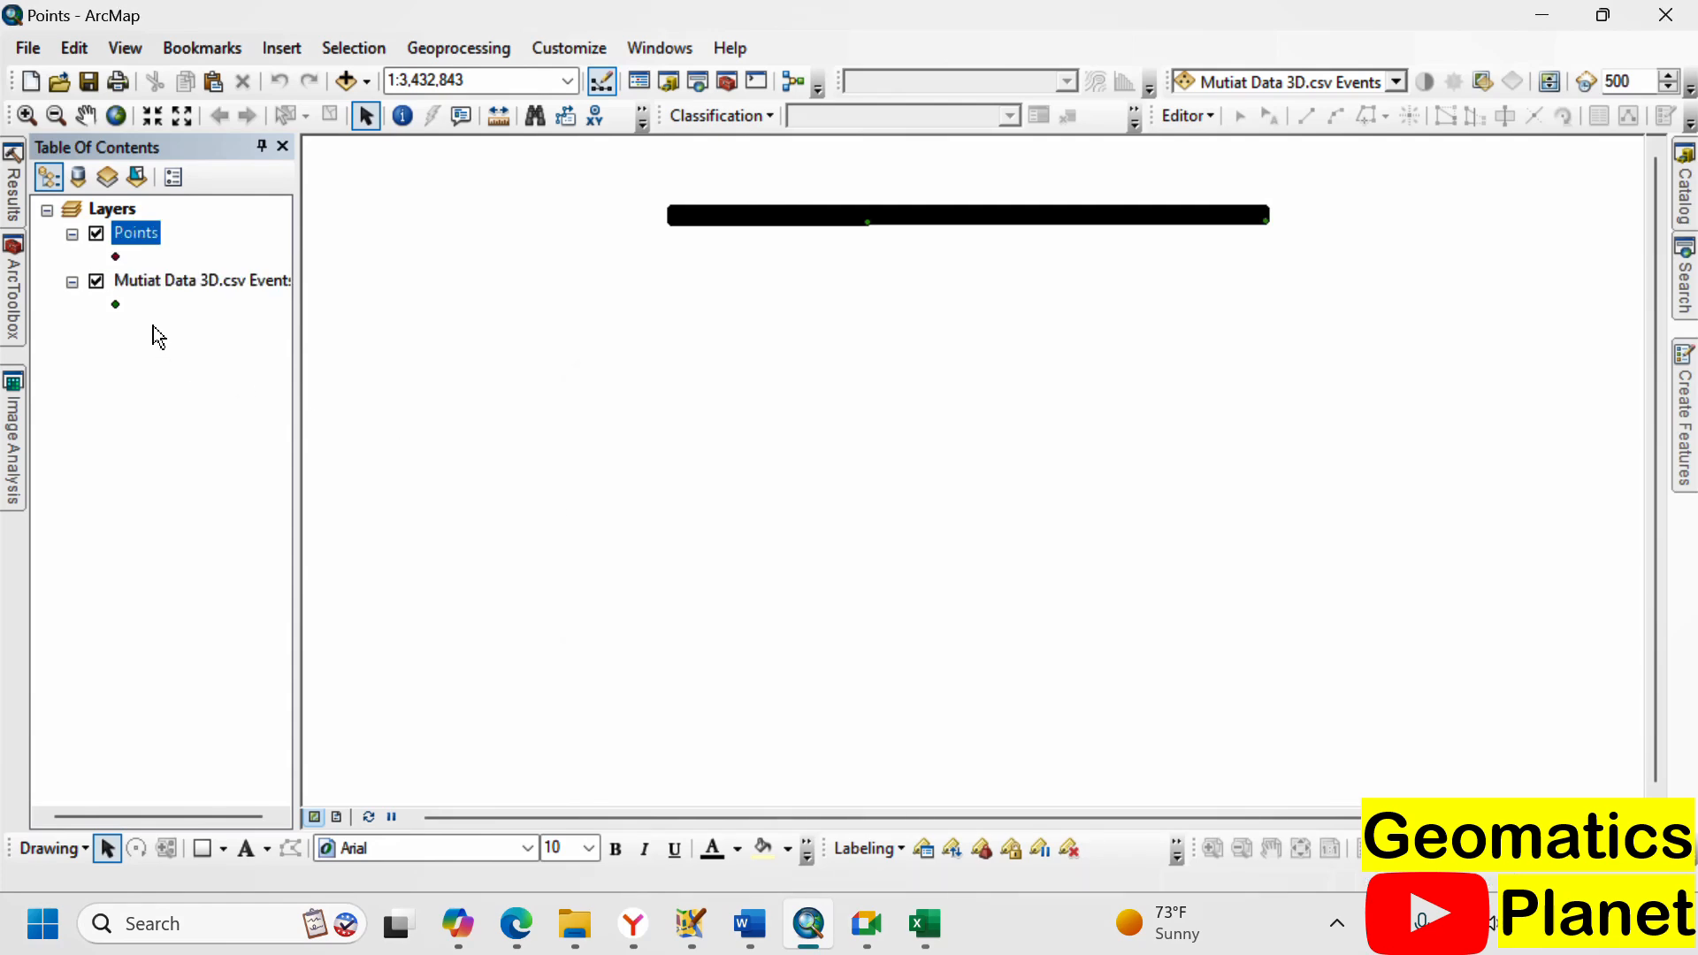
{"action": "left_click", "coordinate": [98, 237]}
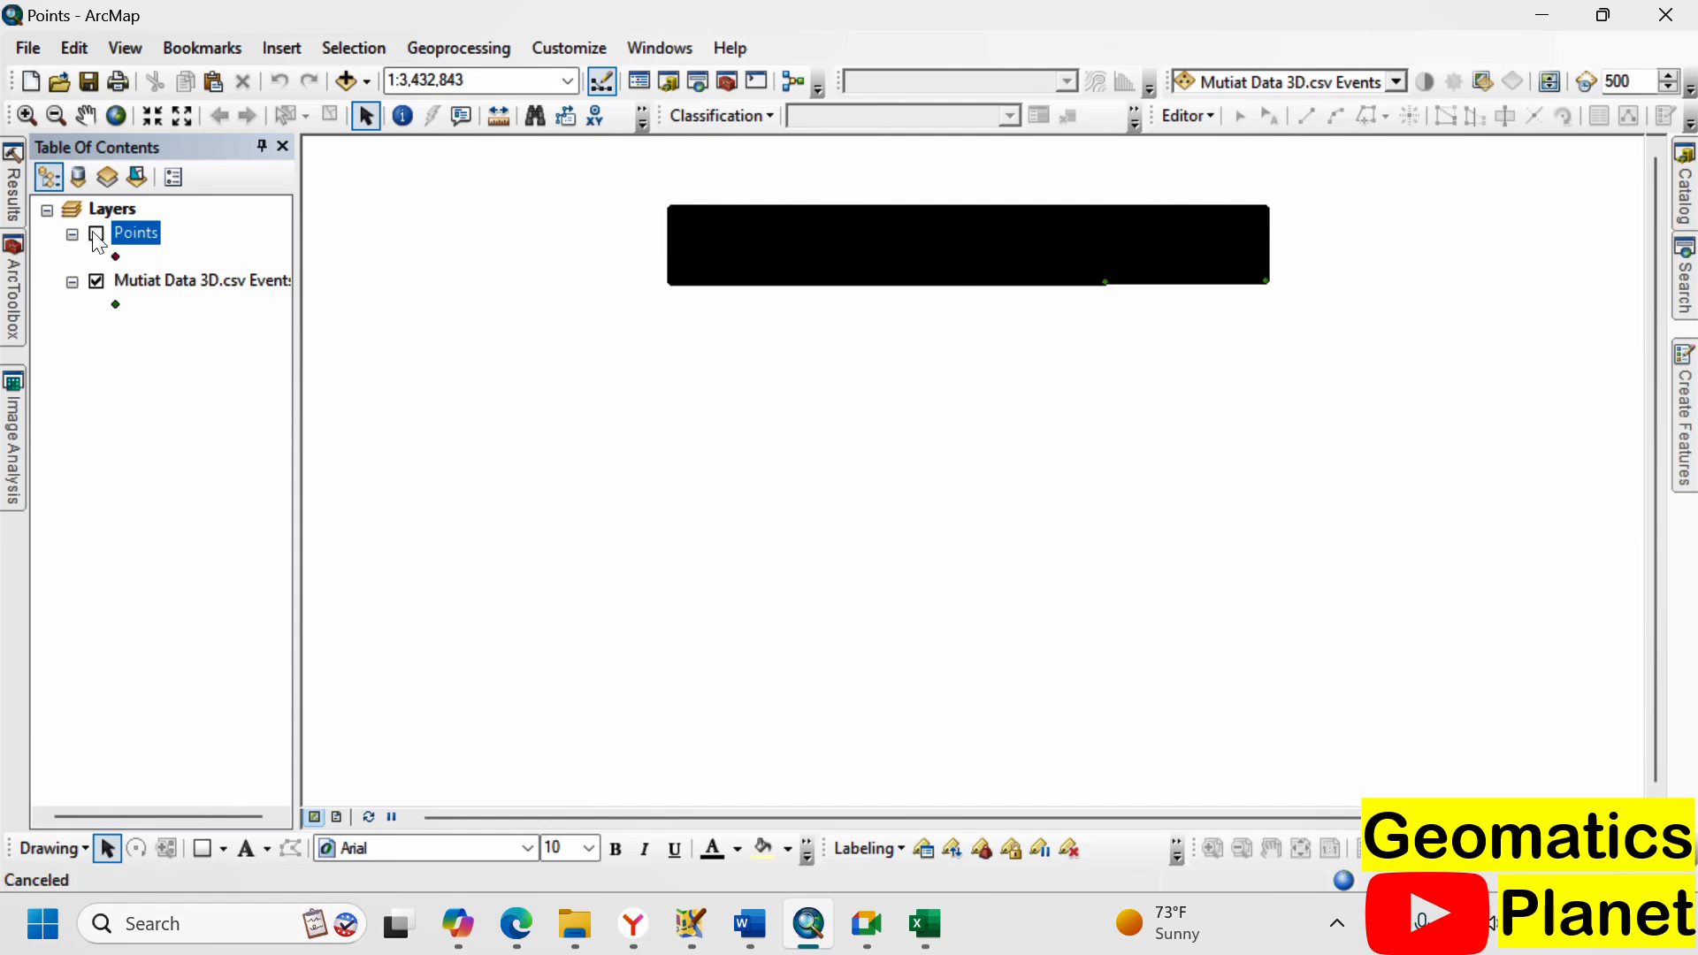
{"action": "left_click", "coordinate": [97, 282]}
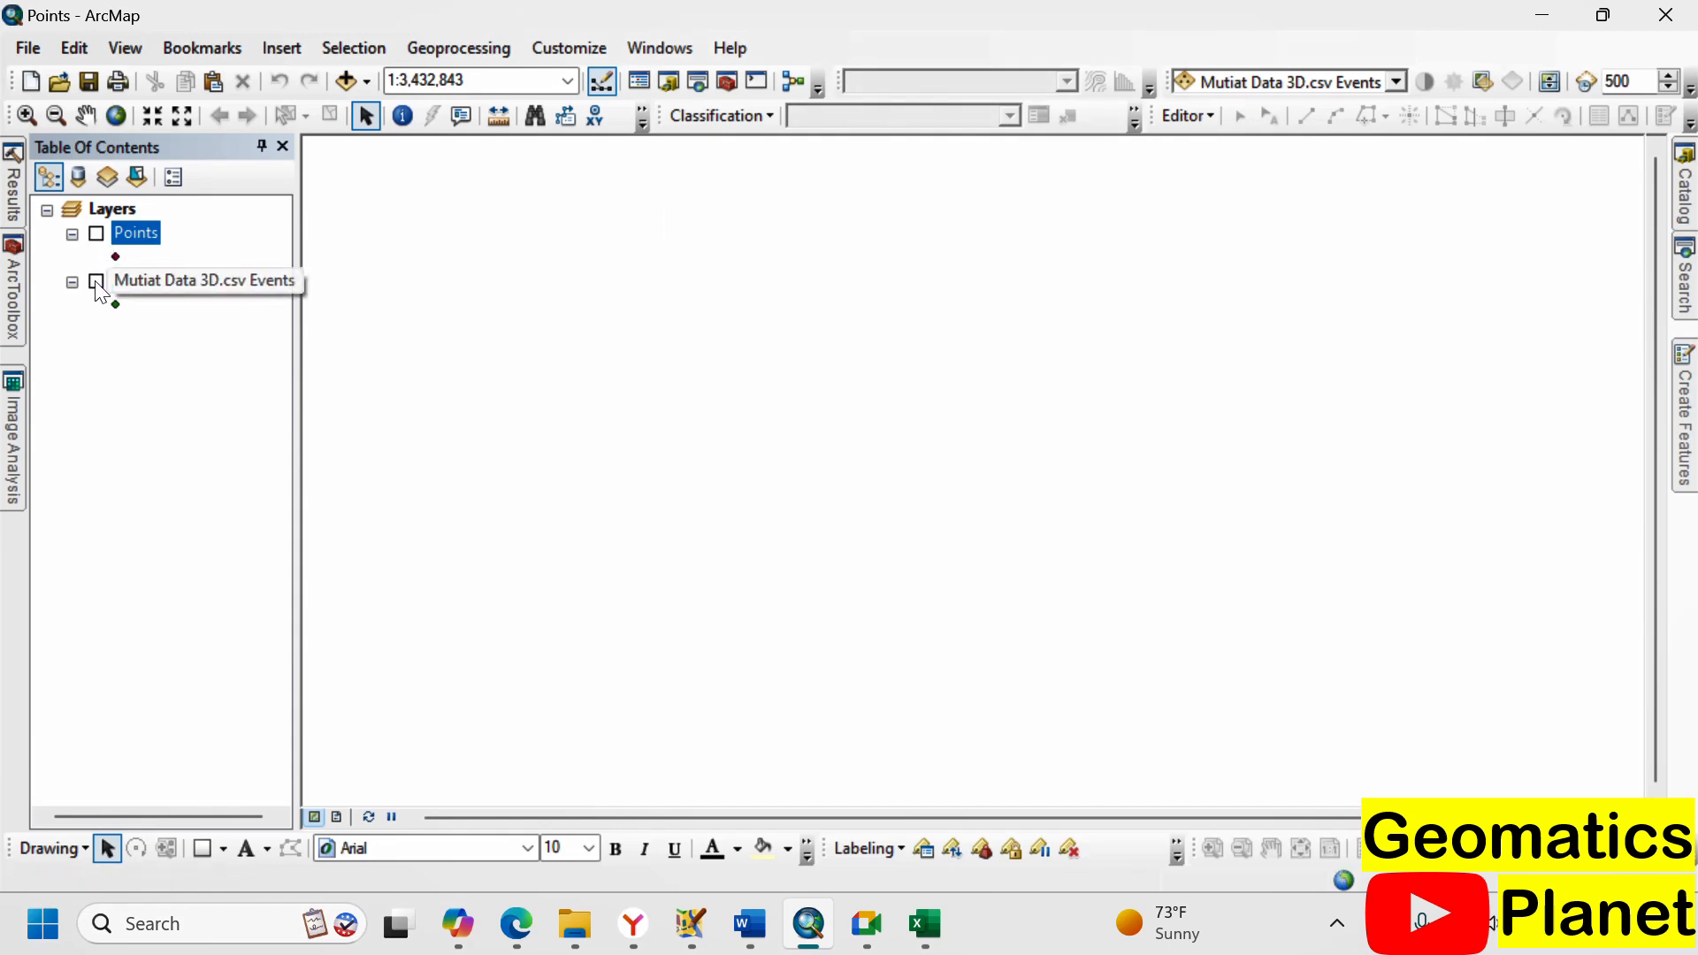
{"action": "left_click", "coordinate": [97, 234]}
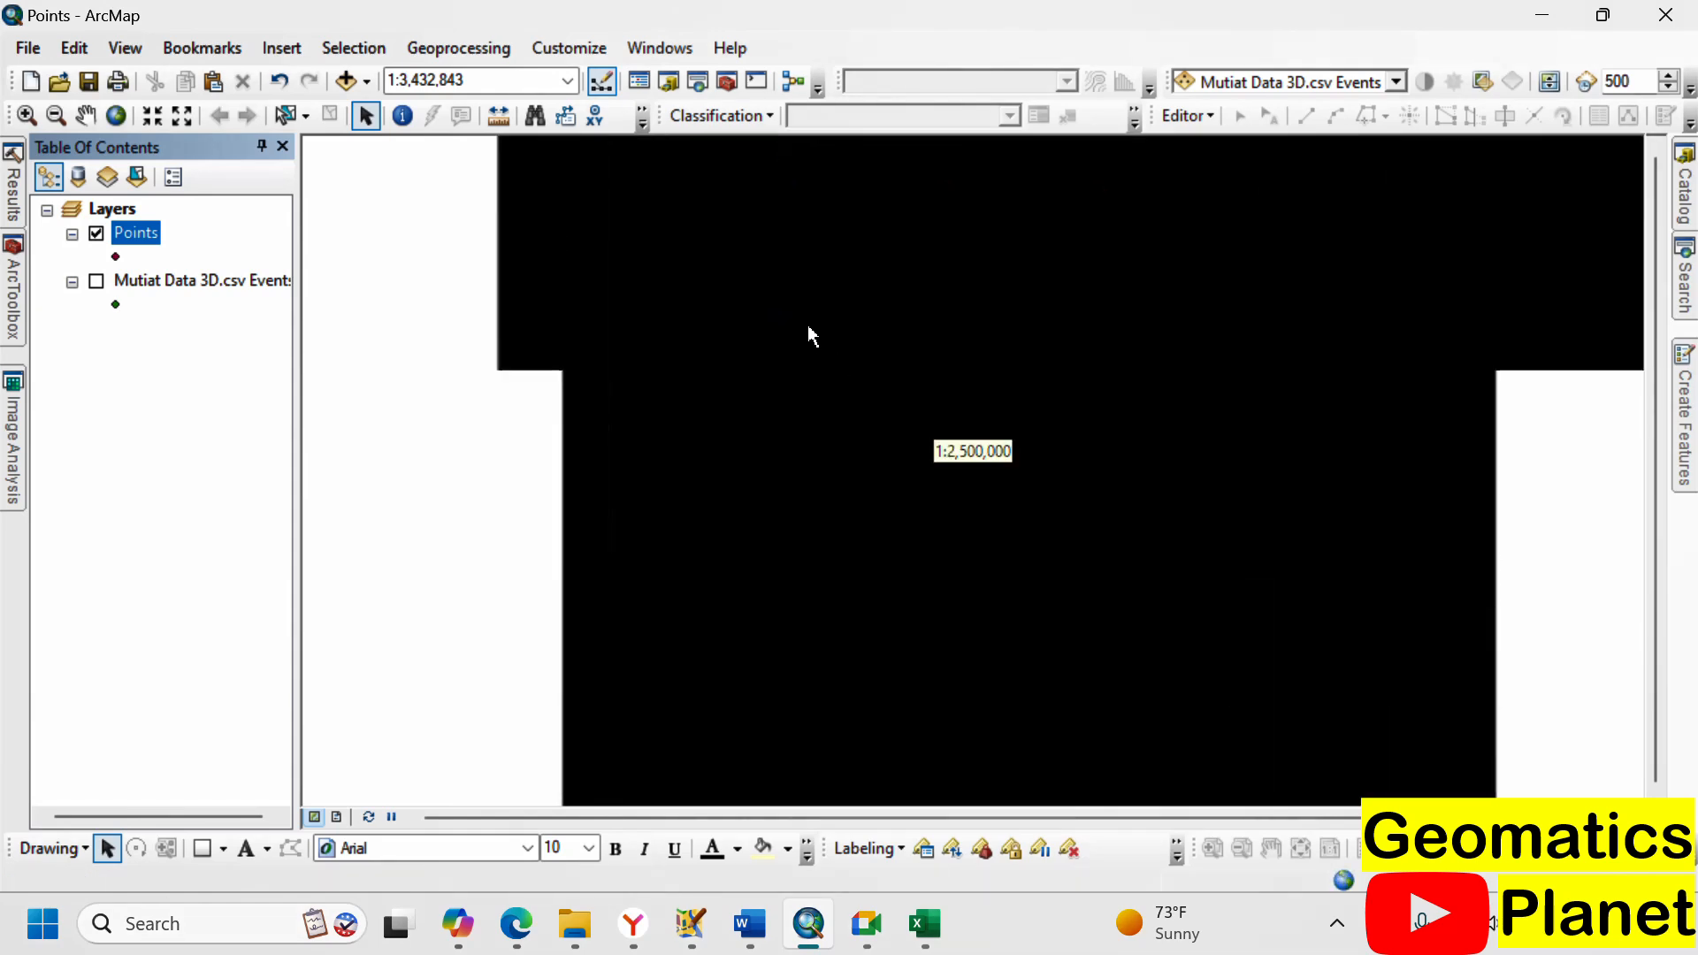
- Examine the Points layer in the map at close scales for individual points
{"action": "scroll", "coordinate": [769, 297], "scroll_direction": "down", "scroll_amount": 10}
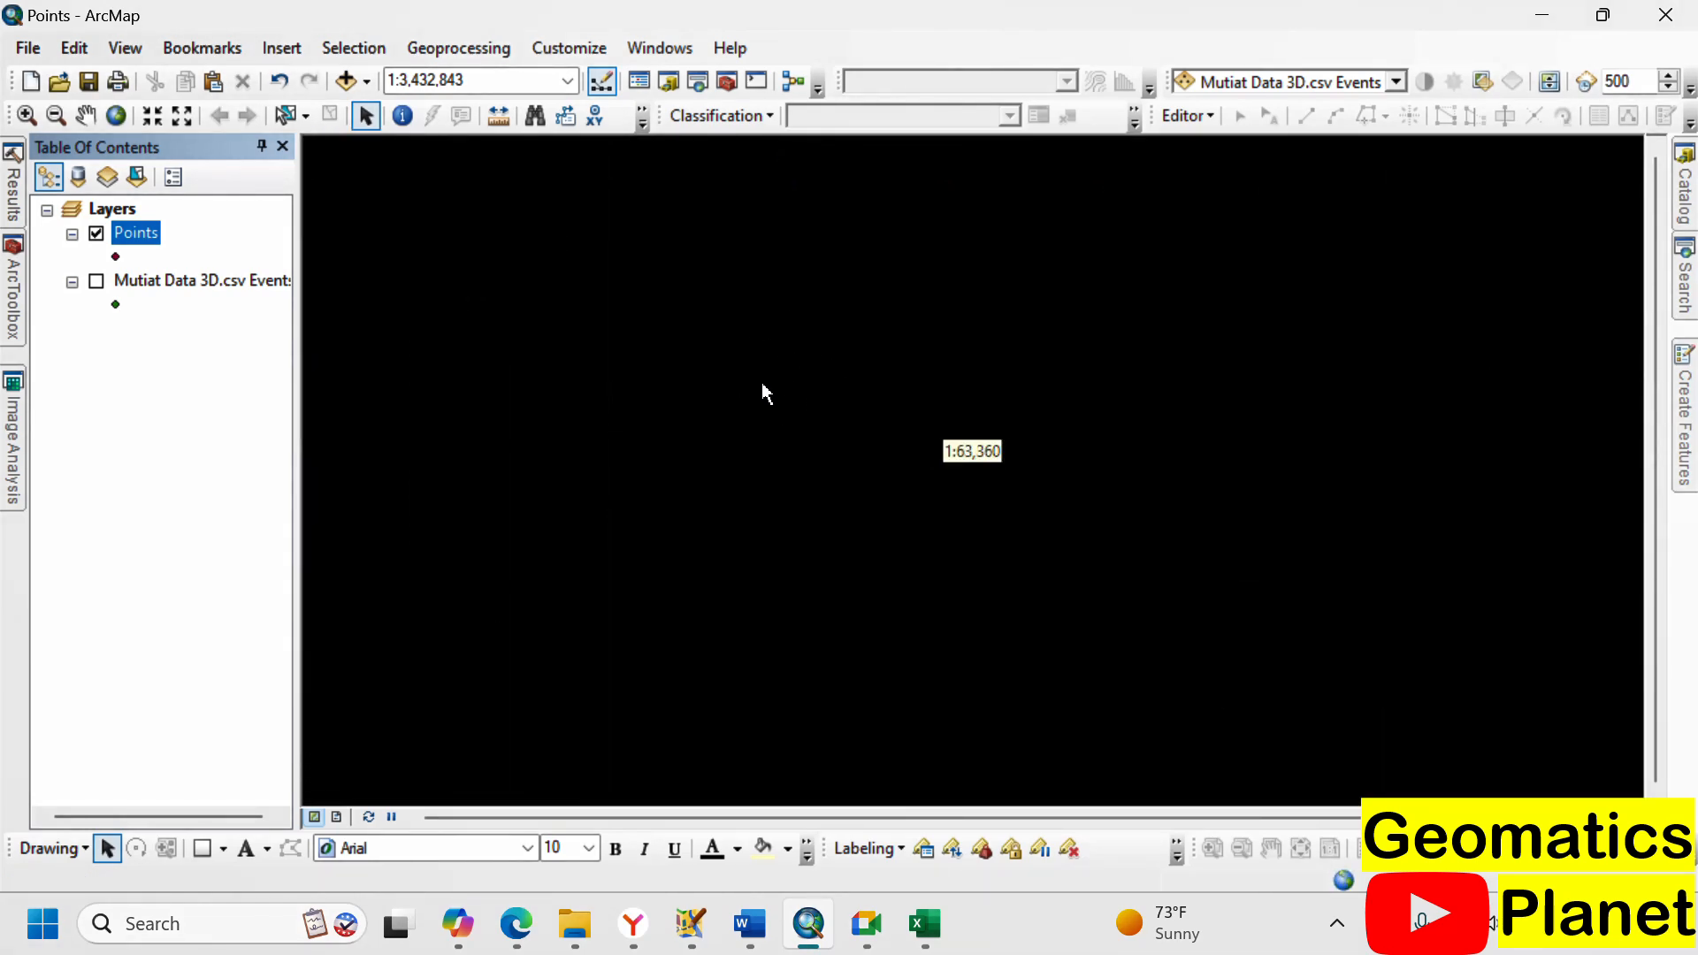
{"action": "scroll", "coordinate": [780, 421], "scroll_direction": "down", "scroll_amount": 5}
{"action": "scroll", "coordinate": [775, 430], "scroll_direction": "down", "scroll_amount": 6}
{"action": "scroll", "coordinate": [814, 429], "scroll_direction": "down", "scroll_amount": 1}
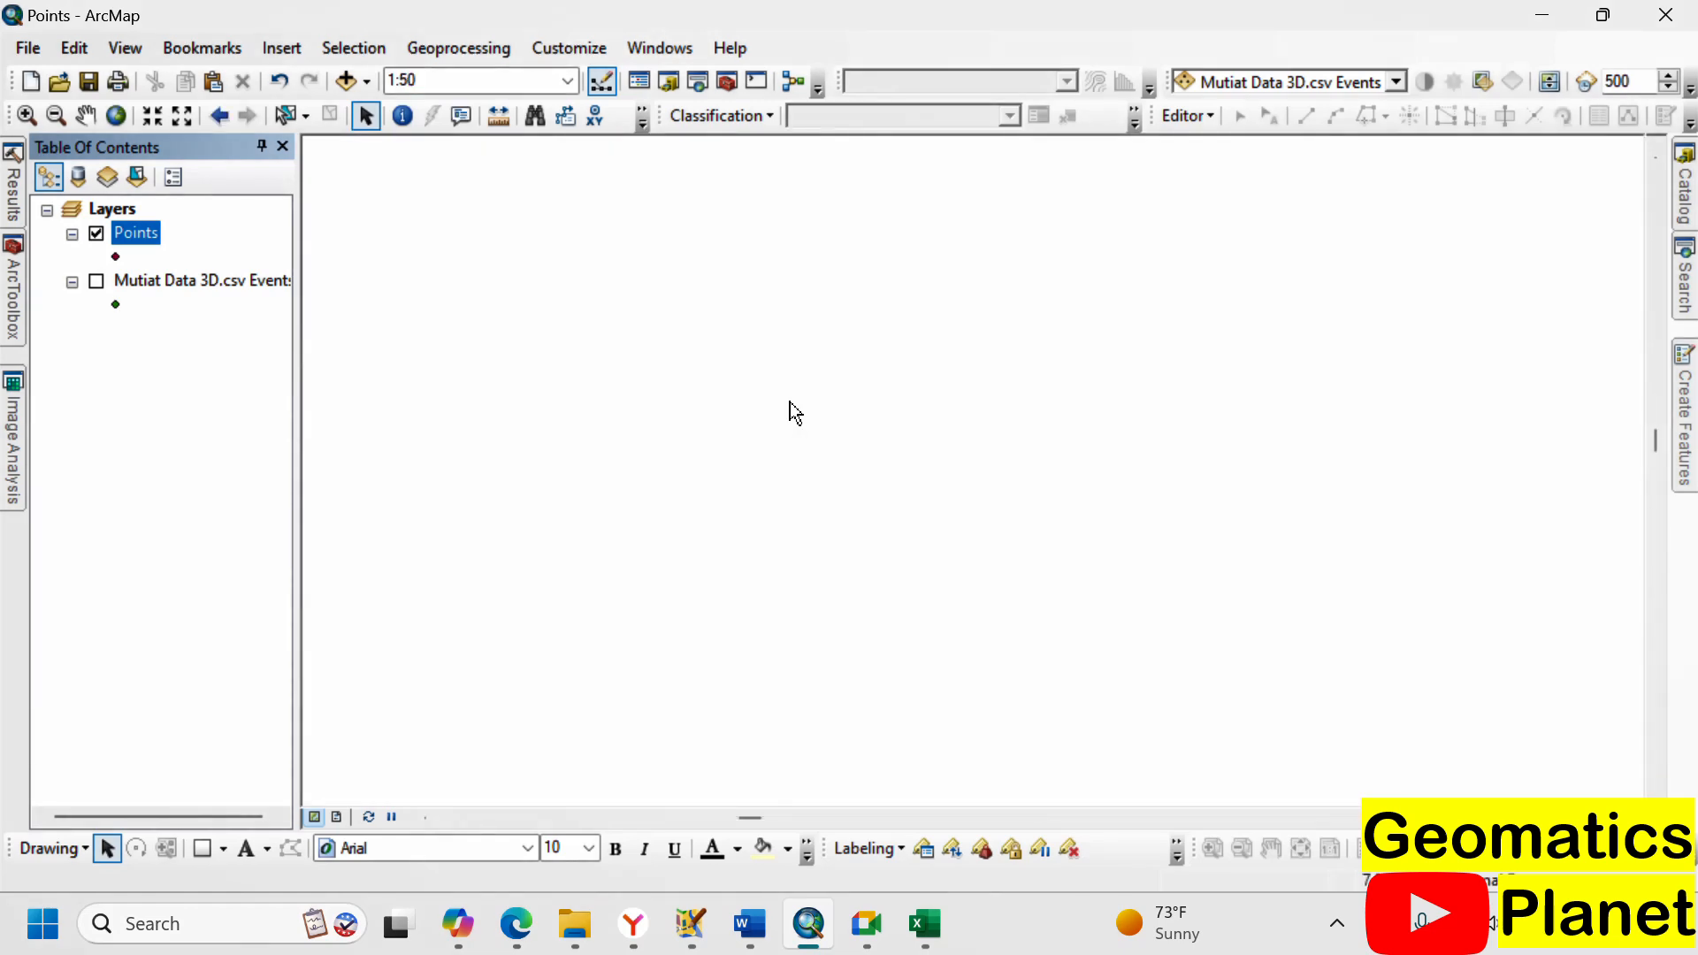
{"action": "scroll", "coordinate": [851, 453], "scroll_direction": "up", "scroll_amount": 1}
{"action": "scroll", "coordinate": [867, 447], "scroll_direction": "up", "scroll_amount": 2}
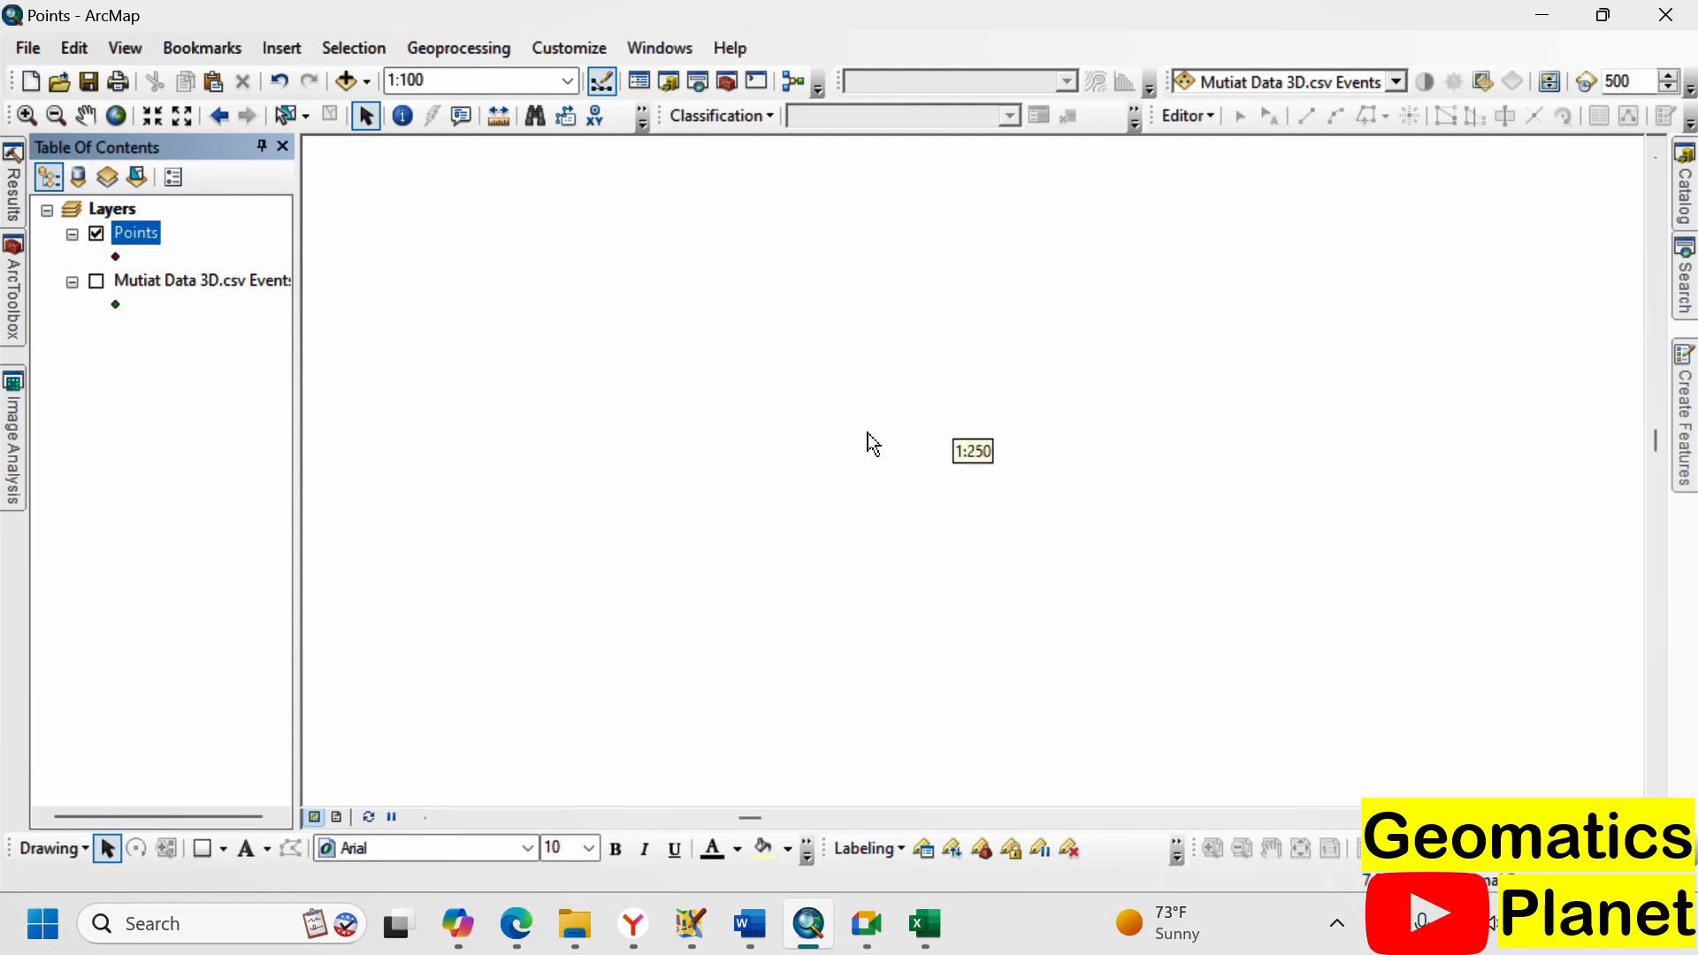
{"action": "scroll", "coordinate": [887, 428], "scroll_direction": "up", "scroll_amount": 1}
{"action": "scroll", "coordinate": [863, 406], "scroll_direction": "up", "scroll_amount": 1}
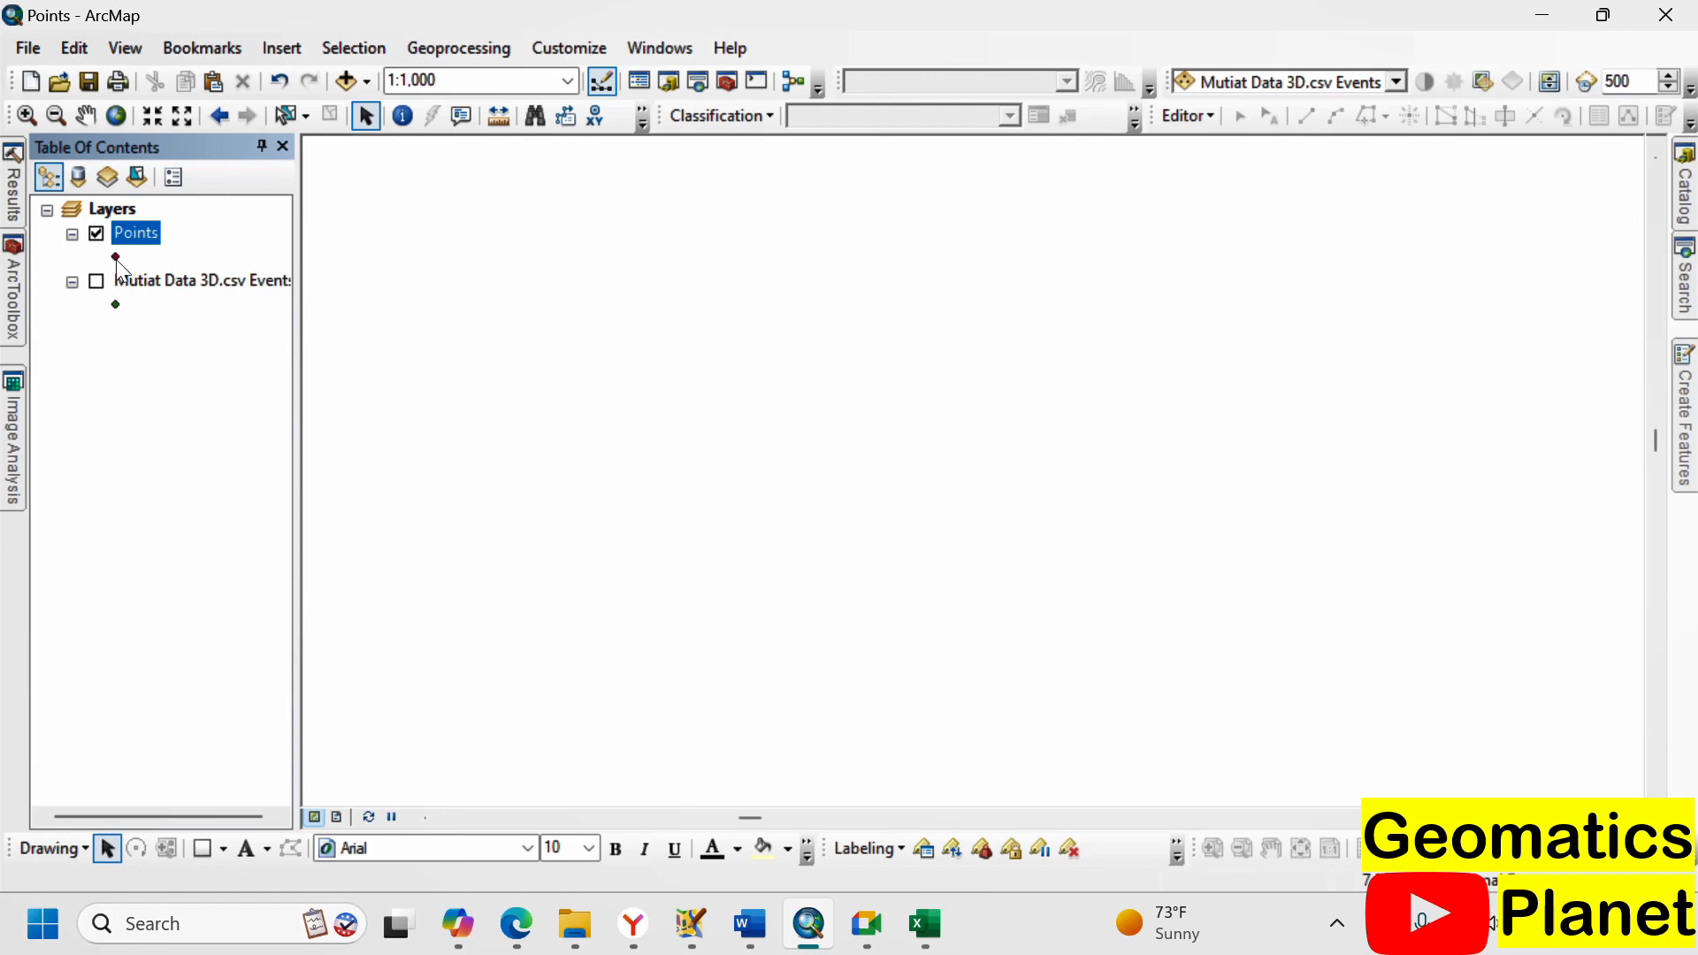
- Change the Points layer's symbol to Circle 1 with a size of 1
{"action": "left_click", "coordinate": [118, 262]}
{"action": "left_click", "coordinate": [120, 258]}
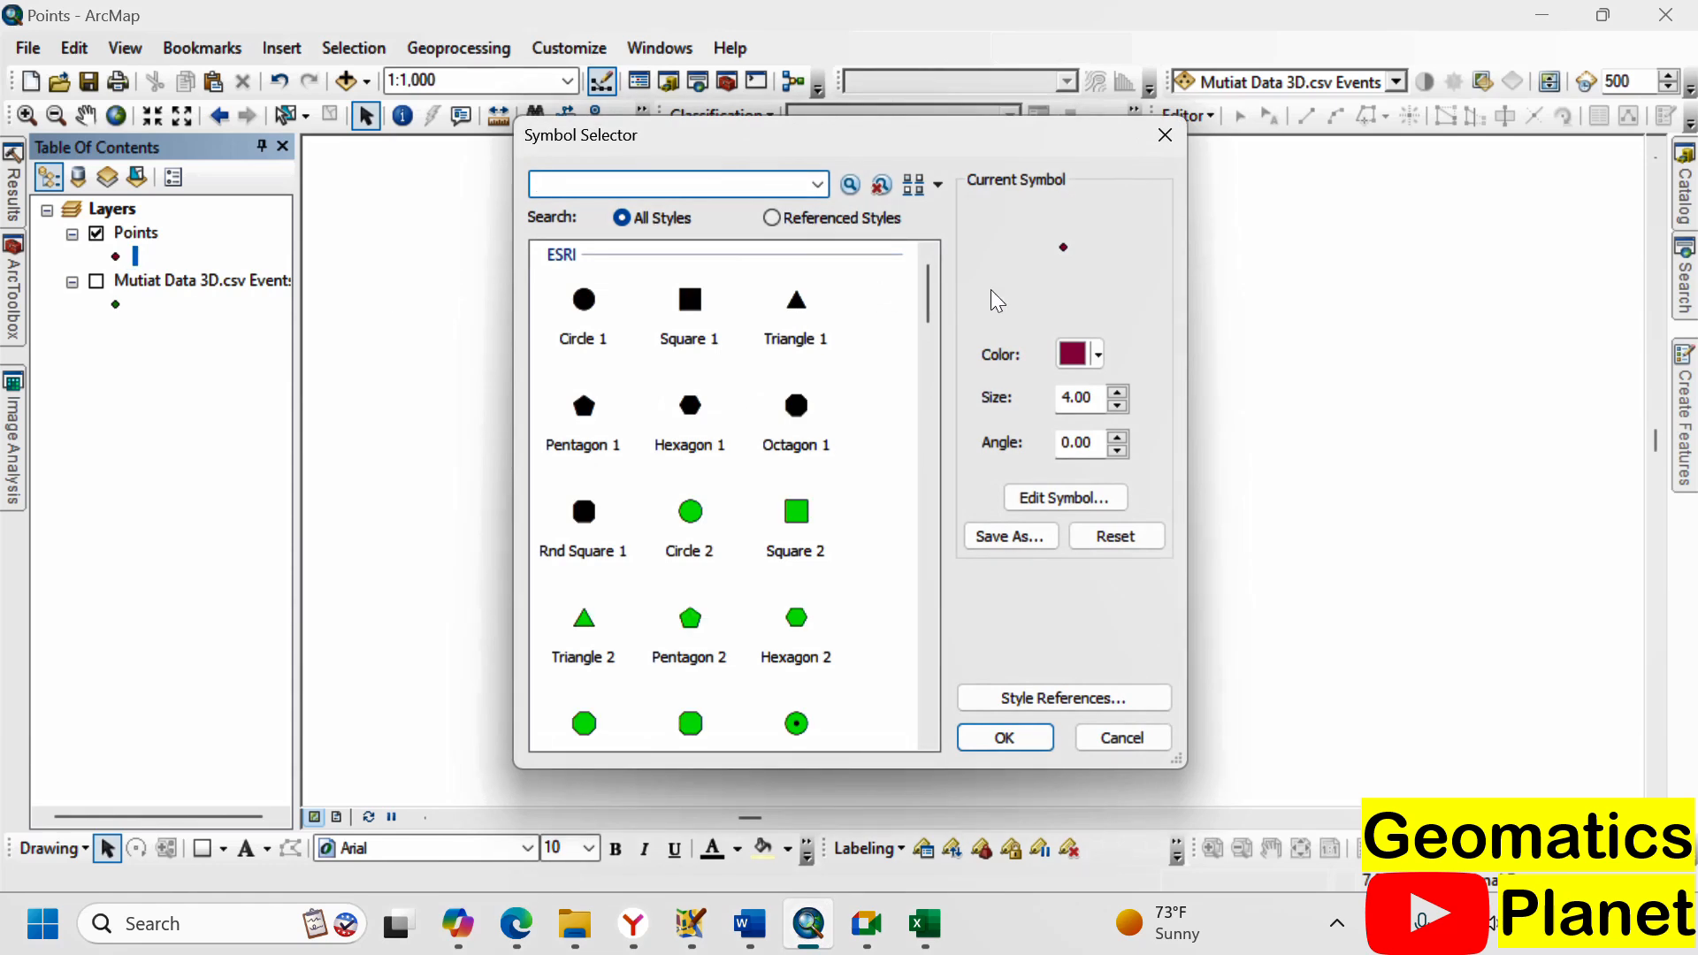
{"action": "left_click", "coordinate": [1078, 398]}
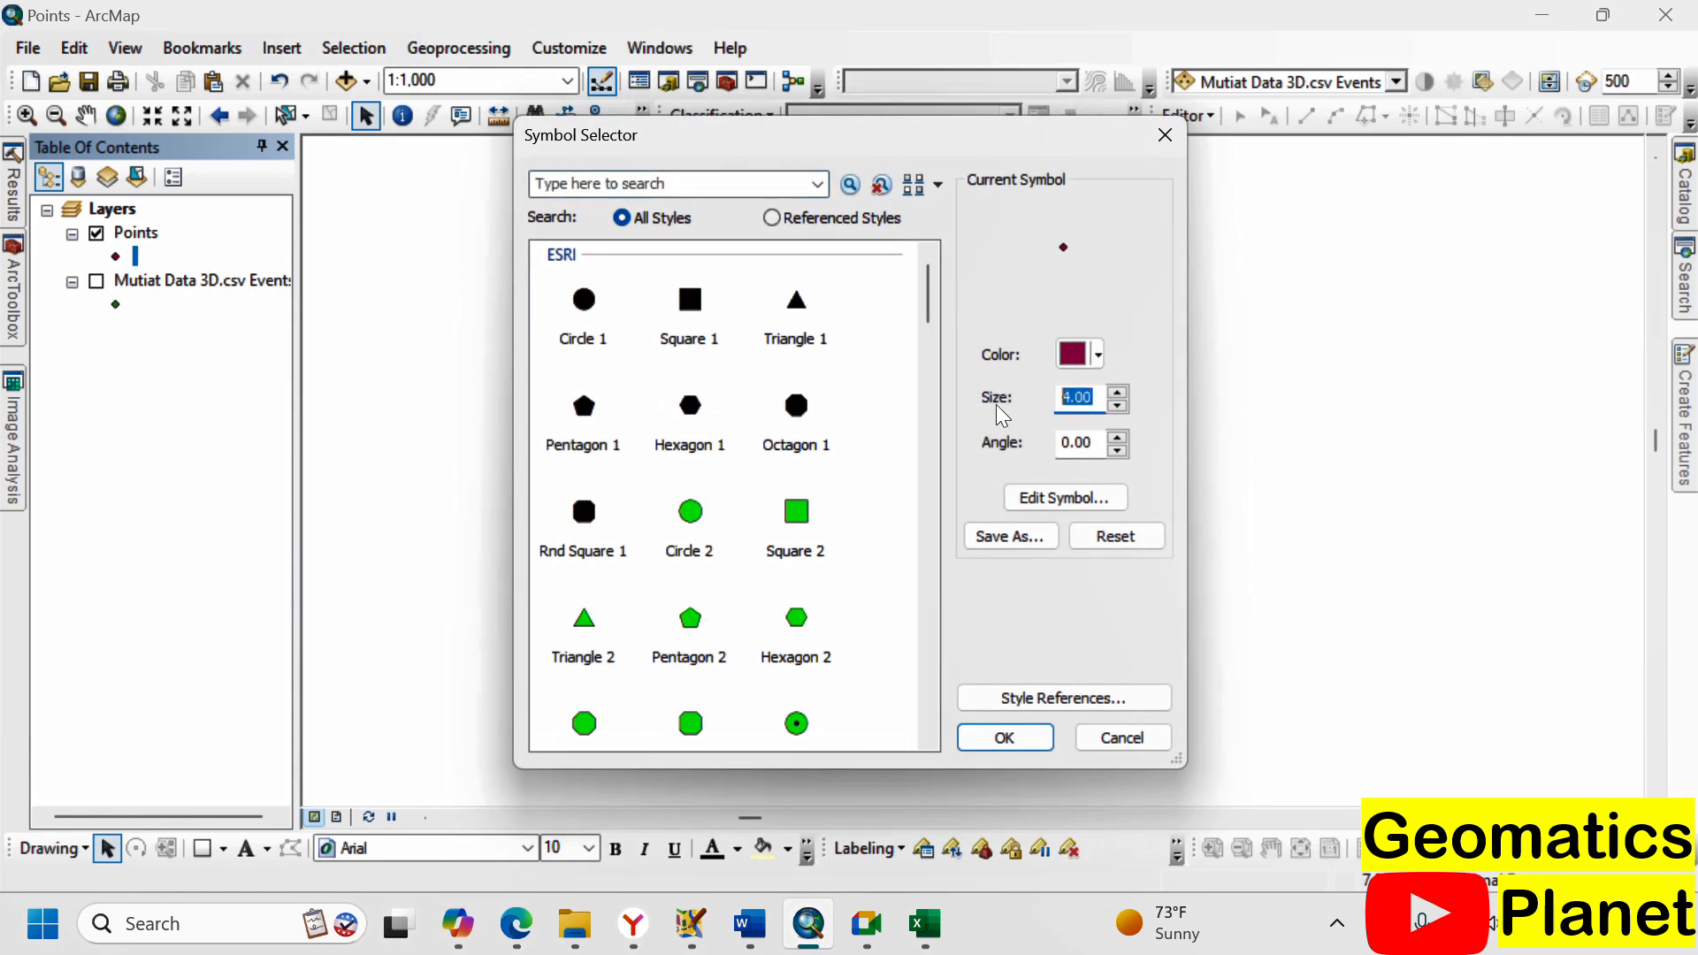
{"action": "type", "text": "18"}
{"action": "left_click", "coordinate": [613, 310]}
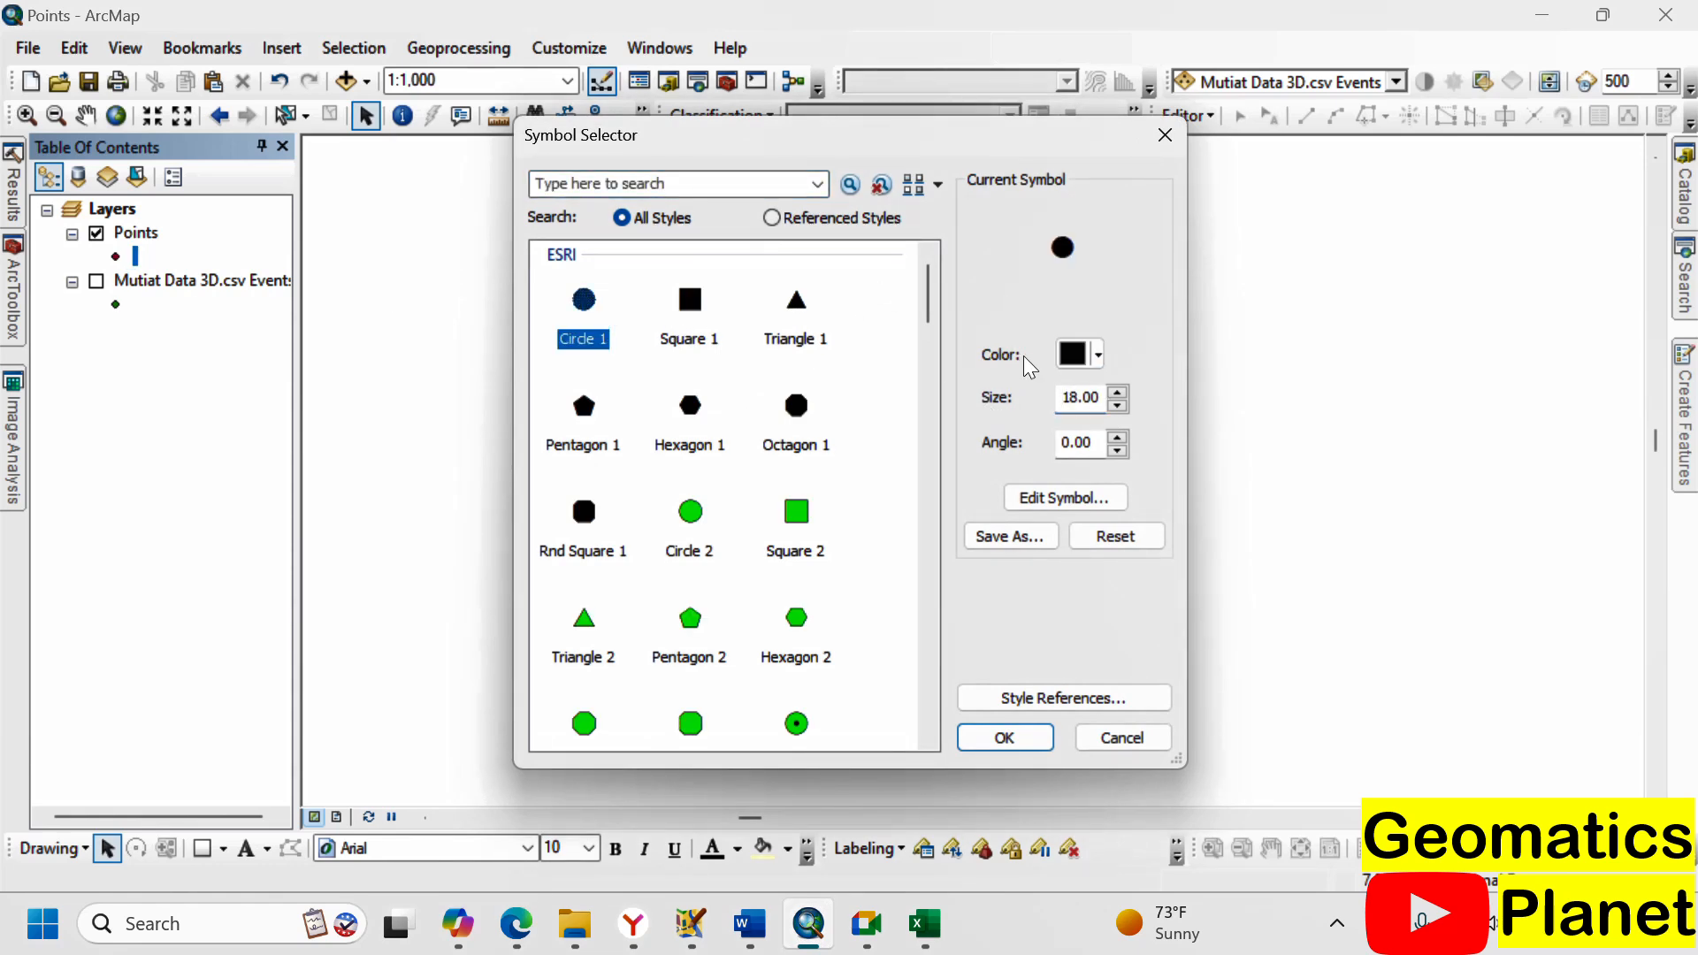
{"action": "left_click", "coordinate": [1064, 398]}
{"action": "double_click", "coordinate": [1065, 398]}
{"action": "type", "text": "1"}
{"action": "left_click", "coordinate": [1005, 738]}
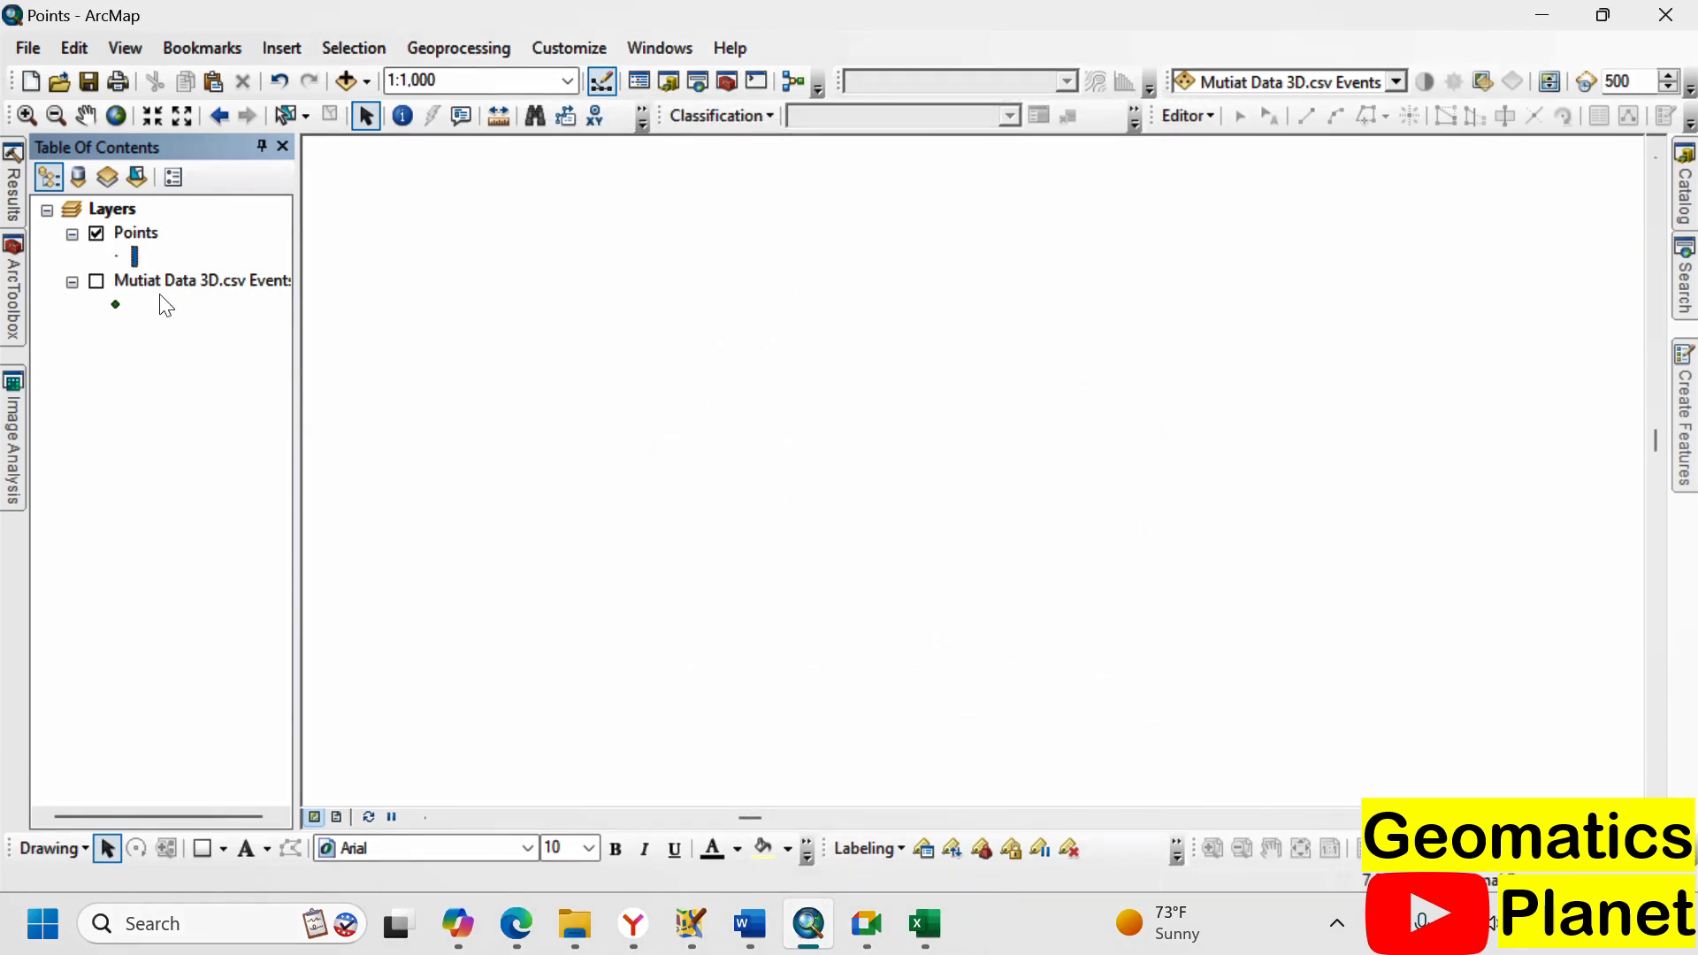
- Show the full extent of the Points layer, and examine its point grid up close
{"action": "right_click", "coordinate": [138, 232]}
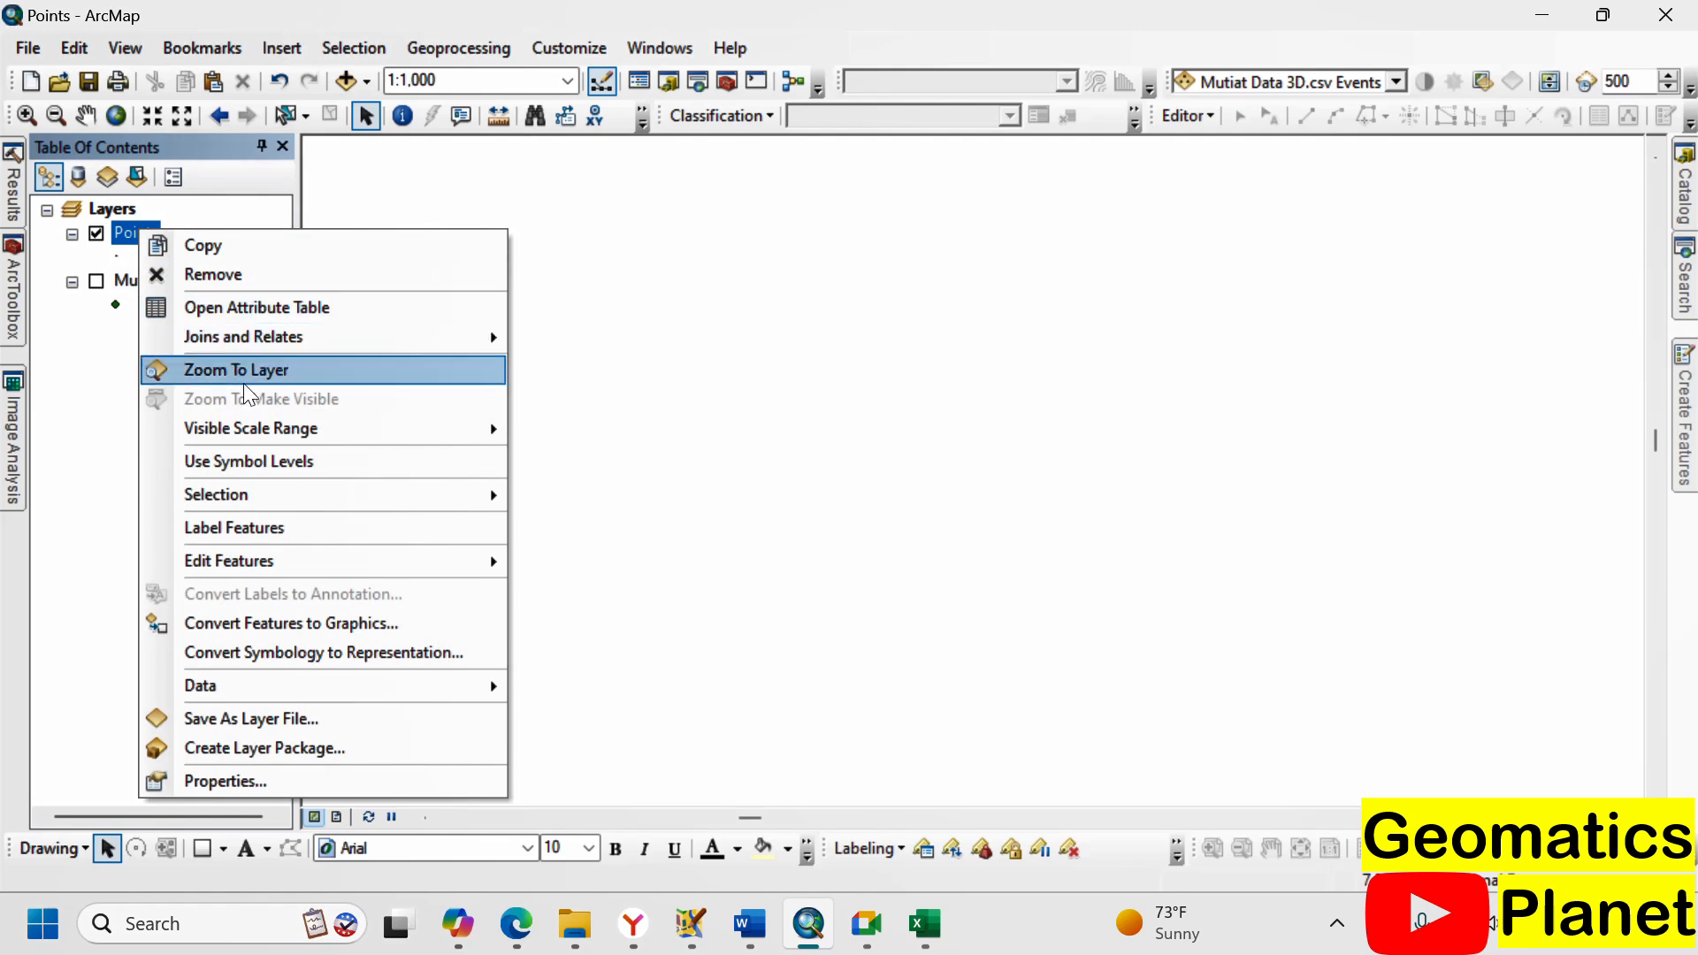
{"action": "left_click", "coordinate": [241, 371]}
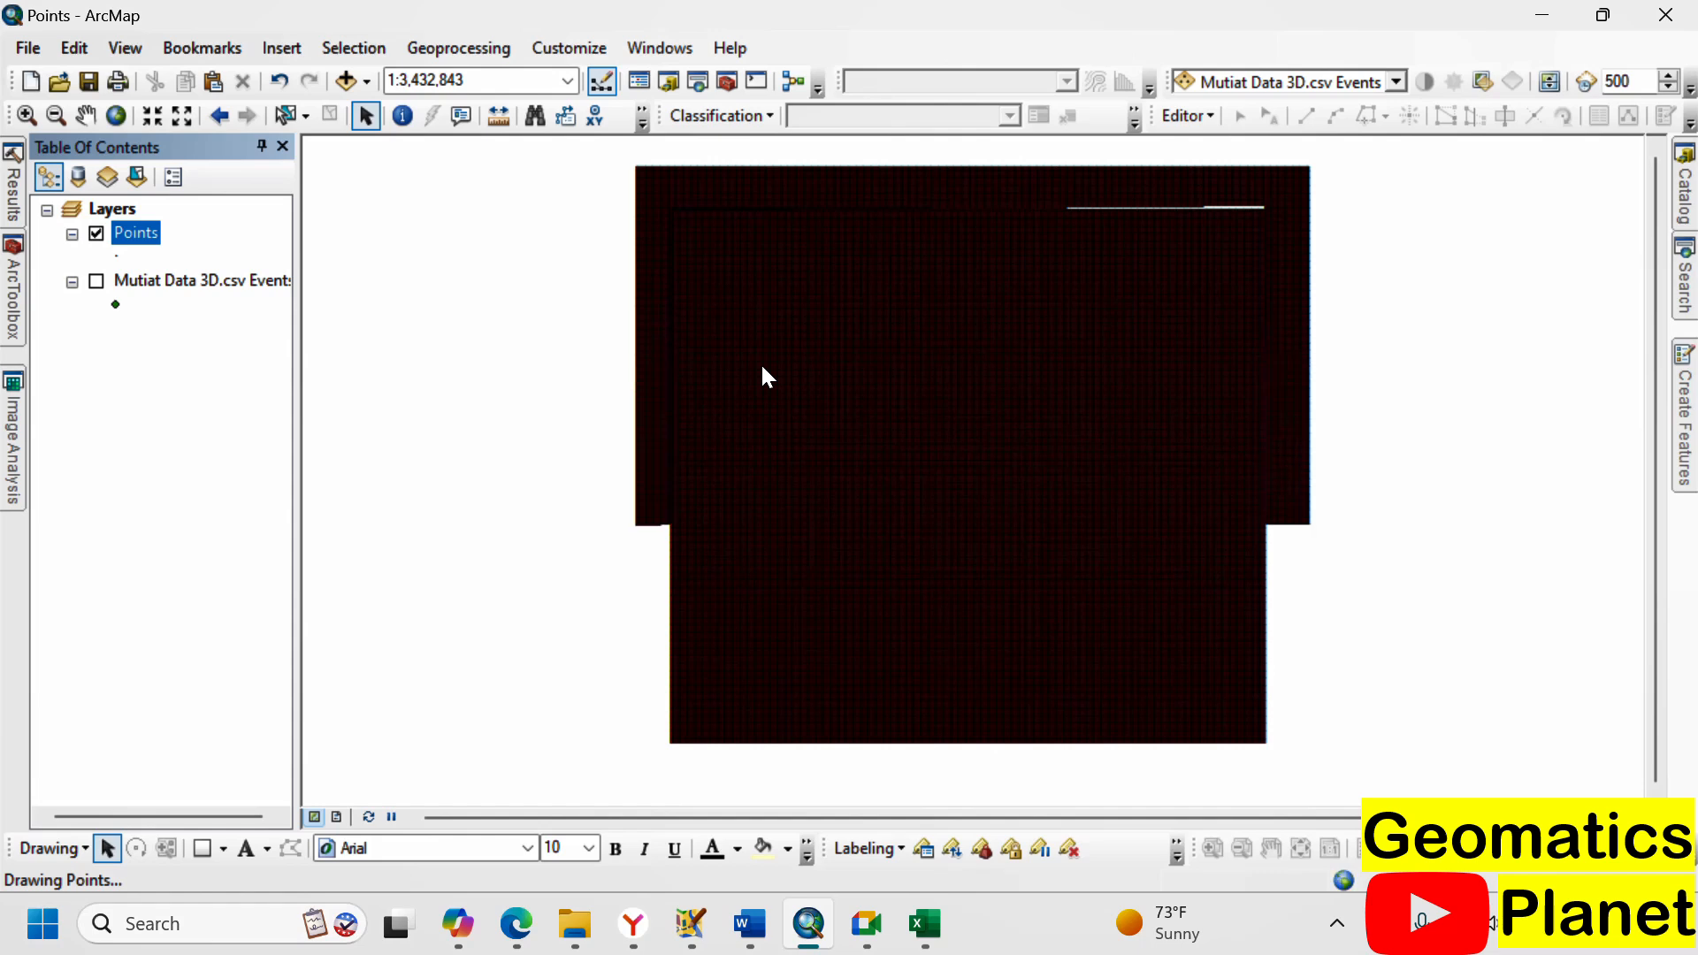
{"action": "scroll", "coordinate": [762, 376], "scroll_direction": "up", "scroll_amount": 1}
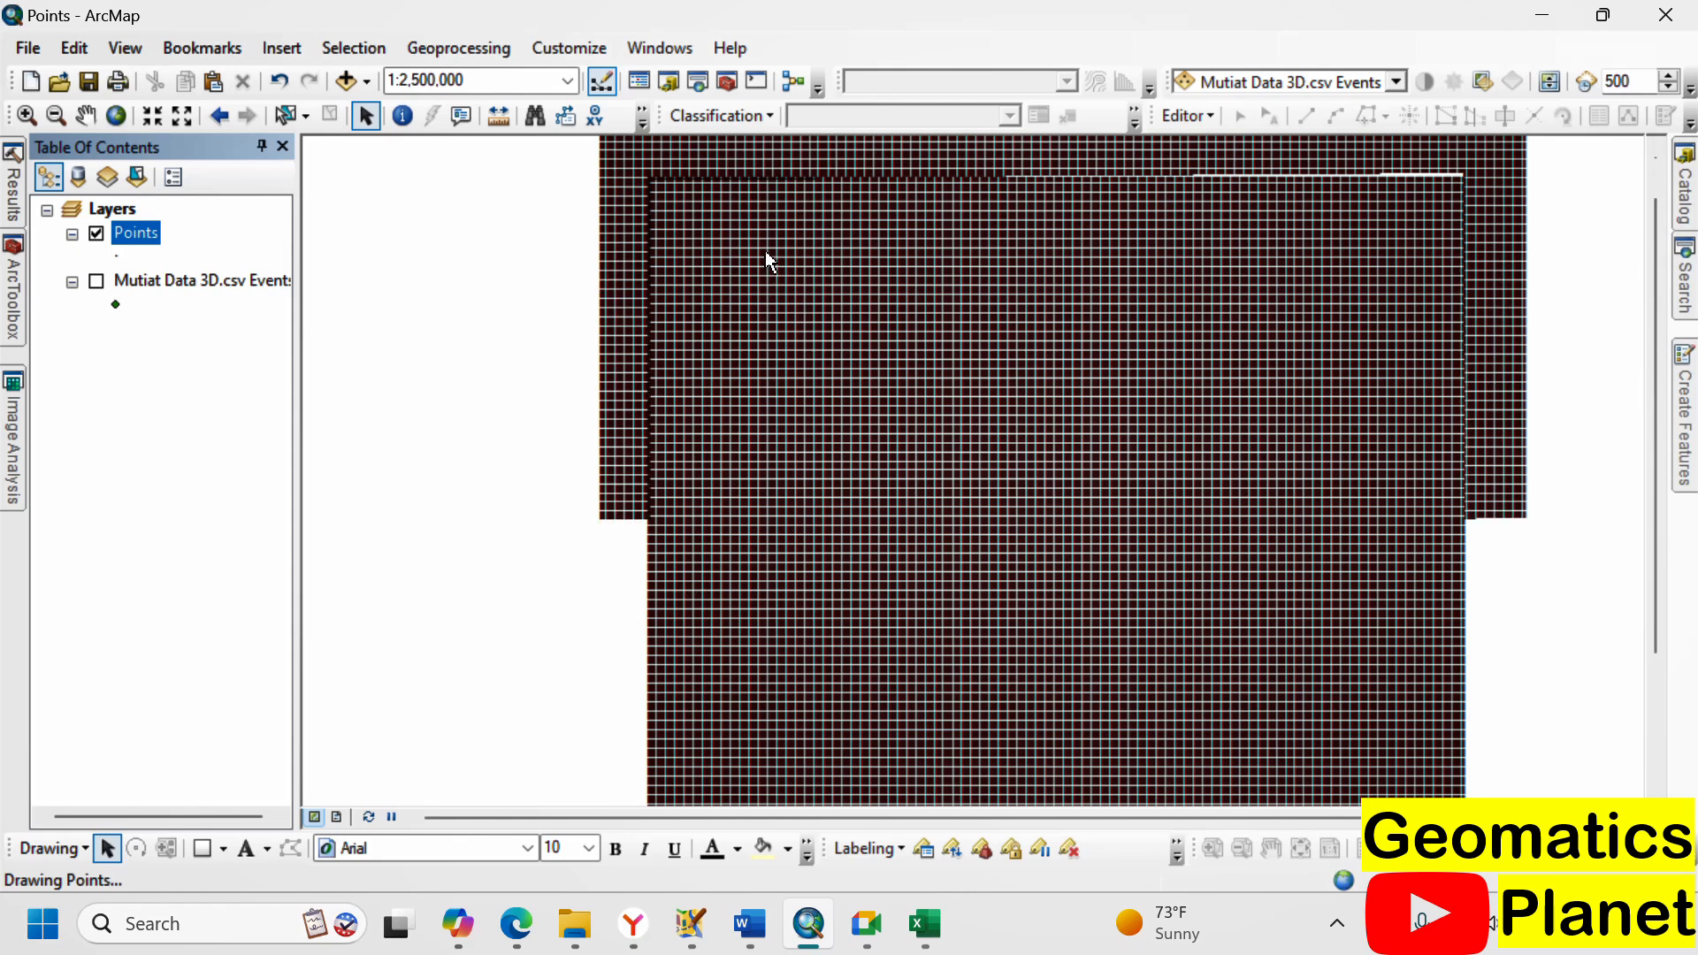
{"action": "scroll", "coordinate": [760, 260], "scroll_direction": "up", "scroll_amount": 10}
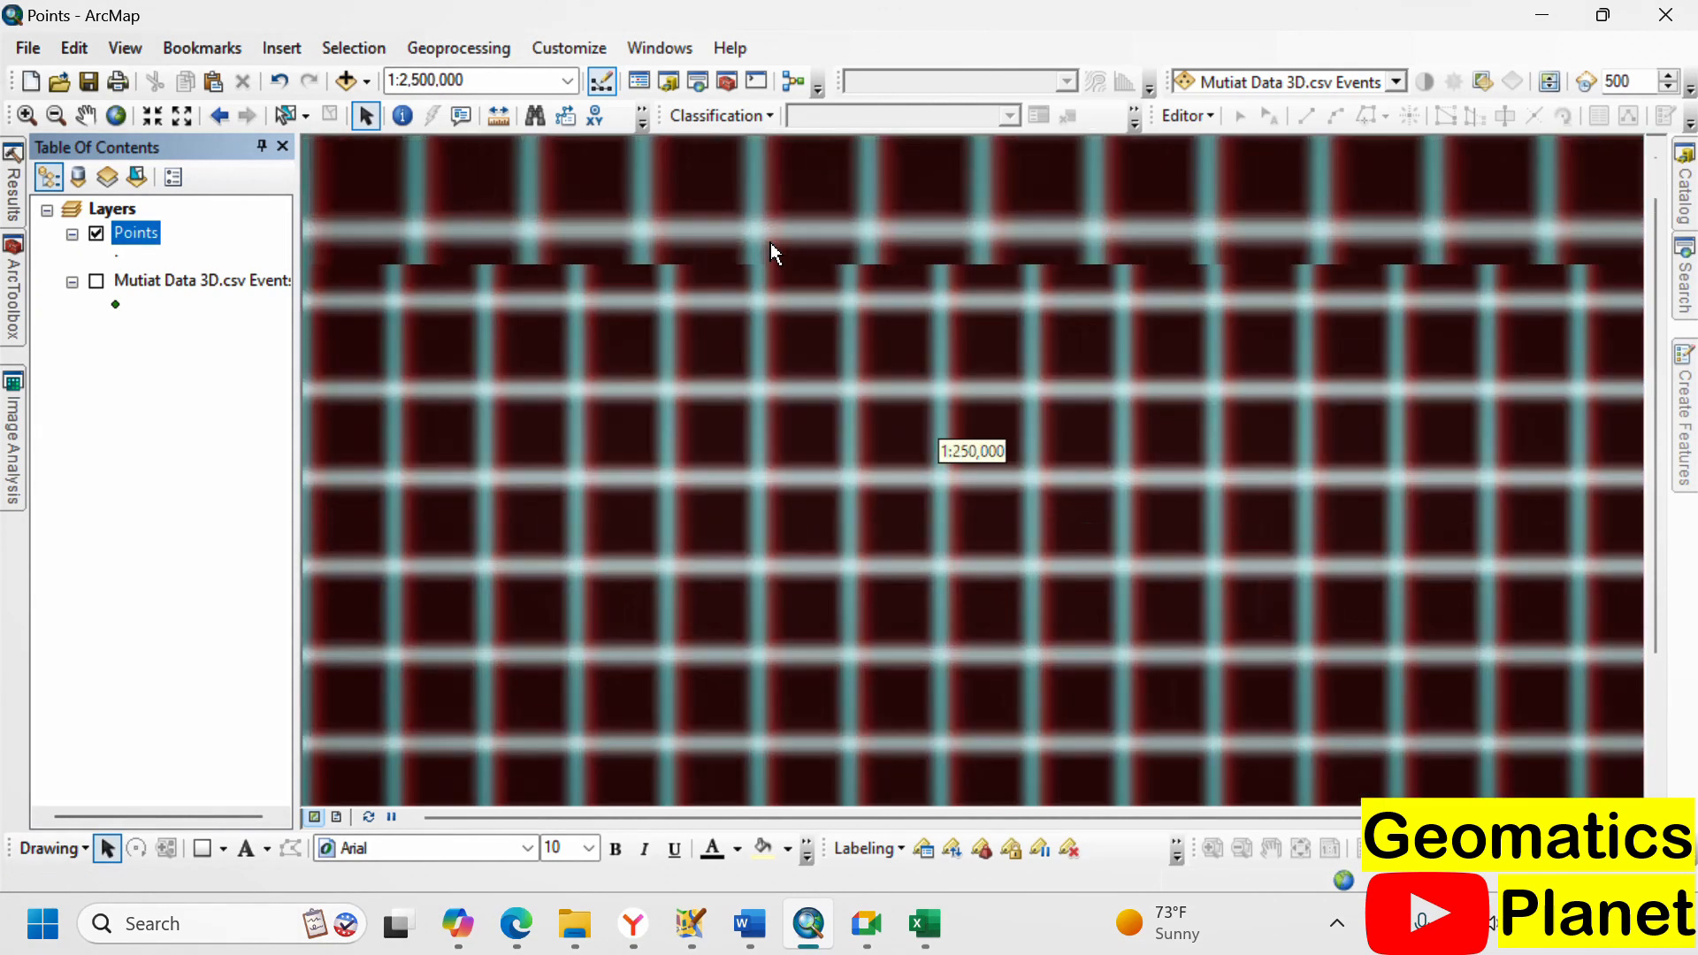
{"action": "scroll", "coordinate": [837, 290], "scroll_direction": "up", "scroll_amount": 5}
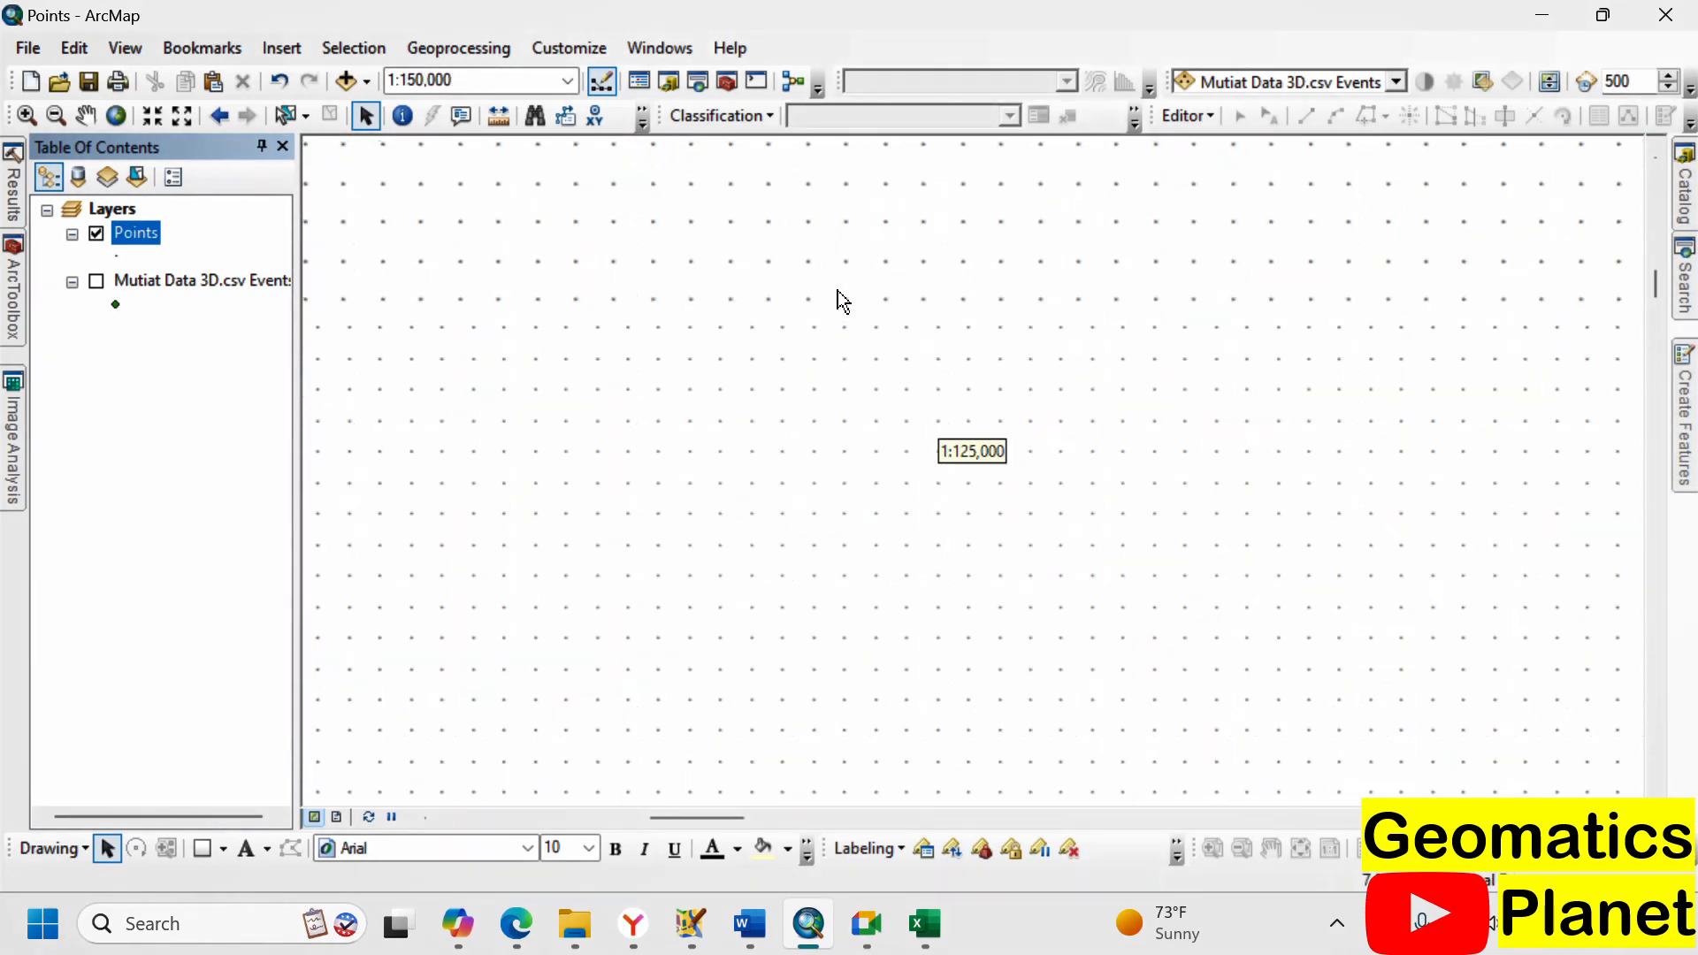
{"action": "scroll", "coordinate": [851, 311], "scroll_direction": "up", "scroll_amount": 2}
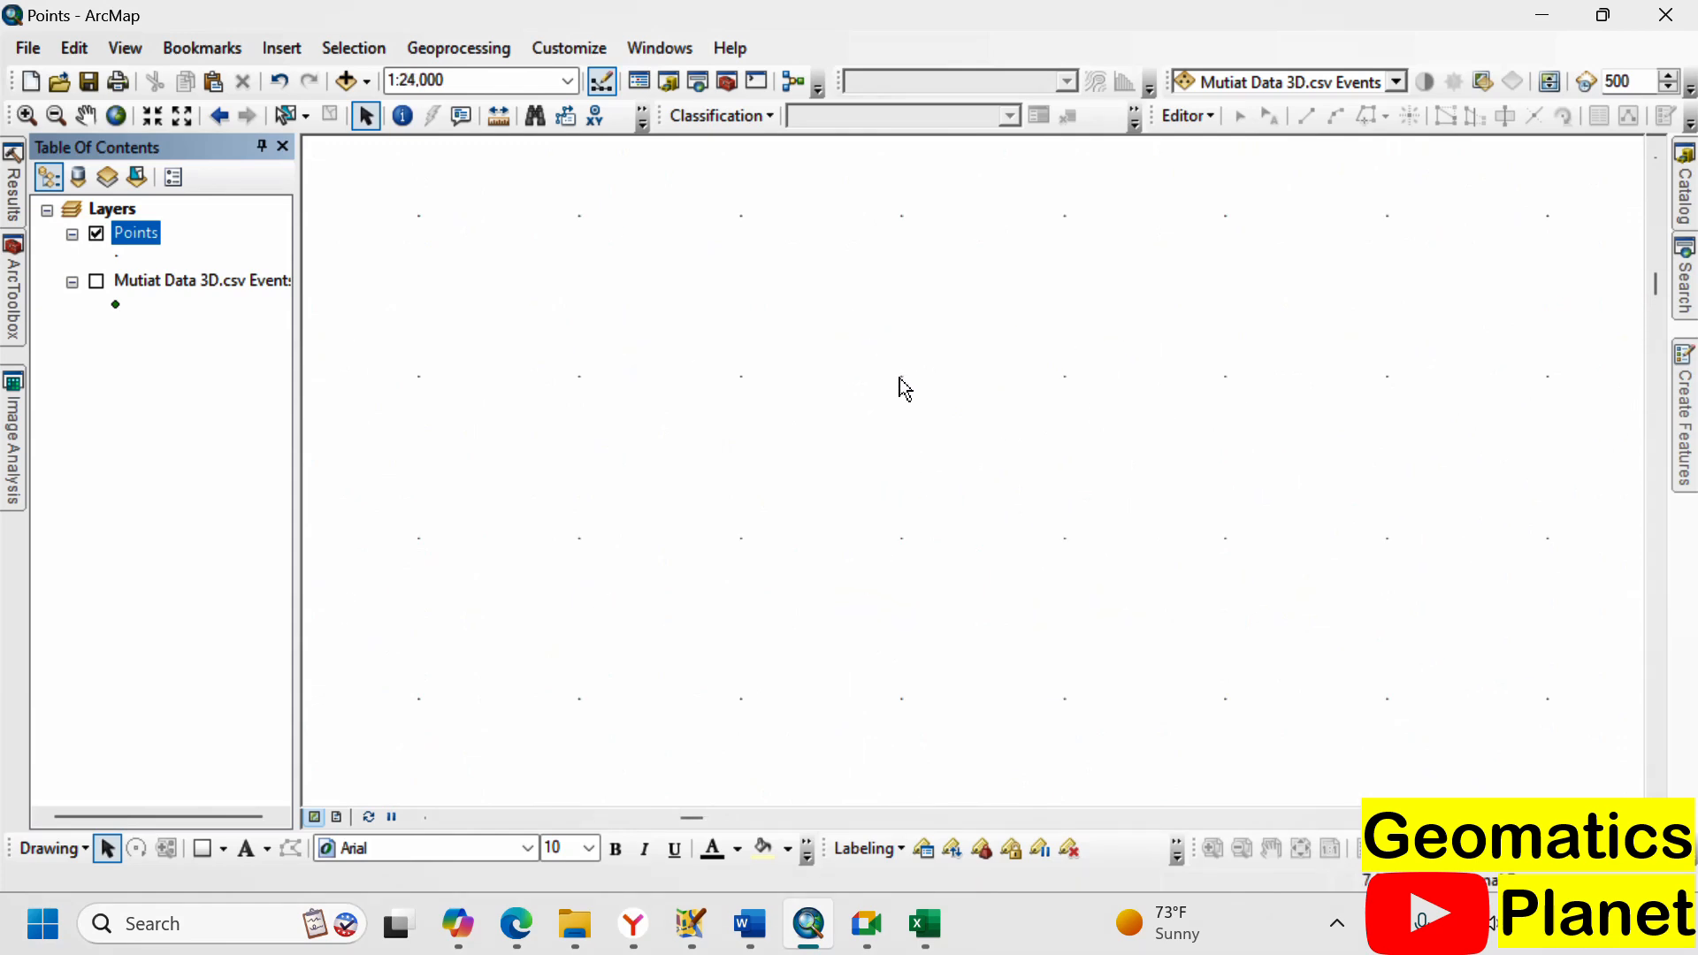
- Measure horizontally from one grid point towards its neighbours, close the measurement, and return to the Points layer's full extent
{"action": "left_click", "coordinate": [499, 116]}
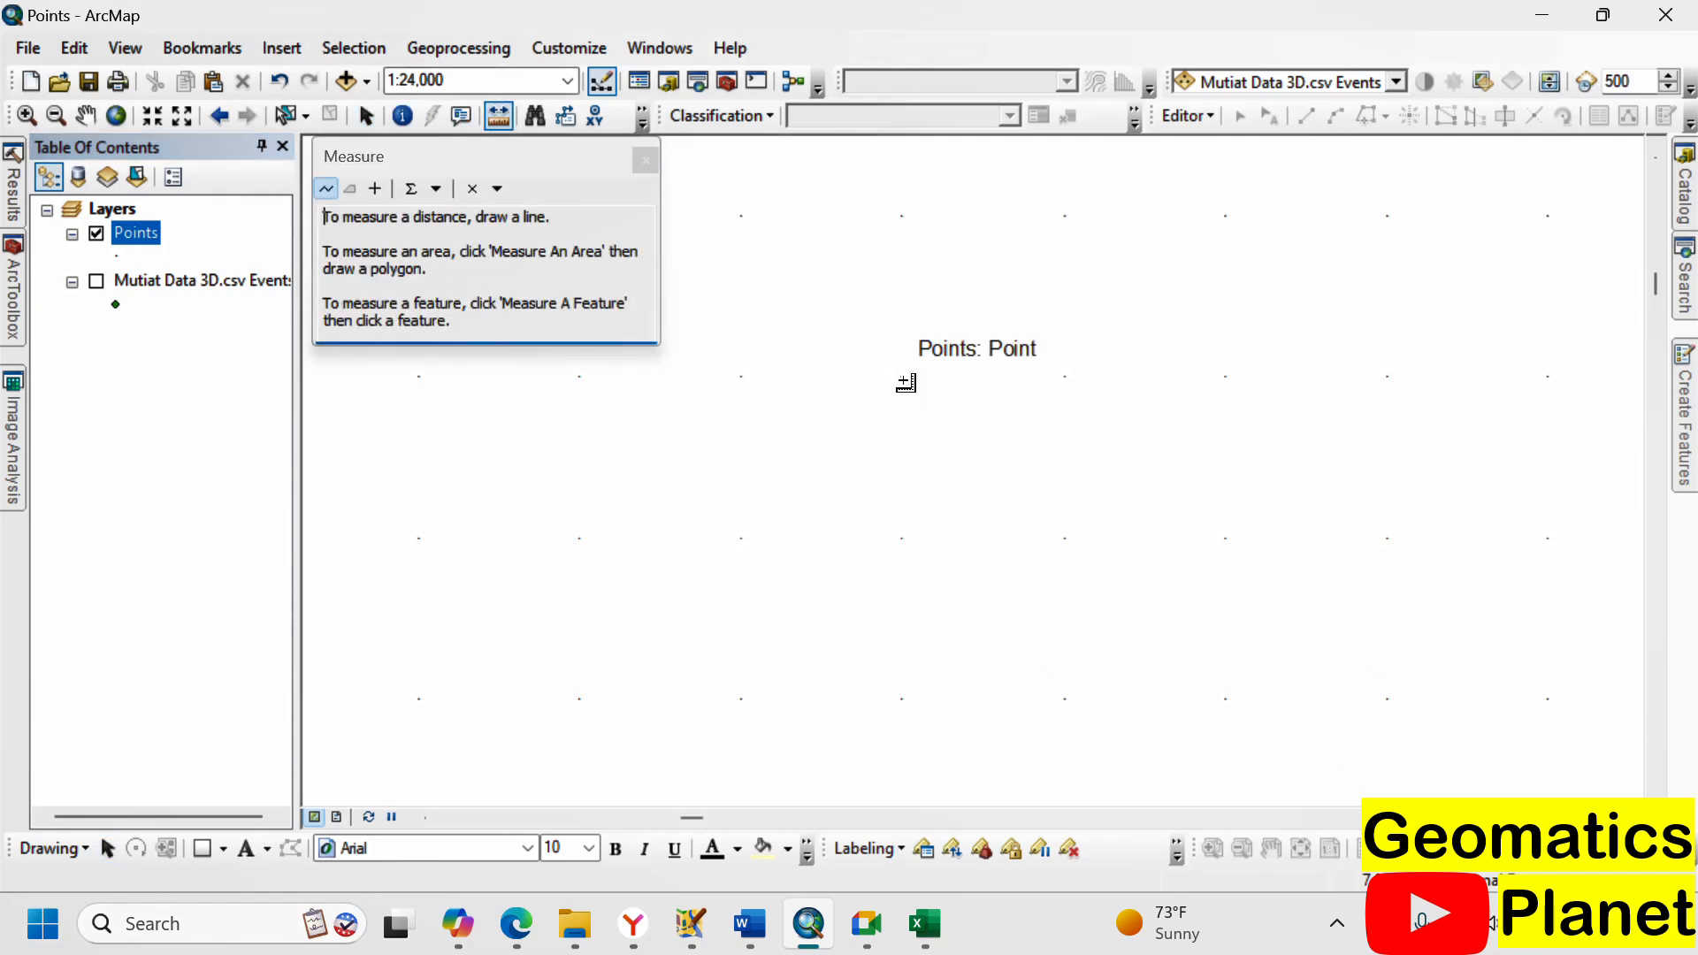
{"action": "left_click", "coordinate": [902, 377]}
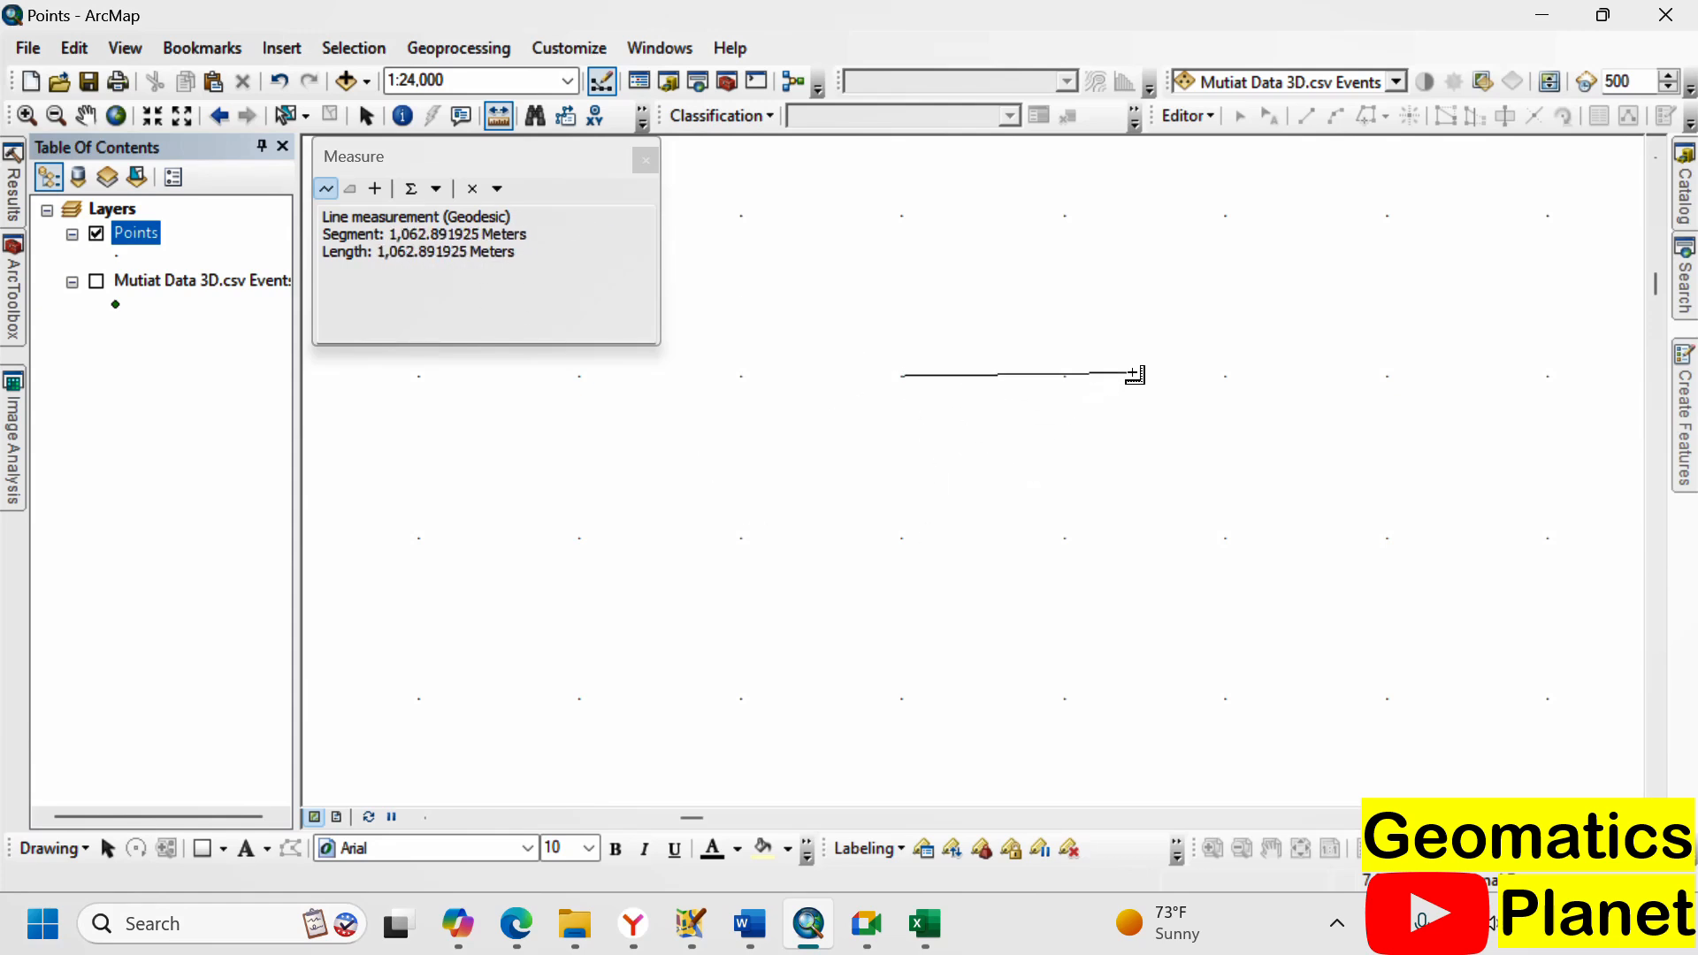
{"action": "left_click", "coordinate": [643, 163]}
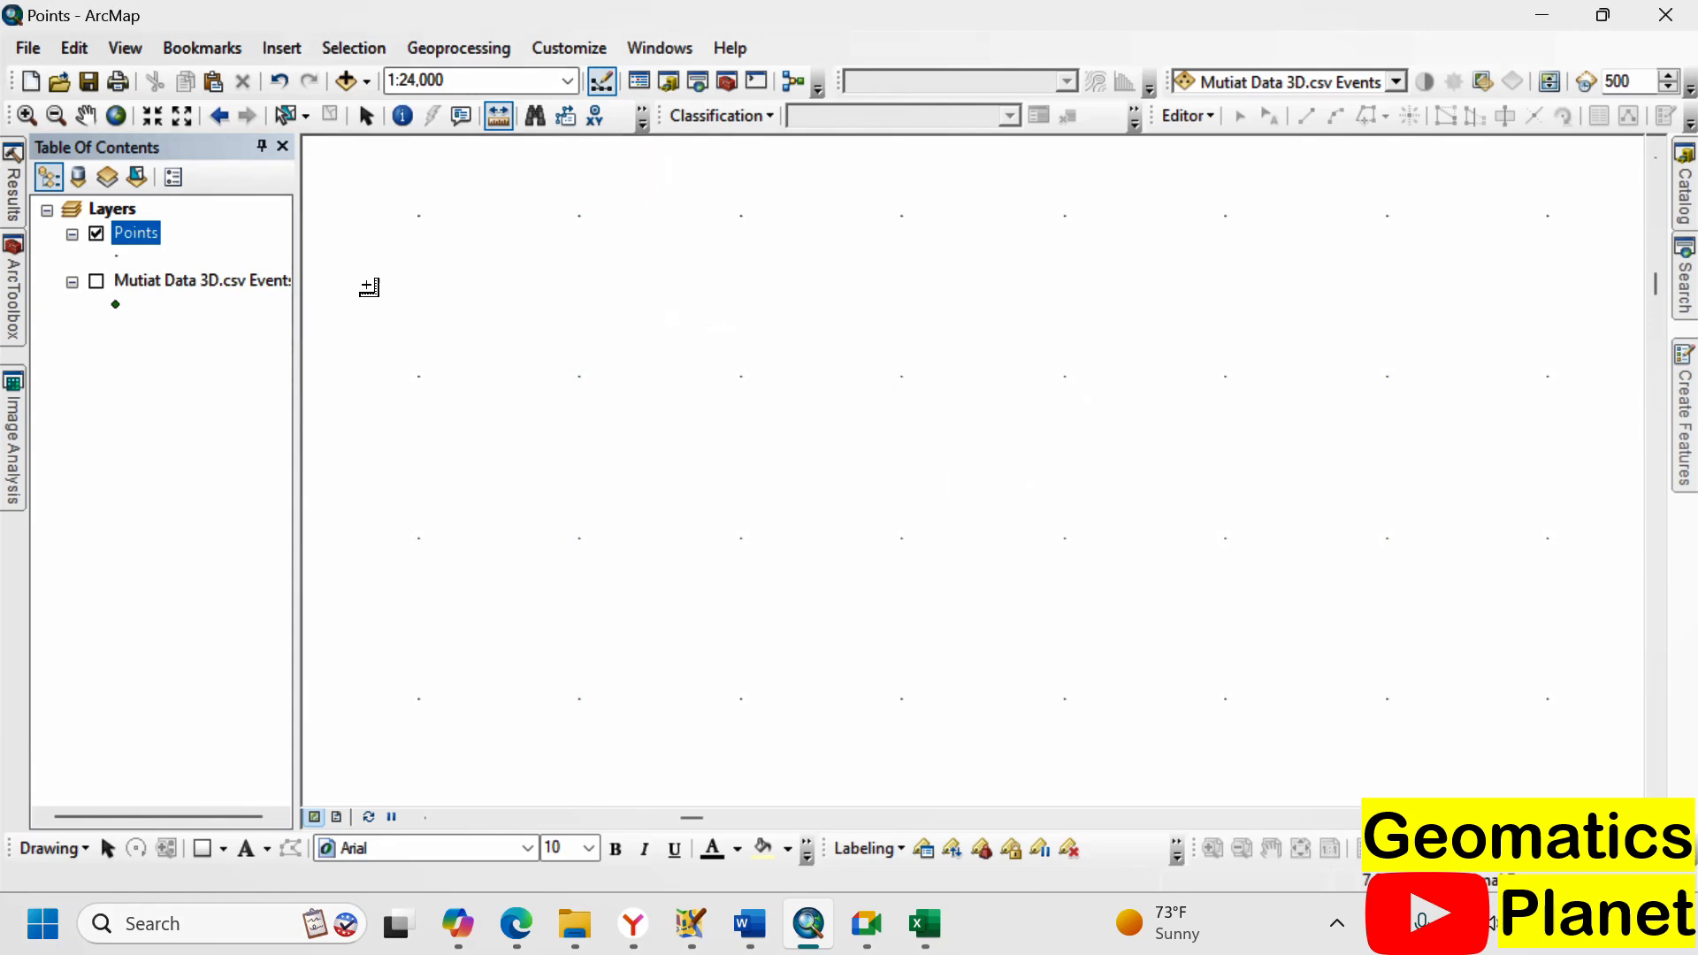
{"action": "right_click", "coordinate": [141, 239]}
{"action": "left_click", "coordinate": [195, 365]}
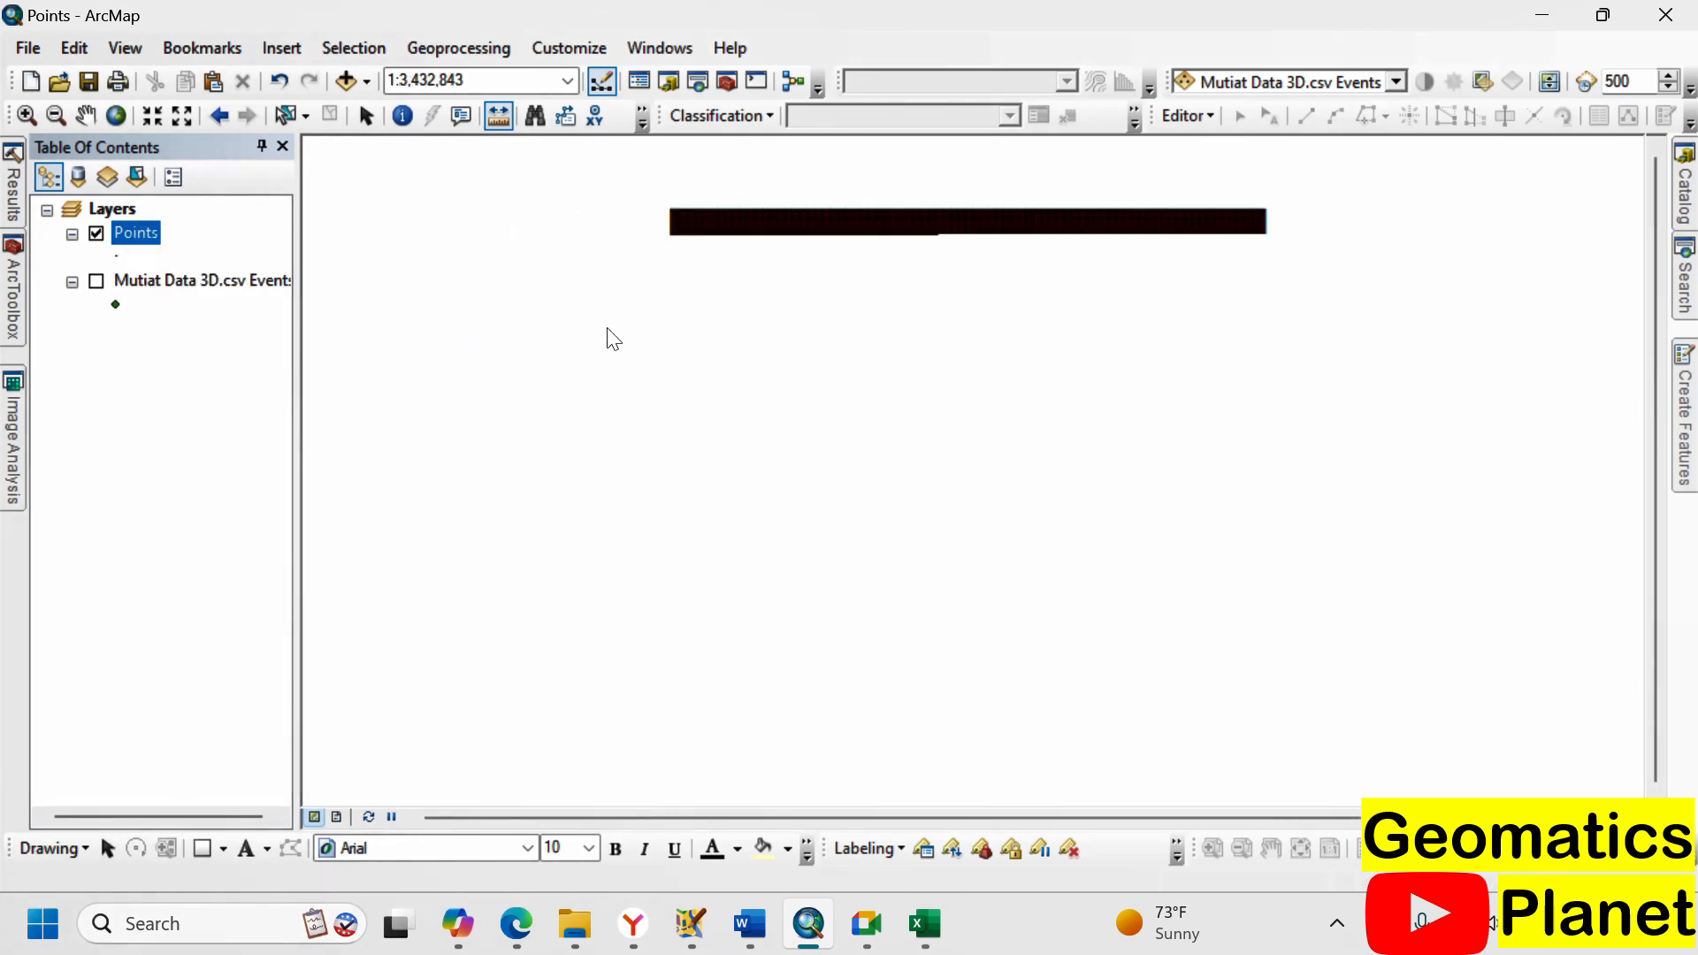
- Start a Select by Line sketch from the corner of the point grid, and hide the Points layer
{"action": "left_click", "coordinate": [306, 117]}
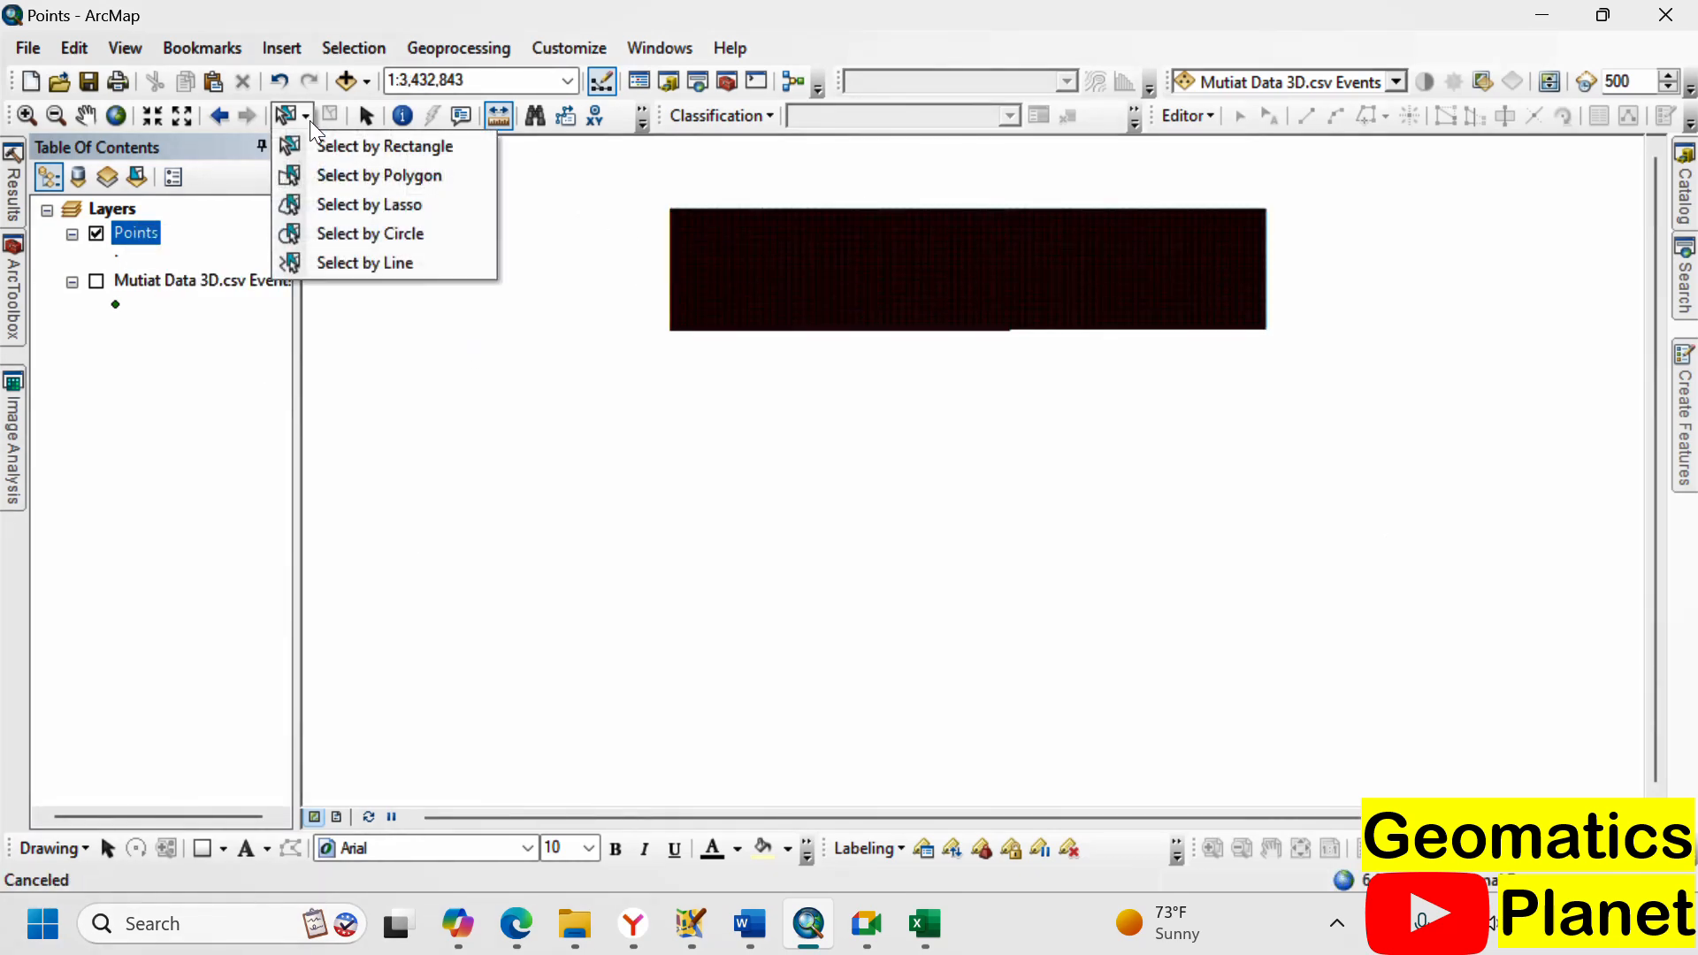
{"action": "left_click", "coordinate": [391, 266]}
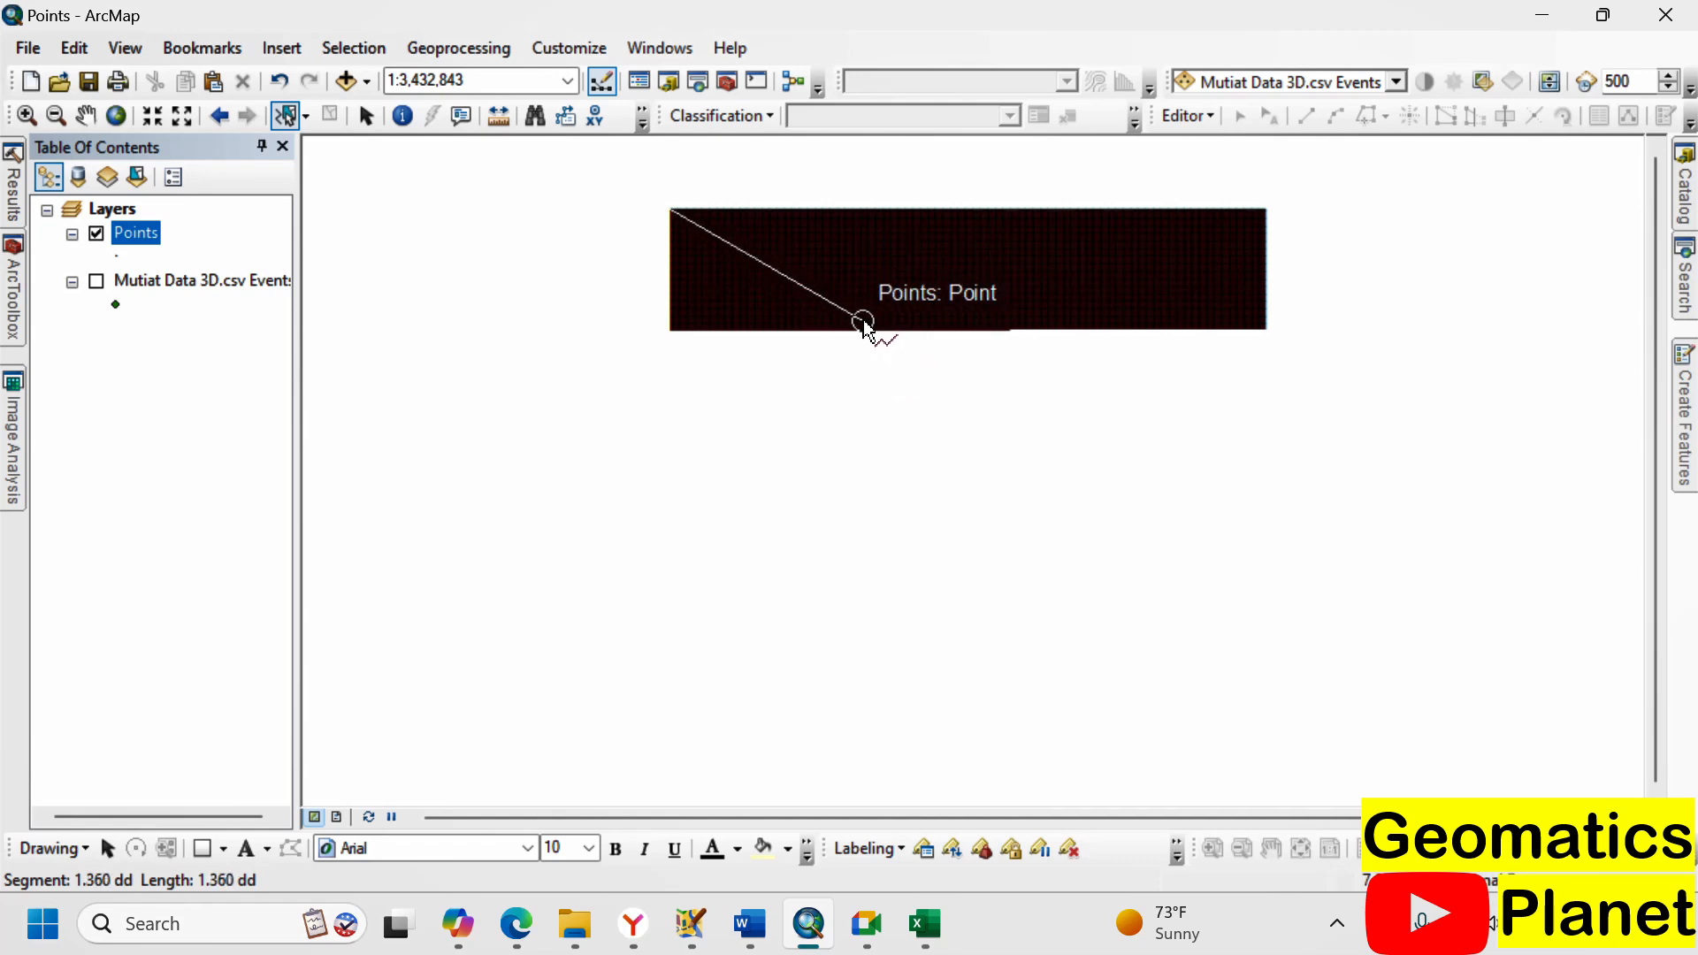
{"action": "left_click", "coordinate": [97, 235]}
- Review the Lon, Lat, Z1 and Z2 fields in the Points attribute table, and close the table
{"action": "right_click", "coordinate": [122, 231]}
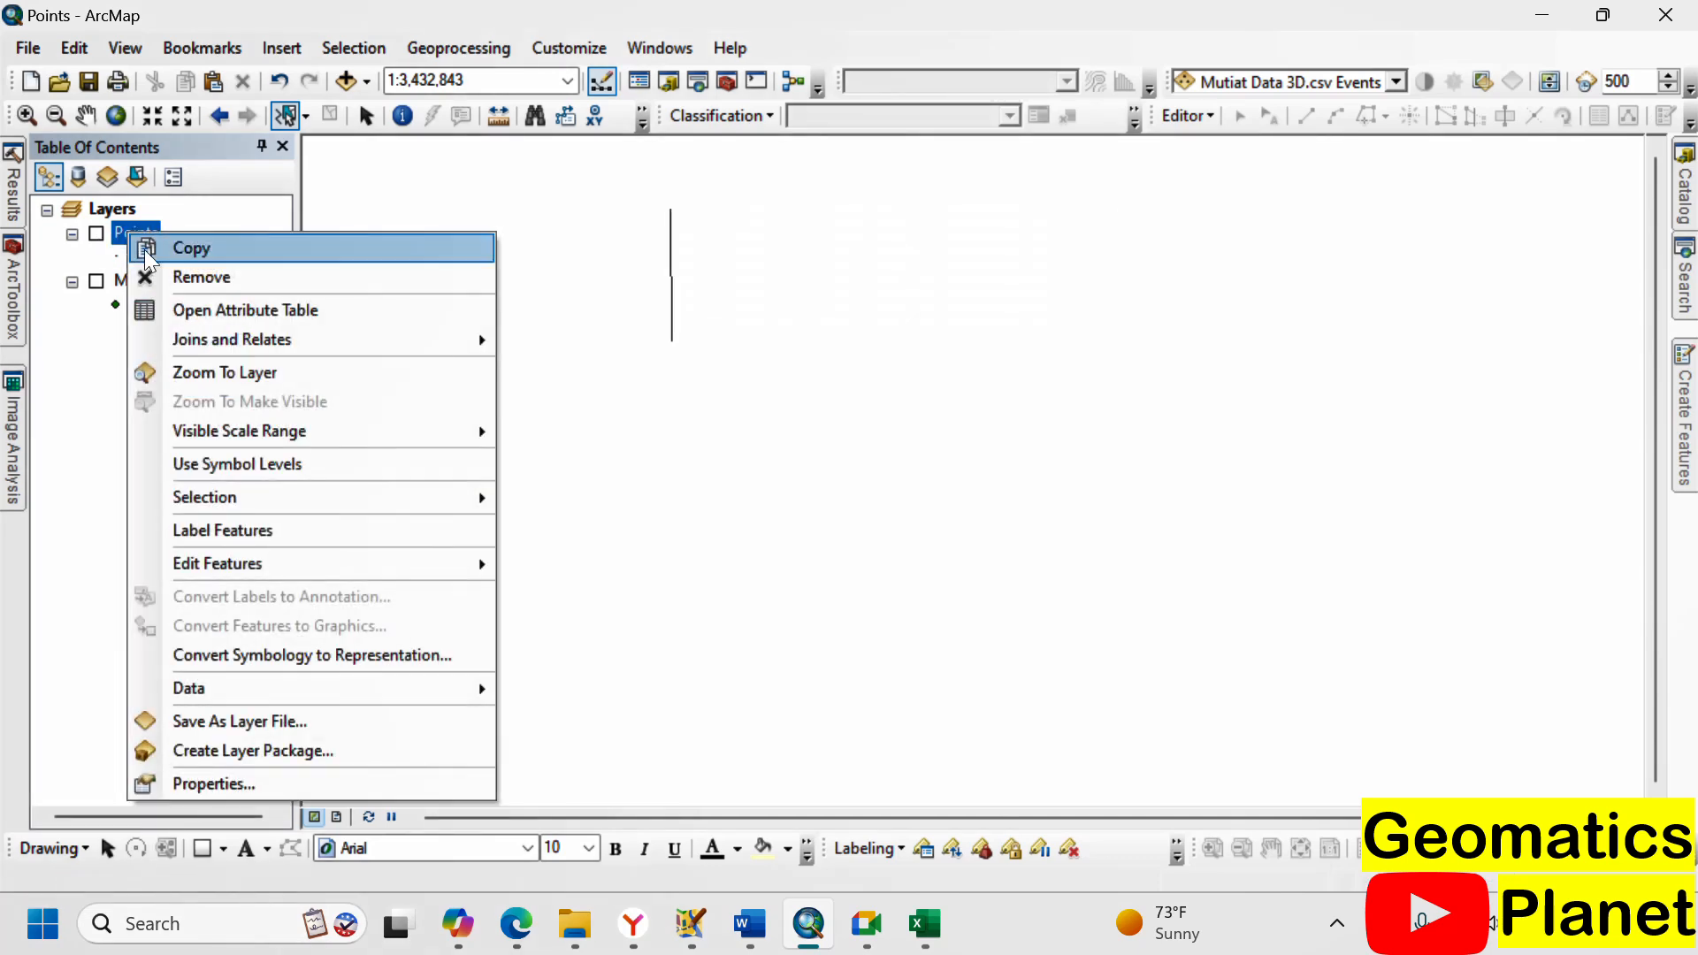
{"action": "left_click", "coordinate": [200, 314]}
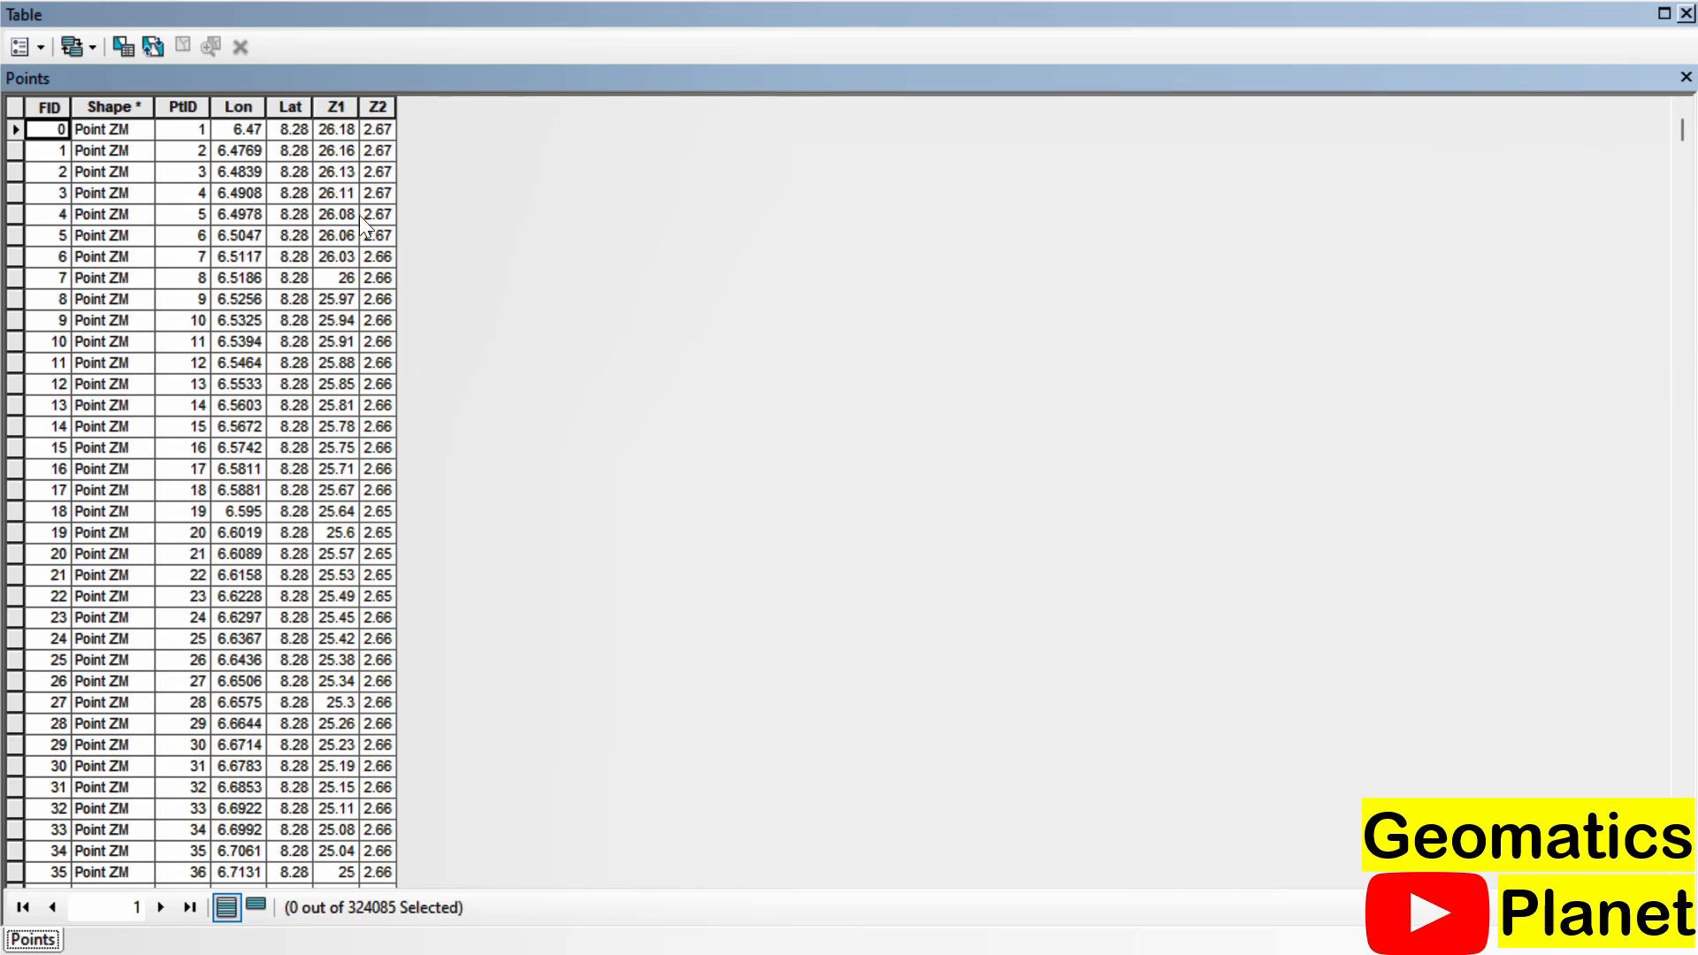
{"action": "left_click", "coordinate": [336, 107]}
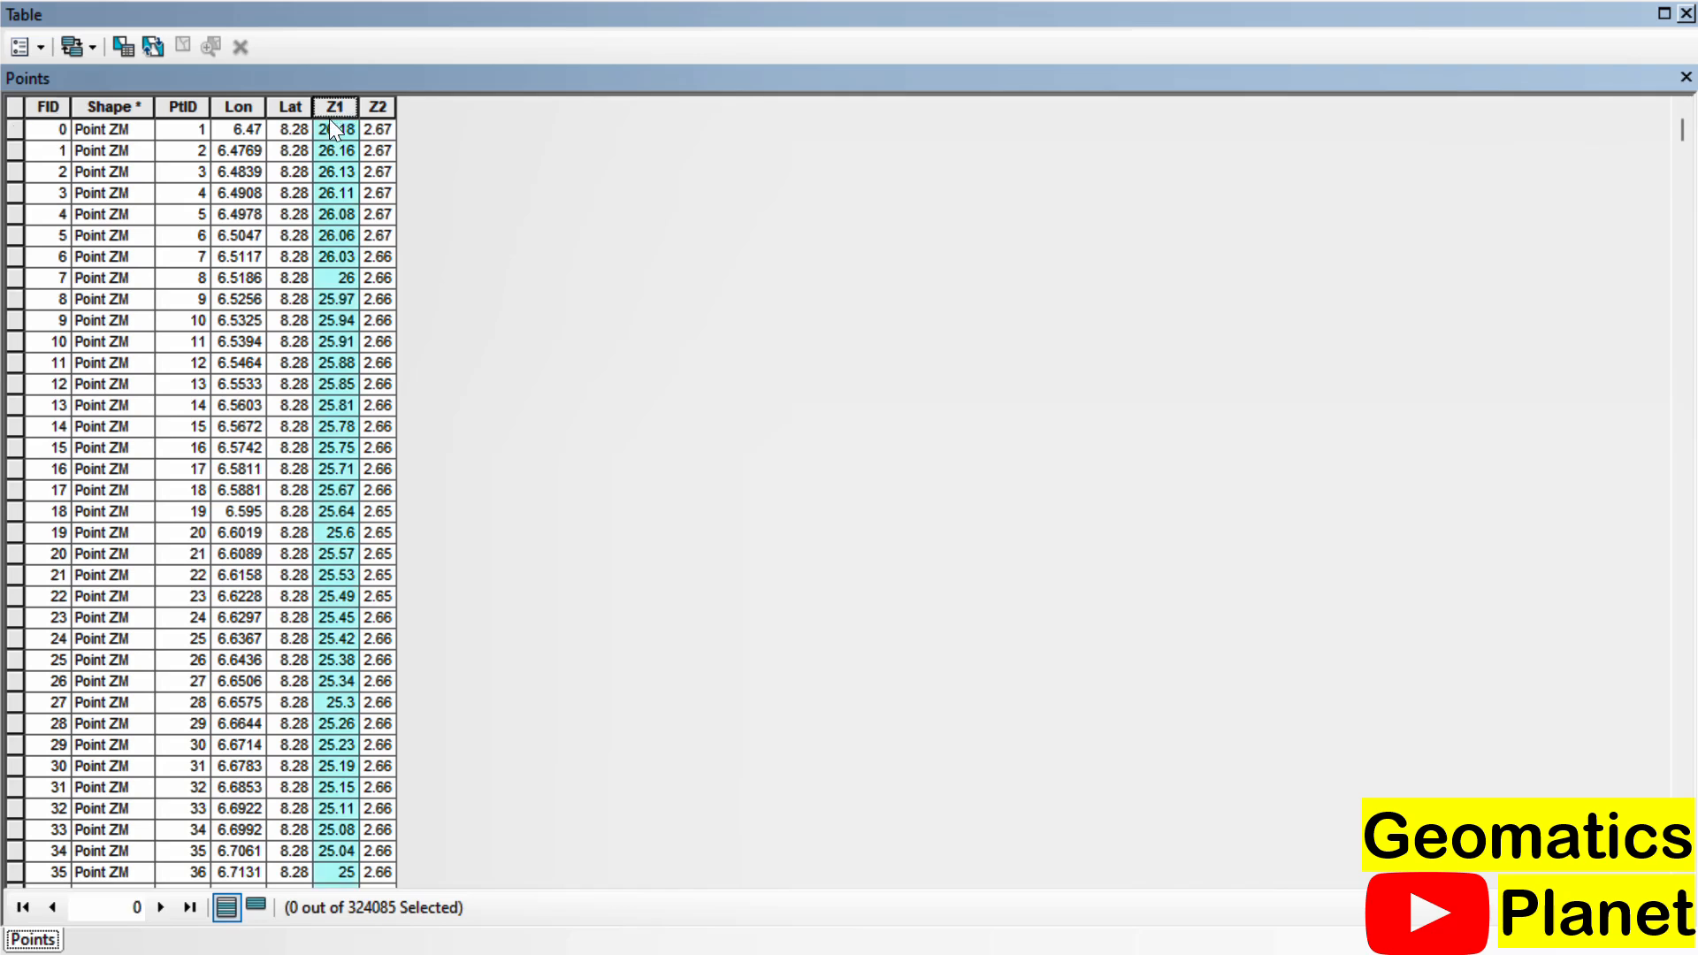
{"action": "left_click", "coordinate": [242, 107]}
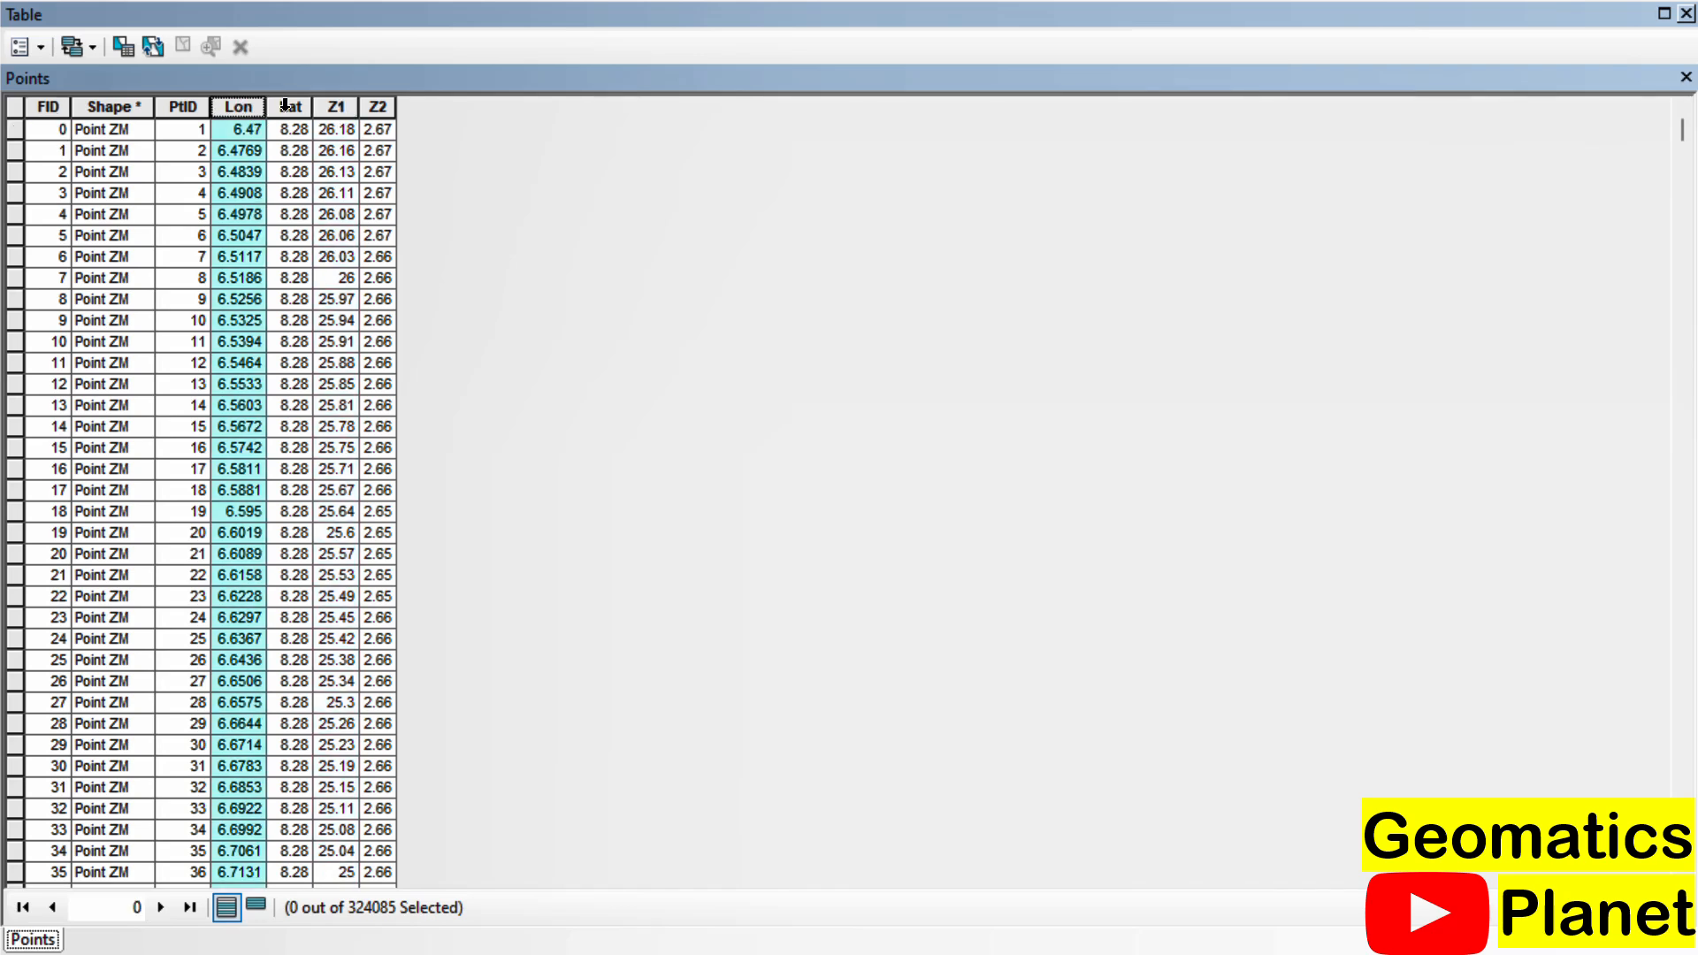
{"action": "left_click", "coordinate": [286, 107]}
{"action": "left_click", "coordinate": [335, 107]}
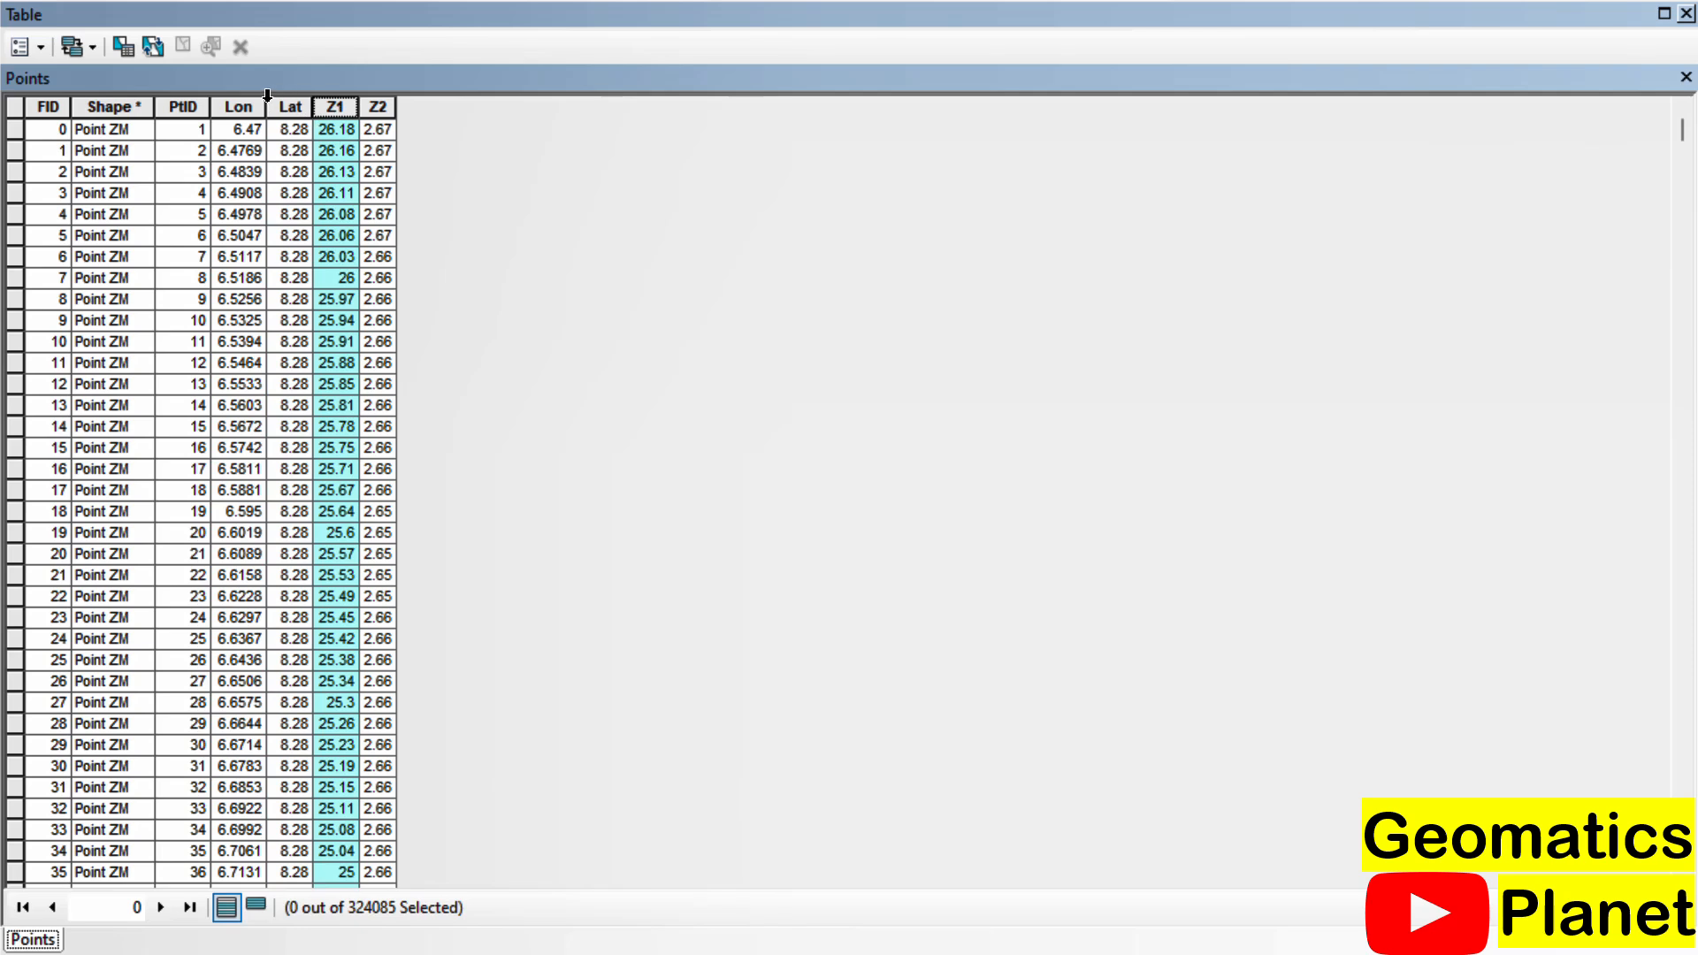
{"action": "left_click", "coordinate": [381, 107]}
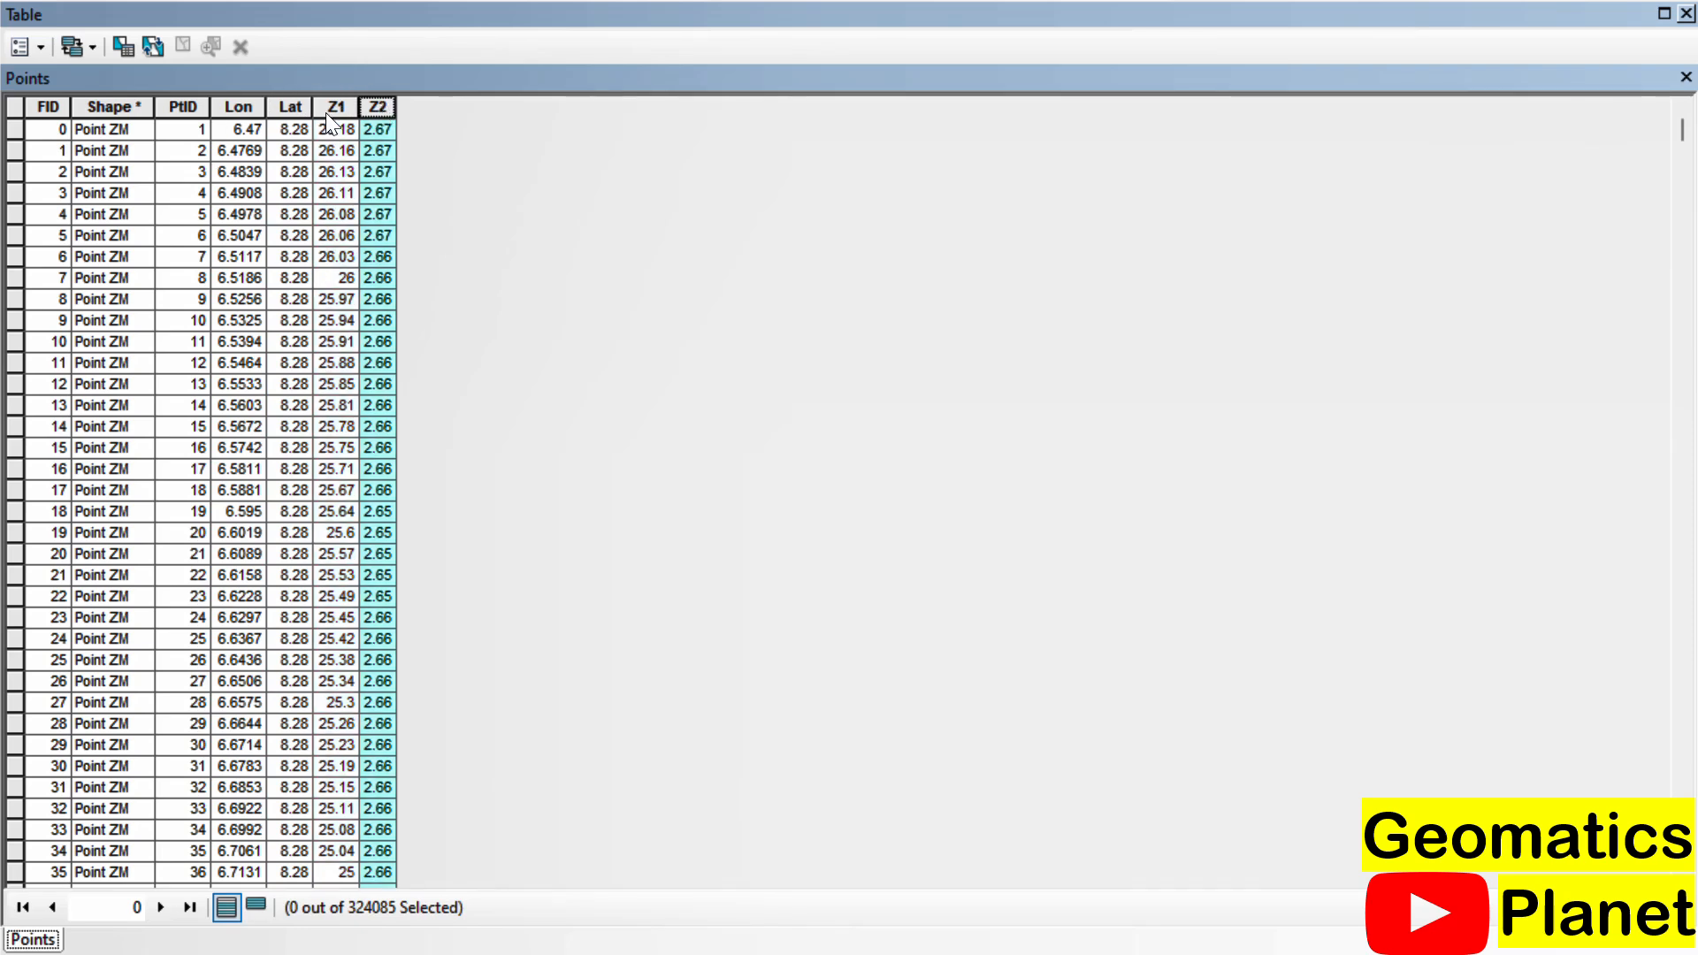
{"action": "left_click", "coordinate": [279, 107]}
{"action": "left_click", "coordinate": [258, 108]}
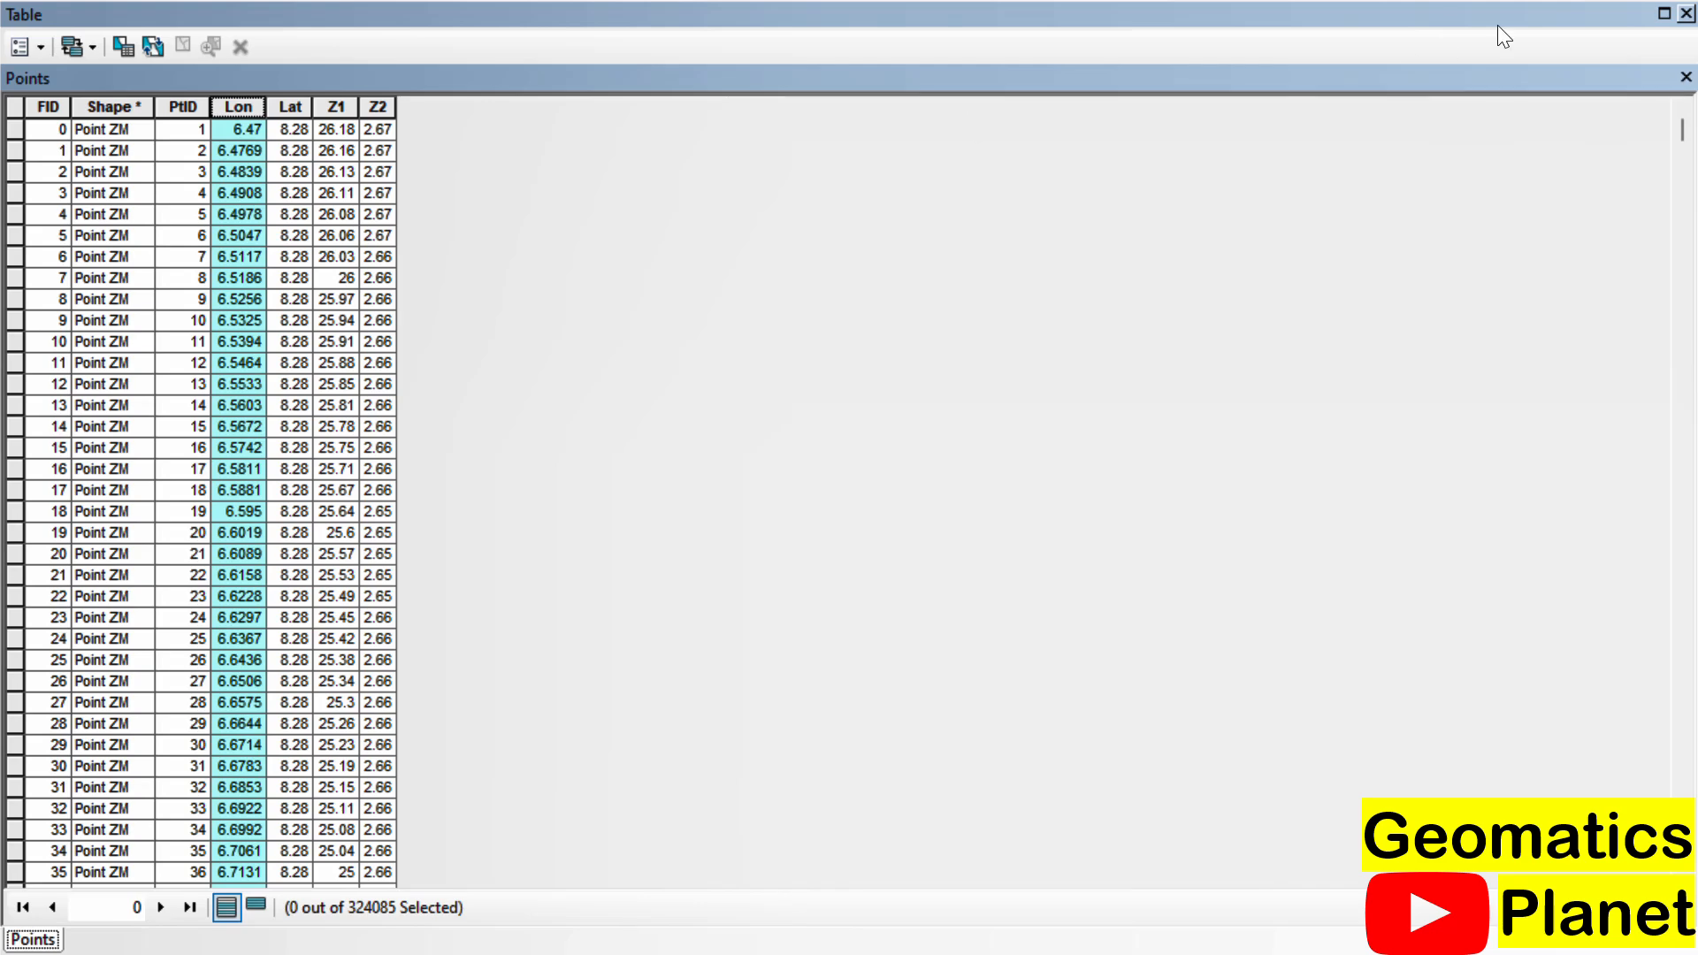
{"action": "left_click", "coordinate": [1686, 13]}
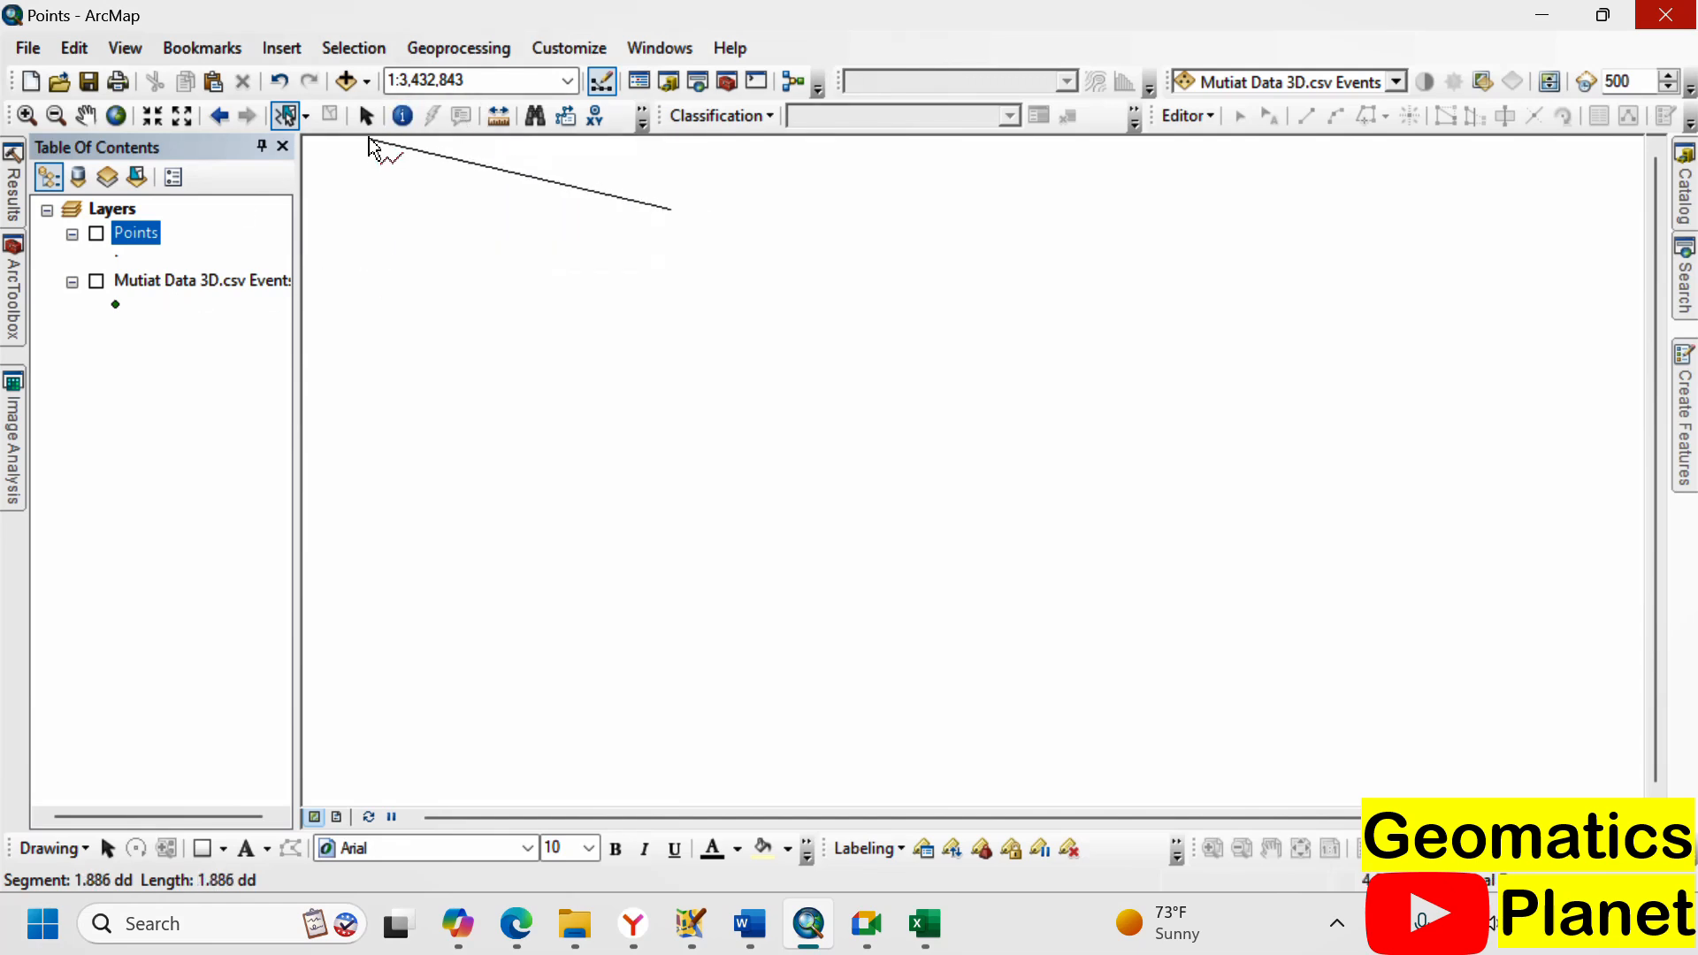
- Abandon the Select by Line sketch by switching feature selection to rectangle mode
{"action": "left_click", "coordinate": [304, 116]}
{"action": "left_click", "coordinate": [309, 143]}
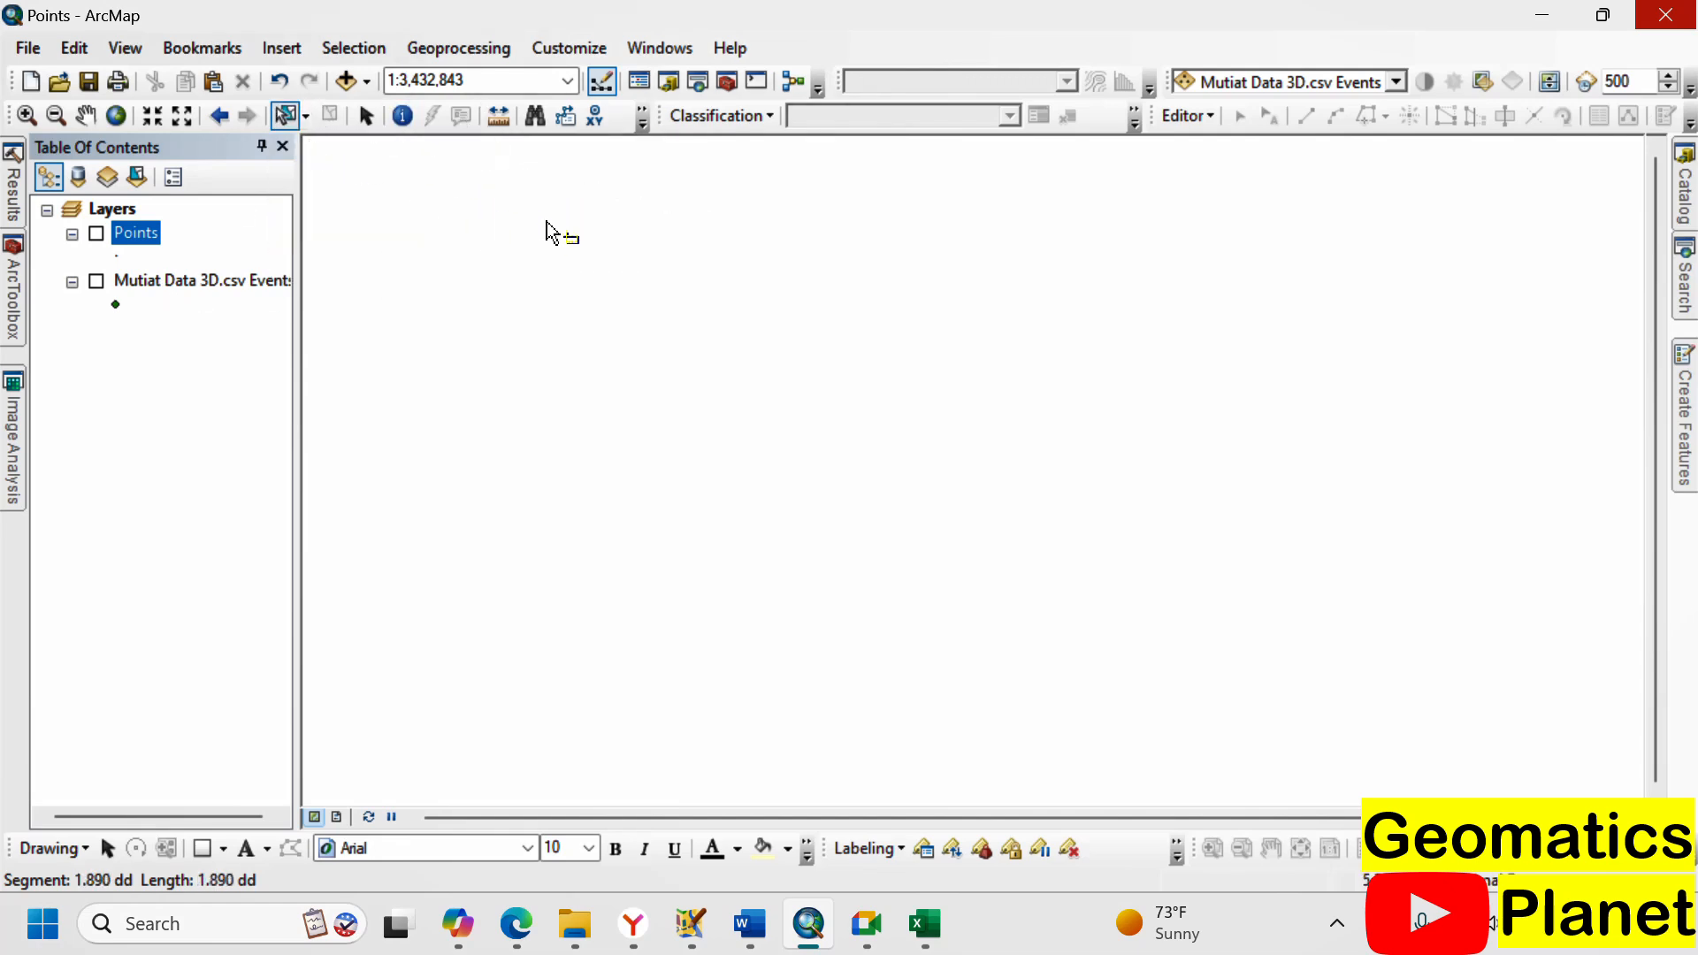
- Switch to File Explorer, browse to the Geomatics folder inside KingVik Planet, and open the other surveyor's project folder
{"action": "mouse_move", "coordinate": [818, 926]}
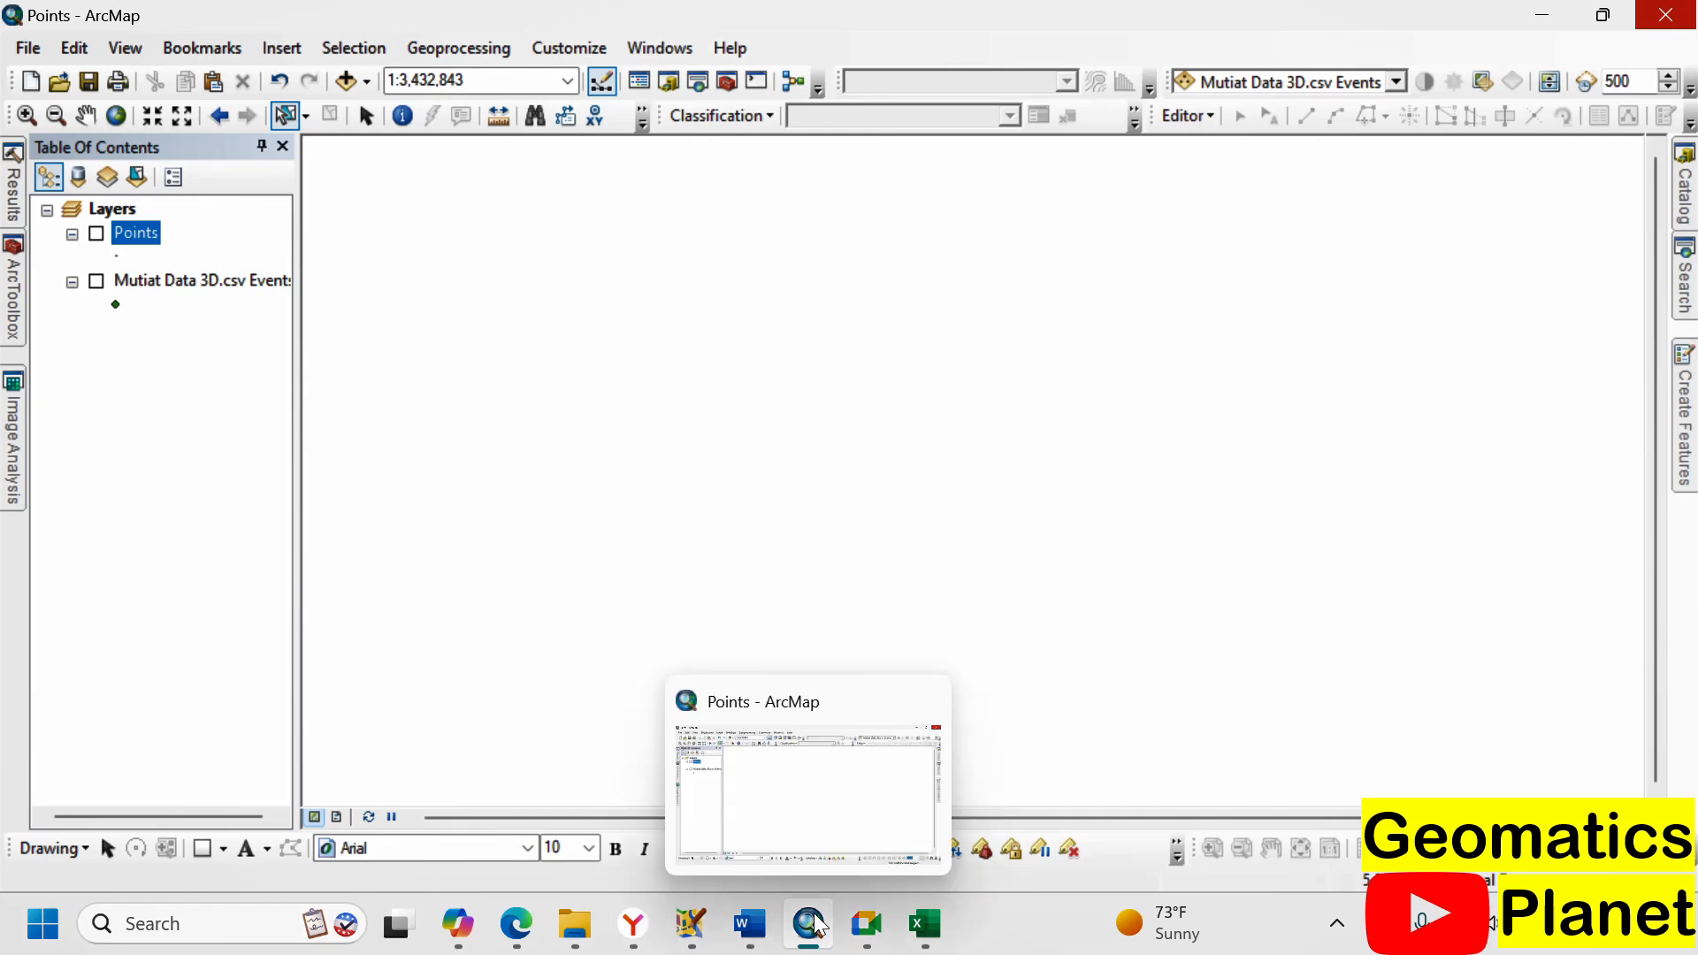
{"action": "mouse_move", "coordinate": [562, 790]}
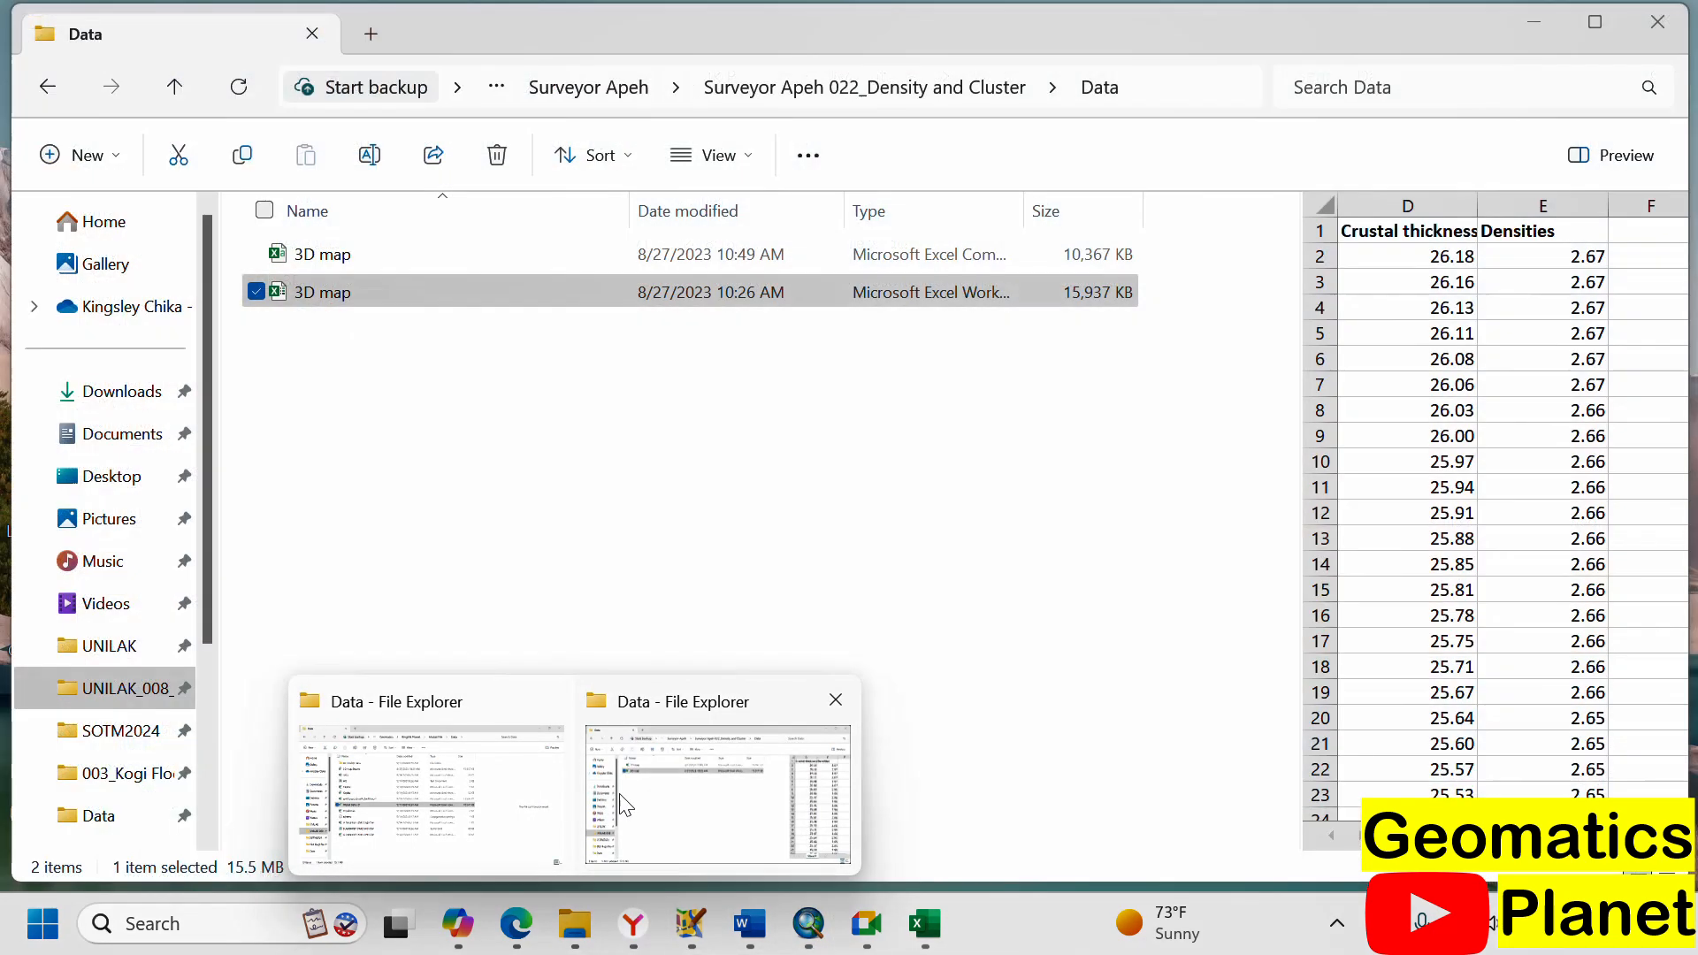
{"action": "left_click", "coordinate": [645, 796]}
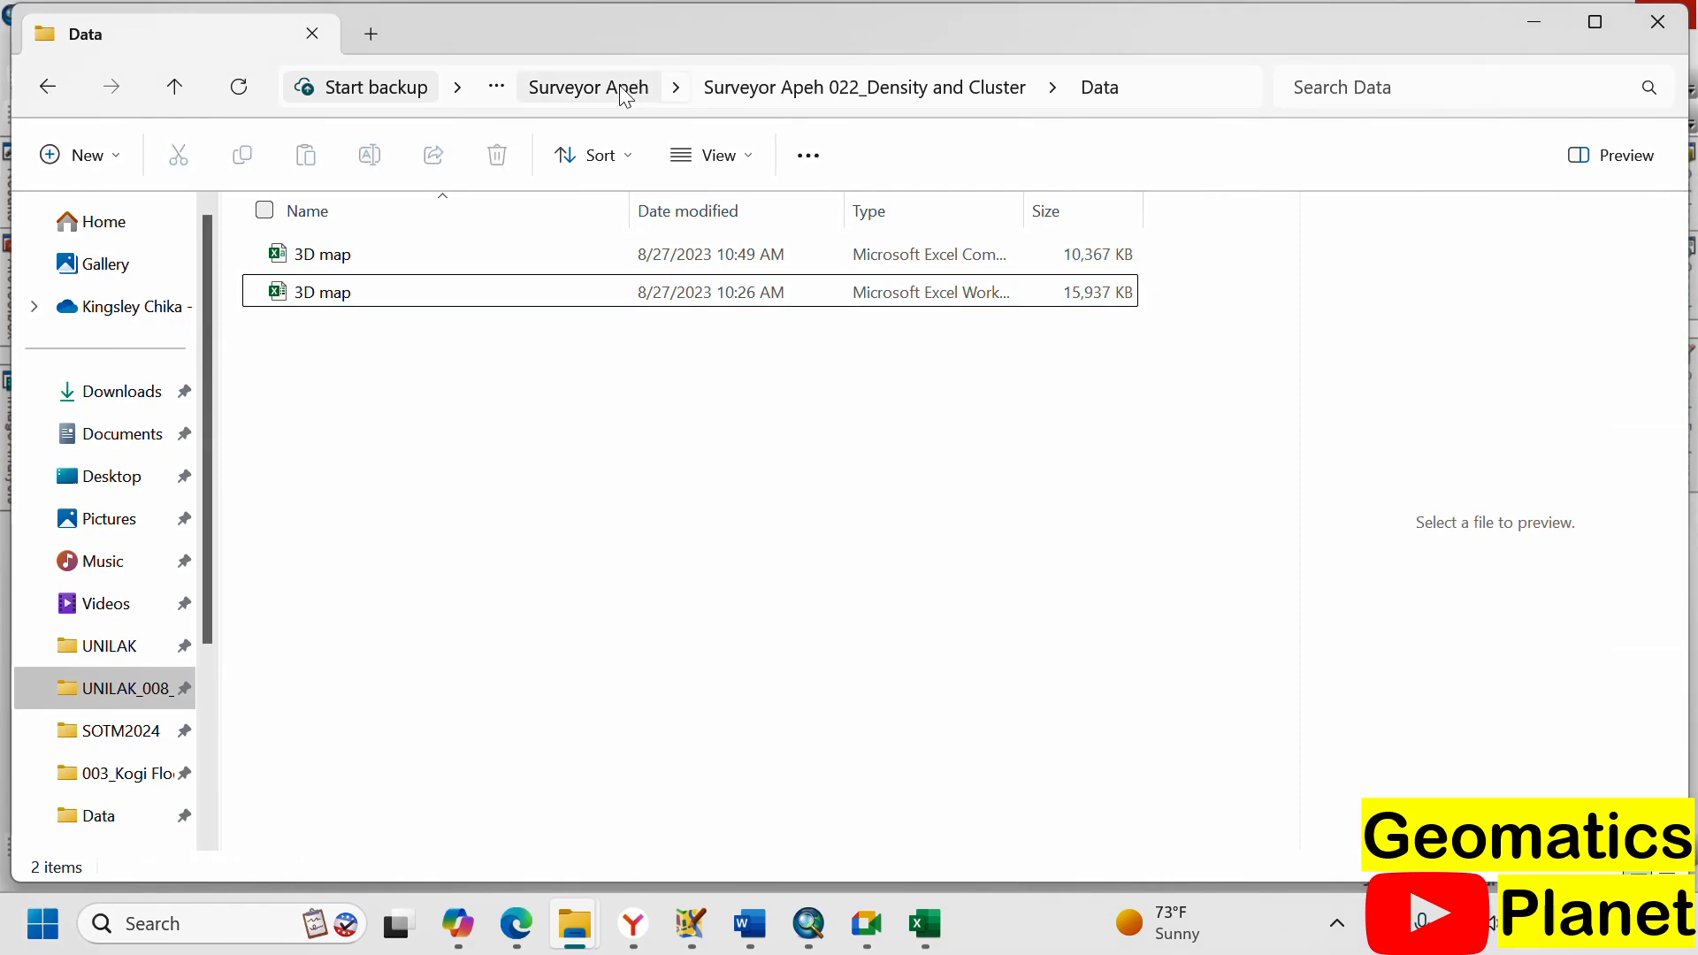
{"action": "left_click", "coordinate": [588, 89]}
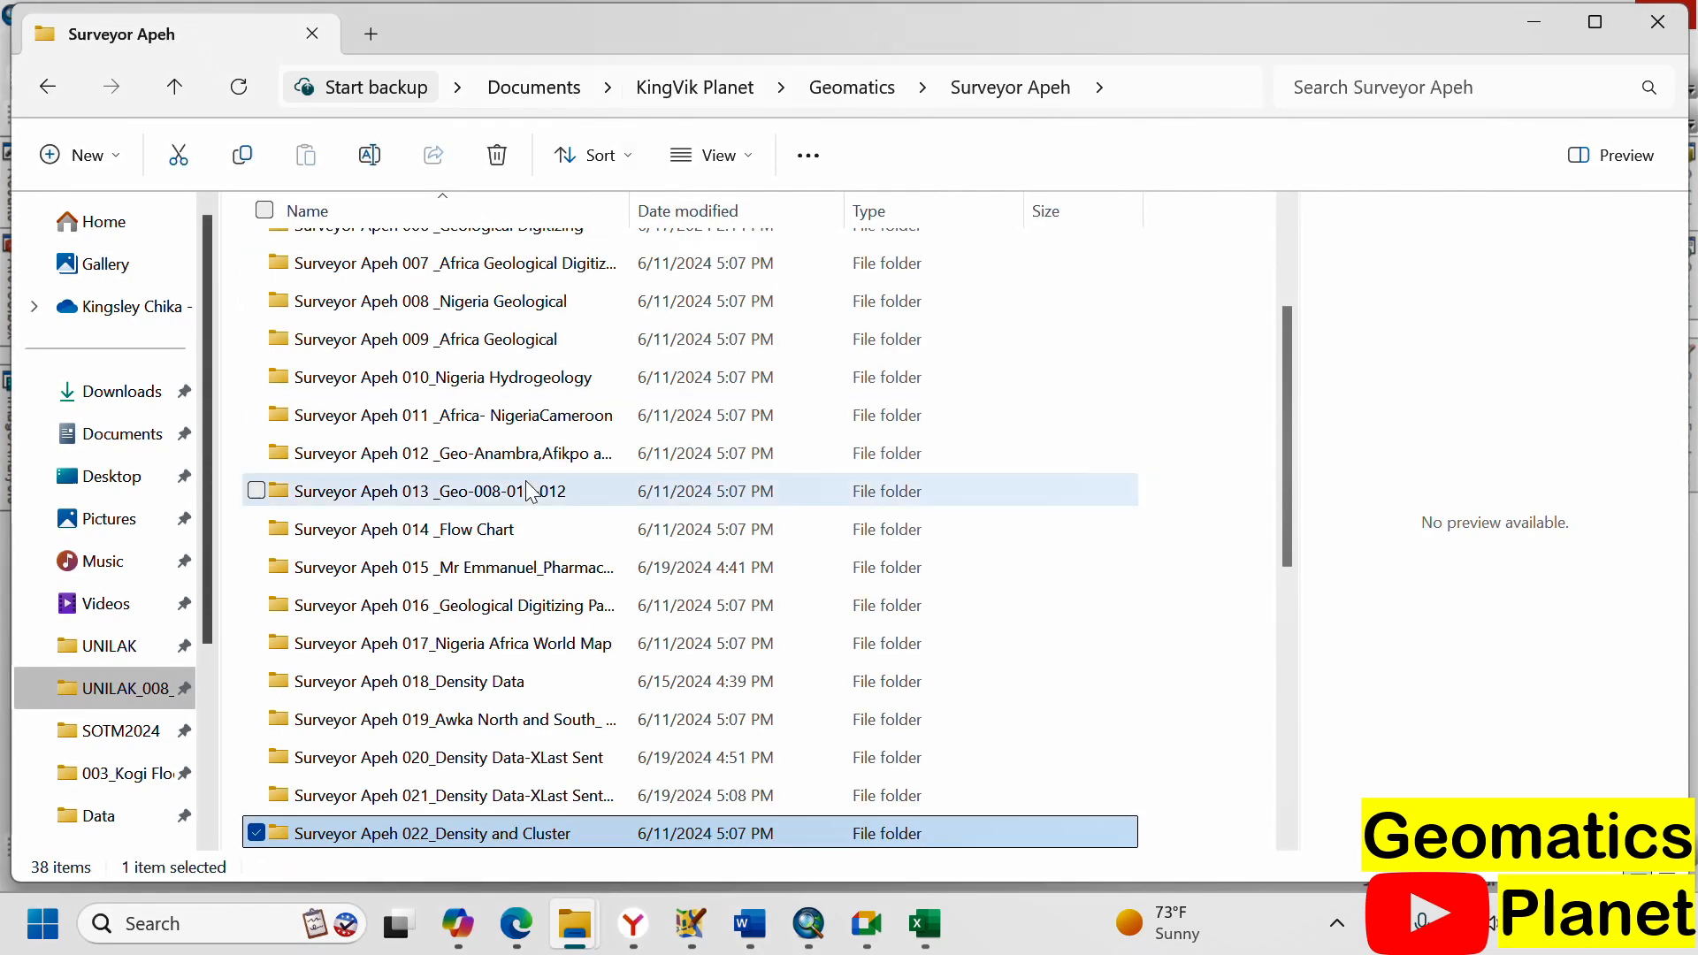
{"action": "left_click", "coordinate": [696, 86]}
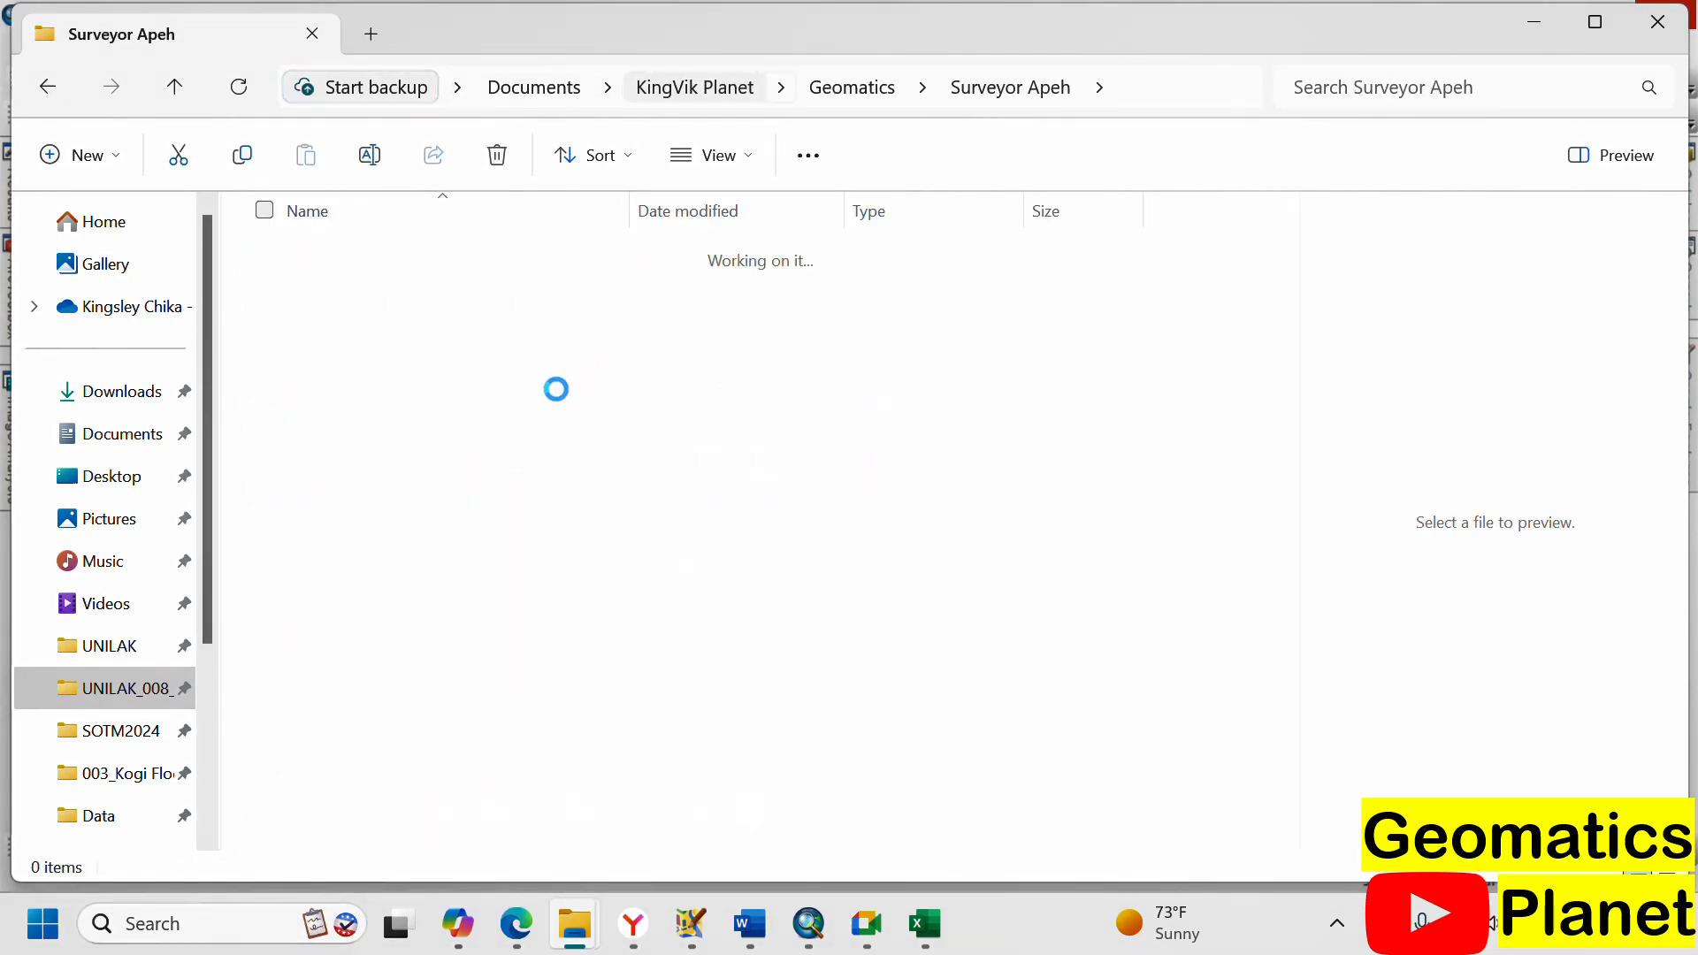
{"action": "key", "text": "F2"}
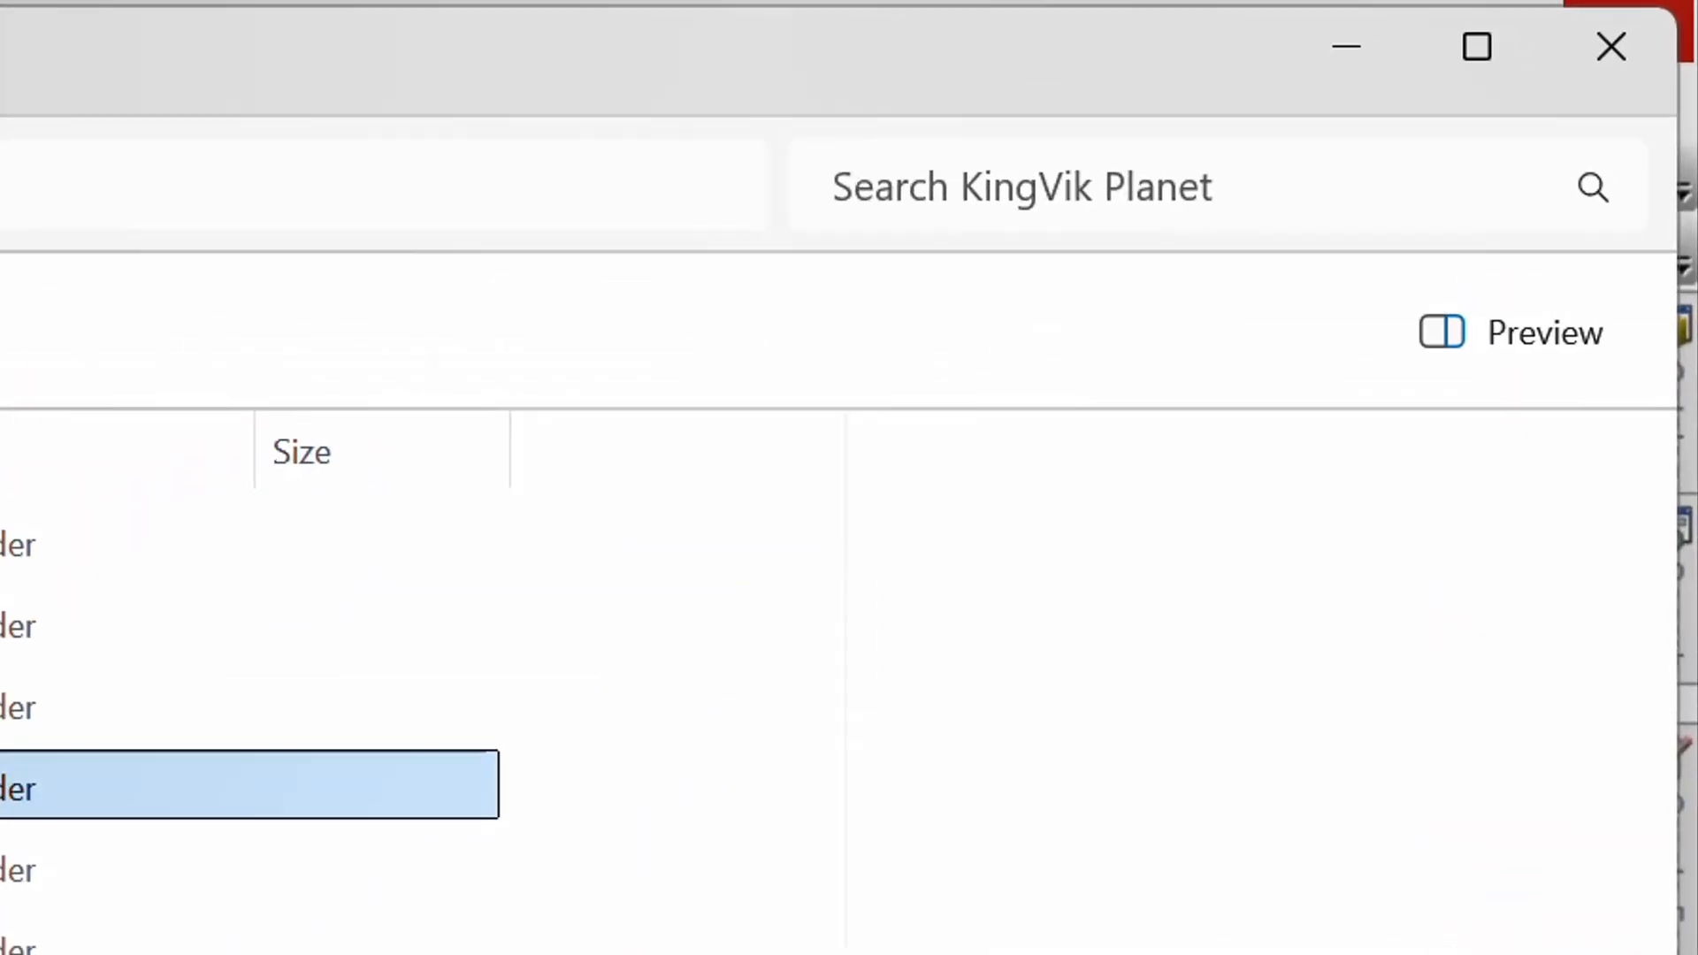
{"action": "key", "text": "Return"}
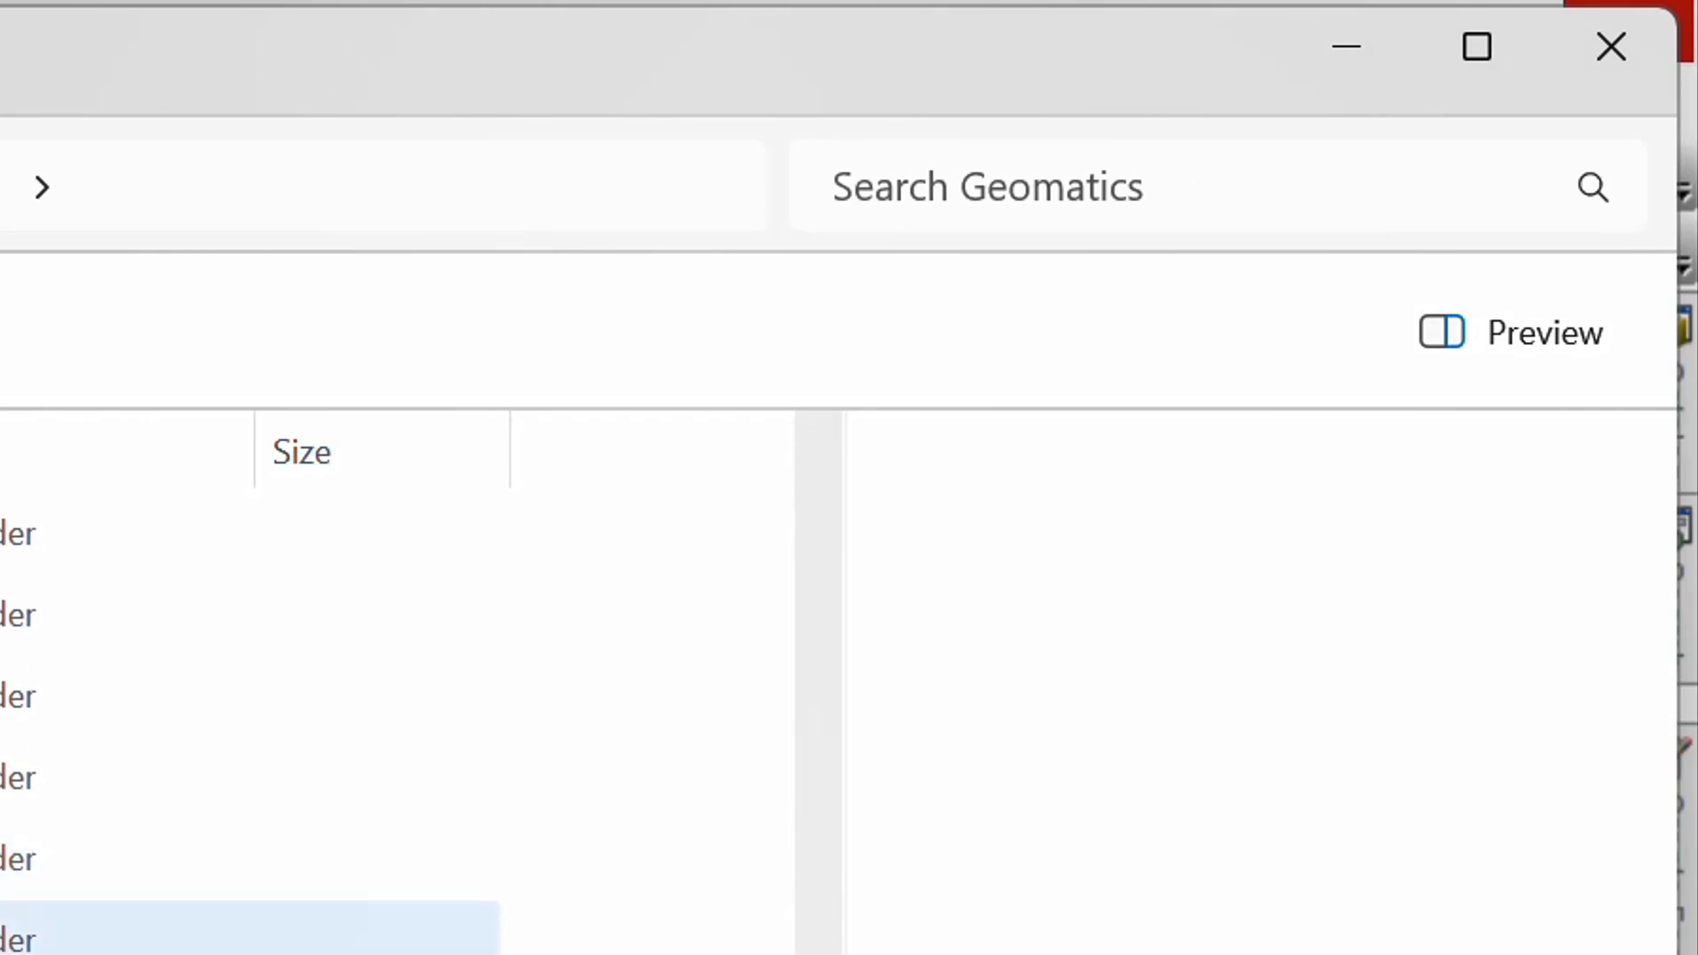
{"action": "scroll", "coordinate": [248, 708], "scroll_direction": "down", "scroll_amount": 1}
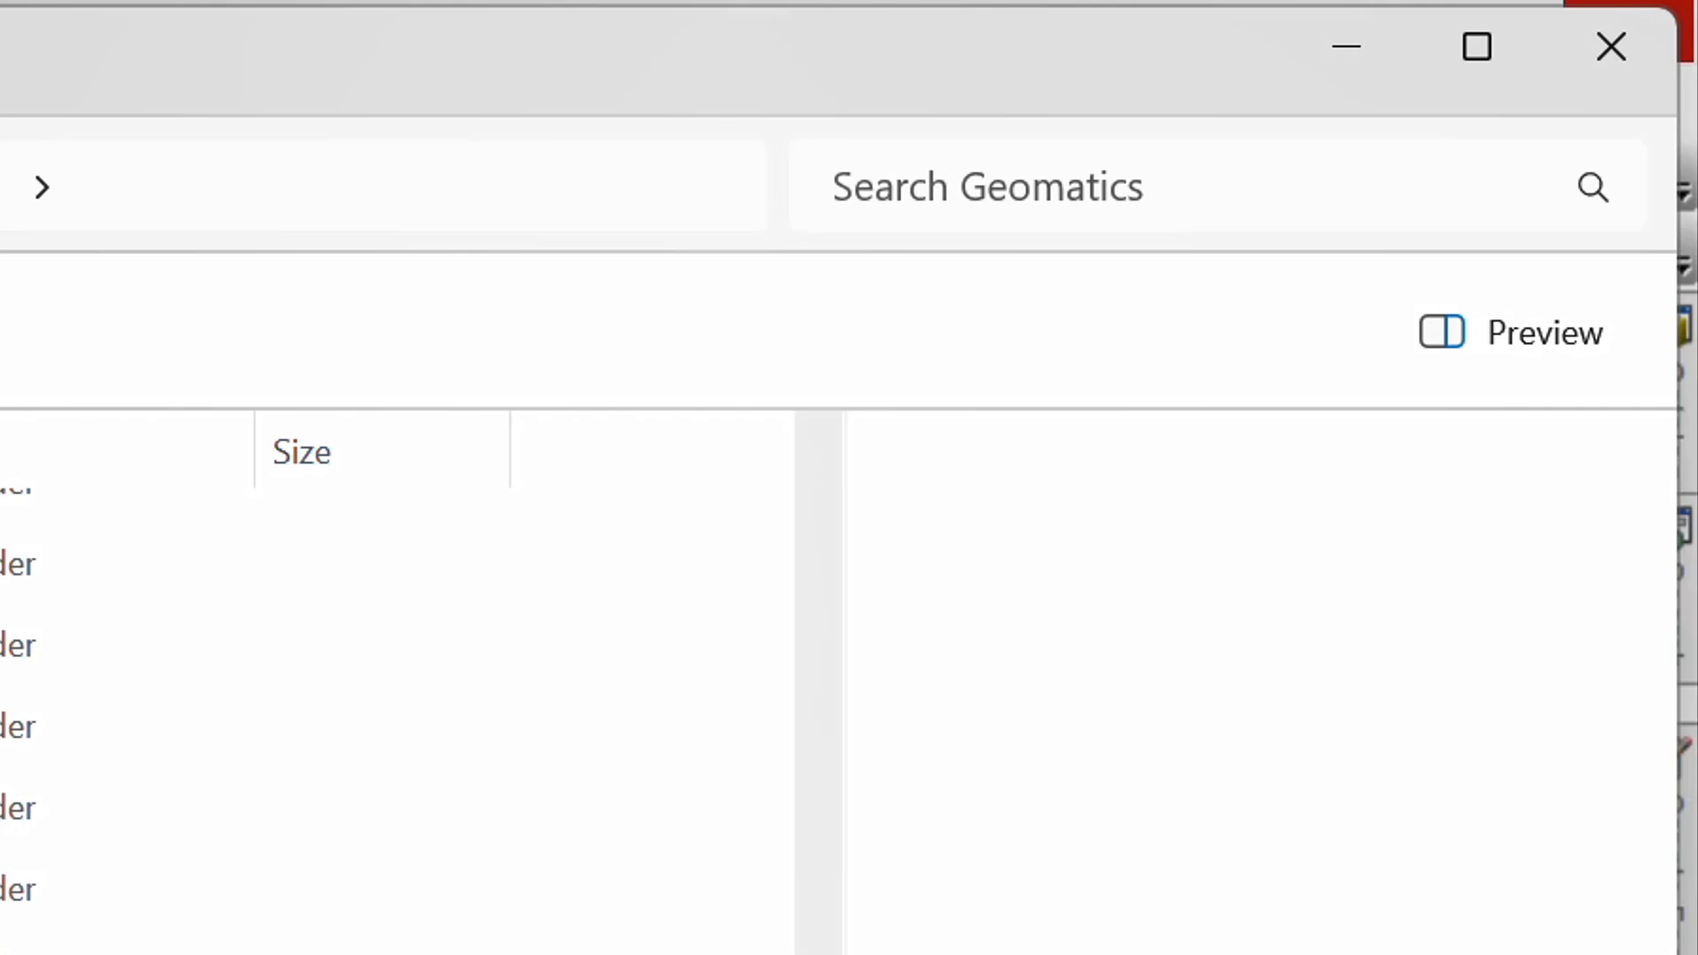
{"action": "double_click", "coordinate": [9, 946]}
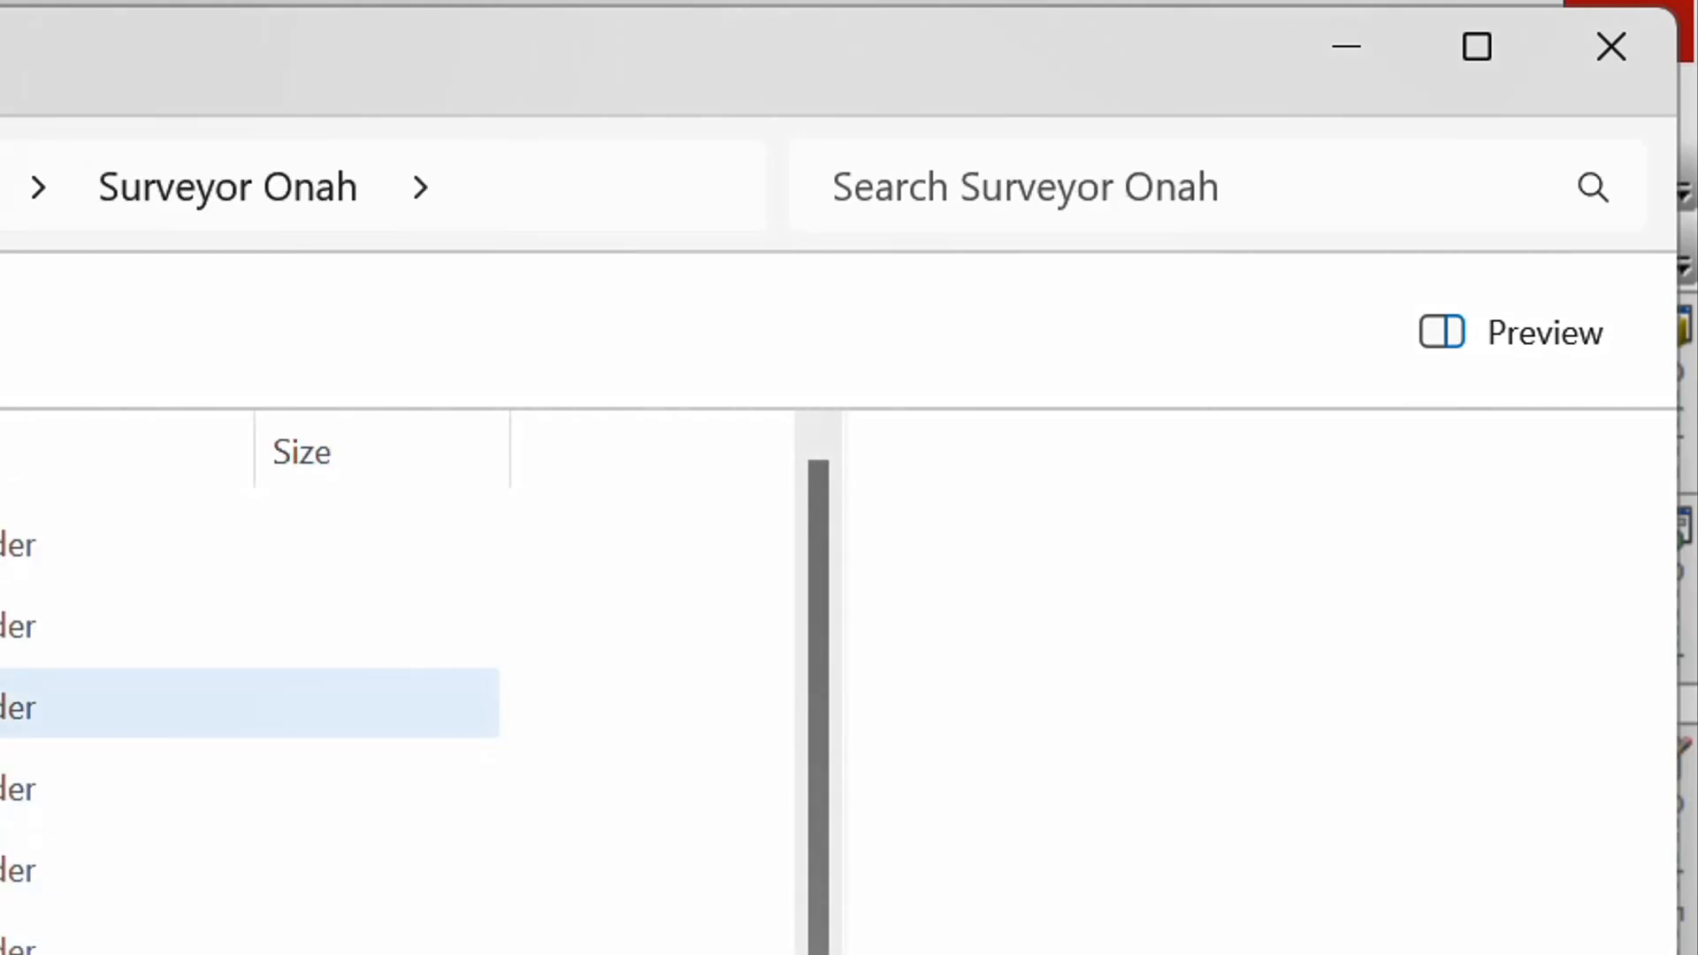
- Copy the Final @ 15m Grid Interpolation CSV from the surveyor's project into the working Data folder, and return to ArcMap
{"action": "left_click", "coordinate": [8, 626]}
{"action": "double_click", "coordinate": [9, 626]}
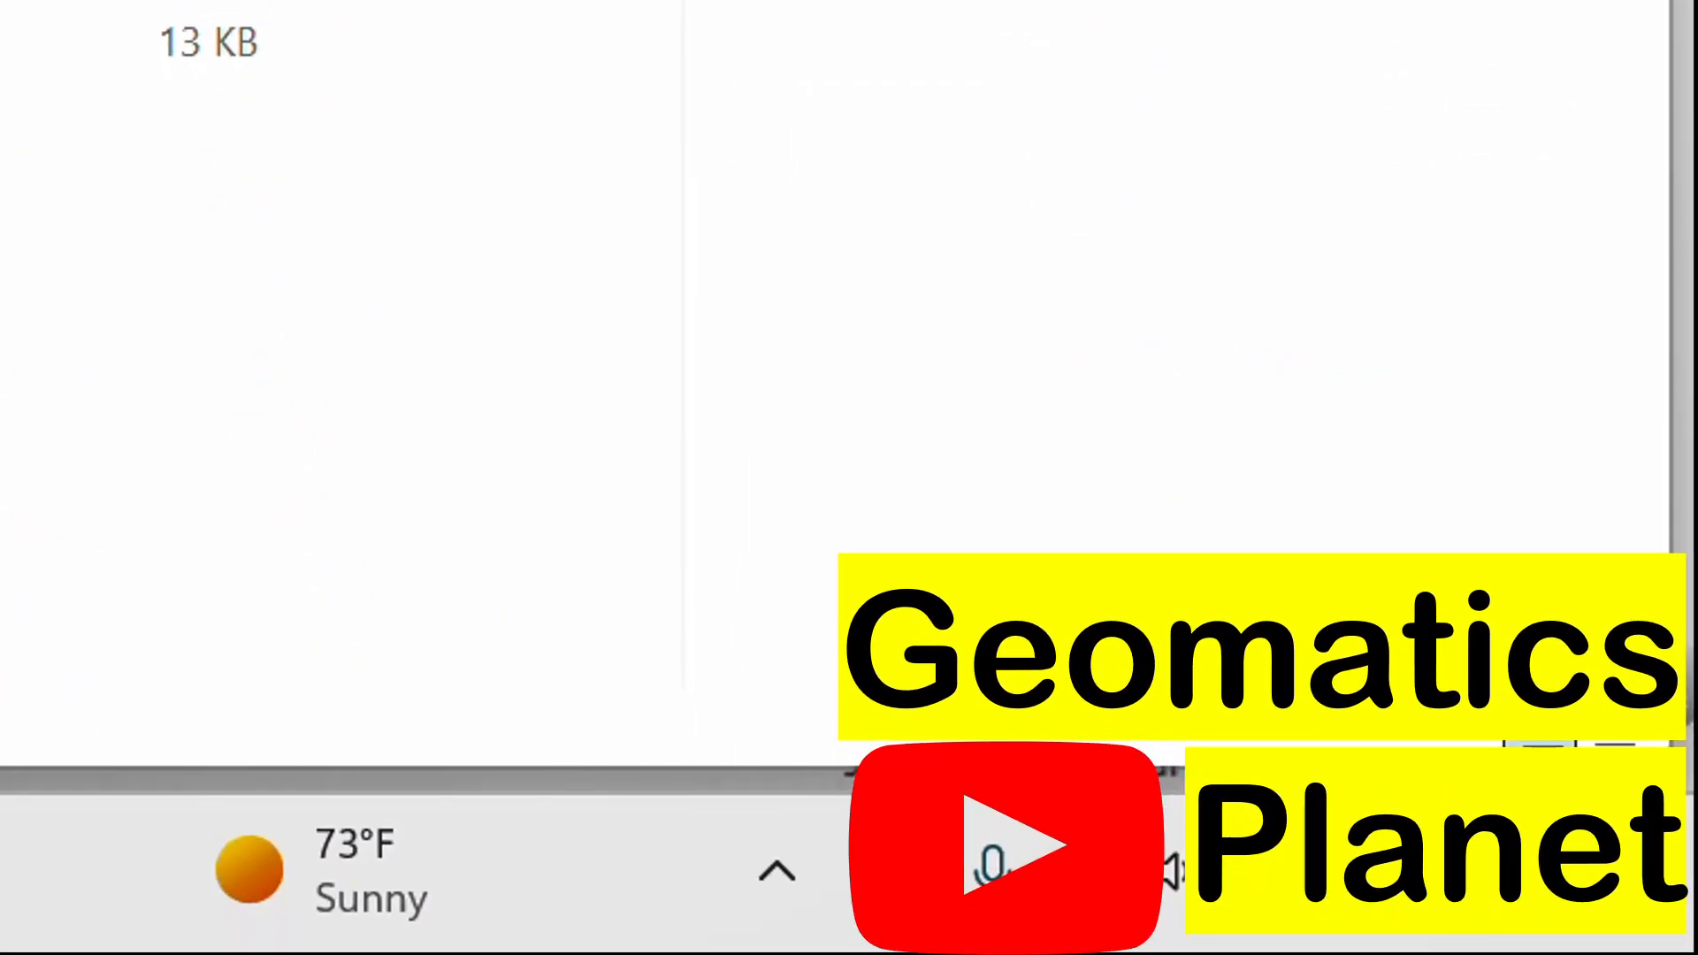
{"action": "double_click", "coordinate": [4, 9]}
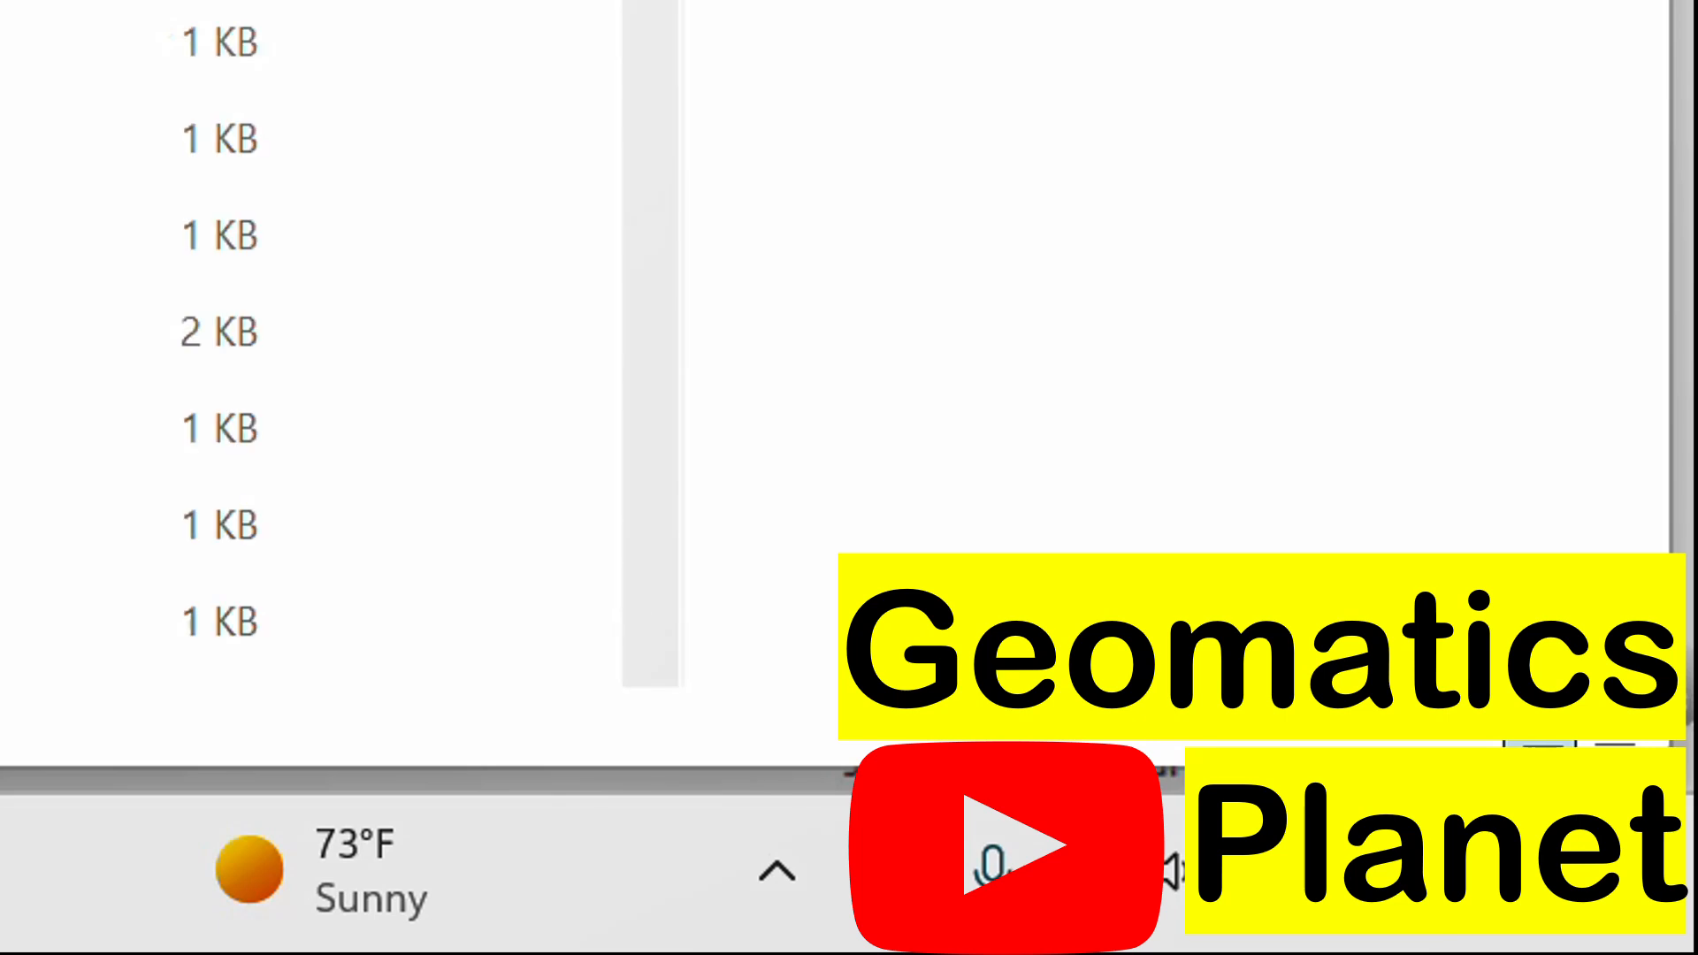
{"action": "scroll", "coordinate": [132, 66], "scroll_direction": "down", "scroll_amount": 3}
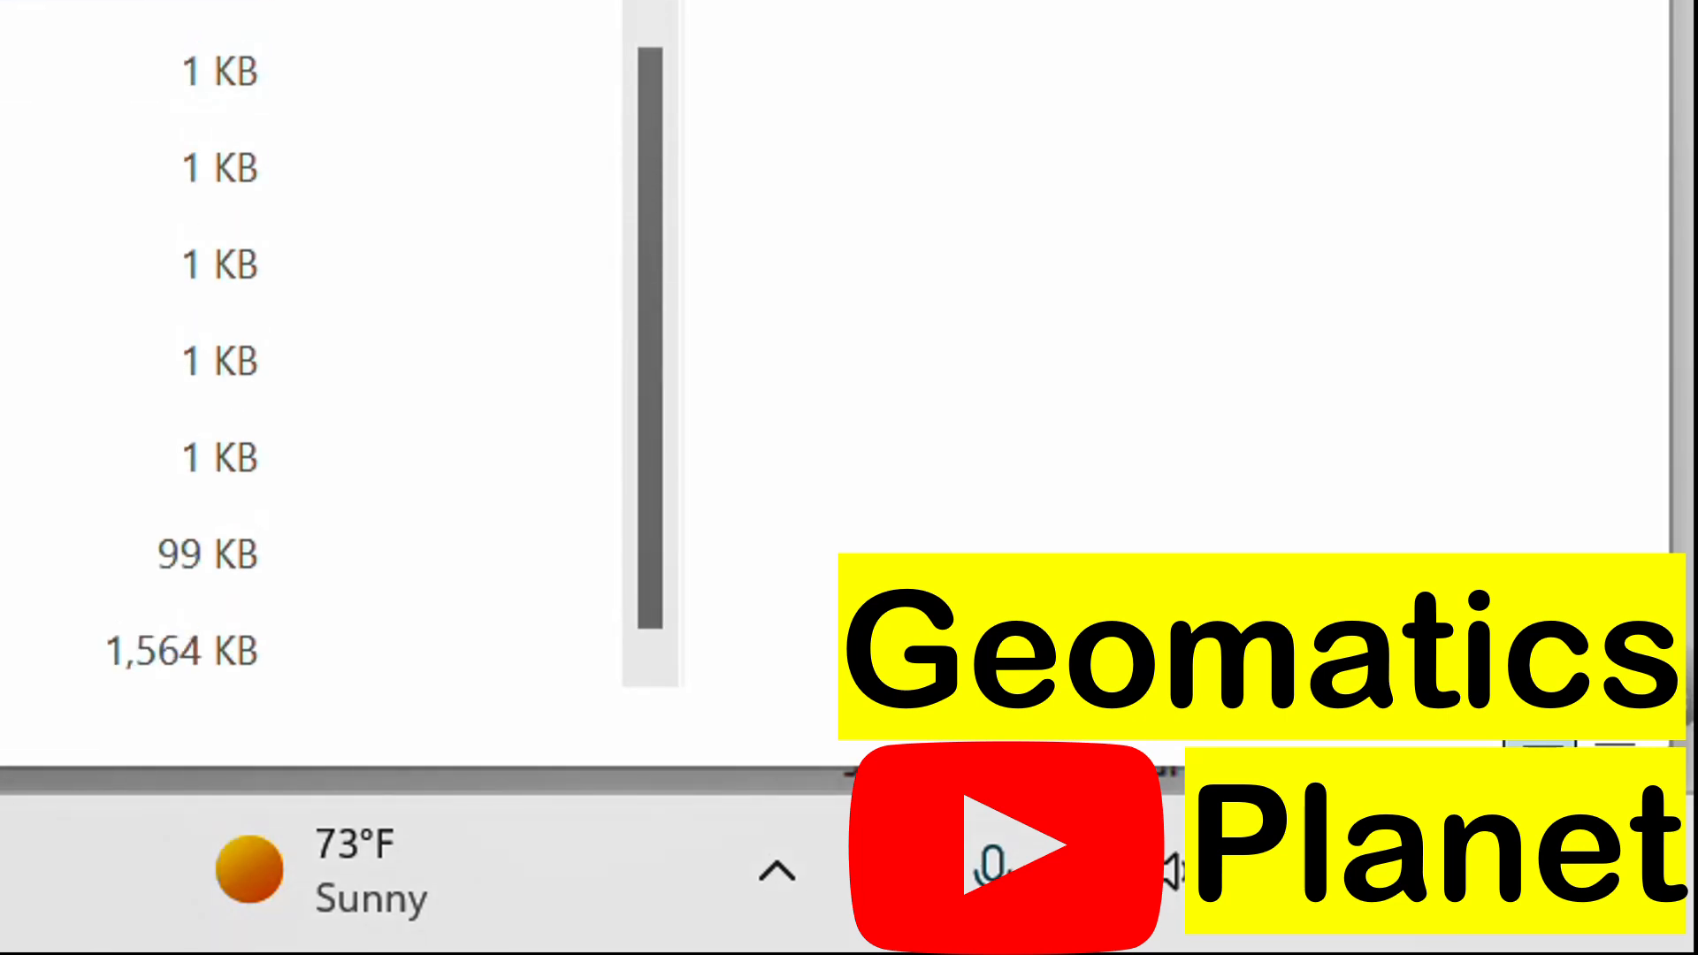
{"action": "left_click", "coordinate": [5, 4]}
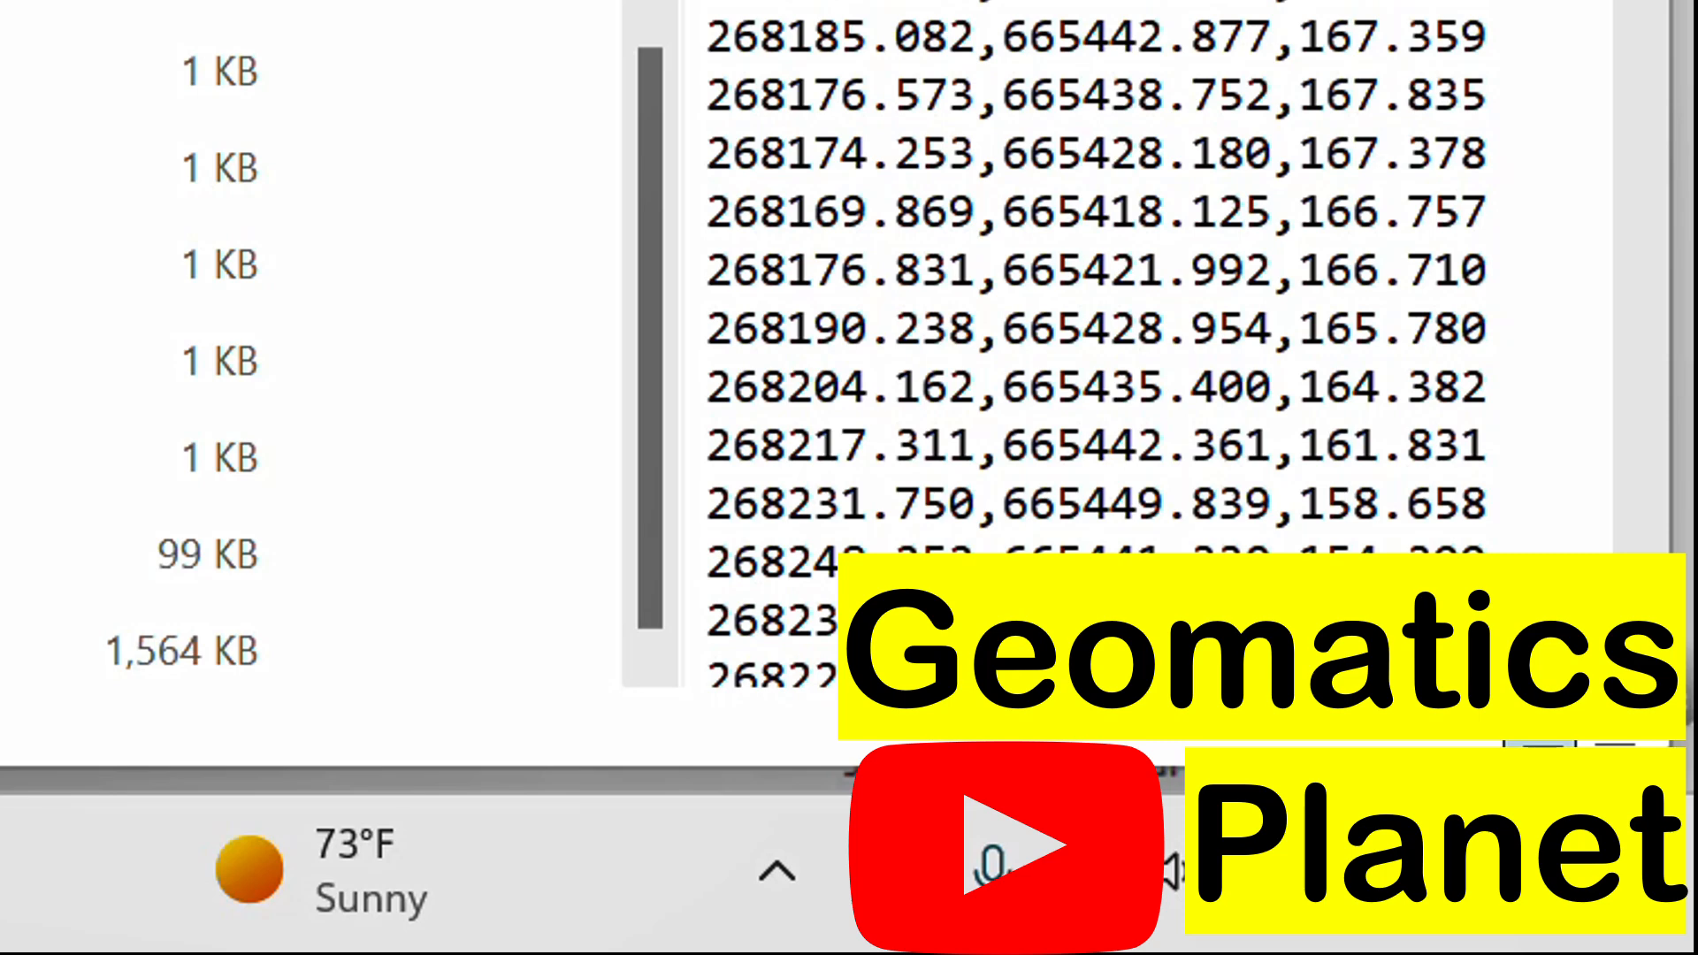
{"action": "key", "text": "alt+Tab"}
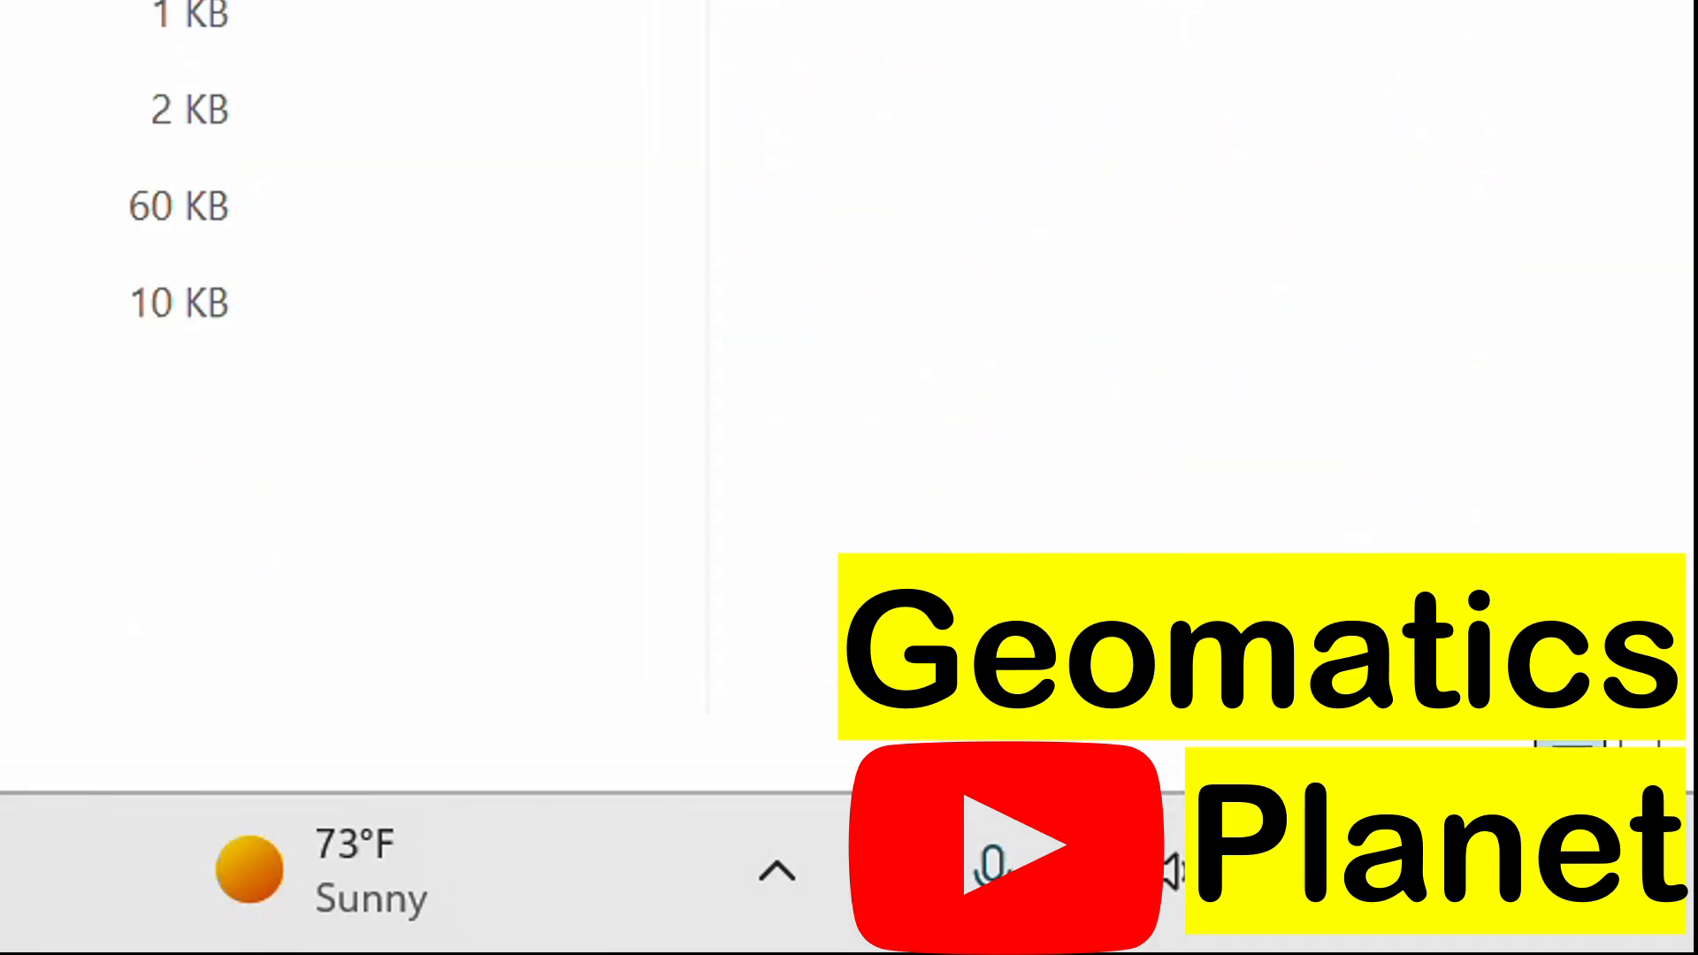
{"action": "key", "text": "ctrl+v"}
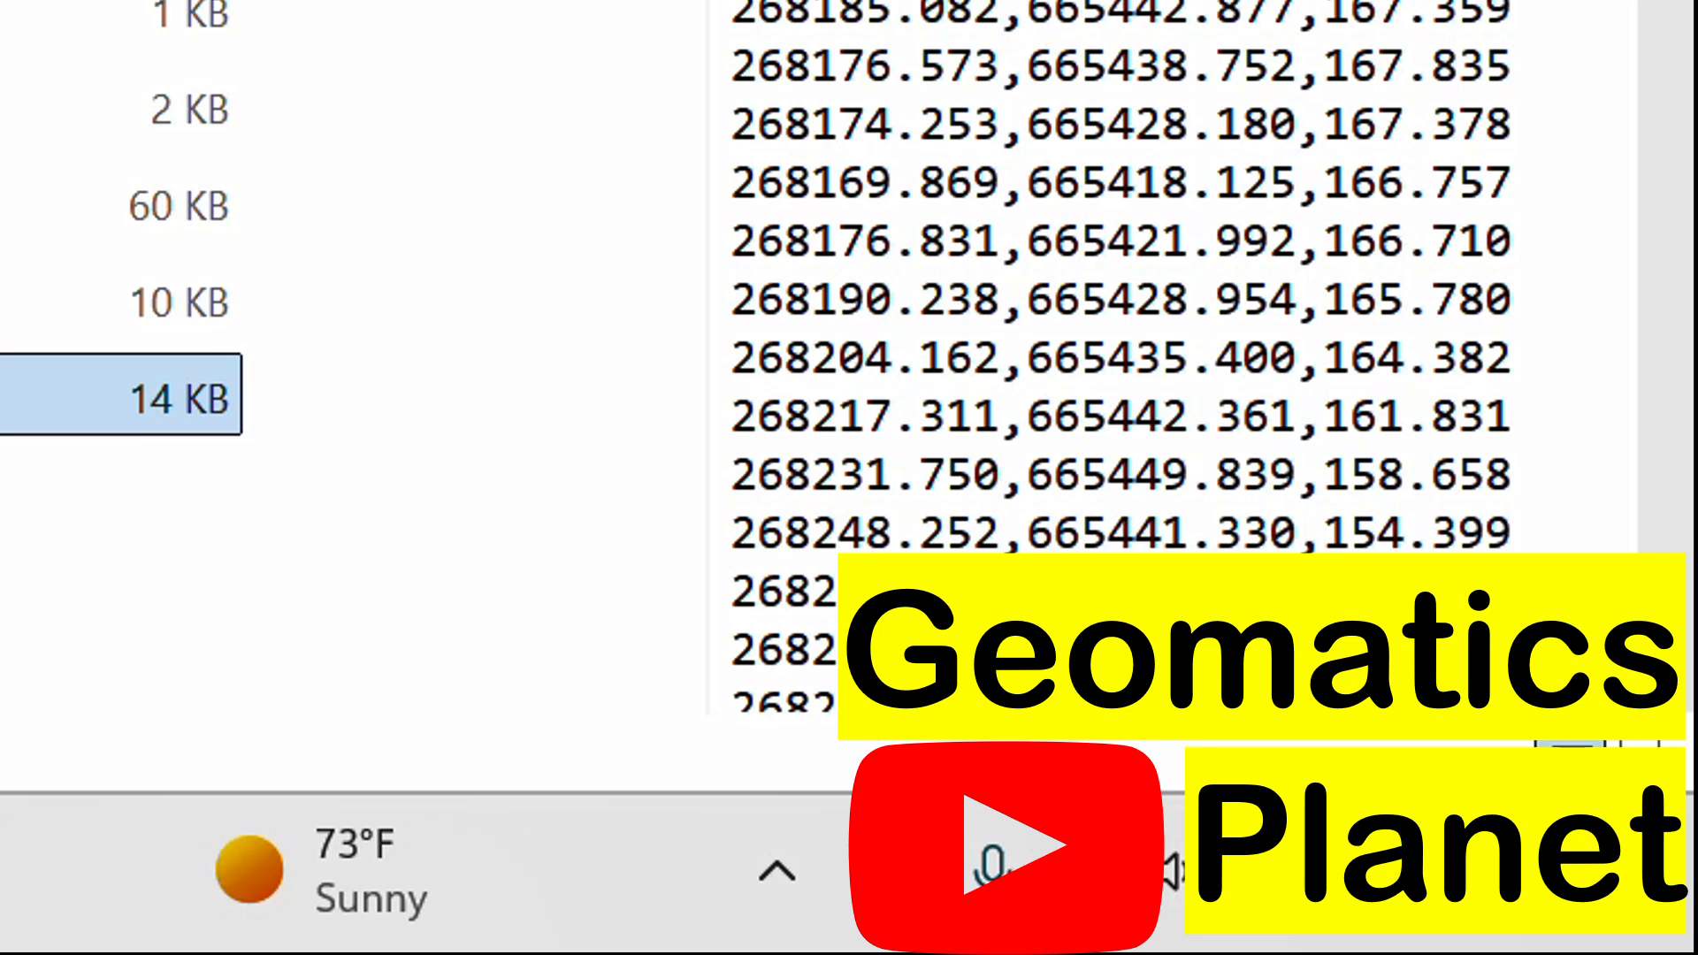
{"action": "key", "text": "alt+Tab"}
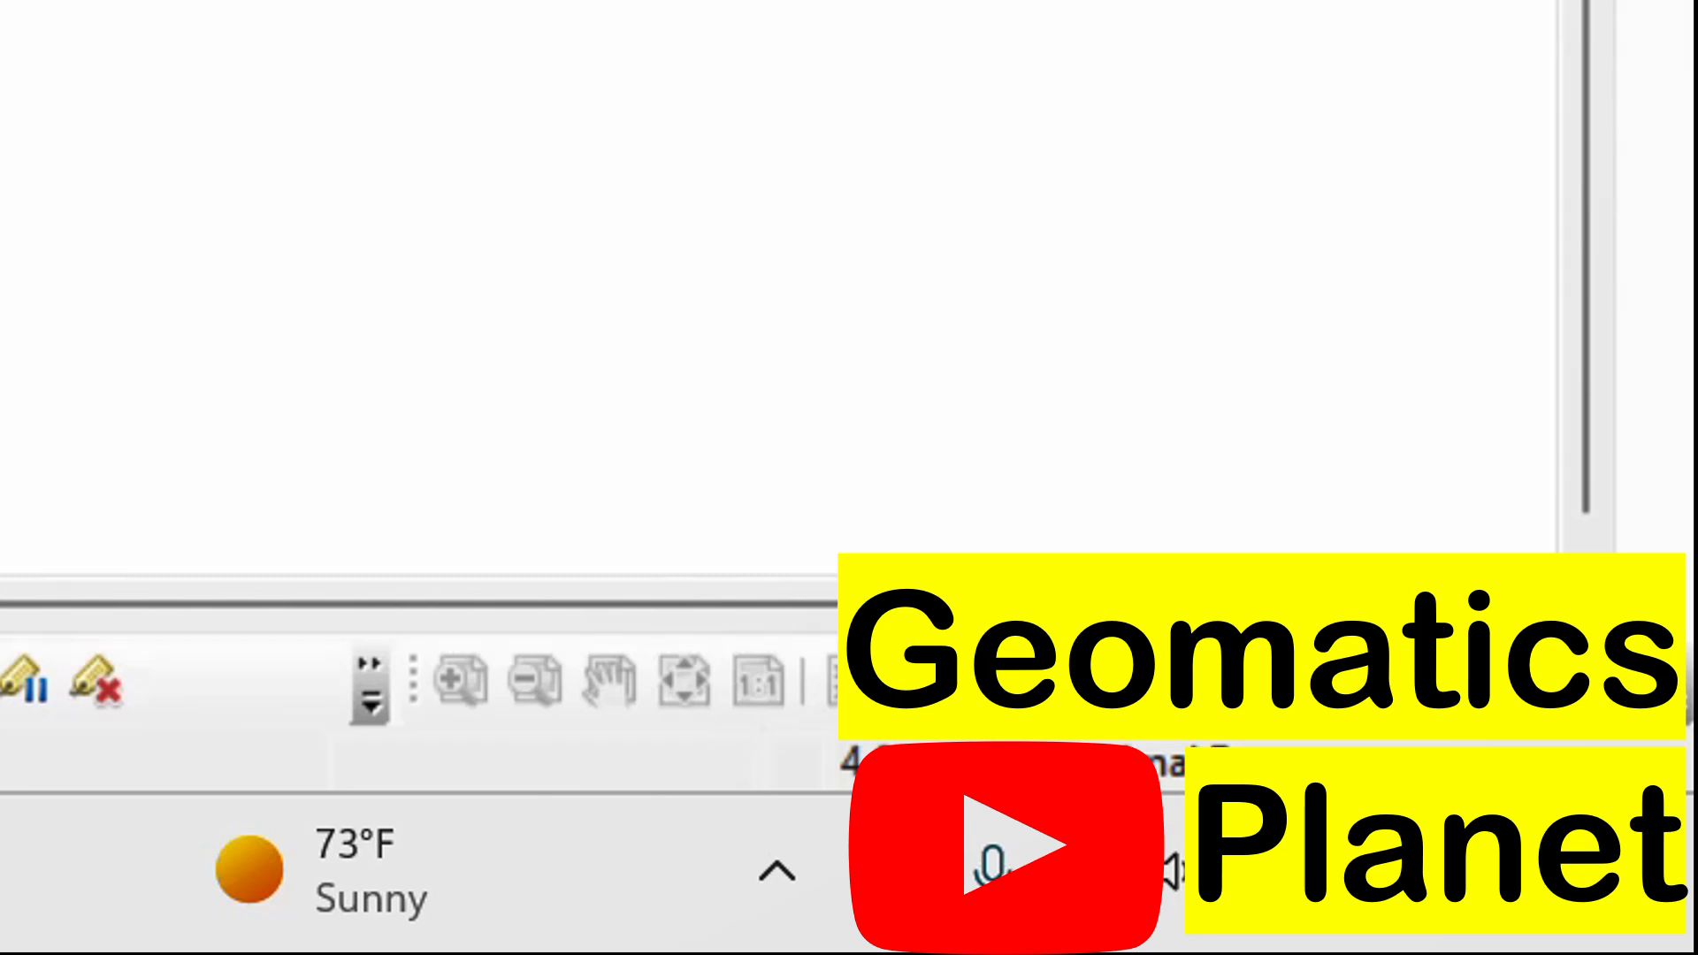
{"action": "left_click", "coordinate": [28, 47]}
{"action": "mouse_move", "coordinate": [320, 268]}
{"action": "left_click", "coordinate": [444, 369]}
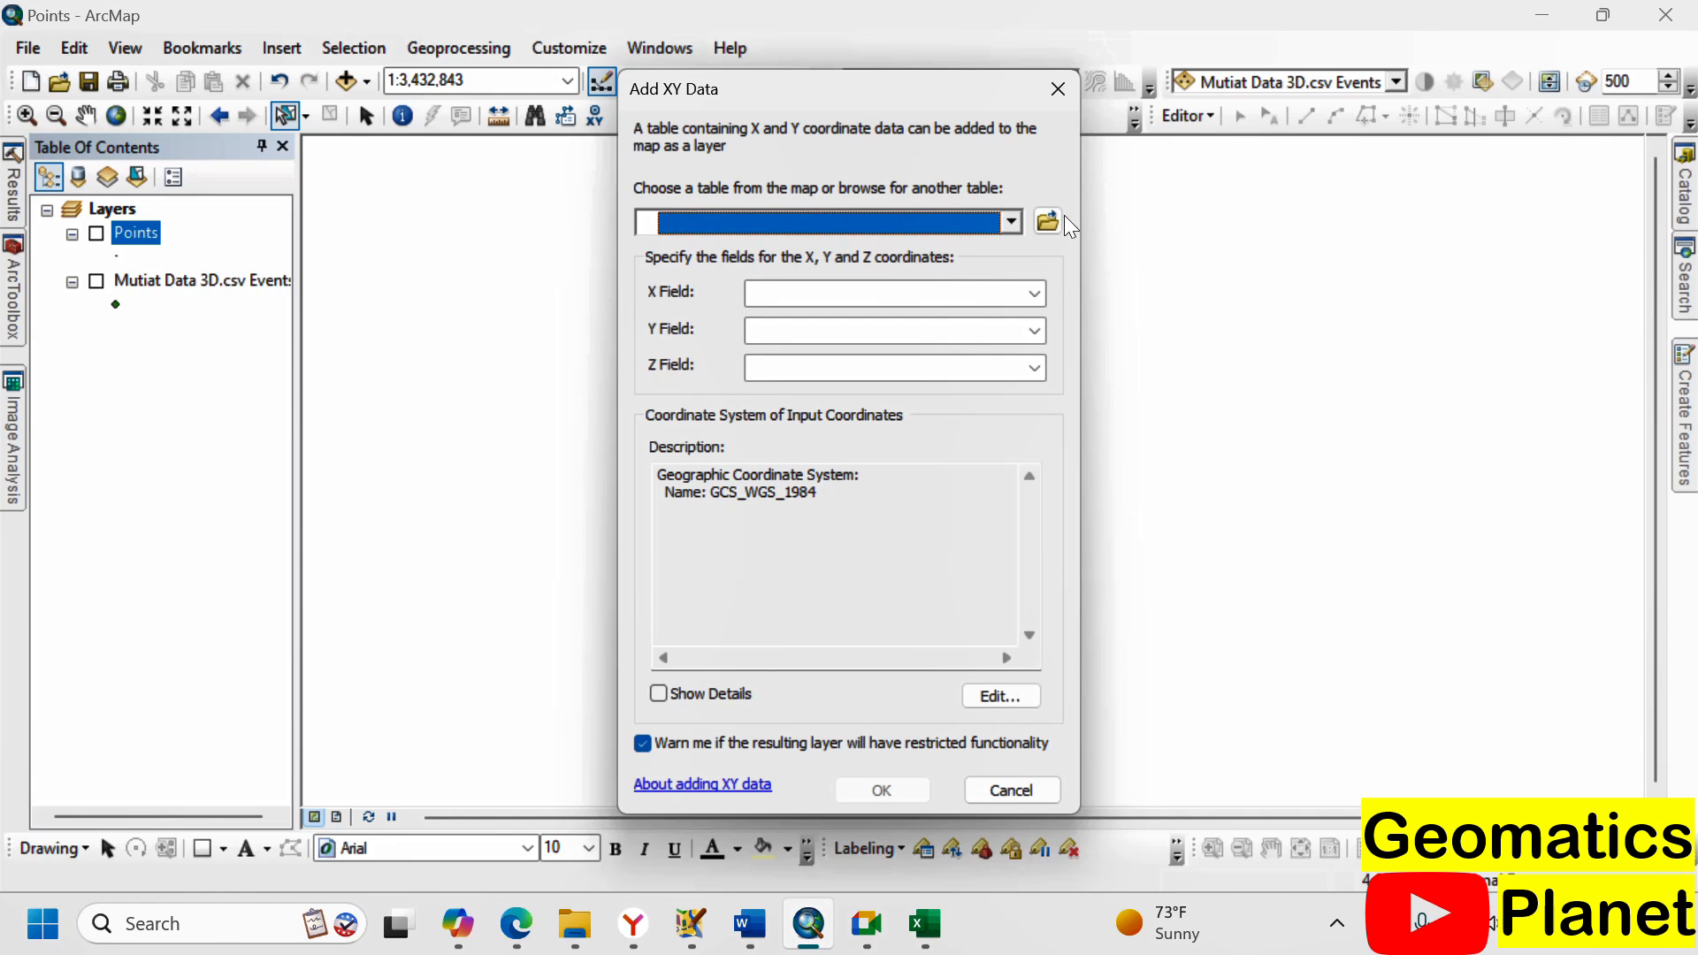
{"action": "left_click", "coordinate": [1049, 221]}
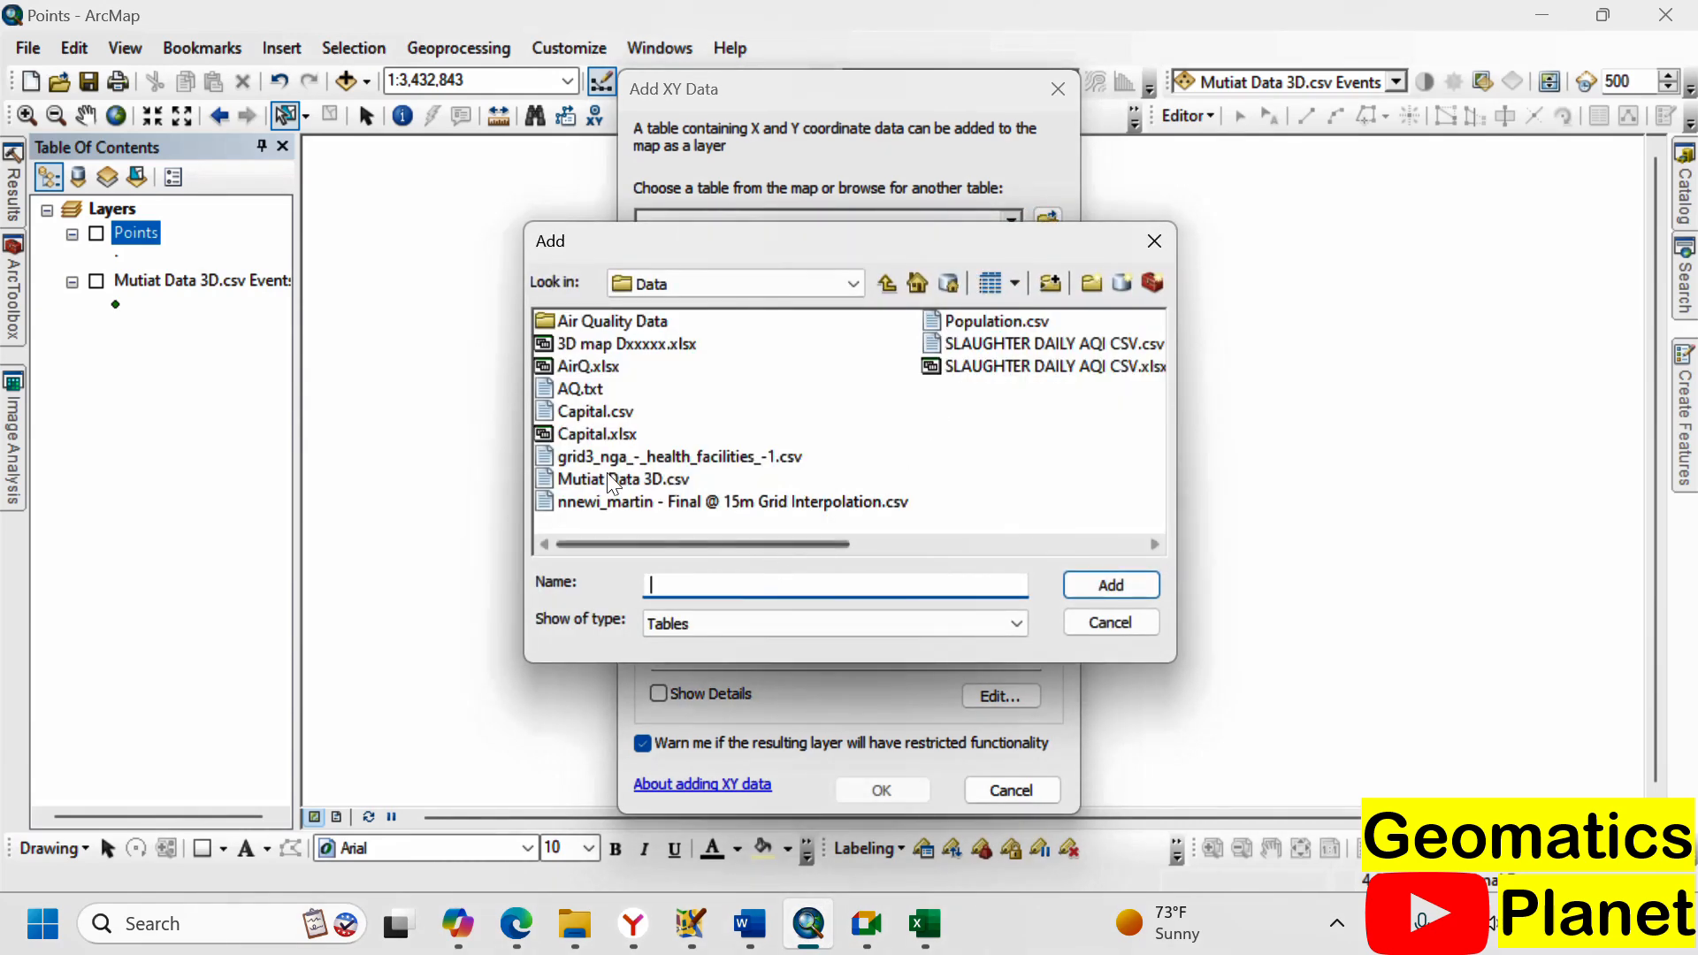
{"action": "left_click", "coordinate": [695, 501]}
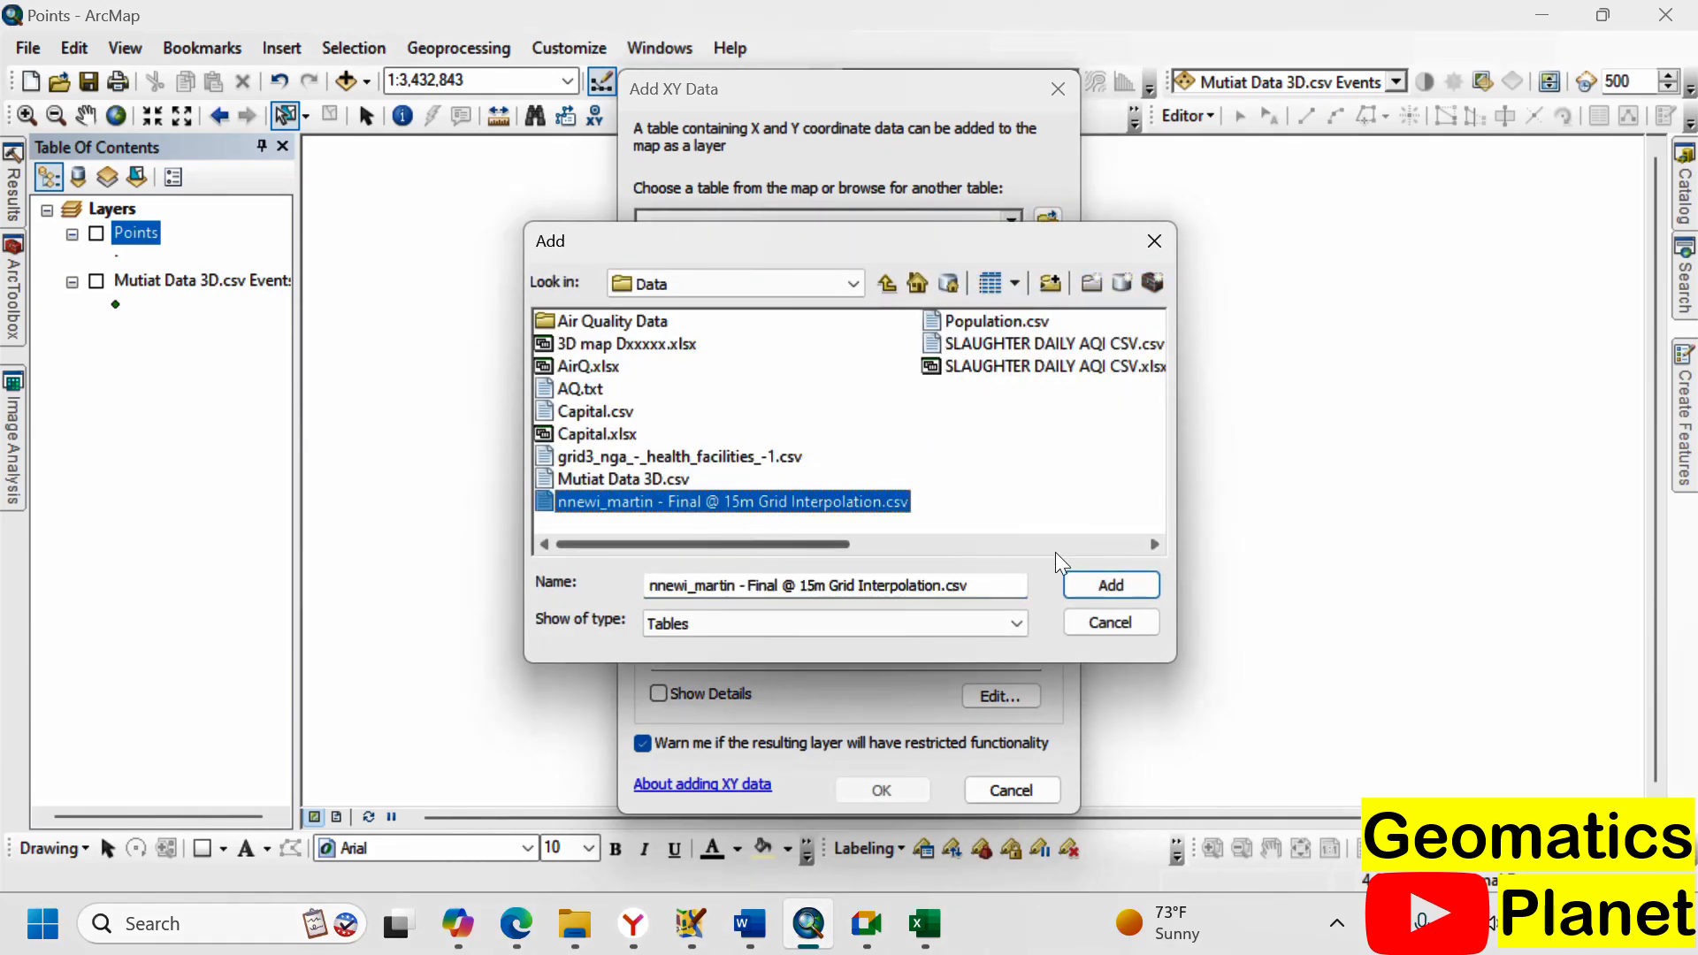
{"action": "left_click", "coordinate": [1097, 579]}
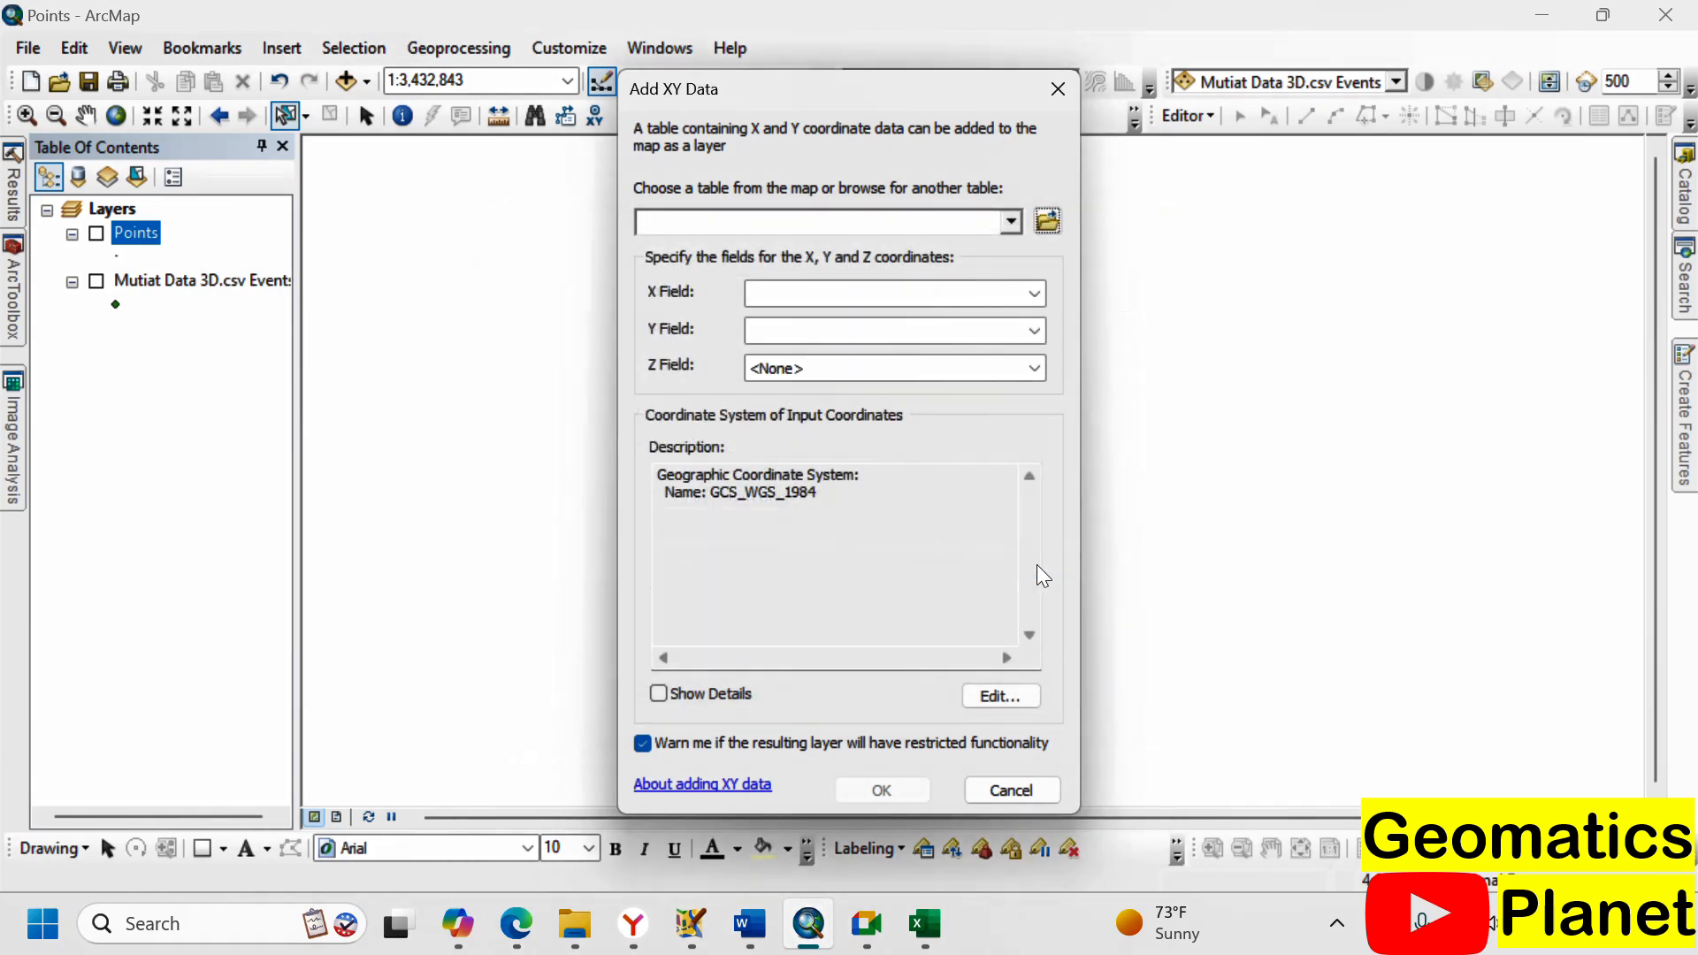
{"action": "left_click", "coordinate": [1034, 294]}
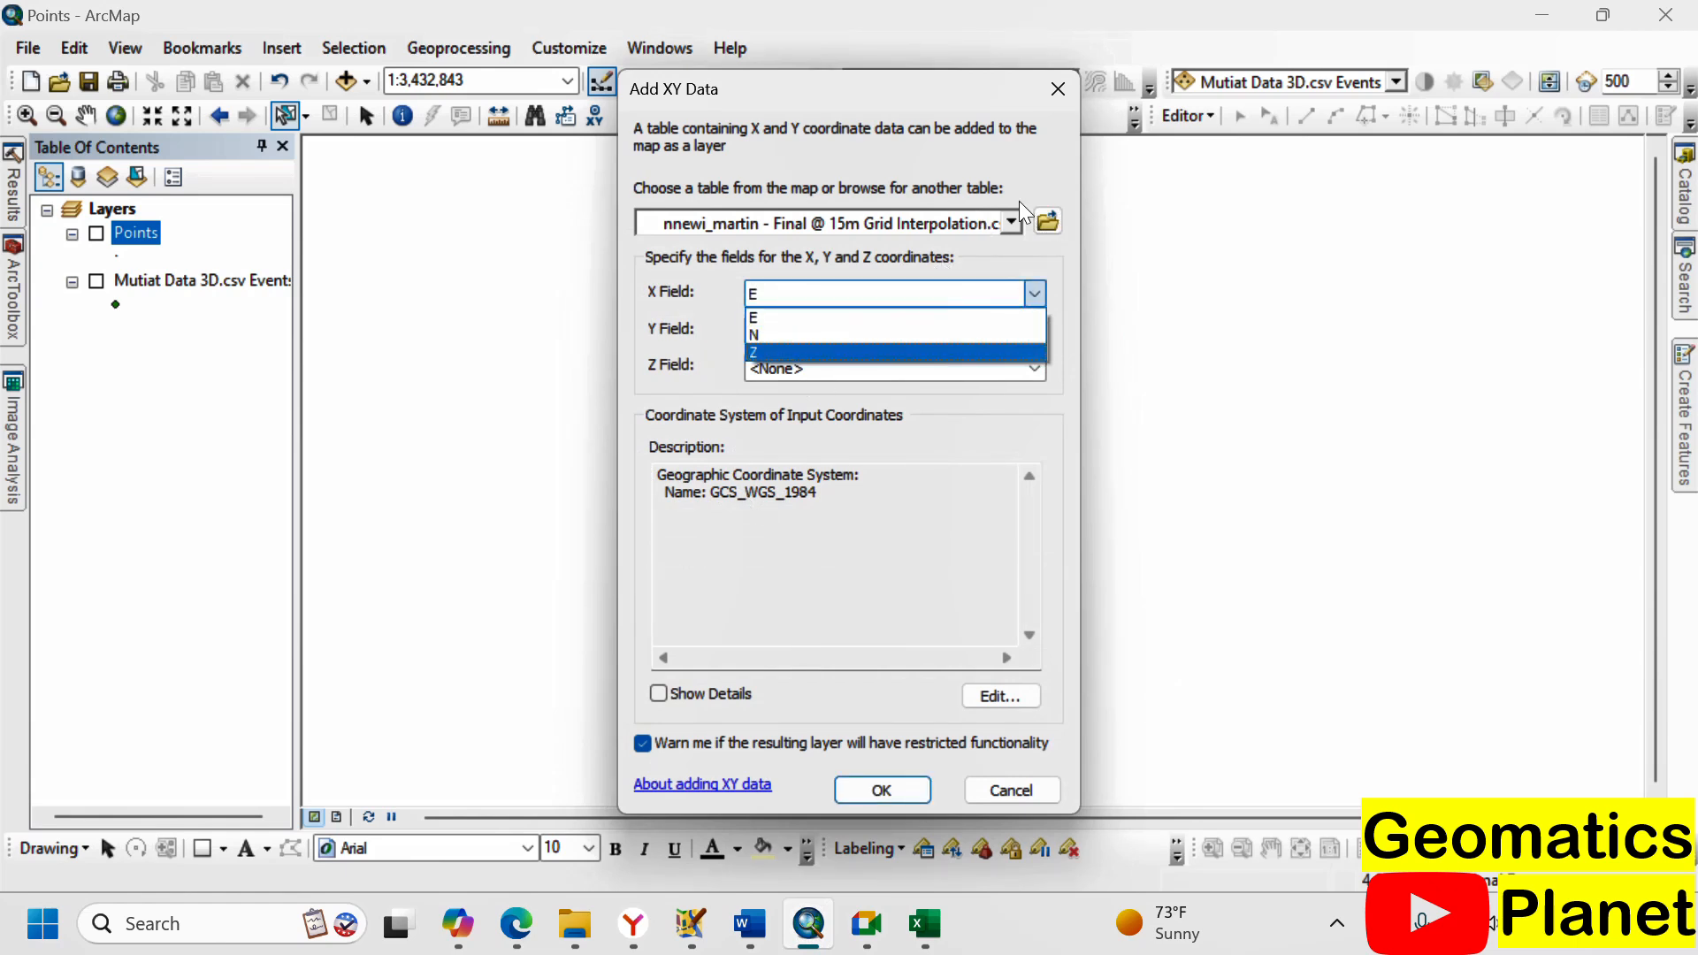
{"action": "left_click", "coordinate": [889, 318]}
{"action": "left_click", "coordinate": [886, 329]}
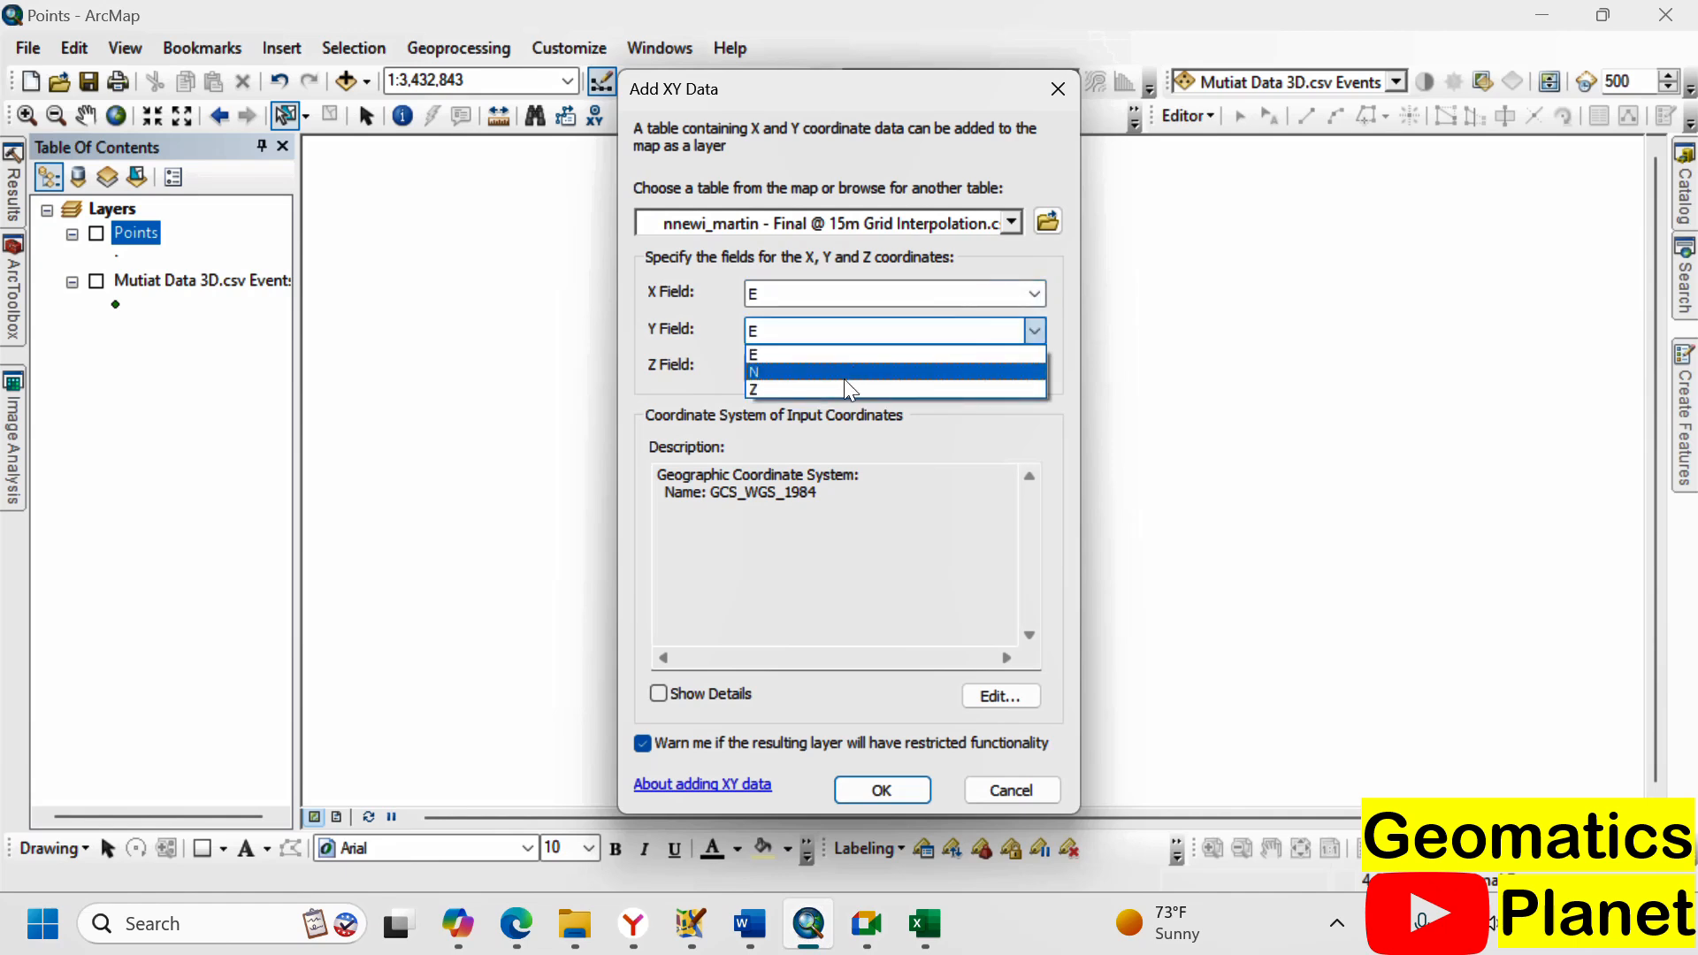
{"action": "left_click", "coordinate": [844, 378]}
{"action": "left_click", "coordinate": [849, 369]}
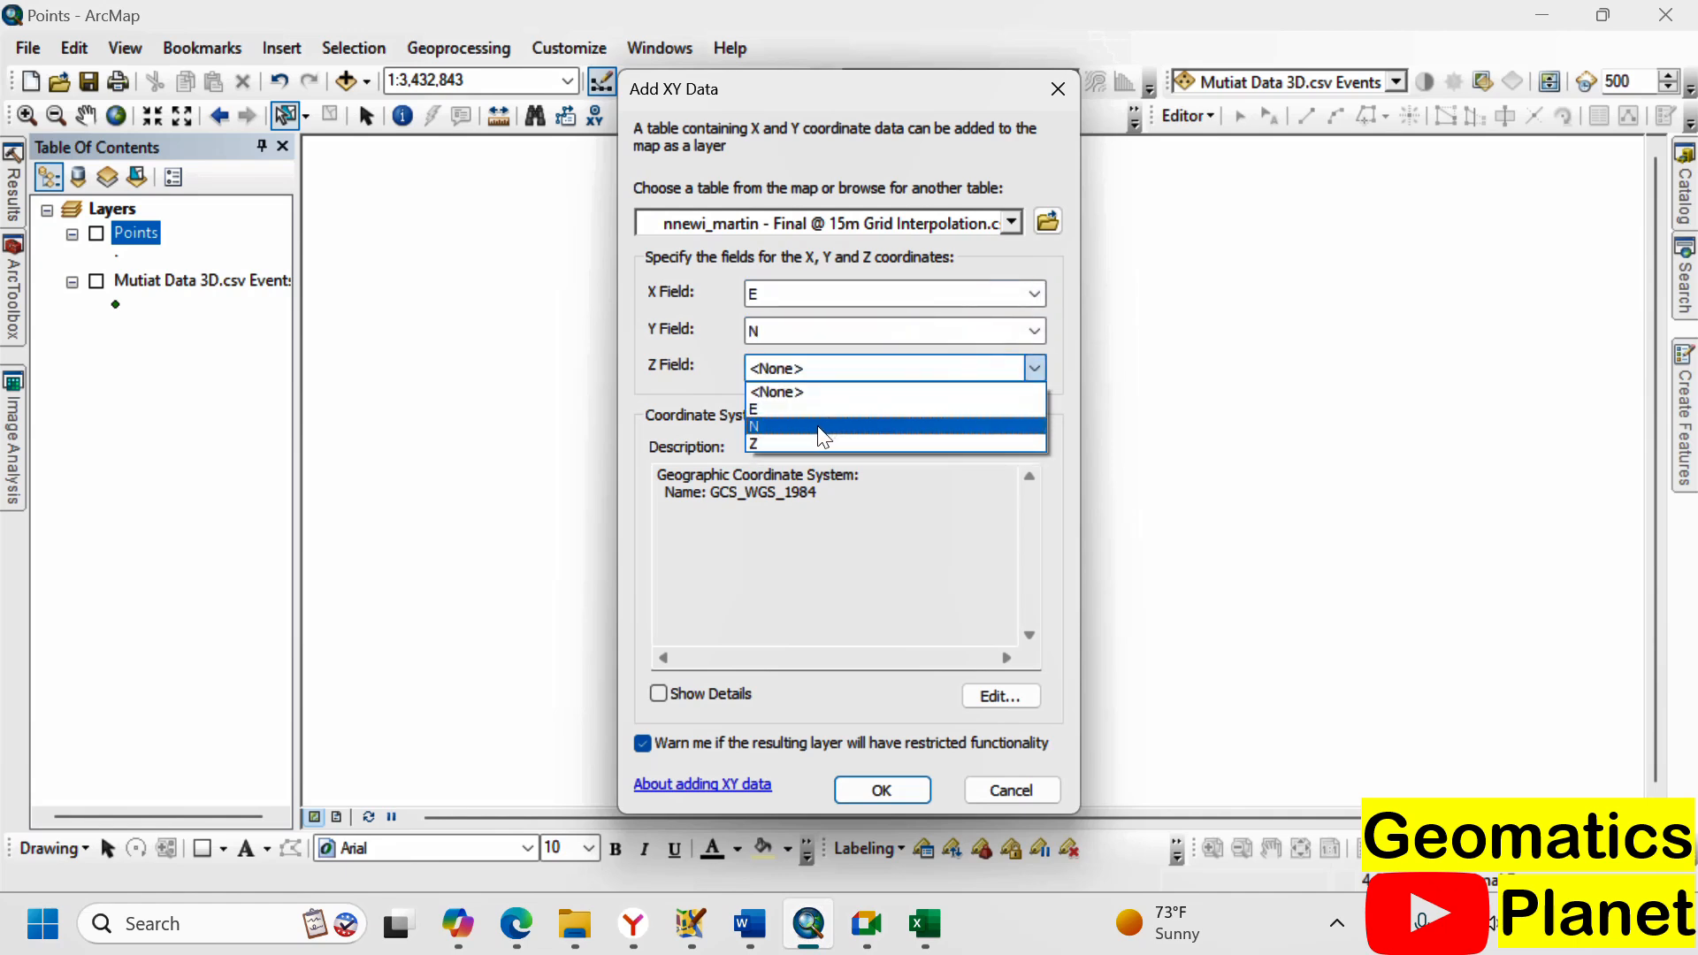
{"action": "left_click", "coordinate": [815, 442]}
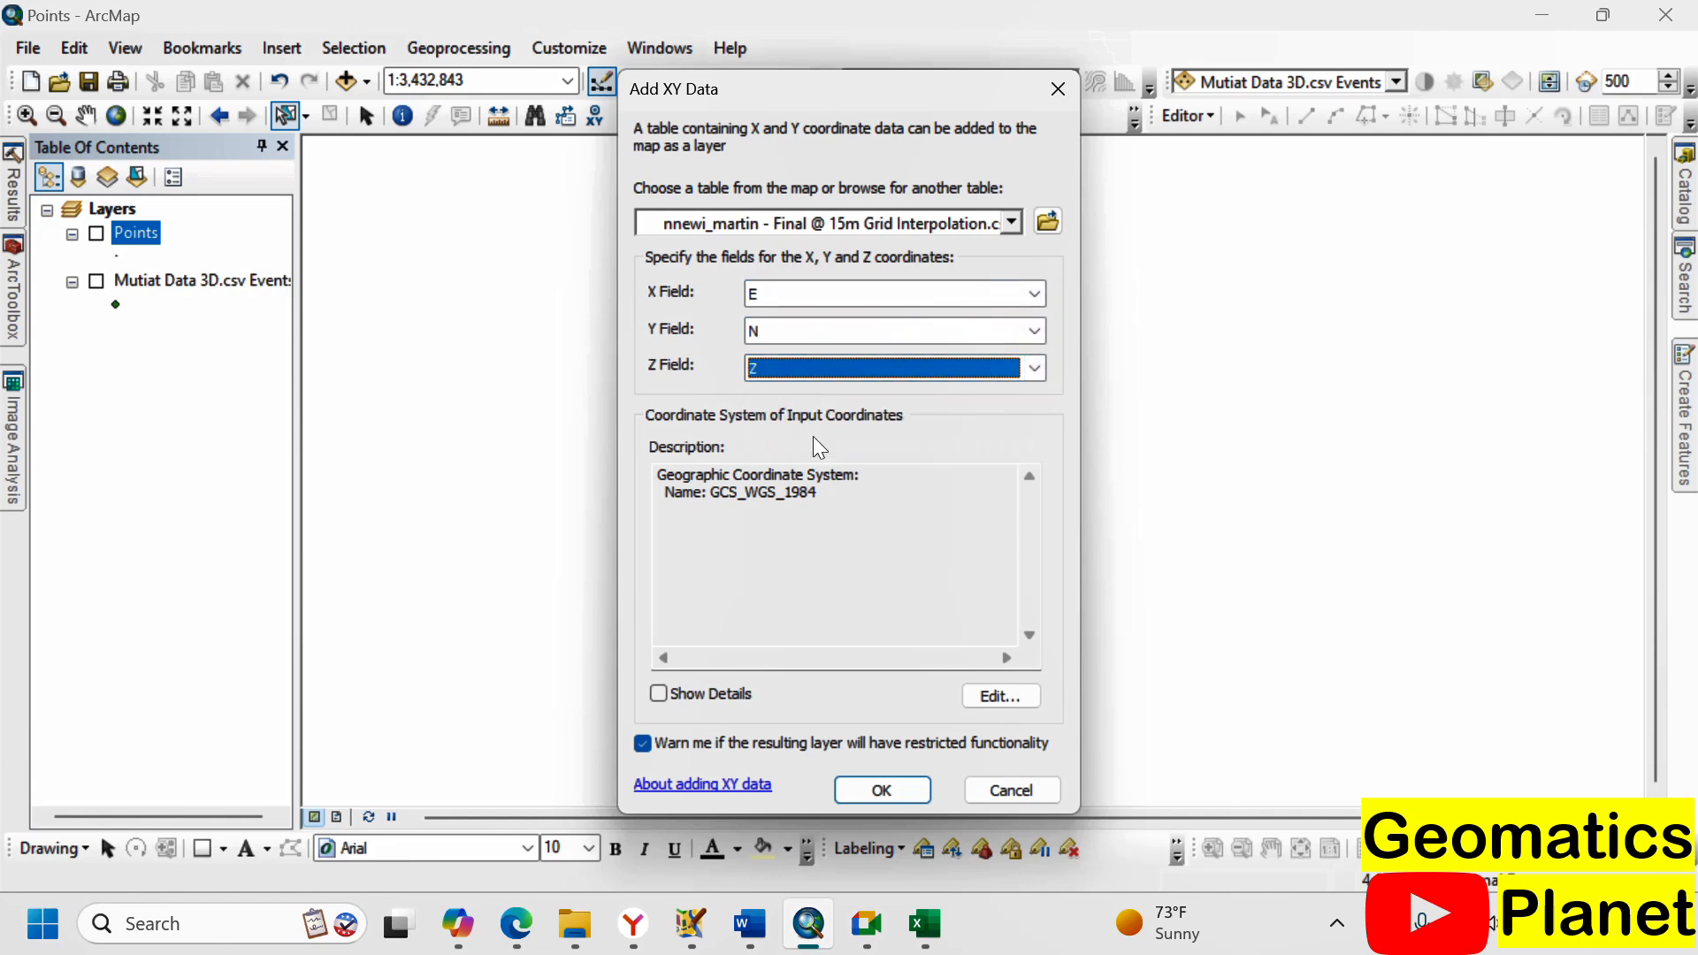
{"action": "left_click", "coordinate": [995, 696]}
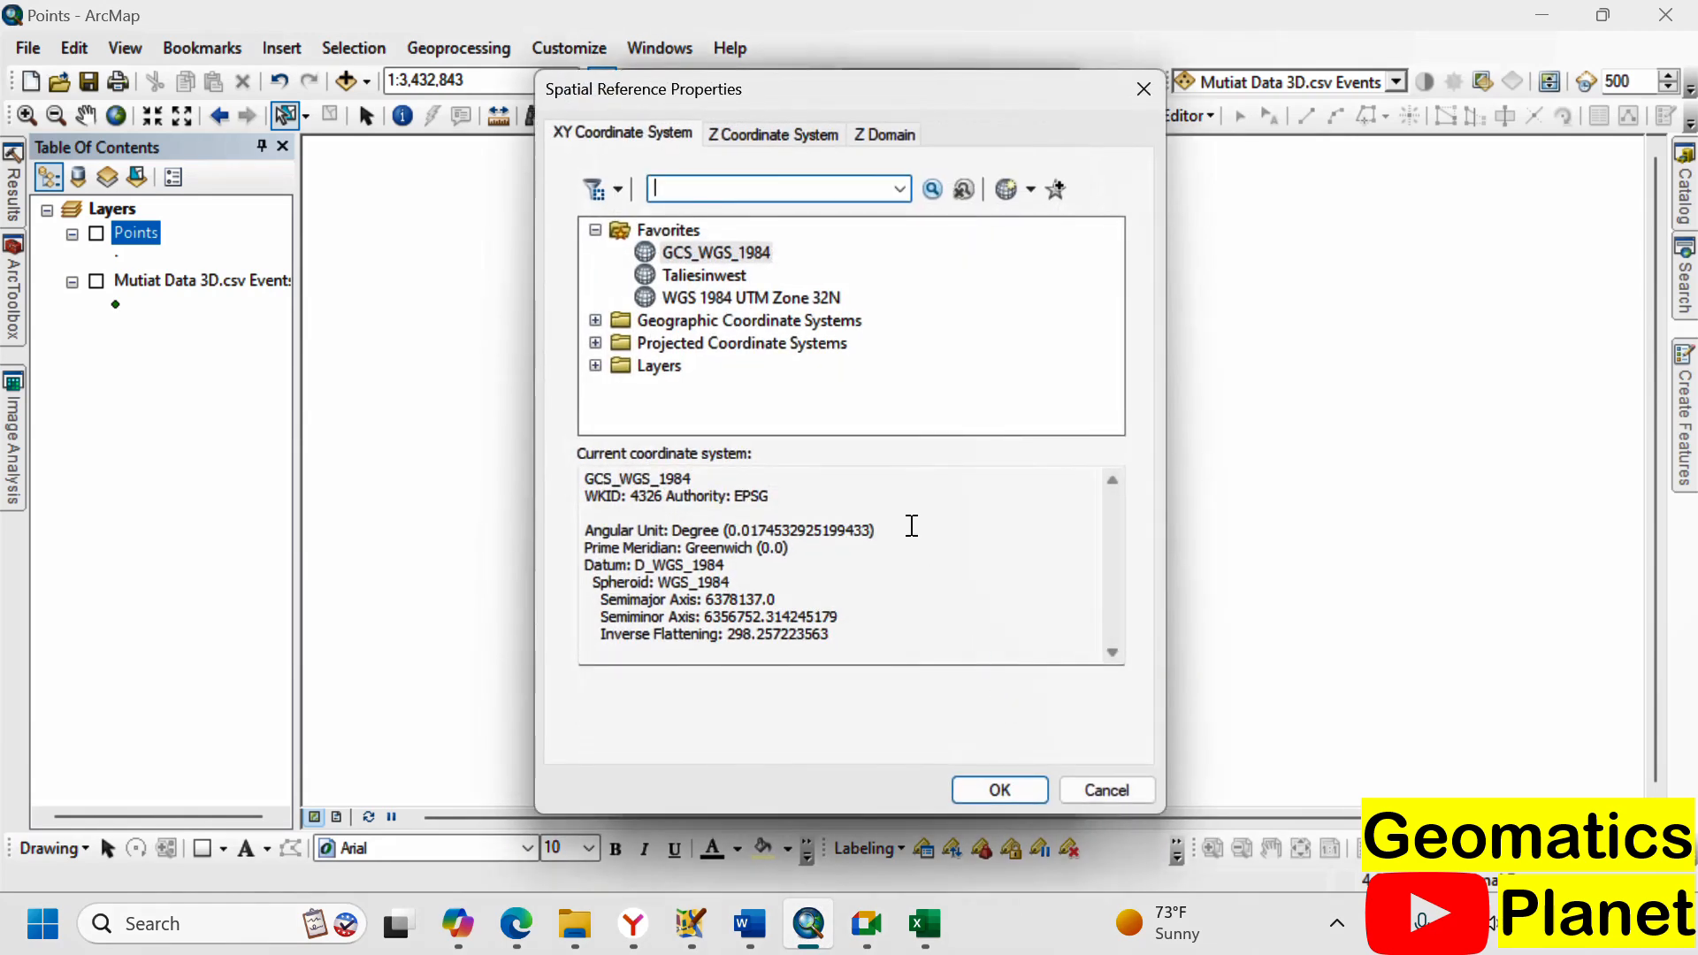
{"action": "left_click", "coordinate": [752, 298]}
{"action": "left_click", "coordinate": [1023, 796]}
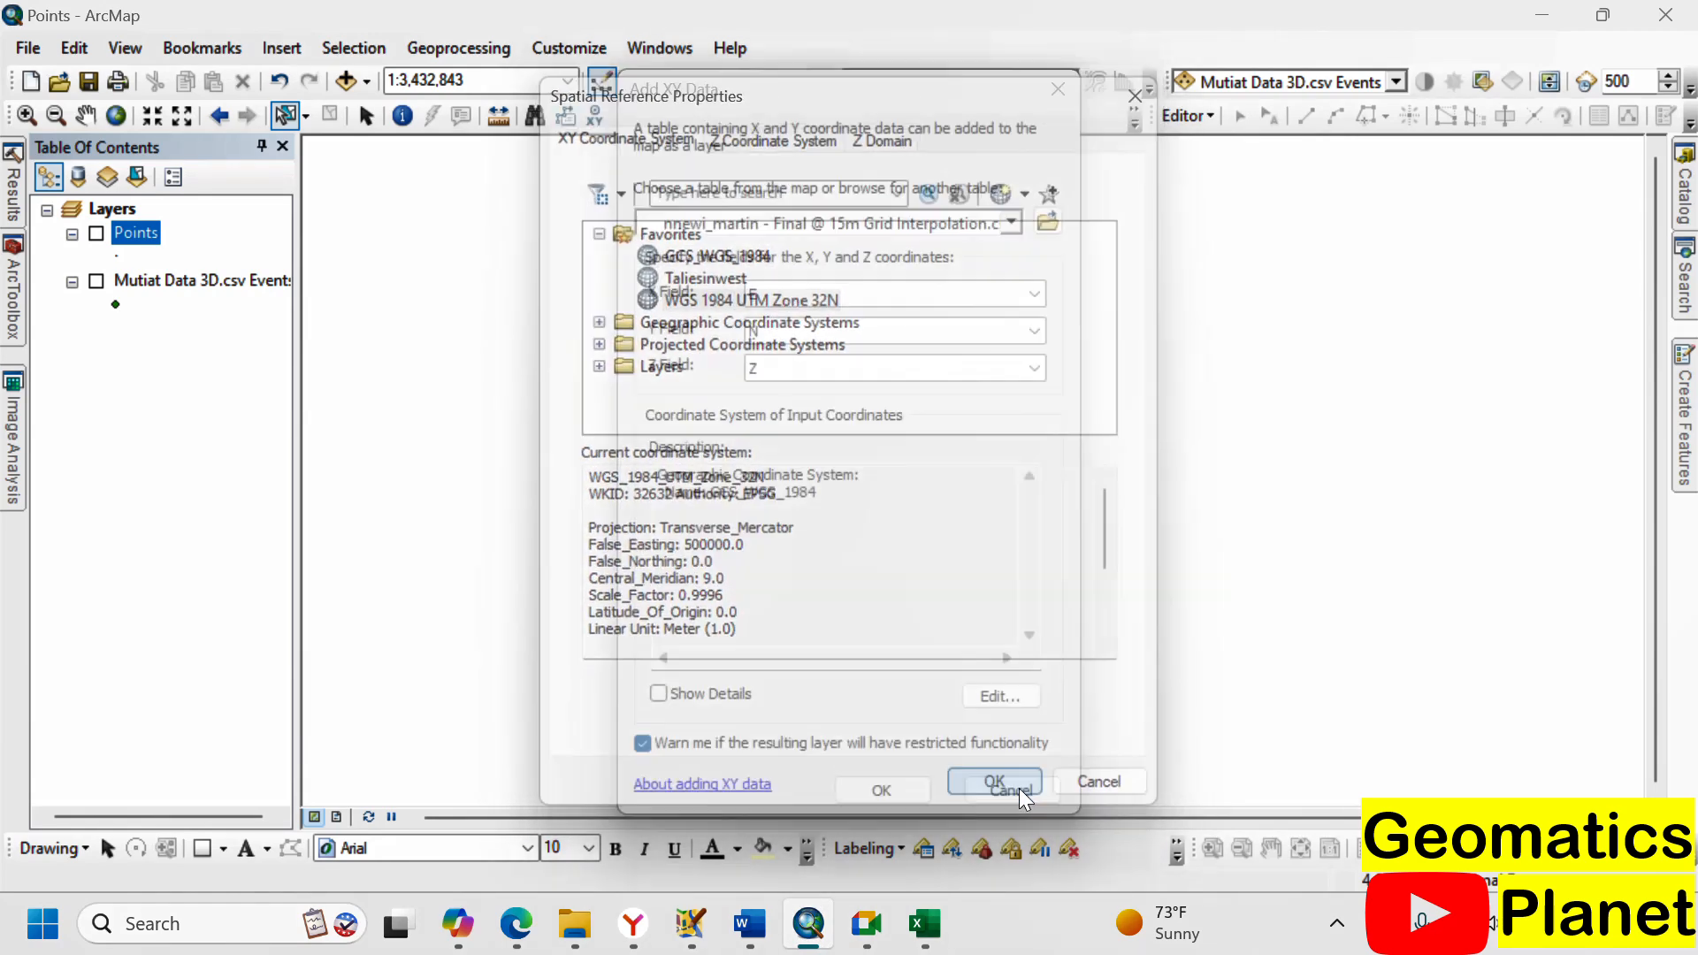
{"action": "left_click", "coordinate": [1074, 88]}
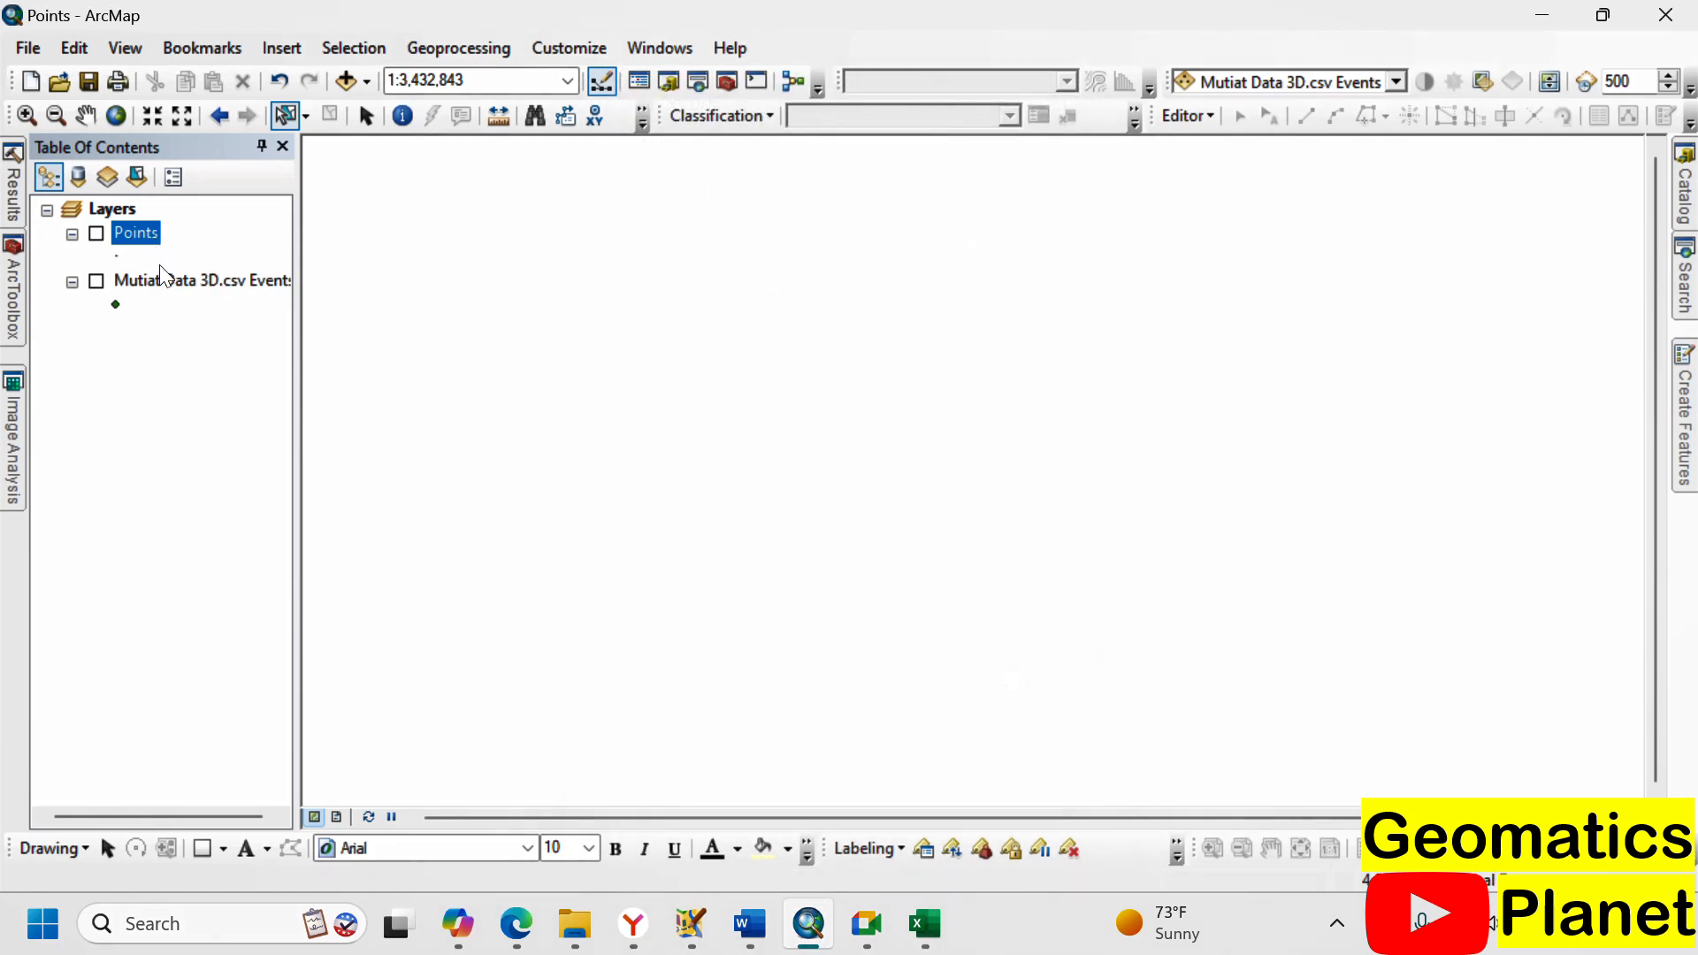
- Remove the Points and Mutiat Data 3D.csv Events layers, and set the data frame's coordinate system to WGS 1984 UTM Zone 32N
{"action": "left_click", "coordinate": [175, 287], "text": "ctrl"}
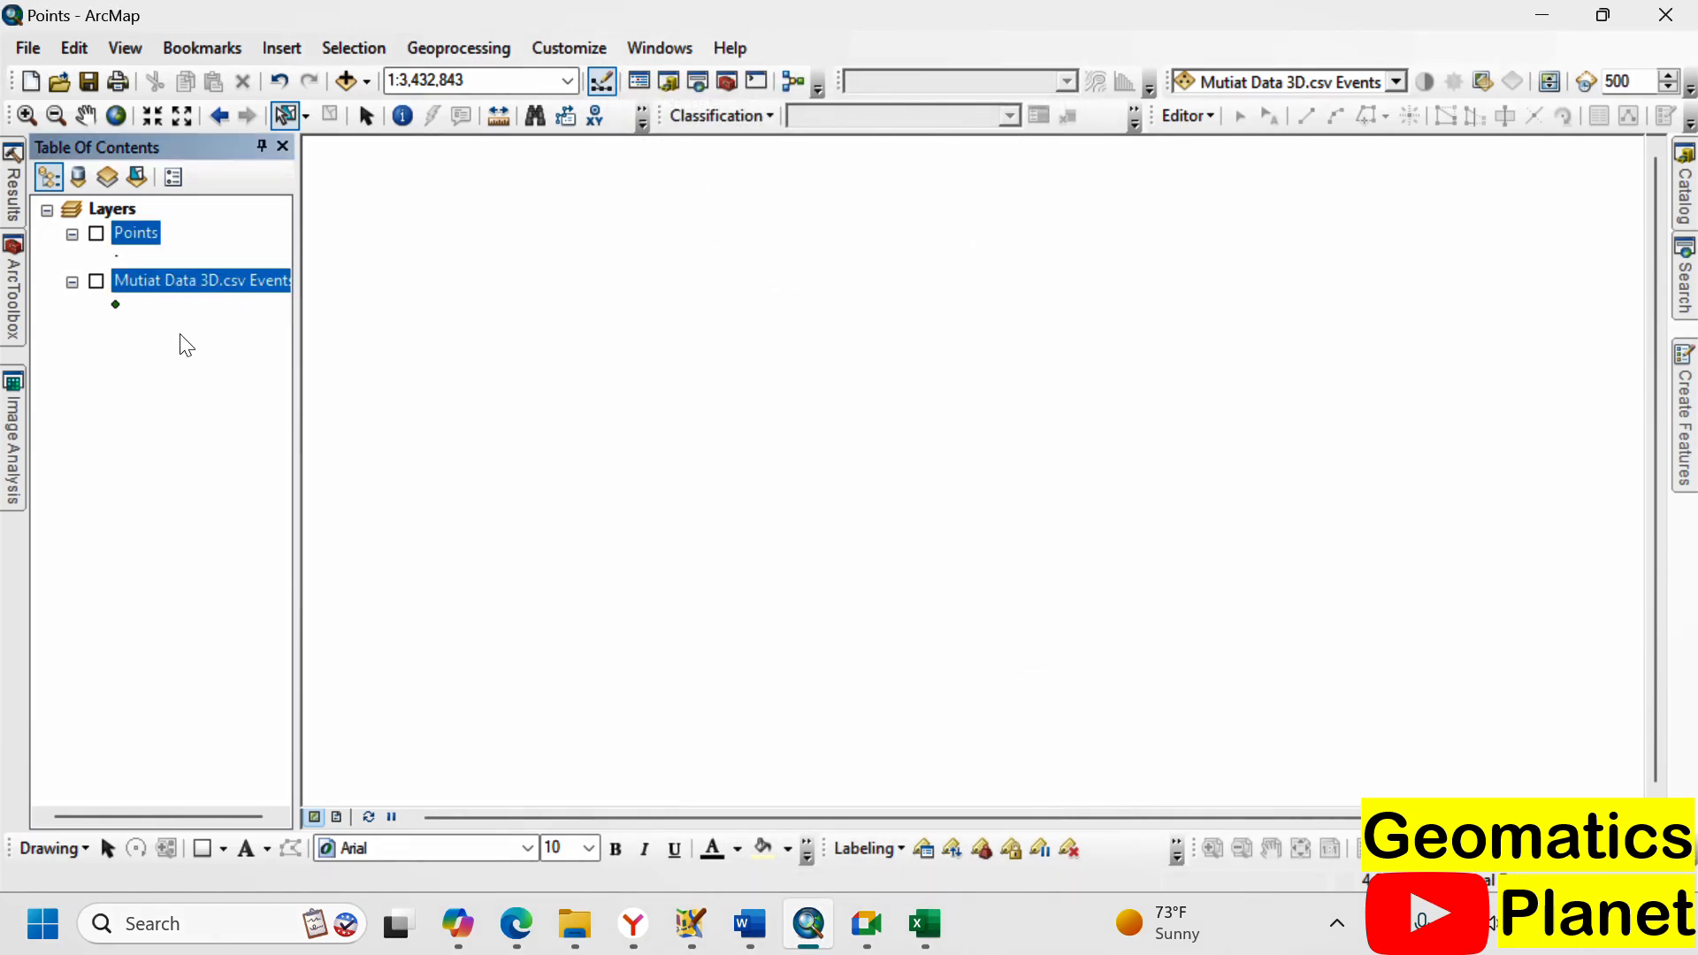
{"action": "right_click", "coordinate": [175, 282]}
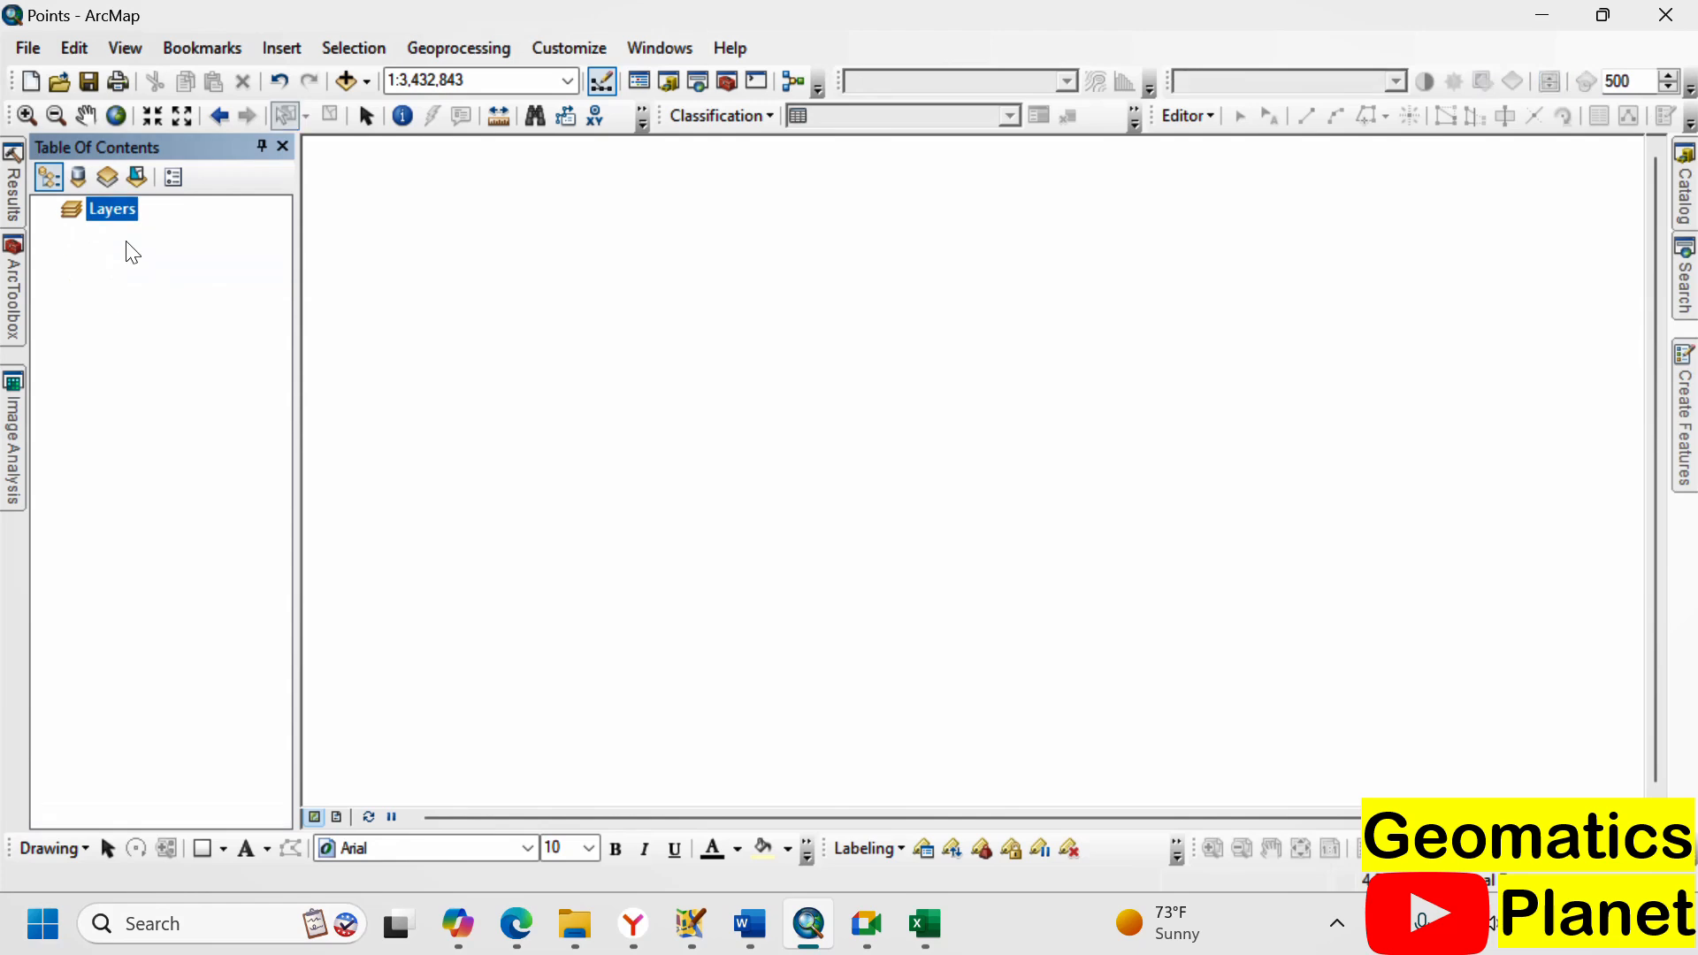
{"action": "right_click", "coordinate": [109, 209]}
{"action": "left_click", "coordinate": [224, 785]}
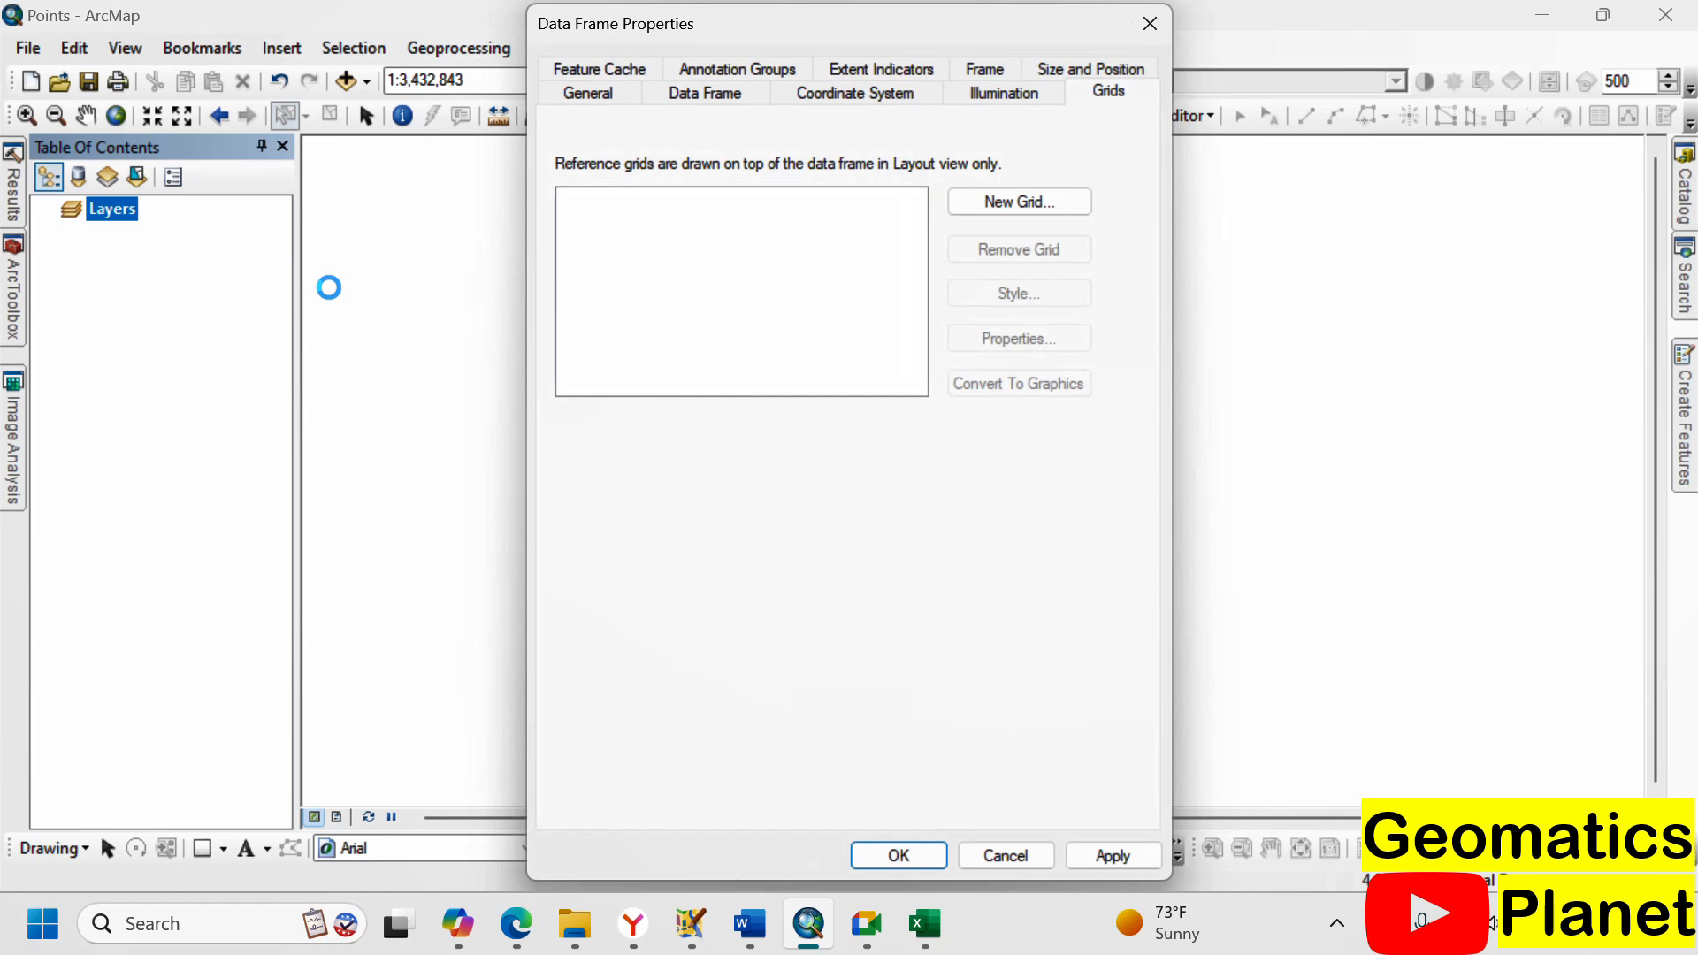
{"action": "left_click", "coordinate": [914, 105]}
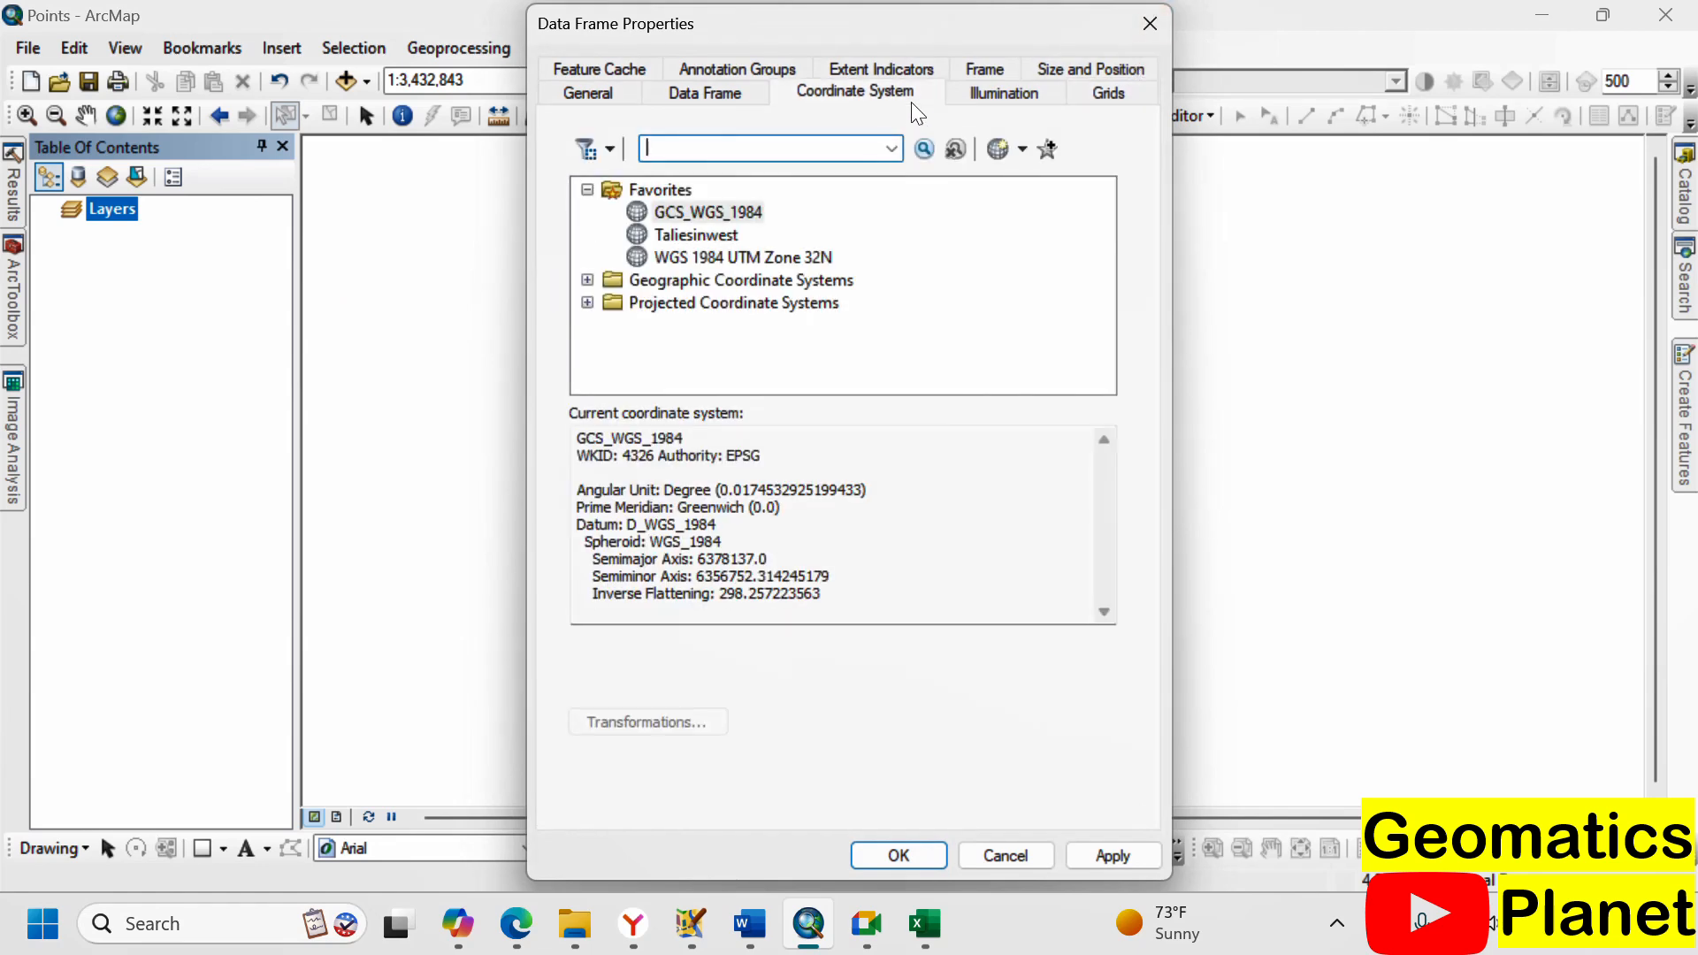
{"action": "left_click", "coordinate": [711, 254]}
{"action": "left_click", "coordinate": [925, 858]}
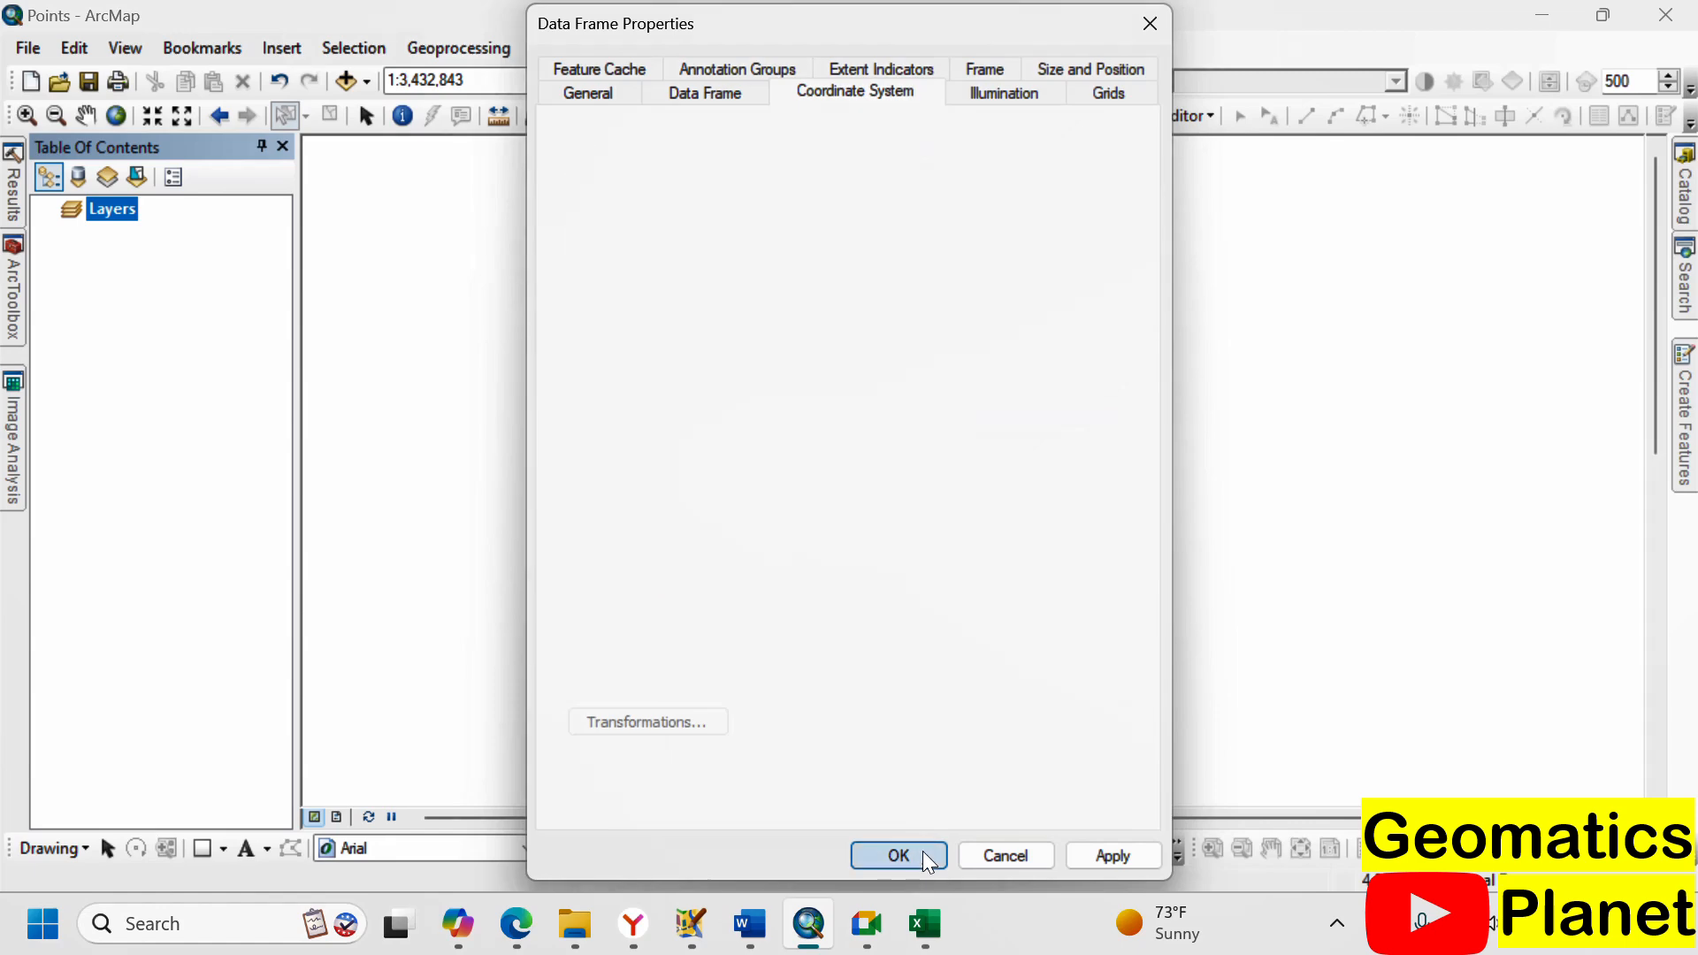
- Start adding XY data to the map, choosing the Final @ 15m Grid Interpolation CSV from the Data folder as the table
{"action": "right_click", "coordinate": [129, 207]}
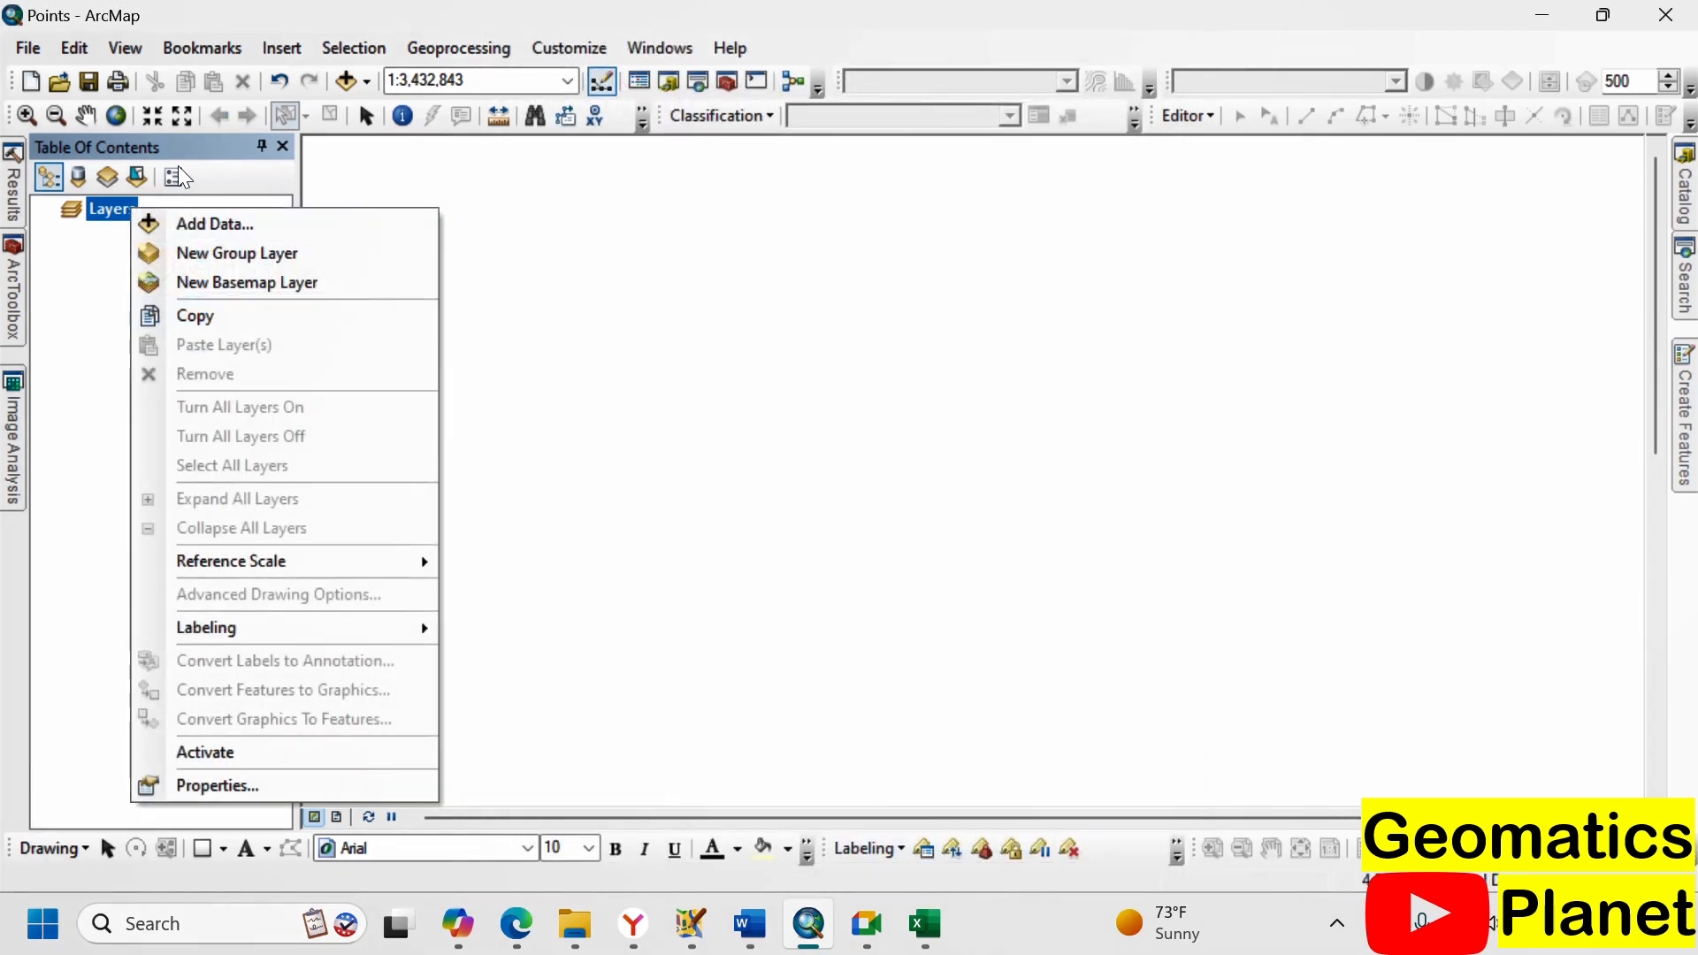
{"action": "left_click", "coordinate": [29, 48]}
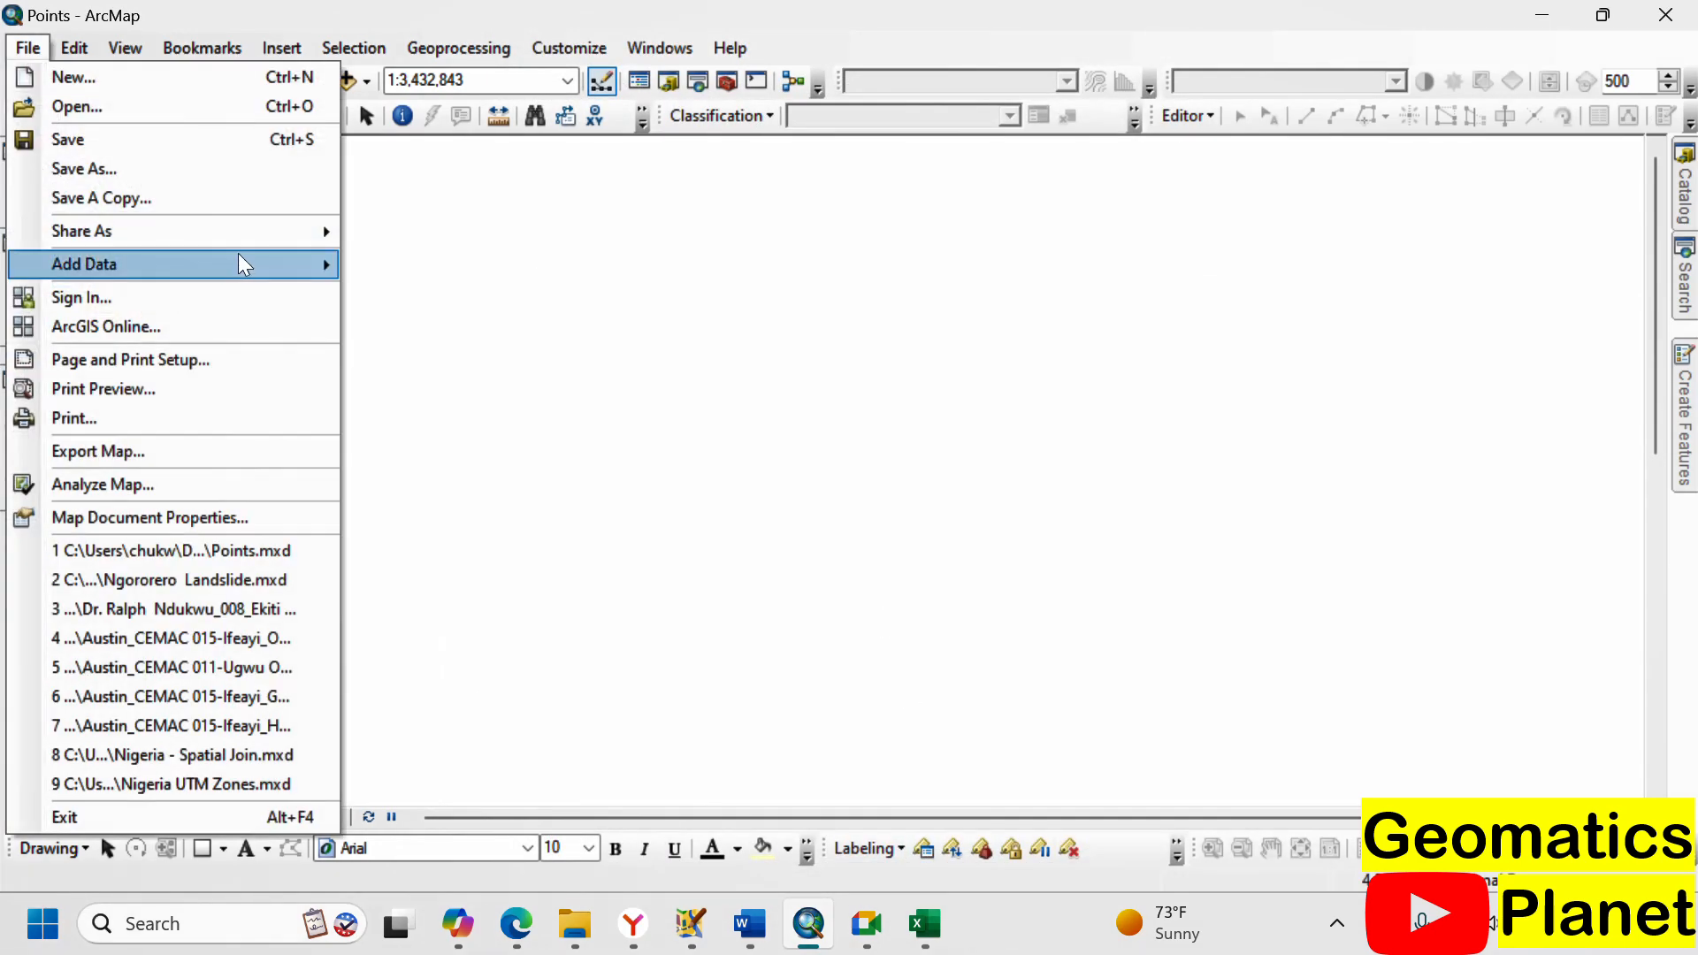
{"action": "mouse_move", "coordinate": [288, 264]}
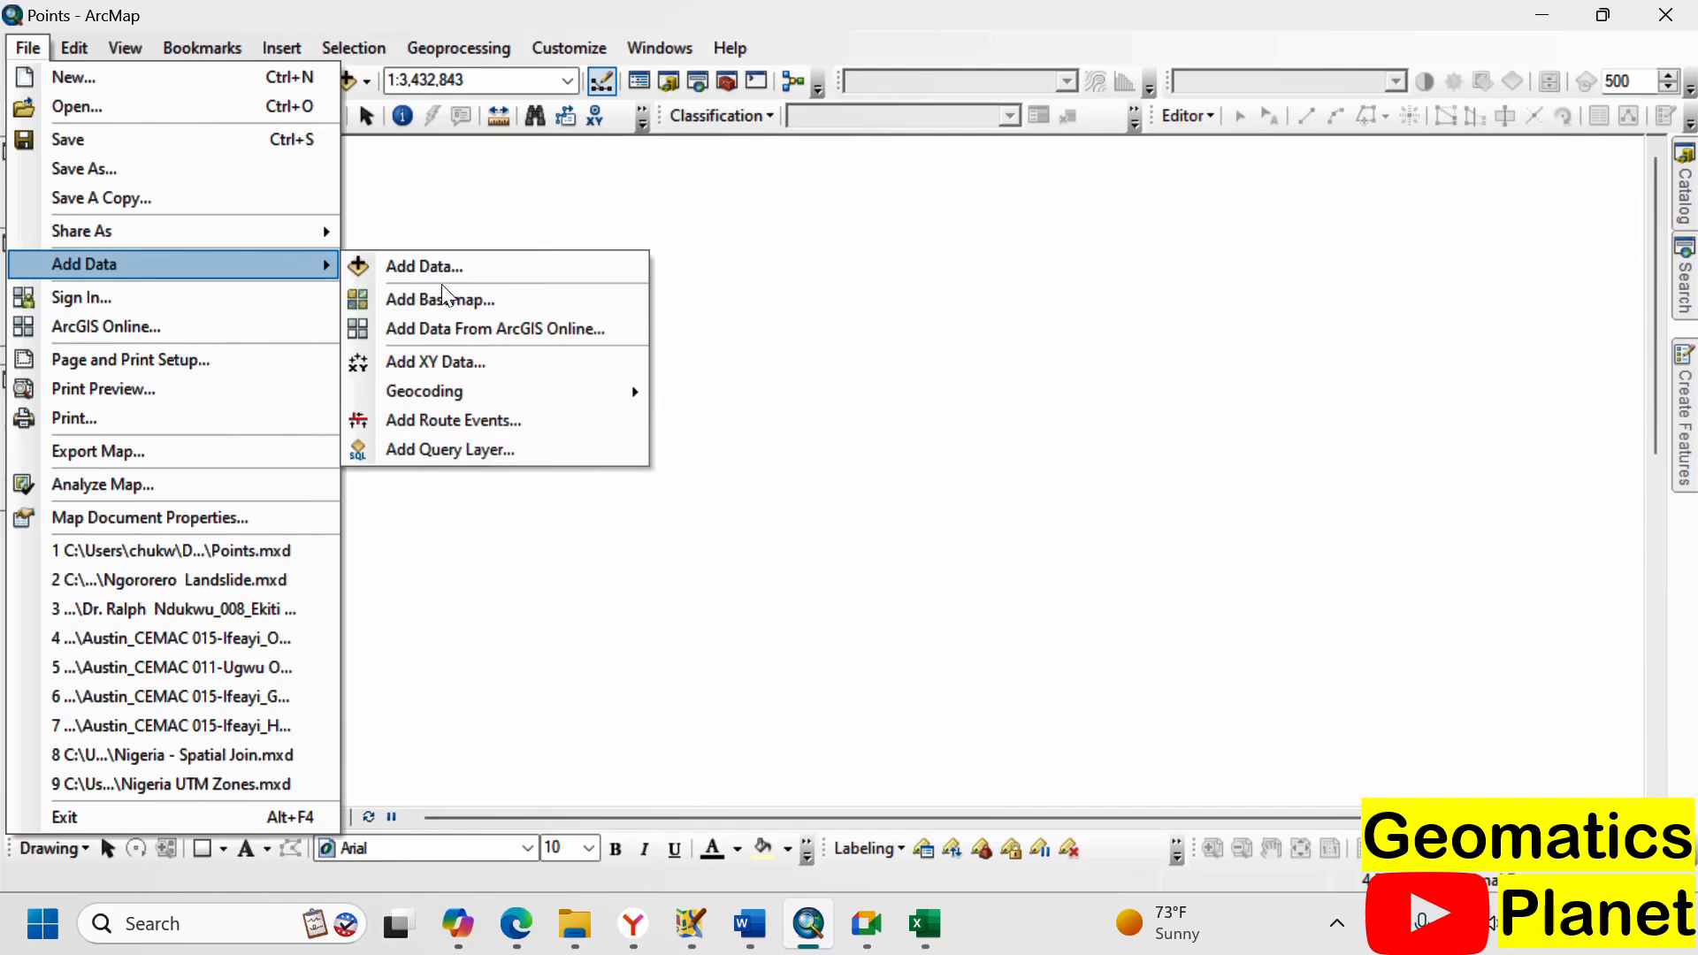
{"action": "left_click", "coordinate": [500, 365]}
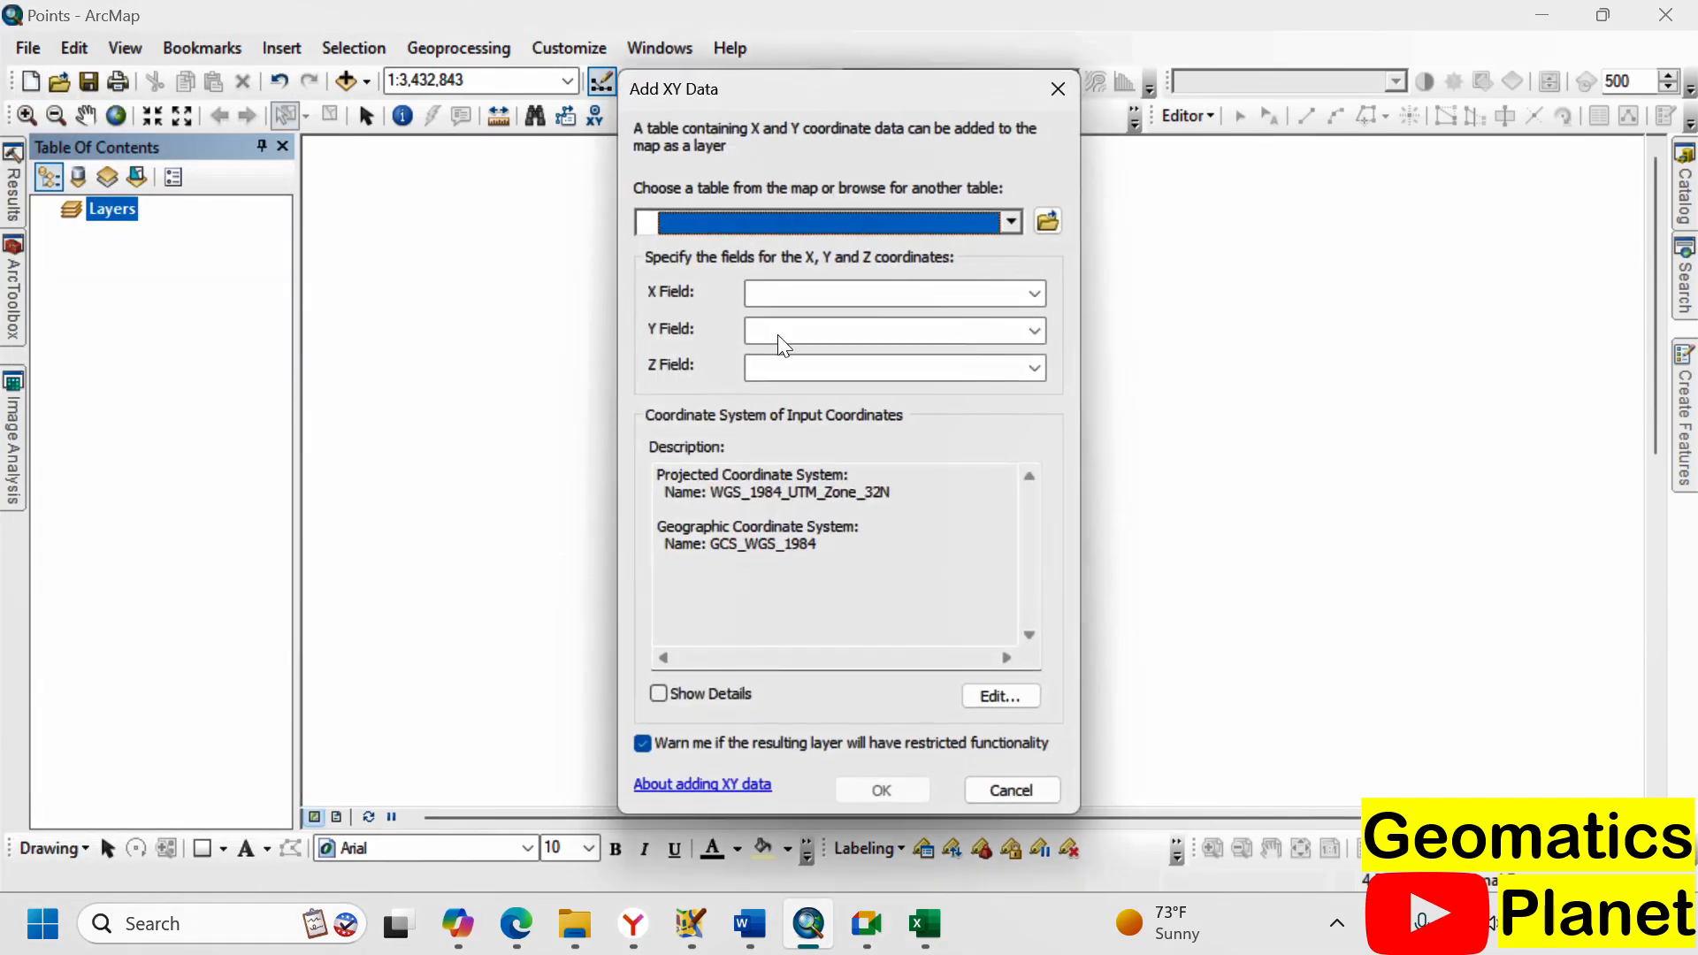
{"action": "left_click", "coordinate": [1047, 221]}
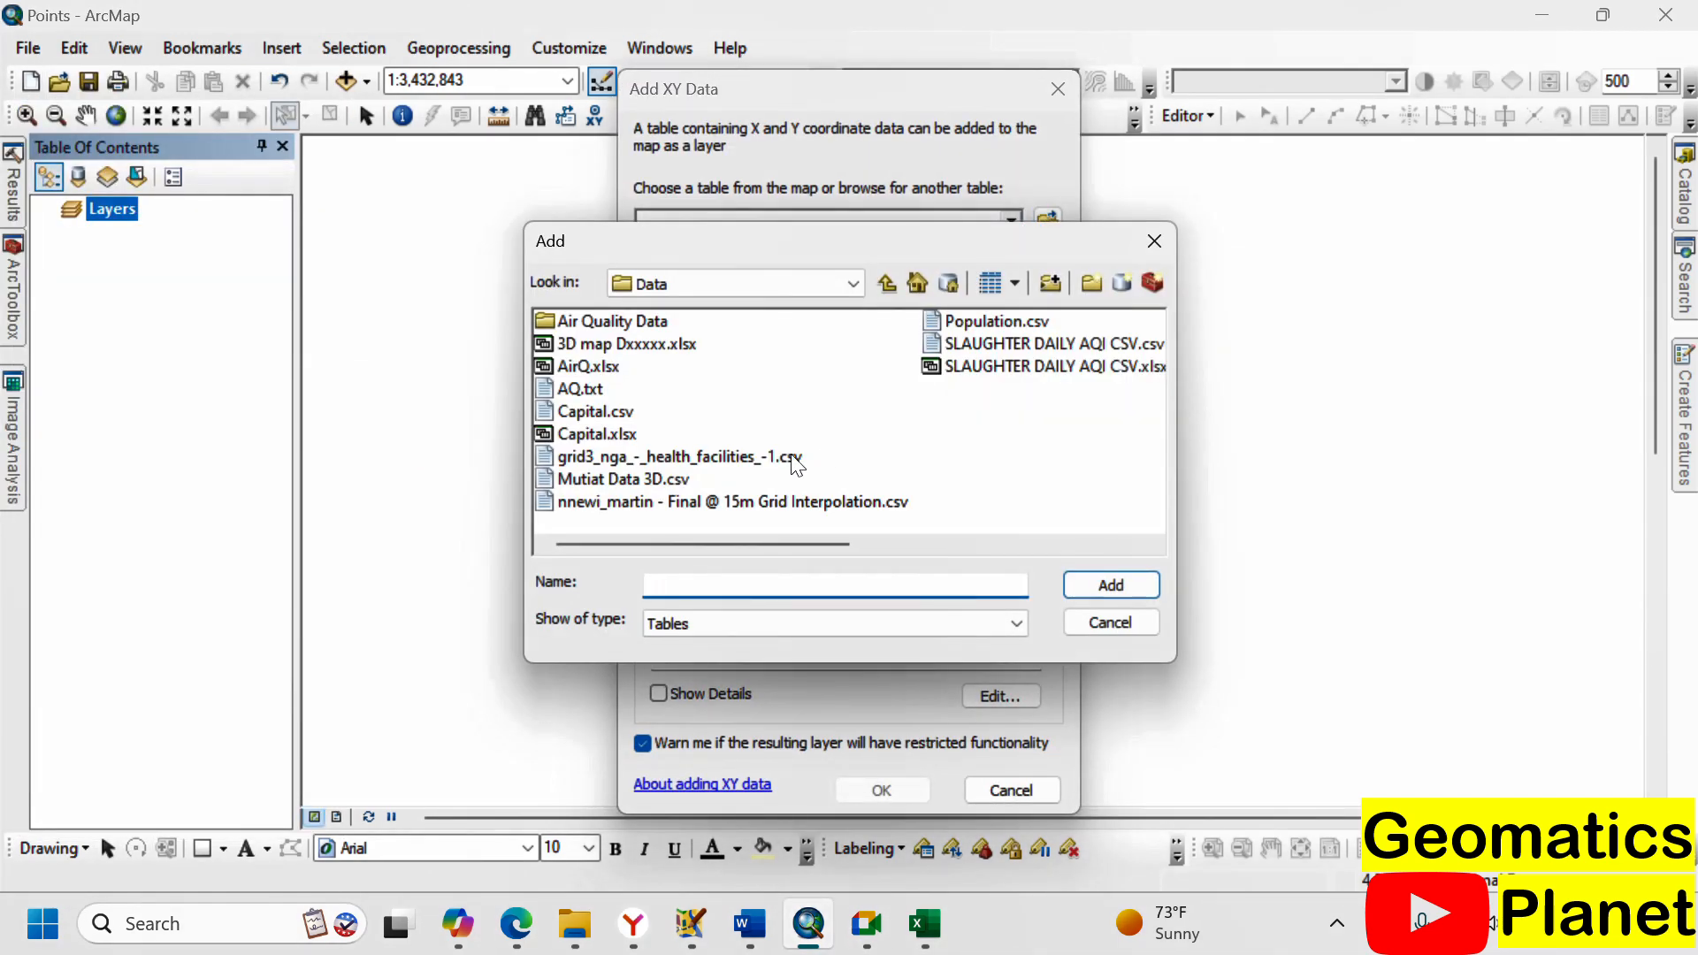
{"action": "left_click", "coordinate": [785, 502]}
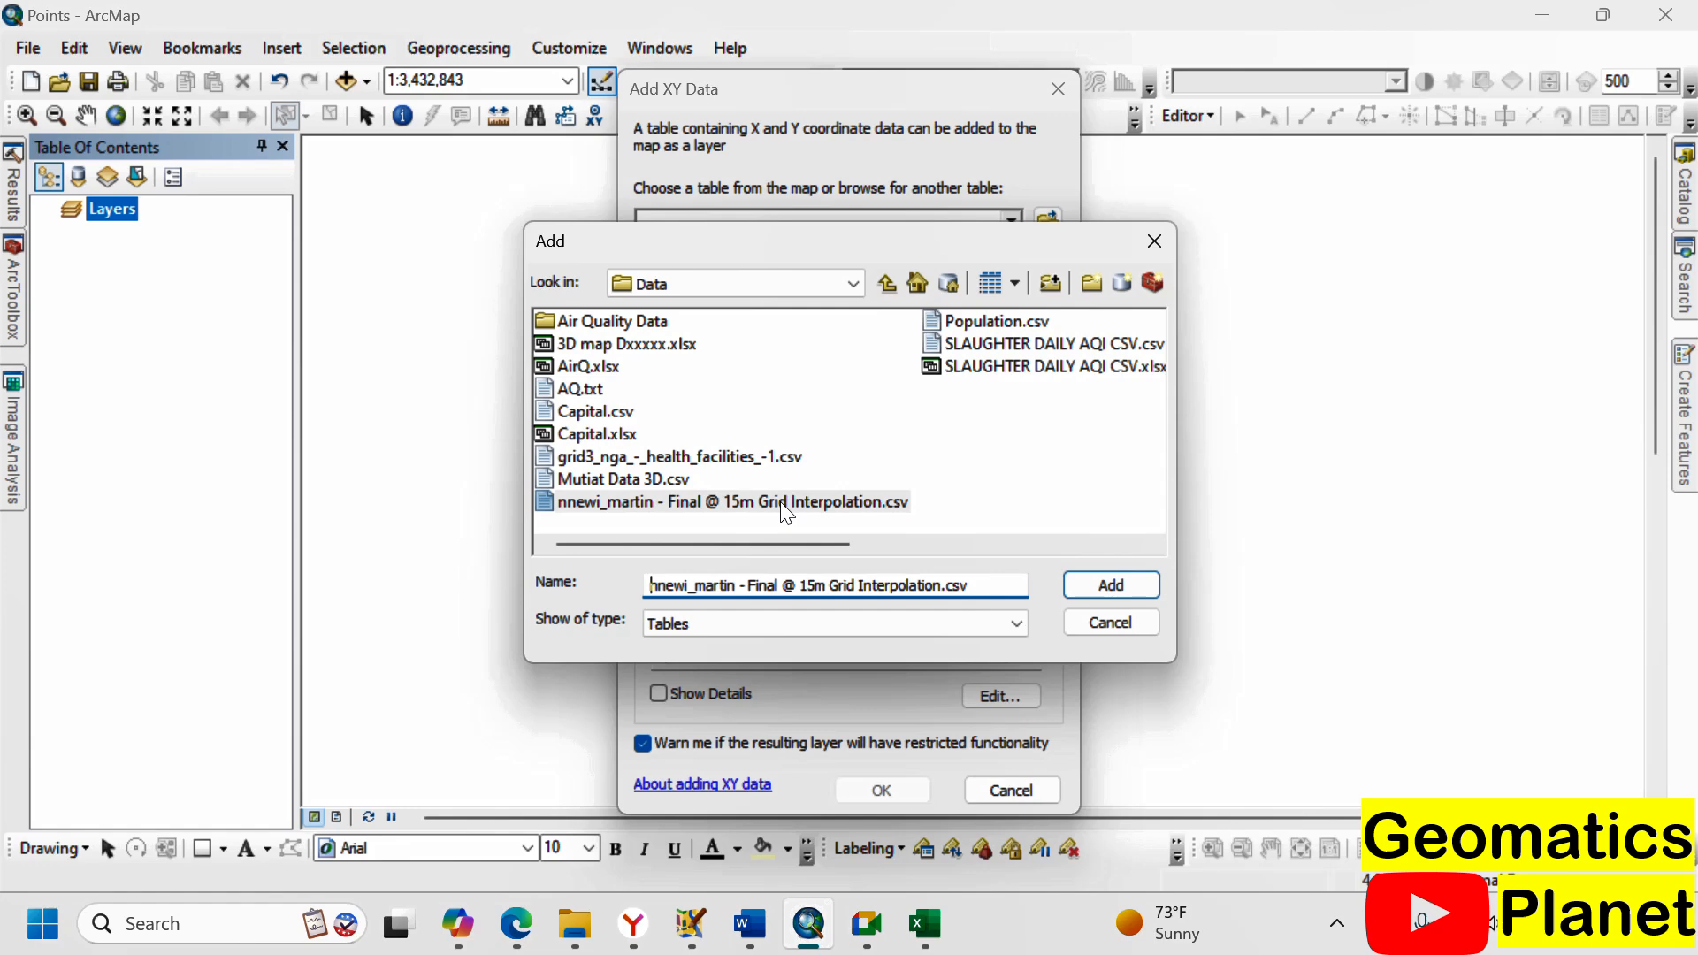
{"action": "left_click", "coordinate": [1105, 582]}
- Set the Y field to N and the Z field to Z, and add the CSV points as an events layer
{"action": "left_click", "coordinate": [1033, 327]}
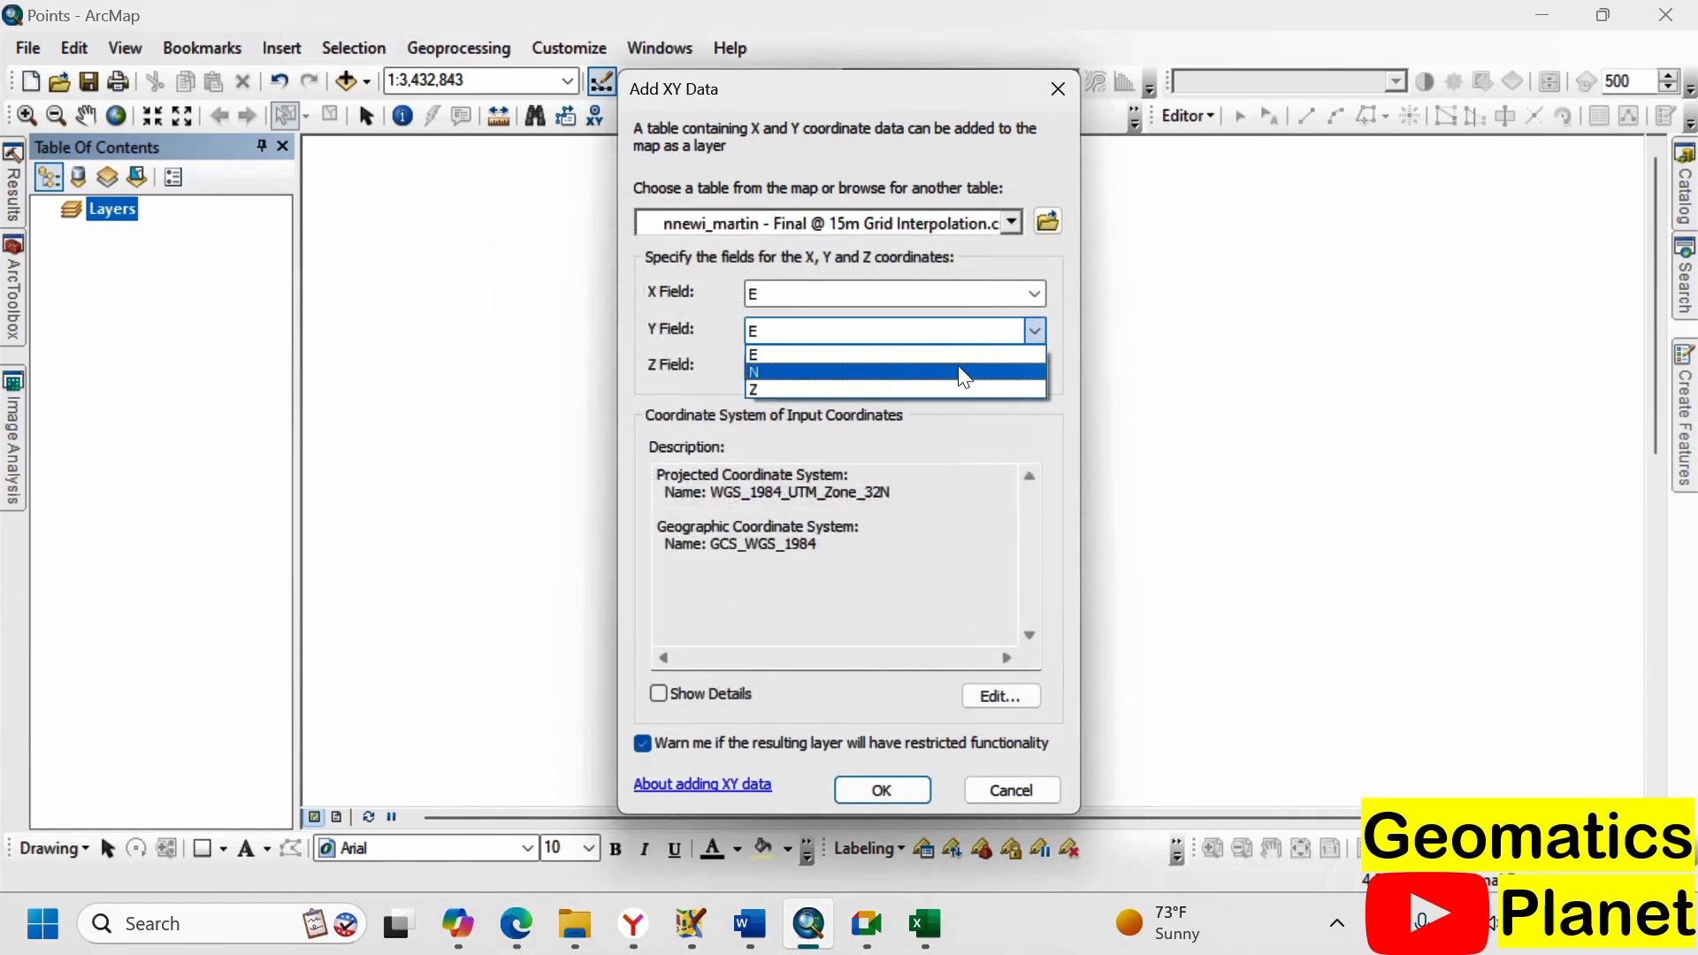
{"action": "left_click", "coordinate": [871, 373]}
{"action": "left_click", "coordinate": [973, 367]}
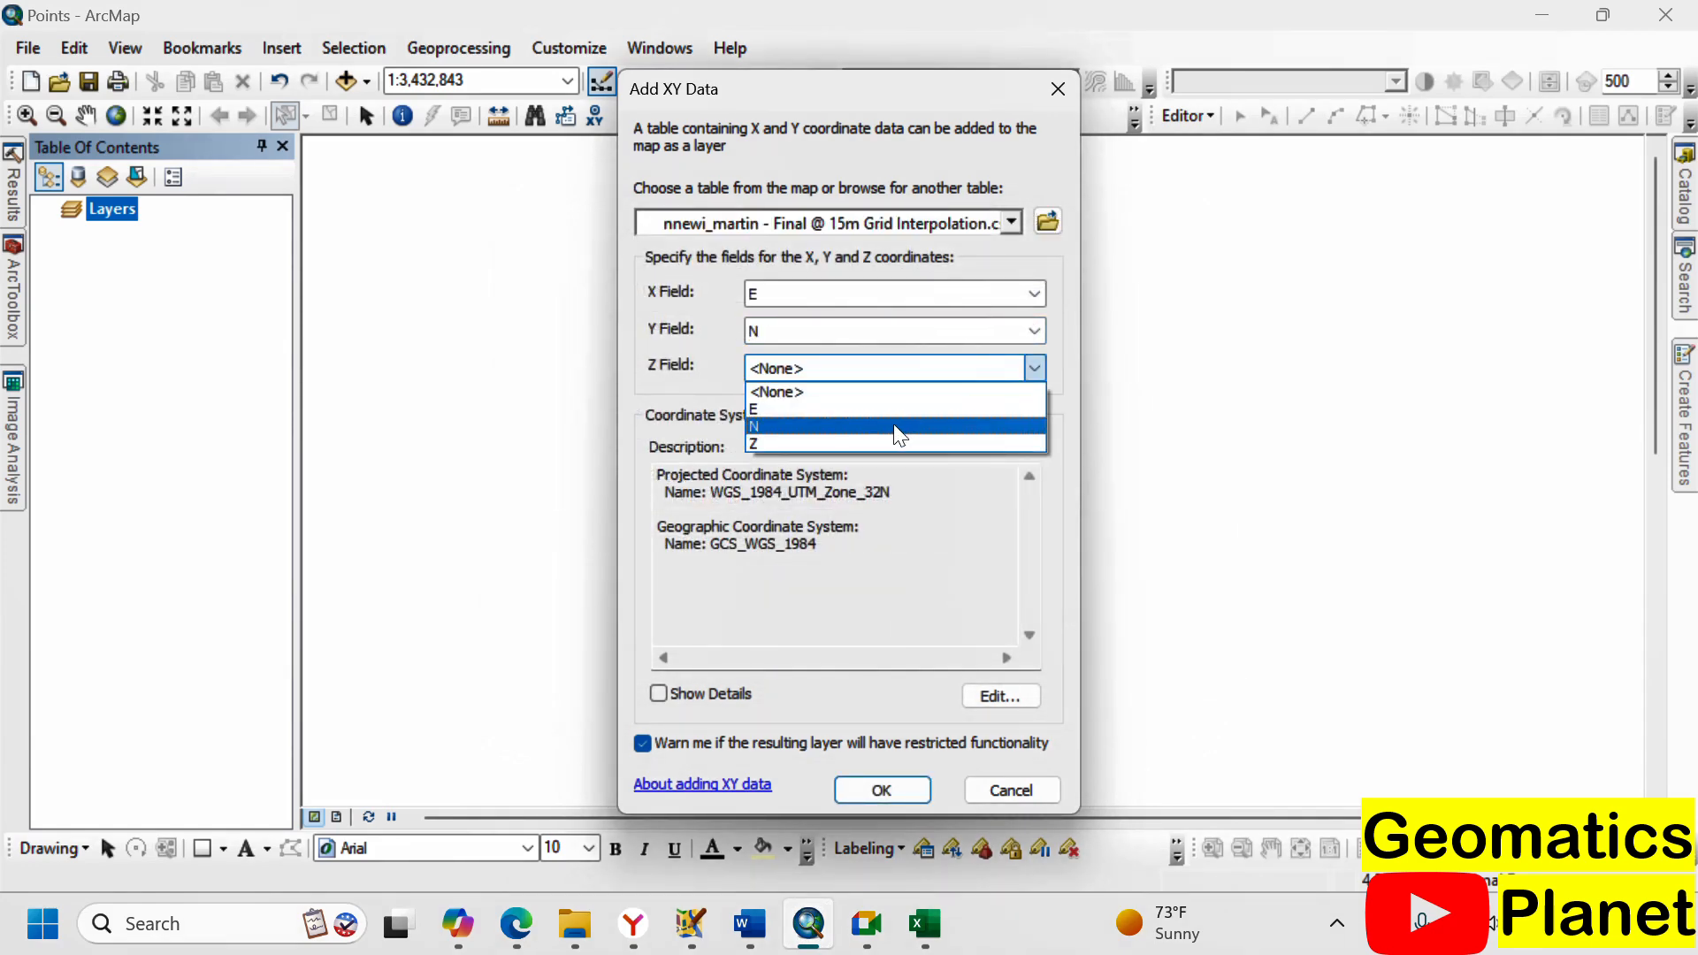
{"action": "left_click", "coordinate": [862, 441]}
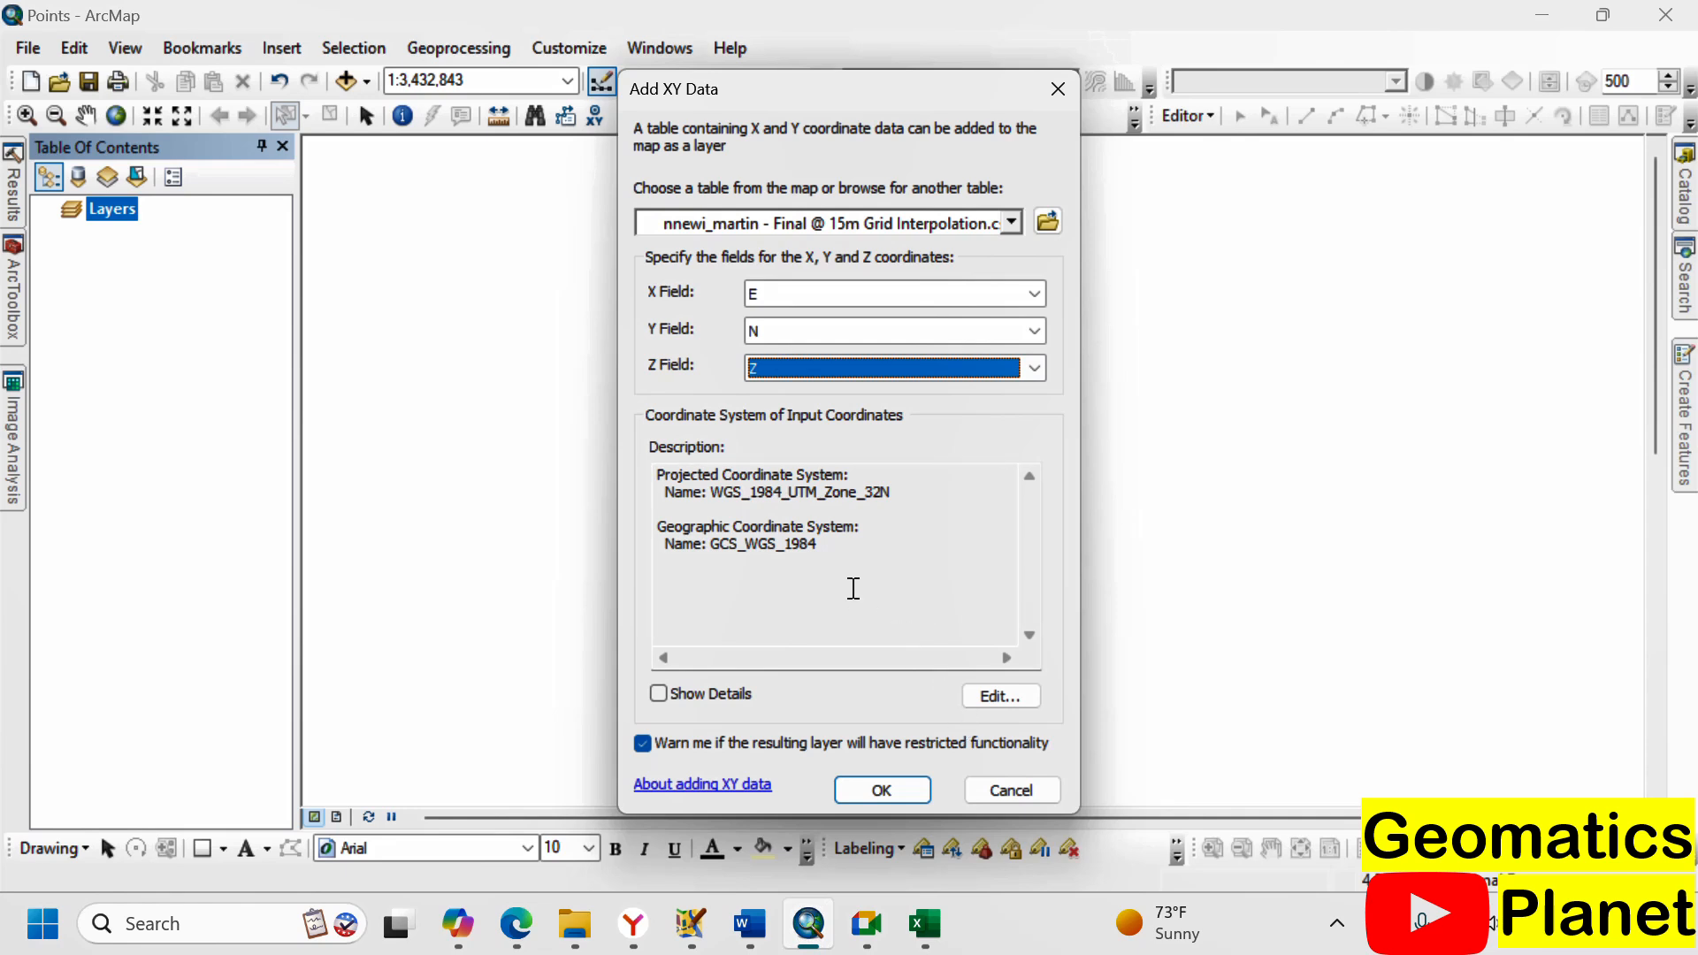
{"action": "left_click_drag", "start_coordinate": [665, 477], "coordinate": [914, 553]}
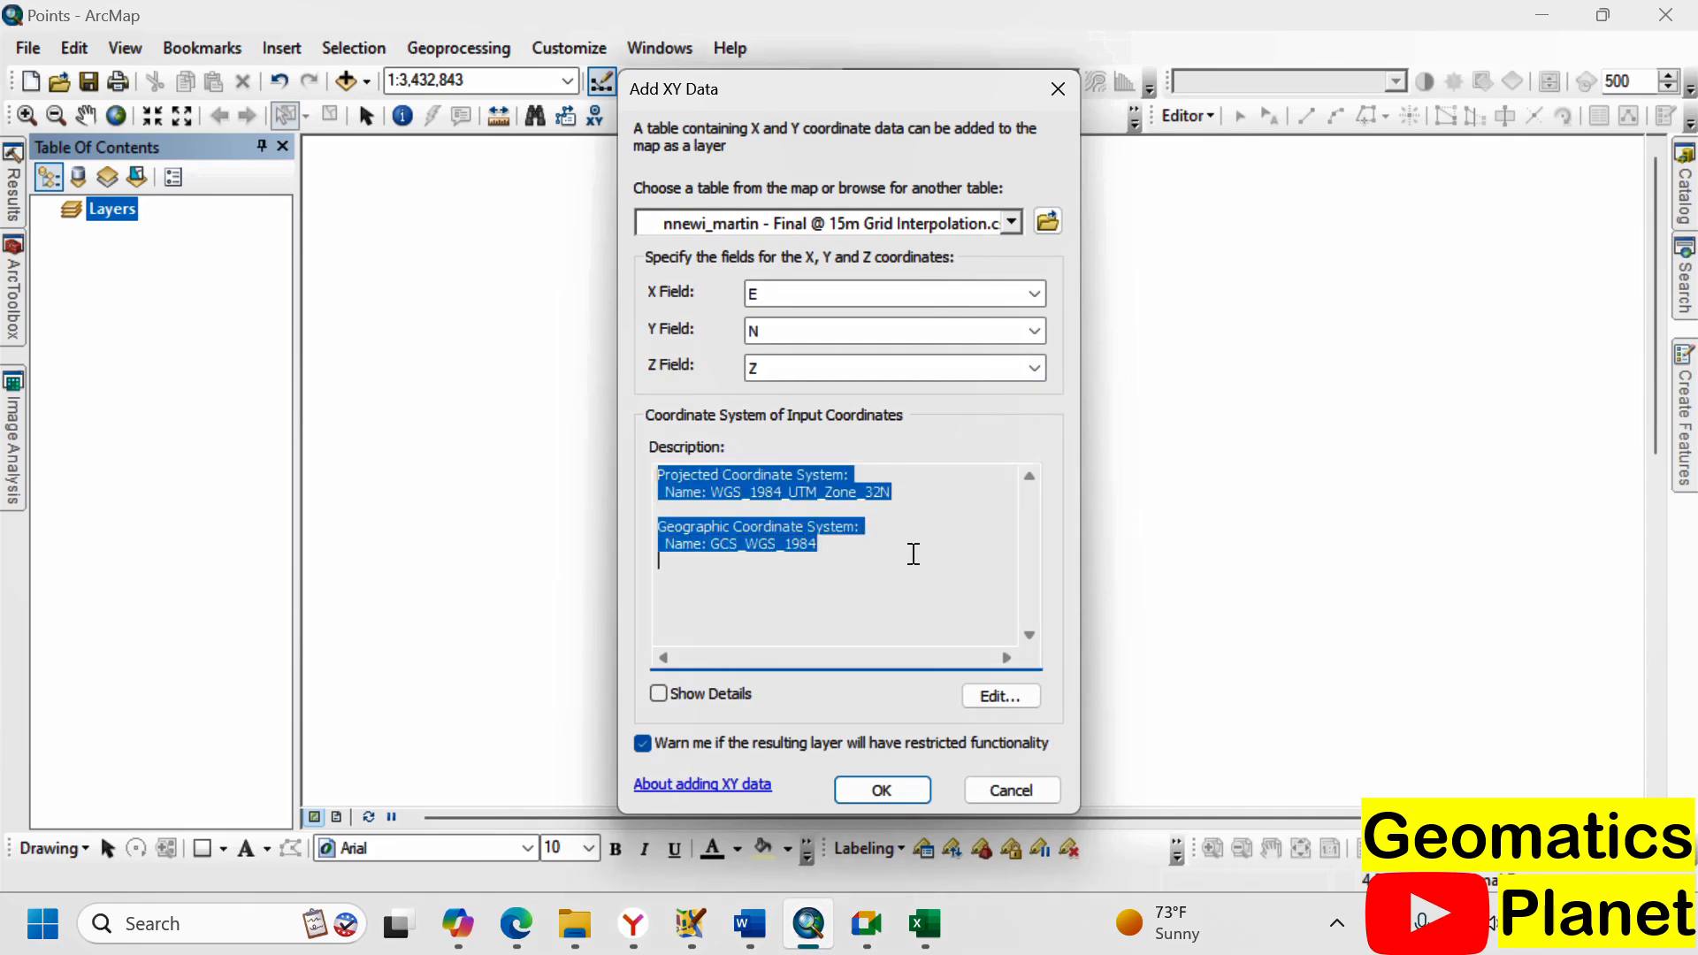
{"action": "left_click", "coordinate": [905, 785]}
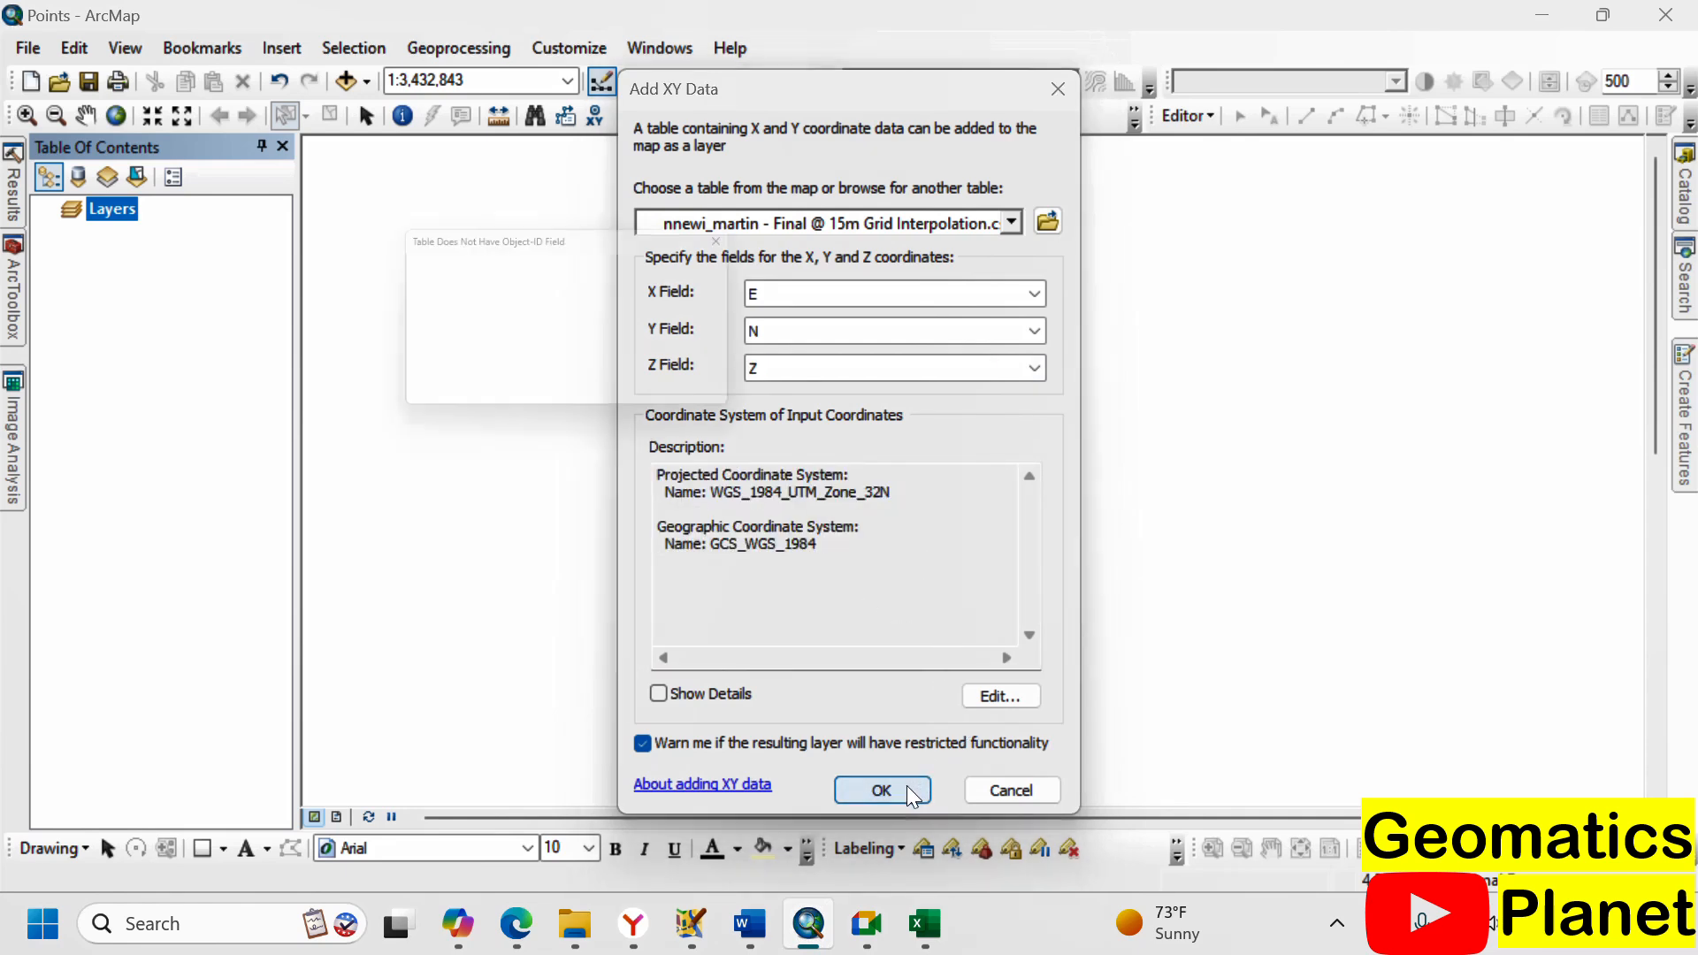
{"action": "left_click", "coordinate": [934, 603]}
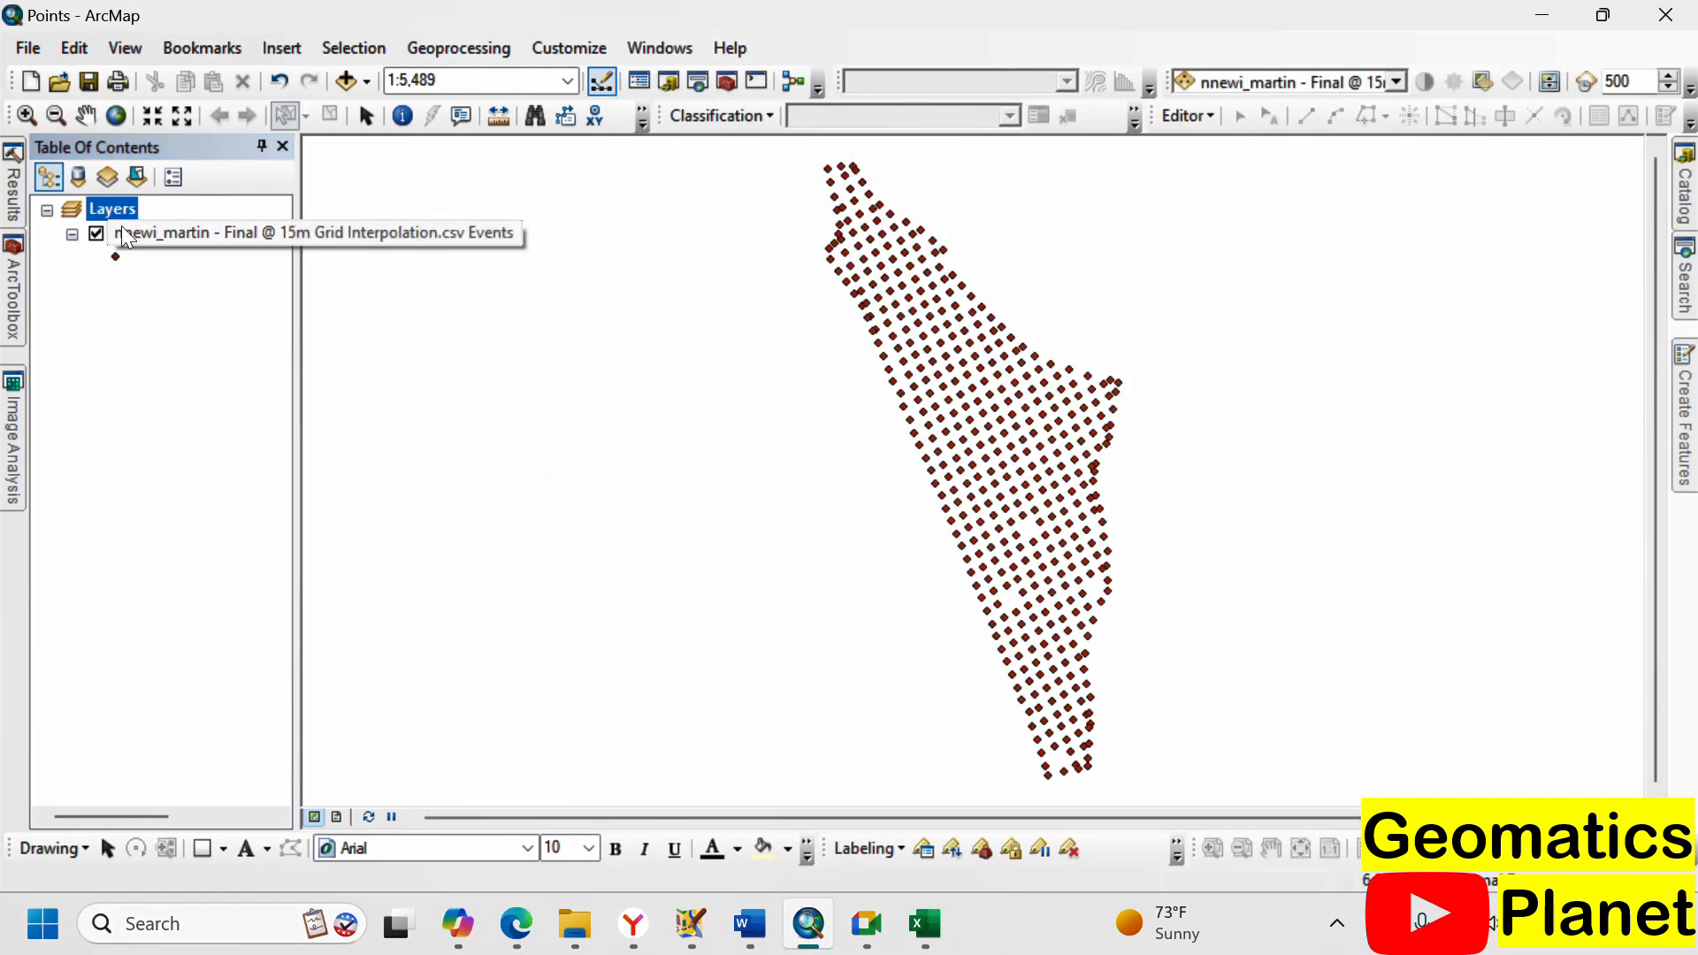
- Set up a data export of the events layer to a shapefile named Points in the ArcMap folder, replacing the existing file
{"action": "right_click", "coordinate": [150, 237]}
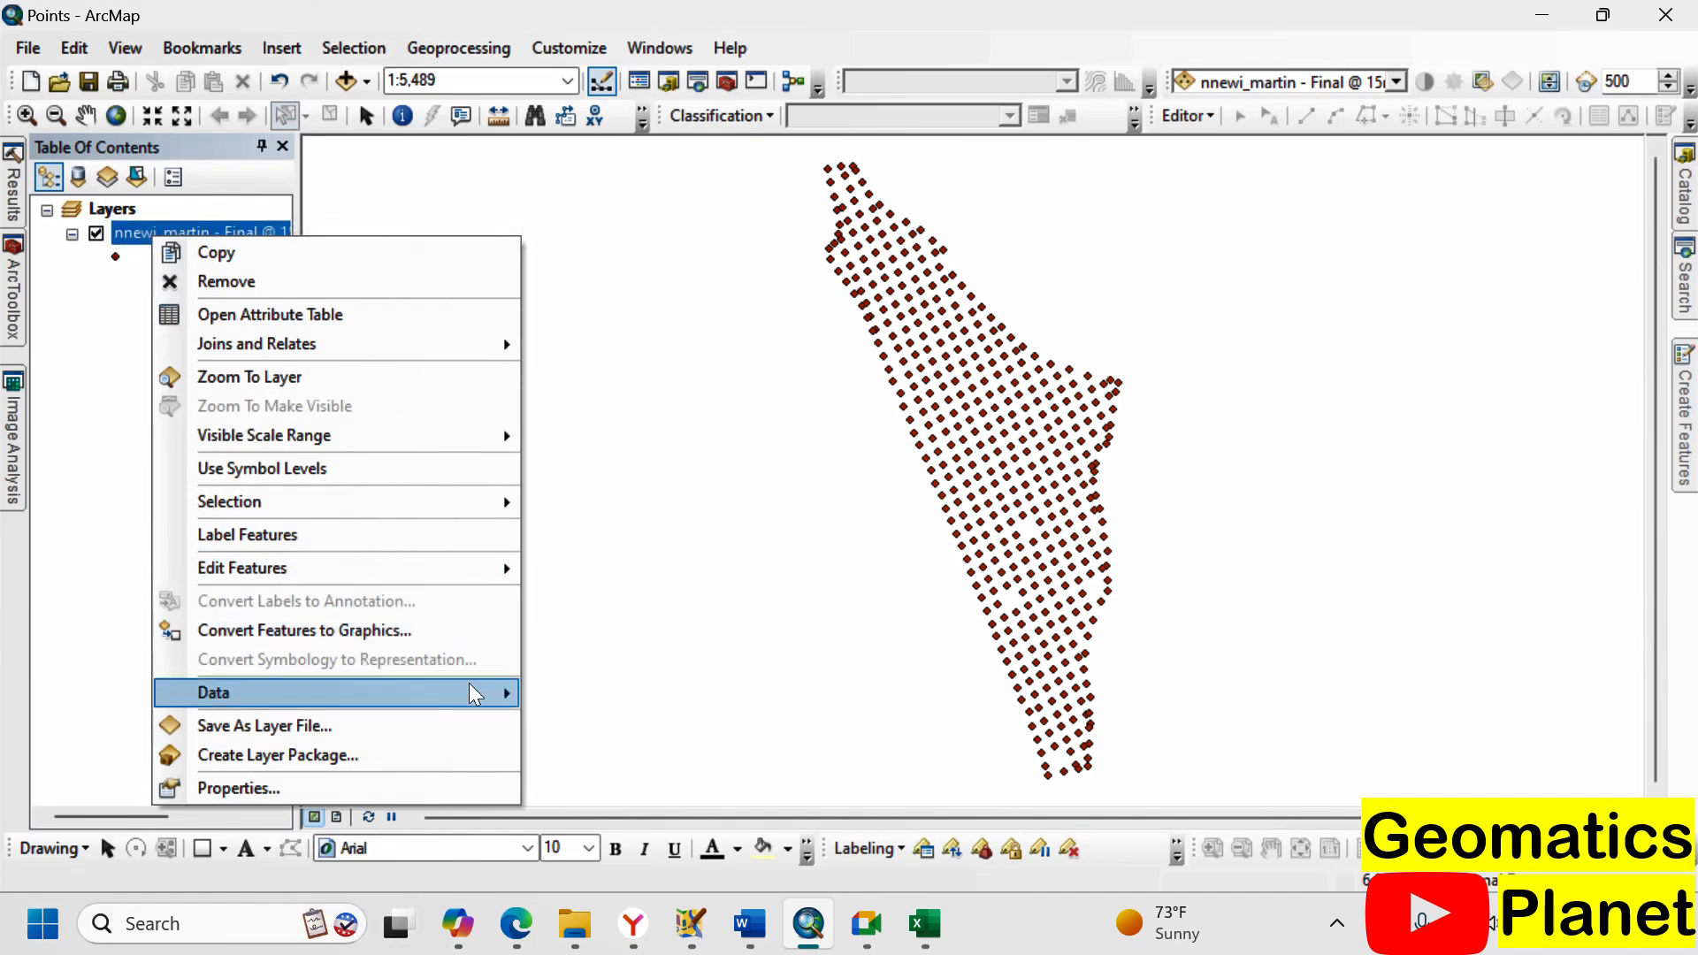
{"action": "mouse_move", "coordinate": [487, 696]}
{"action": "left_click", "coordinate": [613, 725]}
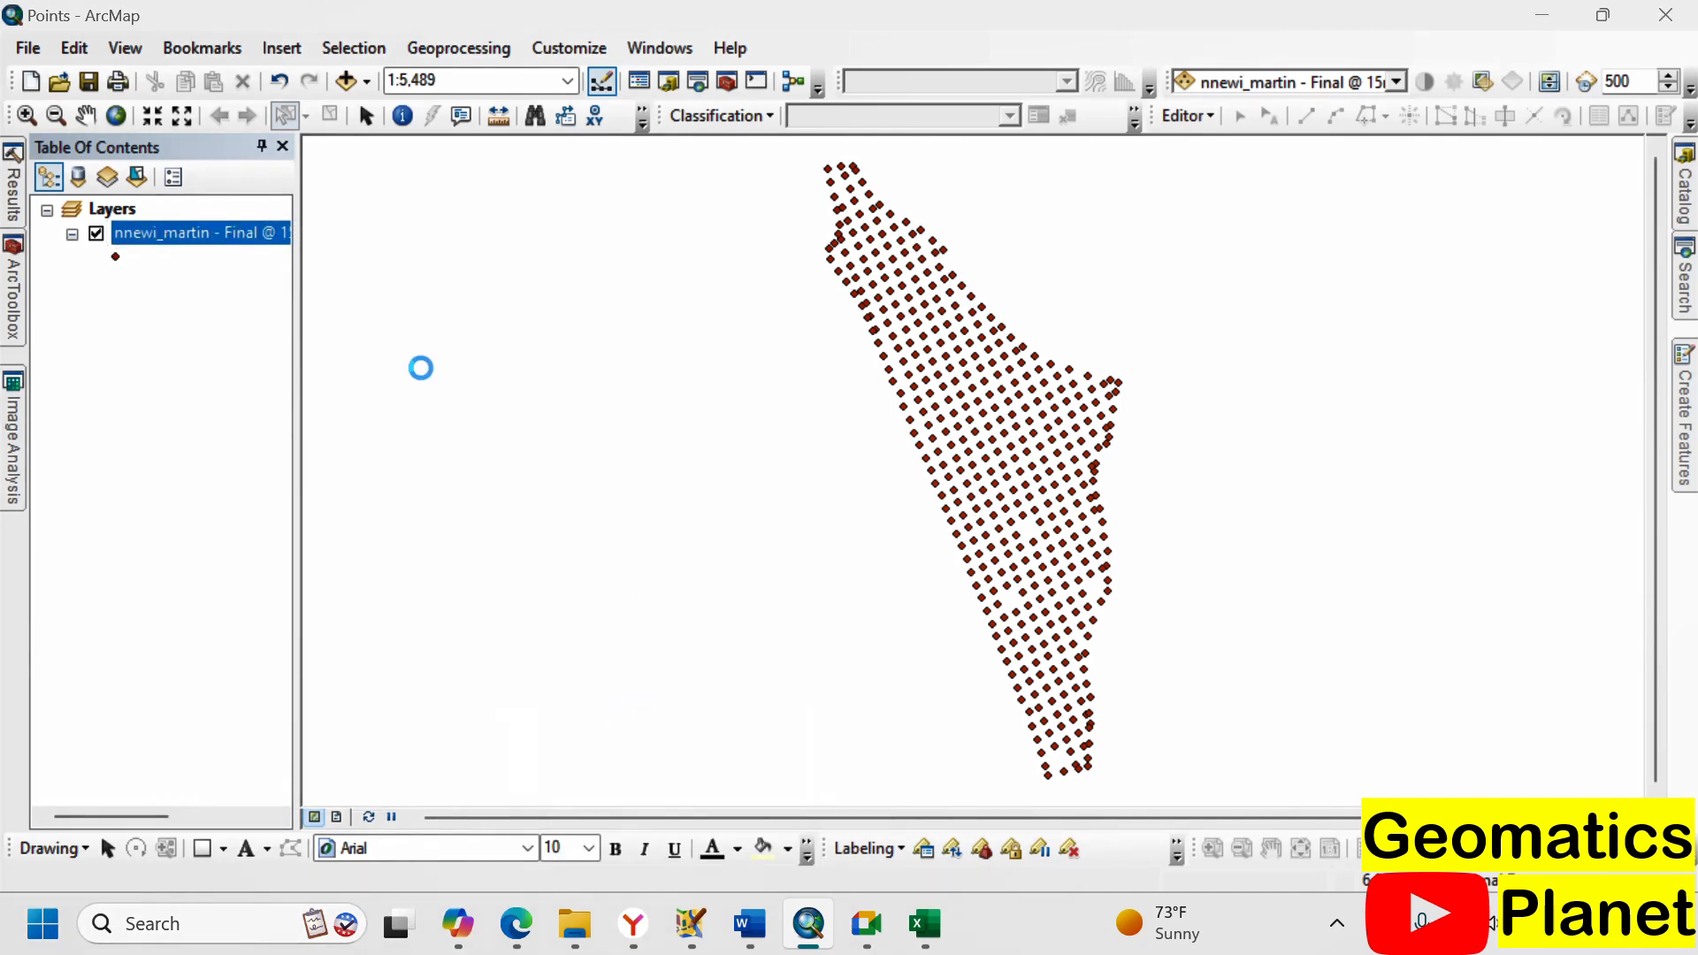
{"action": "left_click", "coordinate": [1076, 501]}
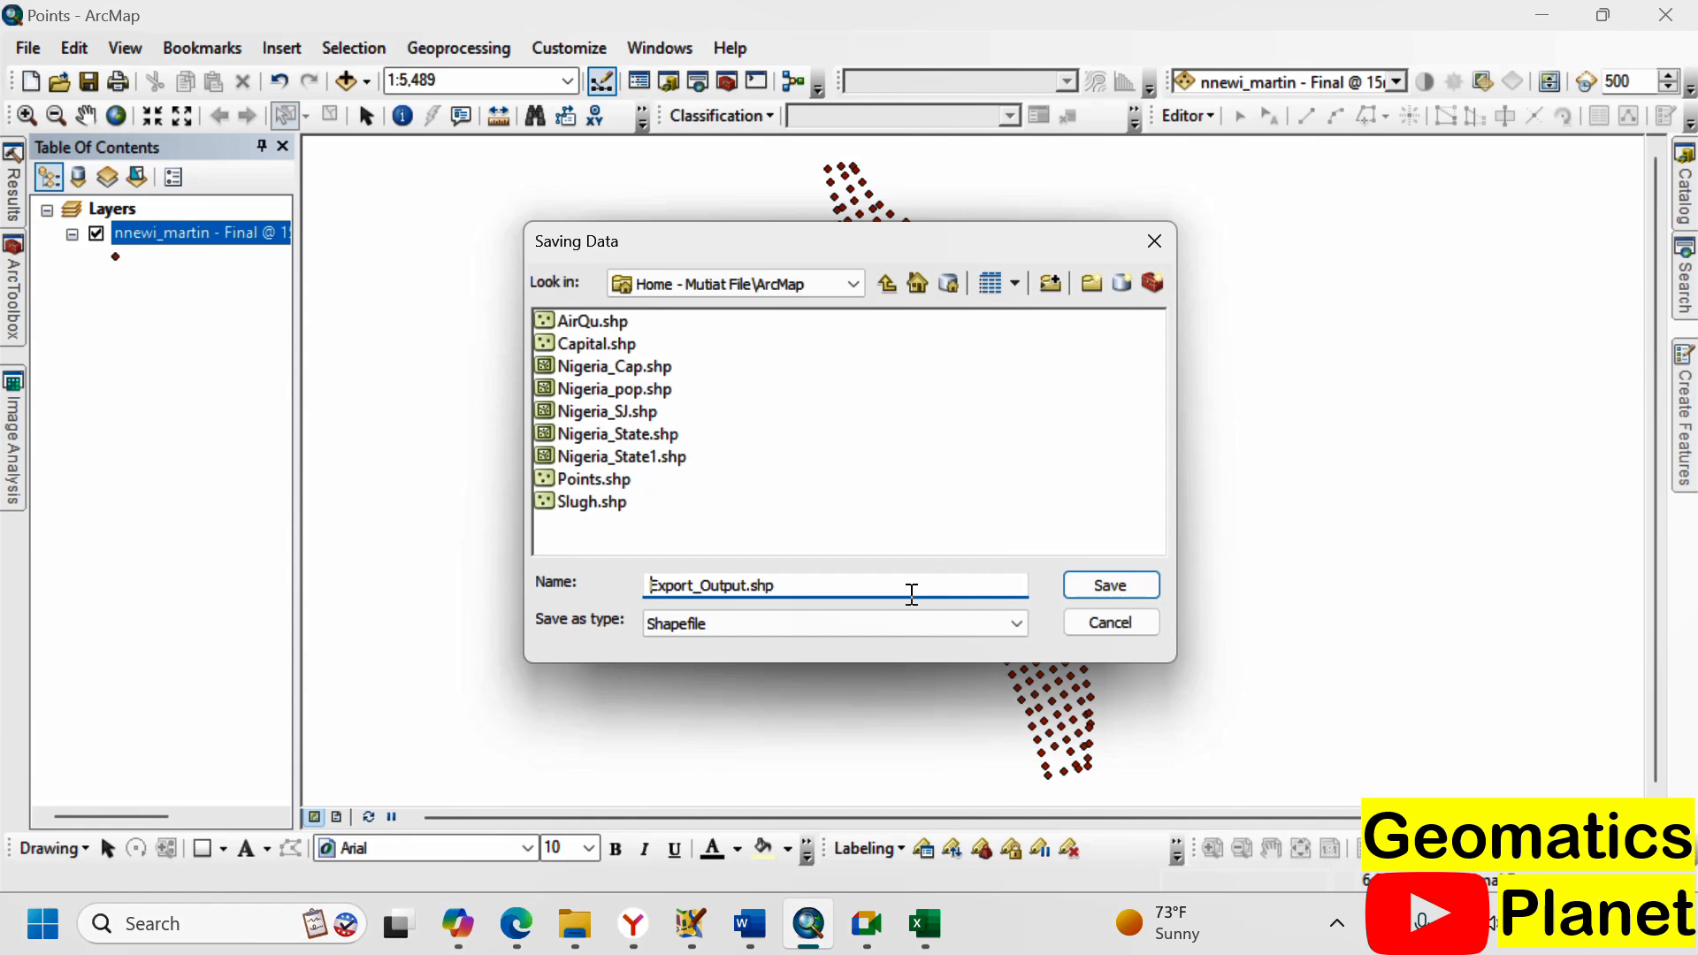
{"action": "left_click_drag", "start_coordinate": [907, 588], "coordinate": [590, 584]}
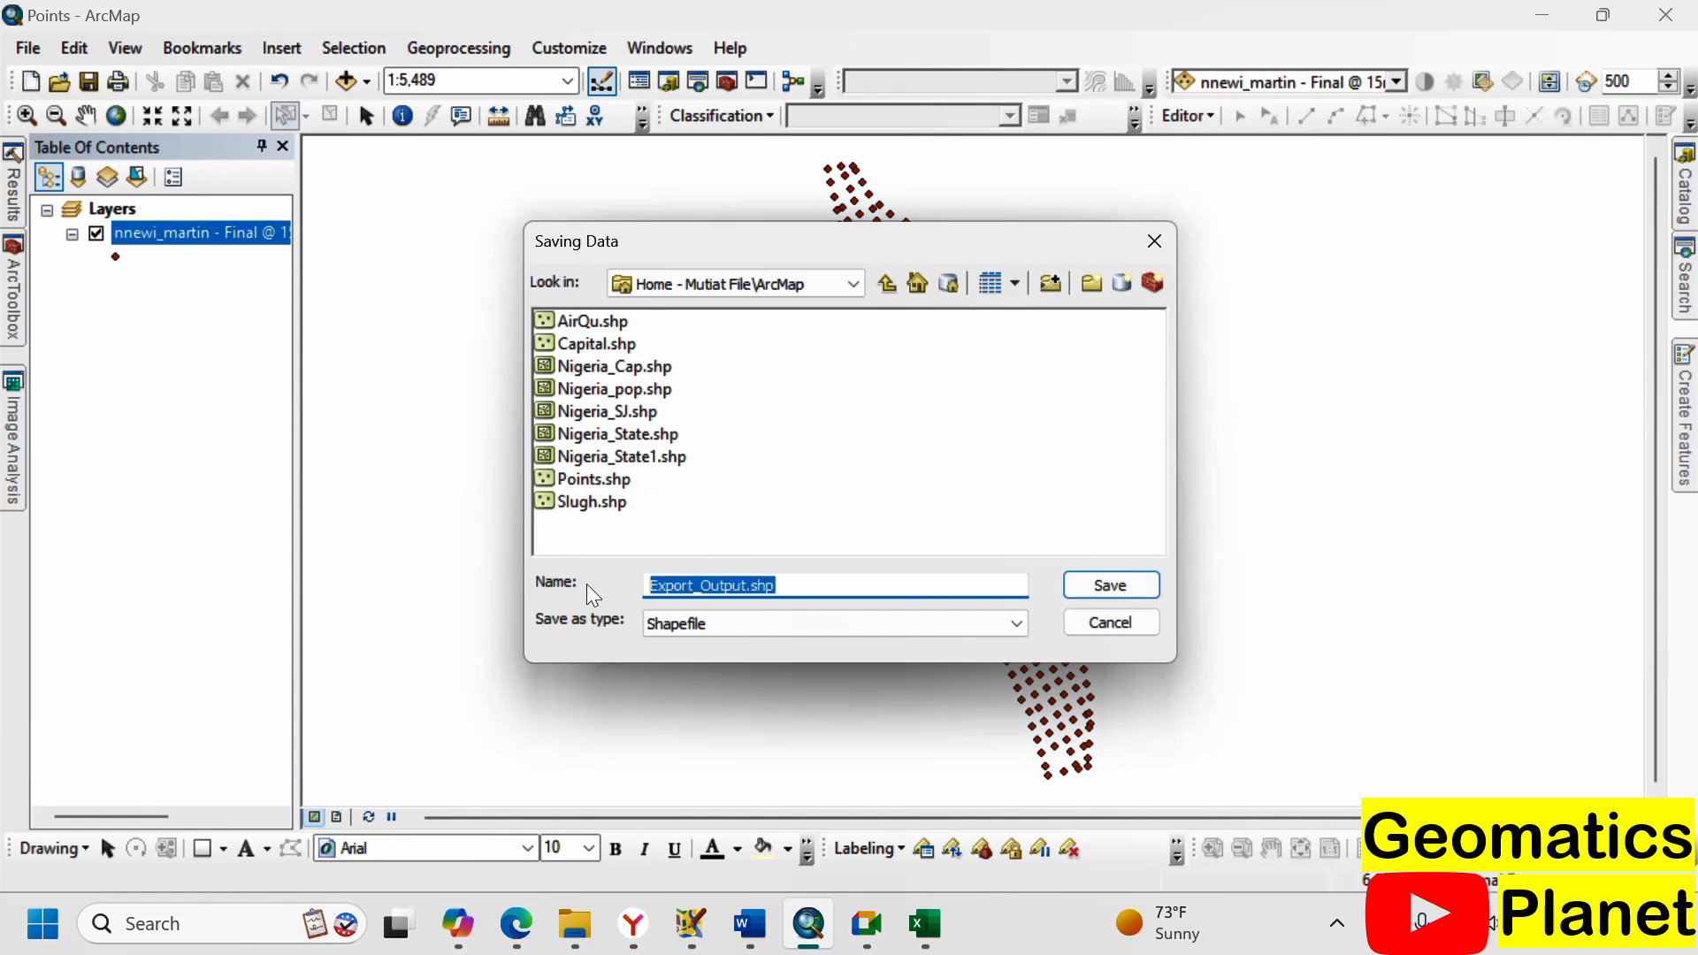
{"action": "type", "text": "Poinjts"}
{"action": "key", "text": "BackSpace"}
{"action": "key", "text": "BackSpace"}
{"action": "key", "text": "BackSpace"}
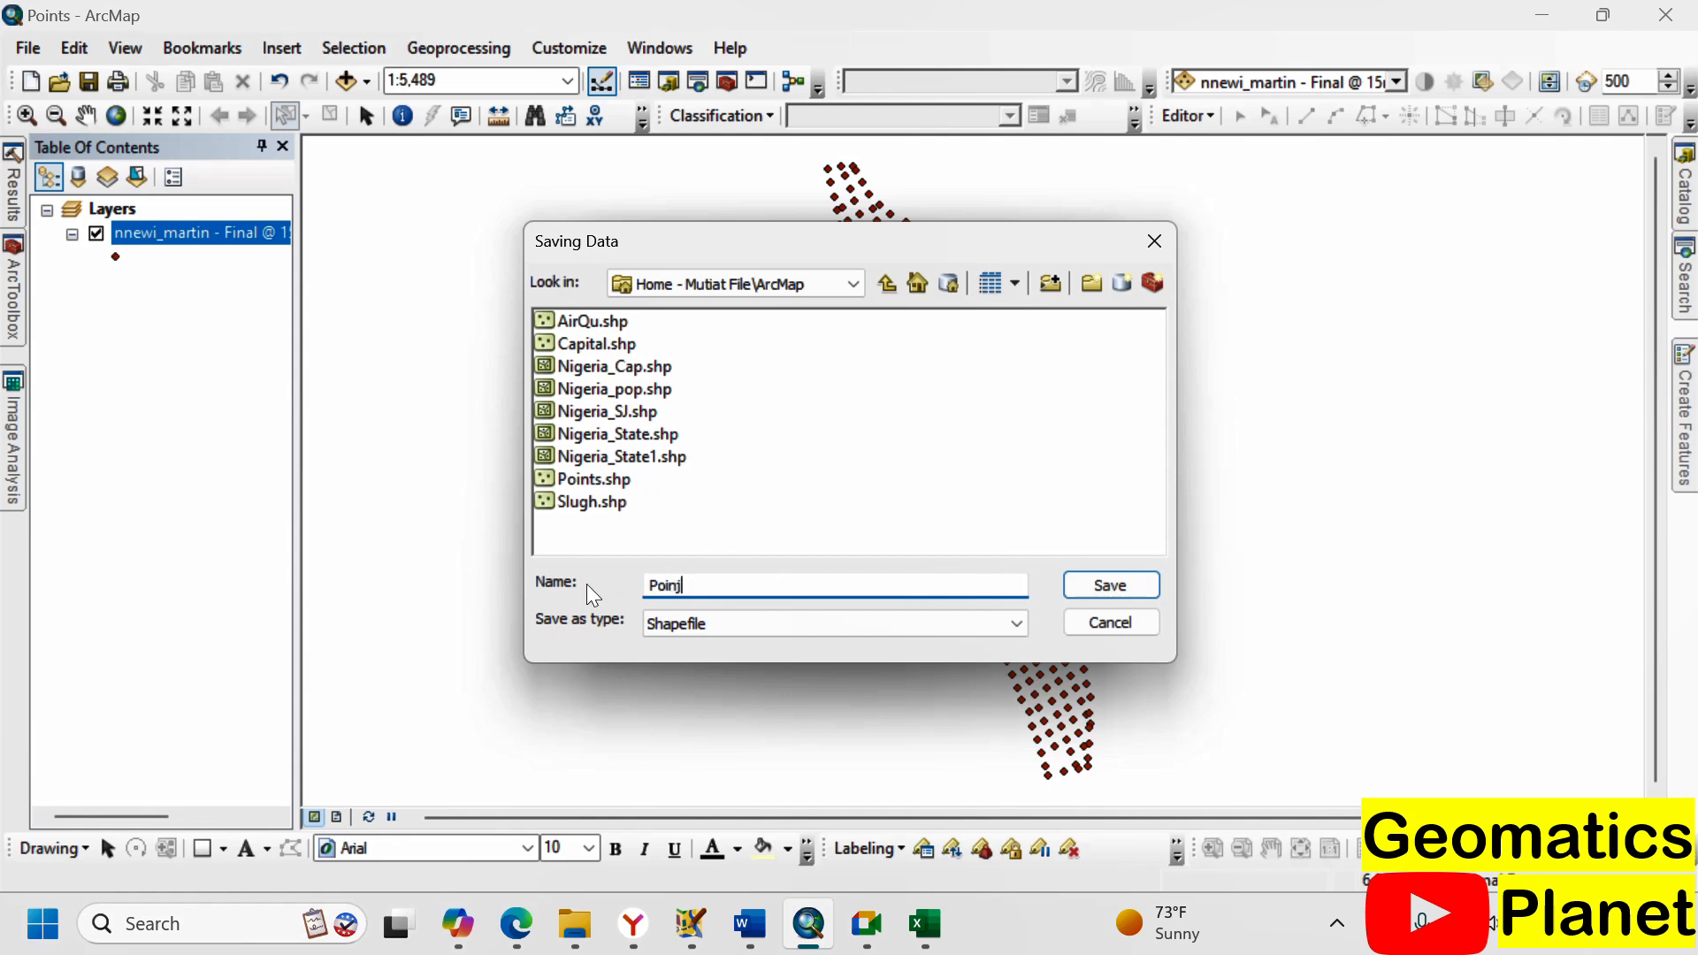
{"action": "type", "text": "y"}
{"action": "key", "text": "BackSpace"}
{"action": "type", "text": "ts"}
{"action": "left_click", "coordinate": [1079, 594]}
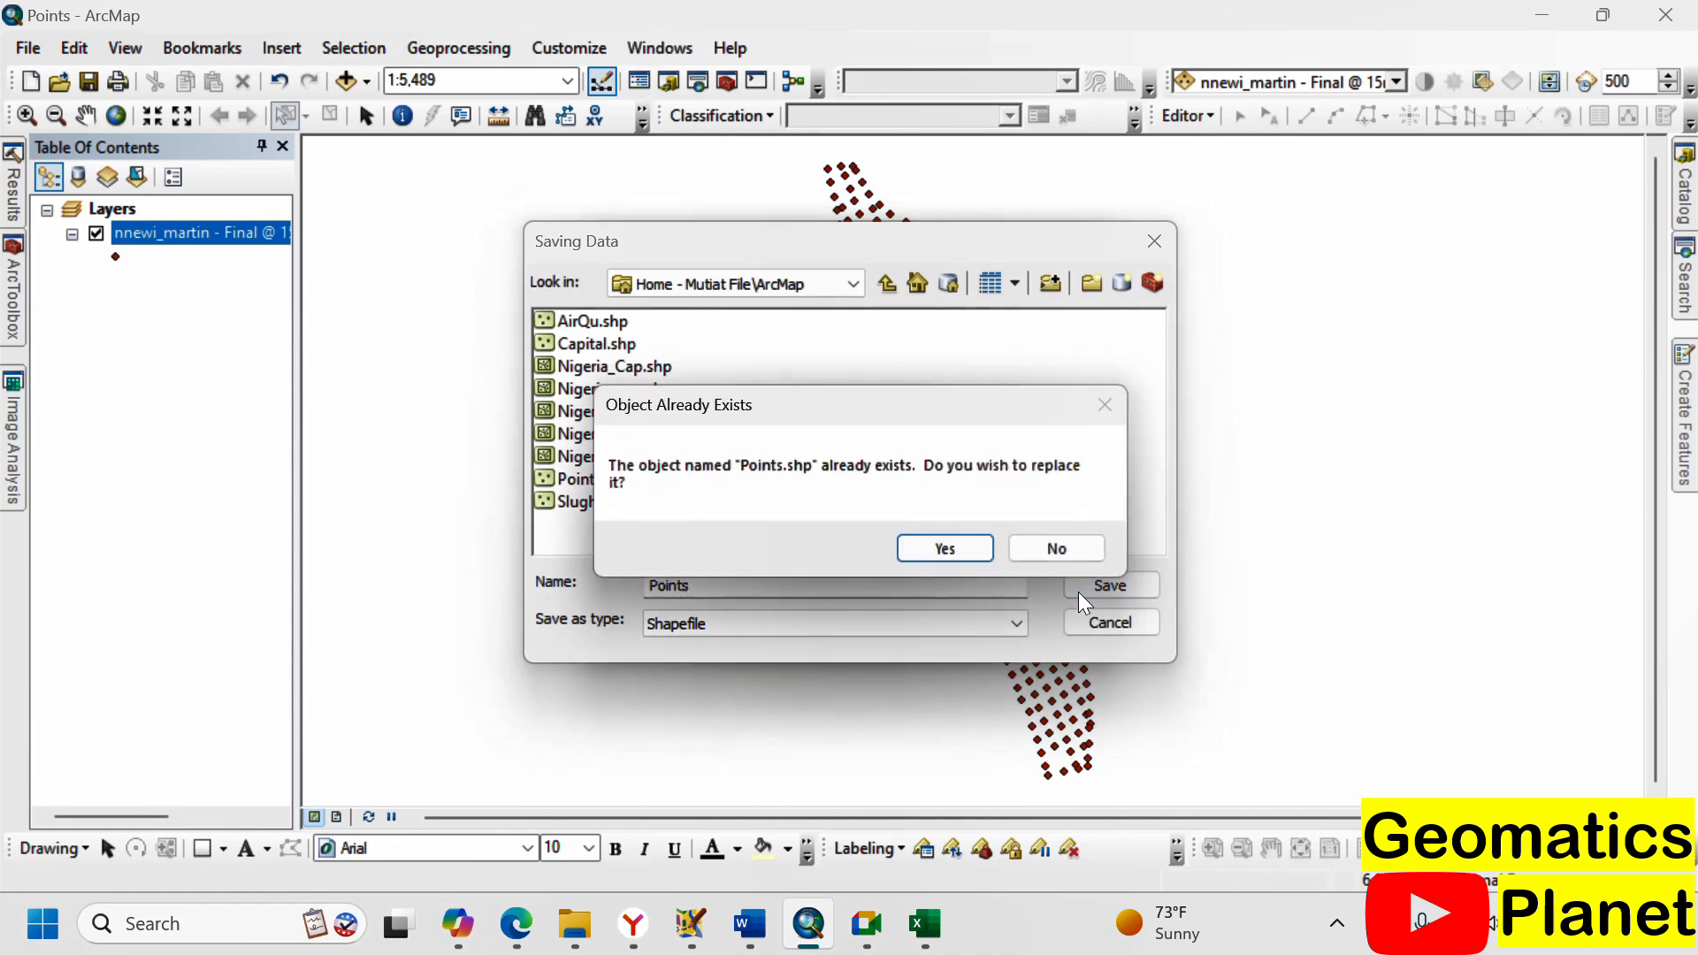
{"action": "left_click", "coordinate": [968, 547]}
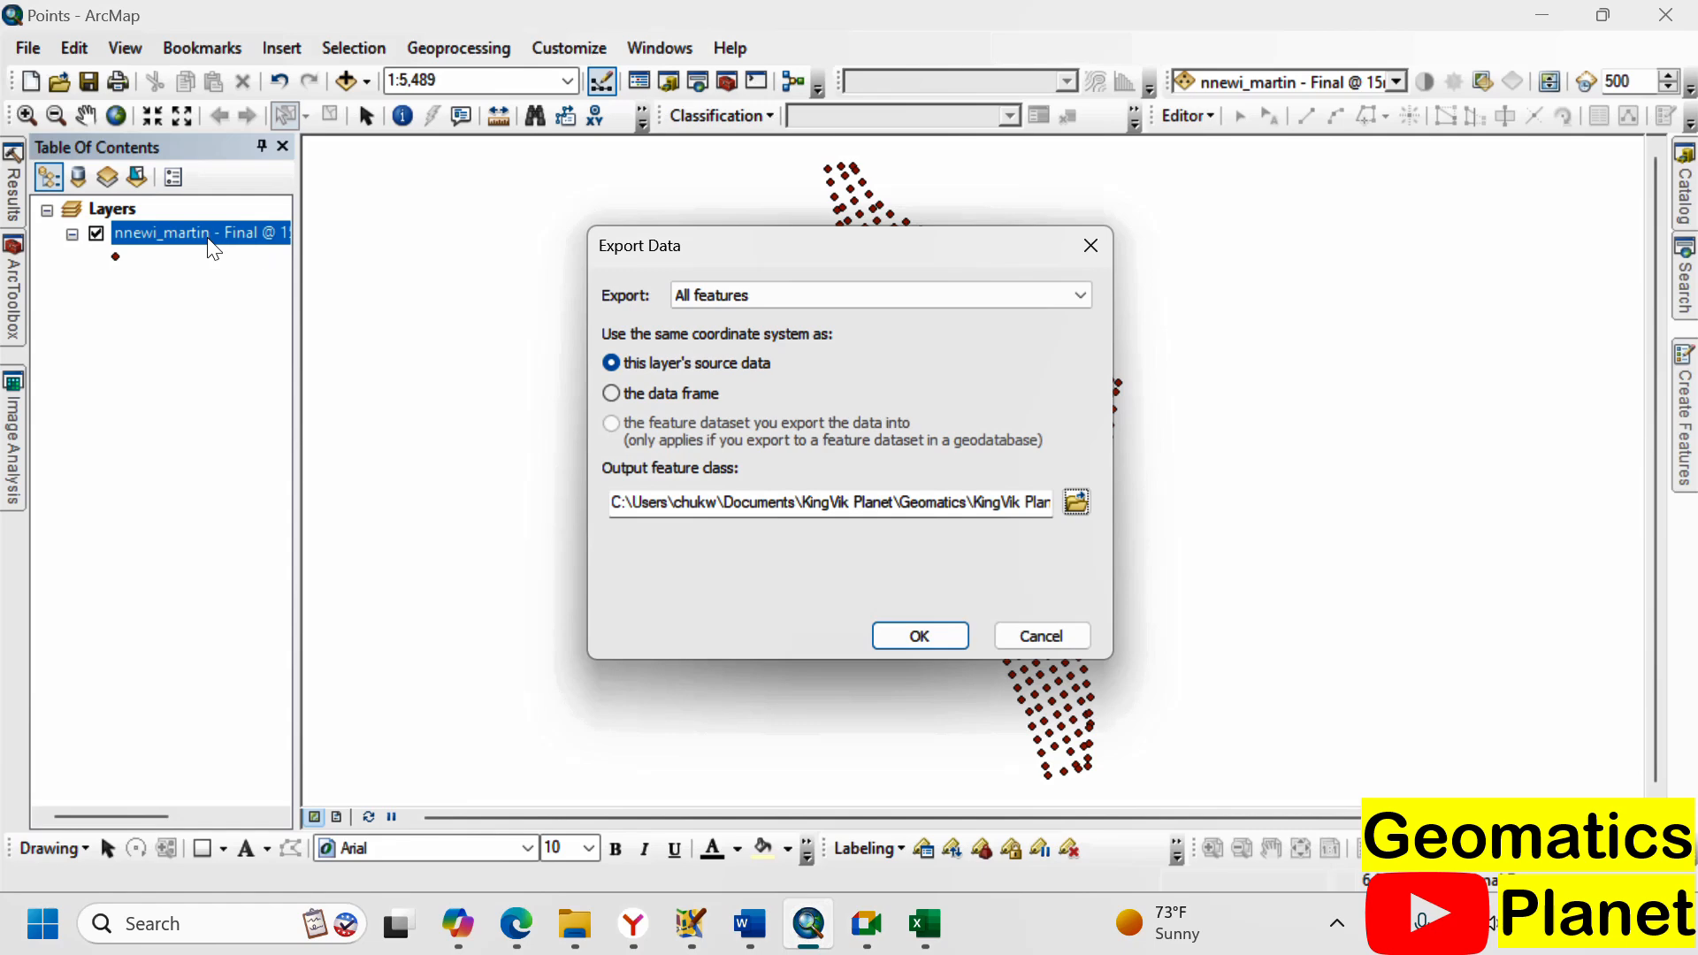
- Export the points, add the result to the map as a layer, and remove the CSV events layer
{"action": "left_click", "coordinate": [920, 635]}
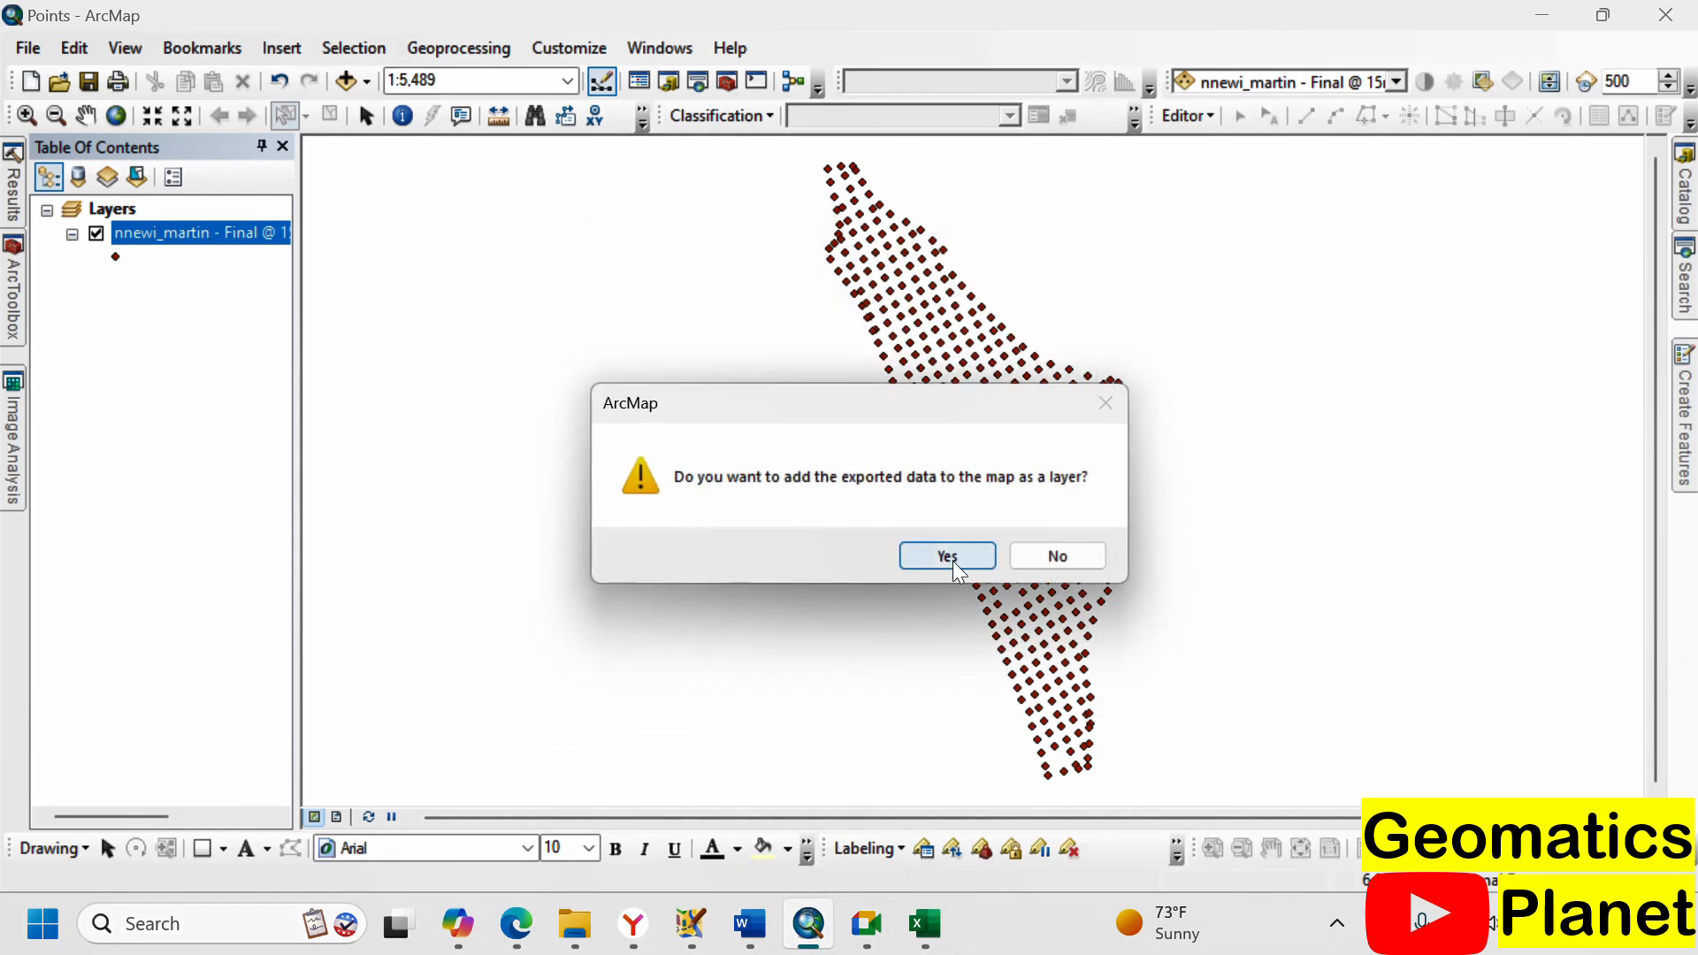
{"action": "left_click", "coordinate": [941, 554]}
{"action": "right_click", "coordinate": [176, 276]}
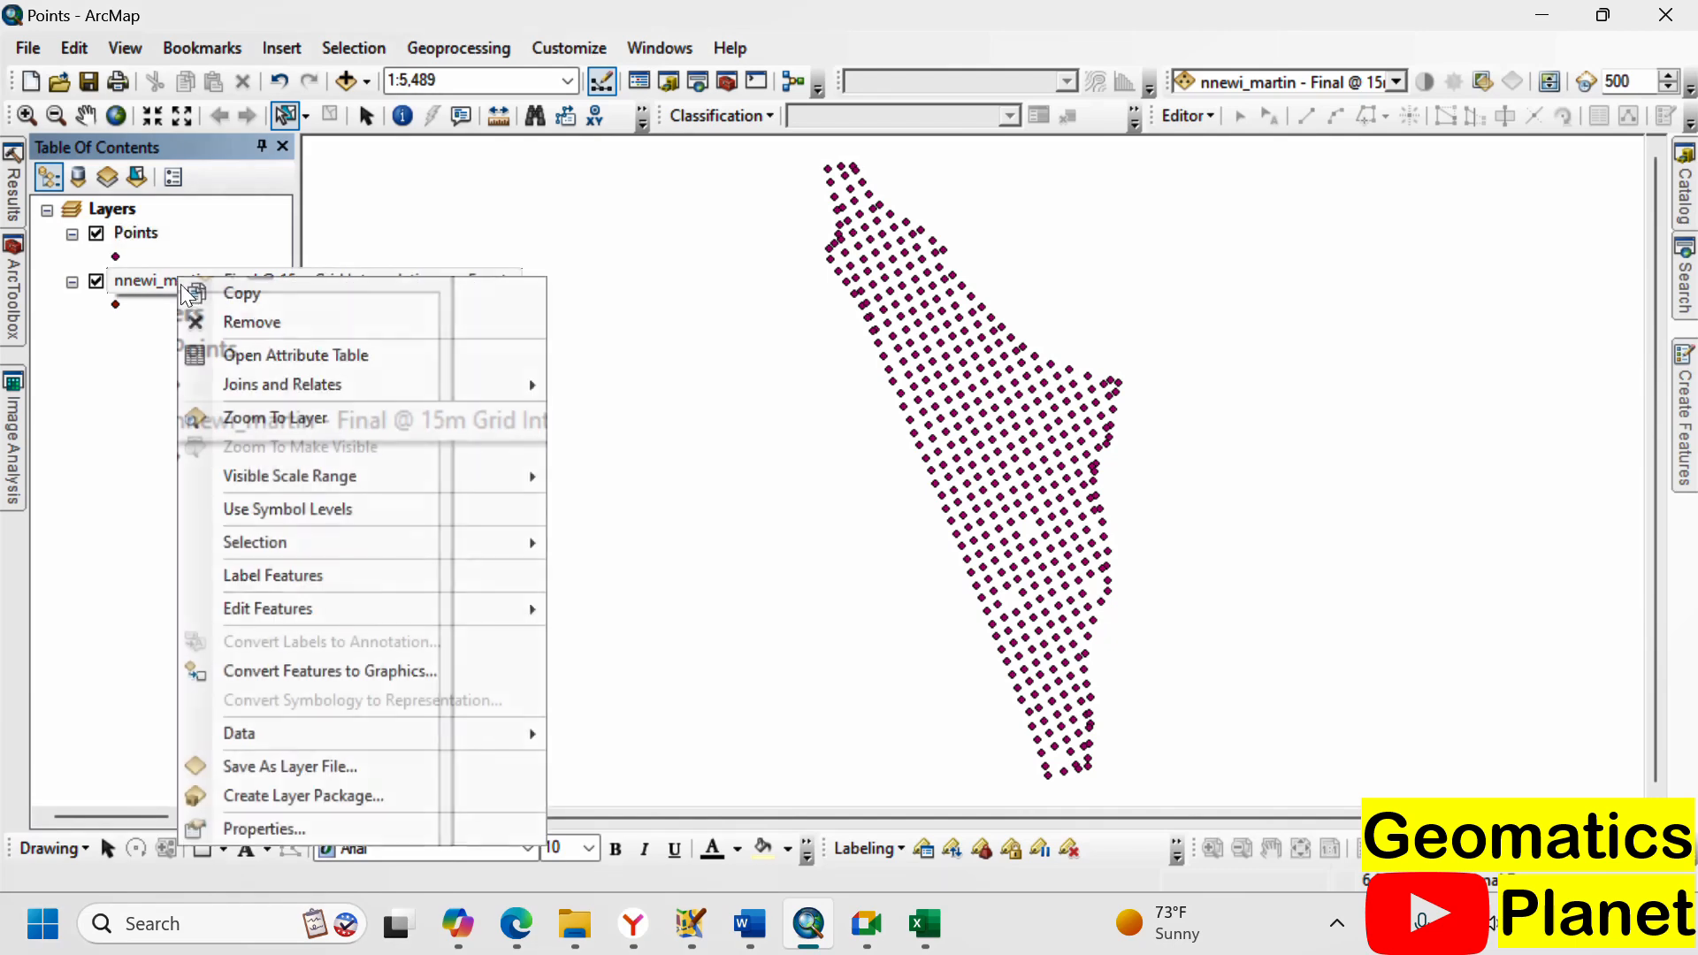
{"action": "left_click", "coordinate": [209, 324]}
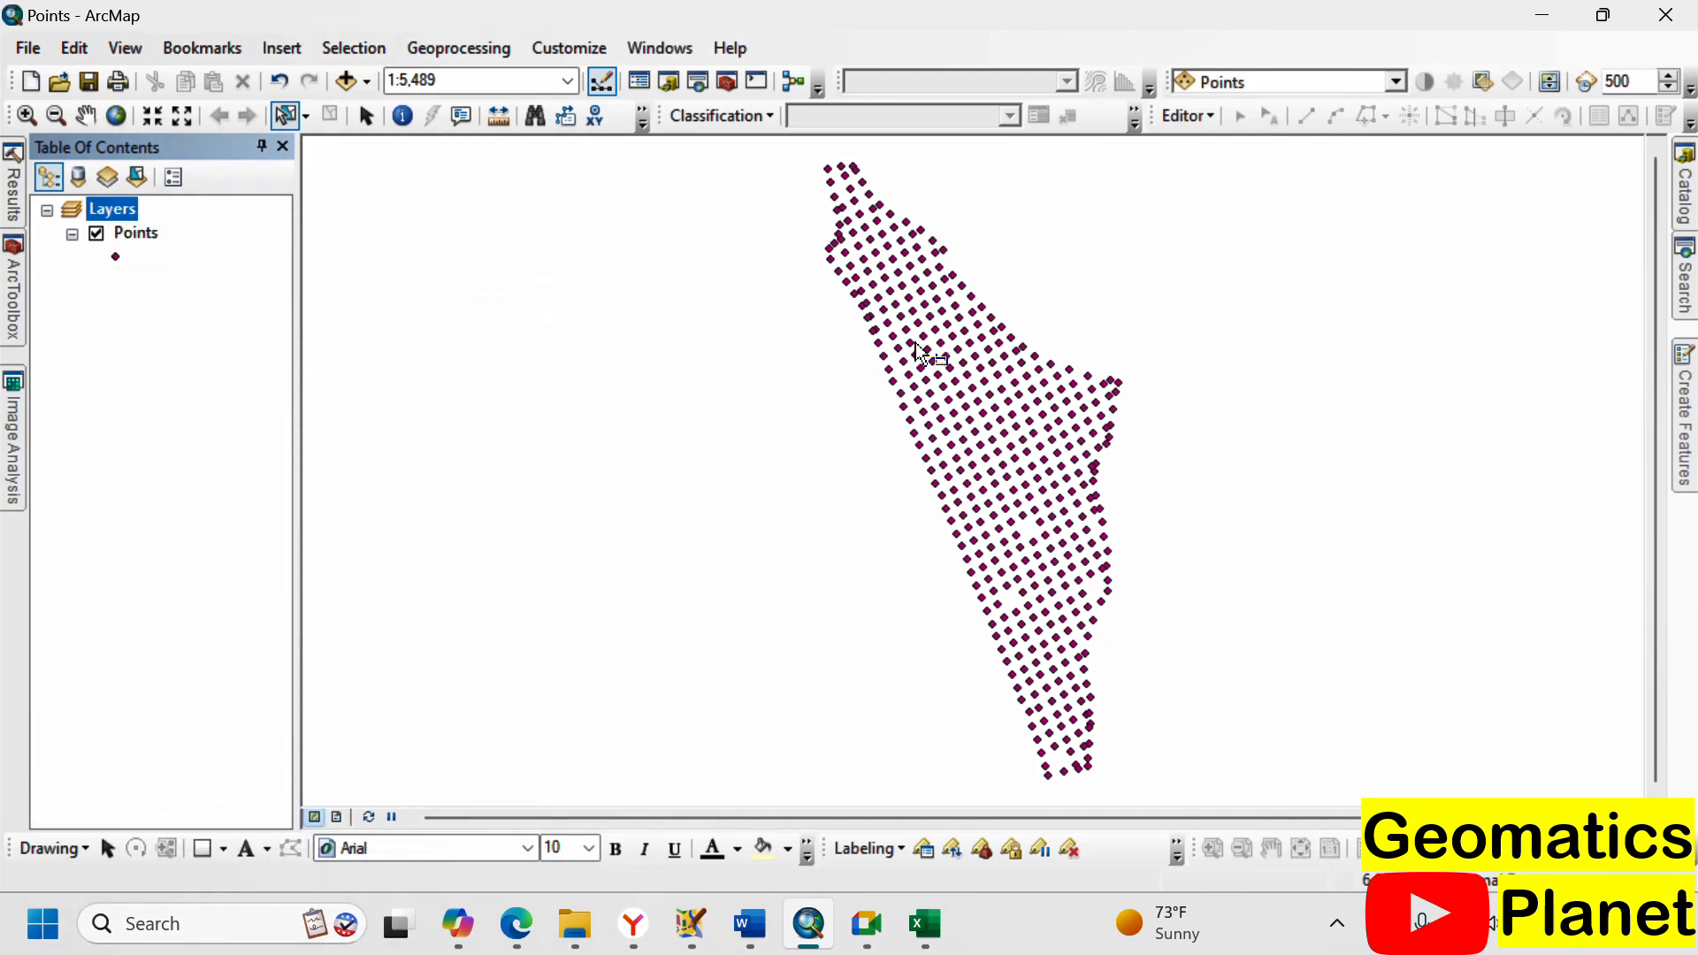
- Open the Create TIN tool from the TIN toolset in the Data Management section of 3D Analyst Tools
{"action": "left_click", "coordinate": [132, 305]}
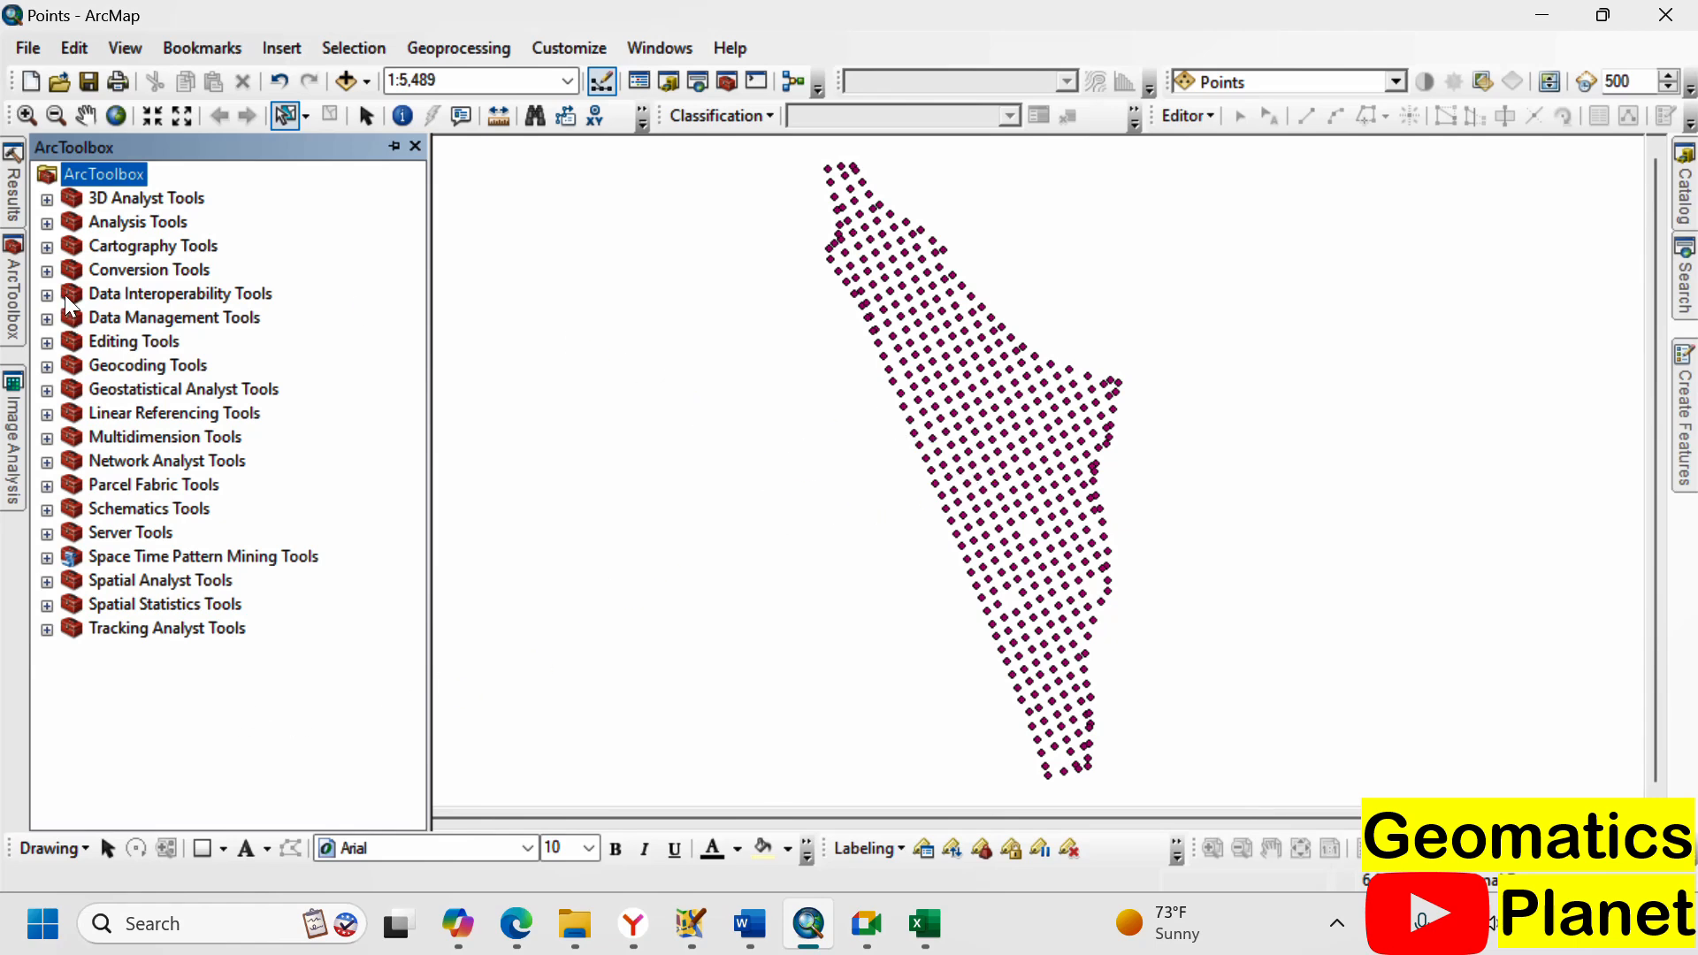
{"action": "left_click", "coordinate": [47, 200]}
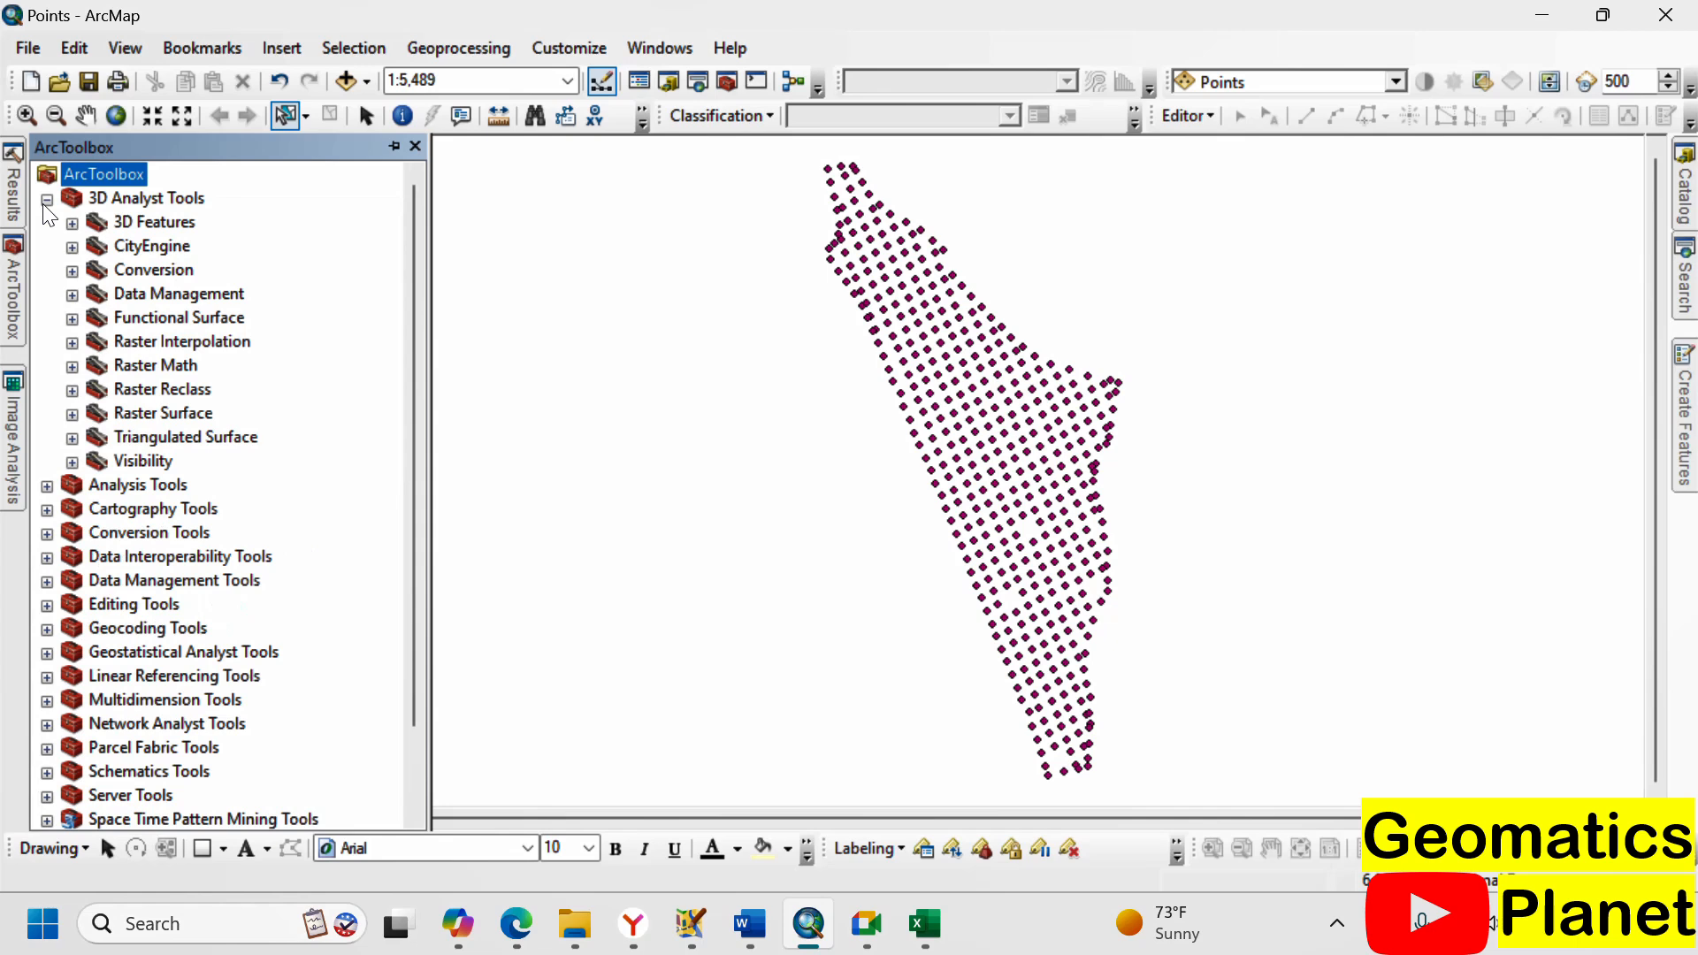
{"action": "left_click", "coordinate": [366, 115]}
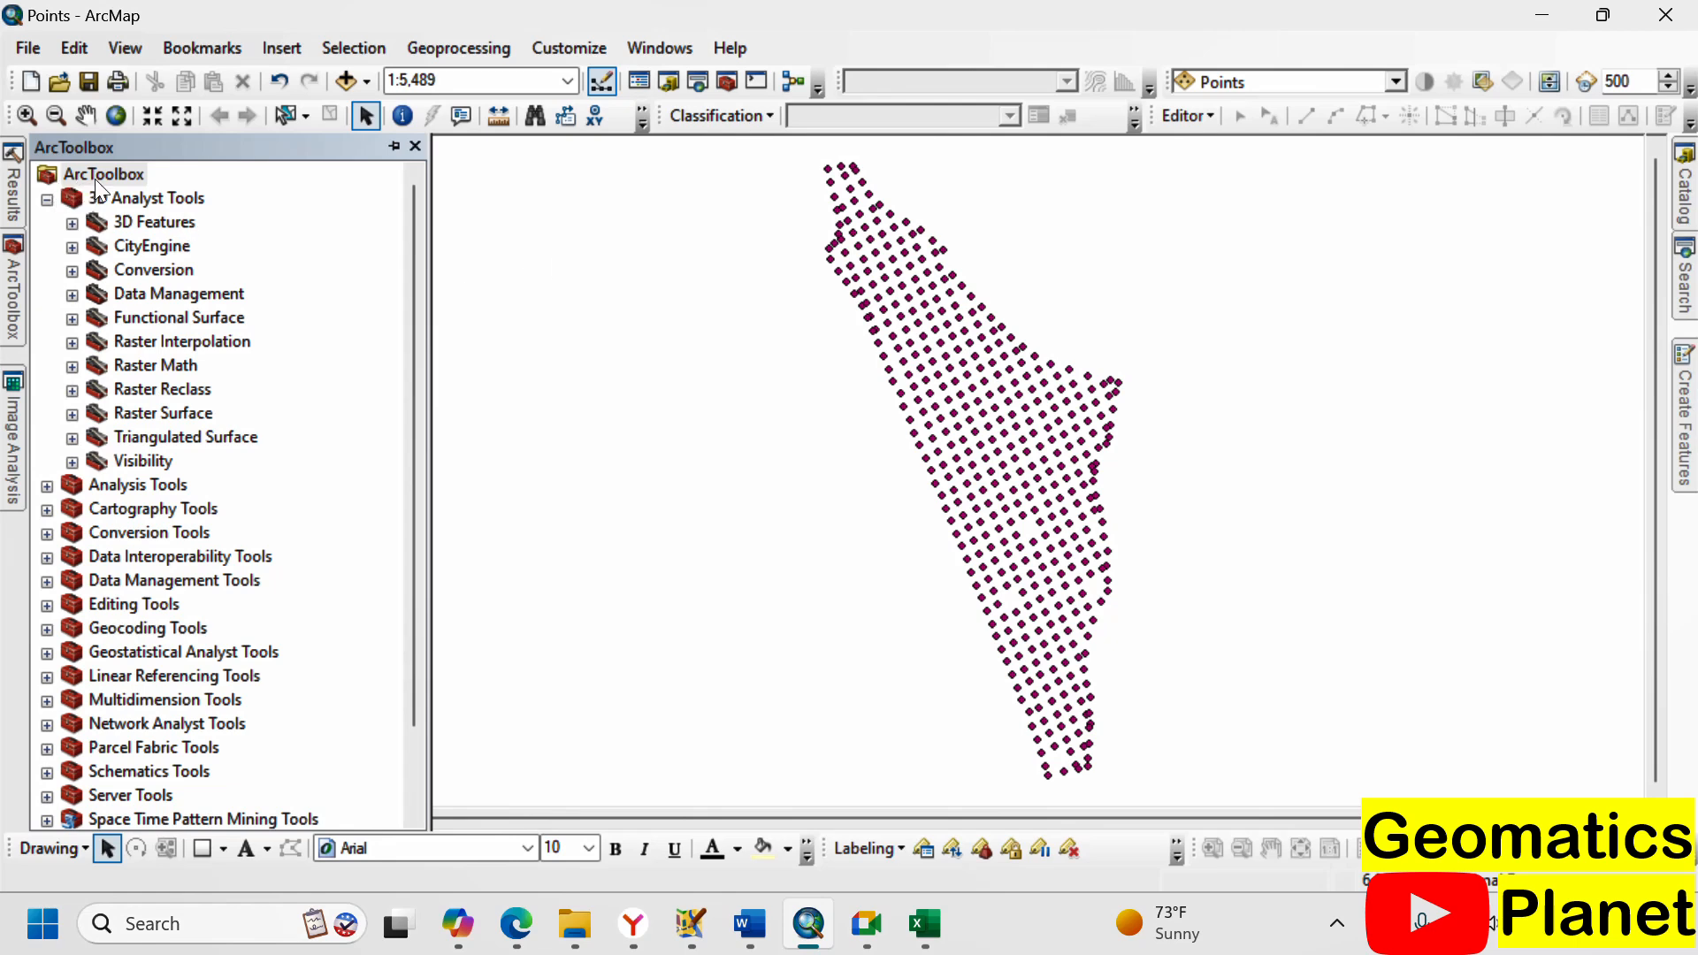
{"action": "left_click", "coordinate": [74, 273]}
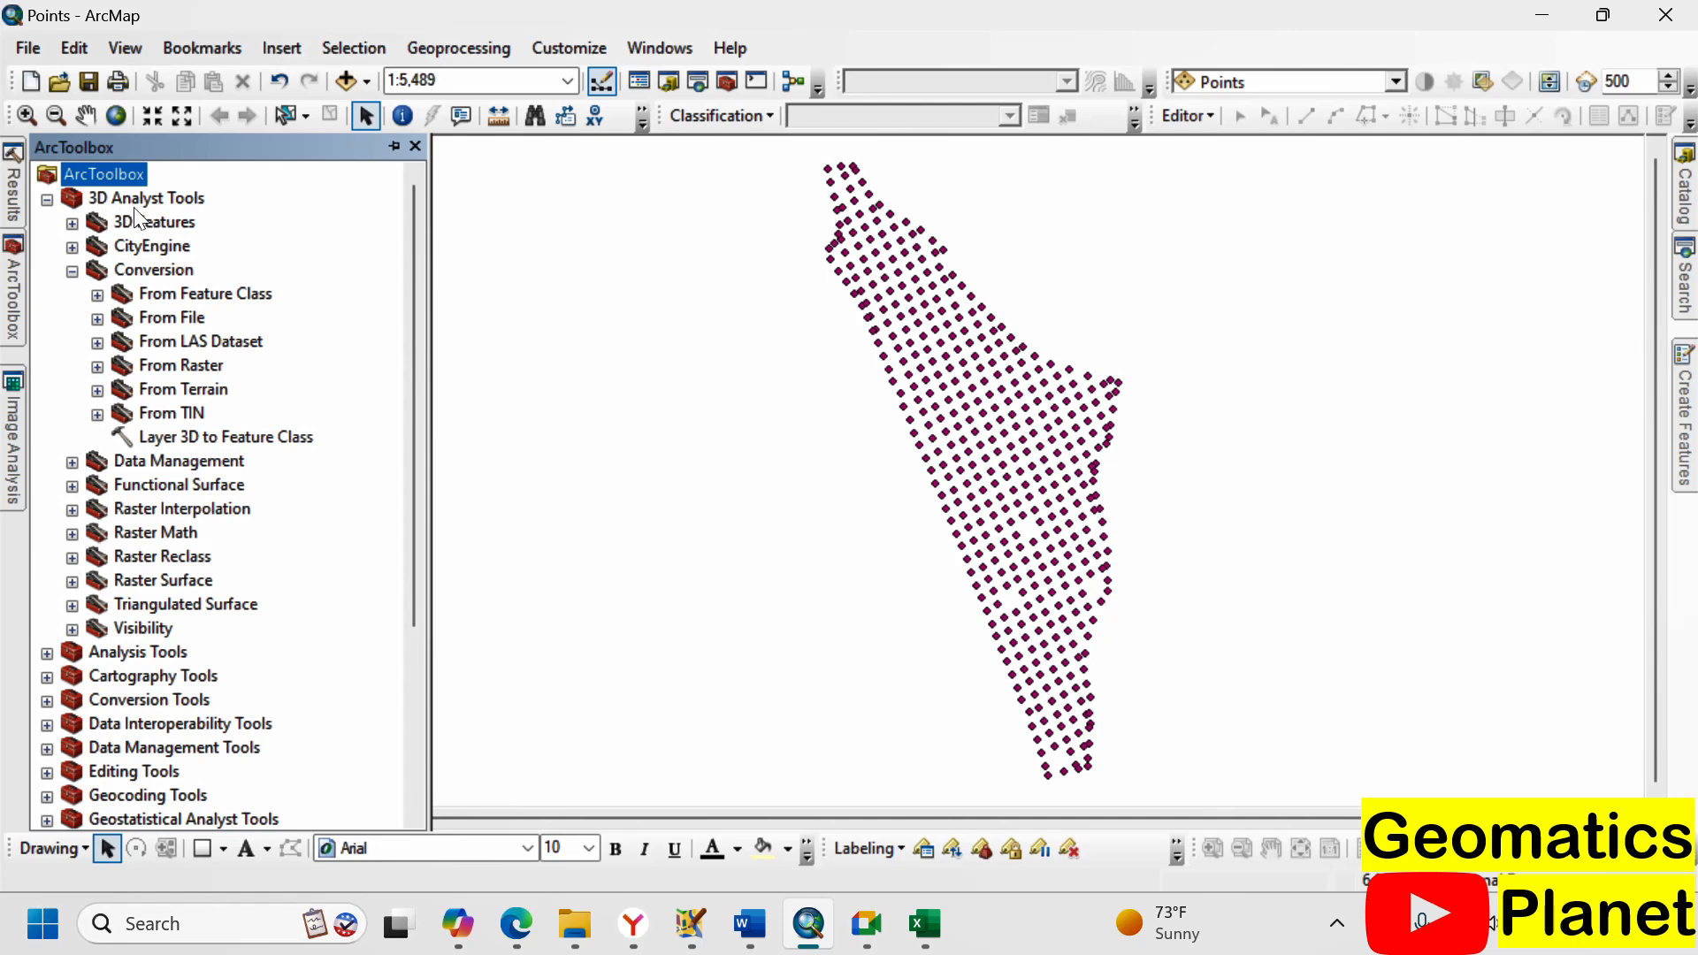
{"action": "left_click", "coordinate": [73, 462]}
{"action": "left_click", "coordinate": [97, 534]}
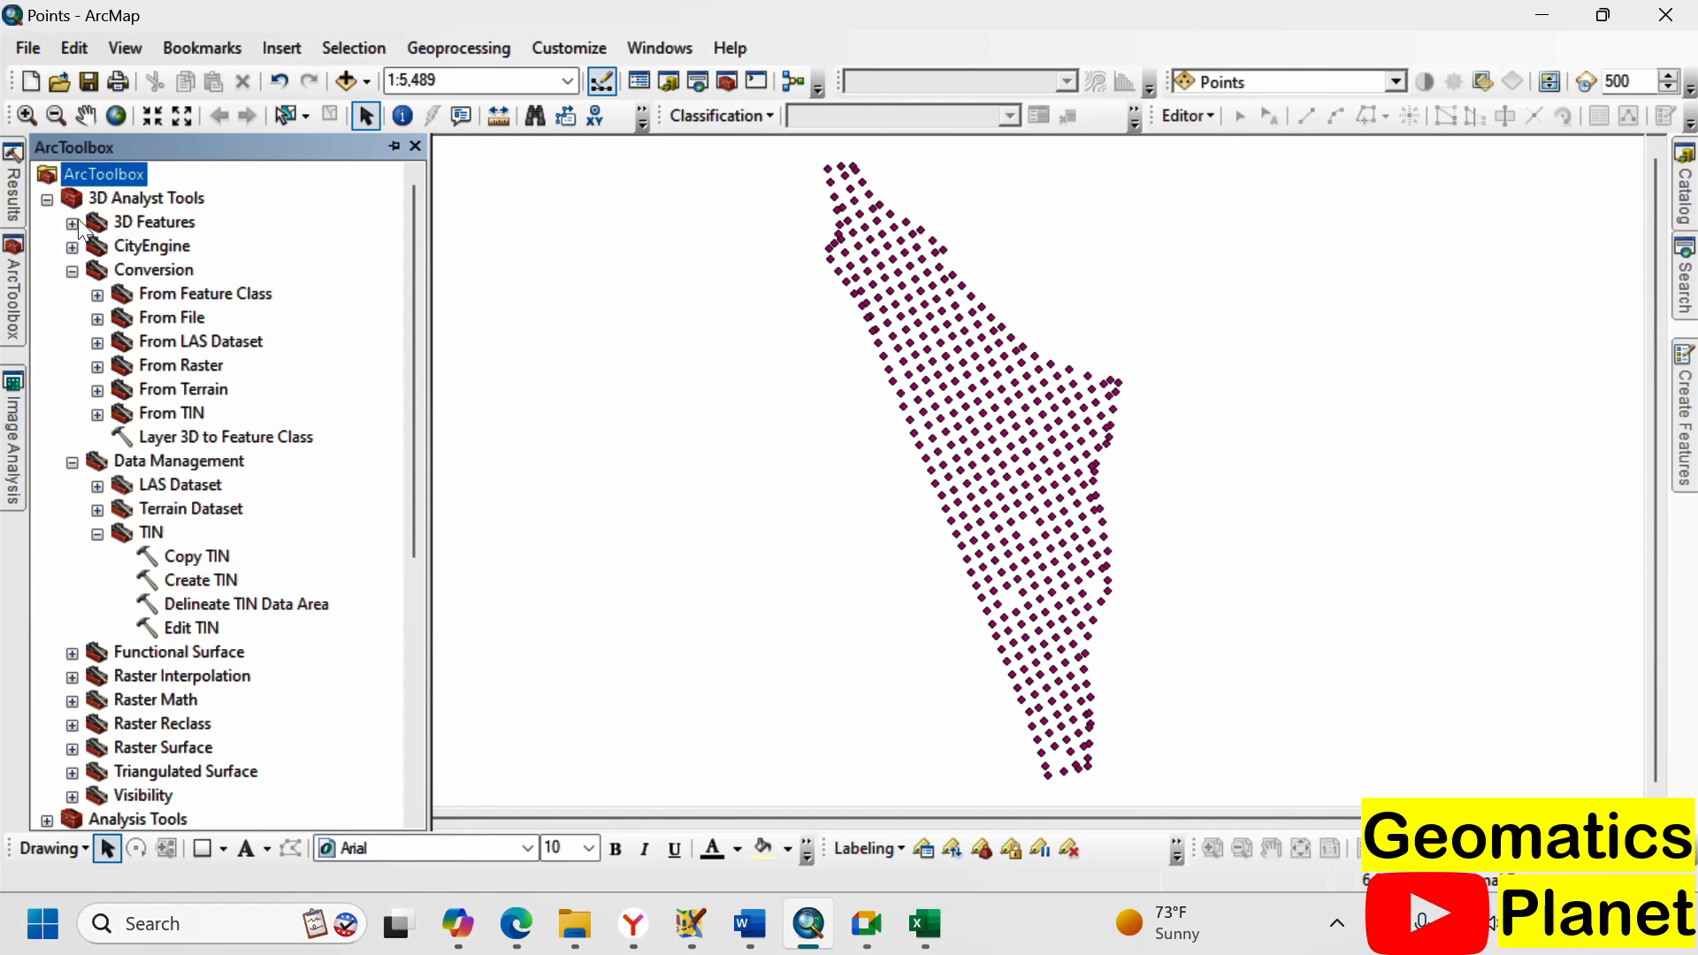
{"action": "left_click", "coordinate": [72, 272]}
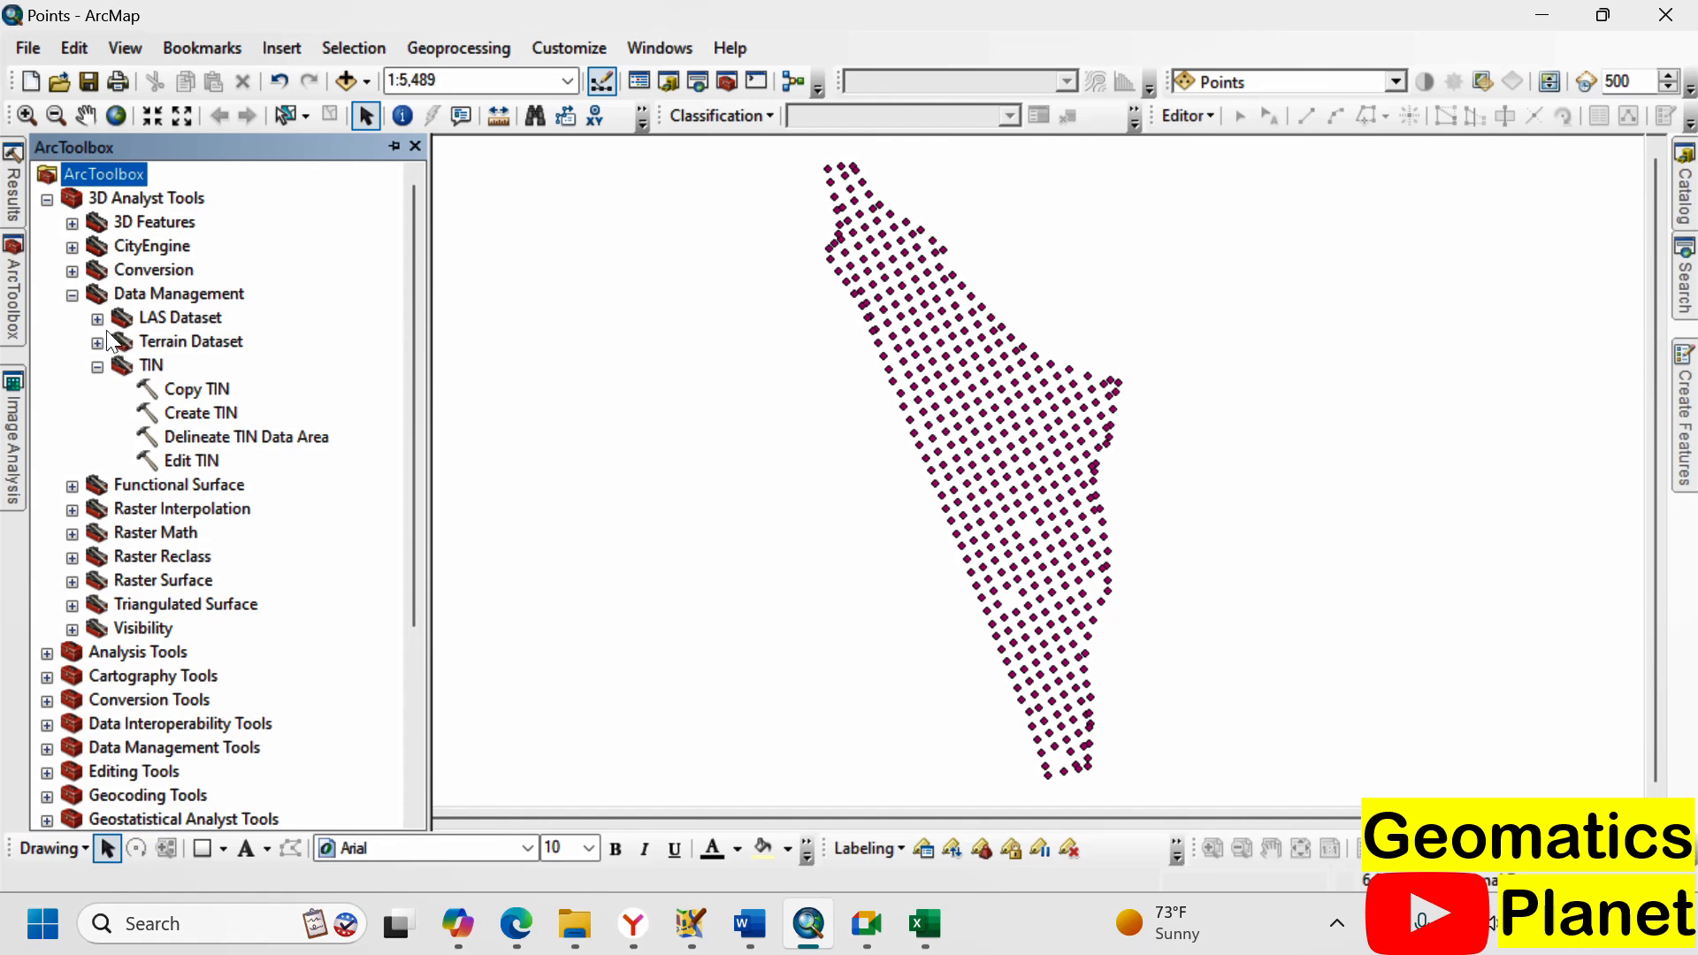
{"action": "double_click", "coordinate": [216, 414]}
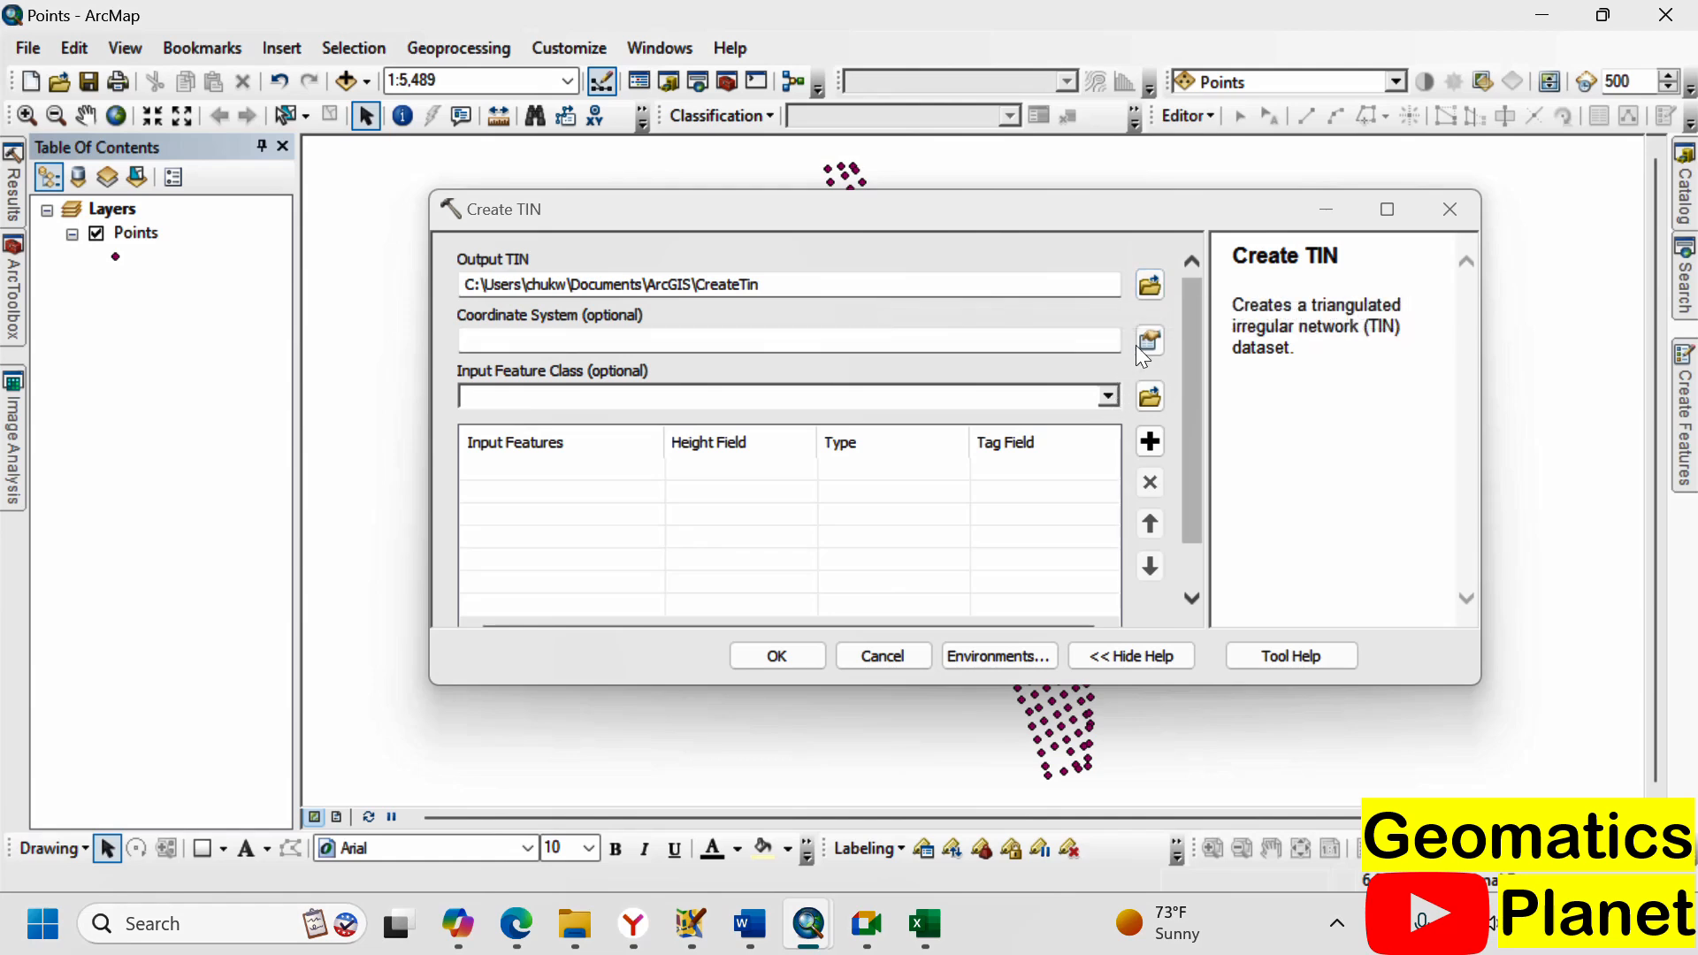
- Add the Points layer as the TIN's input feature class and set its height field to Z
{"action": "left_click", "coordinate": [1109, 397]}
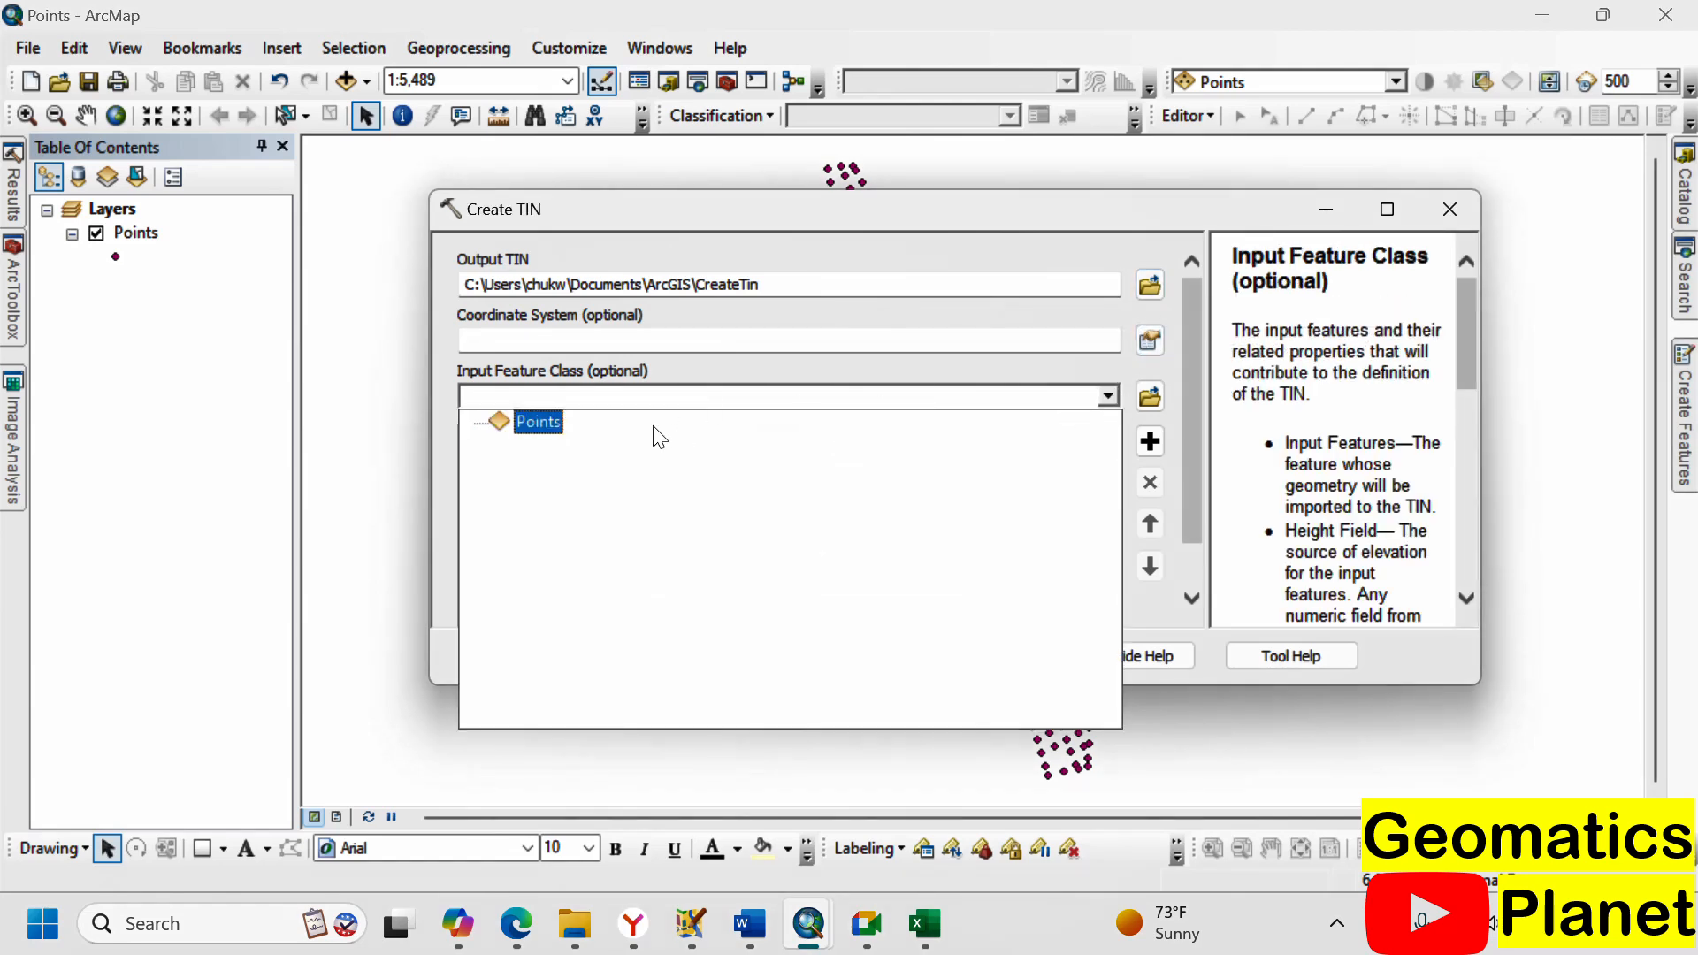
{"action": "left_click", "coordinate": [536, 425]}
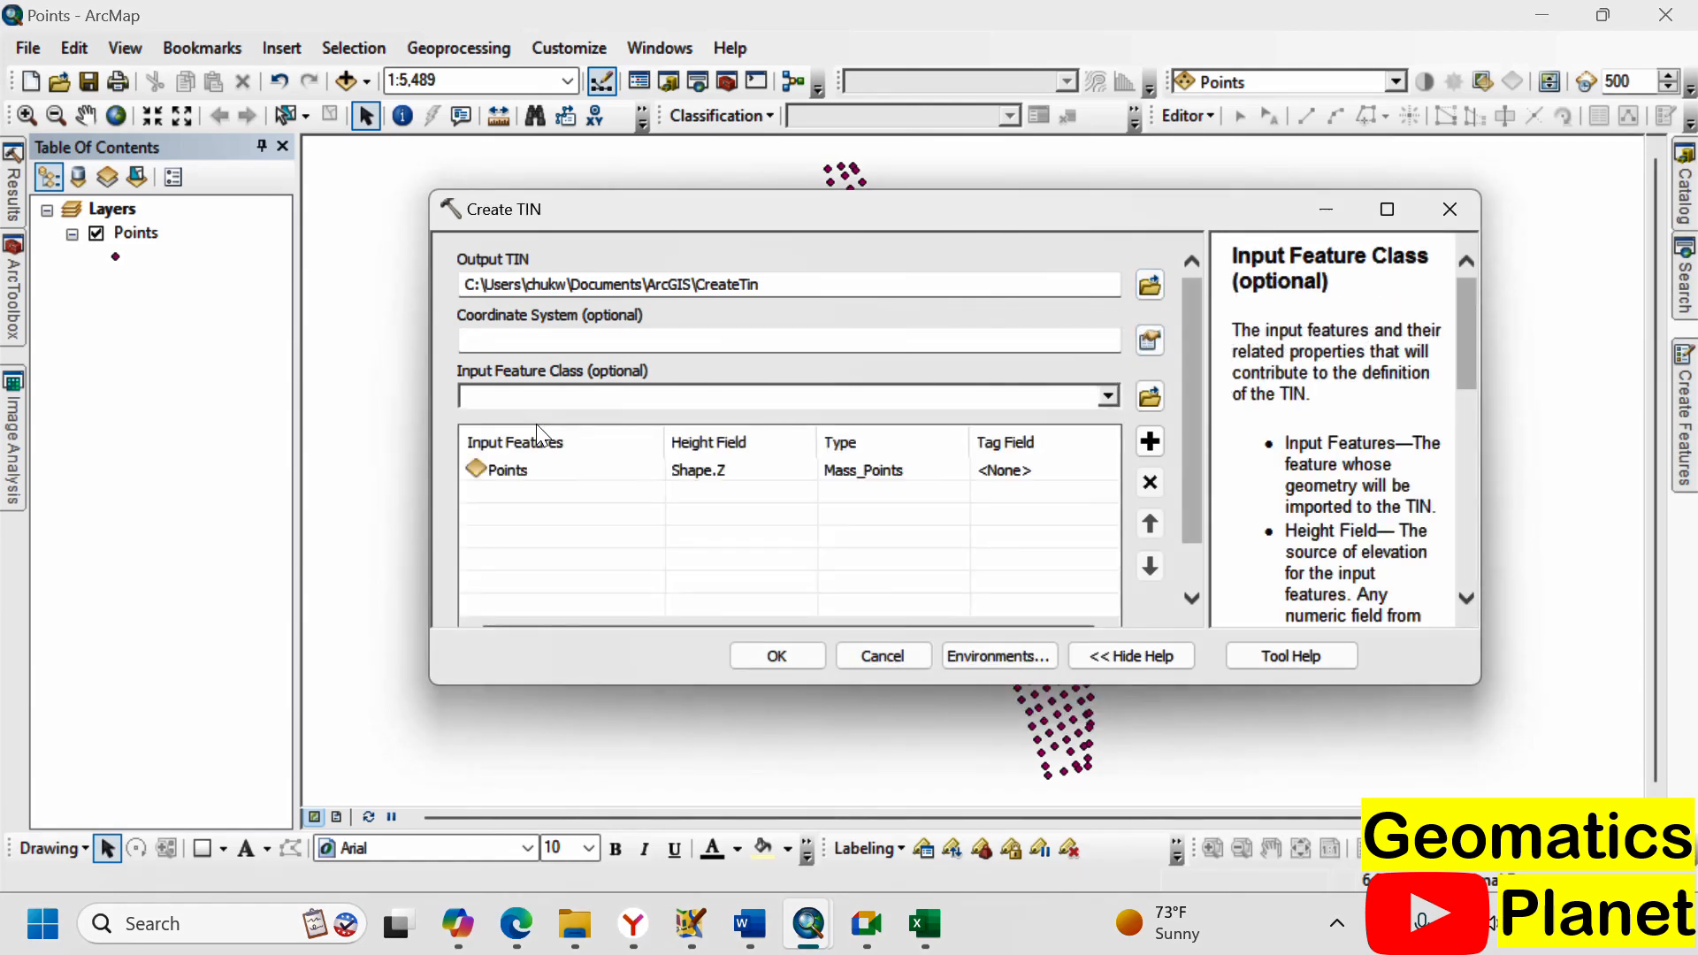
{"action": "left_click", "coordinate": [796, 470]}
{"action": "left_click", "coordinate": [804, 471]}
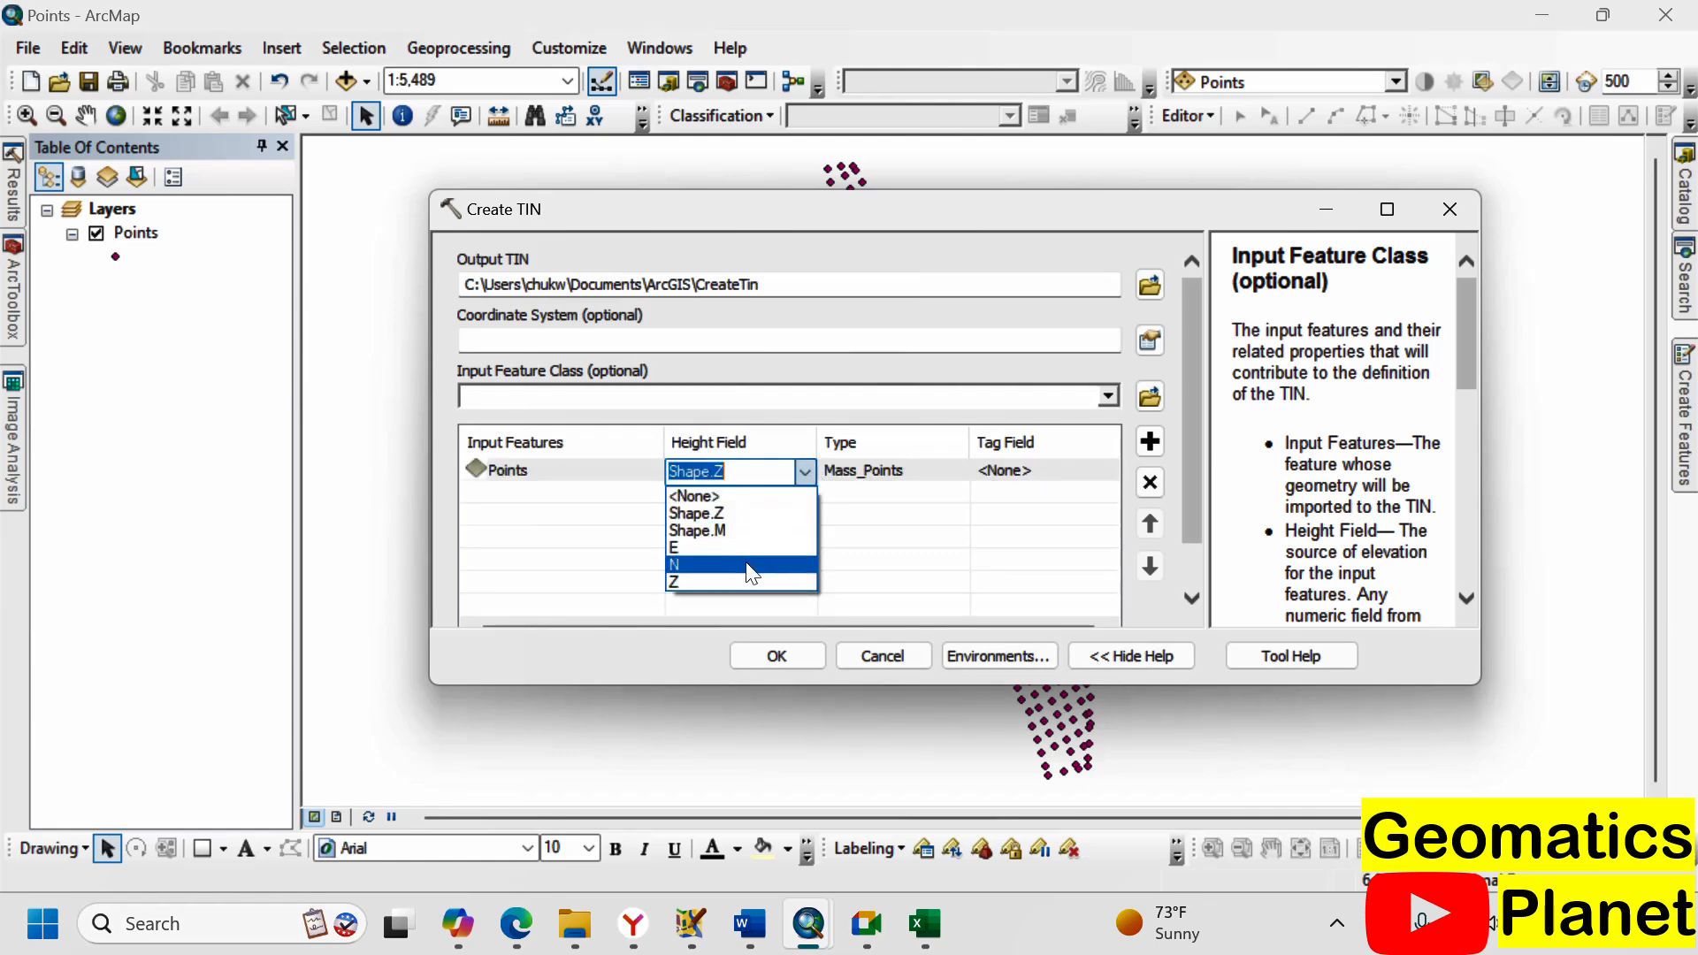
{"action": "left_click", "coordinate": [747, 586]}
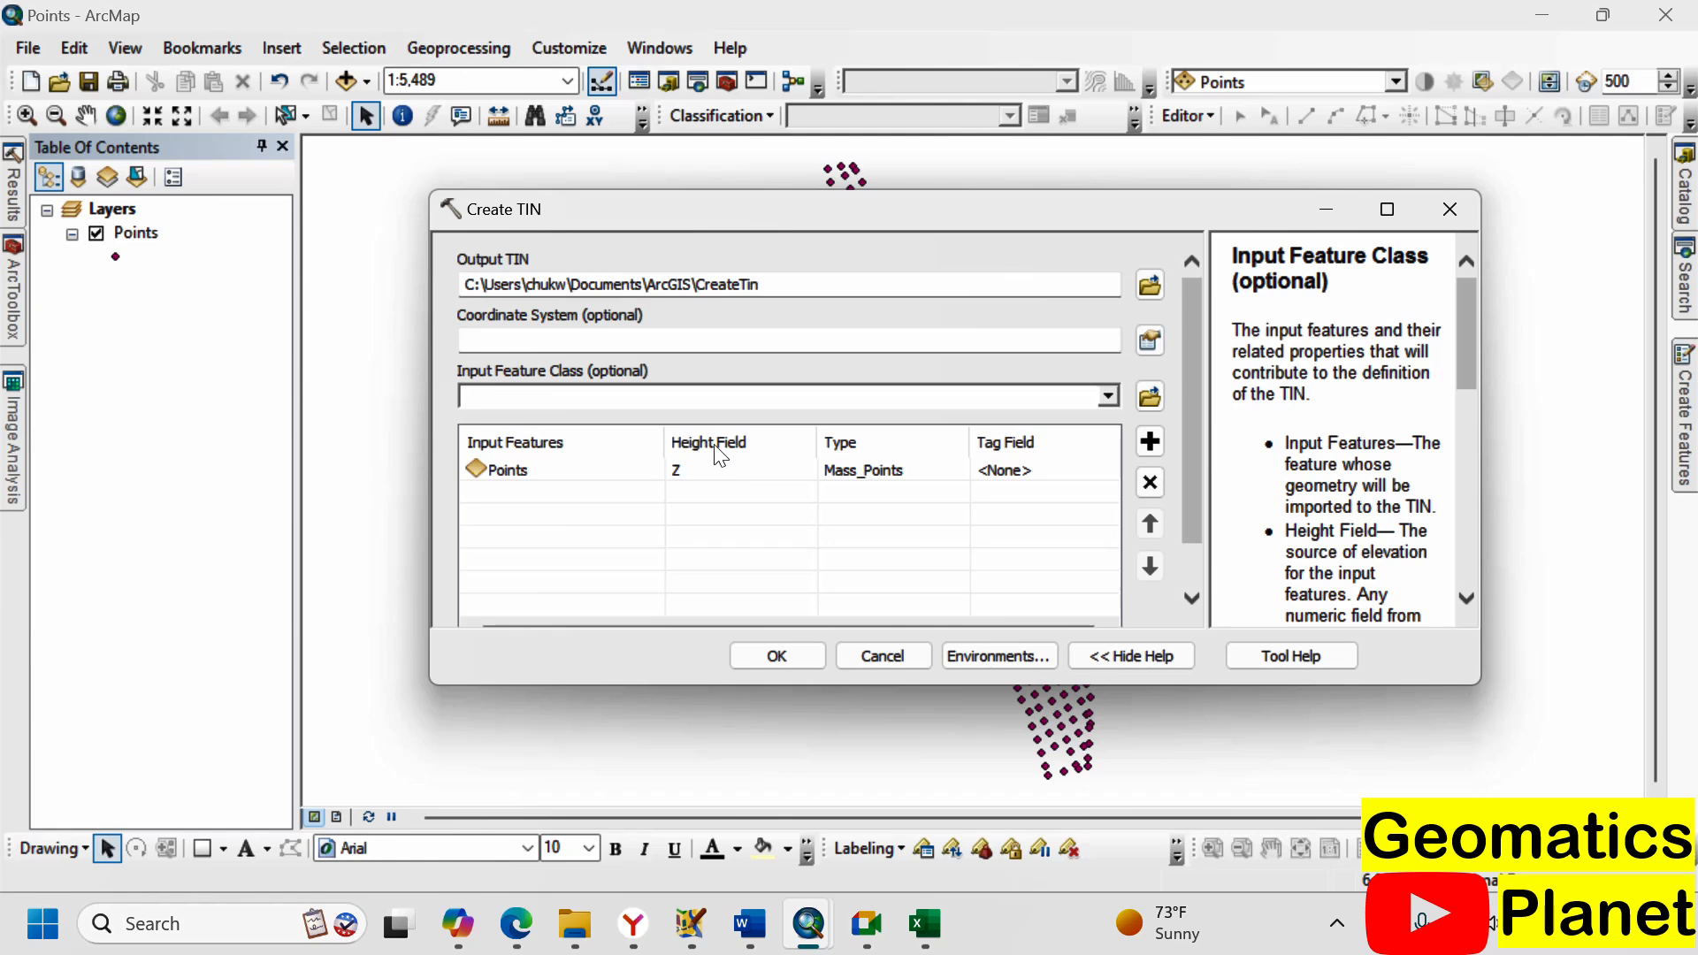
{"action": "left_click", "coordinate": [1104, 399]}
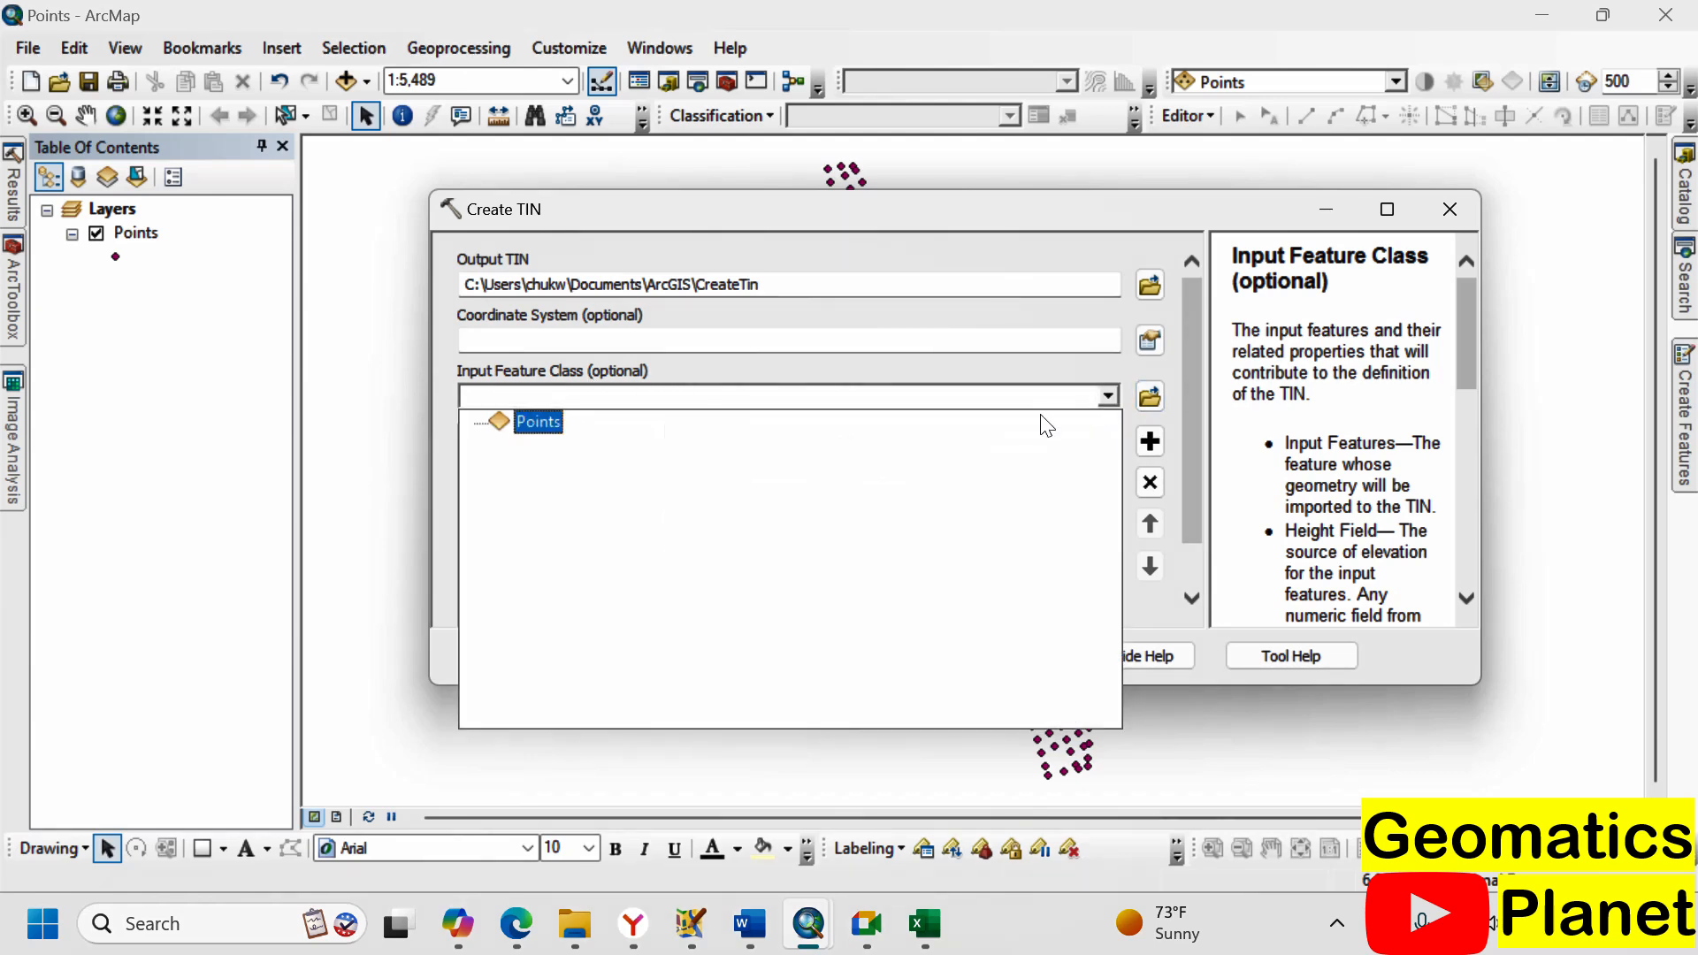
{"action": "left_click", "coordinate": [538, 426]}
- Assign the WGS 1984 UTM Zone 32N coordinate system to the output TIN and run Create TIN
{"action": "left_click", "coordinate": [1148, 344]}
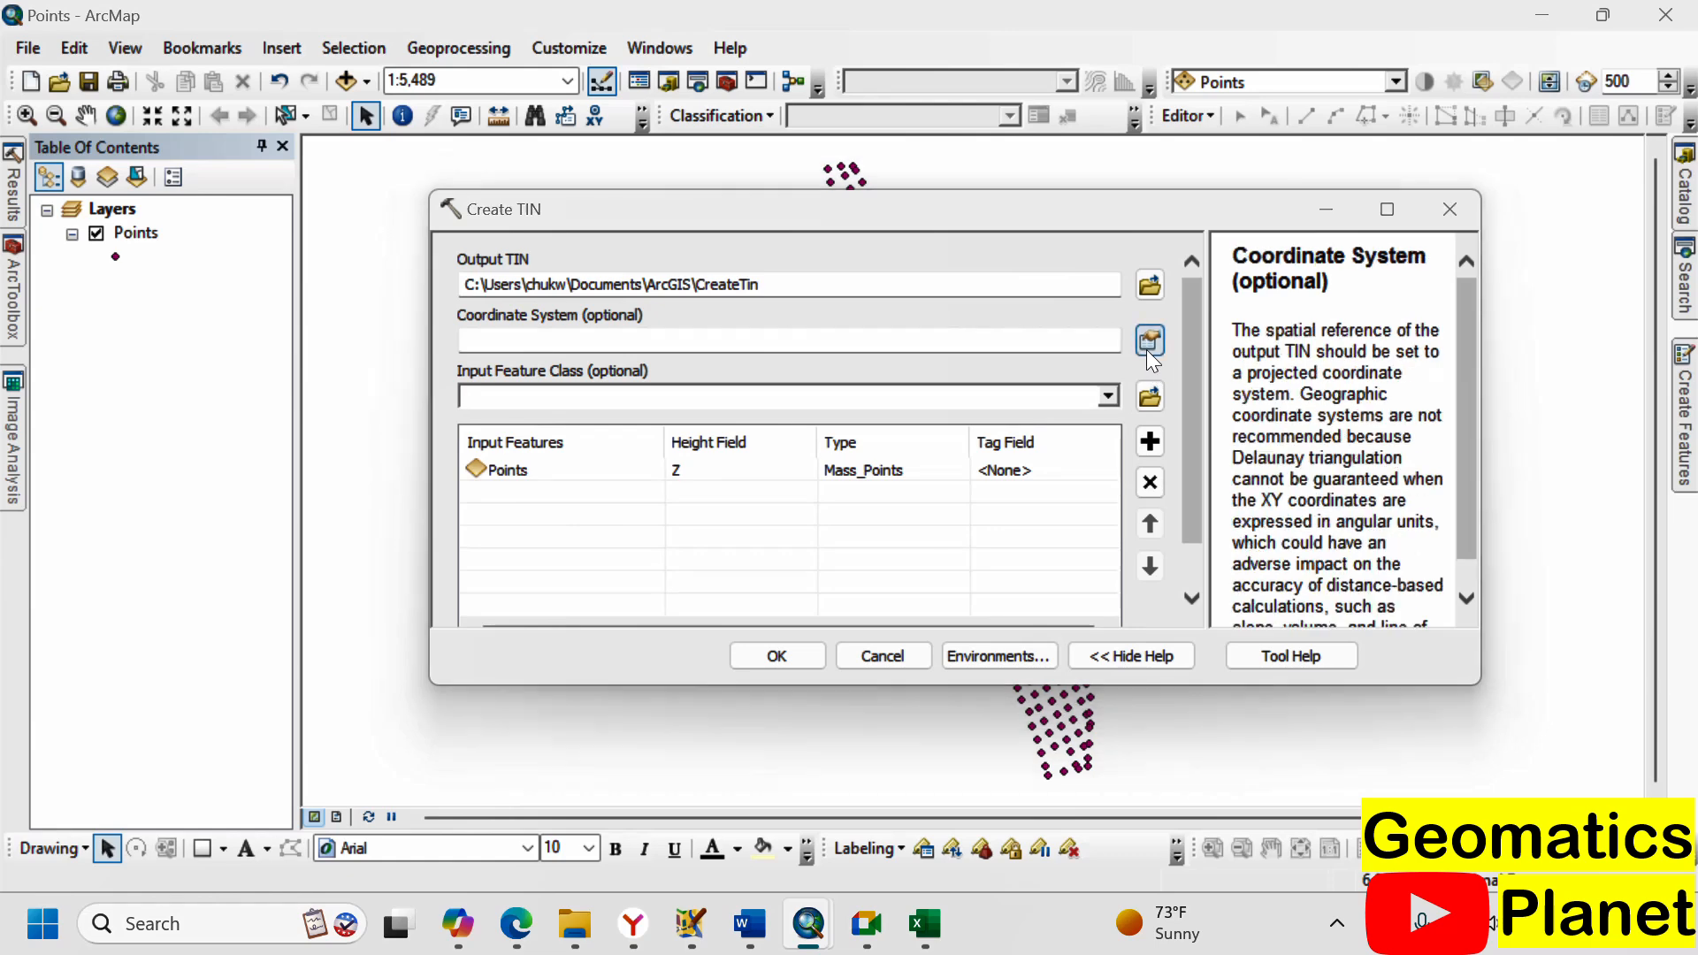
{"action": "left_click", "coordinate": [830, 294]}
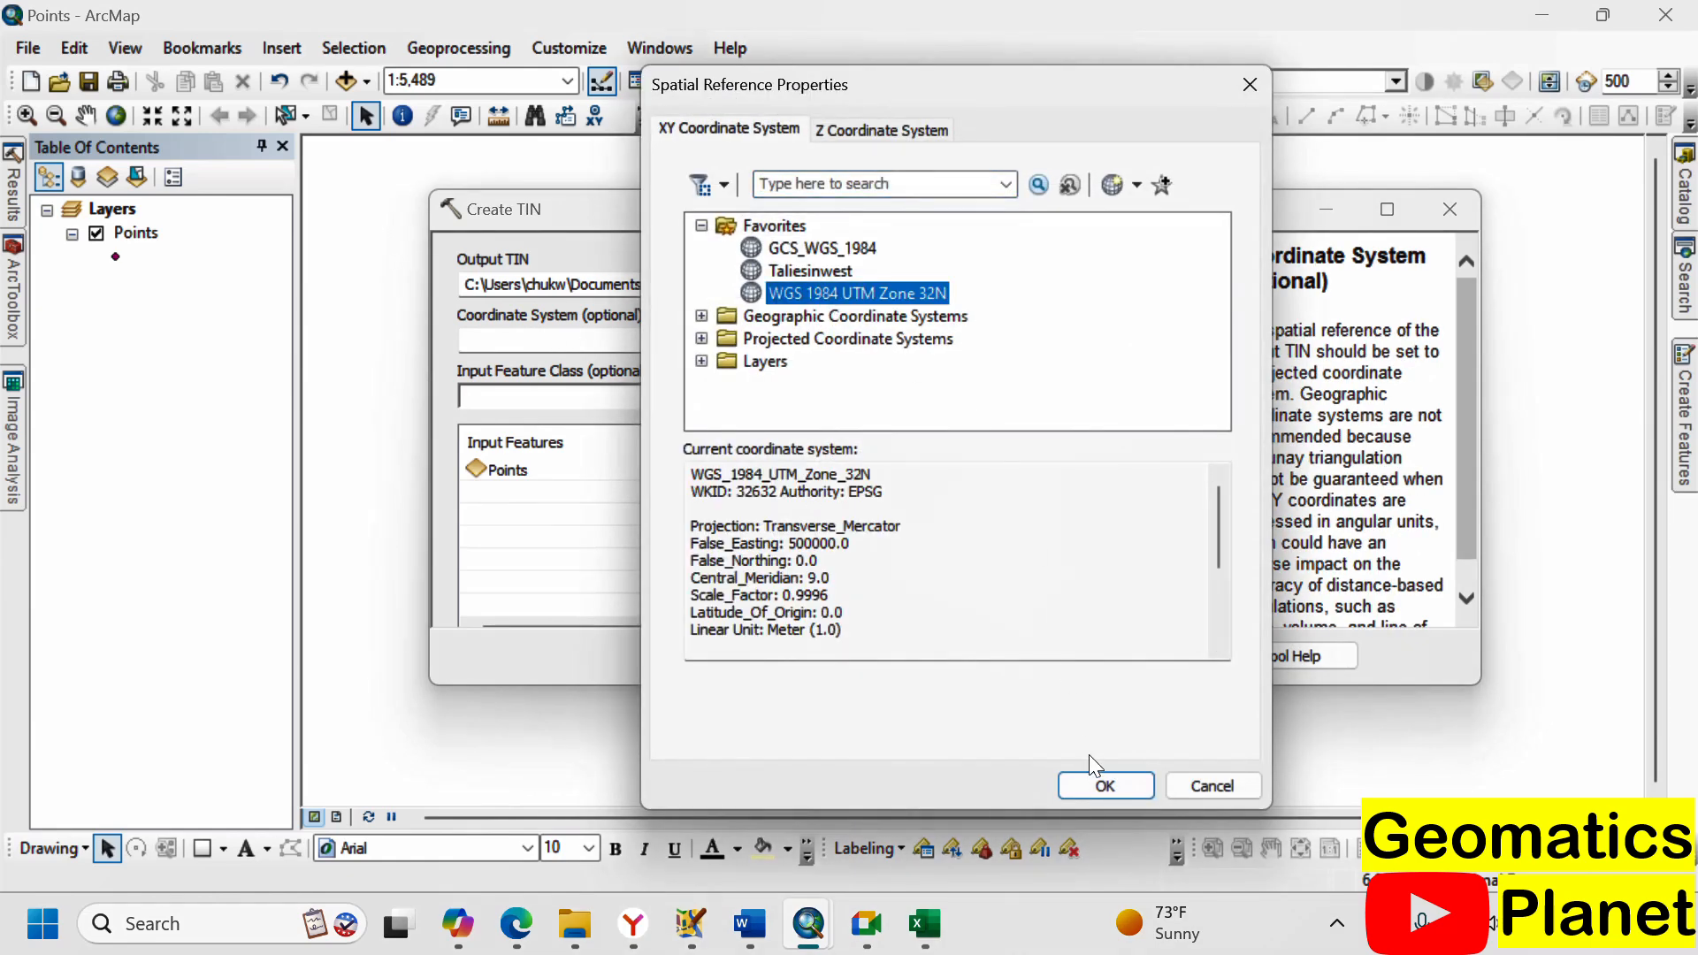
{"action": "left_click", "coordinate": [1088, 778]}
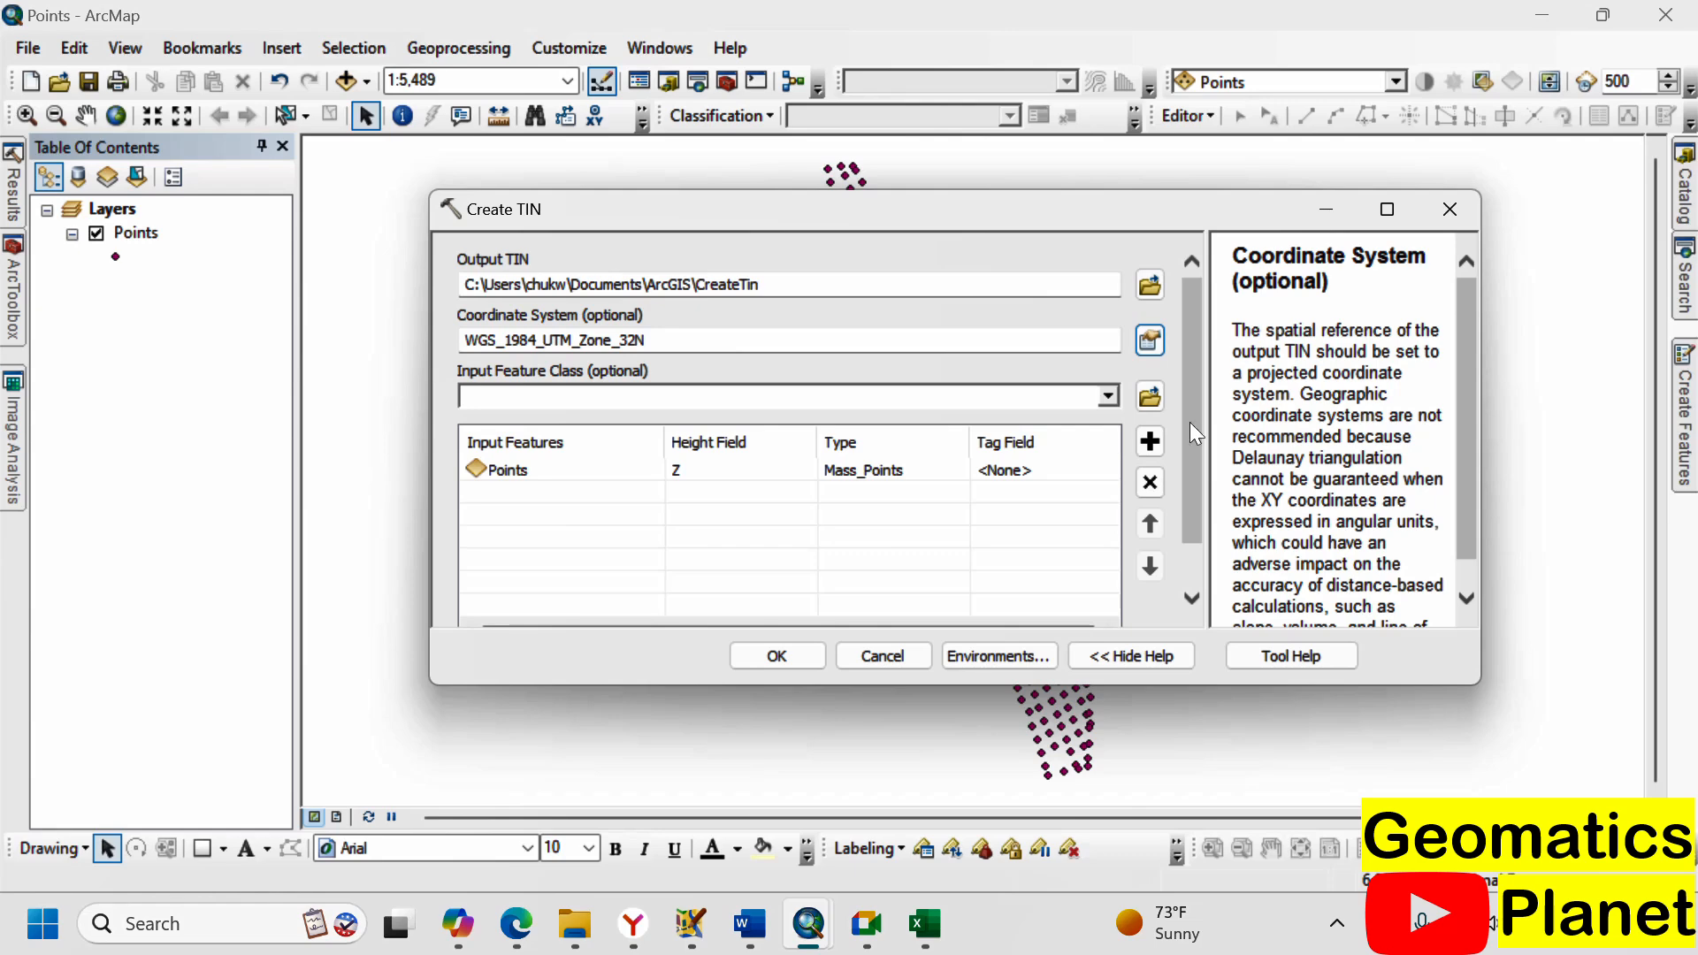
{"action": "left_click", "coordinate": [775, 656]}
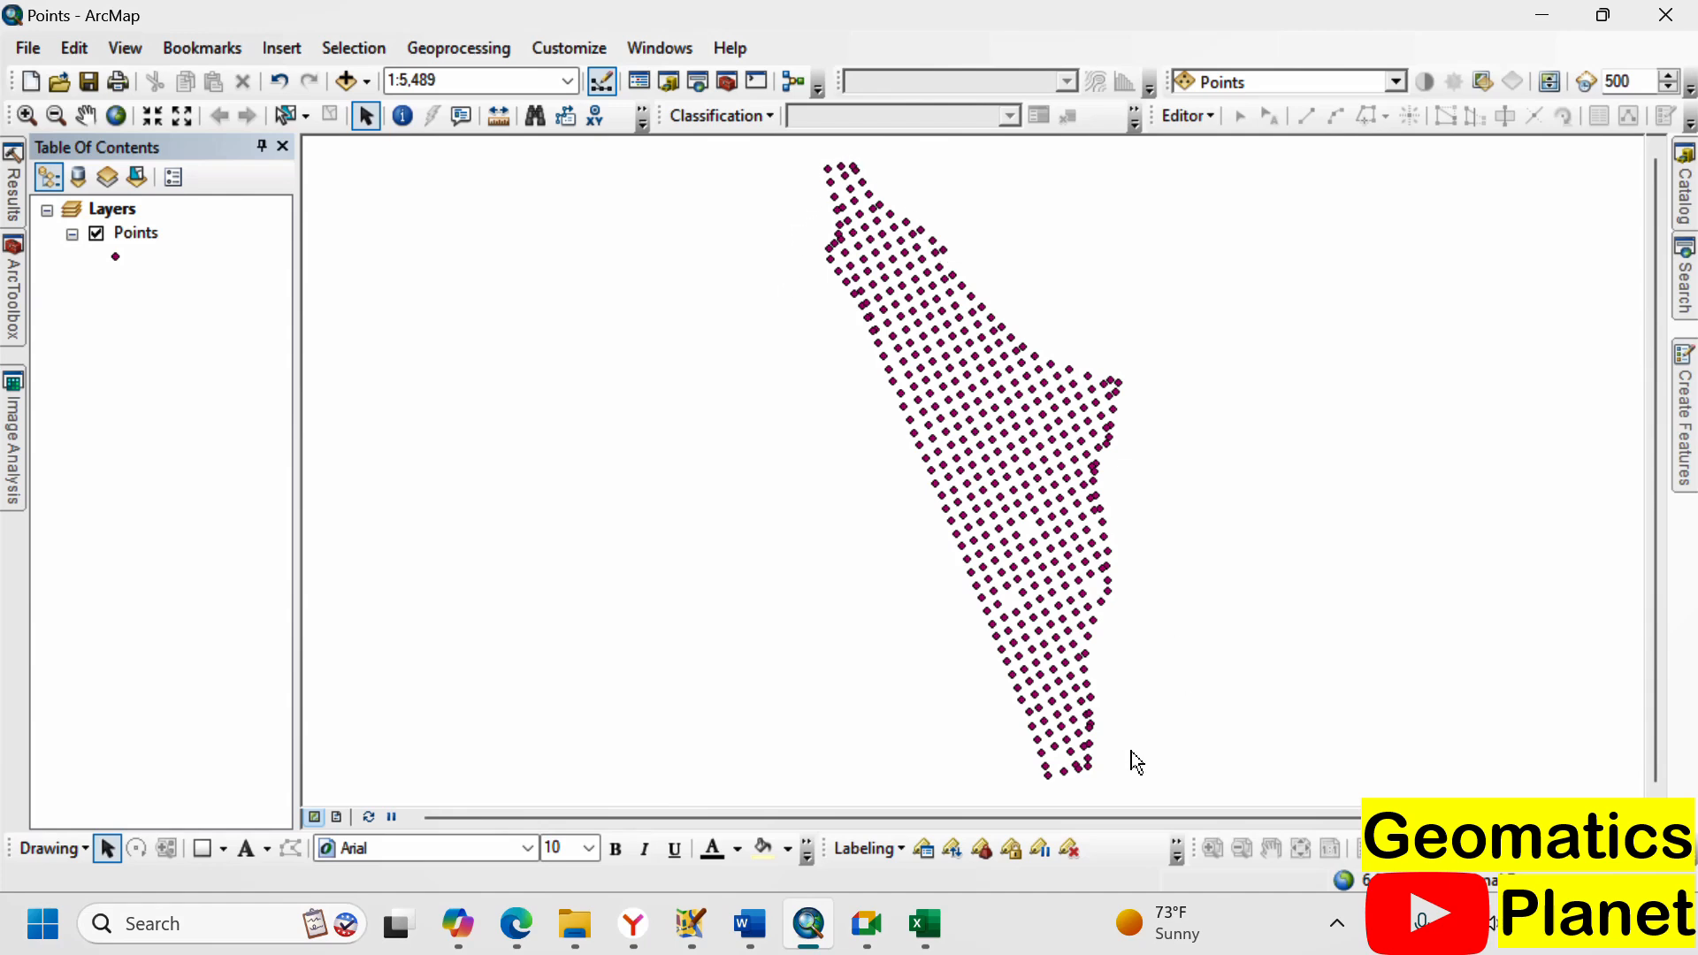
- Check the progress of the Create TIN run in the current session's geoprocessing results
{"action": "left_click", "coordinate": [14, 190]}
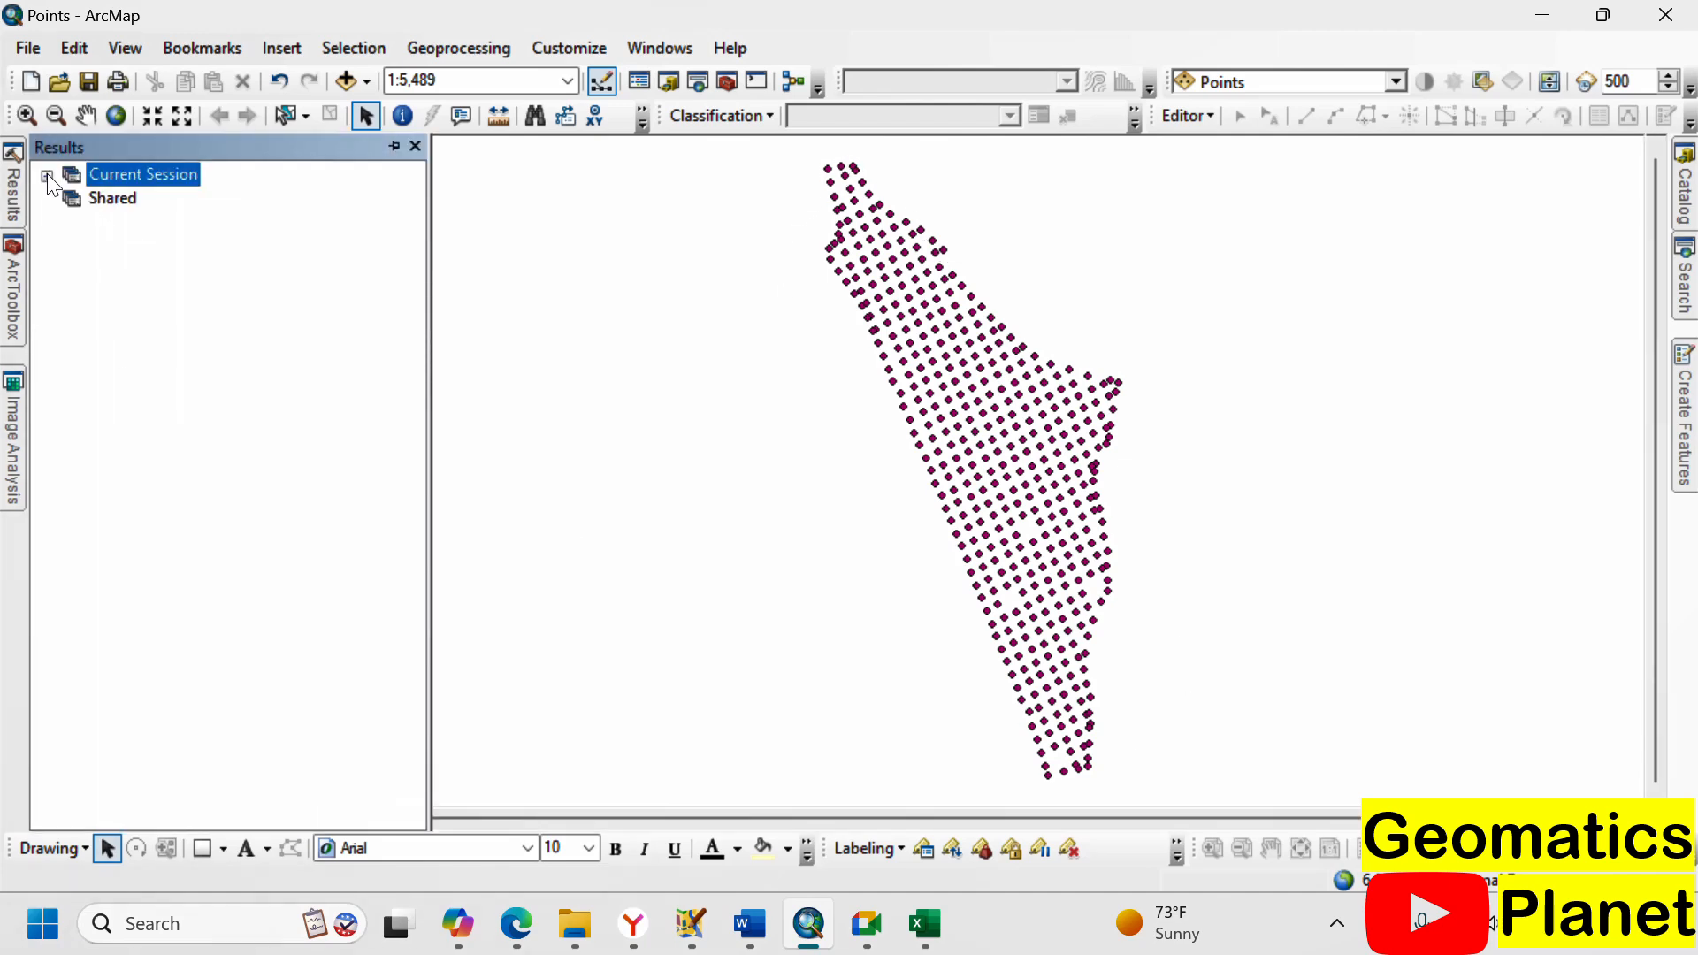
{"action": "left_click", "coordinate": [47, 175]}
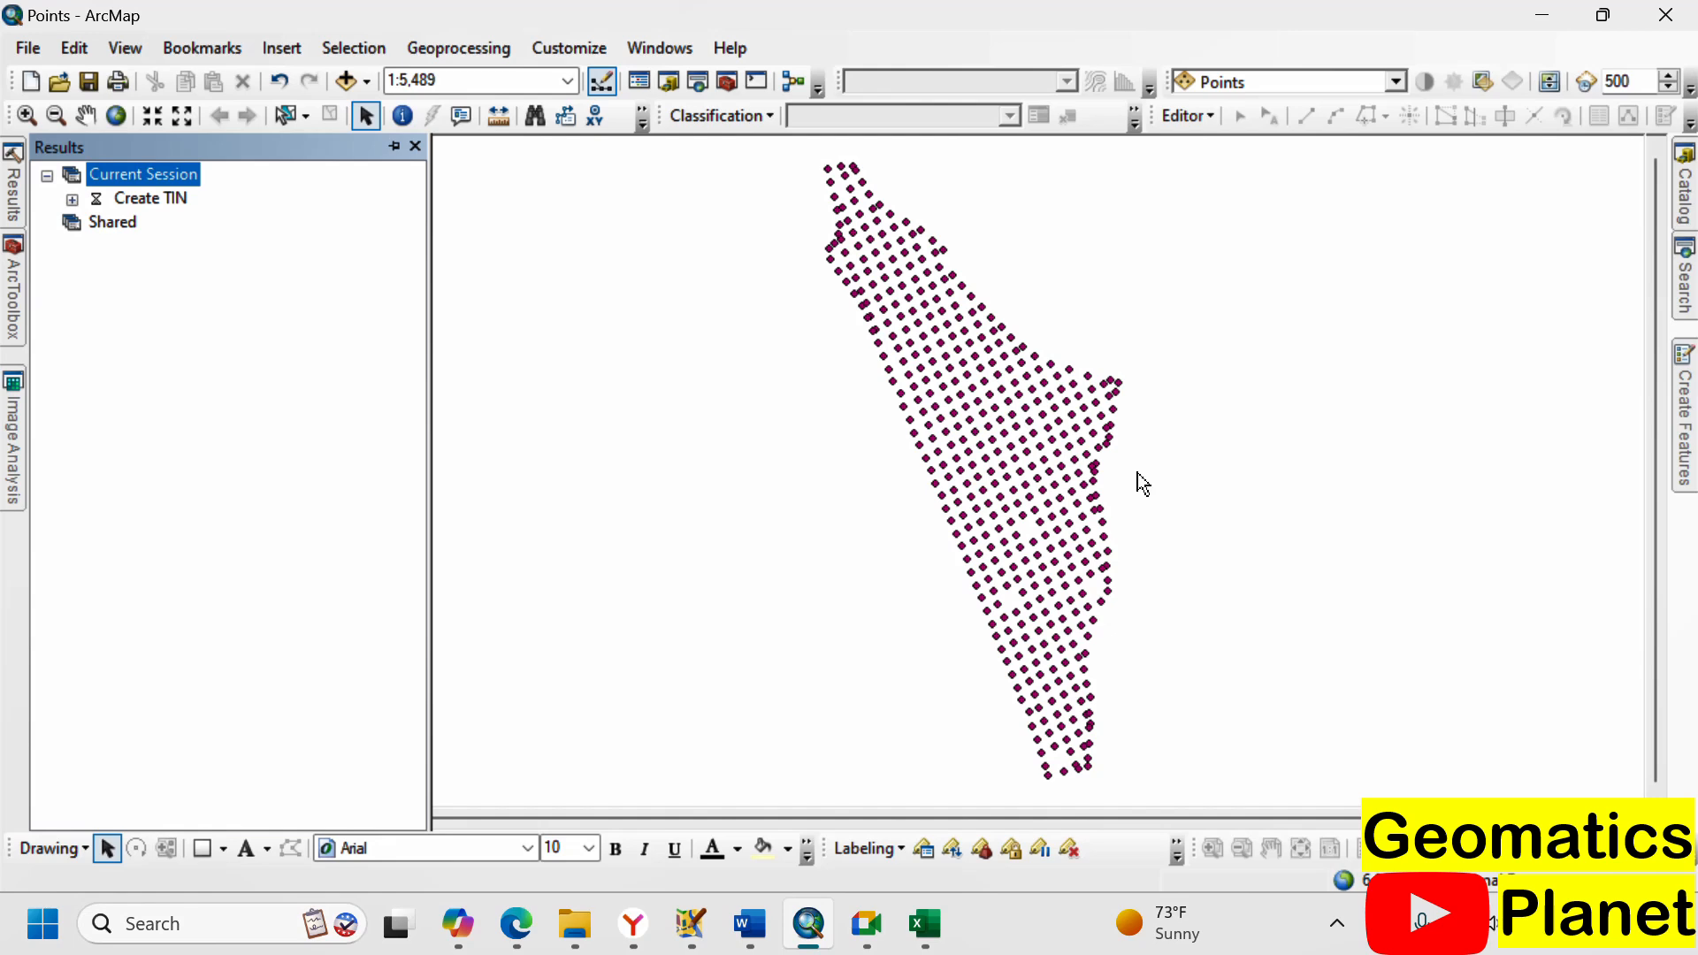
{"action": "scroll", "coordinate": [1031, 502], "scroll_direction": "down", "scroll_amount": 1}
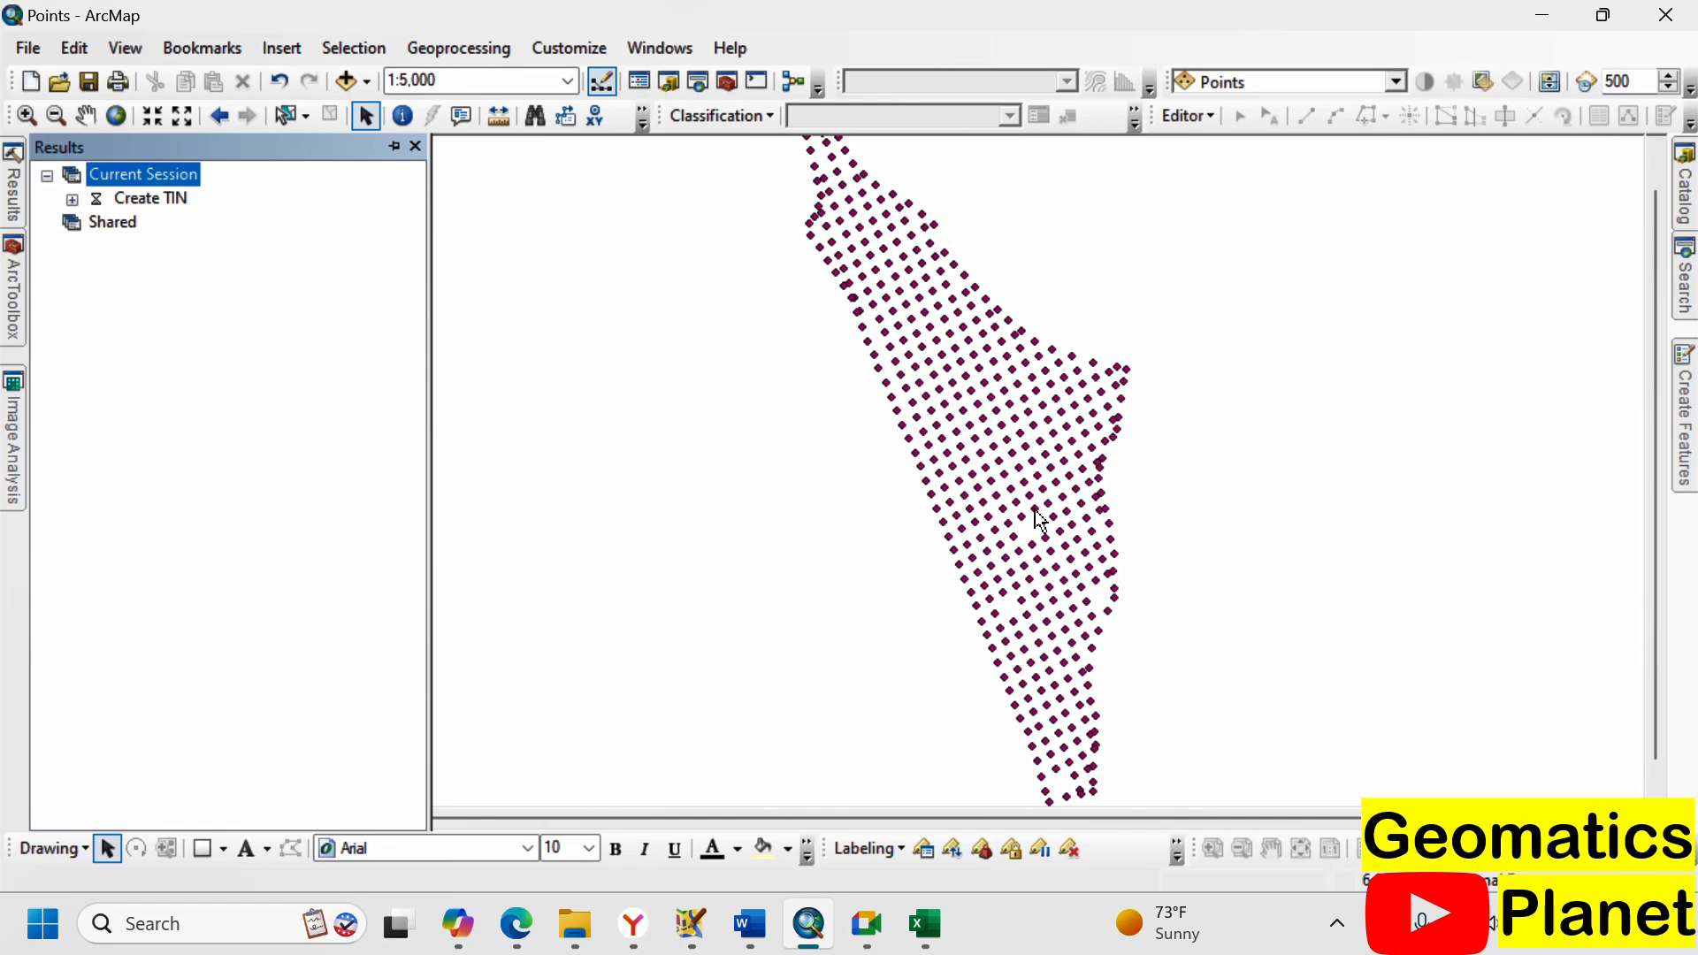
{"action": "left_click", "coordinate": [72, 200]}
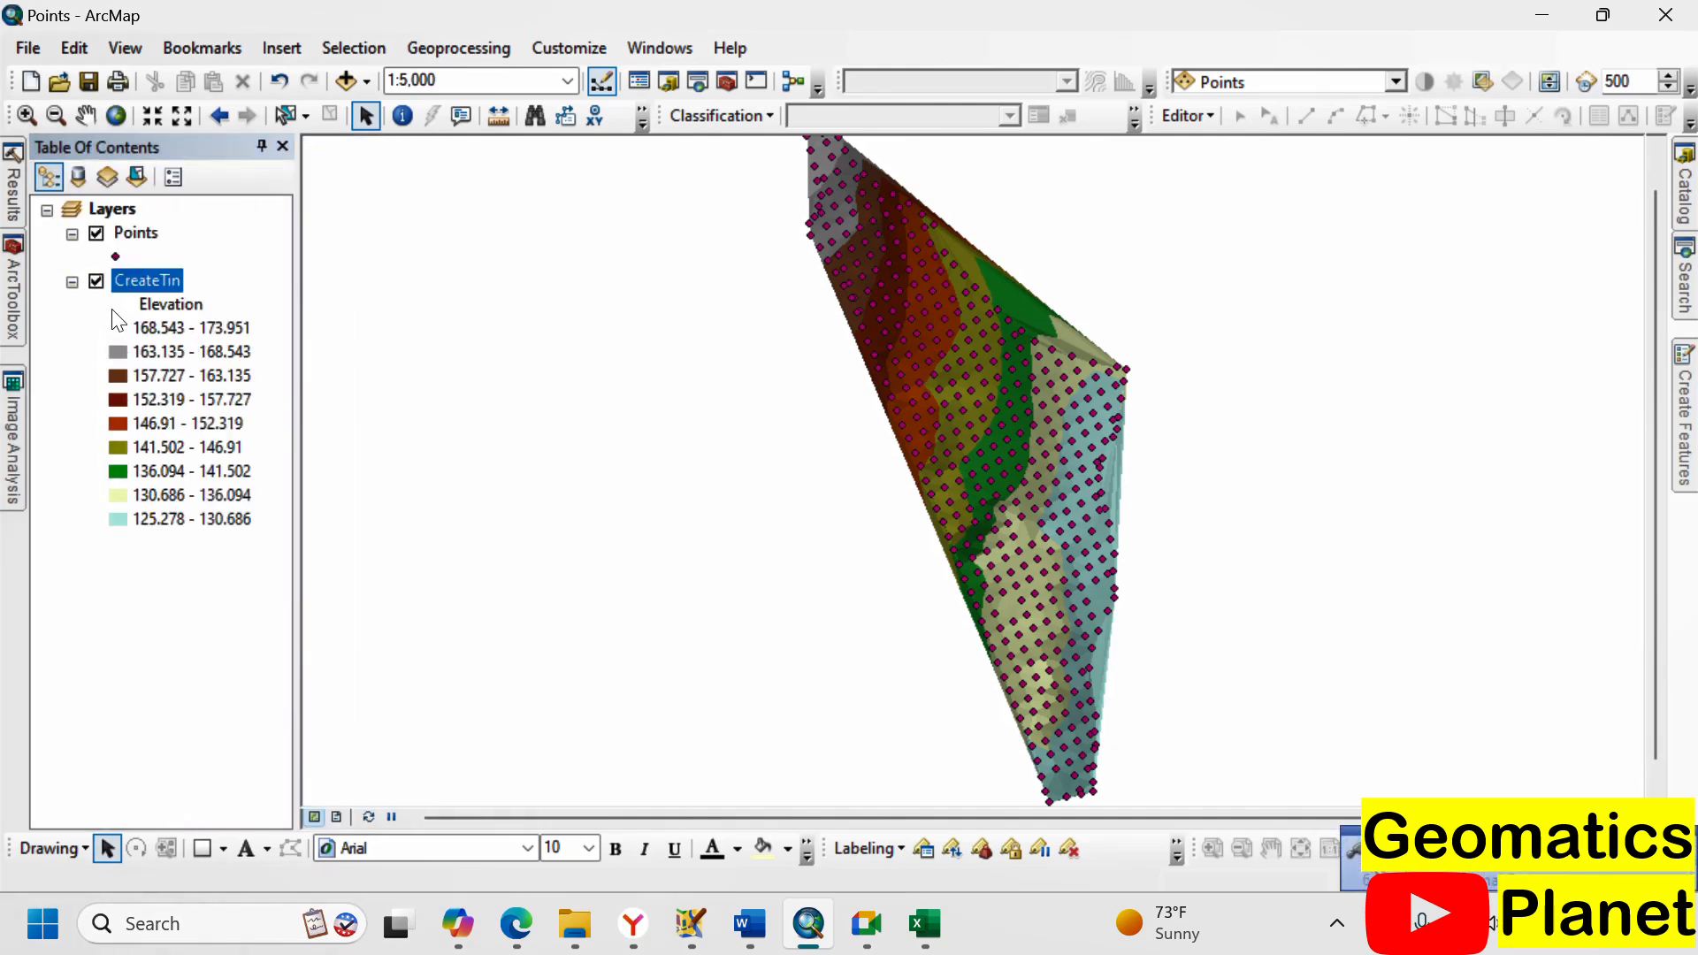
- Hide the Points layer and examine the CreateTin surface up close and as a whole
{"action": "left_click", "coordinate": [96, 232]}
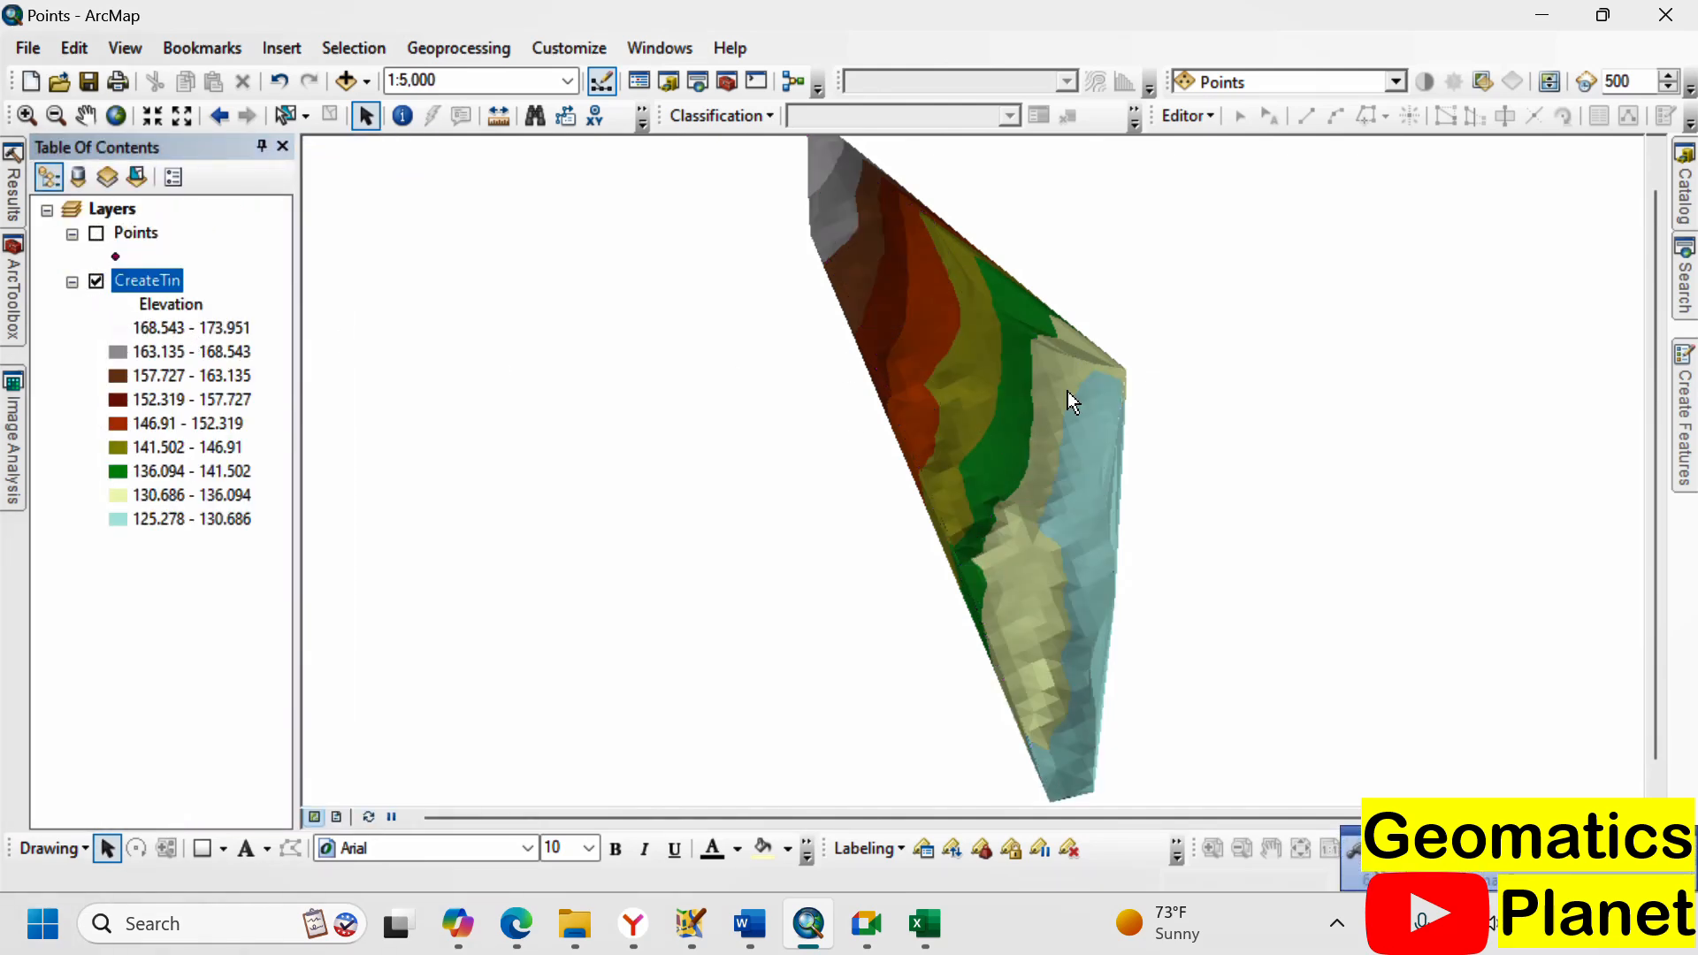
{"action": "scroll", "coordinate": [938, 253], "scroll_direction": "down", "scroll_amount": 4}
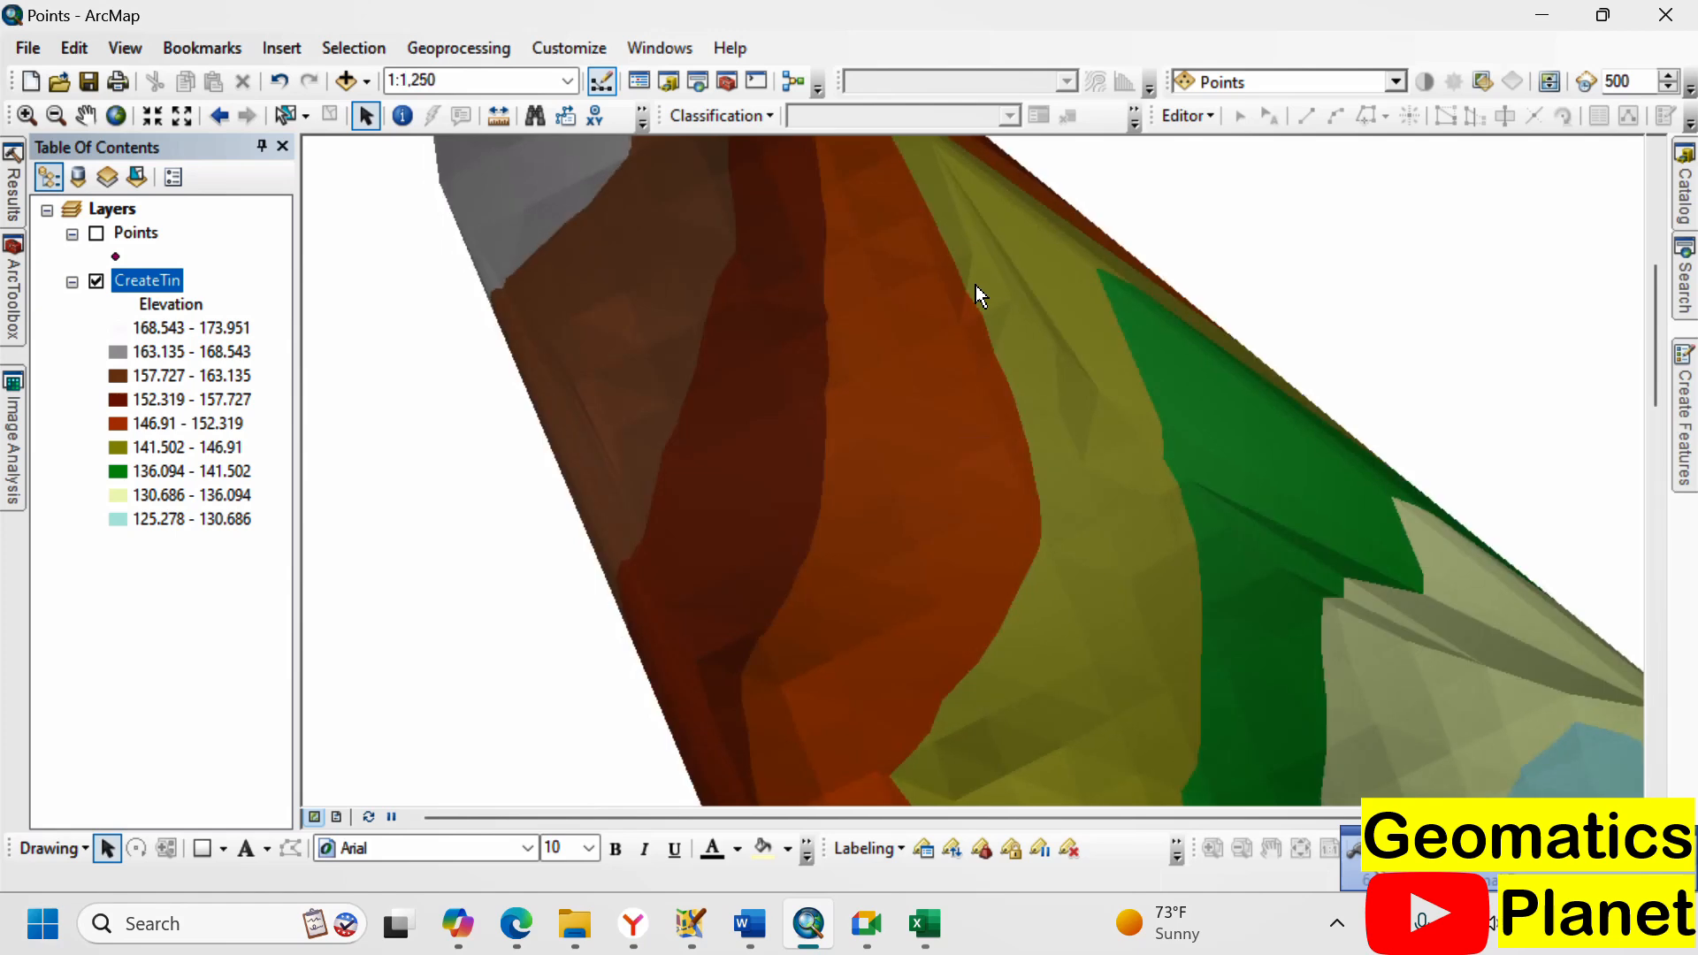
{"action": "scroll", "coordinate": [1017, 367], "scroll_direction": "down", "scroll_amount": 3}
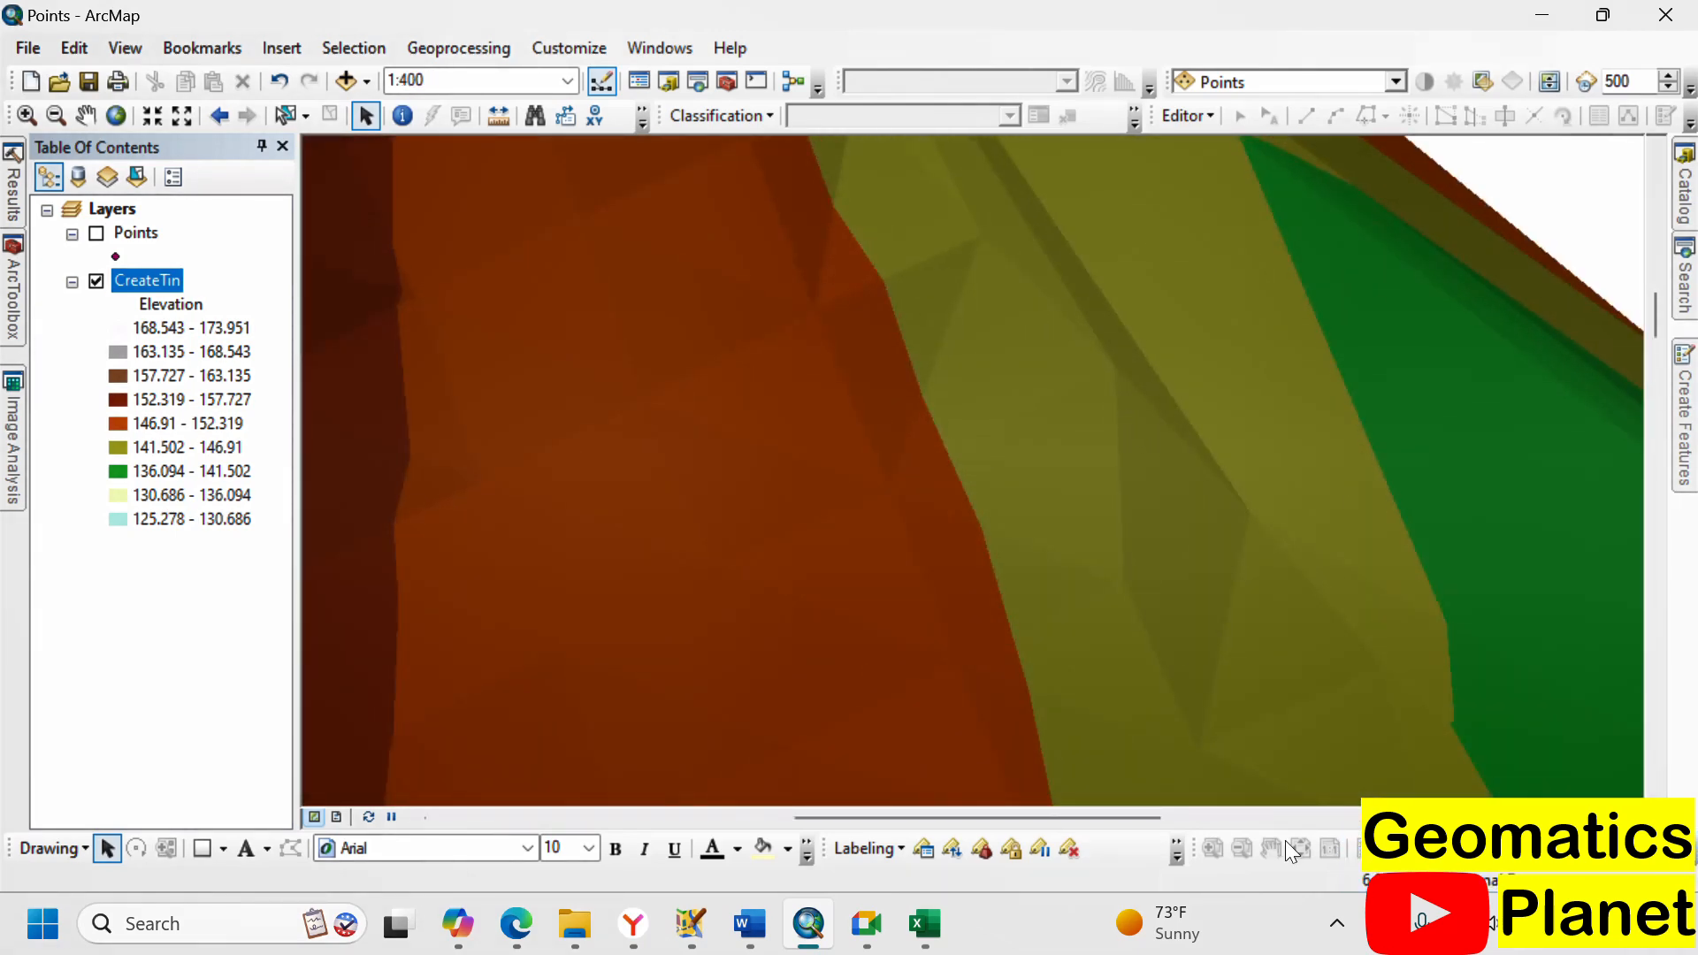
{"action": "scroll", "coordinate": [951, 424], "scroll_direction": "up", "scroll_amount": 3}
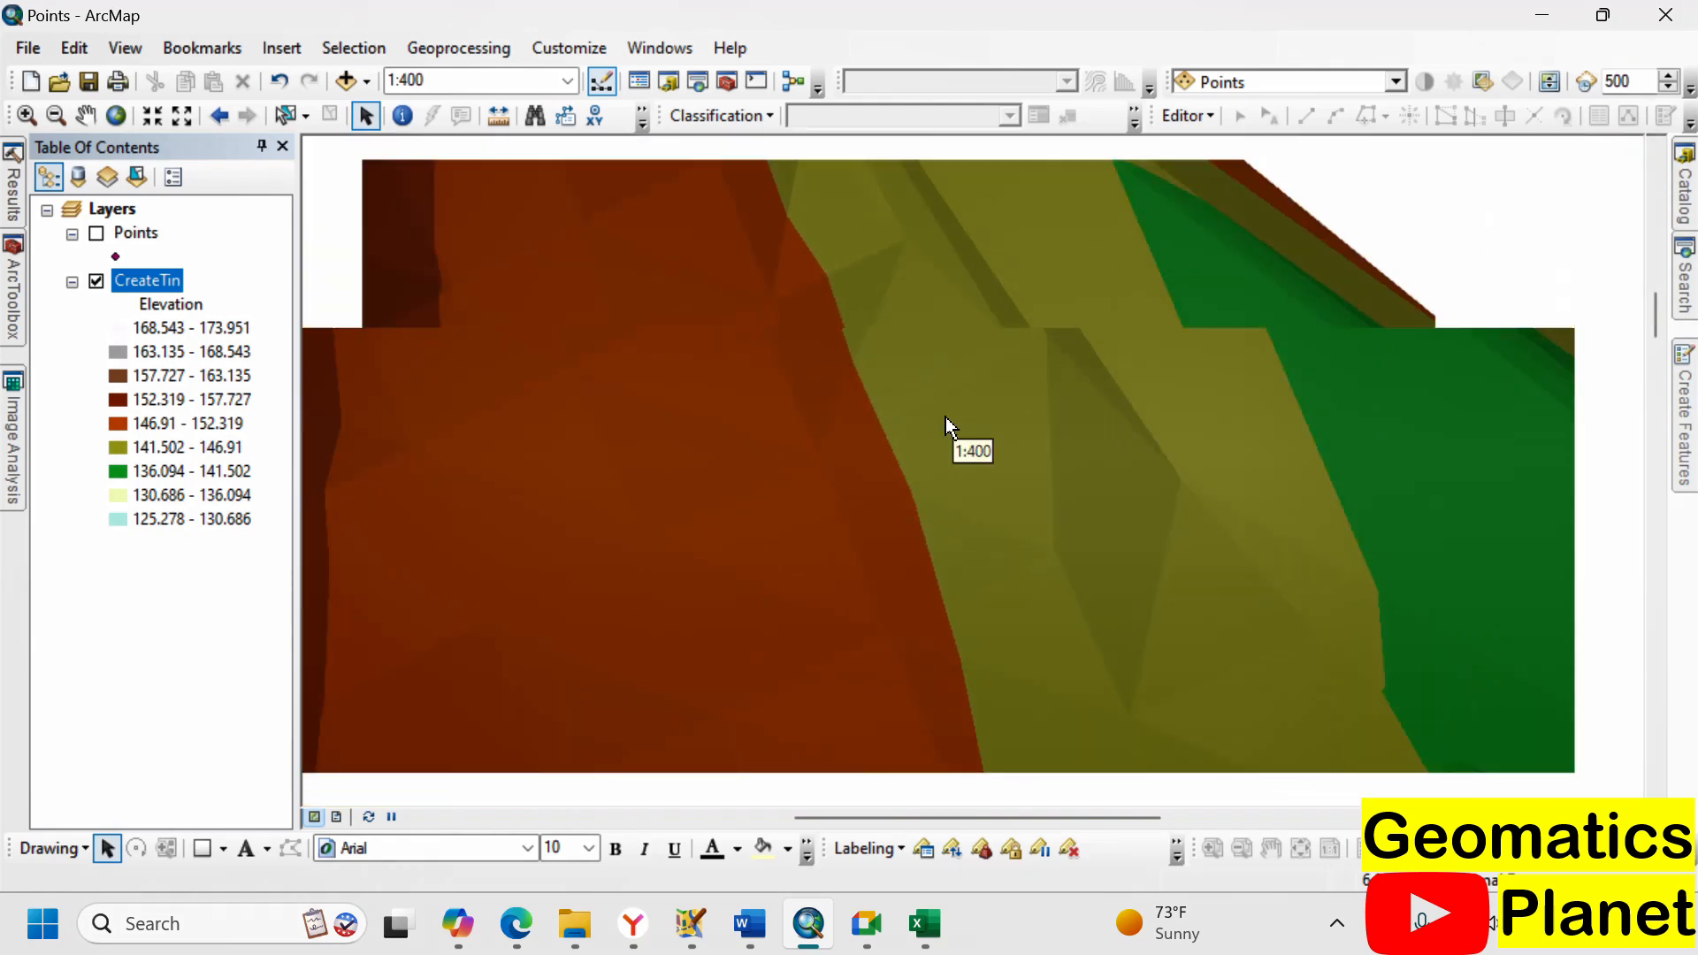
{"action": "scroll", "coordinate": [1042, 301], "scroll_direction": "up", "scroll_amount": 2}
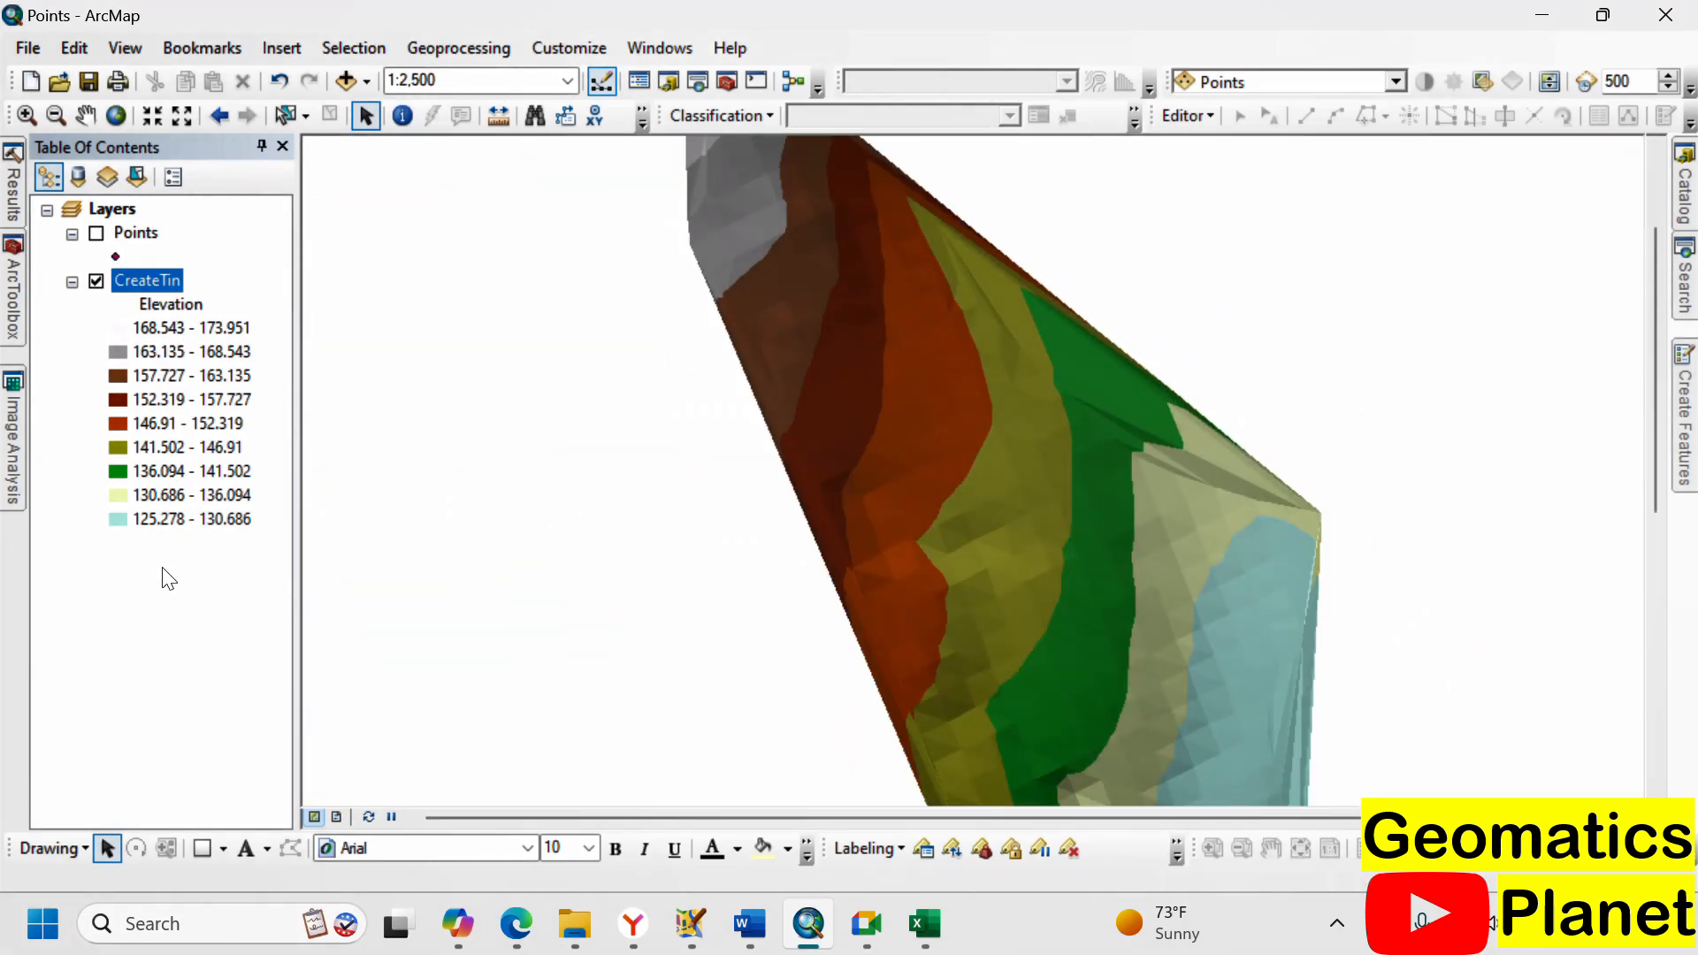
{"action": "scroll", "coordinate": [889, 336], "scroll_direction": "up", "scroll_amount": 1}
{"action": "scroll", "coordinate": [888, 336], "scroll_direction": "up", "scroll_amount": 2}
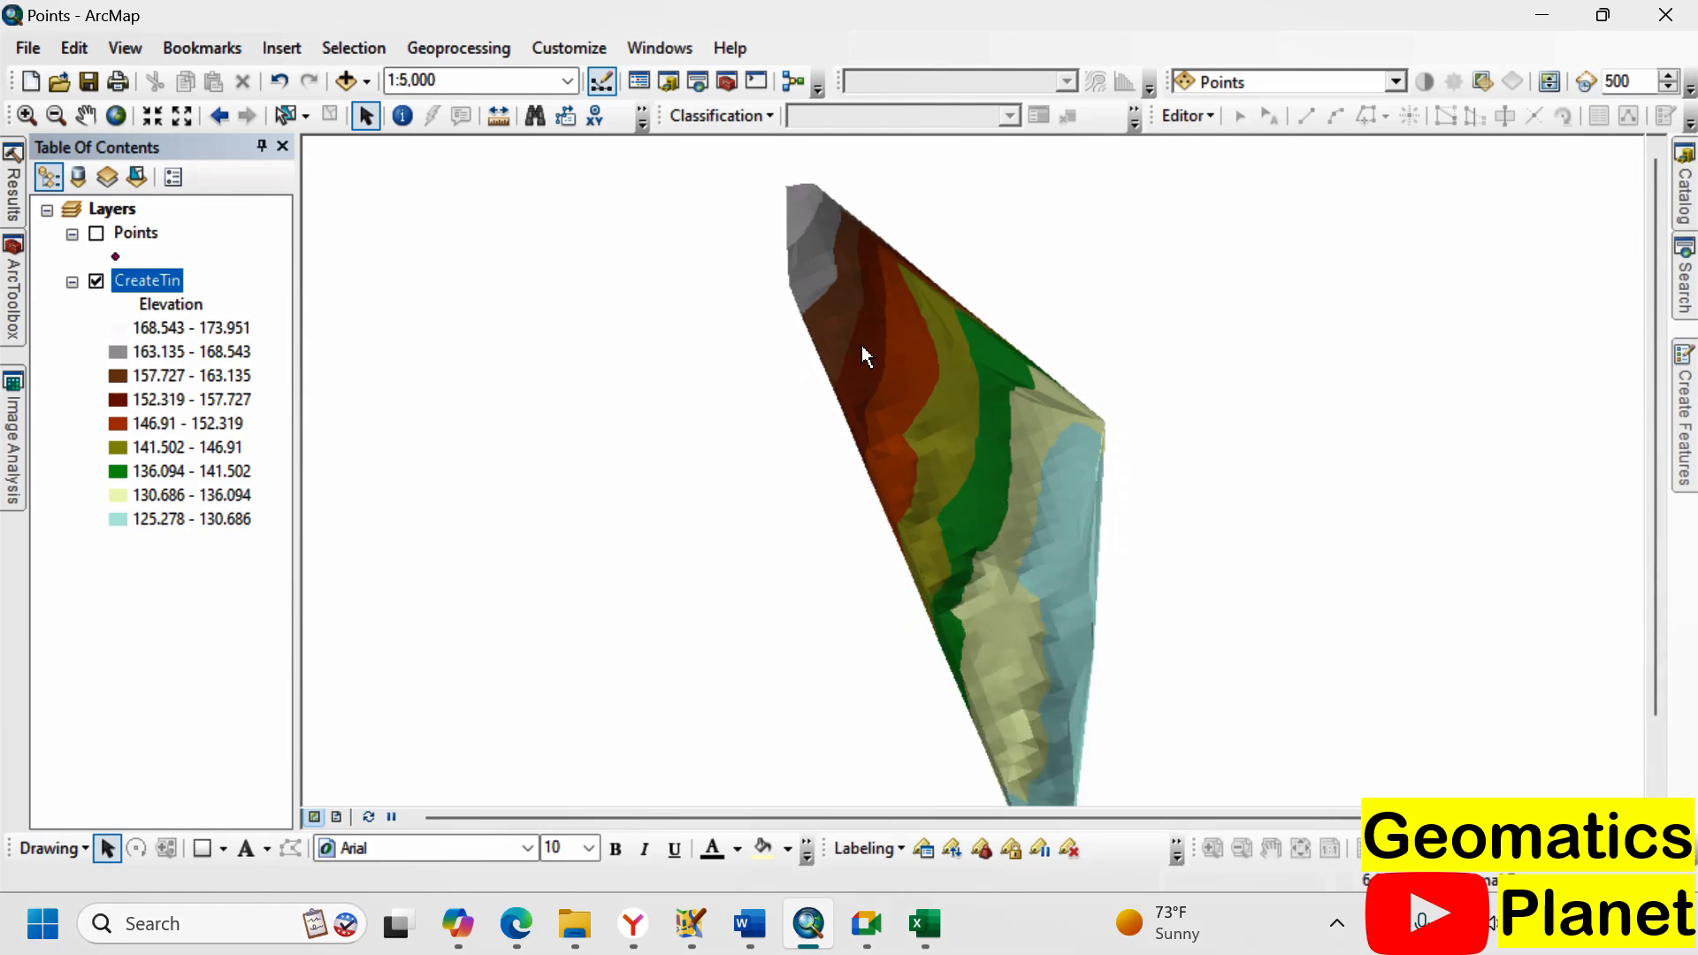
- Open the TIN to Raster tool from the From TIN conversion toolset of 3D Analyst Tools
{"action": "left_click", "coordinate": [47, 210]}
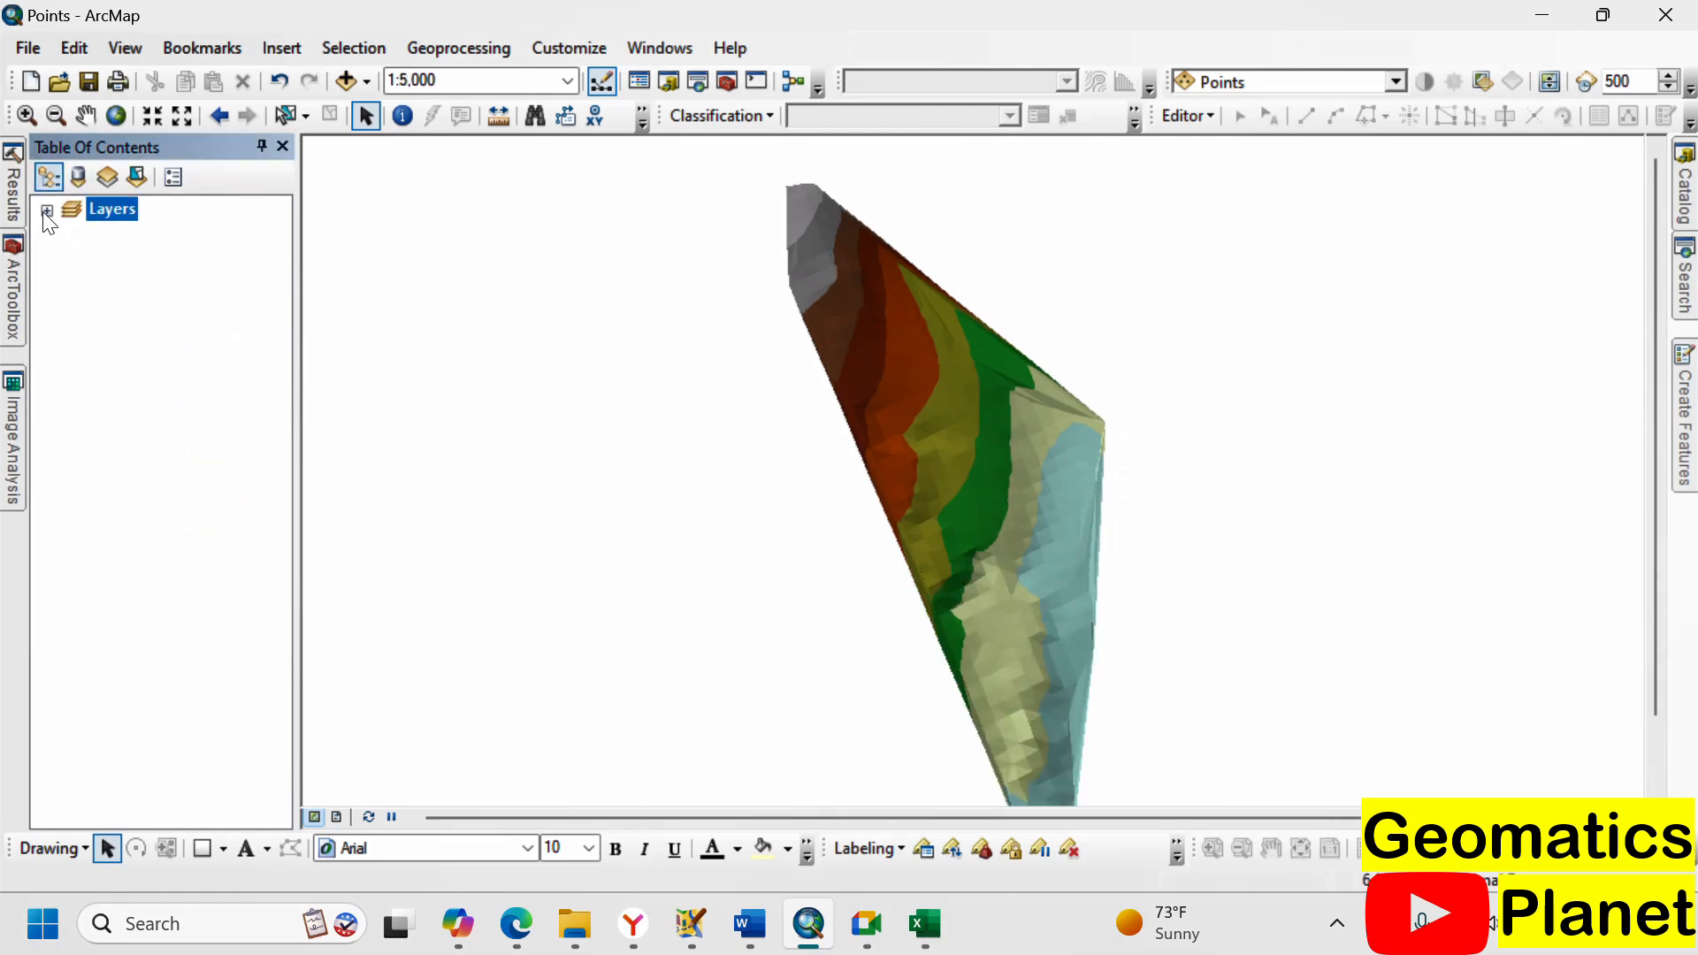
{"action": "left_click", "coordinate": [11, 287]}
{"action": "left_click", "coordinate": [97, 366]}
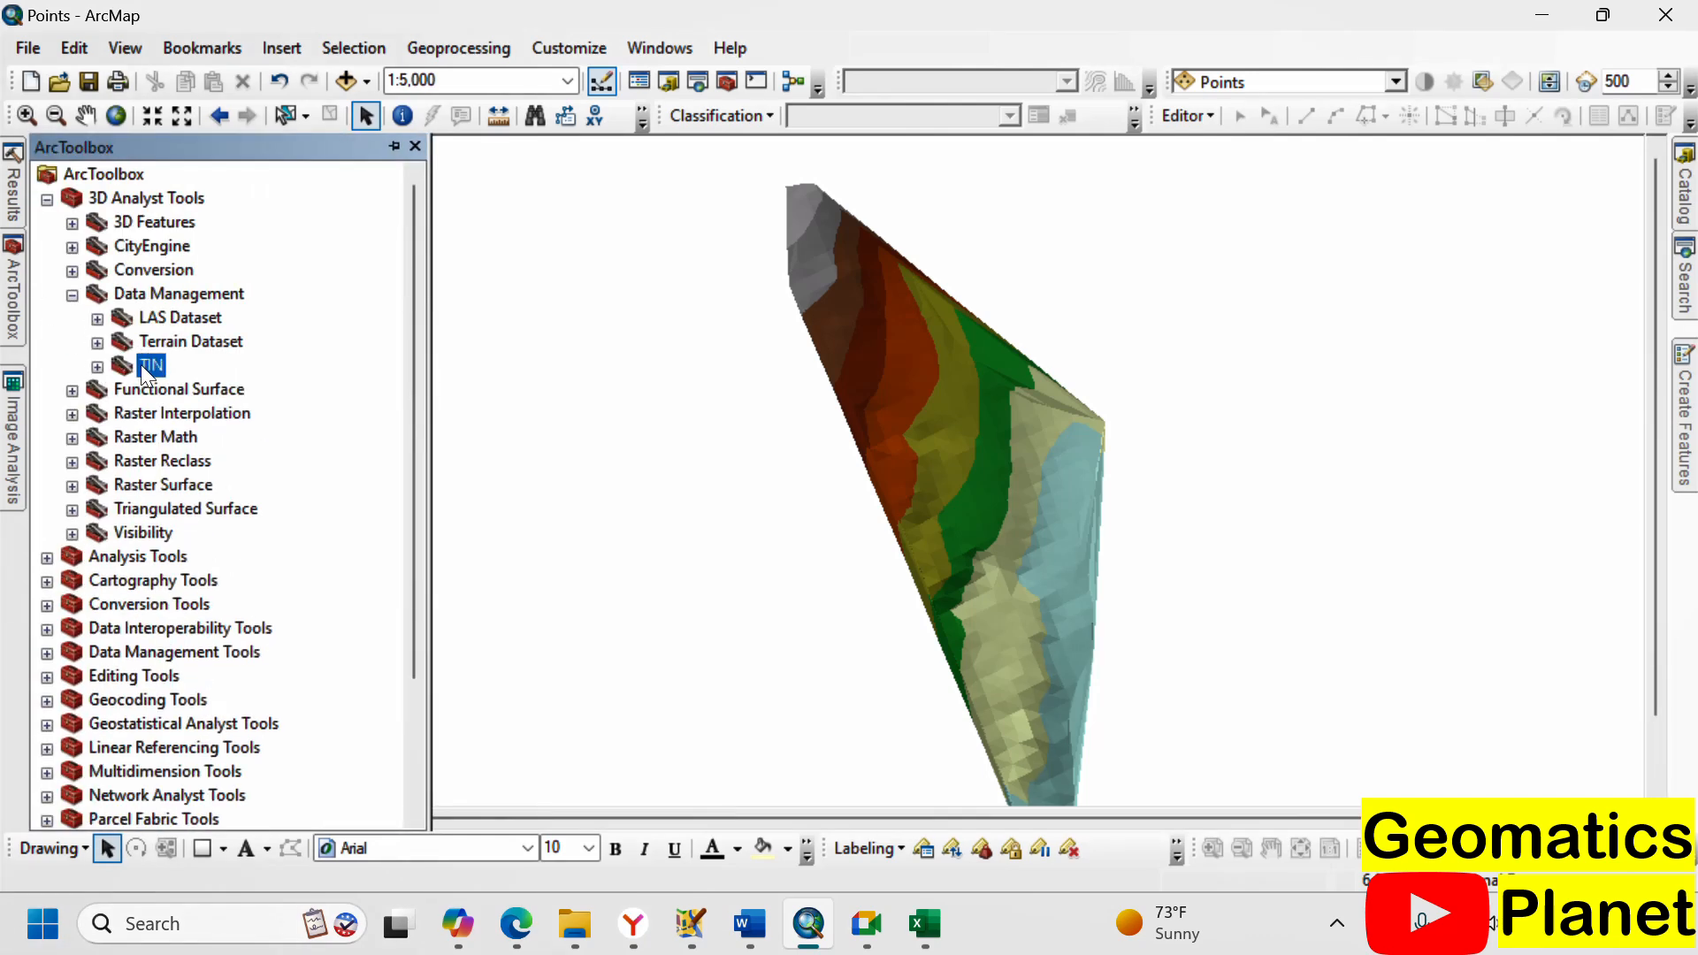
{"action": "left_click", "coordinate": [74, 298]}
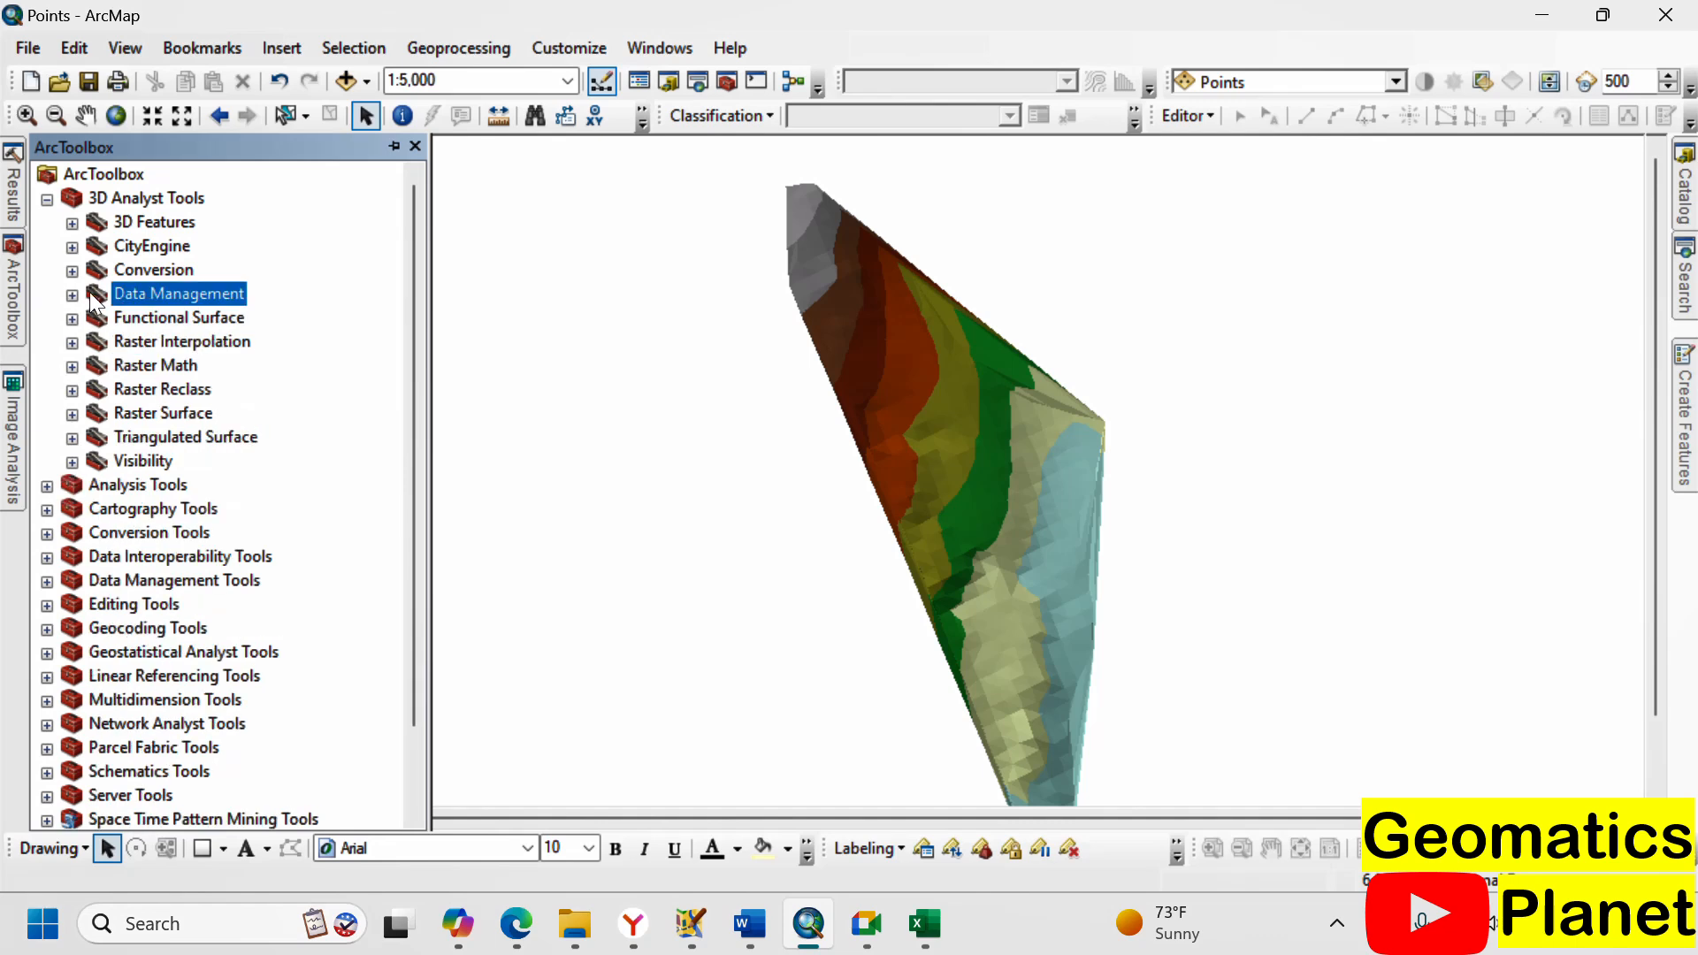
{"action": "left_click", "coordinate": [72, 270]}
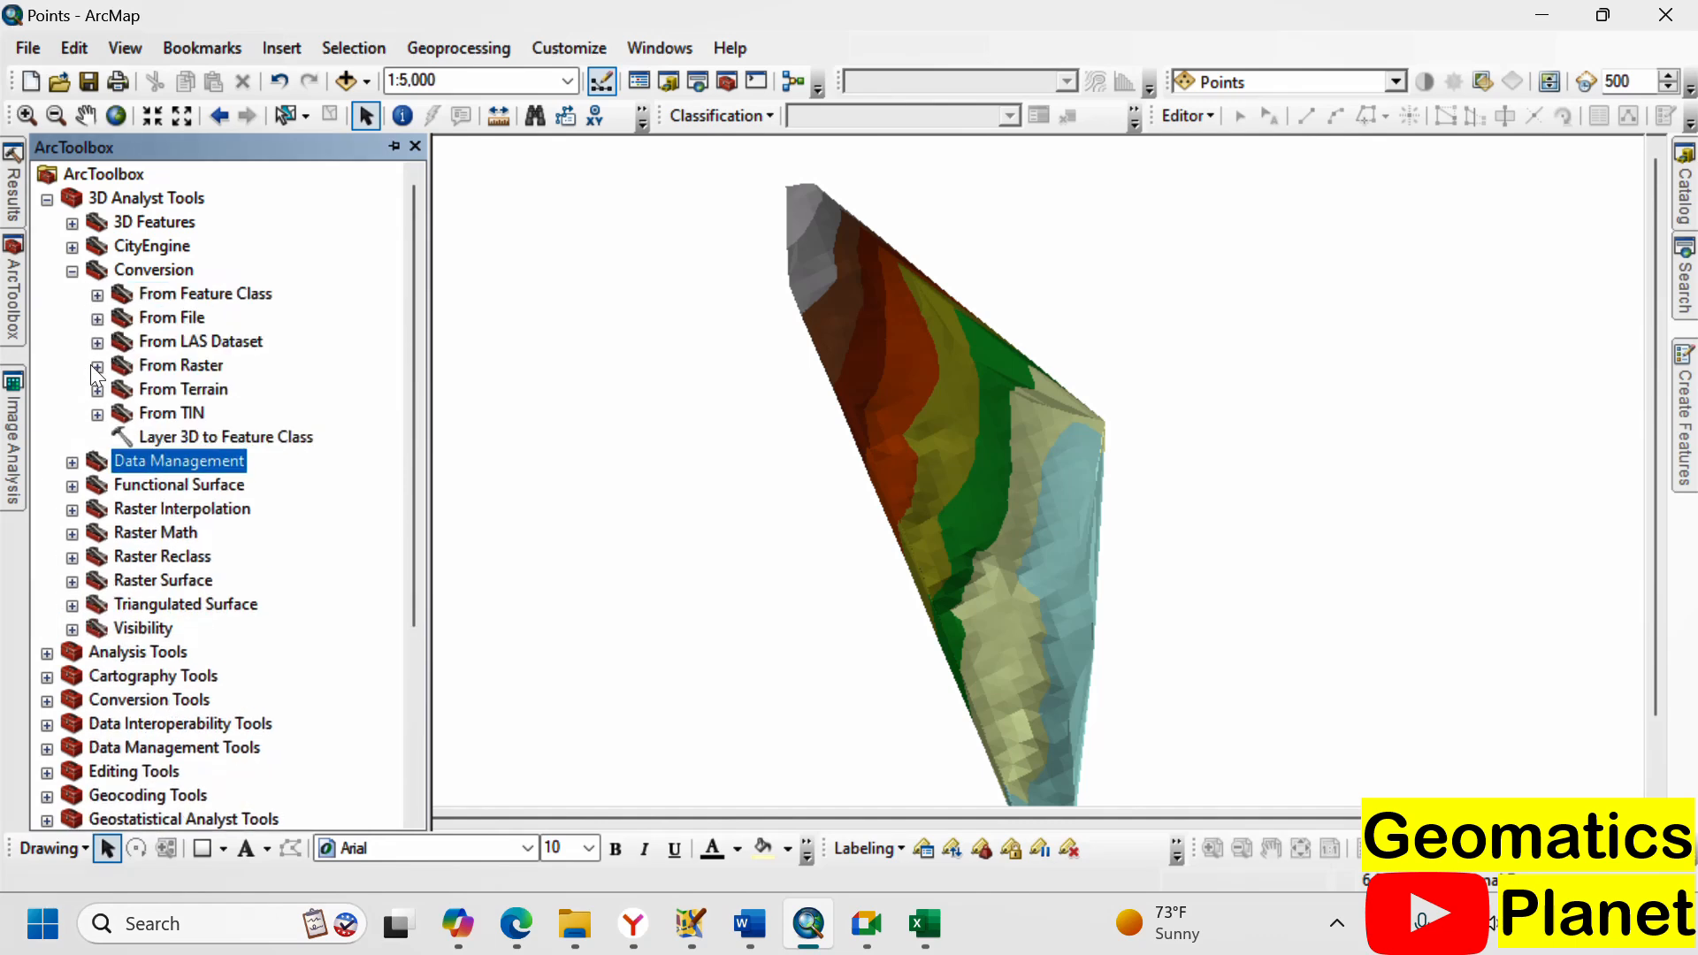
{"action": "left_click", "coordinate": [99, 415]}
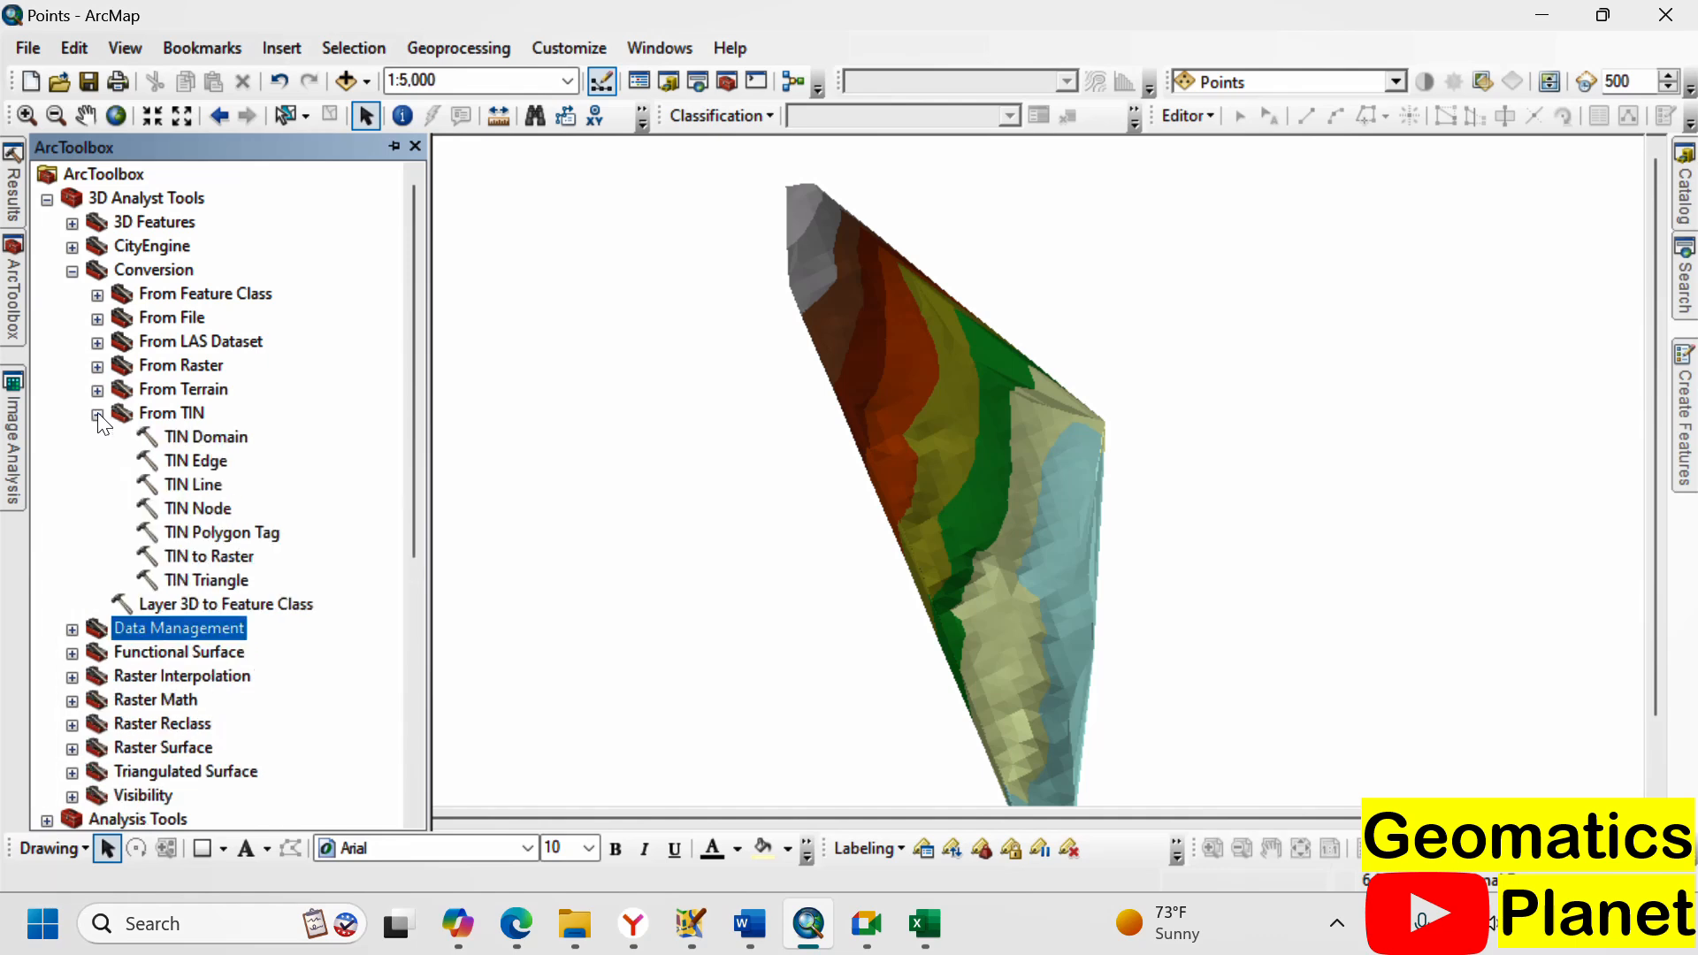
{"action": "double_click", "coordinate": [228, 555]}
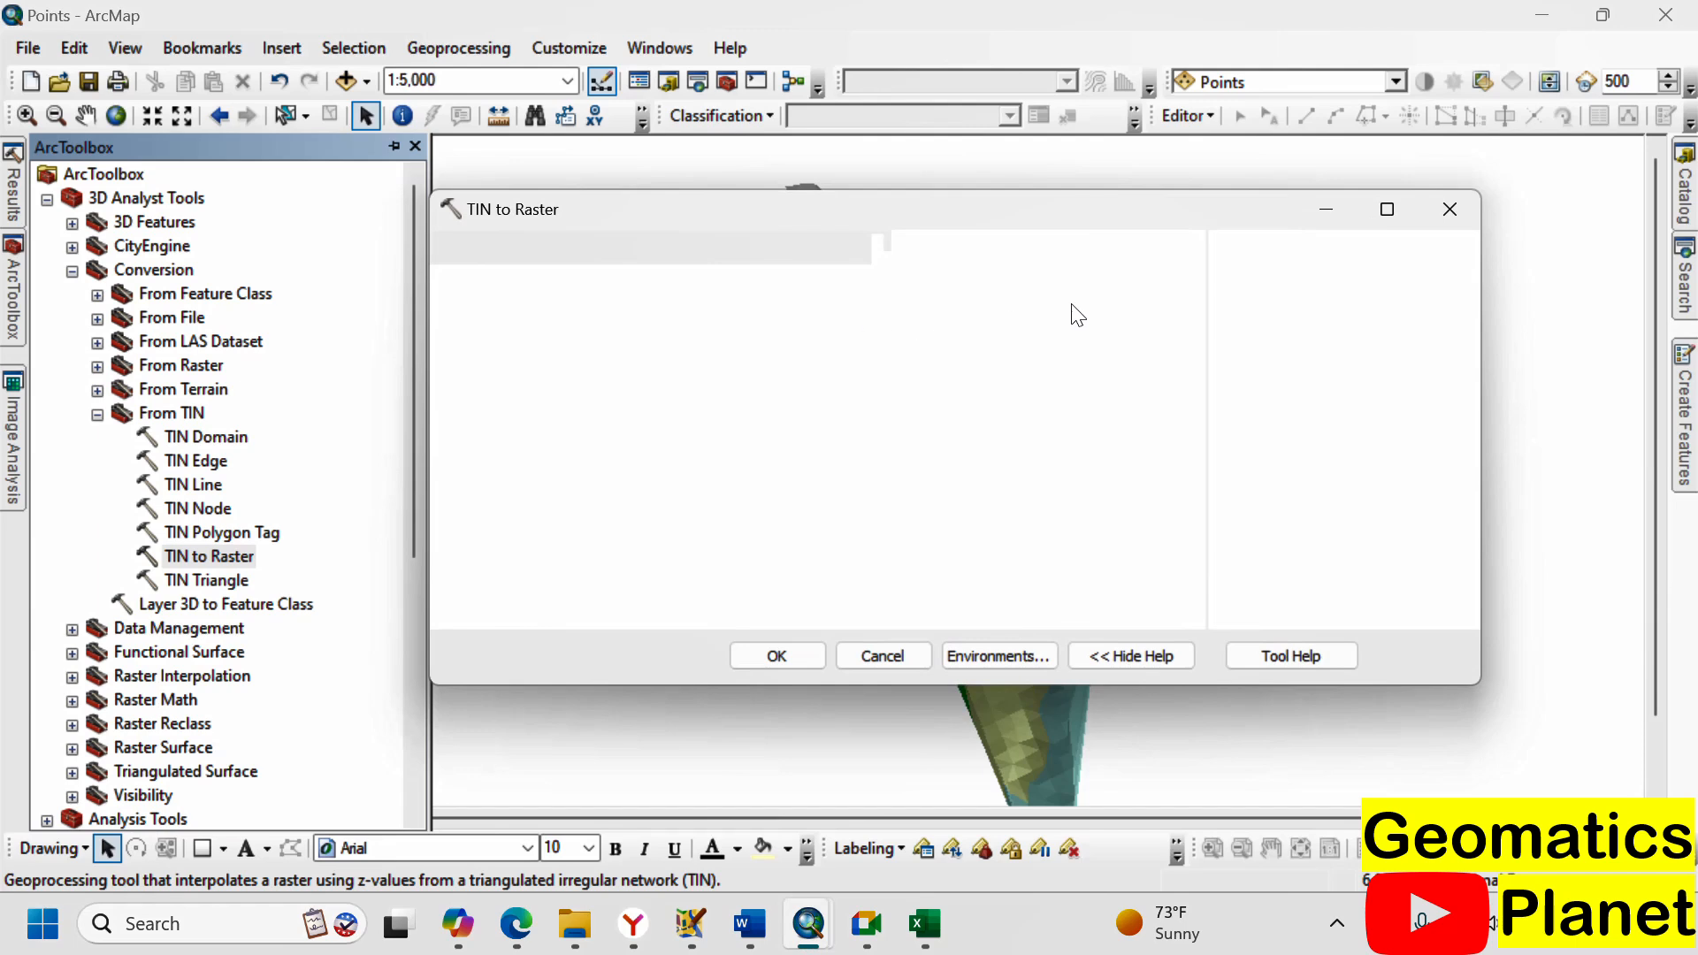
- Convert the CreateTin surface to a raster with FLOAT data type, LINEAR method, OBSERVATIONS 250 sampling and Z factor 1
{"action": "left_click", "coordinate": [1108, 284]}
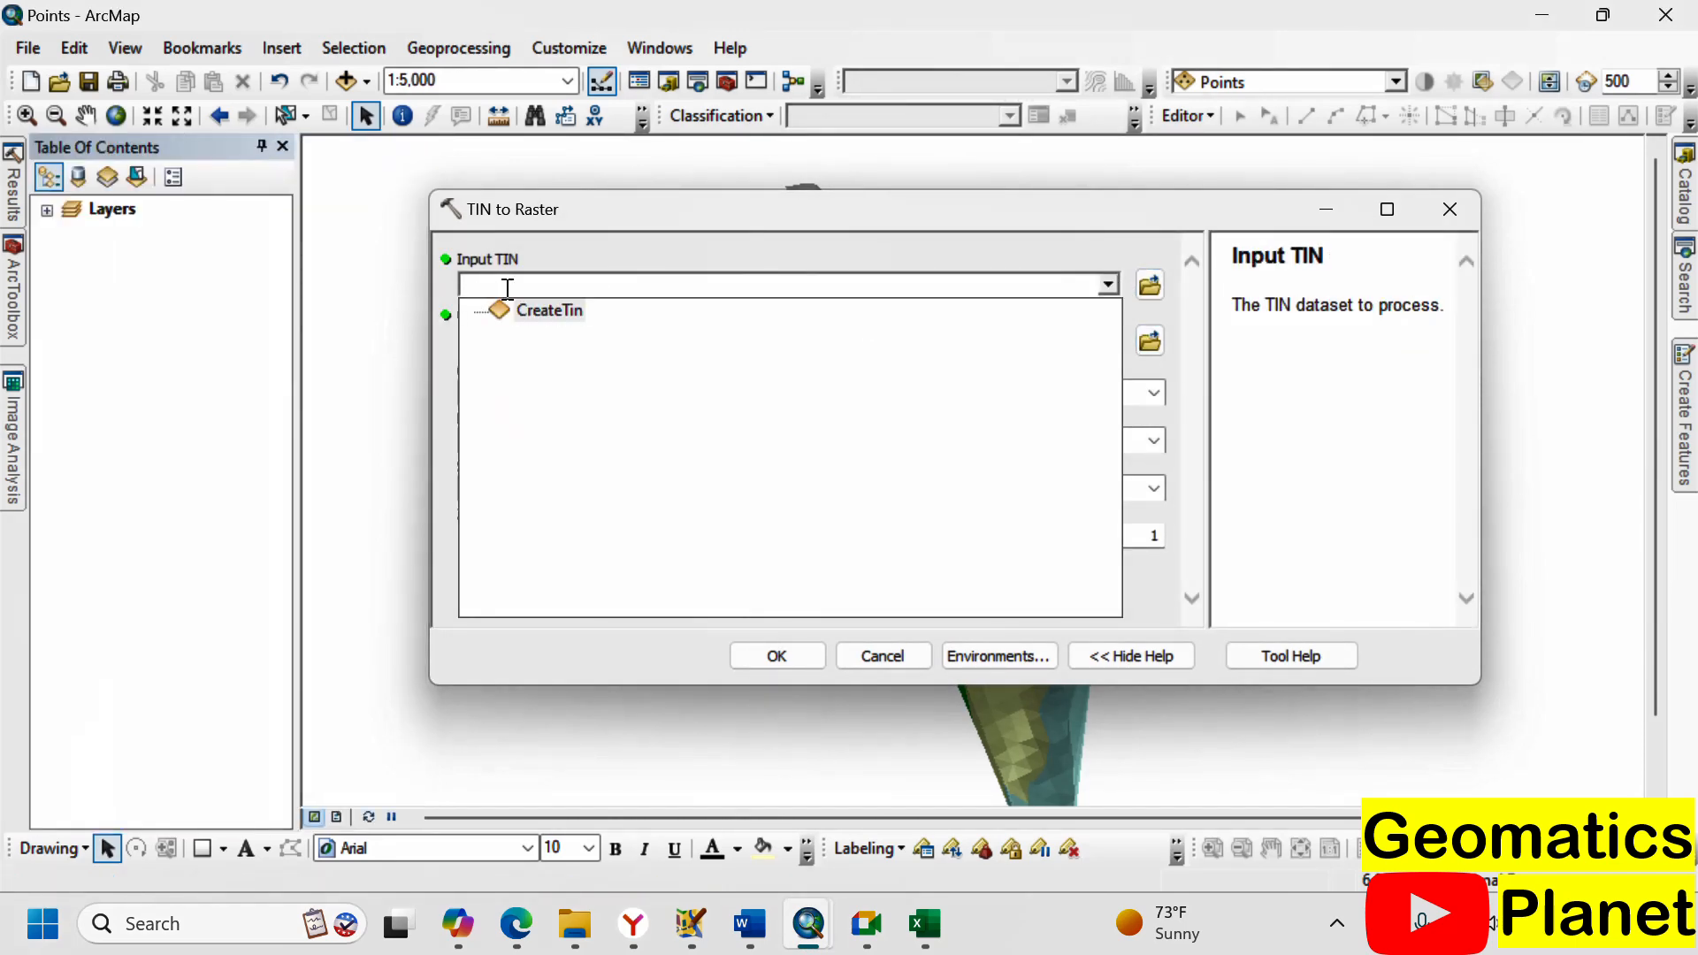
{"action": "left_click", "coordinate": [530, 309]}
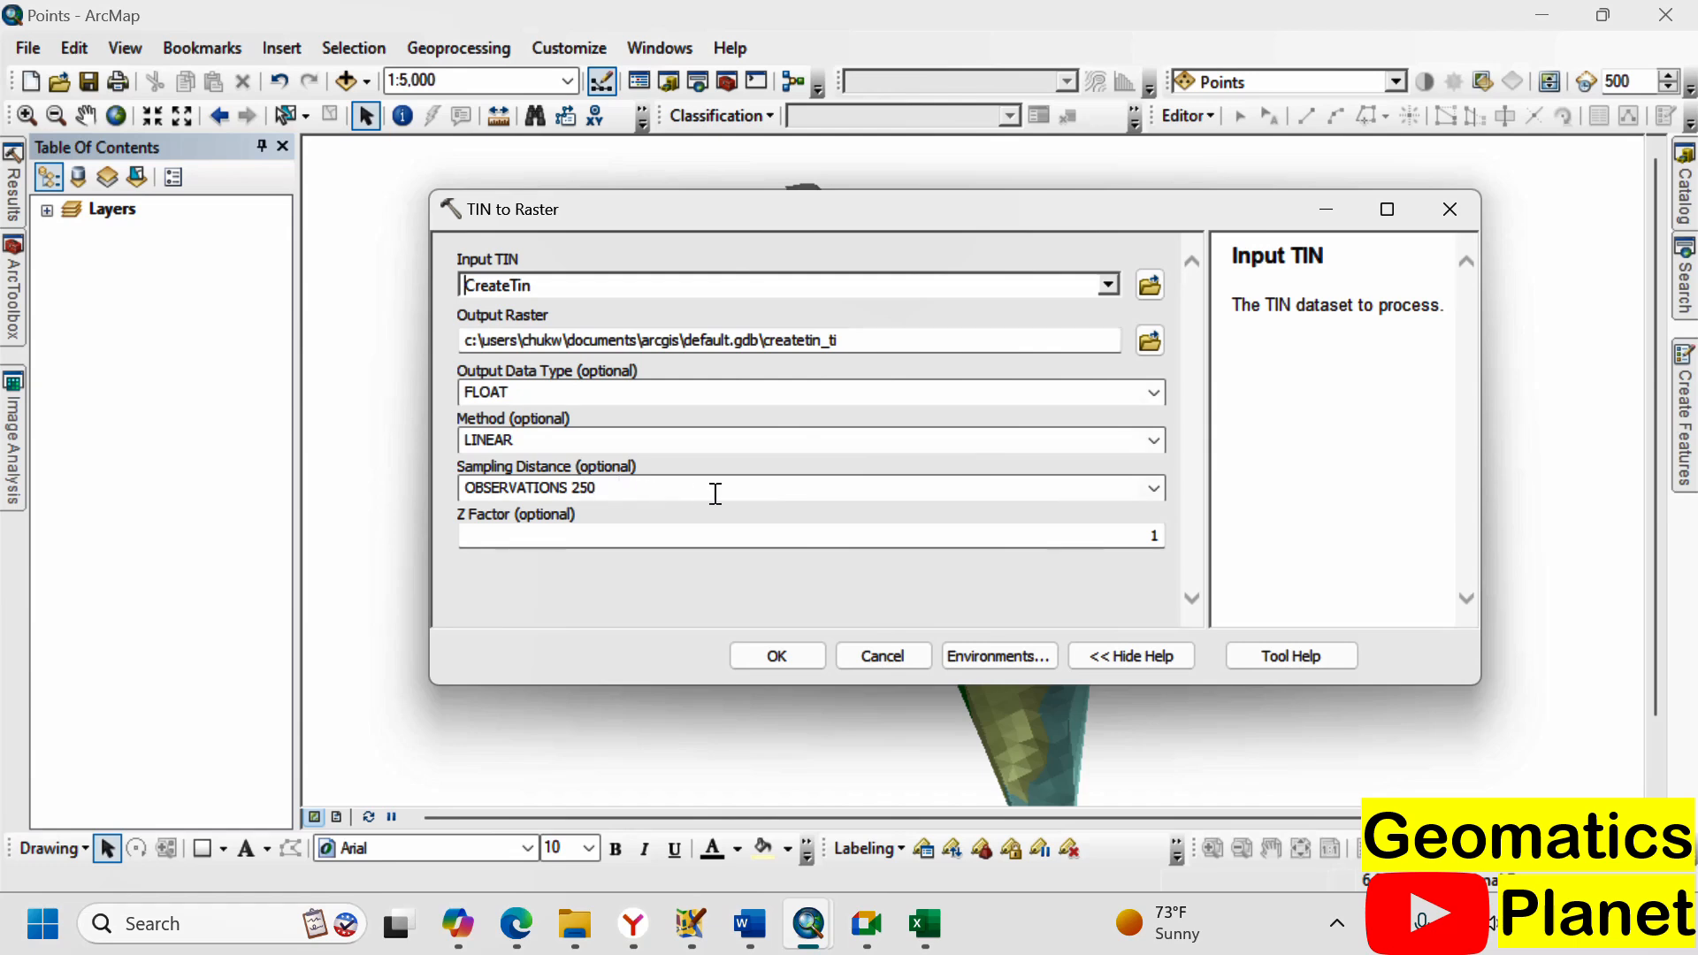
{"action": "left_click", "coordinate": [778, 656]}
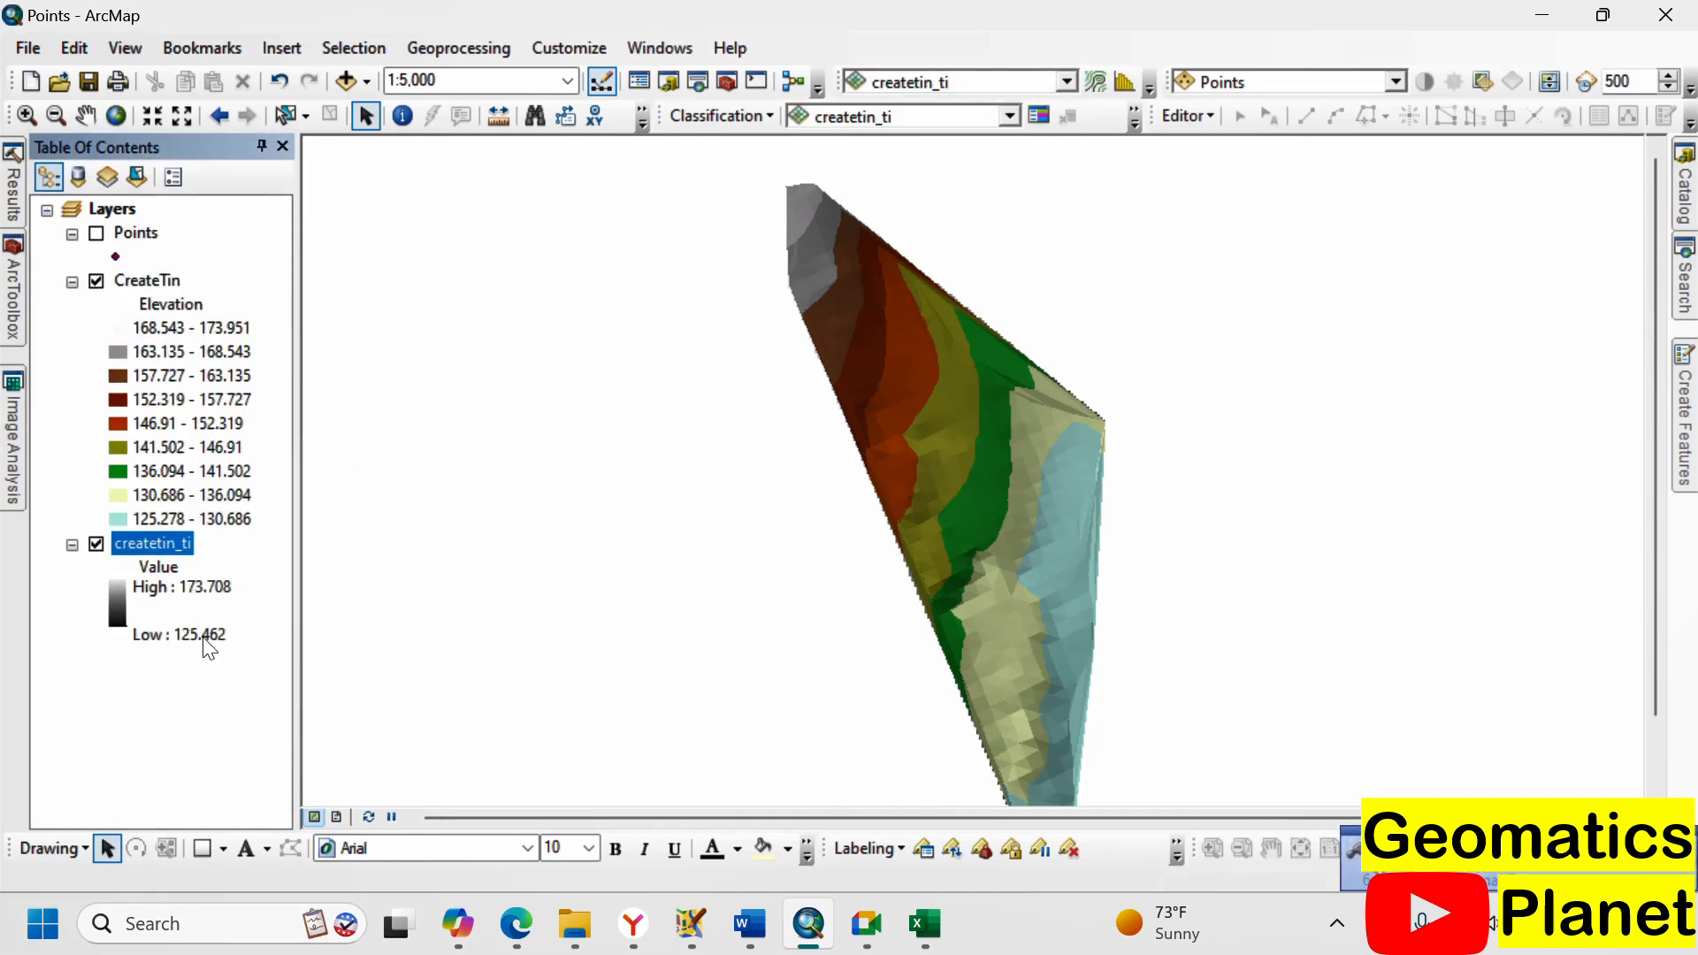
- Hide the CreateTin layer and apply the elevation color ramp running from pale green through brown to white to the createtin_ti raster
{"action": "left_click", "coordinate": [98, 281]}
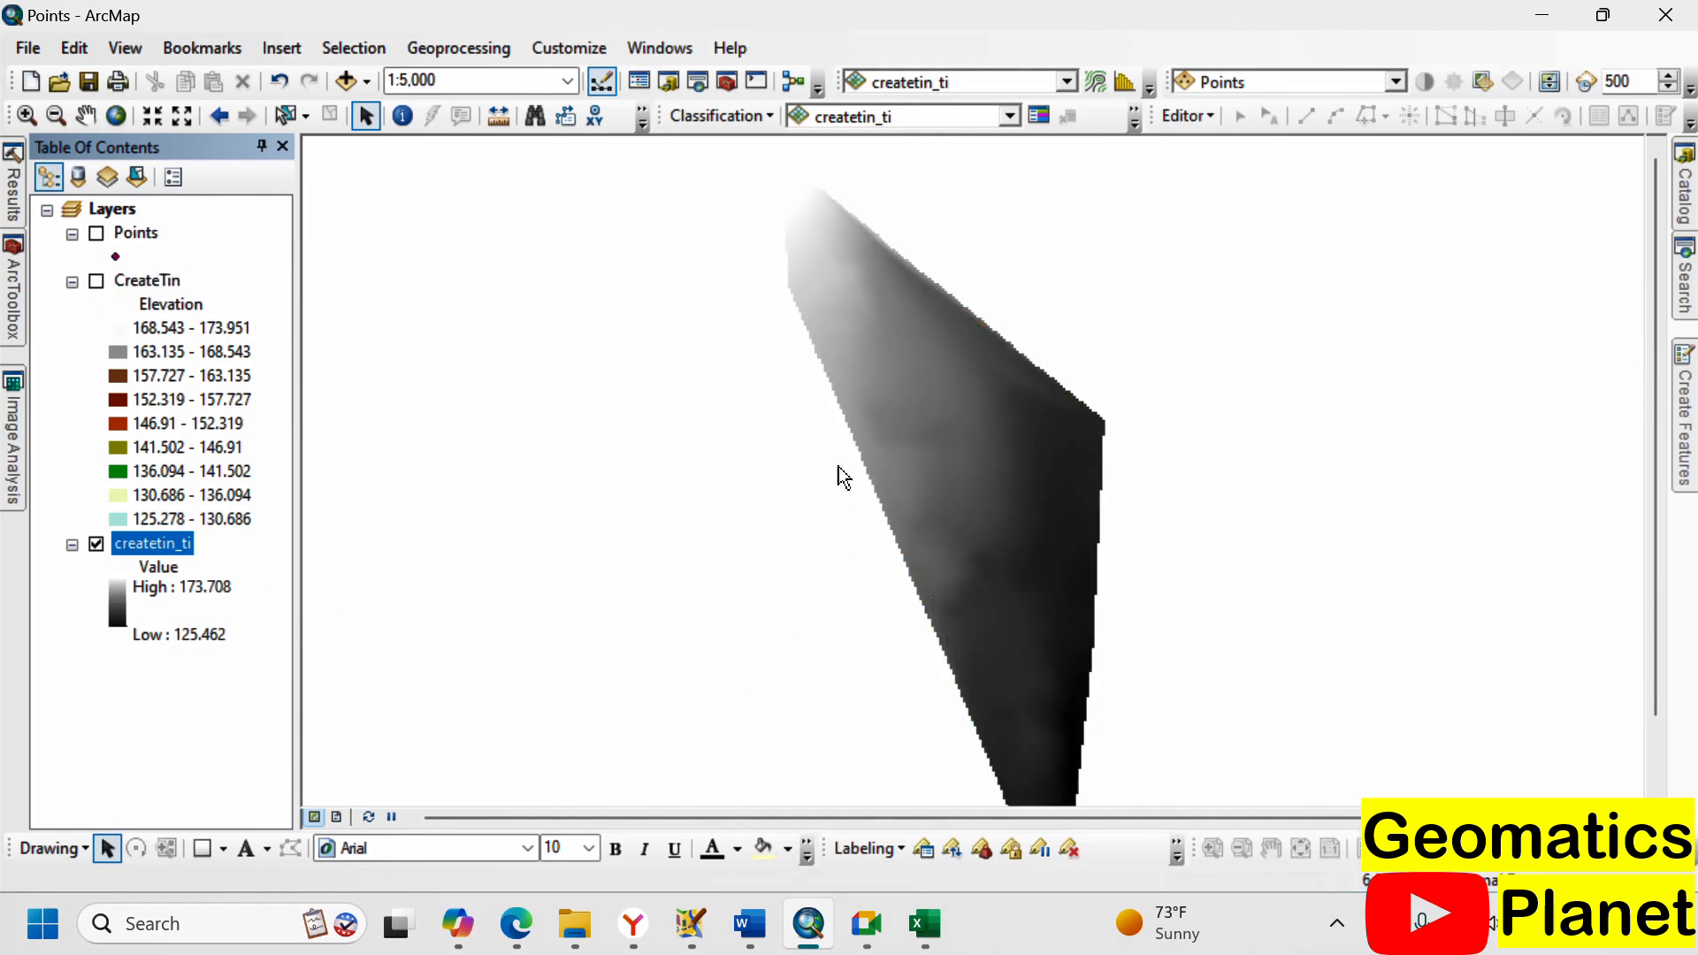
{"action": "scroll", "coordinate": [994, 496], "scroll_direction": "up", "scroll_amount": 2}
{"action": "scroll", "coordinate": [1112, 442], "scroll_direction": "up", "scroll_amount": 2}
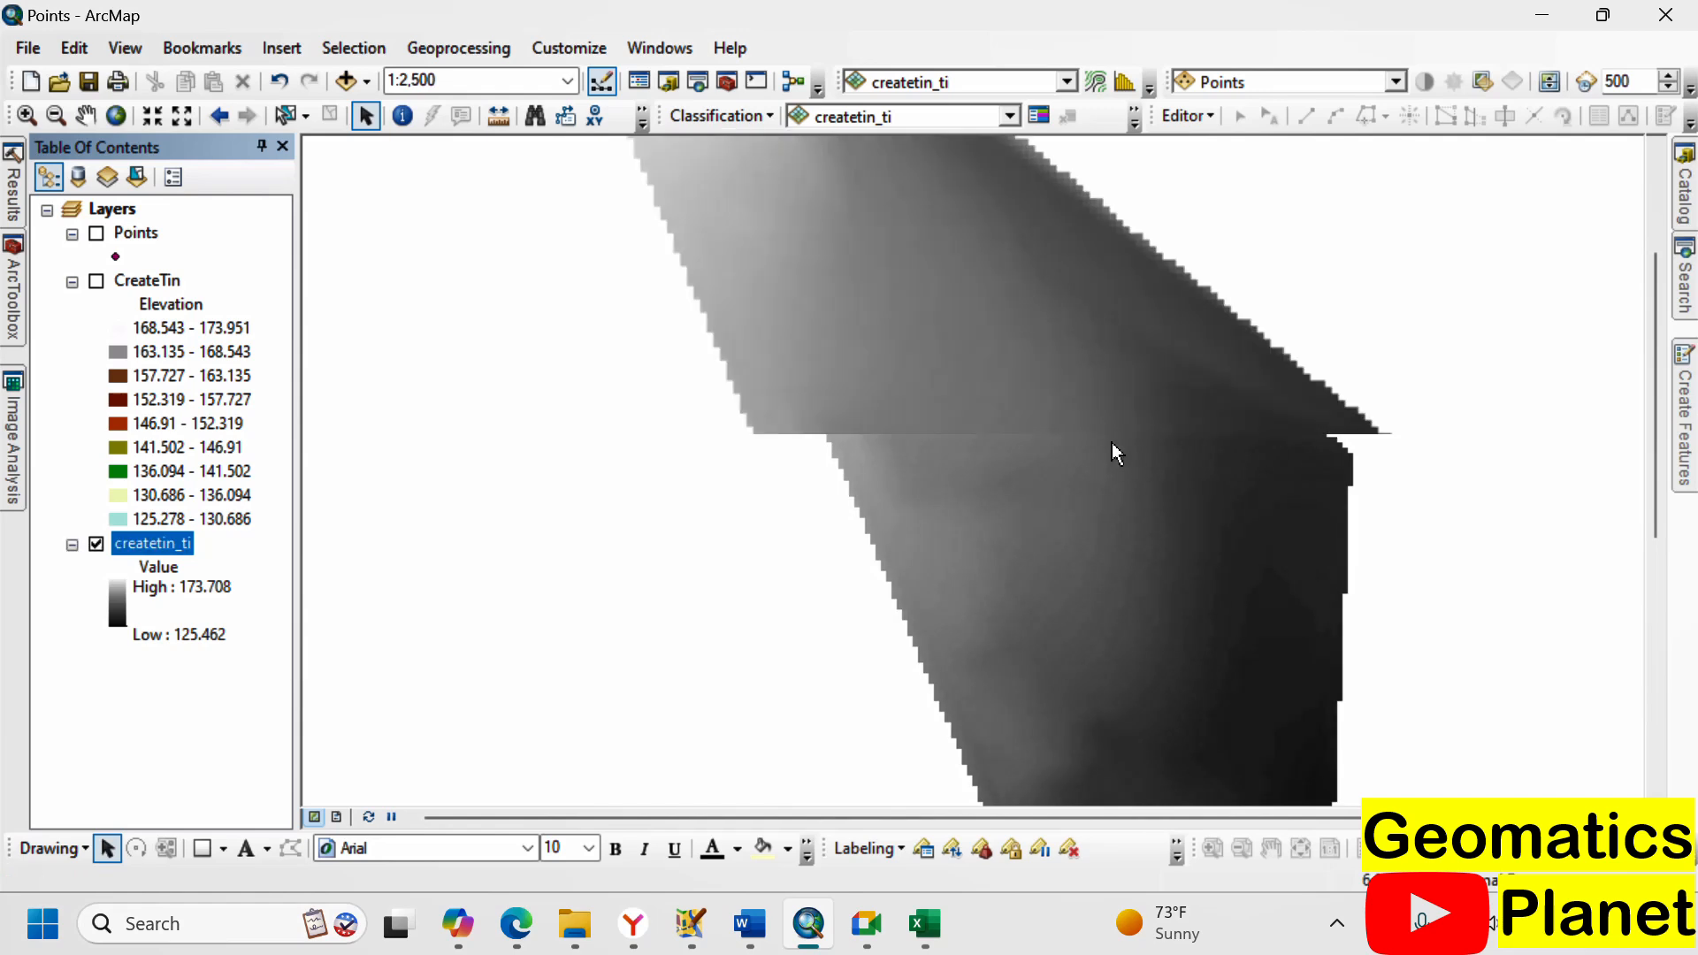
{"action": "left_click", "coordinate": [120, 613]}
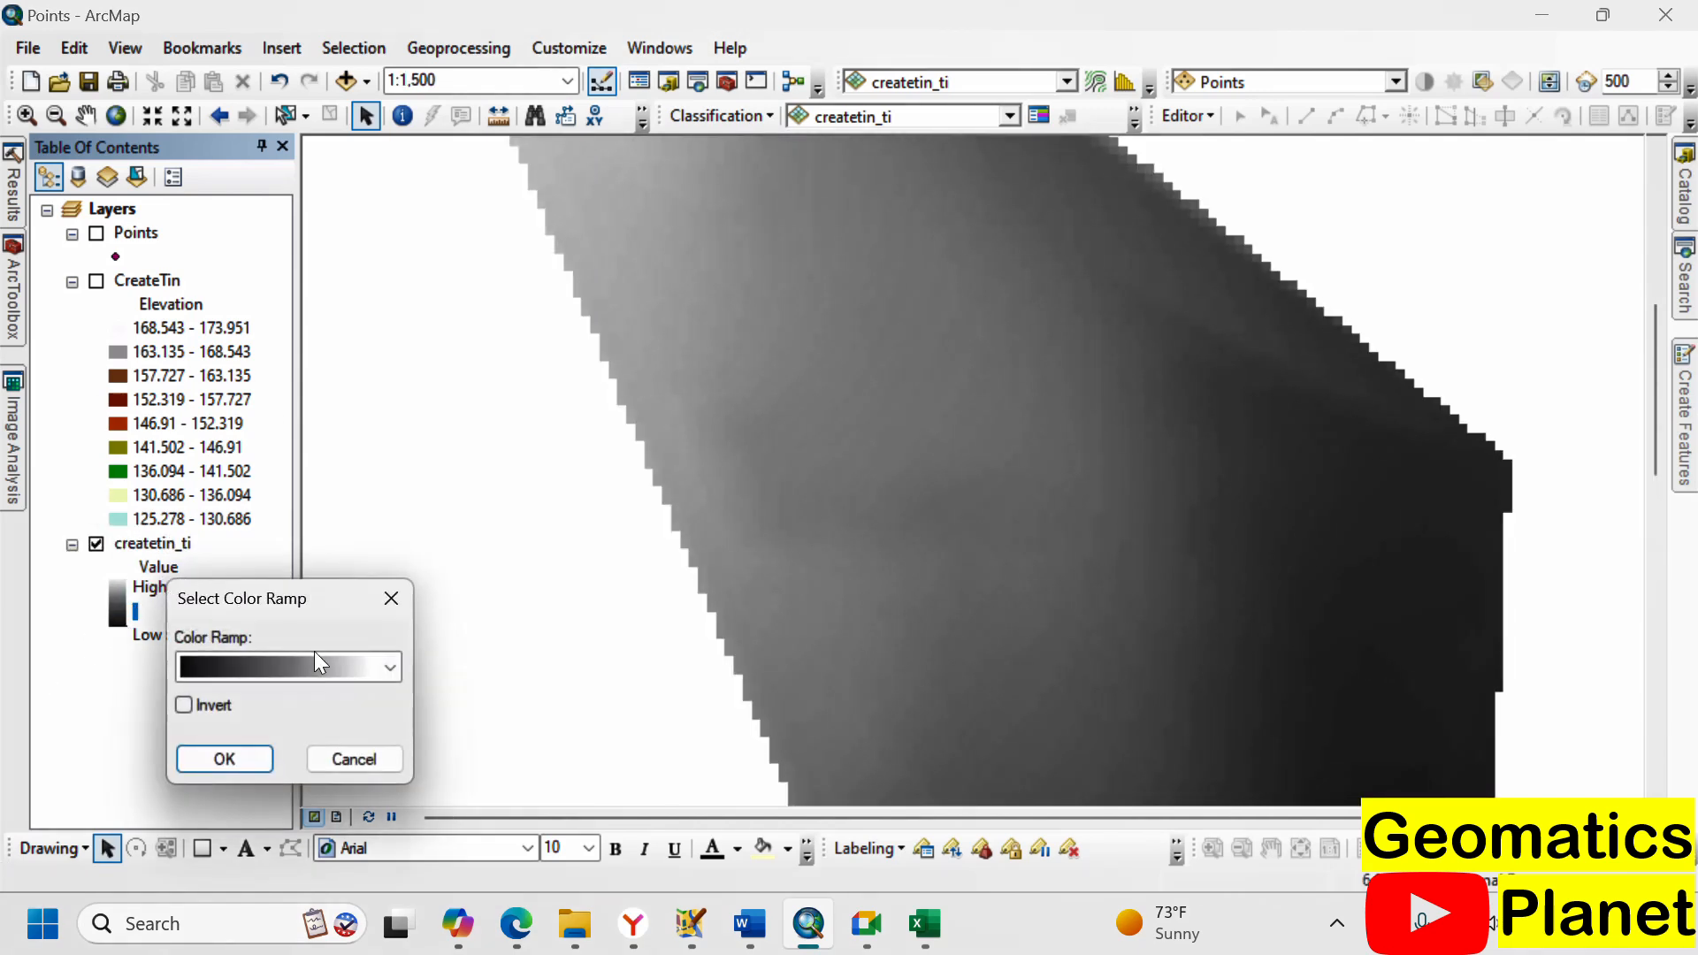
{"action": "left_click", "coordinate": [316, 656]}
{"action": "left_click", "coordinate": [308, 324]}
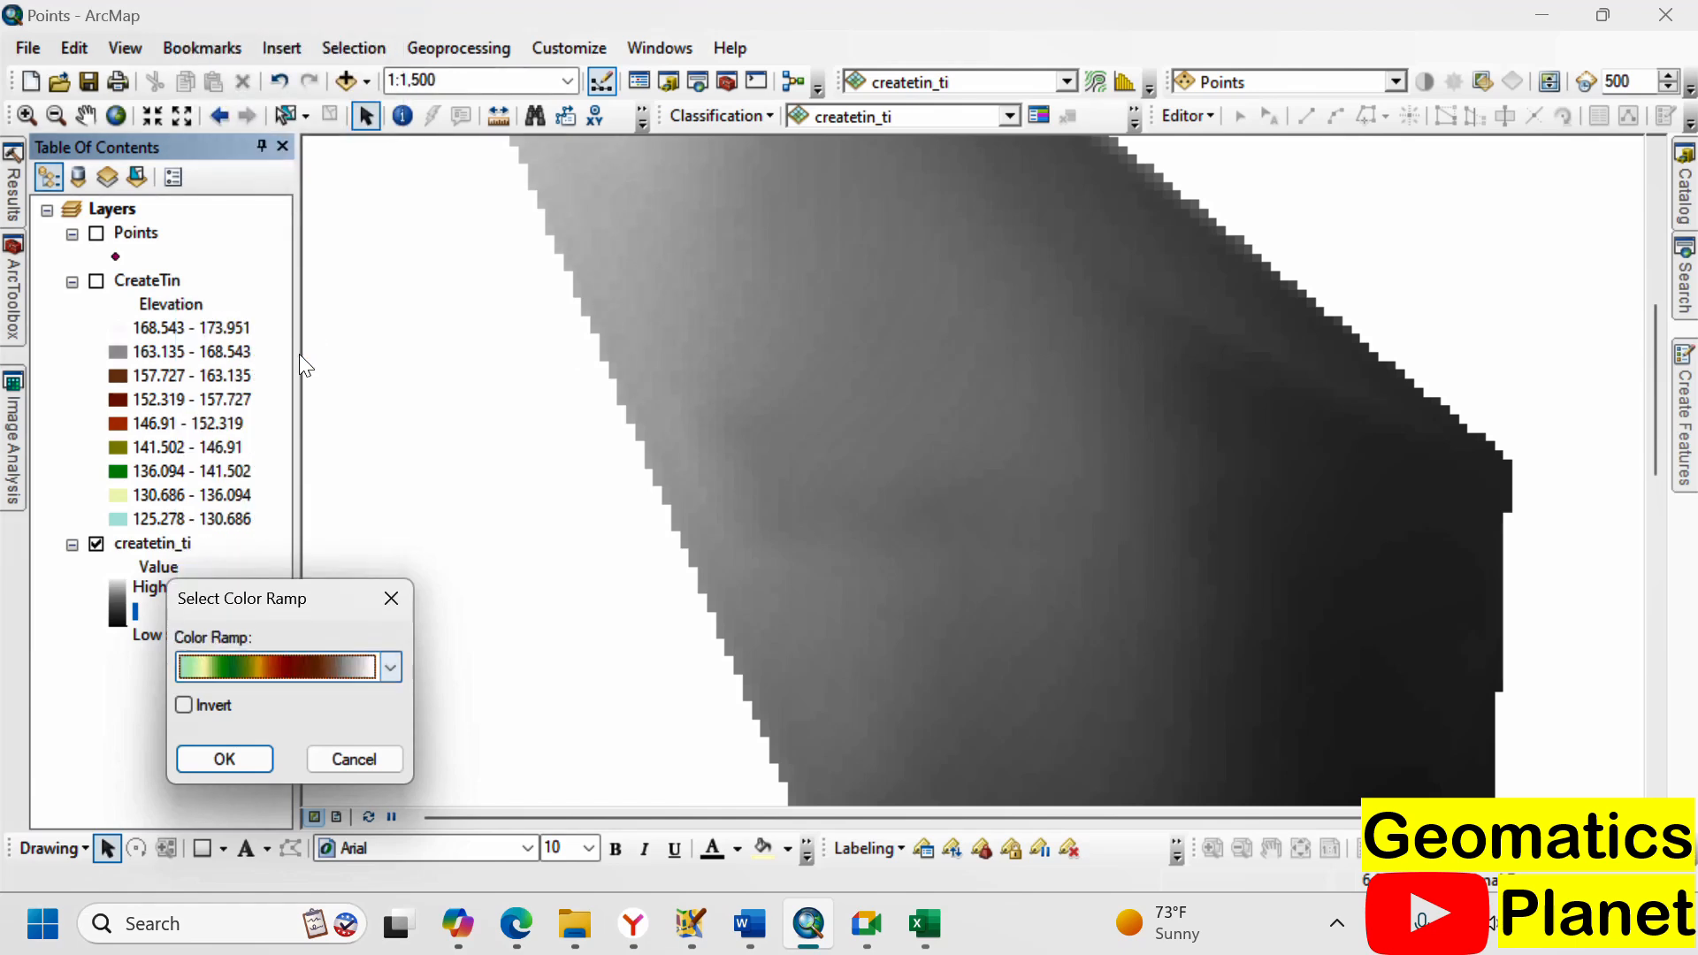
{"action": "left_click", "coordinate": [223, 759]}
{"action": "scroll", "coordinate": [828, 577], "scroll_direction": "up", "scroll_amount": 4}
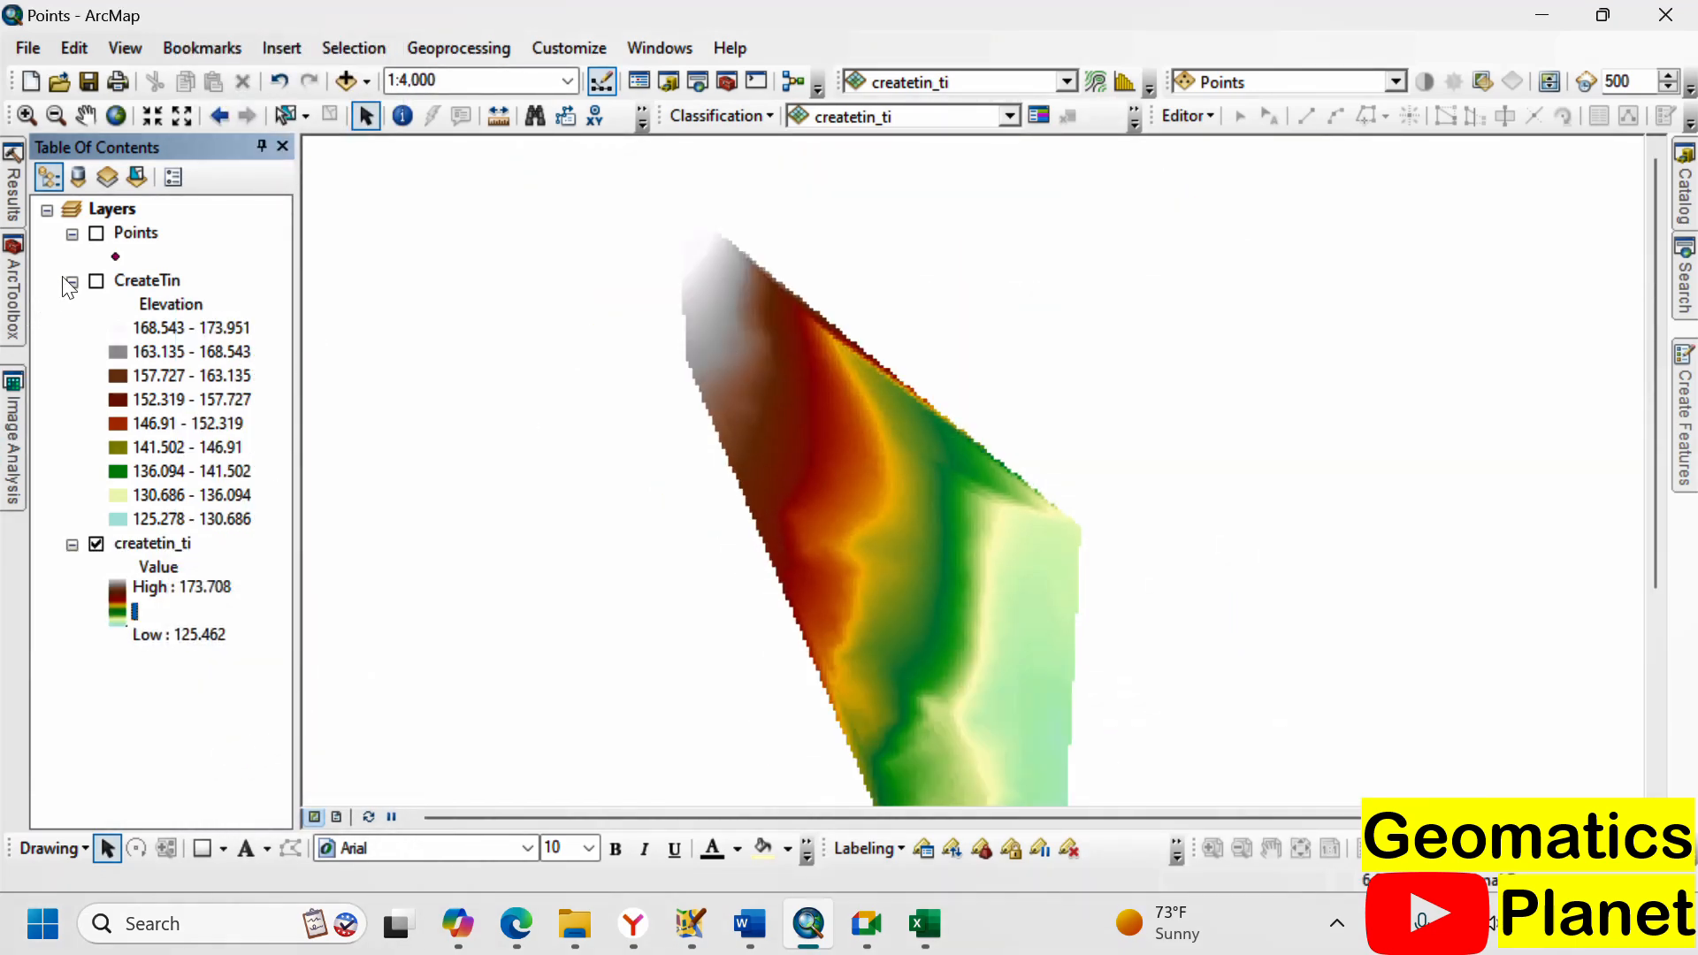
- Toggle the CreateTin layer's visibility to compare it with the raster, leave it hidden, and collapse its legend
{"action": "left_click", "coordinate": [96, 281]}
{"action": "left_click", "coordinate": [93, 285]}
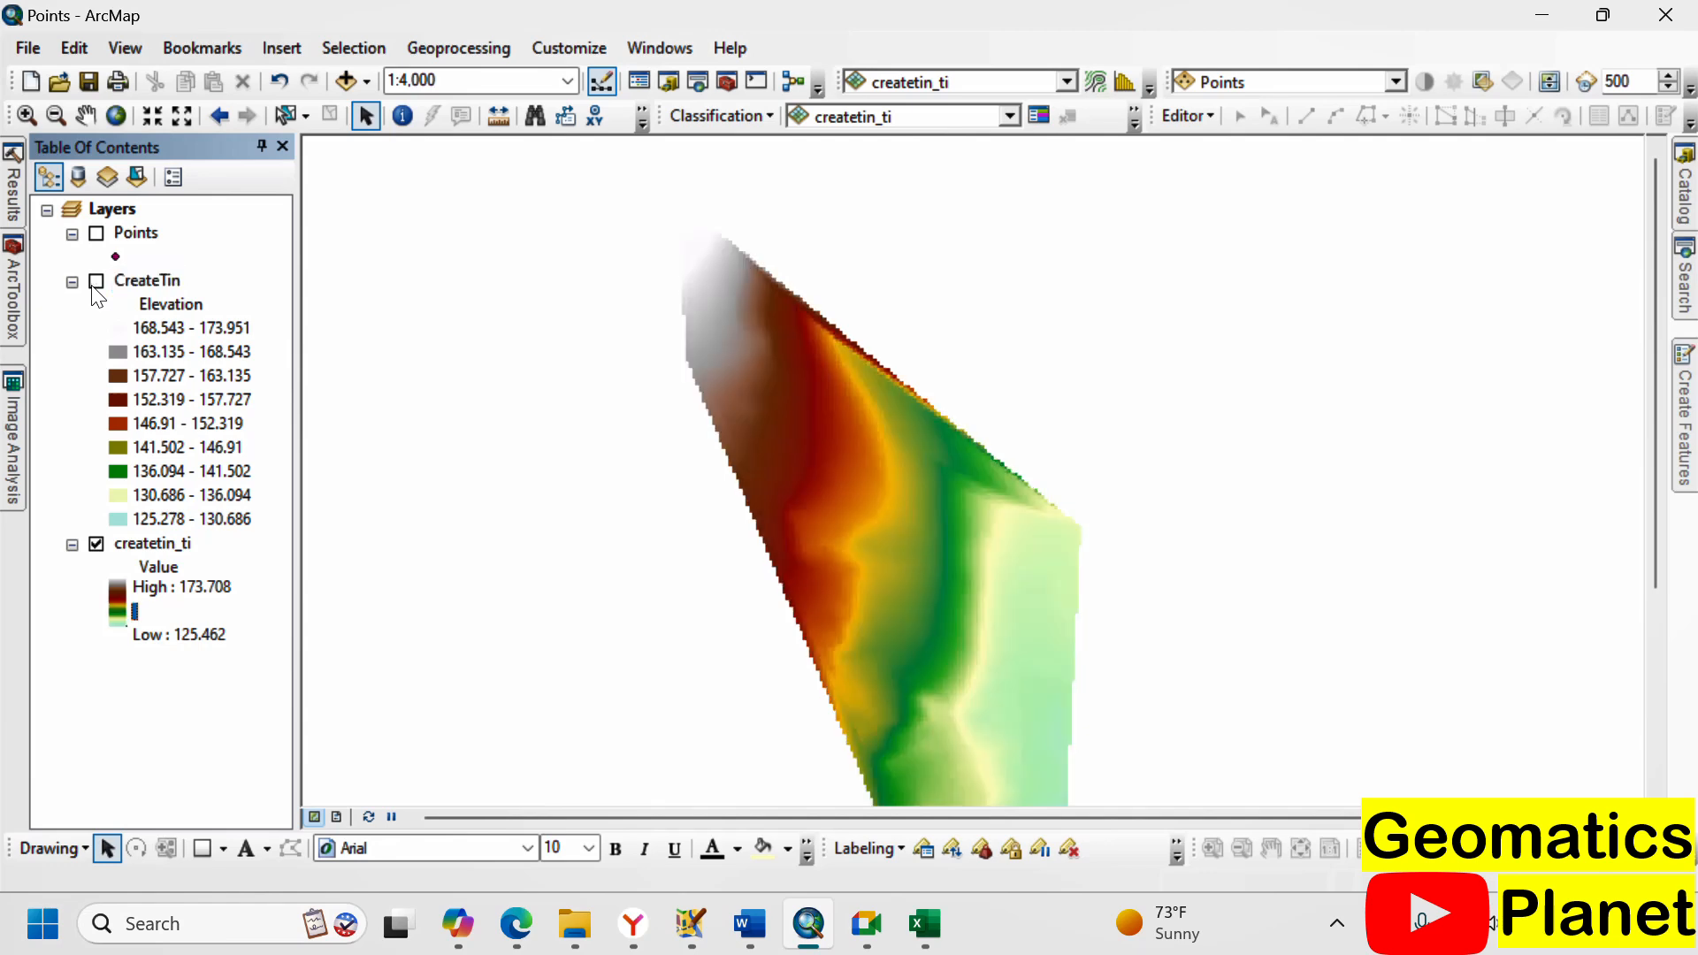
{"action": "left_click", "coordinate": [93, 285]}
{"action": "left_click", "coordinate": [93, 285]}
{"action": "left_click", "coordinate": [73, 282]}
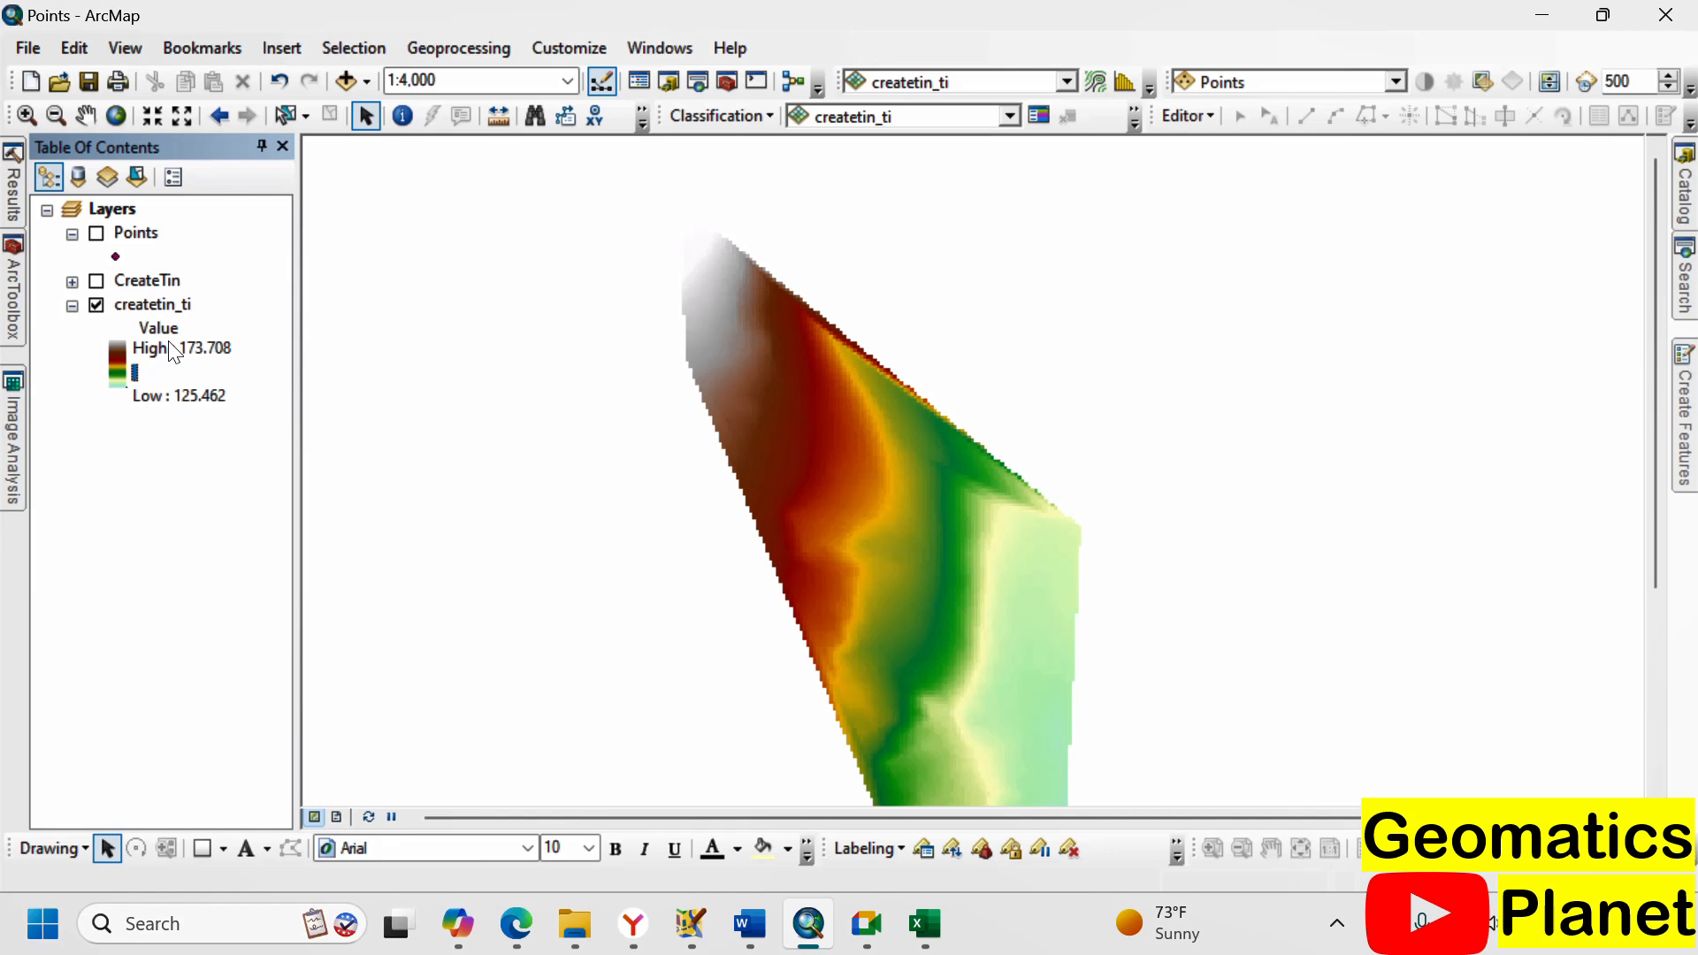
- Set the display resampling method of the createtin_ti raster to Bilinear Interpolation in Image Analysis, keeping the Percent Clip stretch
{"action": "scroll", "coordinate": [982, 549], "scroll_direction": "up", "scroll_amount": 2}
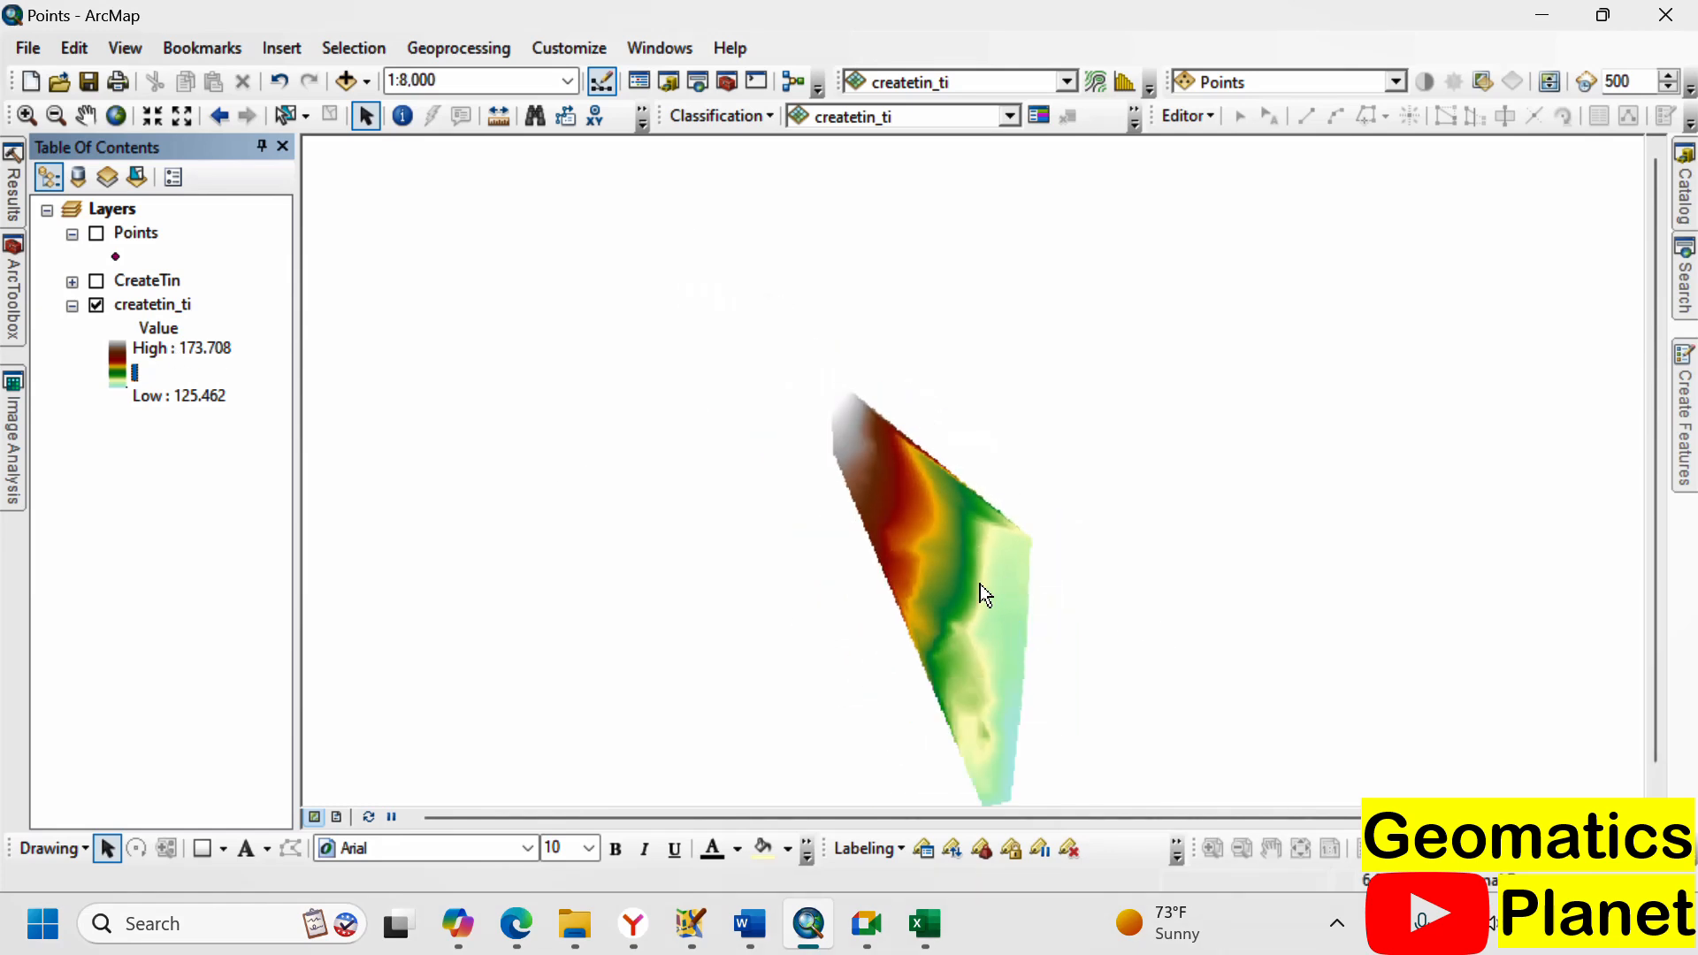
{"action": "scroll", "coordinate": [980, 584], "scroll_direction": "down", "scroll_amount": 2}
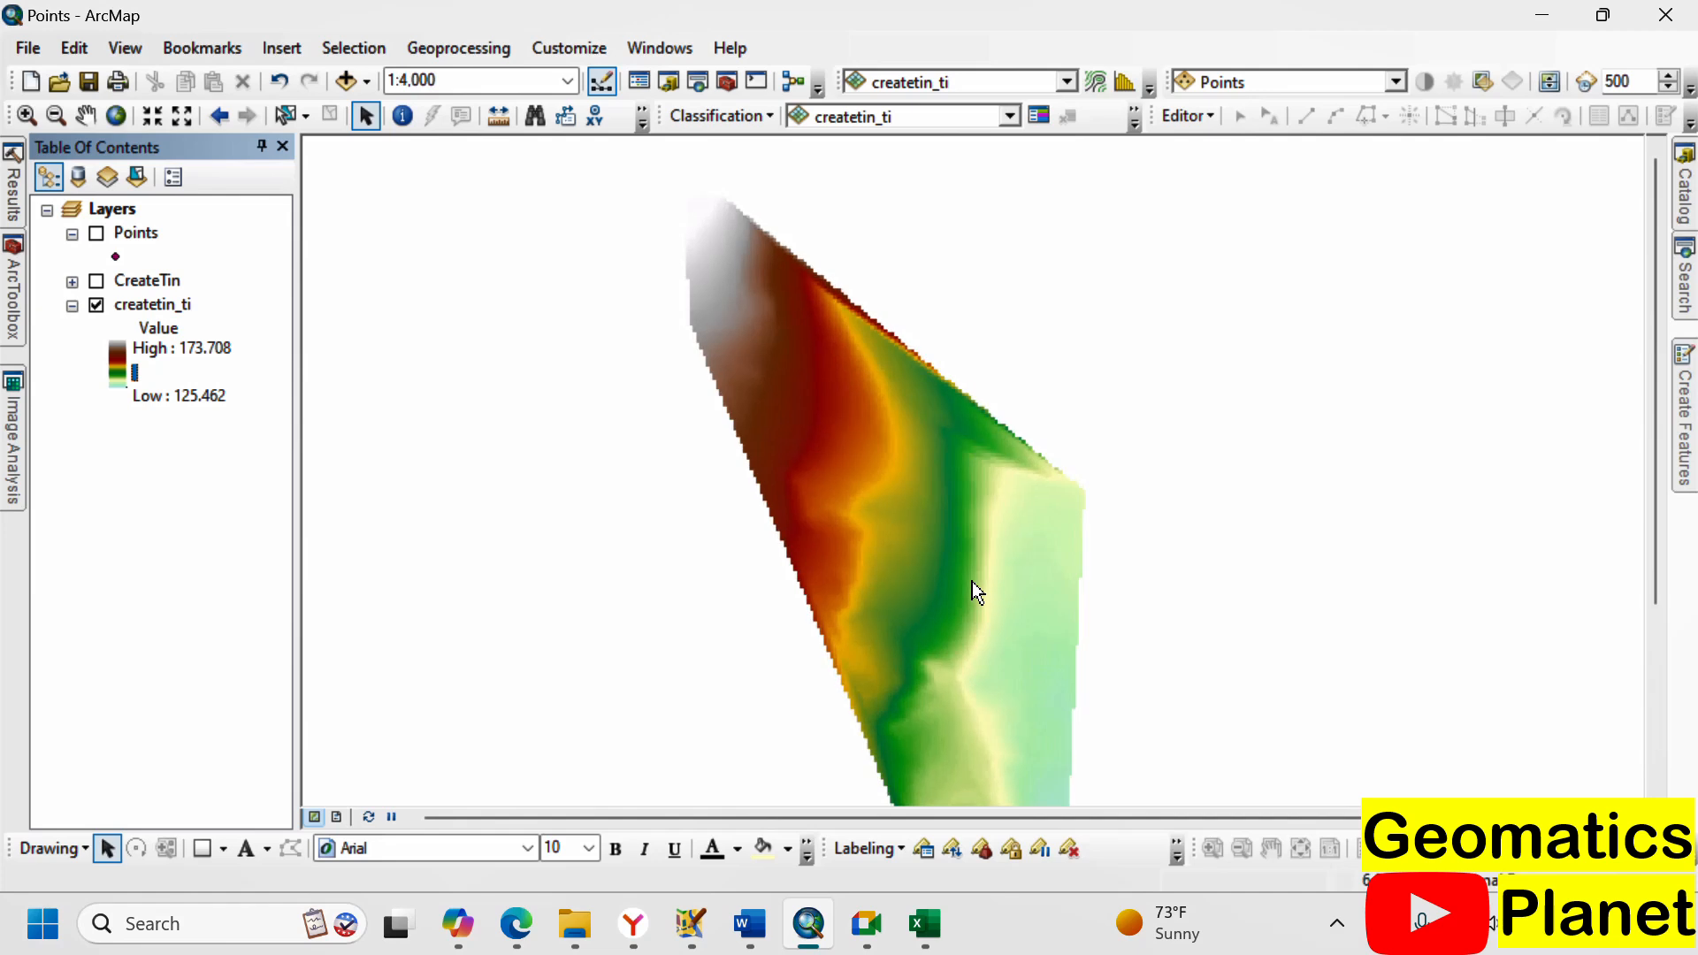
{"action": "scroll", "coordinate": [925, 444], "scroll_direction": "down", "scroll_amount": 3}
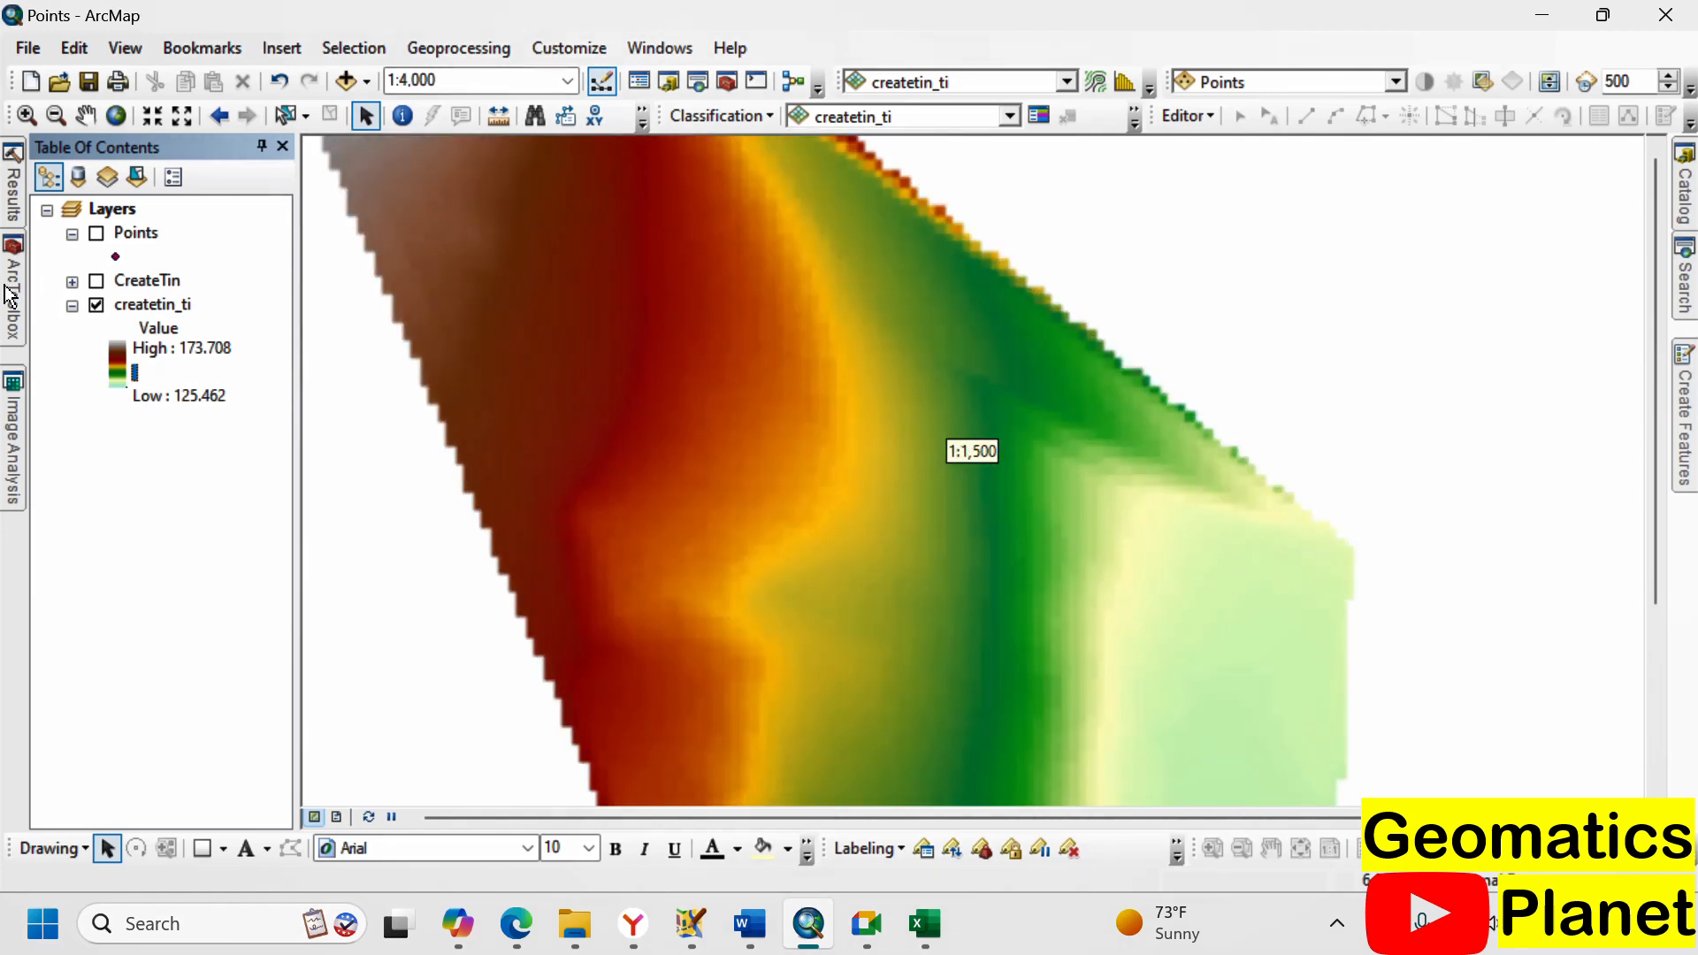
{"action": "scroll", "coordinate": [671, 361], "scroll_direction": "down", "scroll_amount": 1}
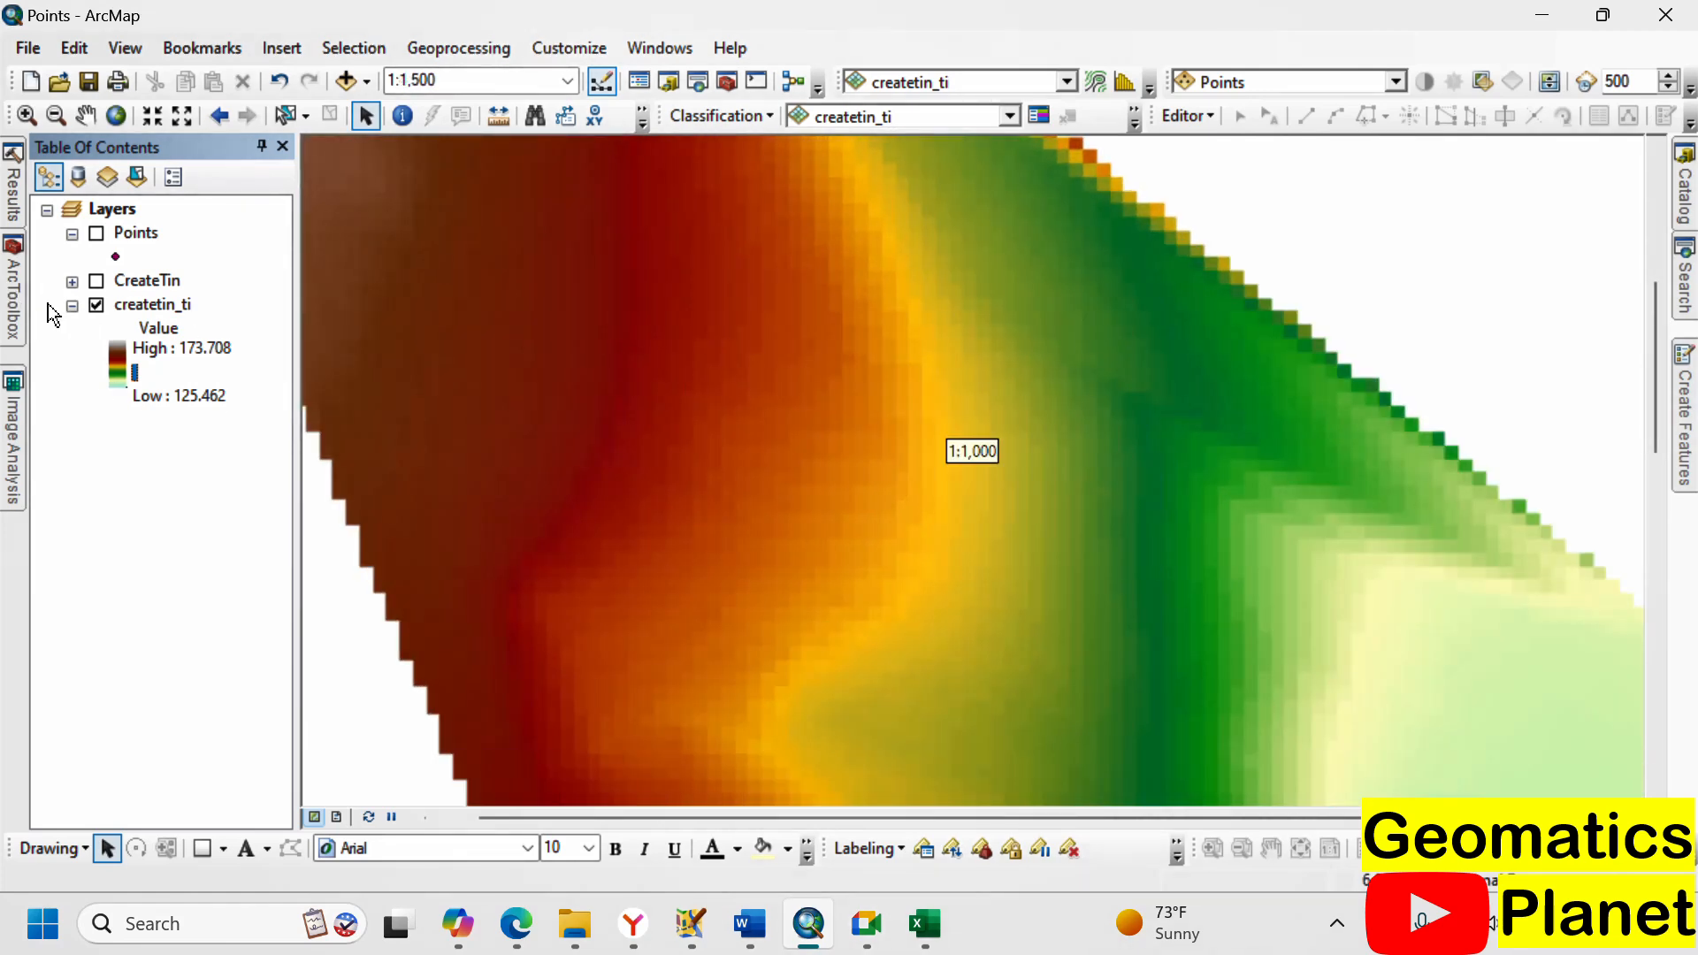
{"action": "left_click", "coordinate": [15, 410]}
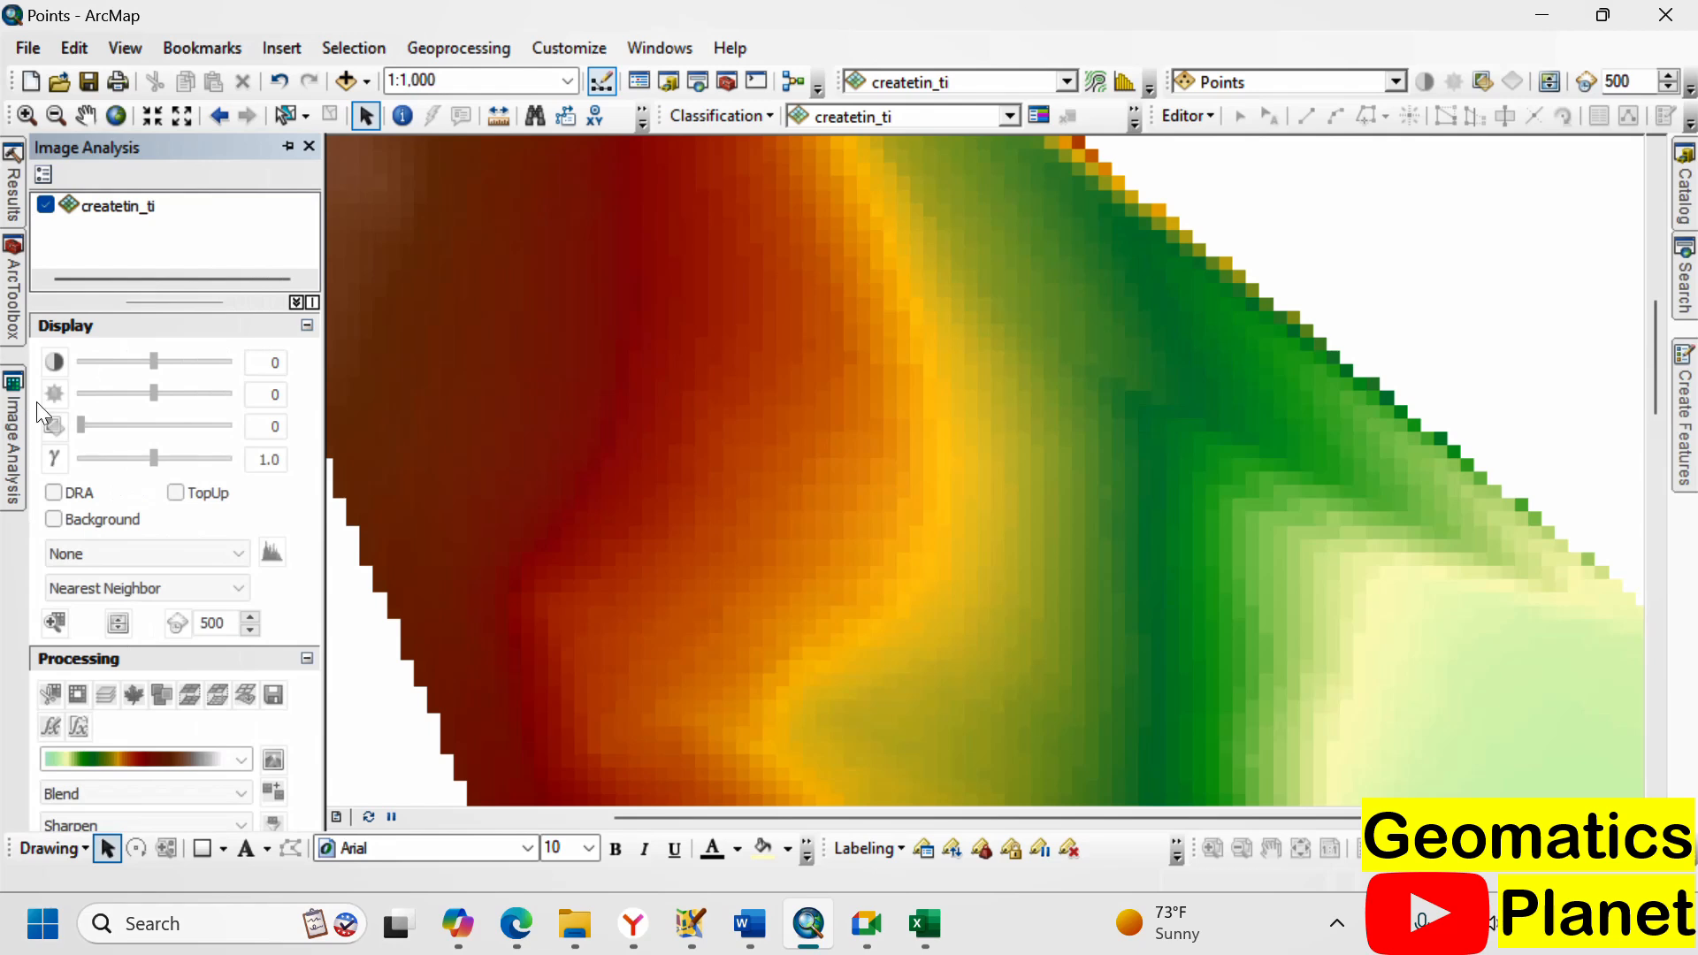
{"action": "left_click", "coordinate": [122, 209]}
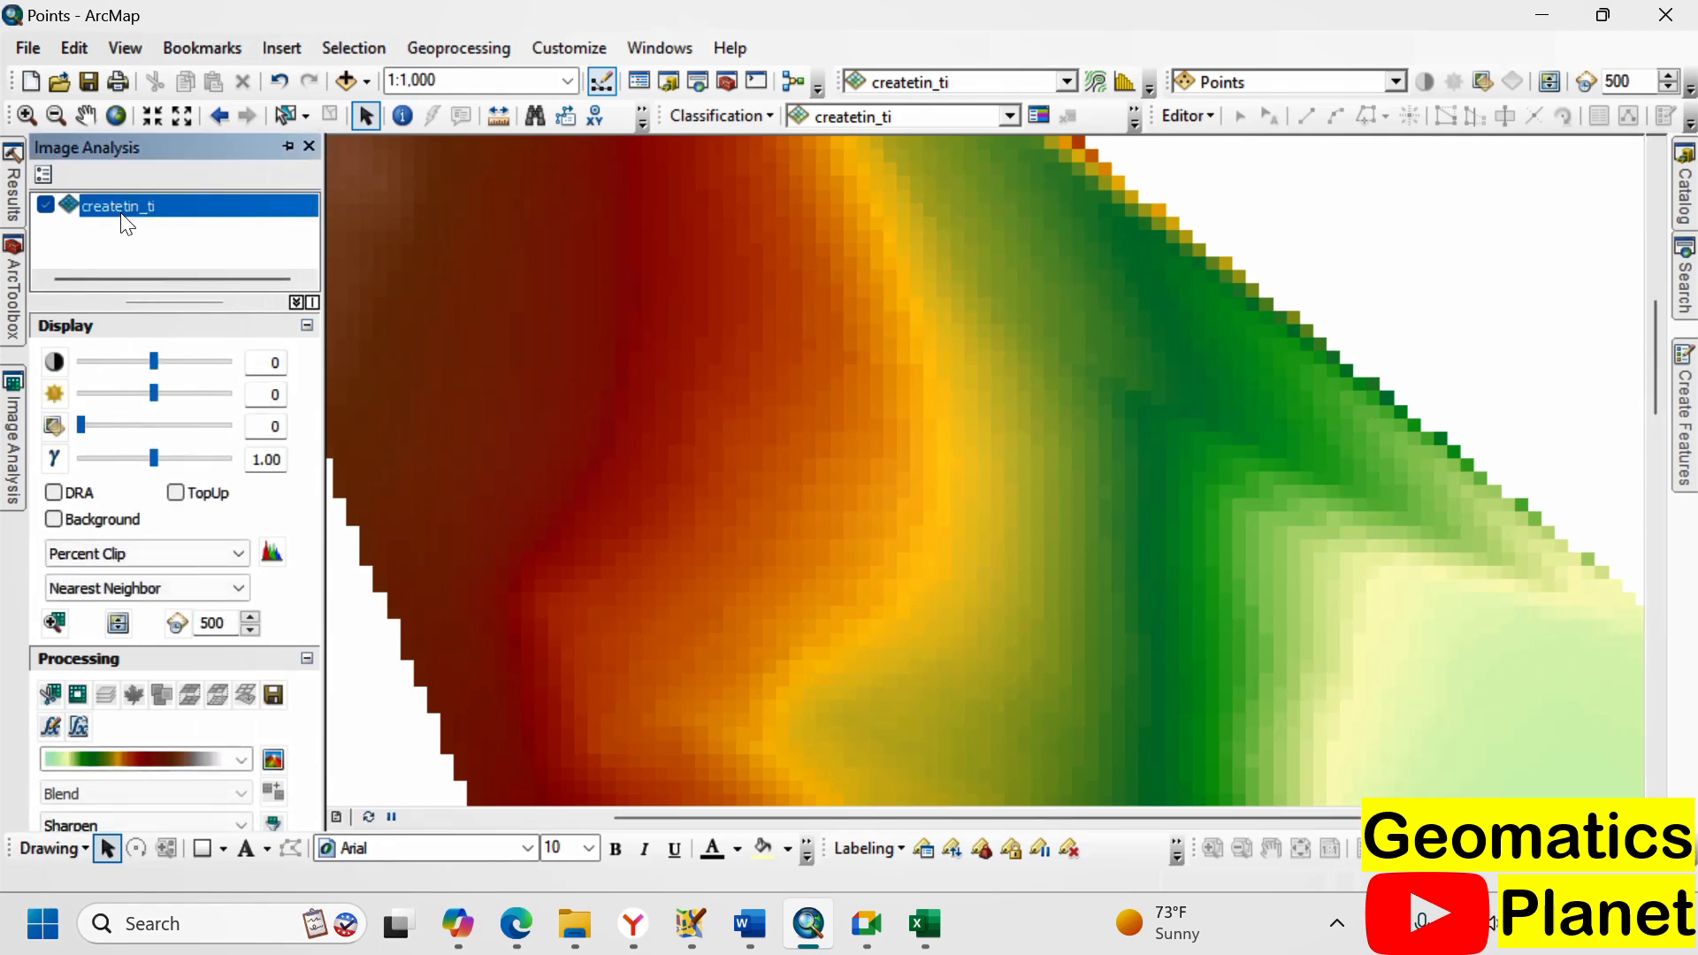
{"action": "left_click", "coordinate": [192, 591]}
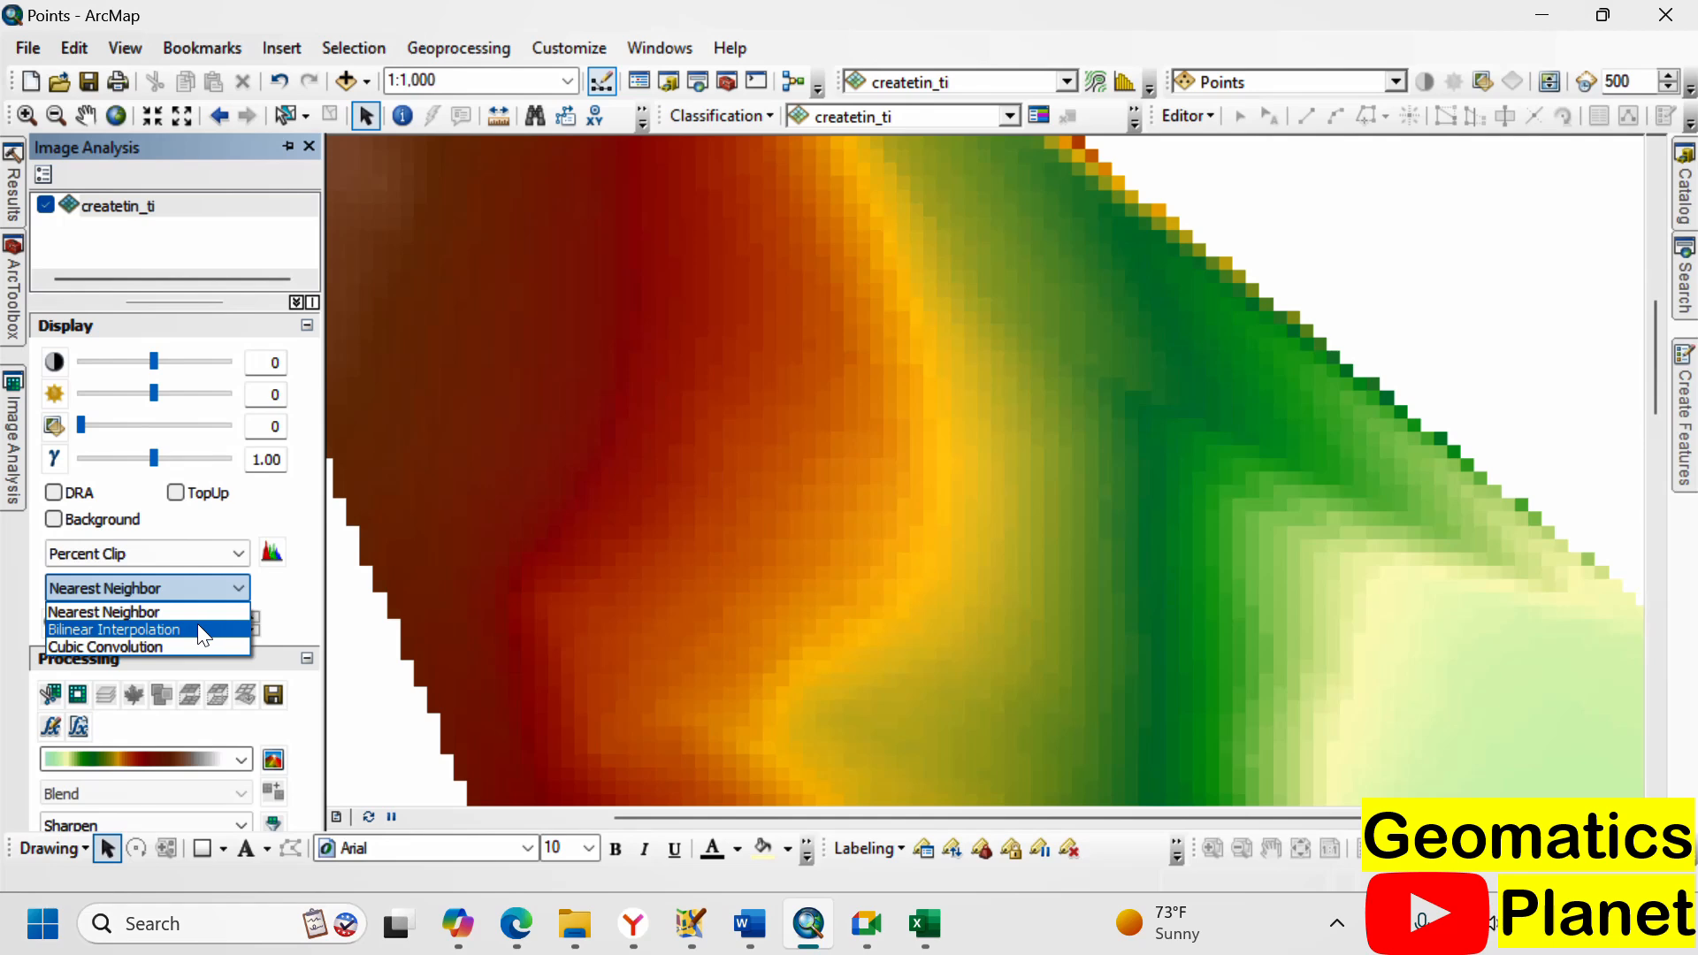
{"action": "left_click", "coordinate": [199, 628]}
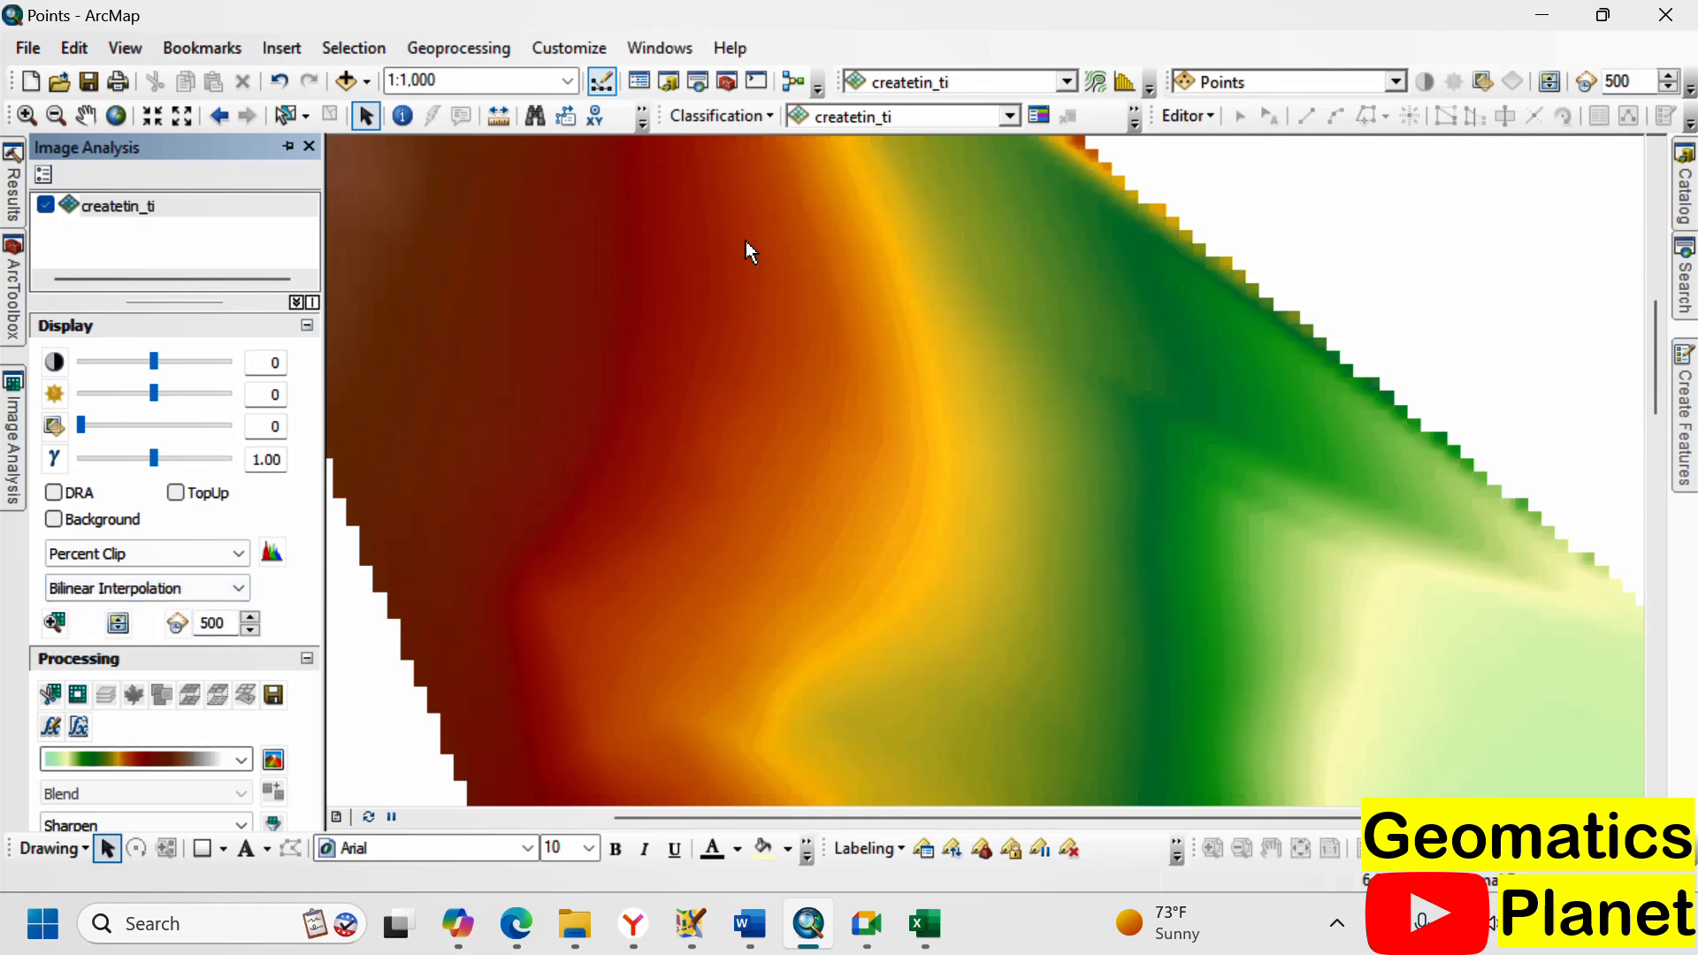
{"action": "scroll", "coordinate": [766, 275], "scroll_direction": "down", "scroll_amount": 2}
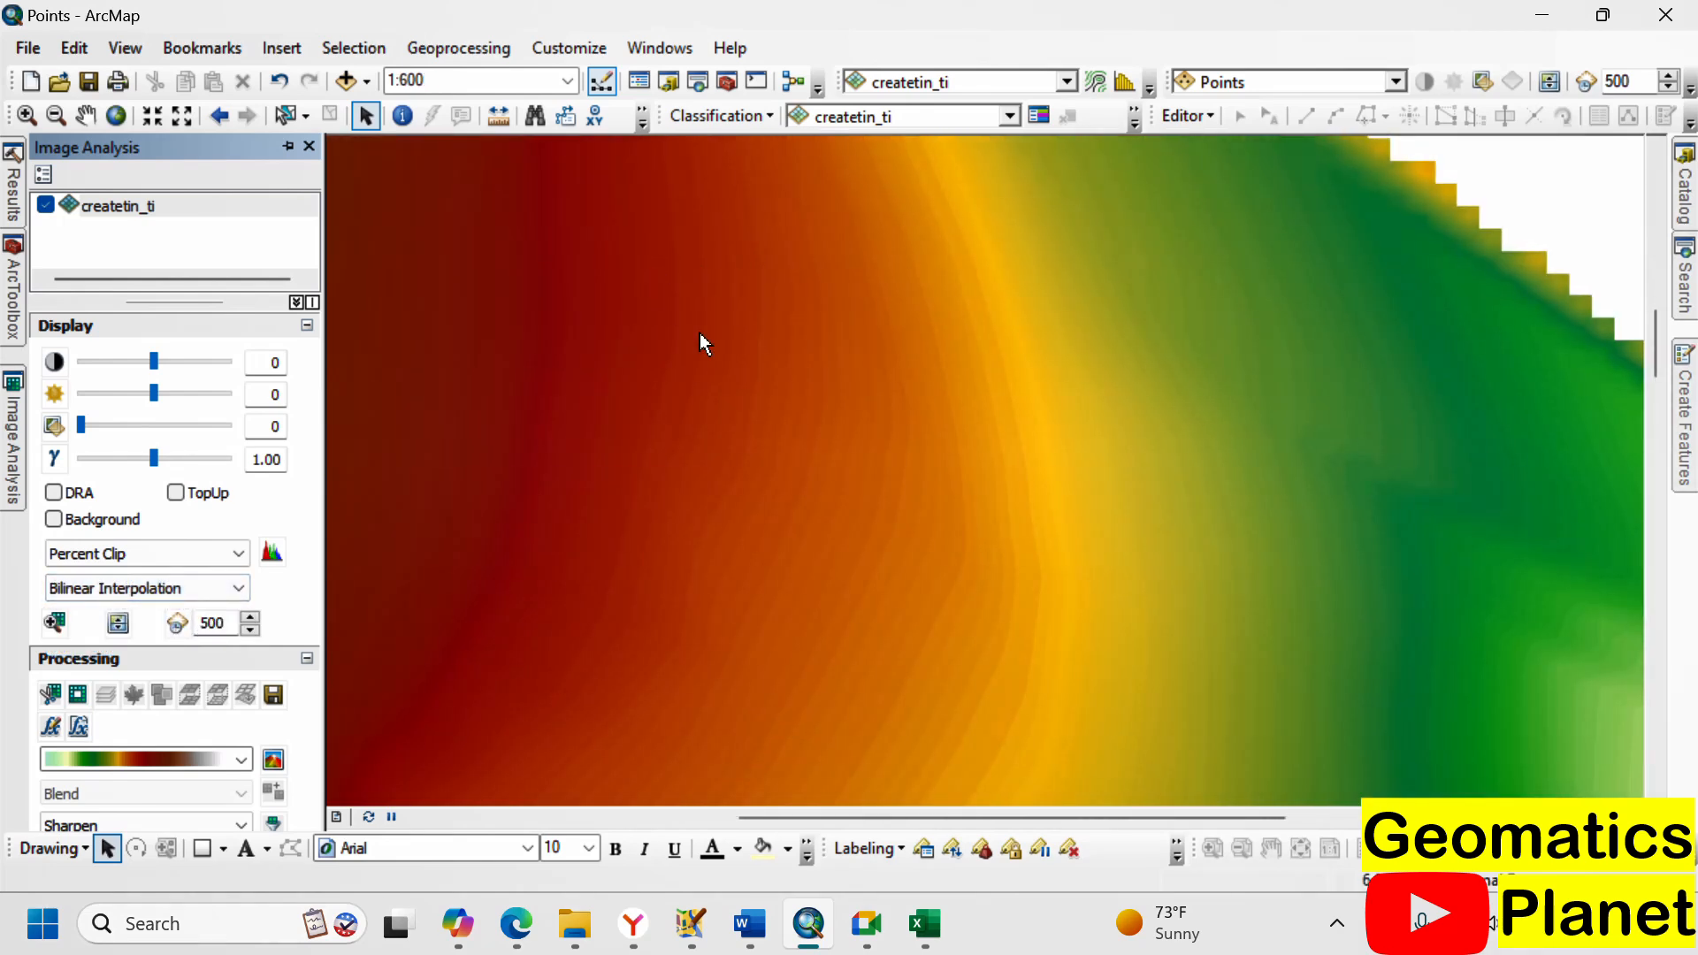
{"action": "left_click", "coordinate": [117, 555]}
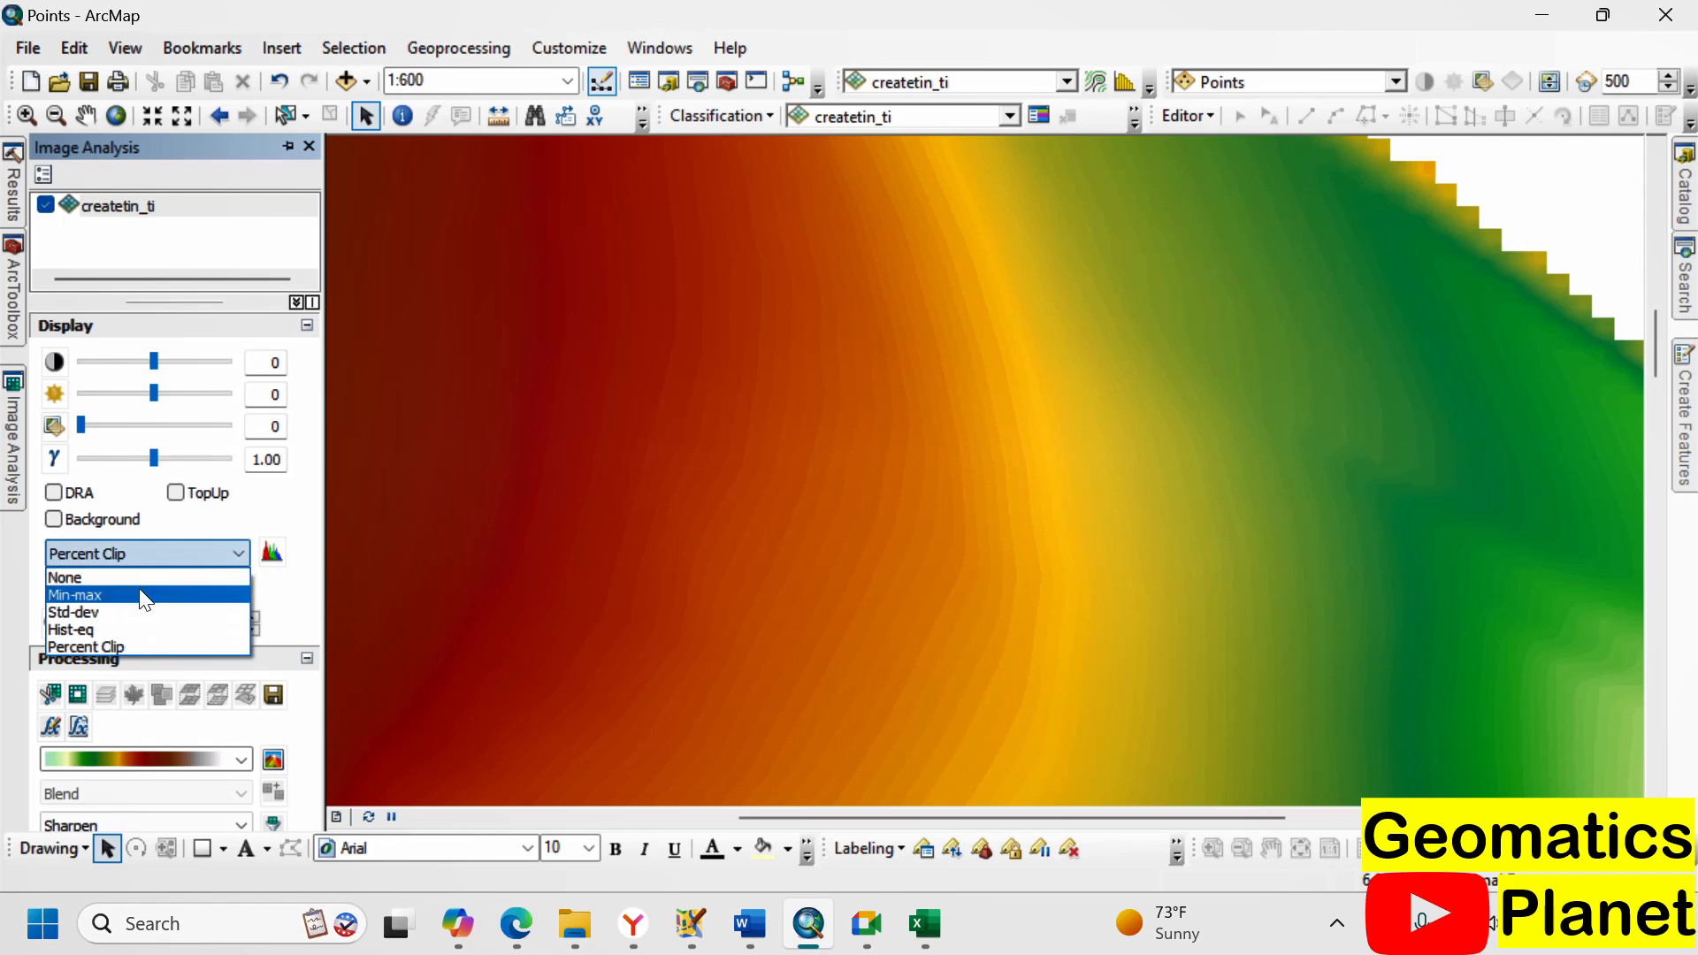
{"action": "left_click", "coordinate": [23, 566]}
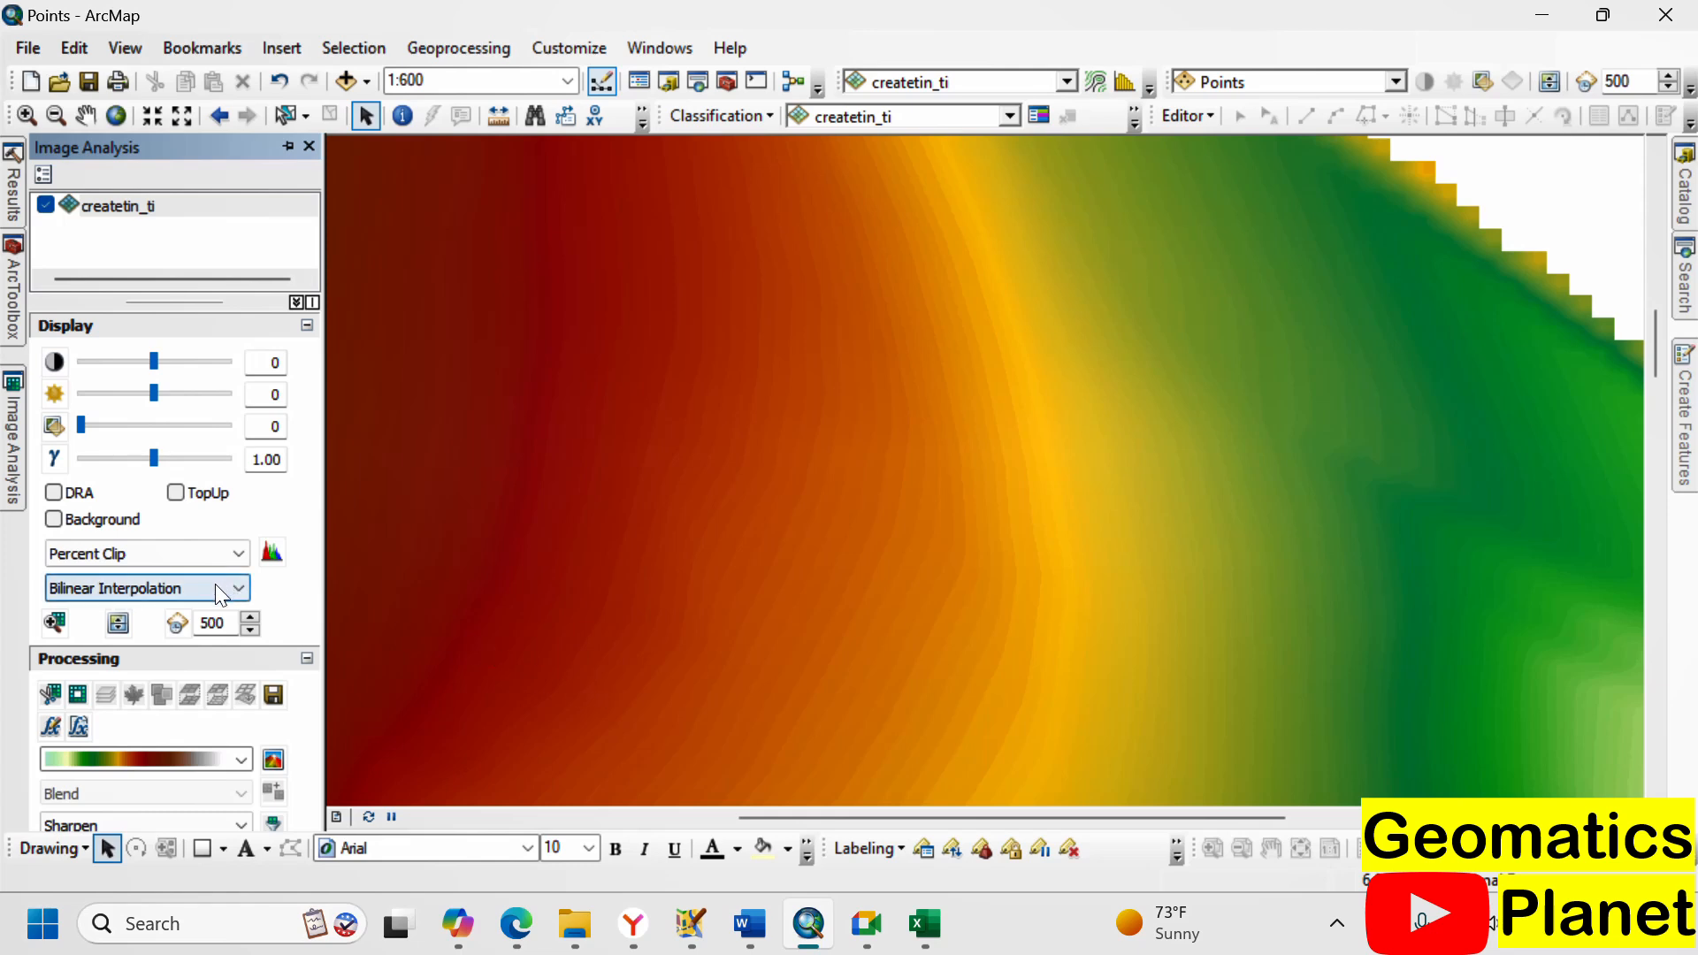
- Compare Nearest Neighbor display resampling on the createtin_ti raster up close and switch back to Bilinear Interpolation
{"action": "left_click", "coordinate": [133, 589]}
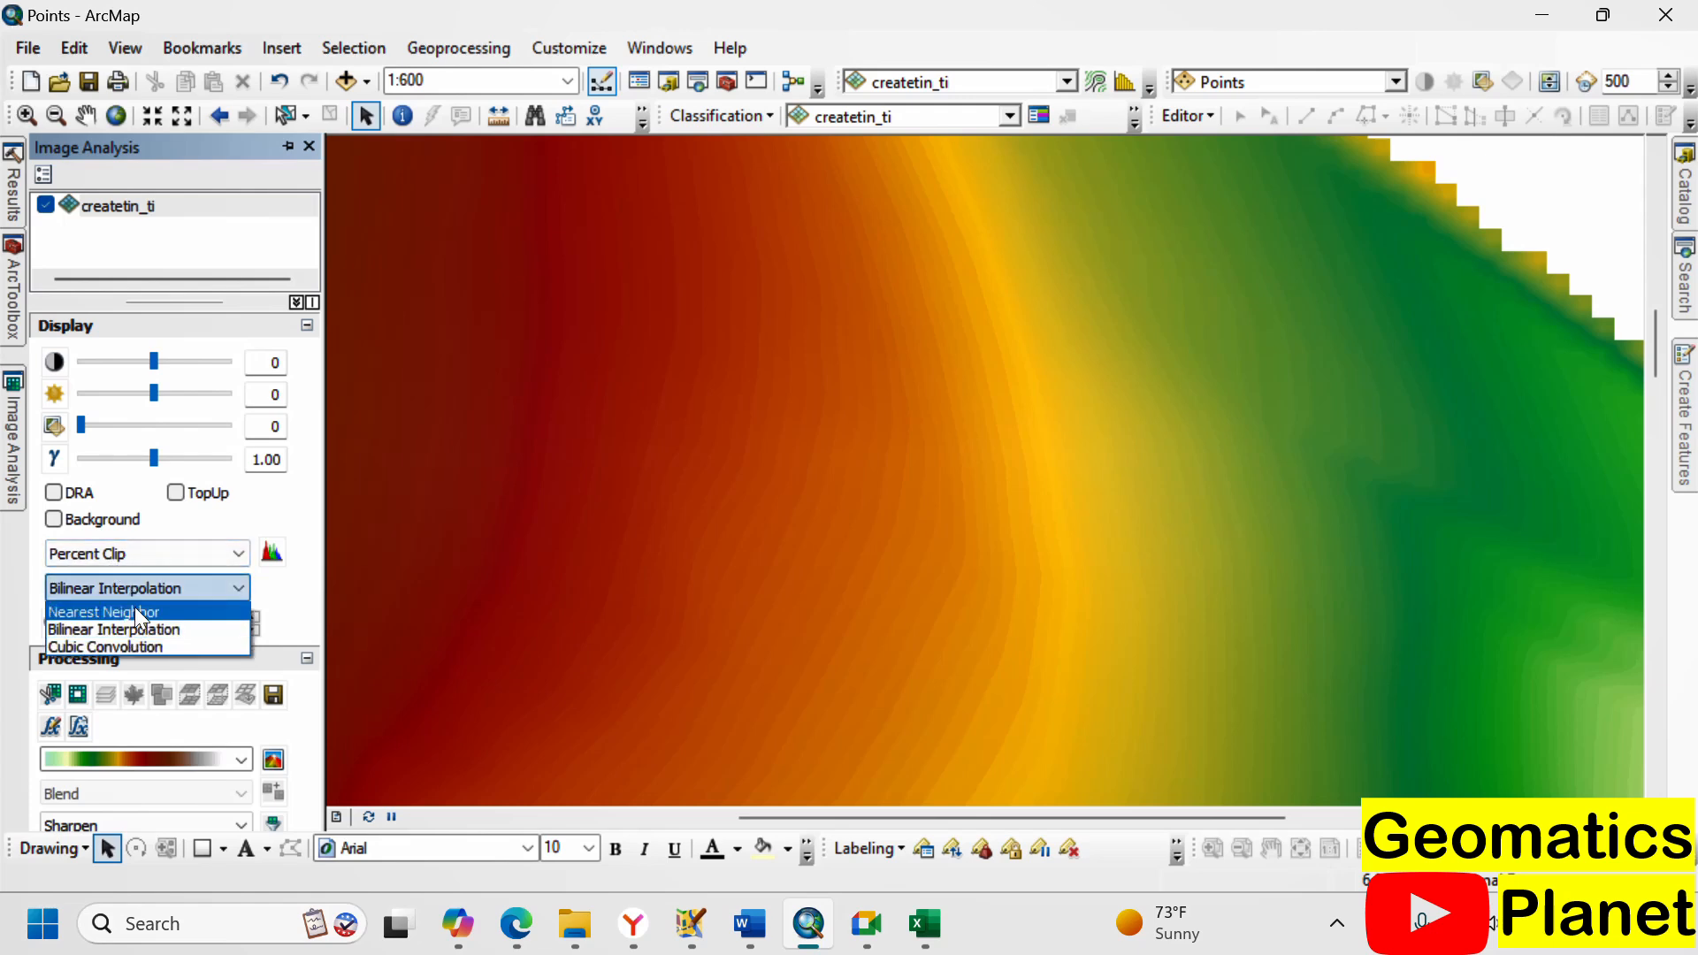
{"action": "left_click", "coordinate": [139, 612]}
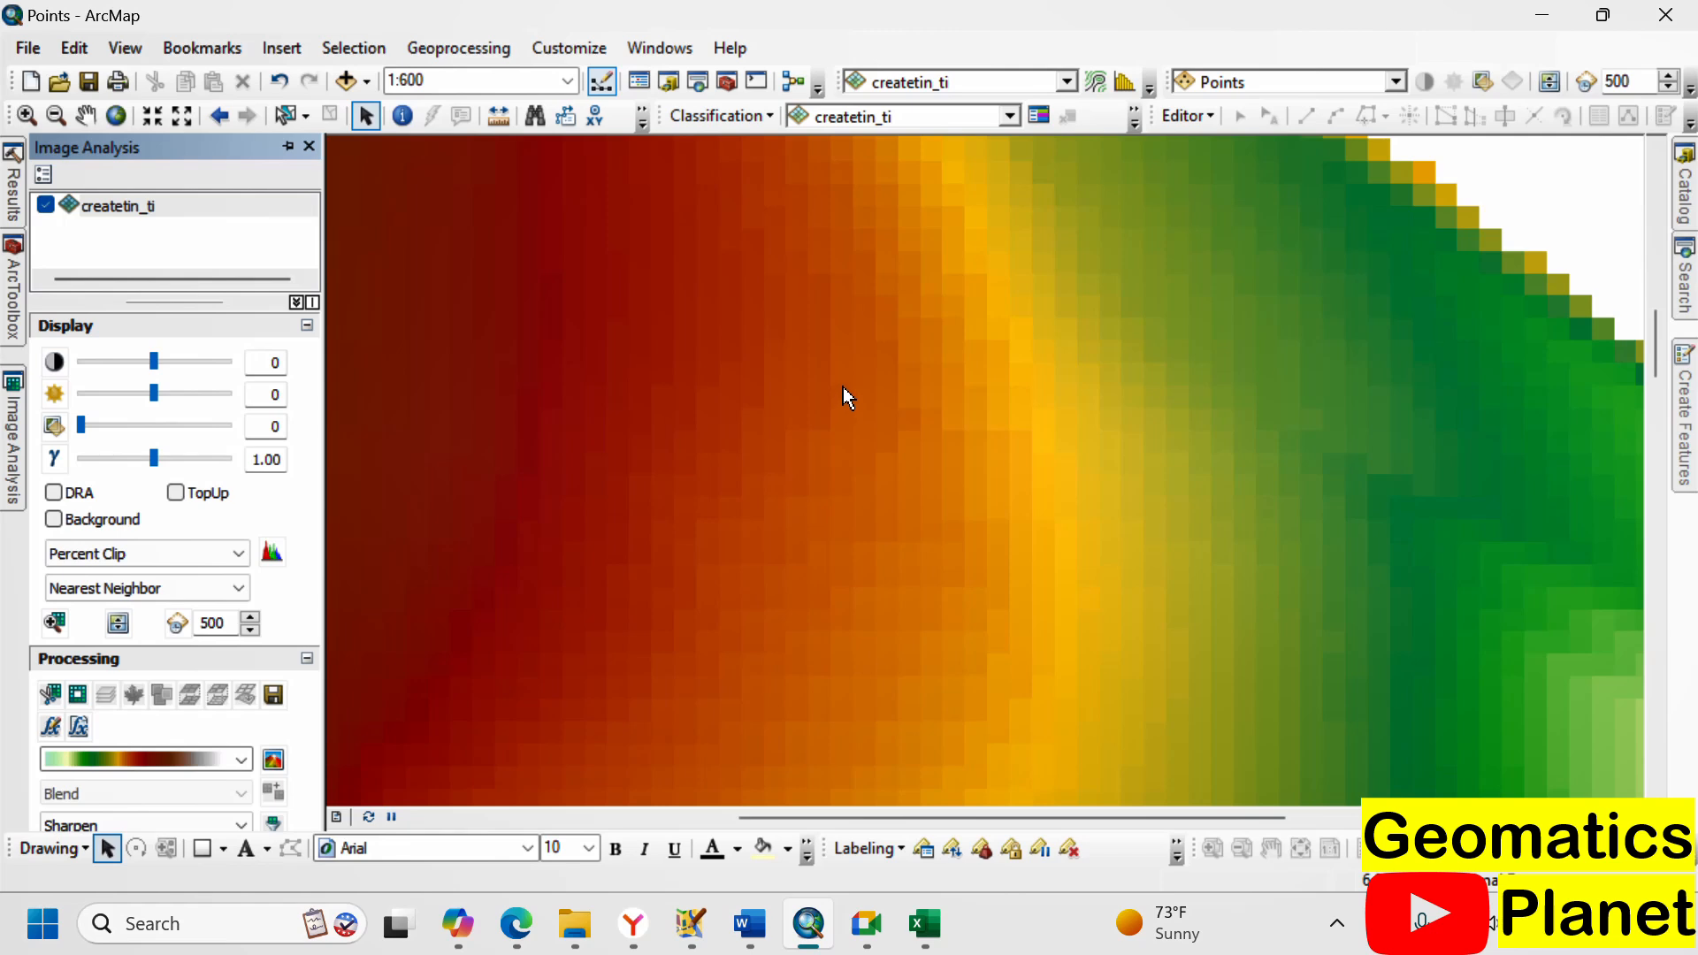
{"action": "scroll", "coordinate": [841, 389], "scroll_direction": "up", "scroll_amount": 2}
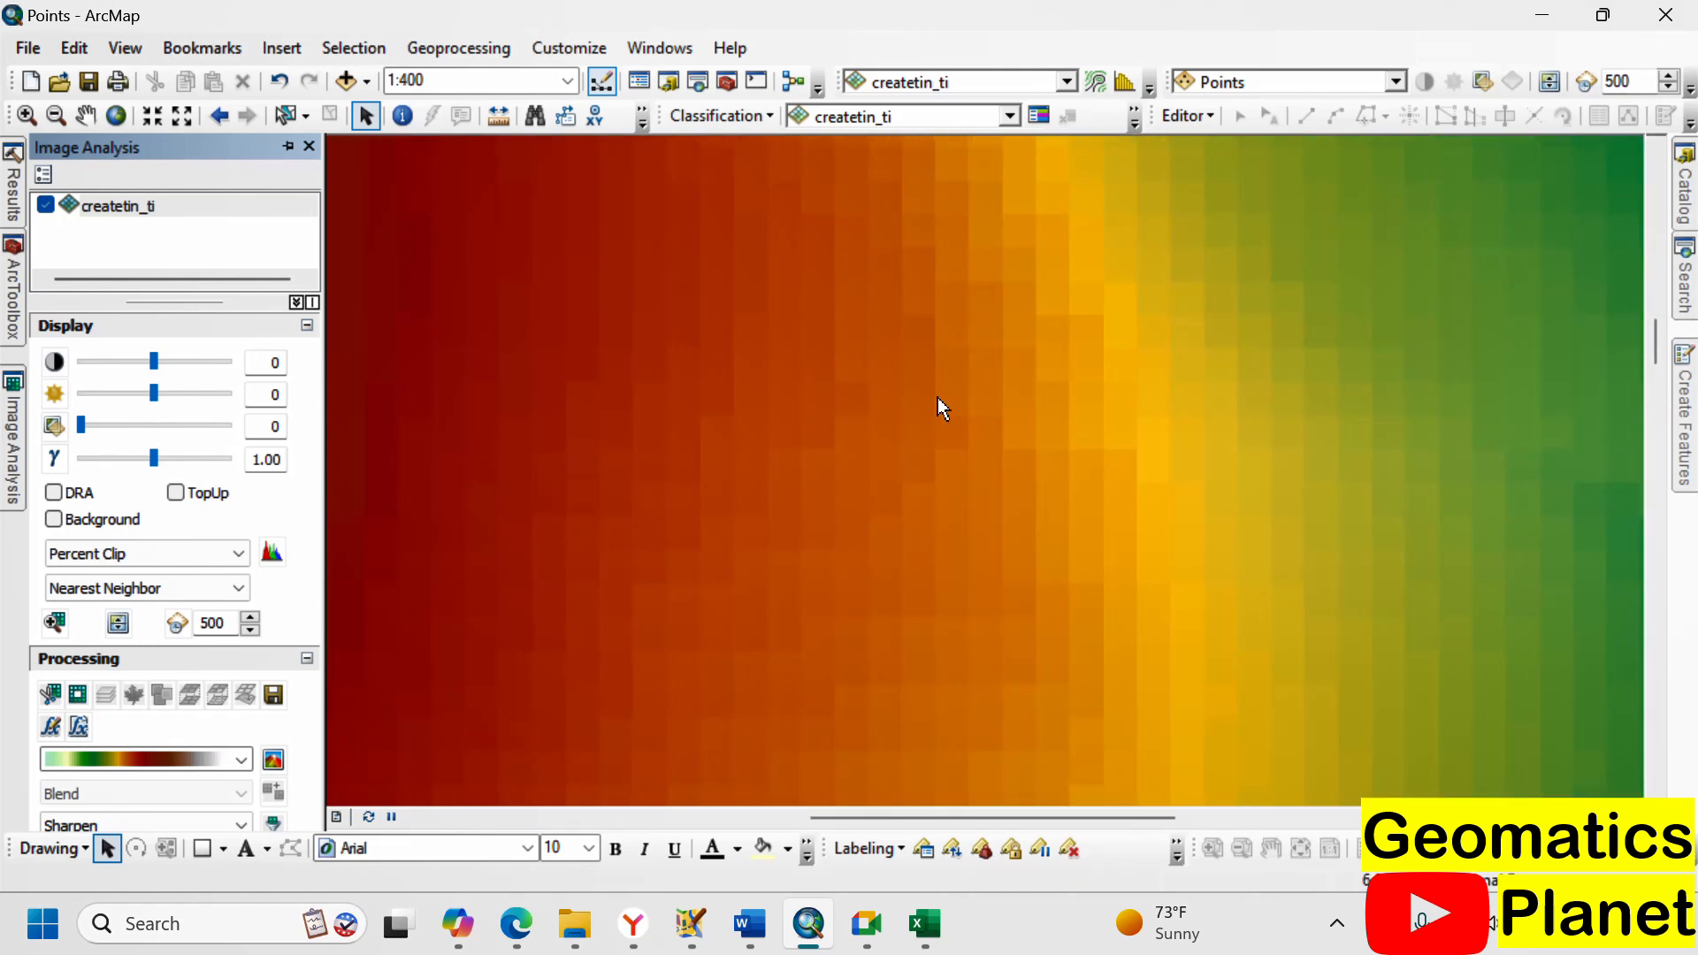
{"action": "left_click", "coordinate": [184, 586]}
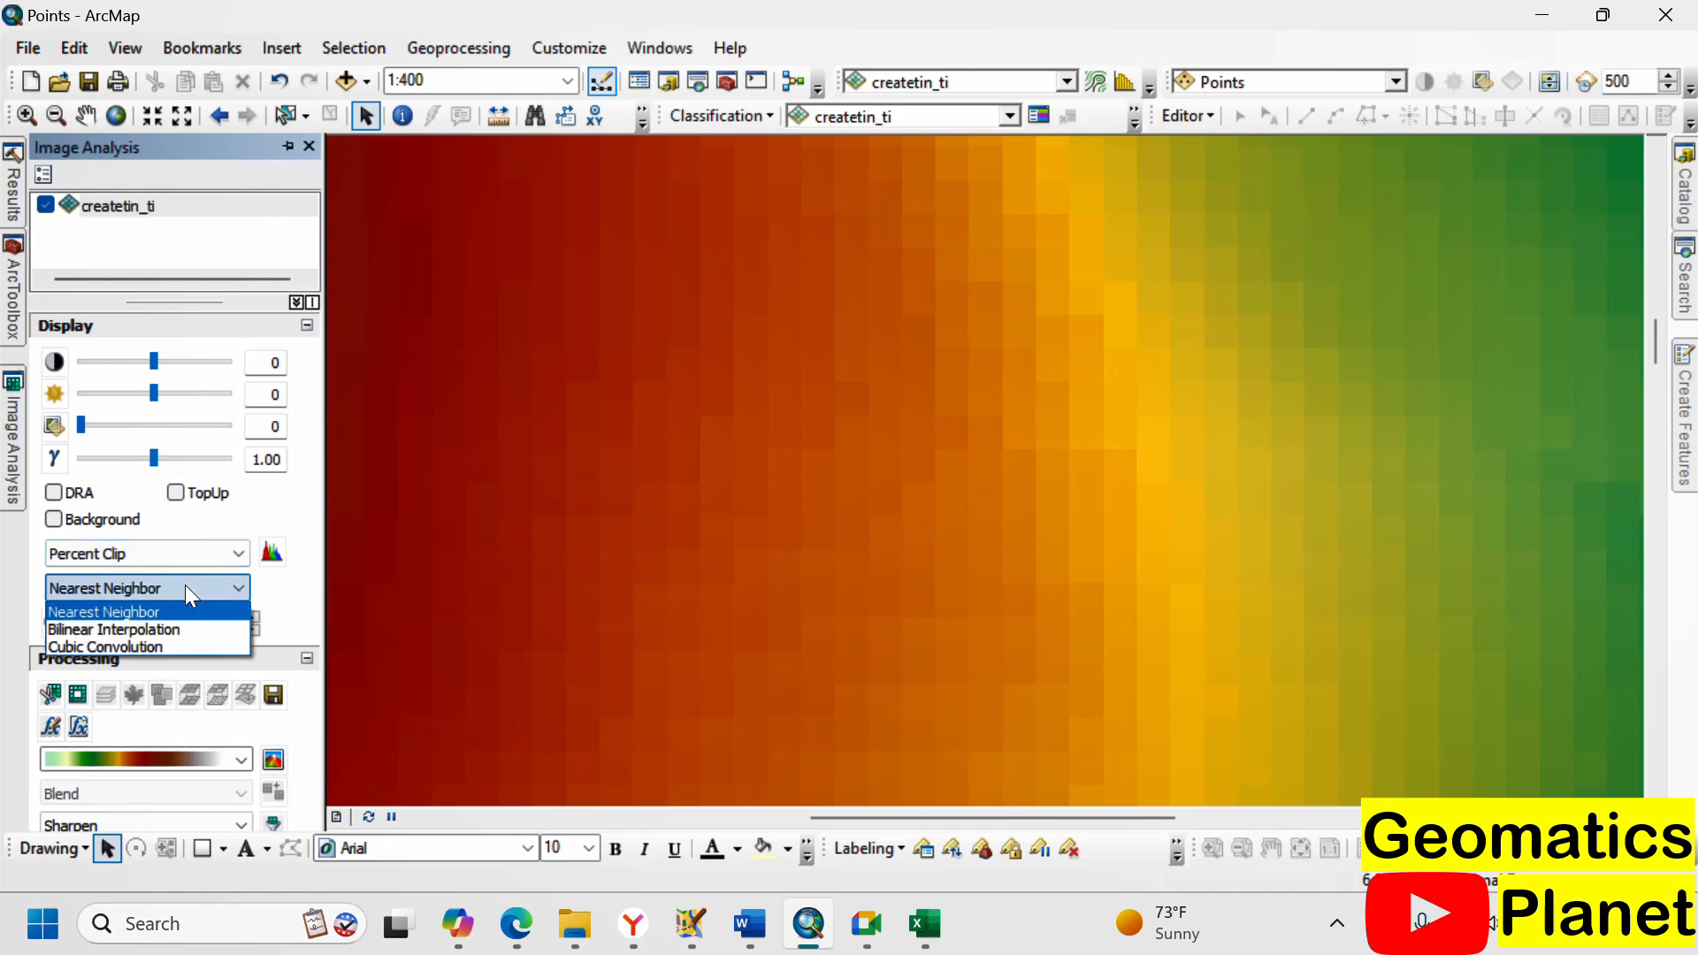
{"action": "left_click", "coordinate": [177, 629]}
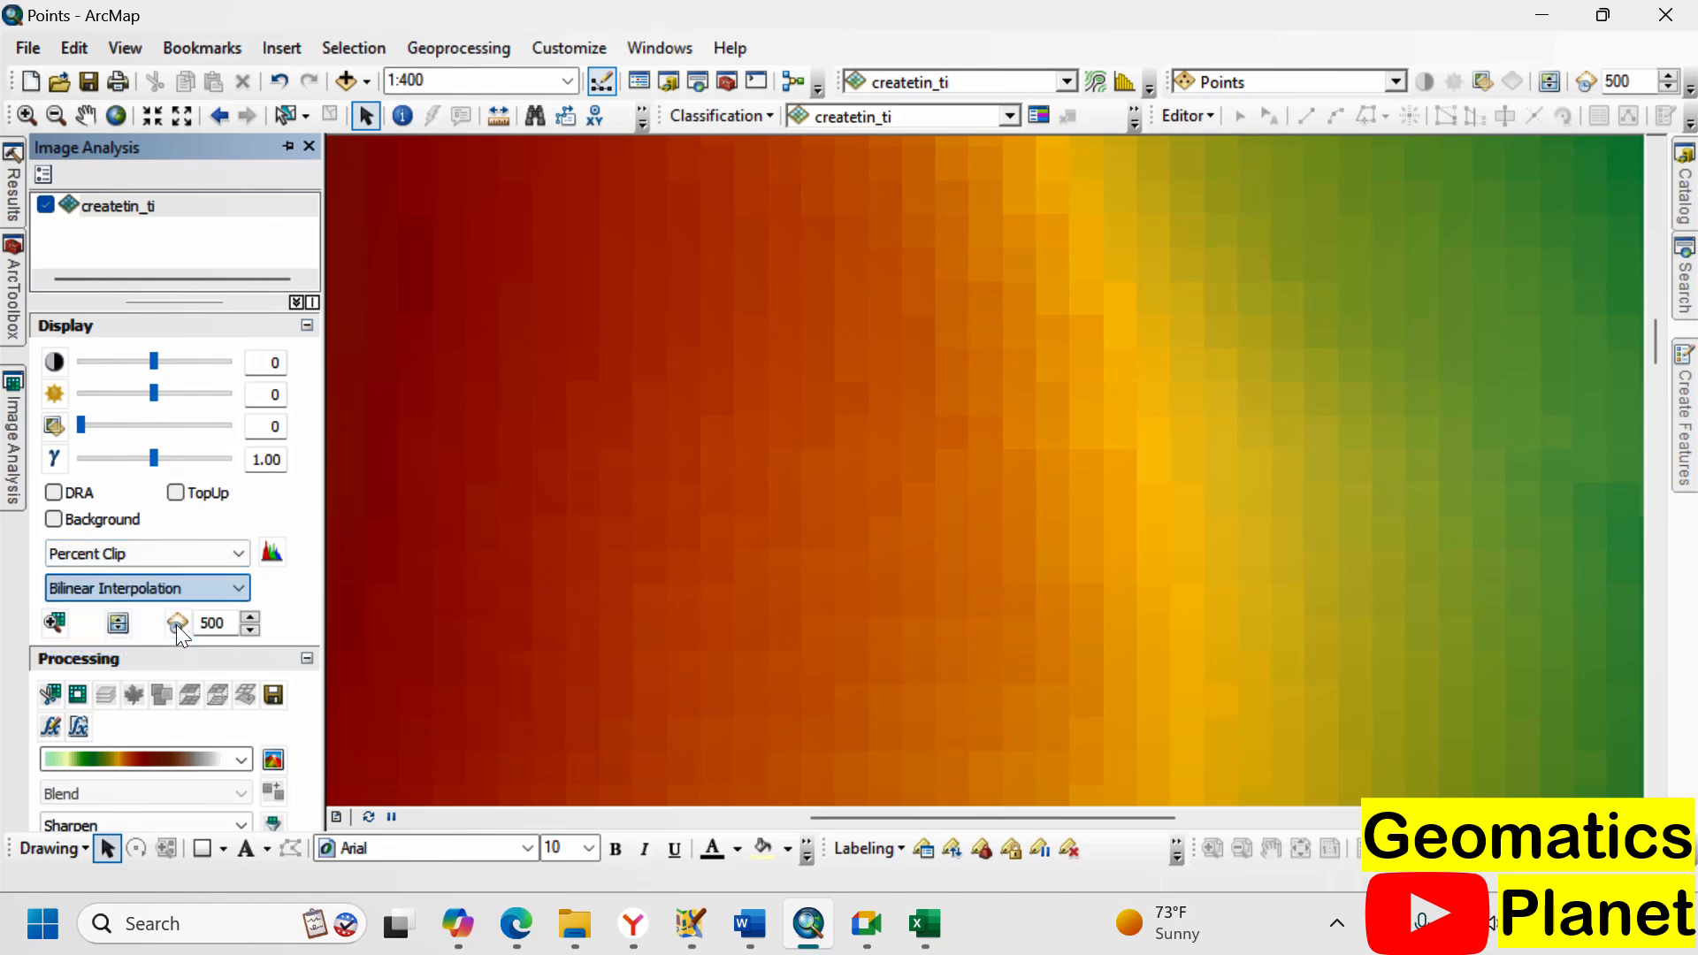
{"action": "left_click", "coordinate": [150, 555]}
{"action": "left_click", "coordinate": [268, 509]}
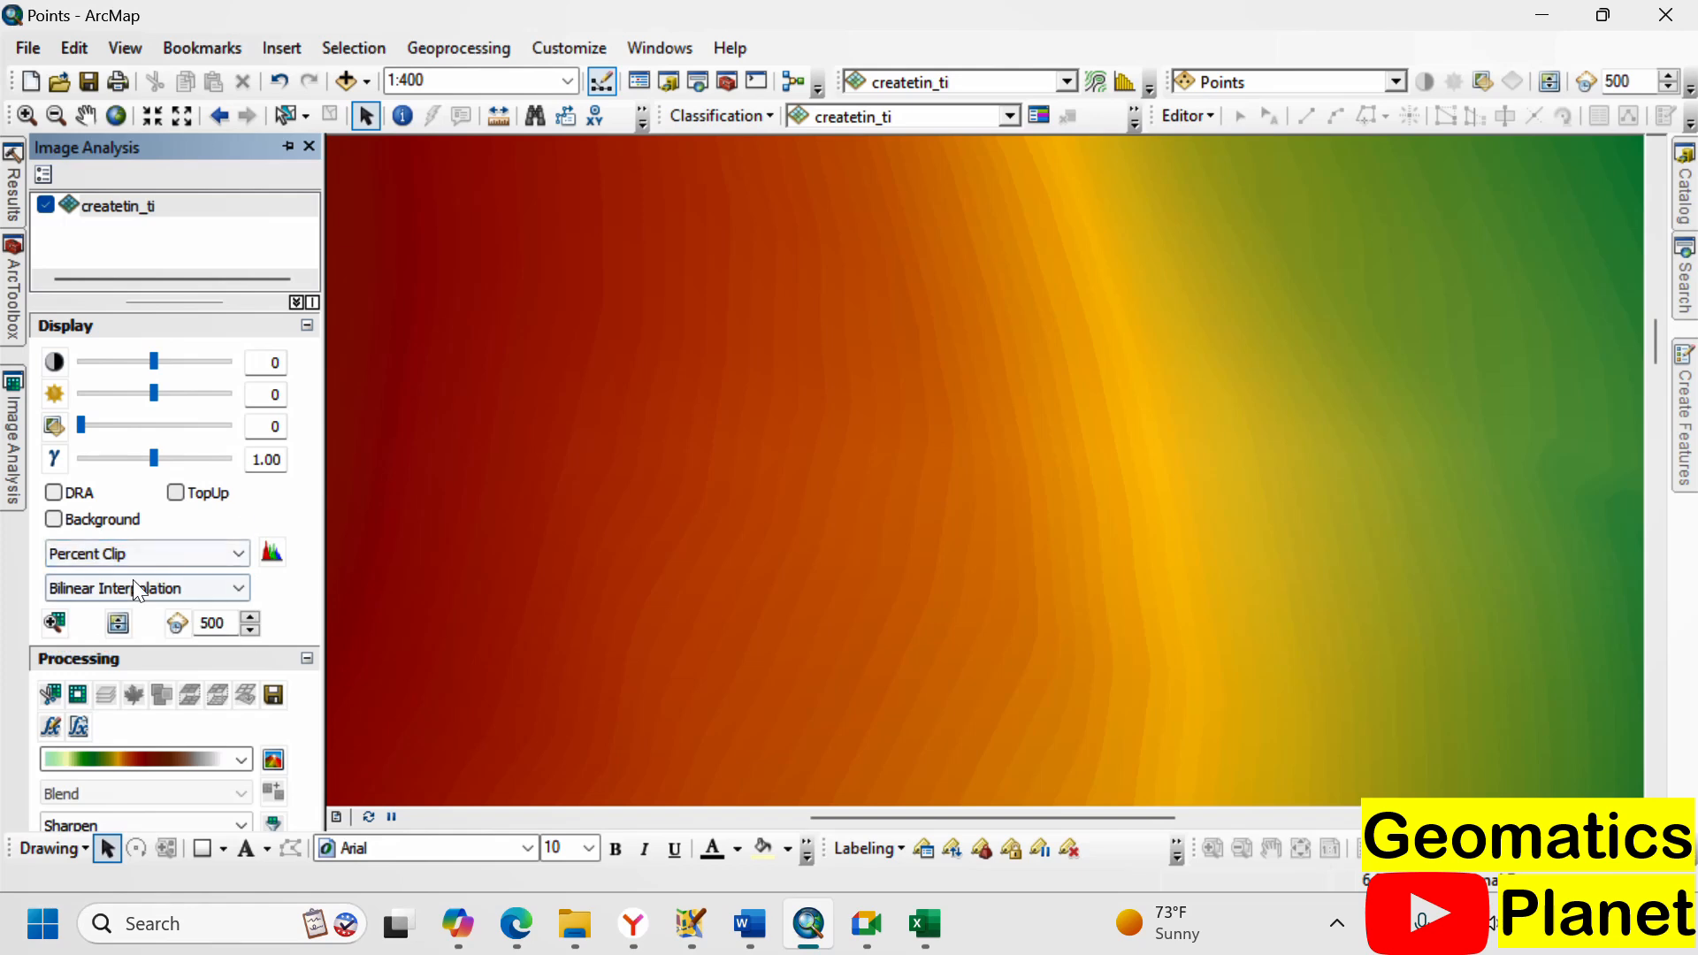
- Try Cubic Convolution display resampling on the createtin_ti raster, inspect the surface, and return to Bilinear Interpolation
{"action": "left_click", "coordinate": [132, 586]}
{"action": "left_click", "coordinate": [131, 647]}
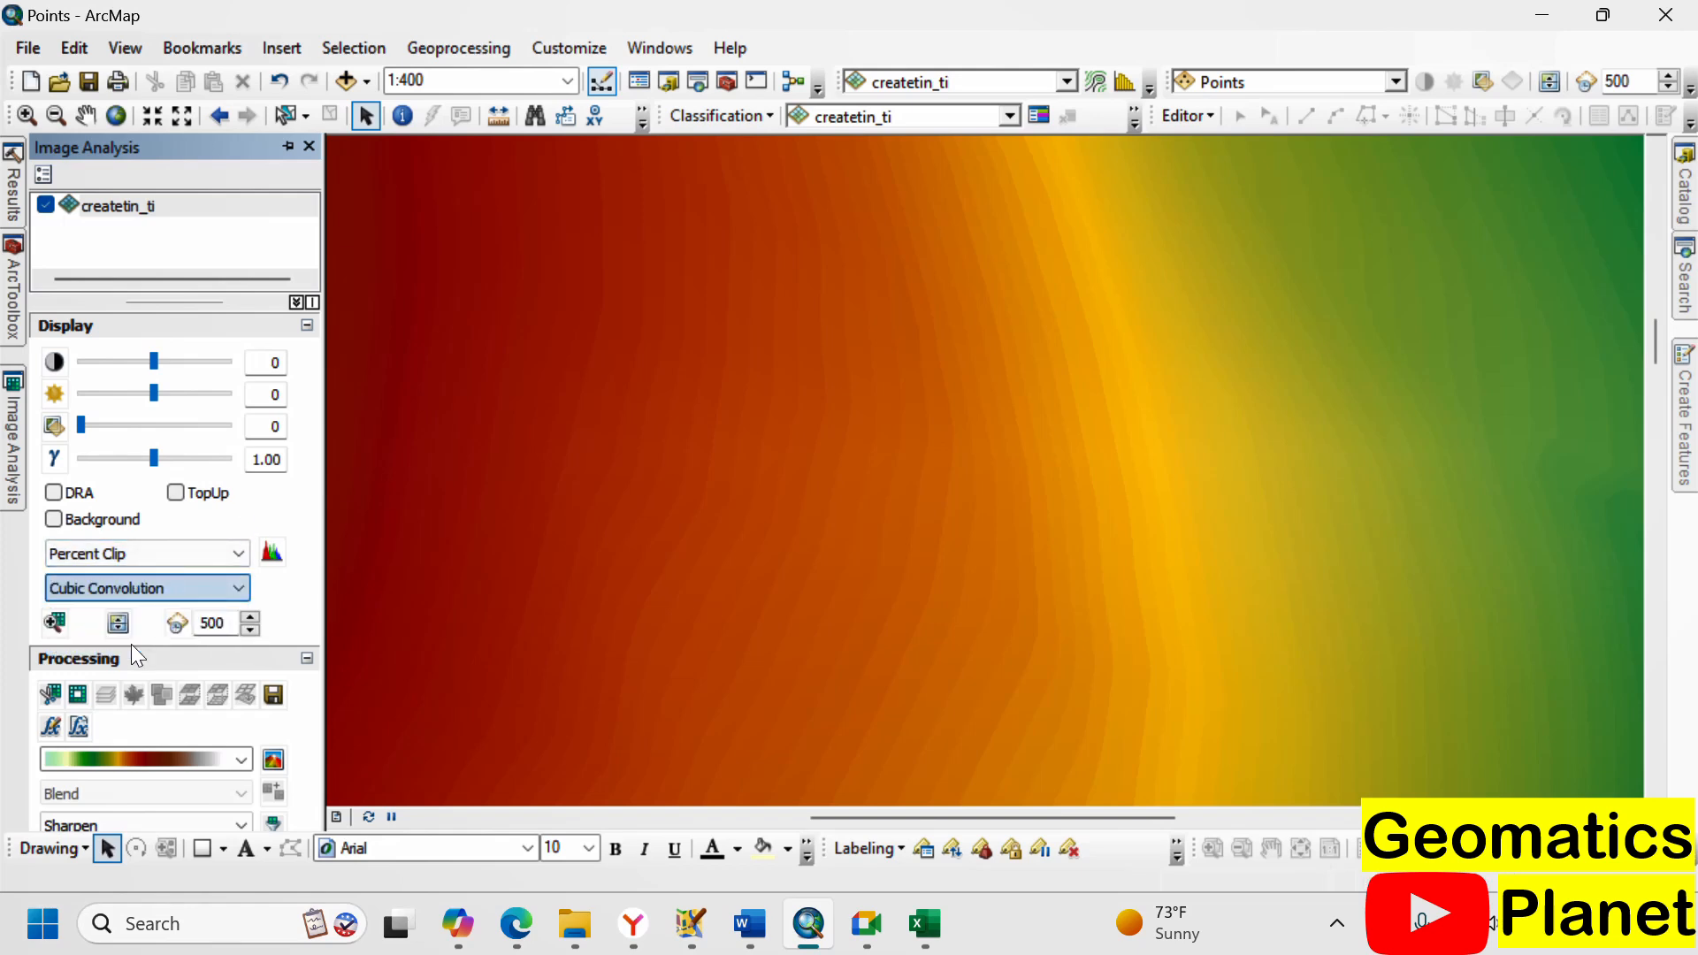
{"action": "scroll", "coordinate": [770, 375], "scroll_direction": "up", "scroll_amount": 3}
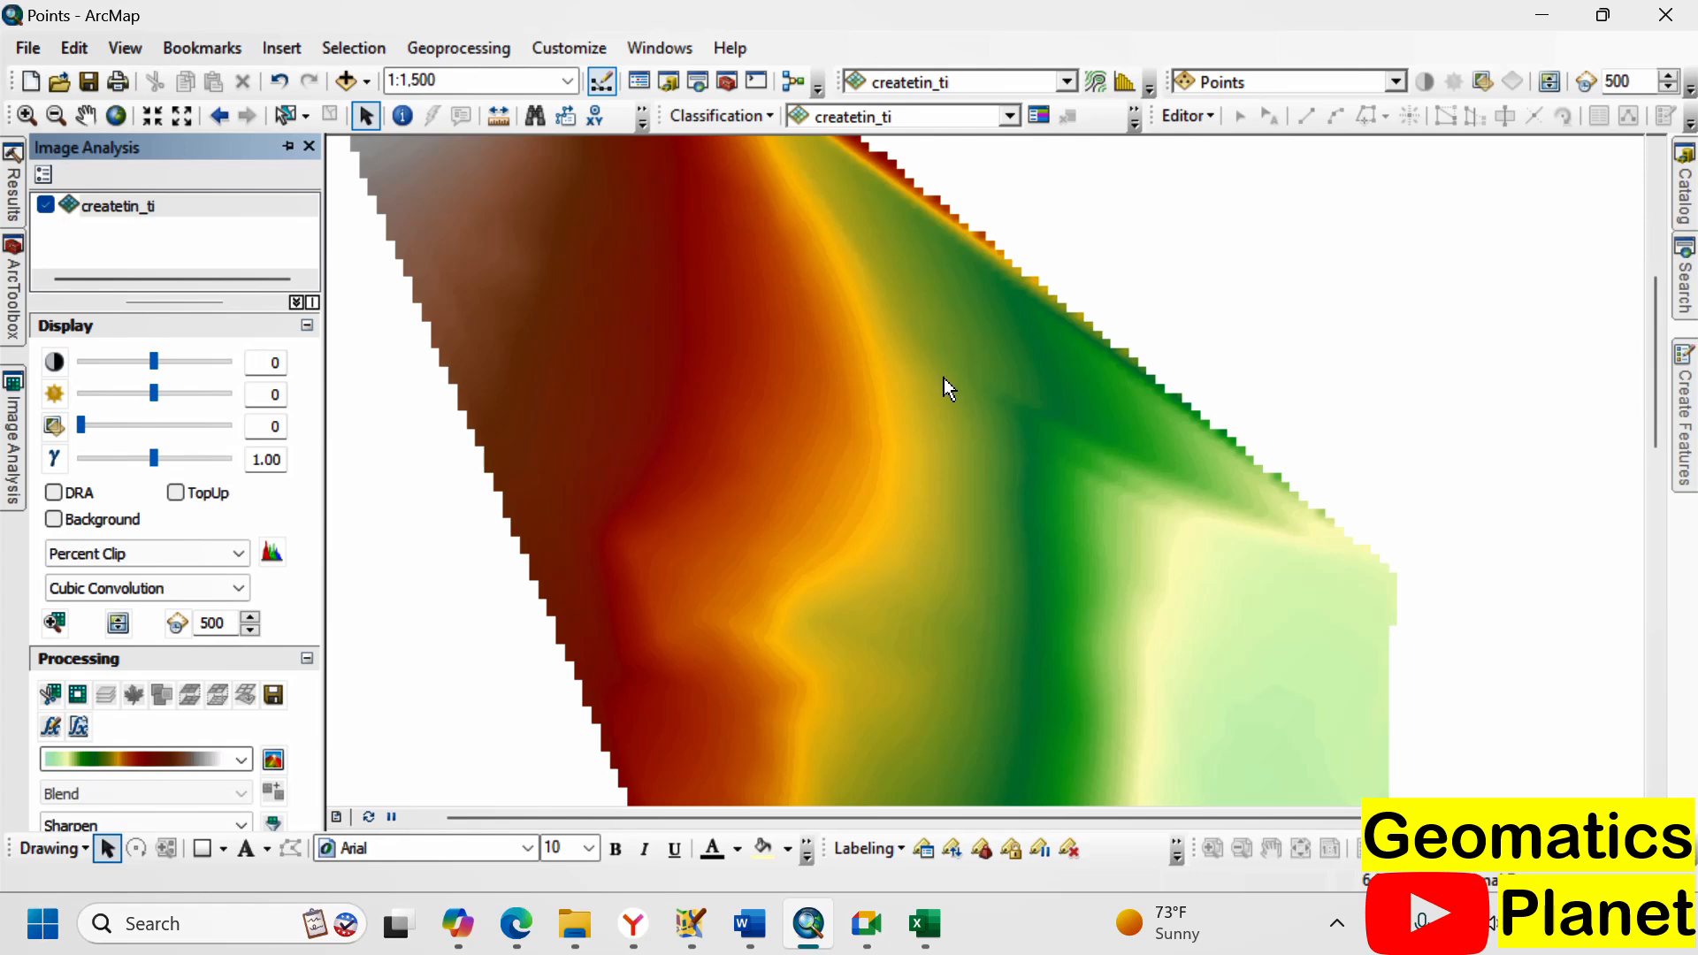
{"action": "scroll", "coordinate": [656, 393], "scroll_direction": "down", "scroll_amount": 2}
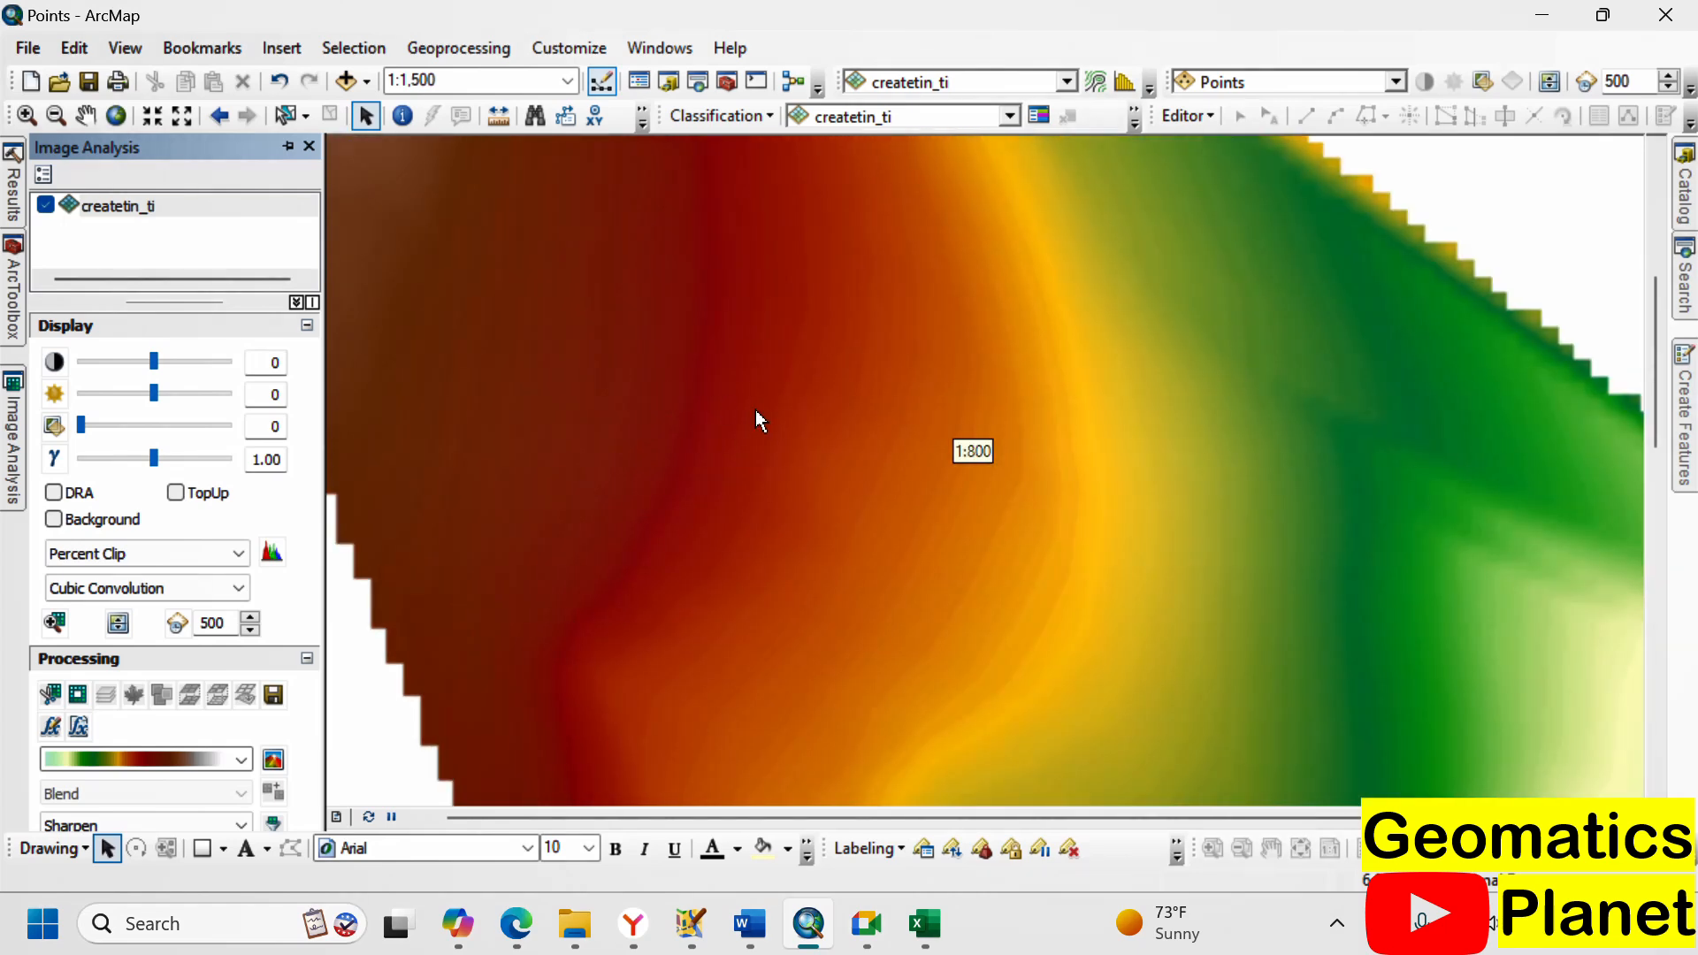
{"action": "left_click", "coordinate": [117, 586]}
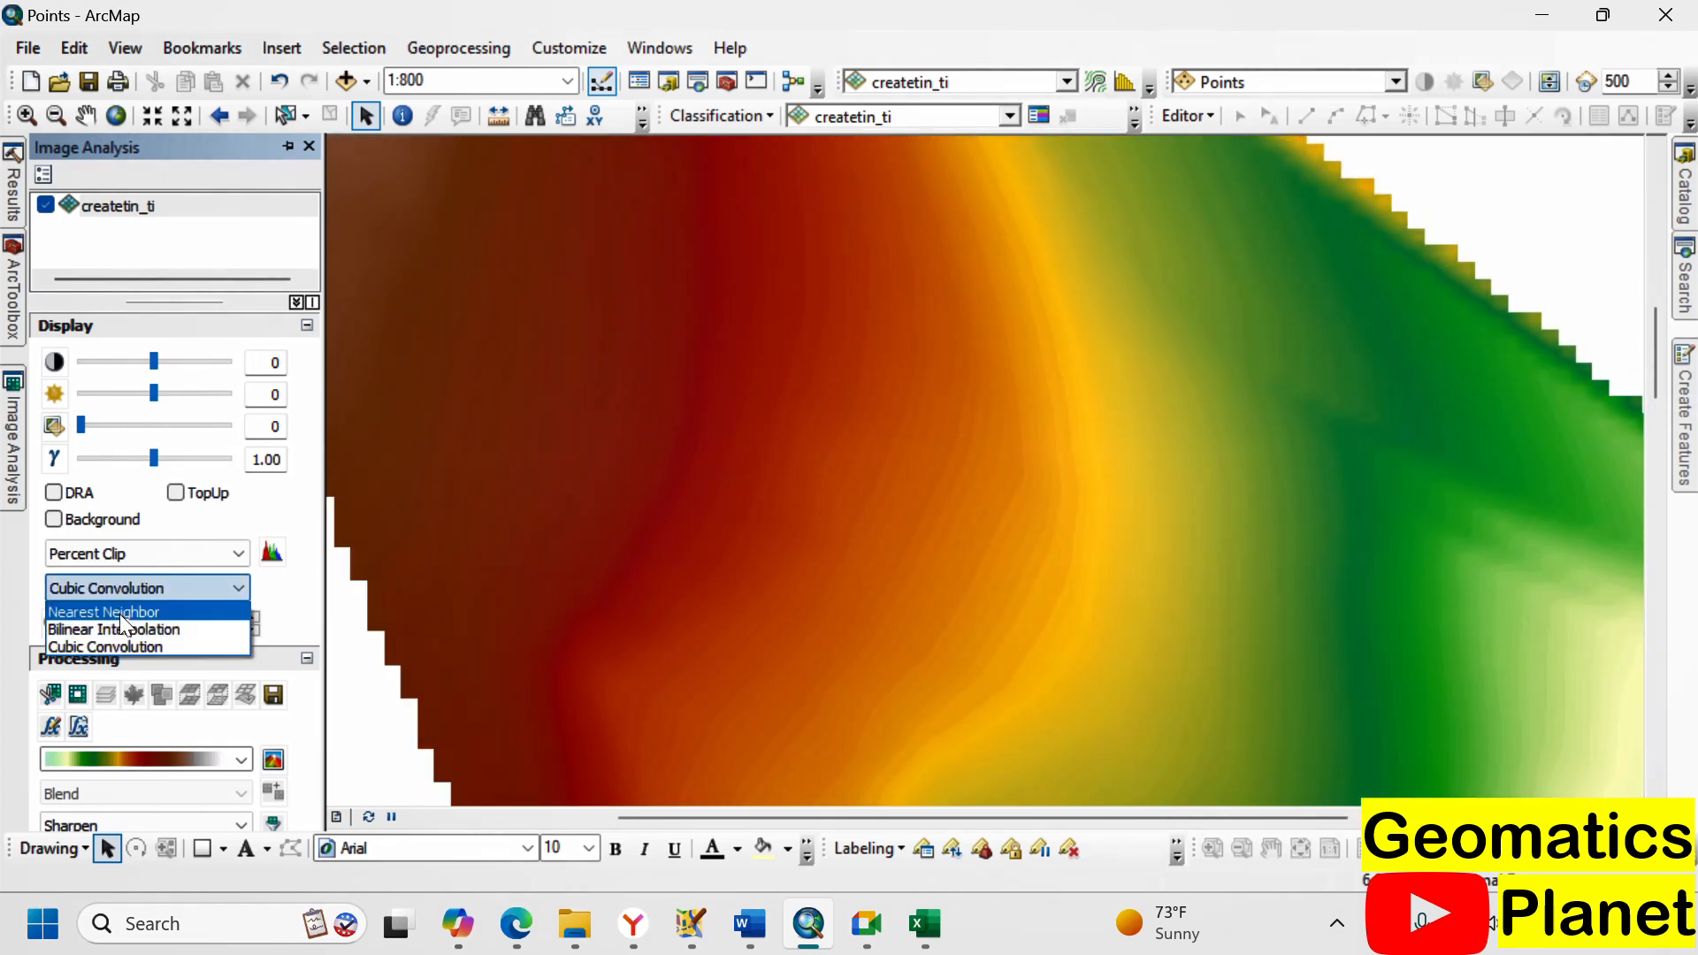
{"action": "left_click", "coordinate": [119, 629]}
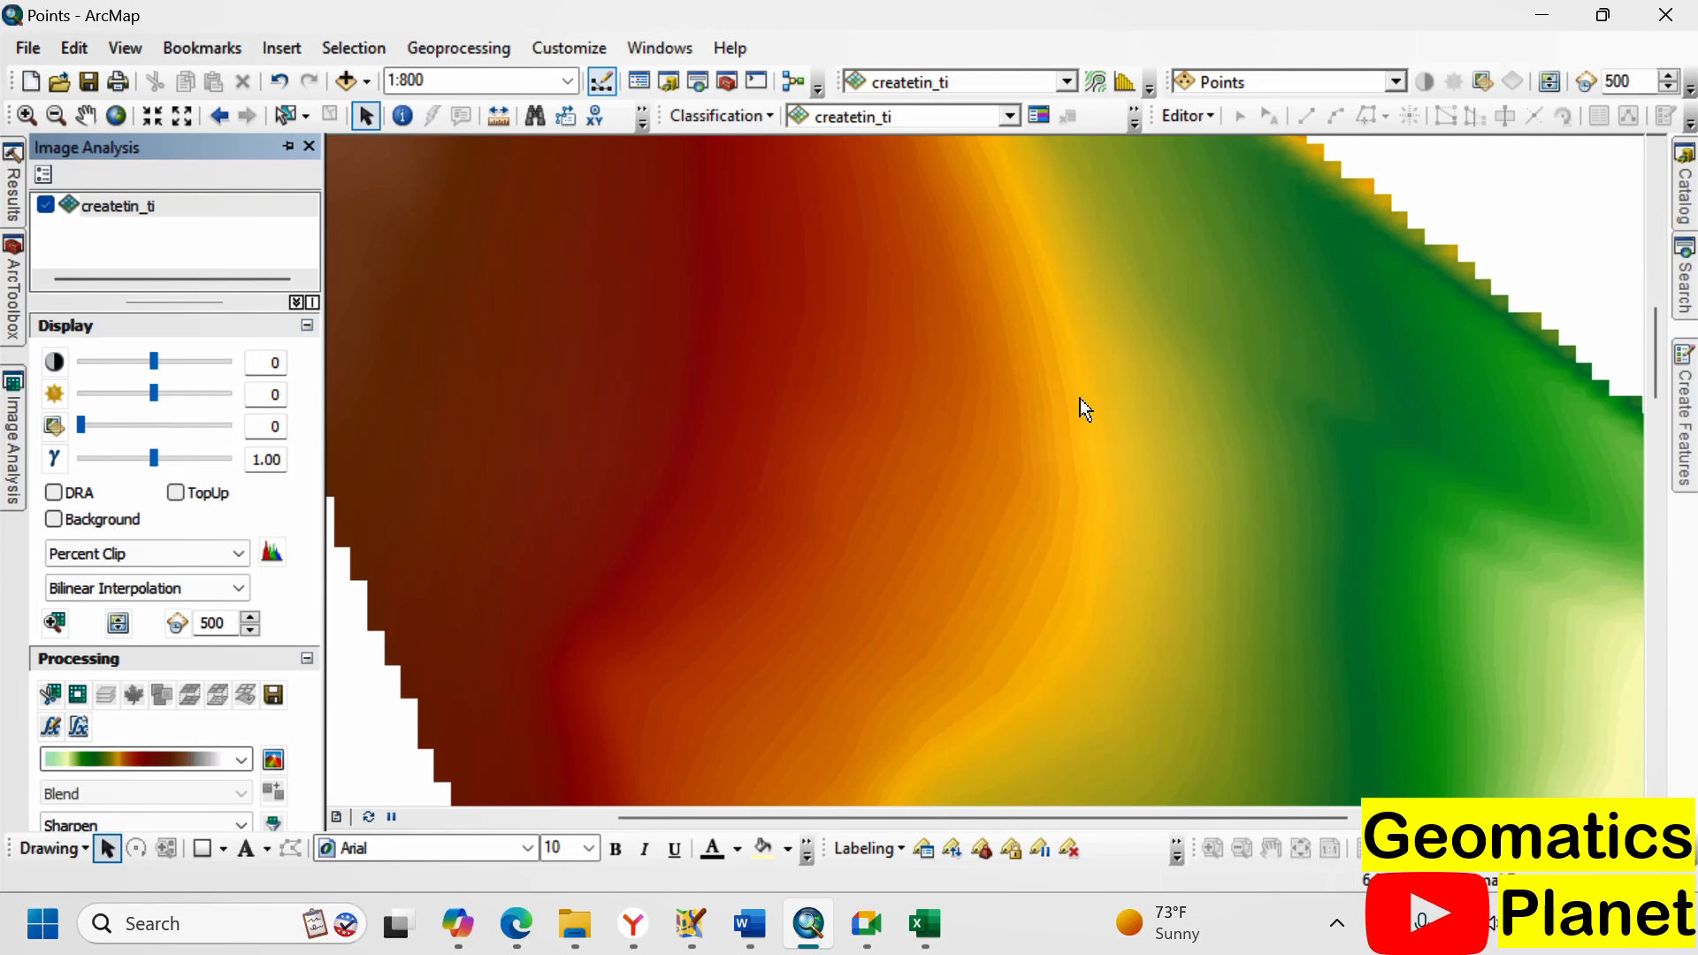
{"action": "scroll", "coordinate": [1077, 396], "scroll_direction": "up", "scroll_amount": 2}
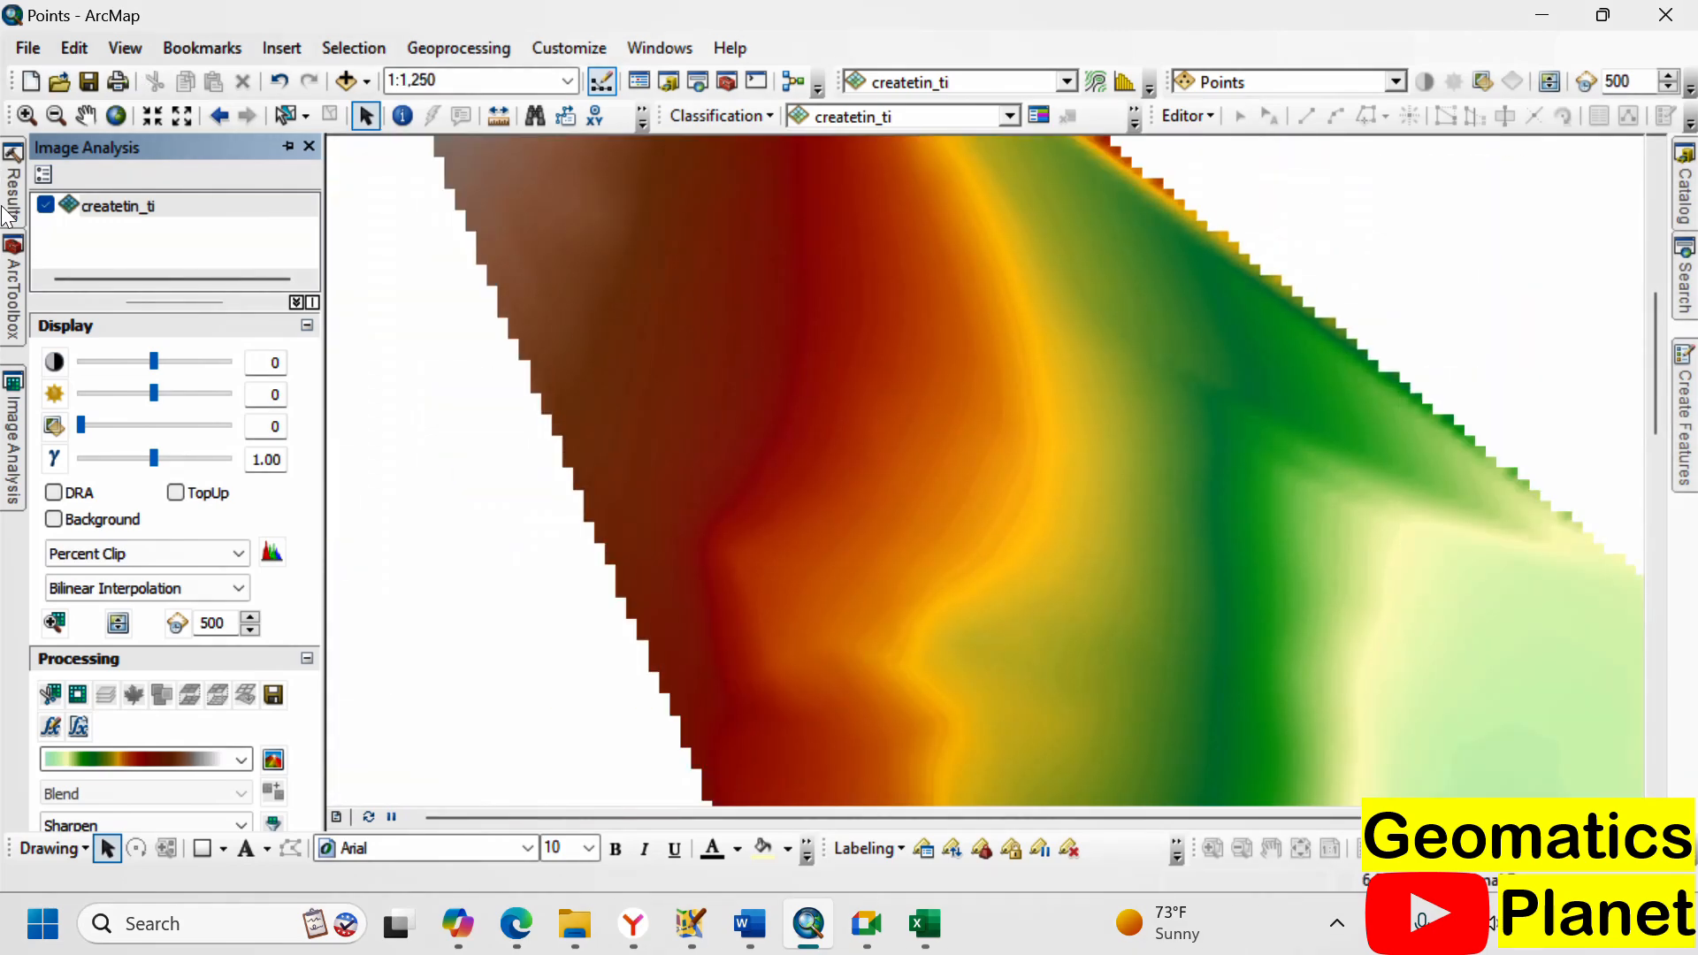
- Collapse the 3D Analyst toolbox and open the Contour tool from the Surface toolset of Spatial Analyst Tools
{"action": "mouse_move", "coordinate": [4, 243]}
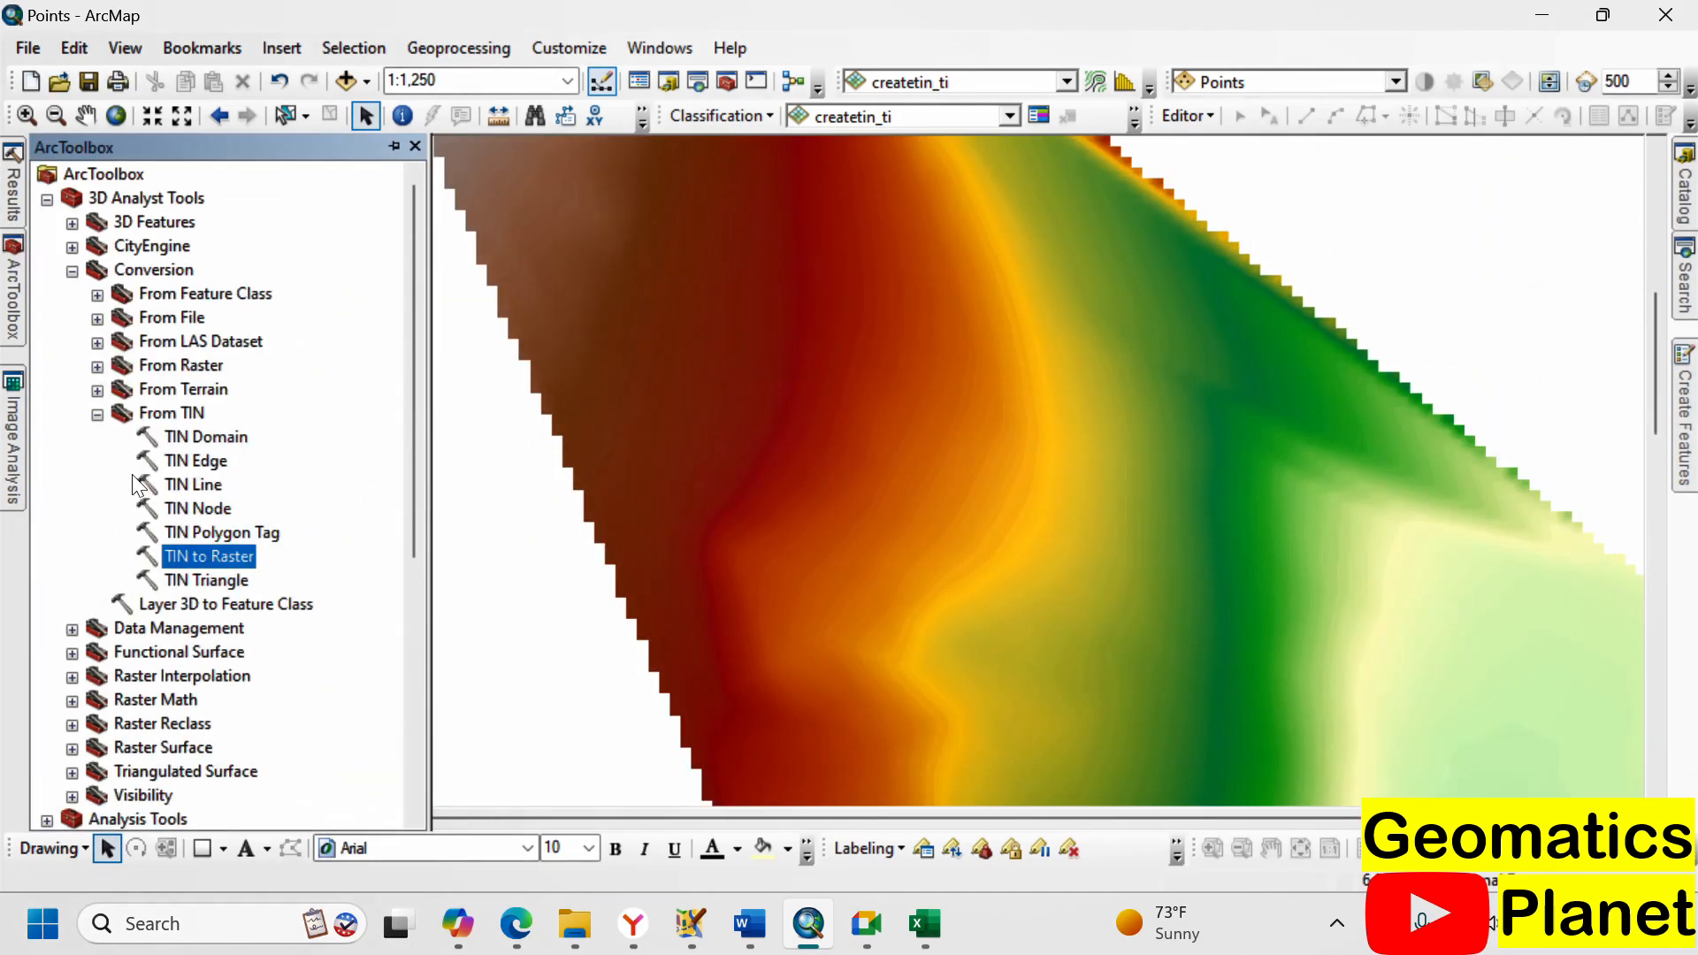
{"action": "left_click", "coordinate": [97, 413]}
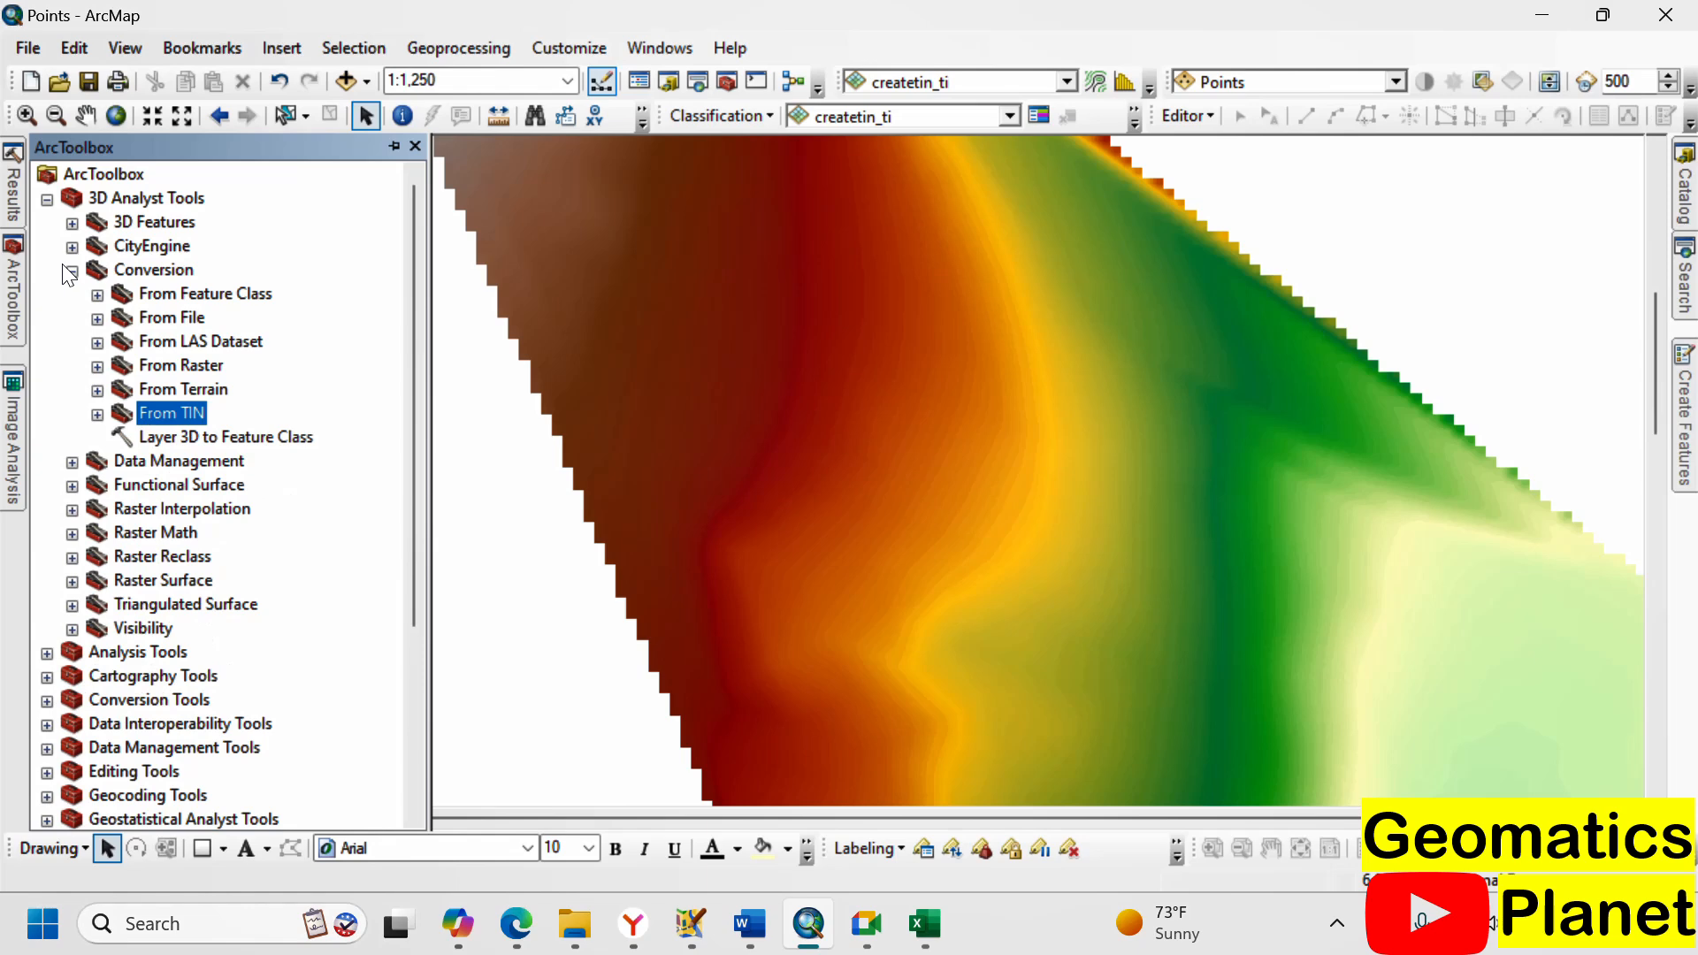
{"action": "left_click", "coordinate": [71, 269]}
{"action": "left_click", "coordinate": [47, 200]}
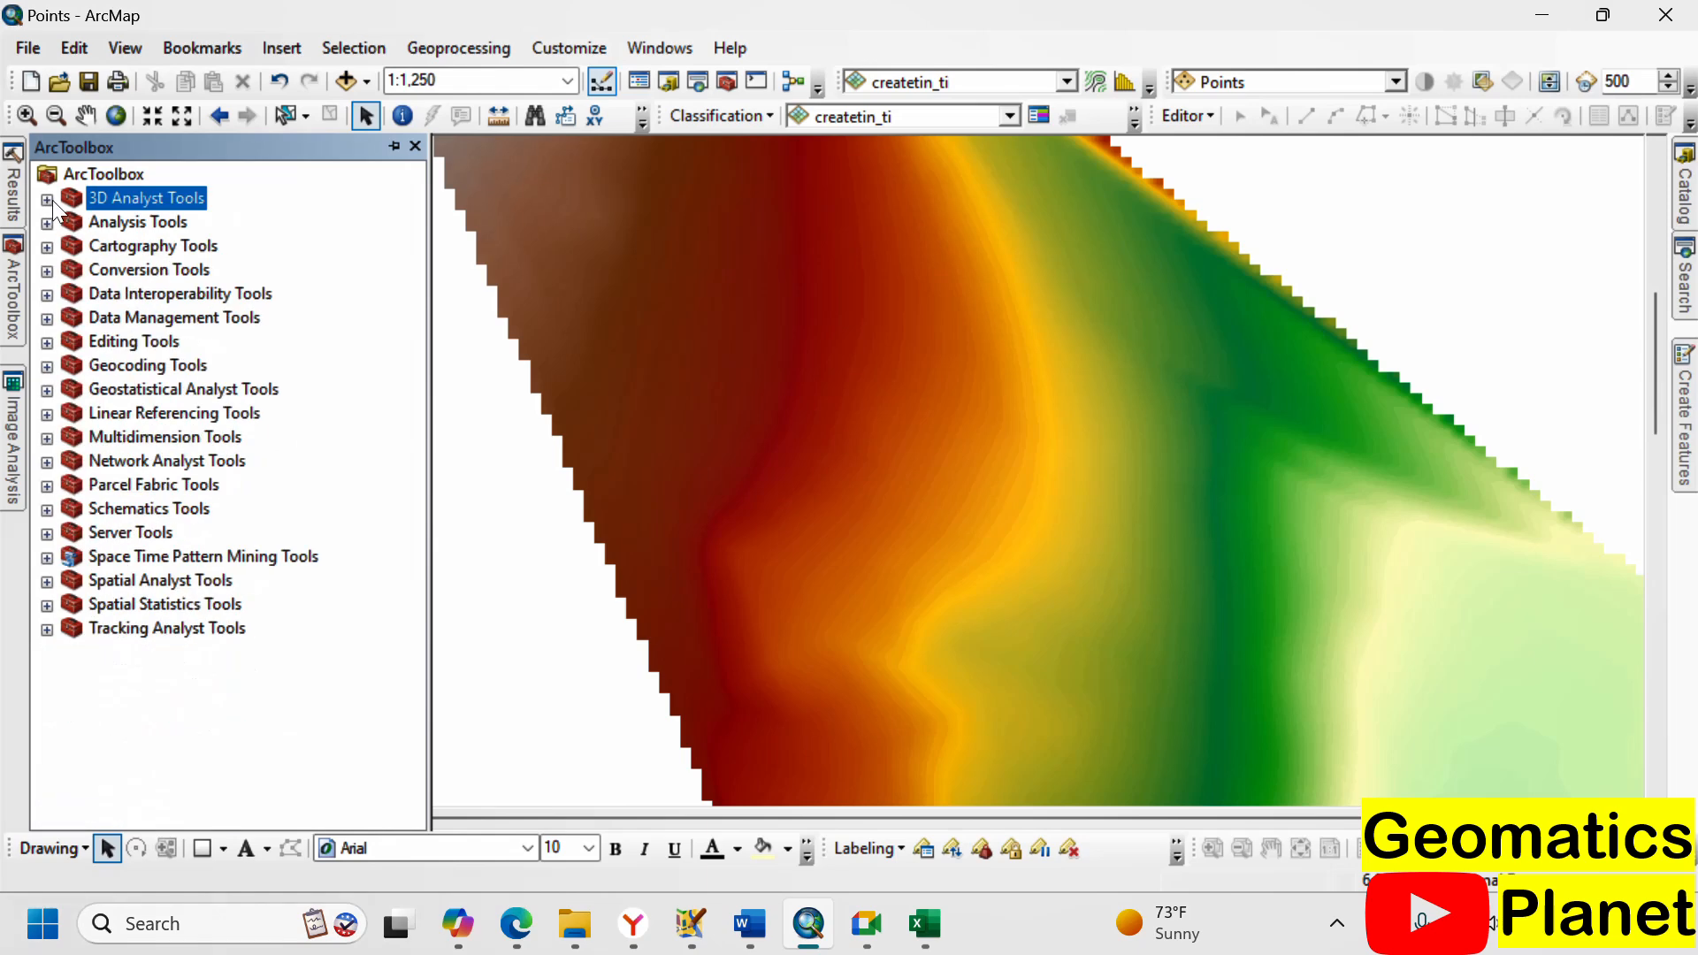
{"action": "left_click", "coordinate": [48, 582]}
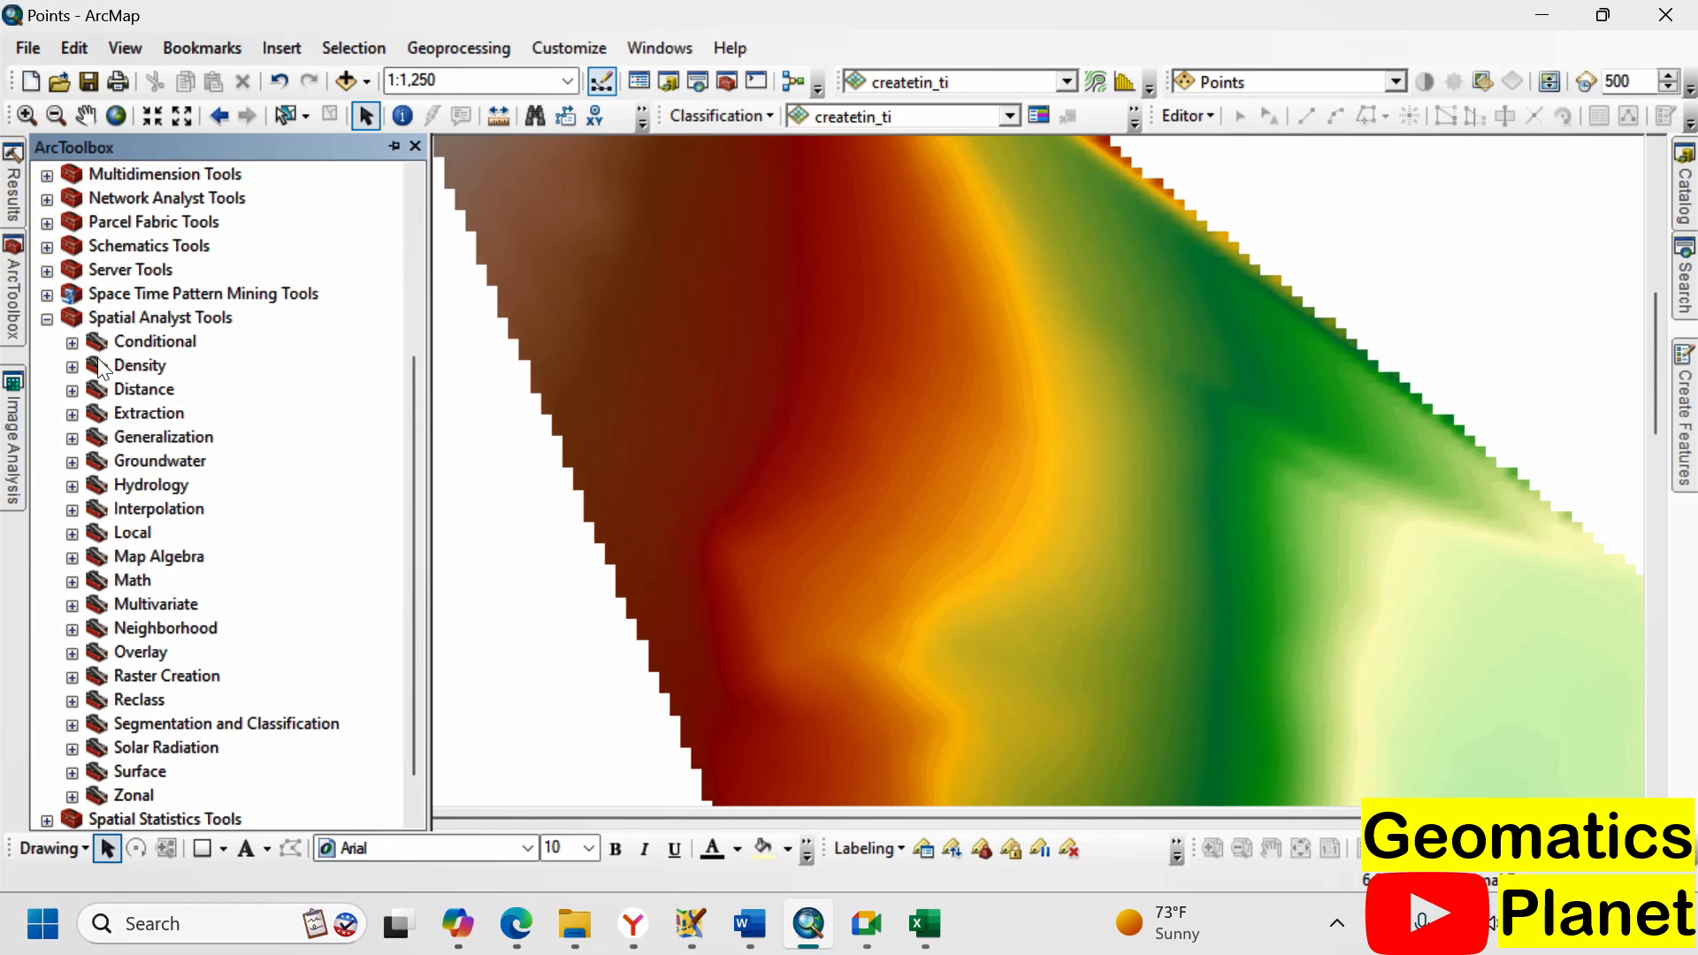
{"action": "left_click", "coordinate": [76, 771]}
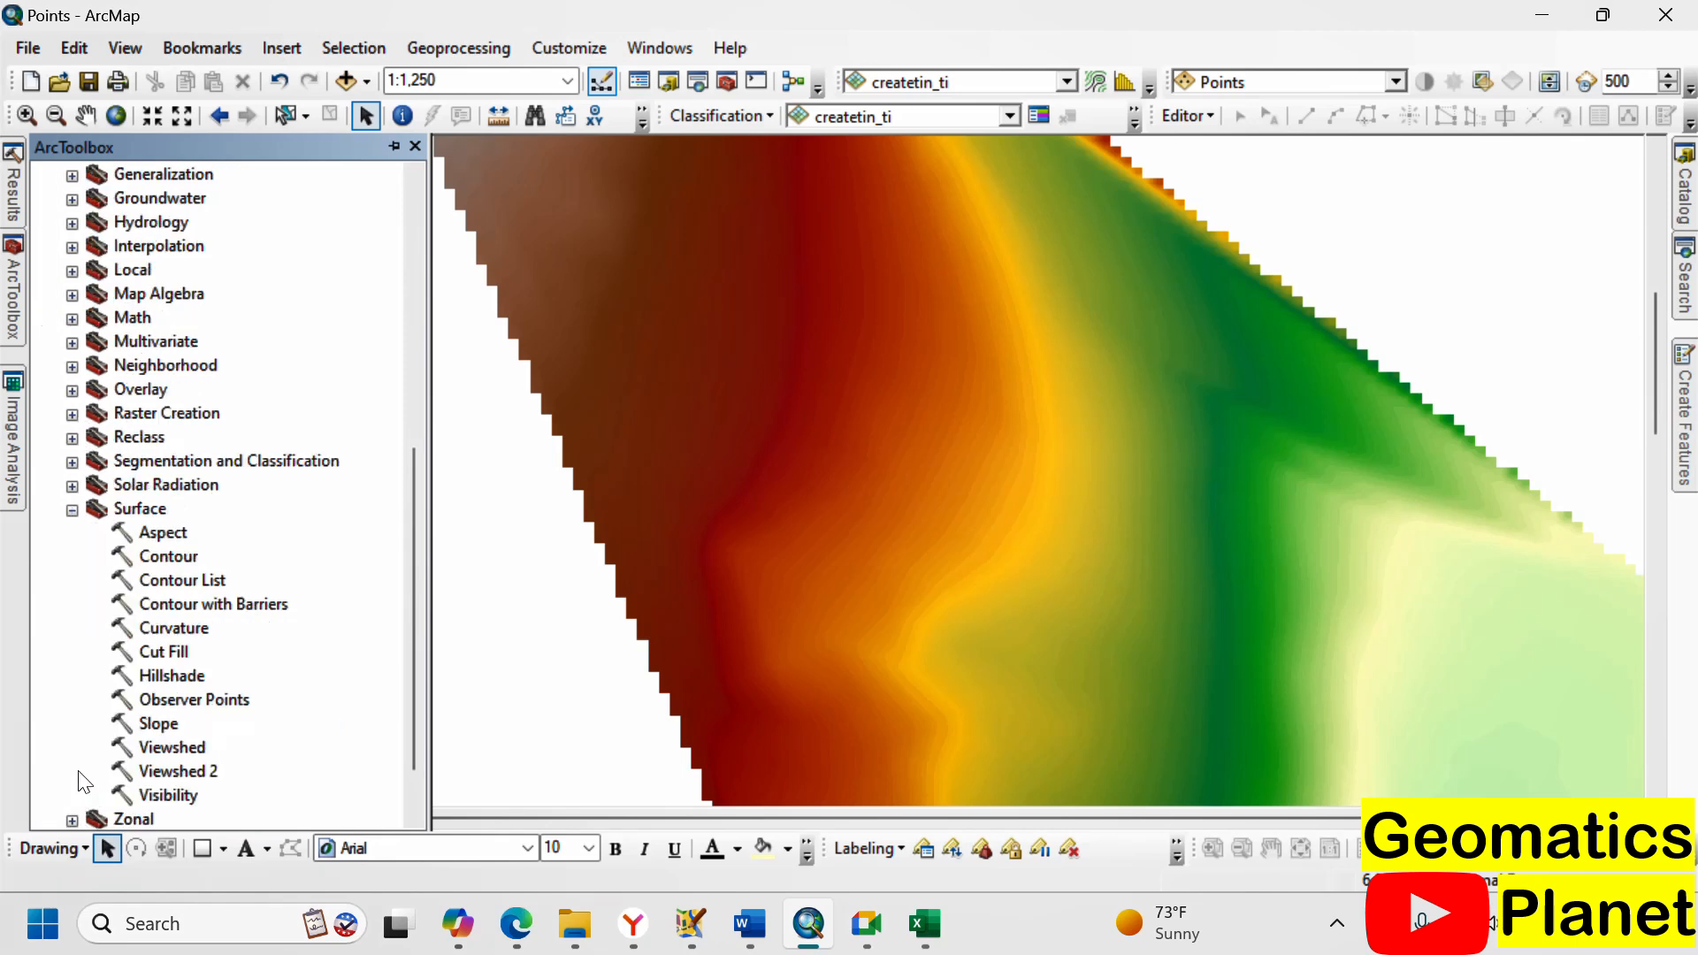
{"action": "double_click", "coordinate": [194, 555]}
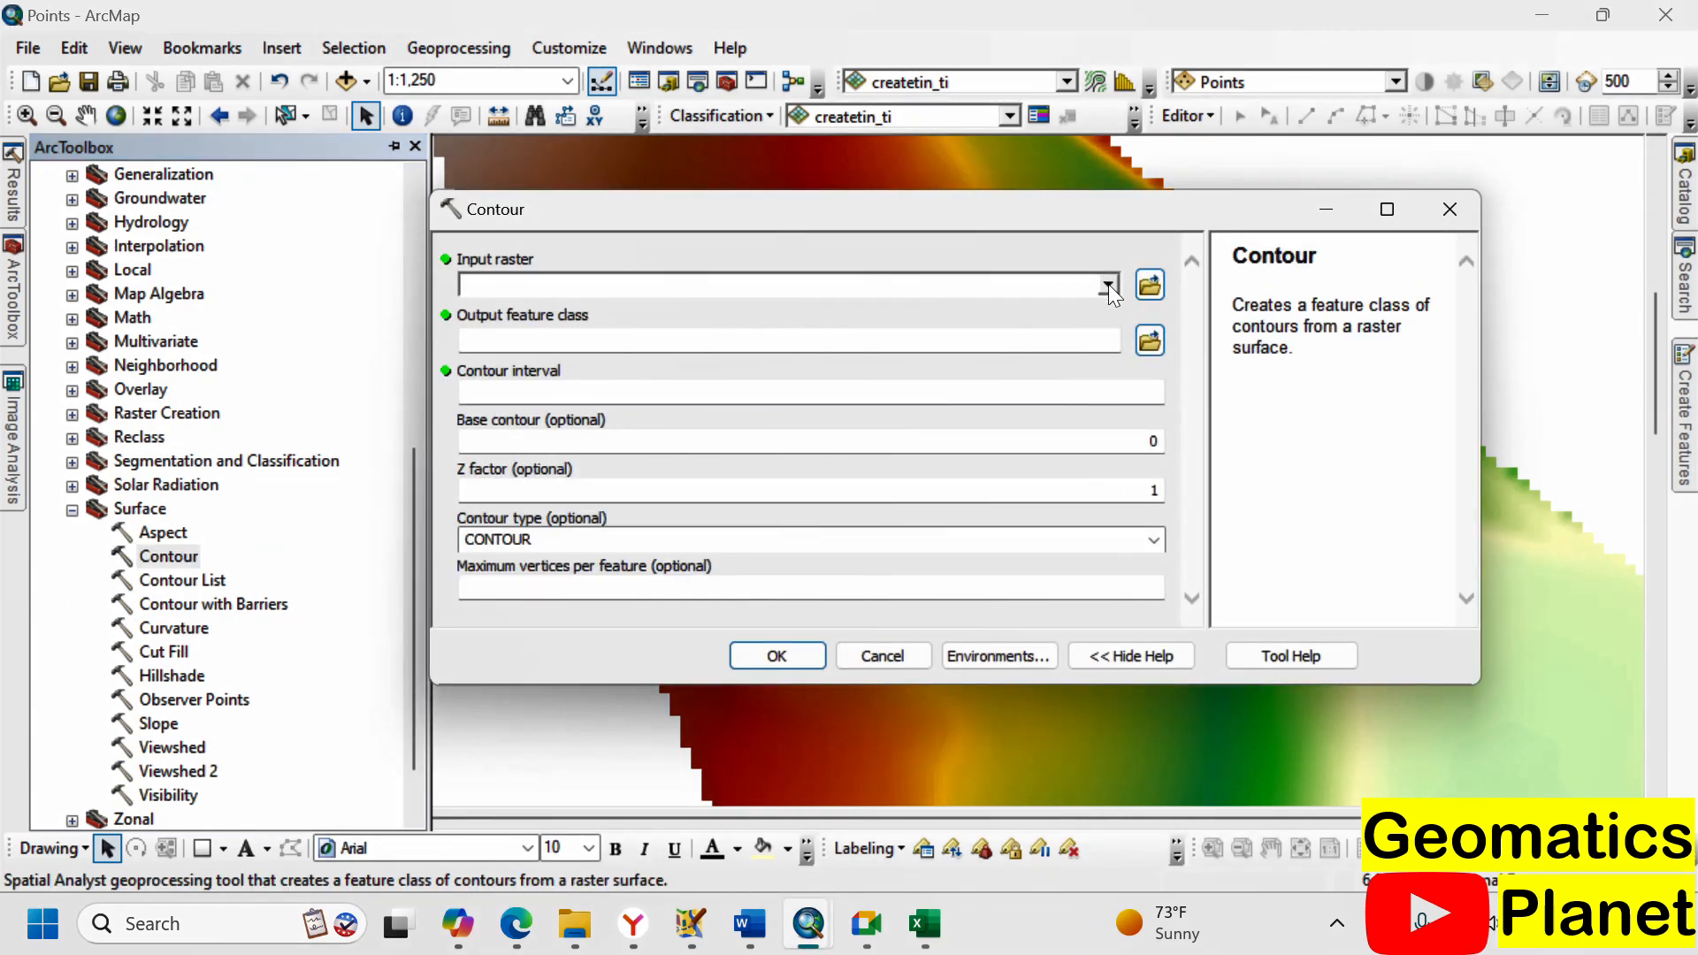
- Generate contours from the createtin_ti raster with interval 1, base contour 0, Z factor 1 and type CONTOUR, and inspect the lines
{"action": "left_click", "coordinate": [1107, 284]}
{"action": "left_click", "coordinate": [530, 310]}
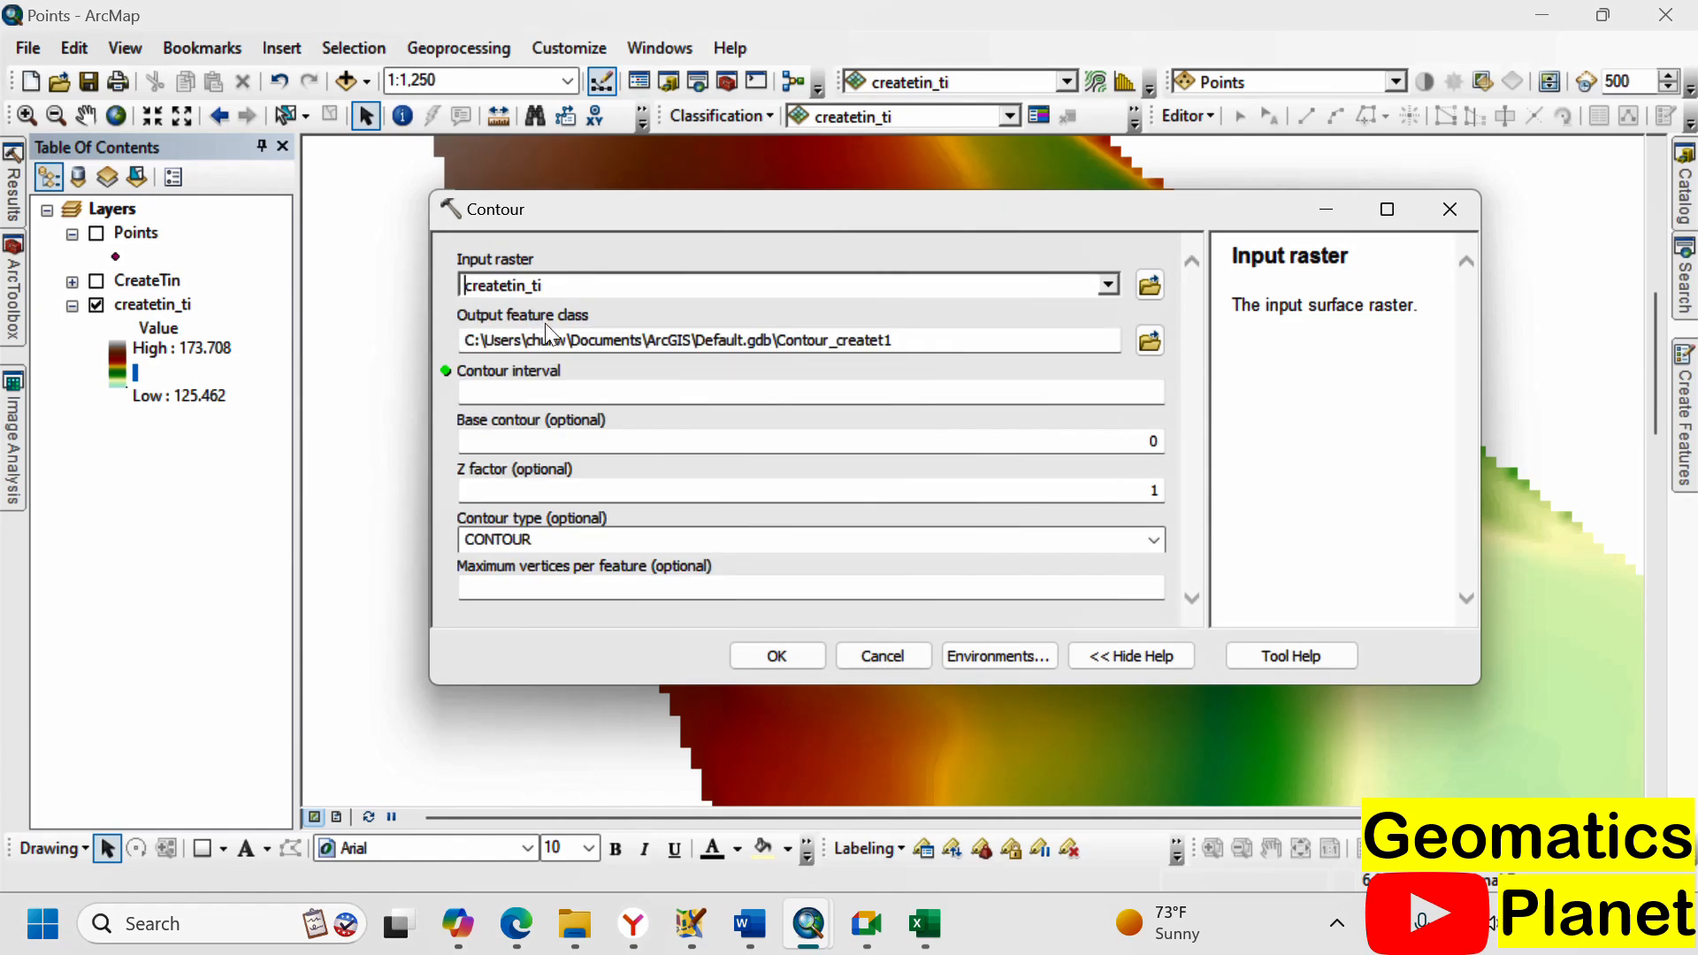
{"action": "left_click", "coordinate": [560, 391]}
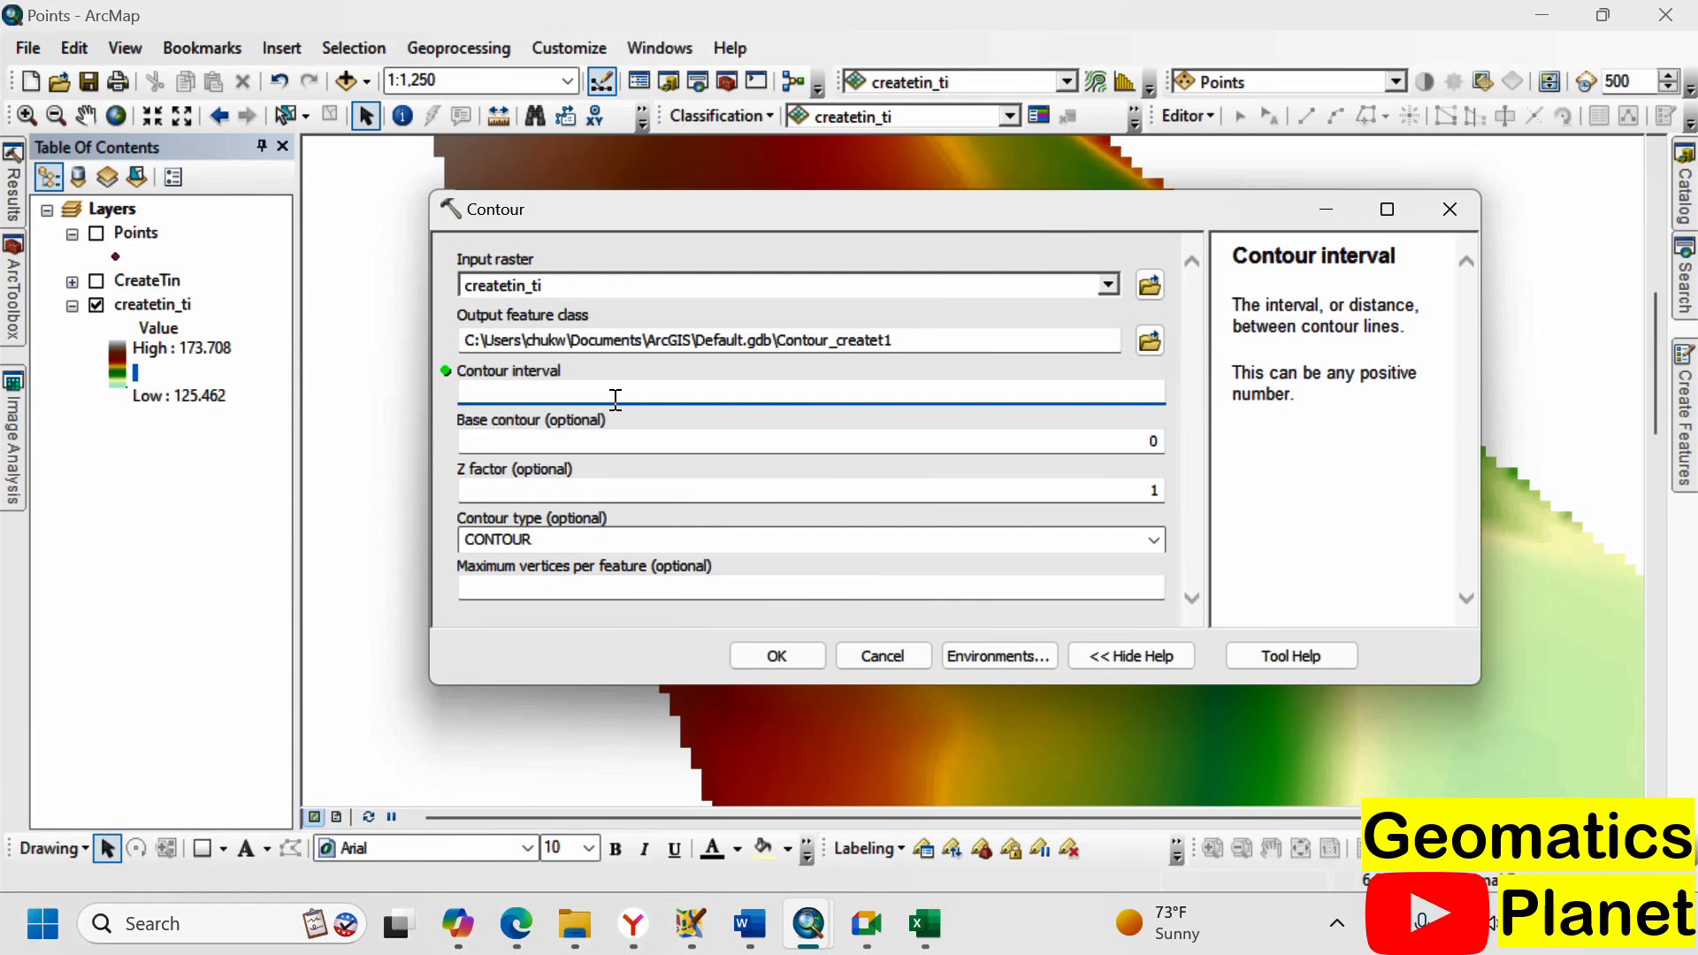
{"action": "type", "text": "1"}
{"action": "left_click", "coordinate": [795, 653]}
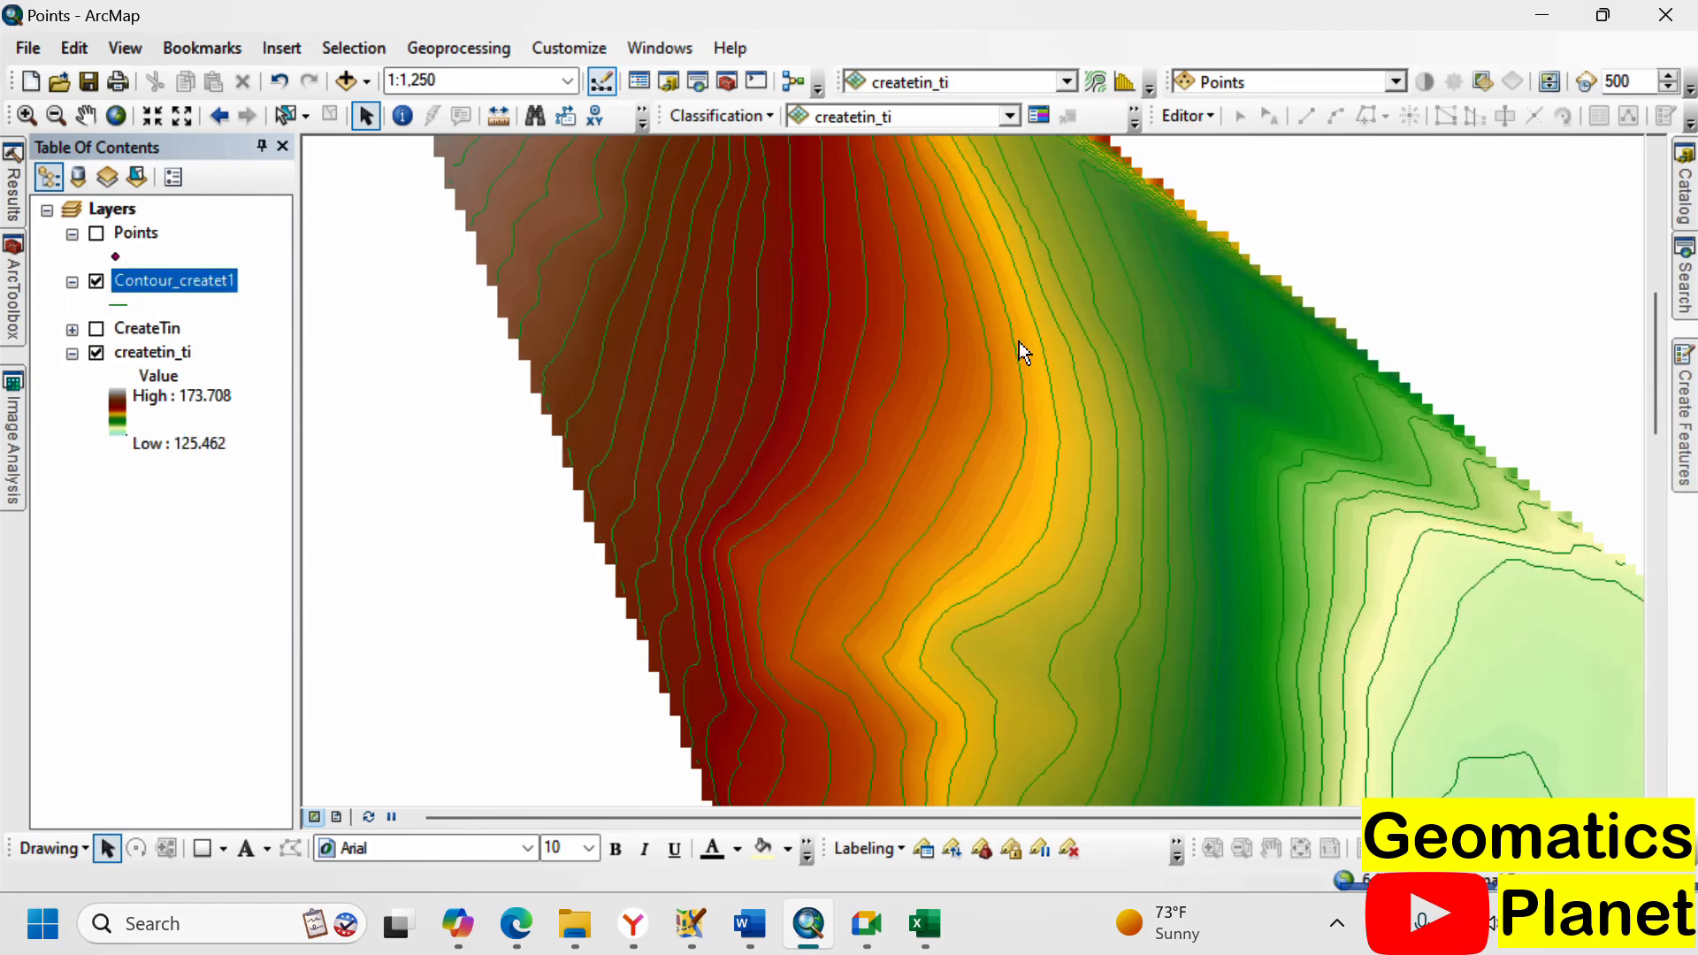
{"action": "scroll", "coordinate": [649, 251], "scroll_direction": "up", "scroll_amount": 3}
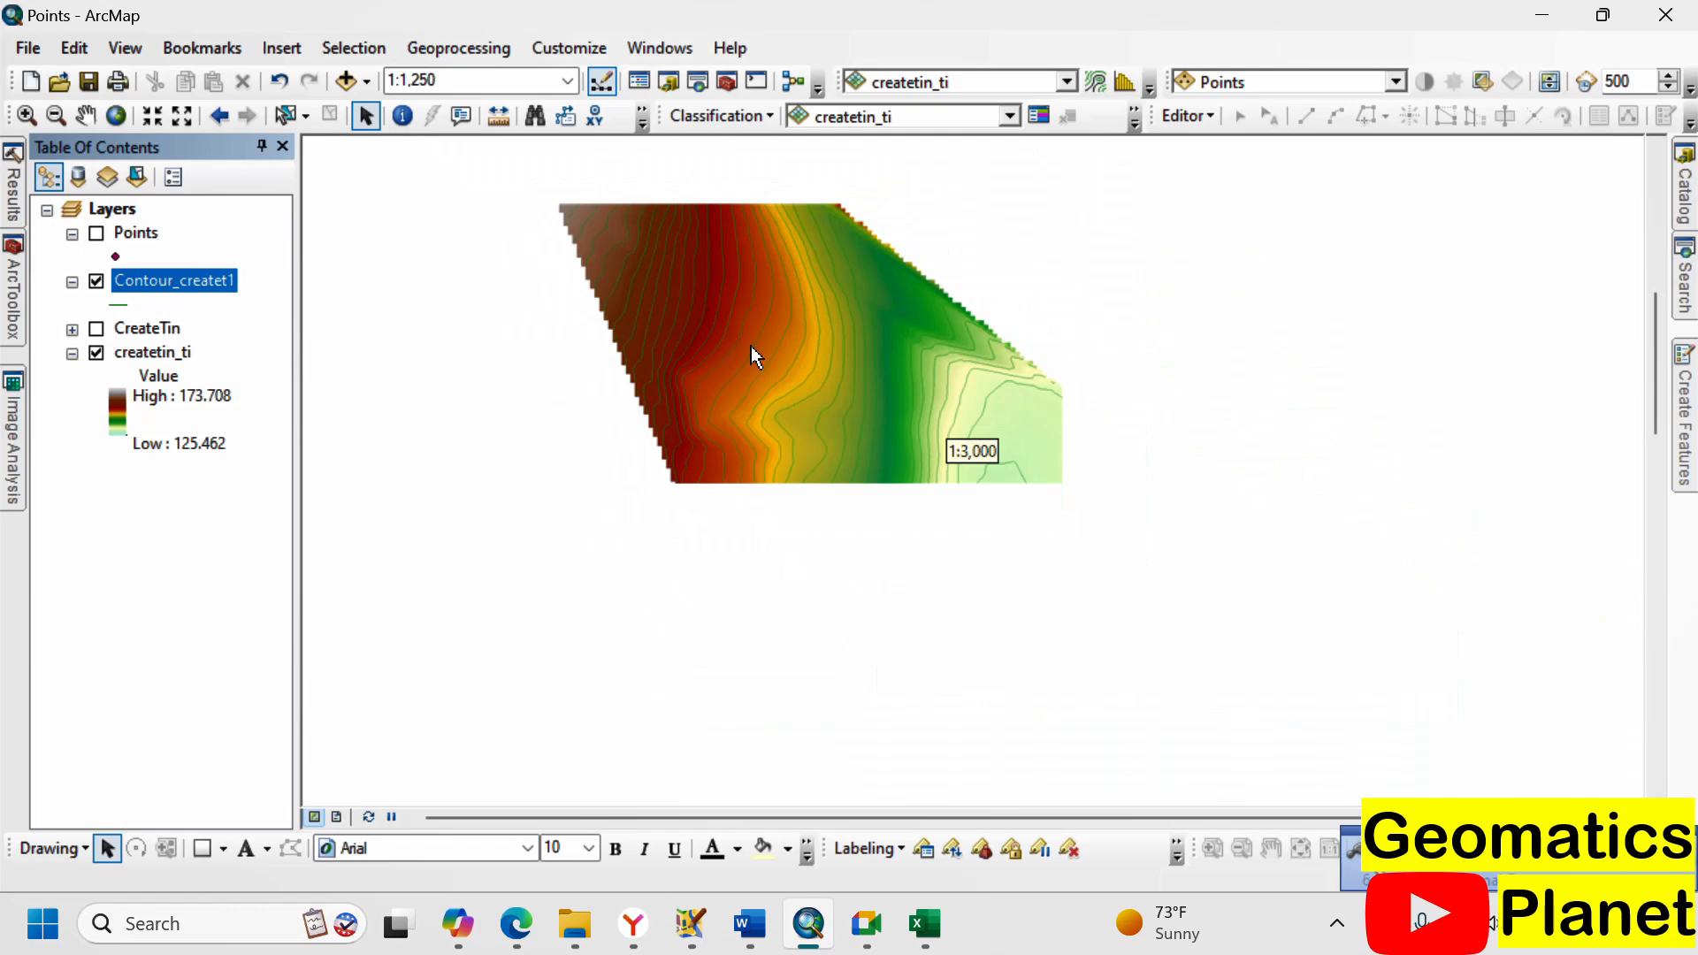
{"action": "scroll", "coordinate": [873, 585], "scroll_direction": "down", "scroll_amount": 1}
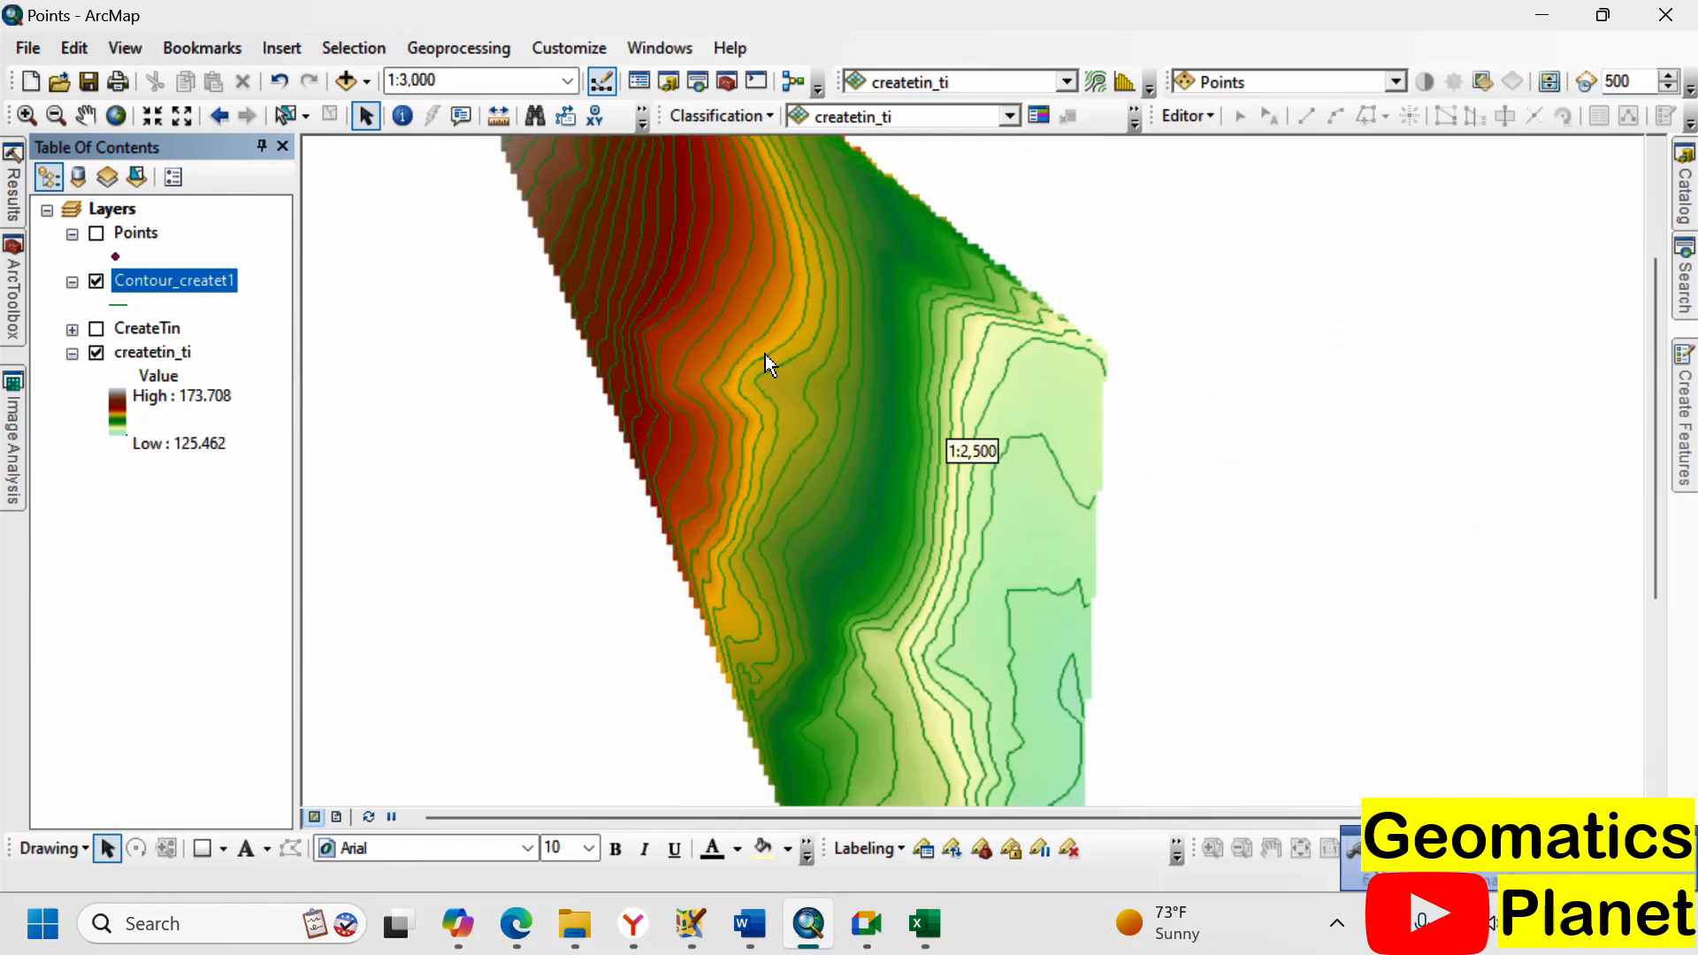
{"action": "scroll", "coordinate": [738, 343], "scroll_direction": "down", "scroll_amount": 3}
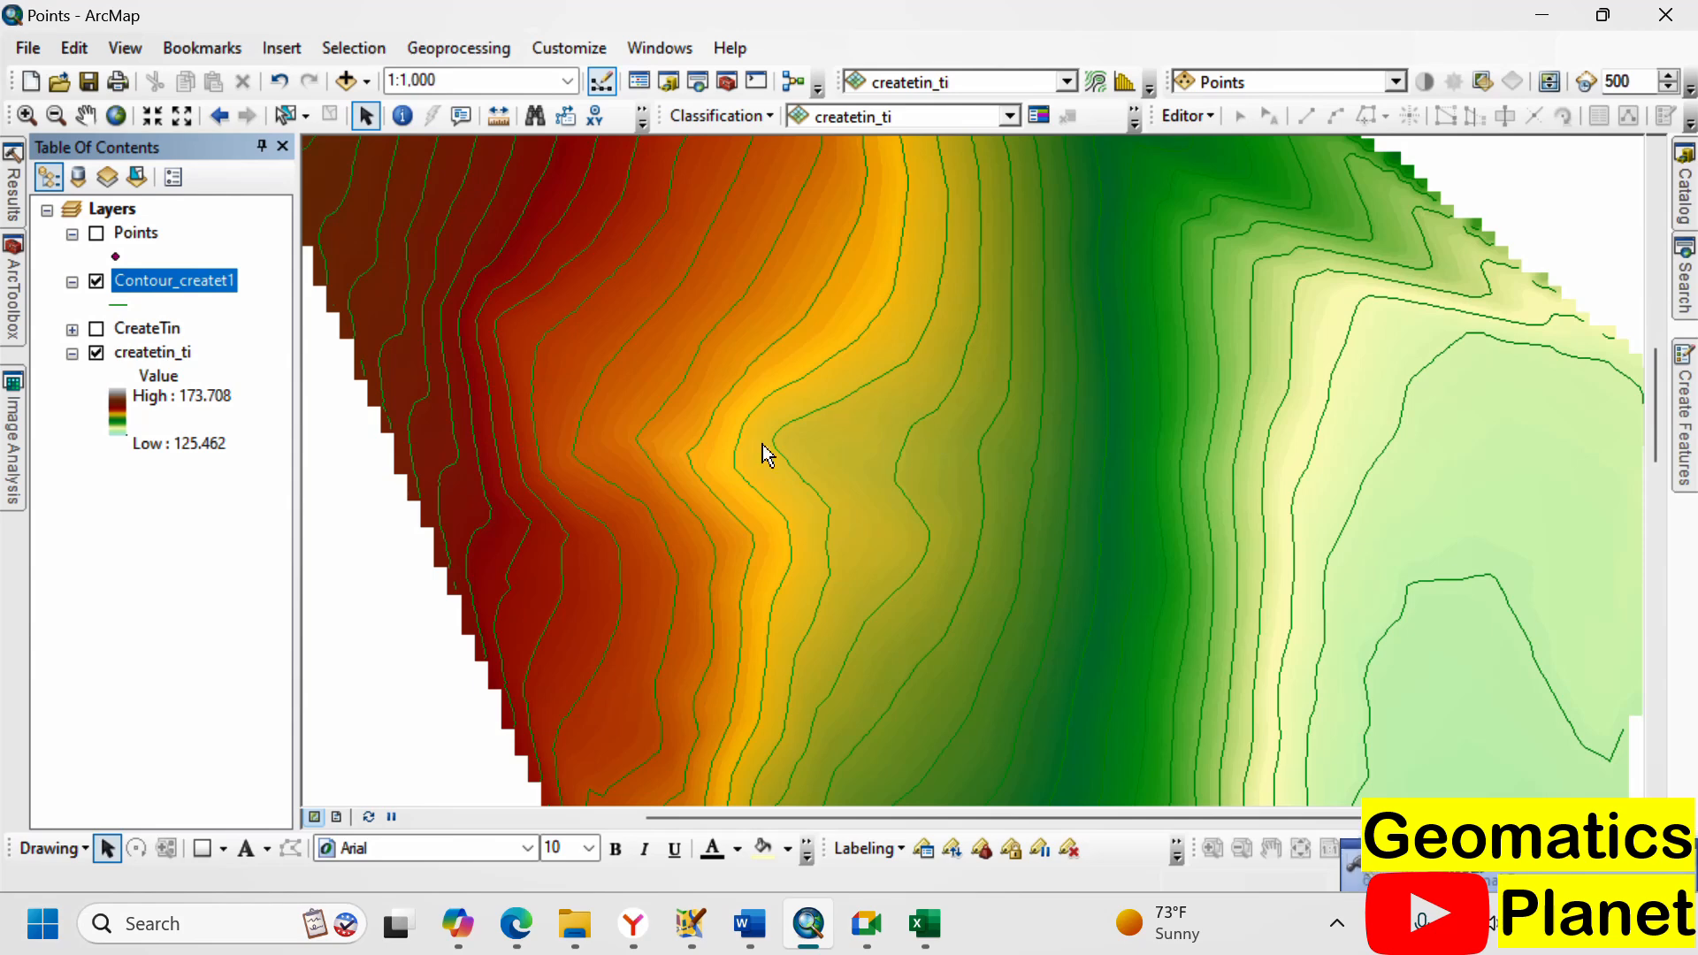
- Inspect the generated contour lines over the raster and collapse the Surface toolset and Spatial Analyst Tools in ArcToolbox
{"action": "scroll", "coordinate": [751, 517], "scroll_direction": "up", "scroll_amount": 2}
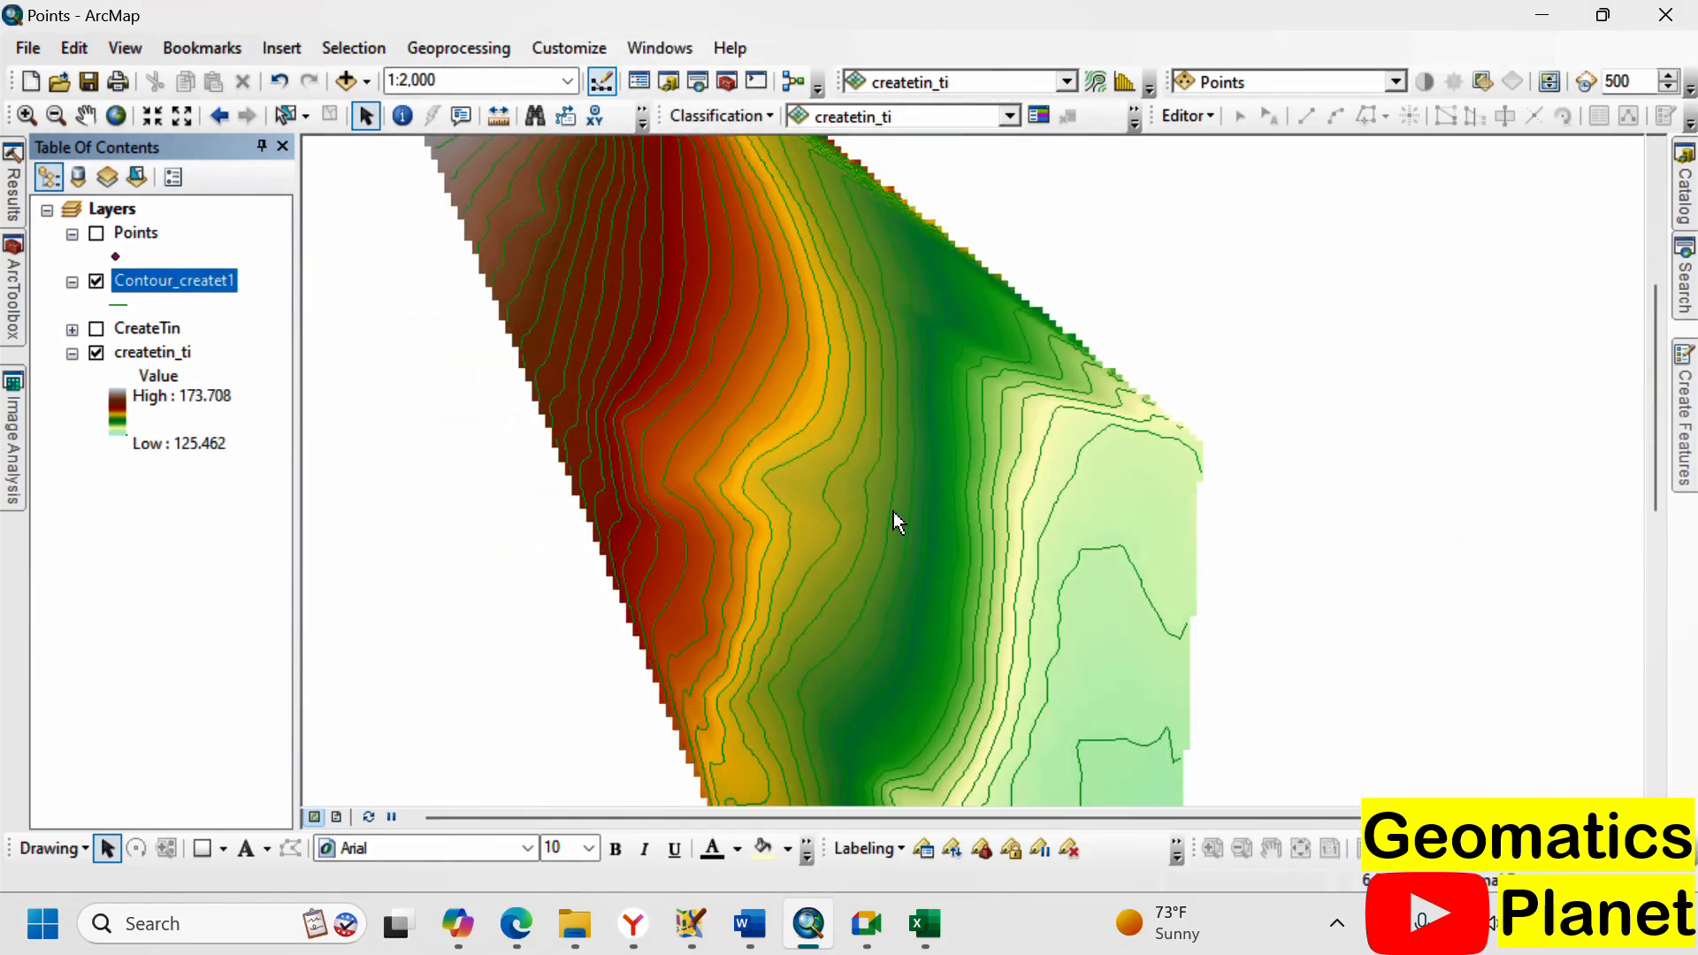
{"action": "scroll", "coordinate": [1095, 560], "scroll_direction": "down", "scroll_amount": 3}
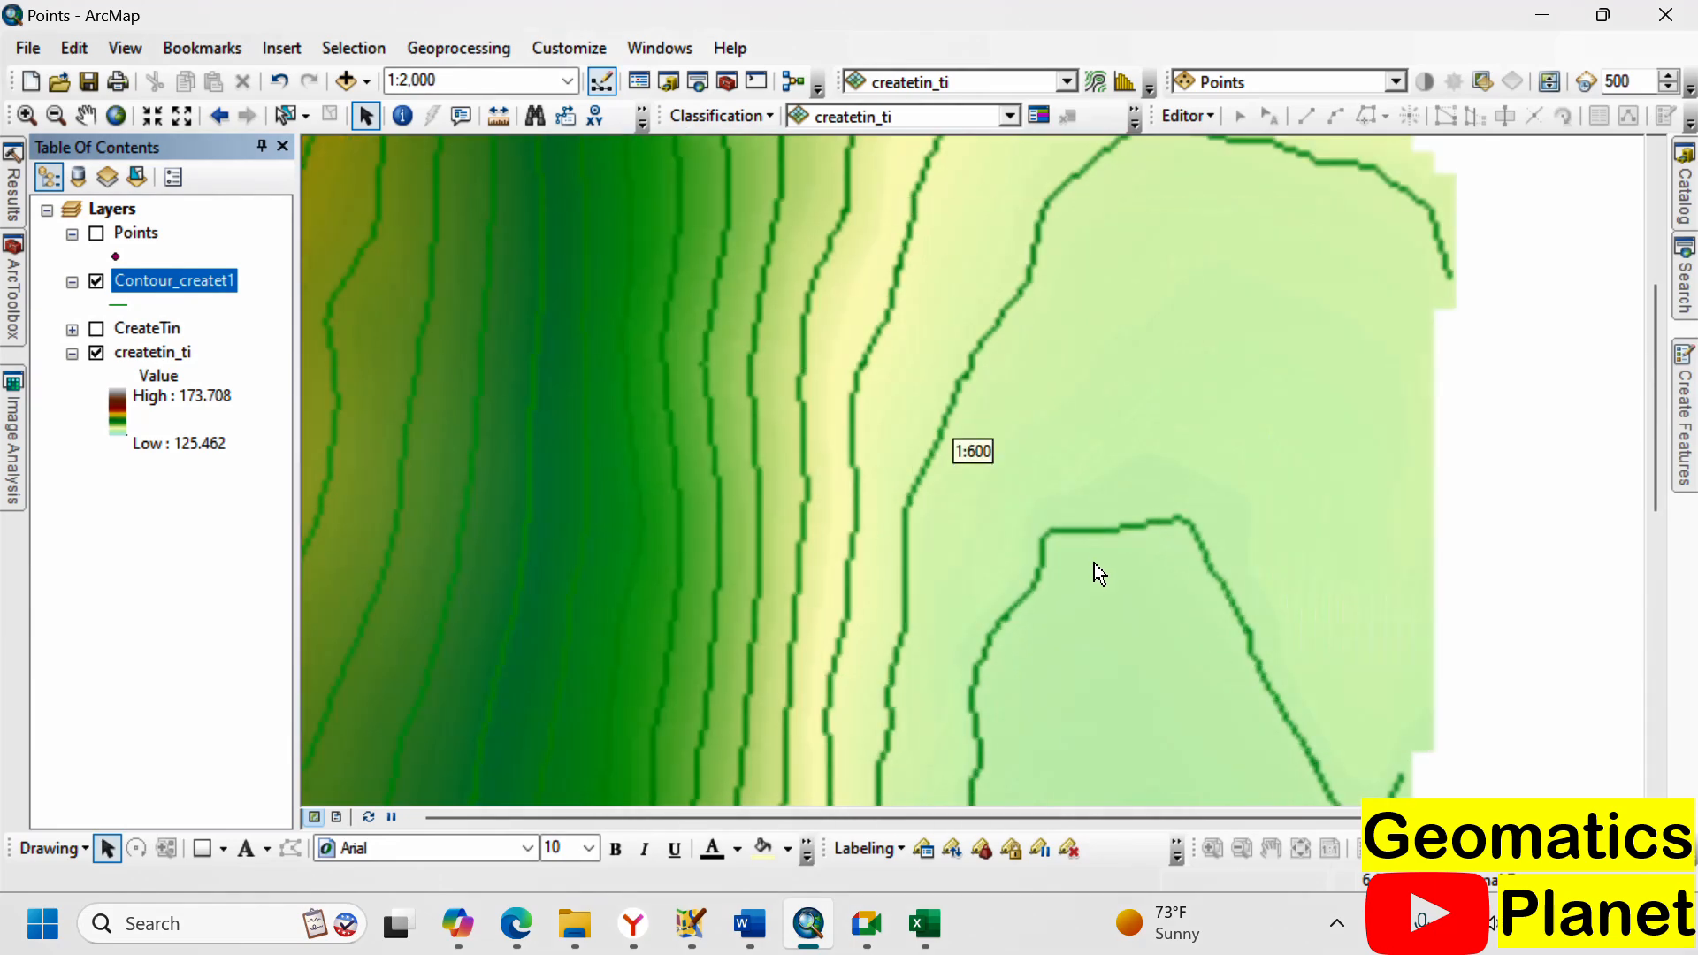
{"action": "scroll", "coordinate": [1175, 496], "scroll_direction": "up", "scroll_amount": 2}
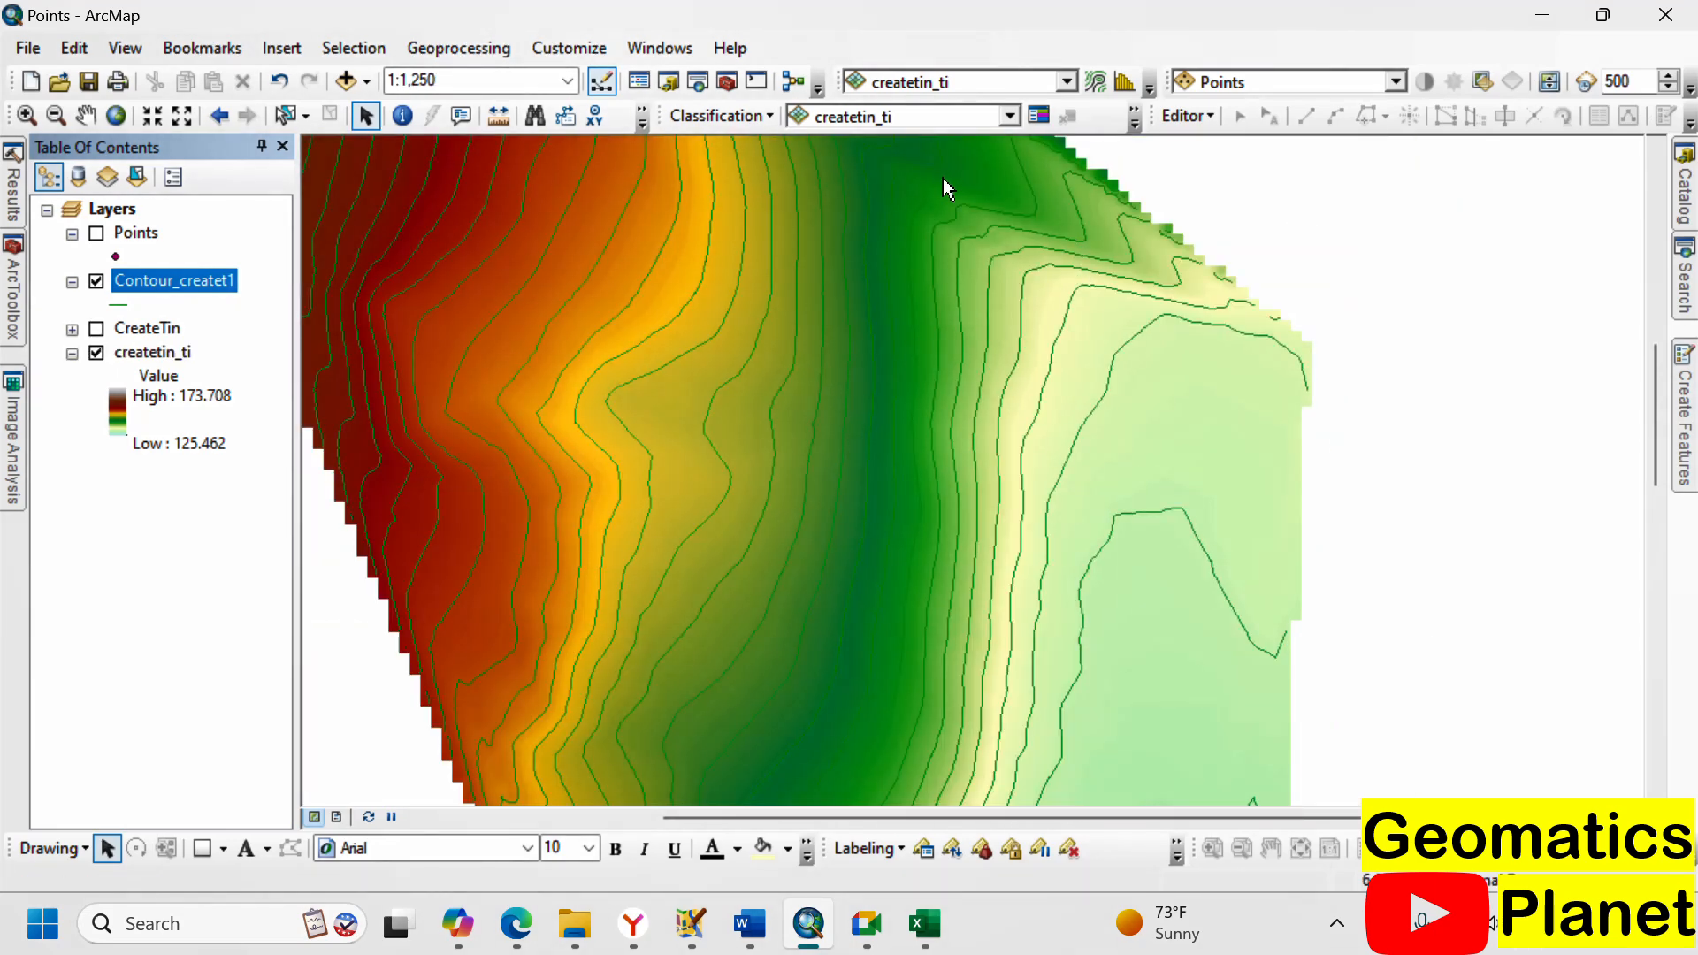
{"action": "scroll", "coordinate": [922, 187], "scroll_direction": "down", "scroll_amount": 1}
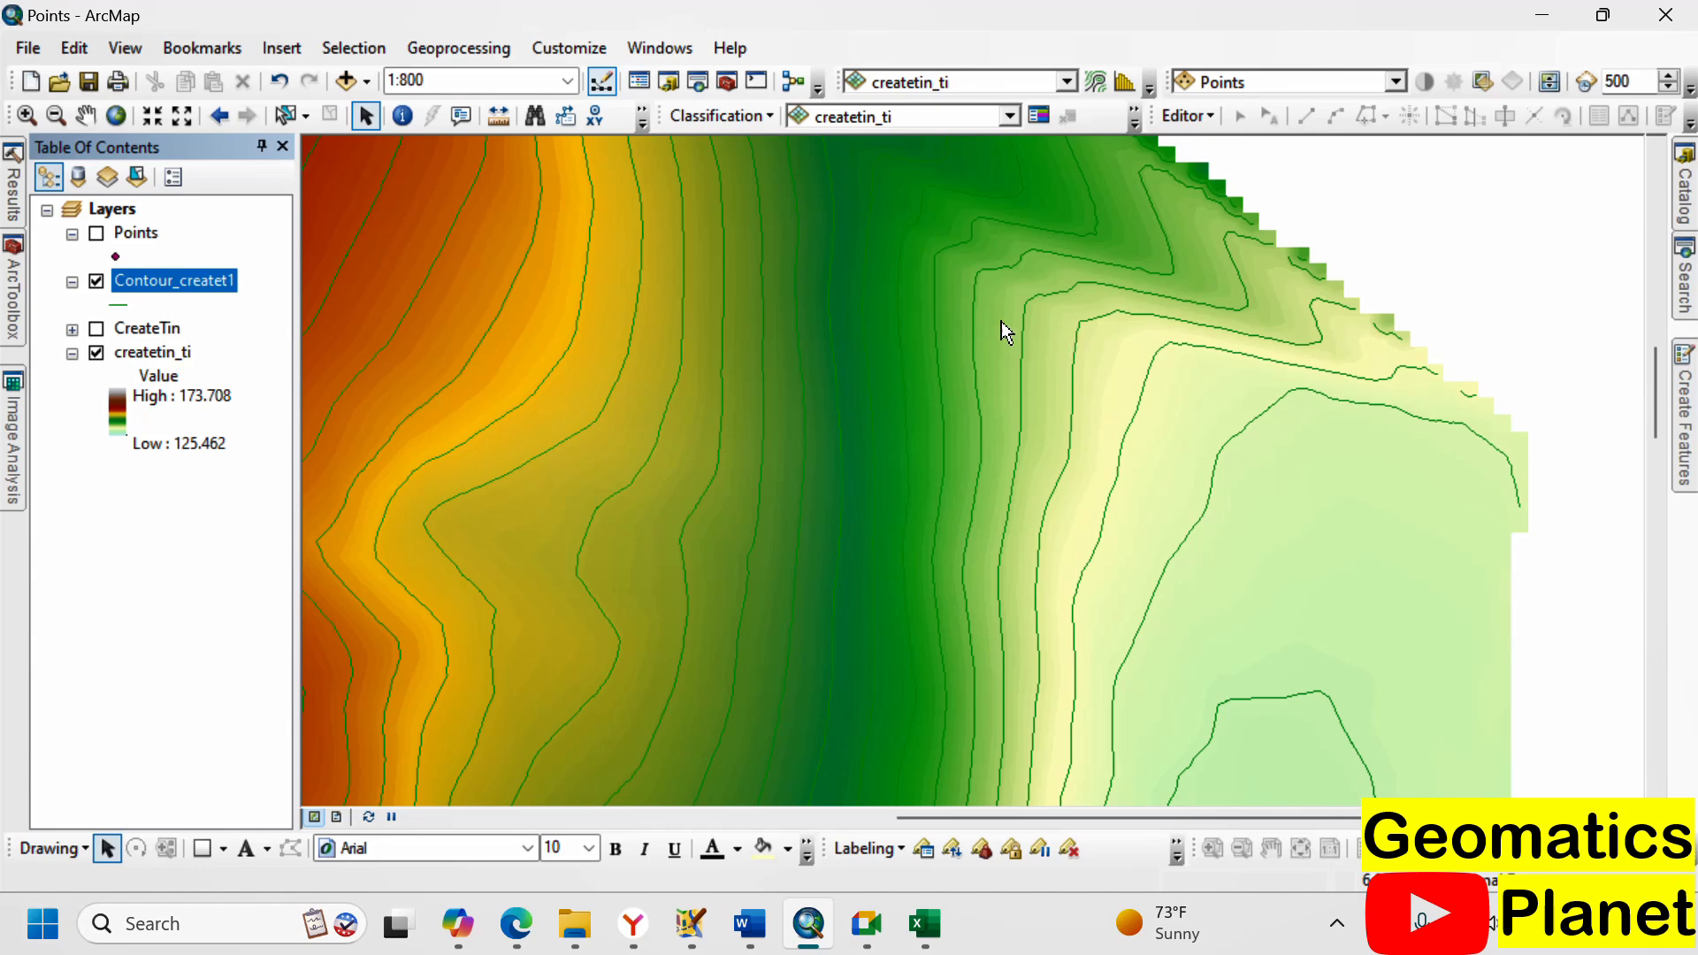
{"action": "left_click", "coordinate": [10, 281]}
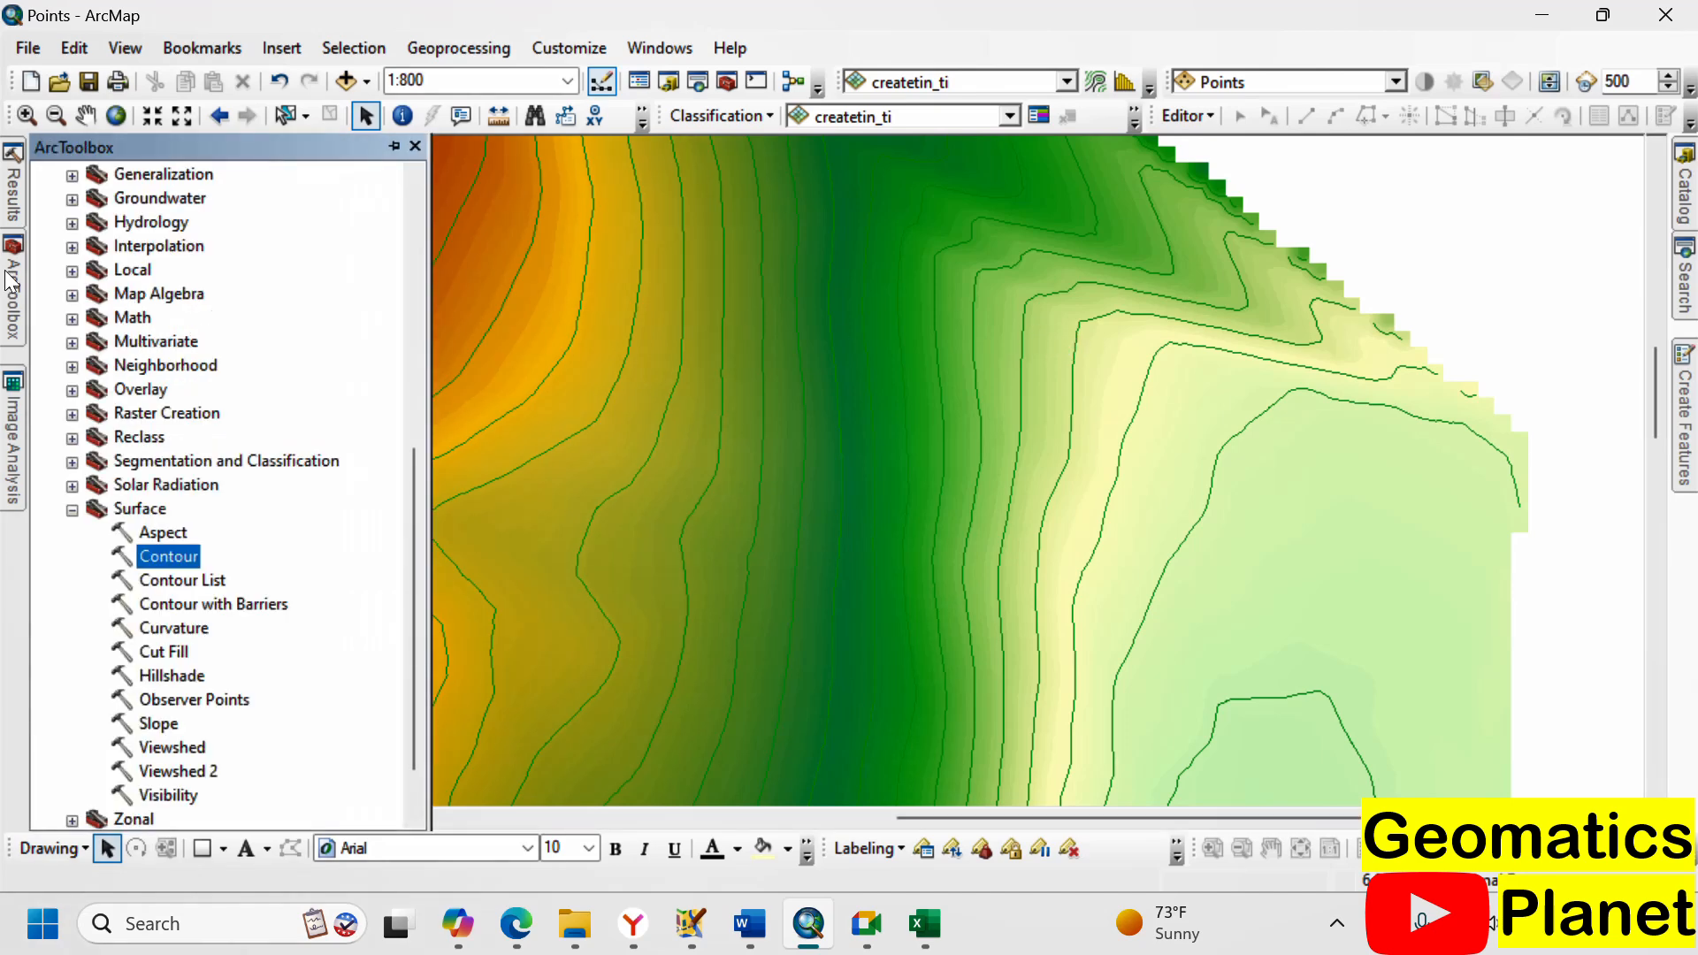
{"action": "left_click", "coordinate": [72, 510]}
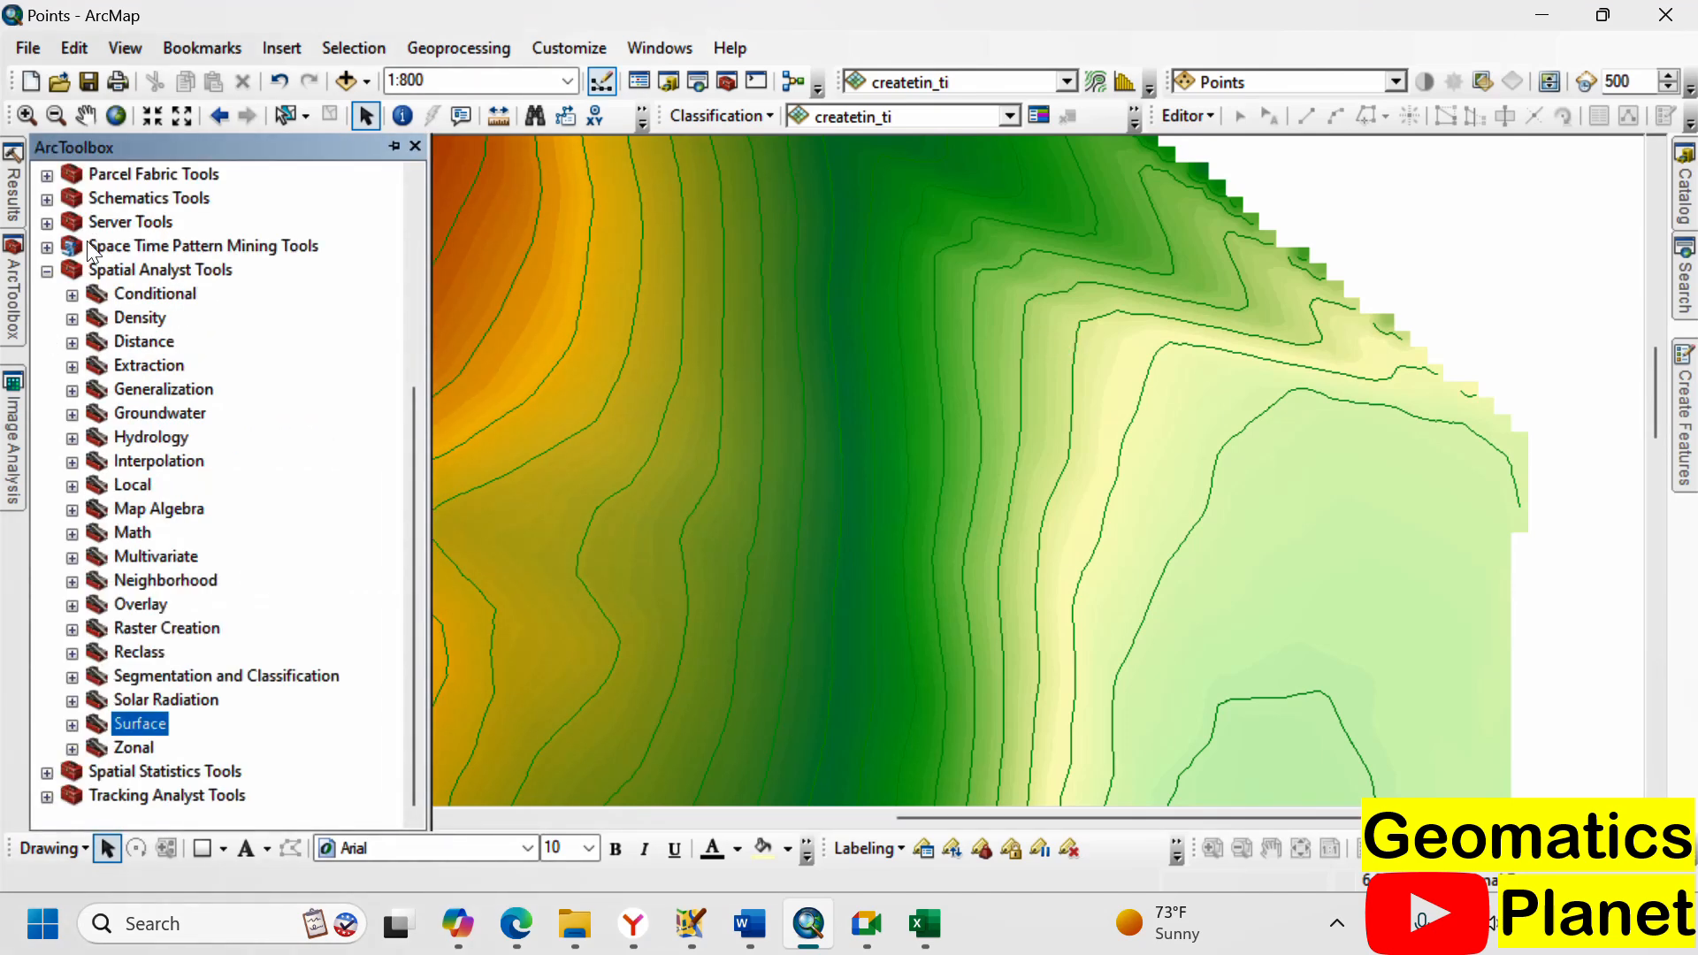
{"action": "left_click", "coordinate": [47, 269]}
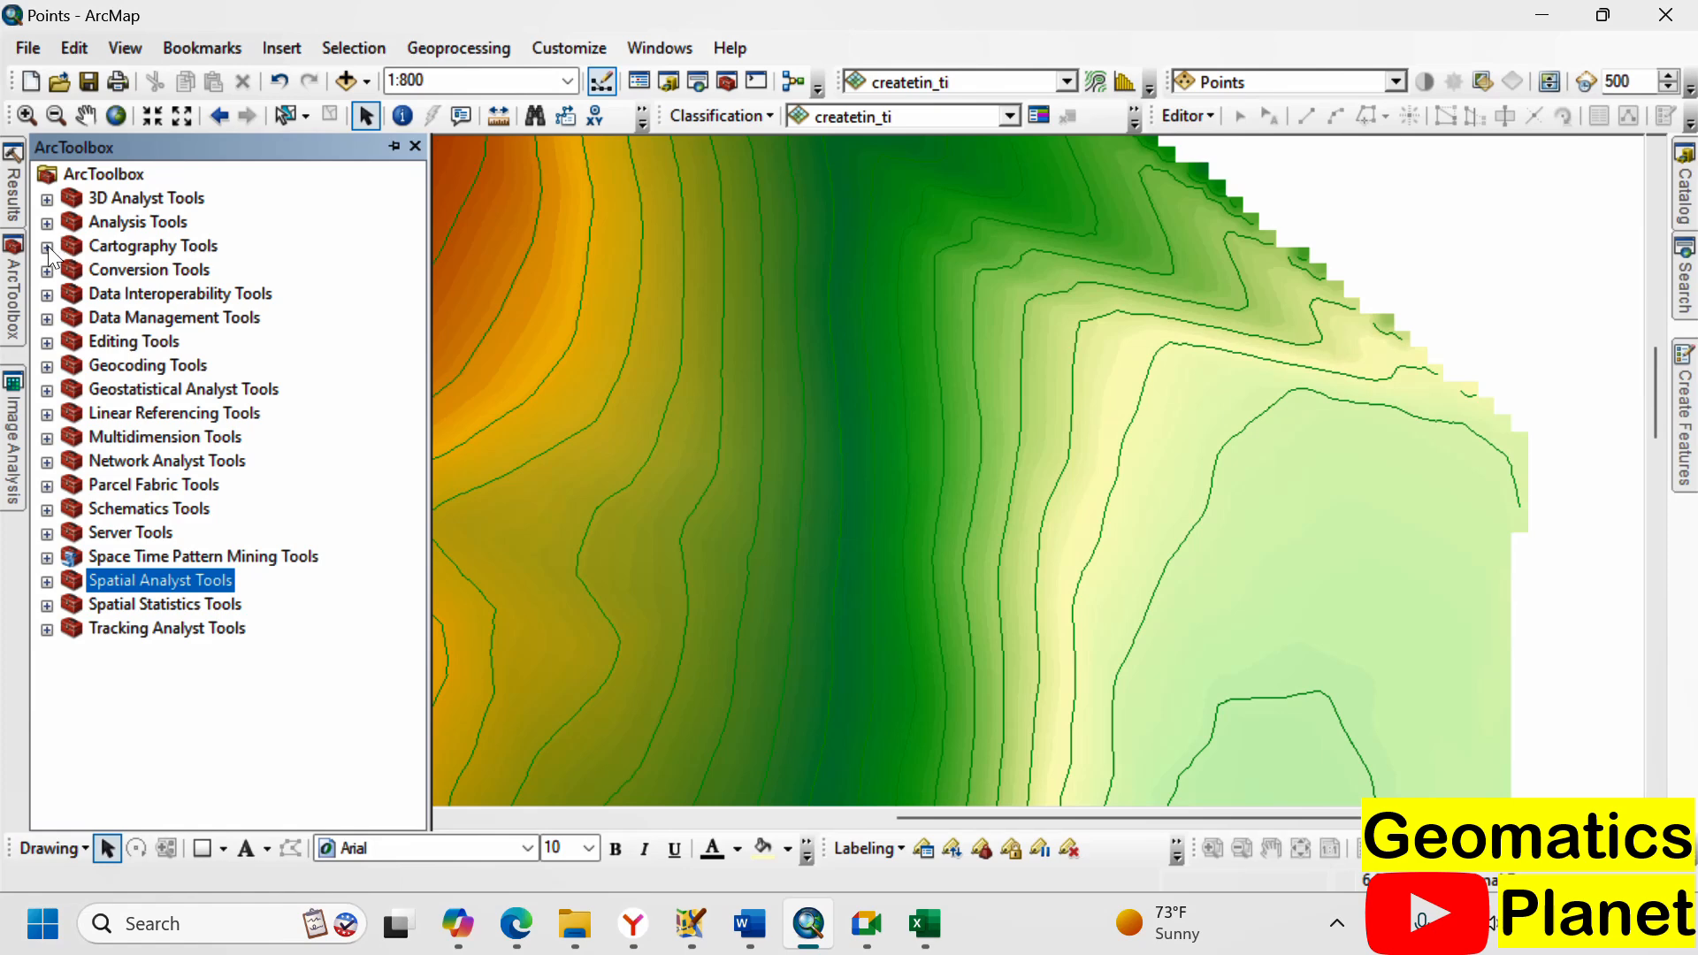
- Open the Smooth Line tool from the Generalization toolset of Cartography Tools
{"action": "left_click", "coordinate": [46, 247]}
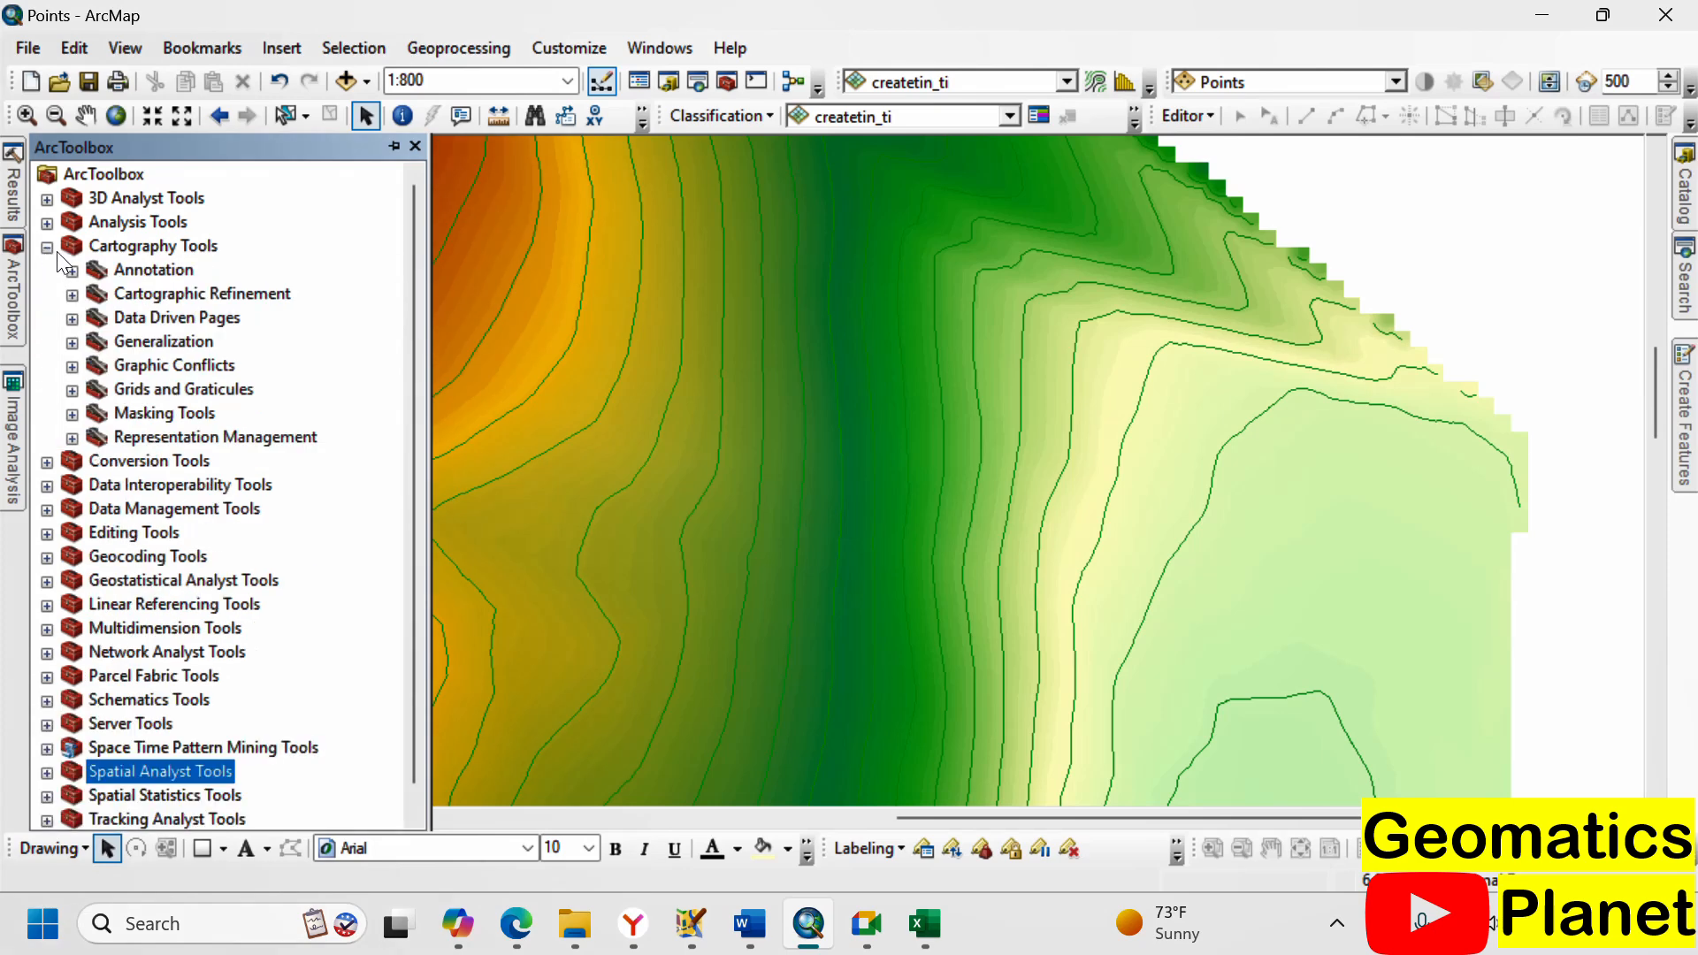
{"action": "left_click", "coordinate": [72, 343]}
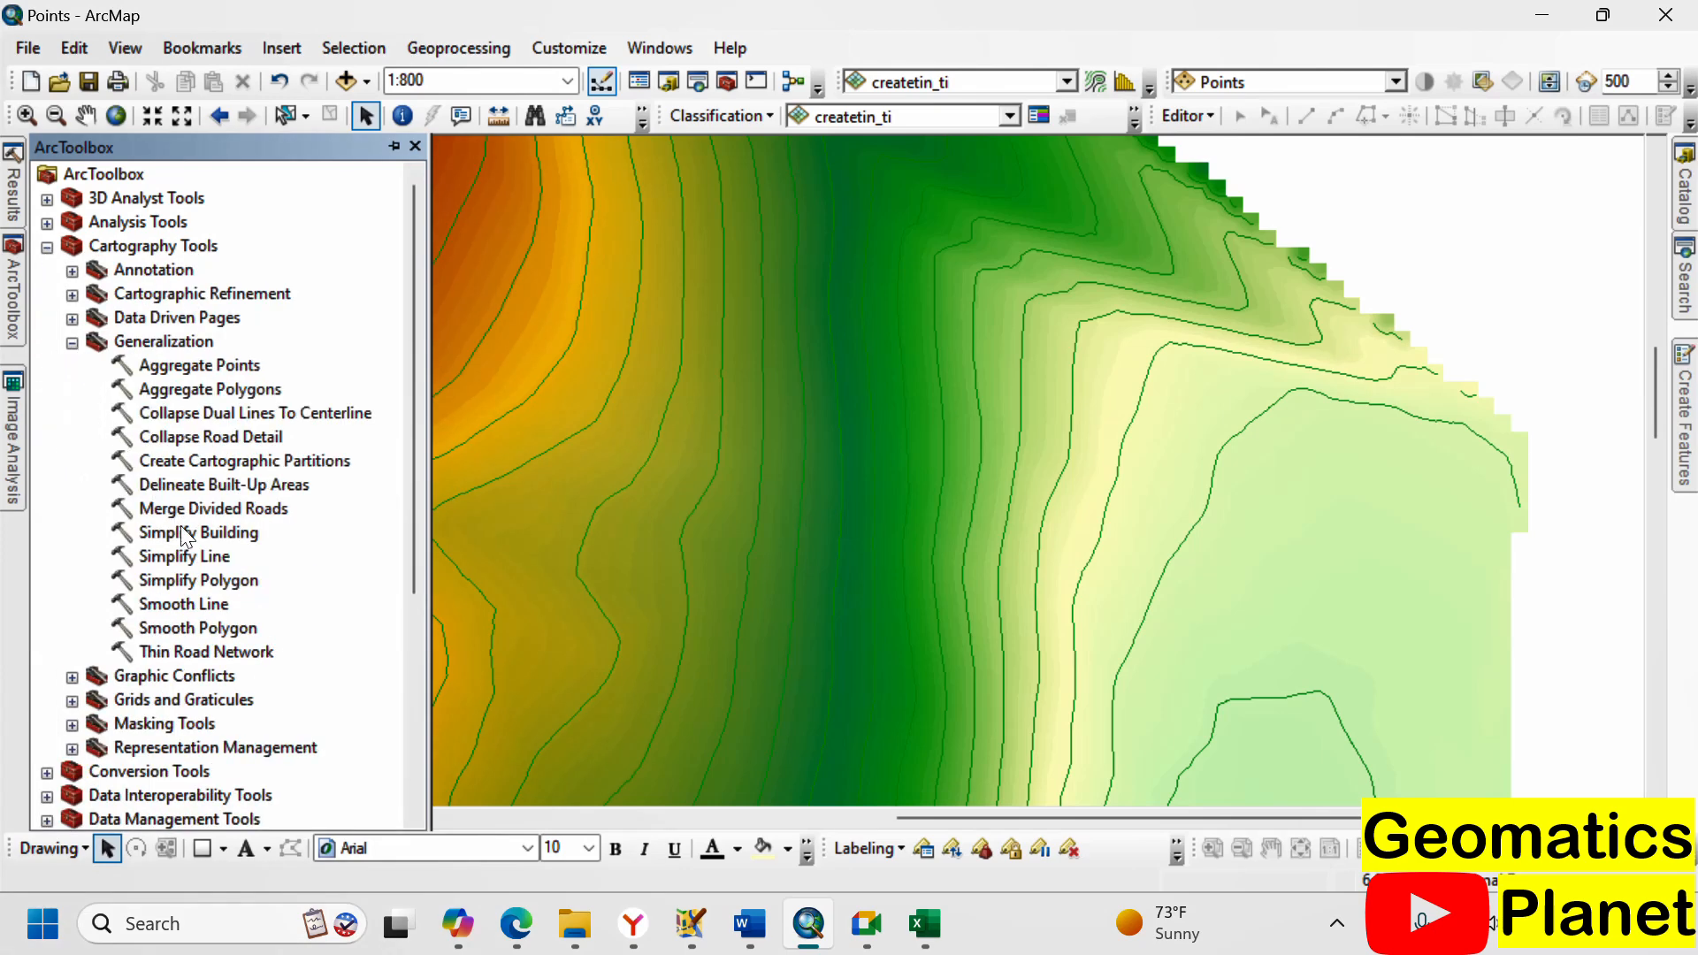
{"action": "left_click", "coordinate": [73, 343]}
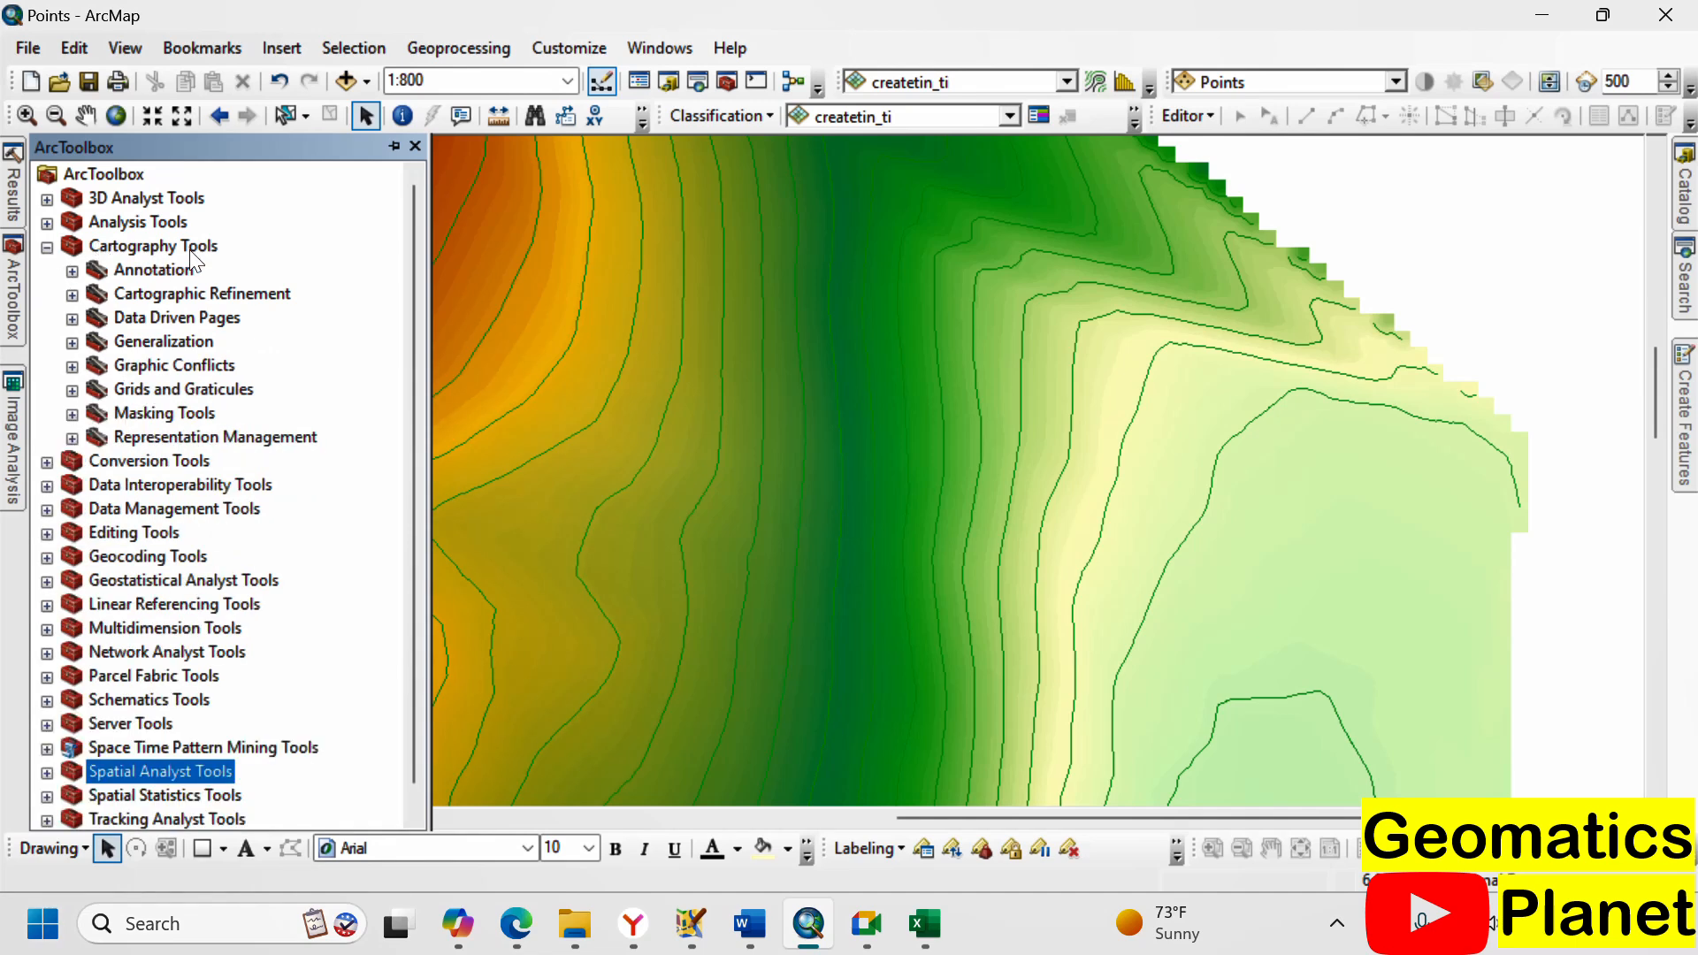
{"action": "left_click", "coordinate": [73, 343]}
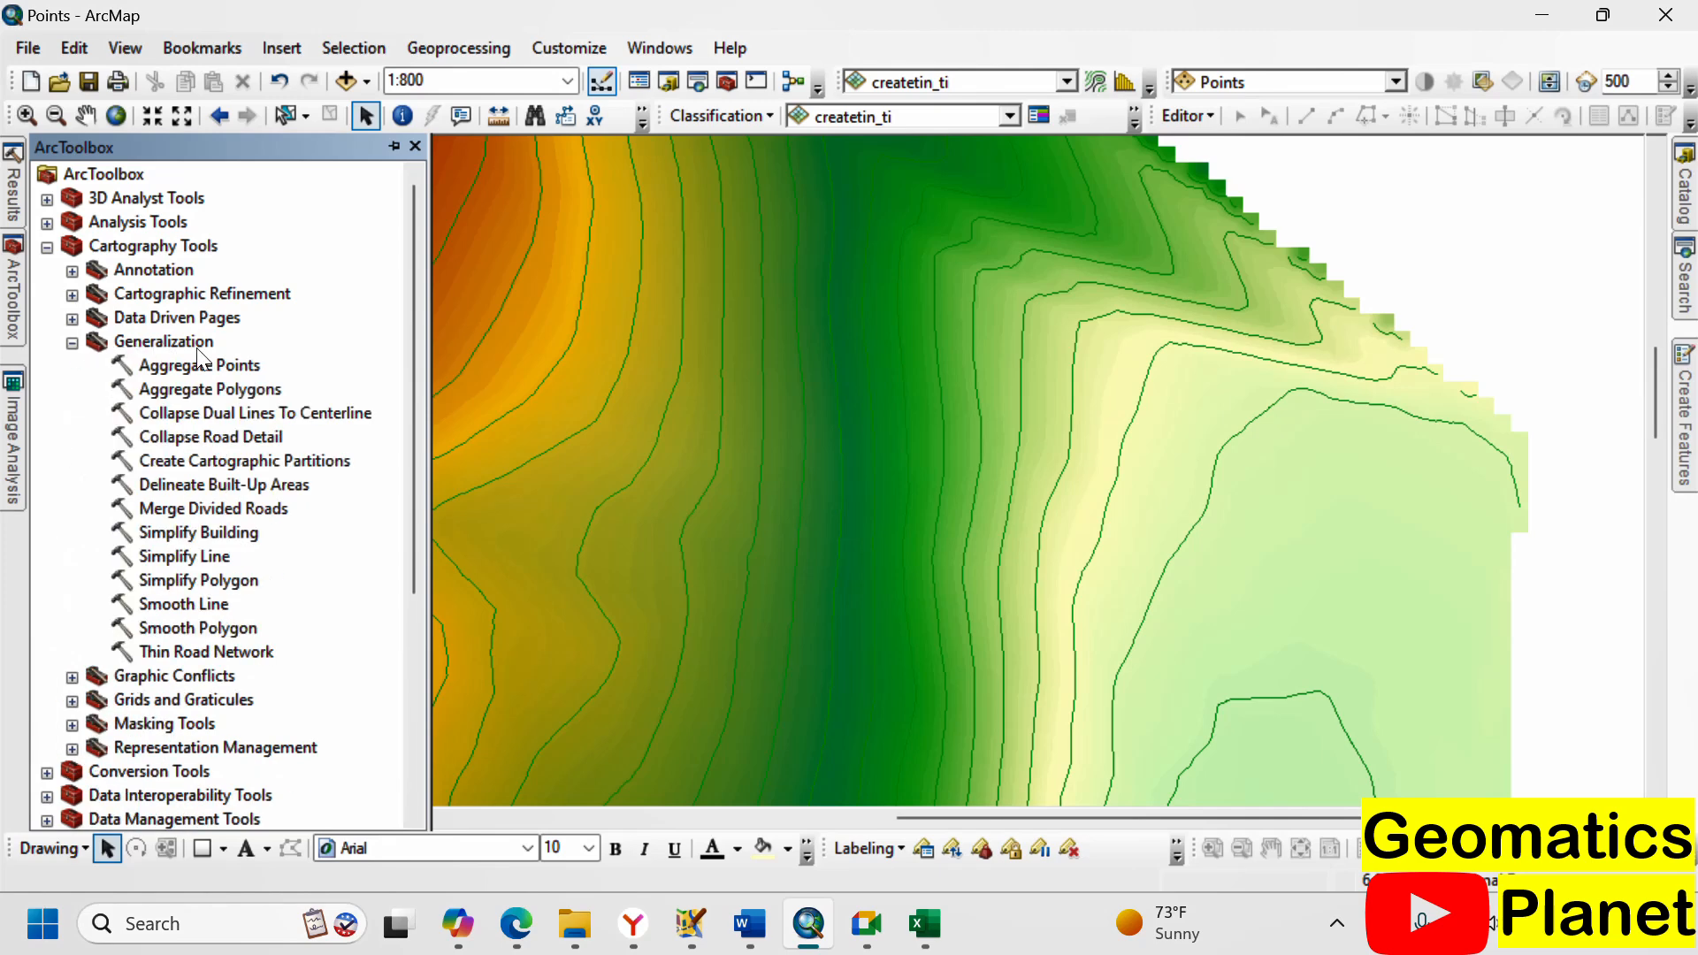
{"action": "double_click", "coordinate": [188, 605]}
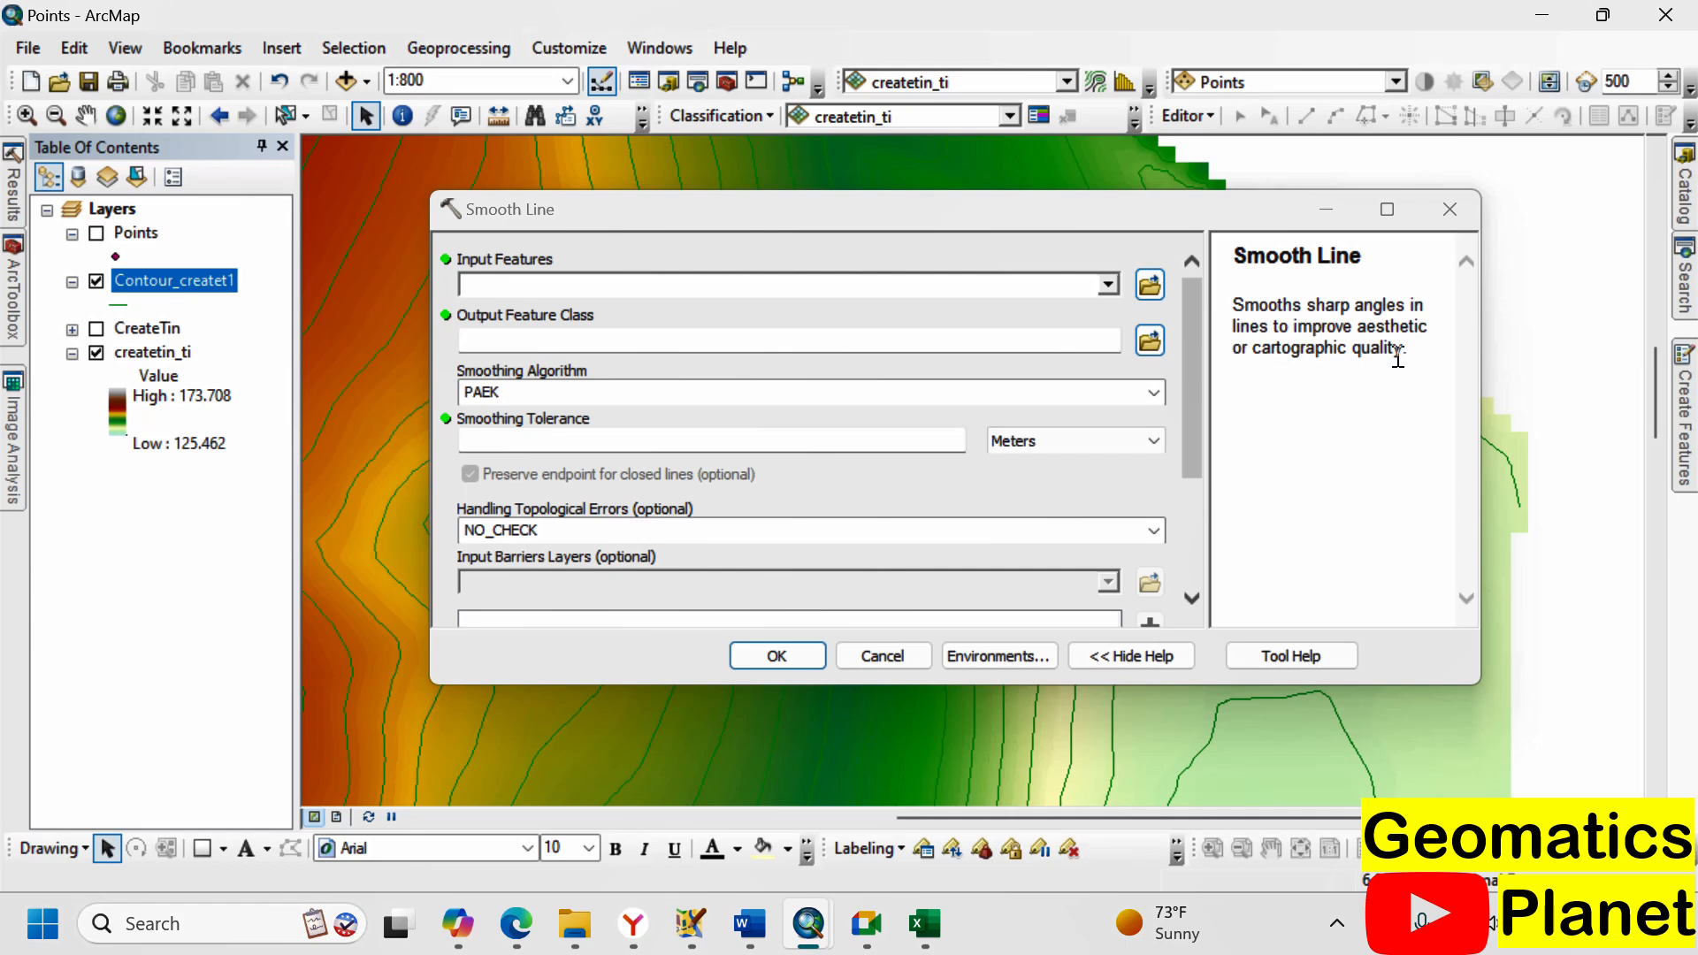
- Smooth the Contour_createt1 lines with the PAEK algorithm, a smoothing tolerance of 5 meters and NO_CHECK for topological errors
{"action": "left_click", "coordinate": [1112, 286]}
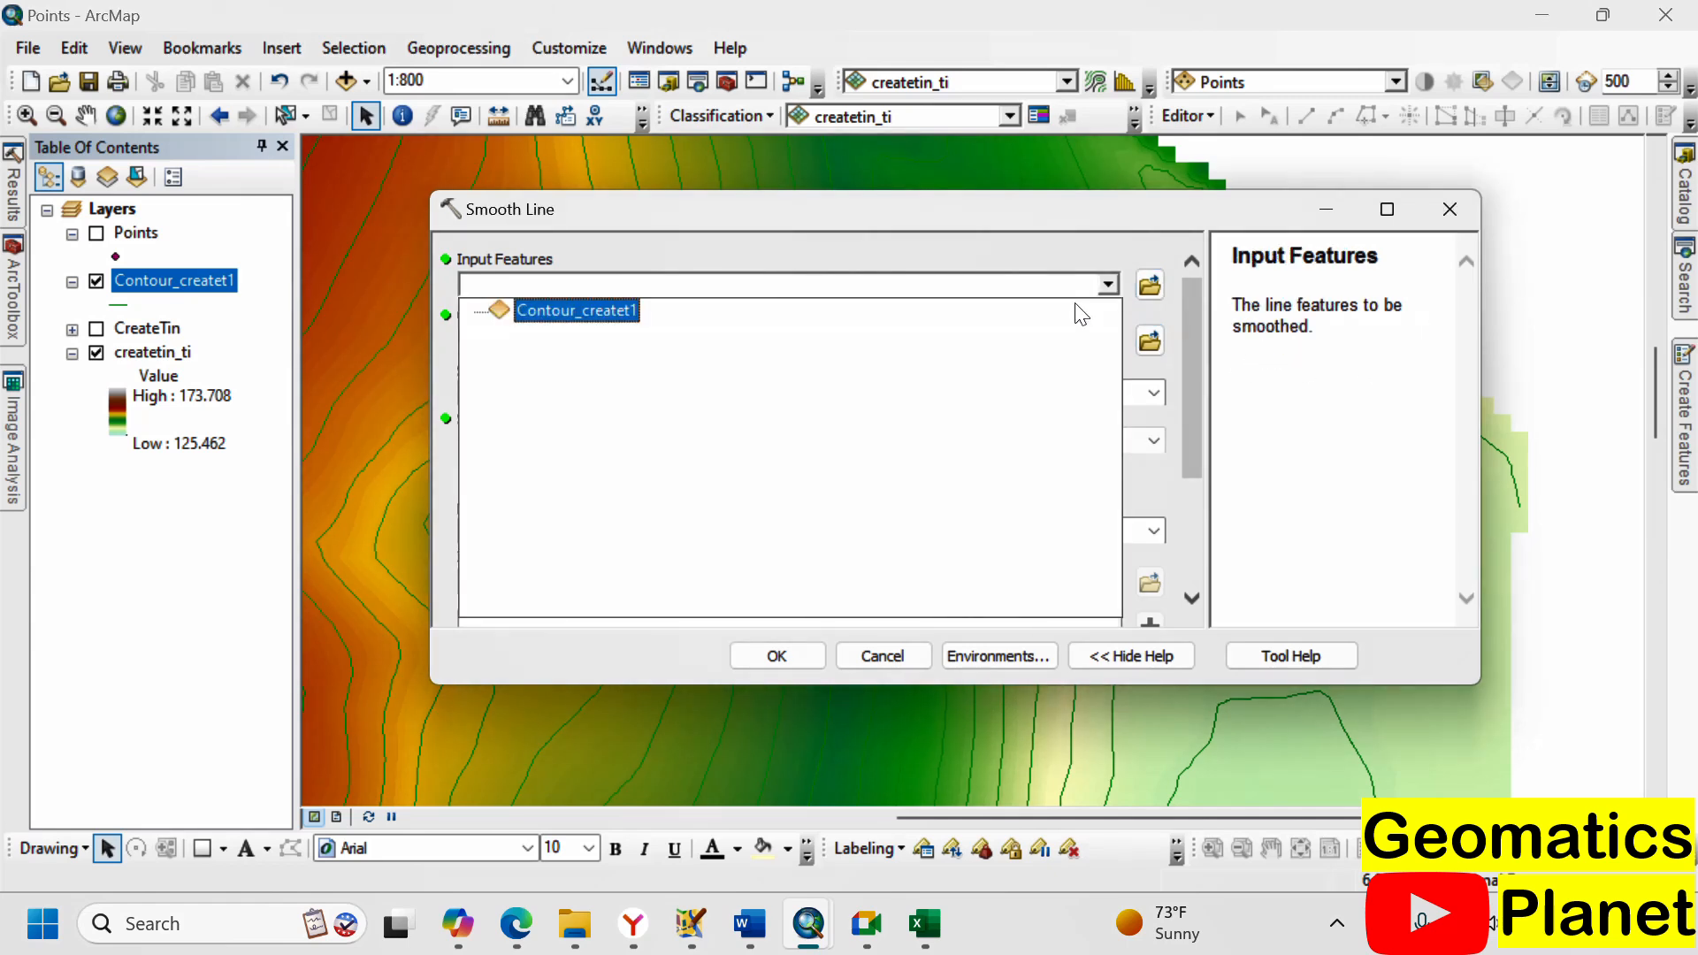
{"action": "left_click", "coordinate": [600, 317]}
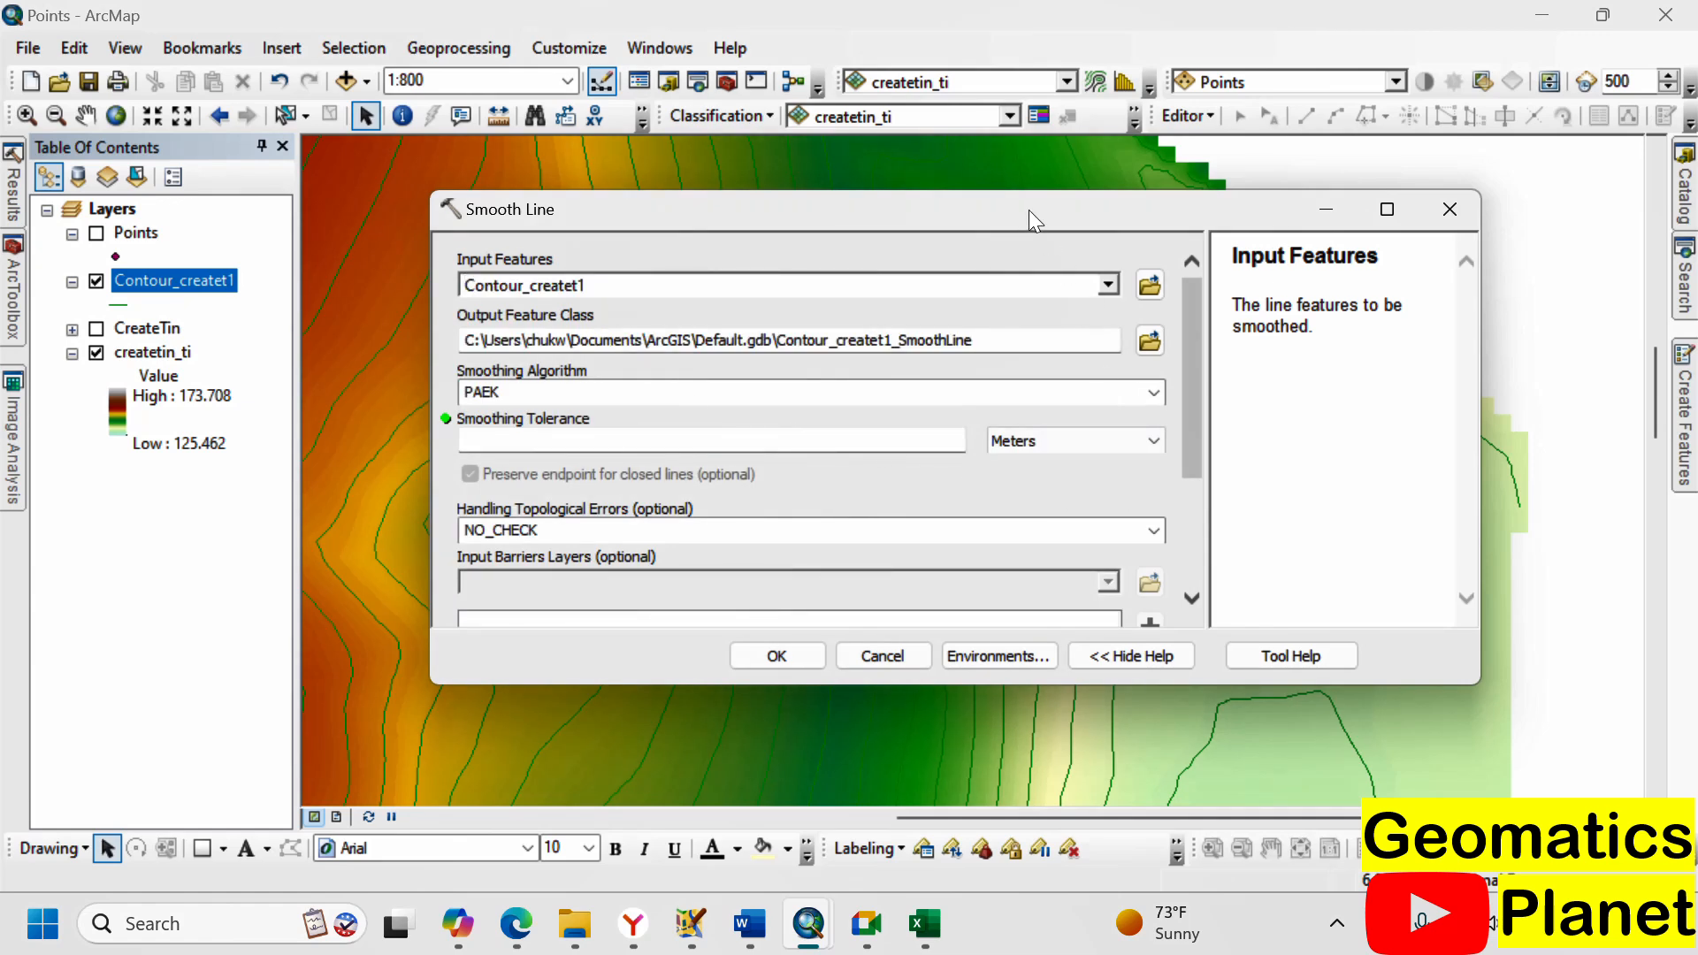
{"action": "left_click_drag", "start_coordinate": [1027, 209], "coordinate": [1045, 262]}
{"action": "left_click", "coordinate": [912, 507]}
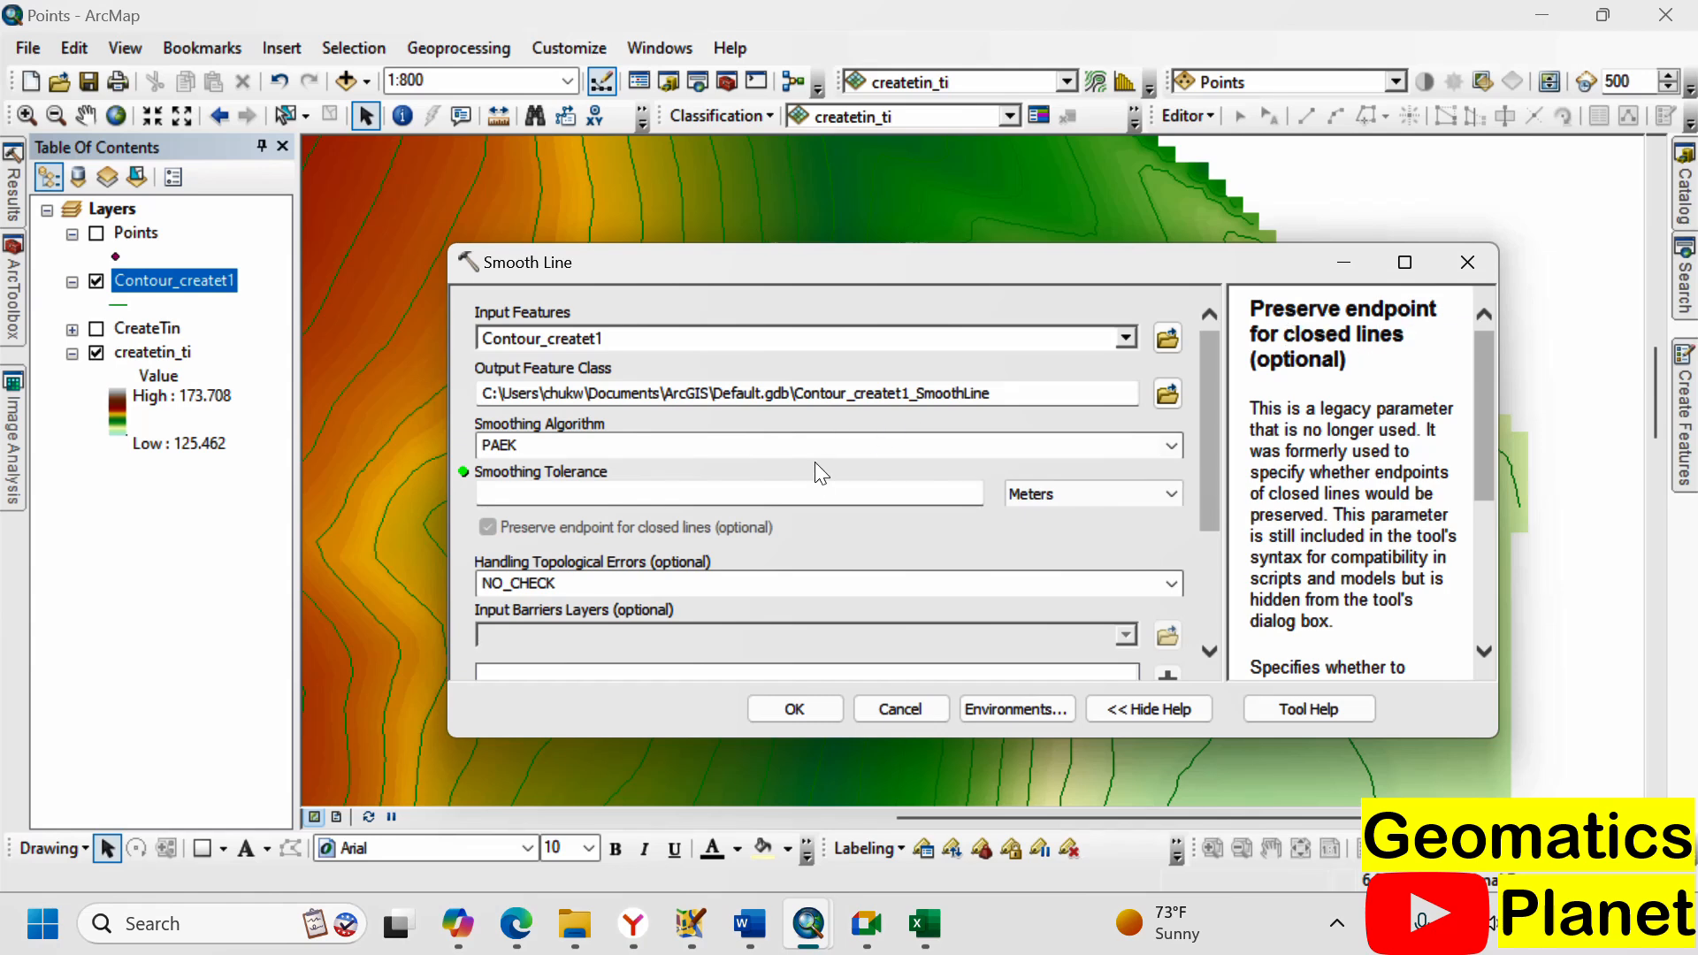
{"action": "left_click", "coordinate": [807, 492]}
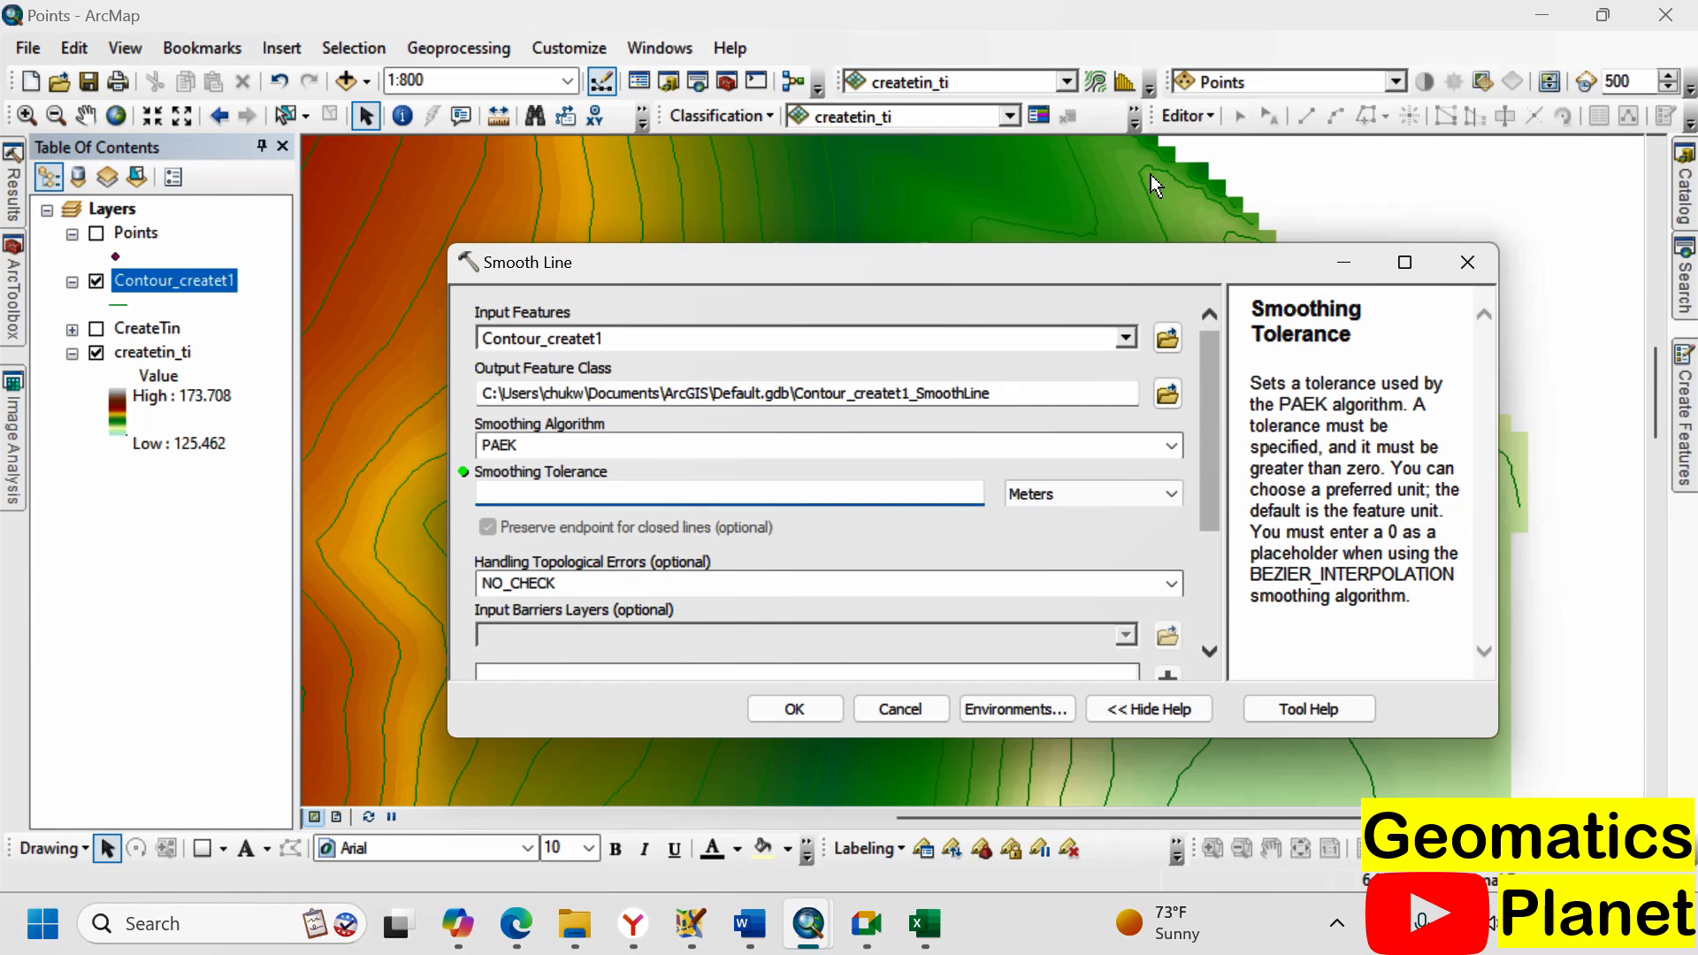
{"action": "scroll", "coordinate": [1182, 202], "scroll_direction": "up", "scroll_amount": 2}
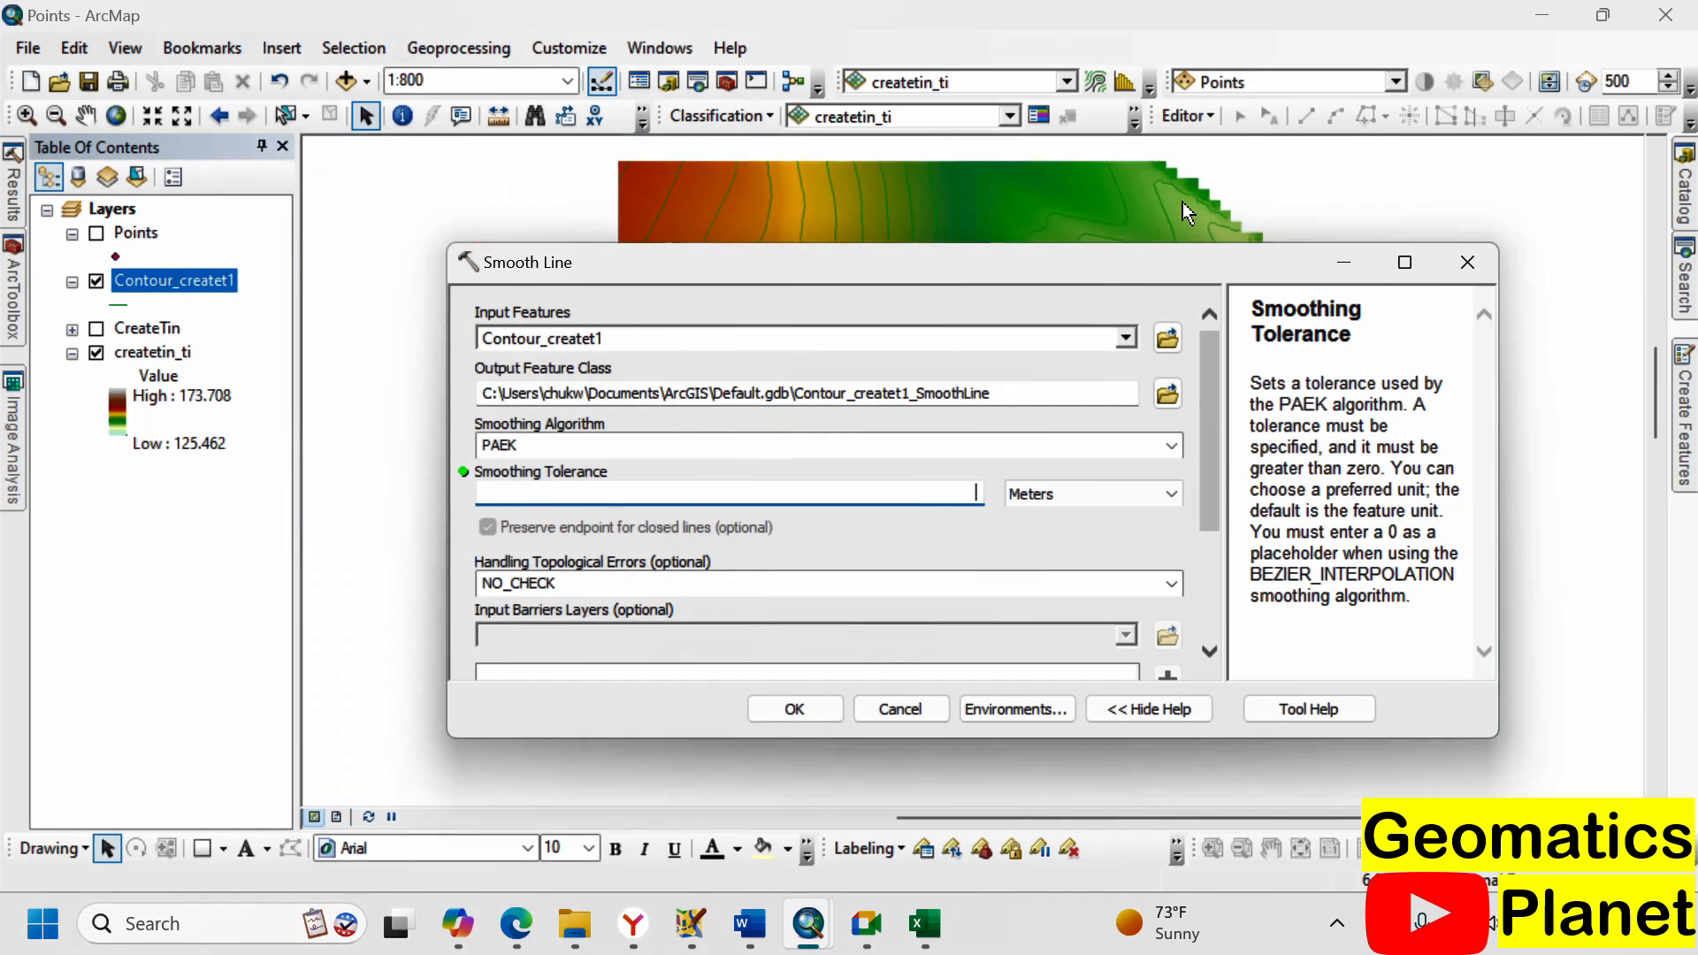
{"action": "scroll", "coordinate": [1182, 199], "scroll_direction": "down", "scroll_amount": 5}
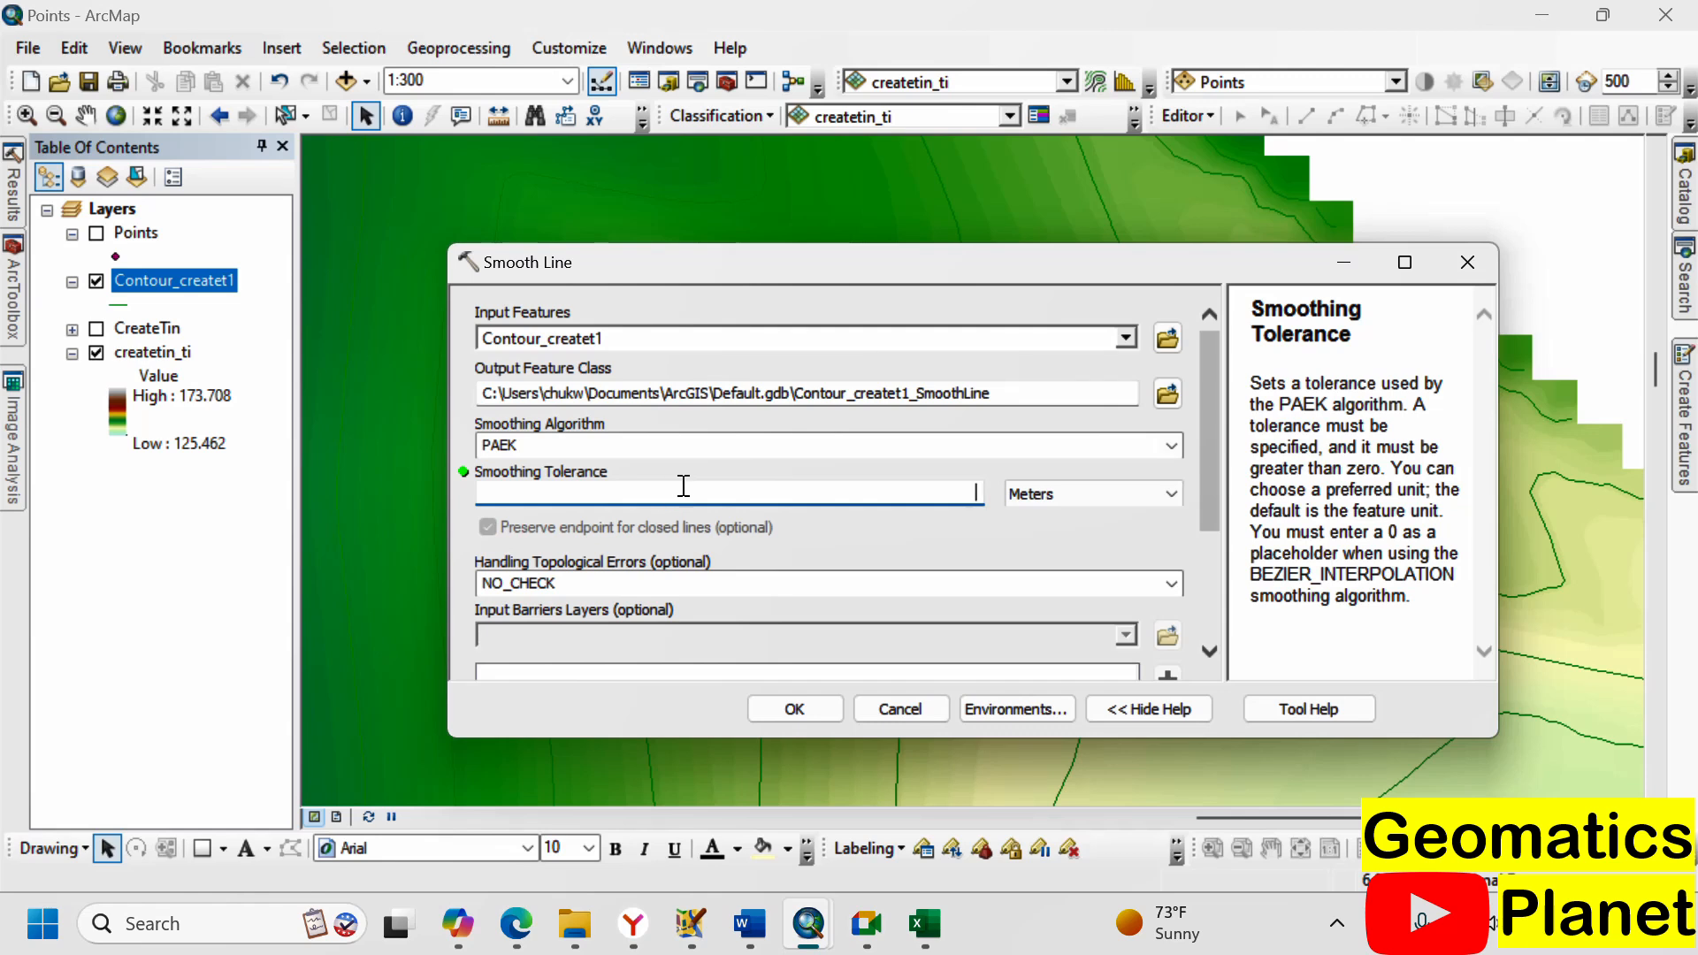
{"action": "type", "text": "5"}
{"action": "left_click", "coordinate": [819, 707]}
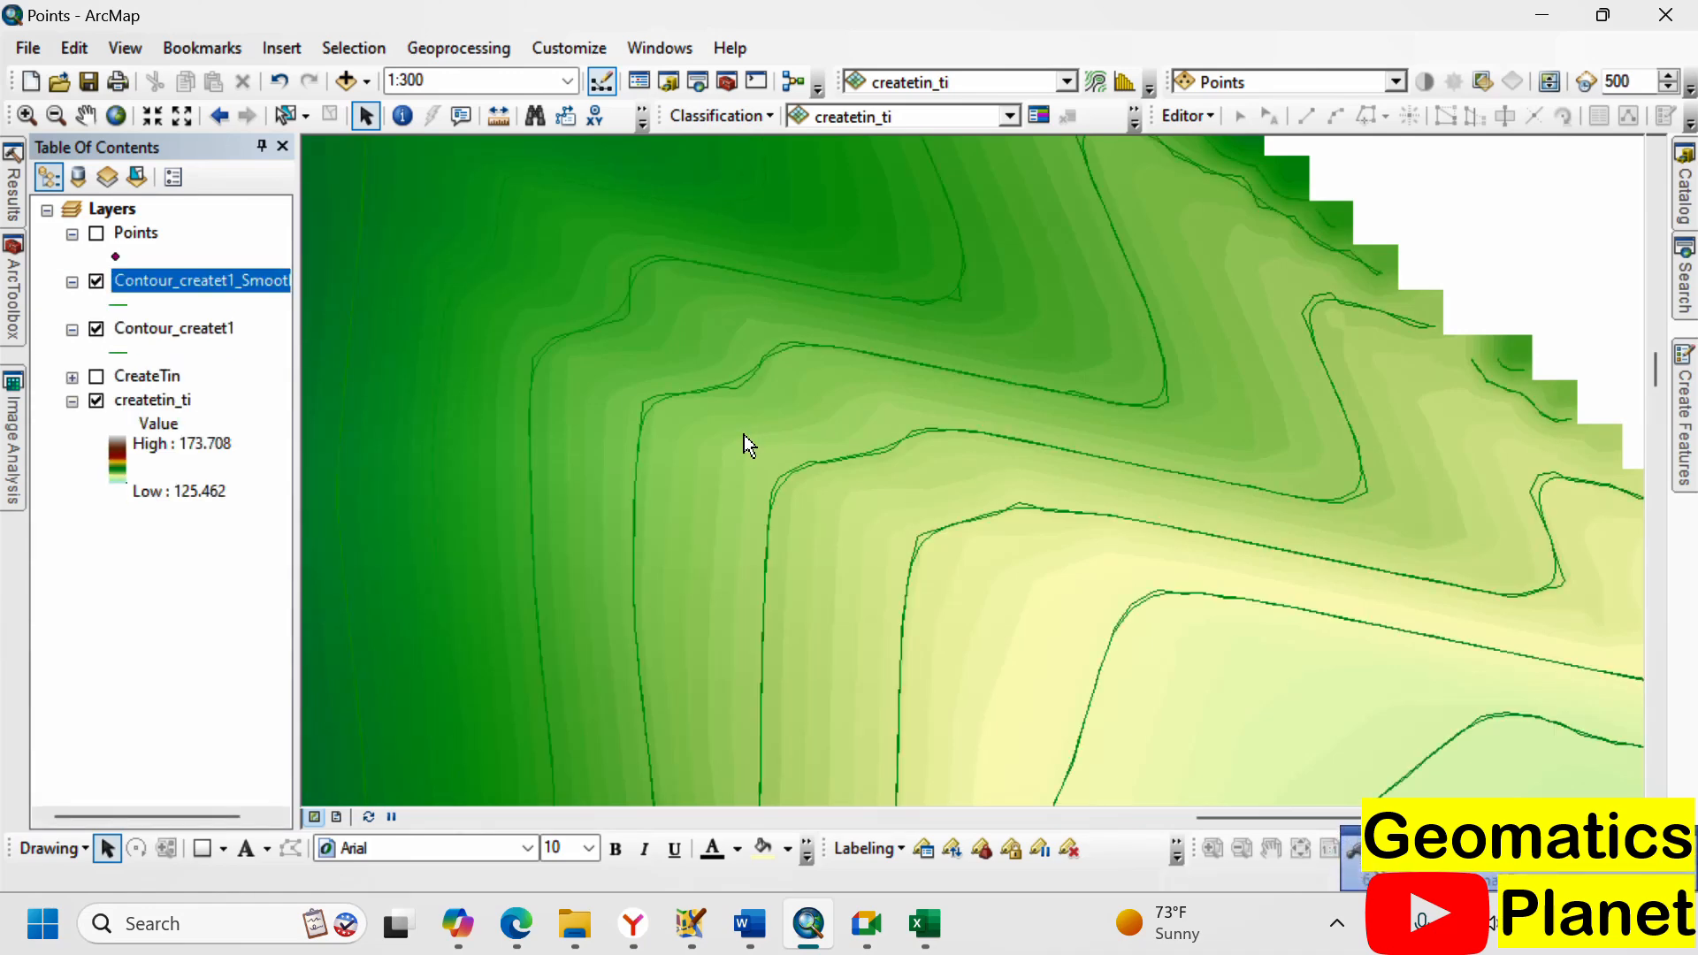
- Change the line symbol of the smoothed contour layer to red to distinguish it from the original green contours
{"action": "scroll", "coordinate": [603, 226], "scroll_direction": "down", "scroll_amount": 4}
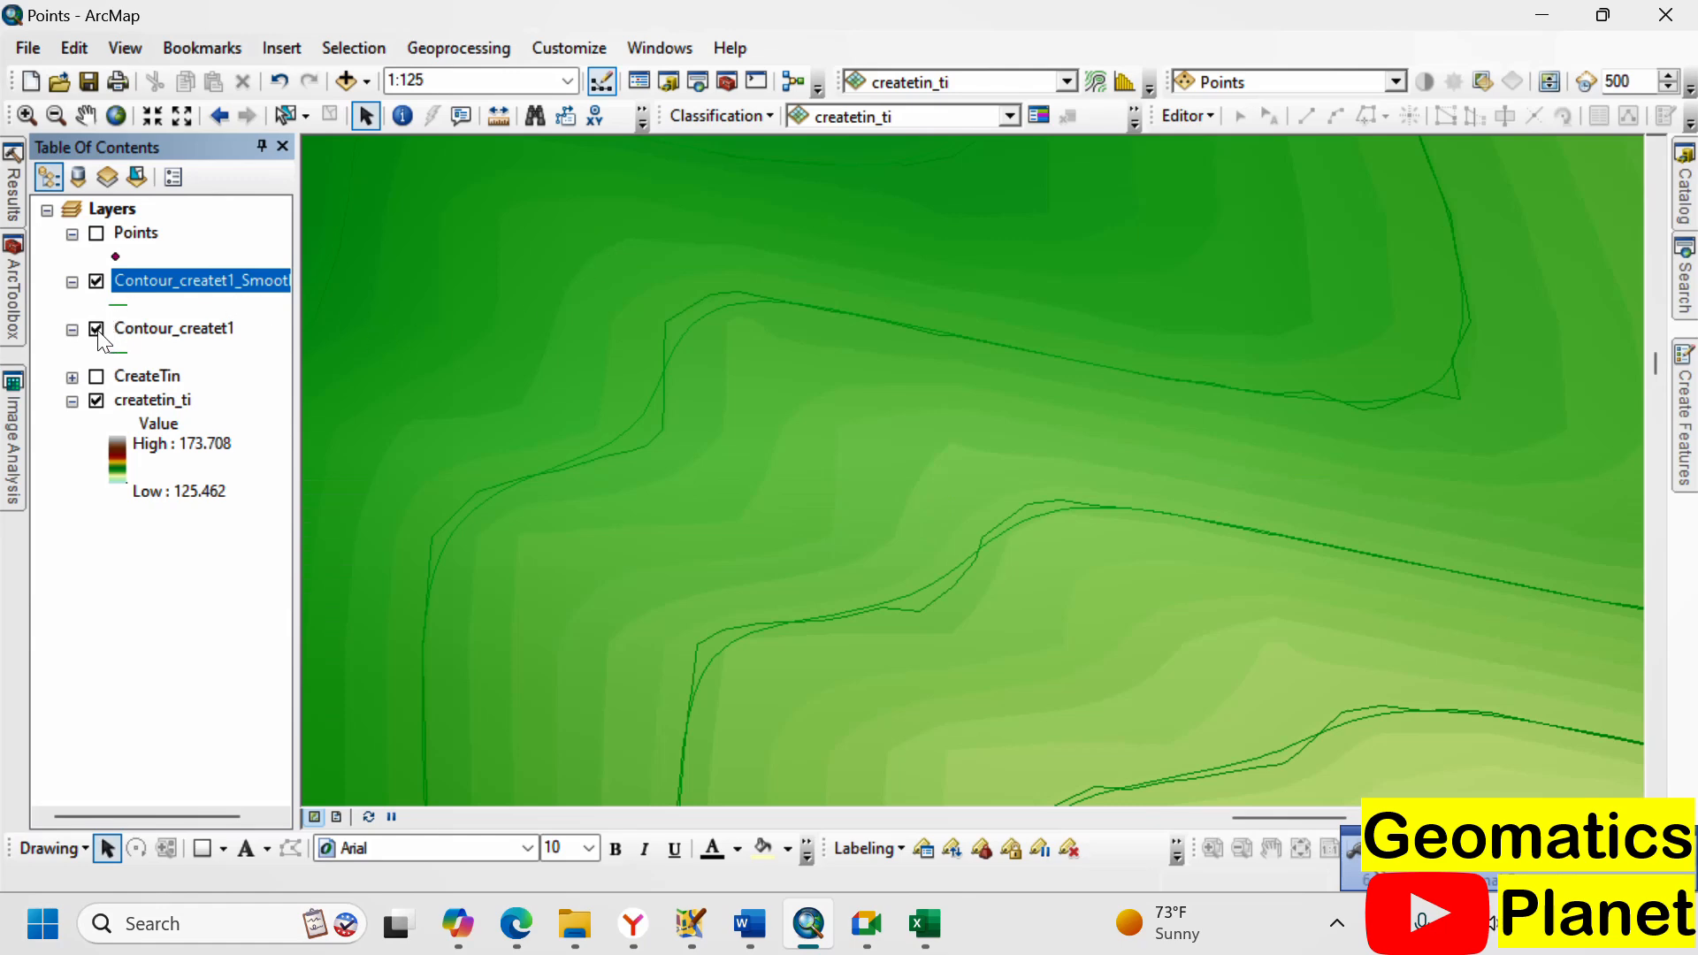
{"action": "left_click", "coordinate": [120, 302]}
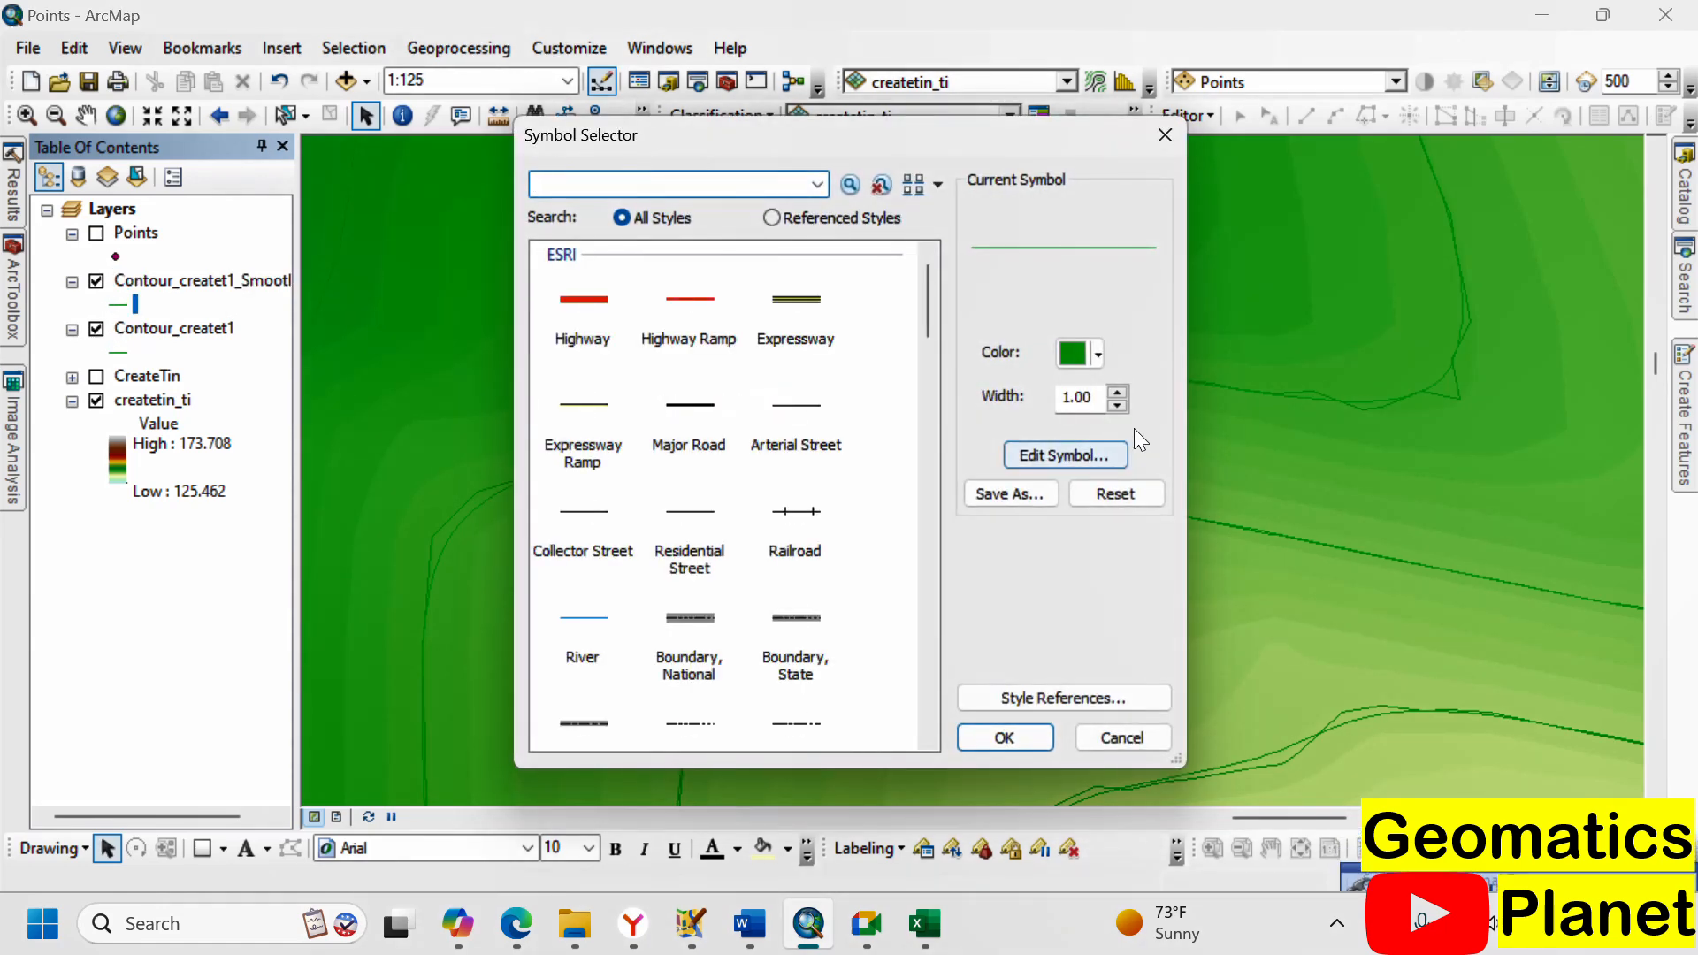
{"action": "left_click", "coordinate": [1077, 353]}
{"action": "left_click", "coordinate": [1095, 461]}
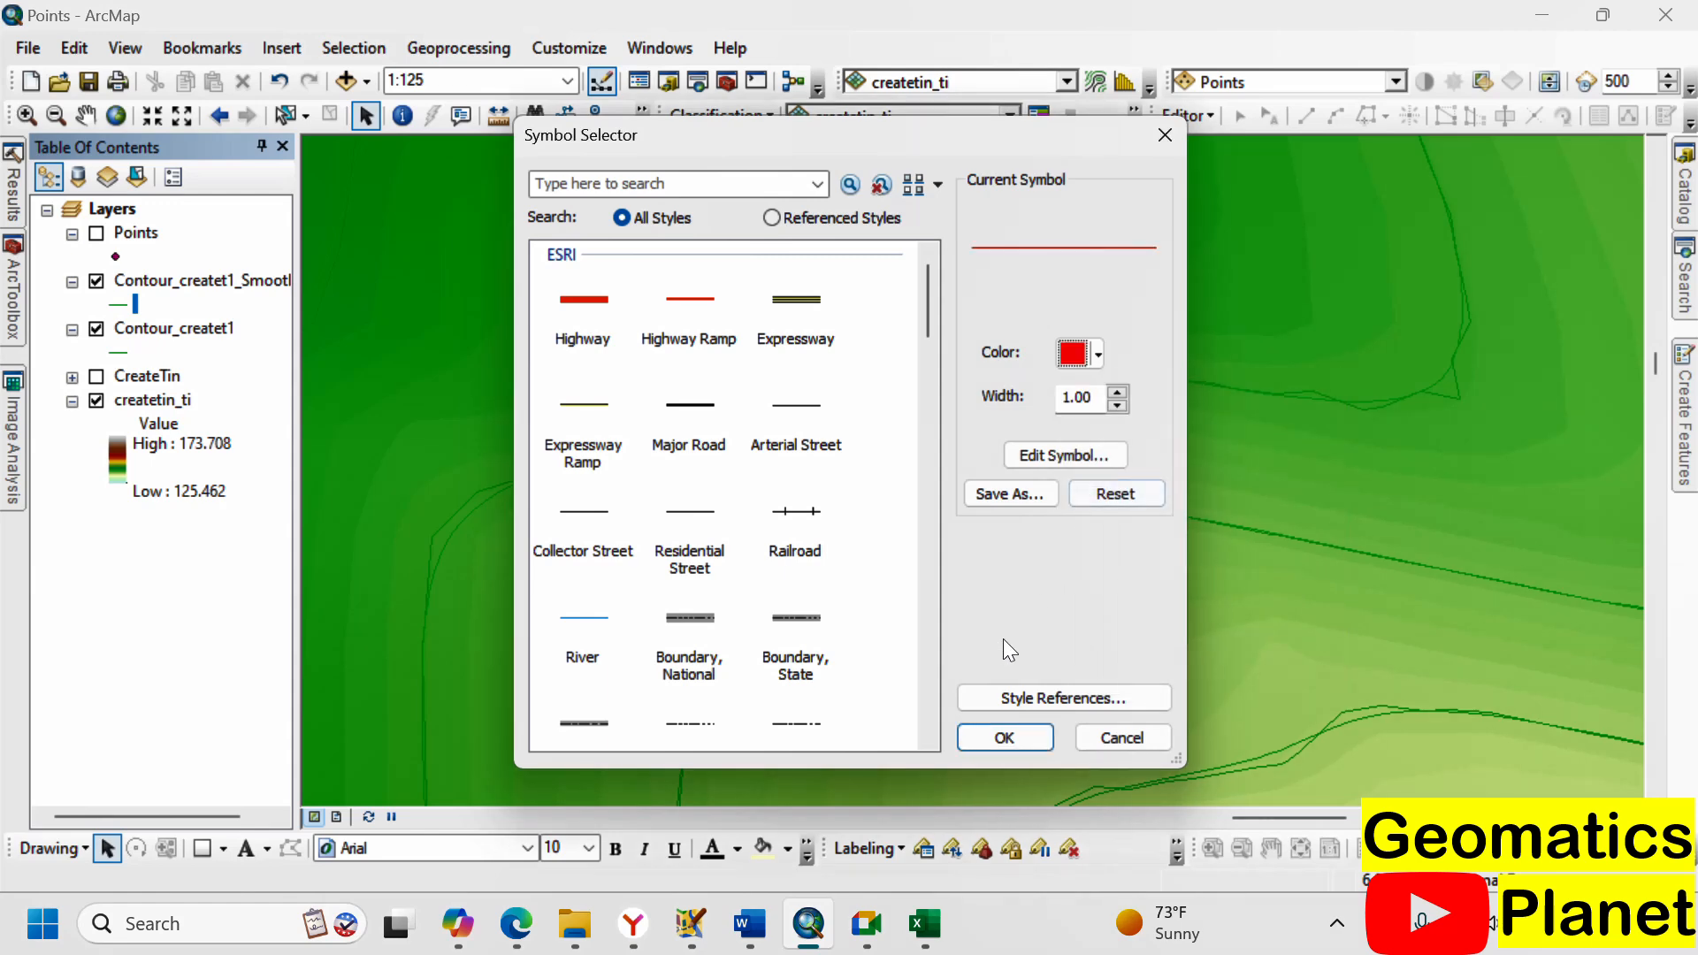
{"action": "left_click", "coordinate": [990, 736]}
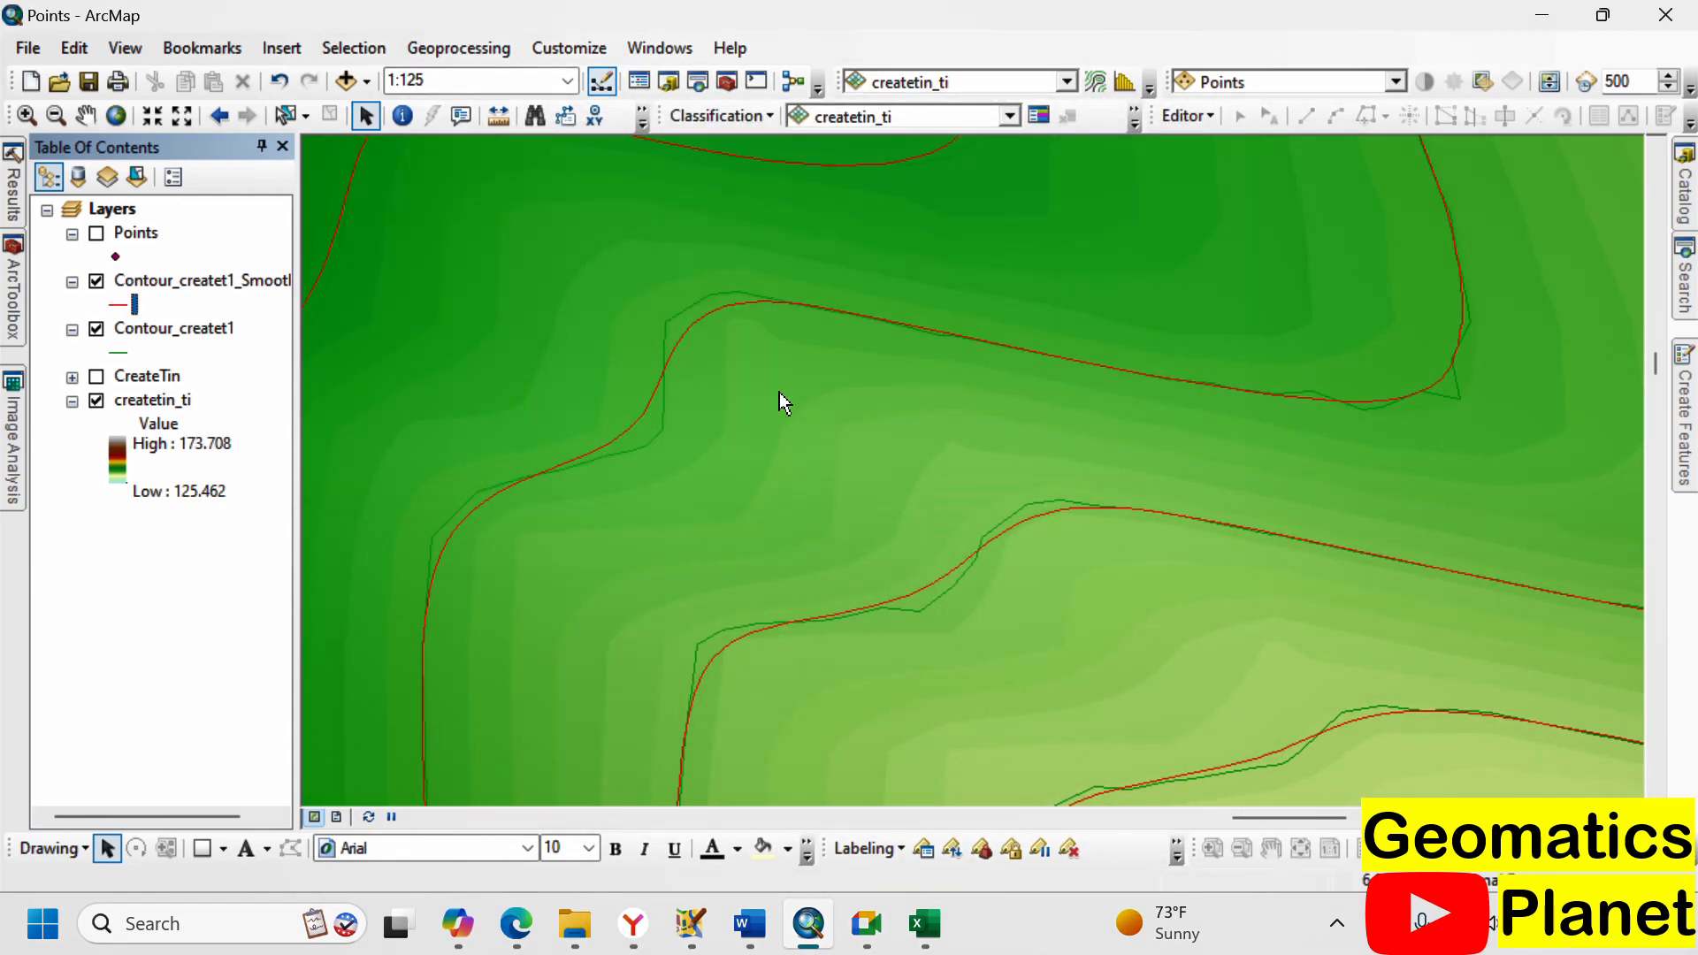
- Compare the red smoothed contours with the original green contours at bends and along the raster edge at several scales
{"action": "scroll", "coordinate": [666, 293], "scroll_direction": "up", "scroll_amount": 2}
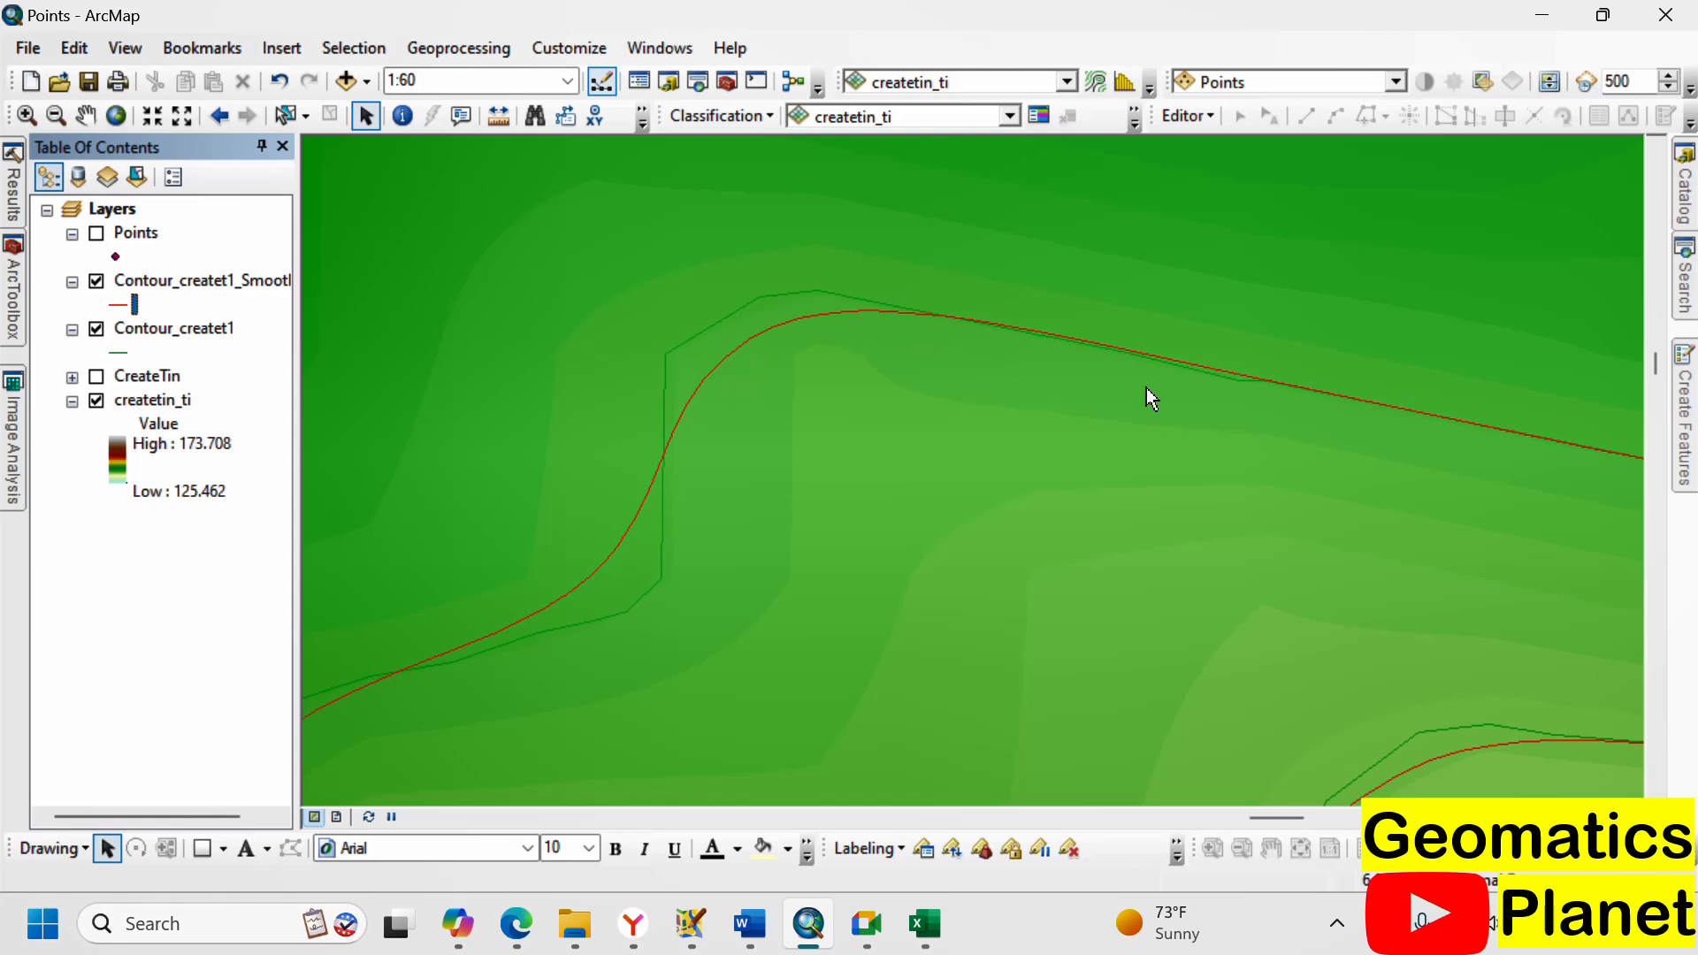
{"action": "scroll", "coordinate": [596, 460], "scroll_direction": "down", "scroll_amount": 3}
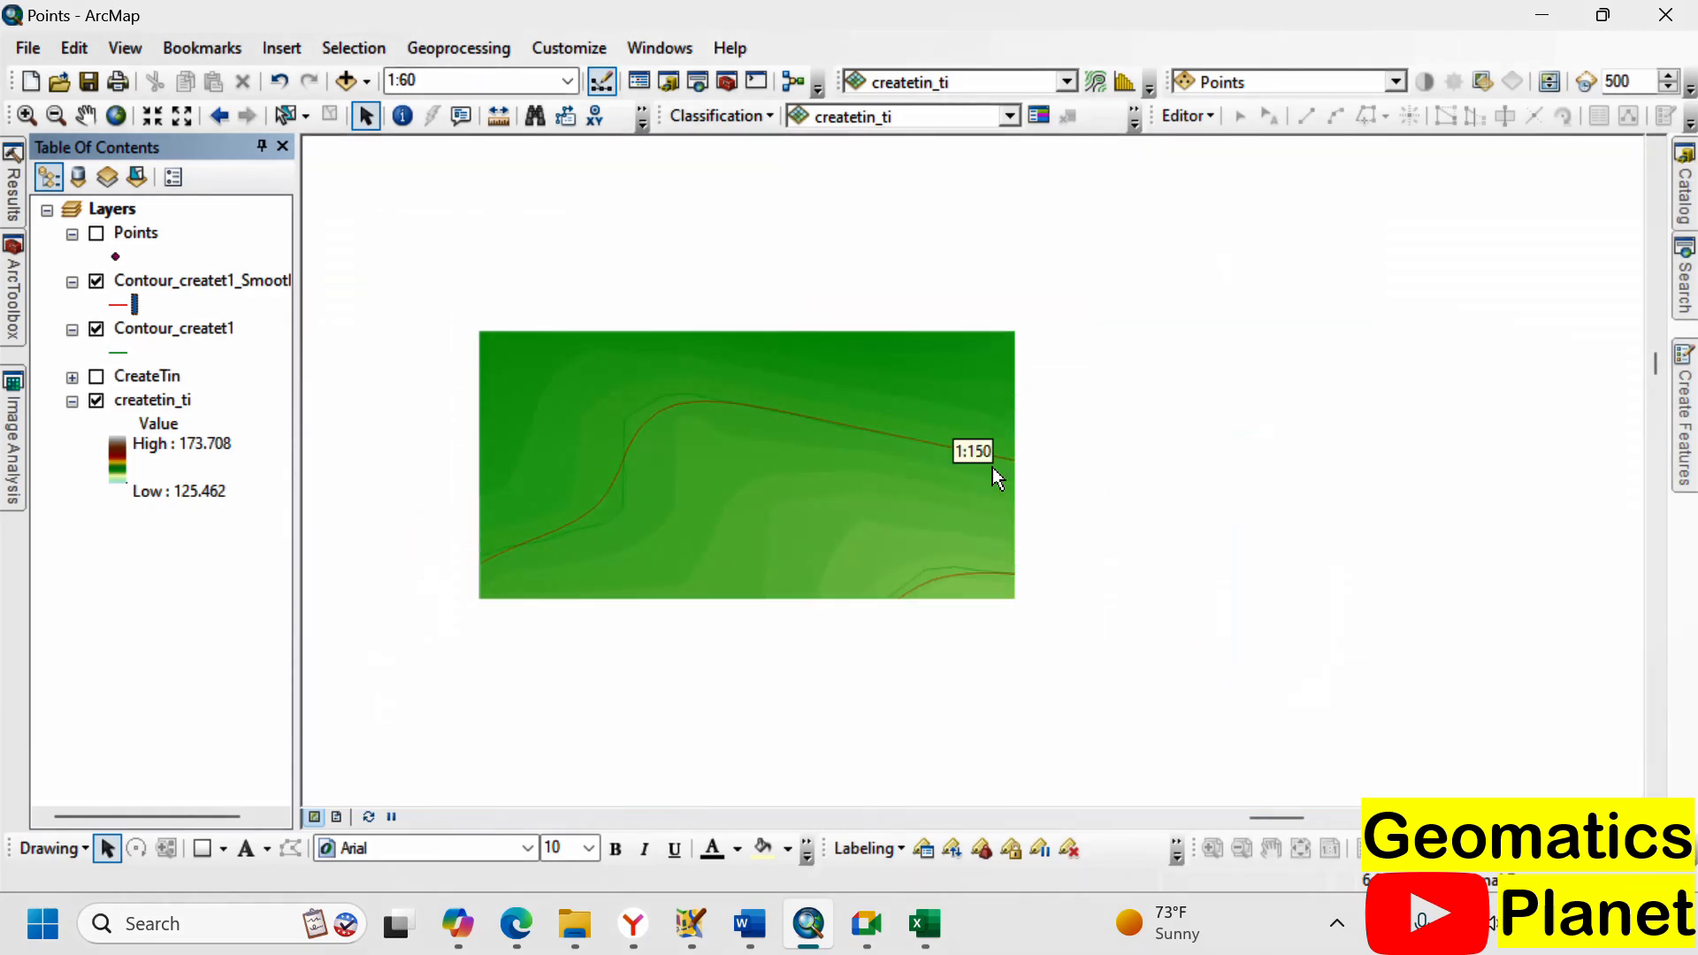
{"action": "scroll", "coordinate": [970, 527], "scroll_direction": "up", "scroll_amount": 2}
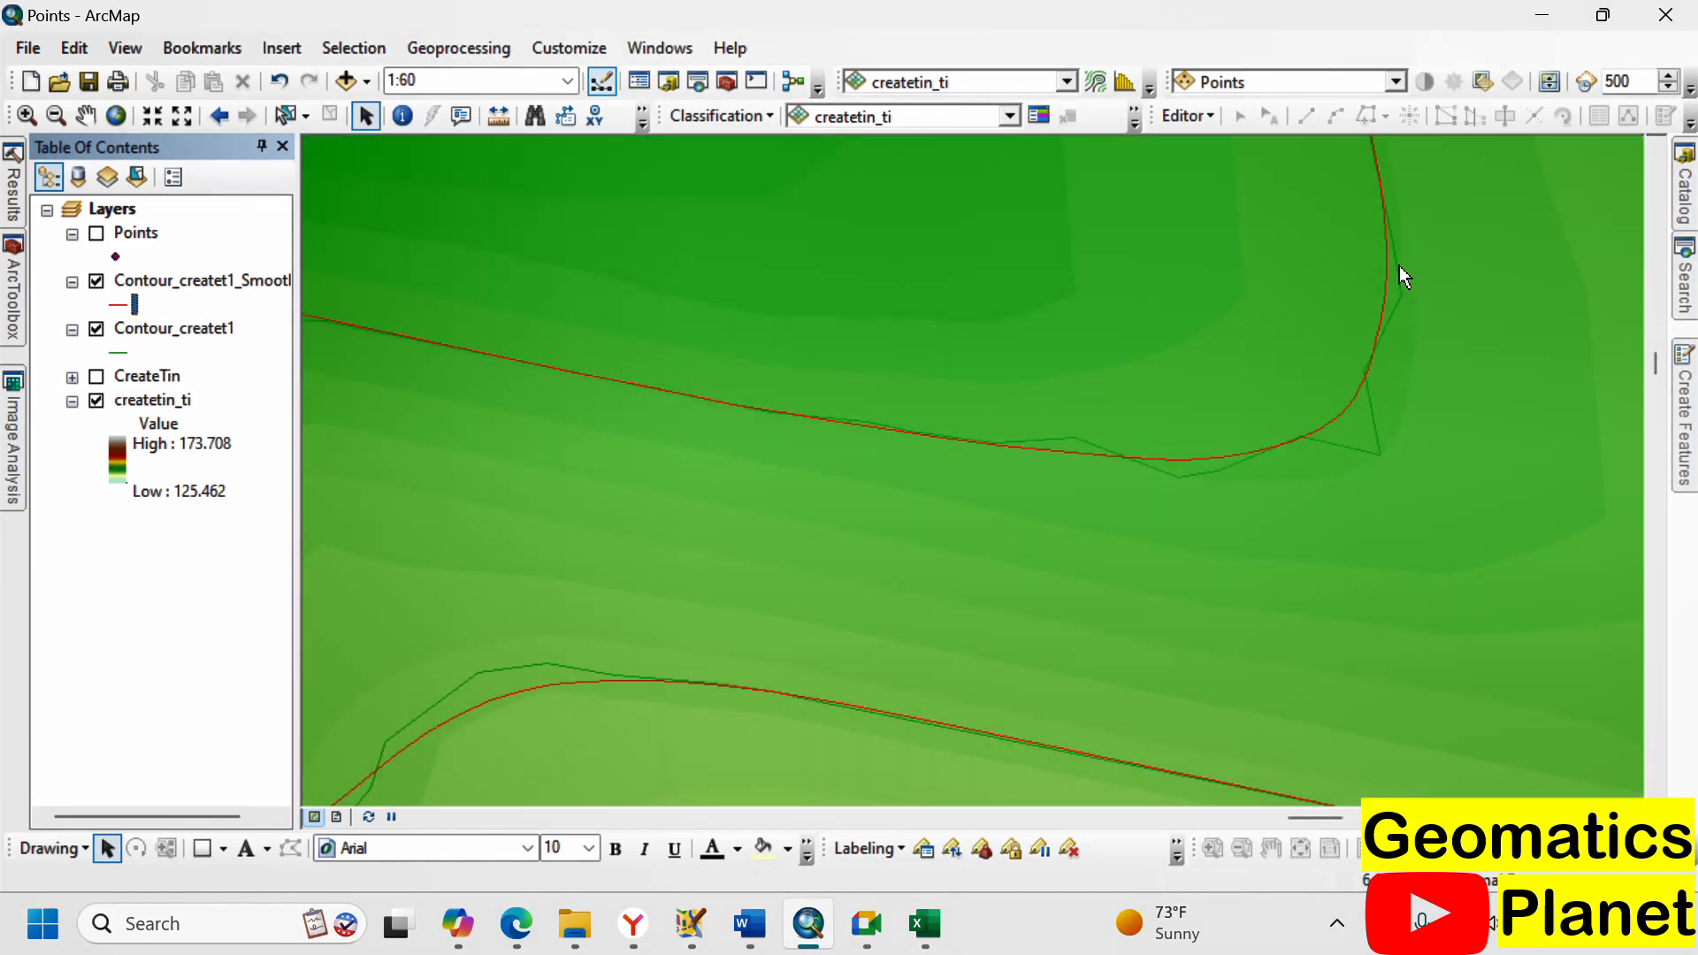
{"action": "scroll", "coordinate": [782, 462], "scroll_direction": "down", "scroll_amount": 4}
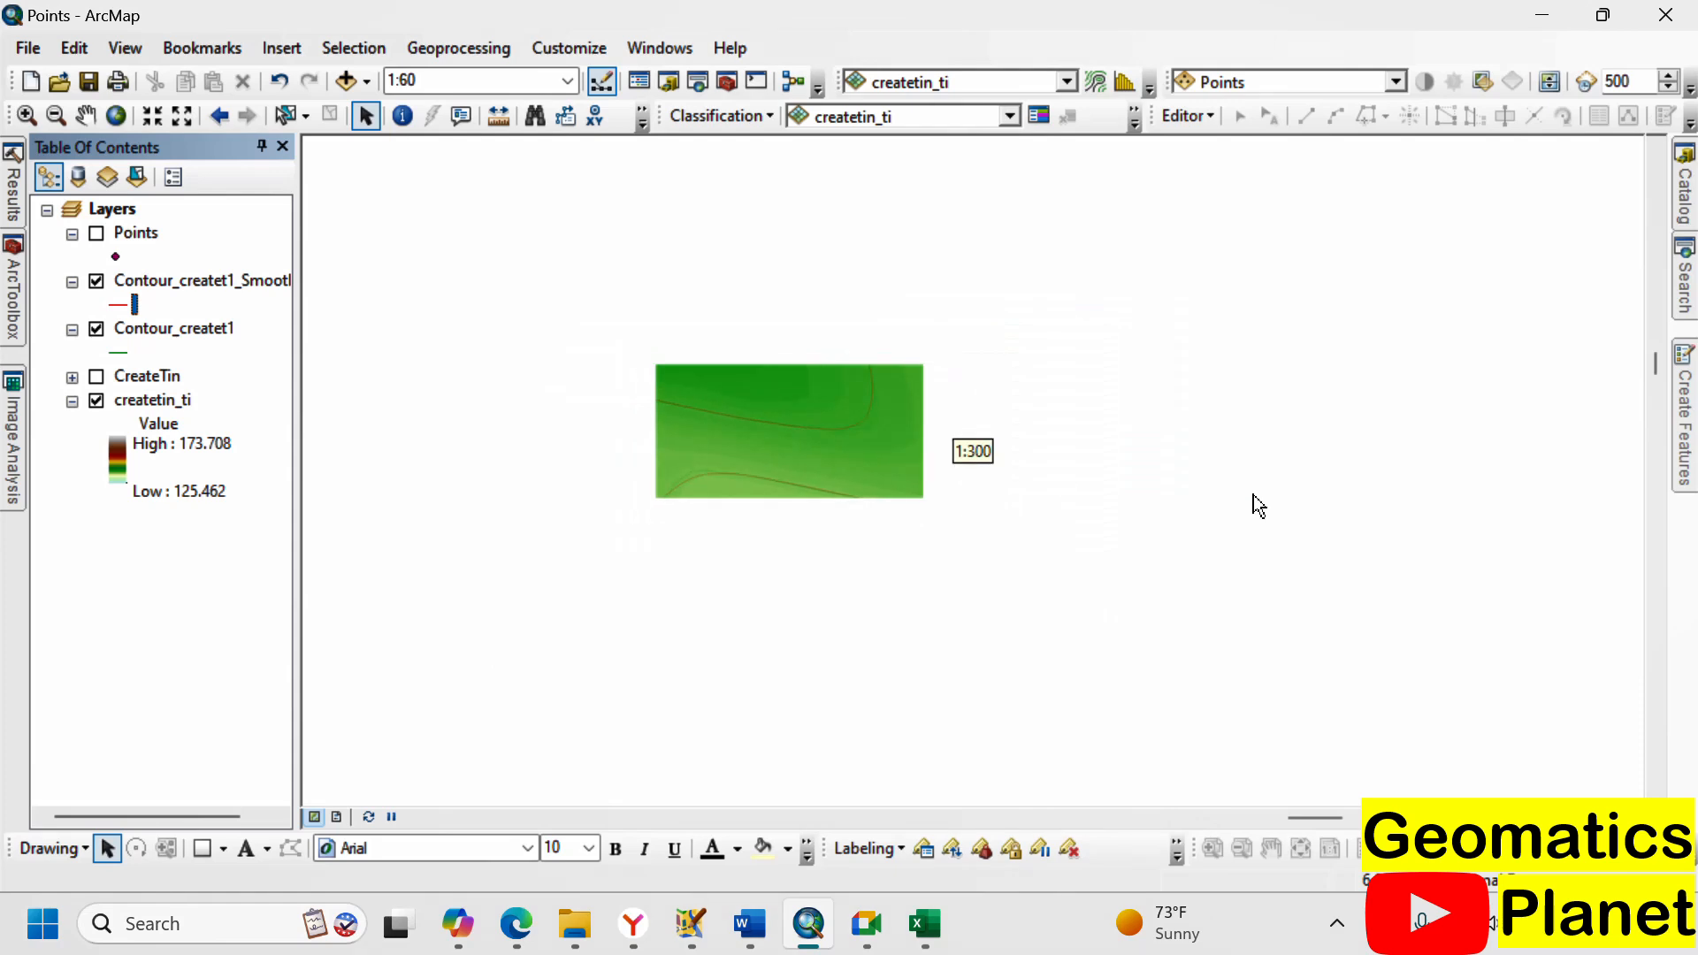
{"action": "scroll", "coordinate": [1282, 415], "scroll_direction": "up", "scroll_amount": 3}
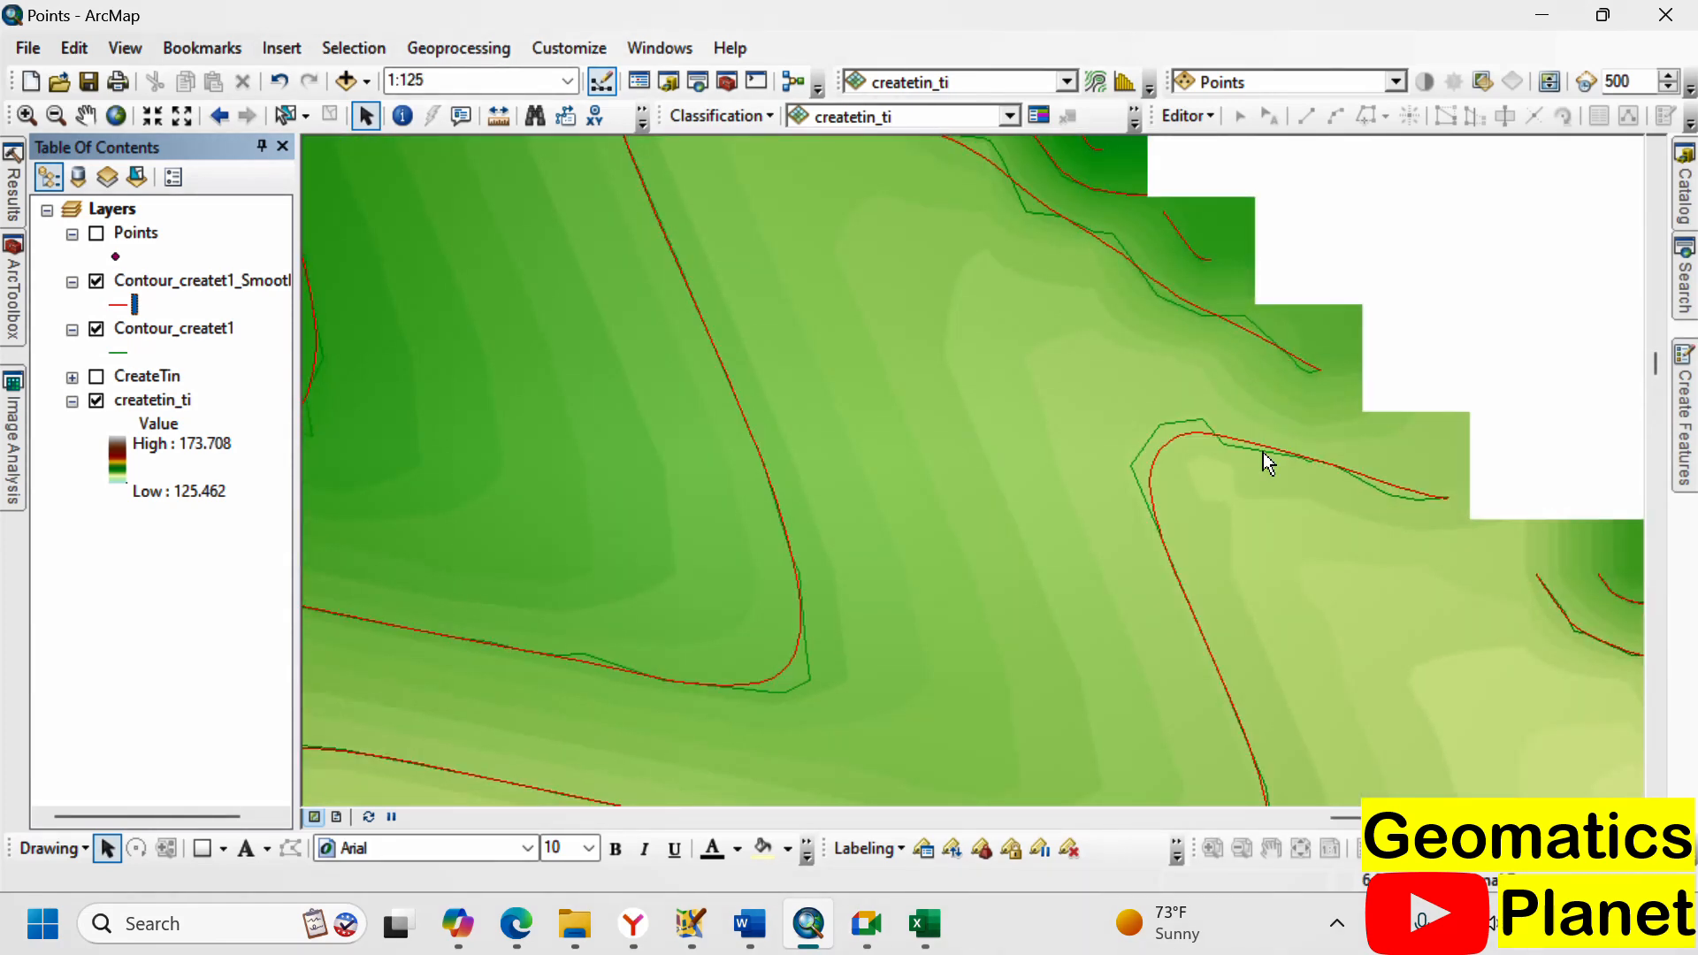
{"action": "scroll", "coordinate": [1010, 353], "scroll_direction": "down", "scroll_amount": 5}
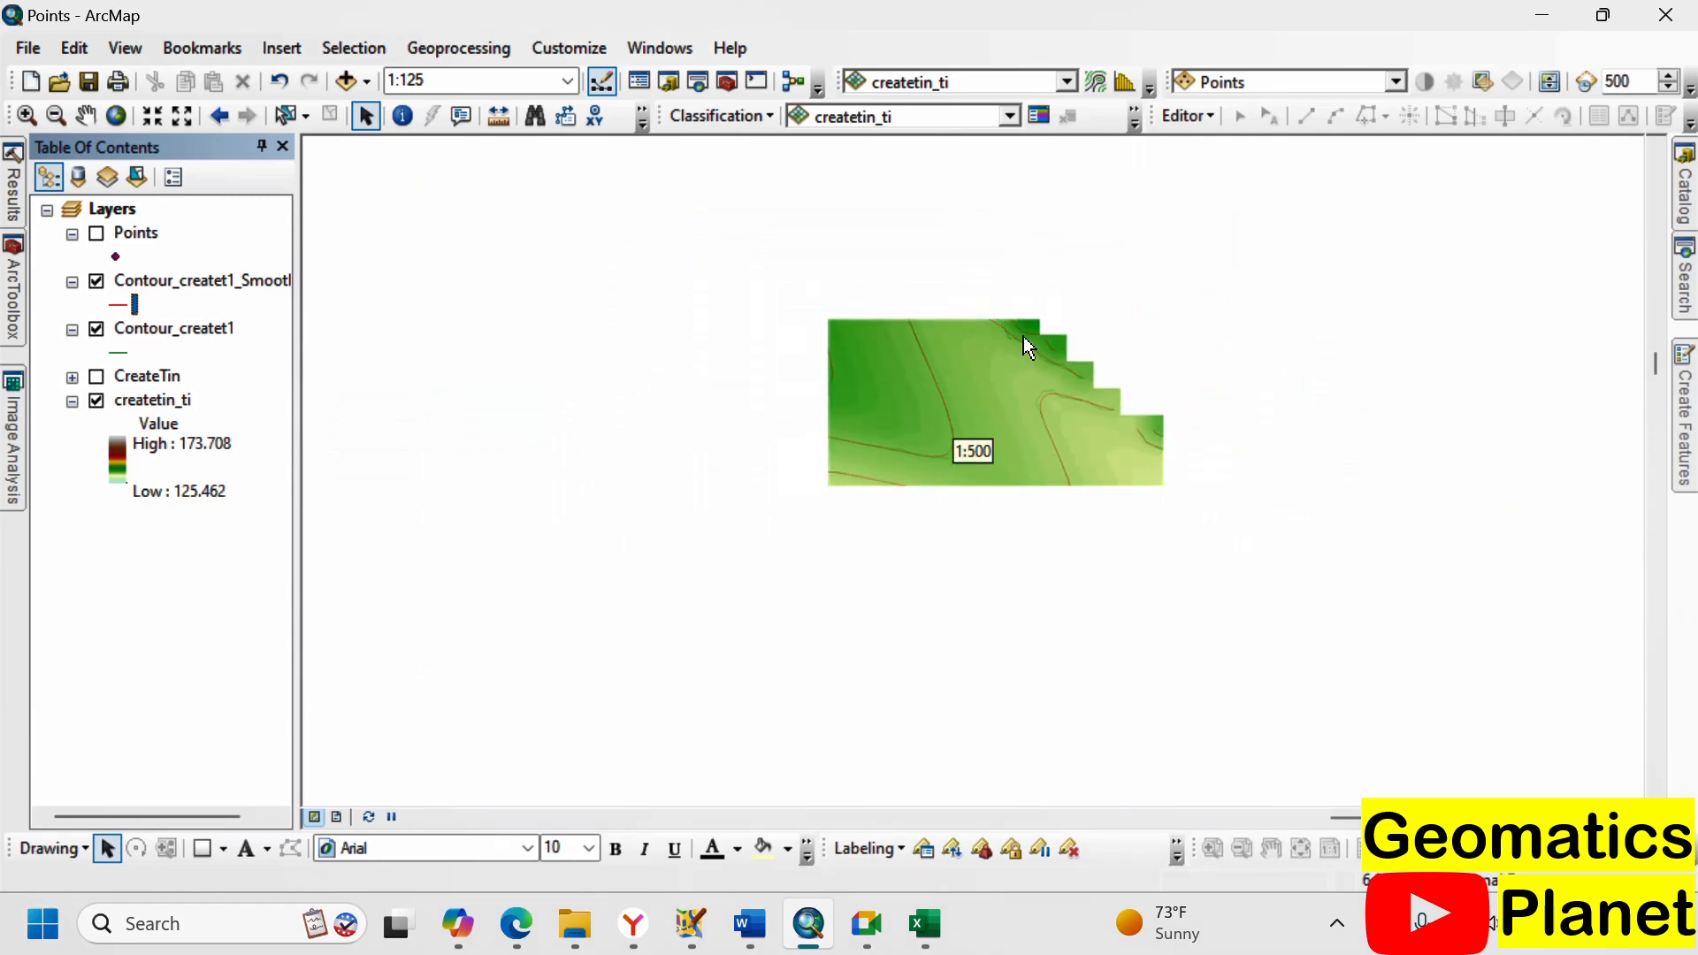
{"action": "scroll", "coordinate": [1096, 337], "scroll_direction": "down", "scroll_amount": 2}
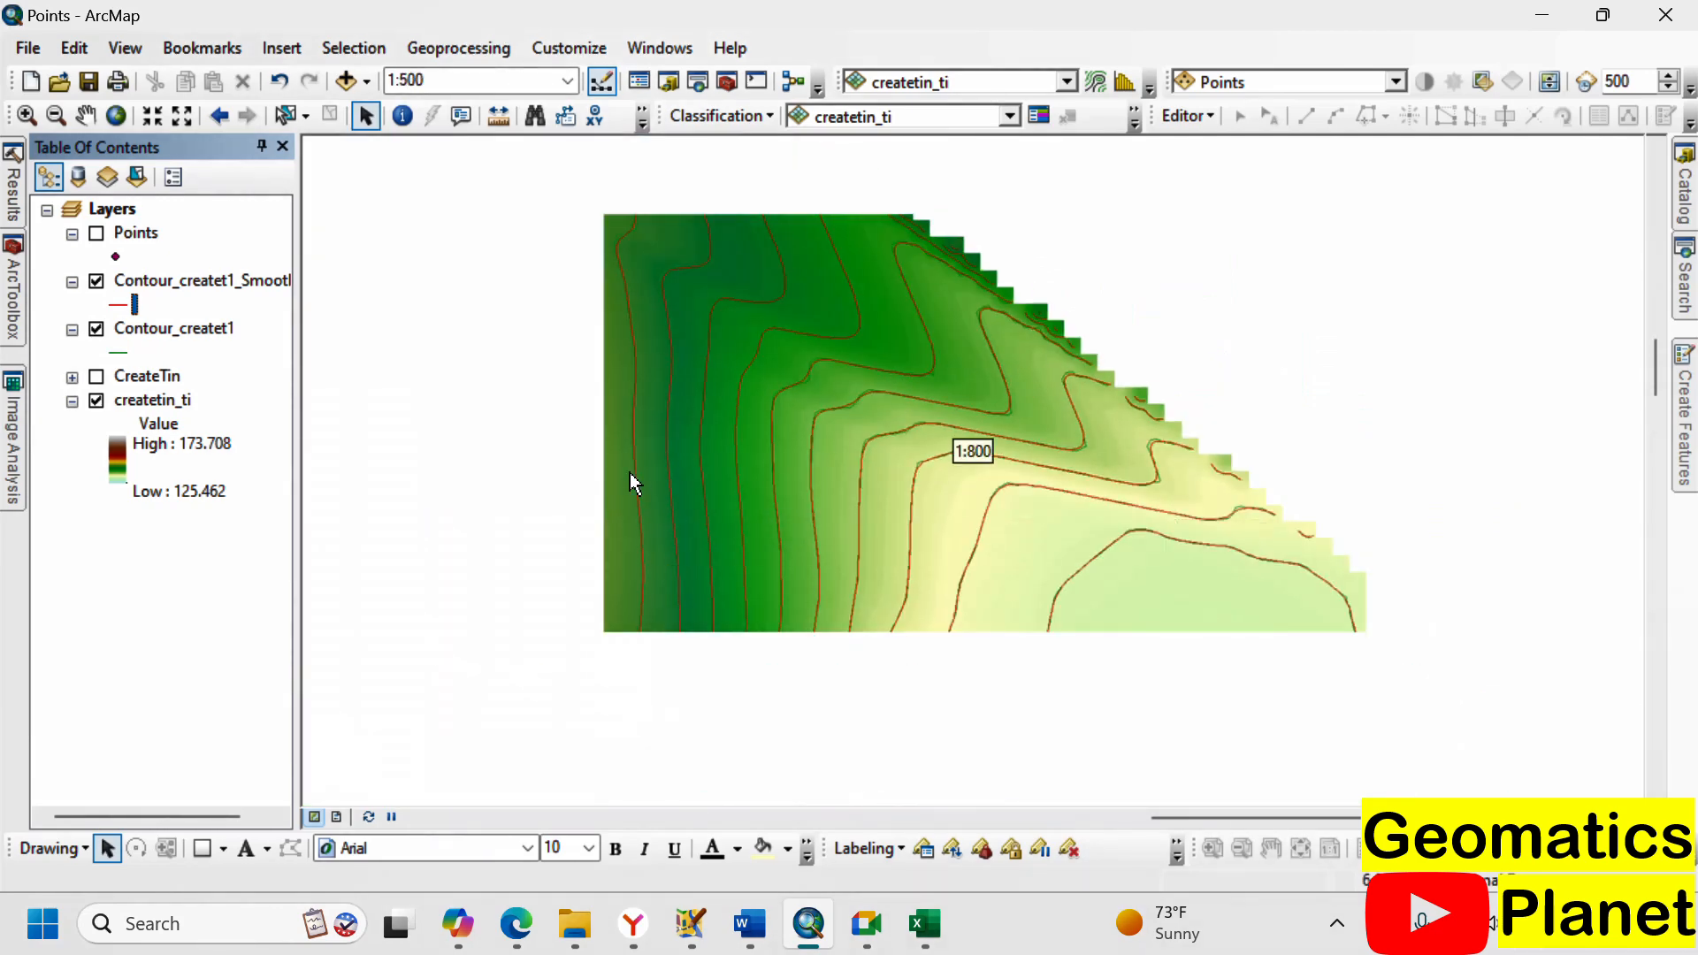
{"action": "scroll", "coordinate": [1377, 423], "scroll_direction": "down", "scroll_amount": 2}
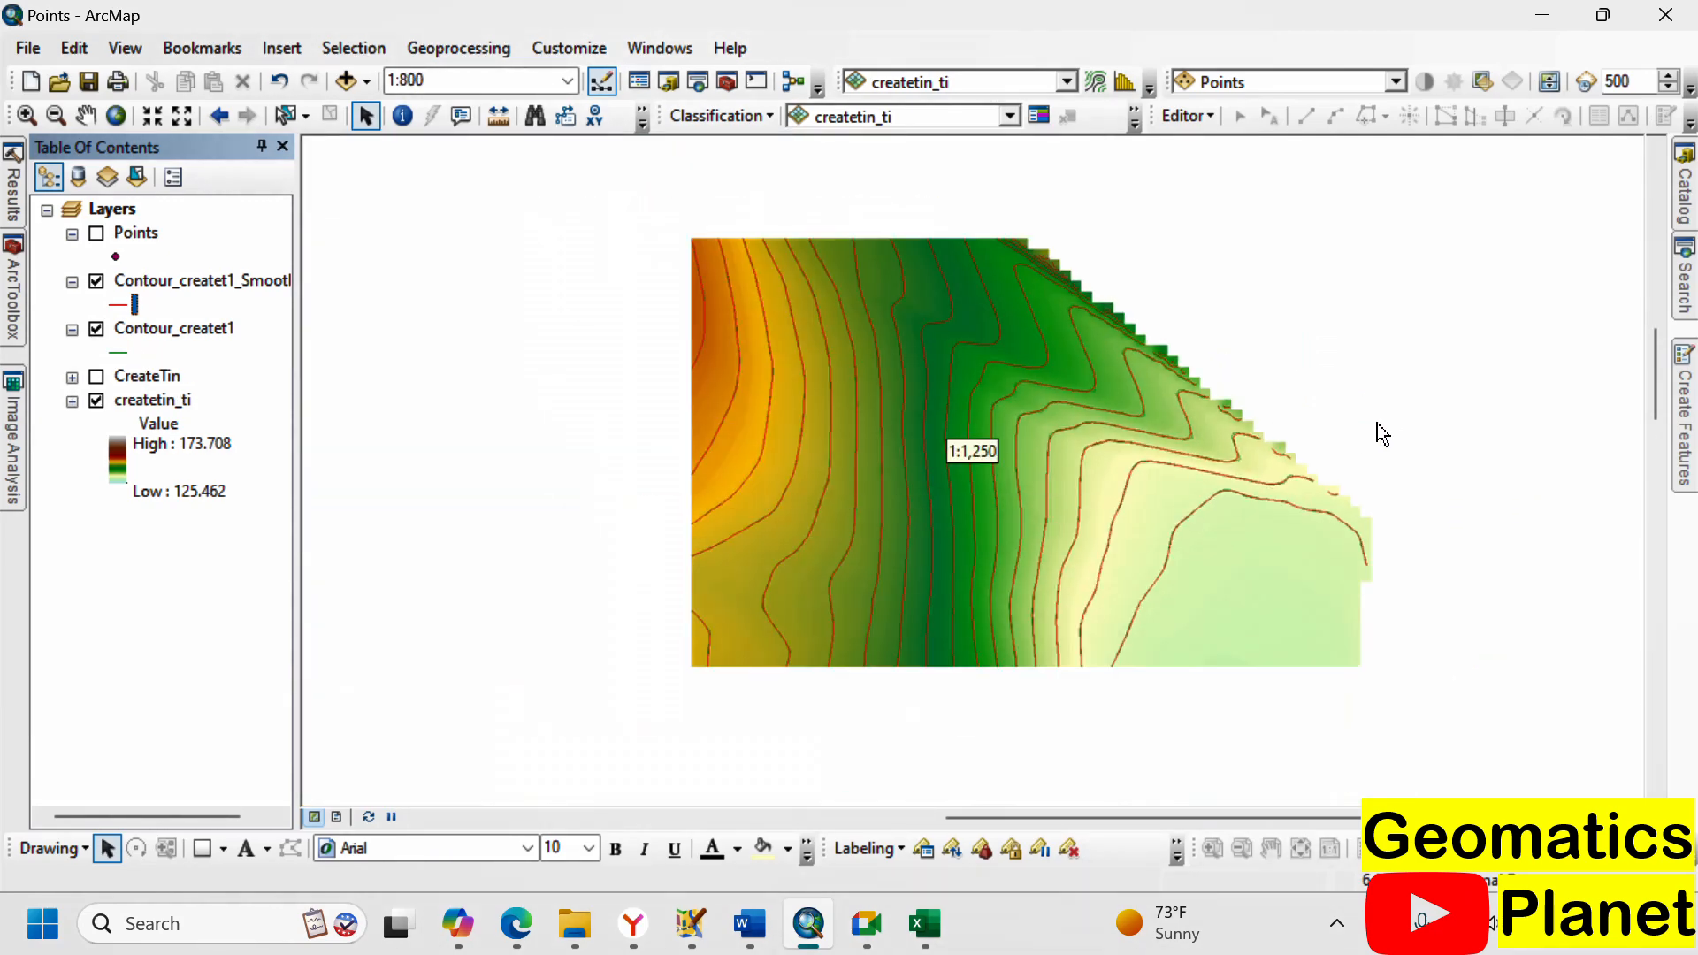
{"action": "scroll", "coordinate": [425, 446], "scroll_direction": "up", "scroll_amount": 5}
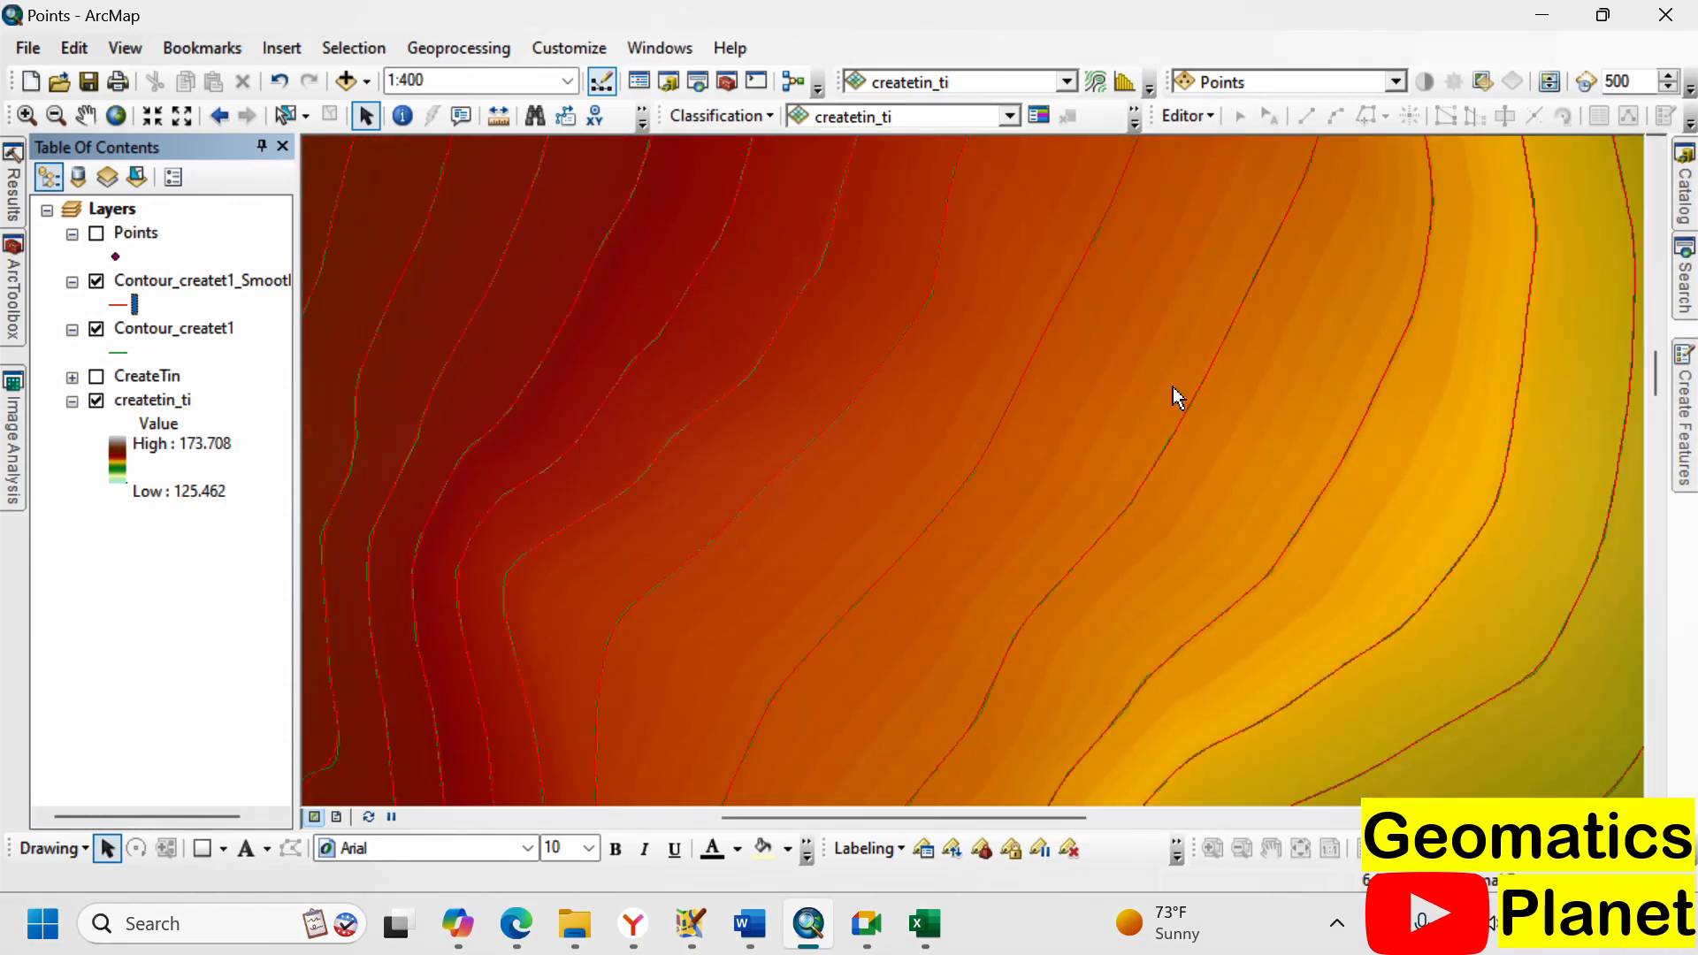
{"action": "scroll", "coordinate": [1085, 421], "scroll_direction": "down", "scroll_amount": 2}
{"action": "scroll", "coordinate": [601, 679], "scroll_direction": "up", "scroll_amount": 6}
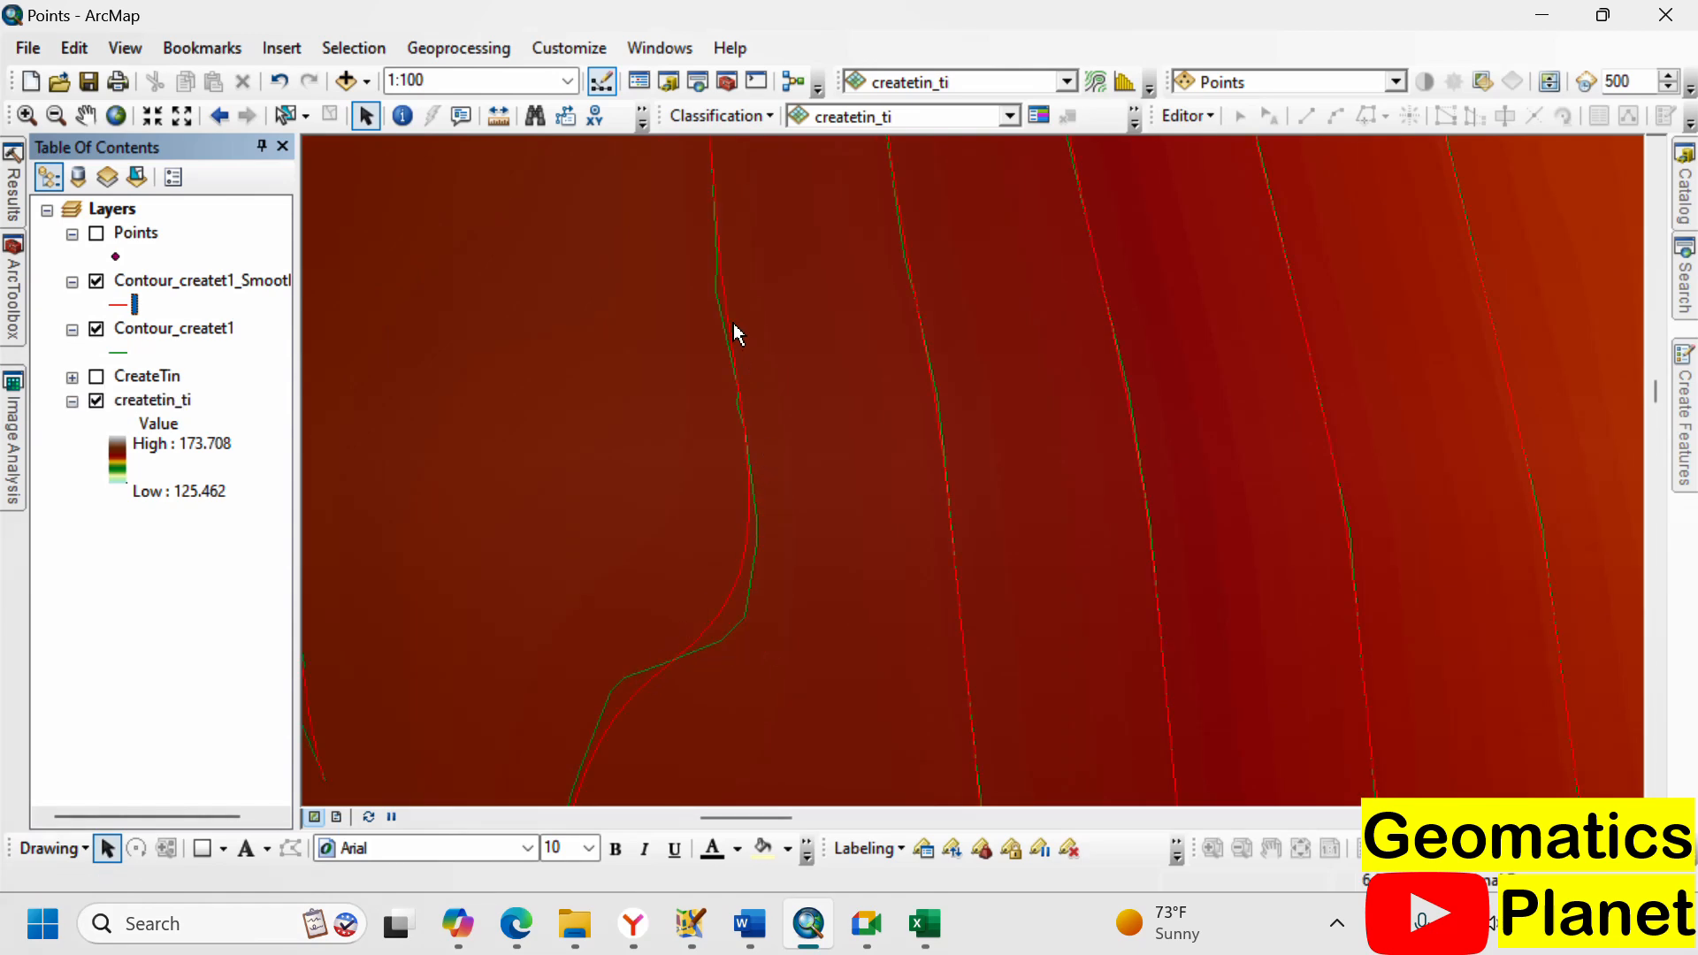
- Collapse the legends of both contour layers and hide Contour_createt1, leaving the smoothed contours displayed over the whole raster
{"action": "left_click", "coordinate": [71, 281]}
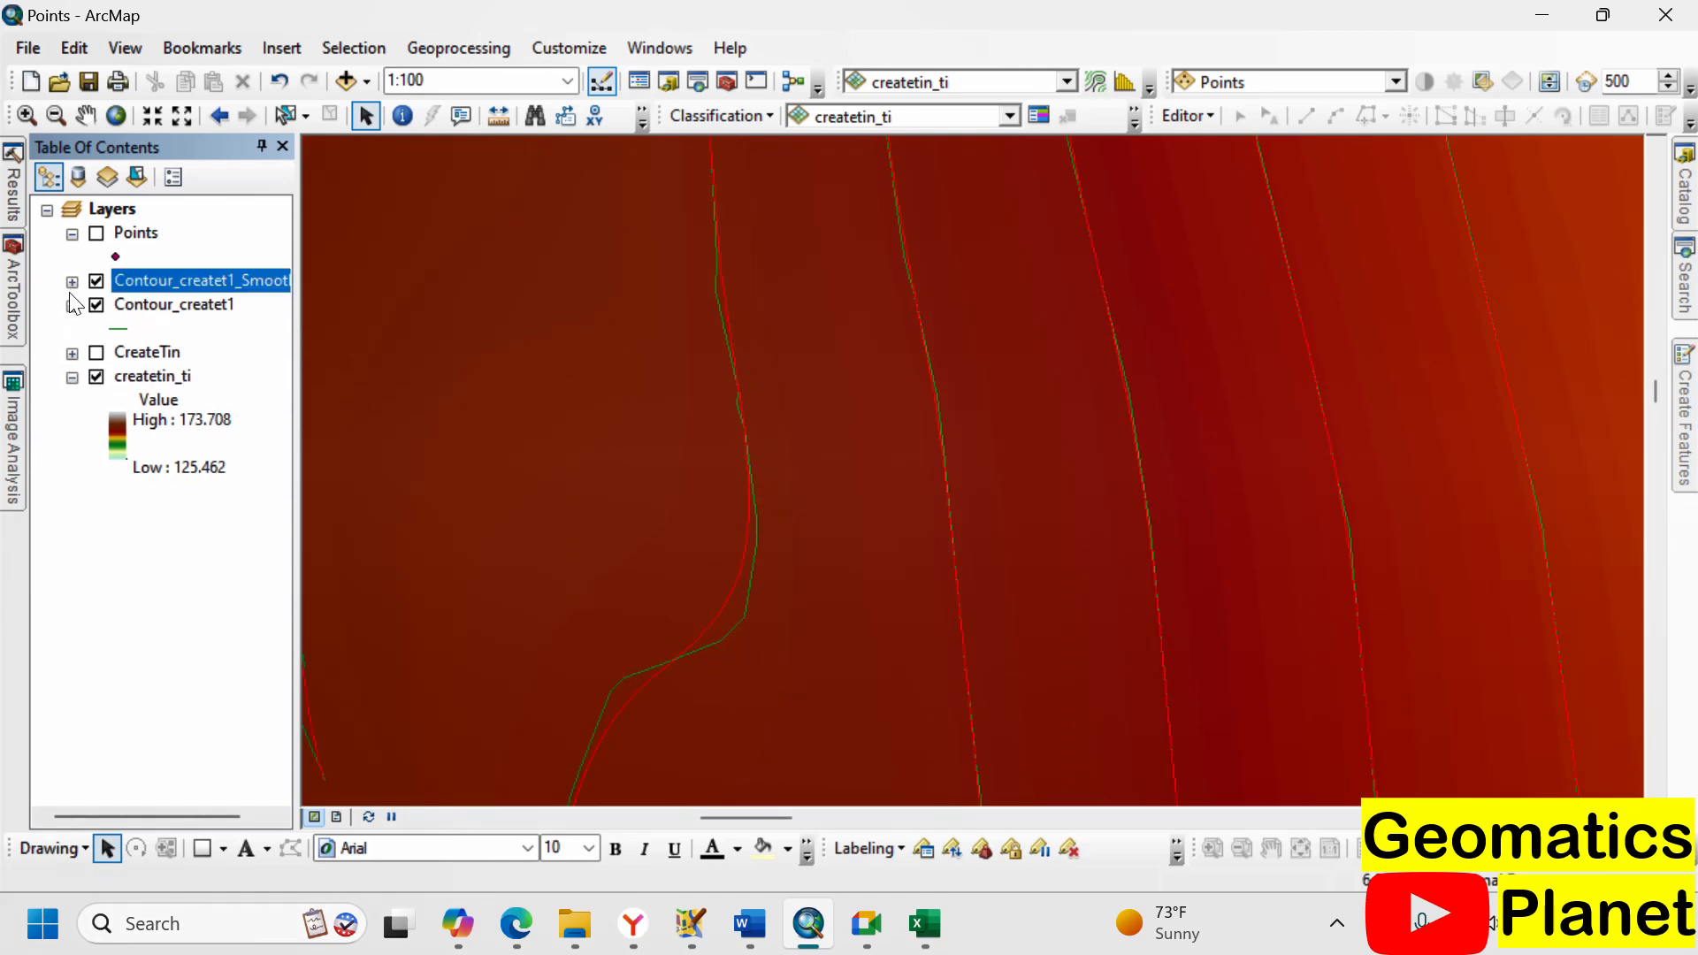
{"action": "left_click", "coordinate": [89, 284]}
{"action": "left_click", "coordinate": [72, 306]}
{"action": "left_click", "coordinate": [97, 305]}
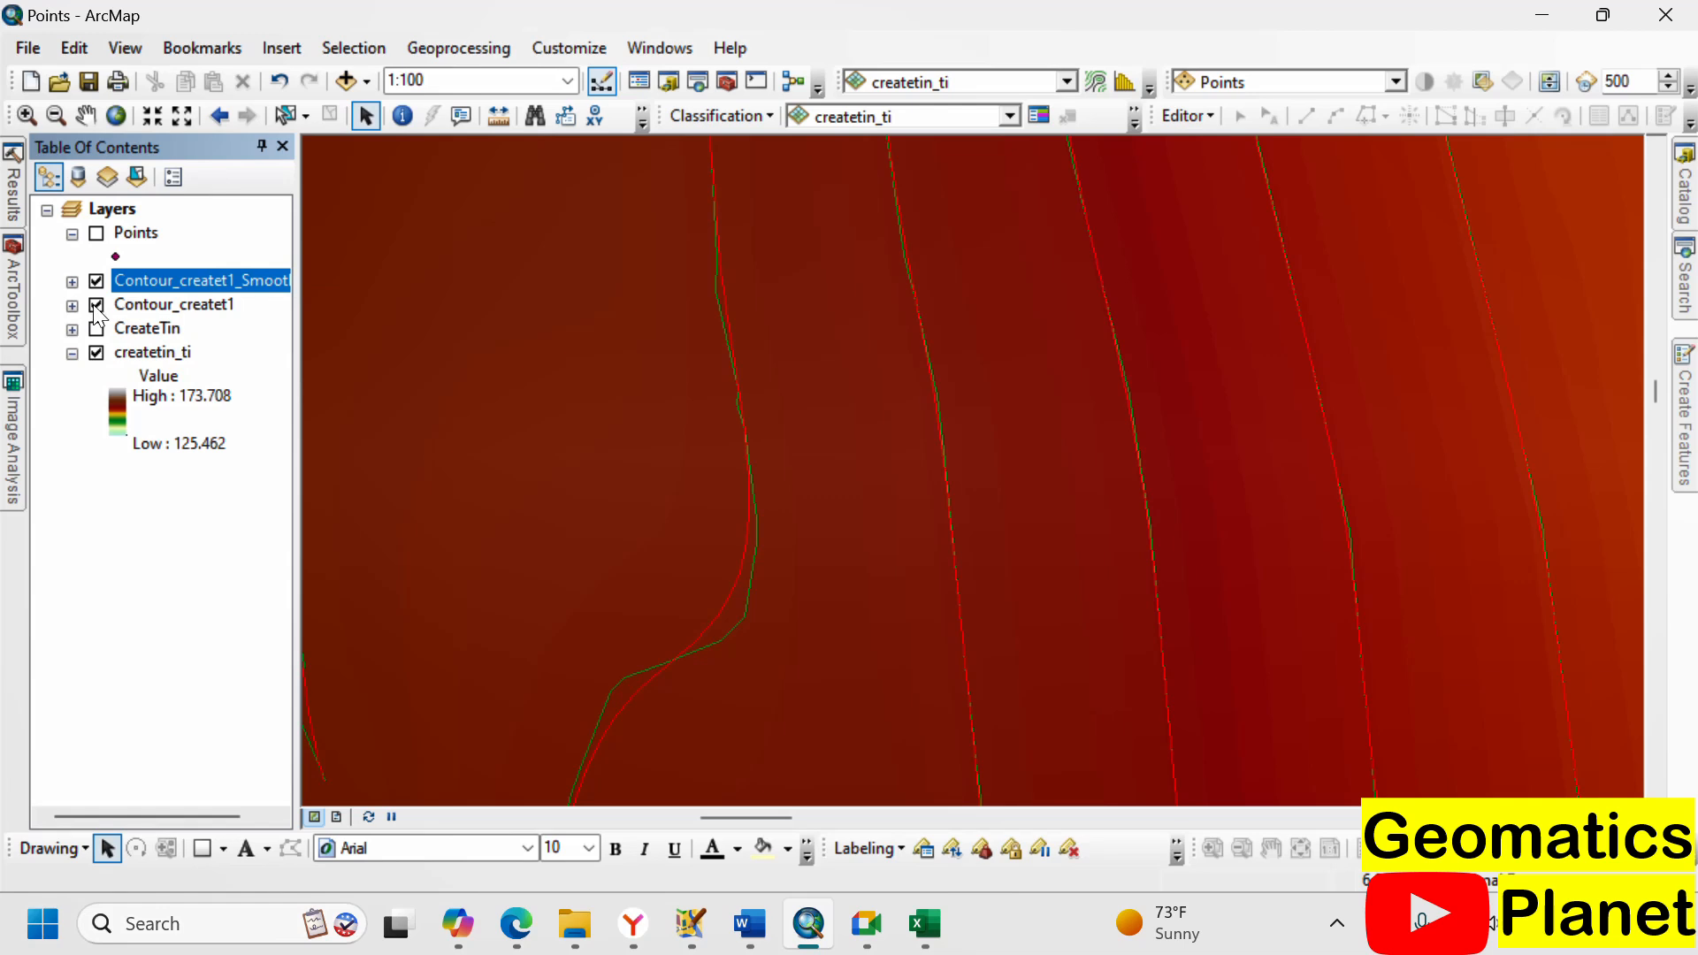
{"action": "left_click", "coordinate": [97, 282]}
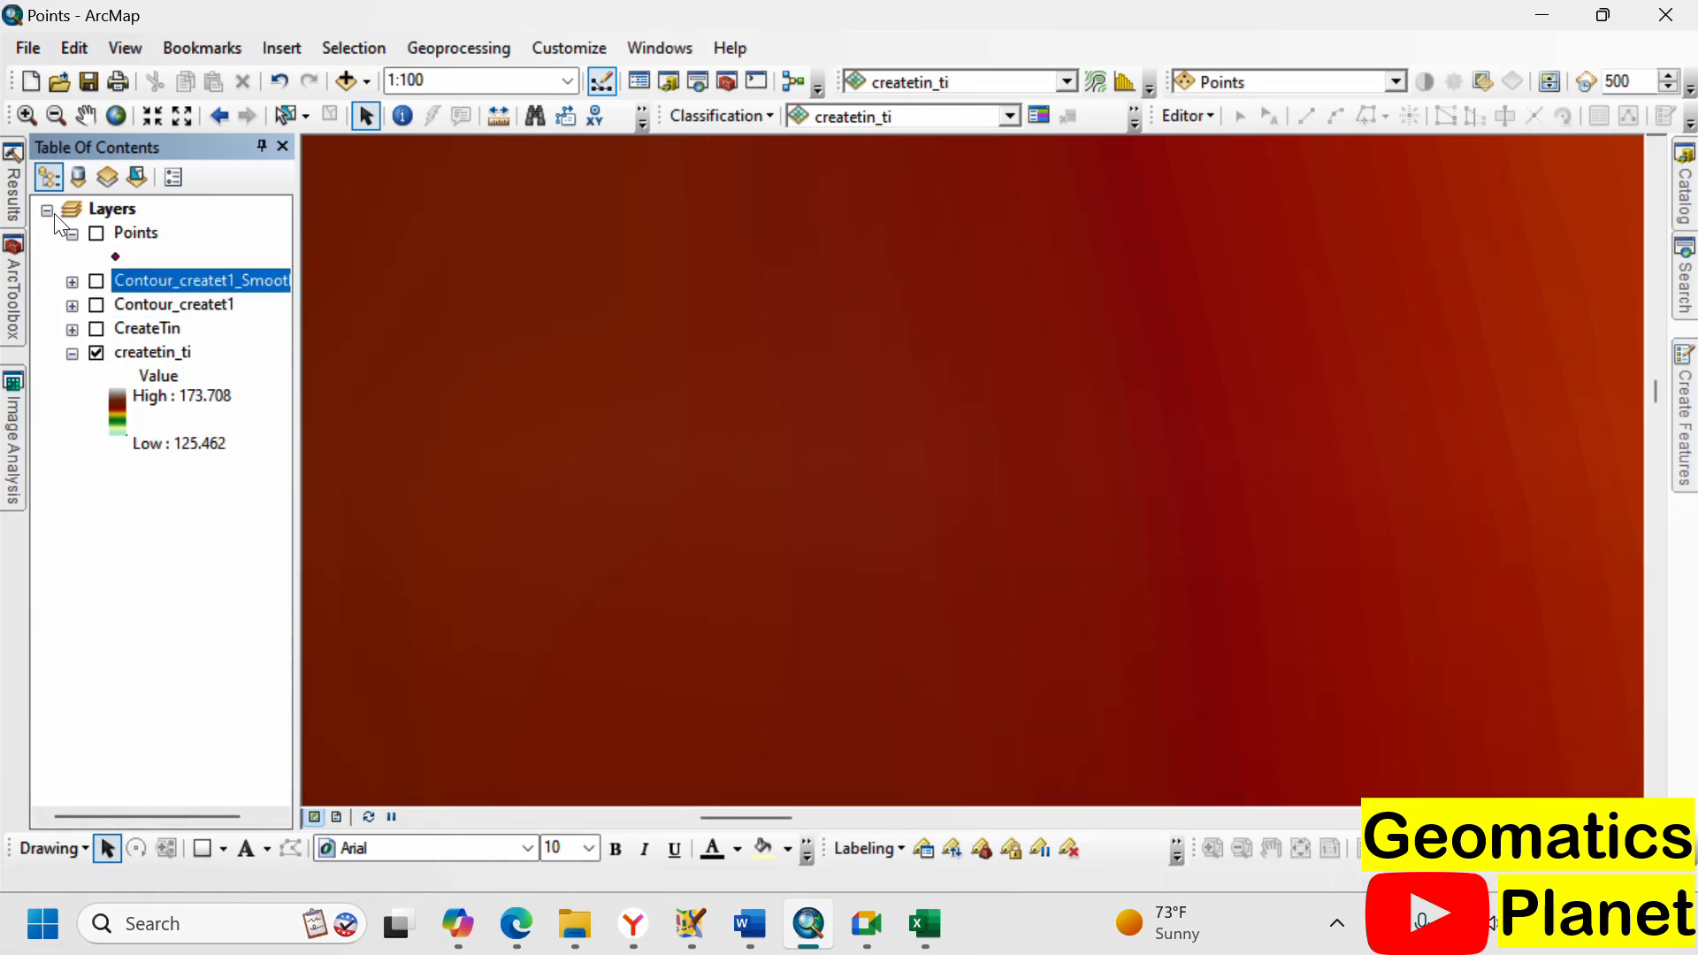
{"action": "left_click", "coordinate": [98, 281]}
{"action": "scroll", "coordinate": [893, 426], "scroll_direction": "down", "scroll_amount": 3}
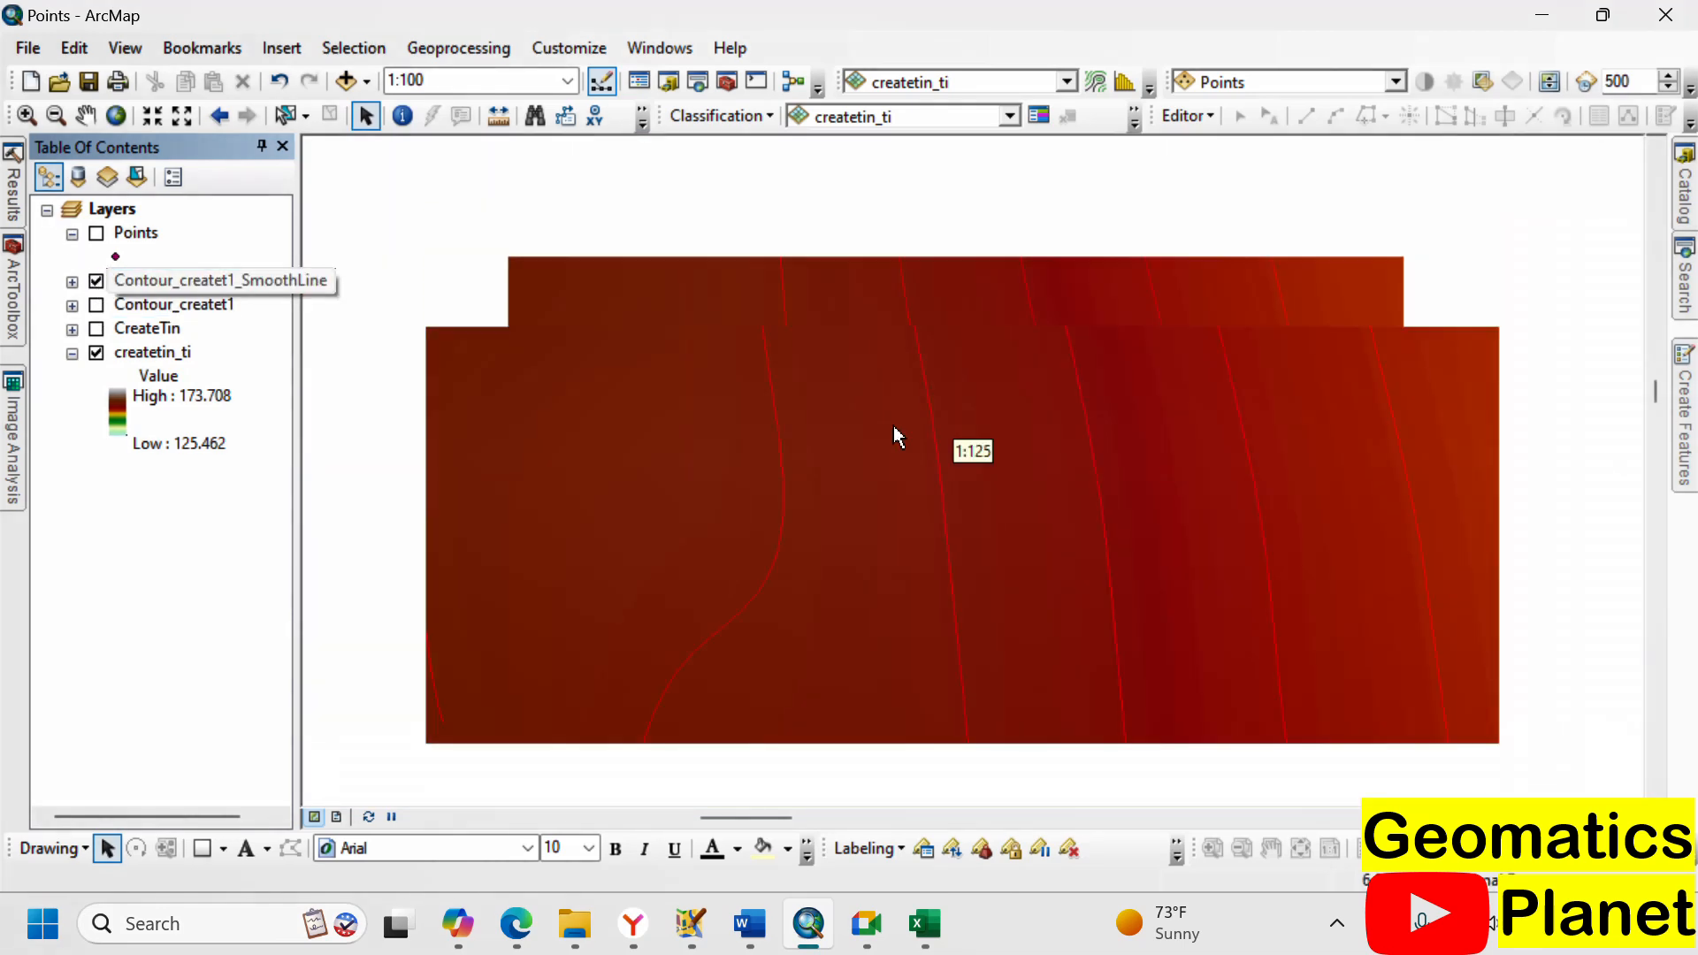
{"action": "scroll", "coordinate": [985, 481], "scroll_direction": "down", "scroll_amount": 1}
{"action": "scroll", "coordinate": [868, 492], "scroll_direction": "down", "scroll_amount": 2}
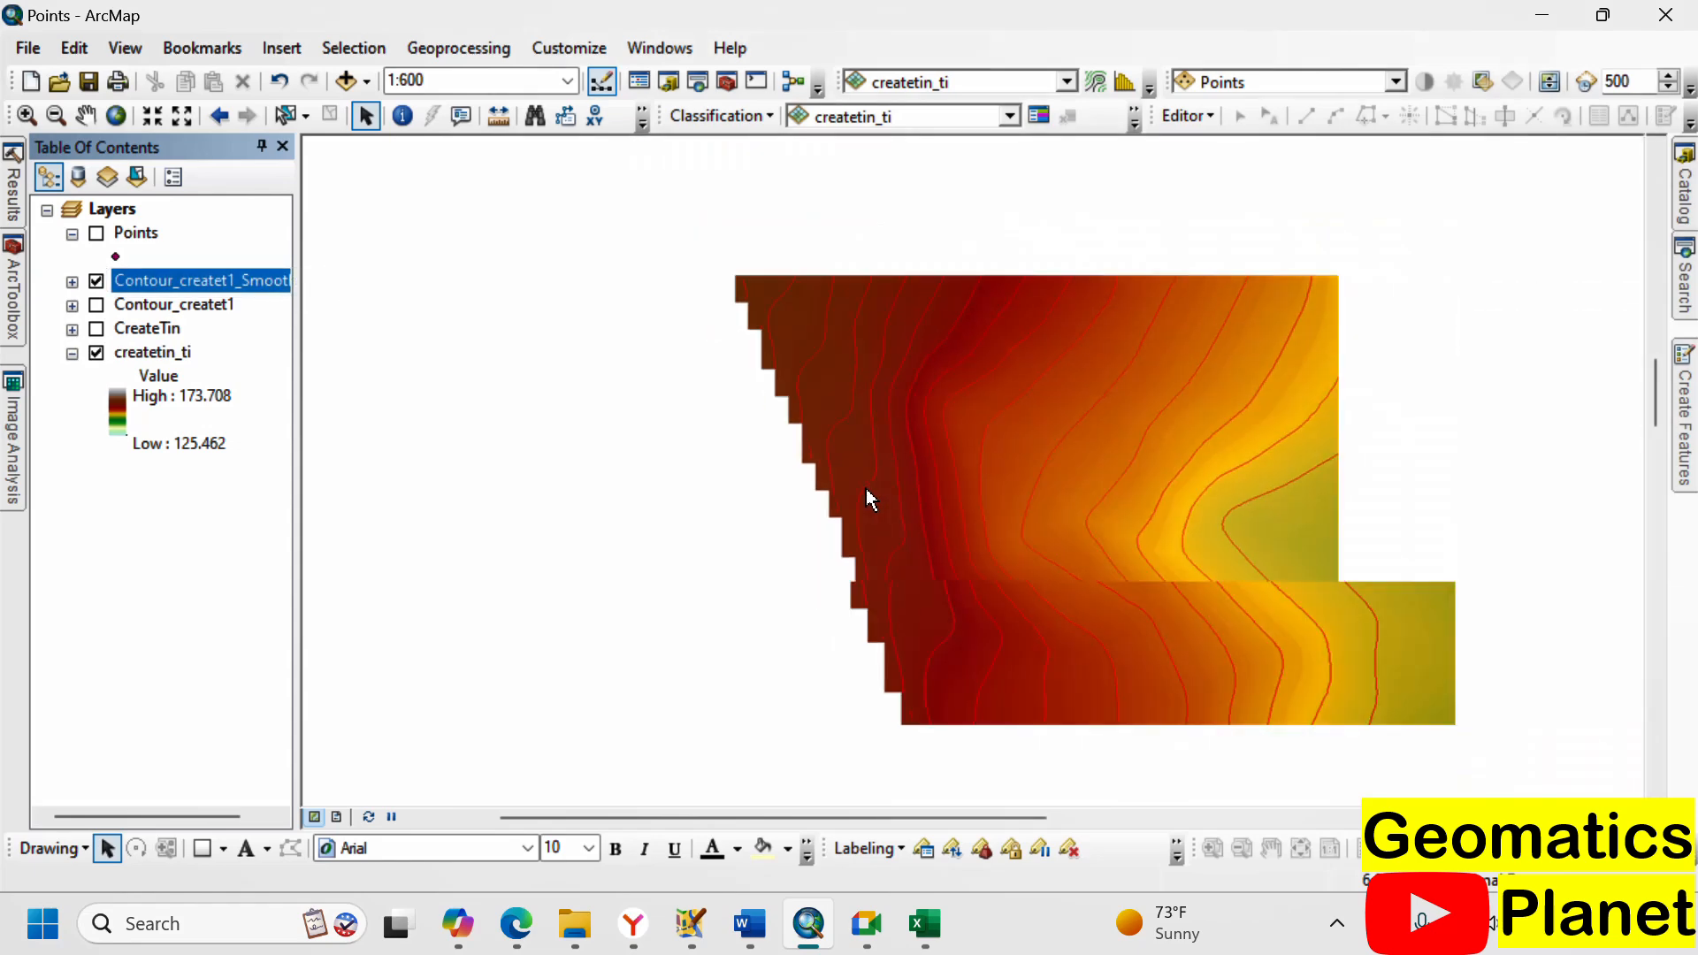
{"action": "scroll", "coordinate": [995, 489], "scroll_direction": "down", "scroll_amount": 2}
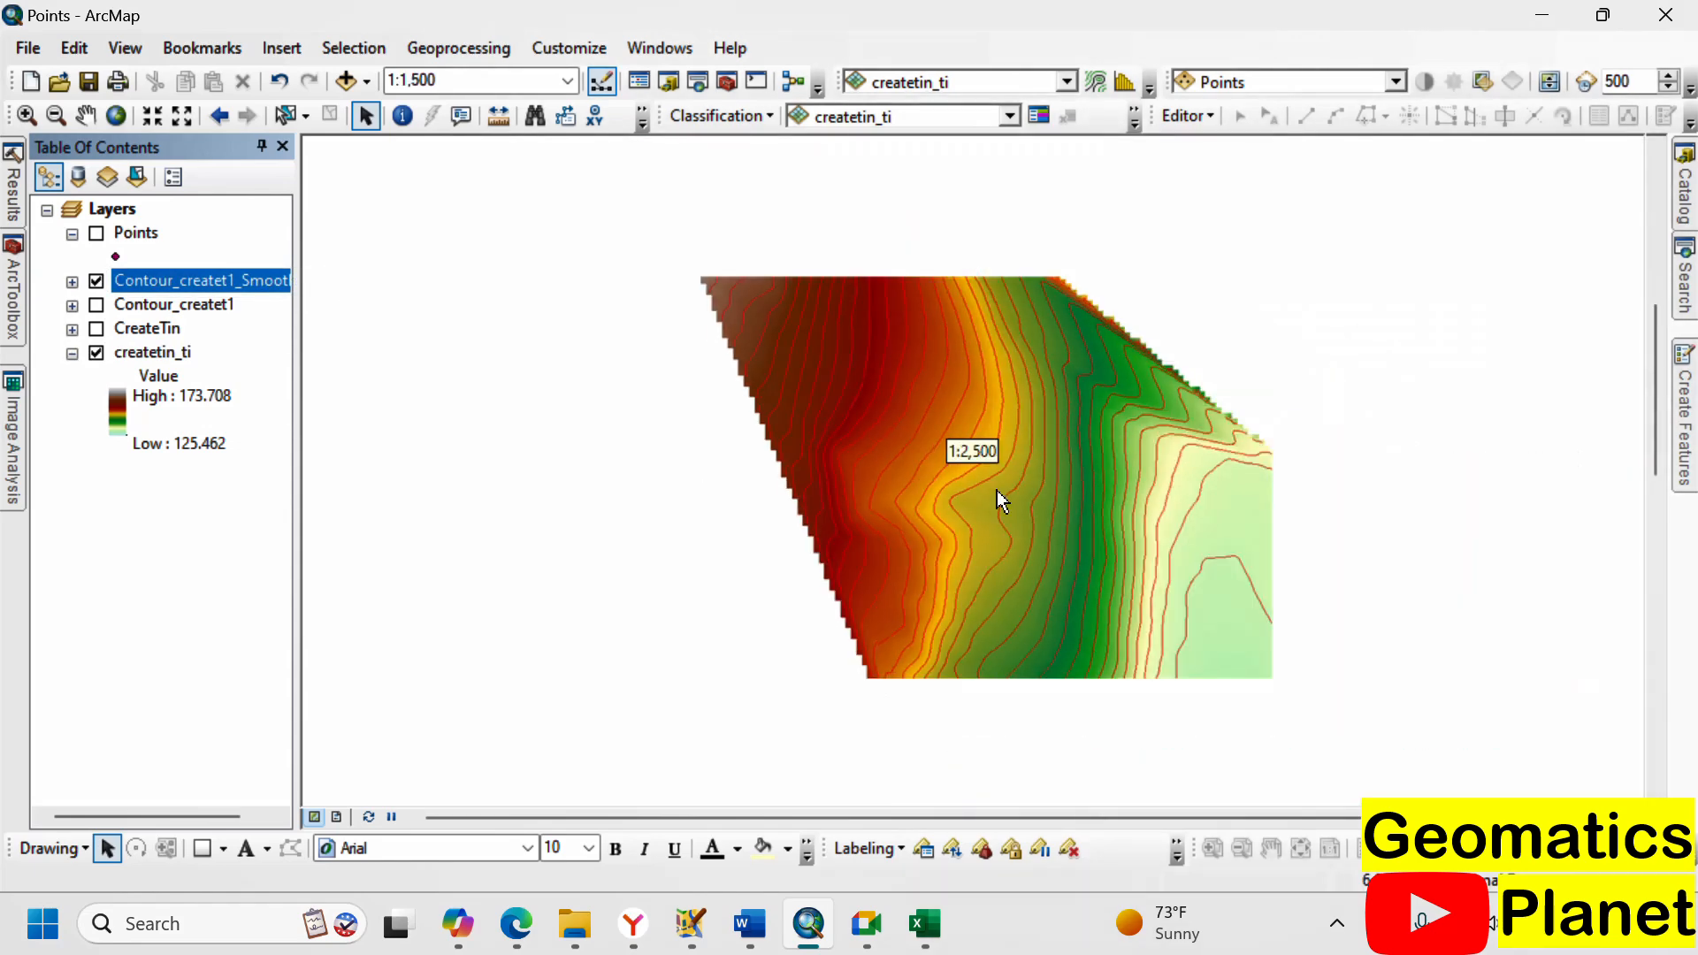
- Examine the Contour field in the attribute table of the smoothed contour layer
{"action": "right_click", "coordinate": [240, 283]}
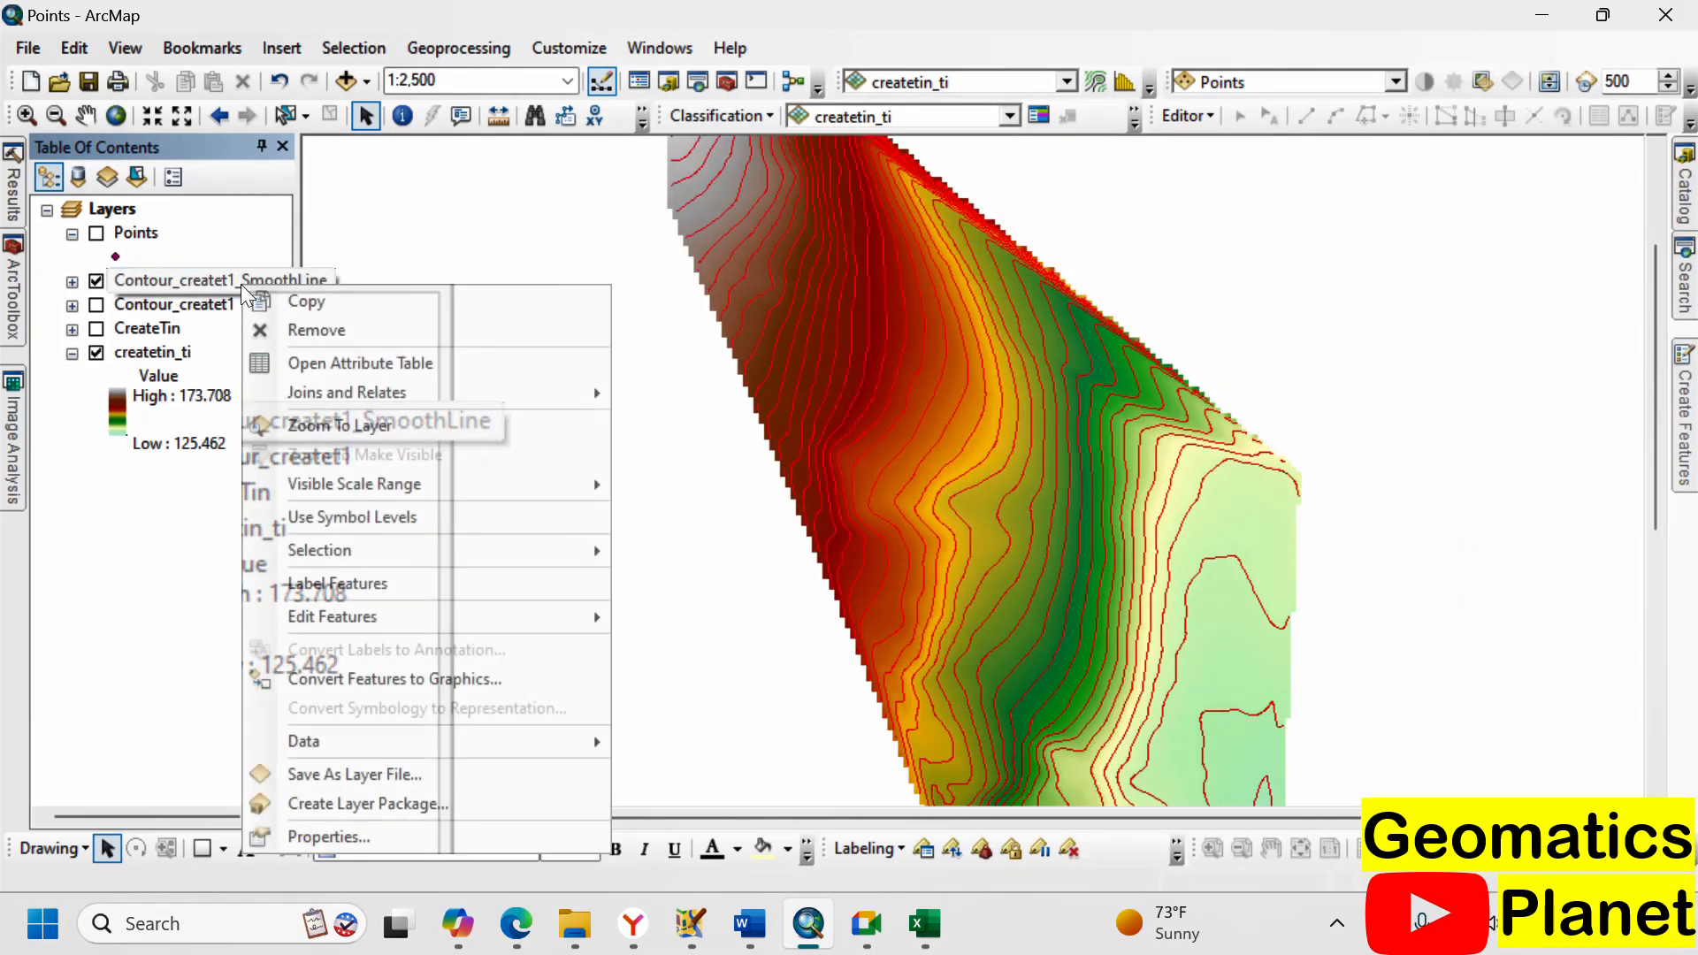
{"action": "left_click", "coordinate": [285, 359]}
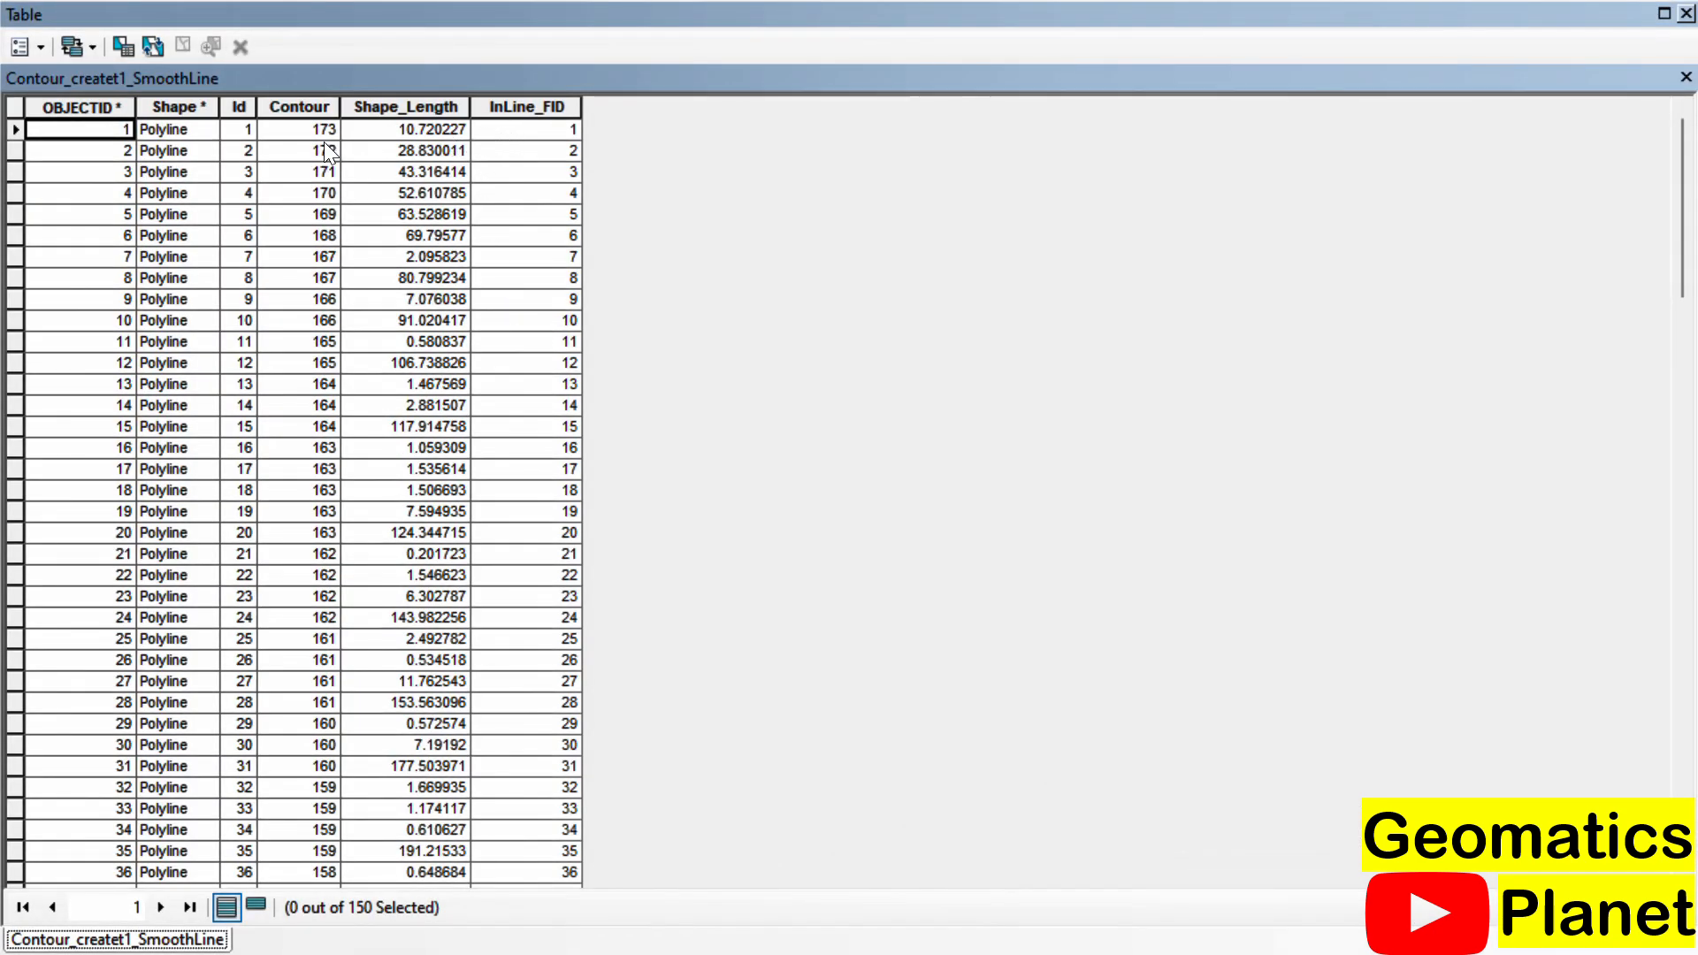
{"action": "left_click", "coordinate": [310, 108]}
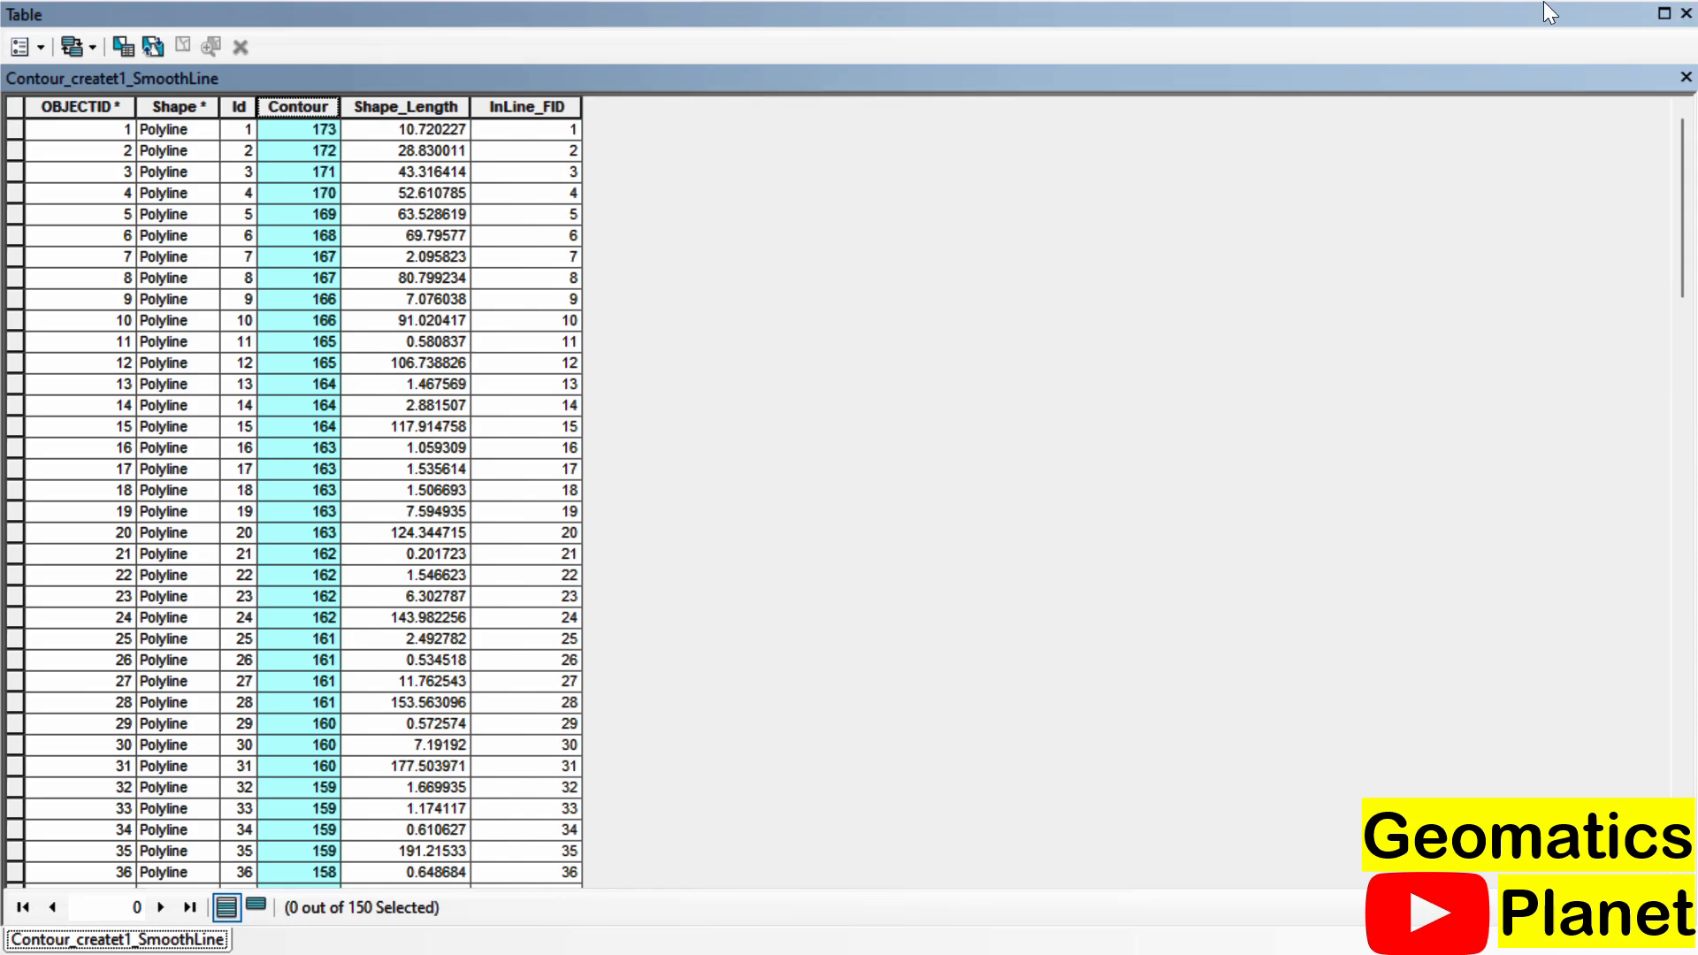
{"action": "left_click", "coordinate": [1686, 14]}
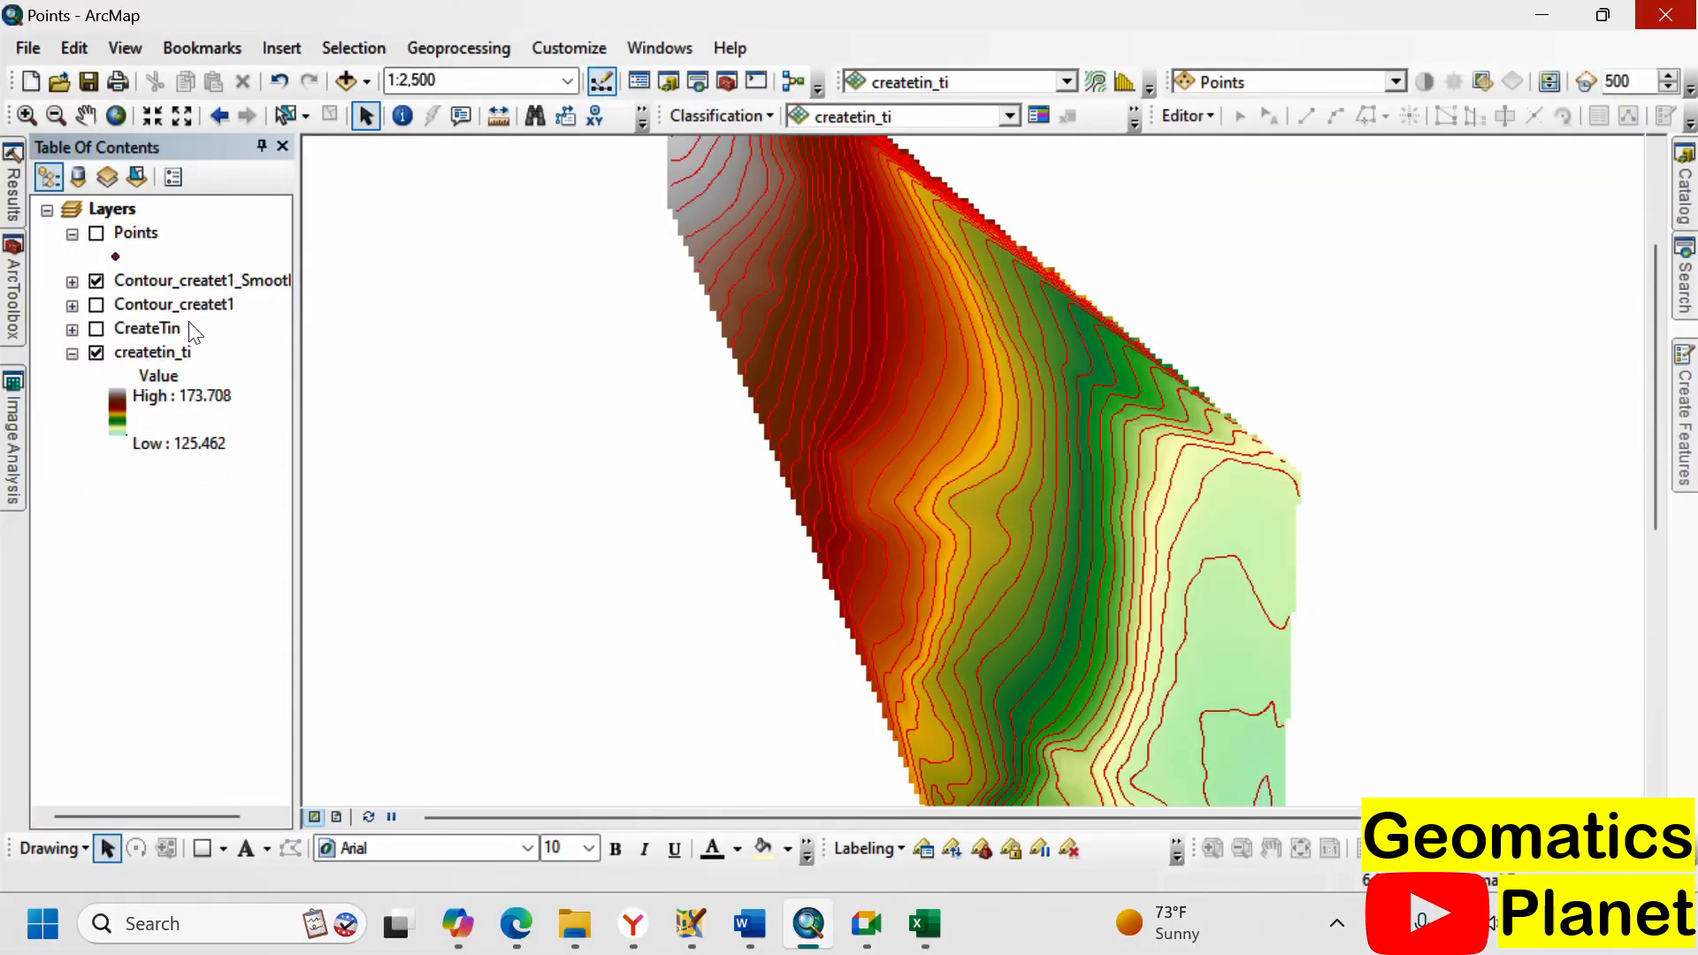
- Turn on feature labels for the Contour_createt1_SmoothLine layer and inspect the labels up close
{"action": "right_click", "coordinate": [141, 283]}
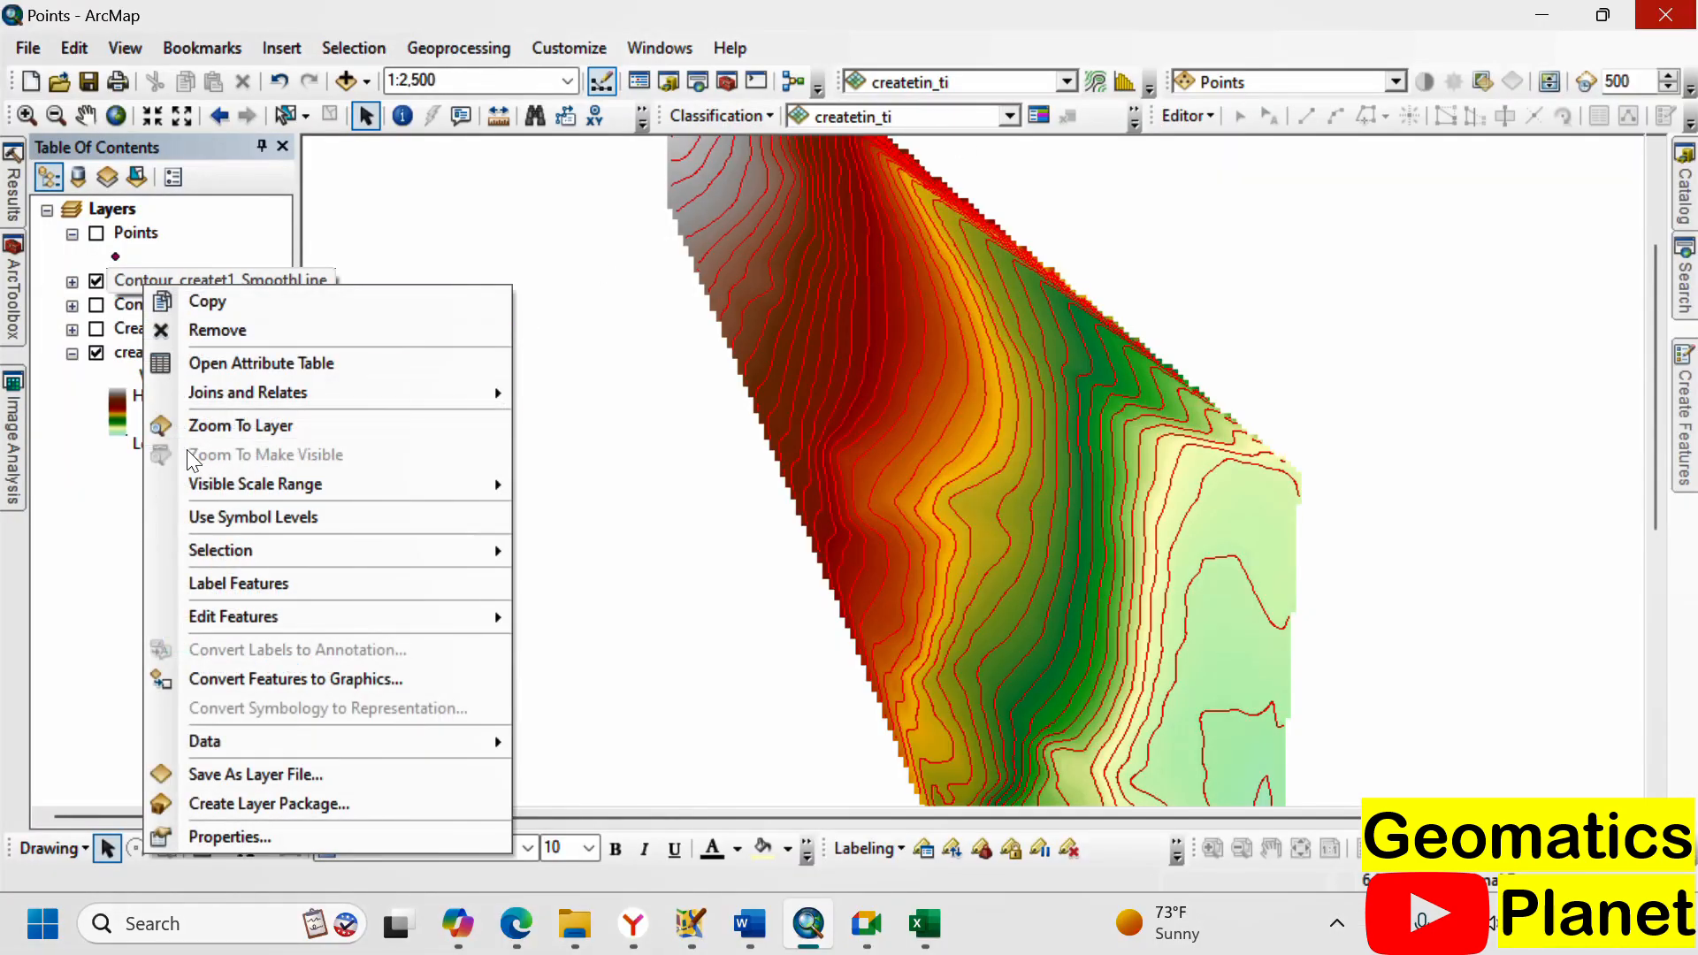
{"action": "left_click", "coordinate": [163, 591]}
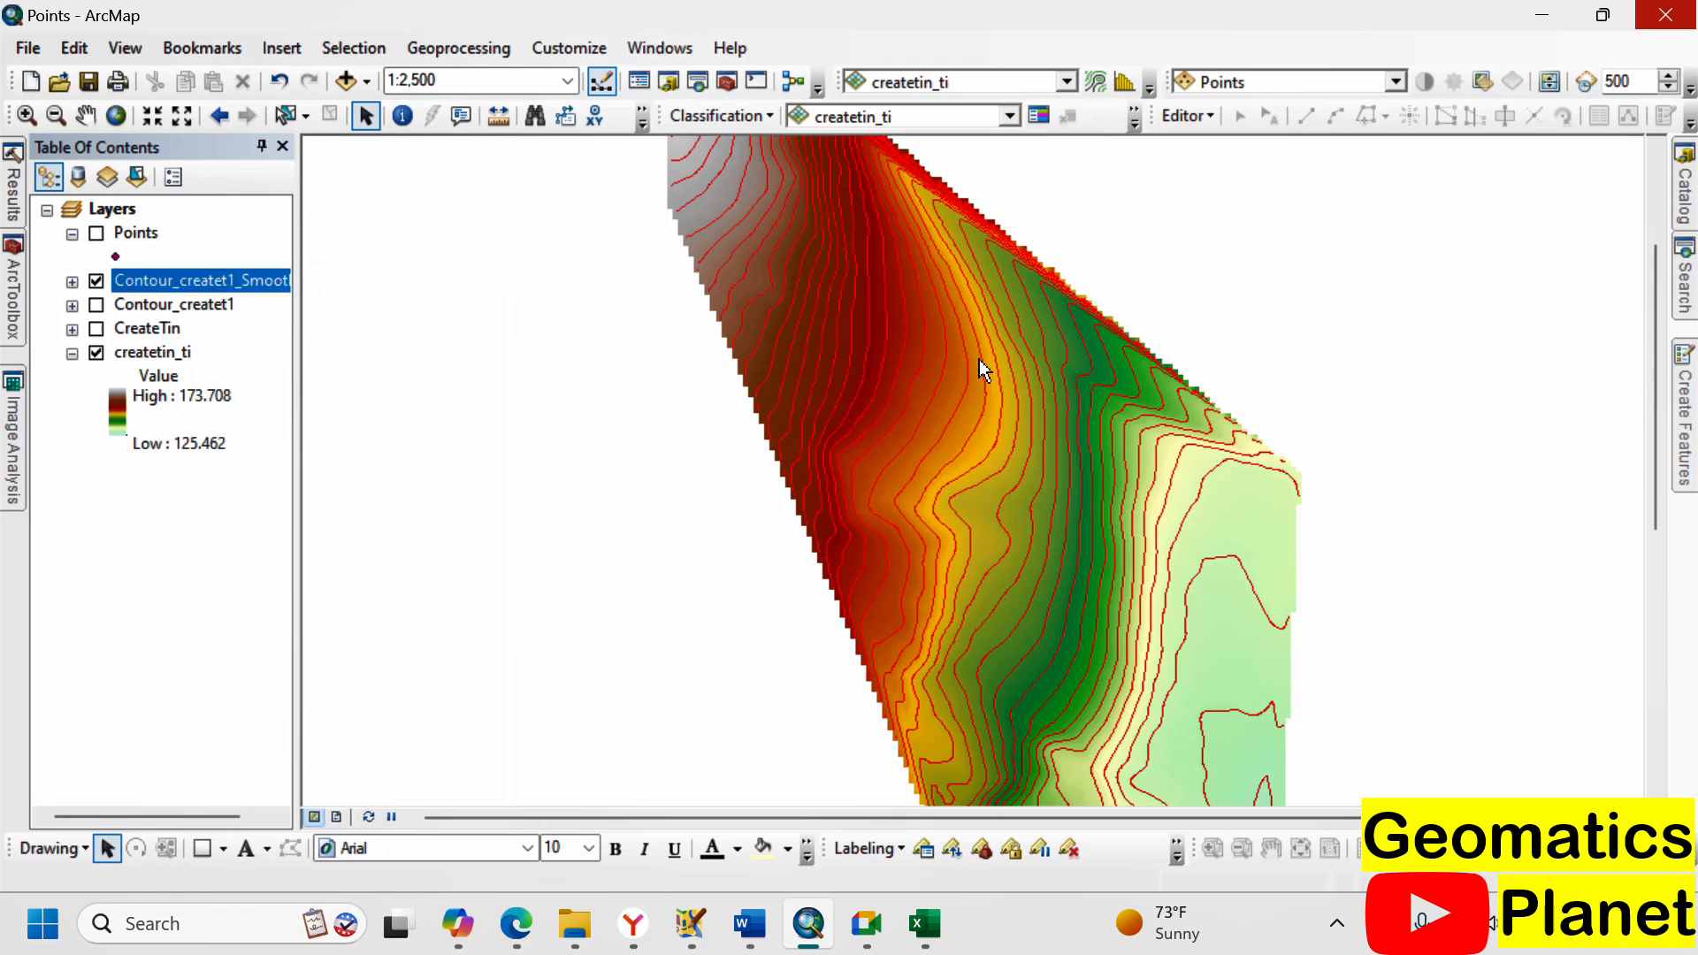
{"action": "scroll", "coordinate": [1053, 334], "scroll_direction": "up", "scroll_amount": 2}
{"action": "scroll", "coordinate": [1059, 327], "scroll_direction": "up", "scroll_amount": 2}
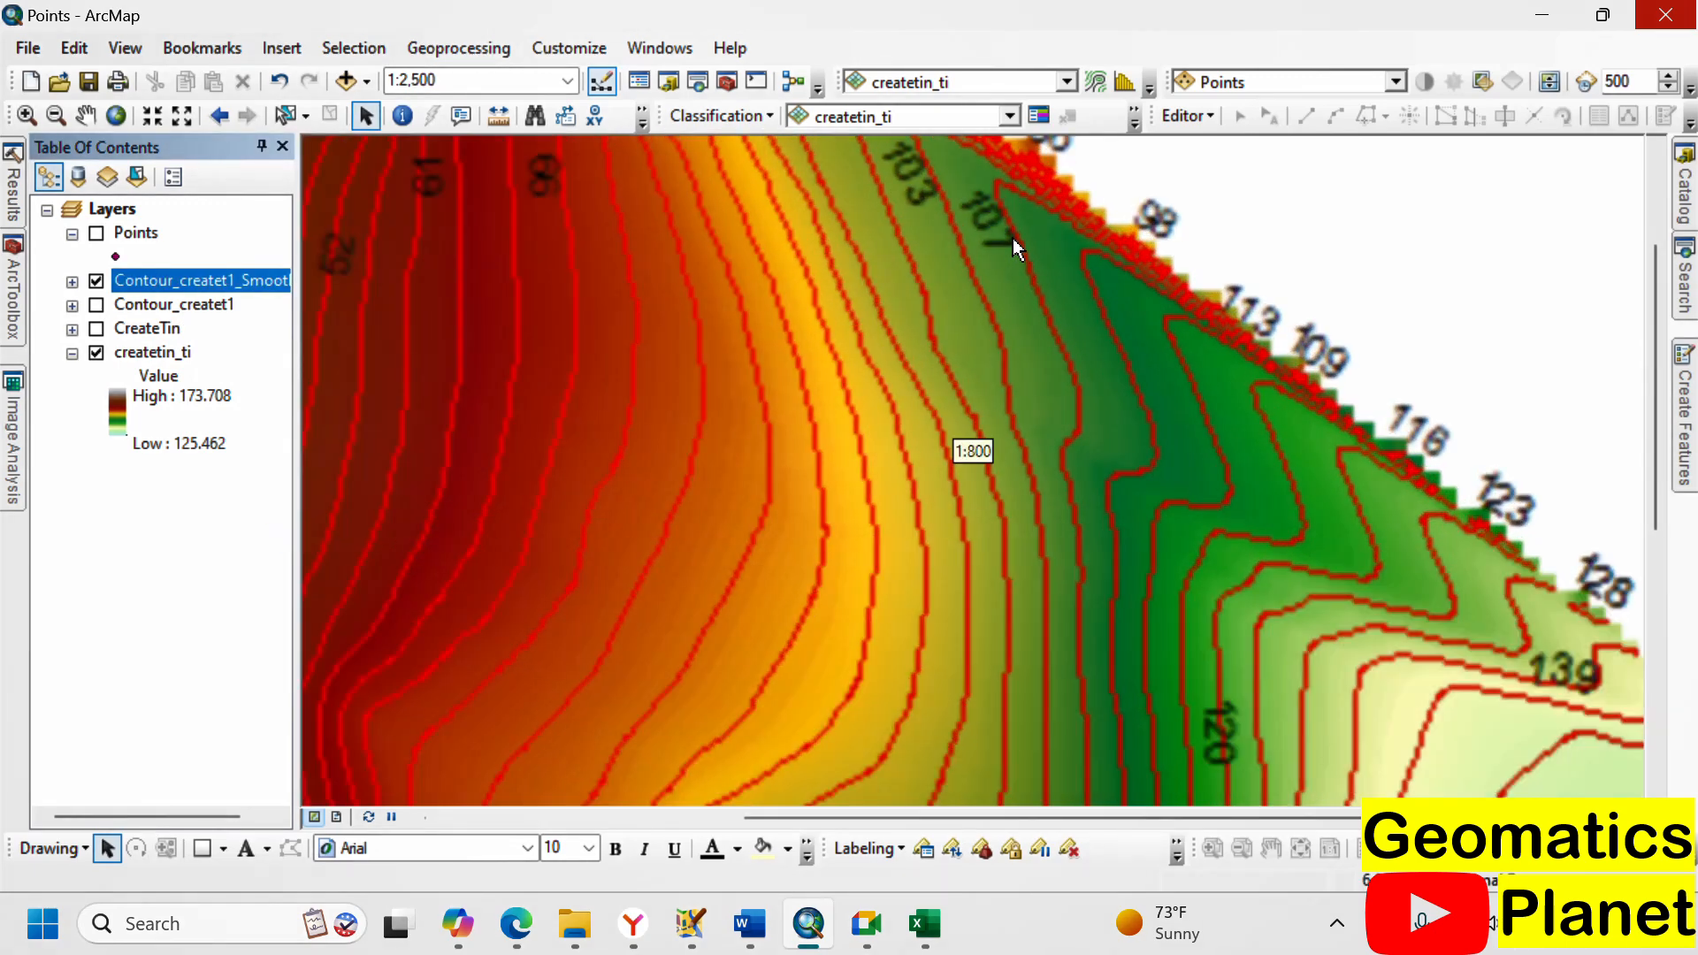
- Set the label field of the smoothed contour layer to Contour in its label properties
{"action": "right_click", "coordinate": [170, 286]}
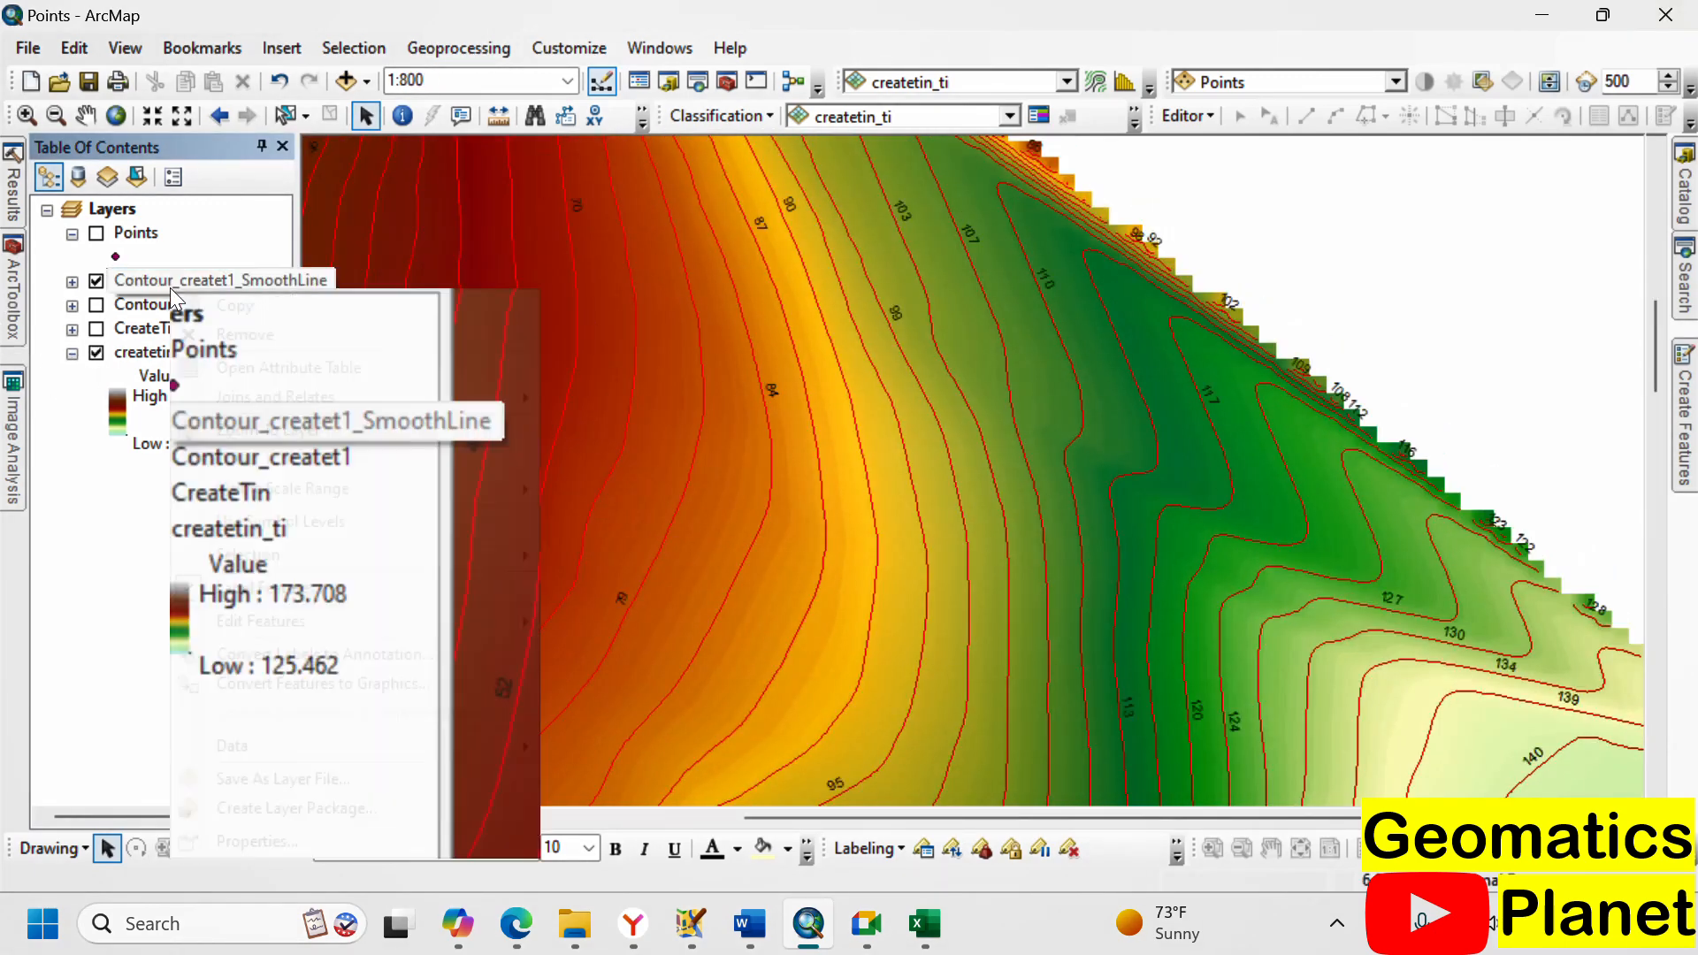
{"action": "left_click", "coordinate": [256, 842]}
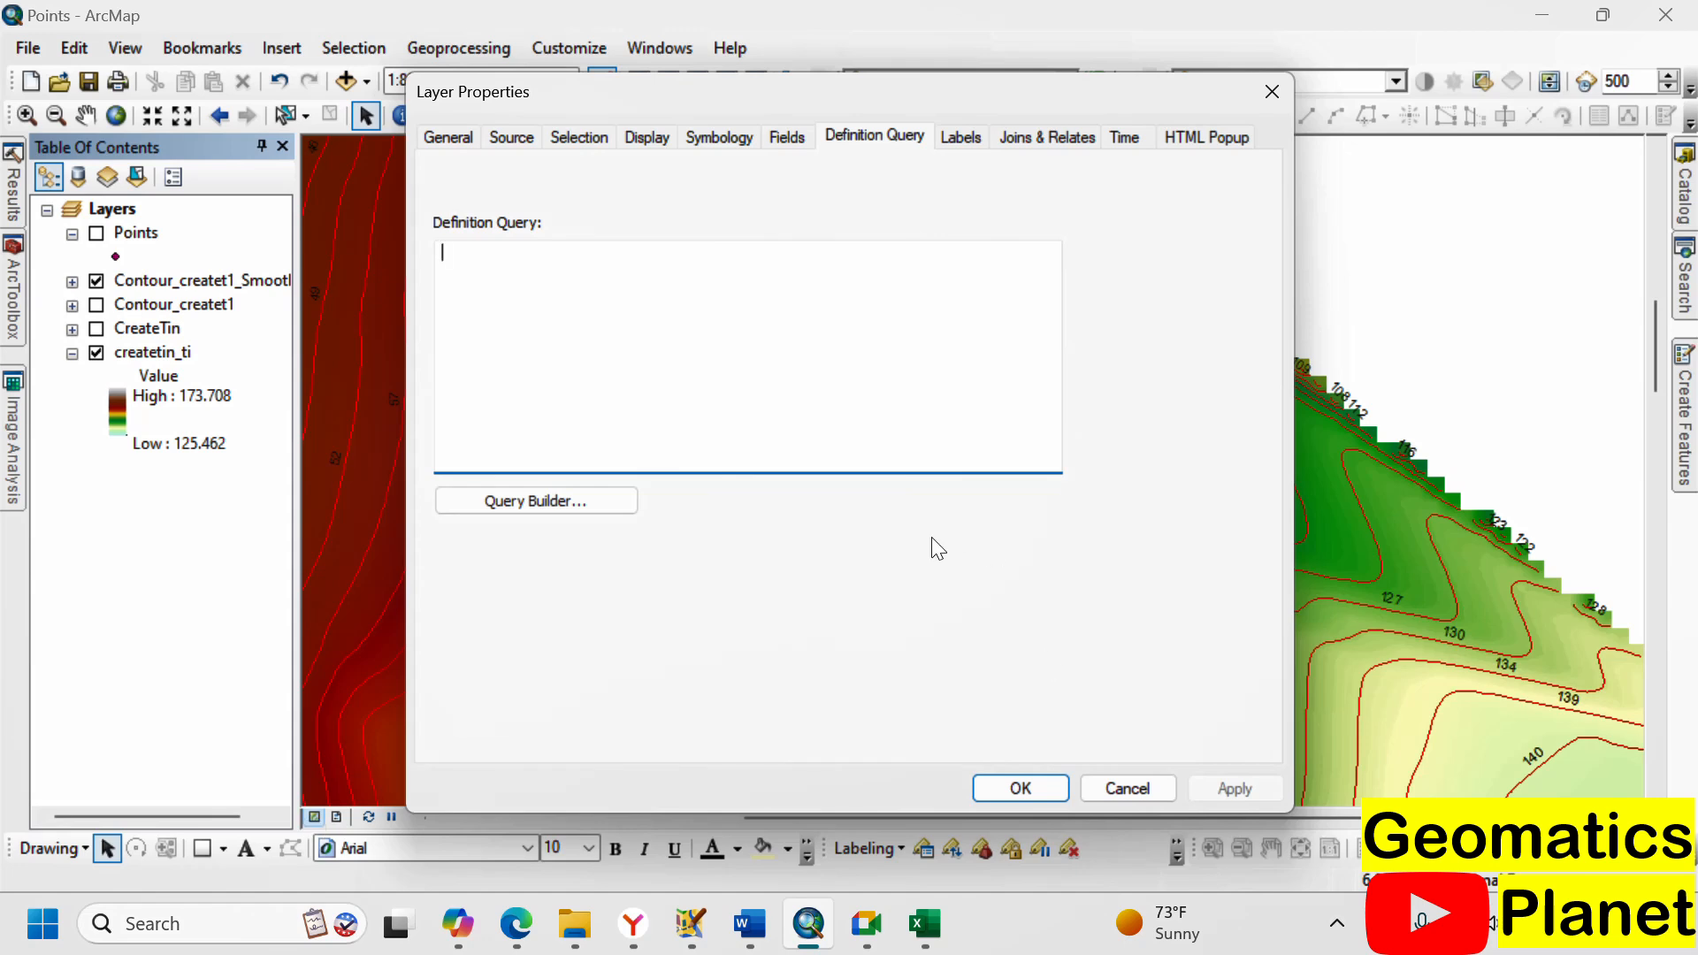
{"action": "left_click", "coordinate": [972, 135]}
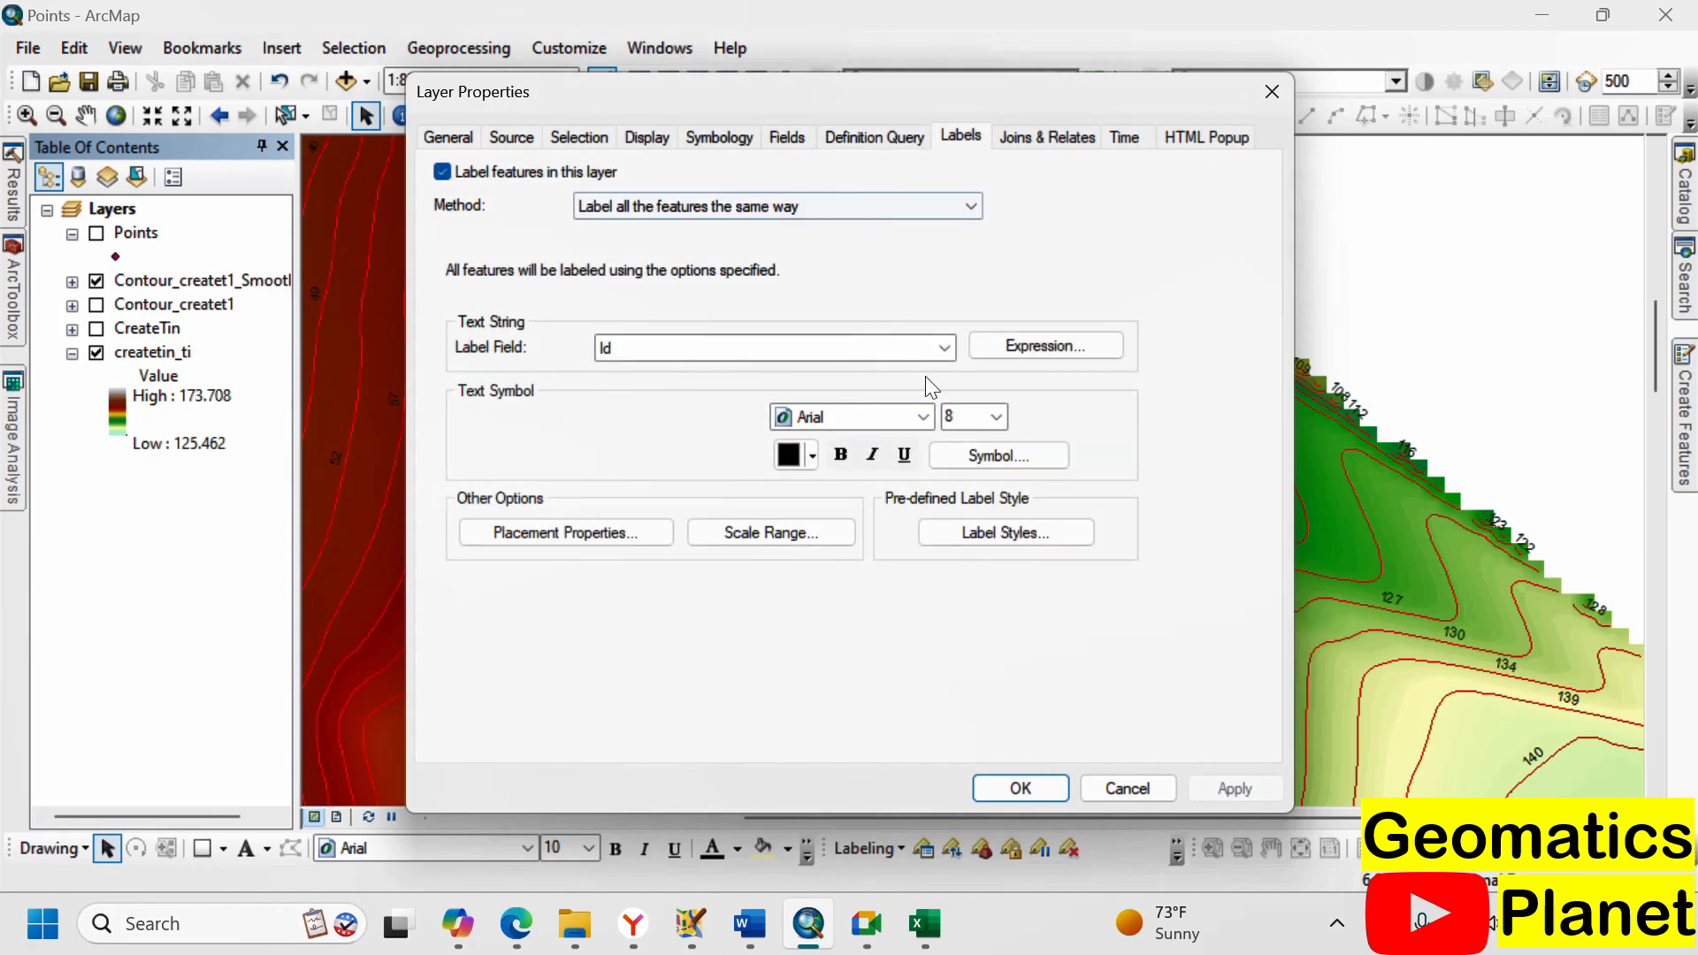
{"action": "left_click", "coordinate": [947, 347]}
{"action": "left_click", "coordinate": [787, 408]}
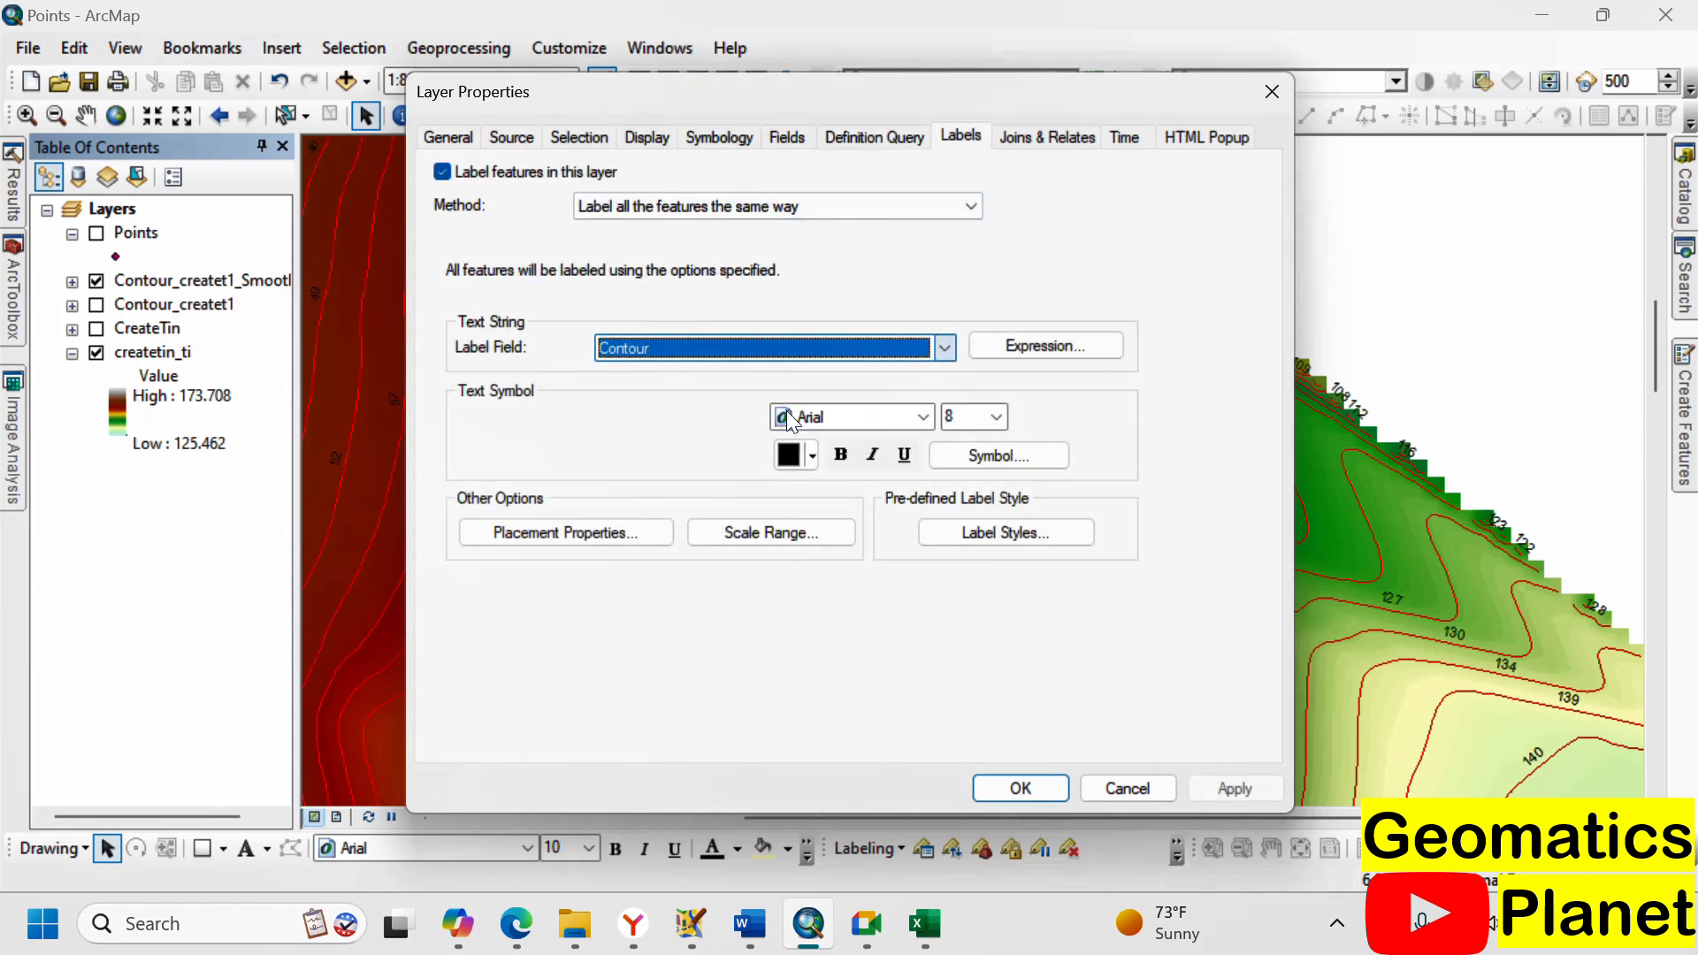
- Place the contour labels only on the line, without the Above position, and apply the label settings to the smoothed layer
{"action": "left_click", "coordinate": [642, 531]}
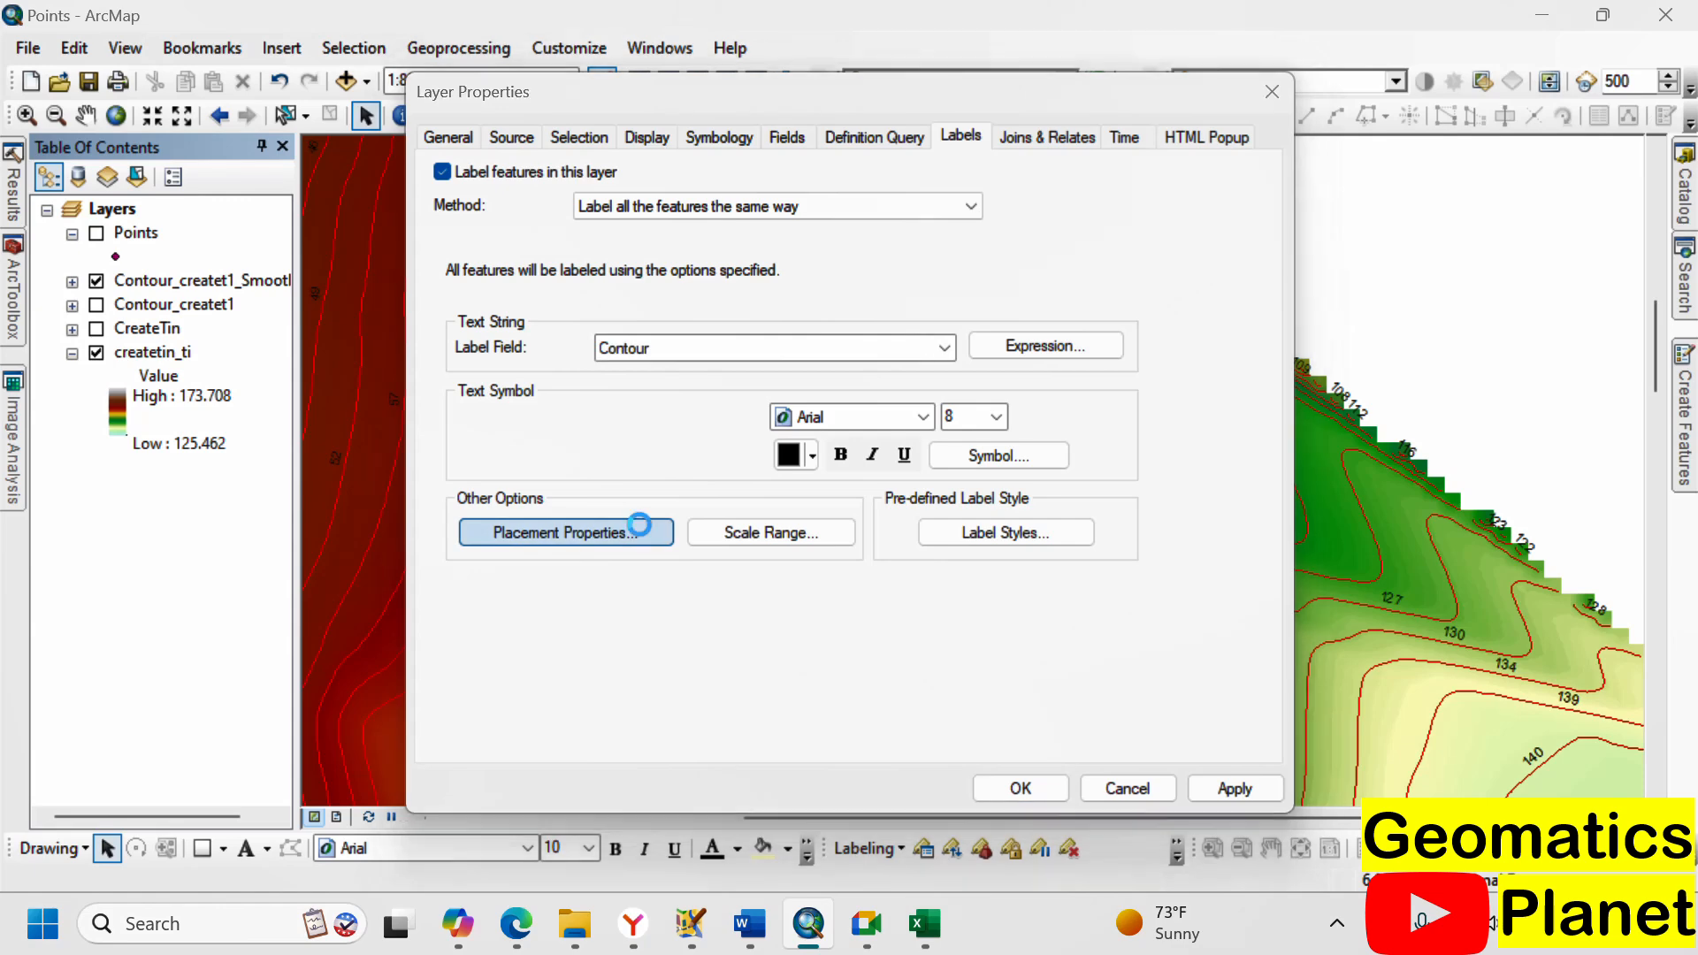
{"action": "left_click", "coordinate": [894, 279]}
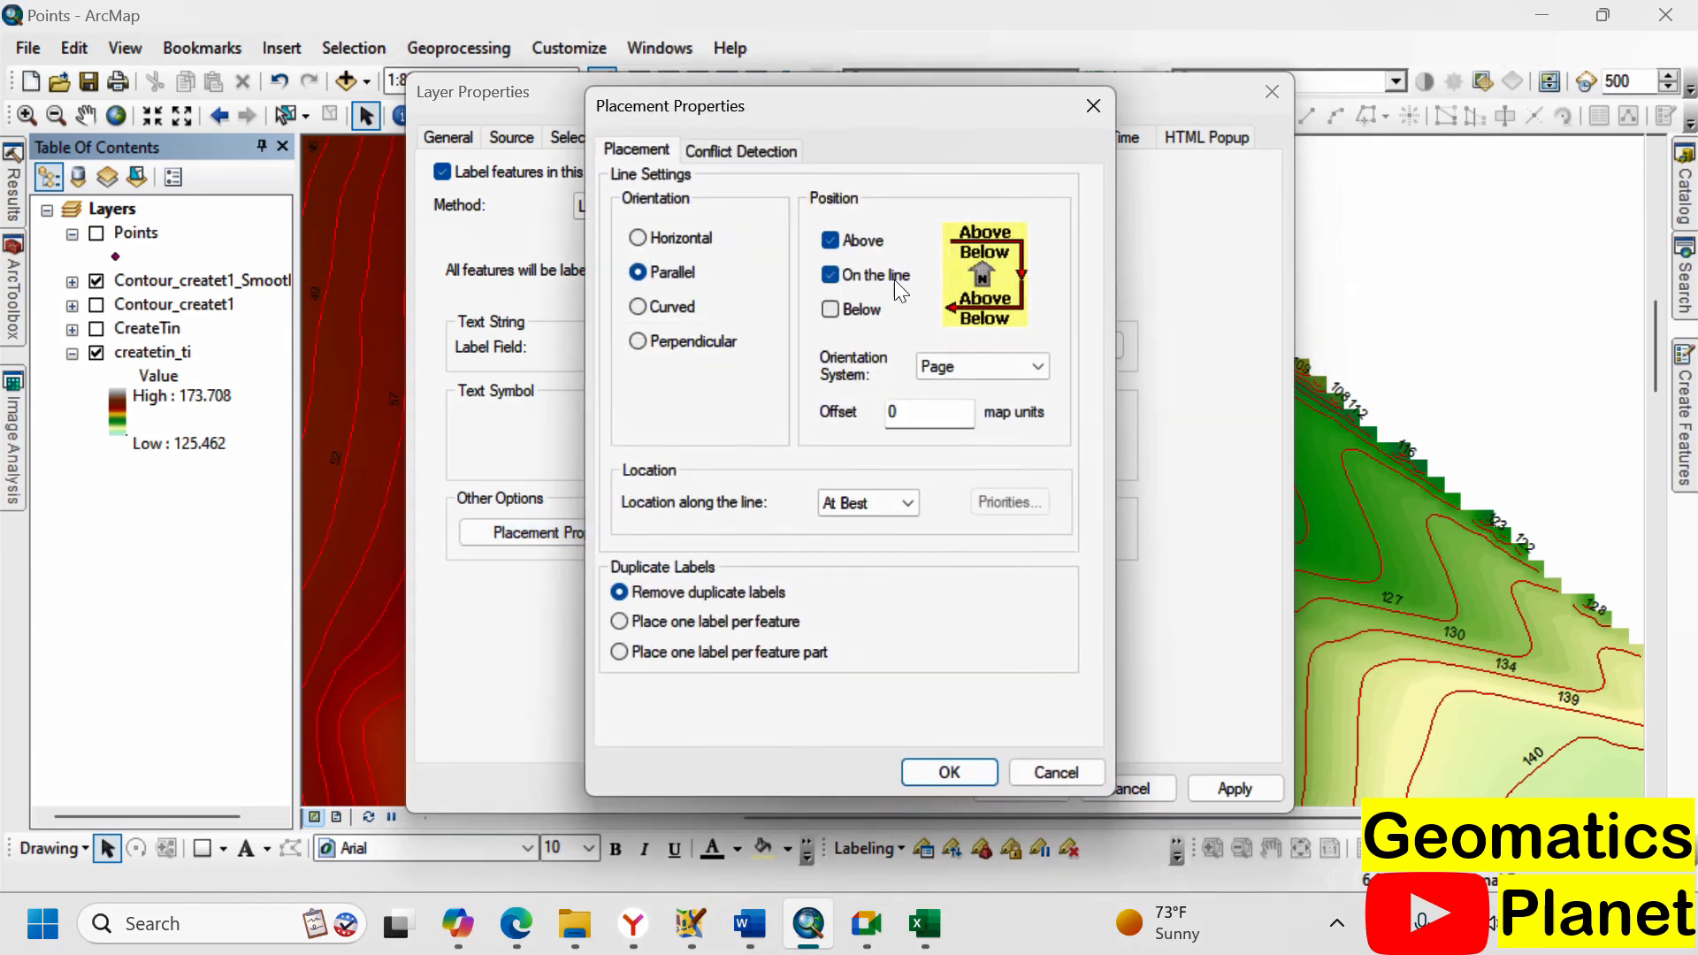
{"action": "left_click", "coordinate": [869, 247]}
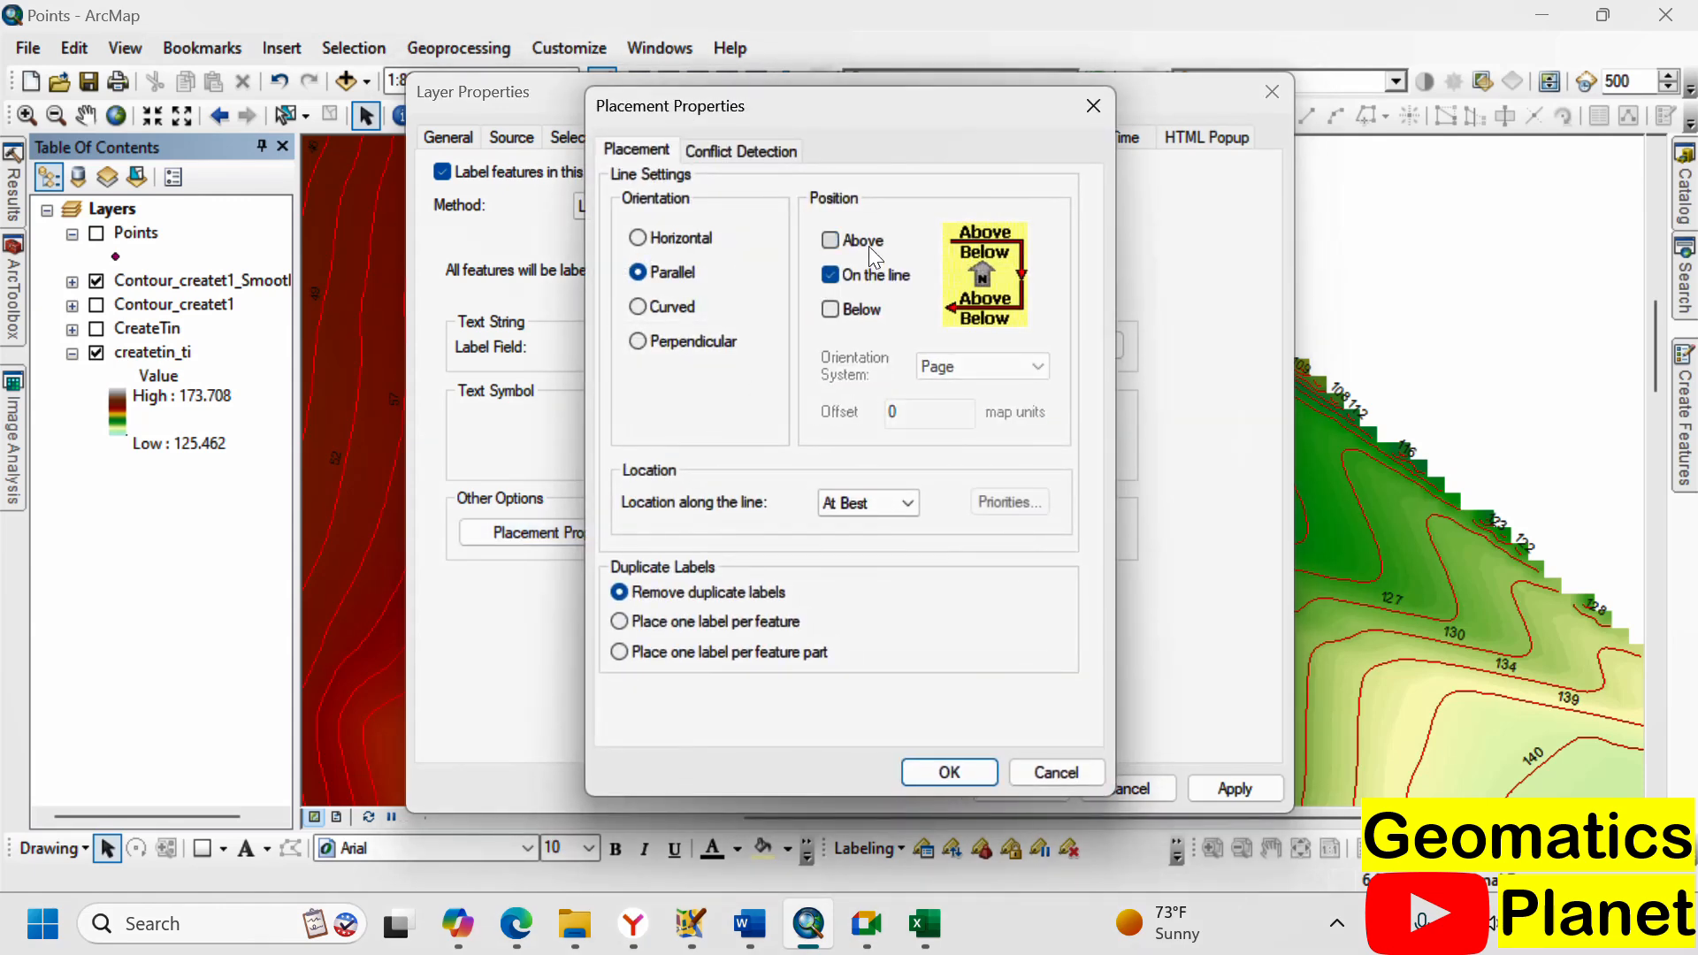
{"action": "left_click", "coordinate": [924, 766]}
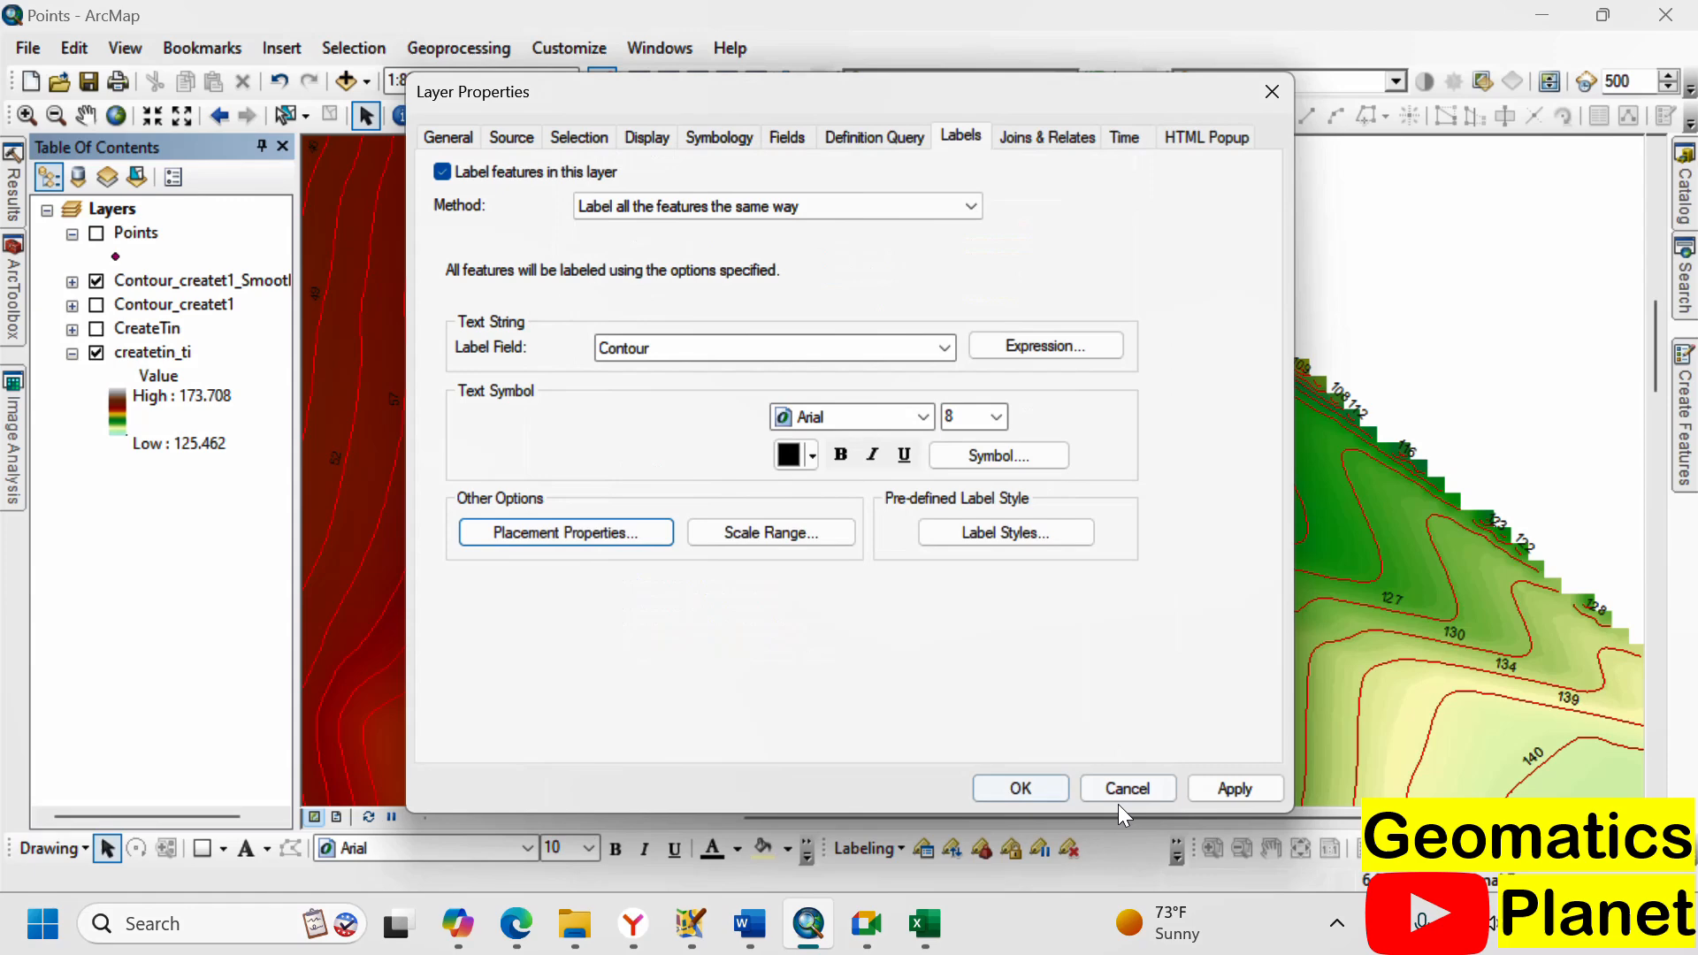
{"action": "left_click", "coordinate": [1001, 786]}
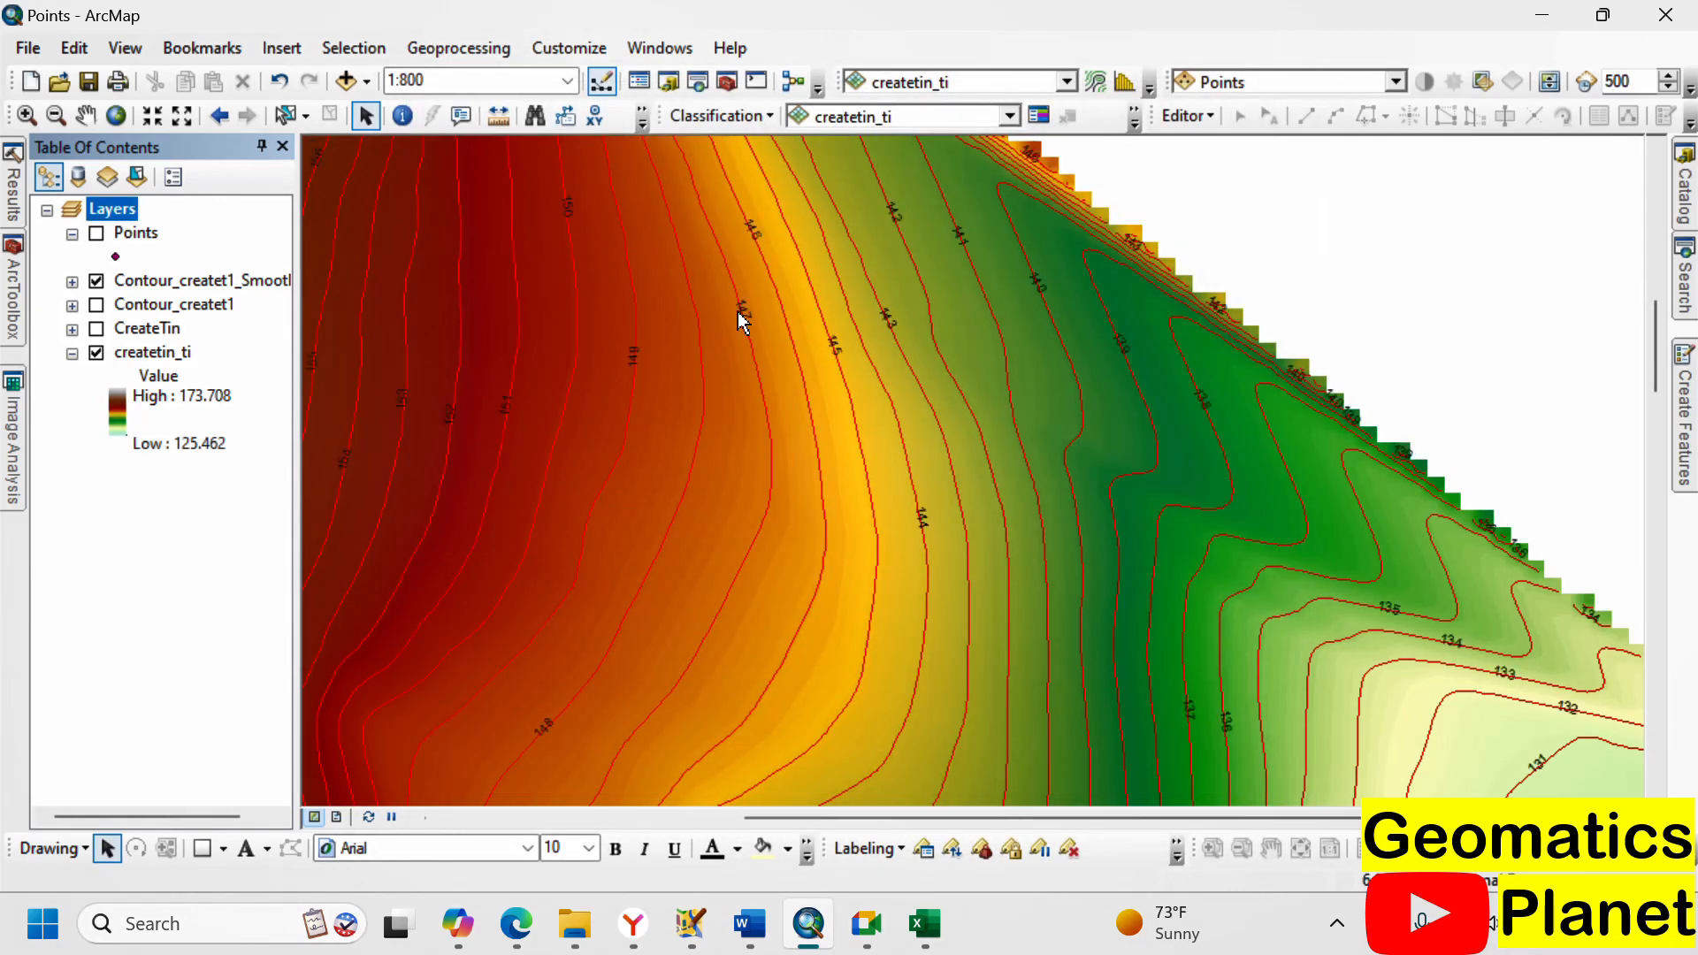
{"action": "scroll", "coordinate": [752, 283], "scroll_direction": "up", "scroll_amount": 2}
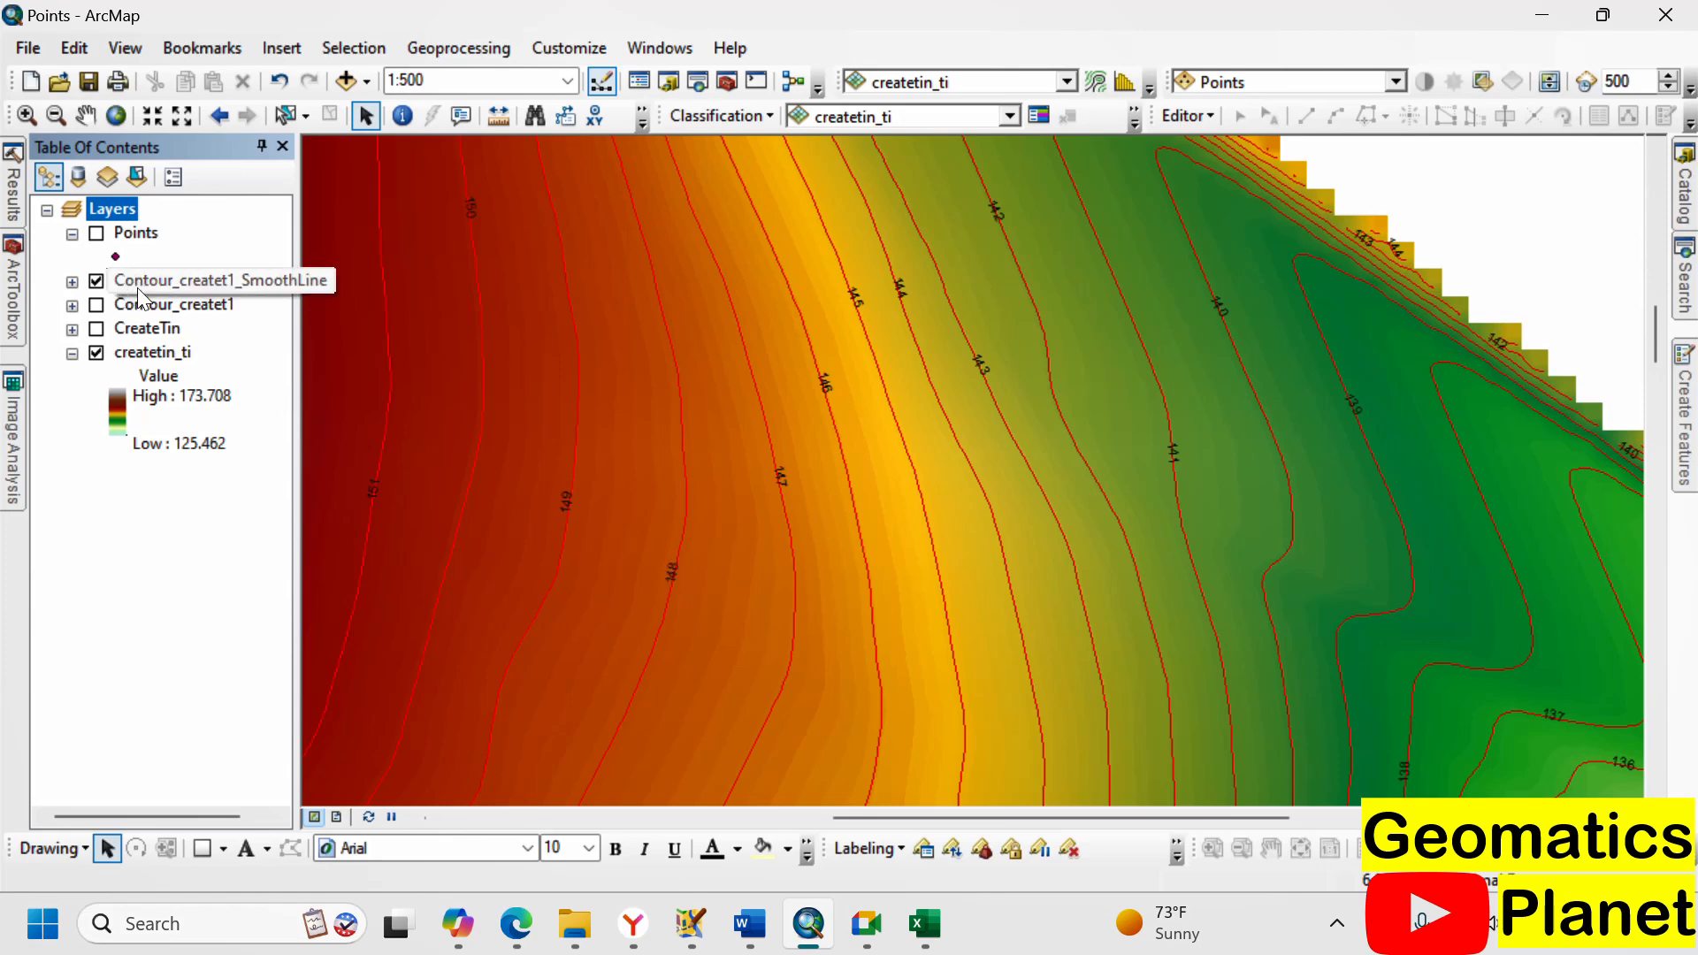
- Review the Shape_Length and Contour fields in the smoothed contour layer's attribute table
{"action": "right_click", "coordinate": [218, 283]}
{"action": "left_click", "coordinate": [274, 362]}
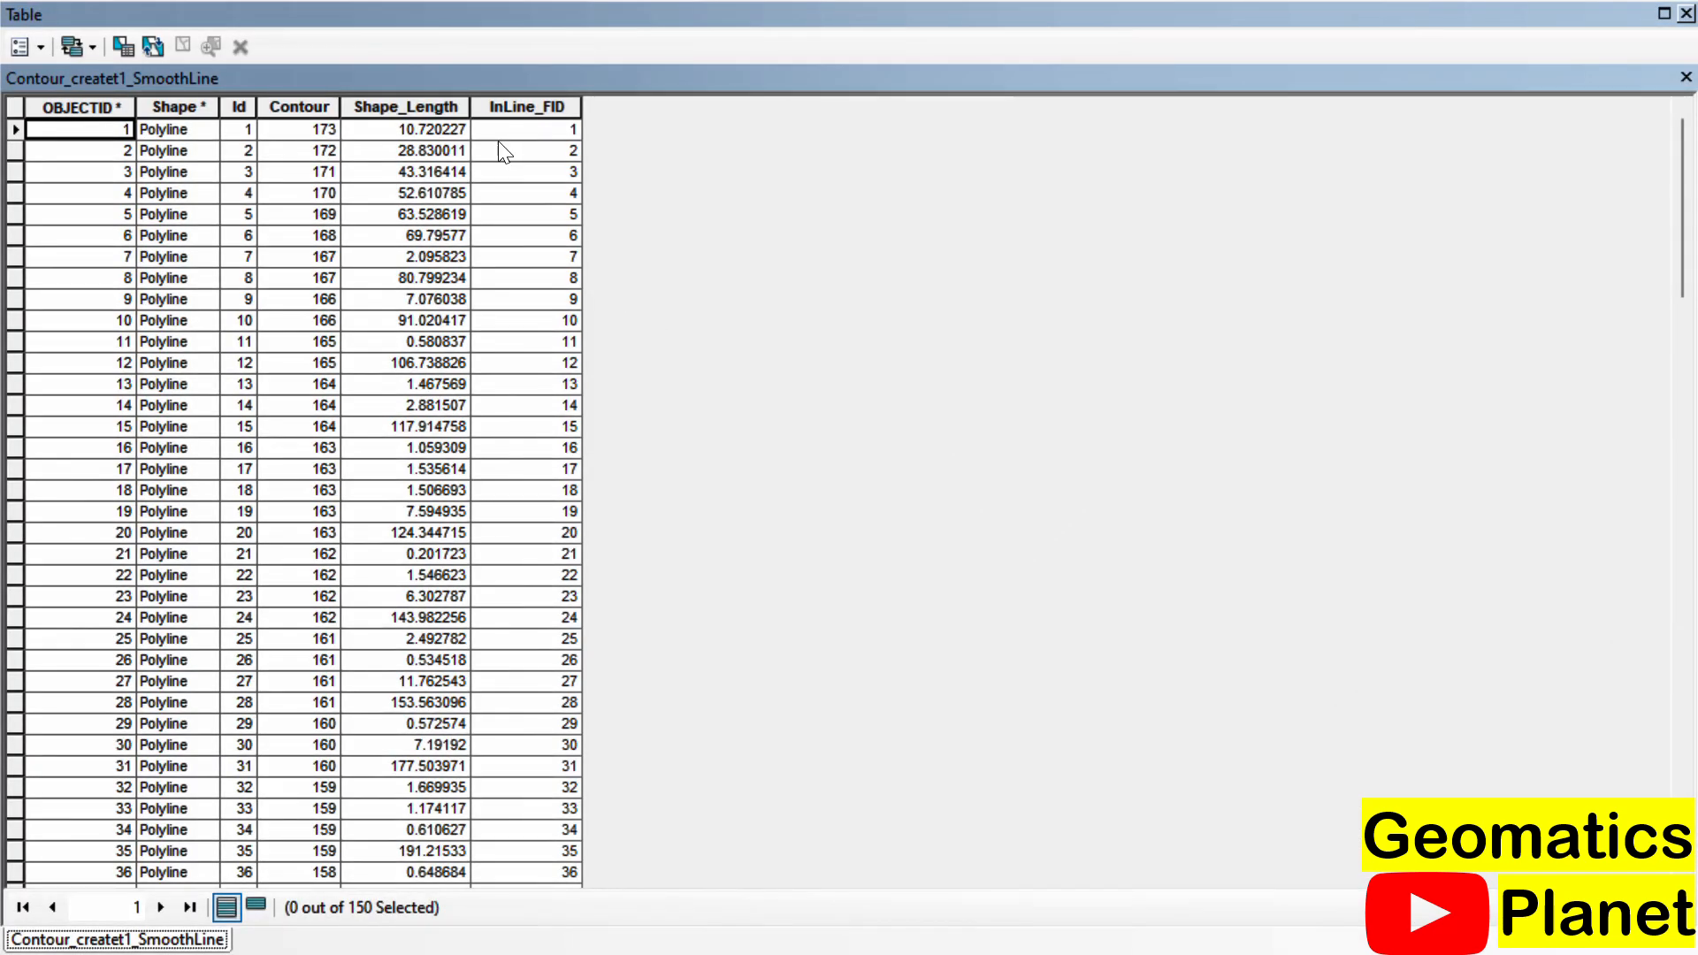
{"action": "left_click", "coordinate": [416, 107]}
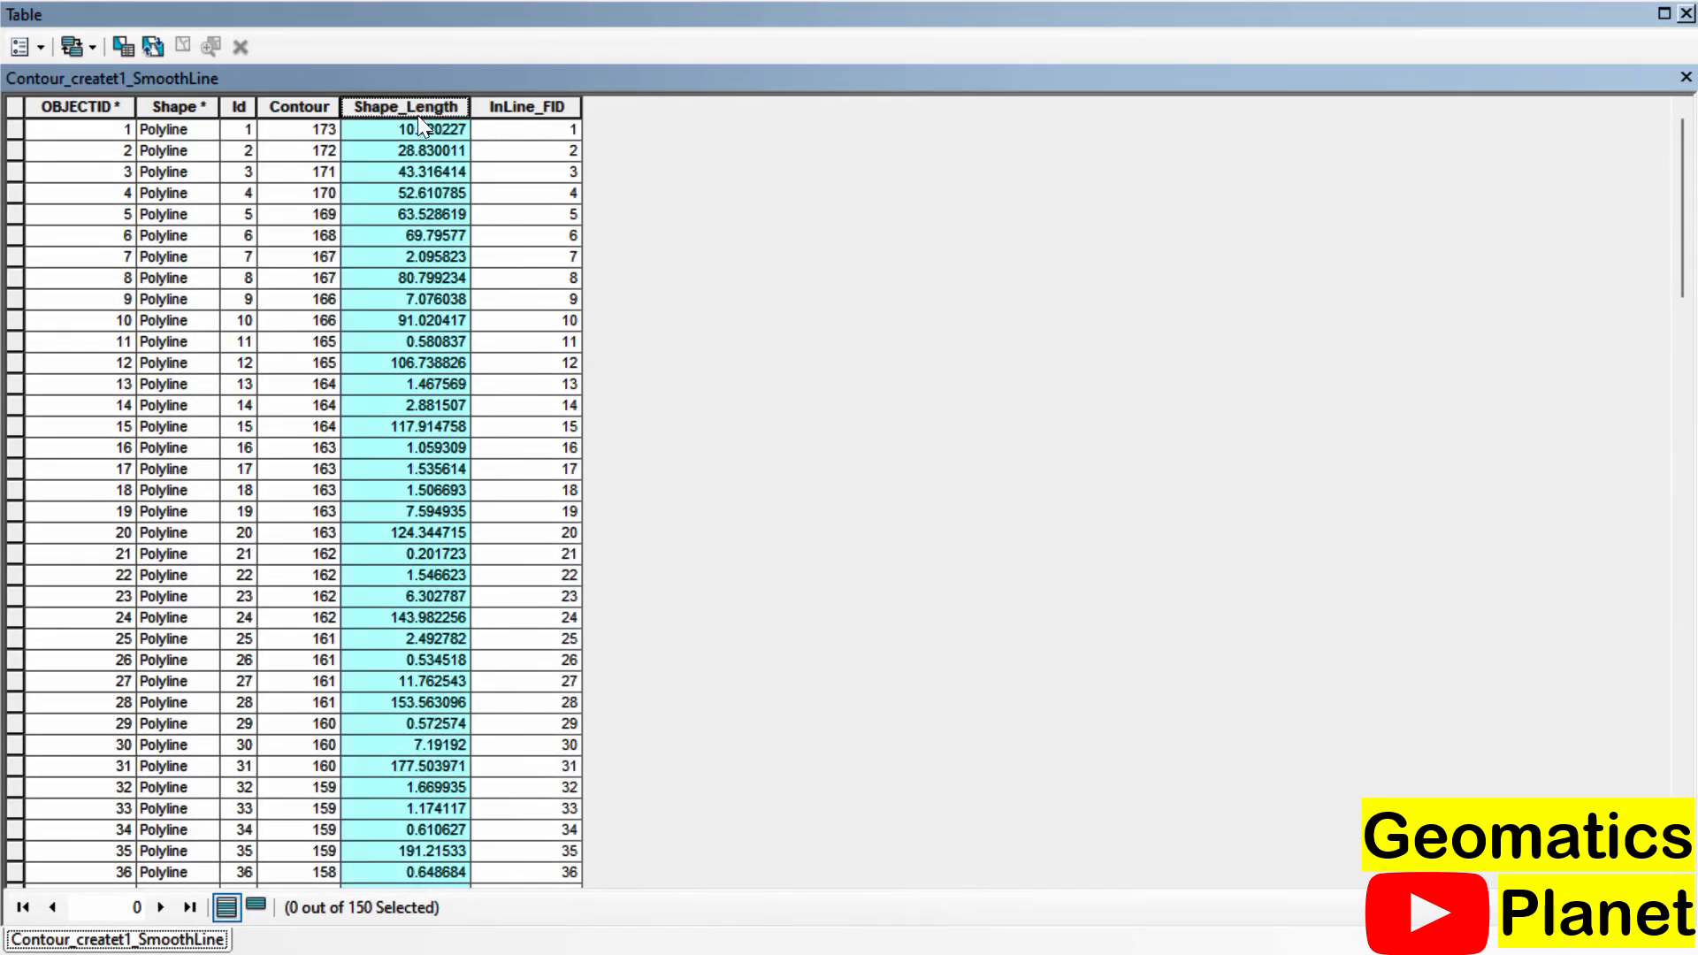
{"action": "left_click", "coordinate": [309, 101]}
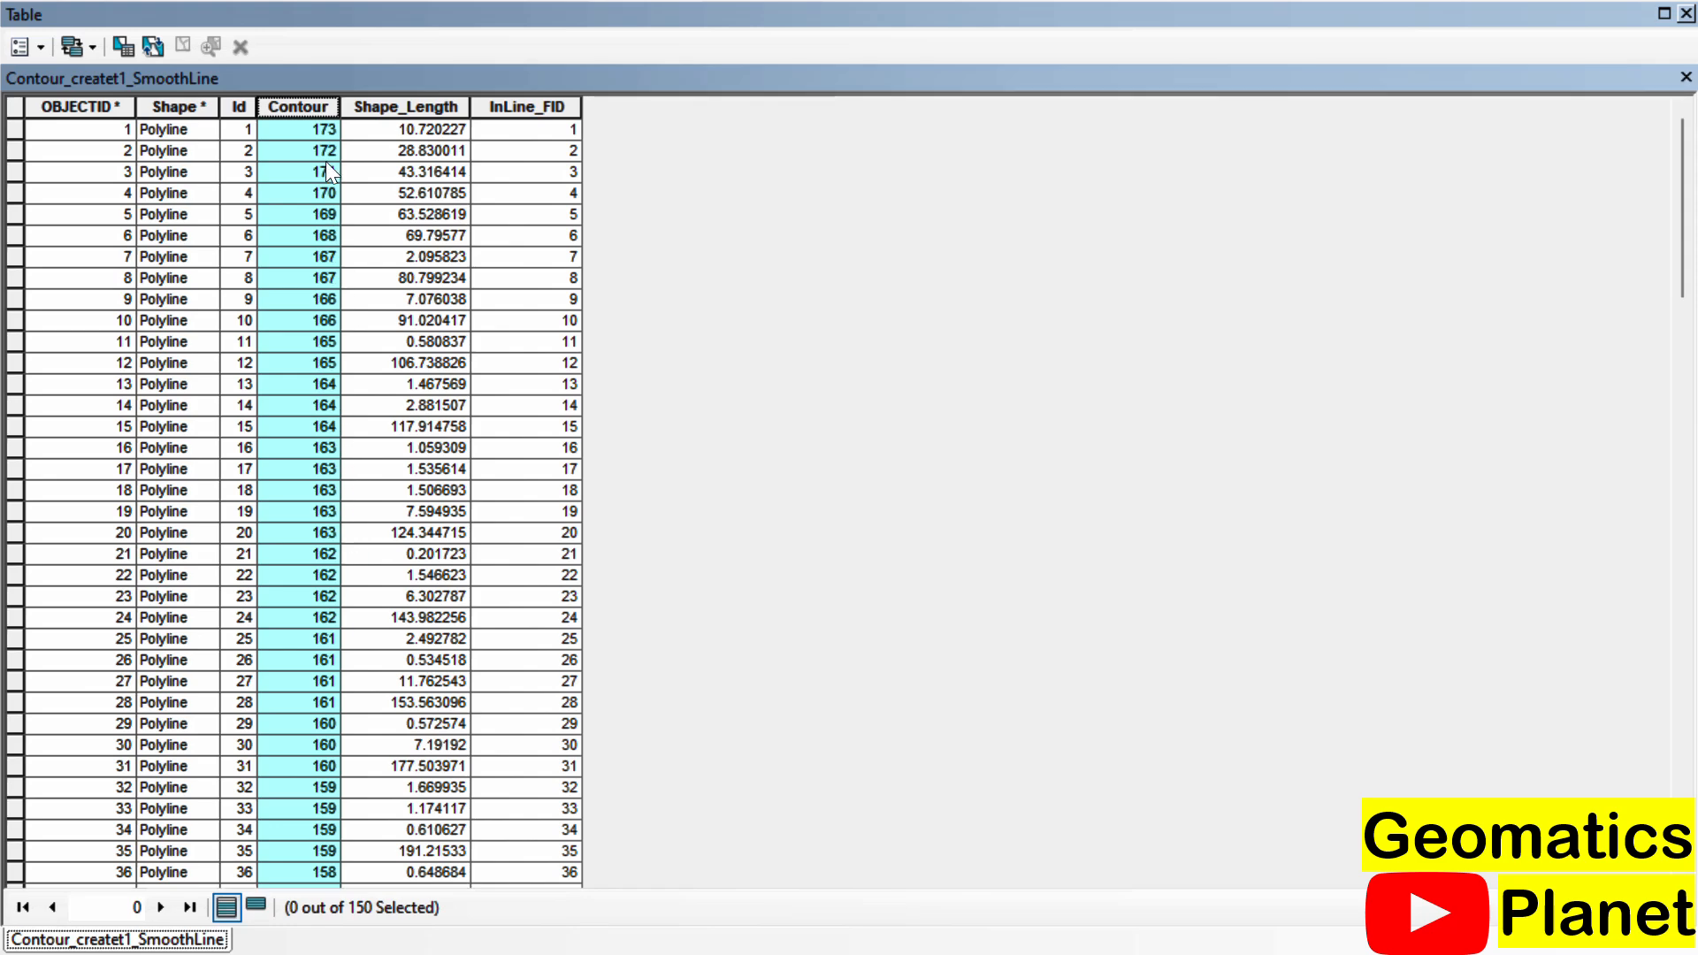
{"action": "left_click", "coordinate": [1686, 14]}
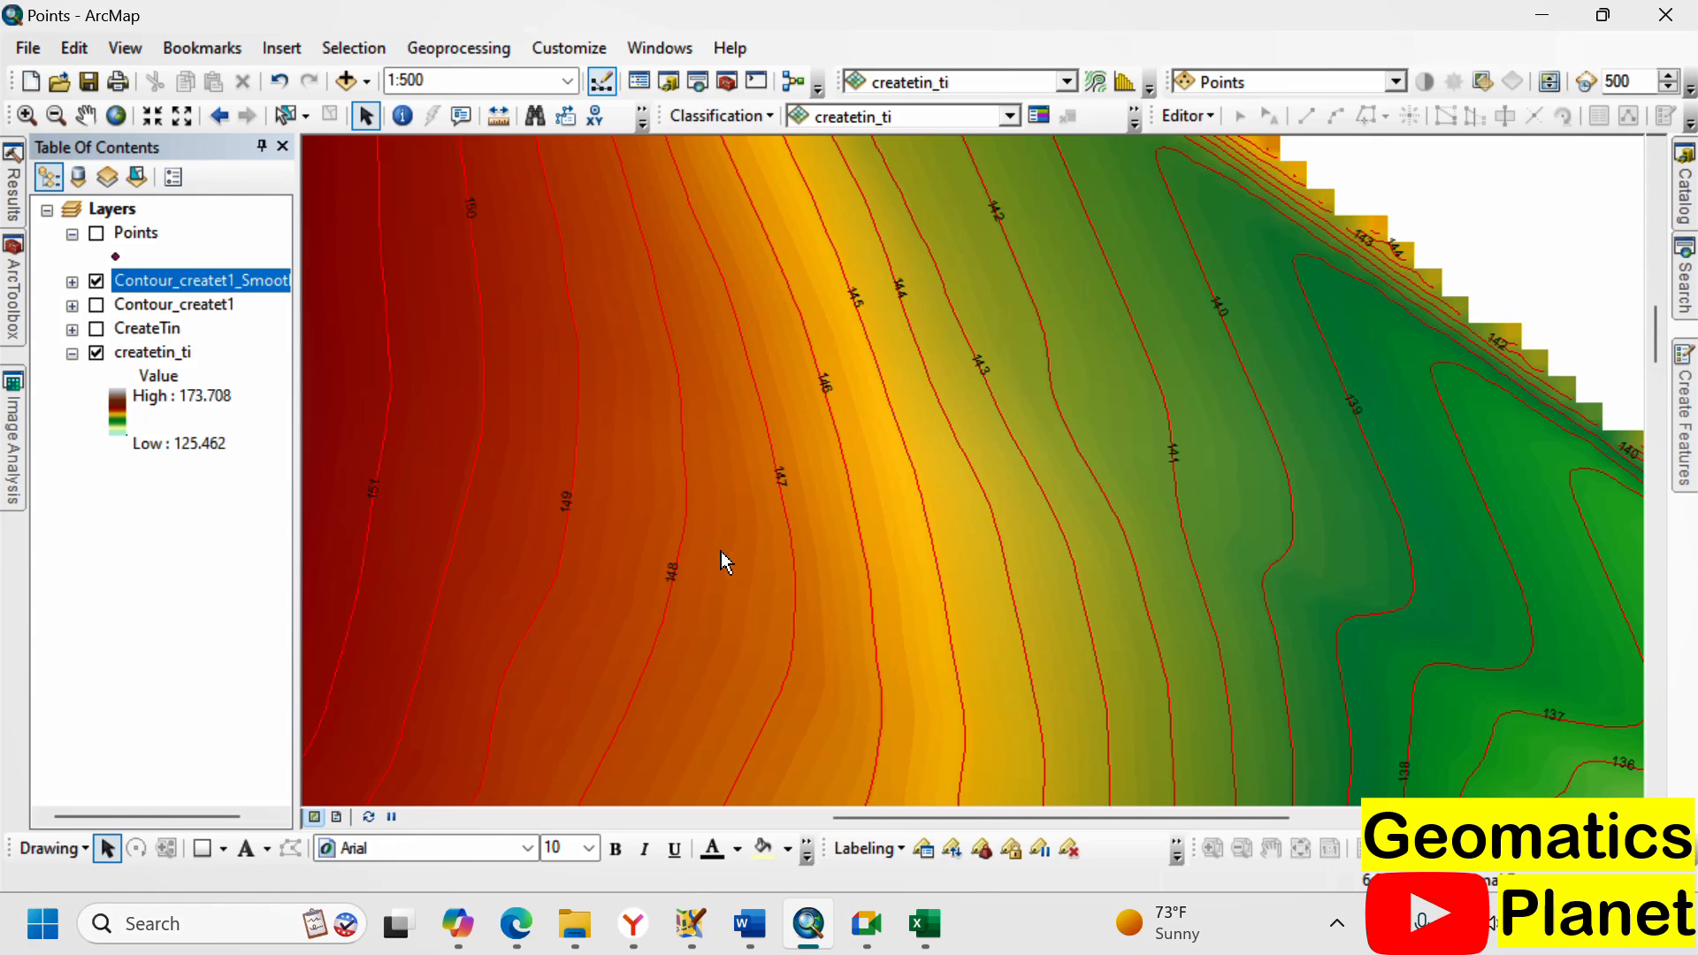
- Hide the smoothed contours, collapse the createtin_ti legend, and toggle that raster off and back on
{"action": "scroll", "coordinate": [1035, 412], "scroll_direction": "up", "scroll_amount": 2}
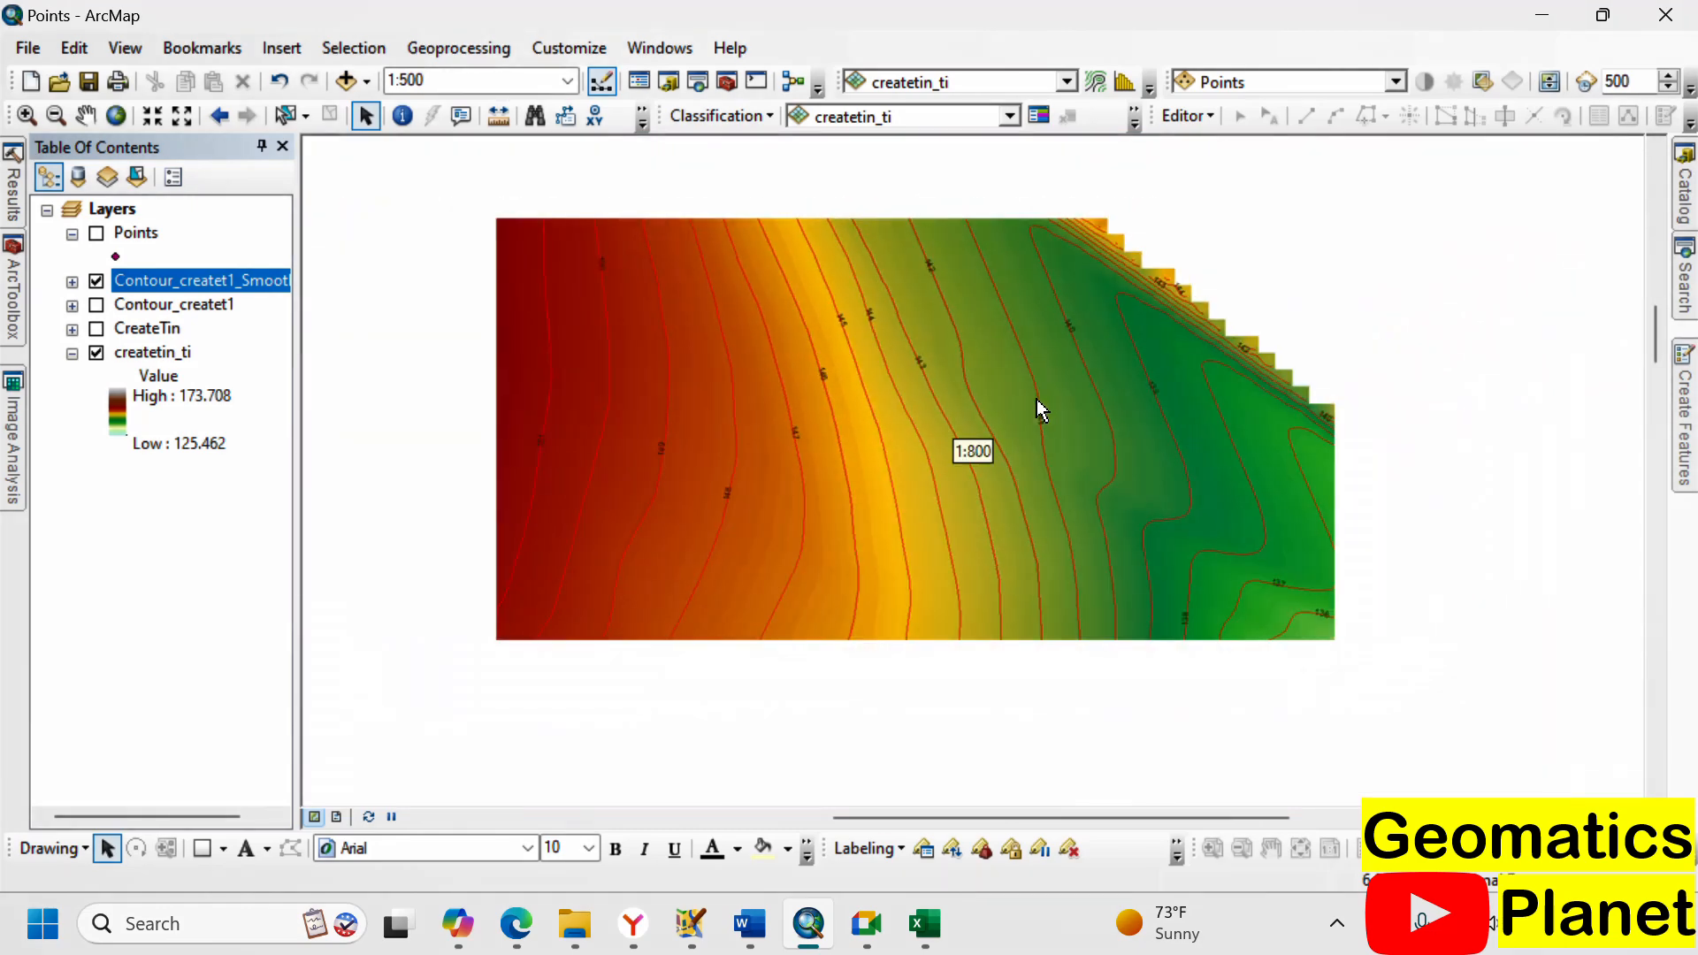
{"action": "scroll", "coordinate": [856, 360], "scroll_direction": "up", "scroll_amount": 3}
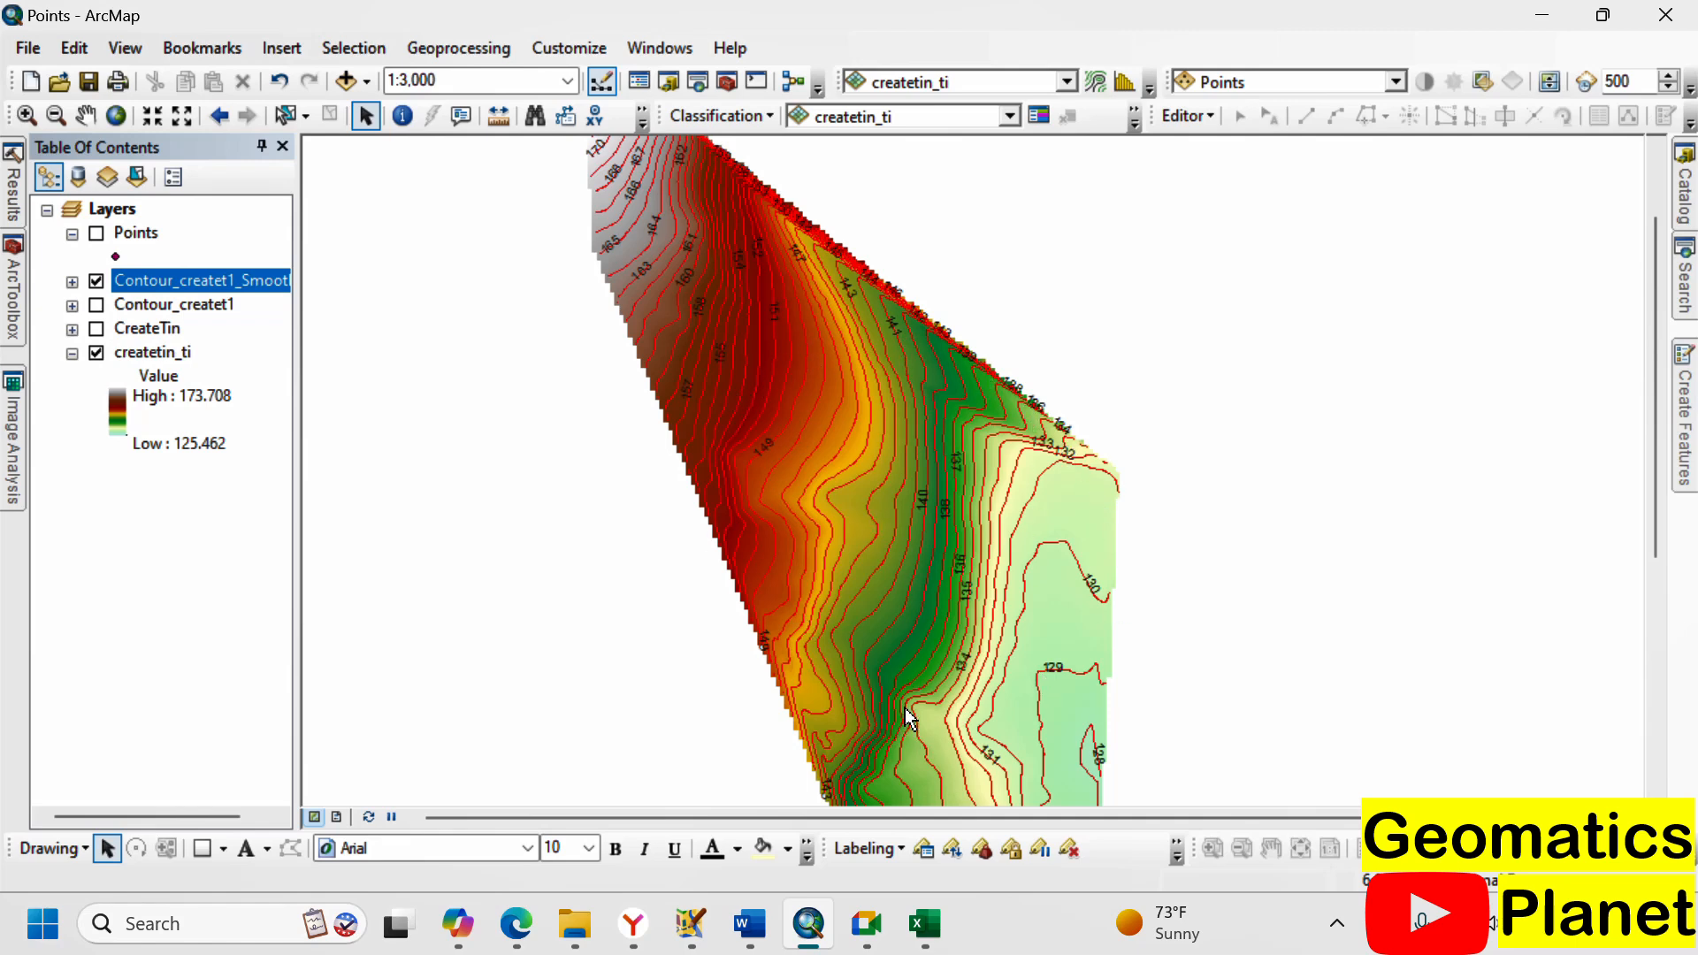
{"action": "left_click", "coordinate": [98, 281]}
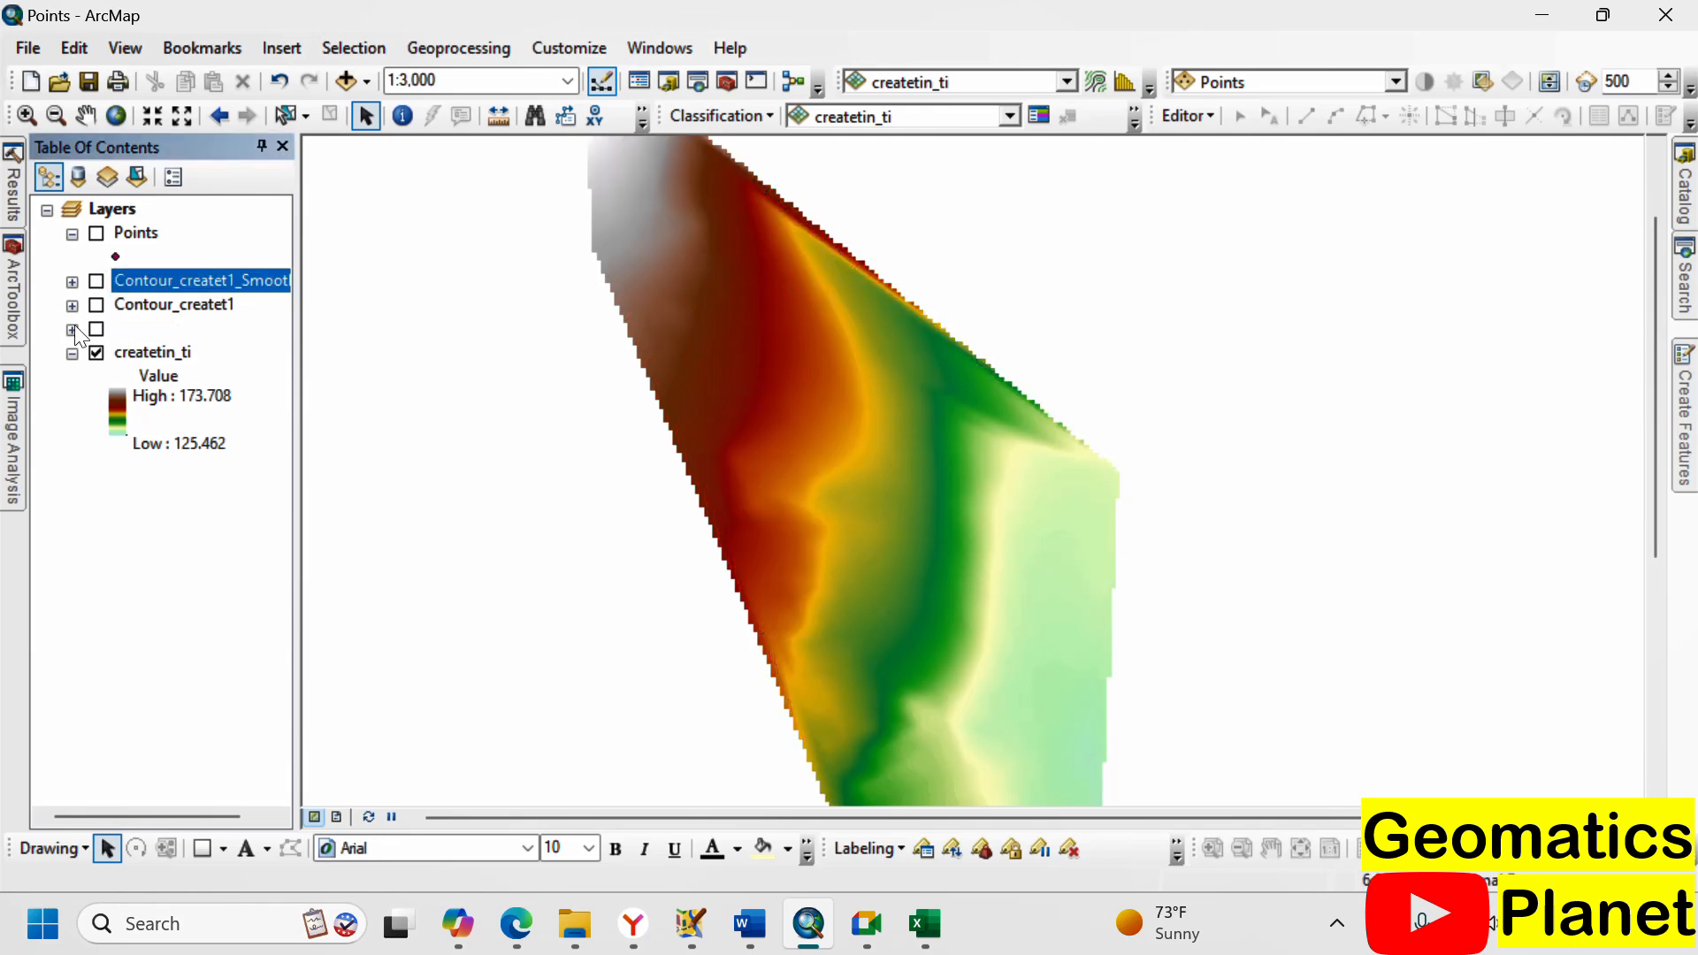
{"action": "left_click", "coordinate": [96, 352]}
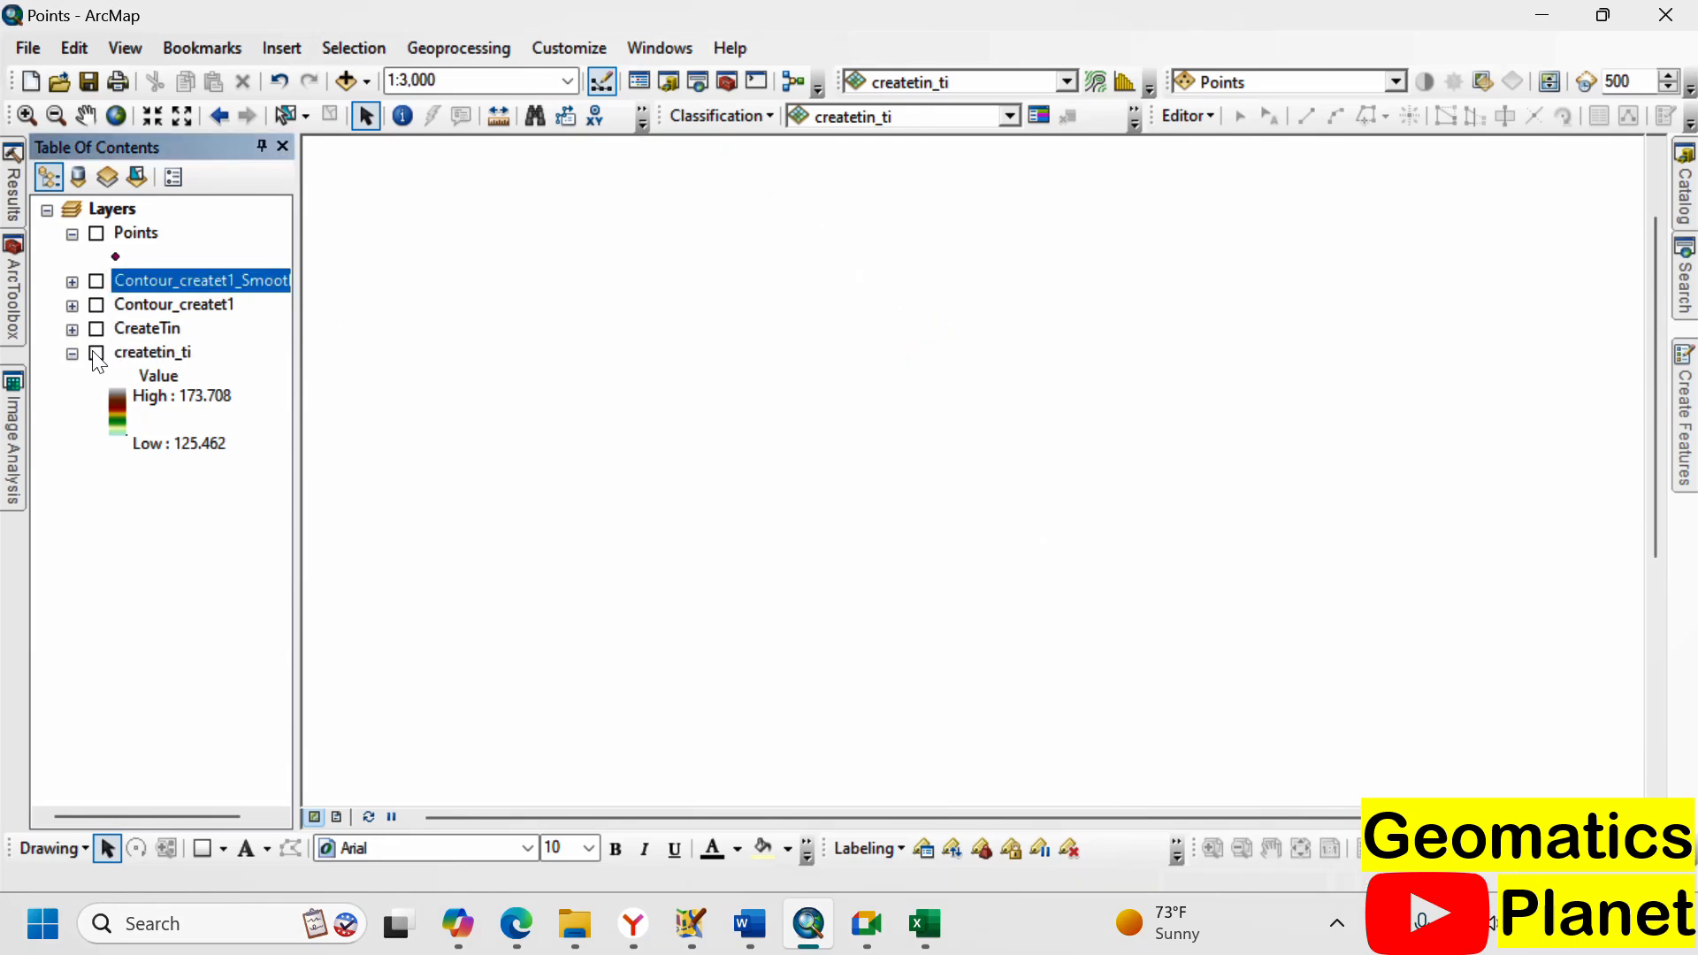
{"action": "left_click", "coordinate": [74, 354]}
{"action": "left_click", "coordinate": [98, 353]}
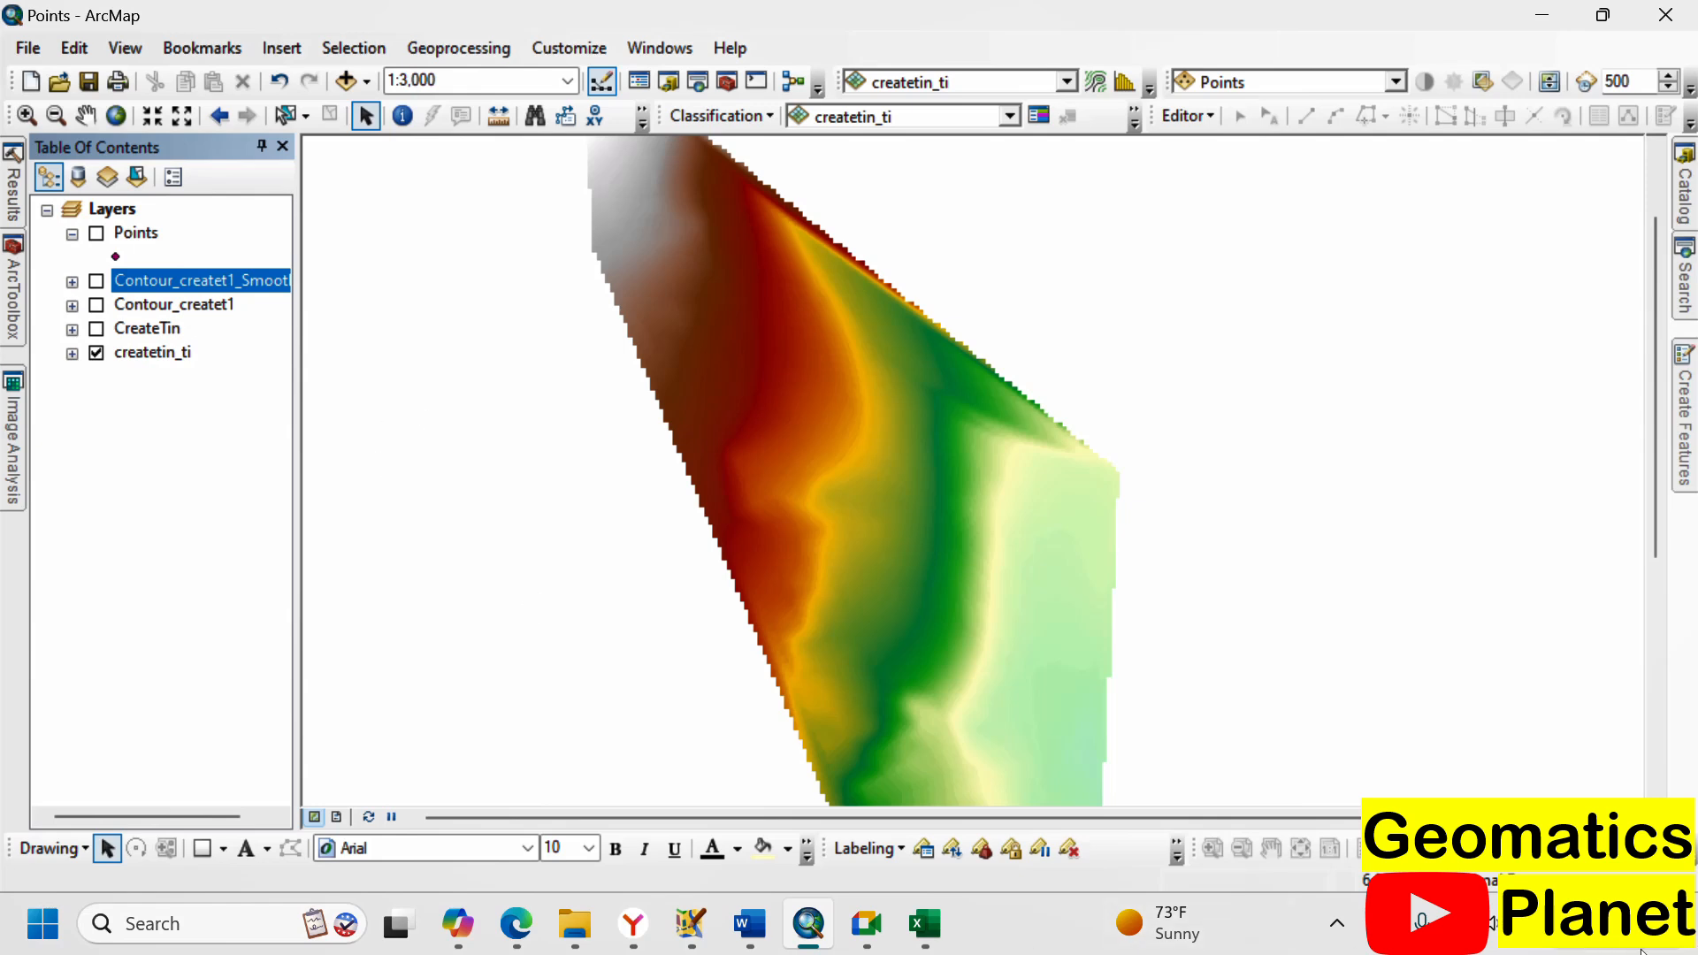
- Display the smoothed contours over the raster and collapse the Points legend to inspect the labelled contour map
{"action": "left_click", "coordinate": [97, 281]}
{"action": "left_click", "coordinate": [105, 288]}
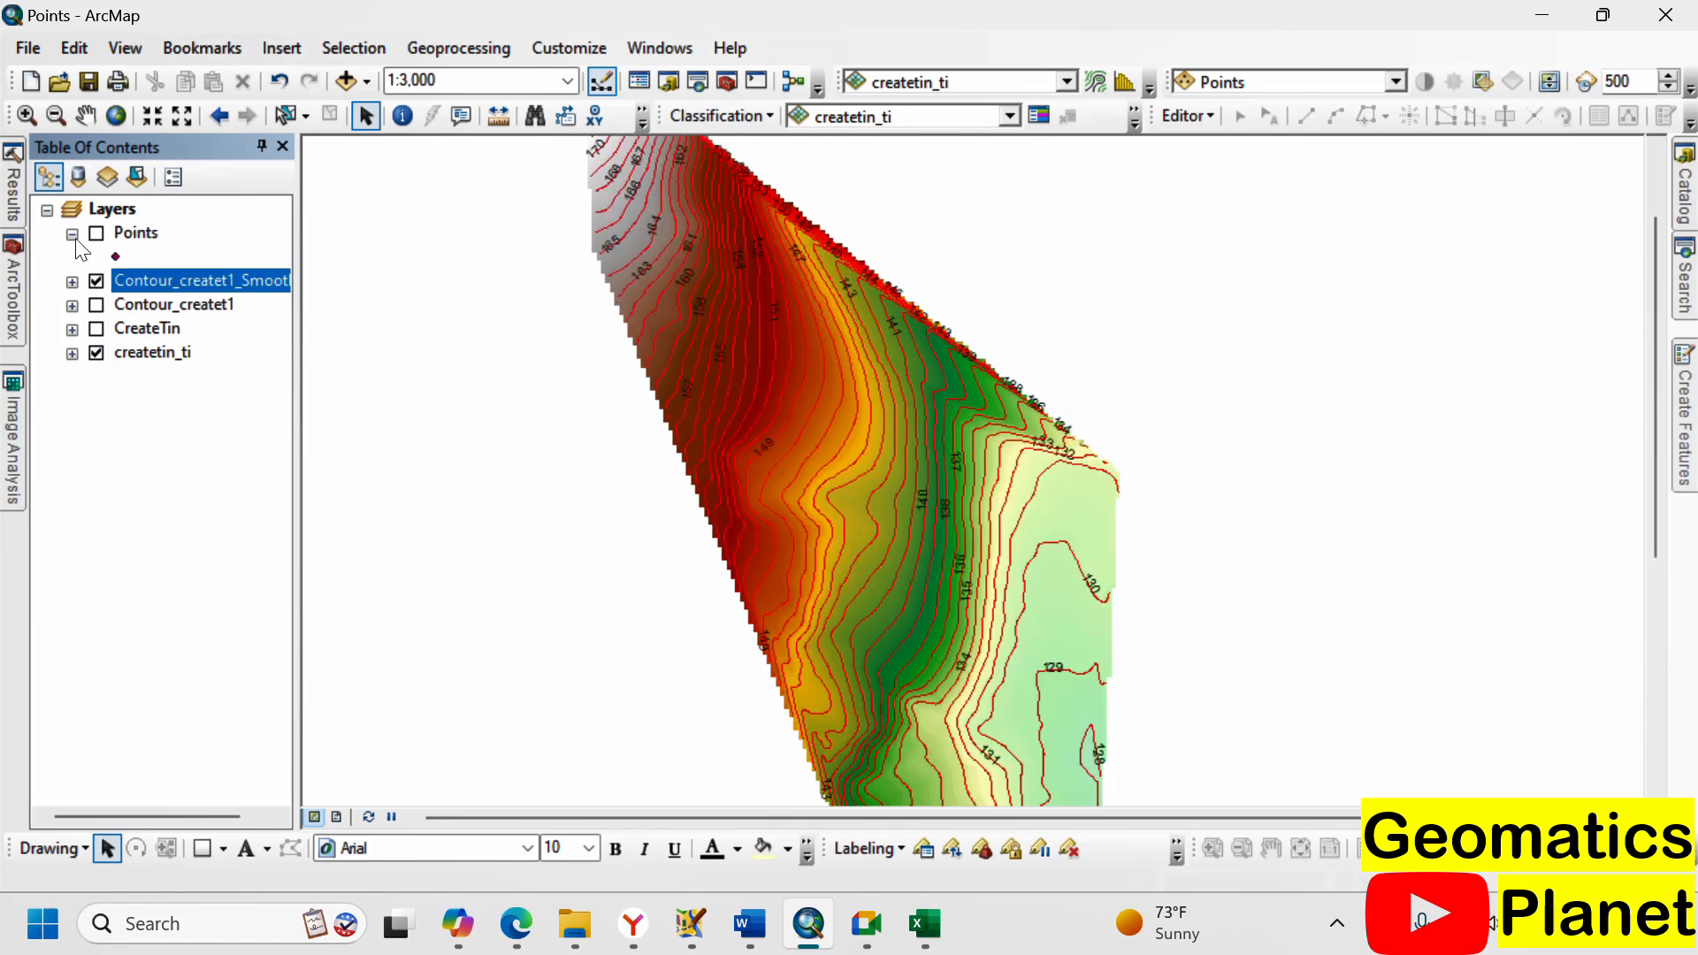
{"action": "left_click", "coordinate": [73, 234]}
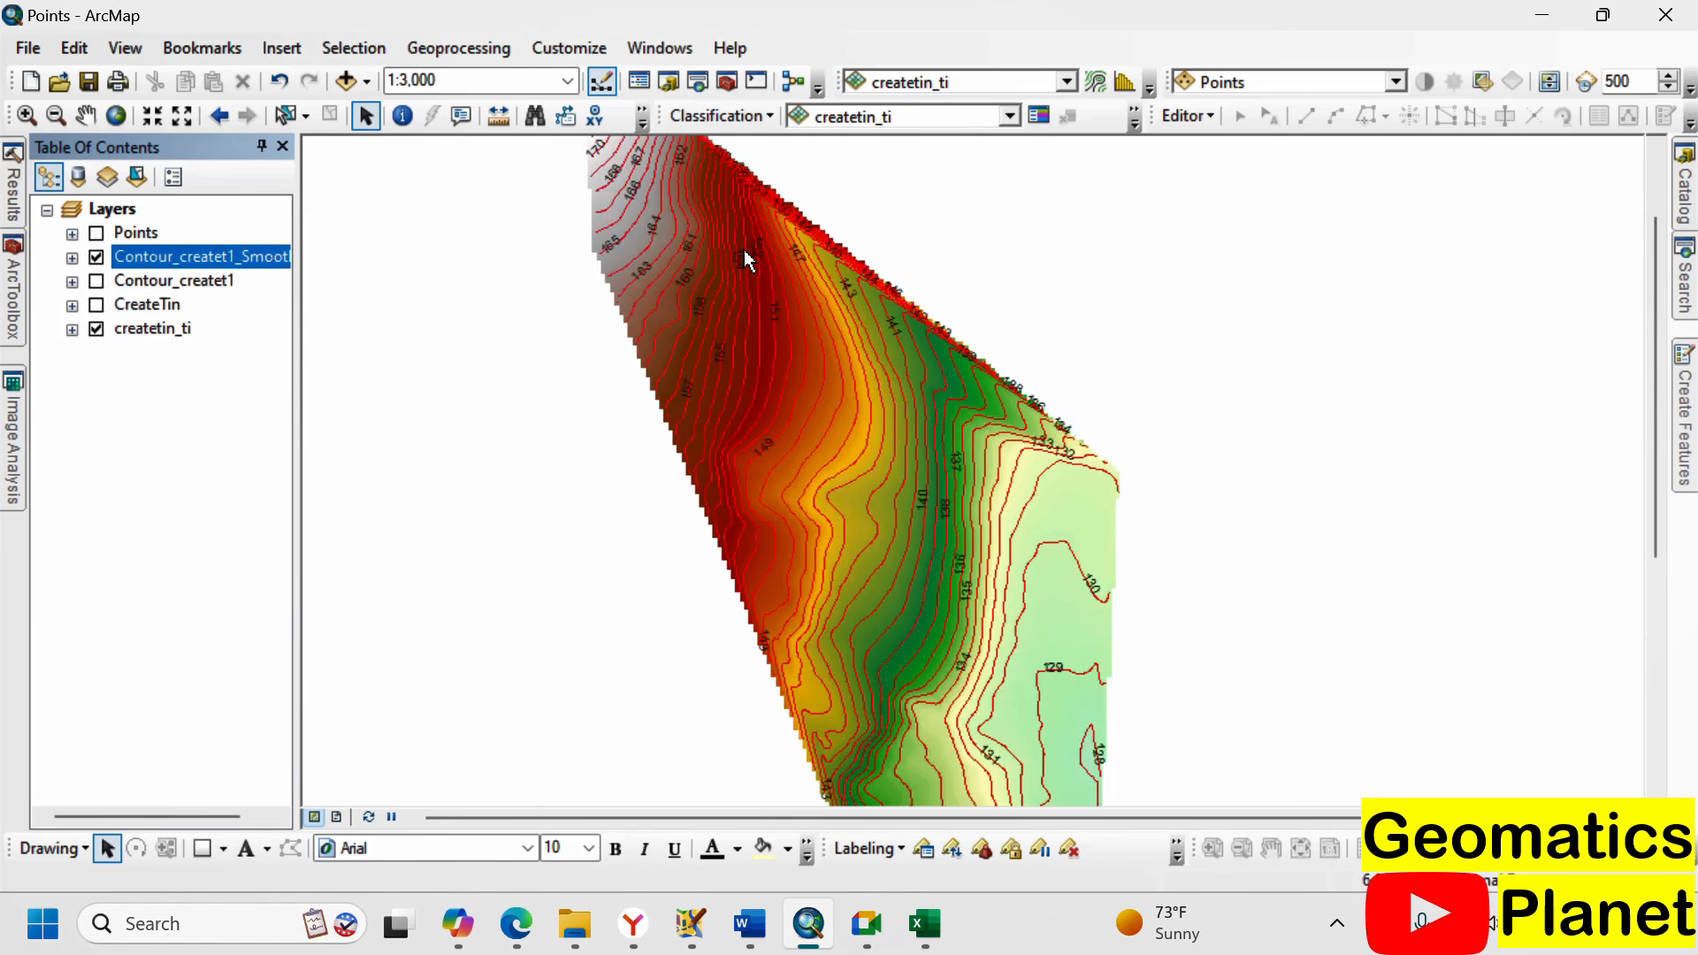
{"action": "scroll", "coordinate": [747, 270], "scroll_direction": "down", "scroll_amount": 1}
{"action": "scroll", "coordinate": [748, 301], "scroll_direction": "down", "scroll_amount": 1}
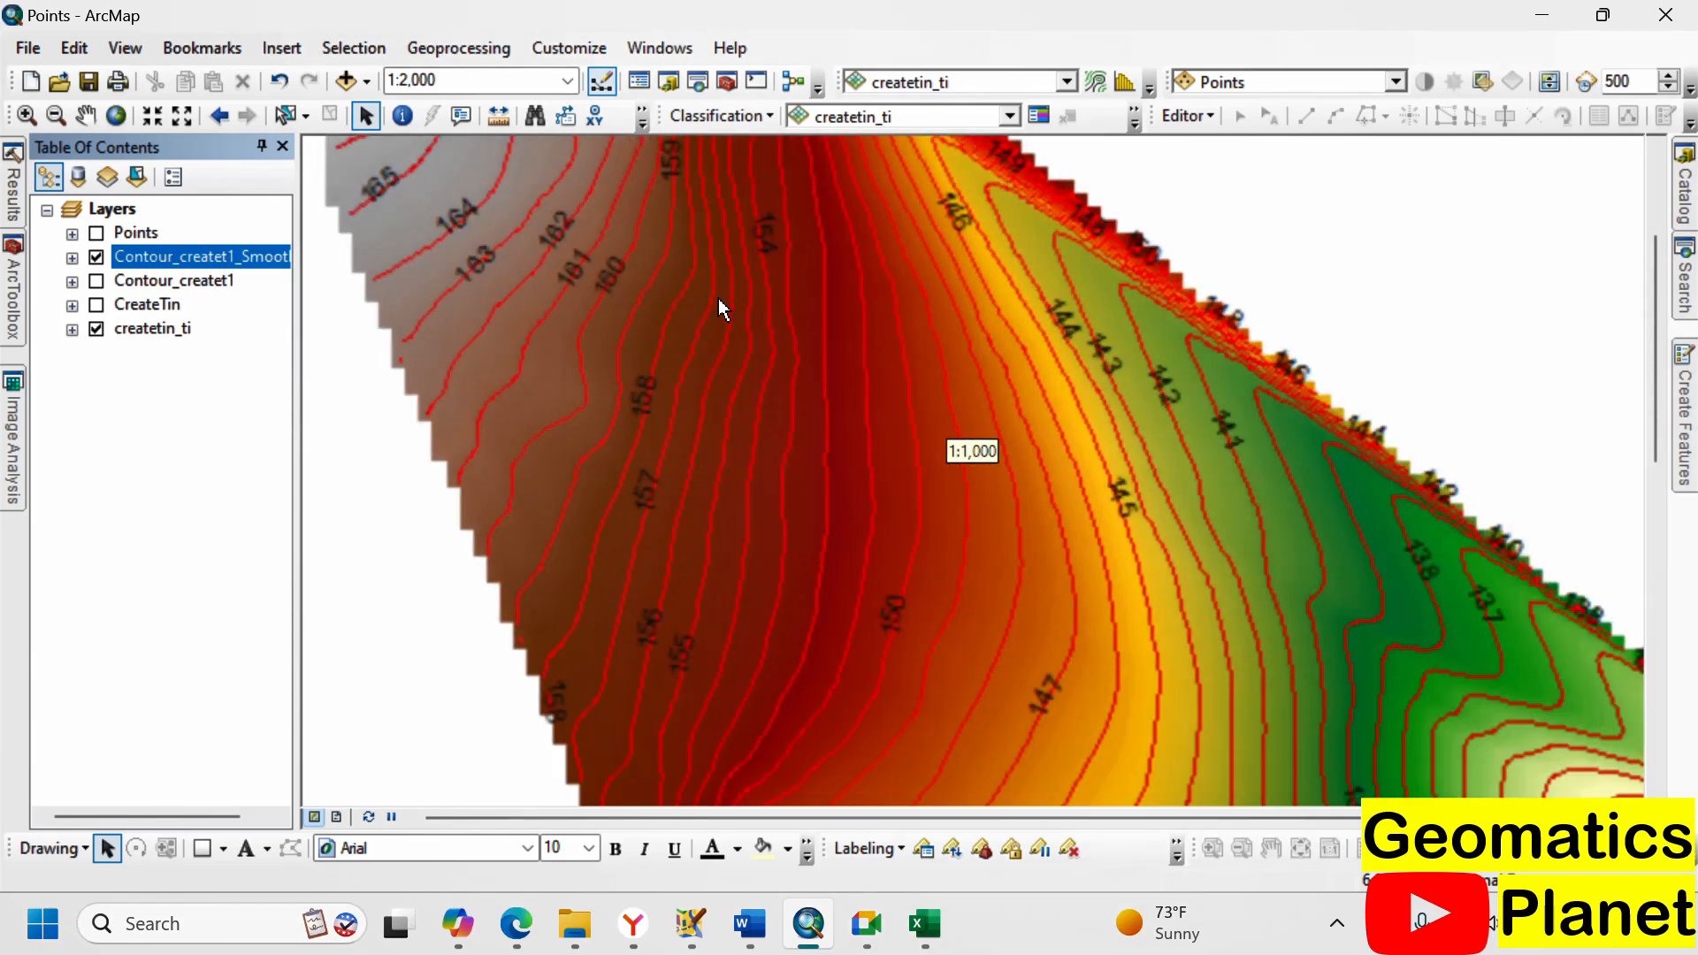
- Measure a straight line across the closely spaced contours to the 130 contour in the flat green area
{"action": "scroll", "coordinate": [911, 442], "scroll_direction": "up", "scroll_amount": 1}
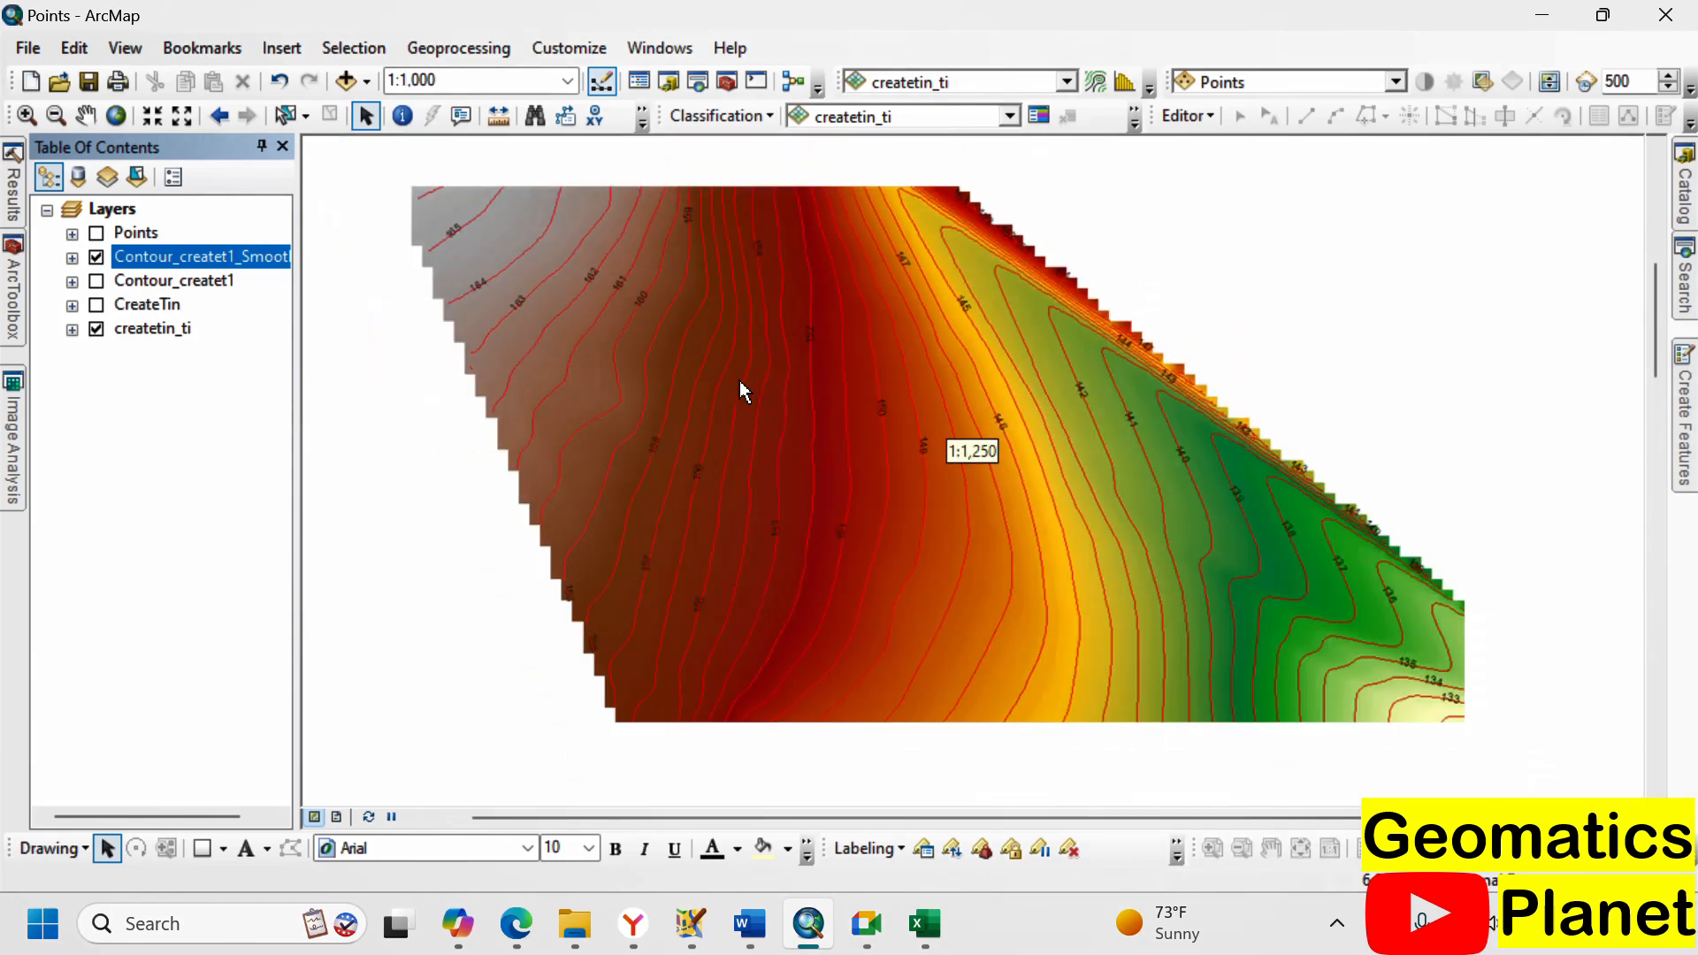
{"action": "scroll", "coordinate": [947, 434], "scroll_direction": "up", "scroll_amount": 1}
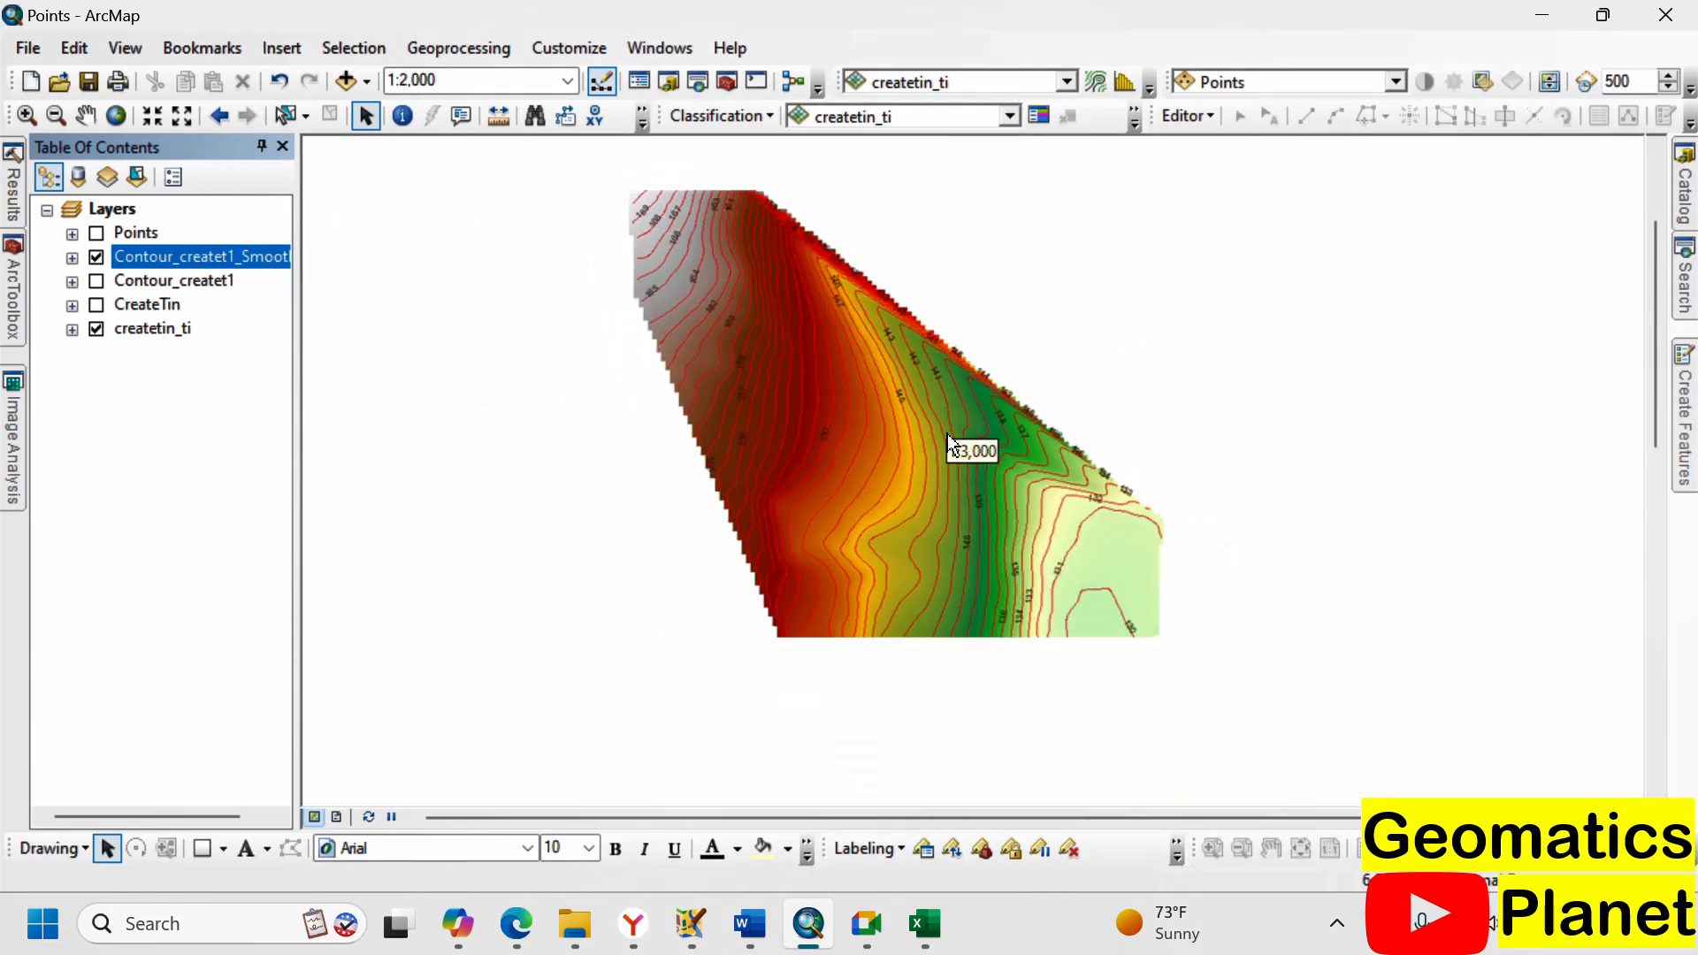
{"action": "scroll", "coordinate": [1138, 632], "scroll_direction": "down", "scroll_amount": 2}
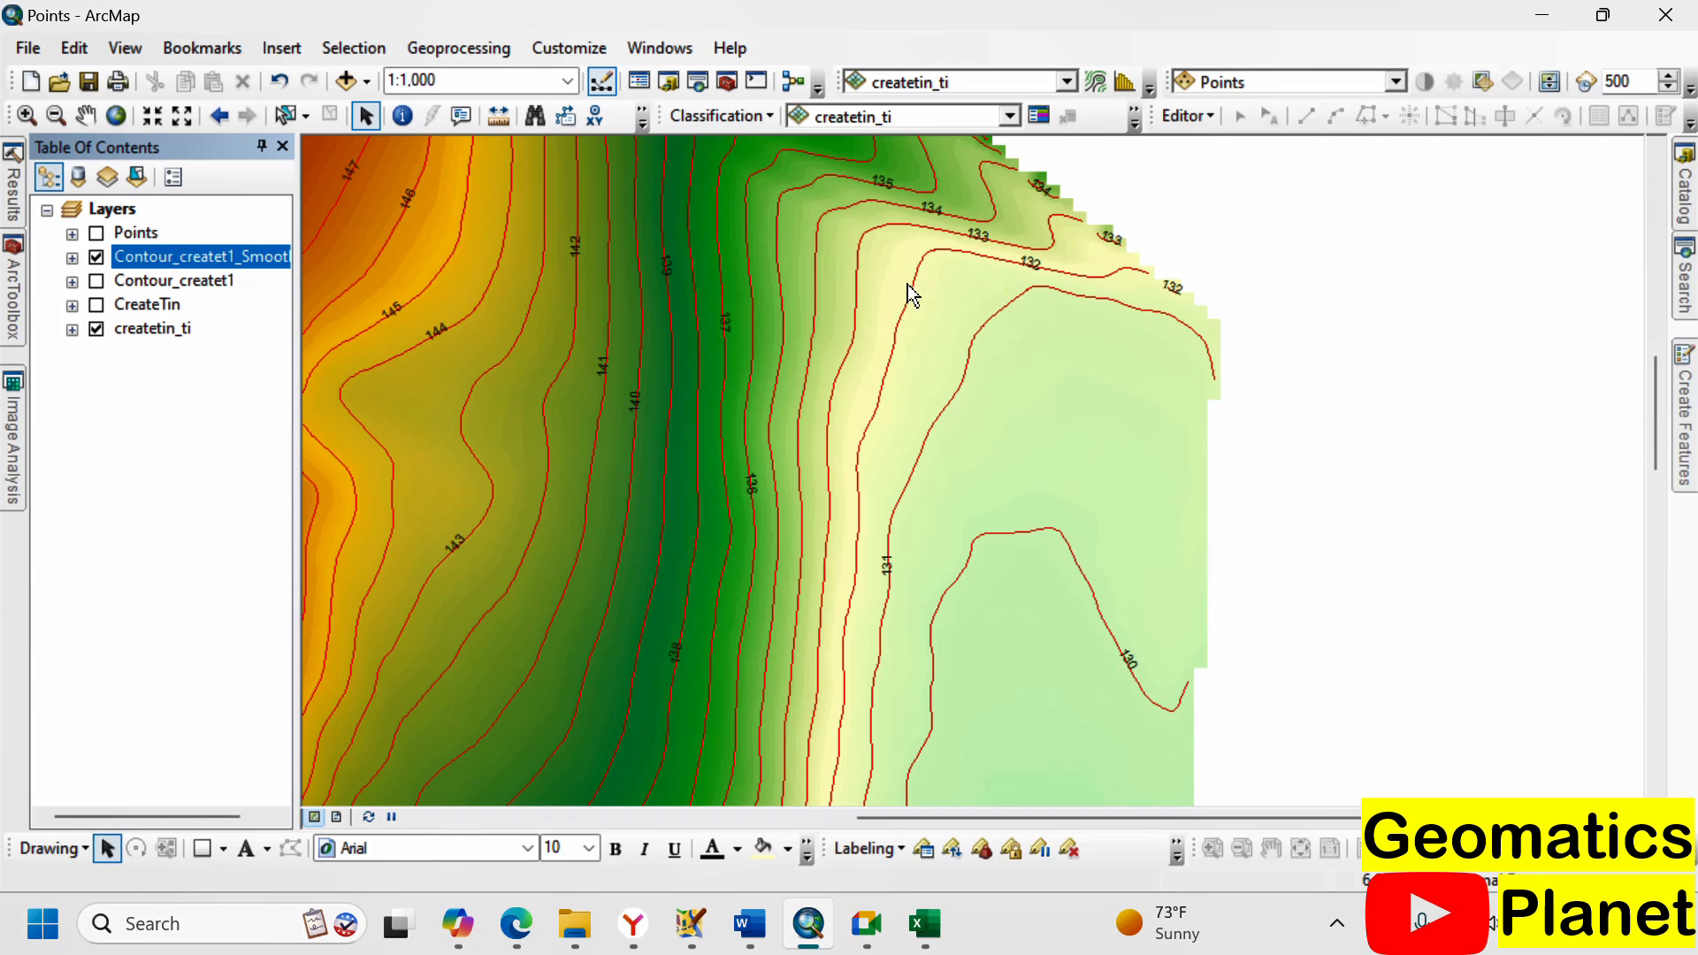
{"action": "left_click", "coordinate": [495, 118]}
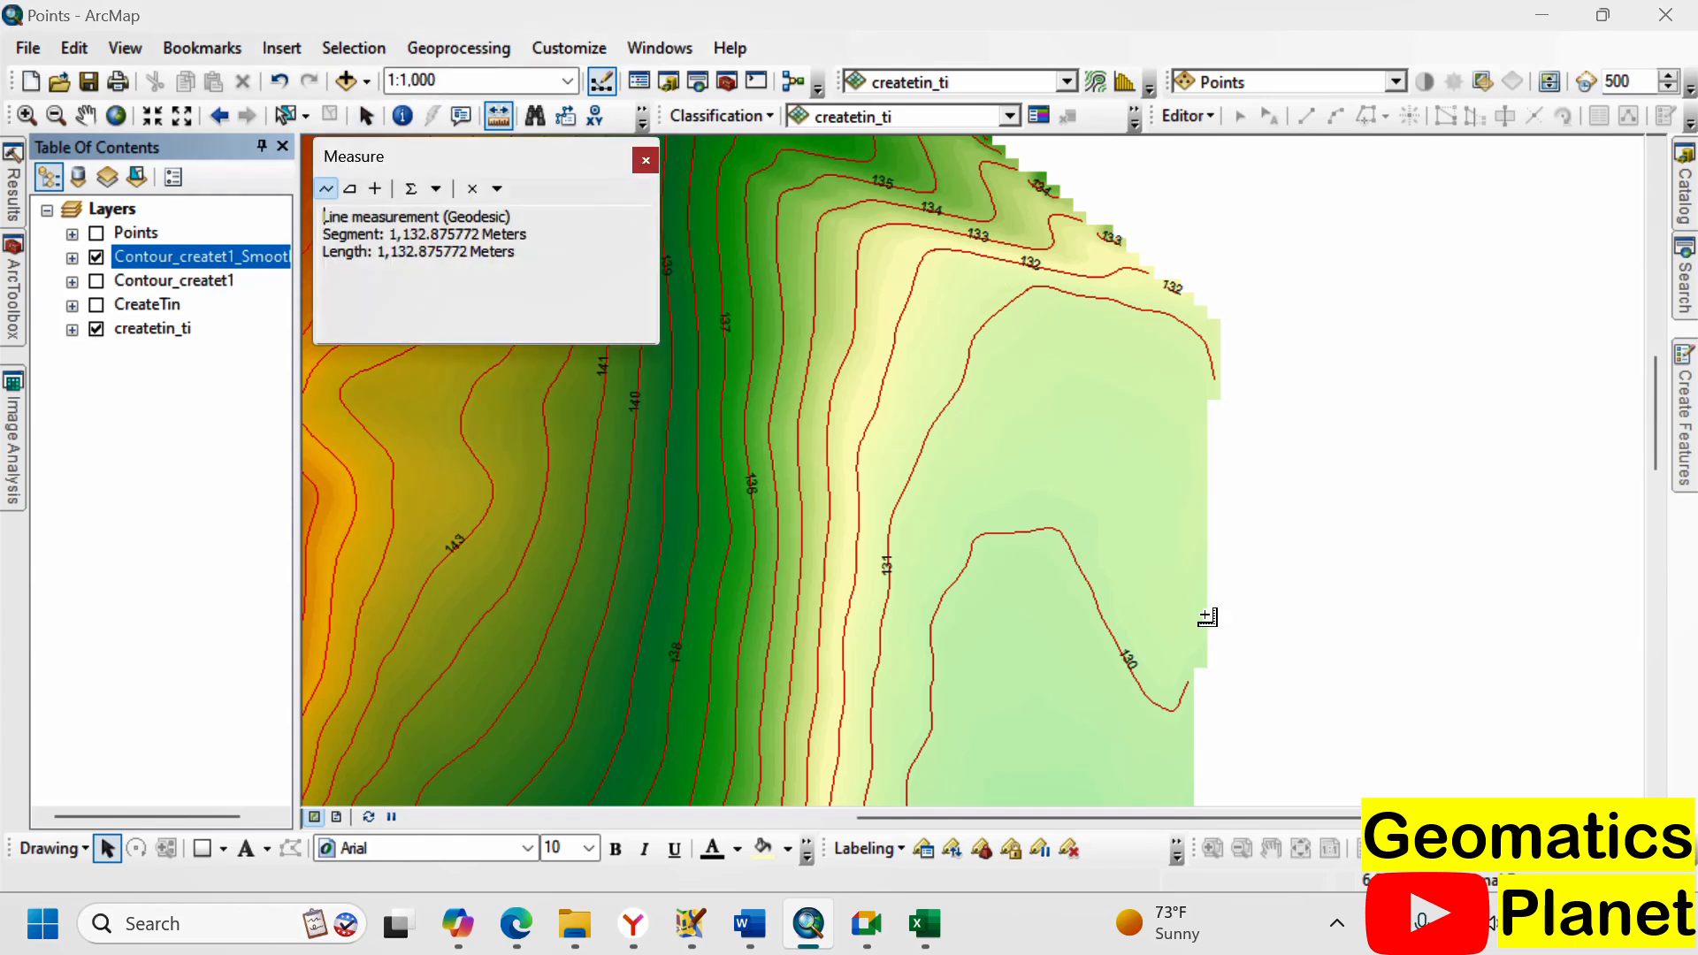
{"action": "left_click", "coordinate": [1068, 539]}
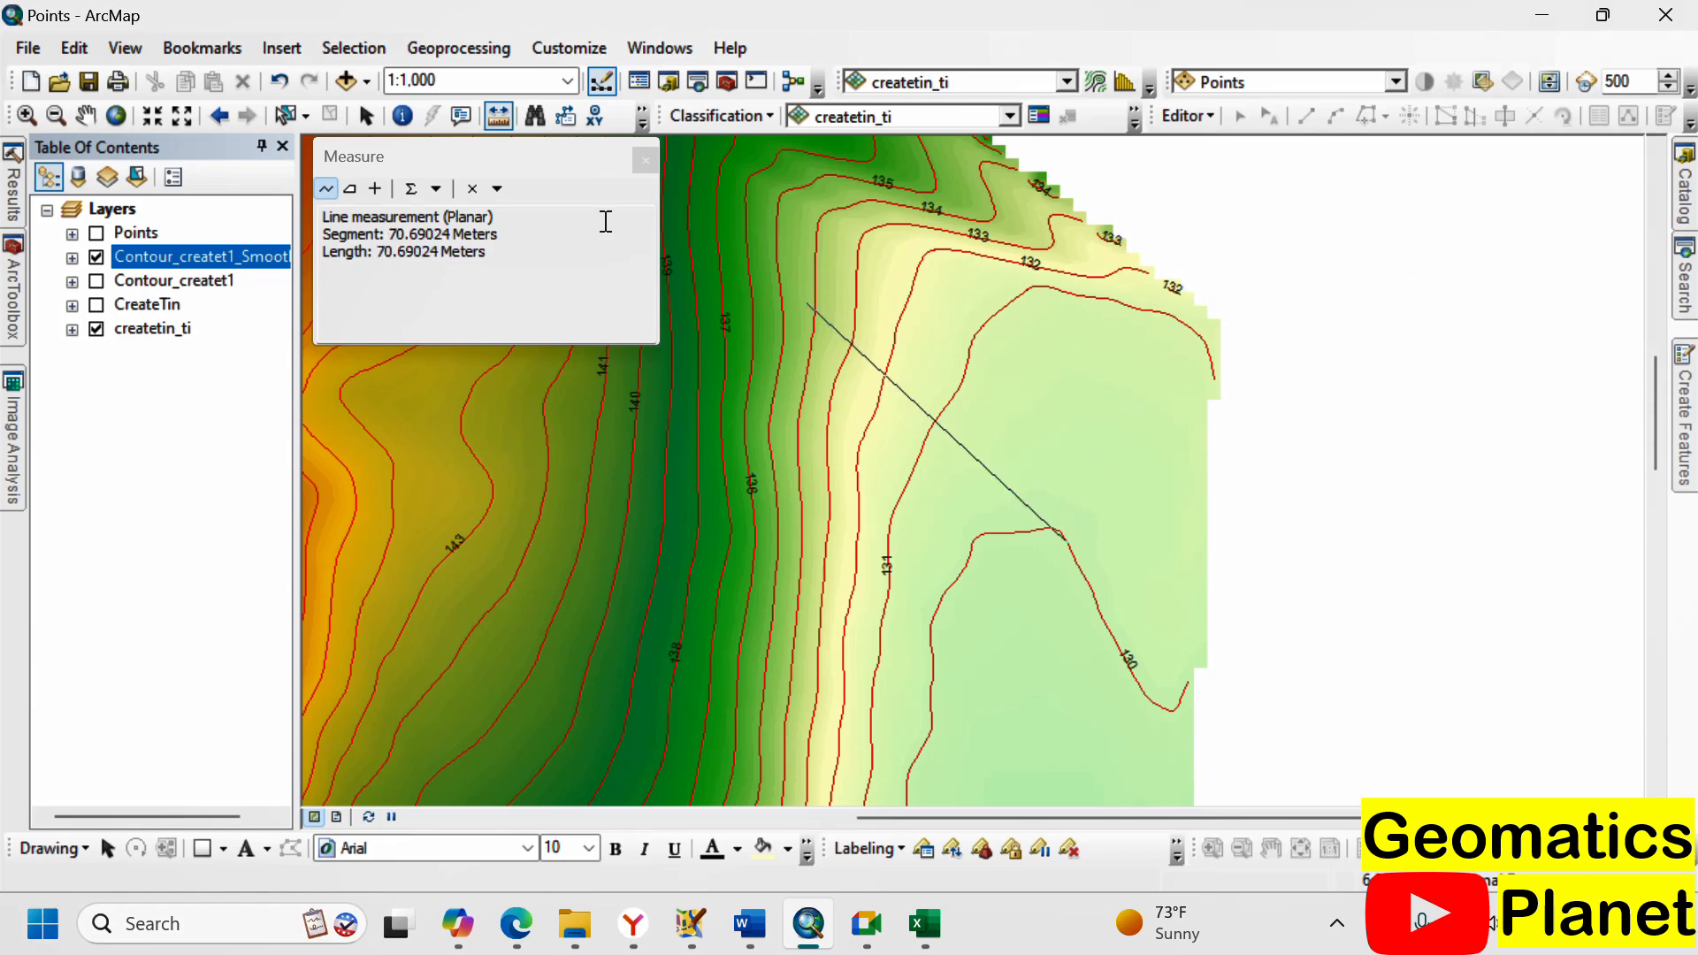
{"action": "left_click", "coordinate": [645, 161]}
- Measure a distance from the 135 contour across the neighbouring smoothed contours and close the measurement
{"action": "scroll", "coordinate": [1251, 447], "scroll_direction": "up", "scroll_amount": 1}
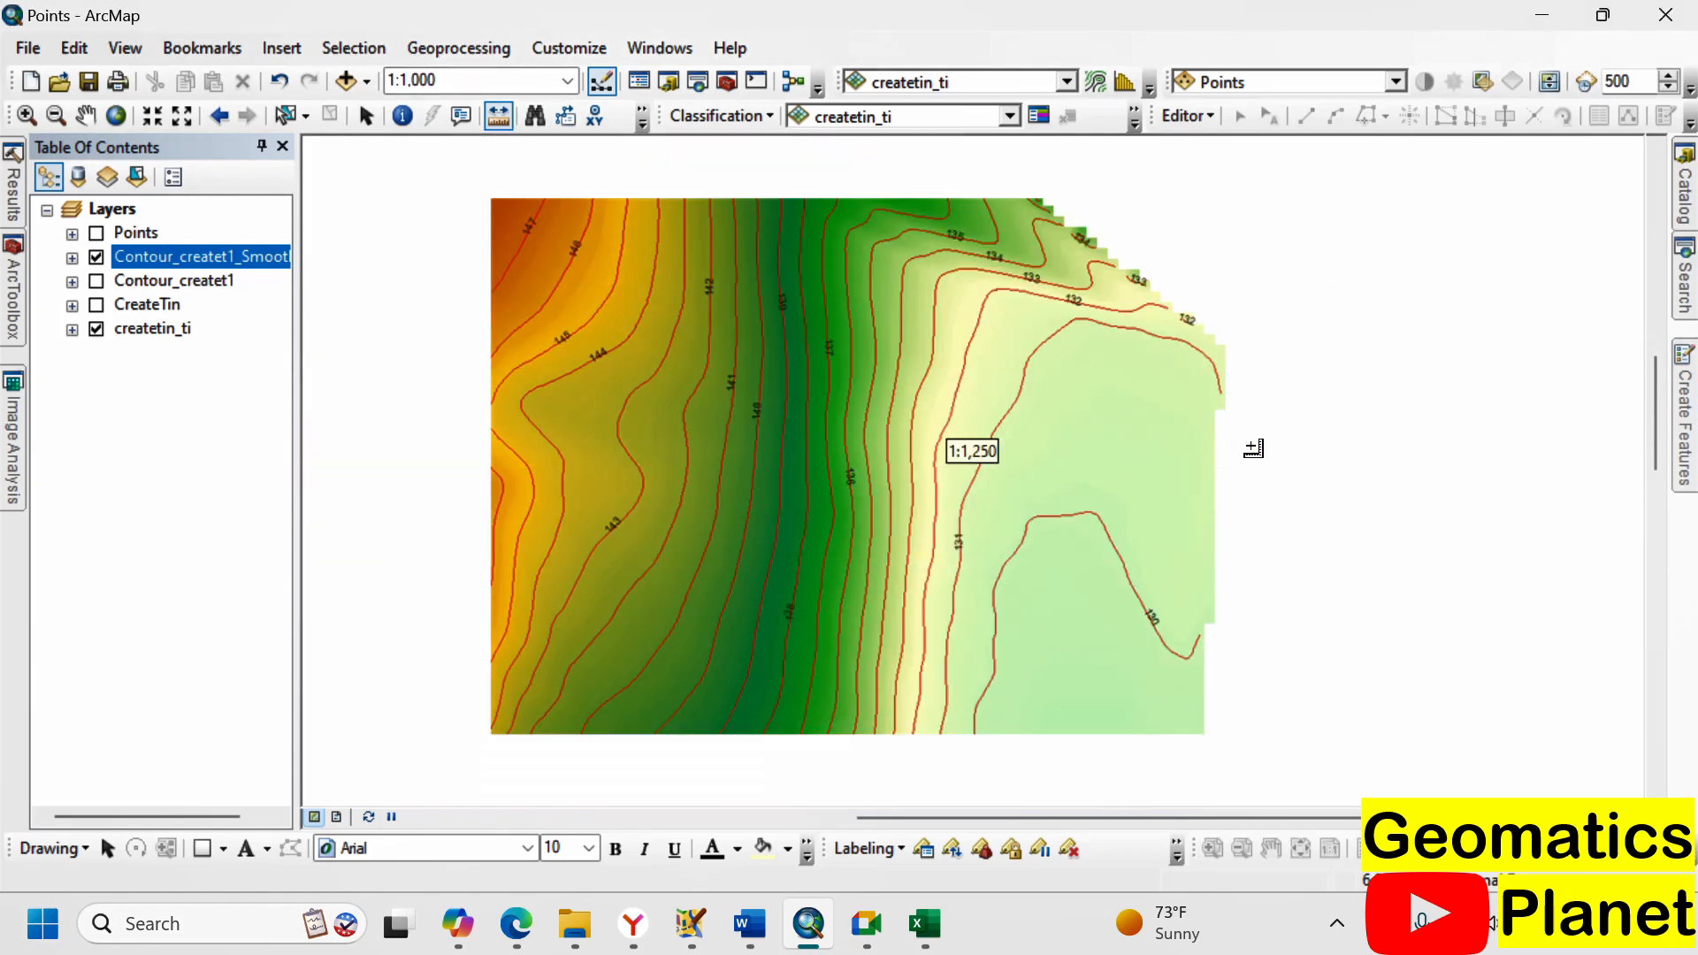
{"action": "scroll", "coordinate": [1263, 418], "scroll_direction": "down", "scroll_amount": 2}
{"action": "scroll", "coordinate": [1141, 438], "scroll_direction": "up", "scroll_amount": 2}
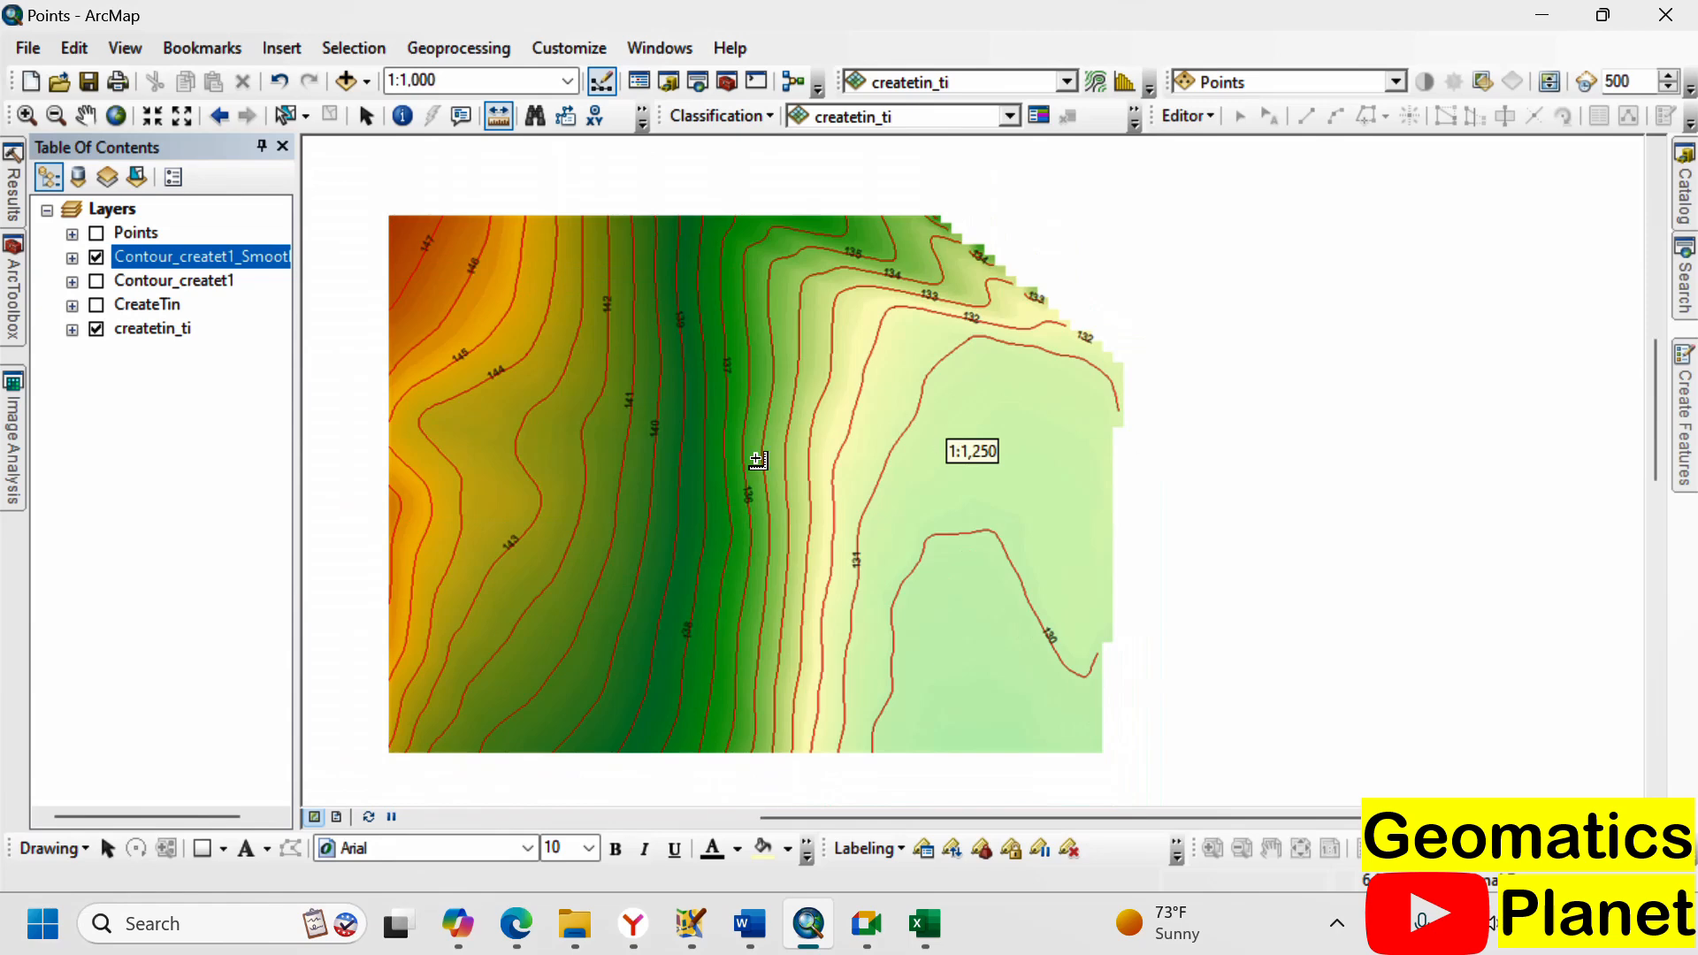
{"action": "scroll", "coordinate": [686, 515], "scroll_direction": "down", "scroll_amount": 4}
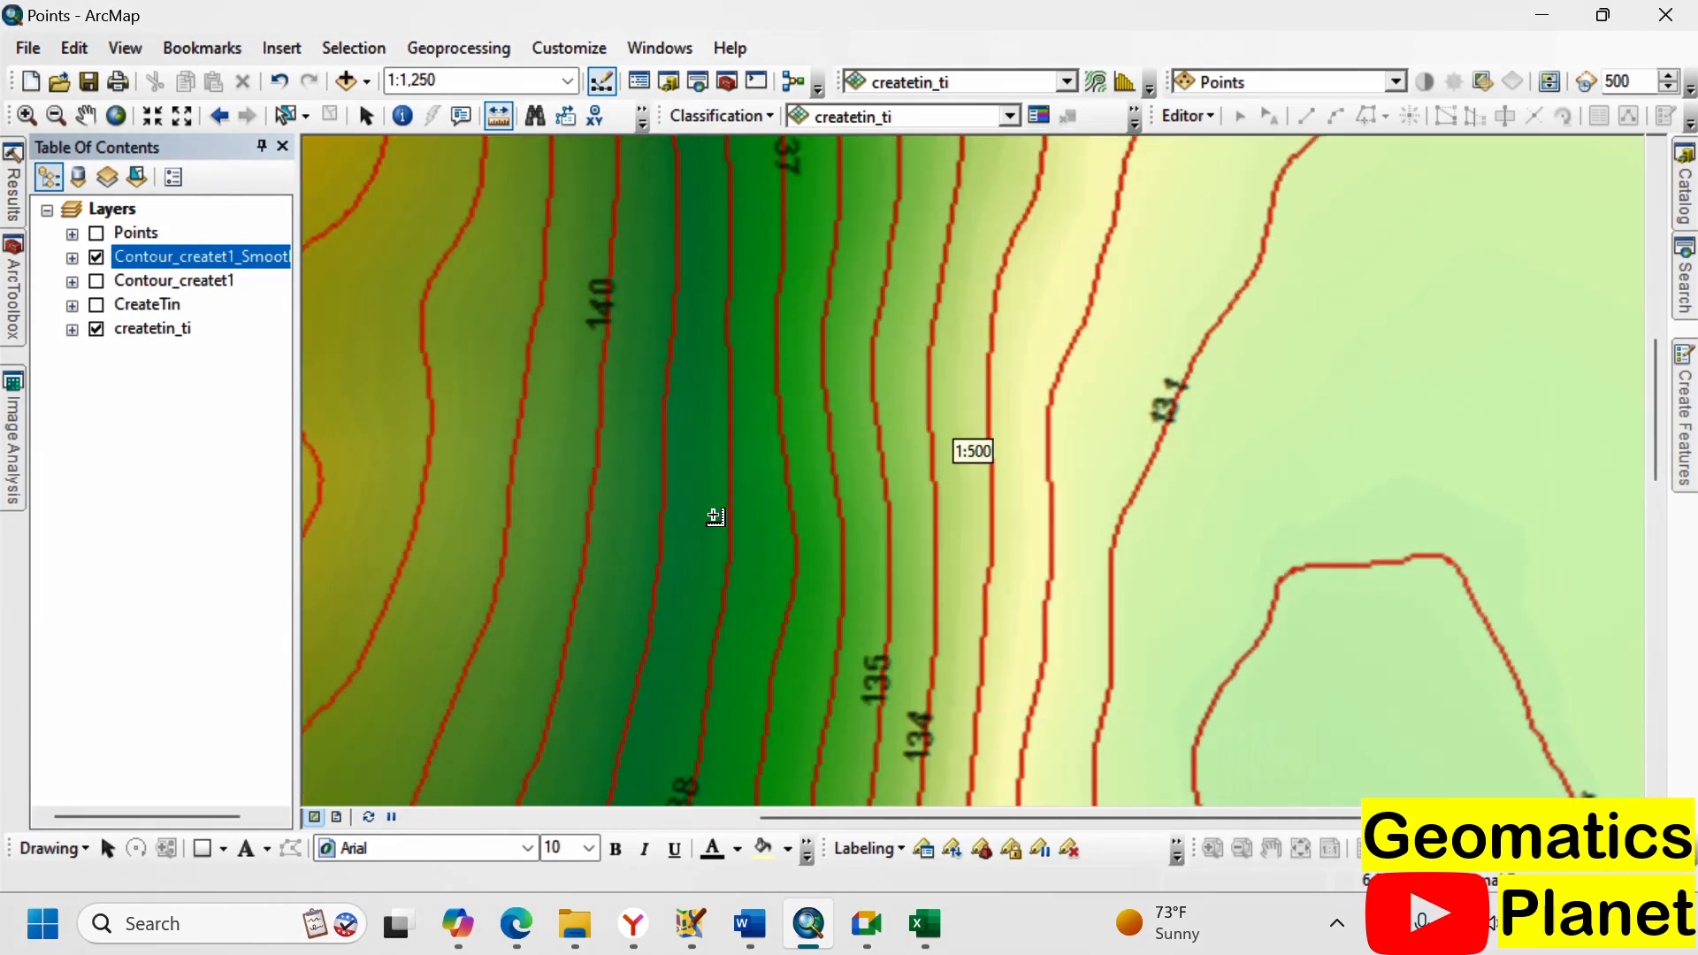
{"action": "left_click", "coordinate": [892, 586]}
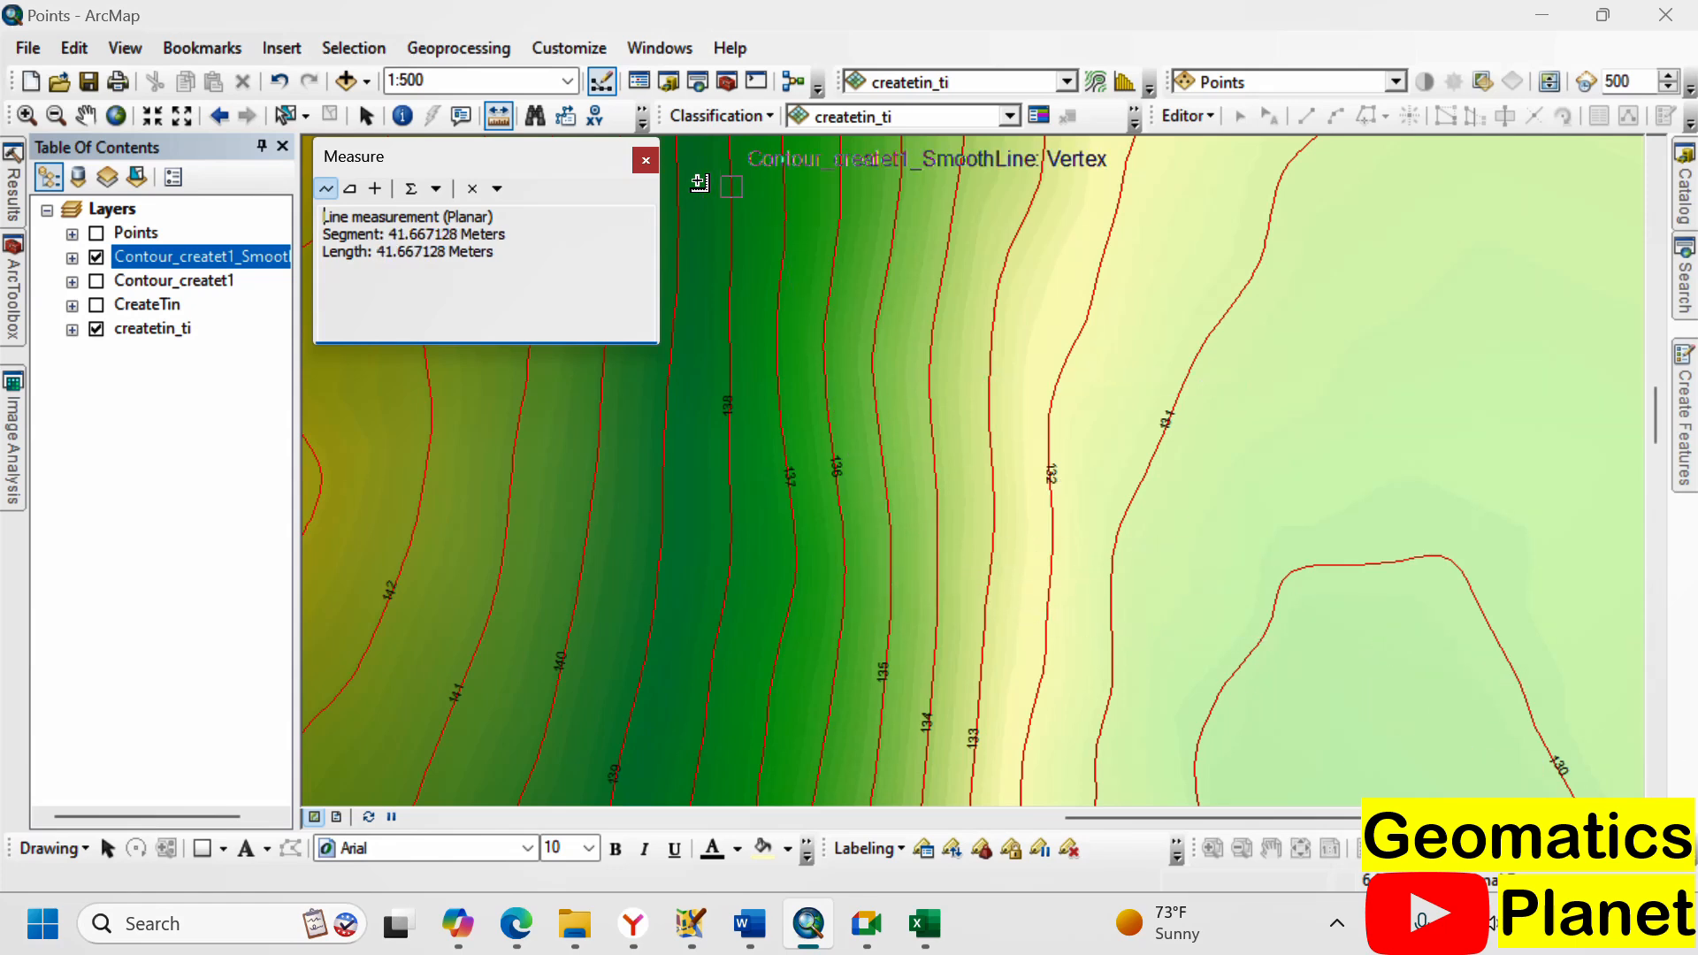
{"action": "left_click", "coordinate": [646, 160]}
{"action": "scroll", "coordinate": [1084, 432], "scroll_direction": "down", "scroll_amount": 4}
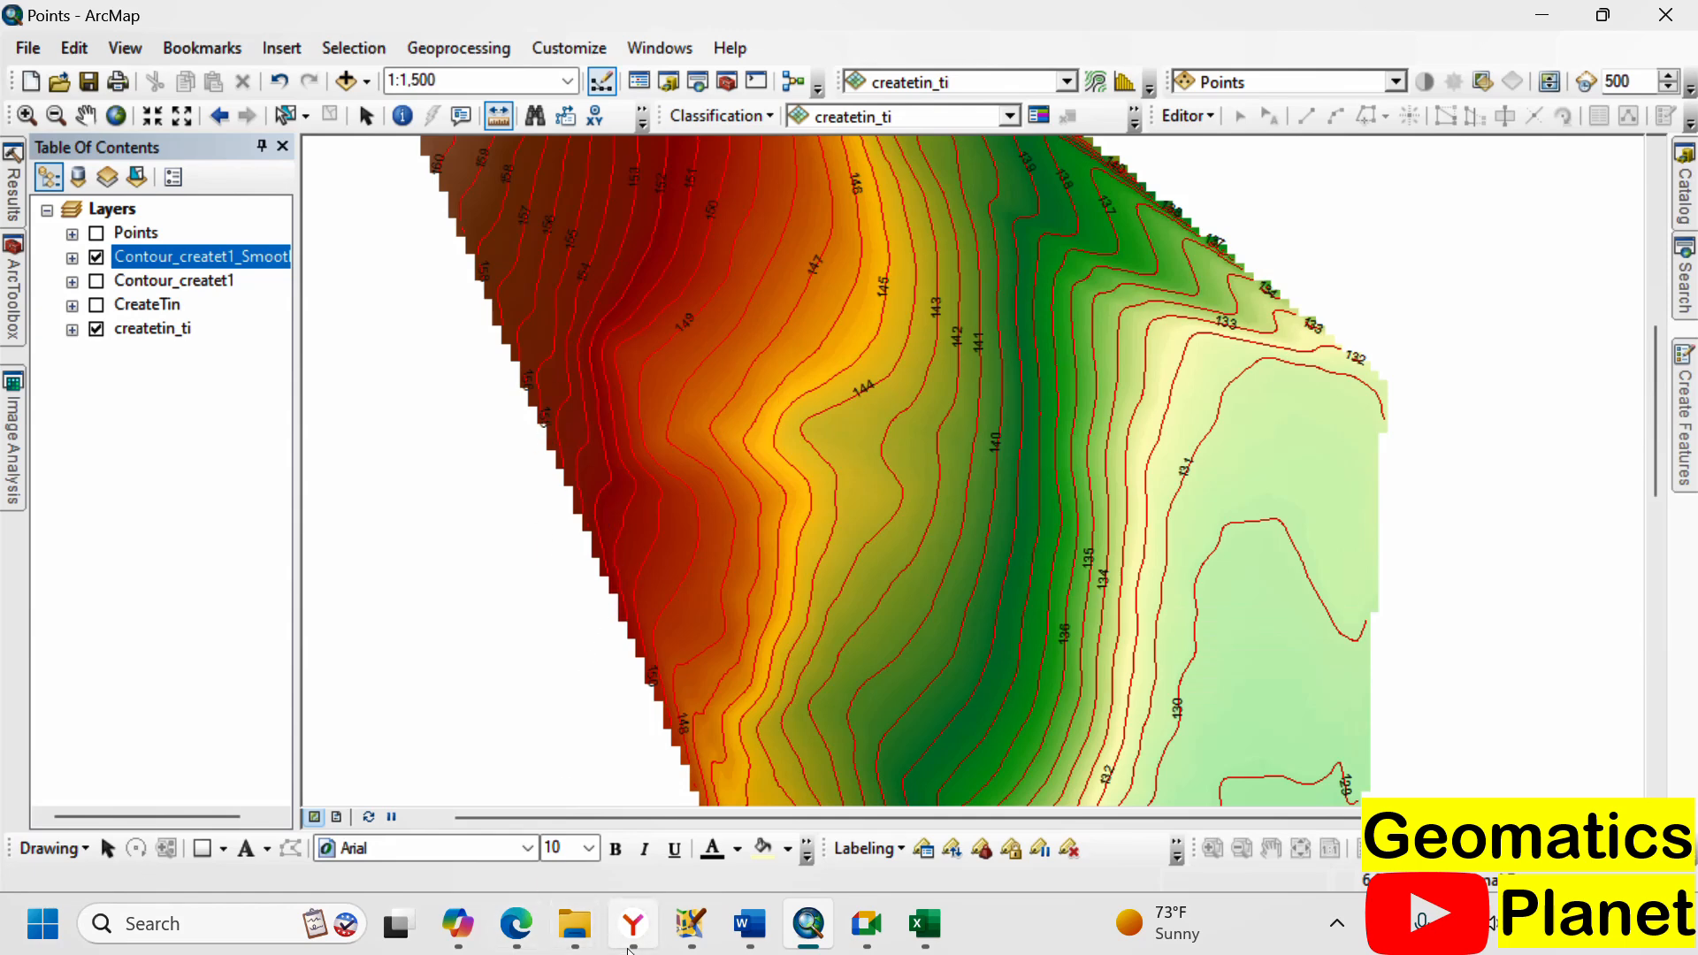
- Switch to the Yandex browser, search for jamboard in a new tab, and open the Google Jamboard site
{"action": "left_click", "coordinate": [634, 923]}
{"action": "left_click", "coordinate": [1381, 23]}
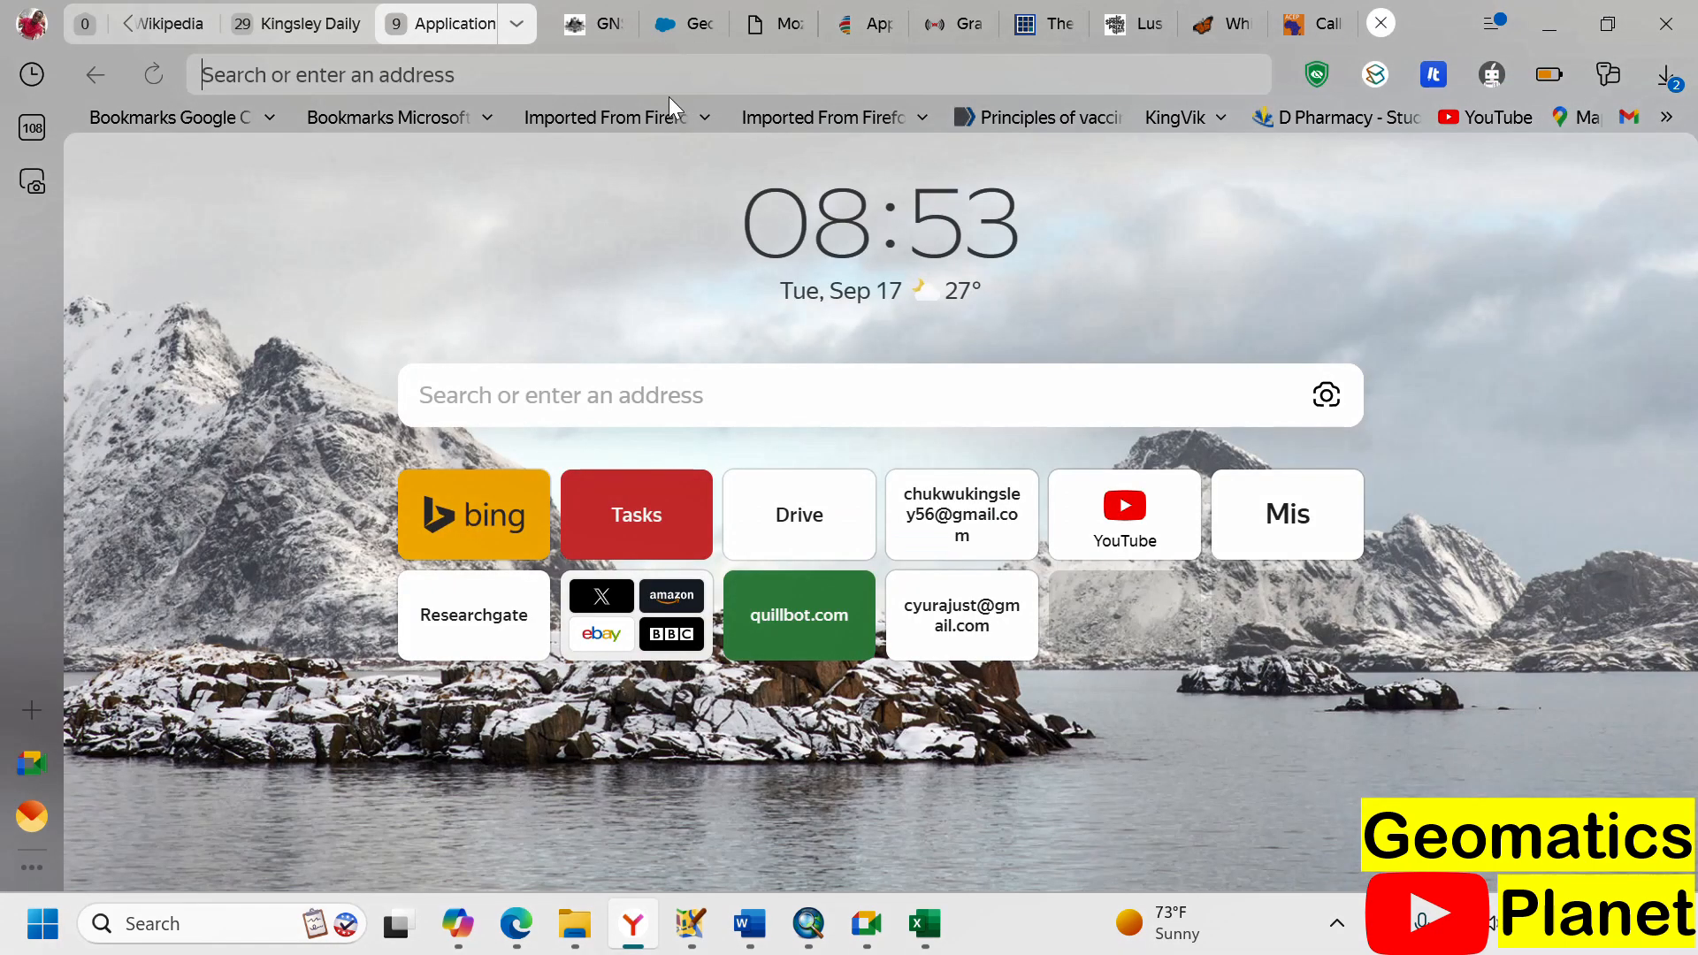
{"action": "type", "text": "ja"}
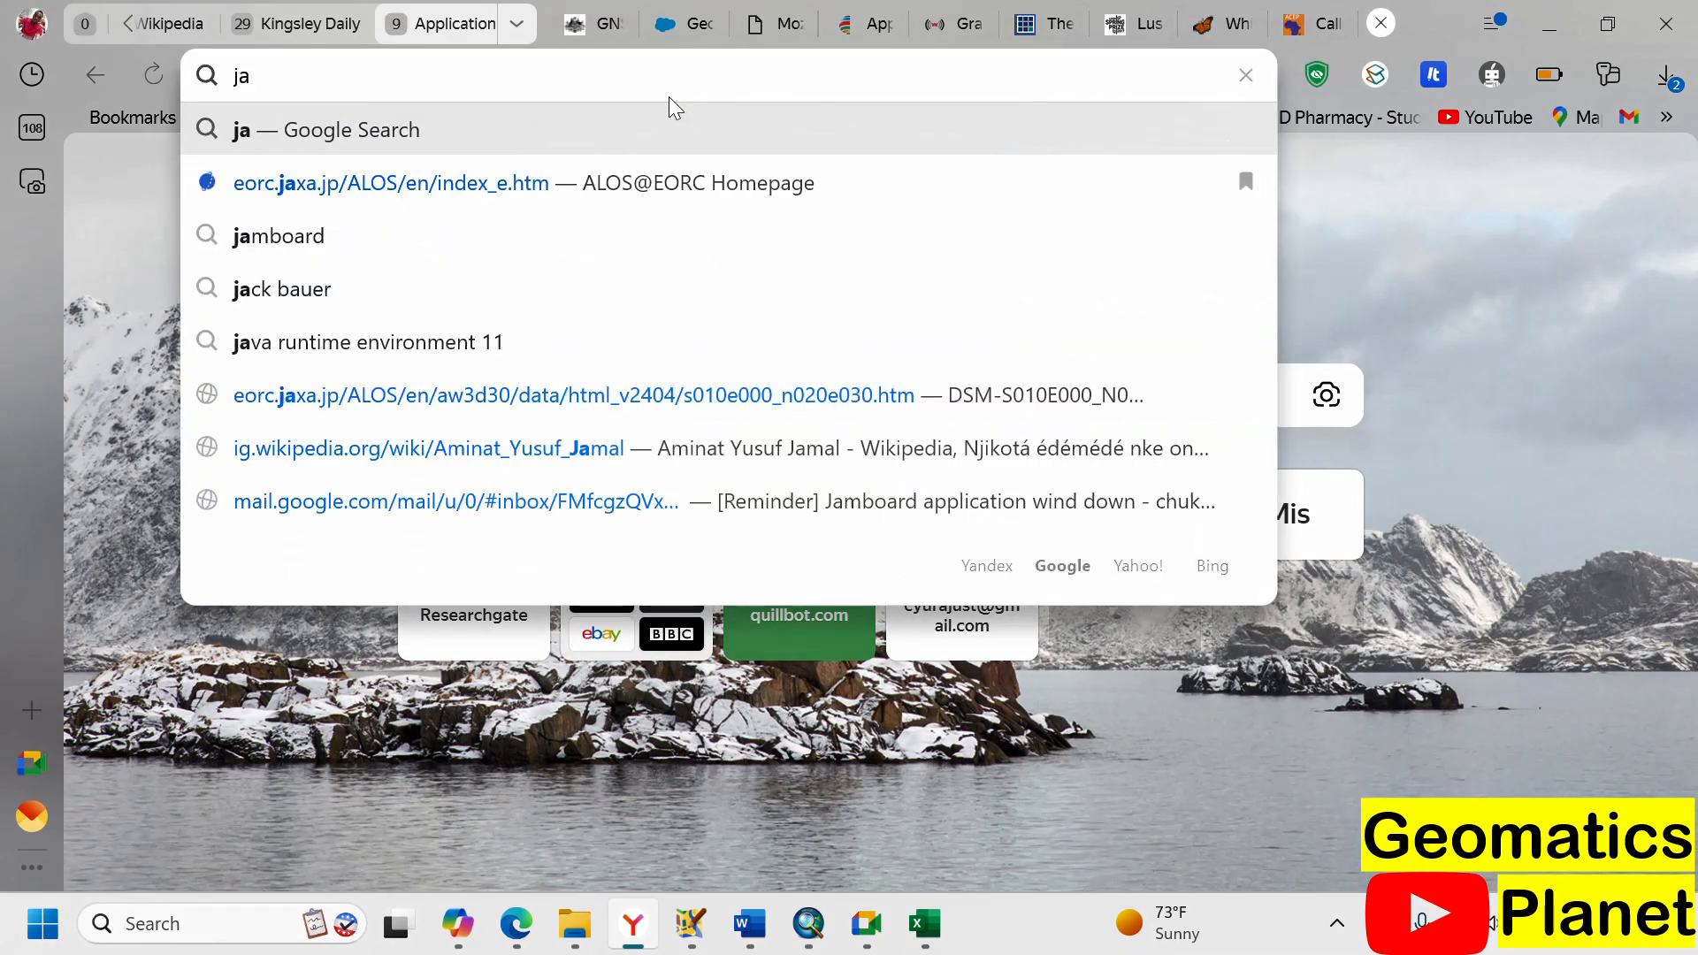
{"action": "type", "text": "m"}
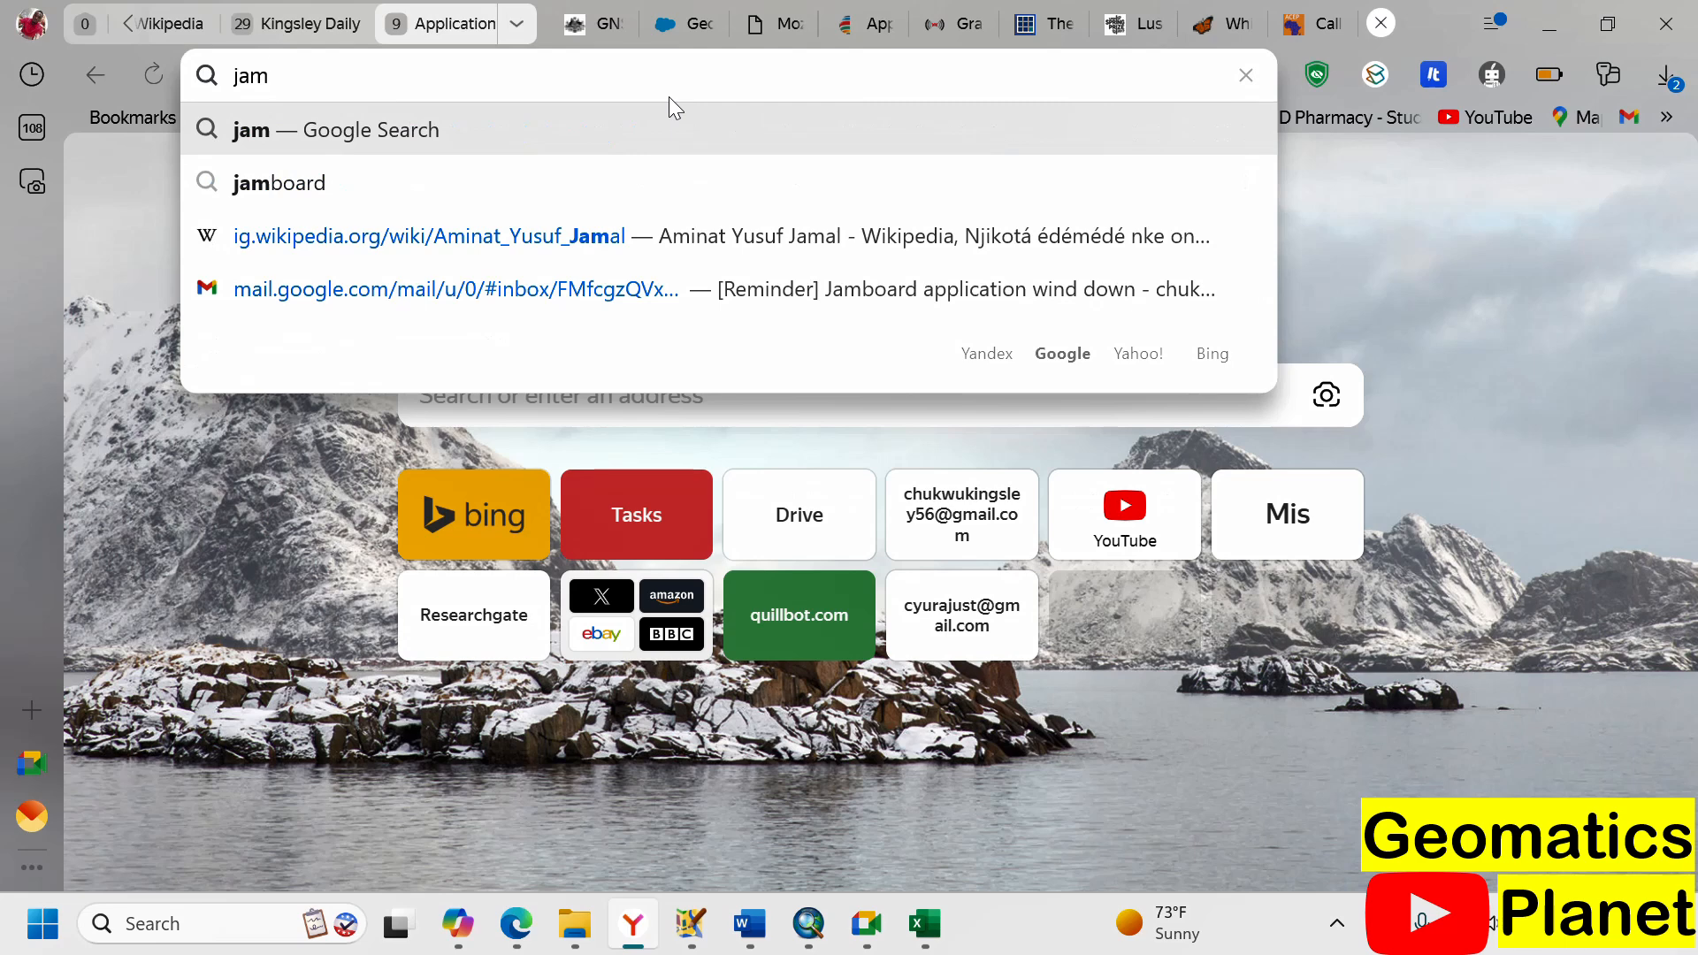
{"action": "left_click", "coordinate": [371, 194]}
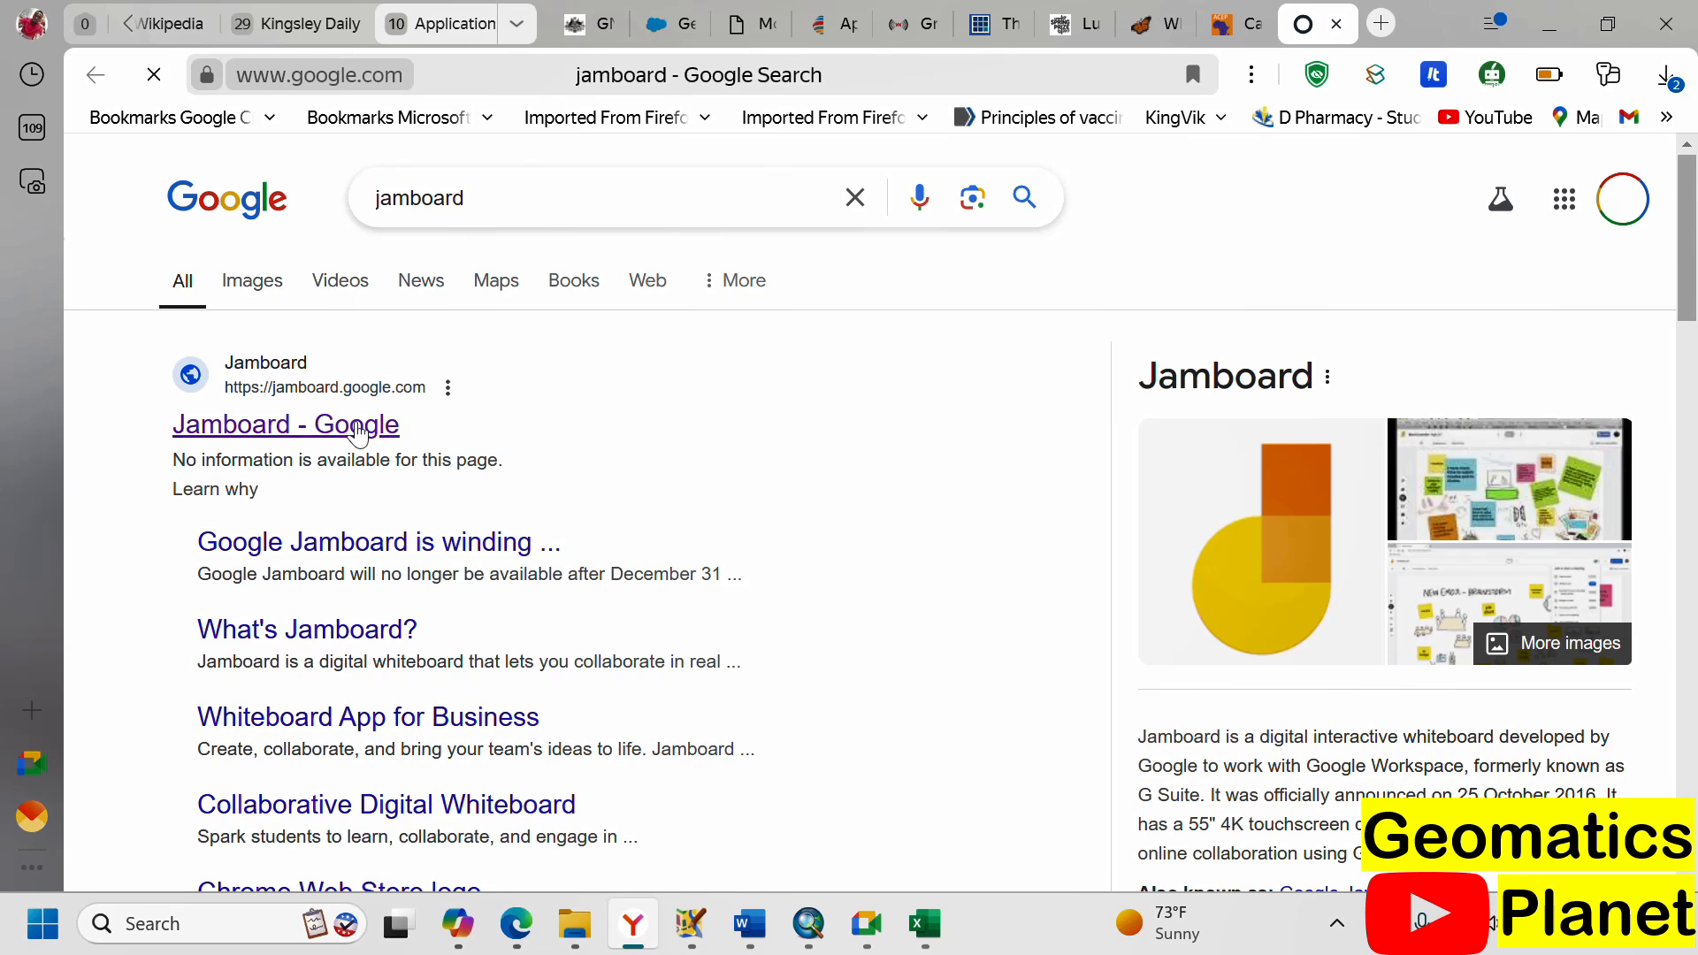
{"action": "left_click", "coordinate": [382, 423]}
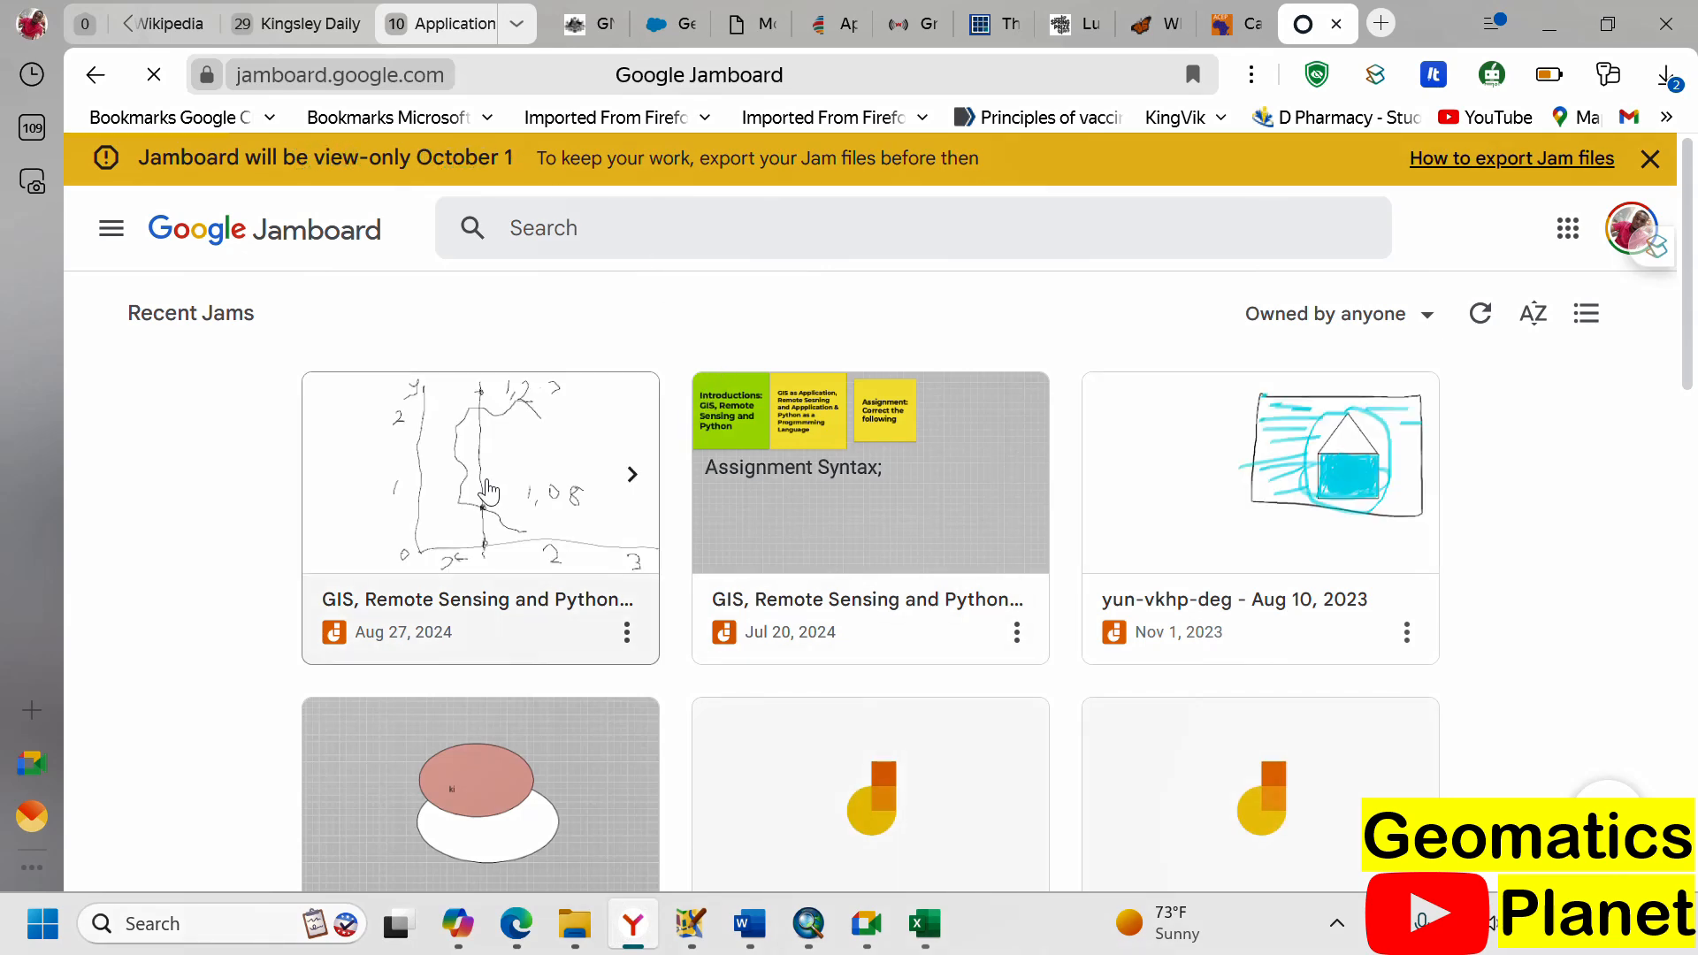
- Open the recent GIS, Remote Sensing and Python jam, add a blank fourth frame, and dismiss the view-only notice
{"action": "left_click", "coordinate": [653, 453]}
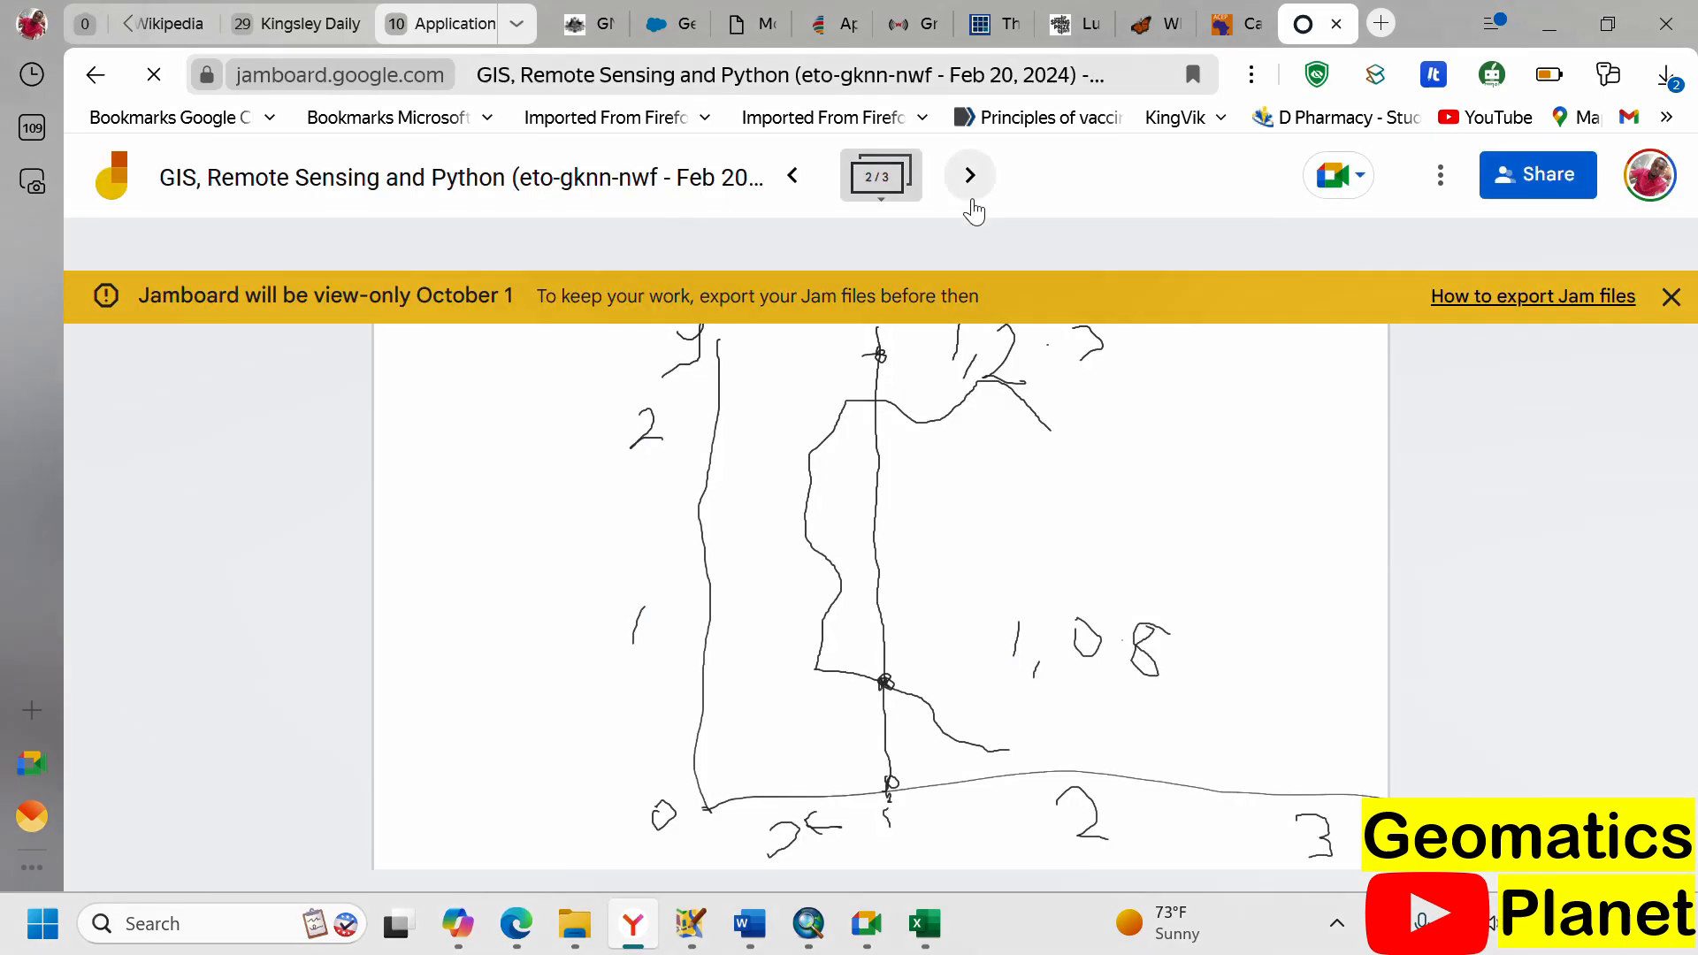
{"action": "left_click", "coordinate": [970, 176]}
{"action": "left_click", "coordinate": [970, 176]}
{"action": "left_click", "coordinate": [970, 176]}
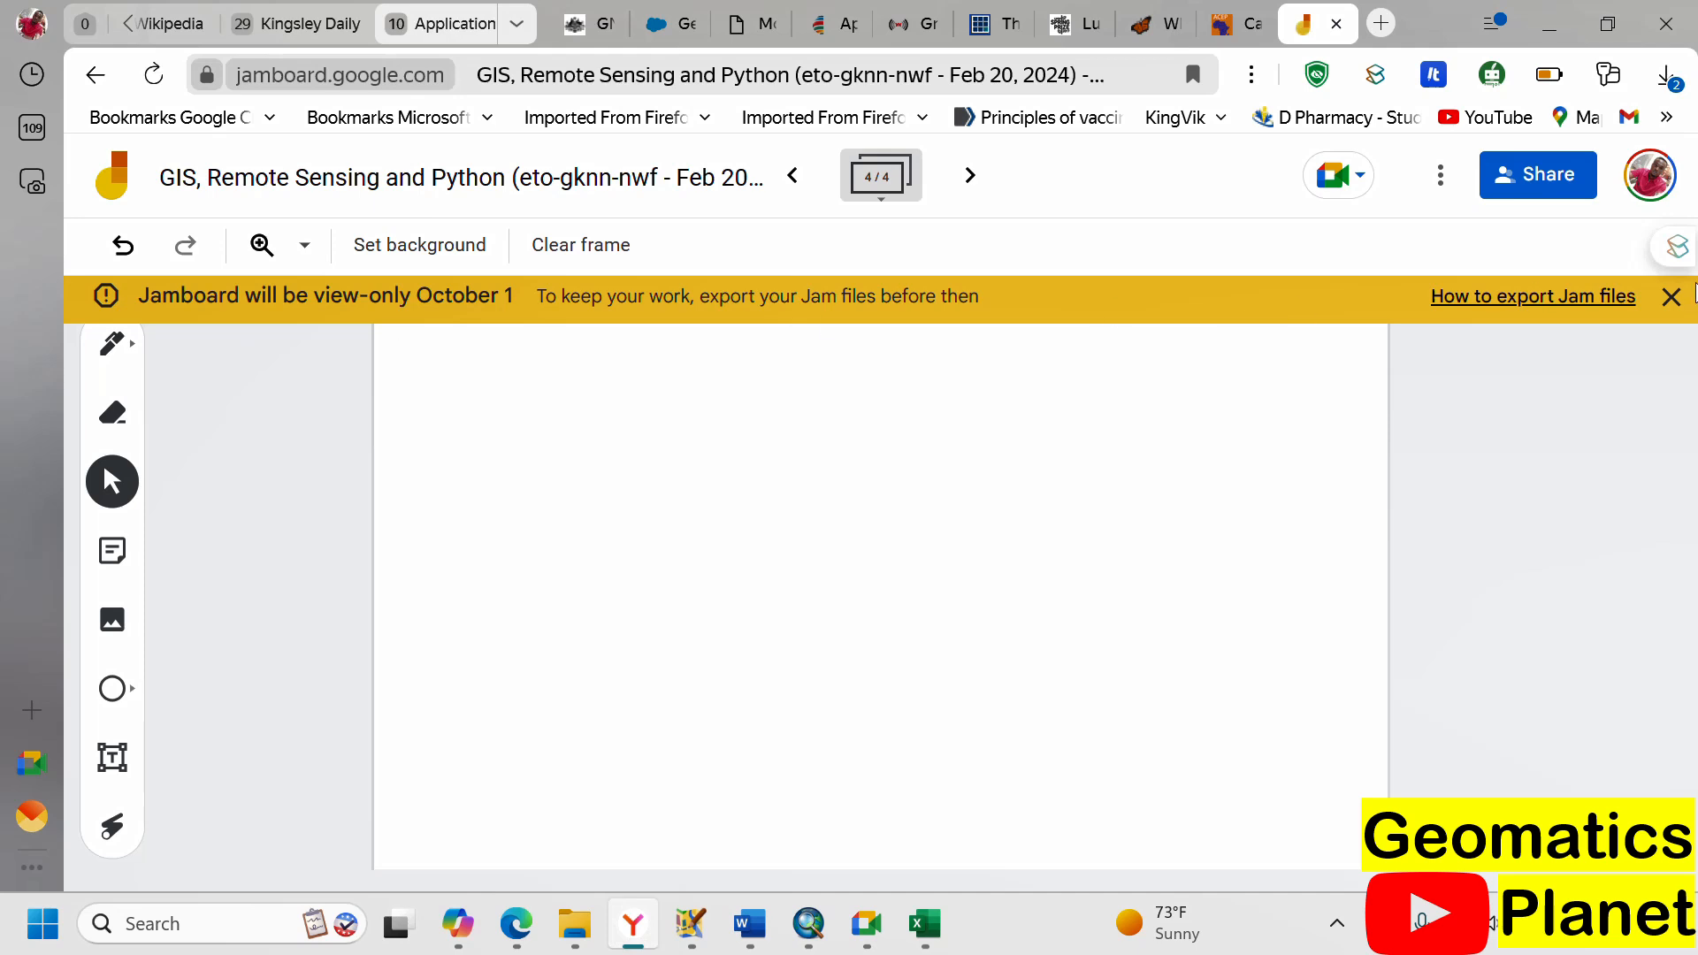
{"action": "left_click", "coordinate": [1672, 297]}
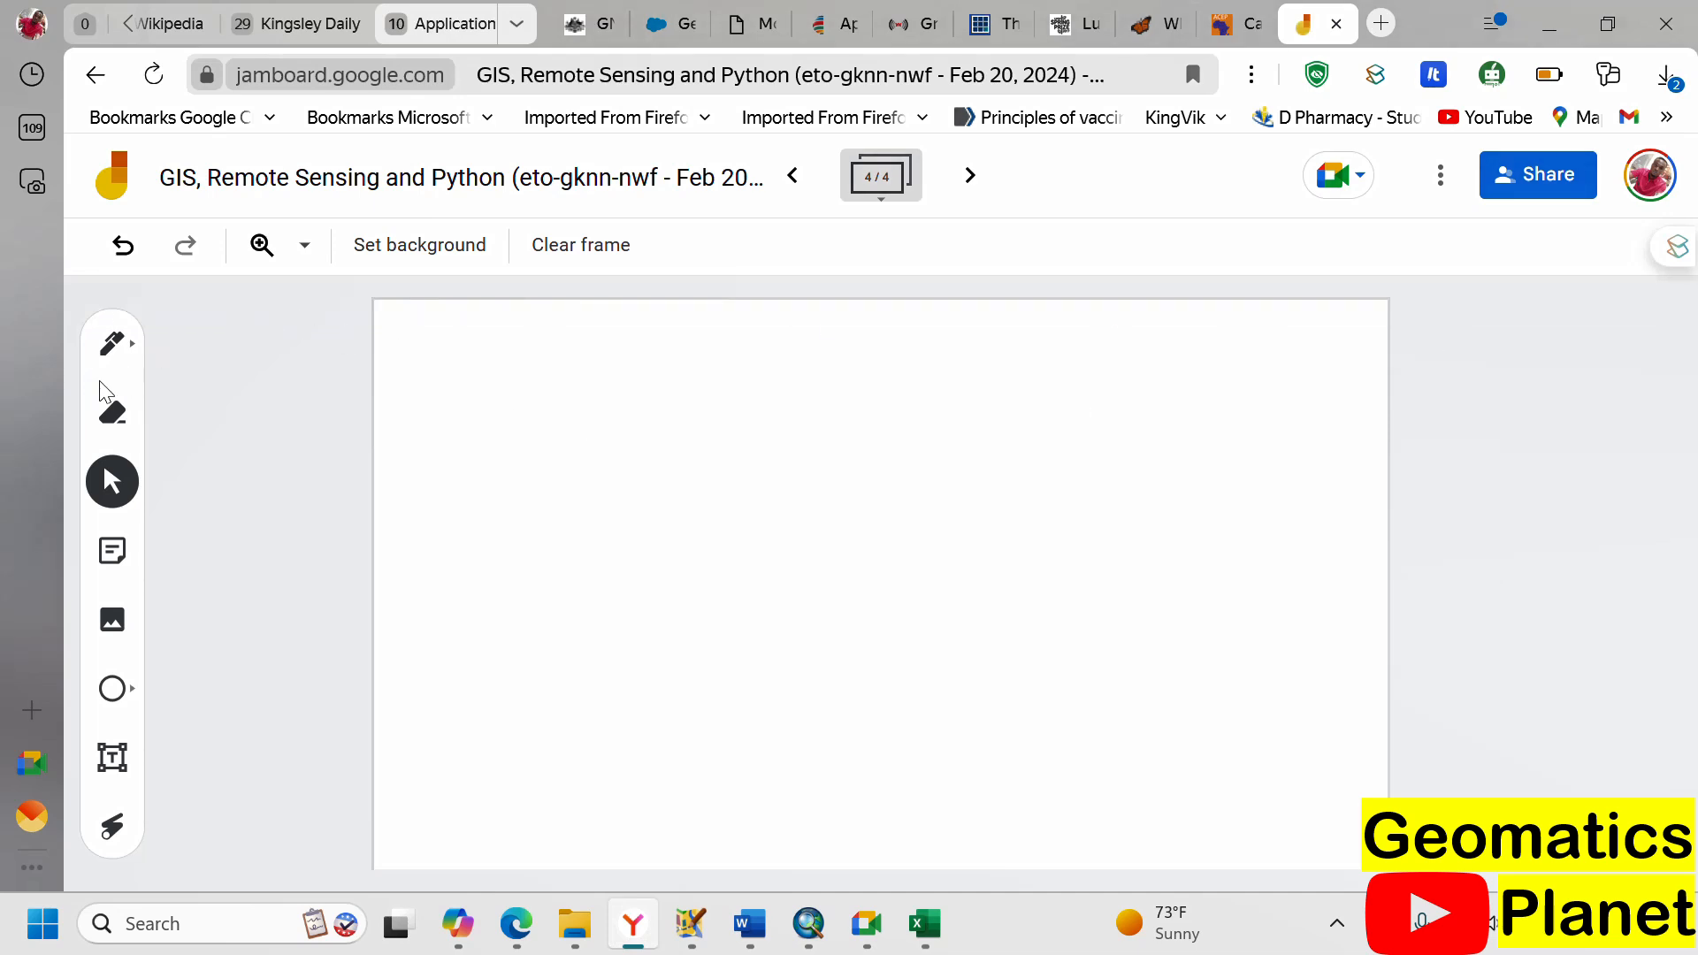
- Sketch four nested irregular contour rings in black pen and a roughly horizontal section line through their middle
{"action": "left_click", "coordinate": [112, 343]}
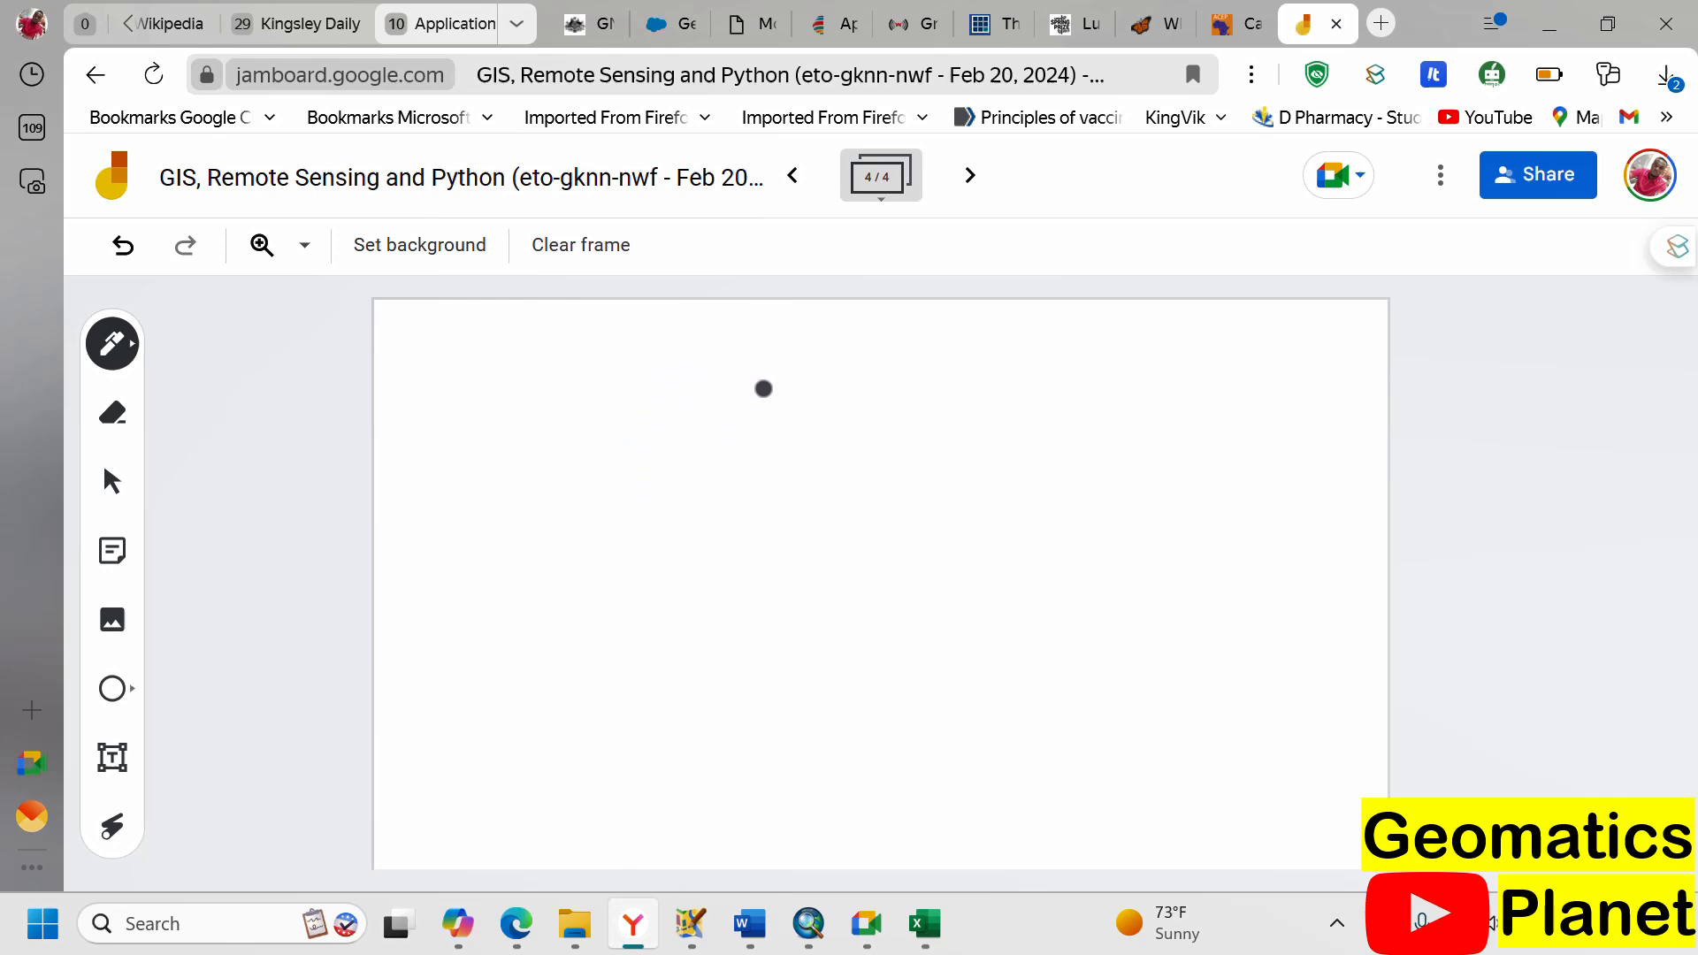
{"action": "mouse_move", "coordinate": [766, 462]}
{"action": "left_mouse_down"}
{"action": "mouse_move", "coordinate": [796, 436]}
{"action": "mouse_move", "coordinate": [857, 474]}
{"action": "mouse_move", "coordinate": [827, 566]}
{"action": "mouse_move", "coordinate": [779, 555]}
{"action": "mouse_move", "coordinate": [766, 471]}
{"action": "mouse_move", "coordinate": [724, 489]}
{"action": "mouse_move", "coordinate": [715, 559]}
{"action": "mouse_move", "coordinate": [773, 626]}
{"action": "mouse_move", "coordinate": [910, 557]}
{"action": "mouse_move", "coordinate": [898, 460]}
{"action": "mouse_move", "coordinate": [834, 390]}
{"action": "mouse_move", "coordinate": [737, 428]}
{"action": "mouse_move", "coordinate": [693, 413]}
{"action": "mouse_move", "coordinate": [781, 368]}
{"action": "mouse_move", "coordinate": [827, 363]}
{"action": "mouse_move", "coordinate": [996, 417]}
{"action": "mouse_move", "coordinate": [1001, 569]}
{"action": "mouse_move", "coordinate": [860, 678]}
{"action": "mouse_move", "coordinate": [728, 681]}
{"action": "mouse_move", "coordinate": [677, 579]}
{"action": "mouse_move", "coordinate": [681, 448]}
{"action": "left_mouse_up"}
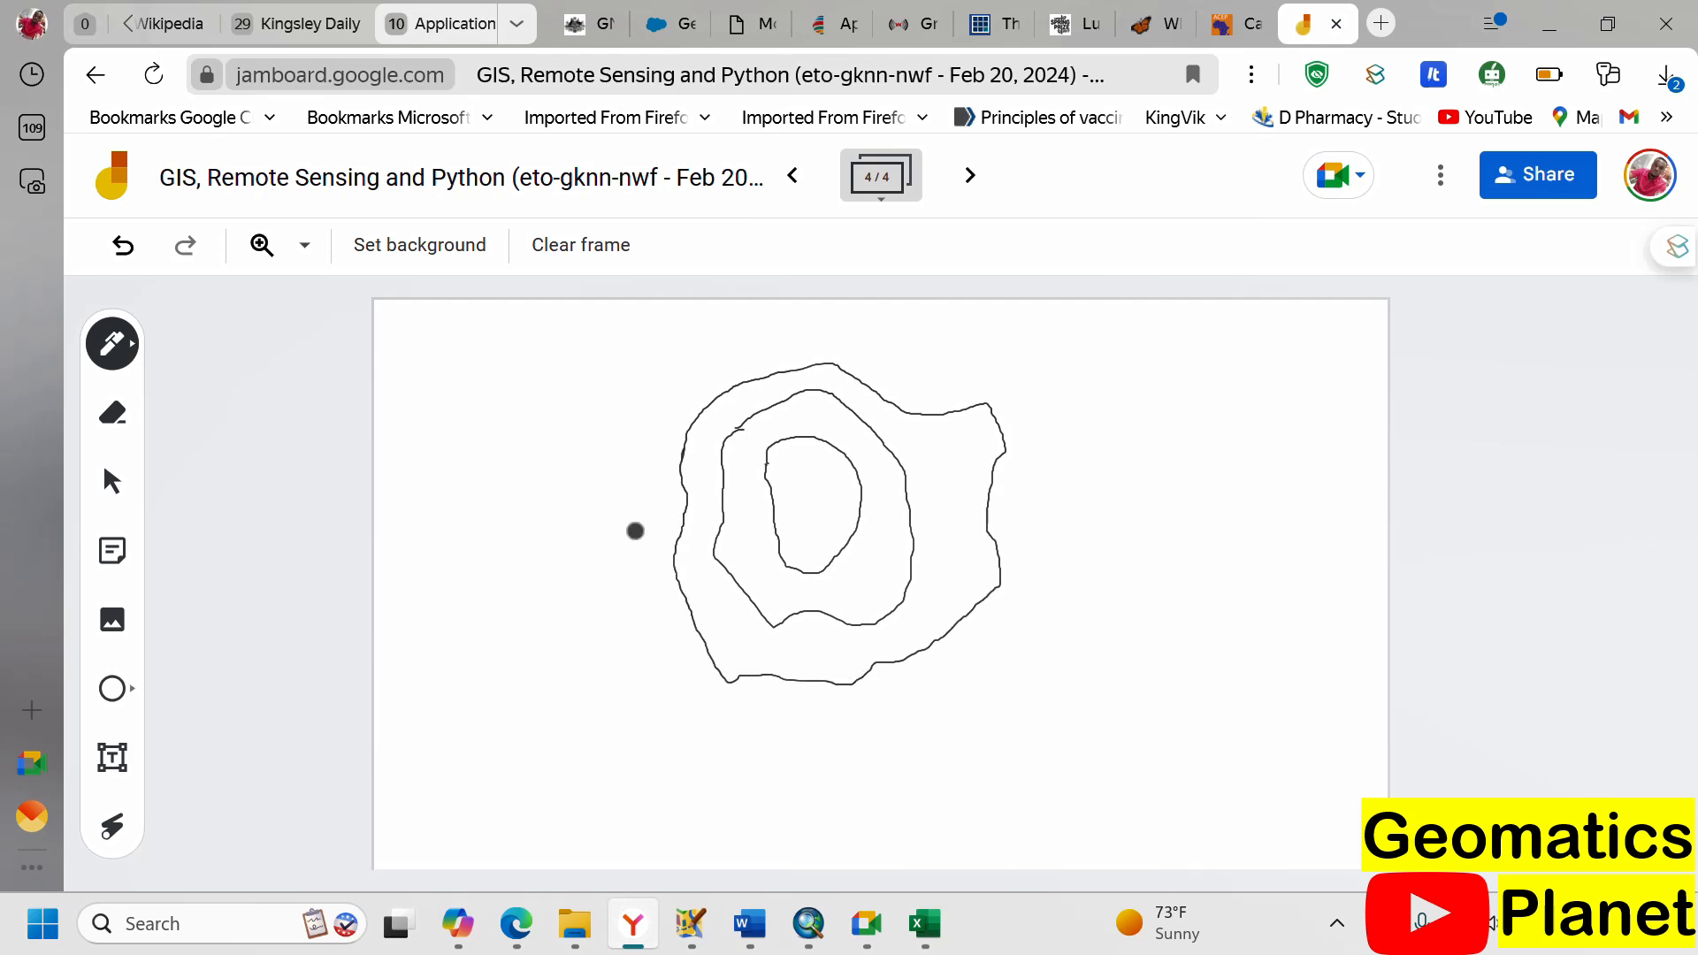
{"action": "mouse_move", "coordinate": [635, 531]}
{"action": "left_mouse_down"}
{"action": "mouse_move", "coordinate": [648, 390]}
{"action": "mouse_move", "coordinate": [770, 330]}
{"action": "mouse_move", "coordinate": [921, 368]}
{"action": "mouse_move", "coordinate": [1027, 368]}
{"action": "mouse_move", "coordinate": [1073, 459]}
{"action": "mouse_move", "coordinate": [1043, 554]}
{"action": "mouse_move", "coordinate": [1076, 622]}
{"action": "mouse_move", "coordinate": [993, 693]}
{"action": "mouse_move", "coordinate": [834, 748]}
{"action": "mouse_move", "coordinate": [716, 741]}
{"action": "mouse_move", "coordinate": [649, 693]}
{"action": "mouse_move", "coordinate": [625, 533]}
{"action": "left_mouse_up"}
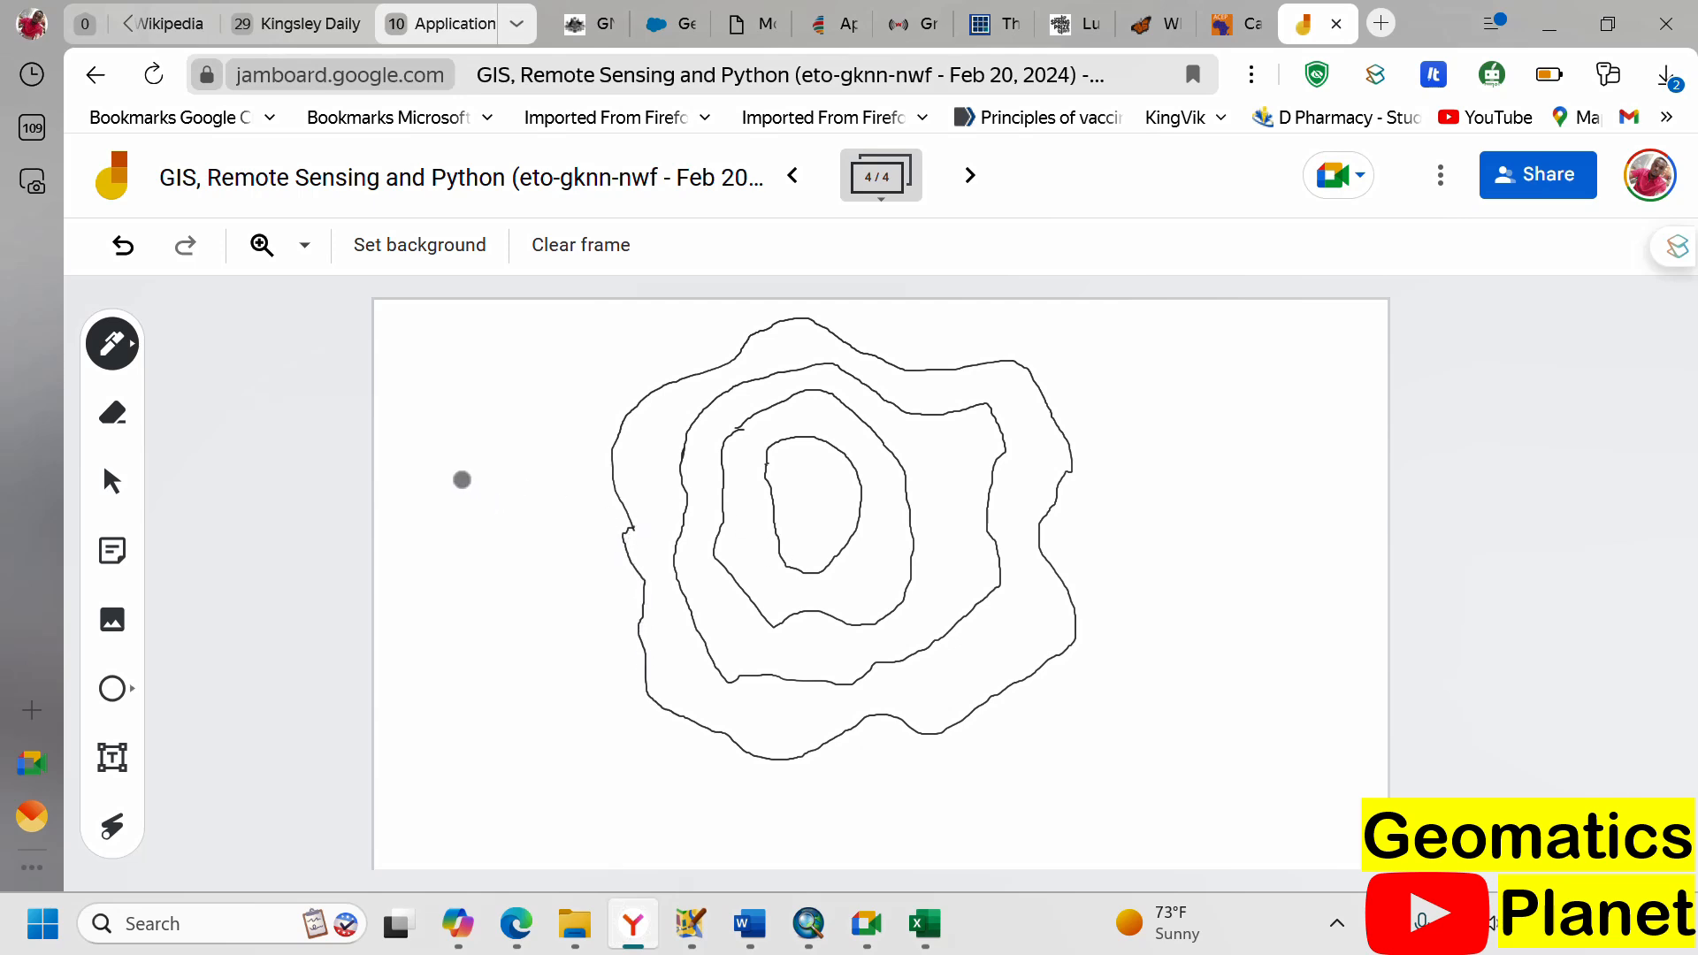
{"action": "mouse_move", "coordinate": [462, 479]}
{"action": "left_mouse_down"}
{"action": "mouse_move", "coordinate": [993, 534]}
{"action": "mouse_move", "coordinate": [1293, 515]}
{"action": "left_mouse_up"}
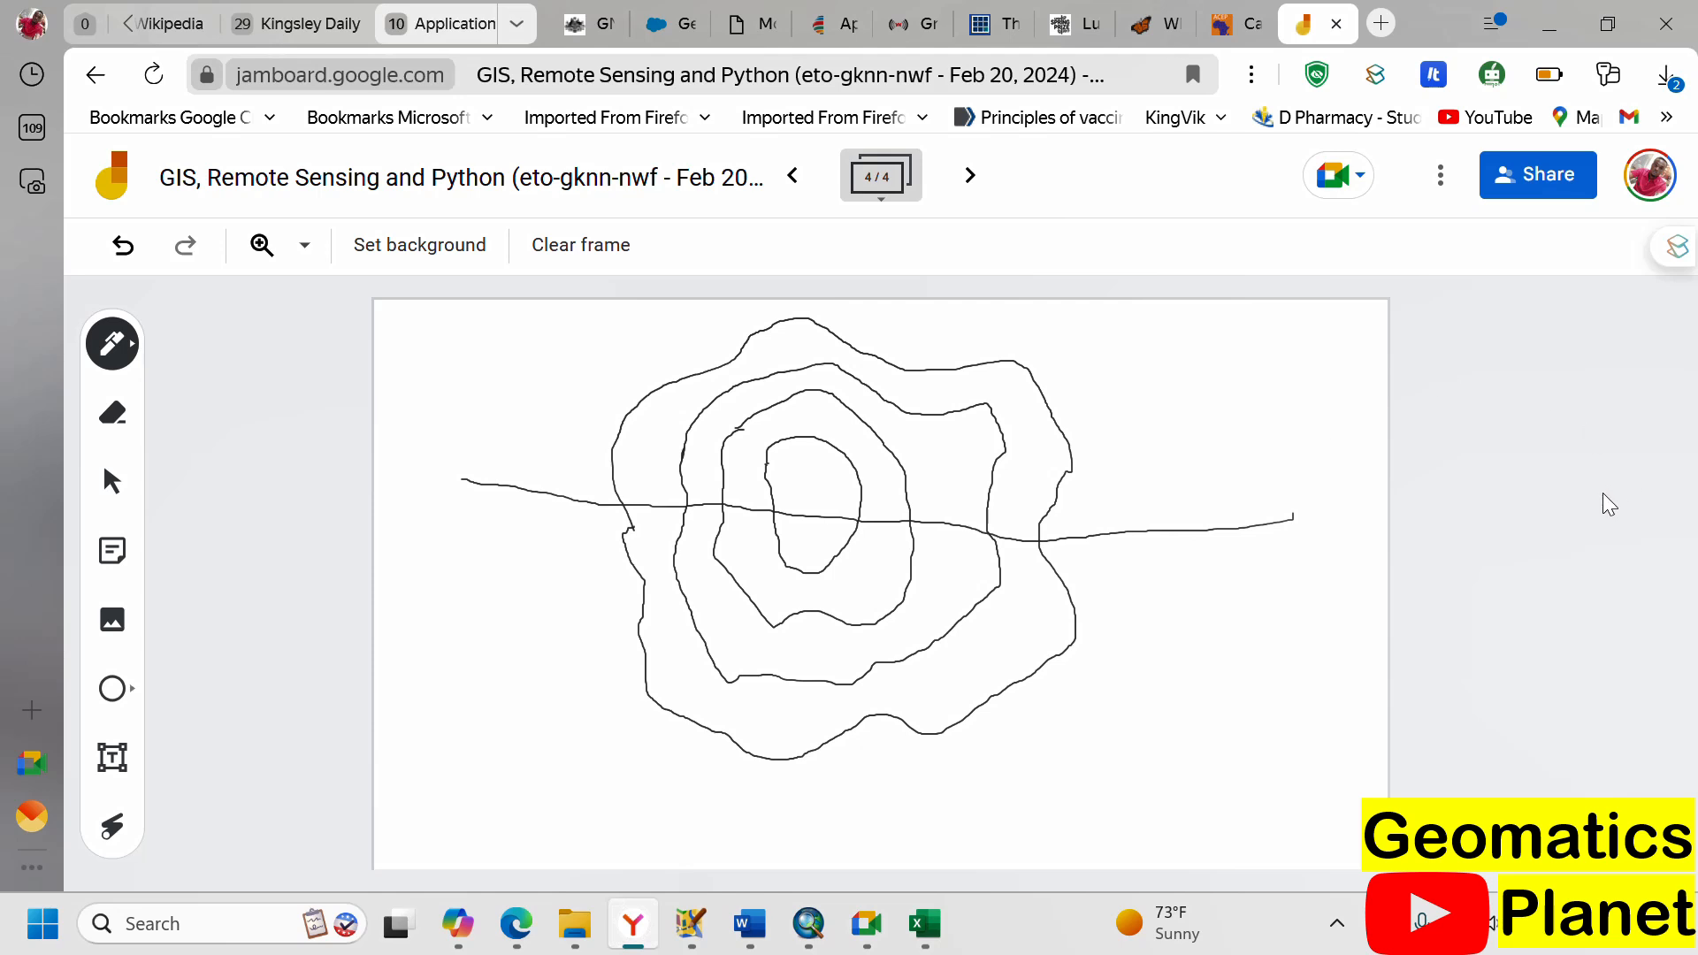
- Draw a horizontal baseline below the contour sketch and a vertical axis rising from its start
{"action": "mouse_move", "coordinate": [458, 812]}
{"action": "left_mouse_down"}
{"action": "mouse_move", "coordinate": [826, 823]}
{"action": "mouse_move", "coordinate": [1036, 859]}
{"action": "left_mouse_up"}
{"action": "left_click_drag", "start_coordinate": [1203, 887], "coordinate": [1321, 810]}
{"action": "mouse_move", "coordinate": [453, 563]}
{"action": "left_mouse_down"}
{"action": "mouse_move", "coordinate": [478, 693]}
{"action": "mouse_move", "coordinate": [459, 784]}
{"action": "mouse_move", "coordinate": [476, 818]}
{"action": "left_mouse_up"}
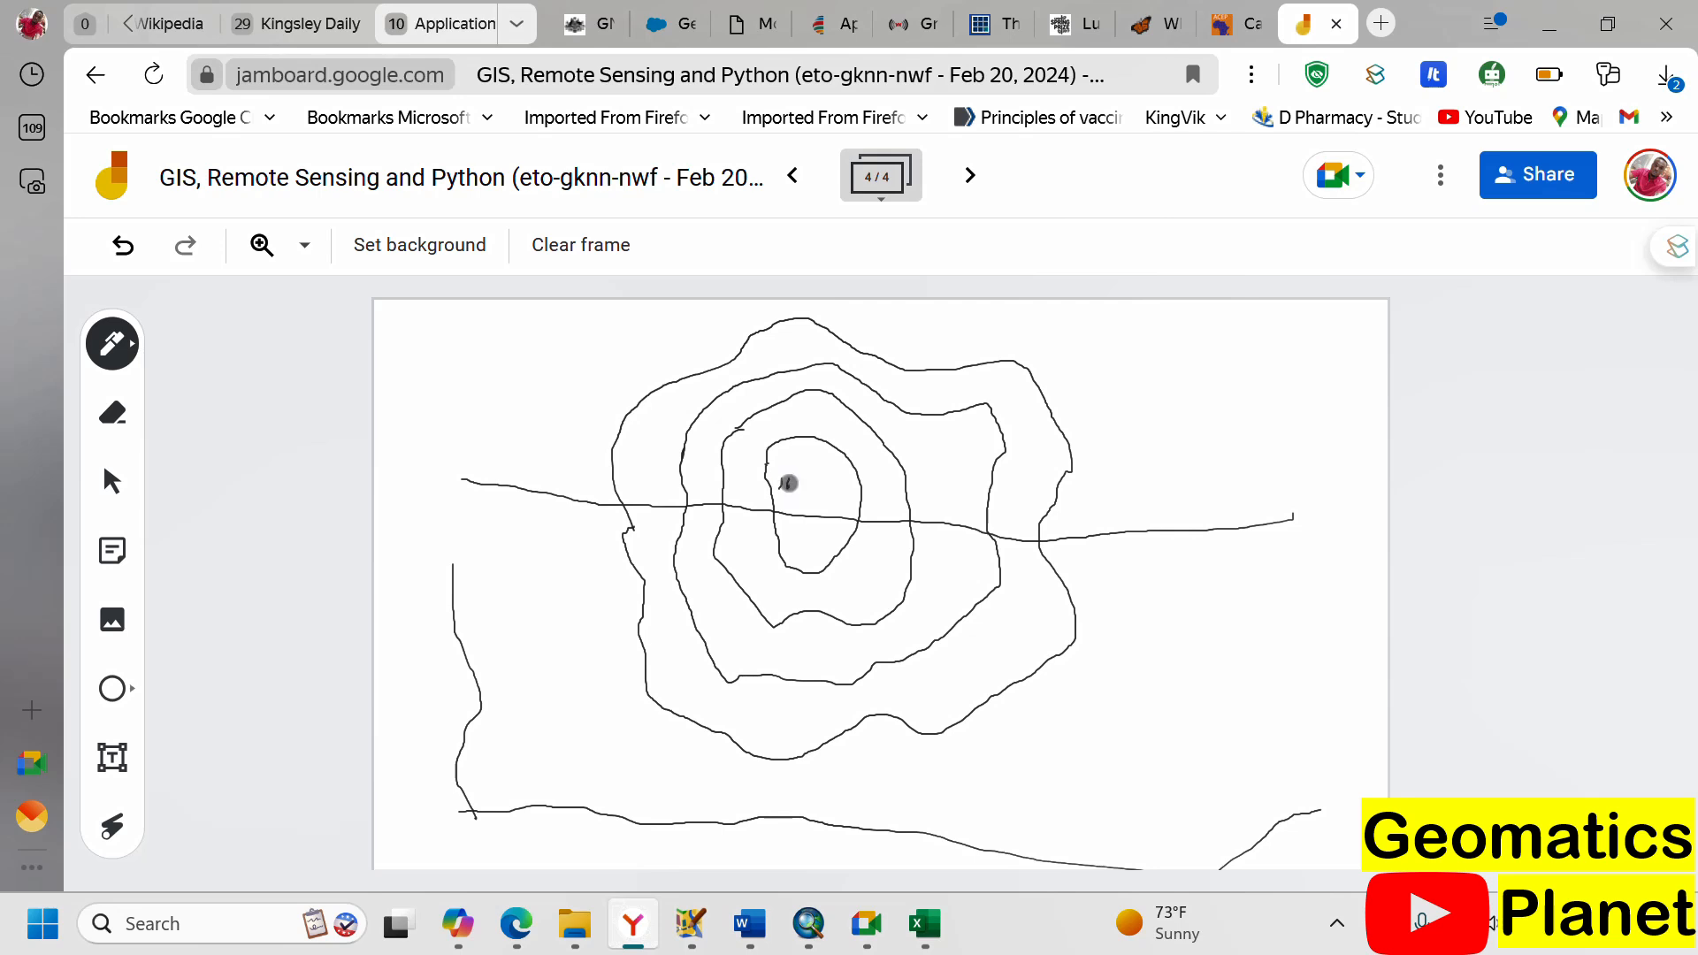
- Label the rings 100, 90, 80 and 70 from the inside out, and write elevations from 0 to 100 along the vertical axis
{"action": "left_click_drag", "start_coordinate": [802, 483], "coordinate": [794, 481]}
{"action": "mouse_move", "coordinate": [912, 463]}
{"action": "left_mouse_down"}
{"action": "mouse_move", "coordinate": [900, 489]}
{"action": "mouse_move", "coordinate": [917, 469]}
{"action": "mouse_move", "coordinate": [997, 487]}
{"action": "mouse_move", "coordinate": [993, 470]}
{"action": "mouse_move", "coordinate": [1066, 441]}
{"action": "mouse_move", "coordinate": [1075, 484]}
{"action": "mouse_move", "coordinate": [1107, 448]}
{"action": "left_mouse_up"}
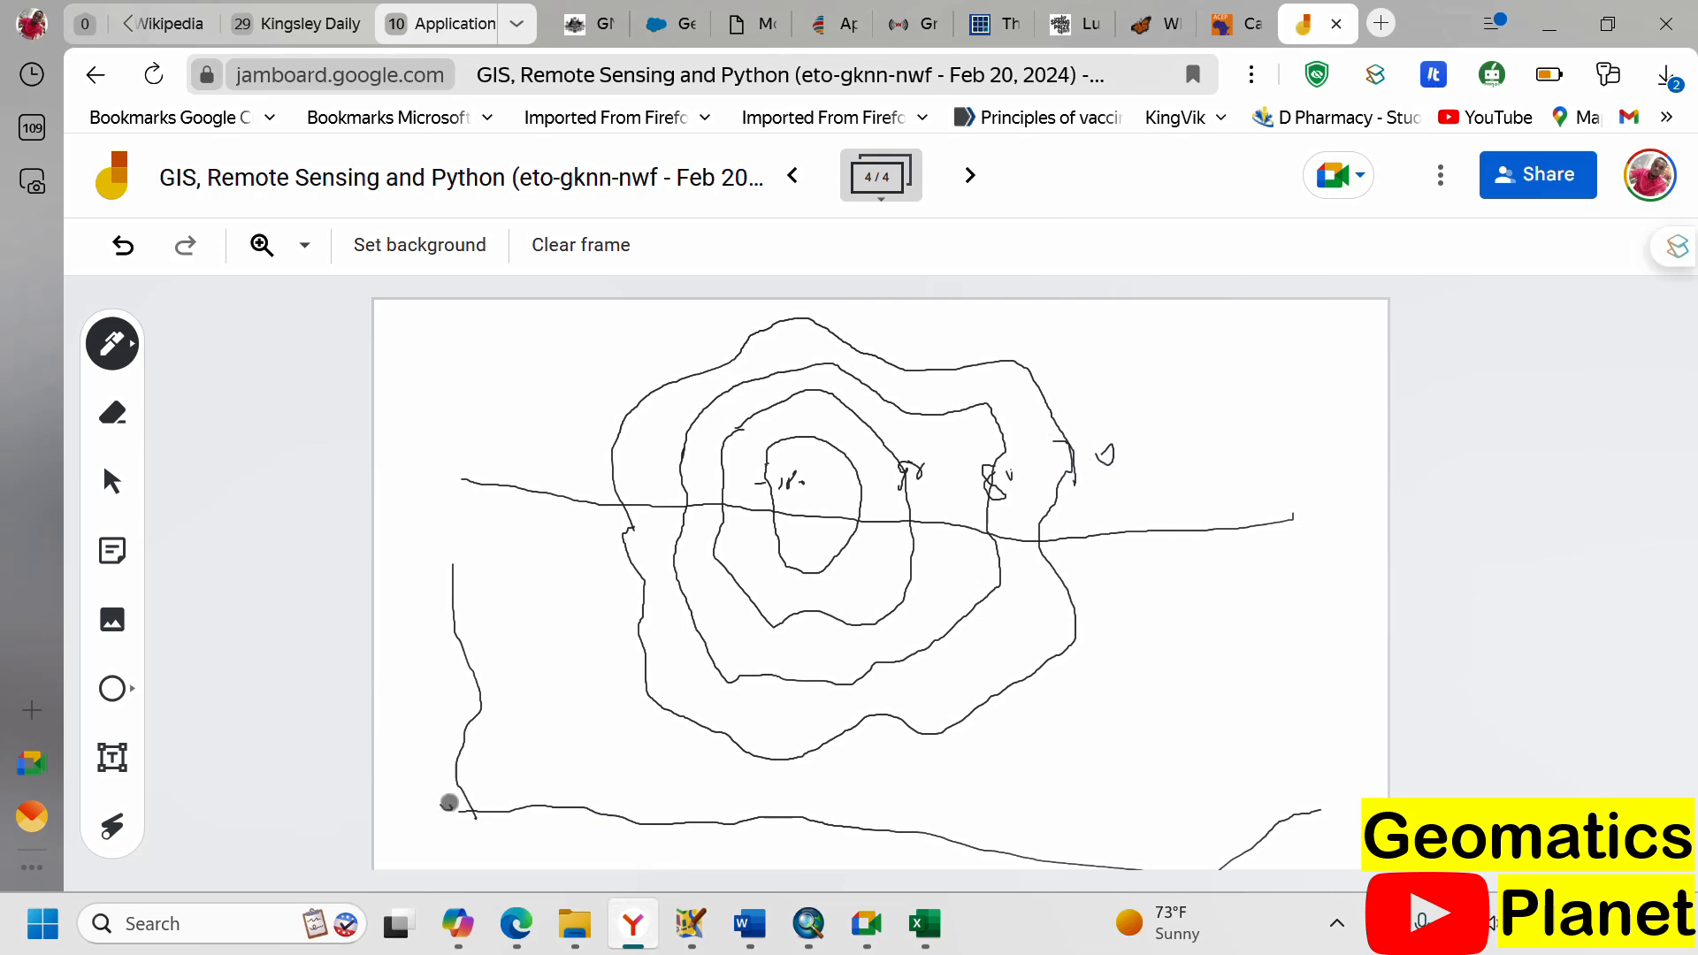
{"action": "left_click_drag", "start_coordinate": [447, 805], "coordinate": [439, 806]}
{"action": "left_click_drag", "start_coordinate": [417, 775], "coordinate": [449, 686]}
{"action": "left_click_drag", "start_coordinate": [398, 749], "coordinate": [402, 766]}
{"action": "mouse_move", "coordinate": [407, 701]}
{"action": "left_mouse_down"}
{"action": "mouse_move", "coordinate": [421, 703]}
{"action": "mouse_move", "coordinate": [412, 733]}
{"action": "mouse_move", "coordinate": [428, 721]}
{"action": "left_mouse_up"}
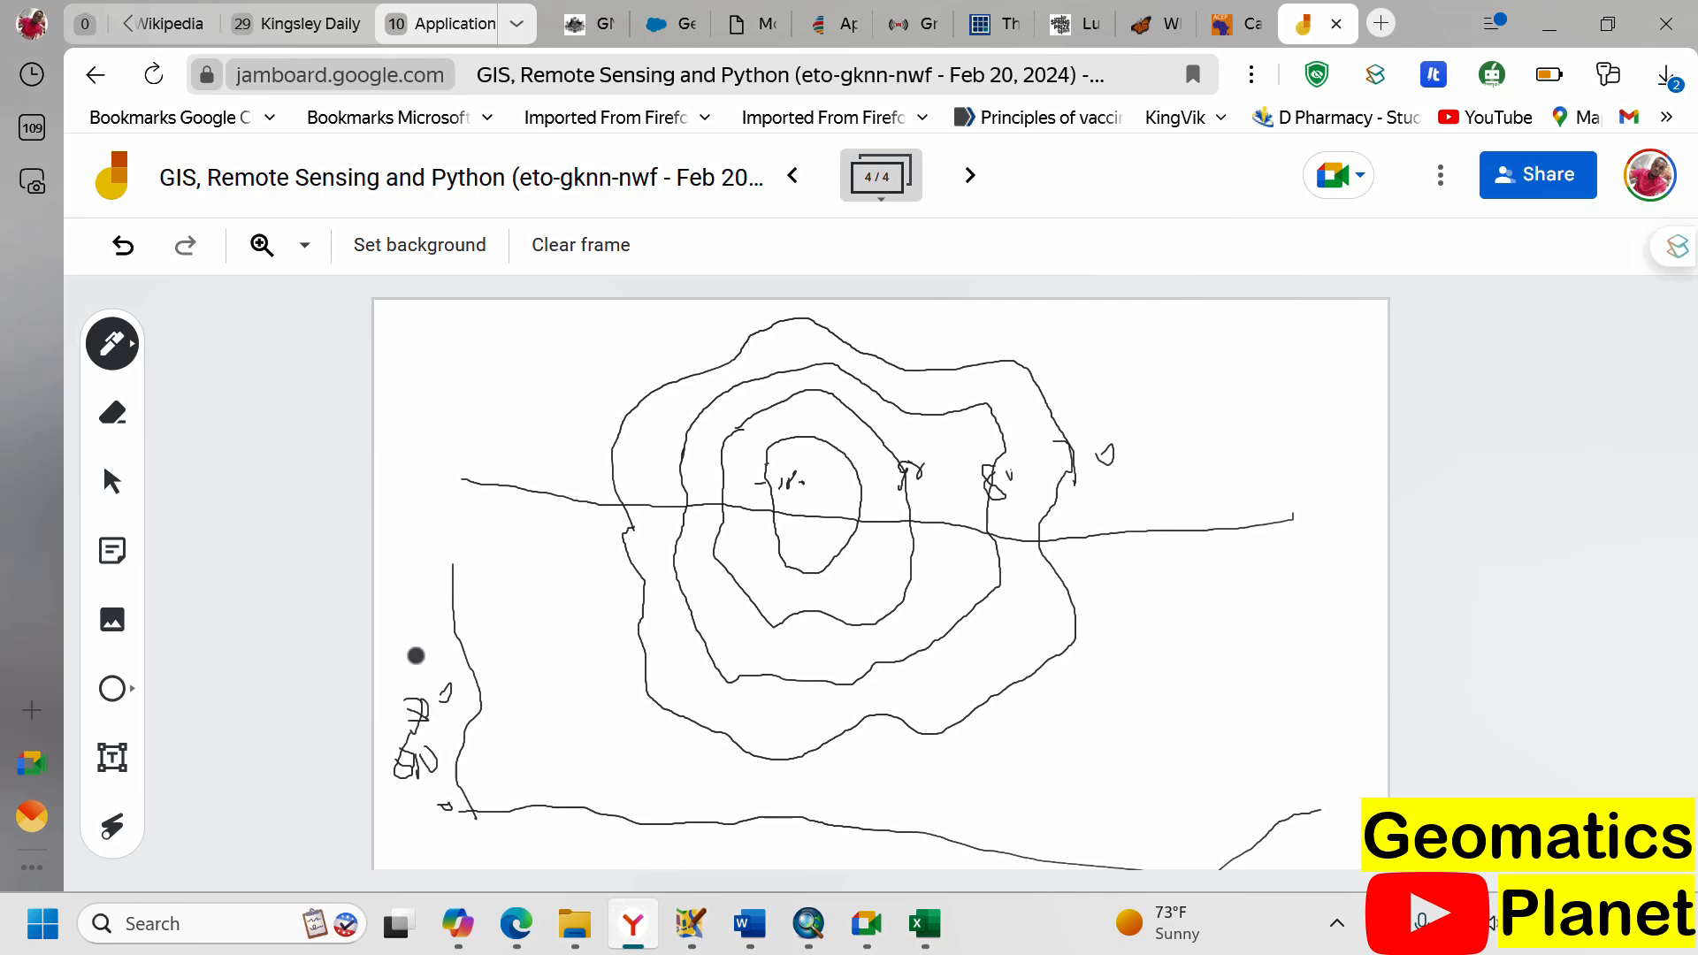
{"action": "mouse_move", "coordinate": [413, 656]}
{"action": "left_mouse_down"}
{"action": "mouse_move", "coordinate": [407, 681]}
{"action": "mouse_move", "coordinate": [428, 663]}
{"action": "mouse_move", "coordinate": [404, 625]}
{"action": "mouse_move", "coordinate": [413, 654]}
{"action": "mouse_move", "coordinate": [429, 626]}
{"action": "mouse_move", "coordinate": [403, 577]}
{"action": "mouse_move", "coordinate": [433, 581]}
{"action": "mouse_move", "coordinate": [424, 567]}
{"action": "mouse_move", "coordinate": [448, 561]}
{"action": "left_mouse_up"}
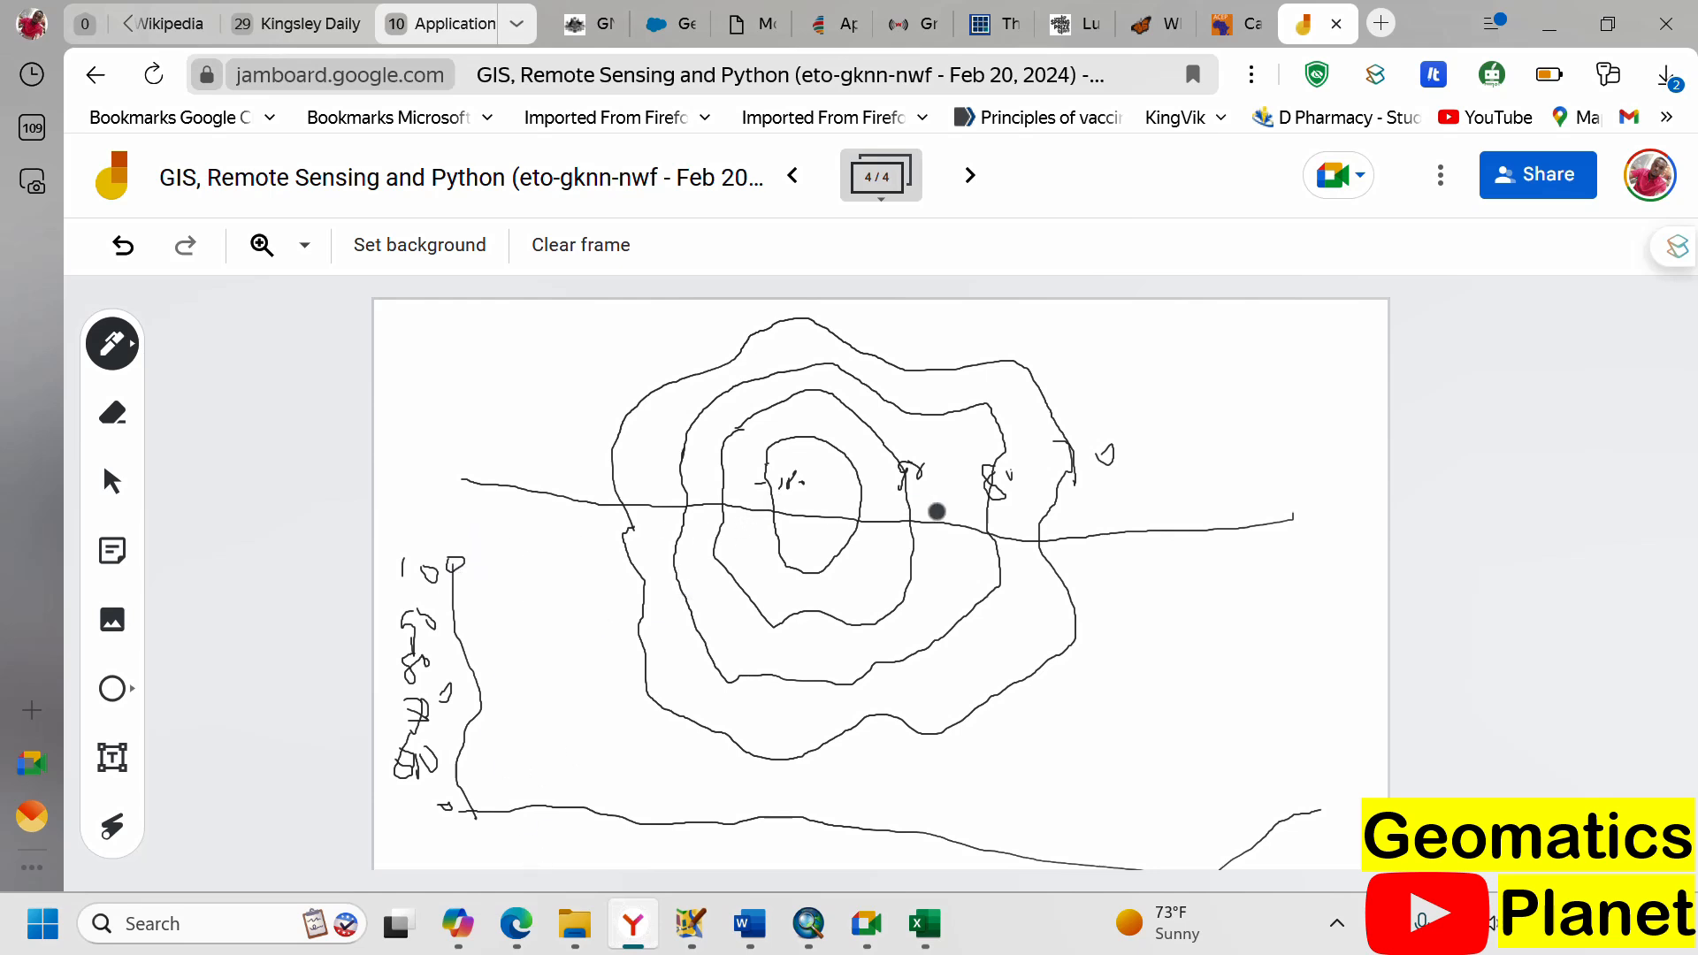
- With a teal pen, project the innermost ring's first section-line crossing downward and join it to 100 on the vertical axis
{"action": "left_click", "coordinate": [131, 353]}
{"action": "left_click", "coordinate": [250, 406]}
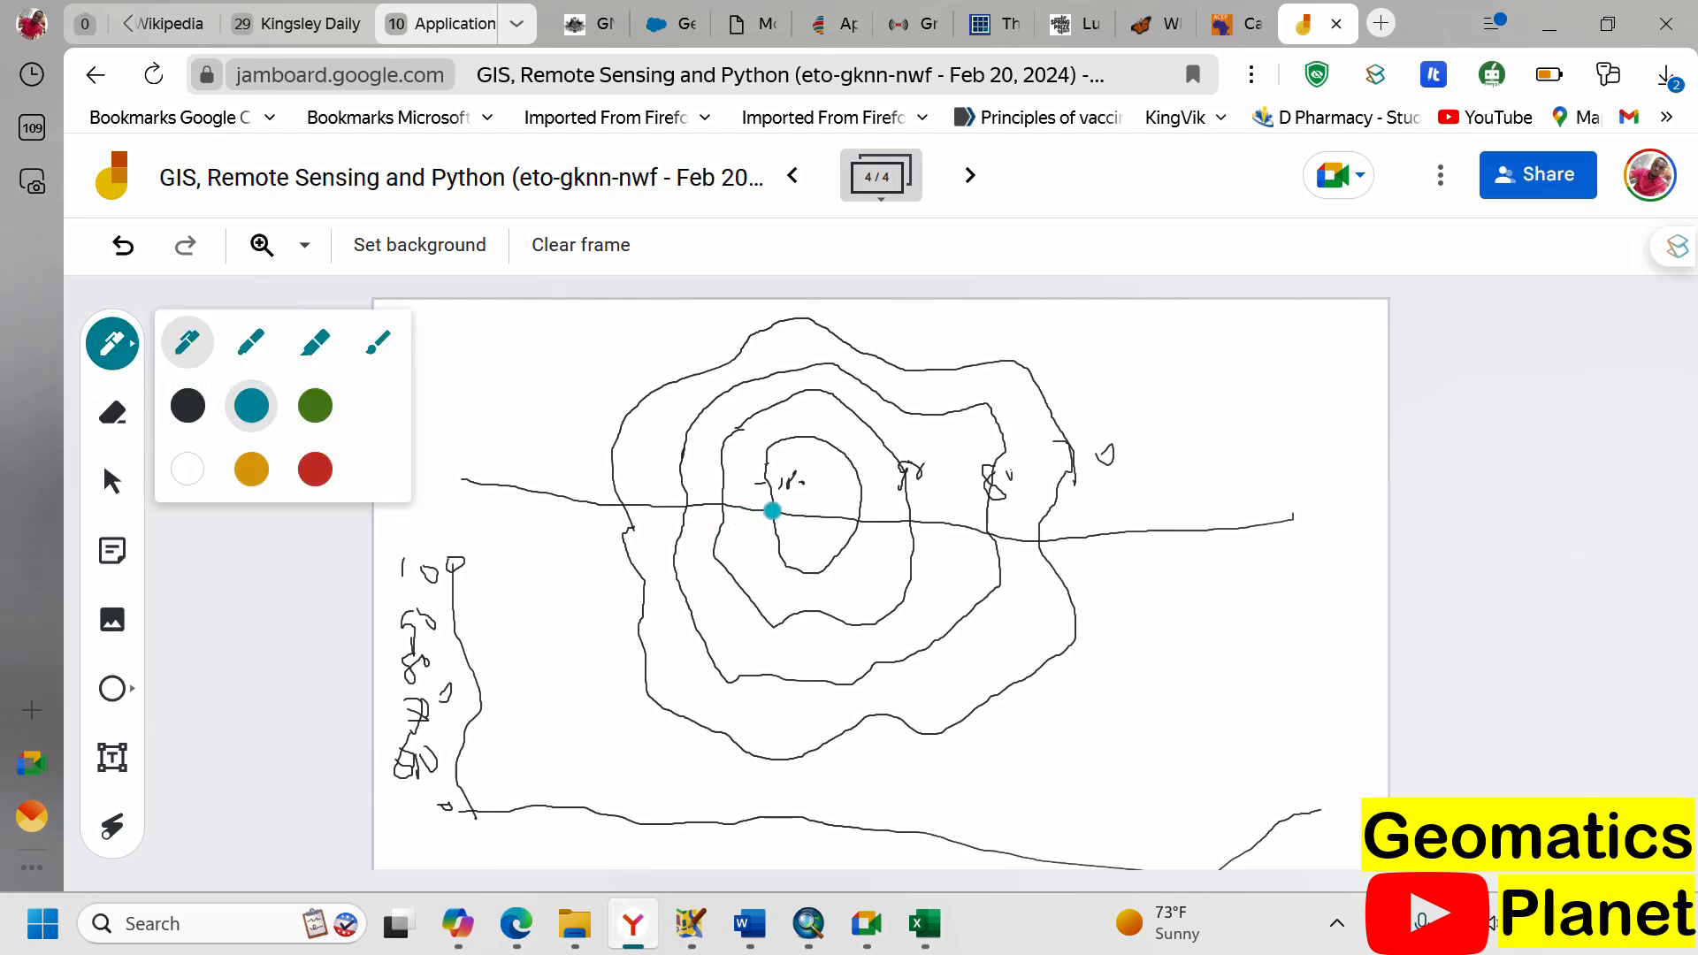
{"action": "left_click", "coordinate": [772, 511]}
{"action": "left_click_drag", "start_coordinate": [769, 516], "coordinate": [769, 543]}
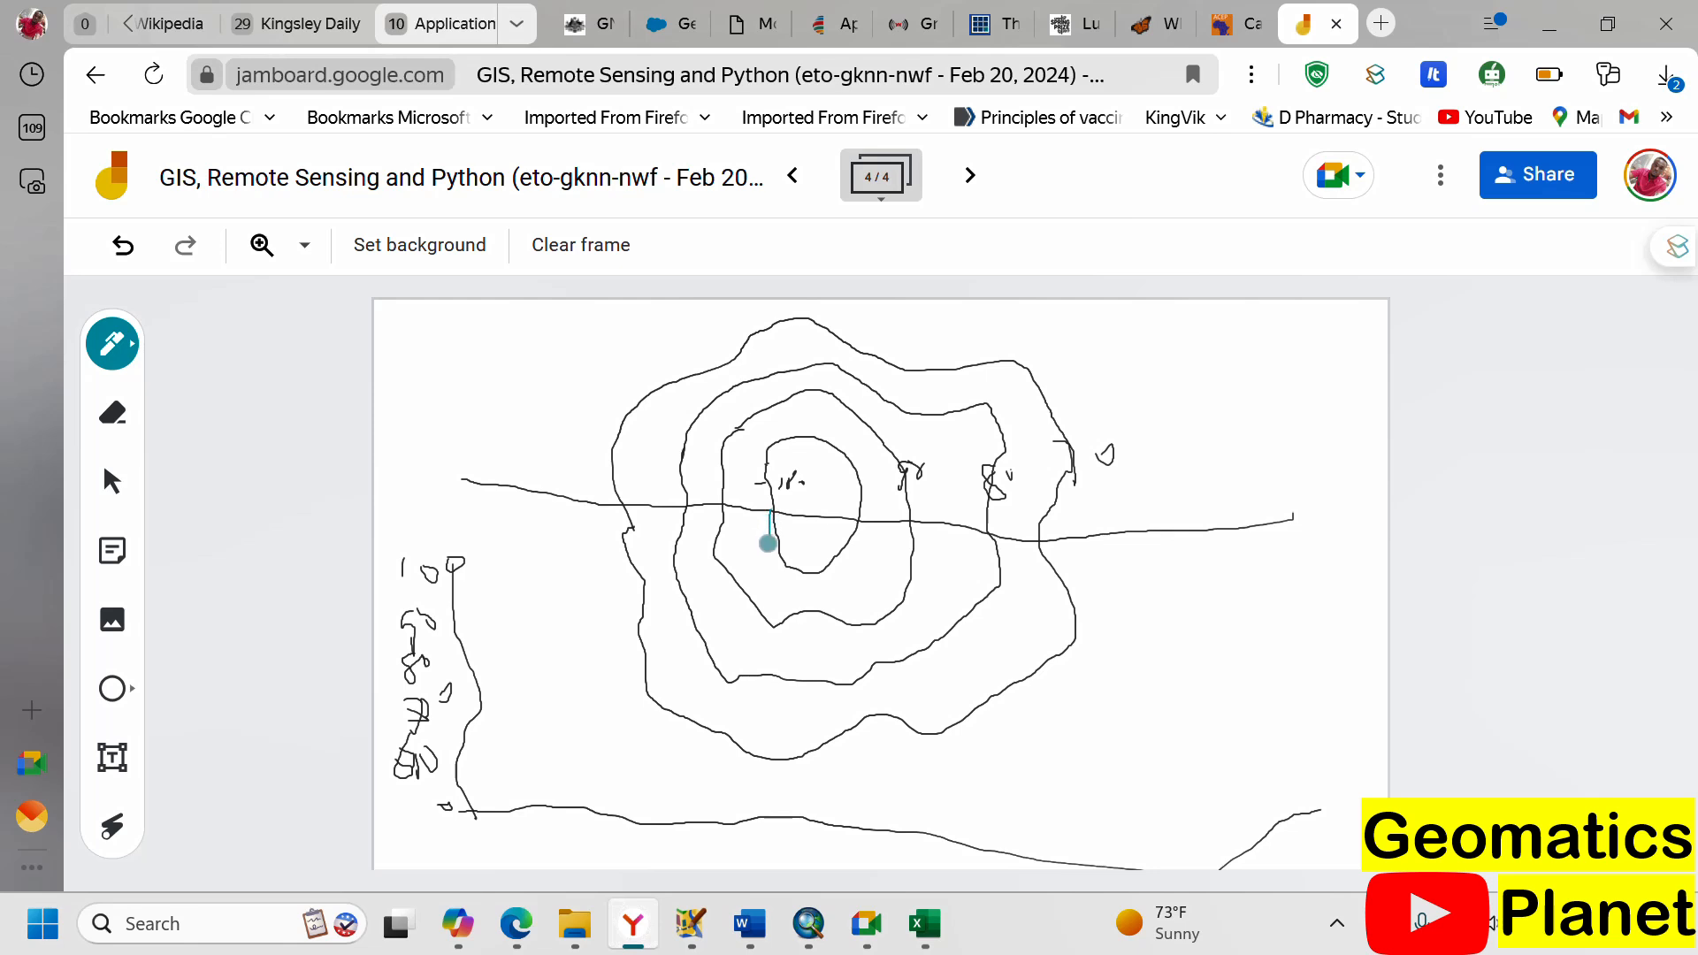
{"action": "left_click_drag", "start_coordinate": [453, 569], "coordinate": [769, 586]}
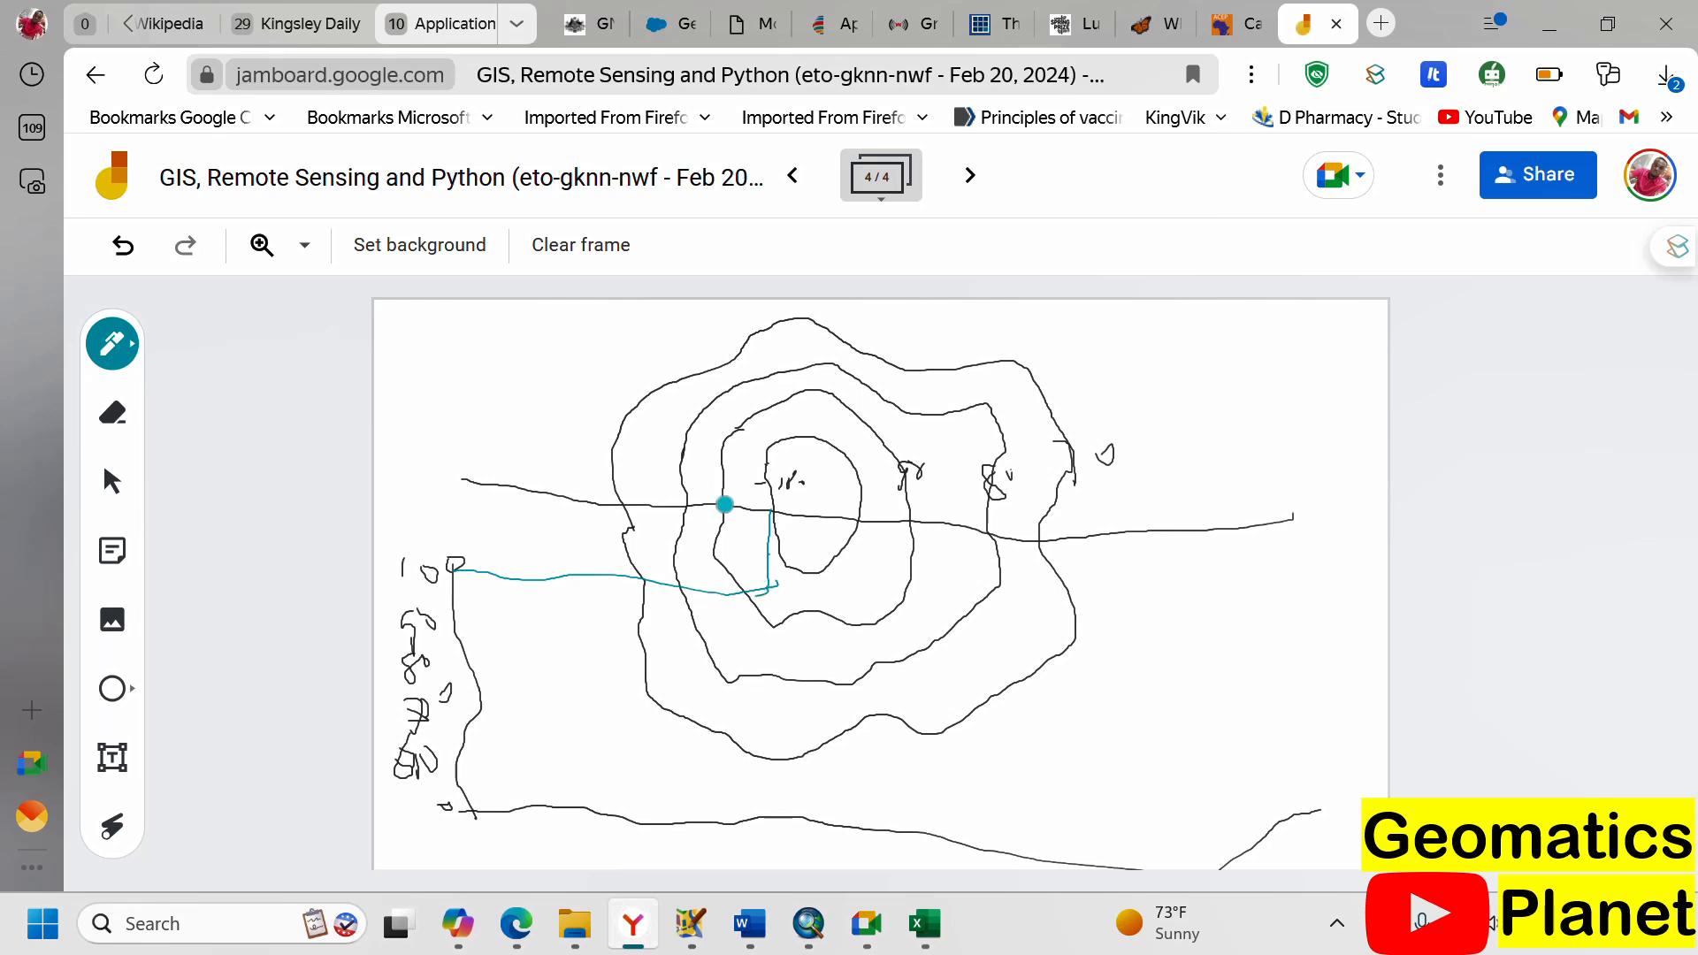
- Project the 90, 80 and 70 rings' crossings nearest the vertical axis downward and join each to its elevation on the axis
{"action": "left_click_drag", "start_coordinate": [724, 505], "coordinate": [726, 624]}
{"action": "left_click_drag", "start_coordinate": [464, 624], "coordinate": [726, 628]}
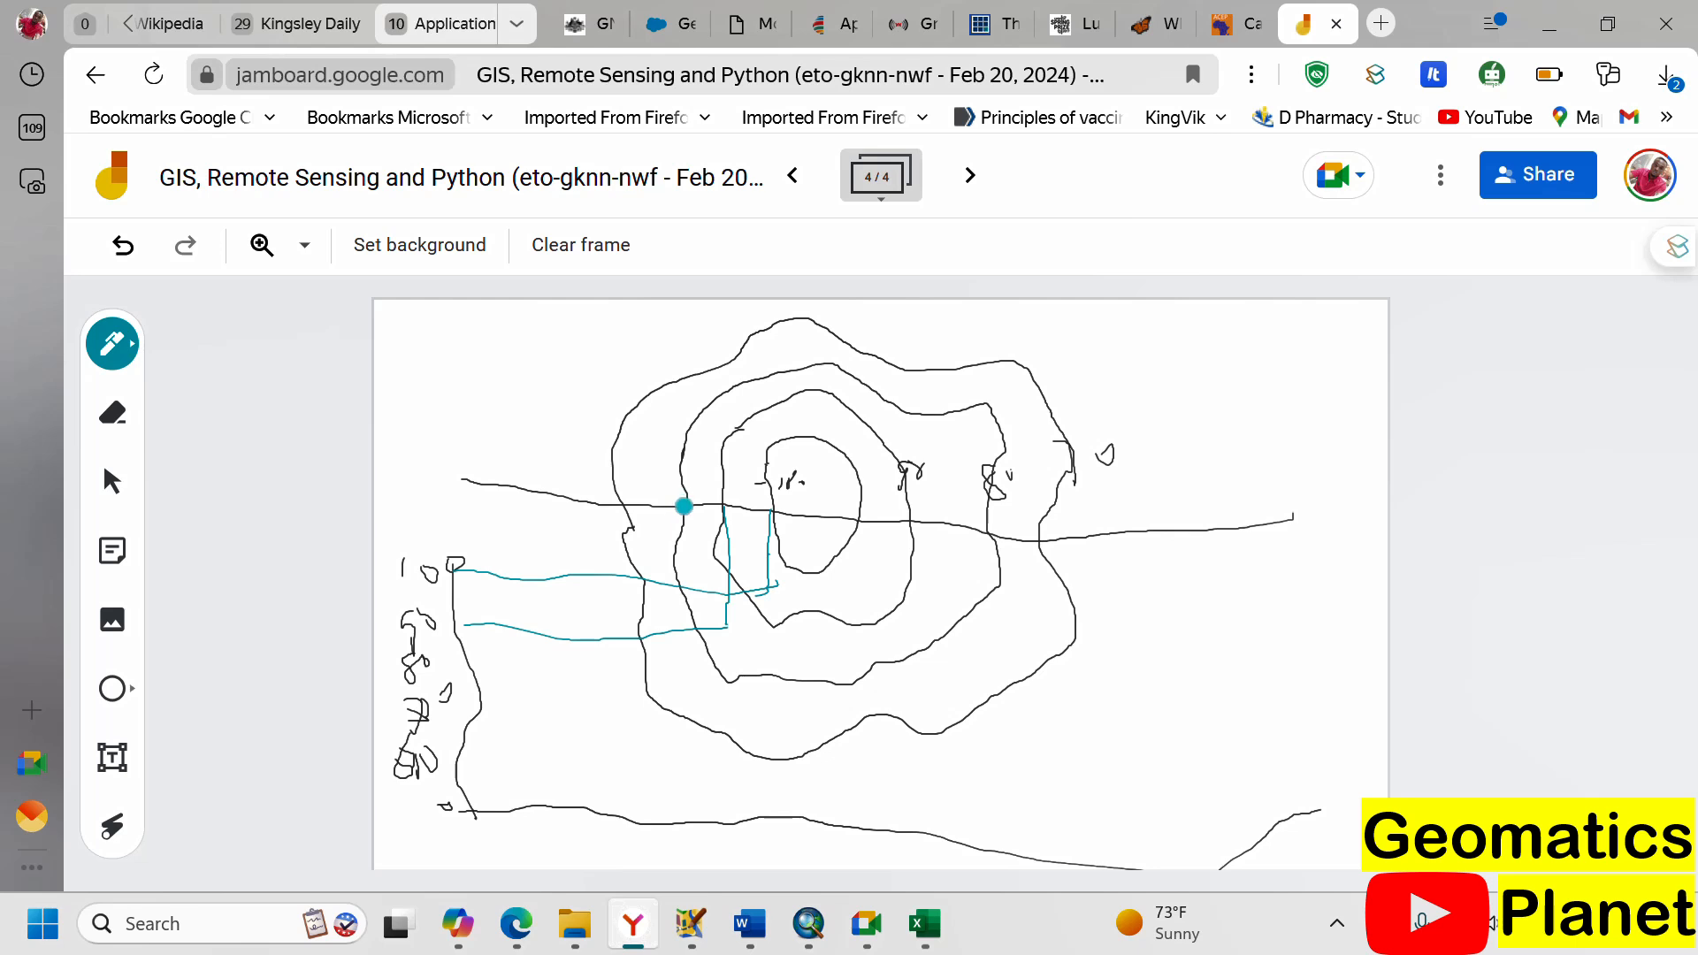
{"action": "left_click_drag", "start_coordinate": [684, 506], "coordinate": [684, 669]}
{"action": "left_click_drag", "start_coordinate": [461, 666], "coordinate": [687, 668]}
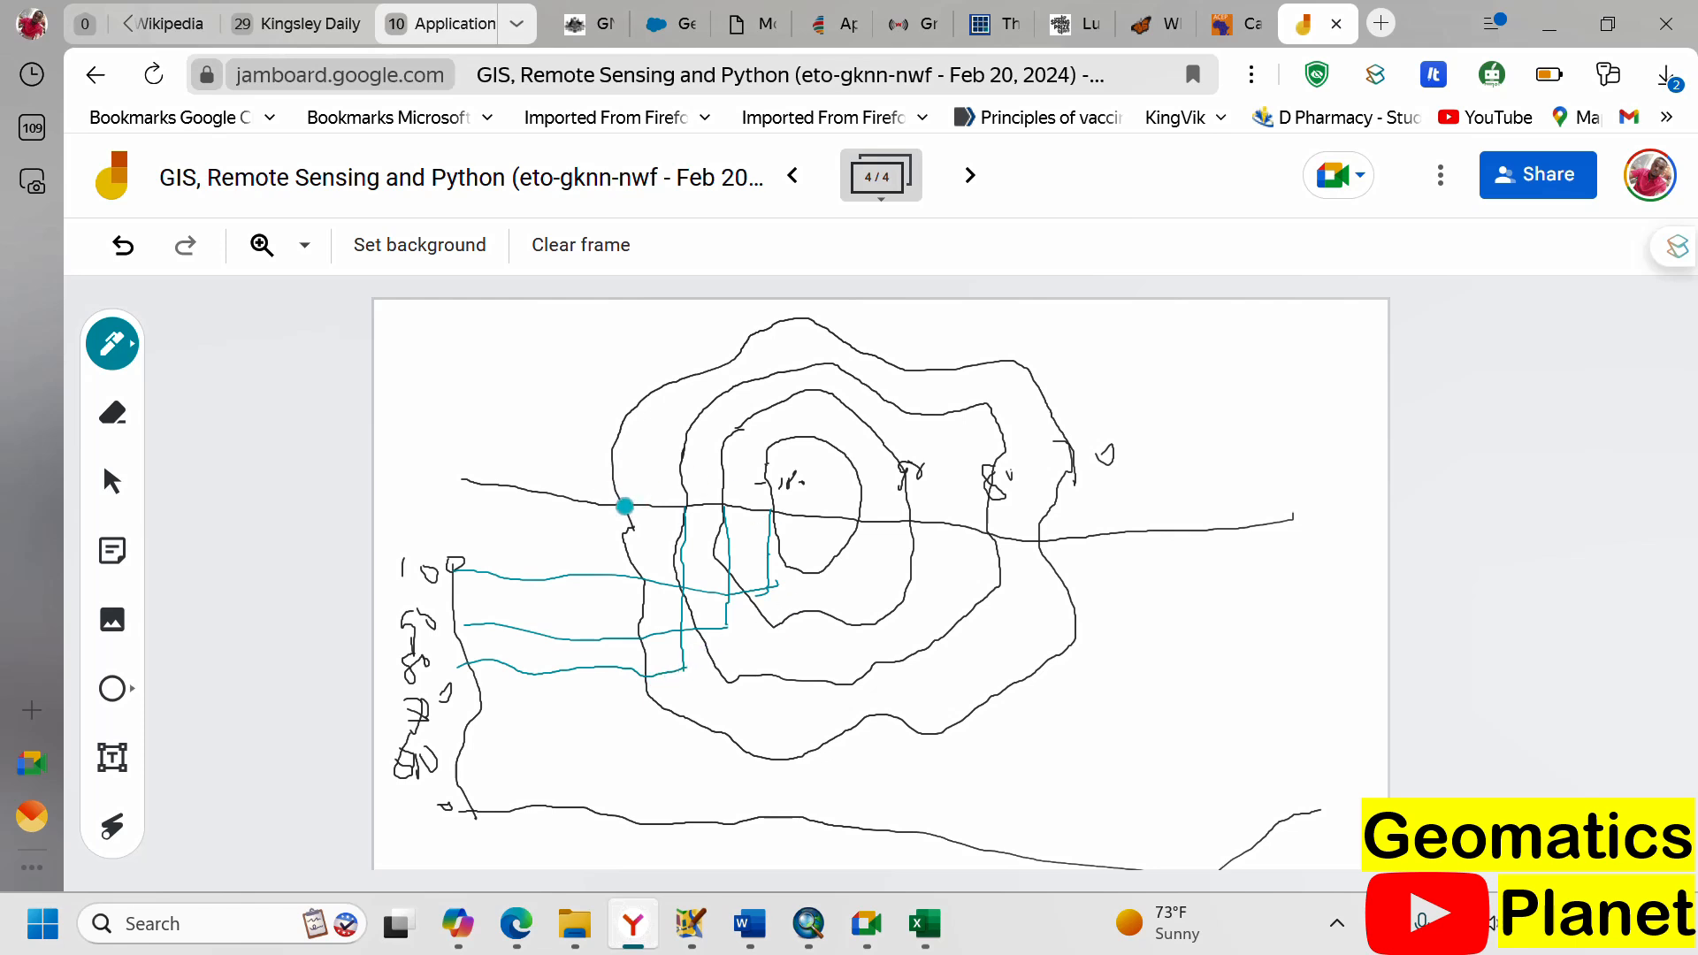
{"action": "left_click_drag", "start_coordinate": [624, 506], "coordinate": [634, 714]}
{"action": "left_click_drag", "start_coordinate": [476, 717], "coordinate": [643, 715]}
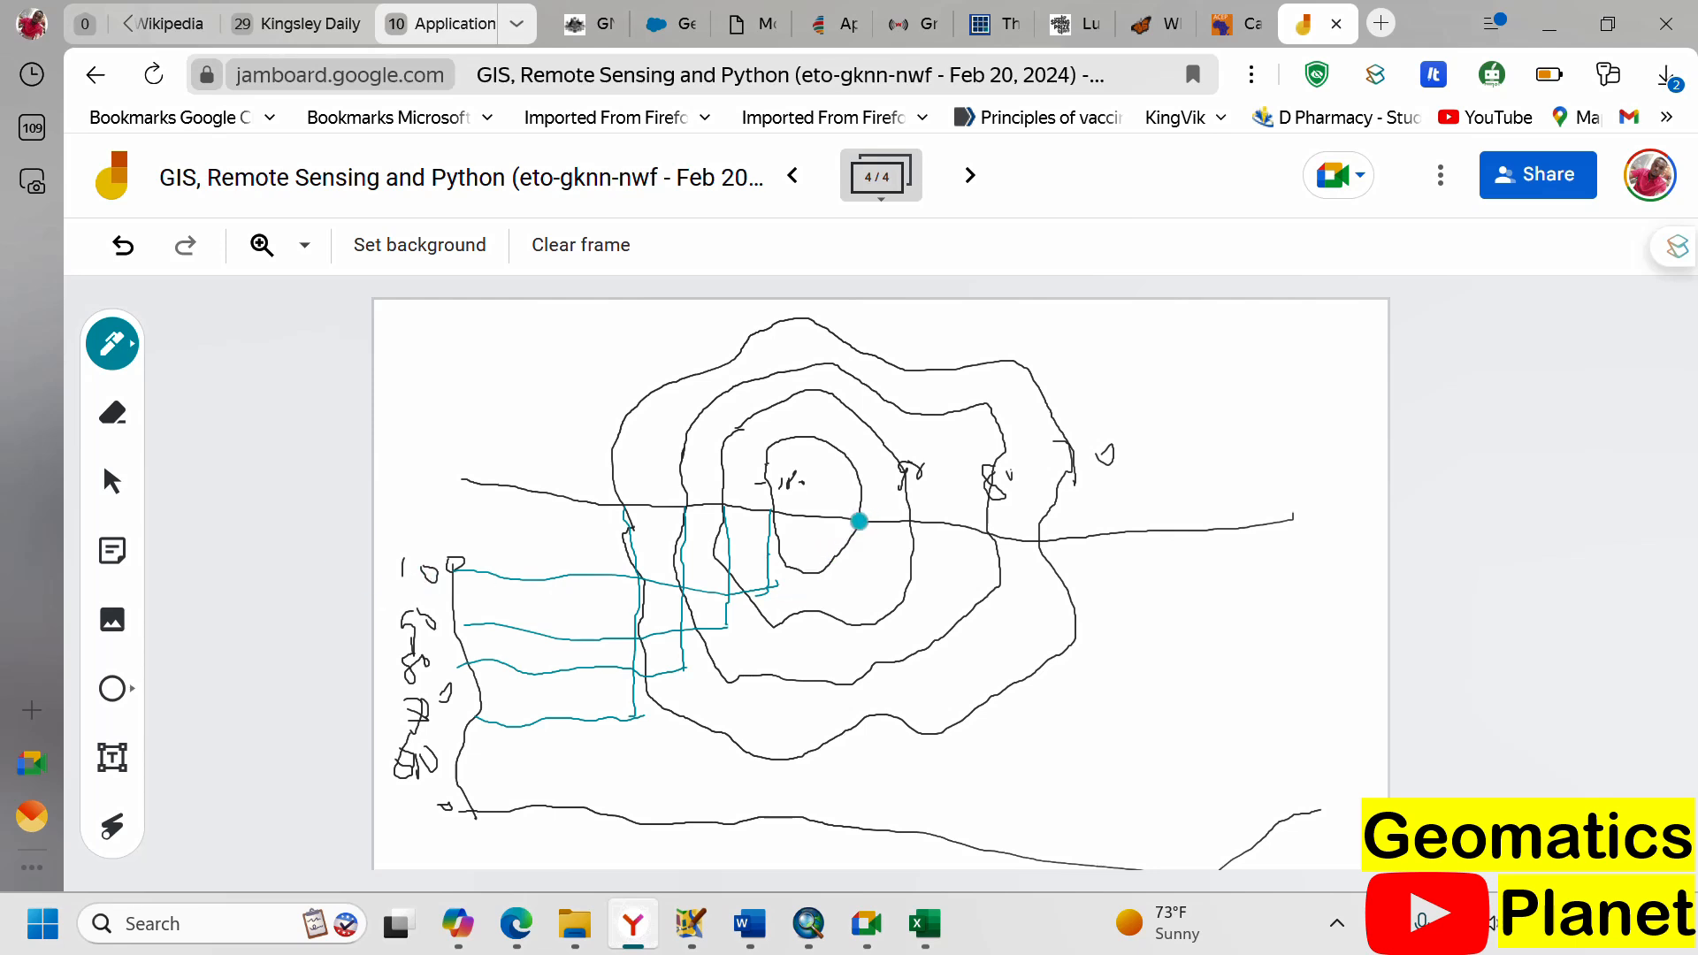
- Draw teal drop lines from the section line at the far-side crossings of the 100, 90 and 80 rings
{"action": "left_click_drag", "start_coordinate": [859, 521], "coordinate": [854, 585]}
{"action": "left_click_drag", "start_coordinate": [918, 522], "coordinate": [925, 613]}
{"action": "left_click_drag", "start_coordinate": [990, 536], "coordinate": [976, 634]}
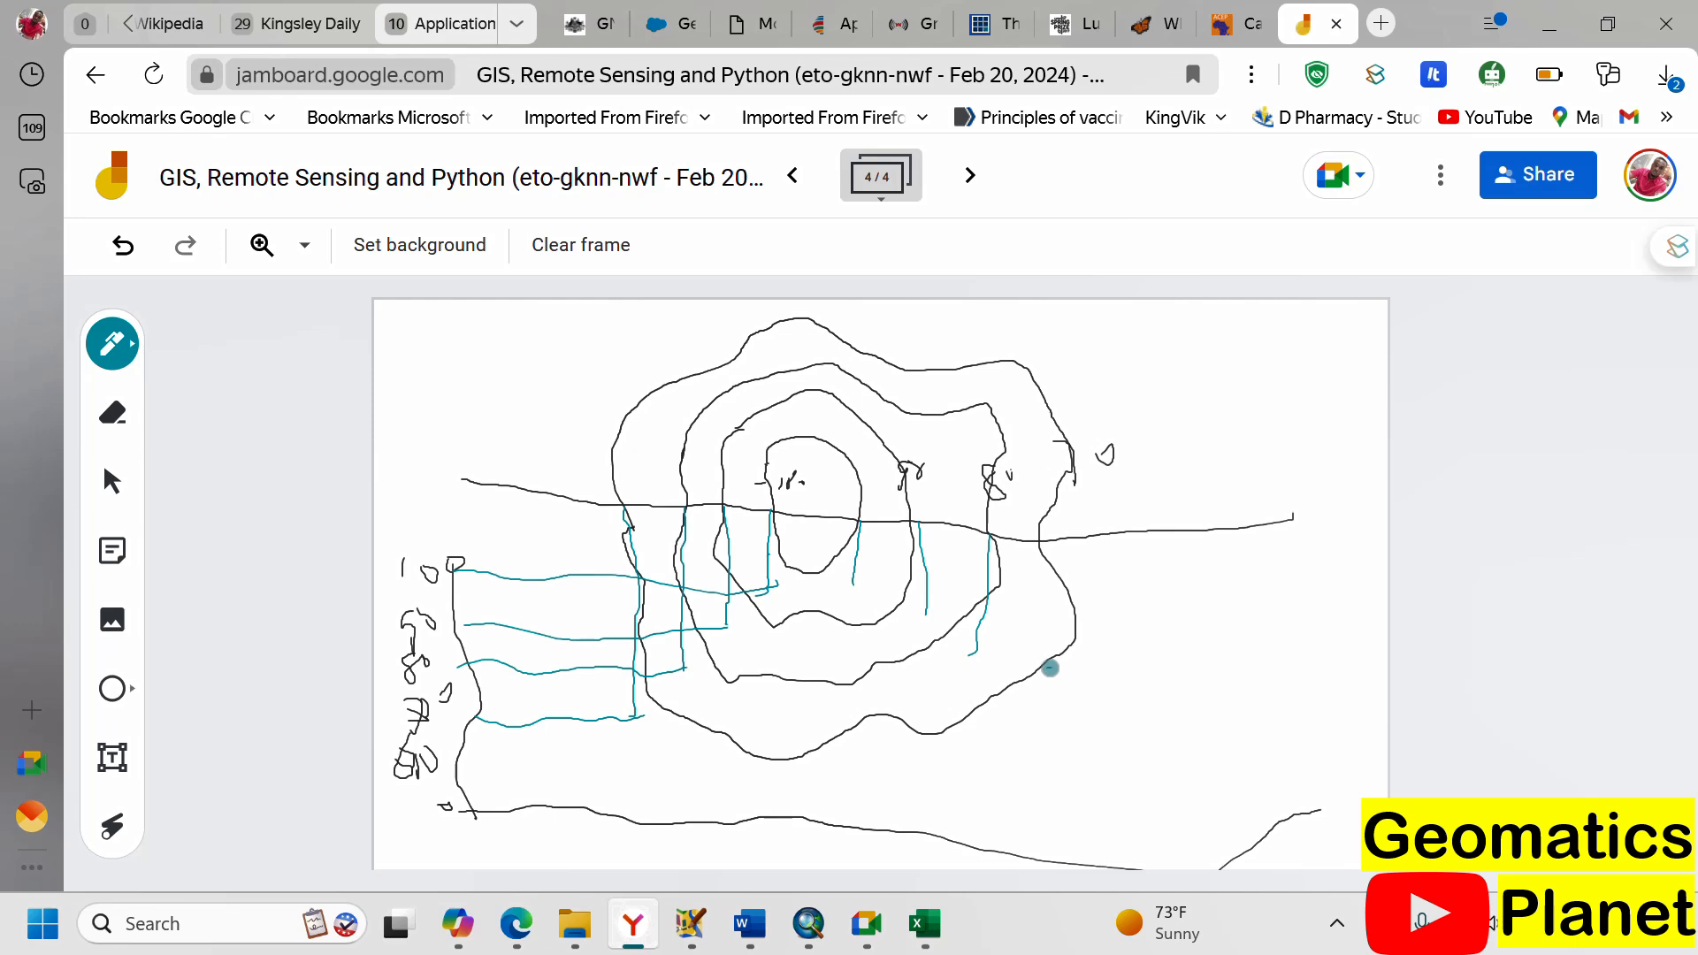
- With a red pen, draw the hill profile from the zero baseline up through the ends of the drop lines and back down
{"action": "left_click", "coordinate": [112, 344]}
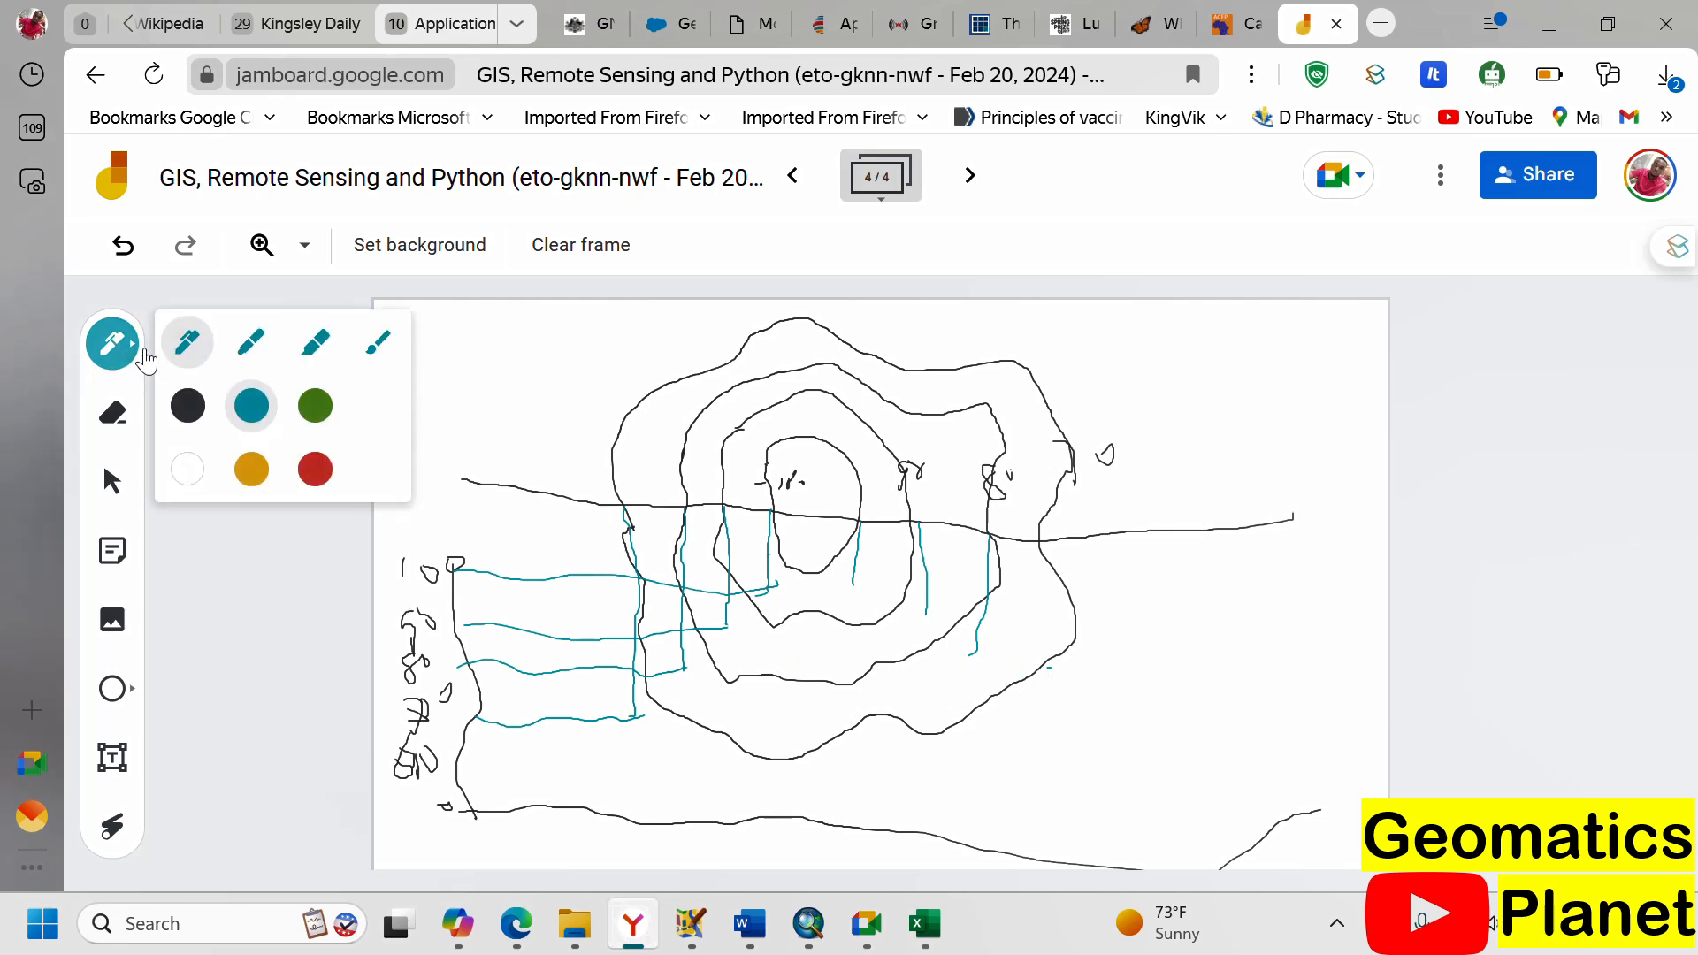
{"action": "left_click", "coordinate": [311, 469]}
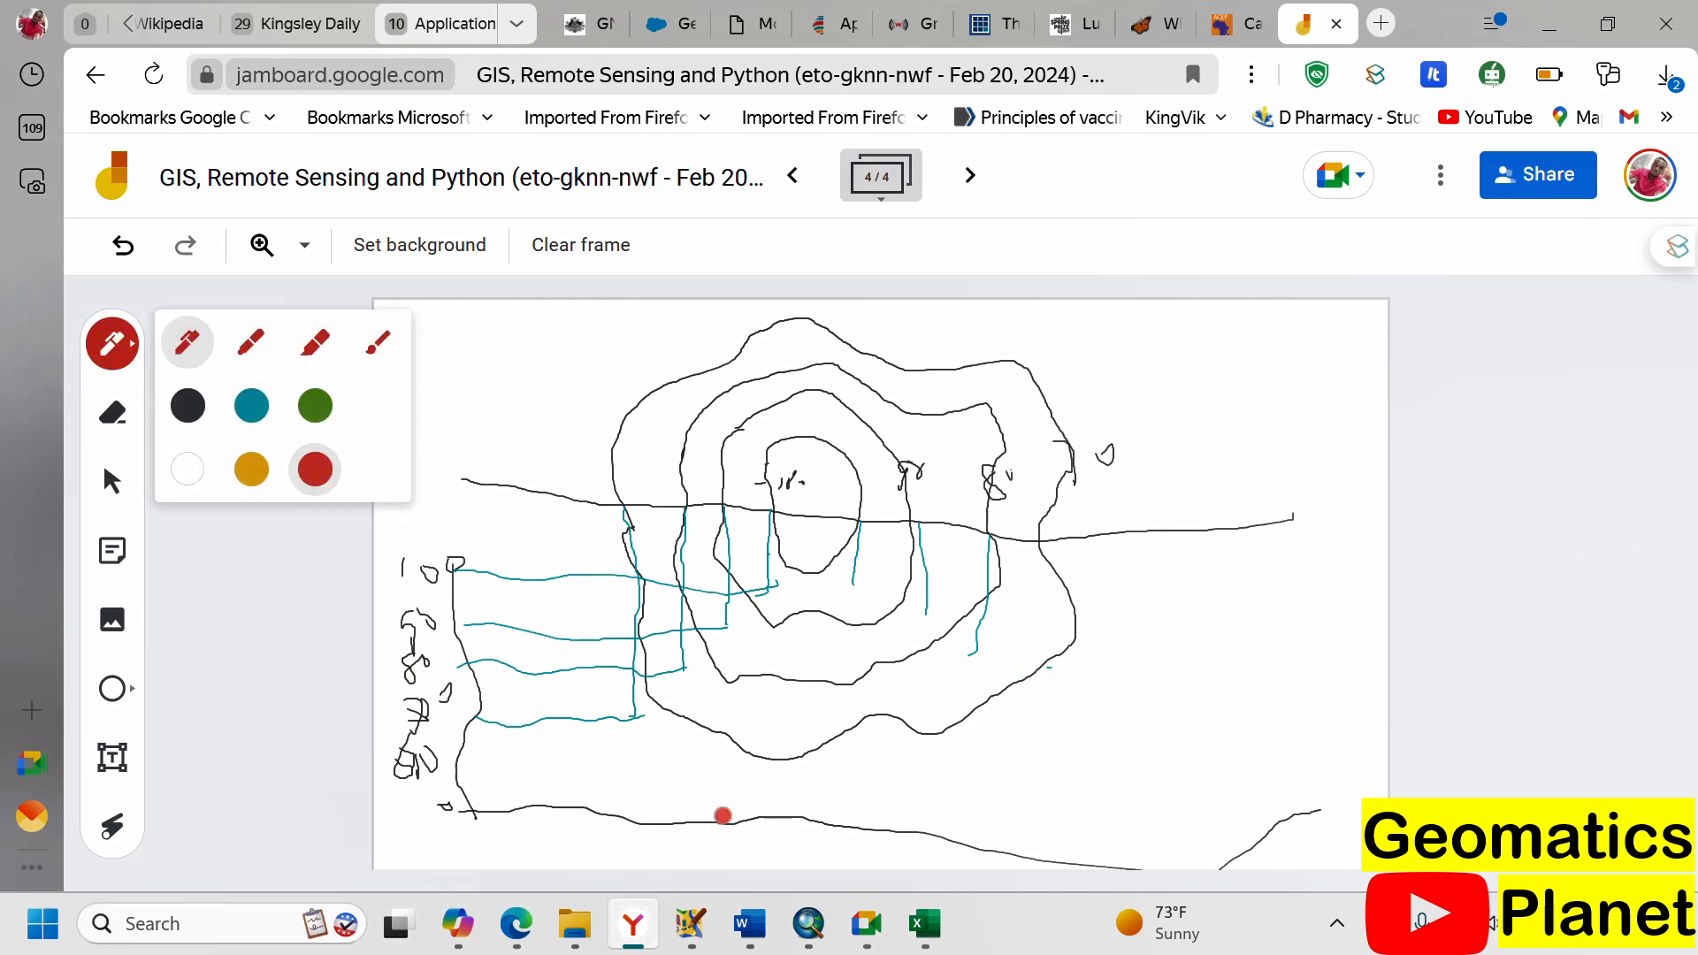
{"action": "mouse_move", "coordinate": [476, 818]}
{"action": "left_mouse_down"}
{"action": "mouse_move", "coordinate": [796, 580]}
{"action": "mouse_move", "coordinate": [894, 591]}
{"action": "mouse_move", "coordinate": [970, 646]}
{"action": "mouse_move", "coordinate": [1048, 668]}
{"action": "mouse_move", "coordinate": [1196, 806]}
{"action": "left_mouse_up"}
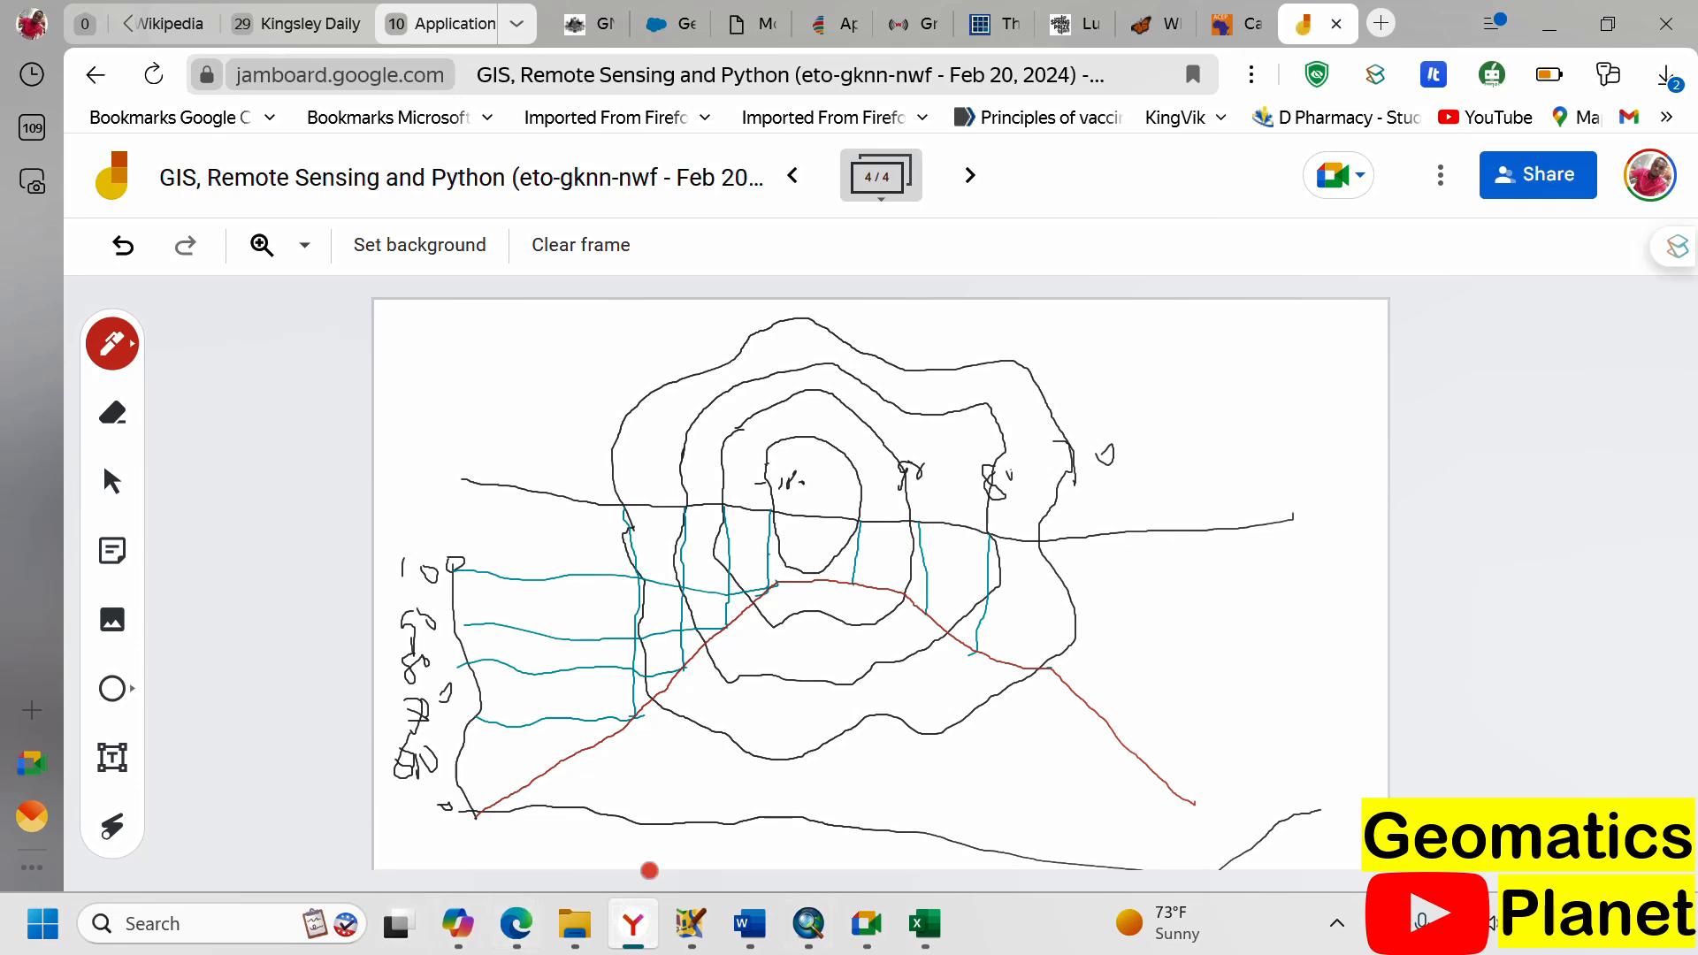
- Switch to ArcMap, examine the smoothed contours around the 144 line up close, and activate the Select Elements tool
{"action": "left_click", "coordinate": [818, 928]}
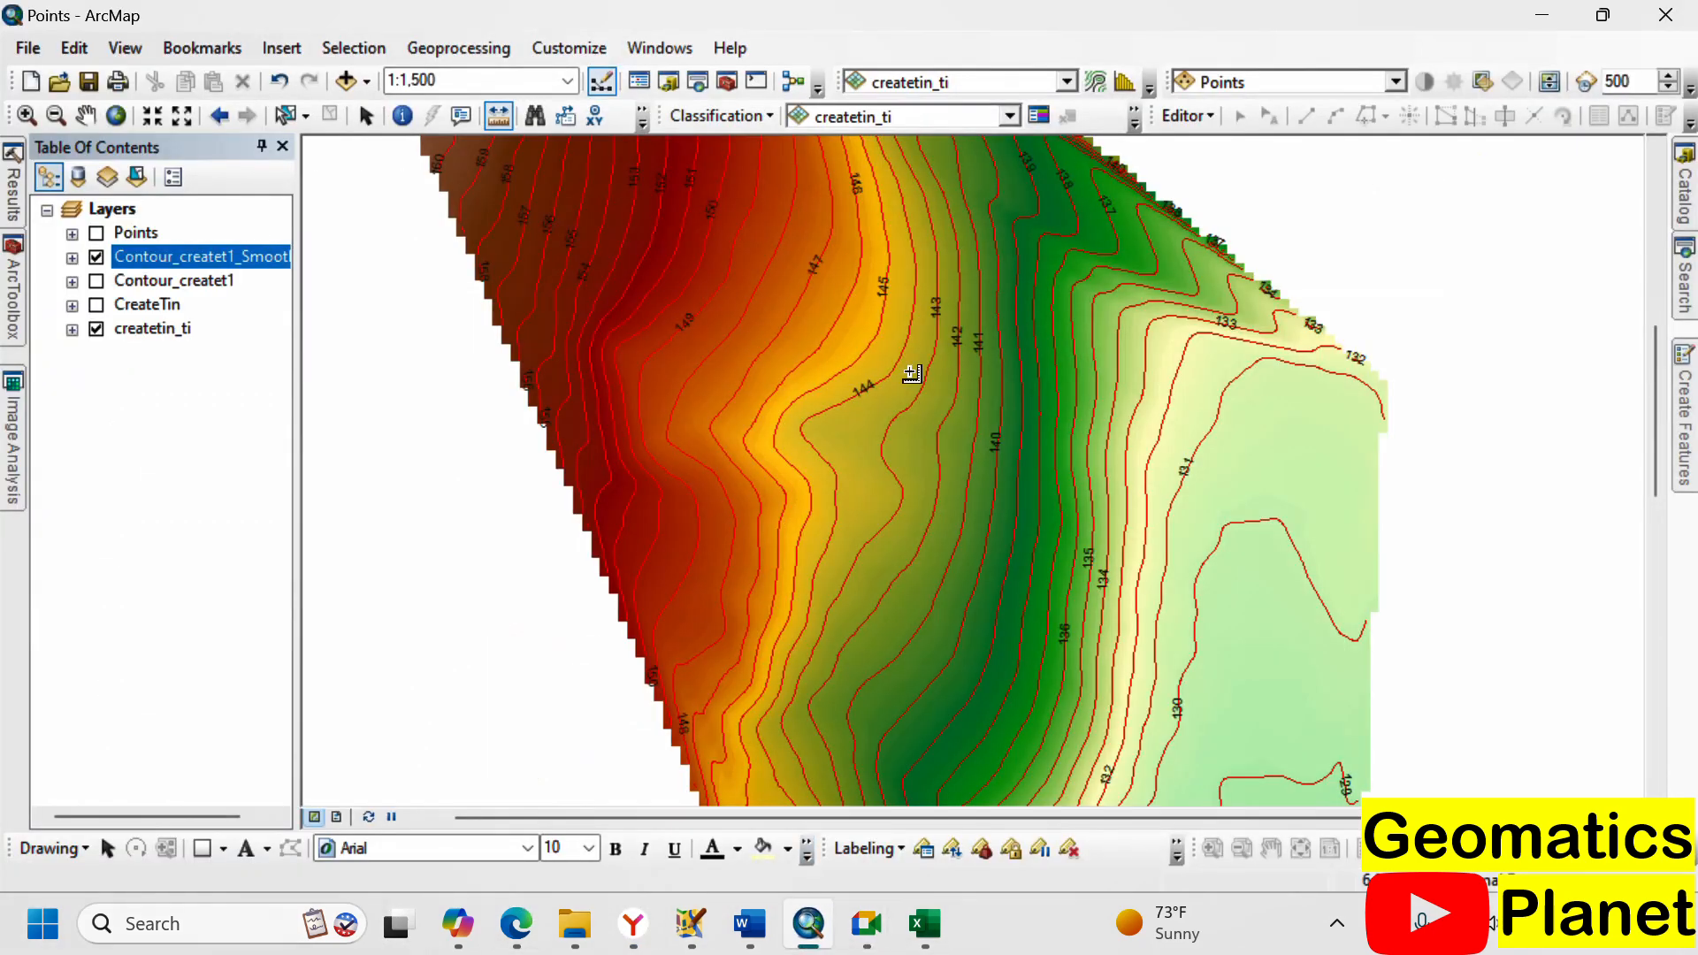
{"action": "scroll", "coordinate": [906, 370], "scroll_direction": "up", "scroll_amount": 2}
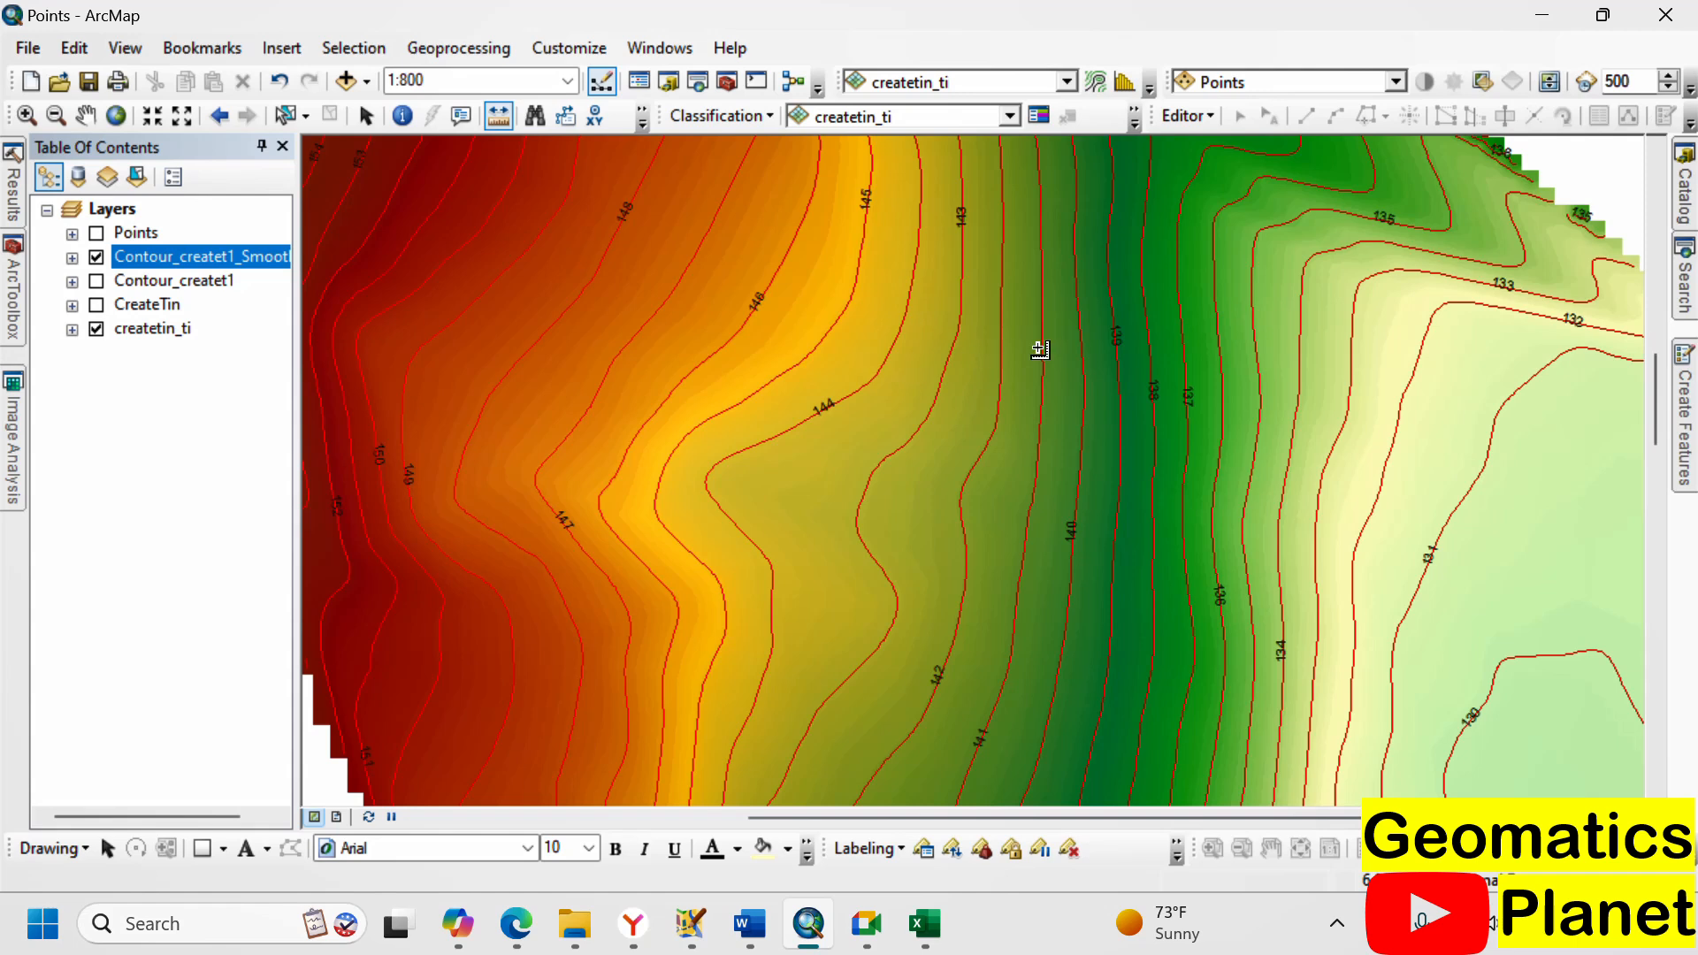
{"action": "left_click", "coordinate": [369, 115]}
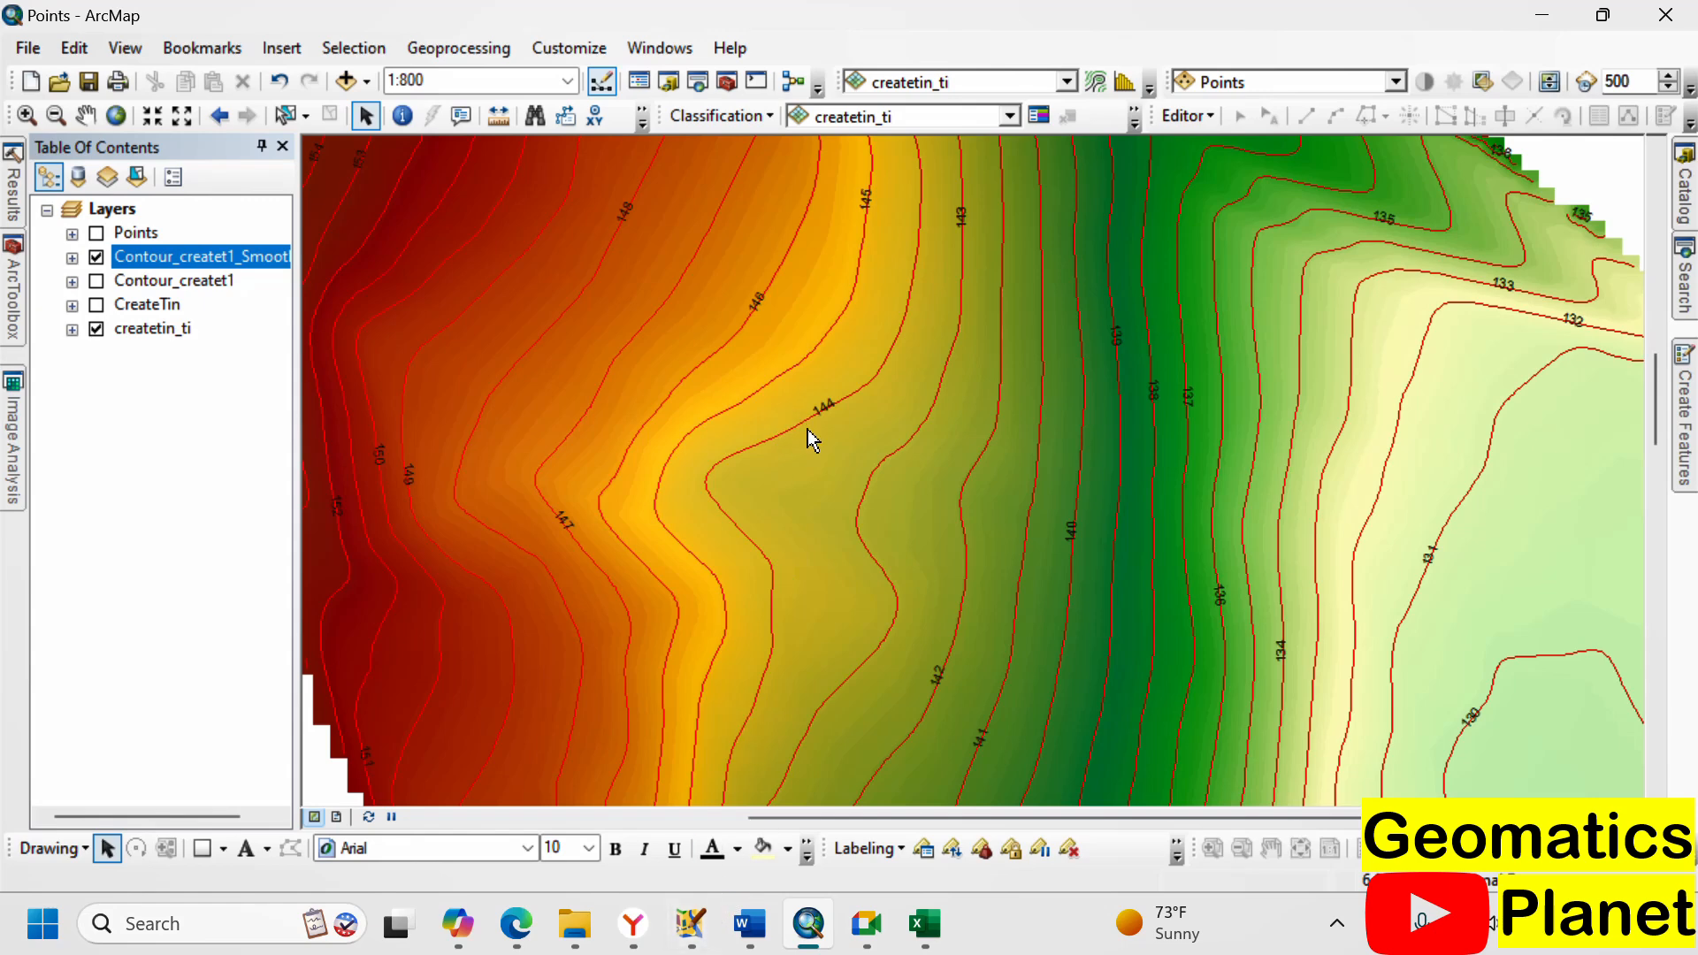
- Switch to the browser and search Google Images for "contour land form shape" in a new tab
{"action": "left_click", "coordinate": [633, 923]}
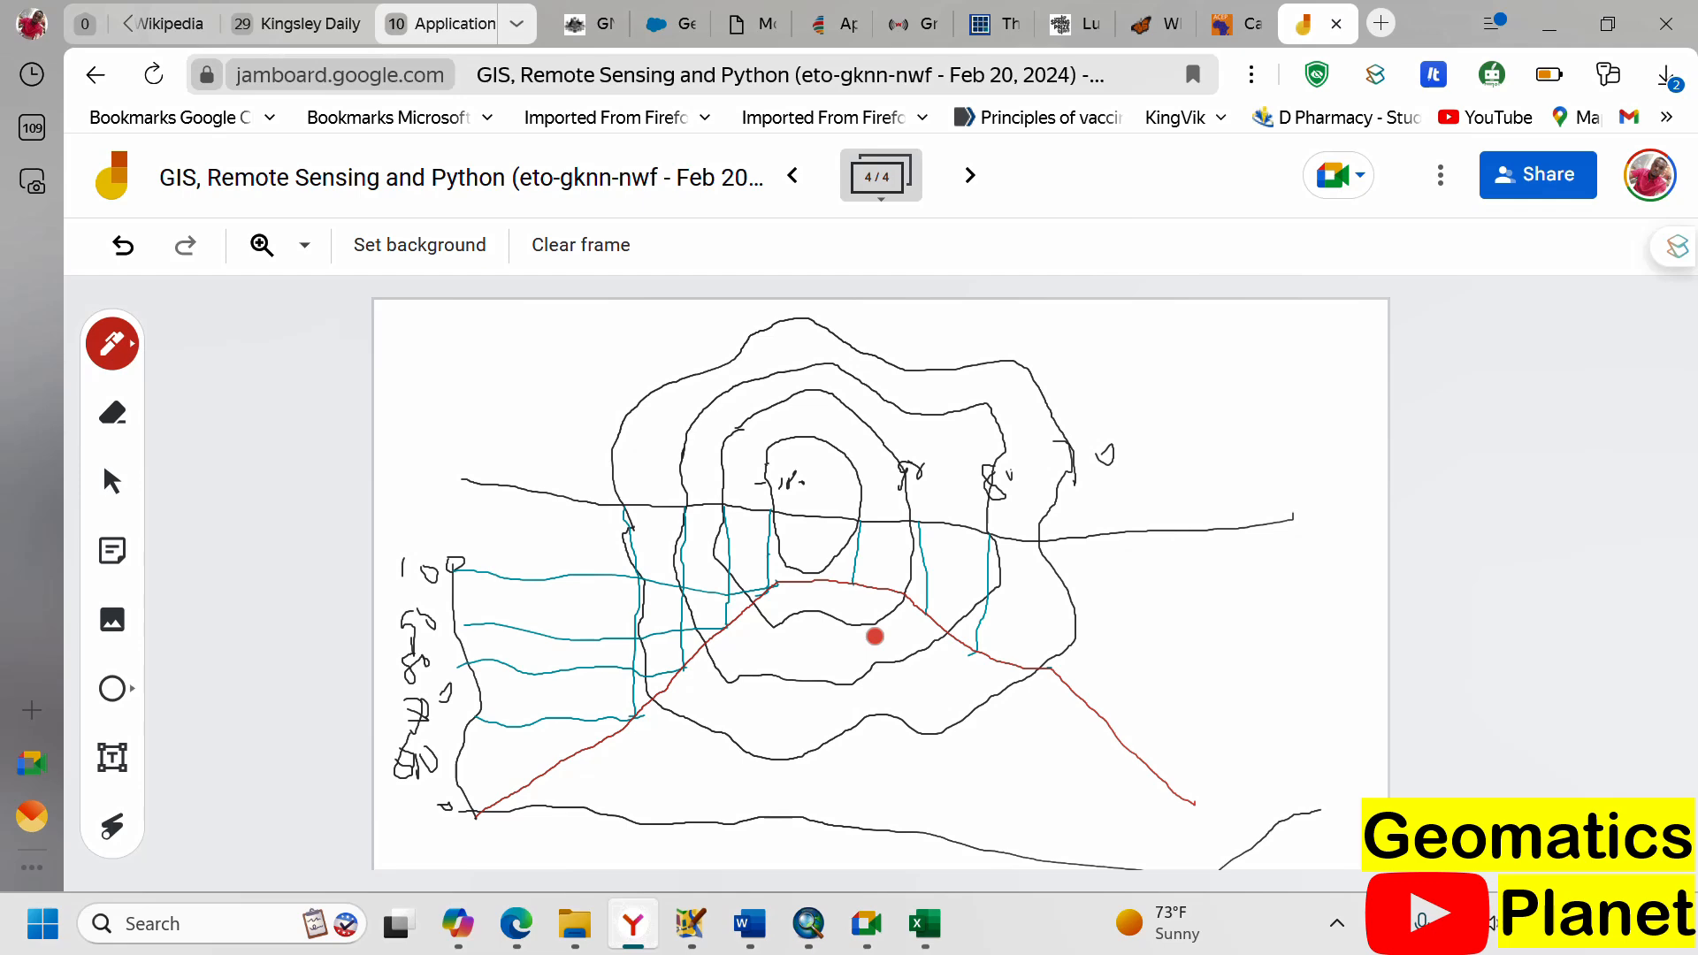
{"action": "left_click", "coordinate": [1380, 22]}
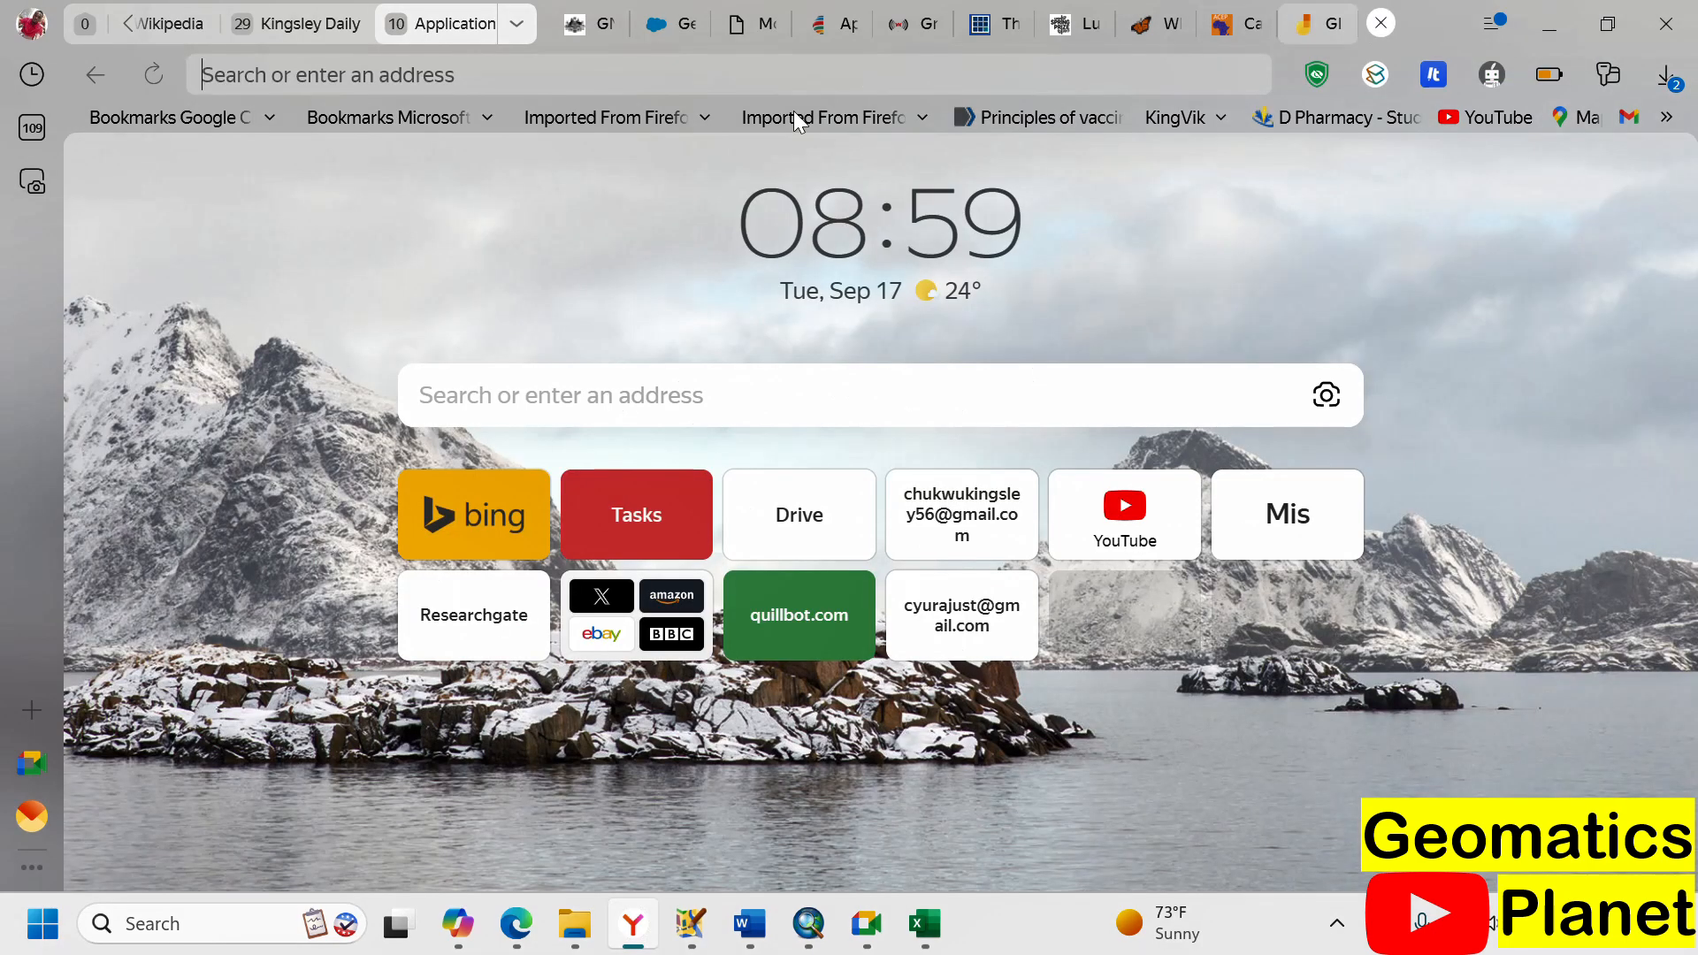
{"action": "type", "text": "conto"}
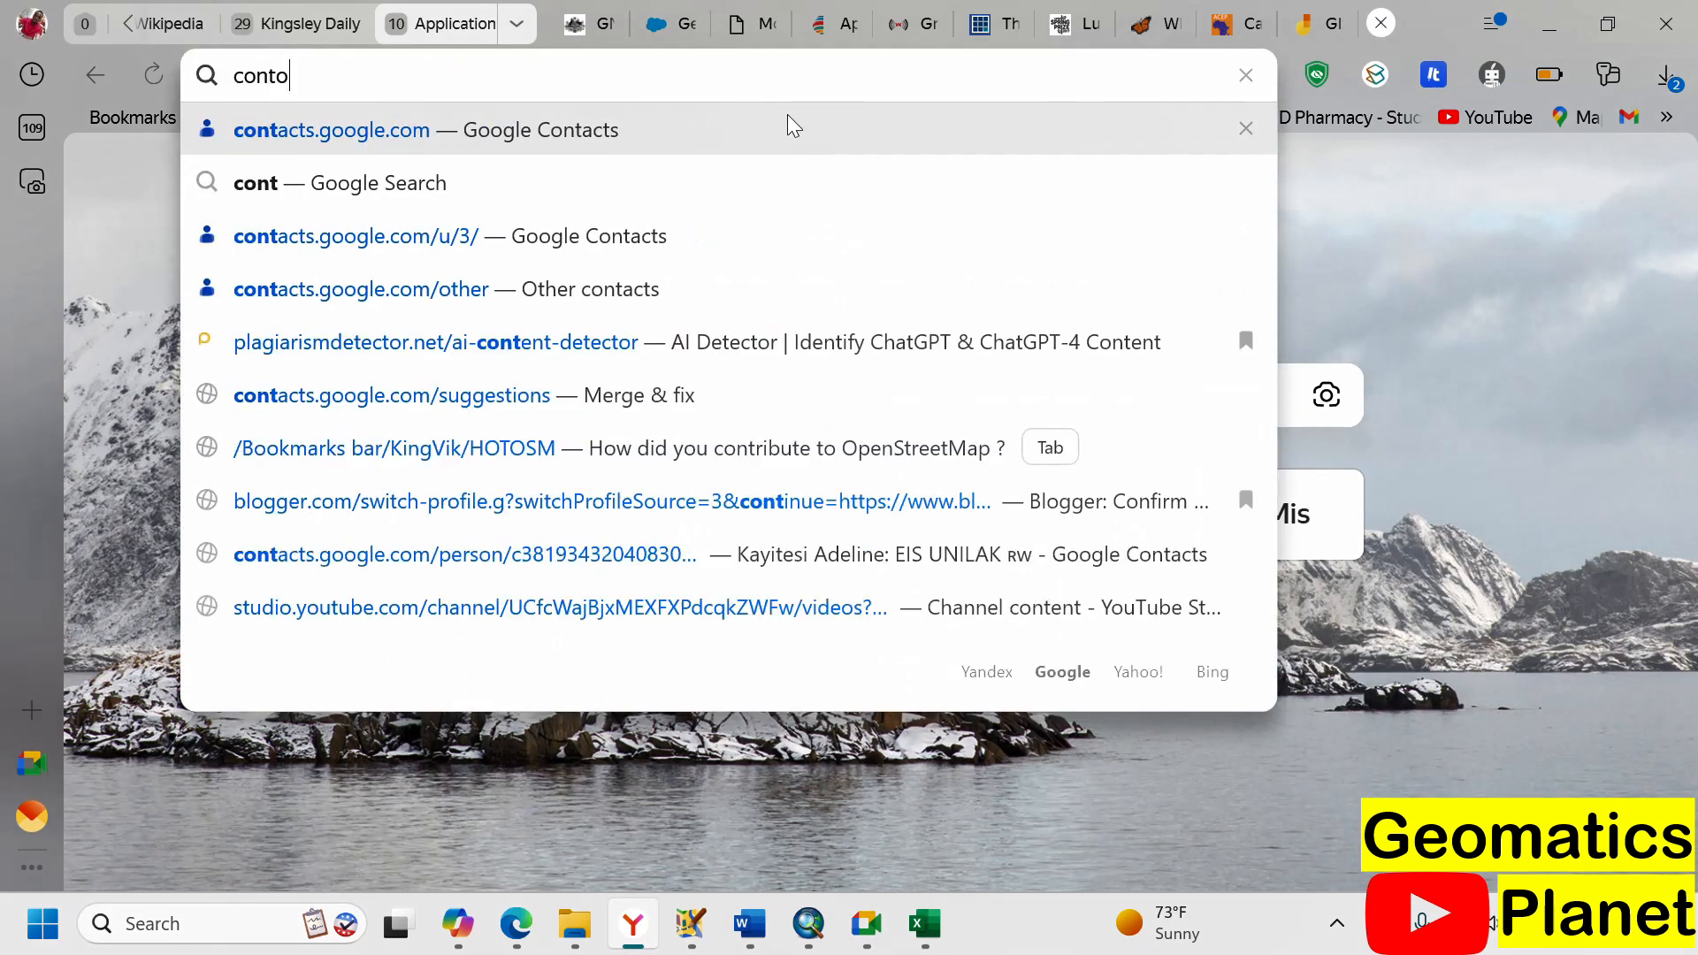
{"action": "type", "text": "ur land"}
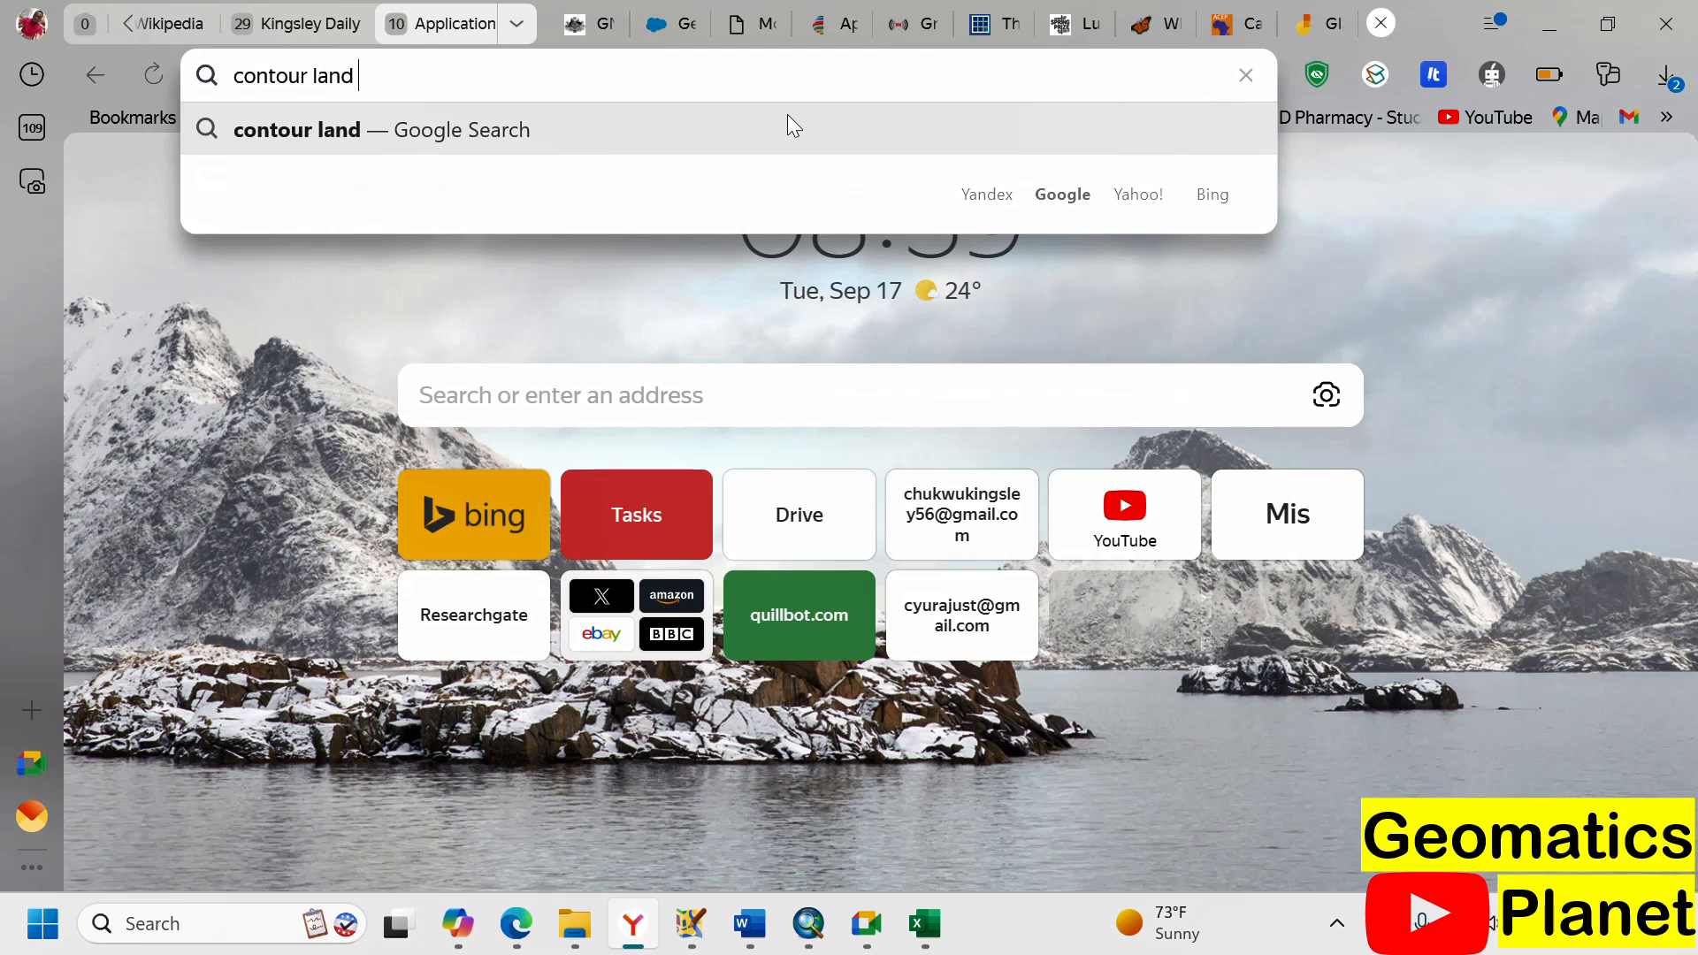
{"action": "type", "text": " form"}
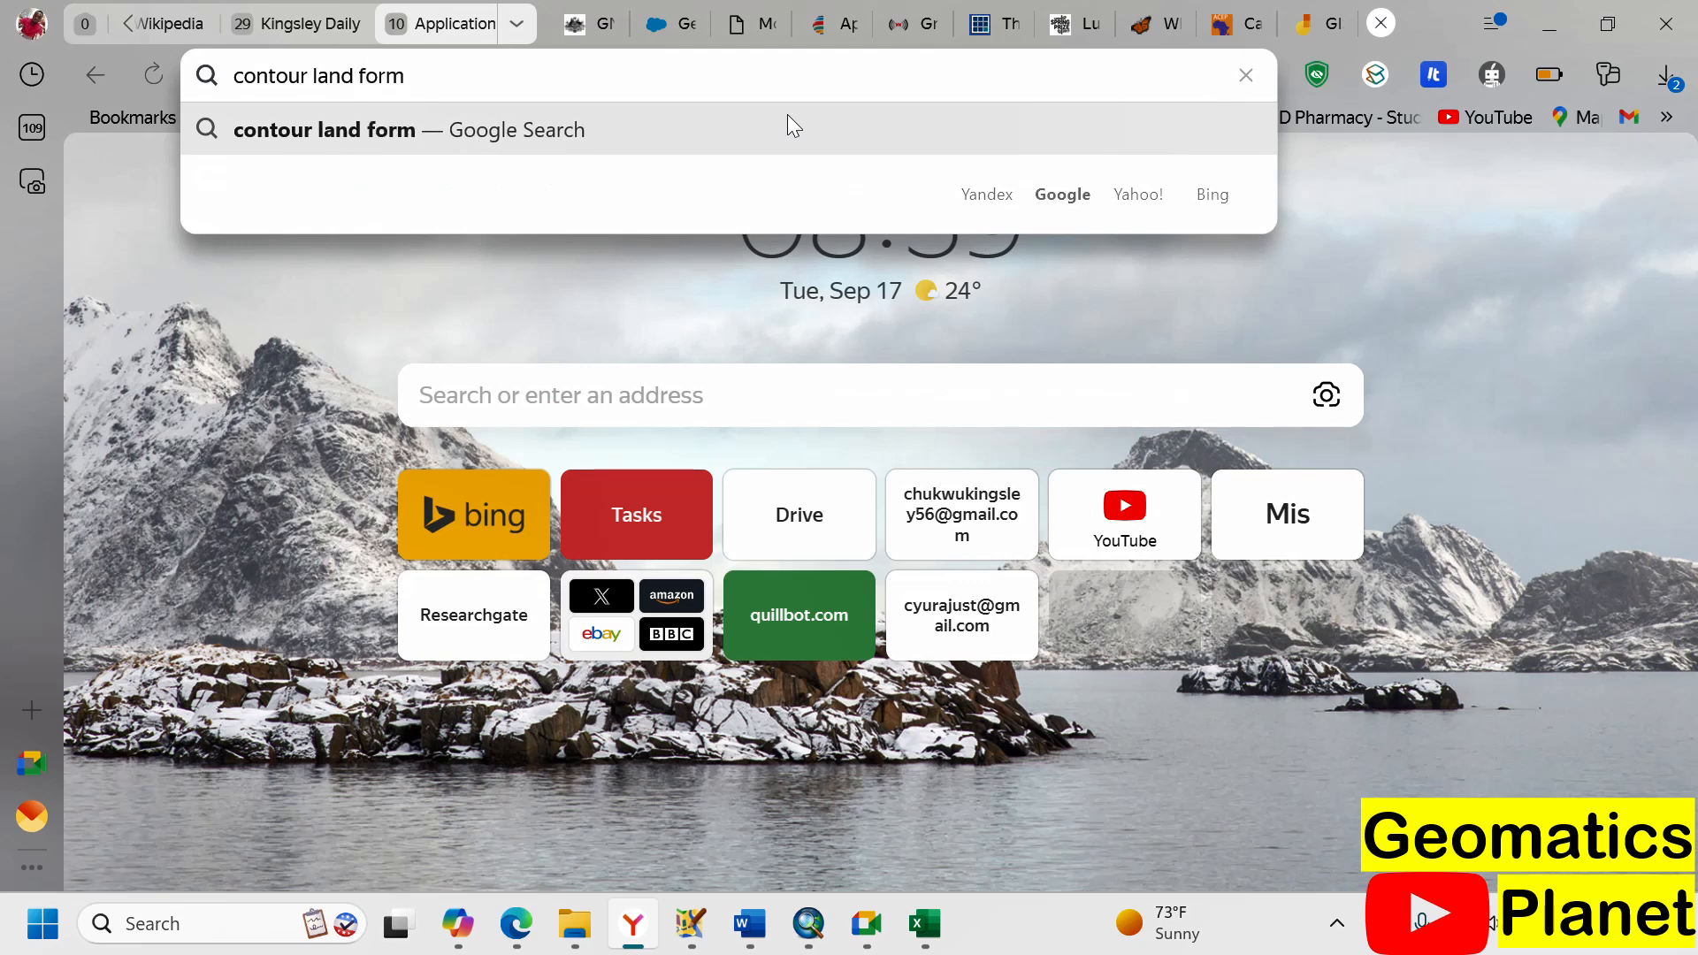
{"action": "type", "text": " shapr\\"}
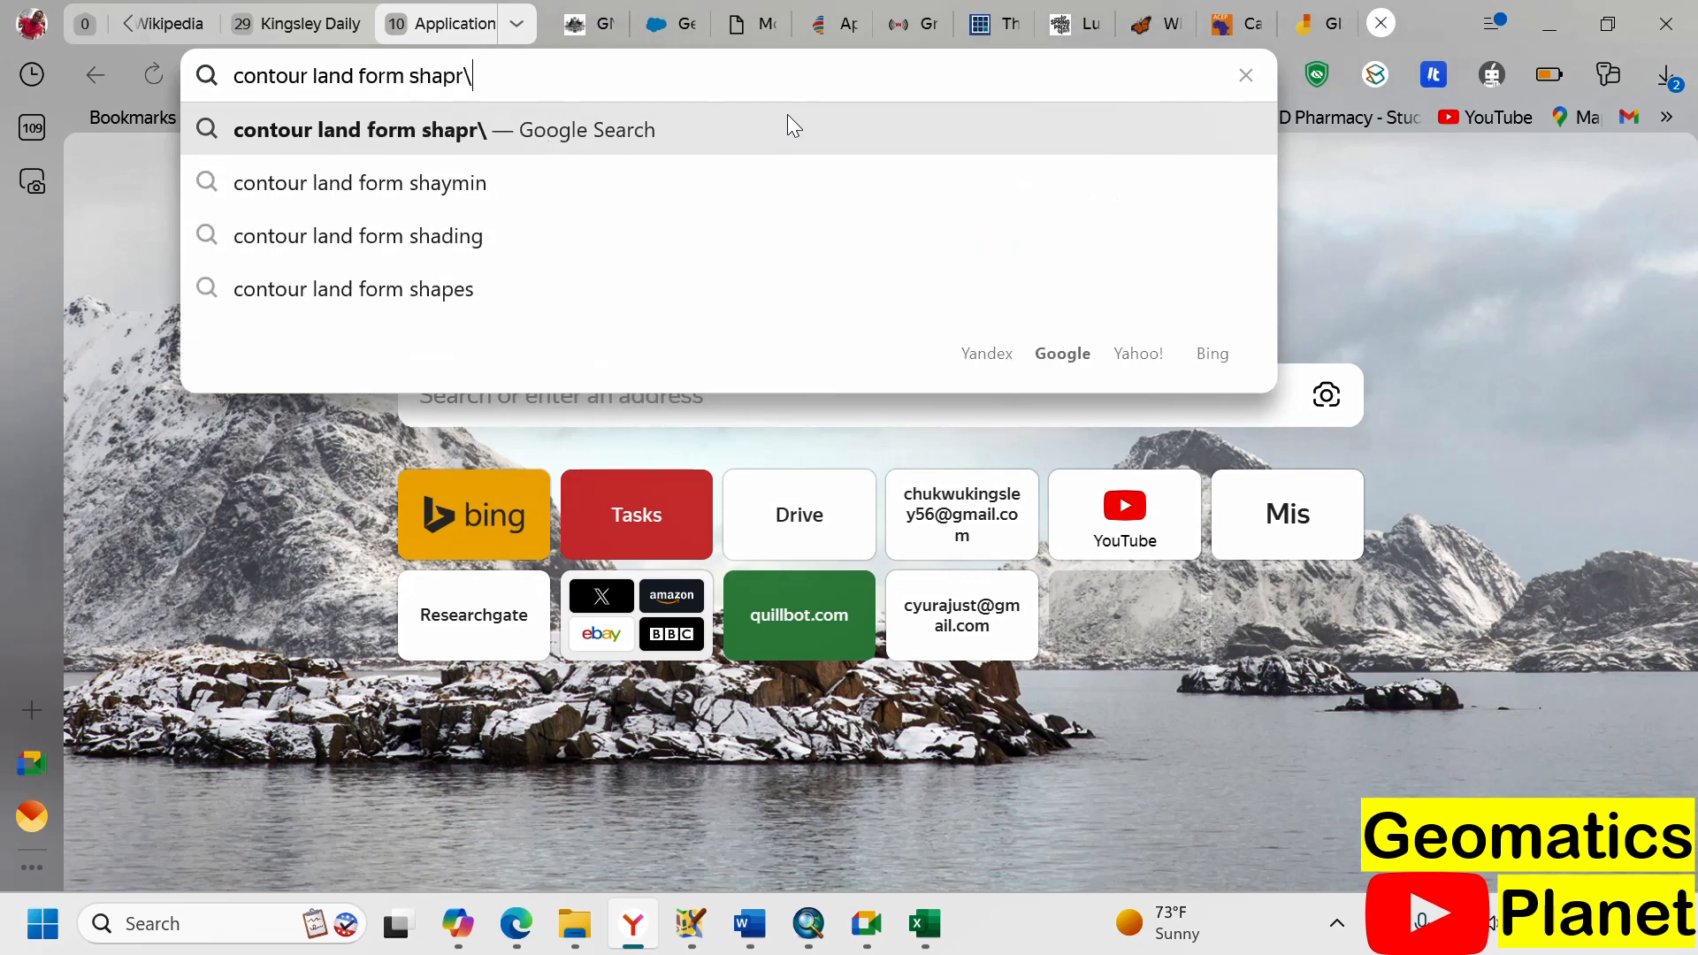
{"action": "key", "text": "BackSpace"}
{"action": "key", "text": "BackSpace"}
{"action": "type", "text": "e"}
{"action": "key", "text": "Return"}
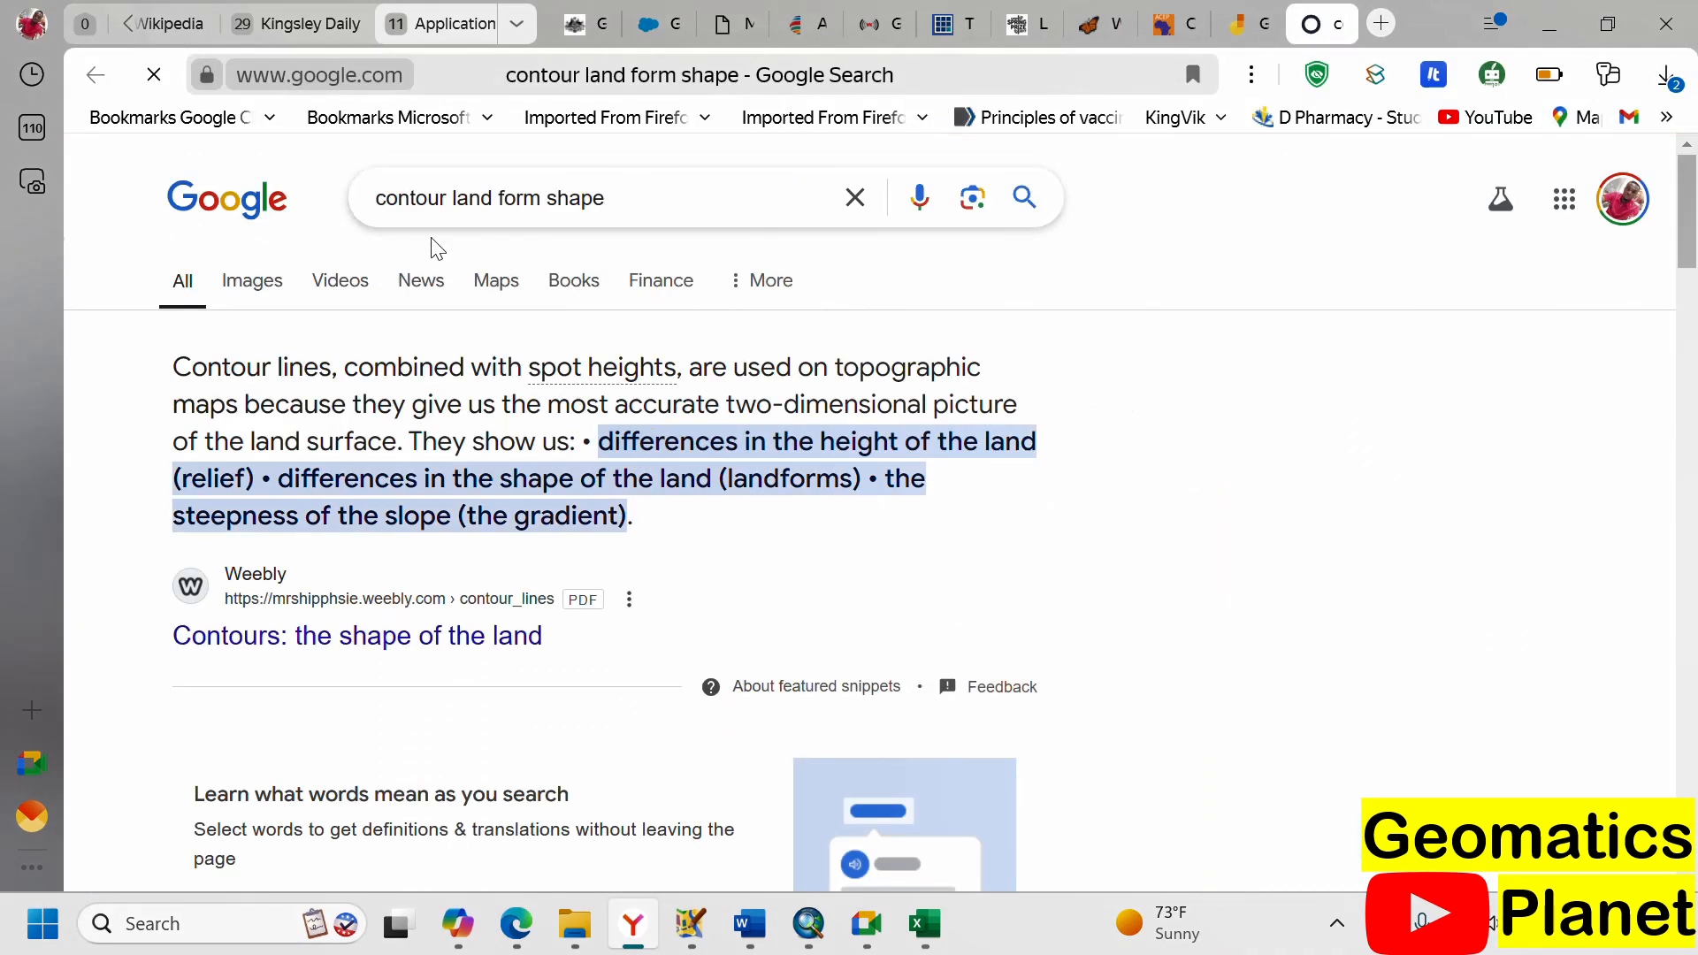
{"action": "left_click", "coordinate": [255, 289]}
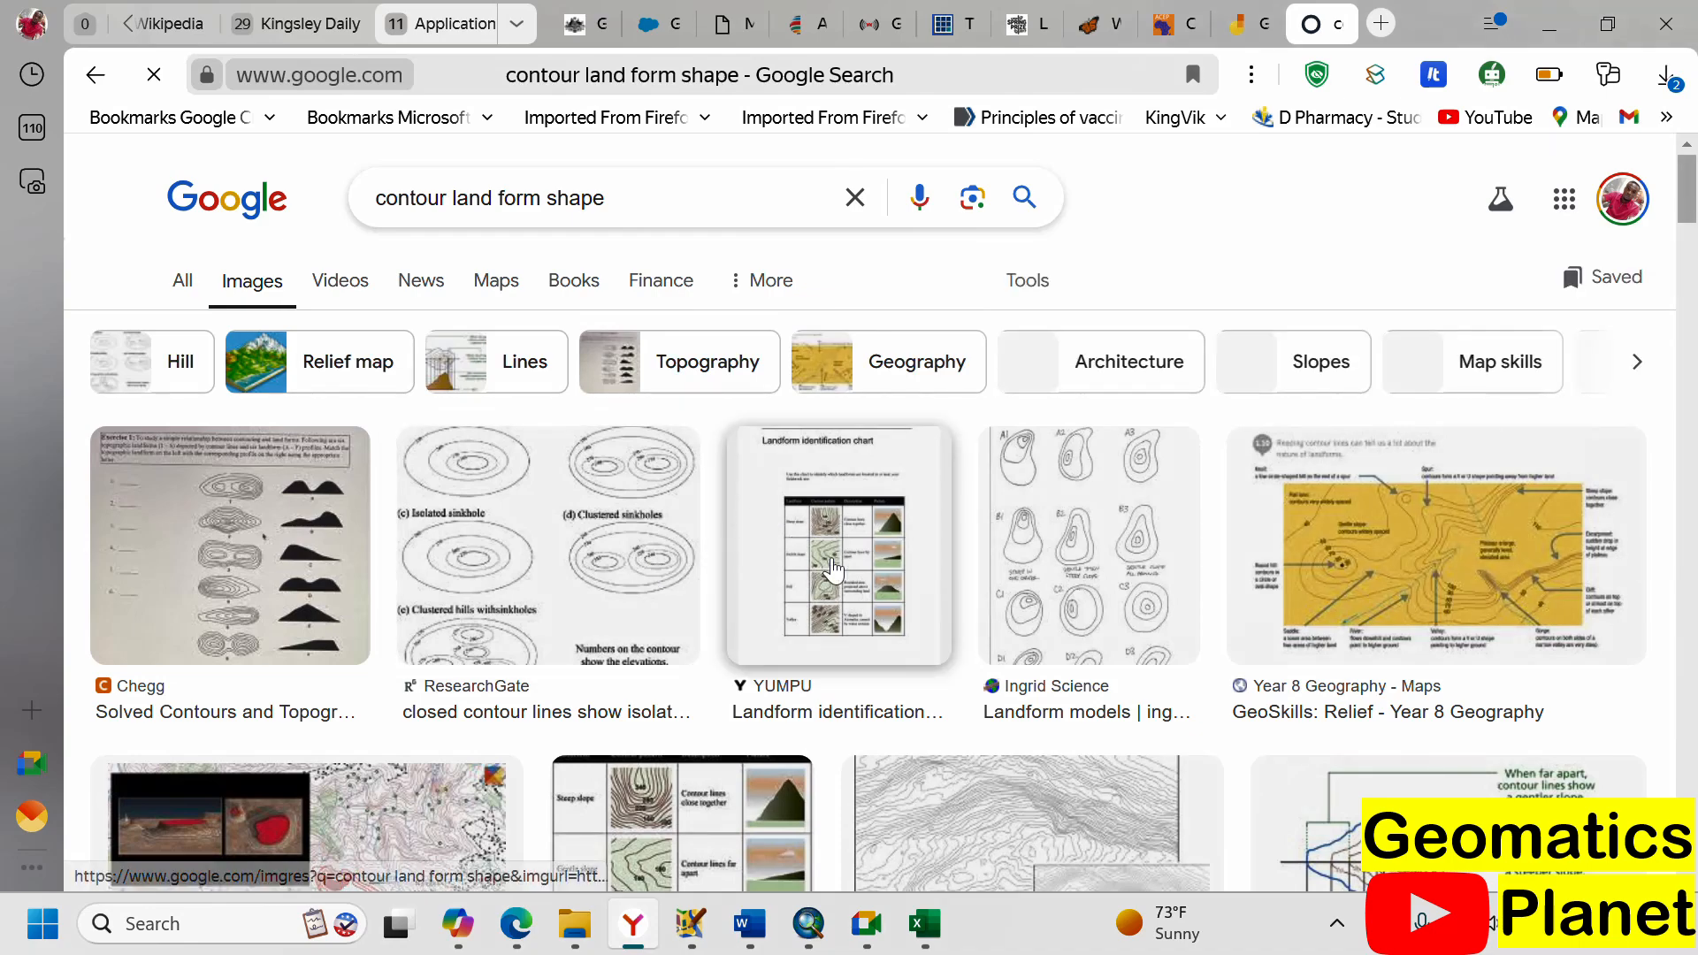
- Browse the contour image results and open the source page of YUMPU's landform identification chart
{"action": "scroll", "coordinate": [849, 530], "scroll_direction": "down", "scroll_amount": 3}
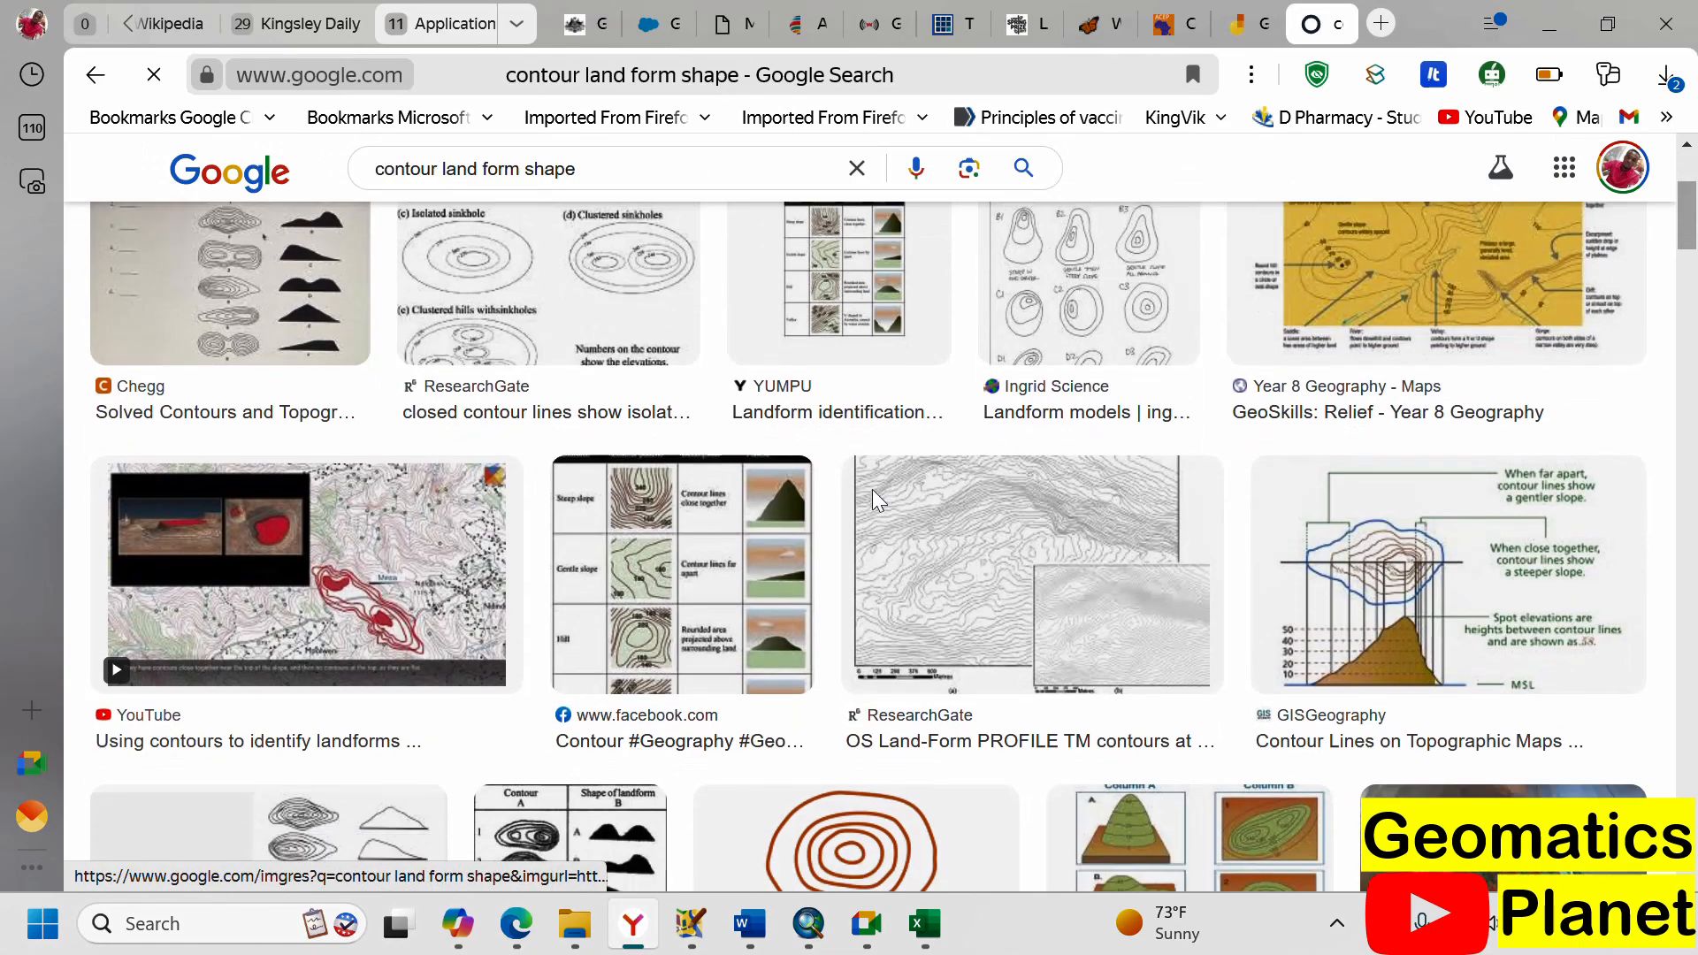
{"action": "scroll", "coordinate": [872, 492], "scroll_direction": "down", "scroll_amount": 5}
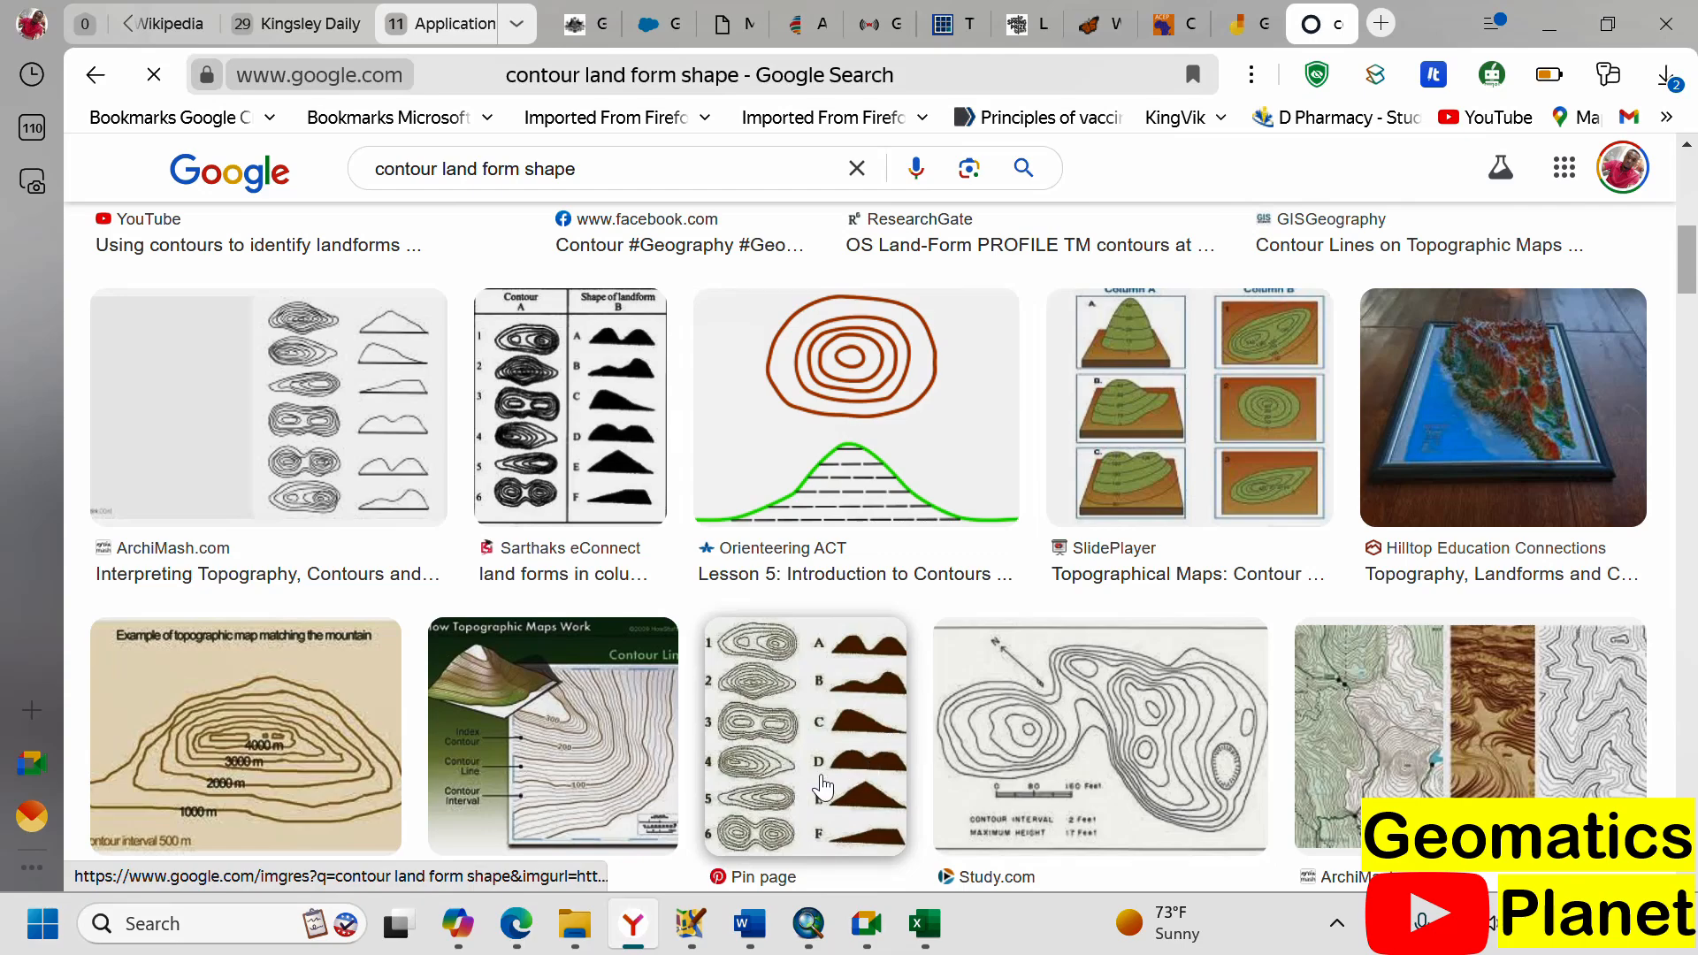
{"action": "scroll", "coordinate": [796, 761], "scroll_direction": "down", "scroll_amount": 4}
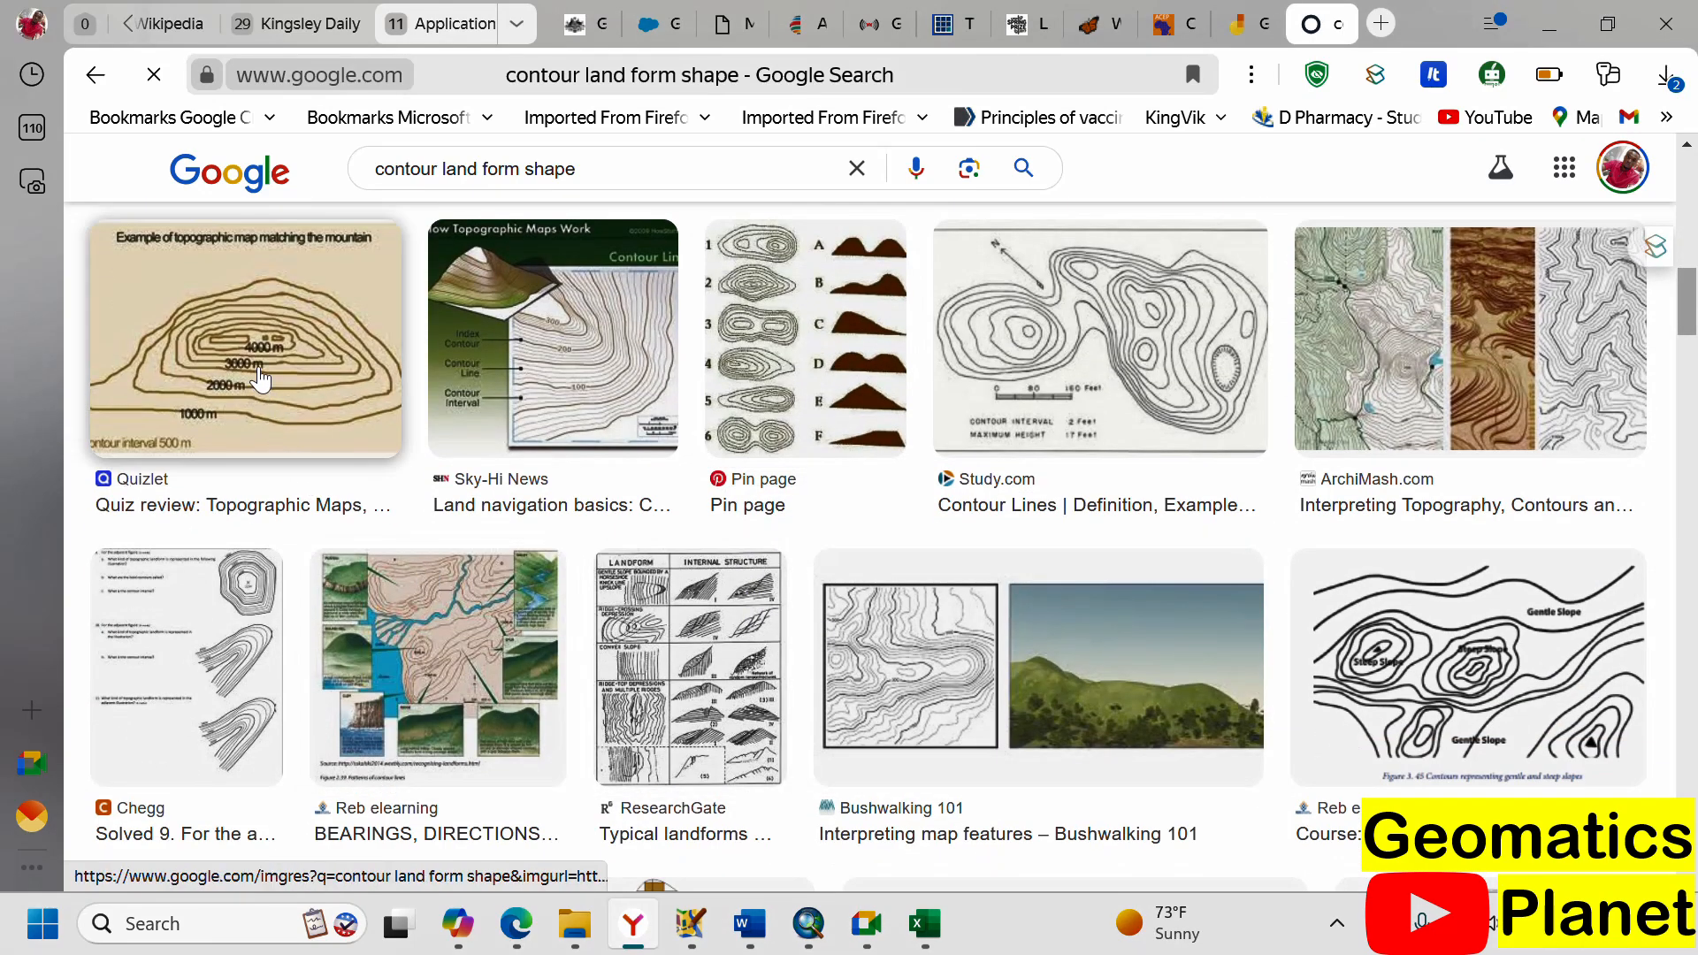
{"action": "scroll", "coordinate": [808, 450], "scroll_direction": "up", "scroll_amount": 10}
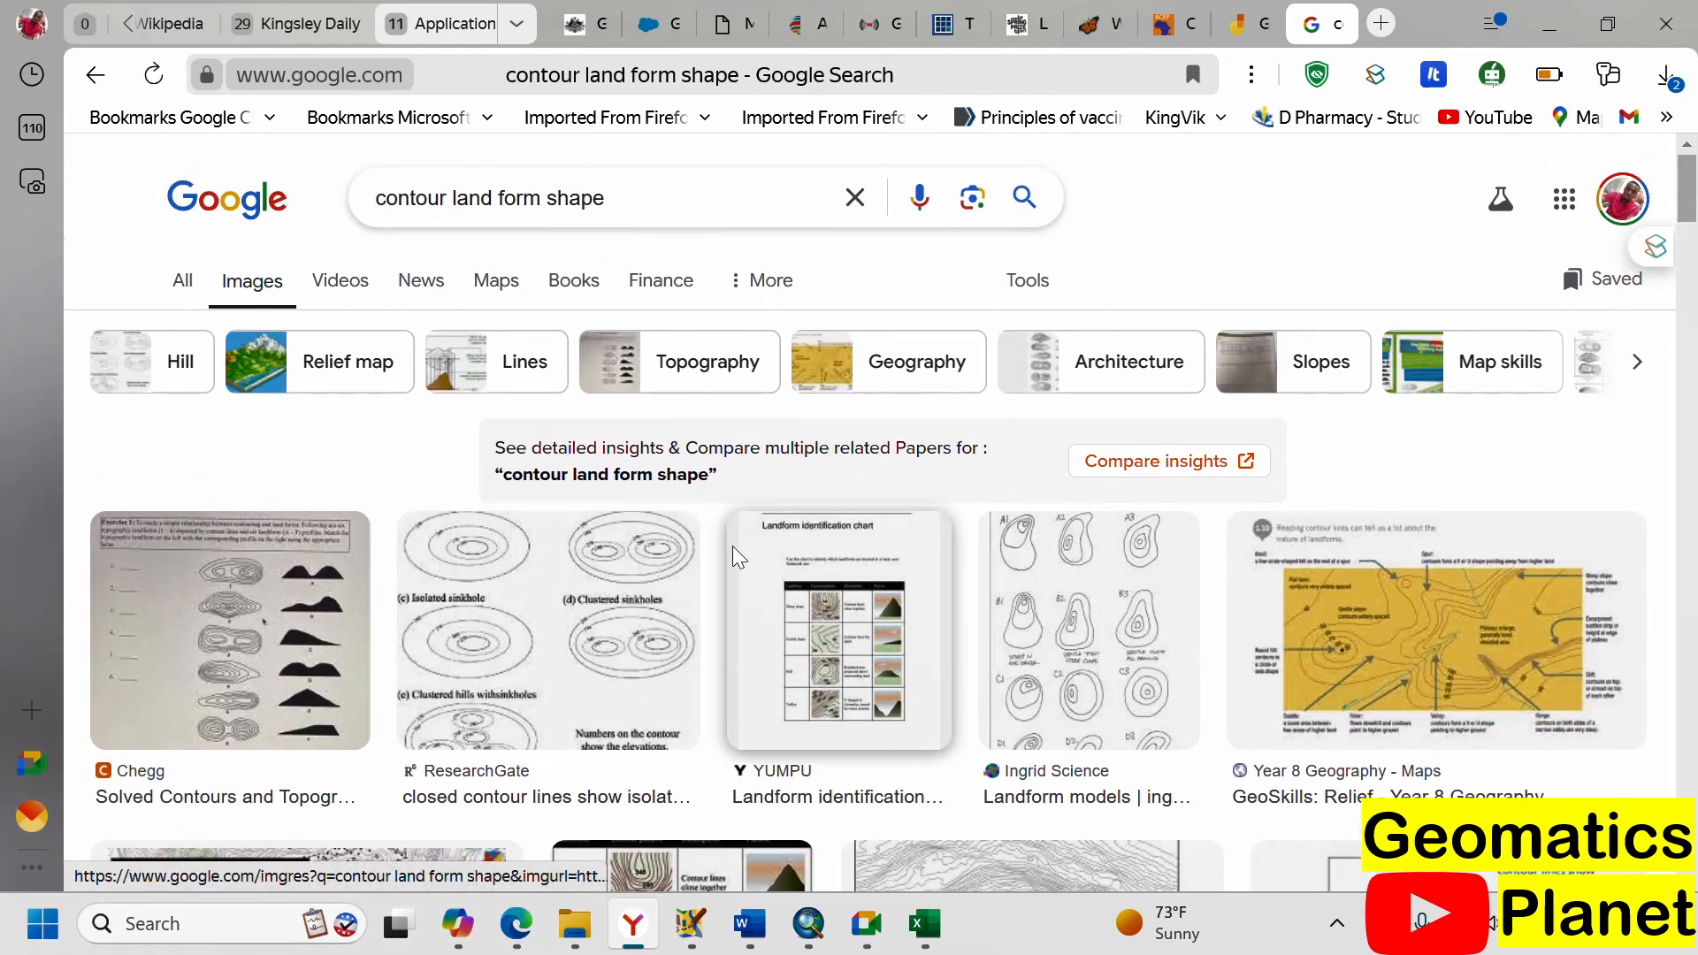
{"action": "scroll", "coordinate": [739, 557], "scroll_direction": "down", "scroll_amount": 2}
{"action": "left_click", "coordinate": [836, 505]}
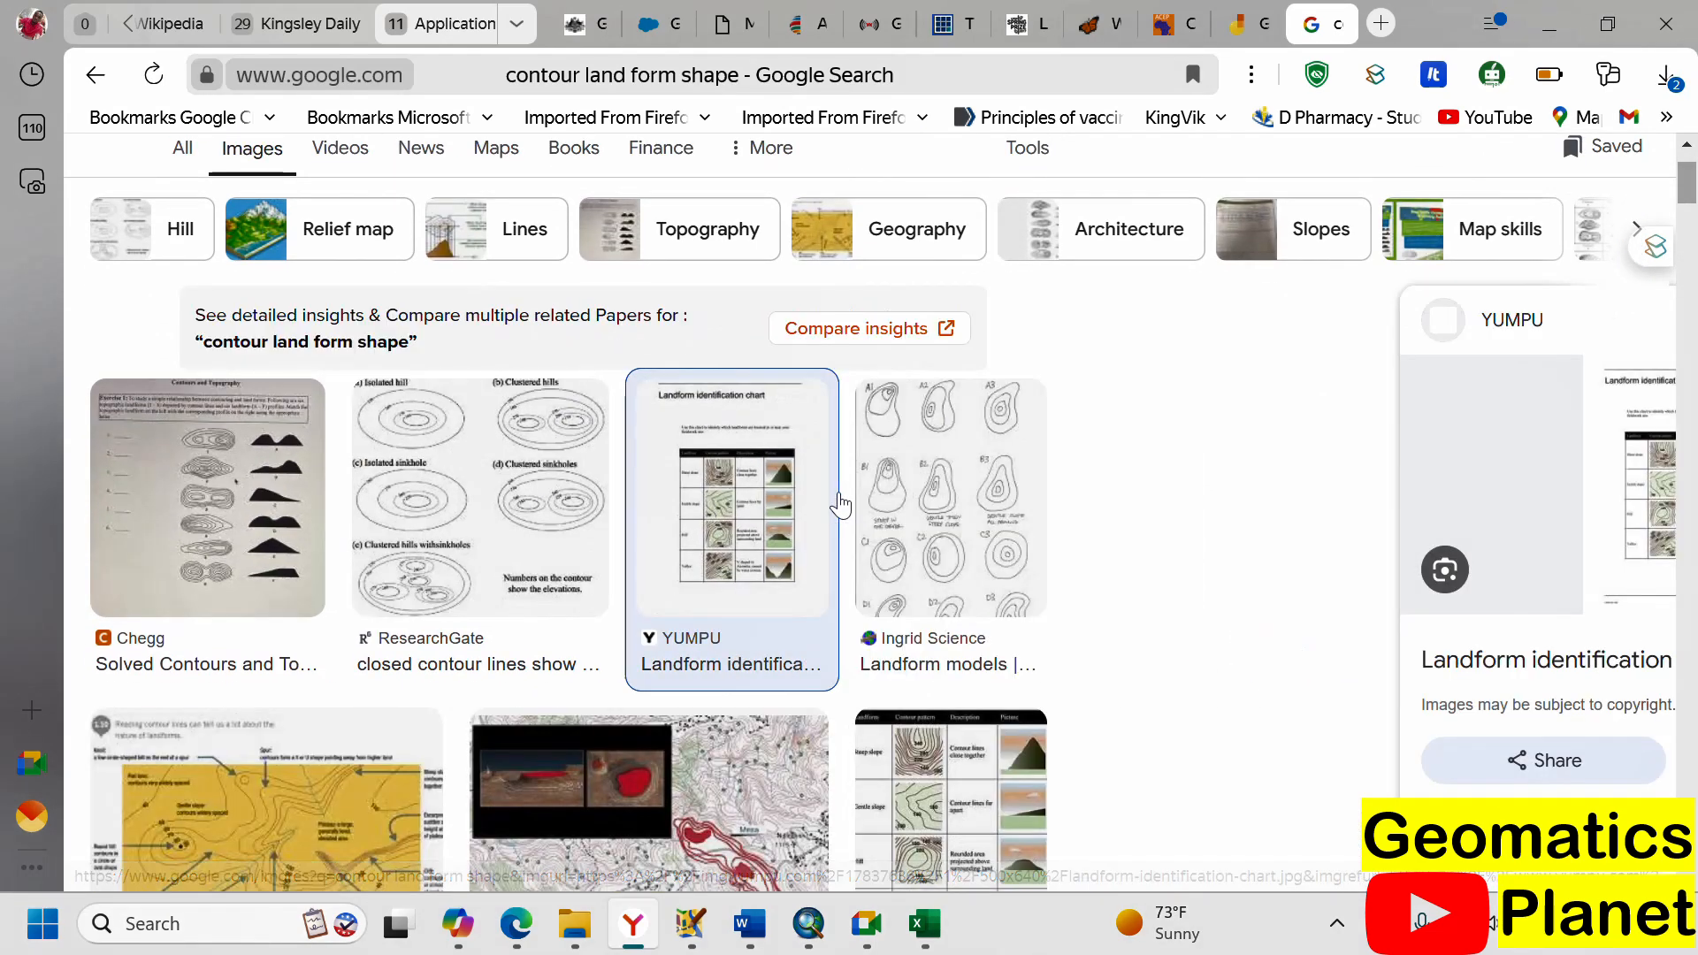
{"action": "left_click", "coordinate": [1257, 496]}
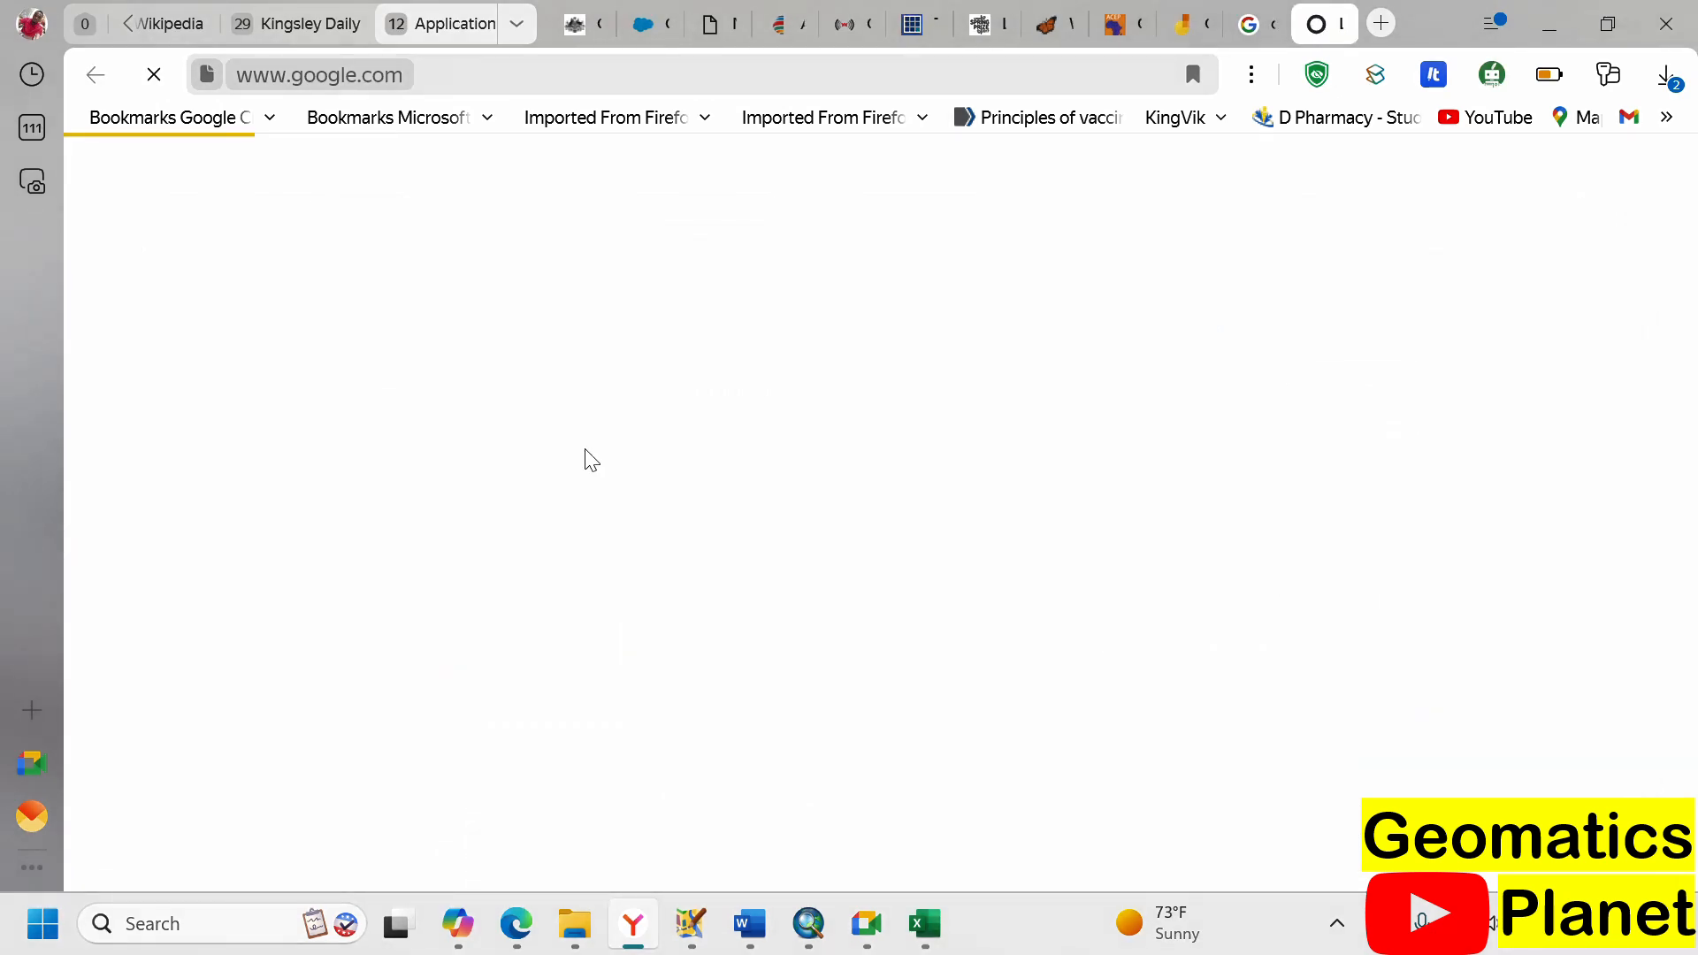
- Return to the image results and open the GISGeography page behind the contour slope and profile diagram
{"action": "left_click", "coordinate": [1256, 24]}
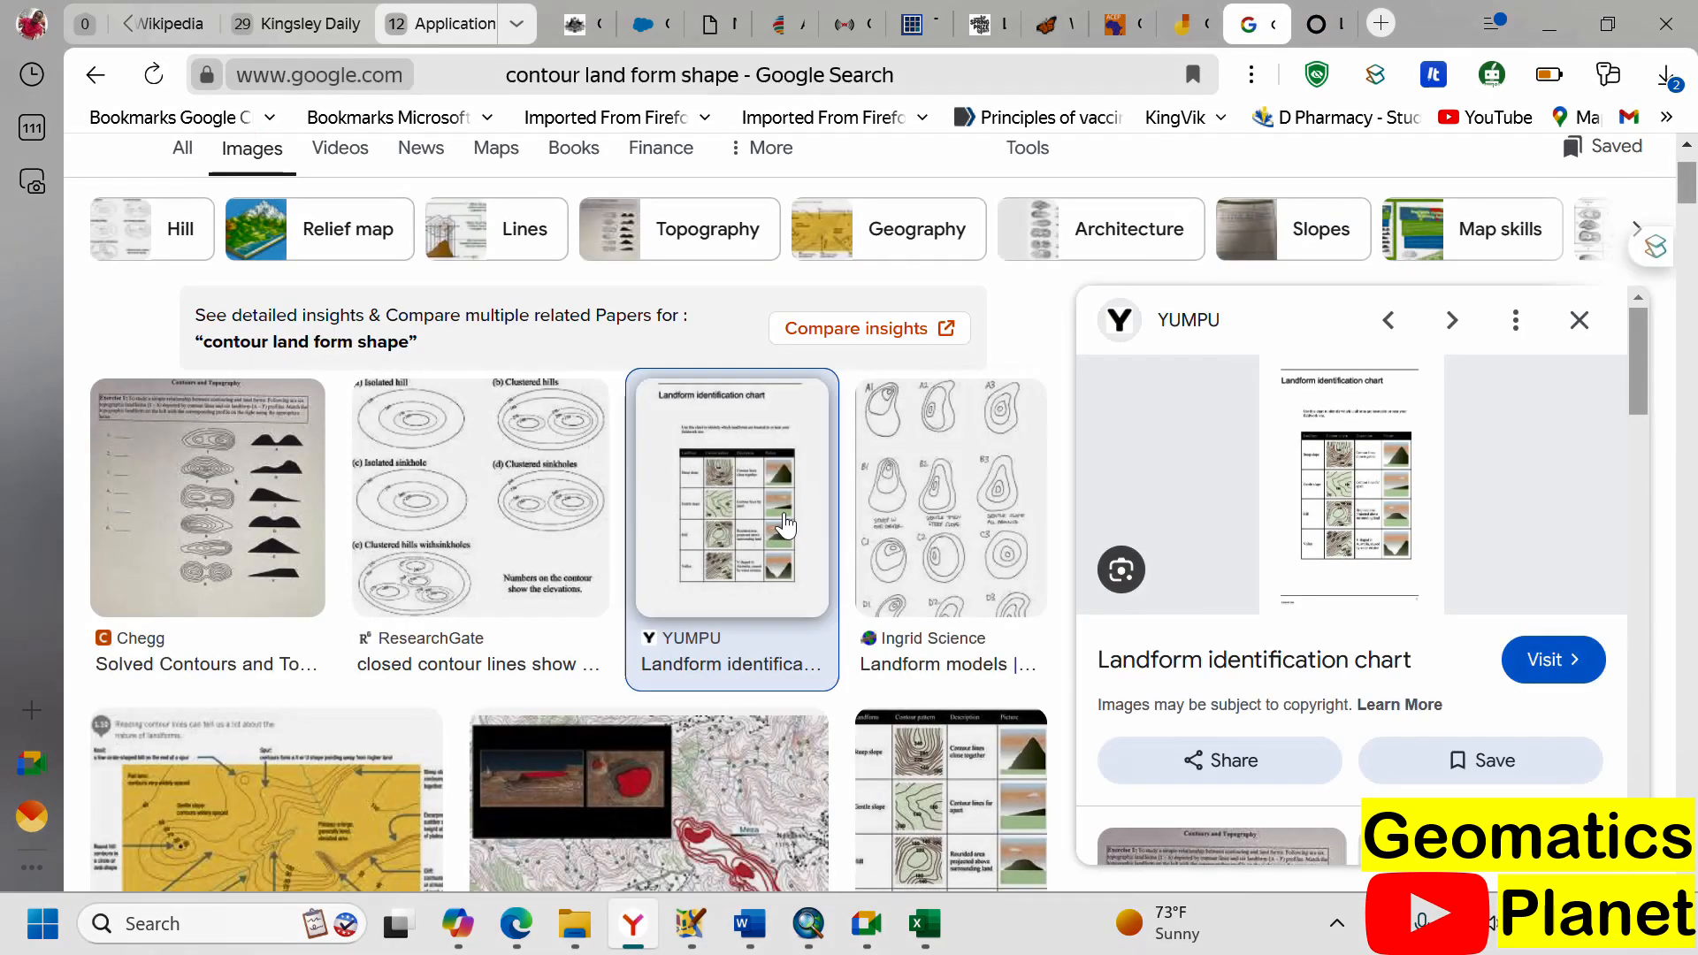
{"action": "scroll", "coordinate": [610, 499], "scroll_direction": "down", "scroll_amount": 3}
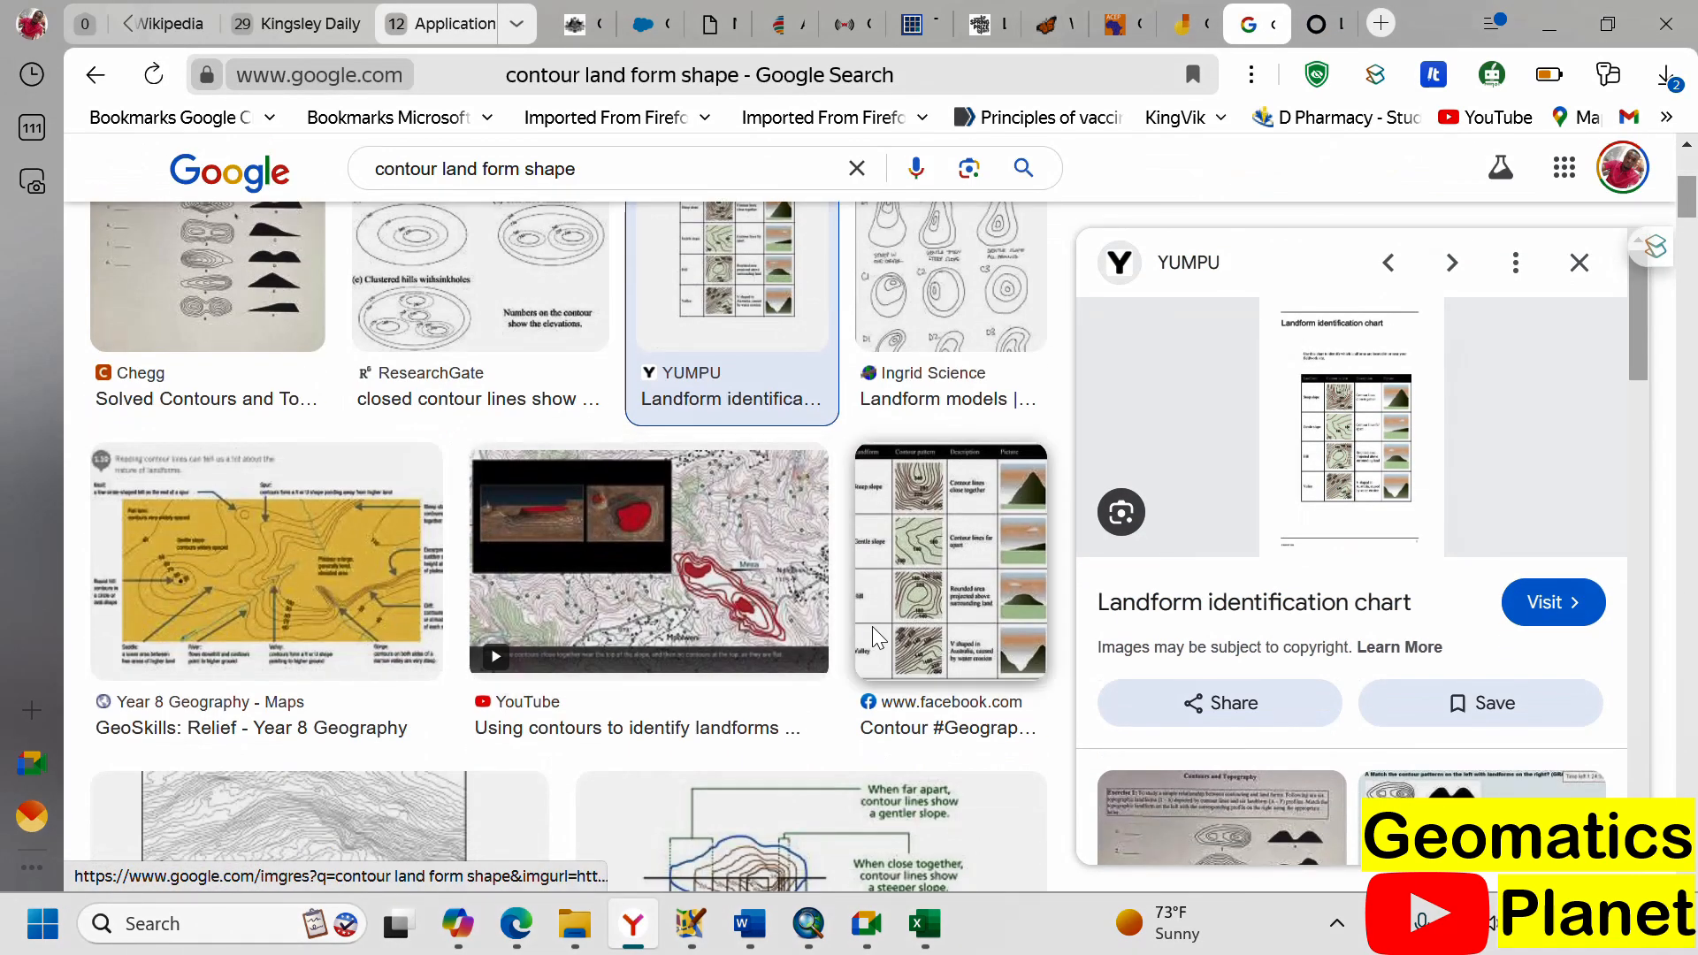
{"action": "scroll", "coordinate": [743, 584], "scroll_direction": "down", "scroll_amount": 4}
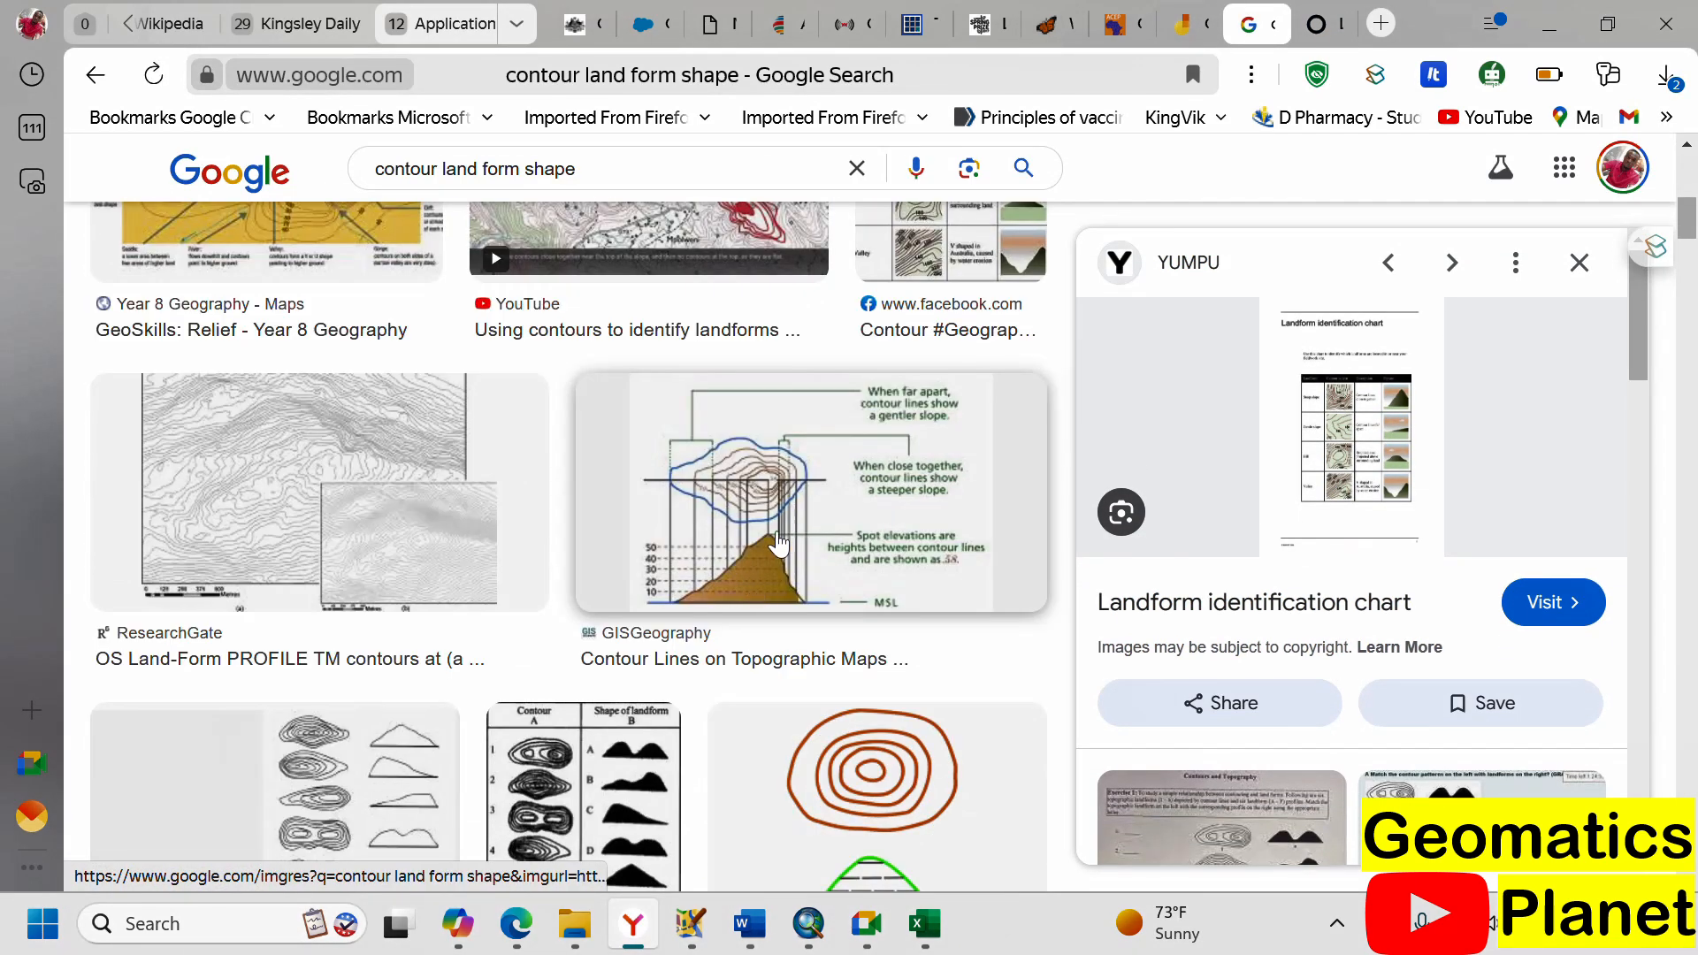
{"action": "left_click", "coordinate": [779, 543]}
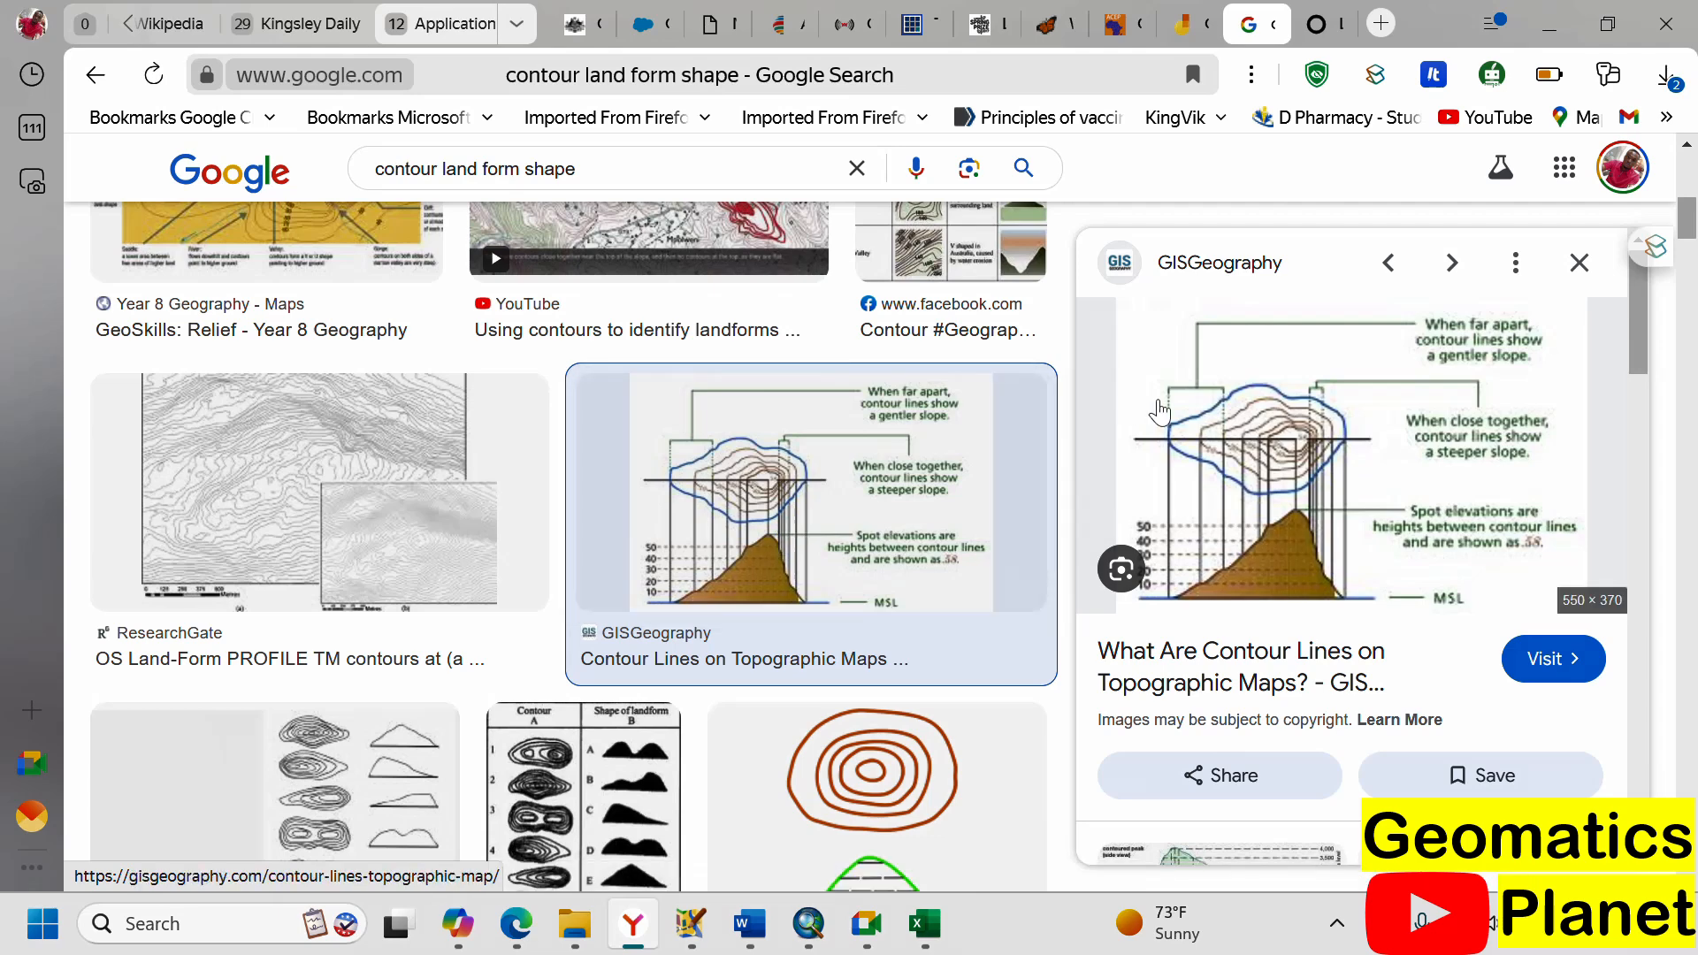
{"action": "left_click", "coordinate": [1251, 454]}
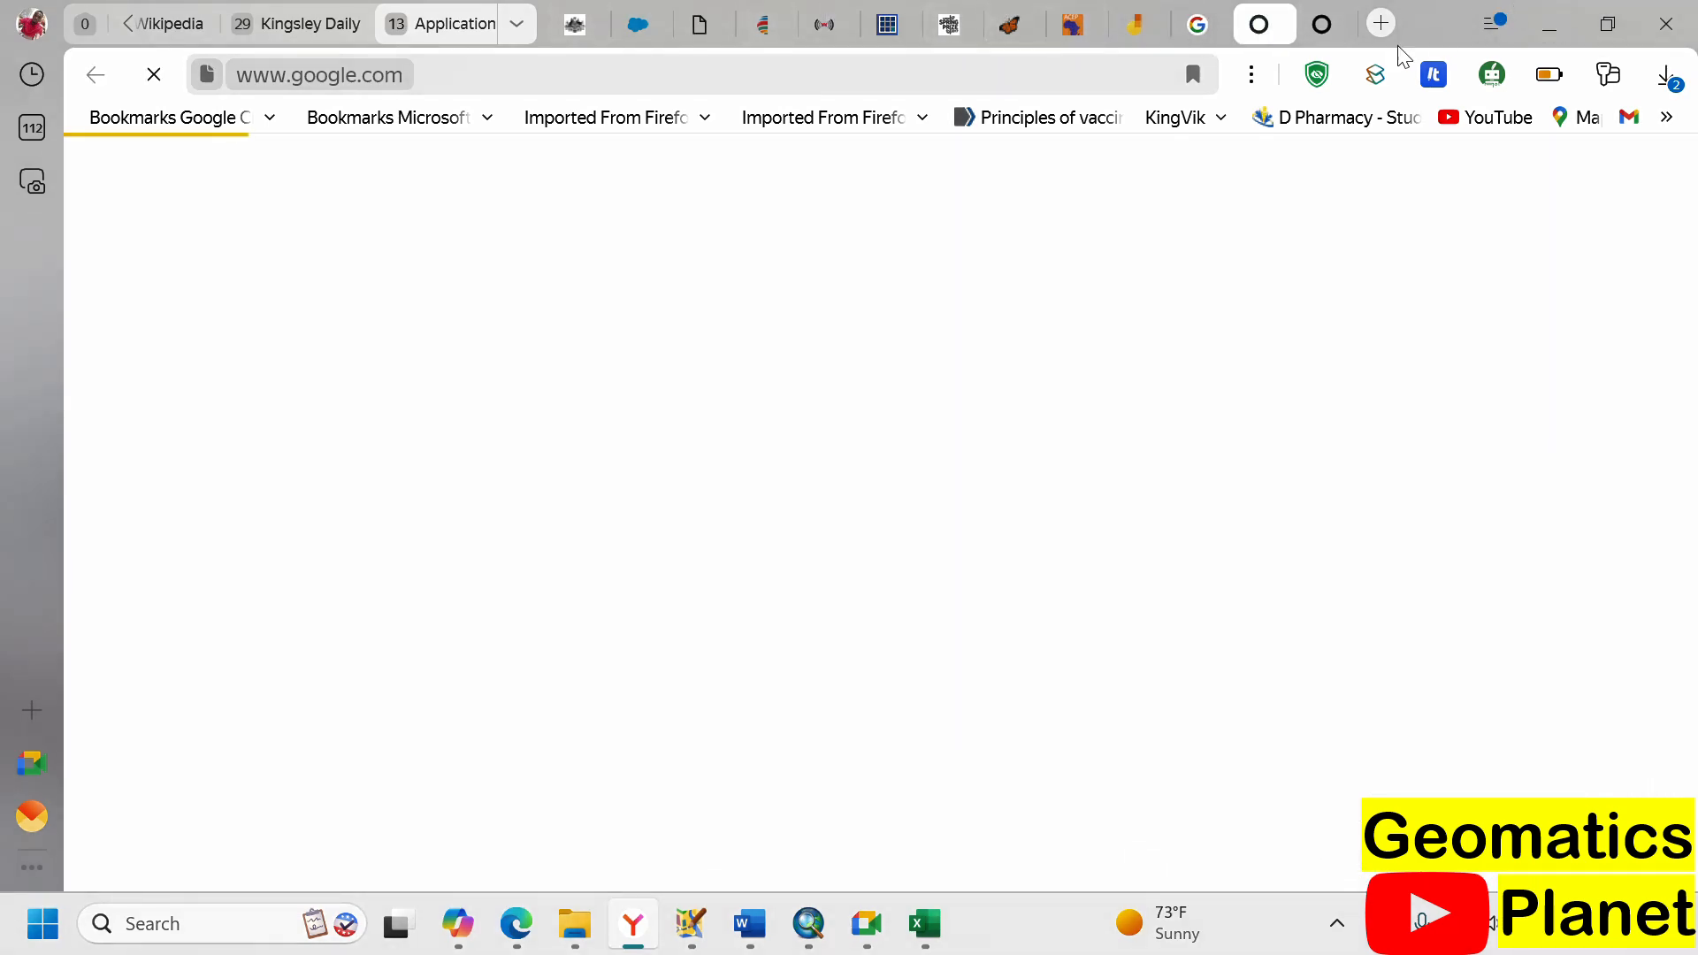
- View the landform identification chart on the YUMPU page and open it in the ePaper reader
{"action": "left_click", "coordinate": [1332, 26]}
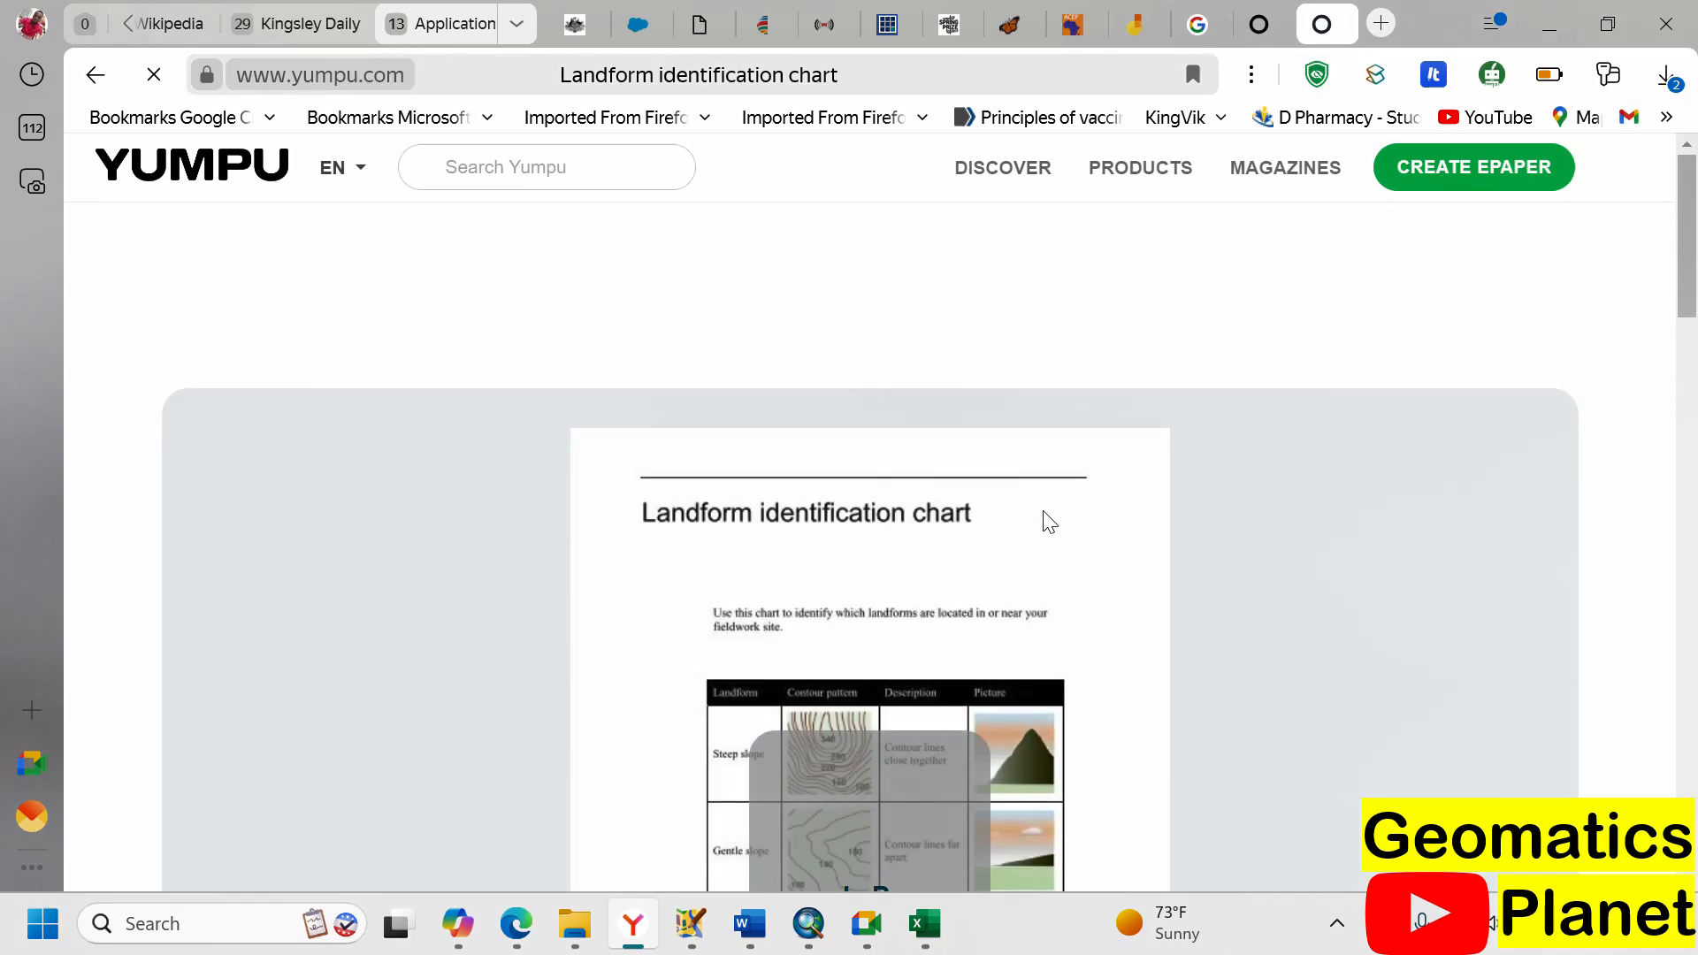
{"action": "scroll", "coordinate": [871, 566], "scroll_direction": "down", "scroll_amount": 5}
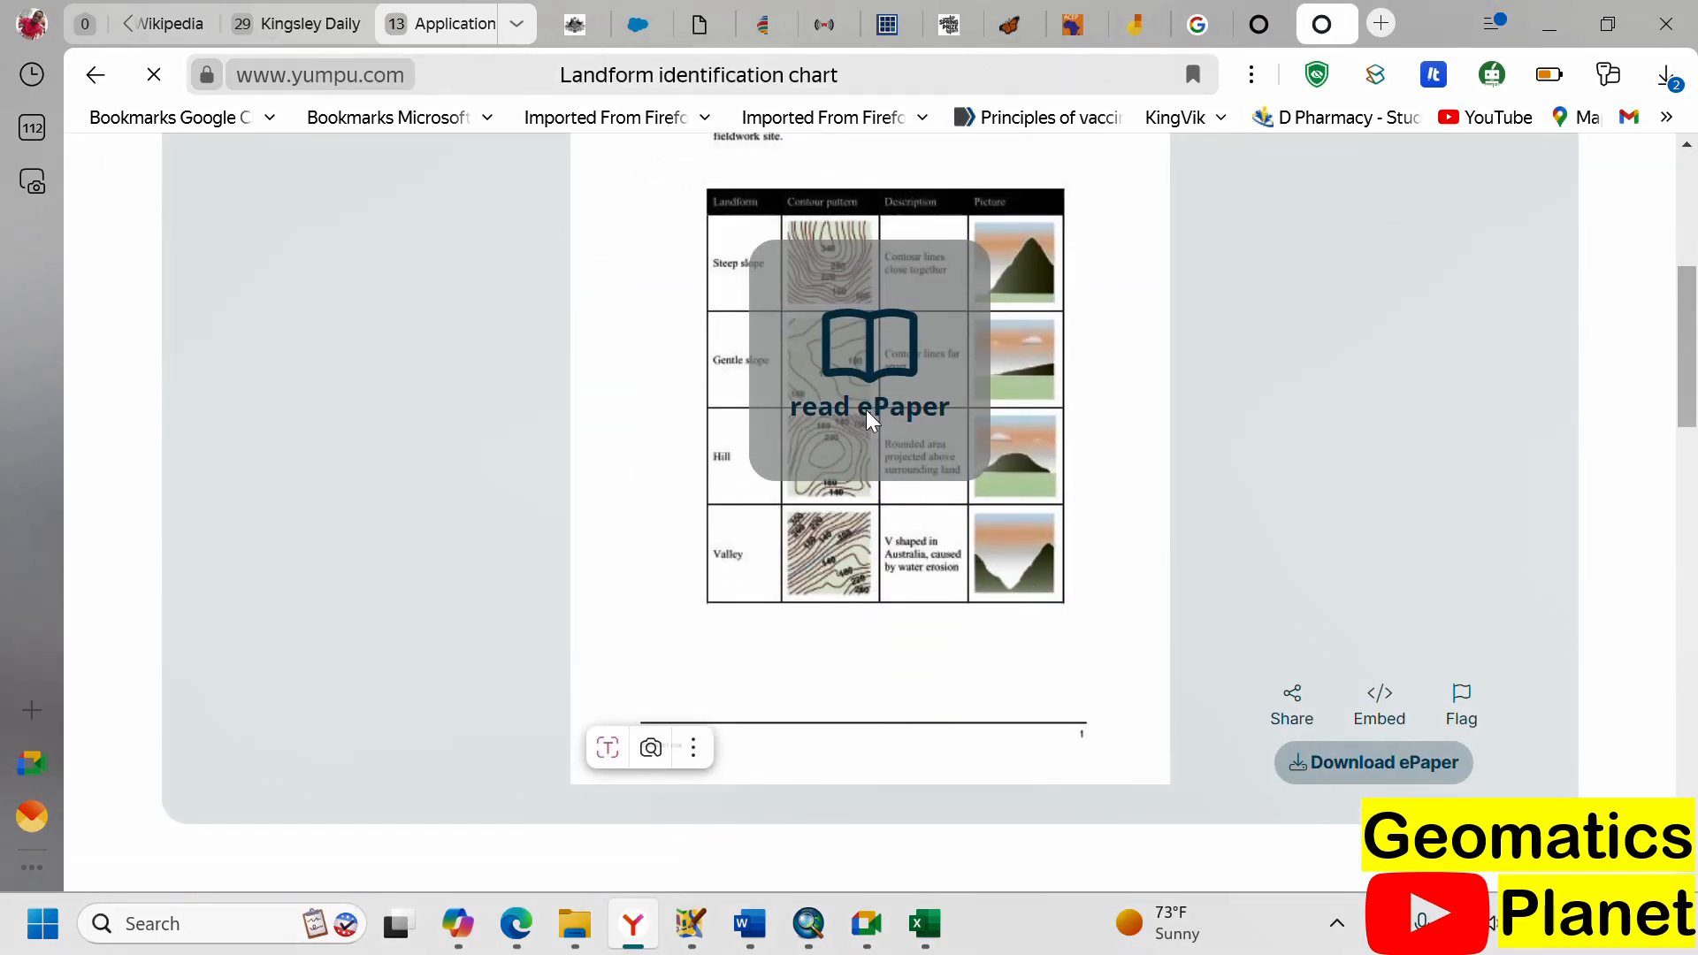
{"action": "left_click", "coordinate": [866, 411]}
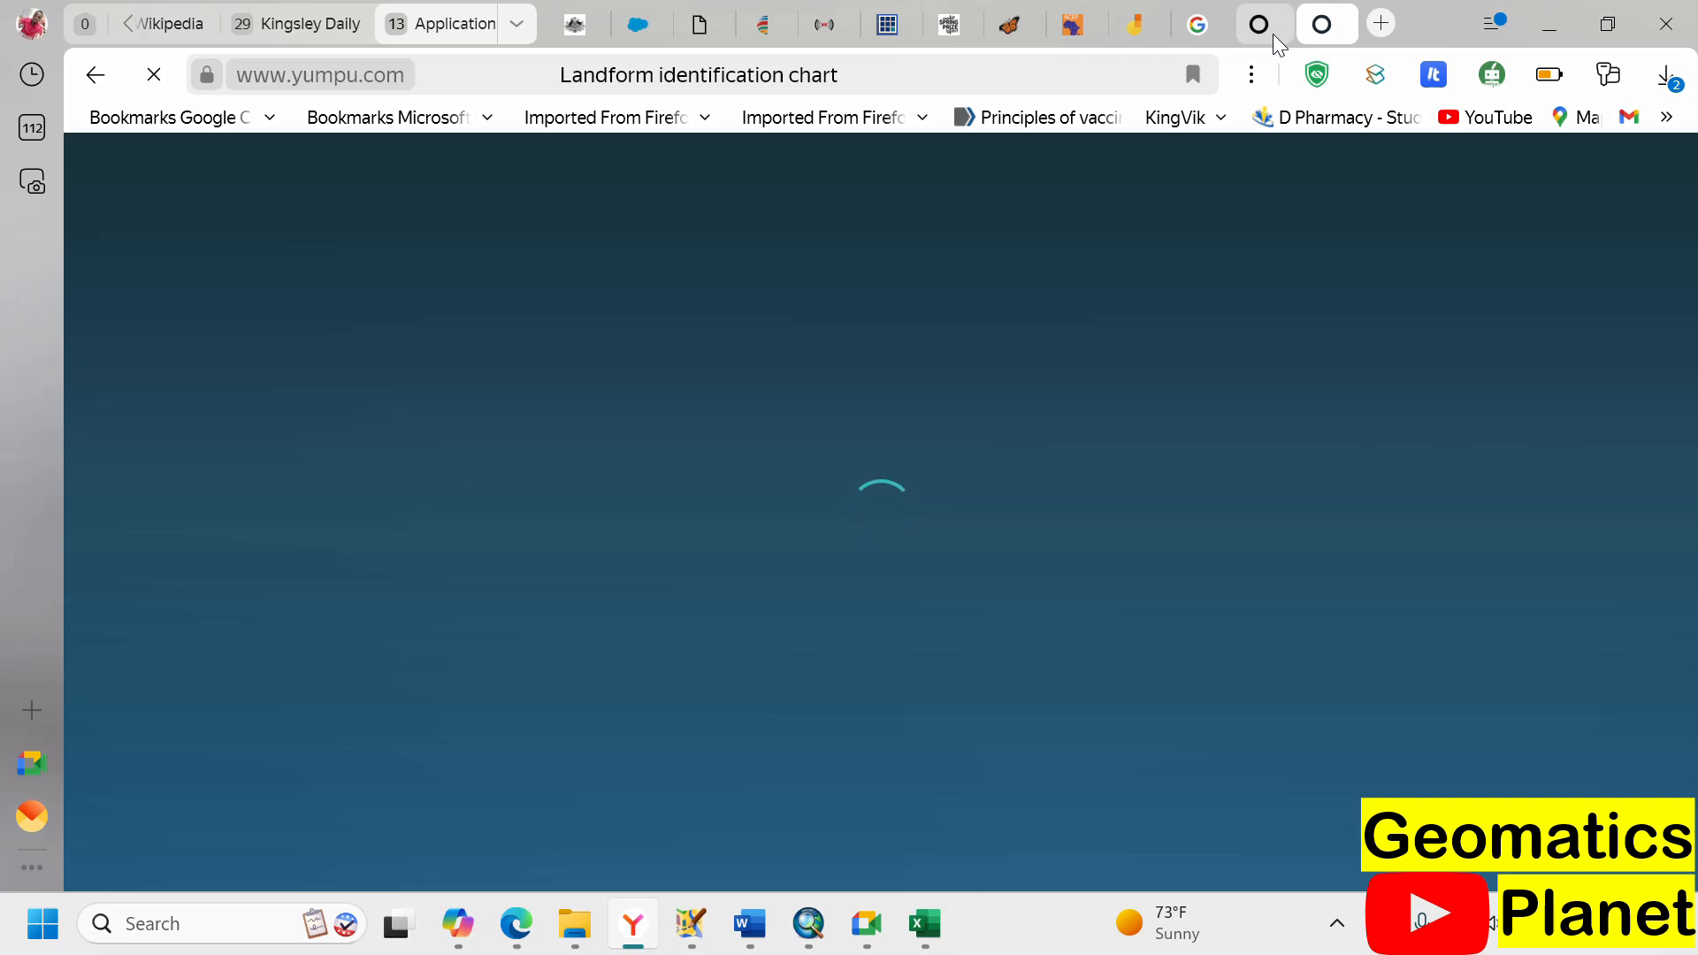
- Examine the labelled mountain contours and the contour spacing and profile diagram in the GISGeography article
{"action": "left_click", "coordinate": [1272, 34]}
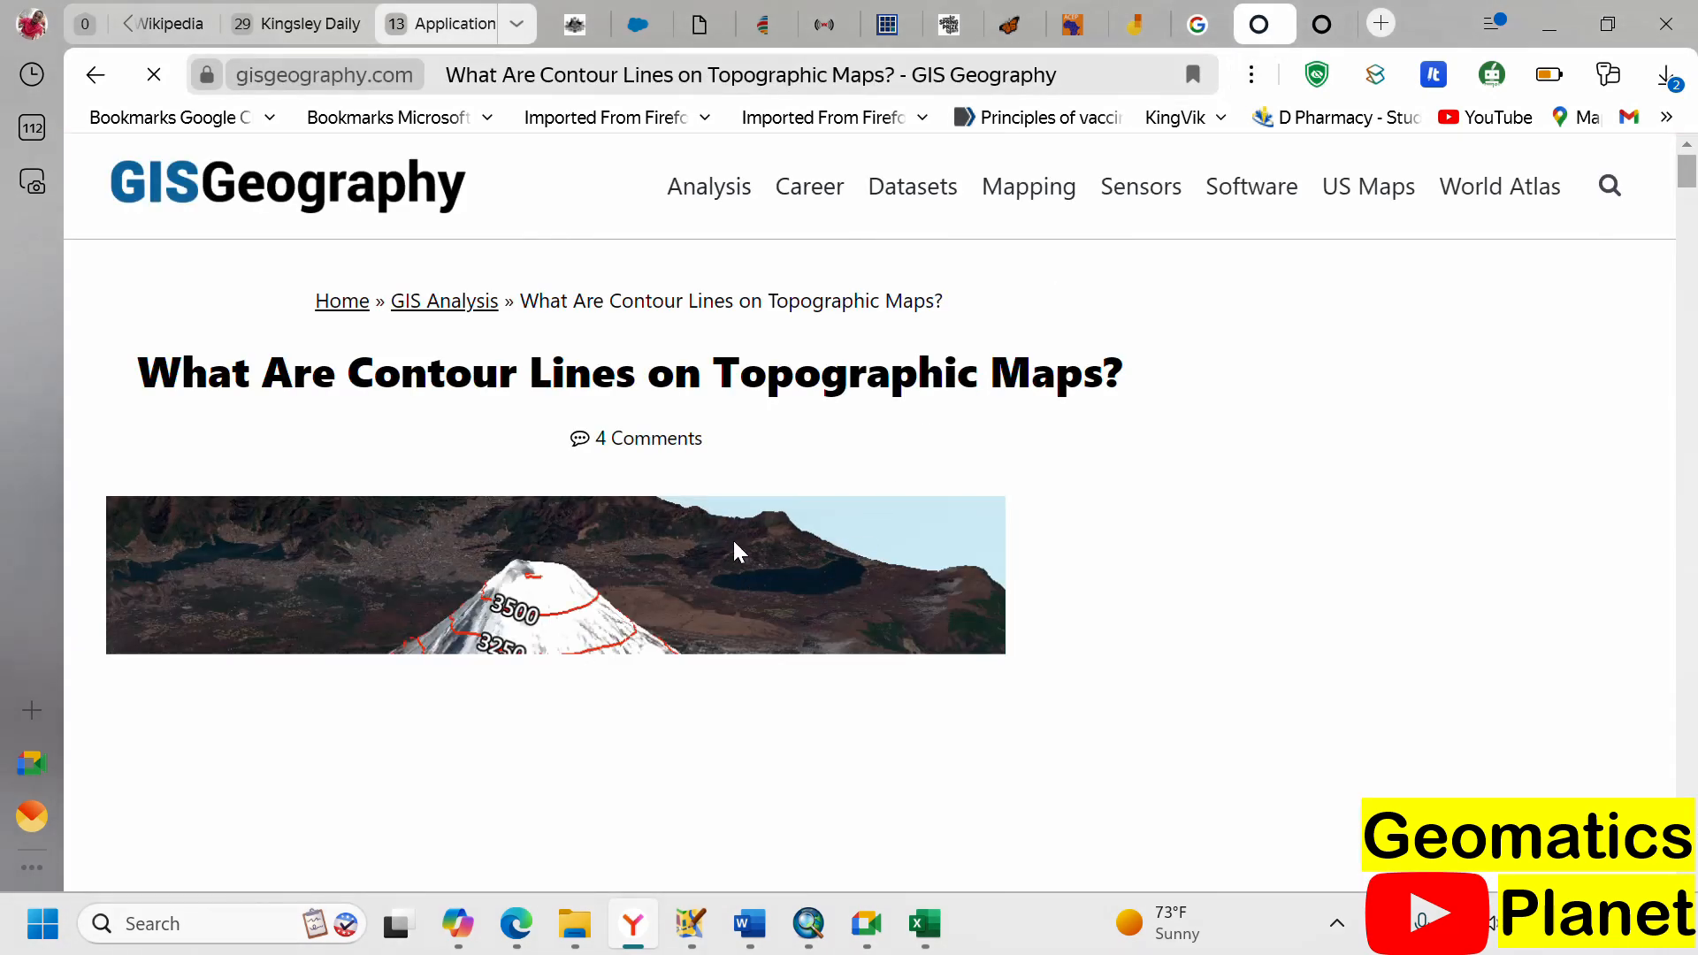
{"action": "scroll", "coordinate": [633, 499], "scroll_direction": "down", "scroll_amount": 2}
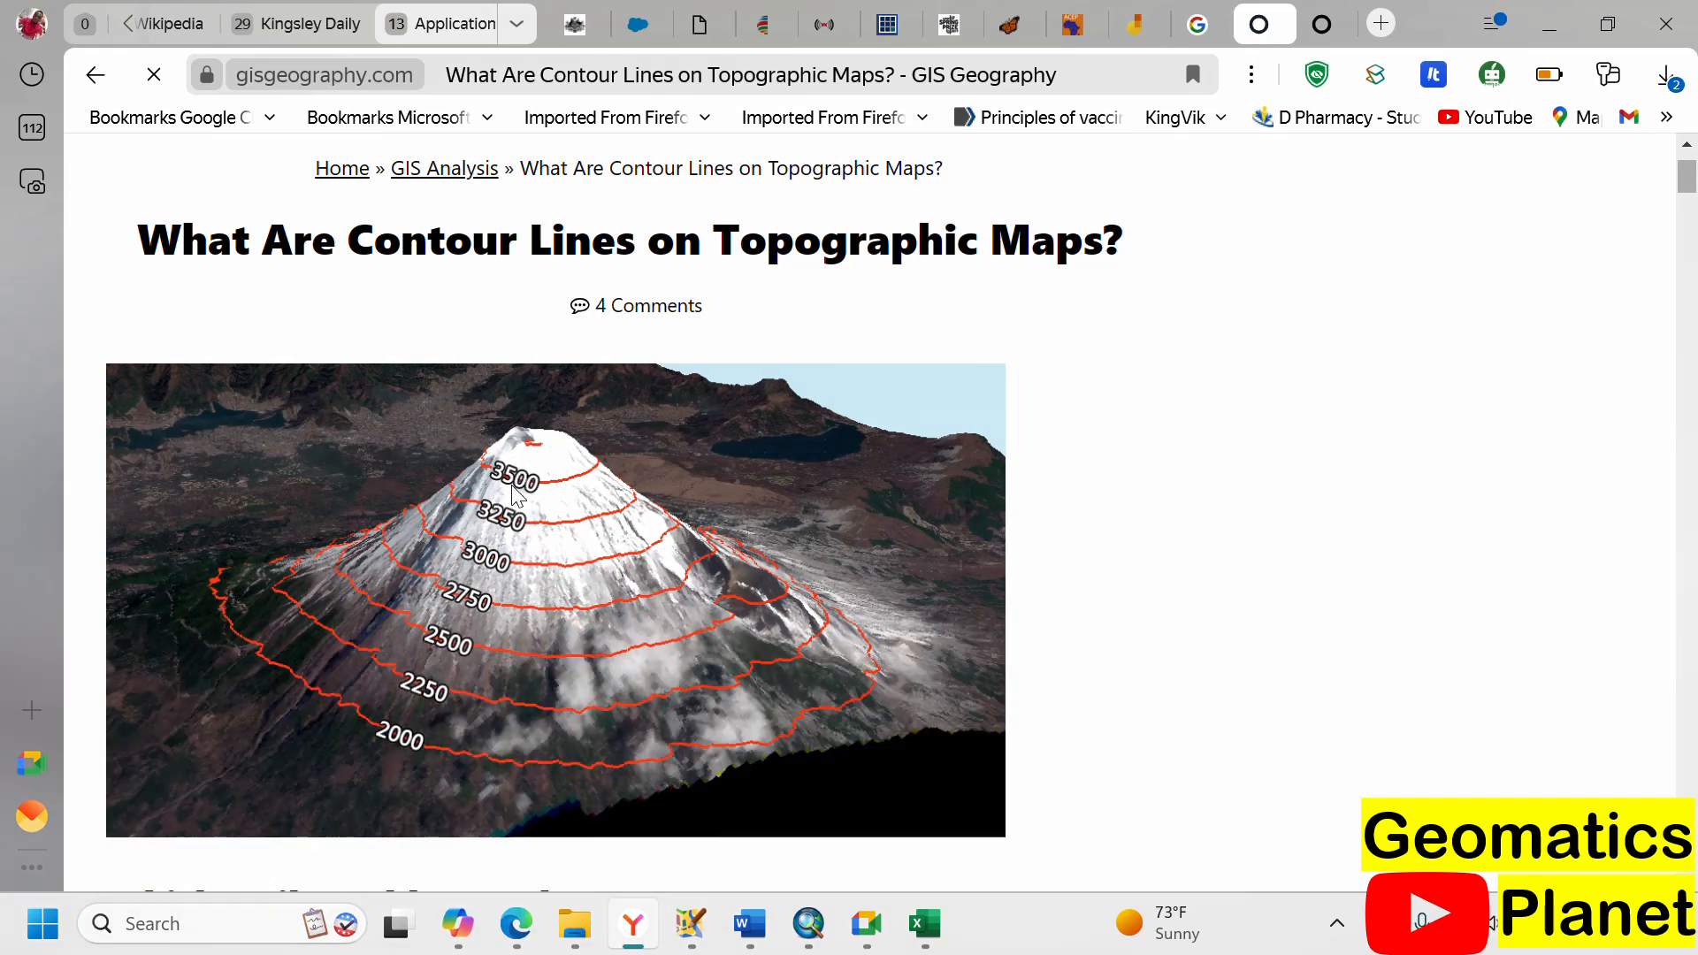
{"action": "scroll", "coordinate": [504, 504], "scroll_direction": "down", "scroll_amount": 1}
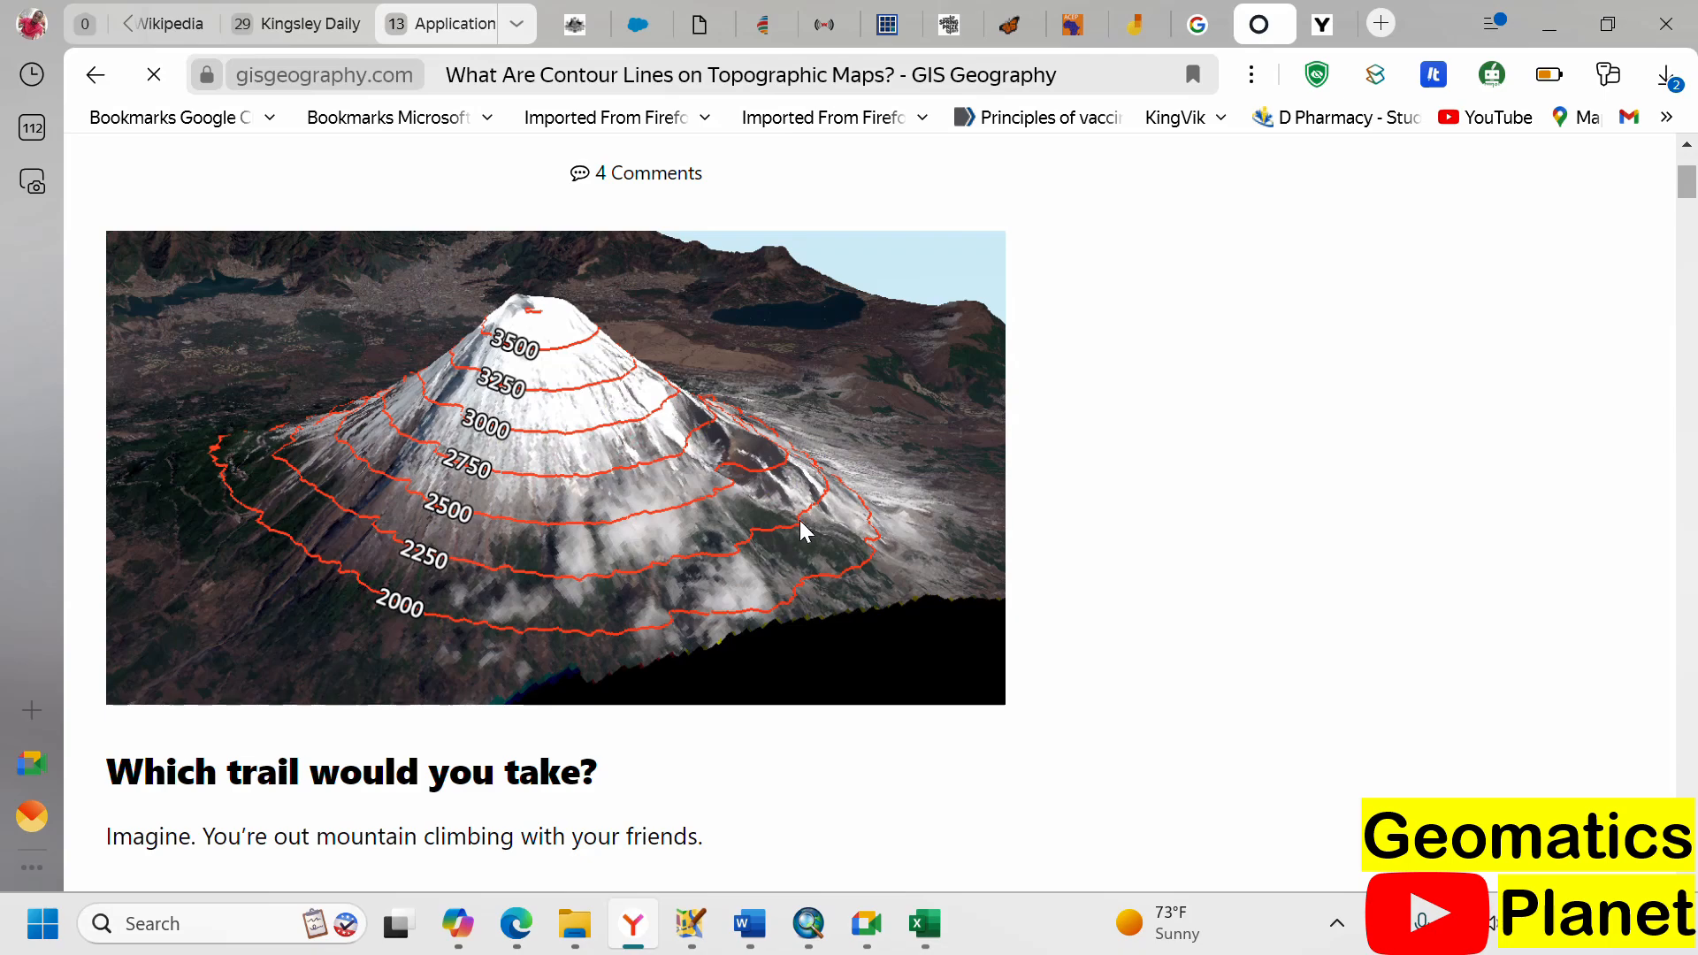
{"action": "scroll", "coordinate": [805, 566], "scroll_direction": "down", "scroll_amount": 8}
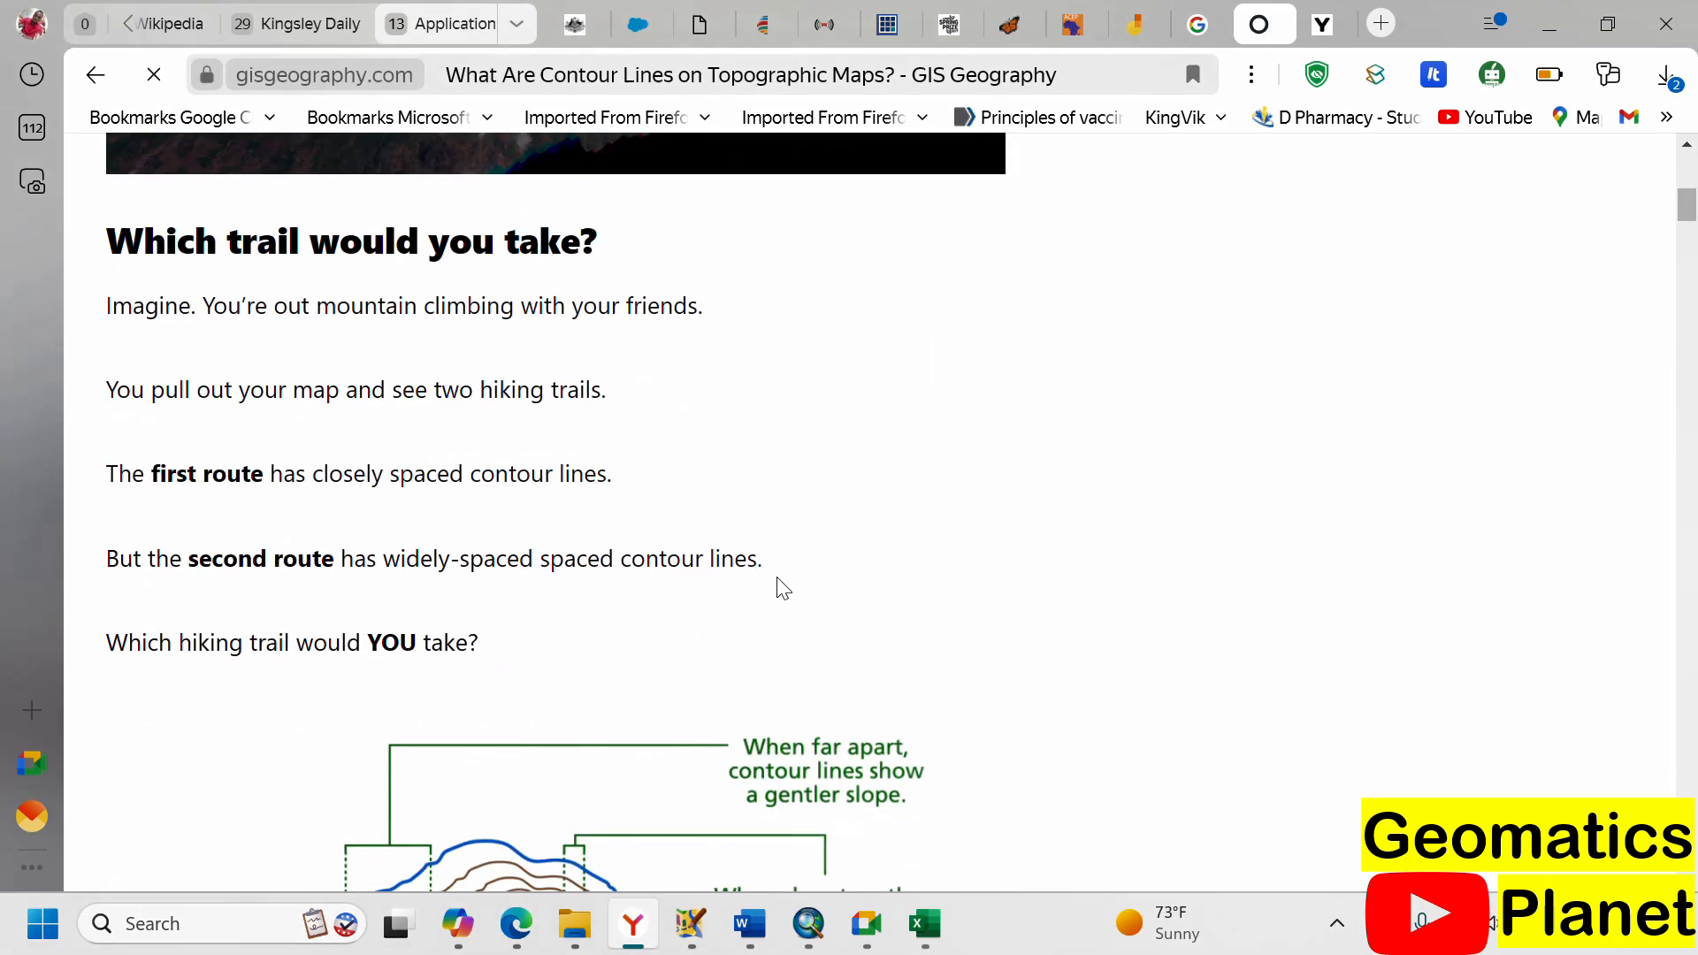
{"action": "scroll", "coordinate": [658, 542], "scroll_direction": "down", "scroll_amount": 3}
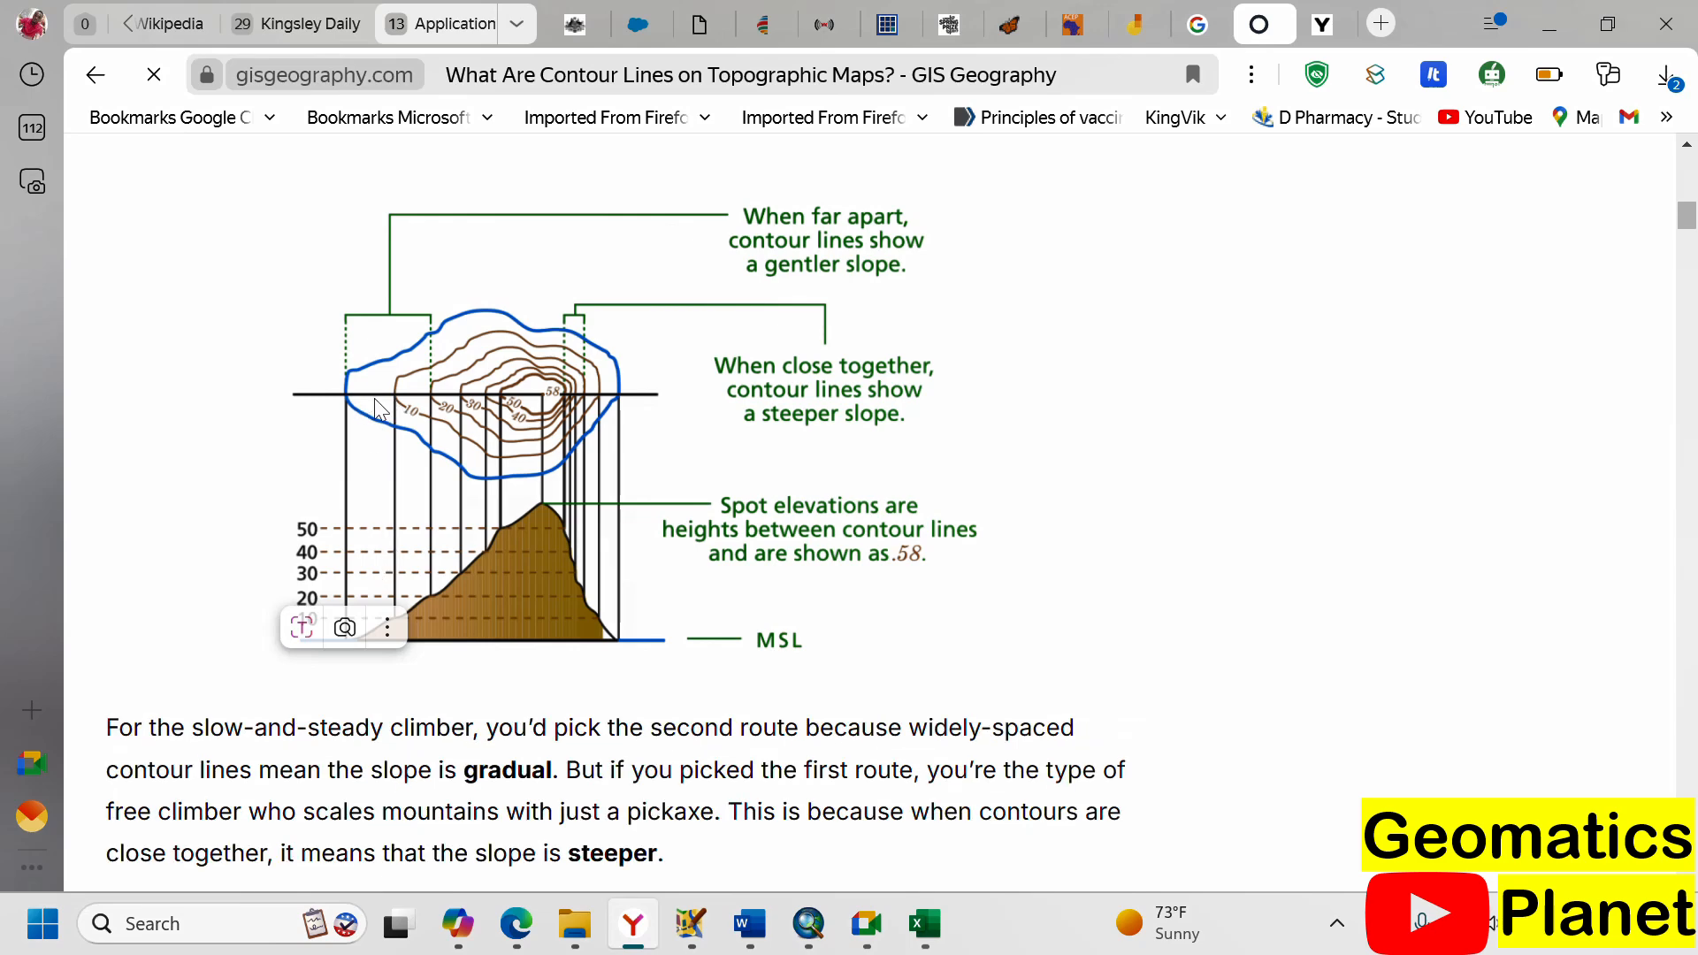
- Switch back to ArcMap and inspect the spacing of the smoothed contours around the 144 line at 1:500 scale
{"action": "left_click", "coordinate": [809, 923]}
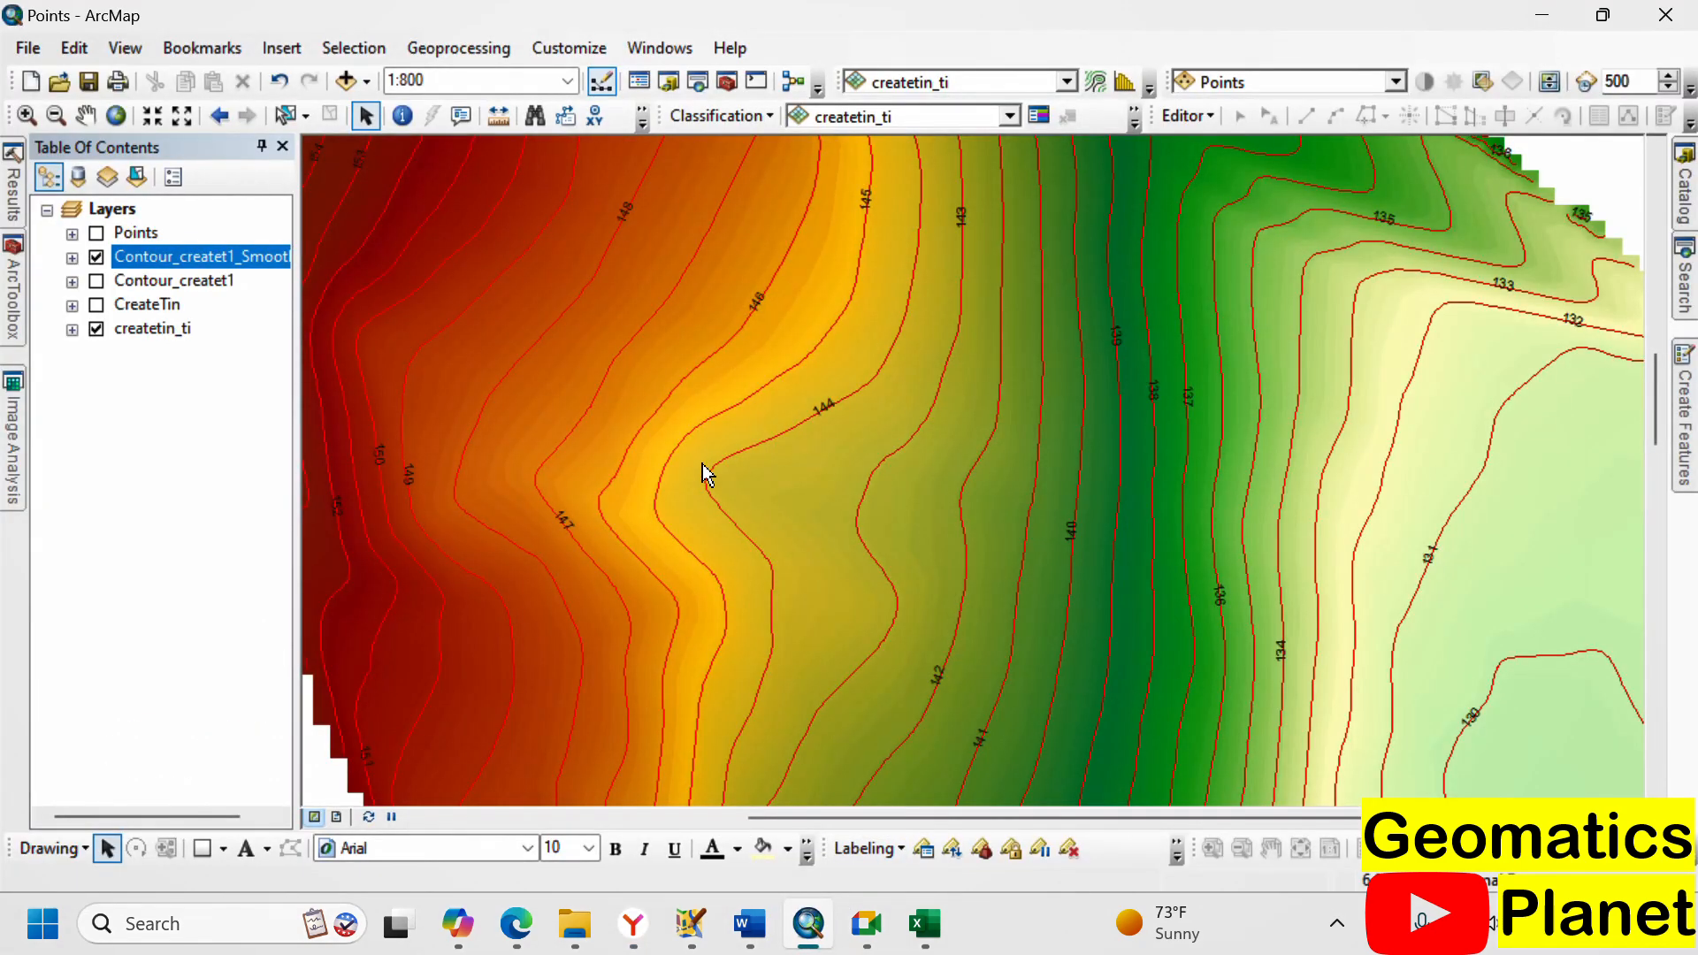
{"action": "scroll", "coordinate": [809, 490], "scroll_direction": "down", "scroll_amount": 2}
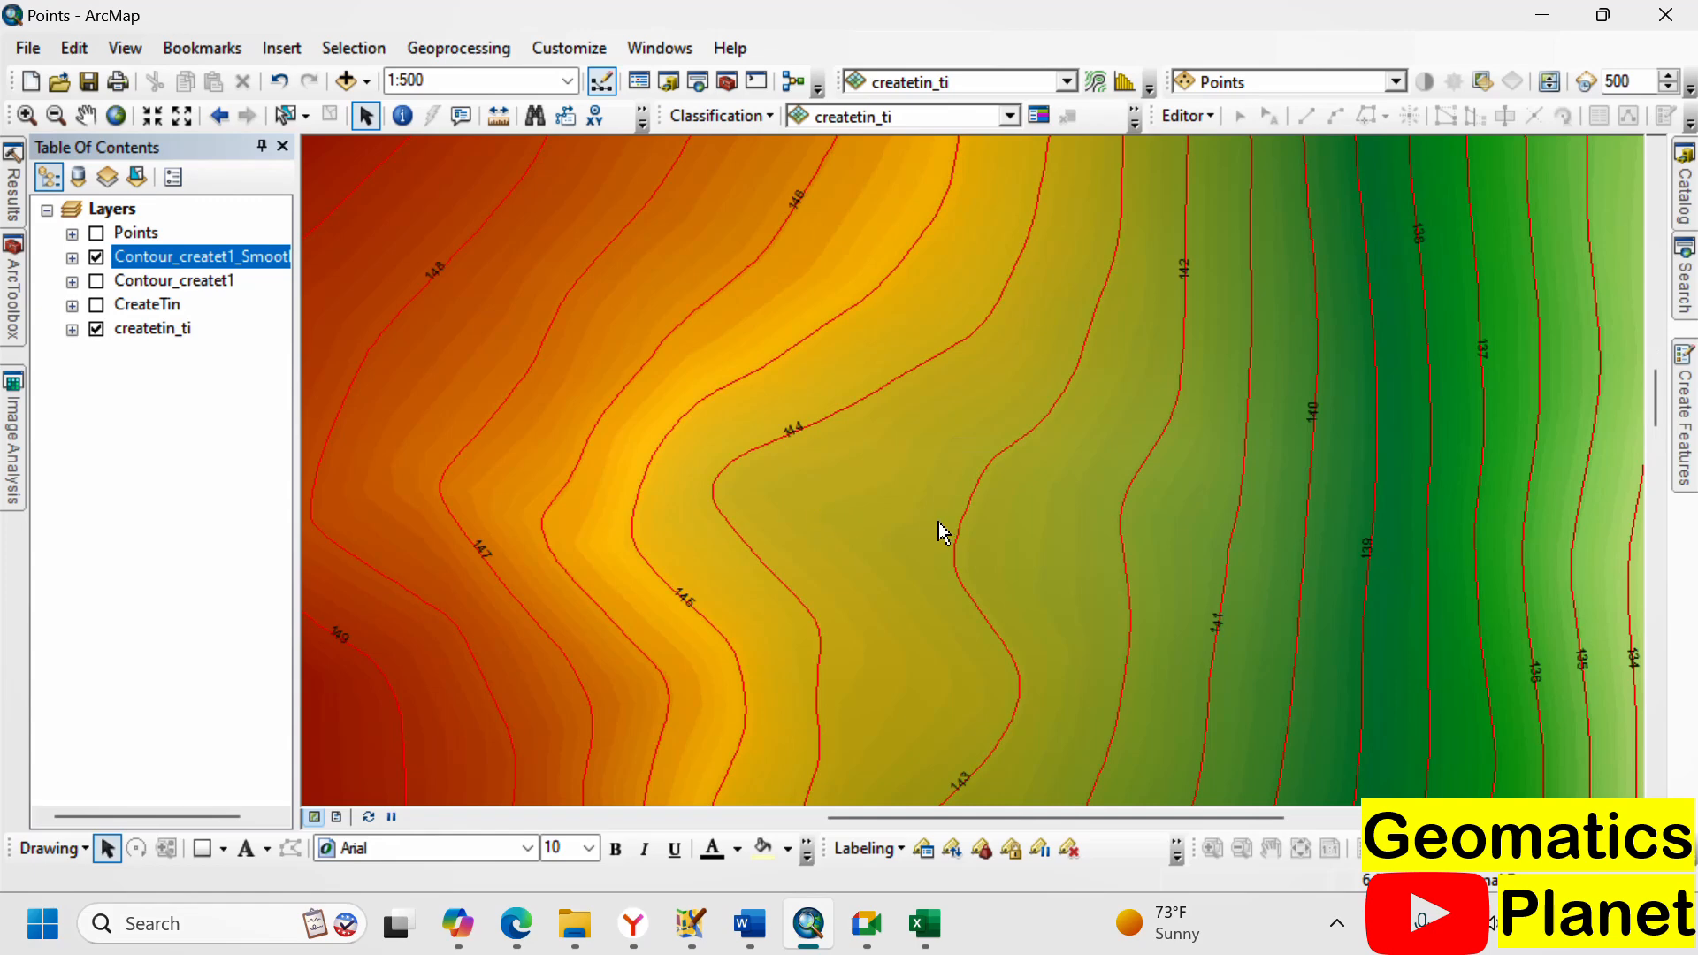
- Compare the smoothed contour spacing across the wider terrain surface at 1:2,500 scale
{"action": "scroll", "coordinate": [723, 504], "scroll_direction": "up", "scroll_amount": 3}
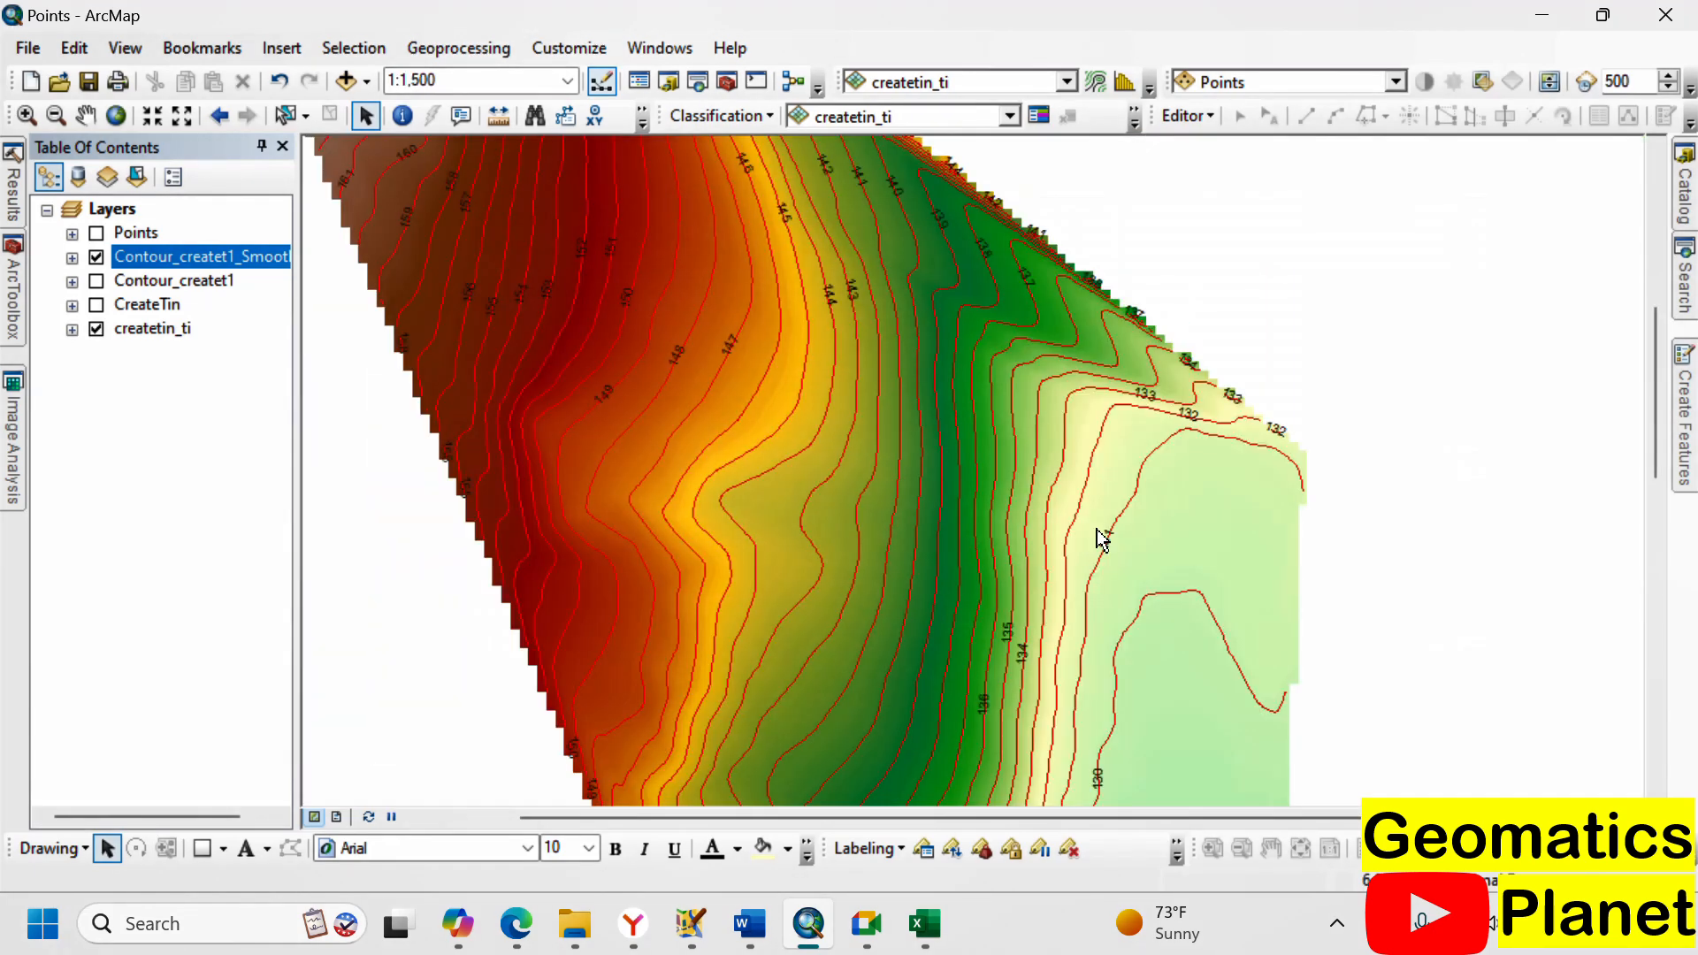
{"action": "scroll", "coordinate": [1097, 465], "scroll_direction": "up", "scroll_amount": 2}
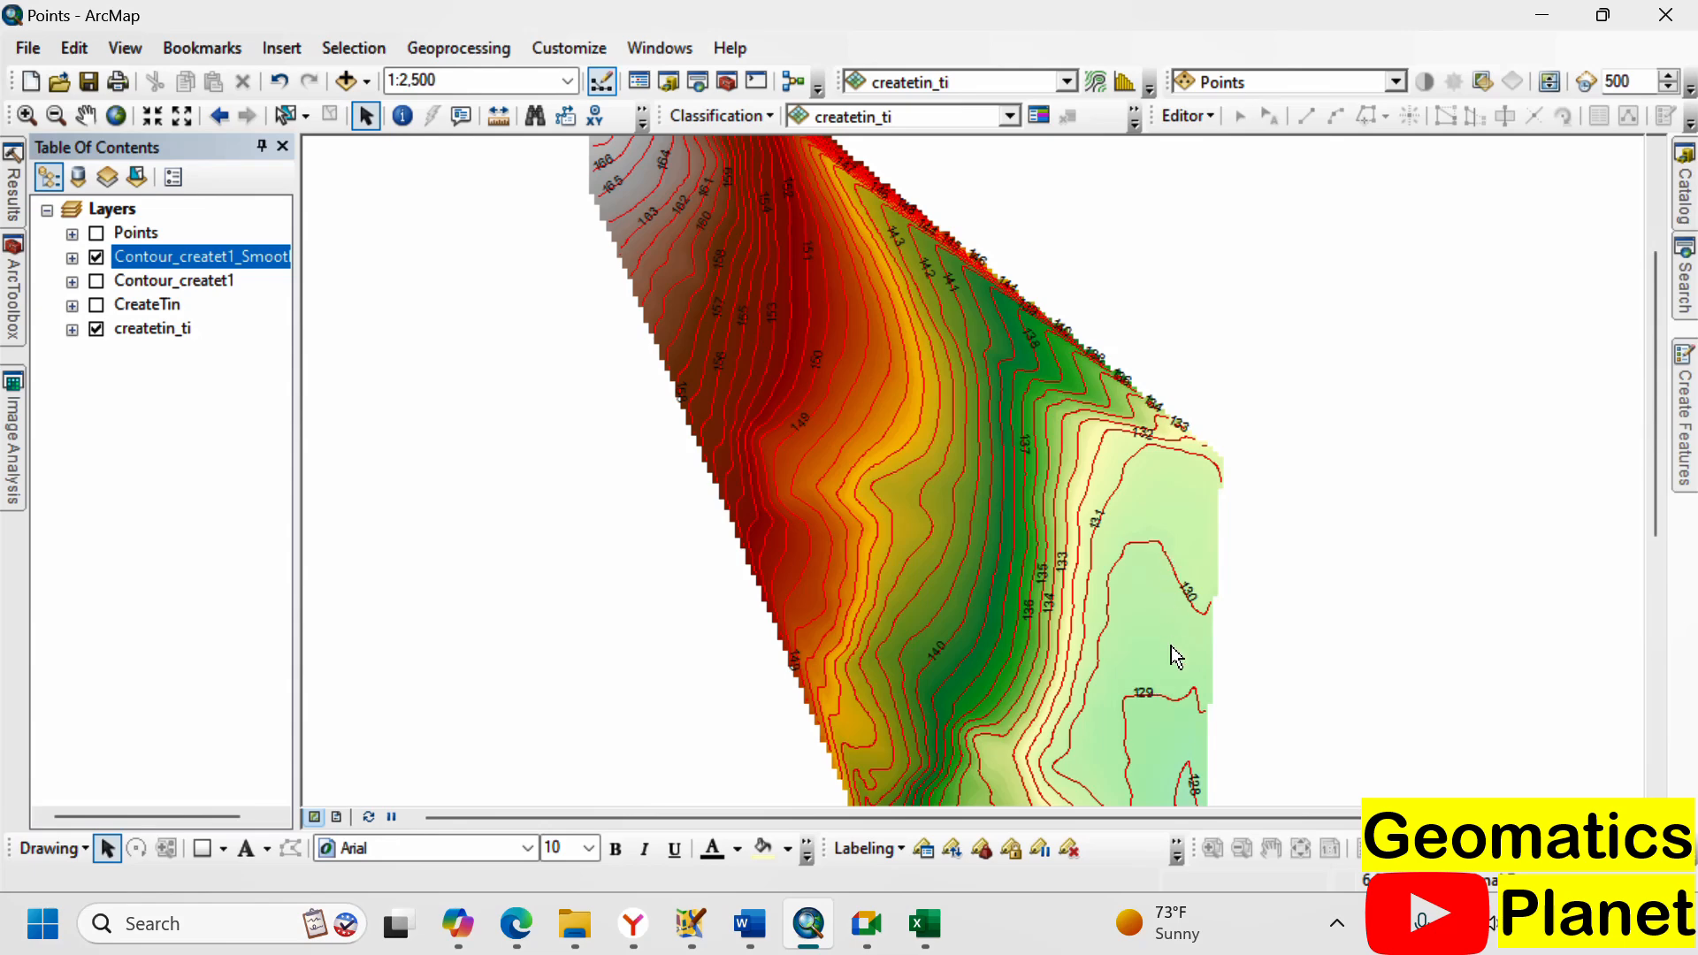
- Switch to the browser's GISGeography article and review the slope profile diagram and the closed-contour examples of the meteor crater and Mount Fuji
{"action": "left_click", "coordinate": [653, 928]}
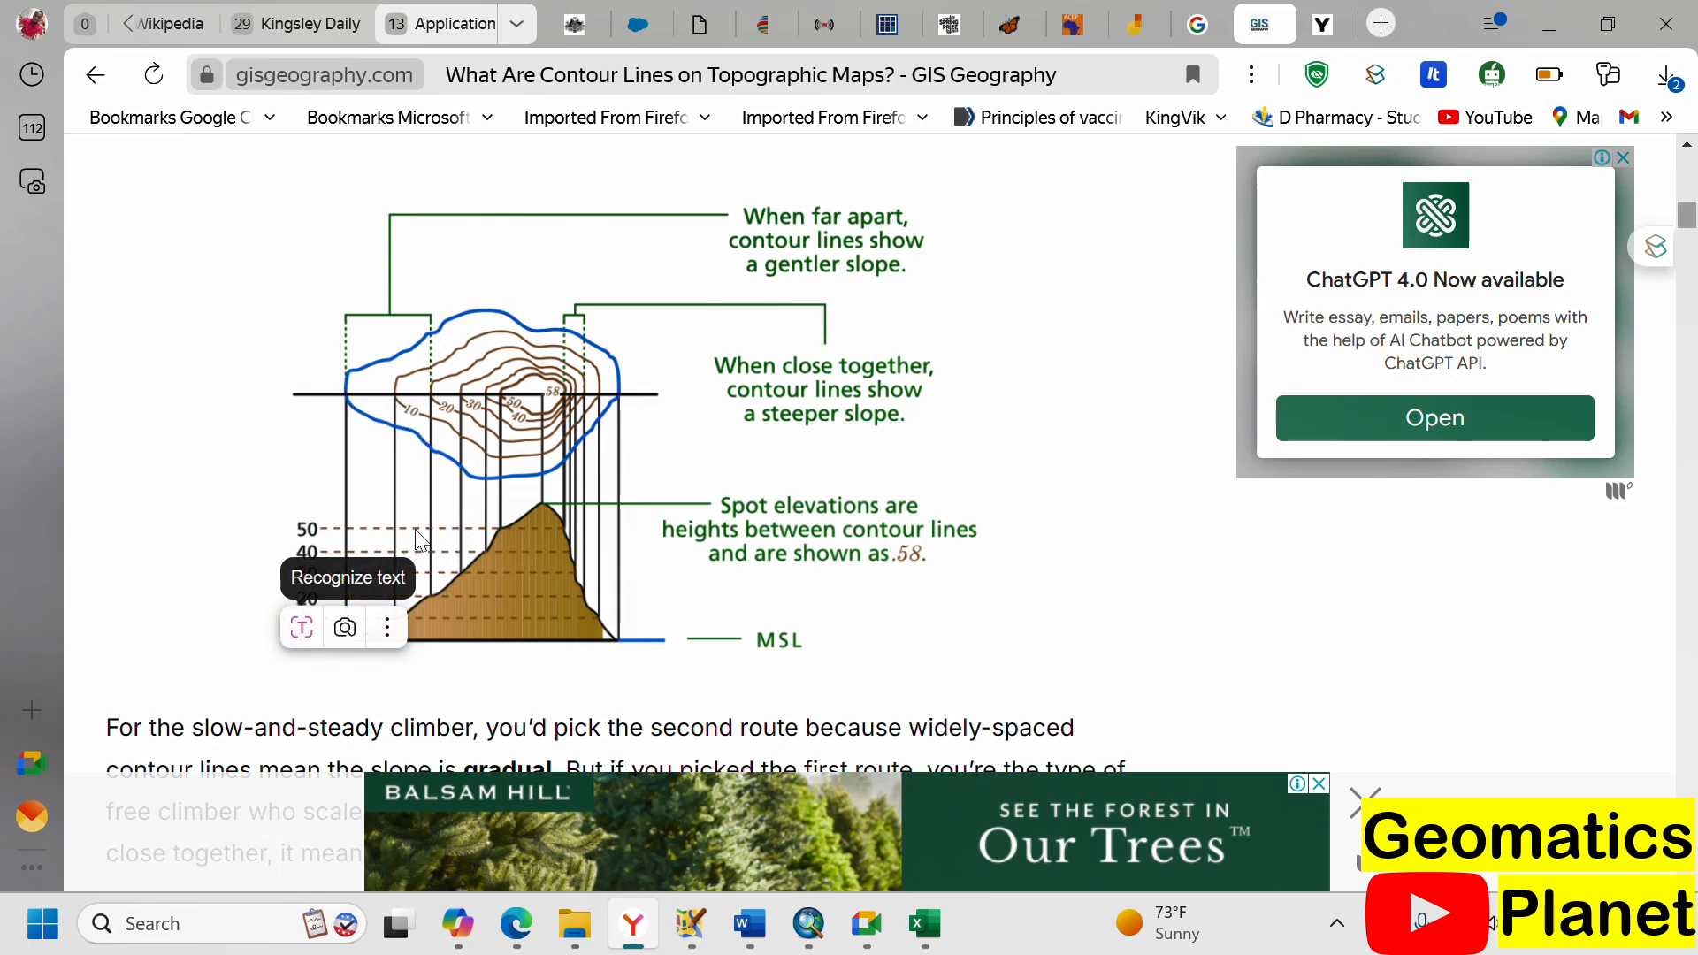
{"action": "scroll", "coordinate": [469, 489], "scroll_direction": "down", "scroll_amount": 2}
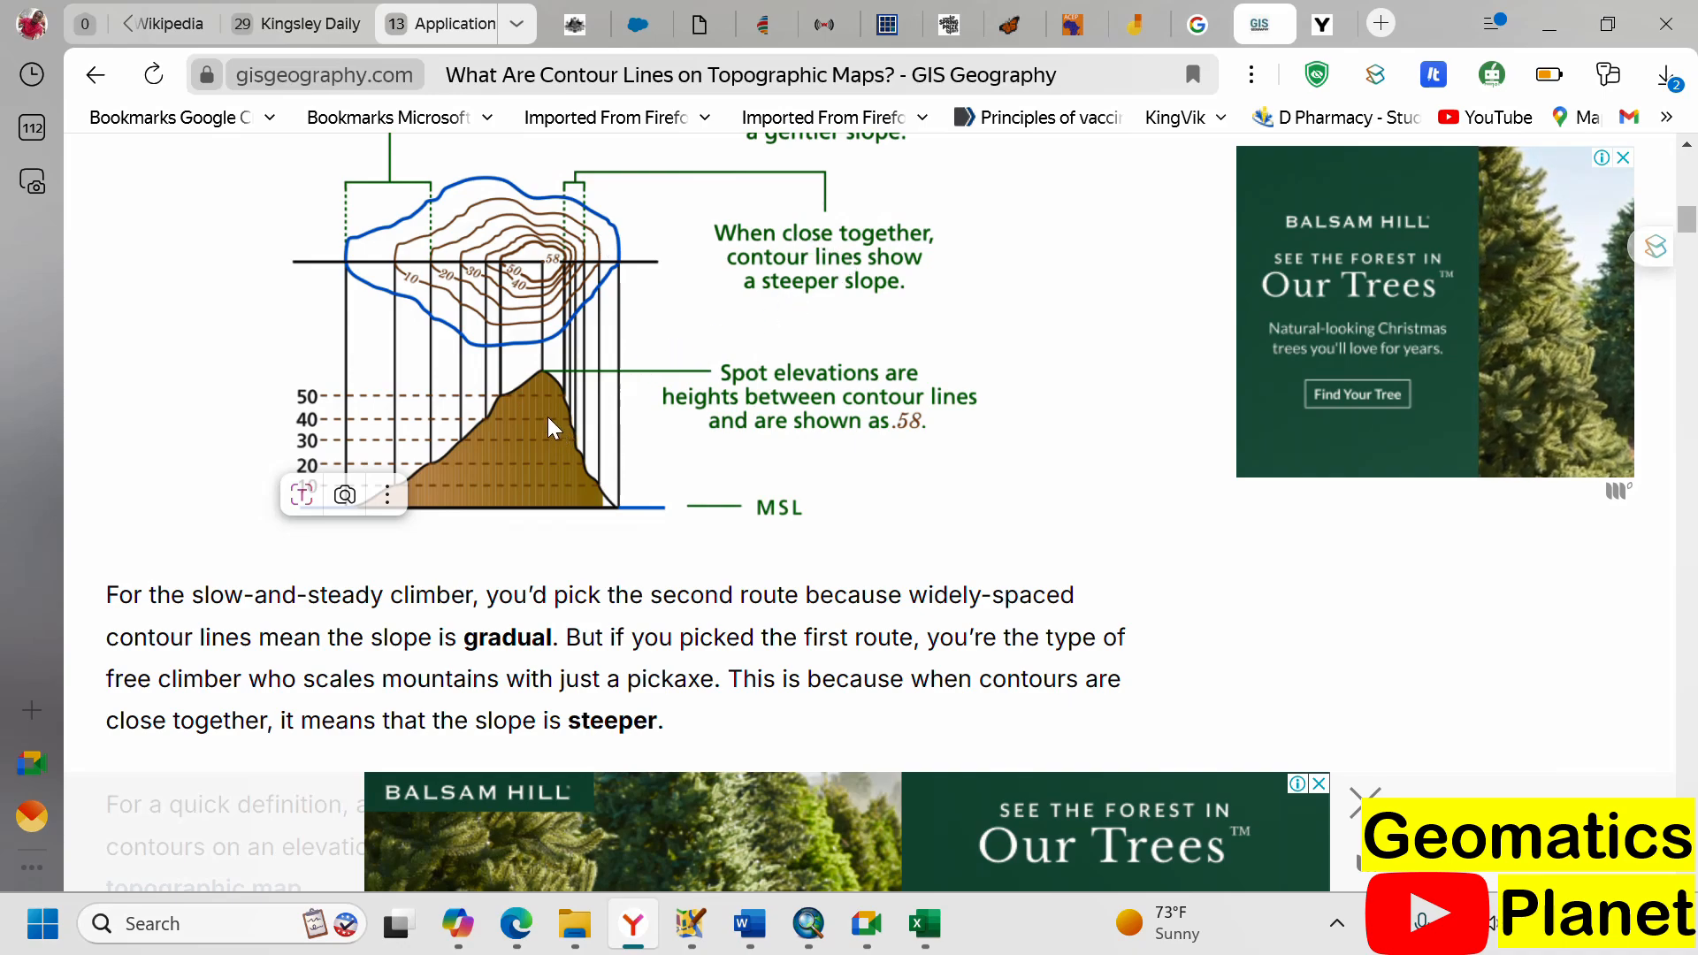
{"action": "scroll", "coordinate": [549, 416], "scroll_direction": "down", "scroll_amount": 10}
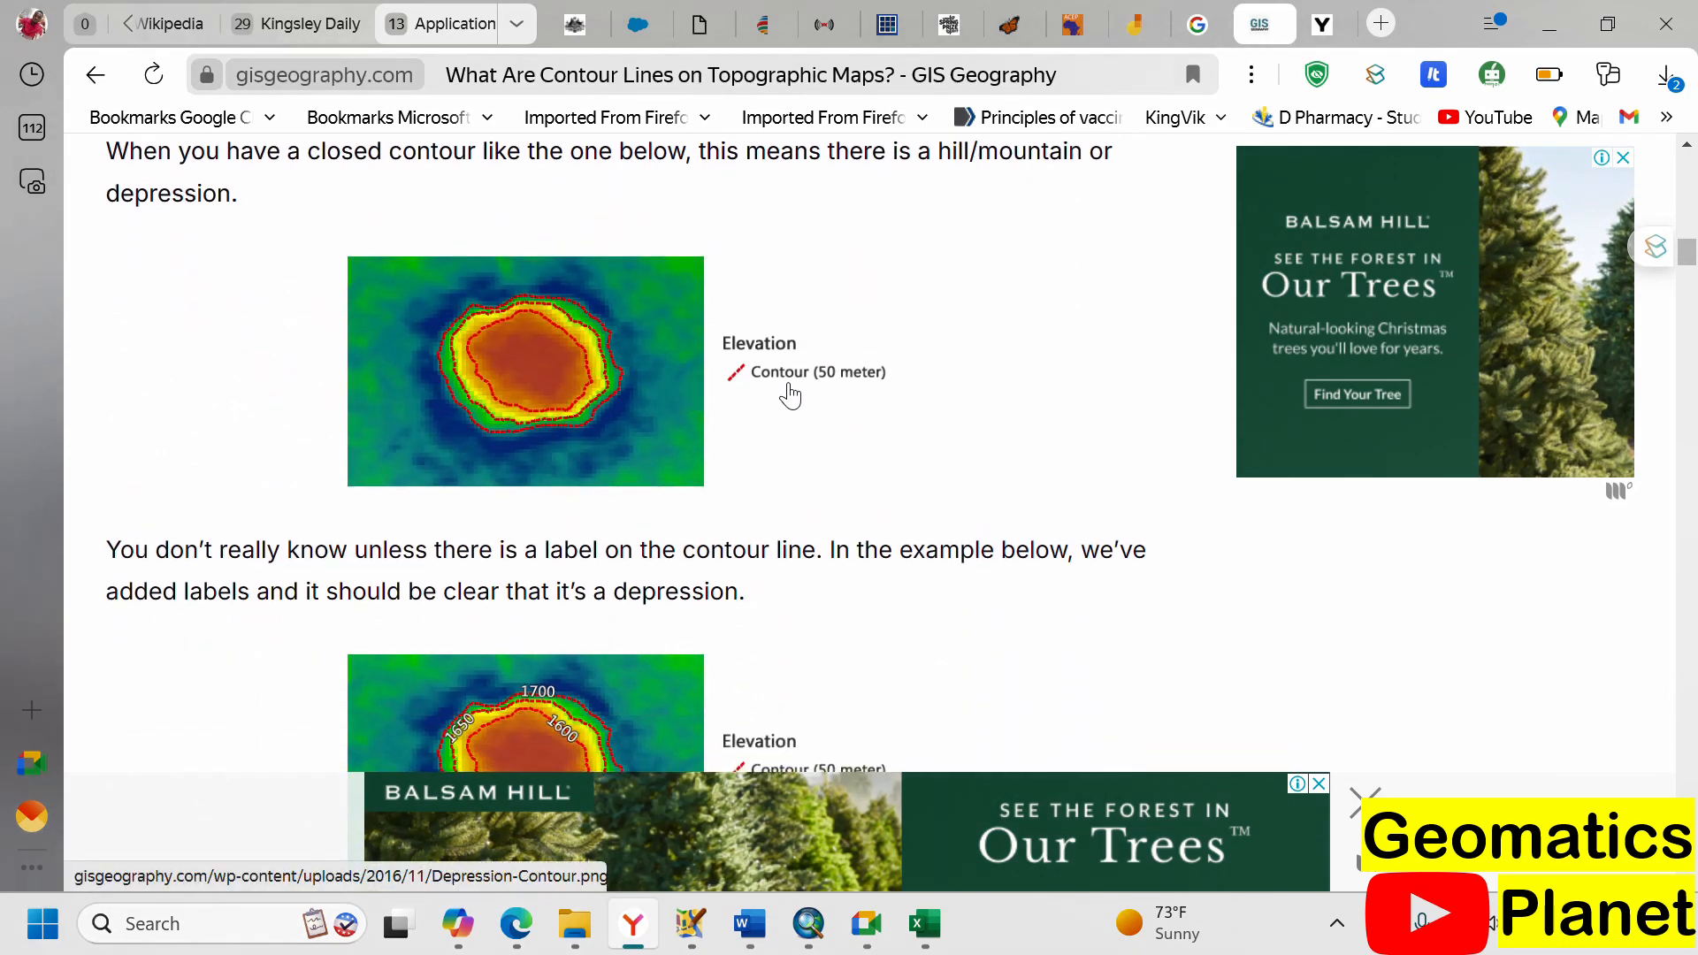
{"action": "scroll", "coordinate": [777, 384], "scroll_direction": "down", "scroll_amount": 9}
{"action": "mouse_move", "coordinate": [778, 384]}
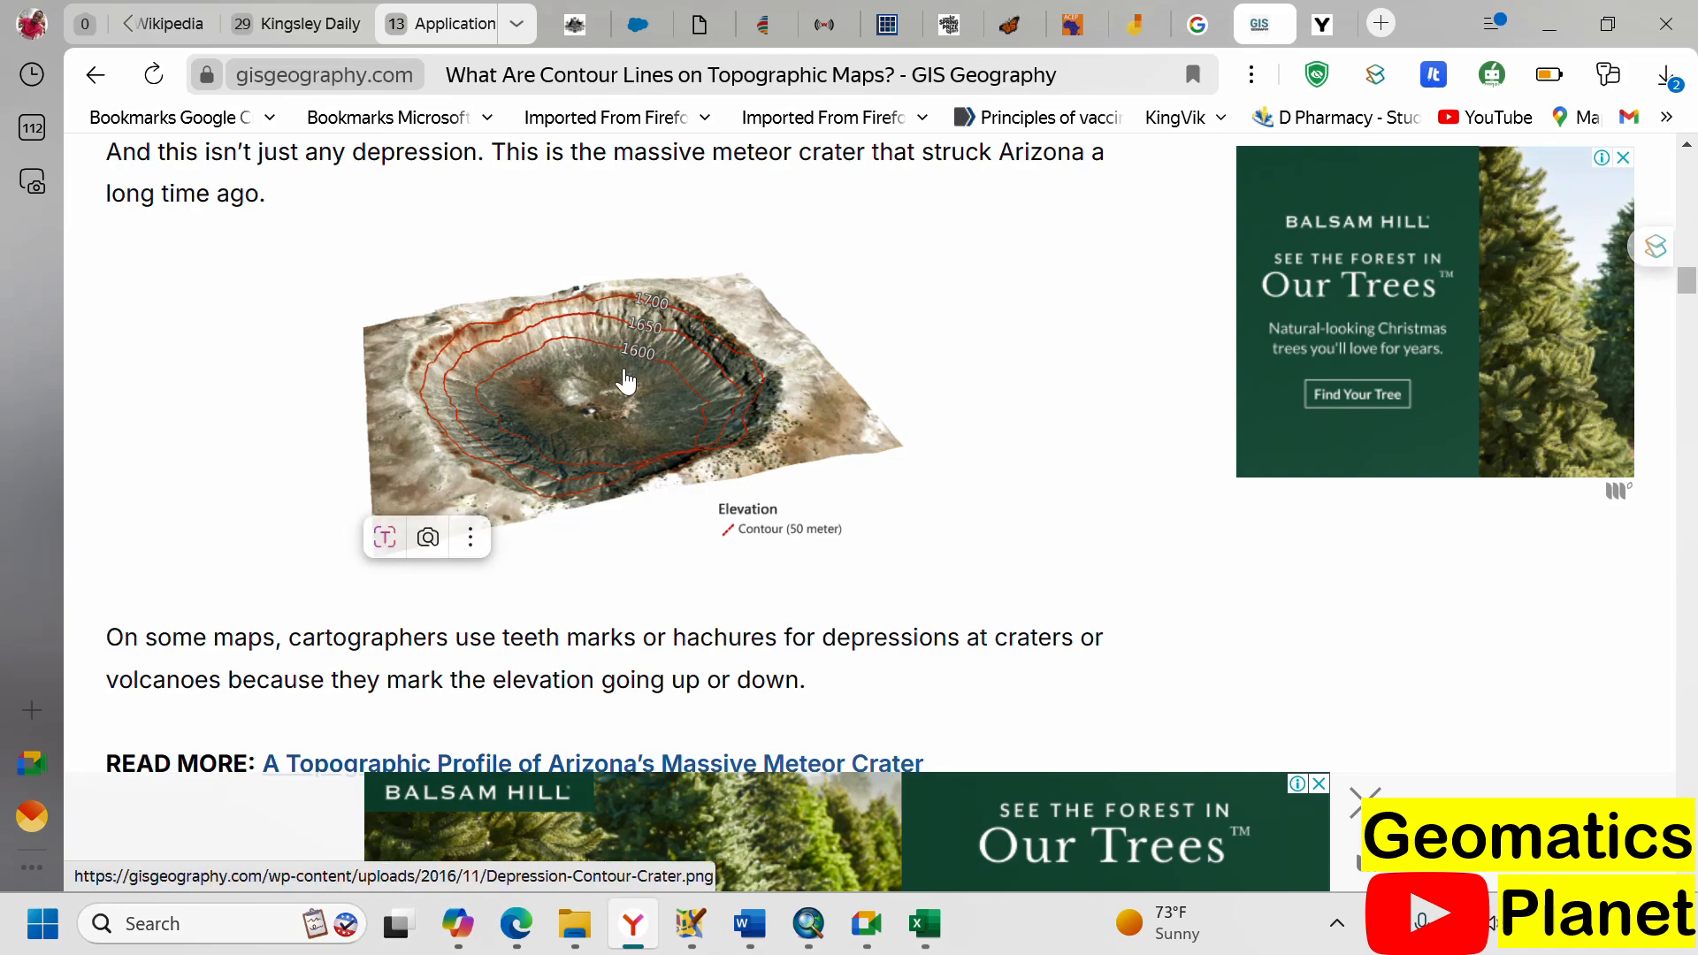
{"action": "scroll", "coordinate": [635, 364], "scroll_direction": "down", "scroll_amount": 18}
{"action": "scroll", "coordinate": [631, 382], "scroll_direction": "up", "scroll_amount": 4}
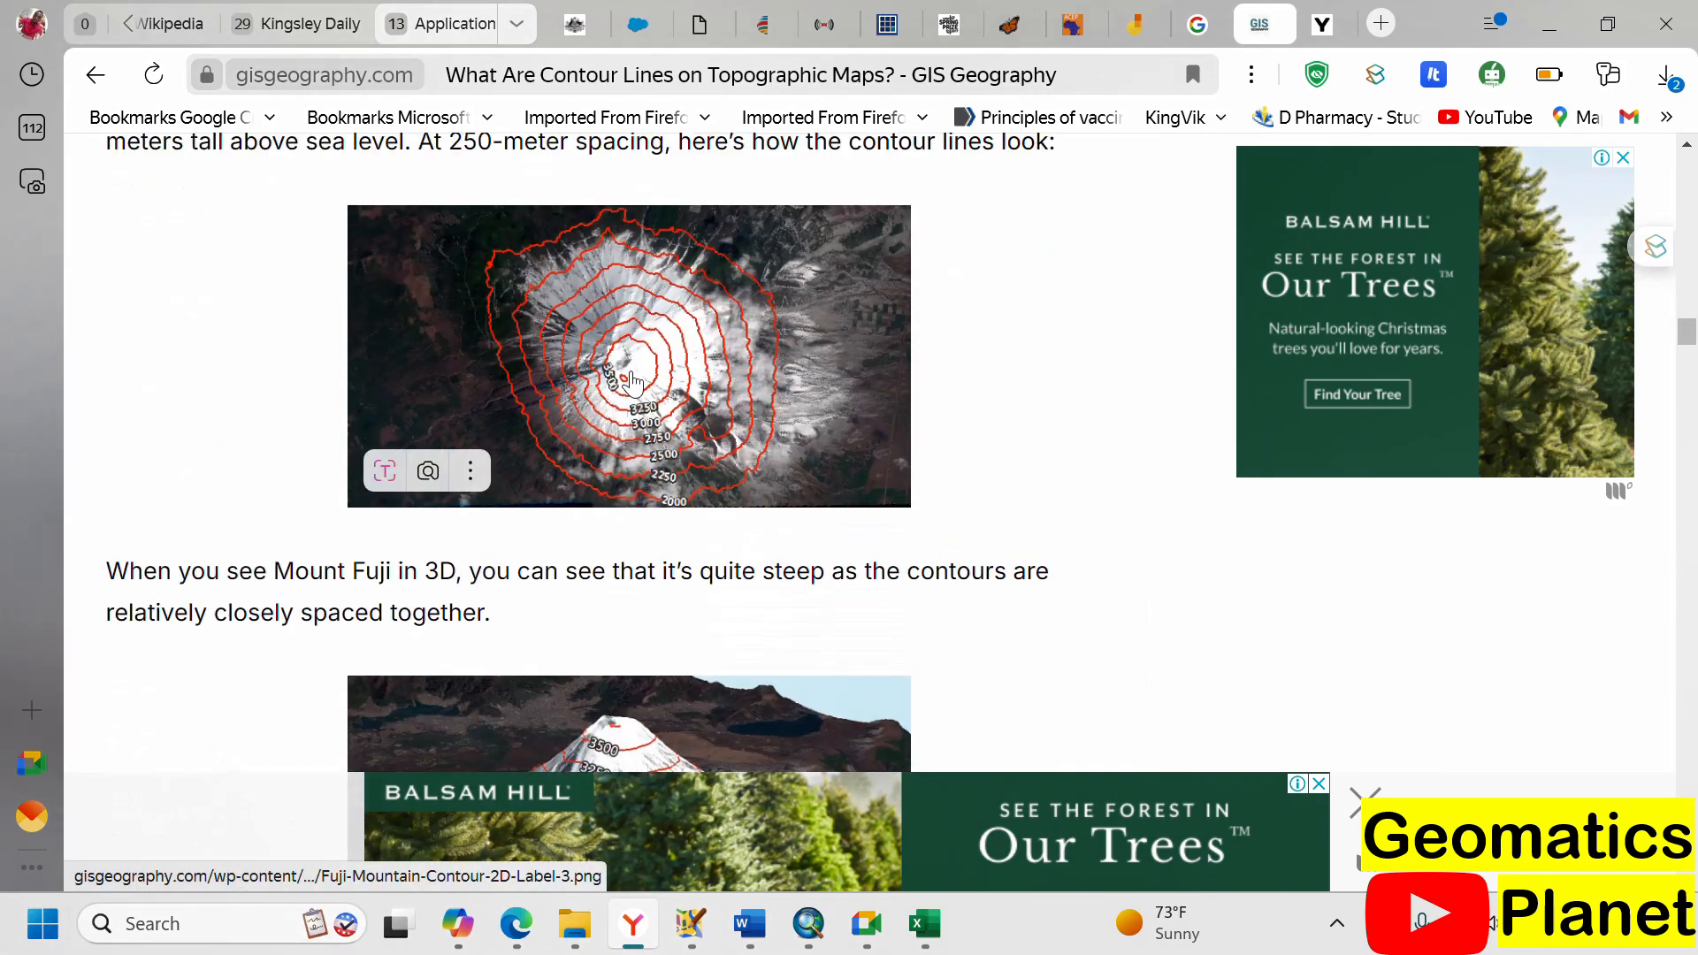
{"action": "scroll", "coordinate": [632, 389], "scroll_direction": "down", "scroll_amount": 8}
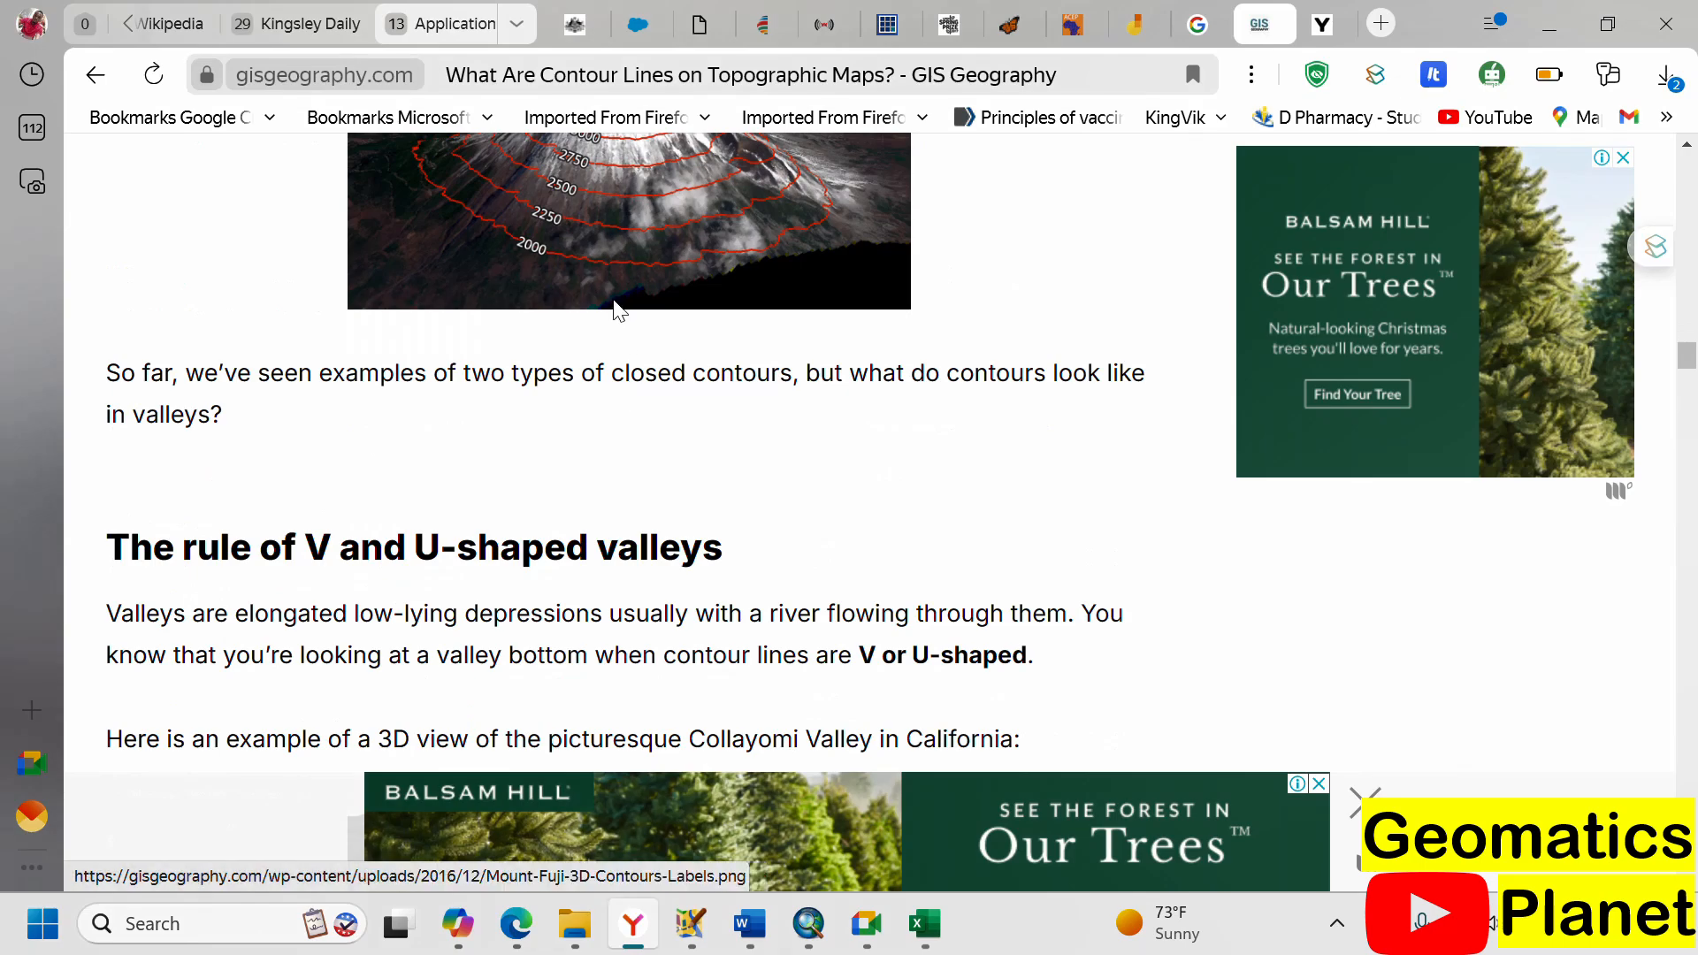
- Examine the V and U-shaped valley contours and the ridge, gully and spur examples in the article
{"action": "scroll", "coordinate": [619, 327], "scroll_direction": "down", "scroll_amount": 16}
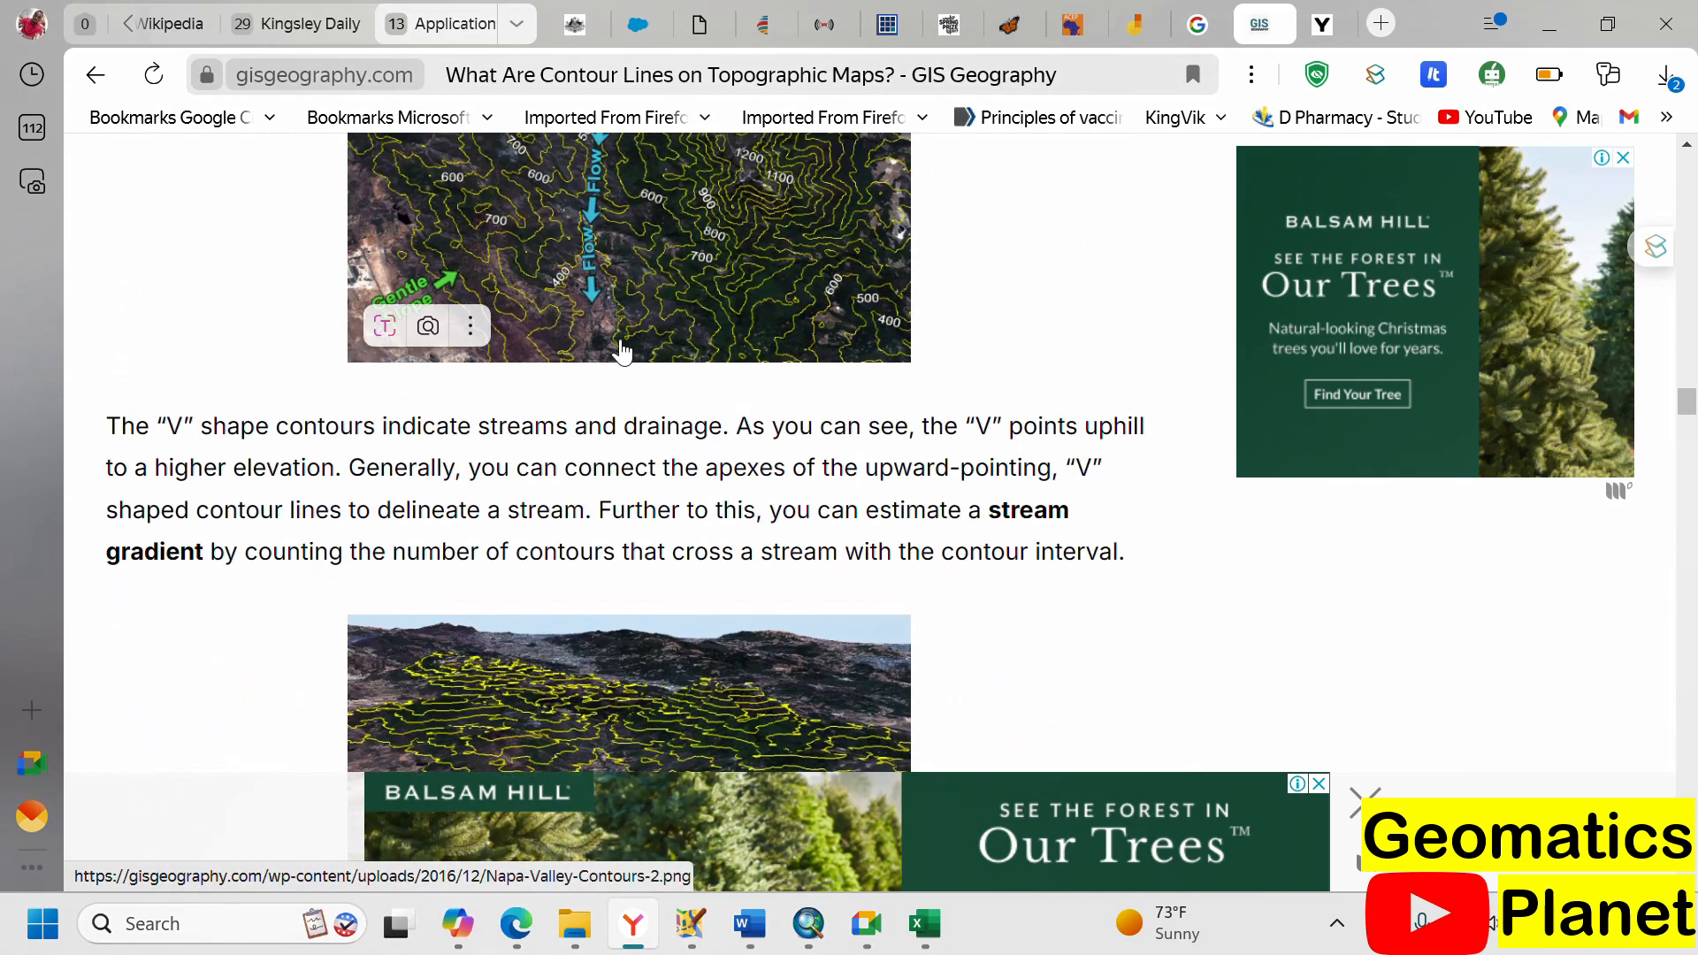
{"action": "scroll", "coordinate": [620, 352], "scroll_direction": "up", "scroll_amount": 10}
{"action": "scroll", "coordinate": [628, 353], "scroll_direction": "down", "scroll_amount": 15}
{"action": "scroll", "coordinate": [638, 358], "scroll_direction": "down", "scroll_amount": 10}
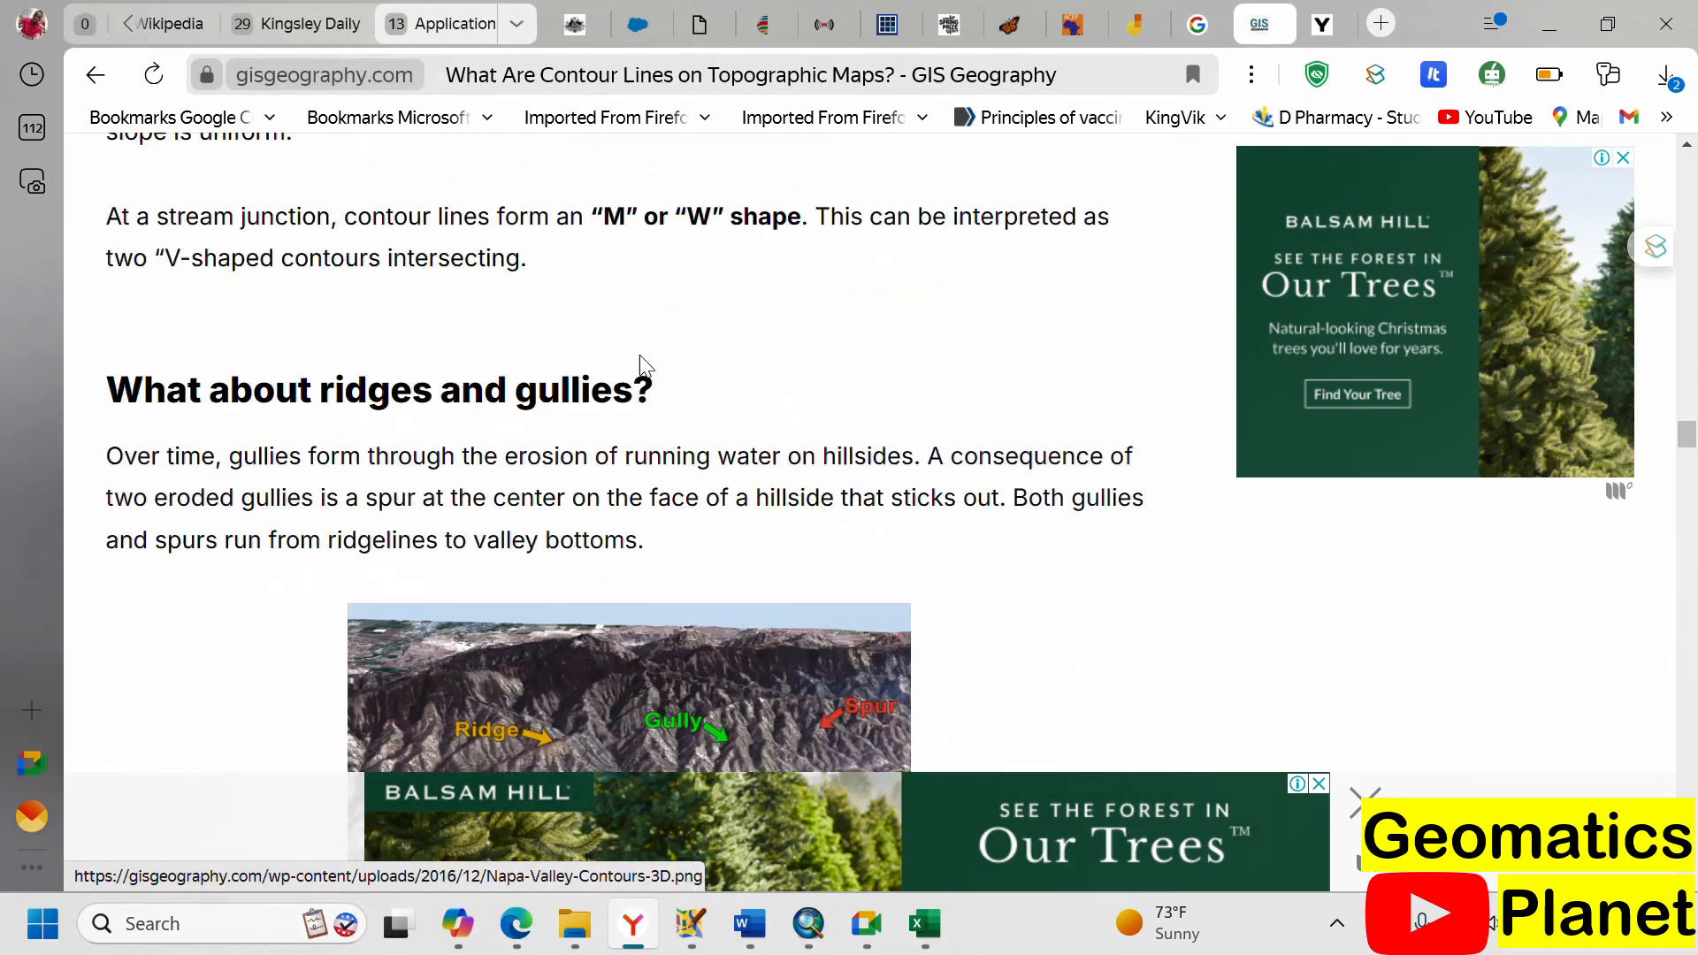
{"action": "scroll", "coordinate": [619, 372], "scroll_direction": "down", "scroll_amount": 4}
{"action": "scroll", "coordinate": [610, 390], "scroll_direction": "down", "scroll_amount": 6}
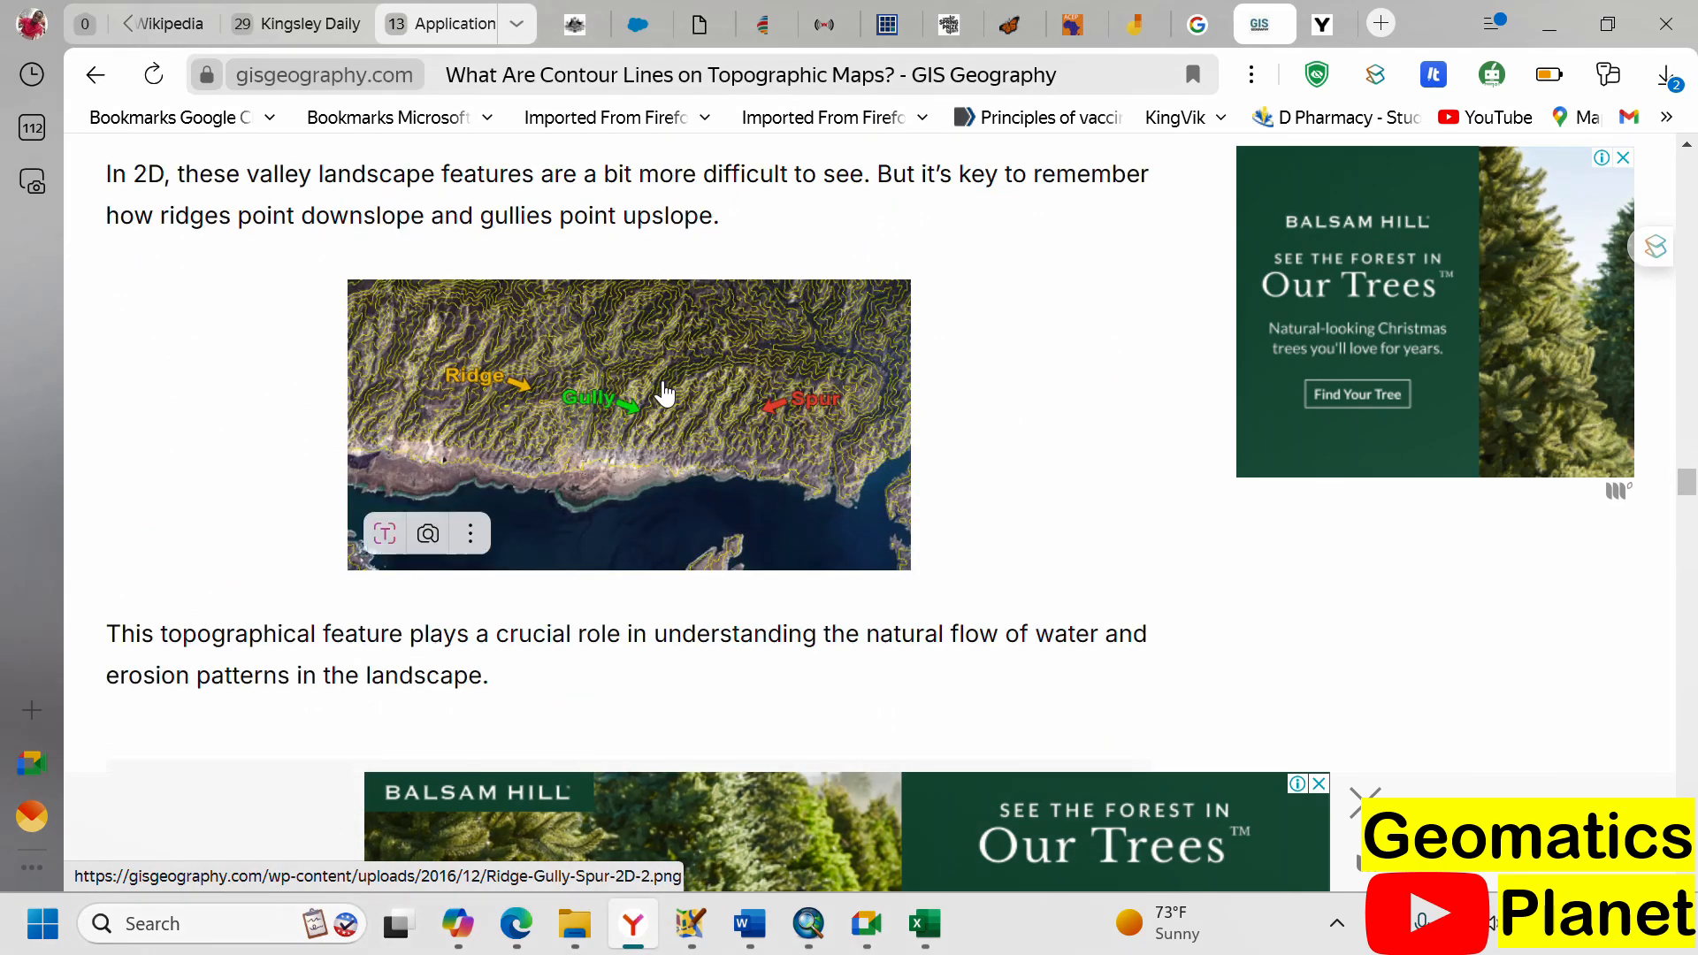
- Look through the cliff example and the section on drawing contour lines manually from a grid of elevations
{"action": "scroll", "coordinate": [665, 392], "scroll_direction": "down", "scroll_amount": 7}
{"action": "scroll", "coordinate": [670, 395], "scroll_direction": "up", "scroll_amount": 3}
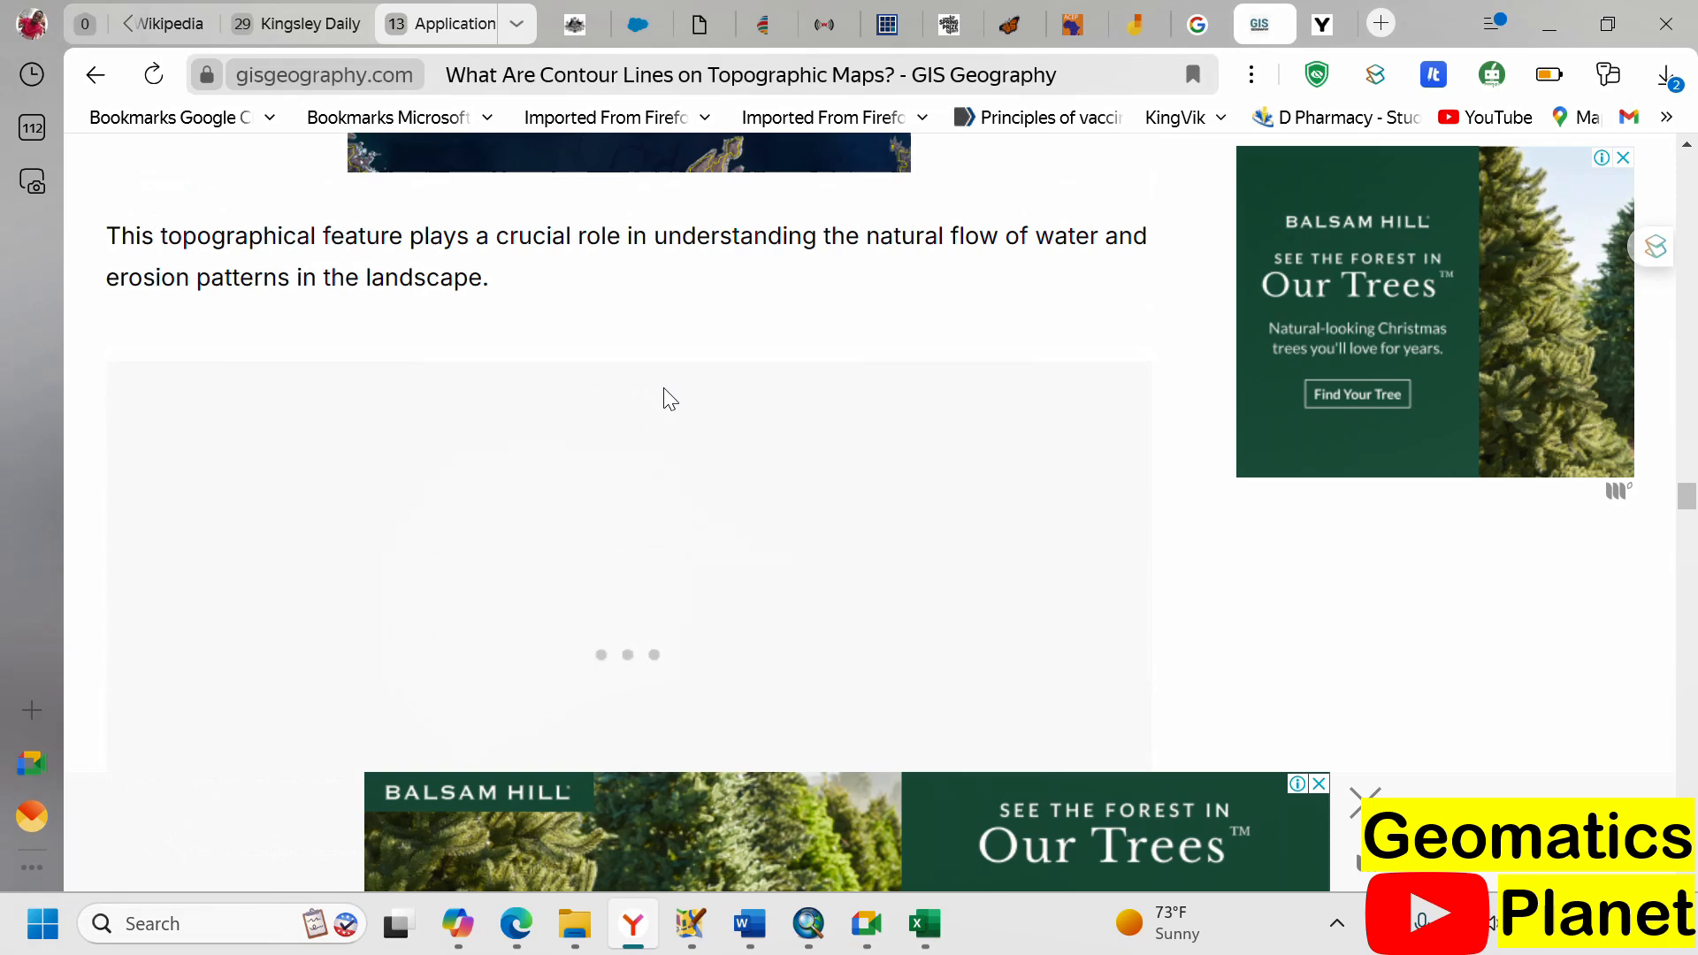
{"action": "scroll", "coordinate": [670, 399], "scroll_direction": "down", "scroll_amount": 10}
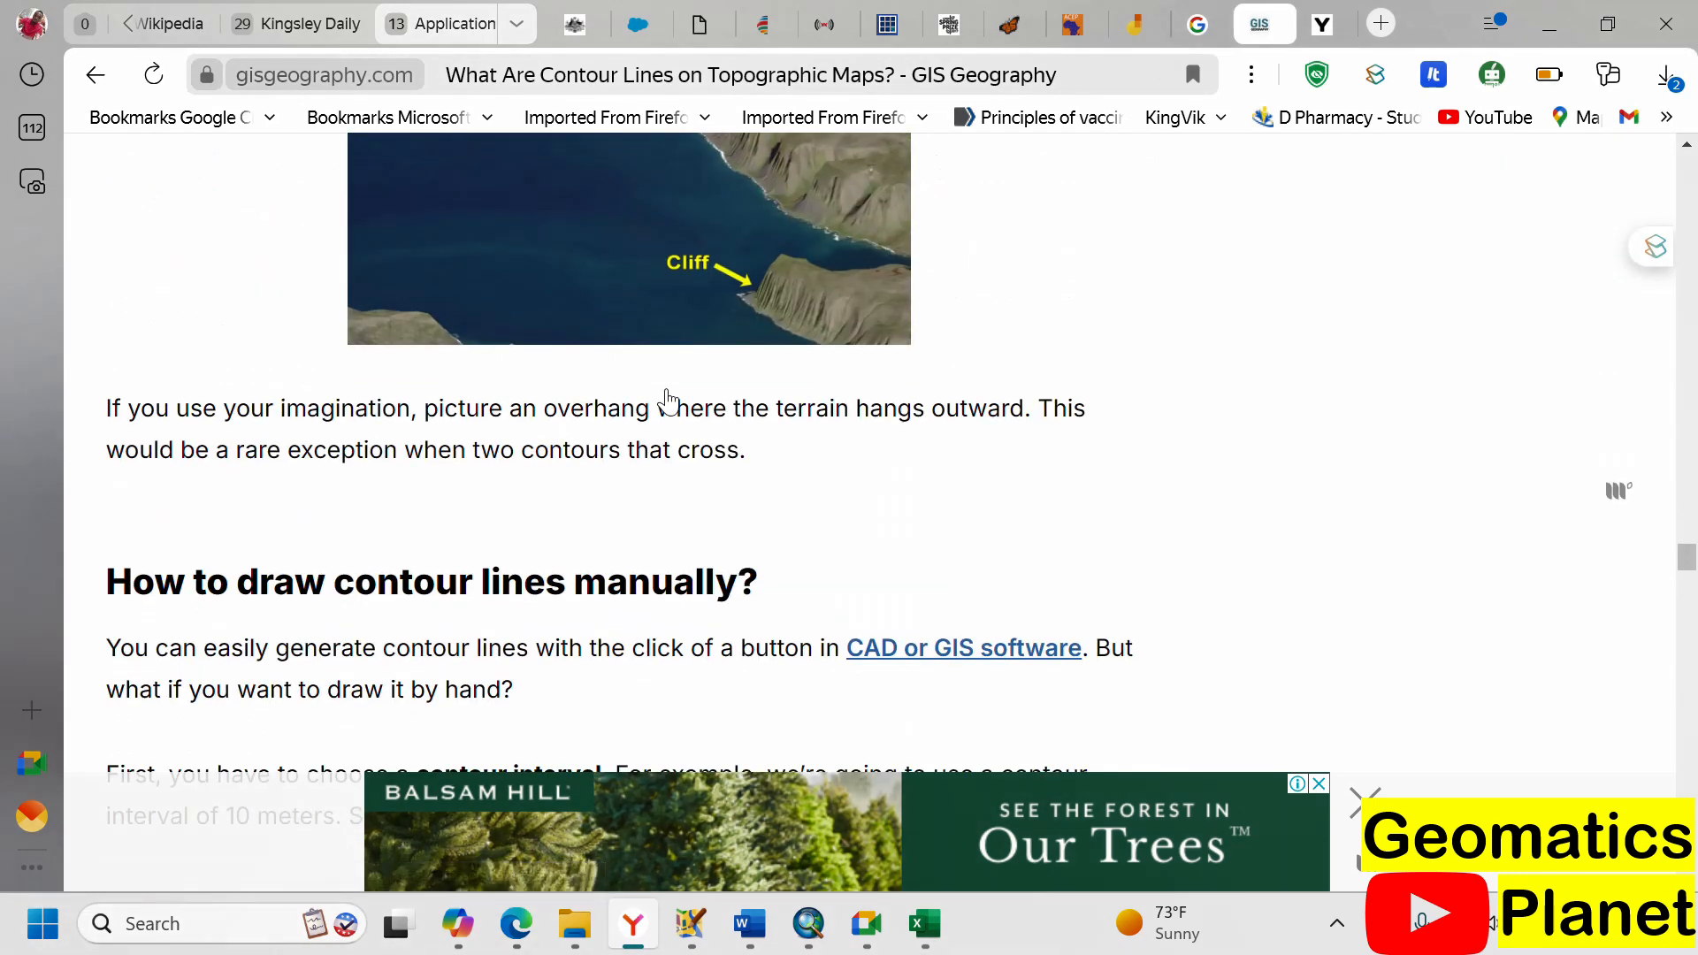
{"action": "scroll", "coordinate": [668, 399], "scroll_direction": "down", "scroll_amount": 10}
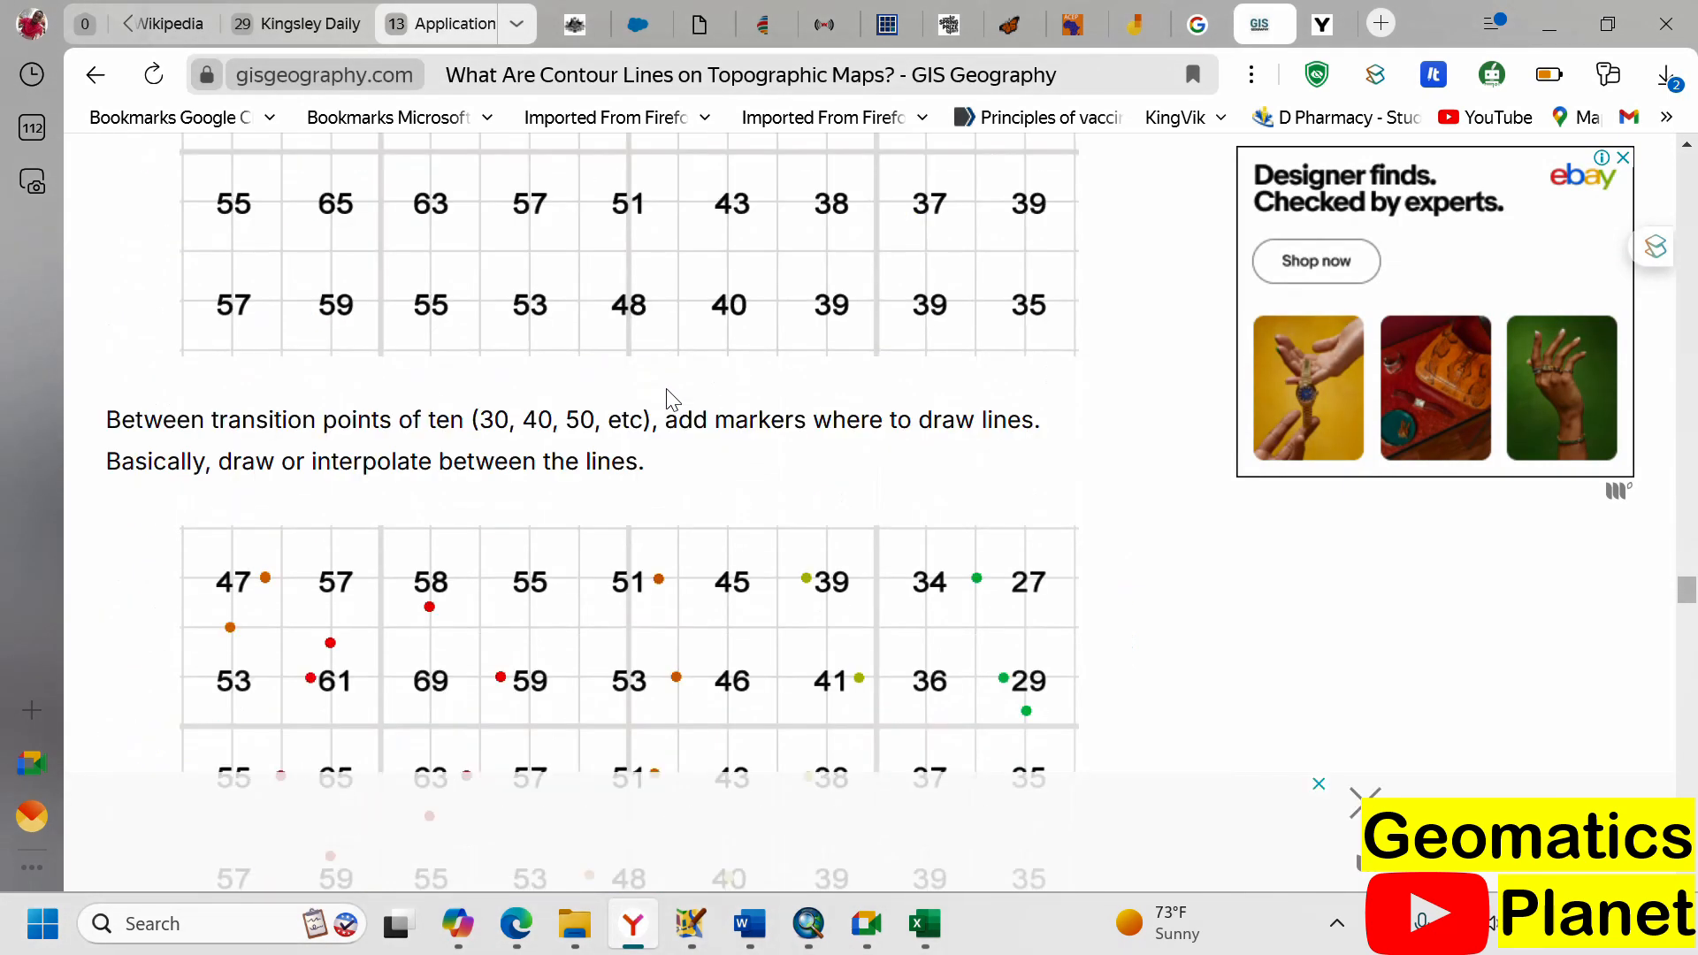
- Read through the worked example of marking points and drawing contour lines in the GIS Geography article
{"action": "scroll", "coordinate": [672, 400], "scroll_direction": "down", "scroll_amount": 6}
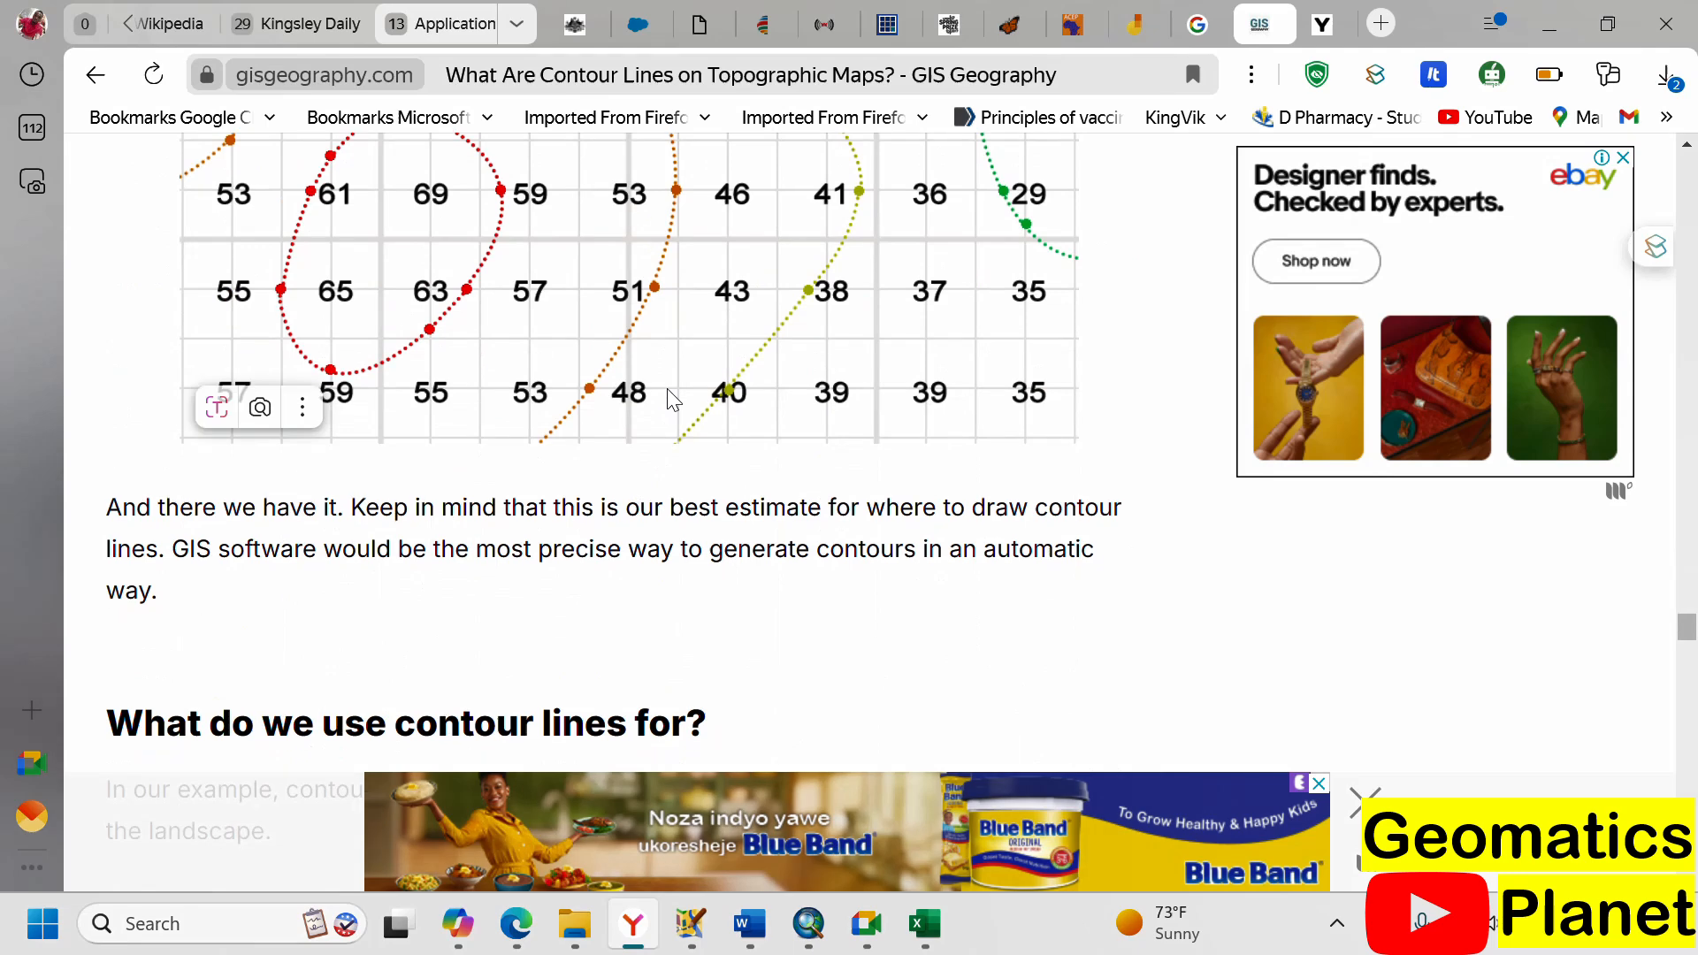
{"action": "scroll", "coordinate": [667, 389], "scroll_direction": "up", "scroll_amount": 2}
{"action": "scroll", "coordinate": [533, 354], "scroll_direction": "up", "scroll_amount": 5}
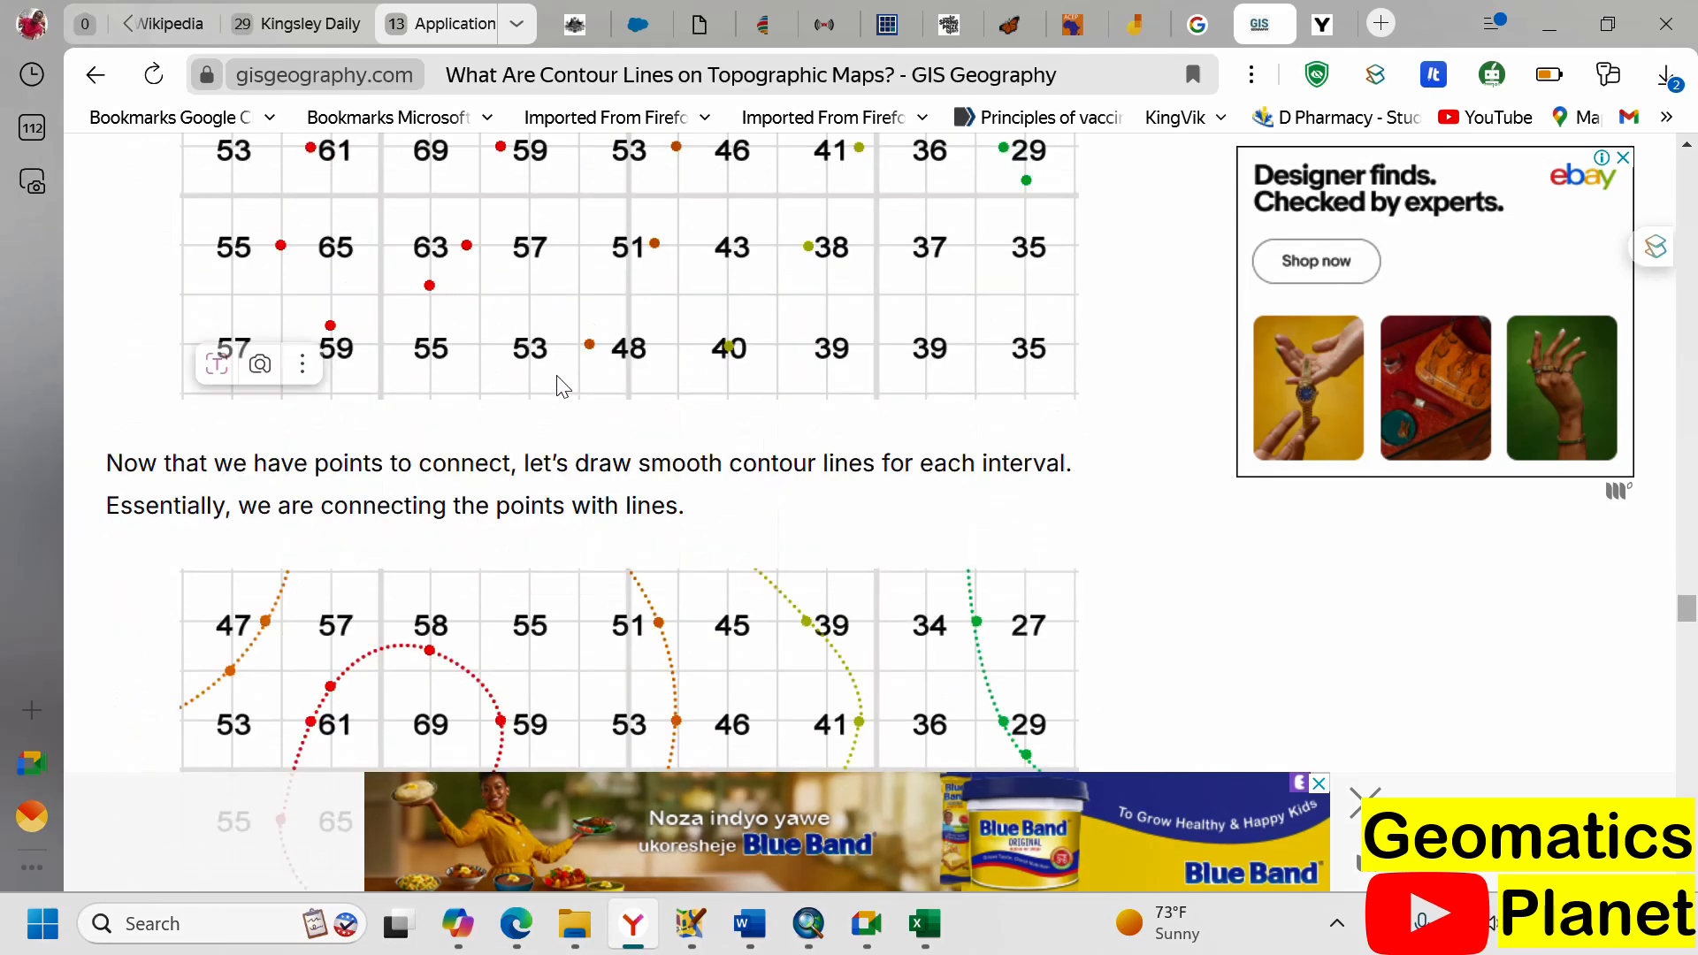
{"action": "scroll", "coordinate": [542, 389], "scroll_direction": "down", "scroll_amount": 5}
{"action": "scroll", "coordinate": [513, 367], "scroll_direction": "down", "scroll_amount": 10}
{"action": "scroll", "coordinate": [544, 380], "scroll_direction": "down", "scroll_amount": 15}
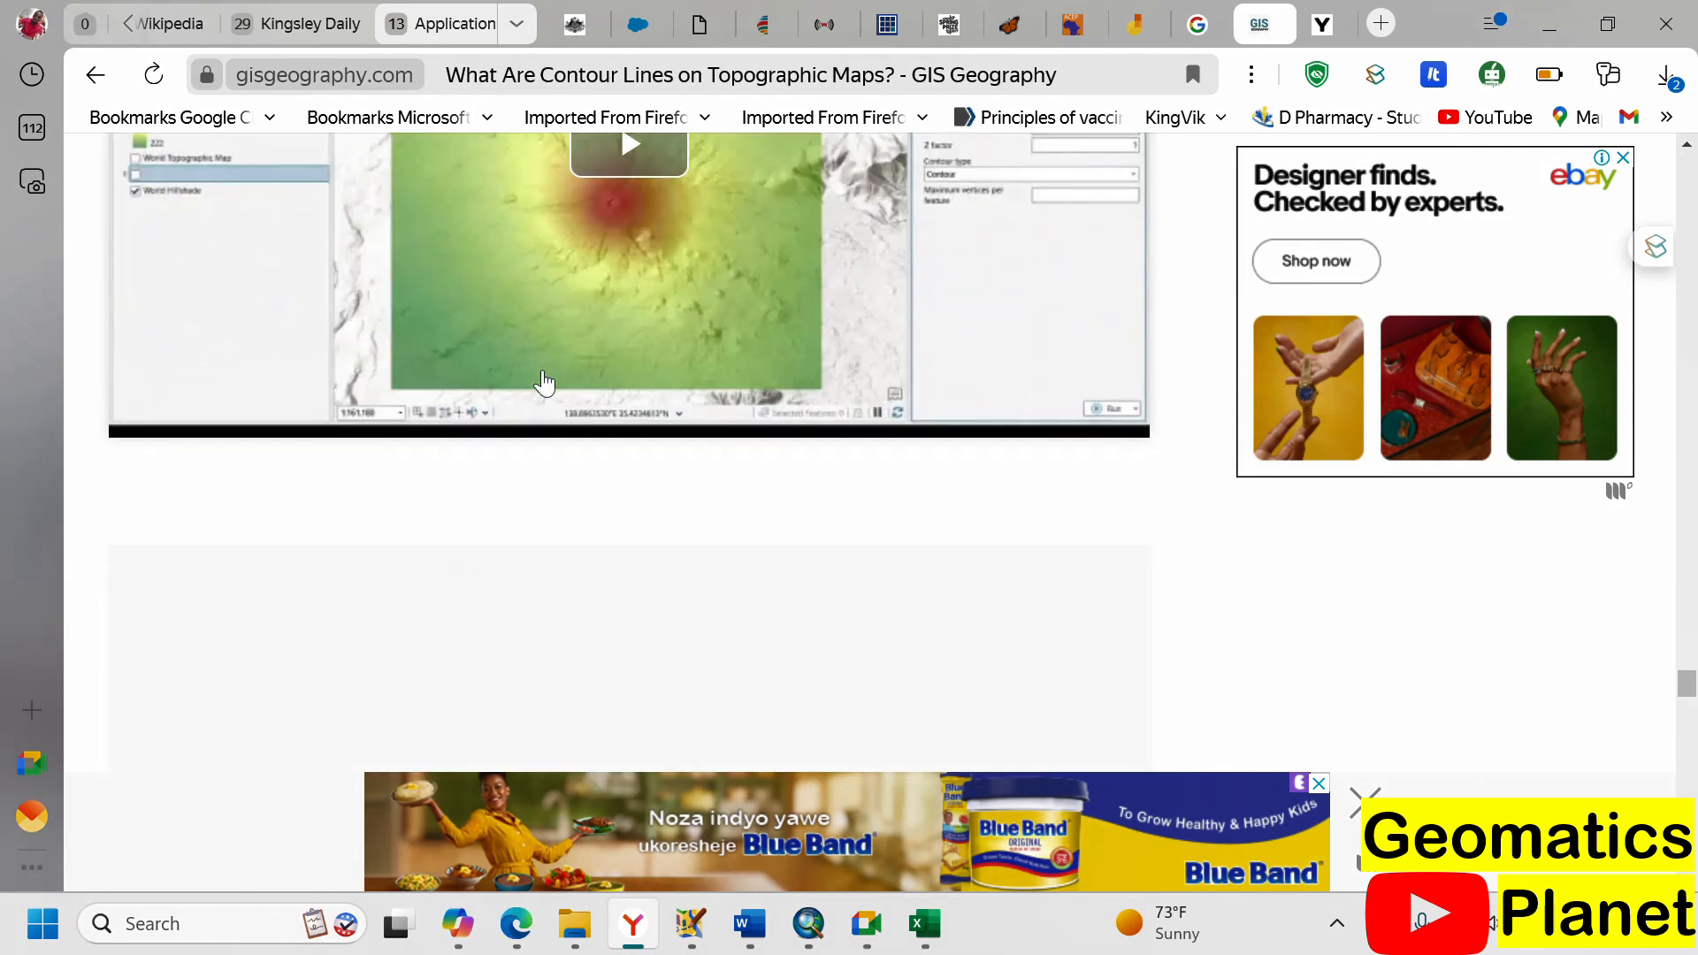
- Go to the open Landform identification chart on Yumpu, accept the privacy notice and examine the contour patterns
{"action": "left_click", "coordinate": [1322, 24]}
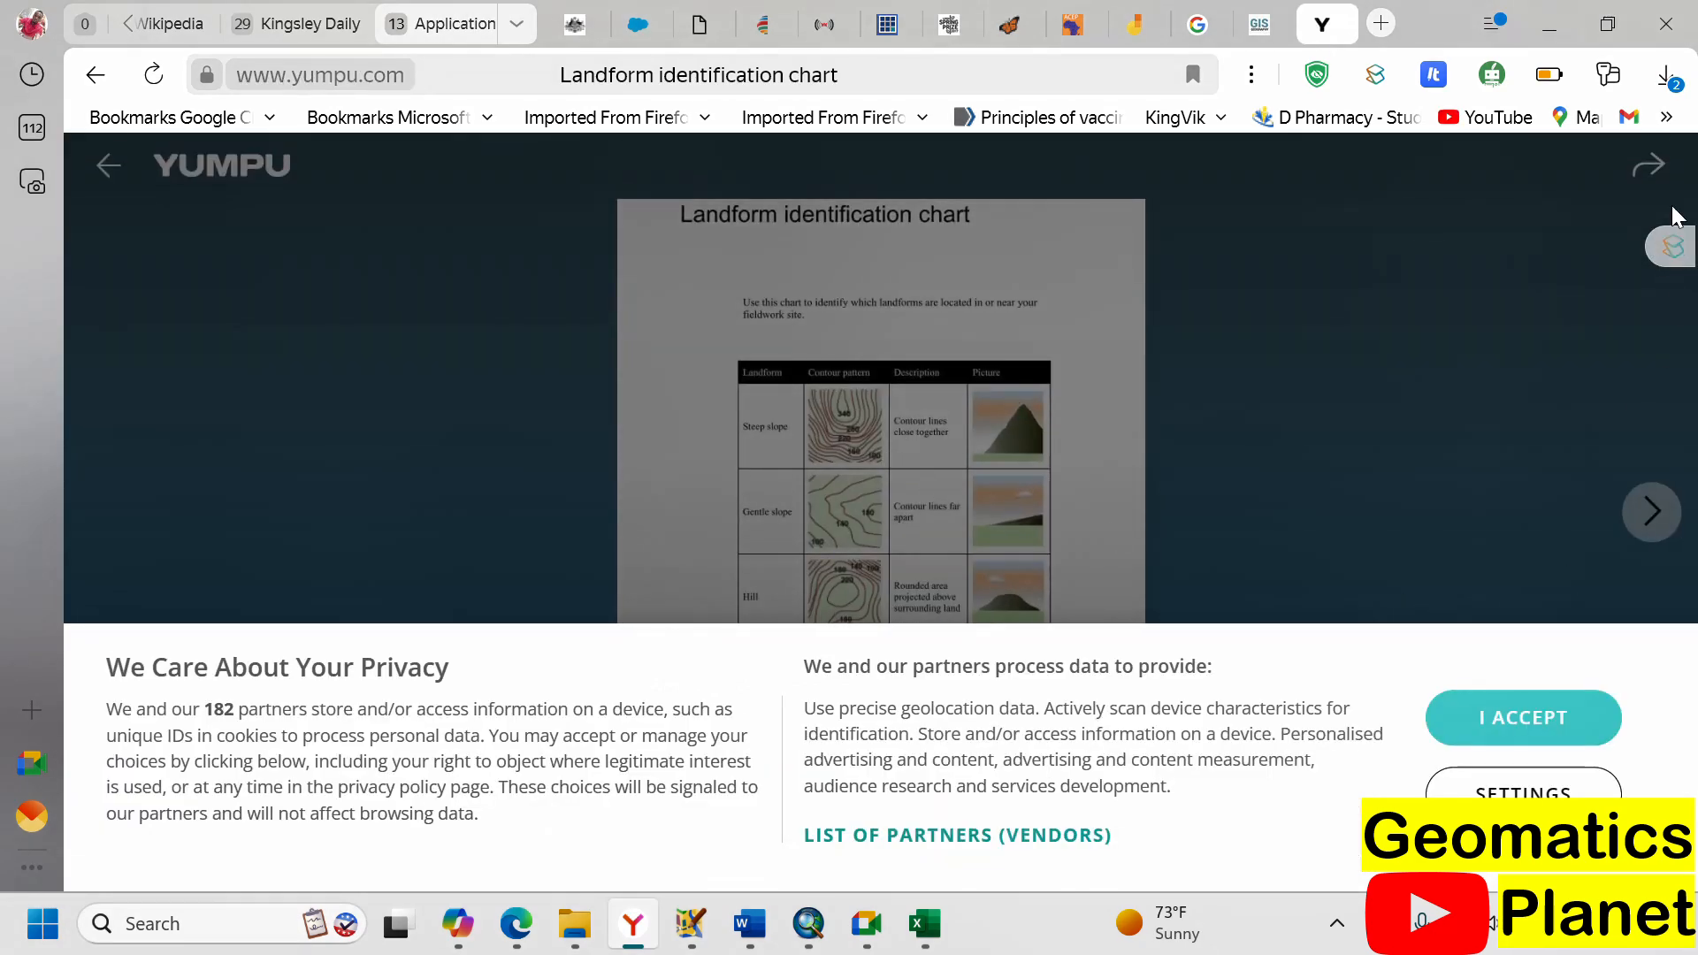
{"action": "left_click", "coordinate": [1508, 741]}
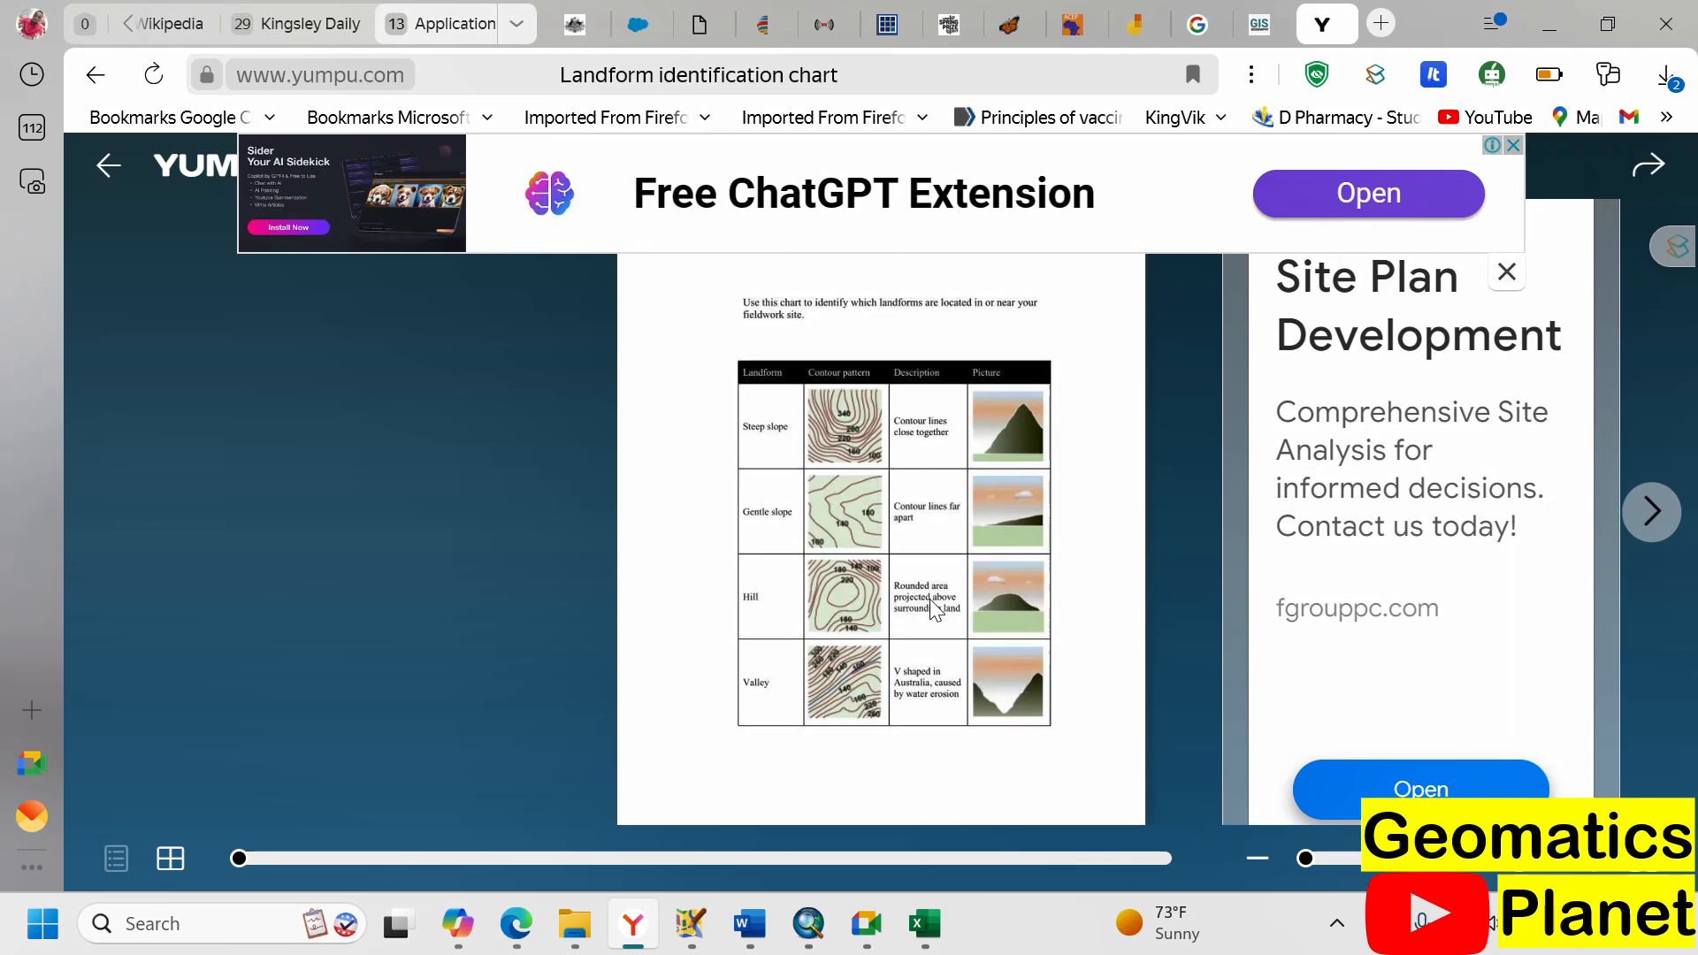
{"action": "scroll", "coordinate": [933, 601], "scroll_direction": "down", "scroll_amount": 1}
{"action": "scroll", "coordinate": [933, 588], "scroll_direction": "up", "scroll_amount": 1}
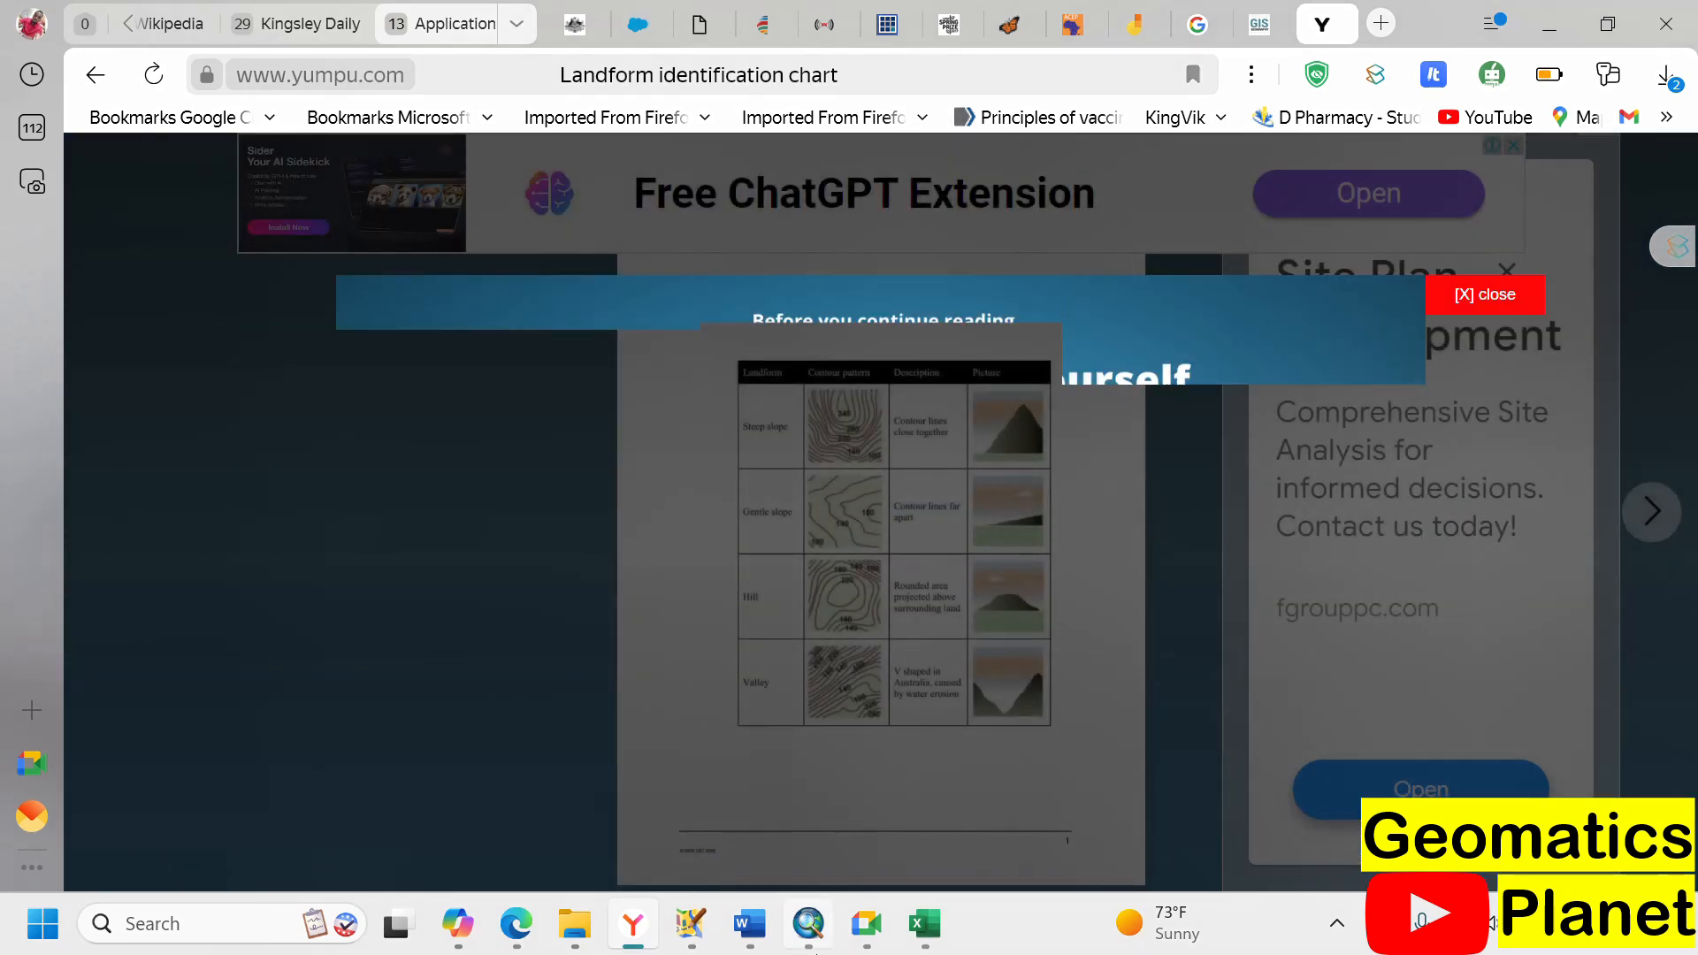
- Switch to ArcMap and hide the createtin_ti layer, leaving the smoothed contours displayed
{"action": "mouse_move", "coordinate": [815, 946]}
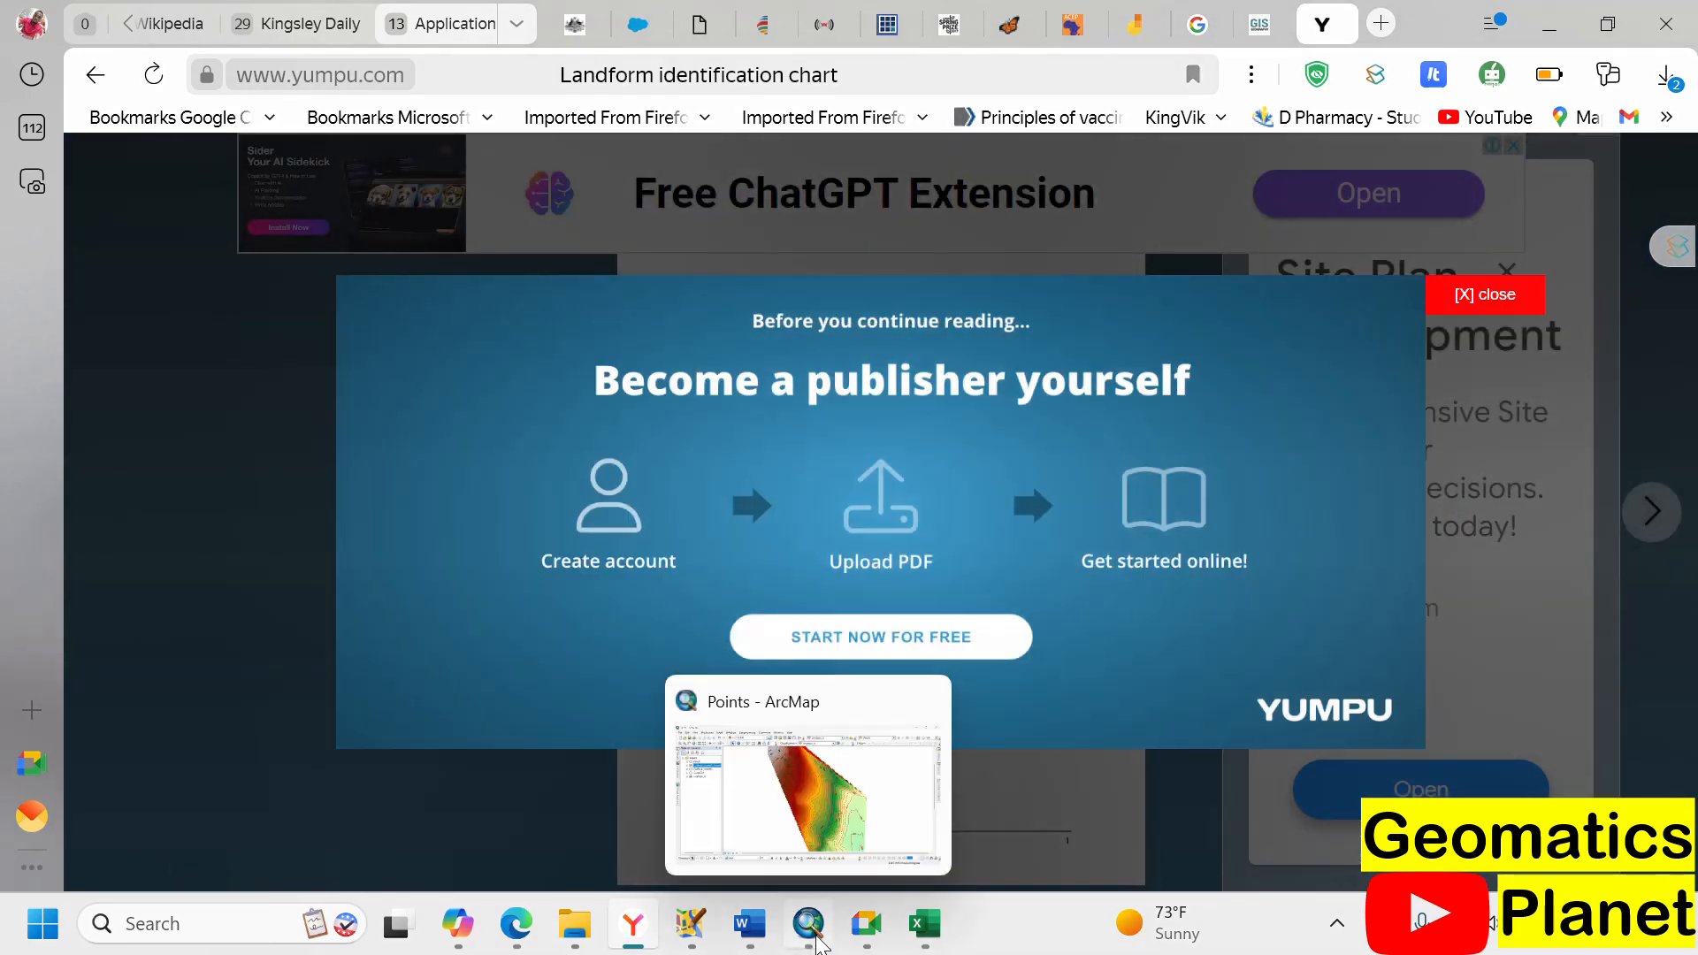
{"action": "left_click", "coordinate": [817, 870]}
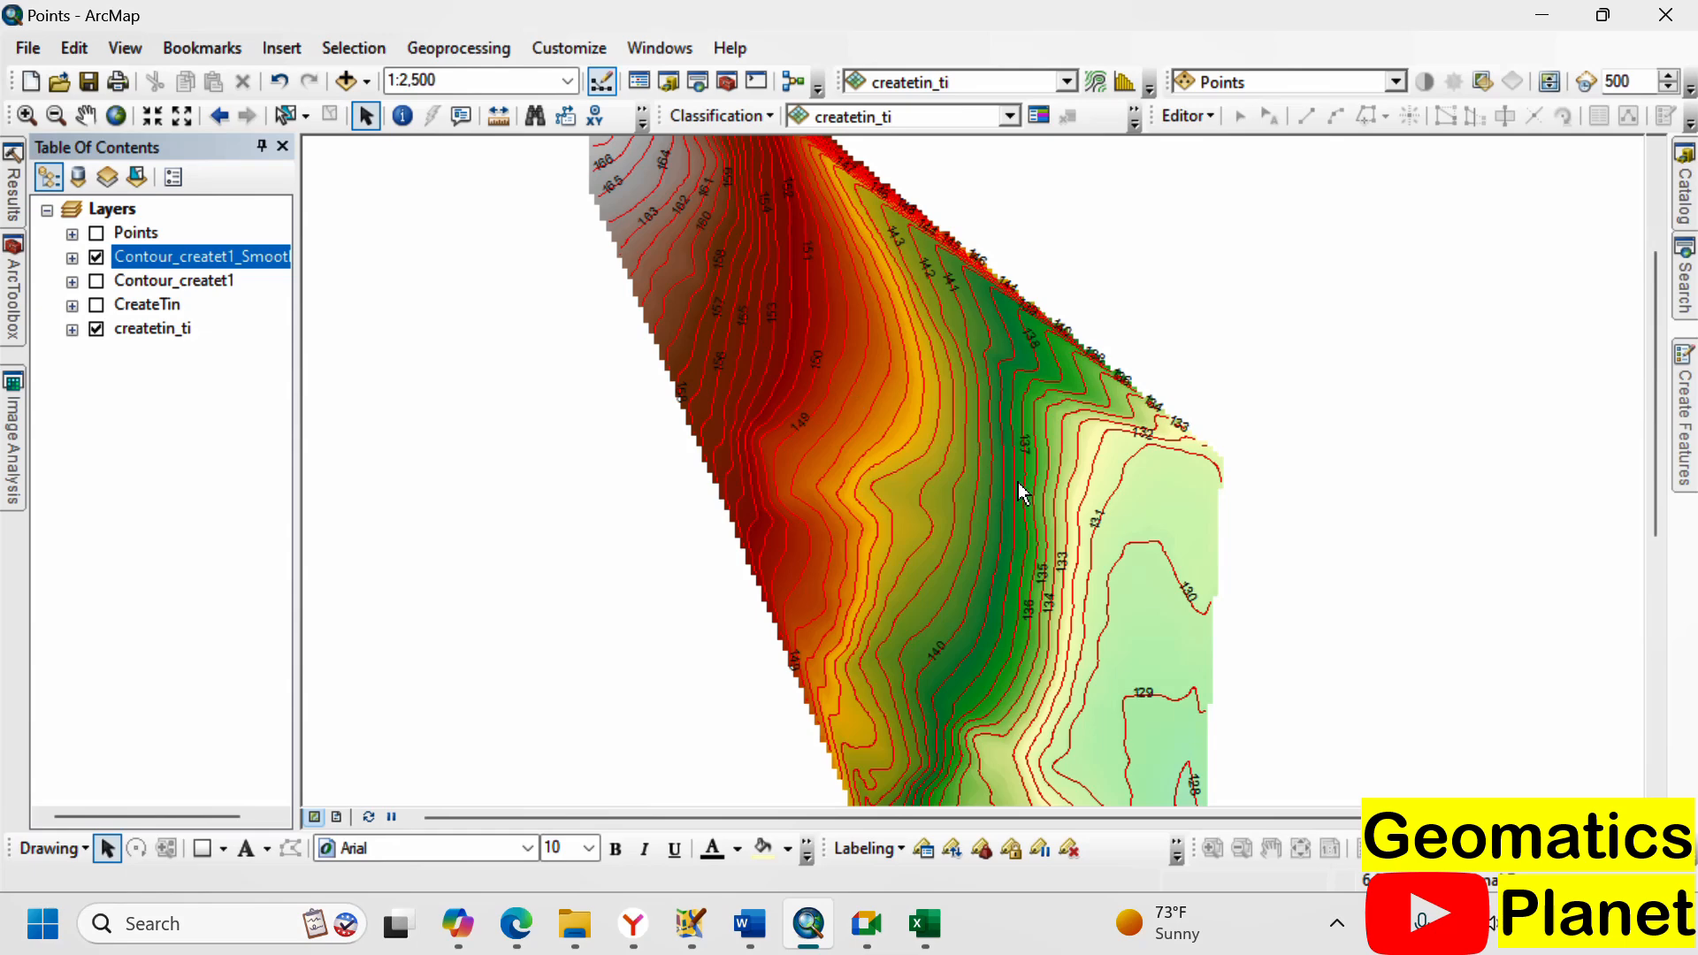
{"action": "left_click", "coordinate": [110, 263]}
{"action": "left_click", "coordinate": [97, 329]}
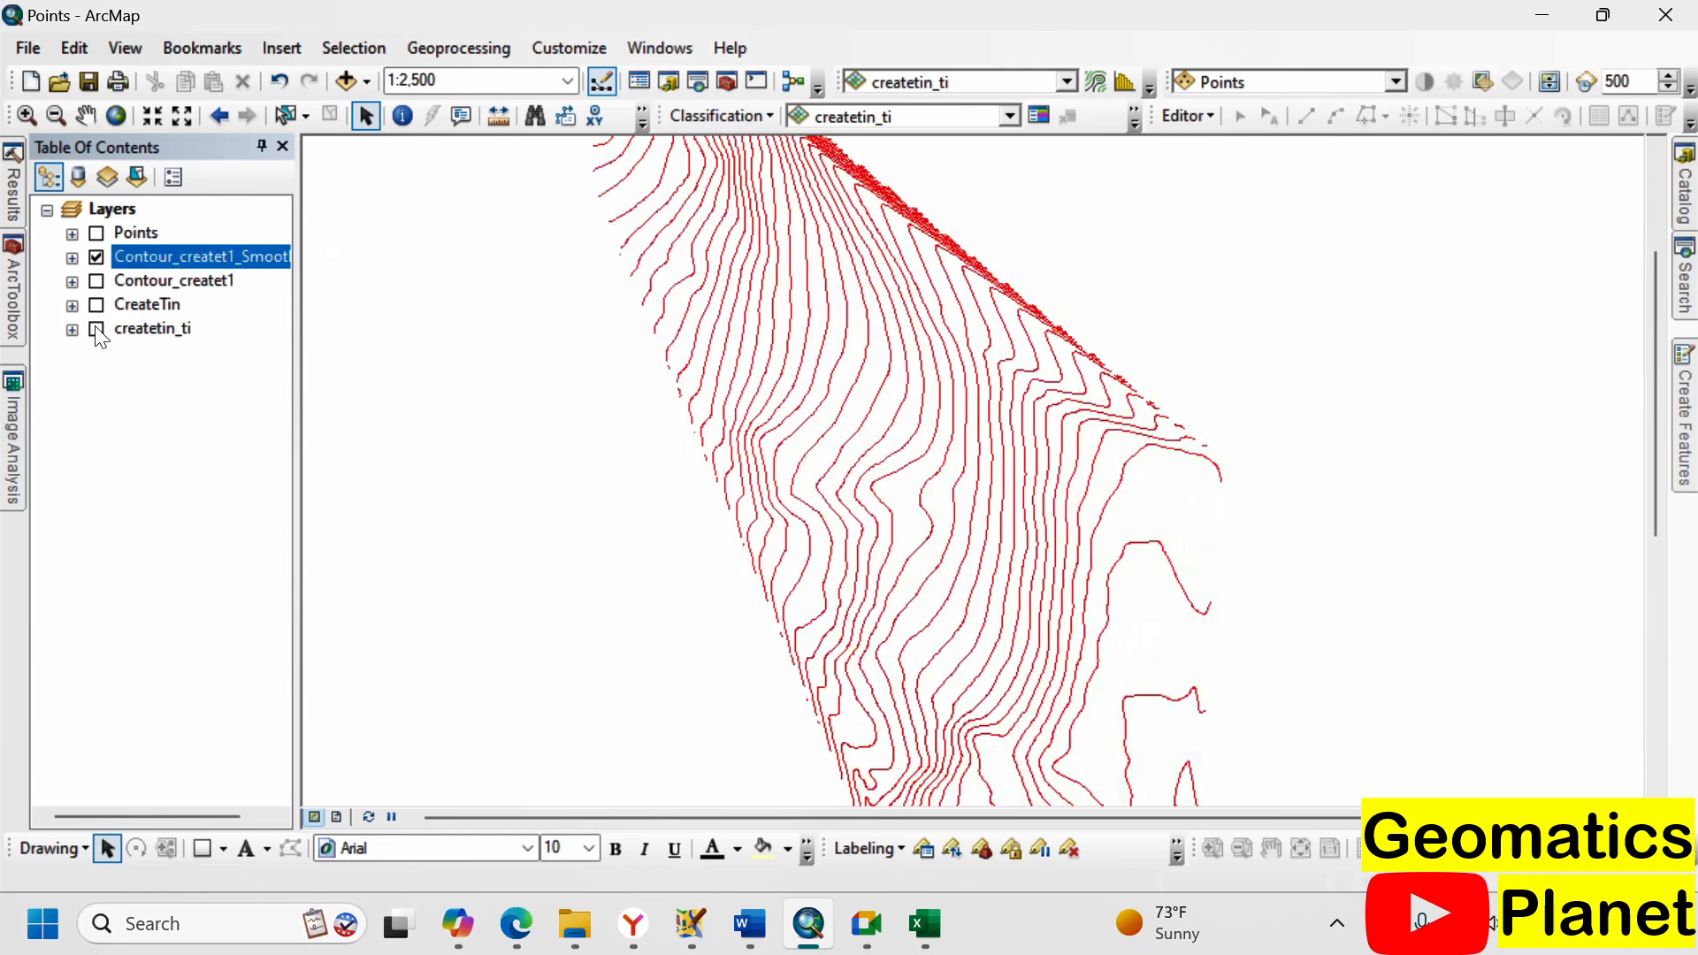
{"action": "scroll", "coordinate": [534, 455], "scroll_direction": "down", "scroll_amount": 2}
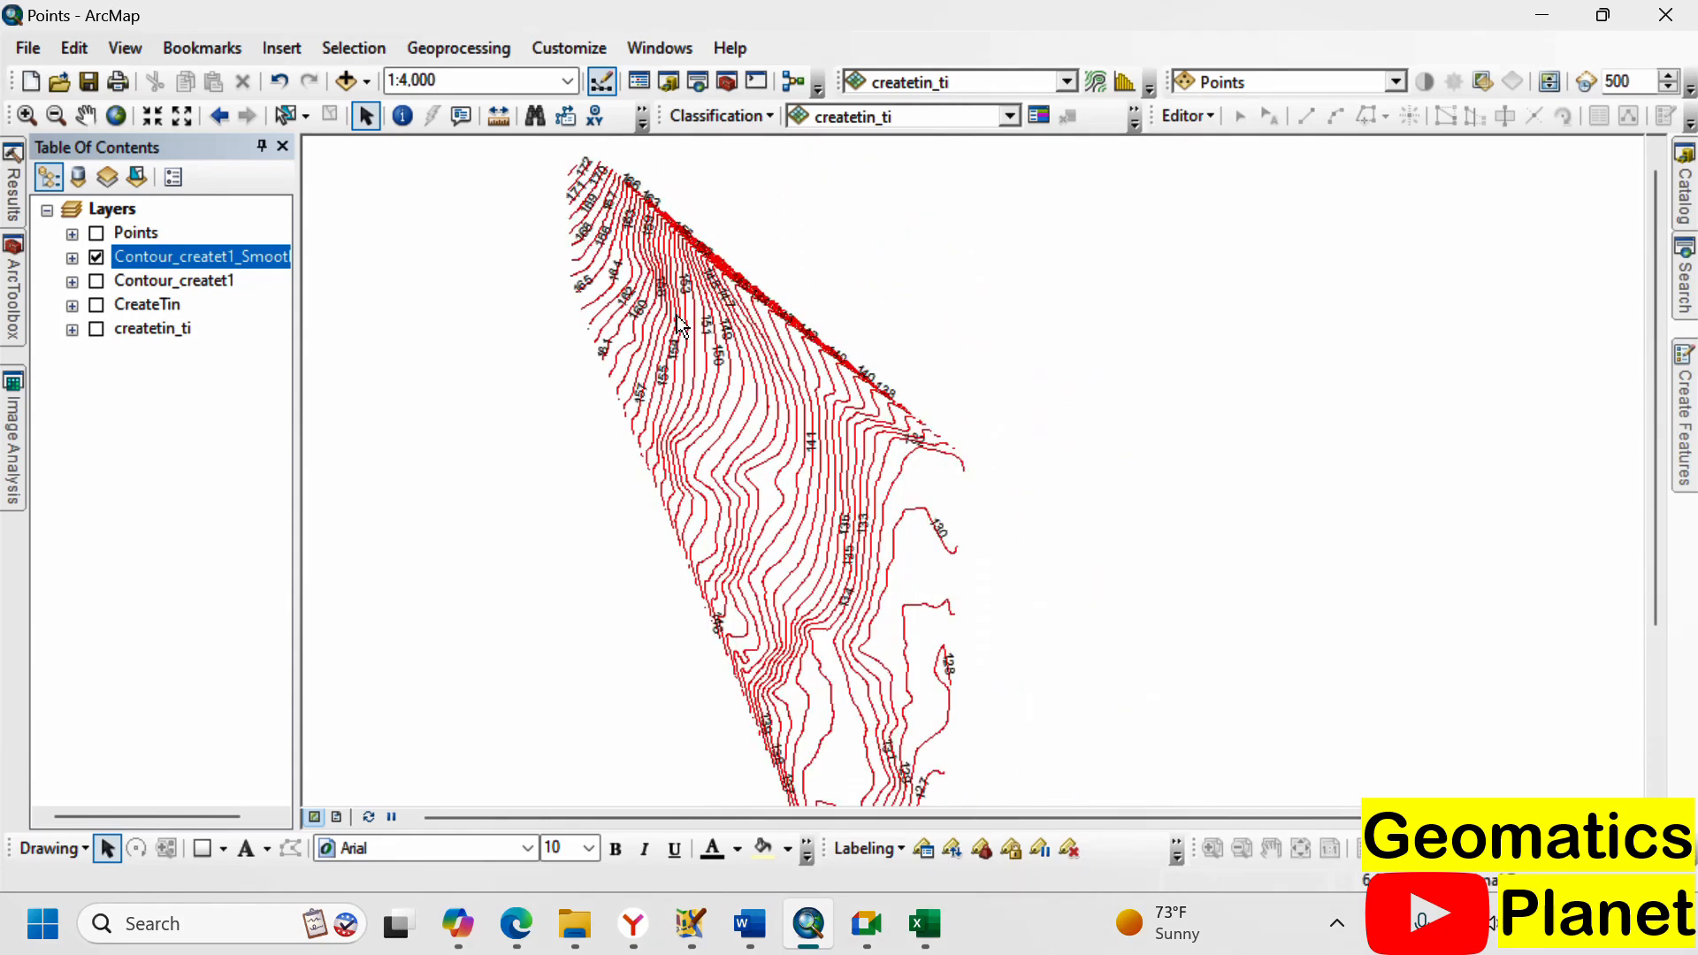
{"action": "scroll", "coordinate": [680, 258], "scroll_direction": "up", "scroll_amount": 2}
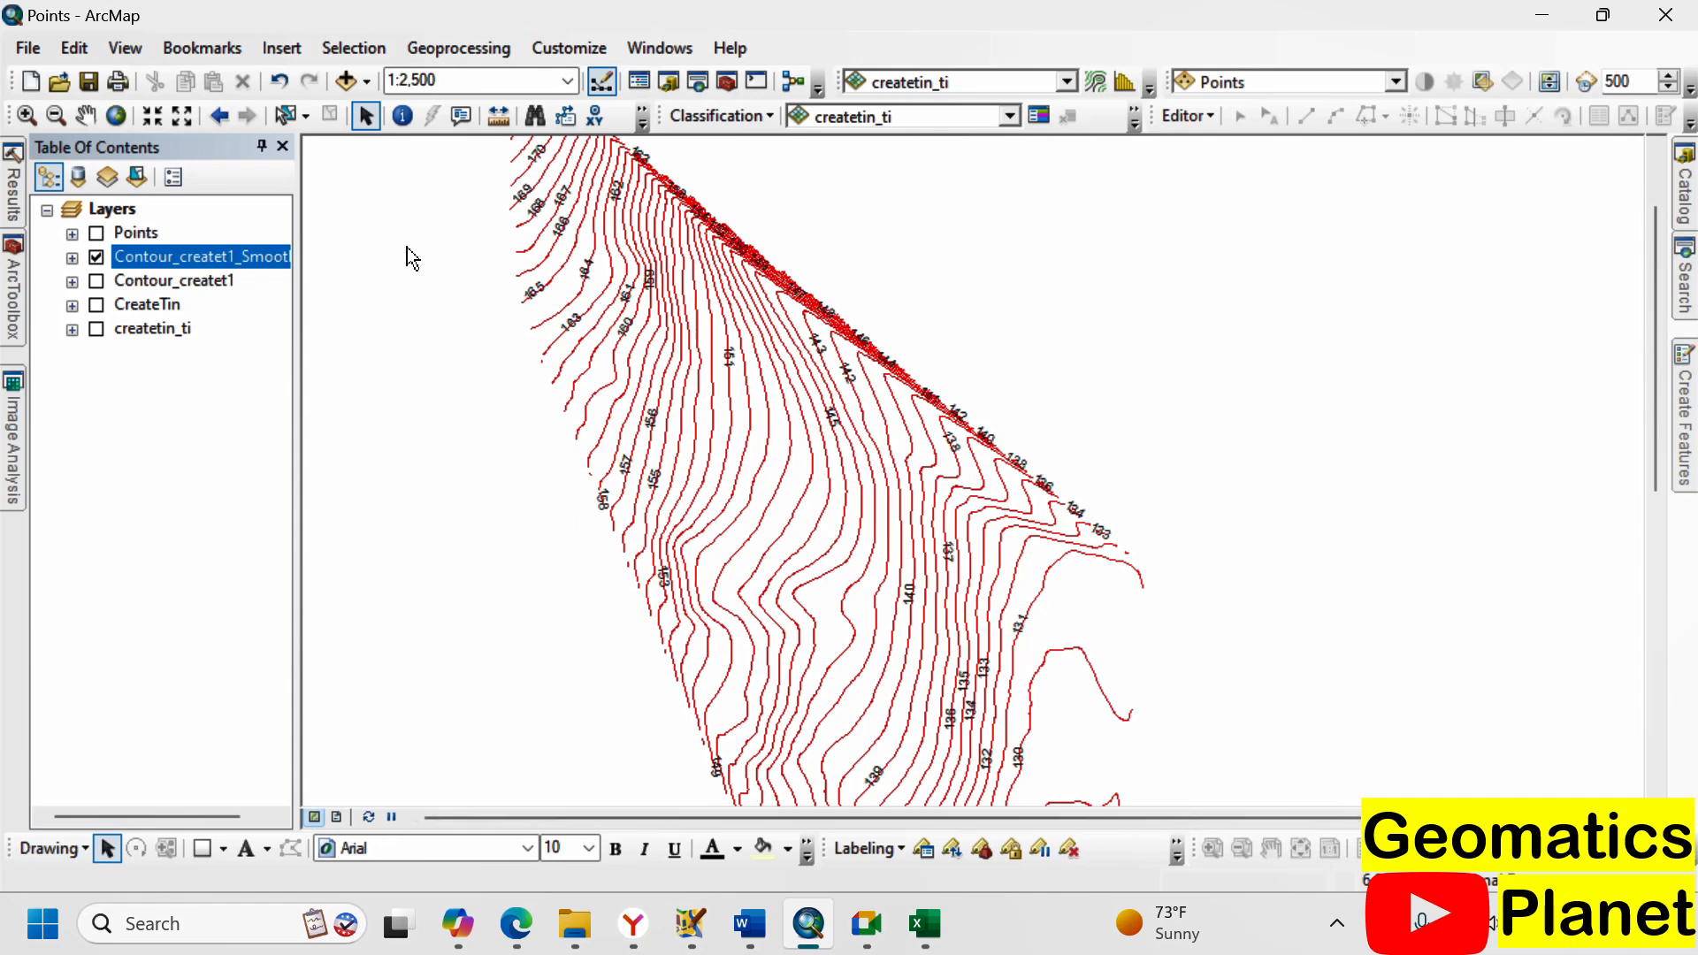
- Switch to File Explorer and copy the path of the Nnewi project's ArcMap folder
{"action": "mouse_move", "coordinate": [575, 924]}
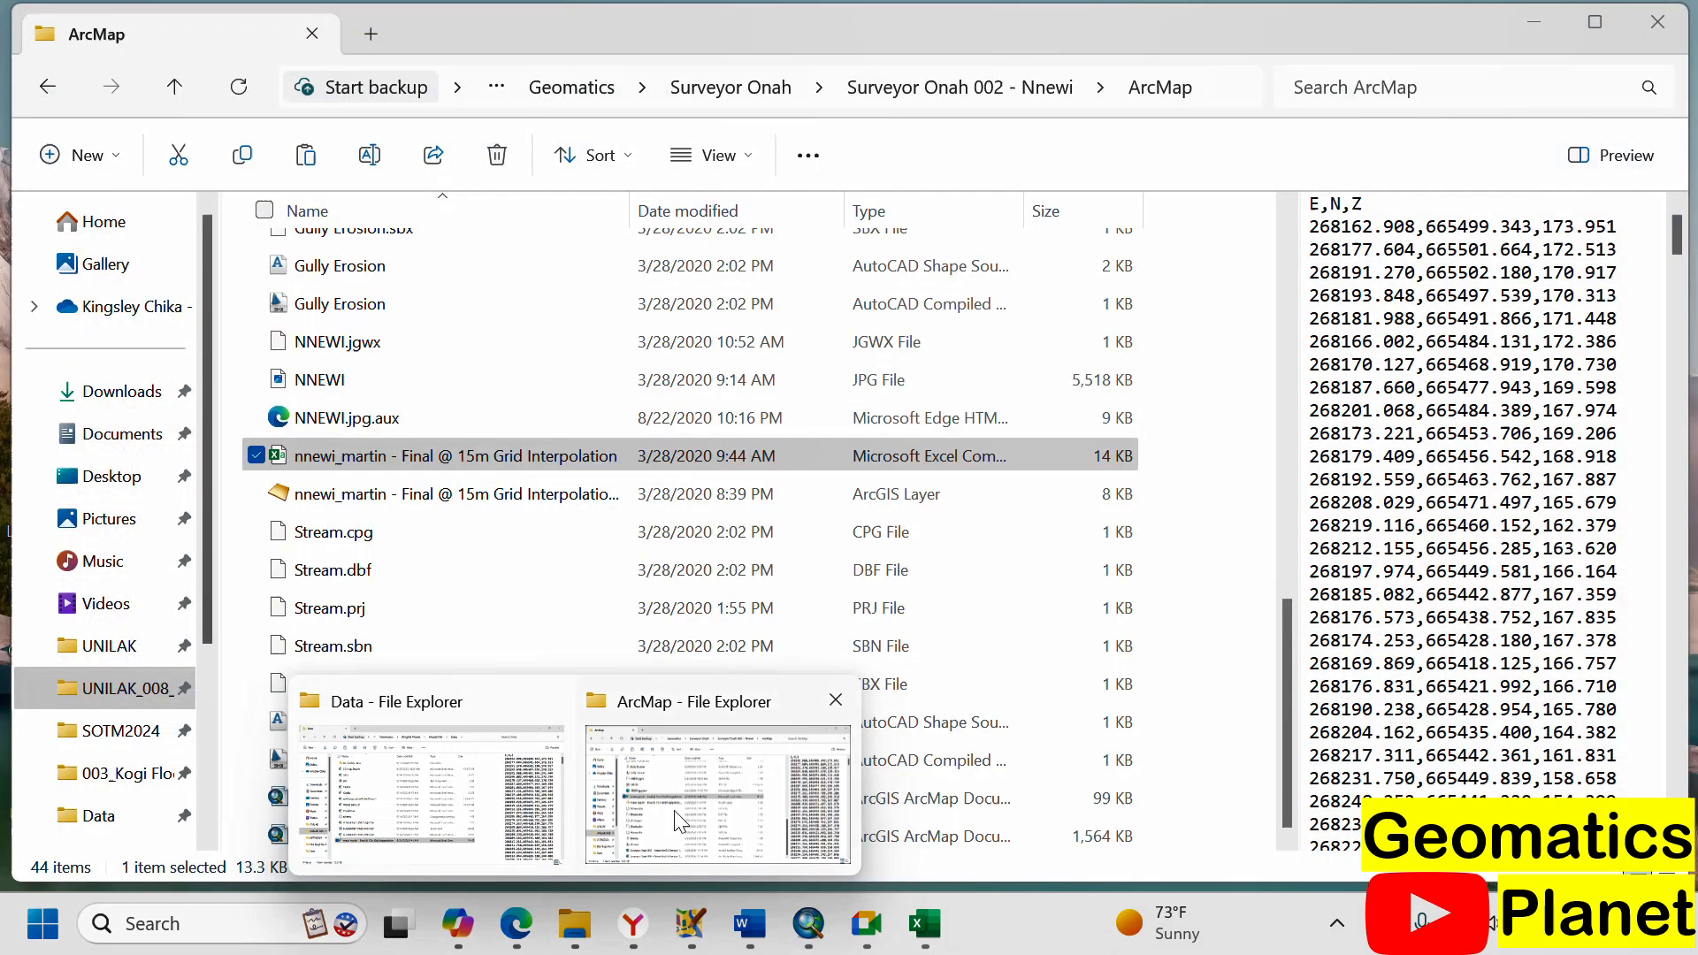
{"action": "left_click", "coordinate": [678, 820]}
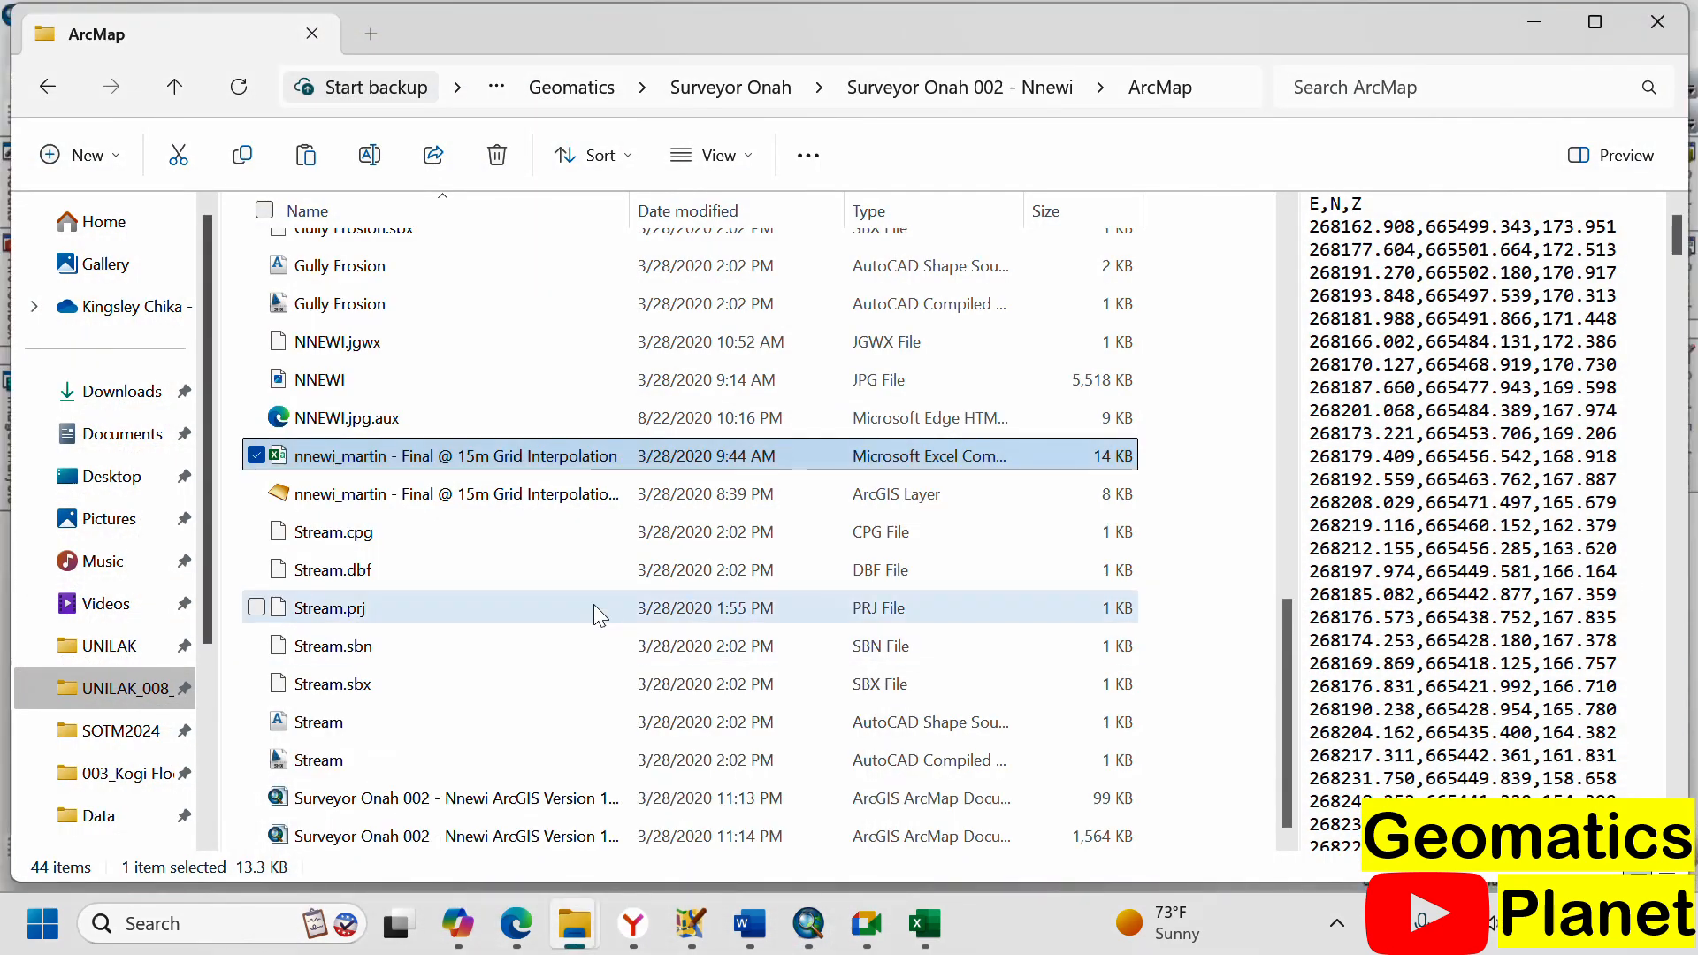
{"action": "scroll", "coordinate": [513, 579], "scroll_direction": "up", "scroll_amount": 5}
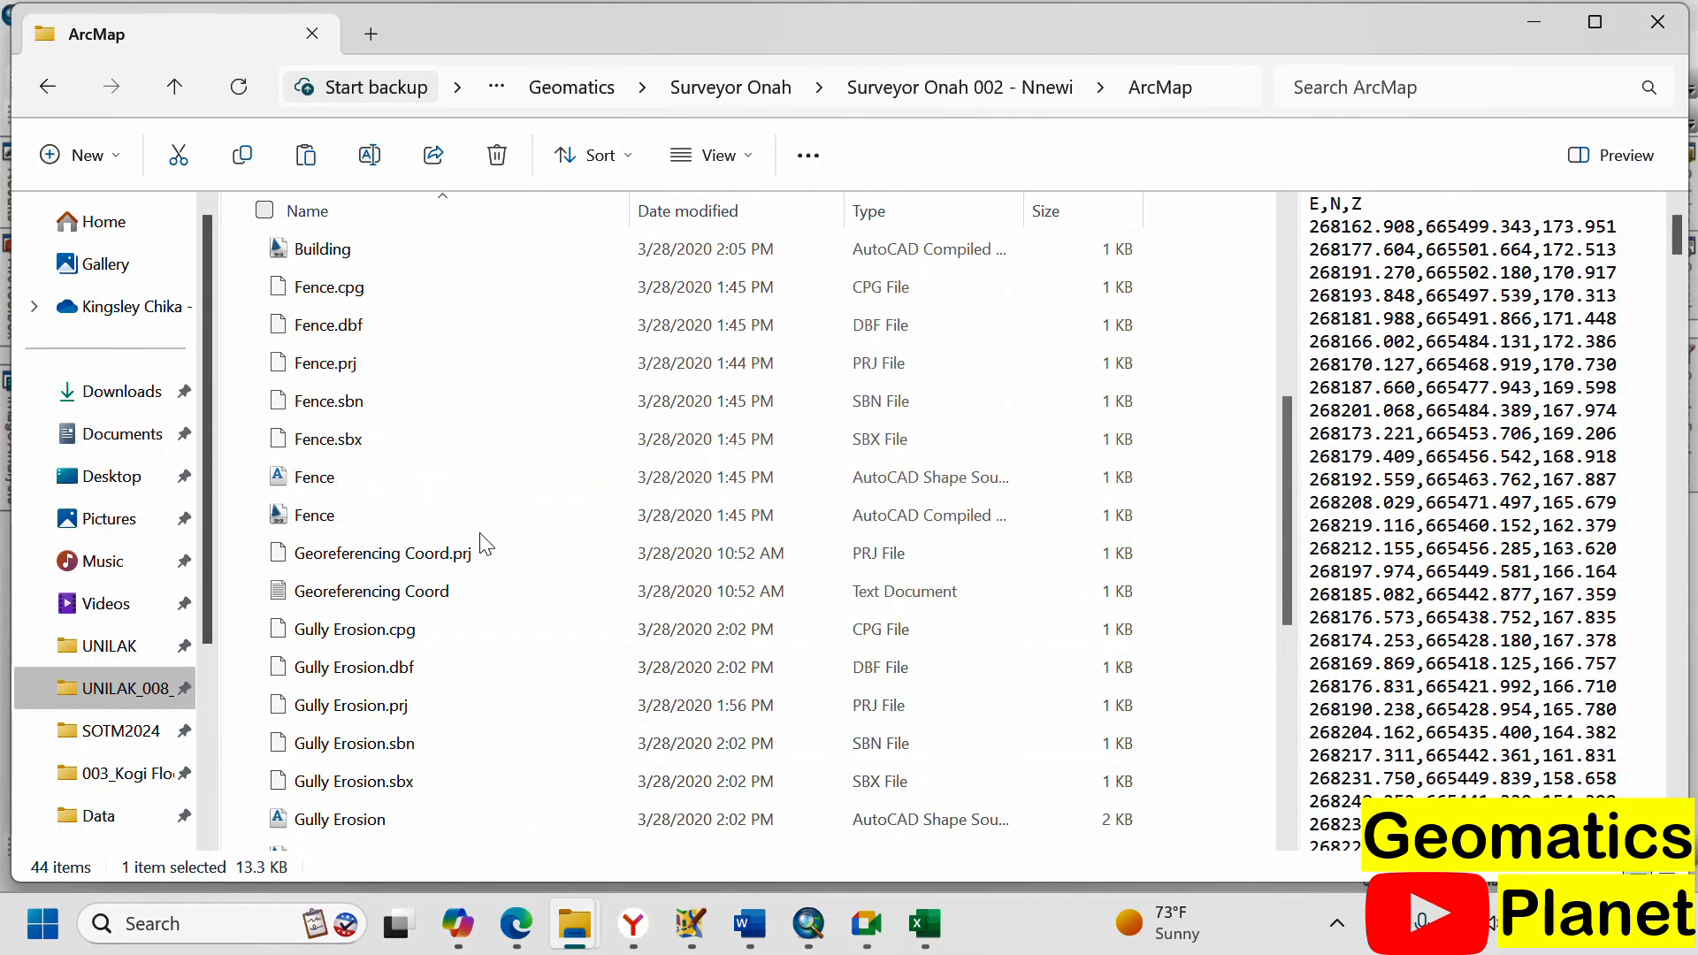
{"action": "scroll", "coordinate": [469, 496], "scroll_direction": "up", "scroll_amount": 5}
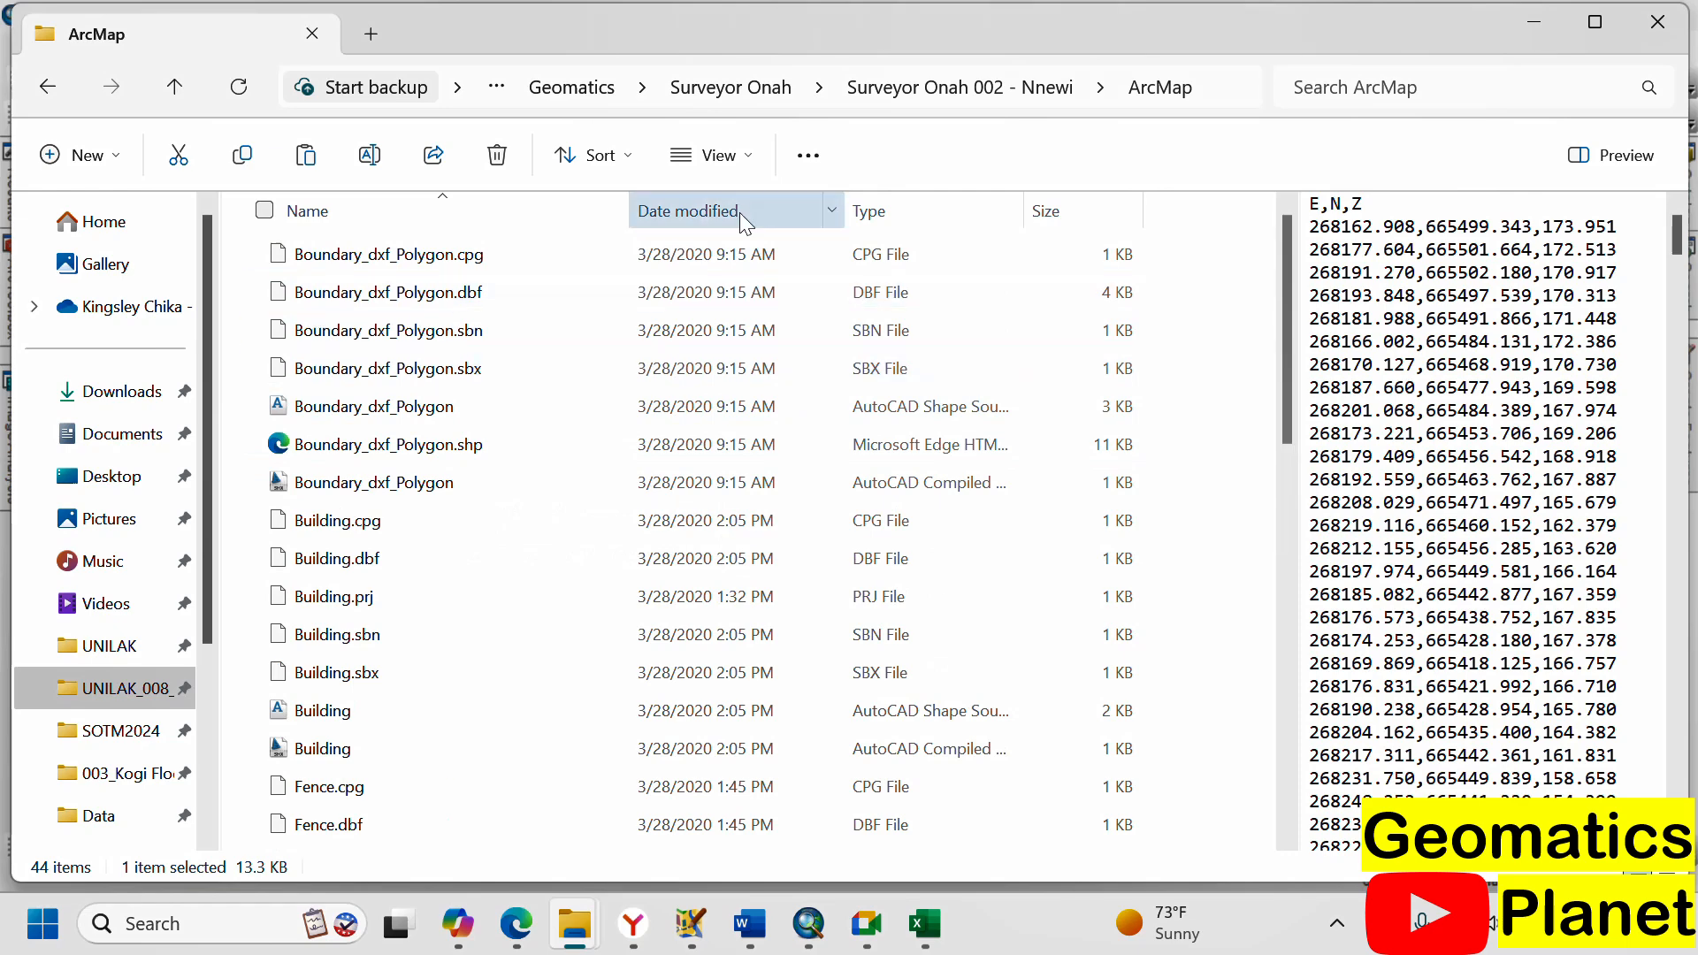
{"action": "left_click", "coordinate": [1217, 92]}
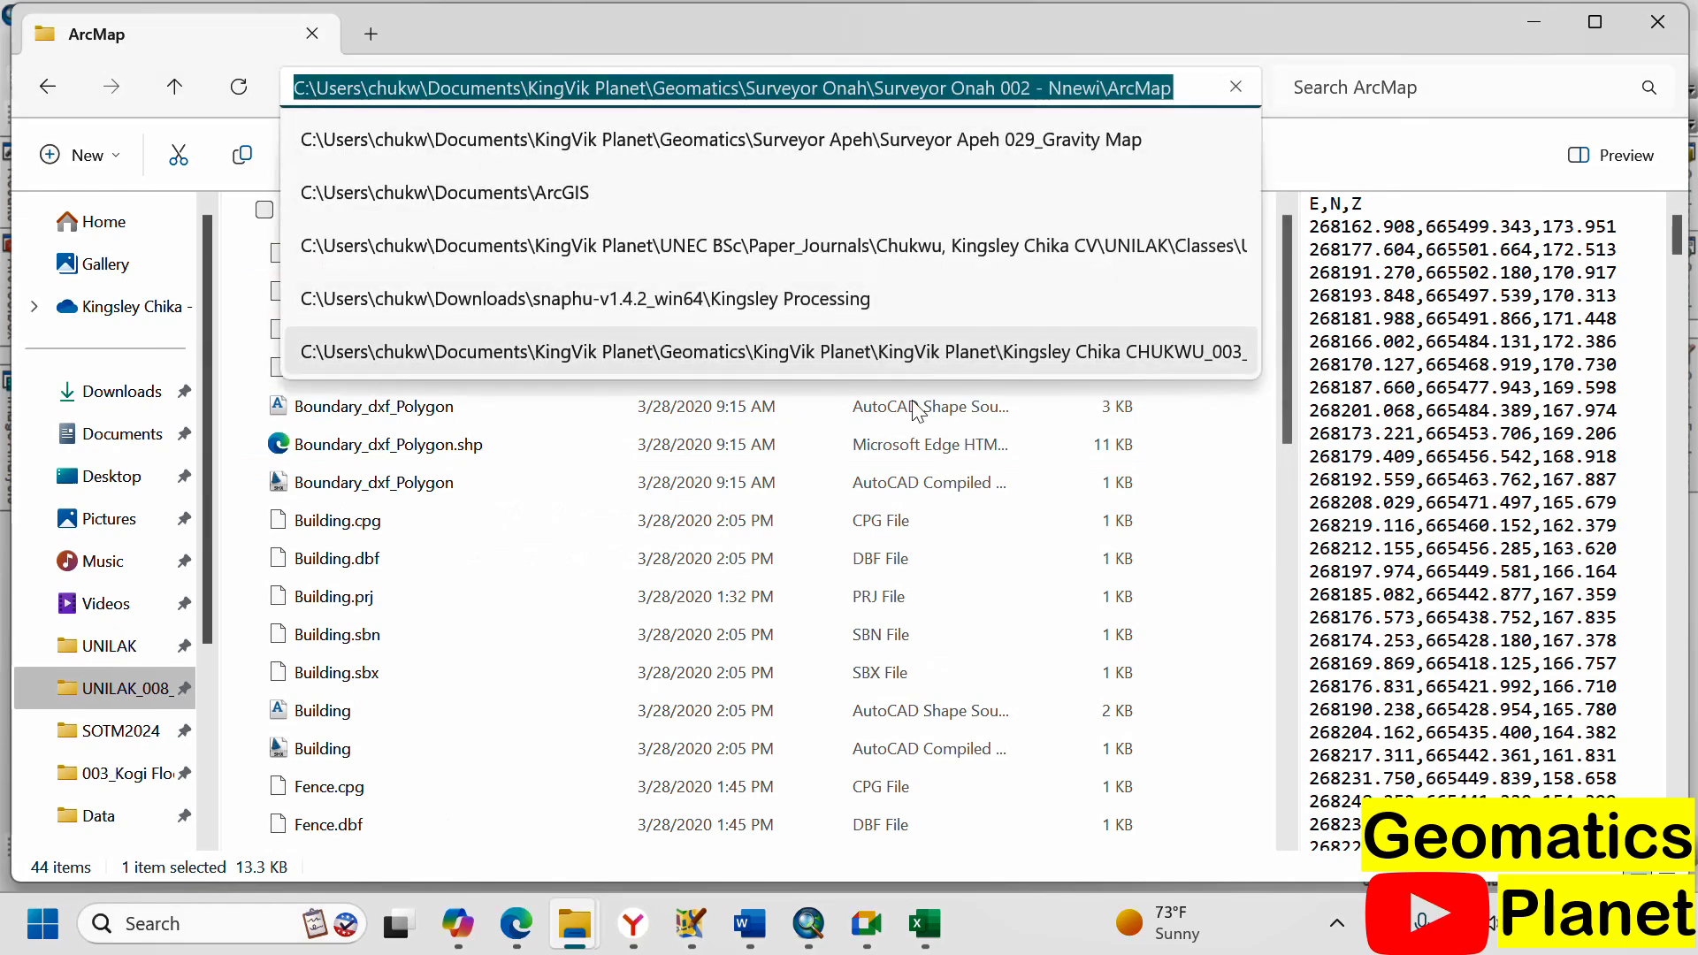
- Return to ArcMap and add Boundary_dxf_Polygon.shp from the copied folder path, accepting the missing spatial reference
{"action": "left_click", "coordinate": [803, 927]}
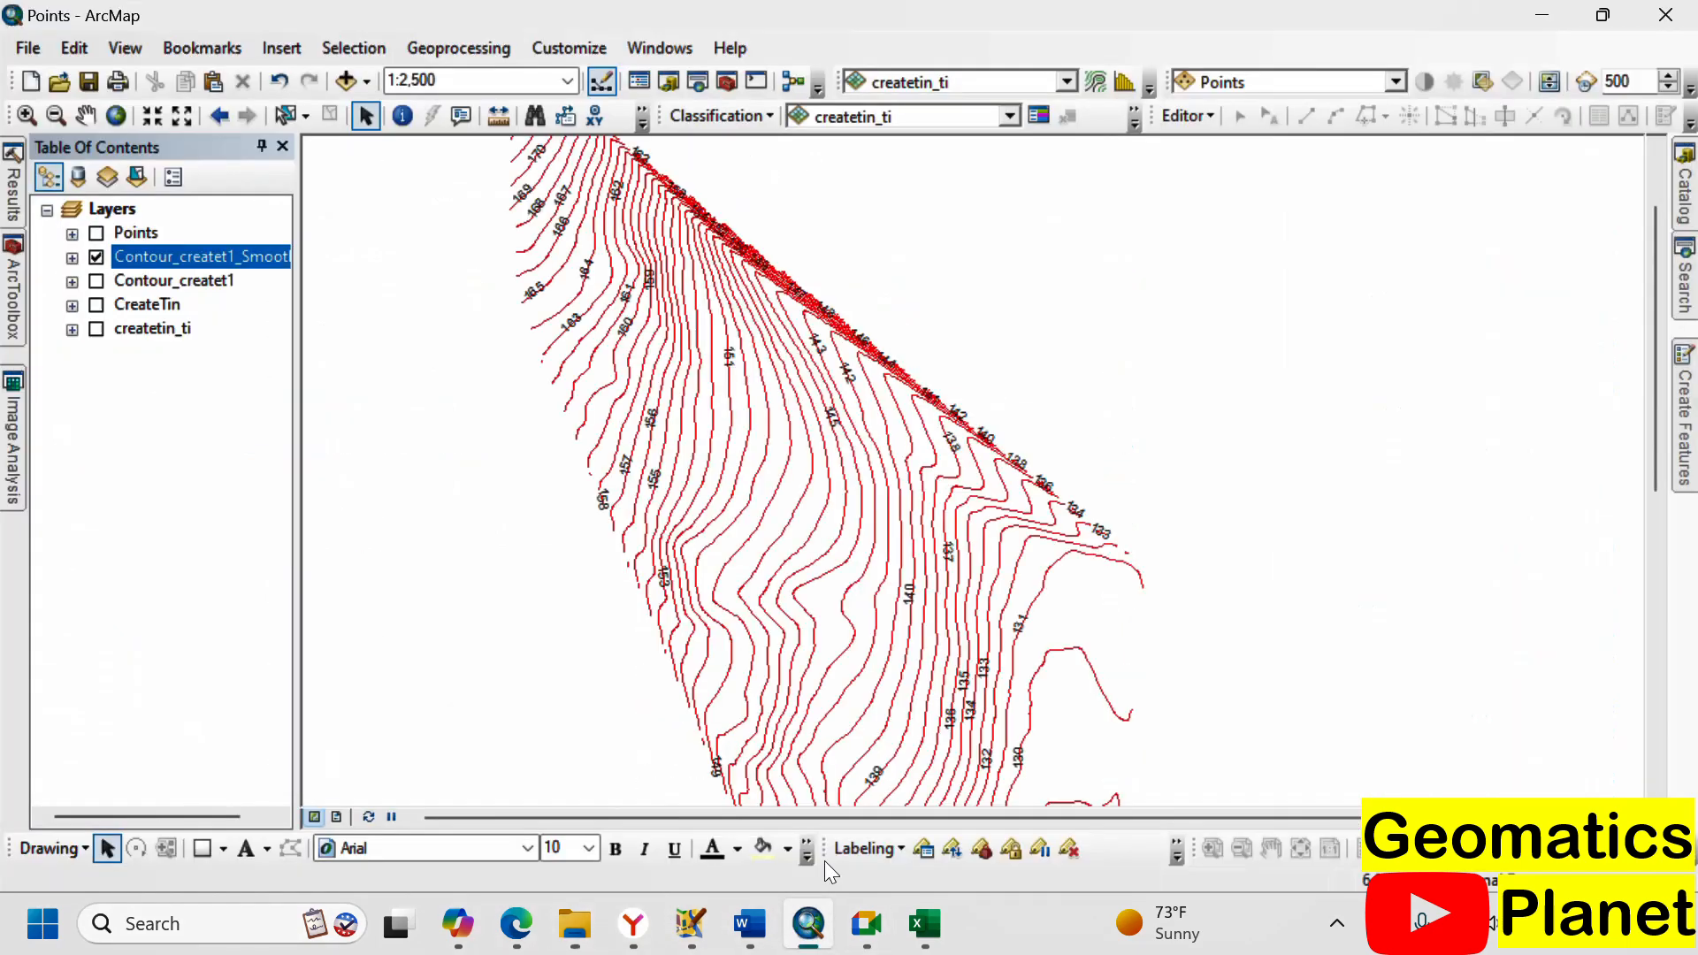
{"action": "left_click", "coordinate": [345, 84]}
{"action": "key", "text": "ctrl+v"}
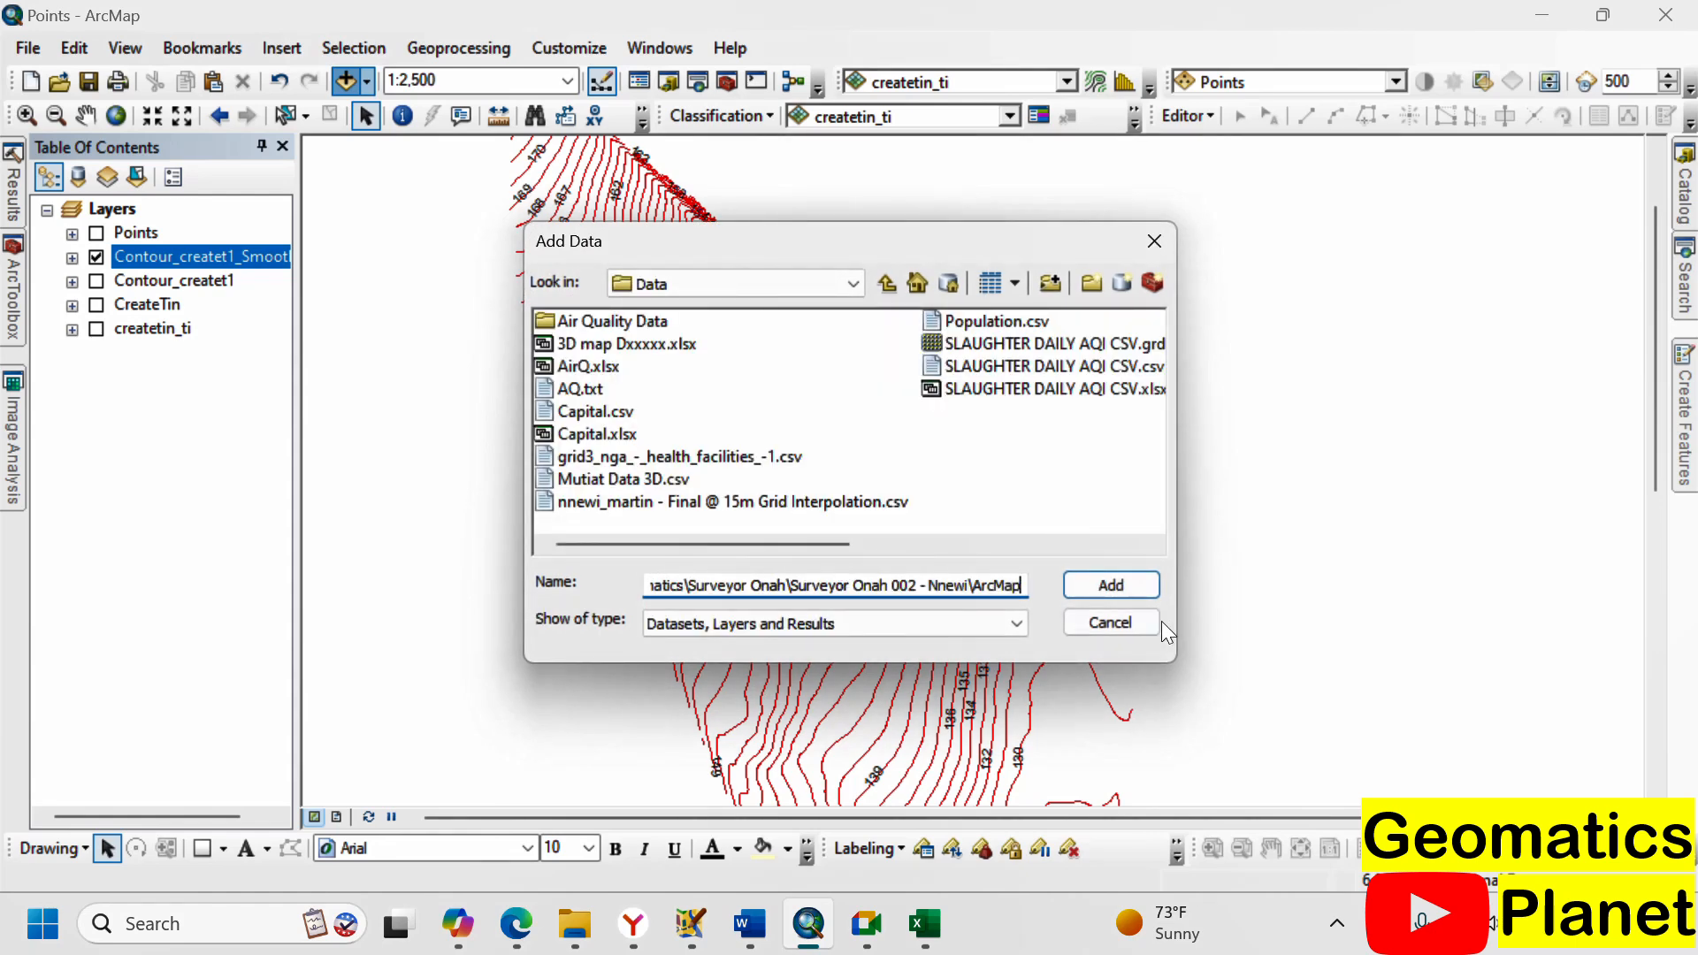
{"action": "left_click", "coordinate": [1116, 584]}
{"action": "left_click", "coordinate": [604, 325]}
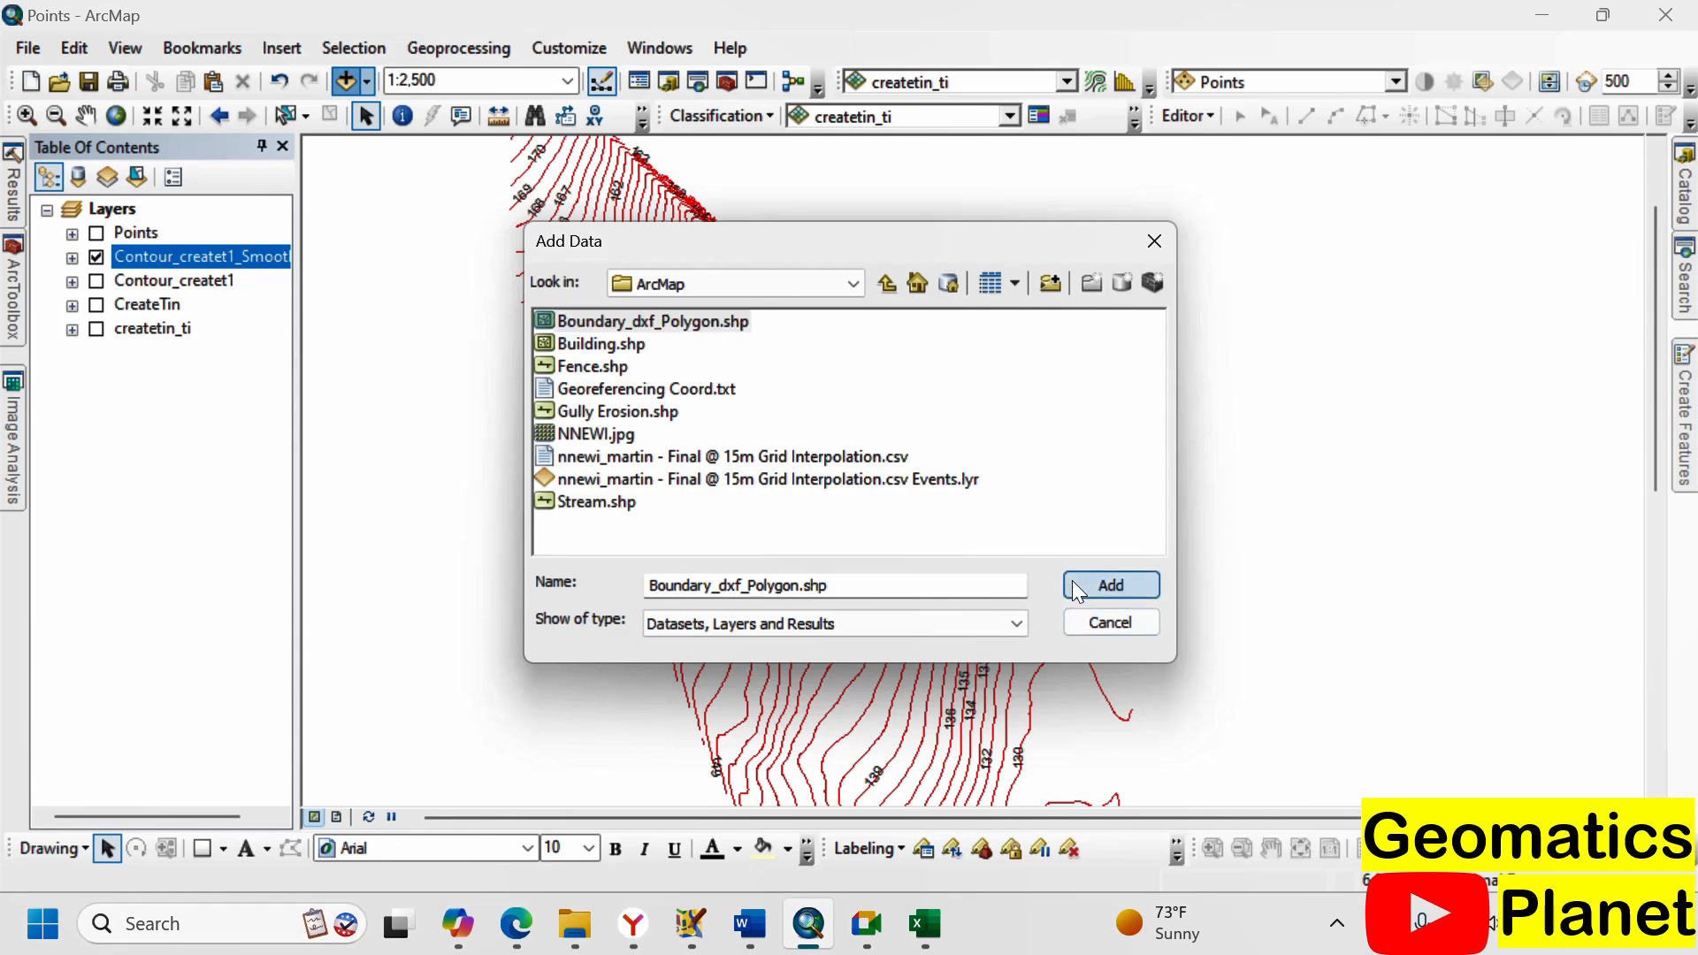
{"action": "left_click", "coordinate": [1105, 584]}
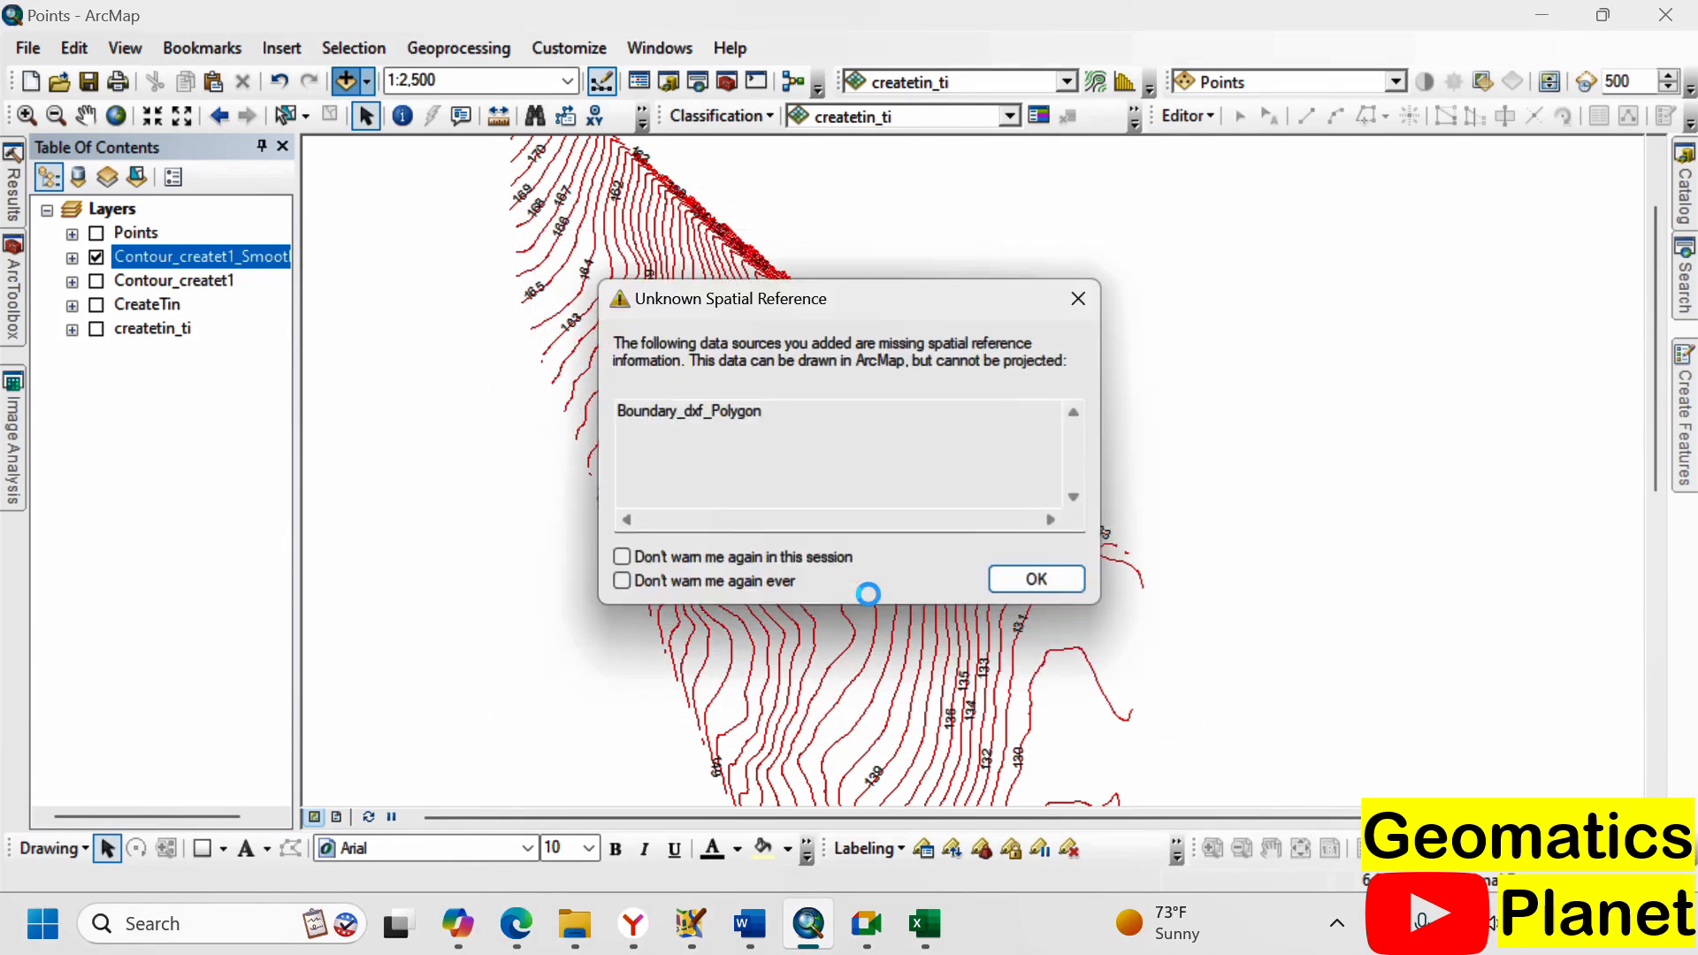
{"action": "left_click", "coordinate": [999, 582]}
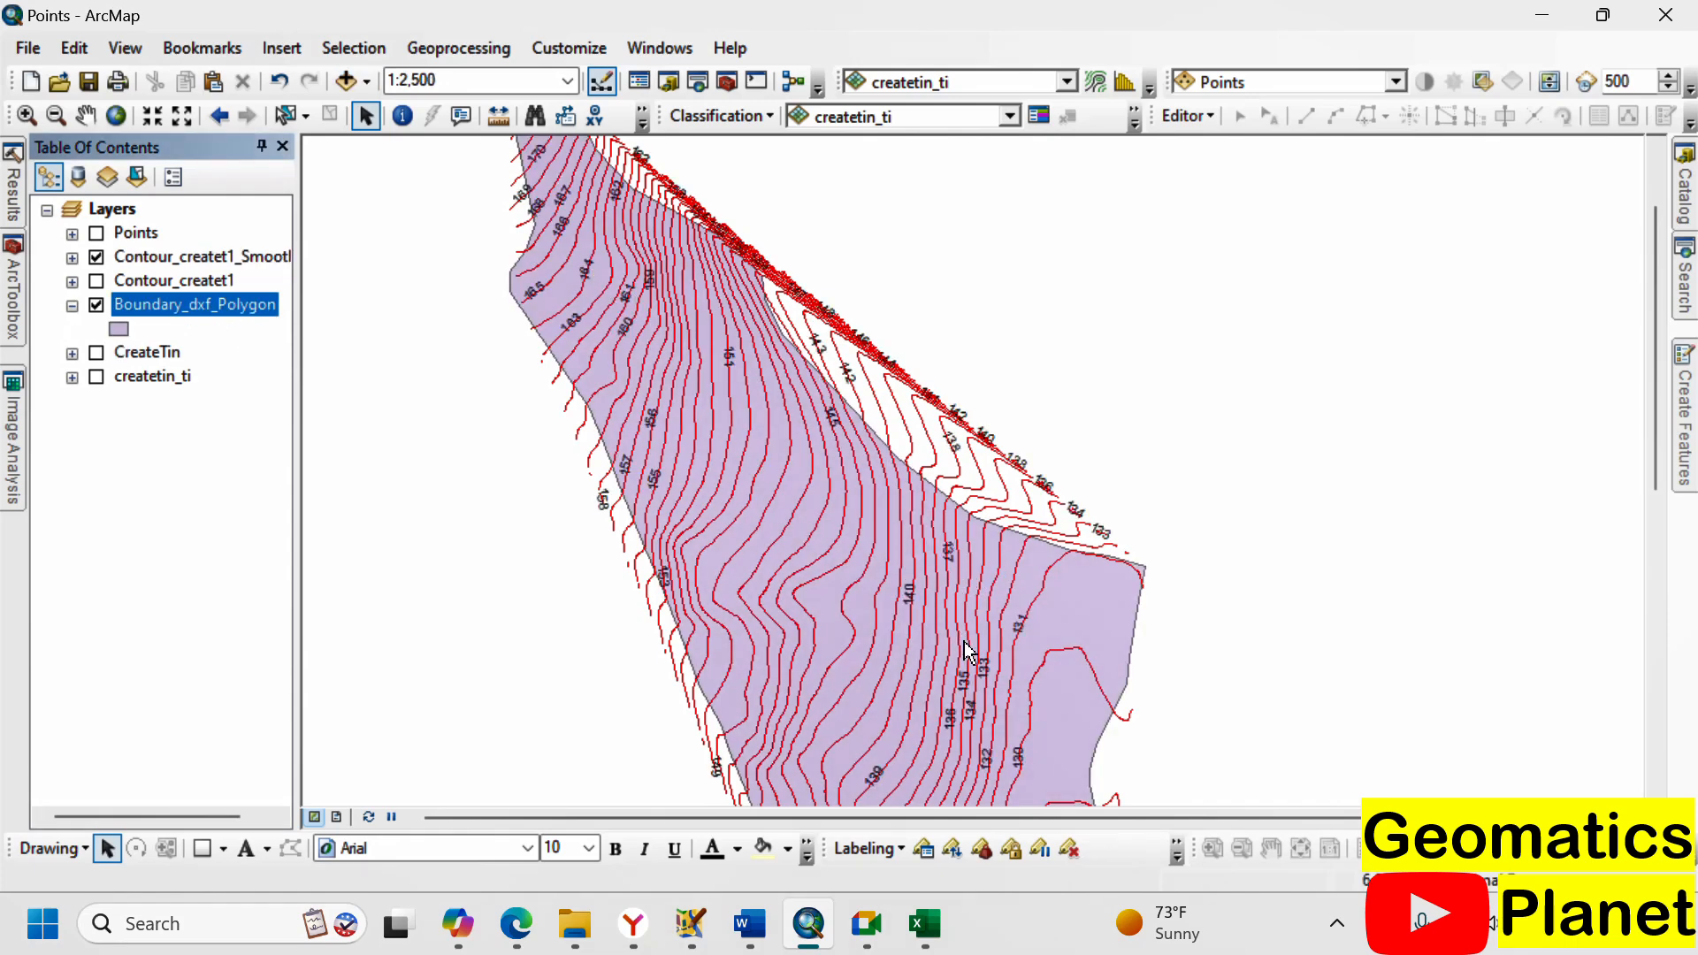
- Open the Clip tool from the Extract toolset of the Analysis Tools
{"action": "scroll", "coordinate": [743, 415], "scroll_direction": "down", "scroll_amount": 2}
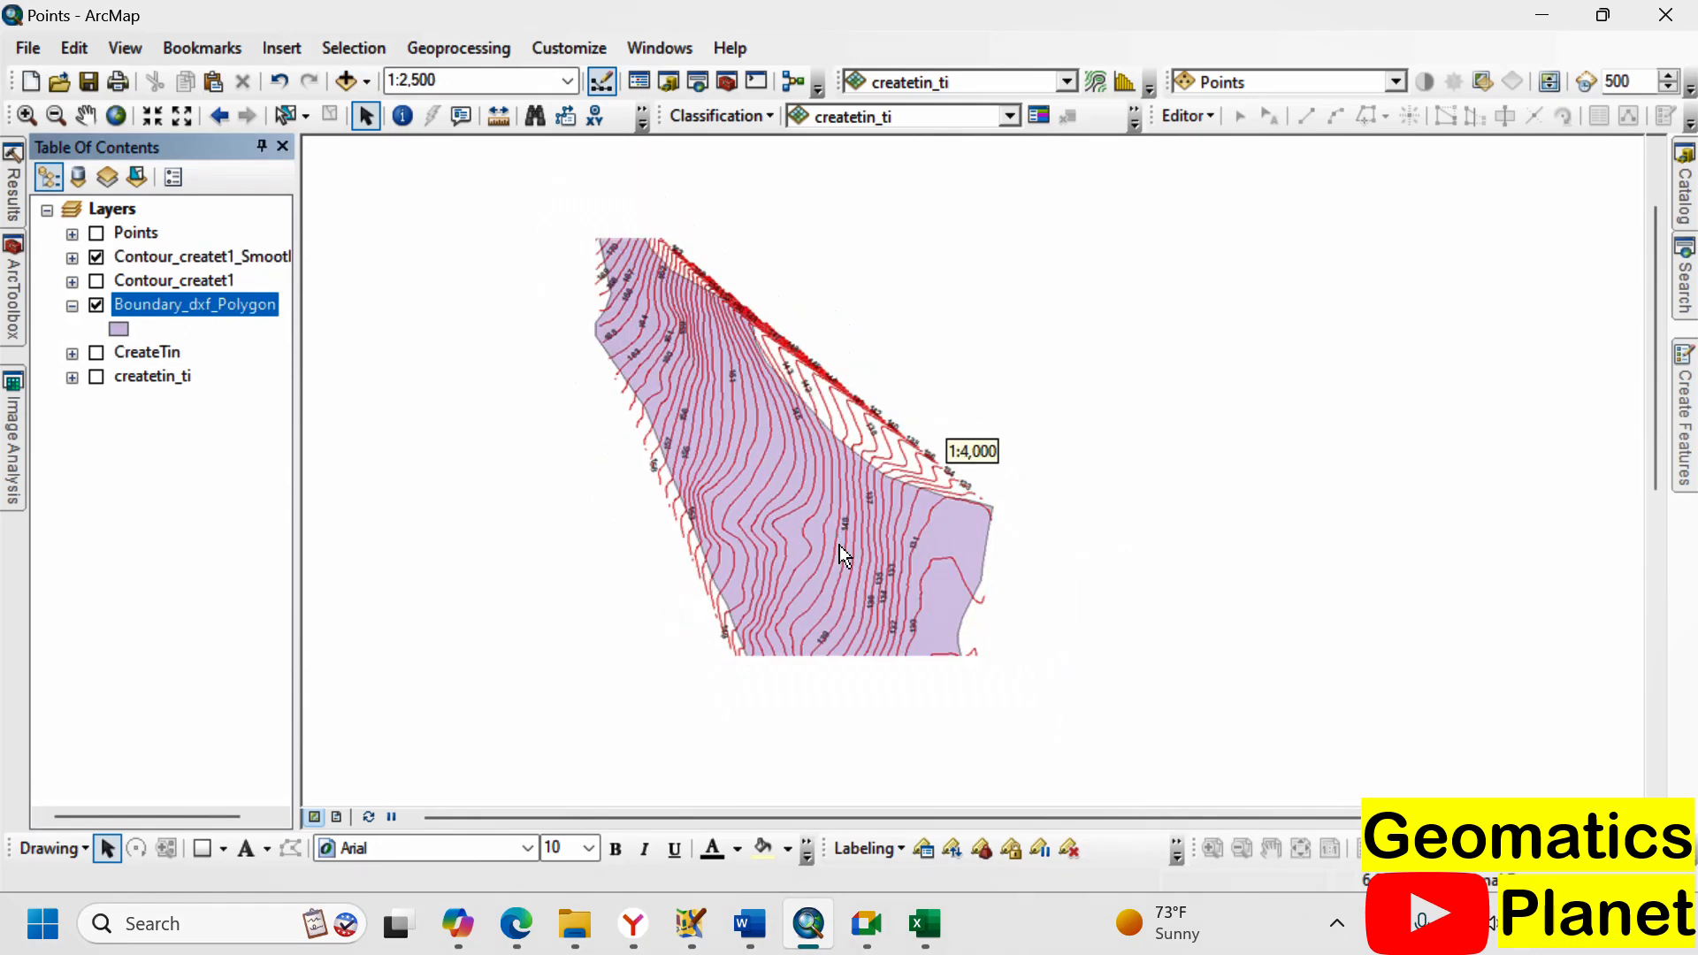
{"action": "scroll", "coordinate": [884, 670], "scroll_direction": "down", "scroll_amount": 1}
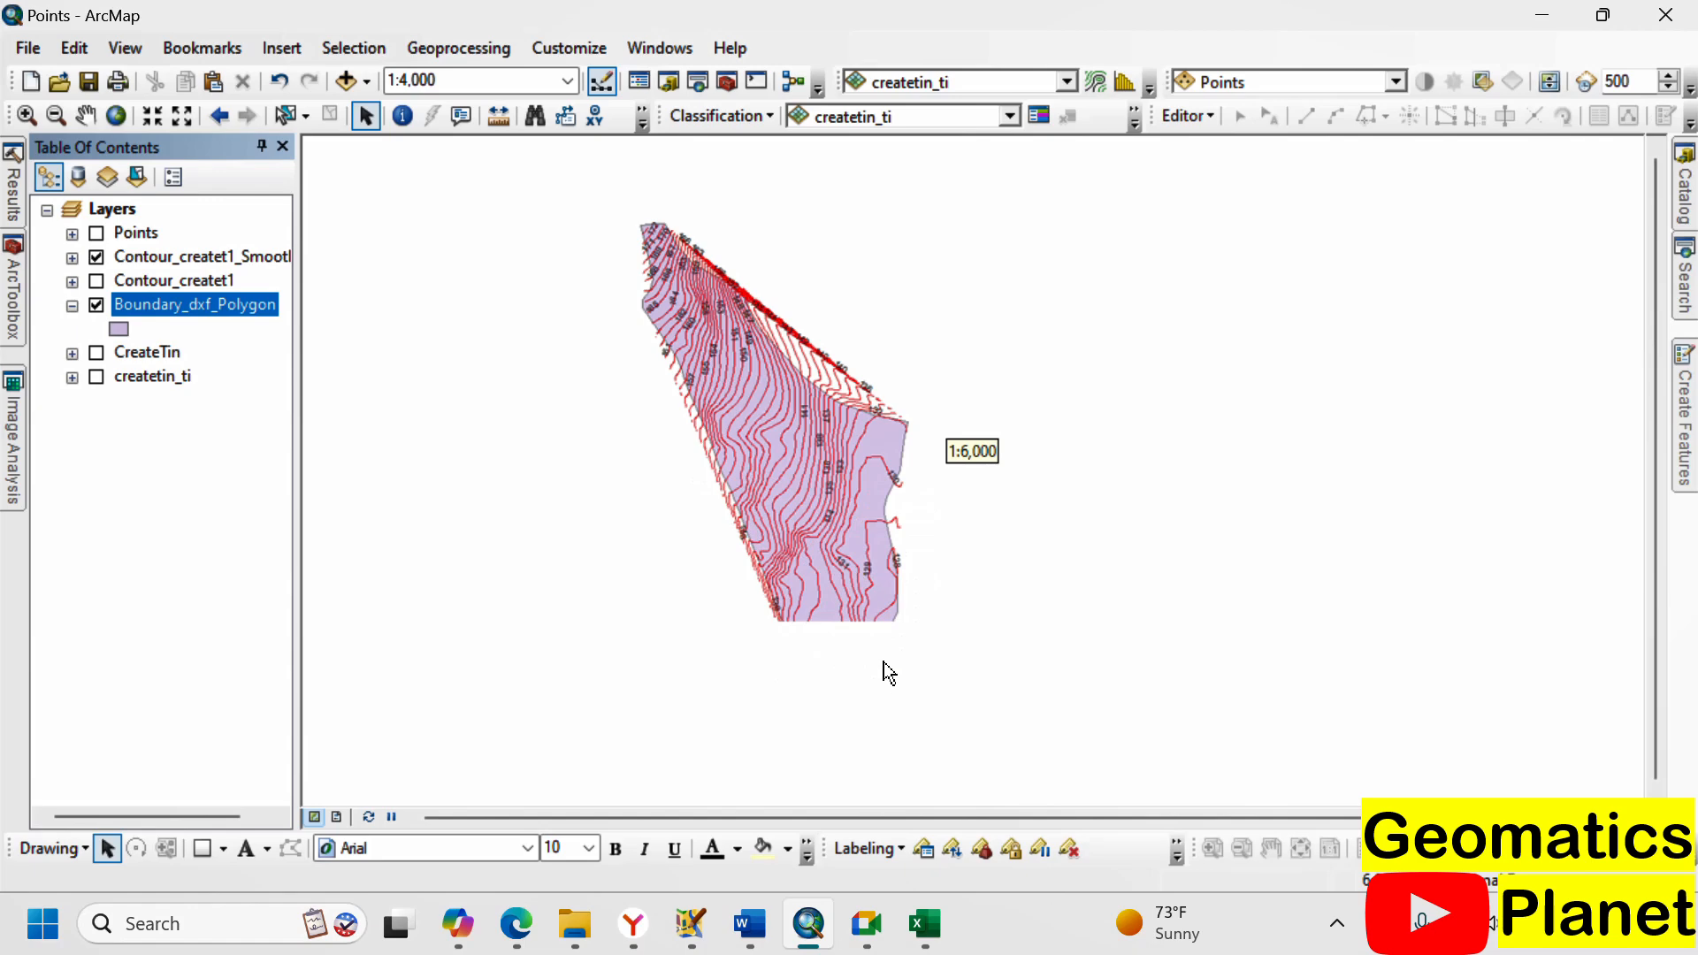
{"action": "scroll", "coordinate": [812, 400], "scroll_direction": "up", "scroll_amount": 2}
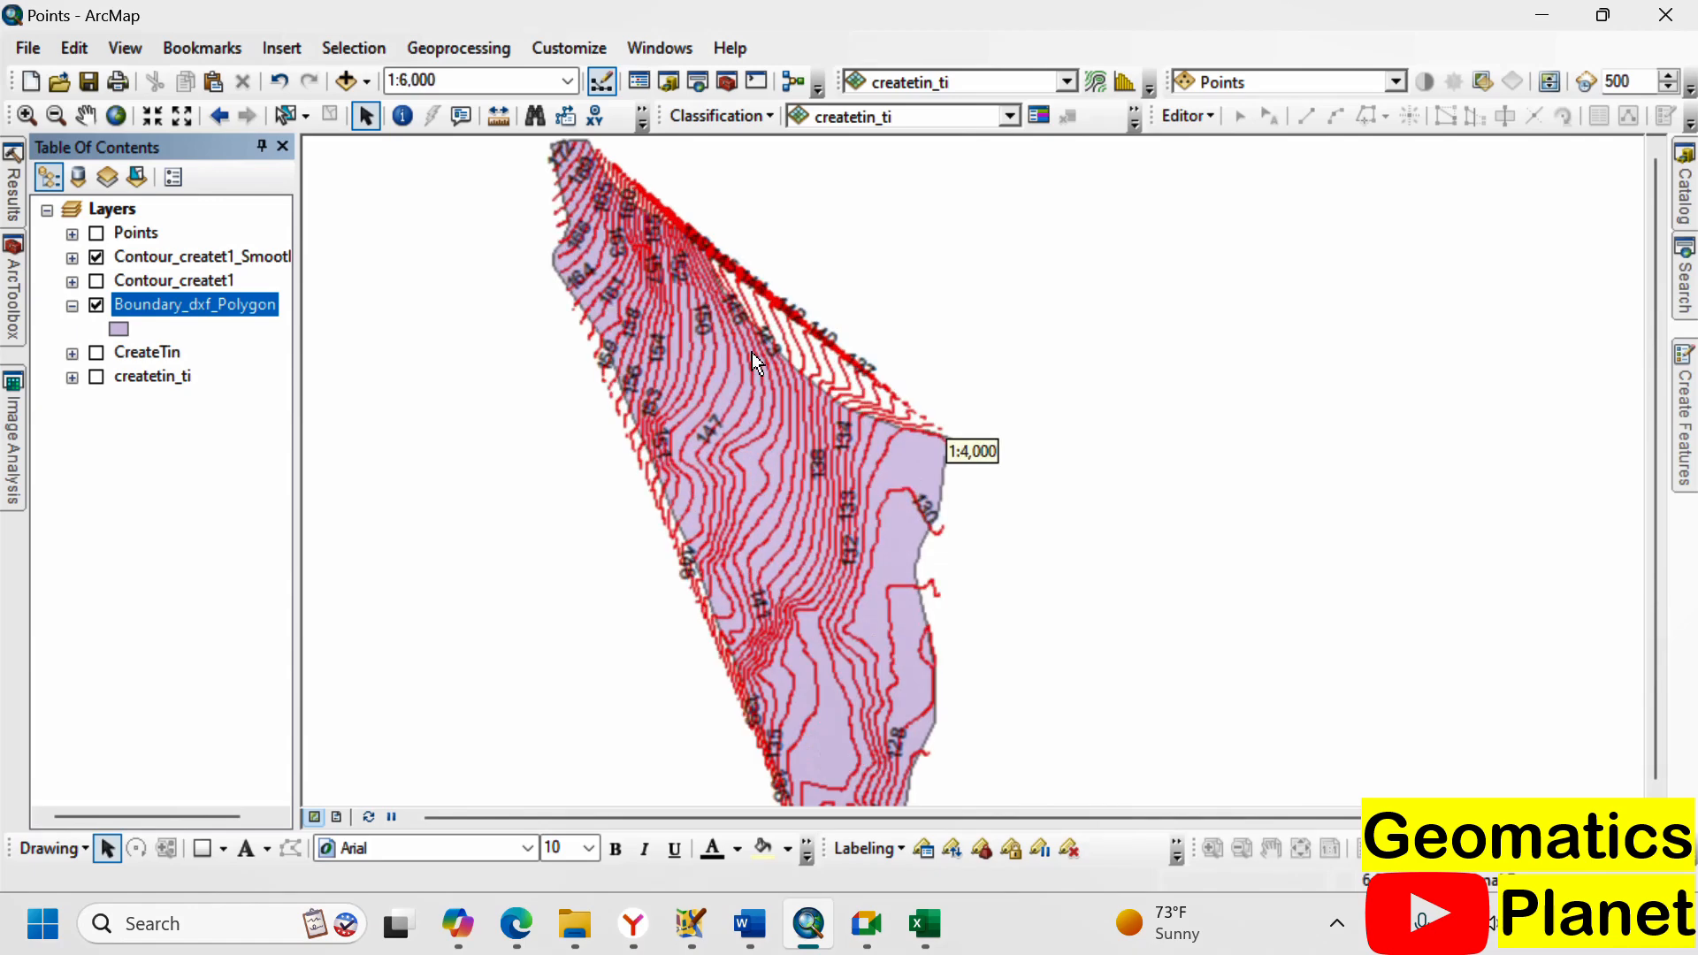
{"action": "scroll", "coordinate": [608, 221], "scroll_direction": "up", "scroll_amount": 2}
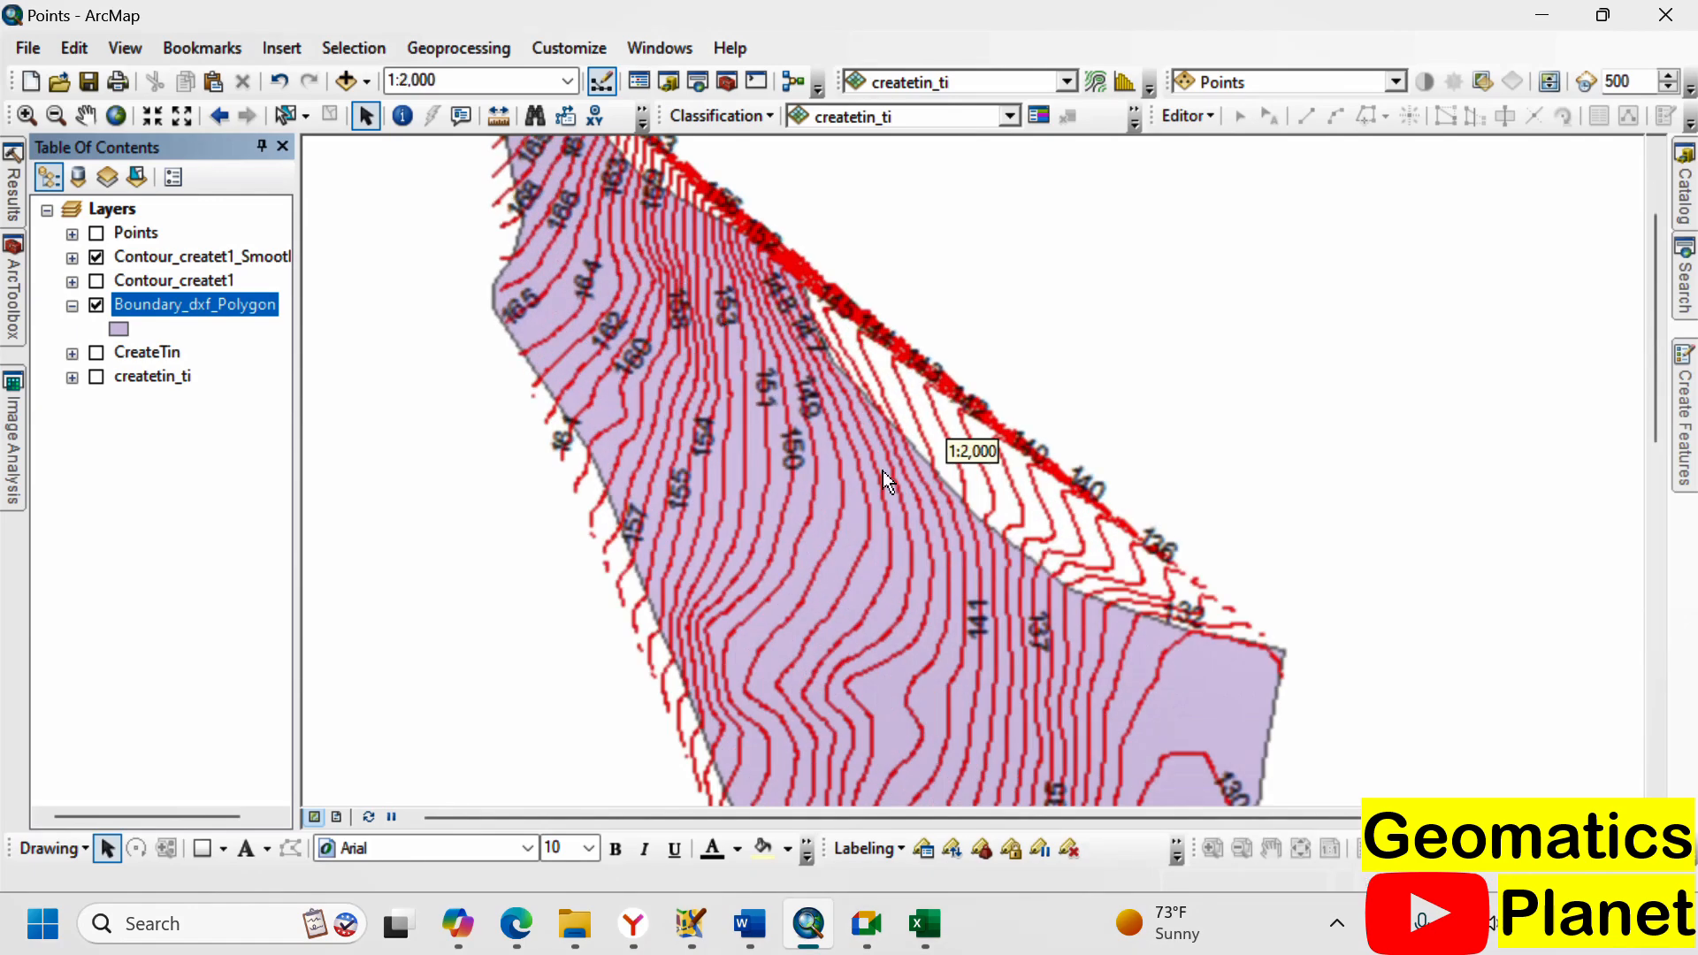
{"action": "scroll", "coordinate": [676, 293], "scroll_direction": "up", "scroll_amount": 2}
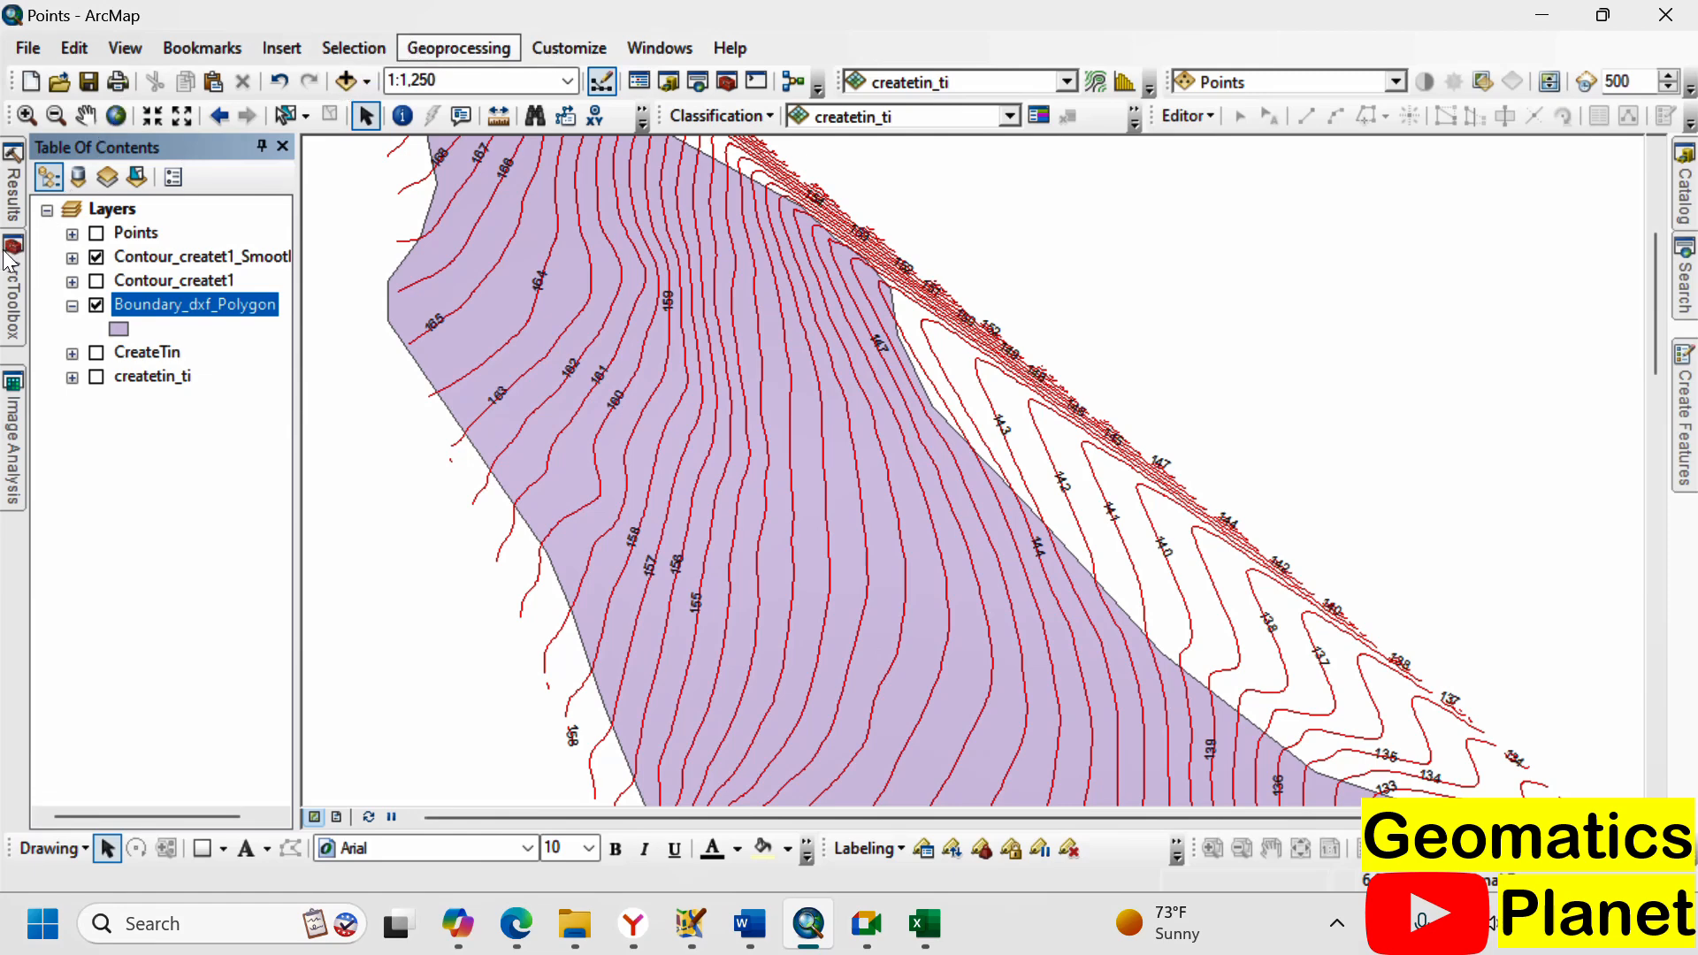
{"action": "left_click", "coordinate": [24, 289]}
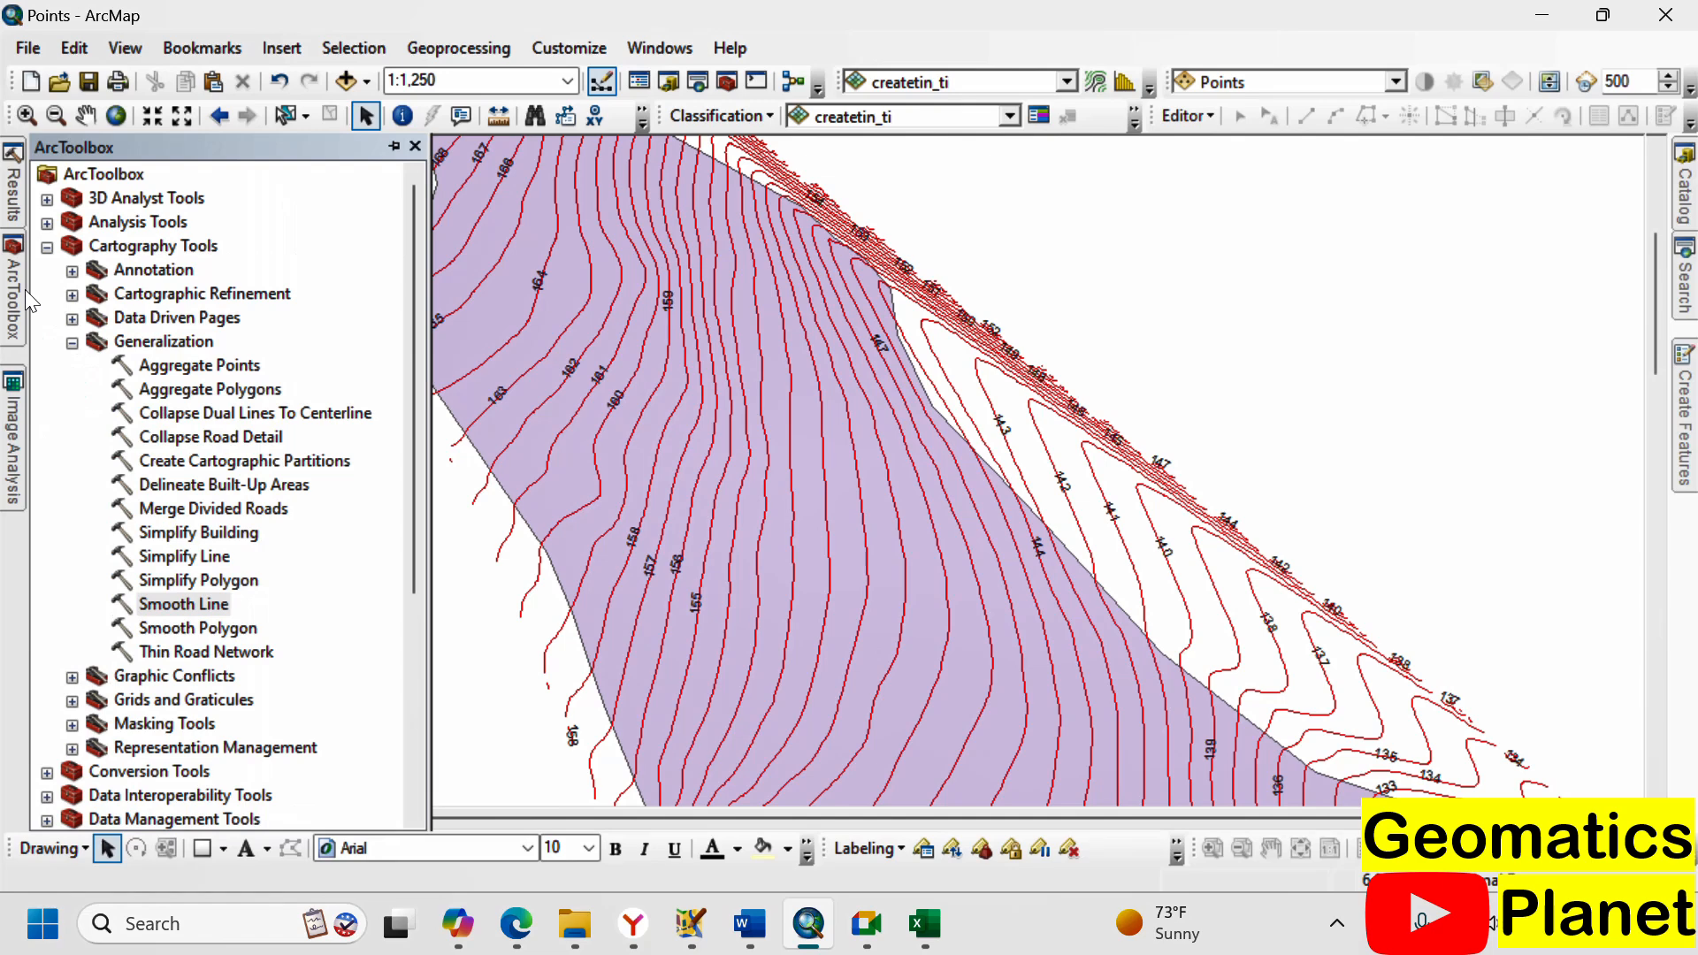
{"action": "left_click", "coordinate": [47, 247]}
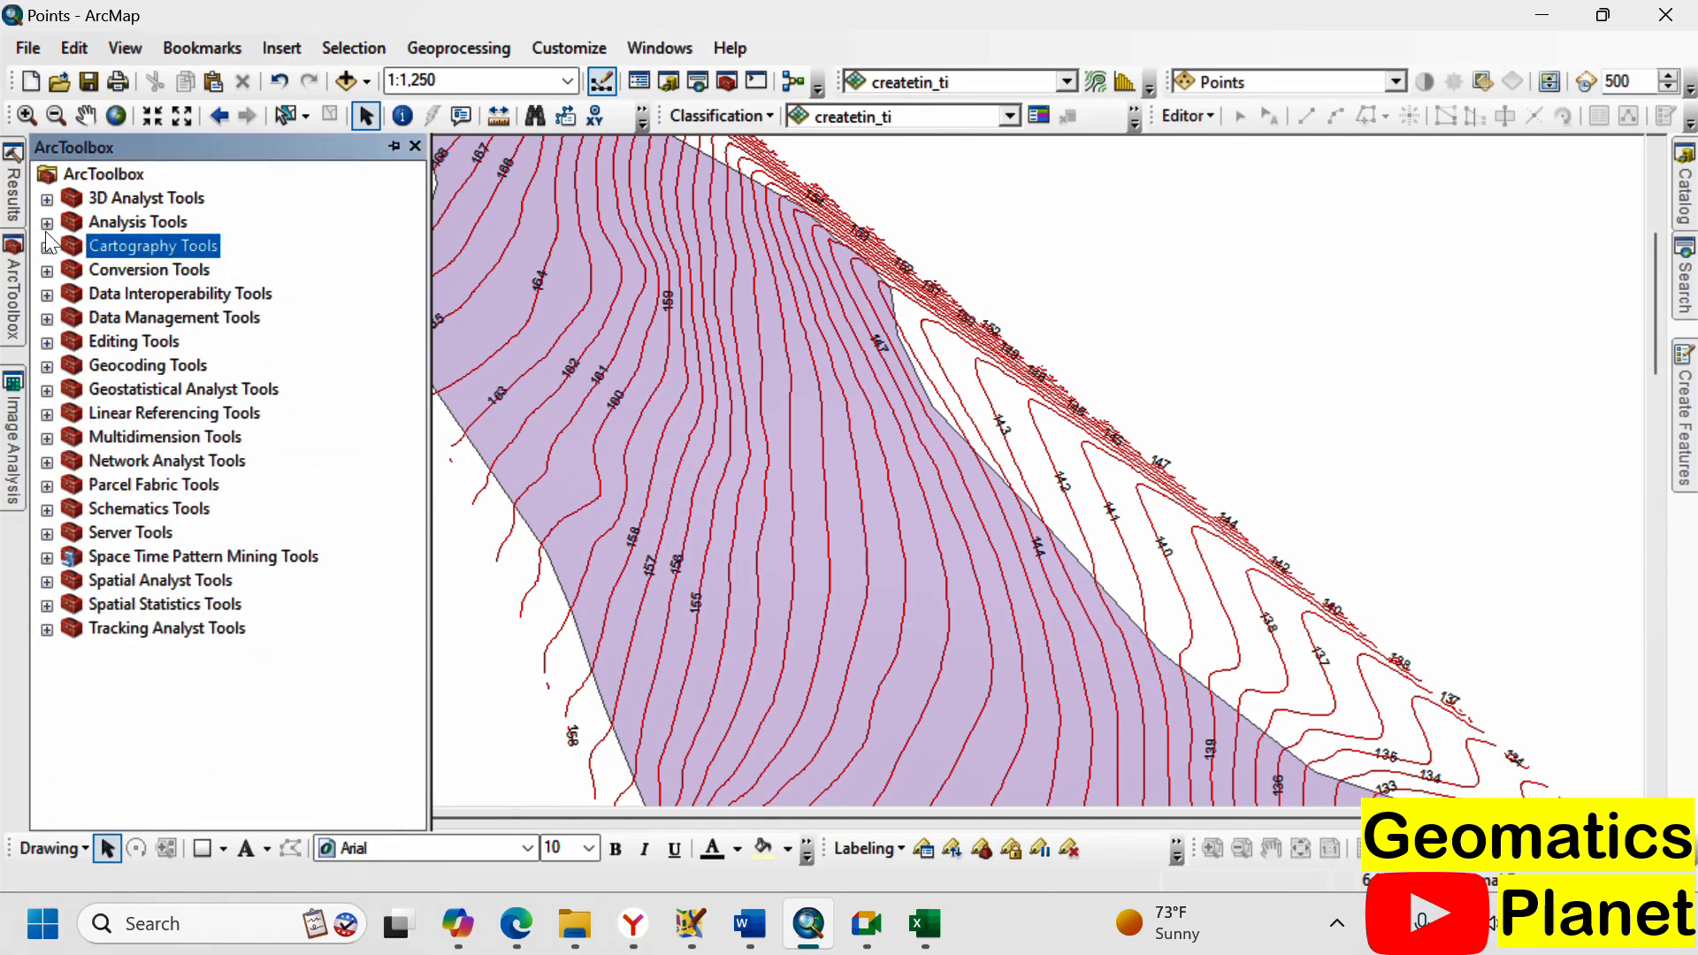
{"action": "left_click", "coordinate": [47, 223]}
{"action": "left_click", "coordinate": [71, 247]}
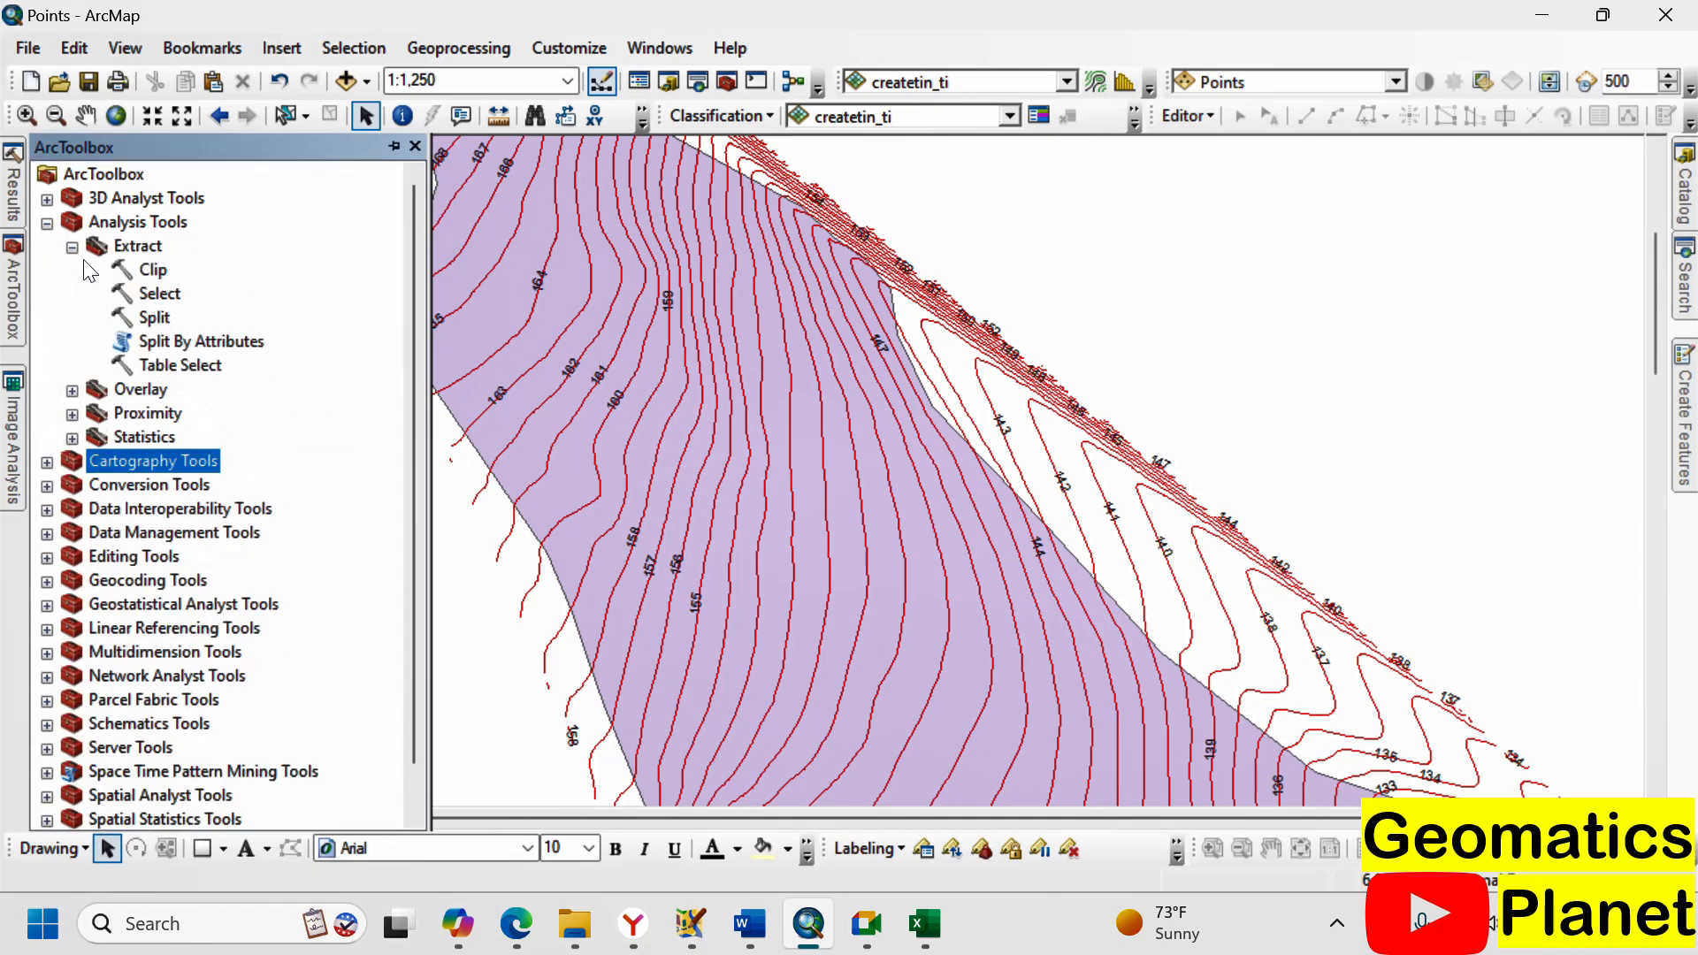
{"action": "left_click", "coordinate": [155, 270]}
{"action": "double_click", "coordinate": [155, 271]}
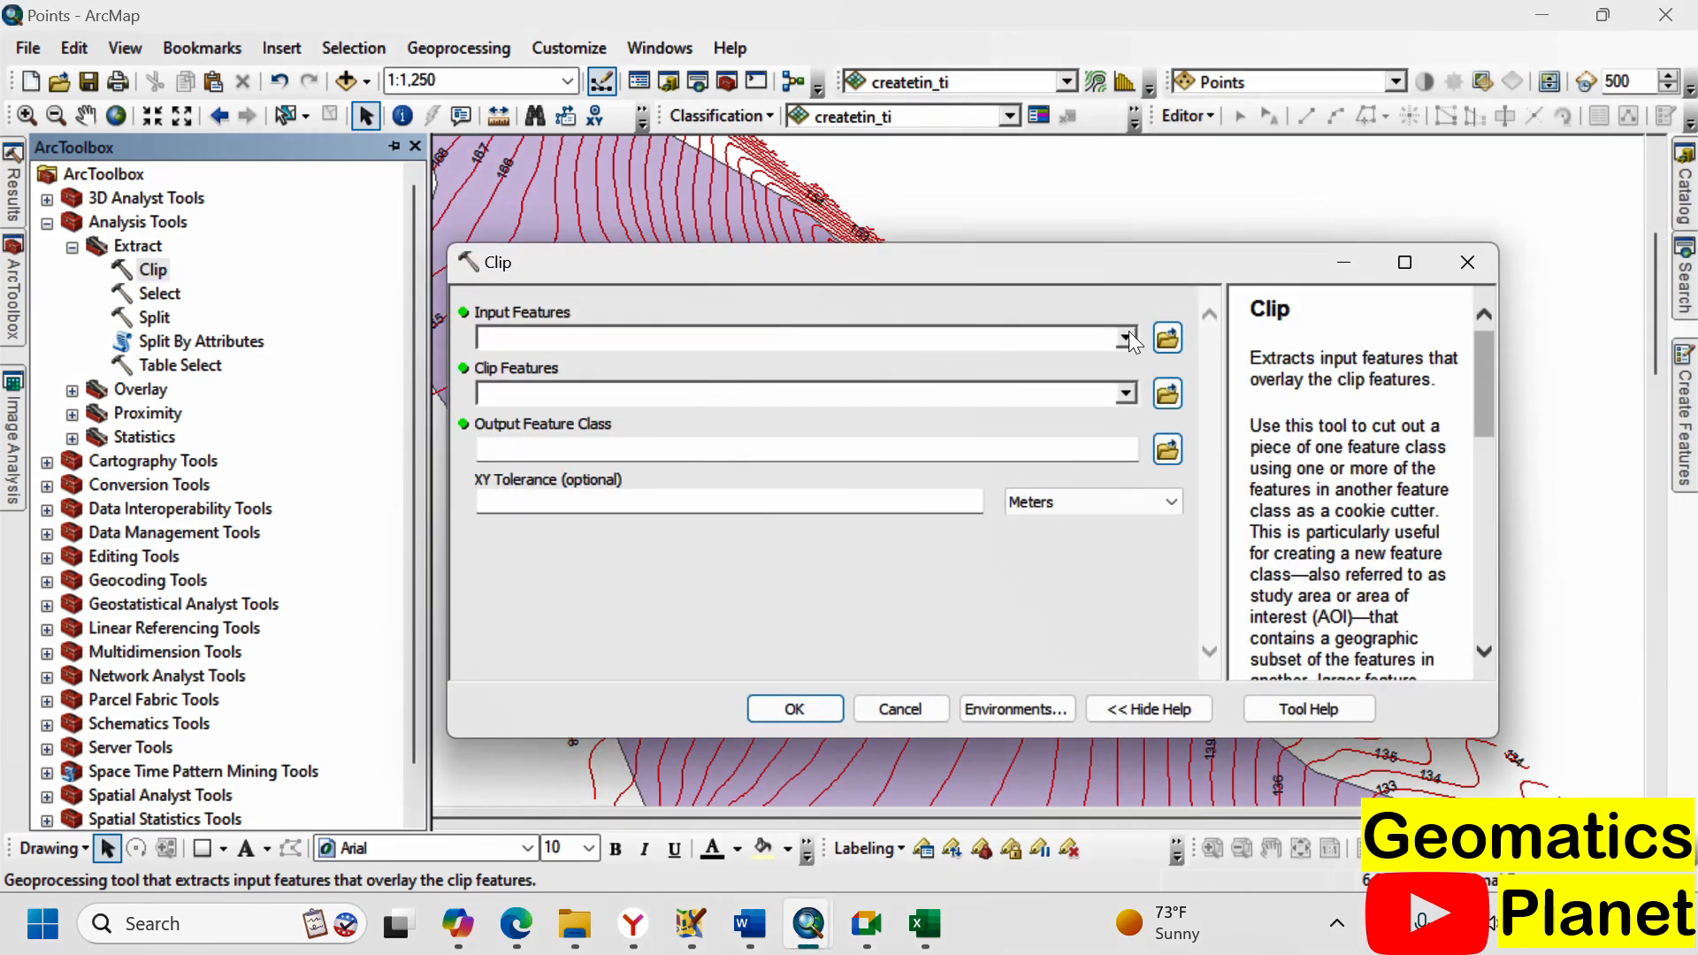
- Clip Contour_createt1_SmoothLine to Boundary_dxf_Polygon with the default output, and hide the unclipped smoothed contour layer
{"action": "left_click", "coordinate": [1126, 338]}
{"action": "left_click", "coordinate": [560, 387]}
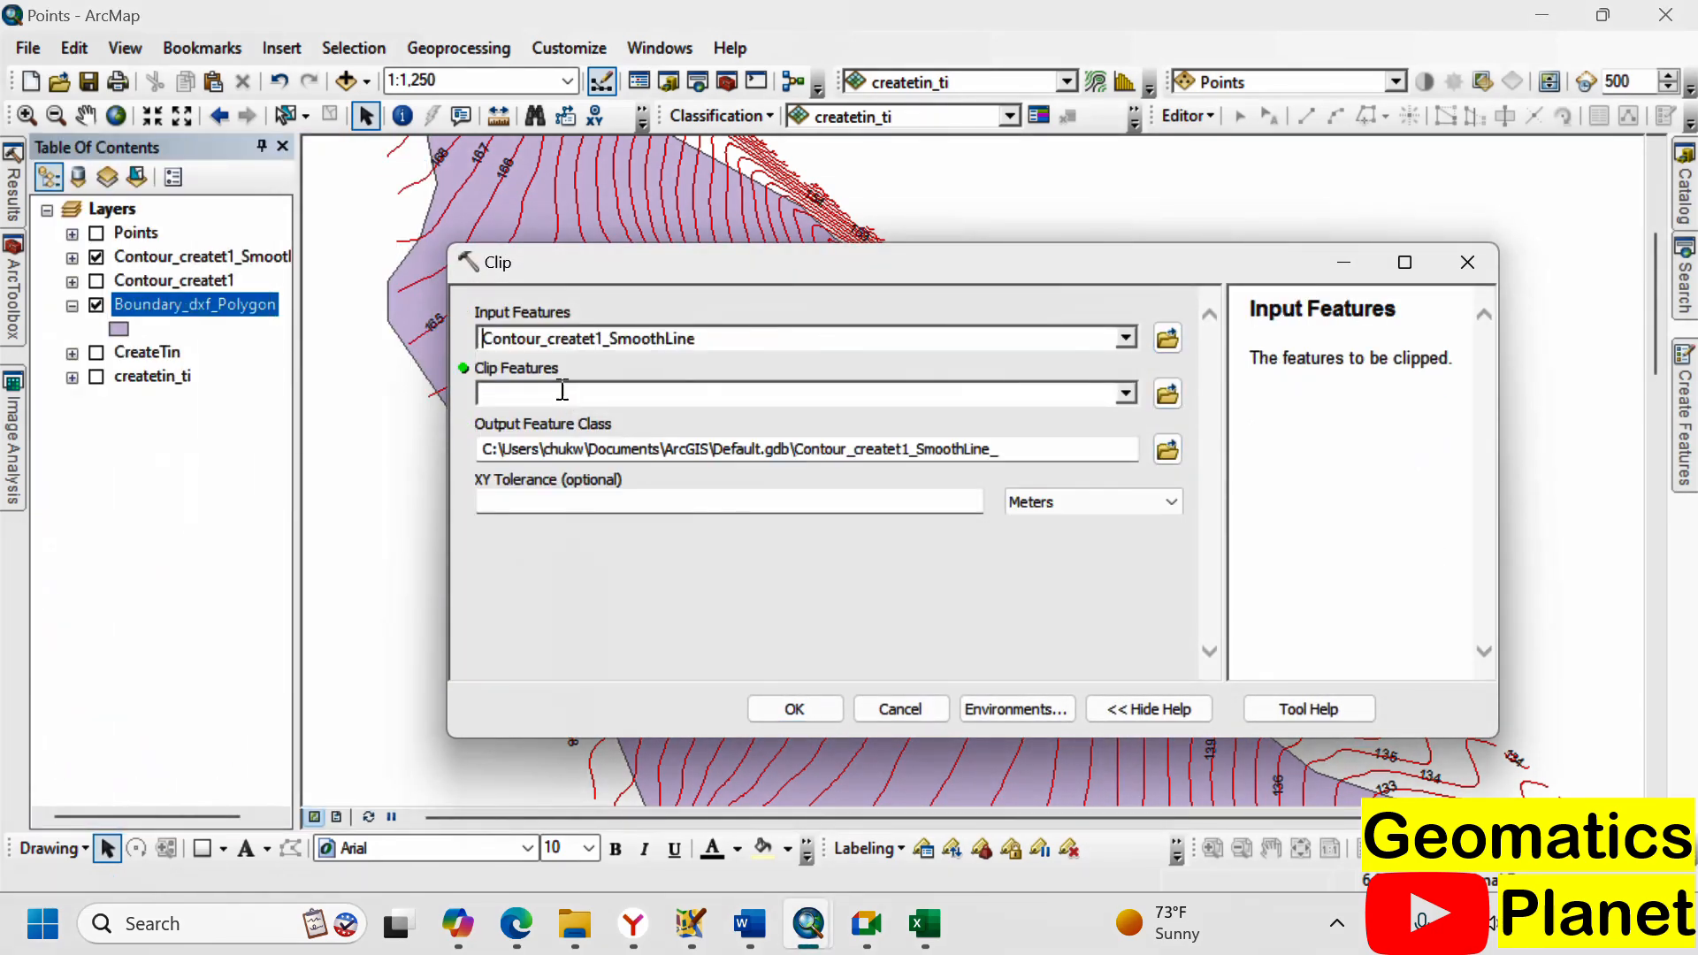
{"action": "left_click", "coordinate": [1126, 396]}
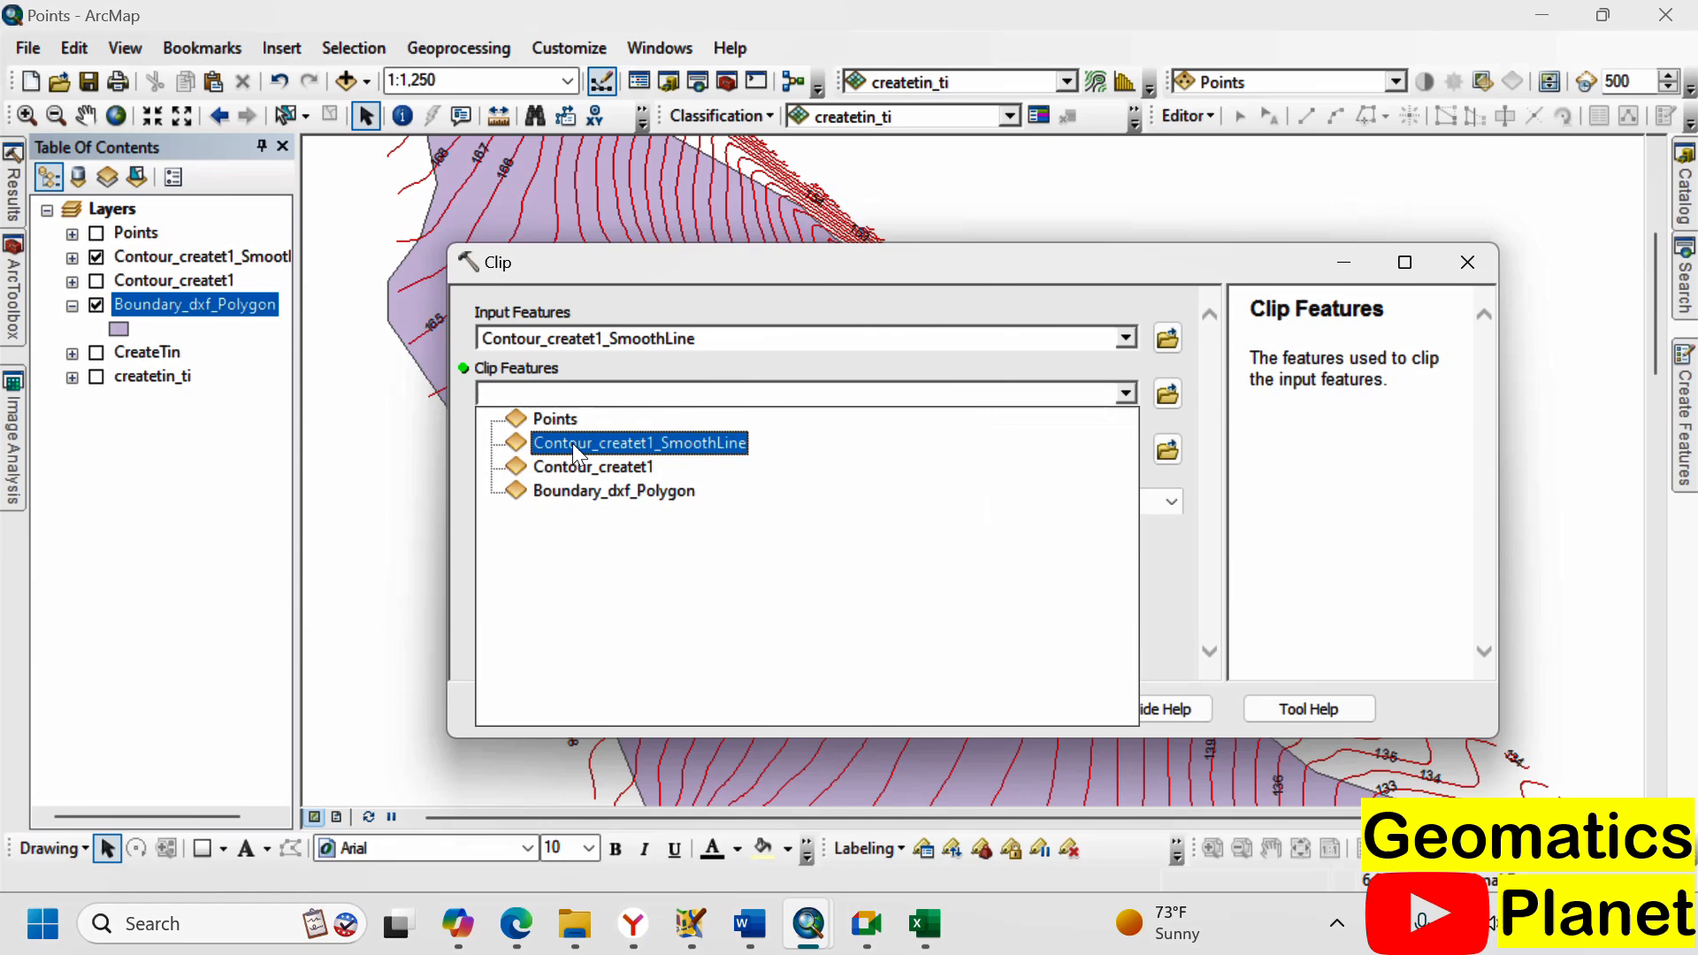
{"action": "left_click", "coordinate": [575, 488]}
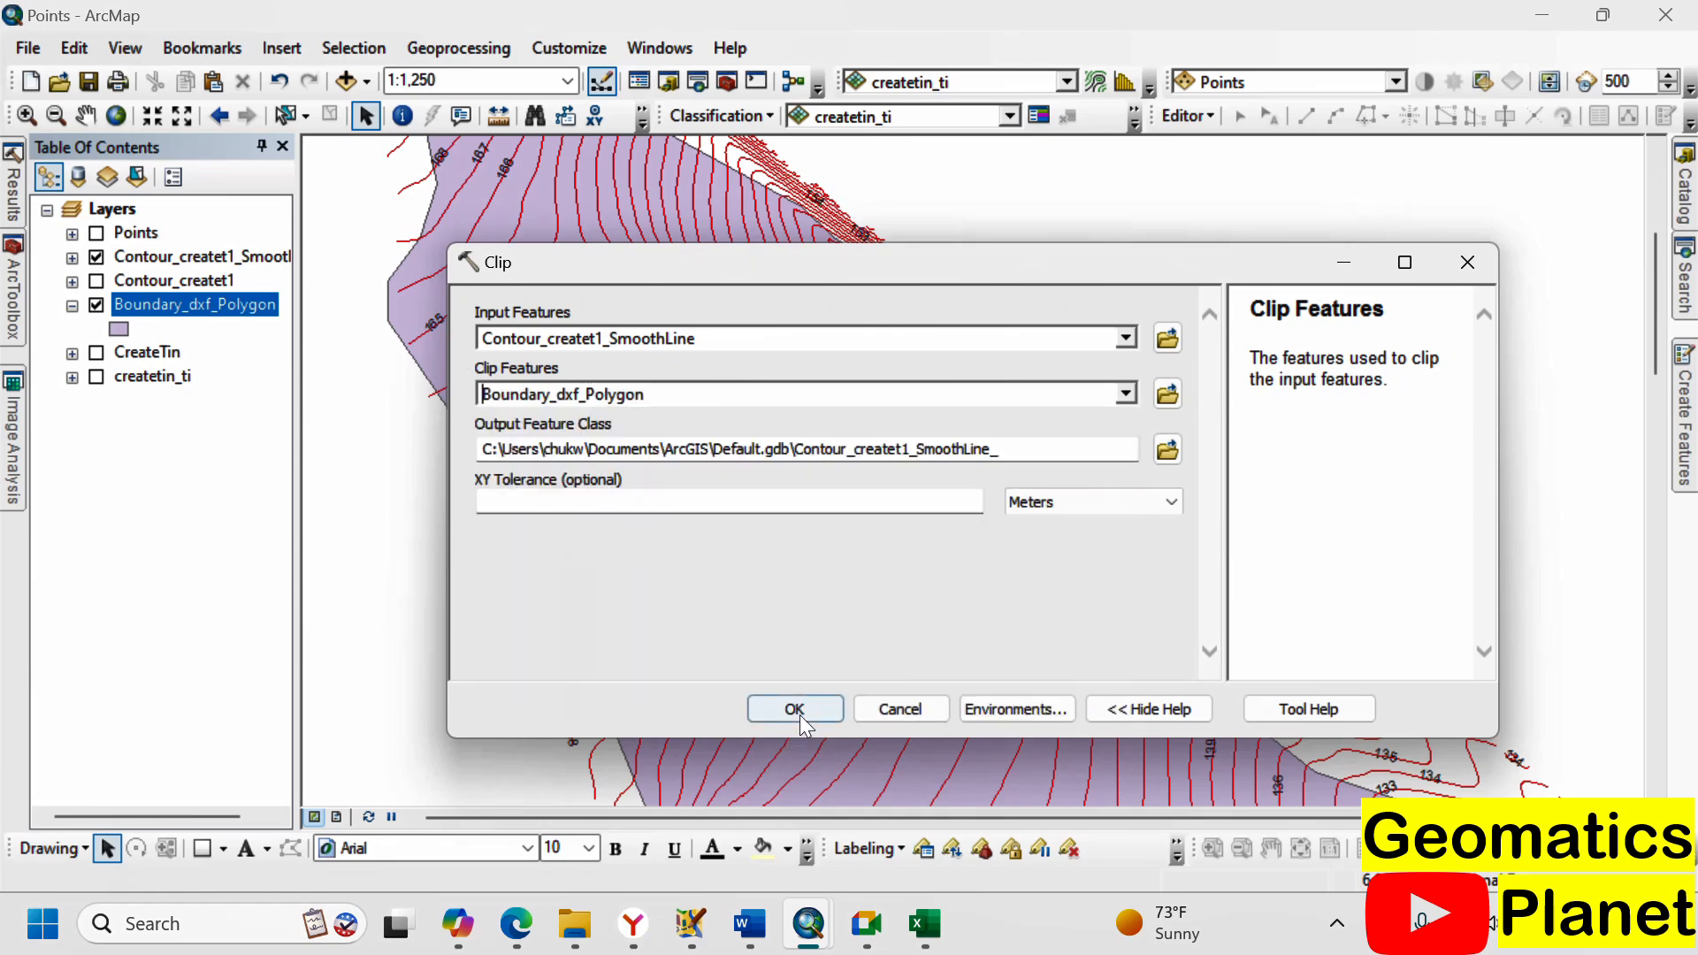
{"action": "left_click", "coordinate": [795, 710]}
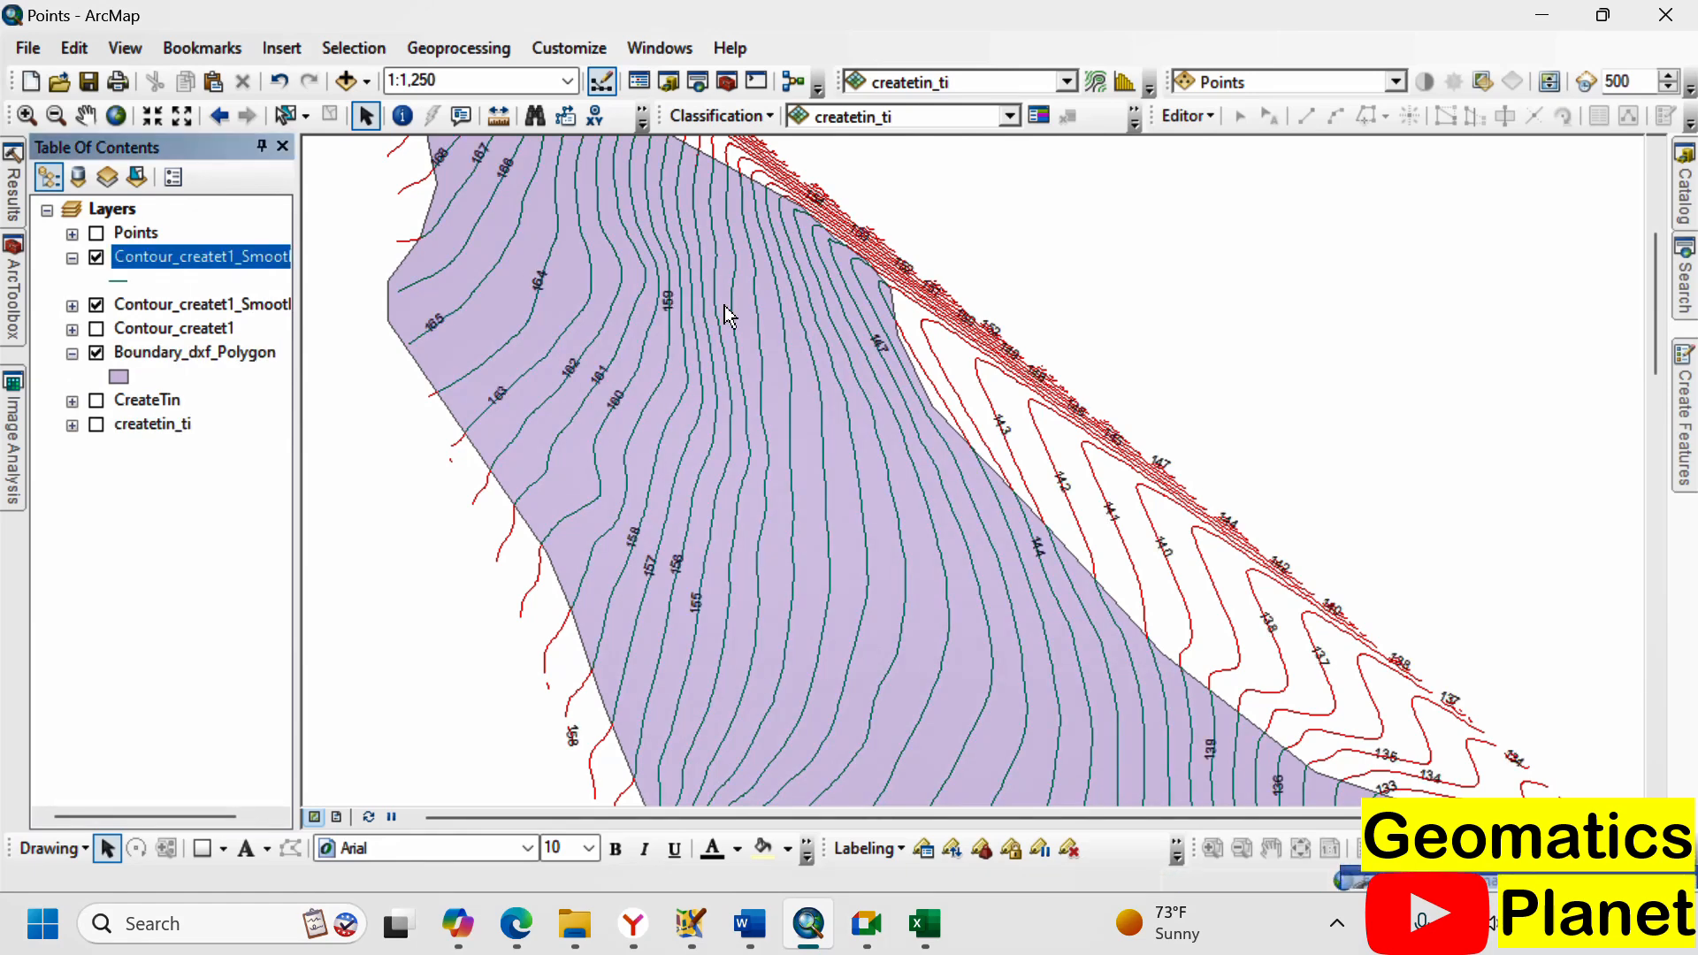
{"action": "left_click", "coordinate": [97, 305]}
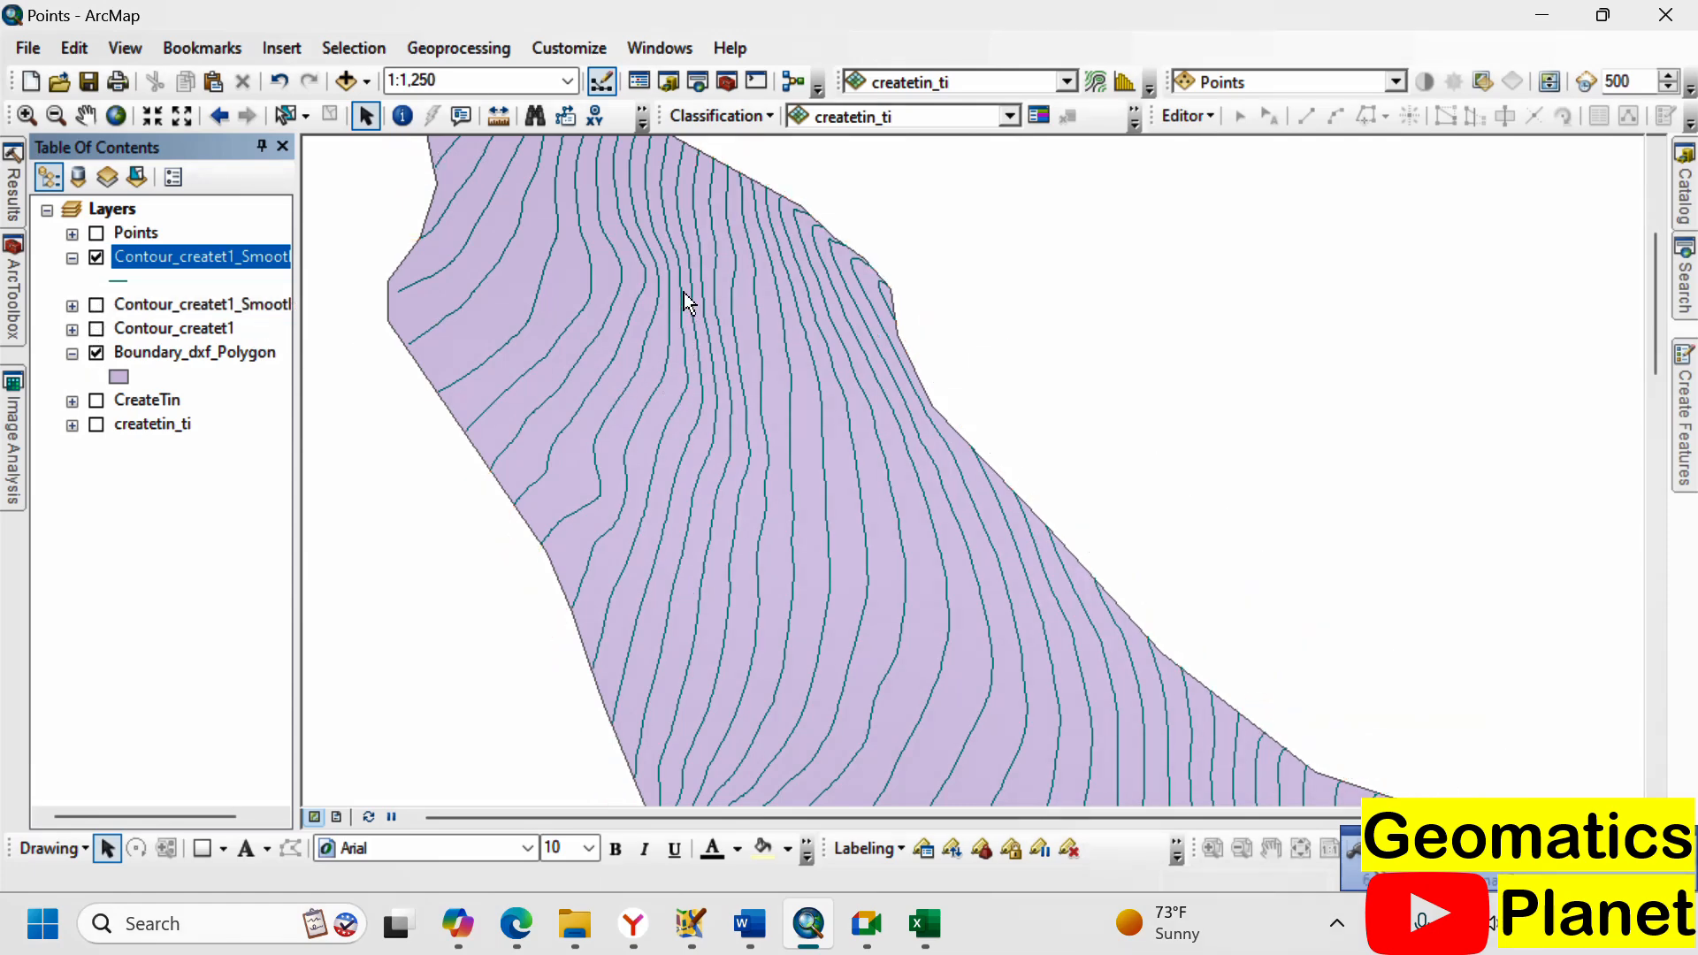
- Add Building.shp from the ArcMap folder to the map and view the buildings at the site's northern end
{"action": "scroll", "coordinate": [673, 279], "scroll_direction": "up", "scroll_amount": 3}
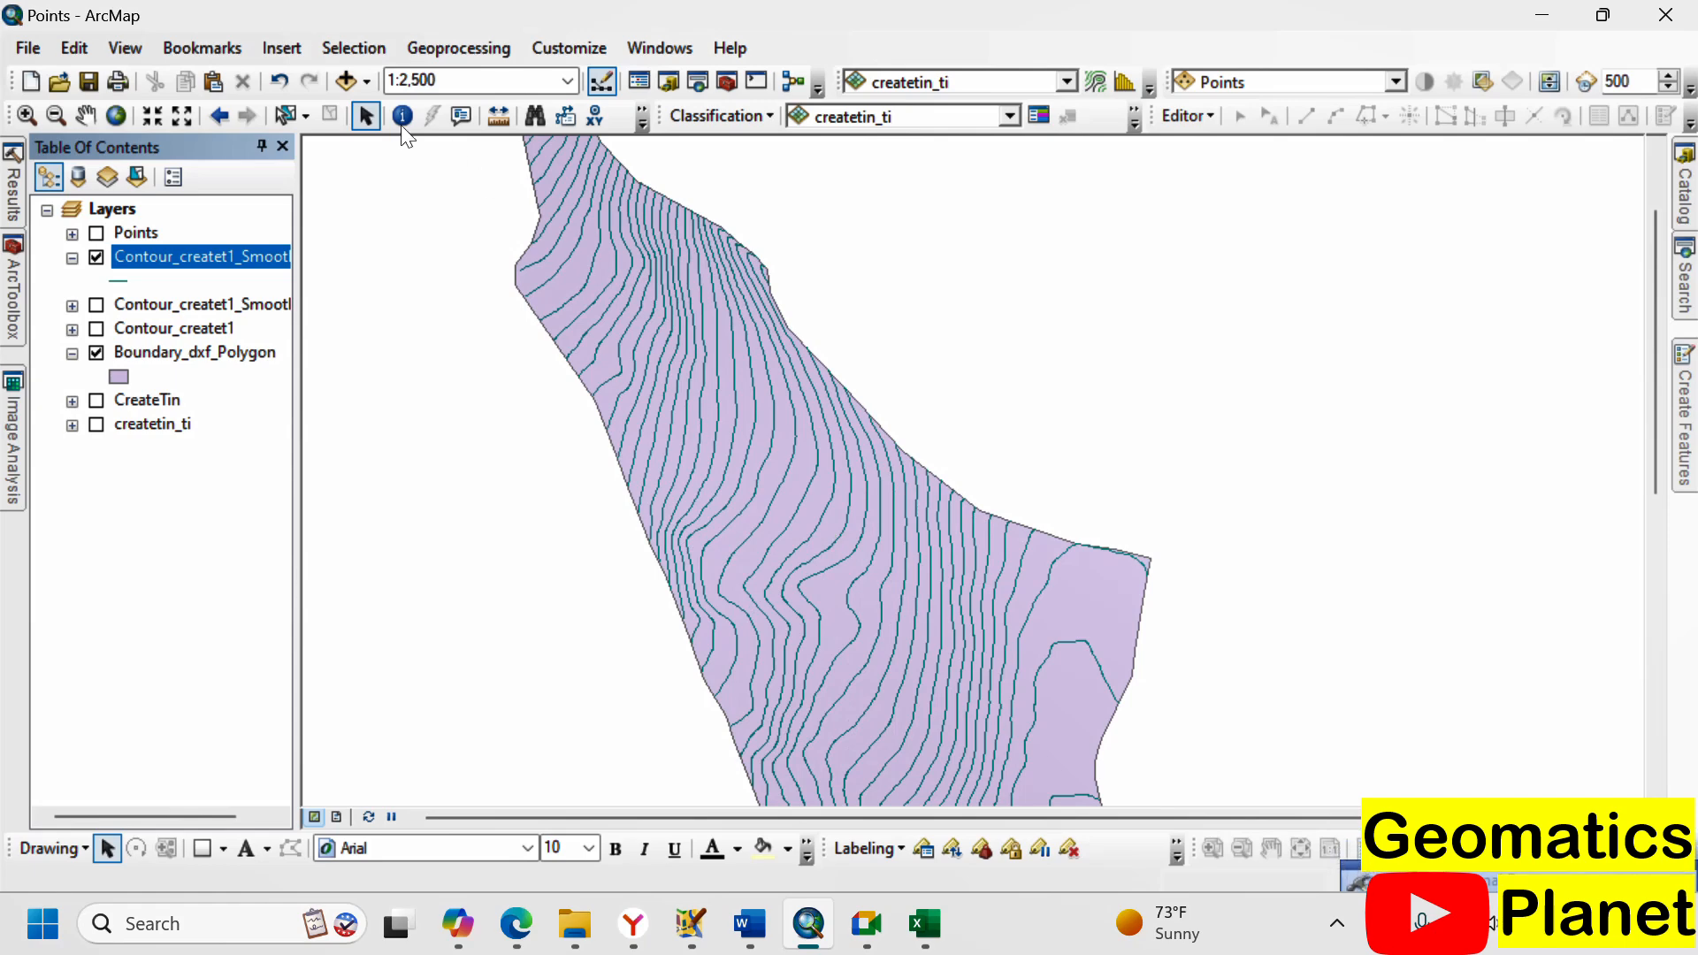
{"action": "left_click", "coordinate": [345, 81]}
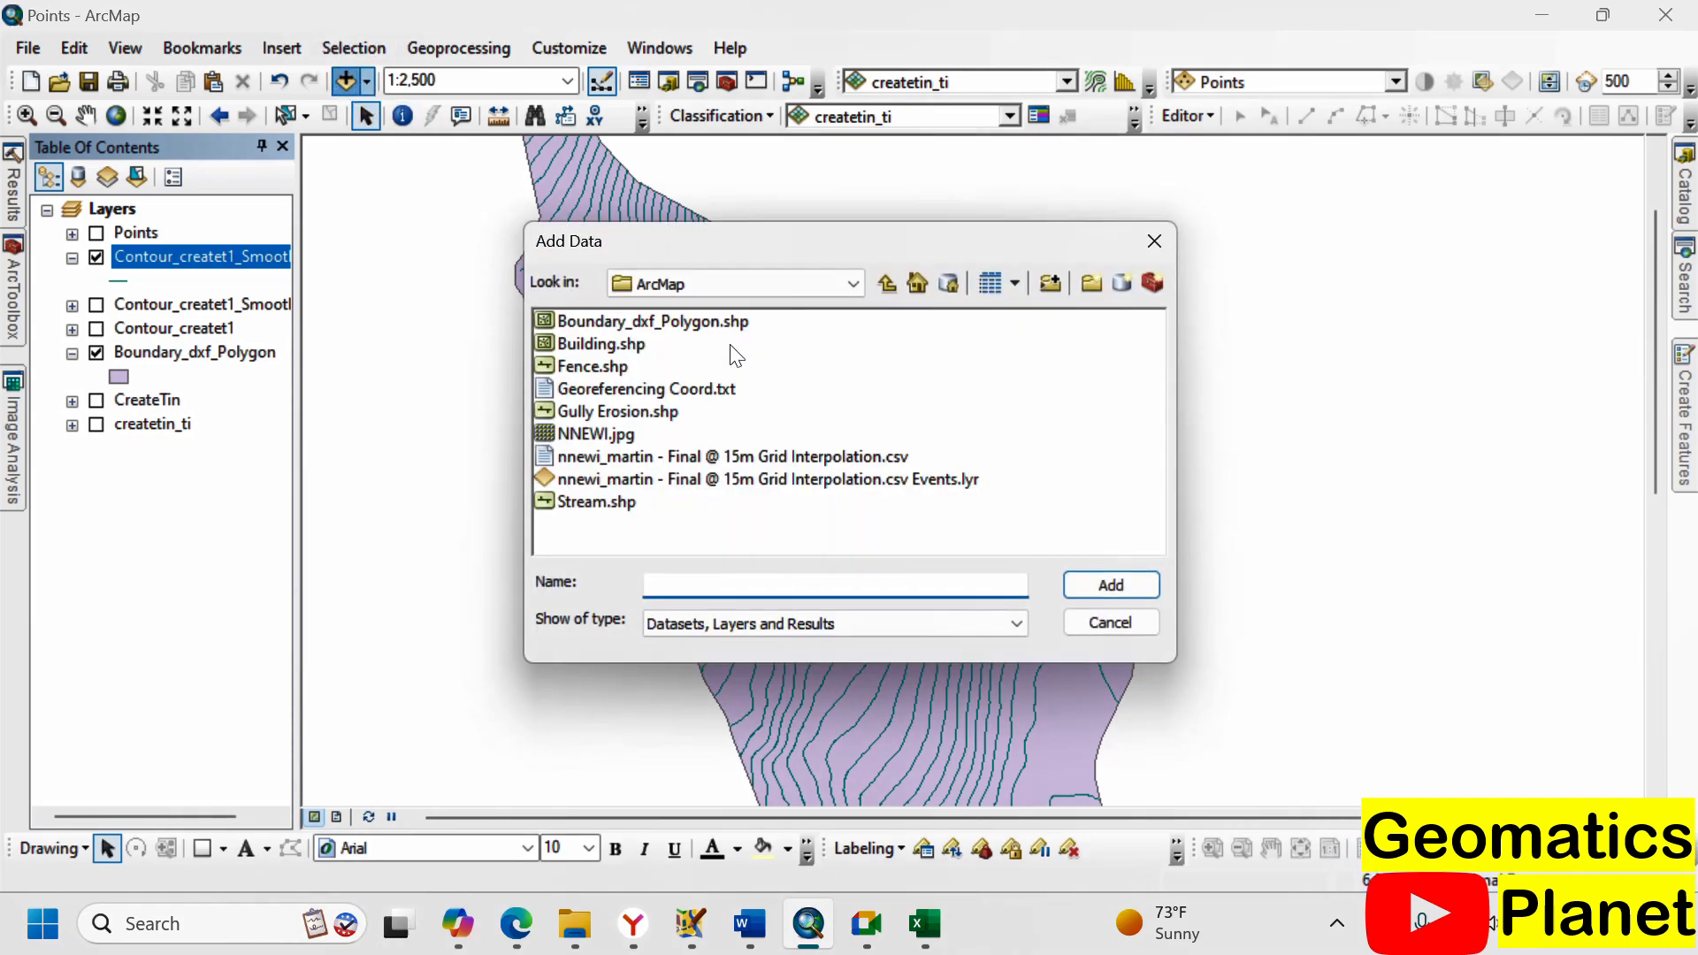
{"action": "left_click", "coordinate": [603, 343]}
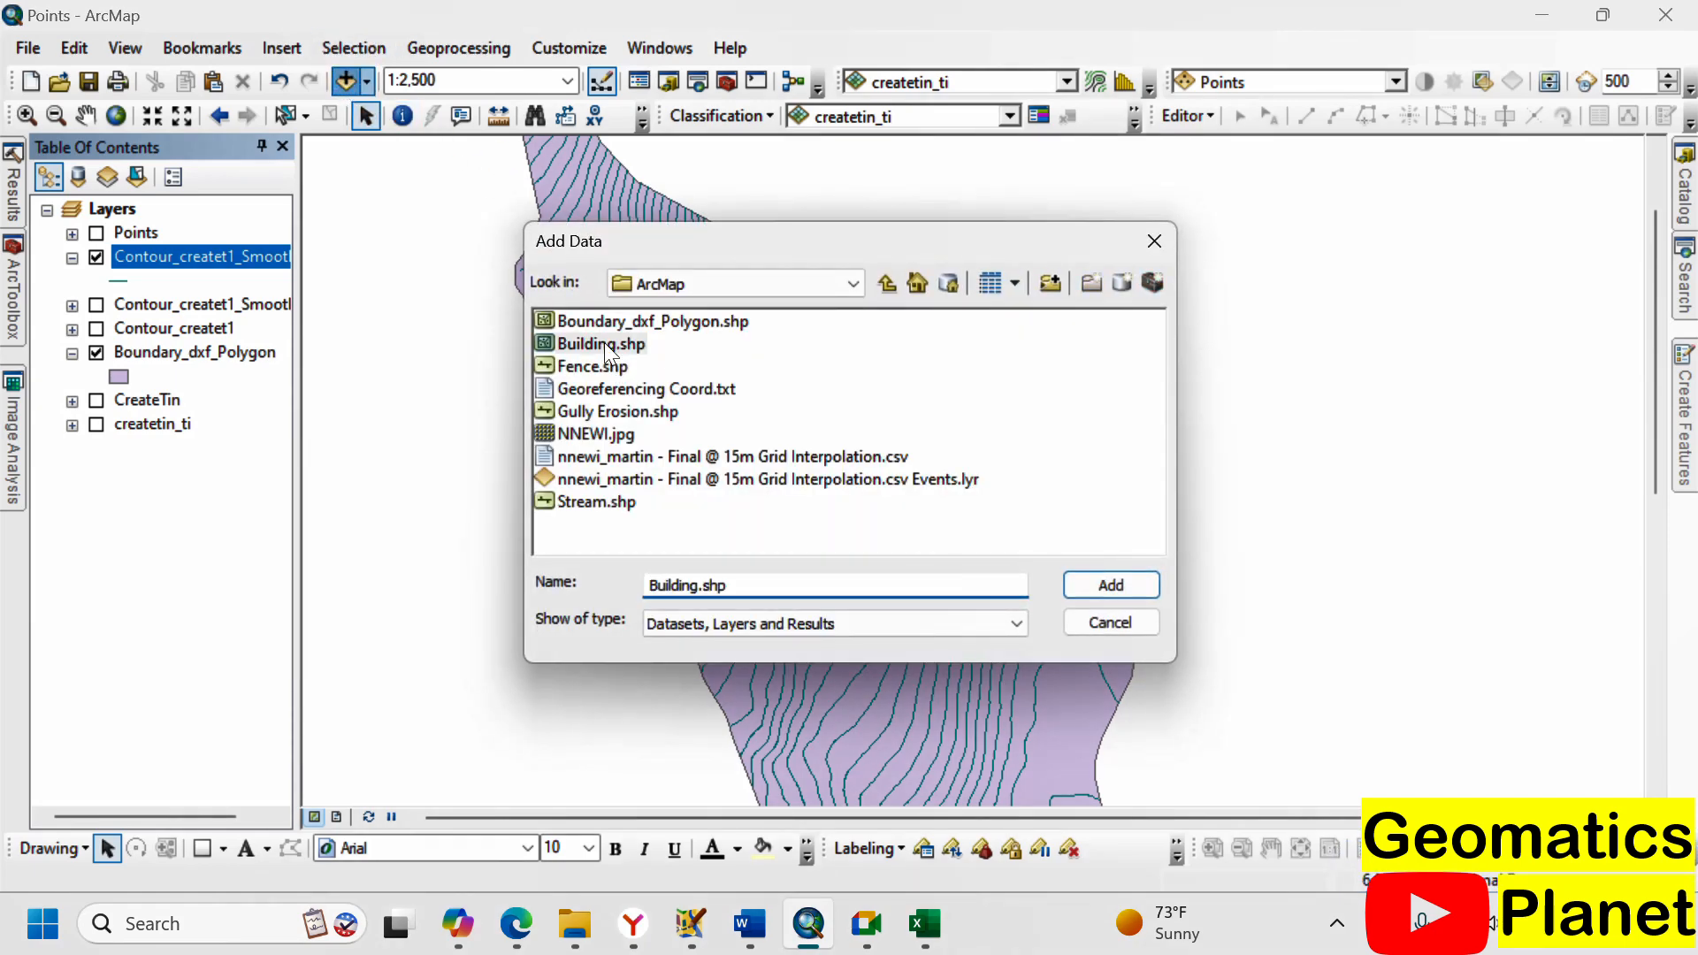
{"action": "left_click", "coordinate": [1070, 586]}
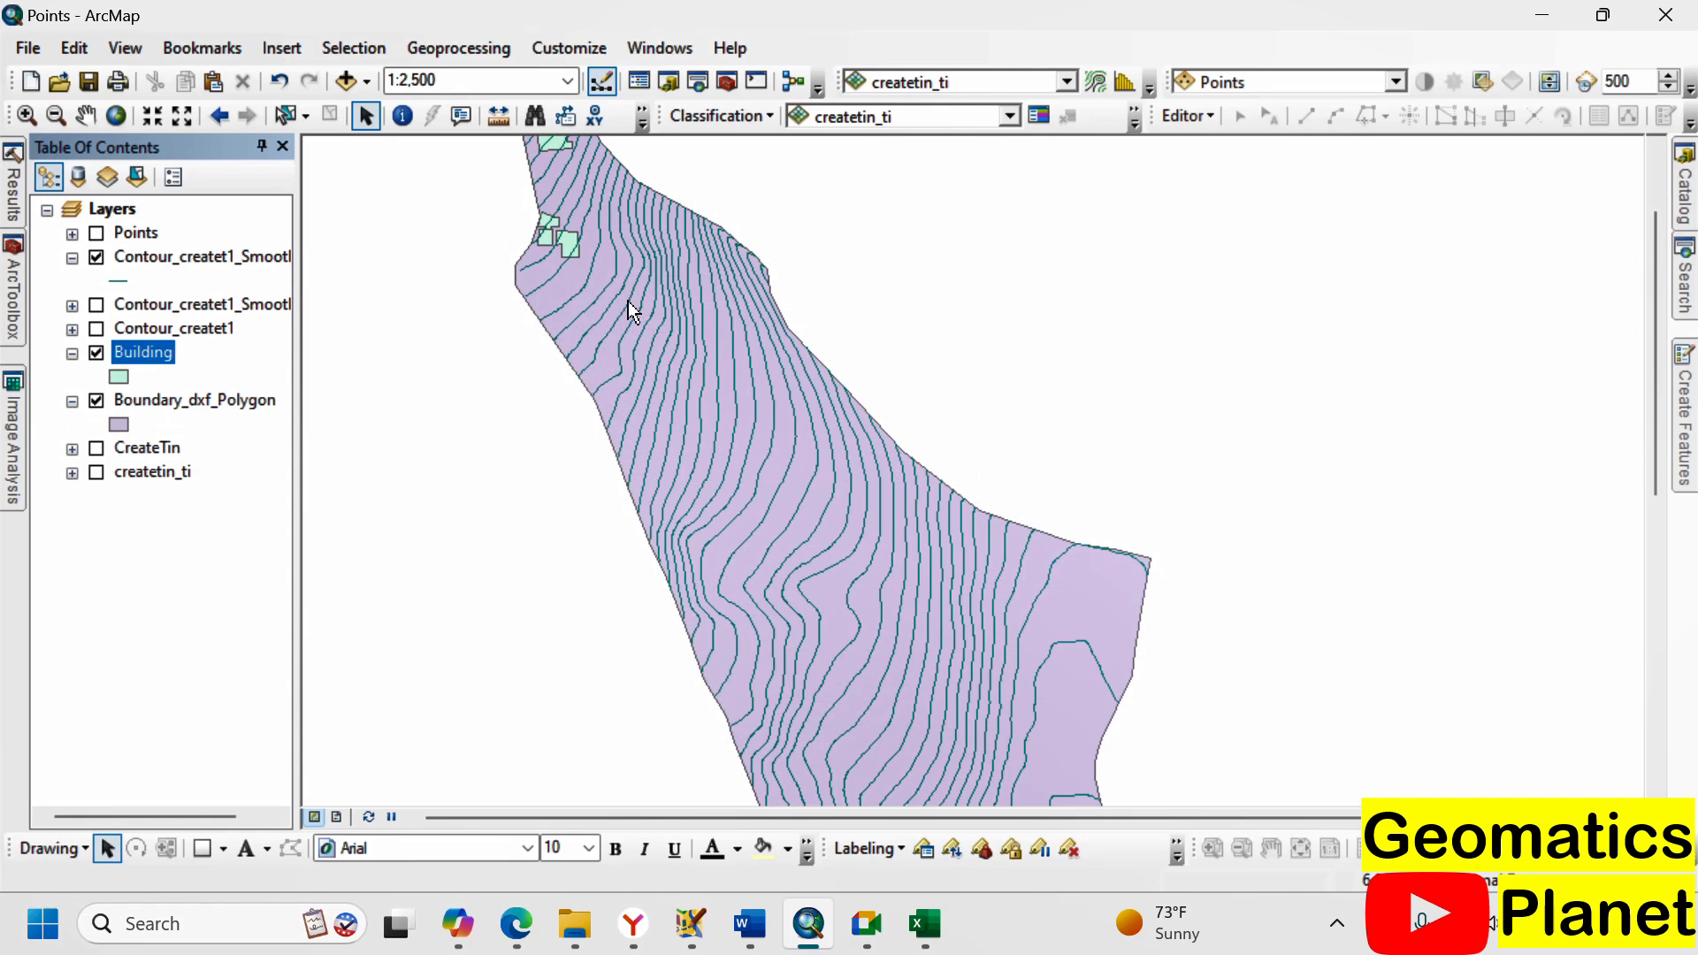
{"action": "scroll", "coordinate": [620, 418], "scroll_direction": "up", "scroll_amount": 2}
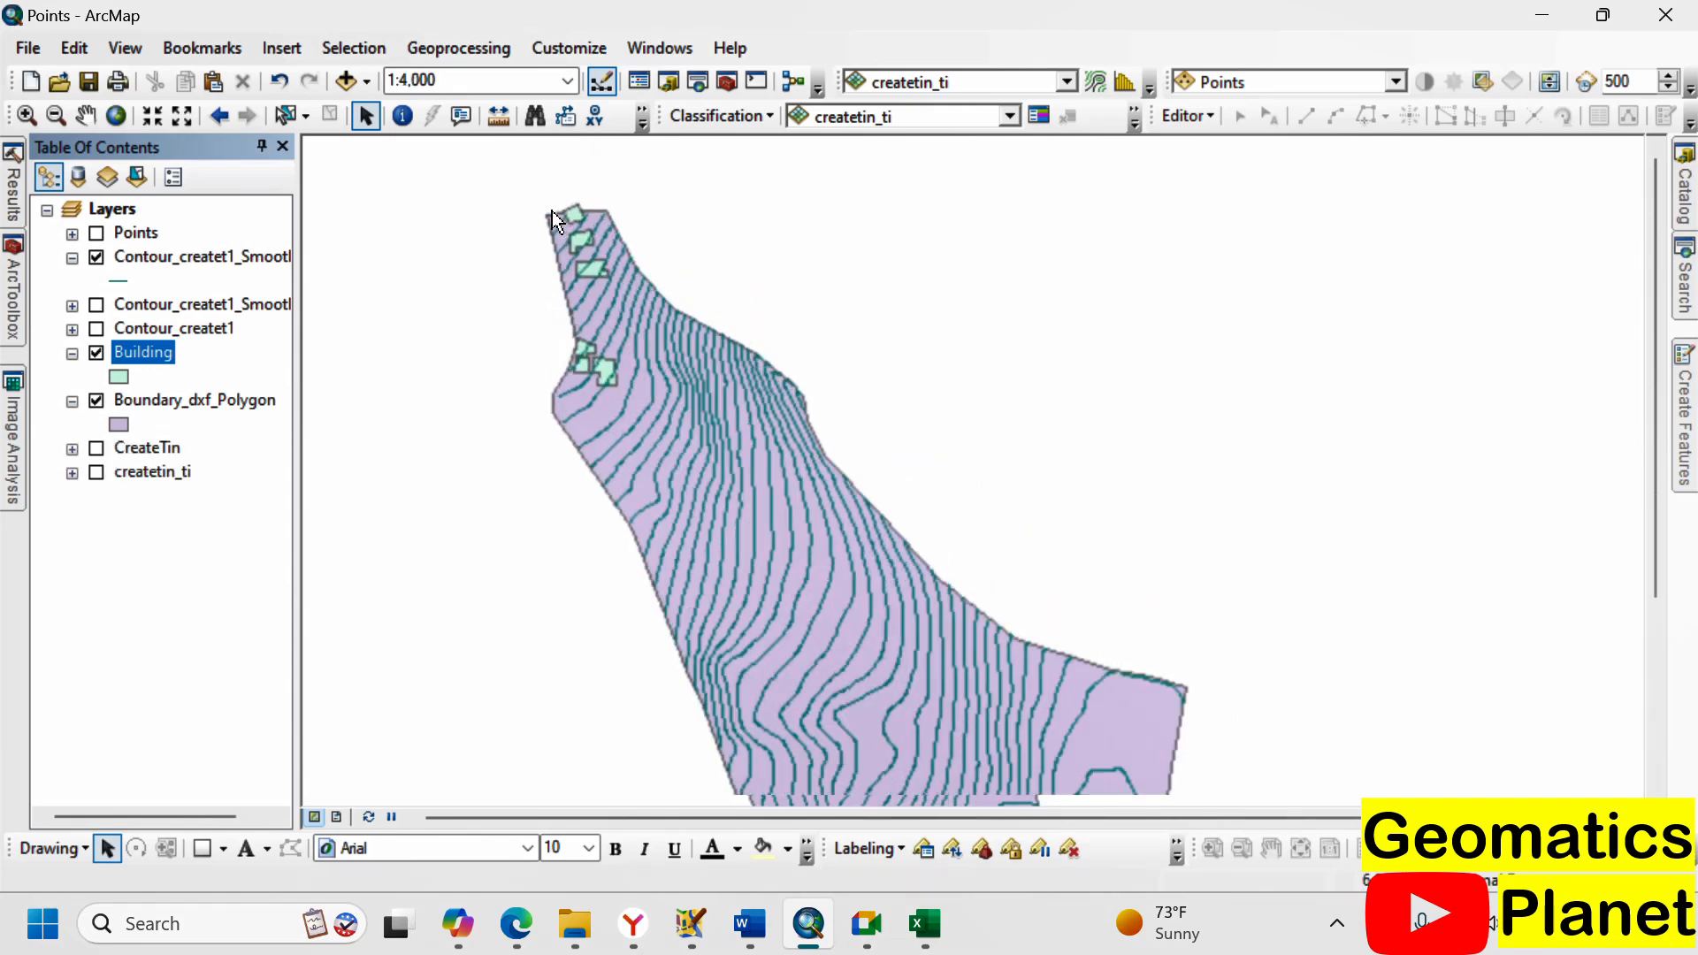
{"action": "scroll", "coordinate": [554, 216], "scroll_direction": "down", "scroll_amount": 5}
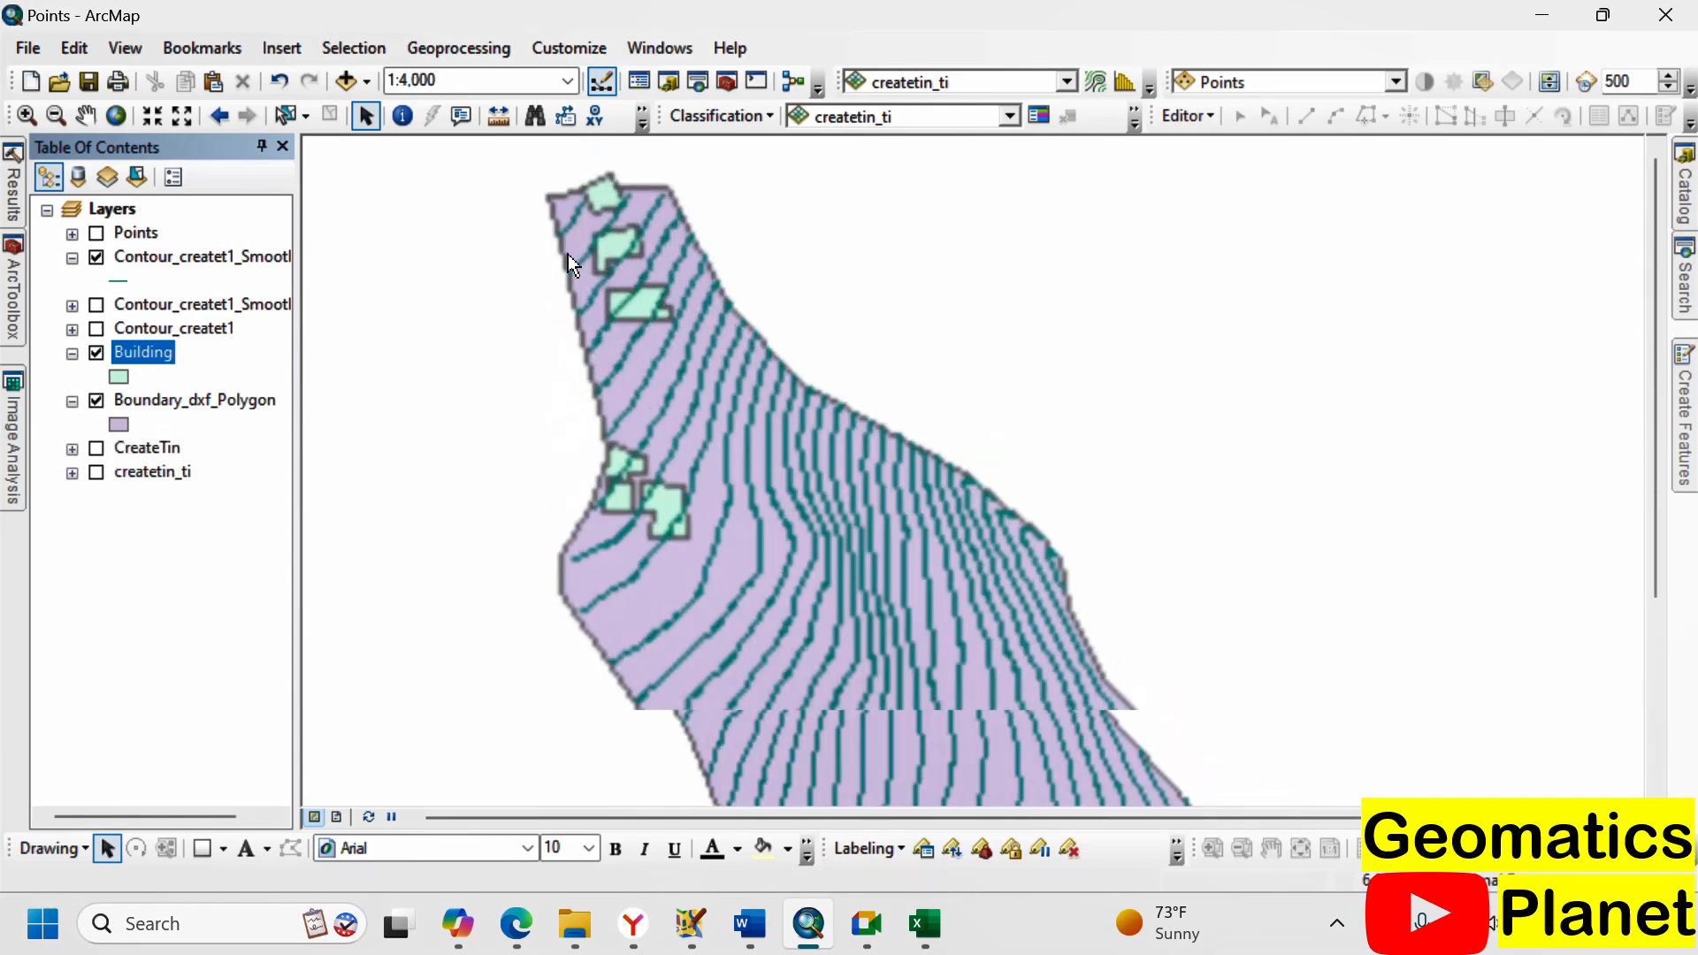
- Add Stream.shp from the ArcMap folder to the map and inspect it against the boundary and contours
{"action": "left_click", "coordinate": [336, 79]}
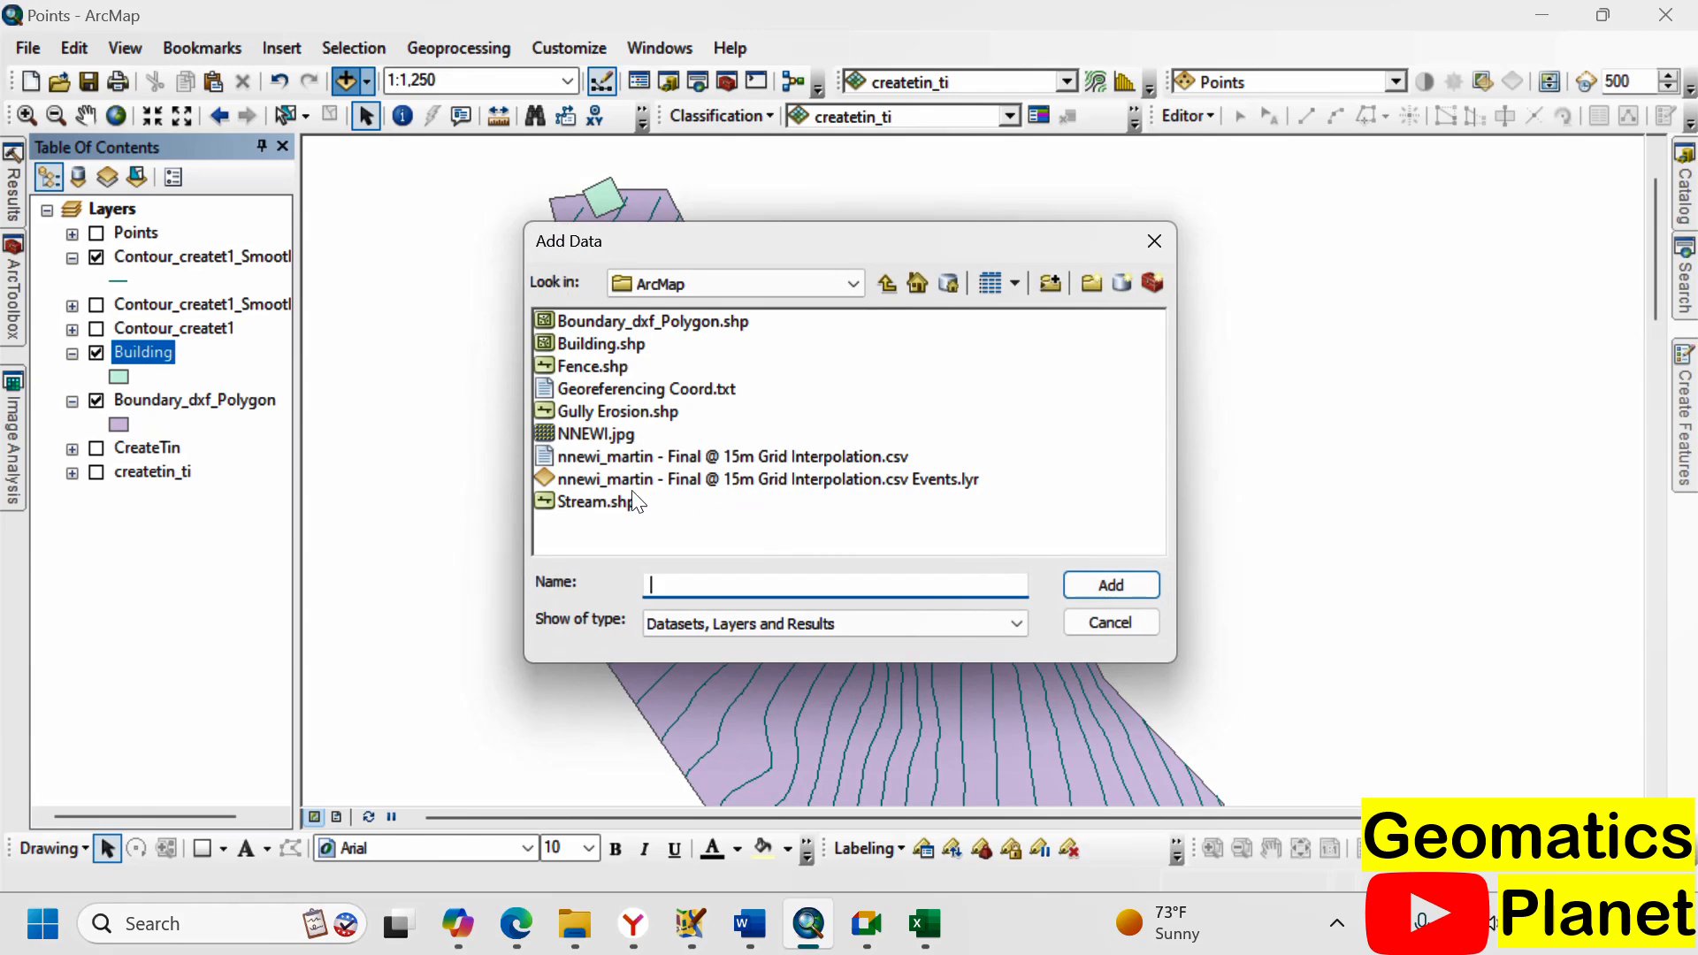
{"action": "left_click", "coordinate": [609, 502]}
{"action": "left_click", "coordinate": [1081, 582]}
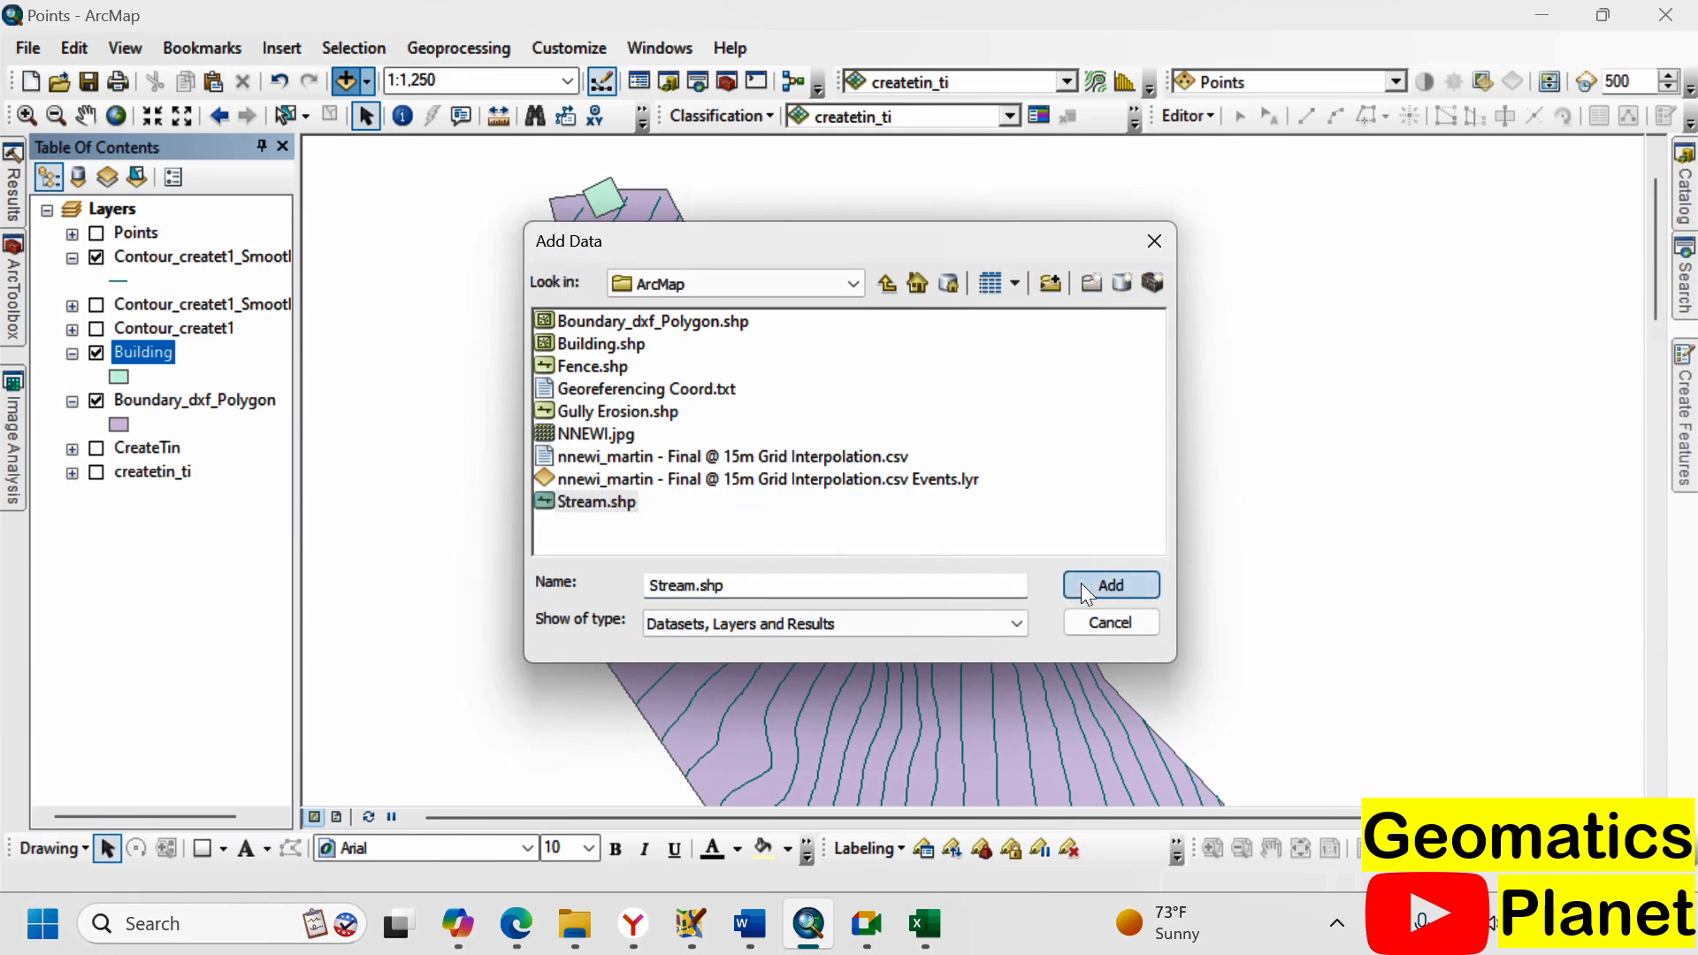
{"action": "scroll", "coordinate": [653, 337], "scroll_direction": "down", "scroll_amount": 4}
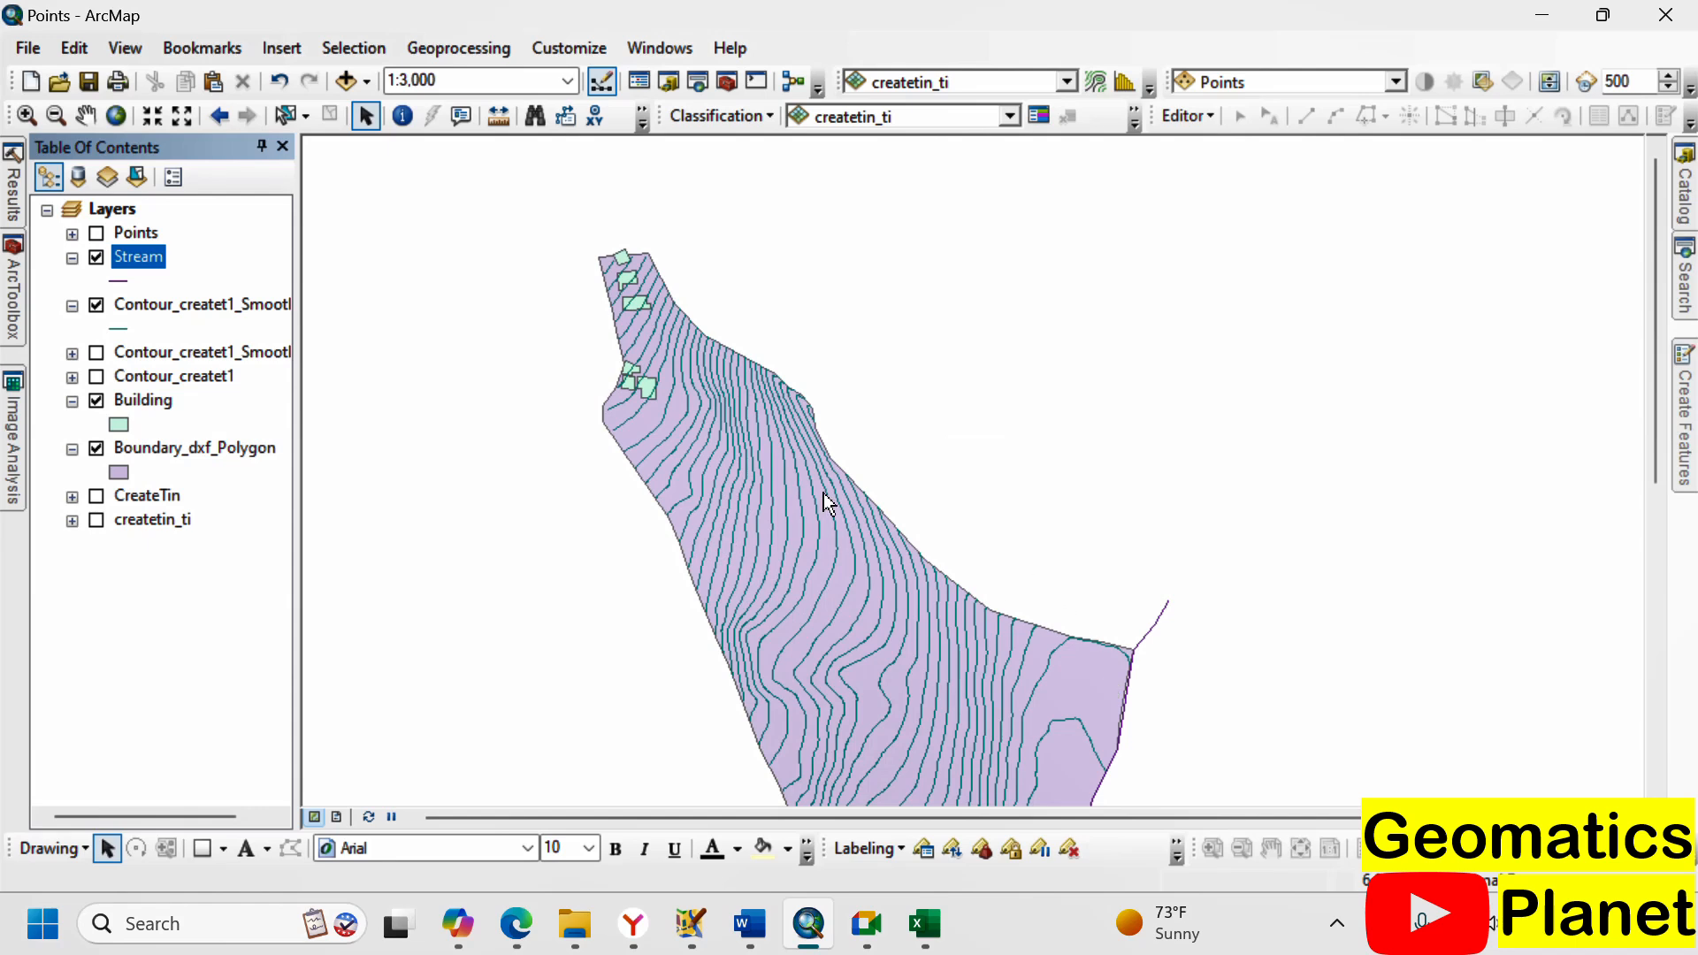
{"action": "scroll", "coordinate": [827, 502], "scroll_direction": "down", "scroll_amount": 2}
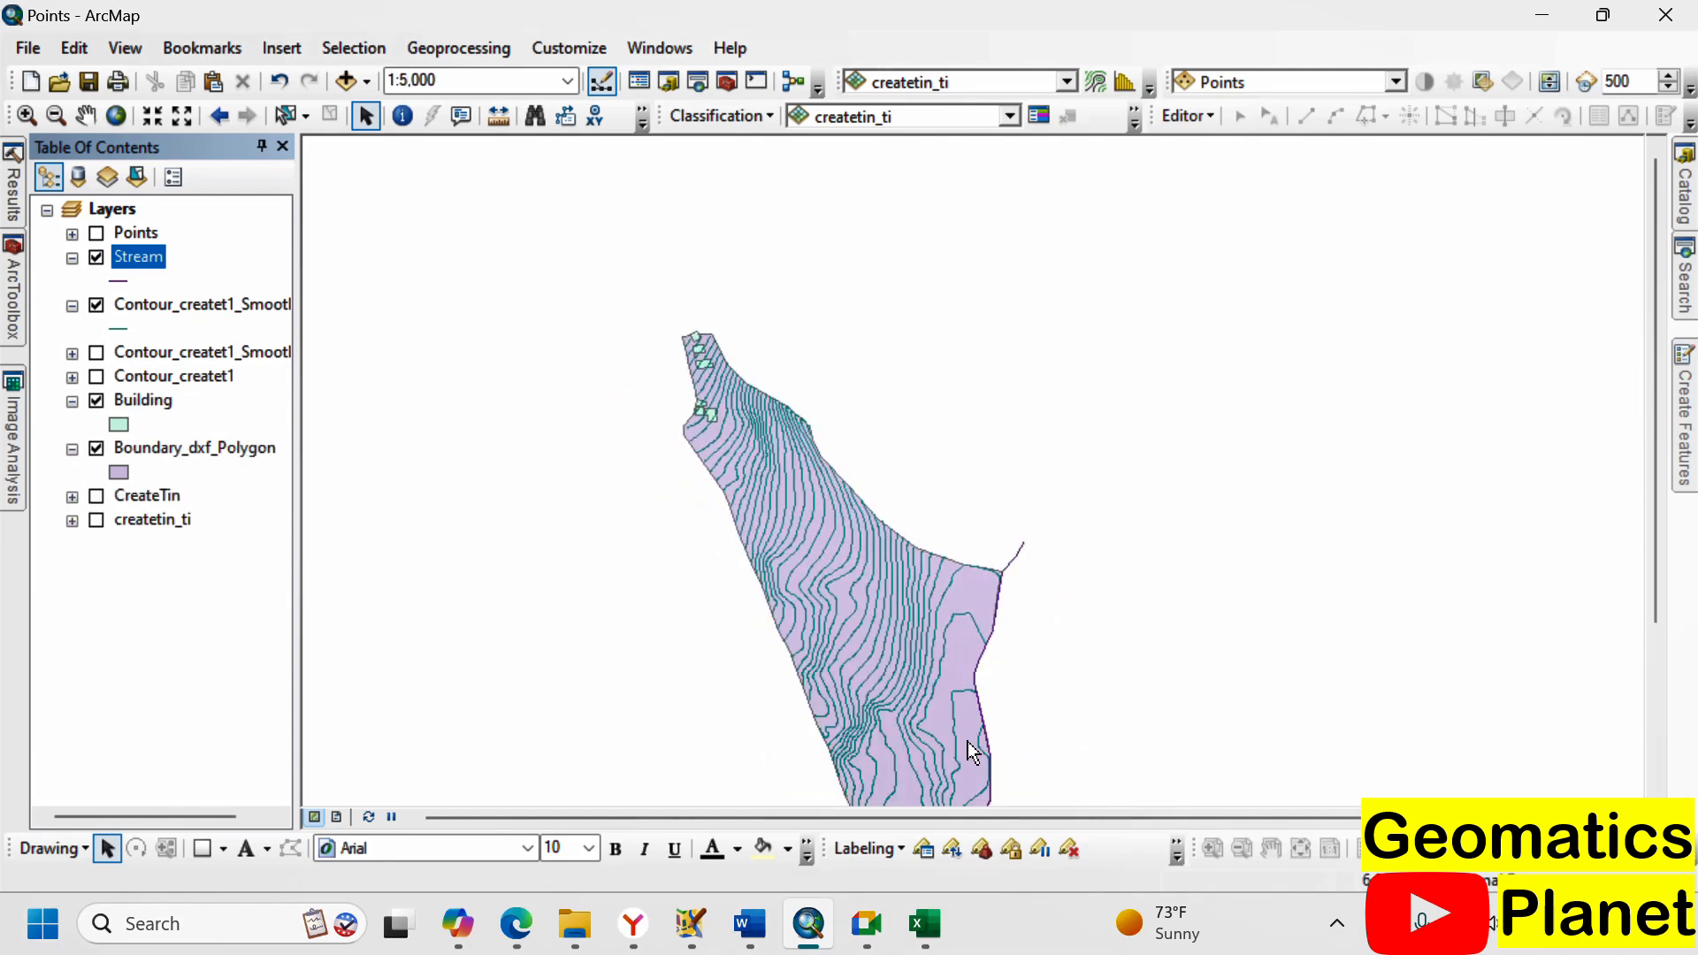
{"action": "scroll", "coordinate": [705, 389], "scroll_direction": "down", "scroll_amount": 2}
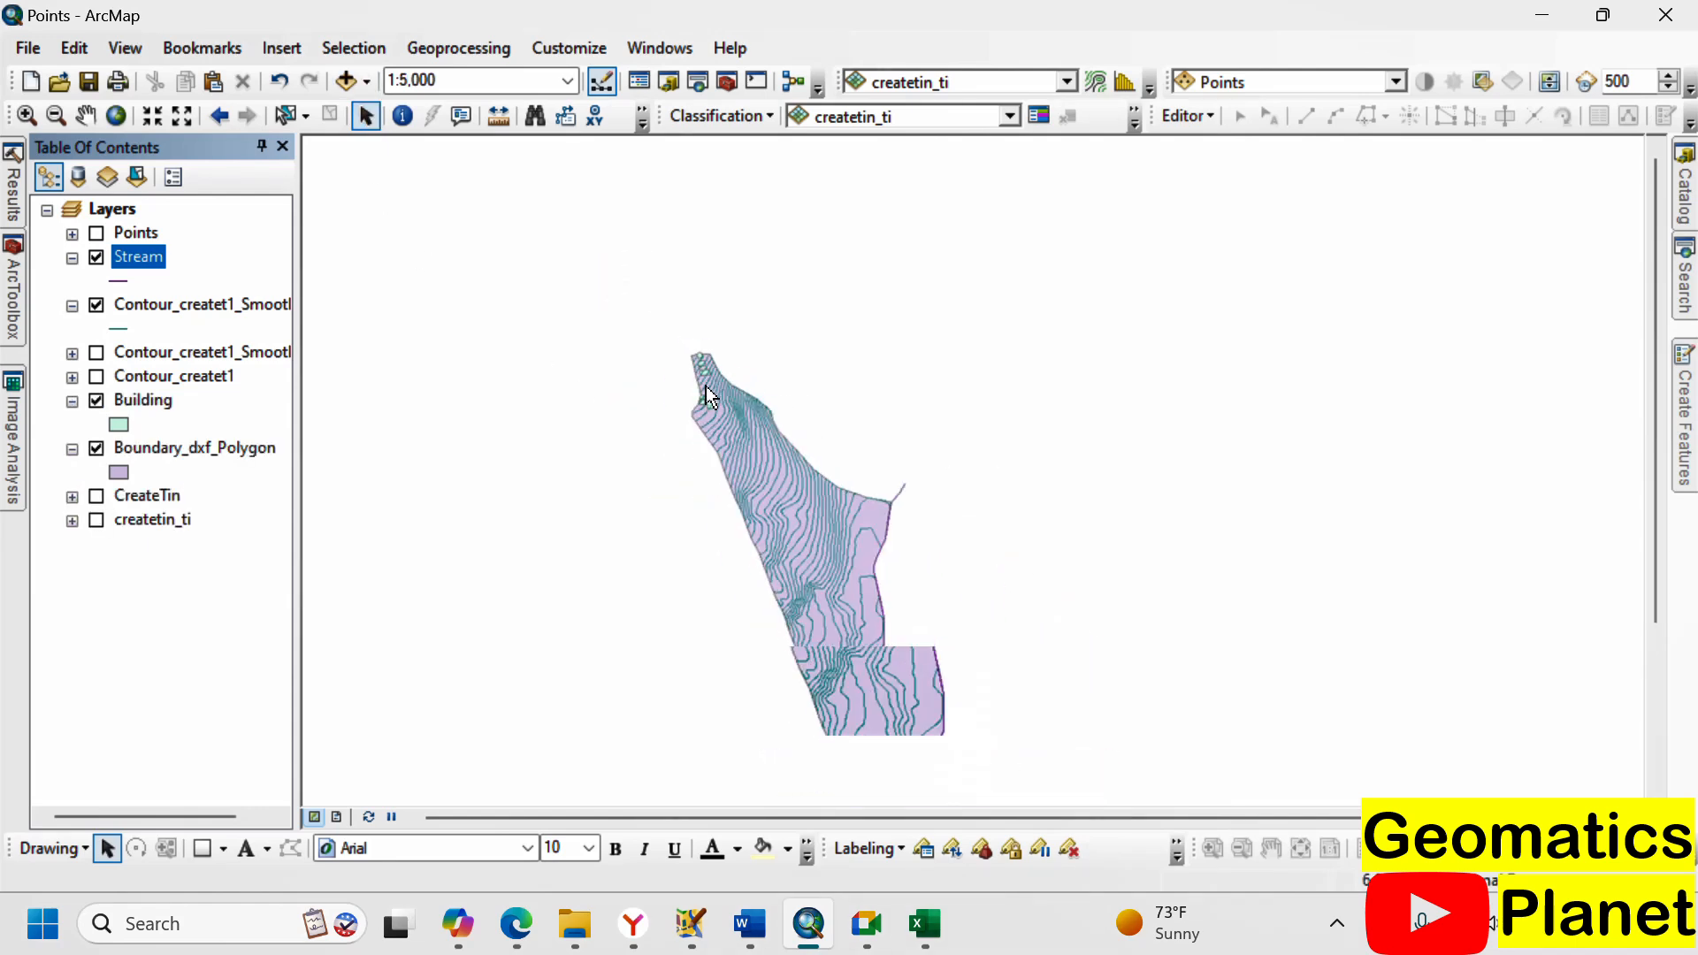
{"action": "scroll", "coordinate": [803, 591], "scroll_direction": "up", "scroll_amount": 2}
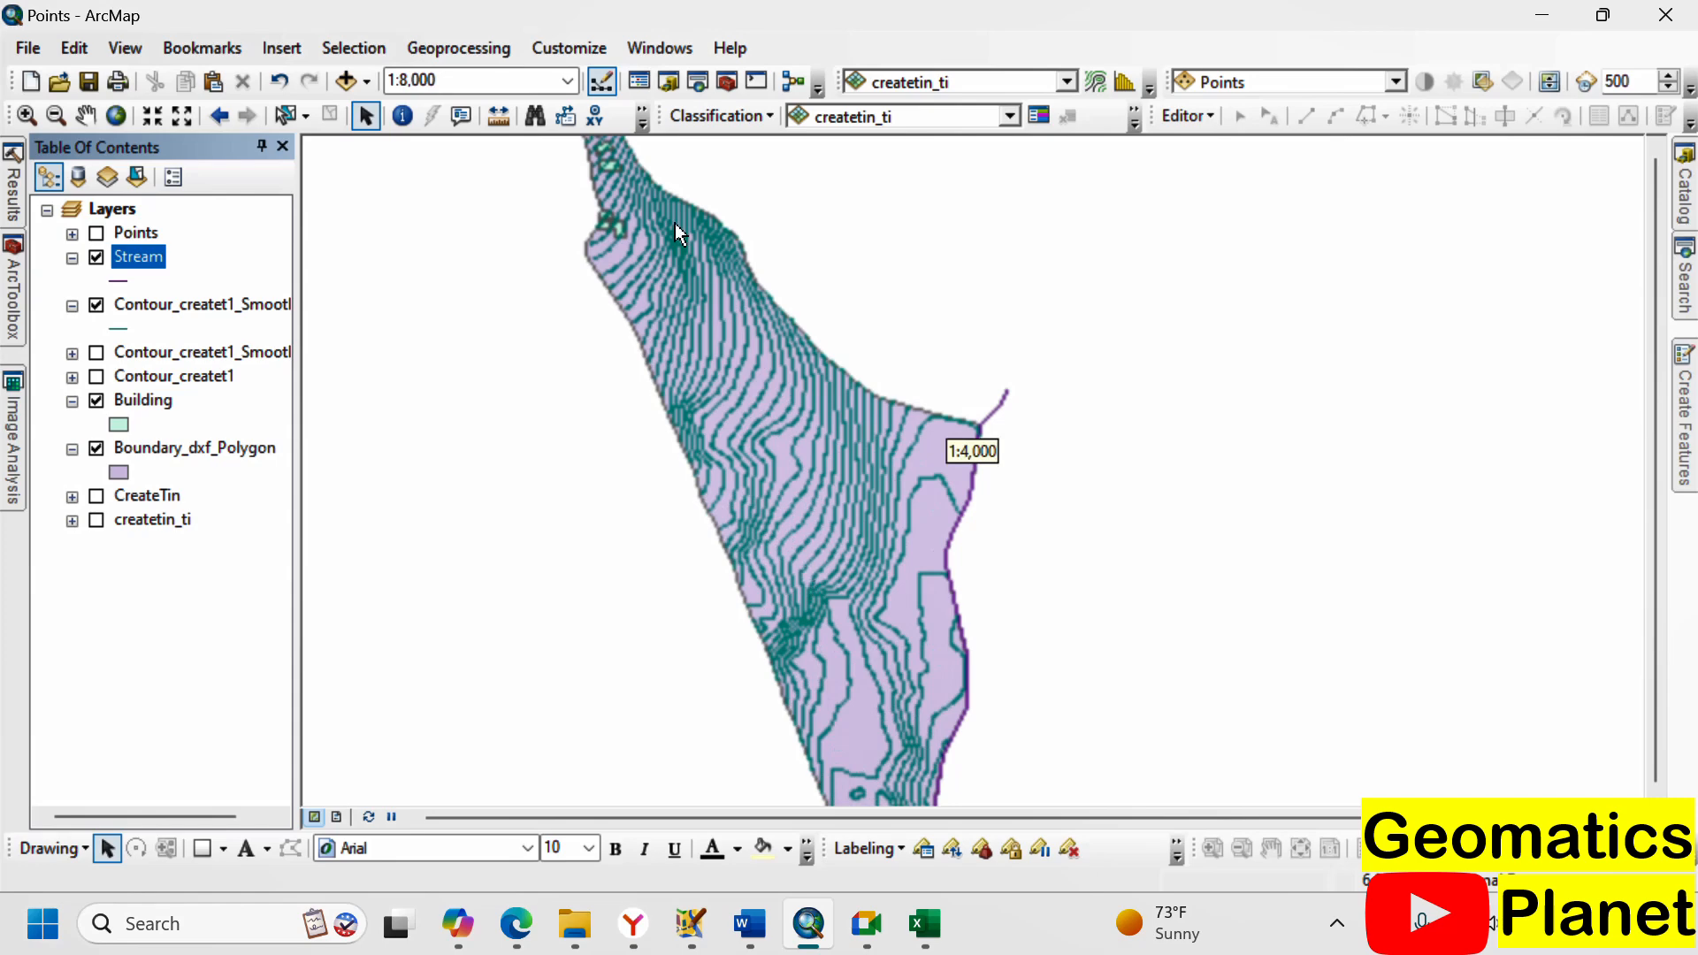
{"action": "scroll", "coordinate": [636, 173], "scroll_direction": "up", "scroll_amount": 3}
{"action": "scroll", "coordinate": [646, 265], "scroll_direction": "up", "scroll_amount": 2}
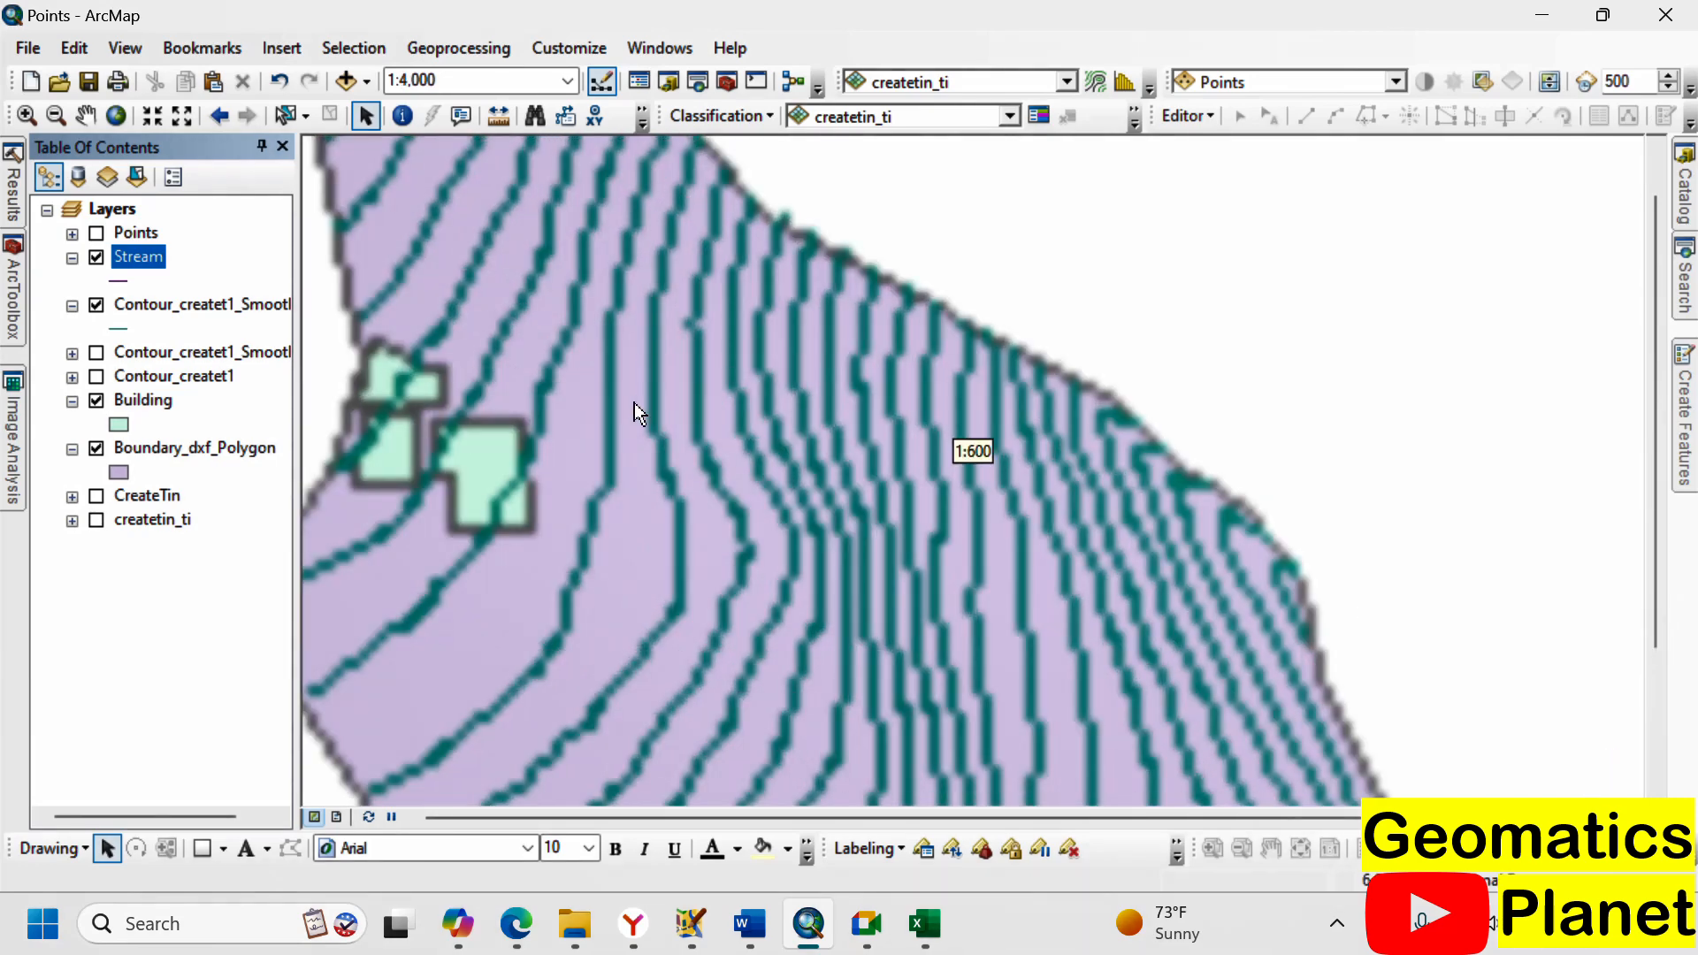
- Hide the Stream and Building layers, and collapse the legends of Building, the clipped contours, Stream and Boundary_dxf_Polygon
{"action": "scroll", "coordinate": [665, 447], "scroll_direction": "down", "scroll_amount": 2}
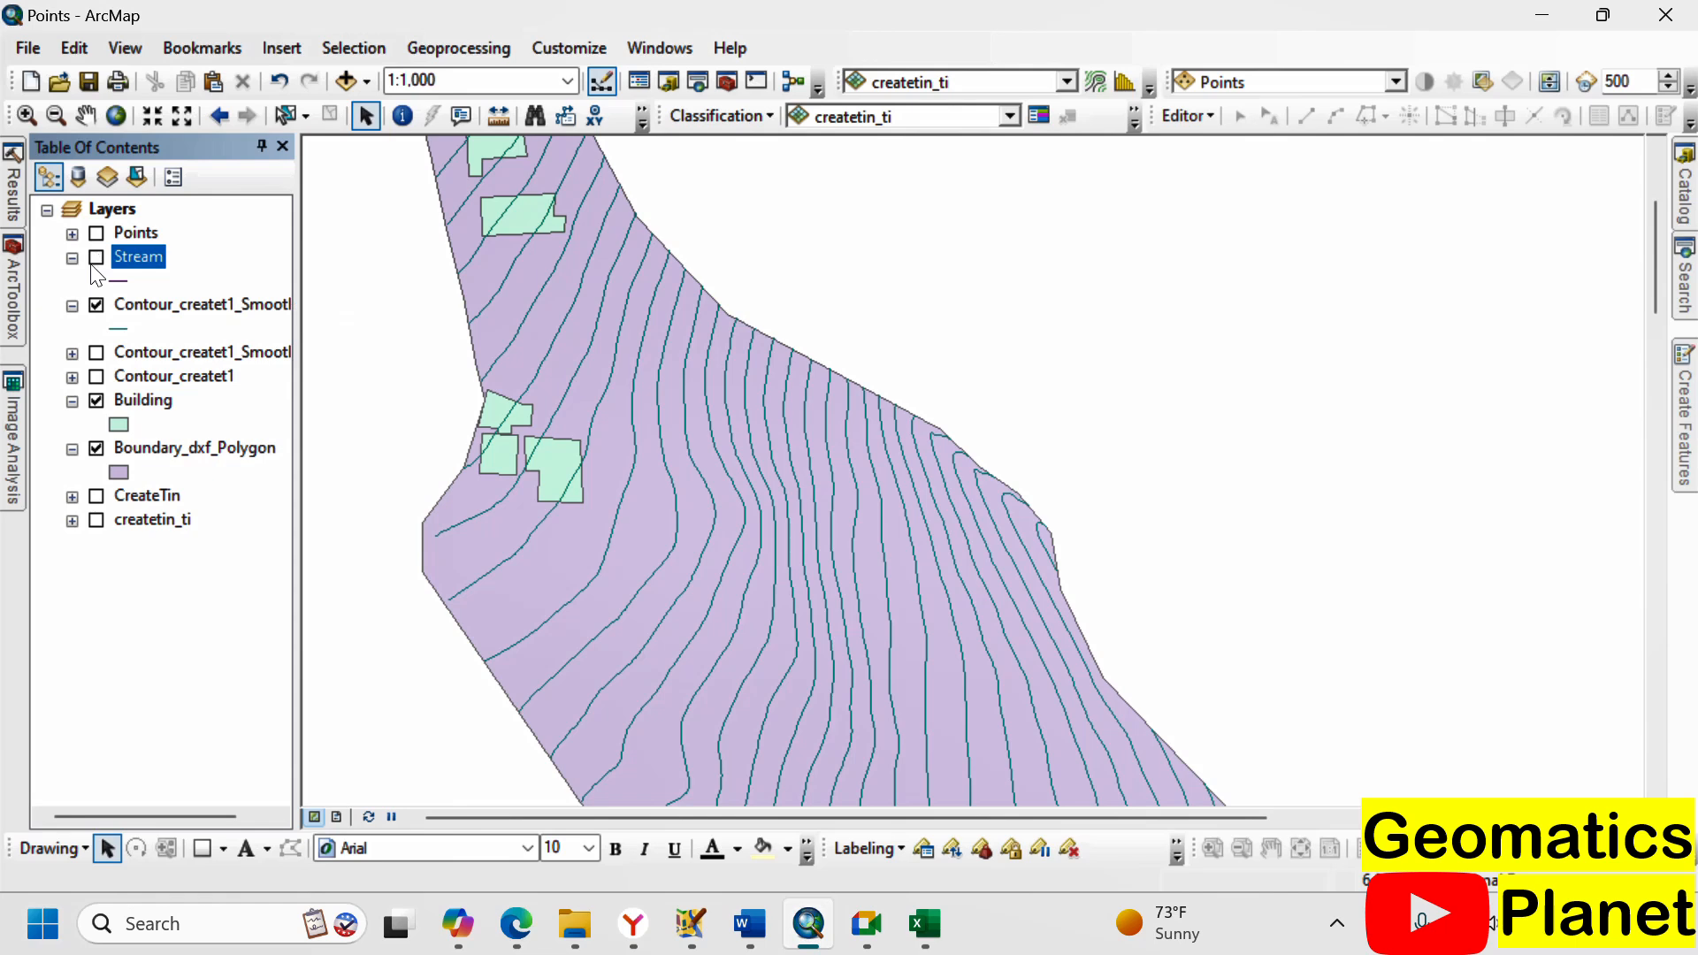
{"action": "left_click", "coordinate": [97, 400]}
{"action": "left_click", "coordinate": [71, 402]}
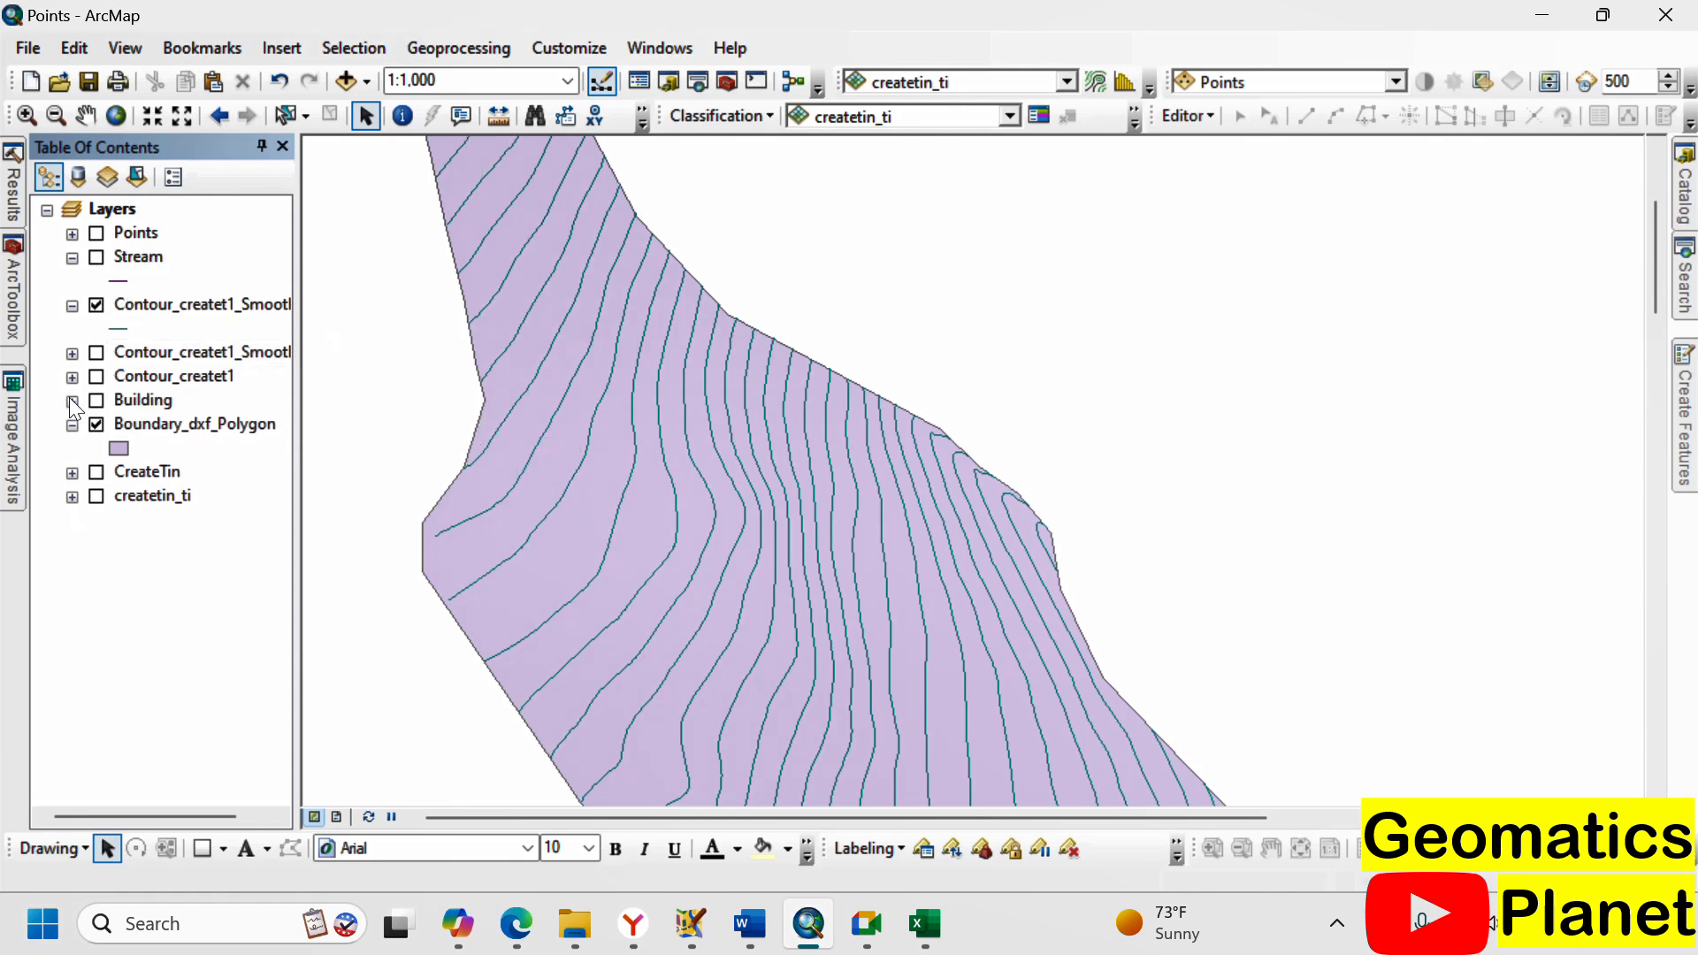
{"action": "left_click", "coordinate": [71, 305]}
{"action": "left_click", "coordinate": [73, 258]}
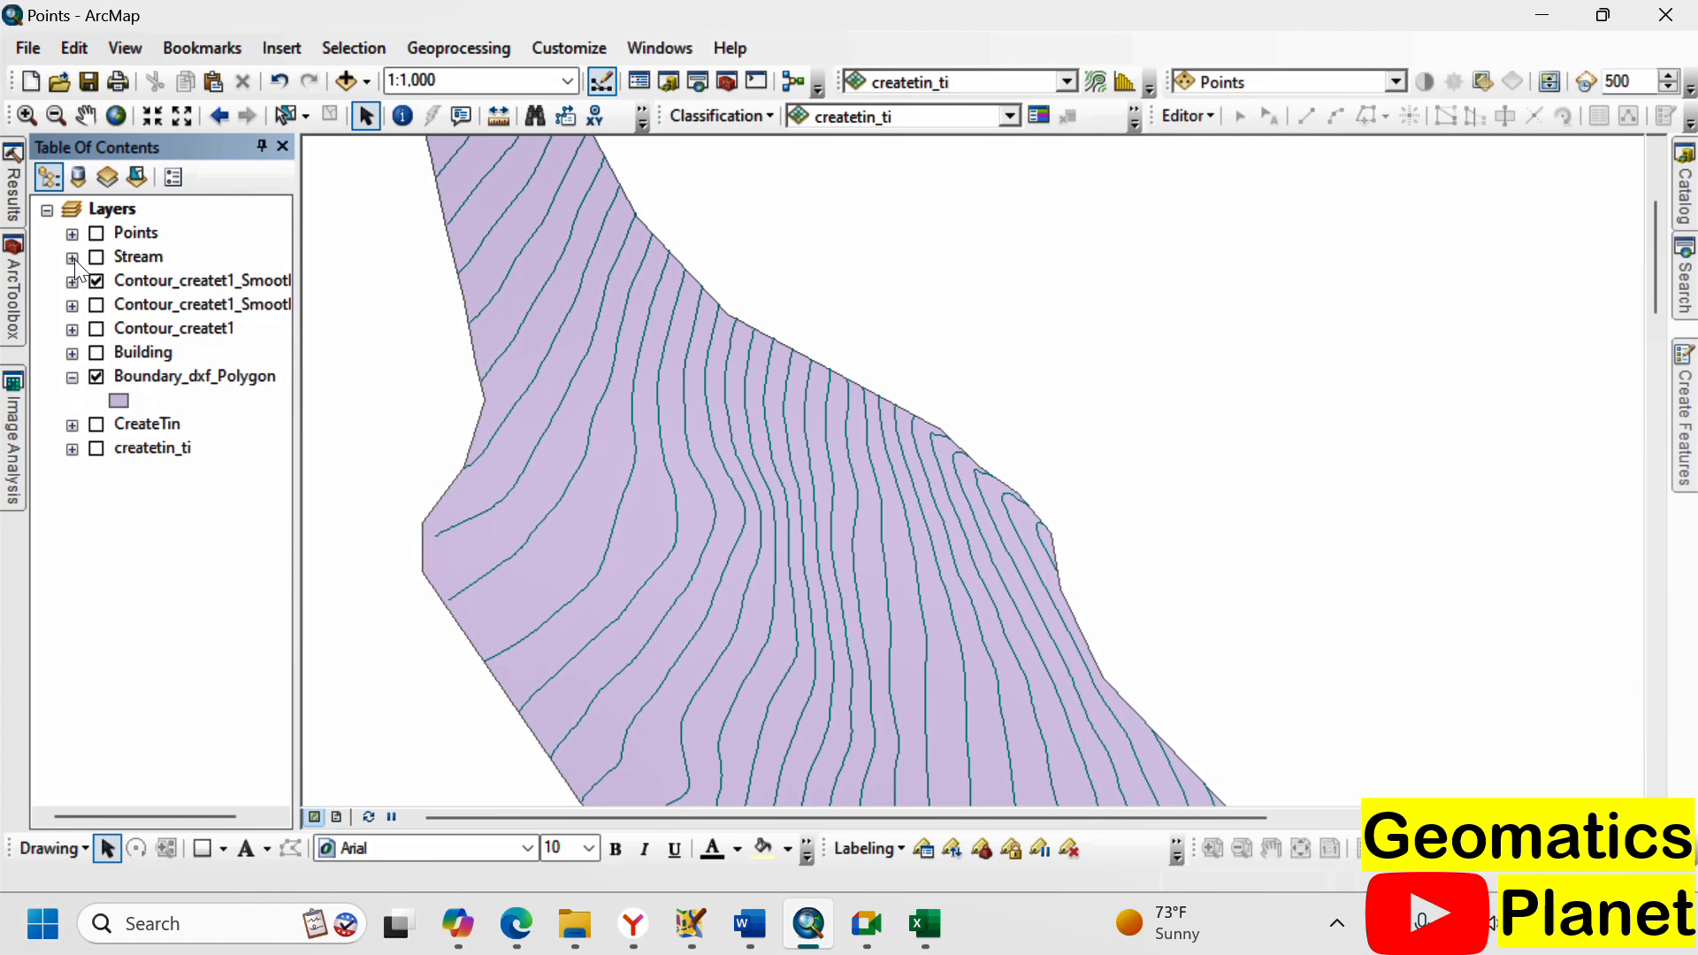
{"action": "left_click", "coordinate": [73, 377]}
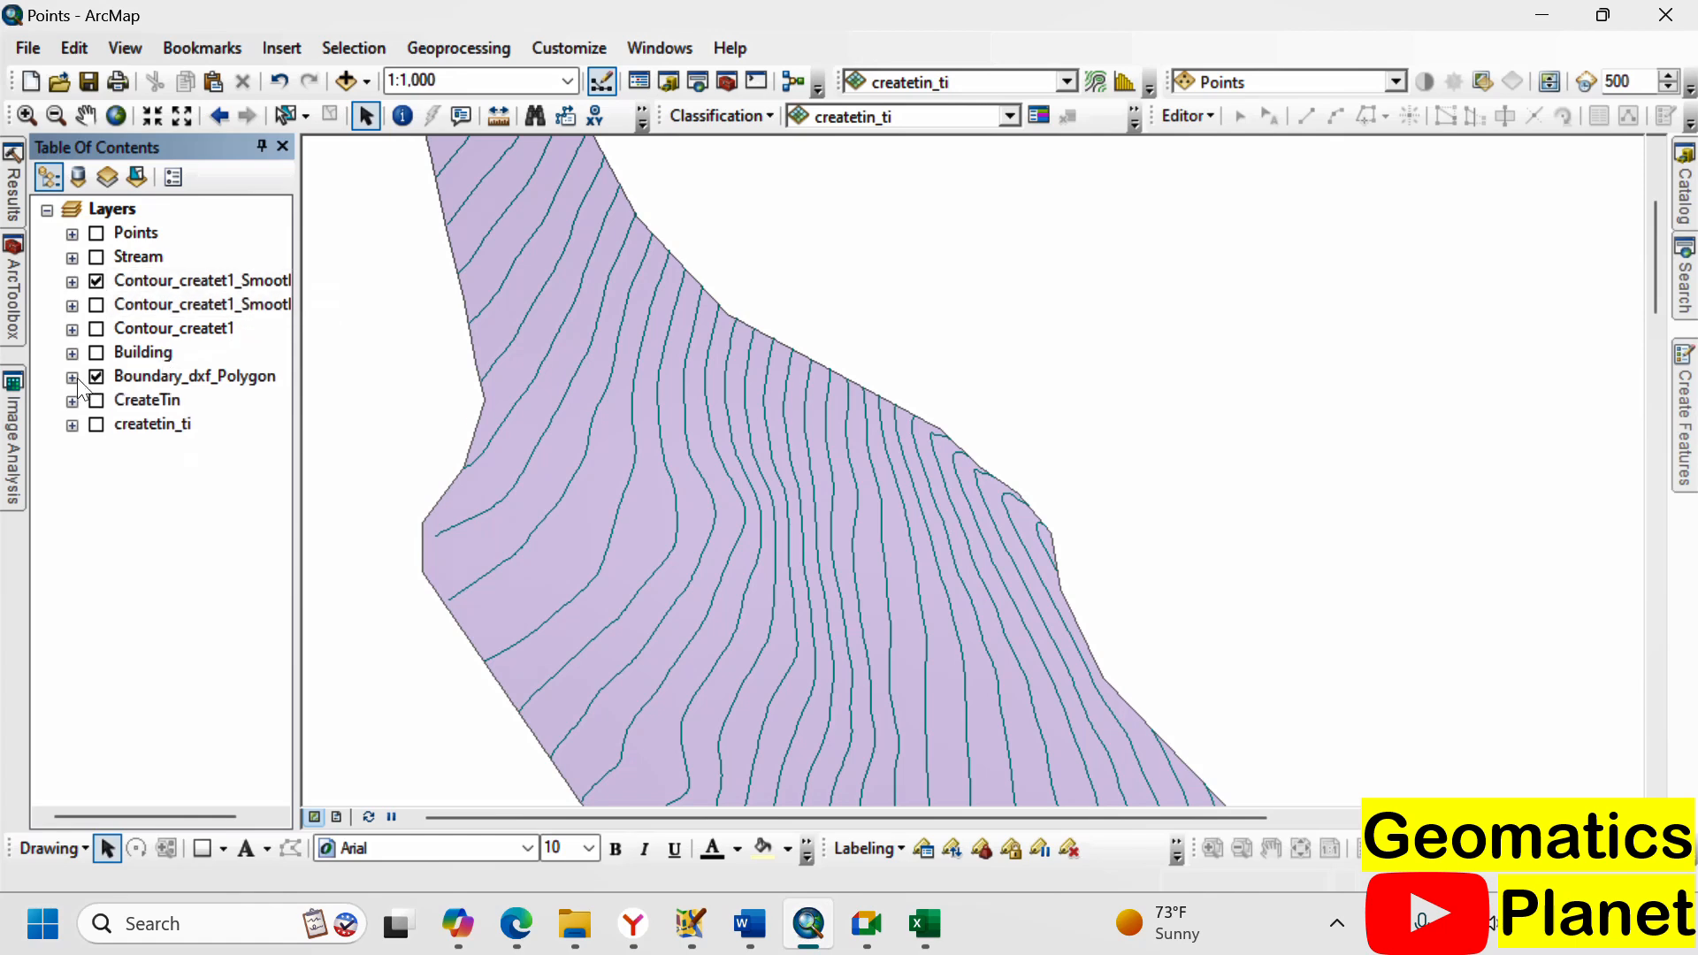
- Examine the spacing and bends of the clipped contour lines across the whole site boundary
{"action": "scroll", "coordinate": [711, 515], "scroll_direction": "up", "scroll_amount": 2}
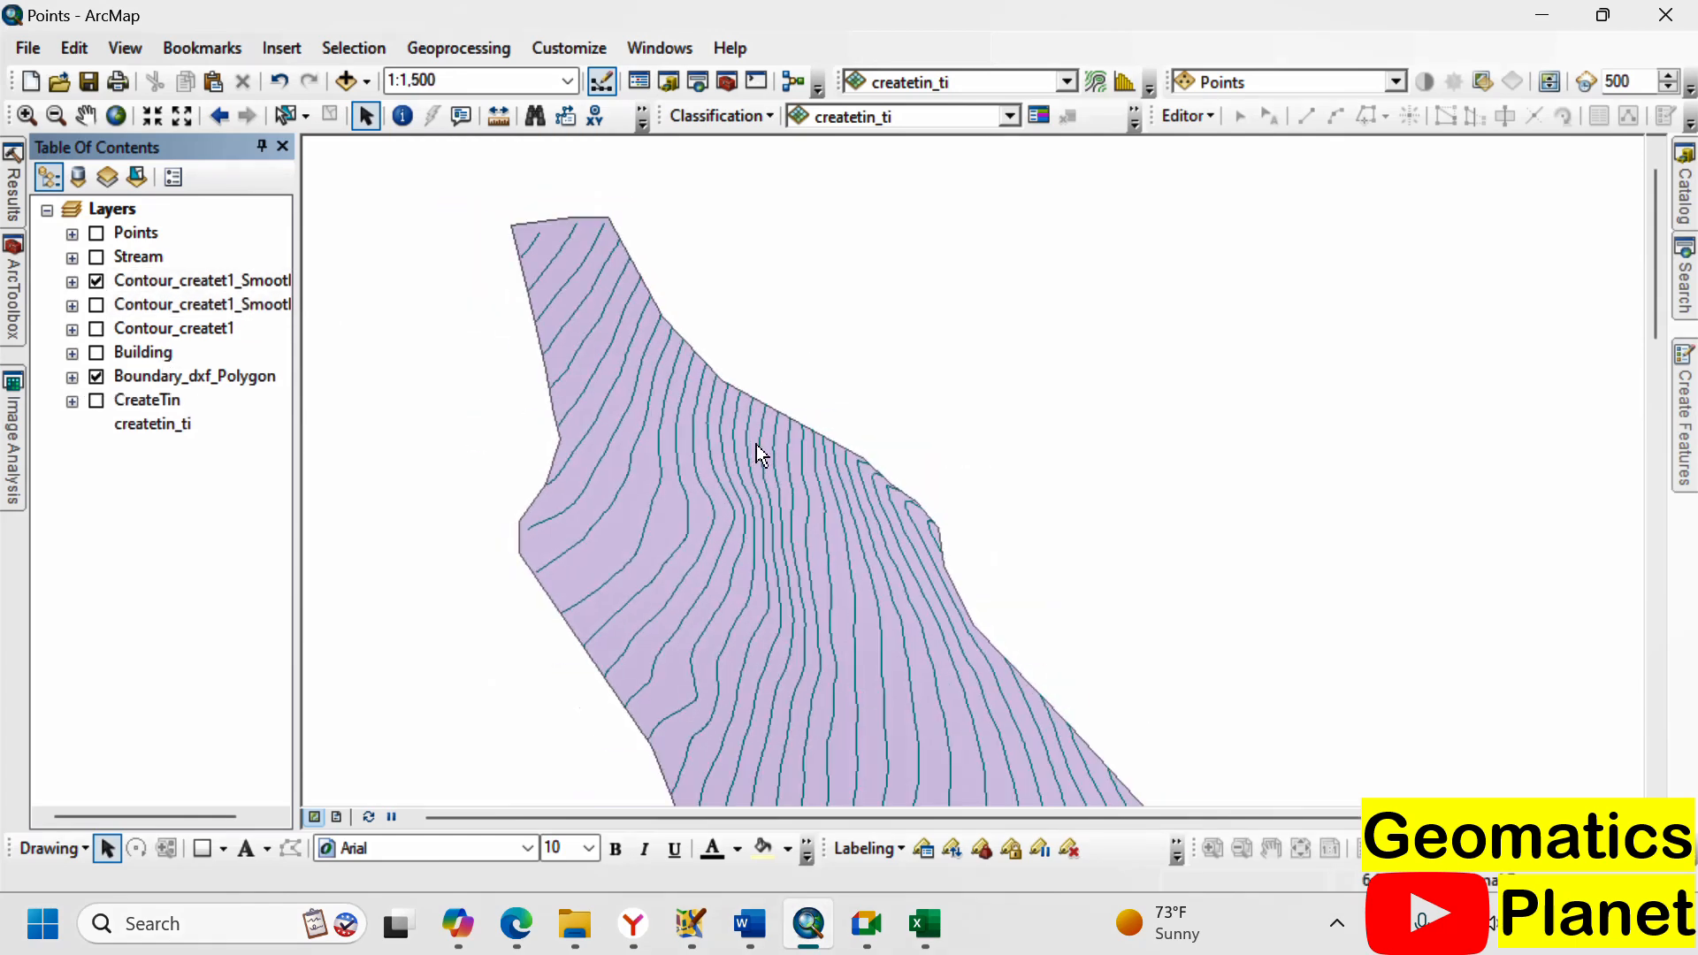
{"action": "scroll", "coordinate": [566, 248], "scroll_direction": "up", "scroll_amount": 2}
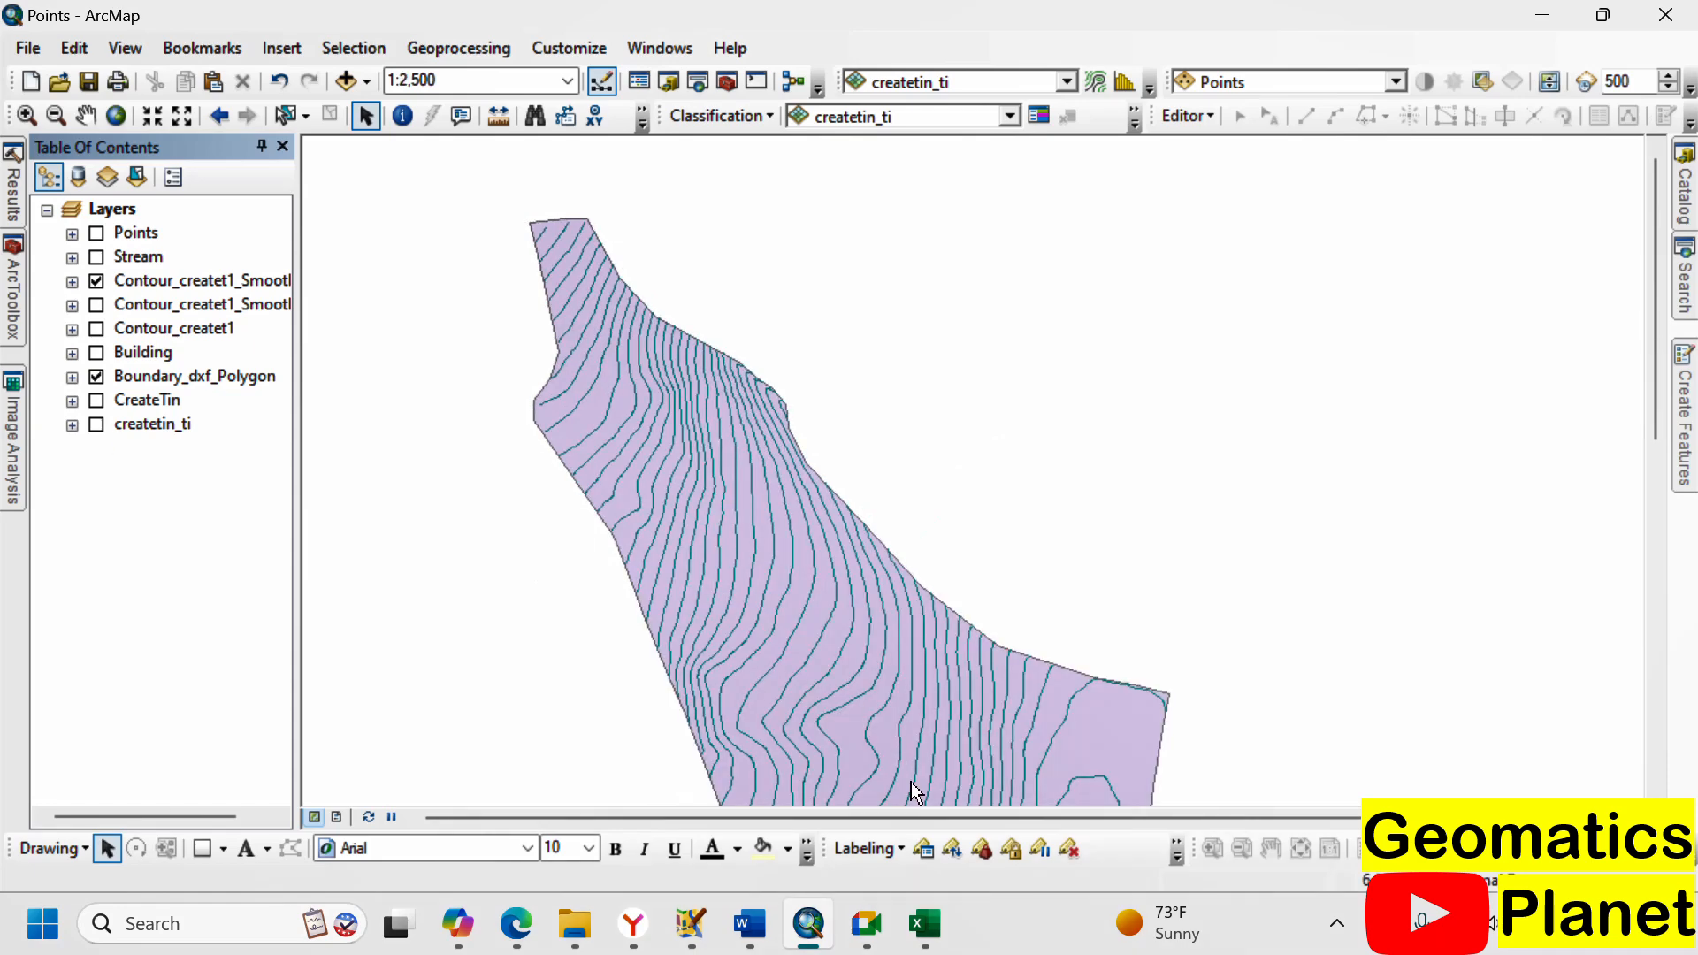
{"action": "right_click", "coordinate": [154, 278]}
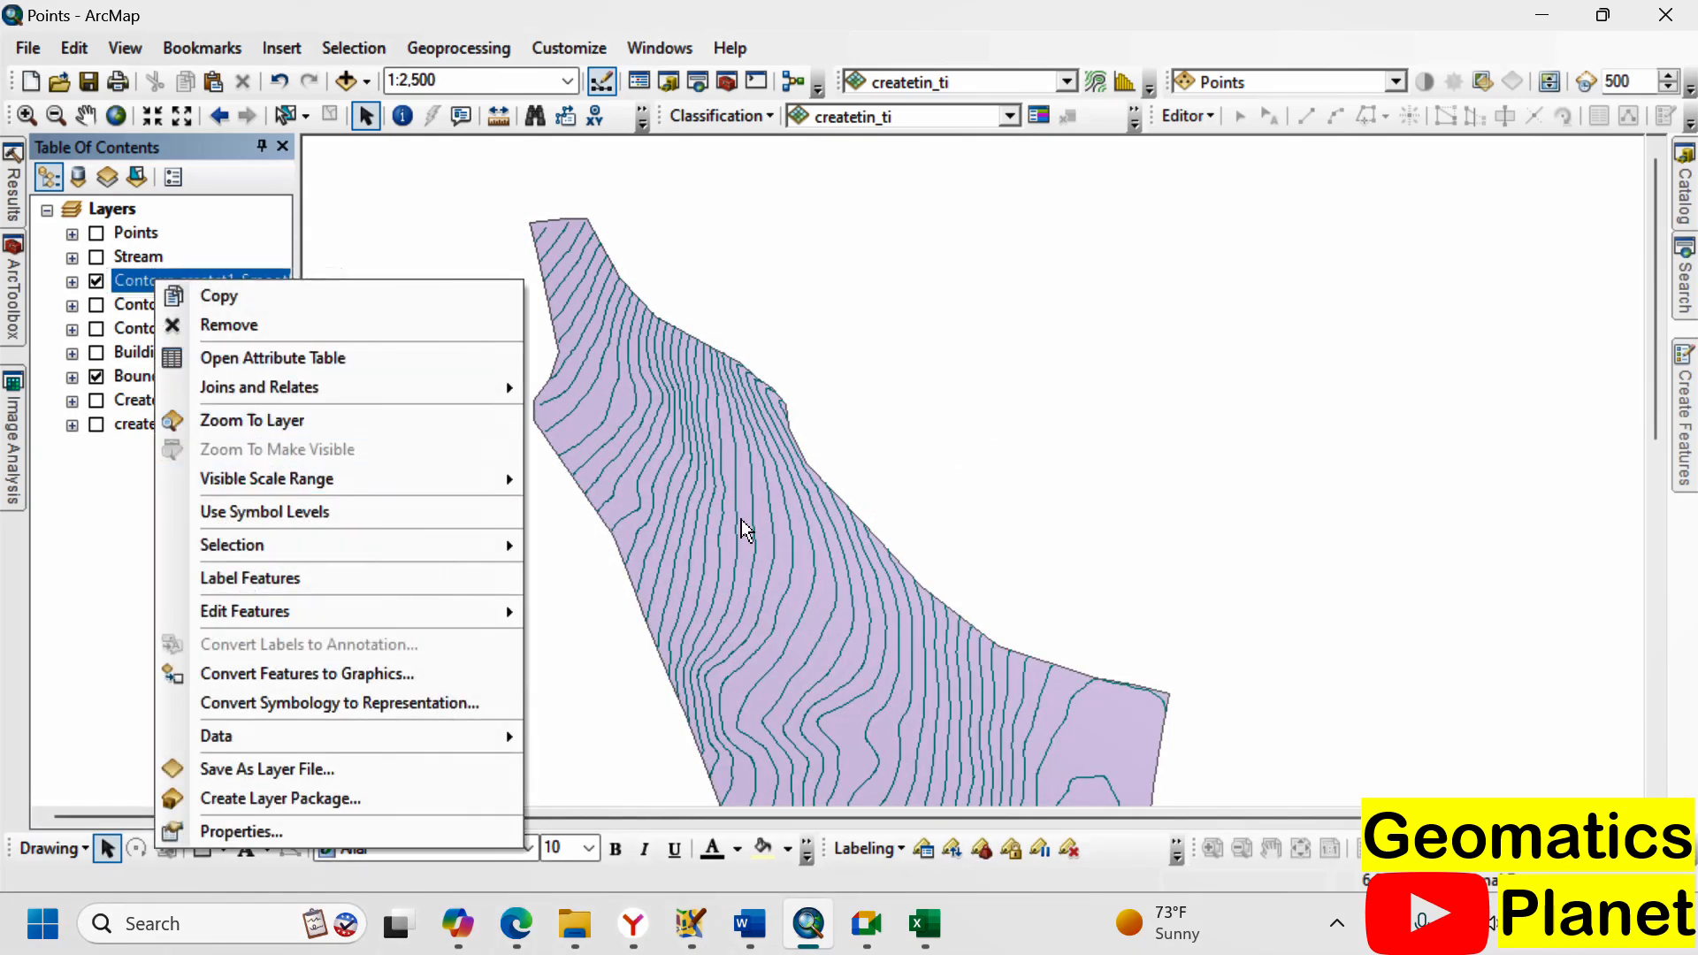
{"action": "left_click", "coordinate": [131, 546]}
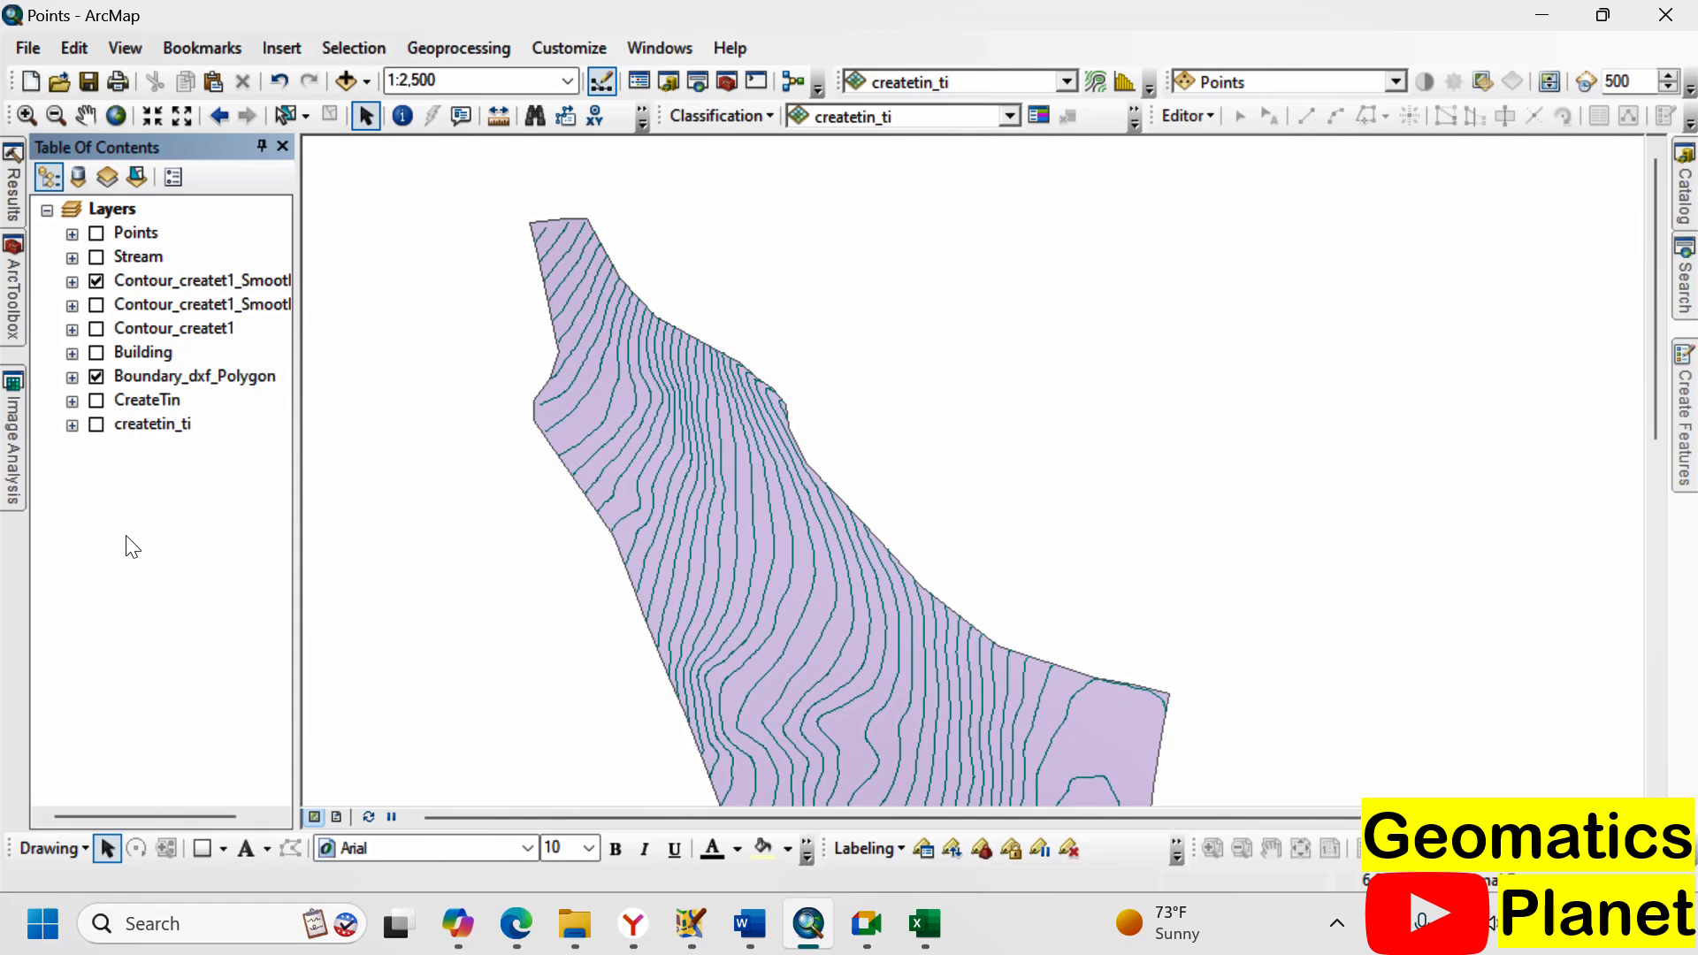
{"action": "scroll", "coordinate": [693, 345], "scroll_direction": "up", "scroll_amount": 2}
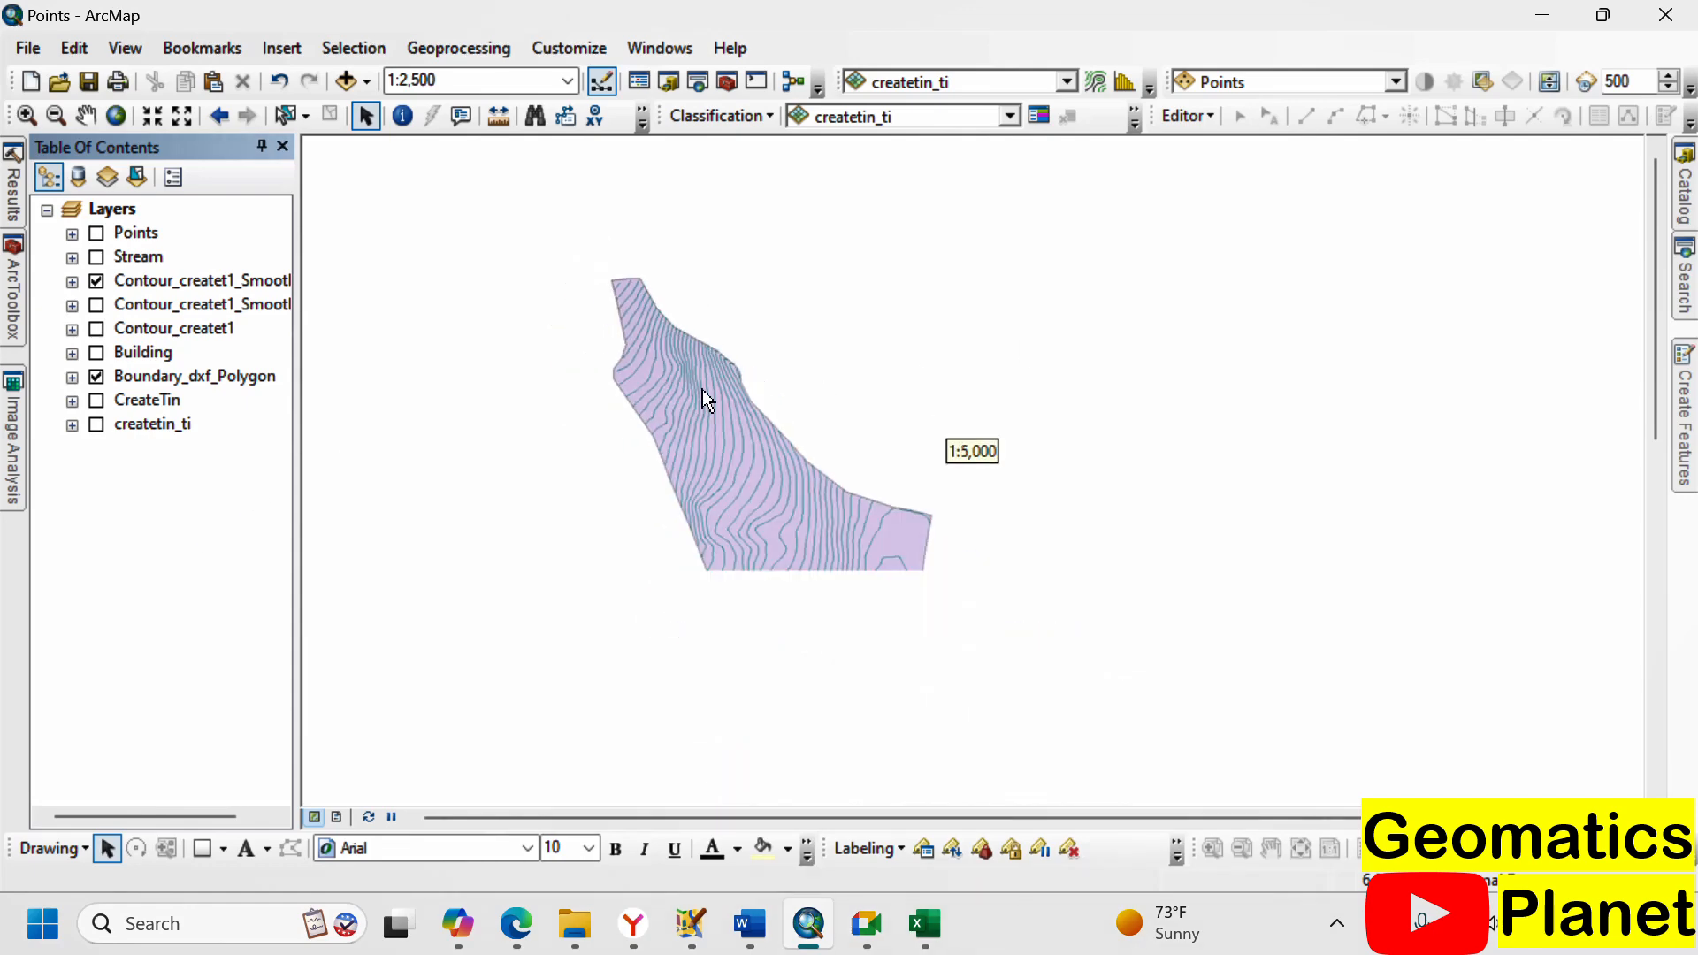
{"action": "scroll", "coordinate": [810, 536], "scroll_direction": "down", "scroll_amount": 2}
{"action": "scroll", "coordinate": [810, 536], "scroll_direction": "down", "scroll_amount": 1}
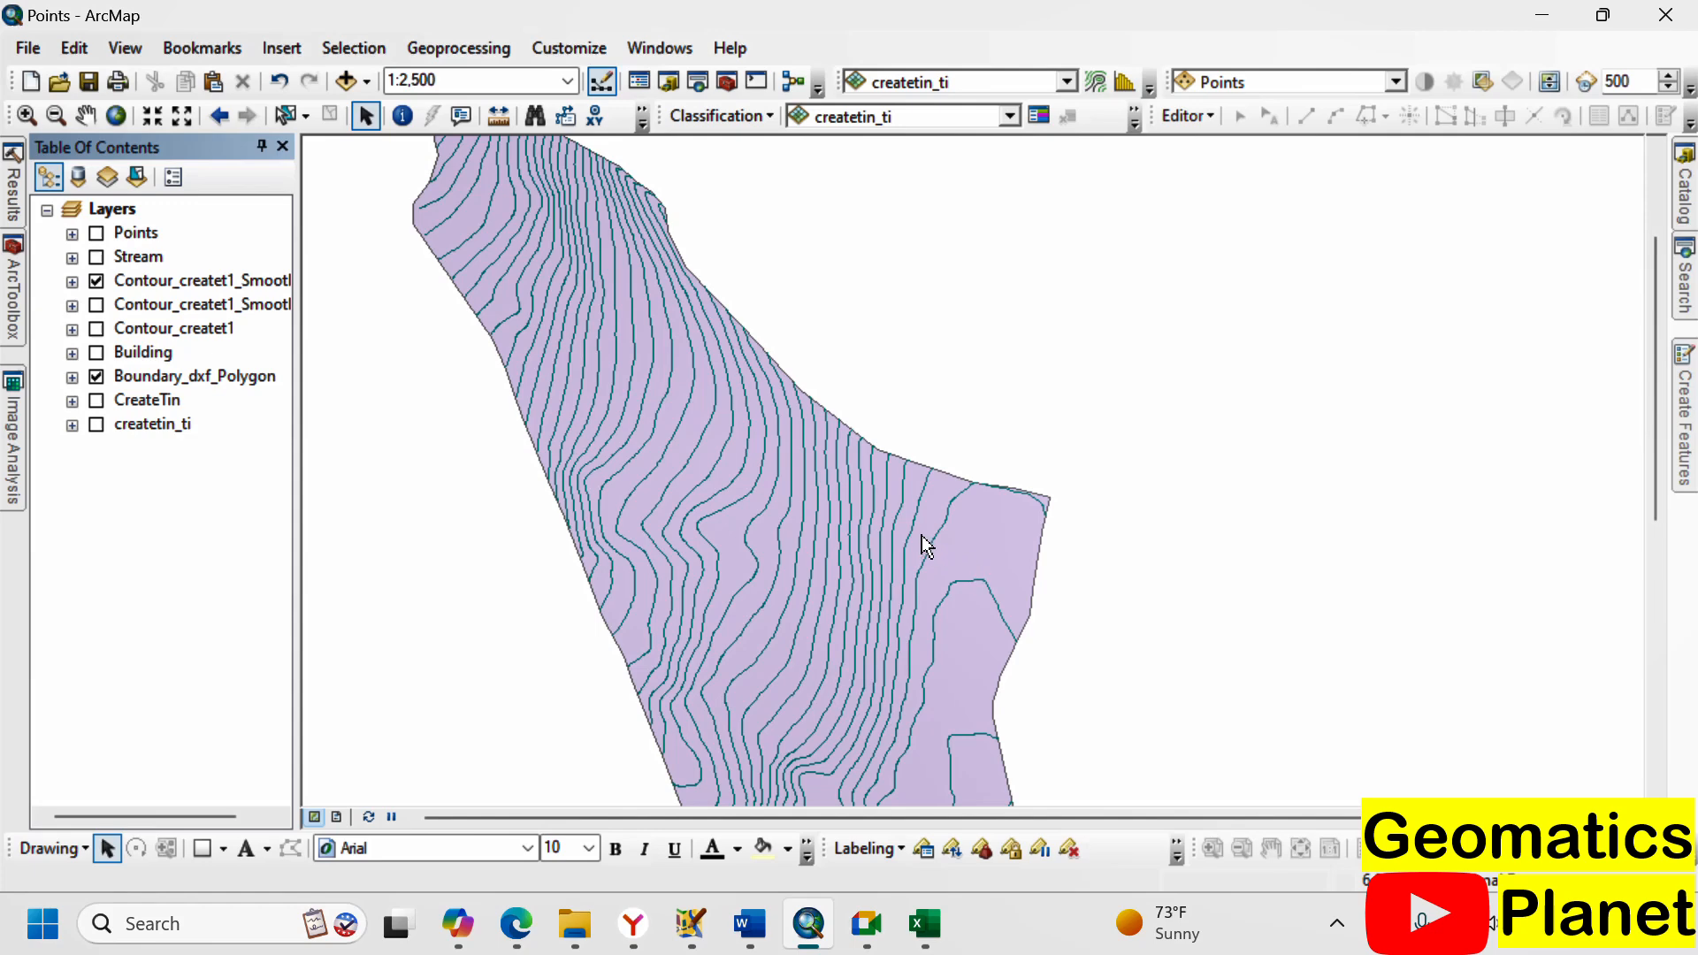
{"action": "scroll", "coordinate": [814, 424], "scroll_direction": "down", "scroll_amount": 2}
{"action": "scroll", "coordinate": [836, 354], "scroll_direction": "up", "scroll_amount": 3}
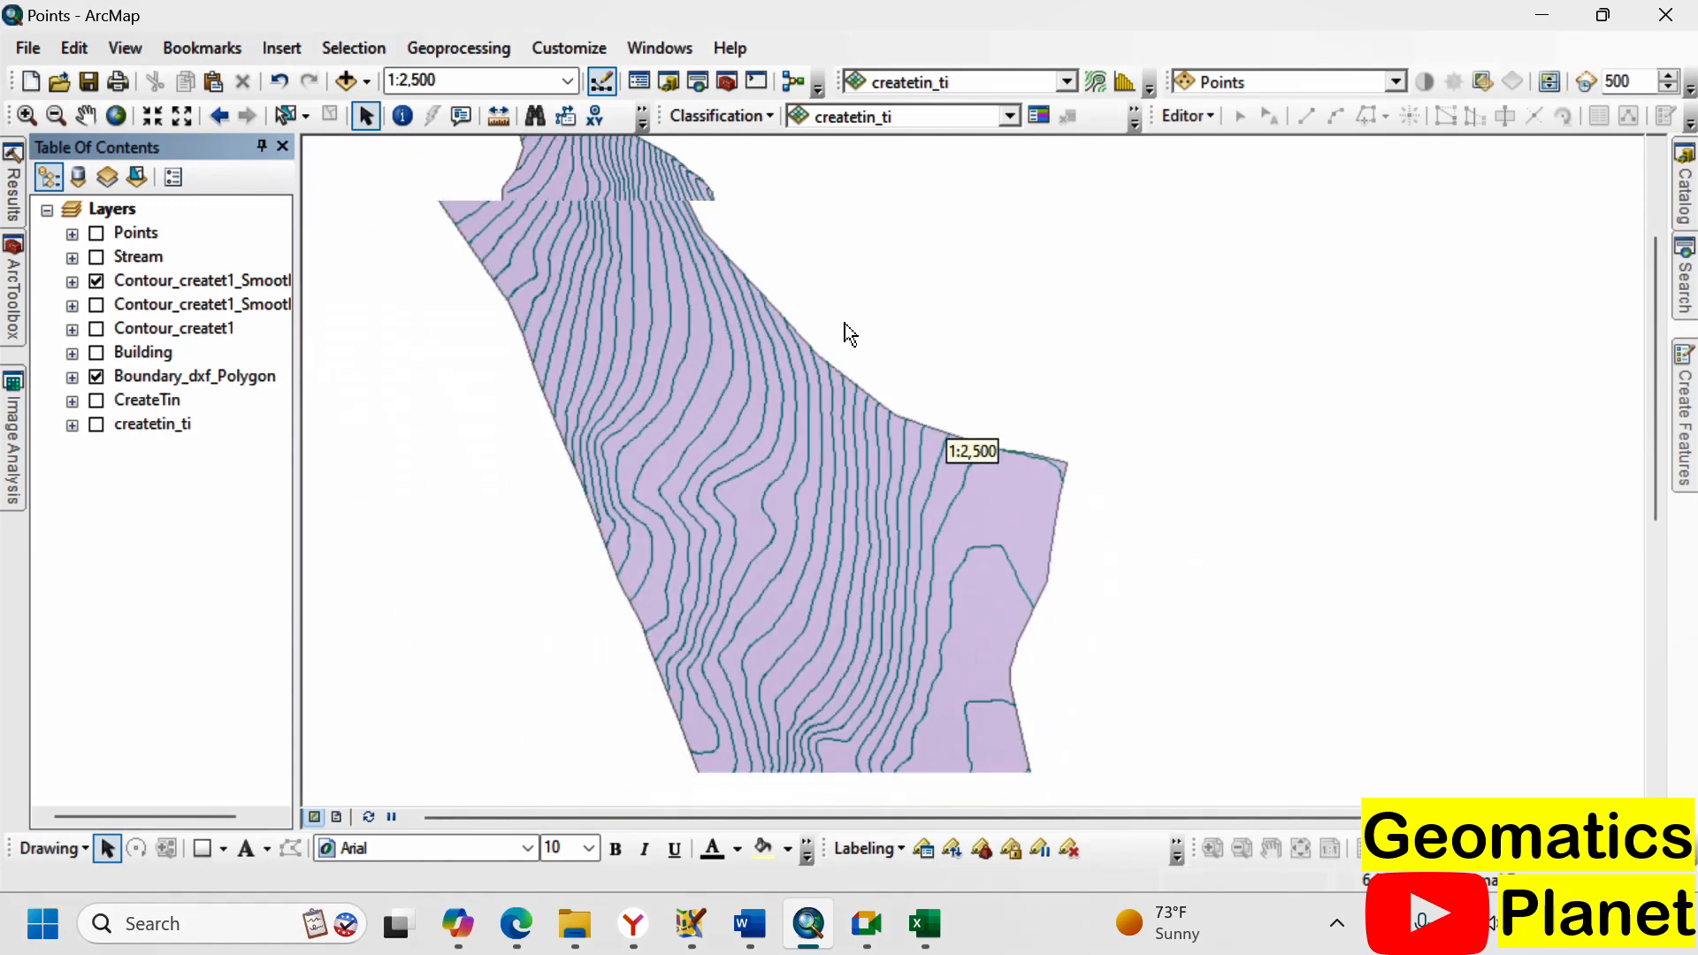
{"action": "scroll", "coordinate": [936, 465], "scroll_direction": "up", "scroll_amount": 1}
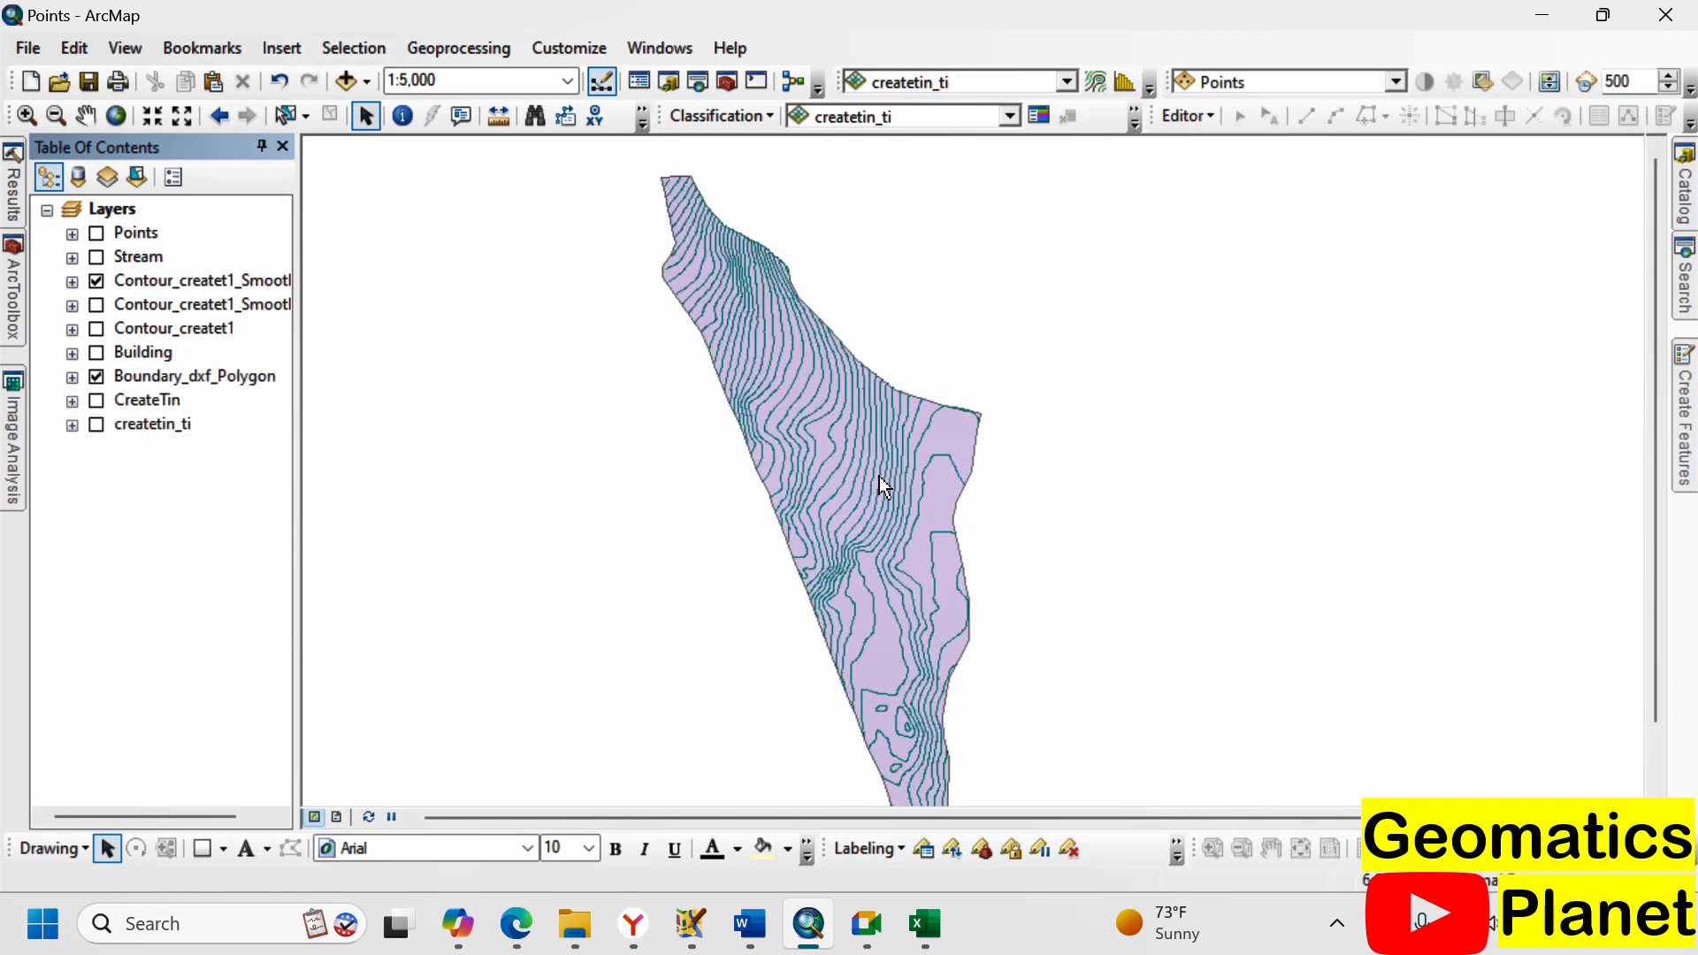
{"action": "scroll", "coordinate": [1143, 517], "scroll_direction": "up", "scroll_amount": 1}
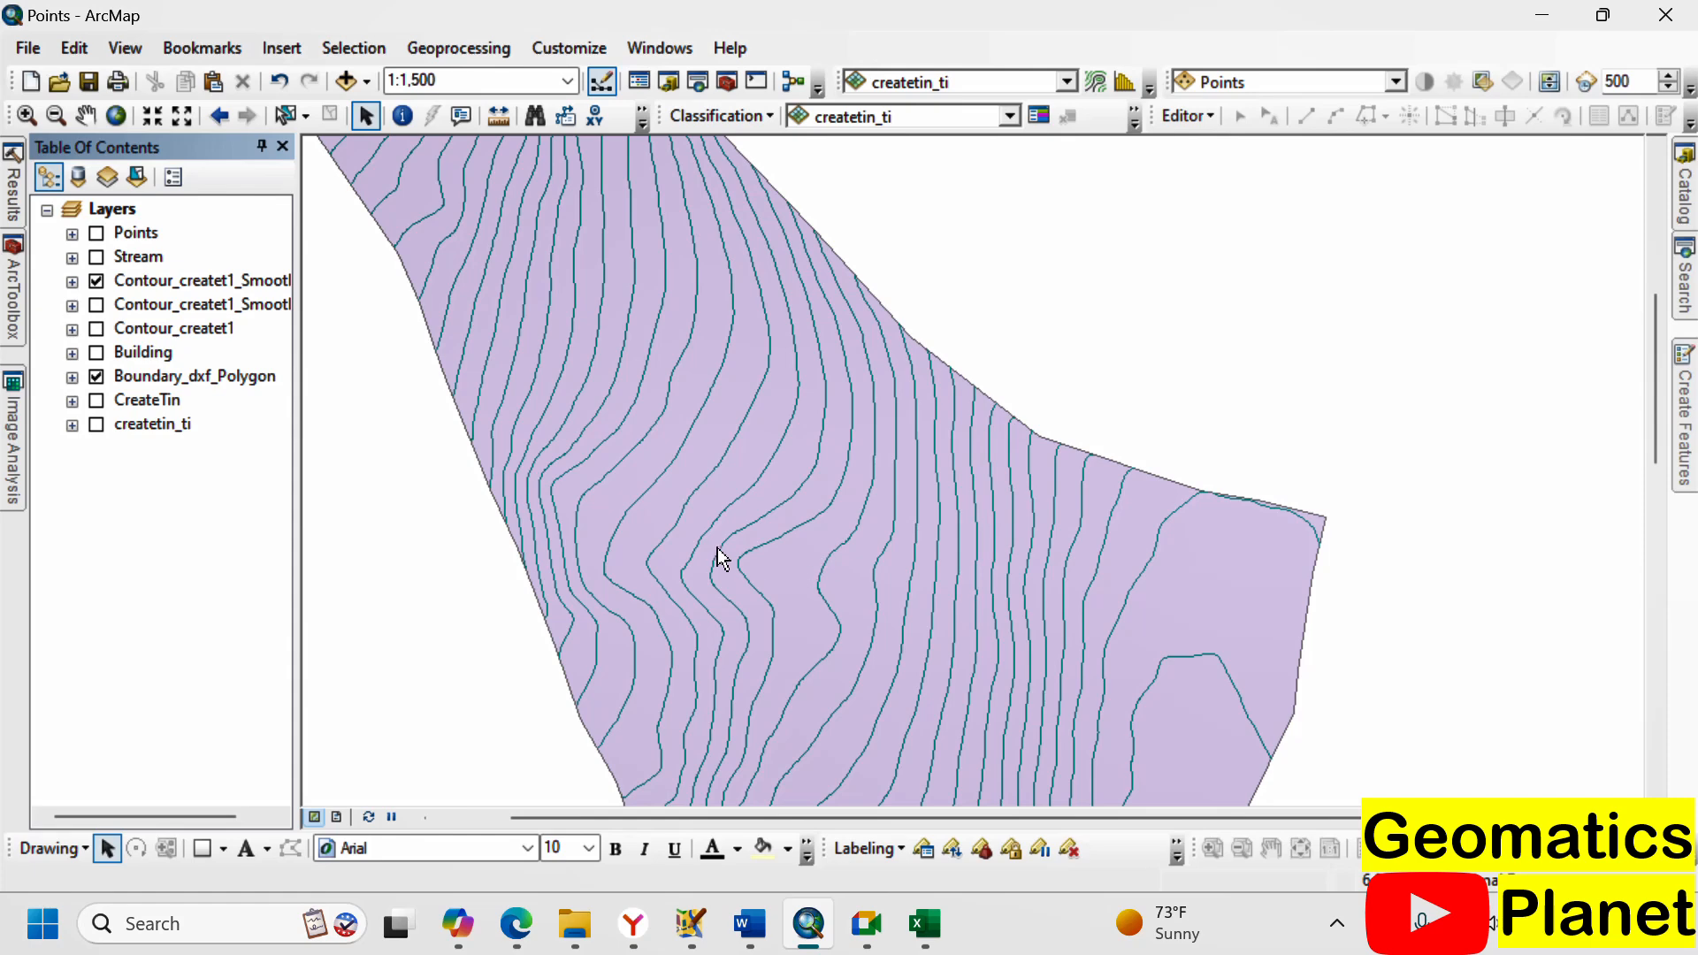
{"action": "scroll", "coordinate": [773, 507], "scroll_direction": "down", "scroll_amount": 1}
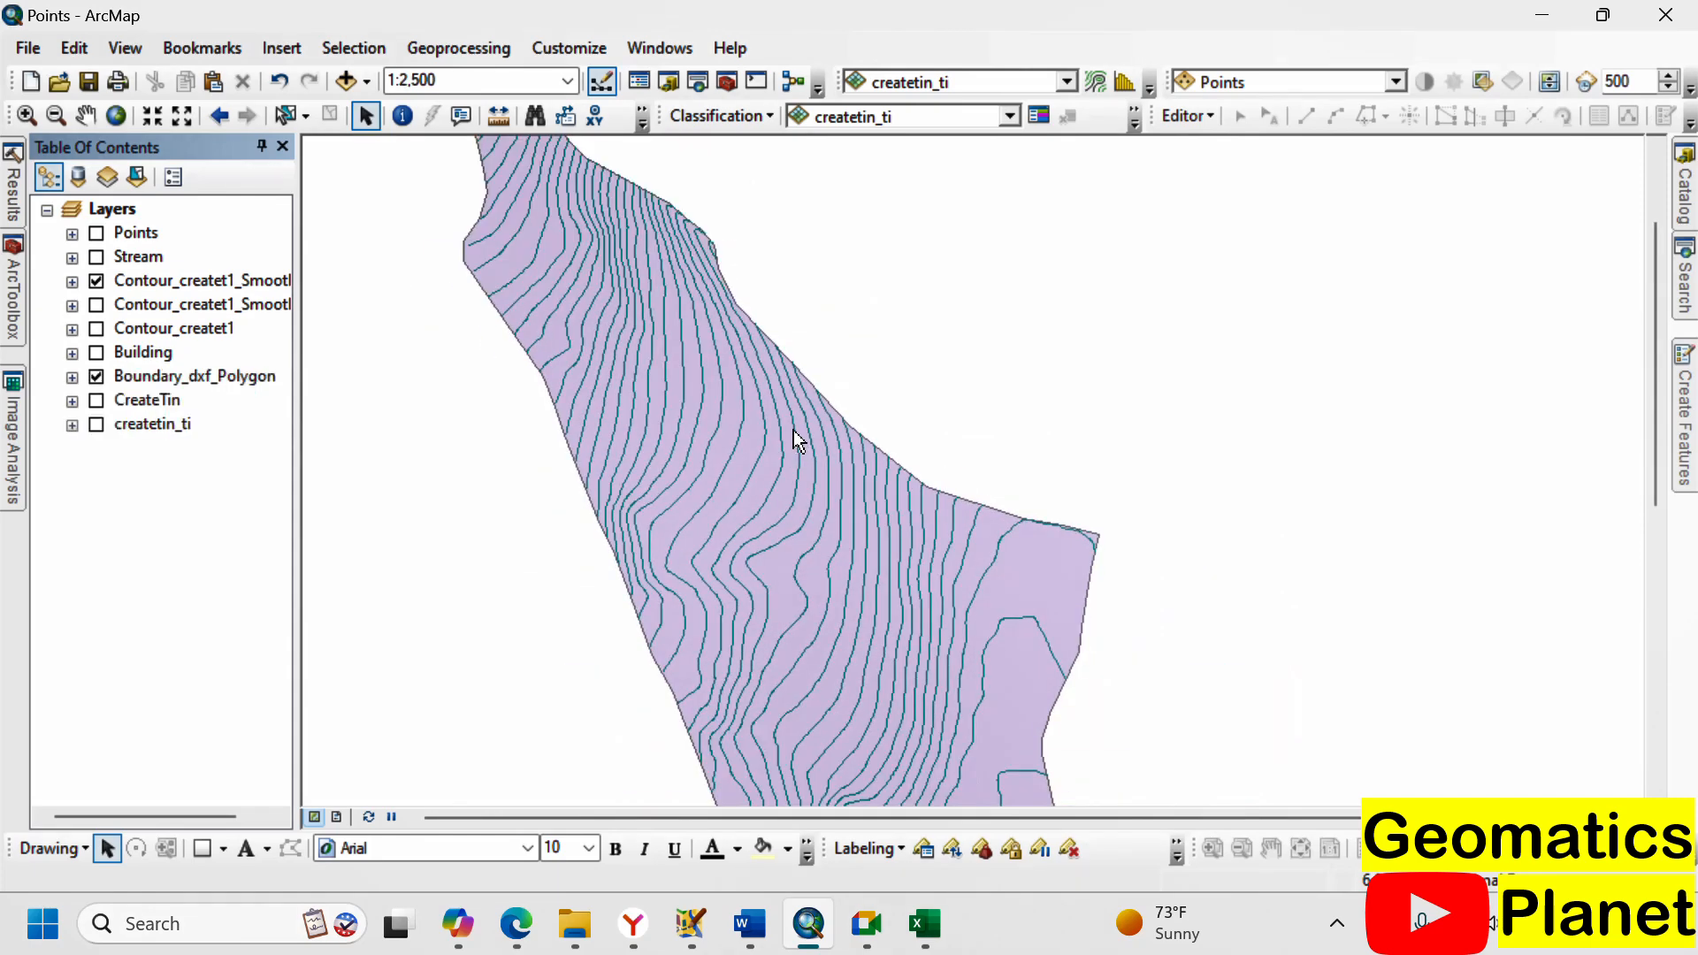
{"action": "scroll", "coordinate": [771, 350], "scroll_direction": "down", "scroll_amount": 1}
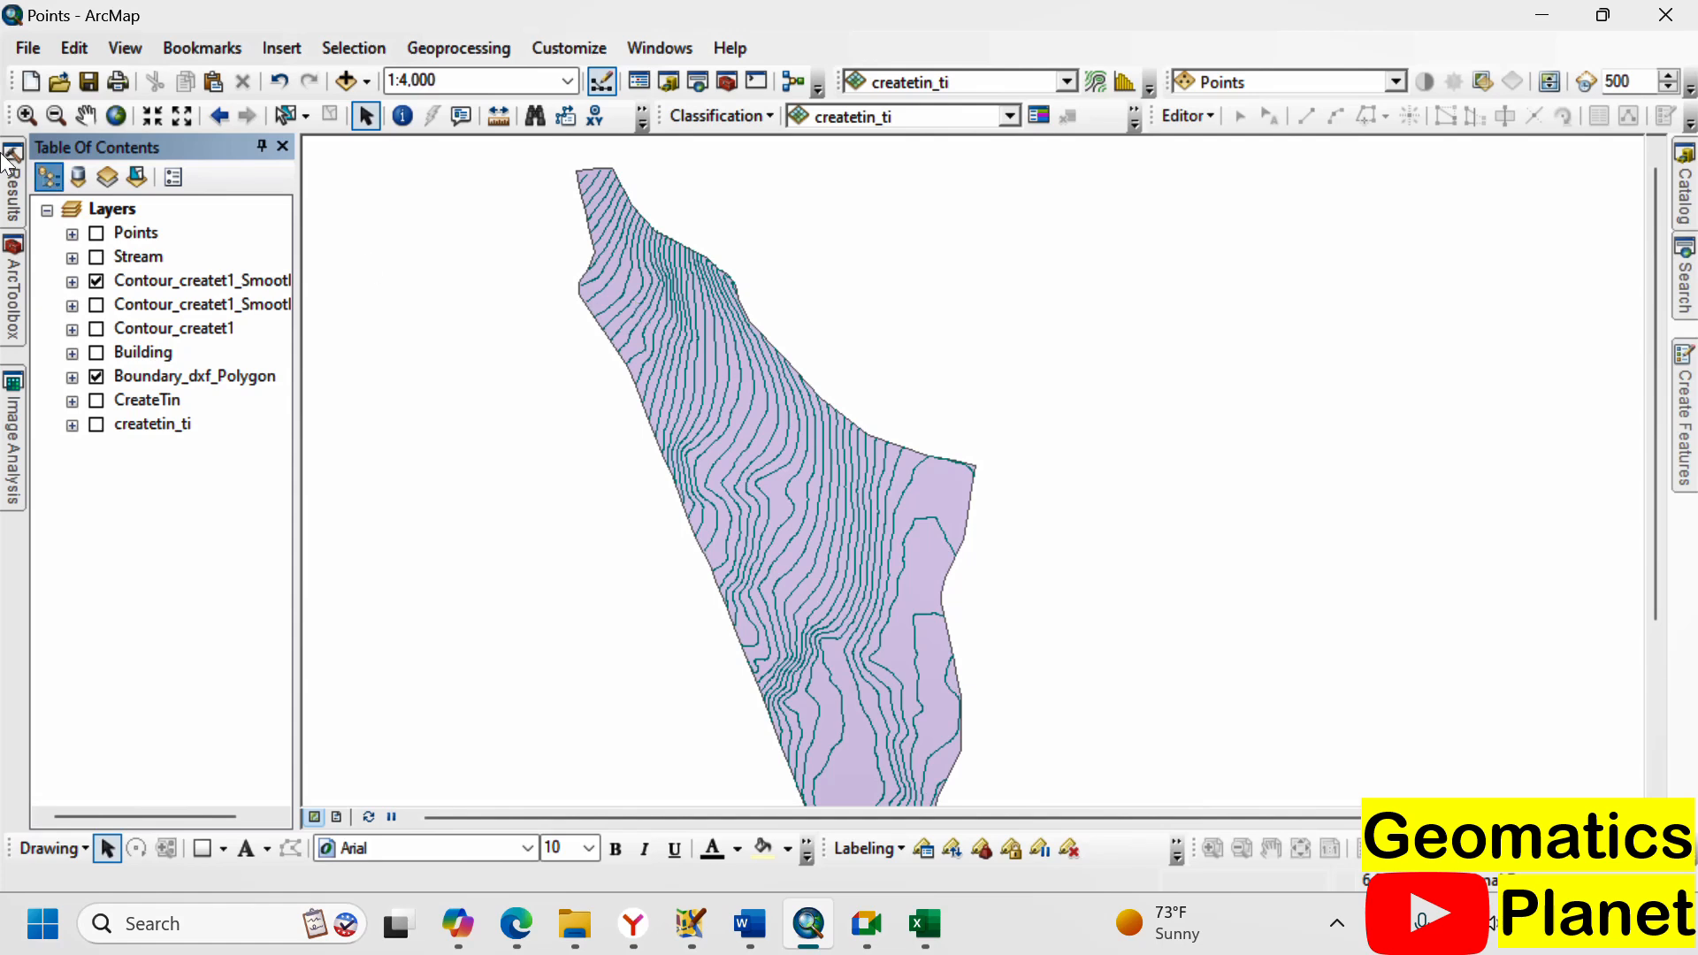
- Open the IDW tool from the Interpolation toolset of the Spatial Analyst Tools
{"action": "left_click", "coordinate": [13, 274]}
{"action": "left_click", "coordinate": [74, 248]}
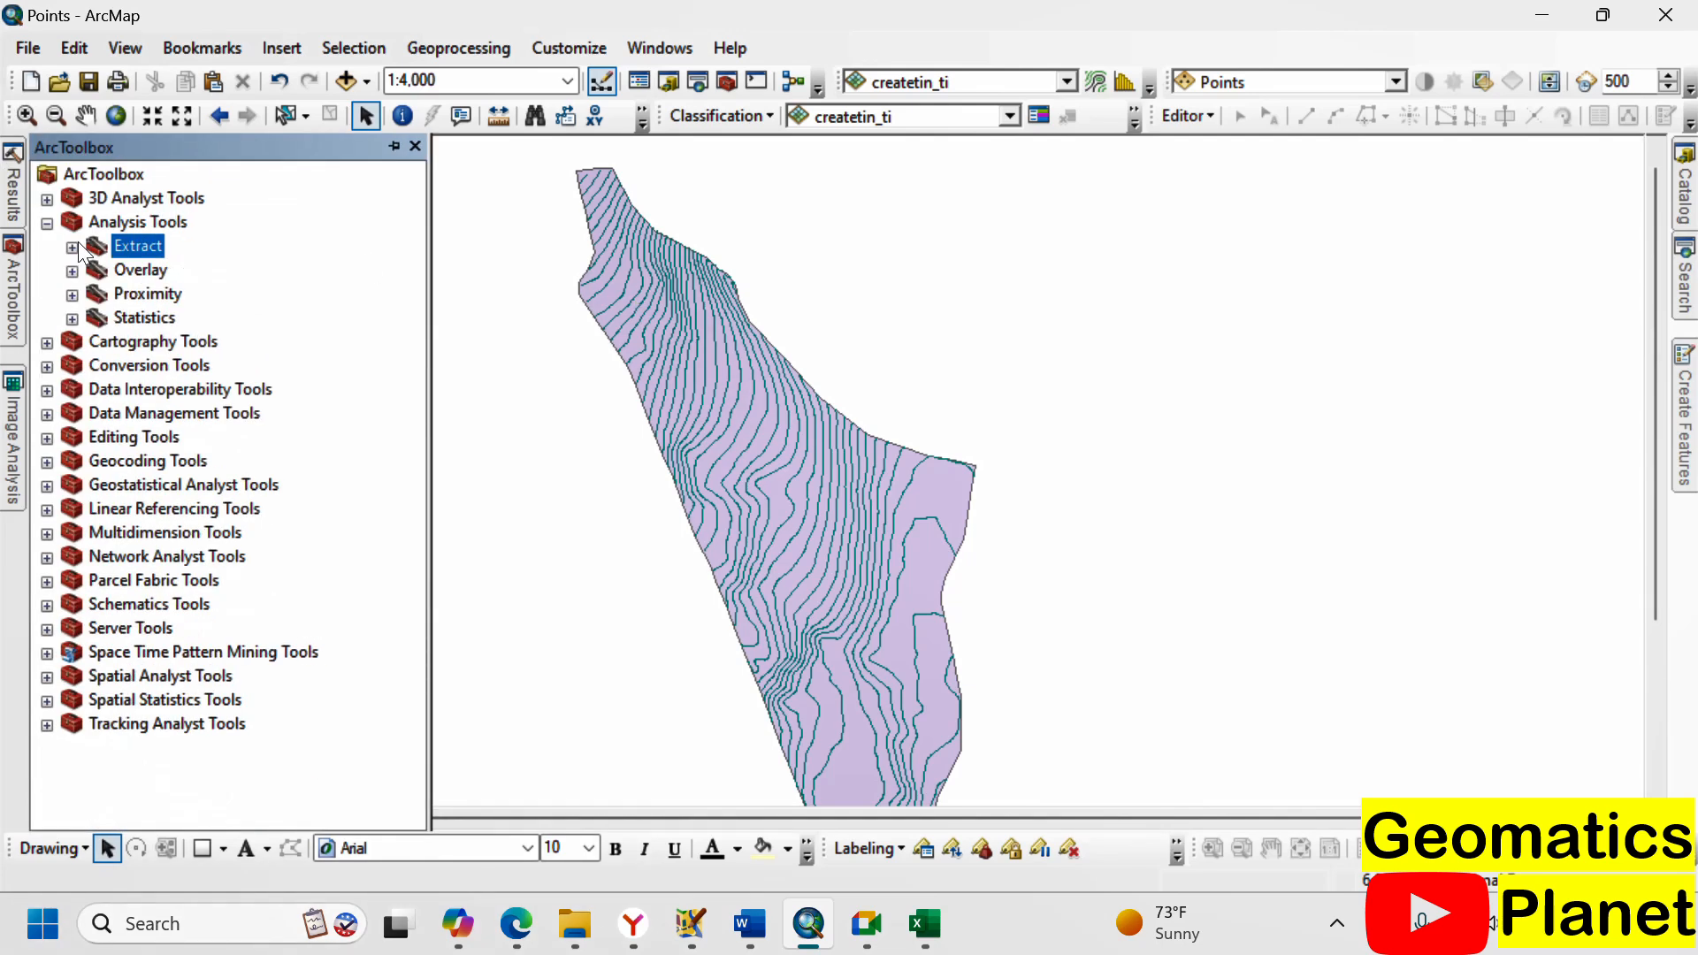
{"action": "left_click", "coordinate": [48, 223]}
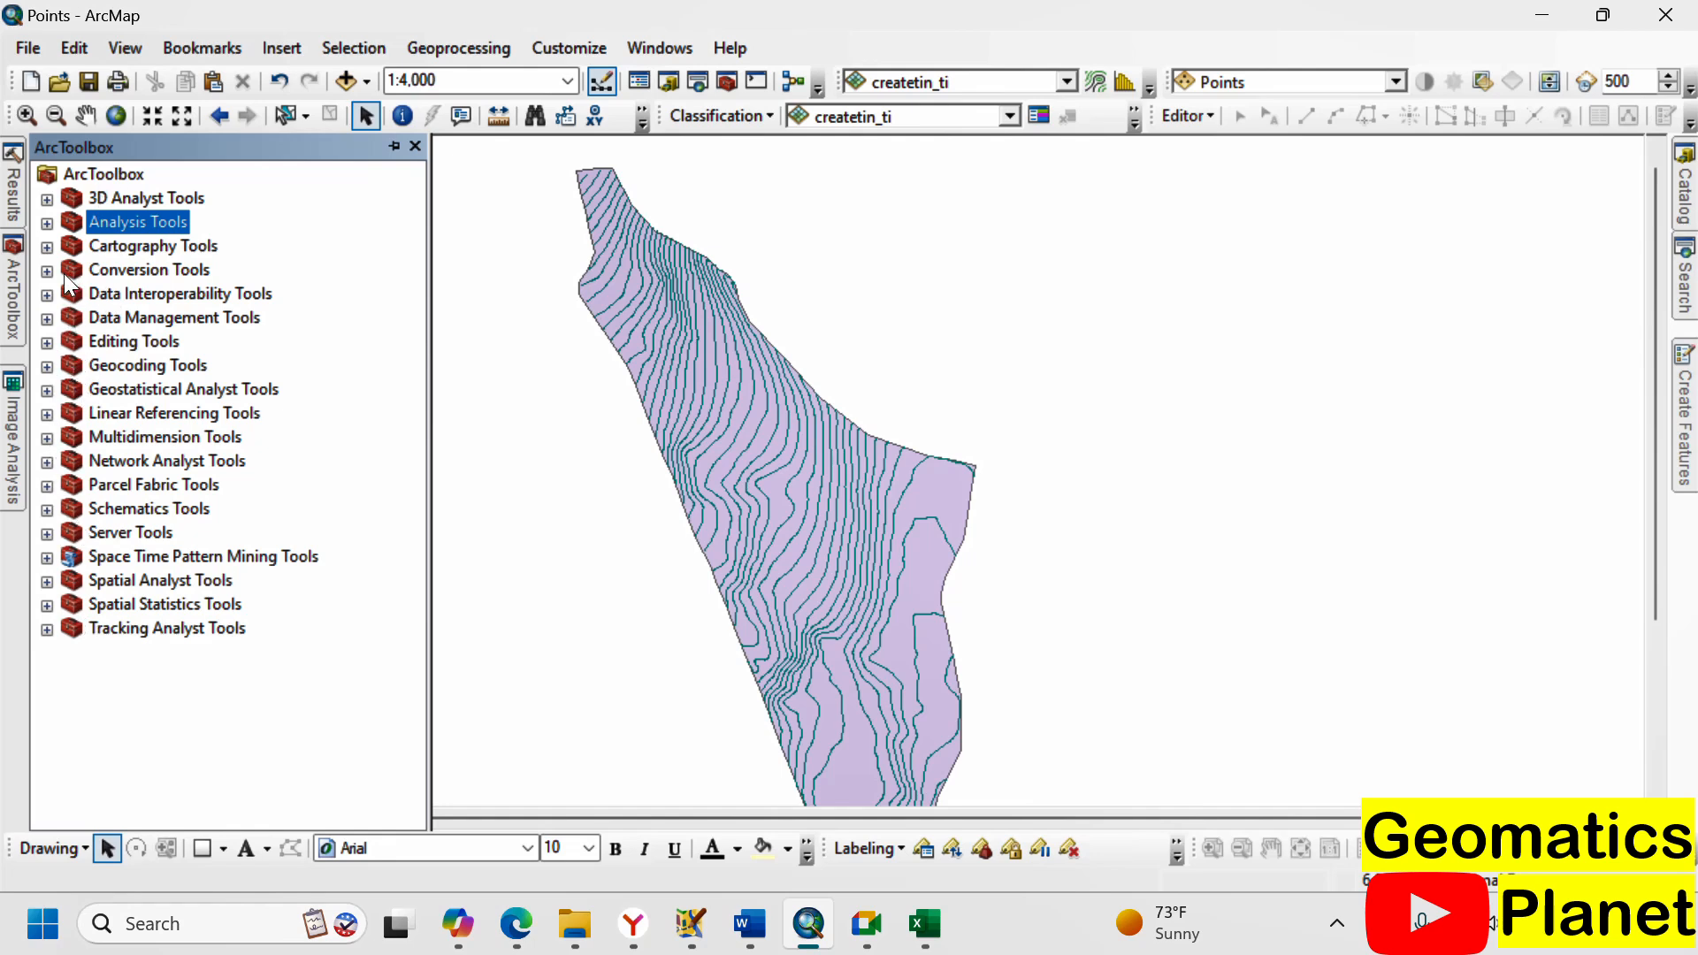
{"action": "left_click", "coordinate": [49, 318]}
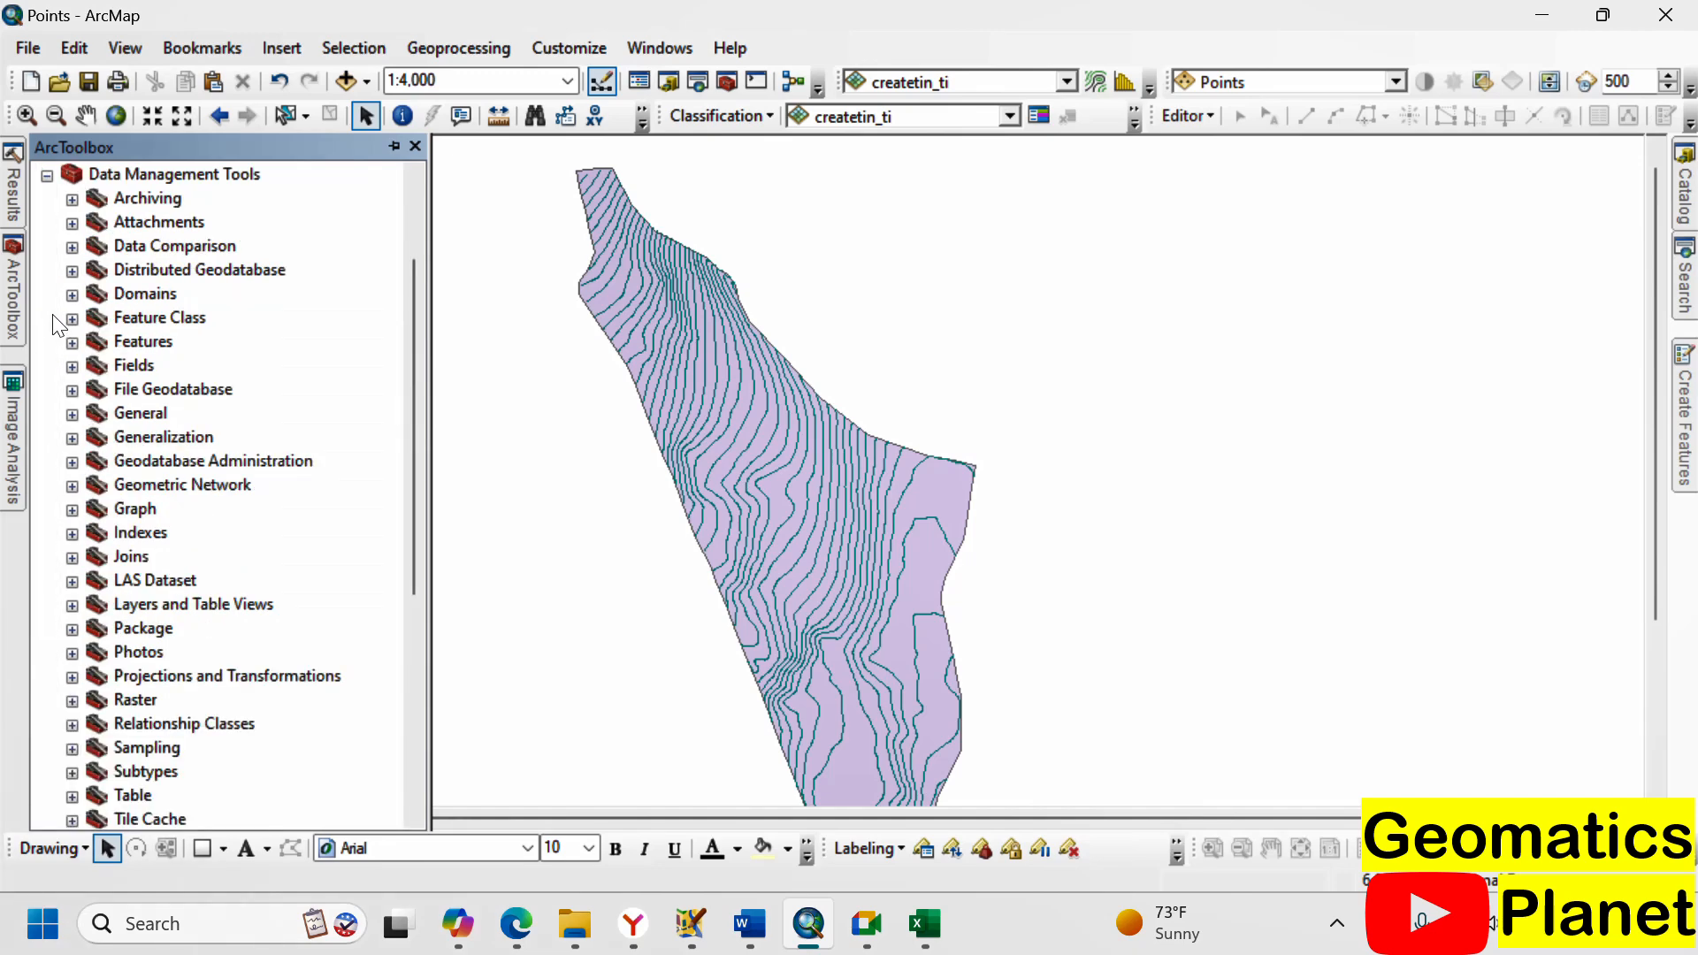
{"action": "scroll", "coordinate": [64, 184], "scroll_direction": "down", "scroll_amount": 5}
{"action": "left_click", "coordinate": [50, 176]}
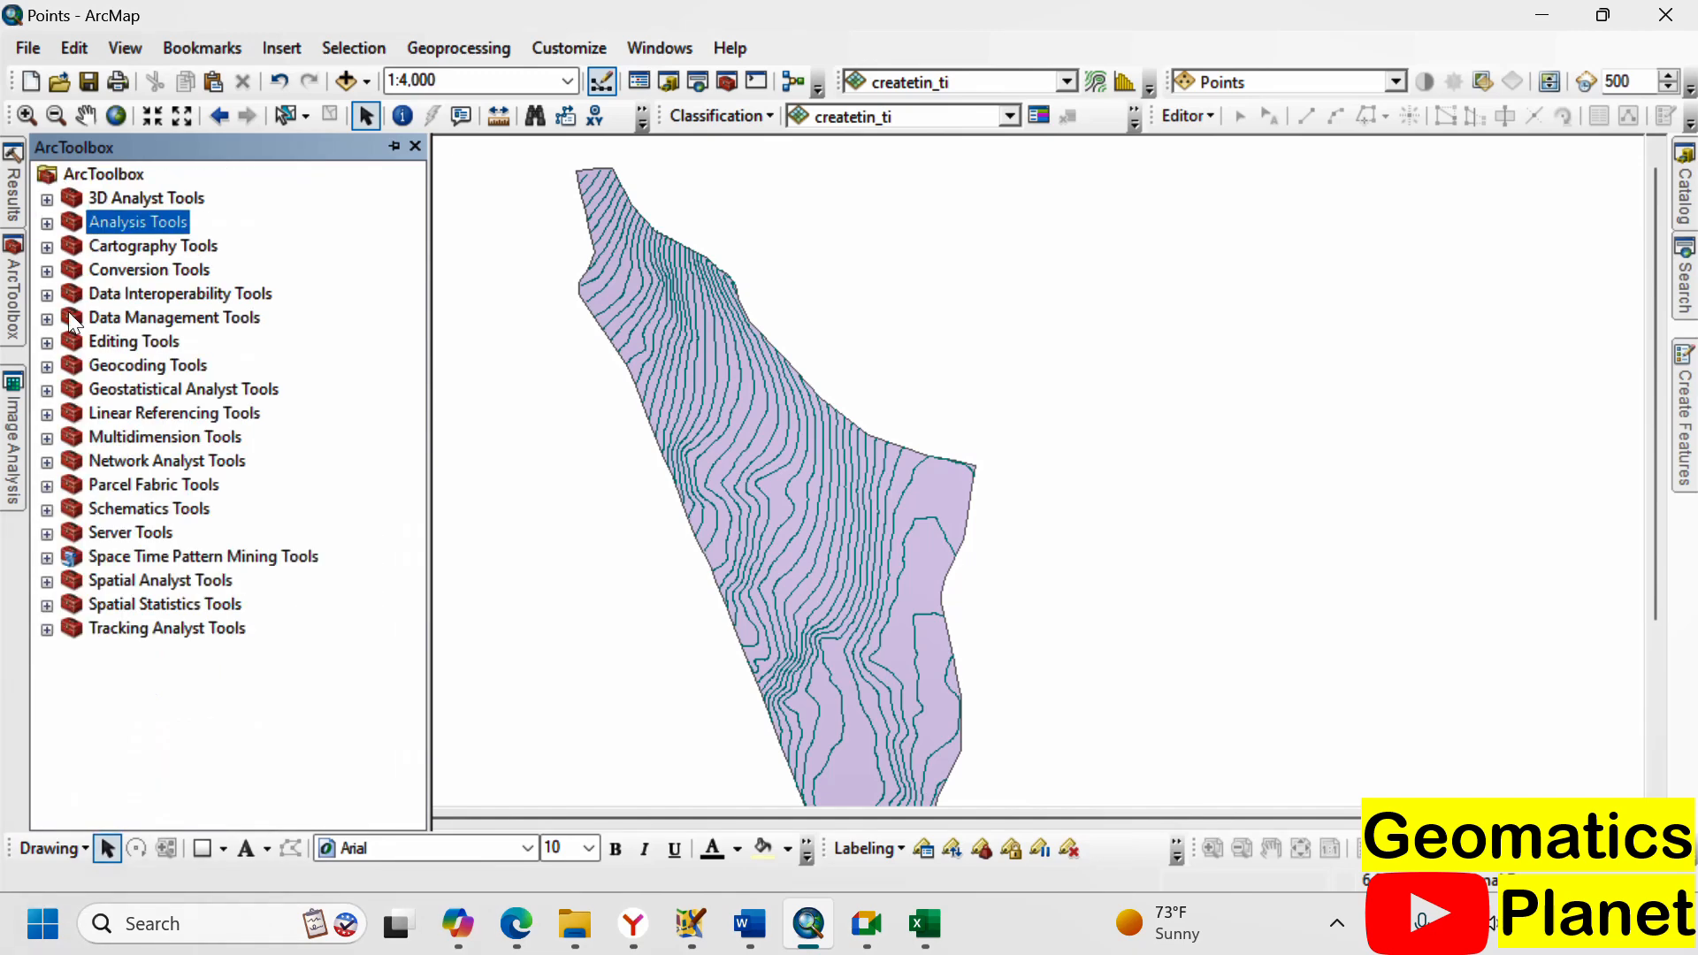
{"action": "left_click", "coordinate": [49, 582]}
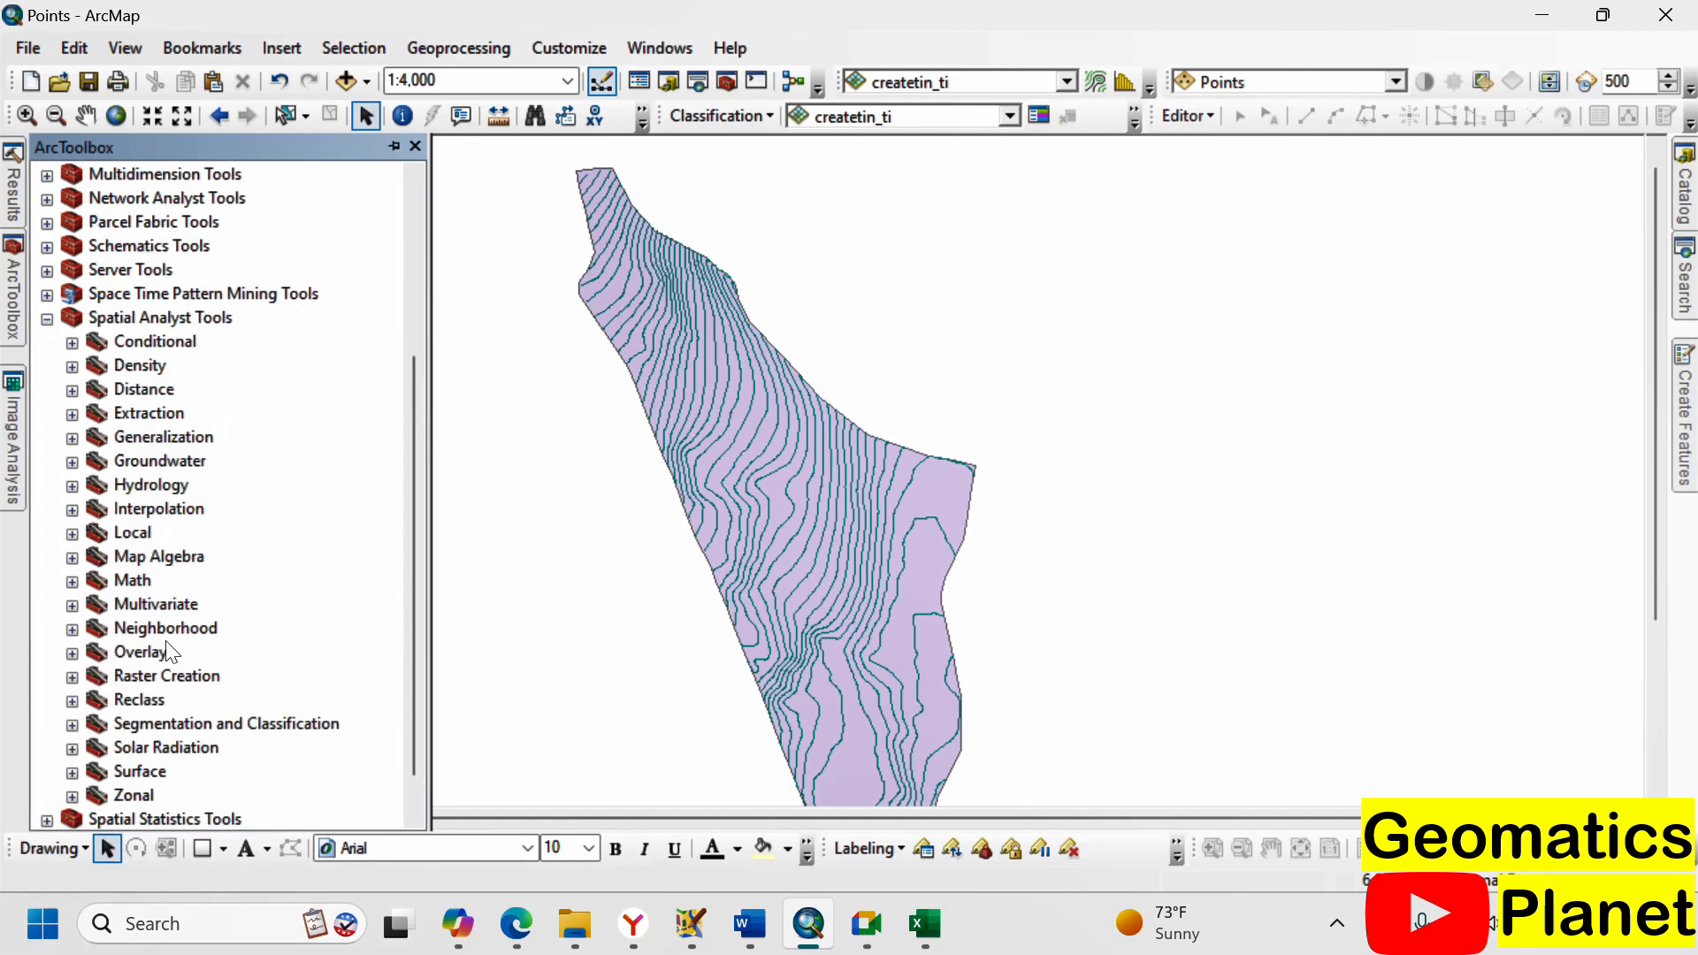
{"action": "left_click", "coordinate": [72, 511]}
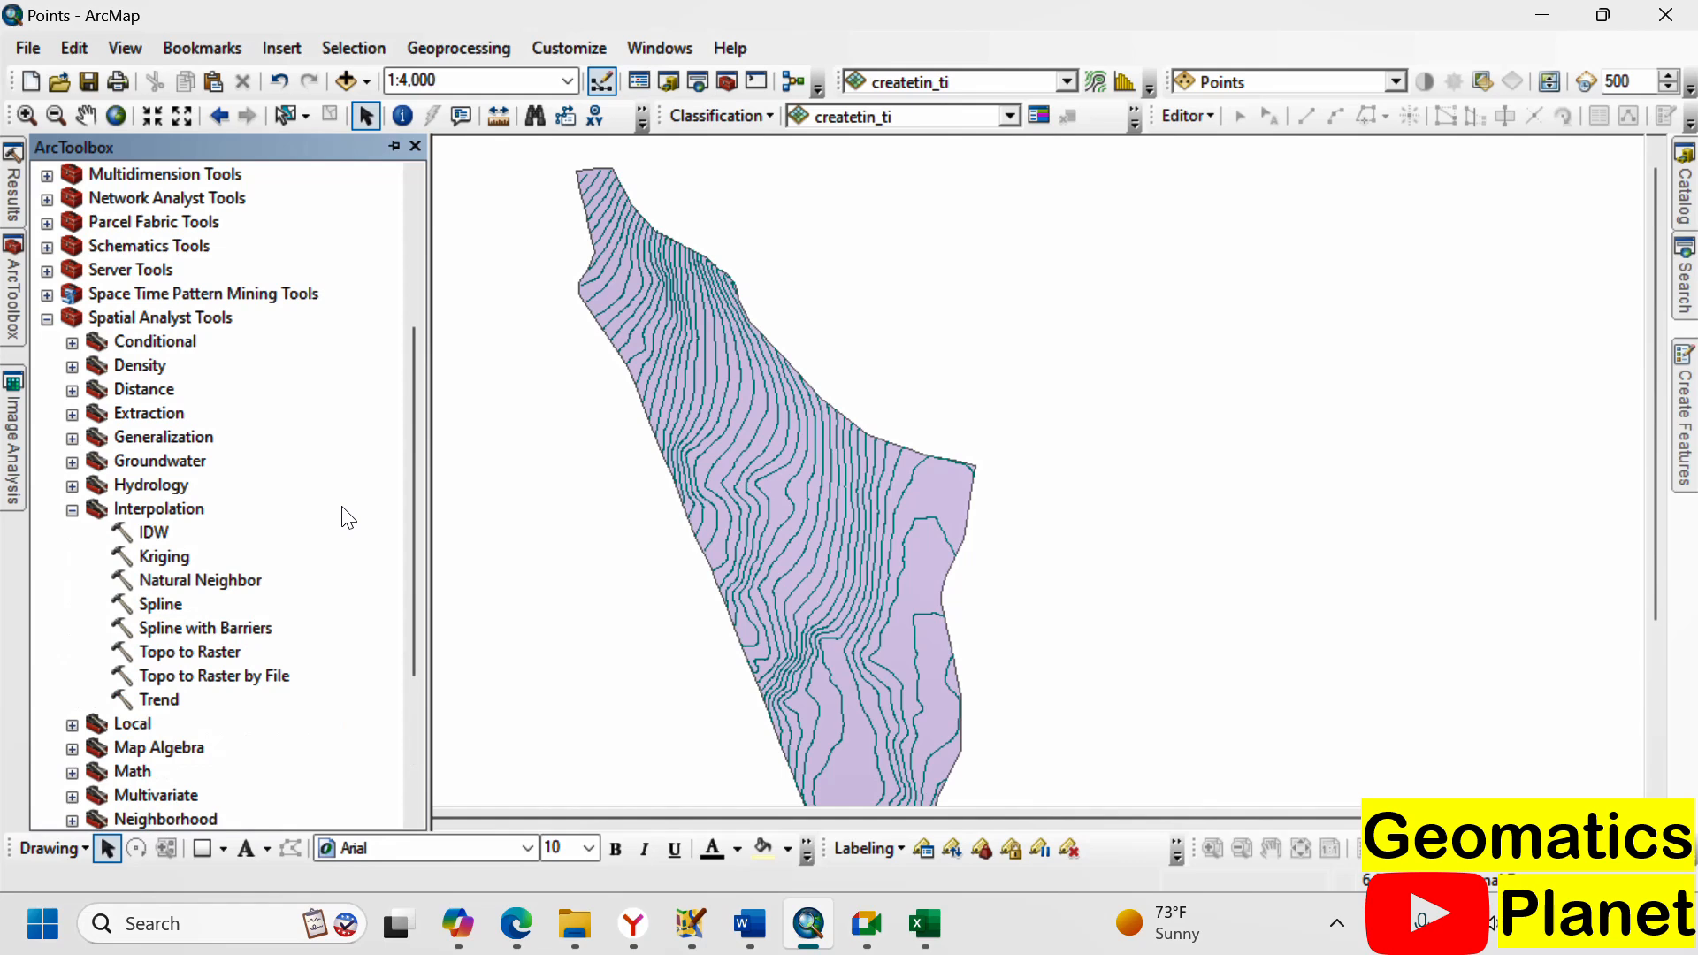
{"action": "double_click", "coordinate": [152, 533]}
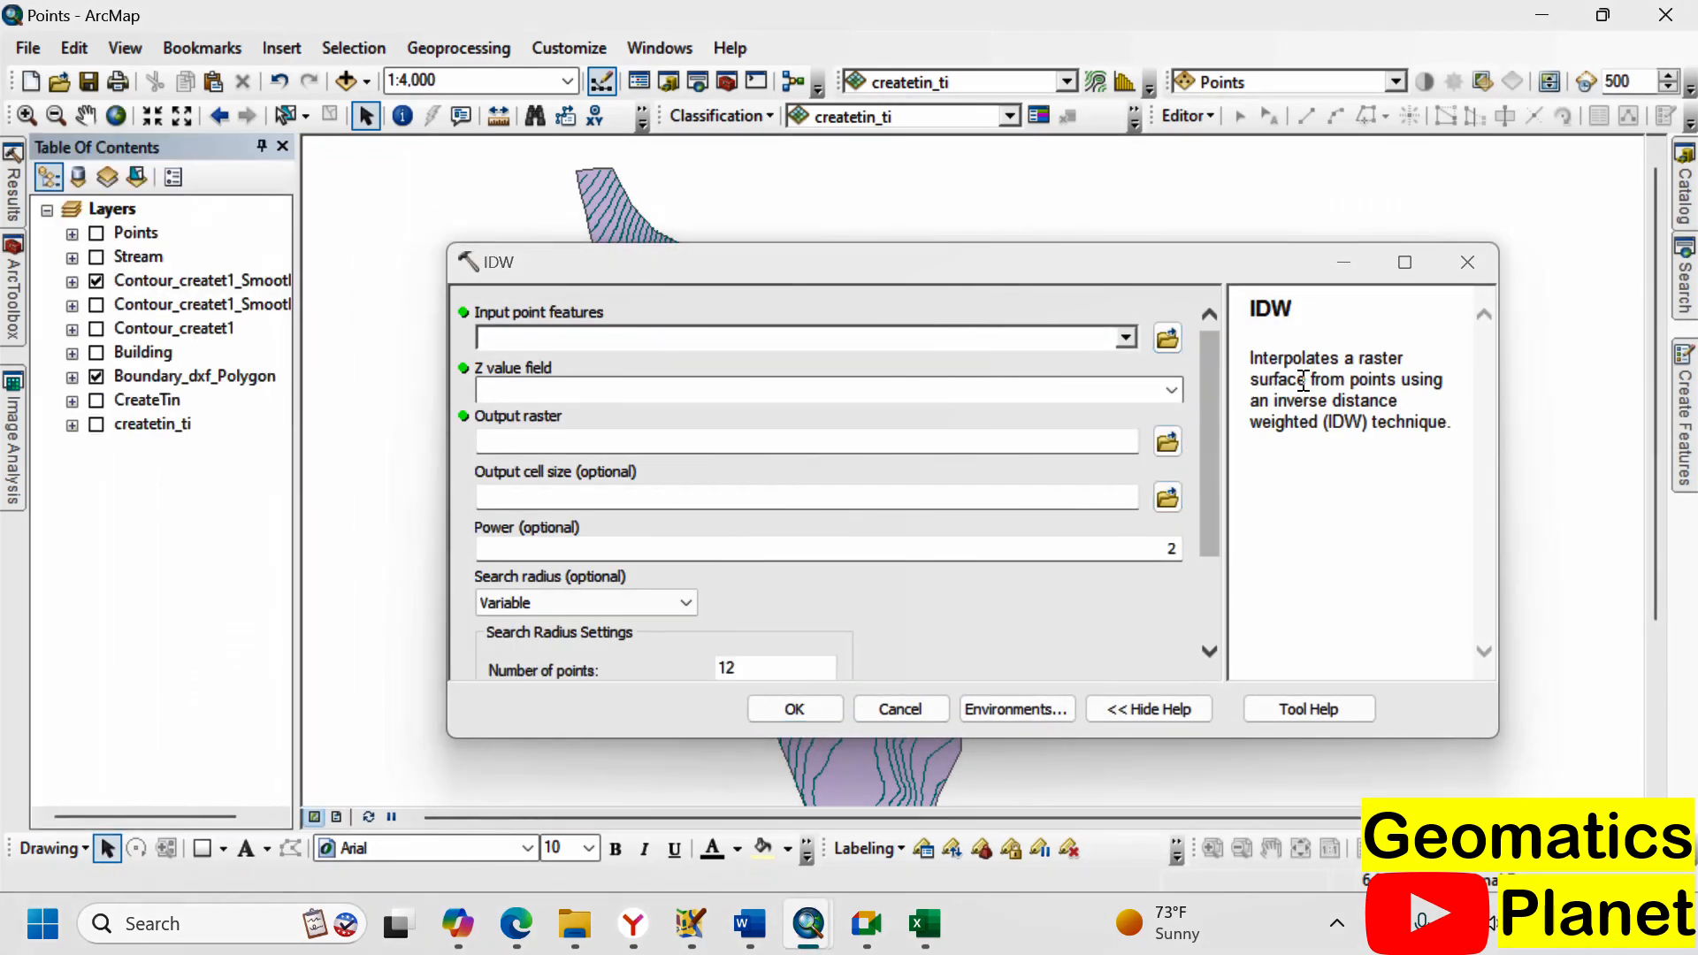
- Set the IDW input point features to Points and the Z value field to Z
{"action": "left_click", "coordinate": [1126, 336]}
{"action": "left_click", "coordinate": [554, 363]}
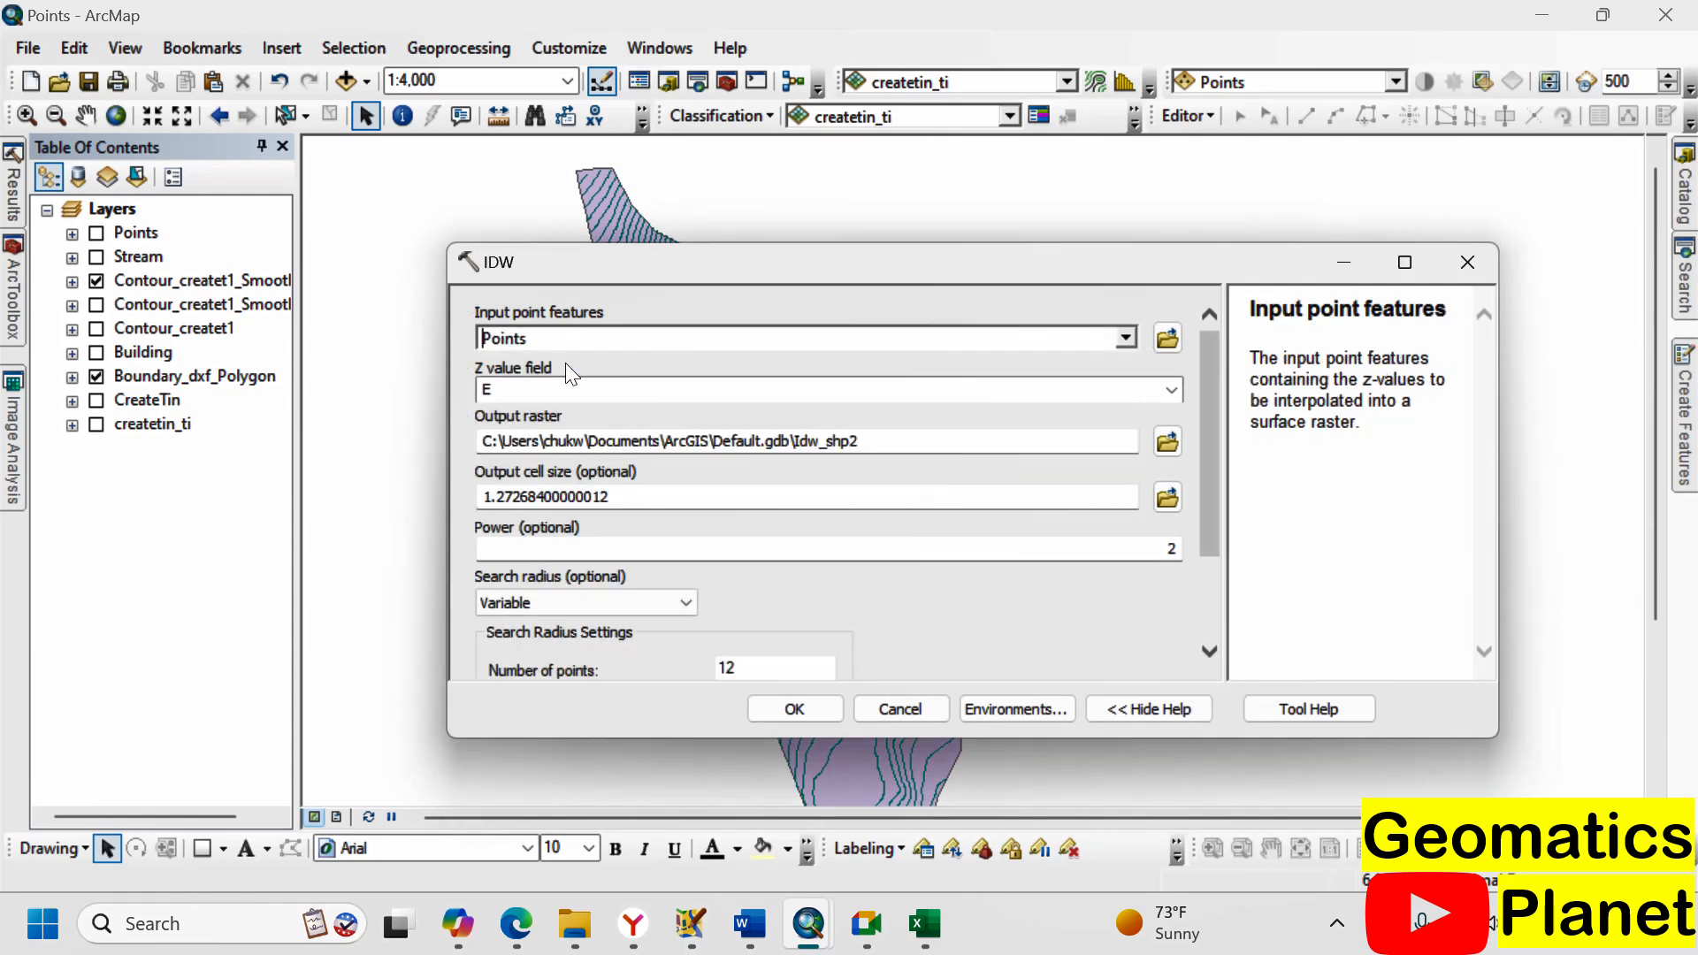
{"action": "left_click", "coordinate": [1170, 391]}
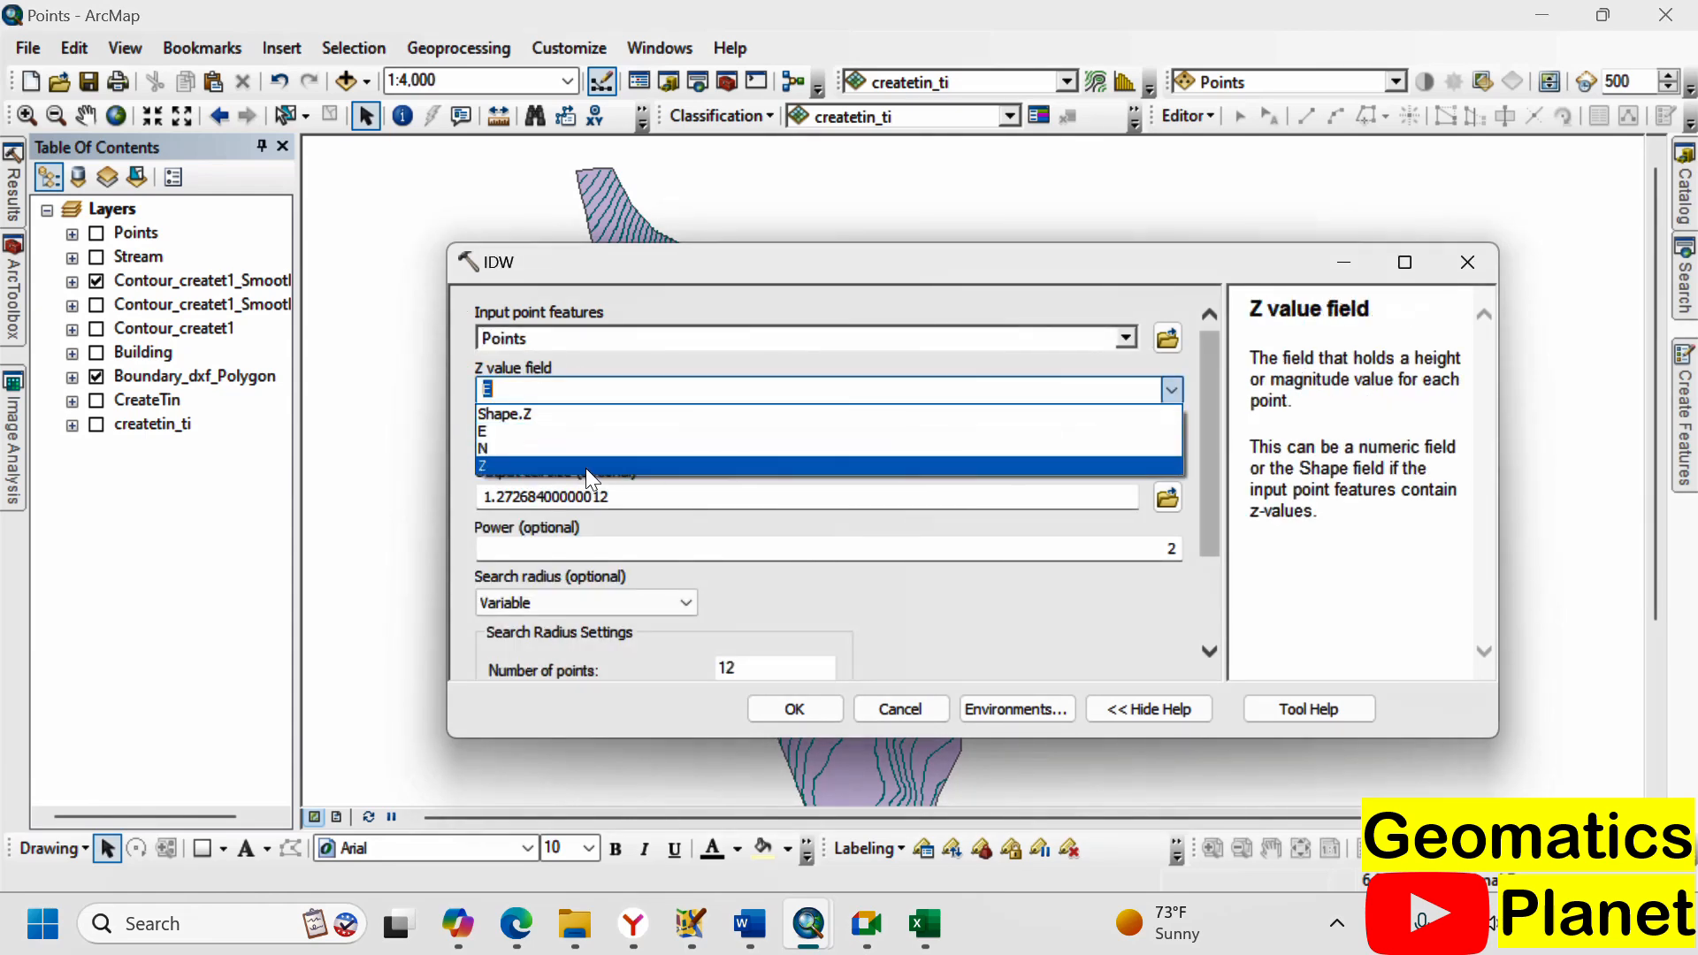
{"action": "left_click", "coordinate": [492, 465]}
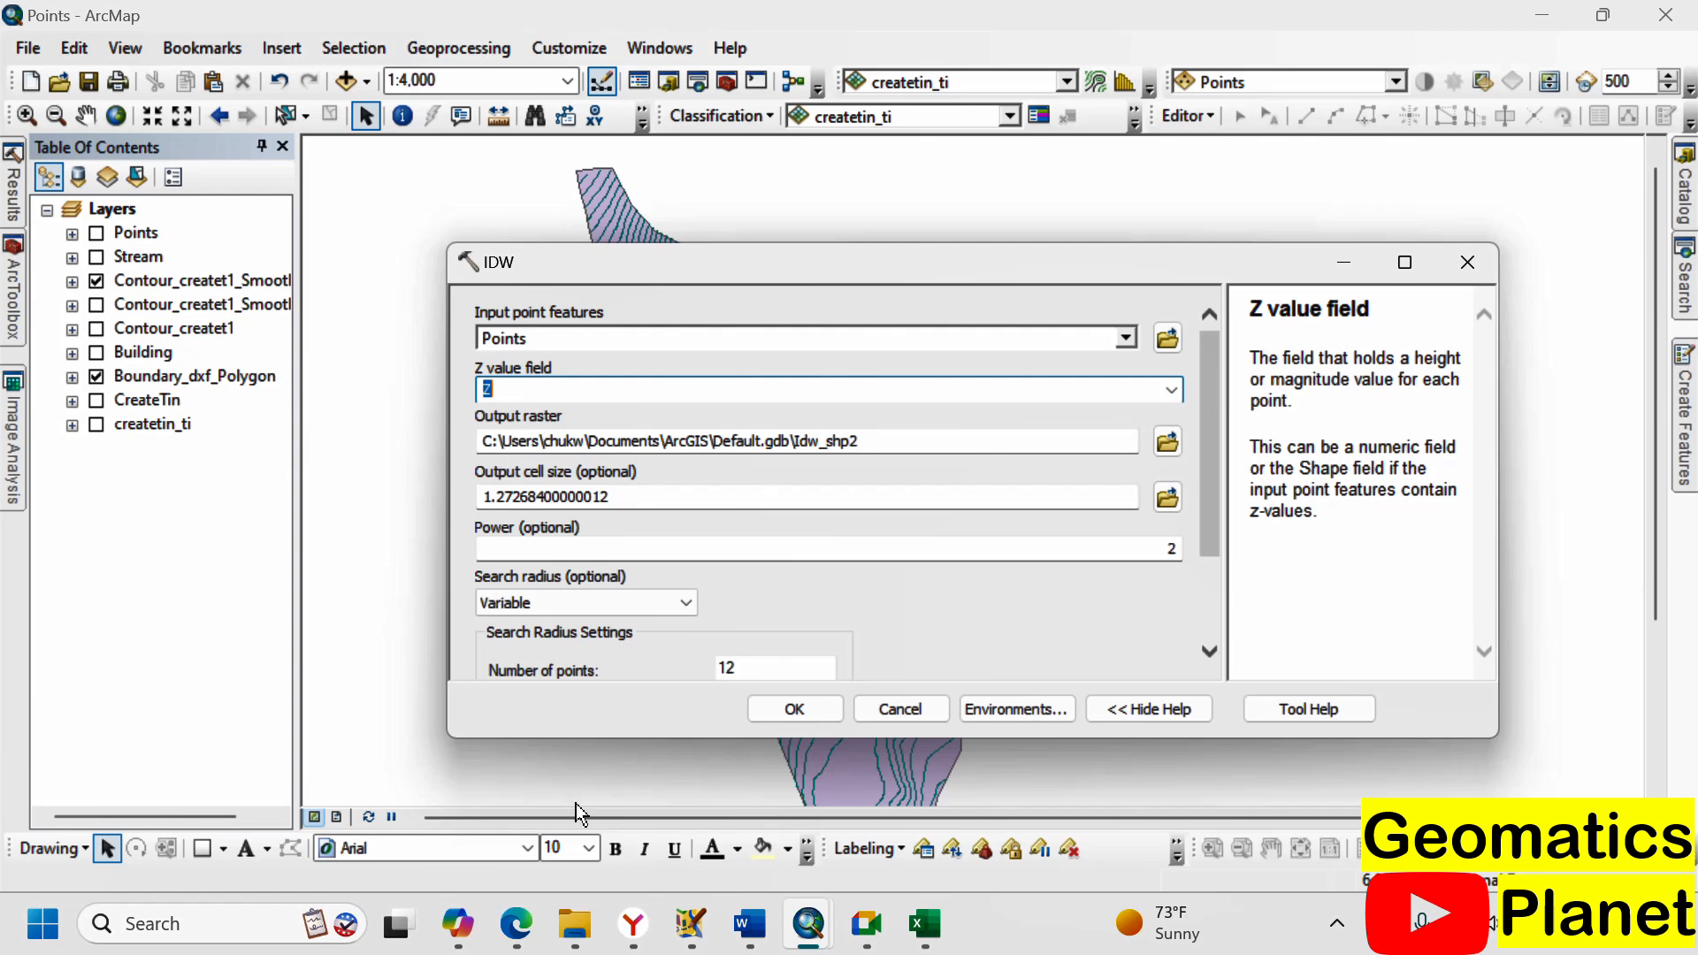
- Switch to the Jamboard in the browser and go to blank frame 5
{"action": "left_click", "coordinate": [634, 911]}
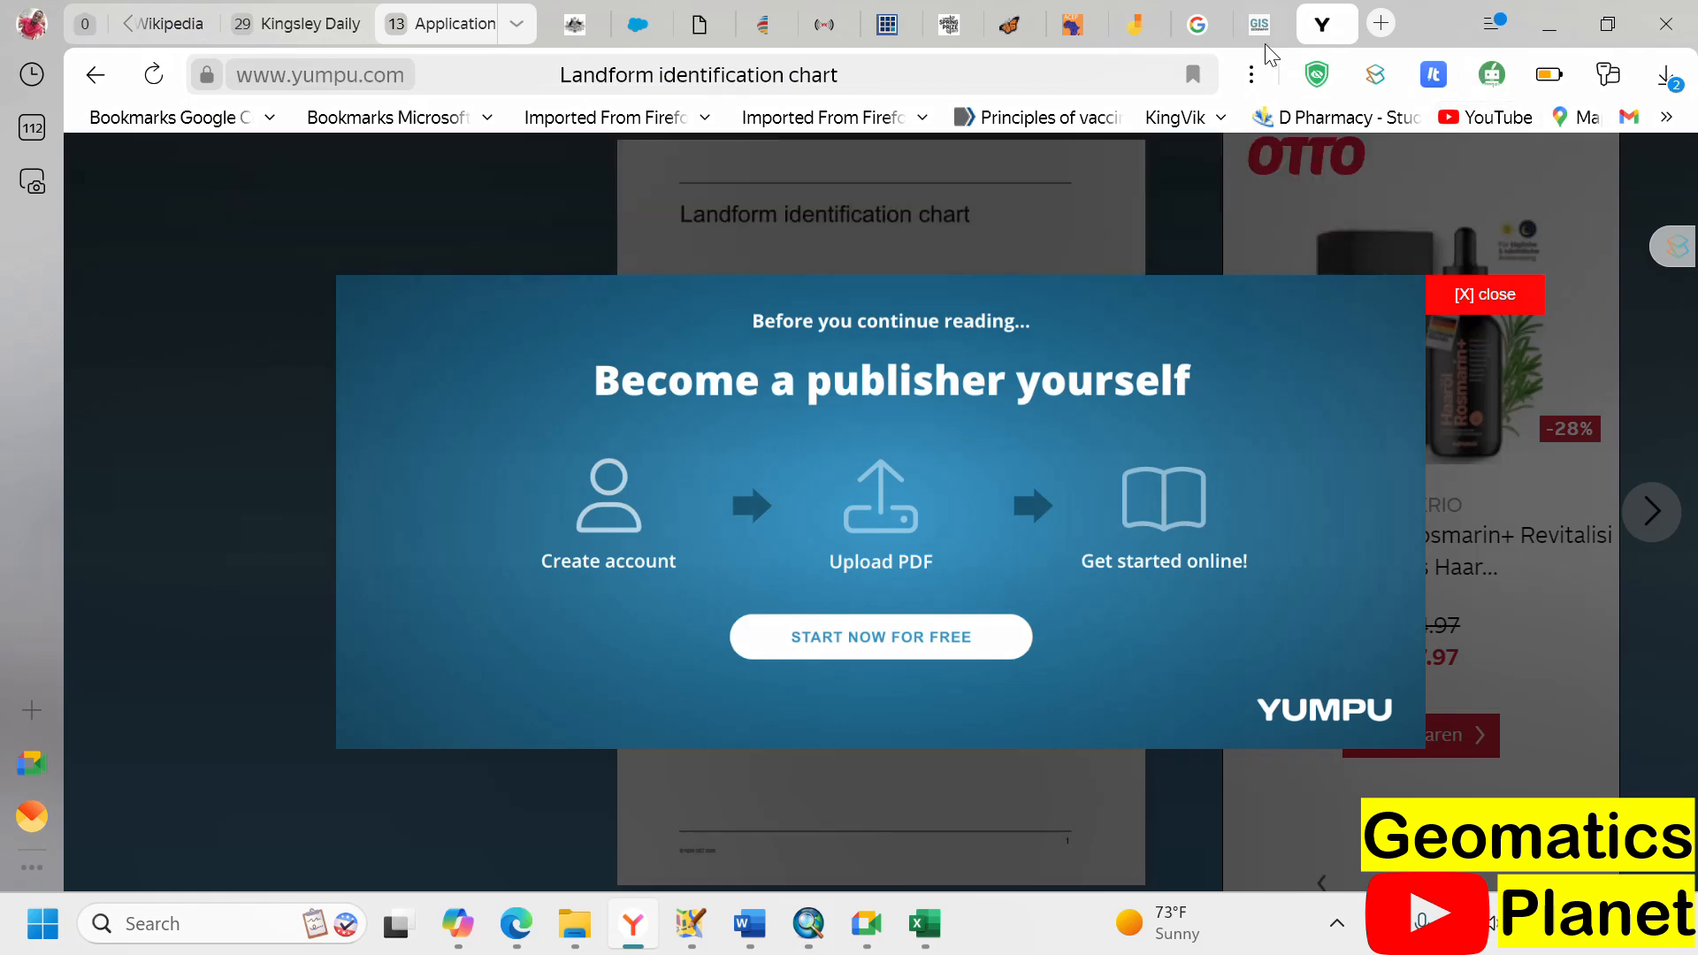
{"action": "left_click", "coordinate": [1136, 25]}
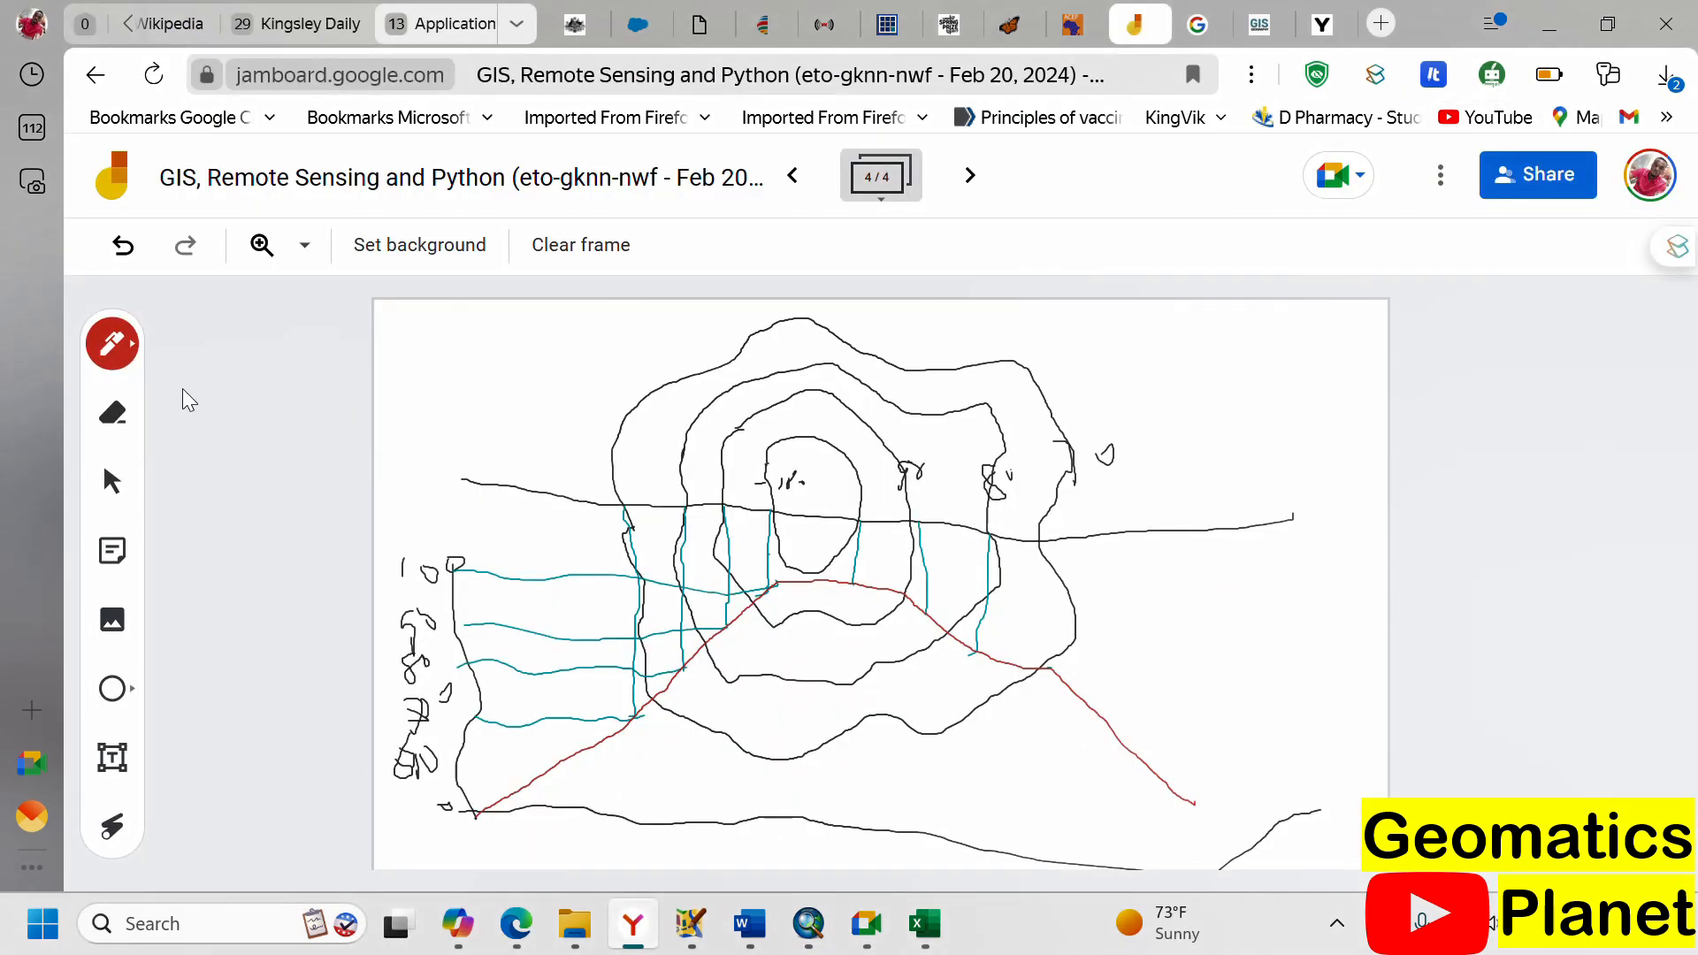
{"action": "left_click", "coordinate": [969, 175]}
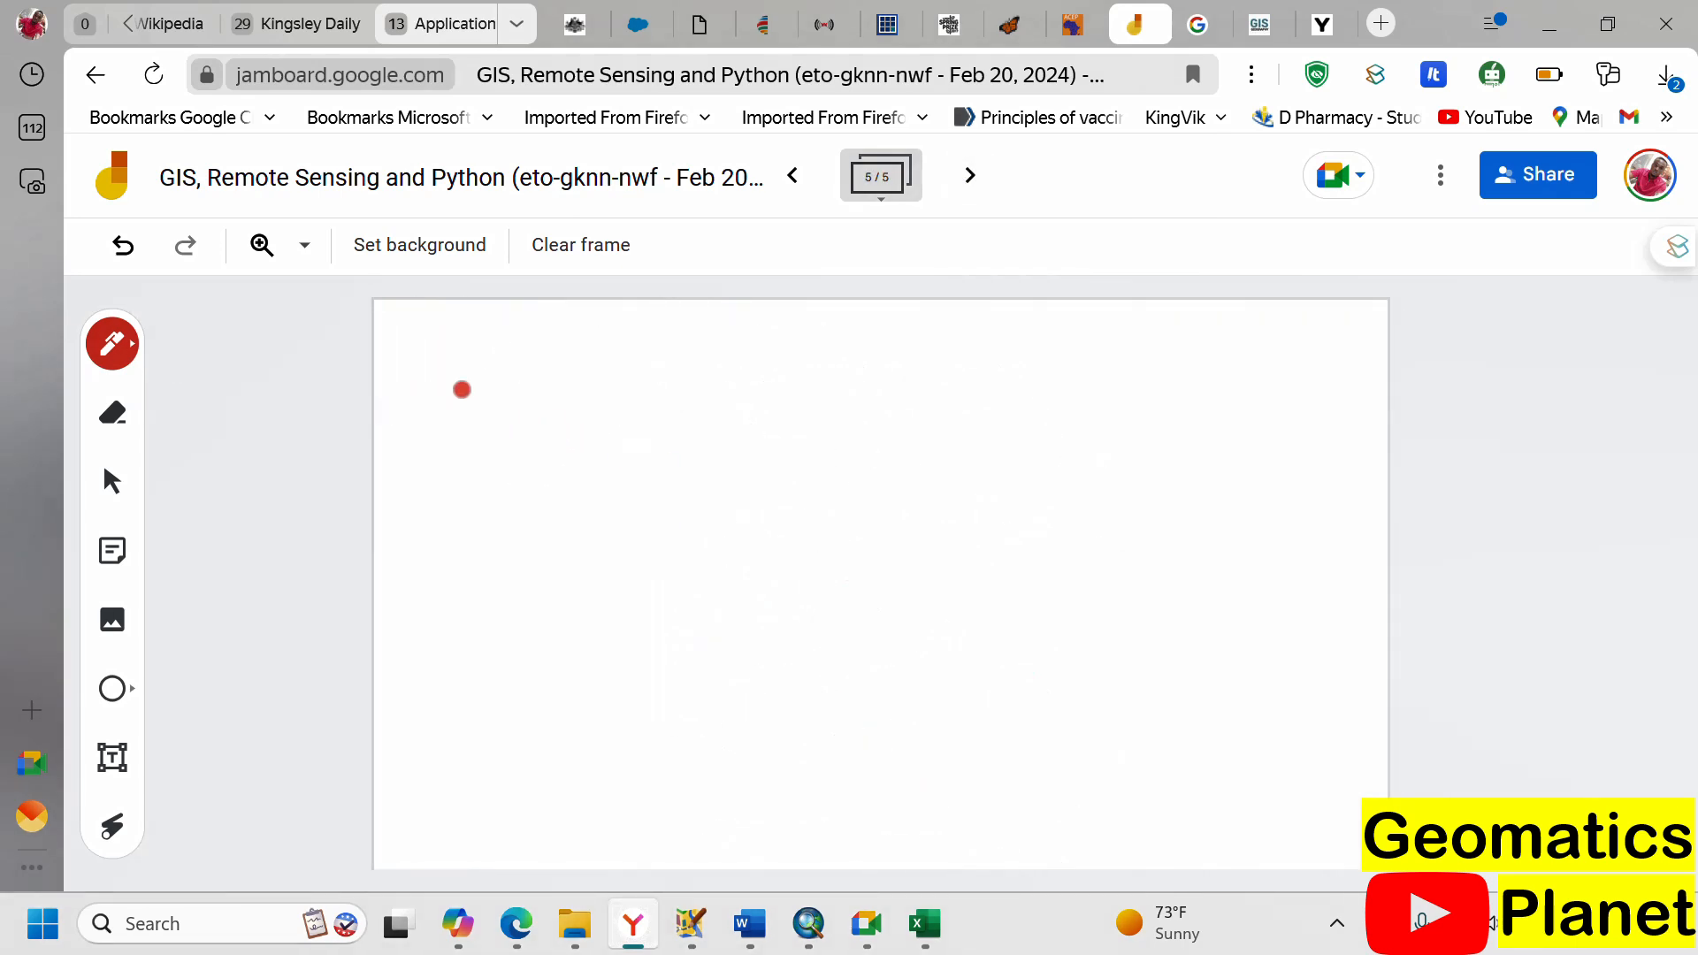
- Write 5 and a second value at opposite ends of the blank frame and connect them with one long freehand line
{"action": "mouse_move", "coordinate": [459, 379]}
{"action": "left_mouse_down"}
{"action": "mouse_move", "coordinate": [474, 401]}
{"action": "mouse_move", "coordinate": [454, 364]}
{"action": "mouse_move", "coordinate": [471, 359]}
{"action": "left_mouse_up"}
{"action": "left_click_drag", "start_coordinate": [1247, 359], "coordinate": [1256, 383]}
{"action": "mouse_move", "coordinate": [513, 386]}
{"action": "left_mouse_down"}
{"action": "mouse_move", "coordinate": [663, 412]}
{"action": "mouse_move", "coordinate": [1101, 400]}
{"action": "mouse_move", "coordinate": [1340, 424]}
{"action": "left_mouse_up"}
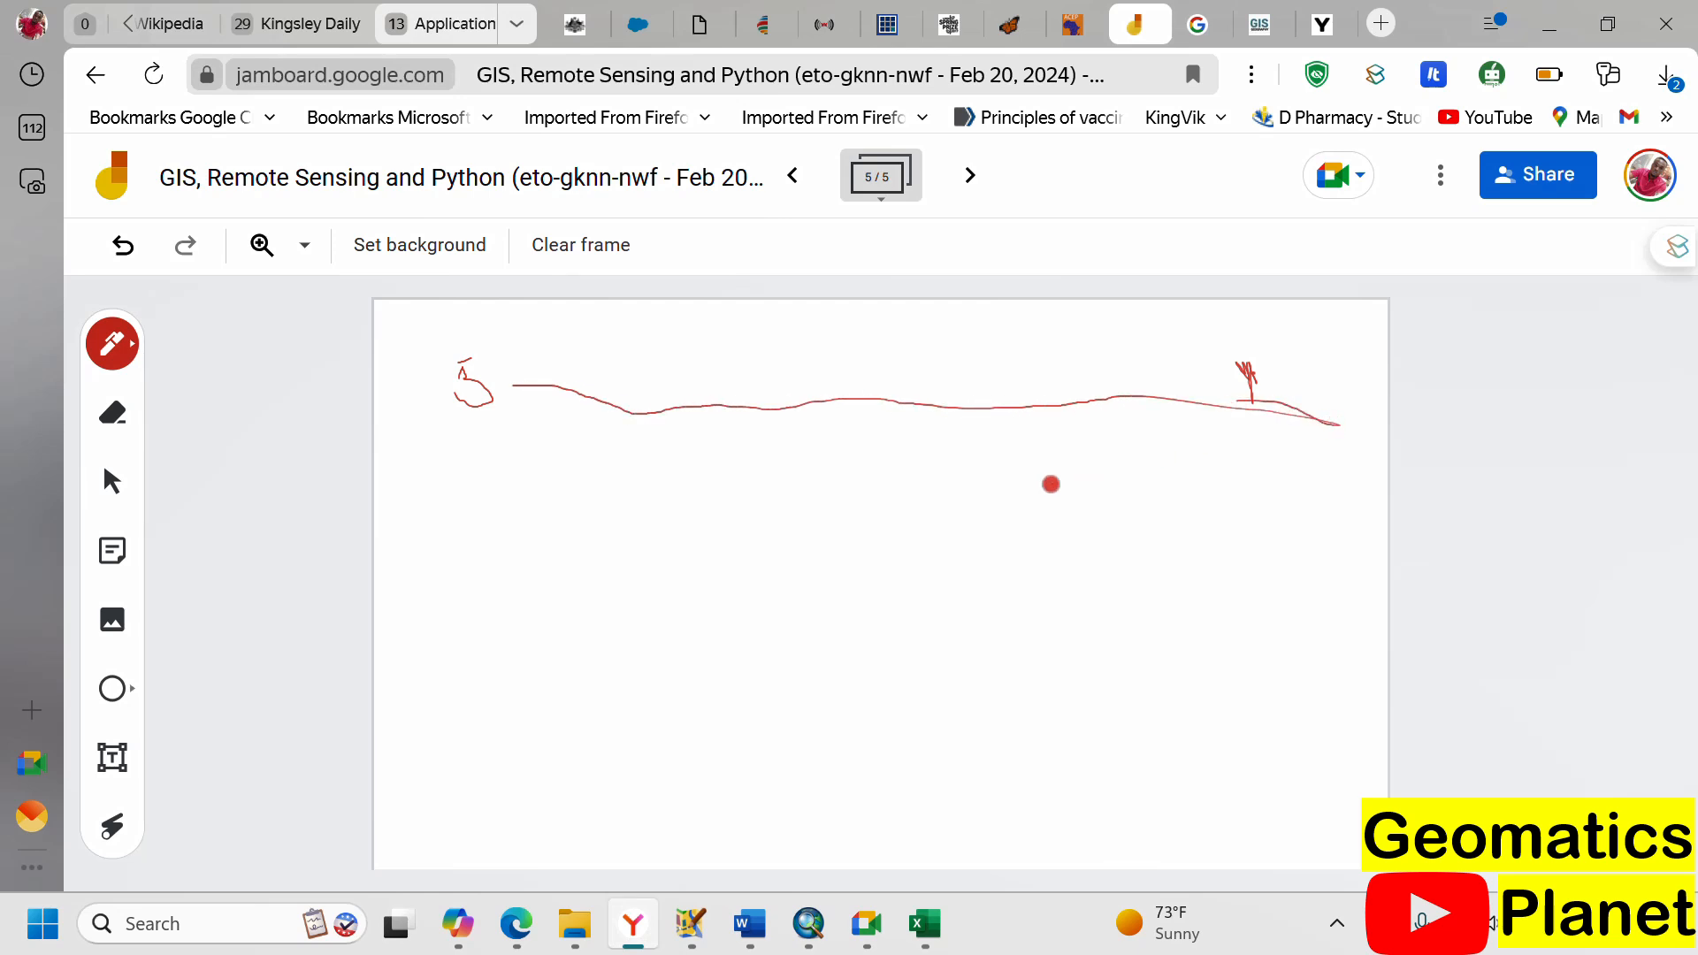
{"action": "left_click", "coordinate": [123, 246]}
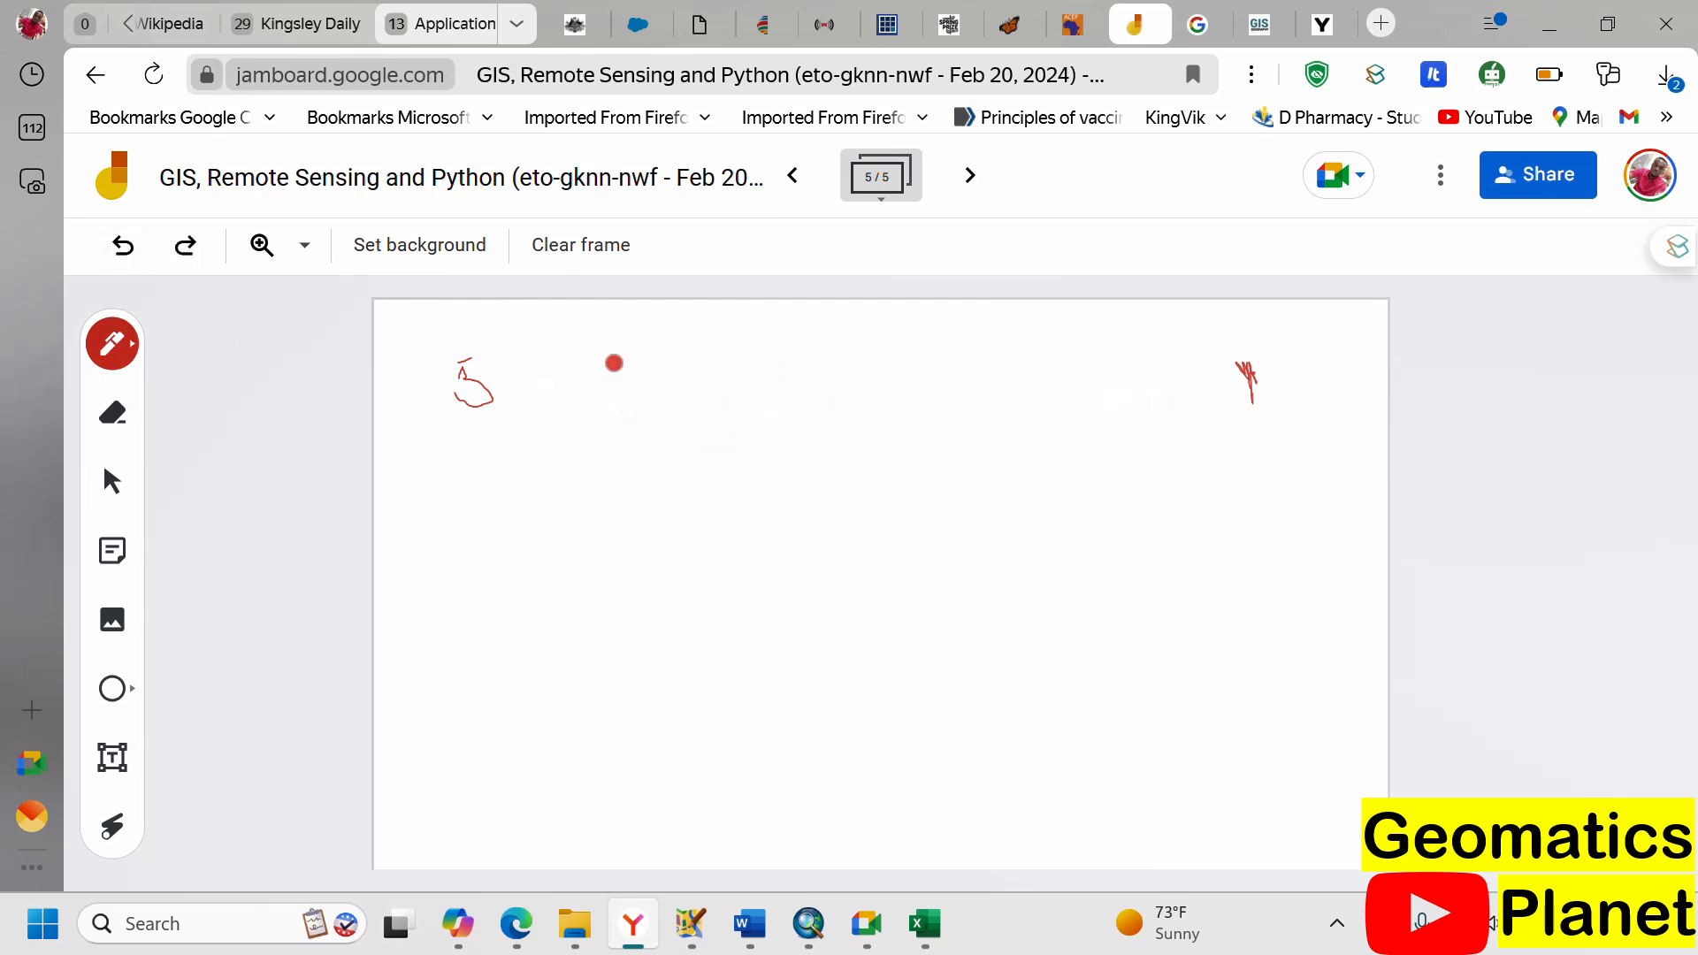
{"action": "mouse_move", "coordinate": [500, 386]}
{"action": "left_mouse_down"}
{"action": "mouse_move", "coordinate": [777, 413]}
{"action": "mouse_move", "coordinate": [1227, 412]}
{"action": "left_mouse_up"}
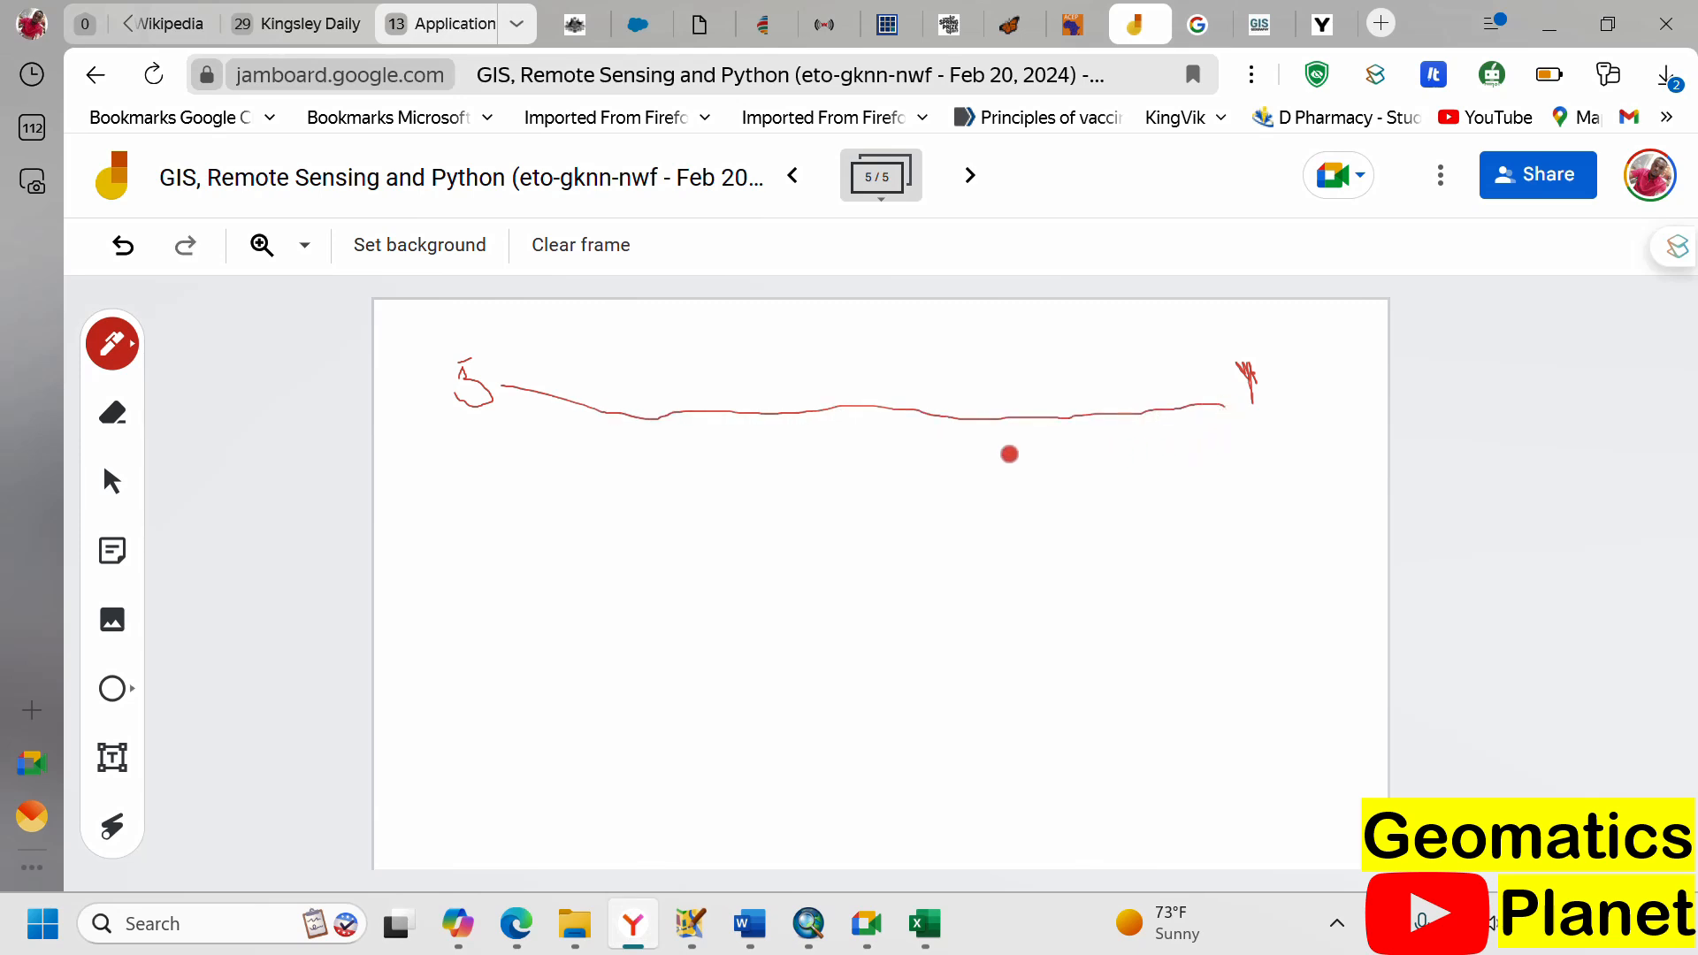
- Mark the line's ends and midpoint with ticks, write the estimated value below the midpoint, and touch up both end values
{"action": "left_click_drag", "start_coordinate": [501, 375], "coordinate": [501, 390]}
{"action": "left_click_drag", "start_coordinate": [1227, 387], "coordinate": [1226, 410]}
{"action": "mouse_move", "coordinate": [834, 410]}
{"action": "left_mouse_down"}
{"action": "mouse_move", "coordinate": [834, 396]}
{"action": "mouse_move", "coordinate": [833, 411]}
{"action": "left_mouse_up"}
{"action": "mouse_move", "coordinate": [825, 448]}
{"action": "left_mouse_down"}
{"action": "mouse_move", "coordinate": [815, 486]}
{"action": "mouse_move", "coordinate": [840, 494]}
{"action": "mouse_move", "coordinate": [864, 466]}
{"action": "mouse_move", "coordinate": [874, 482]}
{"action": "mouse_move", "coordinate": [854, 497]}
{"action": "left_mouse_up"}
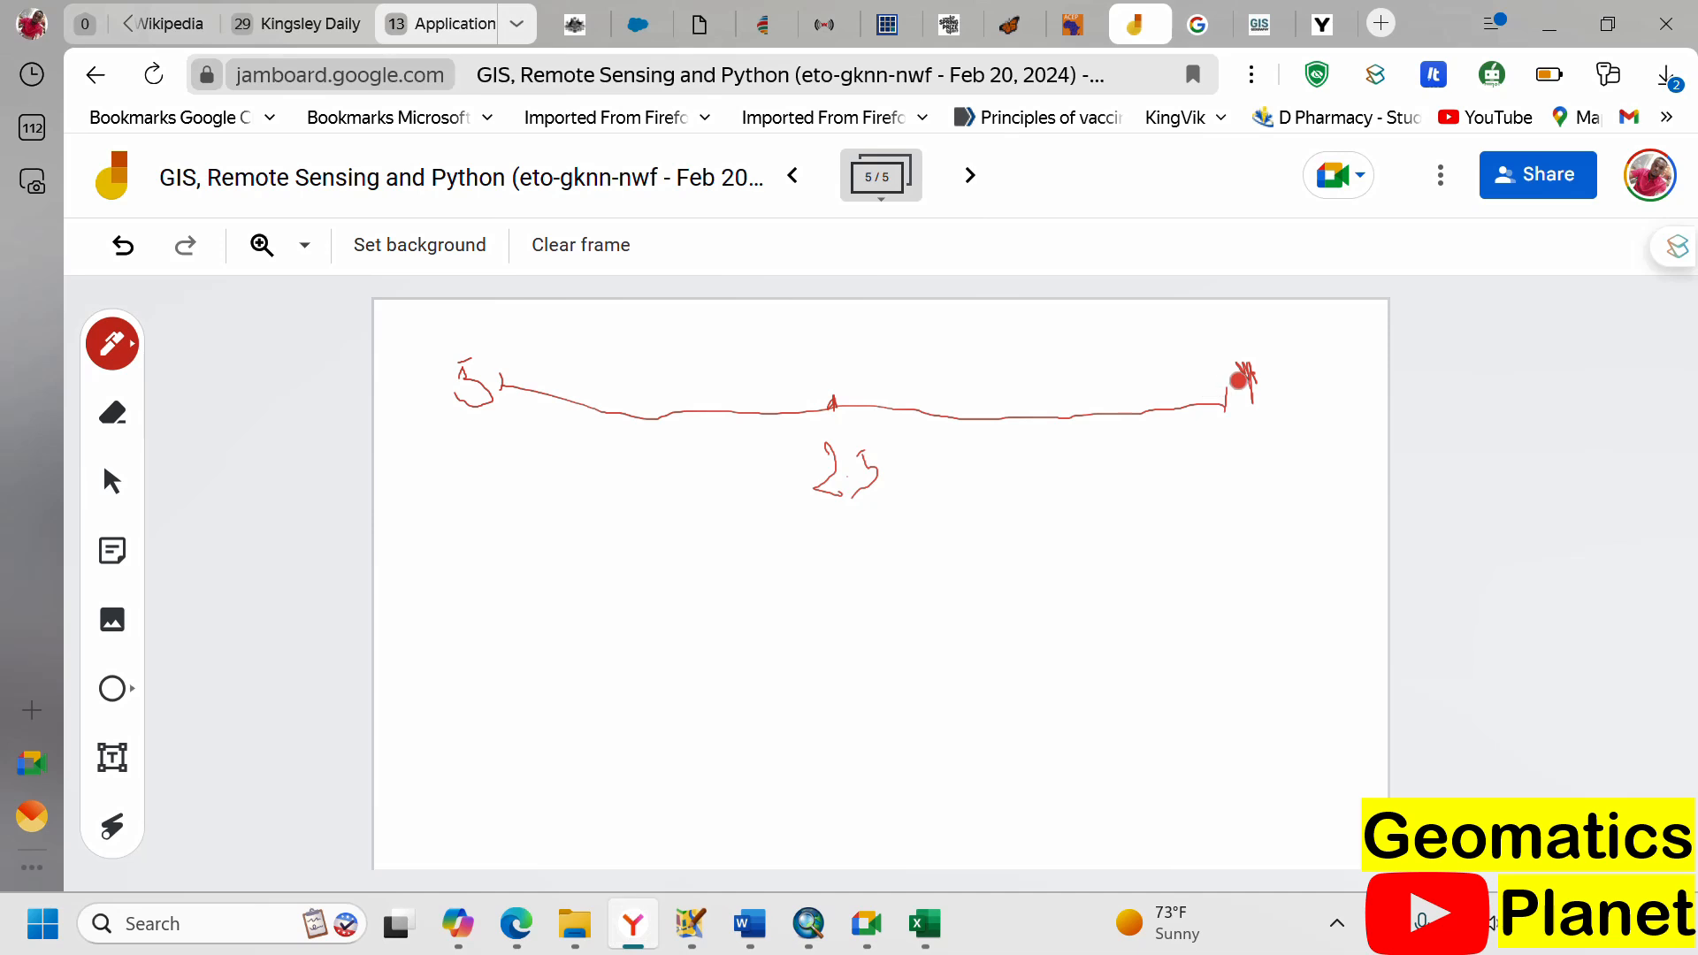
{"action": "mouse_move", "coordinate": [1253, 373]}
{"action": "left_mouse_down"}
{"action": "mouse_move", "coordinate": [1250, 403]}
{"action": "mouse_move", "coordinate": [1276, 376]}
{"action": "mouse_move", "coordinate": [1234, 362]}
{"action": "mouse_move", "coordinate": [1259, 371]}
{"action": "left_mouse_up"}
{"action": "left_click_drag", "start_coordinate": [455, 355], "coordinate": [458, 370]}
{"action": "left_click_drag", "start_coordinate": [841, 408], "coordinate": [844, 351]}
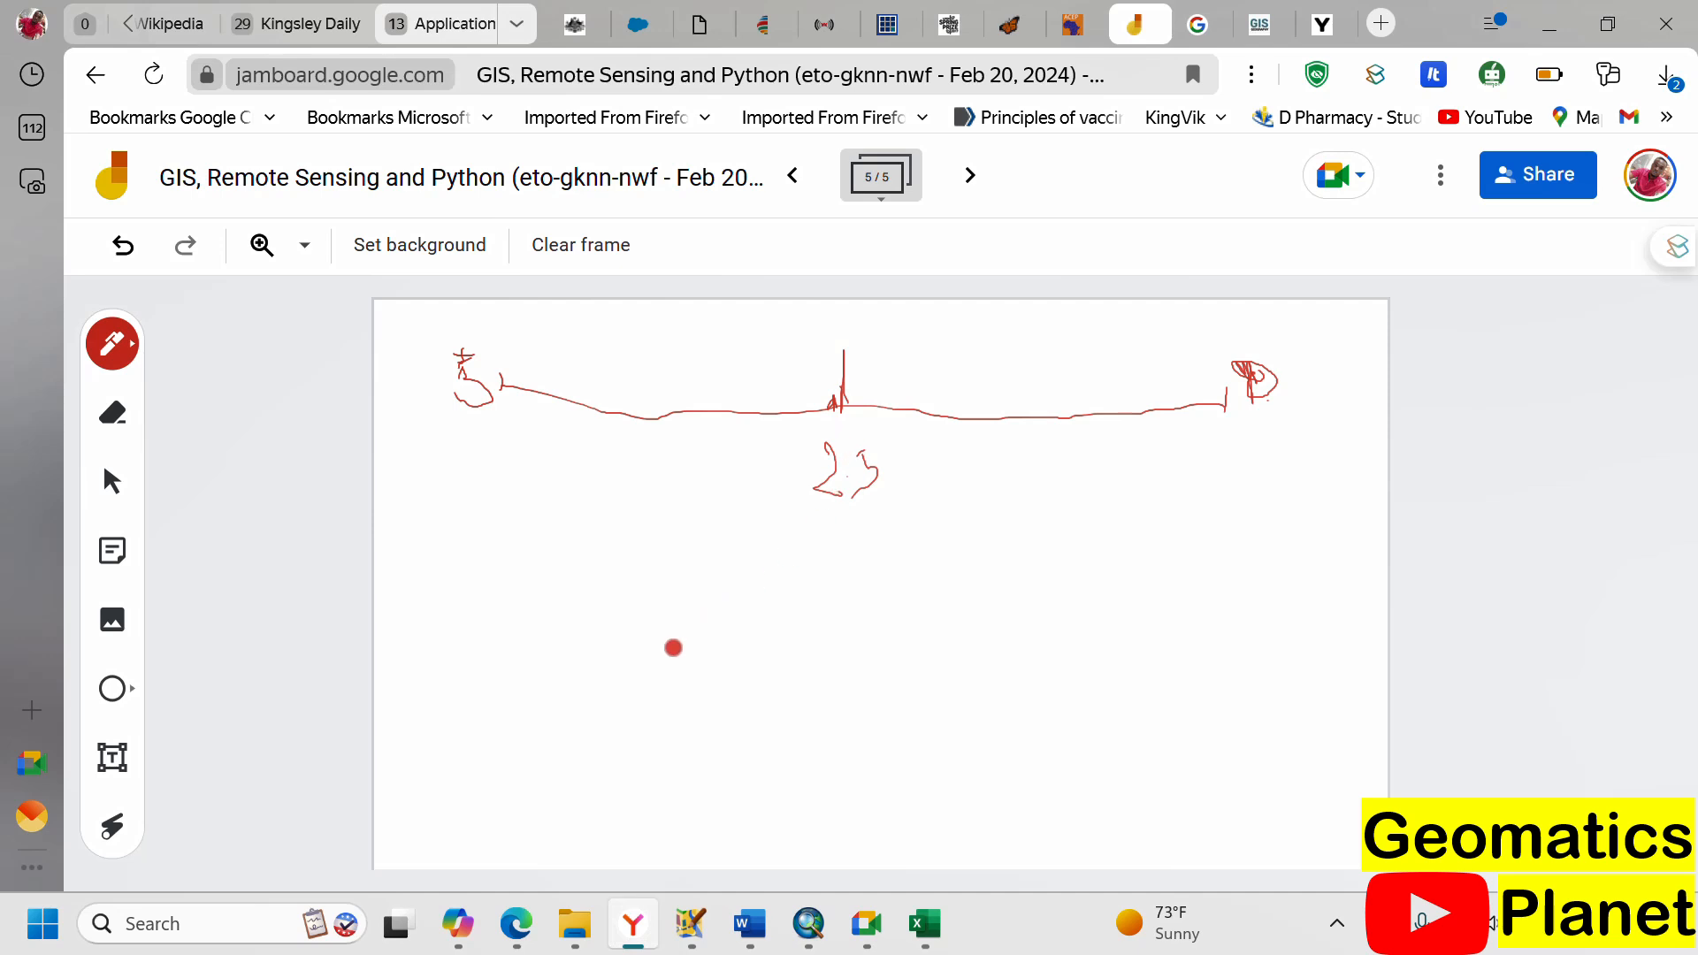
- Switch to Copilot and submit the prompt "interpolation"
{"action": "left_click", "coordinate": [457, 923]}
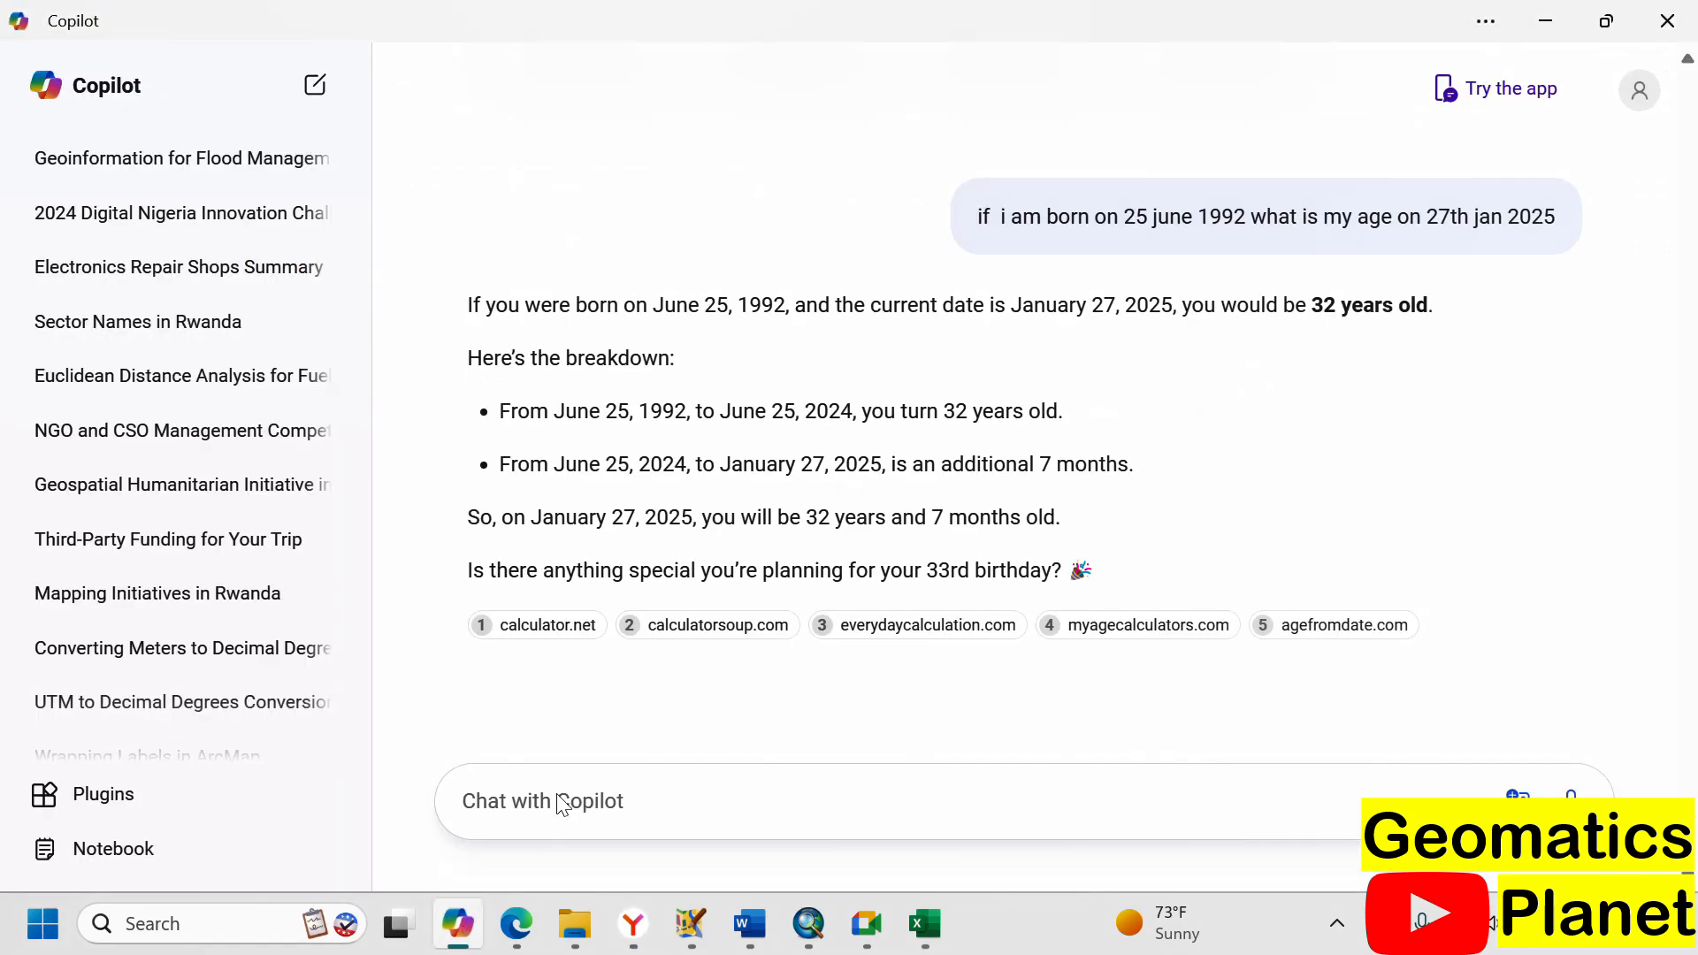
{"action": "left_click", "coordinate": [682, 807]}
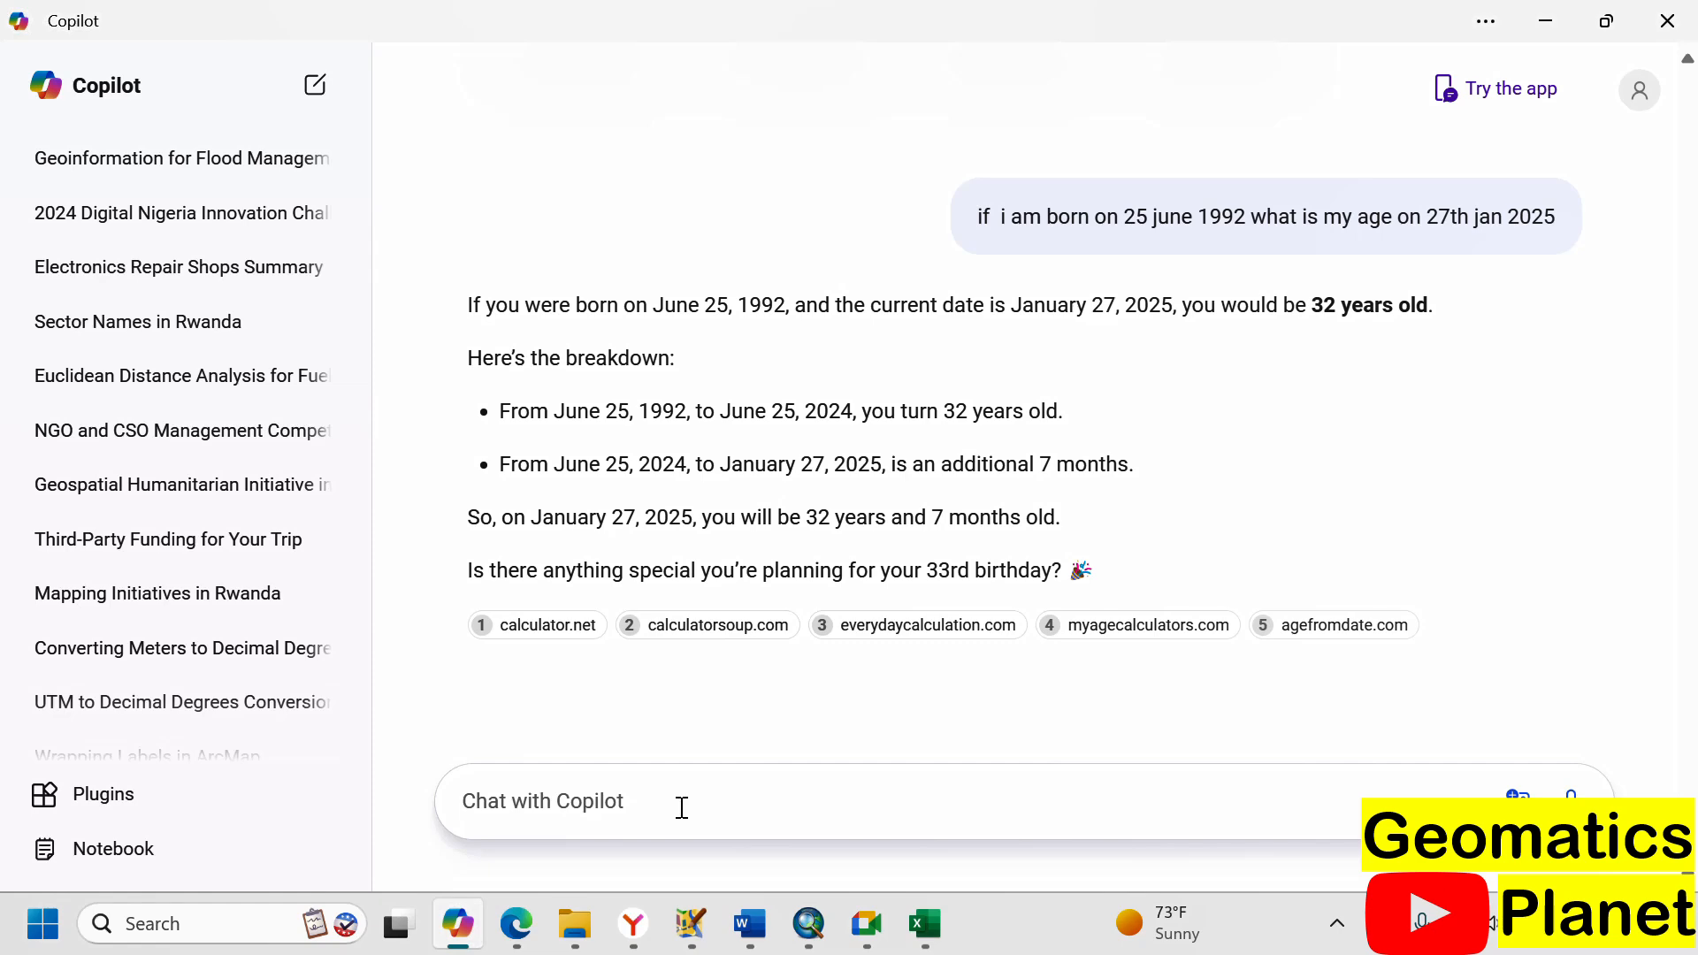
{"action": "scroll", "coordinate": [800, 500], "scroll_direction": "up", "scroll_amount": 10}
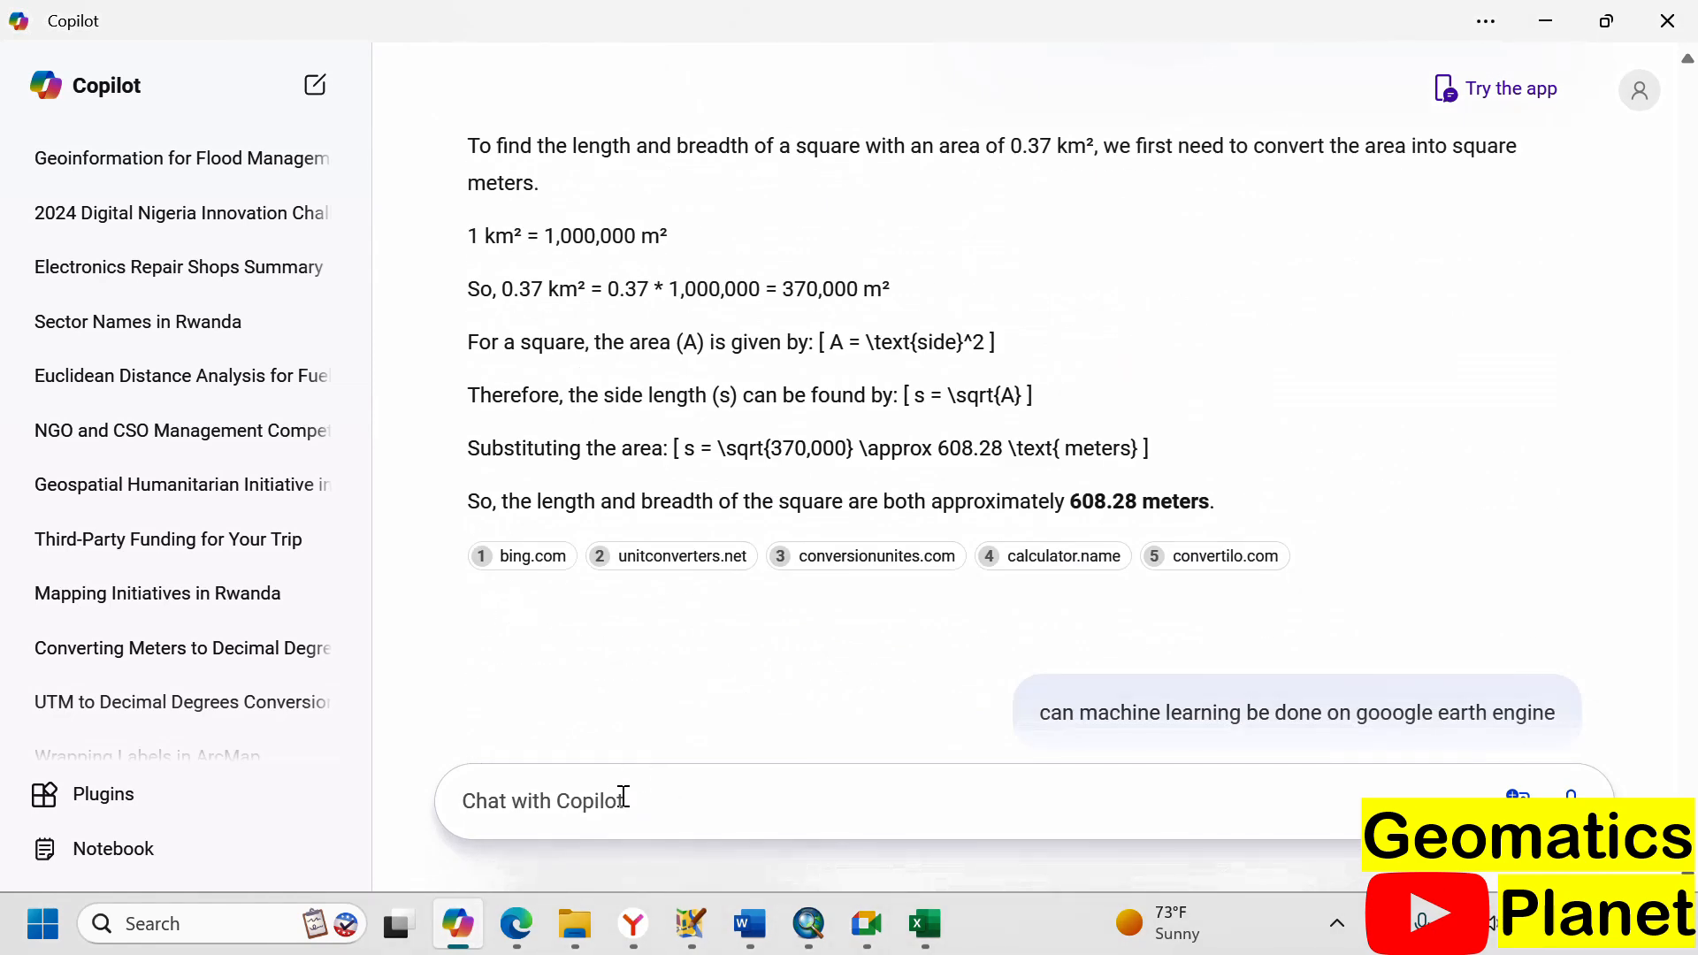
{"action": "type", "text": "inte"}
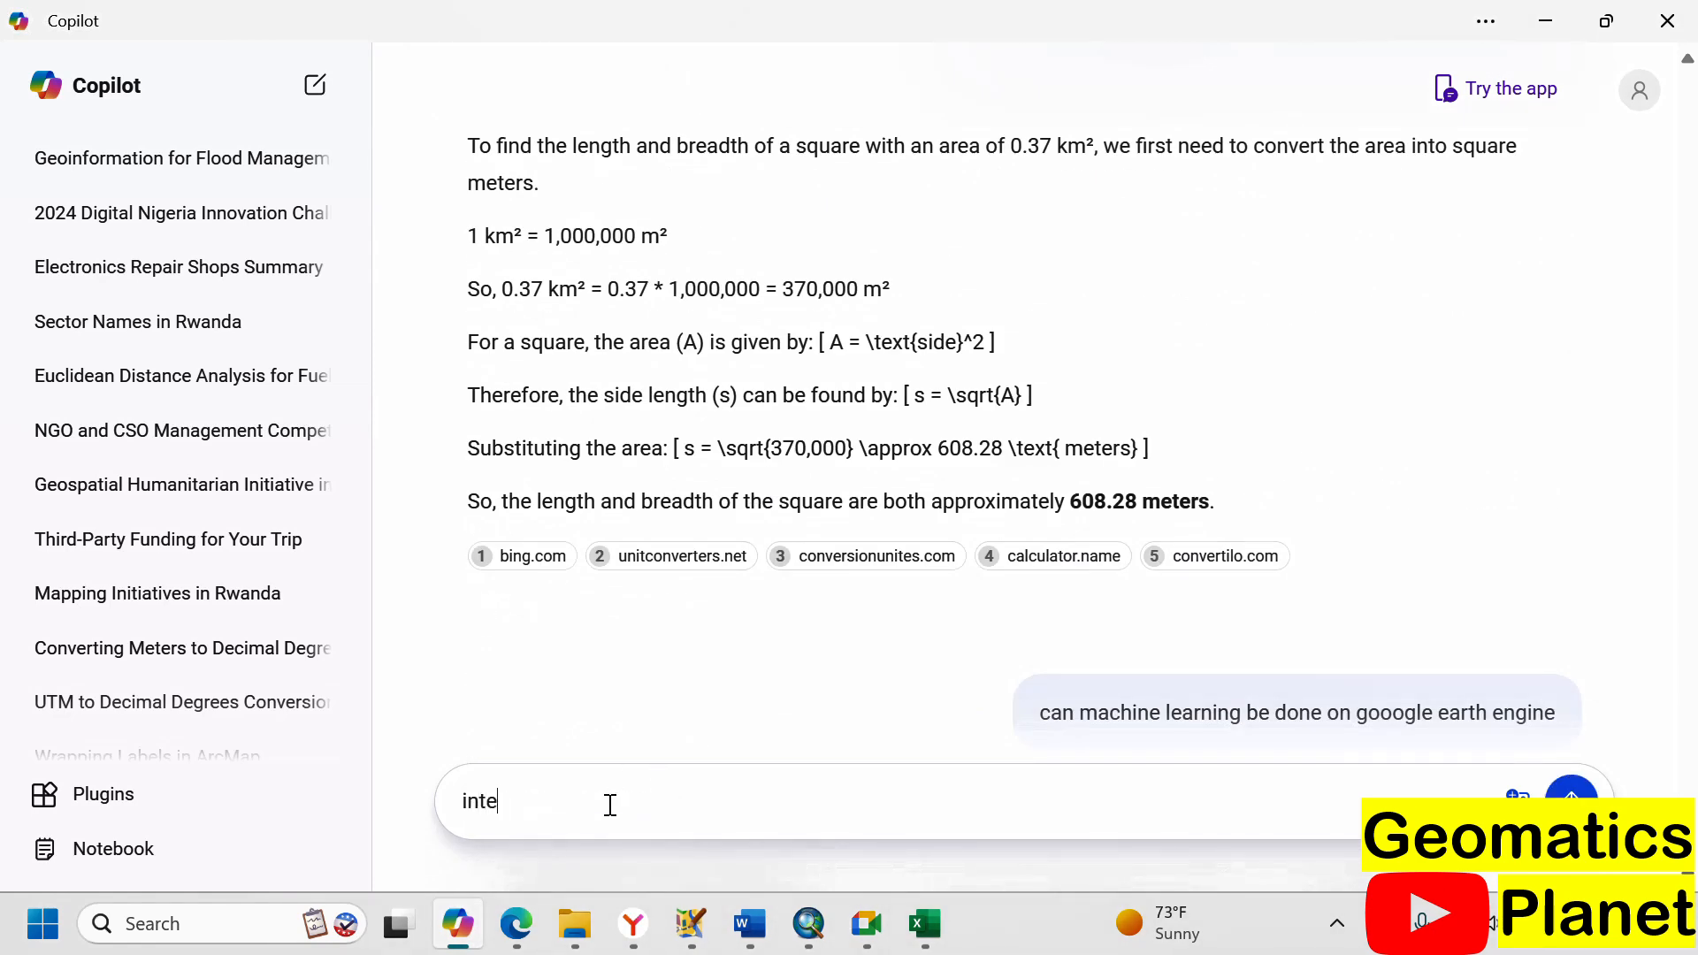
{"action": "type", "text": "rpolation"}
{"action": "key", "text": "Return"}
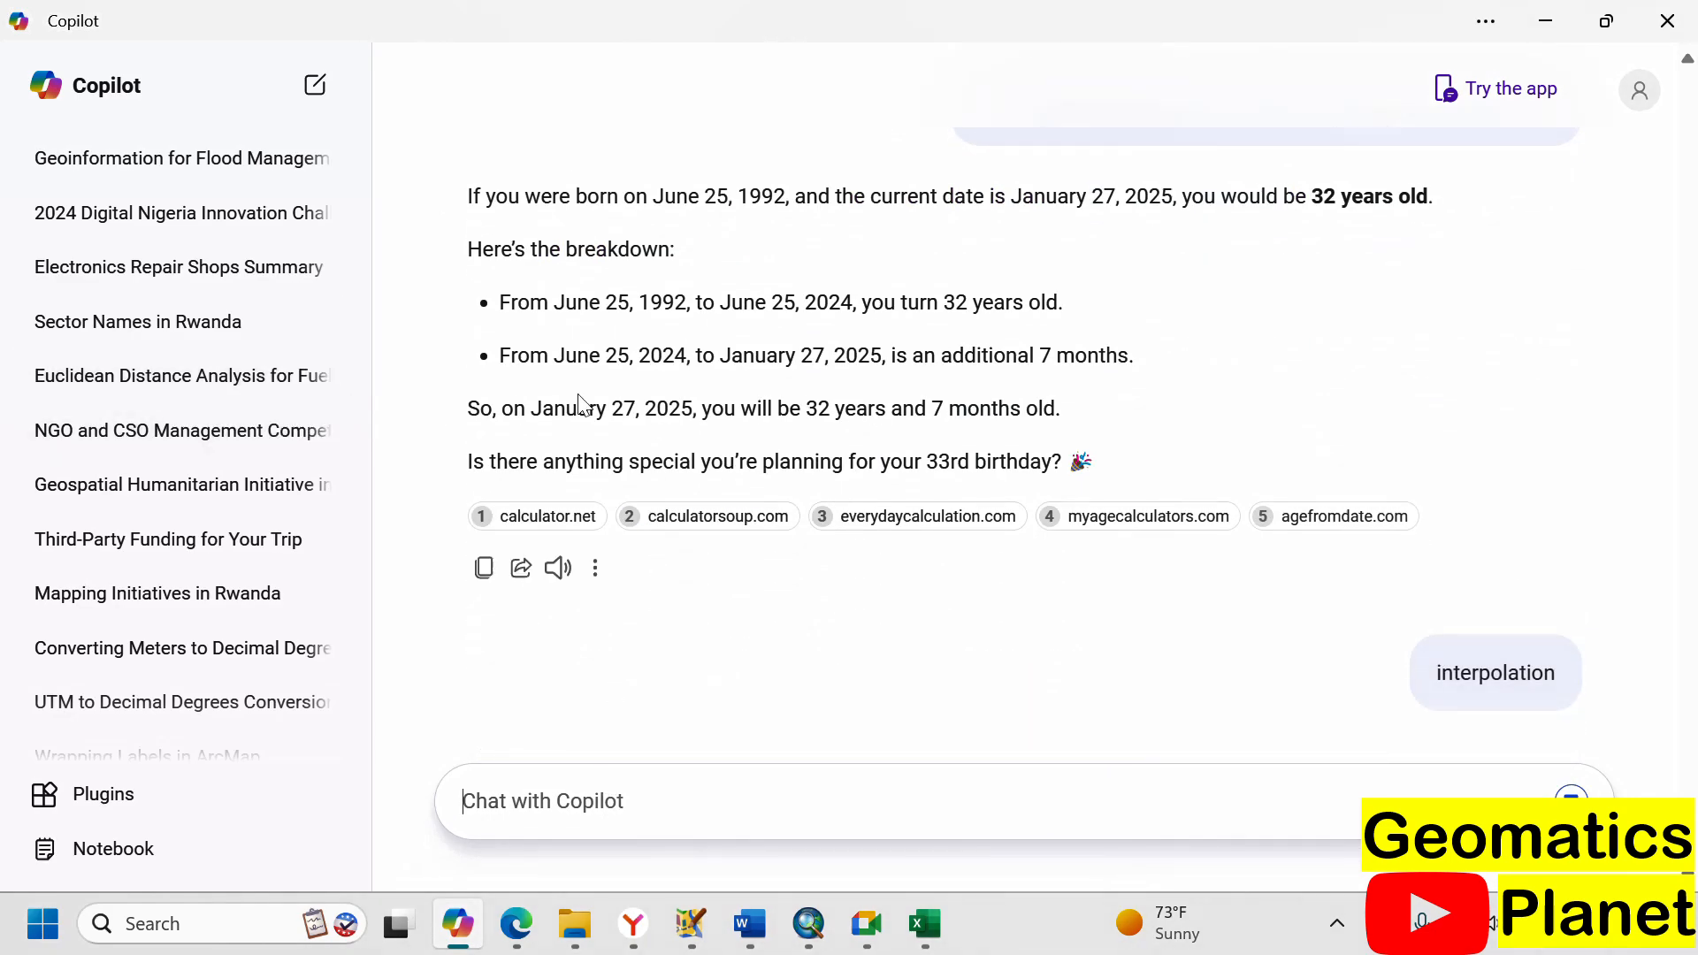
- Skim the interpolation answer from its definition to the worked example and return to its opening paragraph
{"action": "scroll", "coordinate": [650, 379], "scroll_direction": "up", "scroll_amount": 15}
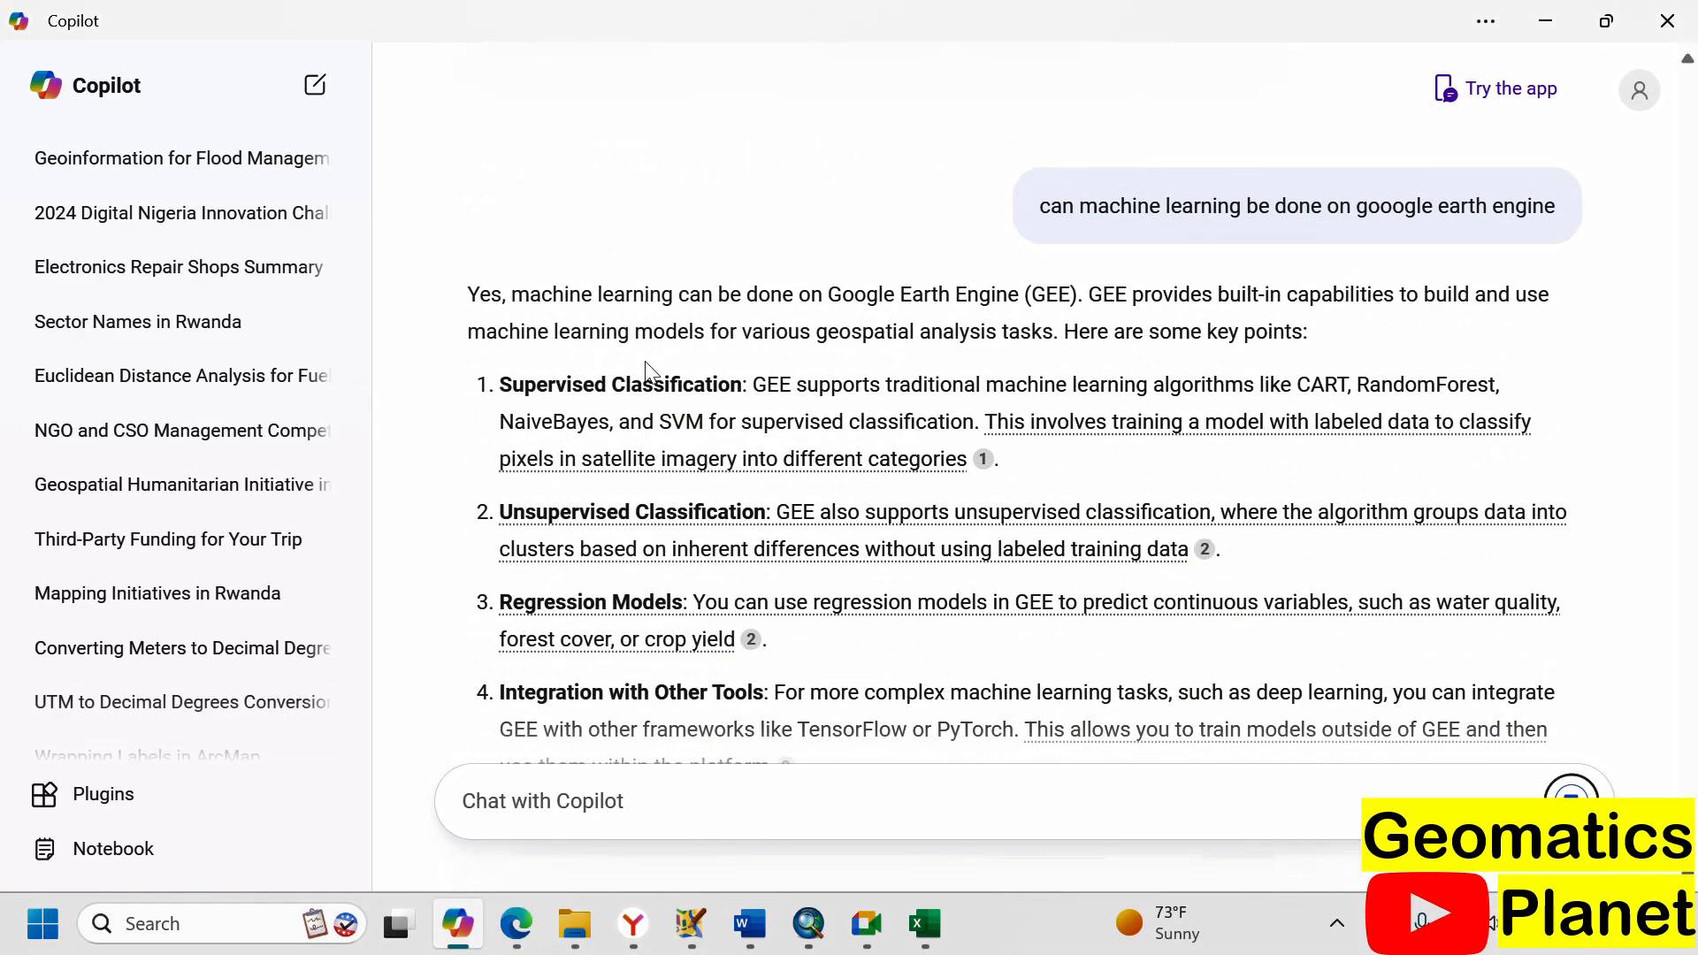
{"action": "scroll", "coordinate": [650, 371], "scroll_direction": "down", "scroll_amount": 15}
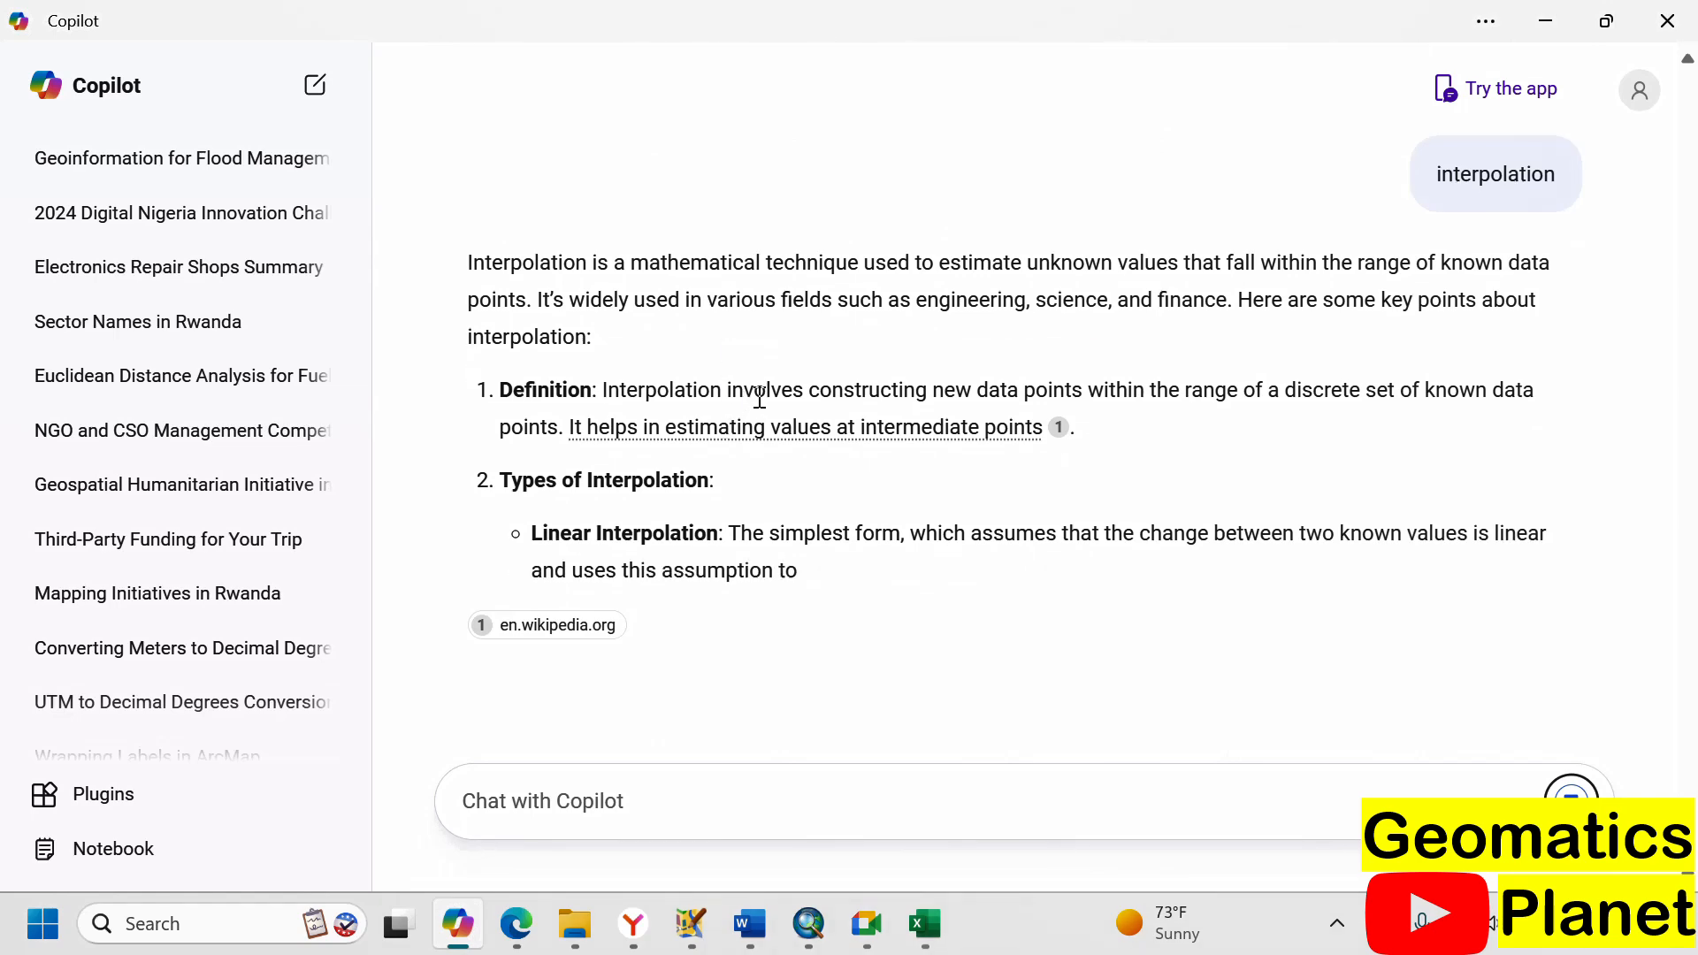
{"action": "scroll", "coordinate": [758, 396], "scroll_direction": "up", "scroll_amount": 1}
{"action": "scroll", "coordinate": [753, 390], "scroll_direction": "down", "scroll_amount": 3}
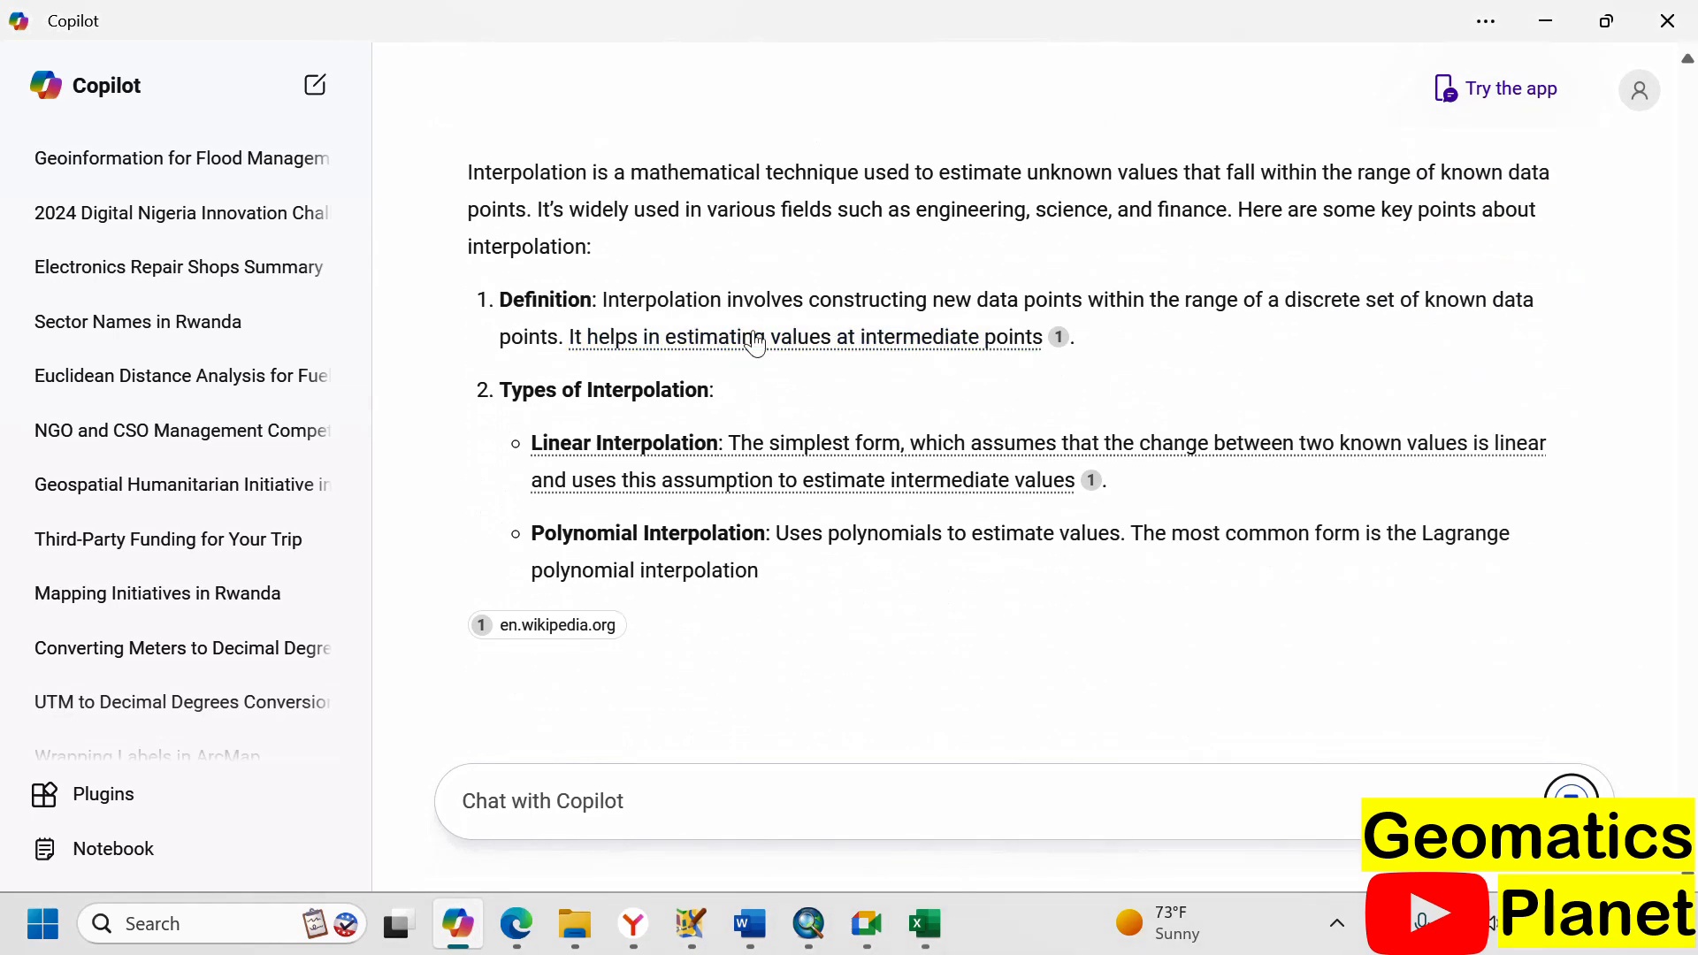
{"action": "scroll", "coordinate": [750, 318], "scroll_direction": "up", "scroll_amount": 2}
{"action": "scroll", "coordinate": [796, 398], "scroll_direction": "down", "scroll_amount": 3}
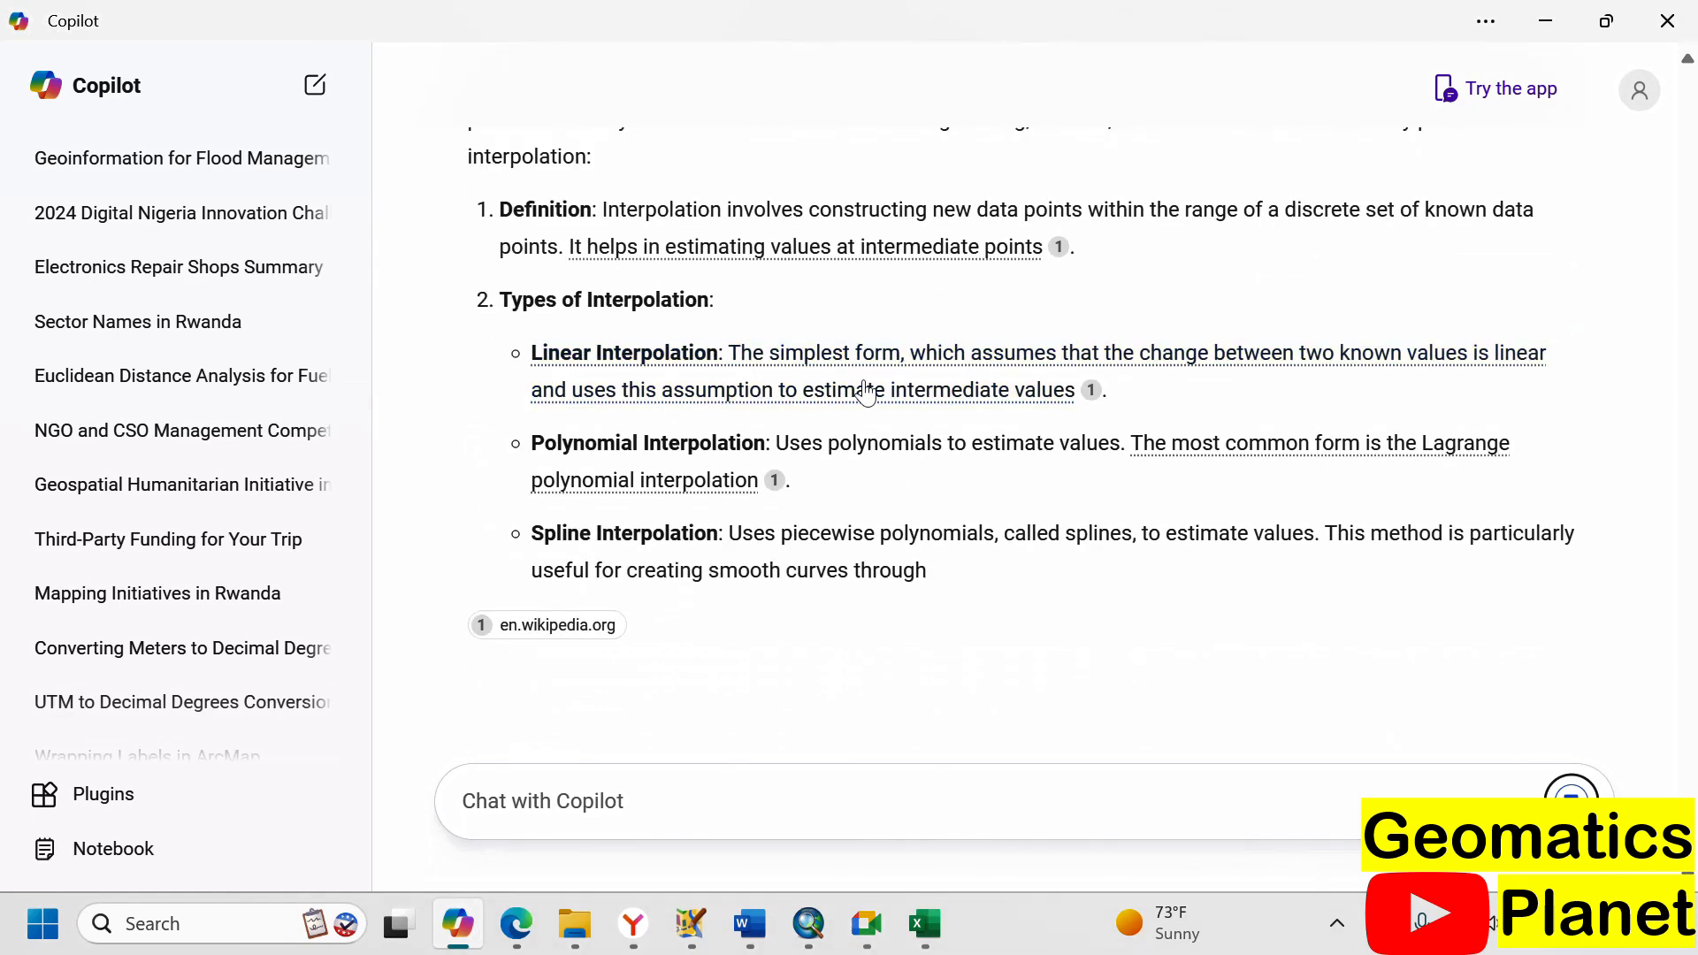
{"action": "scroll", "coordinate": [868, 382], "scroll_direction": "up", "scroll_amount": 1}
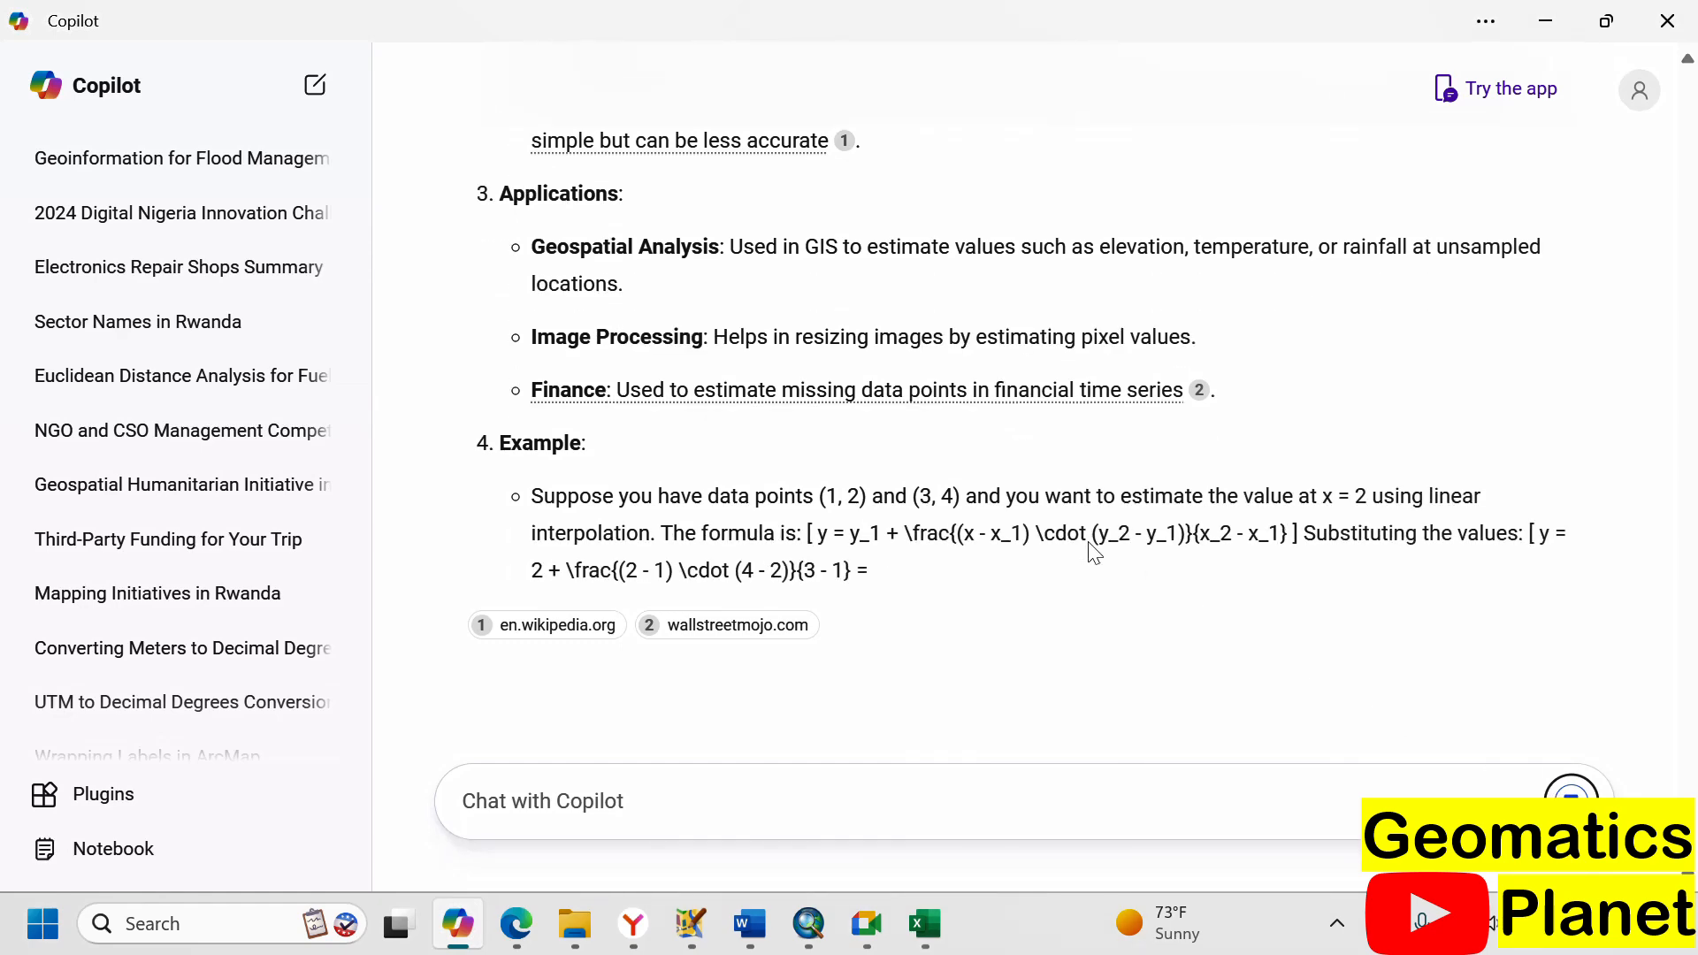
{"action": "scroll", "coordinate": [1035, 449], "scroll_direction": "up", "scroll_amount": 5}
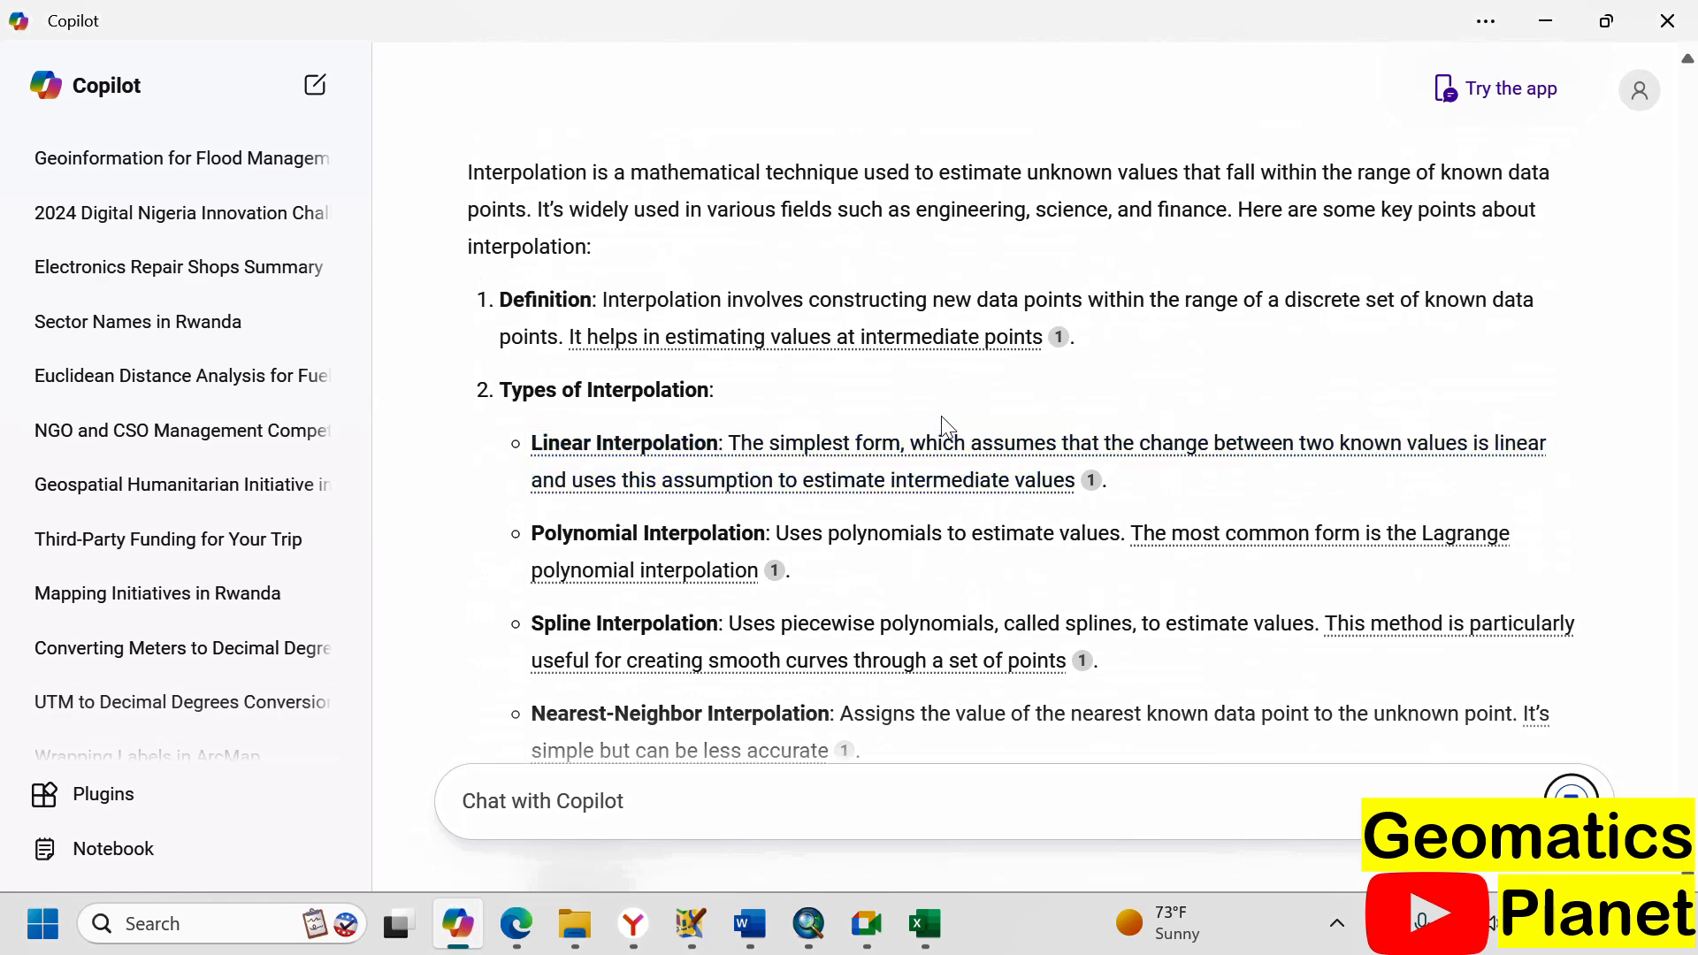
{"action": "scroll", "coordinate": [673, 386], "scroll_direction": "up", "scroll_amount": 1}
{"action": "scroll", "coordinate": [734, 421], "scroll_direction": "up", "scroll_amount": 1}
{"action": "scroll", "coordinate": [691, 422], "scroll_direction": "down", "scroll_amount": 1}
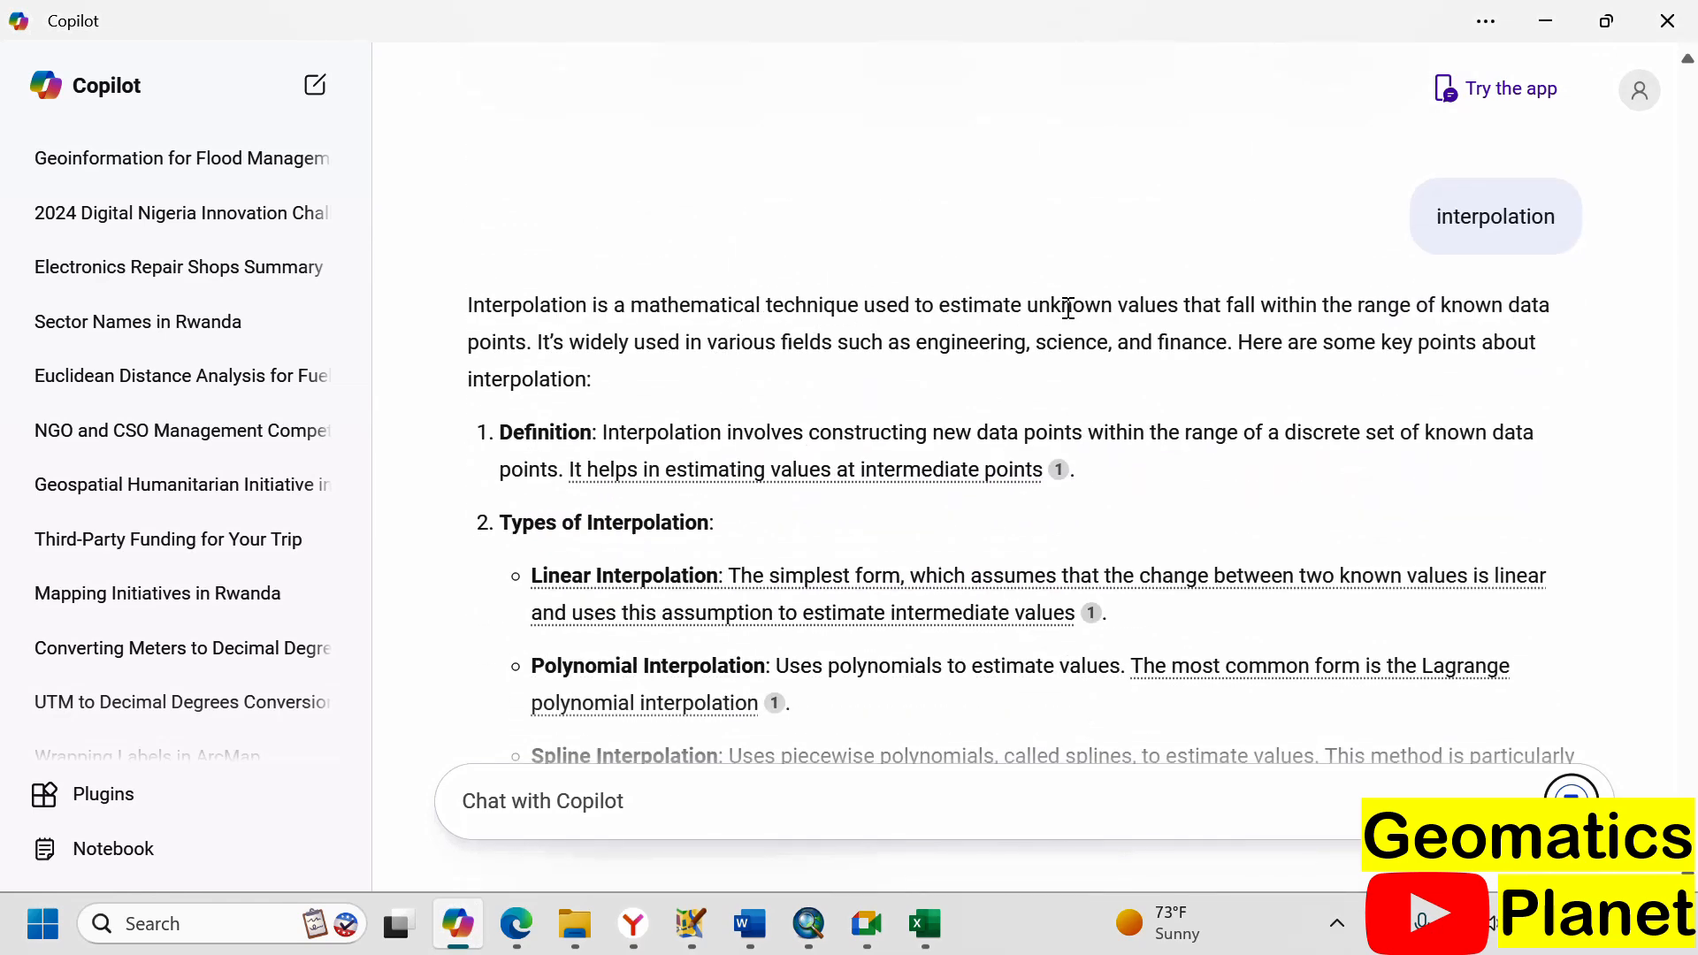
- Read the opening definition of interpolation, highlighting "unknown values" and the whole first sentence
{"action": "left_click_drag", "start_coordinate": [1029, 306], "coordinate": [1188, 306]}
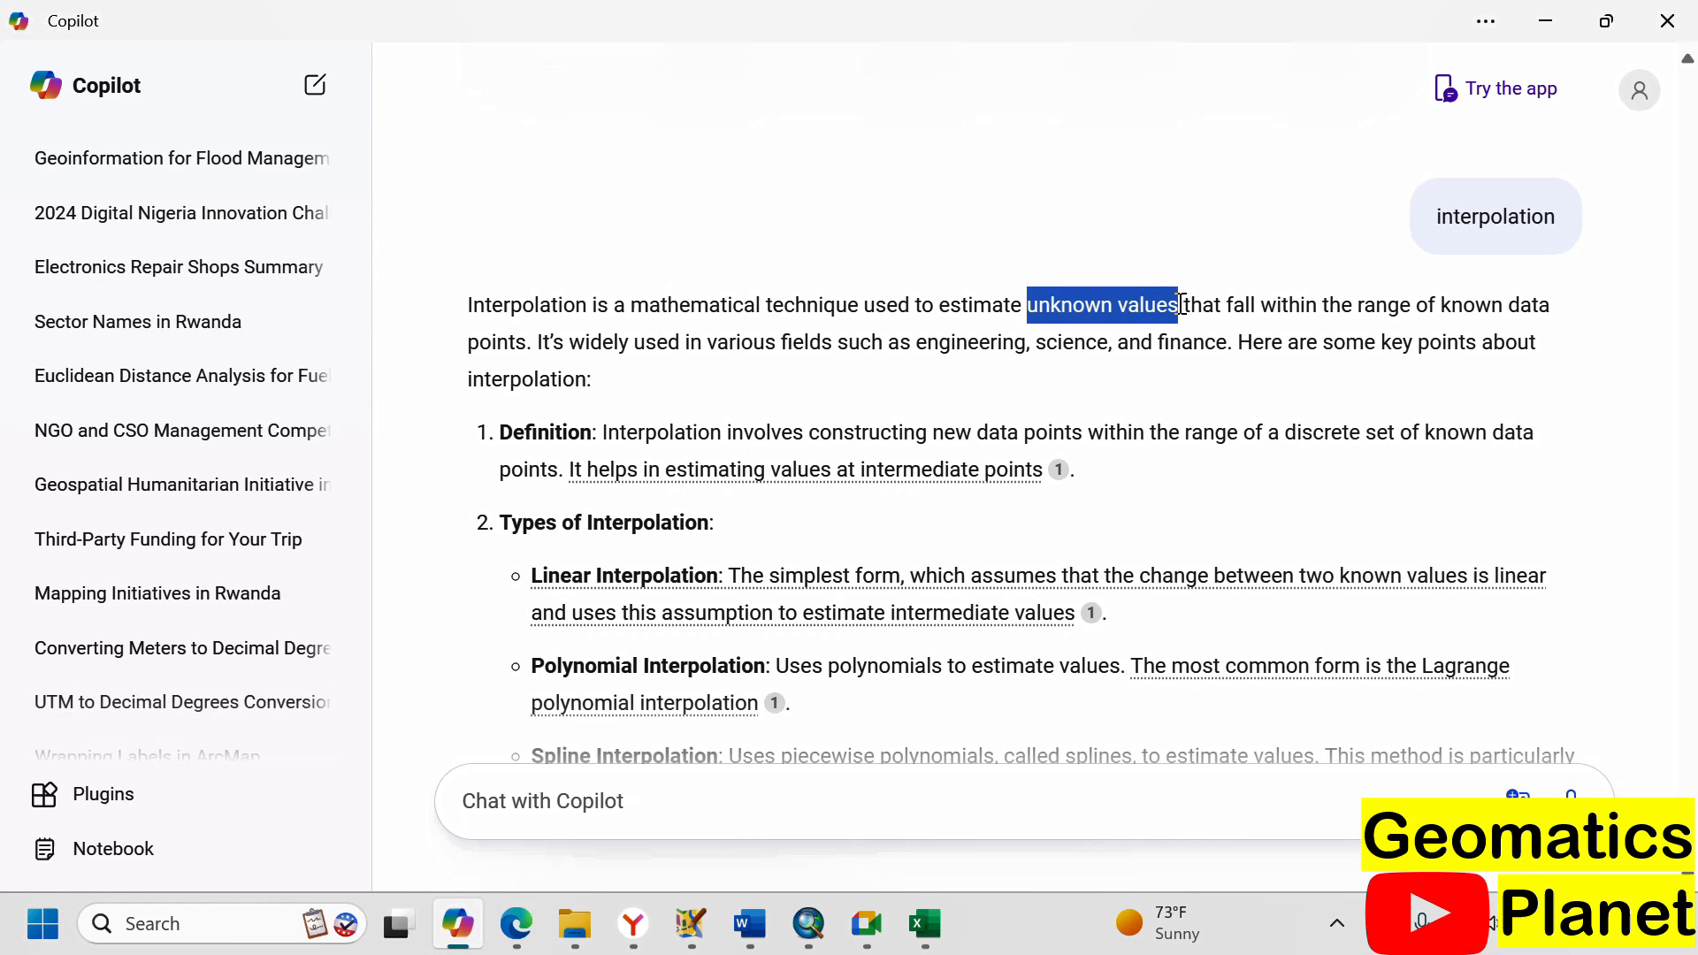
{"action": "left_click", "coordinate": [1304, 310]}
{"action": "left_click_drag", "start_coordinate": [1453, 306], "coordinate": [1540, 308]}
{"action": "left_click_drag", "start_coordinate": [1254, 336], "coordinate": [448, 317]}
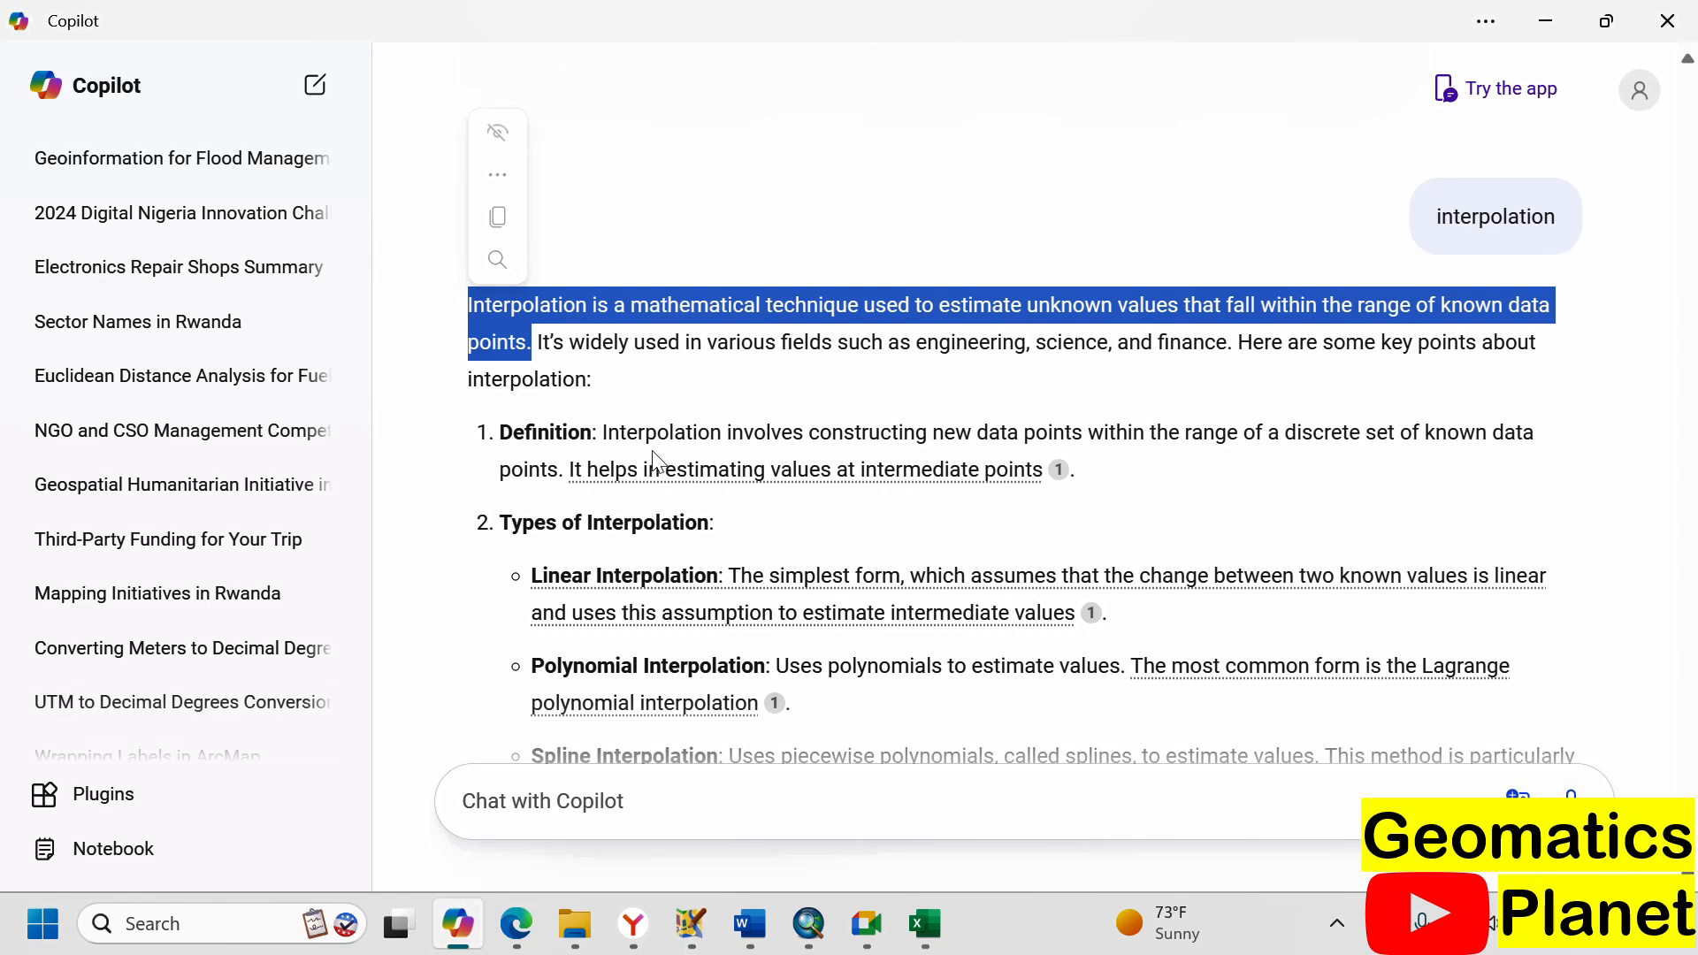
{"action": "left_click", "coordinate": [665, 341]}
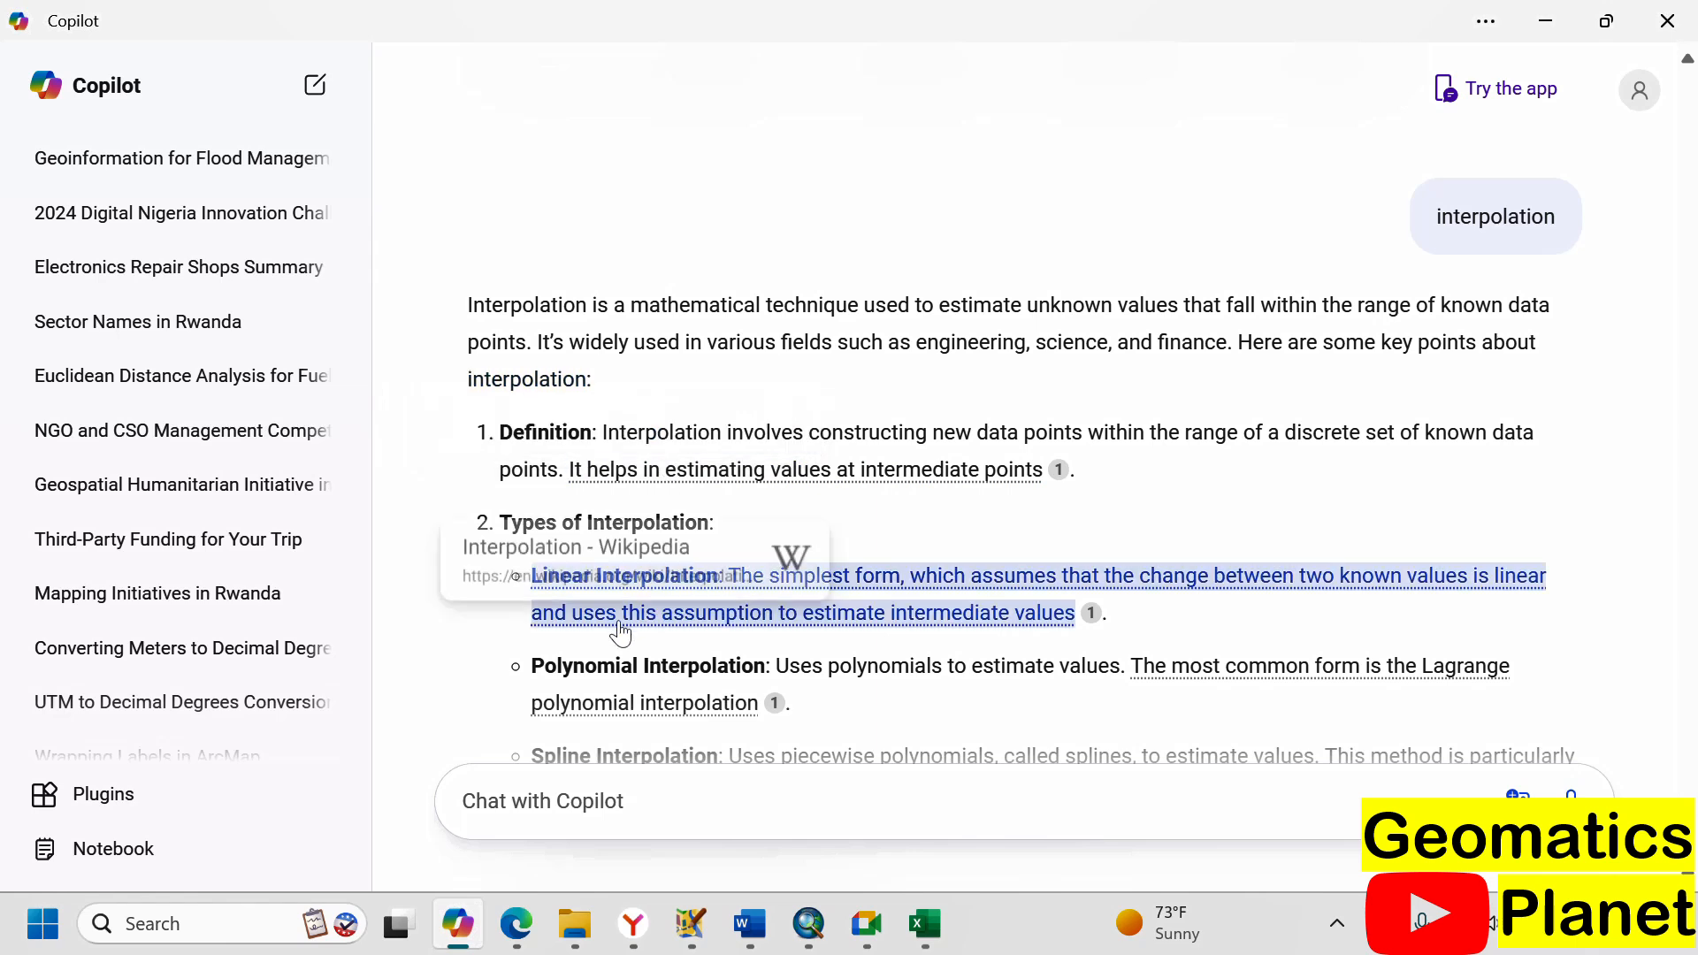
- Examine the types of interpolation, its applications, and the linear example with data points (1, 2) and (3, 4)
{"action": "scroll", "coordinate": [696, 690], "scroll_direction": "down", "scroll_amount": 1}
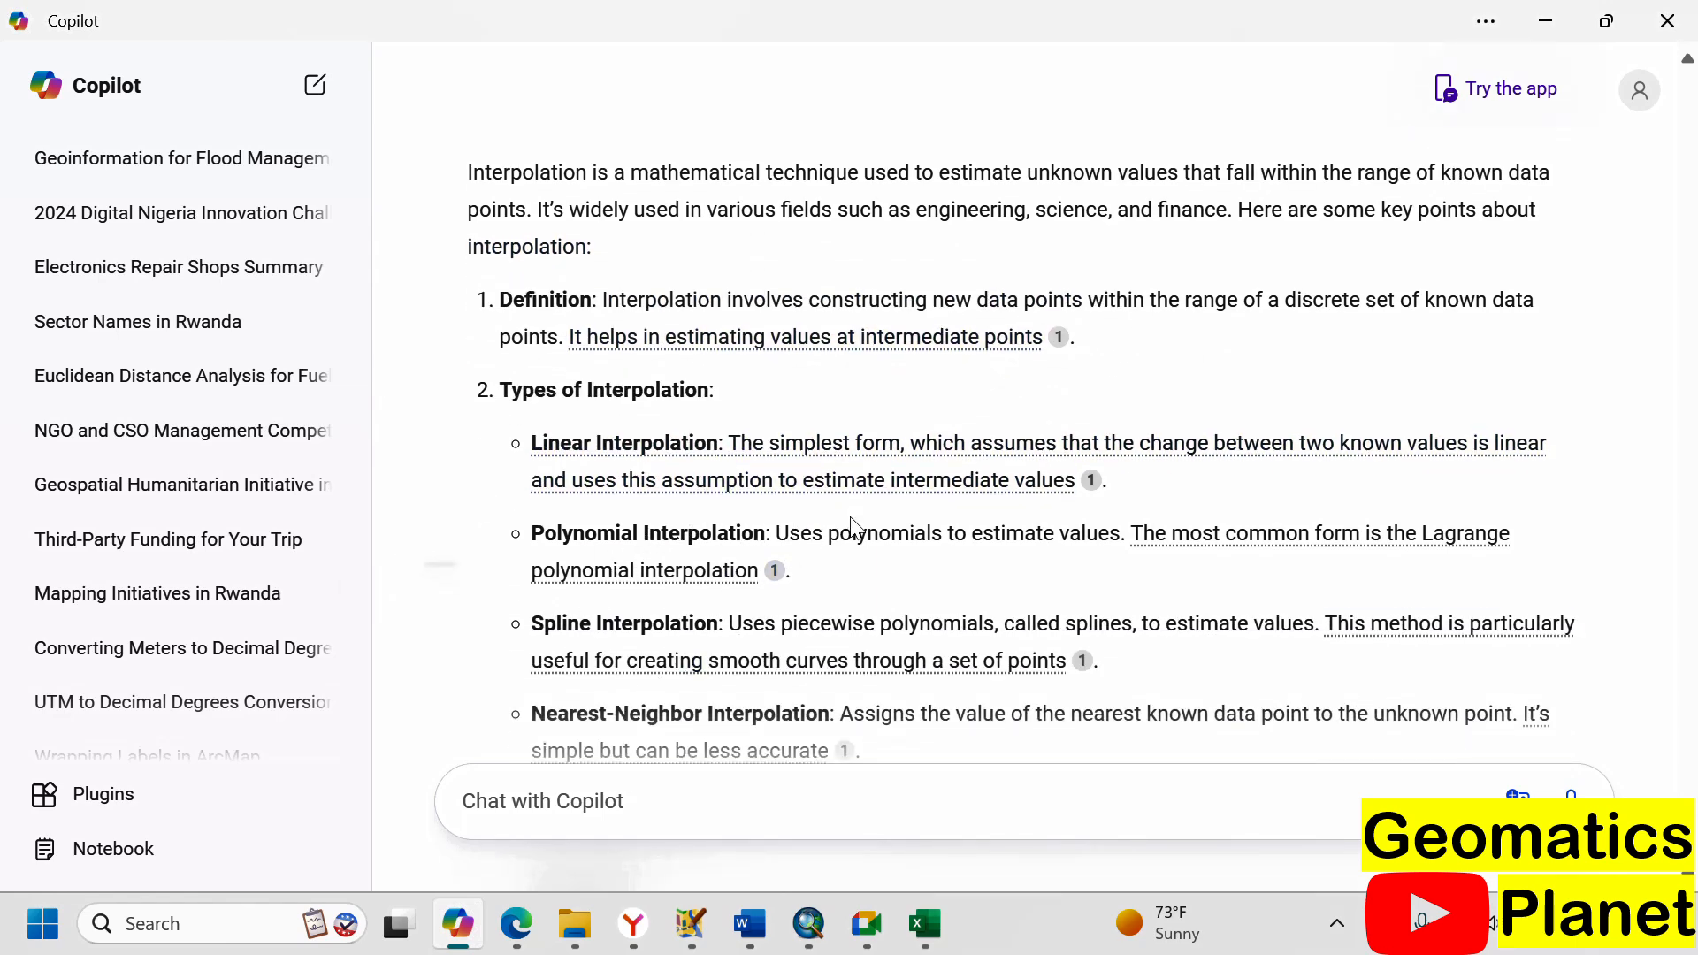
{"action": "scroll", "coordinate": [716, 734], "scroll_direction": "down", "scroll_amount": 1}
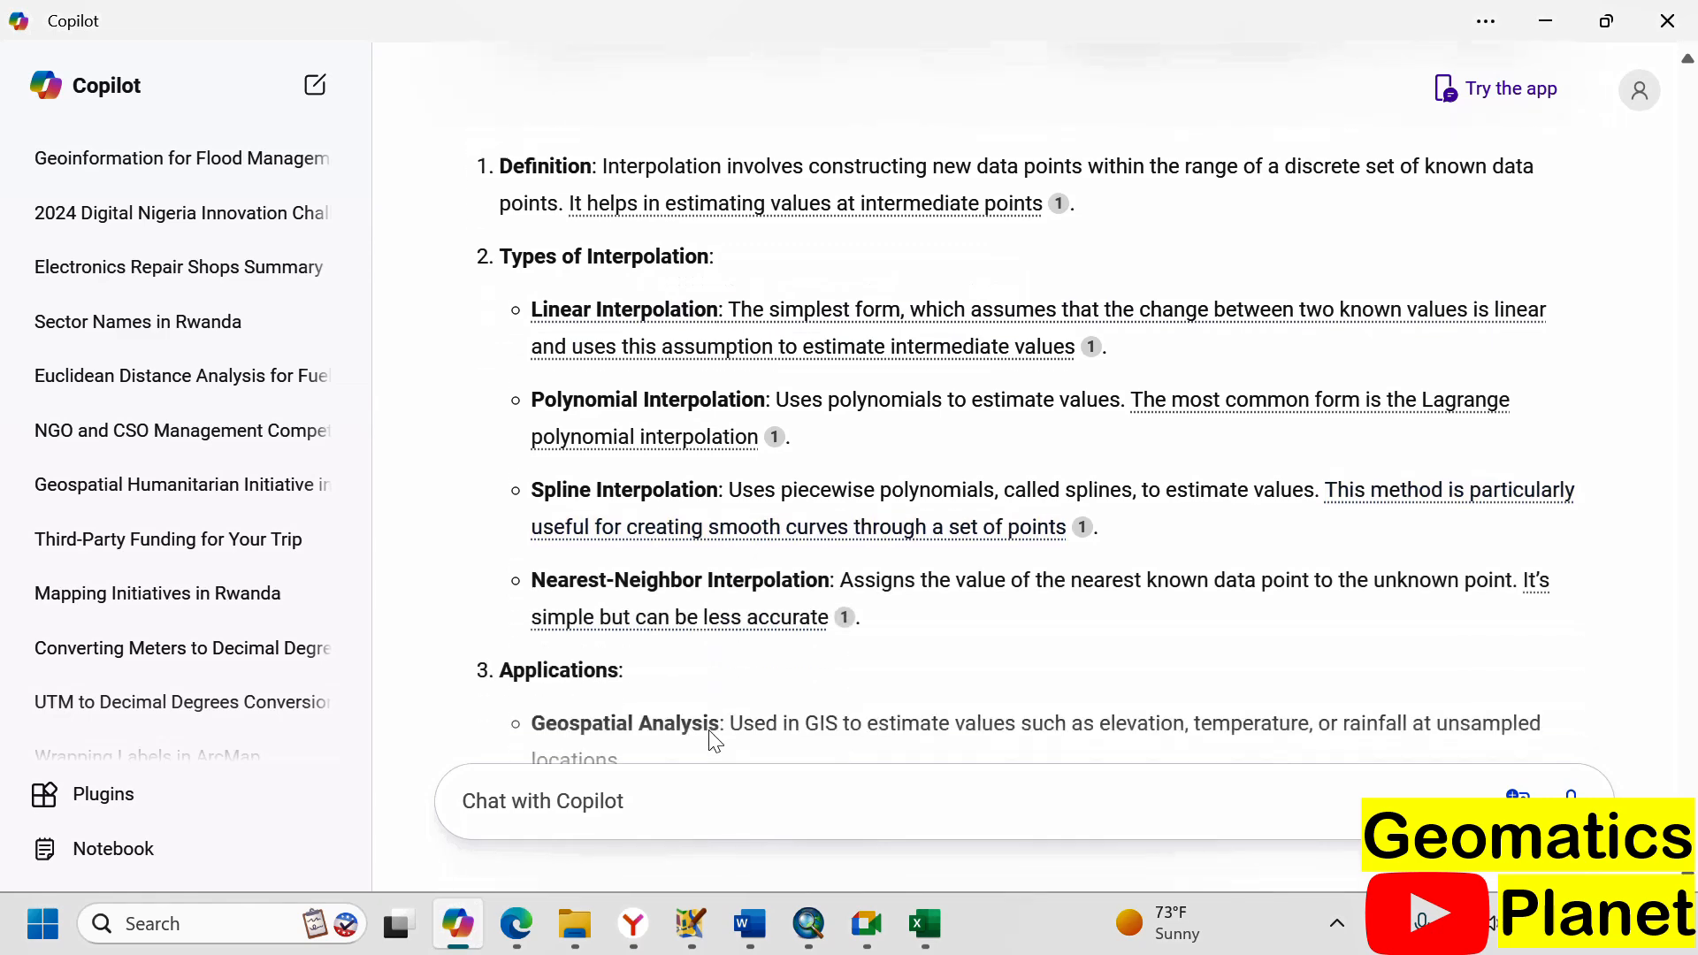
{"action": "scroll", "coordinate": [716, 743], "scroll_direction": "down", "scroll_amount": 1}
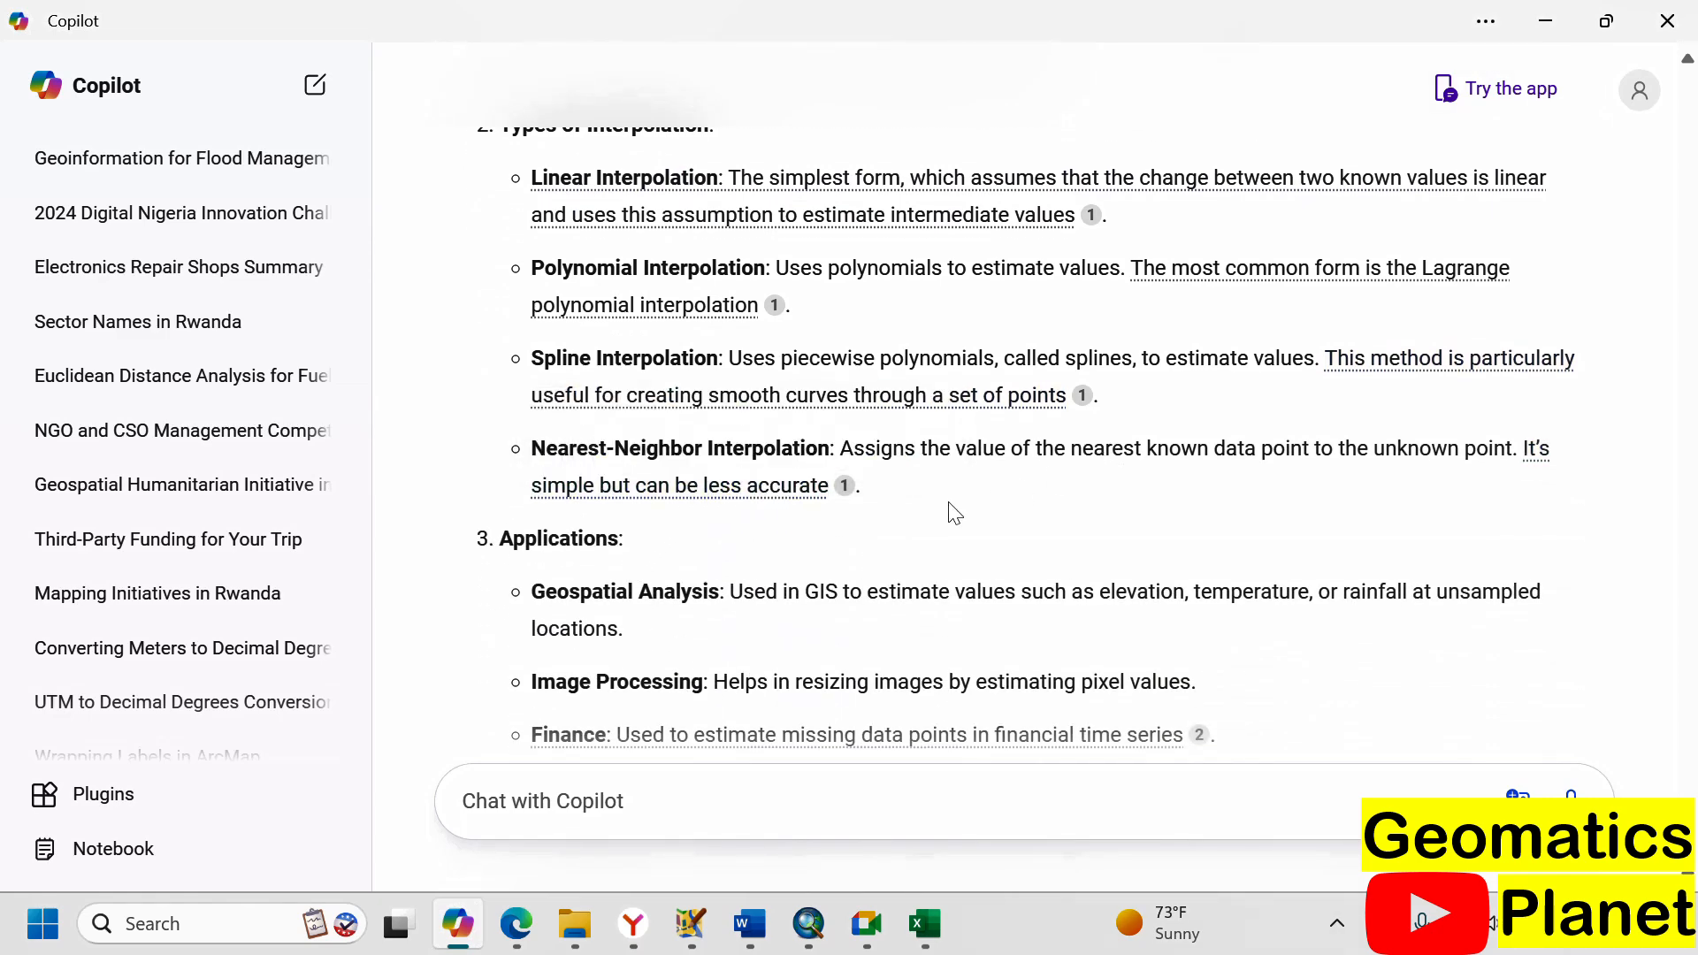
{"action": "scroll", "coordinate": [678, 635], "scroll_direction": "down", "scroll_amount": 1}
{"action": "mouse_move", "coordinate": [686, 602]}
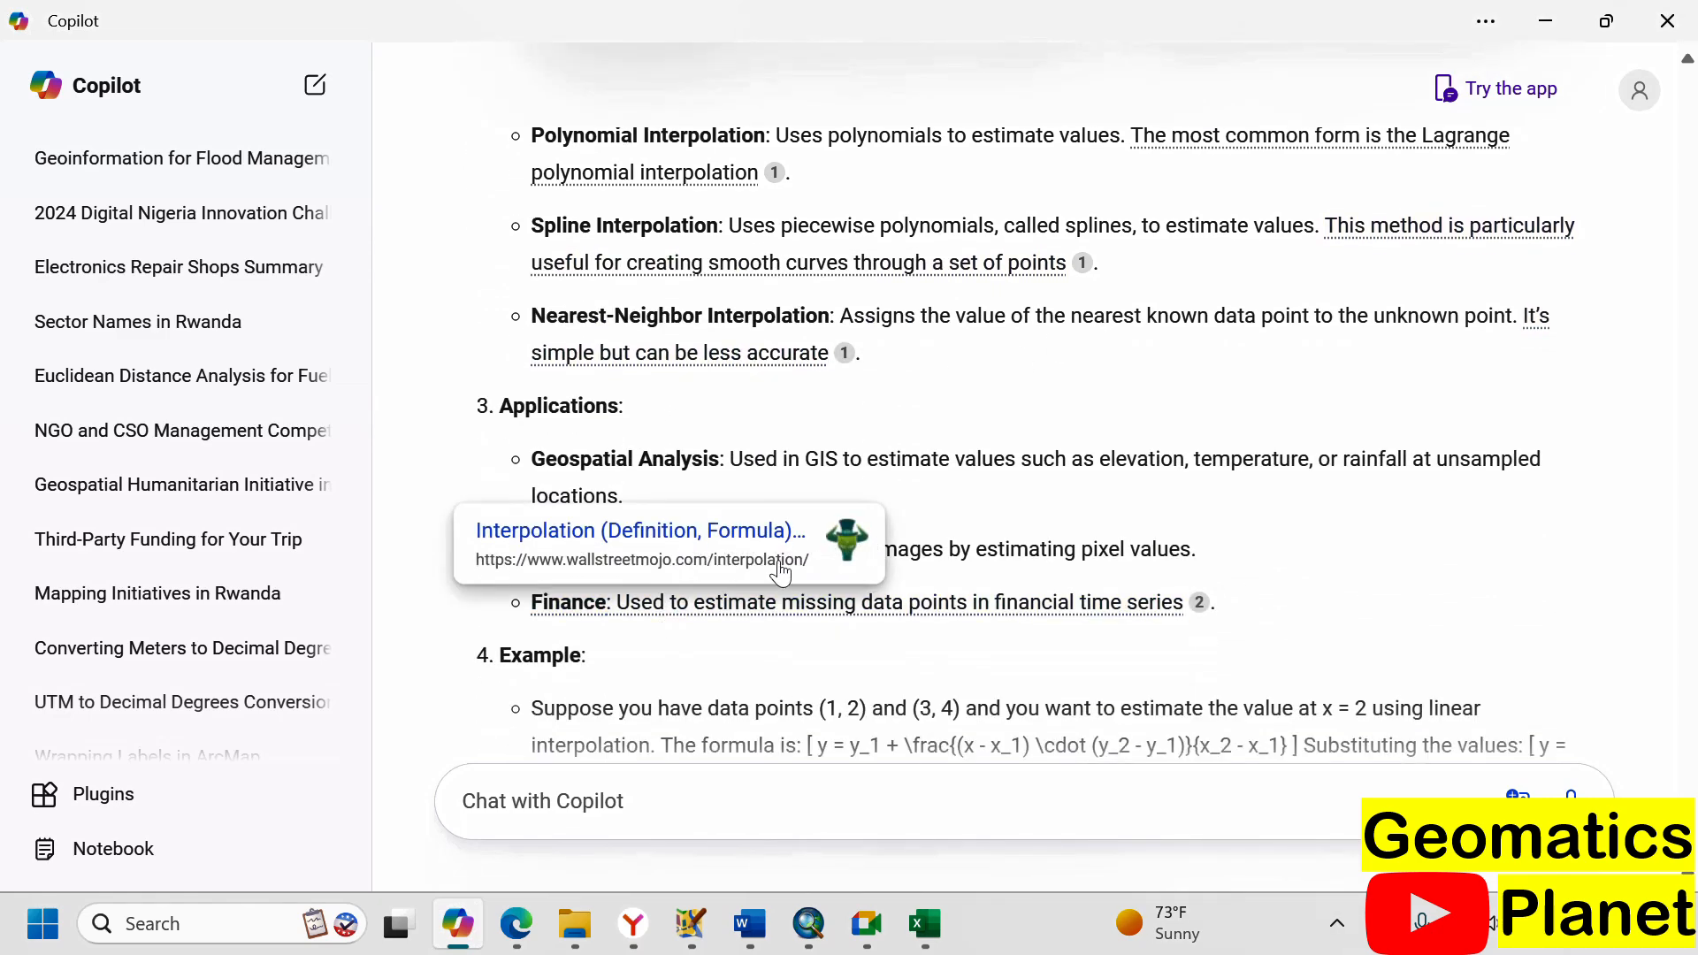
{"action": "scroll", "coordinate": [993, 751], "scroll_direction": "down", "scroll_amount": 3}
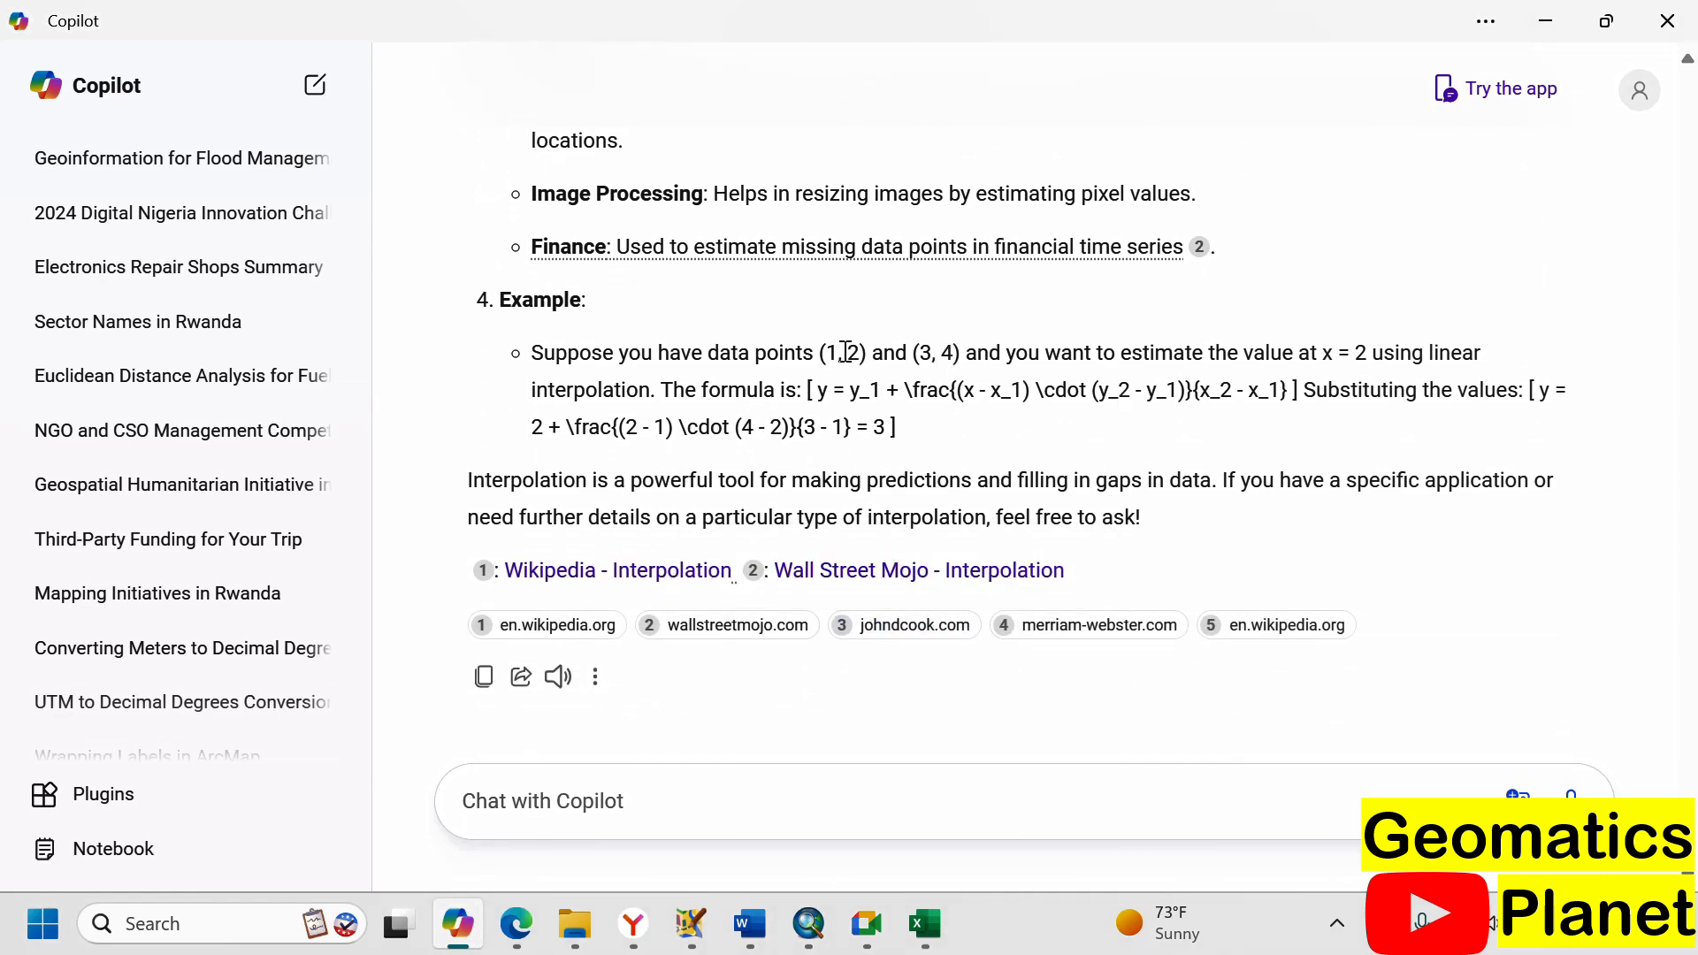
{"action": "left_click_drag", "start_coordinate": [869, 360], "coordinate": [946, 351]}
- Switch back to the Jamboard and sketch points labelled 1, 7 and 5 around a central point below the first line
{"action": "left_click", "coordinate": [647, 921]}
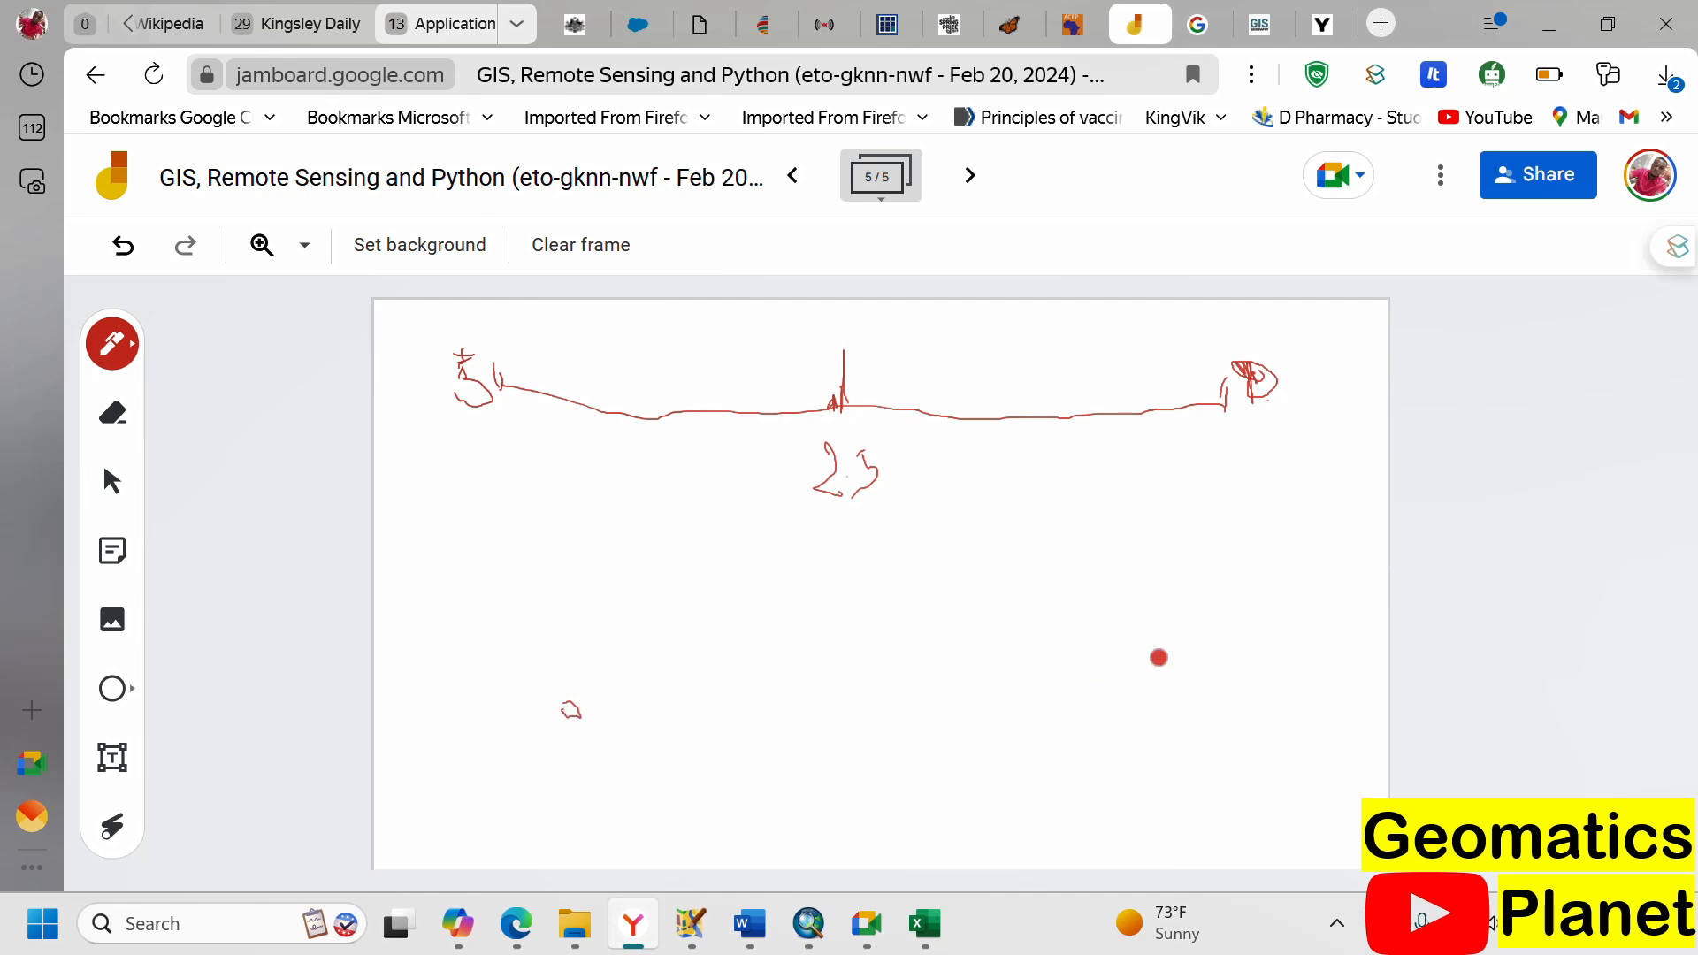
{"action": "left_click_drag", "start_coordinate": [1181, 556], "coordinate": [1188, 575]}
{"action": "mouse_move", "coordinate": [936, 781]}
{"action": "left_mouse_down"}
{"action": "mouse_move", "coordinate": [925, 796]}
{"action": "mouse_move", "coordinate": [940, 782]}
{"action": "left_mouse_up"}
{"action": "mouse_move", "coordinate": [988, 793]}
{"action": "left_mouse_down"}
{"action": "mouse_move", "coordinate": [973, 812]}
{"action": "mouse_move", "coordinate": [1044, 768]}
{"action": "left_mouse_up"}
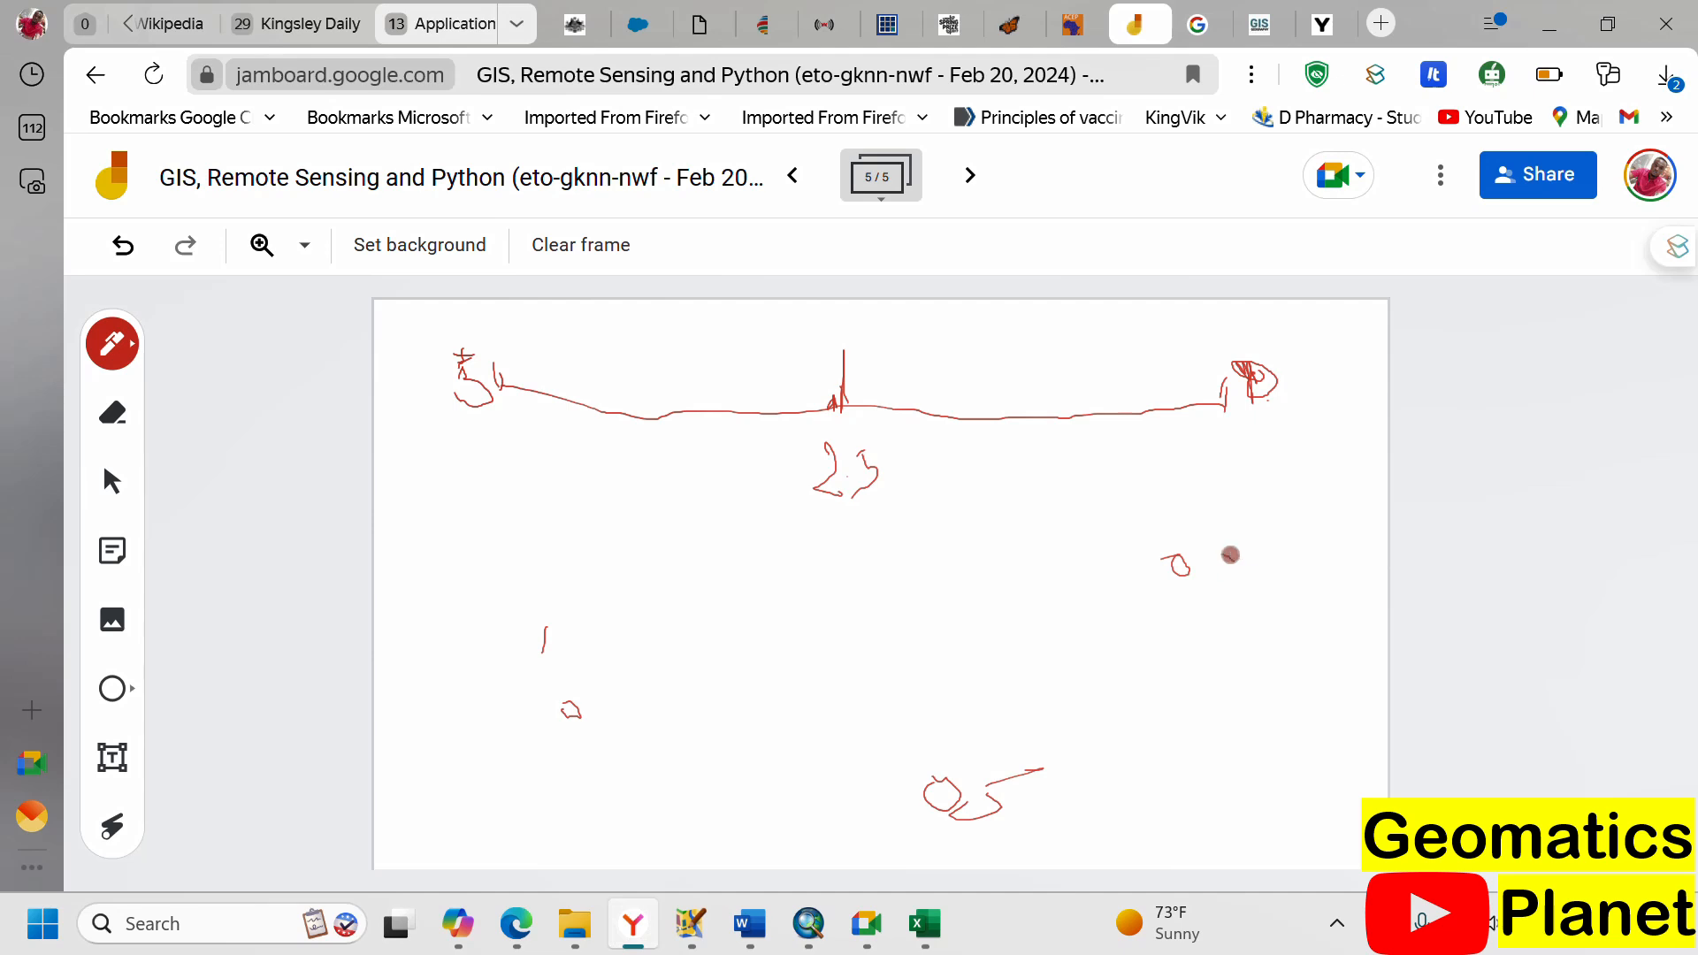
{"action": "left_click_drag", "start_coordinate": [1223, 554], "coordinate": [1243, 627]}
{"action": "left_click_drag", "start_coordinate": [889, 629], "coordinate": [876, 635]}
- Label the central point and draw freehand lines connecting it to the surrounding points
{"action": "mouse_move", "coordinate": [575, 711]}
{"action": "left_mouse_down"}
{"action": "mouse_move", "coordinate": [660, 675]}
{"action": "mouse_move", "coordinate": [1294, 566]}
{"action": "left_mouse_up"}
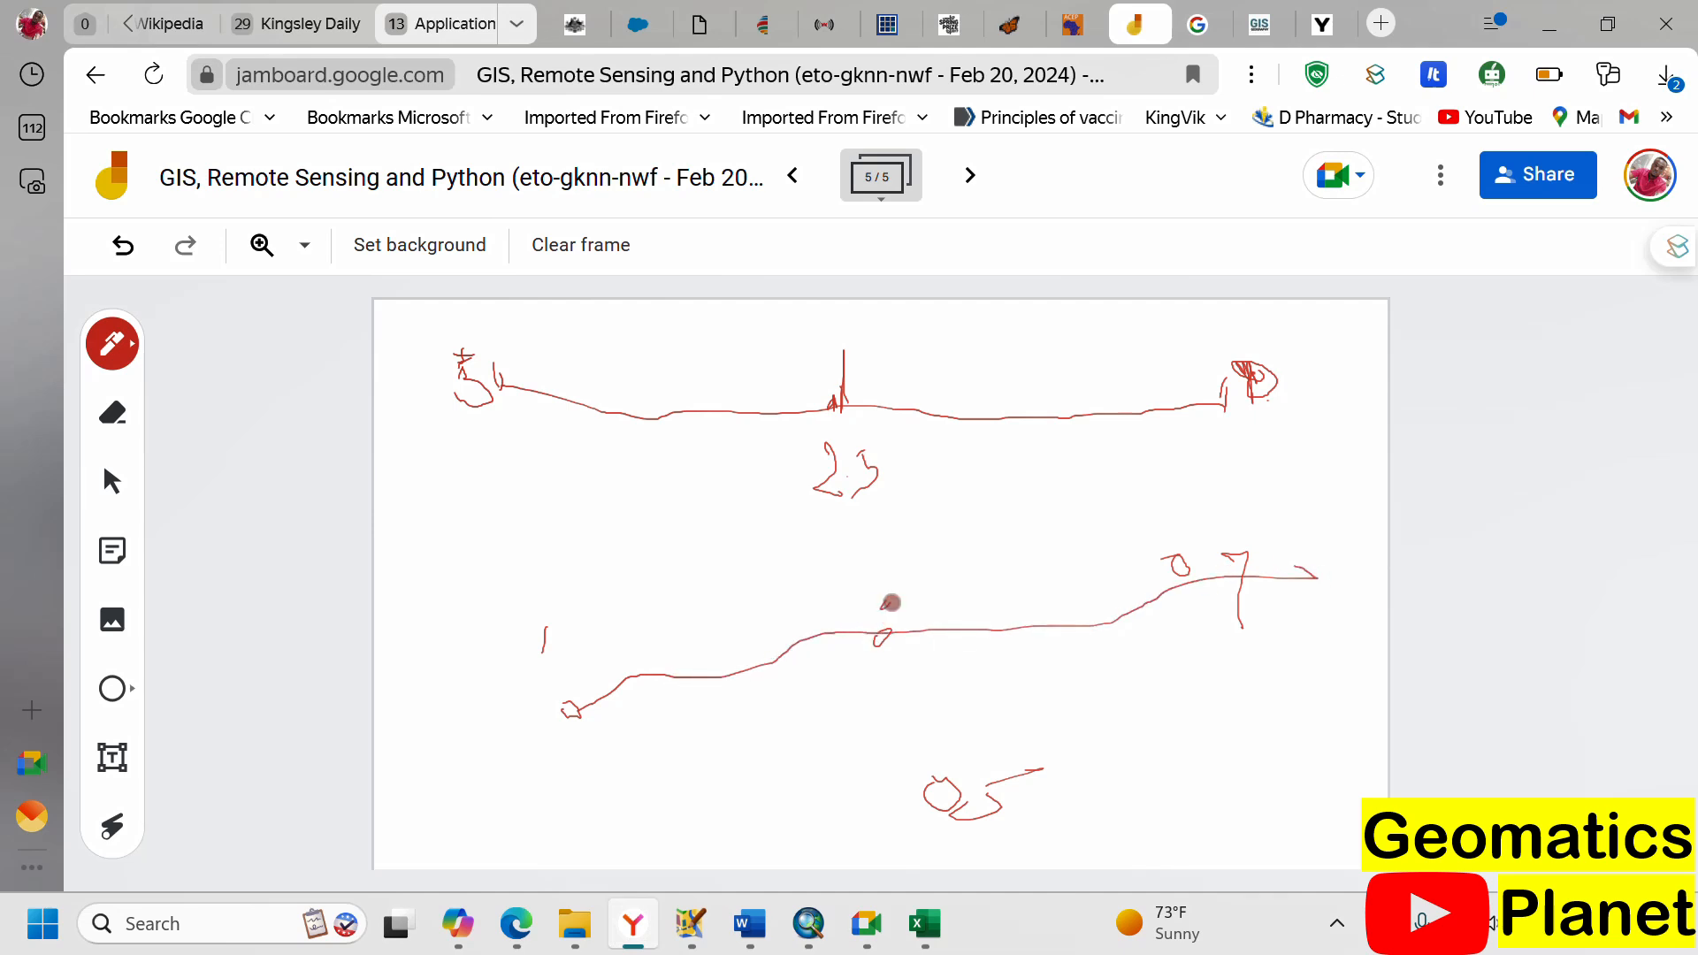
{"action": "left_click_drag", "start_coordinate": [890, 602], "coordinate": [884, 631]}
{"action": "mouse_move", "coordinate": [992, 821]}
{"action": "left_mouse_down"}
{"action": "mouse_move", "coordinate": [876, 641]}
{"action": "mouse_move", "coordinate": [570, 639]}
{"action": "left_mouse_up"}
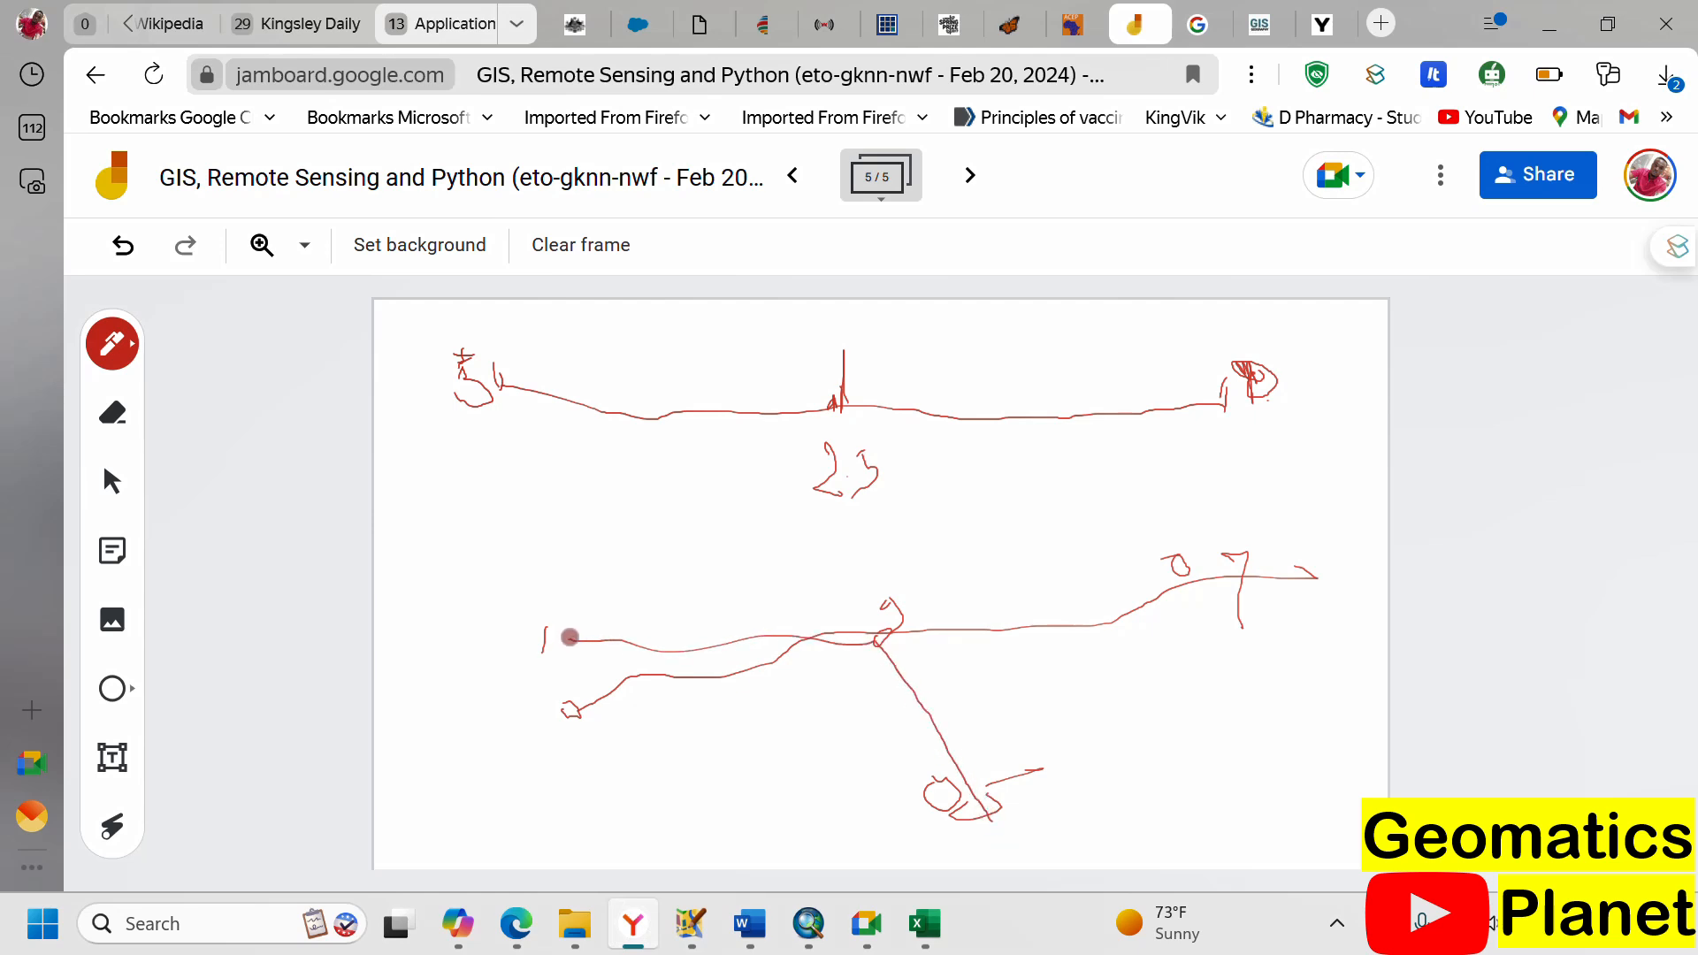
- Circle or mark the outer points labelled 7, 1 and 5 in the lower sketch
{"action": "mouse_move", "coordinate": [1232, 563]}
{"action": "left_mouse_down"}
{"action": "mouse_move", "coordinate": [1214, 537]}
{"action": "mouse_move", "coordinate": [1184, 538]}
{"action": "left_mouse_up"}
{"action": "left_click_drag", "start_coordinate": [573, 652], "coordinate": [555, 601]}
{"action": "left_click_drag", "start_coordinate": [967, 799], "coordinate": [962, 767]}
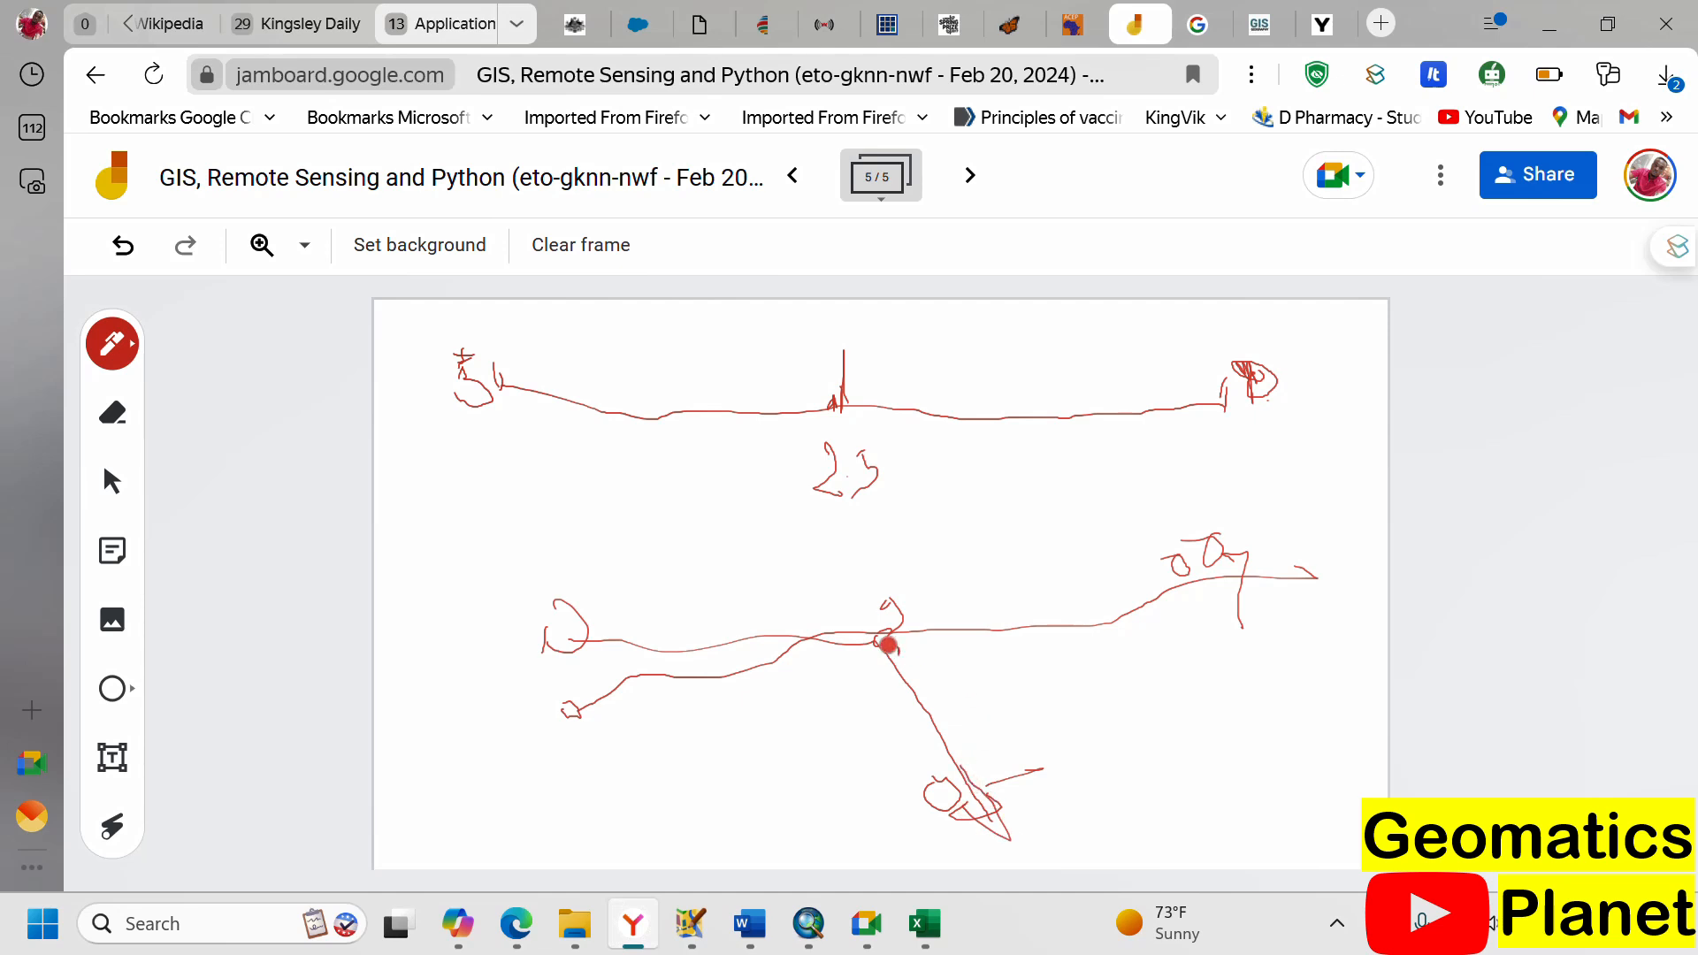
- On a new frame, sketch four corner points and draw freehand lines joining them to a common central point
{"action": "left_click", "coordinate": [969, 176]}
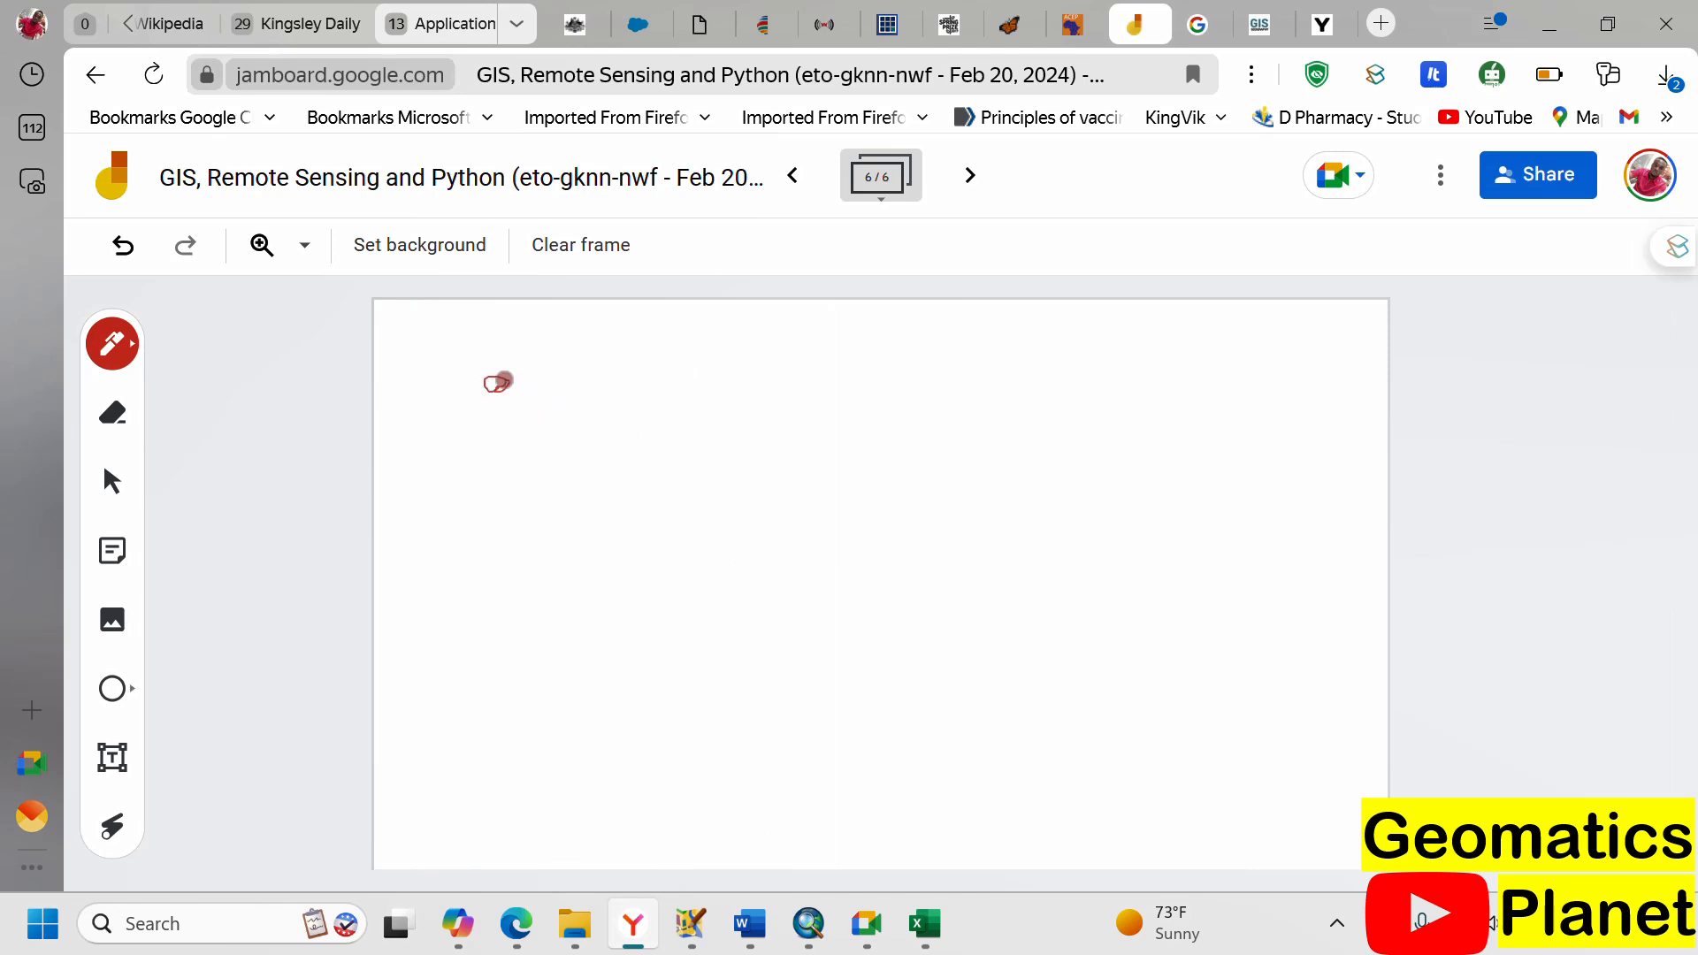
{"action": "left_click_drag", "start_coordinate": [1262, 386], "coordinate": [1244, 373]}
{"action": "mouse_move", "coordinate": [513, 798]}
{"action": "left_mouse_down"}
{"action": "mouse_move", "coordinate": [484, 798]}
{"action": "mouse_move", "coordinate": [497, 787]}
{"action": "left_mouse_up"}
{"action": "left_click_drag", "start_coordinate": [1181, 775], "coordinate": [1162, 789]}
{"action": "mouse_move", "coordinate": [496, 383]}
{"action": "left_mouse_down"}
{"action": "mouse_move", "coordinate": [557, 453]}
{"action": "mouse_move", "coordinate": [799, 630]}
{"action": "left_mouse_up"}
{"action": "mouse_move", "coordinate": [1252, 389]}
{"action": "left_mouse_down"}
{"action": "mouse_move", "coordinate": [864, 580]}
{"action": "mouse_move", "coordinate": [800, 632]}
{"action": "mouse_move", "coordinate": [841, 572]}
{"action": "mouse_move", "coordinate": [766, 613]}
{"action": "mouse_move", "coordinate": [793, 599]}
{"action": "mouse_move", "coordinate": [879, 675]}
{"action": "mouse_move", "coordinate": [872, 713]}
{"action": "mouse_move", "coordinate": [1033, 710]}
{"action": "left_mouse_up"}
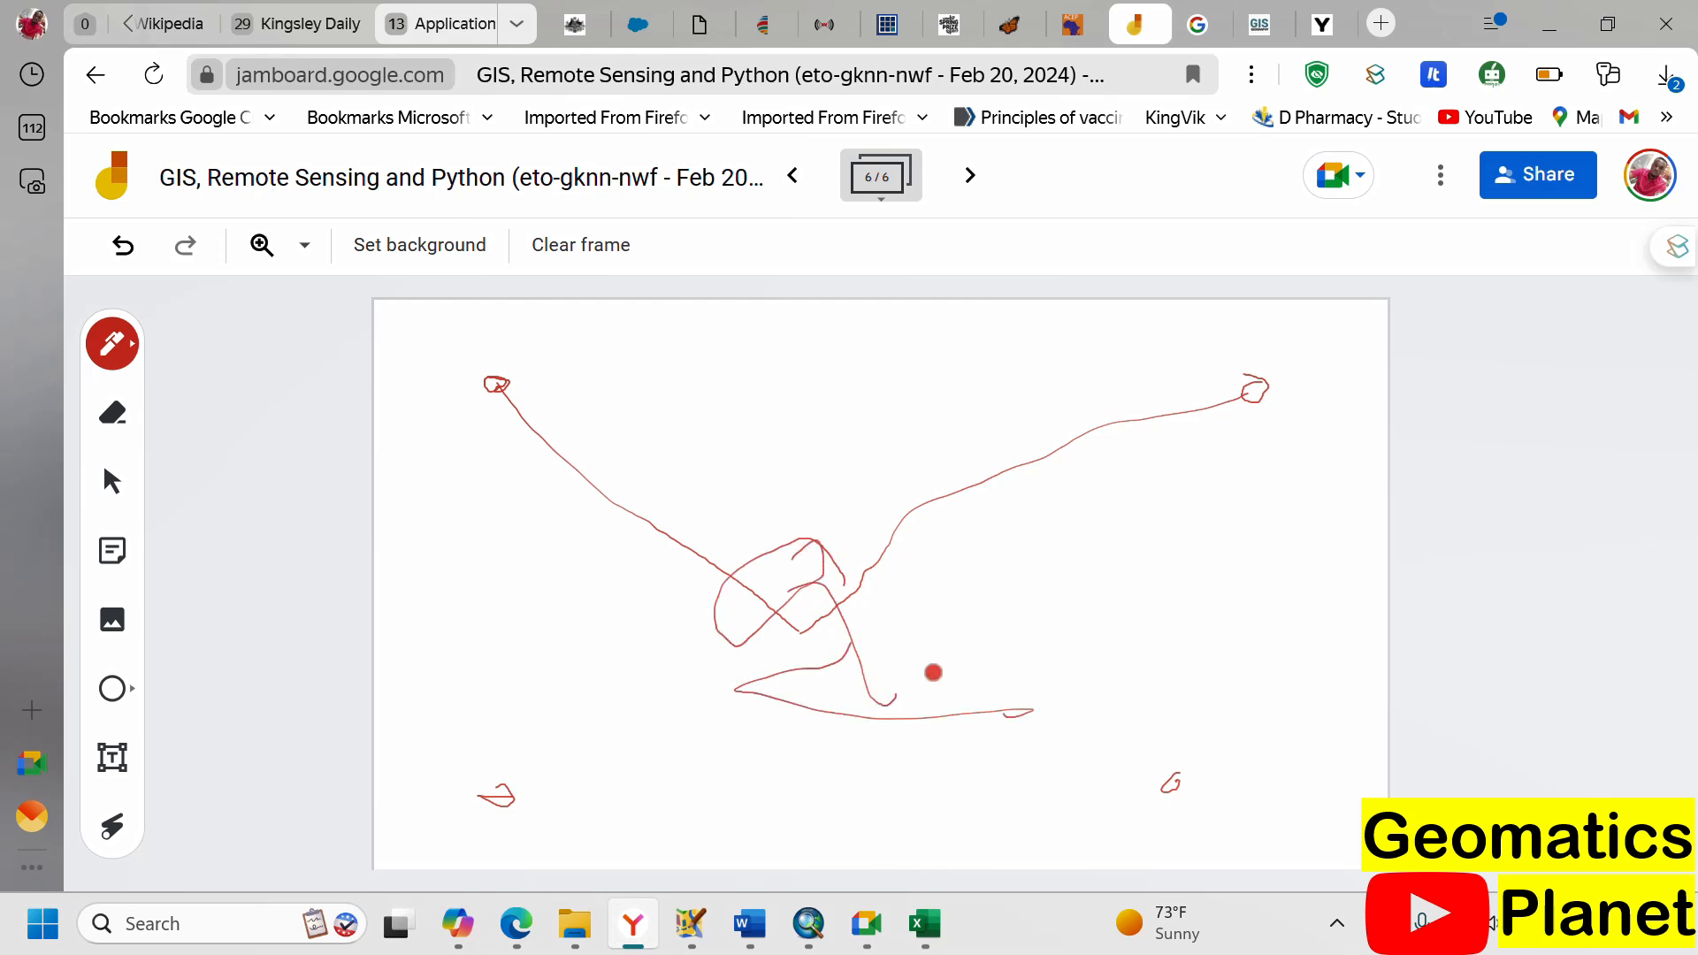
{"action": "left_click_drag", "start_coordinate": [937, 653], "coordinate": [894, 746]}
{"action": "mouse_move", "coordinate": [496, 804]}
{"action": "left_mouse_down"}
{"action": "mouse_move", "coordinate": [747, 693]}
{"action": "mouse_move", "coordinate": [815, 628]}
{"action": "left_mouse_up"}
{"action": "left_click_drag", "start_coordinate": [1179, 788], "coordinate": [841, 613]}
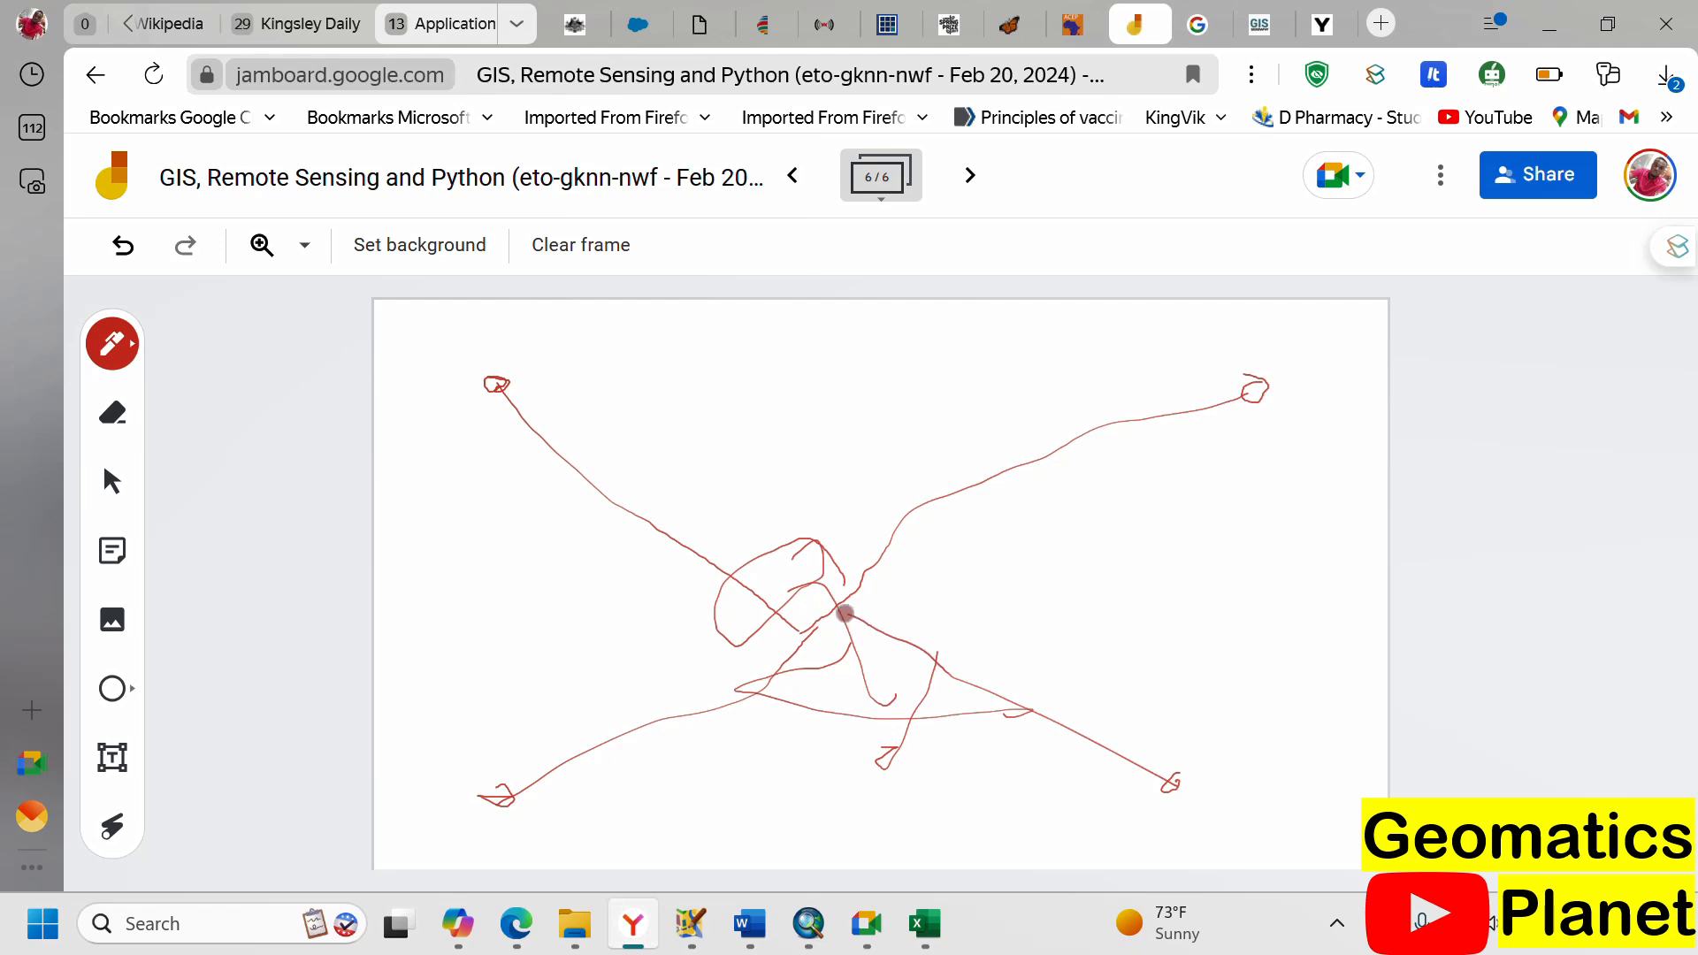
- Circle the four corner points and mark the central point where their lines meet
{"action": "mouse_move", "coordinate": [1218, 361]}
{"action": "left_mouse_down"}
{"action": "mouse_move", "coordinate": [1259, 385]}
{"action": "mouse_move", "coordinate": [1220, 357]}
{"action": "left_mouse_up"}
{"action": "left_click_drag", "start_coordinate": [499, 401], "coordinate": [504, 394]}
{"action": "left_click_drag", "start_coordinate": [497, 772], "coordinate": [497, 762]}
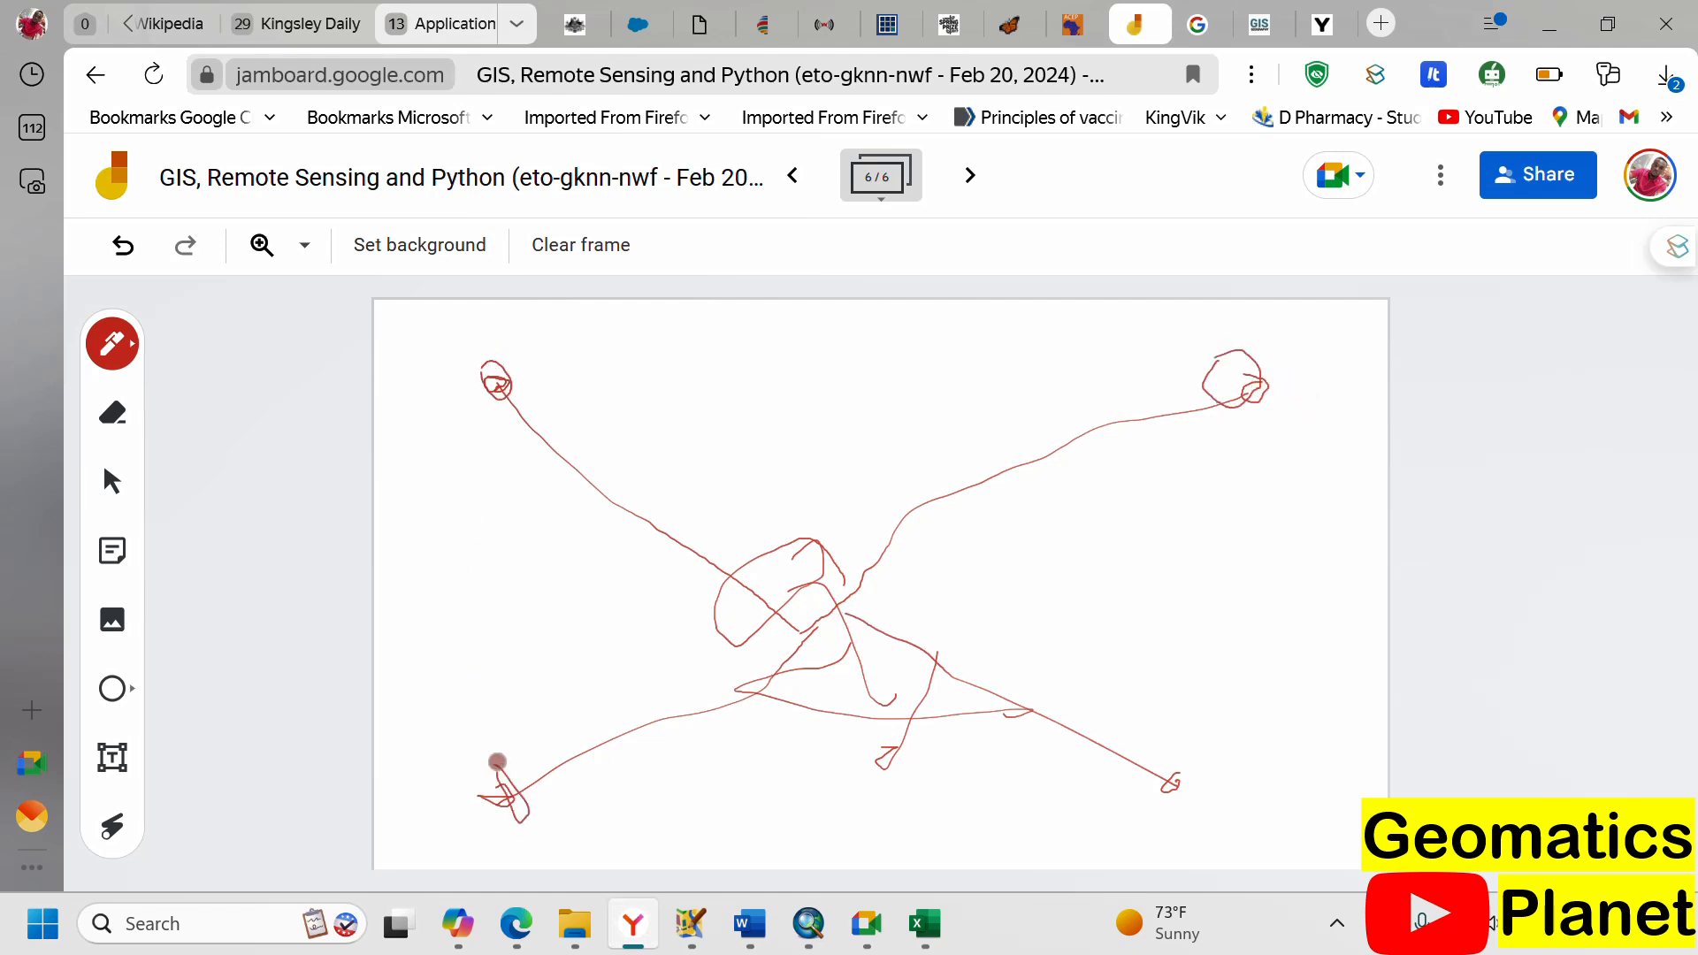
{"action": "left_click_drag", "start_coordinate": [1160, 779], "coordinate": [1170, 779]}
{"action": "left_click_drag", "start_coordinate": [796, 618], "coordinate": [843, 606]}
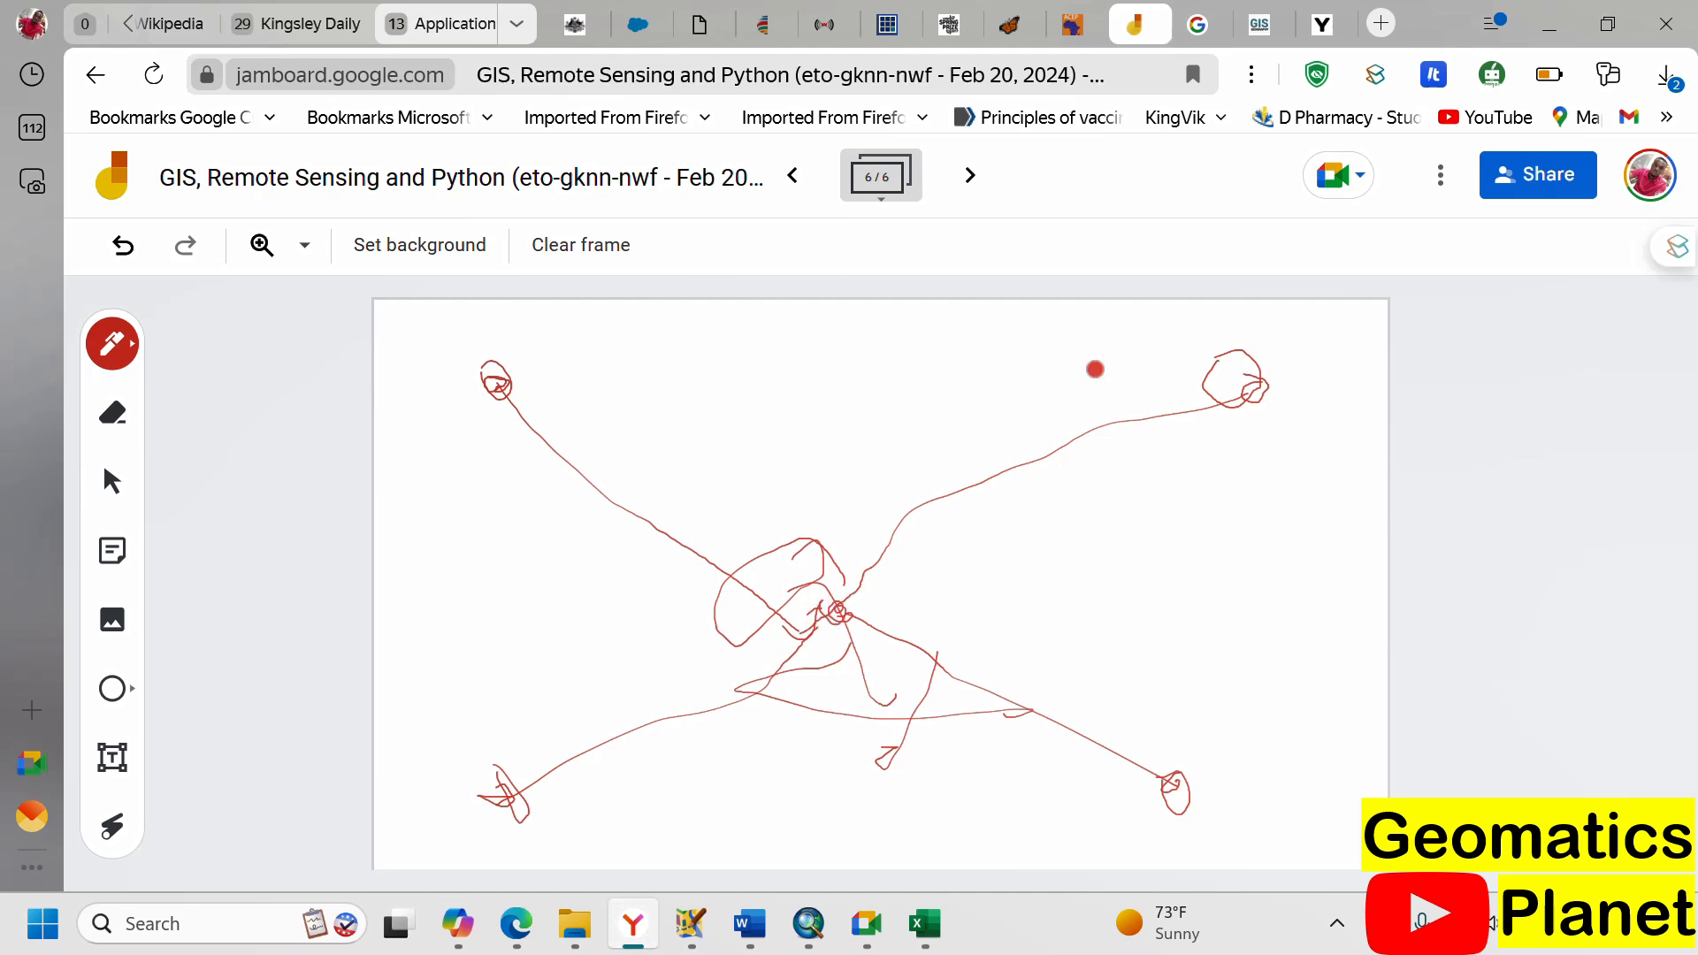
- On another new frame, sketch two upper points and a box on tripod legs below and between them
{"action": "left_click", "coordinate": [970, 176]}
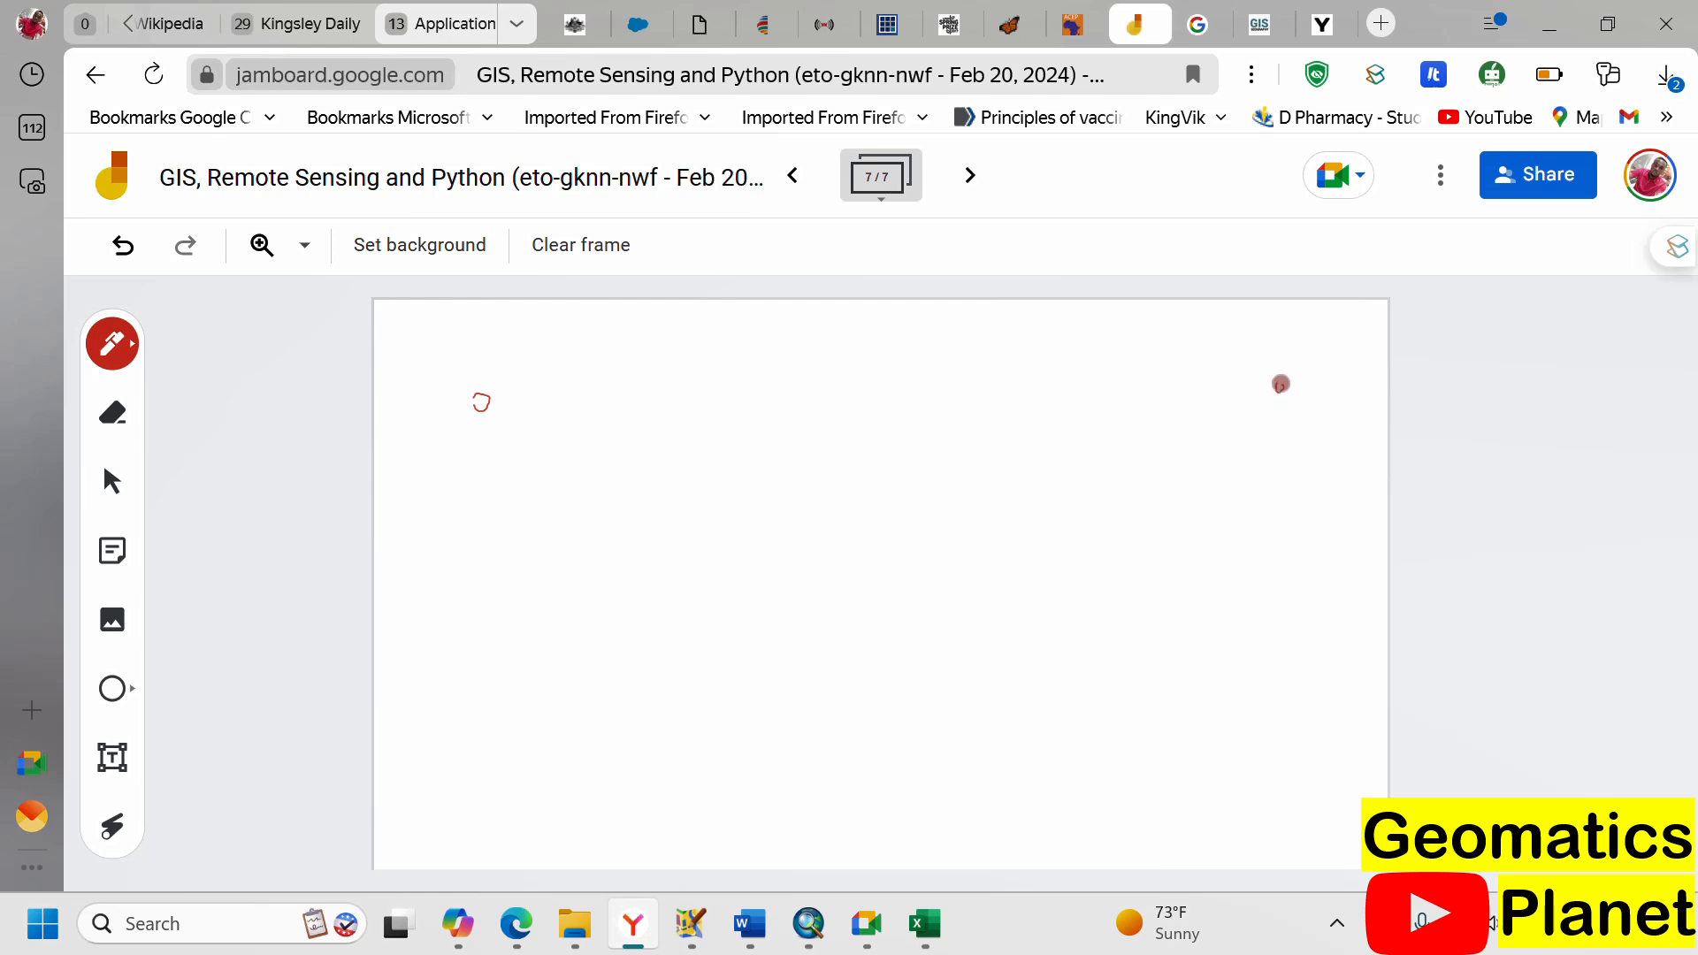
{"action": "left_click_drag", "start_coordinate": [1280, 384], "coordinate": [1262, 381]}
{"action": "mouse_move", "coordinate": [831, 644]}
{"action": "left_mouse_down"}
{"action": "mouse_move", "coordinate": [807, 681]}
{"action": "mouse_move", "coordinate": [834, 650]}
{"action": "mouse_move", "coordinate": [867, 701]}
{"action": "left_mouse_up"}
{"action": "mouse_move", "coordinate": [794, 650]}
{"action": "left_mouse_down"}
{"action": "mouse_move", "coordinate": [861, 651]}
{"action": "mouse_move", "coordinate": [879, 618]}
{"action": "mouse_move", "coordinate": [814, 602]}
{"action": "left_mouse_up"}
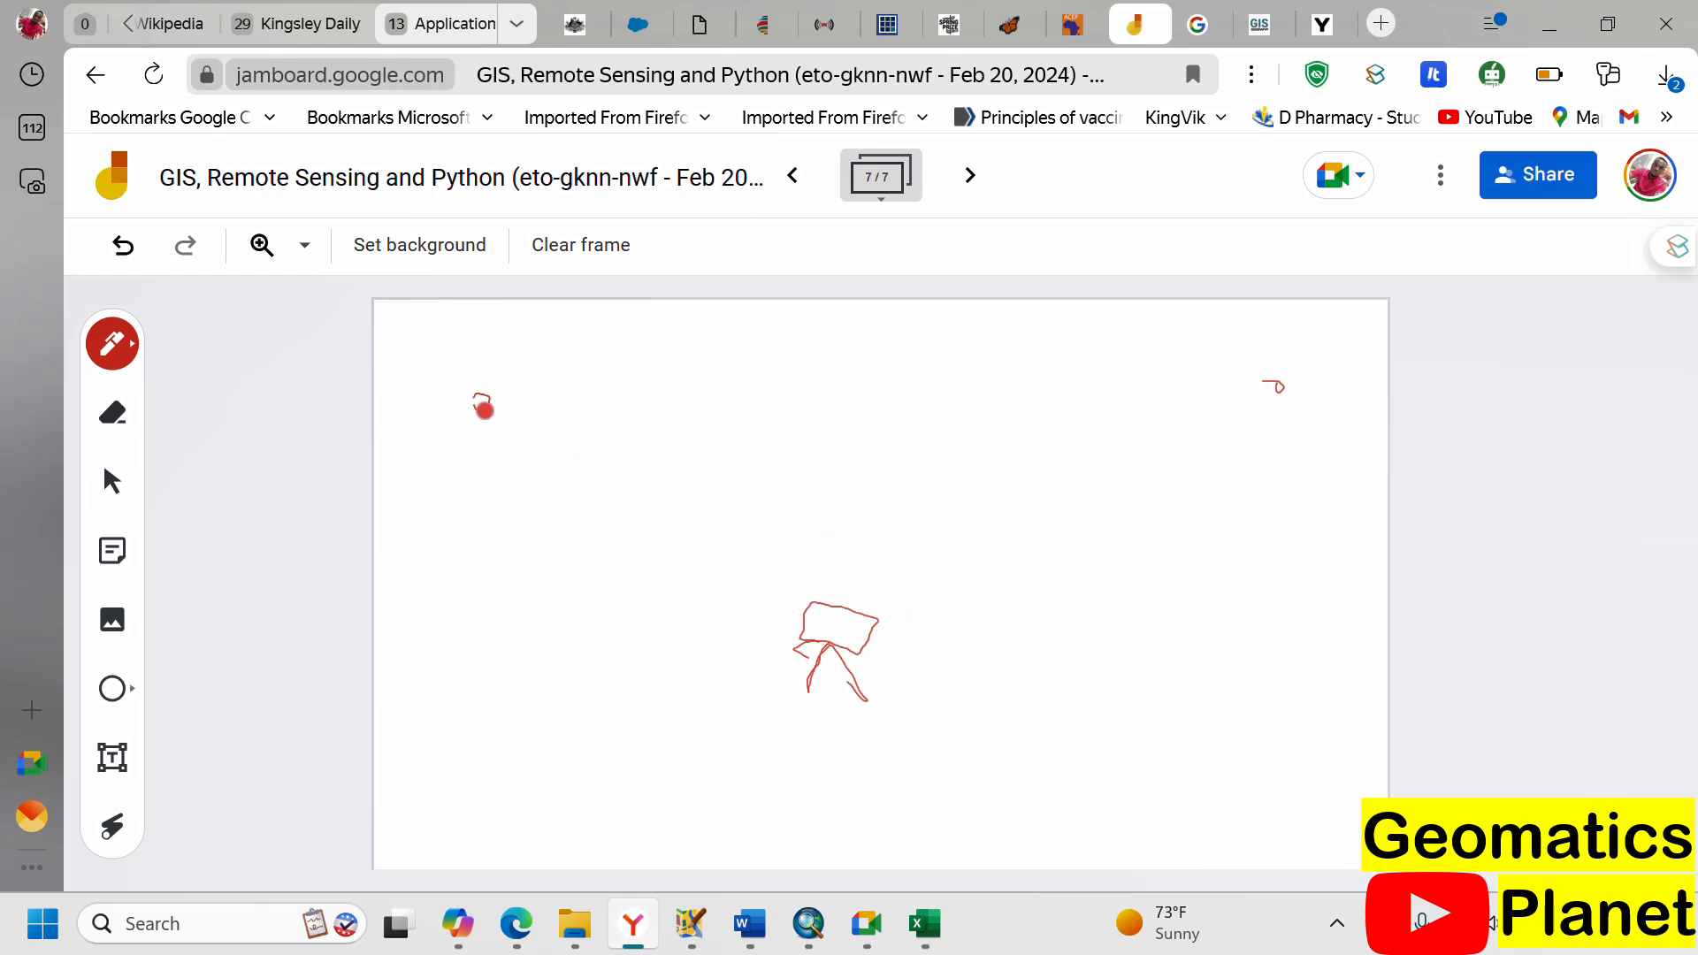
- Draw lines from both upper points to the tripod box and outline the area around it
{"action": "mouse_move", "coordinate": [480, 405]}
{"action": "left_mouse_down"}
{"action": "mouse_move", "coordinate": [568, 482]}
{"action": "mouse_move", "coordinate": [815, 630]}
{"action": "left_mouse_up"}
{"action": "mouse_move", "coordinate": [1274, 392]}
{"action": "left_mouse_down"}
{"action": "mouse_move", "coordinate": [1084, 485]}
{"action": "mouse_move", "coordinate": [849, 651]}
{"action": "left_mouse_up"}
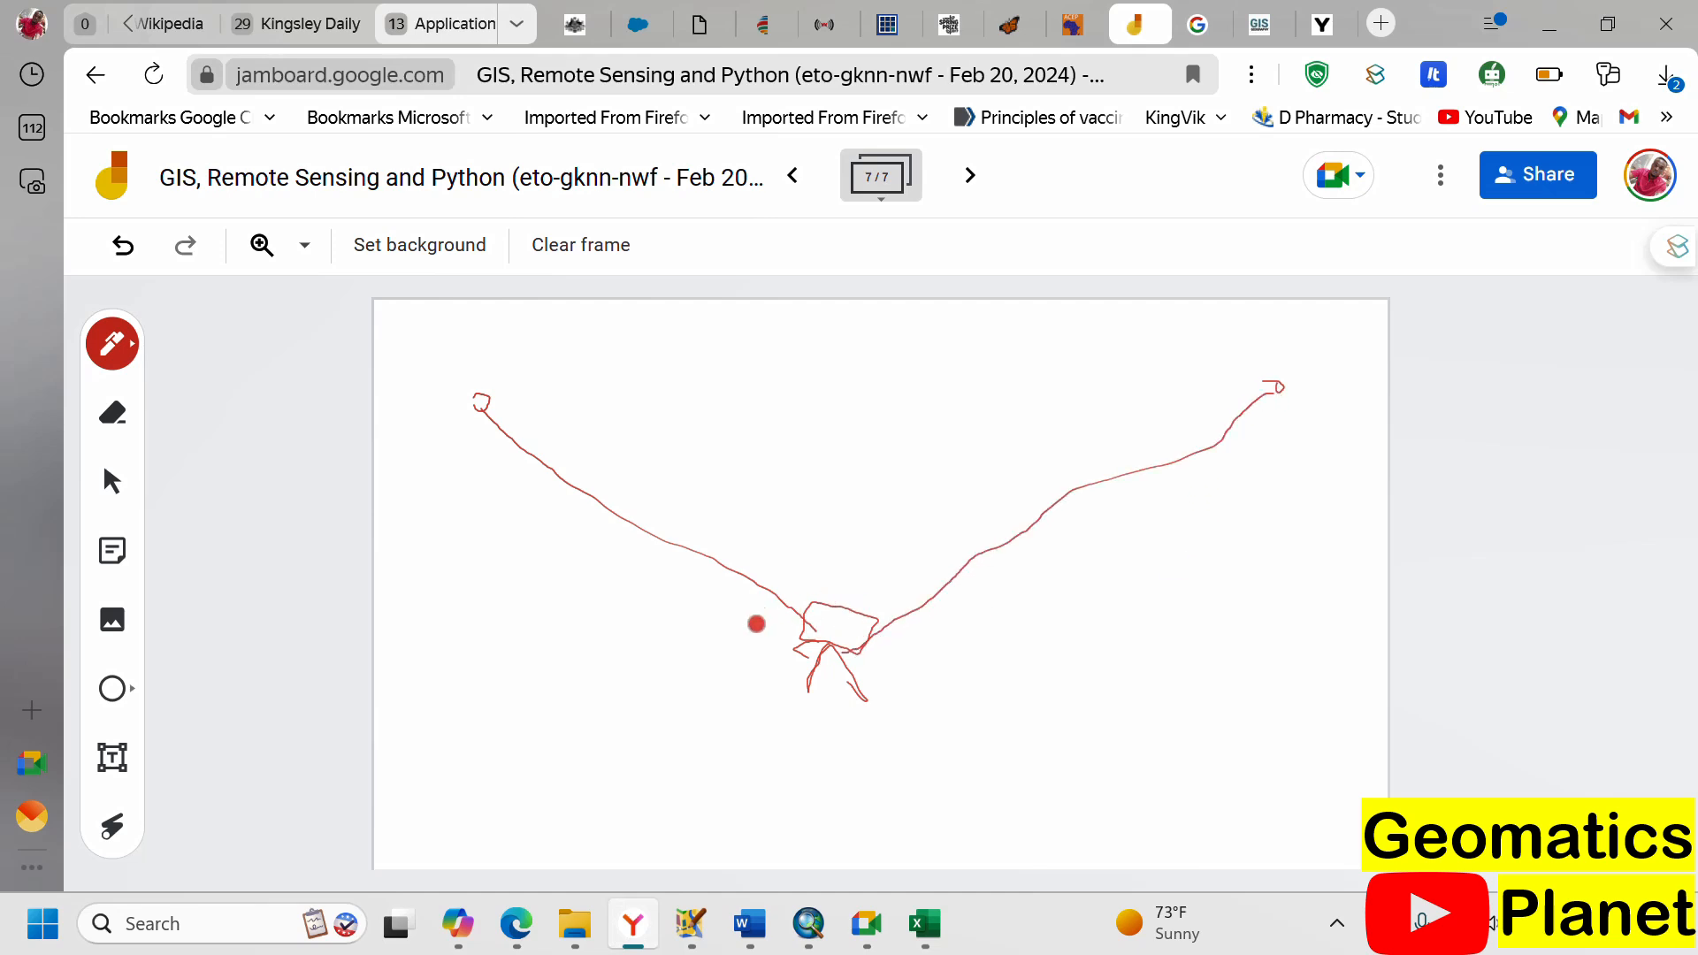
{"action": "mouse_move", "coordinate": [747, 644]}
{"action": "left_mouse_down"}
{"action": "mouse_move", "coordinate": [796, 724]}
{"action": "mouse_move", "coordinate": [910, 640]}
{"action": "mouse_move", "coordinate": [799, 564]}
{"action": "mouse_move", "coordinate": [804, 731]}
{"action": "mouse_move", "coordinate": [899, 607]}
{"action": "mouse_move", "coordinate": [746, 593]}
{"action": "left_mouse_up"}
{"action": "left_click_drag", "start_coordinate": [762, 709], "coordinate": [777, 728]}
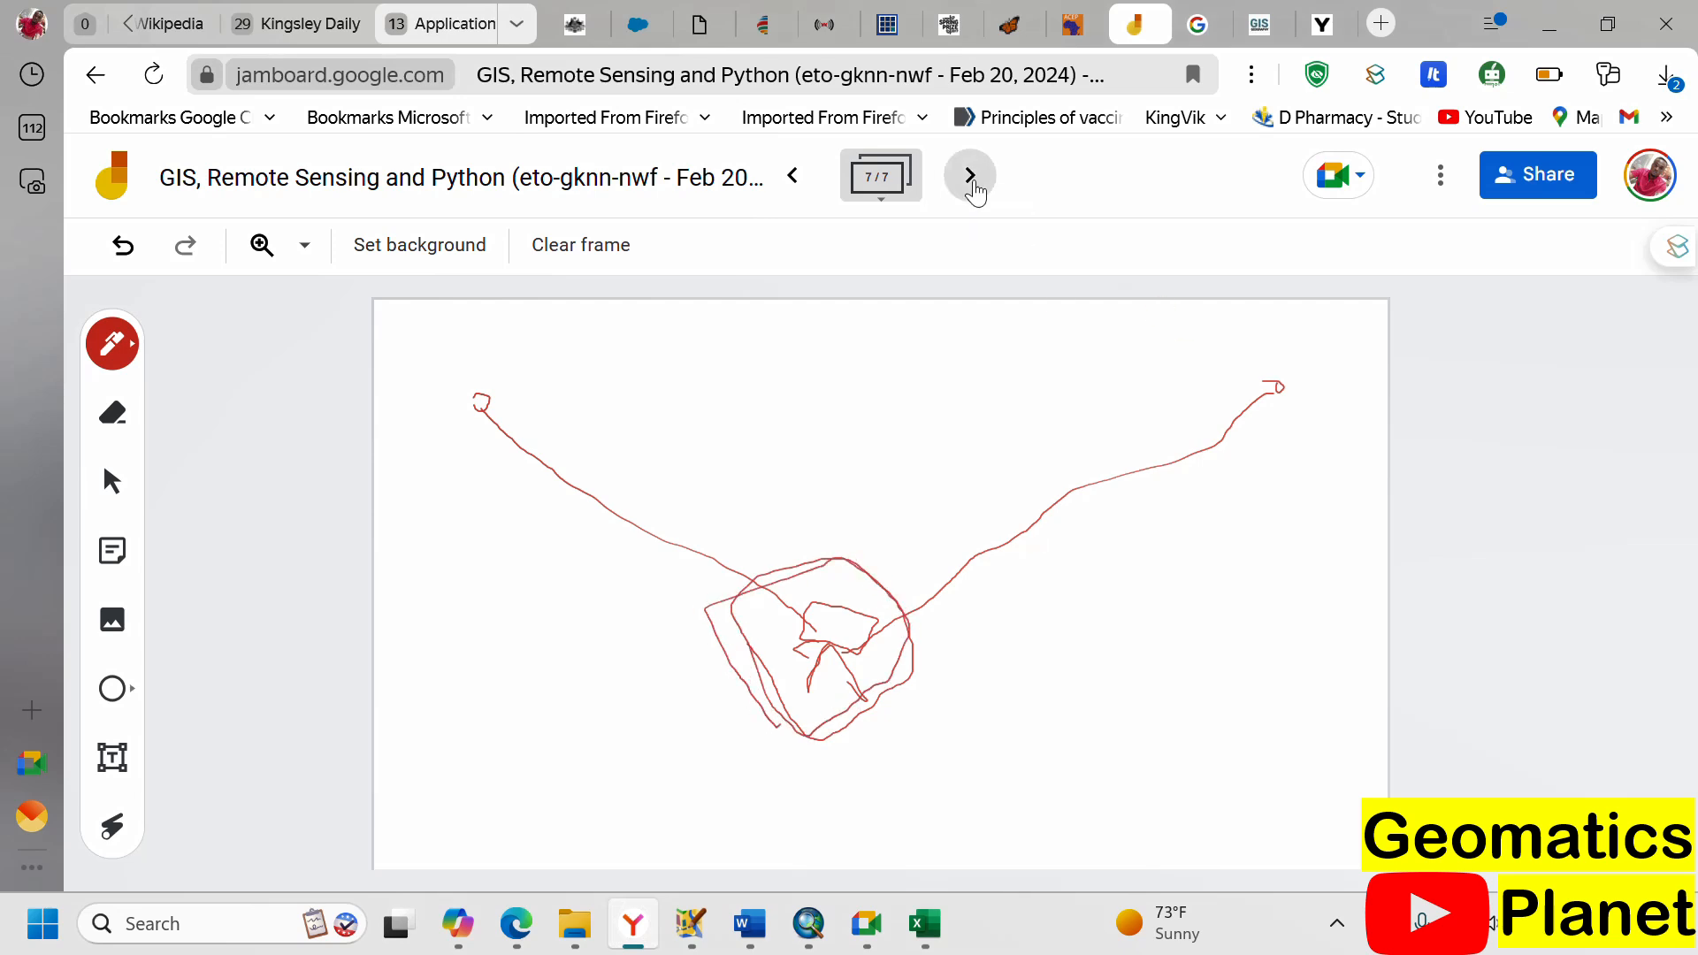
- On a further blank frame, sketch a small central point with two freehand lines branching upward from it
{"action": "left_click", "coordinate": [970, 175]}
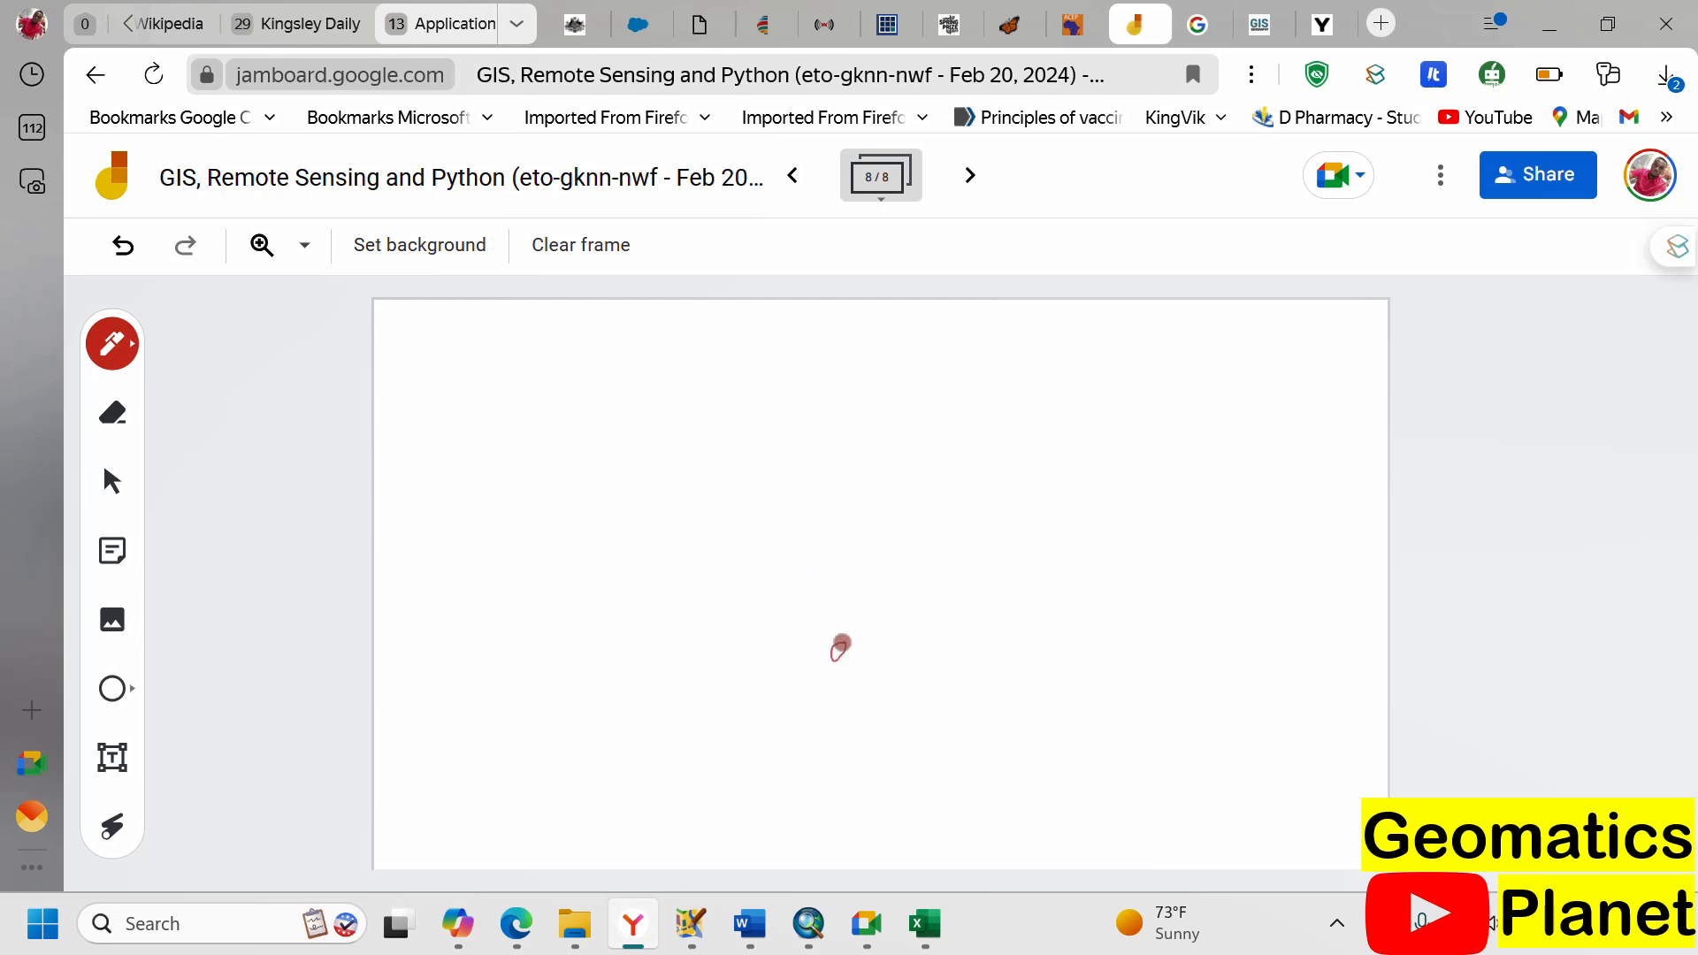
{"action": "mouse_move", "coordinate": [846, 637]}
{"action": "left_mouse_down"}
{"action": "mouse_move", "coordinate": [1326, 451]}
{"action": "mouse_move", "coordinate": [675, 493]}
{"action": "mouse_move", "coordinate": [632, 461]}
{"action": "left_mouse_up"}
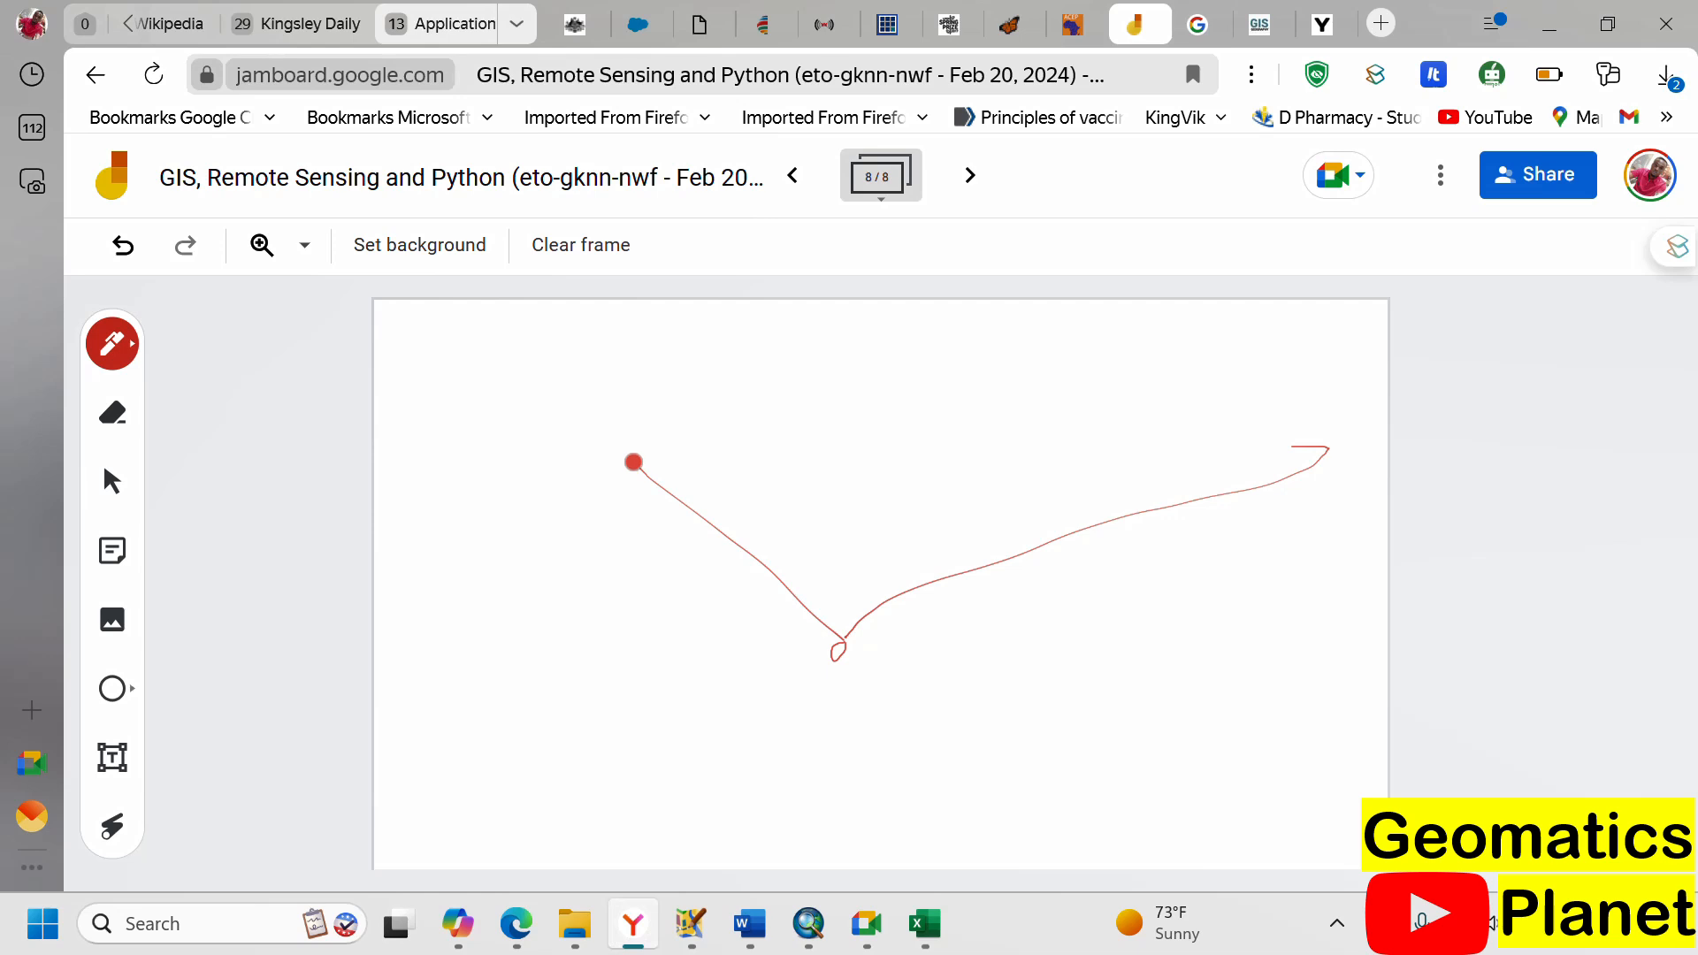
- Switch to ArcMap, run the IDW interpolation of Points on the Z field into Idw_shp2, and hide Boundary_dxf_Polygon
{"action": "mouse_move", "coordinate": [832, 902]}
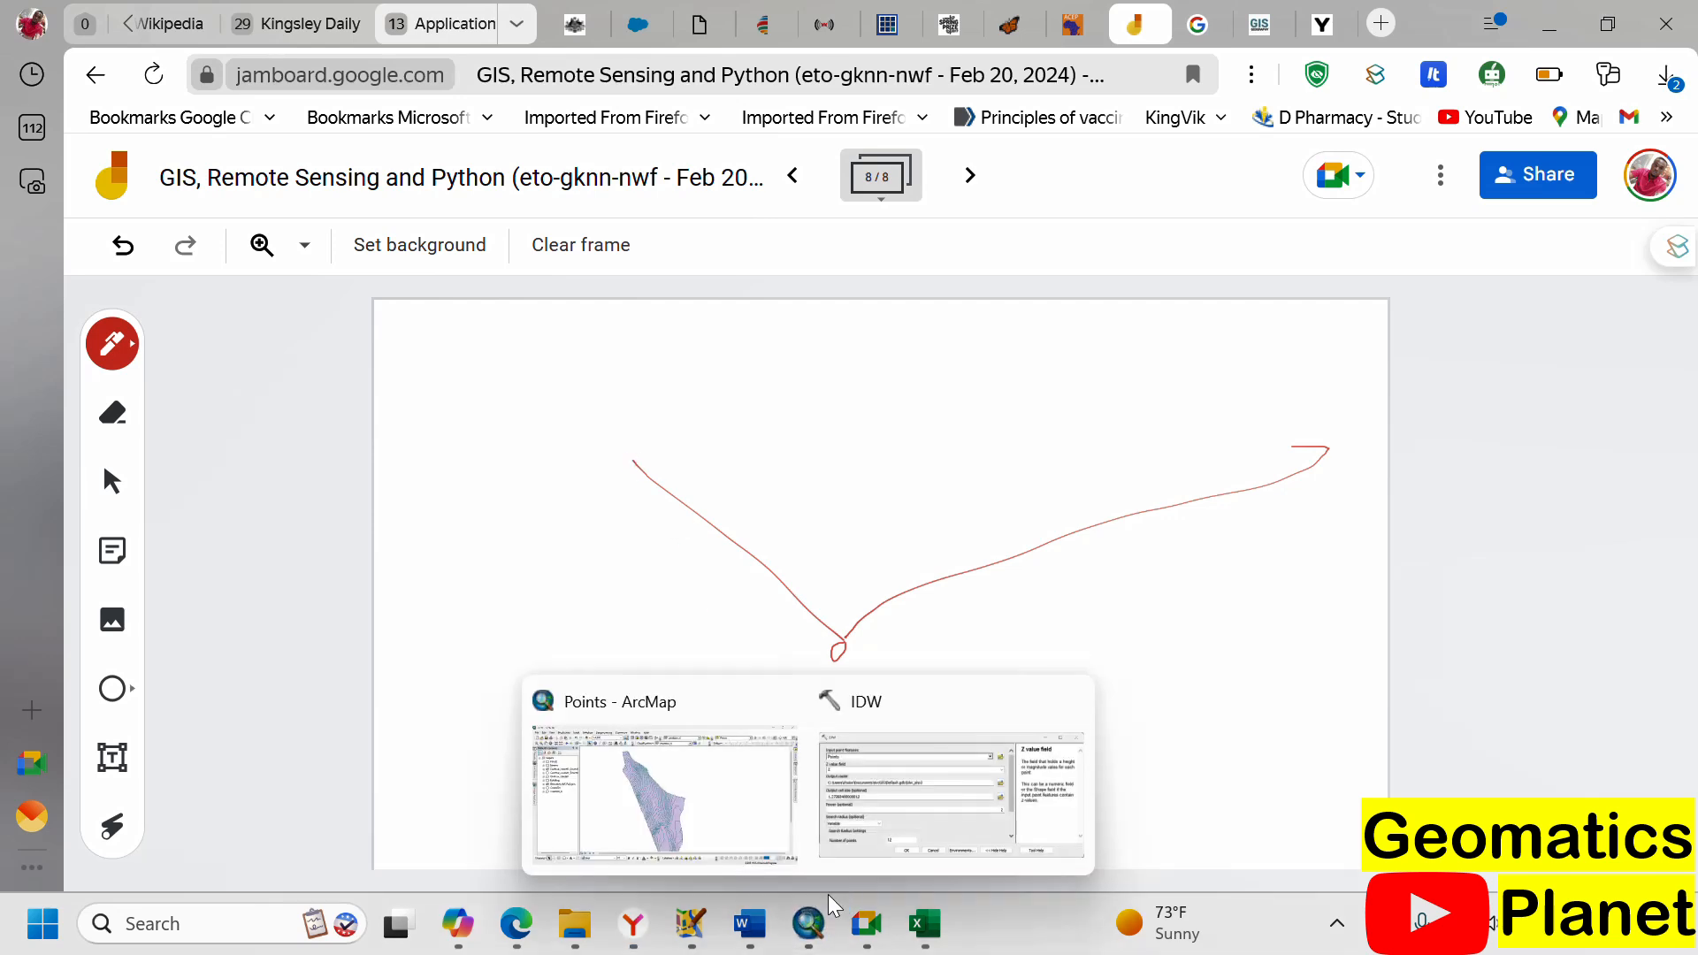
{"action": "left_click", "coordinate": [872, 800]}
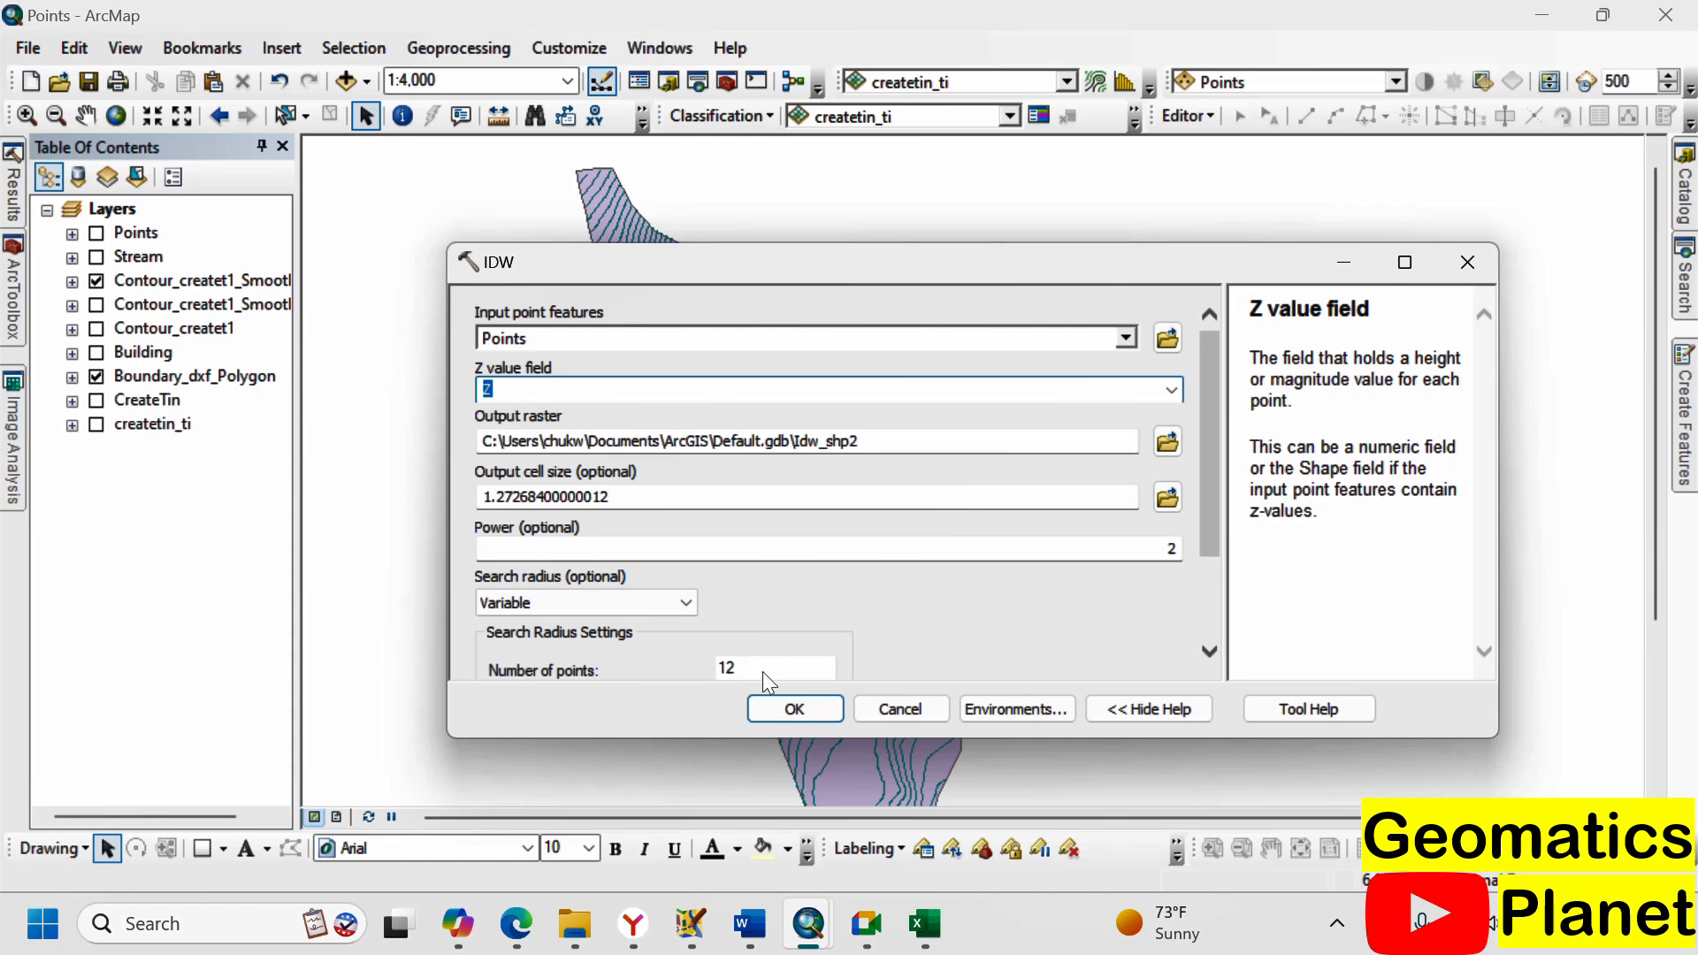
{"action": "left_click", "coordinate": [776, 706]}
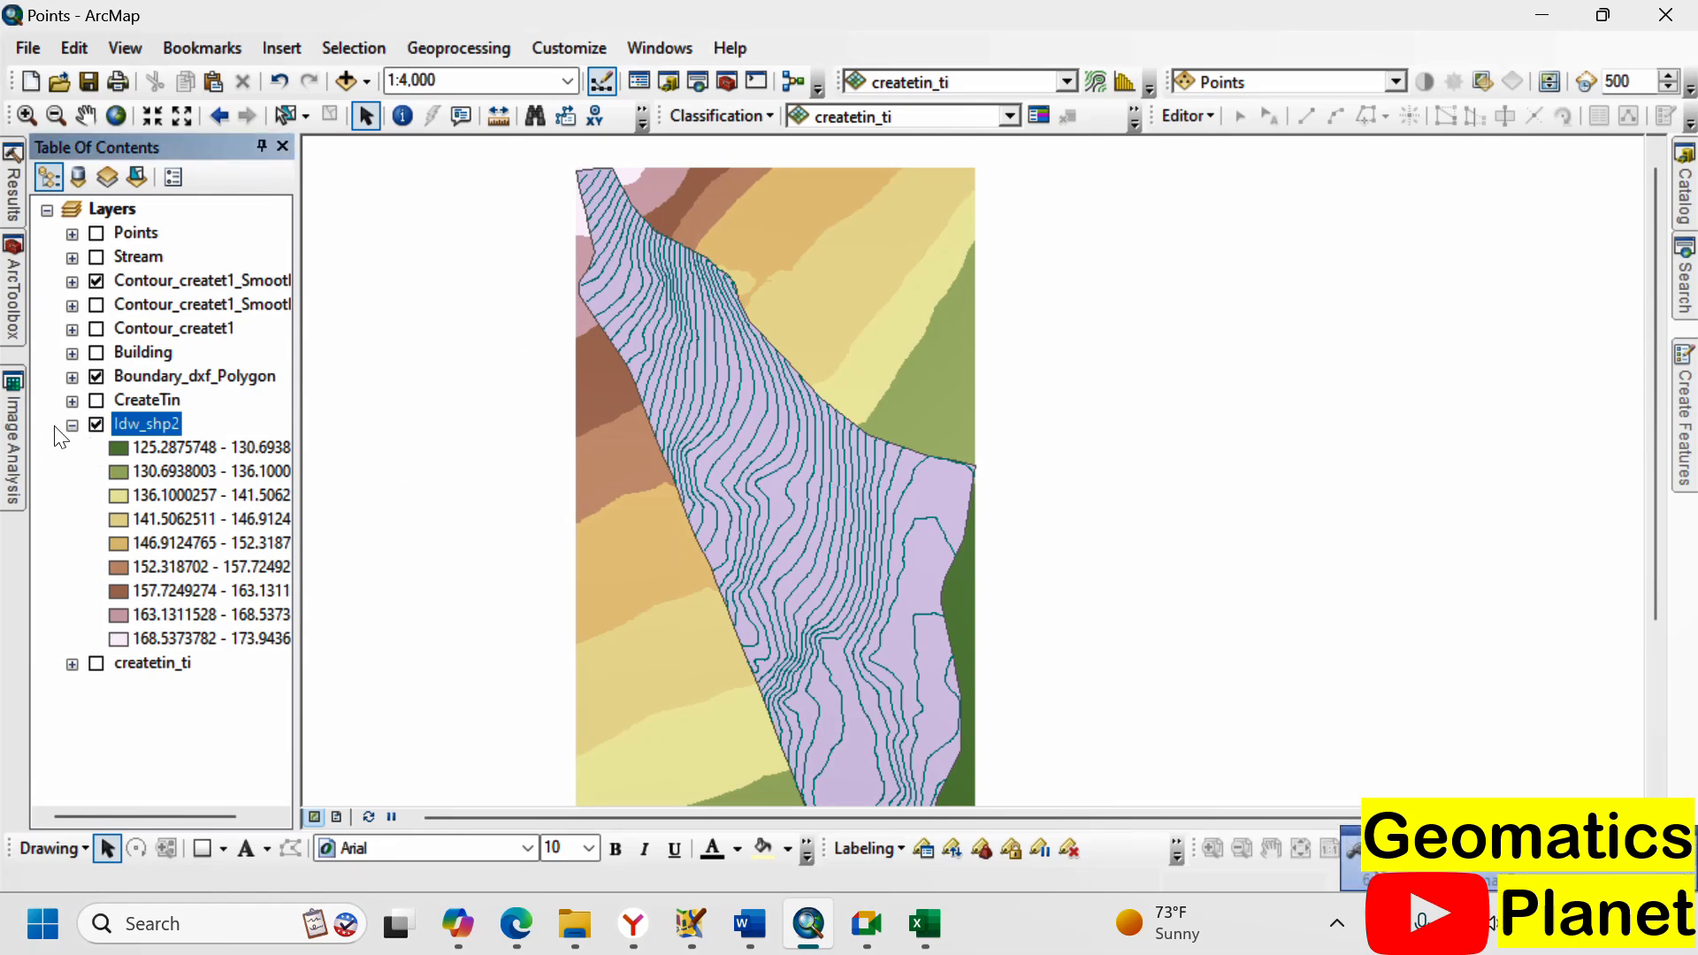
{"action": "left_click", "coordinate": [94, 377]}
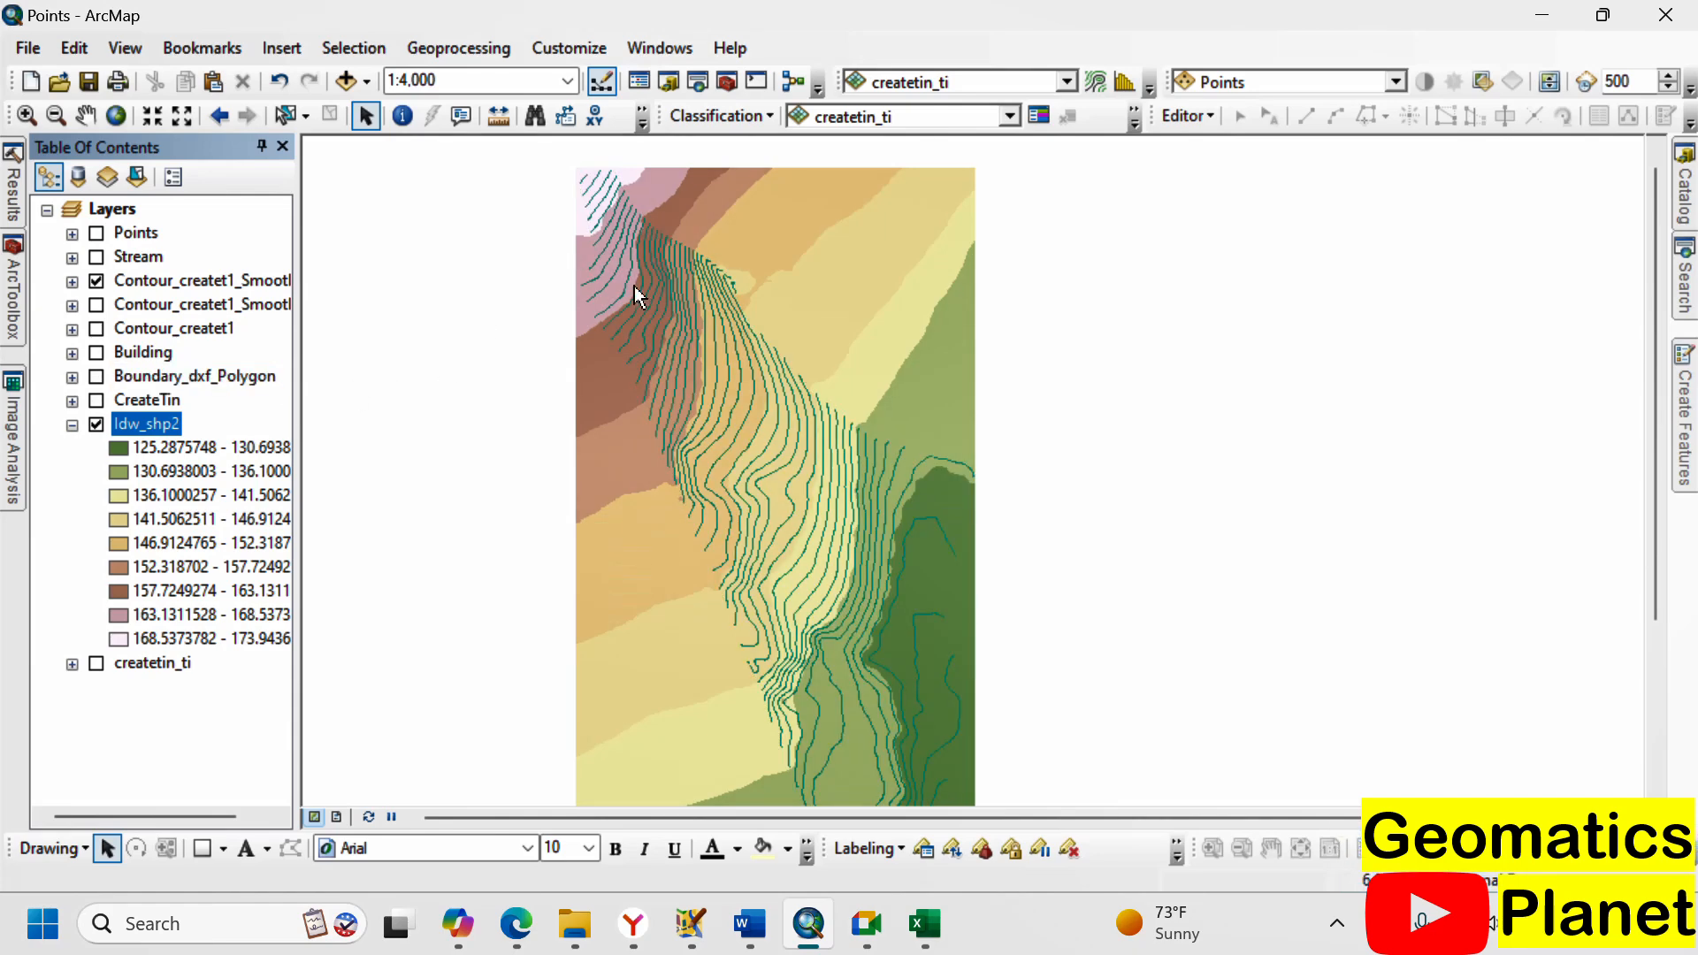
{"action": "scroll", "coordinate": [896, 484], "scroll_direction": "up", "scroll_amount": 2}
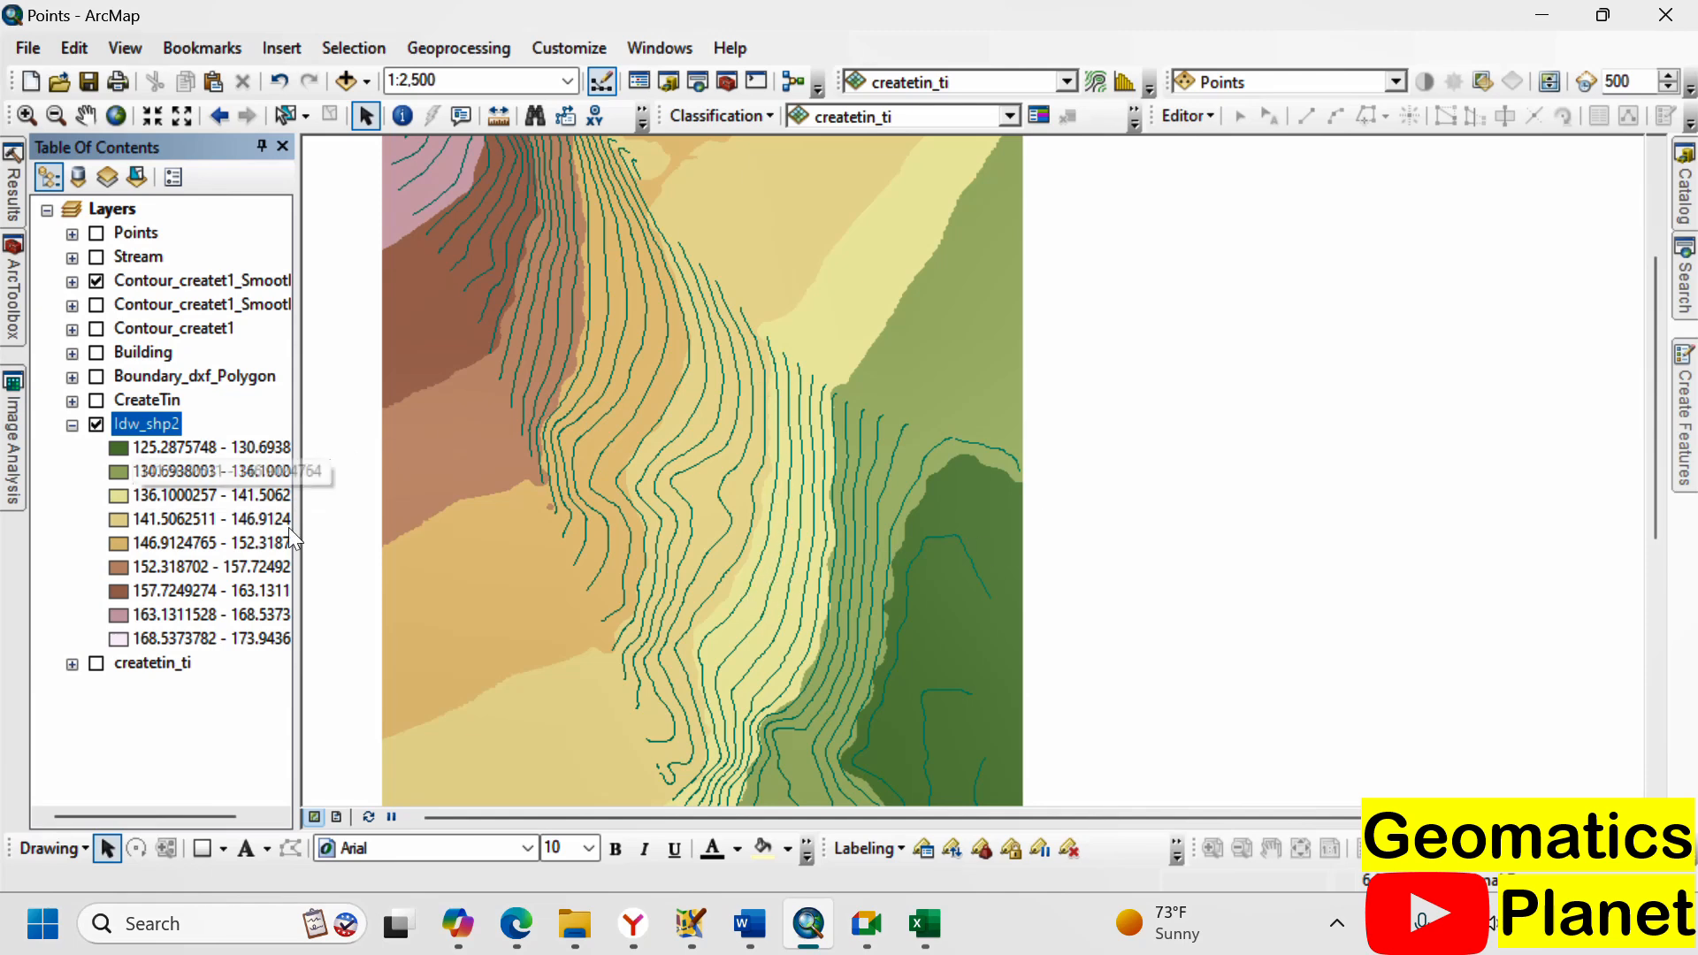
- Expand the CreateTin legend and compare its elevation classes with those of the Idw_shp2 raster
{"action": "left_click", "coordinate": [97, 423]}
{"action": "left_click", "coordinate": [72, 400]}
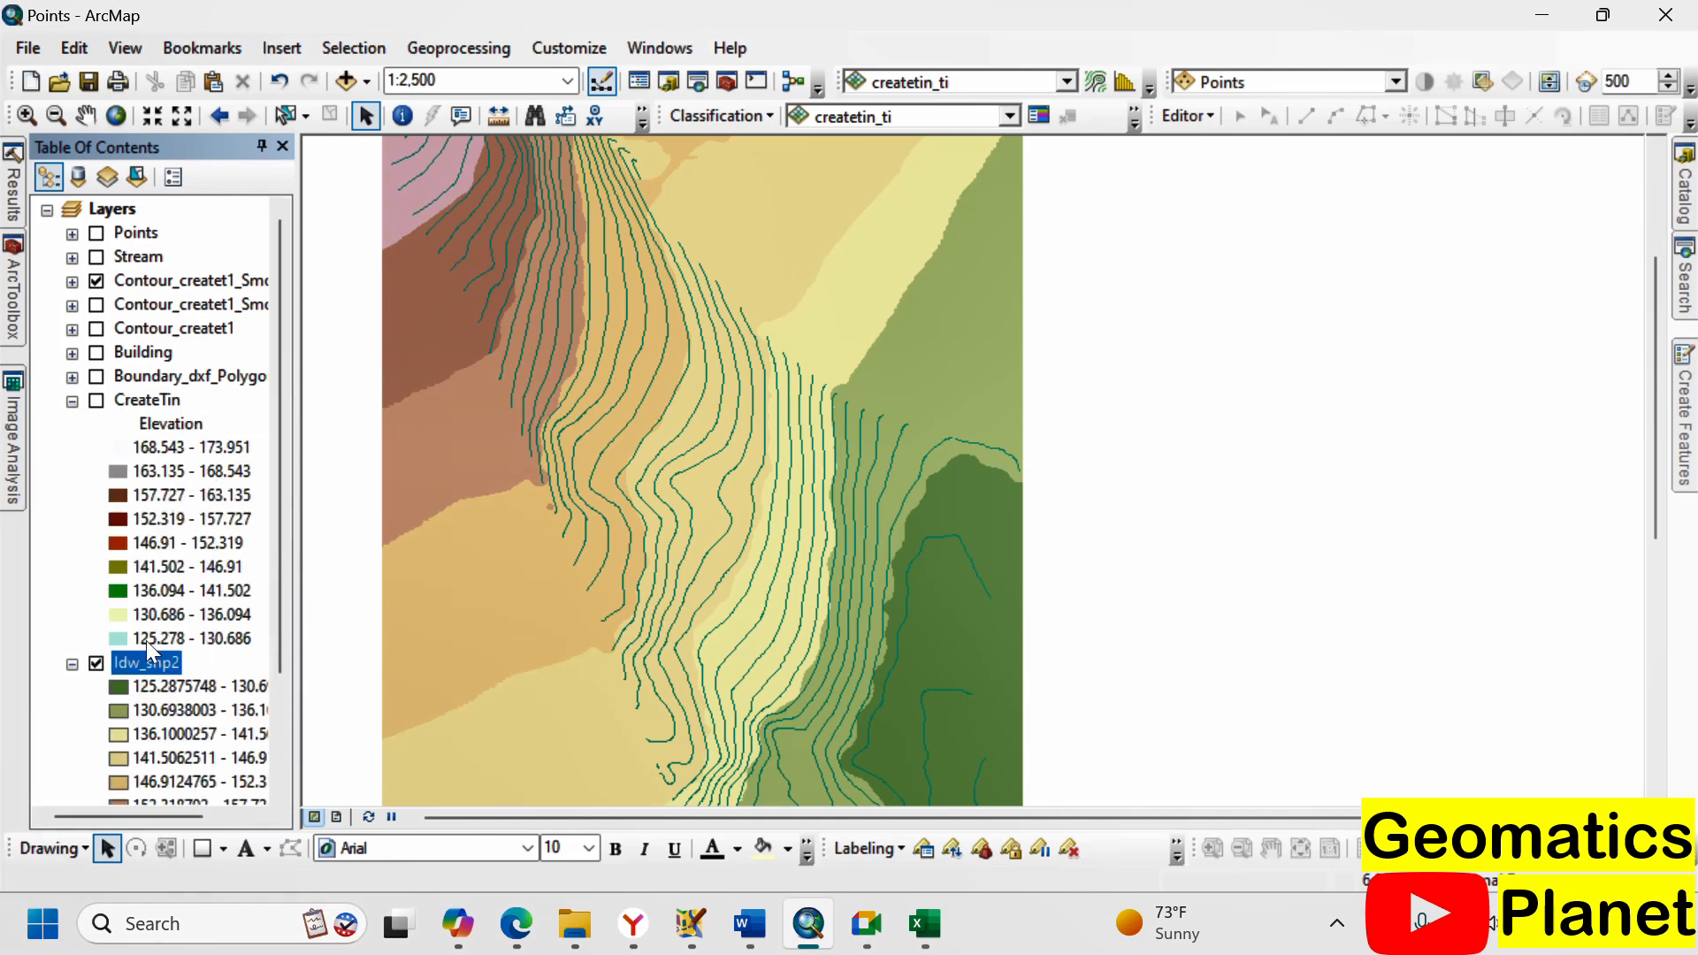
{"action": "scroll", "coordinate": [151, 637], "scroll_direction": "down", "scroll_amount": 2}
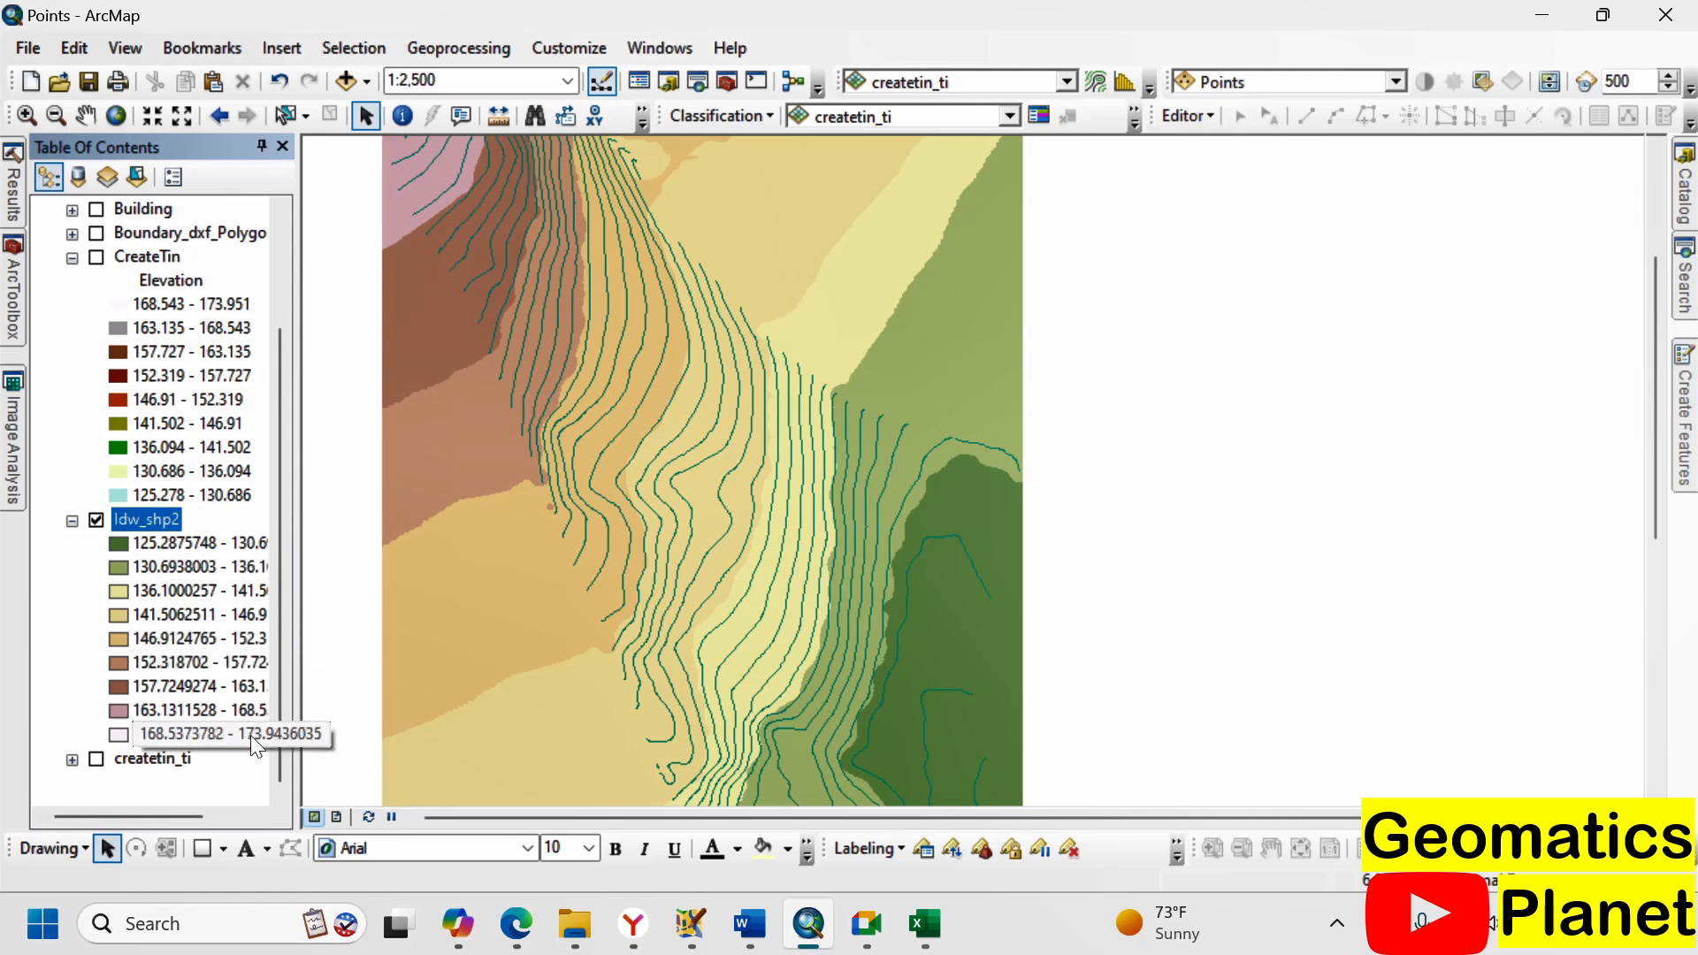
{"action": "left_click", "coordinate": [173, 545]}
{"action": "left_click", "coordinate": [210, 496]}
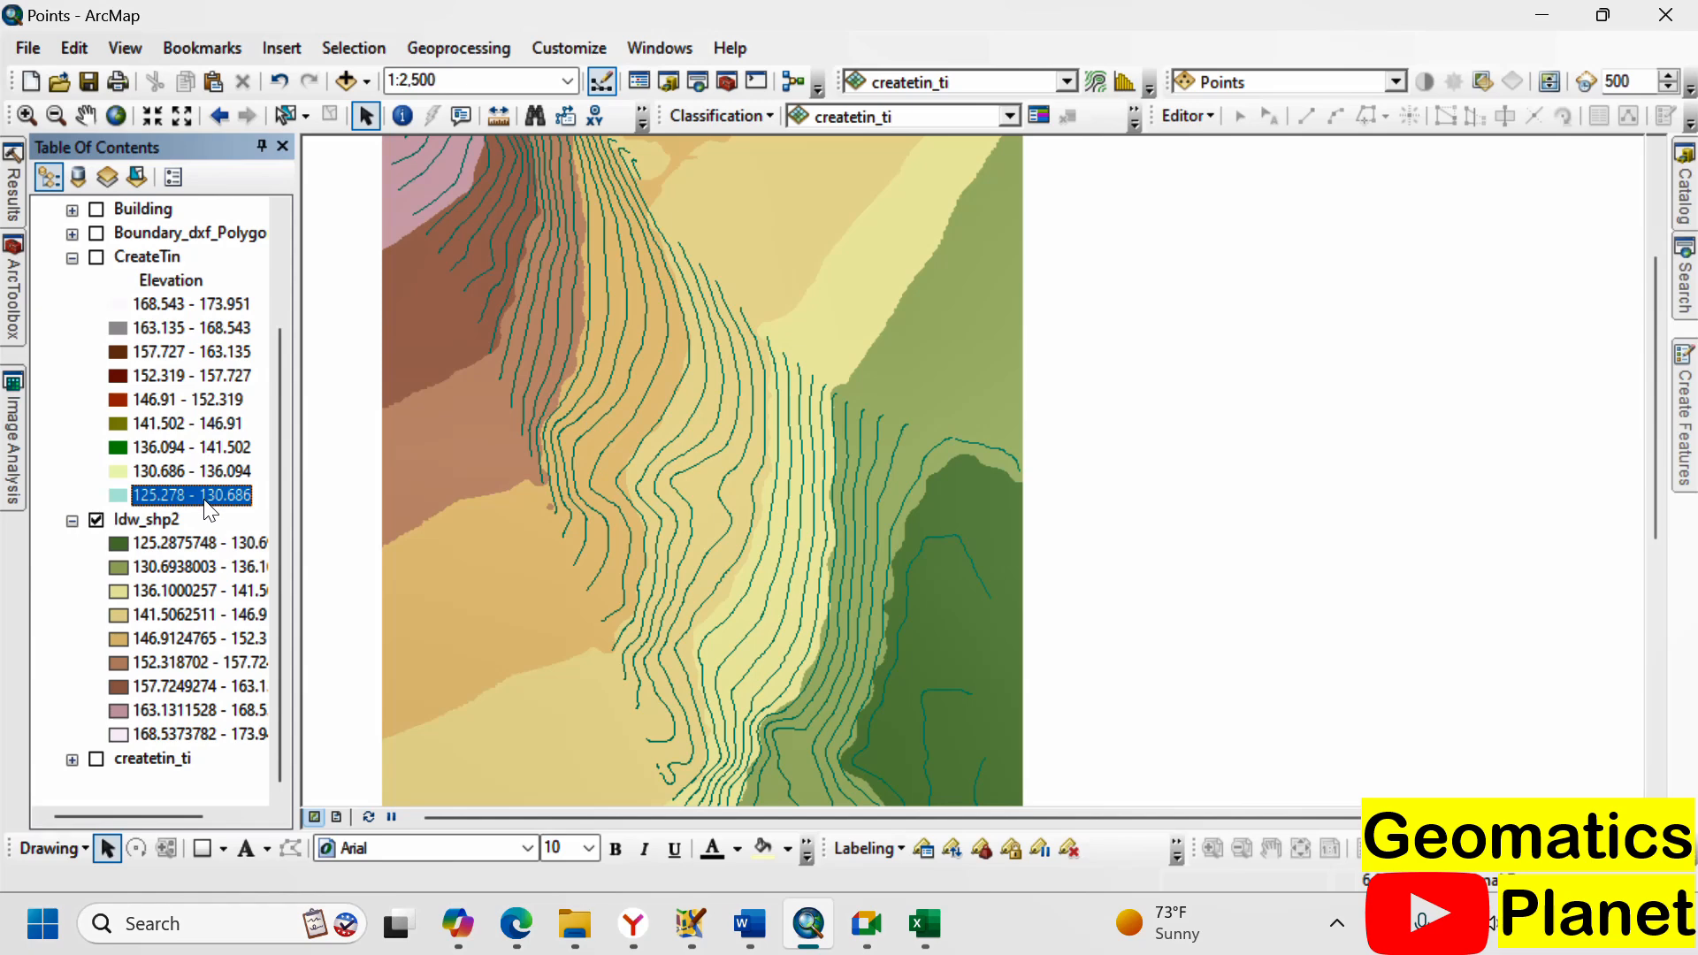
{"action": "scroll", "coordinate": [827, 393], "scroll_direction": "up", "scroll_amount": 2}
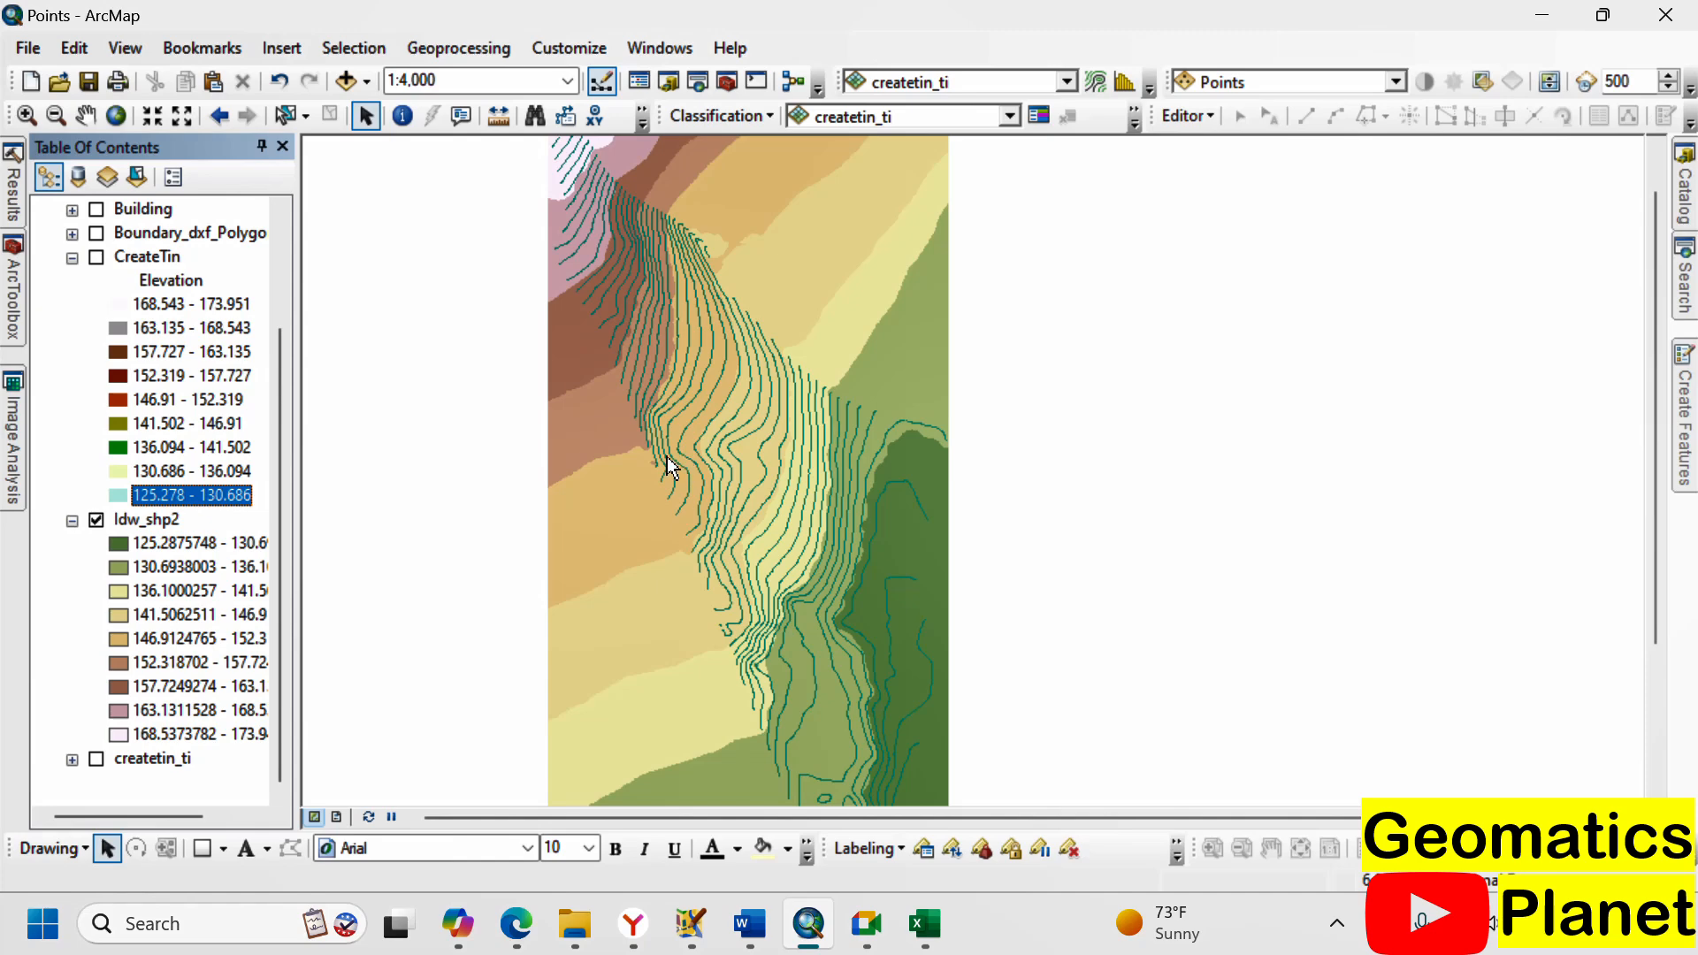
- Open the Contour tool from the Surface toolset of the Spatial Analyst Tools
{"action": "left_click", "coordinate": [20, 274]}
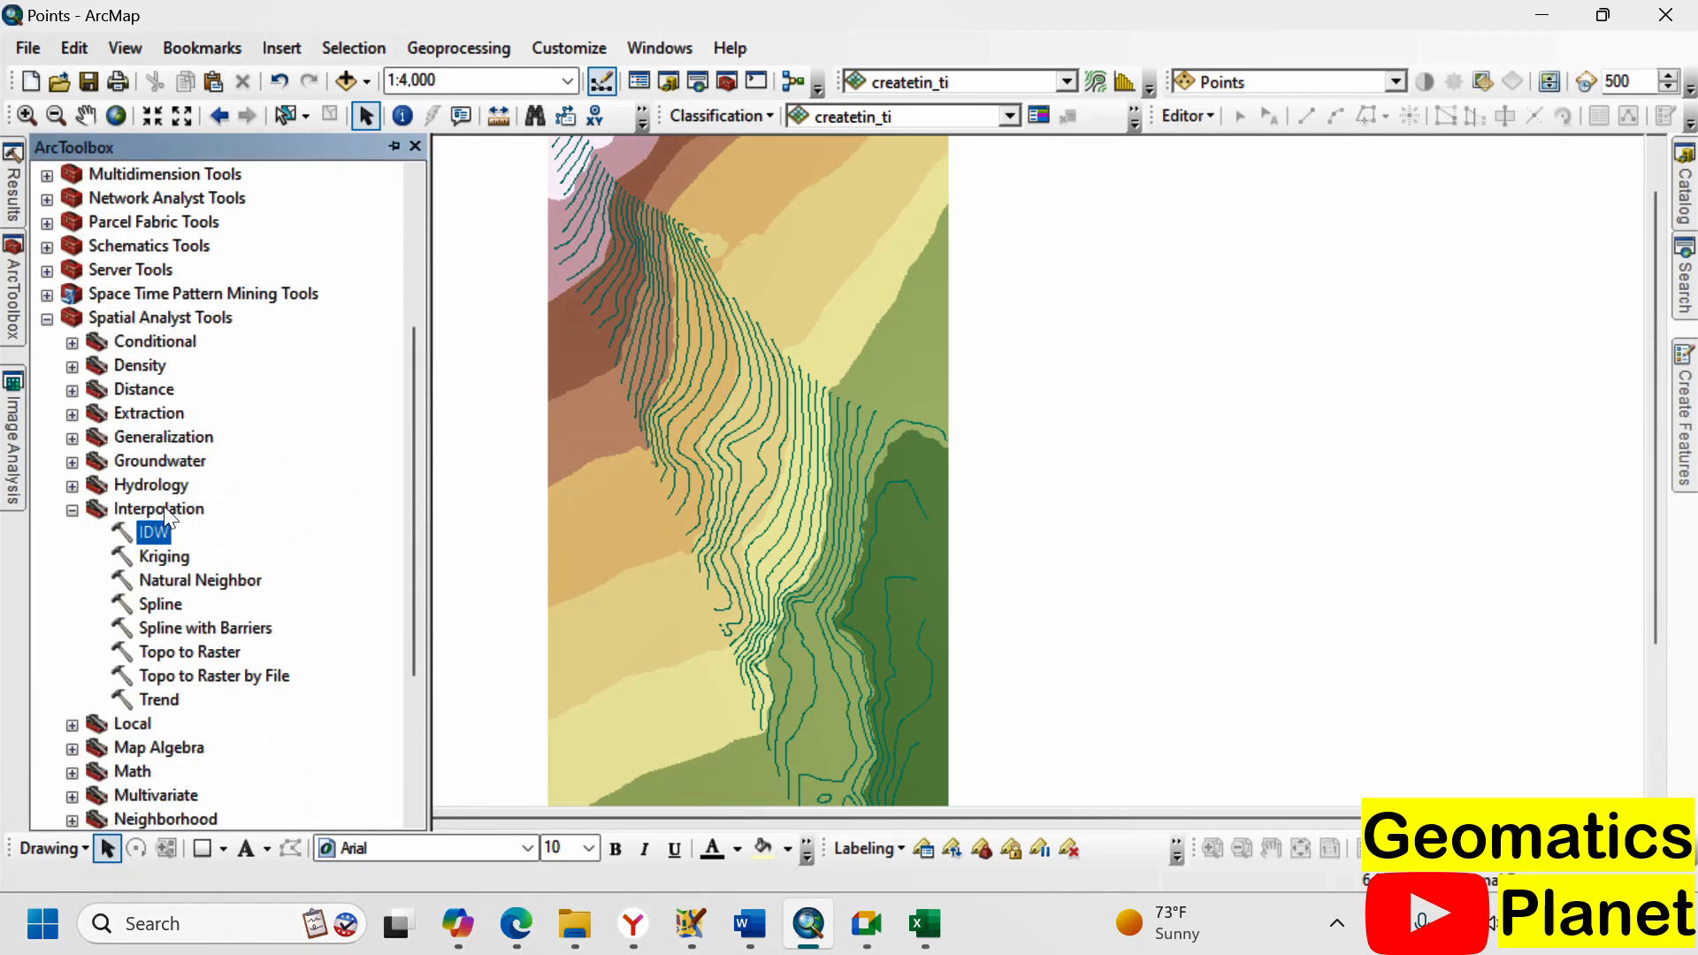
{"action": "scroll", "coordinate": [163, 508], "scroll_direction": "up", "scroll_amount": 3}
{"action": "scroll", "coordinate": [106, 619], "scroll_direction": "down", "scroll_amount": 7}
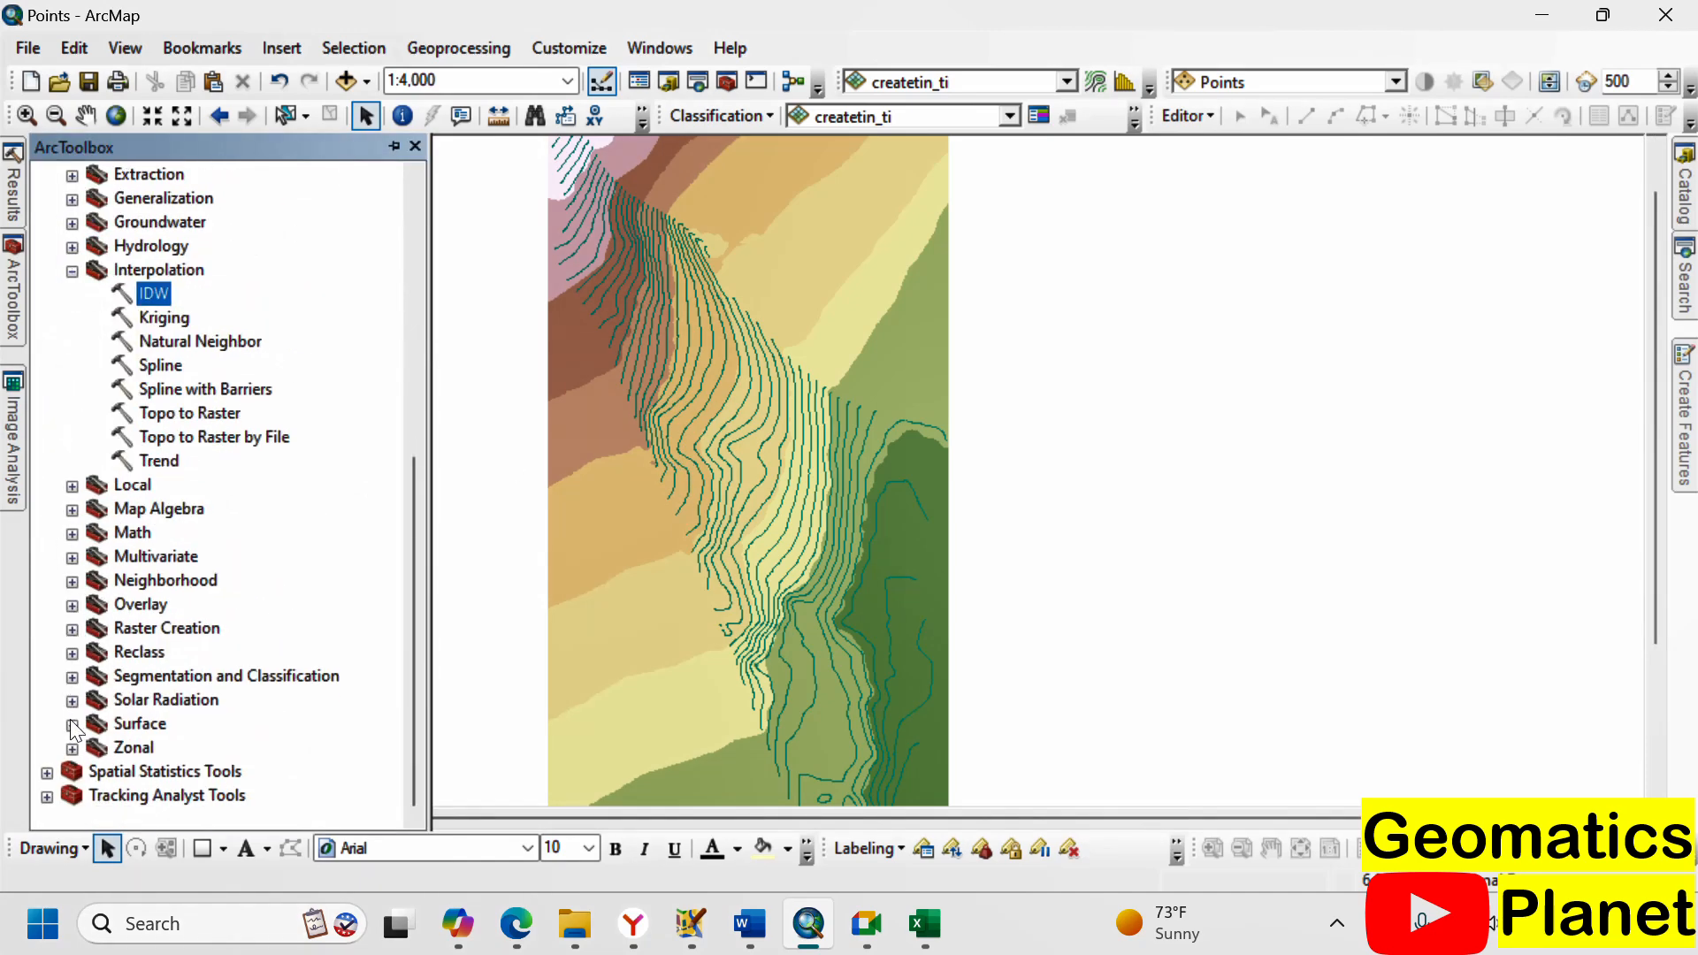
{"action": "left_click", "coordinate": [72, 726]}
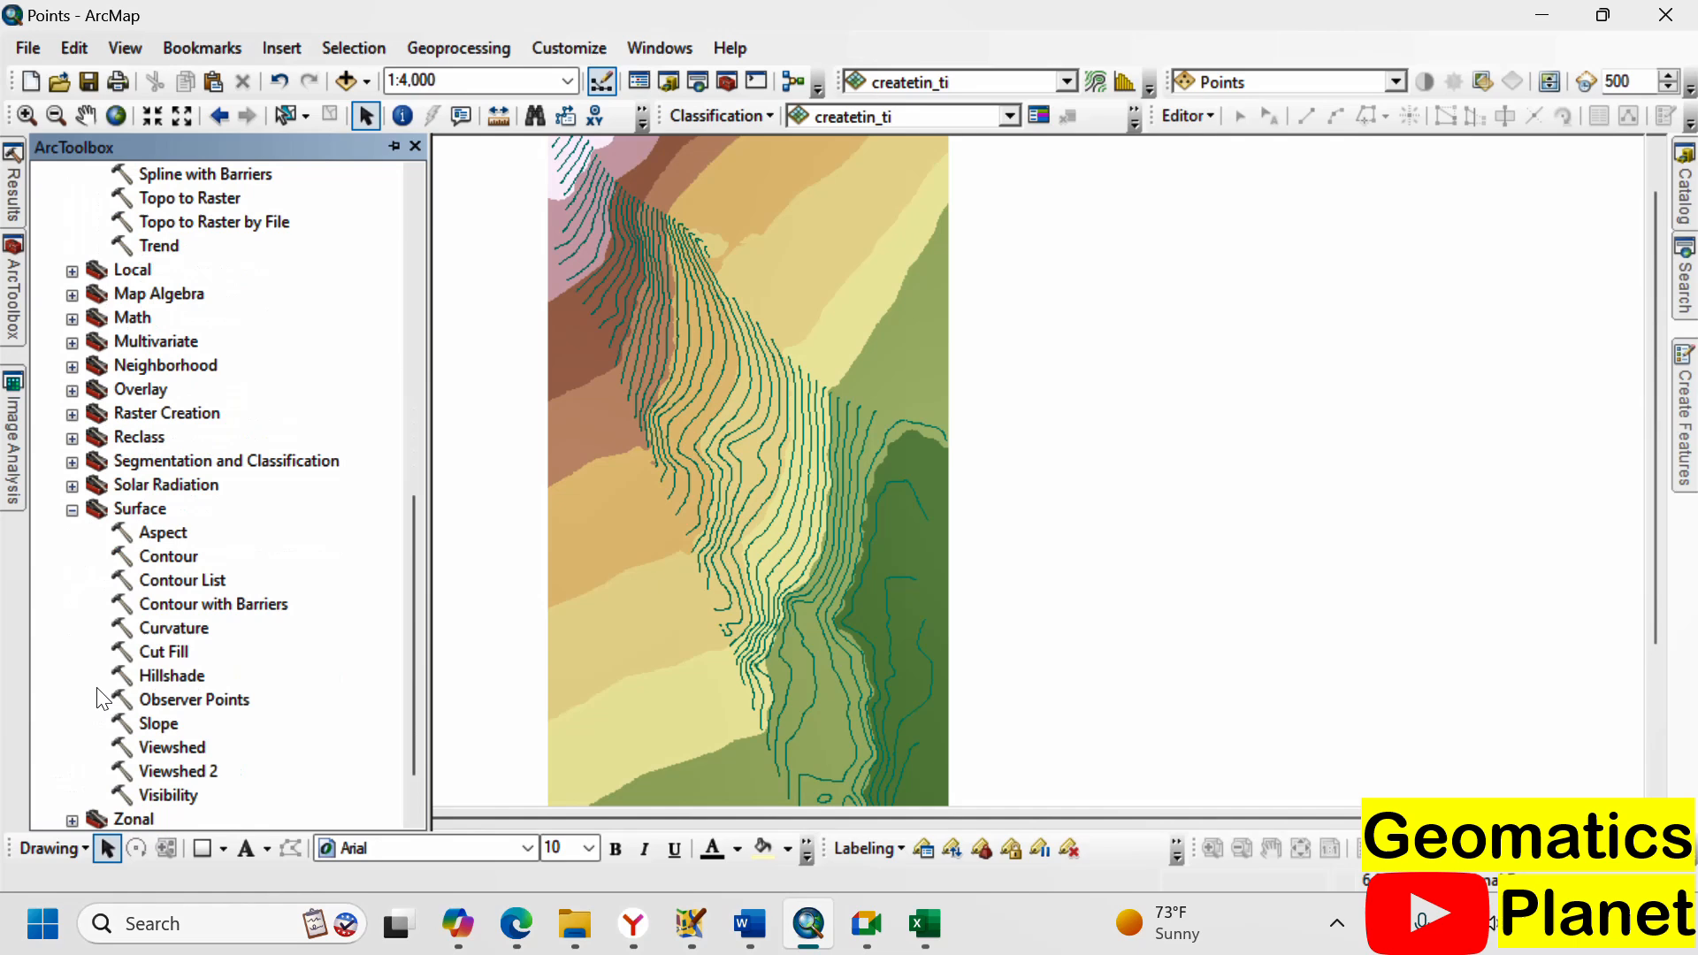
{"action": "double_click", "coordinate": [177, 558]}
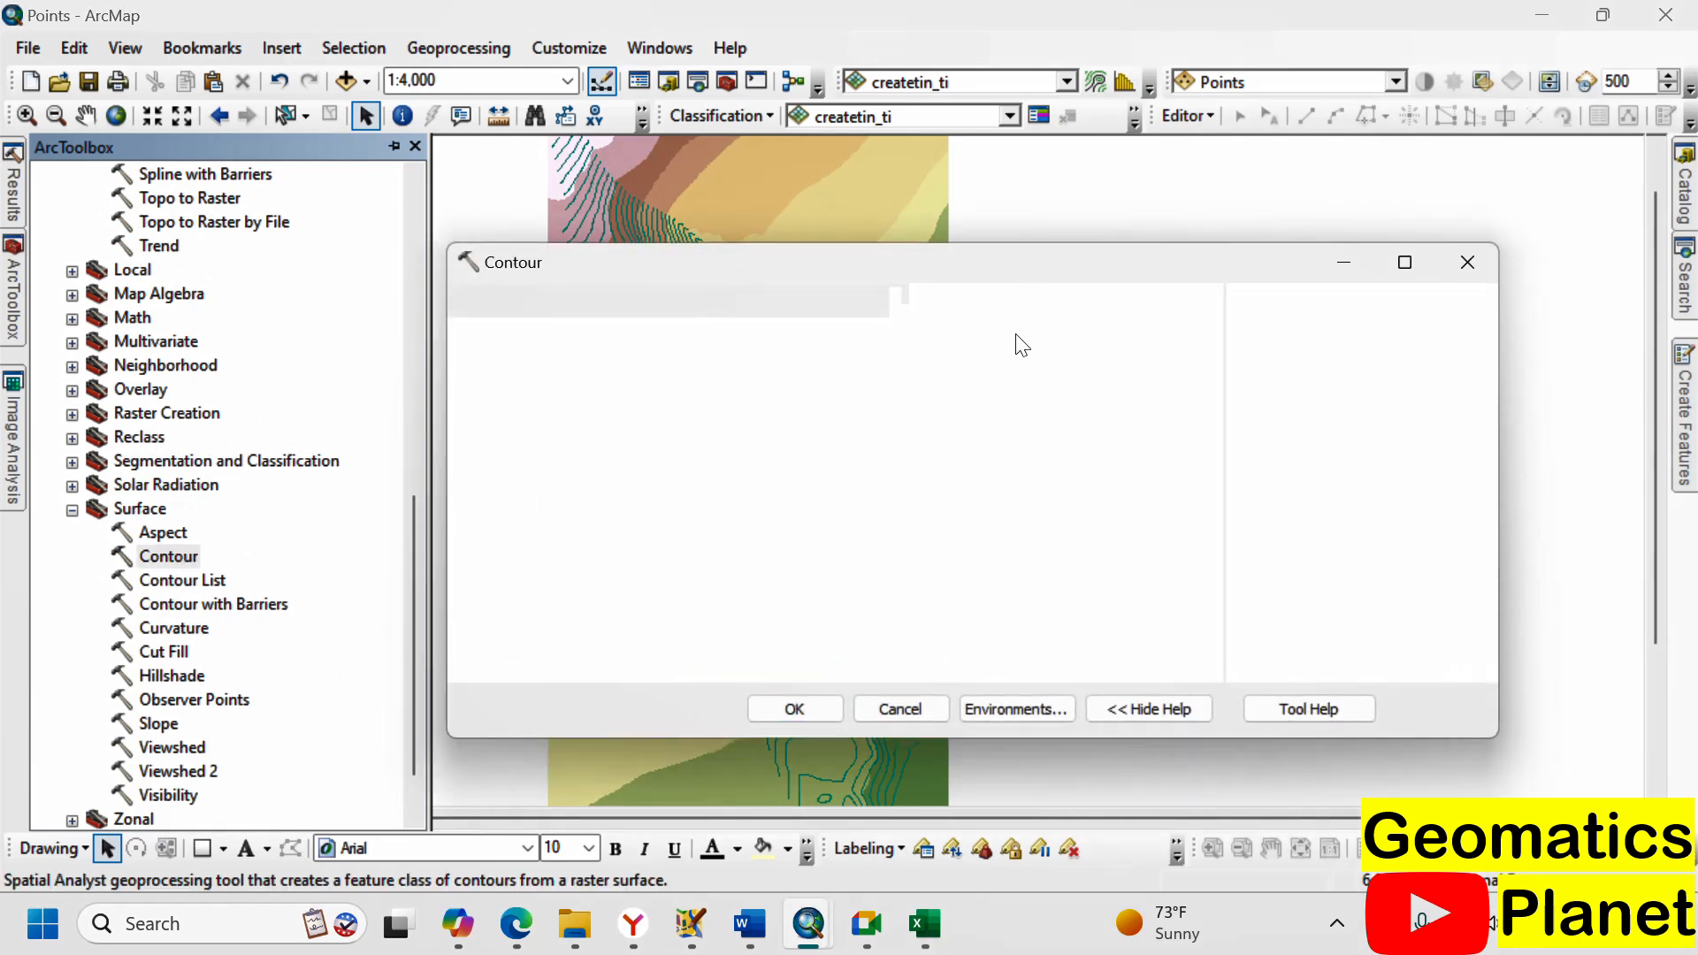
- Generate contours from the Idw_shp2 raster with a contour interval of 1, output as Contour_Idw_shp1
{"action": "left_click", "coordinate": [1125, 337]}
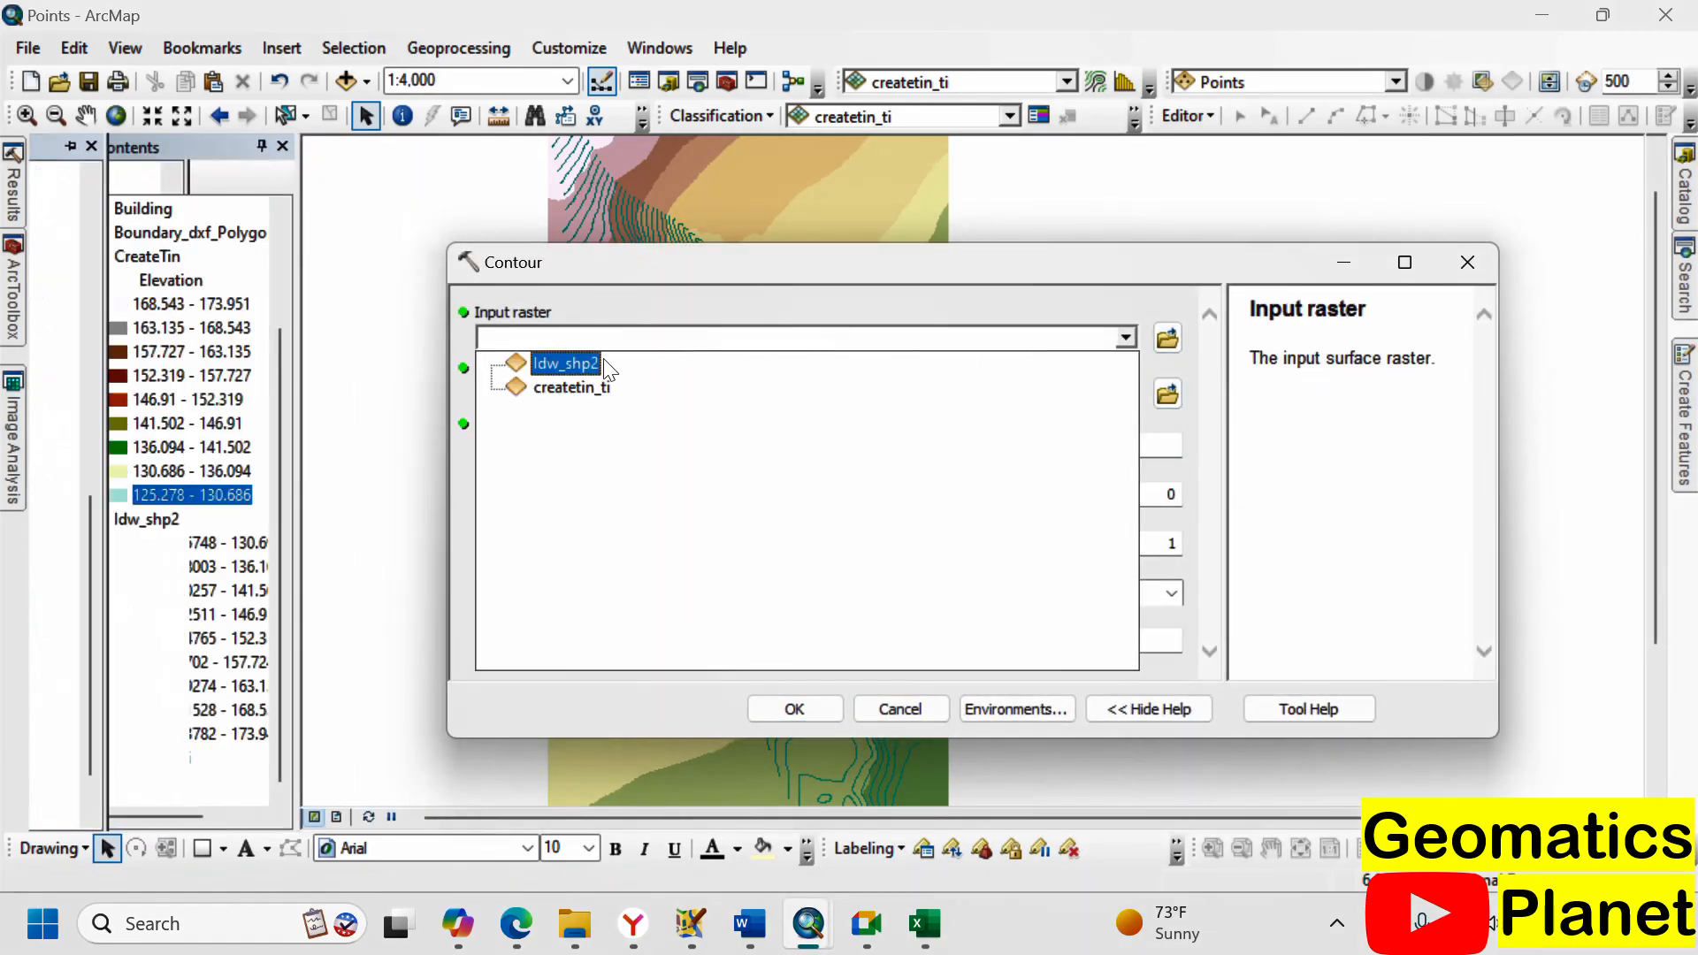
{"action": "left_click", "coordinate": [604, 363]}
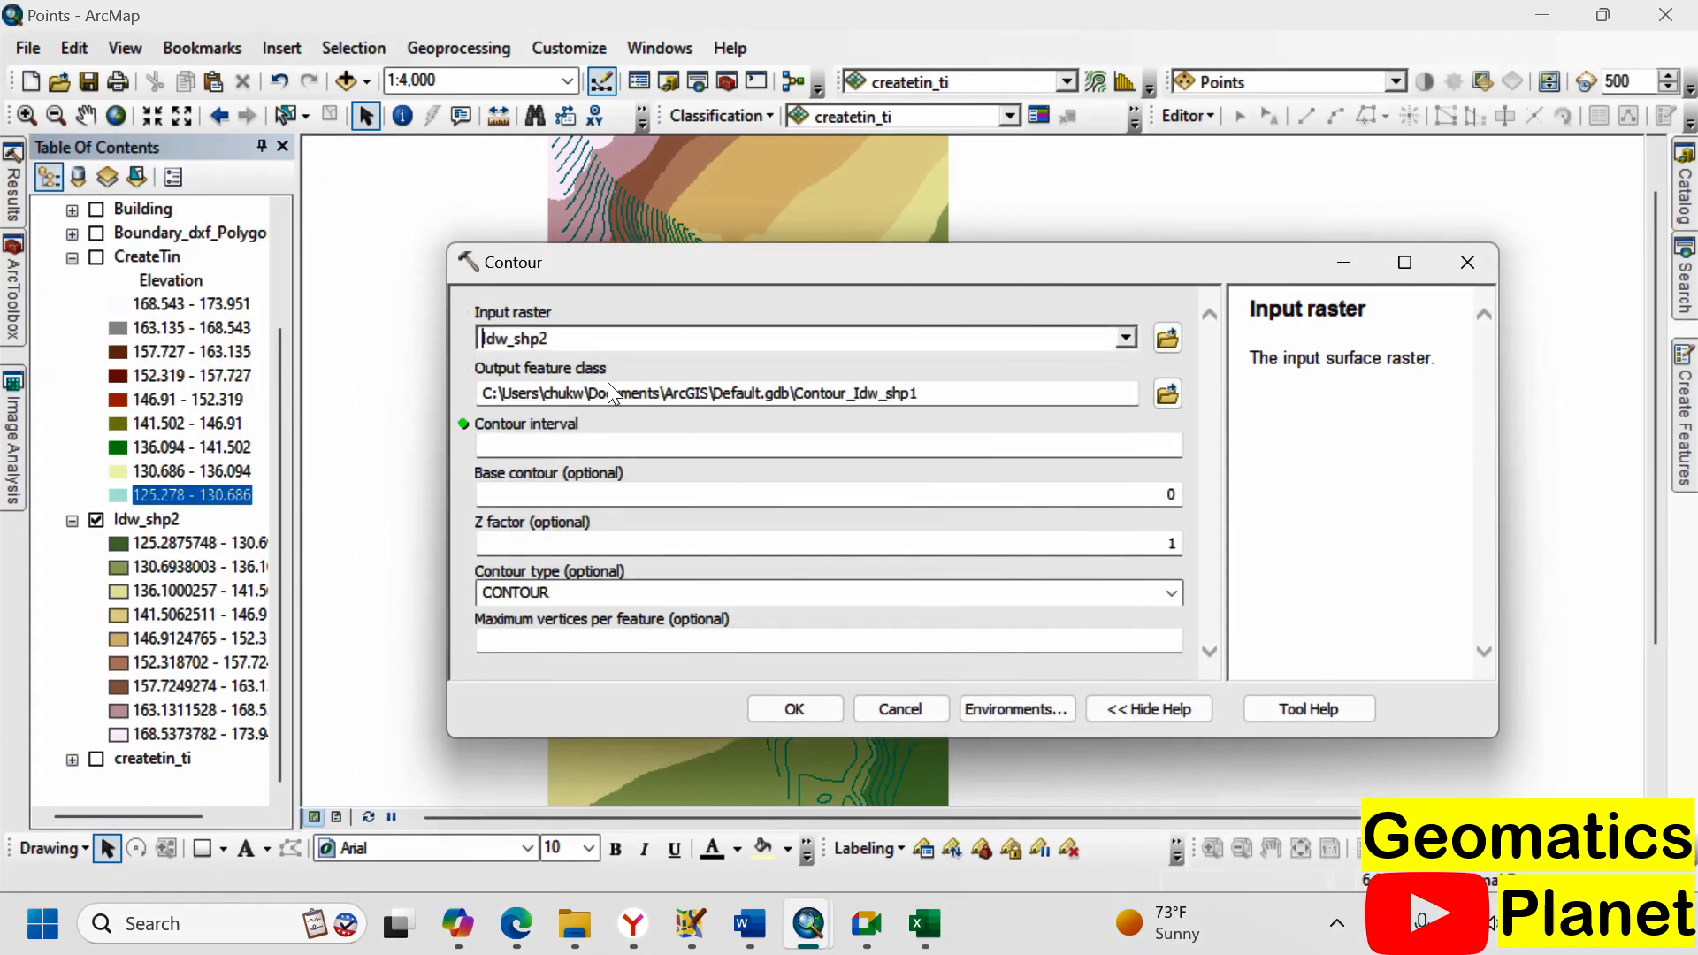
{"action": "left_click", "coordinate": [972, 447]}
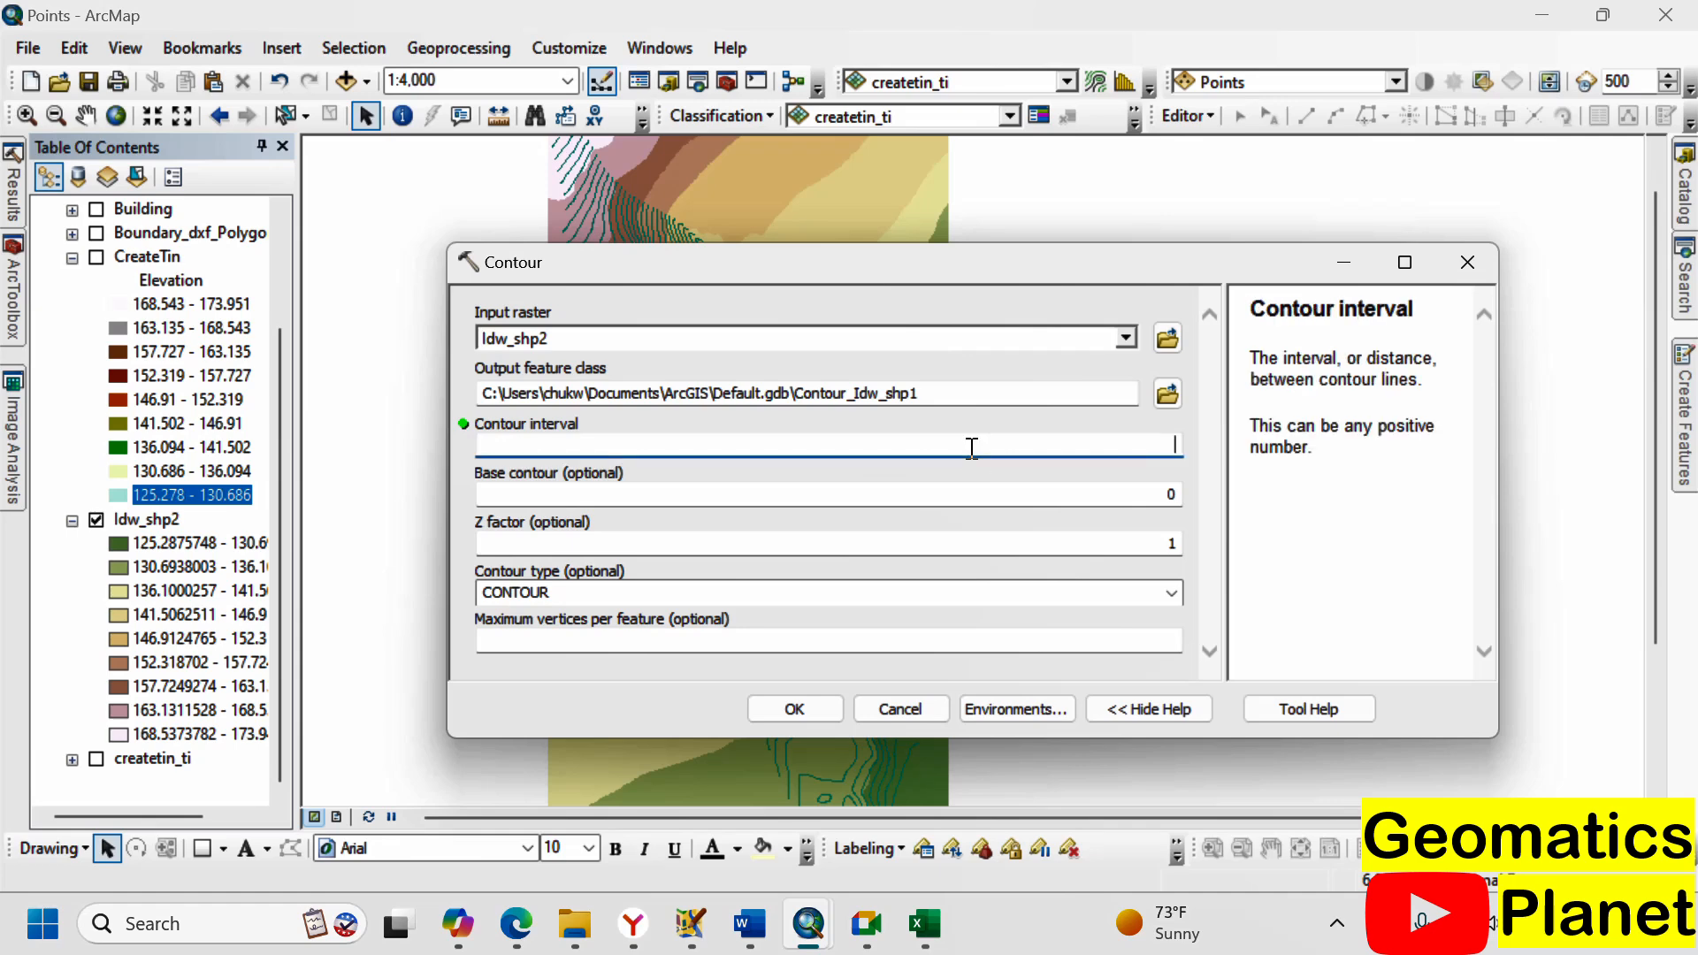
{"action": "type", "text": "1"}
{"action": "left_click", "coordinate": [805, 706]}
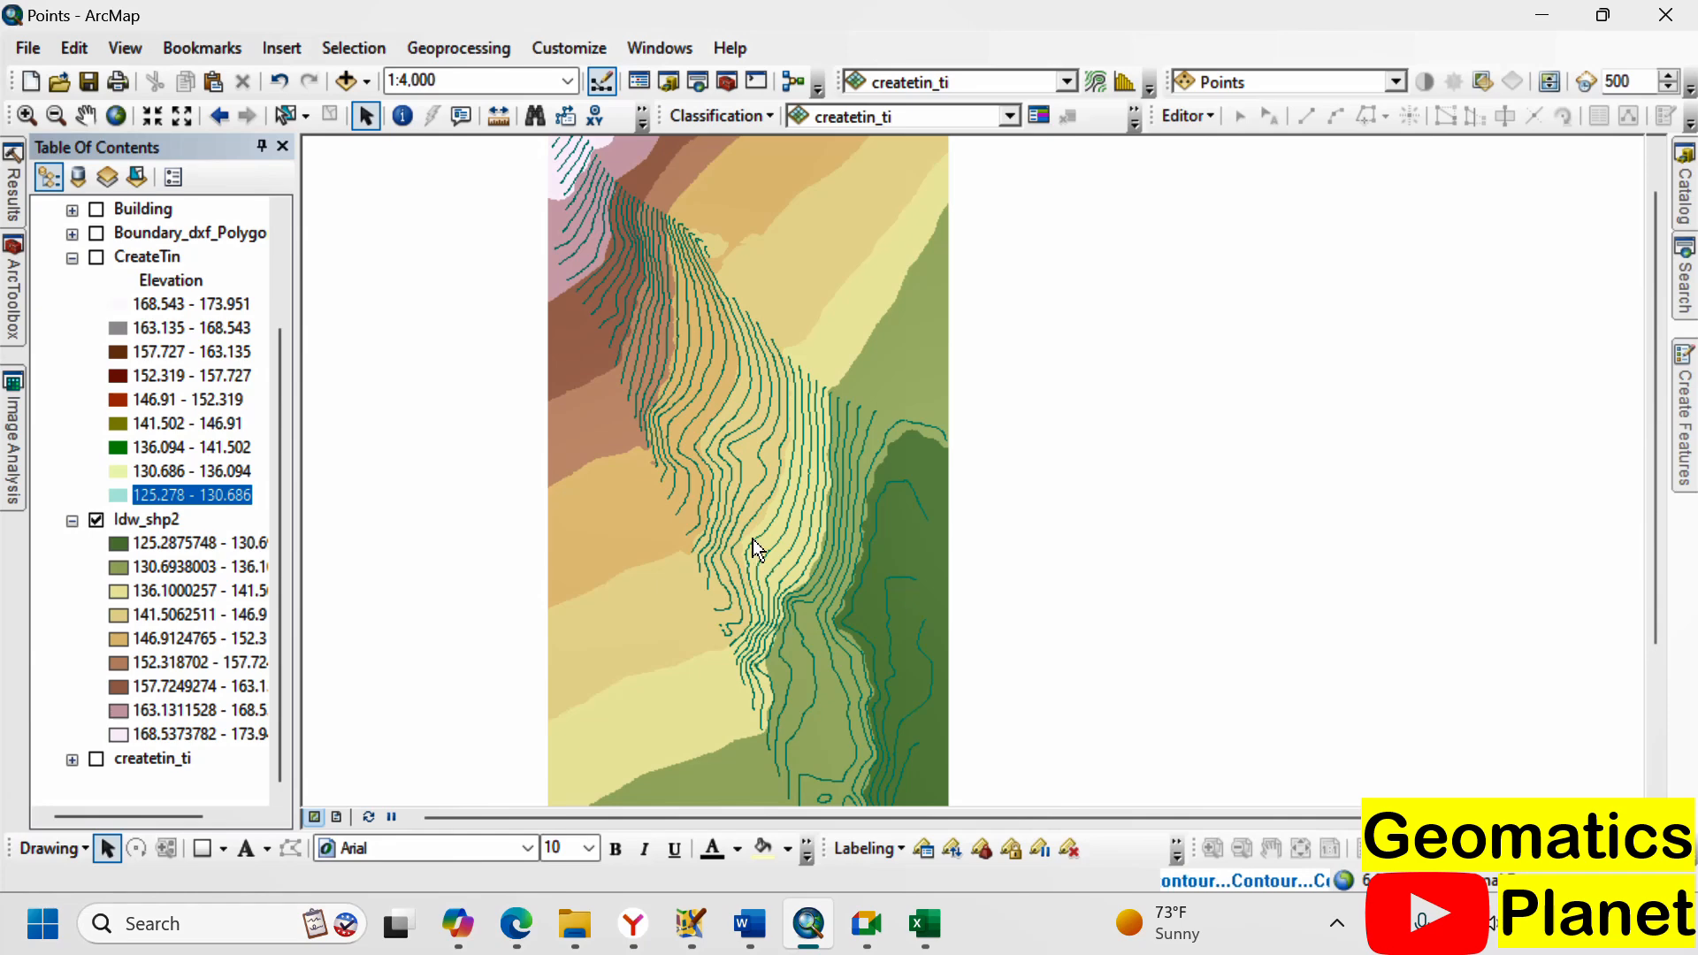
- Collapse the Idw_shp2 and CreateTin legends, and hide the IDW raster to compare the new contours with the smoothed ones
{"action": "scroll", "coordinate": [202, 588], "scroll_direction": "up", "scroll_amount": 2}
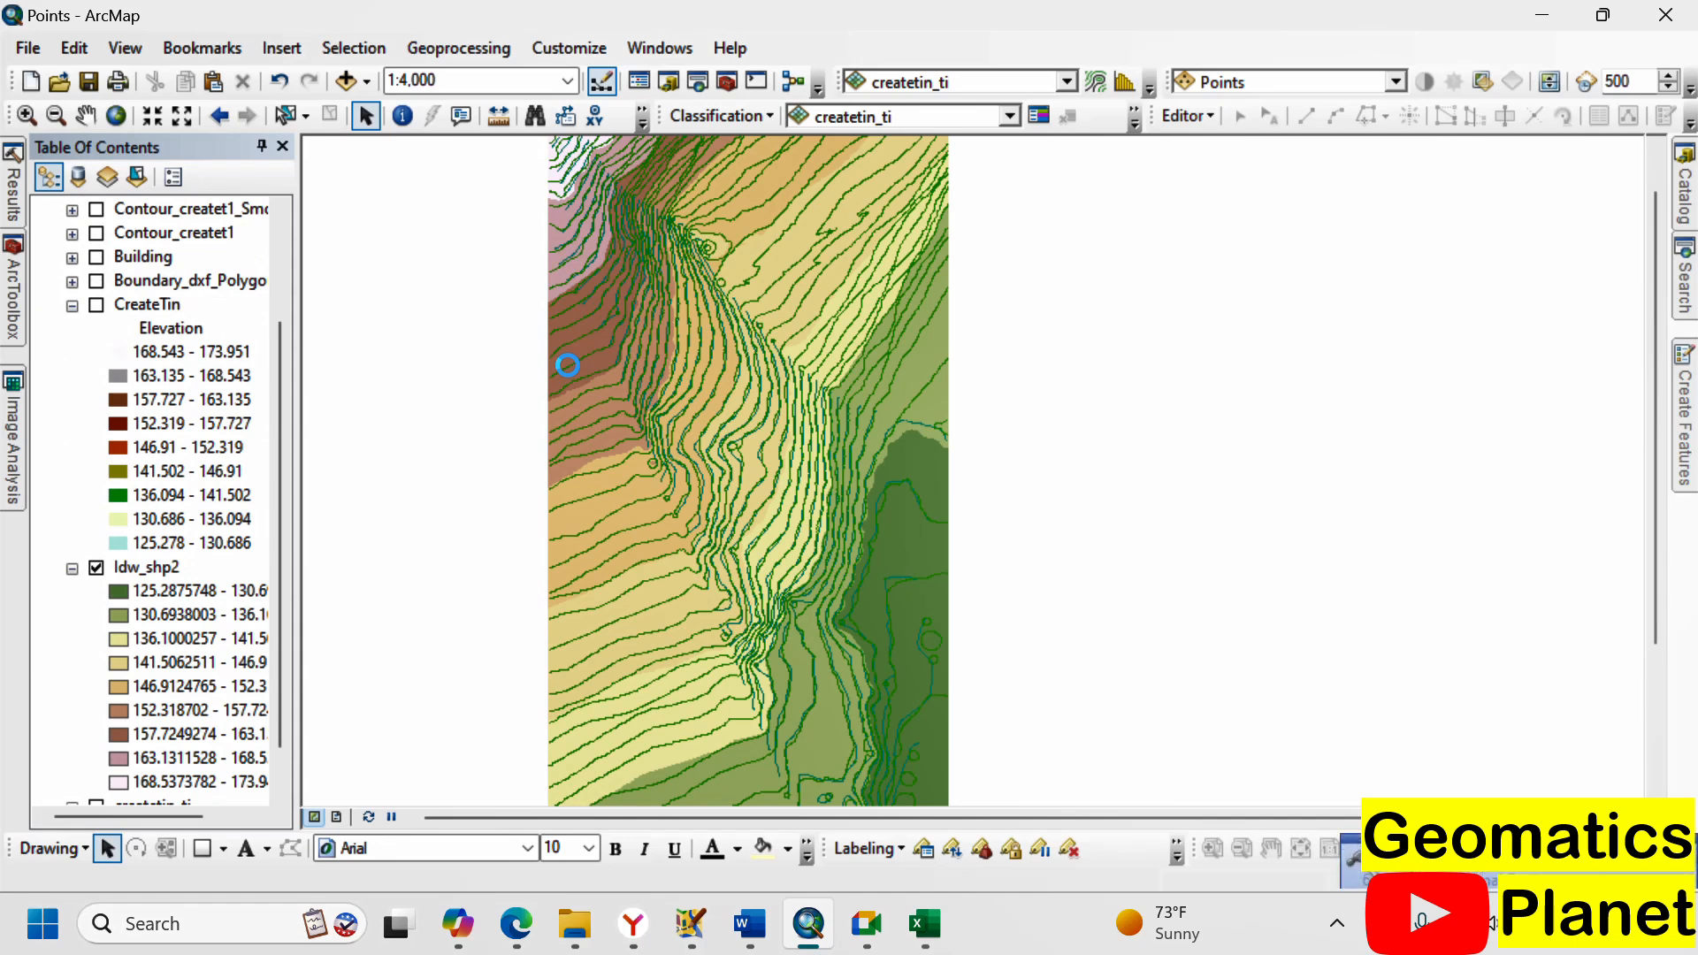
{"action": "left_click", "coordinate": [71, 568]}
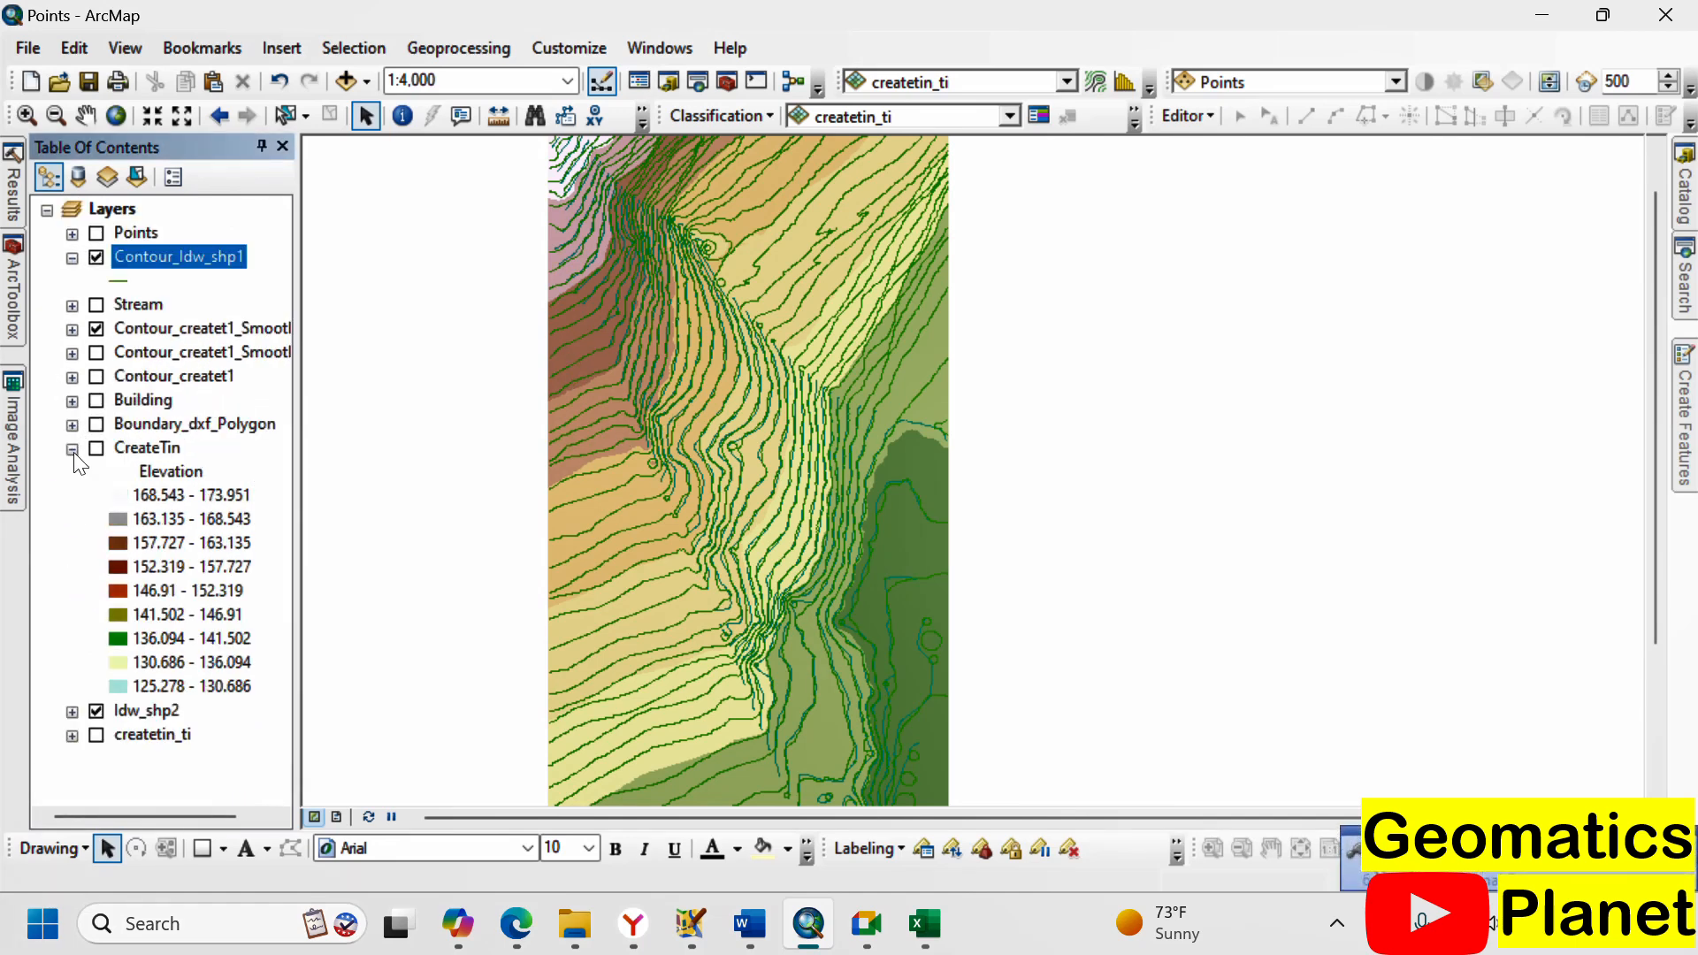
{"action": "left_click", "coordinate": [72, 450]}
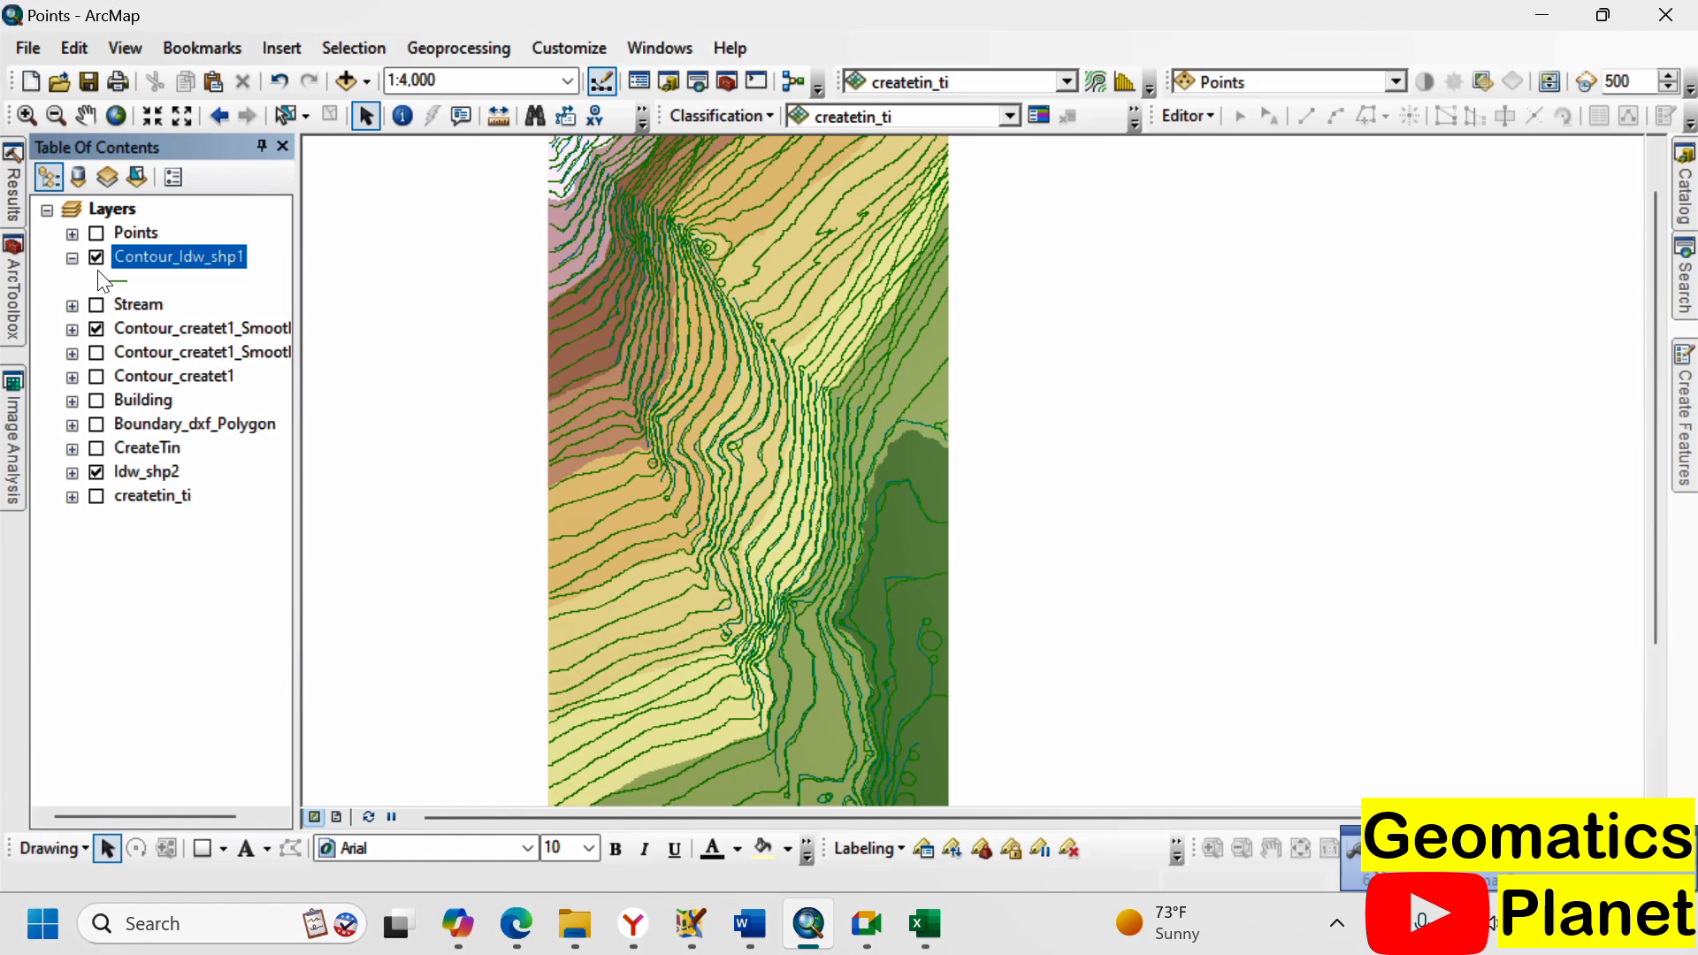
{"action": "left_click", "coordinate": [97, 471]}
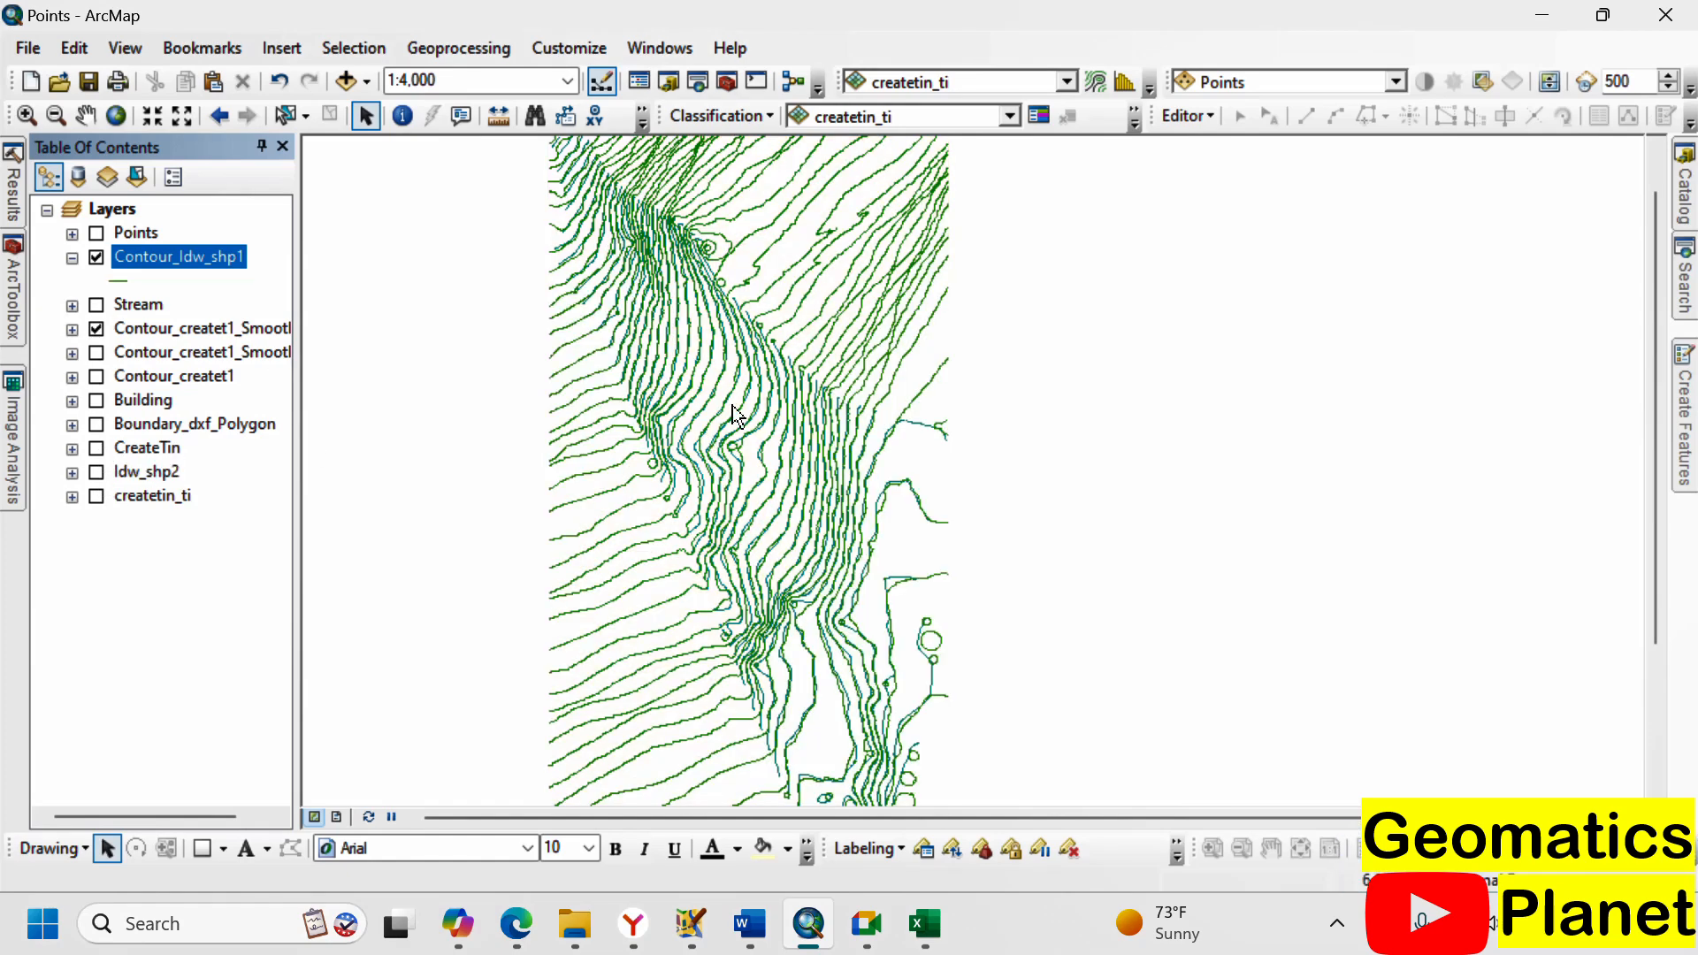
{"action": "scroll", "coordinate": [731, 395], "scroll_direction": "up", "scroll_amount": 2}
{"action": "scroll", "coordinate": [731, 395], "scroll_direction": "up", "scroll_amount": 5}
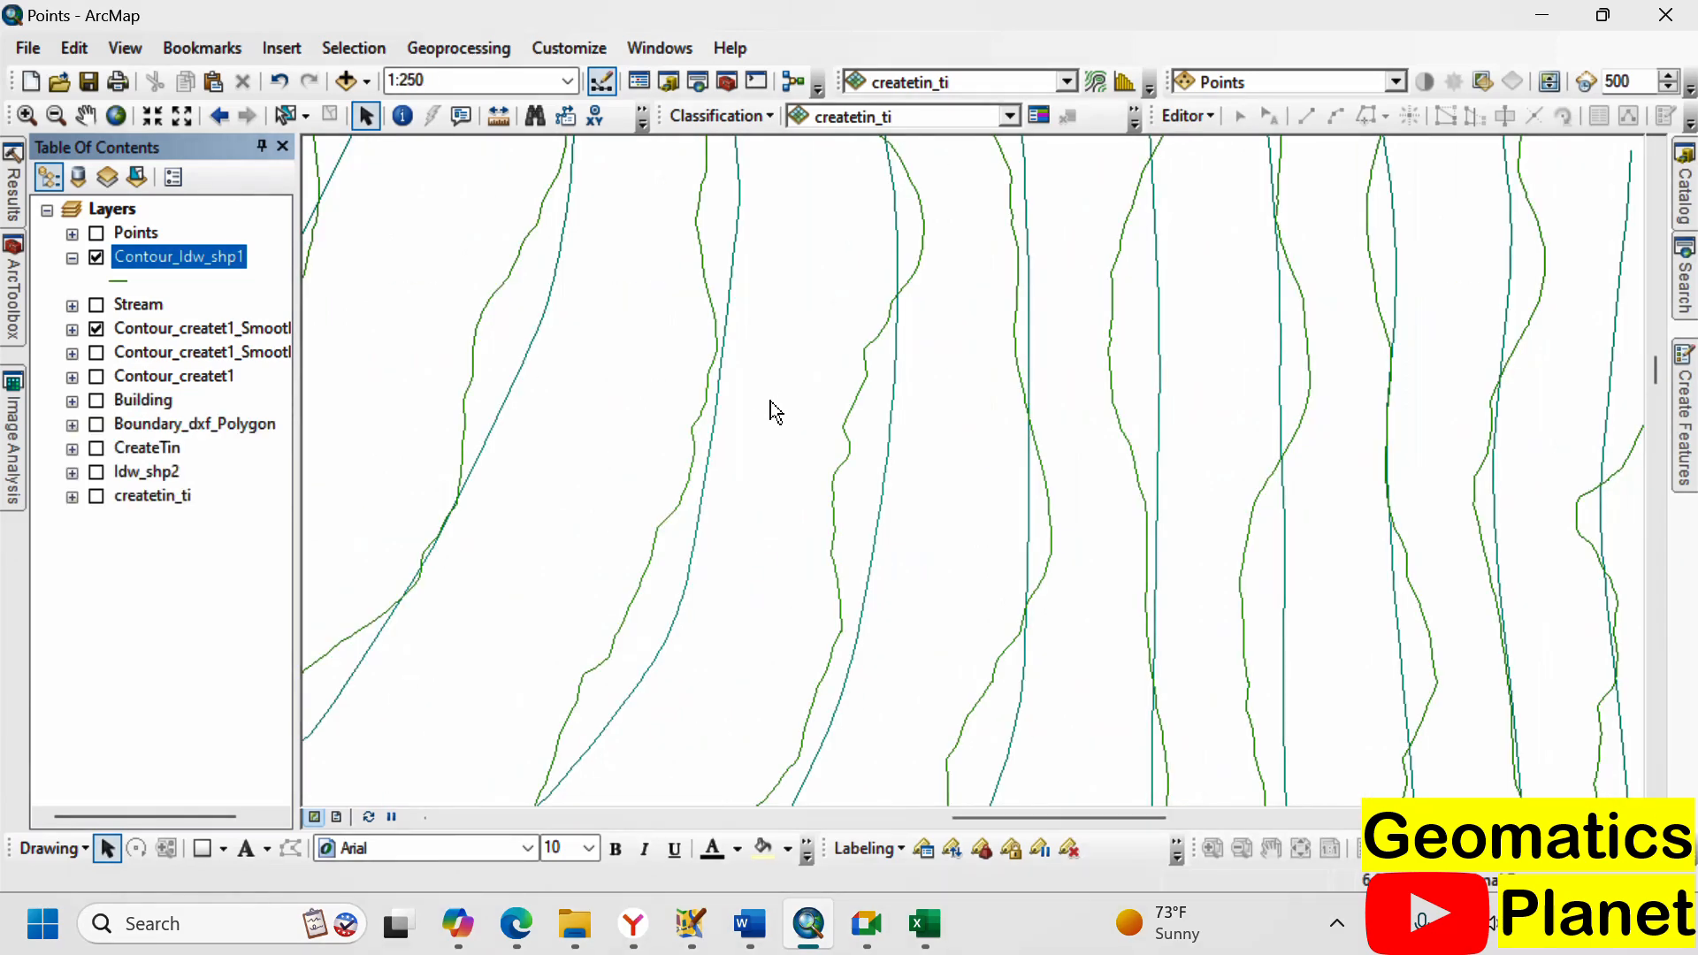
{"action": "scroll", "coordinate": [777, 412], "scroll_direction": "down", "scroll_amount": 3}
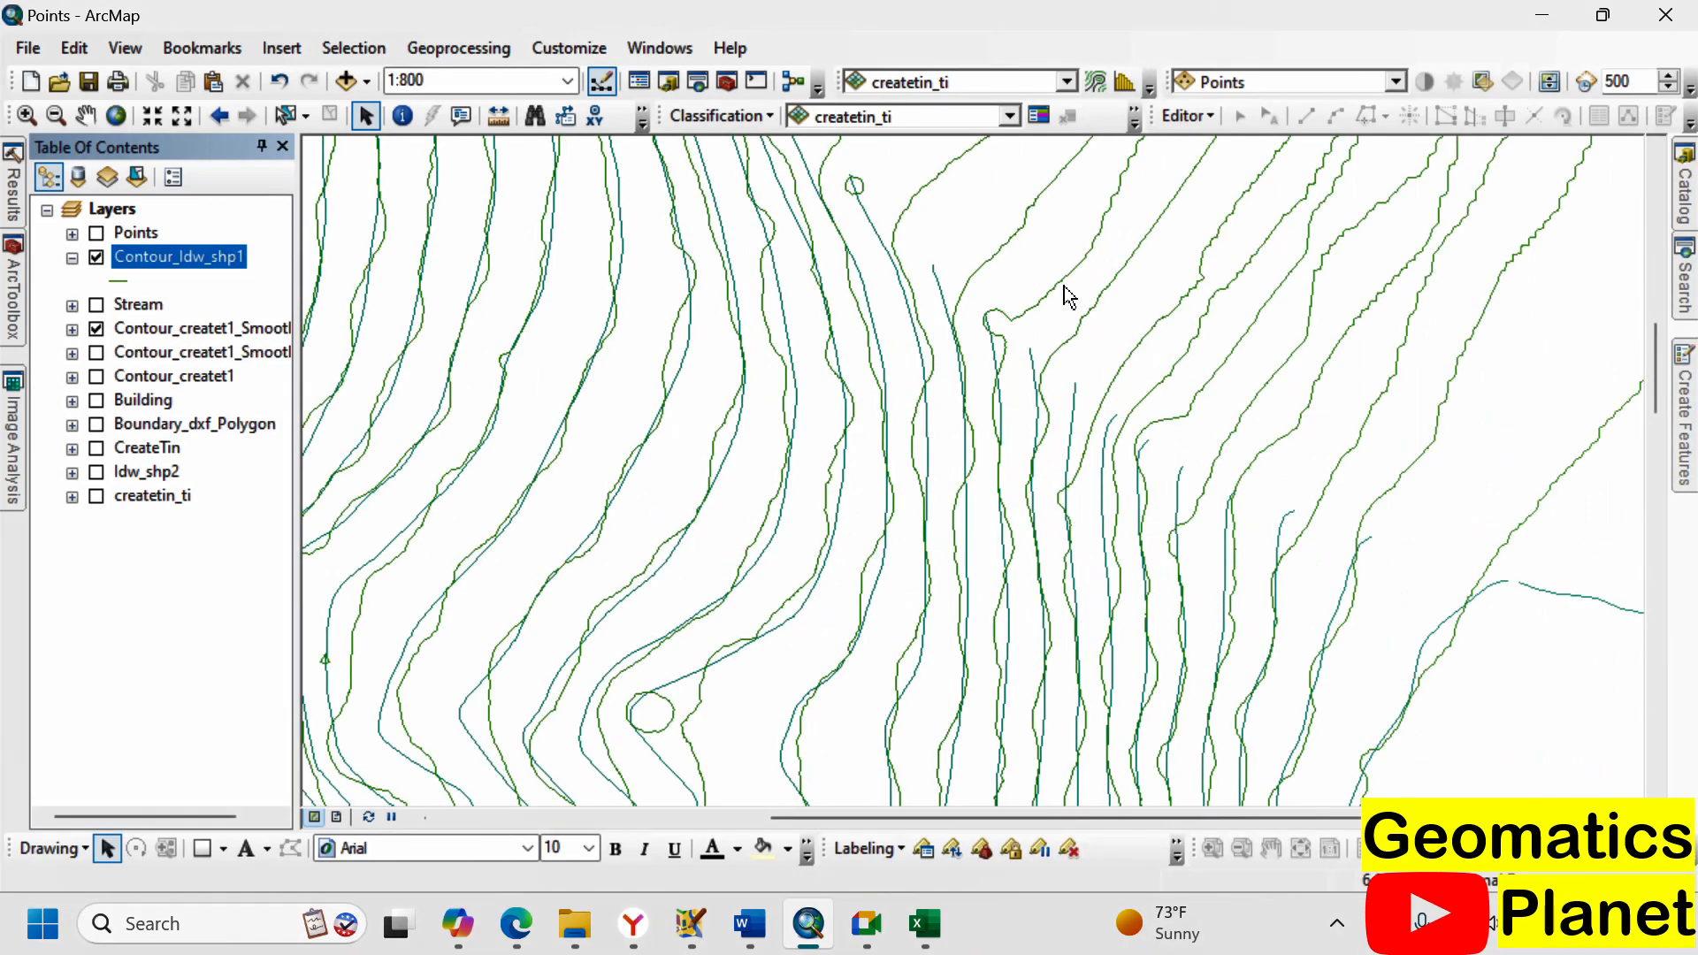
- Compare the IDW contours with the smoothed TIN contours, and hide the TIN ones to inspect the jagged IDW lines alone
{"action": "scroll", "coordinate": [785, 440], "scroll_direction": "down", "scroll_amount": 2}
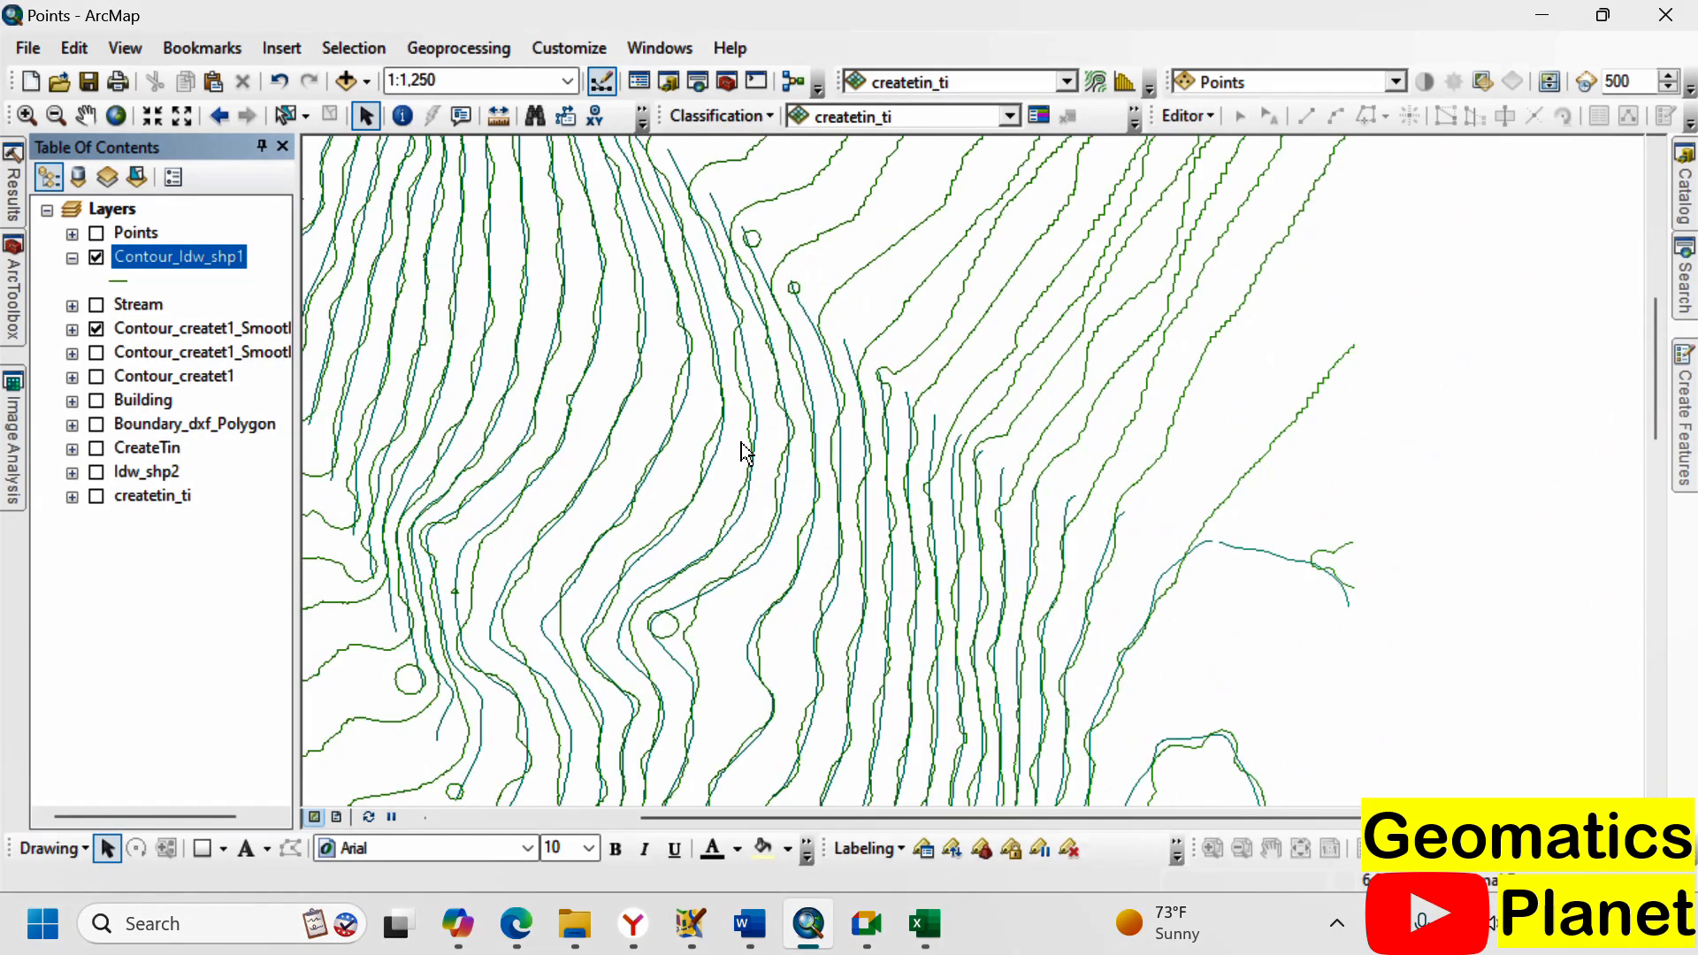
{"action": "scroll", "coordinate": [446, 530], "scroll_direction": "up", "scroll_amount": 5}
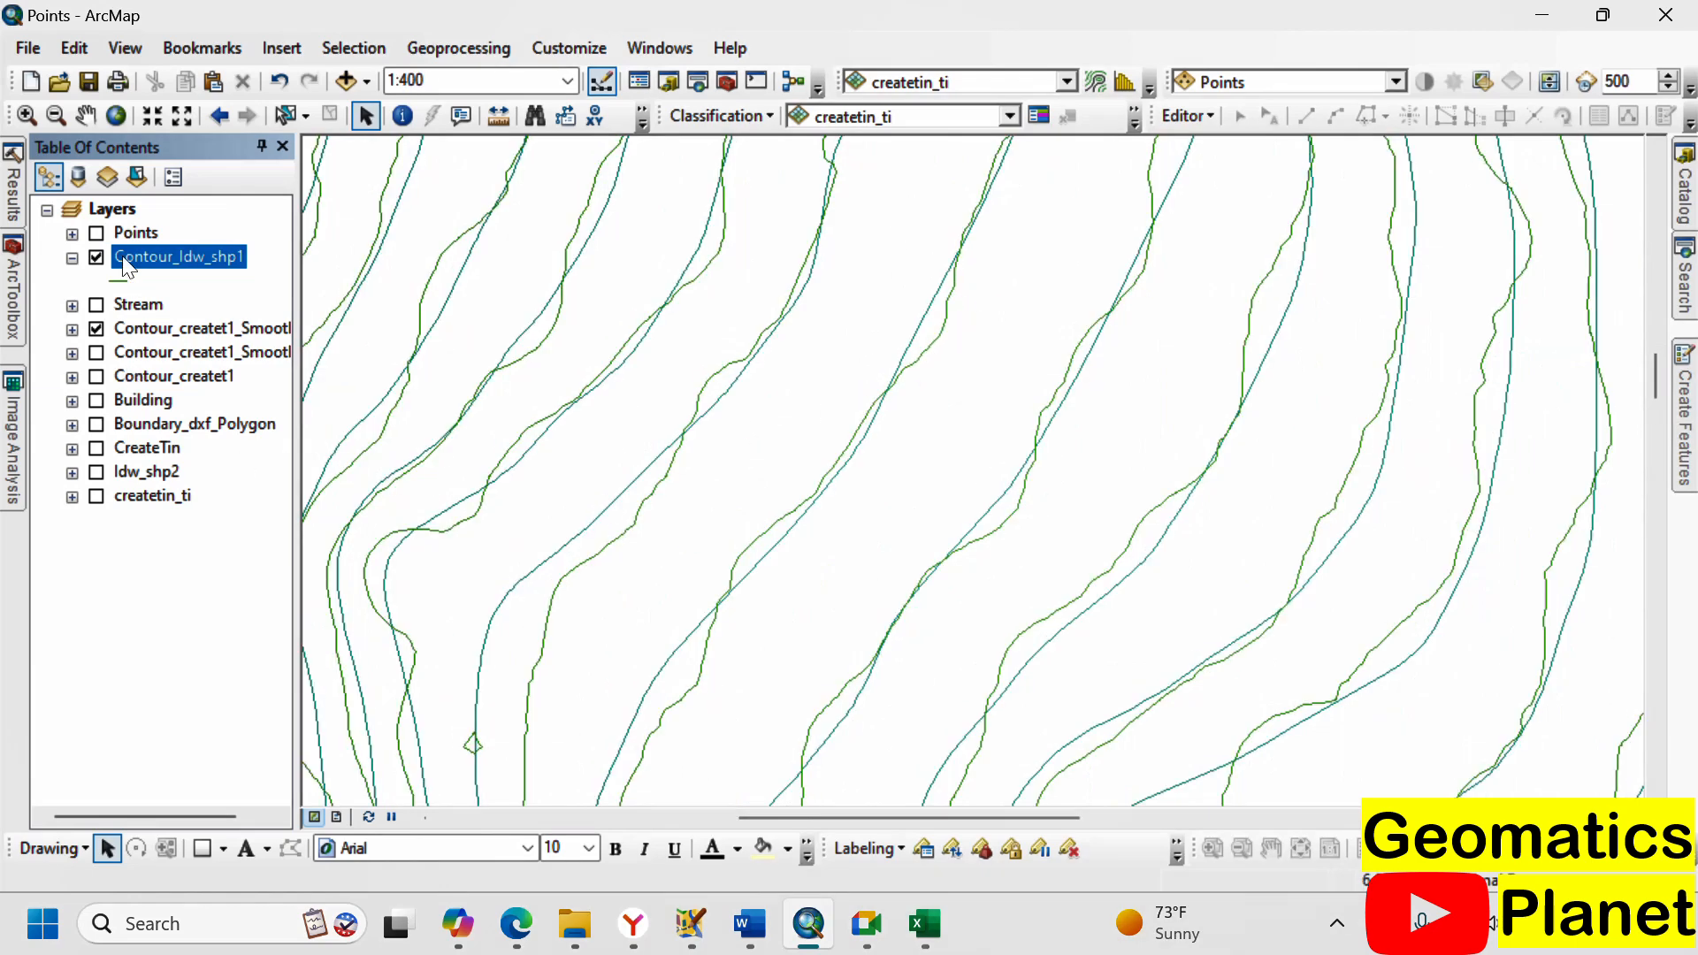
{"action": "left_click", "coordinate": [97, 328]}
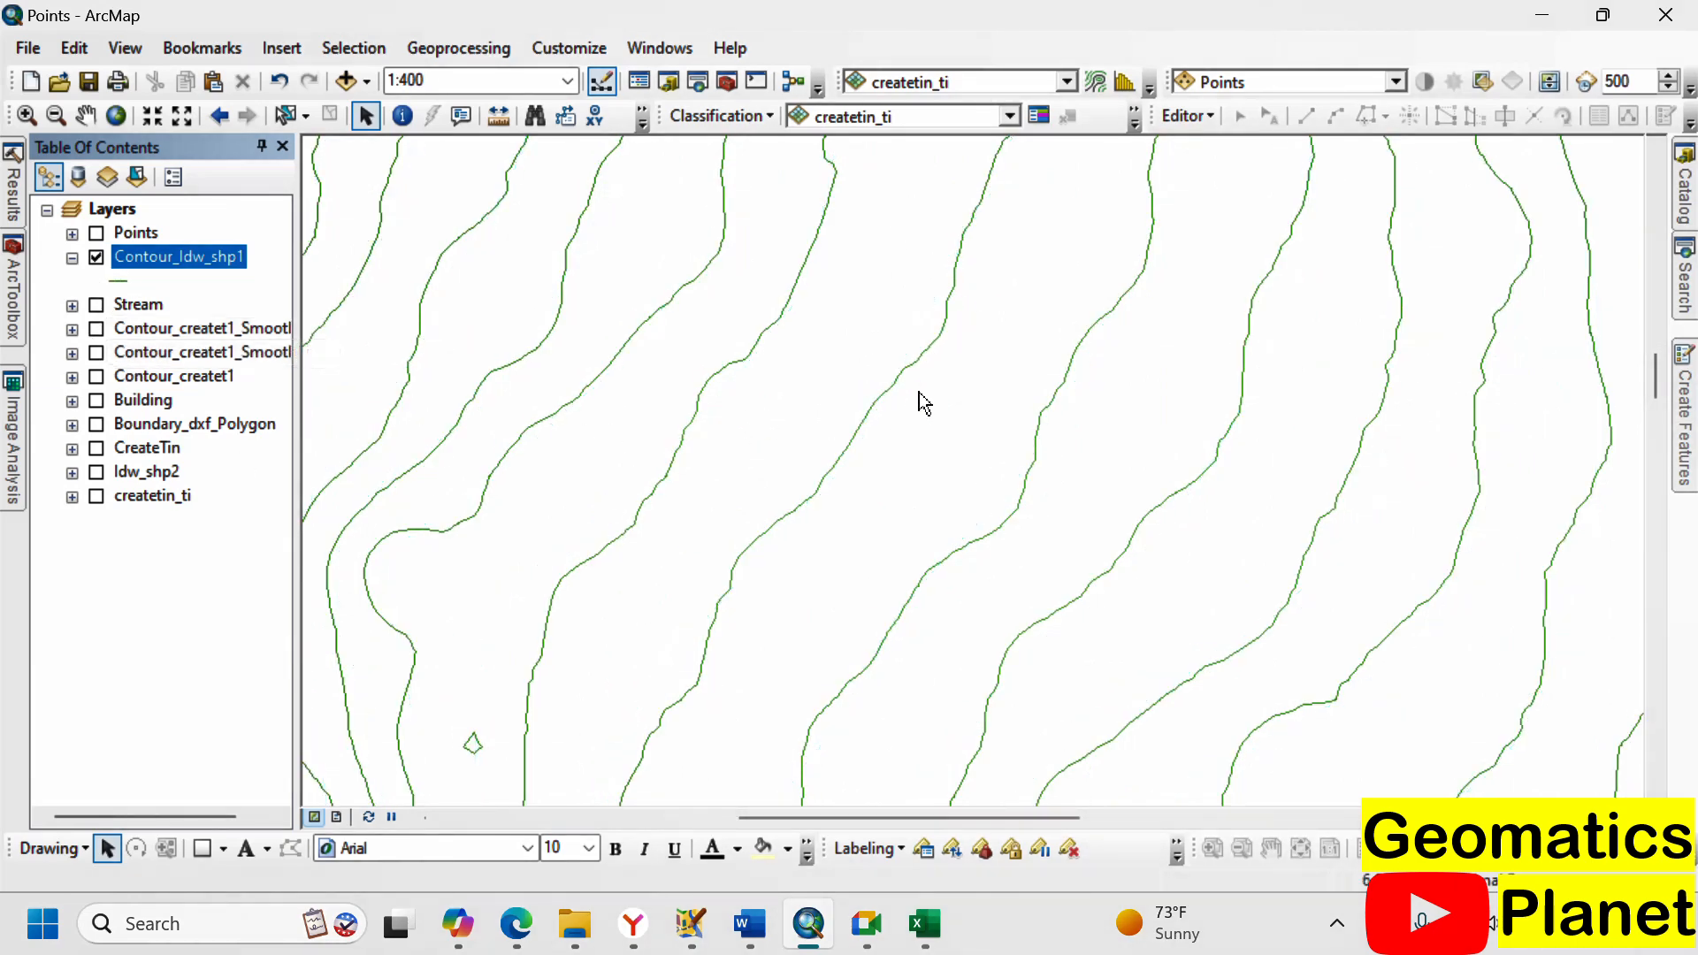
{"action": "scroll", "coordinate": [893, 329], "scroll_direction": "up", "scroll_amount": 2}
{"action": "scroll", "coordinate": [897, 310], "scroll_direction": "down", "scroll_amount": 6}
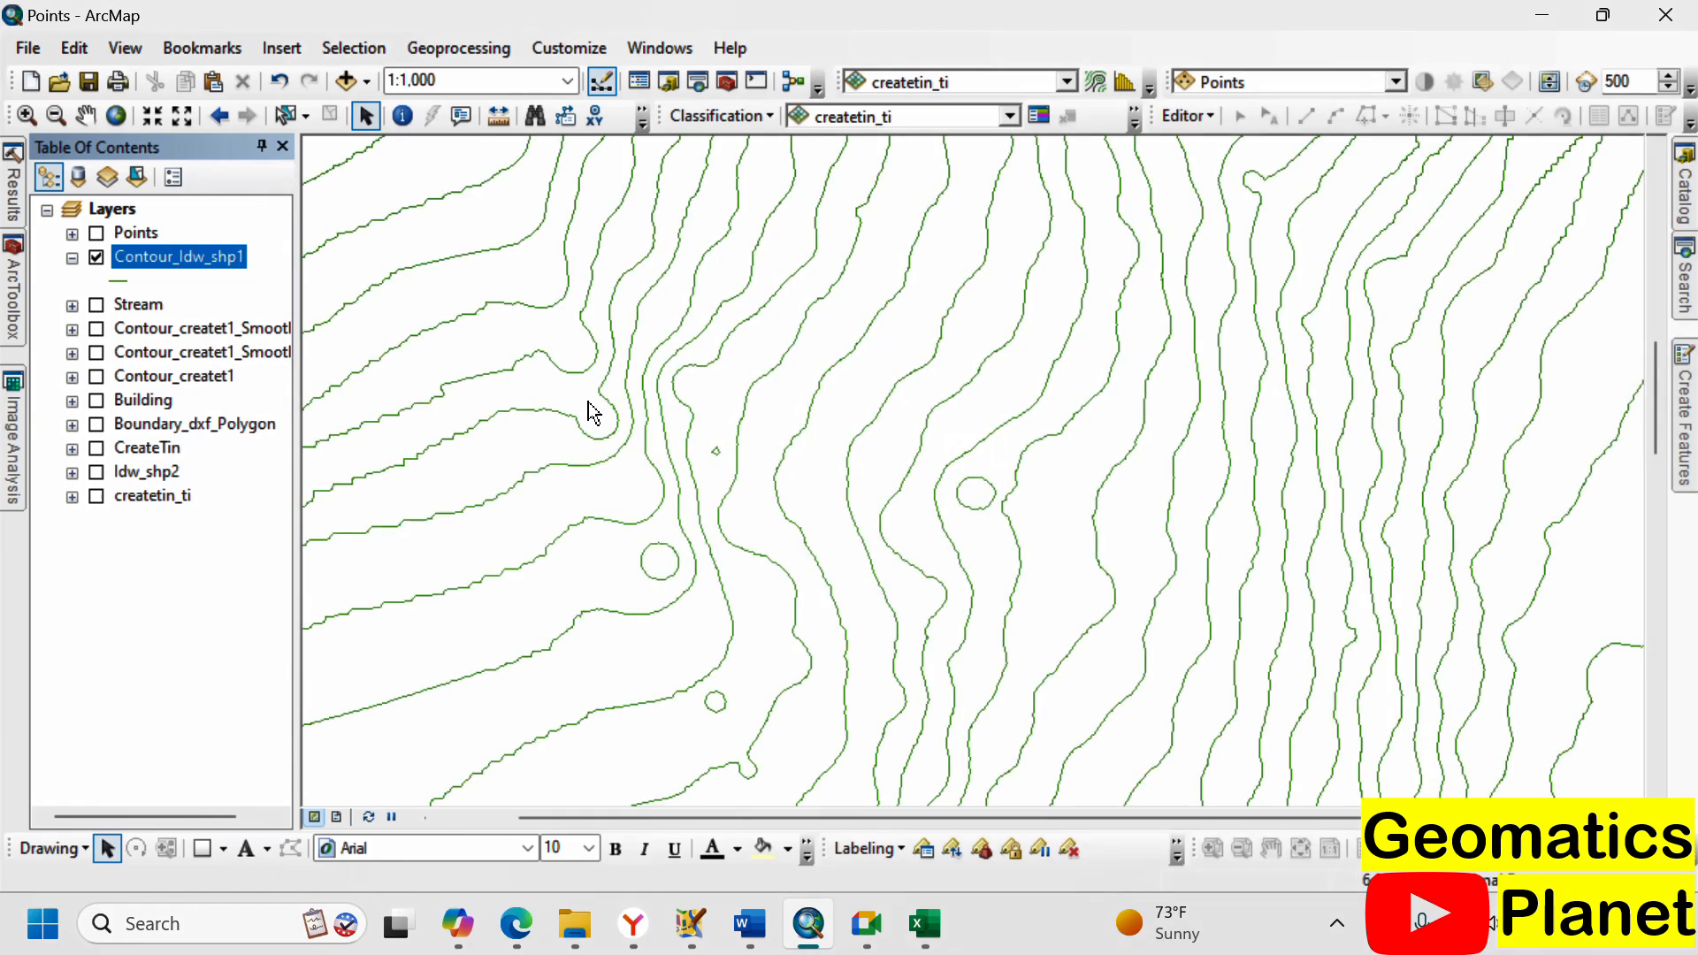
- Open the Smooth Line tool from the Generalization toolset of the Cartography Tools
{"action": "left_click", "coordinate": [13, 292]}
{"action": "scroll", "coordinate": [97, 327], "scroll_direction": "up", "scroll_amount": 4}
{"action": "scroll", "coordinate": [88, 336], "scroll_direction": "up", "scroll_amount": 3}
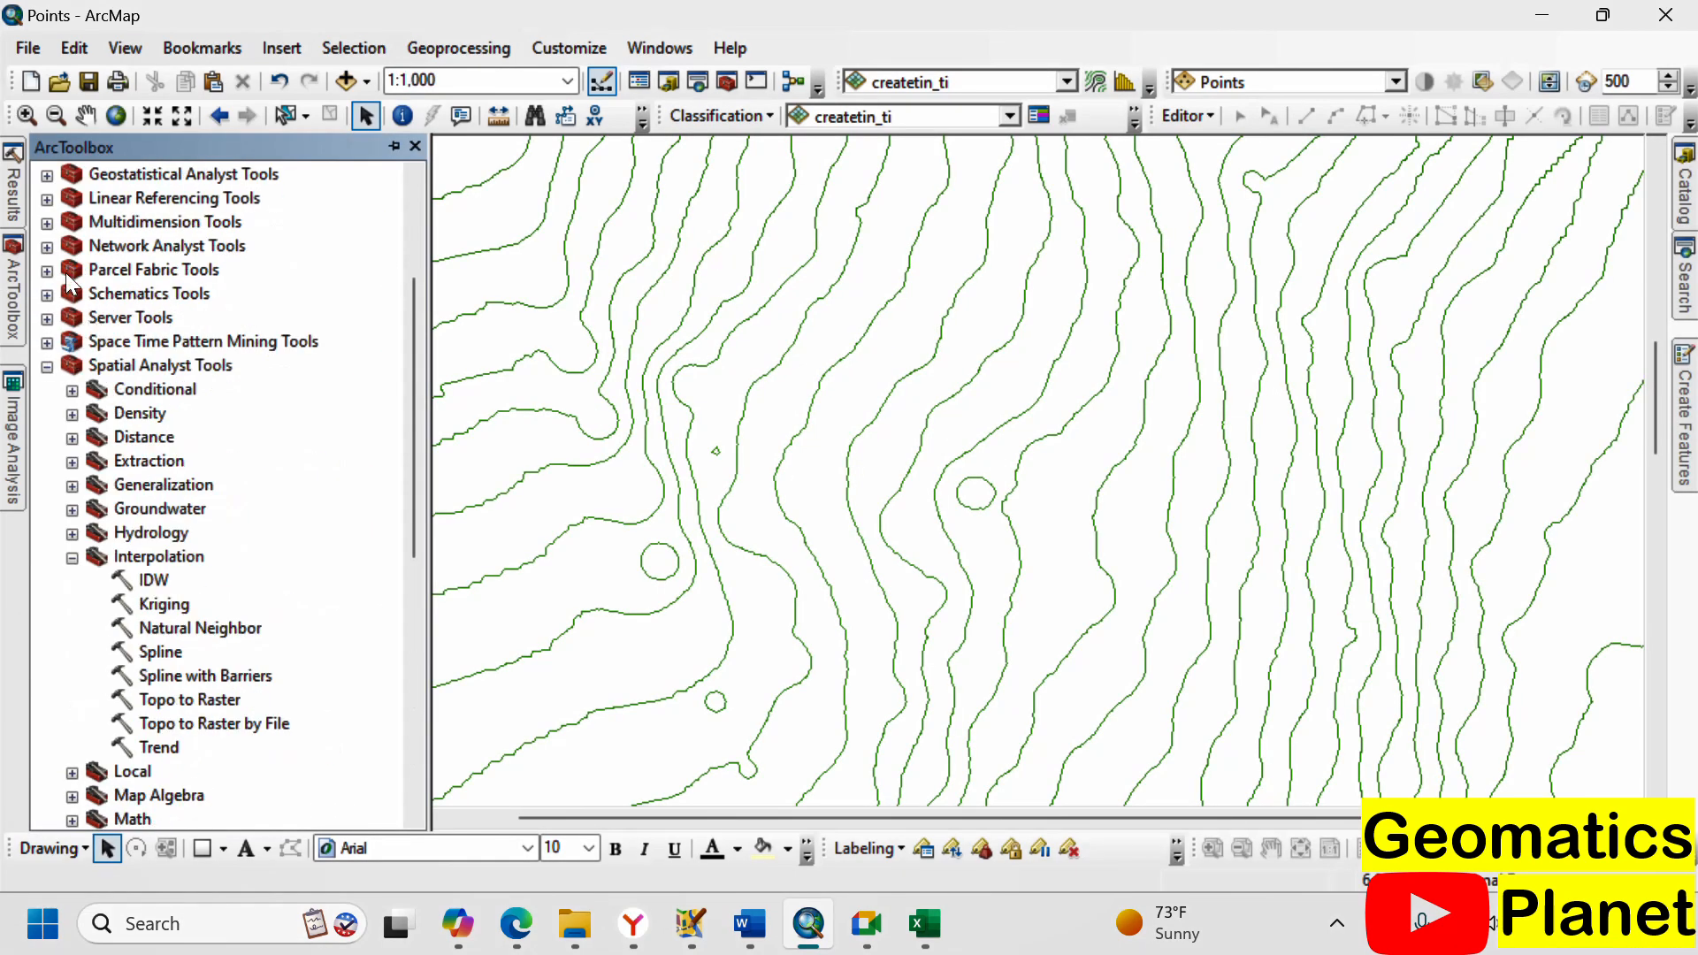
{"action": "scroll", "coordinate": [79, 301], "scroll_direction": "up", "scroll_amount": 3}
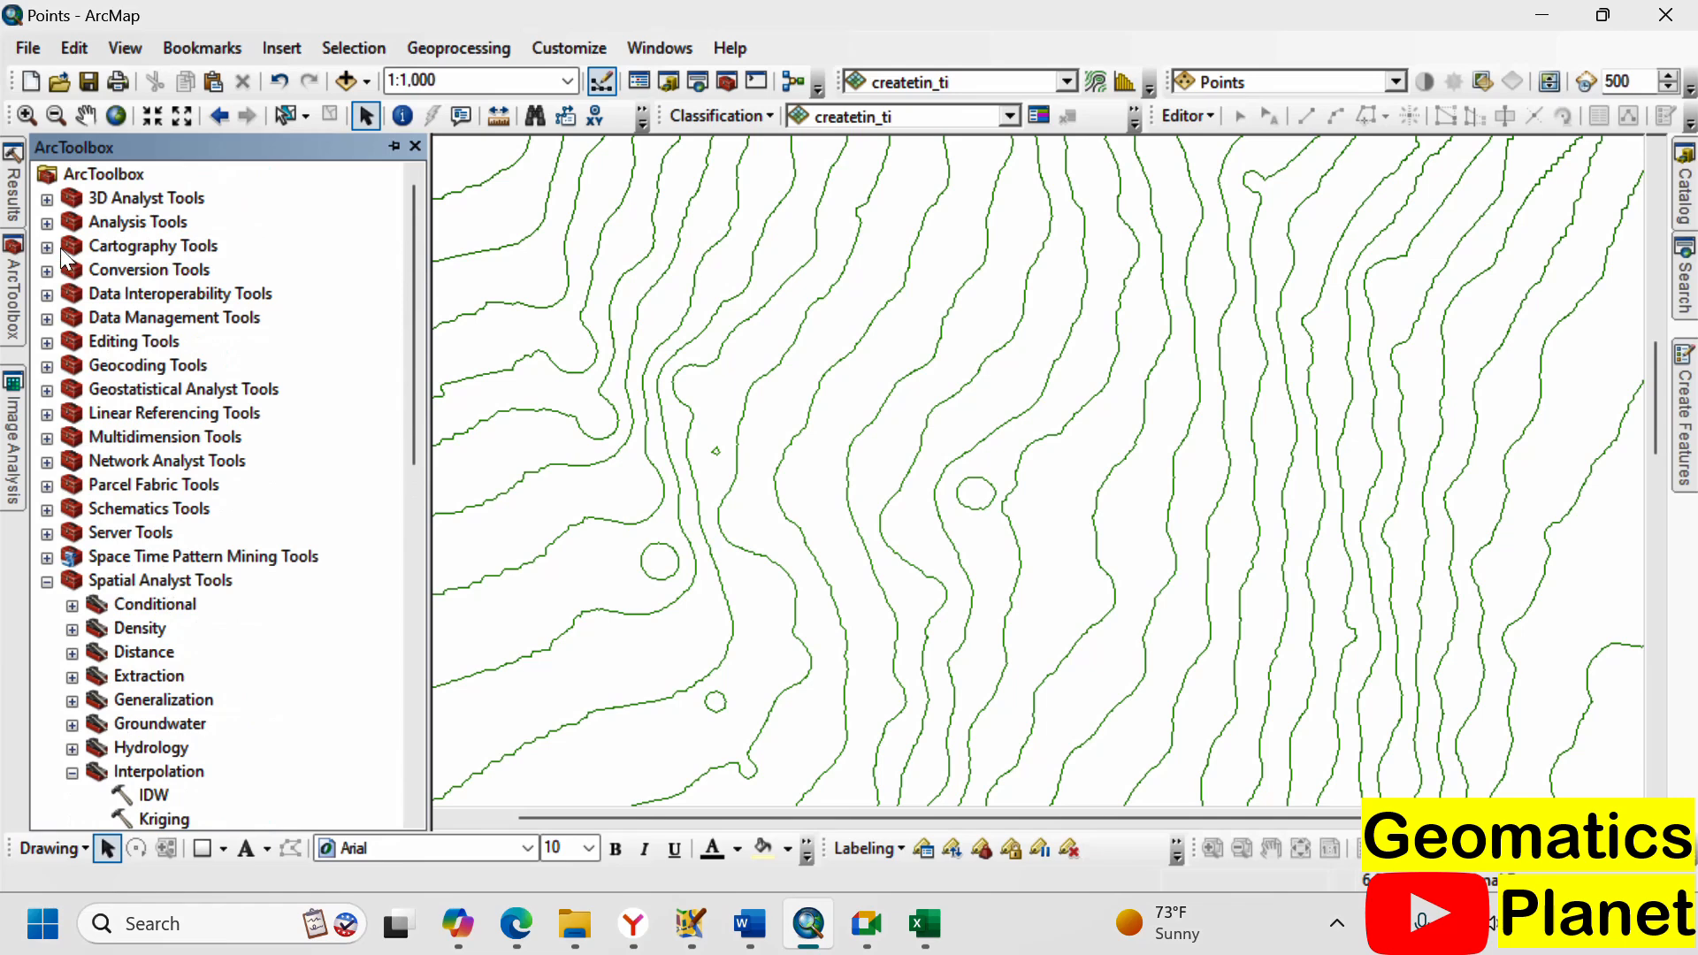
{"action": "left_click", "coordinate": [46, 246]}
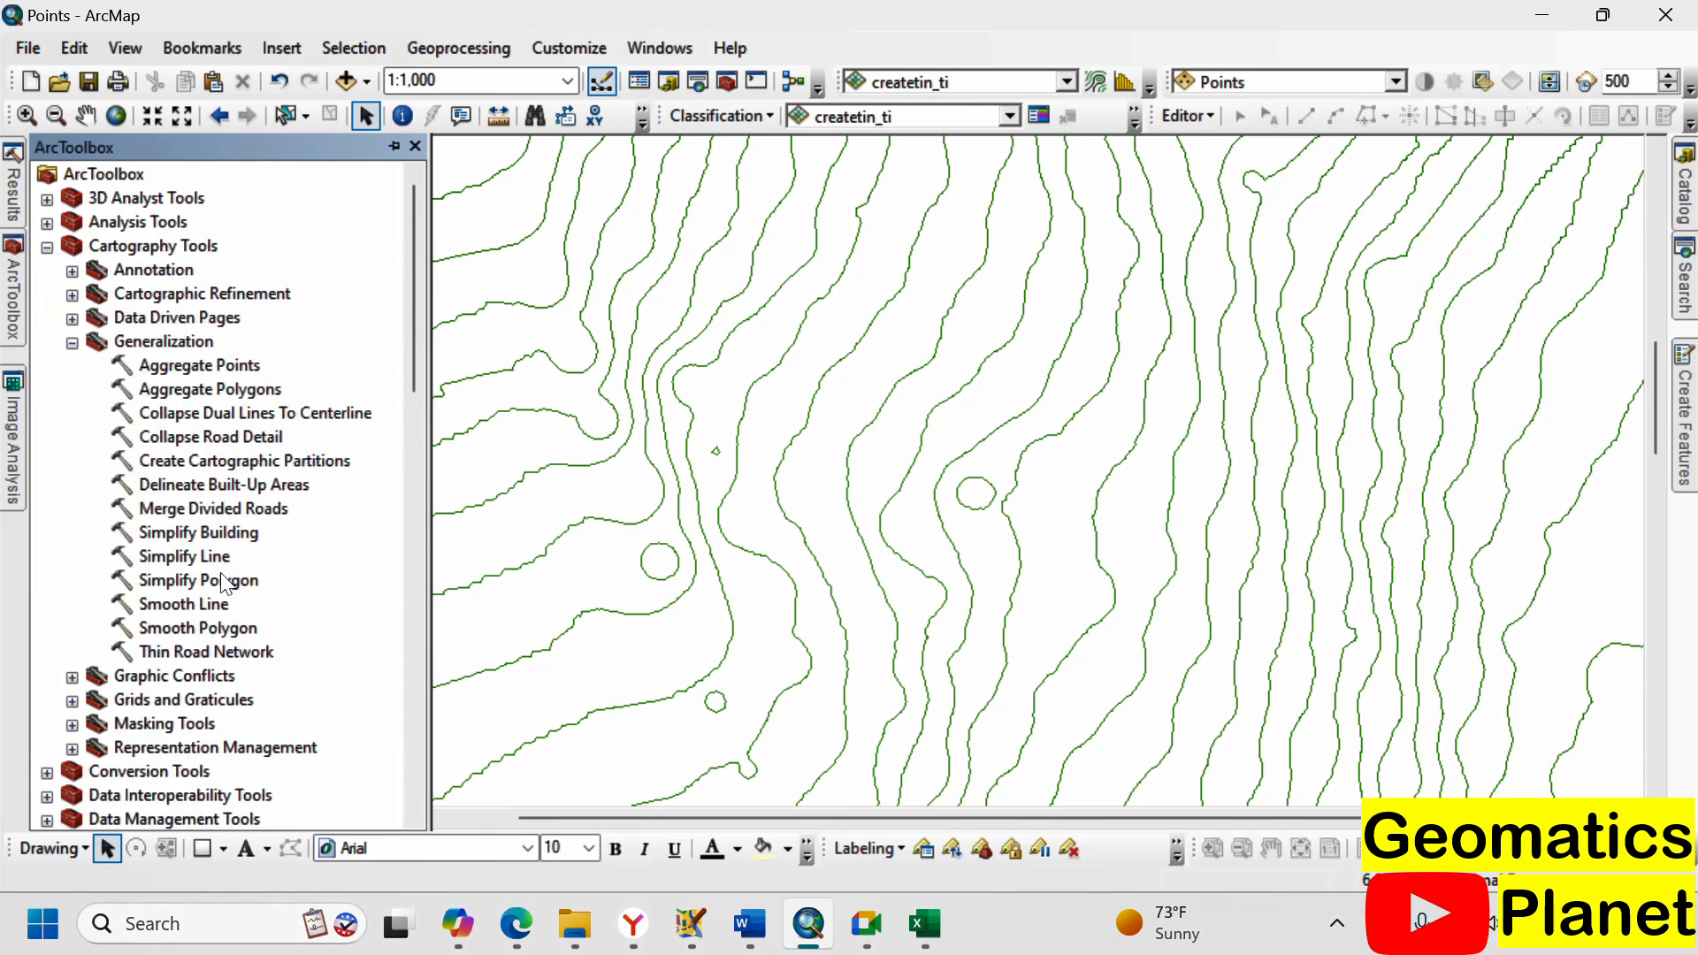
{"action": "double_click", "coordinate": [197, 608]}
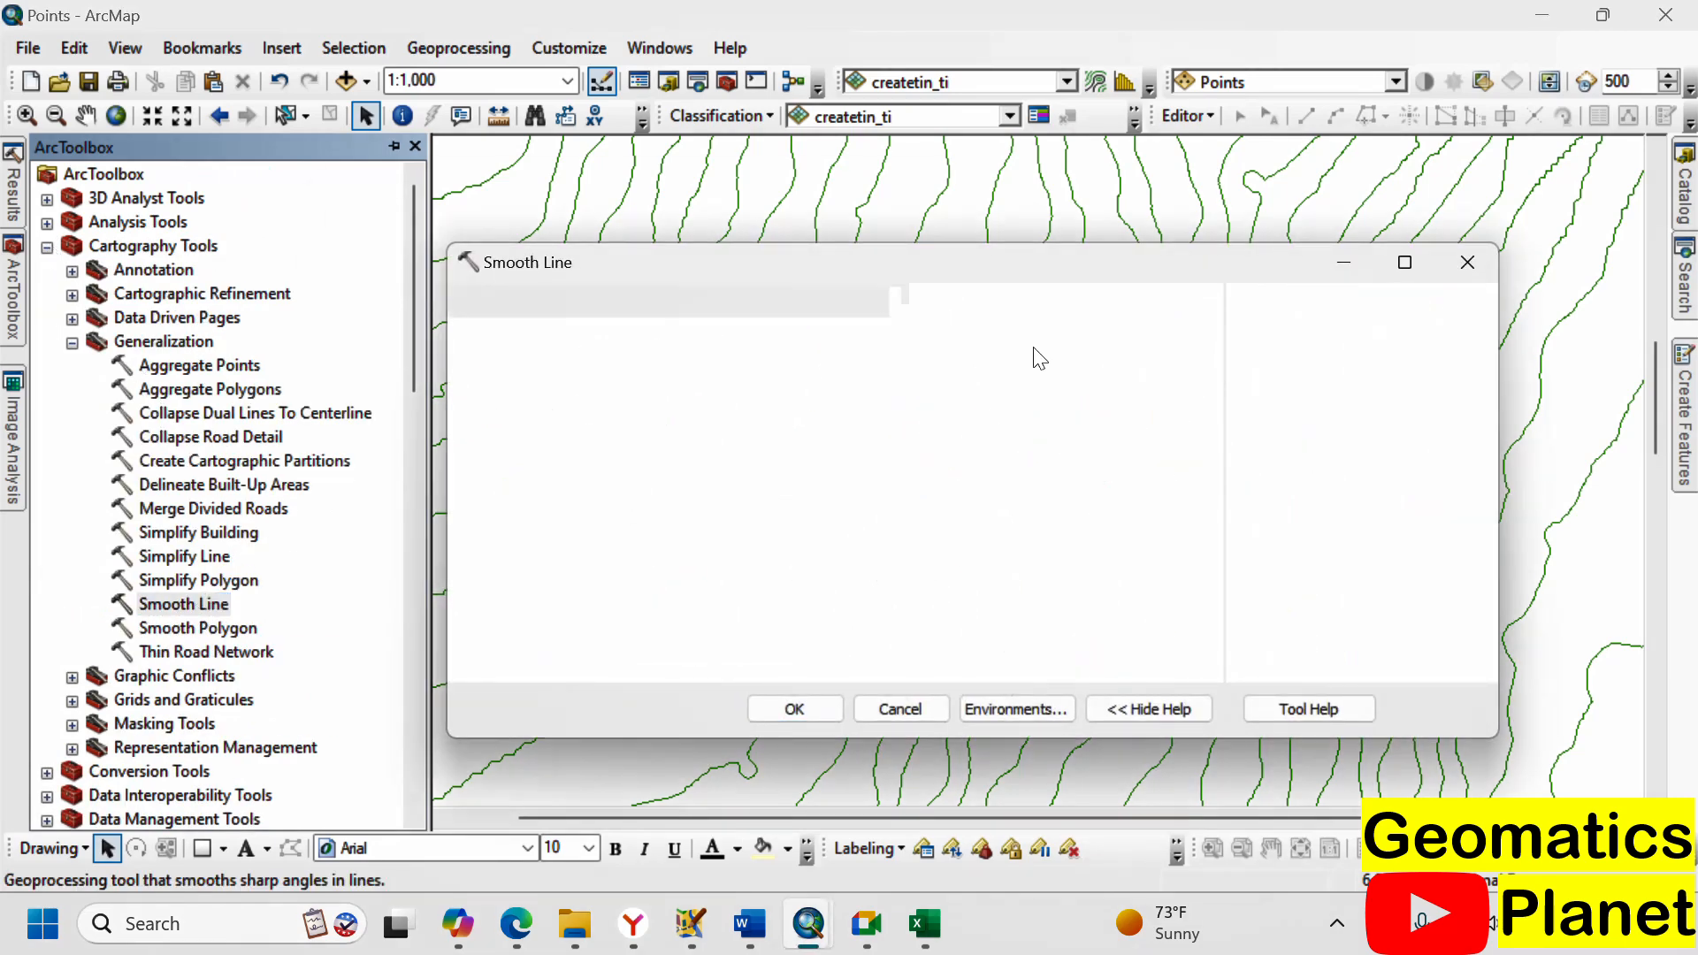
- Smooth Contour_Idw_shp1 with the PAEK algorithm and a 5-meter tolerance, output as Contour_Idw_shp1_SmoothLine
{"action": "left_click", "coordinate": [1126, 338]}
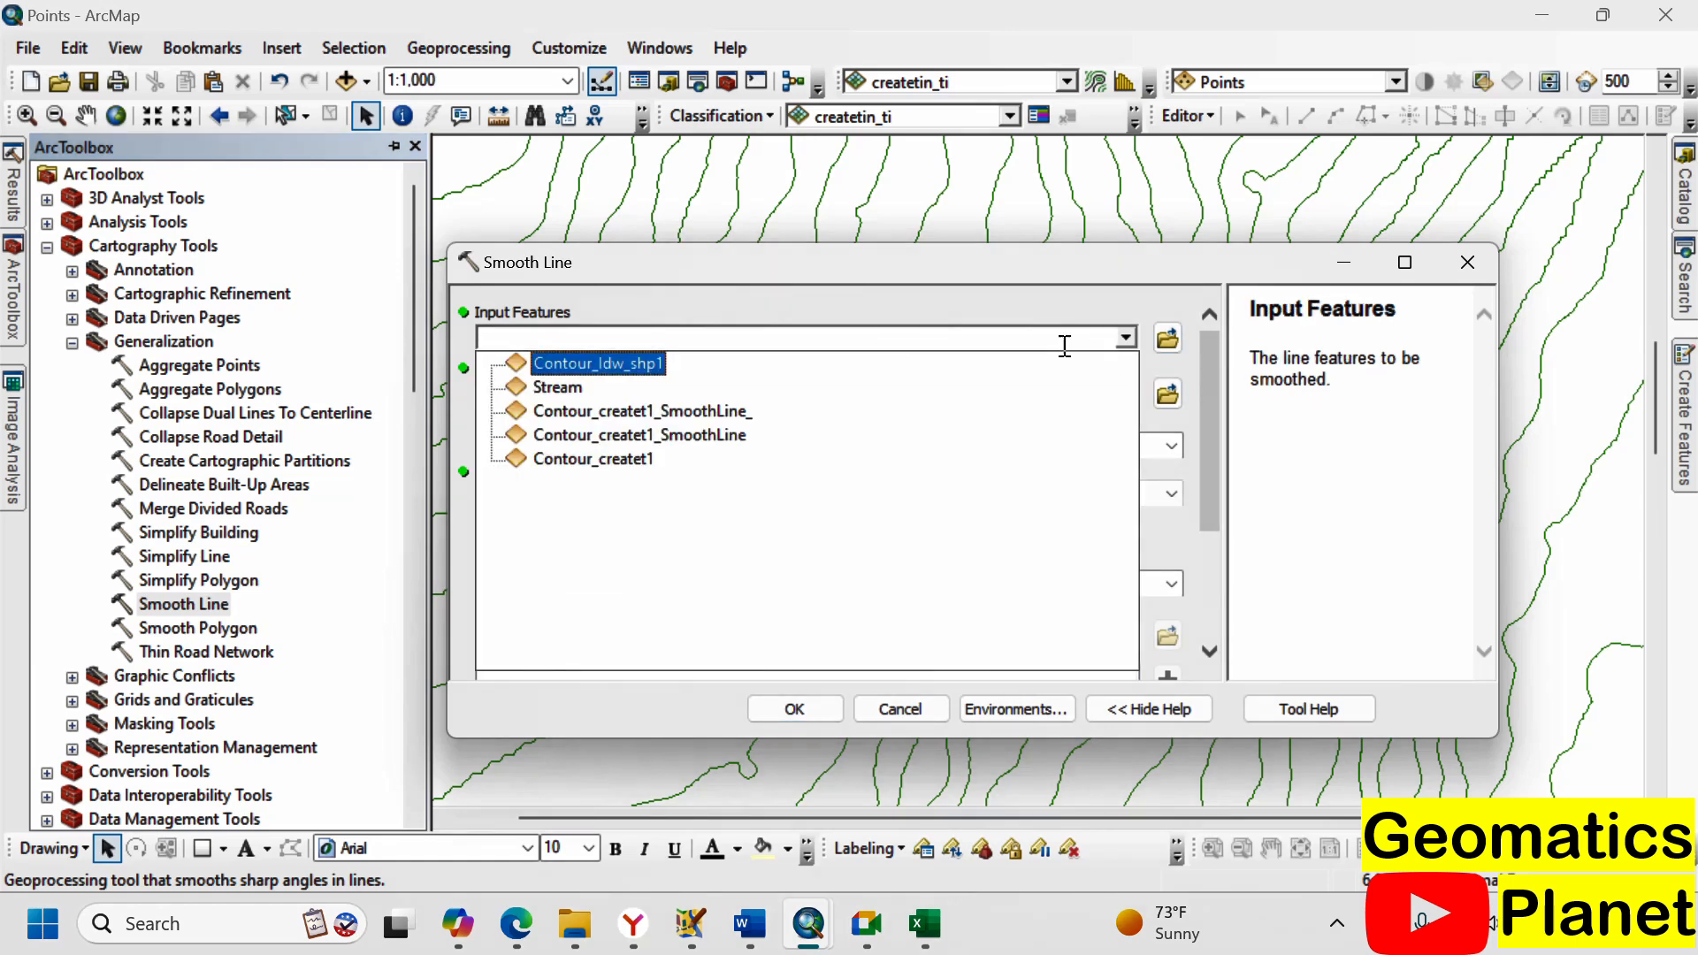
{"action": "left_click", "coordinate": [597, 366]}
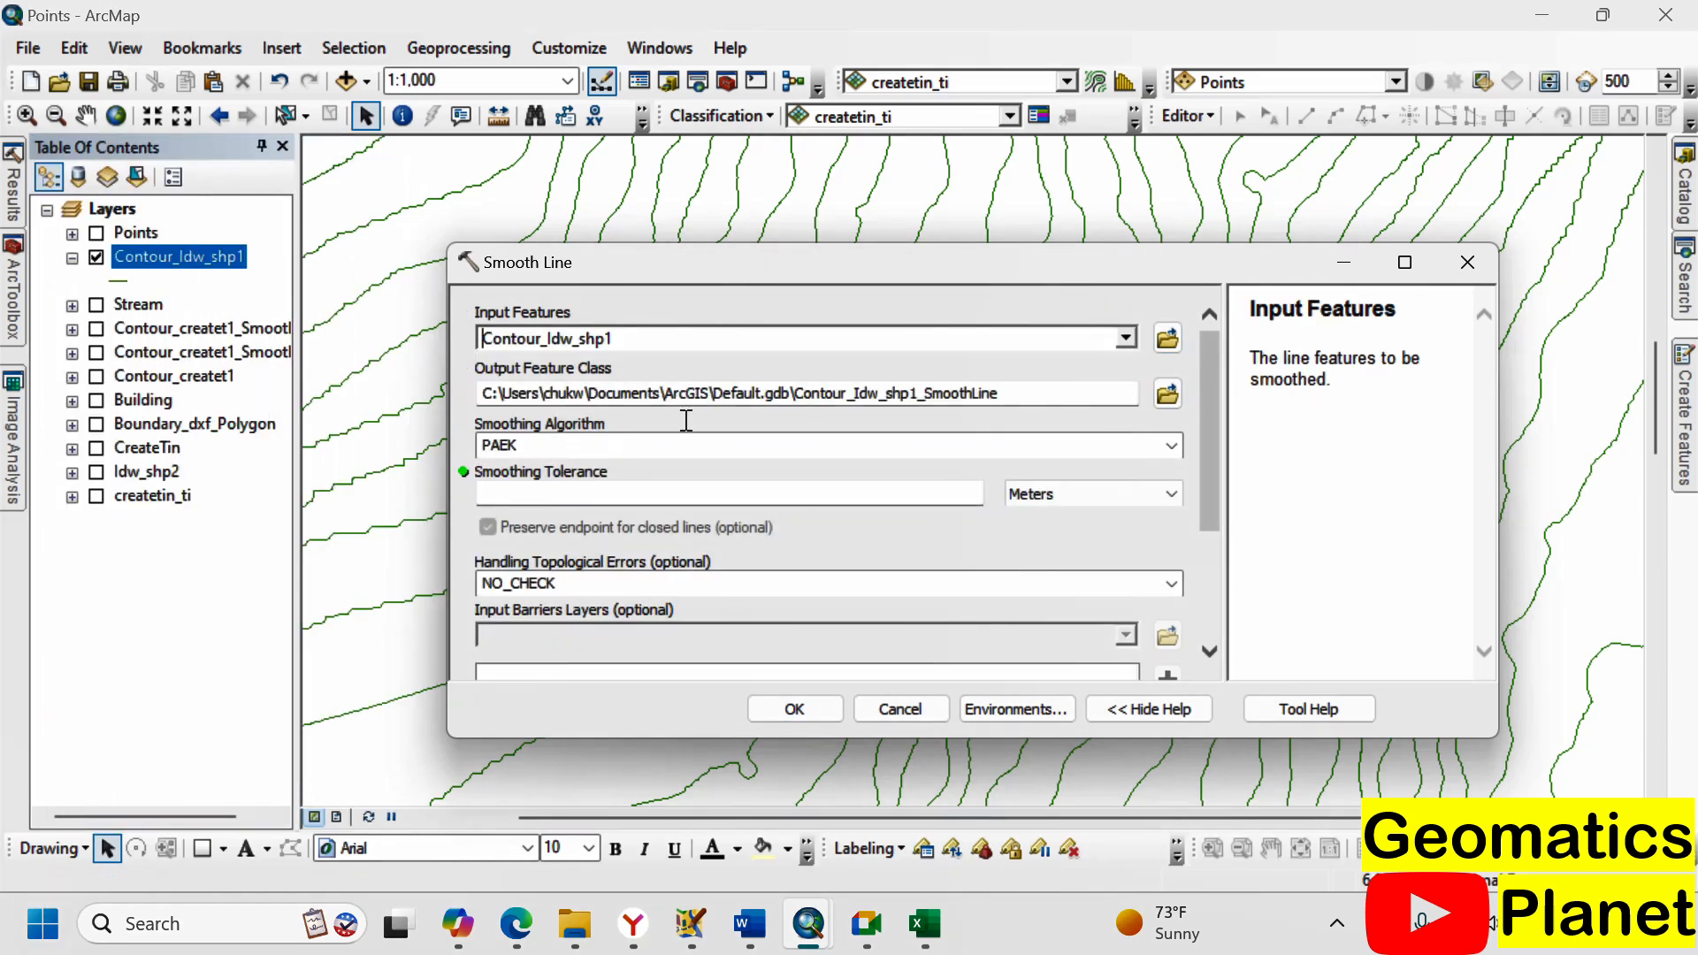
{"action": "left_click", "coordinate": [880, 487]}
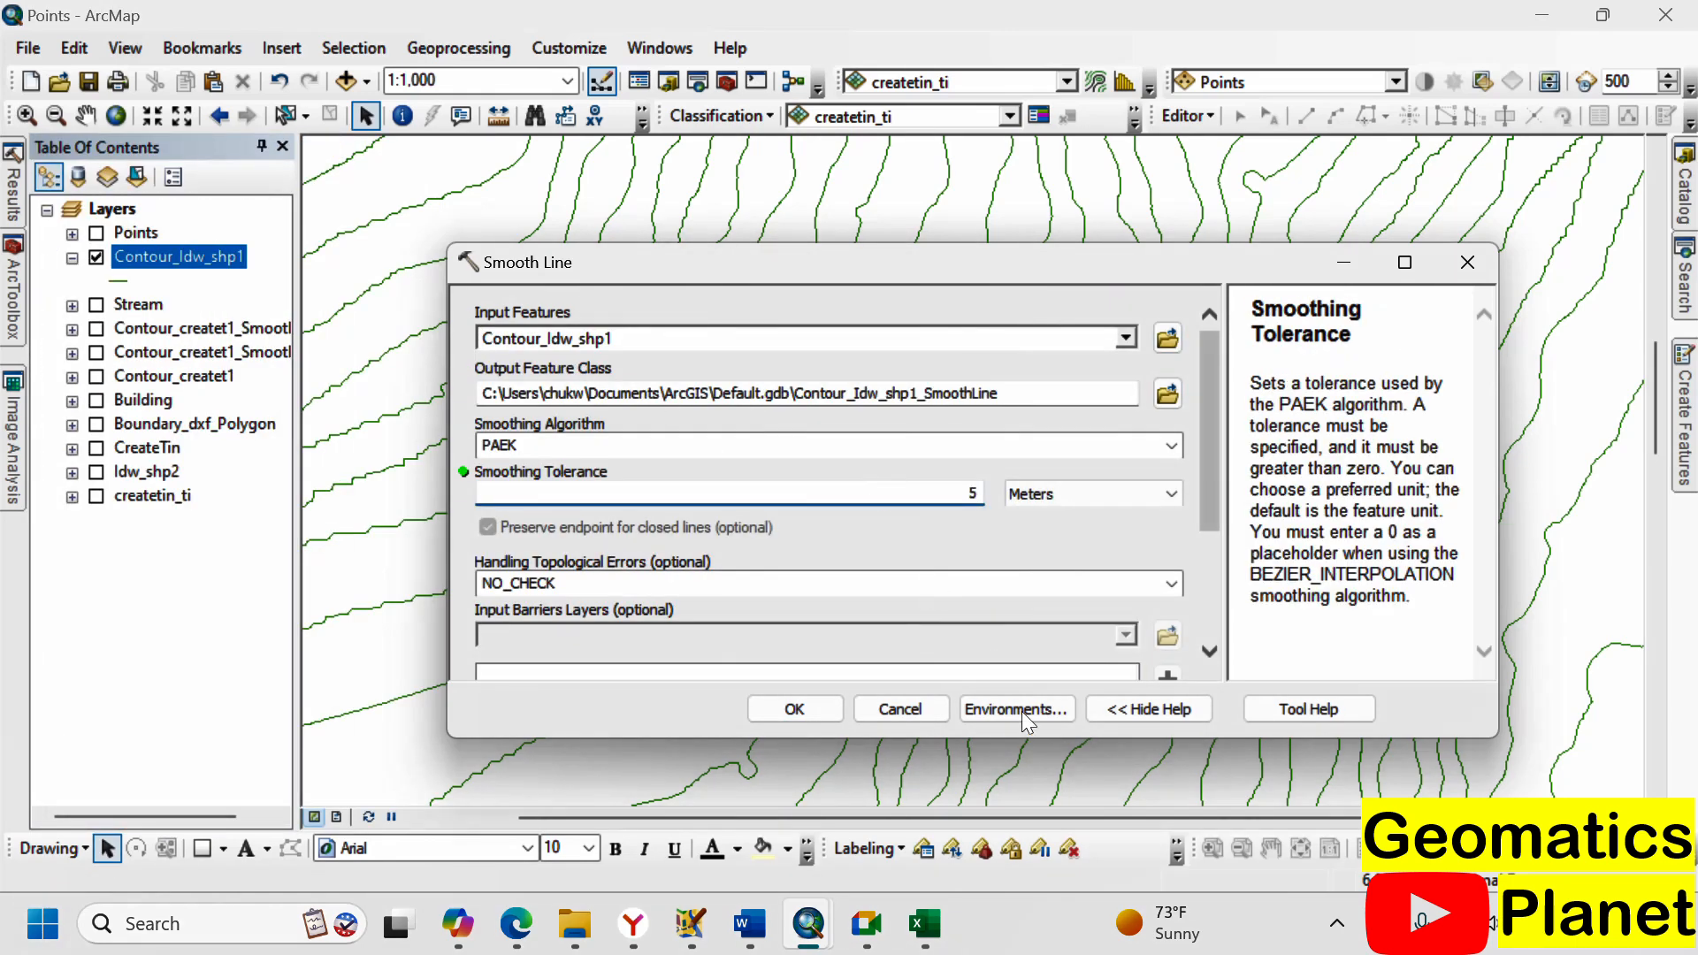
{"action": "left_click", "coordinate": [781, 710]}
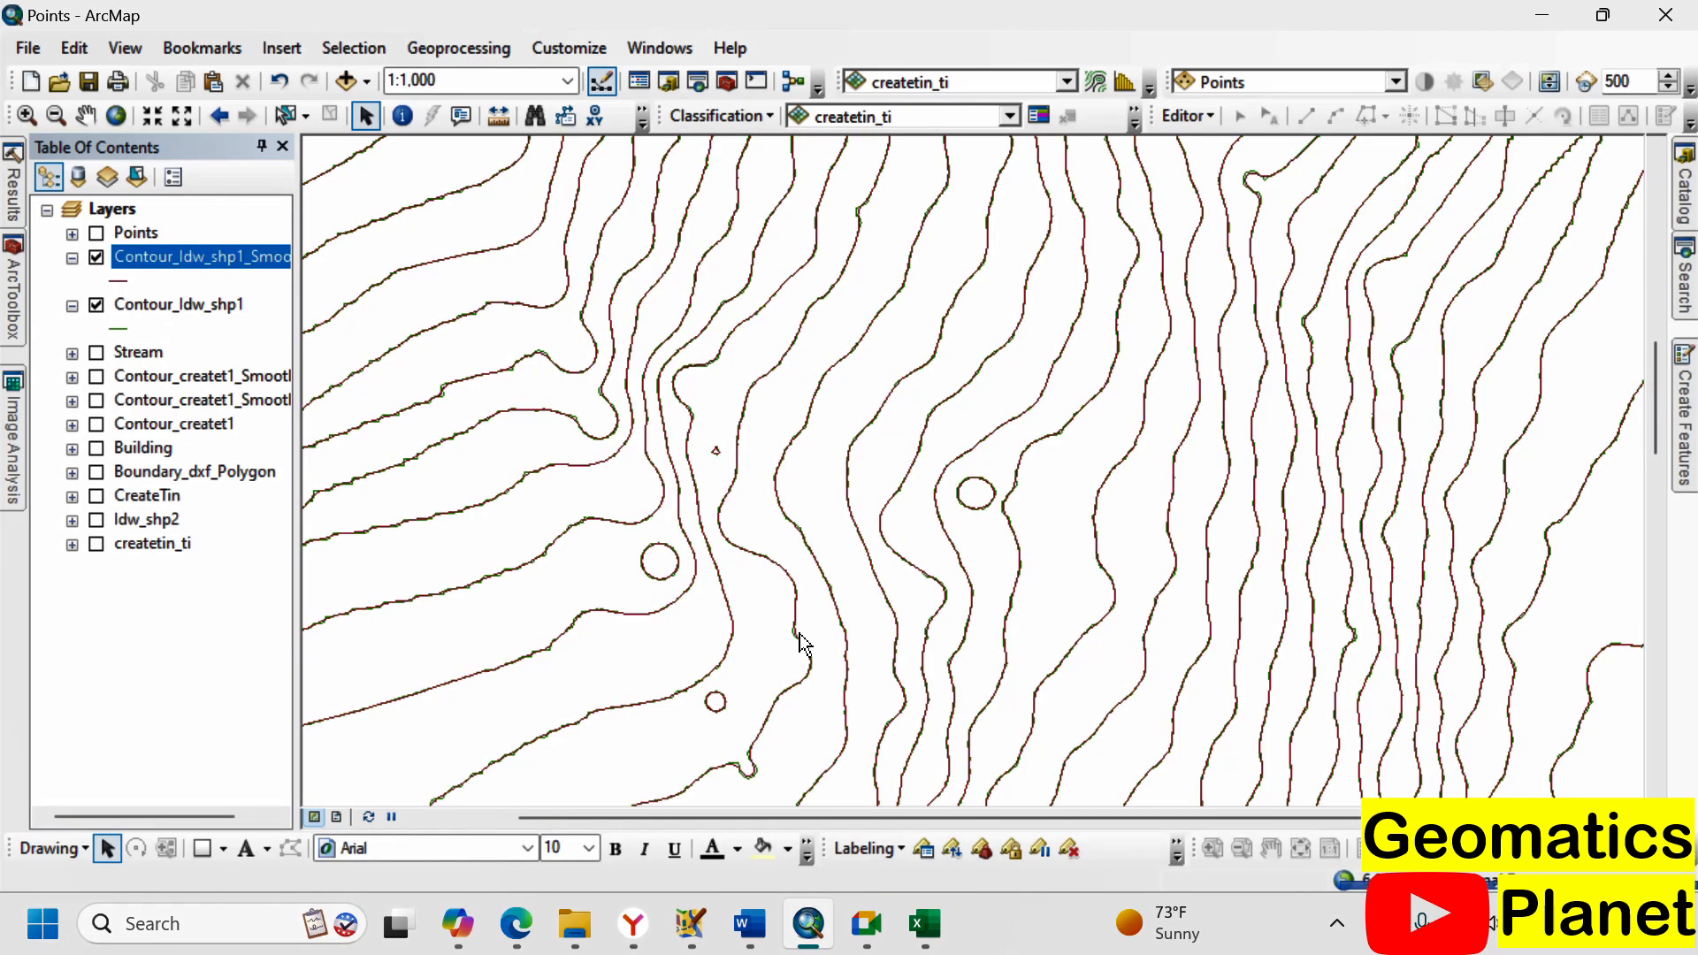
- Clip Contour_Idw_shp1_SmoothLine to Boundary_dxf_Polygon, output as Contour_Idw_shp1_SmoothLine_
{"action": "scroll", "coordinate": [746, 507], "scroll_direction": "up", "scroll_amount": 2}
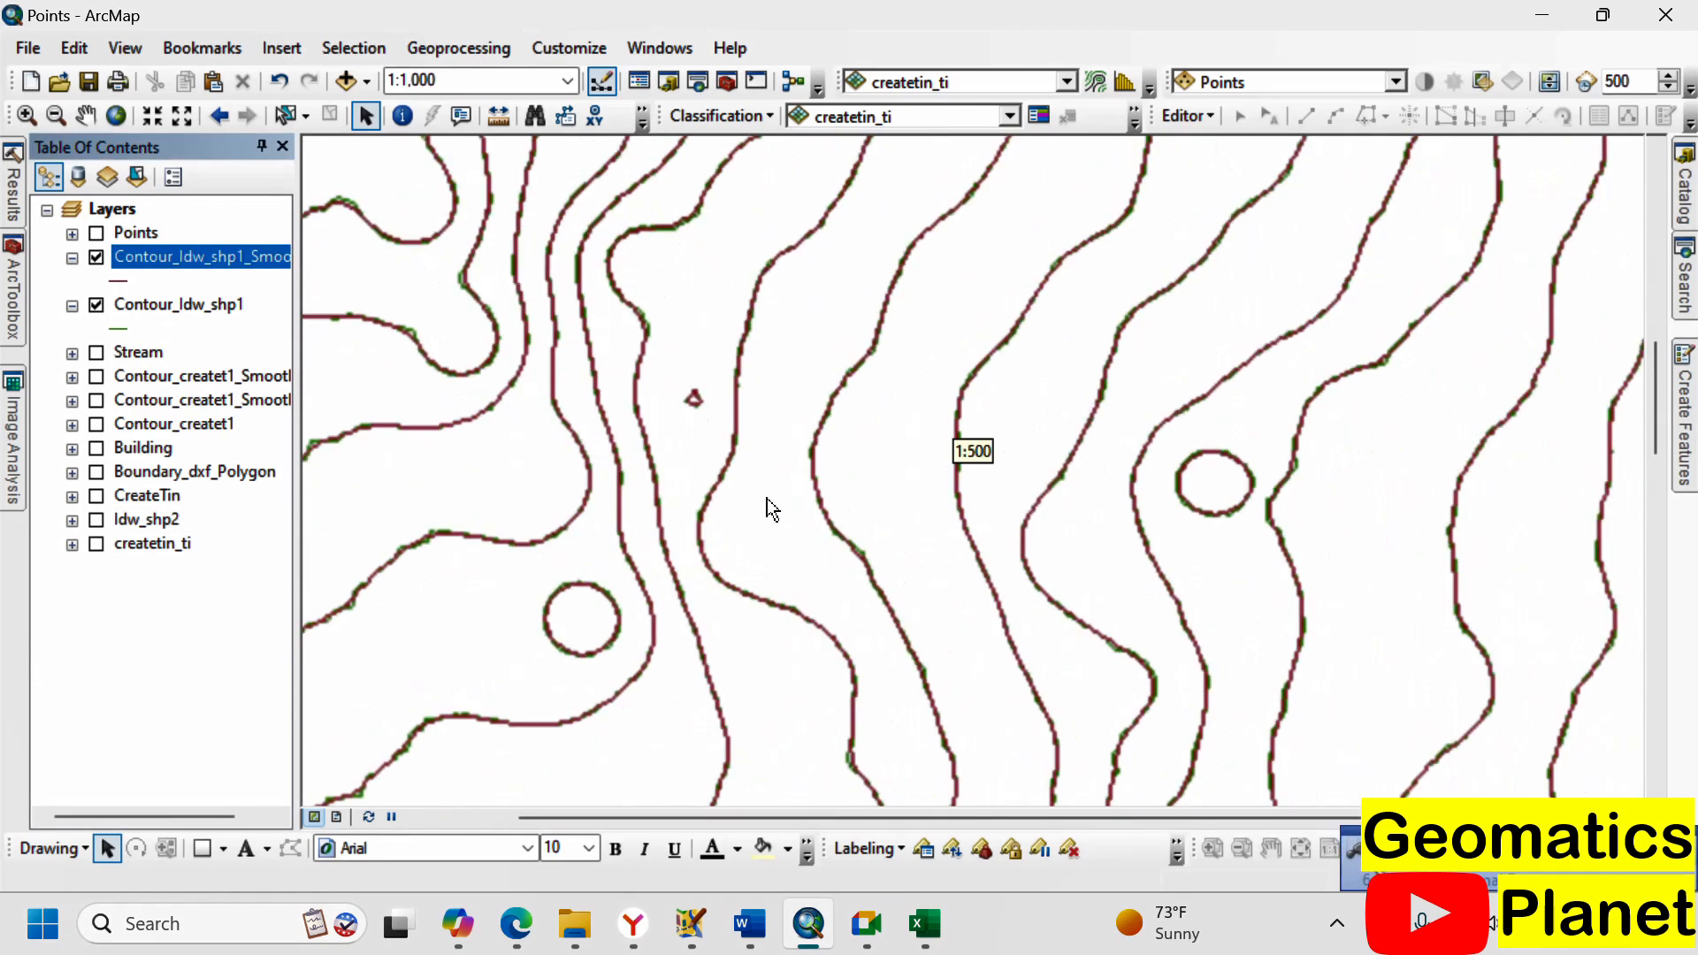
{"action": "scroll", "coordinate": [639, 425], "scroll_direction": "up", "scroll_amount": 2}
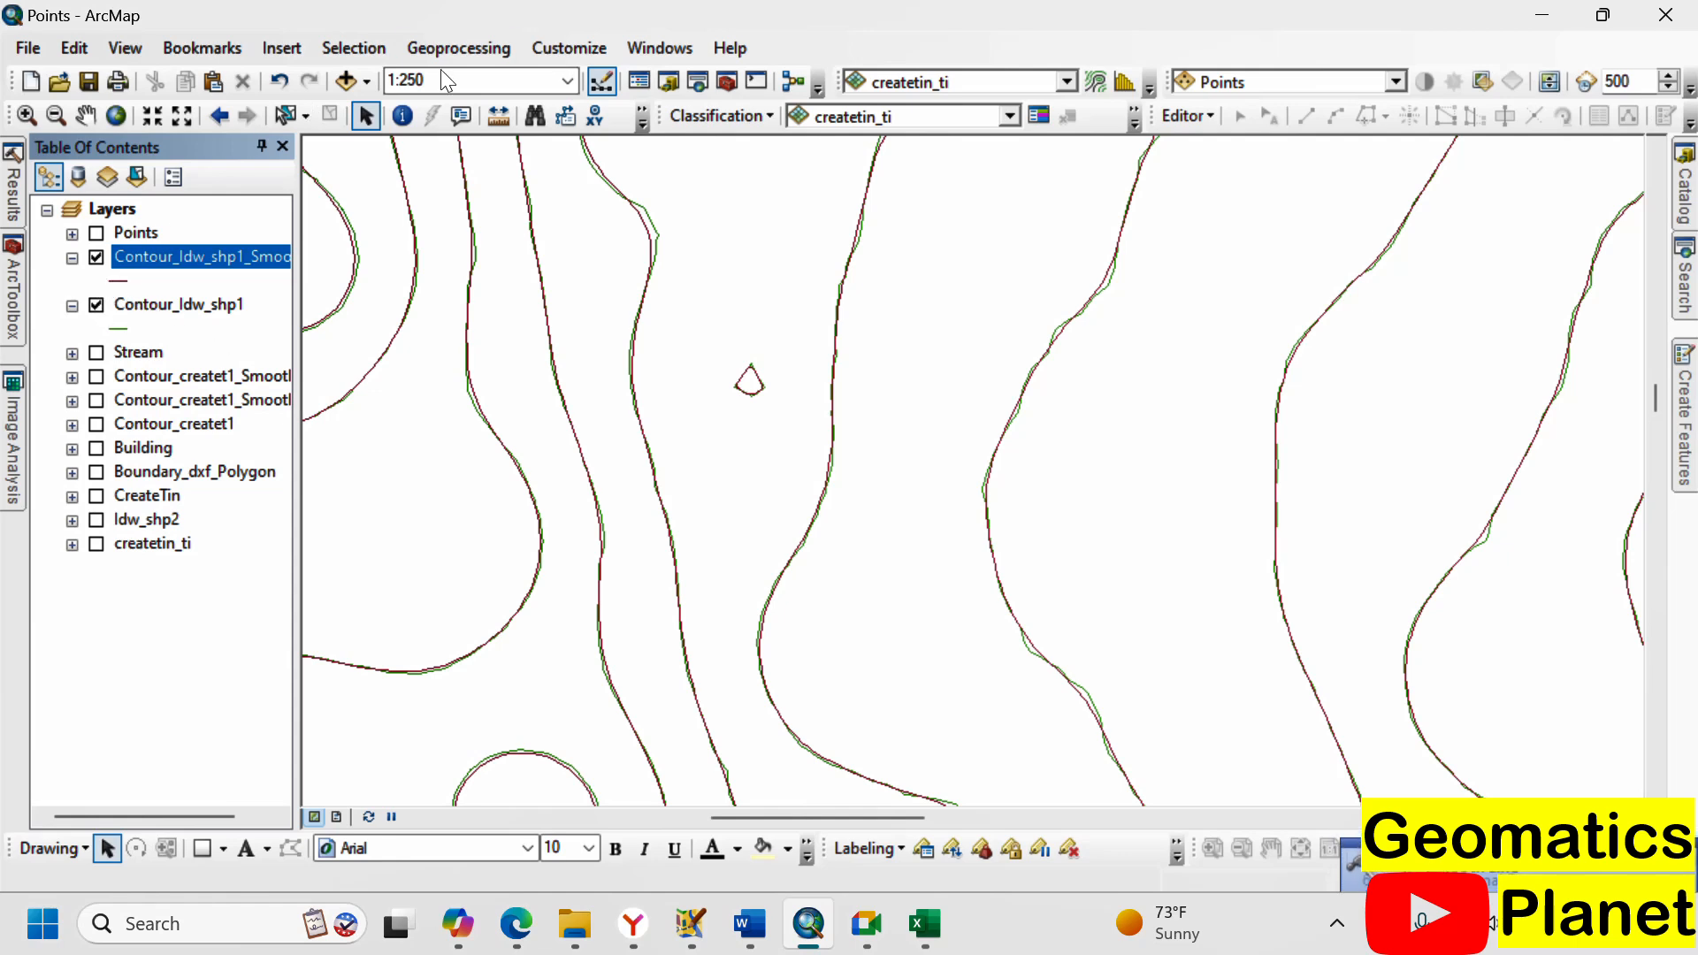
{"action": "left_click", "coordinate": [454, 45]}
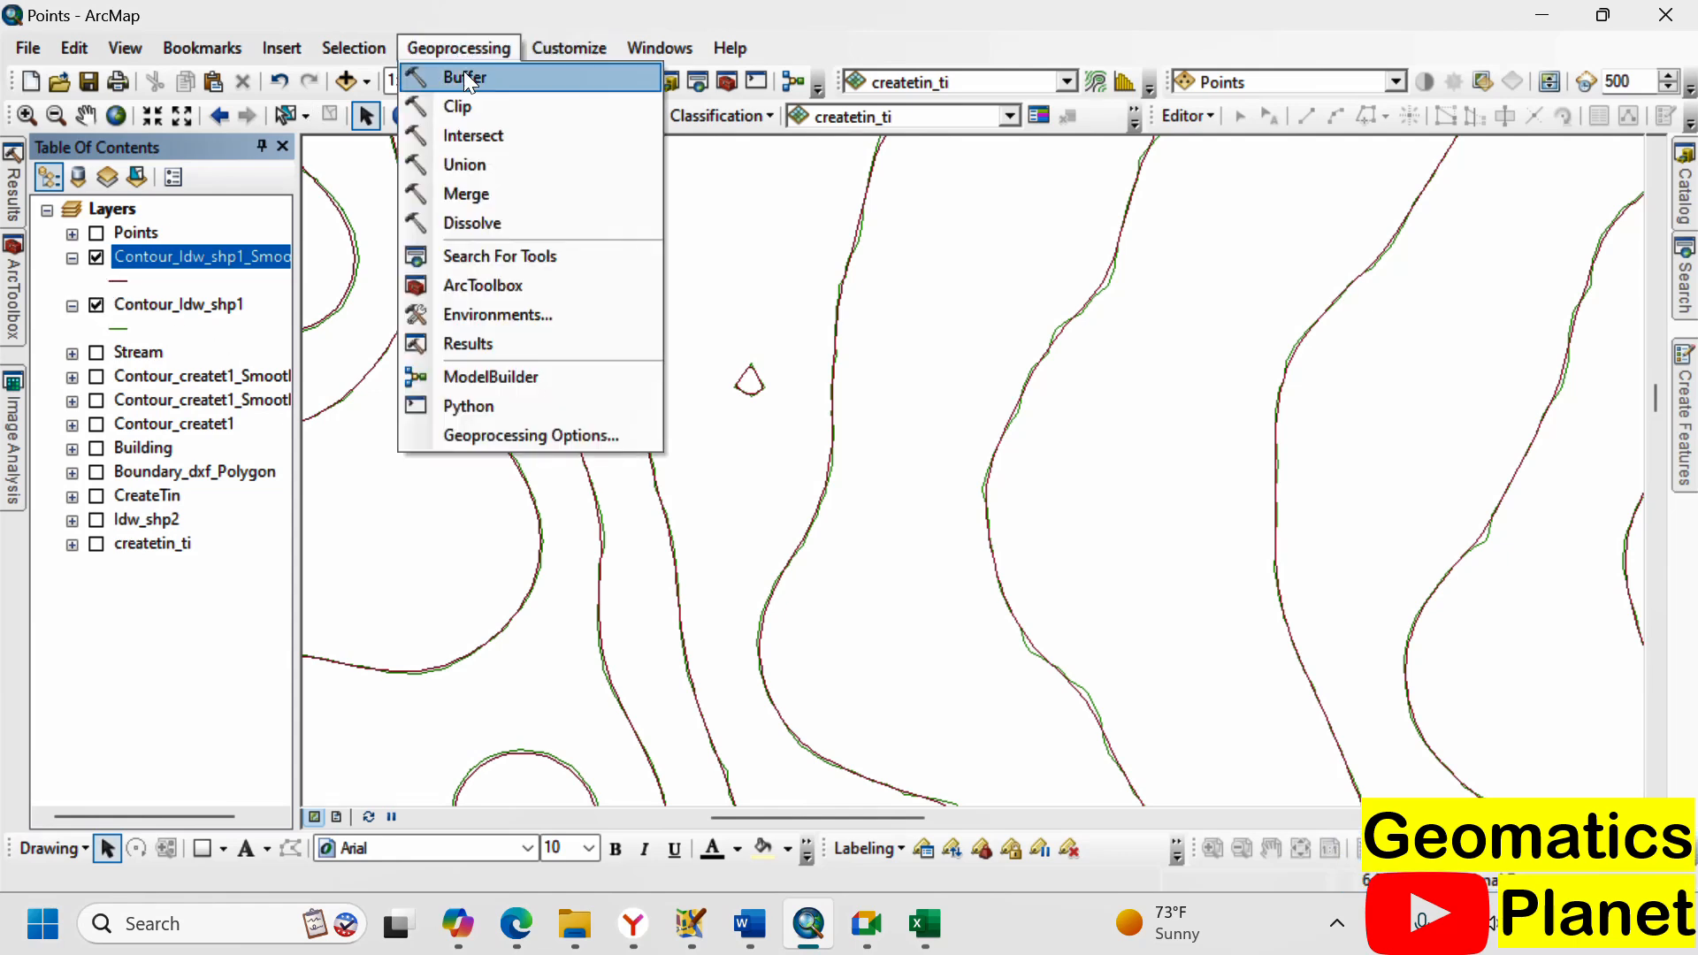
{"action": "left_click", "coordinate": [460, 106]}
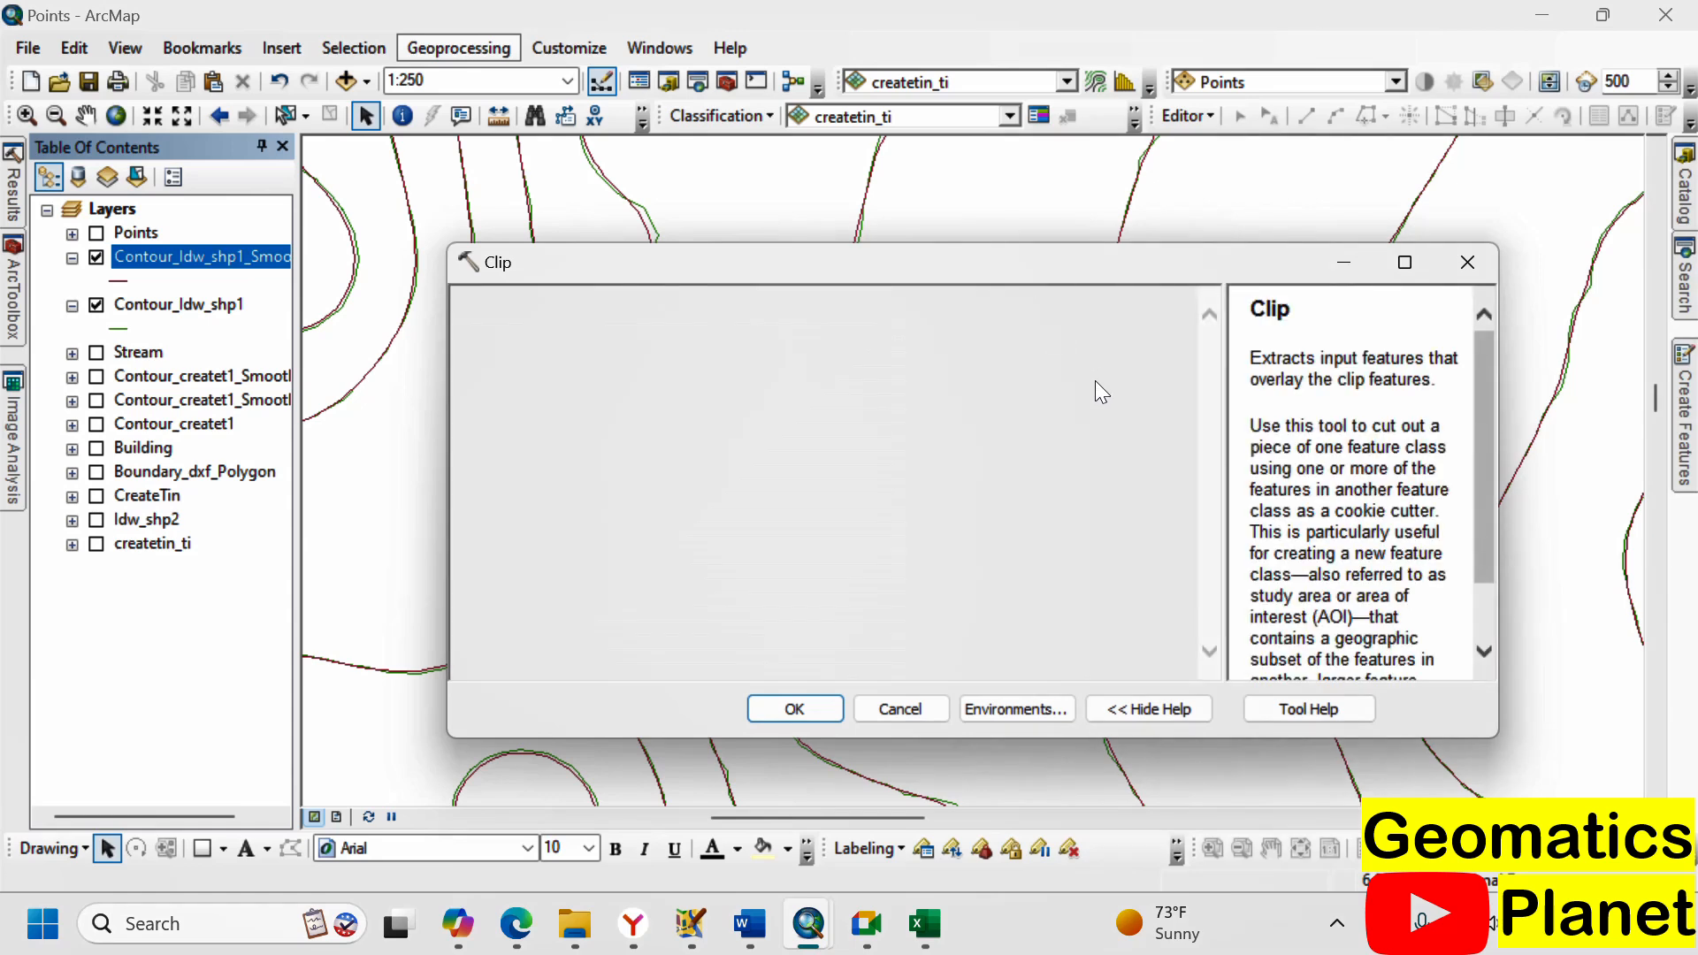
{"action": "left_click", "coordinate": [1123, 336]}
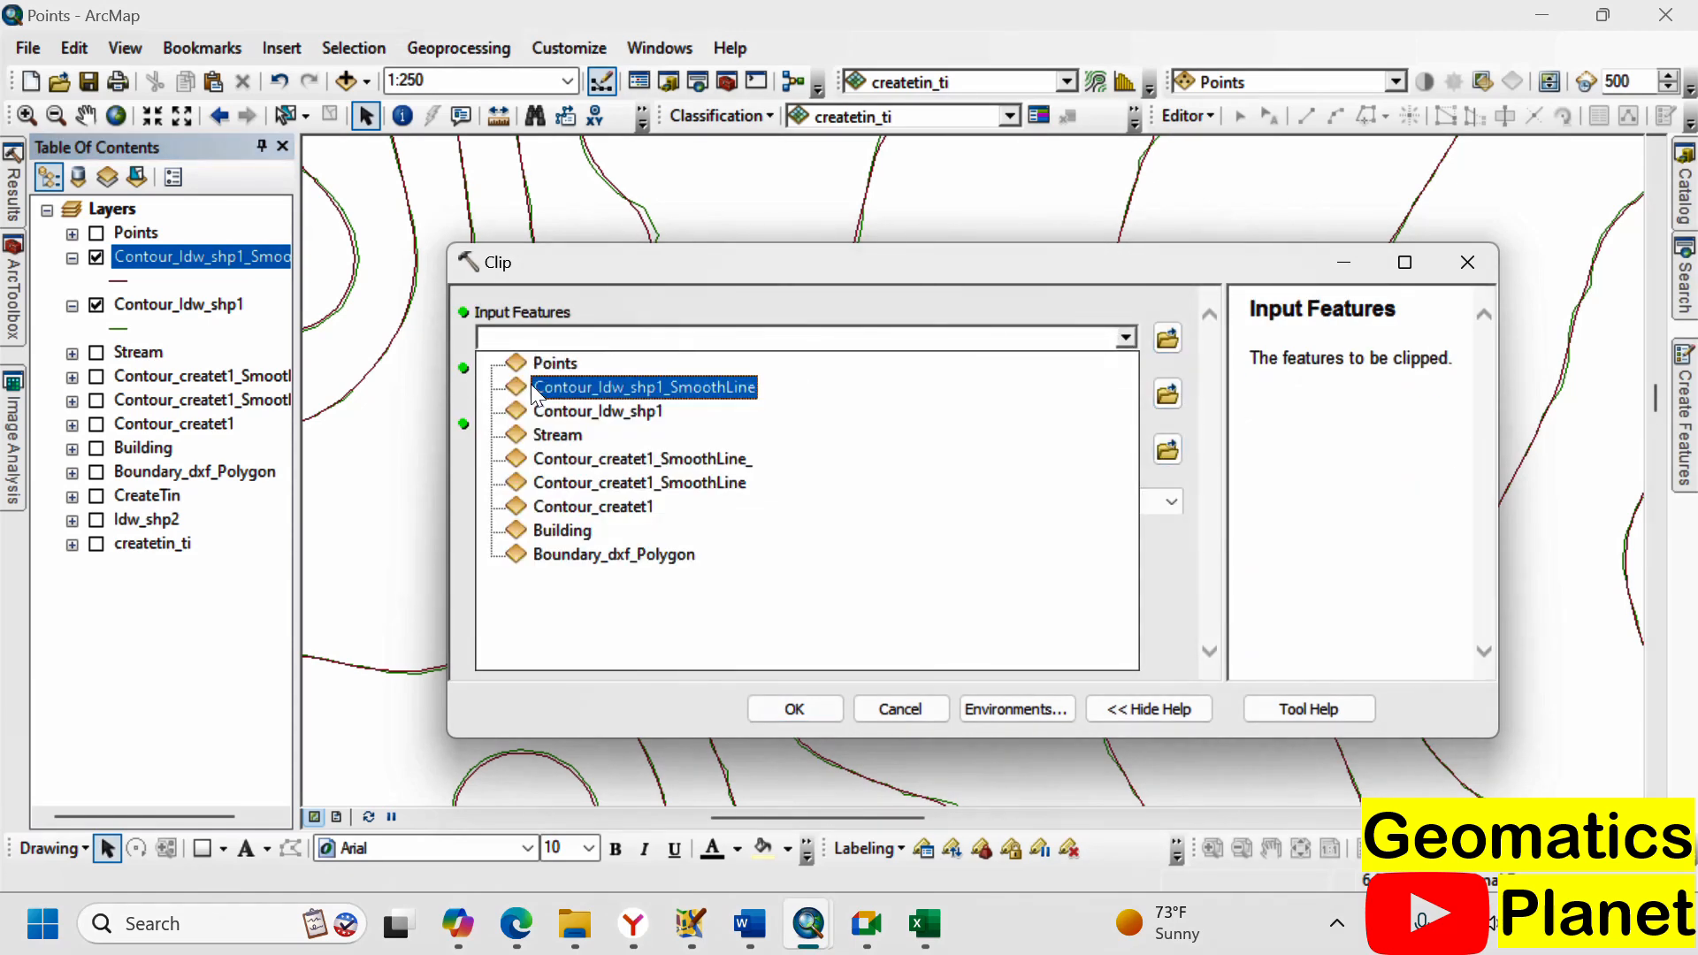
{"action": "left_click", "coordinate": [533, 386]}
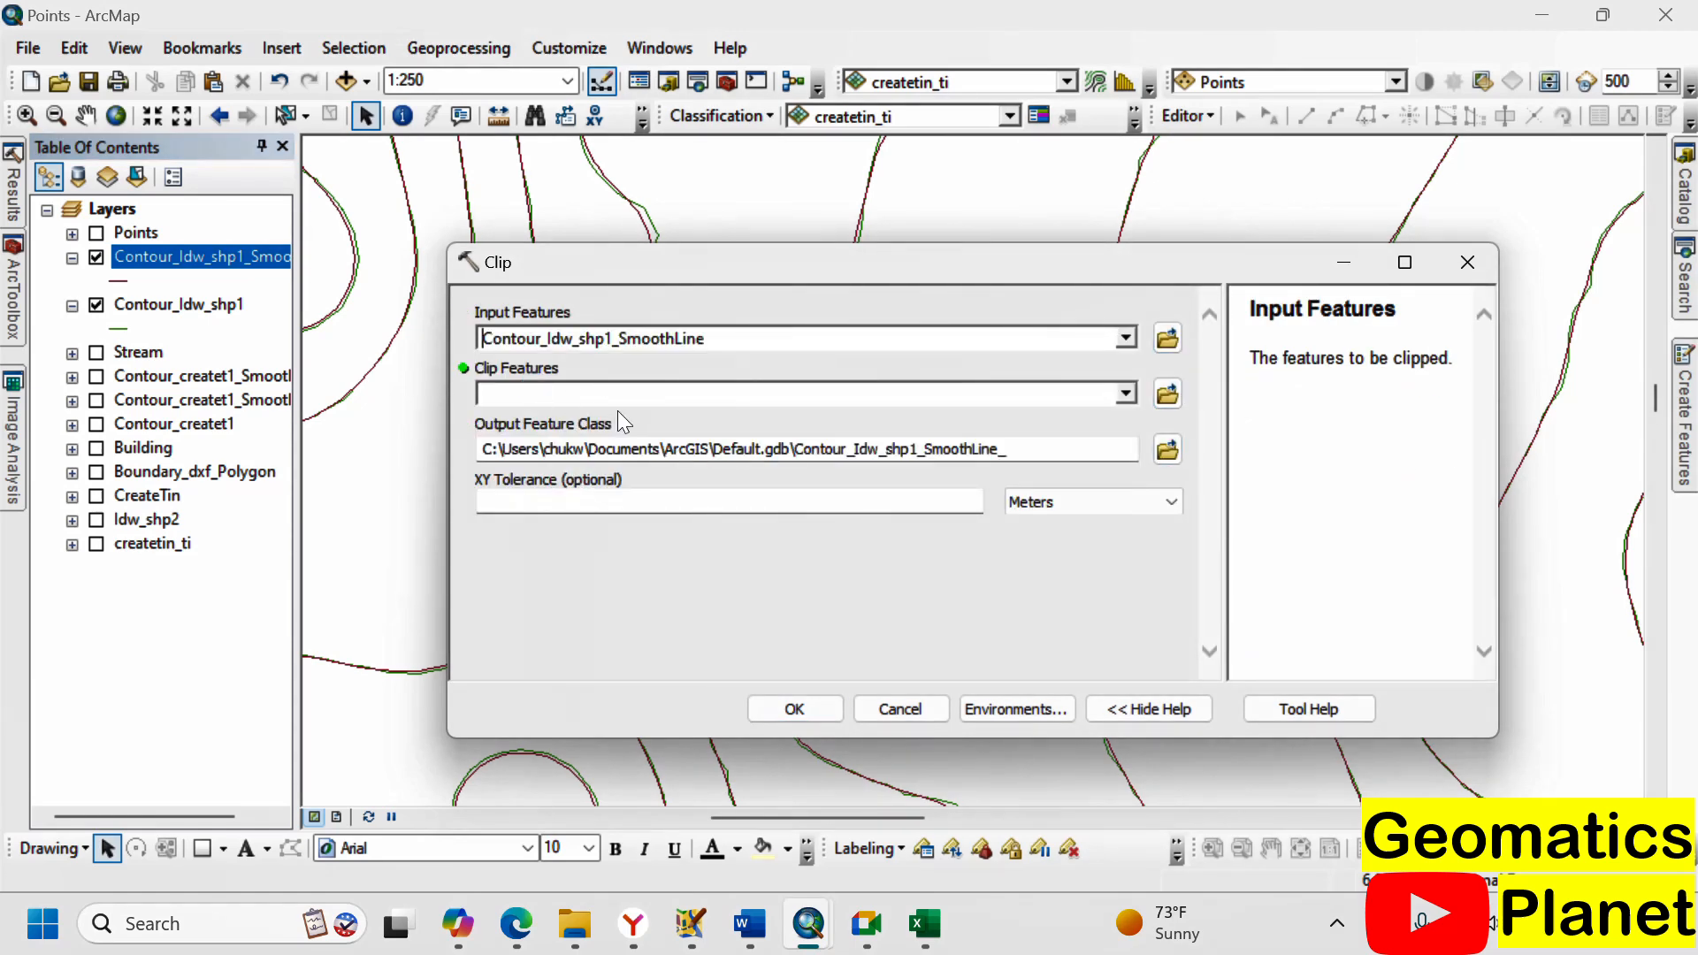
{"action": "left_click", "coordinate": [1124, 391]}
{"action": "left_click", "coordinate": [595, 608]}
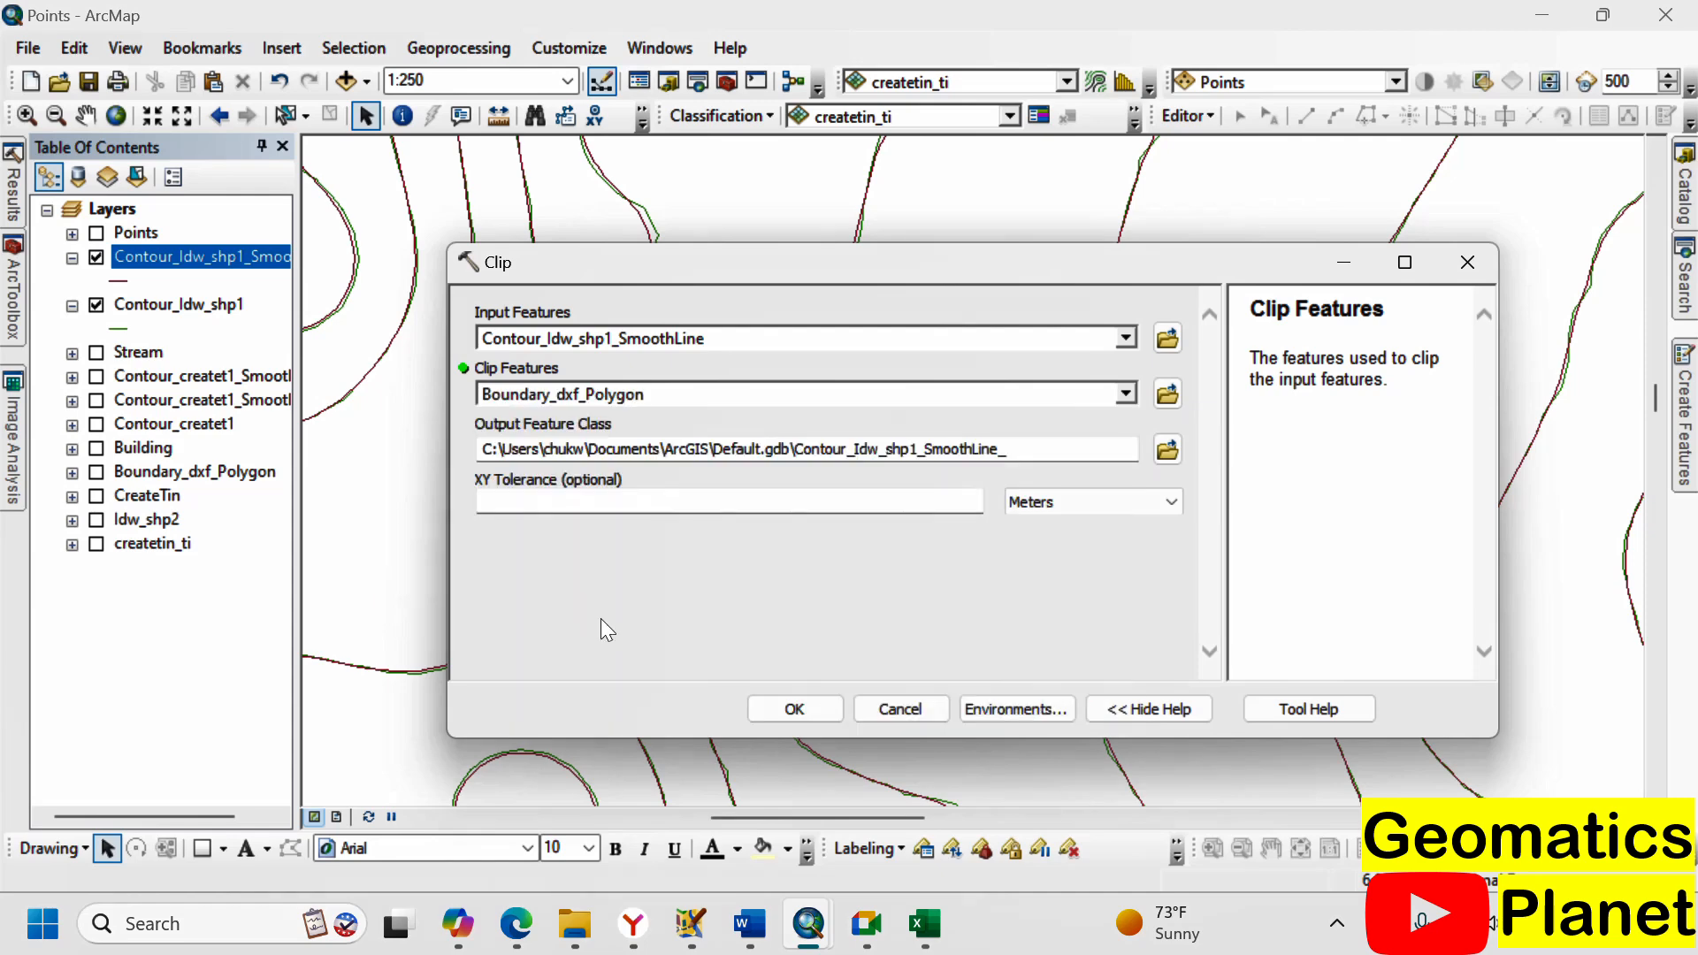
{"action": "left_click", "coordinate": [778, 708]}
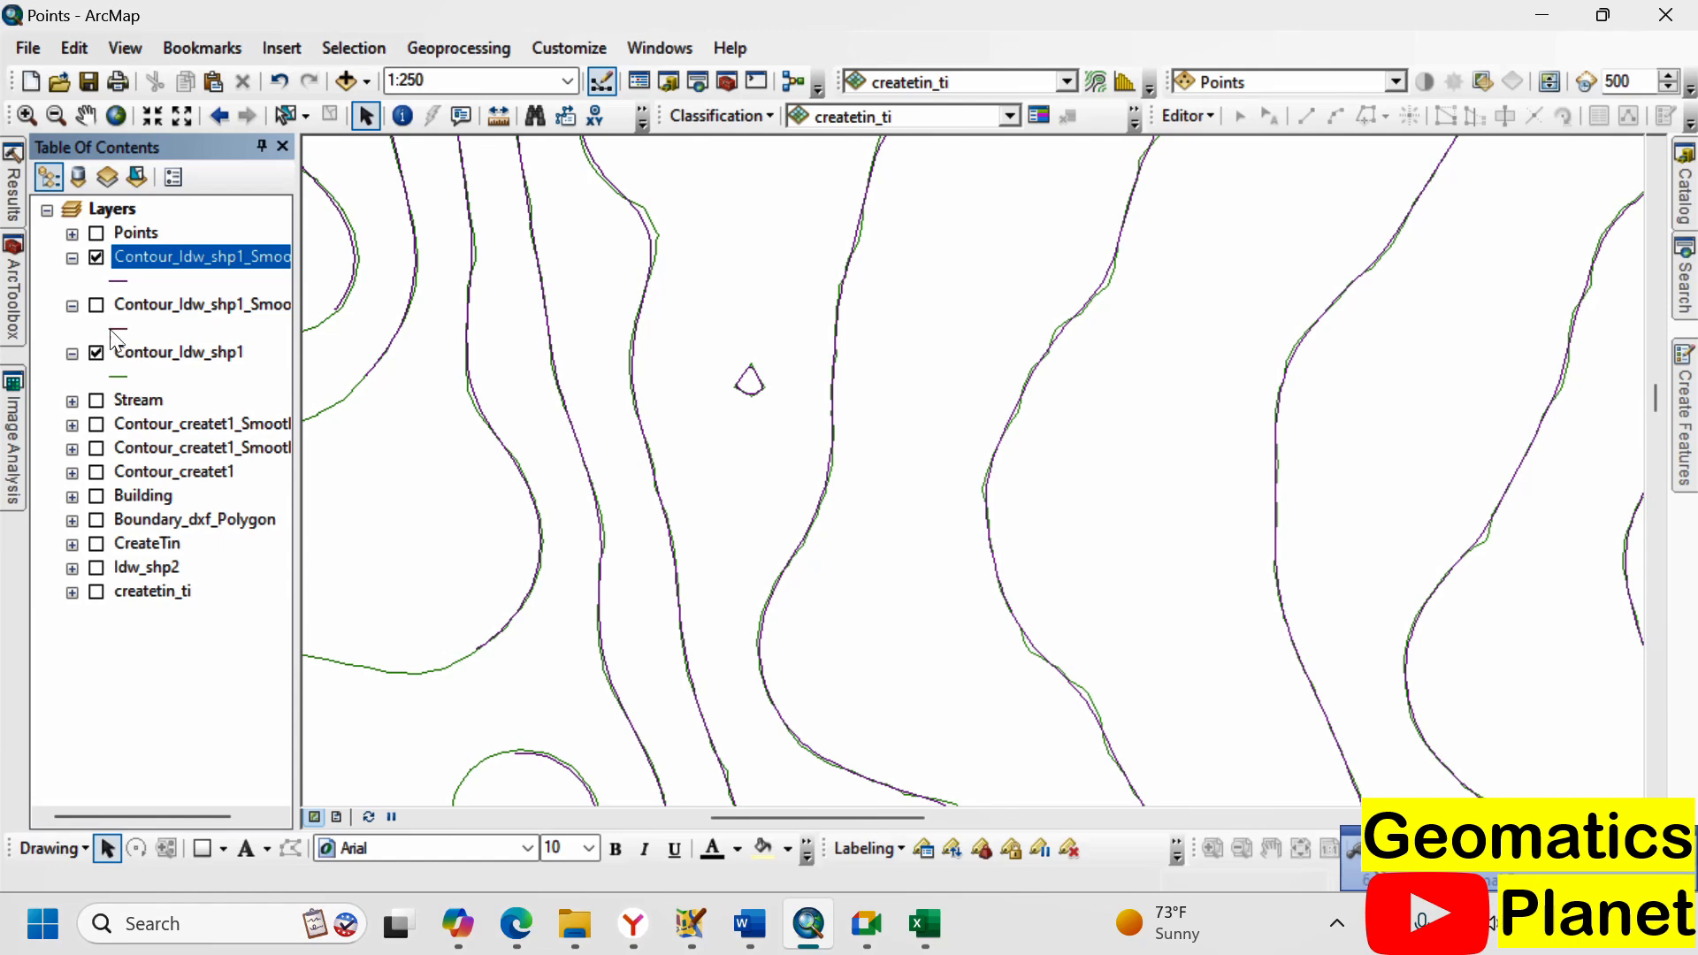
- Hide Contour_Idw_shp1 and show the smoothed TIN contours to compare them with the clipped IDW contours
{"action": "left_click", "coordinate": [96, 353]}
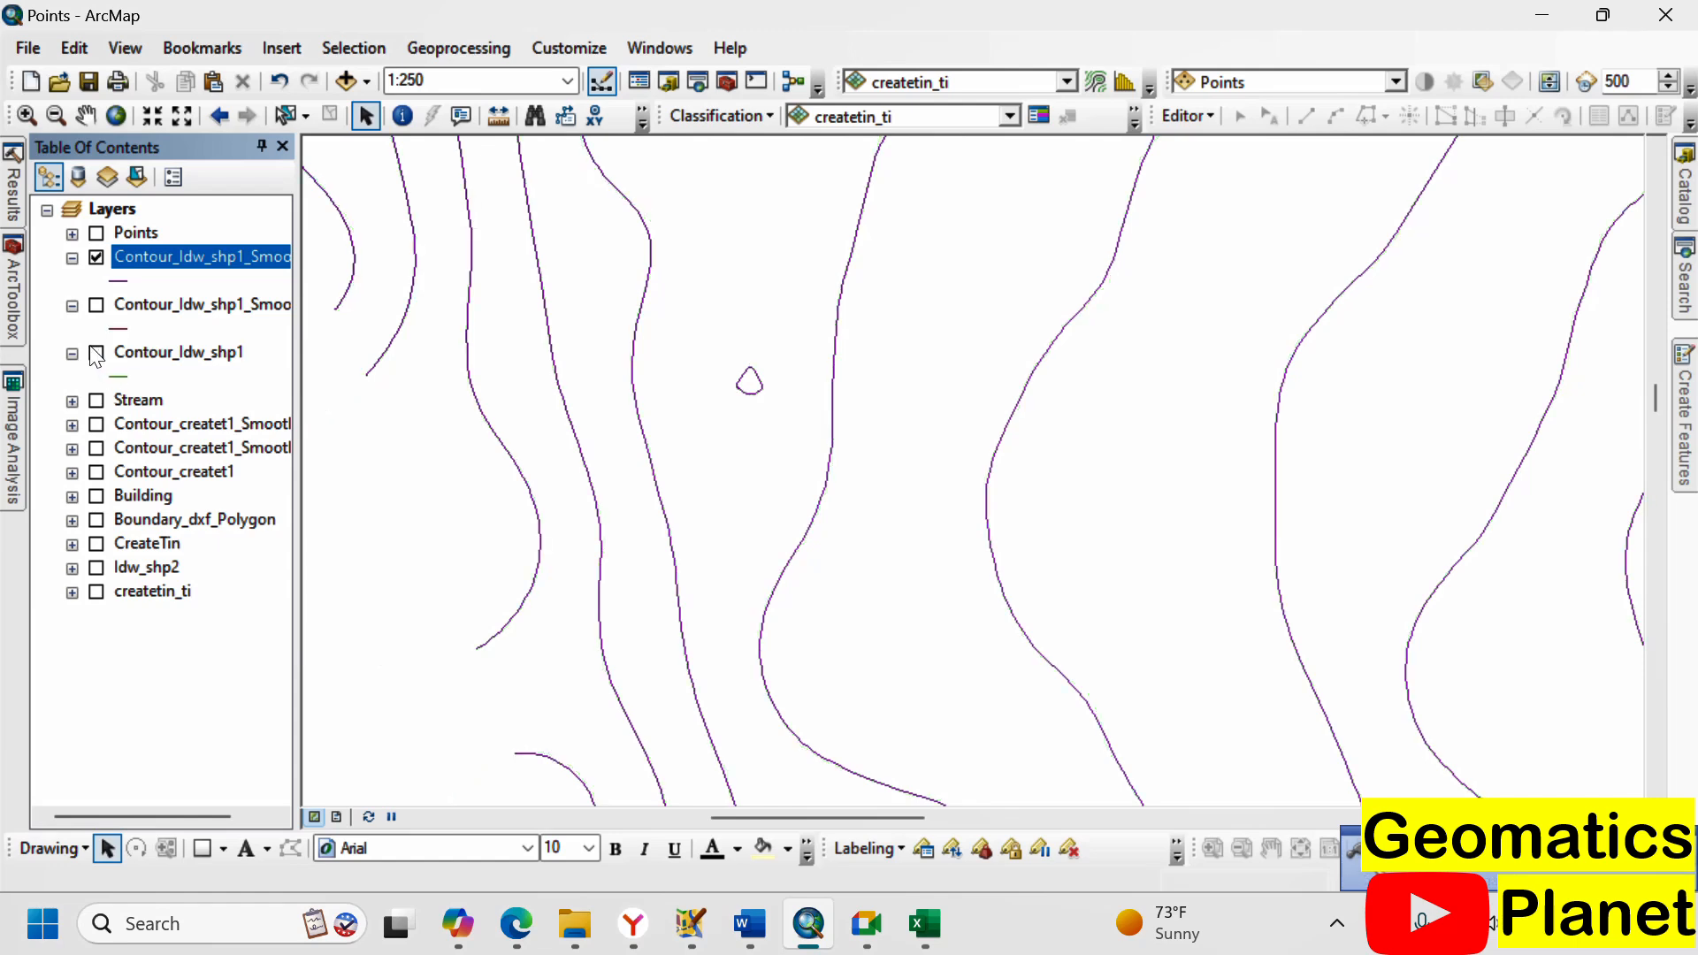
{"action": "left_click", "coordinate": [96, 424]}
{"action": "scroll", "coordinate": [734, 659], "scroll_direction": "up", "scroll_amount": 4}
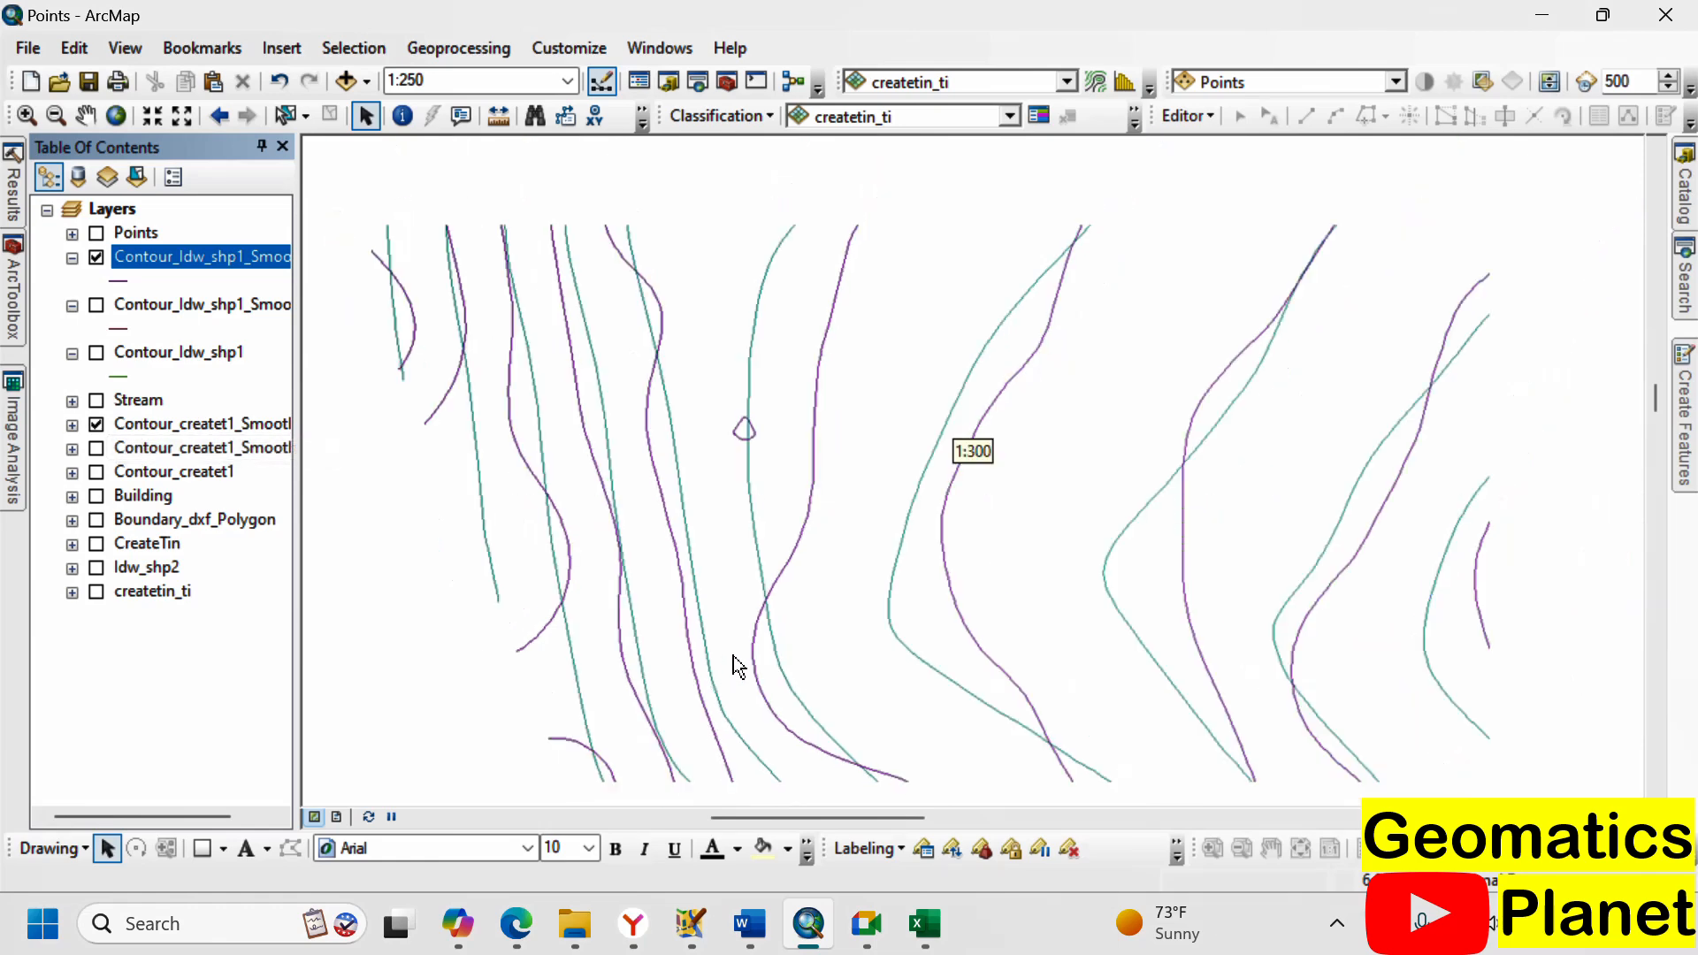
{"action": "scroll", "coordinate": [805, 588], "scroll_direction": "up", "scroll_amount": 2}
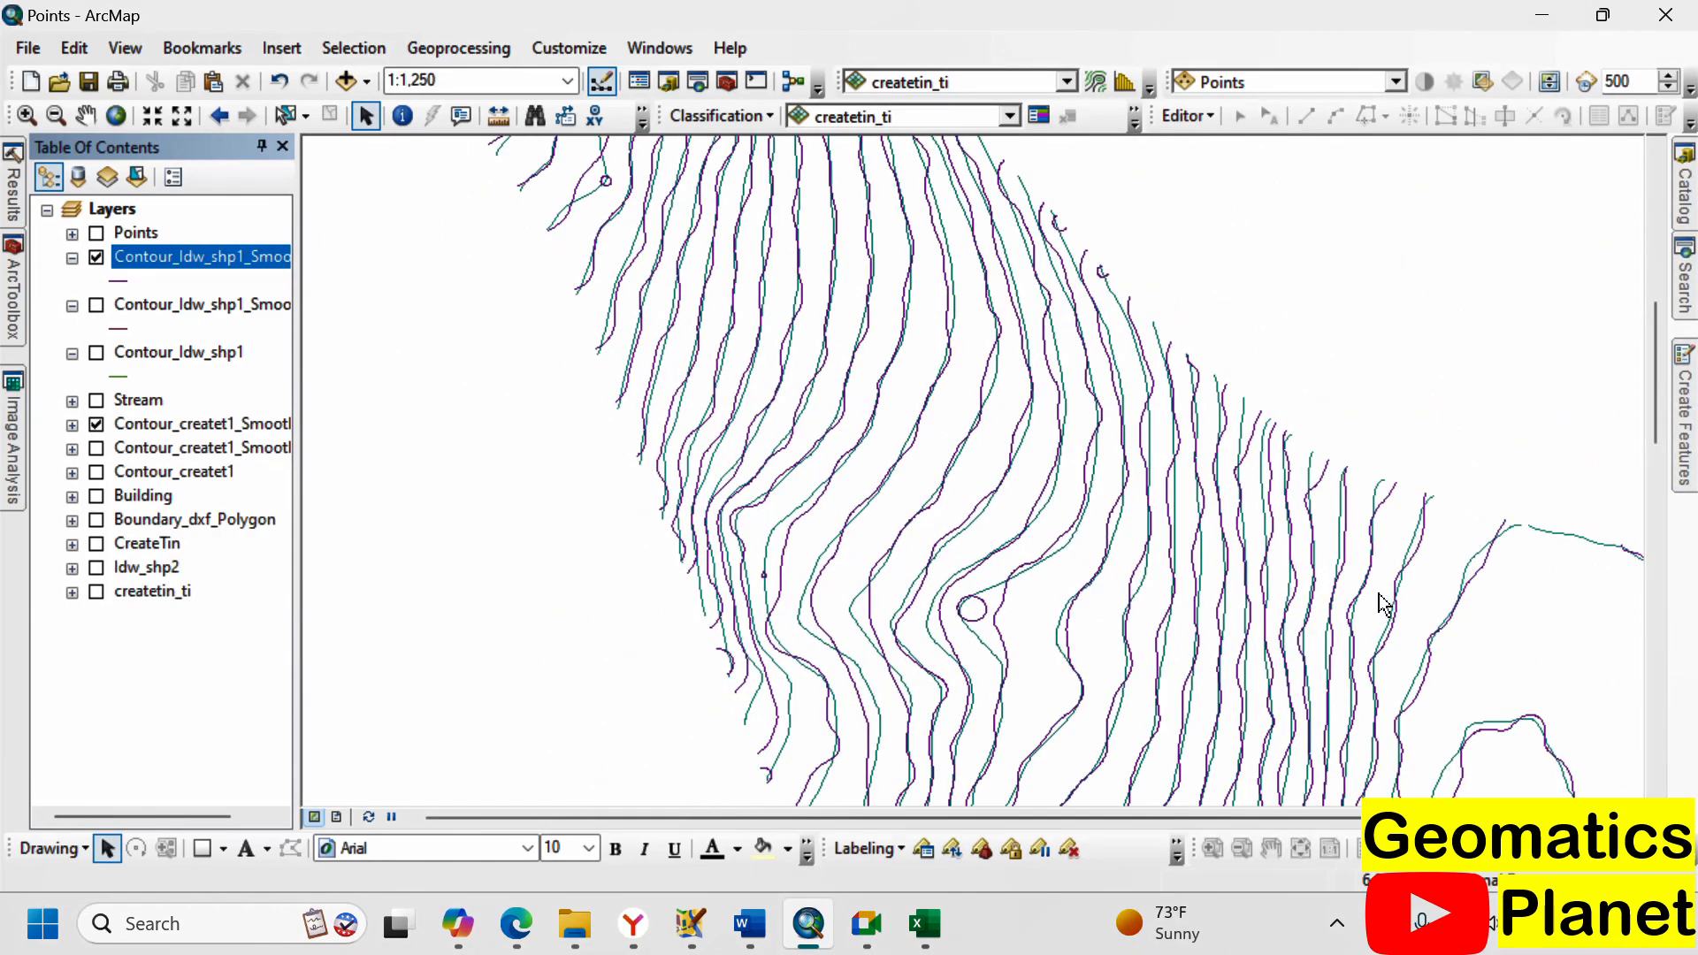
{"action": "scroll", "coordinate": [644, 382], "scroll_direction": "up", "scroll_amount": 2}
{"action": "scroll", "coordinate": [1073, 651], "scroll_direction": "down", "scroll_amount": 3}
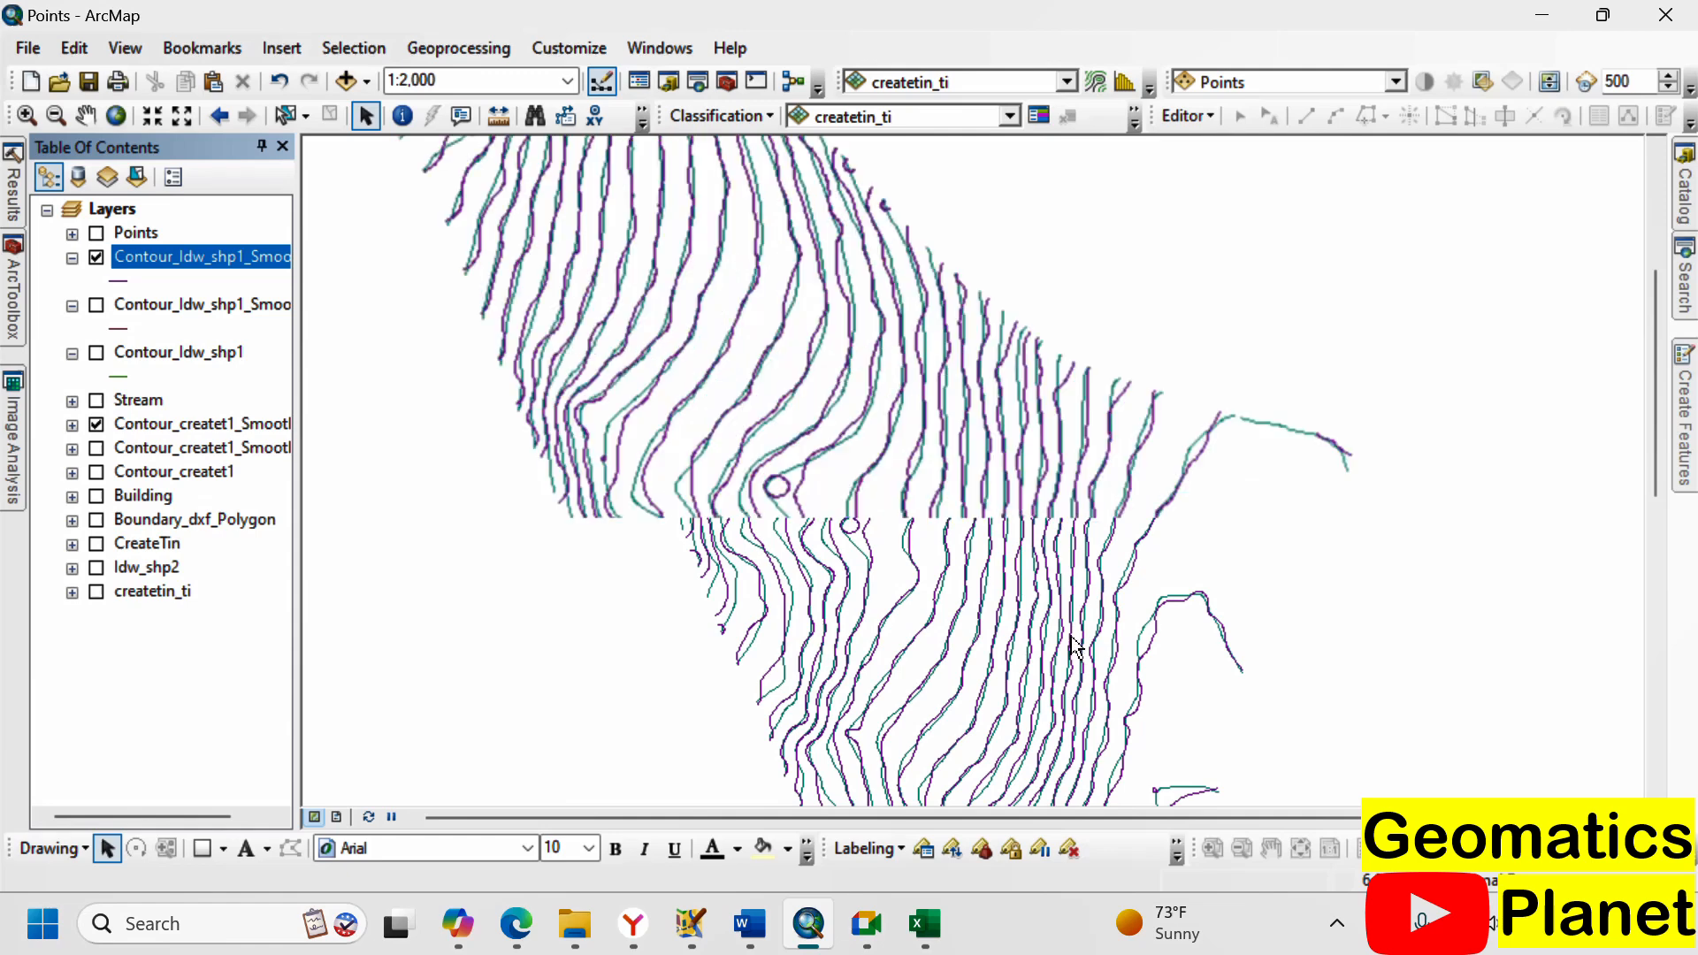
- Collapse the unclipped smoothed IDW layer's legend, and toggle the clipped IDW contours off and on over the TIN contours
{"action": "left_click", "coordinate": [72, 305]}
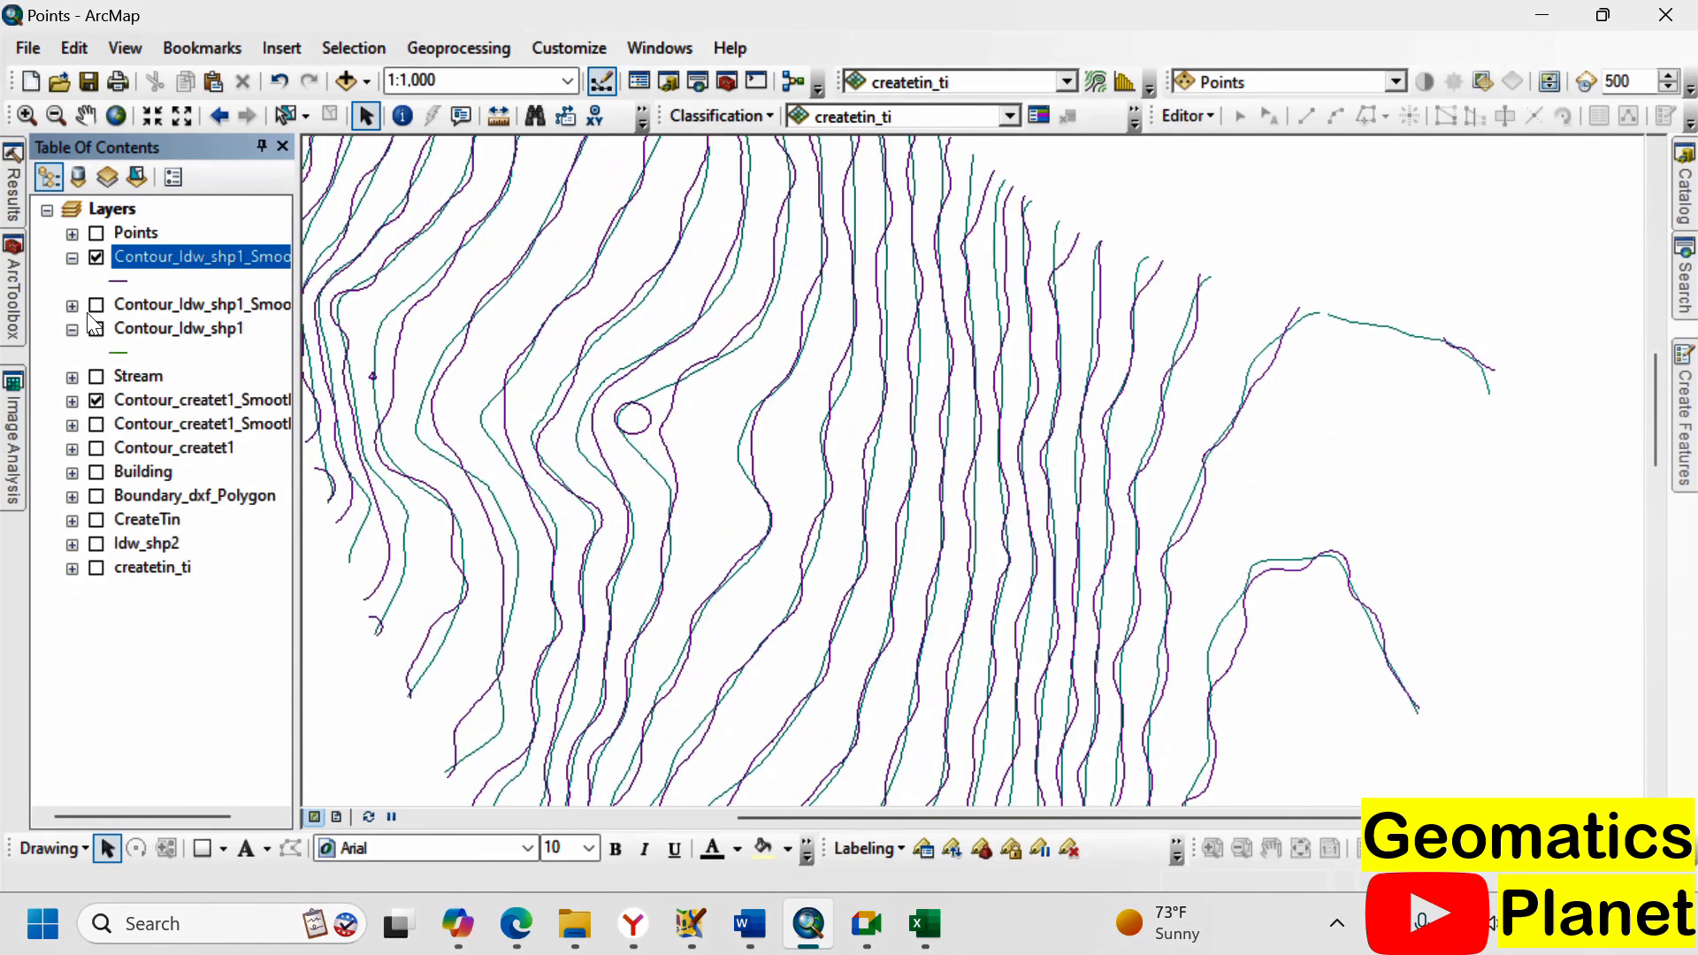
{"action": "left_click", "coordinate": [97, 258]}
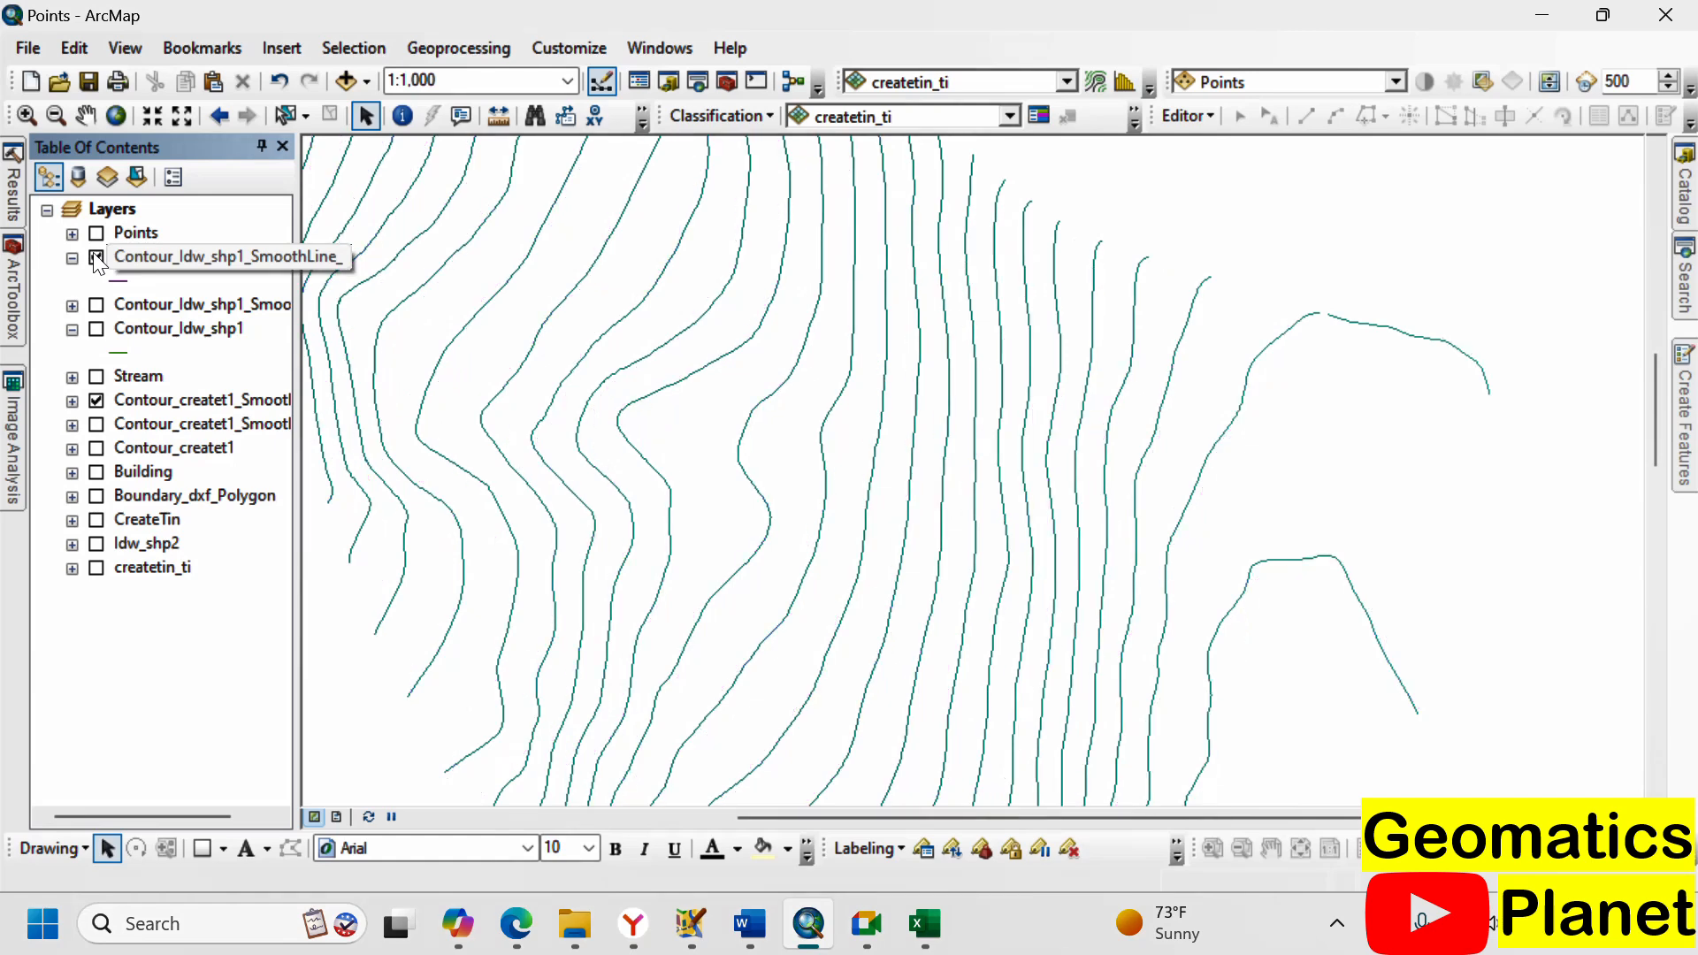
{"action": "left_click", "coordinate": [96, 259]}
{"action": "left_click", "coordinate": [97, 258]}
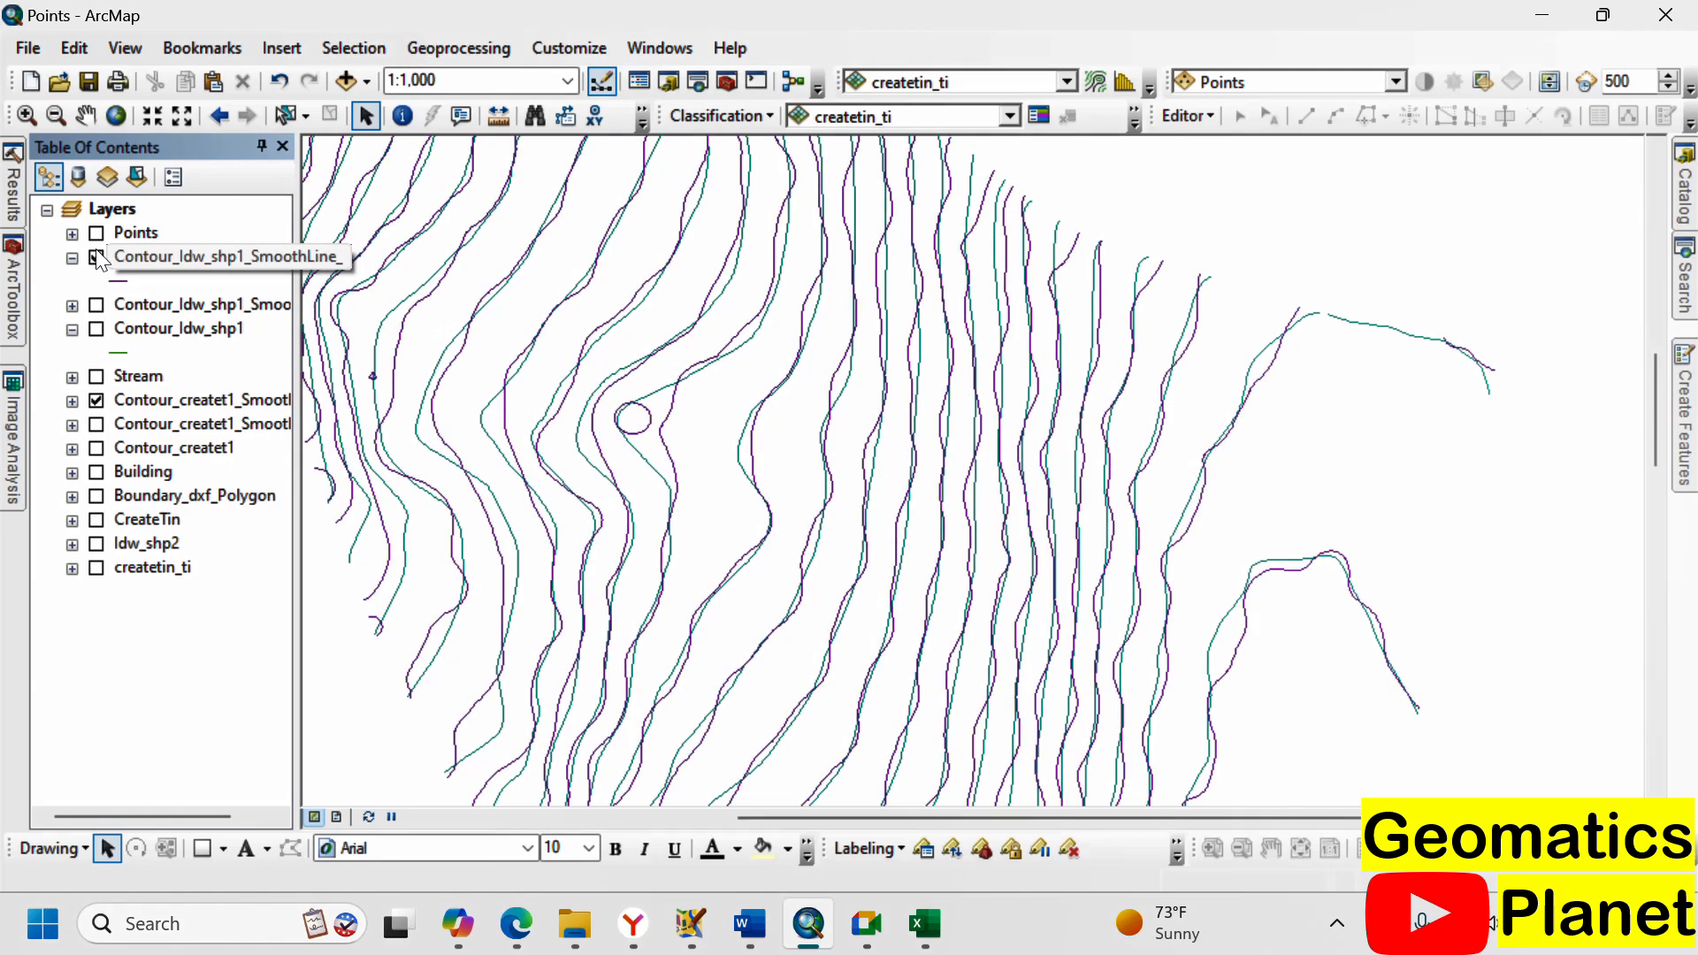
{"action": "left_click", "coordinate": [115, 257]}
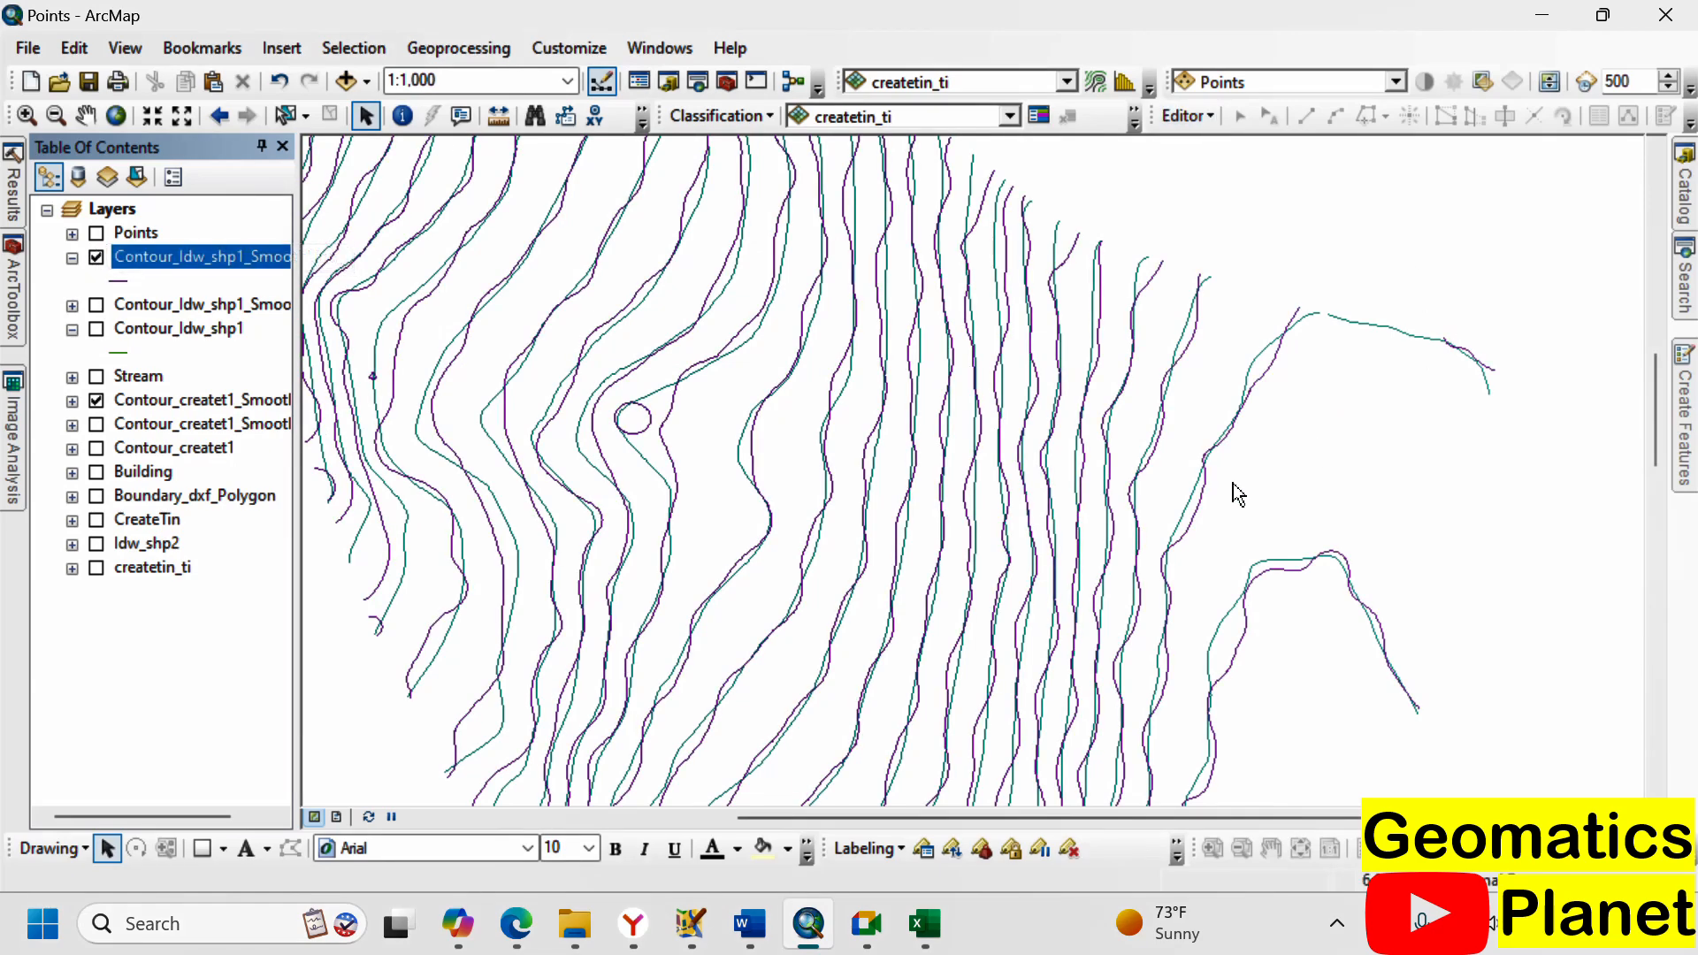
- Examine where the clipped IDW contours deviate from the smoothed TIN contours, especially around the small closed loops
{"action": "scroll", "coordinate": [1005, 582], "scroll_direction": "down", "scroll_amount": 1}
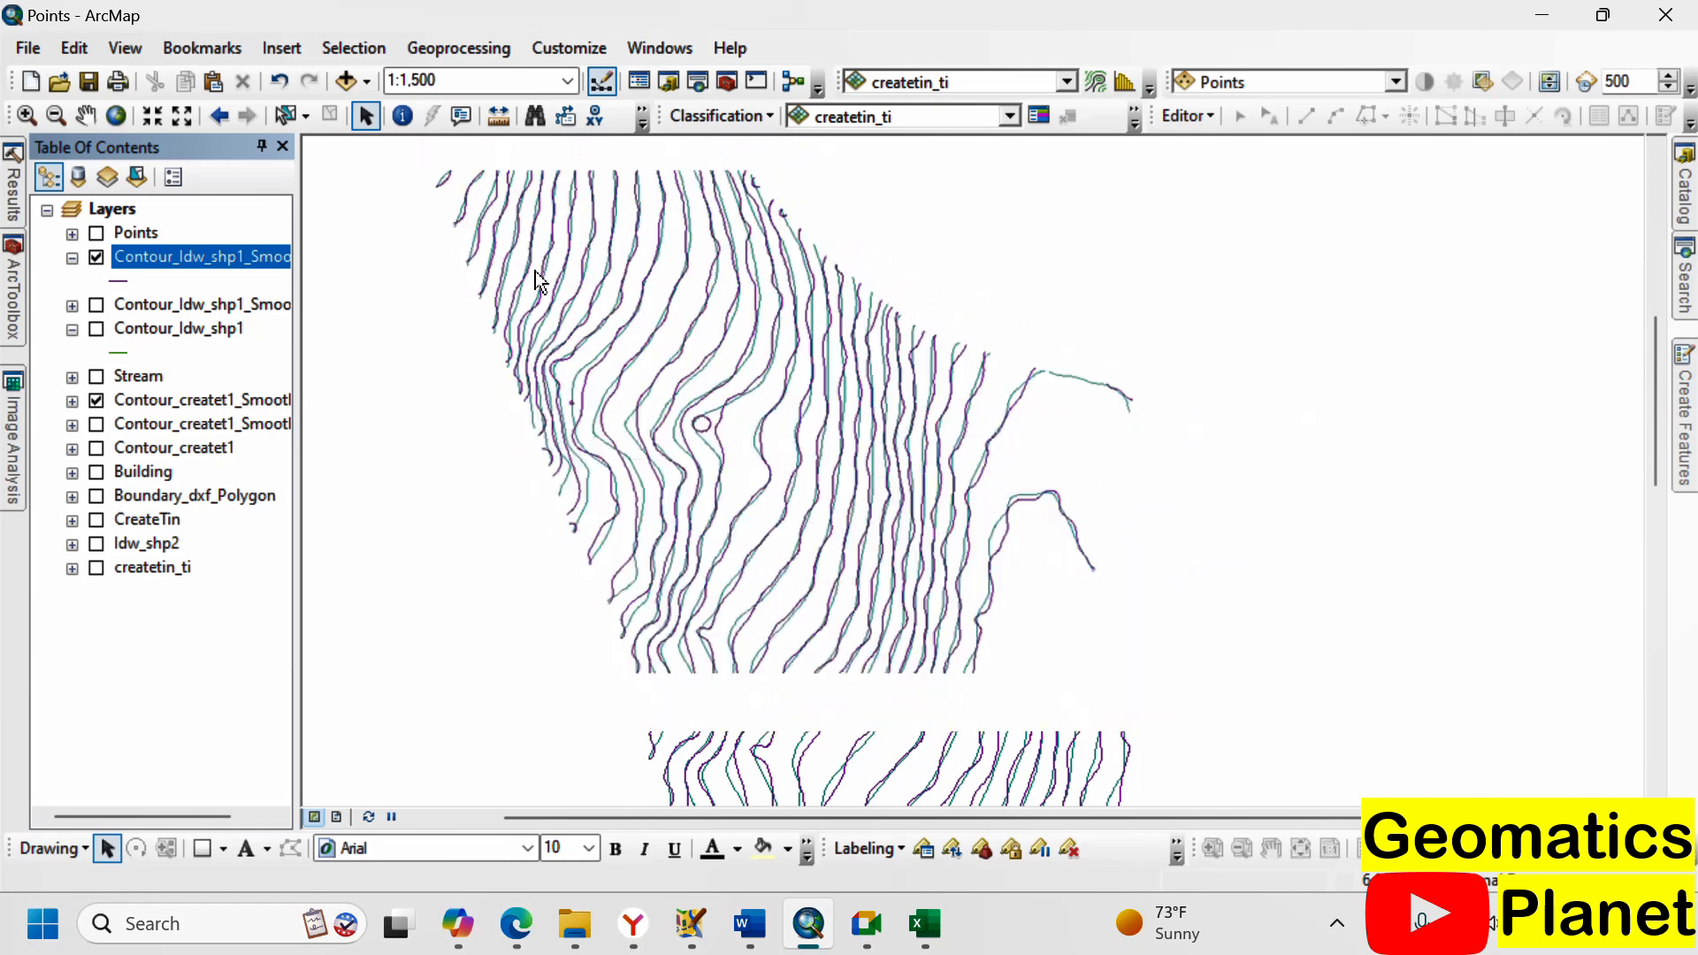
{"action": "scroll", "coordinate": [522, 265], "scroll_direction": "down", "scroll_amount": 2}
{"action": "scroll", "coordinate": [528, 299], "scroll_direction": "up", "scroll_amount": 2}
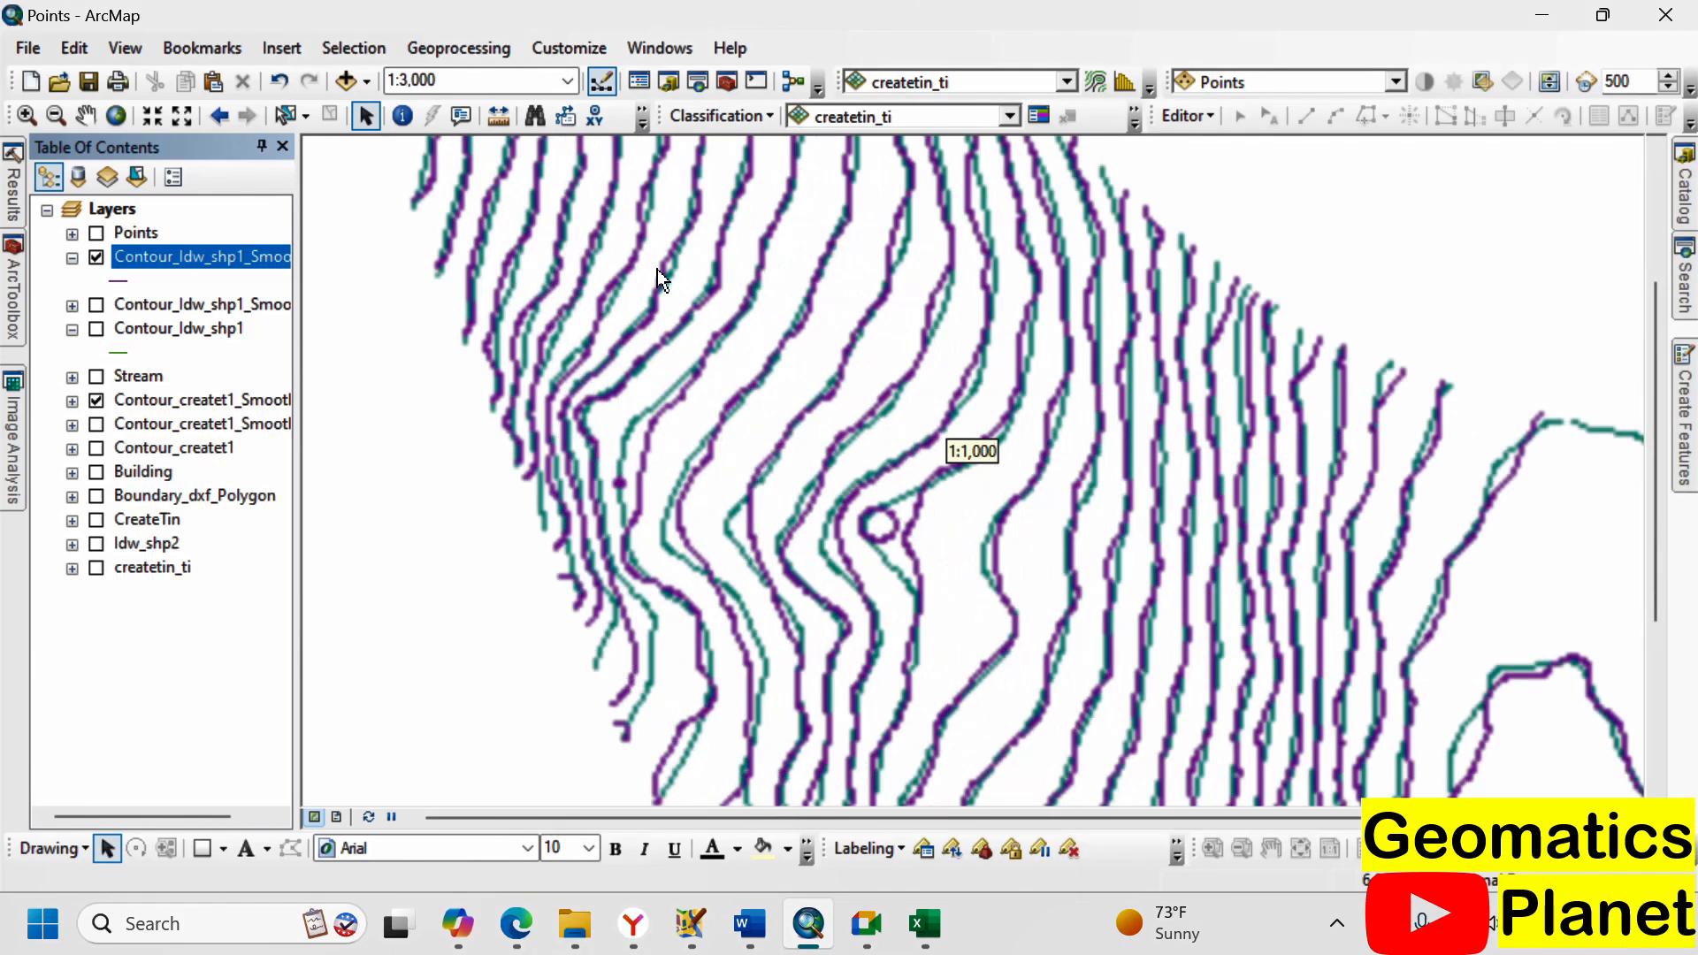
{"action": "scroll", "coordinate": [687, 249], "scroll_direction": "down", "scroll_amount": 3}
{"action": "scroll", "coordinate": [1019, 610], "scroll_direction": "up", "scroll_amount": 5}
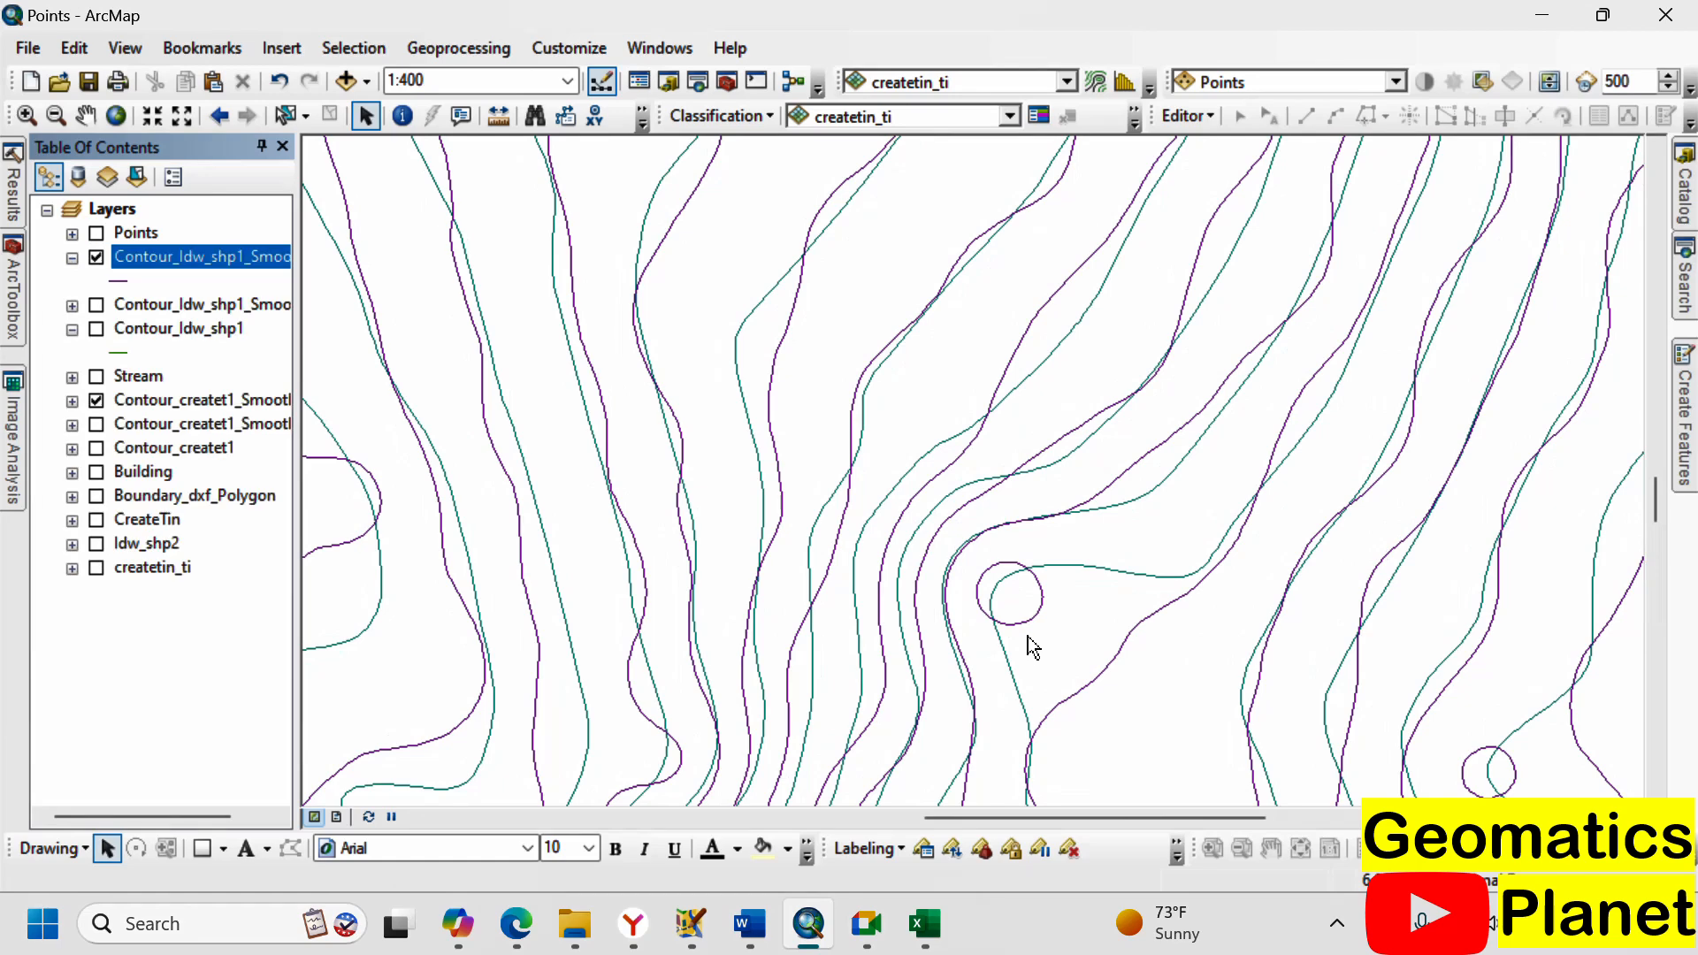
{"action": "scroll", "coordinate": [1027, 630], "scroll_direction": "up", "scroll_amount": 1}
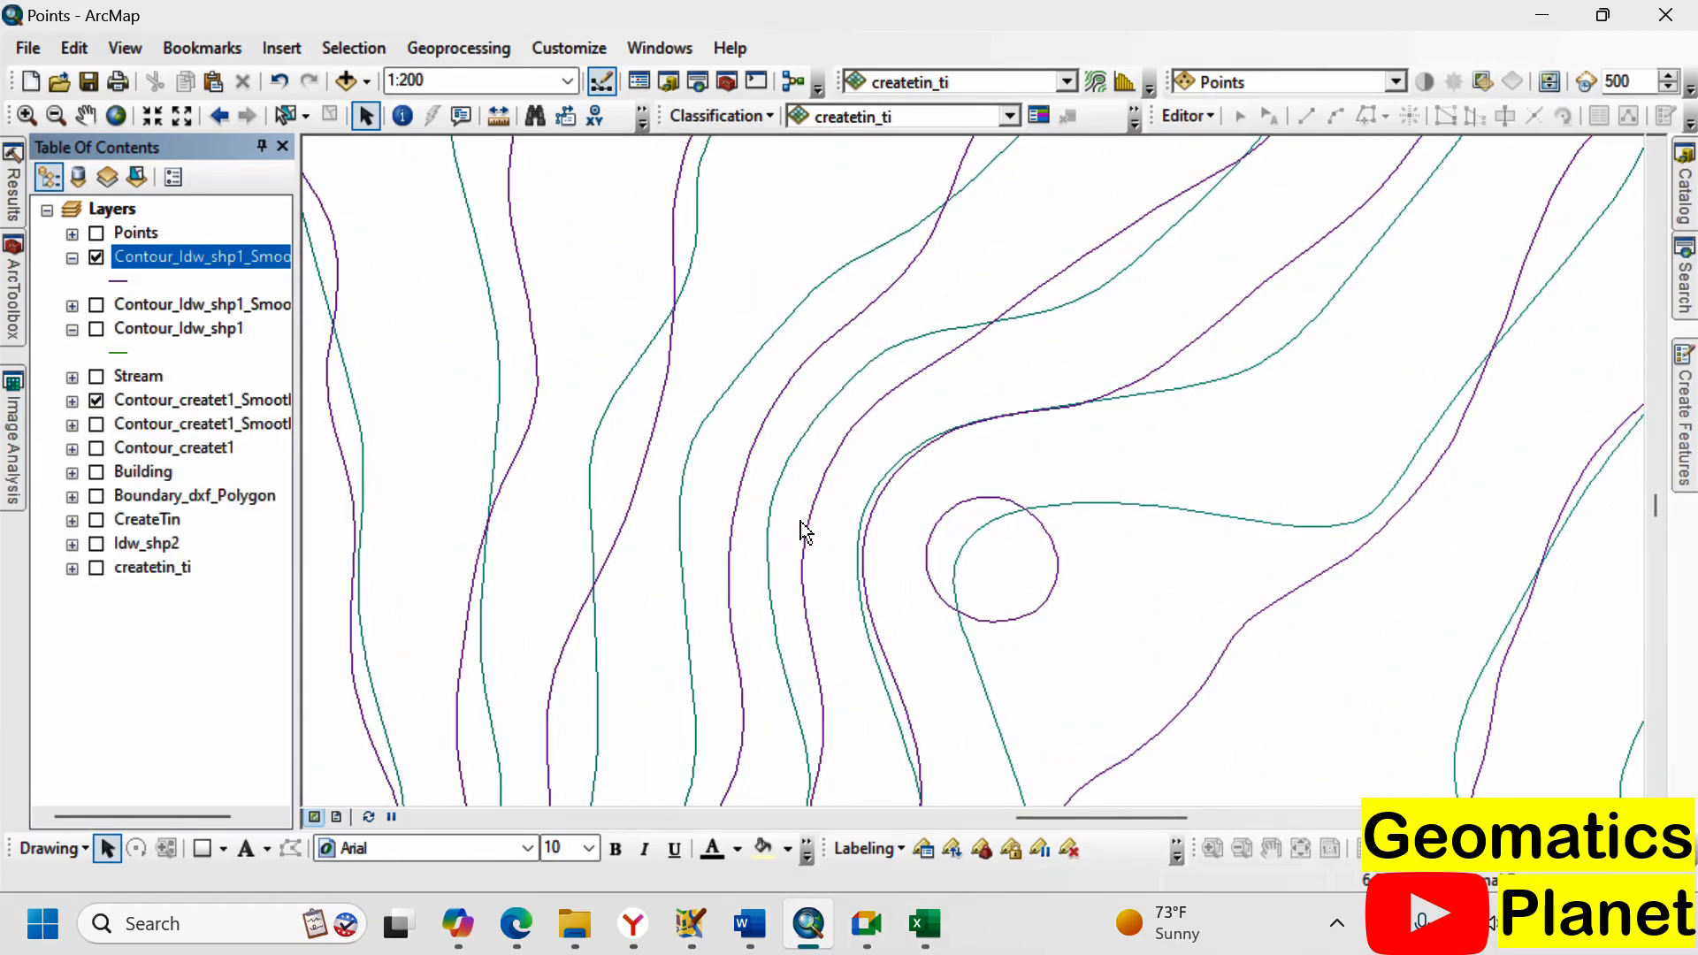
{"action": "scroll", "coordinate": [932, 394], "scroll_direction": "down", "scroll_amount": 1}
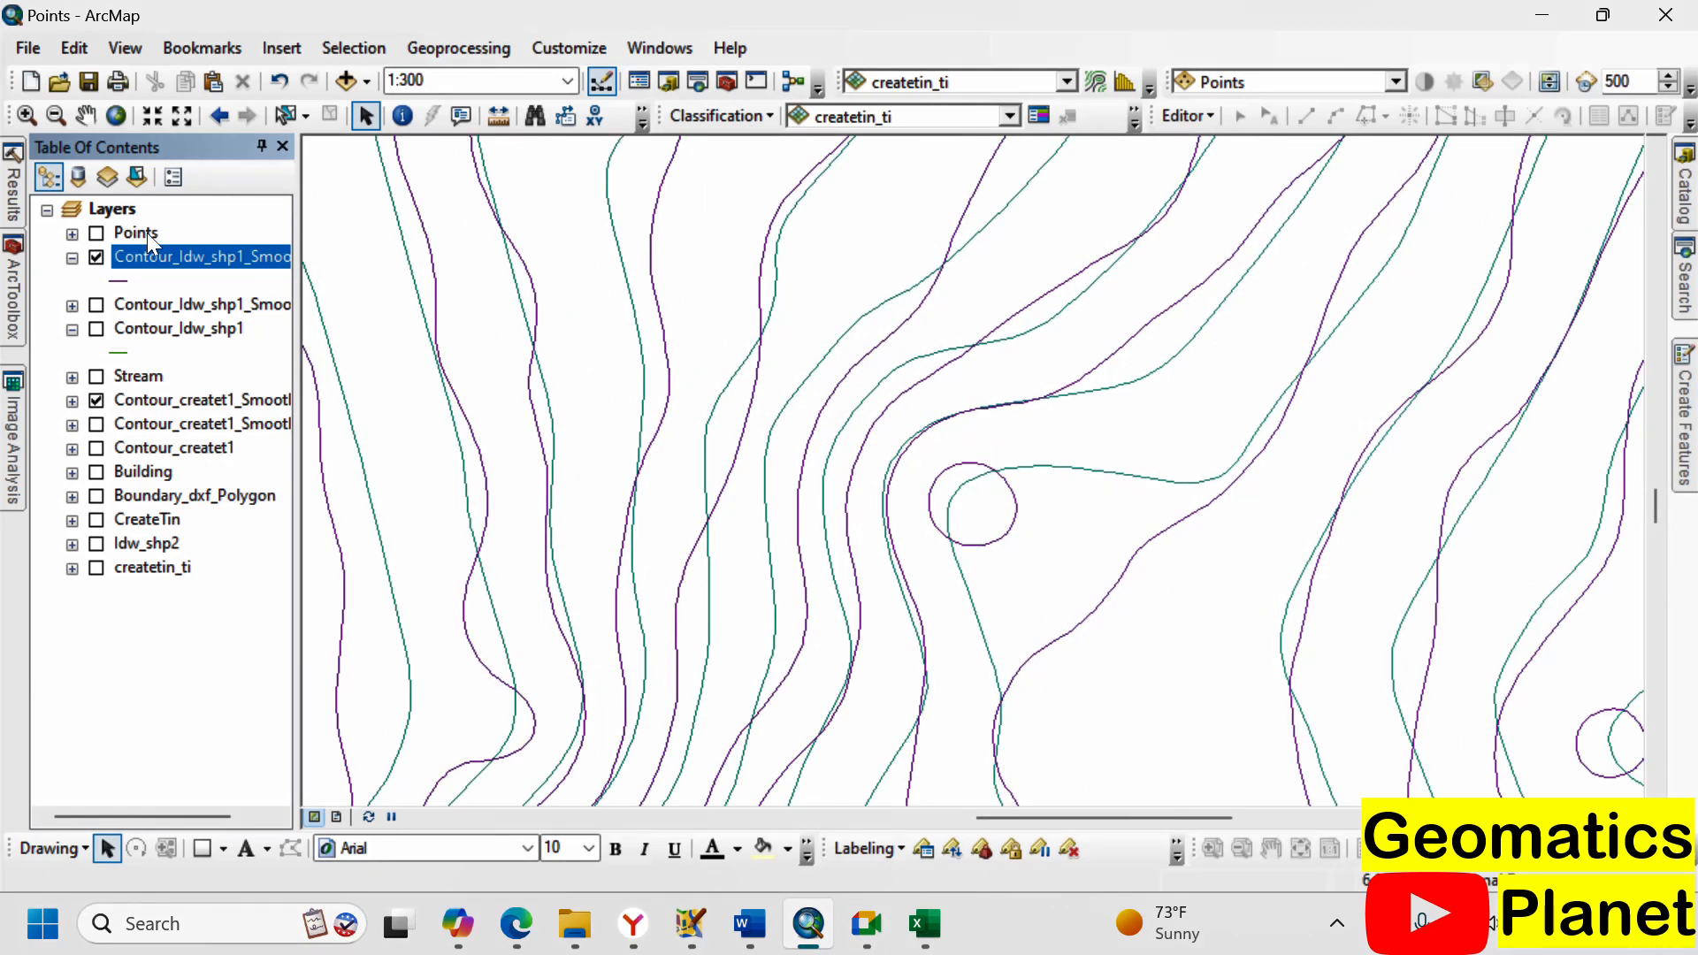
{"action": "scroll", "coordinate": [981, 522], "scroll_direction": "down", "scroll_amount": 1}
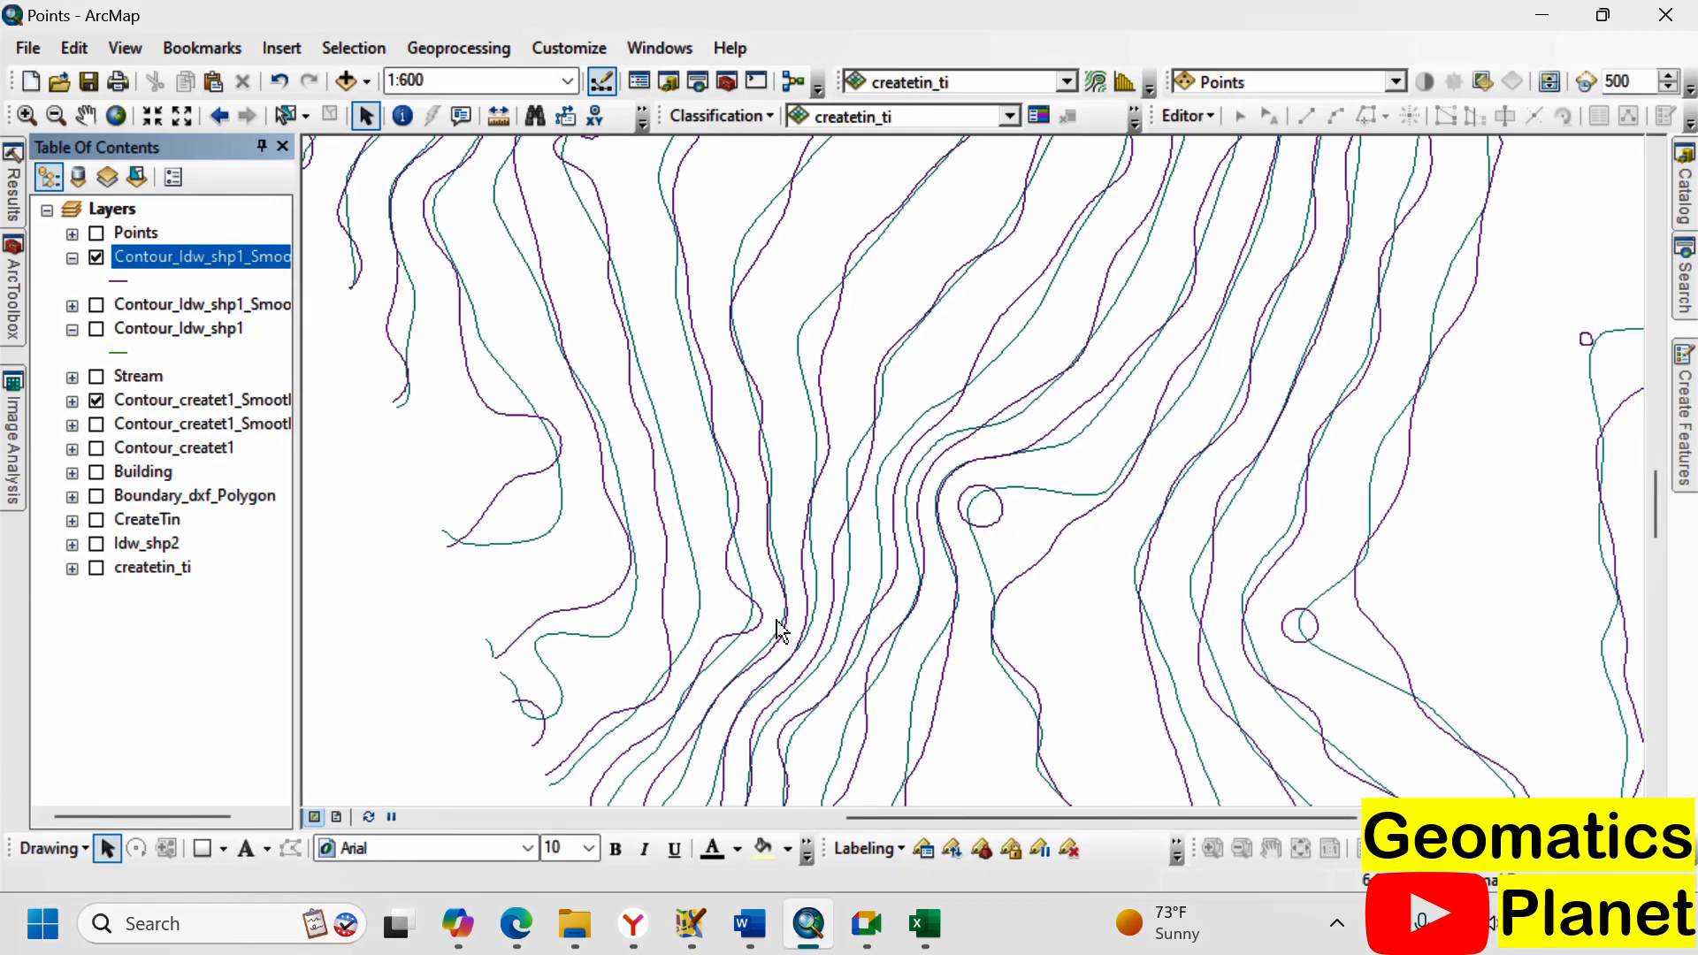
{"action": "scroll", "coordinate": [485, 393], "scroll_direction": "down", "scroll_amount": 1}
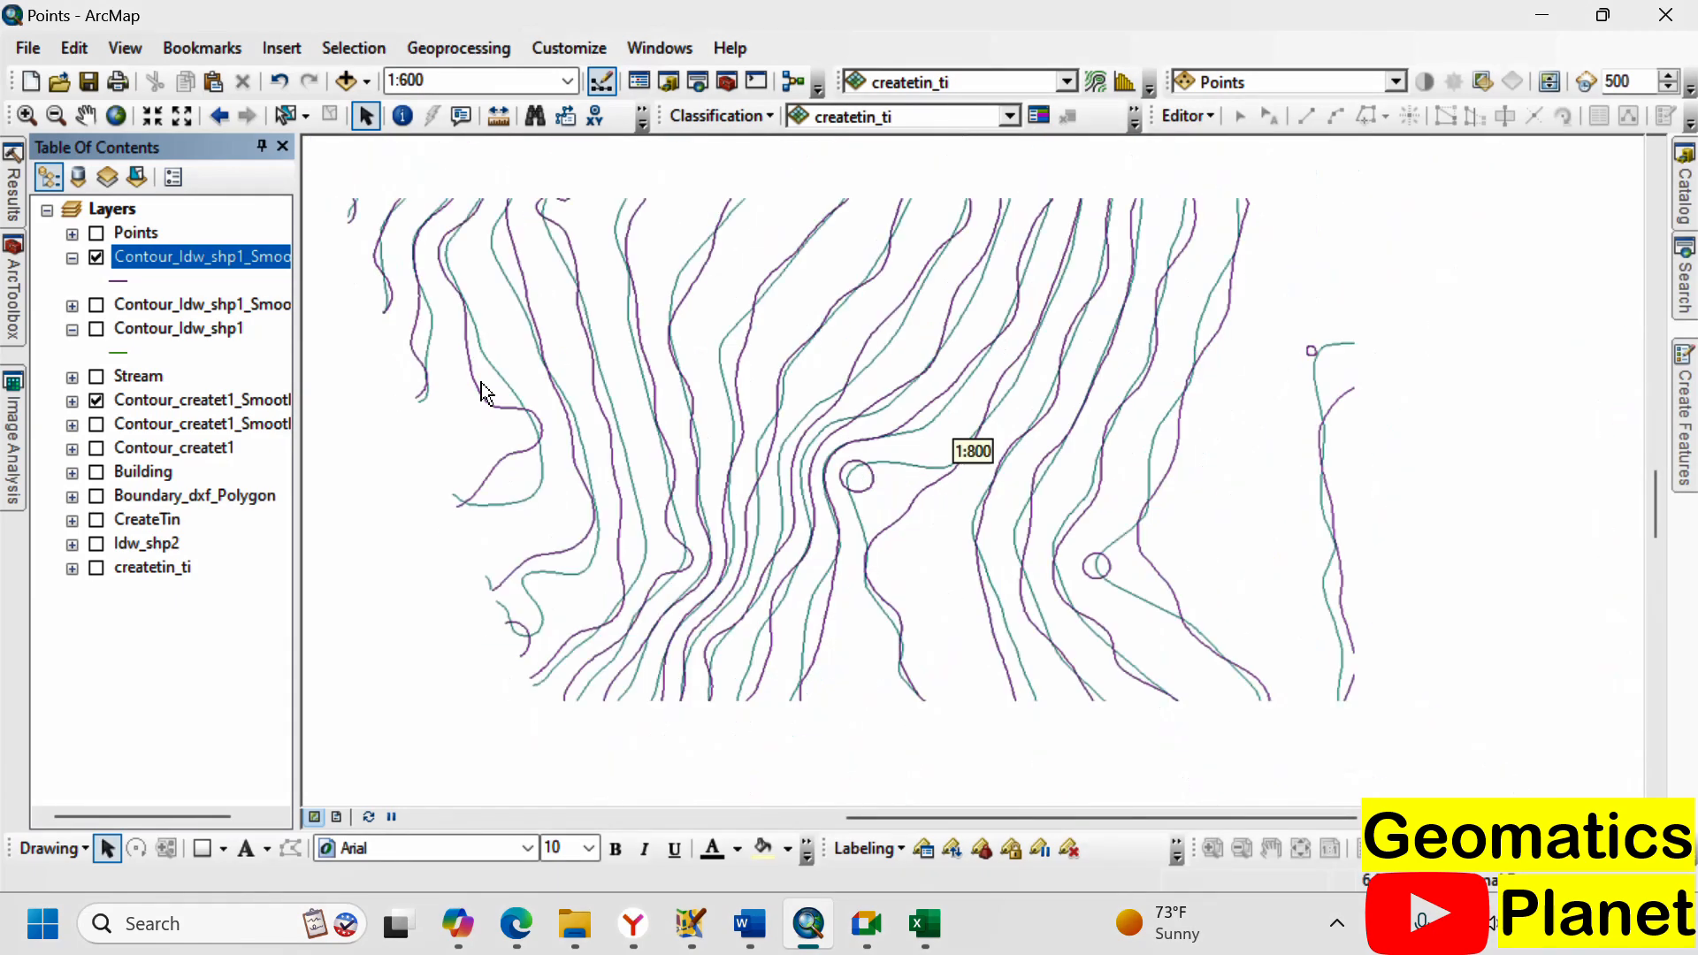
- Review the attribute table of the clipped smoothed IDW contour layer, and close it
{"action": "scroll", "coordinate": [491, 403], "scroll_direction": "up", "scroll_amount": 3}
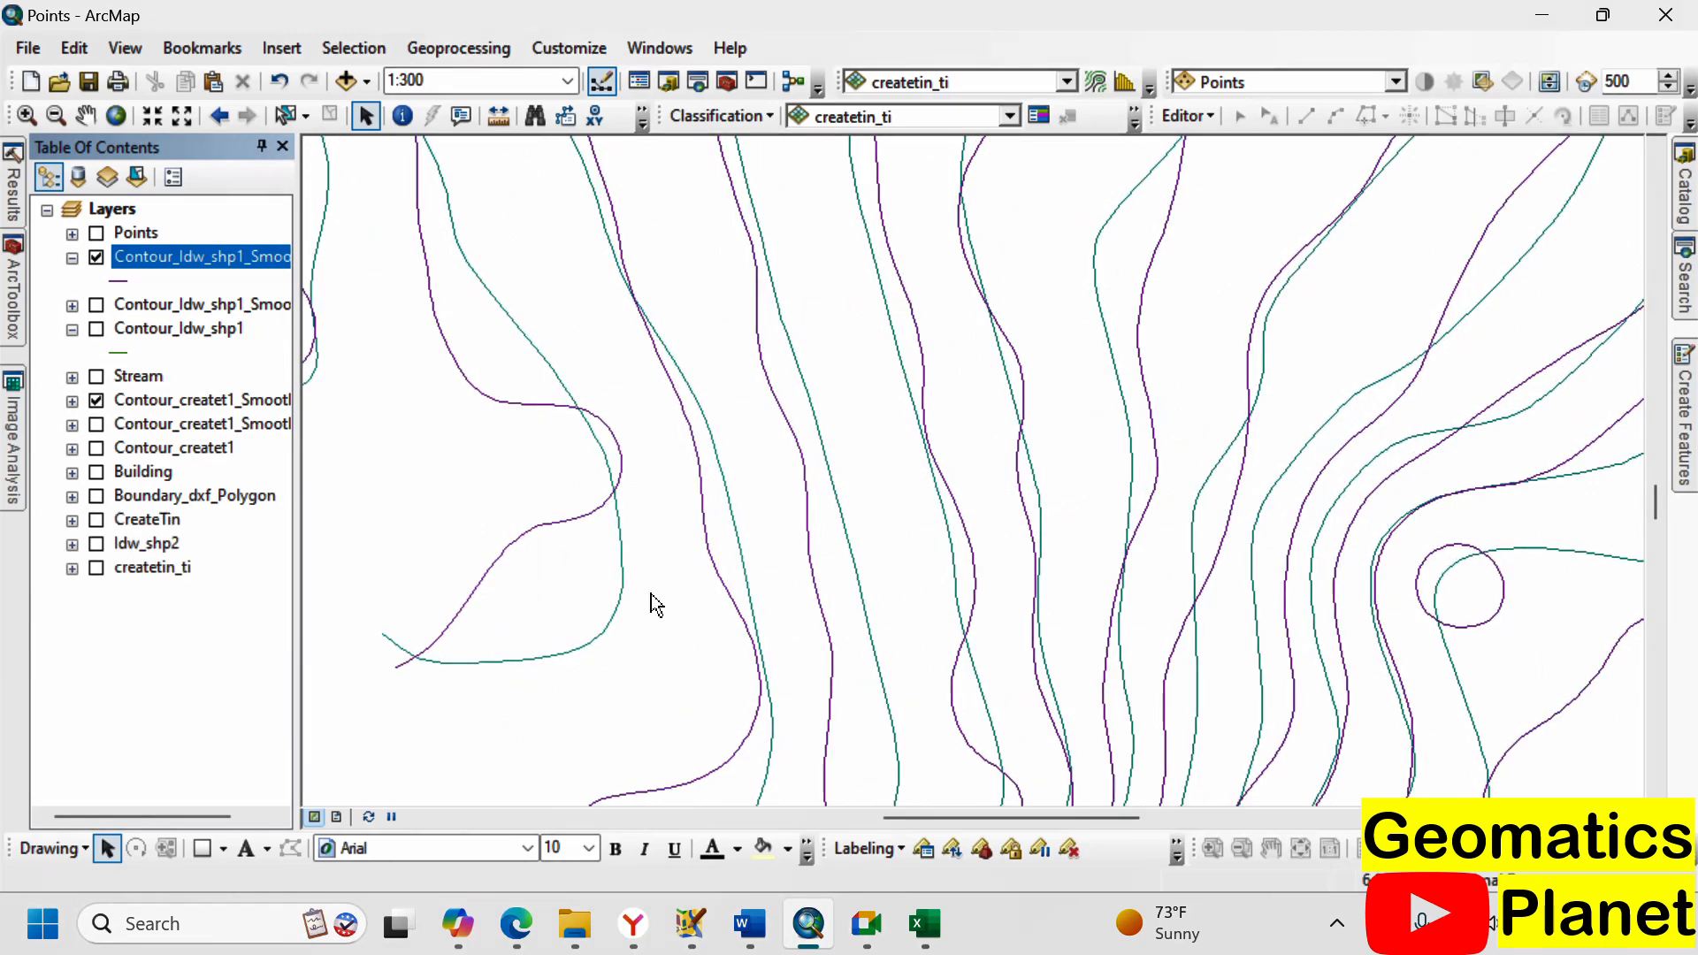
{"action": "scroll", "coordinate": [781, 542], "scroll_direction": "down", "scroll_amount": 1}
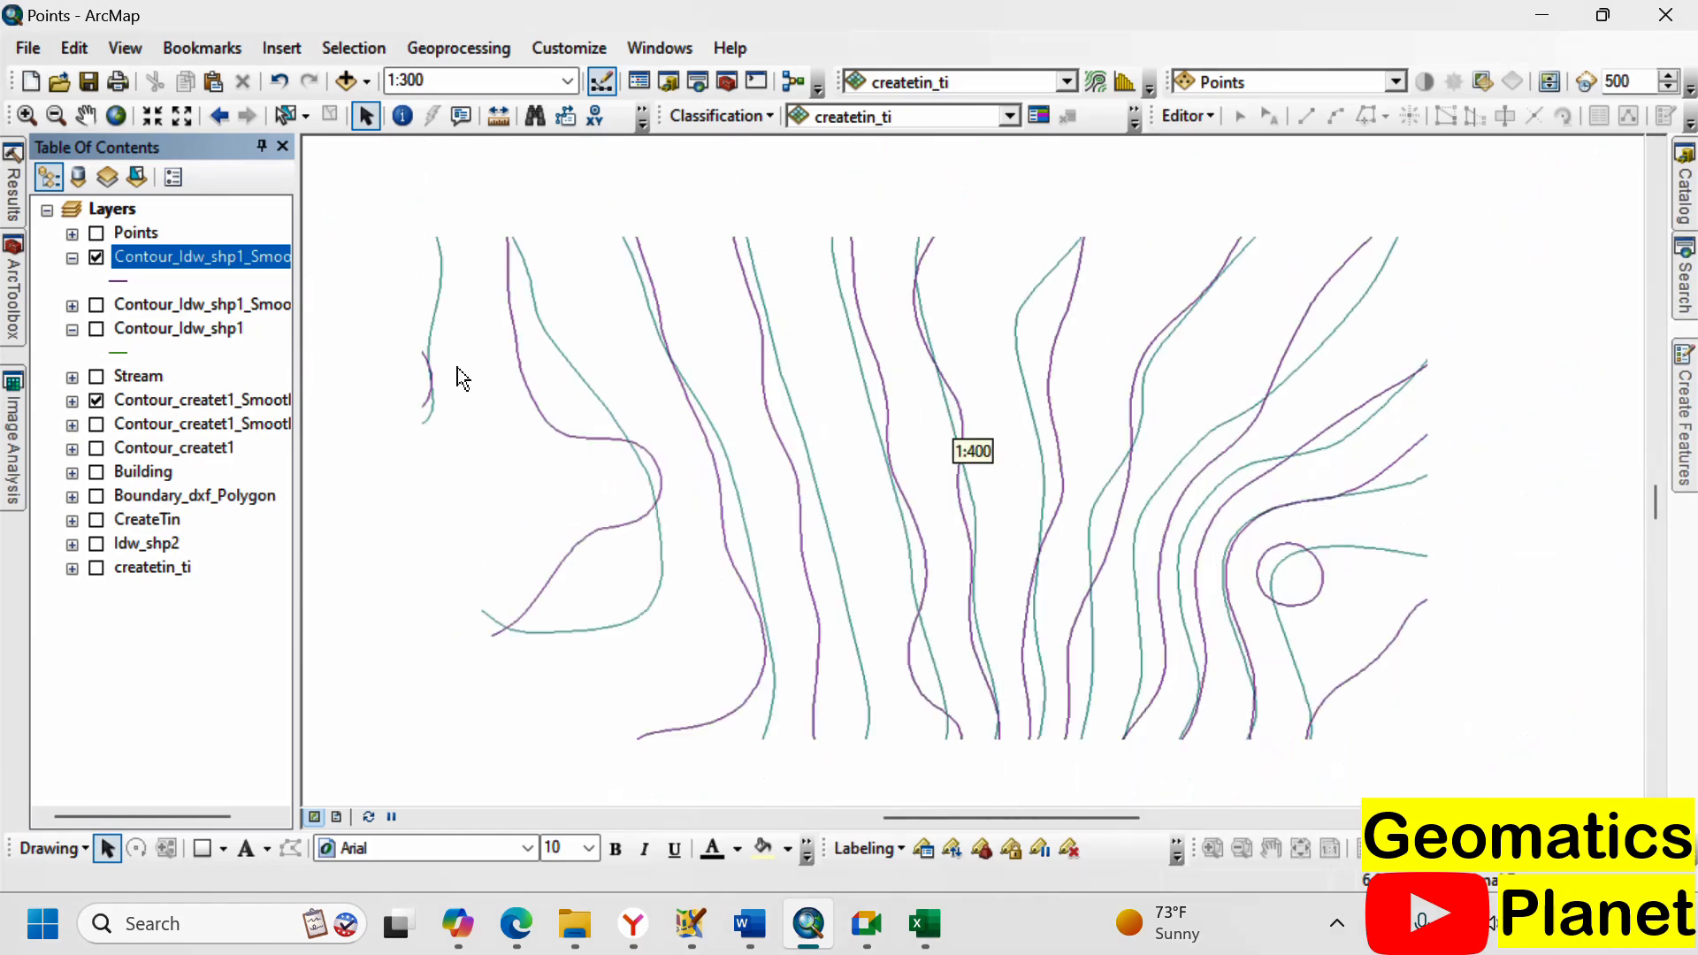
{"action": "right_click", "coordinate": [234, 256]}
{"action": "left_click", "coordinate": [280, 340]}
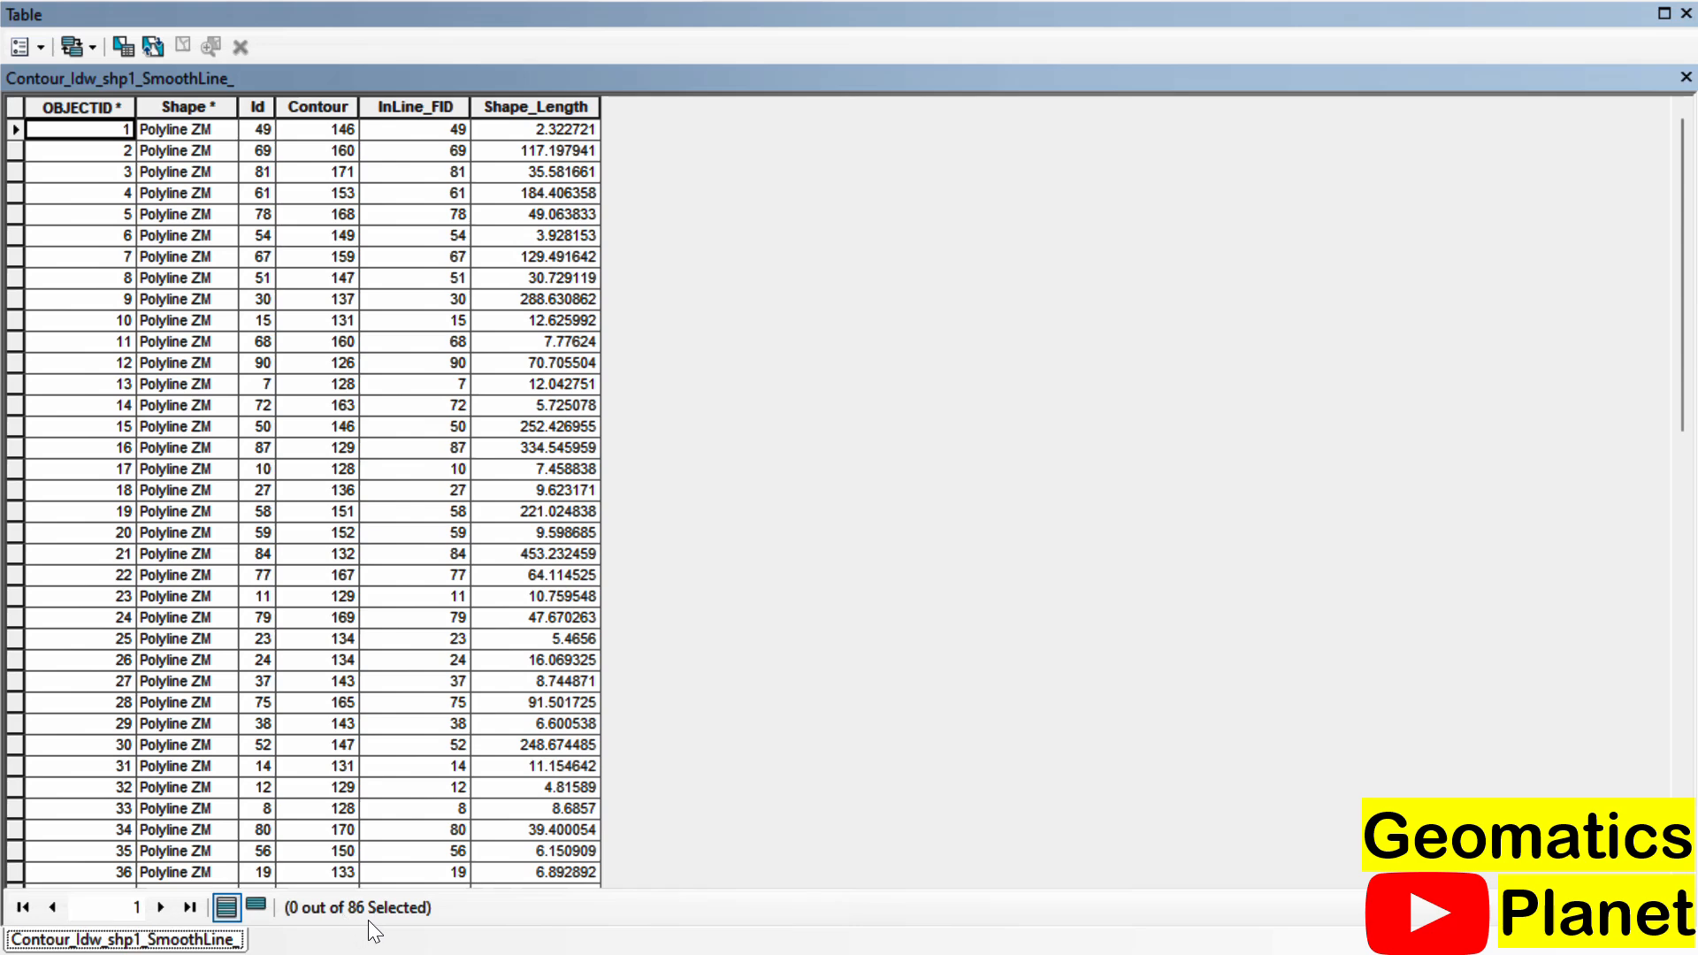
{"action": "left_click", "coordinate": [1685, 13]}
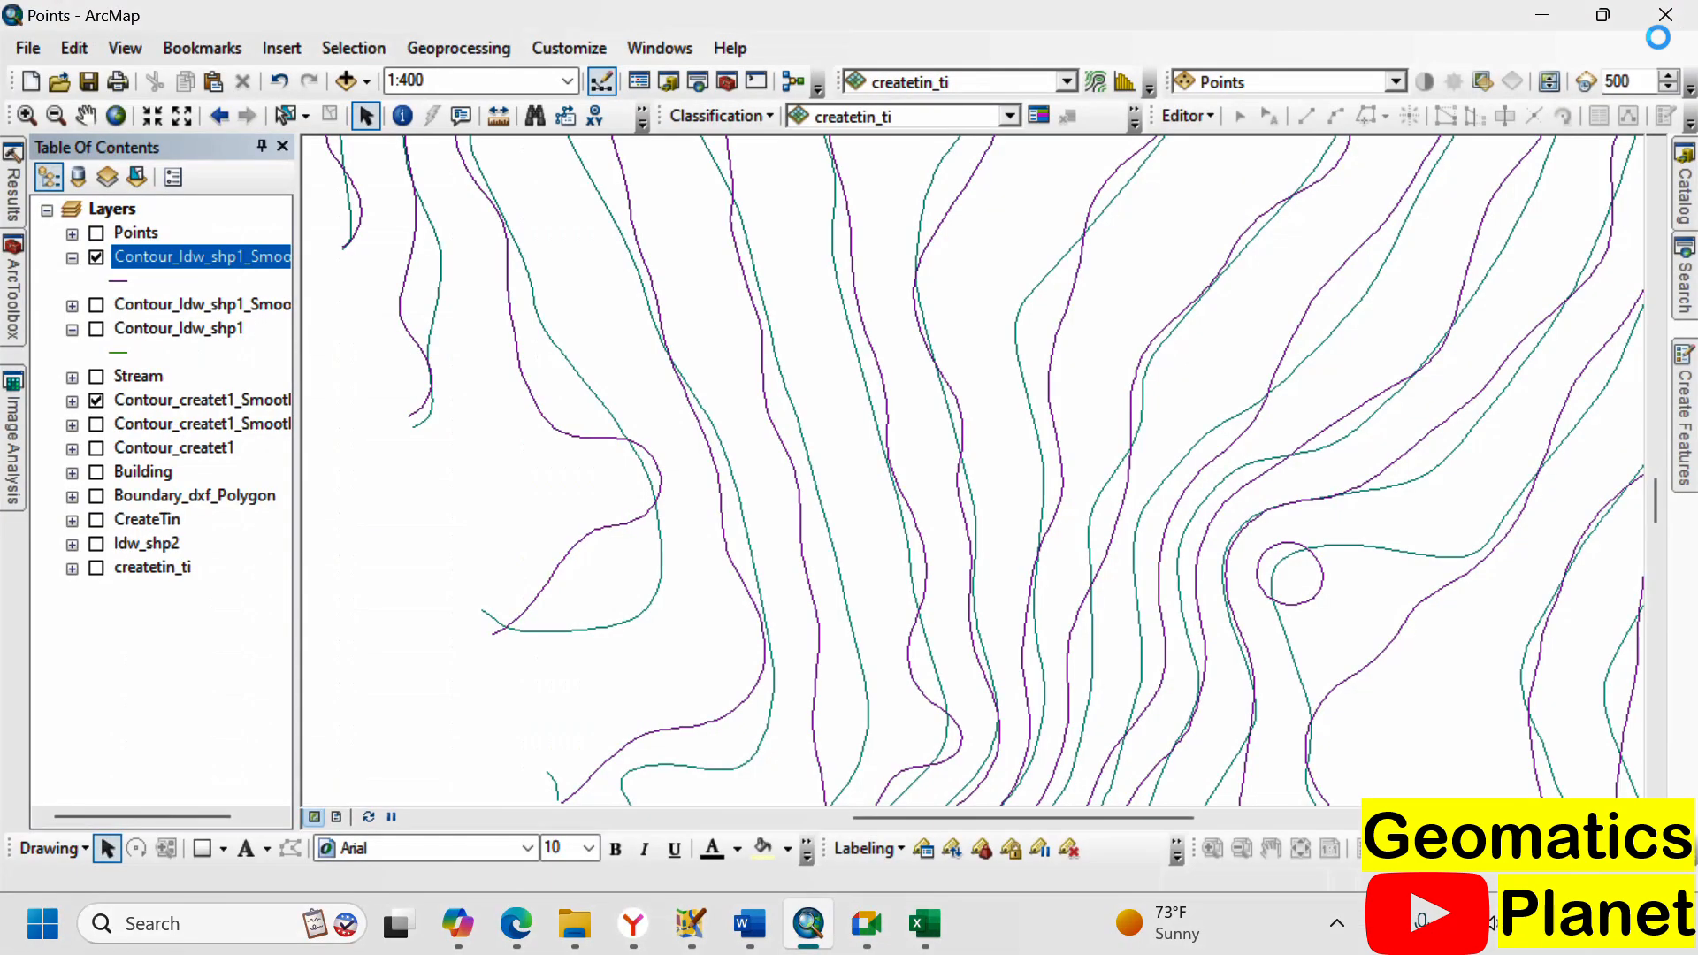
- Review the attribute table of Contour_Idw_shp1 for comparison, and close it
{"action": "right_click", "coordinate": [182, 330]}
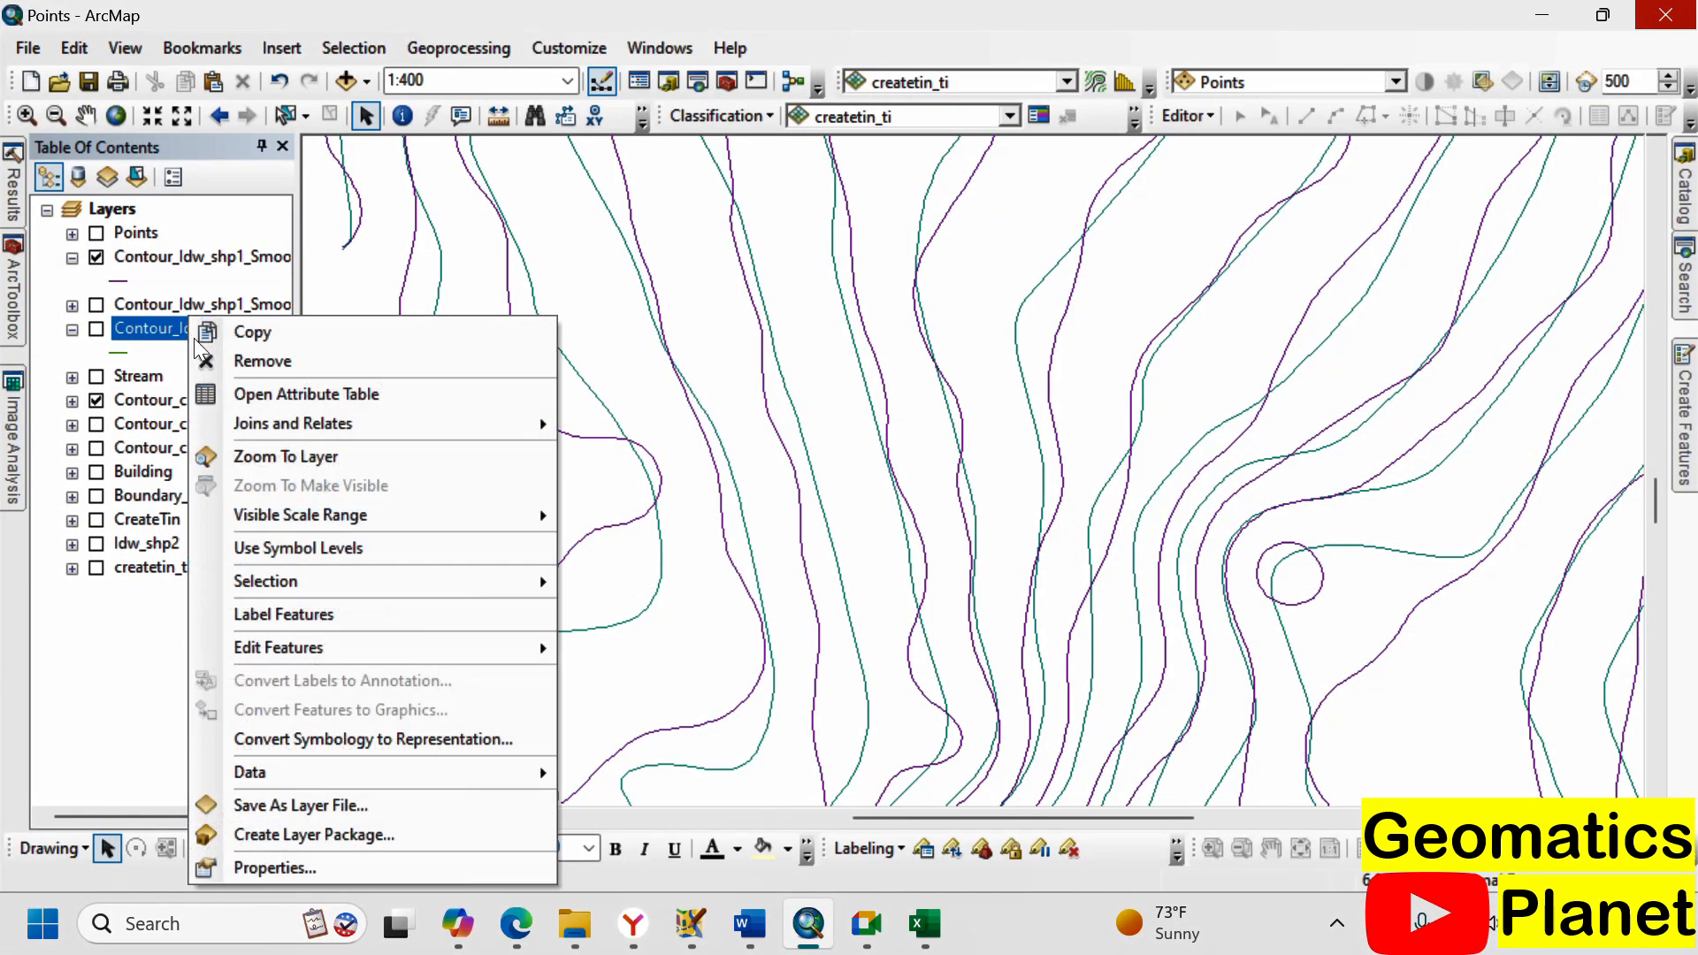
{"action": "left_click", "coordinate": [253, 389]}
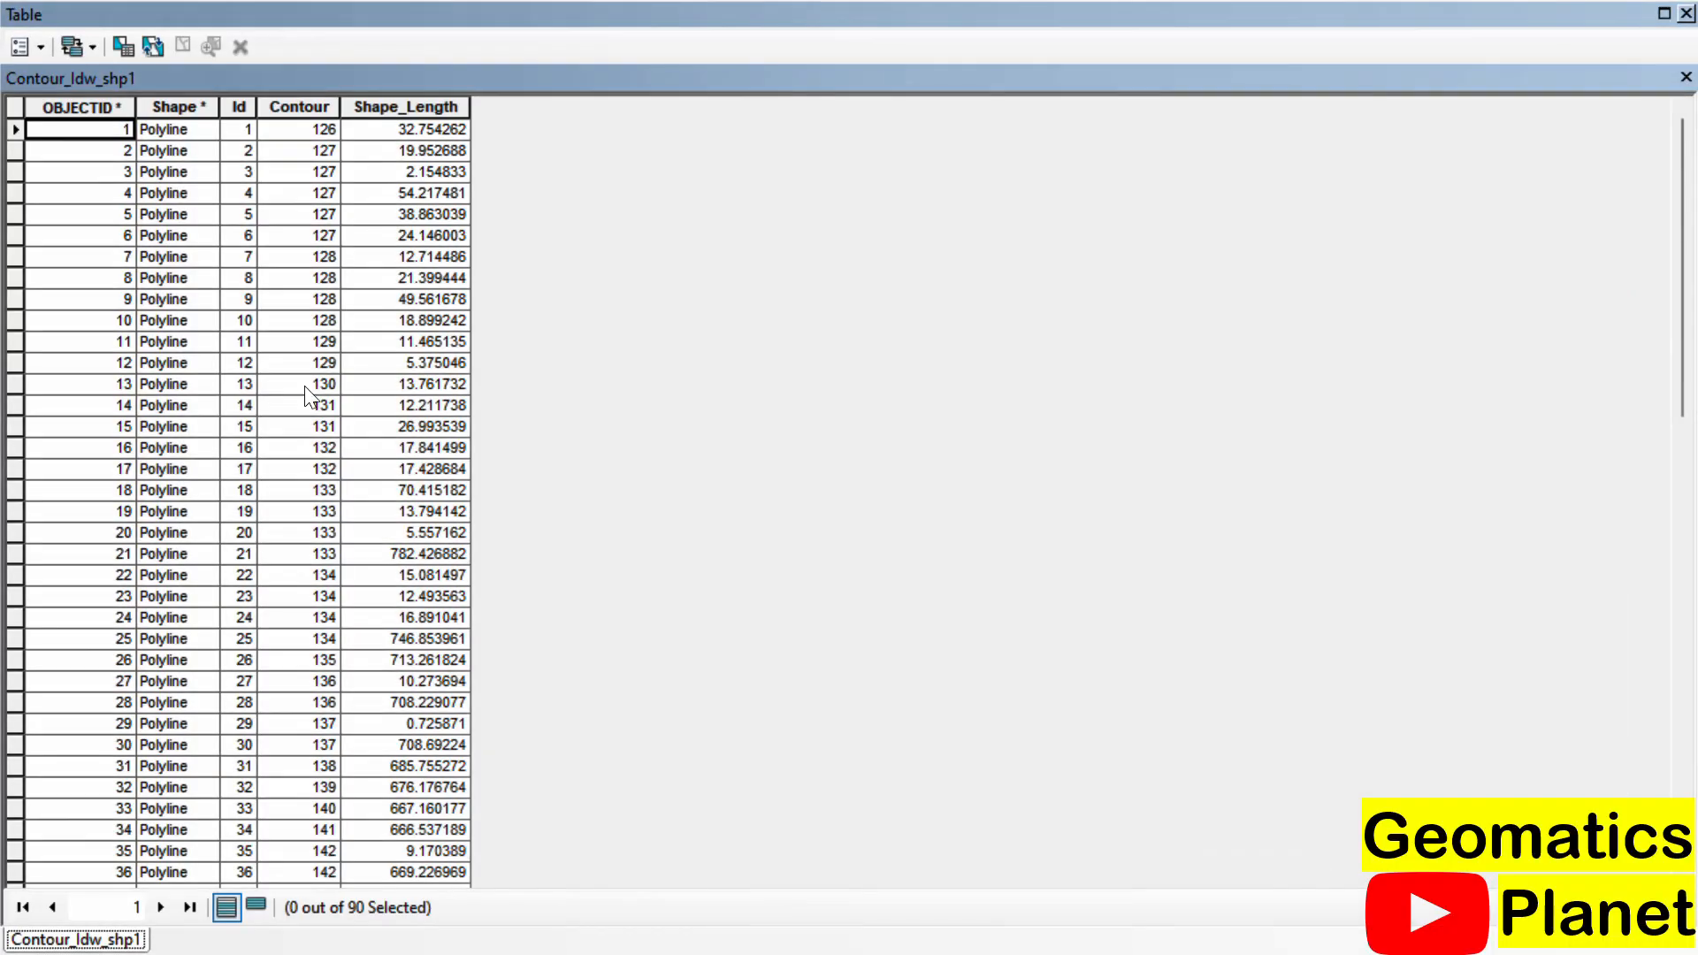
{"action": "left_click", "coordinate": [1685, 13]}
- Turn on feature labels for the clipped smoothed IDW contours and for Contour_Idw_shp1
{"action": "scroll", "coordinate": [849, 451], "scroll_direction": "down", "scroll_amount": 2}
{"action": "scroll", "coordinate": [873, 380], "scroll_direction": "up", "scroll_amount": 2}
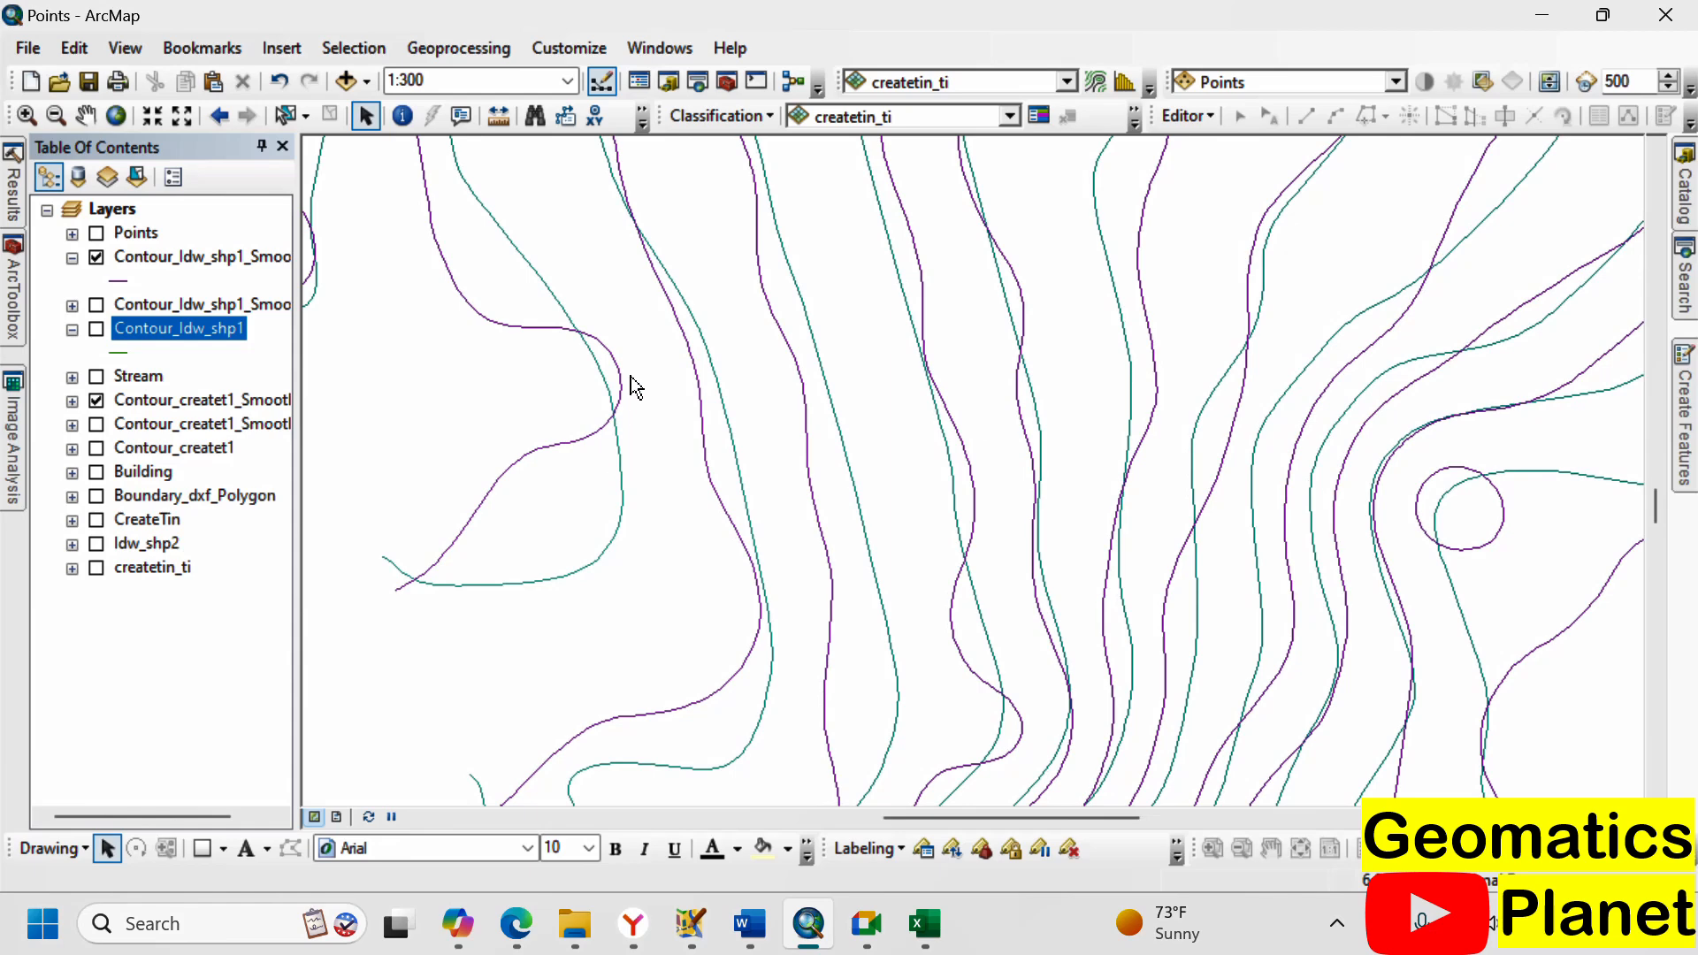
{"action": "right_click", "coordinate": [140, 260]}
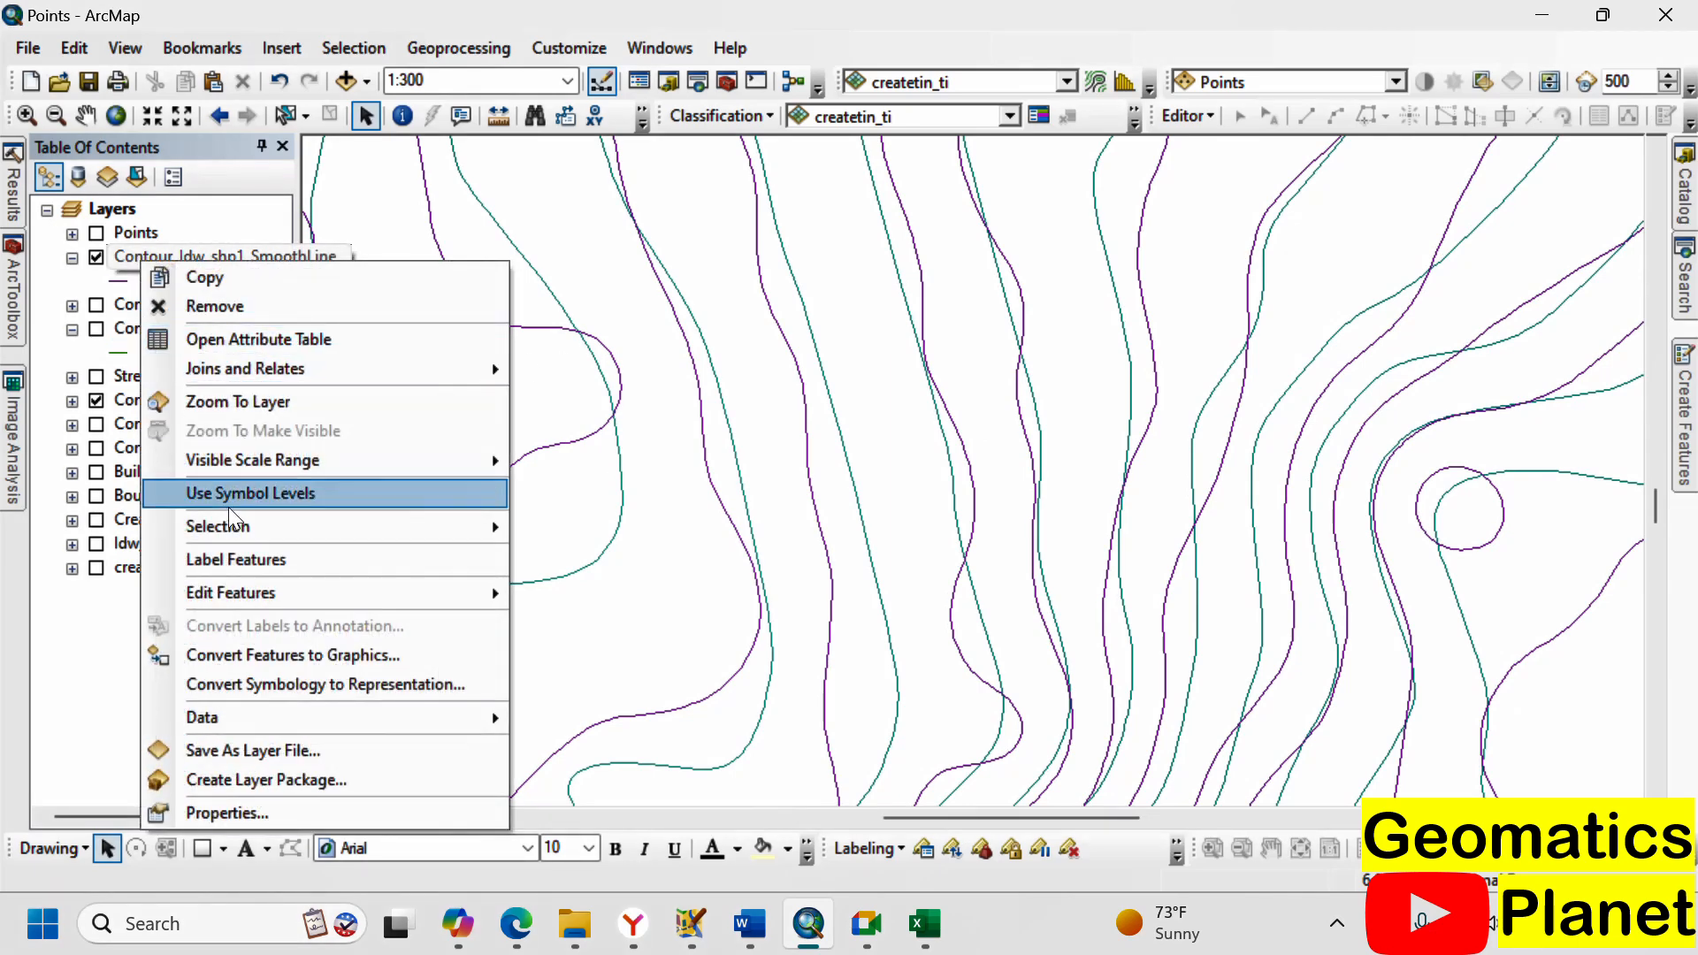
{"action": "left_click", "coordinate": [228, 562]}
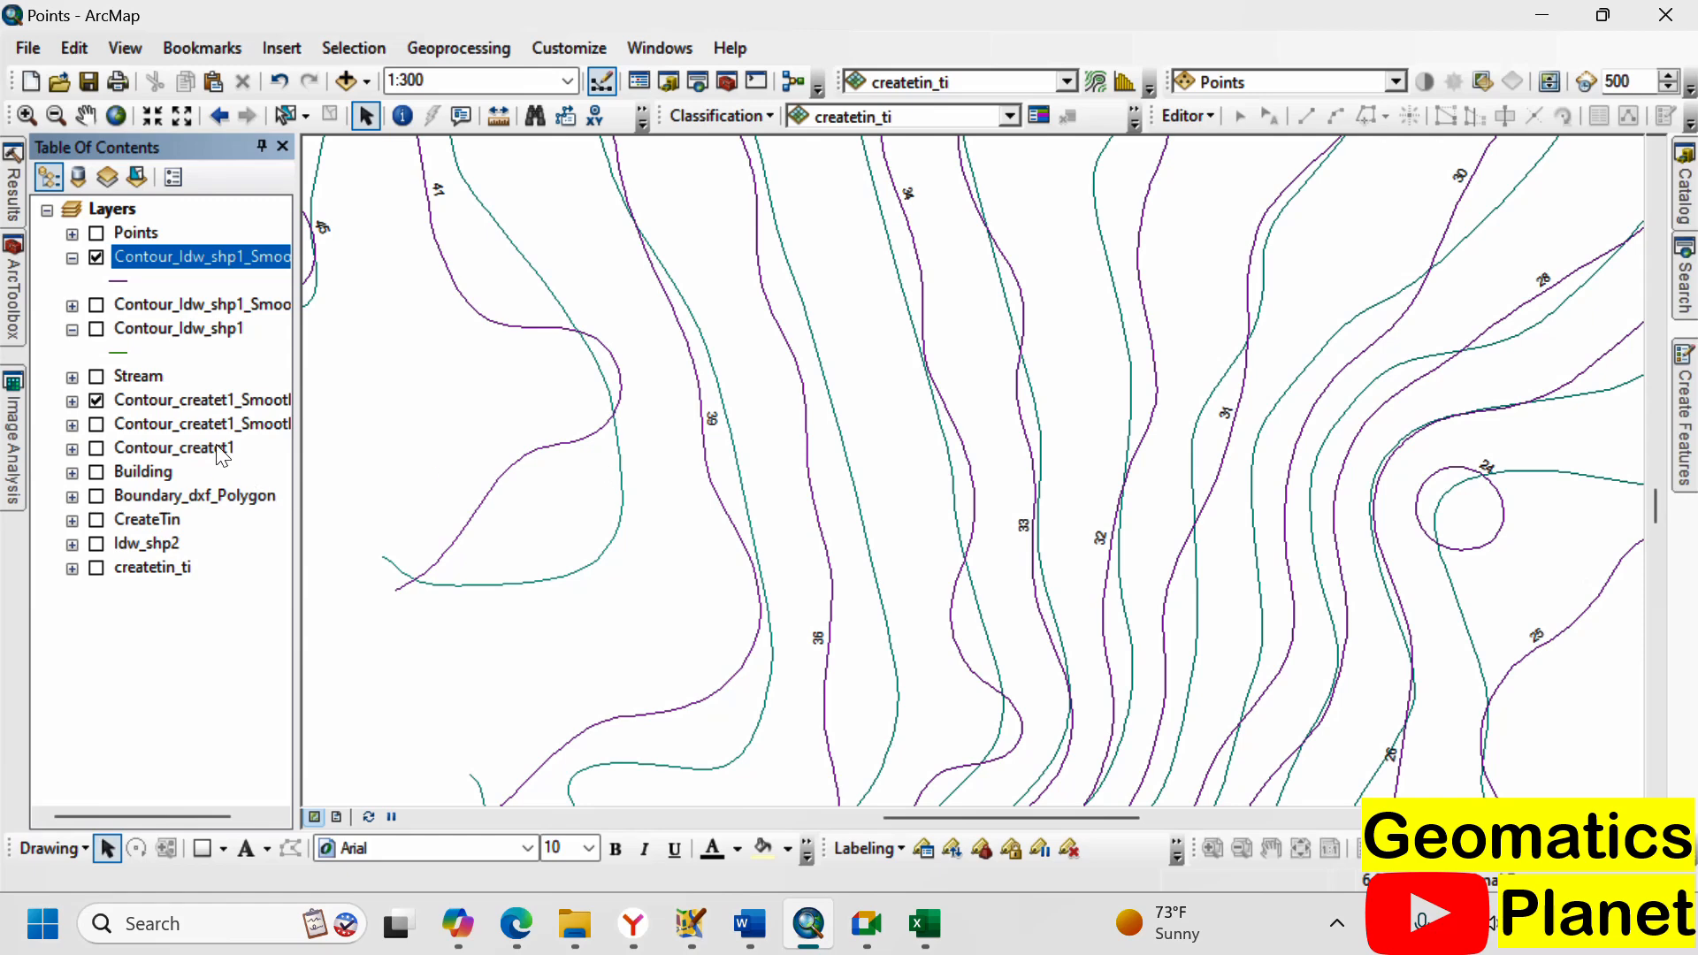
{"action": "right_click", "coordinate": [174, 322]}
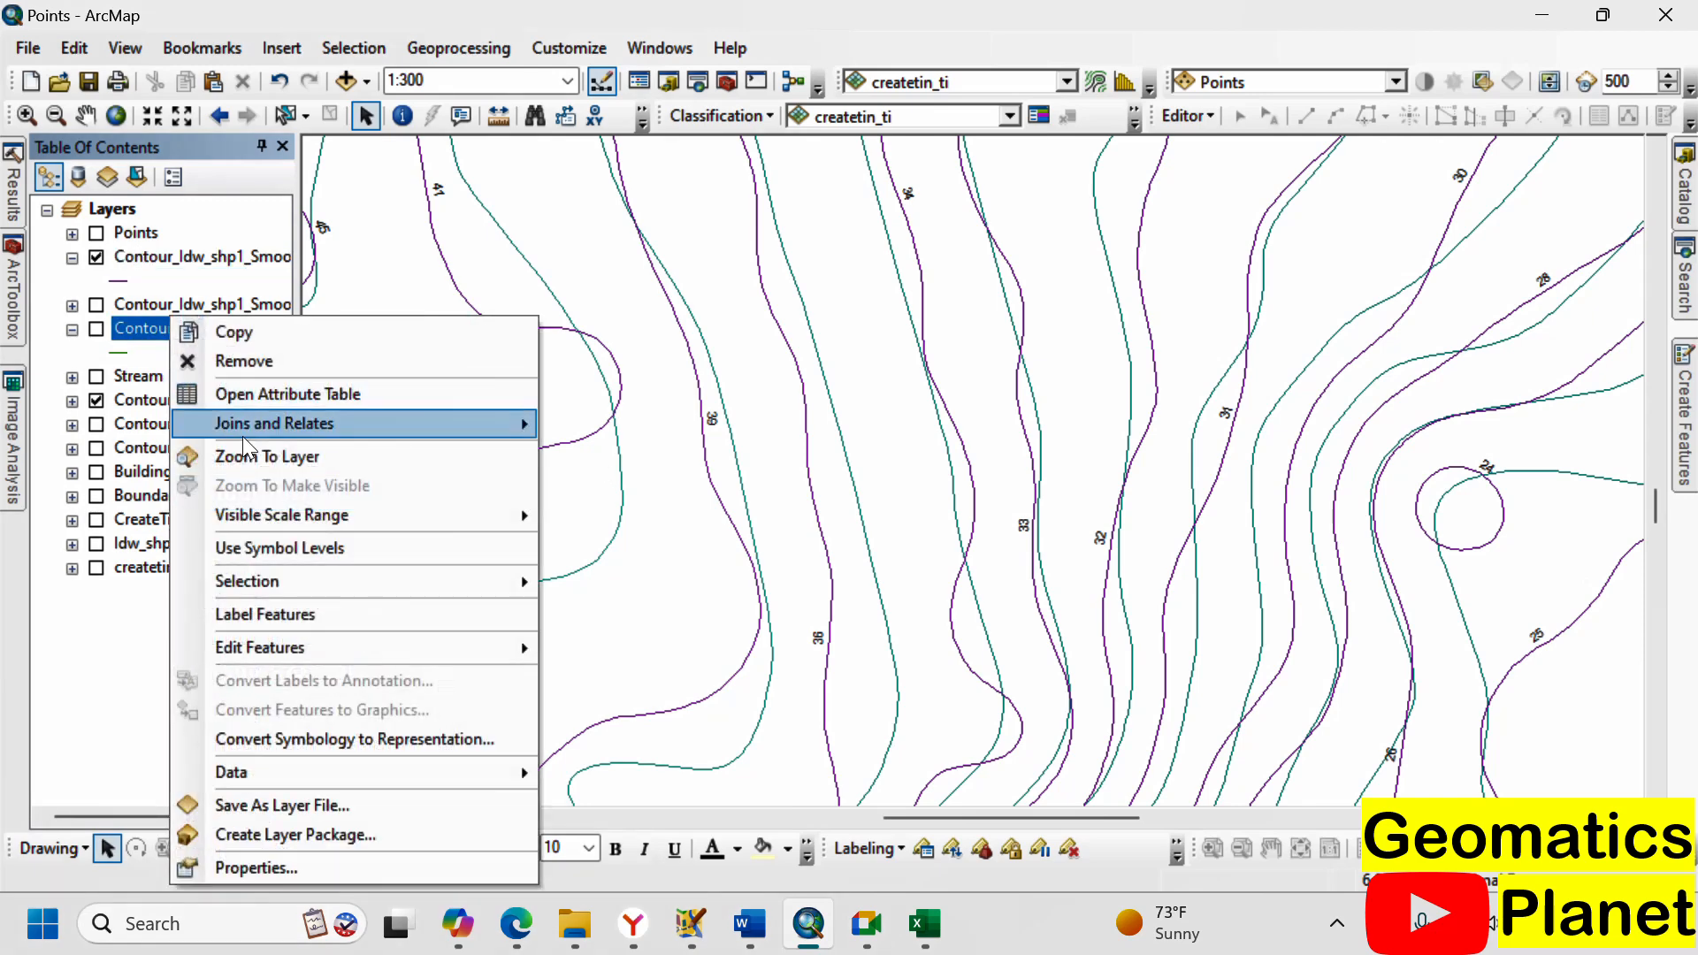
{"action": "left_click", "coordinate": [237, 612]}
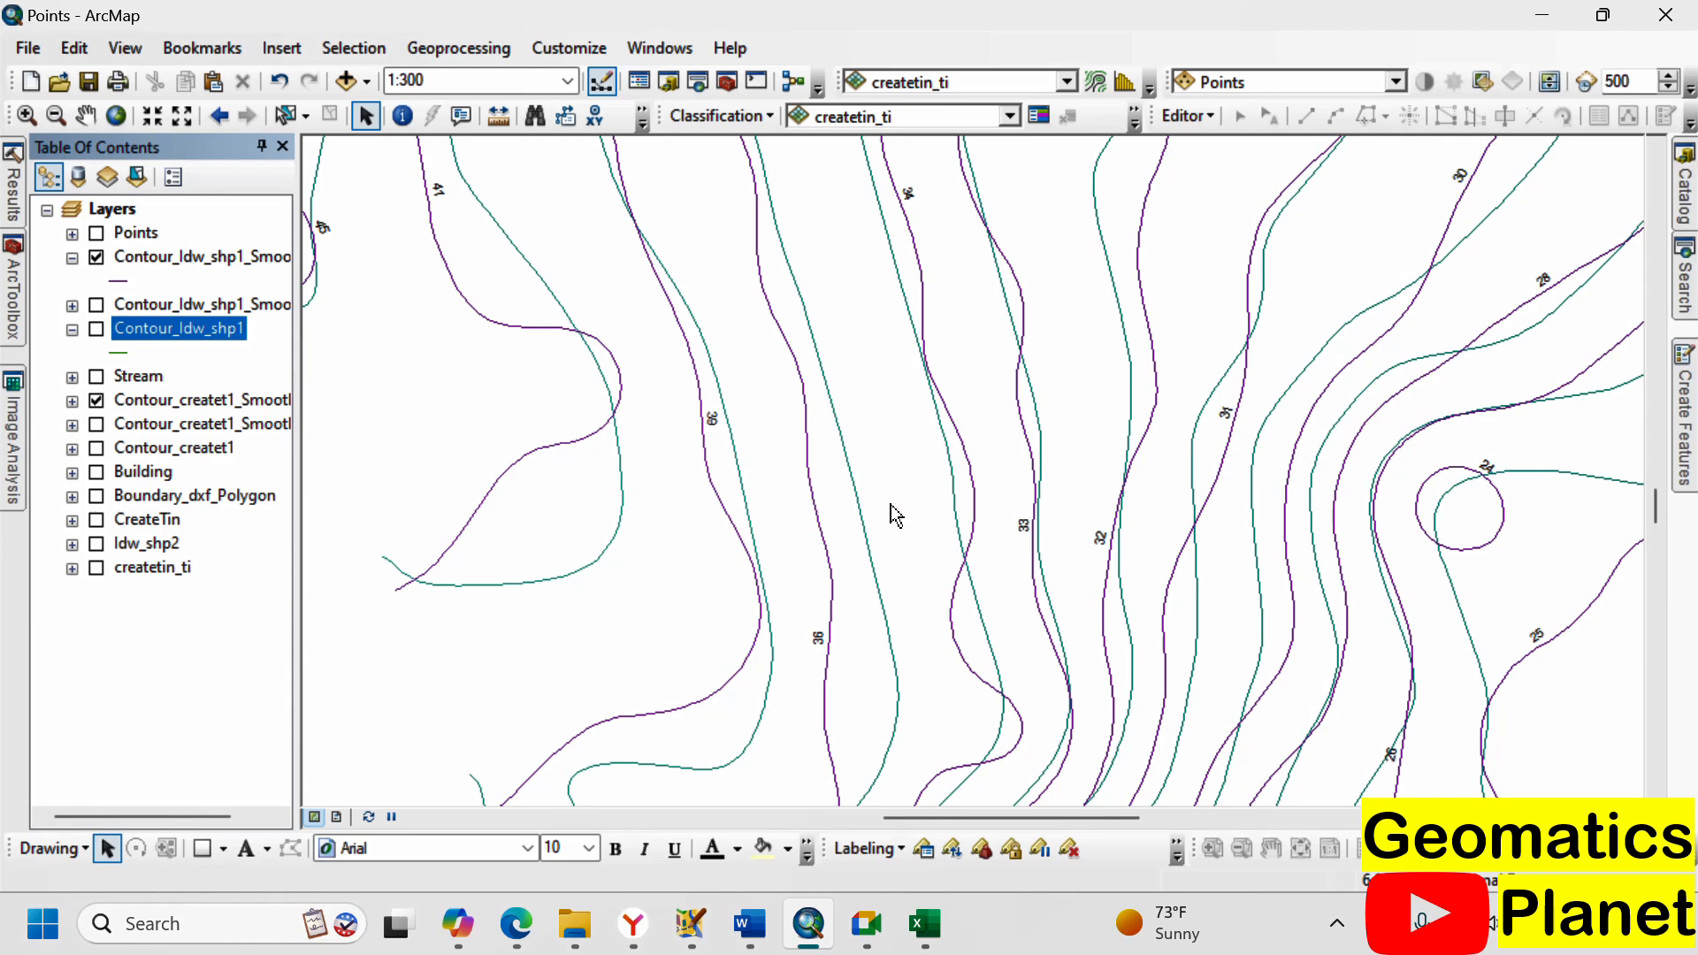
- Display Boundary_dxf_Polygon beneath the contours, and collapse the legends of Contour_Idw_shp1 and the clipped smoothed IDW contours
{"action": "scroll", "coordinate": [875, 504], "scroll_direction": "up", "scroll_amount": 3}
{"action": "scroll", "coordinate": [789, 523], "scroll_direction": "up", "scroll_amount": 3}
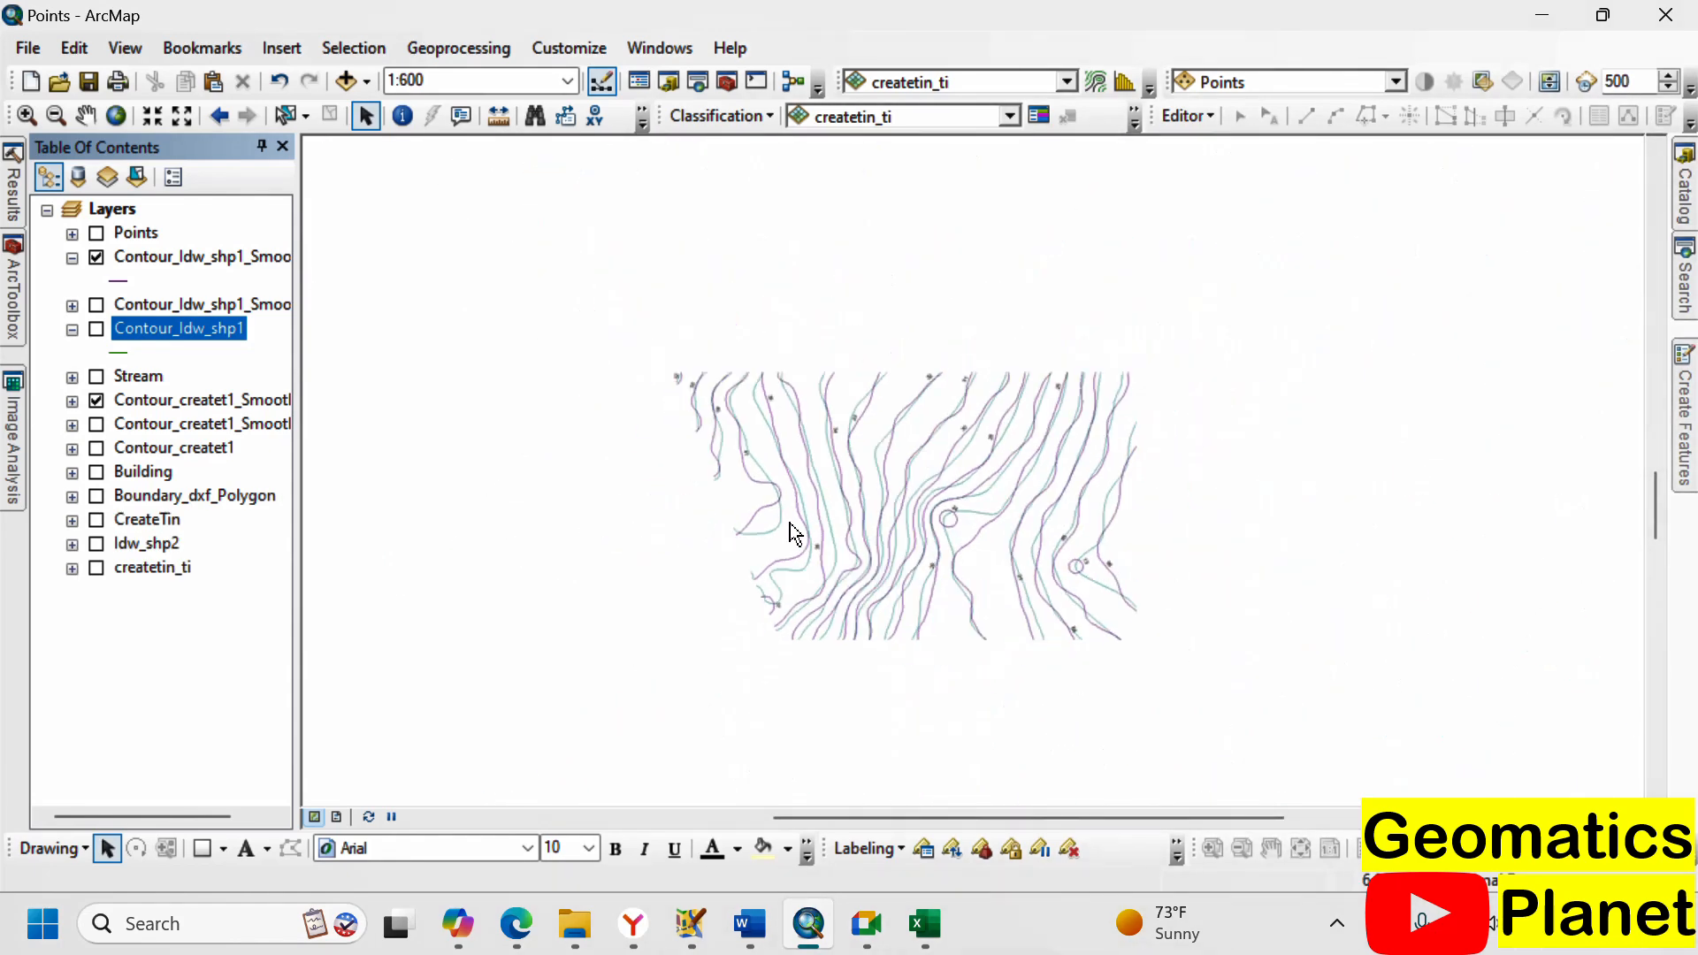
{"action": "scroll", "coordinate": [1112, 518], "scroll_direction": "up", "scroll_amount": 2}
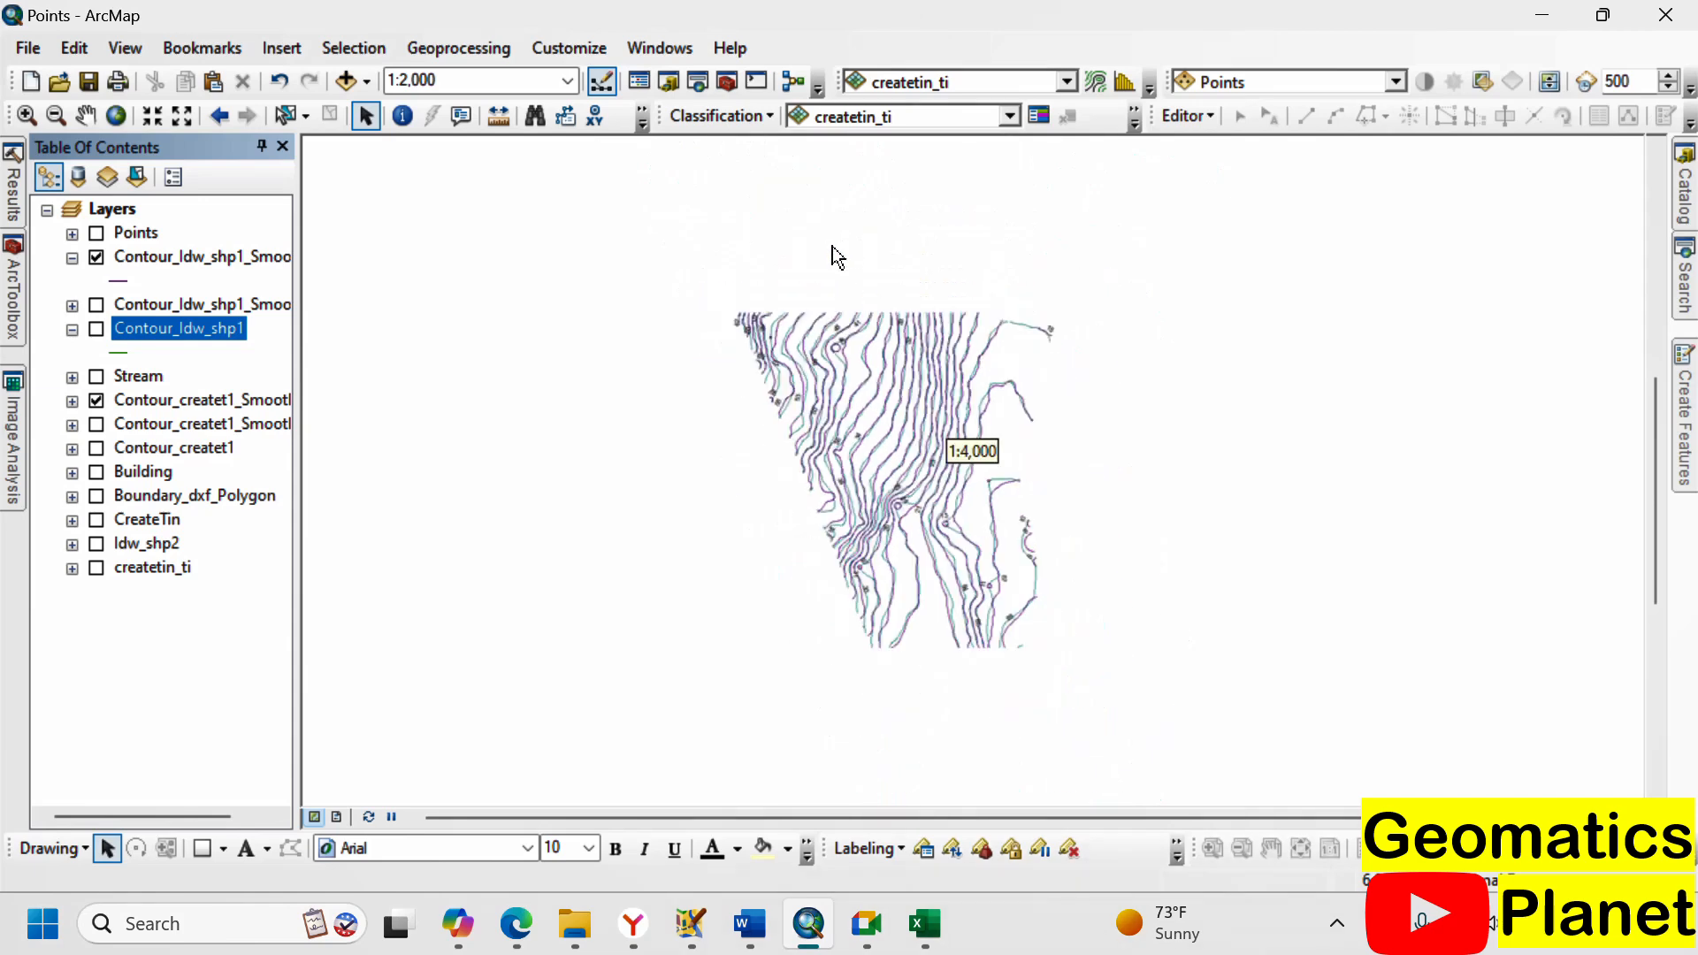
{"action": "left_click", "coordinate": [96, 495]}
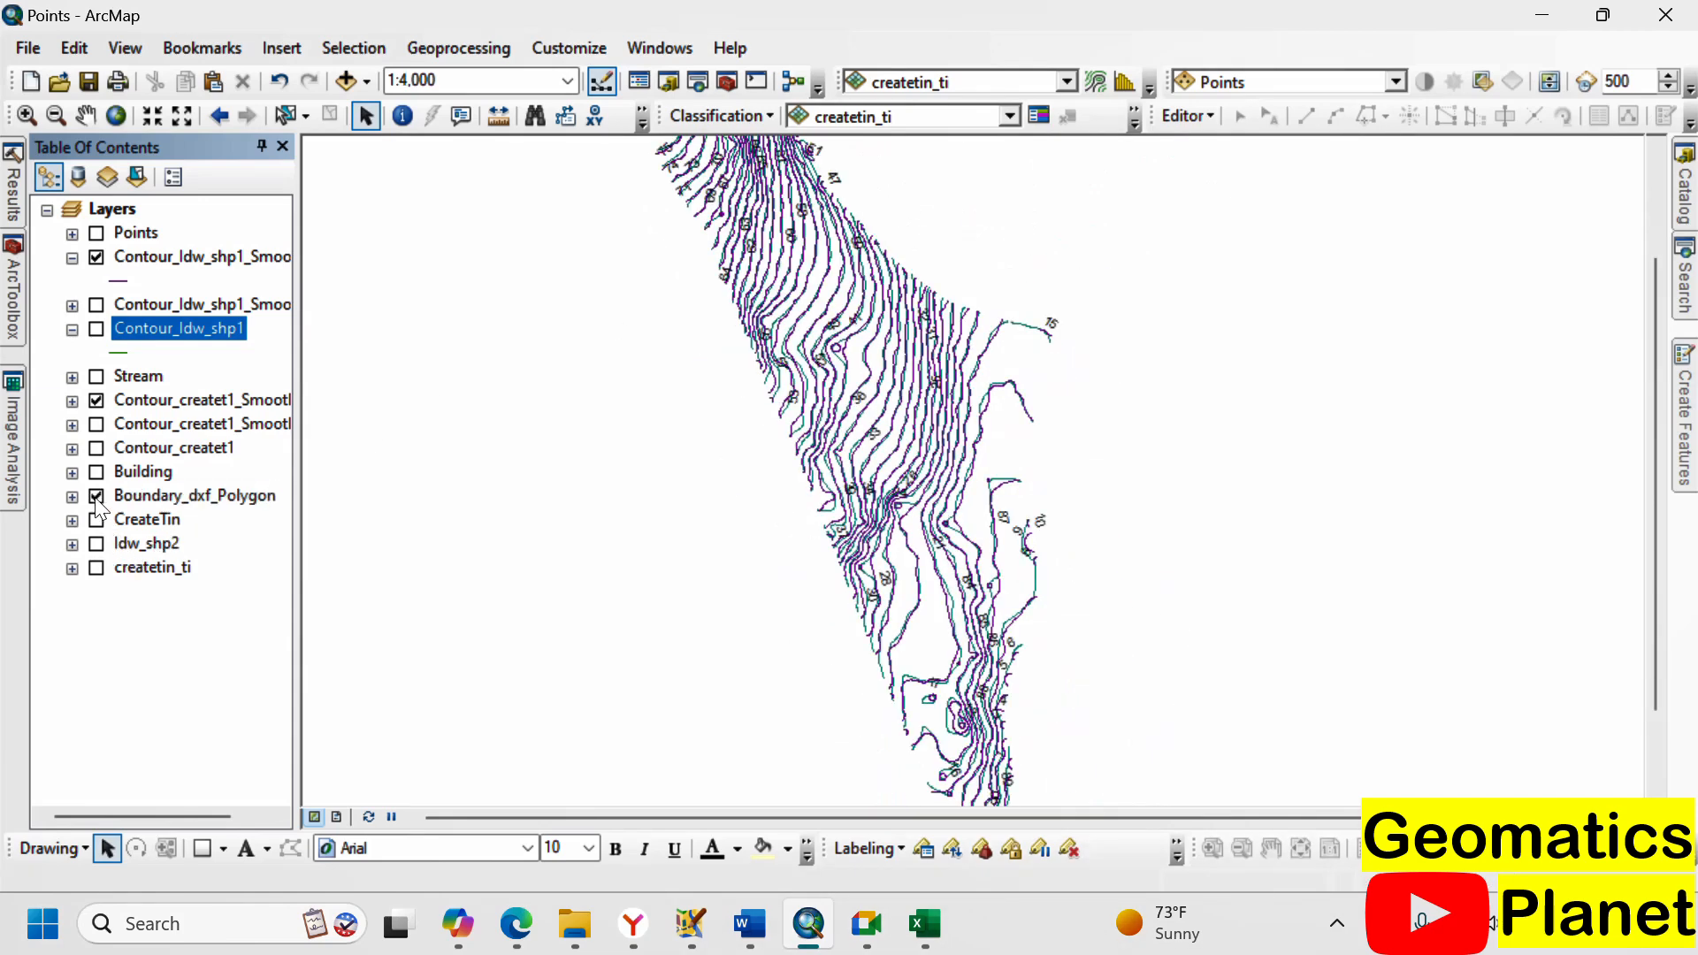
{"action": "scroll", "coordinate": [766, 239], "scroll_direction": "down", "scroll_amount": 2}
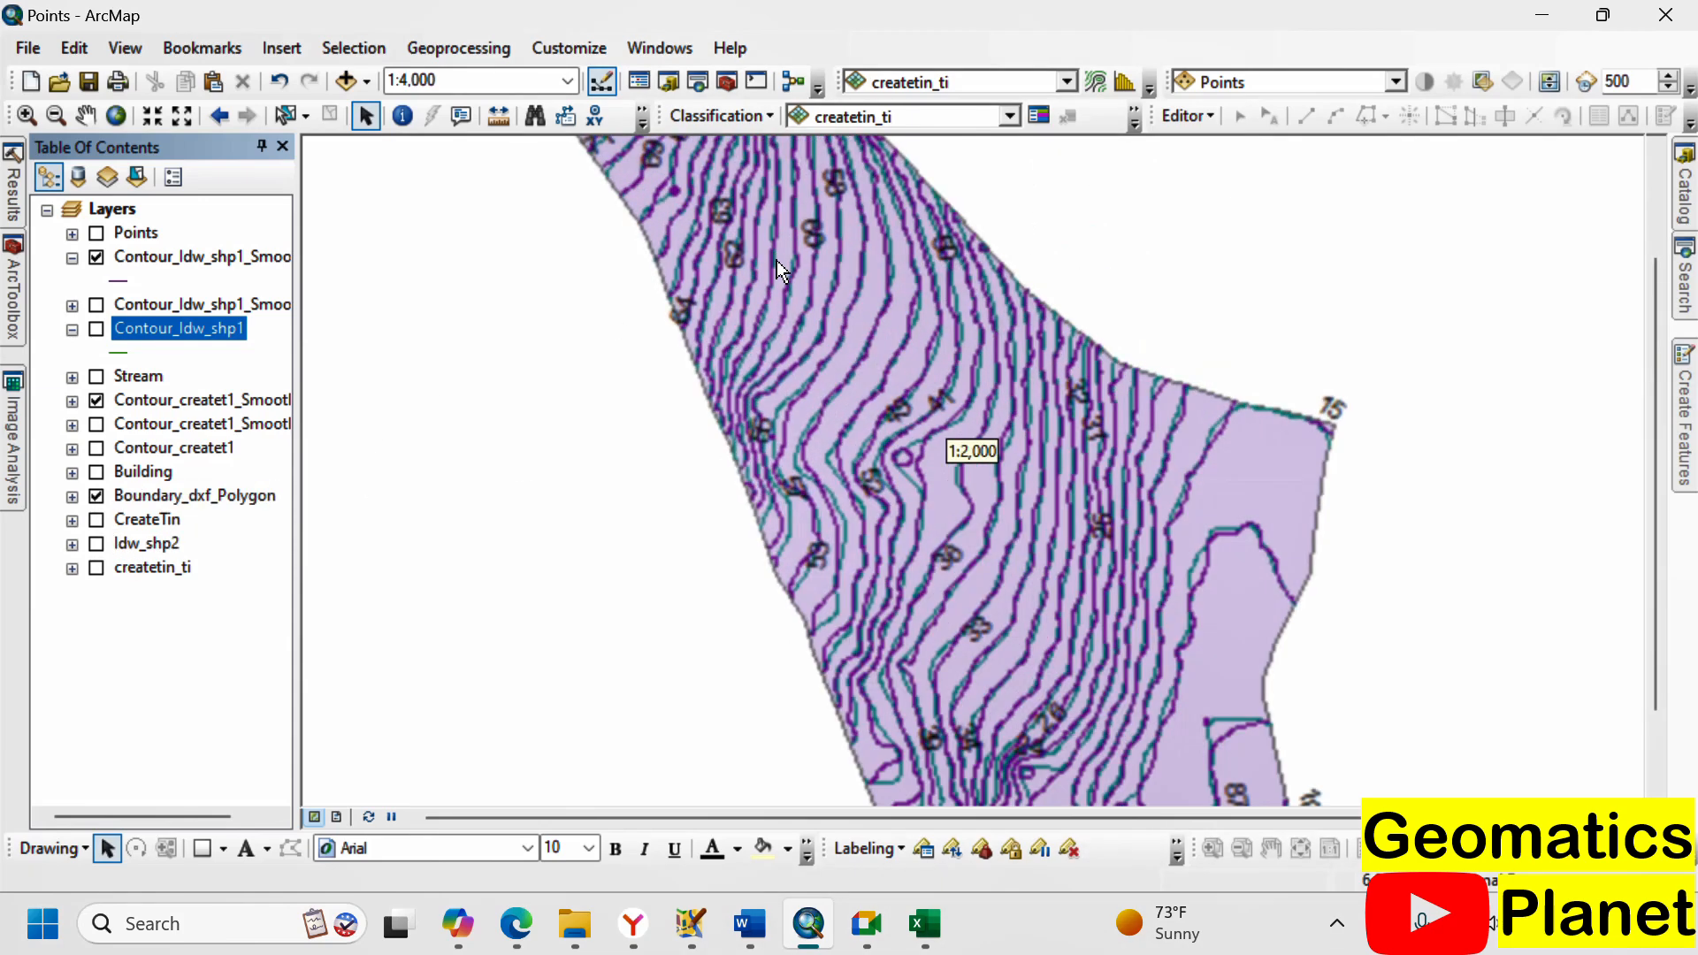
{"action": "scroll", "coordinate": [990, 368], "scroll_direction": "down", "scroll_amount": 2}
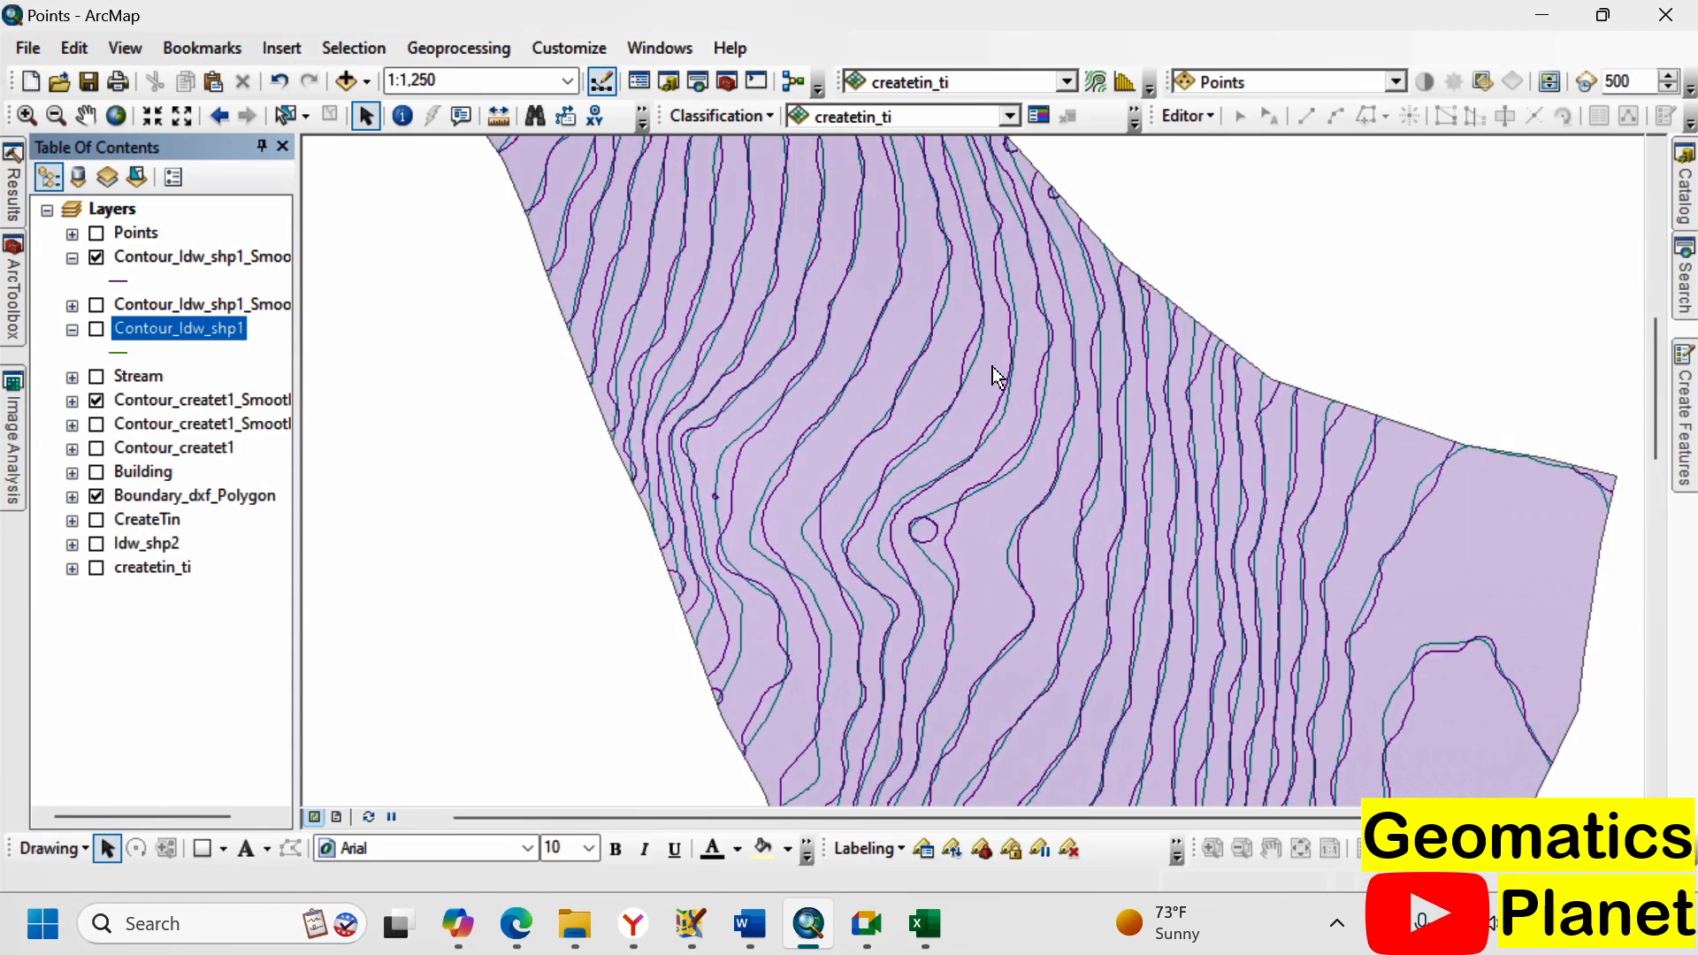
{"action": "left_click", "coordinate": [71, 329]}
{"action": "left_click", "coordinate": [72, 258]}
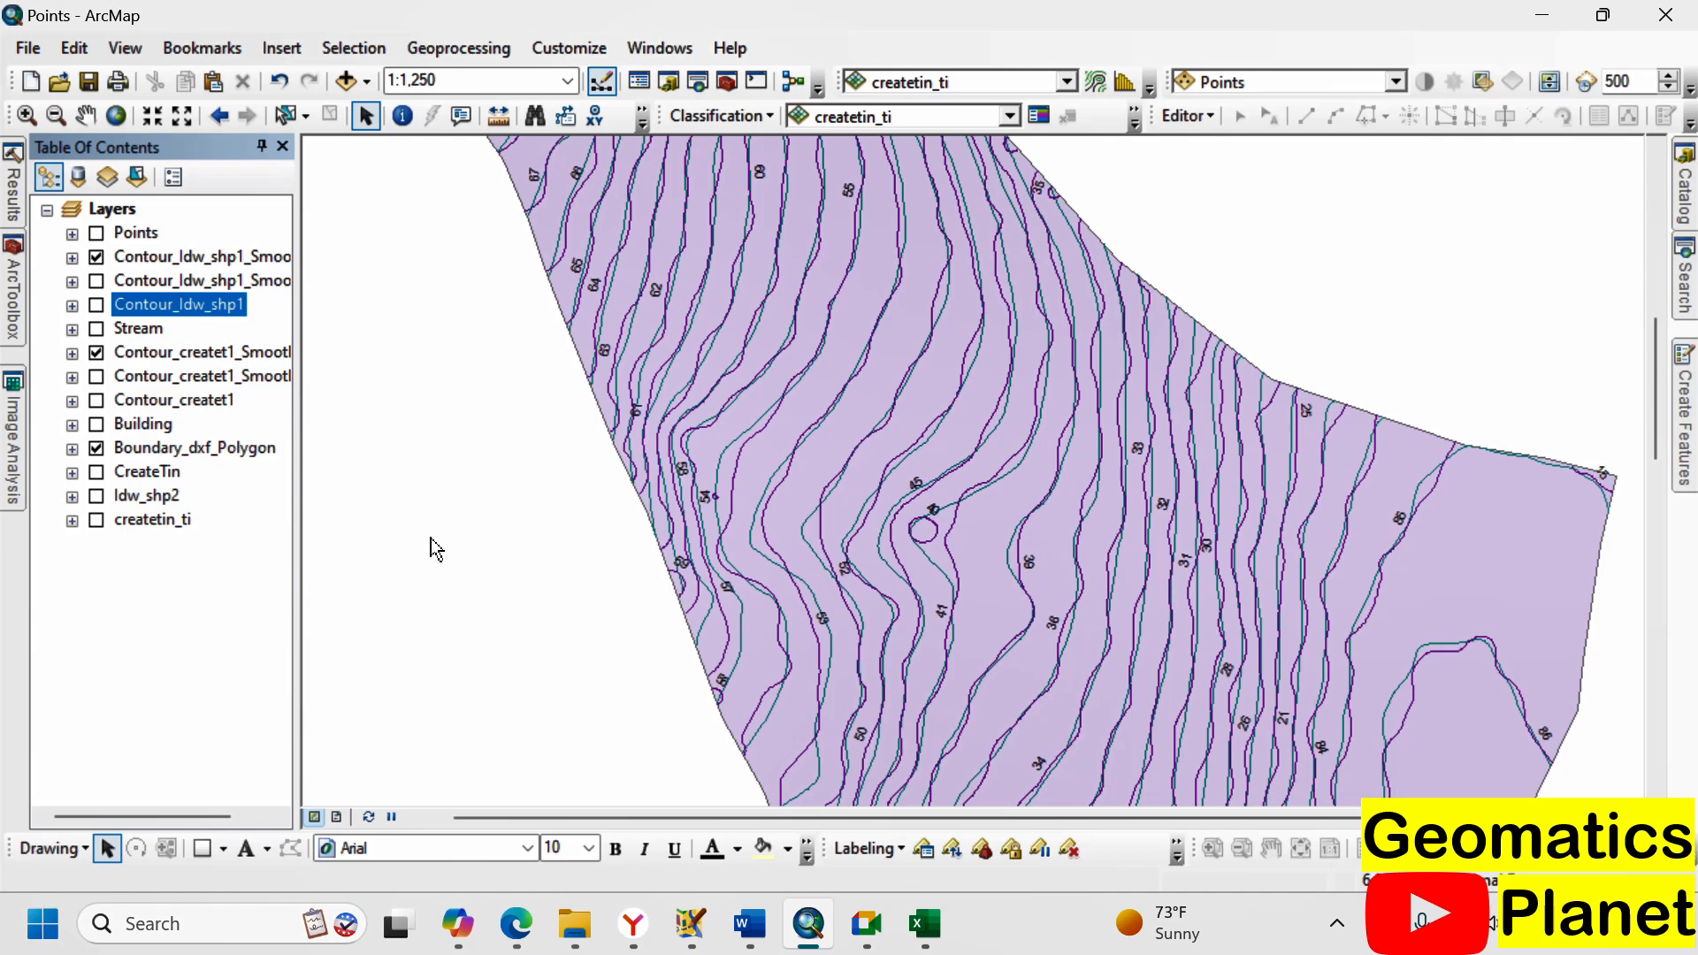
- Show the Idw_shp2 raster beneath the contours and hide Boundary_dxf_Polygon
{"action": "scroll", "coordinate": [1436, 553], "scroll_direction": "down", "scroll_amount": 3}
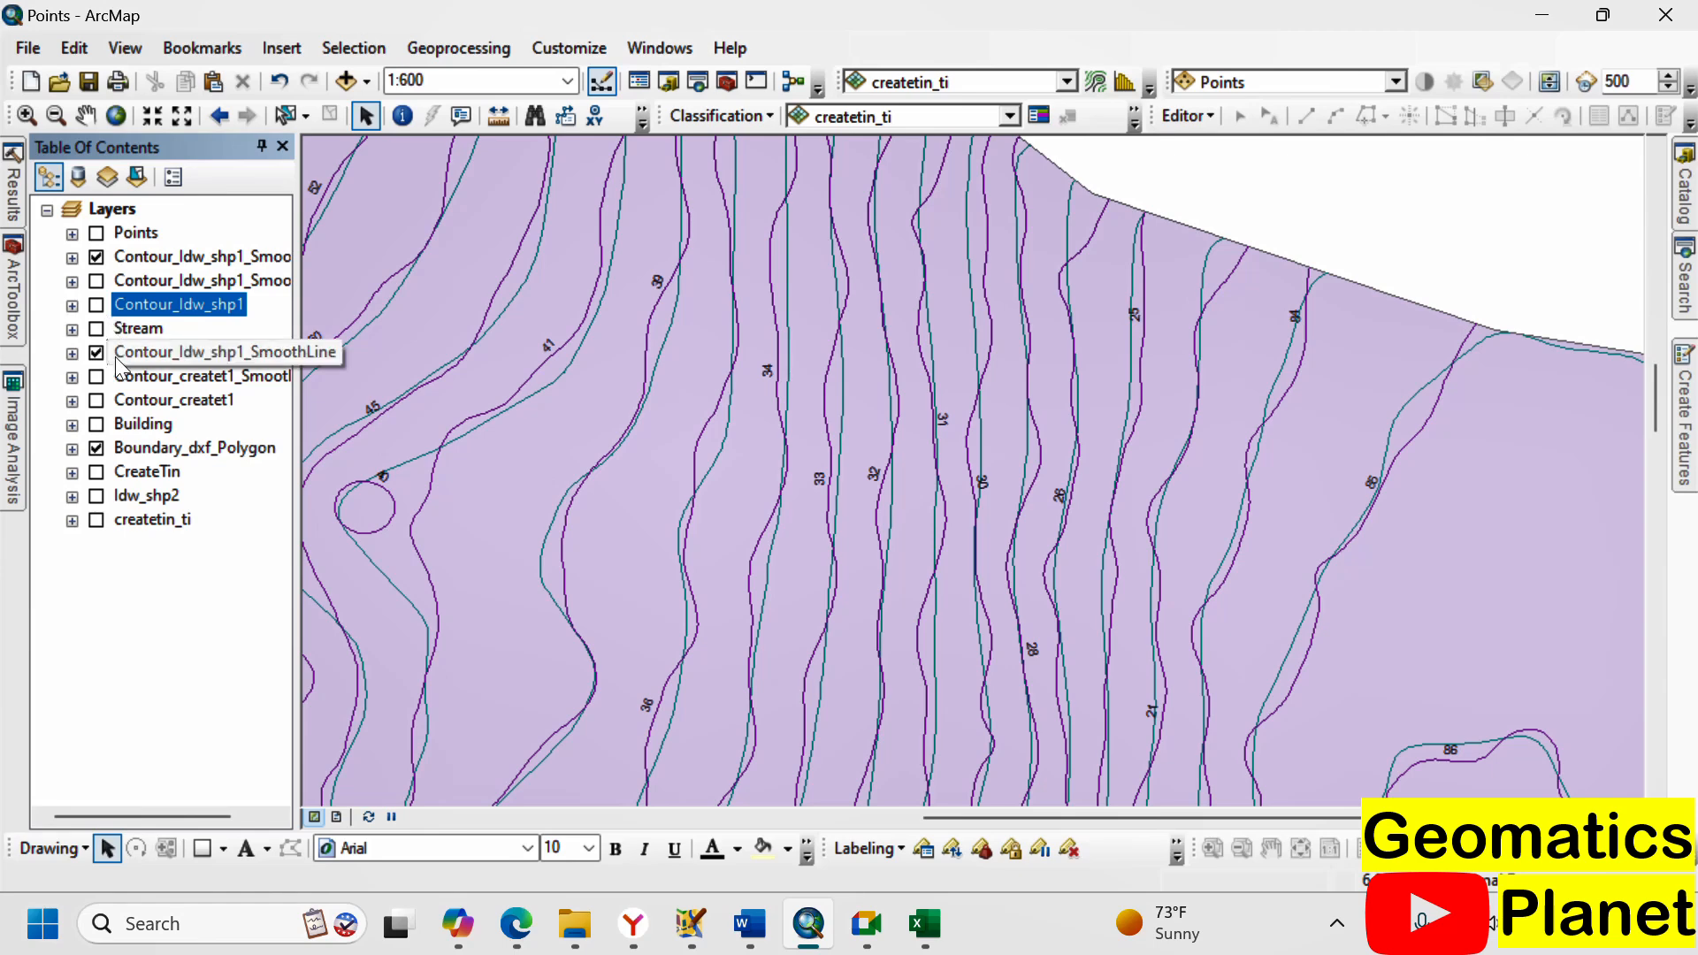
{"action": "left_click", "coordinate": [97, 496]}
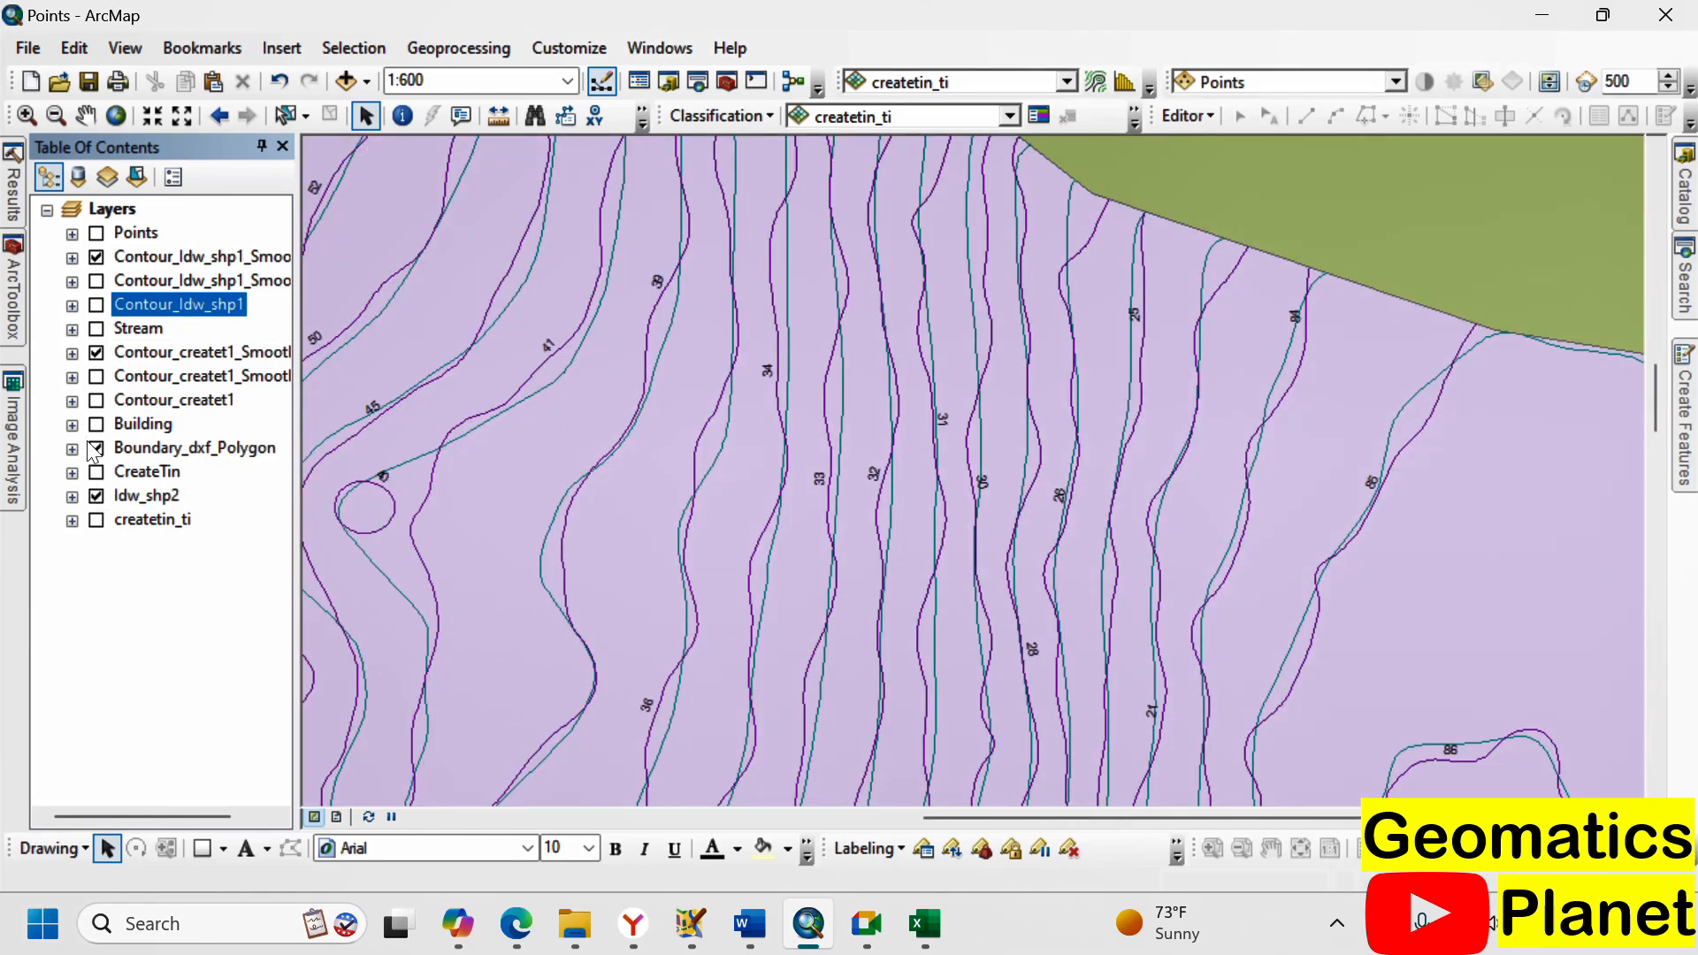
{"action": "left_click", "coordinate": [97, 448]}
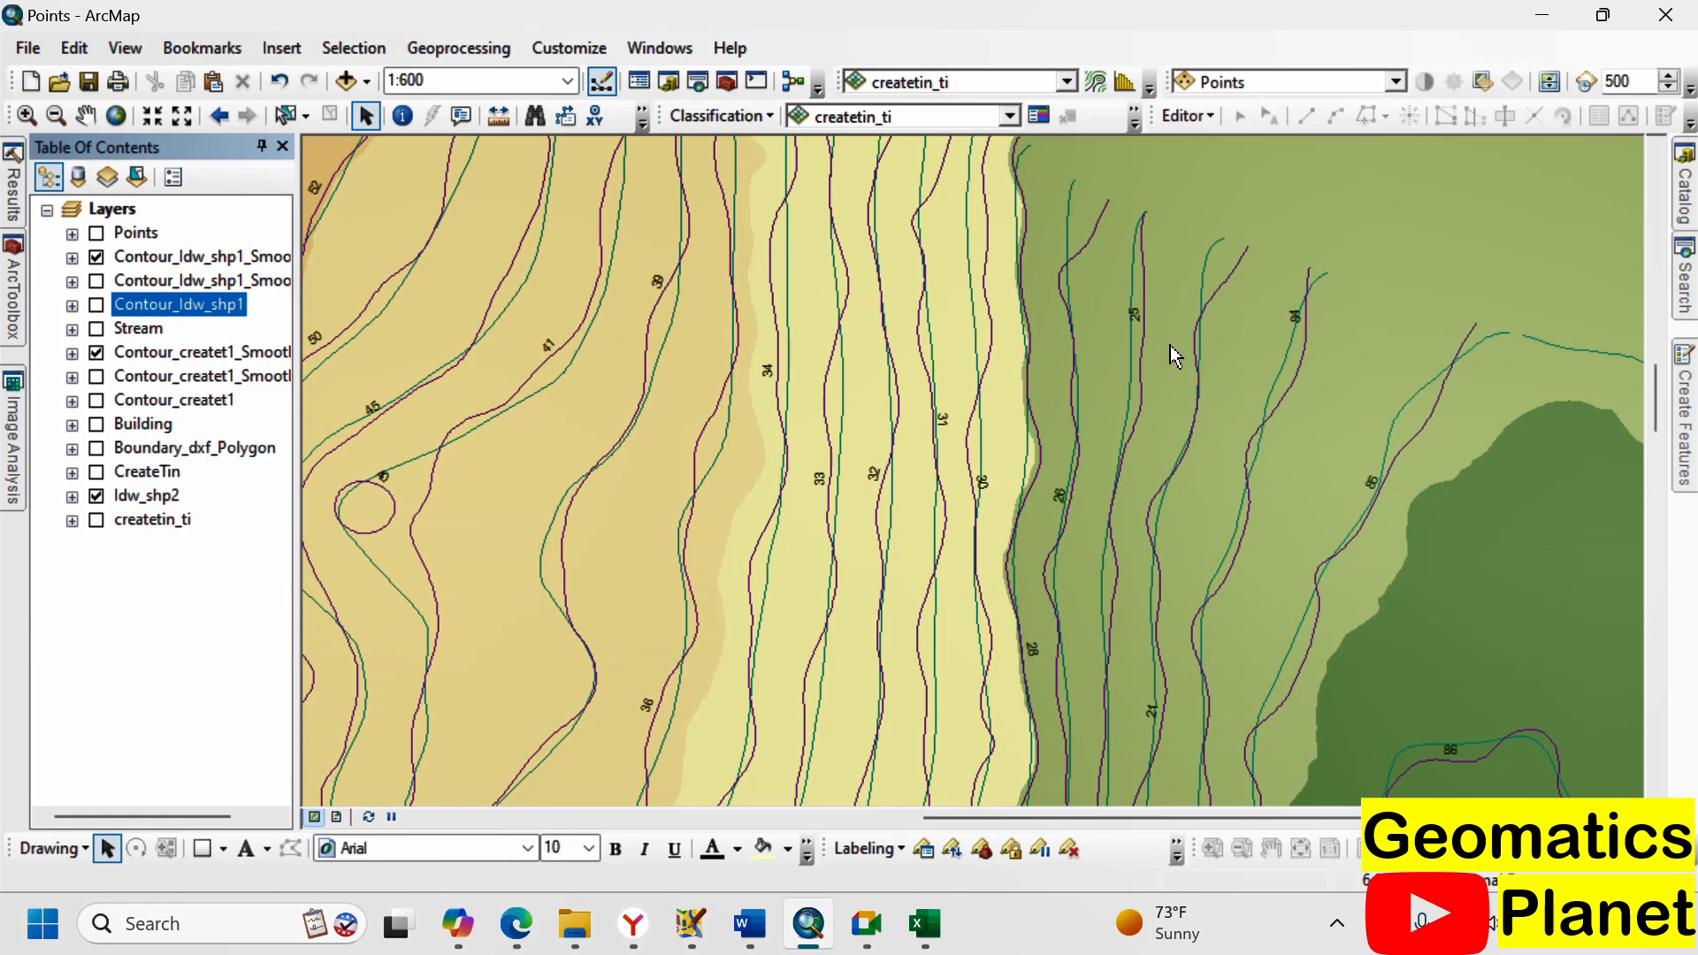
- Temporarily show CreateTin, and after it Contour_createt1, over the Idw_shp2 raster to compare them with the smoothed contours
{"action": "scroll", "coordinate": [1055, 391], "scroll_direction": "up", "scroll_amount": 2}
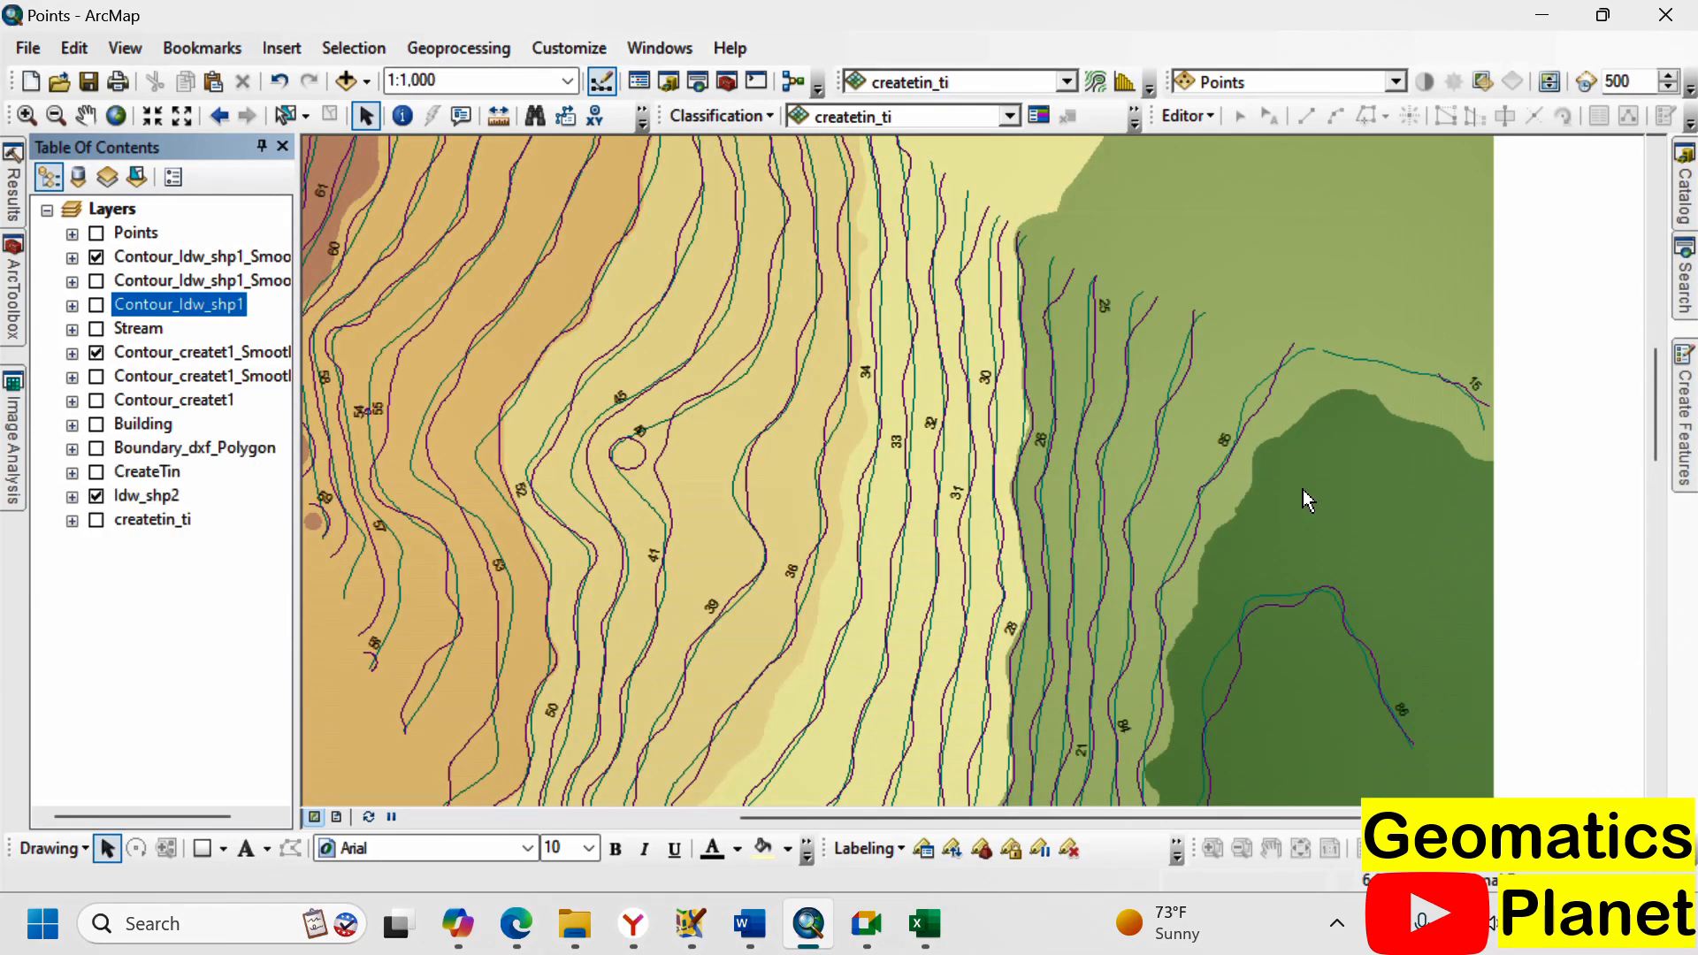
{"action": "scroll", "coordinate": [1011, 552], "scroll_direction": "up", "scroll_amount": 1}
{"action": "scroll", "coordinate": [1111, 582], "scroll_direction": "down", "scroll_amount": 1}
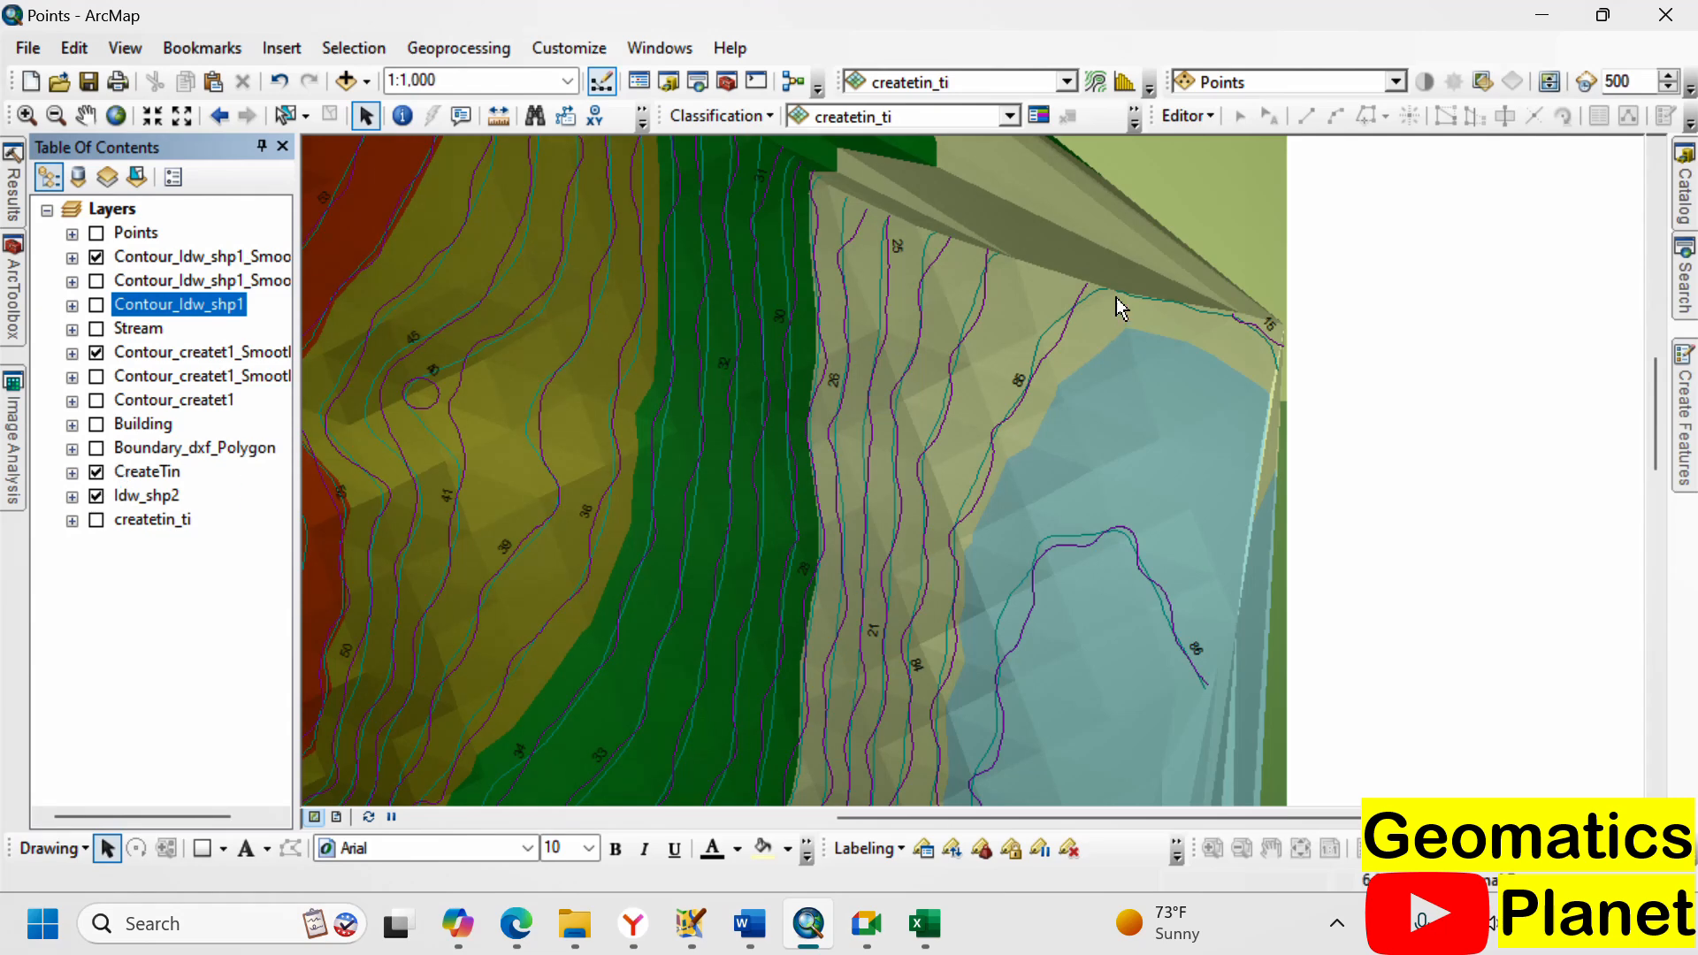
{"action": "scroll", "coordinate": [883, 252], "scroll_direction": "down", "scroll_amount": 3}
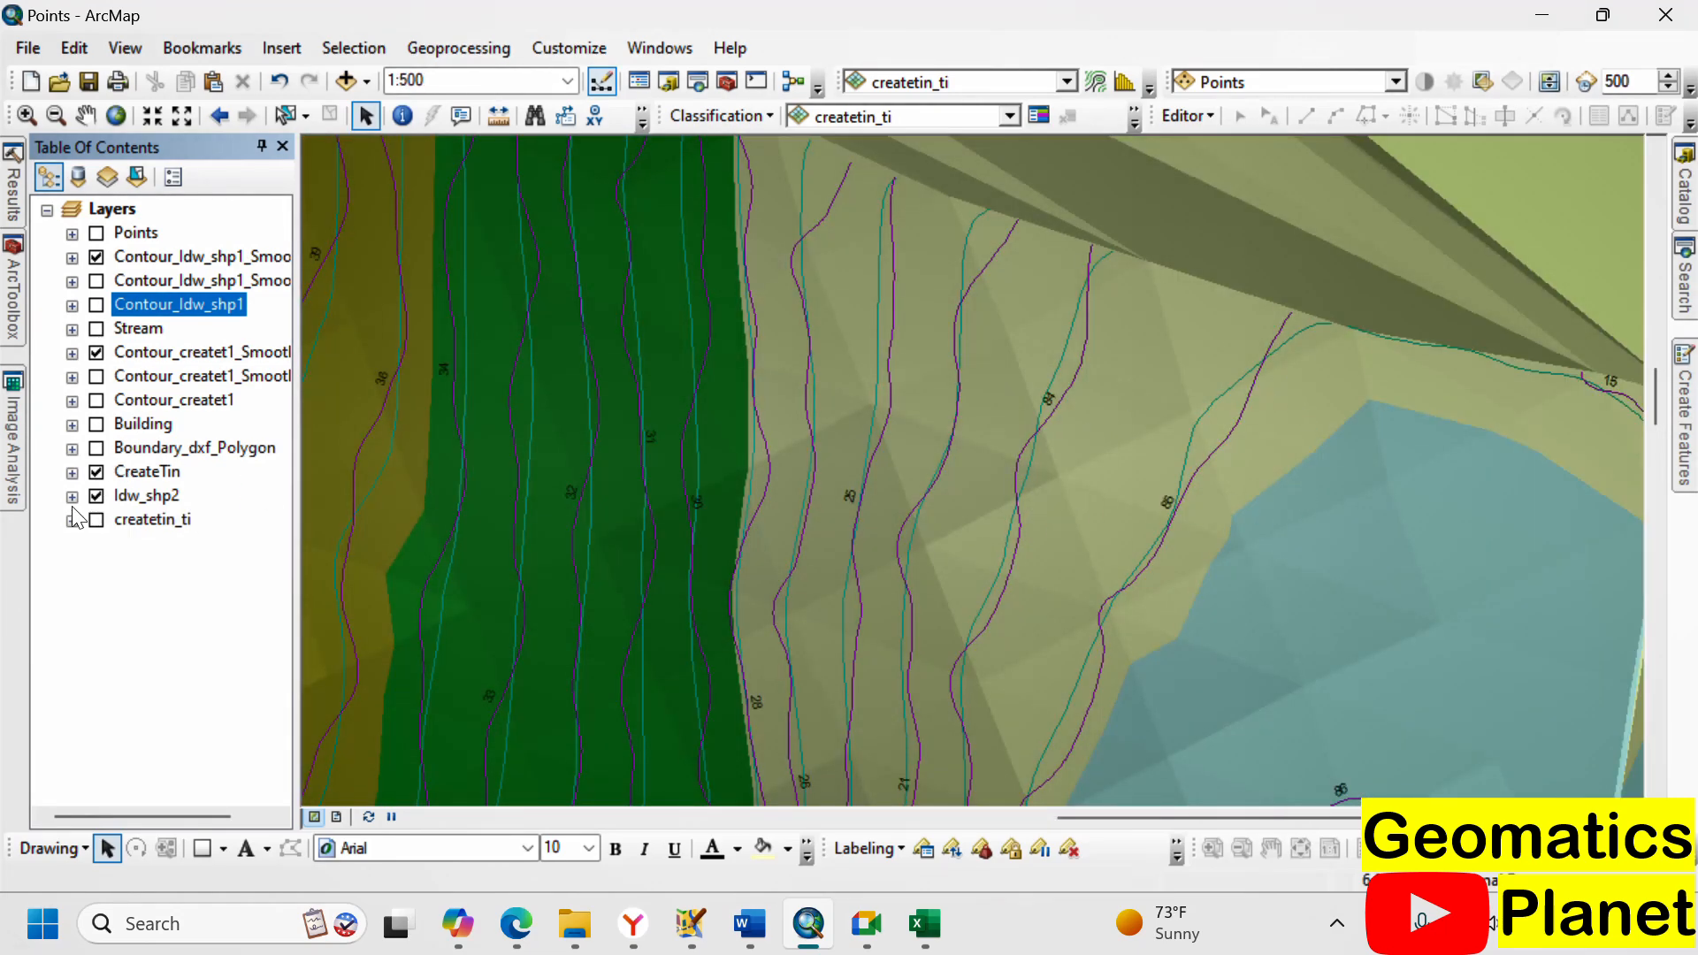
{"action": "left_click", "coordinate": [97, 471]}
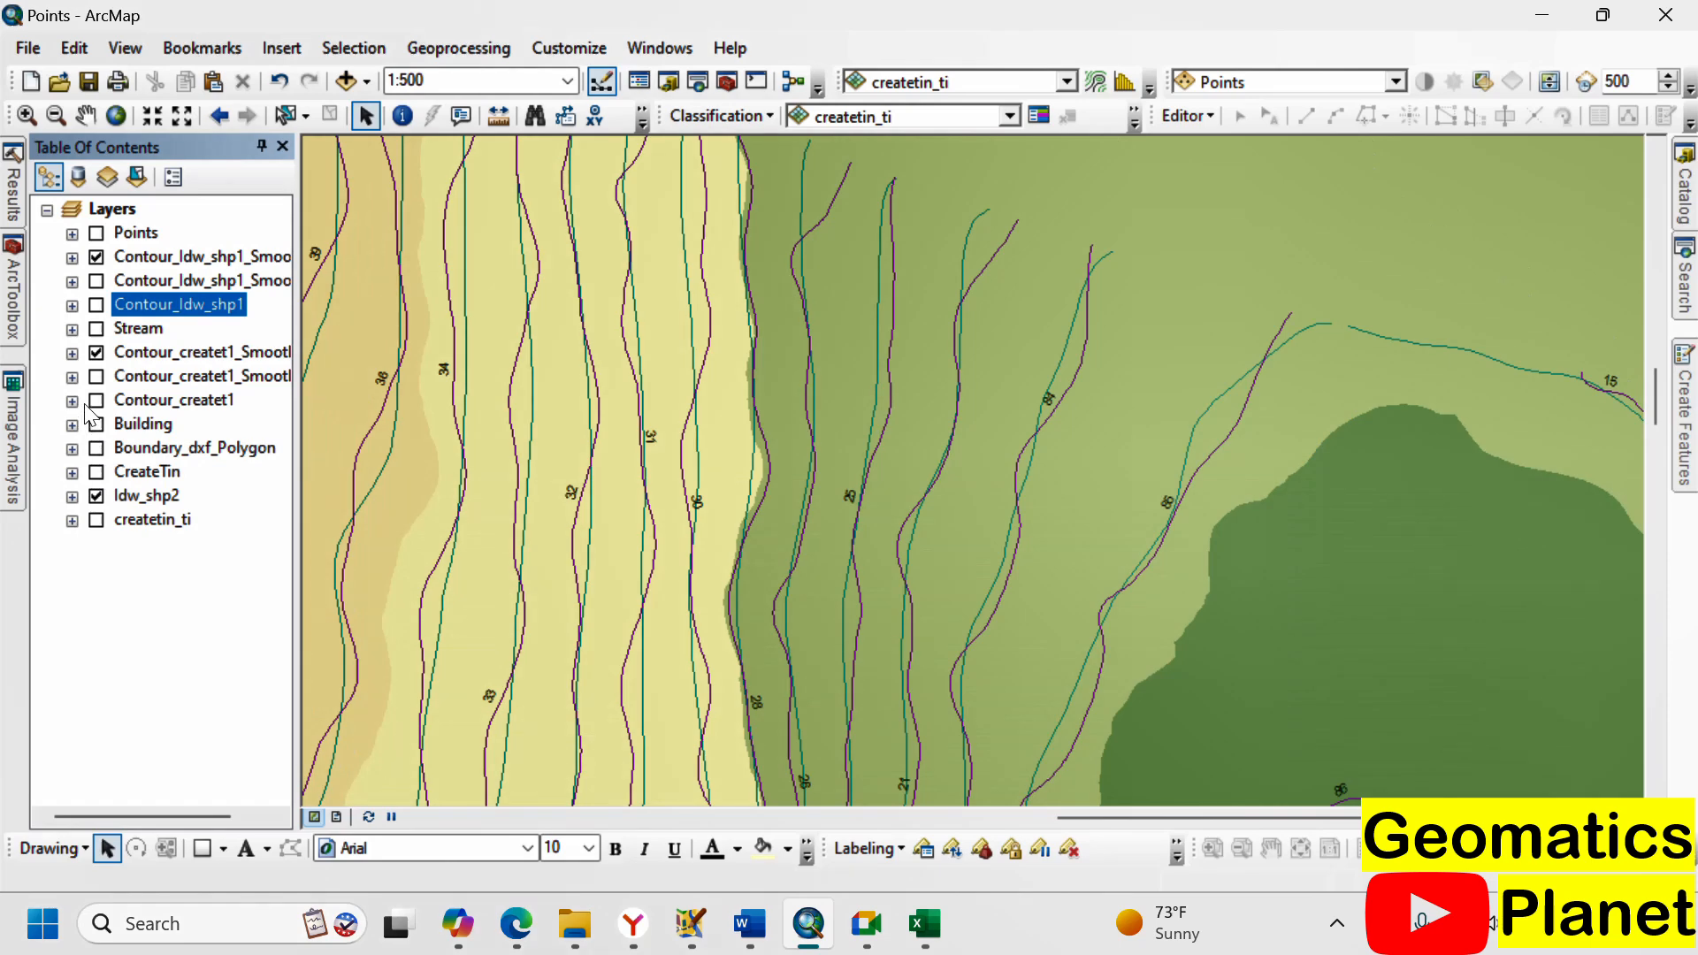
{"action": "left_click", "coordinate": [97, 402]}
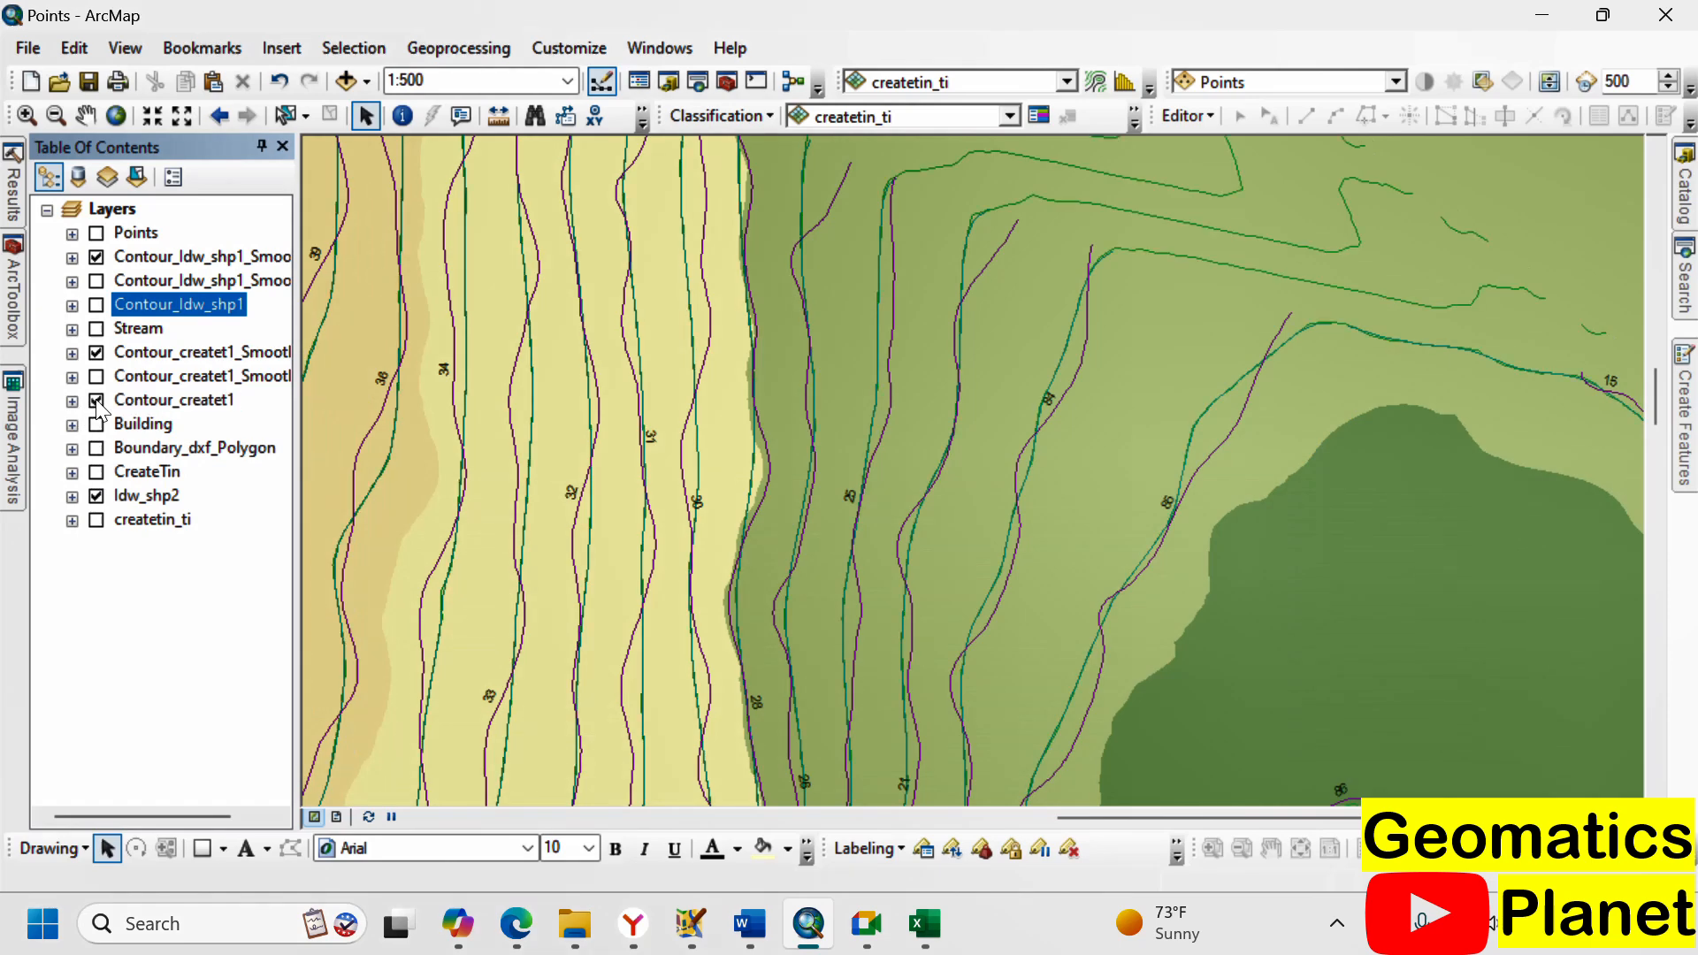
{"action": "left_click", "coordinate": [96, 402]}
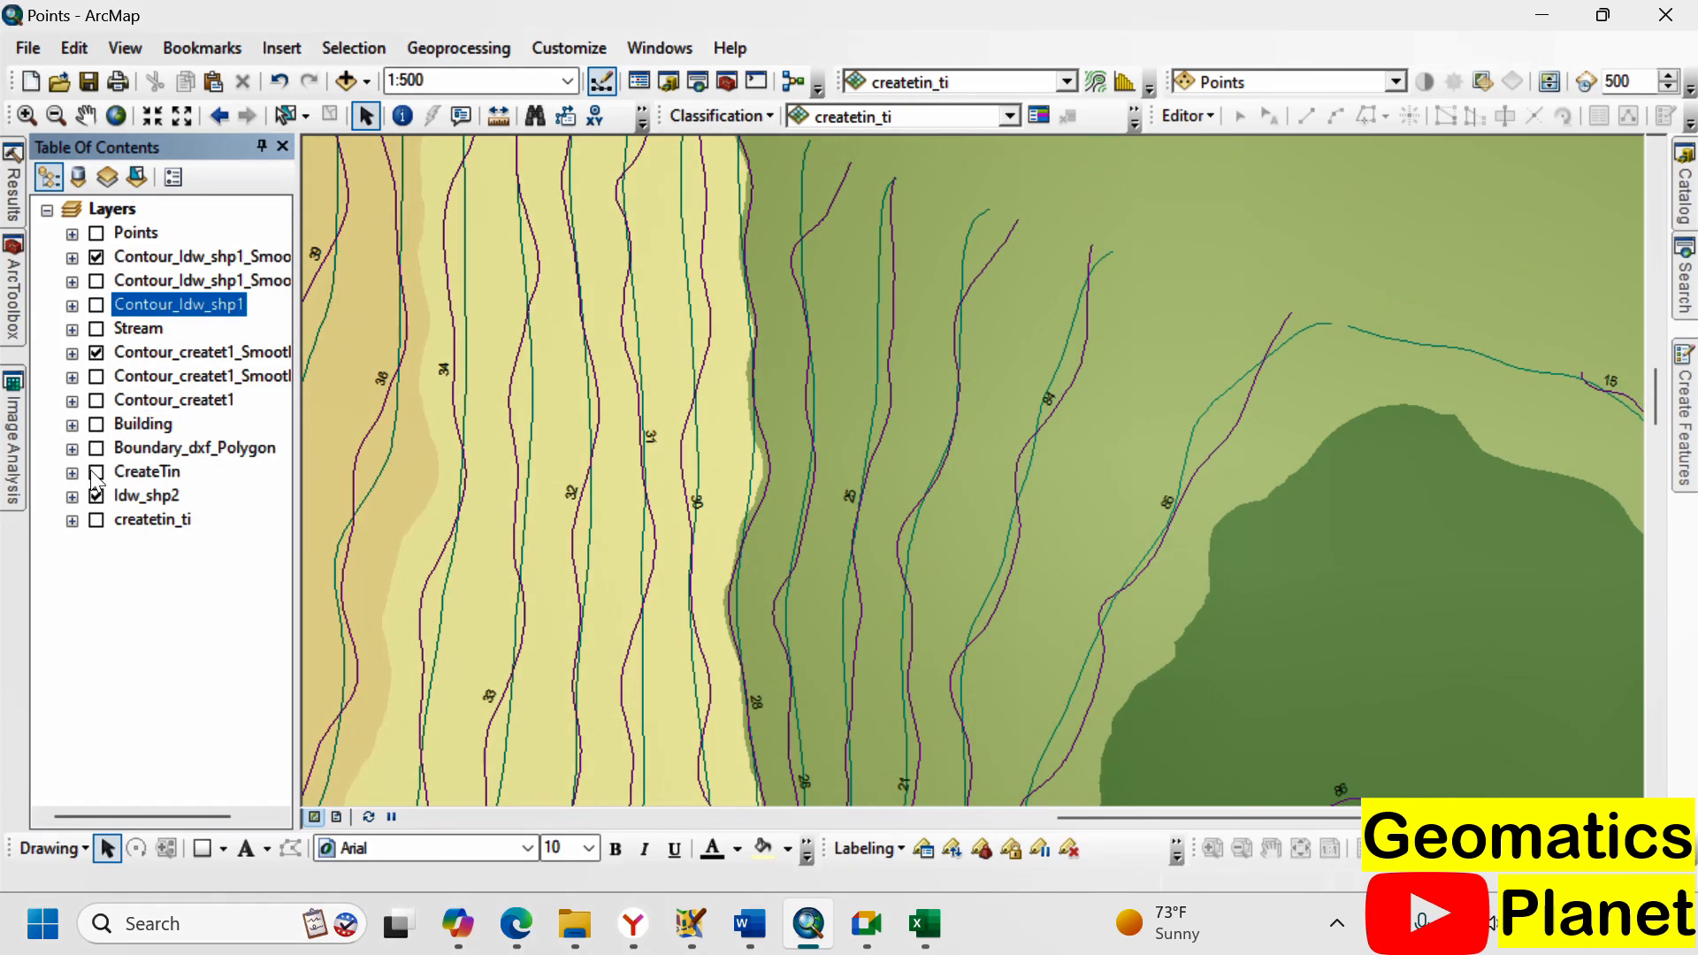
- Turn on the createtin_ti raster and toggle Idw_shp2 above it off and on to compare the two surfaces
{"action": "left_click", "coordinate": [97, 522]}
{"action": "left_click", "coordinate": [97, 497]}
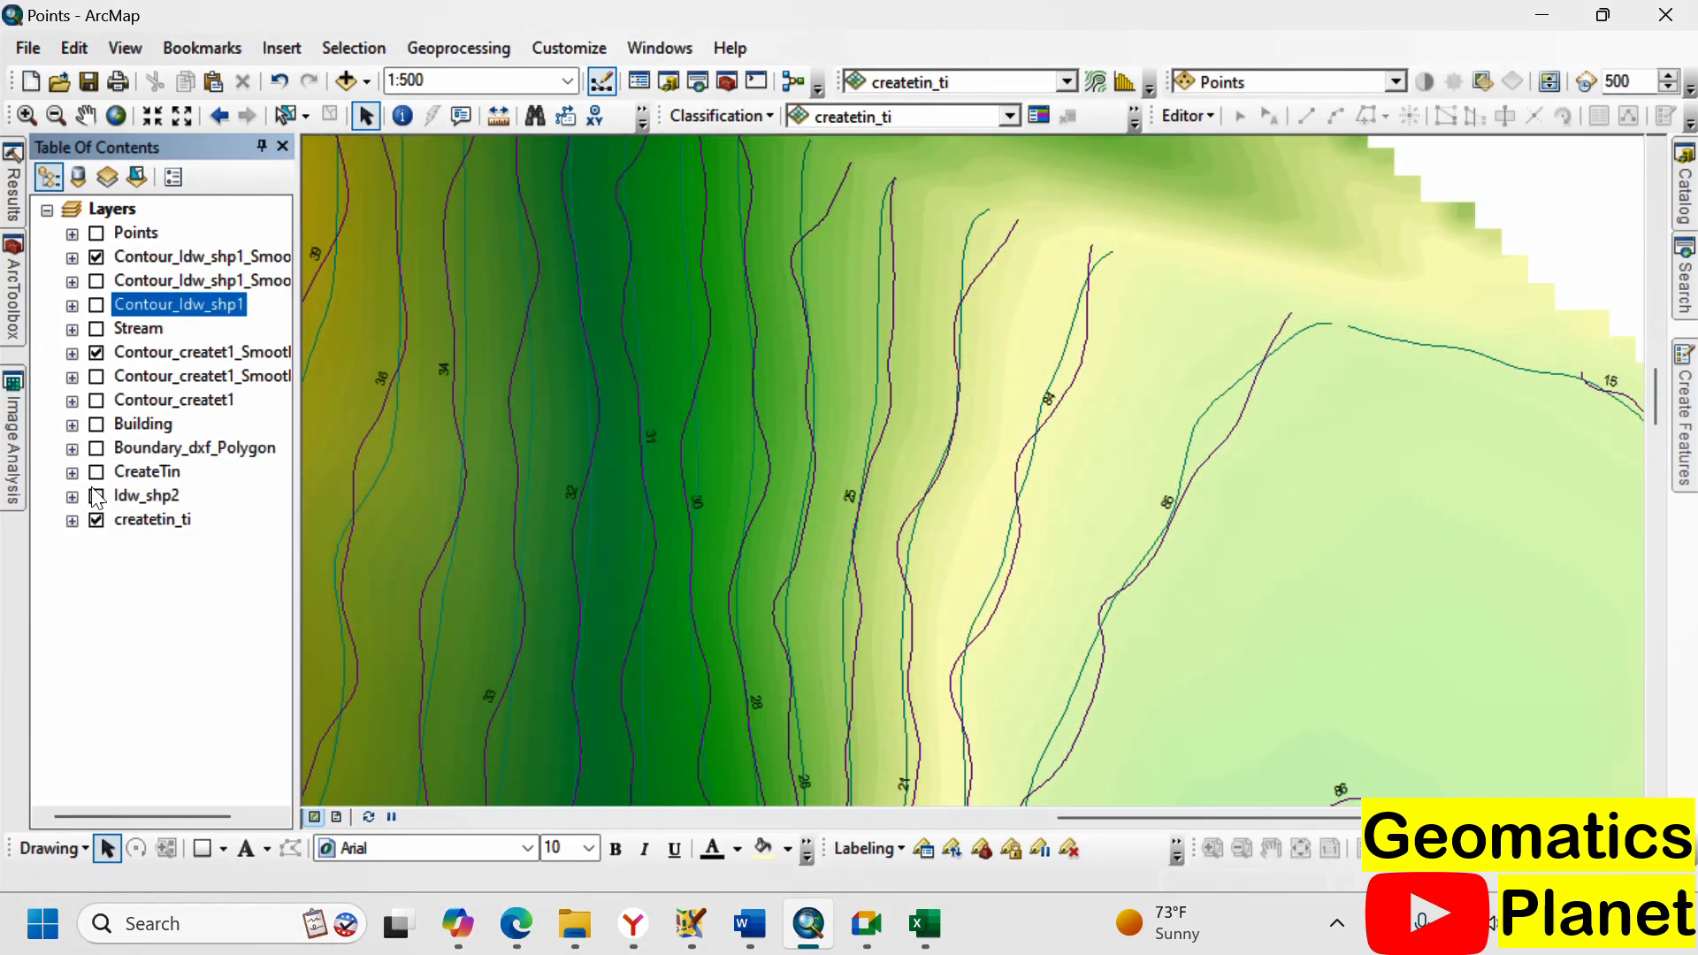
{"action": "left_click", "coordinate": [97, 497]}
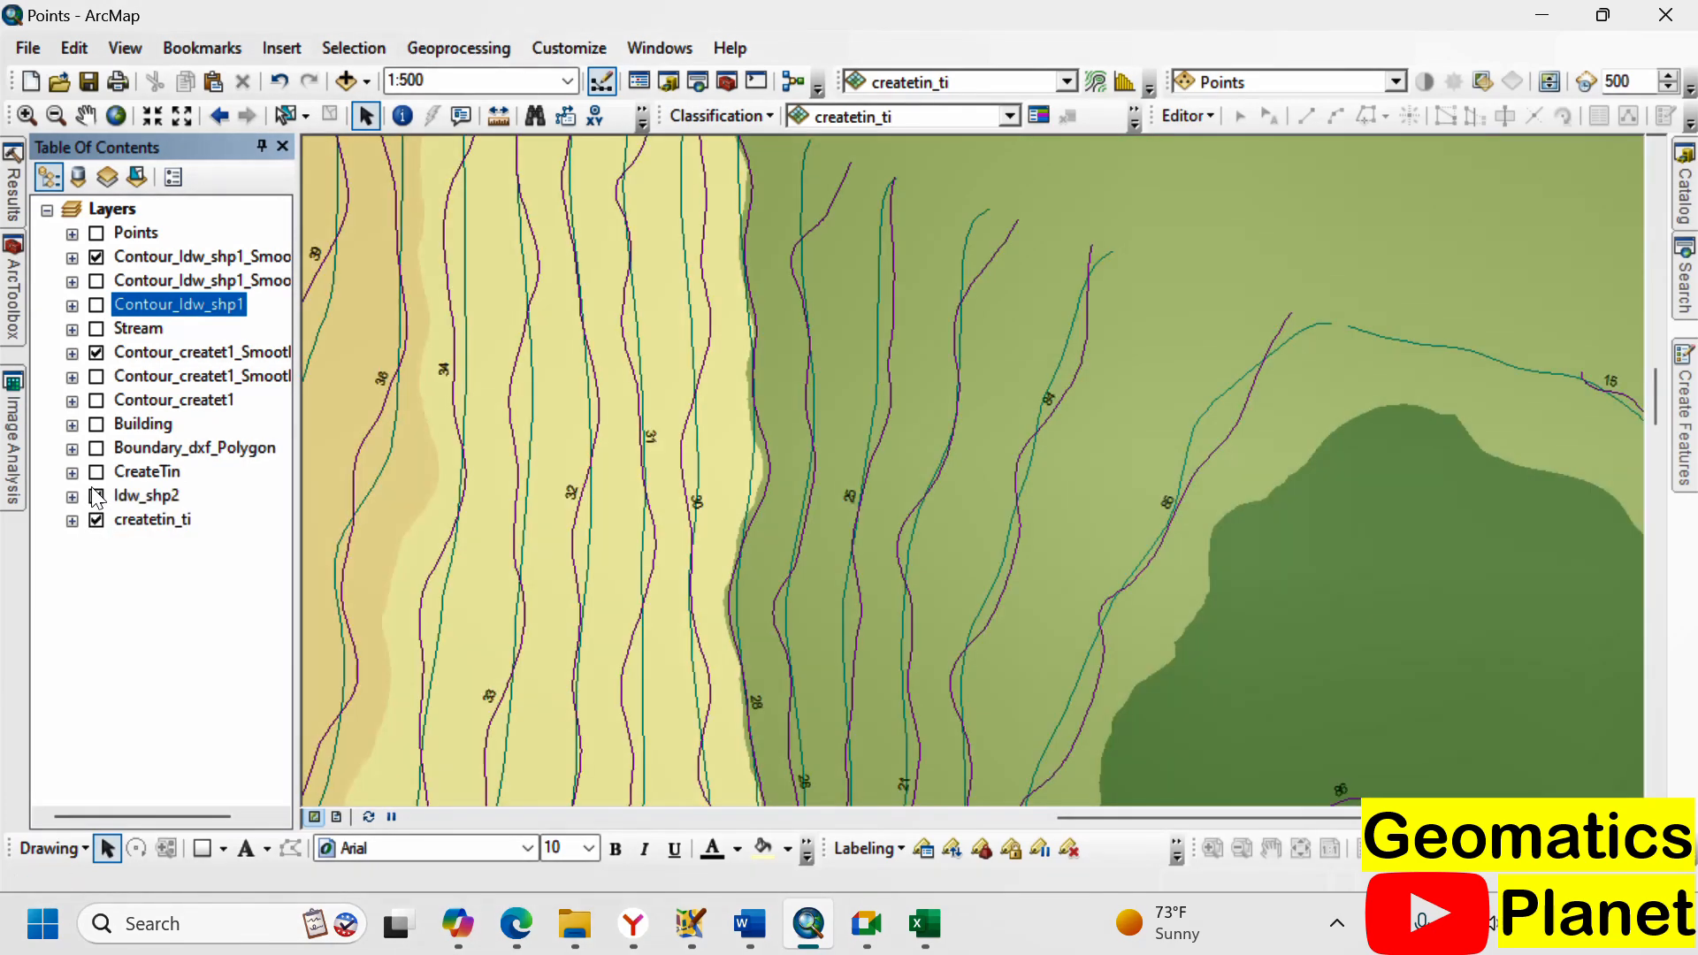
{"action": "left_click", "coordinate": [98, 497]}
{"action": "left_click", "coordinate": [97, 497]}
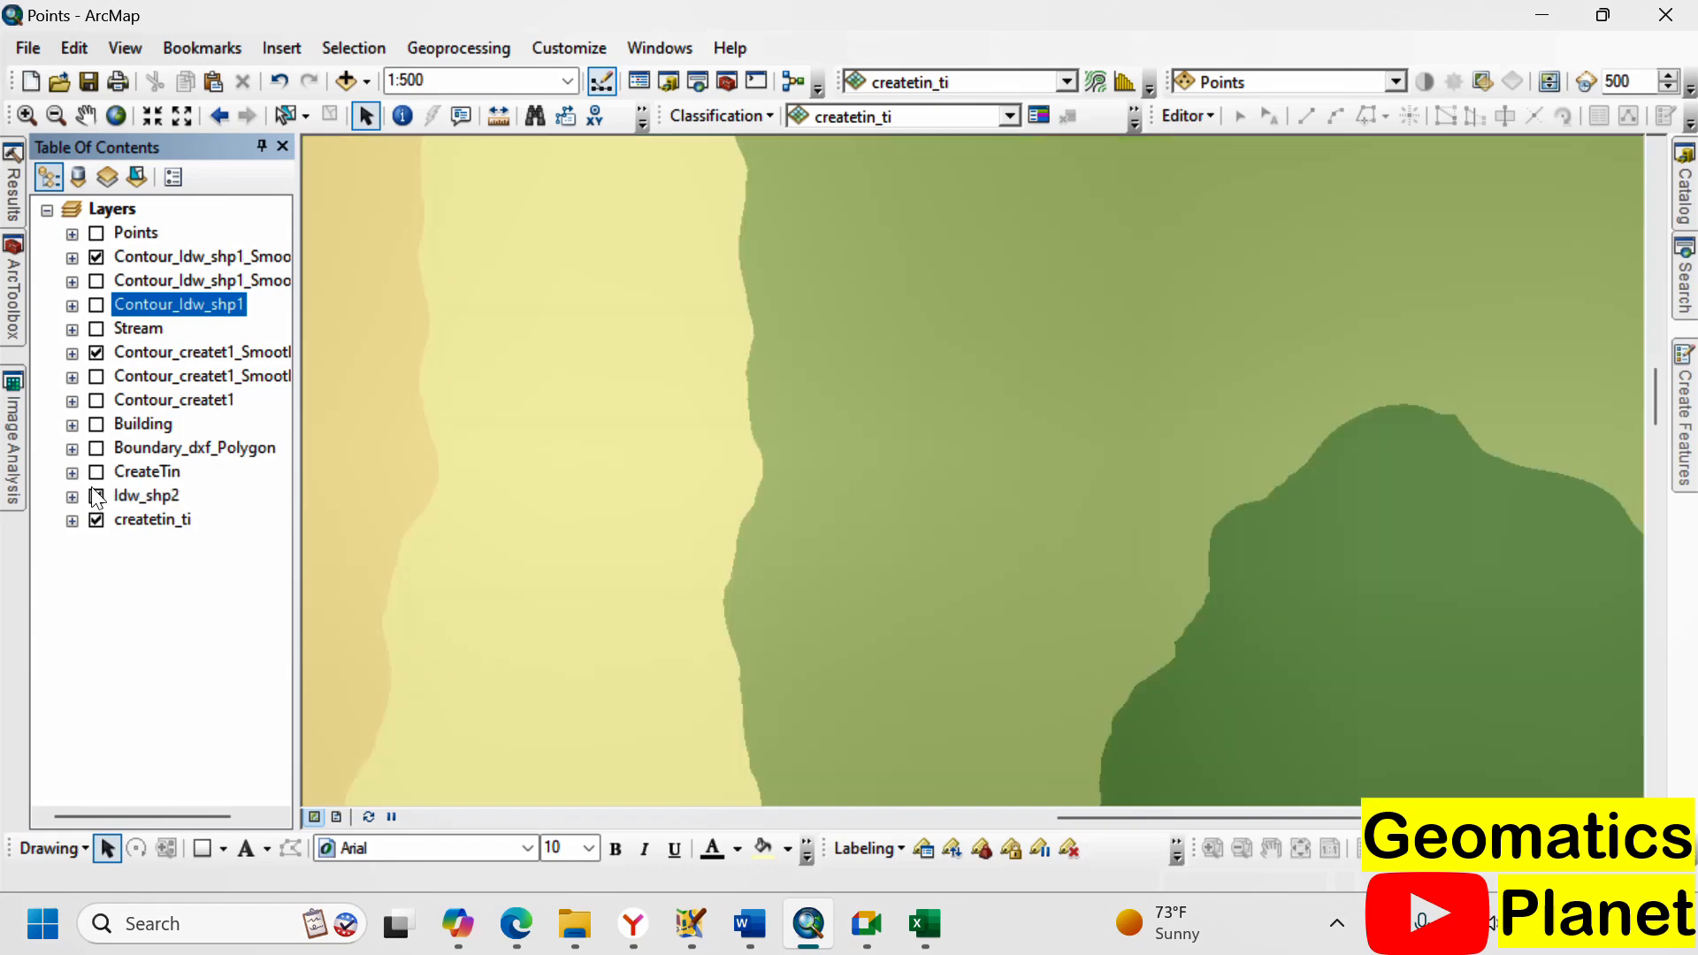
{"action": "left_click", "coordinate": [97, 497]}
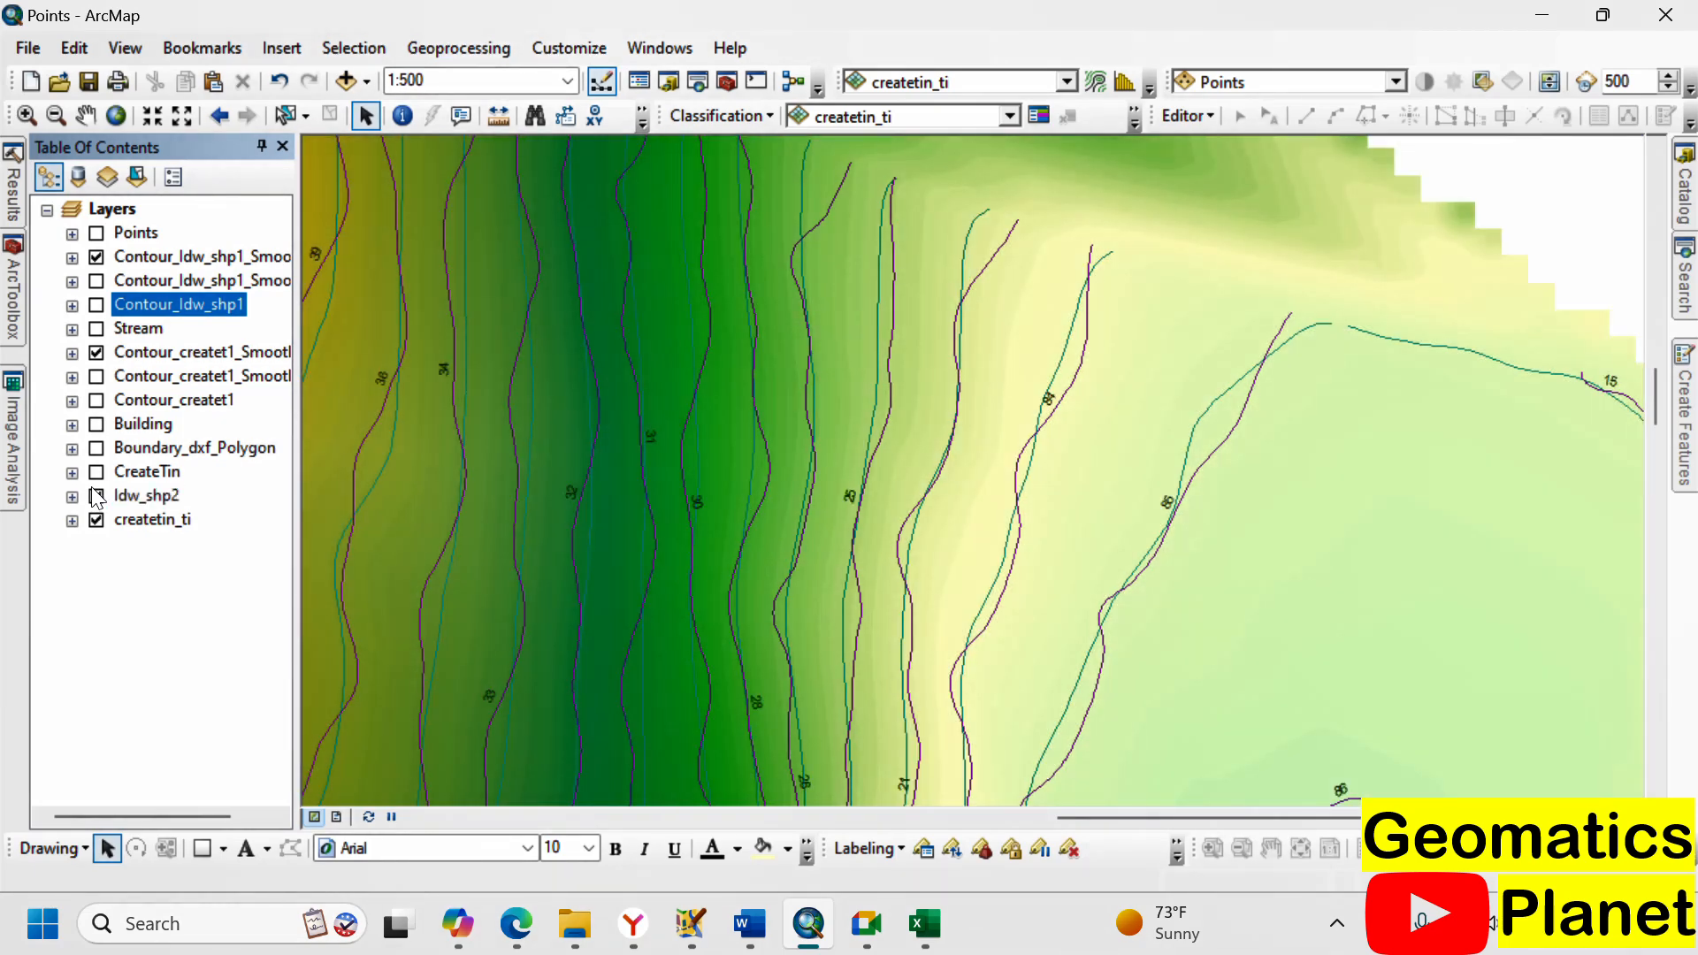
{"action": "left_click", "coordinate": [97, 496]}
{"action": "left_click", "coordinate": [98, 496]}
{"action": "left_click", "coordinate": [97, 497]}
- Compare Idw_shp2 with createtin_ti over a wider area by toggling it, and inspect both contour sets over the IDW raster
{"action": "scroll", "coordinate": [863, 502], "scroll_direction": "up", "scroll_amount": 3}
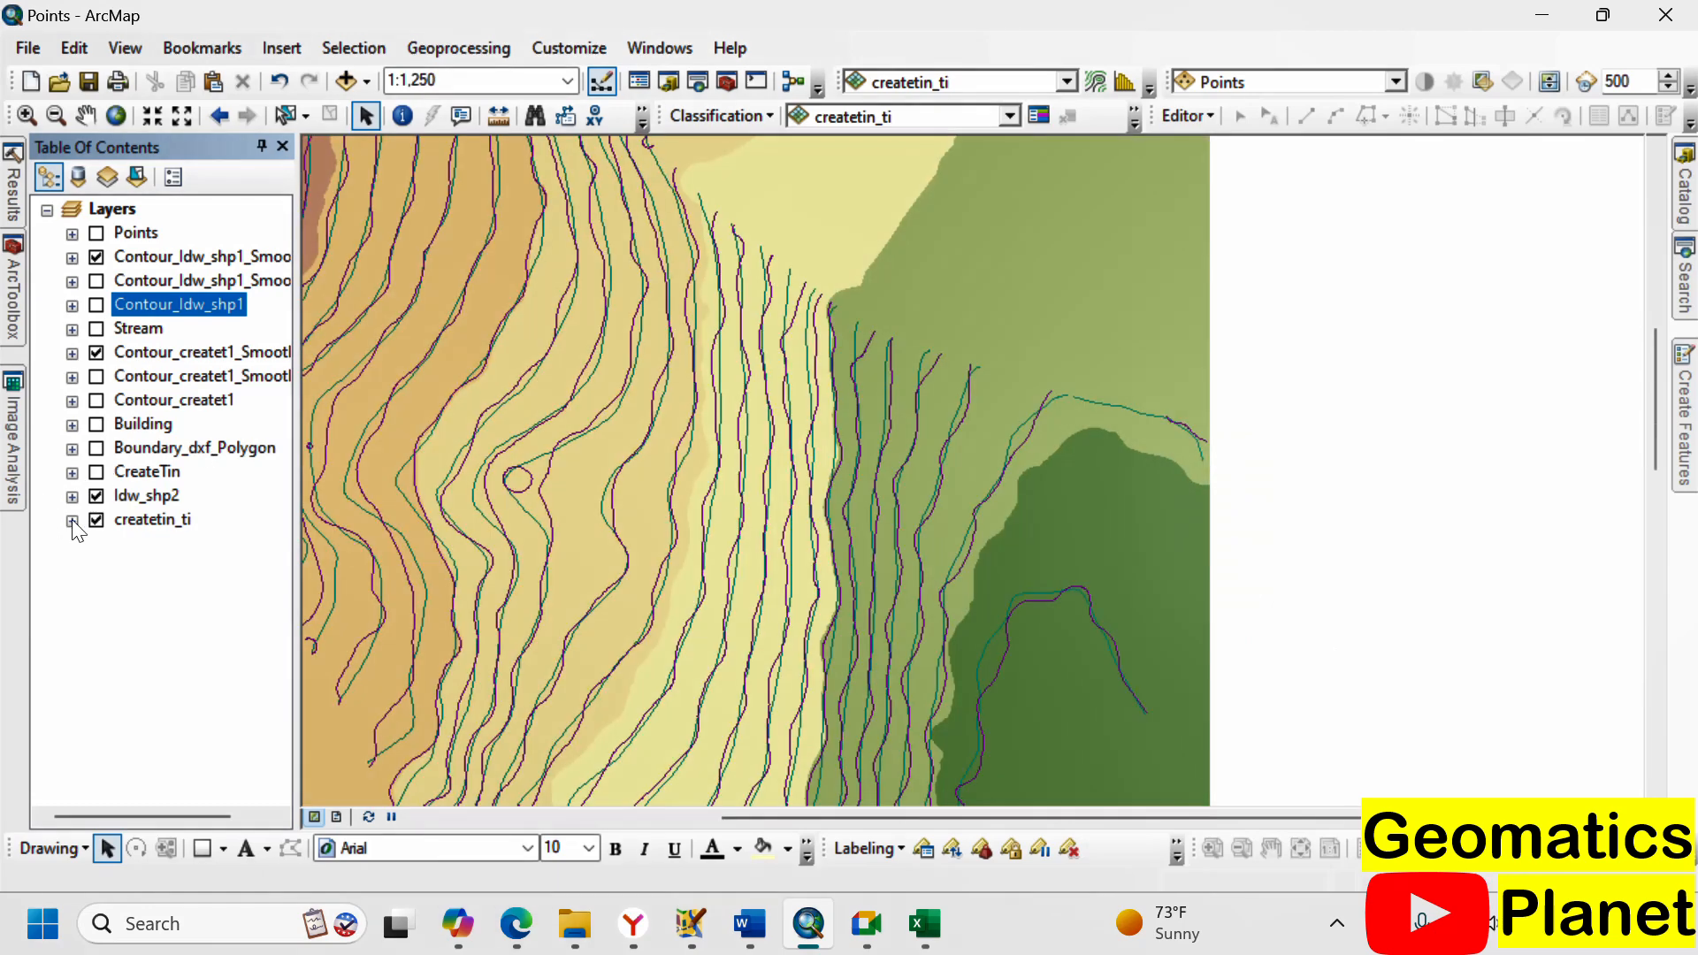
{"action": "left_click", "coordinate": [98, 496]}
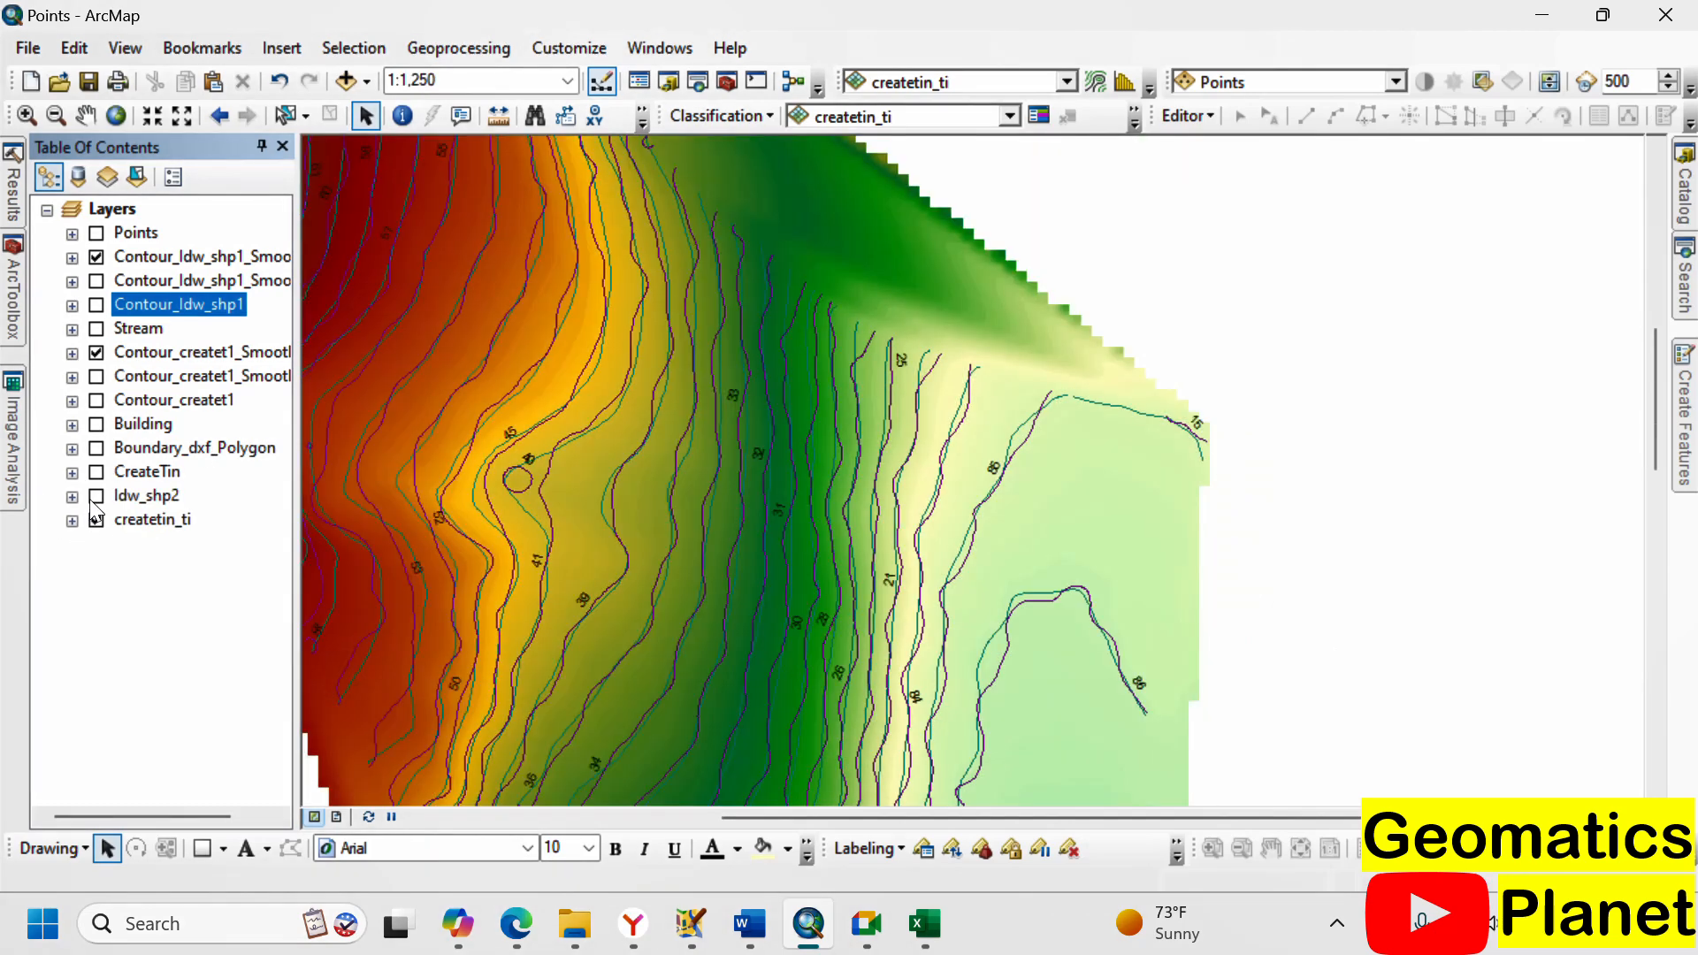
{"action": "left_click", "coordinate": [97, 496]}
{"action": "left_click", "coordinate": [92, 500]}
{"action": "left_click", "coordinate": [94, 498]}
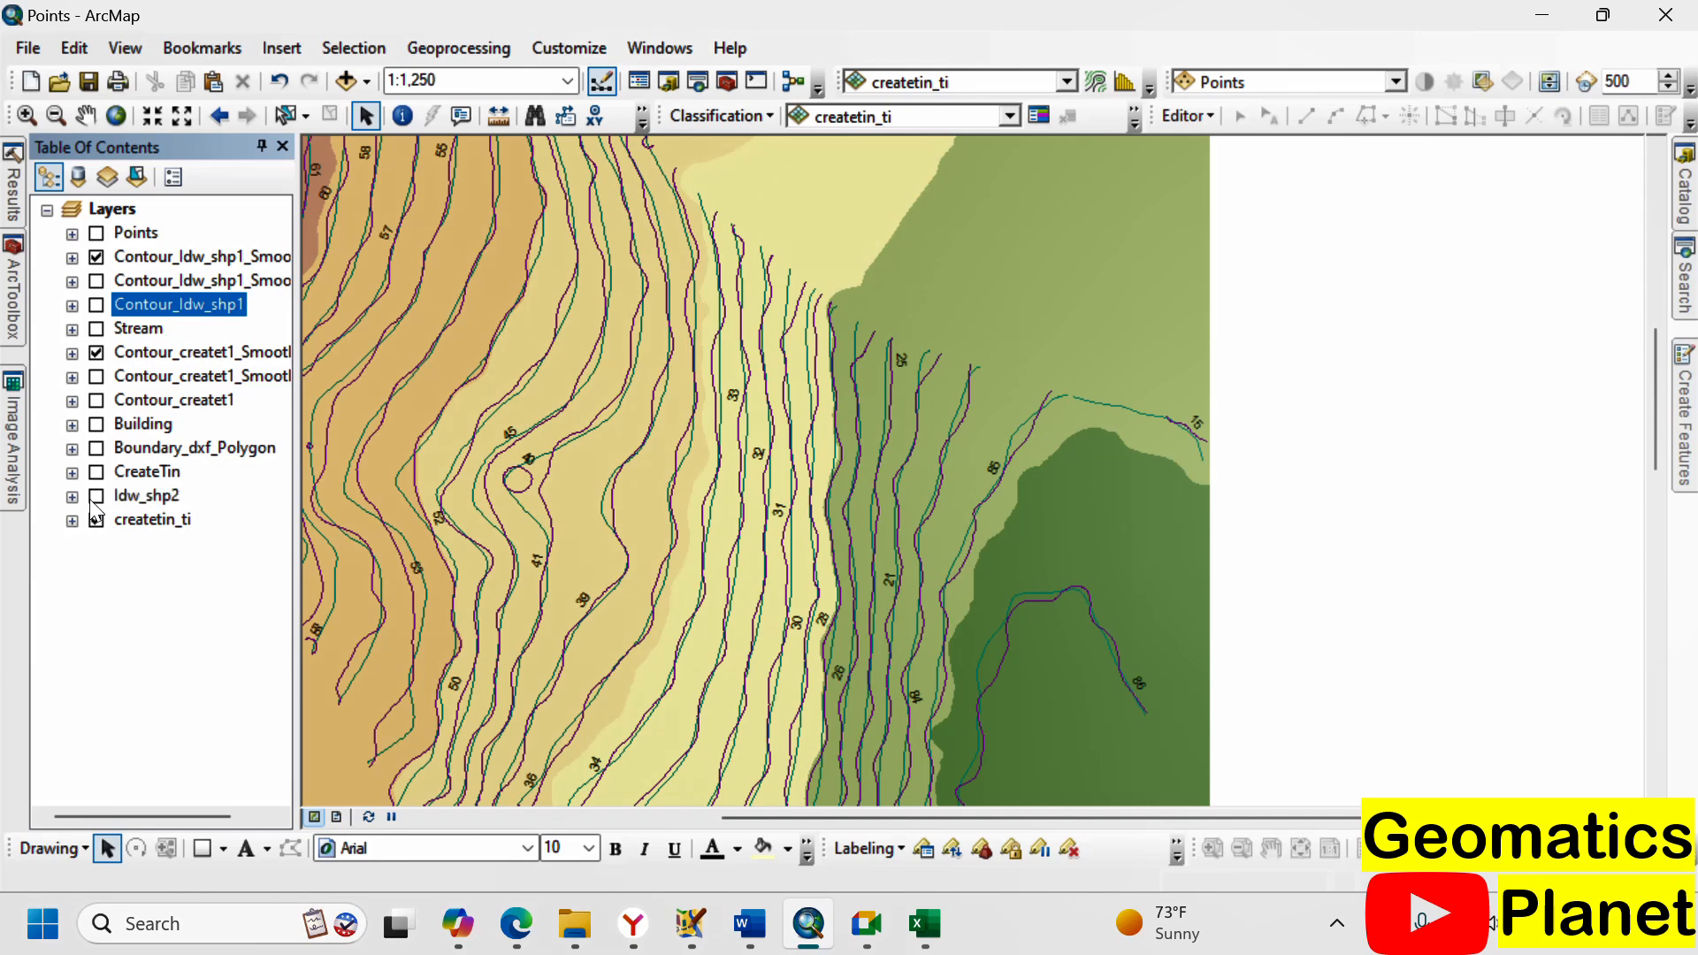
{"action": "left_click", "coordinate": [92, 497]}
{"action": "scroll", "coordinate": [879, 471], "scroll_direction": "down", "scroll_amount": 5}
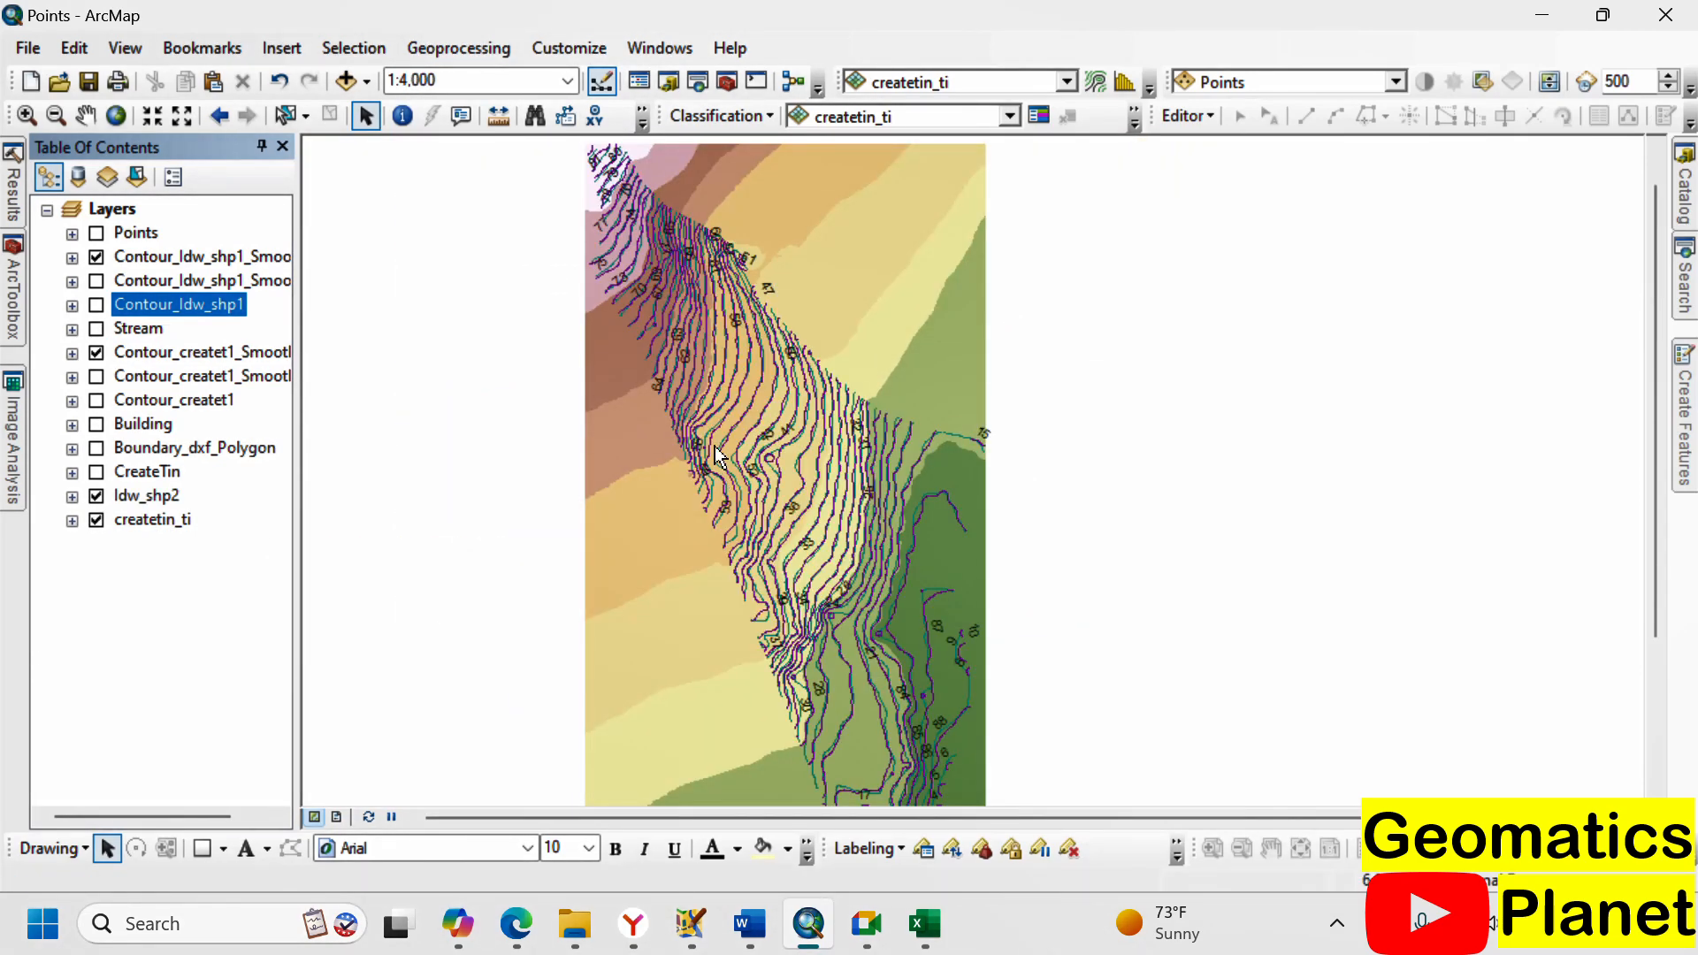
{"action": "scroll", "coordinate": [716, 444], "scroll_direction": "up", "scroll_amount": 2}
{"action": "scroll", "coordinate": [725, 421], "scroll_direction": "up", "scroll_amount": 3}
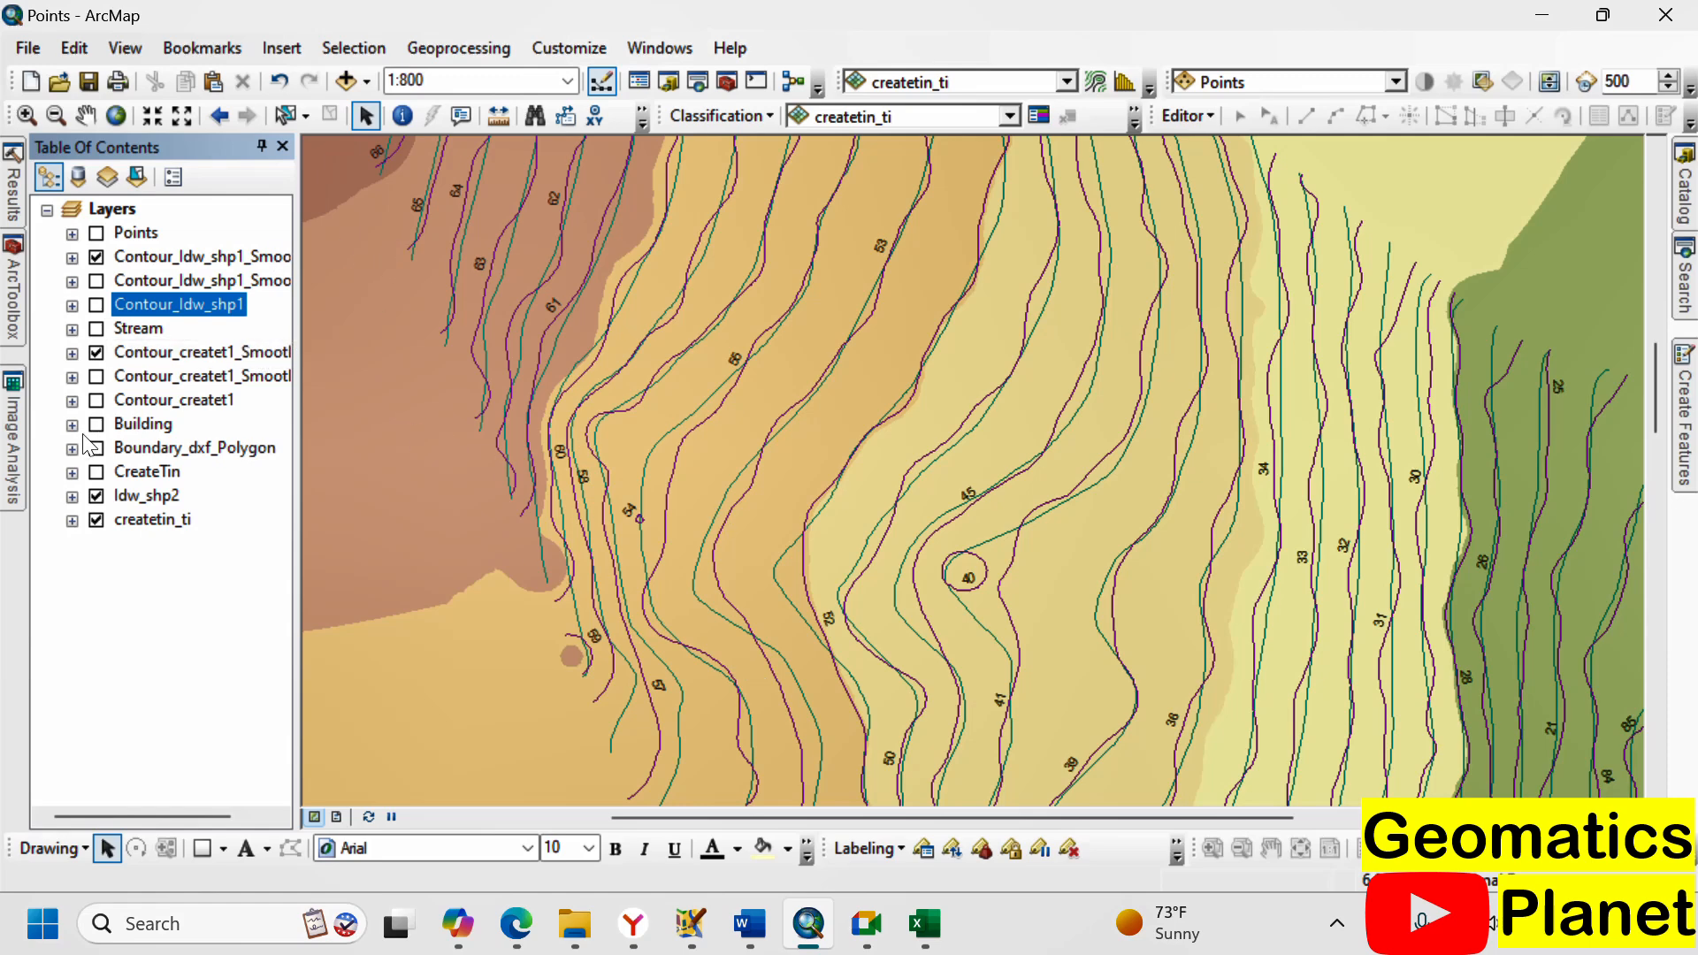
- Hide both displayed smoothed contour layers and the Idw_shp2 and createtin_ti rasters, leaving the map without visible layers
{"action": "left_click", "coordinate": [96, 353]}
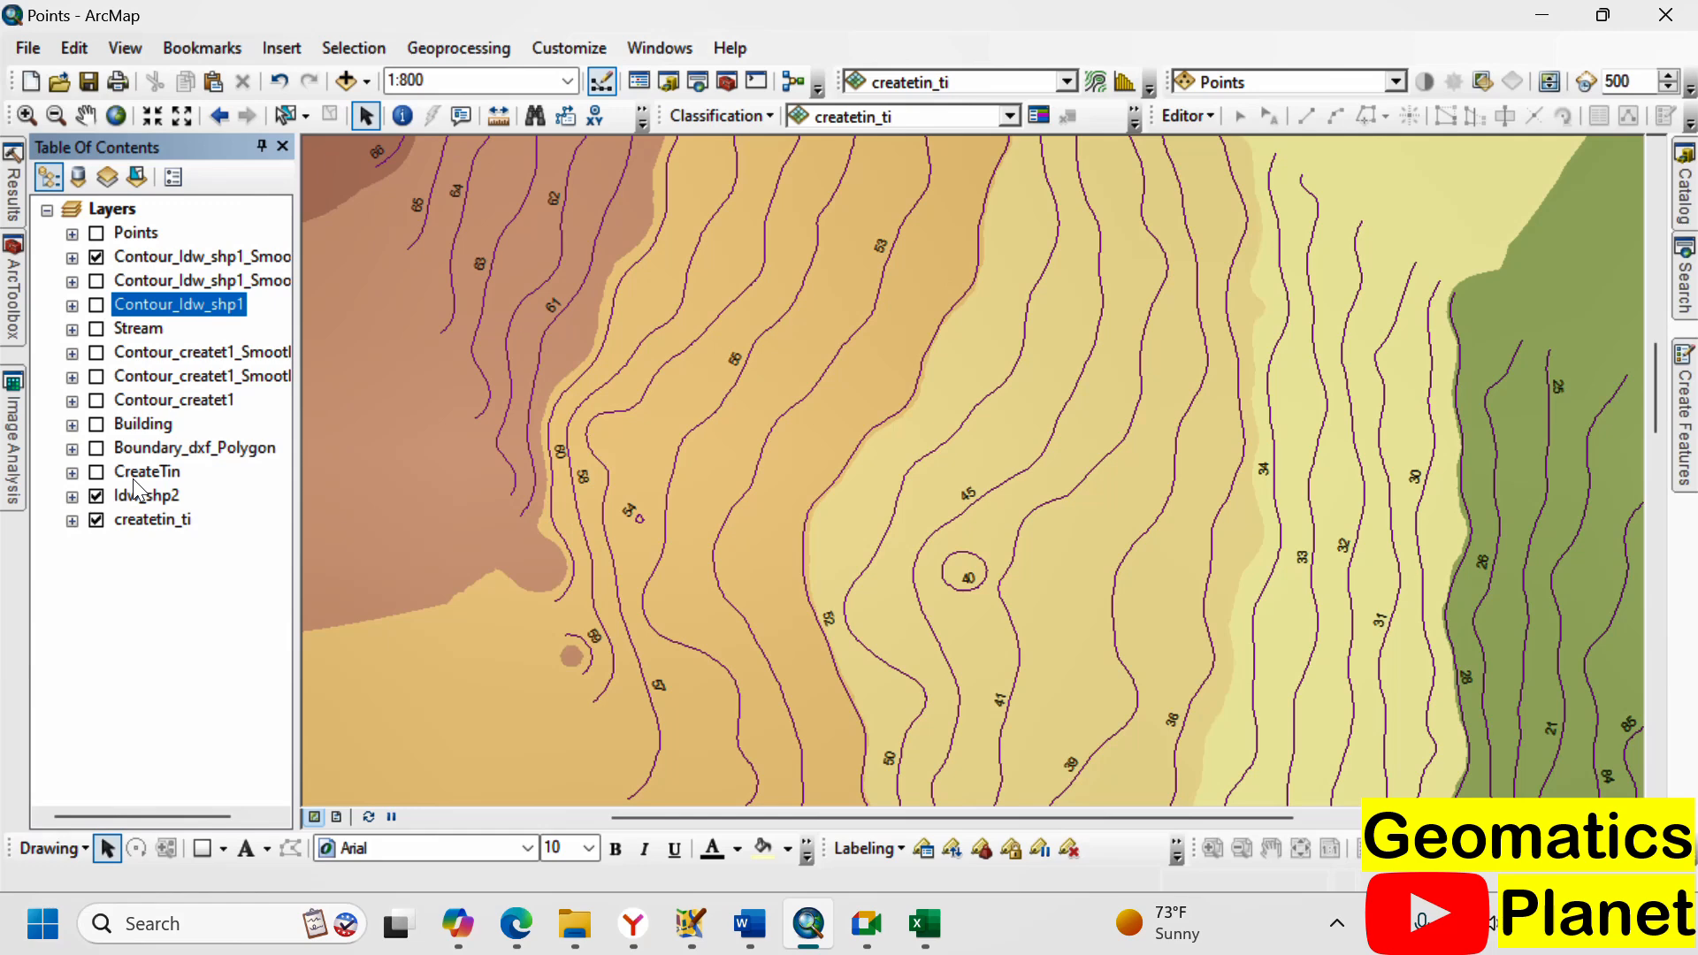
{"action": "scroll", "coordinate": [768, 359], "scroll_direction": "up", "scroll_amount": 3}
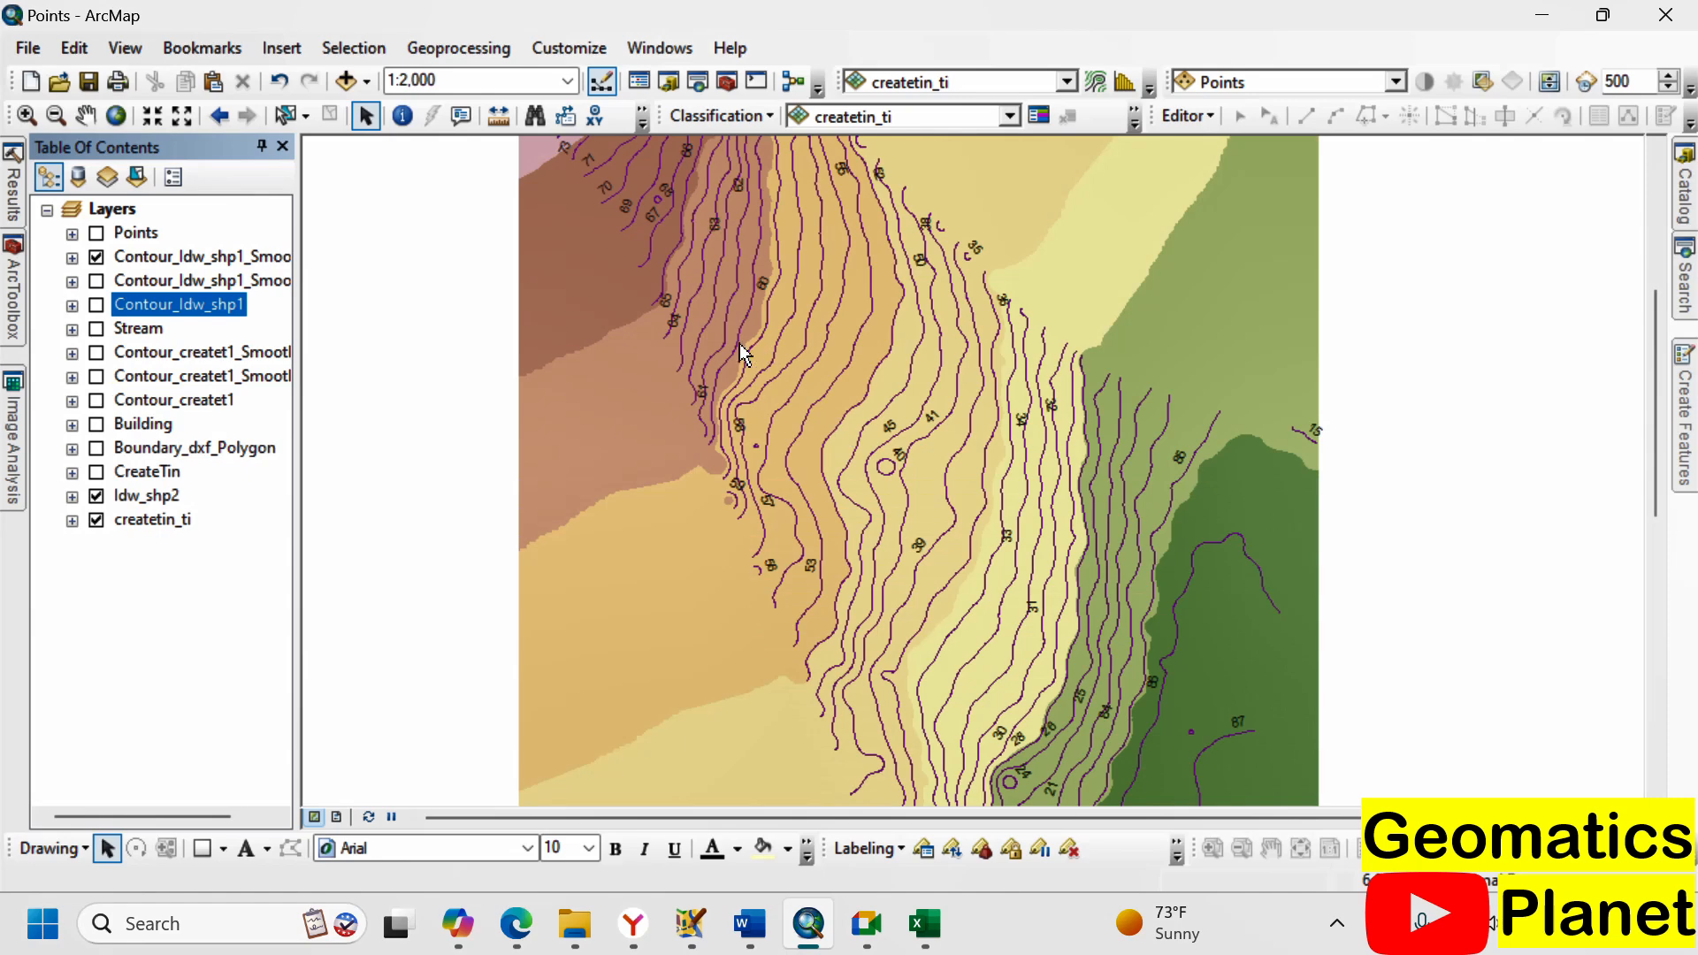
{"action": "left_click", "coordinate": [96, 258]}
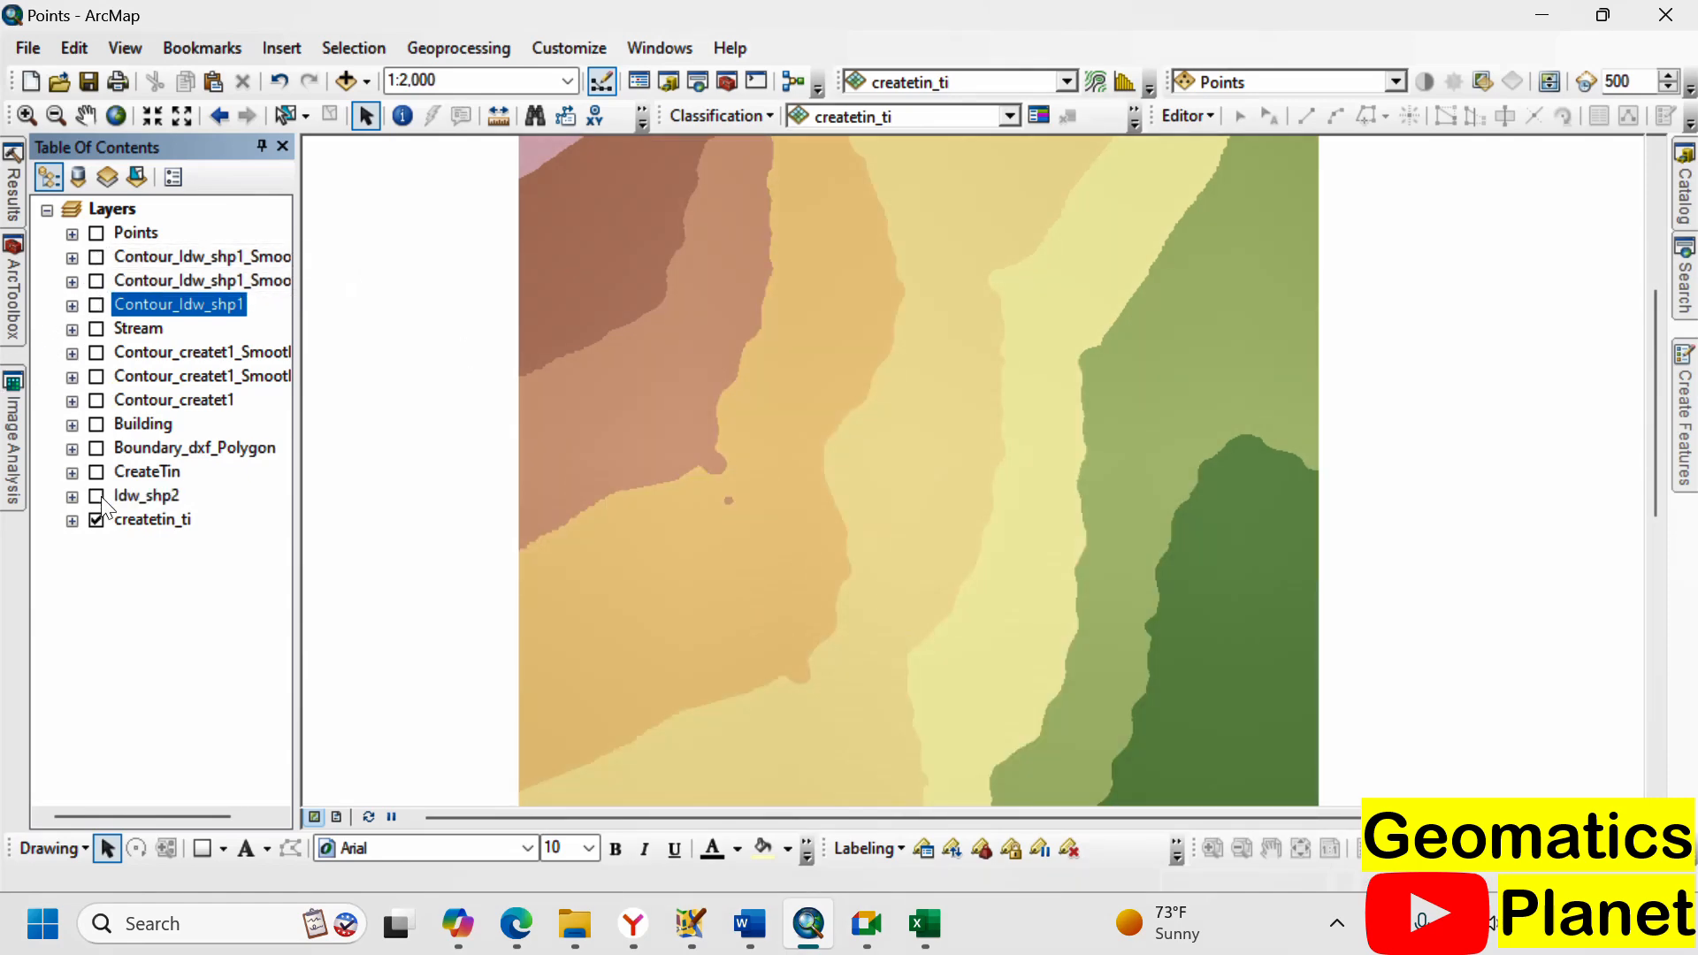
{"action": "left_click", "coordinate": [96, 520]}
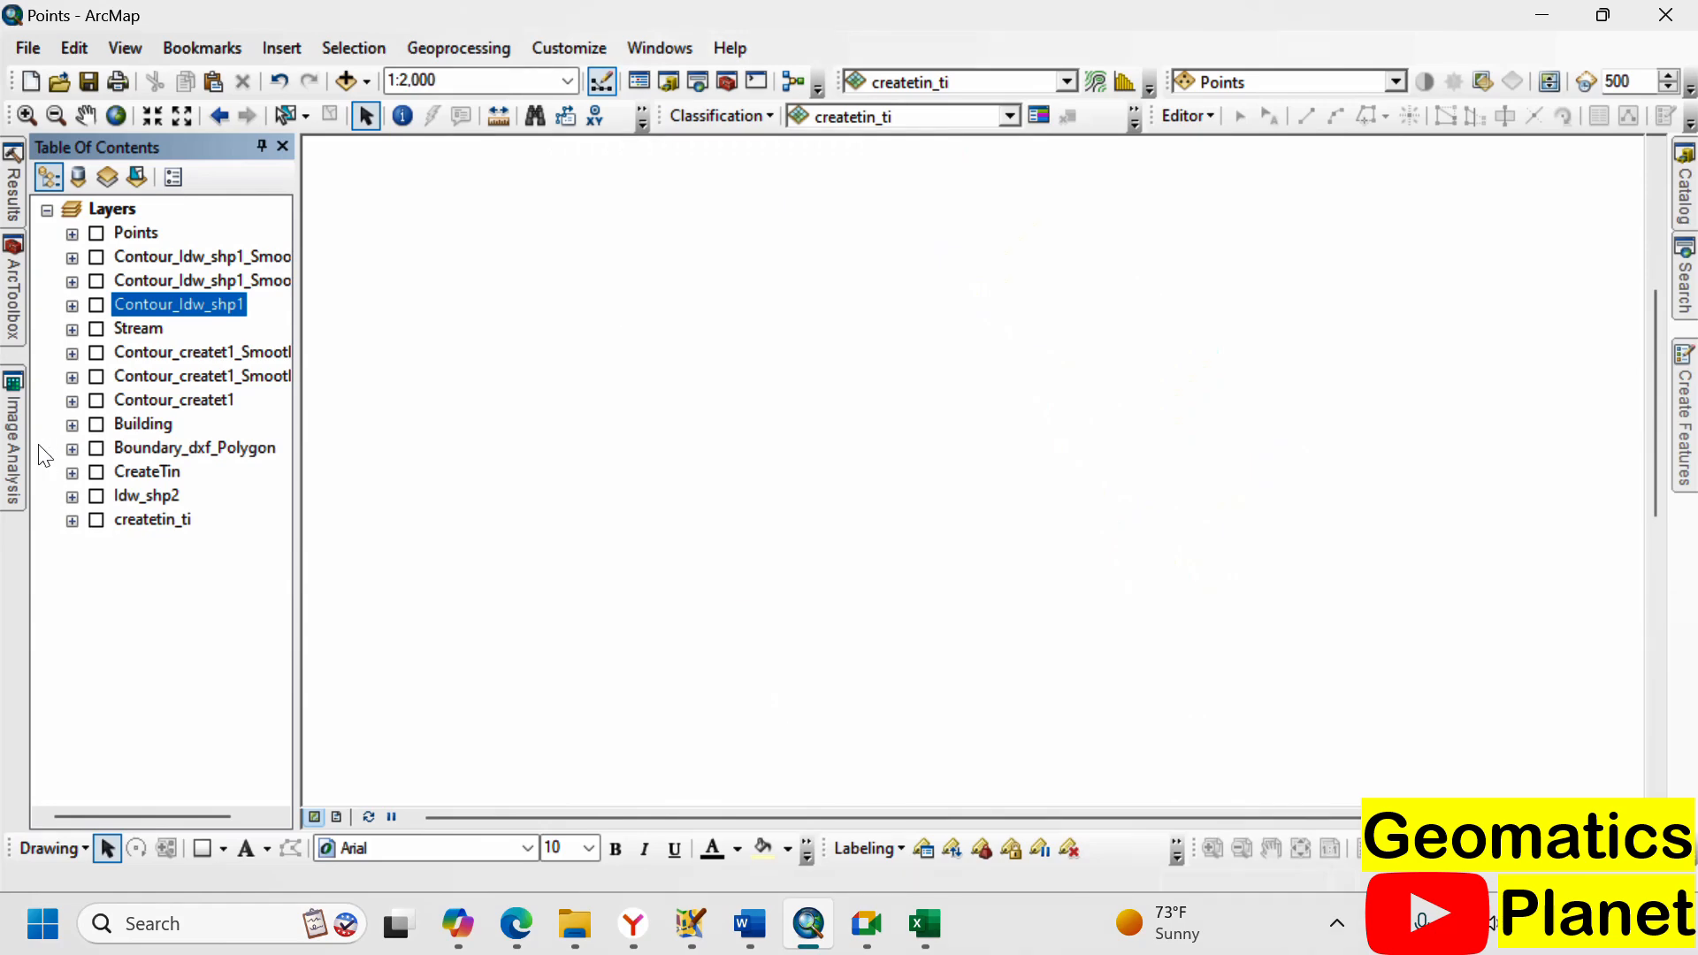
- Run the Spatial Analyst Line Density tool on Contour_Idw_shp1_SmoothLine_ with population field NONE and area units SQUARE_KILOMETERS
{"action": "left_click", "coordinate": [11, 318]}
{"action": "left_click", "coordinate": [48, 248]}
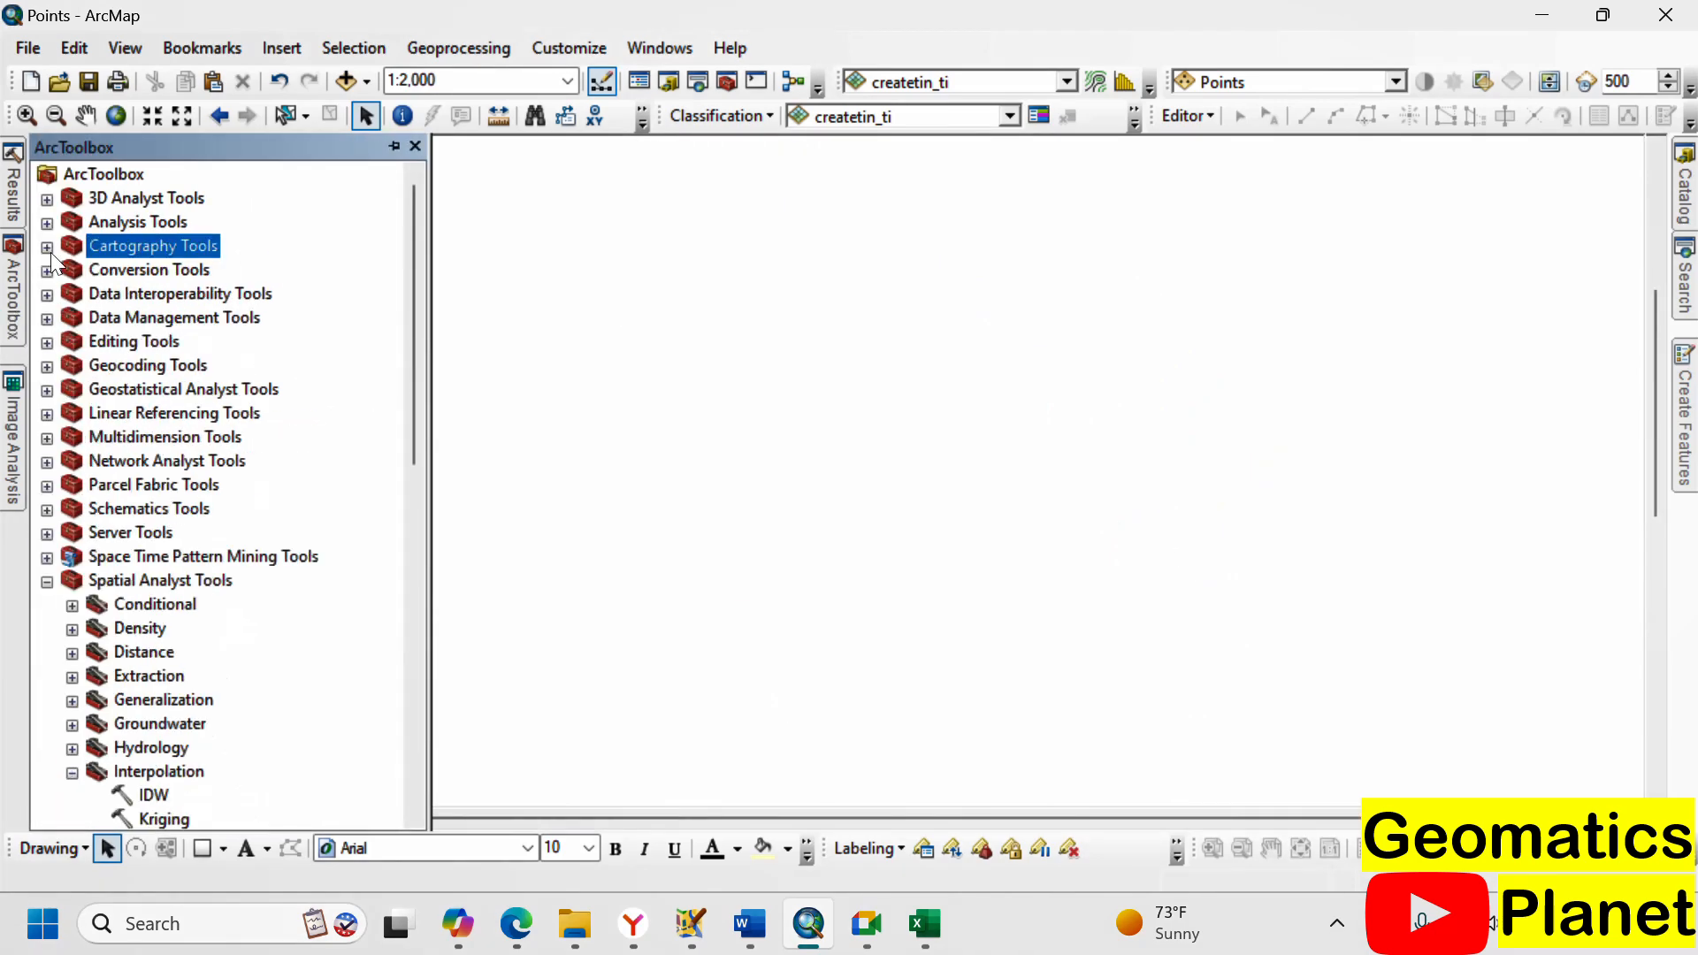
{"action": "scroll", "coordinate": [102, 513], "scroll_direction": "down", "scroll_amount": 5}
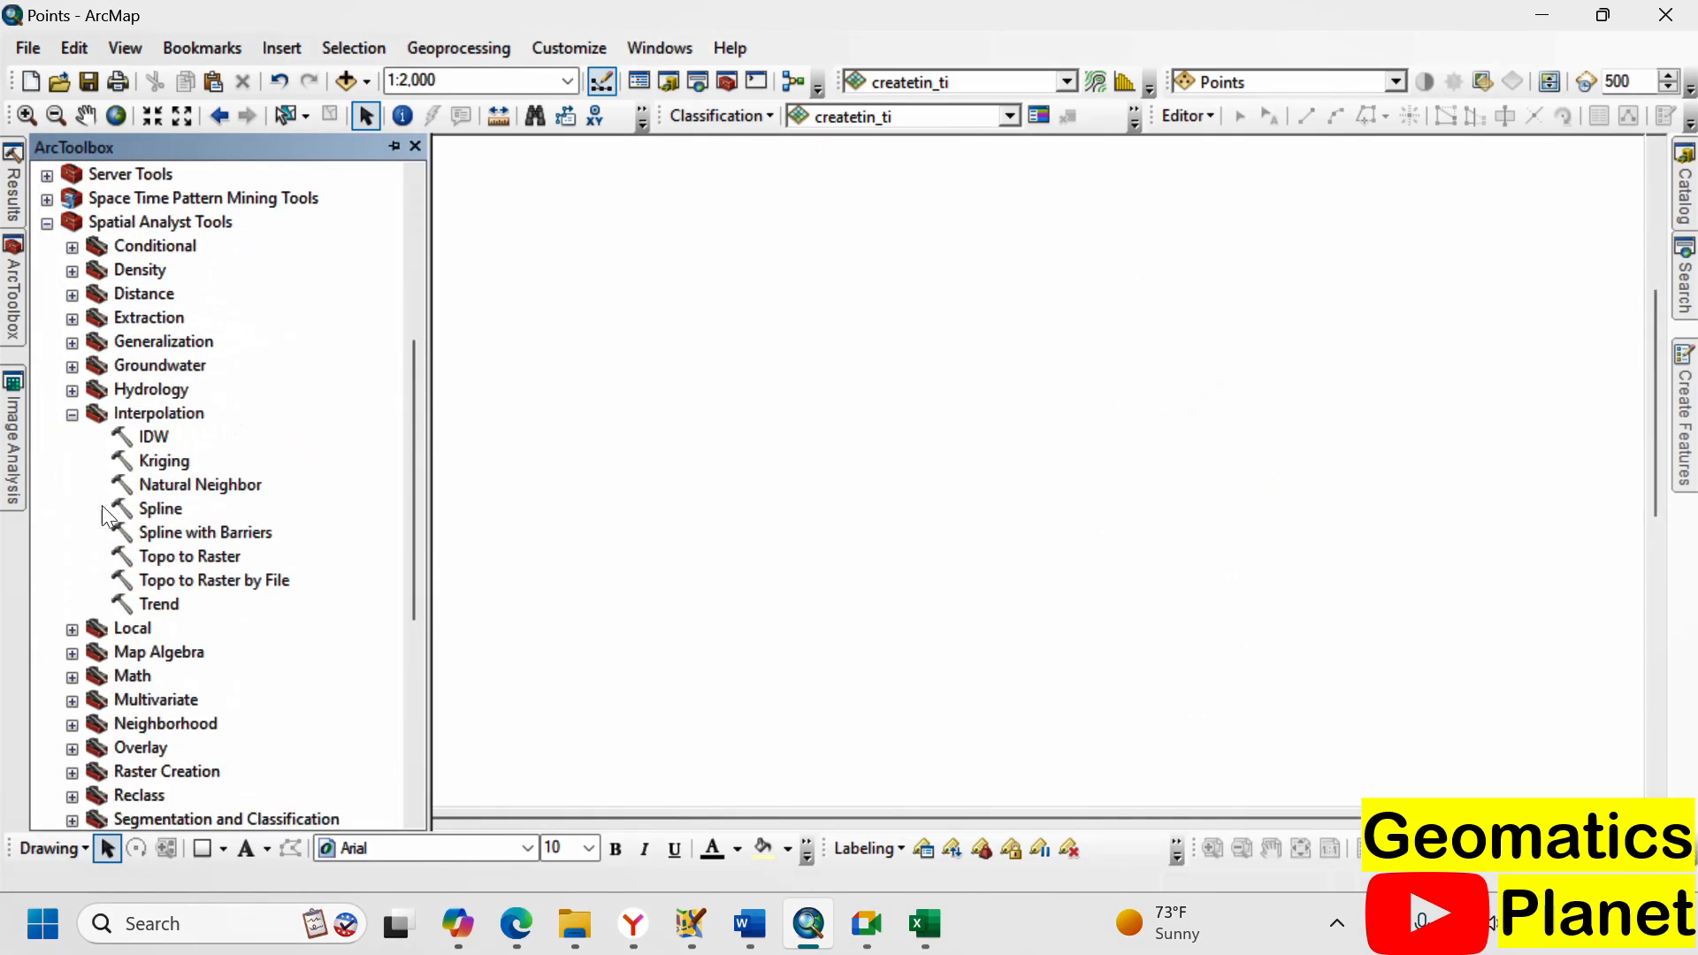
{"action": "left_click", "coordinate": [71, 413]}
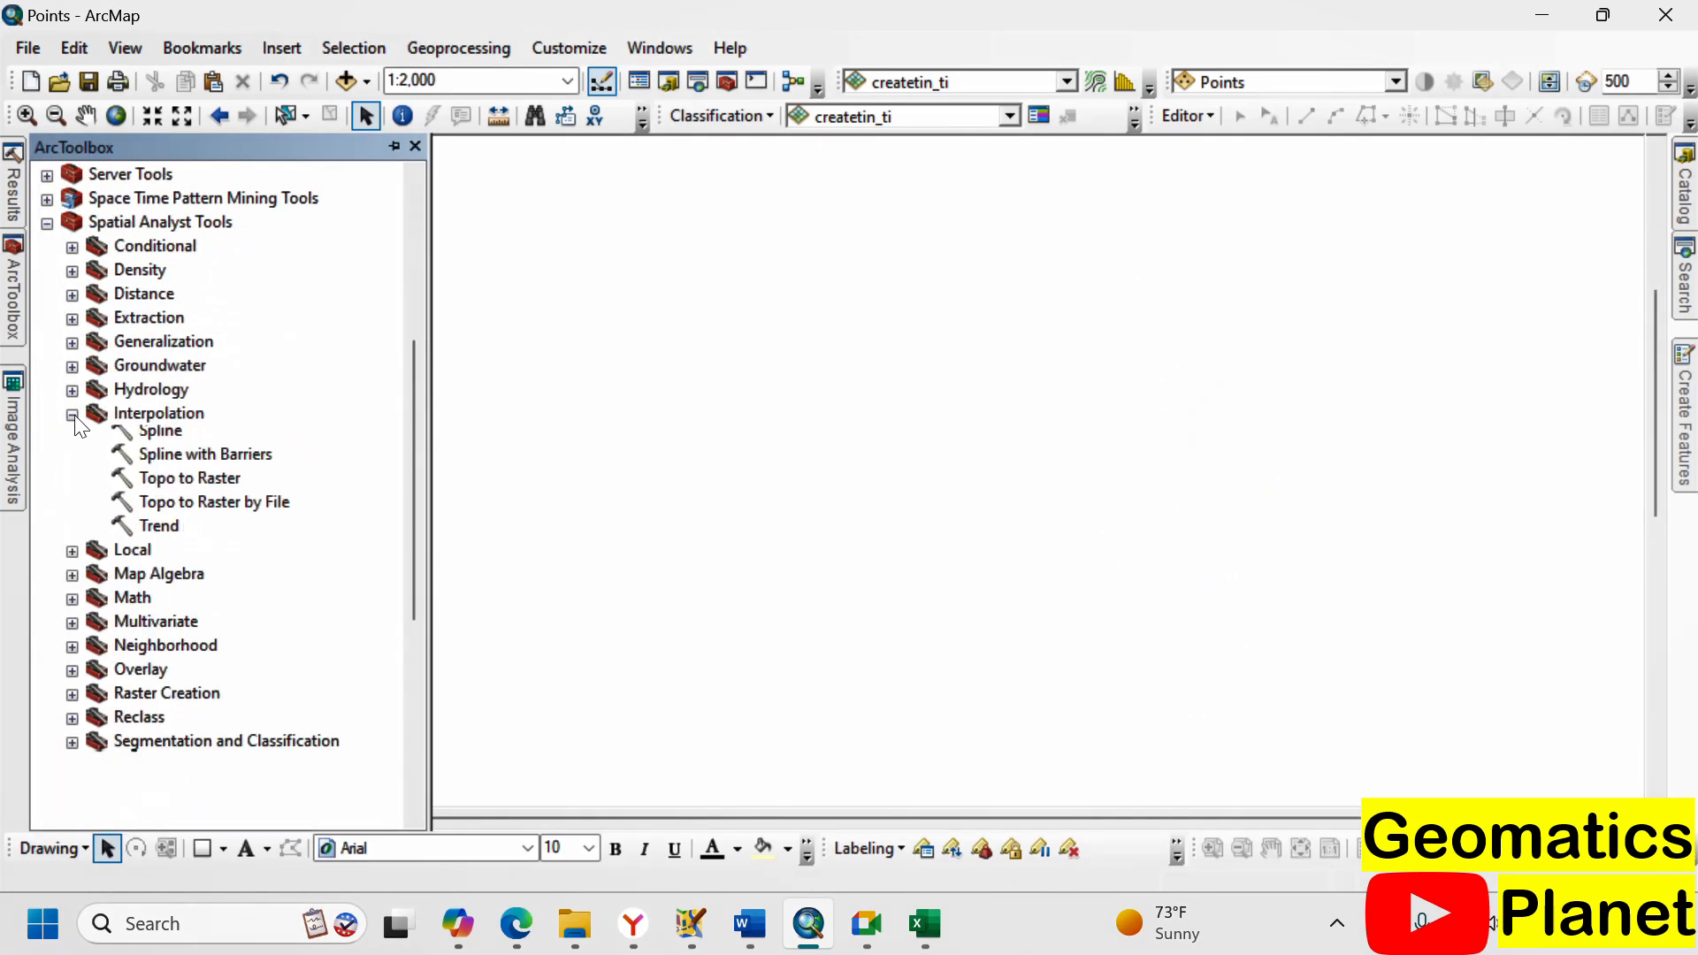
{"action": "left_click", "coordinate": [71, 270]}
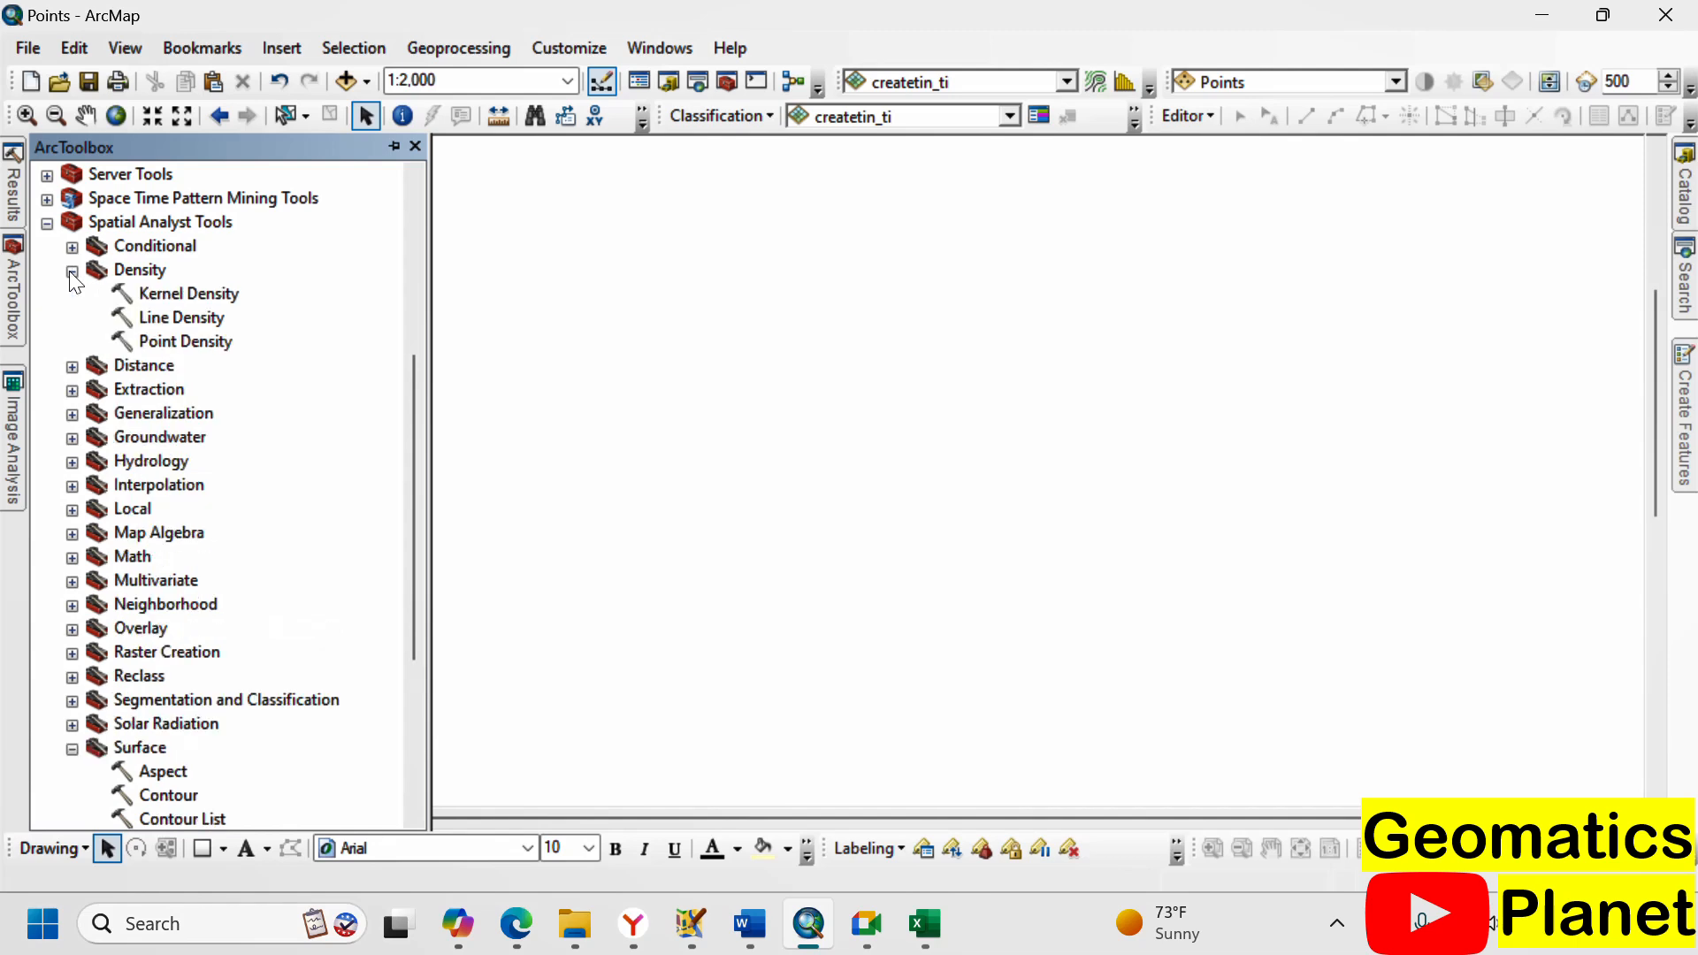
{"action": "double_click", "coordinate": [214, 319]}
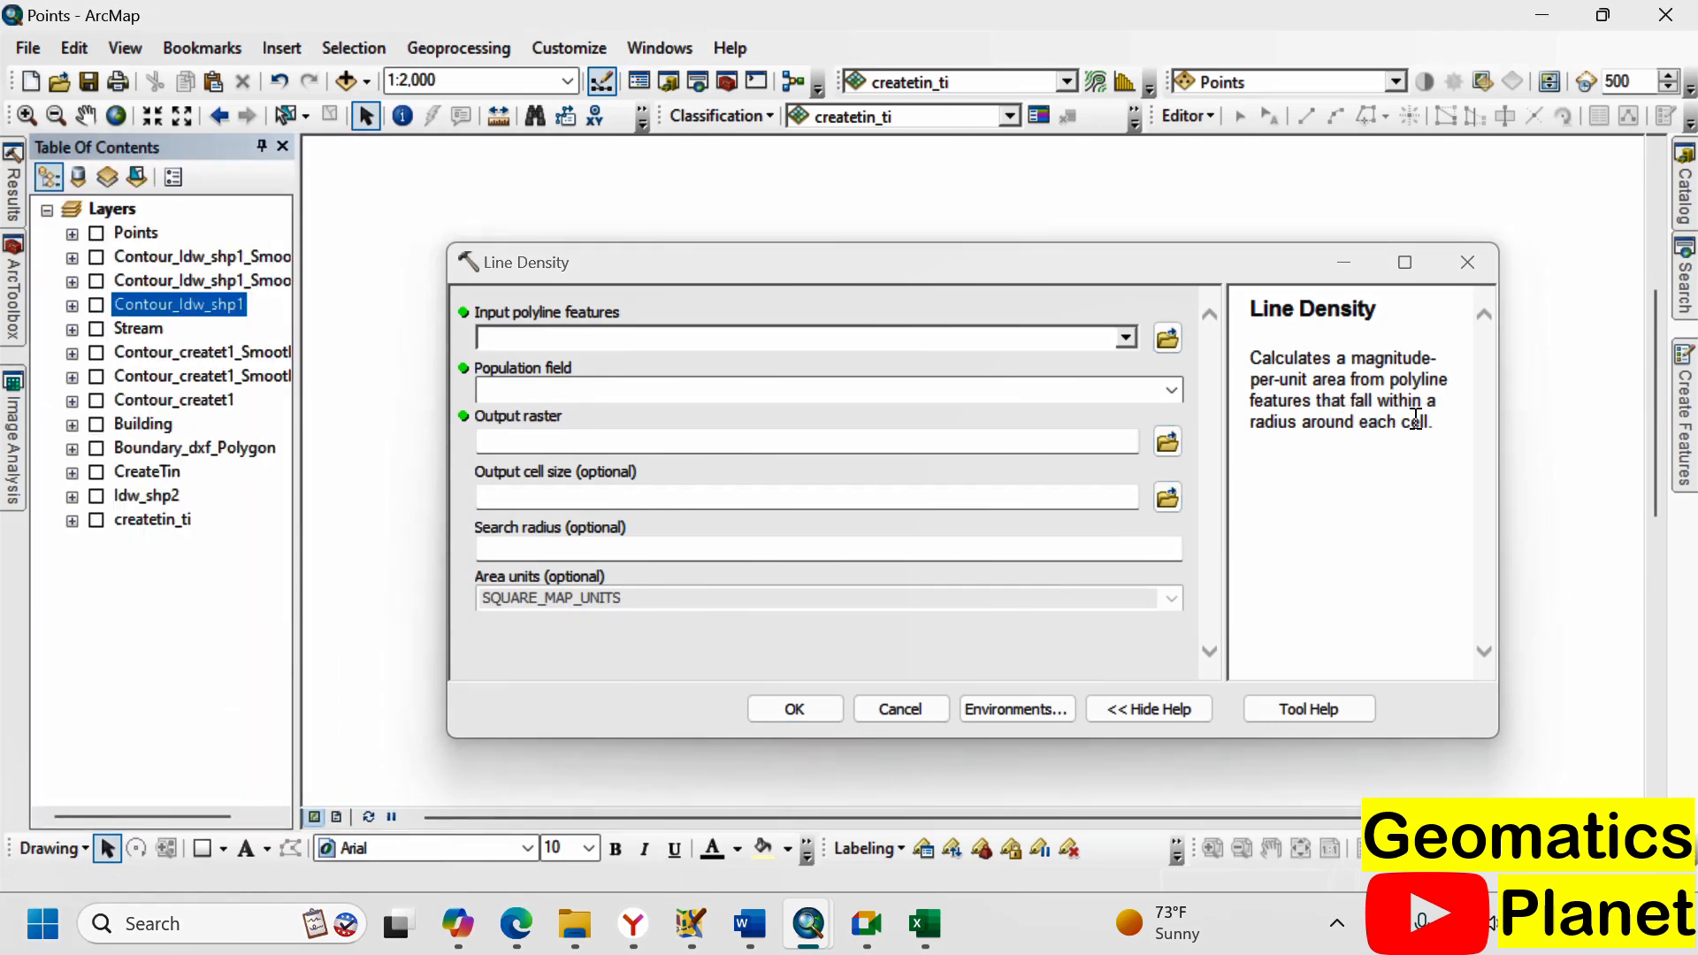
{"action": "left_click", "coordinate": [1126, 338]}
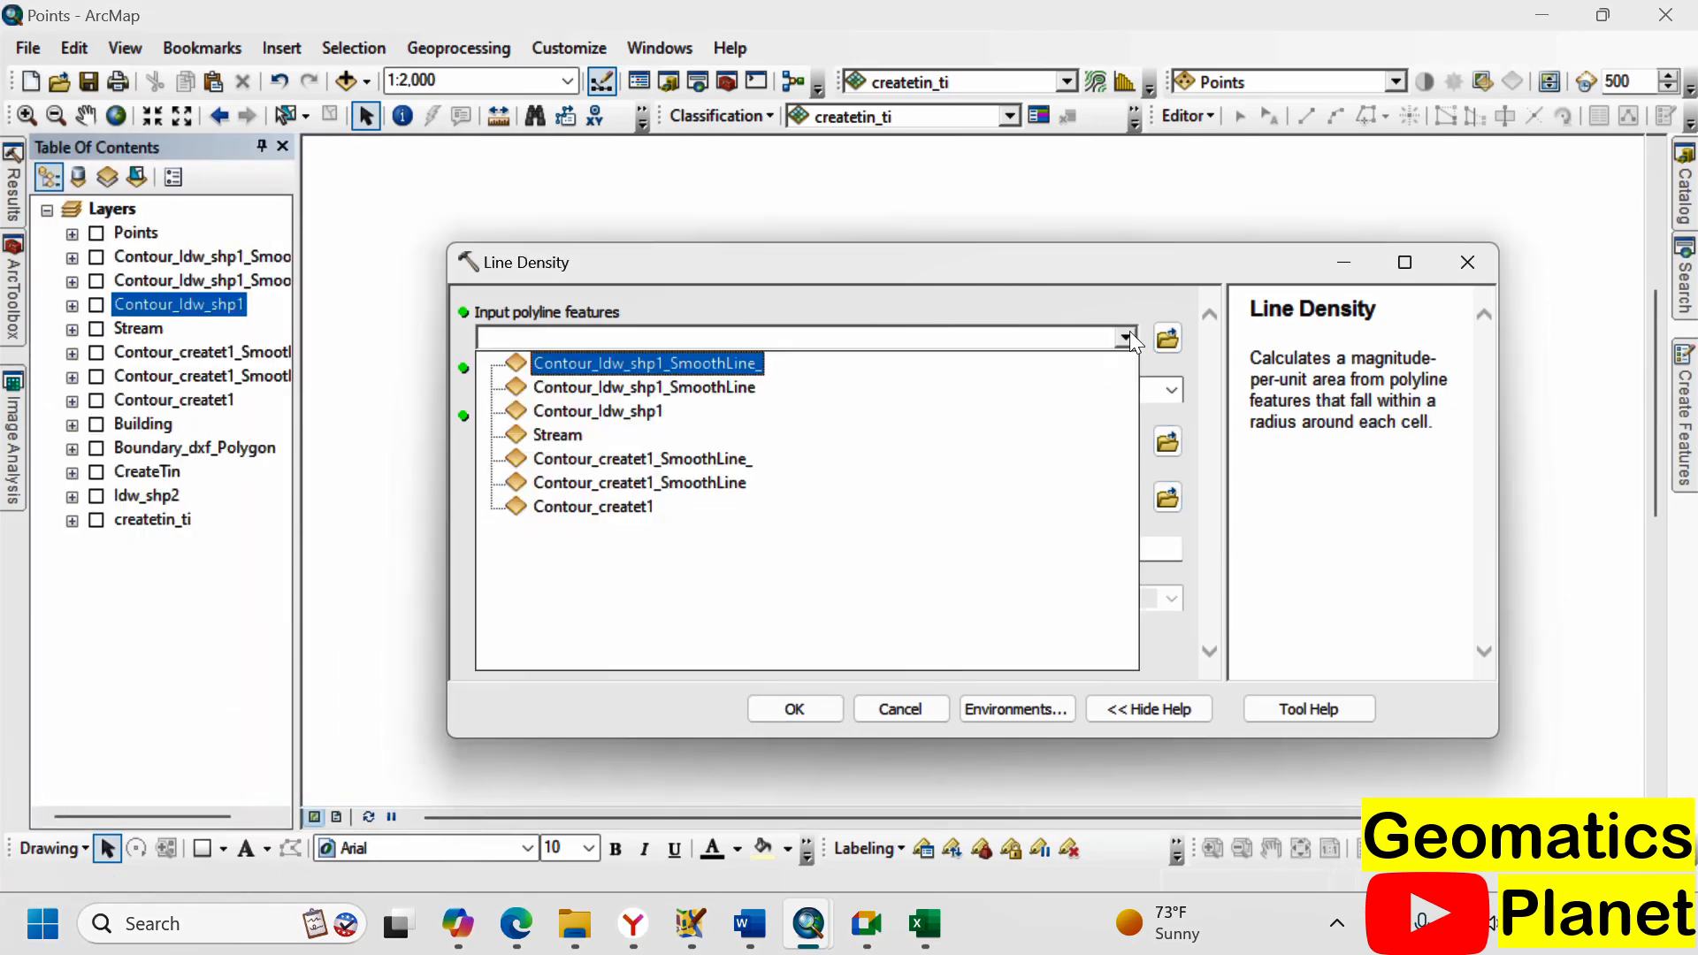
{"action": "left_click", "coordinate": [592, 364]}
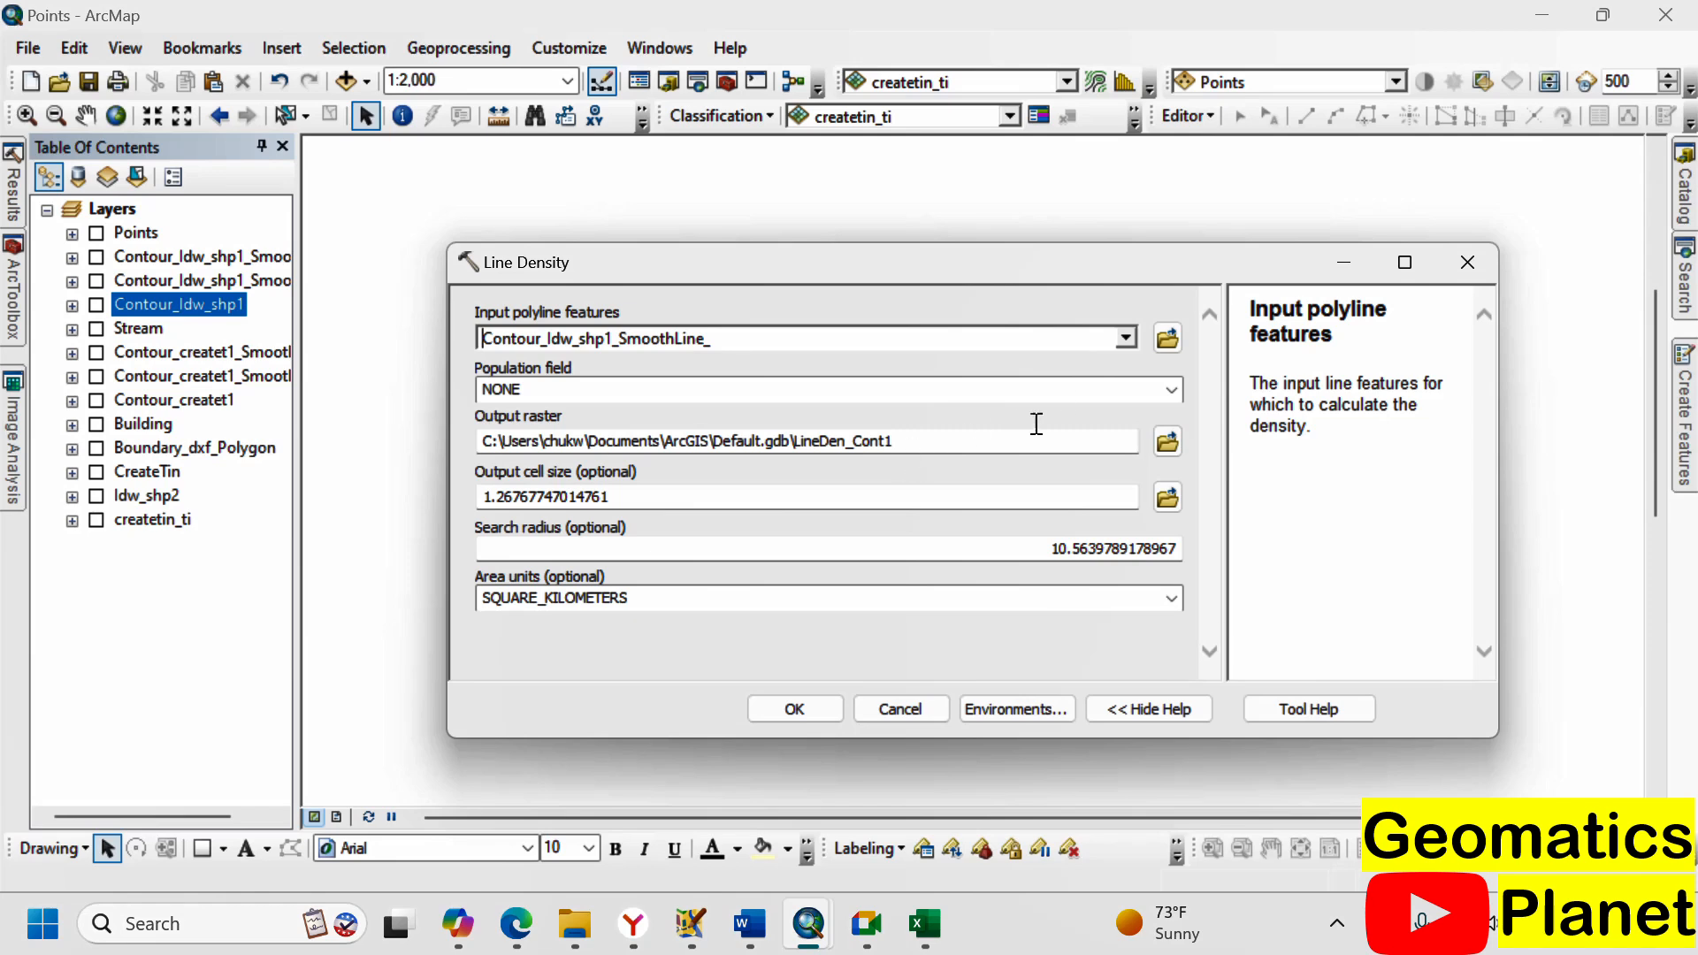
{"action": "left_click", "coordinate": [766, 710]}
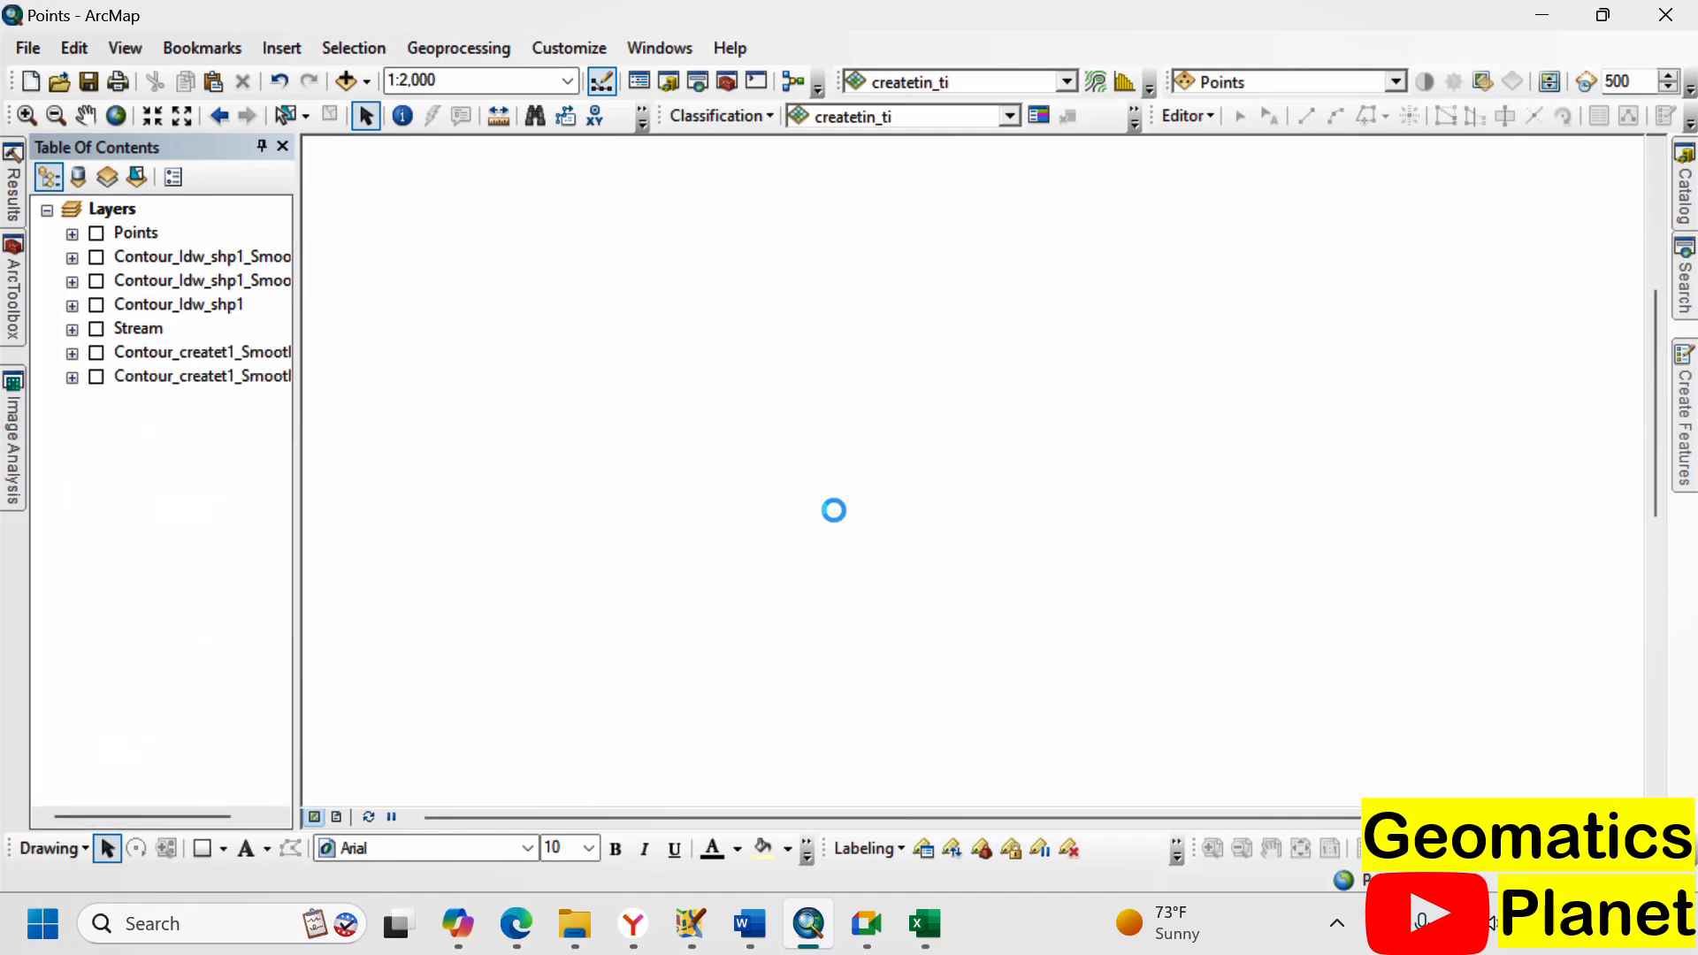
- Compare the LineDen_Cont1 raster with the contours by toggling Contour_Idw_shp1_SmoothLine_ over it, and inspect the dense areas
{"action": "scroll", "coordinate": [899, 361], "scroll_direction": "down", "scroll_amount": 2}
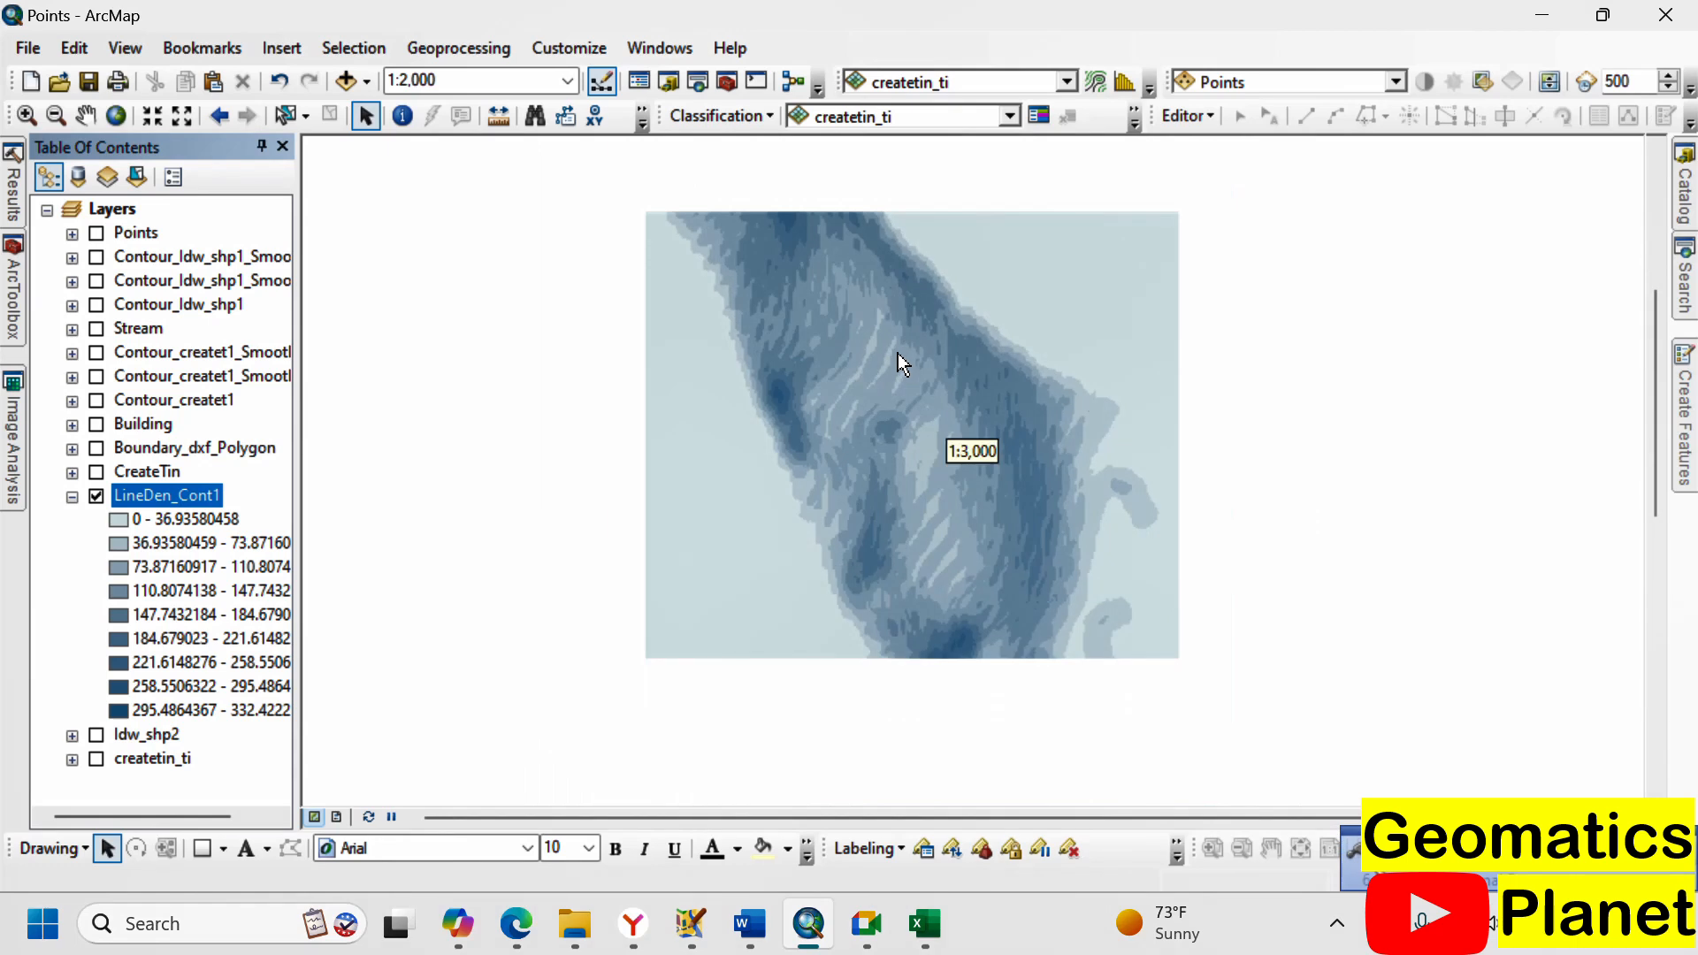
{"action": "scroll", "coordinate": [885, 431], "scroll_direction": "down", "scroll_amount": 1}
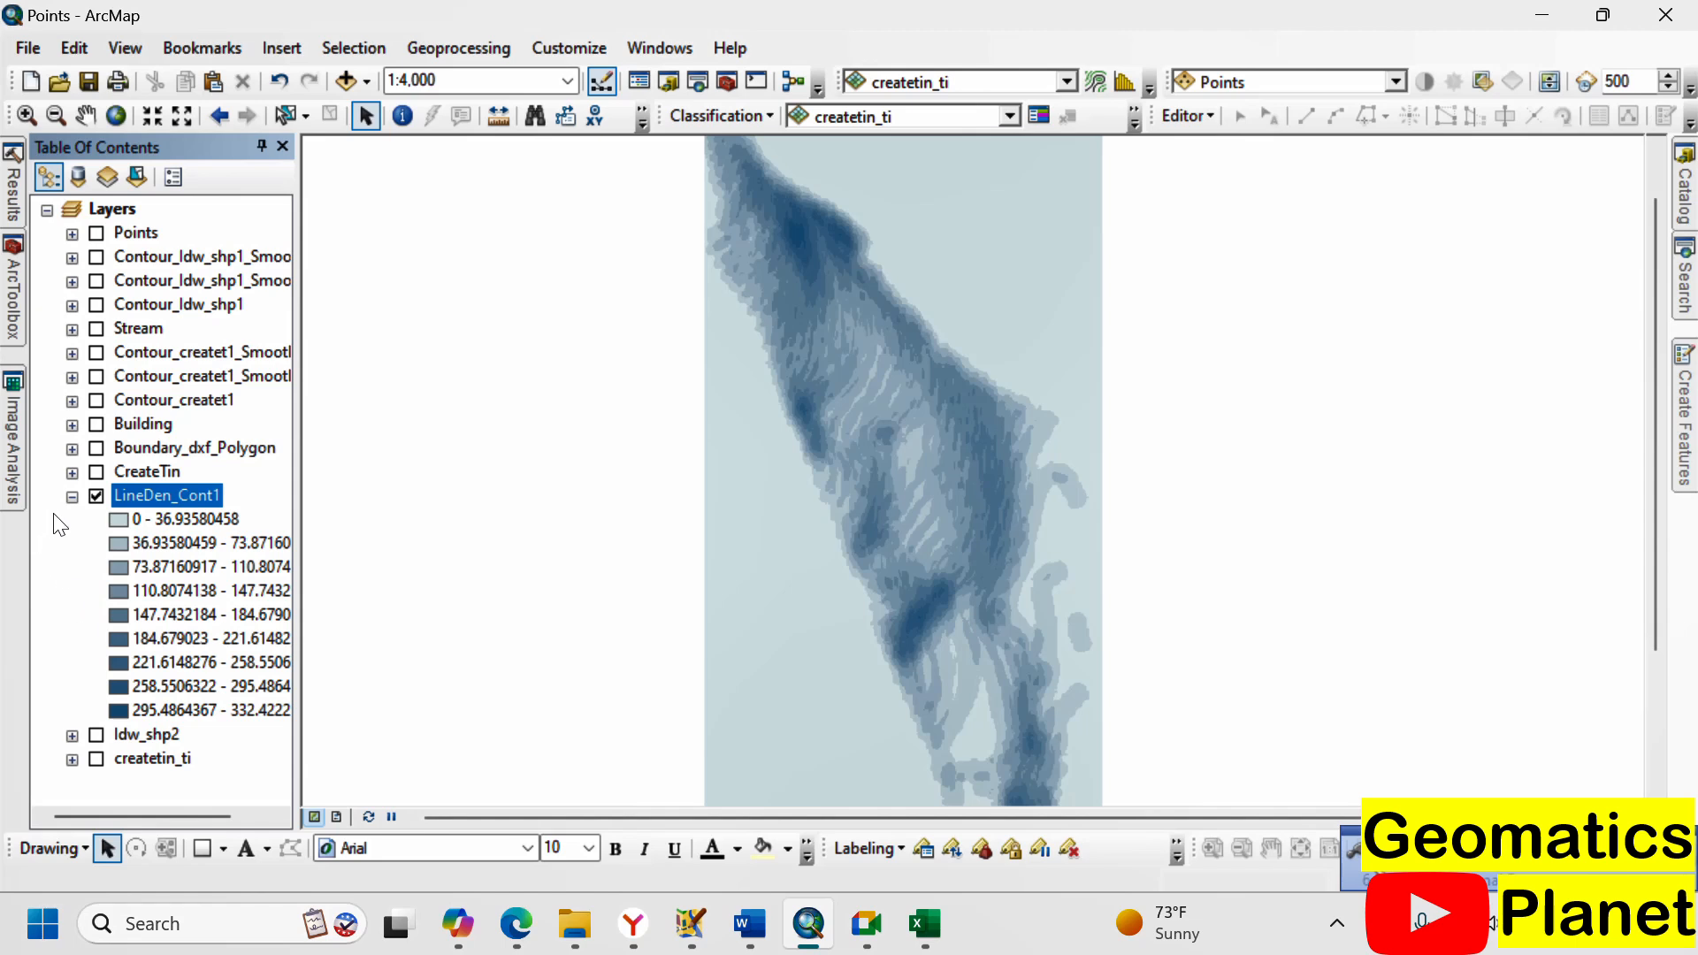
{"action": "left_click", "coordinate": [97, 257]}
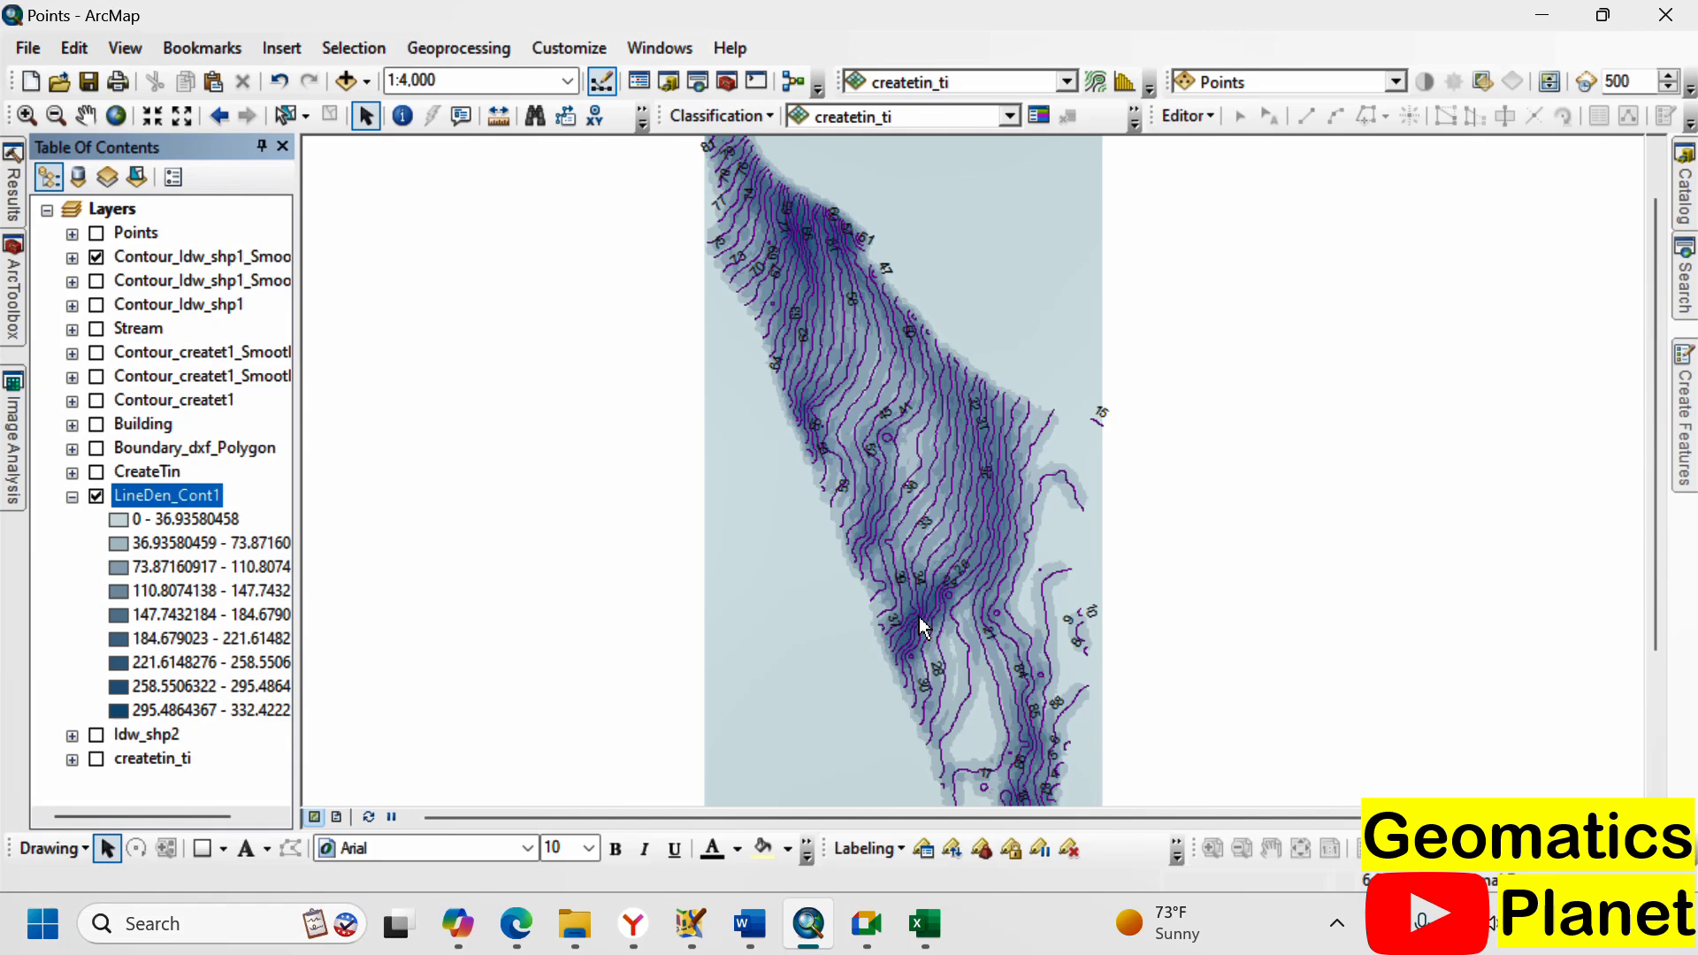
{"action": "scroll", "coordinate": [842, 419], "scroll_direction": "down", "scroll_amount": 2}
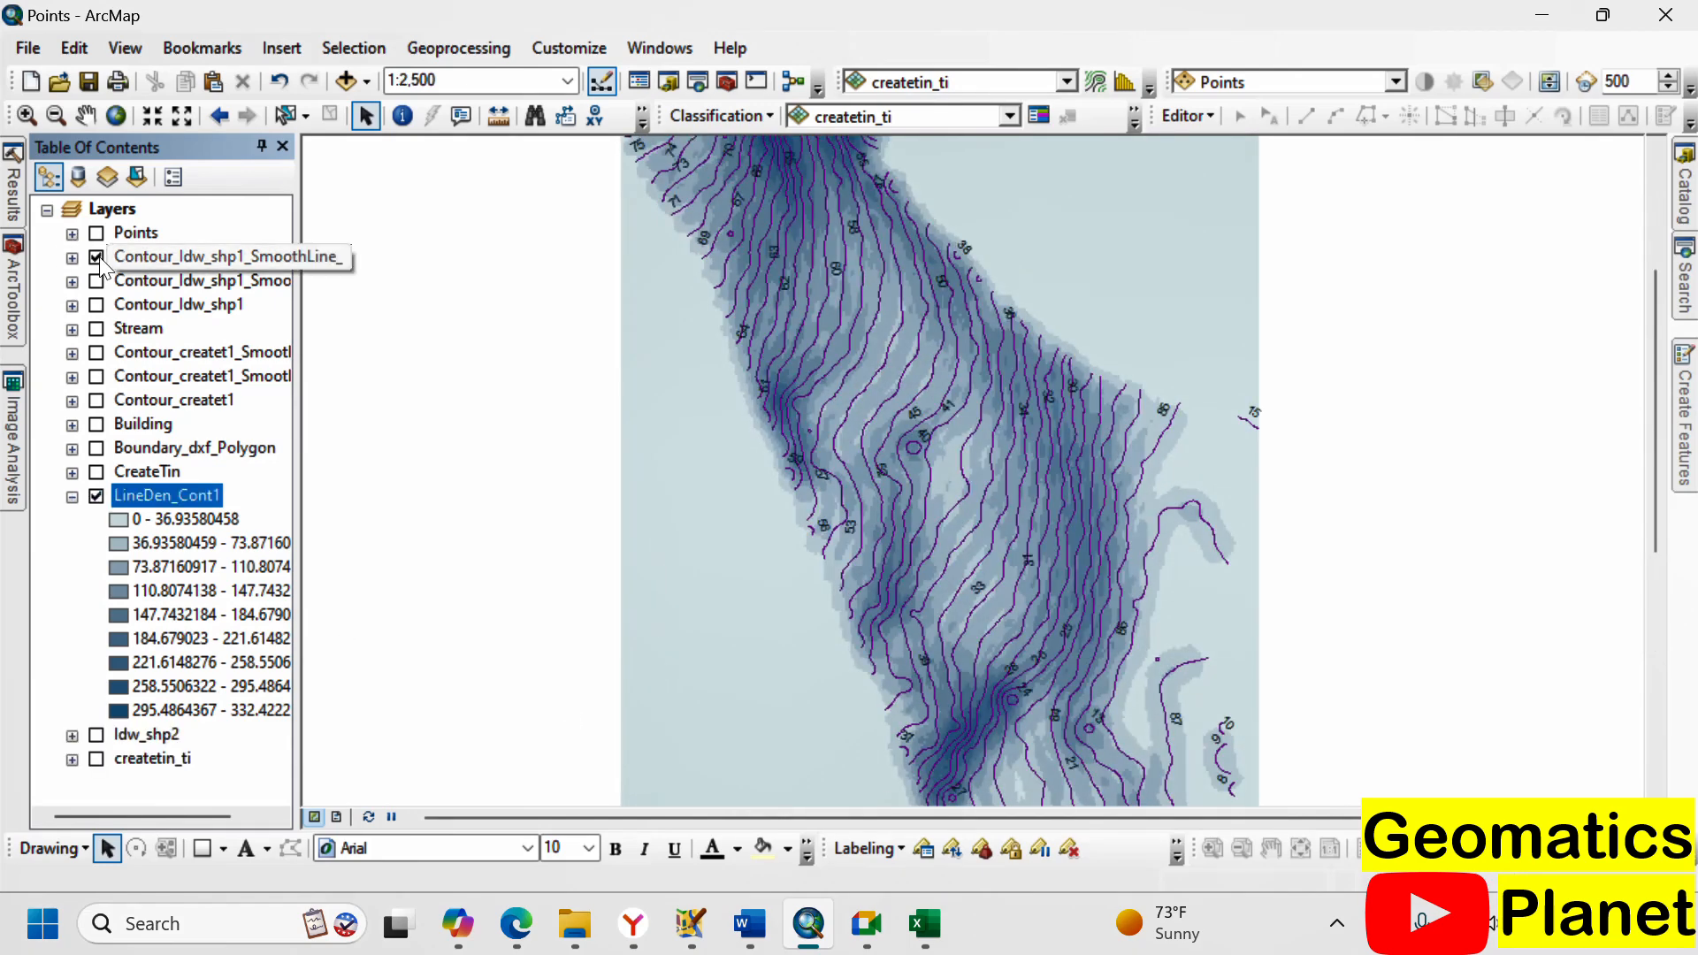
{"action": "left_click", "coordinate": [97, 259]}
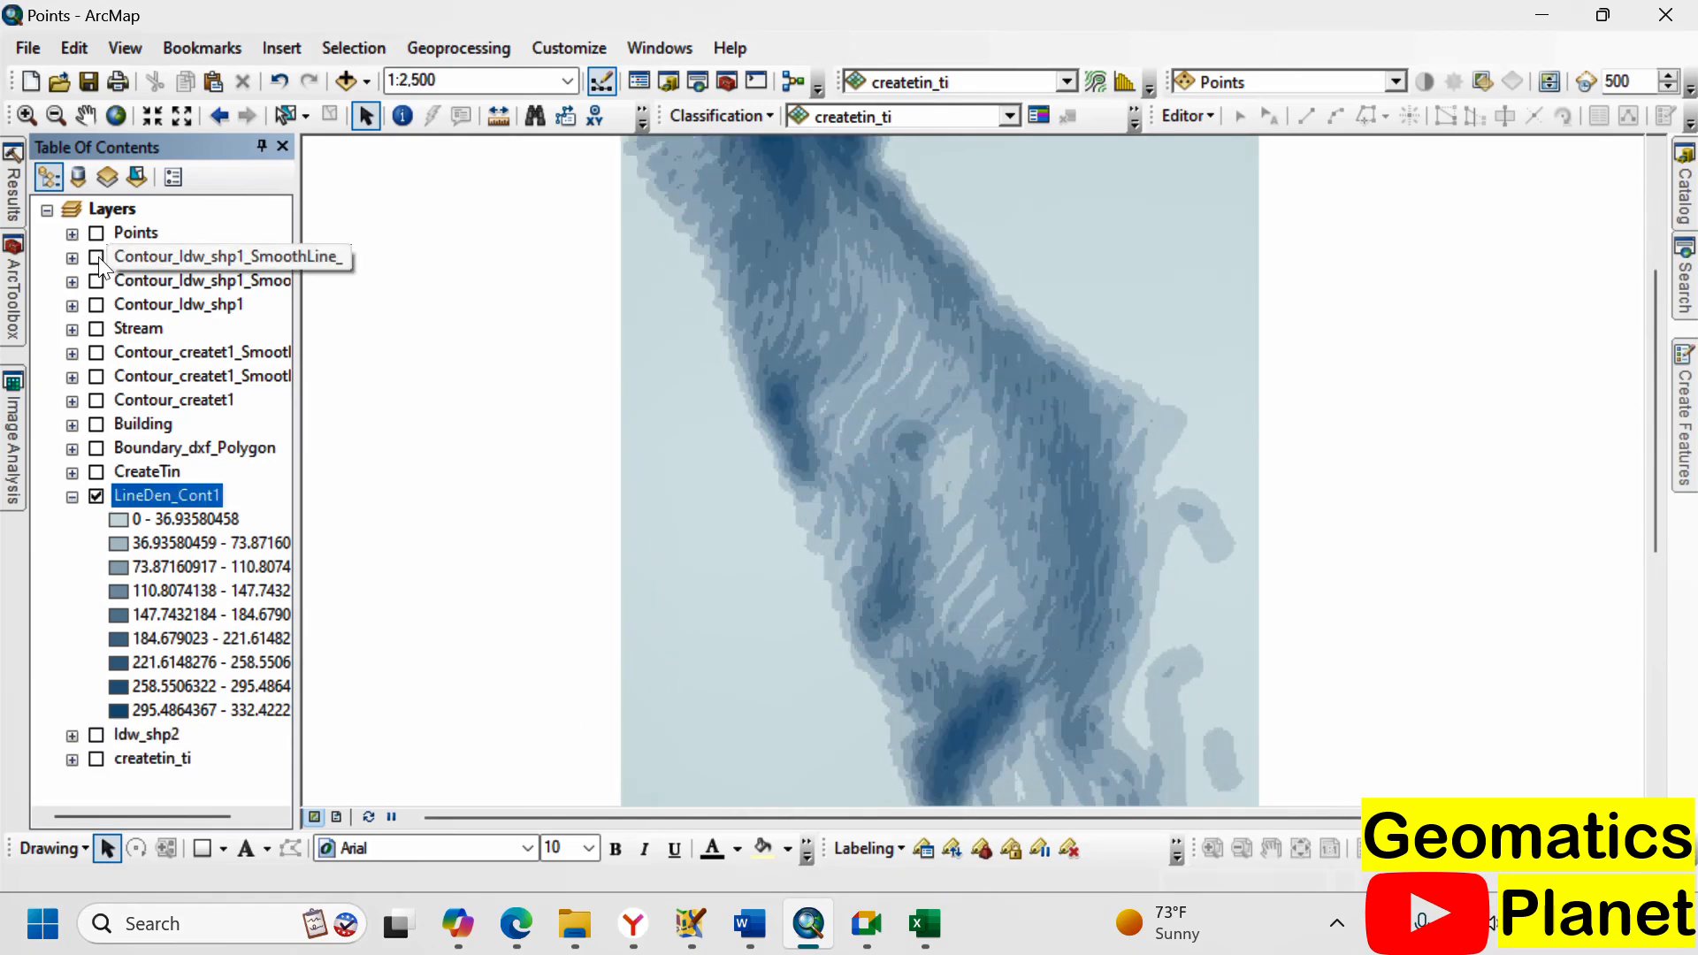
{"action": "left_click", "coordinate": [97, 258]}
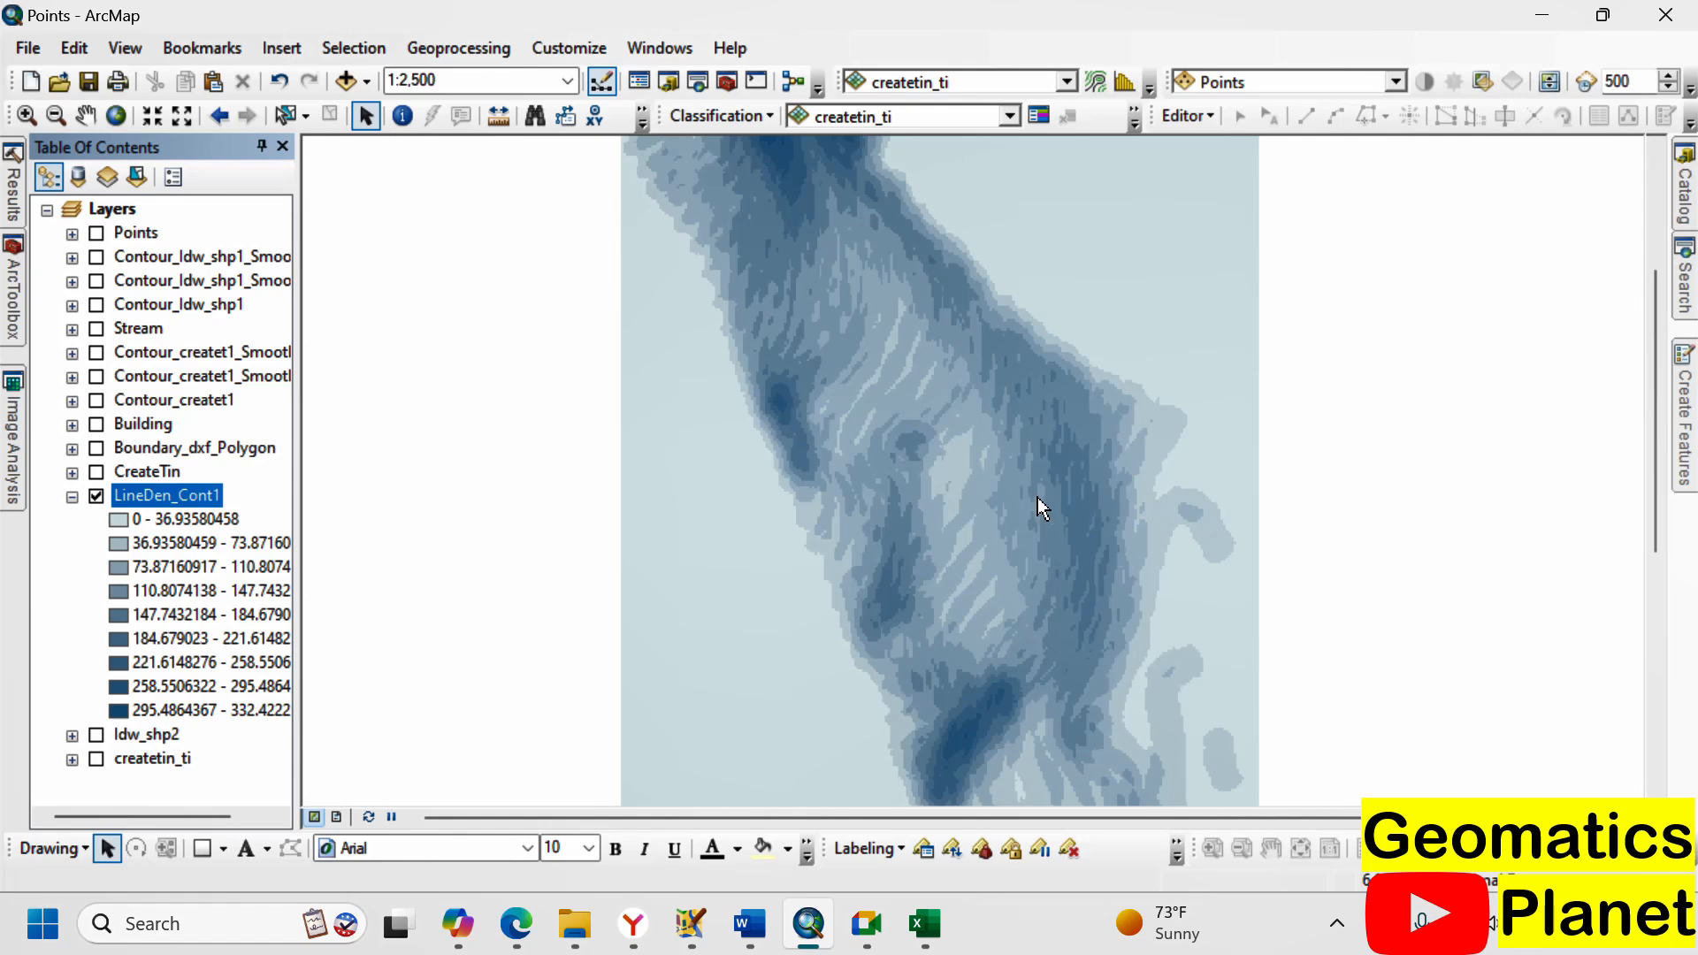
{"action": "scroll", "coordinate": [1008, 575], "scroll_direction": "down", "scroll_amount": 2}
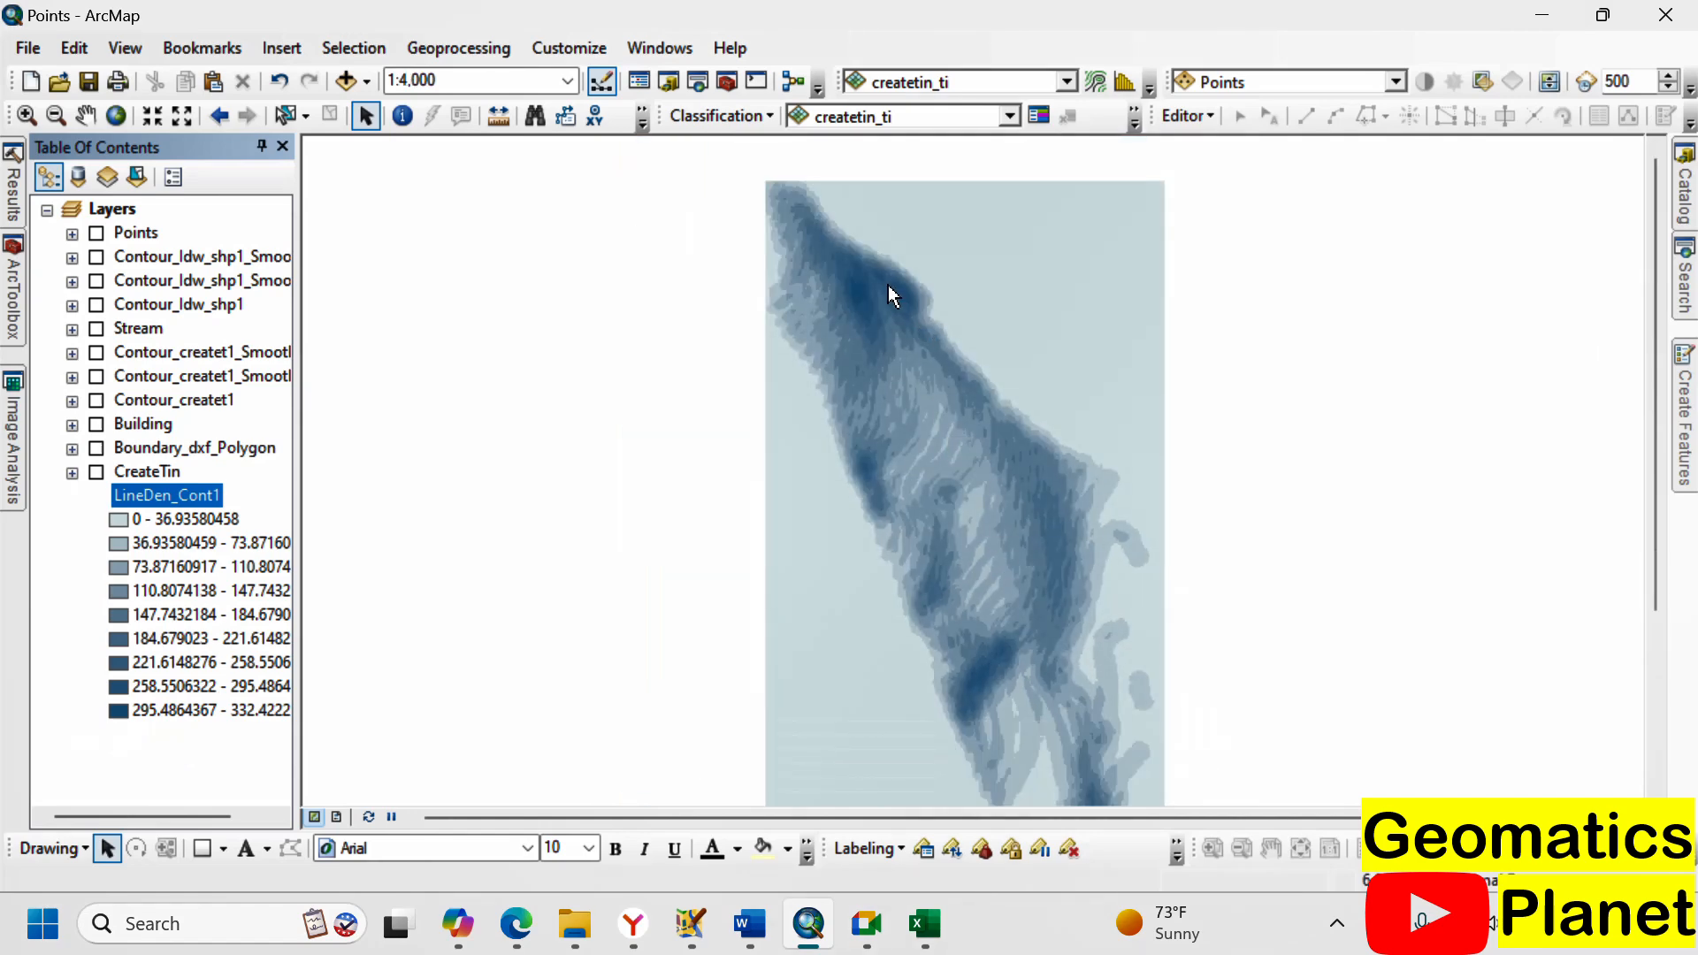
- Review the Kernel Density tool's description and input layer choices in the Spatial Analyst density tools, and close it without running it
{"action": "left_click", "coordinate": [14, 292]}
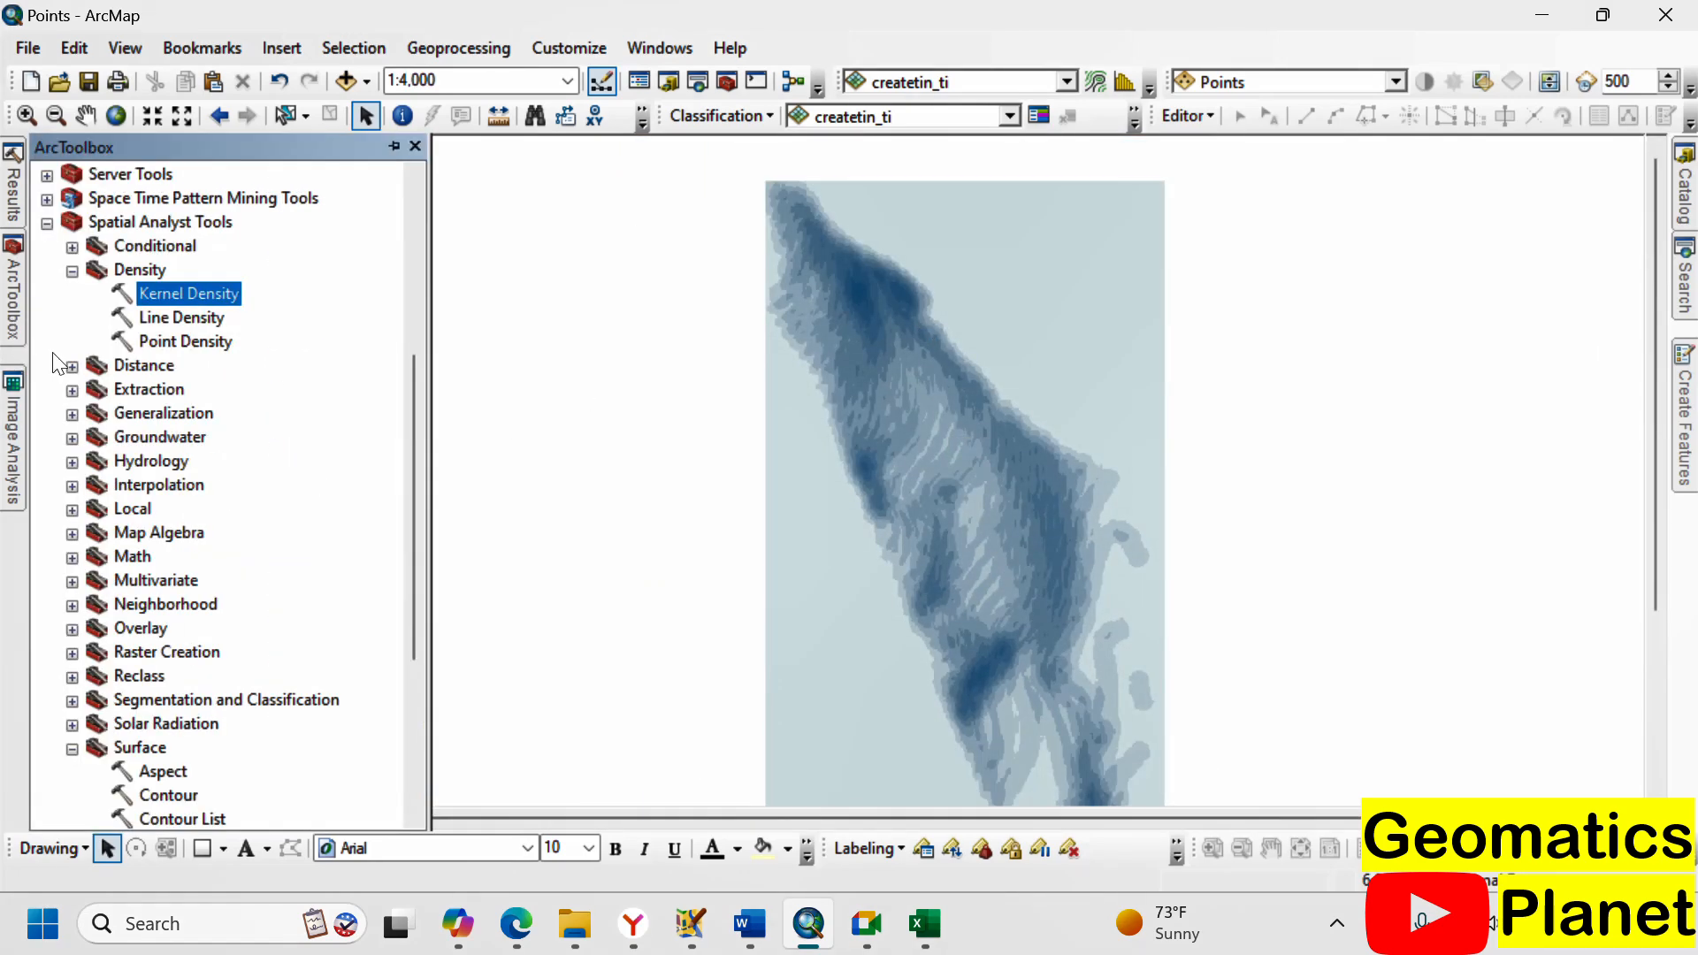
{"action": "left_click", "coordinate": [72, 270]}
{"action": "scroll", "coordinate": [72, 267], "scroll_direction": "up", "scroll_amount": 5}
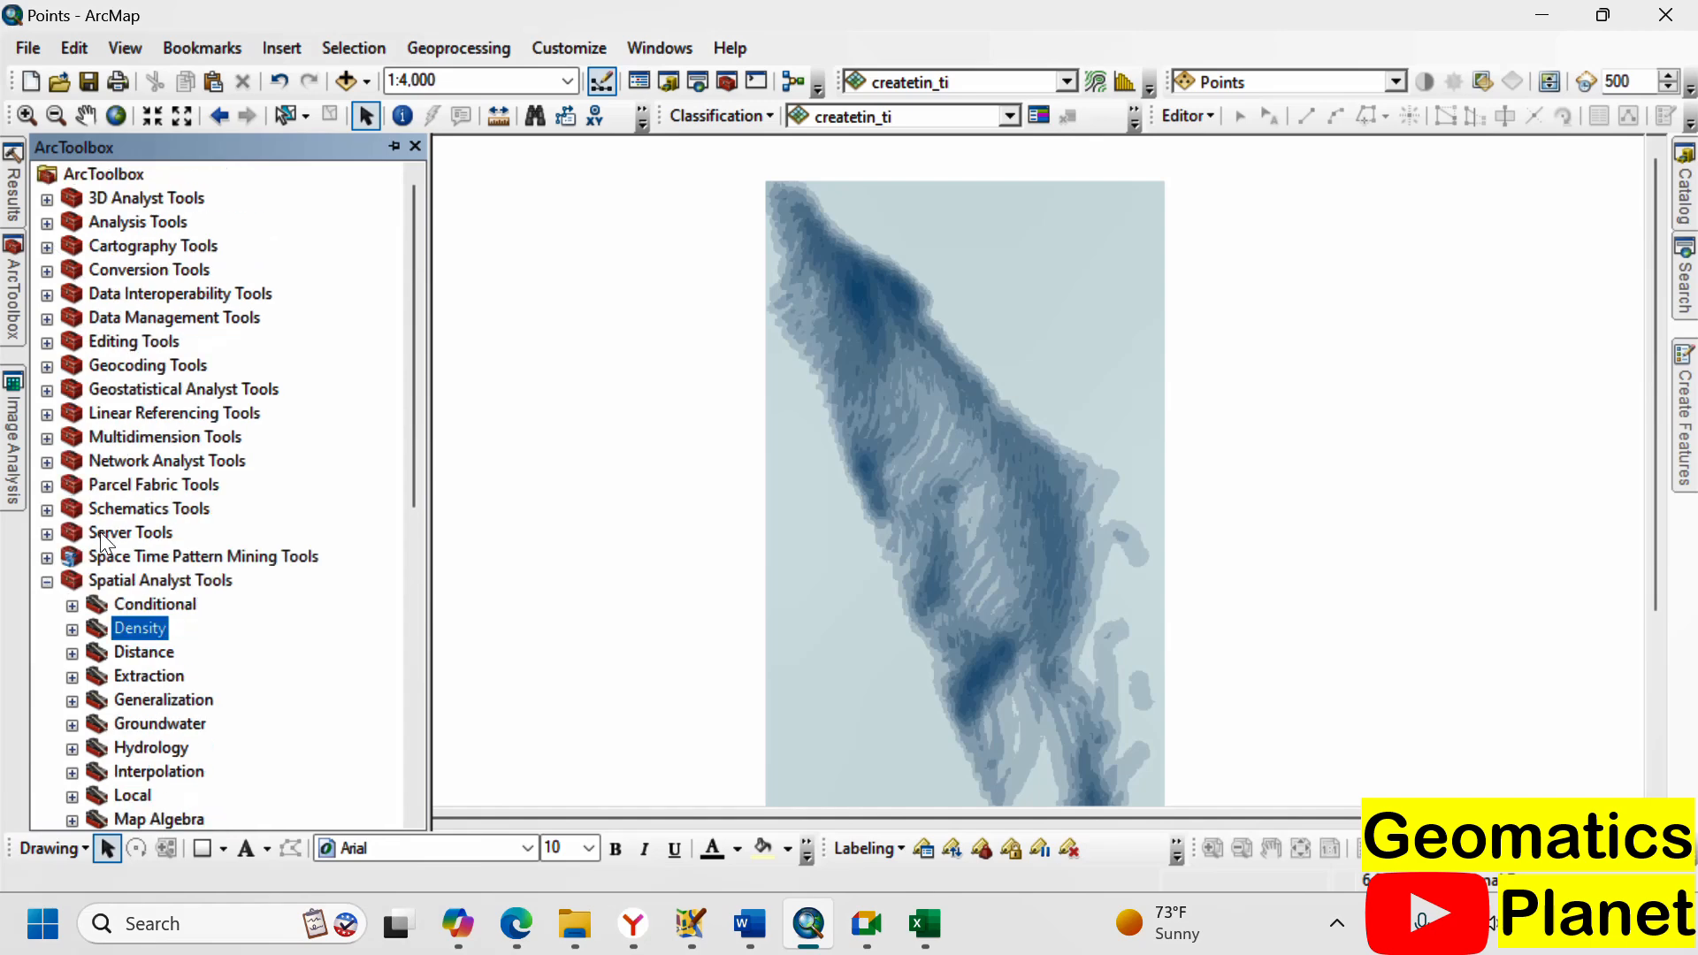
{"action": "left_click", "coordinate": [47, 581]}
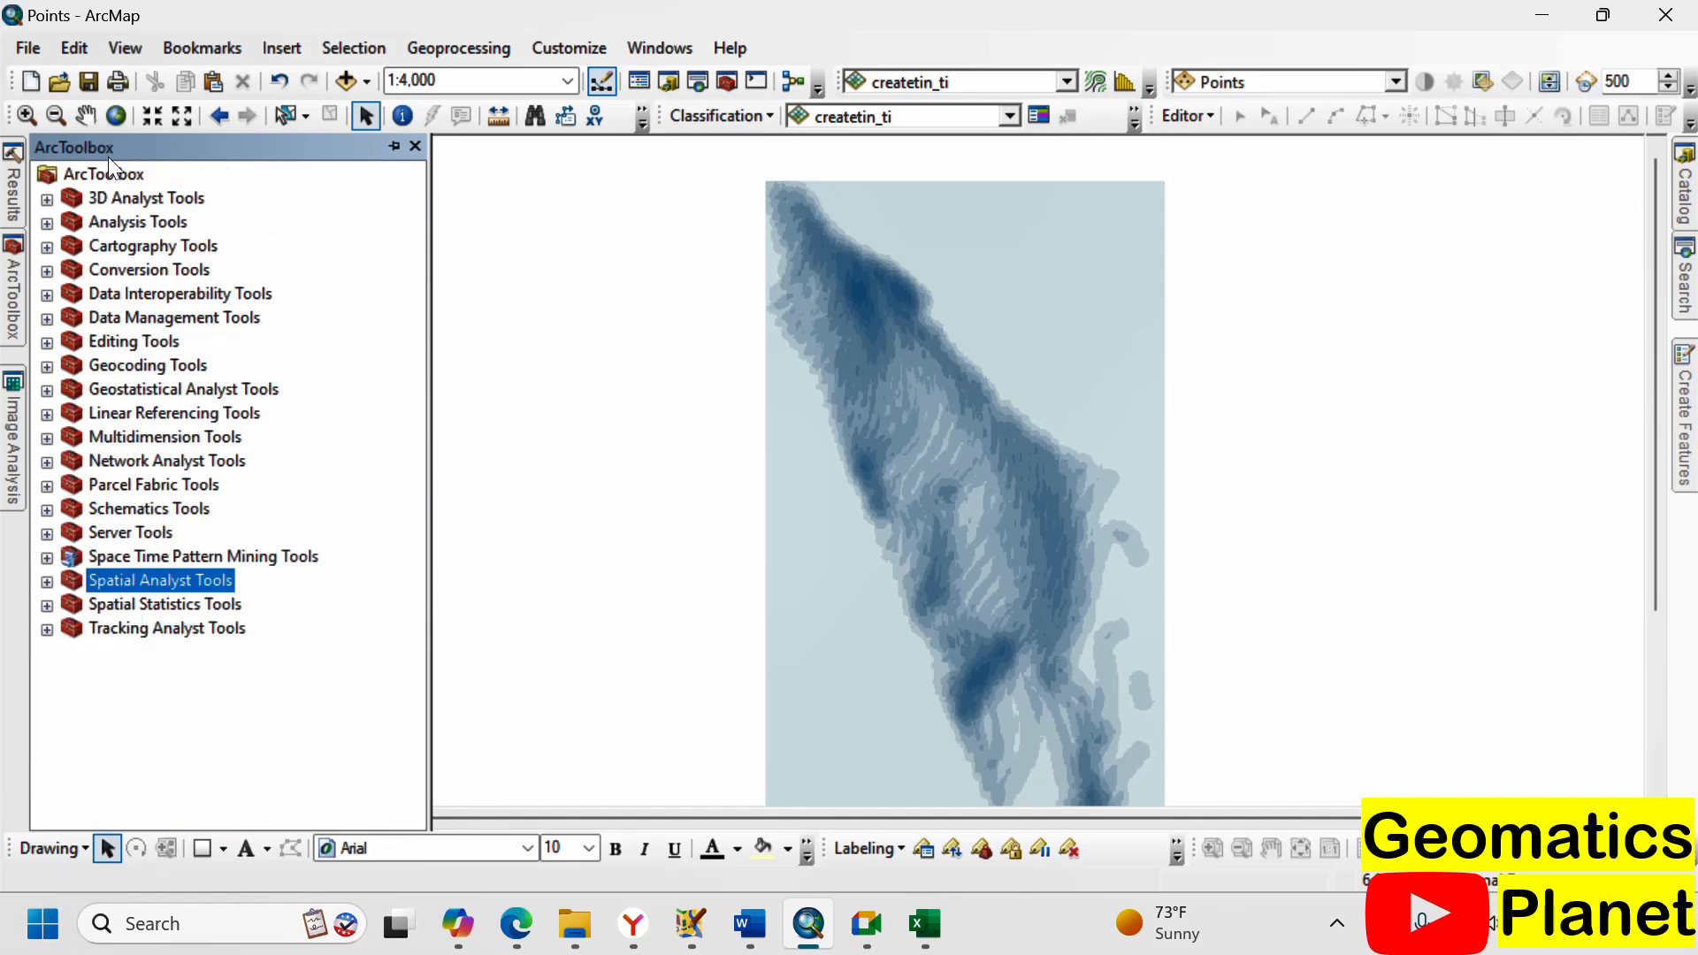
{"action": "left_click", "coordinate": [47, 581]}
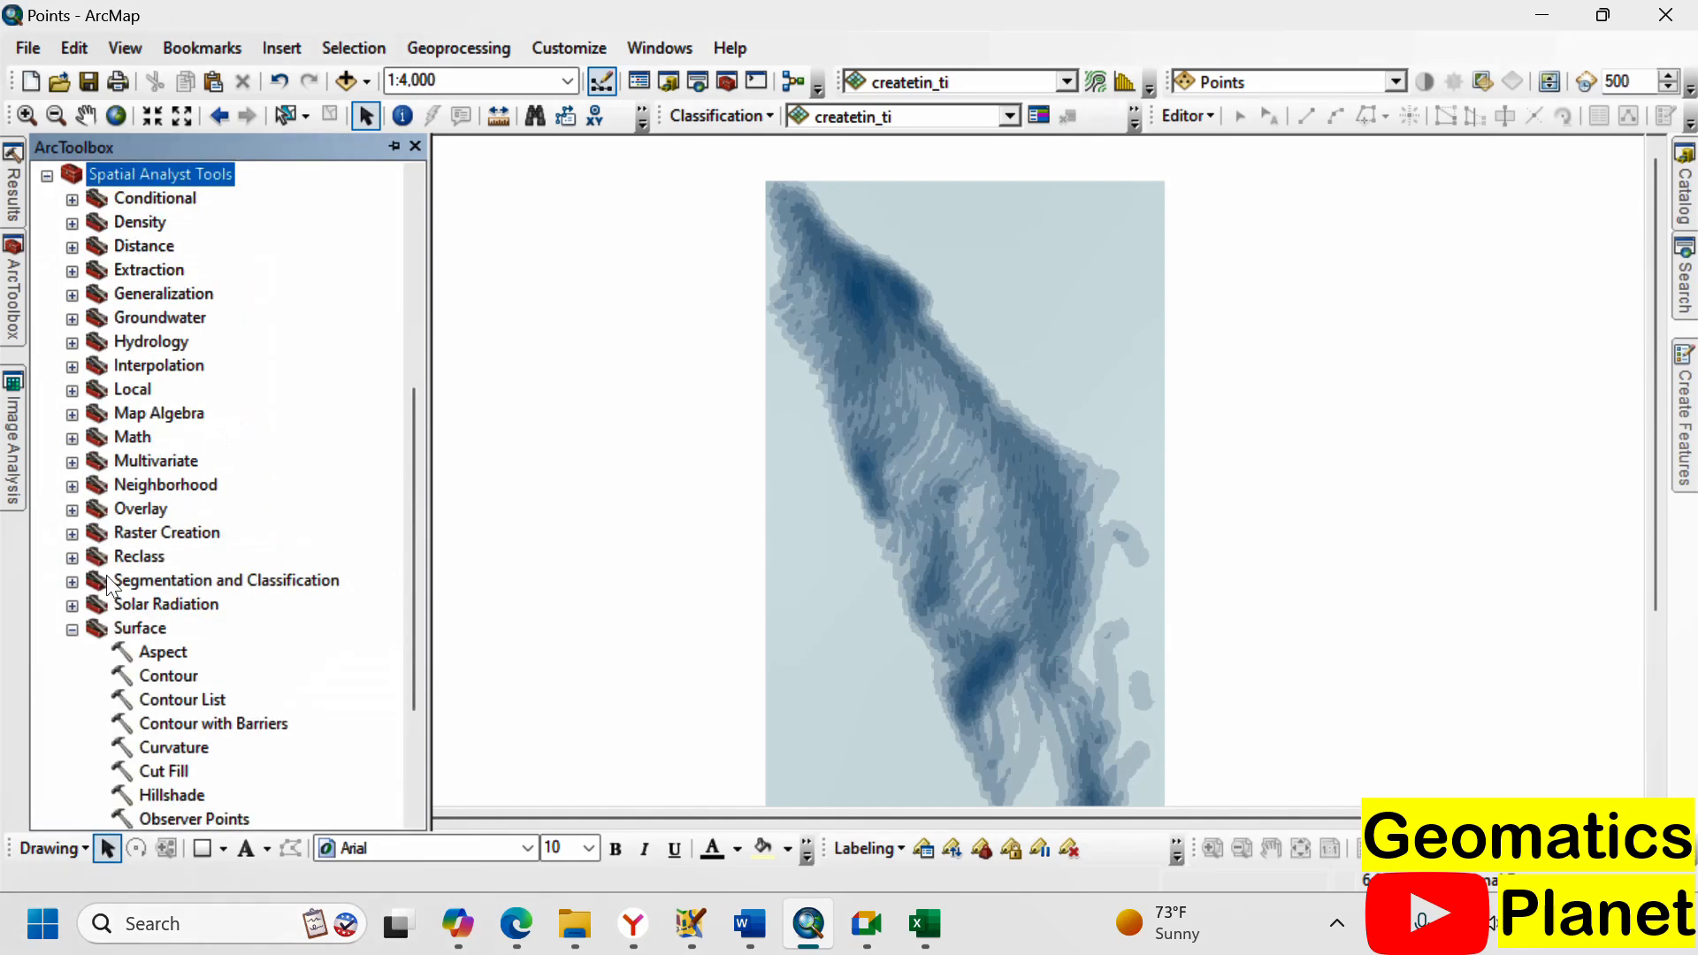
{"action": "scroll", "coordinate": [225, 560], "scroll_direction": "down", "scroll_amount": 3}
{"action": "left_click", "coordinate": [72, 437]}
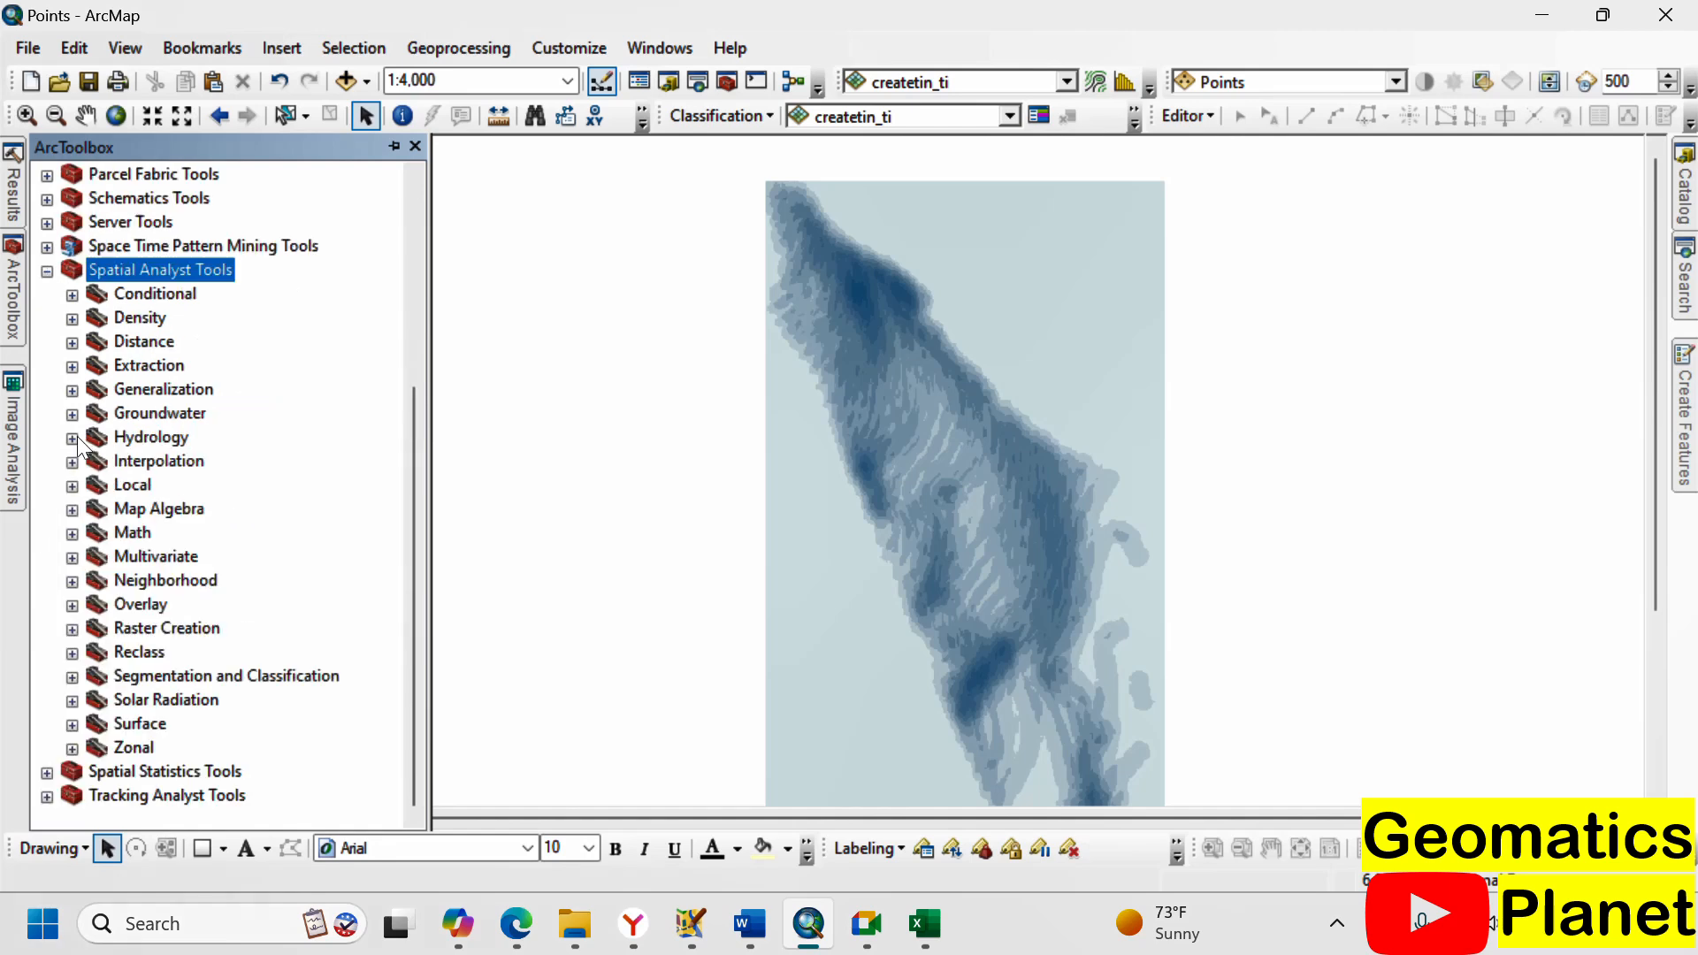
{"action": "left_click", "coordinate": [72, 319]}
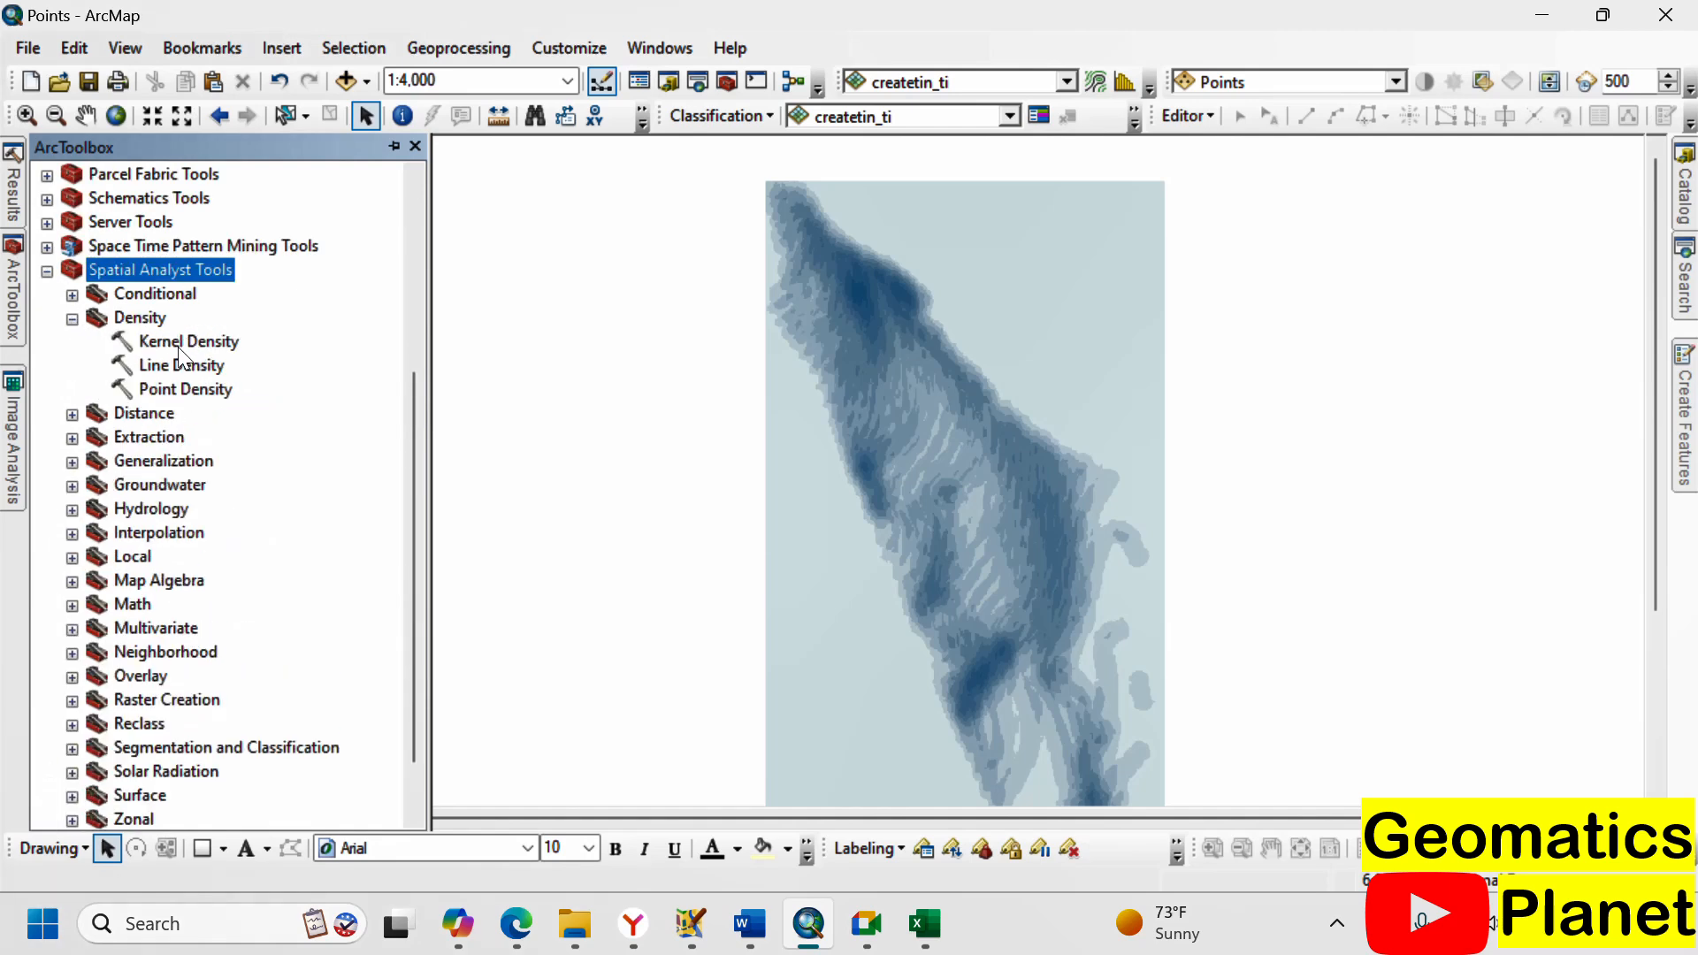
{"action": "double_click", "coordinate": [181, 345]}
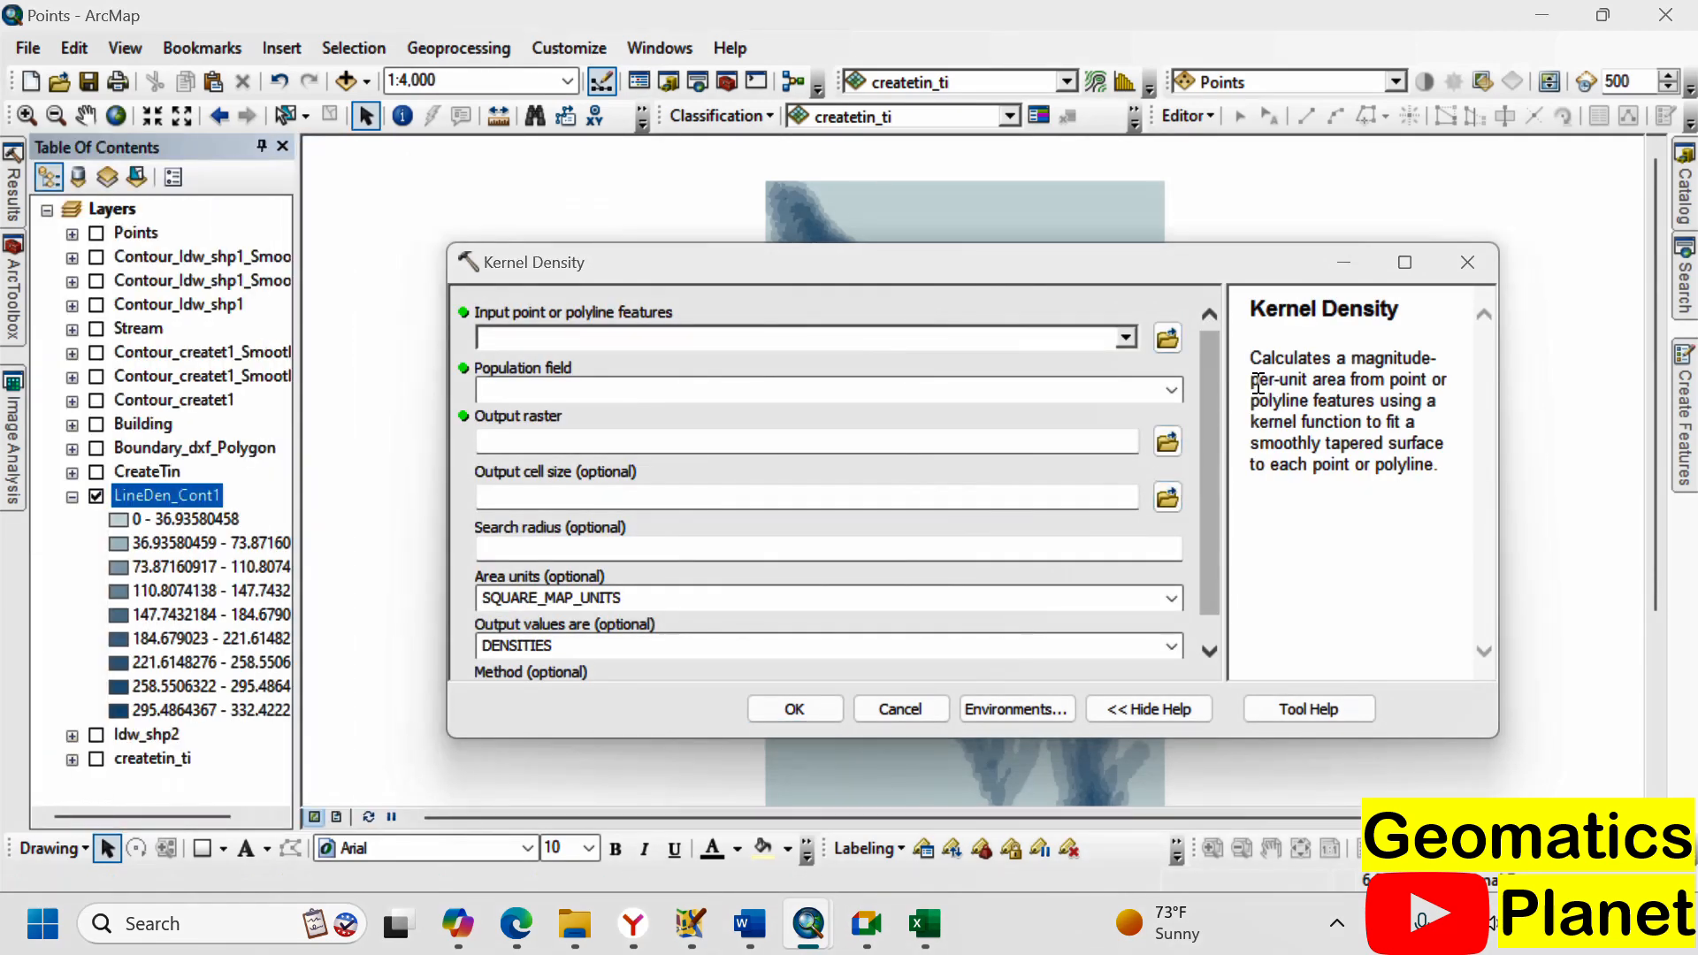
{"action": "left_click_drag", "start_coordinate": [1257, 382], "coordinate": [1296, 420]}
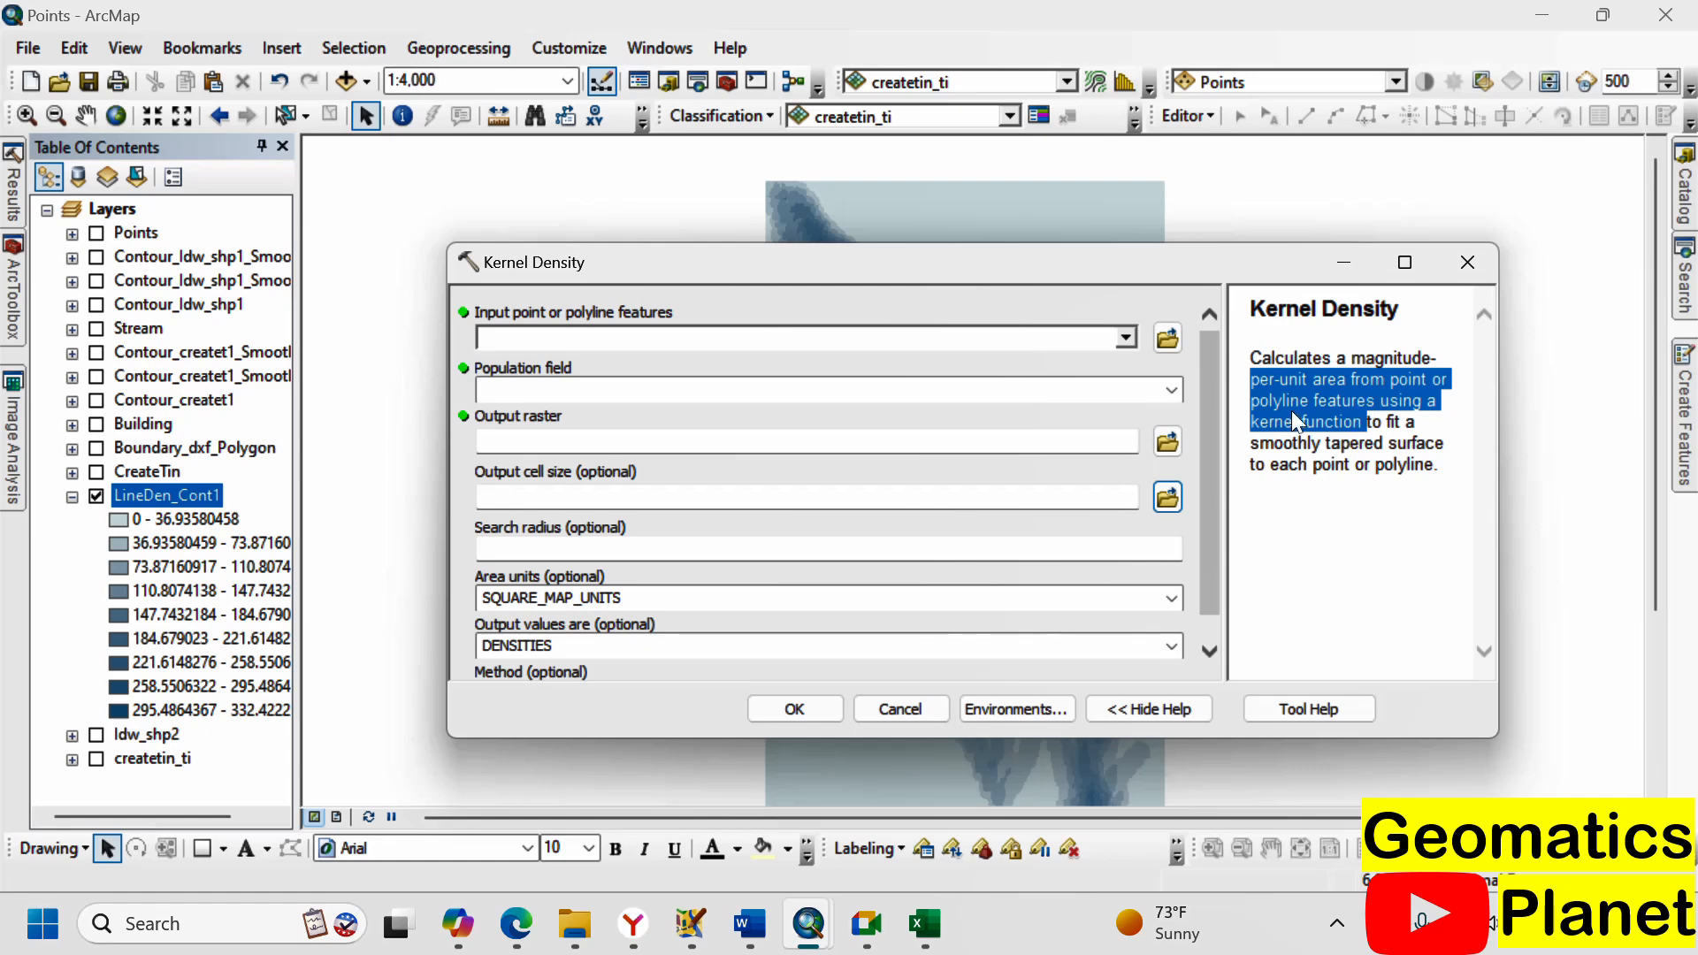
{"action": "left_click", "coordinate": [1125, 338]}
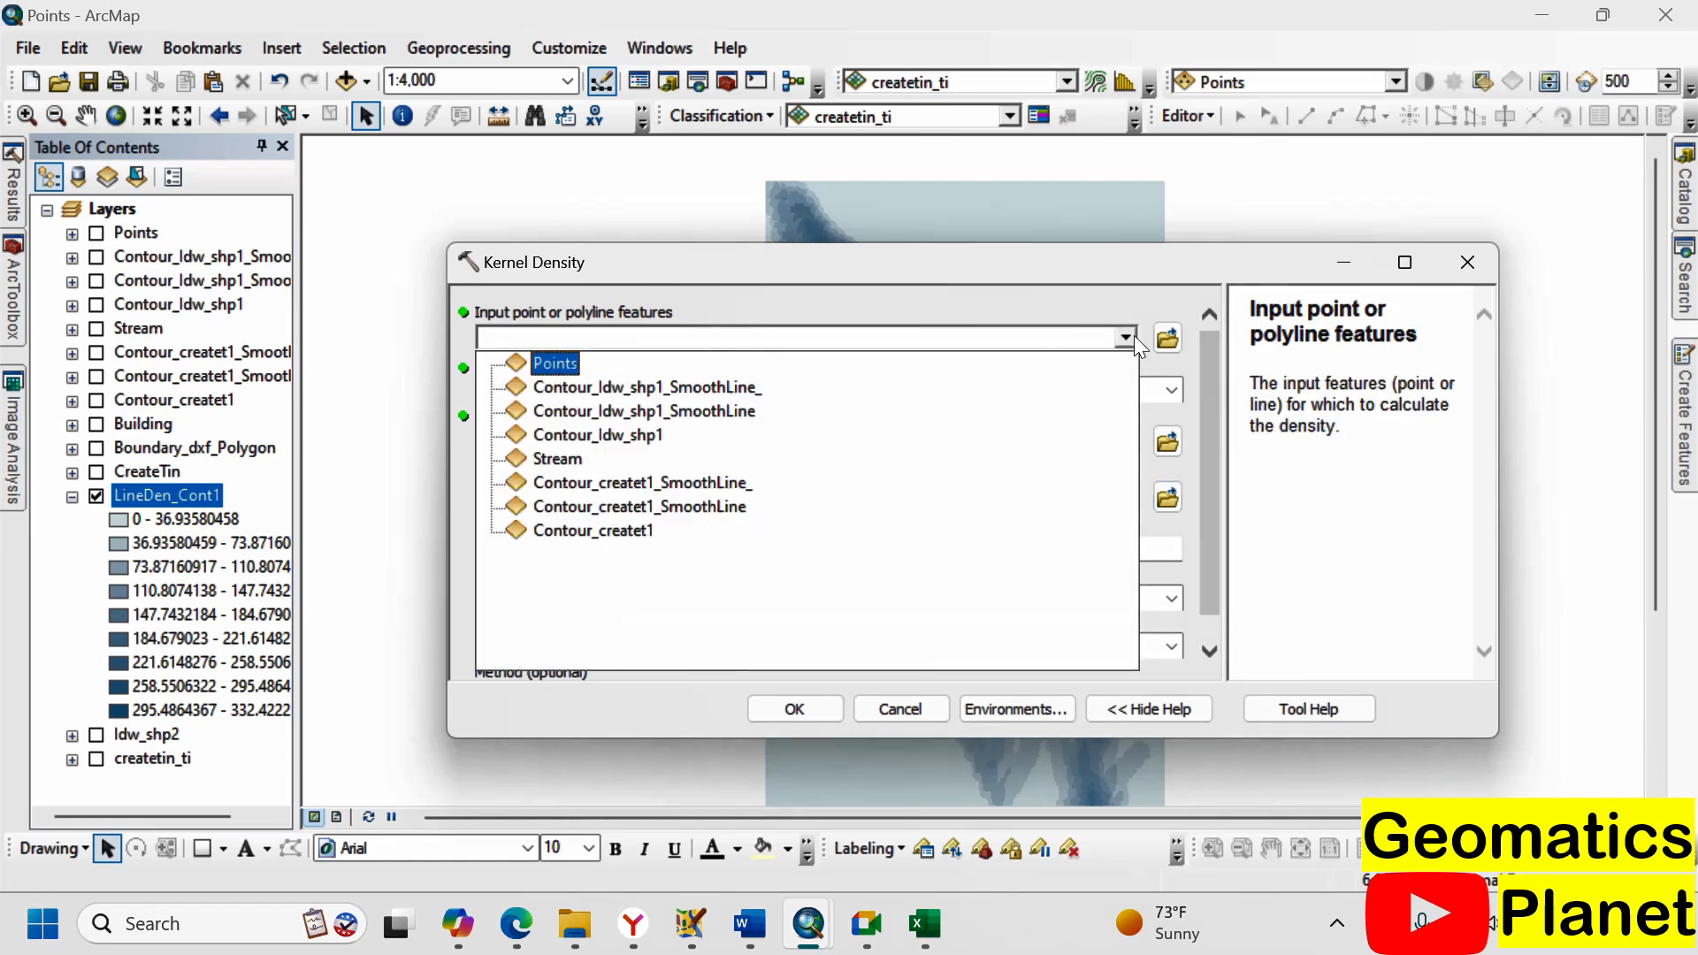
{"action": "left_click", "coordinate": [1132, 337]}
{"action": "left_click_drag", "start_coordinate": [959, 279], "coordinate": [994, 379]}
{"action": "left_click", "coordinate": [1503, 380]}
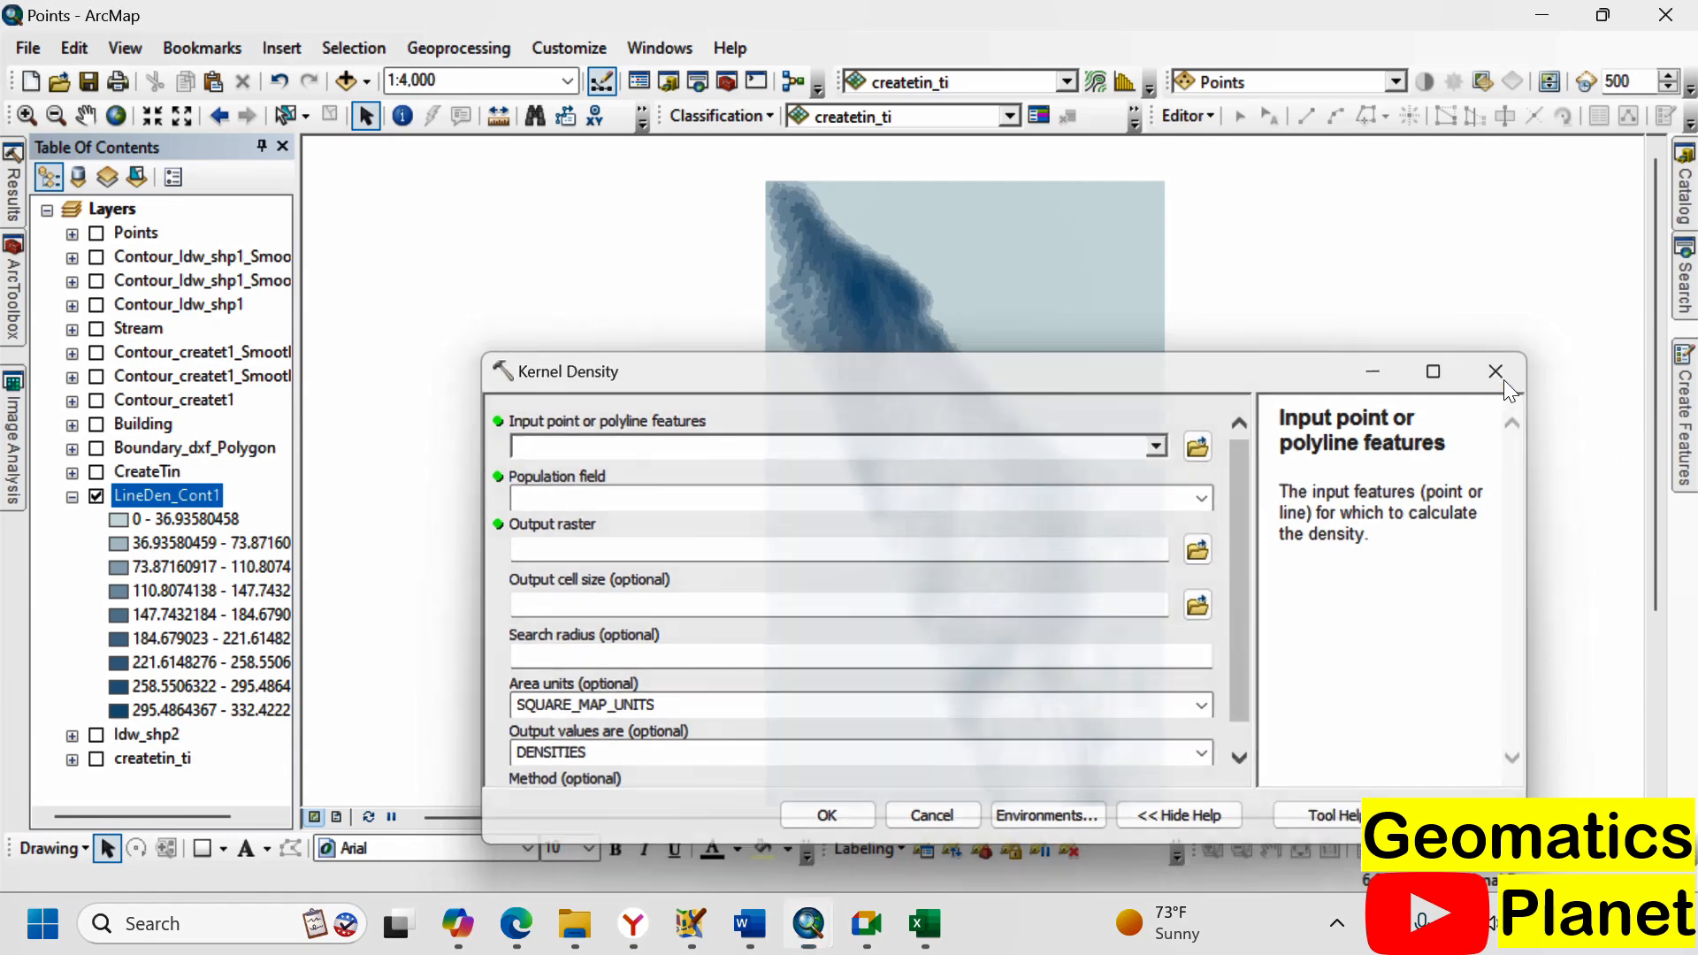
- Change the classified symbology of LineDen_Cont1 to the green-yellow-red color ramp
{"action": "right_click", "coordinate": [136, 491]}
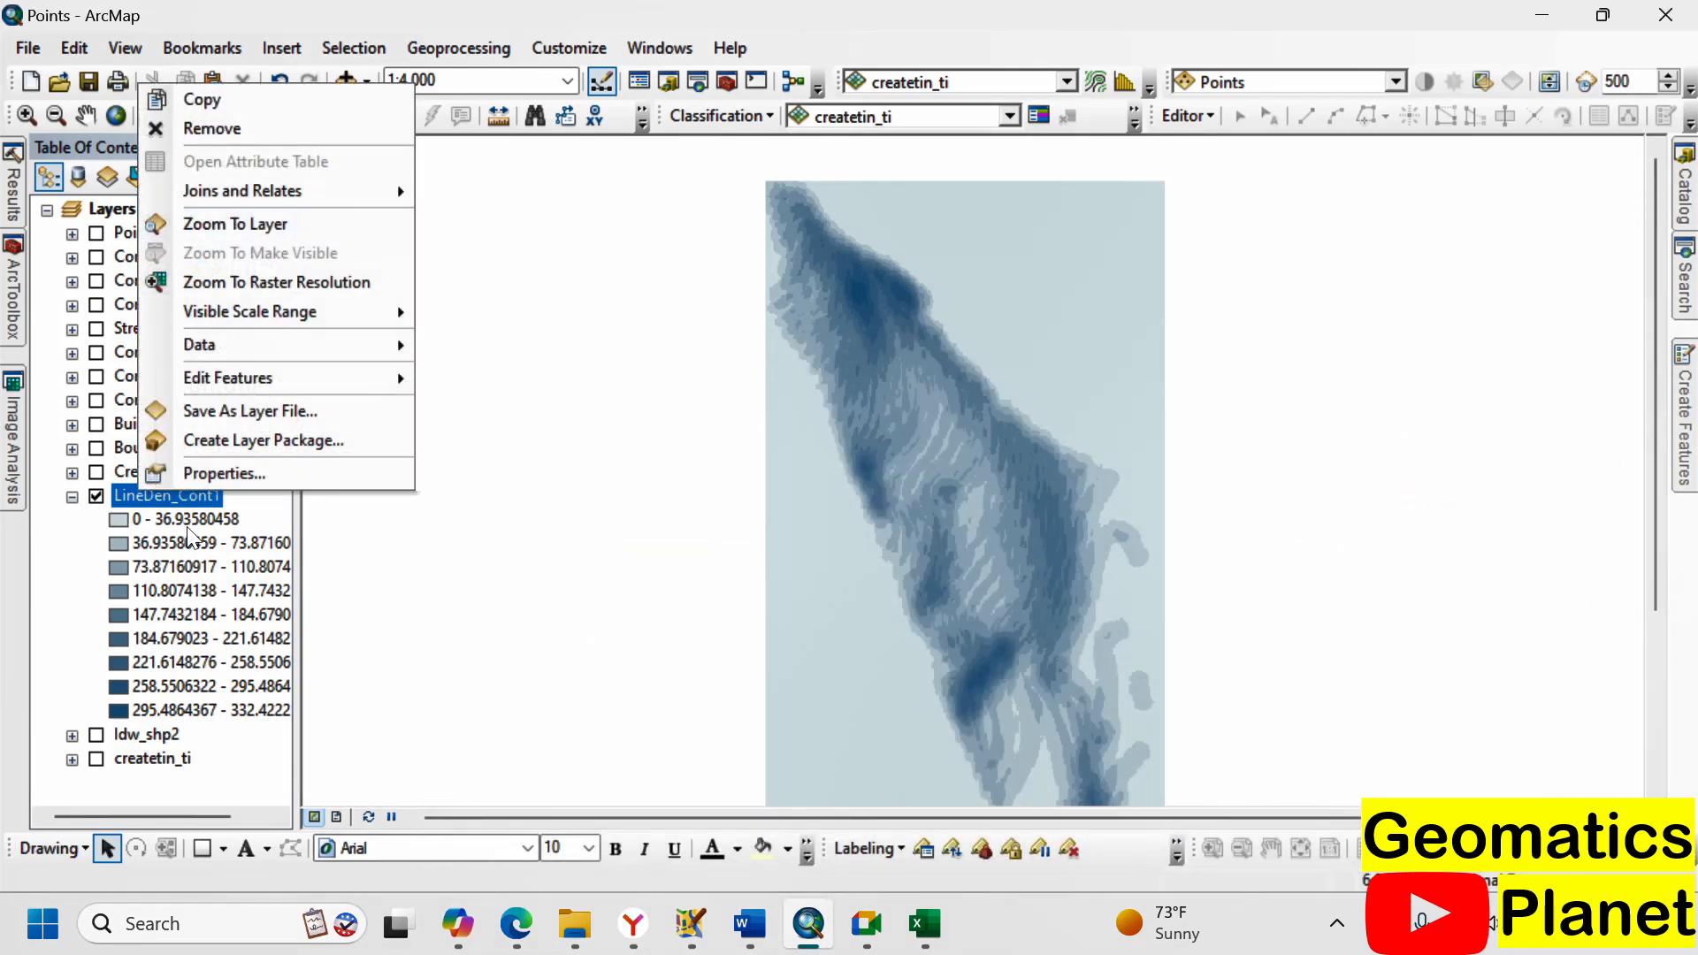
{"action": "left_click", "coordinate": [223, 473]}
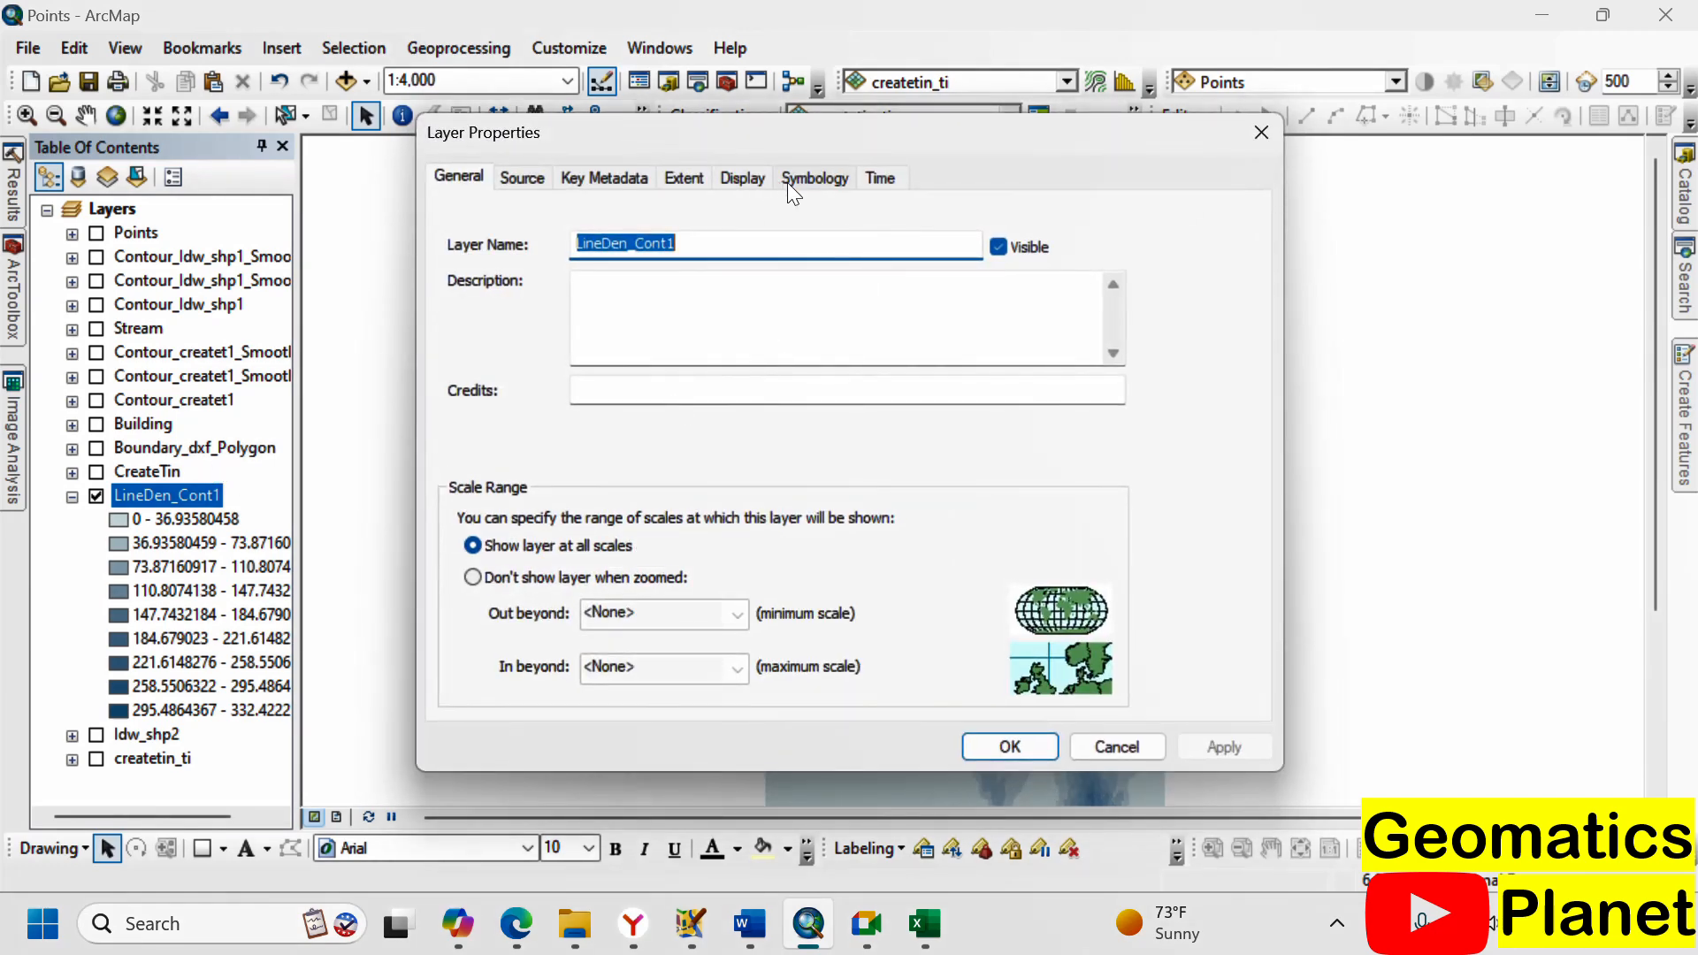
{"action": "left_click", "coordinate": [793, 183]}
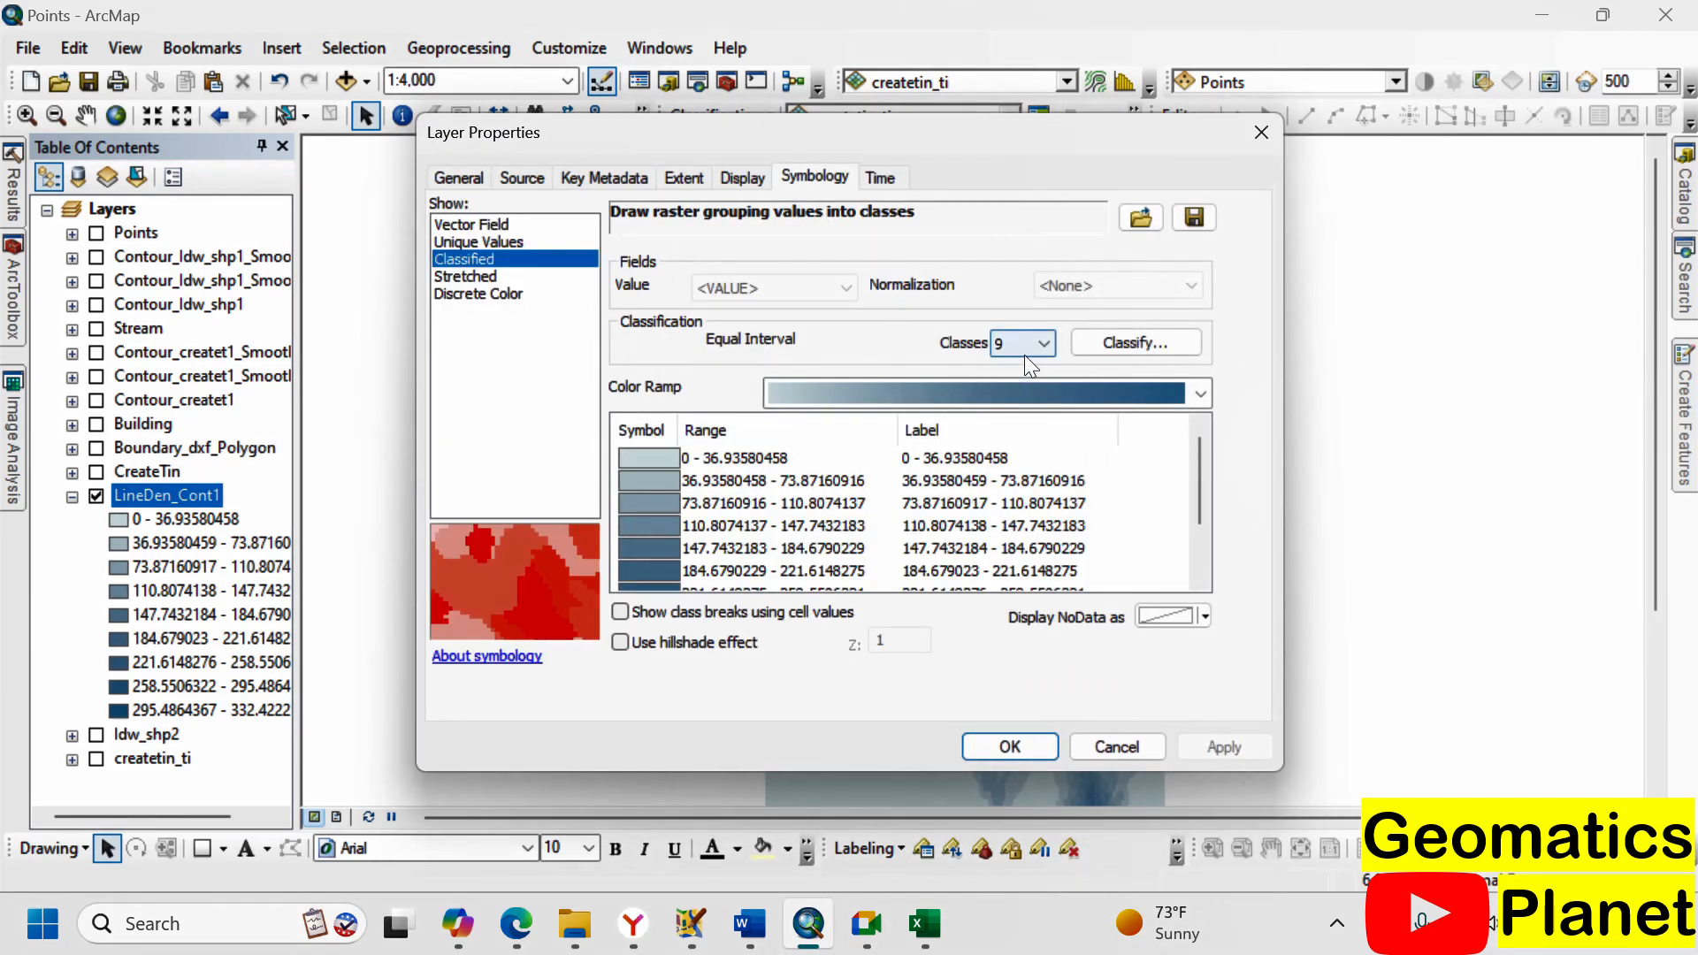
{"action": "left_click", "coordinate": [1015, 395]}
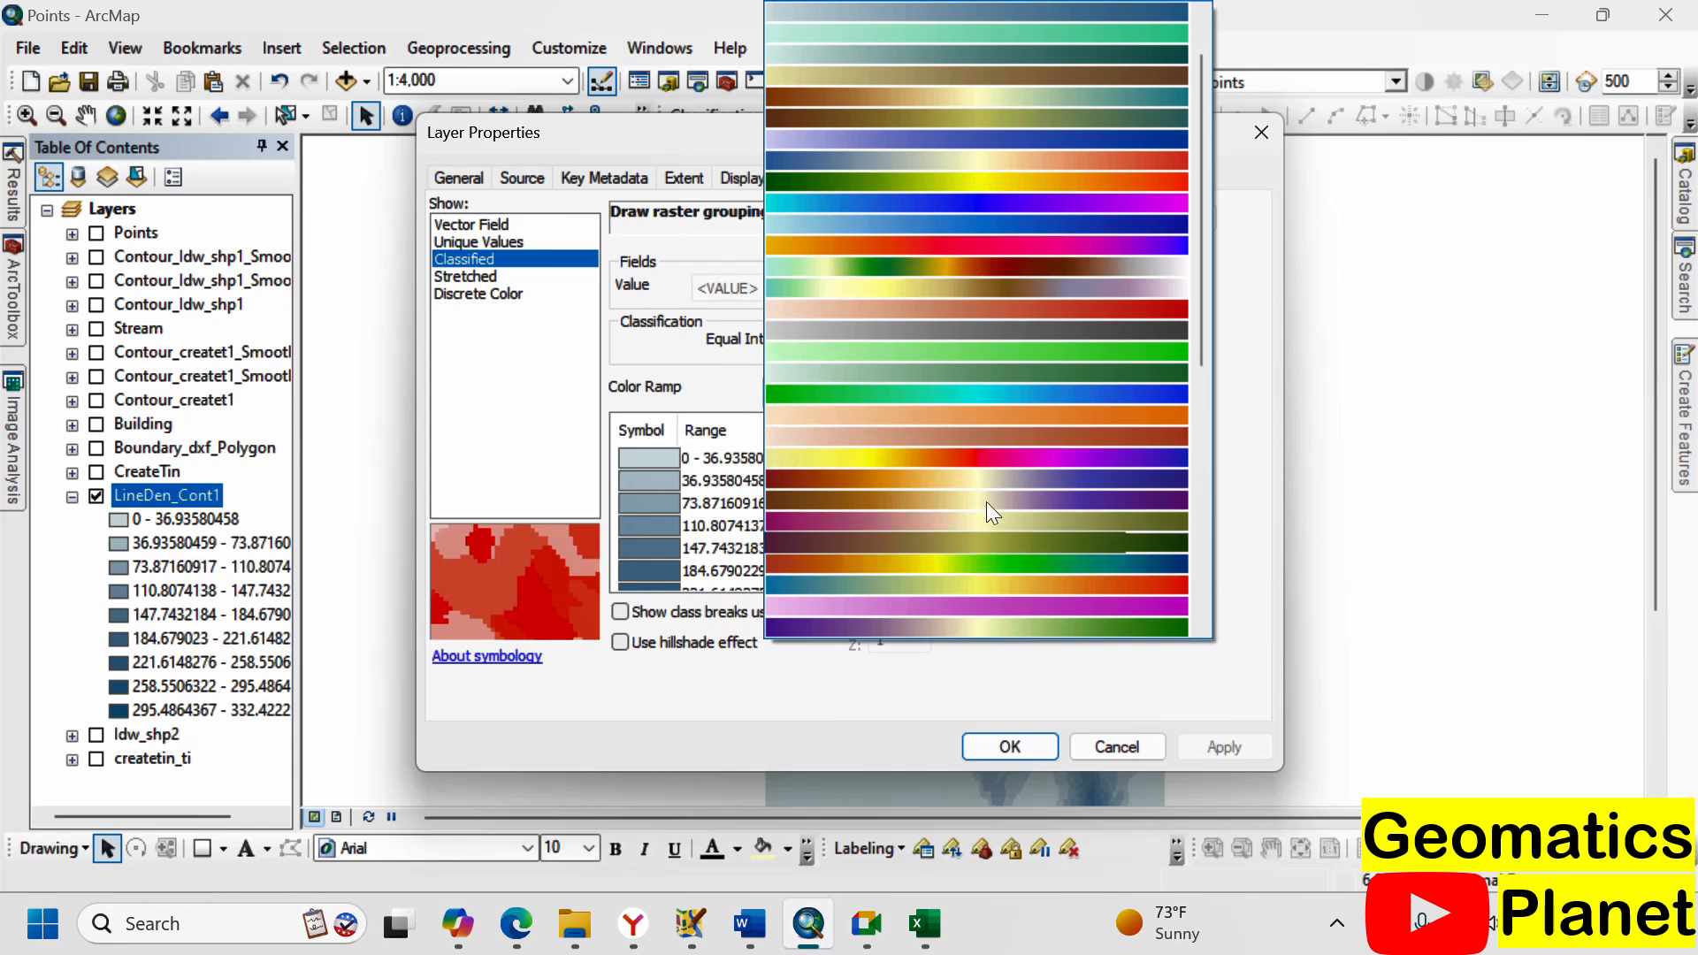
{"action": "left_click", "coordinate": [959, 184]}
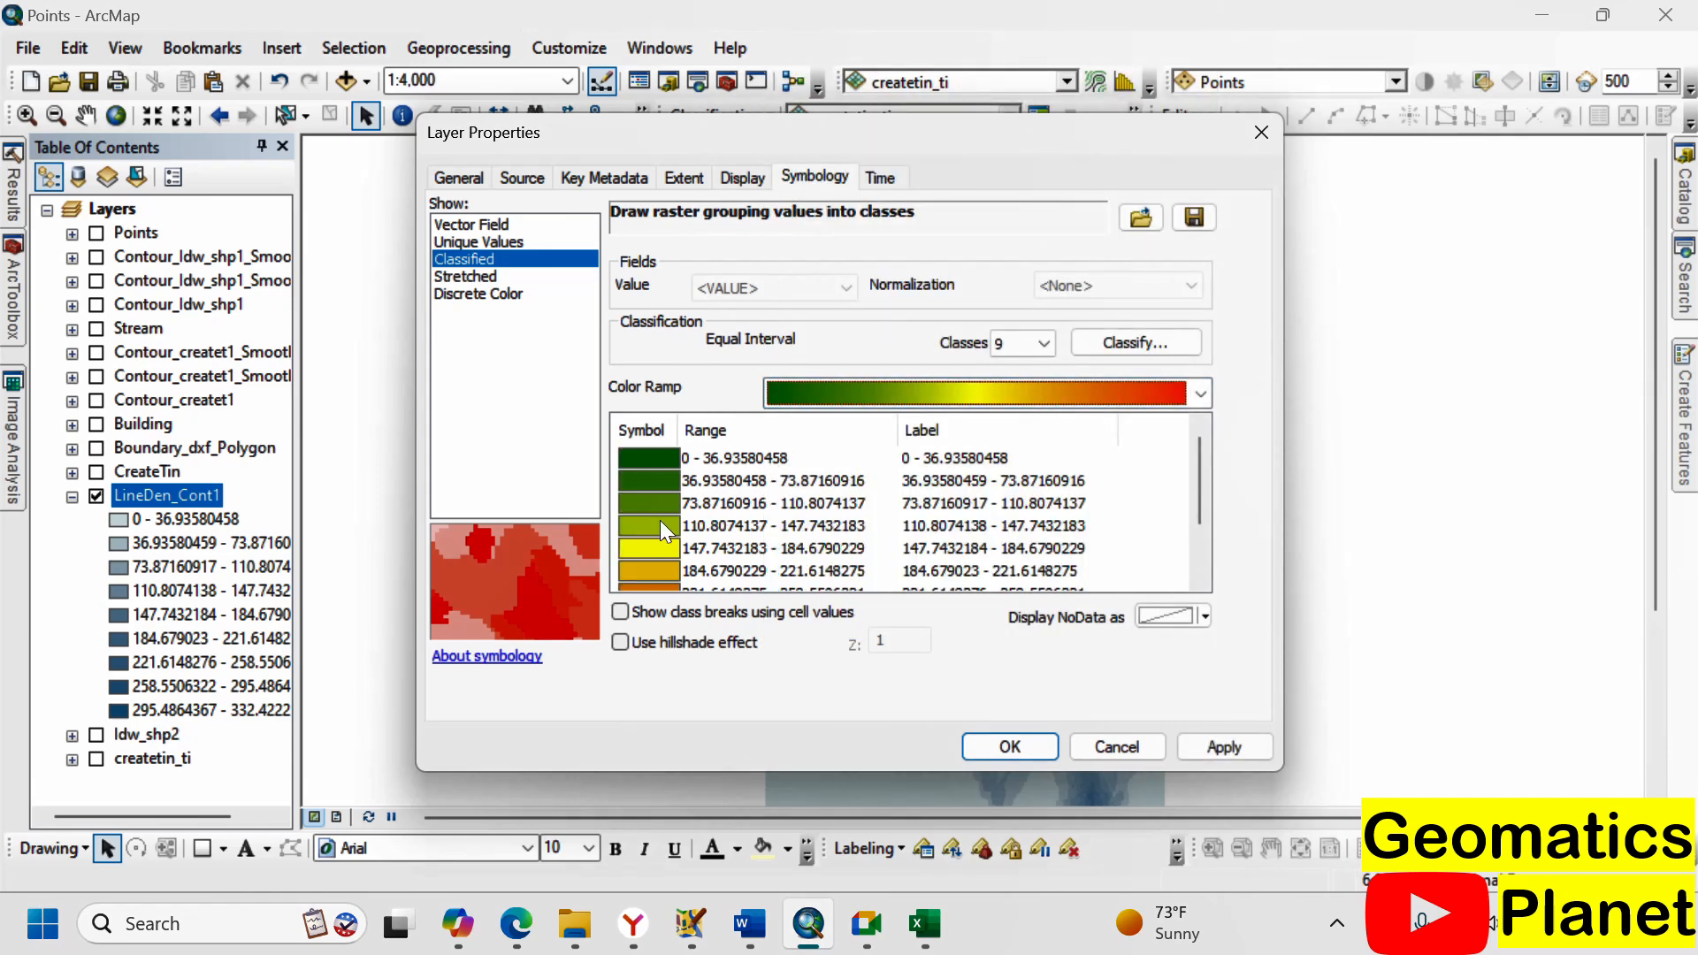
{"action": "left_click", "coordinate": [989, 743]}
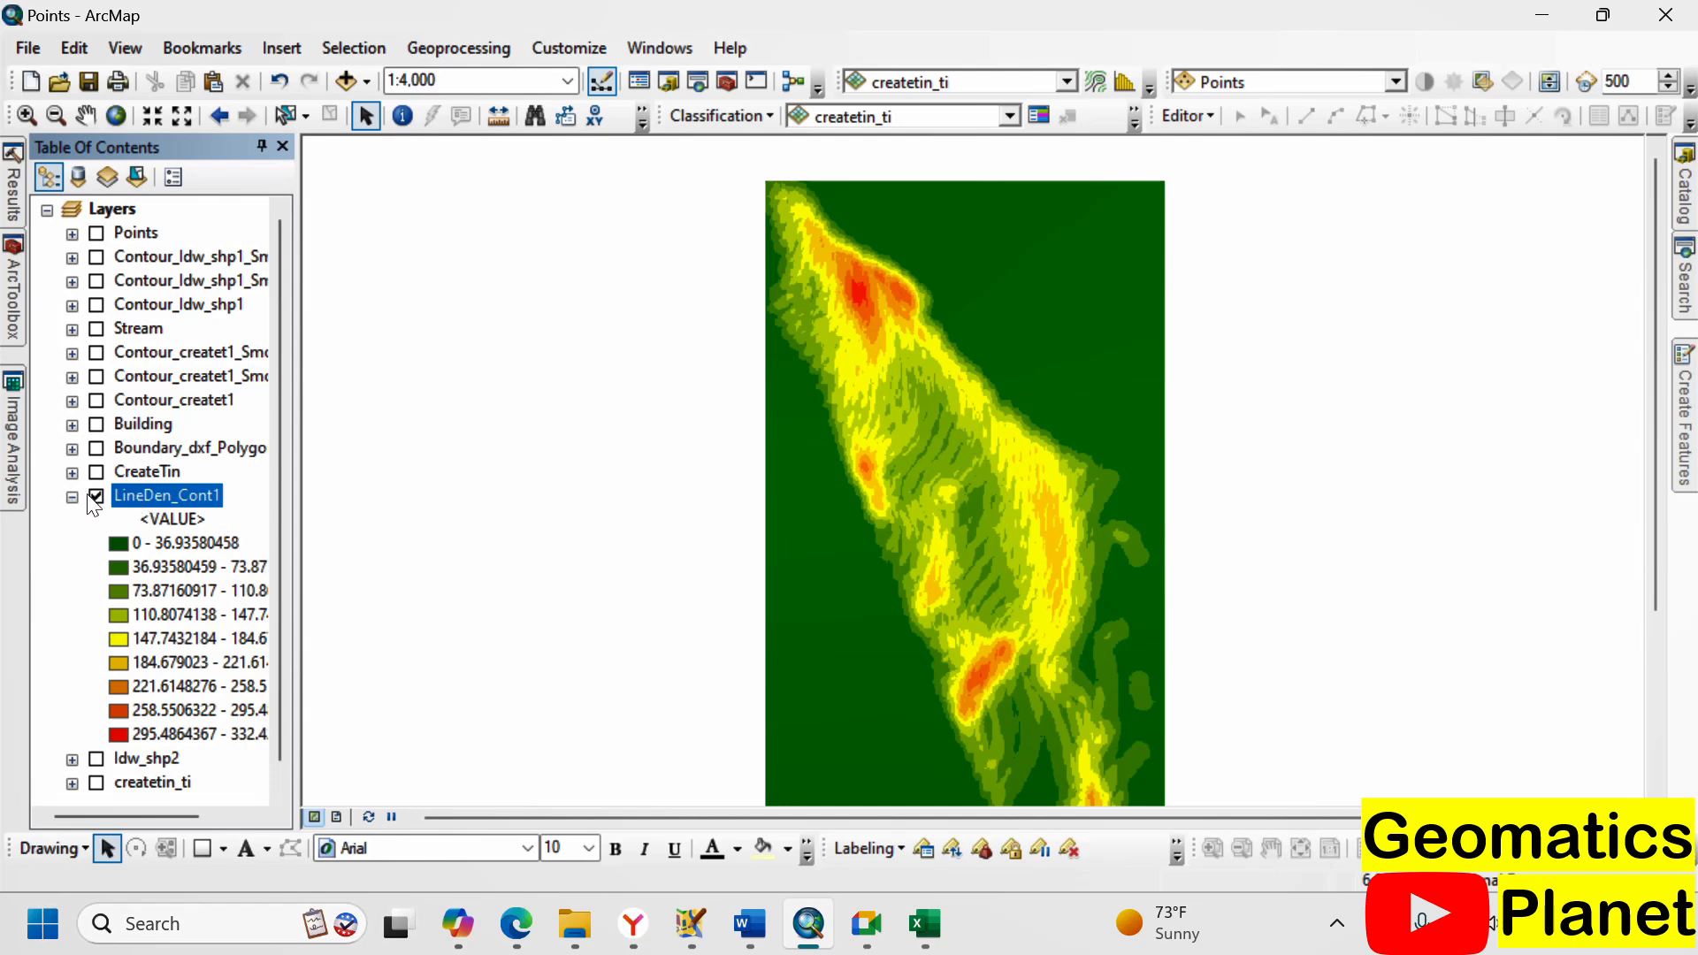
- Display Contour_Idw_shp1_SmoothLine_ over the LineDen_Cont1 raster and examine how the contour spacing matches the red high-density areas
{"action": "left_click", "coordinate": [97, 258]}
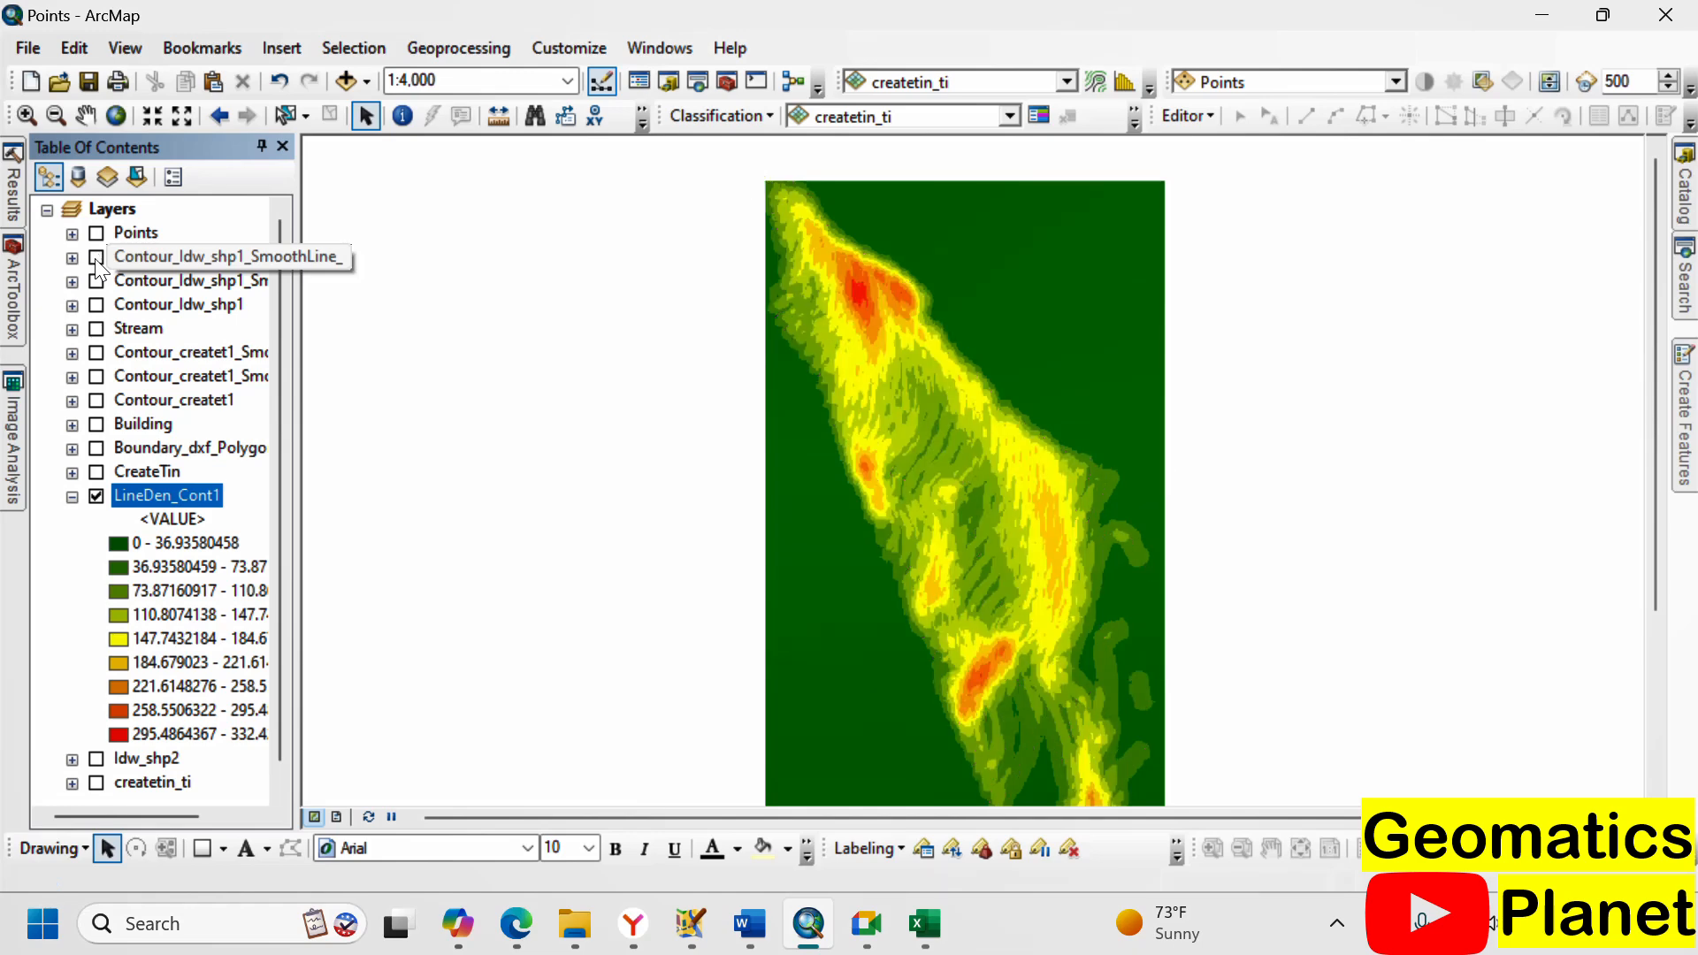
{"action": "left_click", "coordinate": [97, 260]}
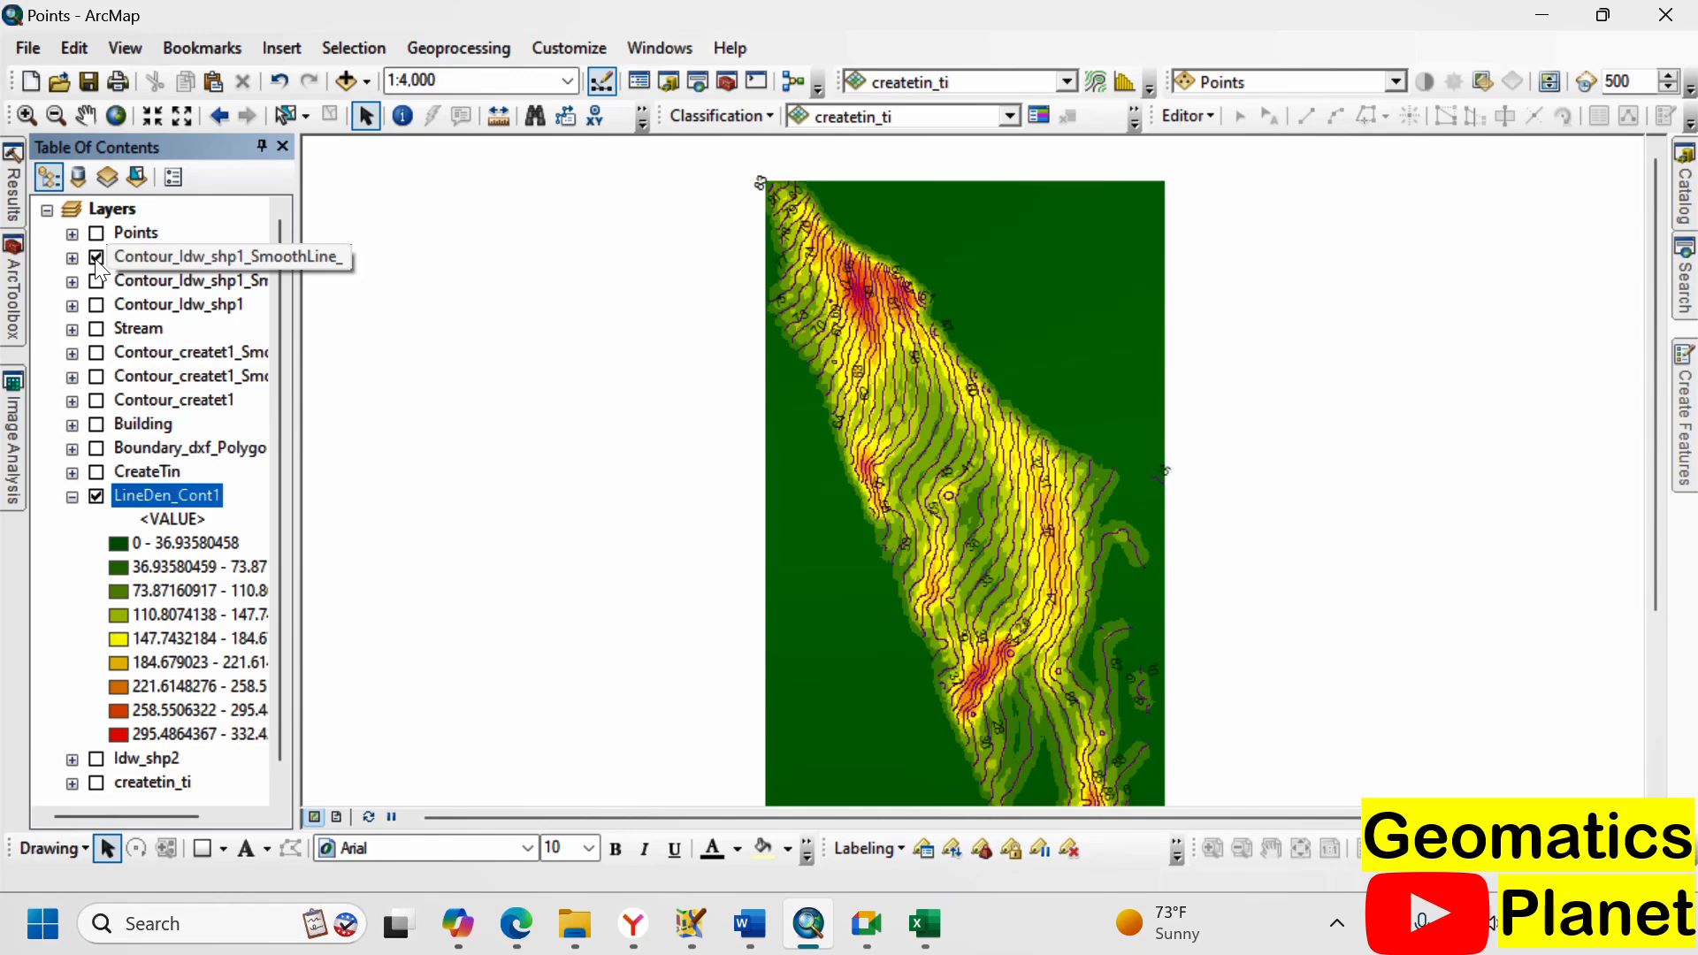
{"action": "left_click", "coordinate": [97, 258]}
{"action": "scroll", "coordinate": [869, 274], "scroll_direction": "up", "scroll_amount": 3}
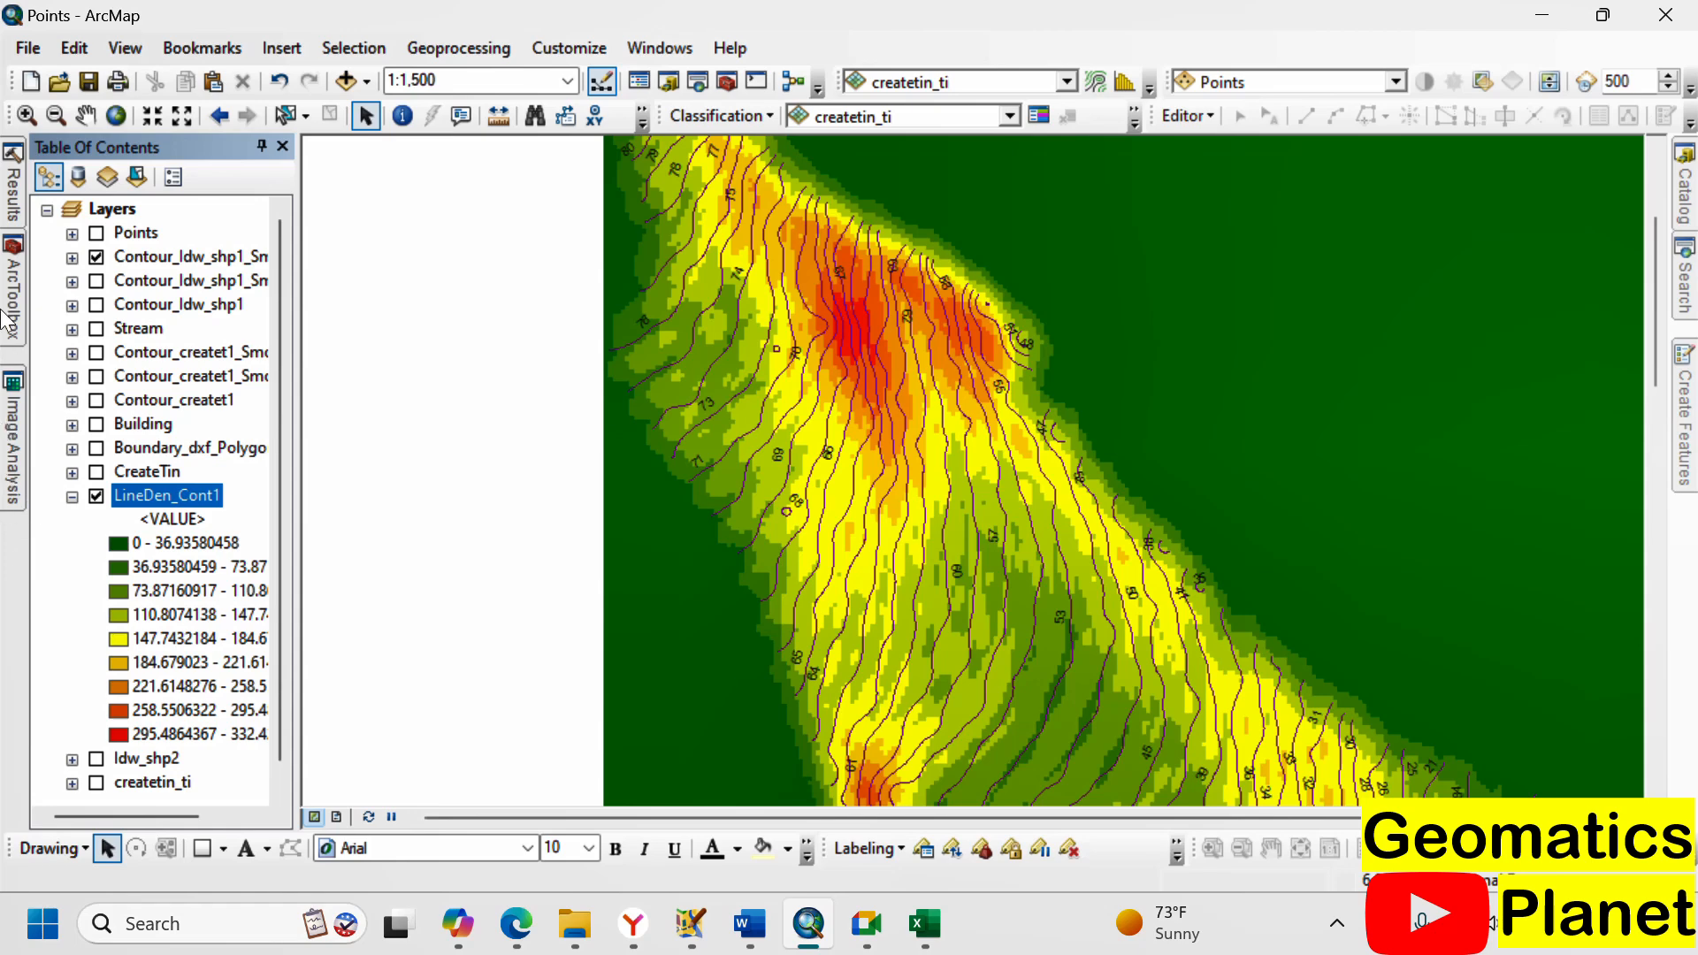
- Review the input polyline layer choices in the Spatial Analyst Line Density tool, and close the tool without running it
{"action": "mouse_move", "coordinate": [8, 287]}
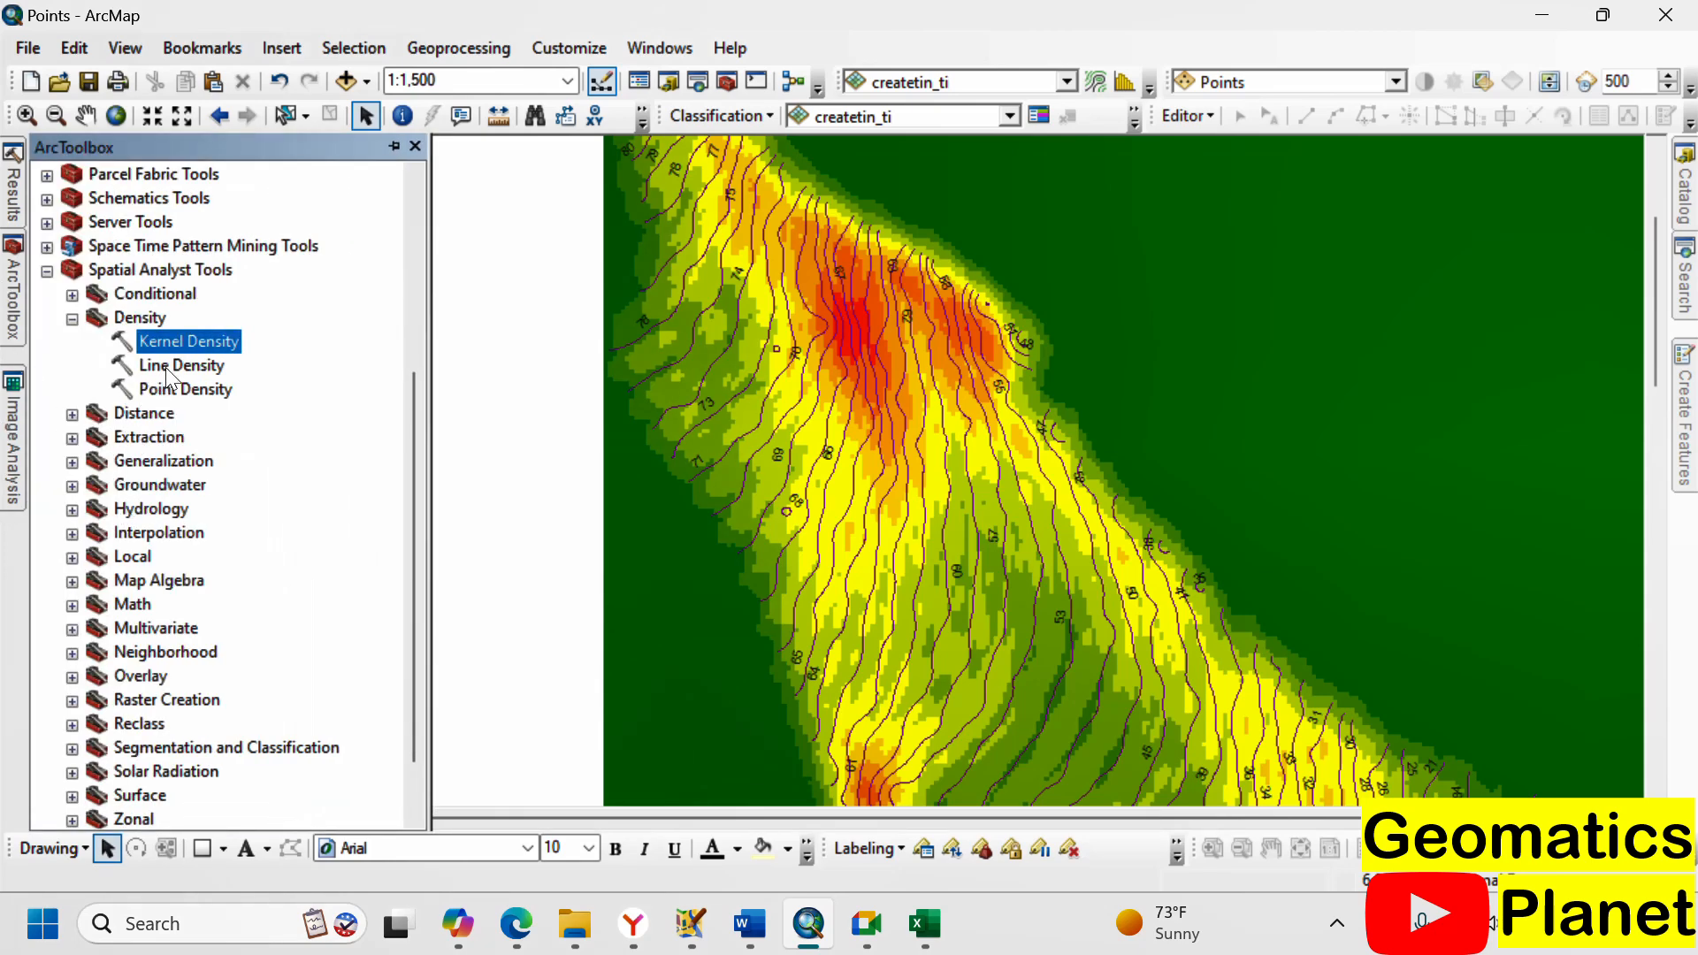
{"action": "left_click", "coordinate": [166, 366]}
{"action": "double_click", "coordinate": [167, 366]}
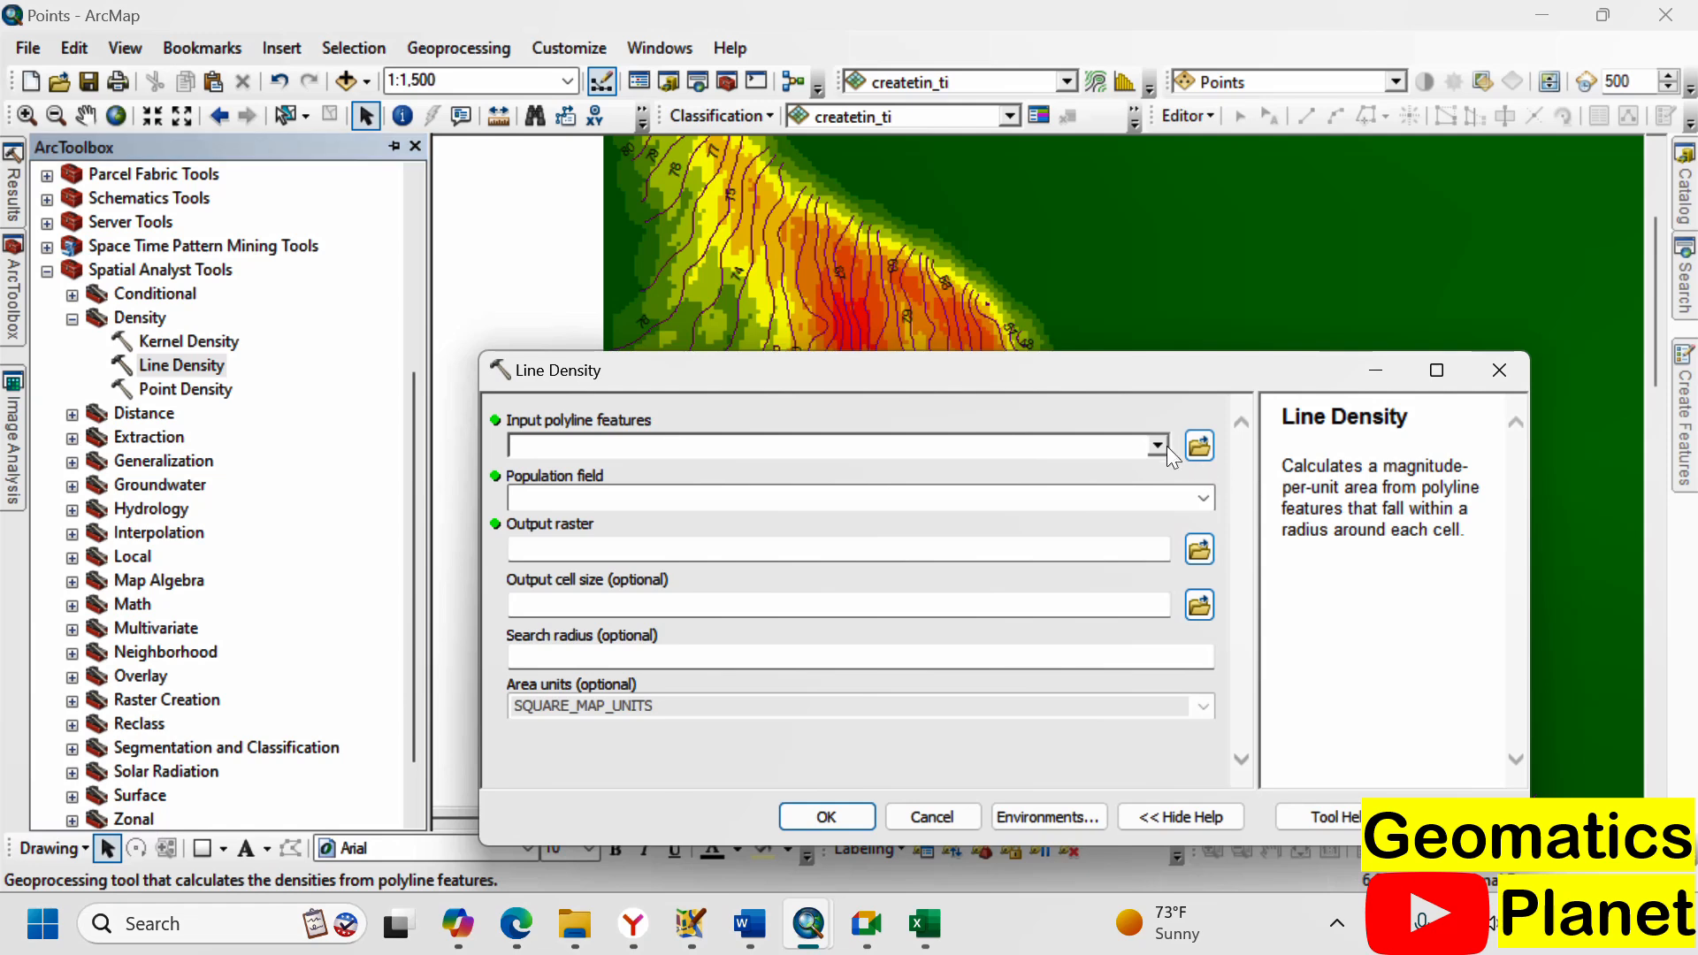
{"action": "left_click", "coordinate": [1157, 445]}
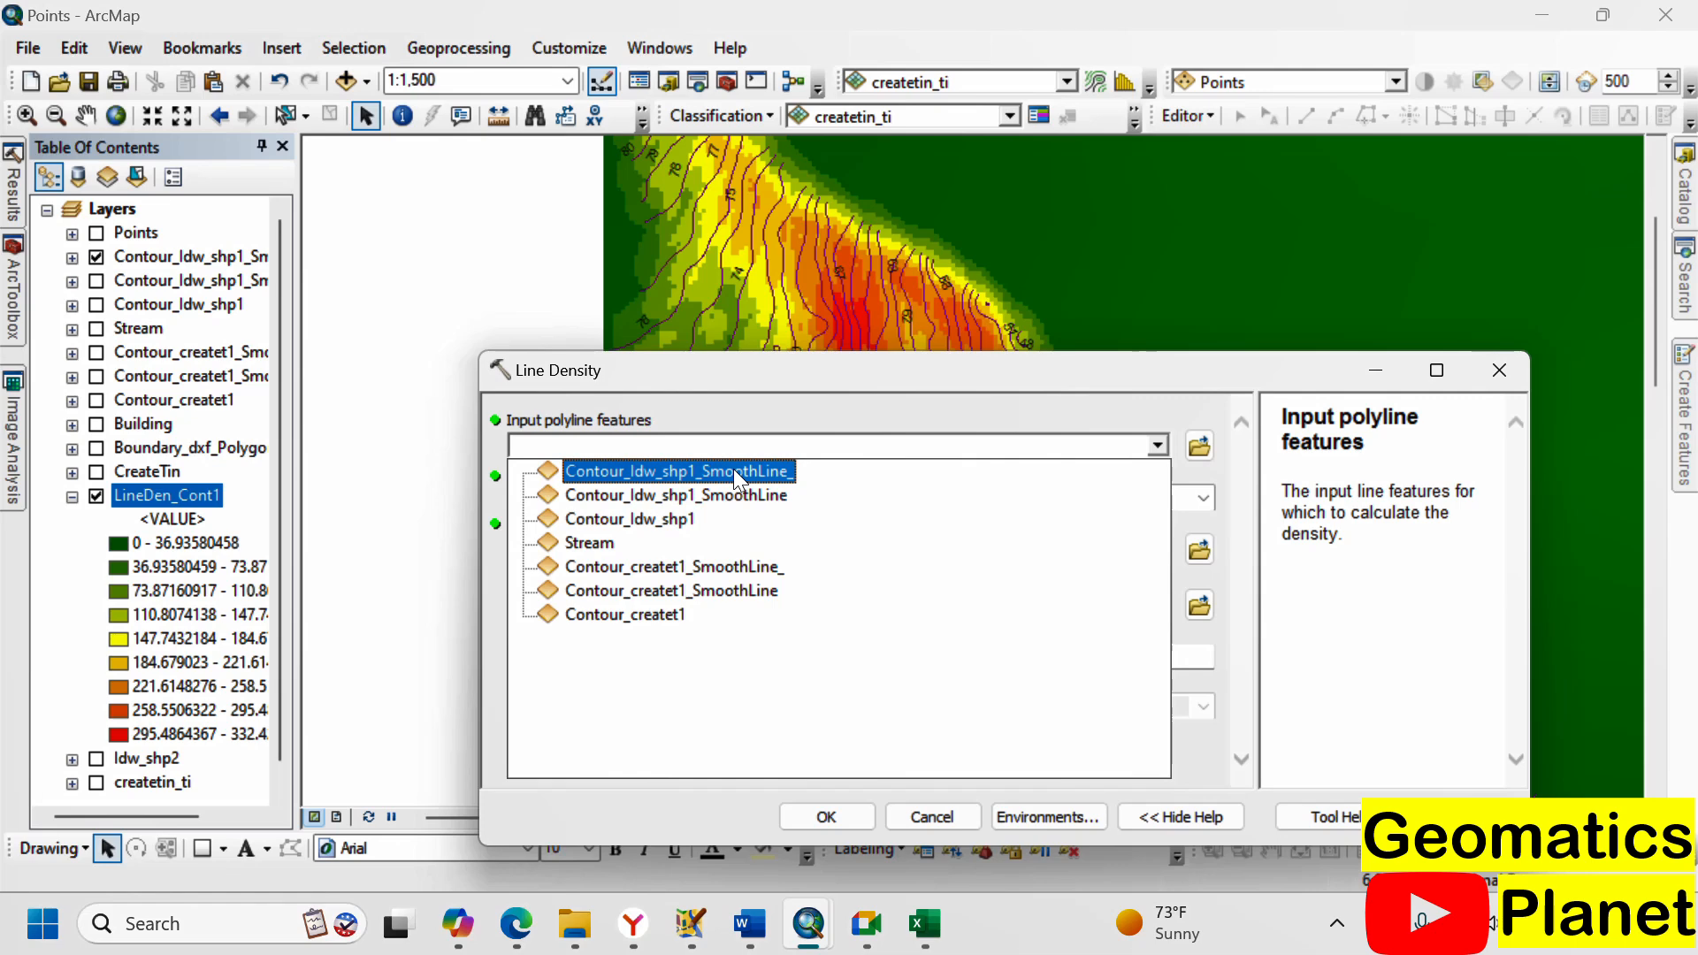
{"action": "left_click", "coordinate": [1521, 379]}
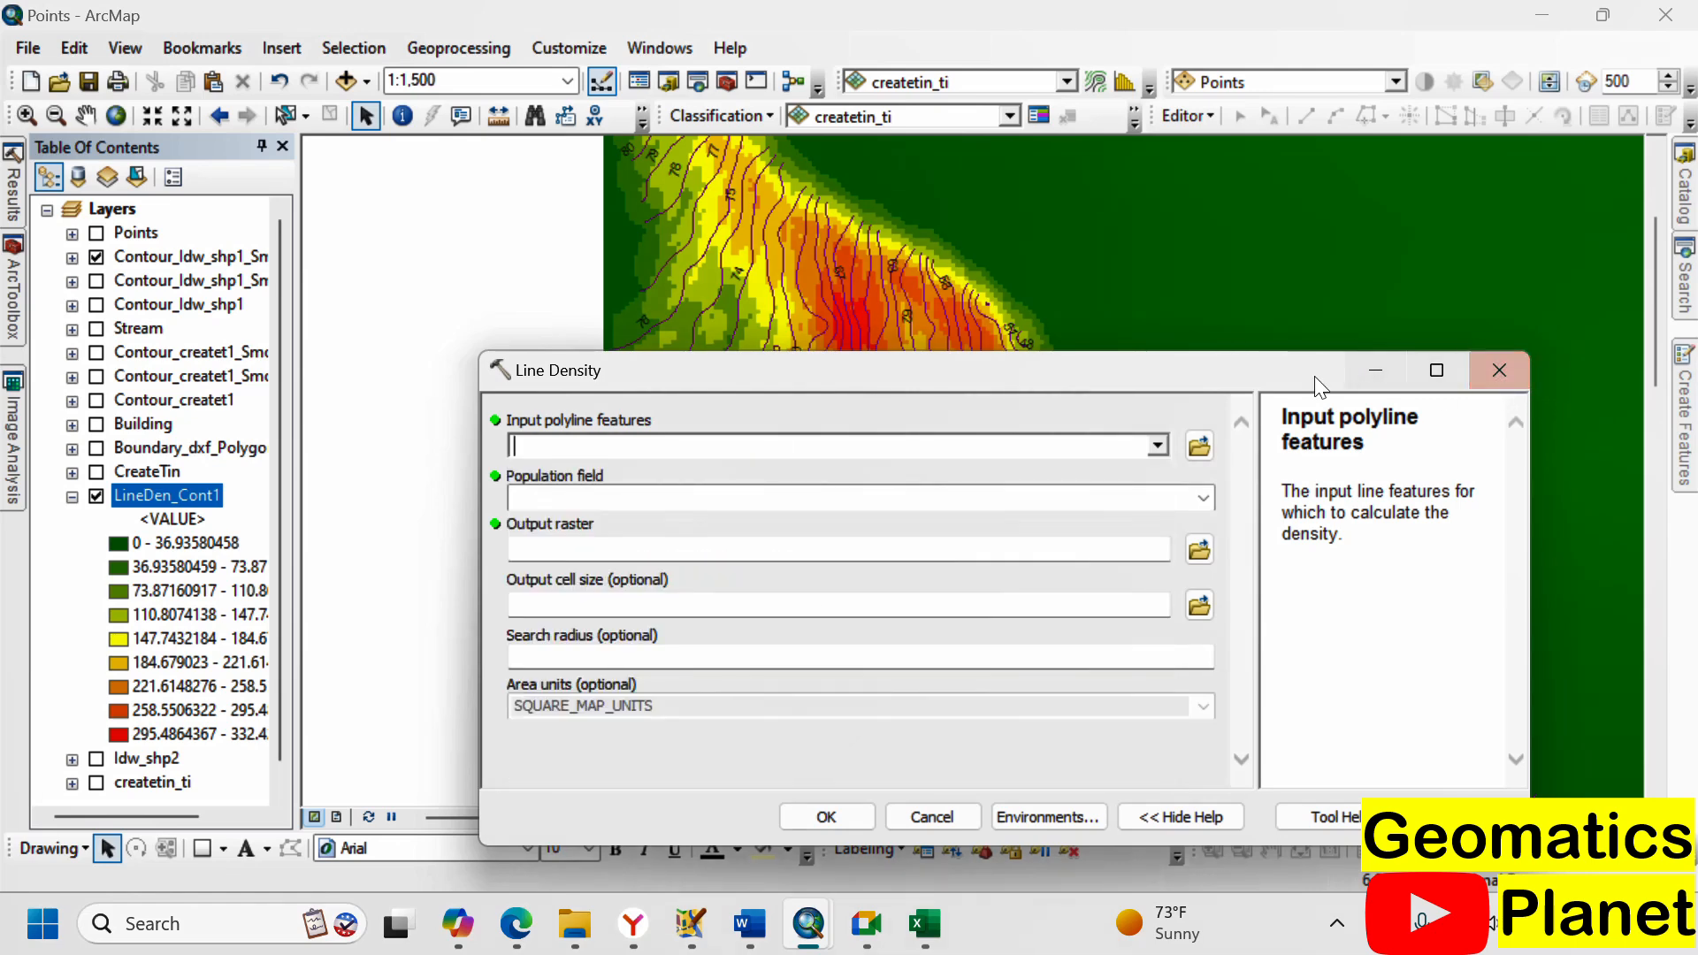
{"action": "left_click", "coordinate": [1513, 380]}
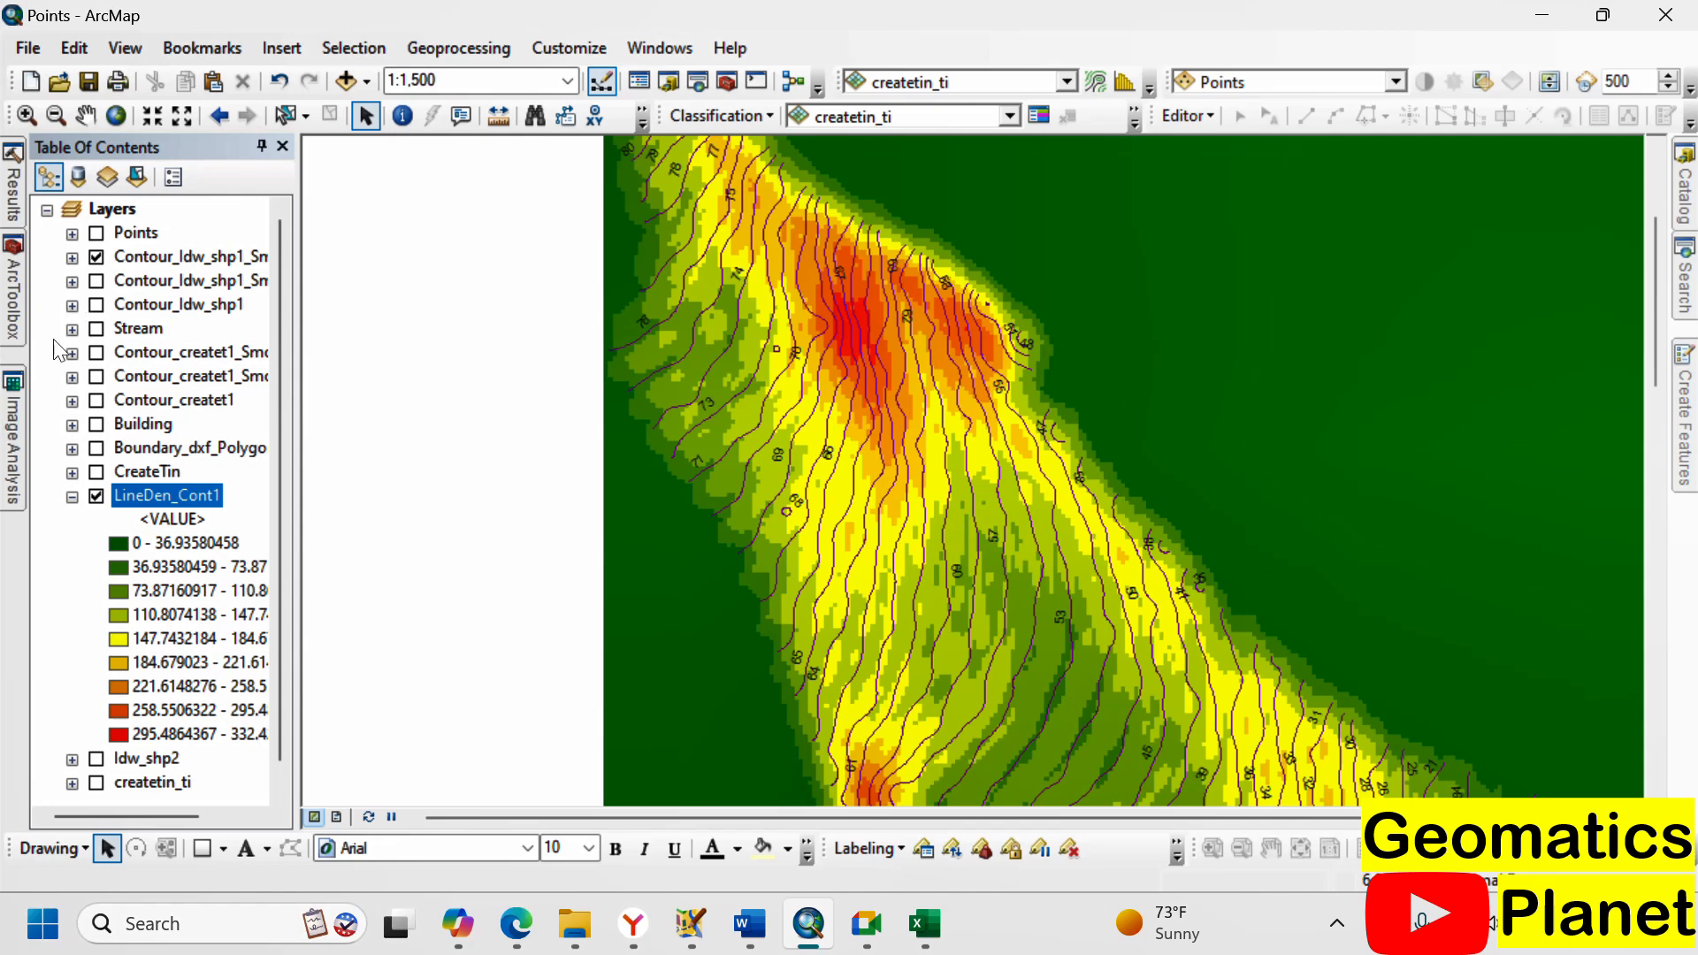
- Start adding data and browse to the shape folder inside the Data folder of the 021 - Enugu North project
{"action": "scroll", "coordinate": [857, 357], "scroll_direction": "down", "scroll_amount": 3}
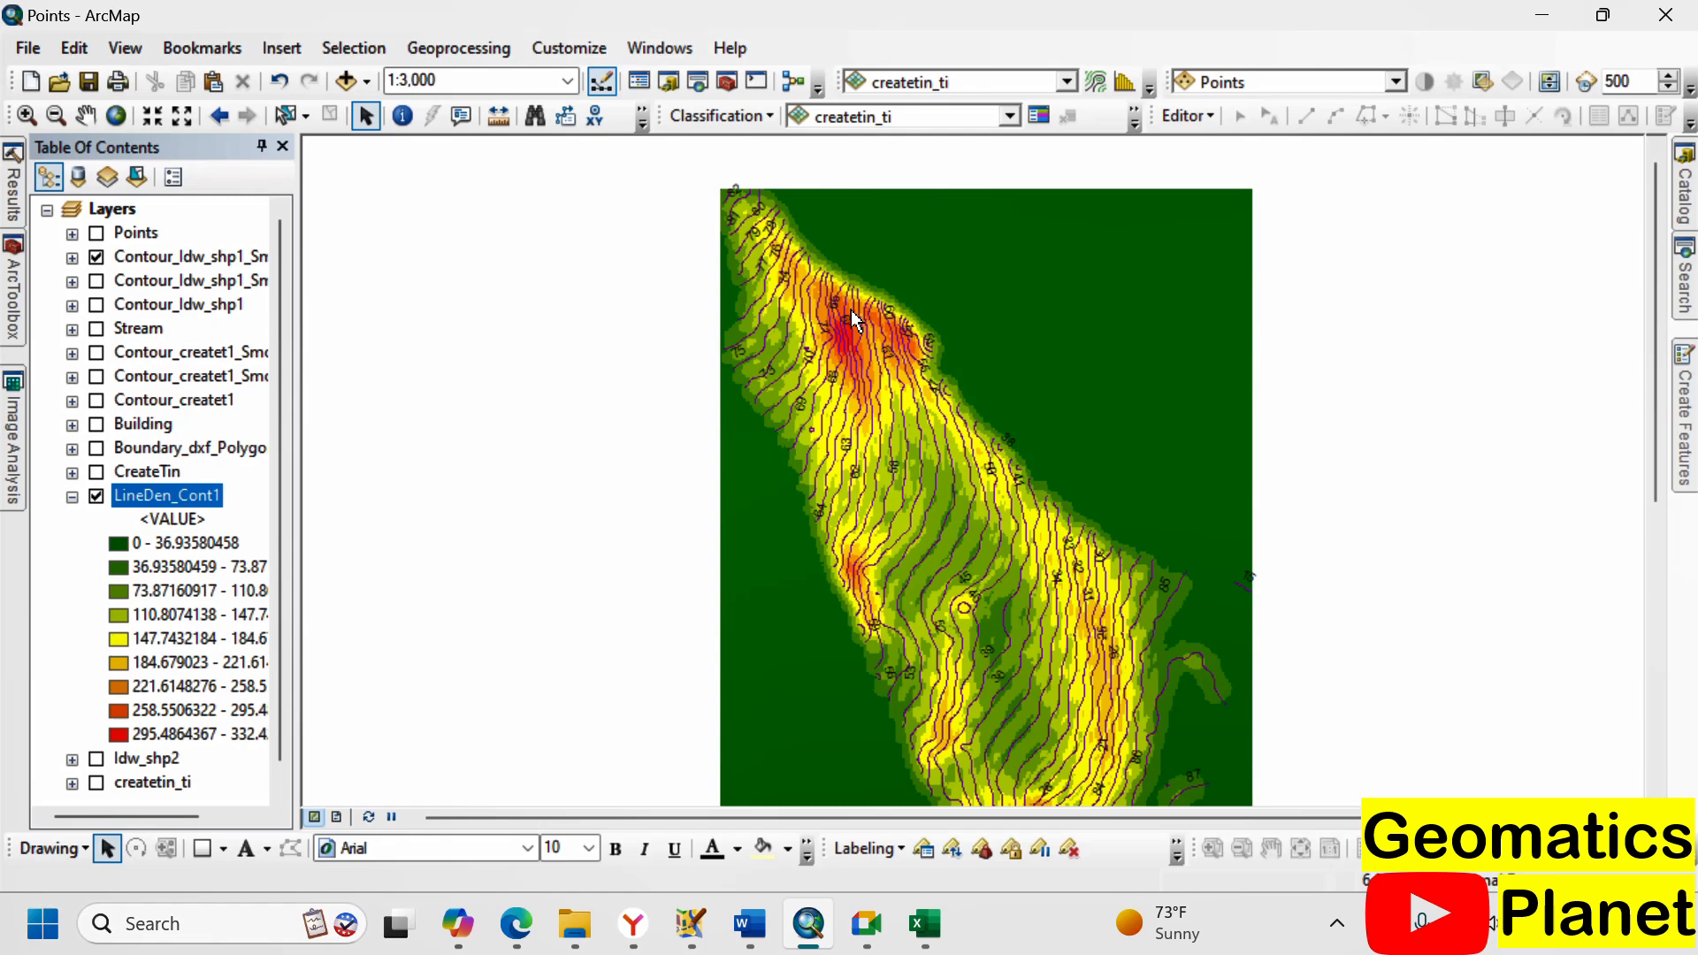
{"action": "left_click", "coordinate": [346, 83]}
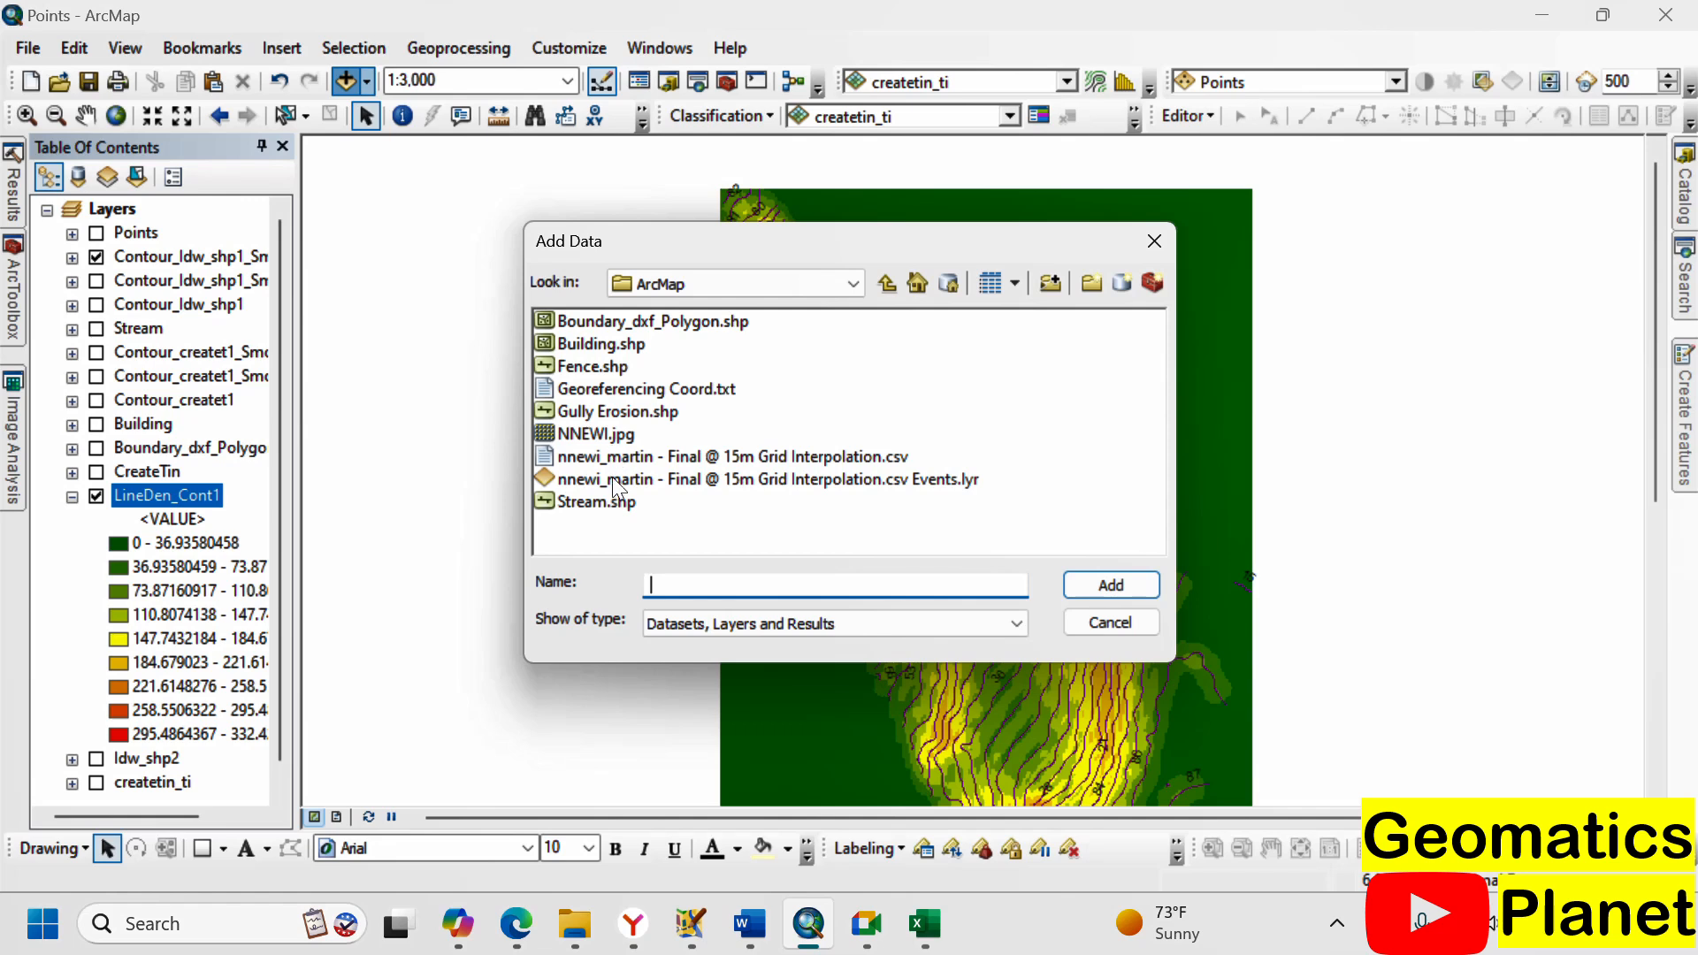
{"action": "left_click", "coordinate": [886, 285]}
{"action": "left_click", "coordinate": [886, 285]}
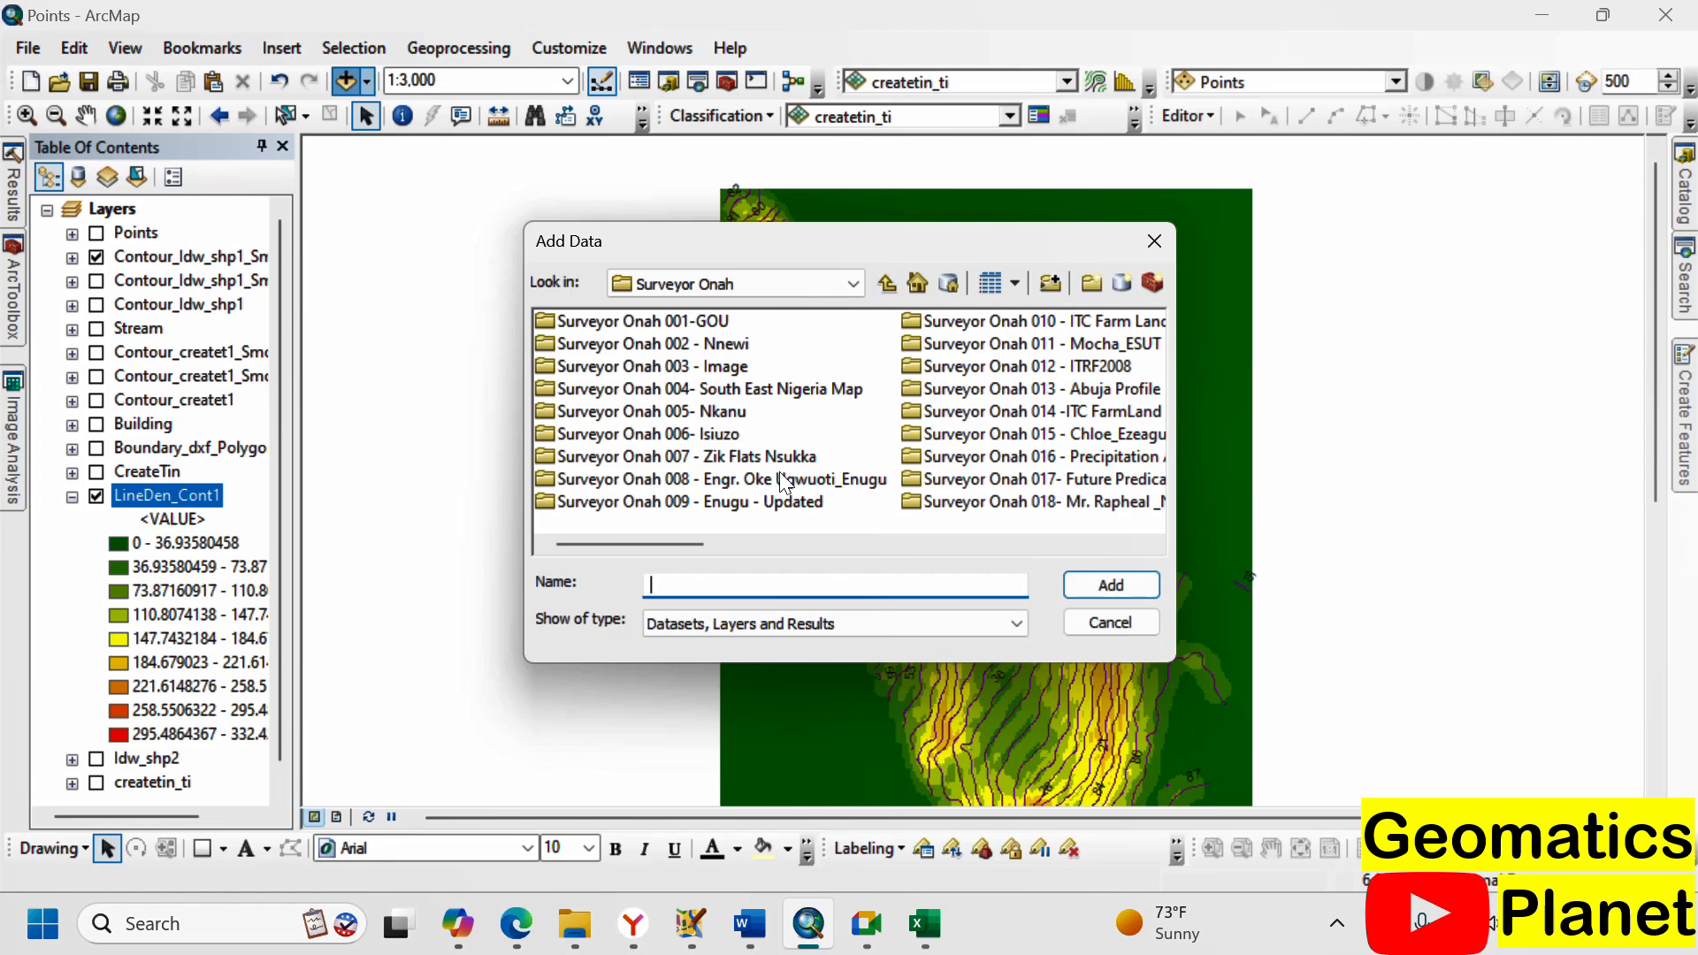
{"action": "scroll", "coordinate": [782, 474], "scroll_direction": "down", "scroll_amount": 1}
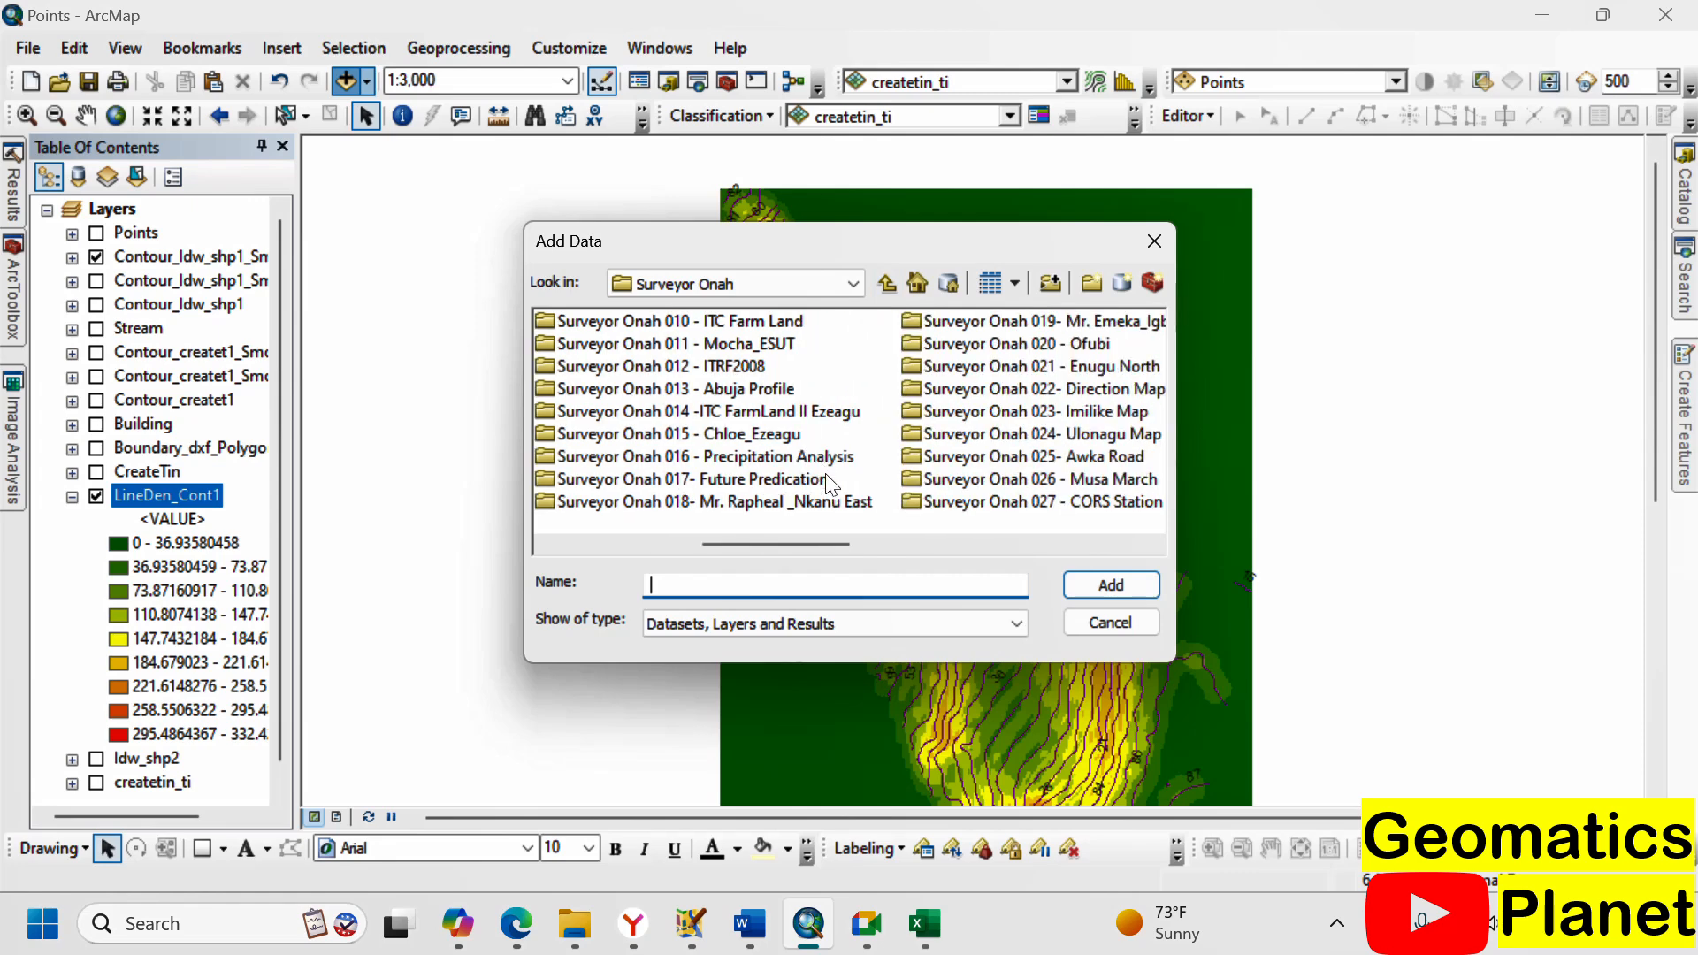
{"action": "scroll", "coordinate": [909, 439], "scroll_direction": "down", "scroll_amount": 2}
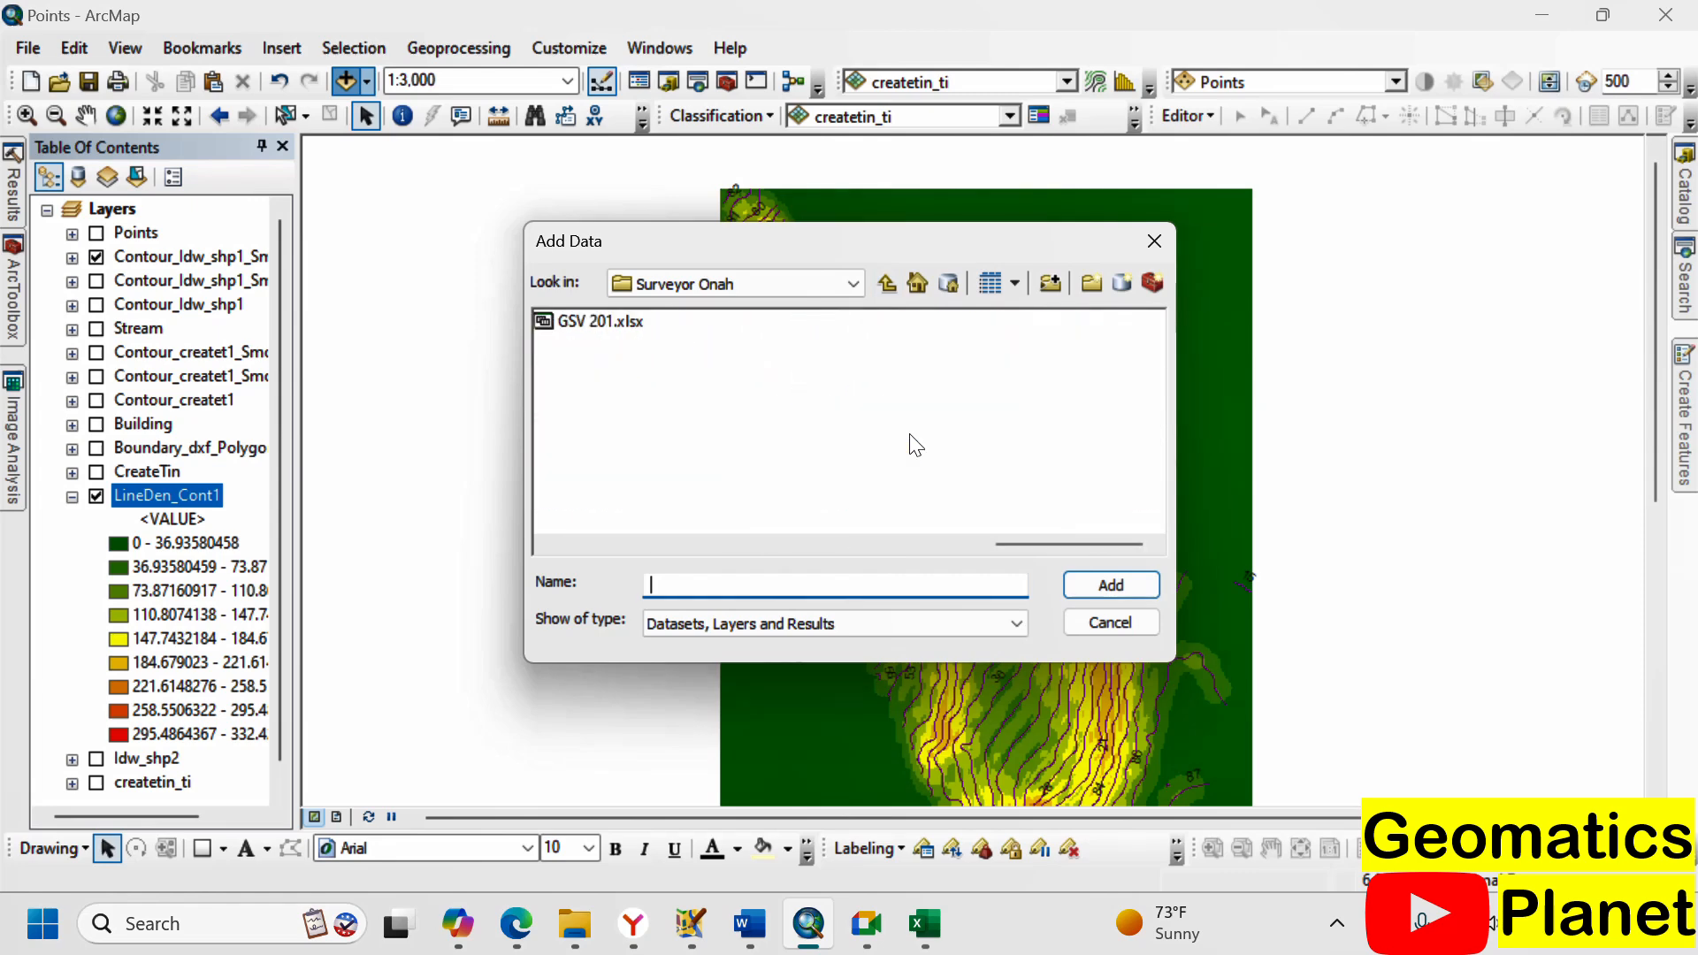
{"action": "scroll", "coordinate": [643, 384], "scroll_direction": "up", "scroll_amount": 2}
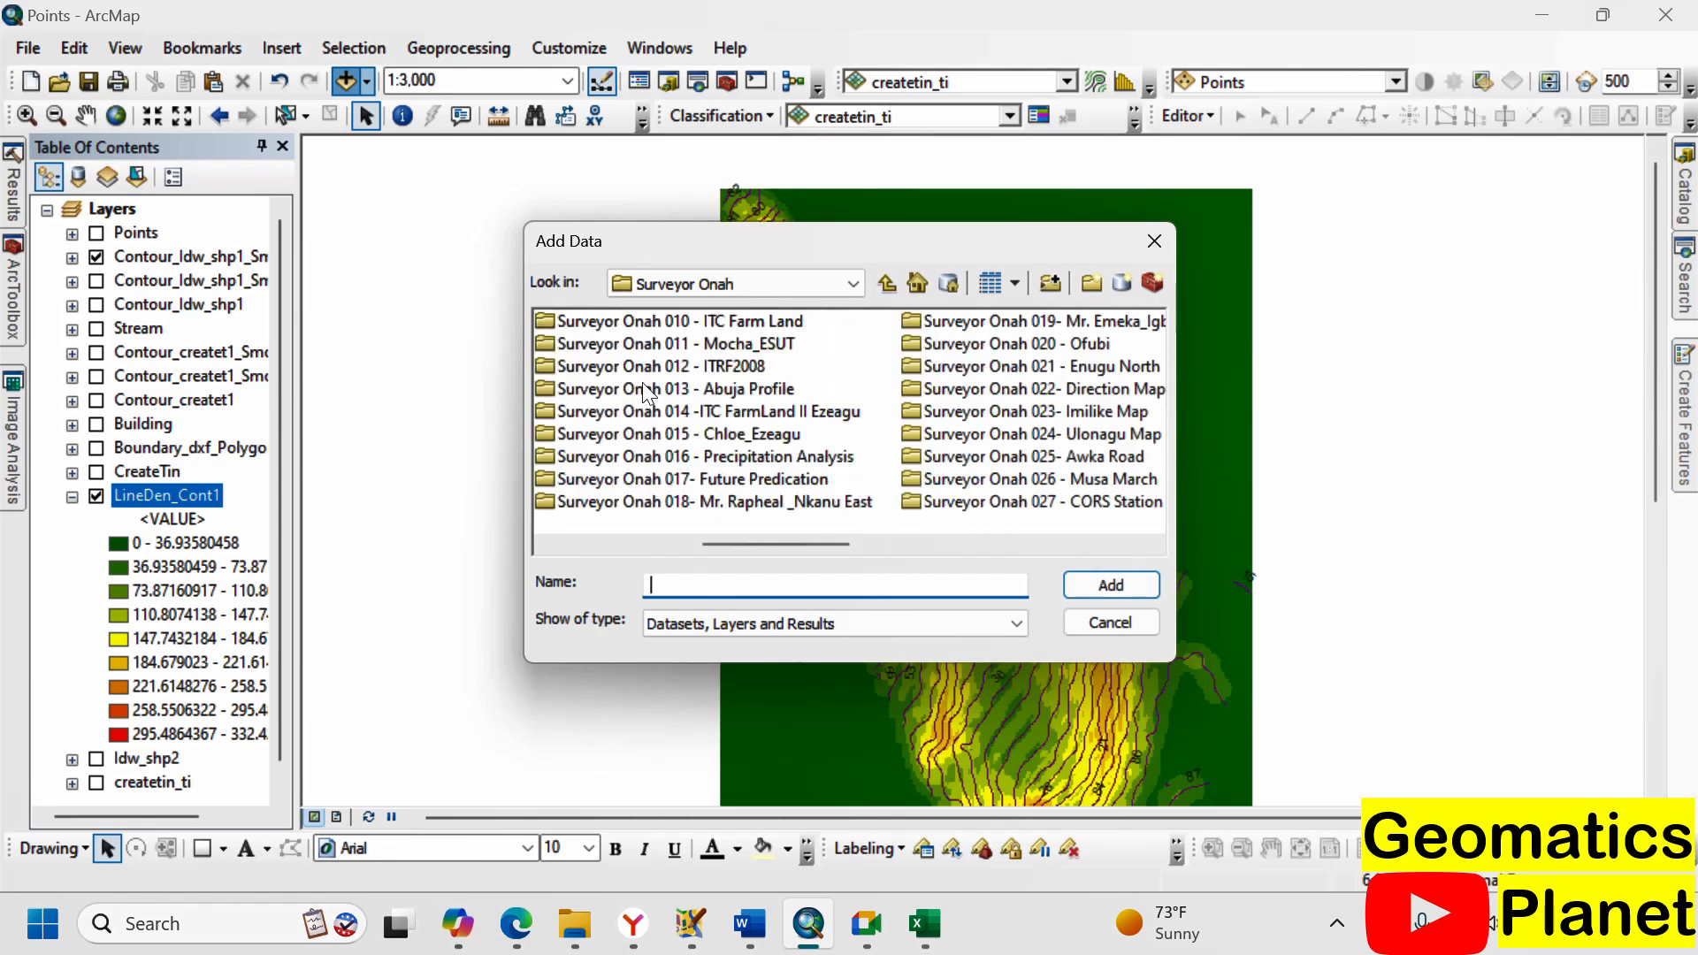
{"action": "double_click", "coordinate": [955, 382]}
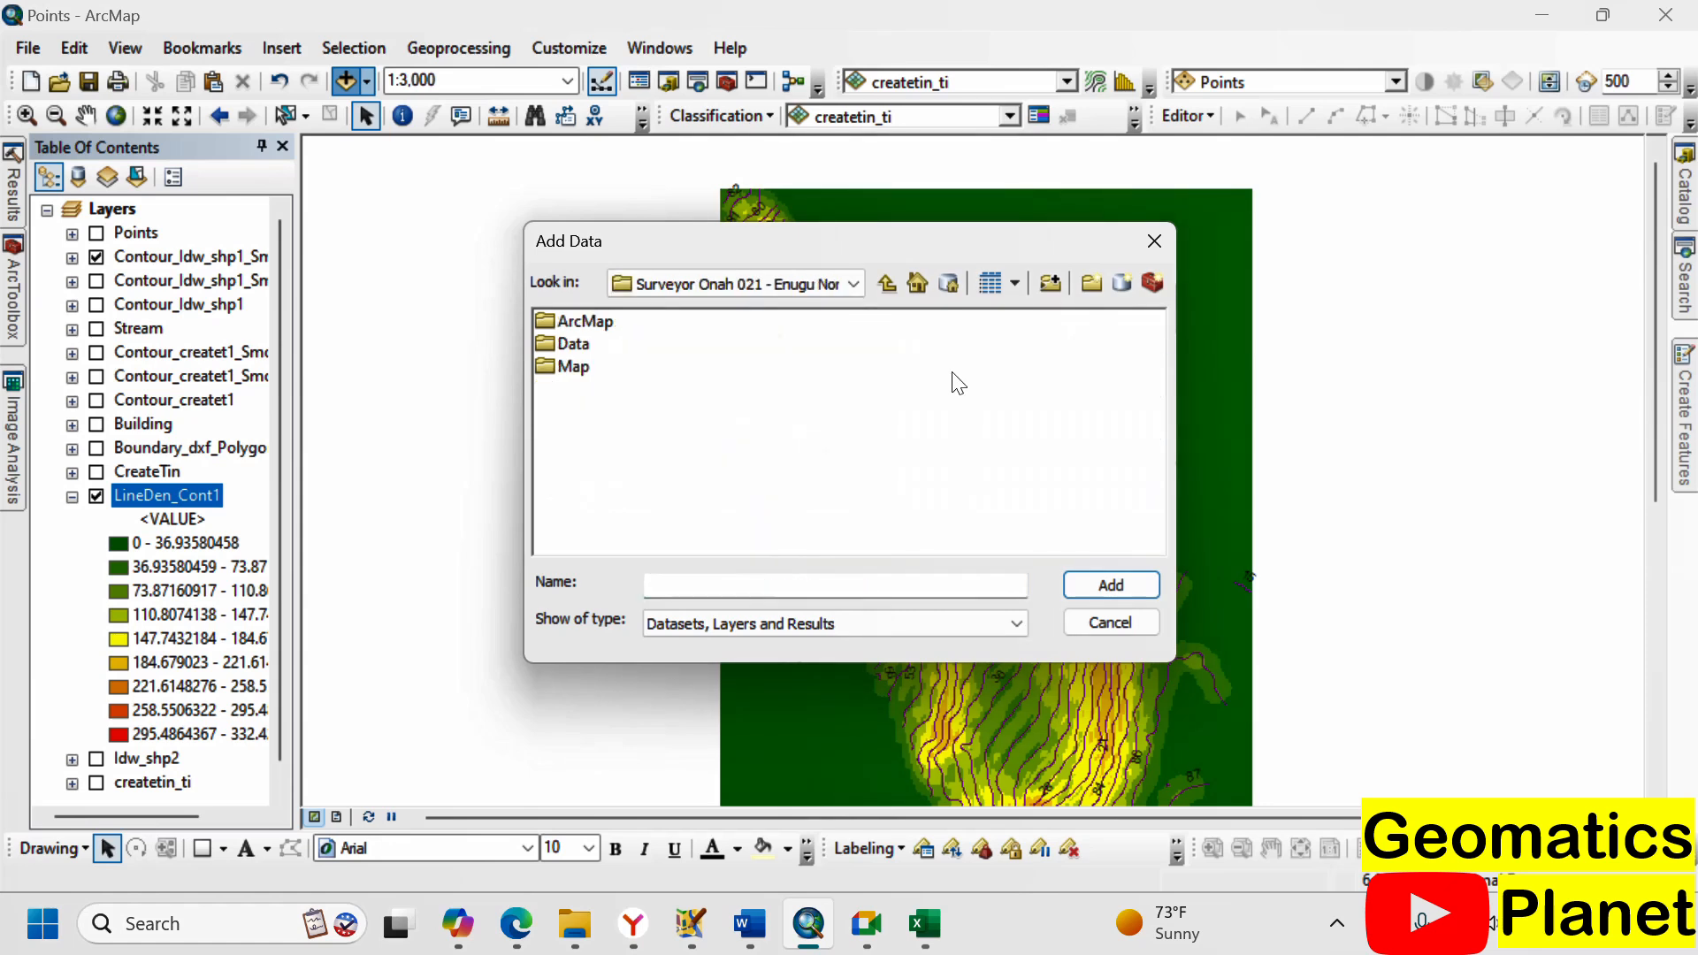
{"action": "double_click", "coordinate": [575, 344]}
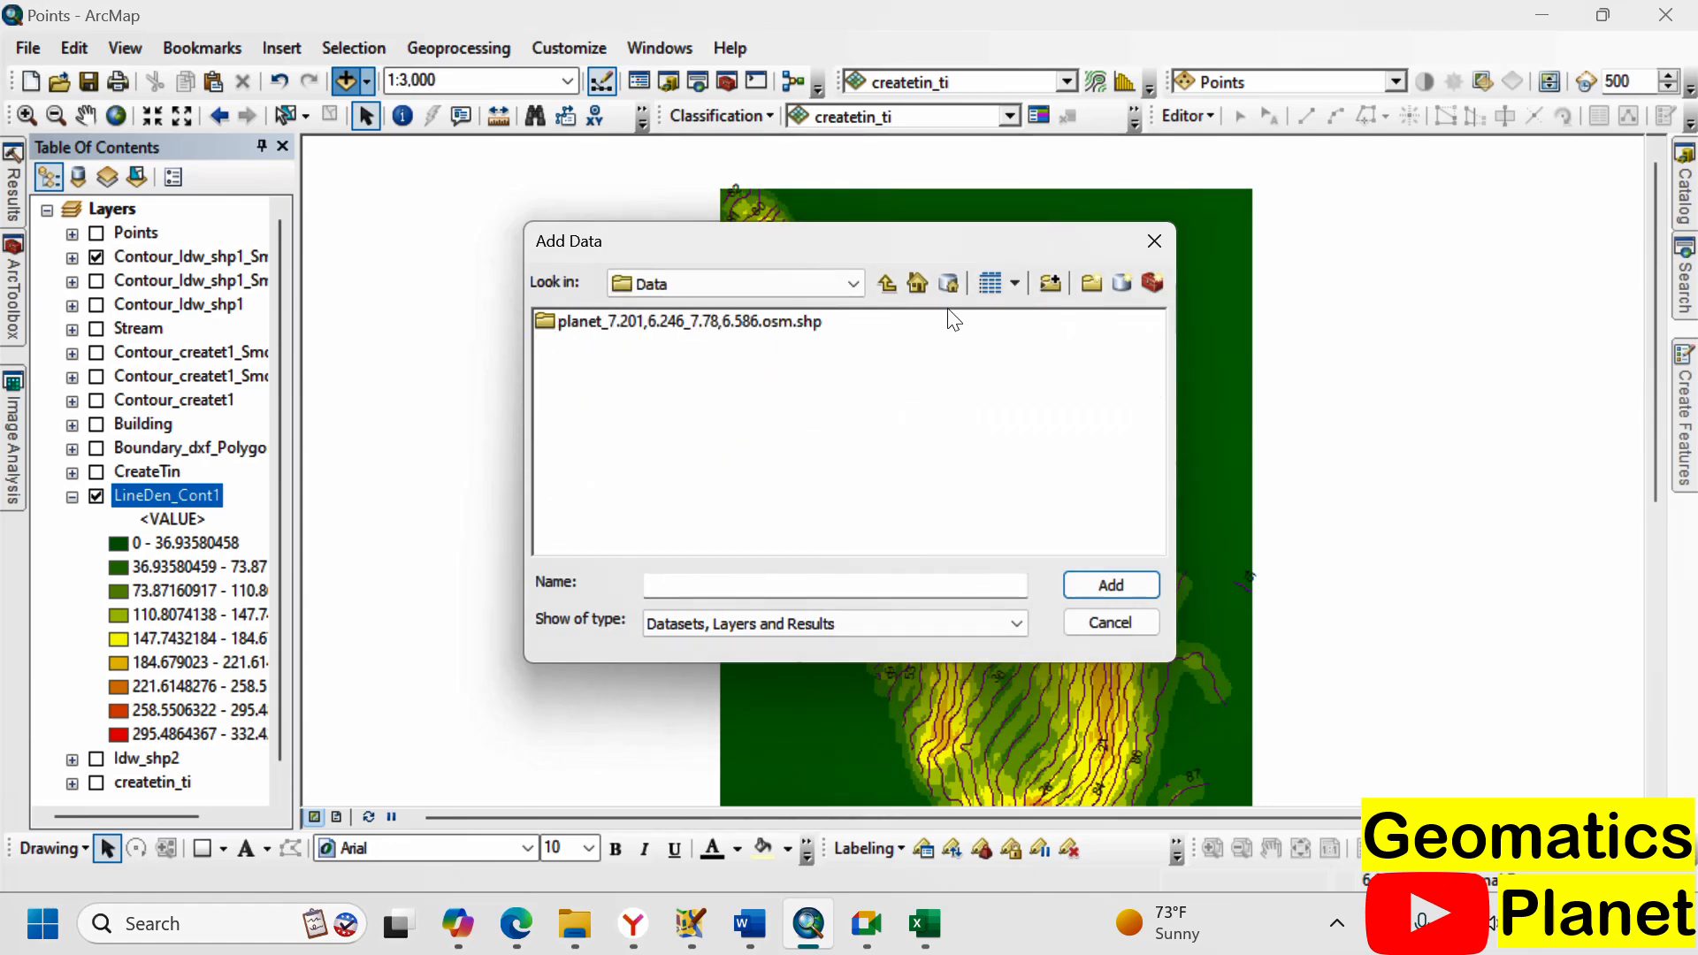
{"action": "double_click", "coordinate": [677, 325]}
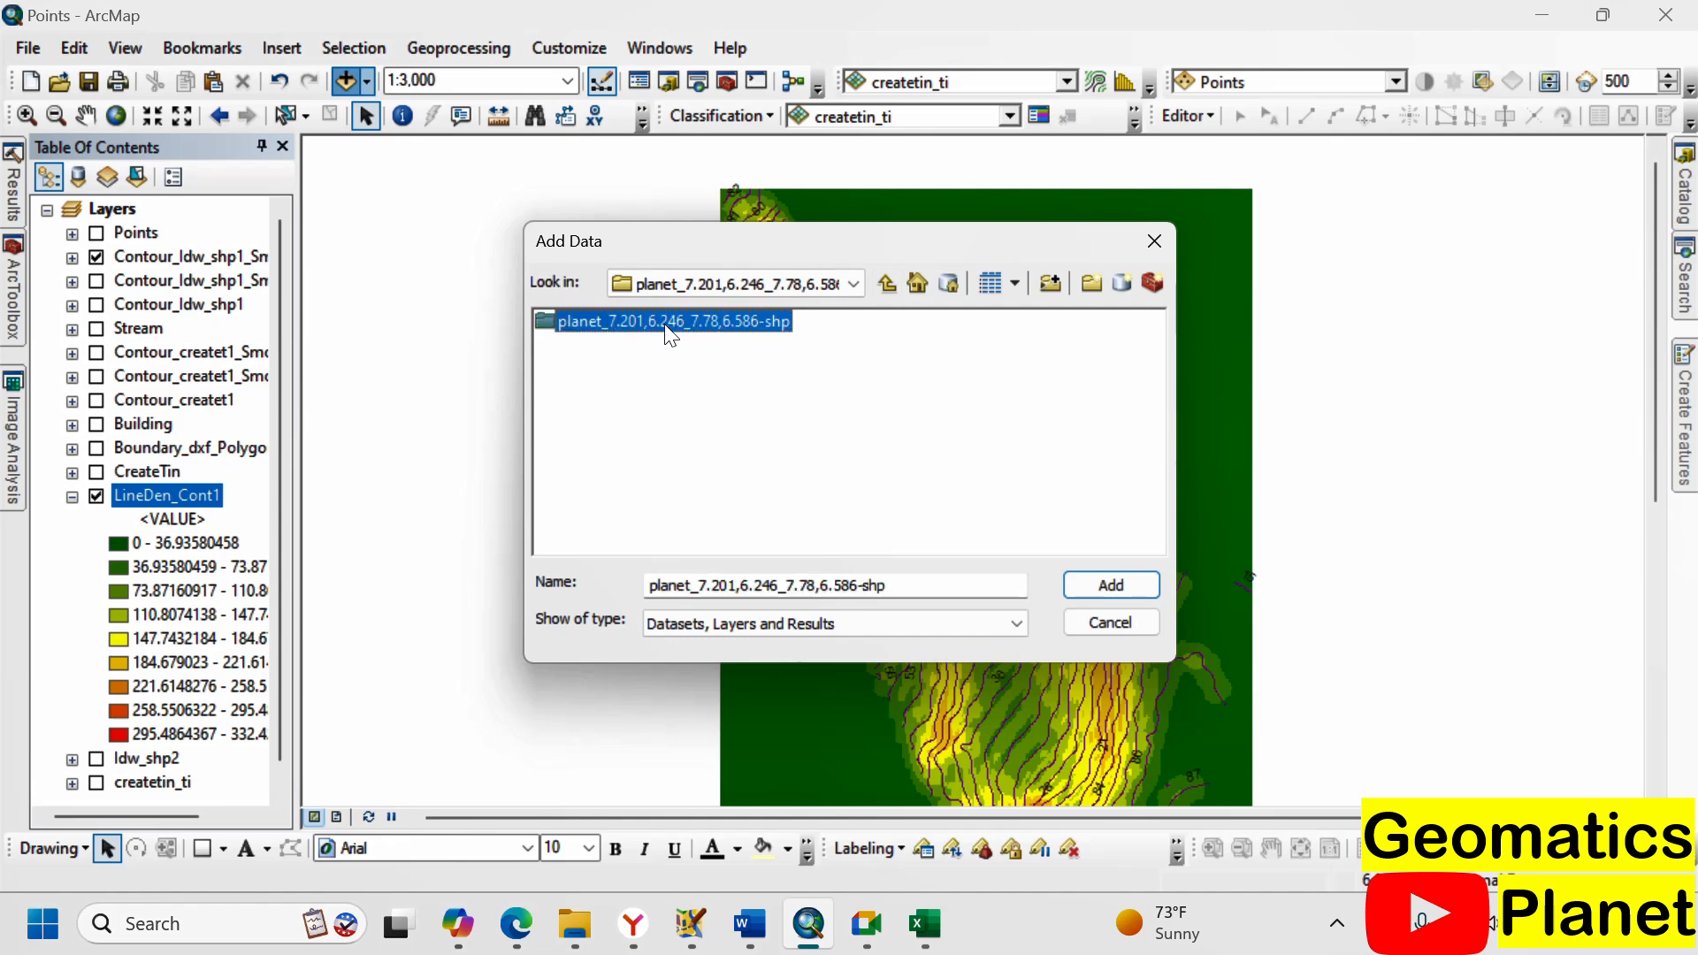
{"action": "double_click", "coordinate": [665, 326]}
{"action": "double_click", "coordinate": [584, 322]}
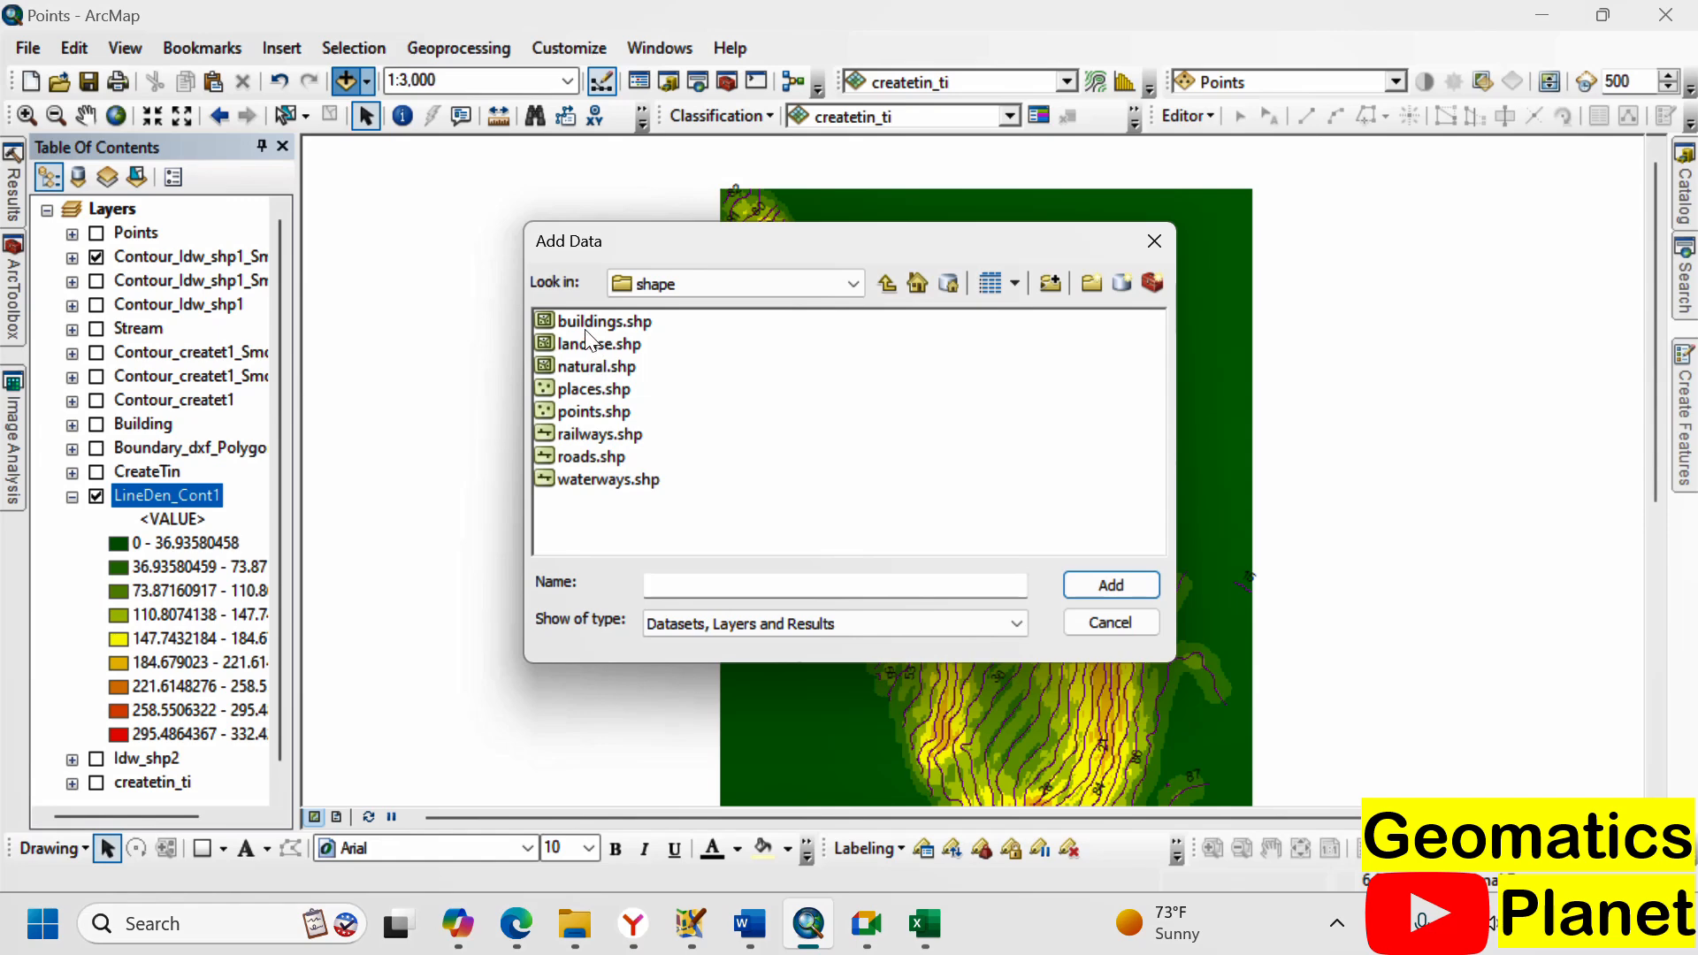
- Add roads.shp to the map and zoom to the full extent of the roads layer
{"action": "left_click", "coordinate": [587, 331]}
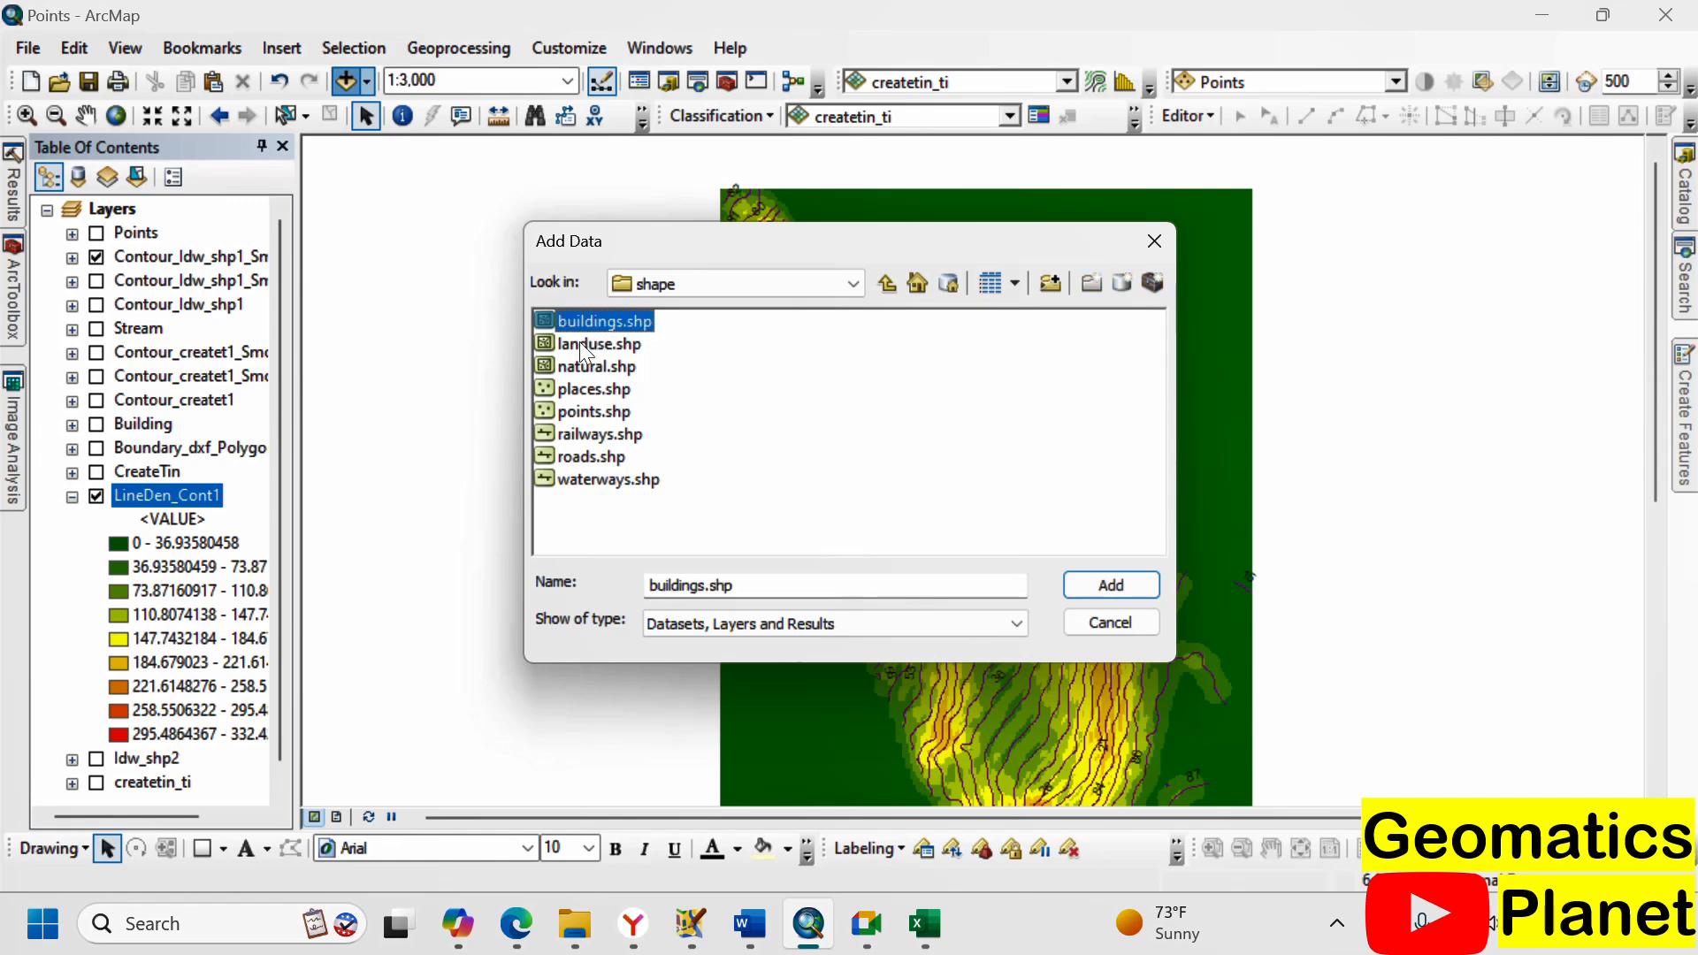
{"action": "left_click", "coordinate": [602, 459]}
{"action": "left_click", "coordinate": [1096, 583]}
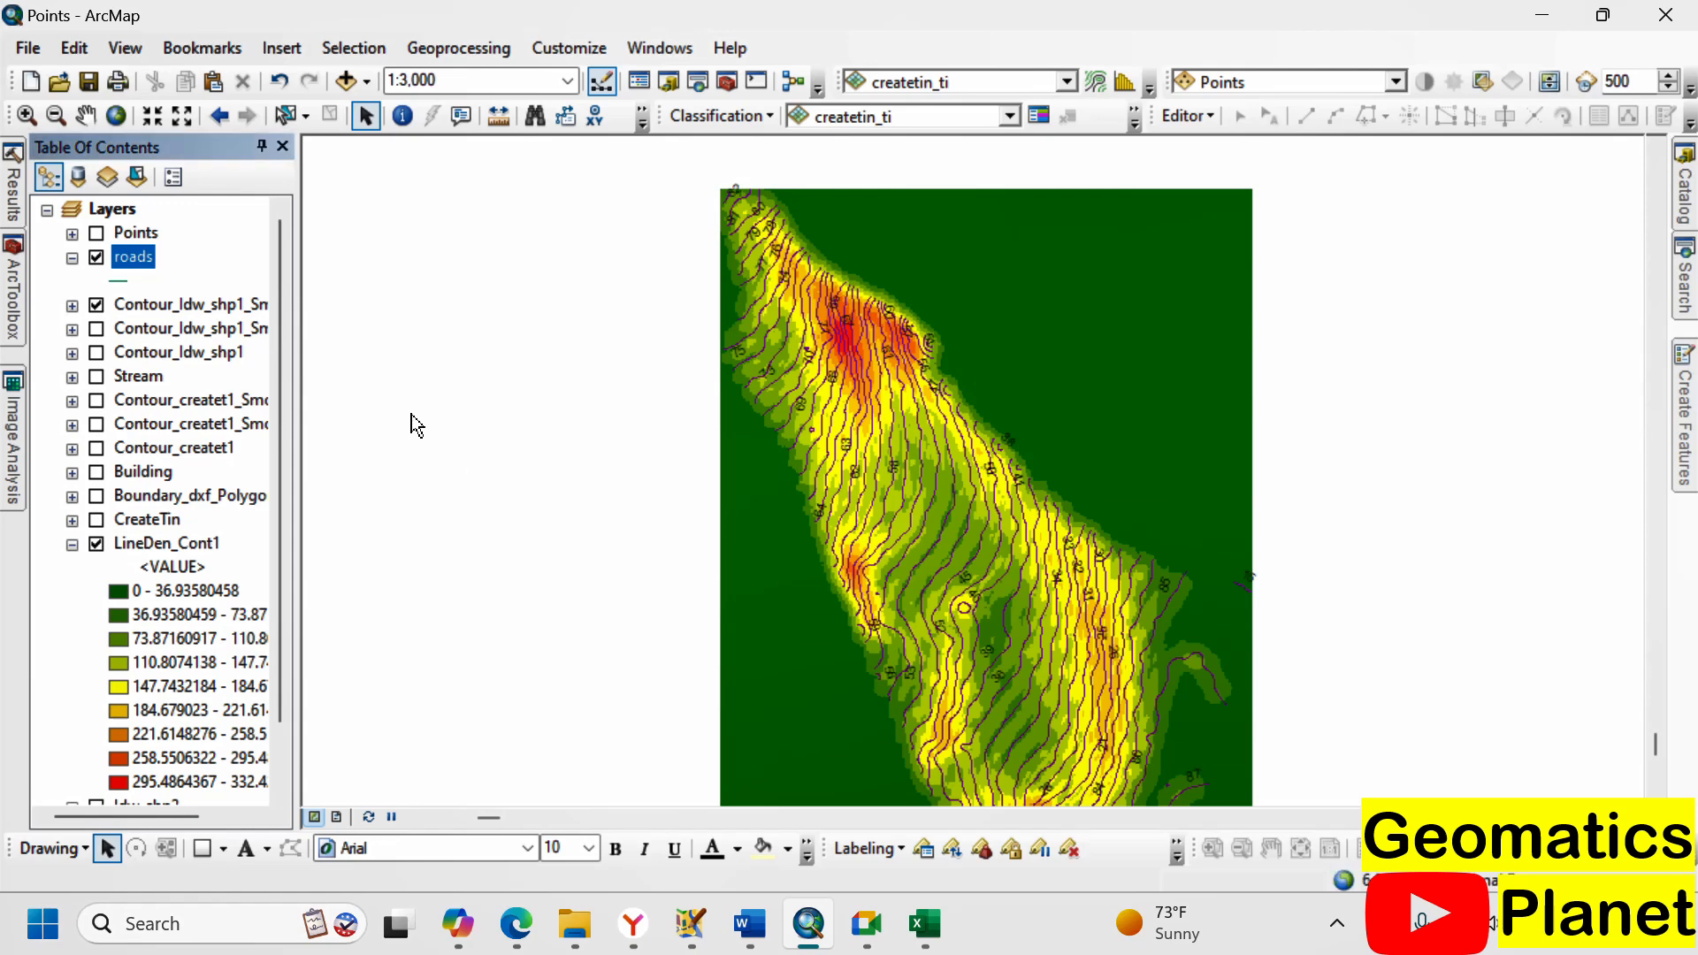
{"action": "right_click", "coordinate": [136, 258]}
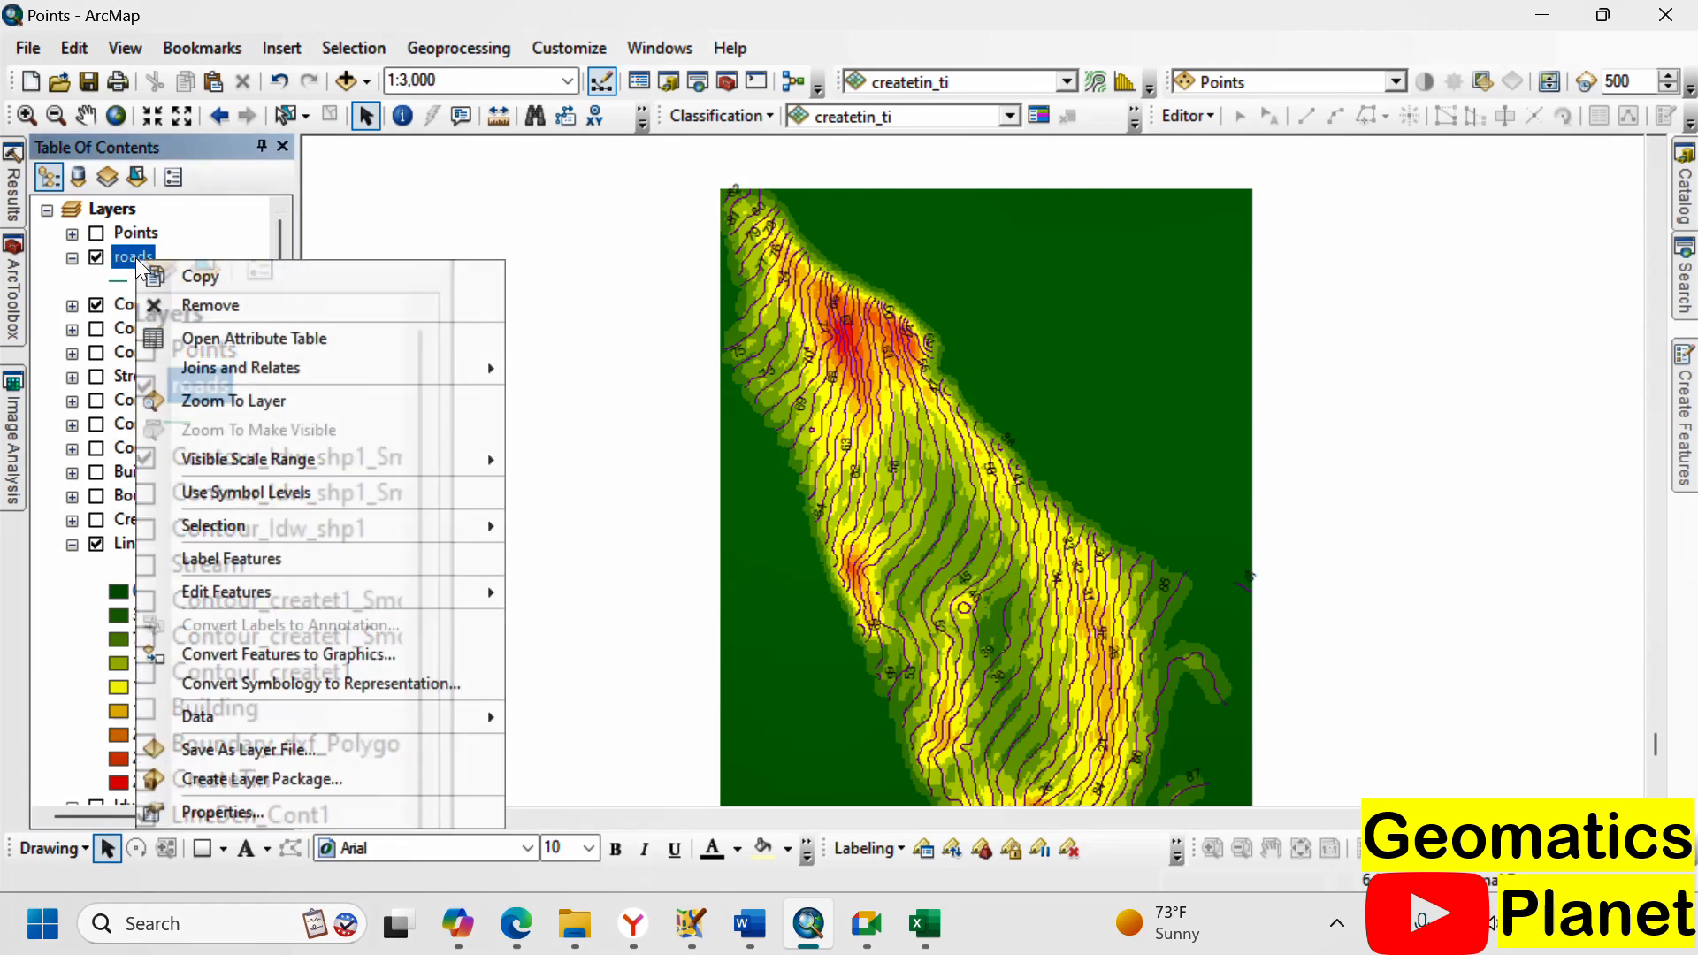
{"action": "left_click", "coordinate": [199, 400]}
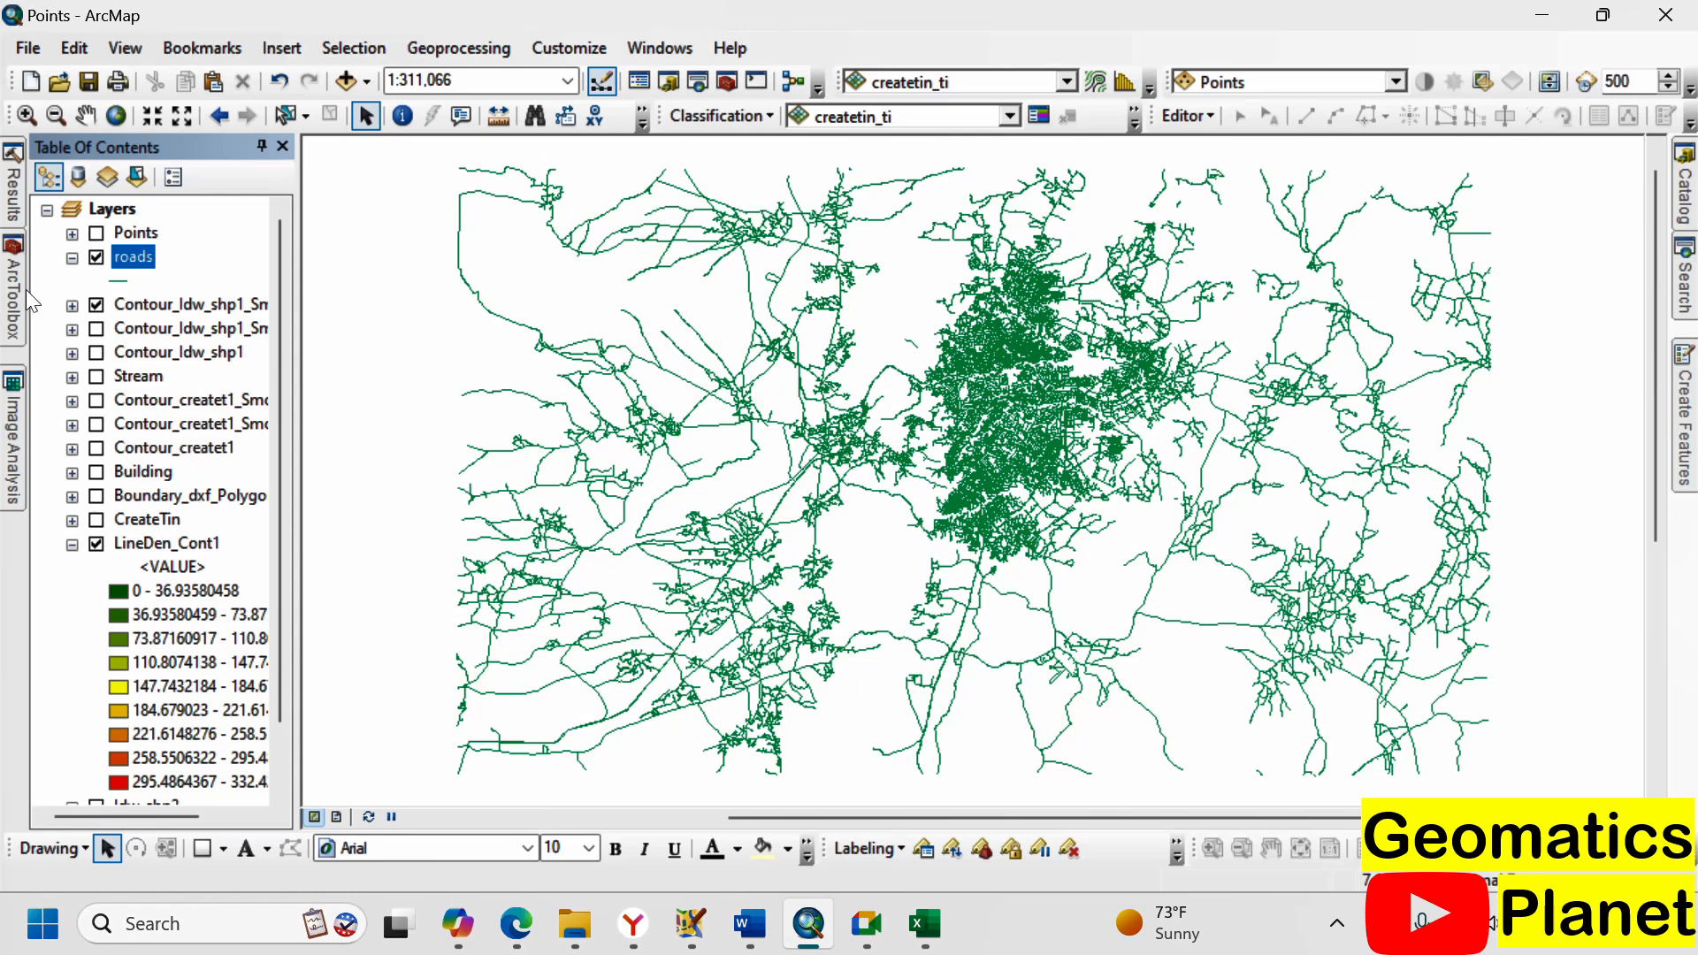
- Run the Line Density tool on the roads layer with population field NONE and the default output raster, cell size and search radius
{"action": "mouse_move", "coordinate": [24, 292]}
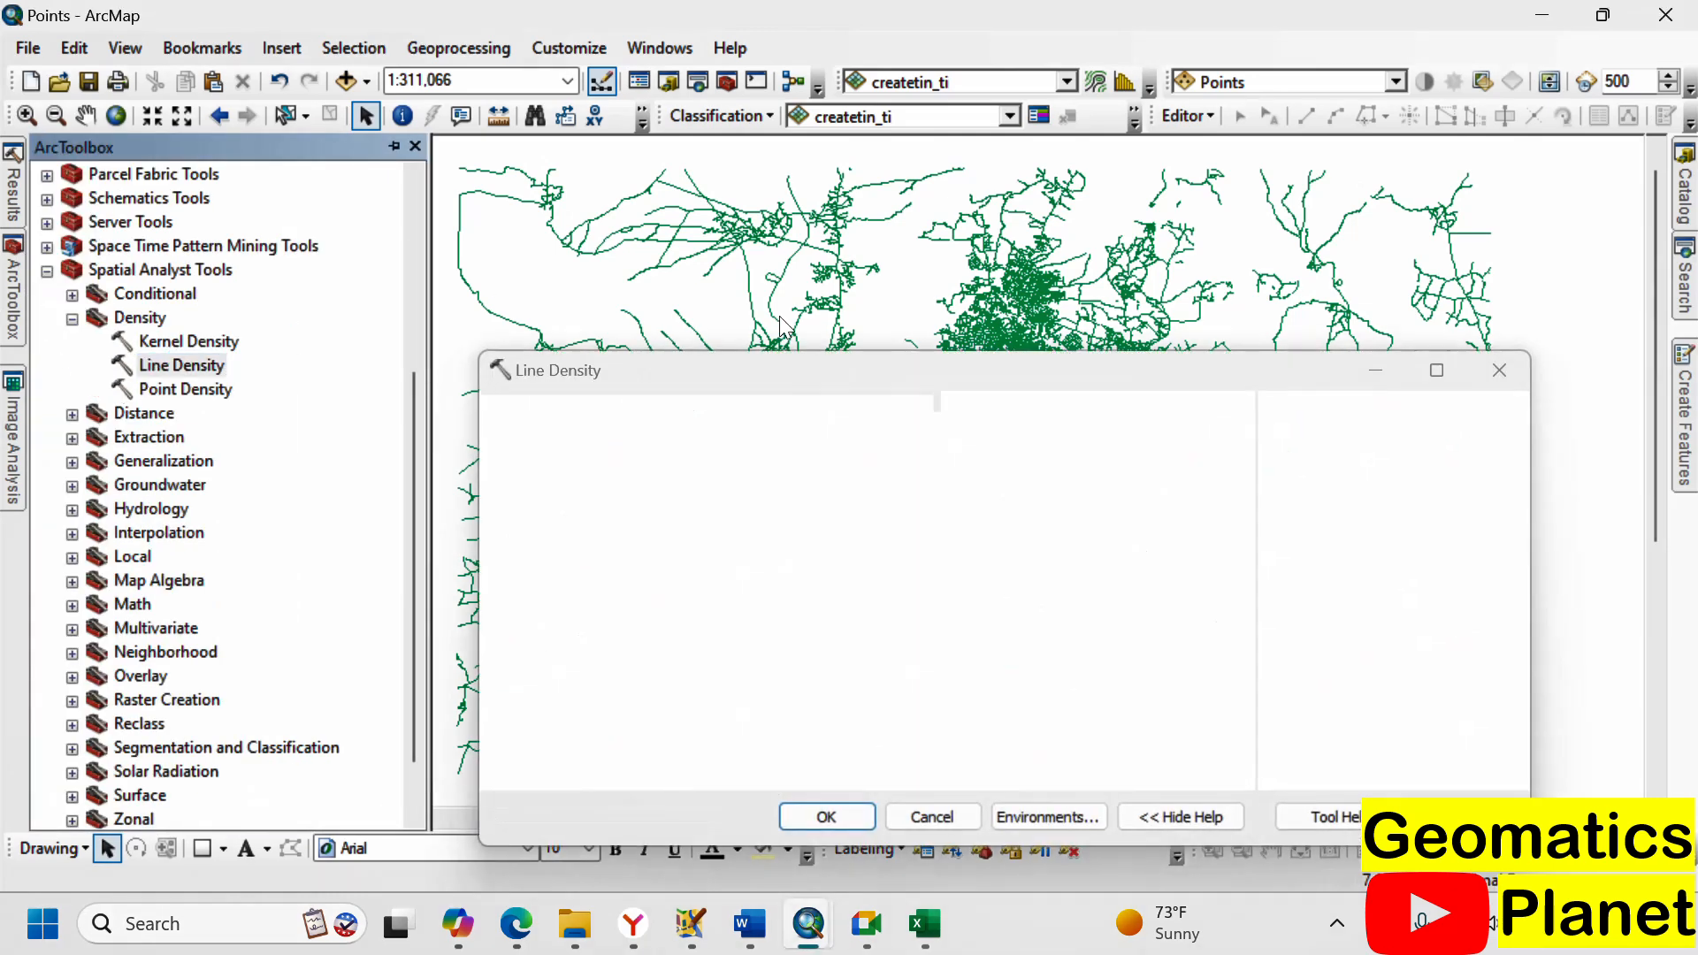
{"action": "left_click", "coordinate": [1157, 445]}
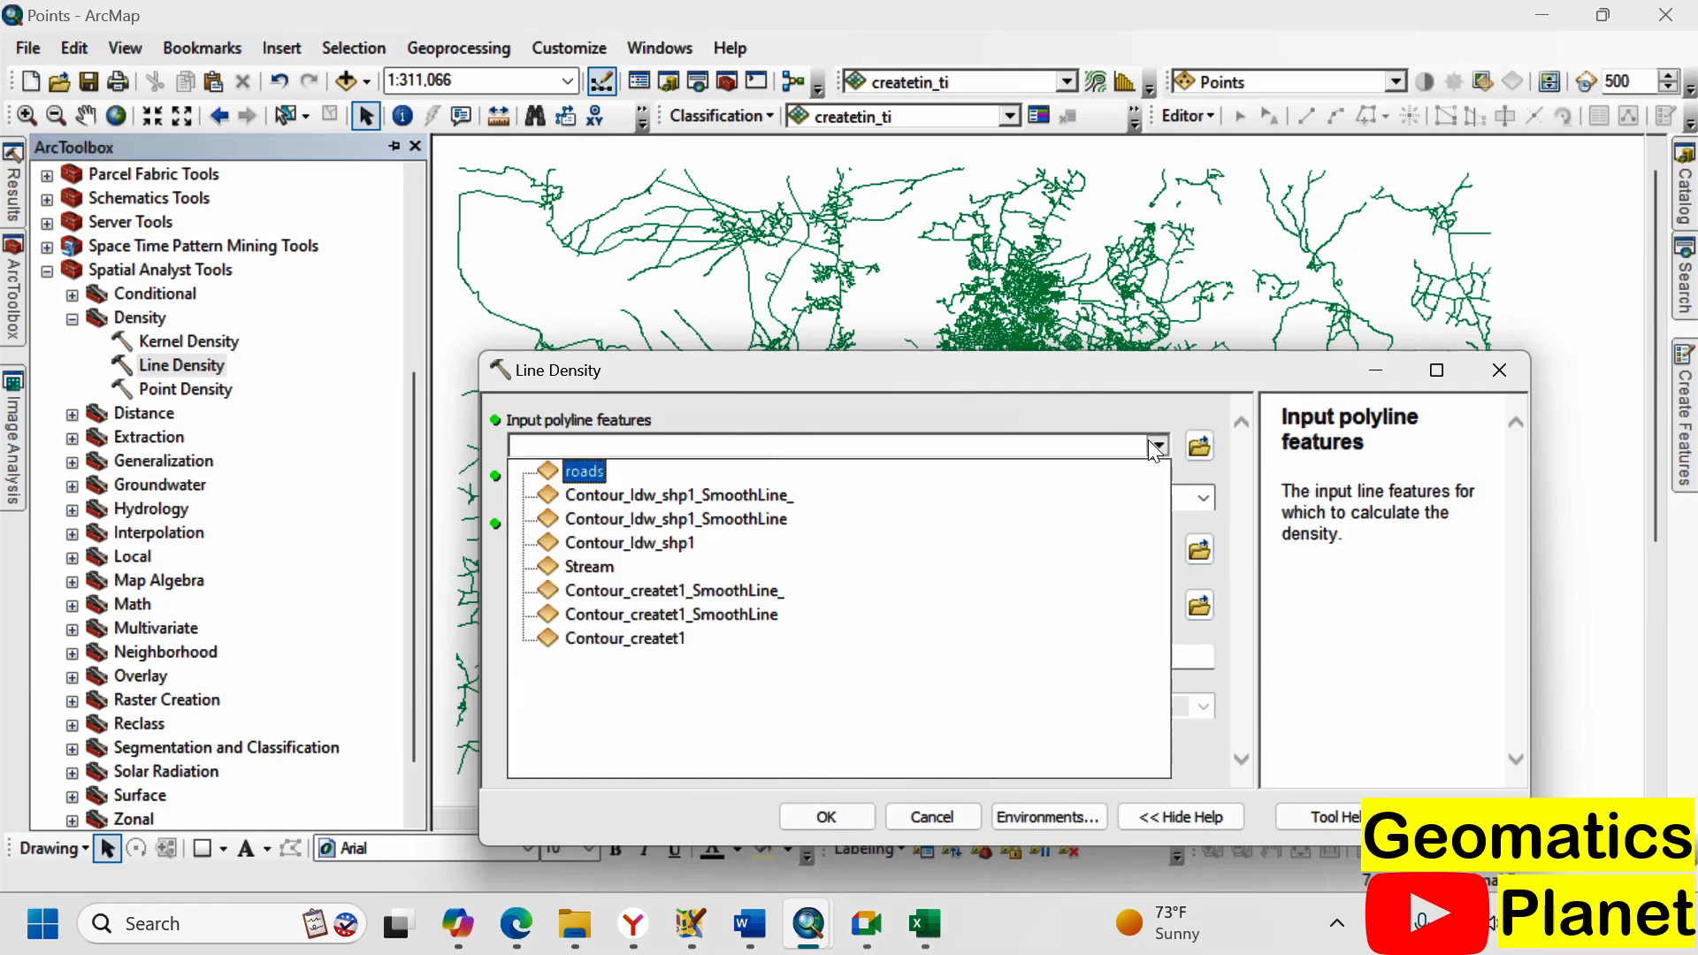
{"action": "left_click", "coordinate": [566, 470]}
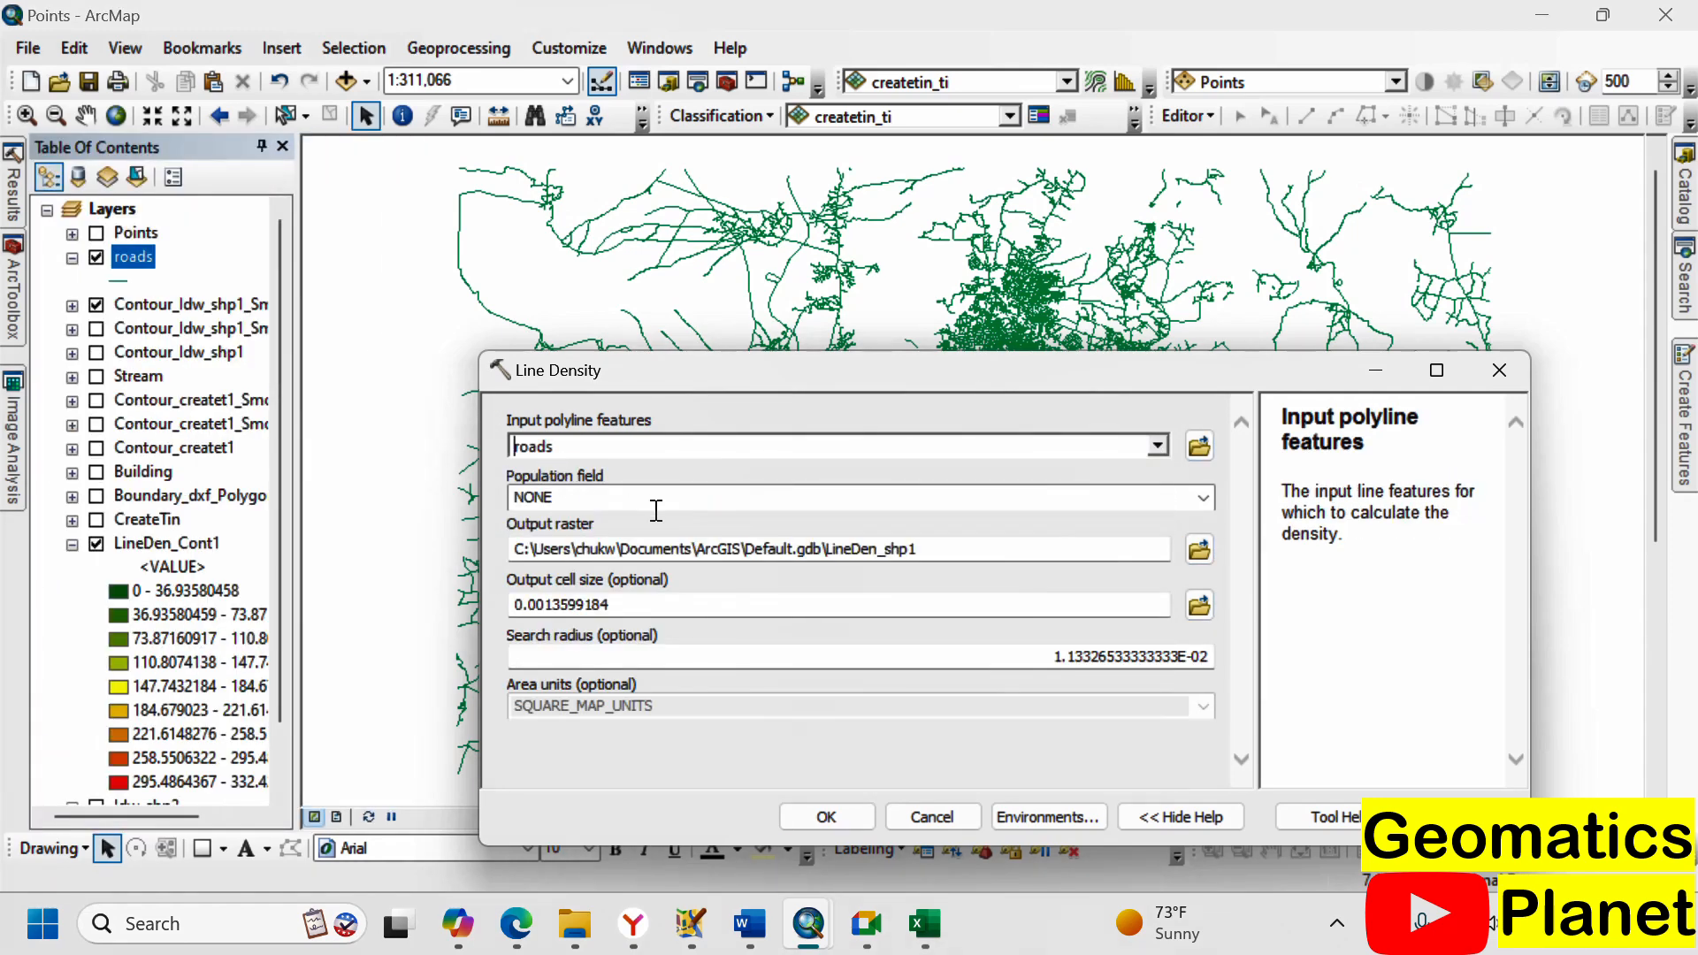
{"action": "left_click", "coordinate": [1205, 494]}
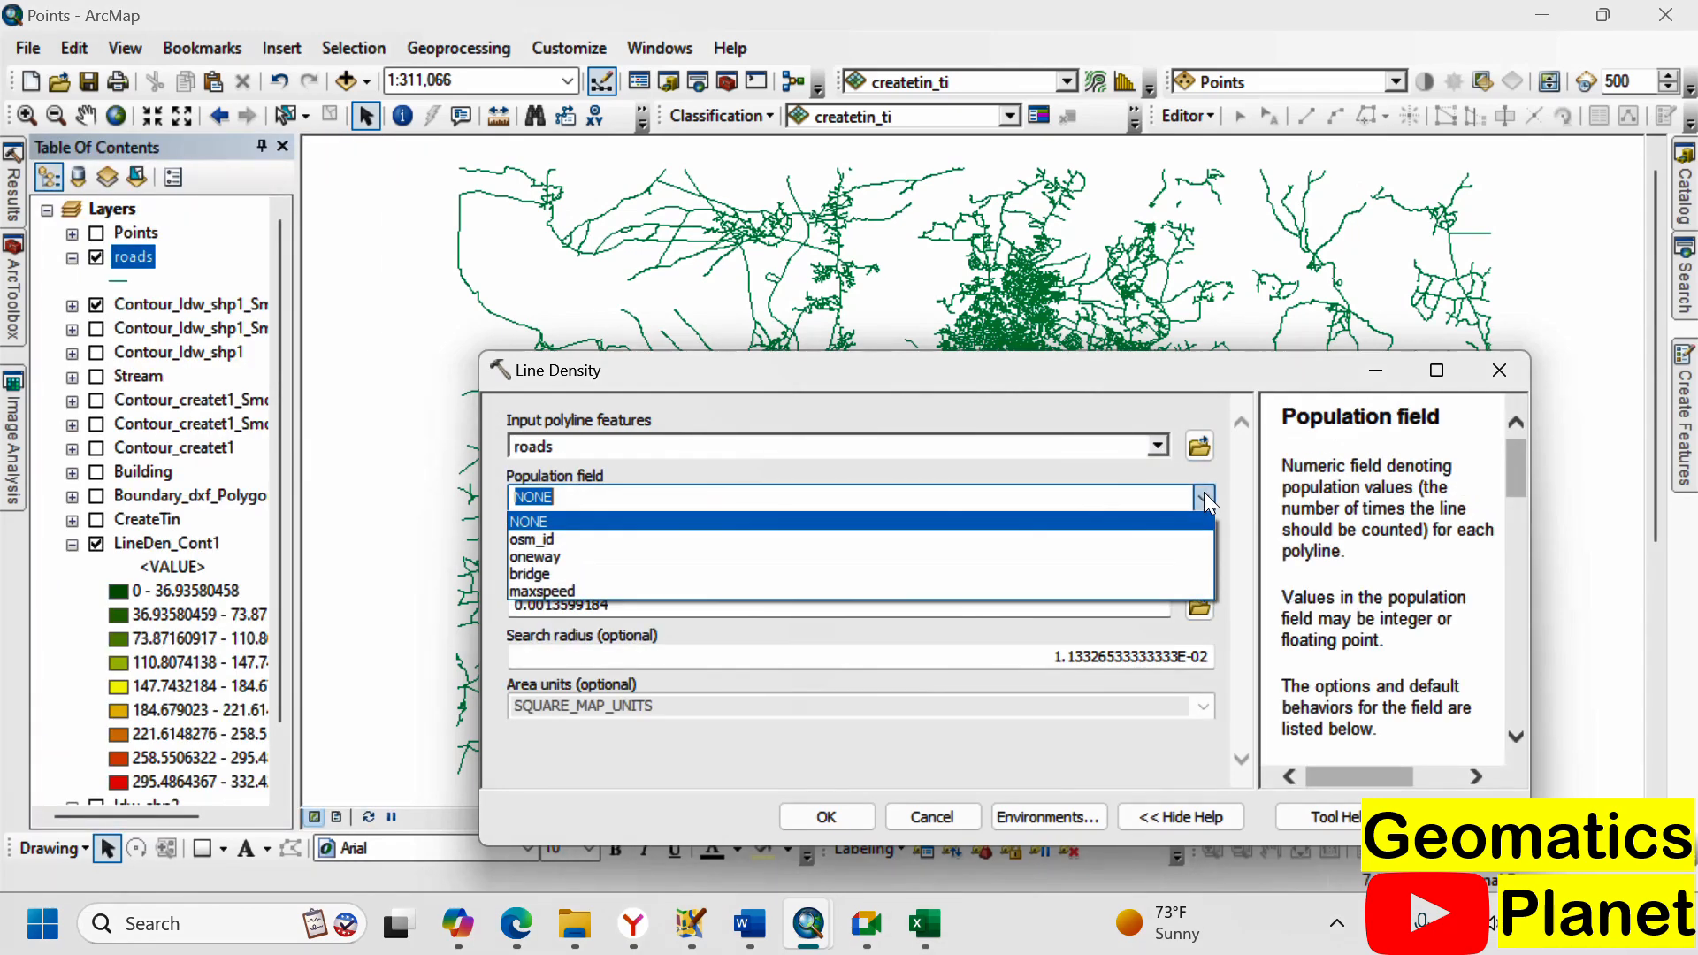
{"action": "left_click", "coordinate": [1201, 491]}
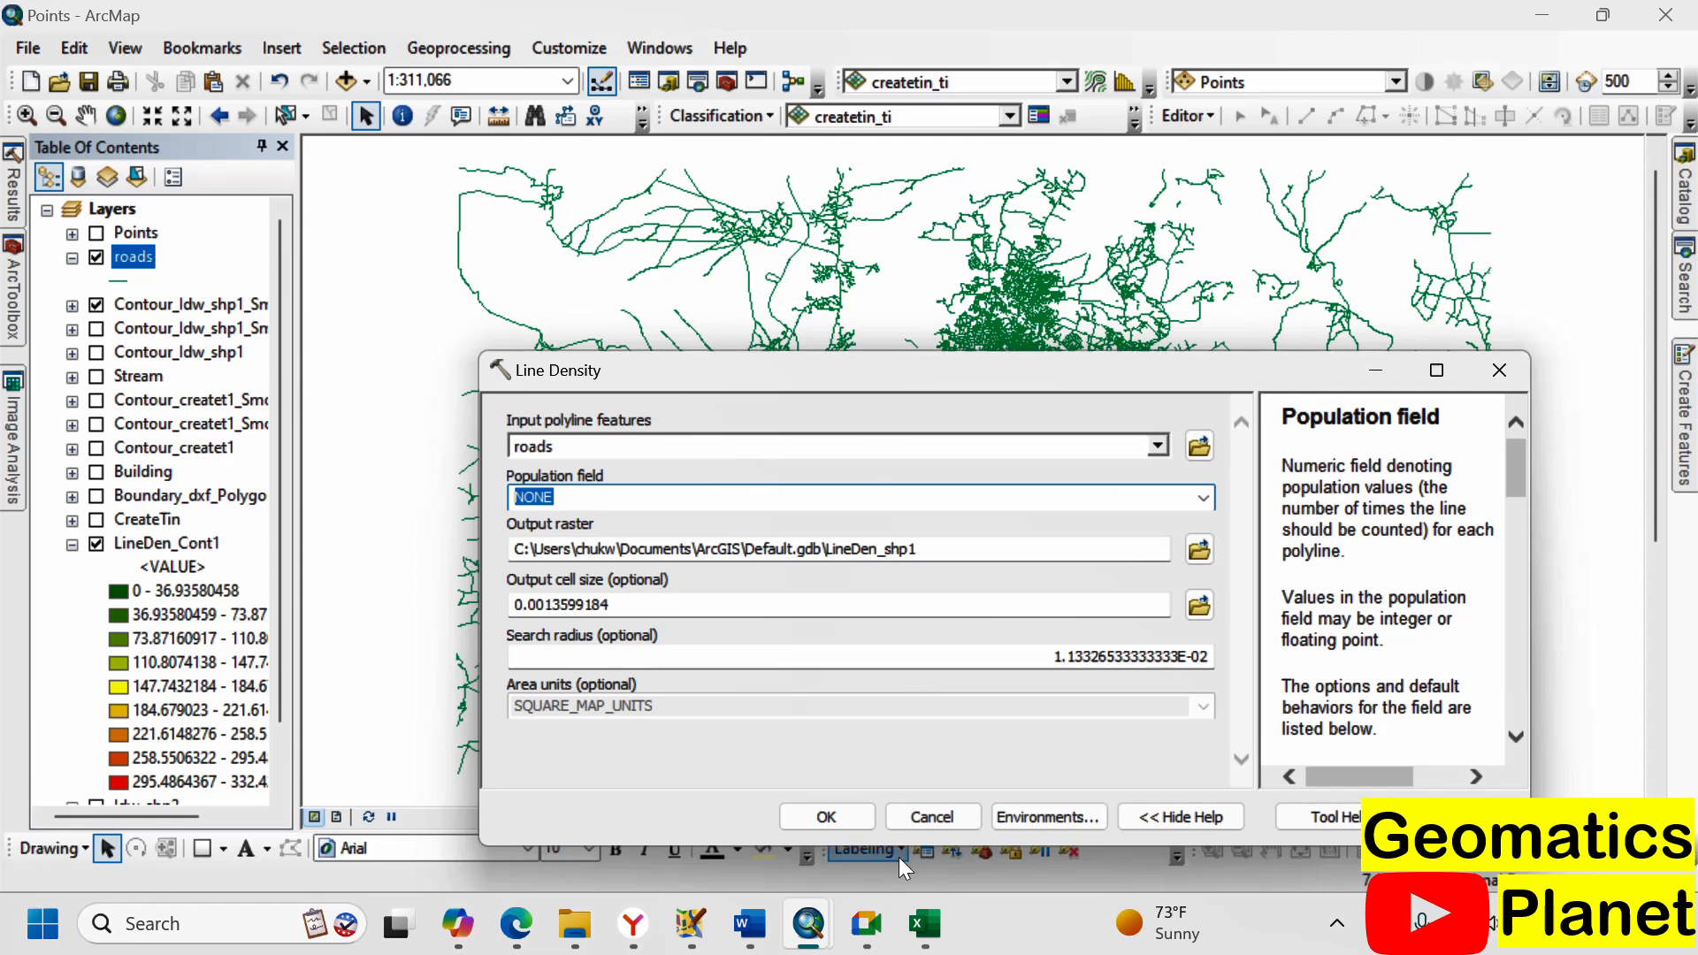
{"action": "left_click", "coordinate": [831, 814]}
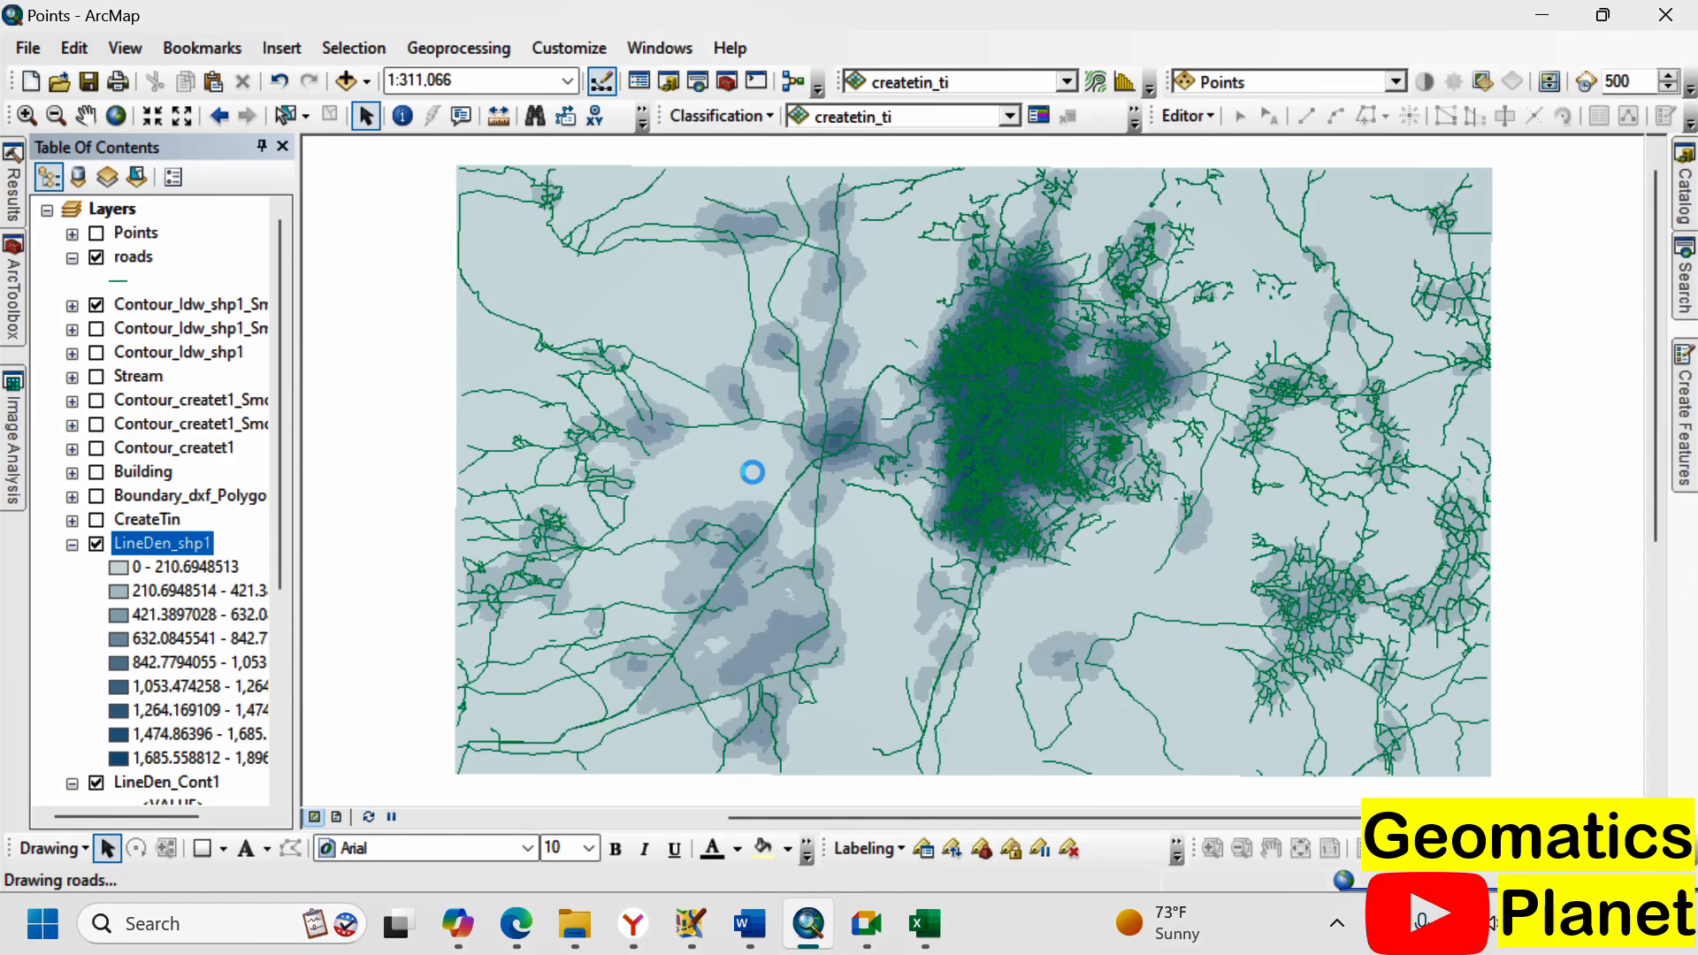
- Apply the green-yellow-red color ramp to the classified LineDen_shp1 raster and hide the roads layer
{"action": "right_click", "coordinate": [140, 540]}
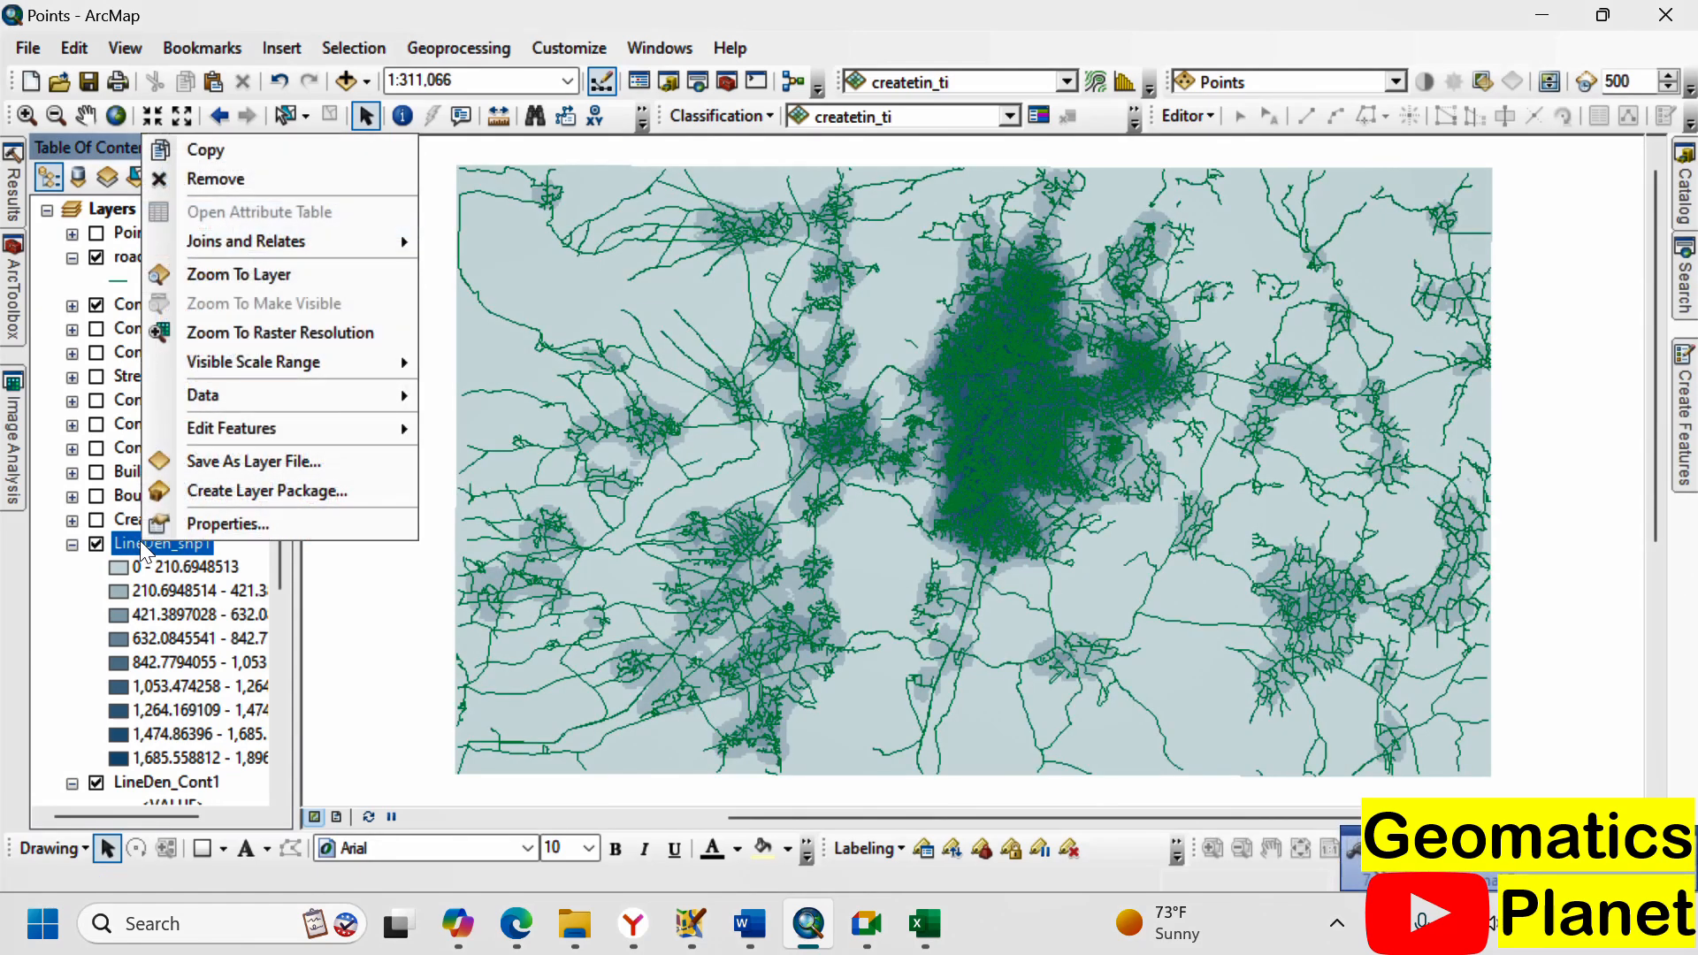
{"action": "left_click", "coordinate": [320, 519]}
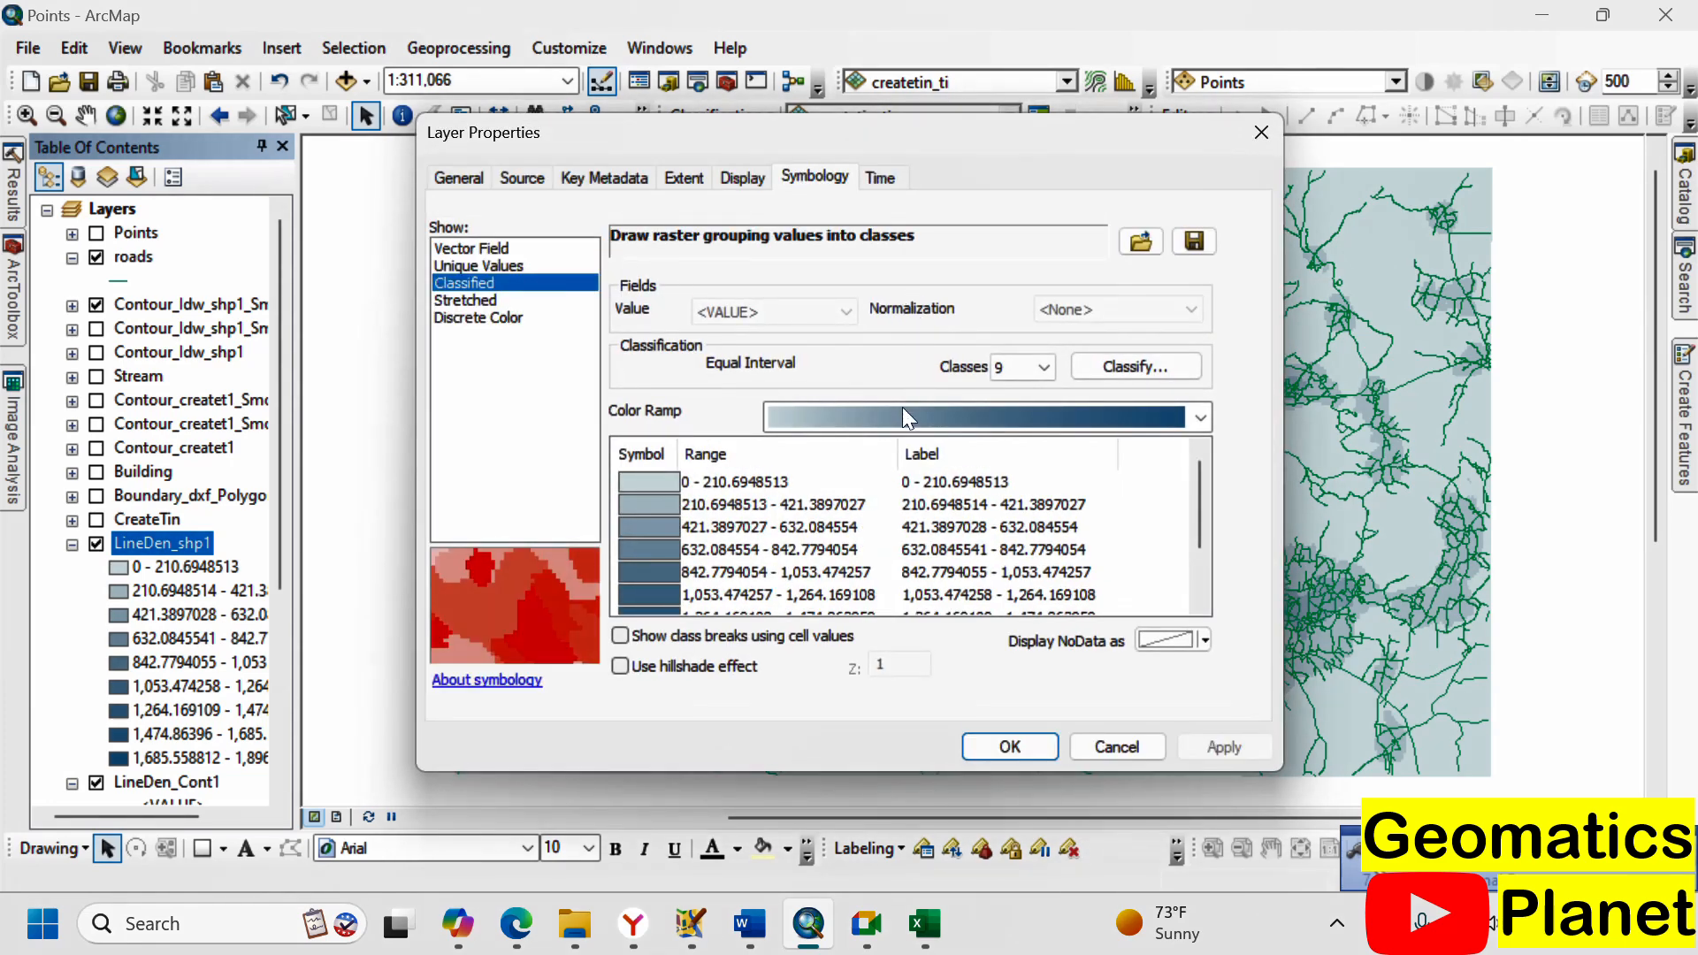
{"action": "left_click", "coordinate": [904, 411]}
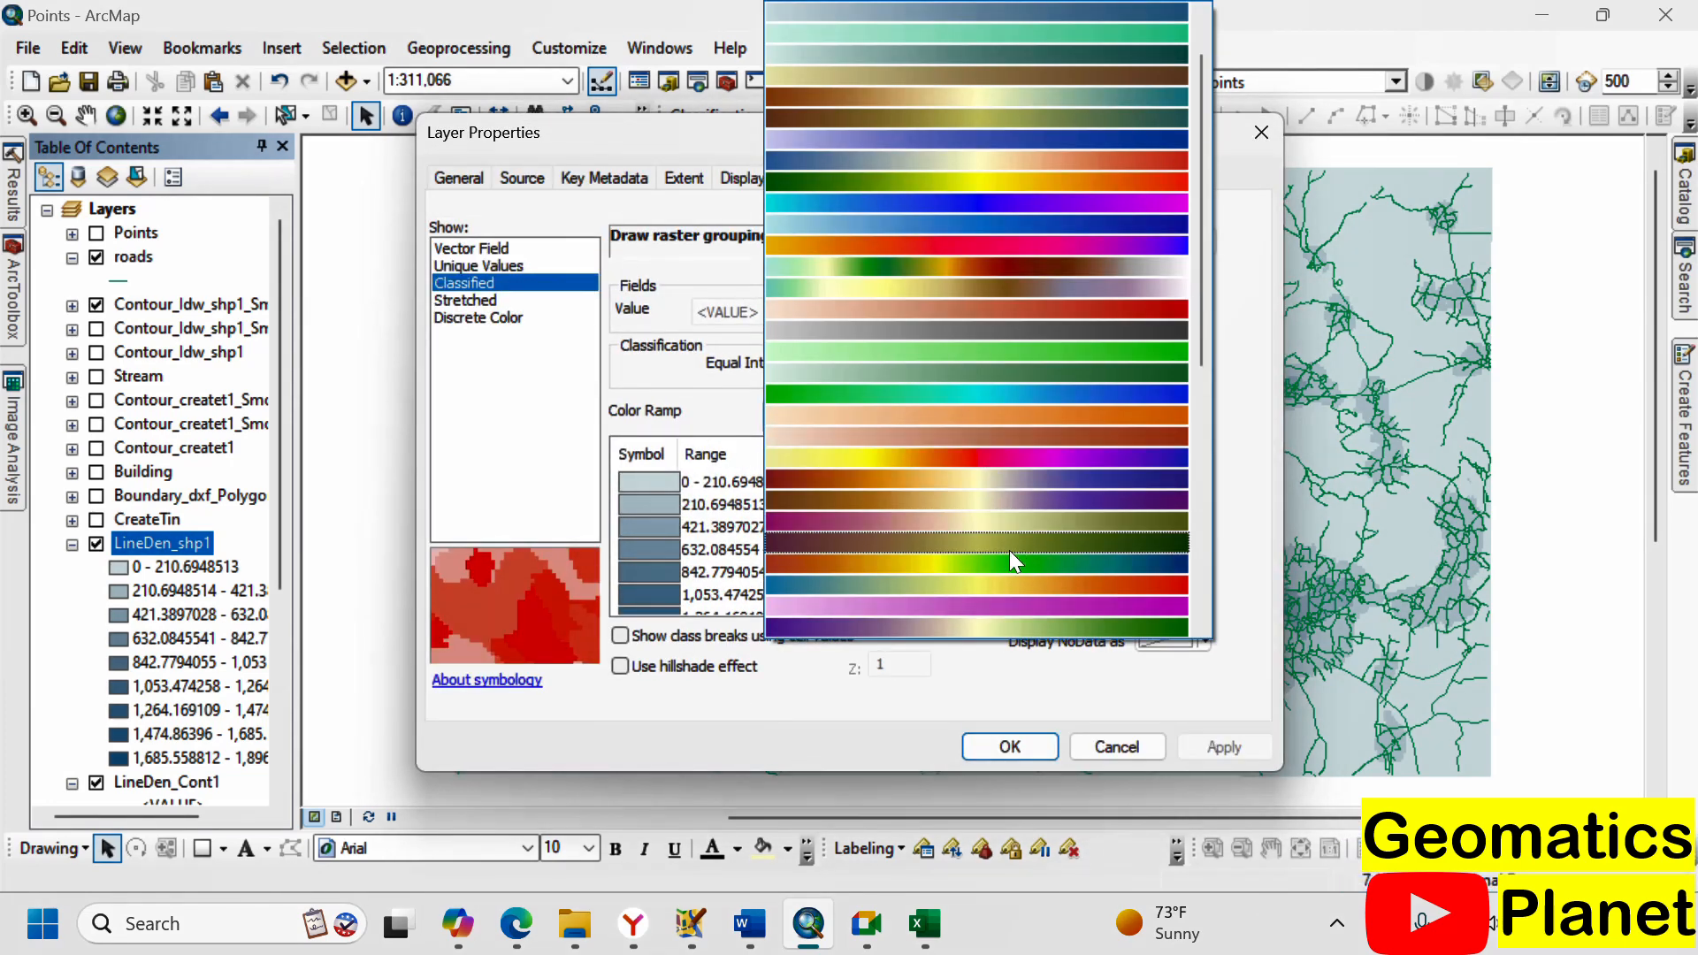
{"action": "left_click", "coordinate": [984, 183]}
{"action": "left_click", "coordinate": [994, 743]}
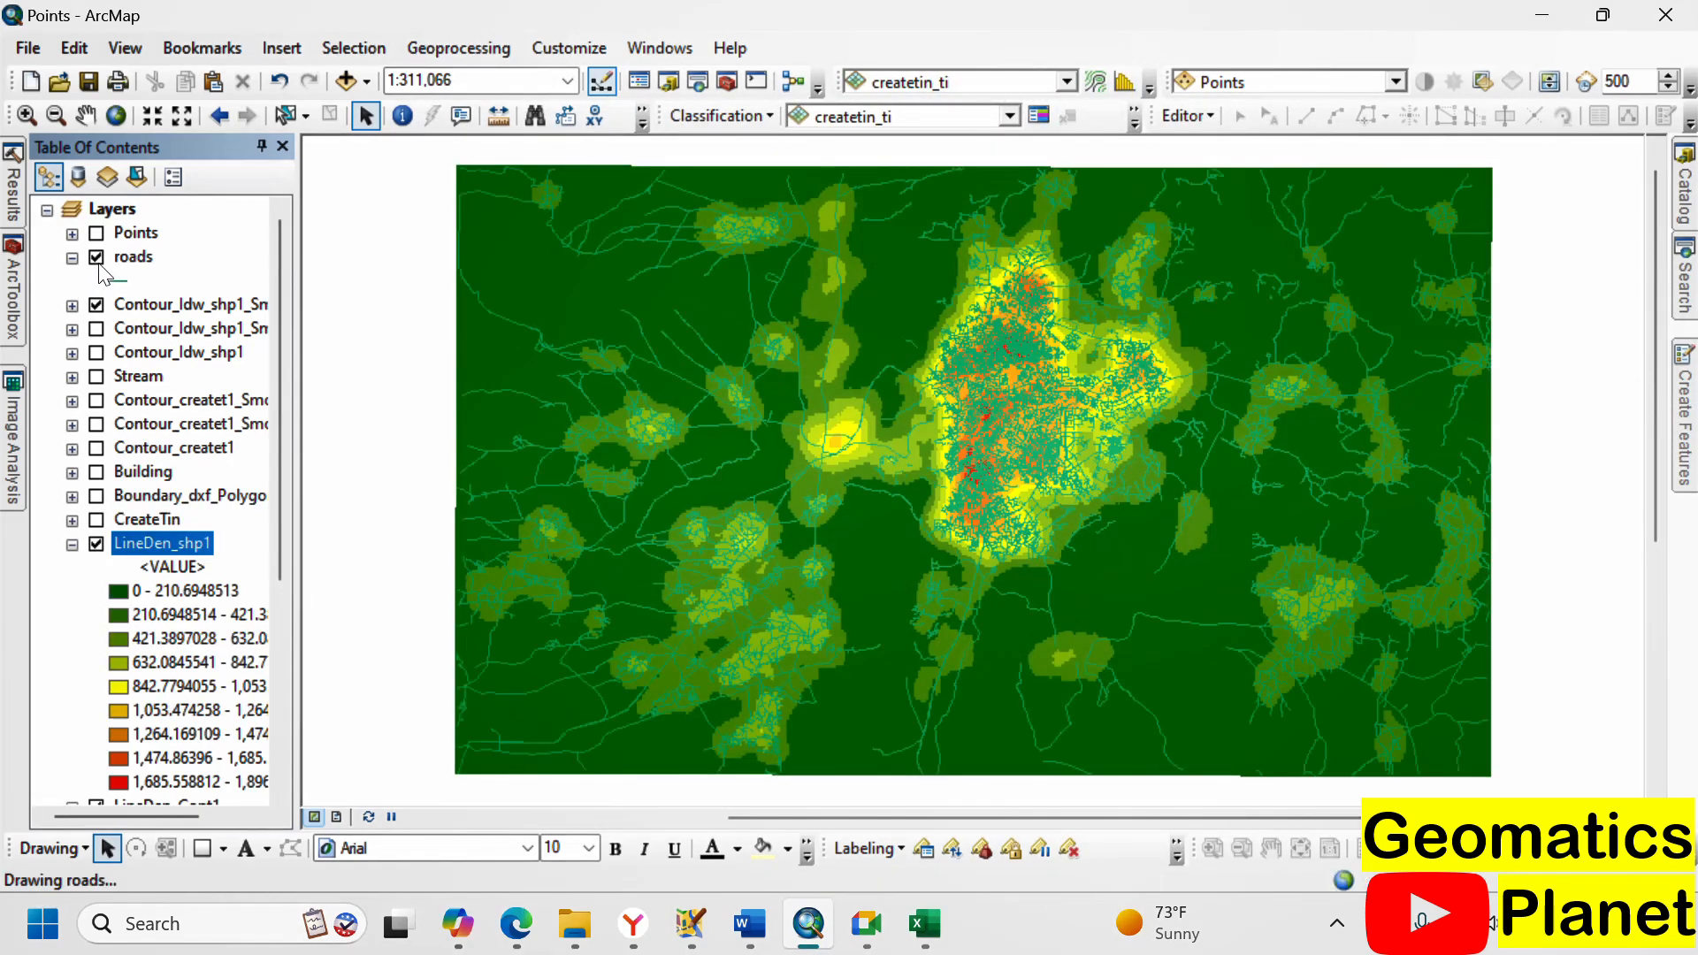
{"action": "left_click", "coordinate": [97, 257]}
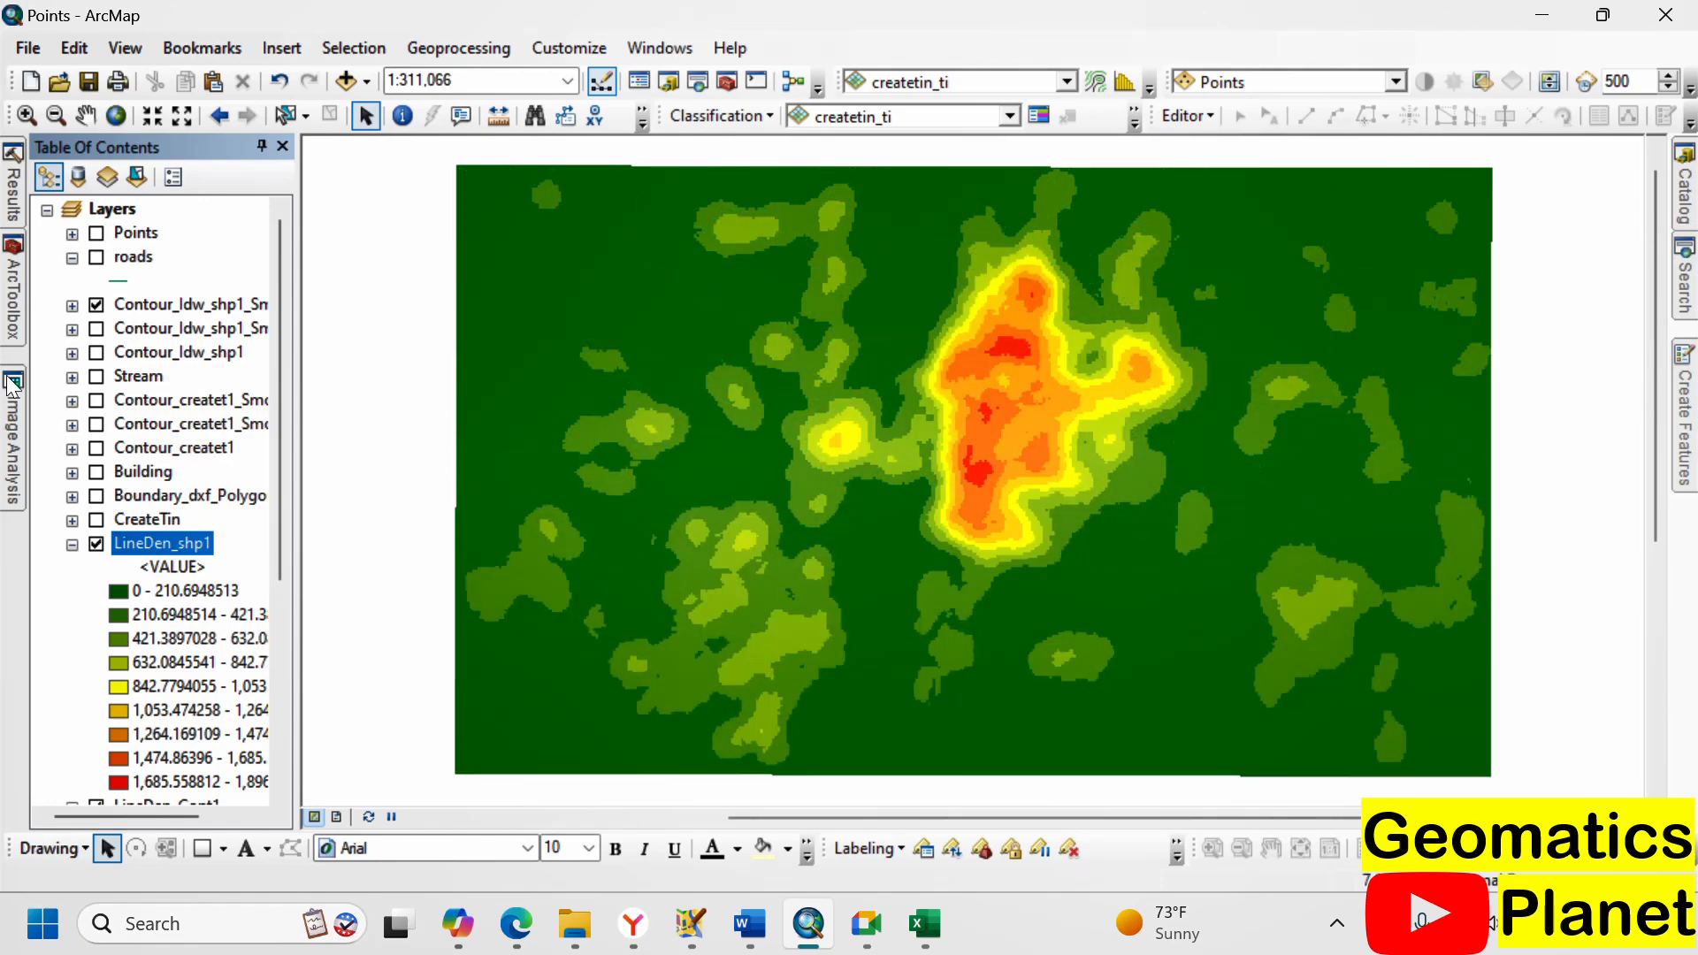
{"action": "left_click", "coordinate": [9, 416]}
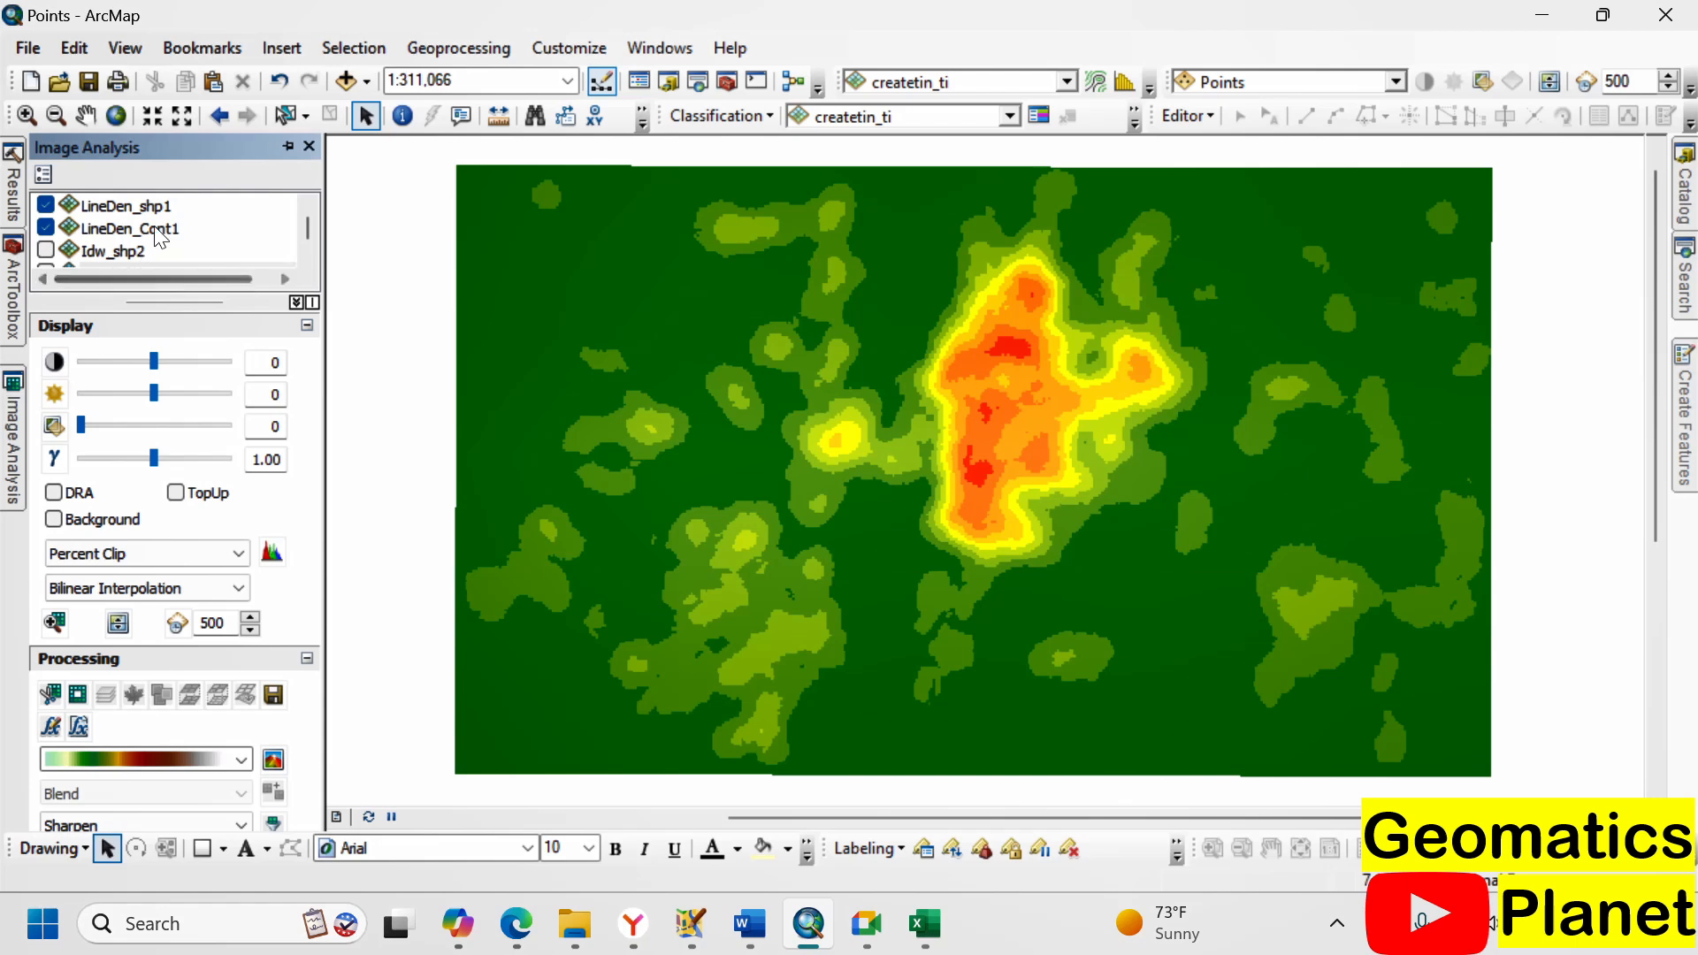
{"action": "scroll", "coordinate": [163, 239], "scroll_direction": "down", "scroll_amount": 1}
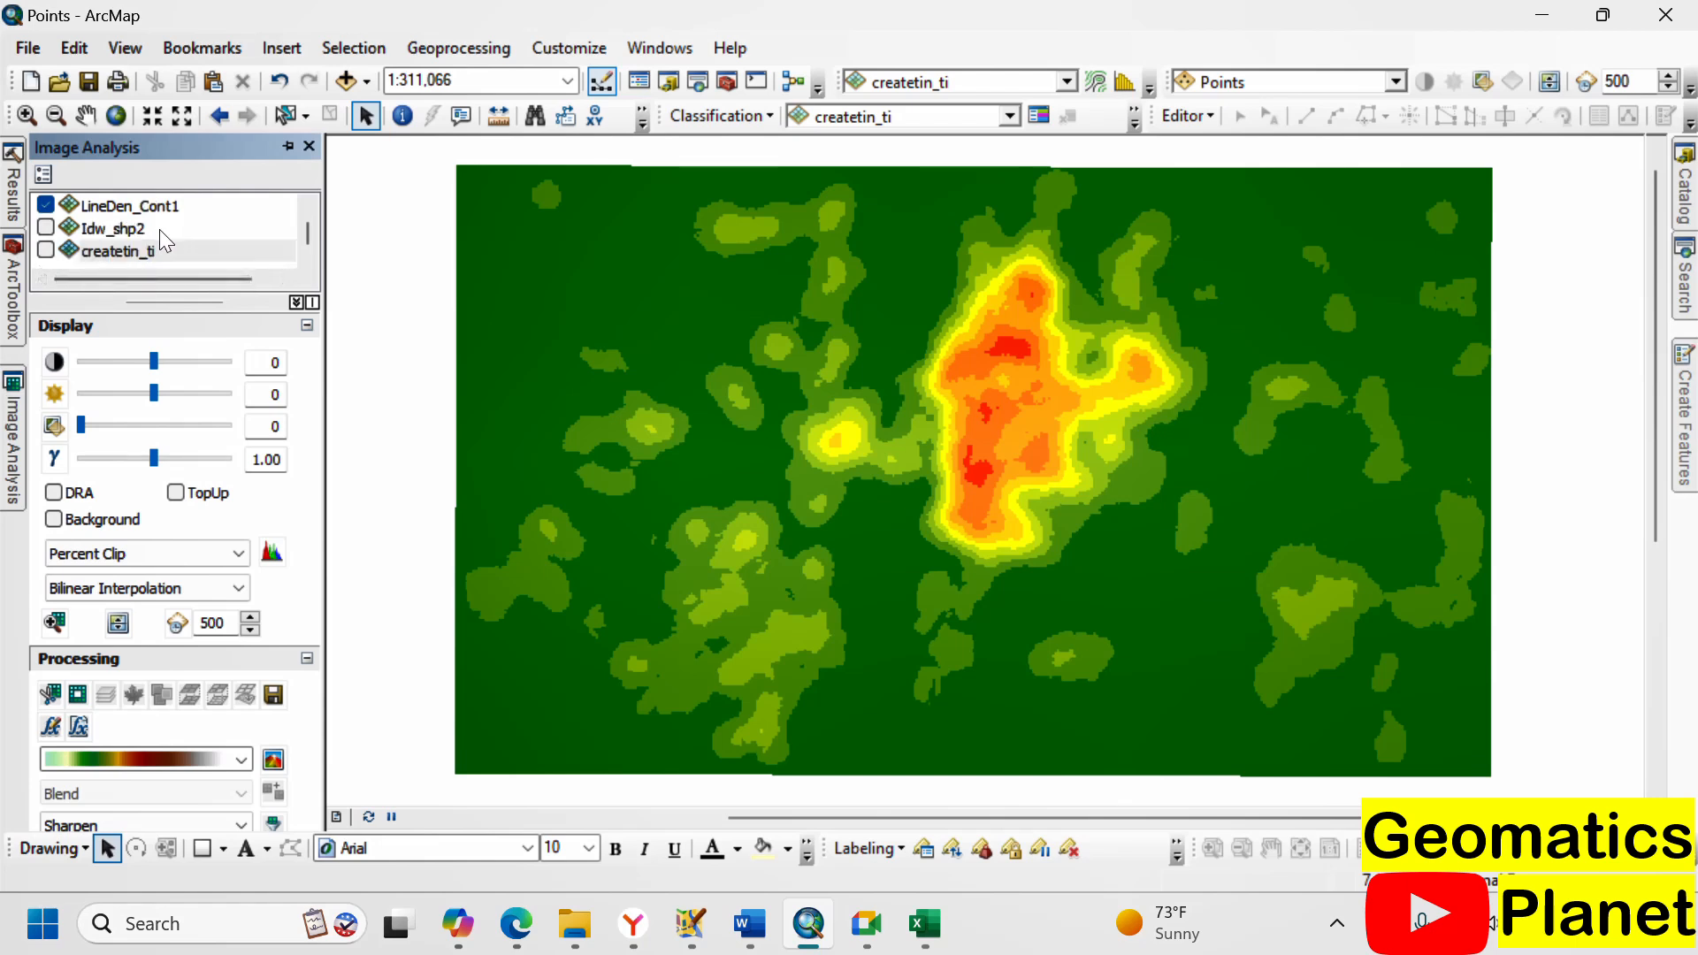
{"action": "scroll", "coordinate": [161, 212], "scroll_direction": "up", "scroll_amount": 1}
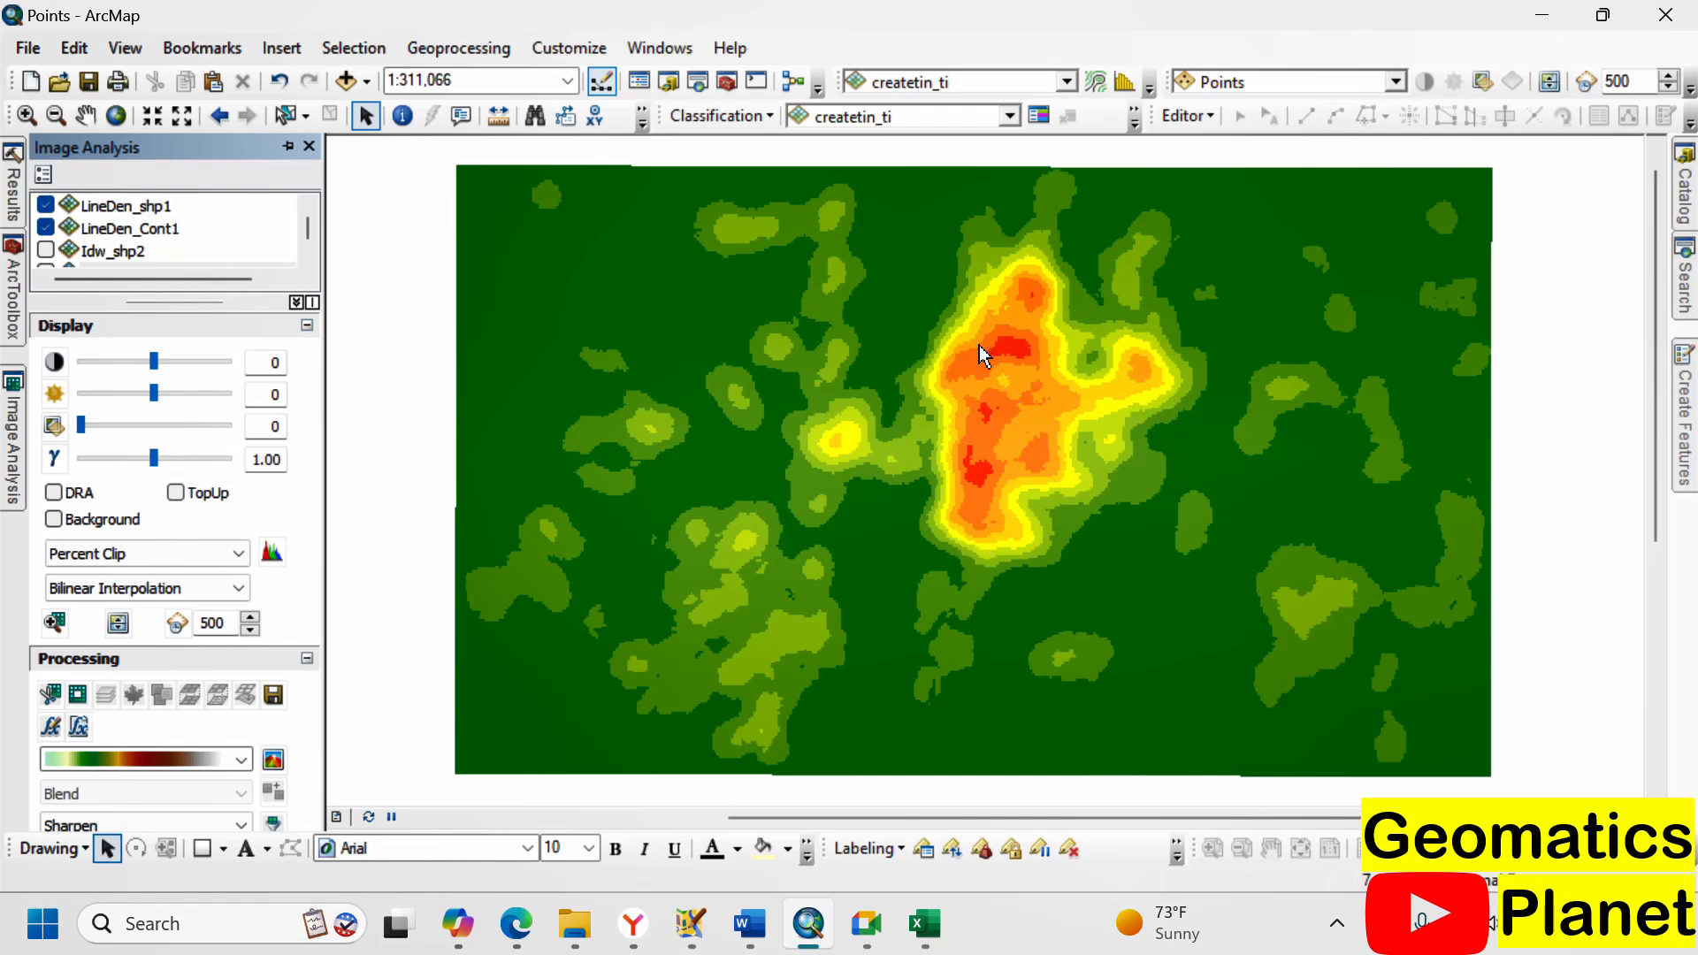
{"action": "left_click", "coordinate": [13, 301]}
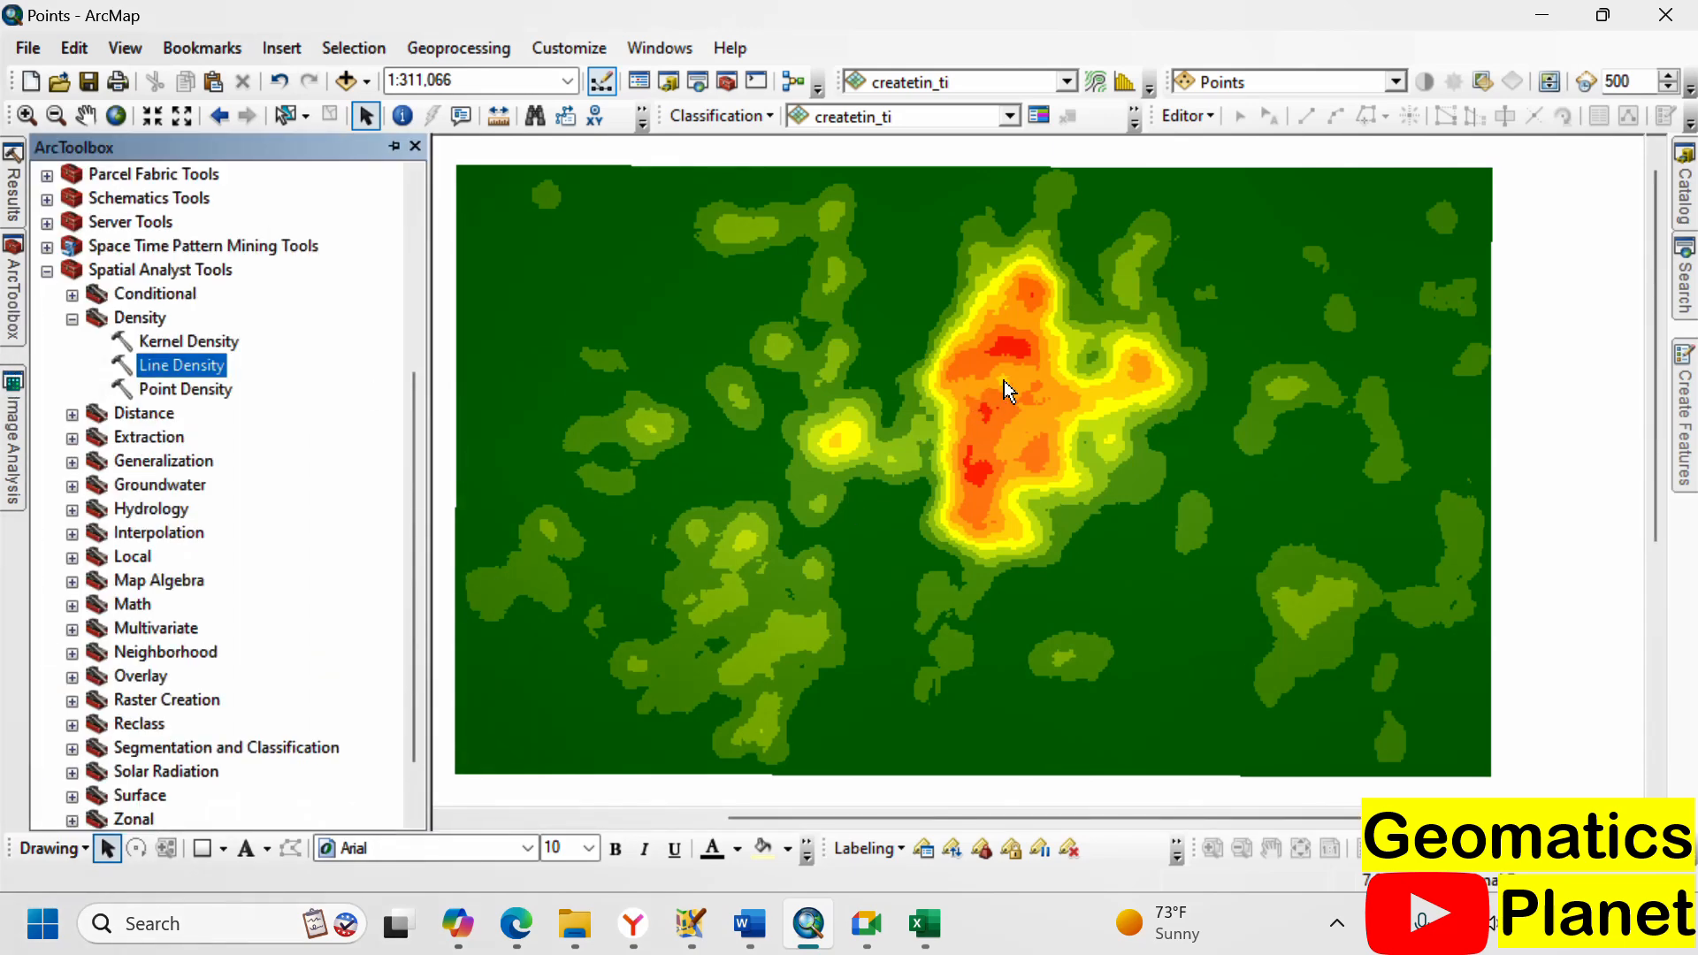
{"action": "scroll", "coordinate": [1007, 422], "scroll_direction": "up", "scroll_amount": 1}
{"action": "scroll", "coordinate": [1013, 424], "scroll_direction": "down", "scroll_amount": 3}
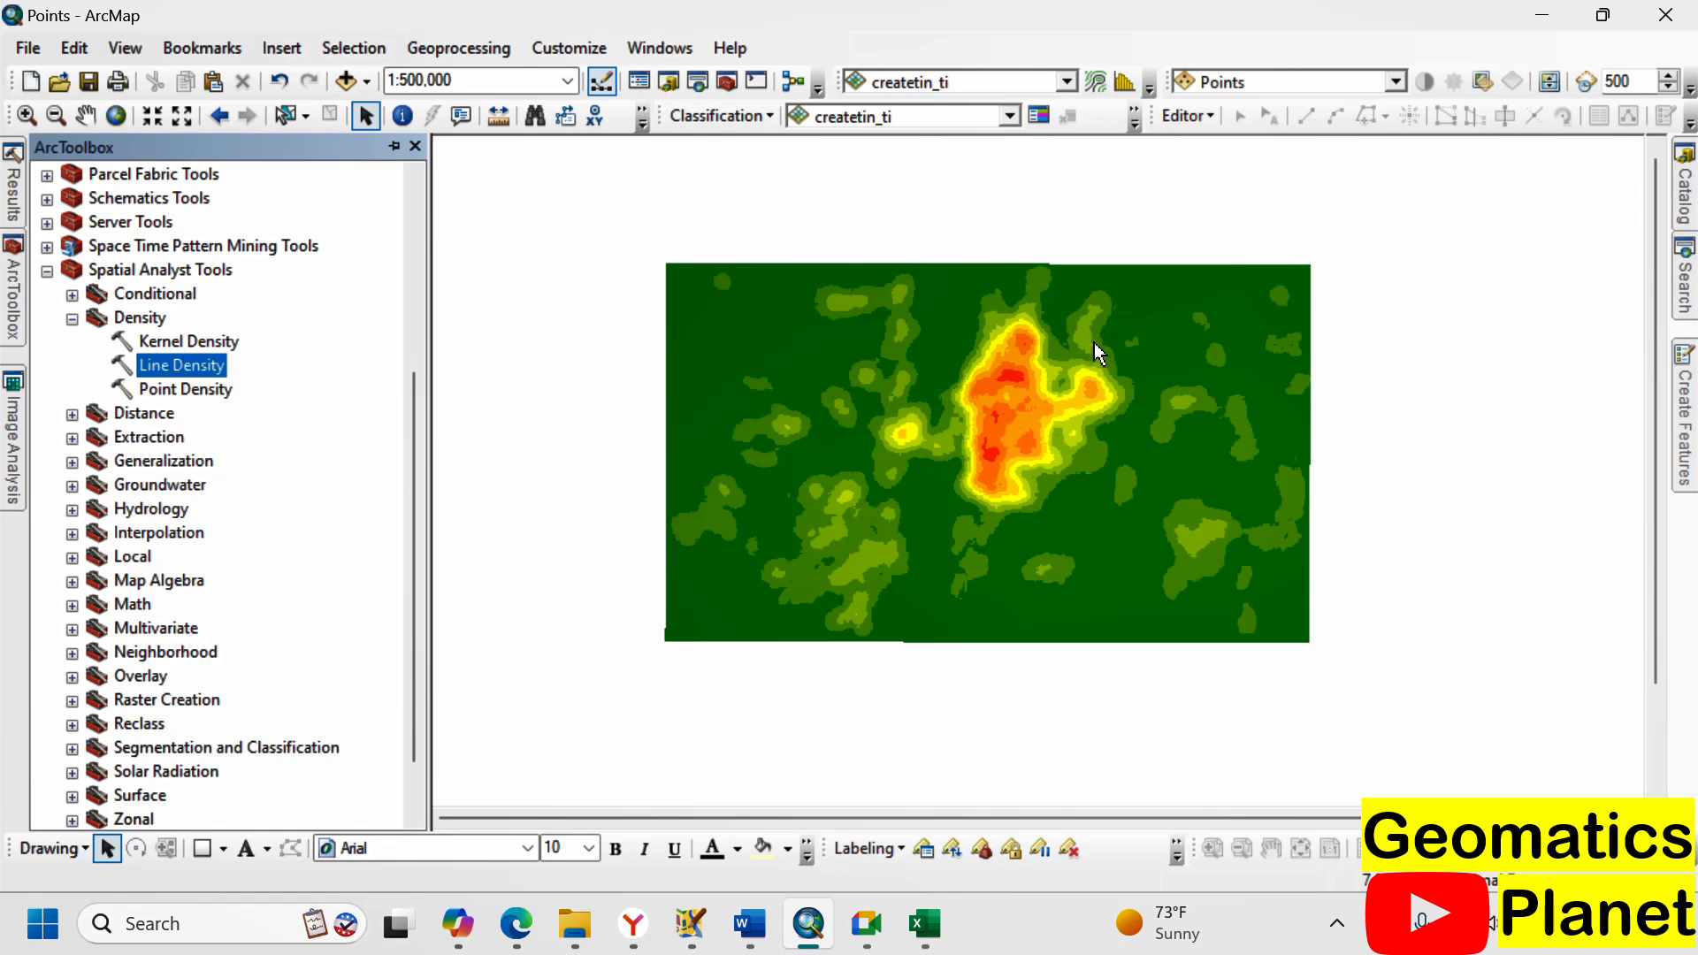
{"action": "scroll", "coordinate": [1057, 372], "scroll_direction": "up", "scroll_amount": 2}
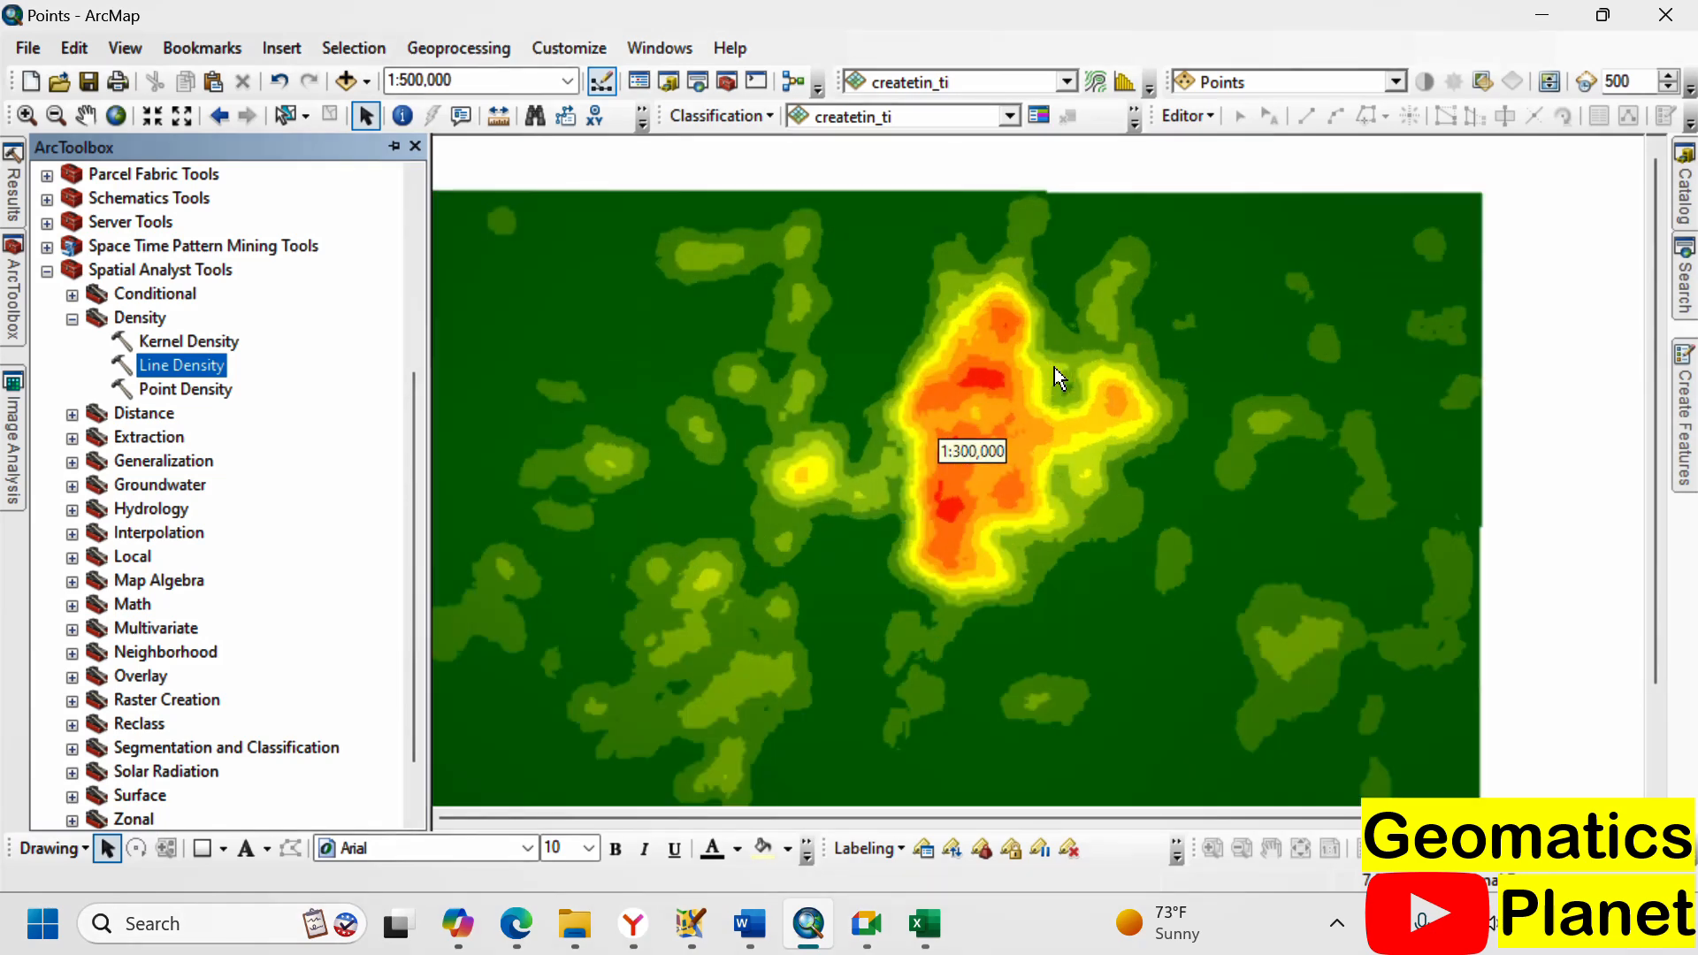
{"action": "right_click", "coordinate": [992, 466]}
{"action": "left_click", "coordinate": [968, 386]}
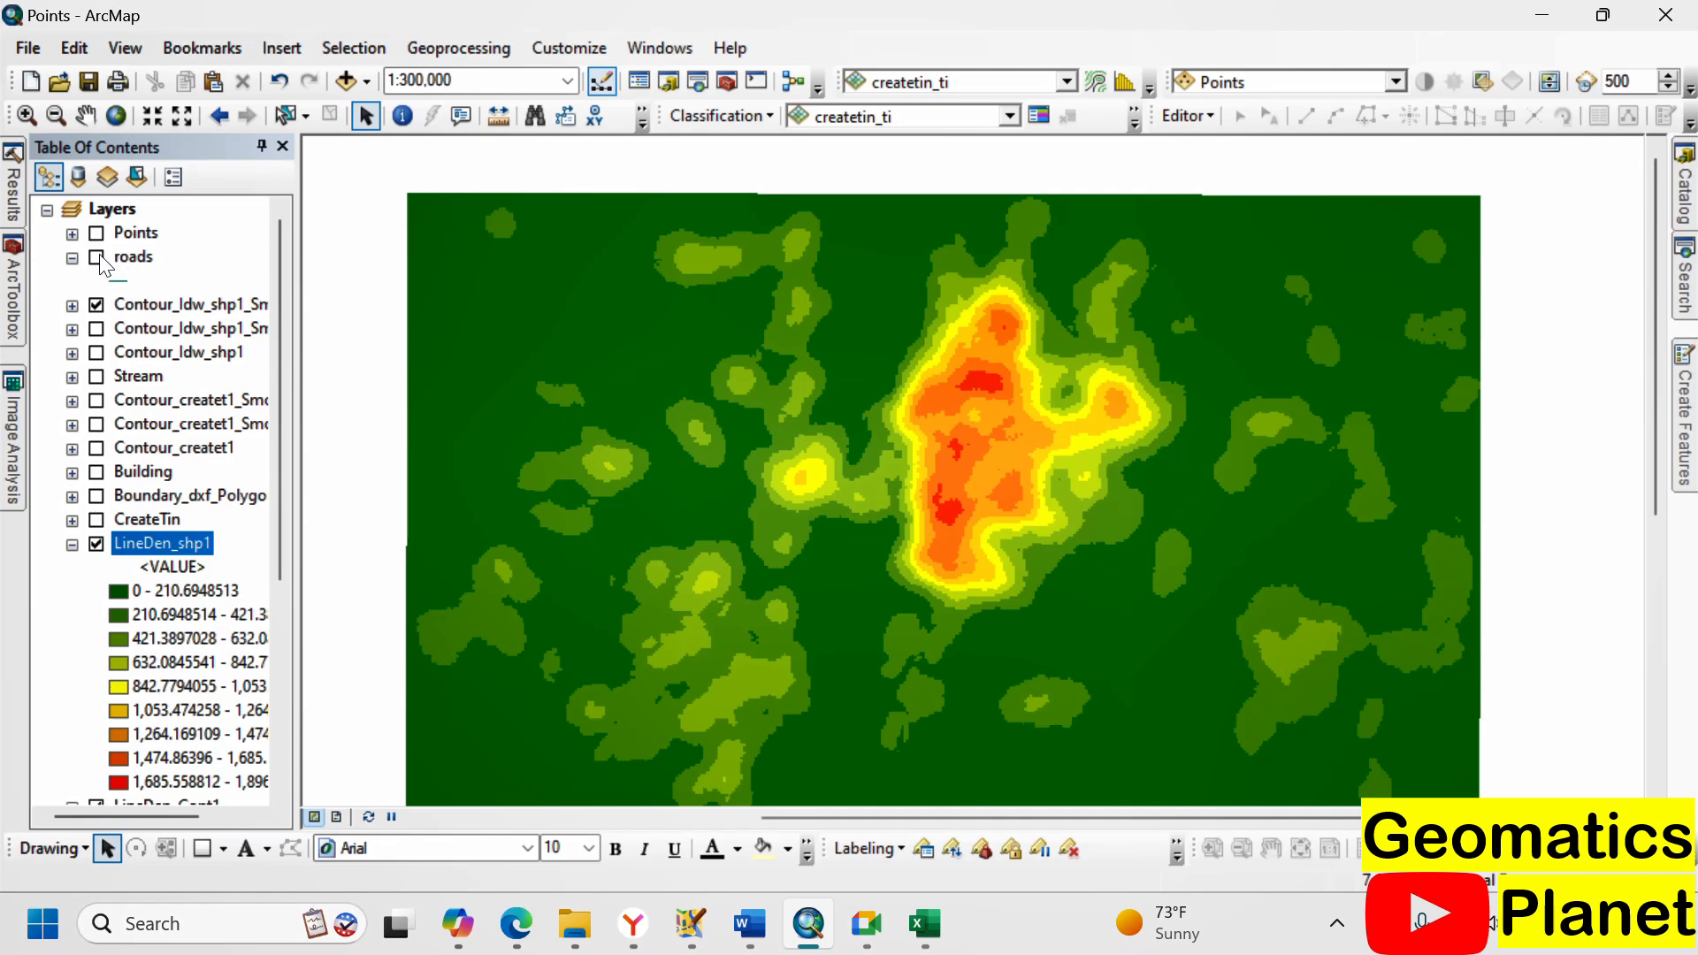
- Show the roads layer over the LineDen_shp1 raster and examine how the road lines match the density classes, especially the densest areas
{"action": "left_click", "coordinate": [98, 258]}
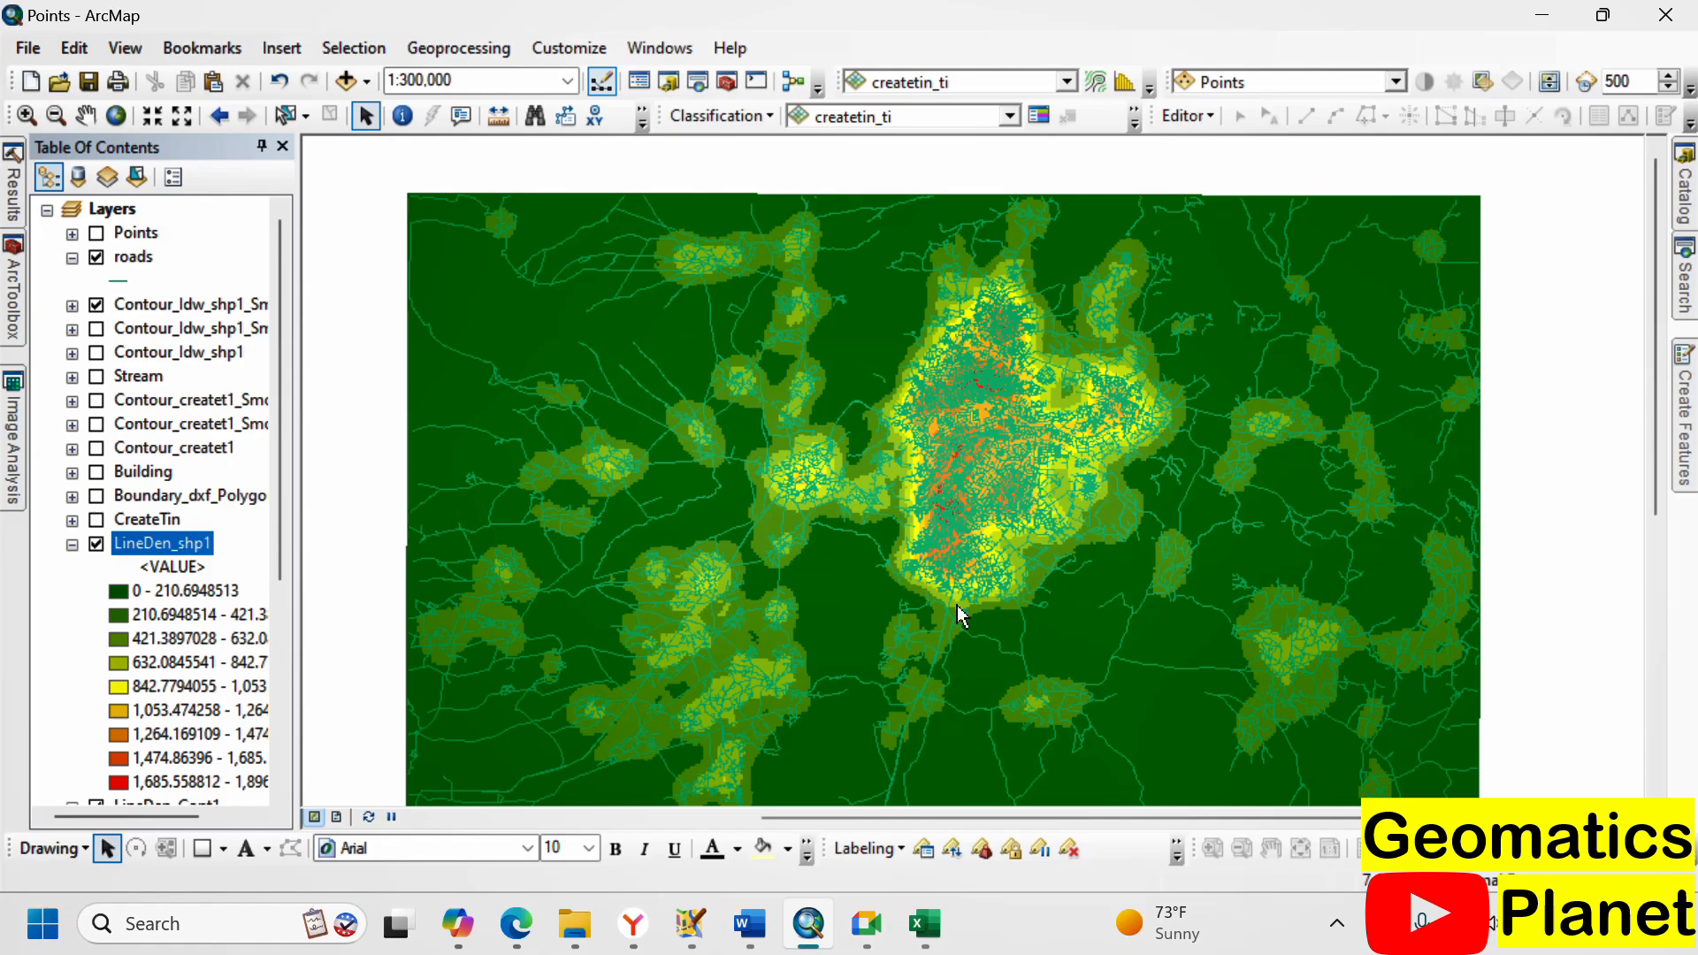
{"action": "scroll", "coordinate": [955, 460], "scroll_direction": "up", "scroll_amount": 4}
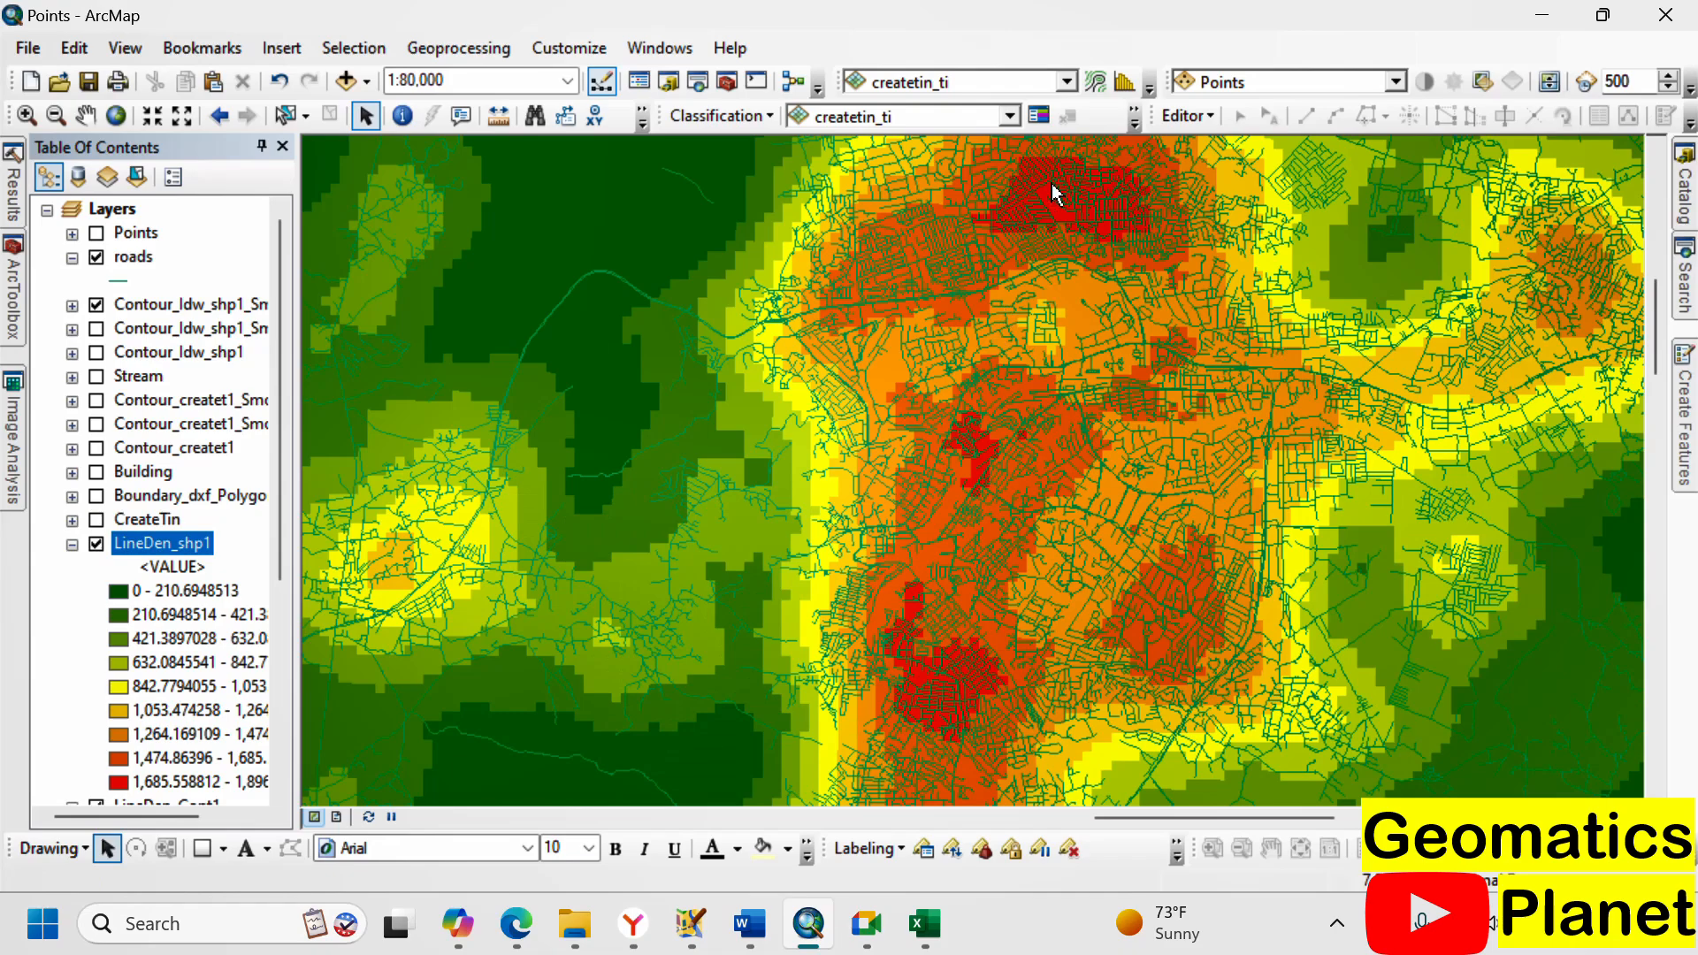
{"action": "scroll", "coordinate": [1044, 239], "scroll_direction": "up", "scroll_amount": 1}
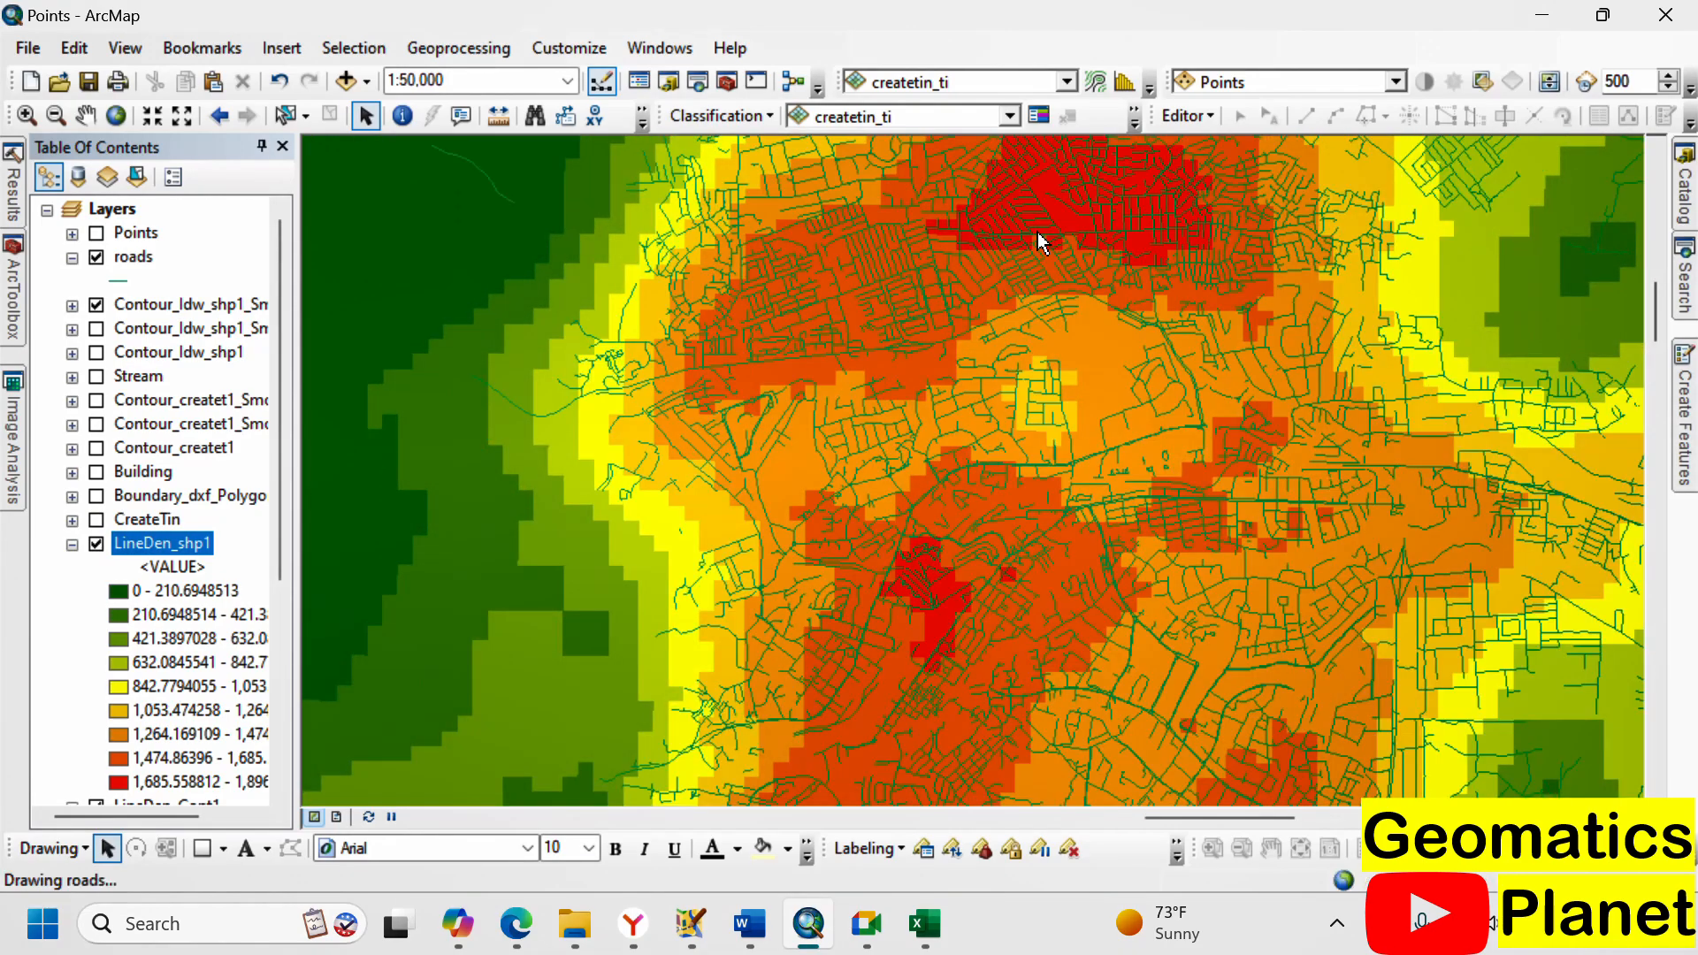
{"action": "scroll", "coordinate": [1035, 252], "scroll_direction": "up", "scroll_amount": 1}
{"action": "scroll", "coordinate": [1033, 283], "scroll_direction": "up", "scroll_amount": 1}
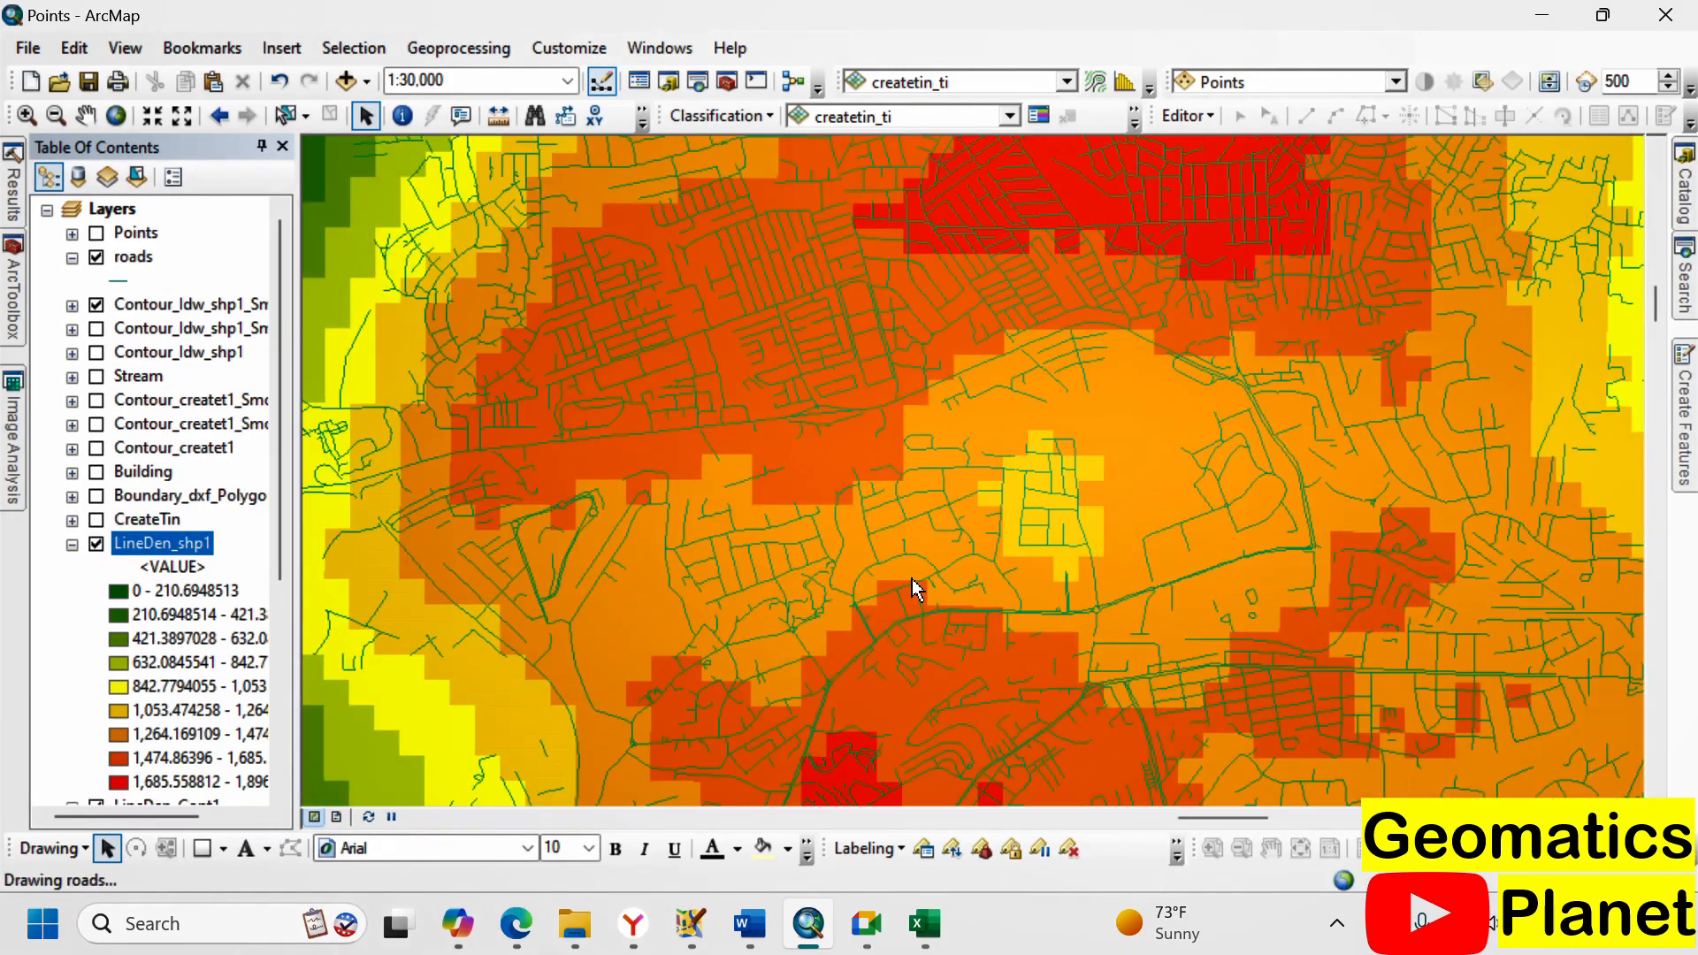
{"action": "scroll", "coordinate": [1131, 453], "scroll_direction": "up", "scroll_amount": 1}
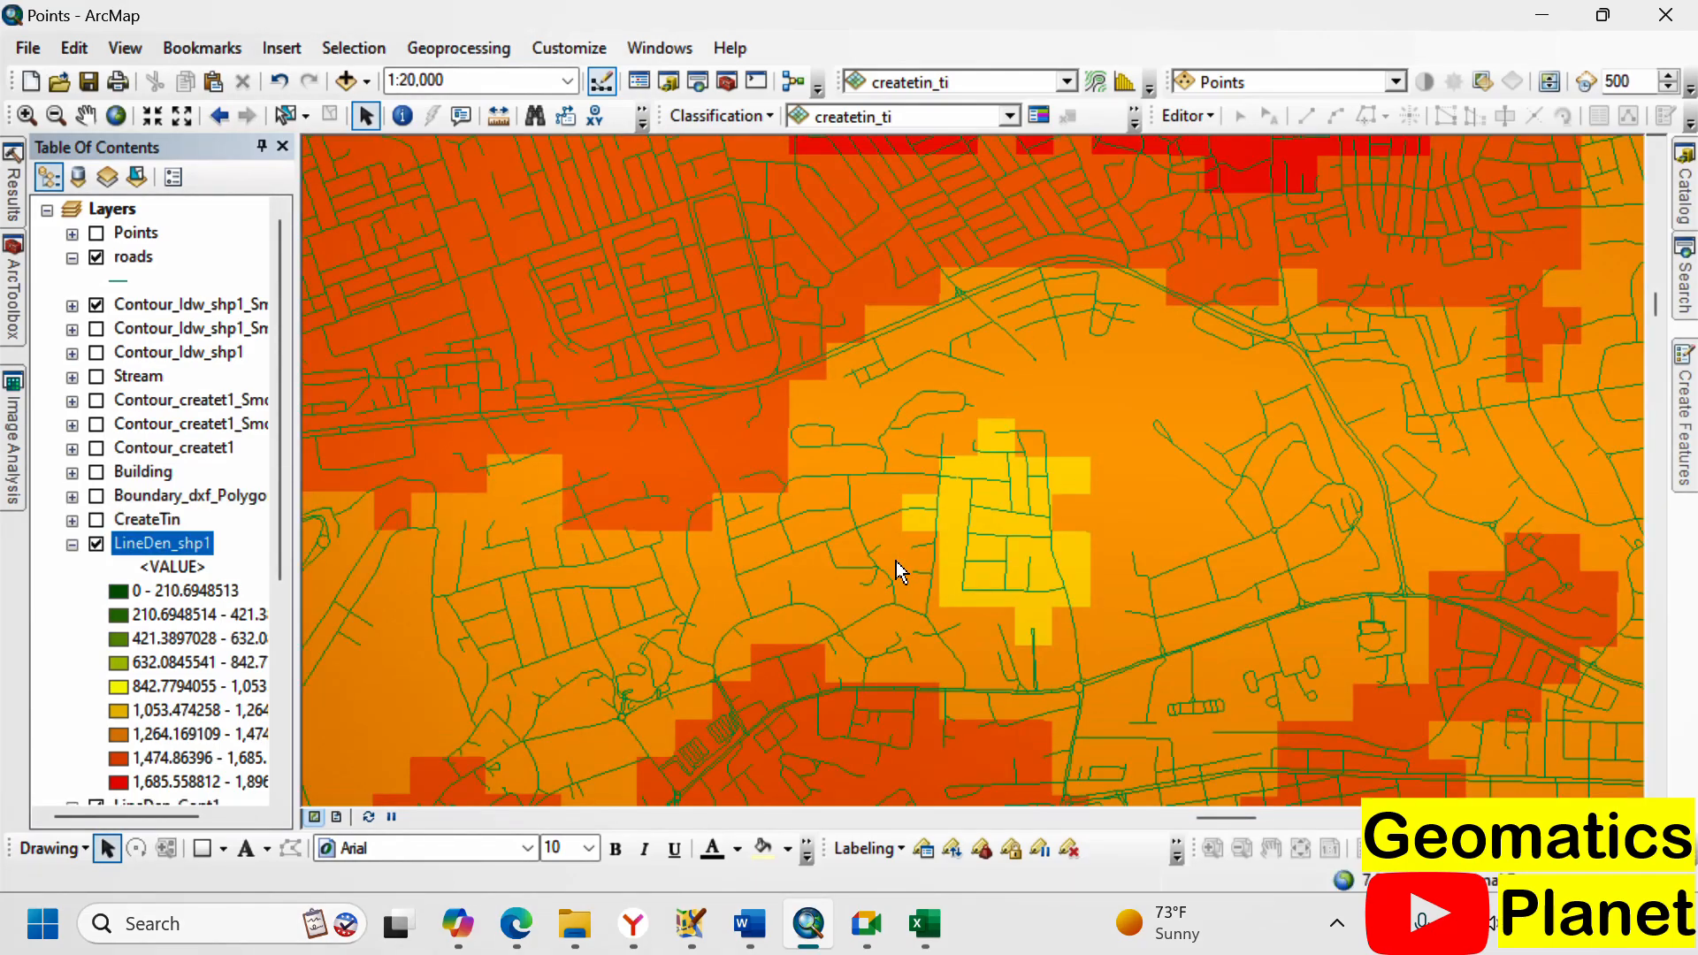
{"action": "scroll", "coordinate": [899, 558], "scroll_direction": "down", "scroll_amount": 2}
{"action": "scroll", "coordinate": [902, 558], "scroll_direction": "down", "scroll_amount": 1}
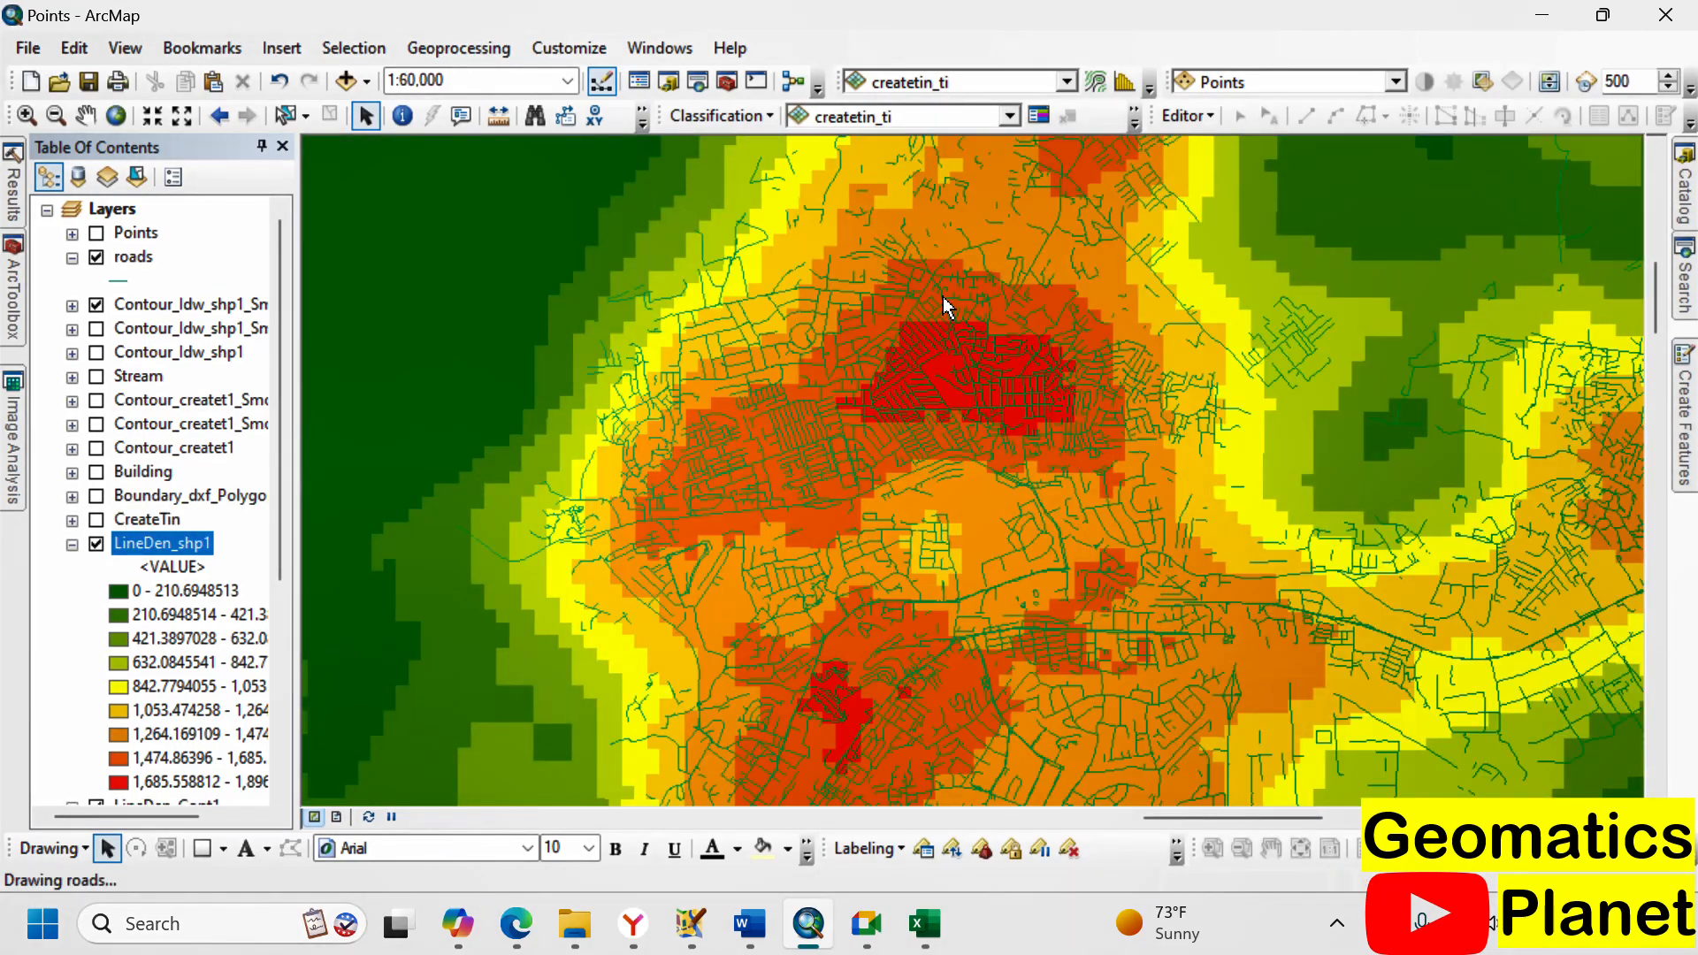
{"action": "scroll", "coordinate": [946, 311], "scroll_direction": "up", "scroll_amount": 3}
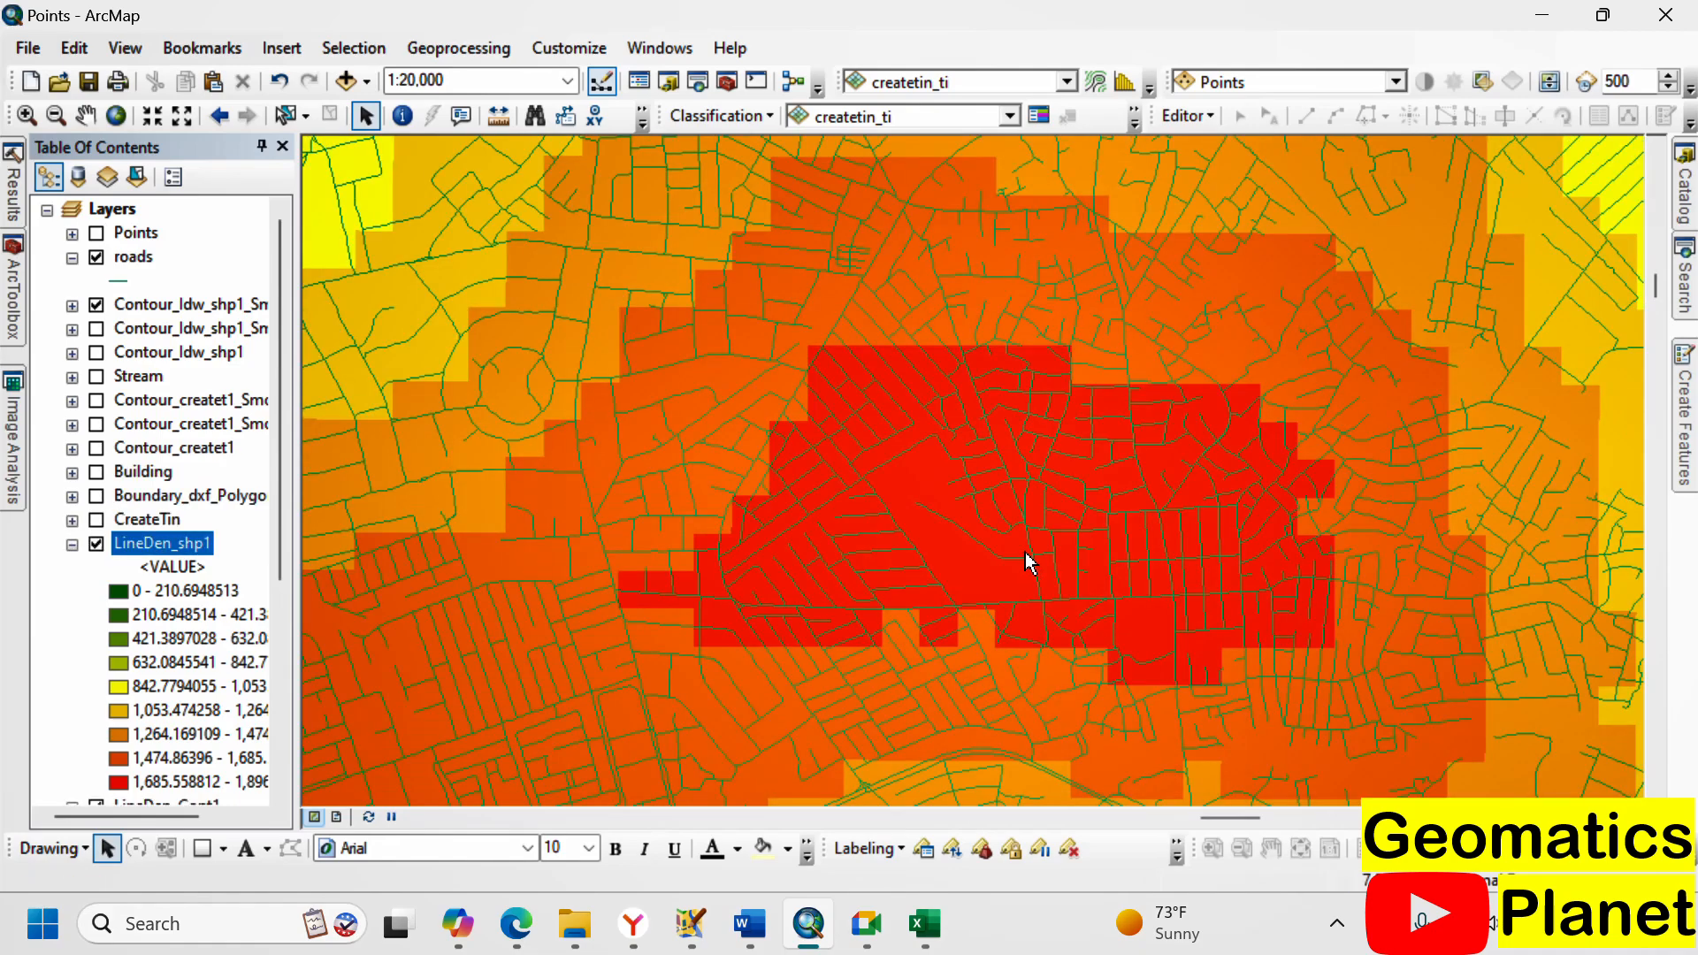
{"action": "scroll", "coordinate": [909, 292], "scroll_direction": "down", "scroll_amount": 2}
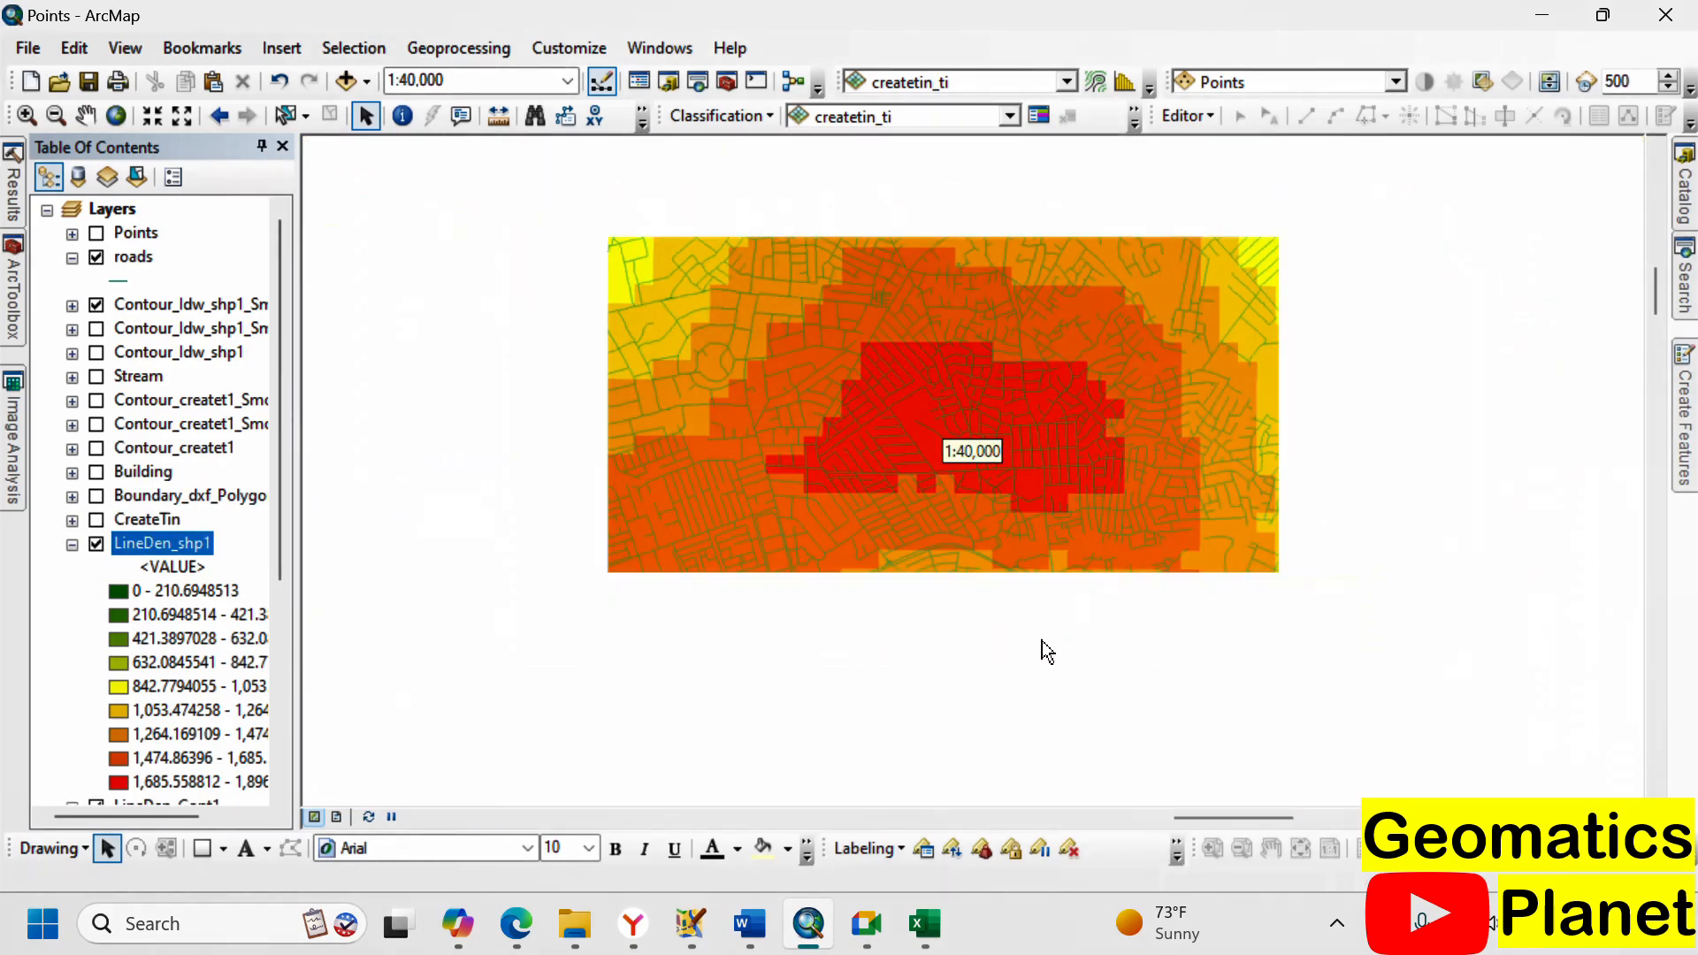
{"action": "scroll", "coordinate": [946, 670], "scroll_direction": "down", "scroll_amount": 1}
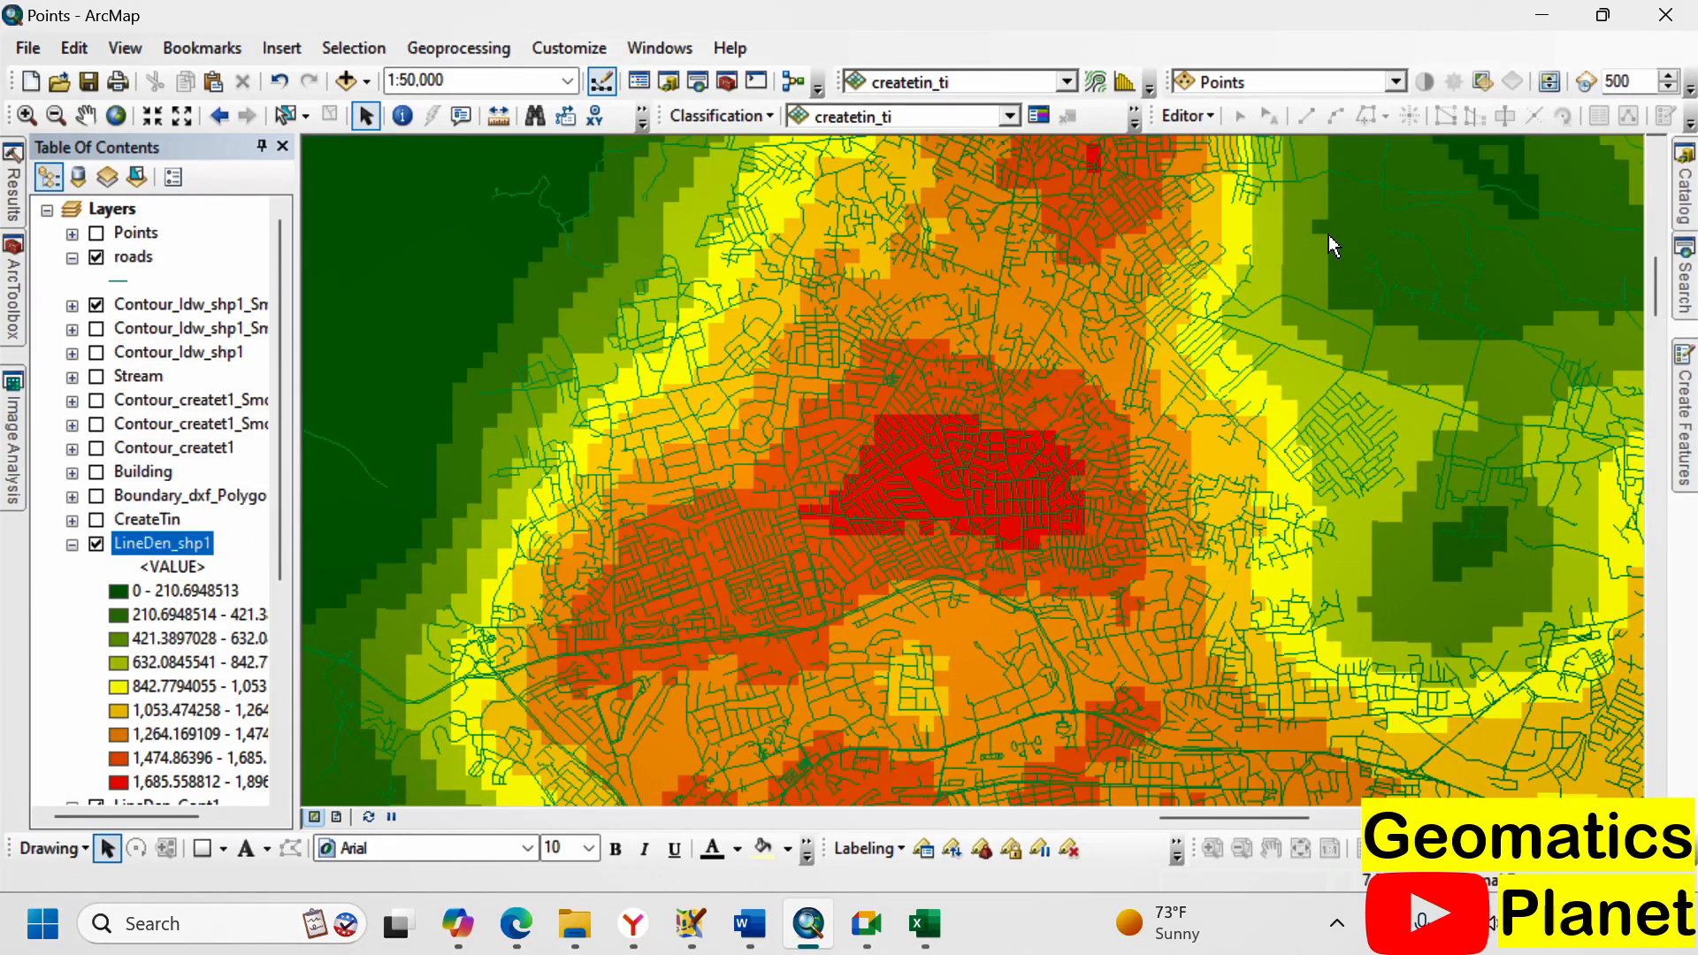
{"action": "scroll", "coordinate": [1004, 367], "scroll_direction": "down", "scroll_amount": 1}
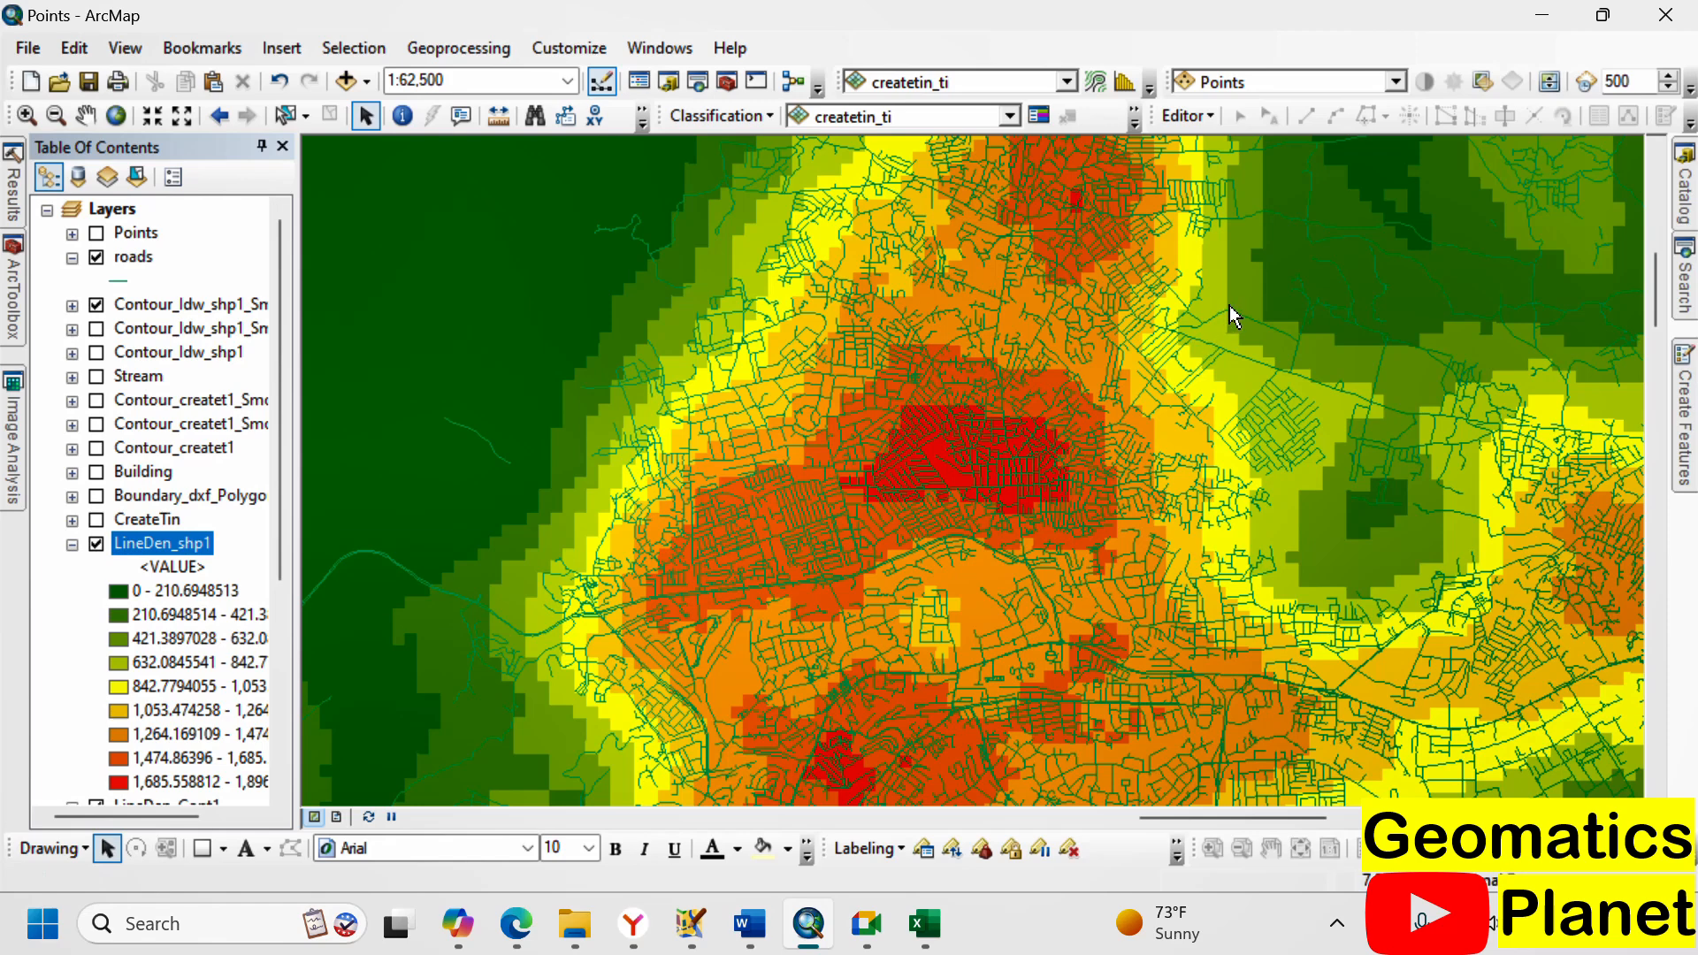
- Run the Point Density tool on the Points layer with population field Z and the default output raster, cell size and circular neighborhood
{"action": "left_click", "coordinate": [11, 332]}
{"action": "double_click", "coordinate": [164, 389]}
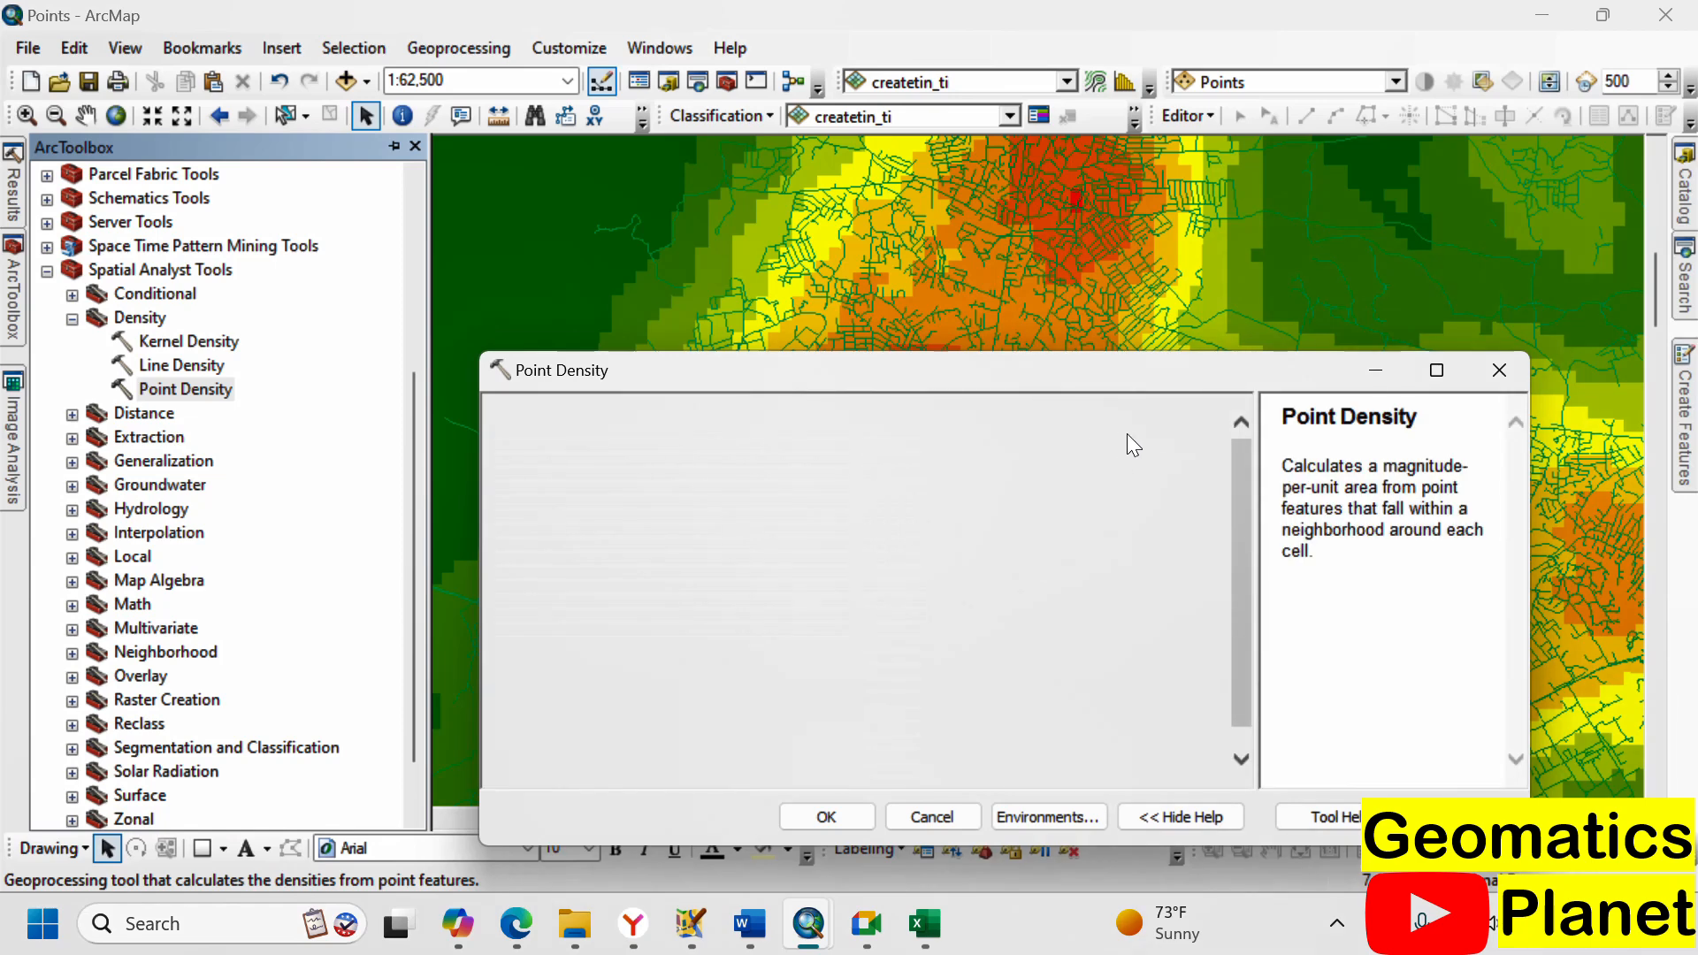
{"action": "left_click", "coordinate": [1156, 444]}
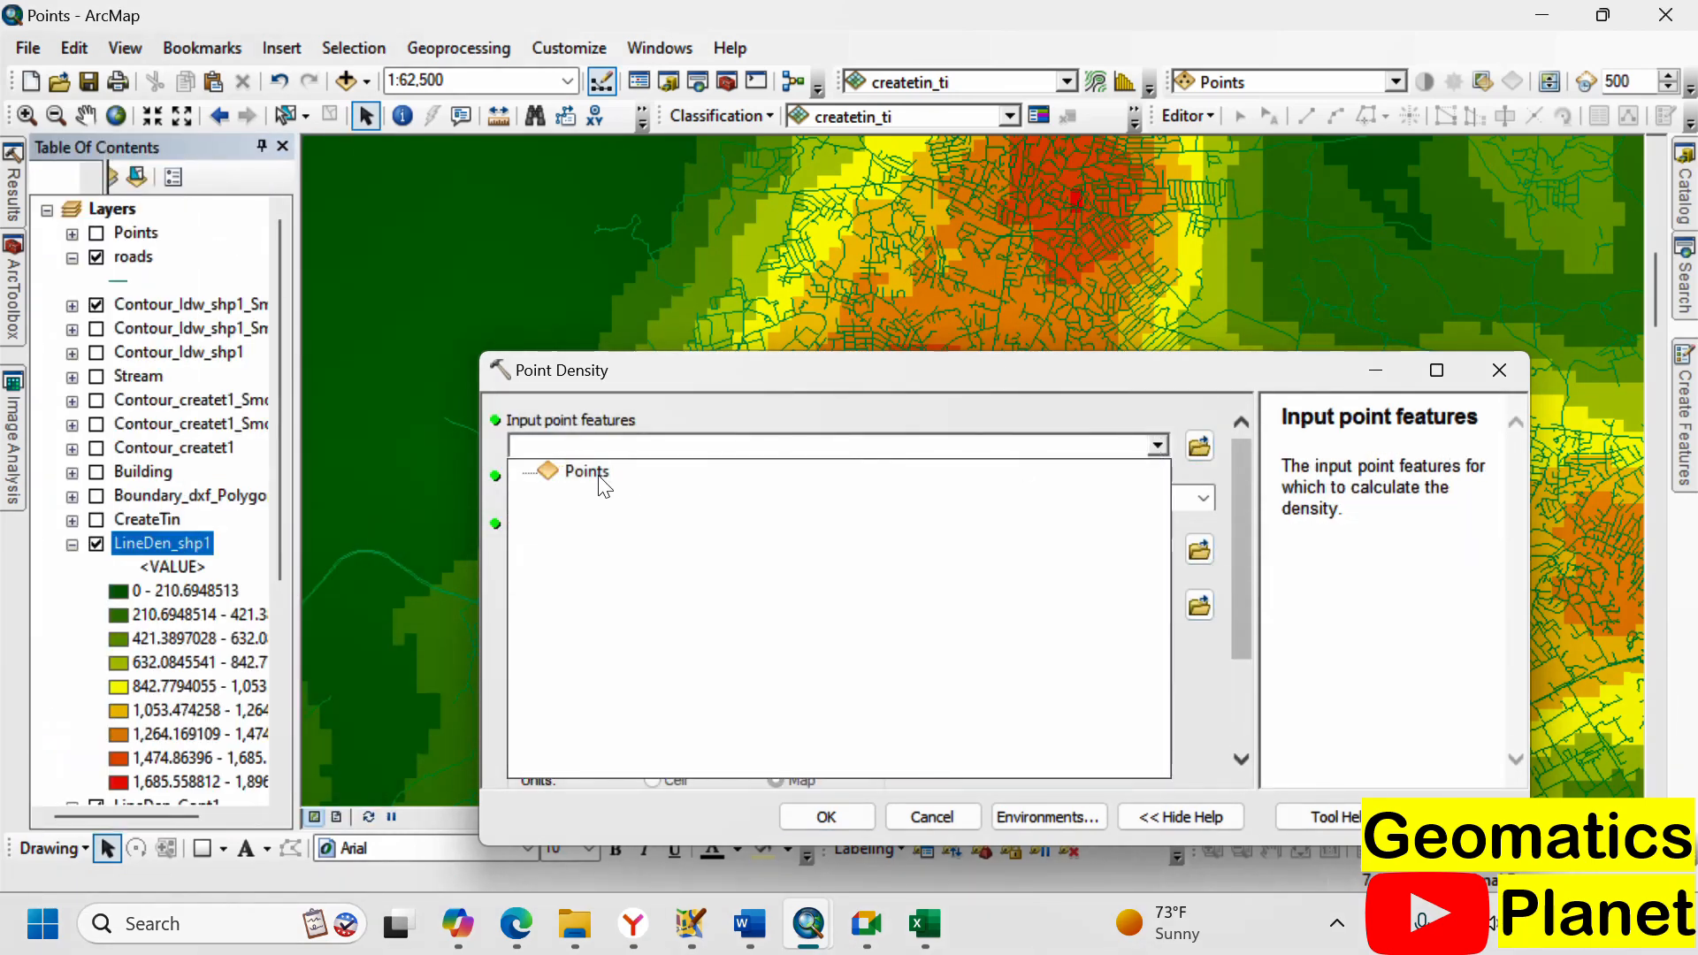
{"action": "left_click", "coordinate": [589, 473]}
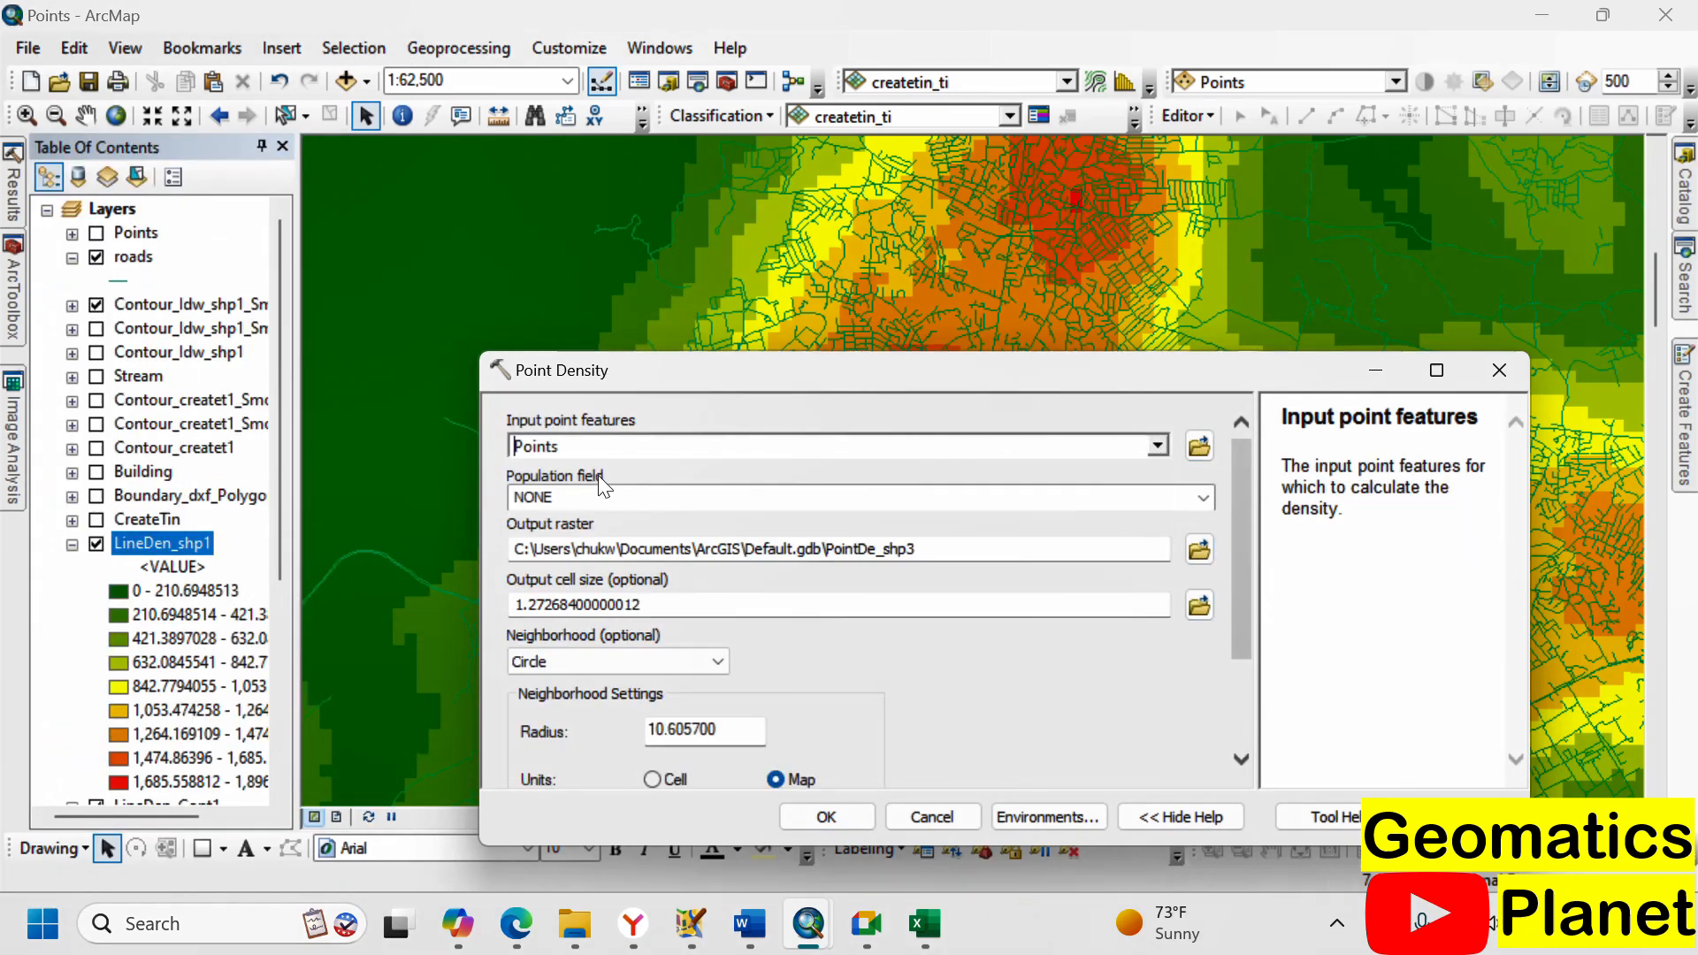
{"action": "left_click", "coordinate": [1204, 498]}
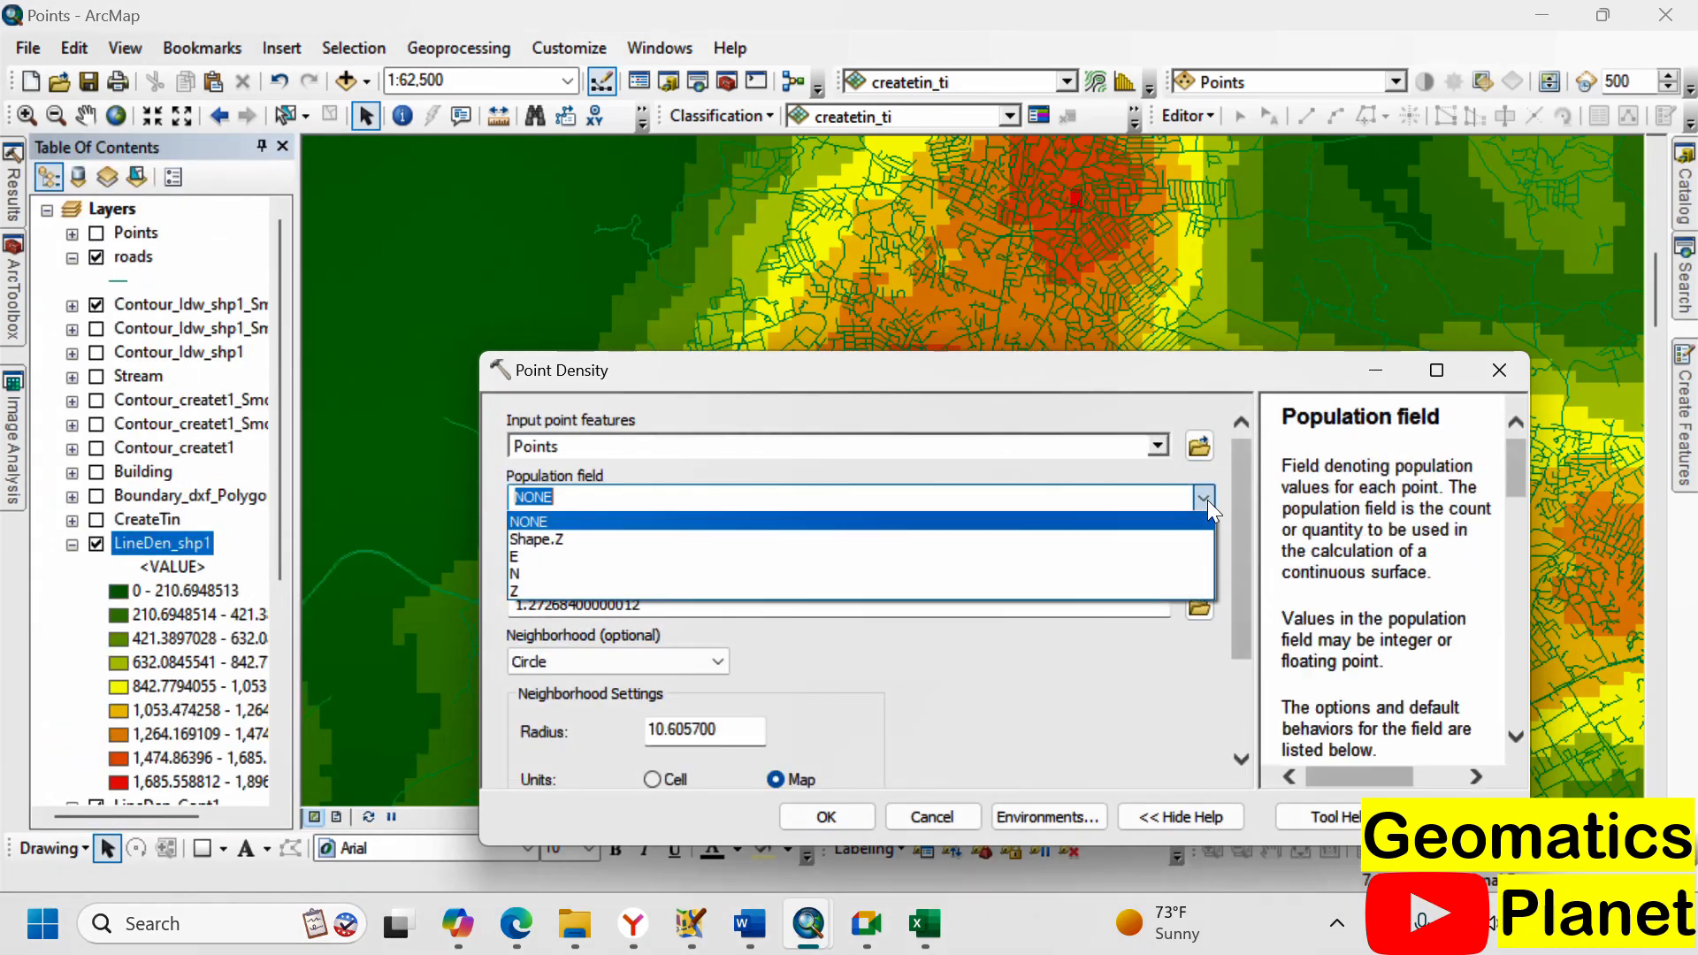
{"action": "left_click", "coordinate": [516, 591]}
{"action": "left_click", "coordinate": [796, 815]}
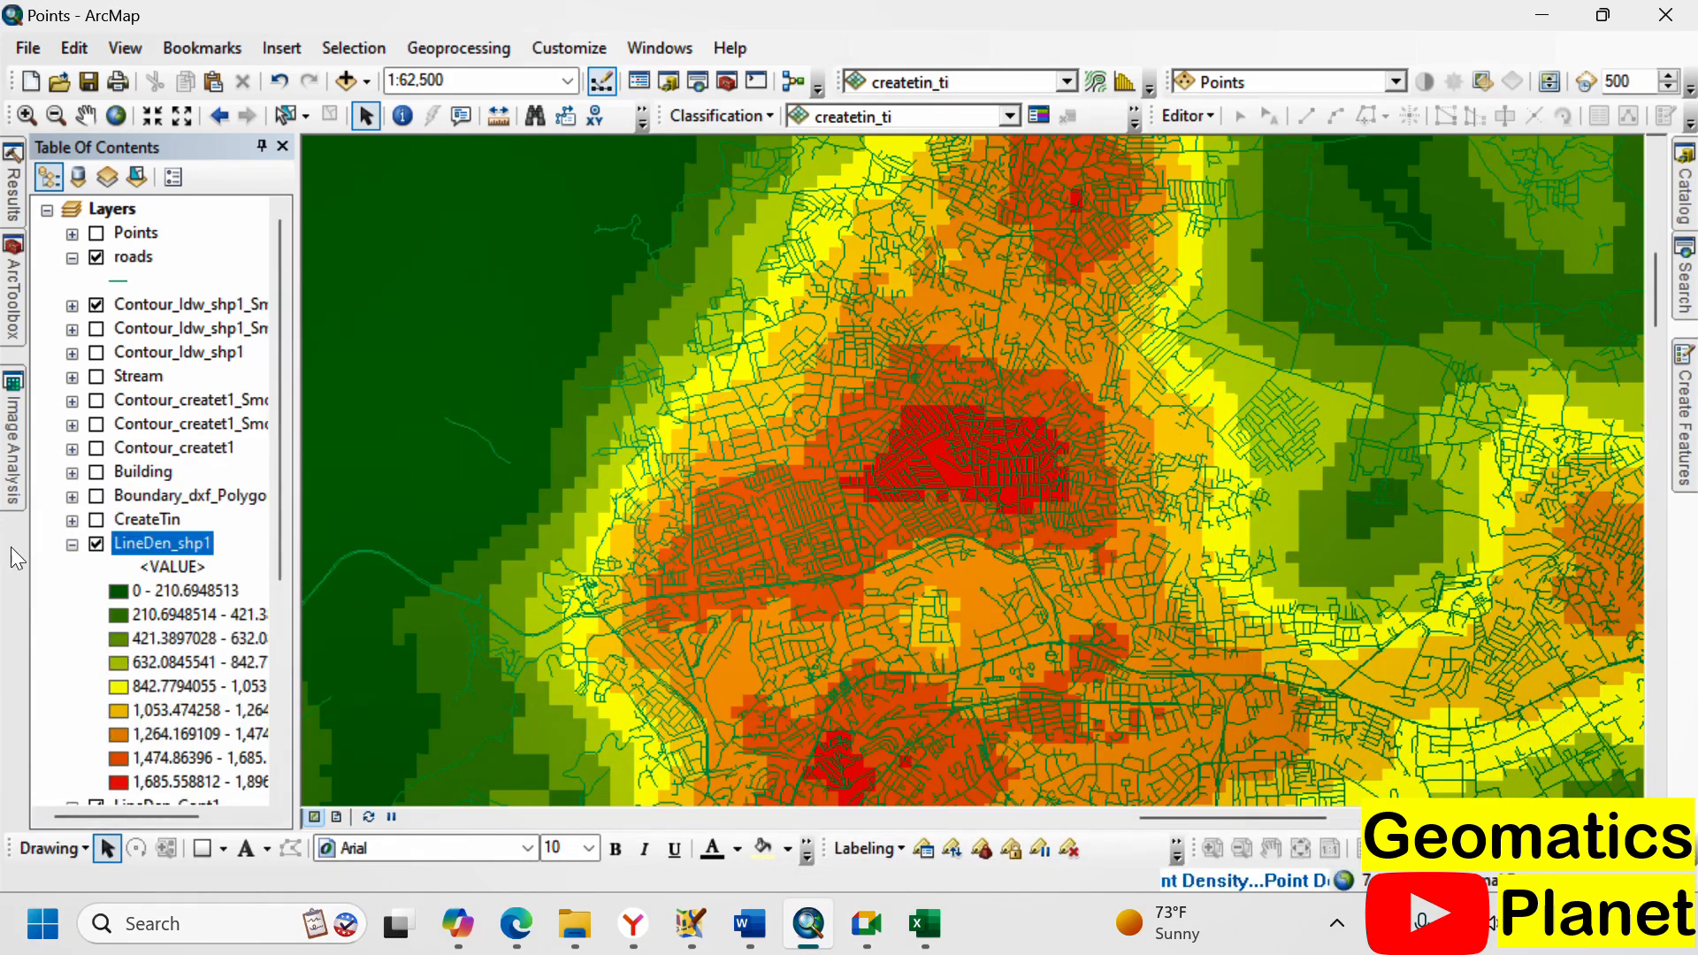
- Hide the LineDen_shp1, roads and smoothed IDW contour layers and zoom to the extent of the Points layer
{"action": "left_click", "coordinate": [96, 544]}
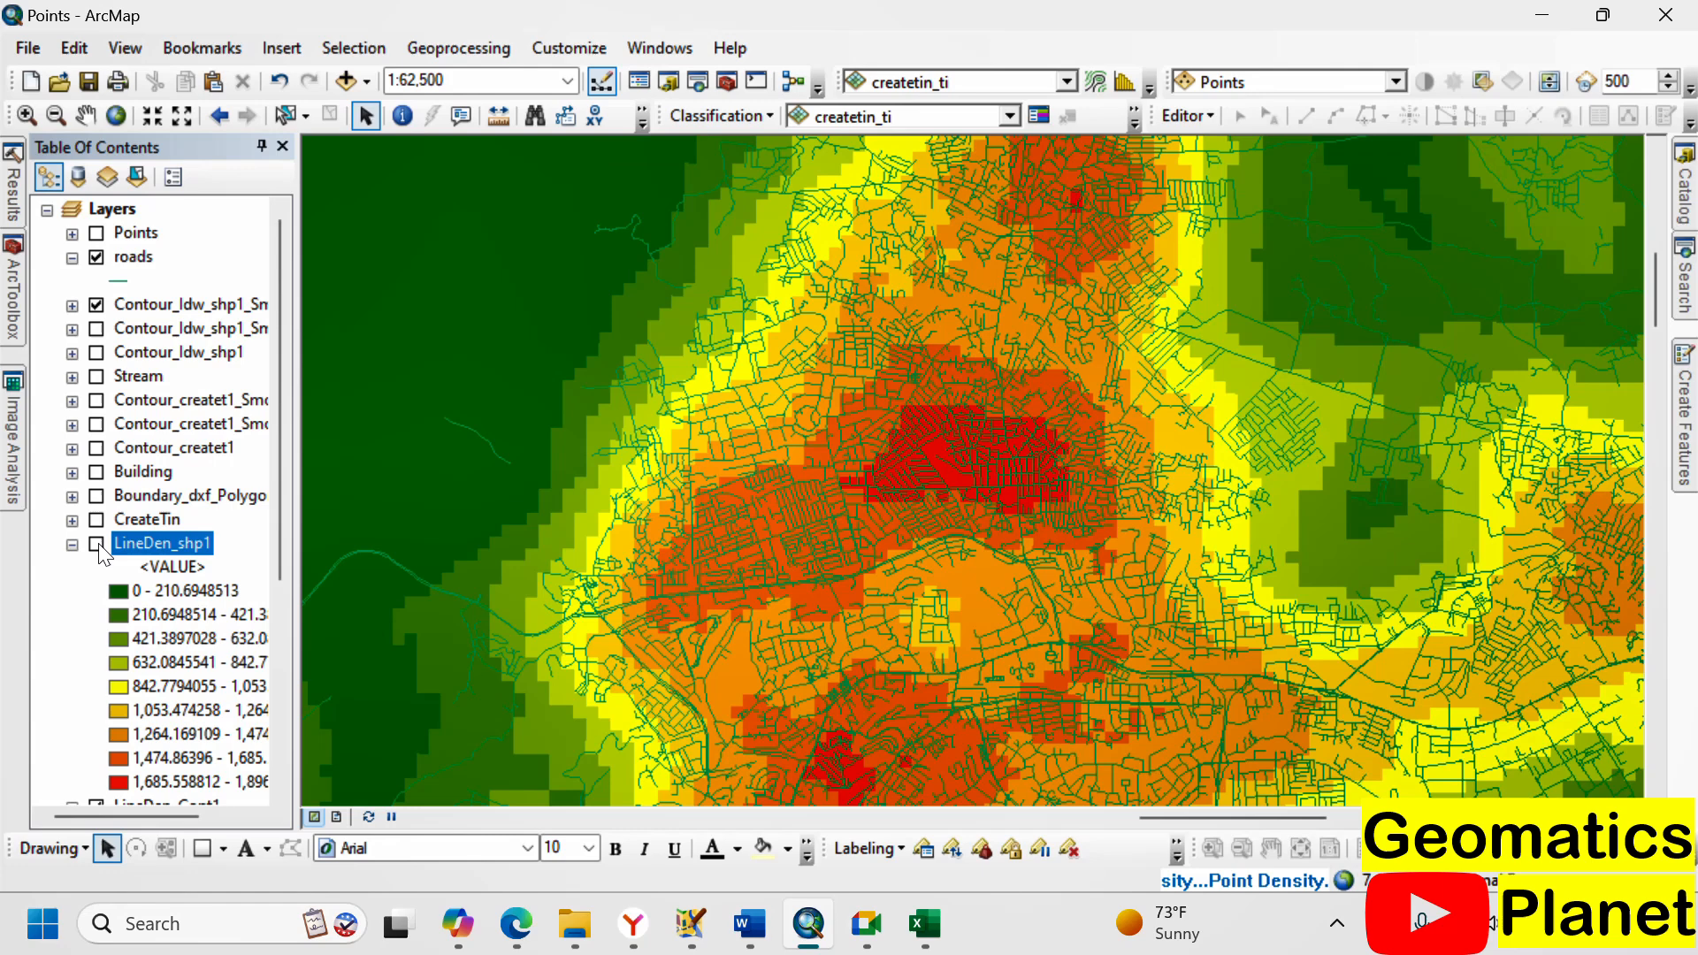
{"action": "left_click", "coordinate": [97, 257]}
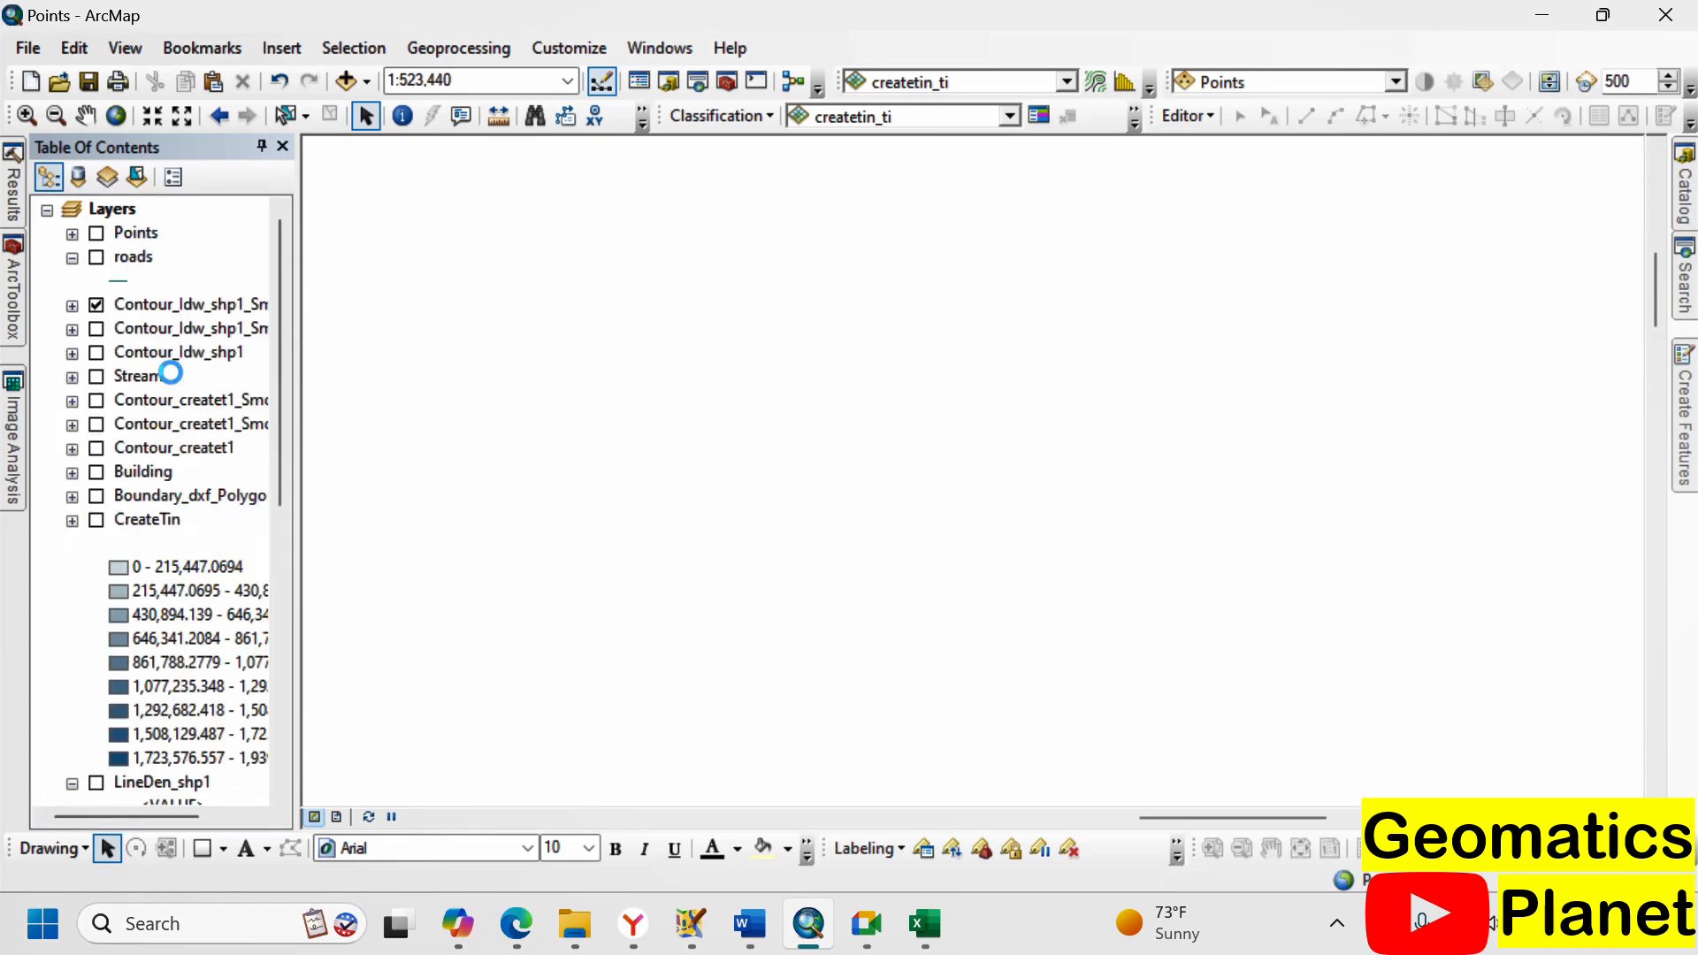
{"action": "right_click", "coordinate": [128, 232]}
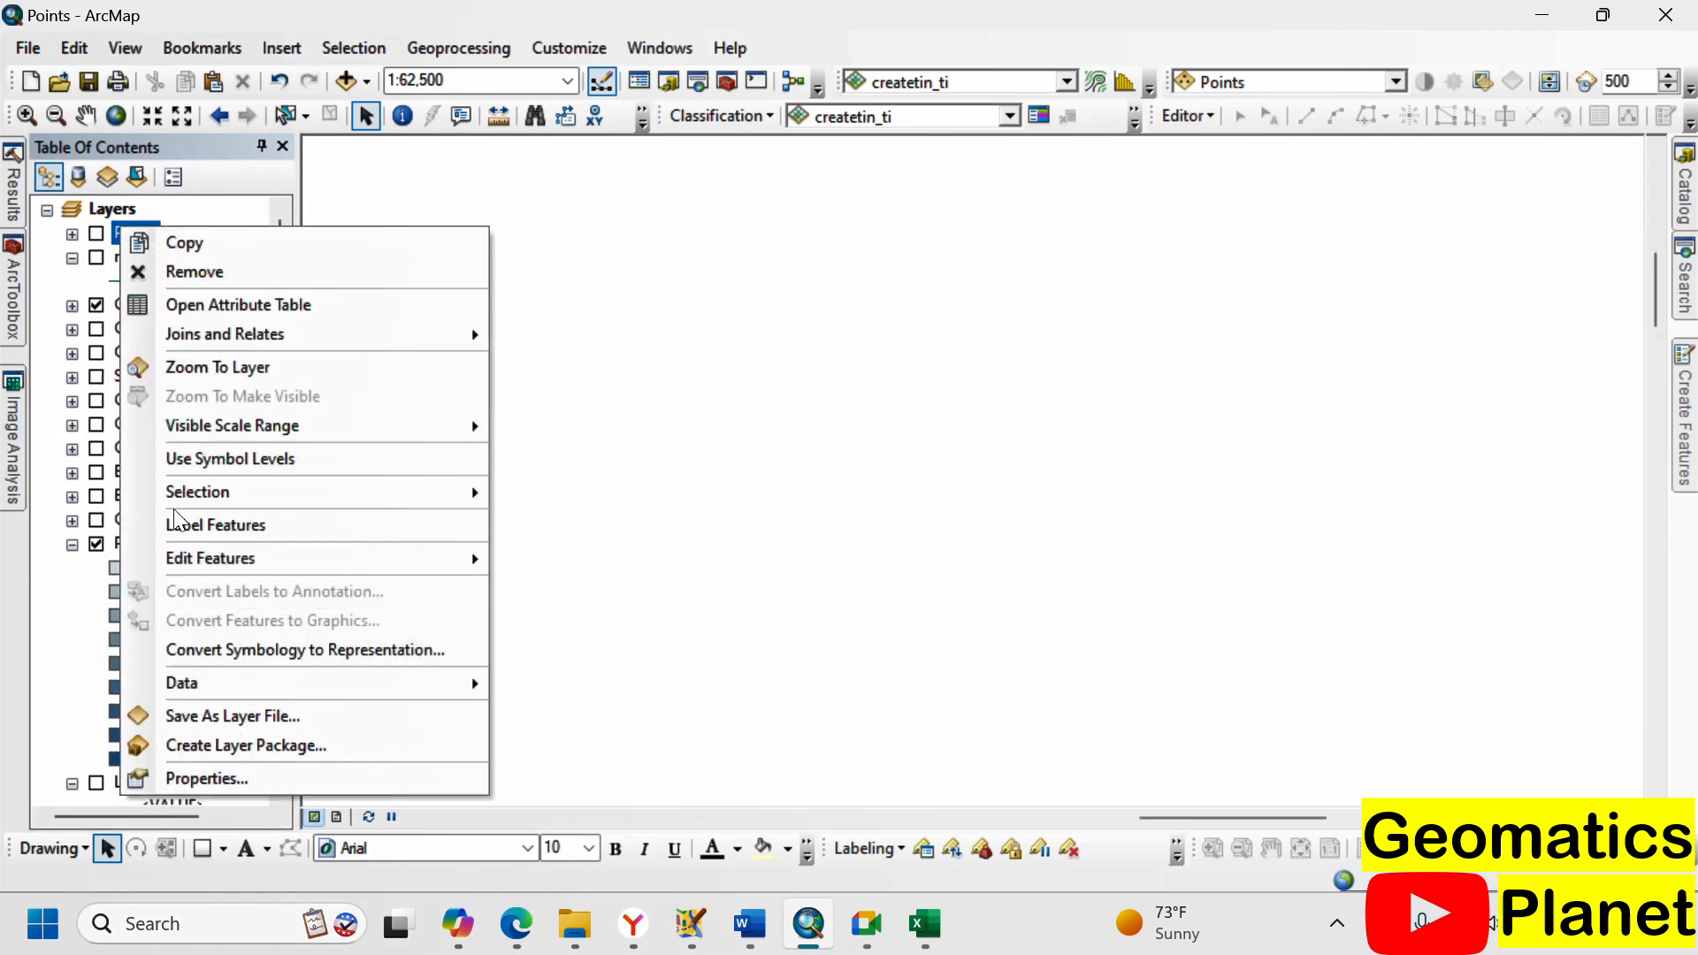
{"action": "left_click", "coordinate": [183, 365]}
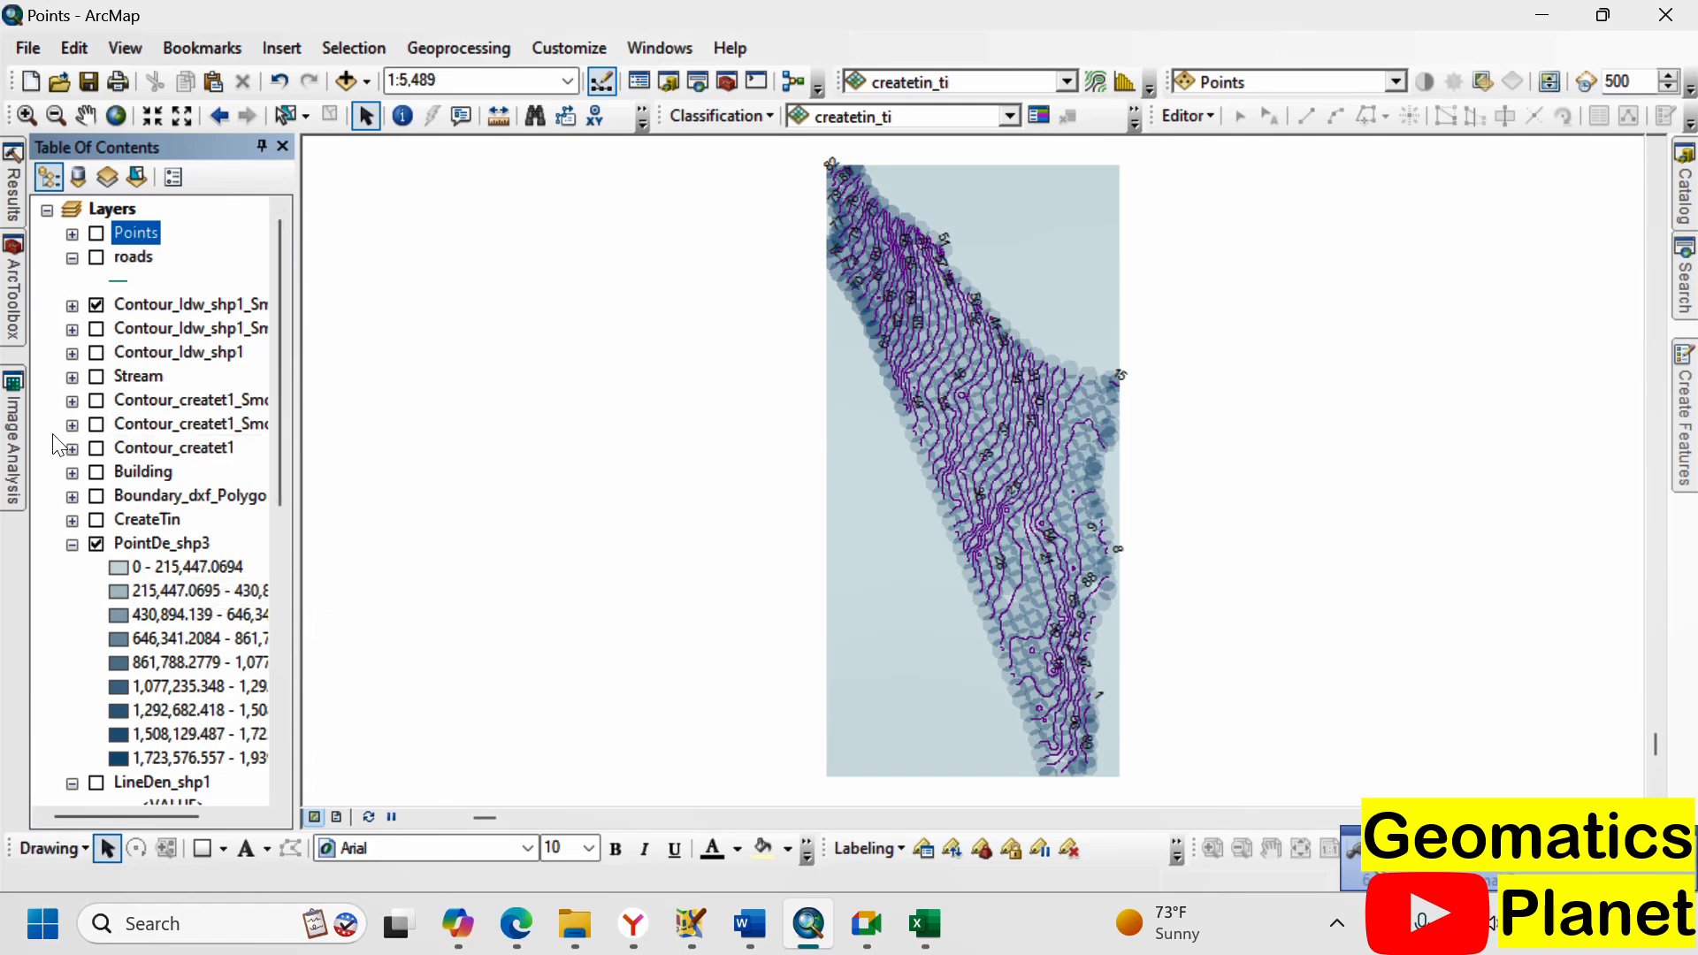
{"action": "left_click", "coordinate": [96, 304]}
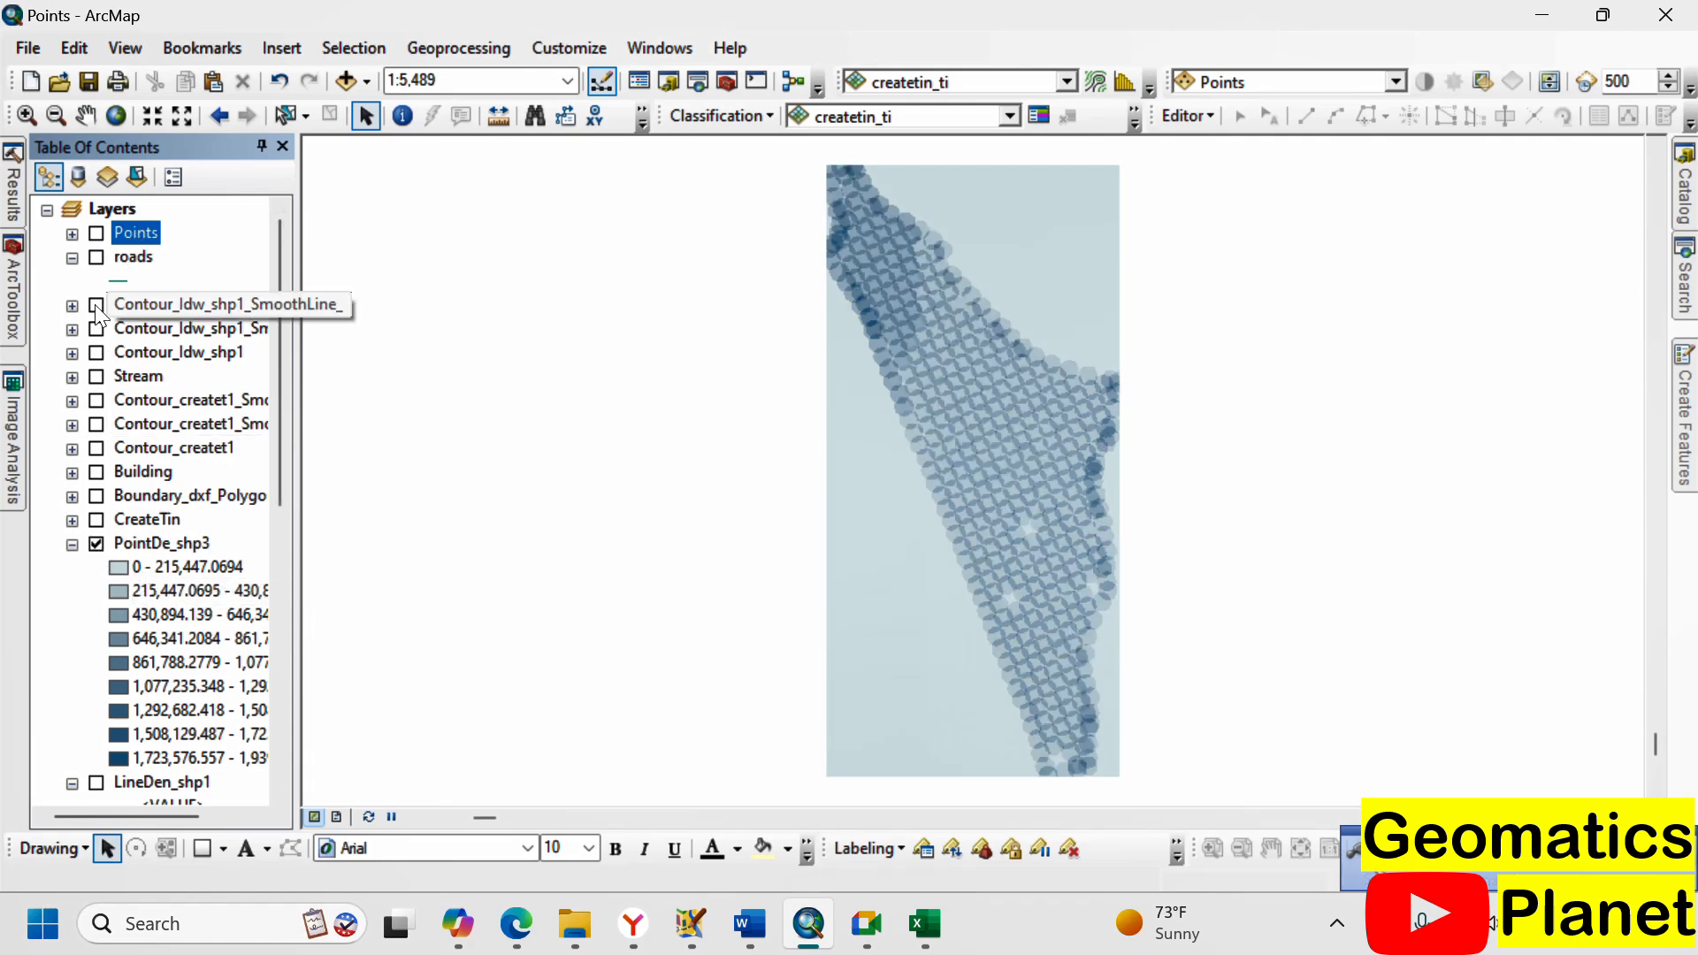
- Apply the green-yellow-red color ramp to the classified PointDe_shp3 raster
{"action": "left_click", "coordinate": [72, 544]}
{"action": "scroll", "coordinate": [1005, 504], "scroll_direction": "up", "scroll_amount": 3}
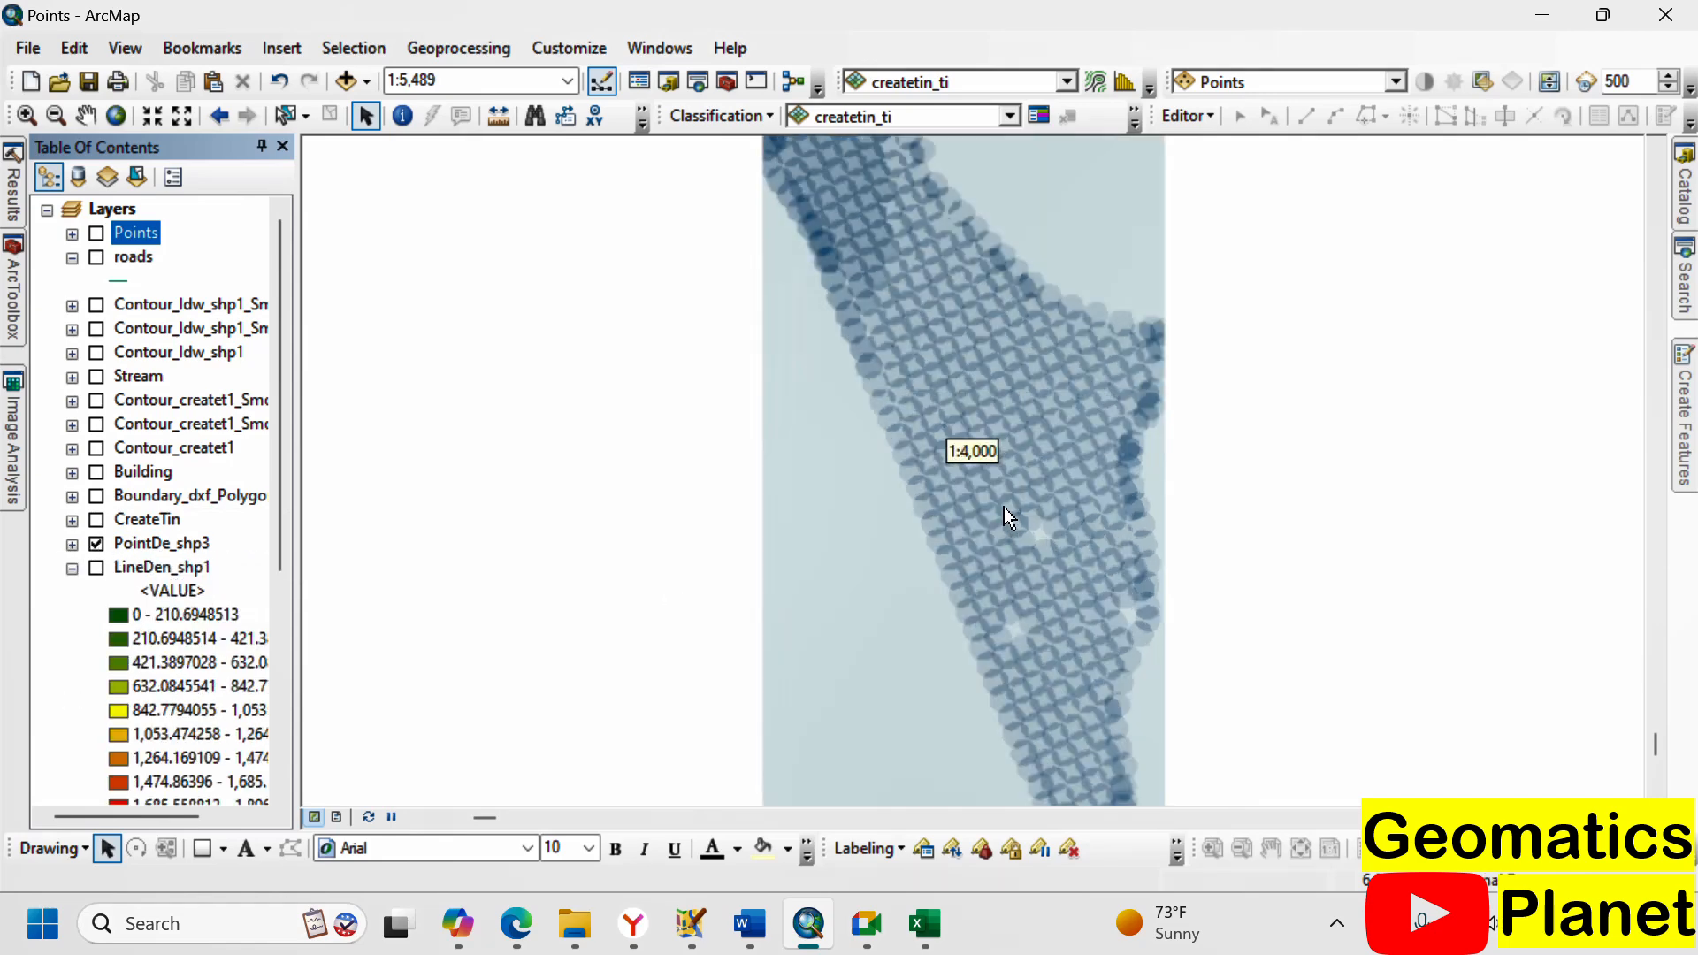
{"action": "scroll", "coordinate": [1015, 491], "scroll_direction": "up", "scroll_amount": 1}
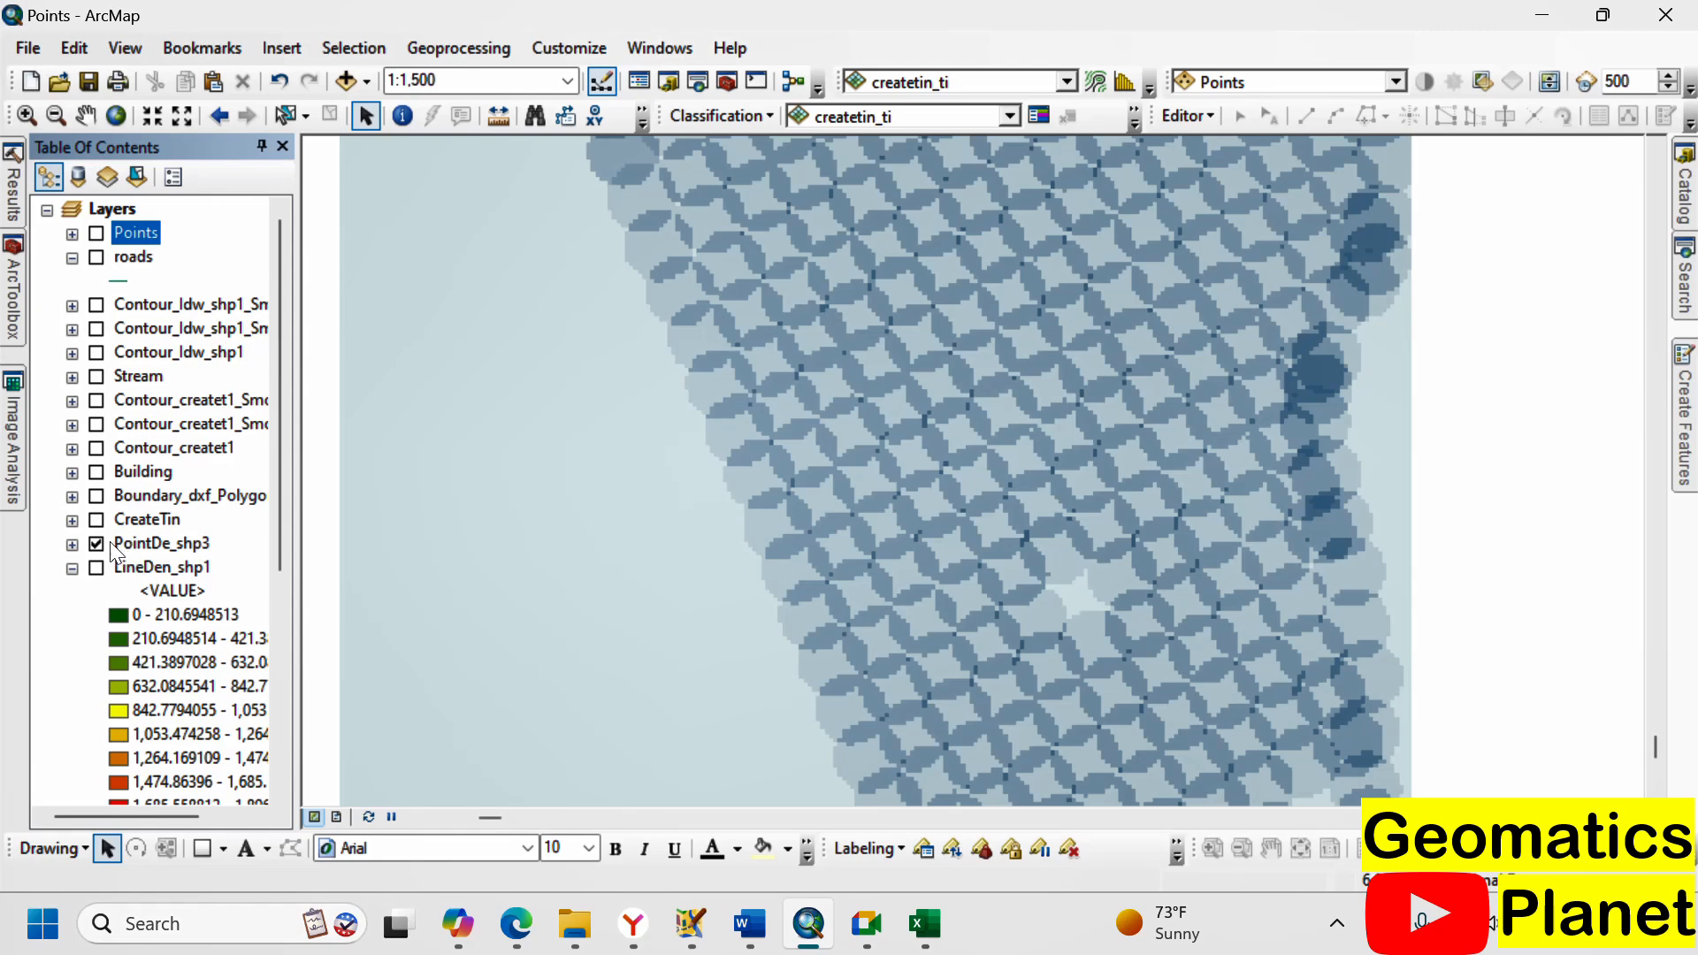
{"action": "left_click", "coordinate": [72, 544]}
{"action": "right_click", "coordinate": [132, 545]}
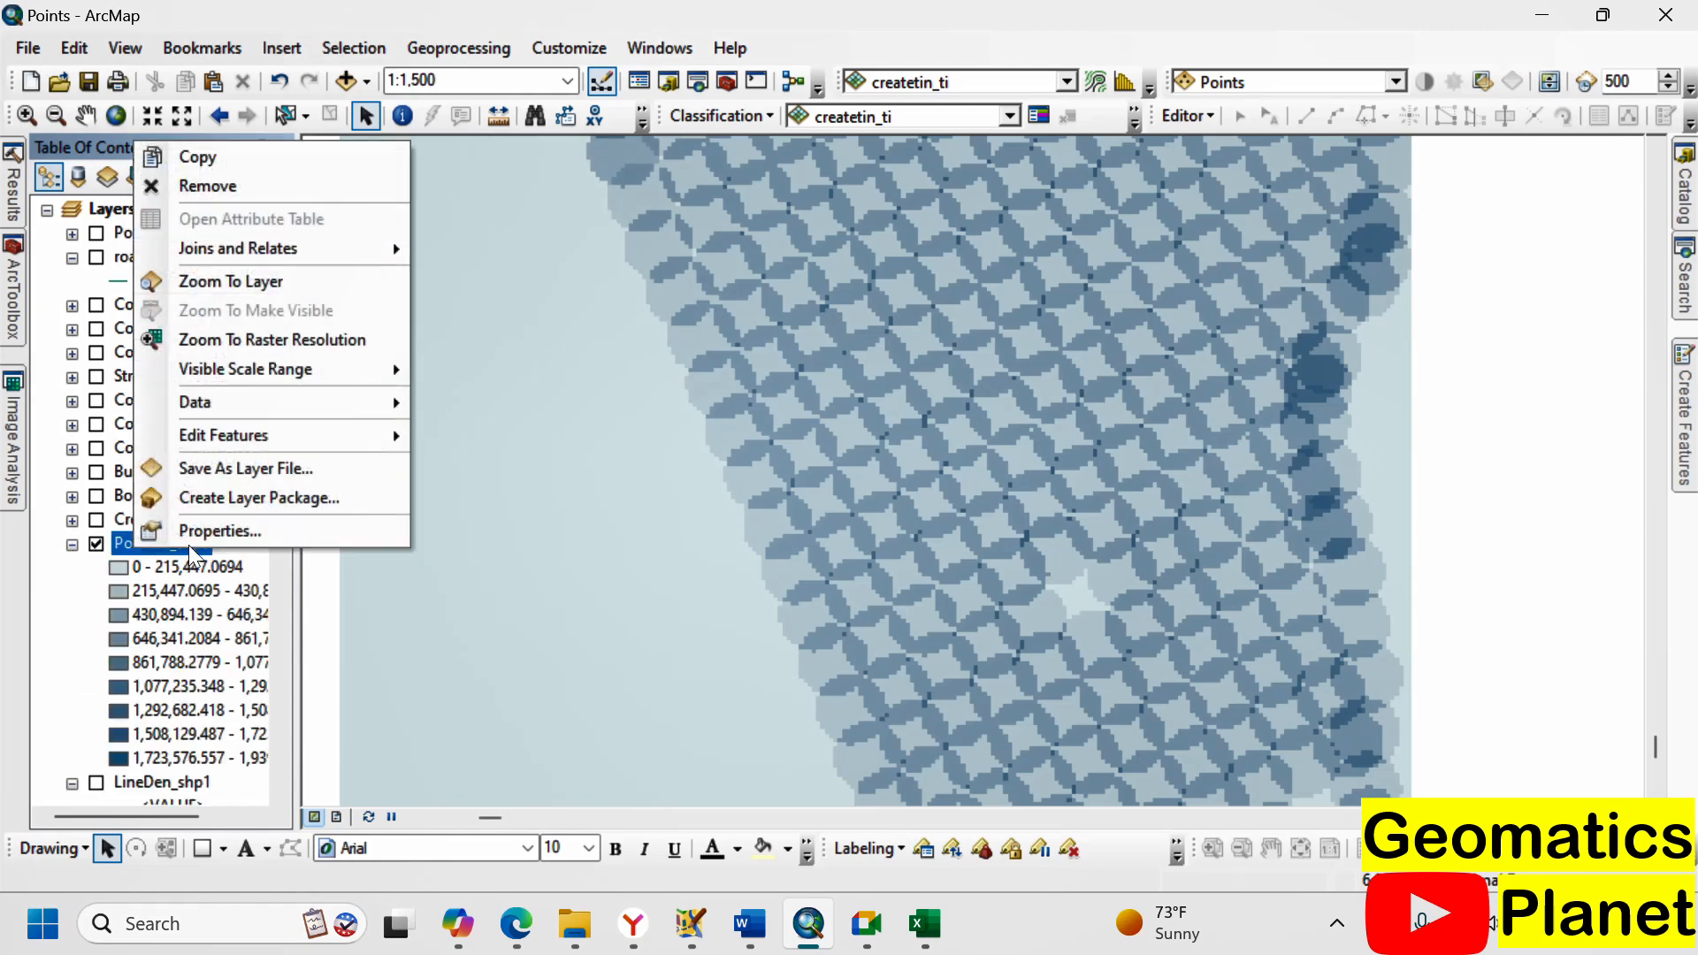
{"action": "left_click", "coordinate": [212, 531]}
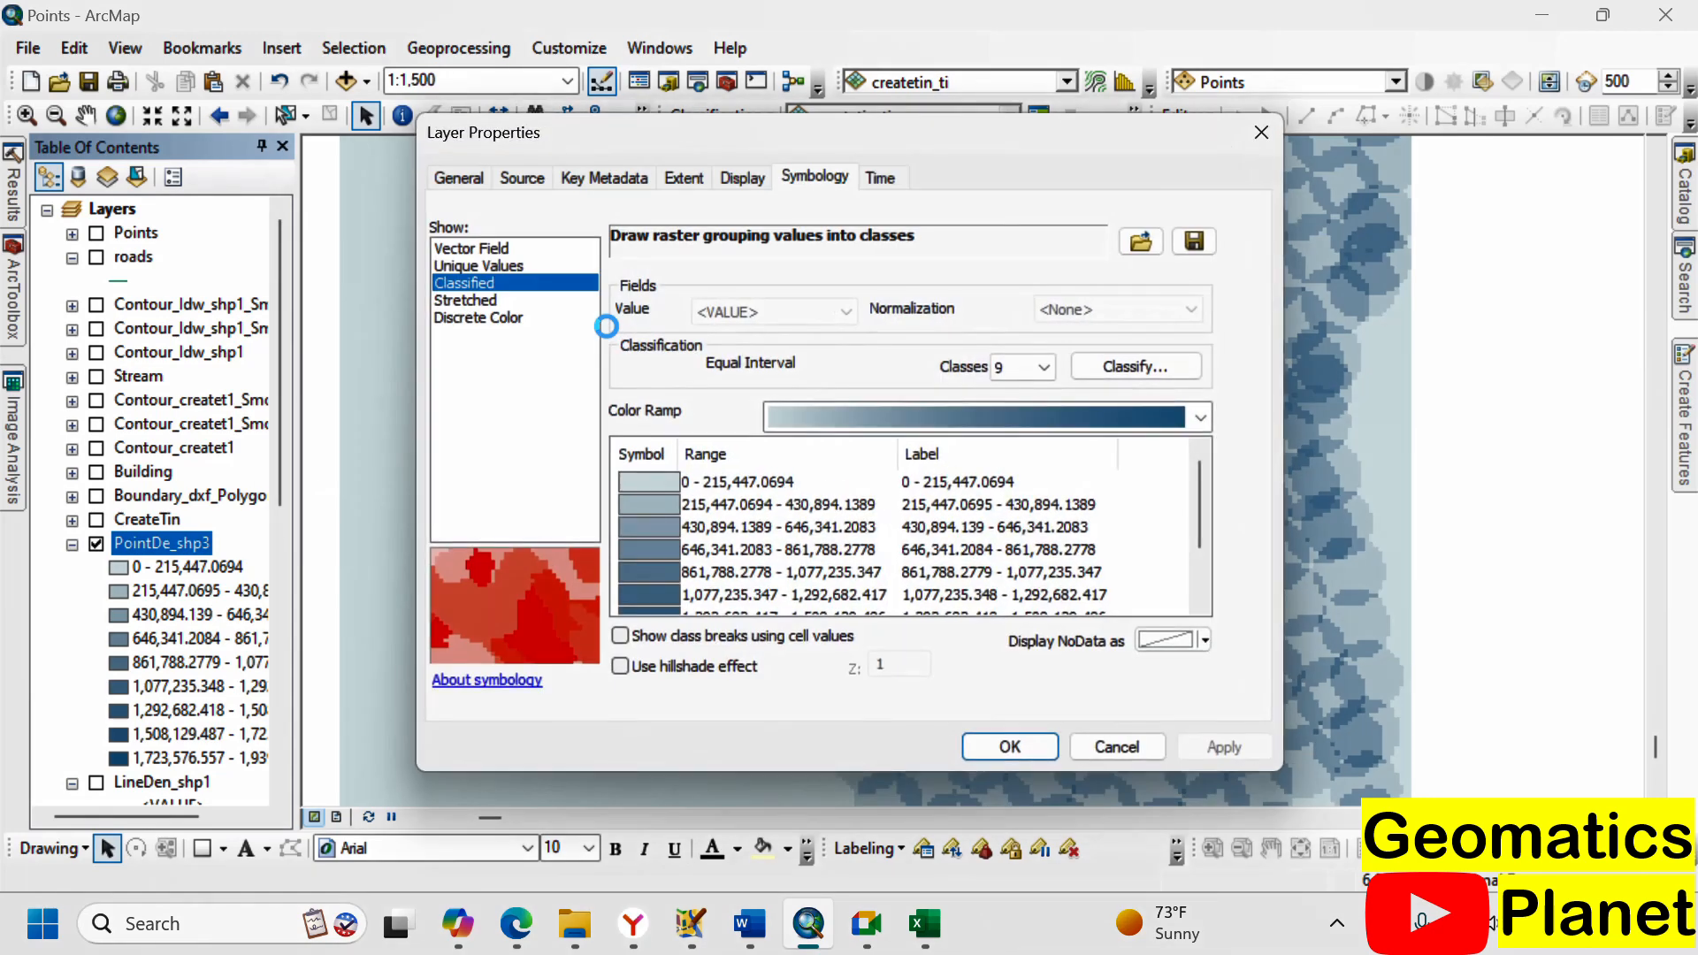
{"action": "left_click", "coordinate": [970, 414]}
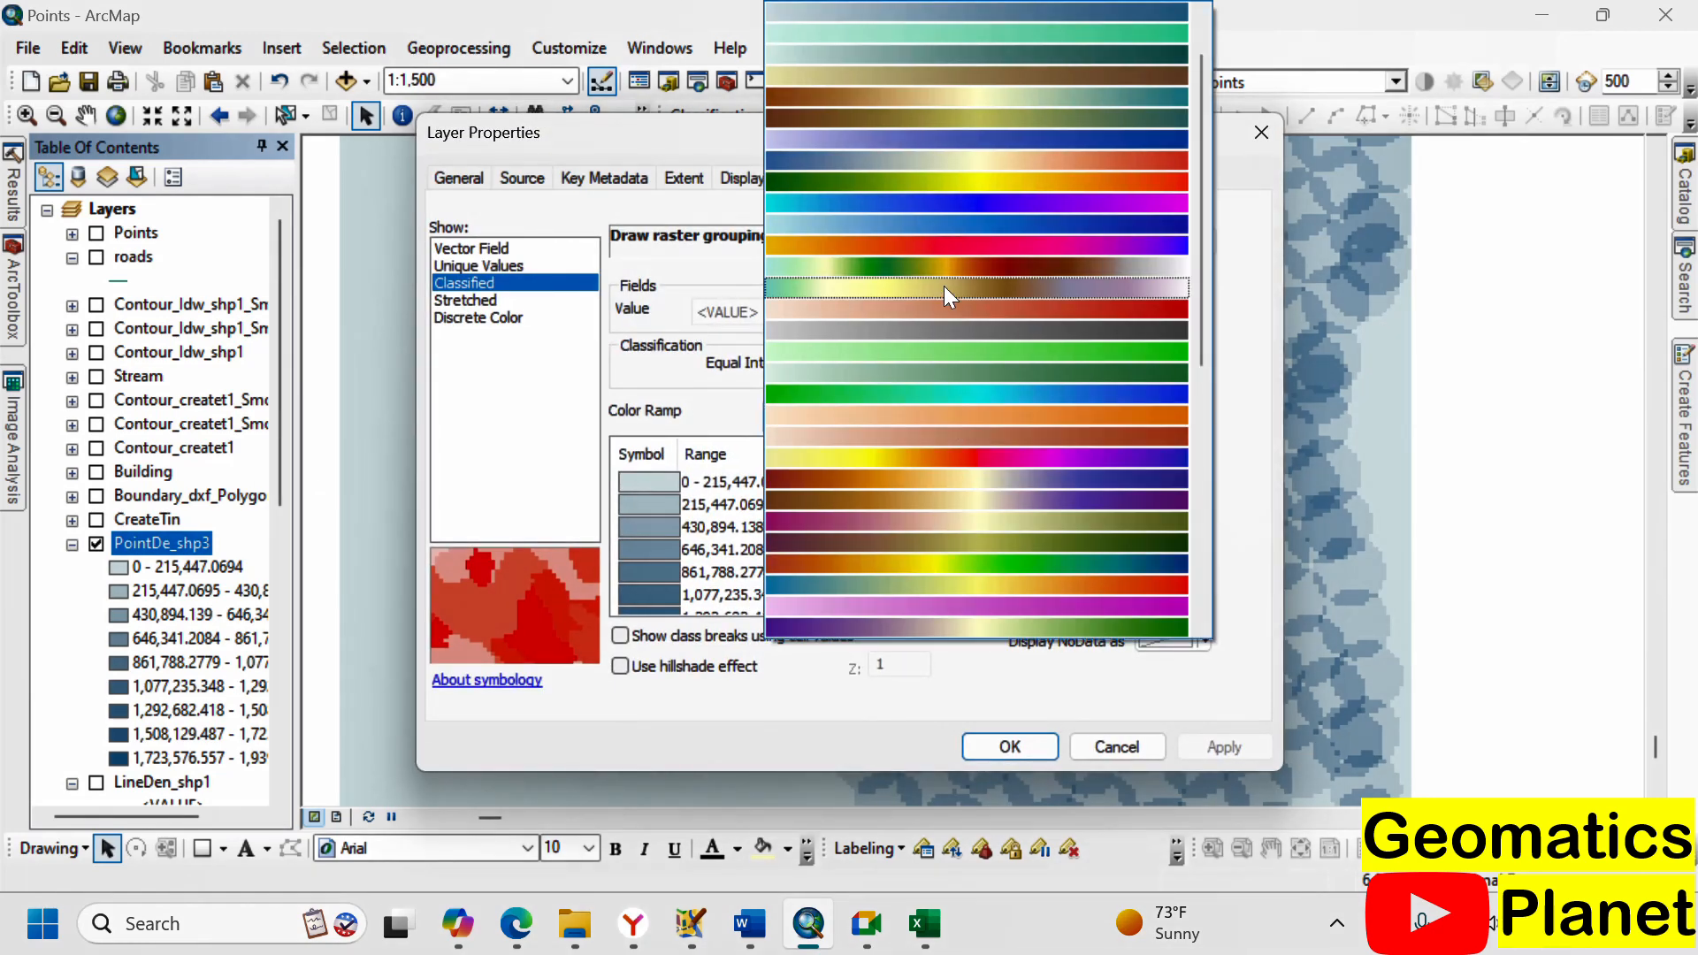
{"action": "left_click", "coordinate": [967, 182]}
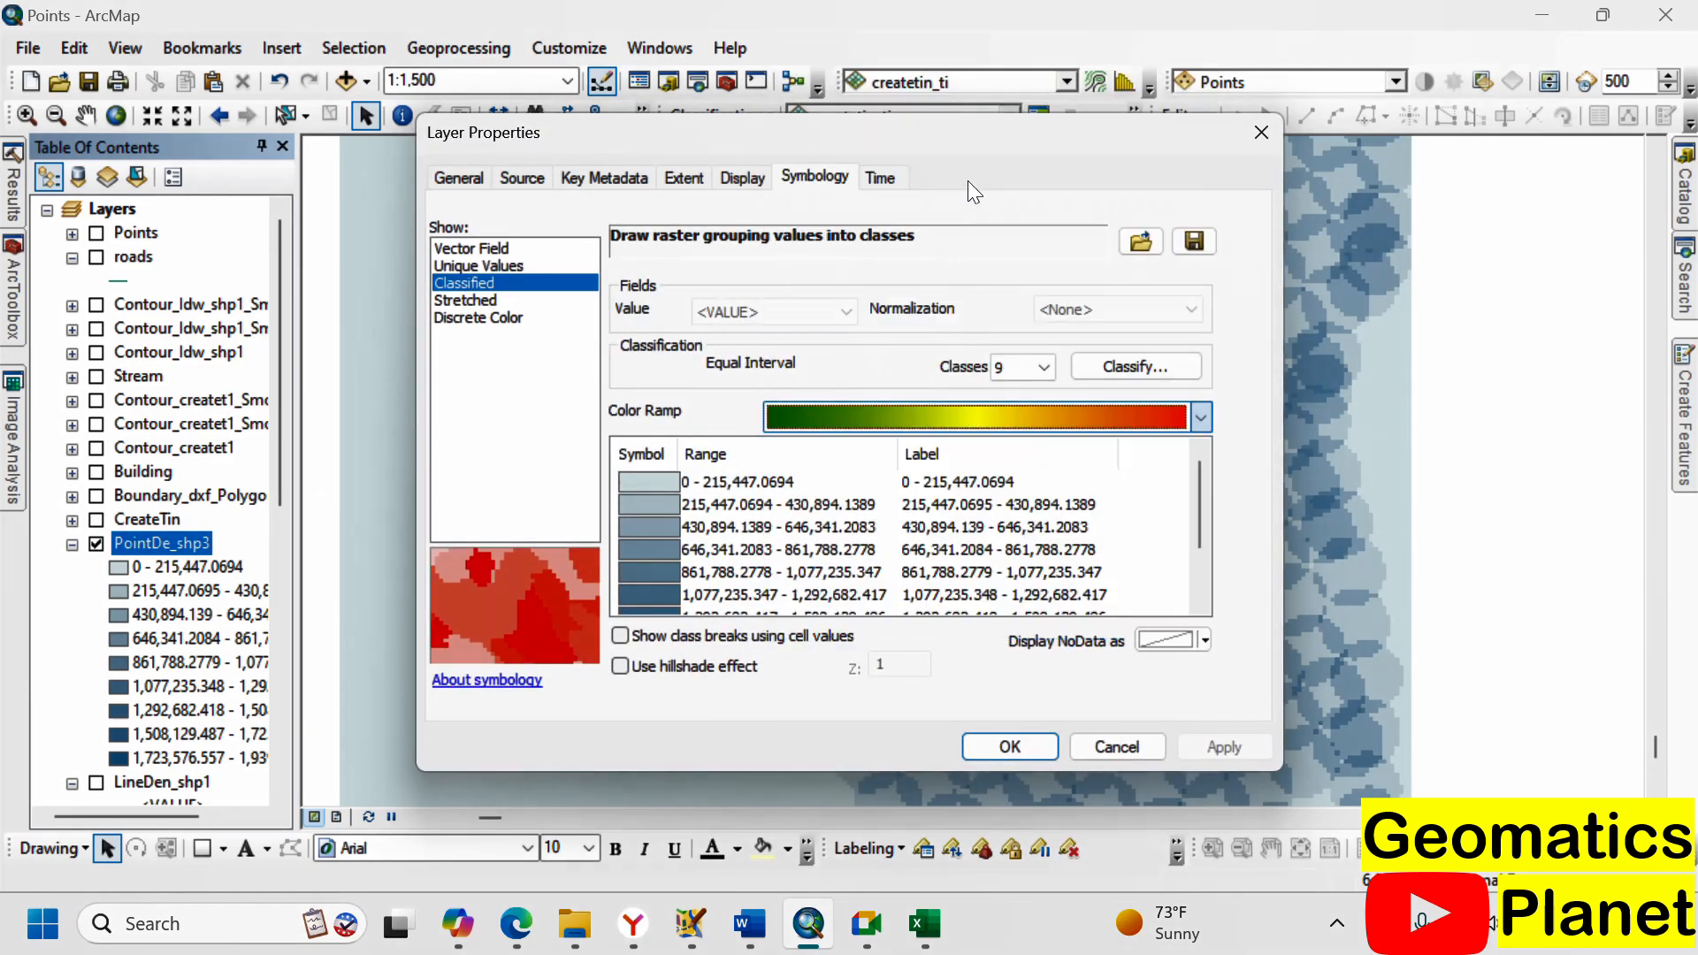
{"action": "left_click", "coordinate": [986, 742]}
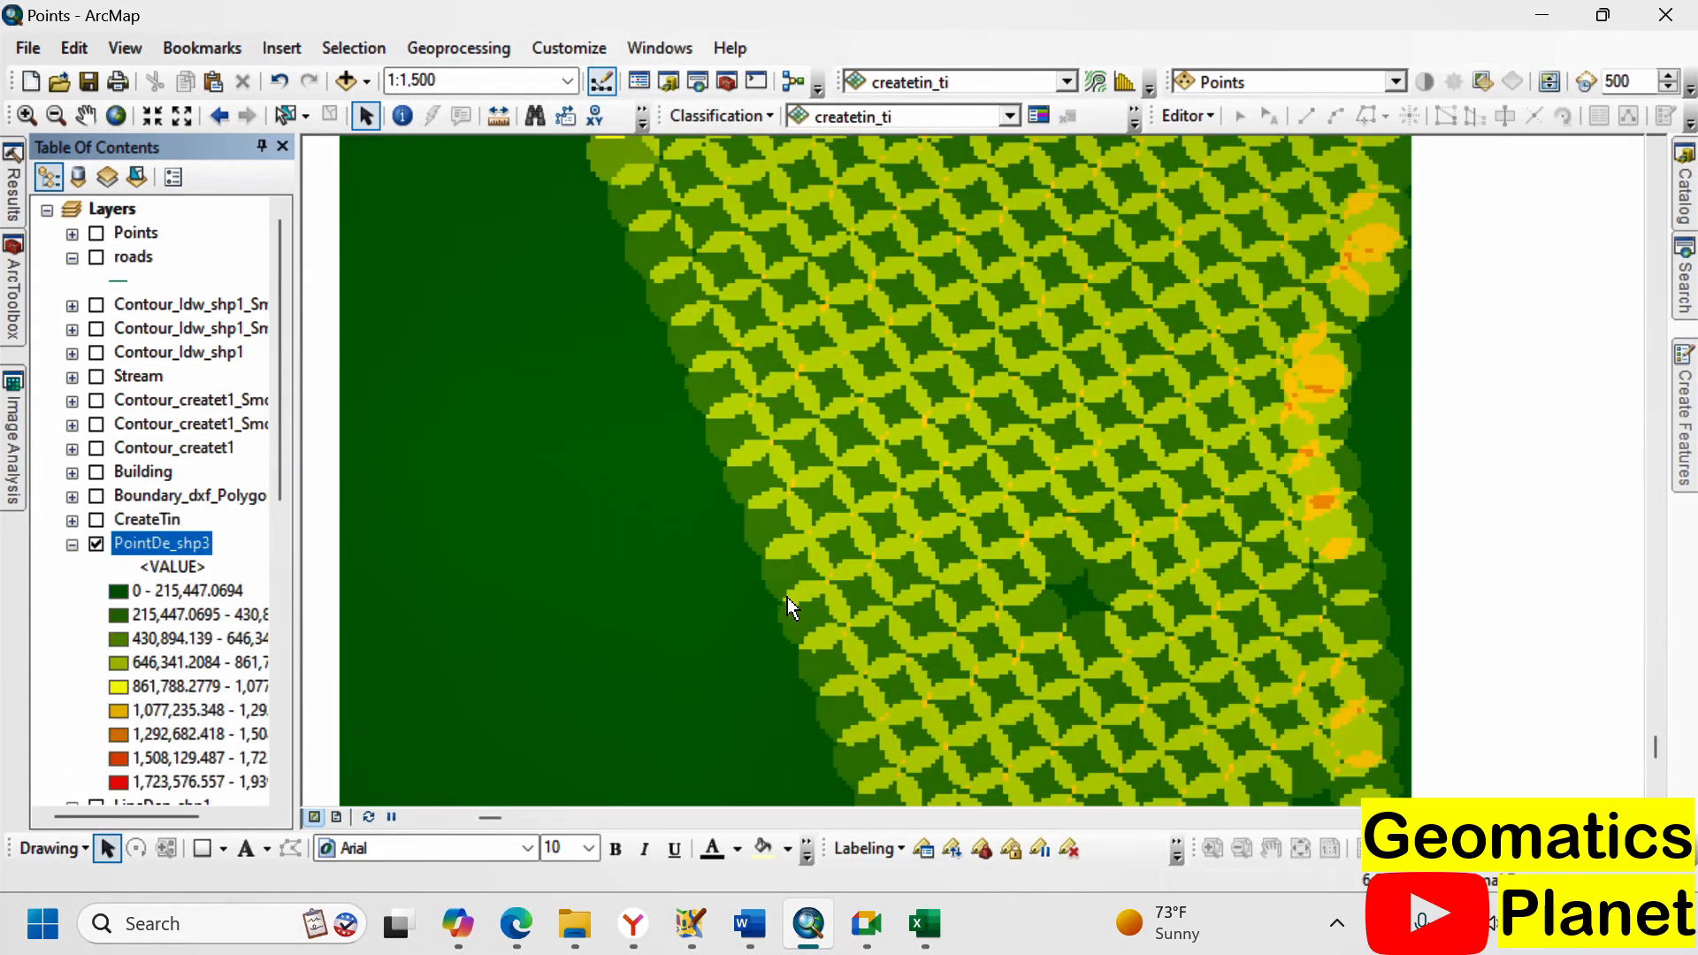
{"action": "scroll", "coordinate": [788, 603], "scroll_direction": "down", "scroll_amount": 4}
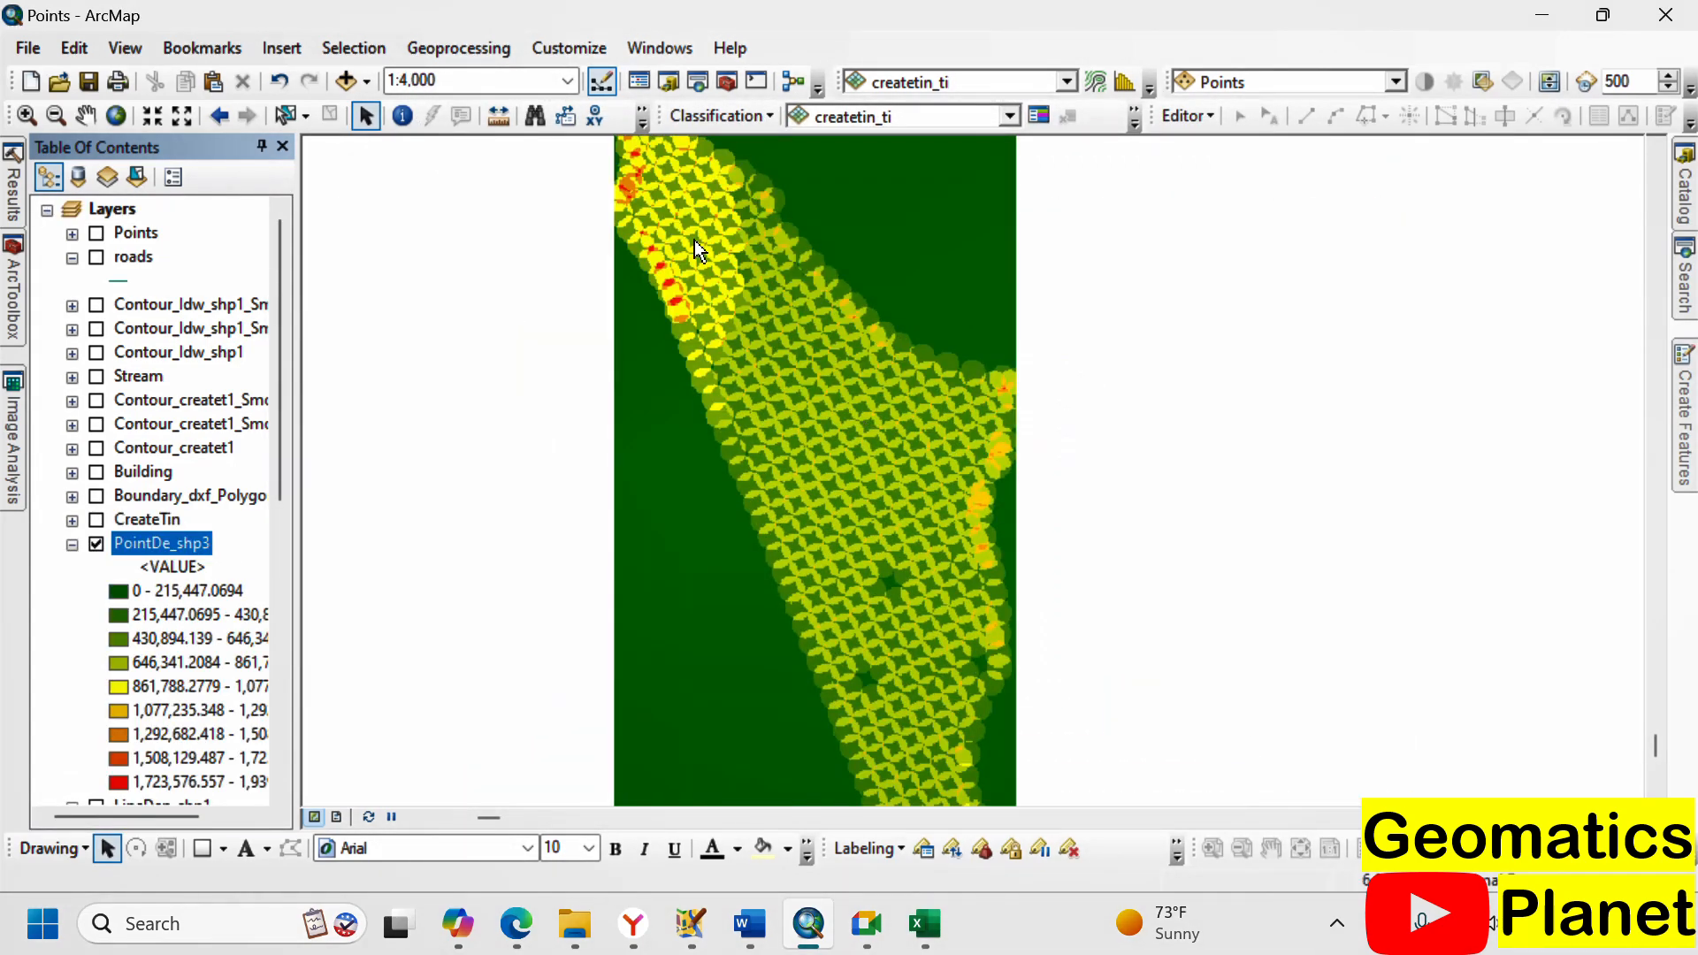
- Show the smoothed TIN contour layer over the PointDe_shp3 raster and examine how the contours relate to the point density classes
{"action": "scroll", "coordinate": [622, 171], "scroll_direction": "up", "scroll_amount": 1}
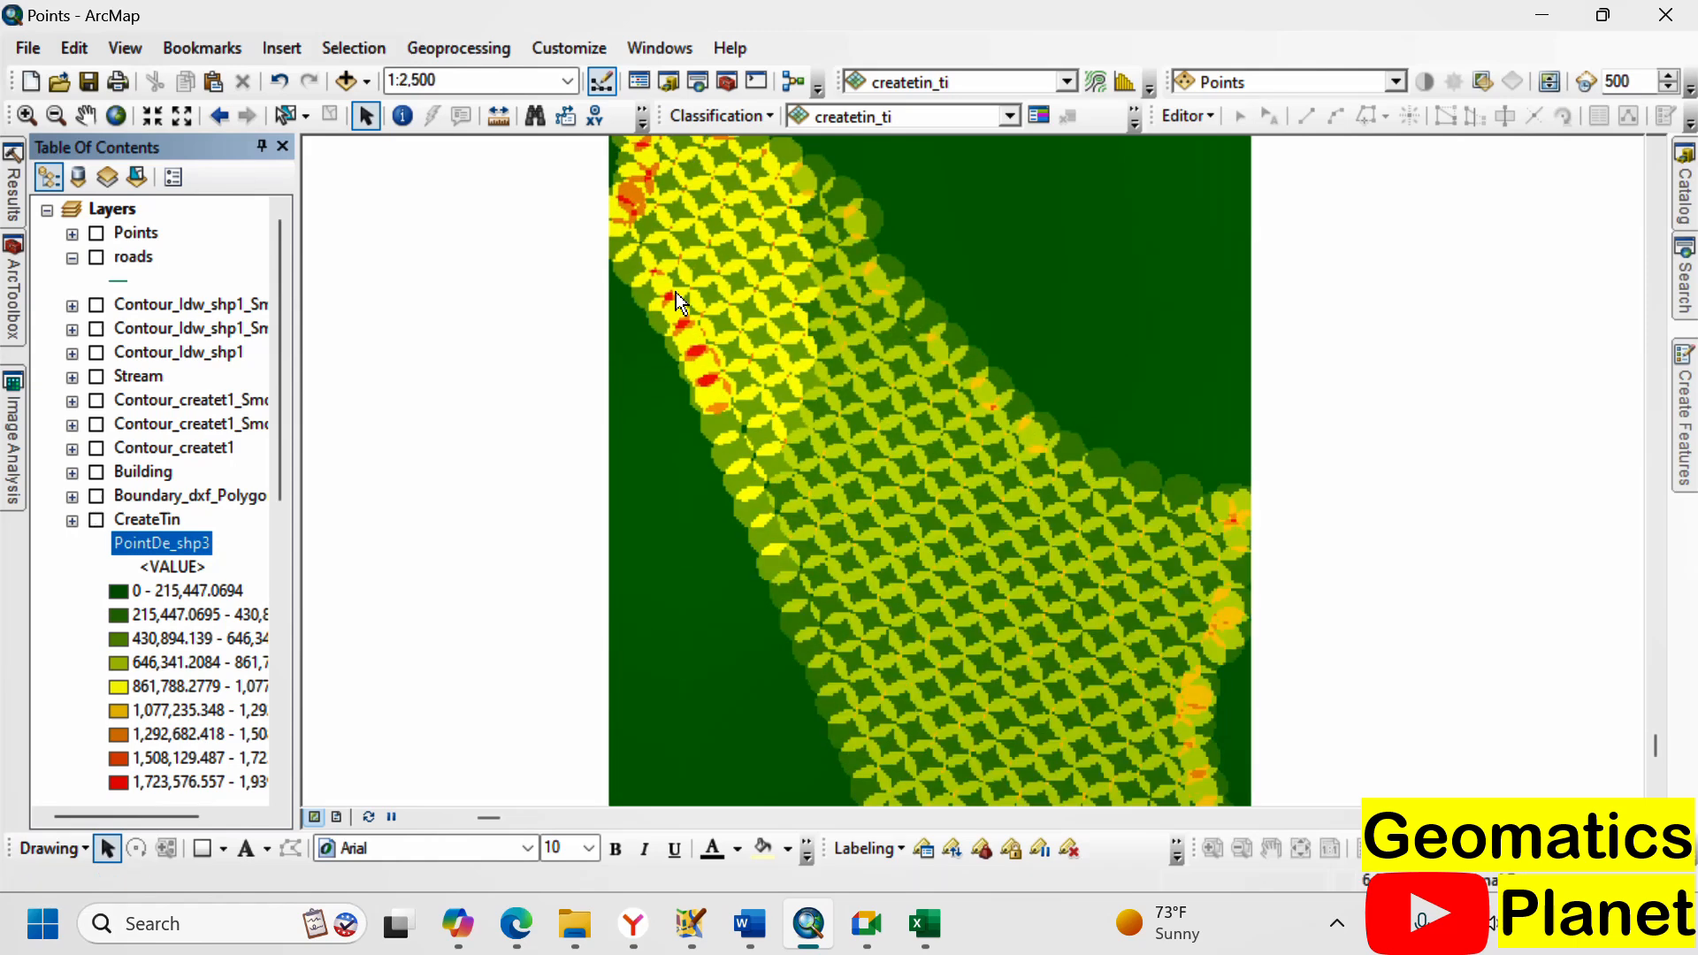
{"action": "scroll", "coordinate": [676, 295], "scroll_direction": "down", "scroll_amount": 1}
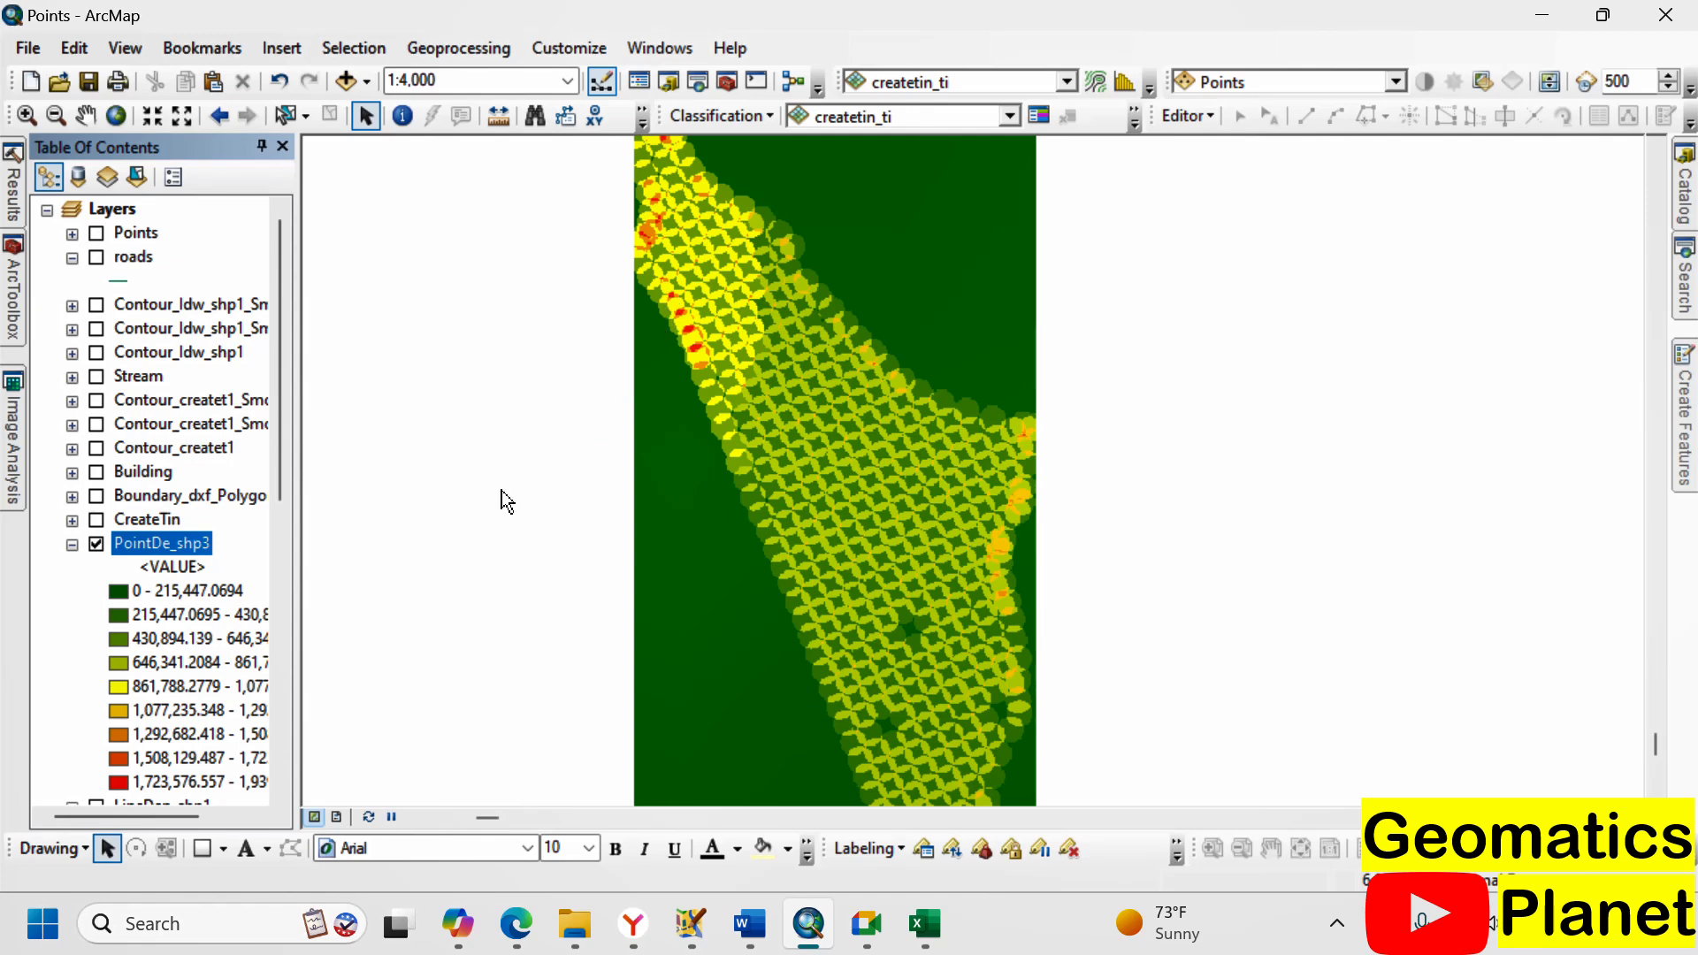
{"action": "scroll", "coordinate": [215, 624], "scroll_direction": "down", "scroll_amount": 2}
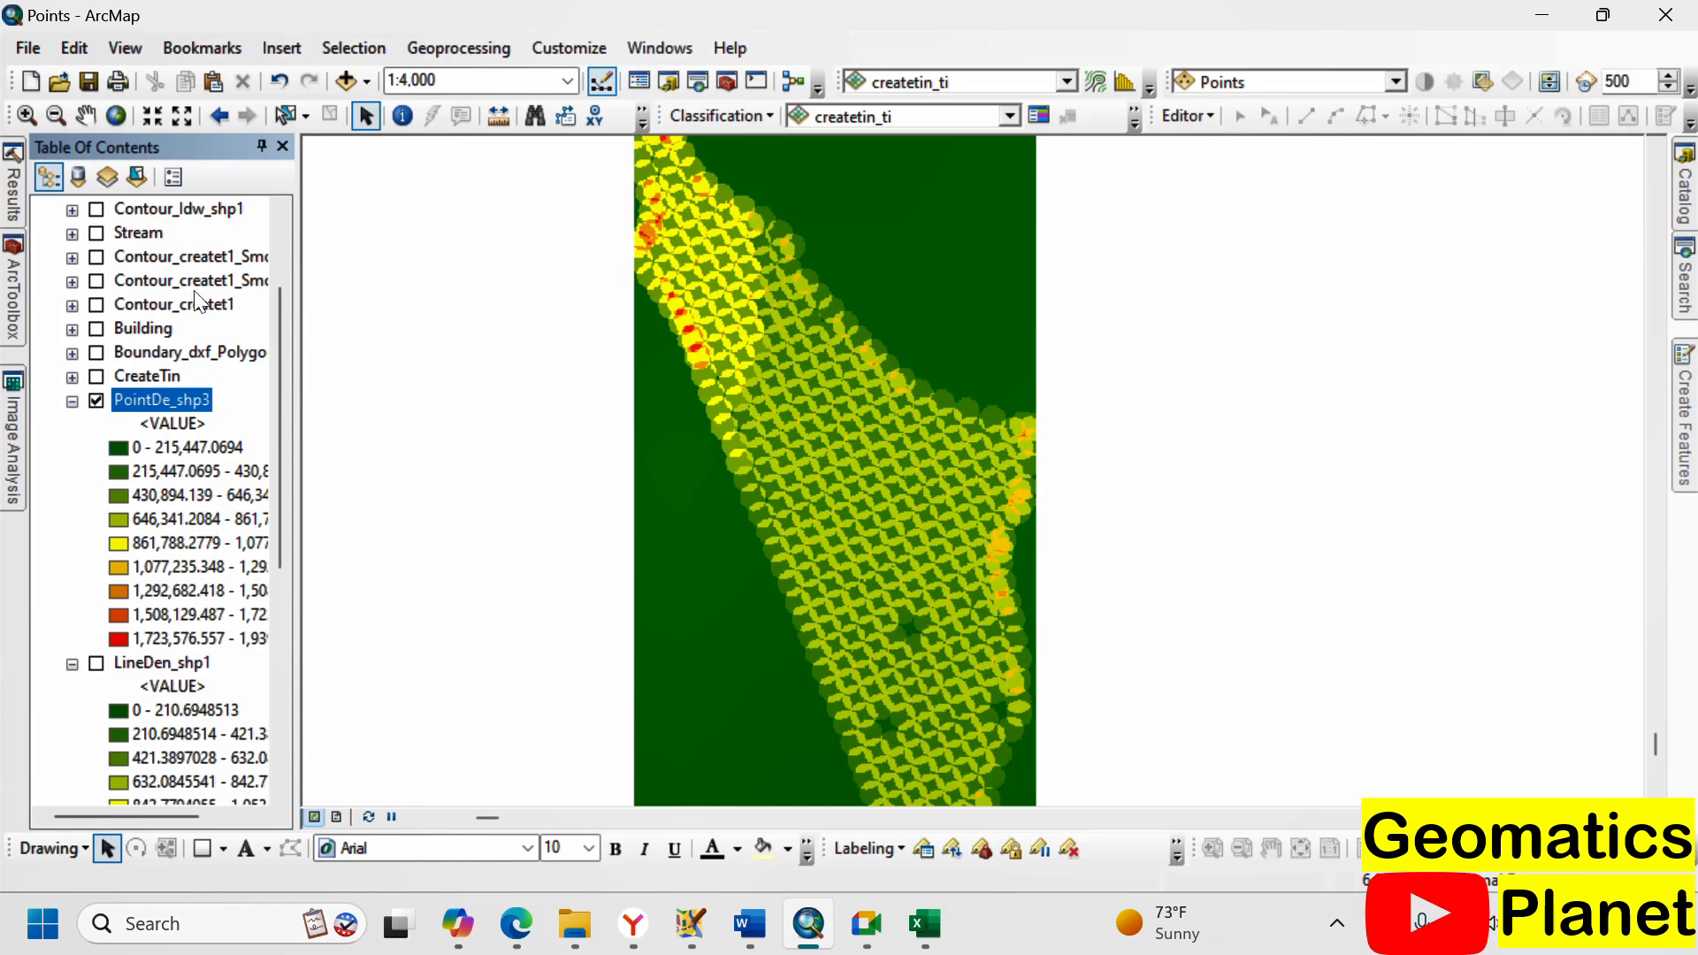
{"action": "left_click", "coordinate": [98, 257]}
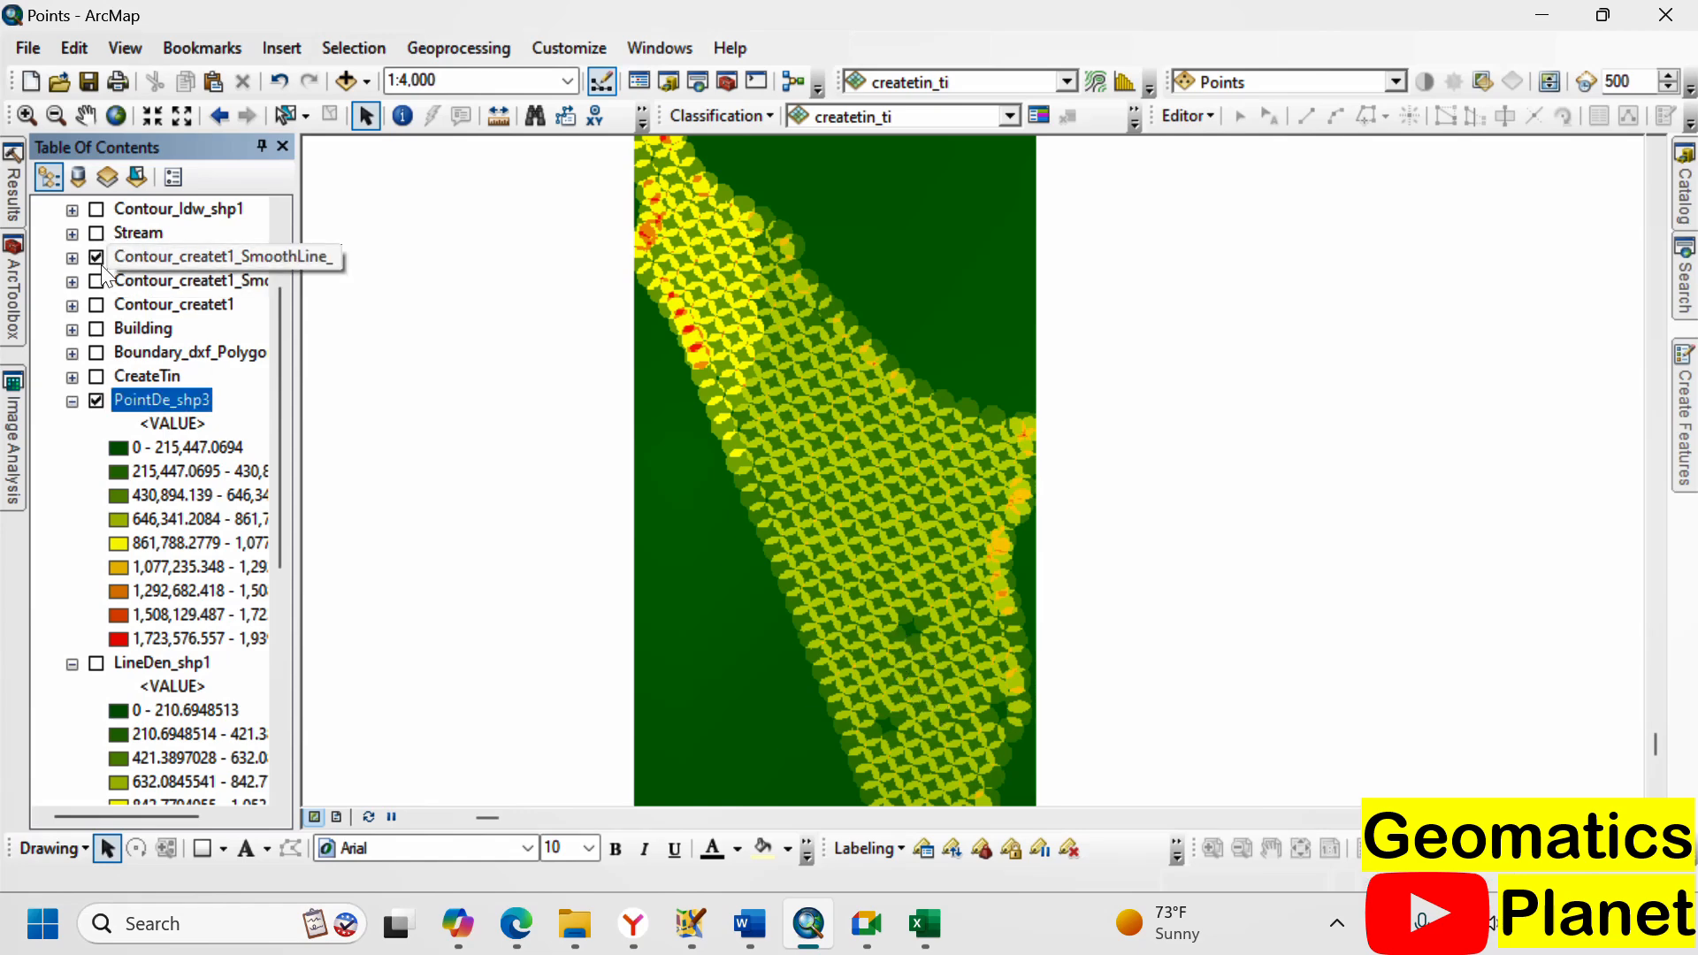
{"action": "scroll", "coordinate": [895, 638], "scroll_direction": "up", "scroll_amount": 2}
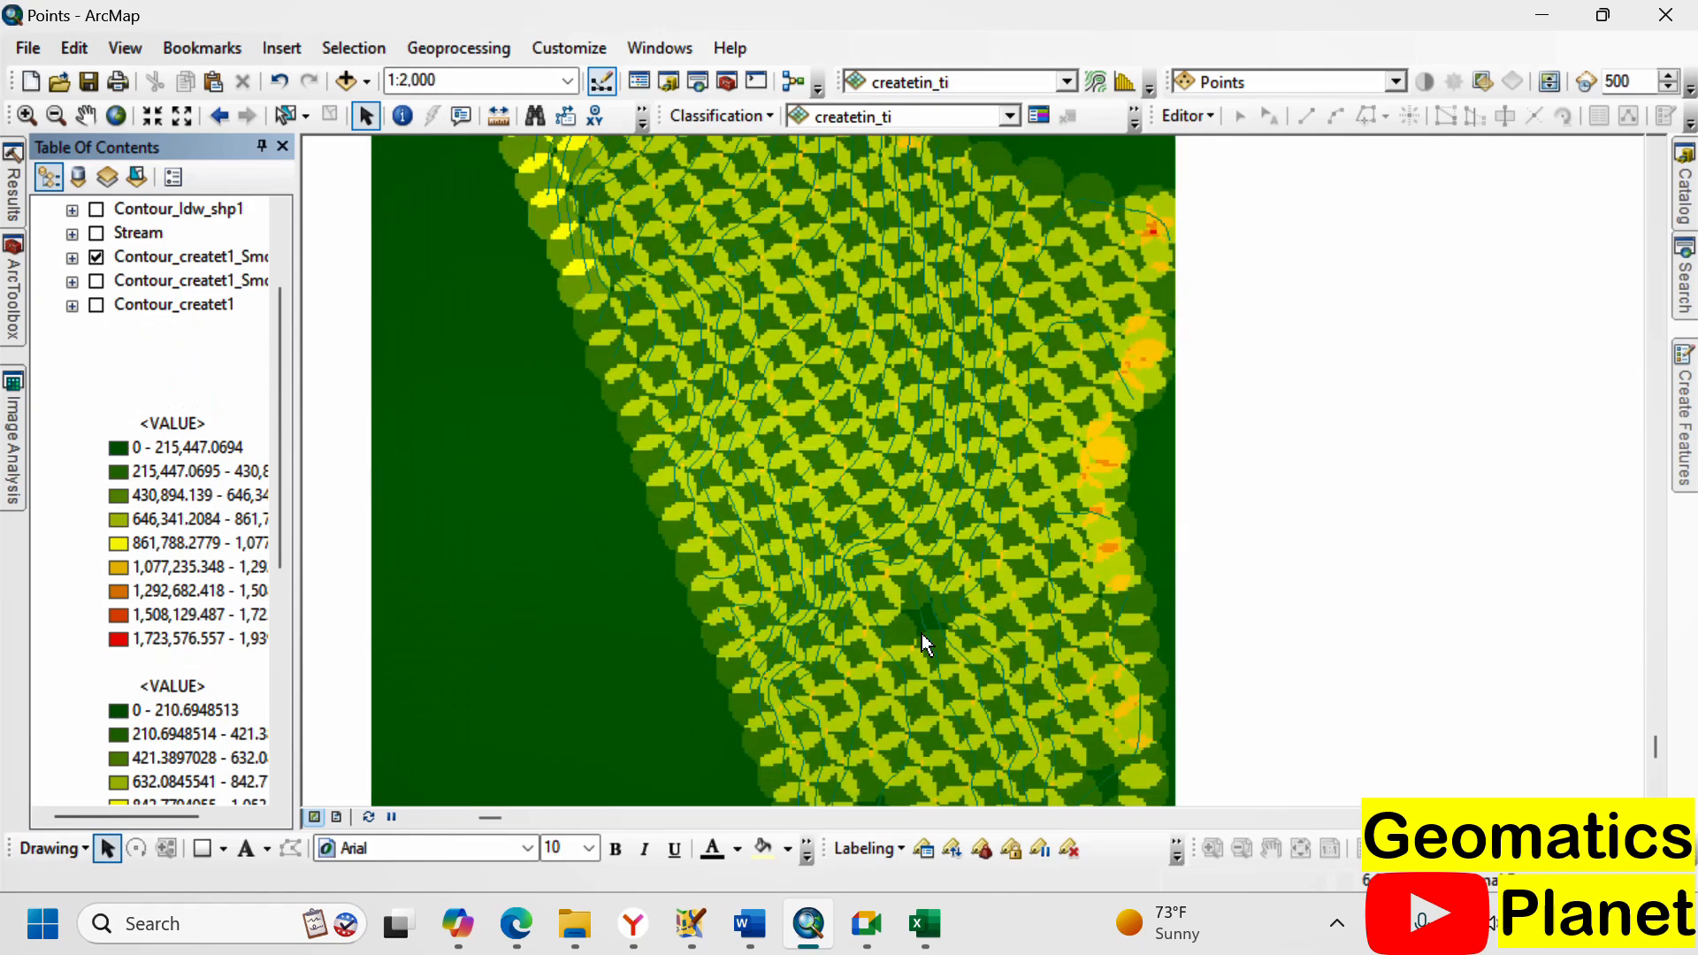
{"action": "scroll", "coordinate": [927, 621], "scroll_direction": "up", "scroll_amount": 2}
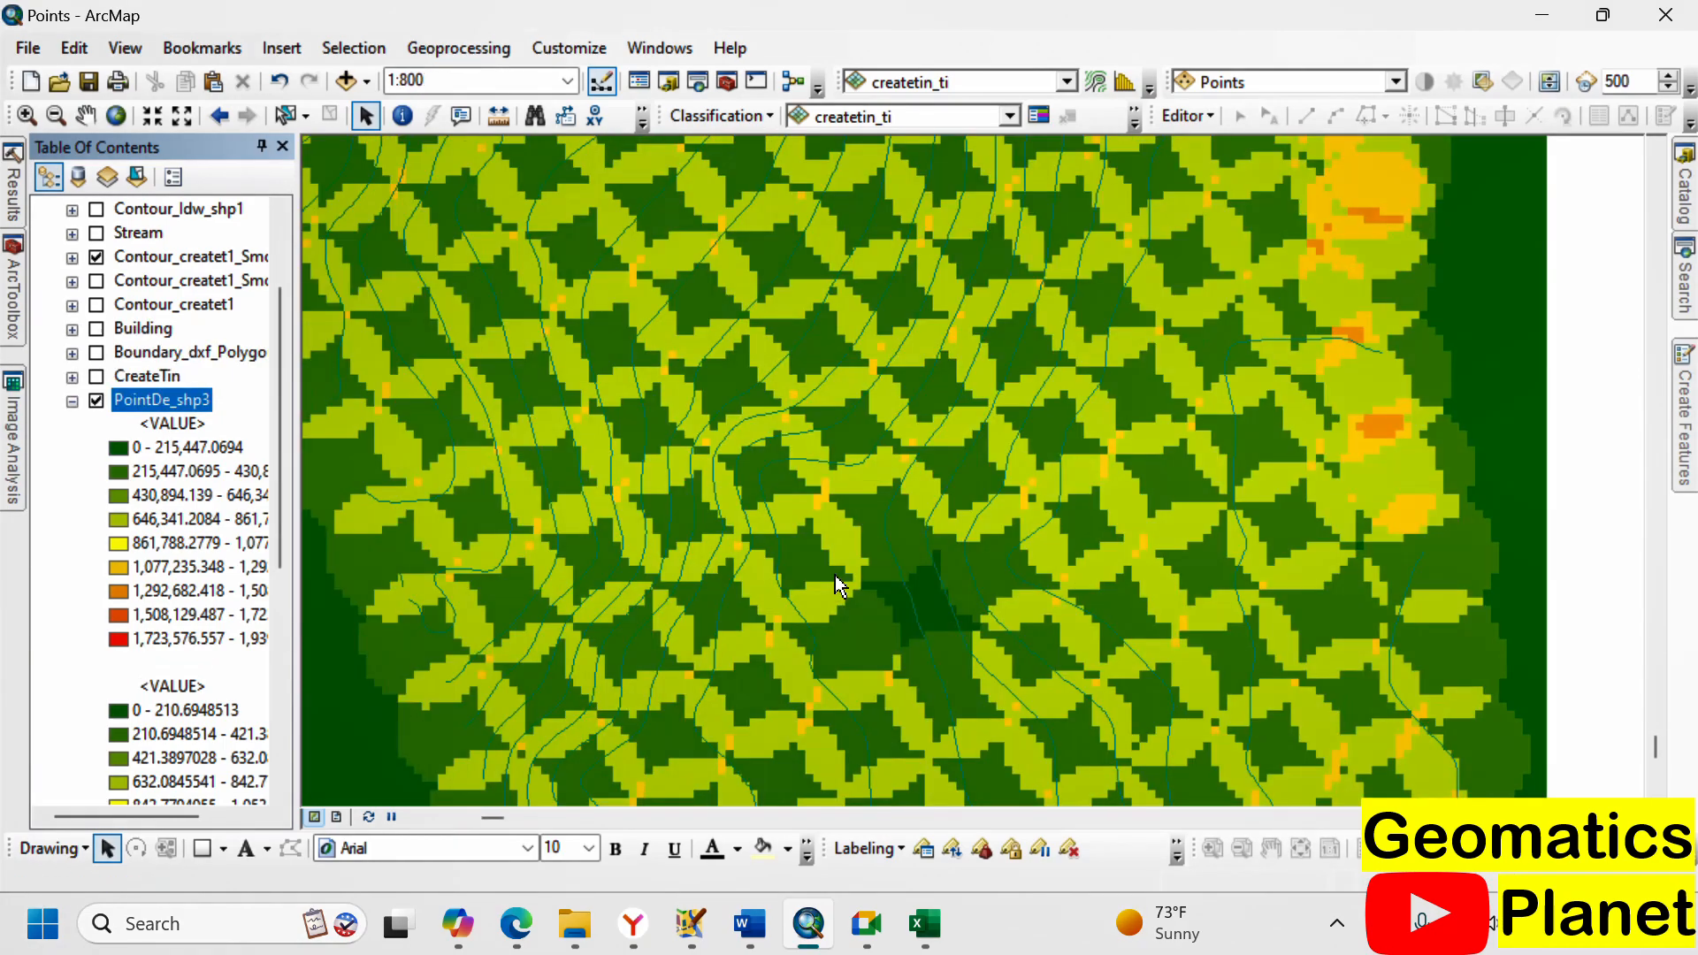
{"action": "scroll", "coordinate": [1125, 455], "scroll_direction": "down", "scroll_amount": 2}
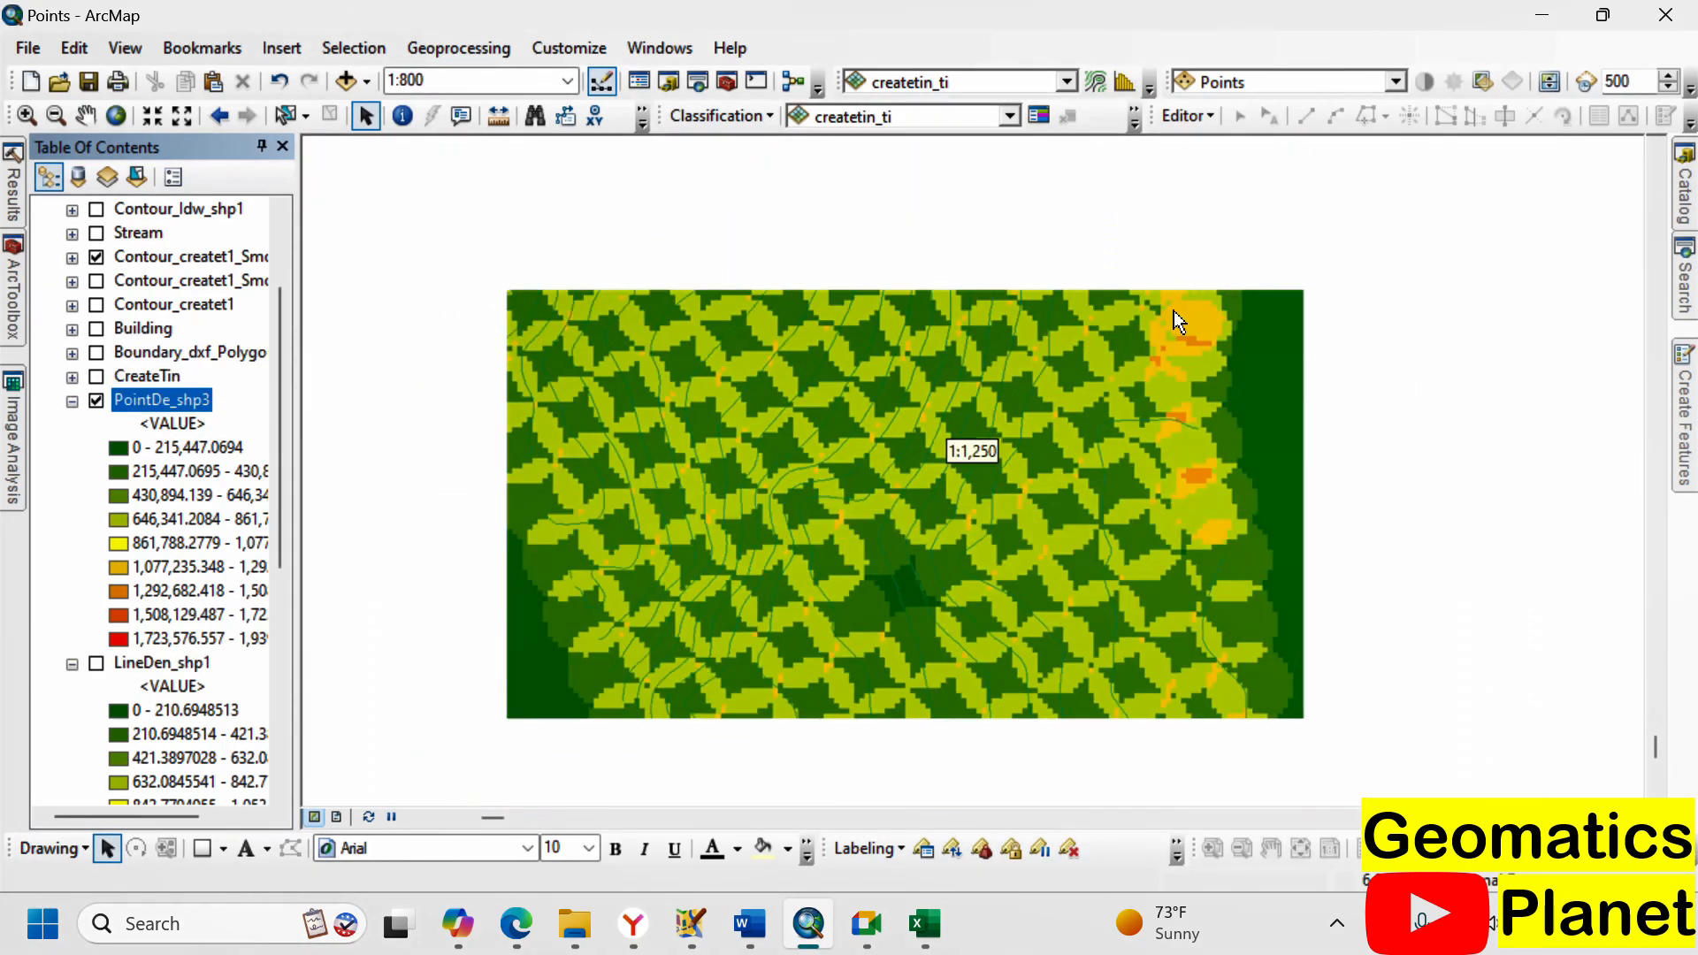
{"action": "scroll", "coordinate": [1121, 480], "scroll_direction": "down", "scroll_amount": 2}
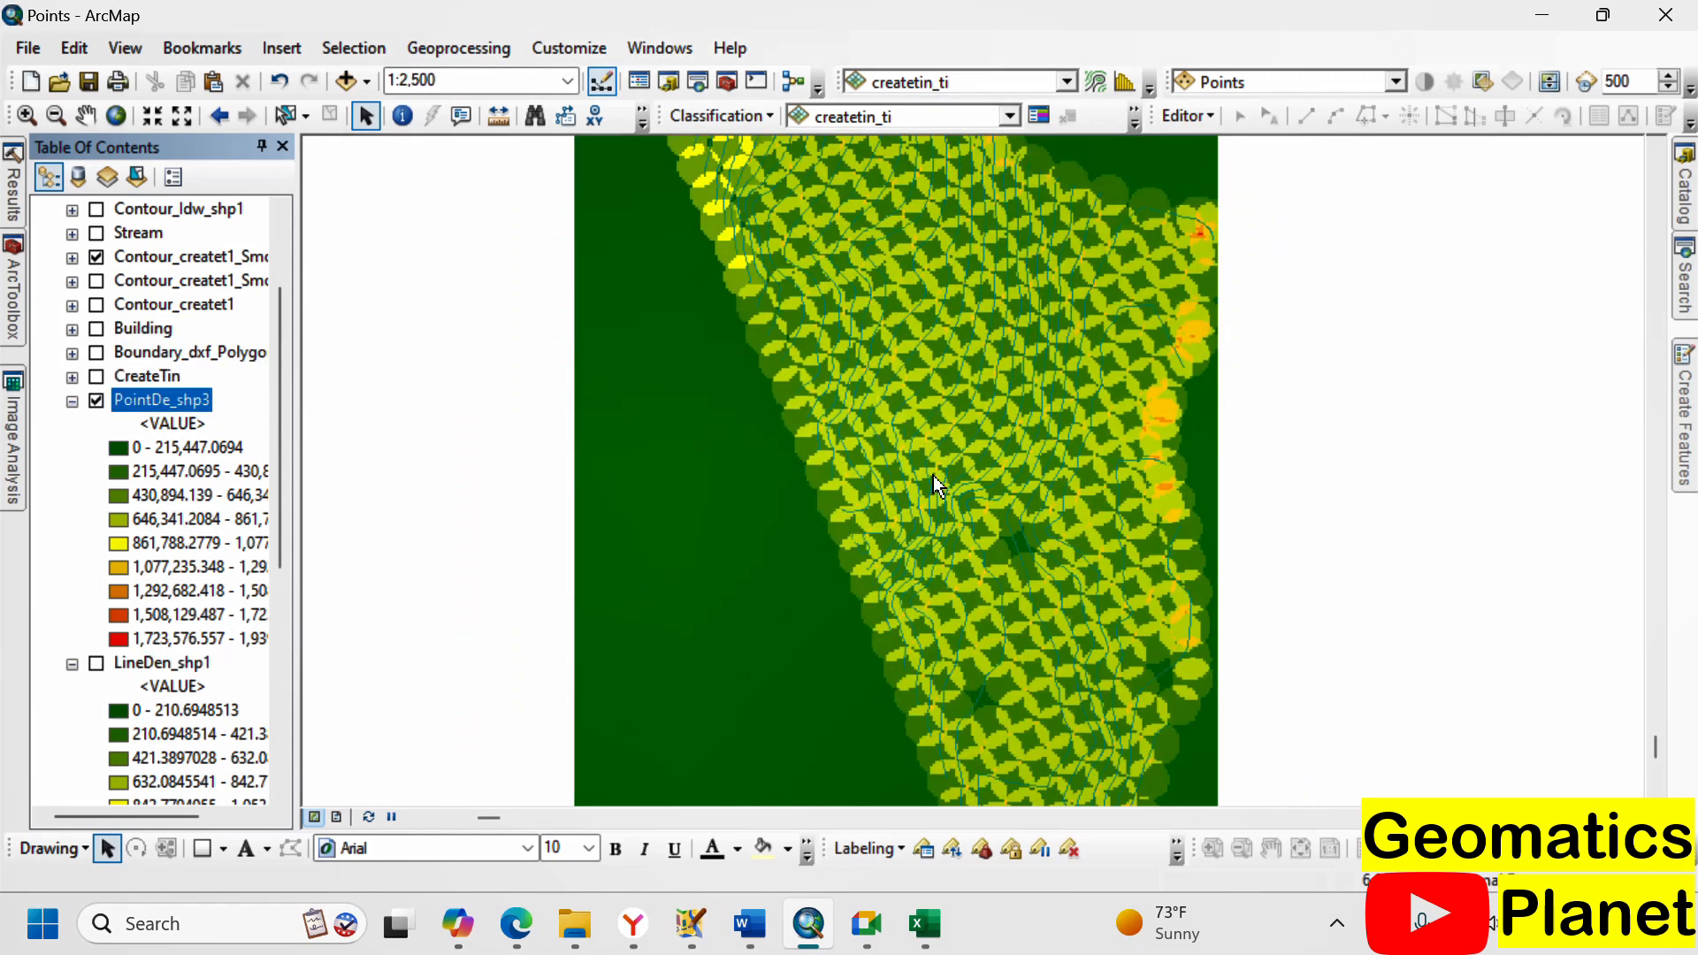
{"action": "scroll", "coordinate": [936, 477], "scroll_direction": "down", "scroll_amount": 2}
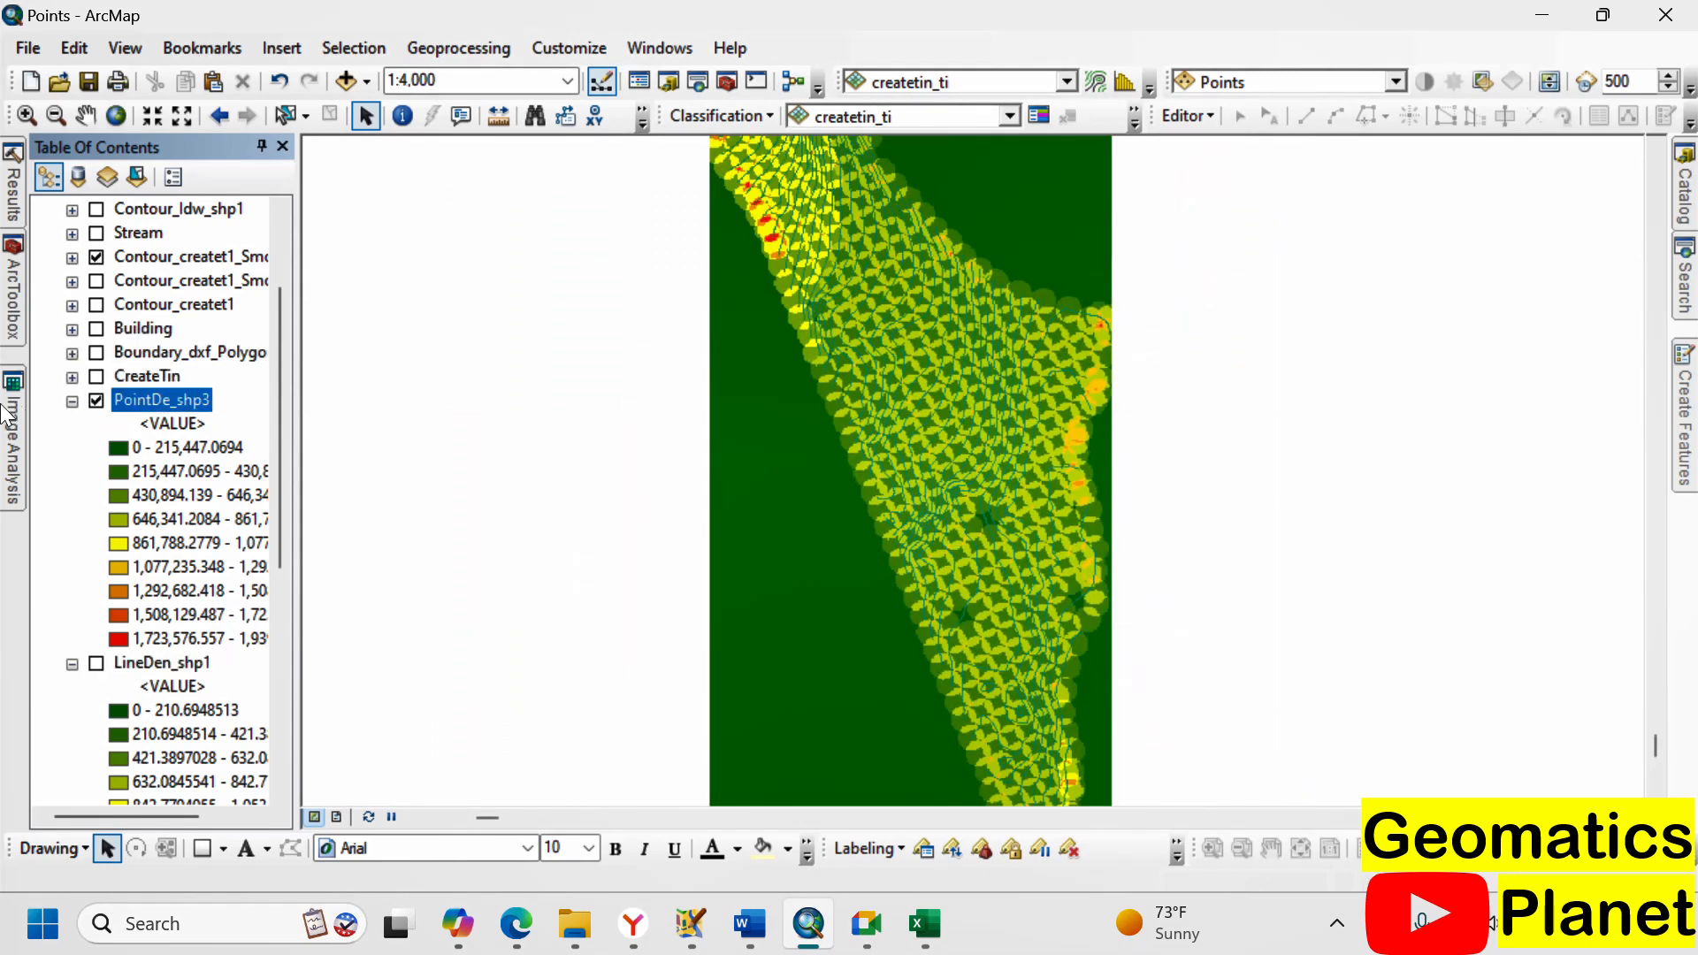
- Run the Kernel Density tool on the Points layer with population field NONE and the default output raster, cell size and area units
{"action": "left_click", "coordinate": [12, 289]}
{"action": "double_click", "coordinate": [181, 342]}
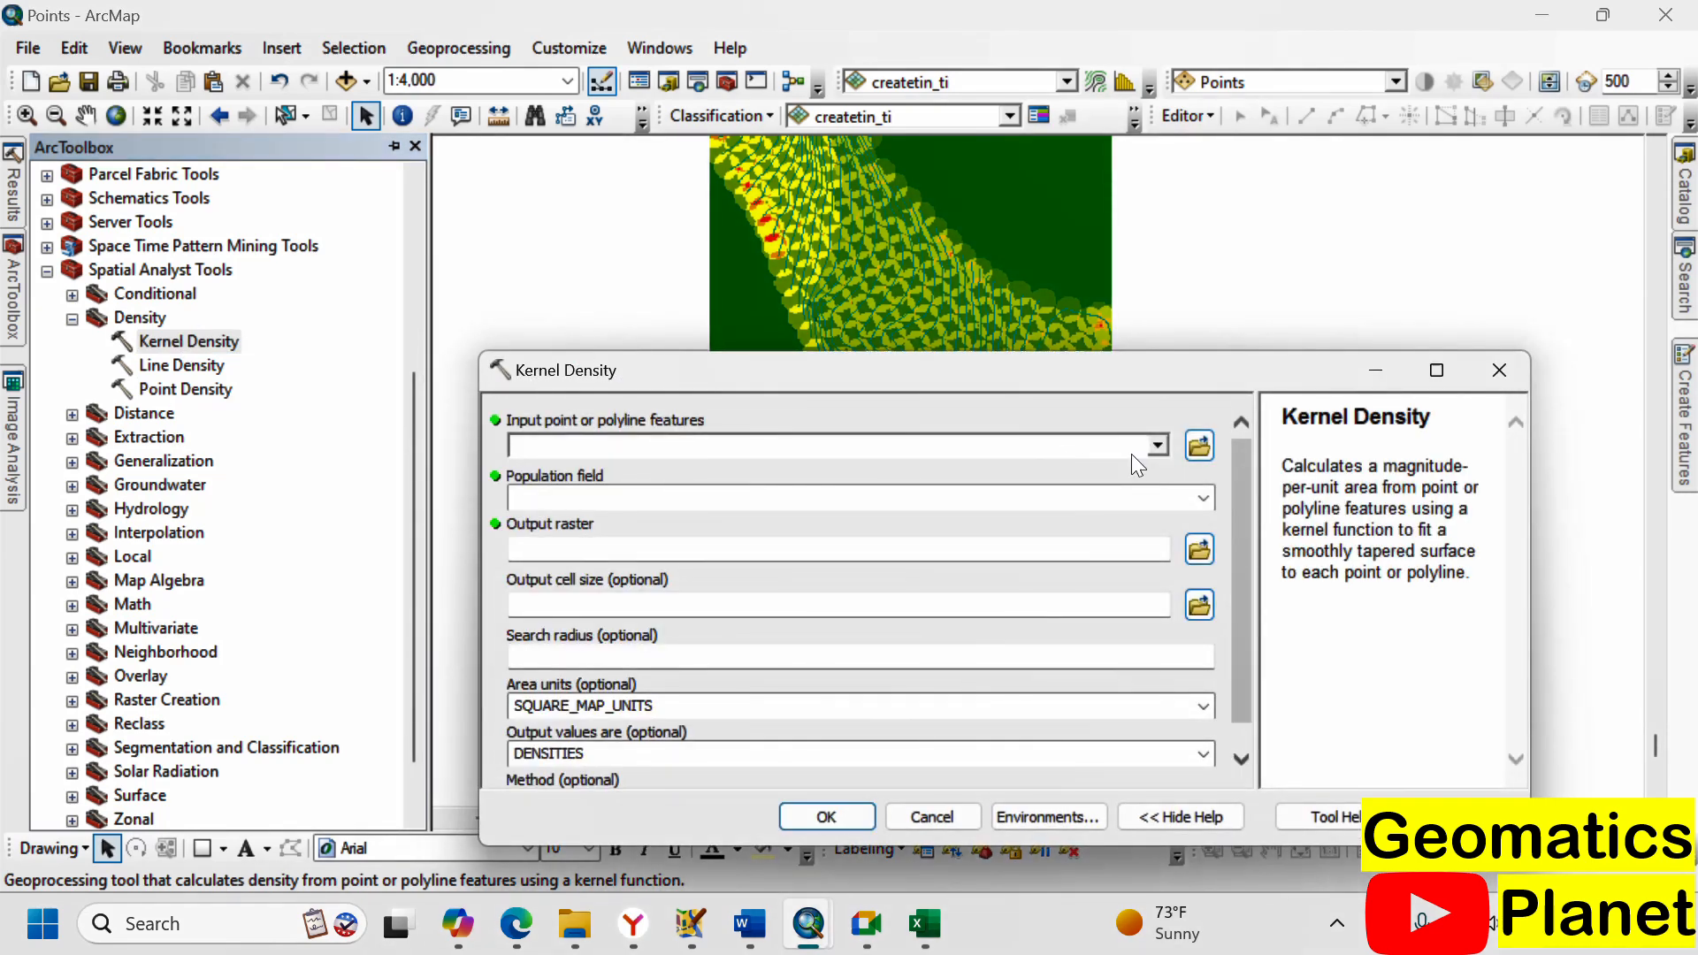
{"action": "left_click", "coordinate": [1156, 443]}
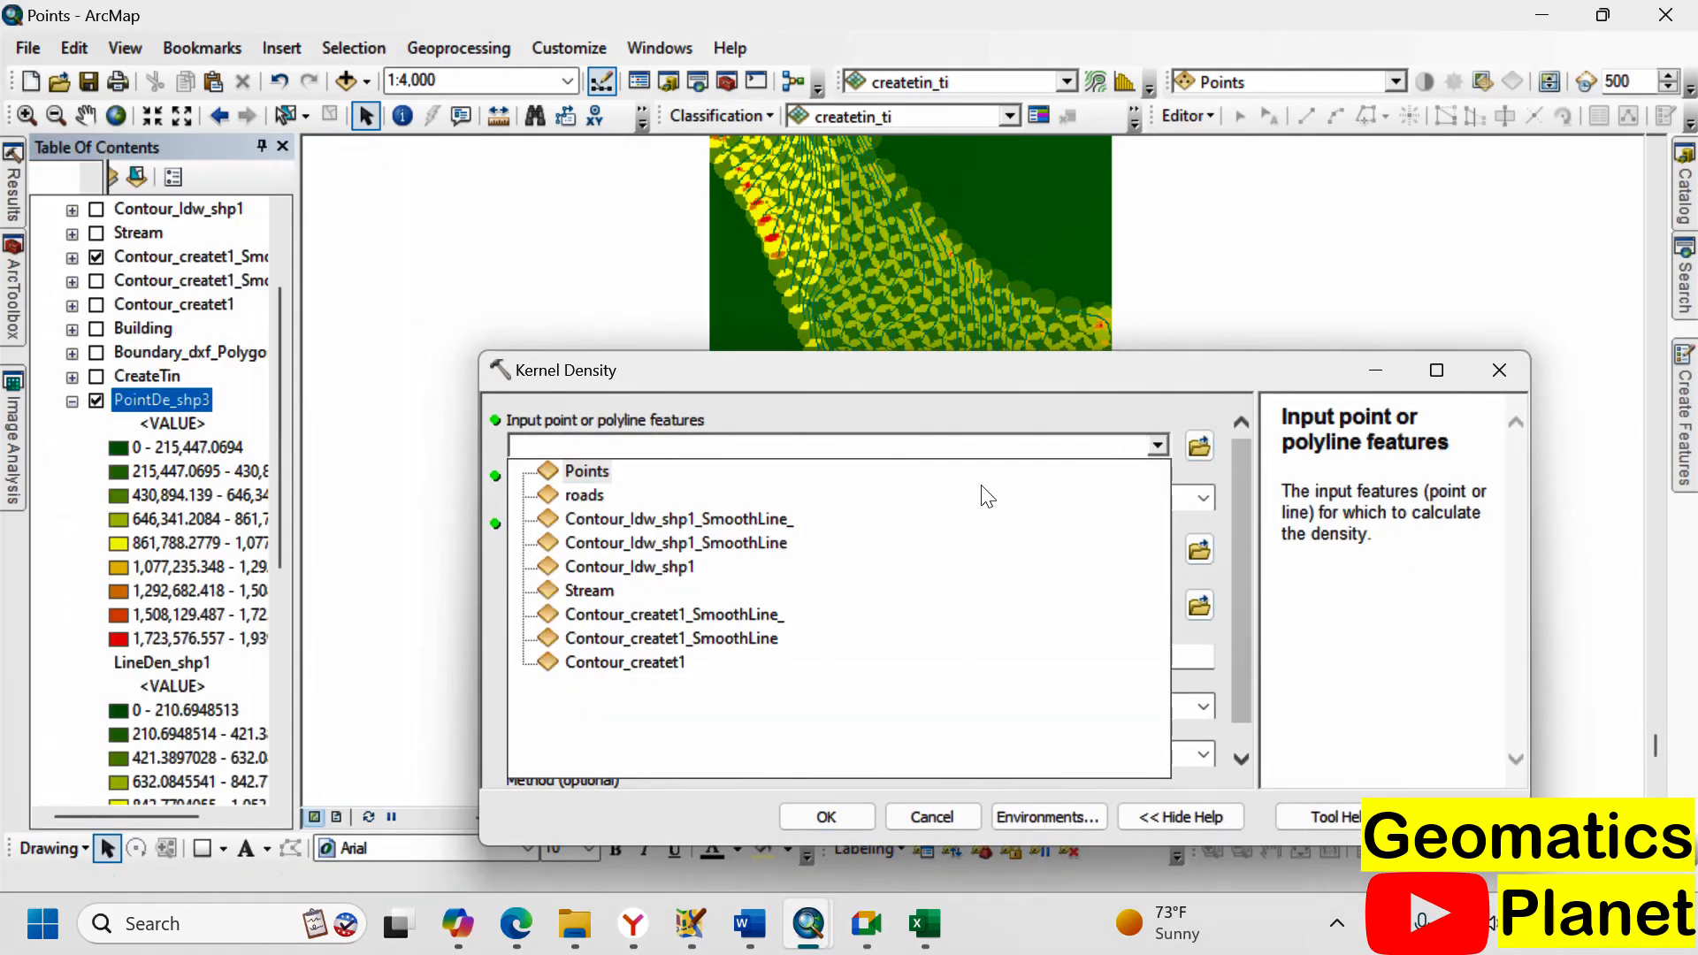
{"action": "left_click", "coordinate": [579, 471]}
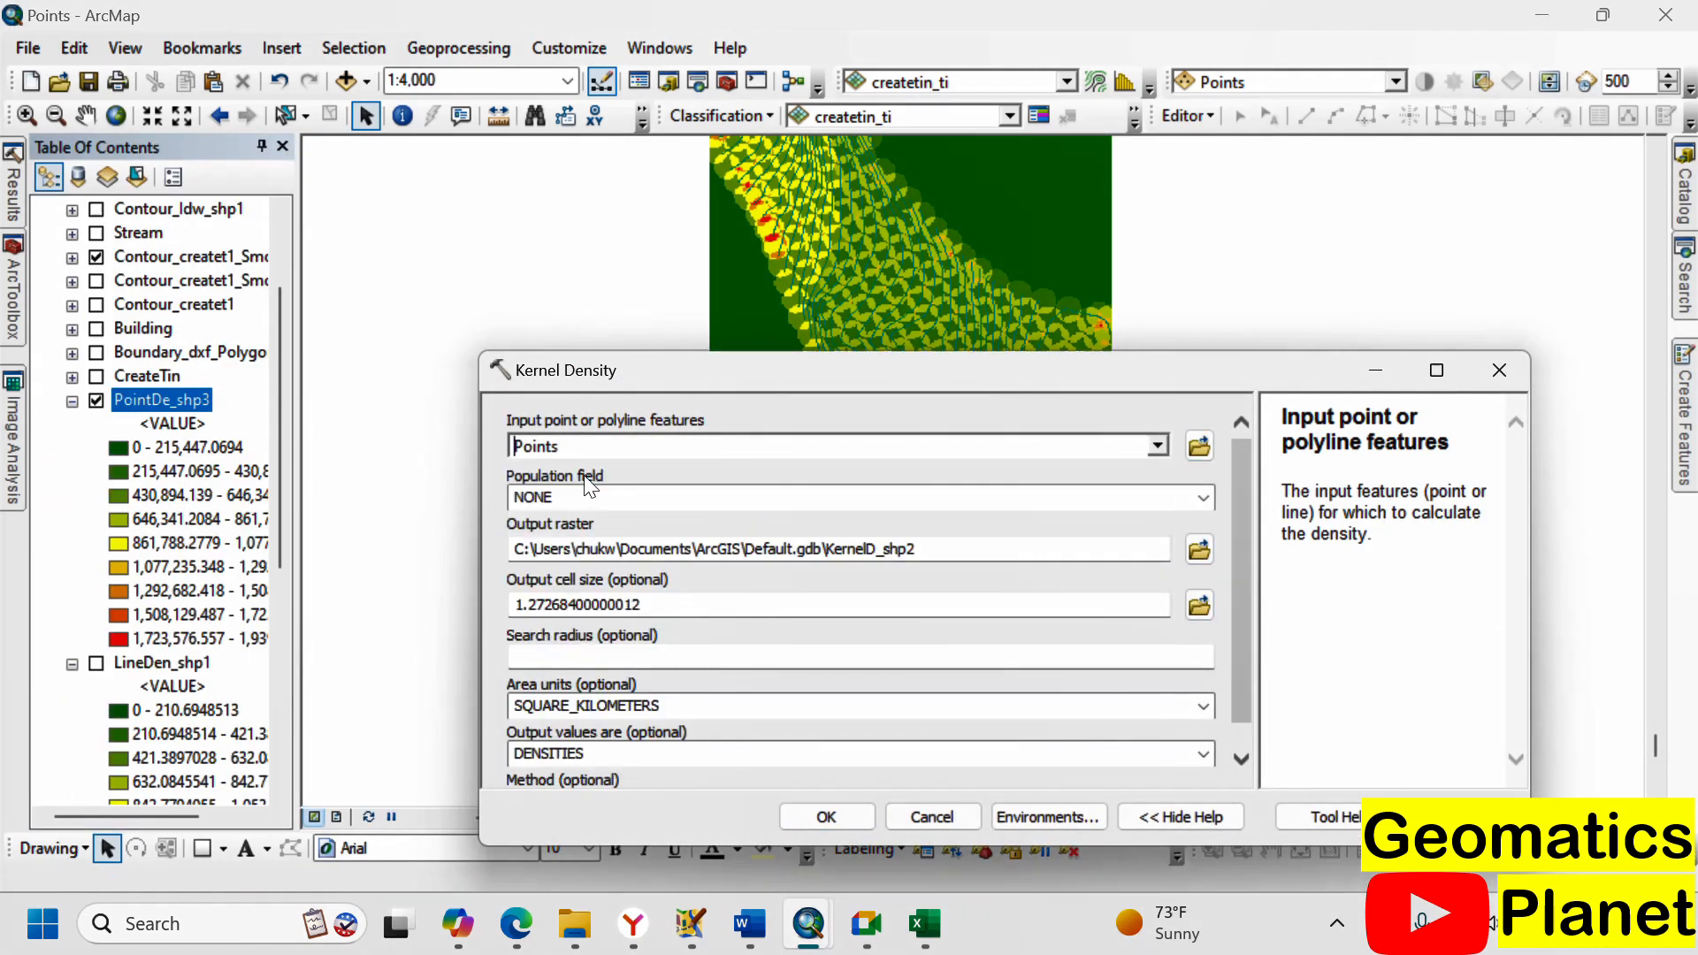
{"action": "left_click", "coordinate": [827, 815]}
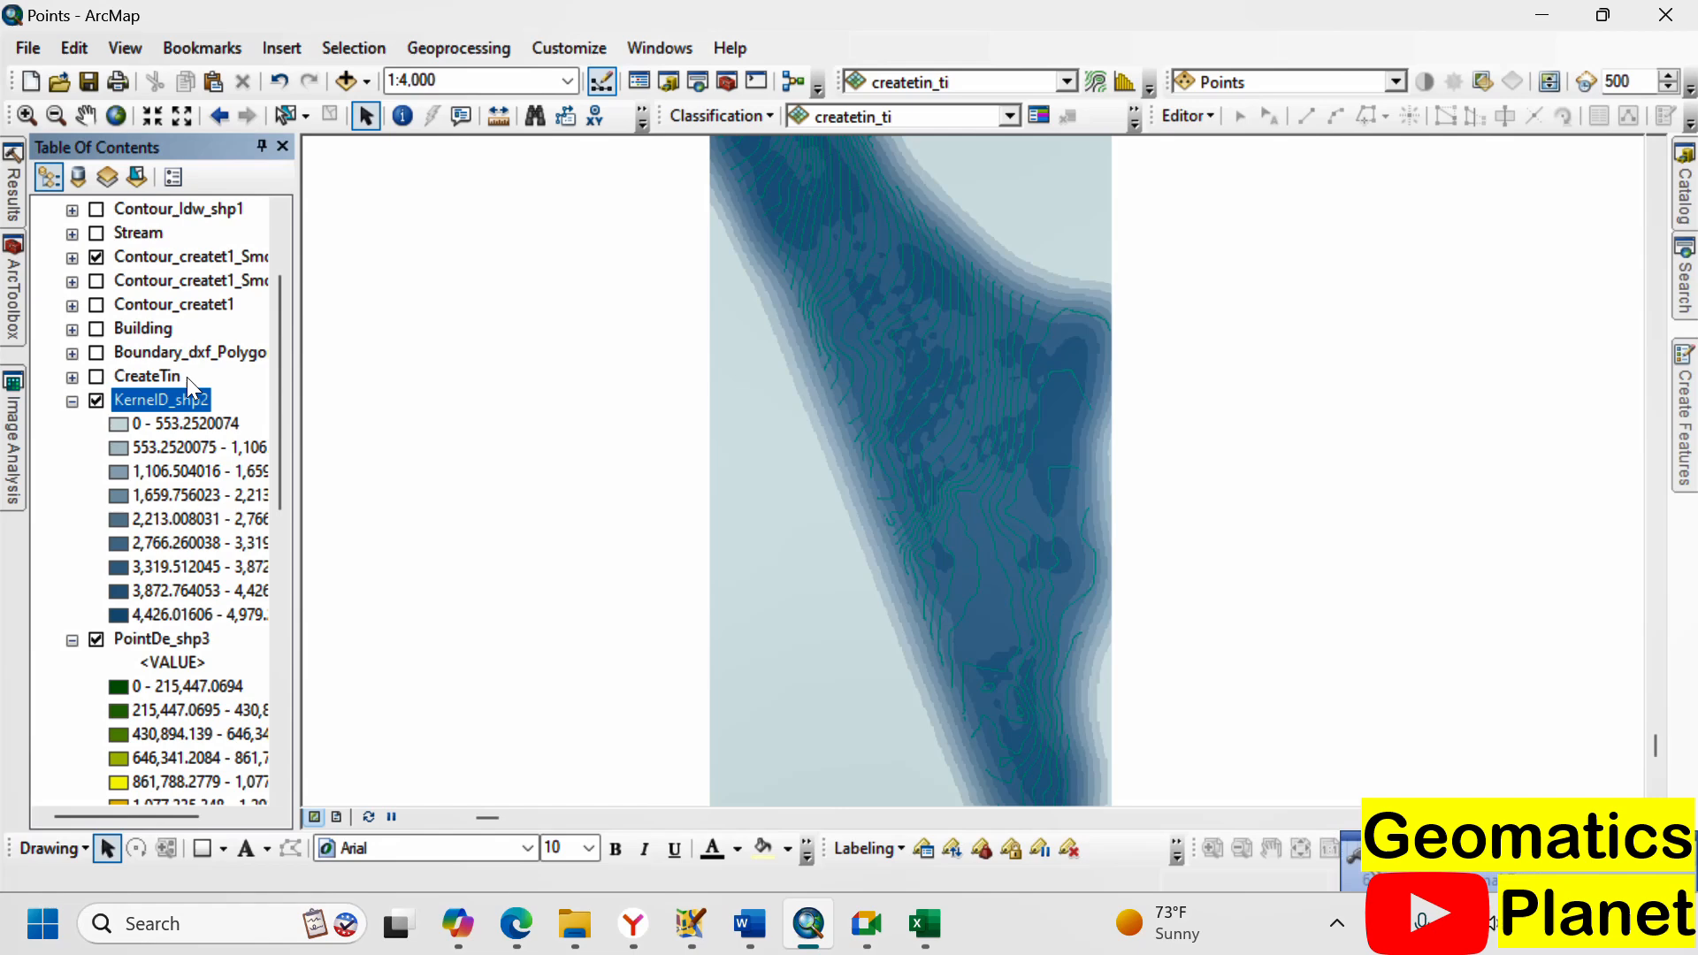
- Apply the green-yellow-red color ramp to the classified KernelD_shp2 raster
{"action": "right_click", "coordinate": [141, 395]}
{"action": "left_click", "coordinate": [314, 784]}
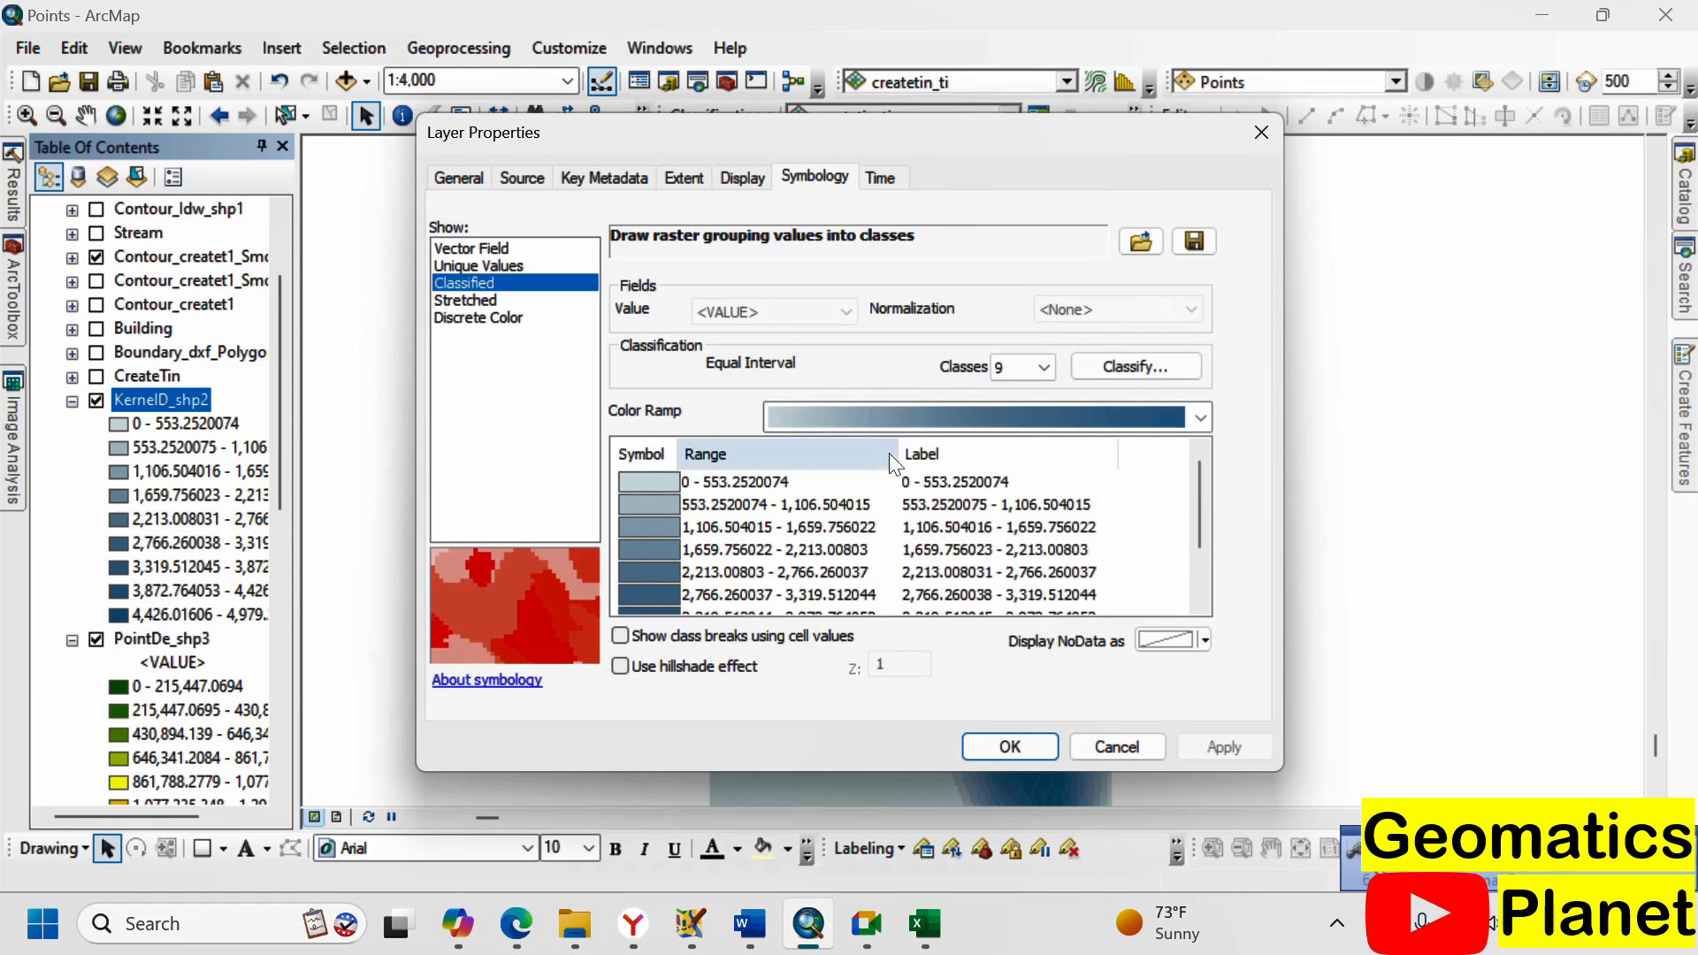
{"action": "left_click", "coordinate": [868, 423]}
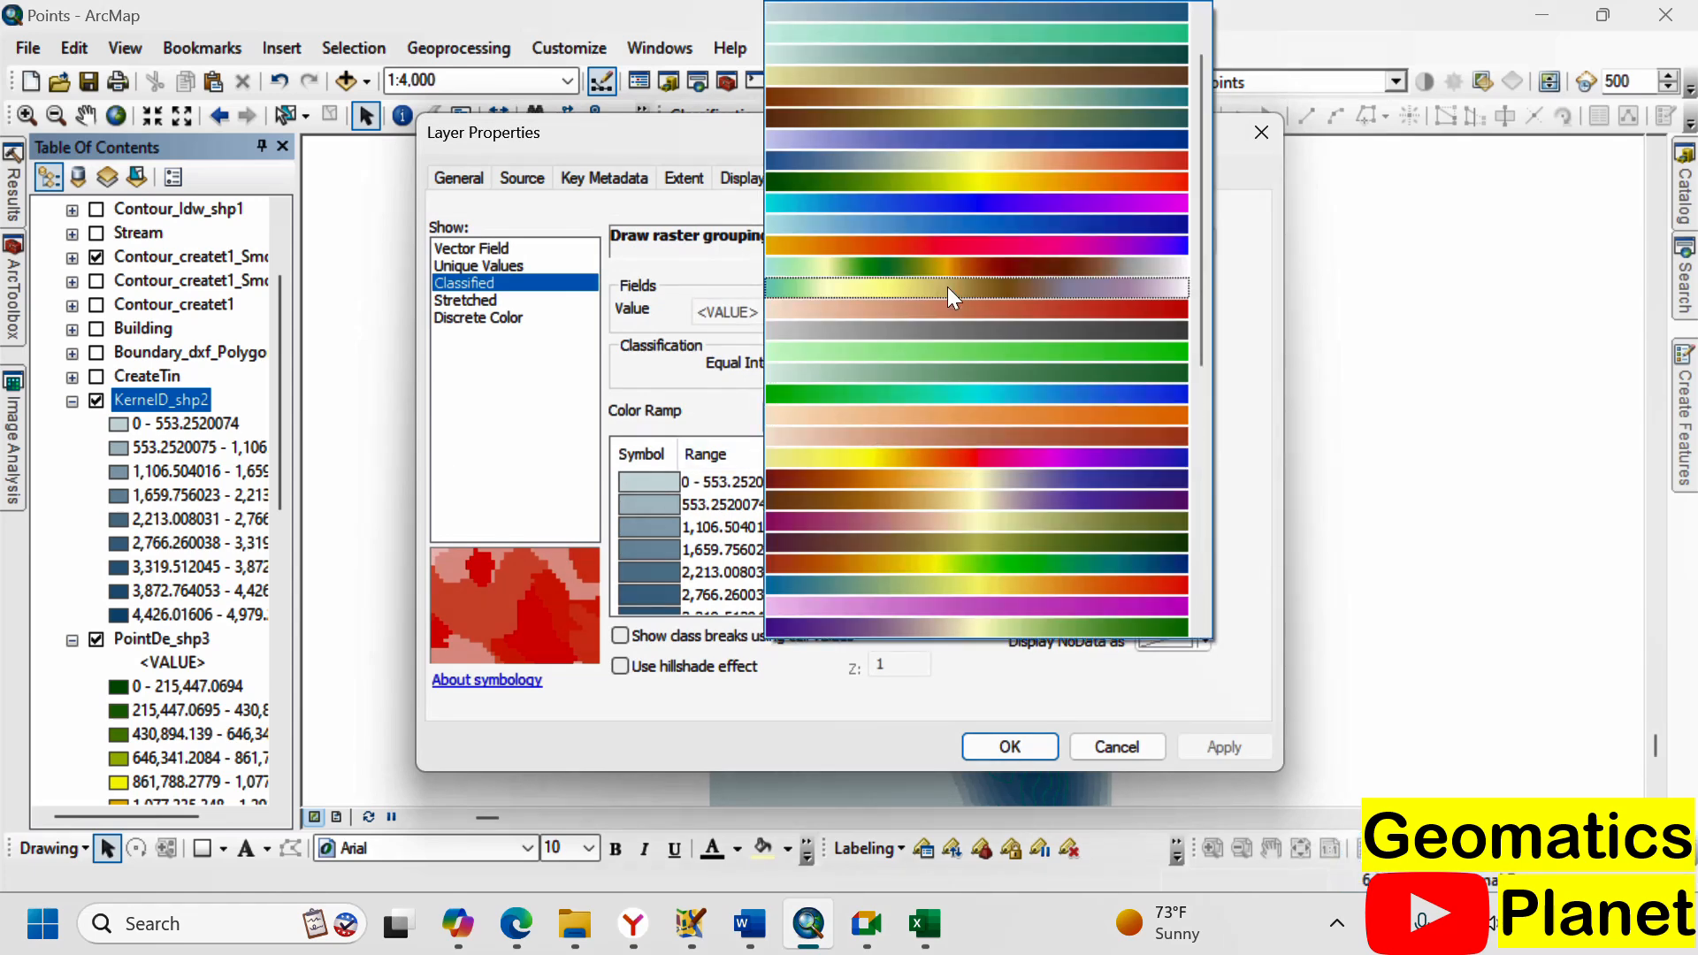
{"action": "left_click", "coordinate": [978, 181]}
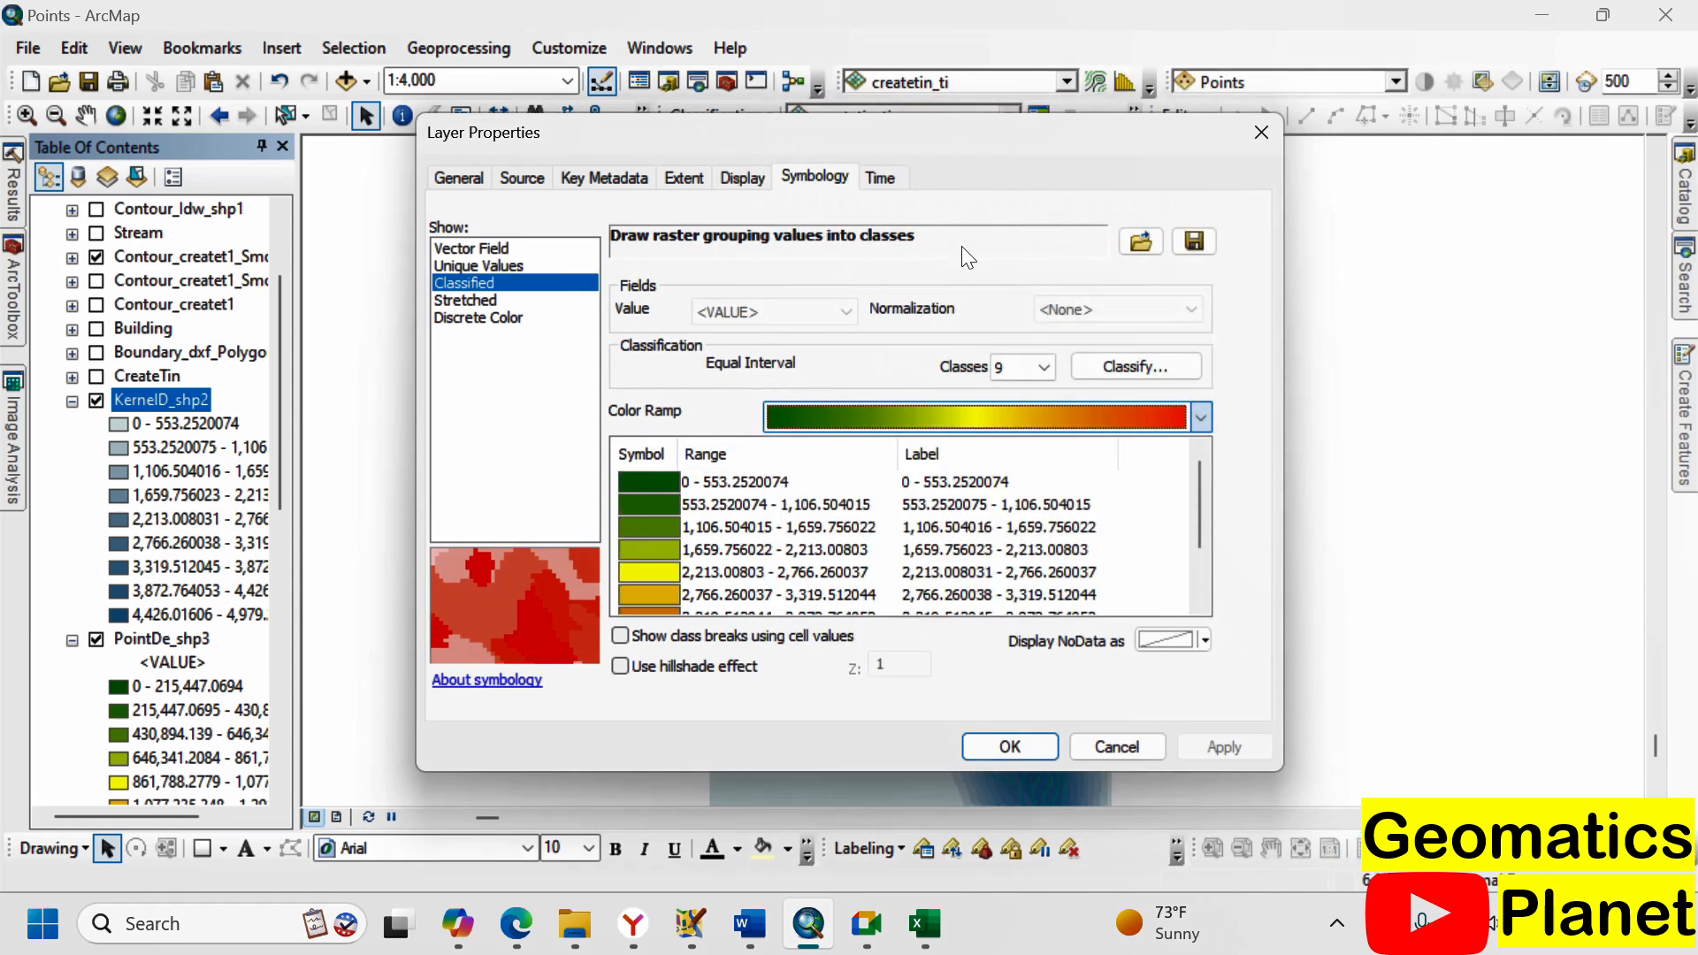
{"action": "left_click", "coordinate": [1008, 747]}
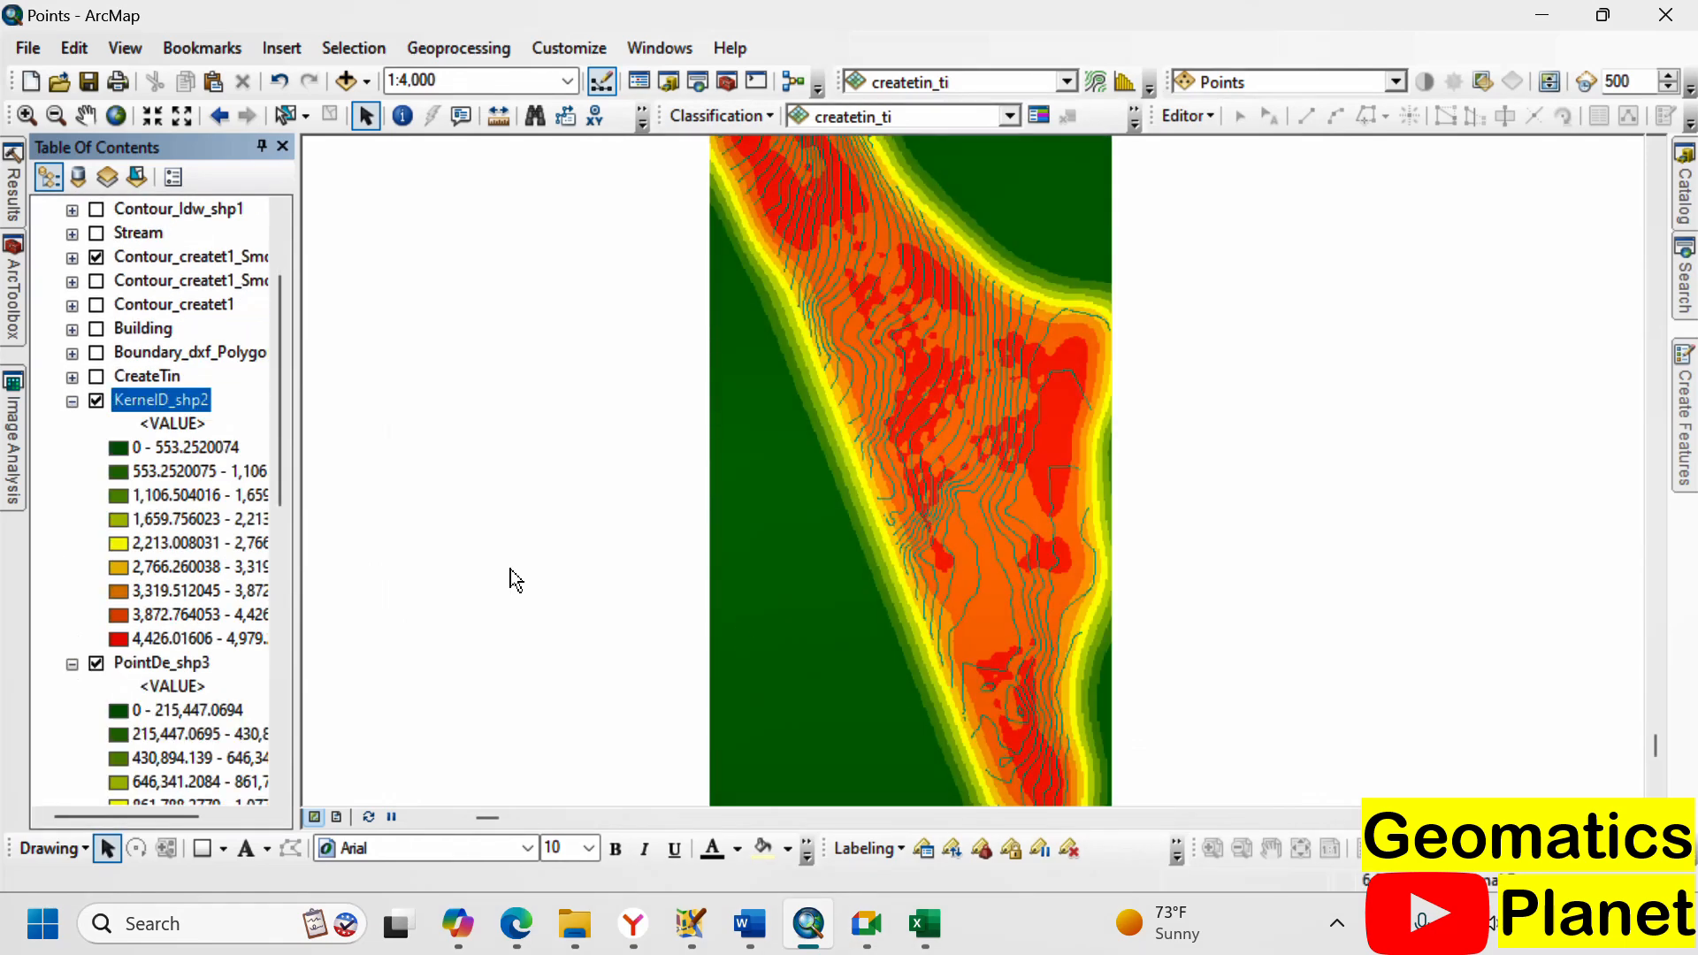
- Collapse the KernelD_shp2 and PointDe_shp3 legends, hide the smoothed TIN contours and inspect the full kernel density raster
{"action": "left_click", "coordinate": [73, 400]}
{"action": "left_click", "coordinate": [73, 424]}
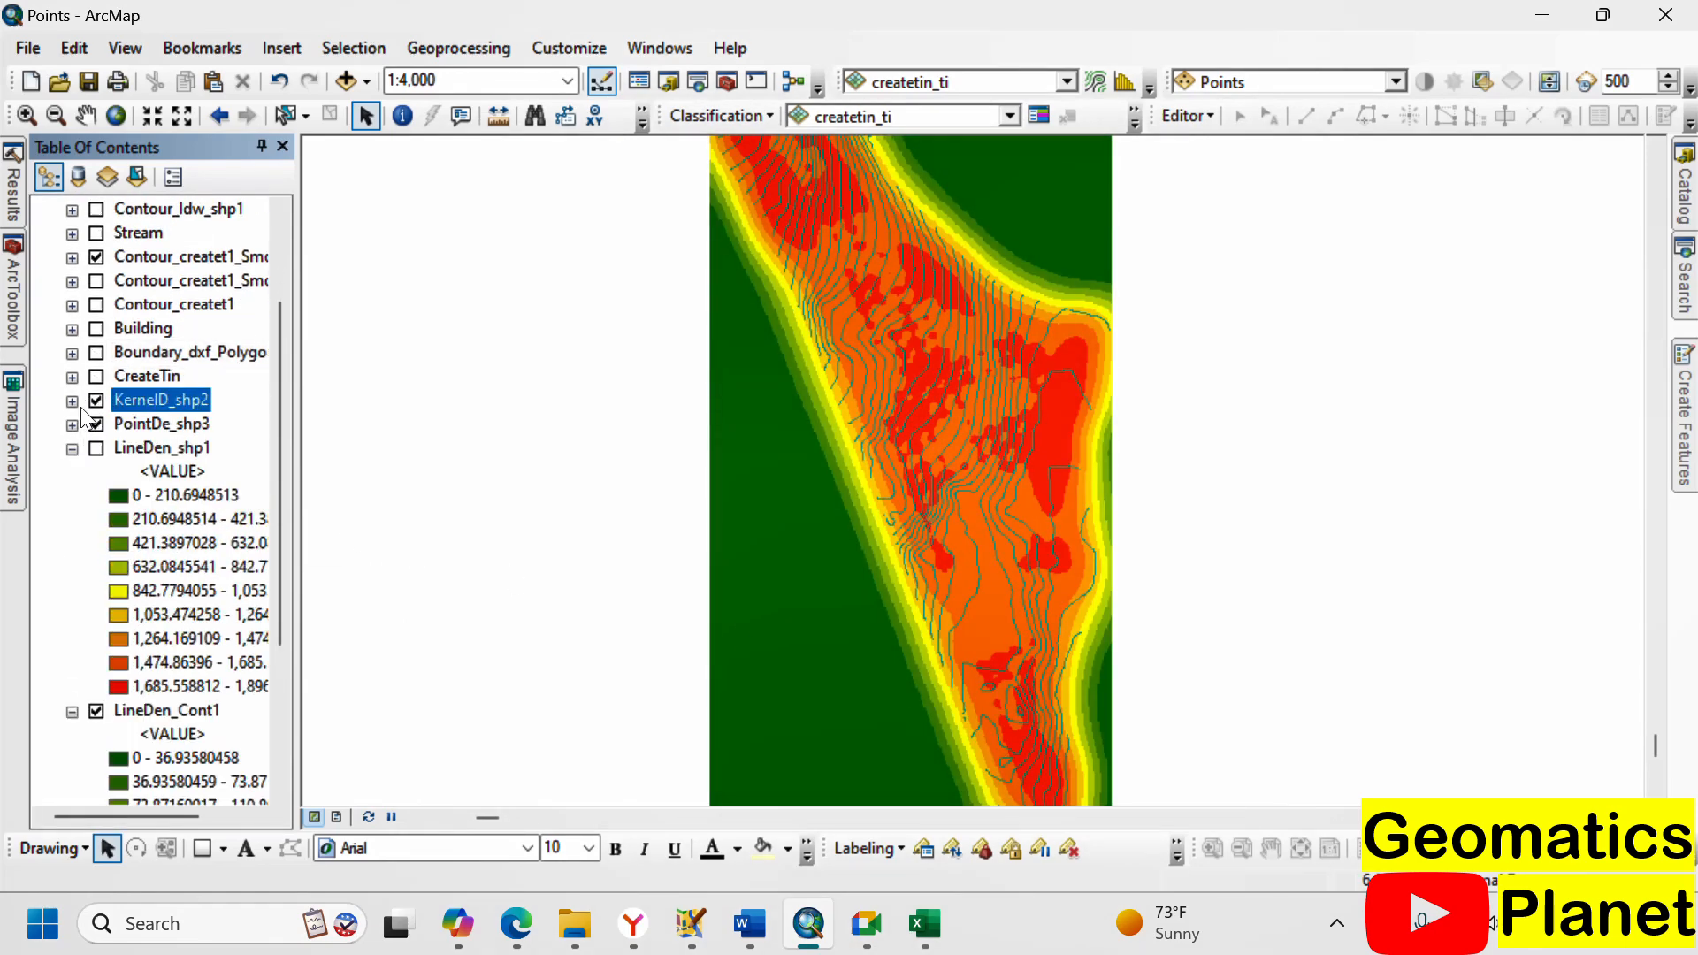
{"action": "left_click", "coordinate": [98, 257]}
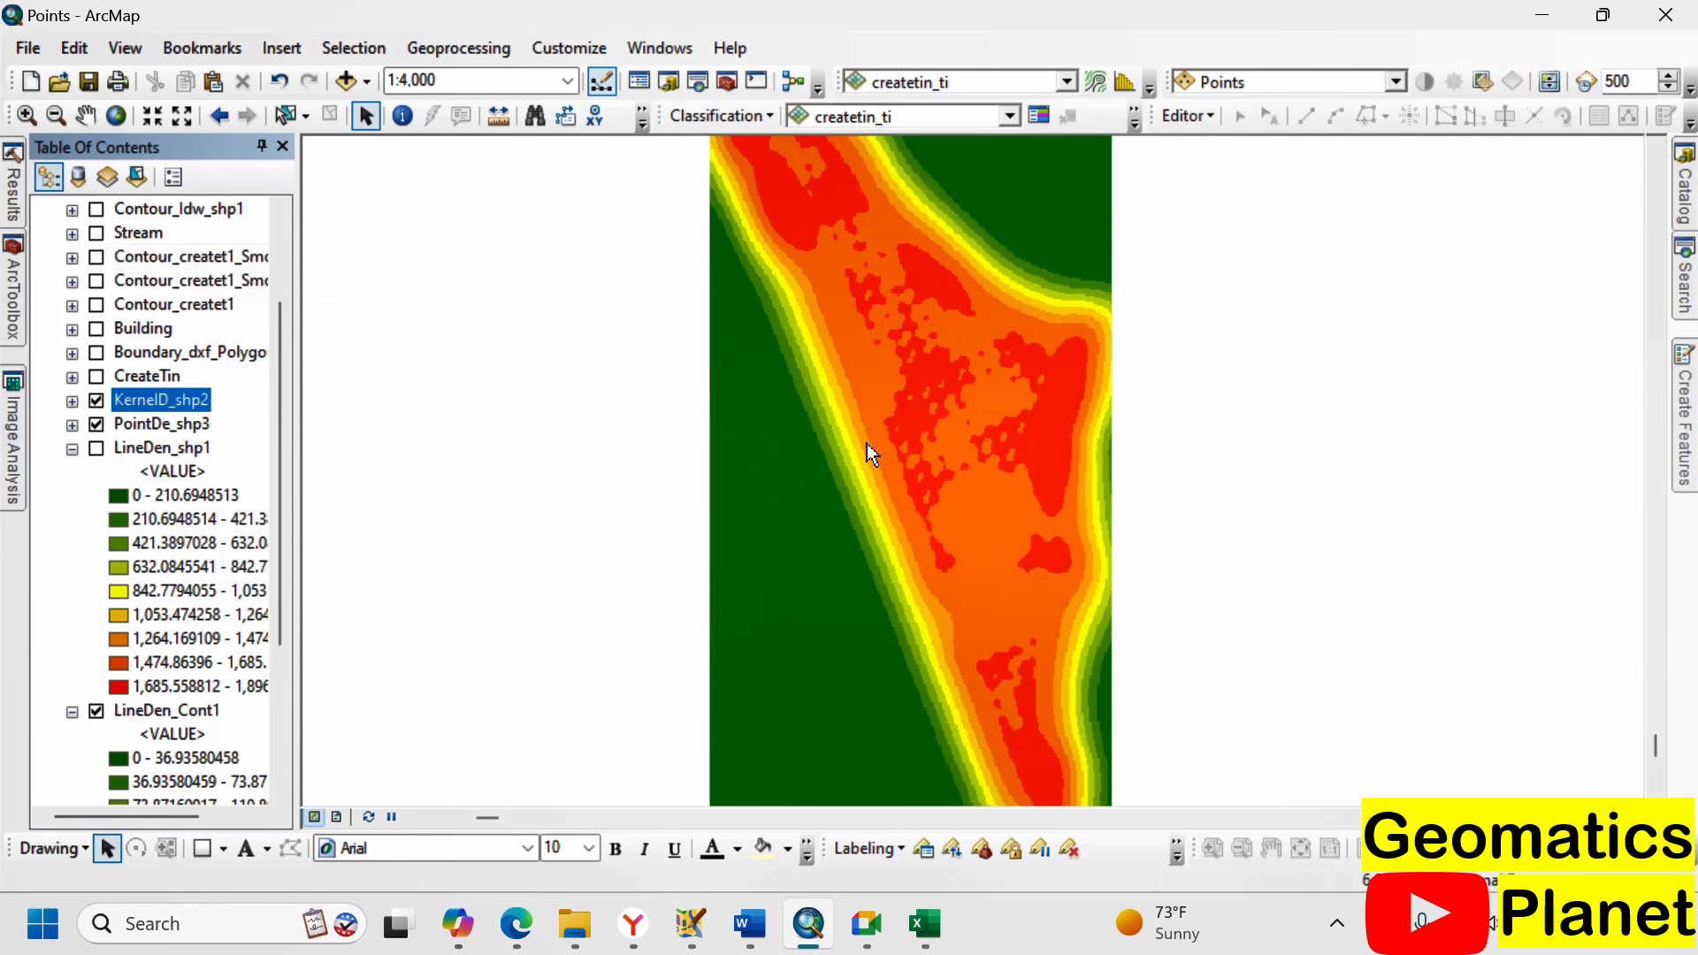
{"action": "scroll", "coordinate": [866, 442], "scroll_direction": "up", "scroll_amount": 3}
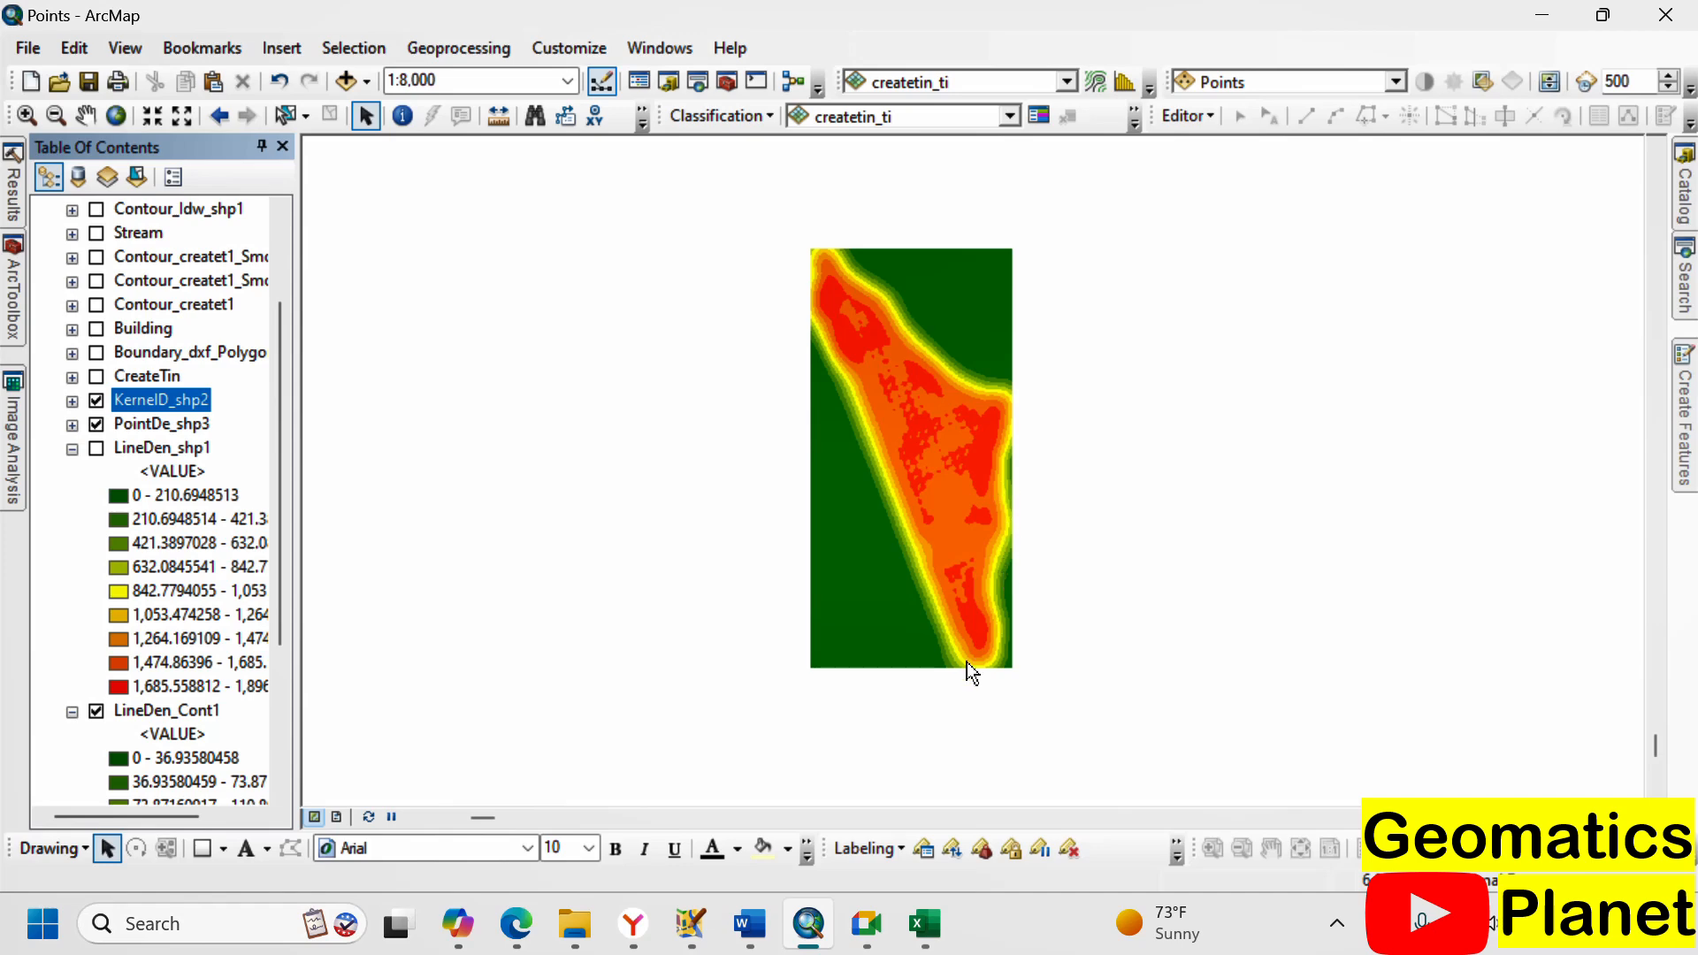
{"action": "mouse_move", "coordinate": [516, 923]}
{"action": "left_click", "coordinate": [679, 803]}
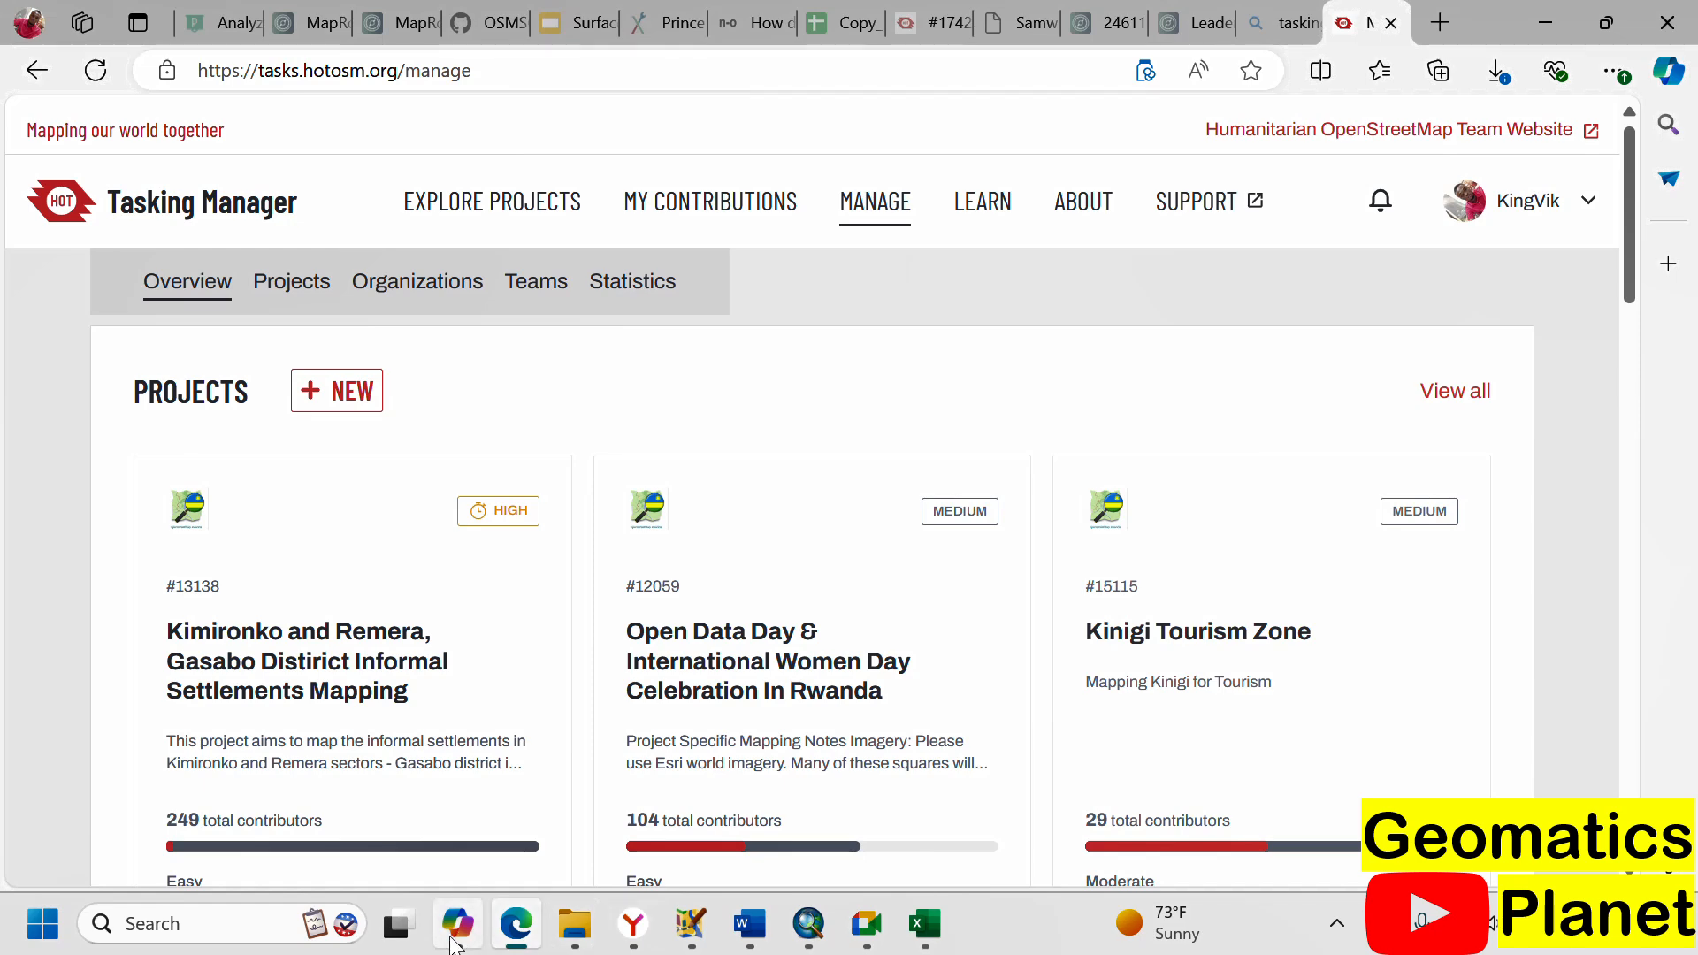
{"action": "mouse_move", "coordinate": [457, 923]}
{"action": "left_click", "coordinate": [647, 773]}
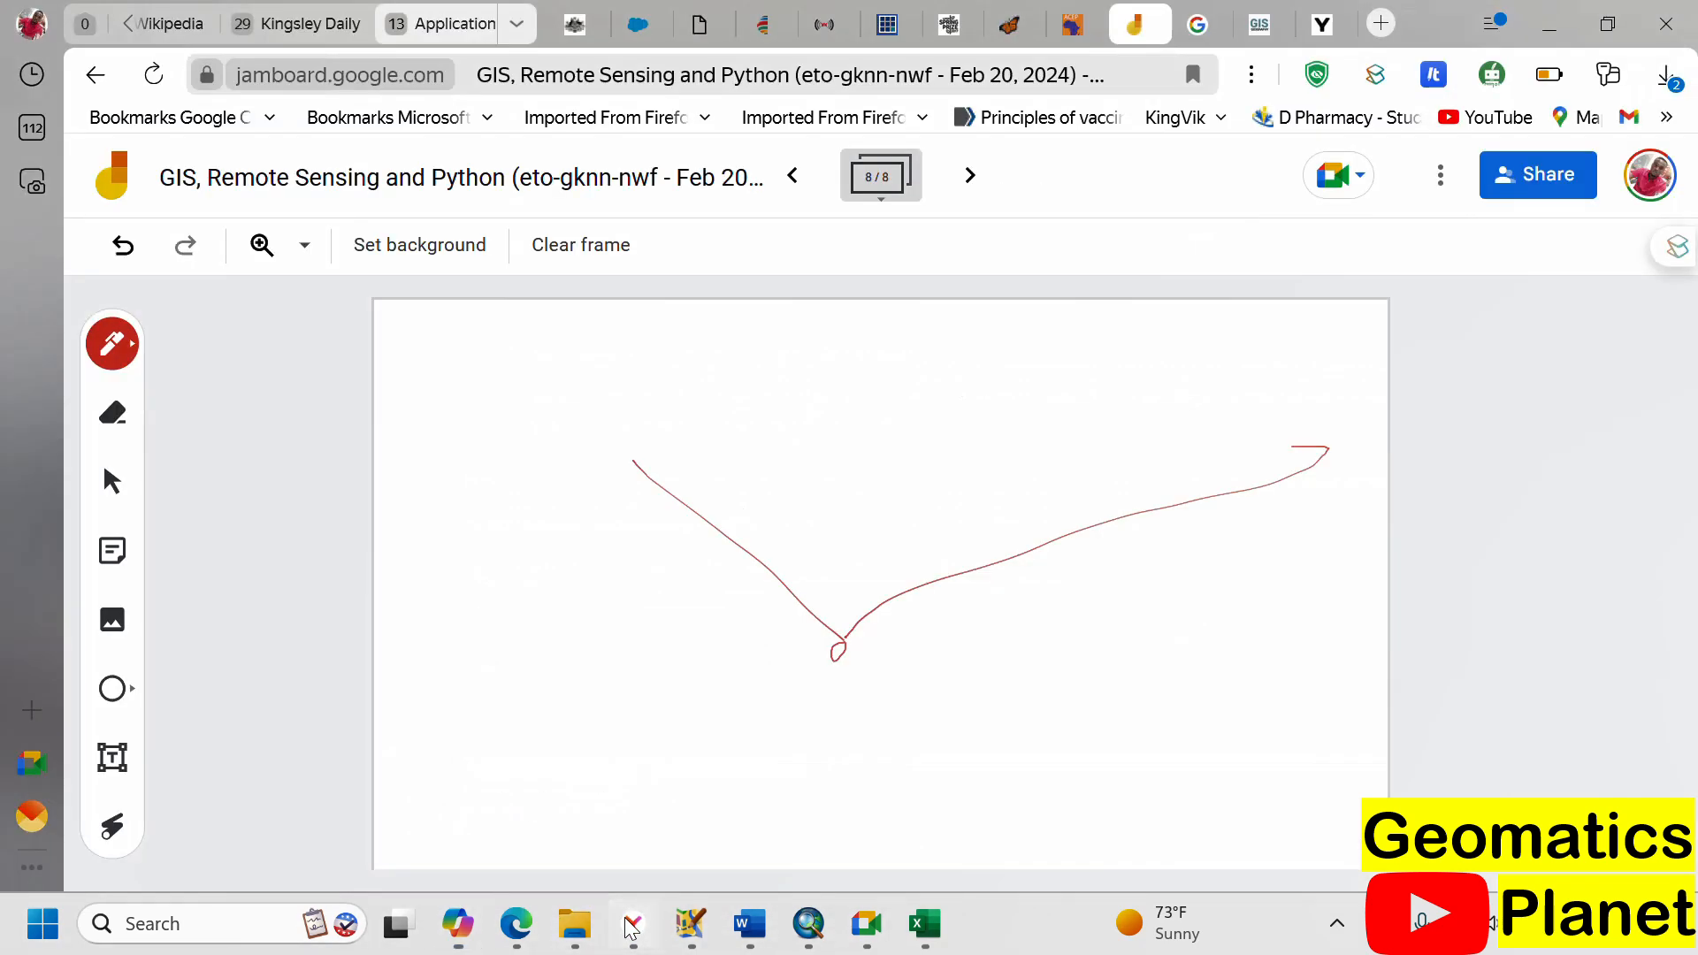
- Switch to the Yandex browser and search Google for "hotspot analysis"
{"action": "left_click", "coordinate": [633, 923]}
{"action": "left_click", "coordinate": [904, 75]}
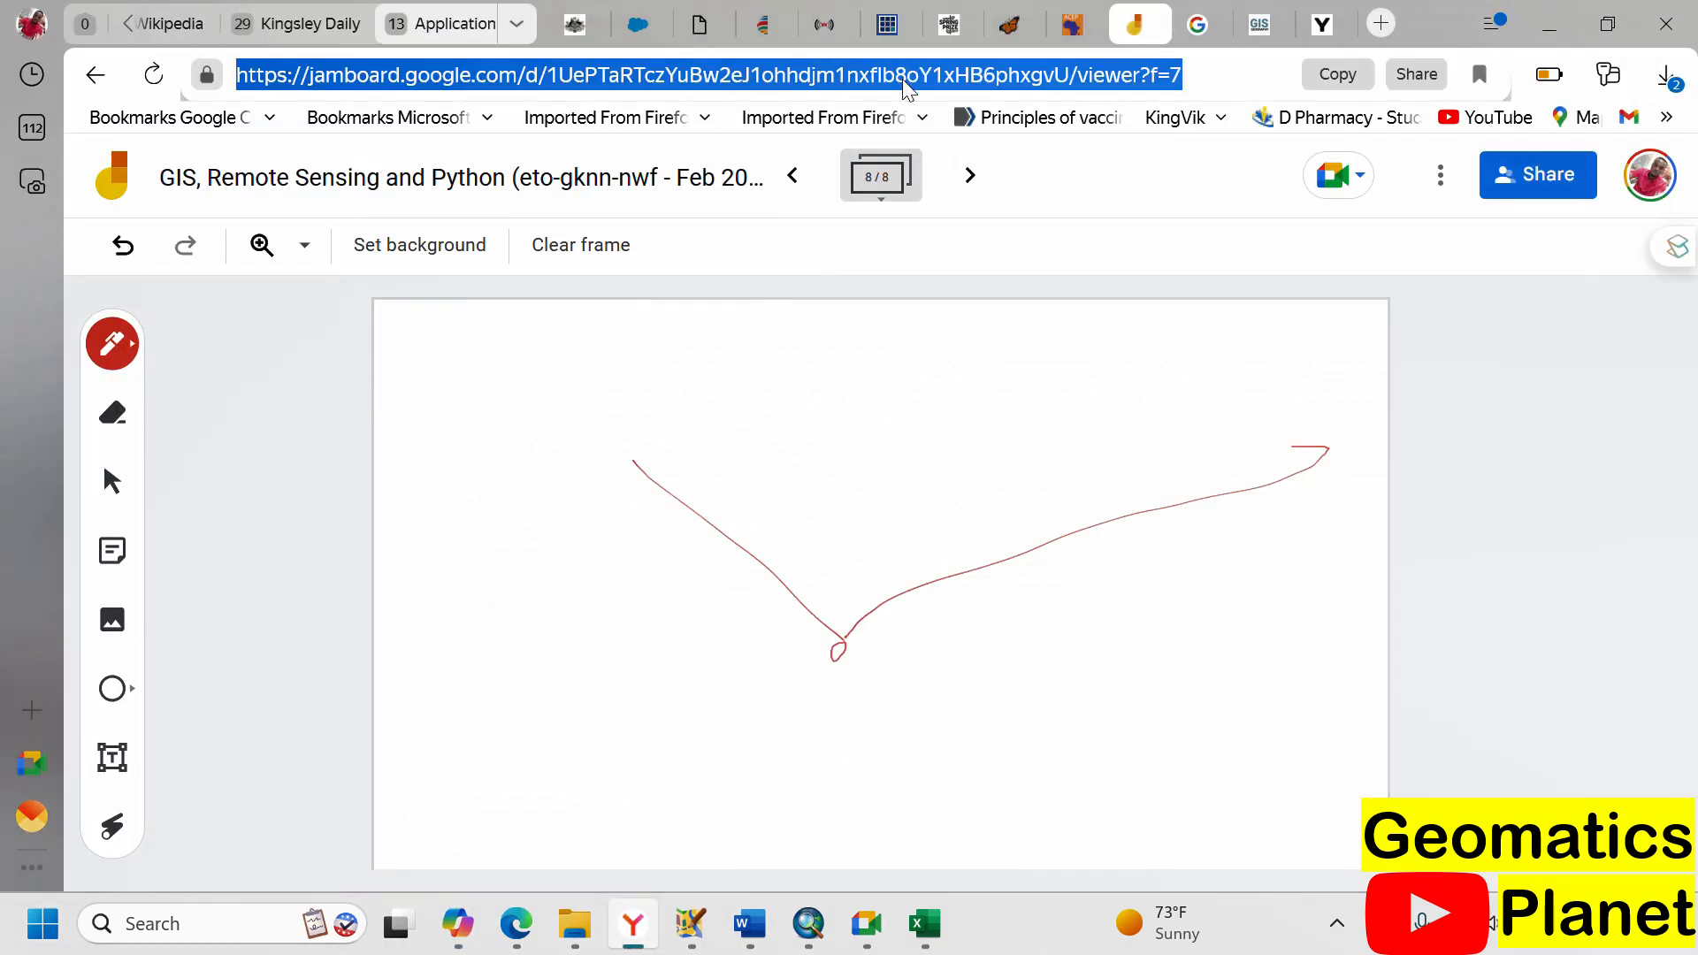
{"action": "type", "text": "hot"}
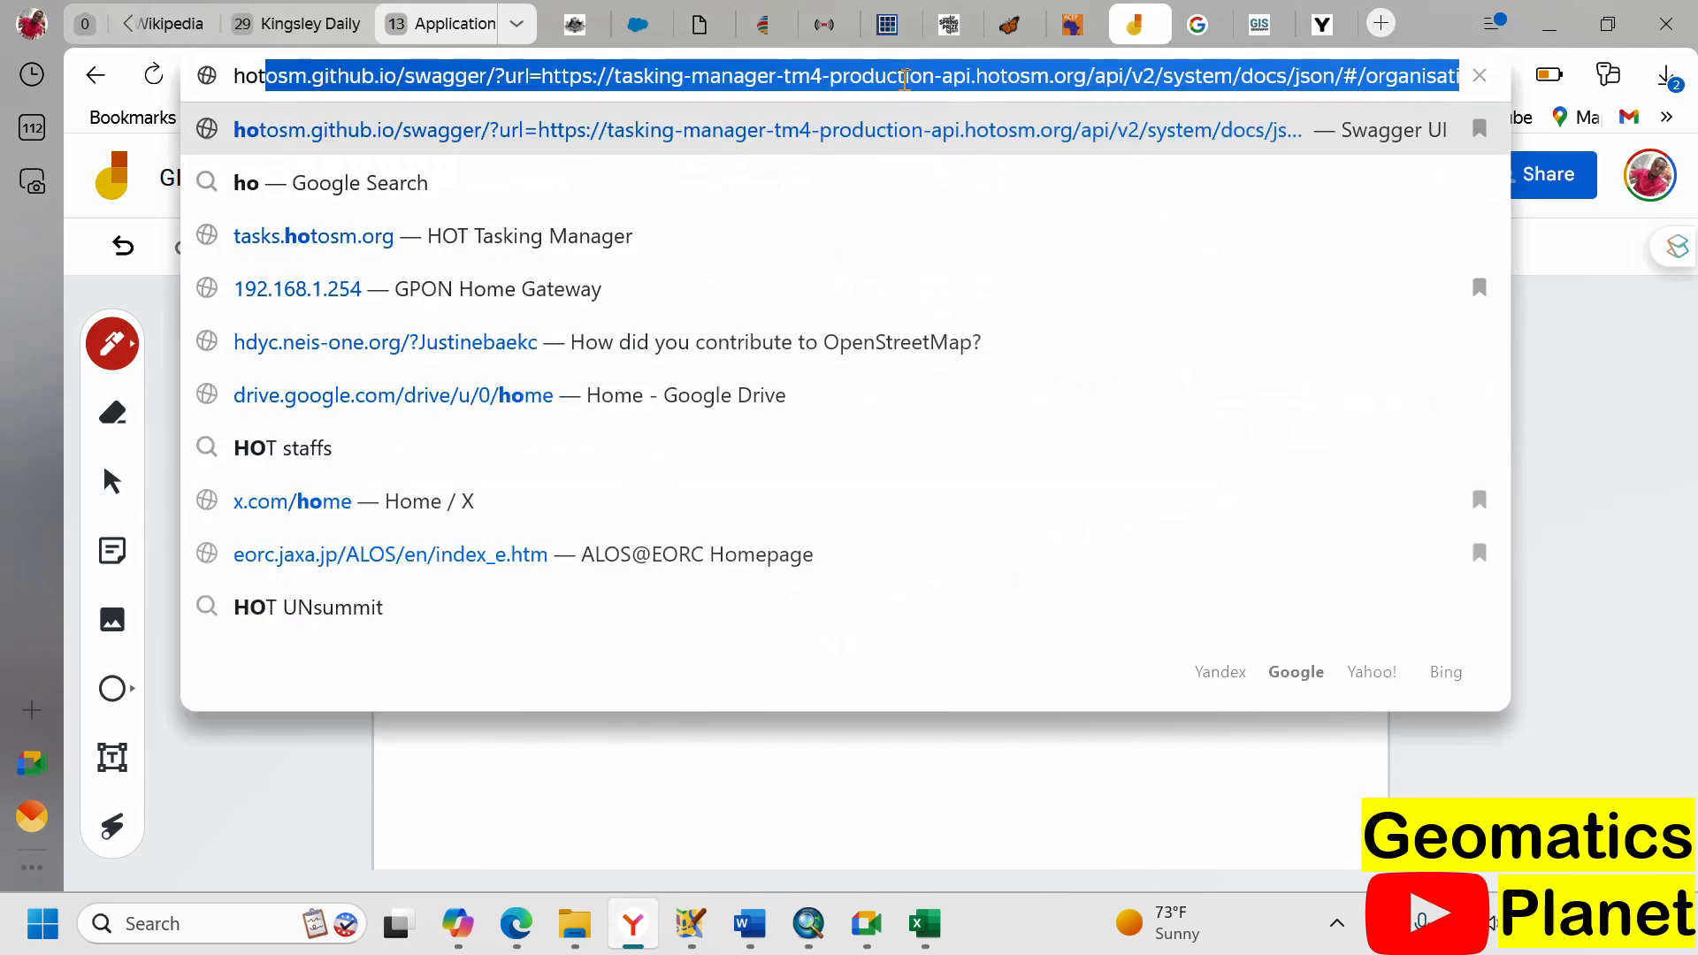
{"action": "type", "text": "spot an"}
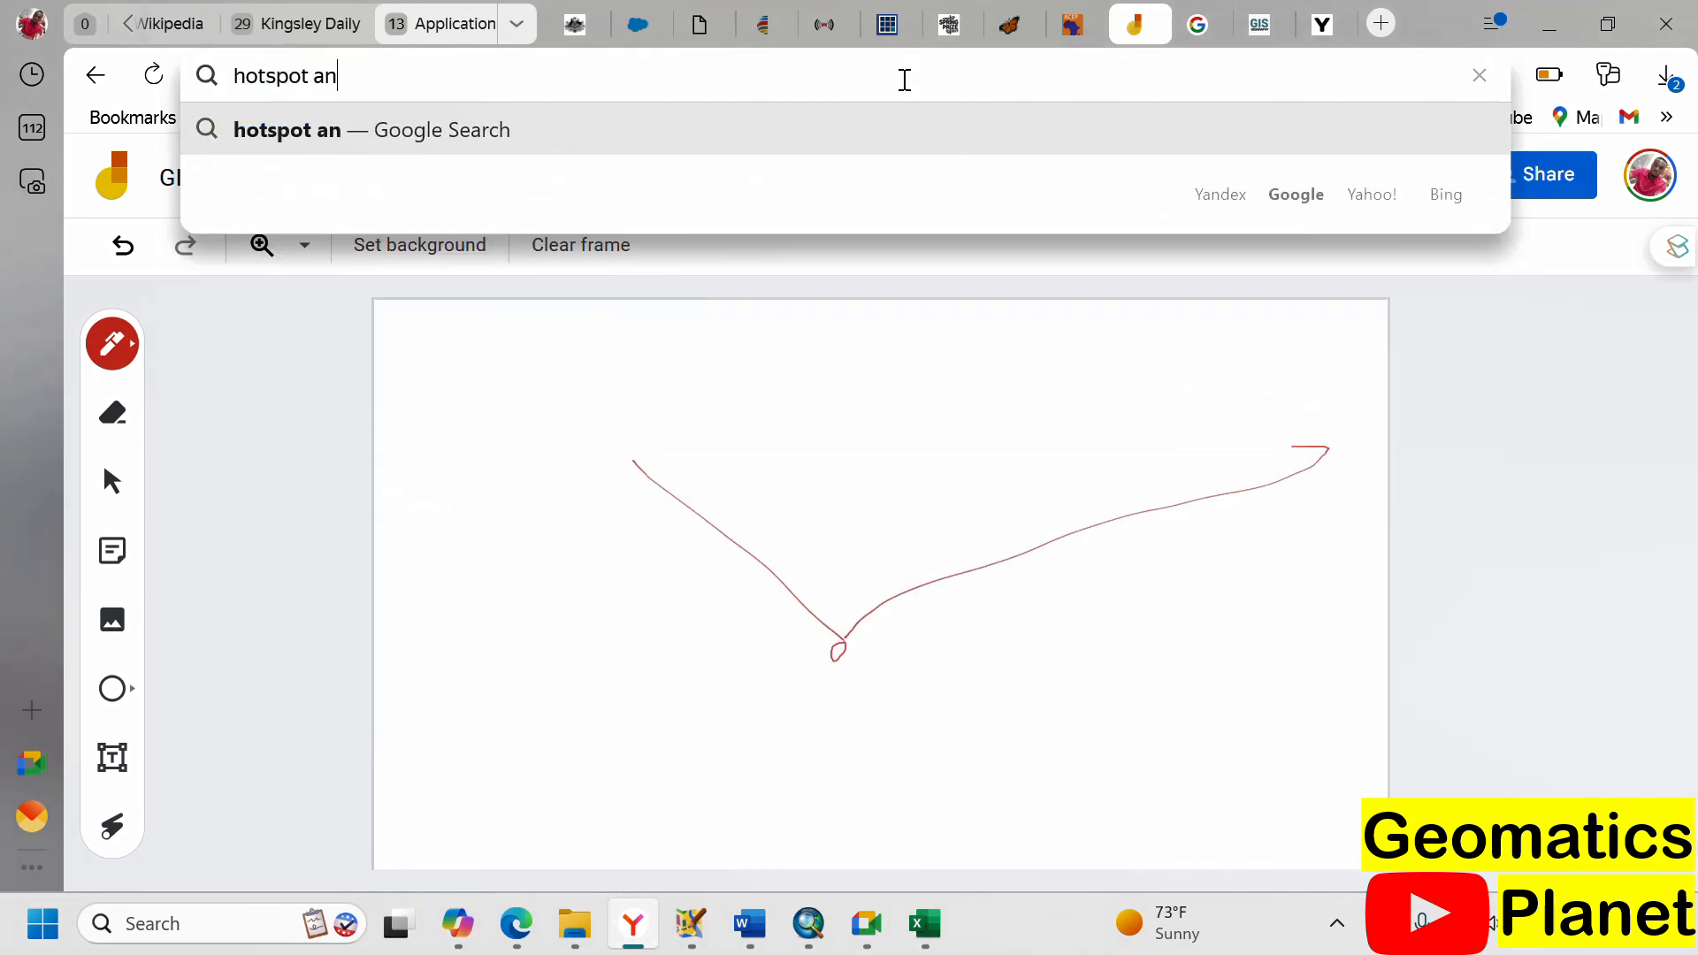
{"action": "type", "text": "alysis"}
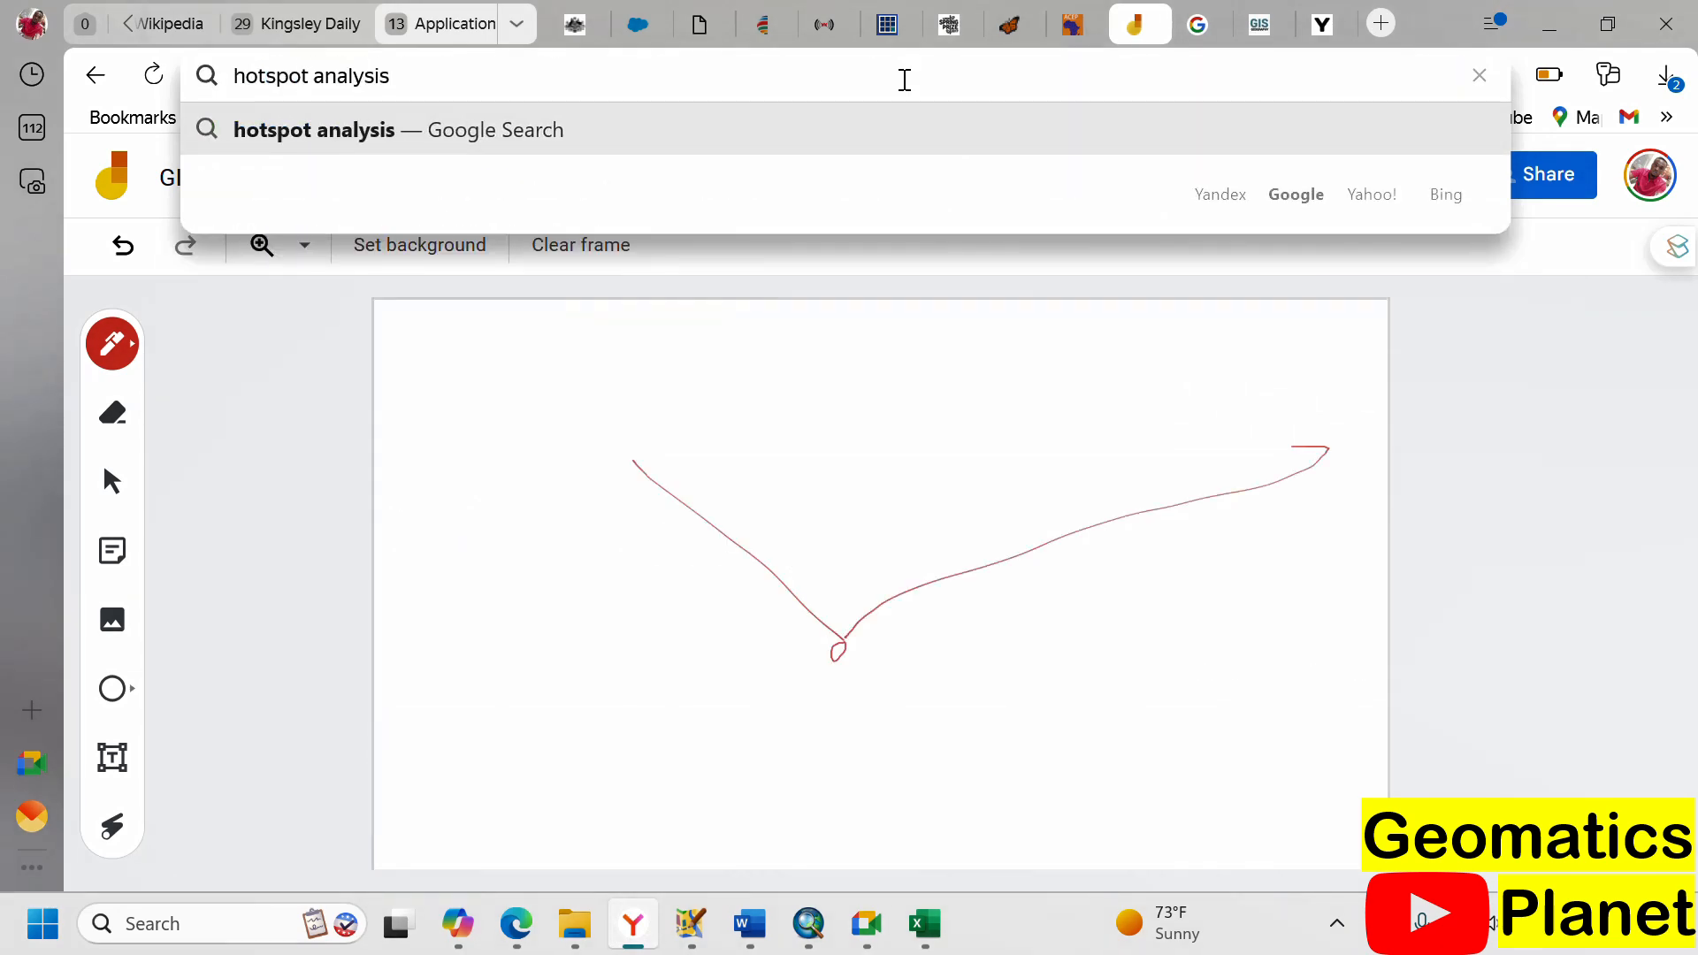
{"action": "key", "text": "Return"}
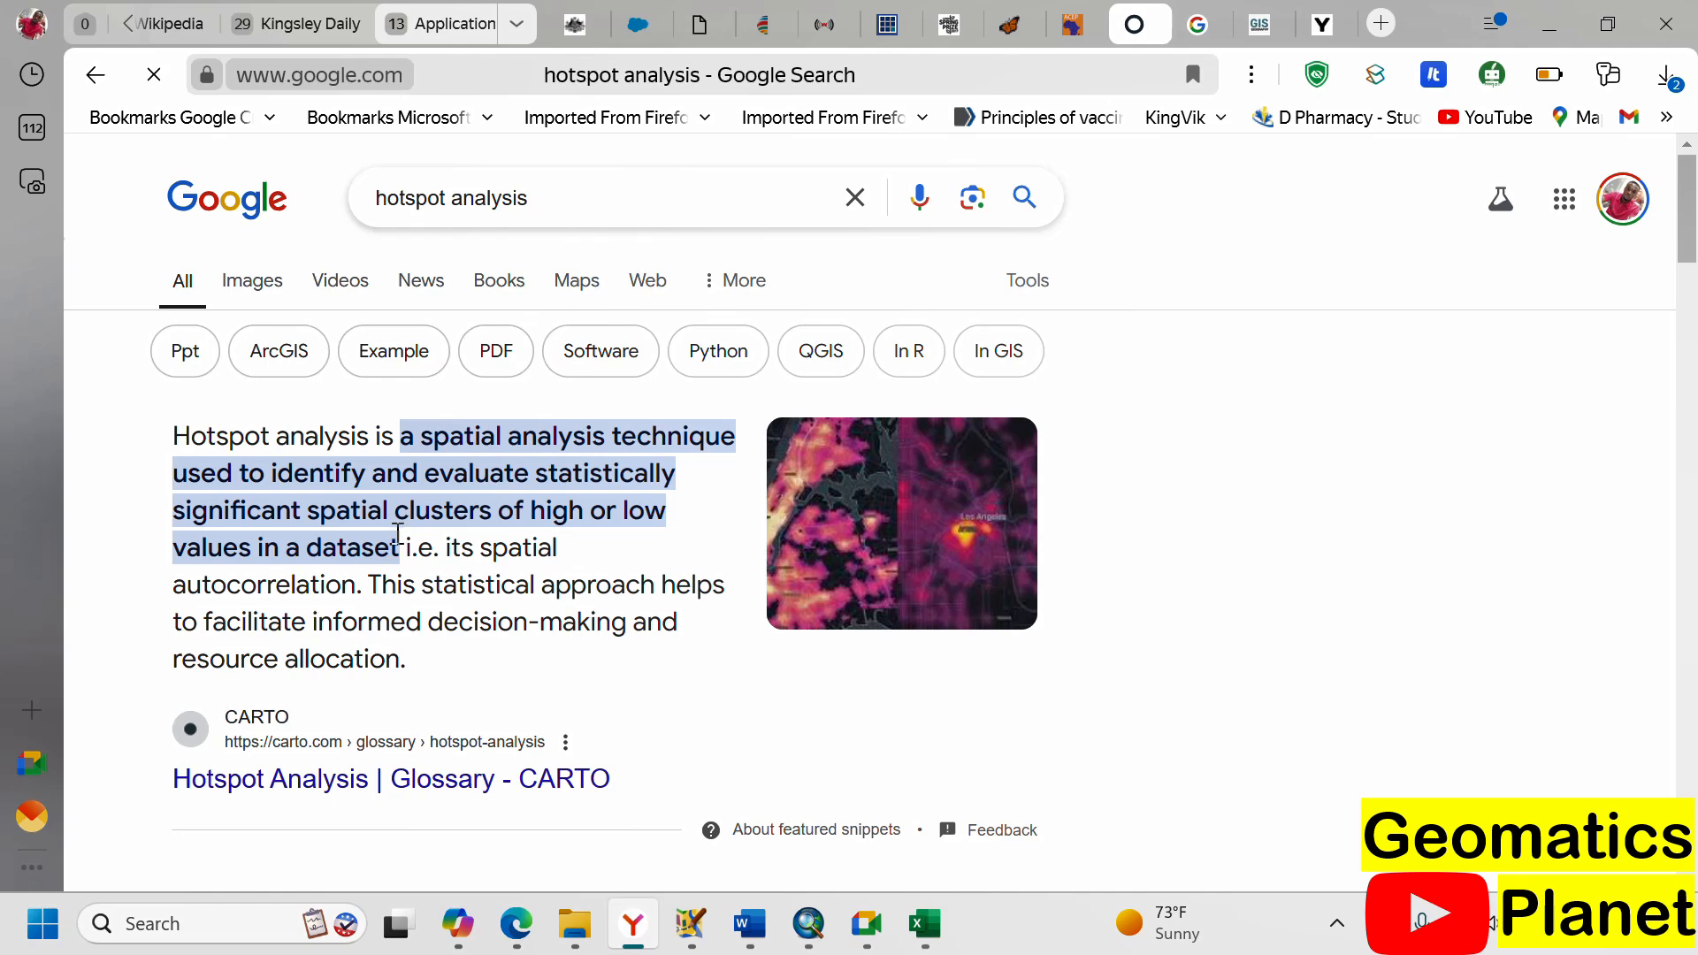
- Review the hotspot analysis definition and browse the image results for example hot spot and cold spot maps
{"action": "scroll", "coordinate": [412, 490], "scroll_direction": "down", "scroll_amount": 3}
{"action": "scroll", "coordinate": [412, 491], "scroll_direction": "up", "scroll_amount": 3}
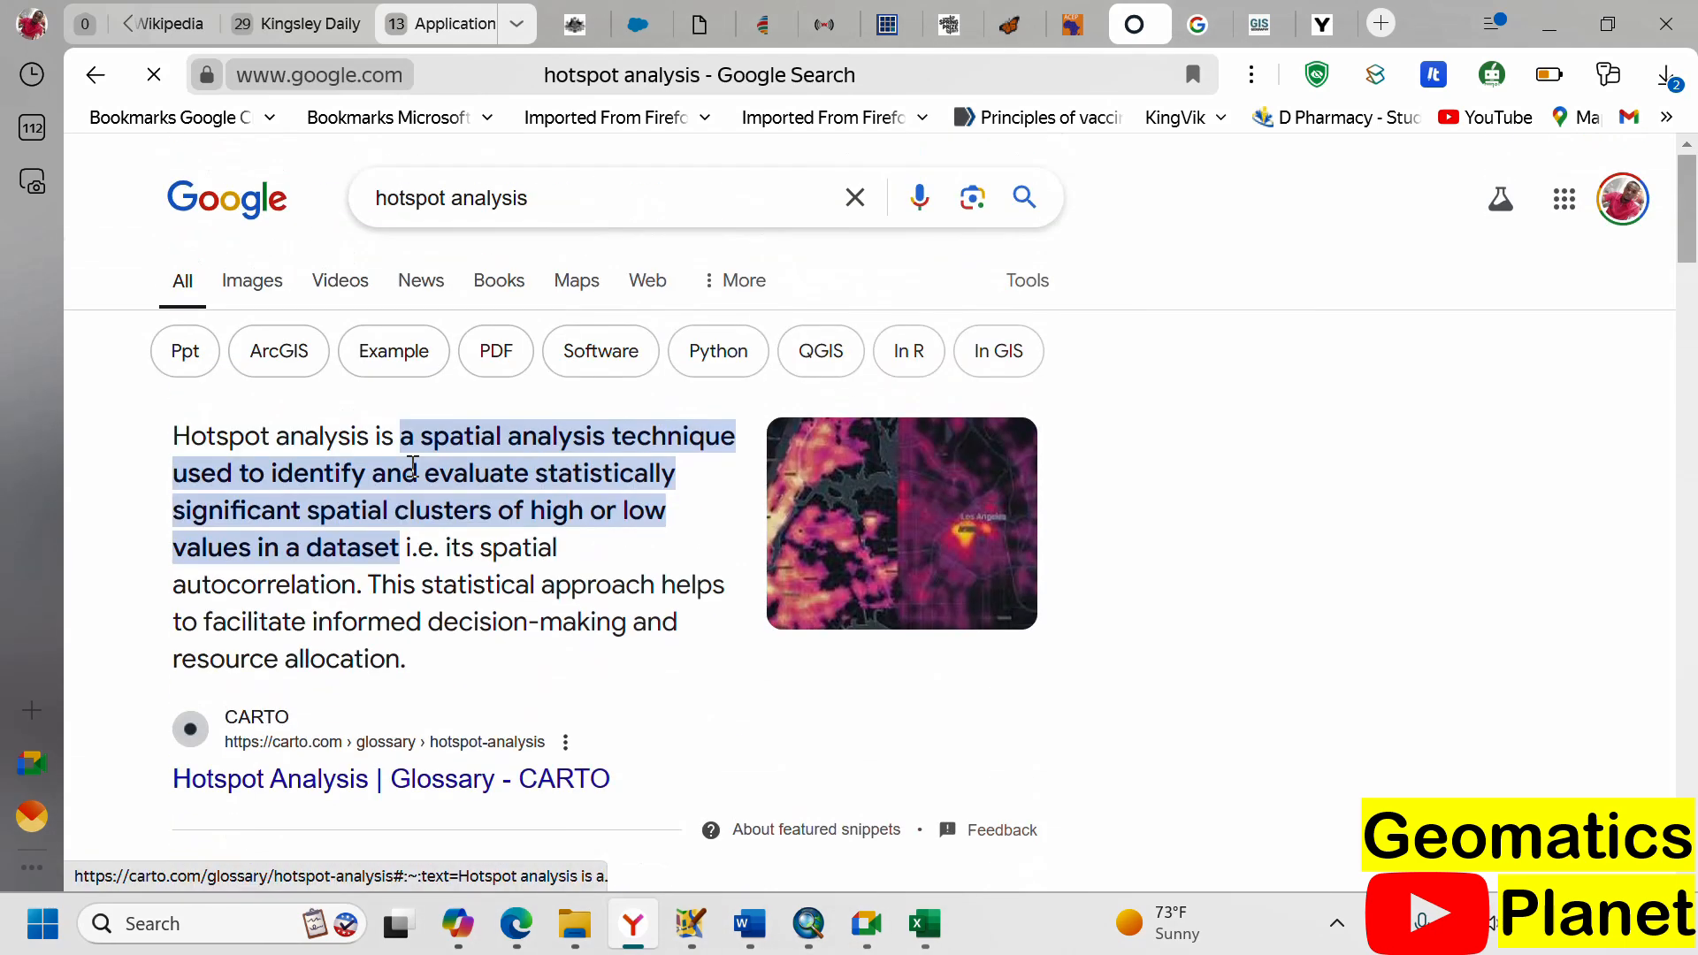
{"action": "left_click", "coordinate": [281, 287]}
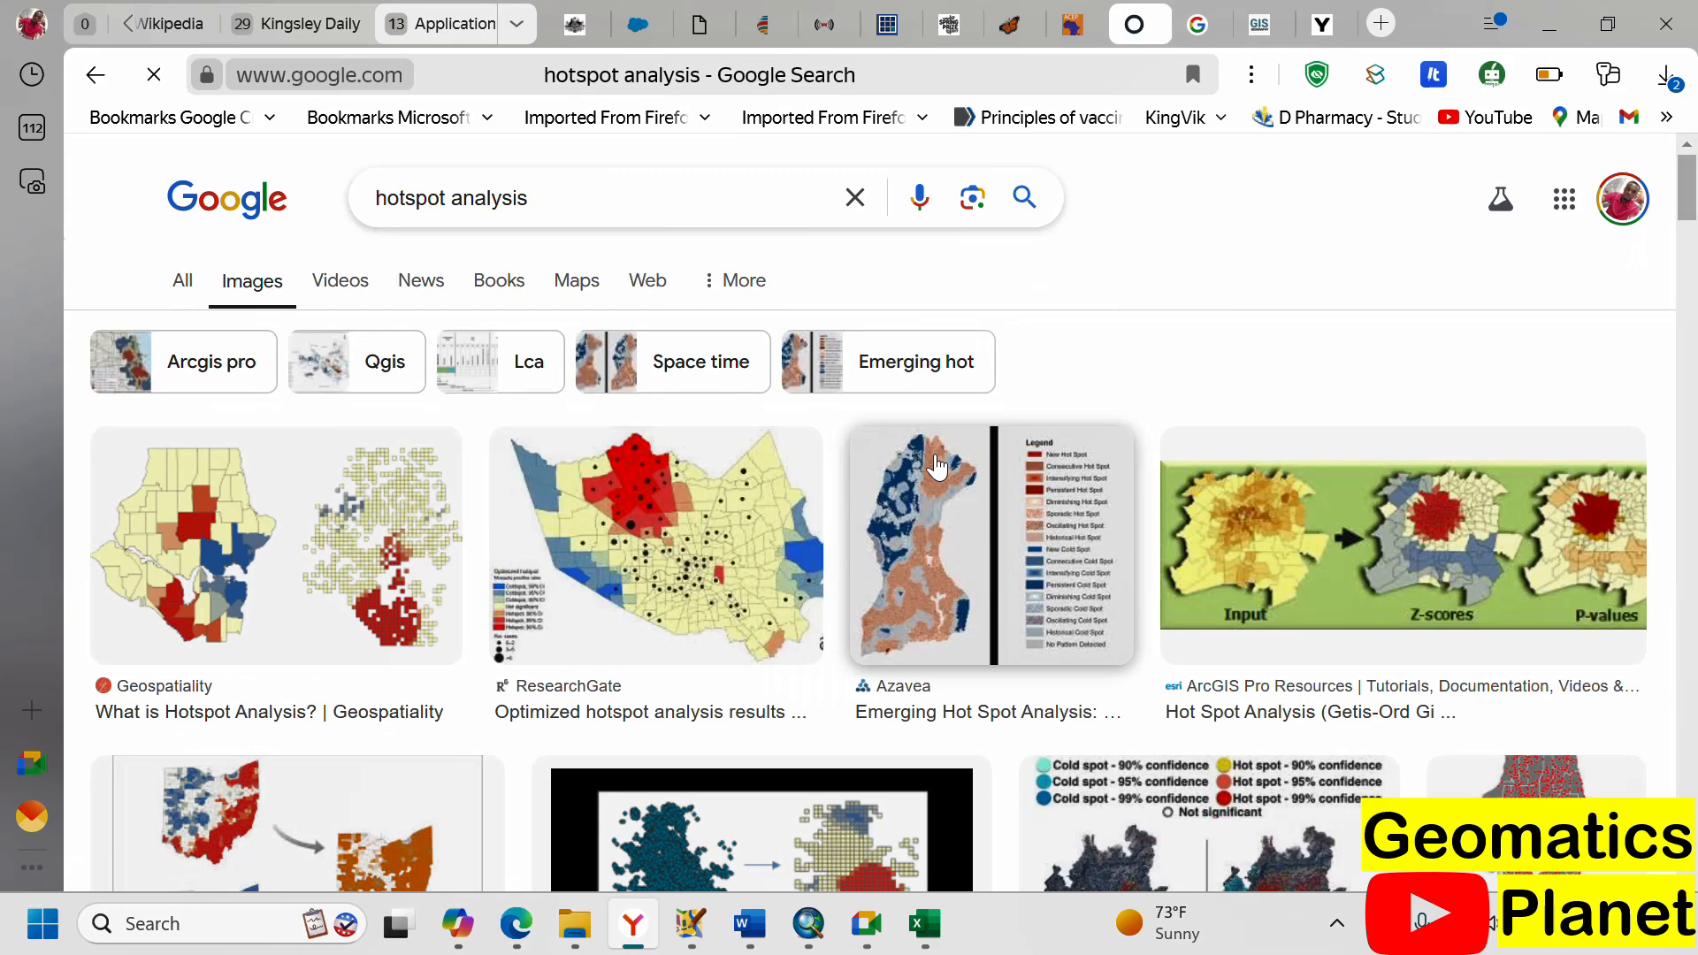
{"action": "scroll", "coordinate": [805, 415], "scroll_direction": "down", "scroll_amount": 3}
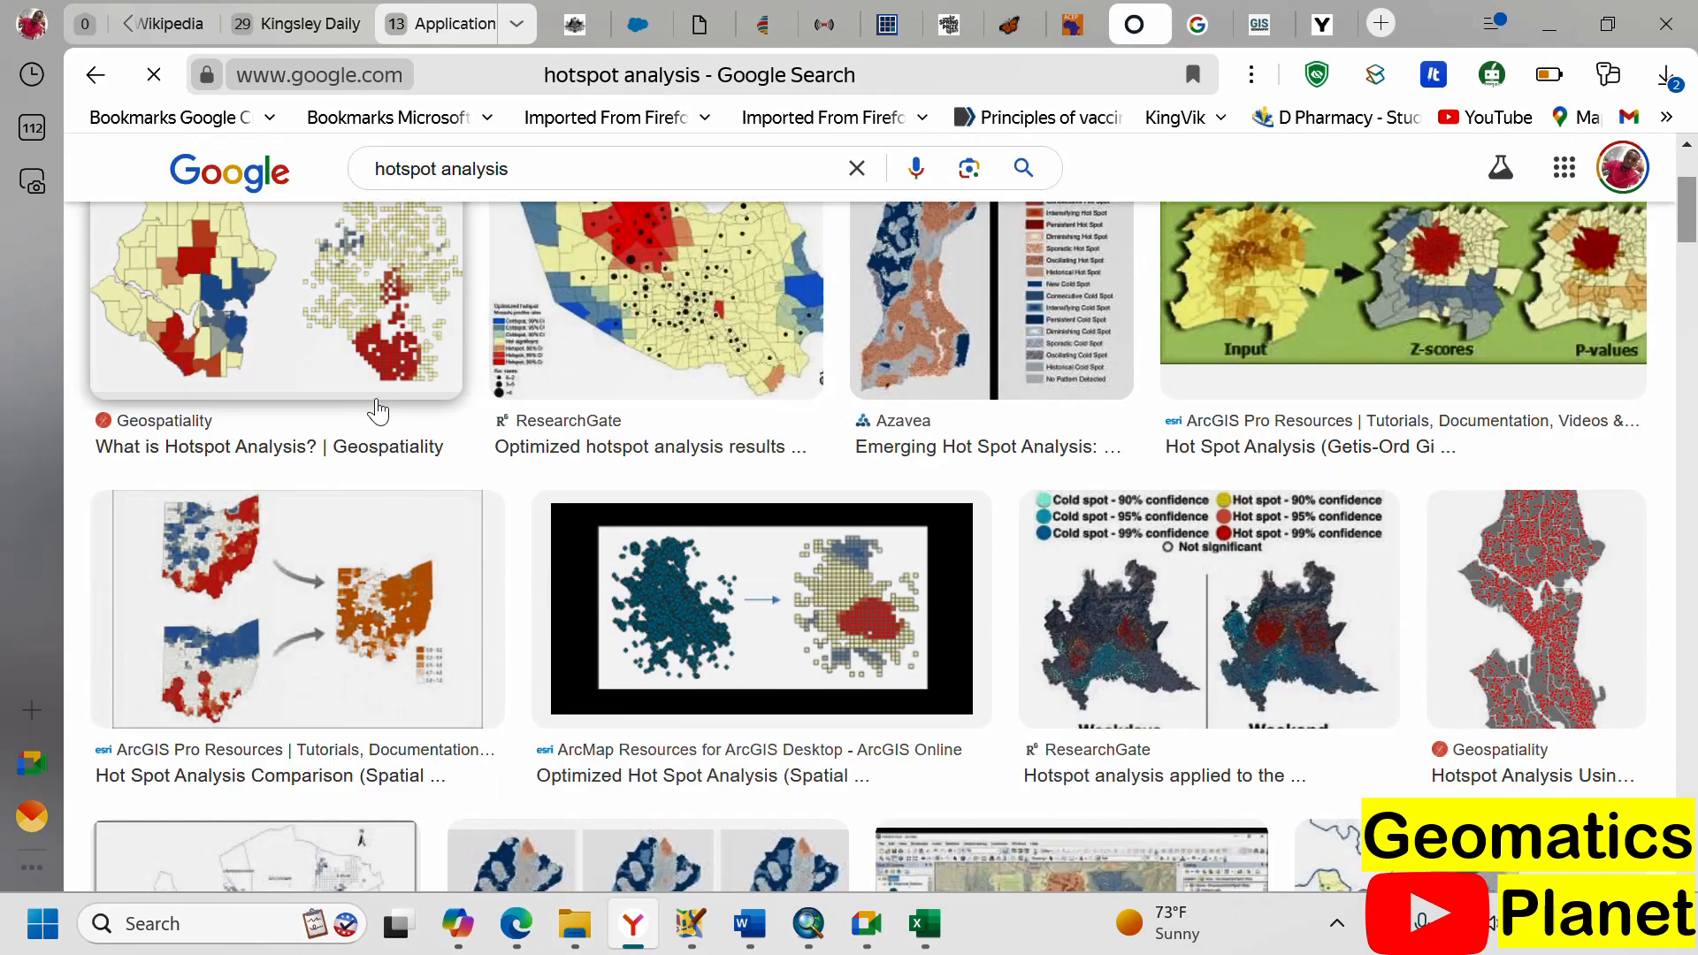
{"action": "scroll", "coordinate": [336, 433], "scroll_direction": "up", "scroll_amount": 1}
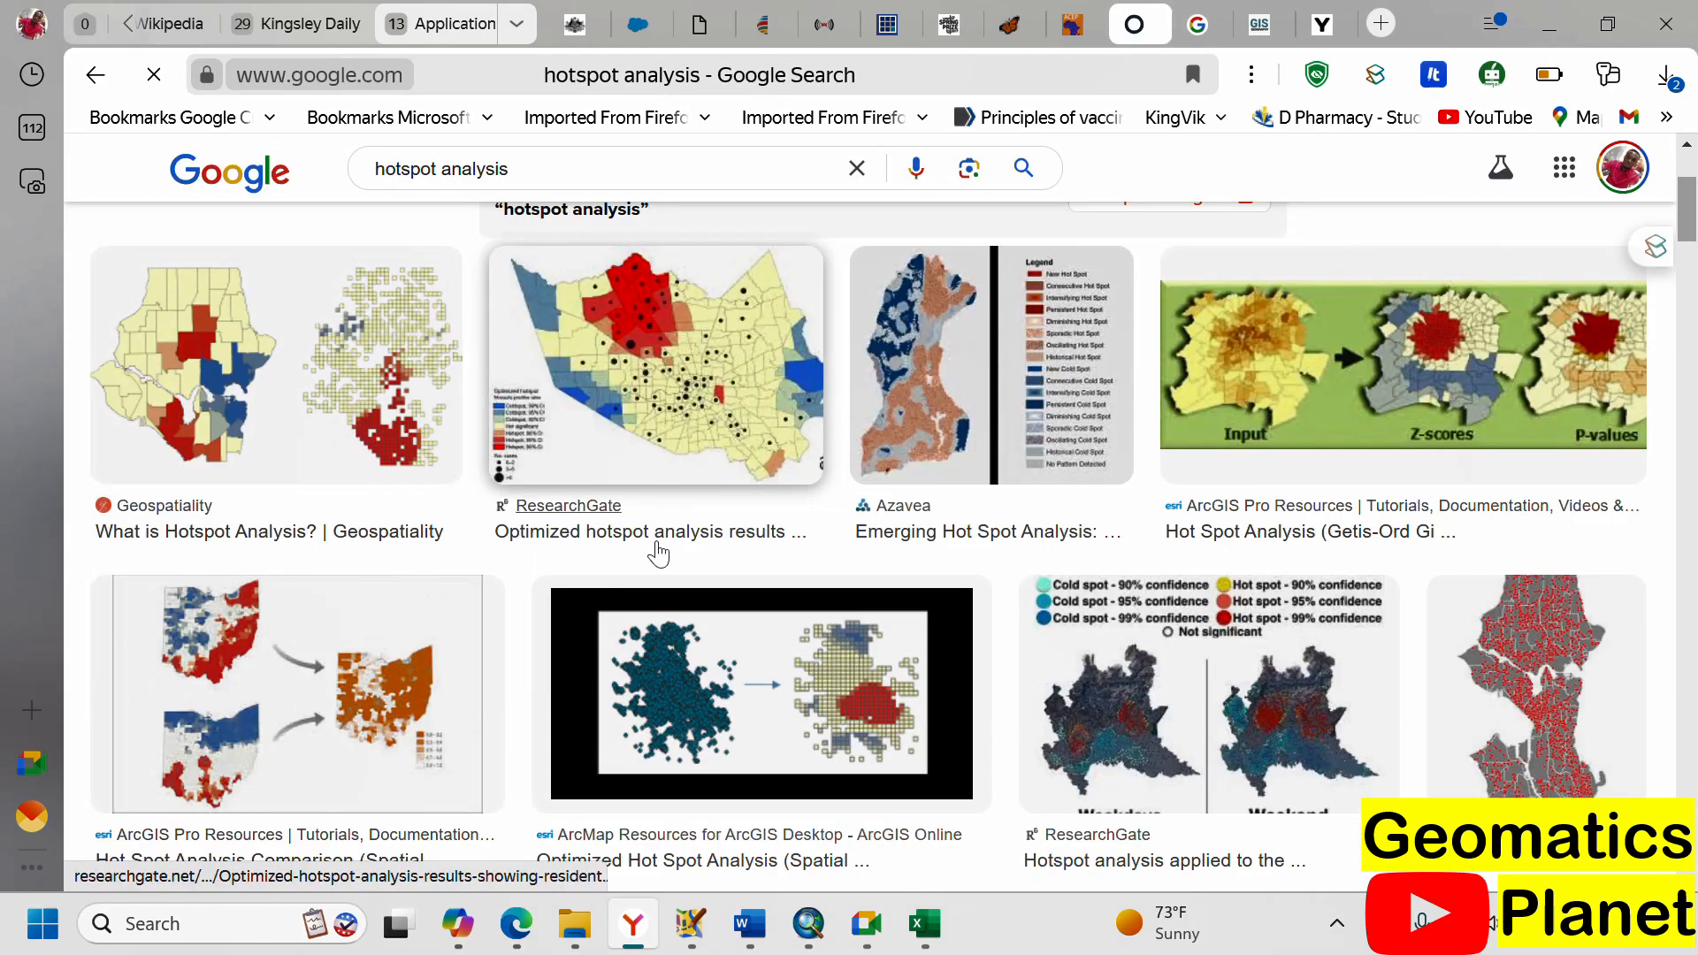
{"action": "scroll", "coordinate": [664, 557], "scroll_direction": "down", "scroll_amount": 5}
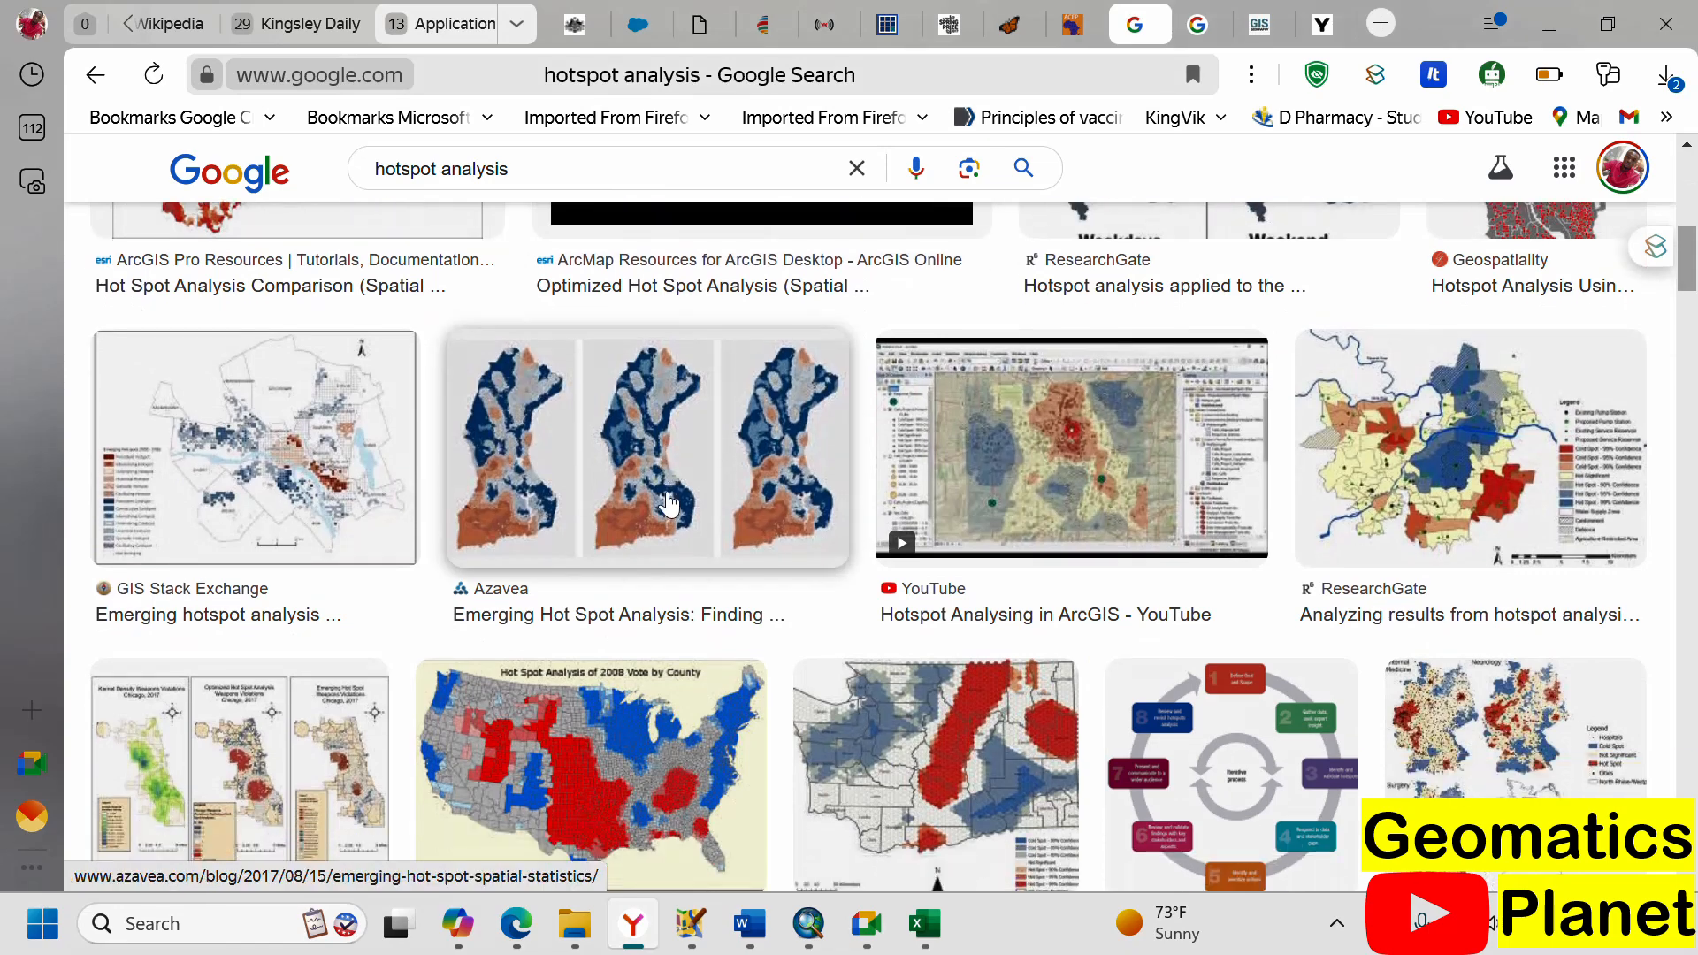
{"action": "scroll", "coordinate": [670, 505], "scroll_direction": "down", "scroll_amount": 5}
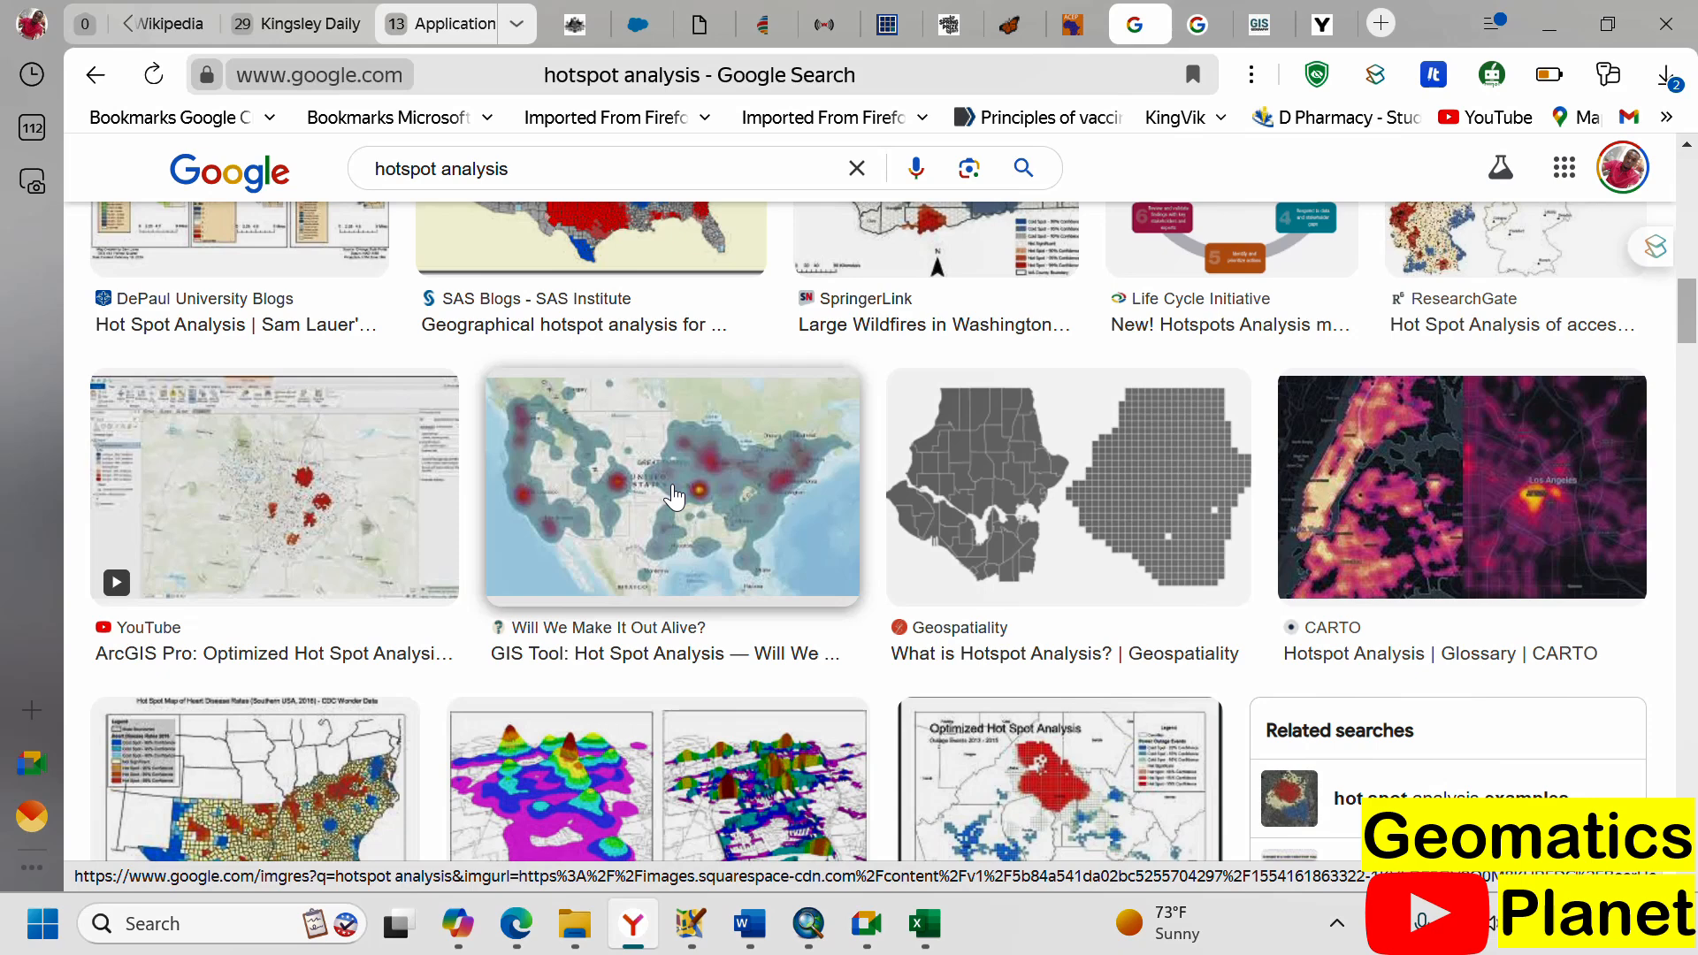
{"action": "scroll", "coordinate": [674, 496], "scroll_direction": "down", "scroll_amount": 10}
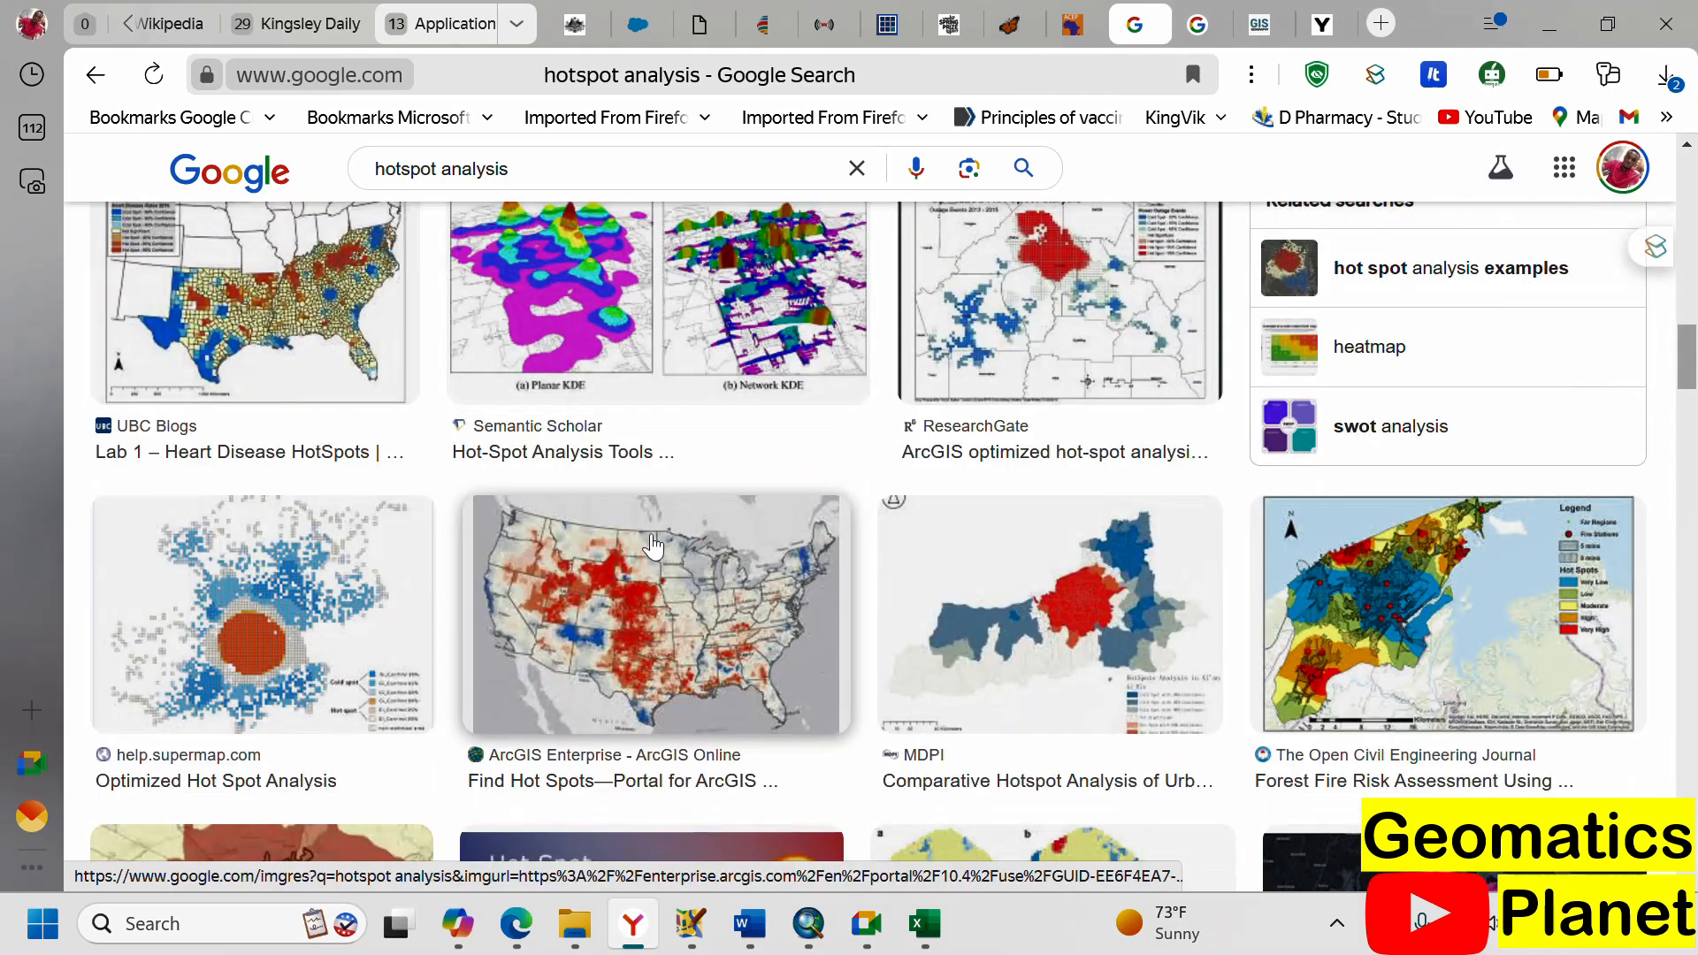
{"action": "scroll", "coordinate": [628, 610], "scroll_direction": "down", "scroll_amount": 5}
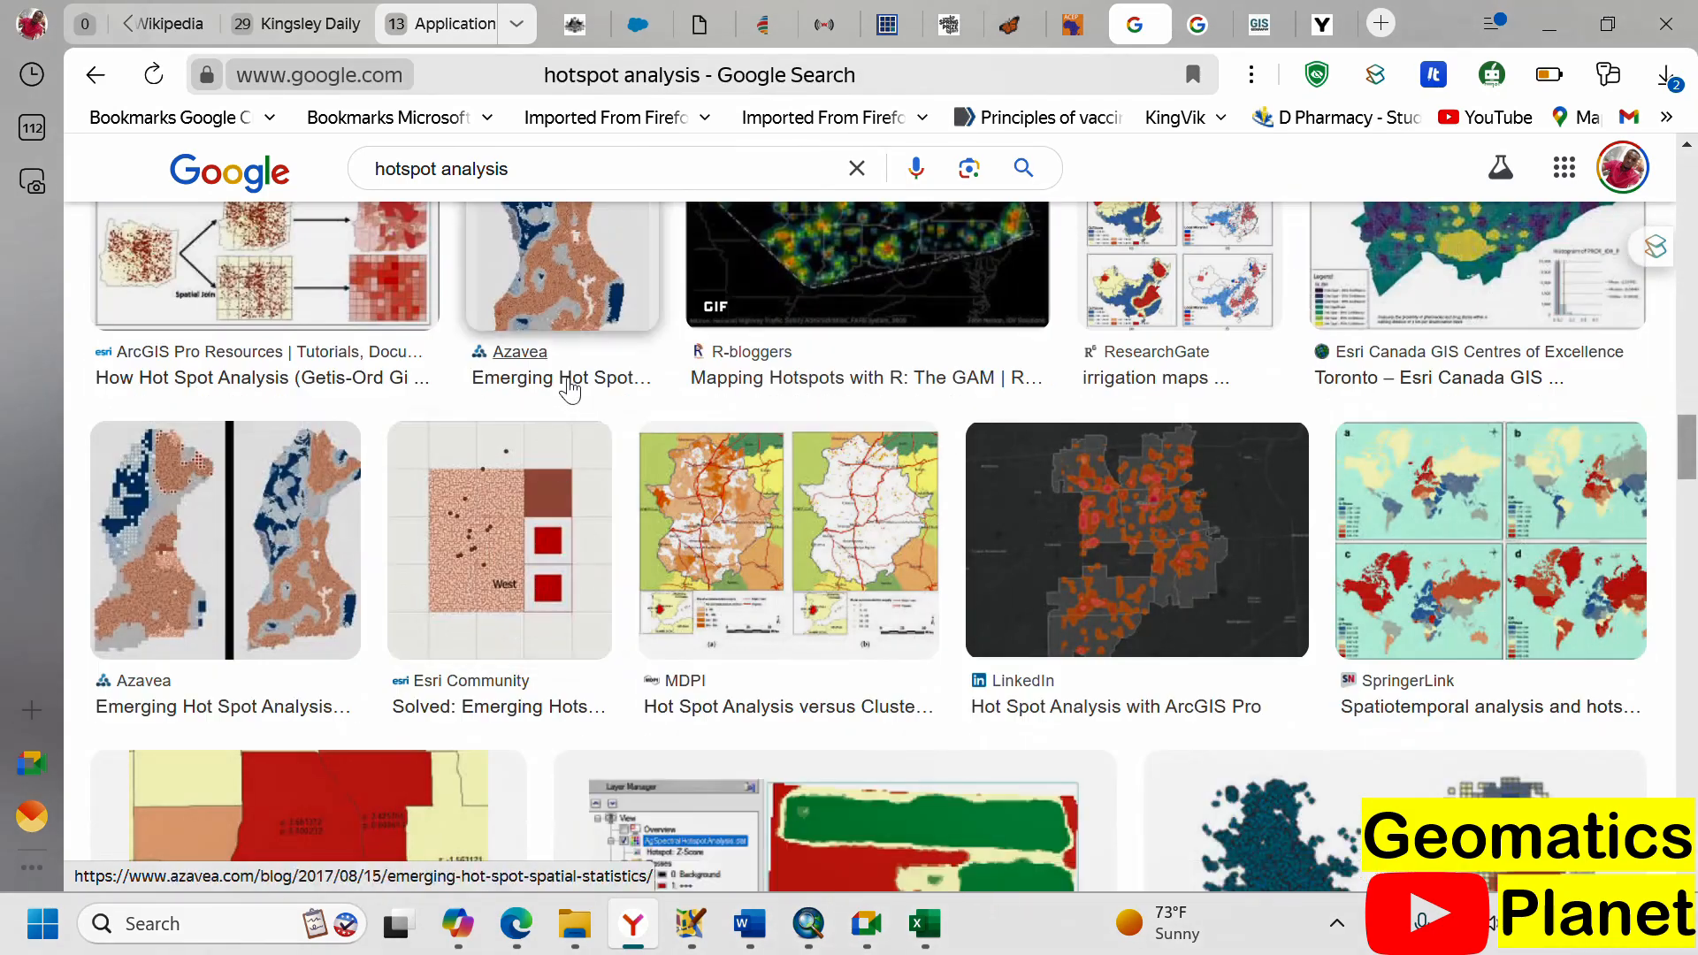
- Browse further through the hotspot analysis image results for example maps of crime, fire, traffic and vegetation hot spots
{"action": "scroll", "coordinate": [579, 424], "scroll_direction": "up", "scroll_amount": 5}
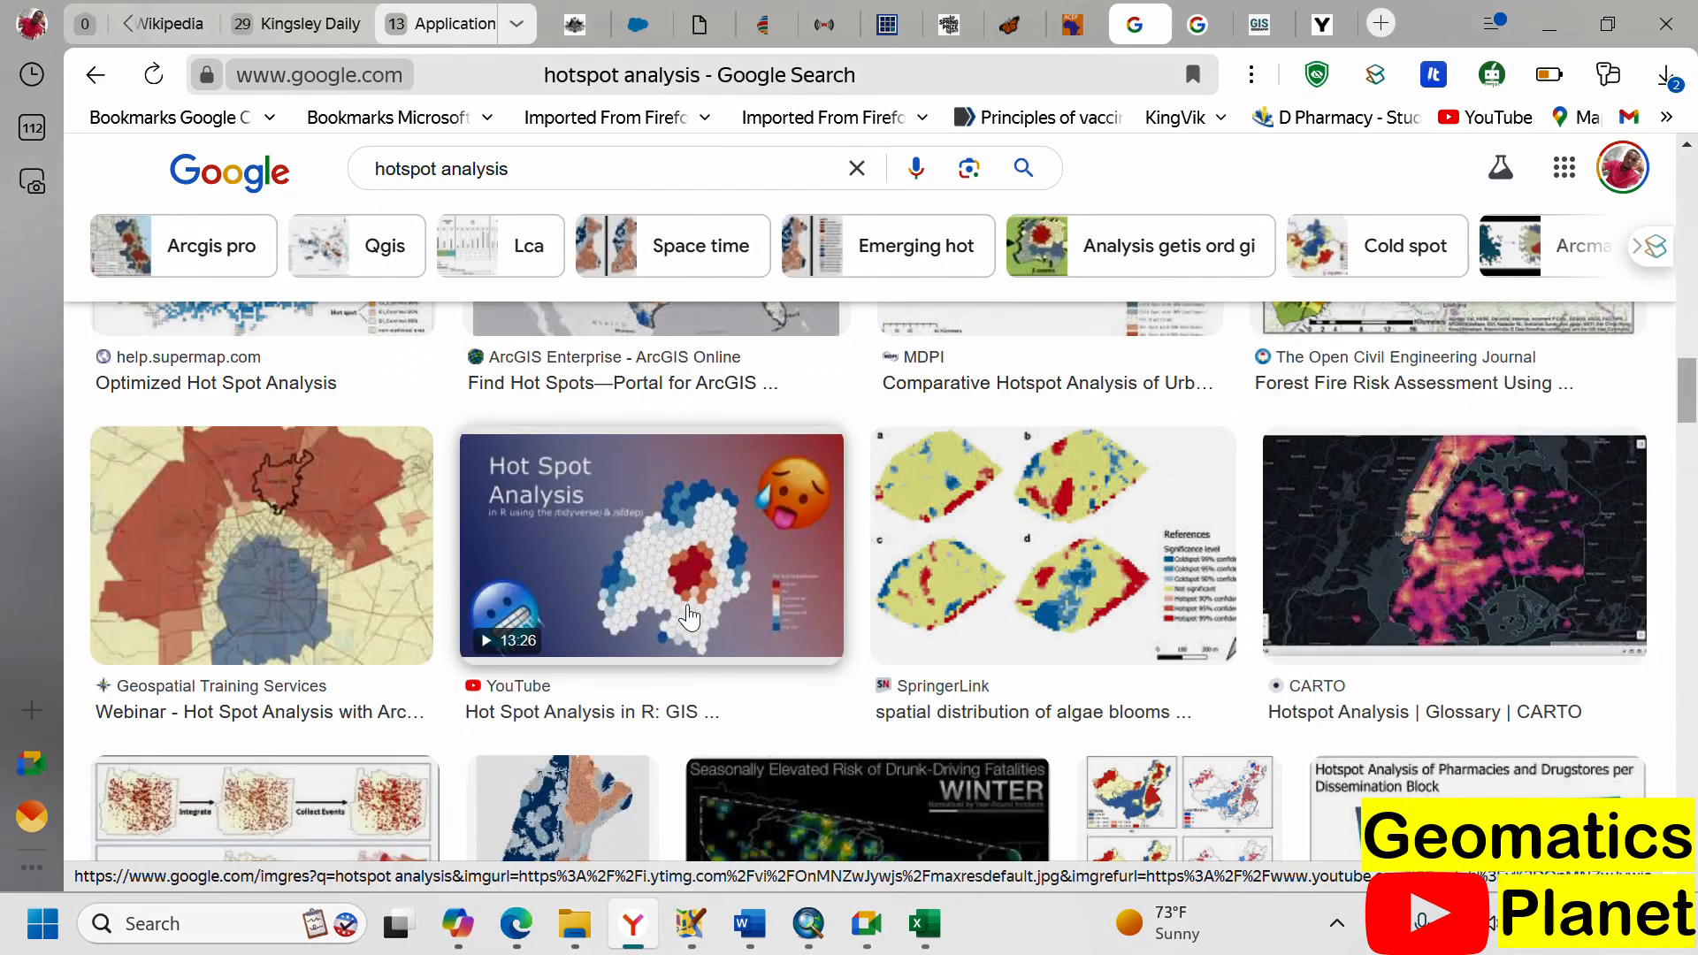
{"action": "scroll", "coordinate": [787, 550], "scroll_direction": "down", "scroll_amount": 10}
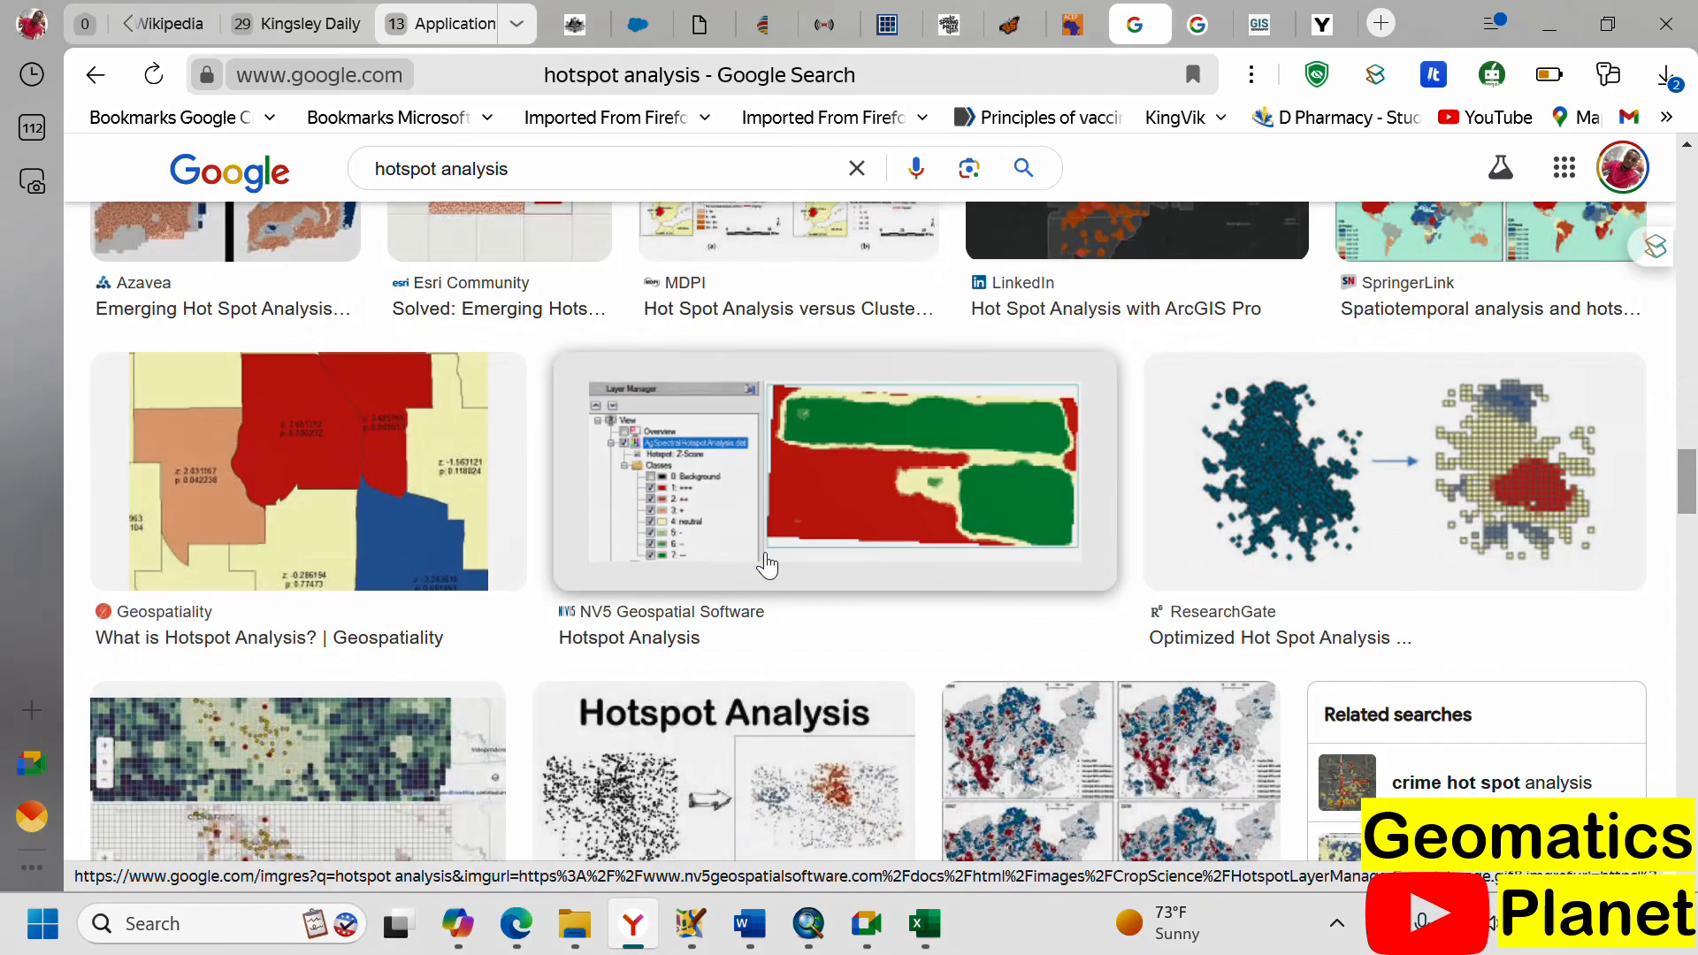
{"action": "scroll", "coordinate": [586, 529], "scroll_direction": "down", "scroll_amount": 3}
{"action": "scroll", "coordinate": [672, 535], "scroll_direction": "down", "scroll_amount": 10}
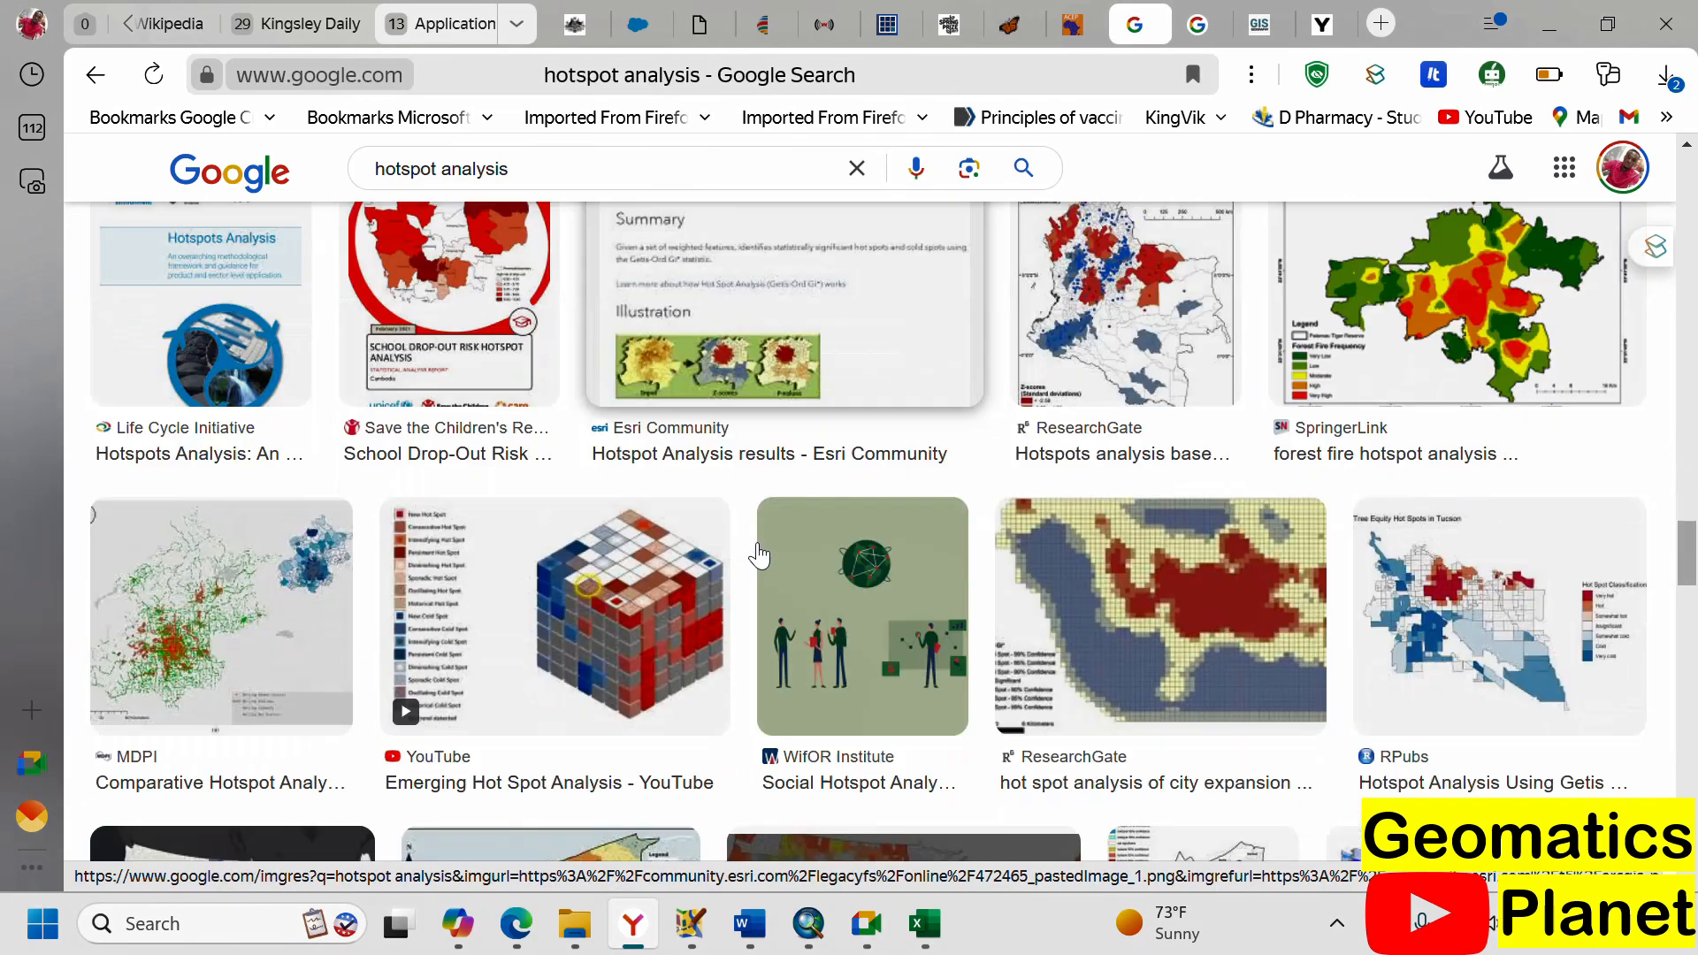
{"action": "scroll", "coordinate": [911, 539], "scroll_direction": "down", "scroll_amount": 3}
{"action": "scroll", "coordinate": [968, 517], "scroll_direction": "down", "scroll_amount": 4}
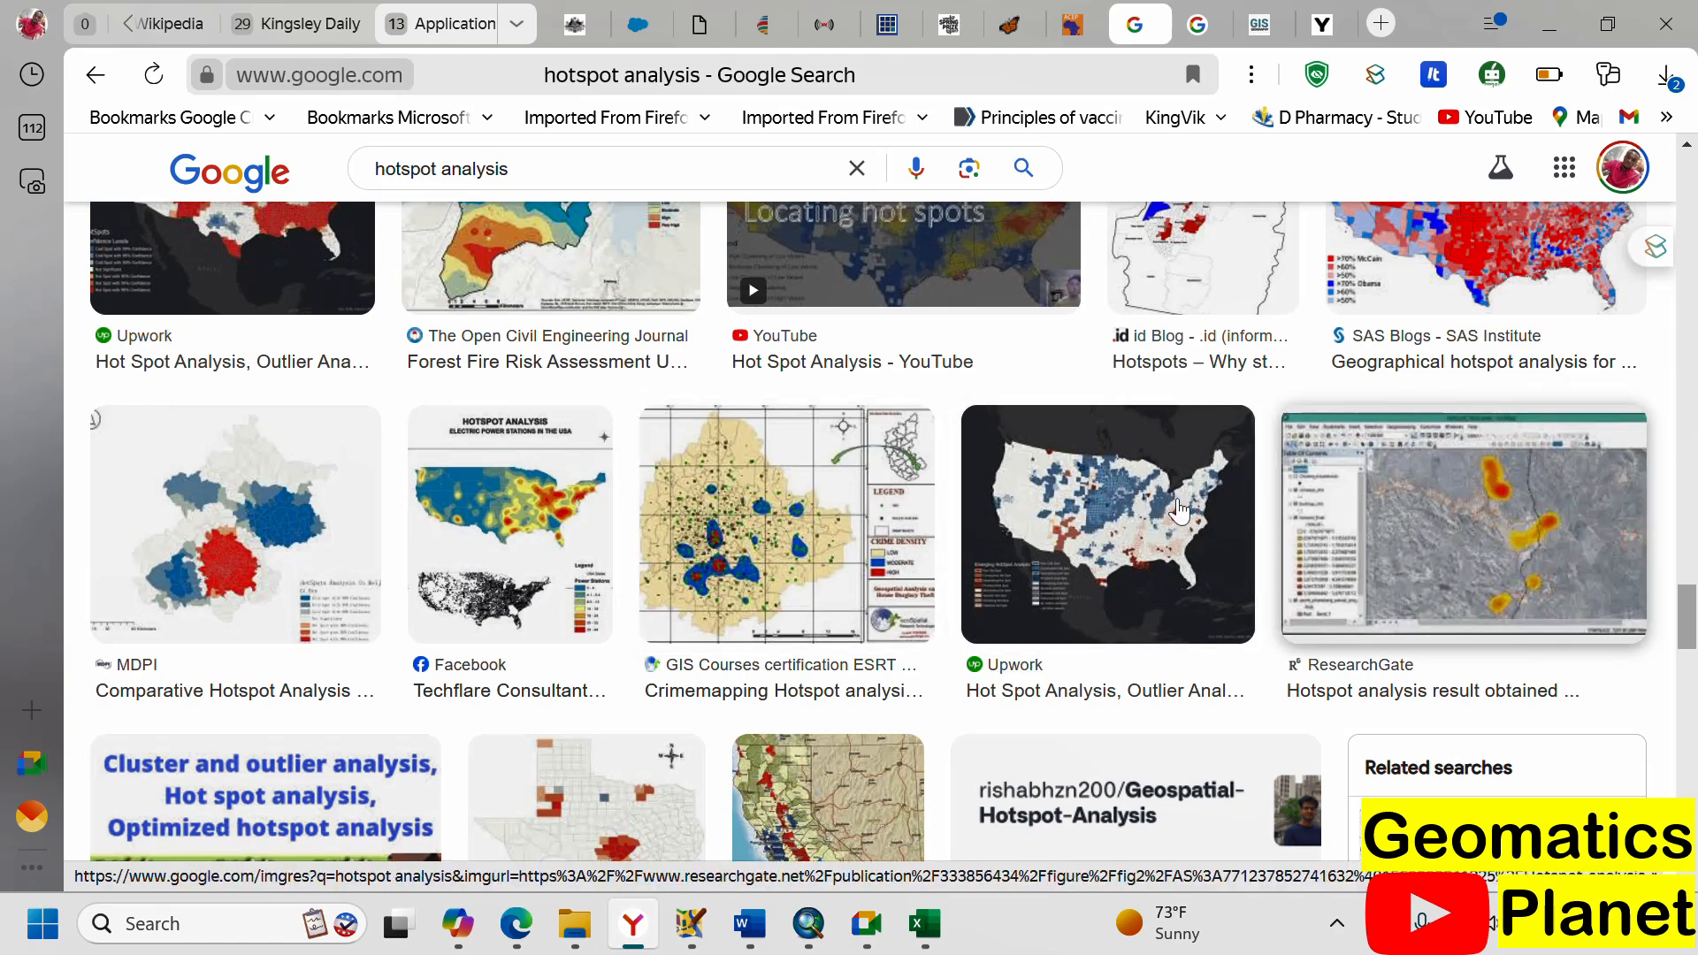
{"action": "scroll", "coordinate": [1176, 513], "scroll_direction": "down", "scroll_amount": 9}
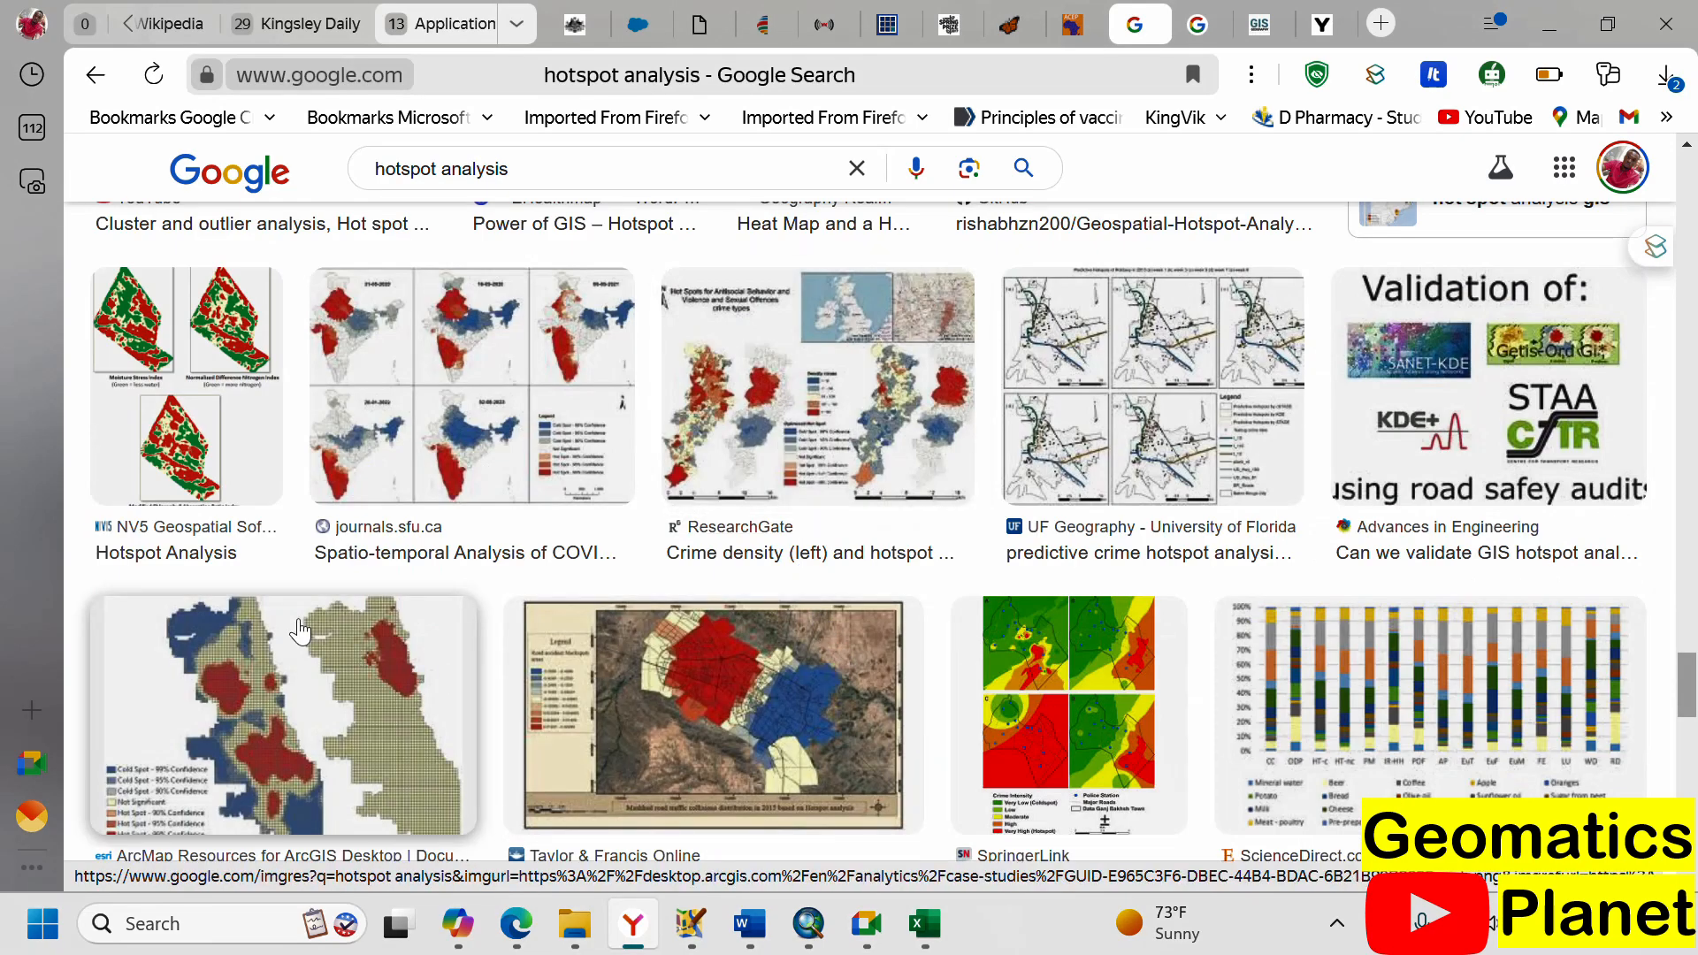
{"action": "scroll", "coordinate": [656, 541], "scroll_direction": "down", "scroll_amount": 14}
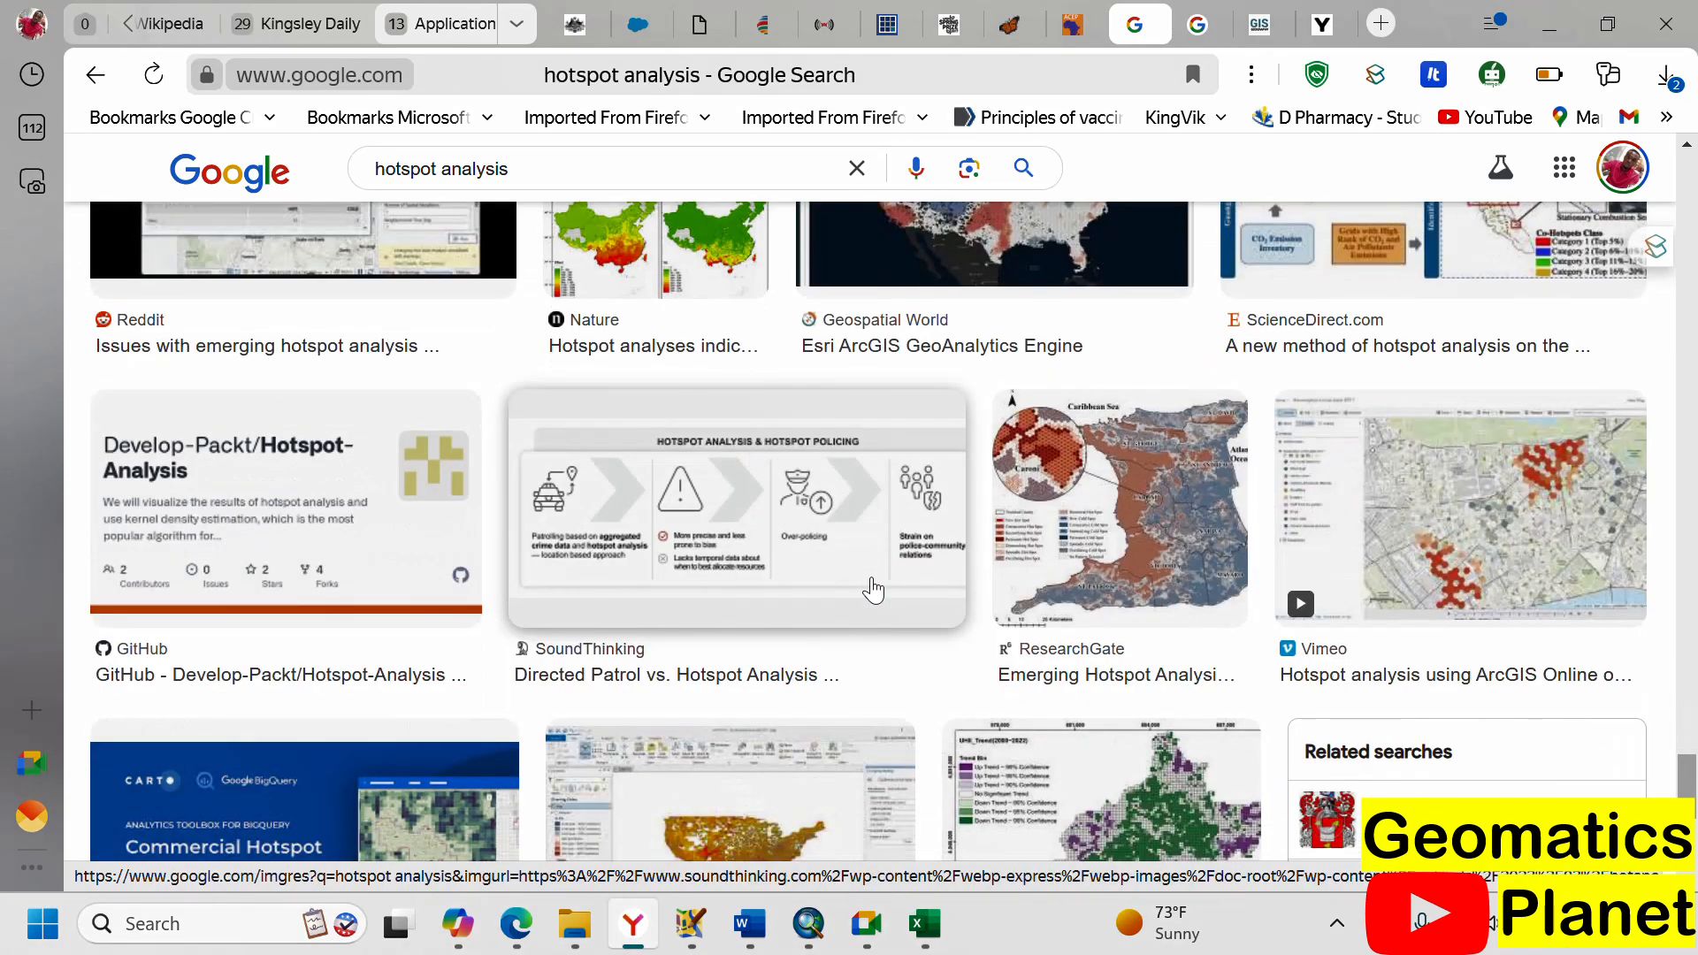
{"action": "scroll", "coordinate": [874, 590], "scroll_direction": "down", "scroll_amount": 6}
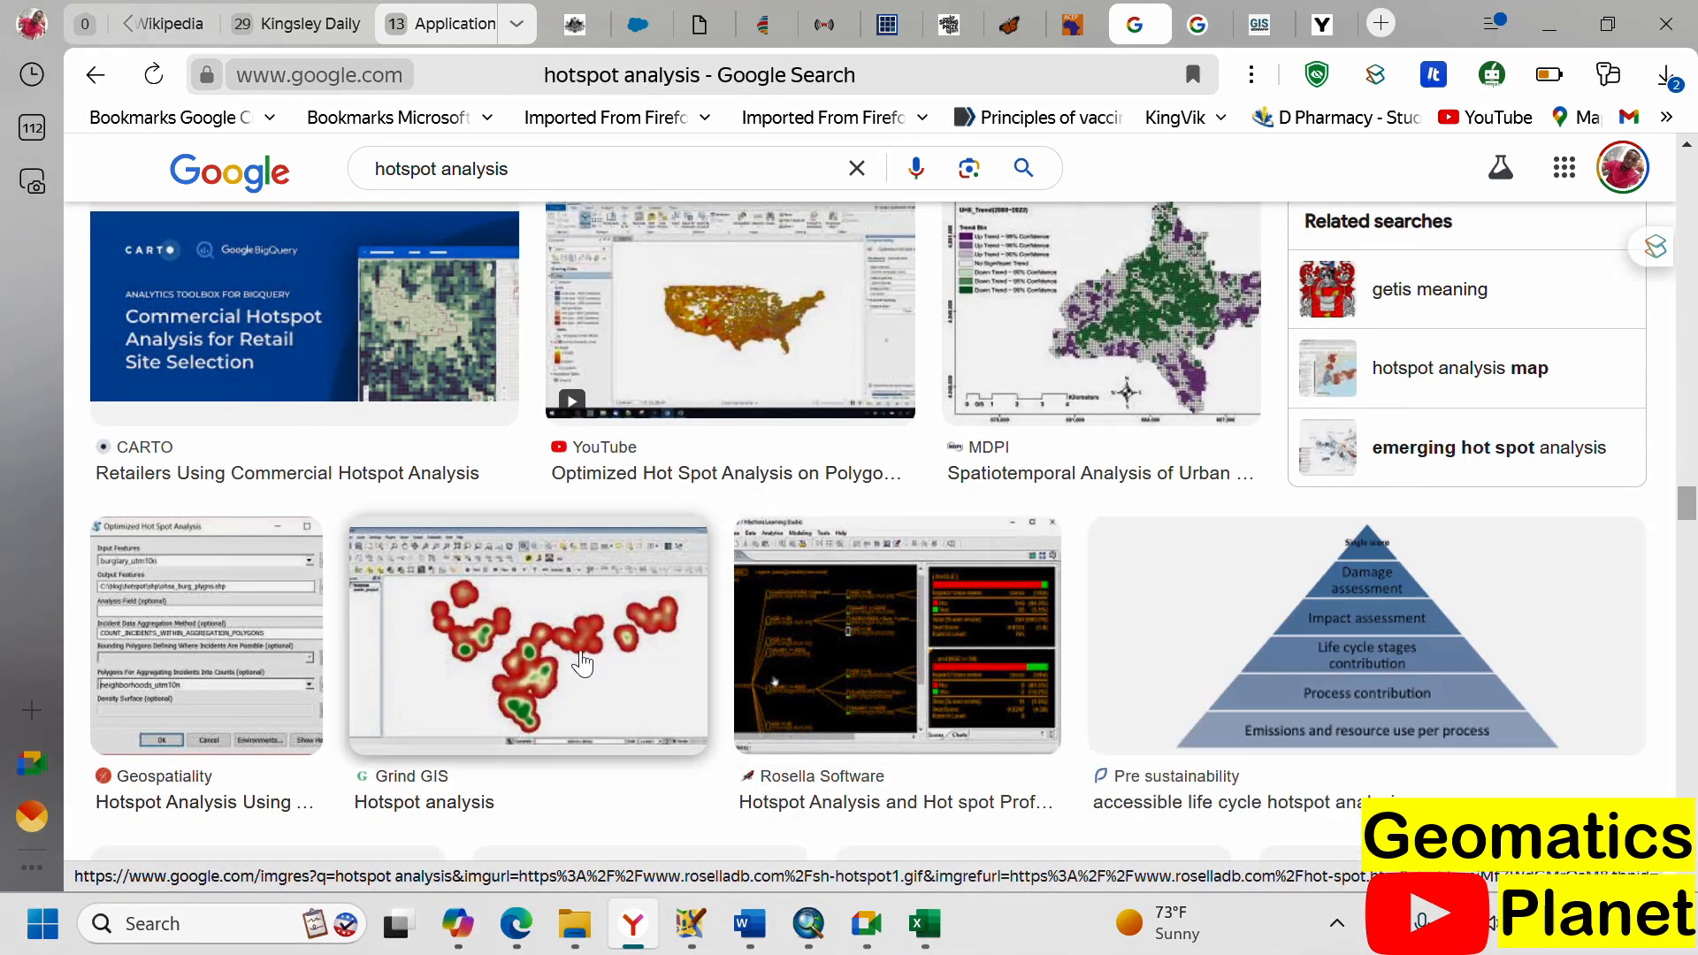
{"action": "scroll", "coordinate": [765, 544], "scroll_direction": "down", "scroll_amount": 6}
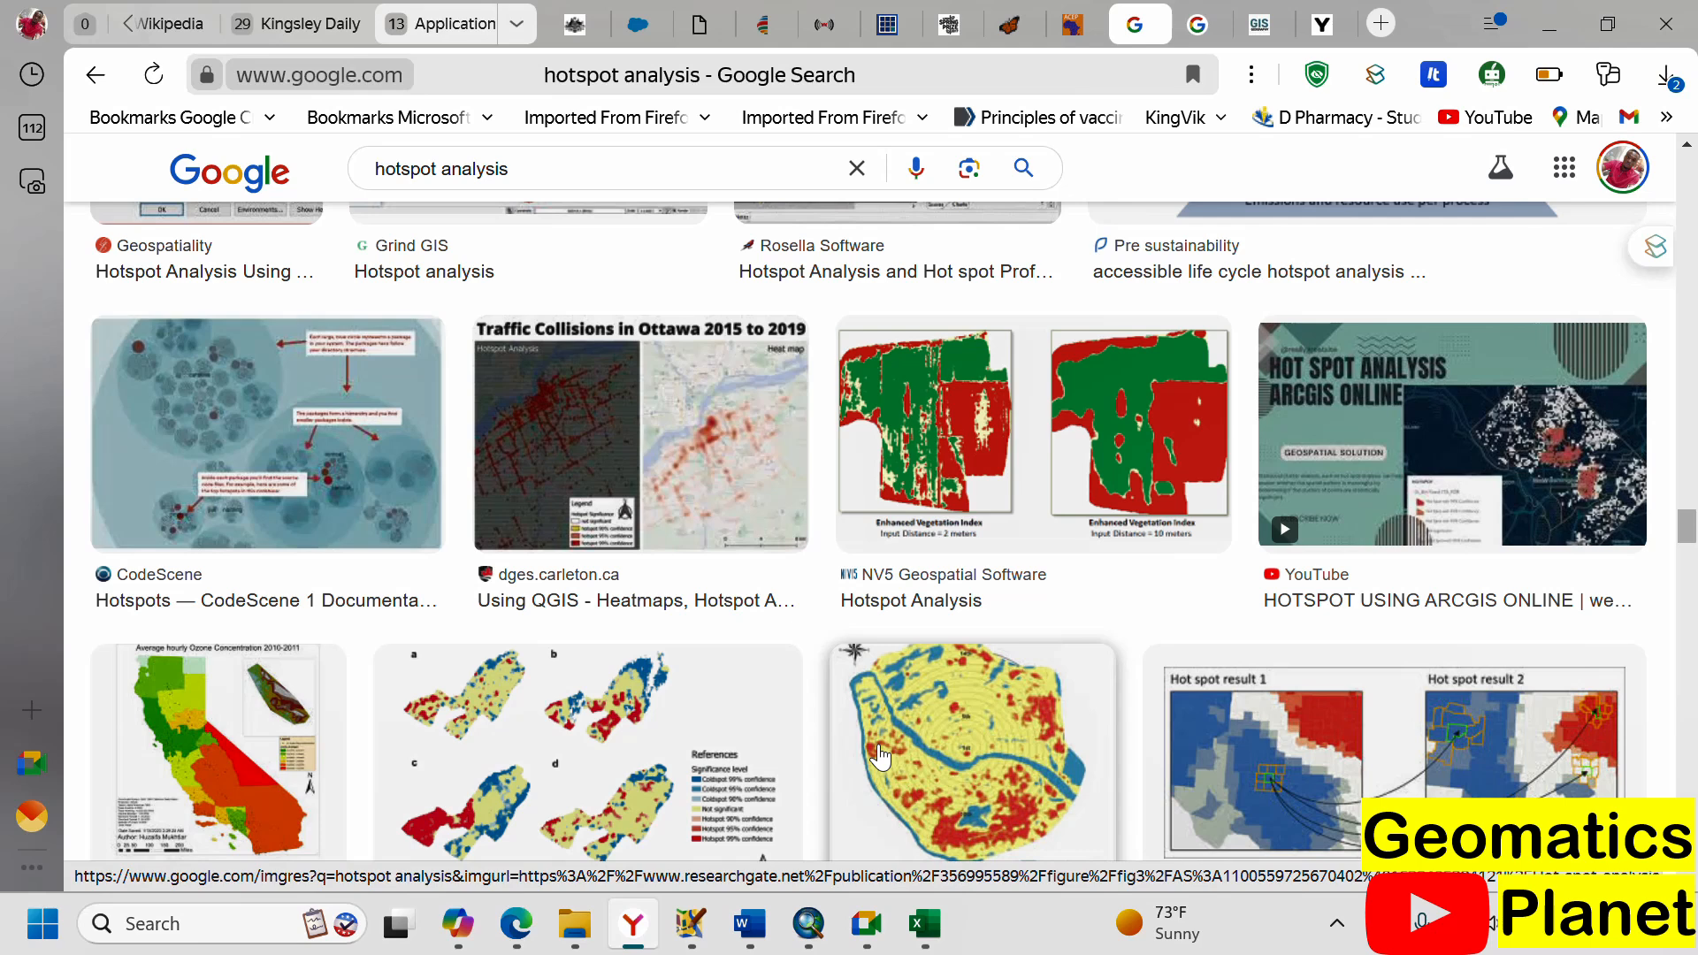
{"action": "scroll", "coordinate": [874, 759], "scroll_direction": "down", "scroll_amount": 4}
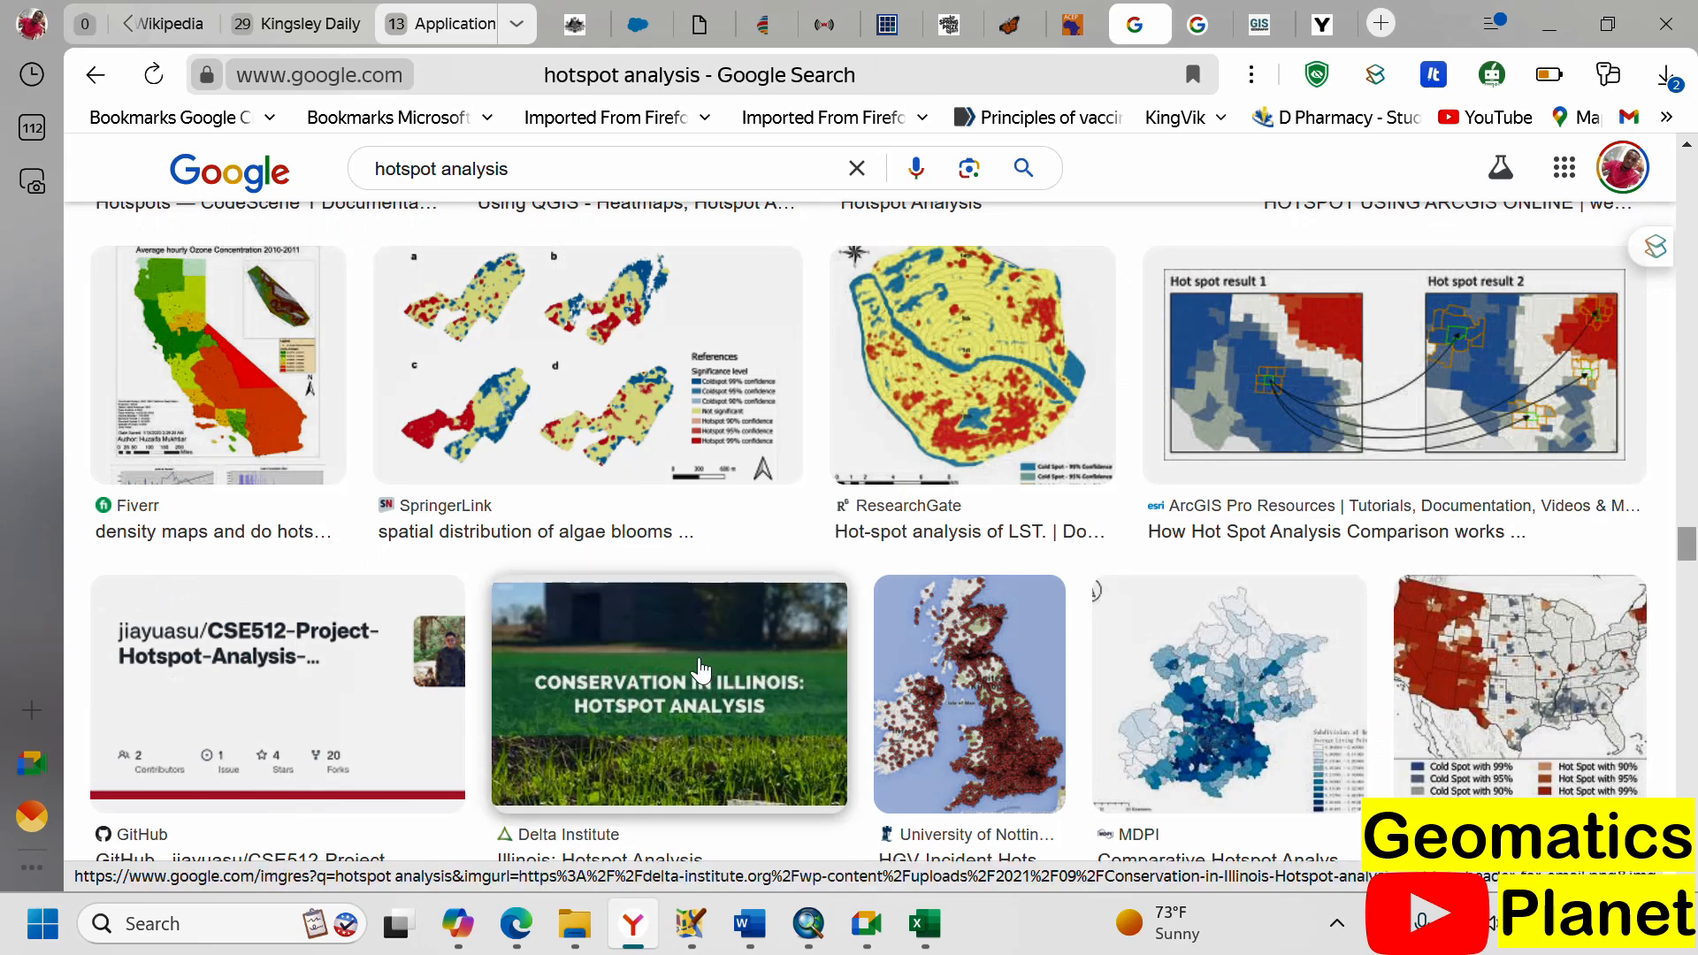
- Switch to ArcMap, inspect the kernel density raster up close and locate Point Density among the Spatial Analyst density tools
{"action": "left_click", "coordinate": [809, 923]}
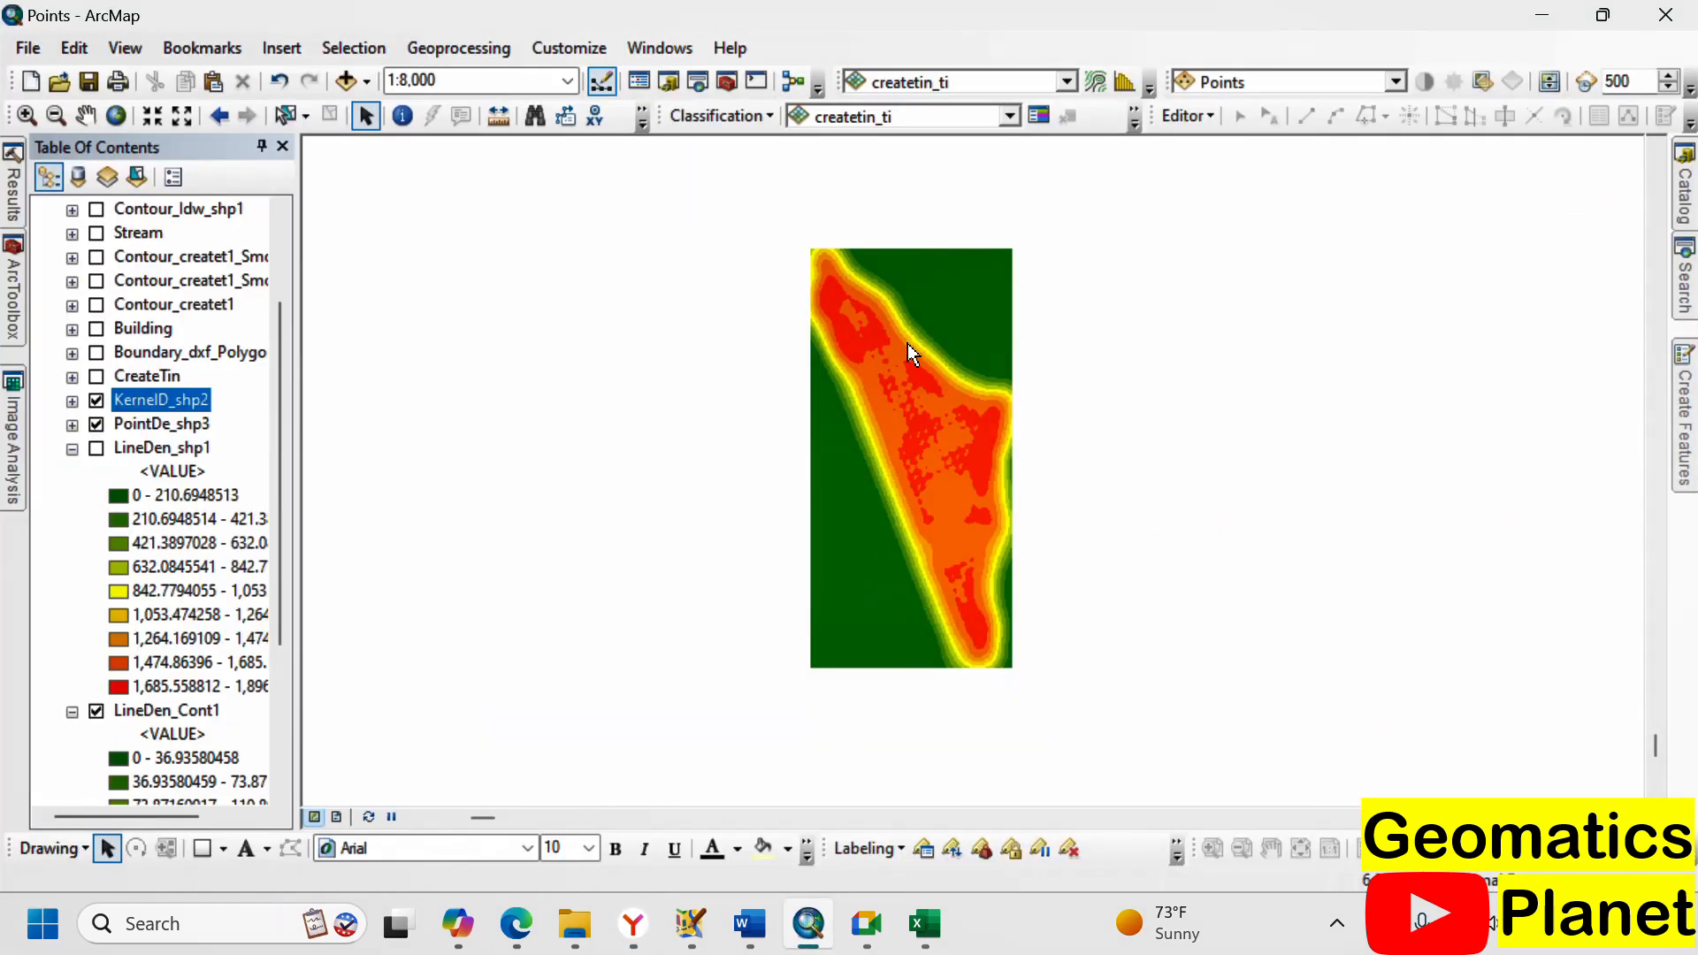
{"action": "scroll", "coordinate": [907, 343], "scroll_direction": "down", "scroll_amount": 2}
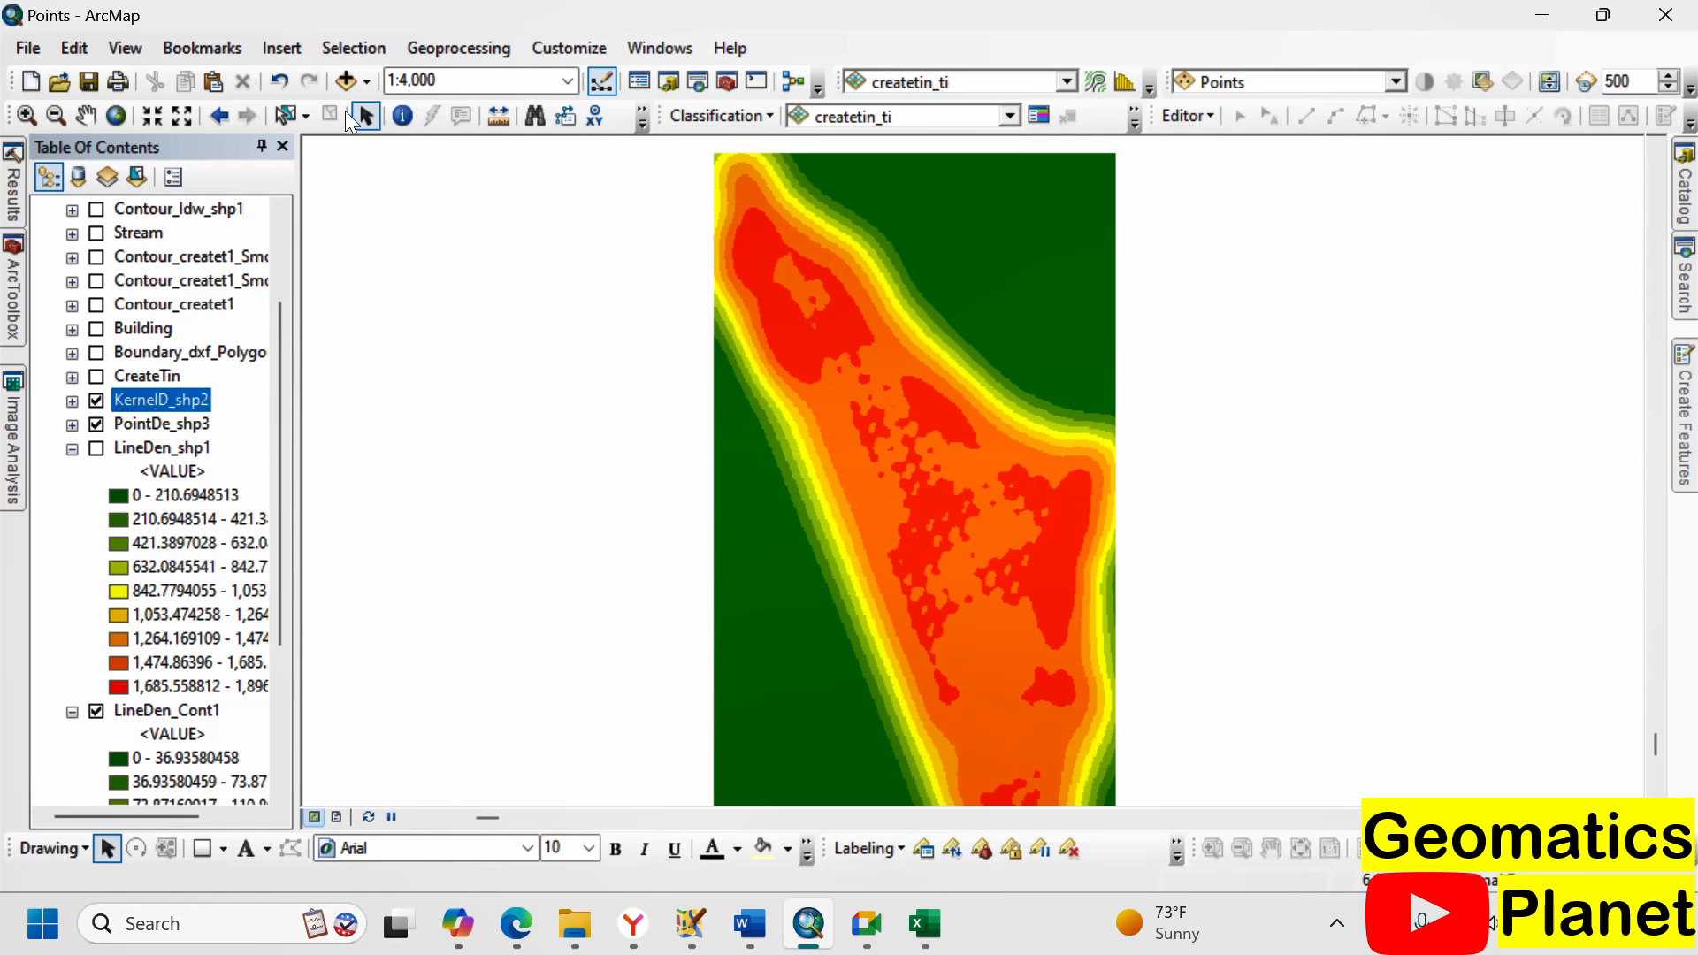
{"action": "scroll", "coordinate": [119, 460], "scroll_direction": "up", "scroll_amount": 2}
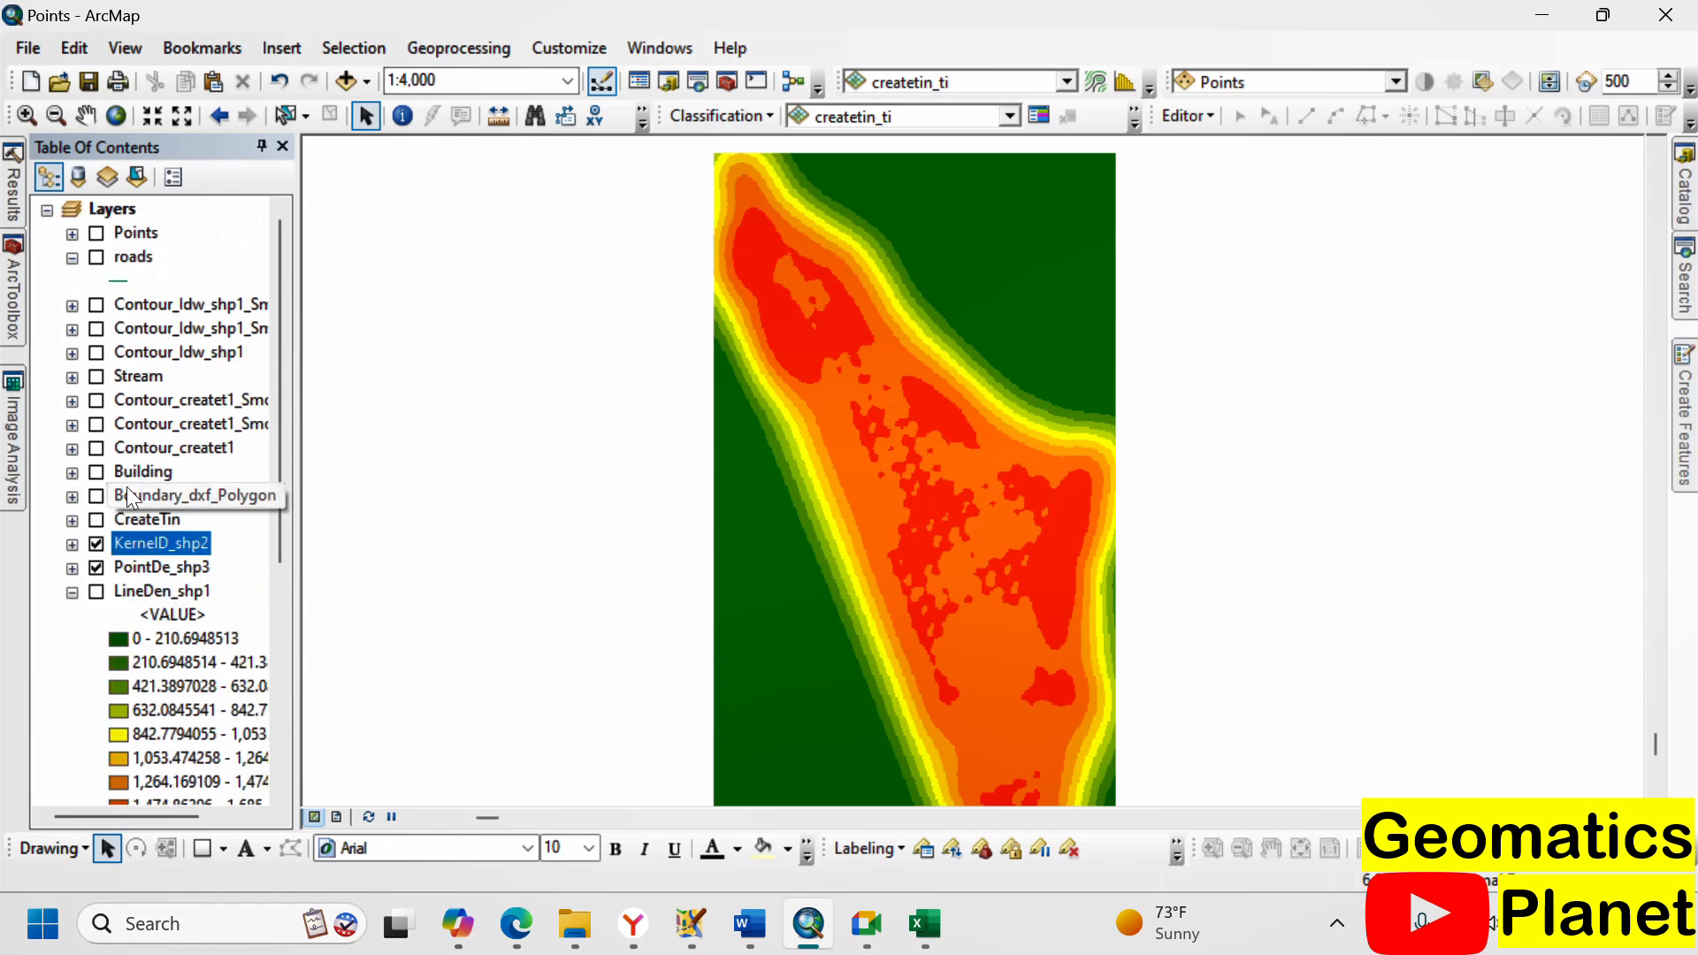
{"action": "left_click", "coordinate": [14, 306]}
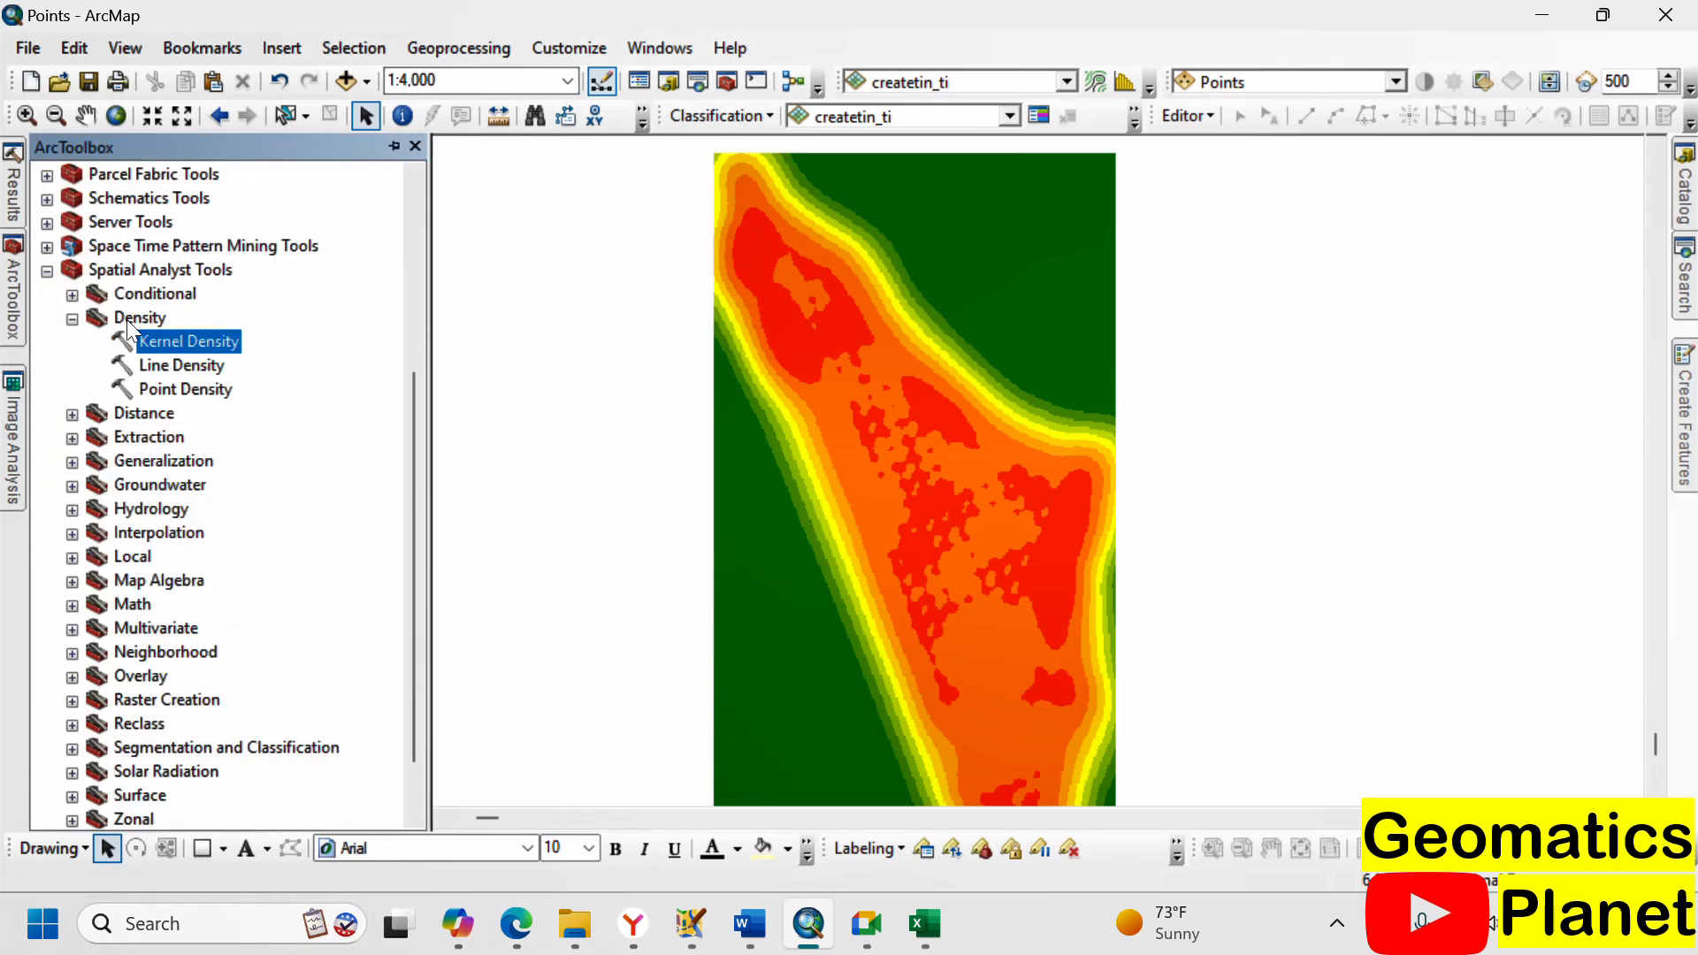
{"action": "left_click", "coordinate": [188, 391]}
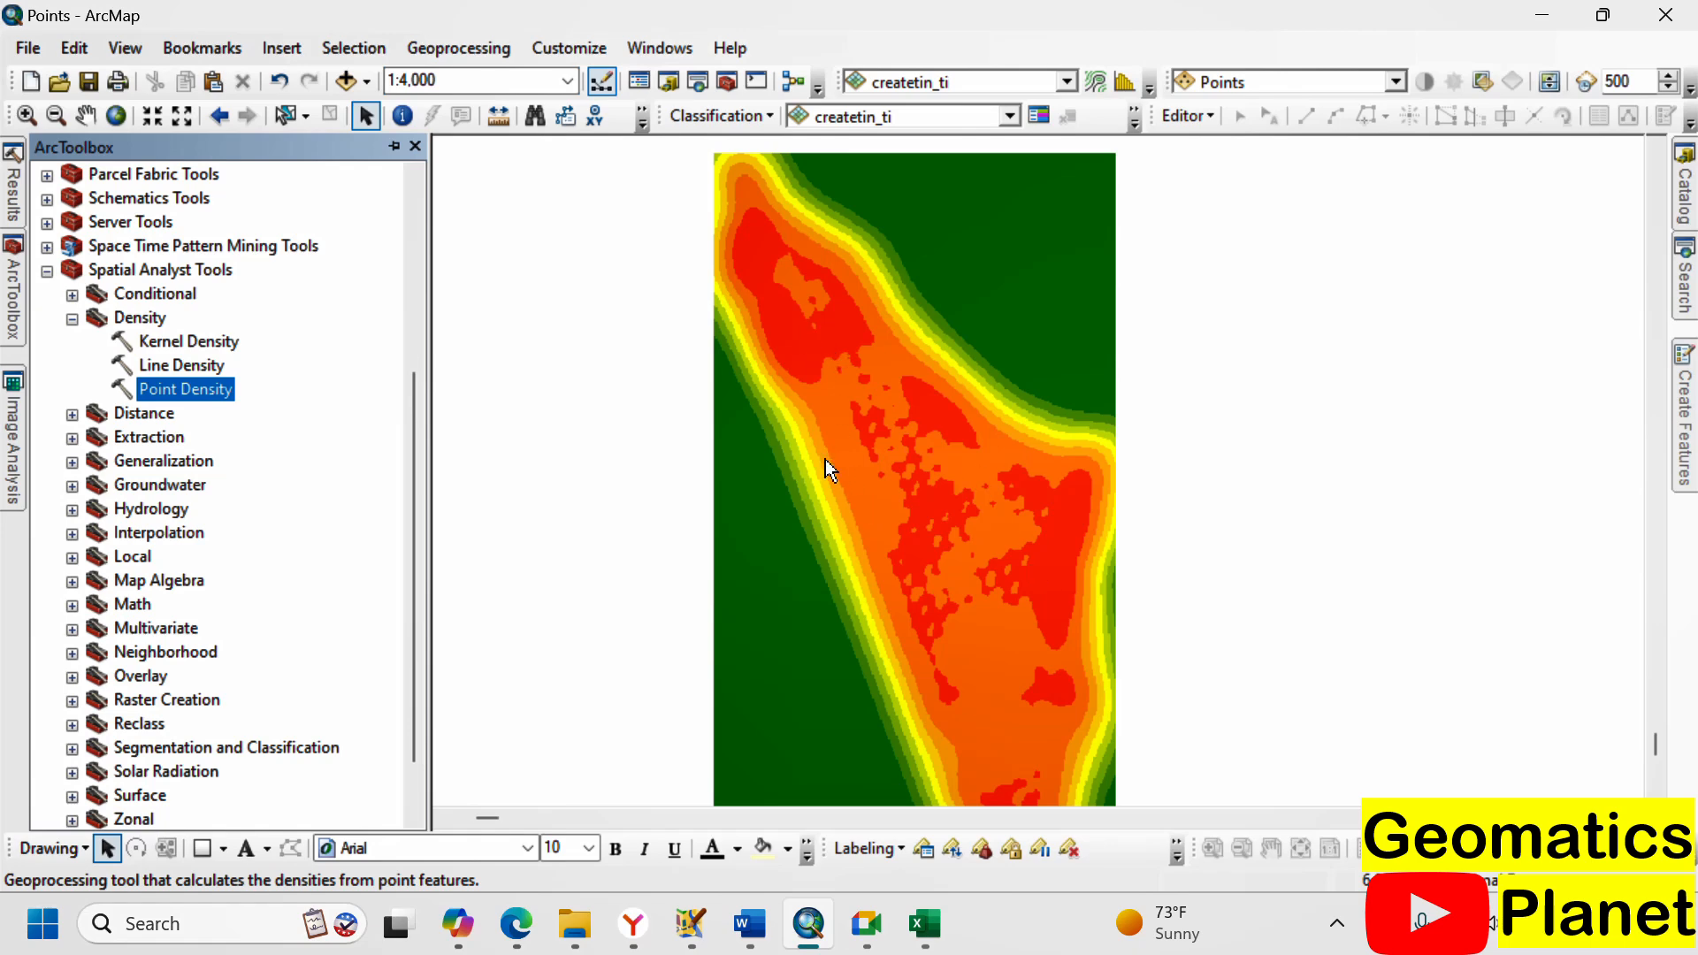
- Switch to the Yandex browser and search Google Images for "Crime hotspot analytsis"
{"action": "left_click", "coordinate": [525, 907]}
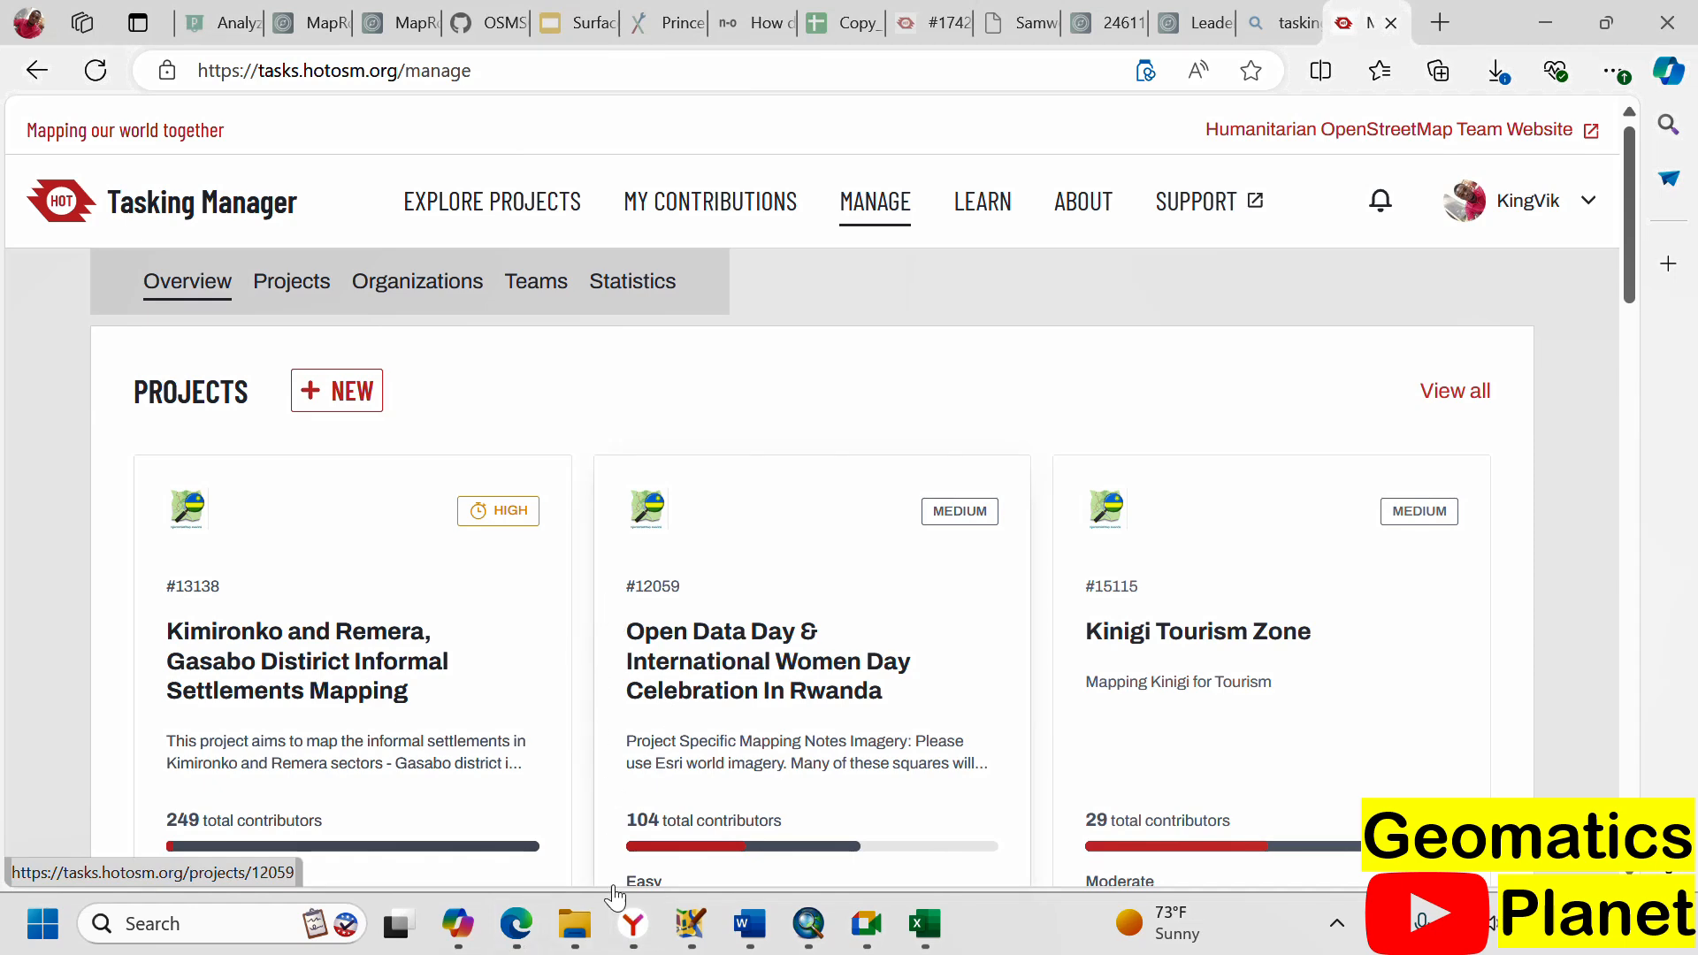
{"action": "left_click", "coordinate": [633, 923]}
{"action": "left_click", "coordinate": [884, 71]}
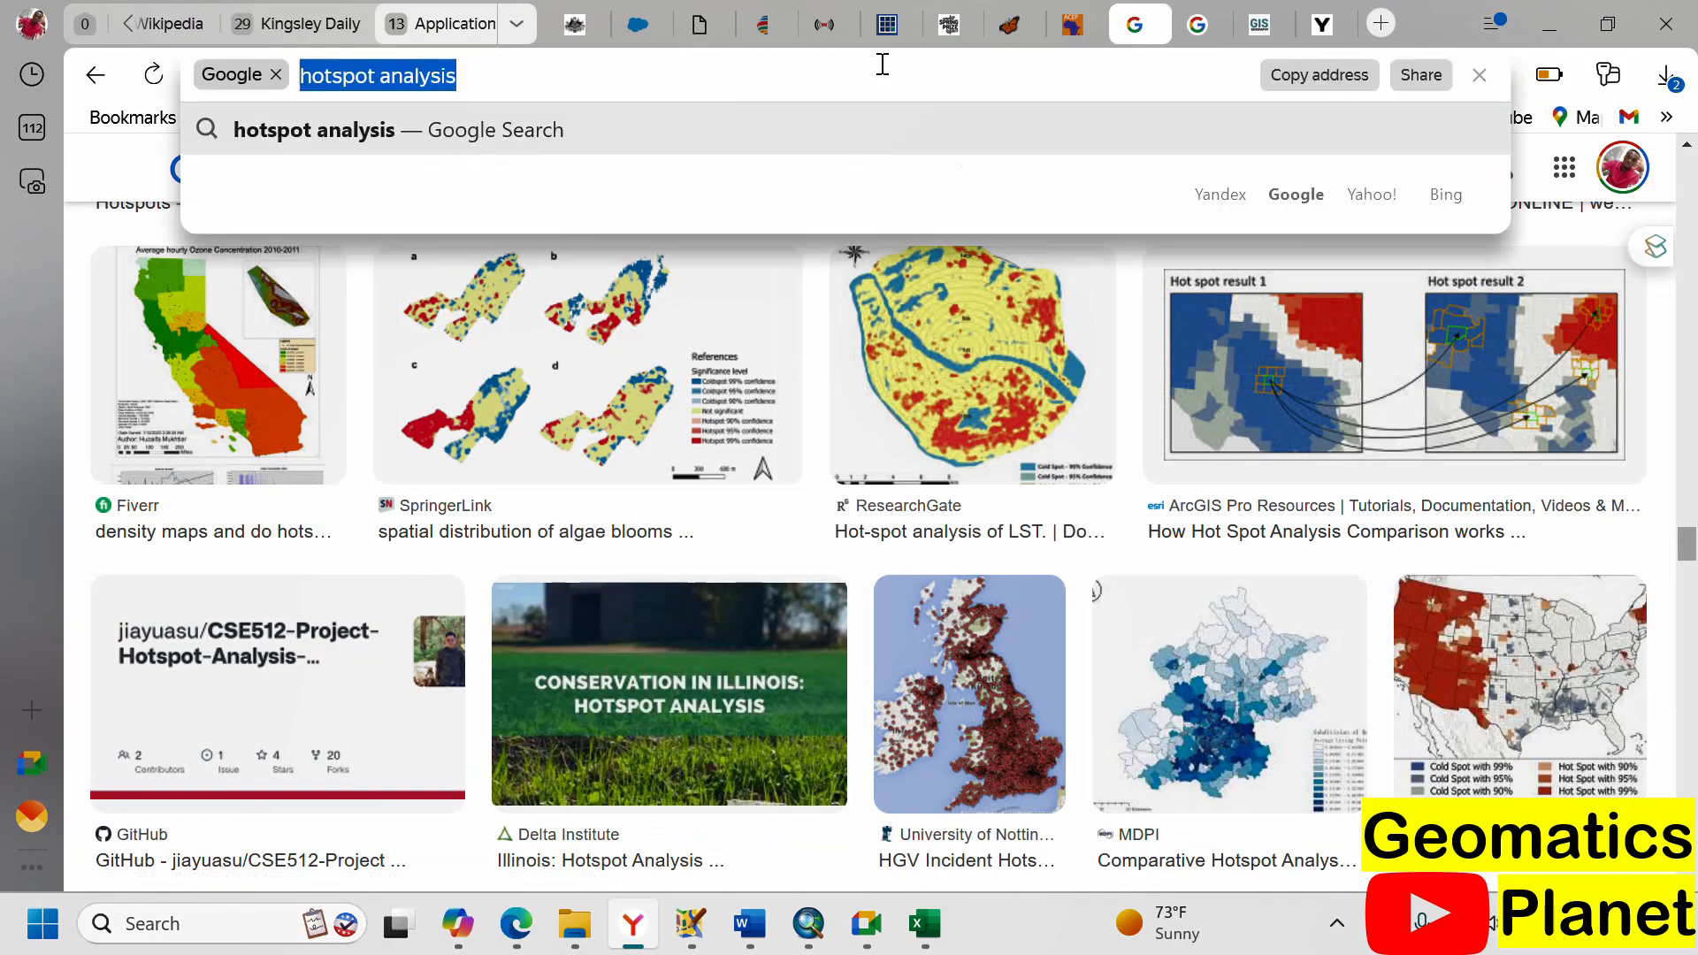
{"action": "type", "text": "Crime "}
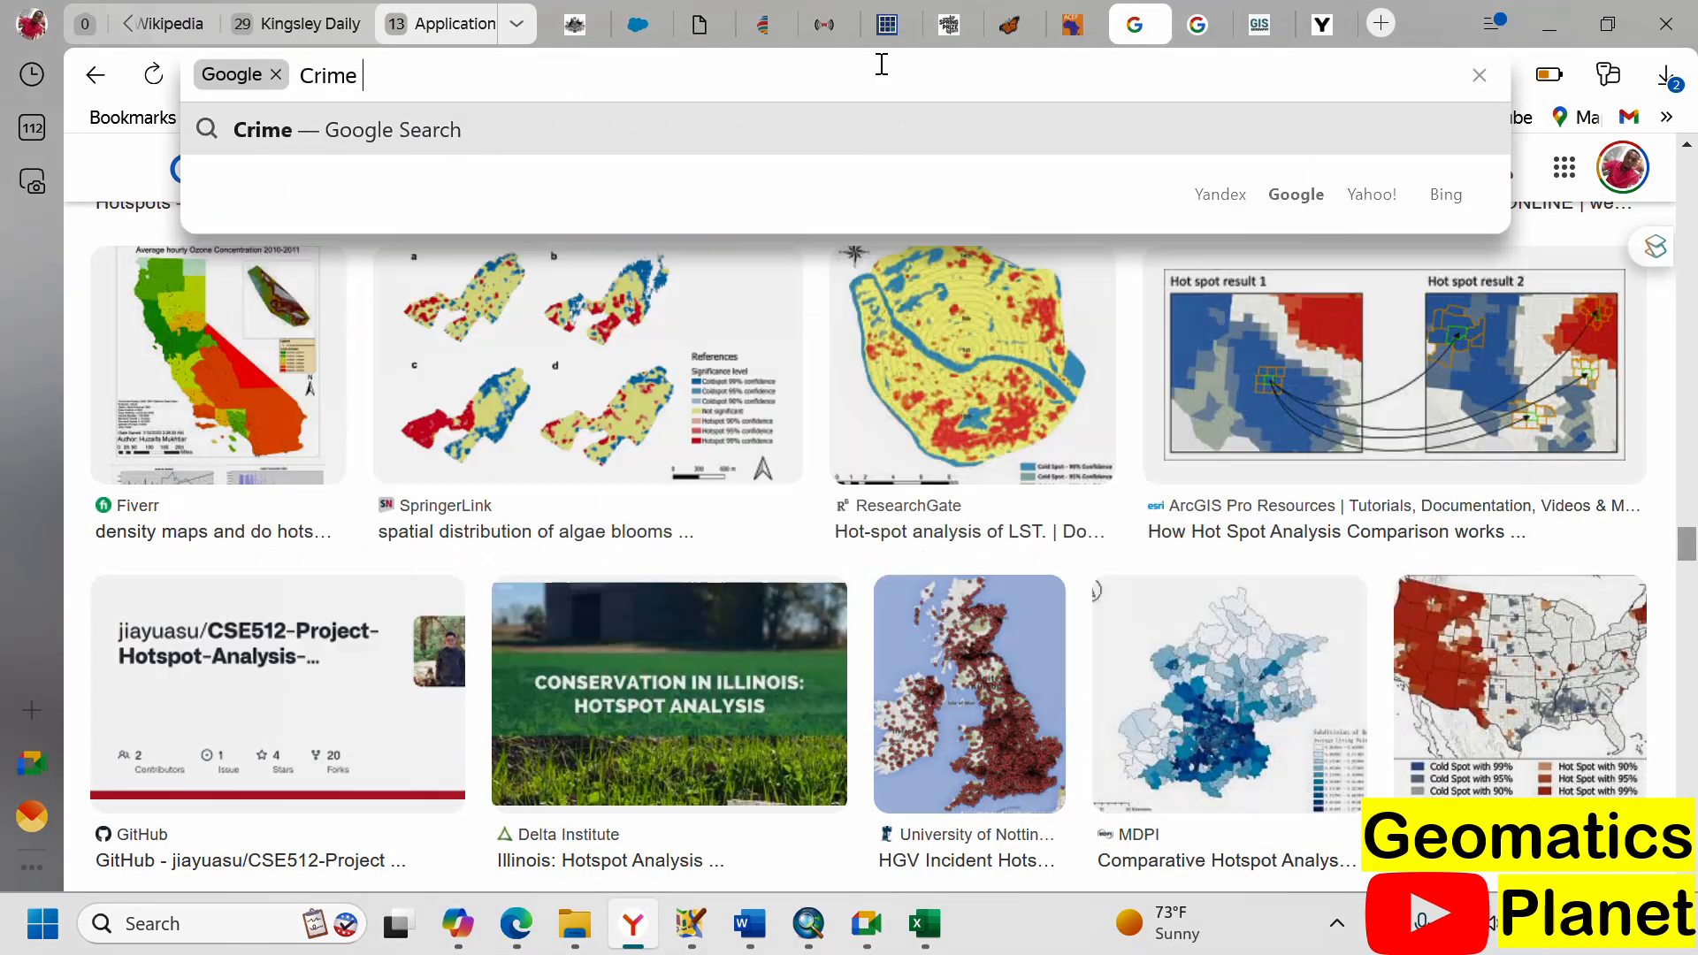
{"action": "type", "text": "hotspot "}
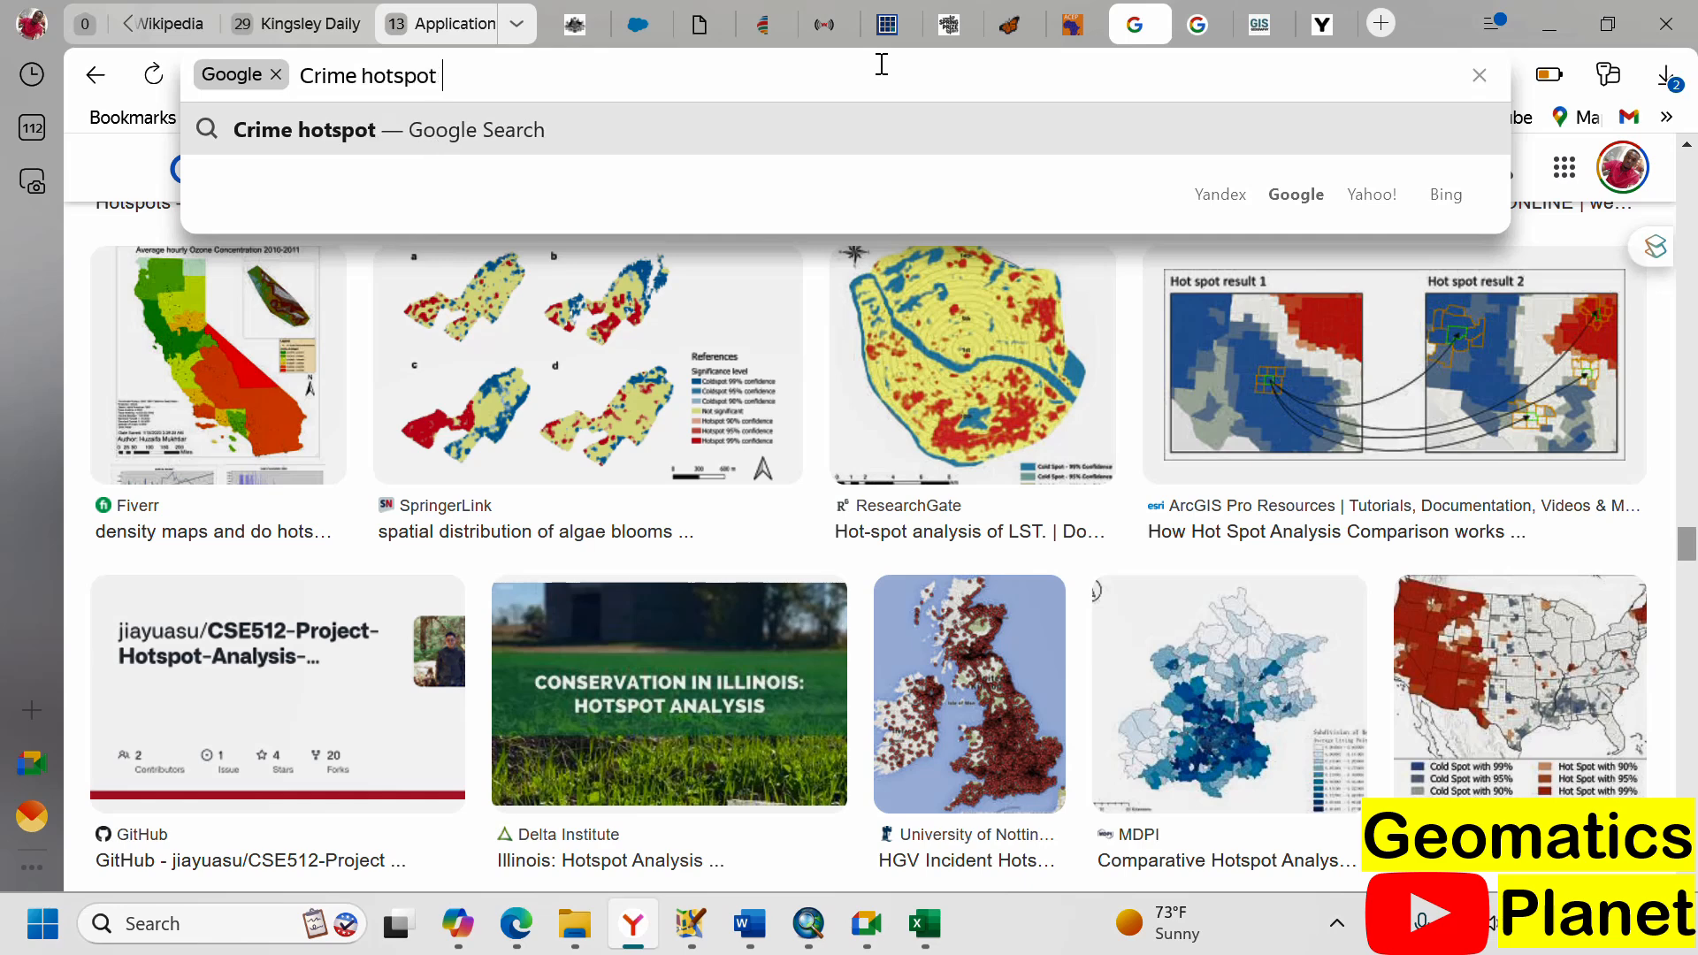
{"action": "type", "text": "analysis"}
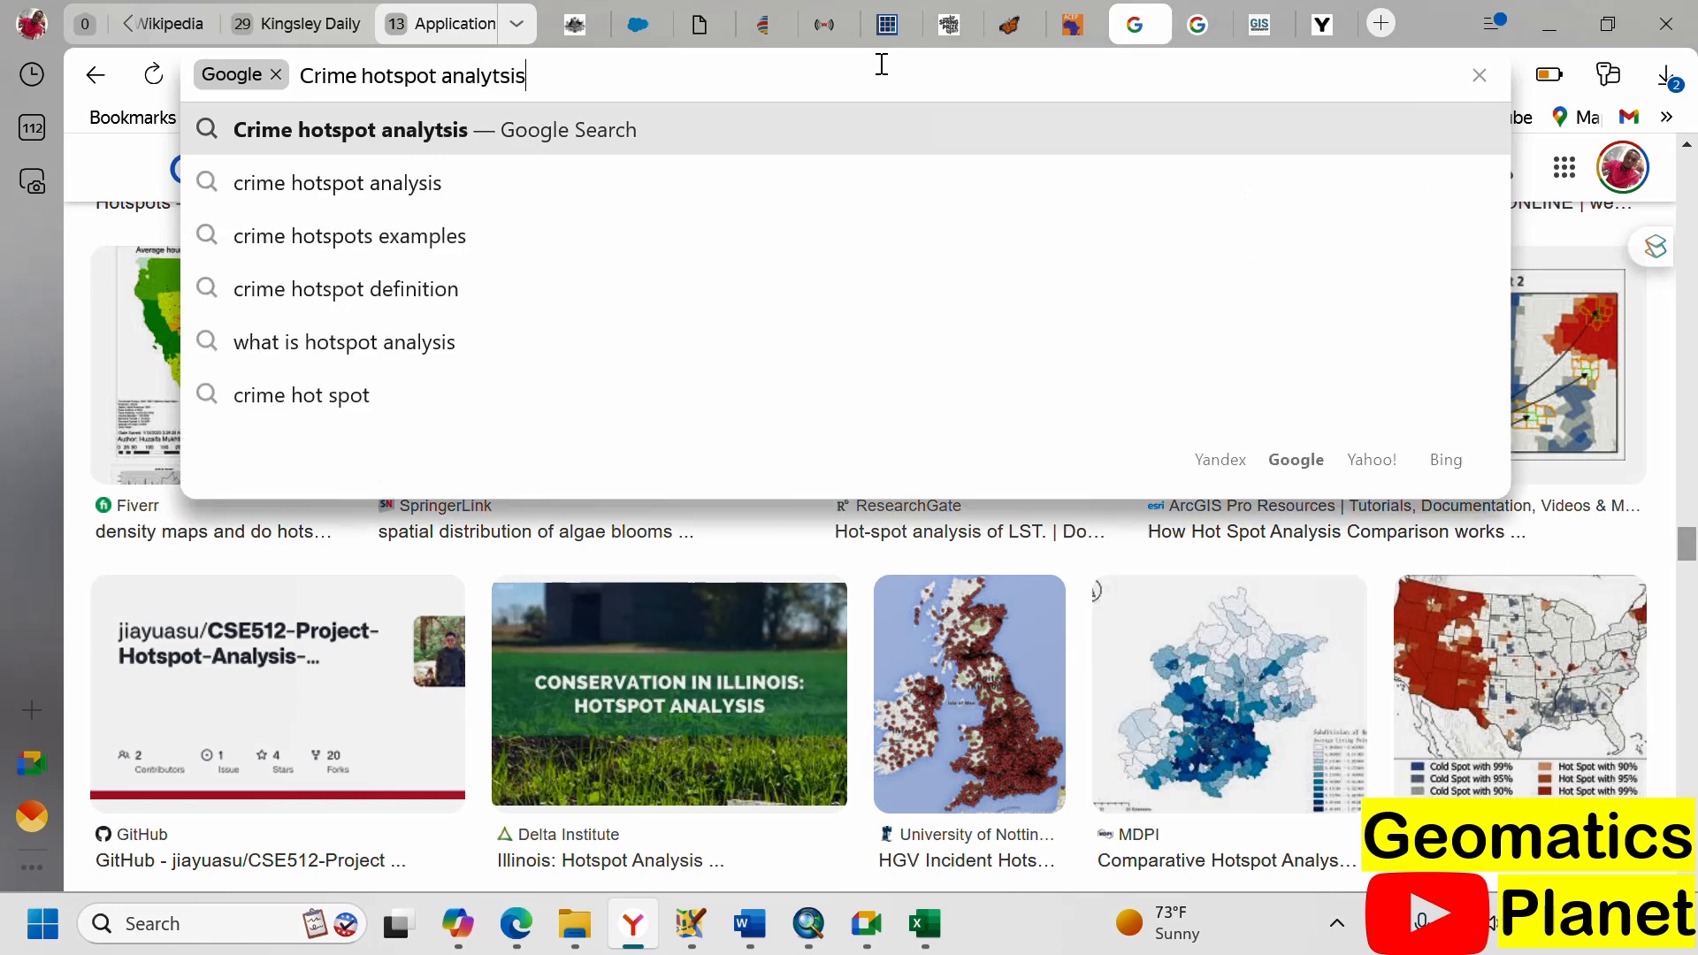
{"action": "key", "text": "Return"}
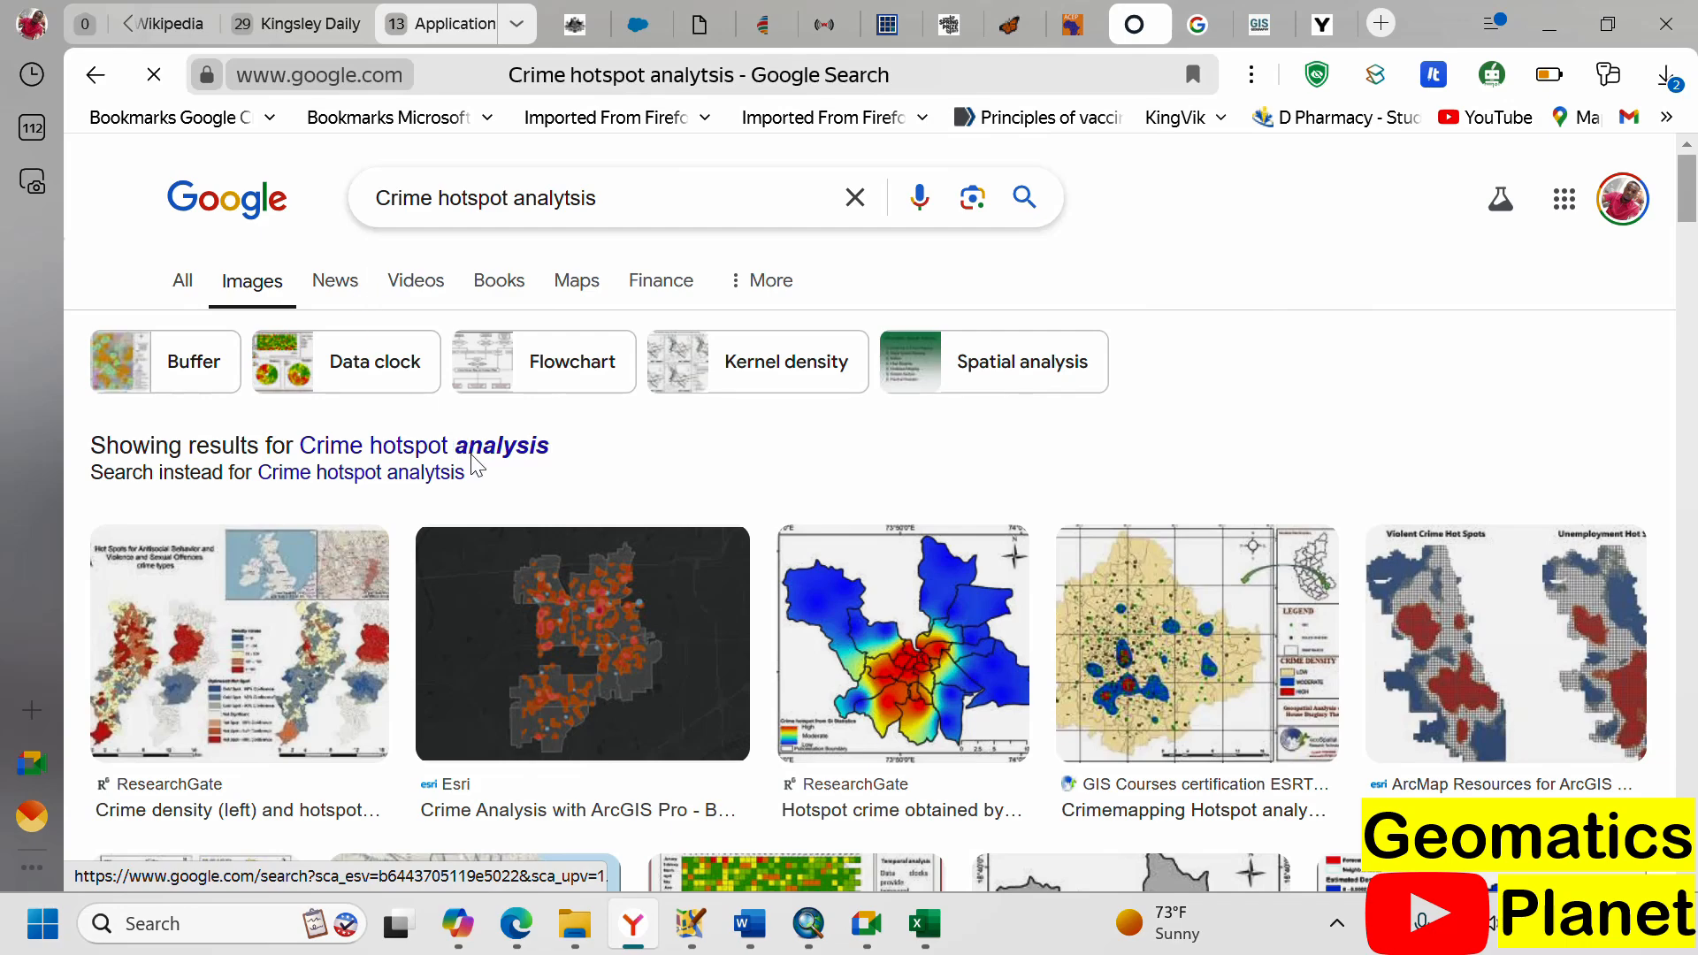
- Browse the crime hotspot map images, preview the GIS Crime Maps "Hot Spot Mapping" result and look through its related images
{"action": "scroll", "coordinate": [955, 566], "scroll_direction": "down", "scroll_amount": 6}
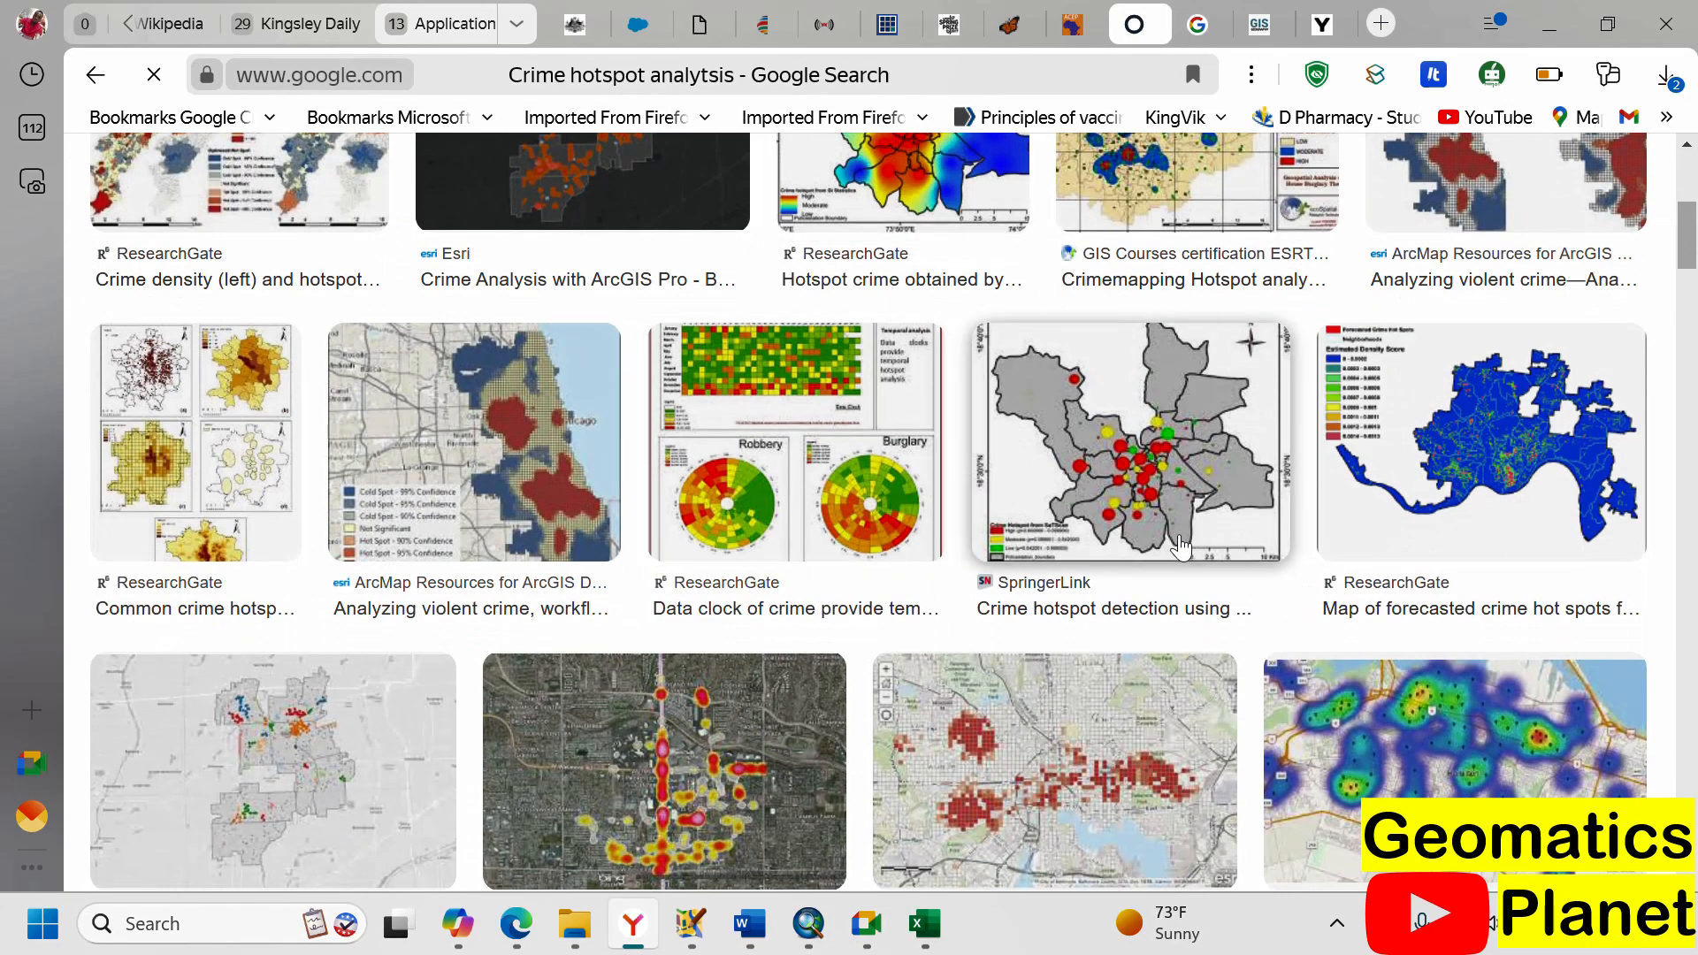
{"action": "scroll", "coordinate": [1468, 495], "scroll_direction": "down", "scroll_amount": 3}
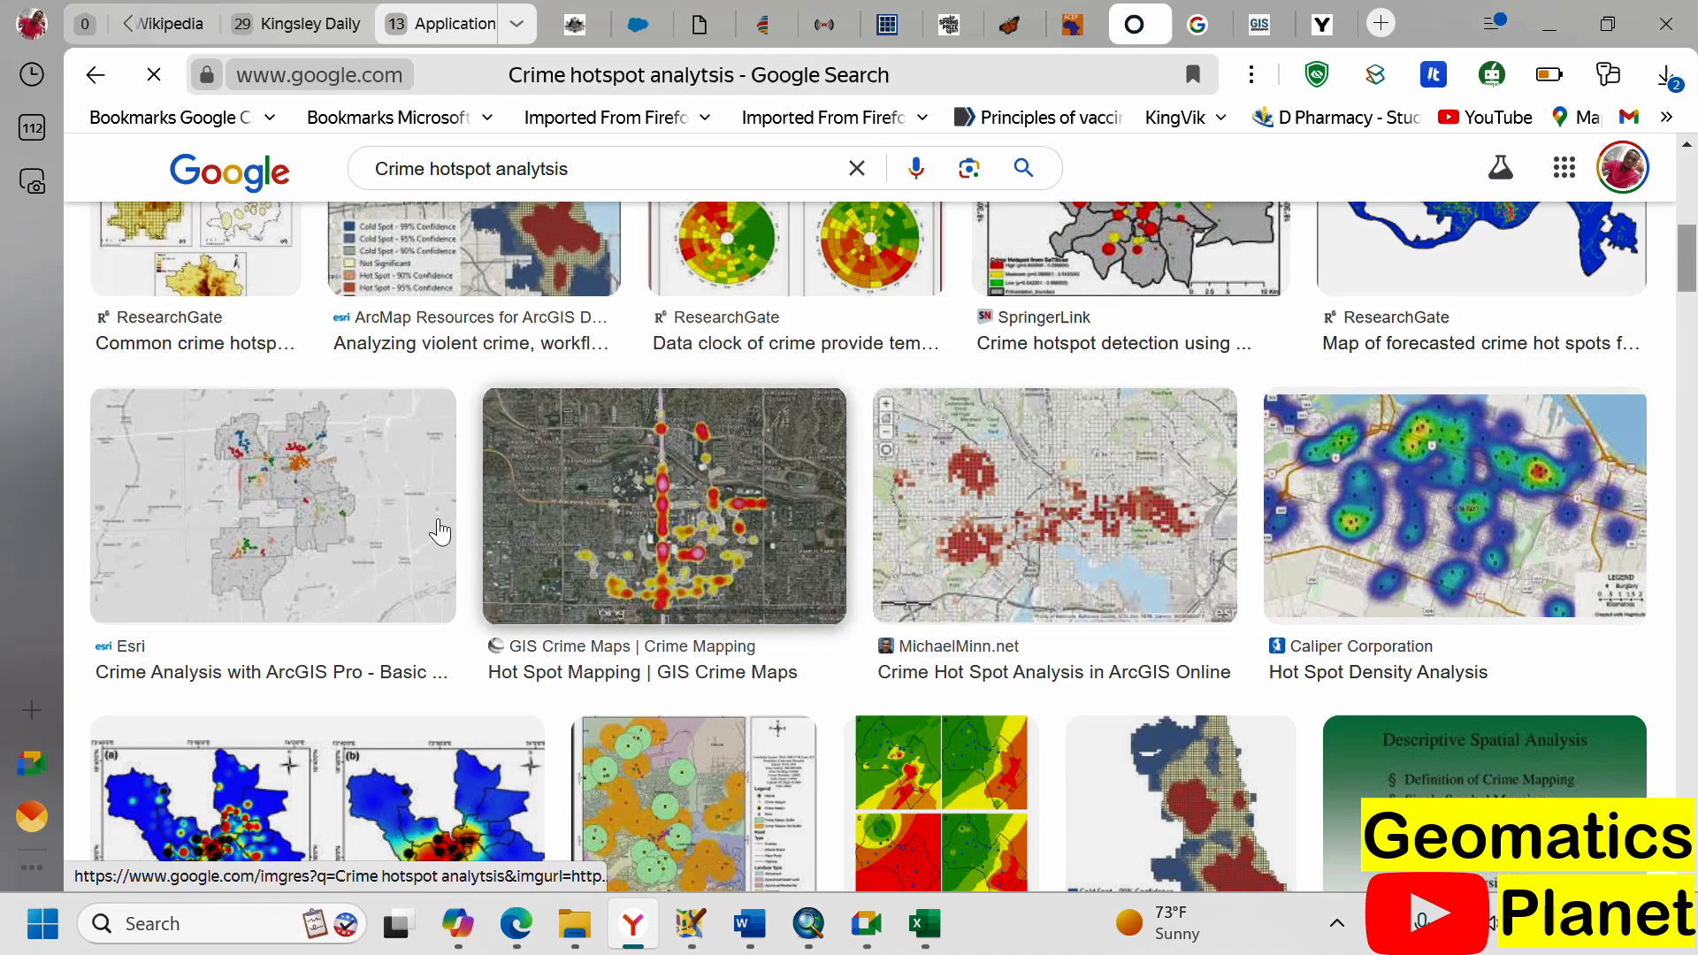
{"action": "scroll", "coordinate": [439, 532], "scroll_direction": "down", "scroll_amount": 4}
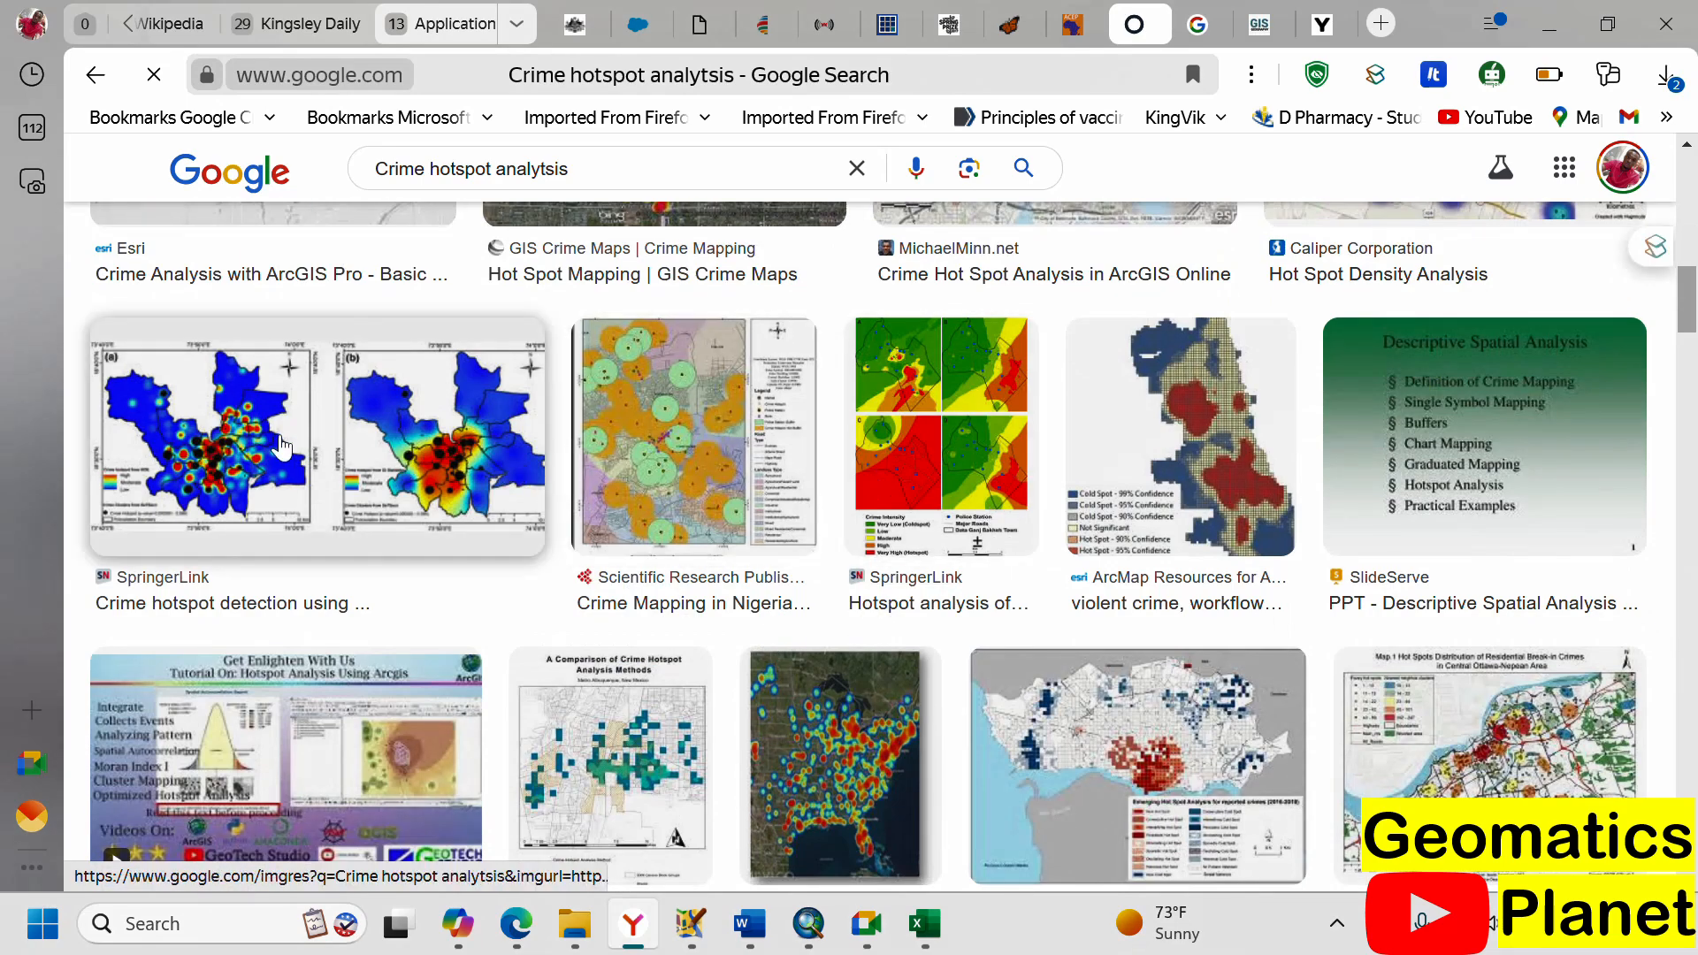
{"action": "scroll", "coordinate": [1138, 553], "scroll_direction": "up", "scroll_amount": 1}
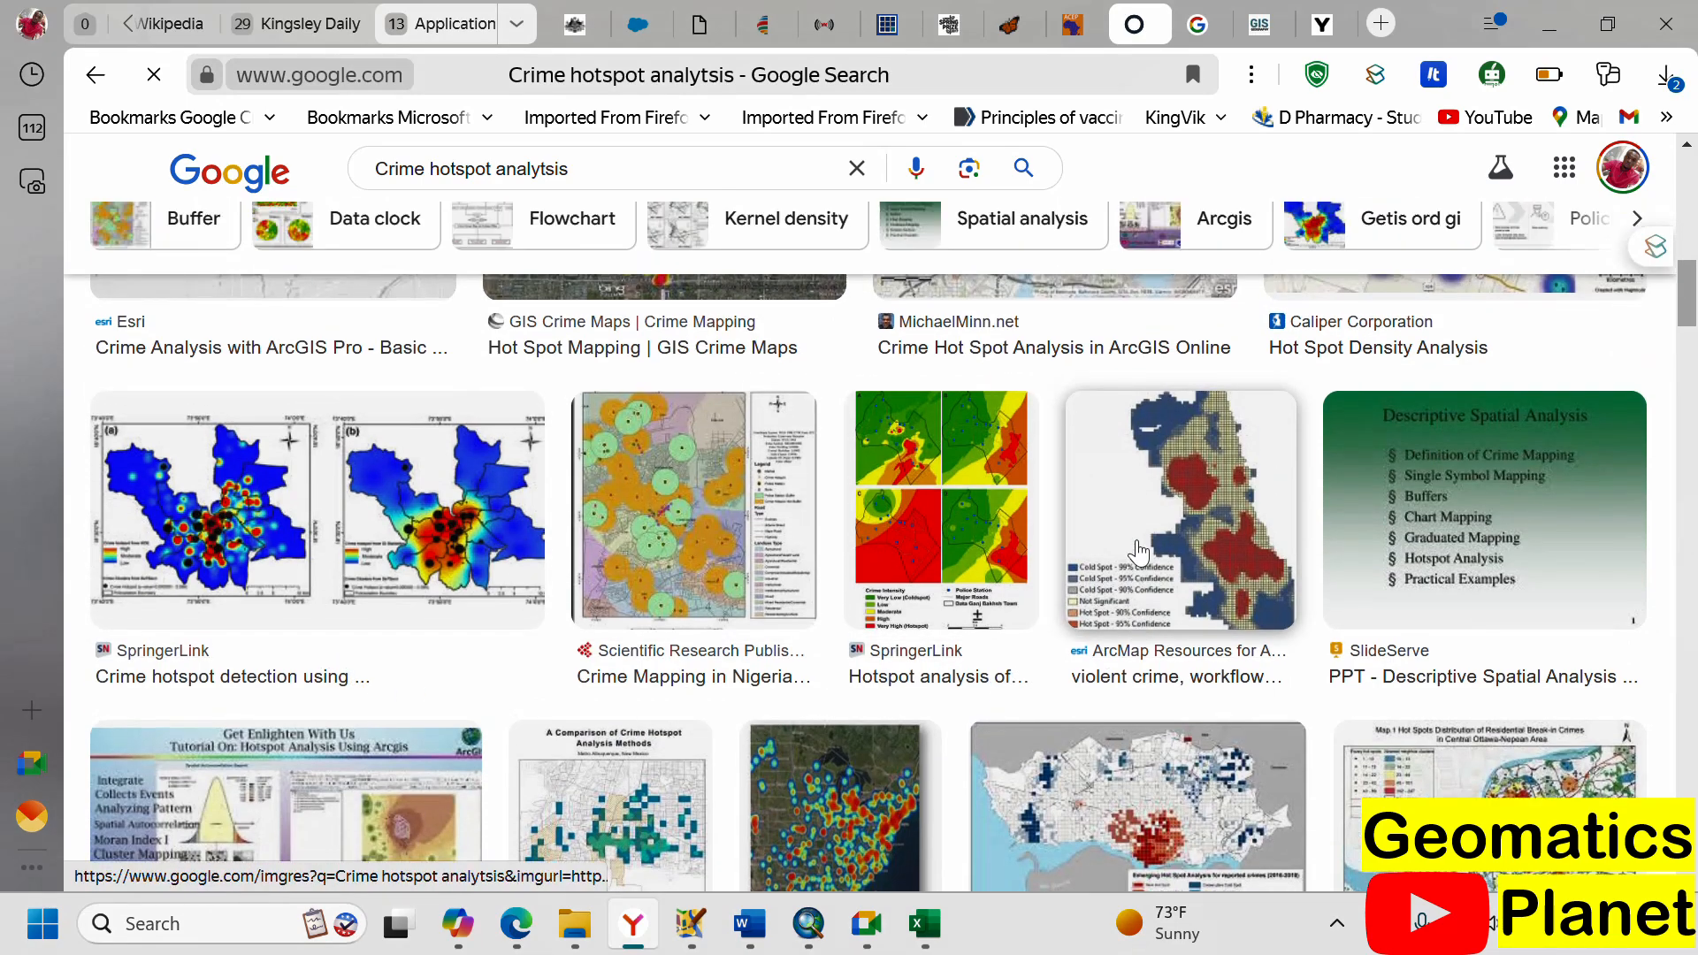
{"action": "scroll", "coordinate": [1138, 553], "scroll_direction": "up", "scroll_amount": 5}
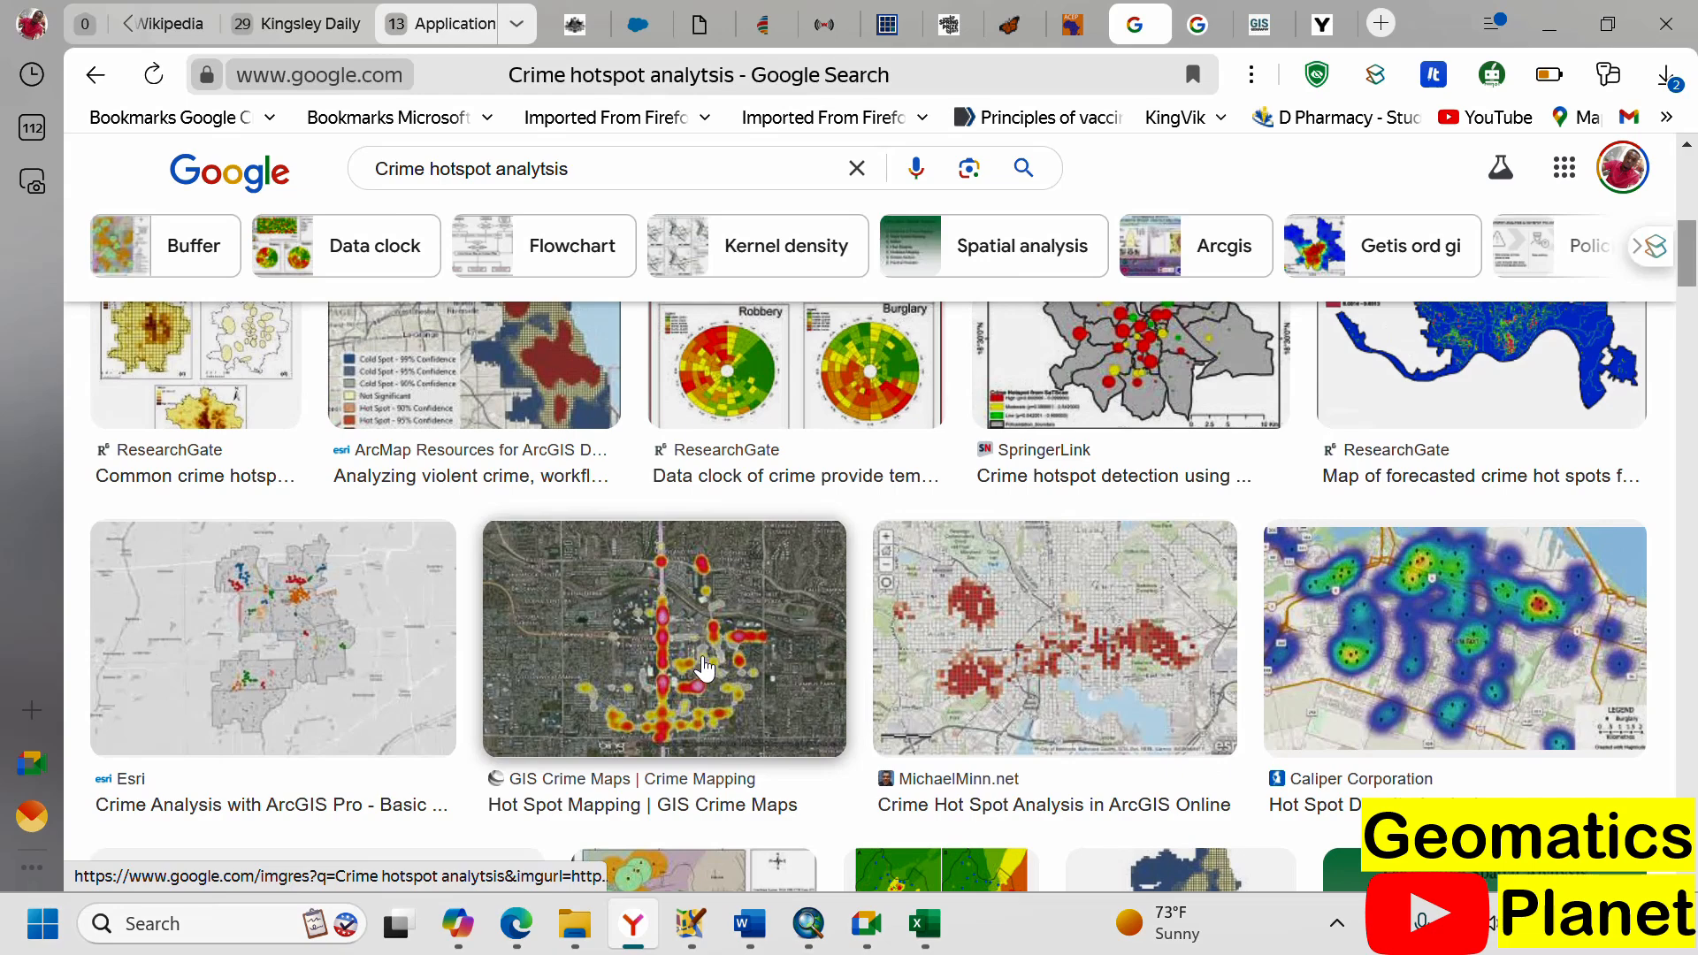
{"action": "left_click", "coordinate": [705, 669]}
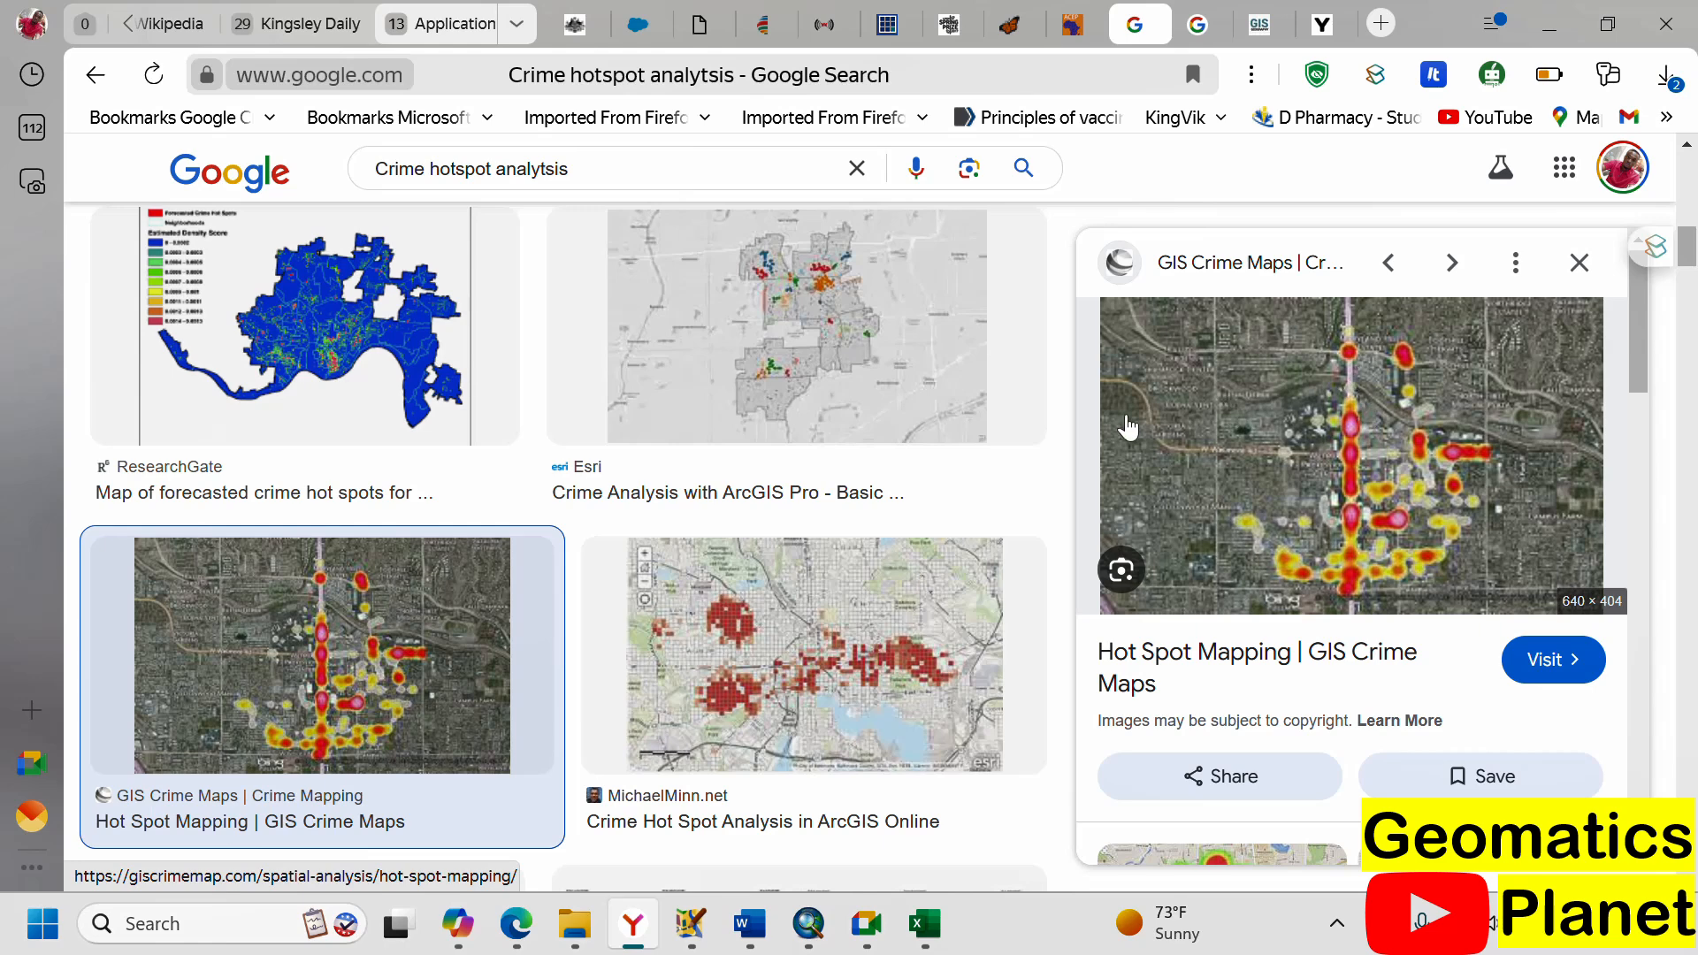
{"action": "scroll", "coordinate": [495, 422], "scroll_direction": "down", "scroll_amount": 6}
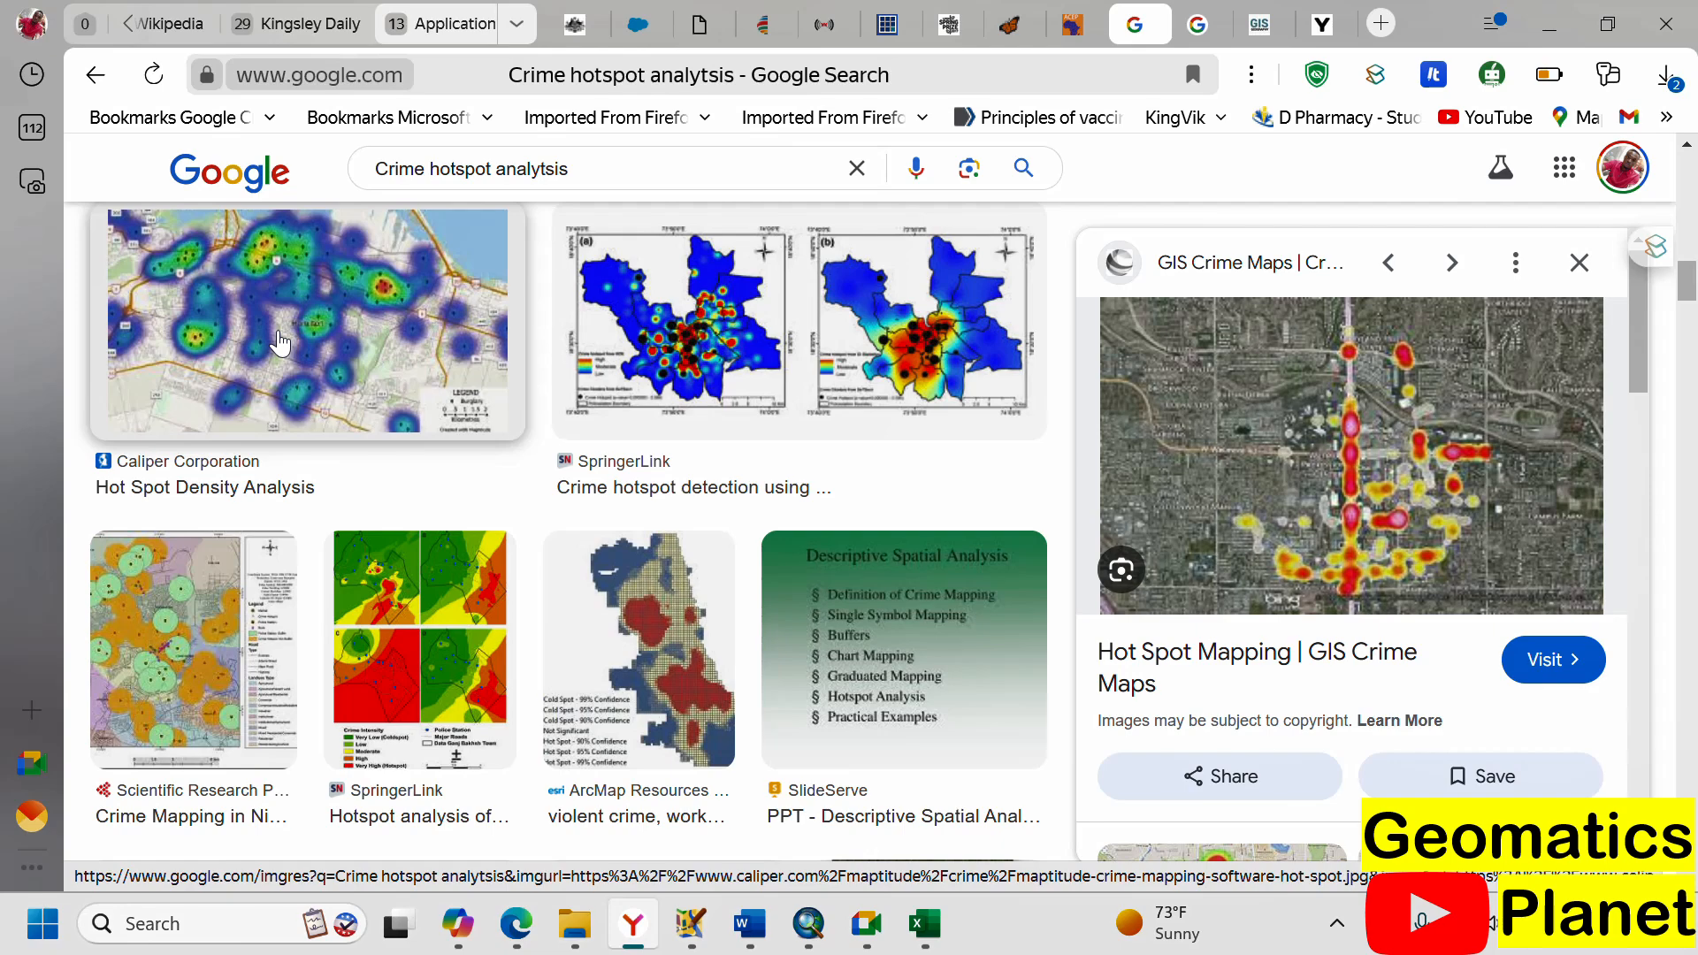
{"action": "scroll", "coordinate": [1234, 652], "scroll_direction": "down", "scroll_amount": 10}
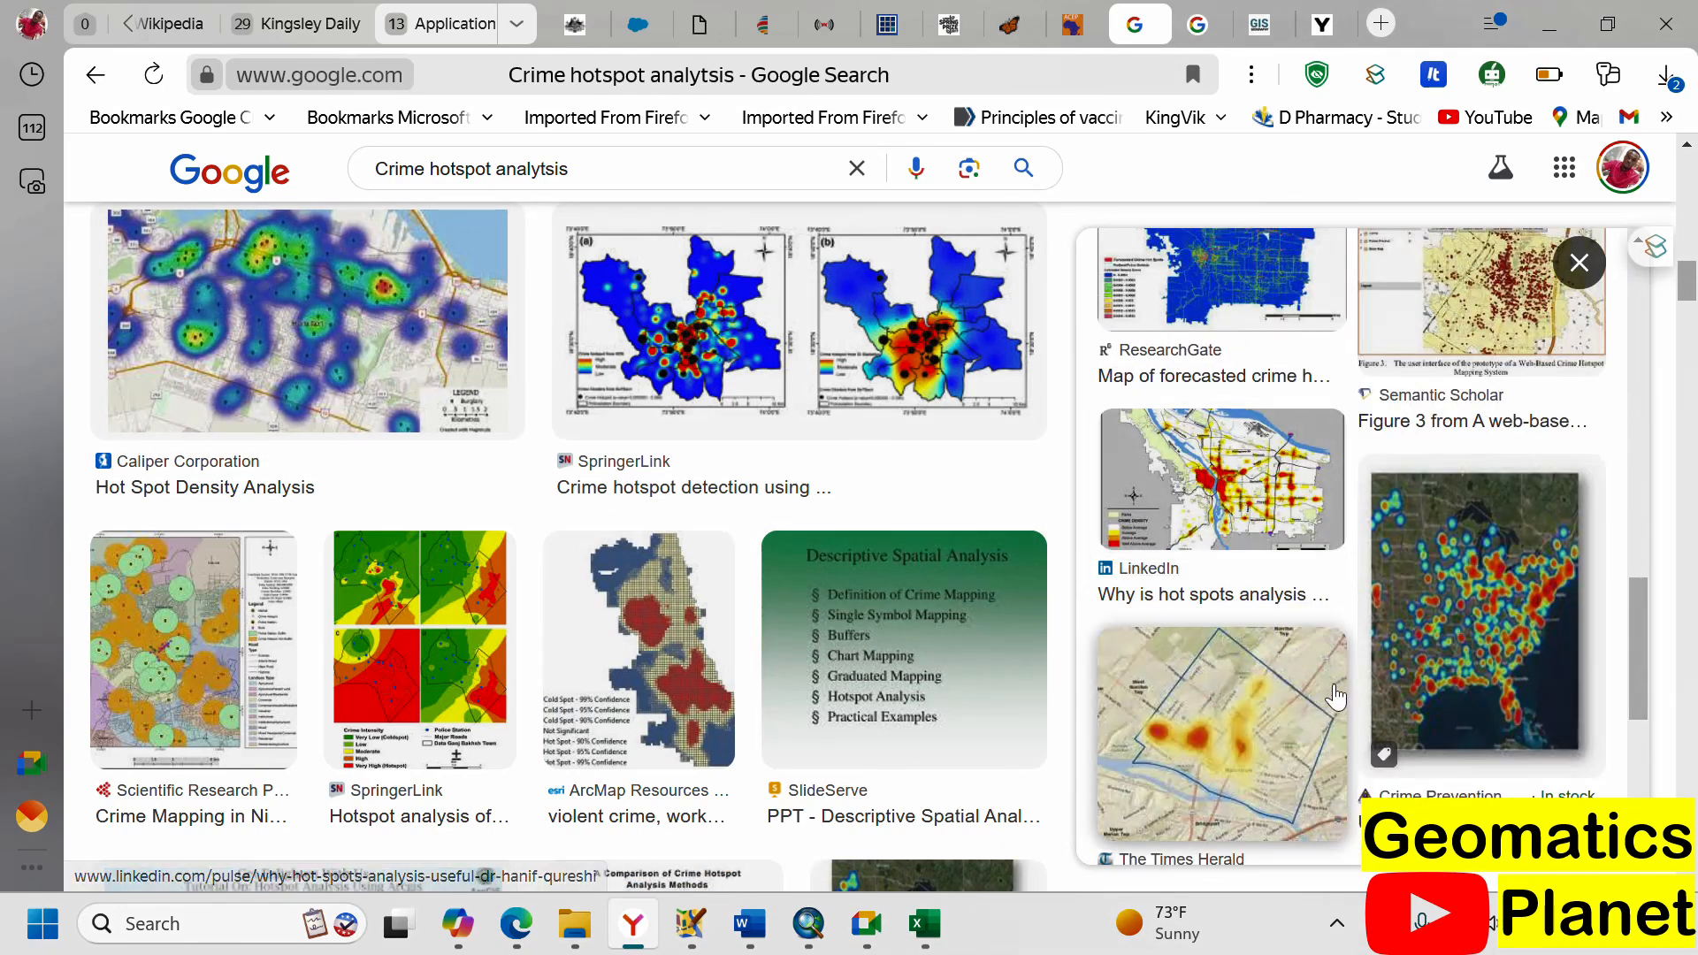
- Switch to ArcMap and turn on the visibility of the LineDen_shp1 layer
{"action": "left_click", "coordinate": [910, 929]}
{"action": "left_click", "coordinate": [809, 923]}
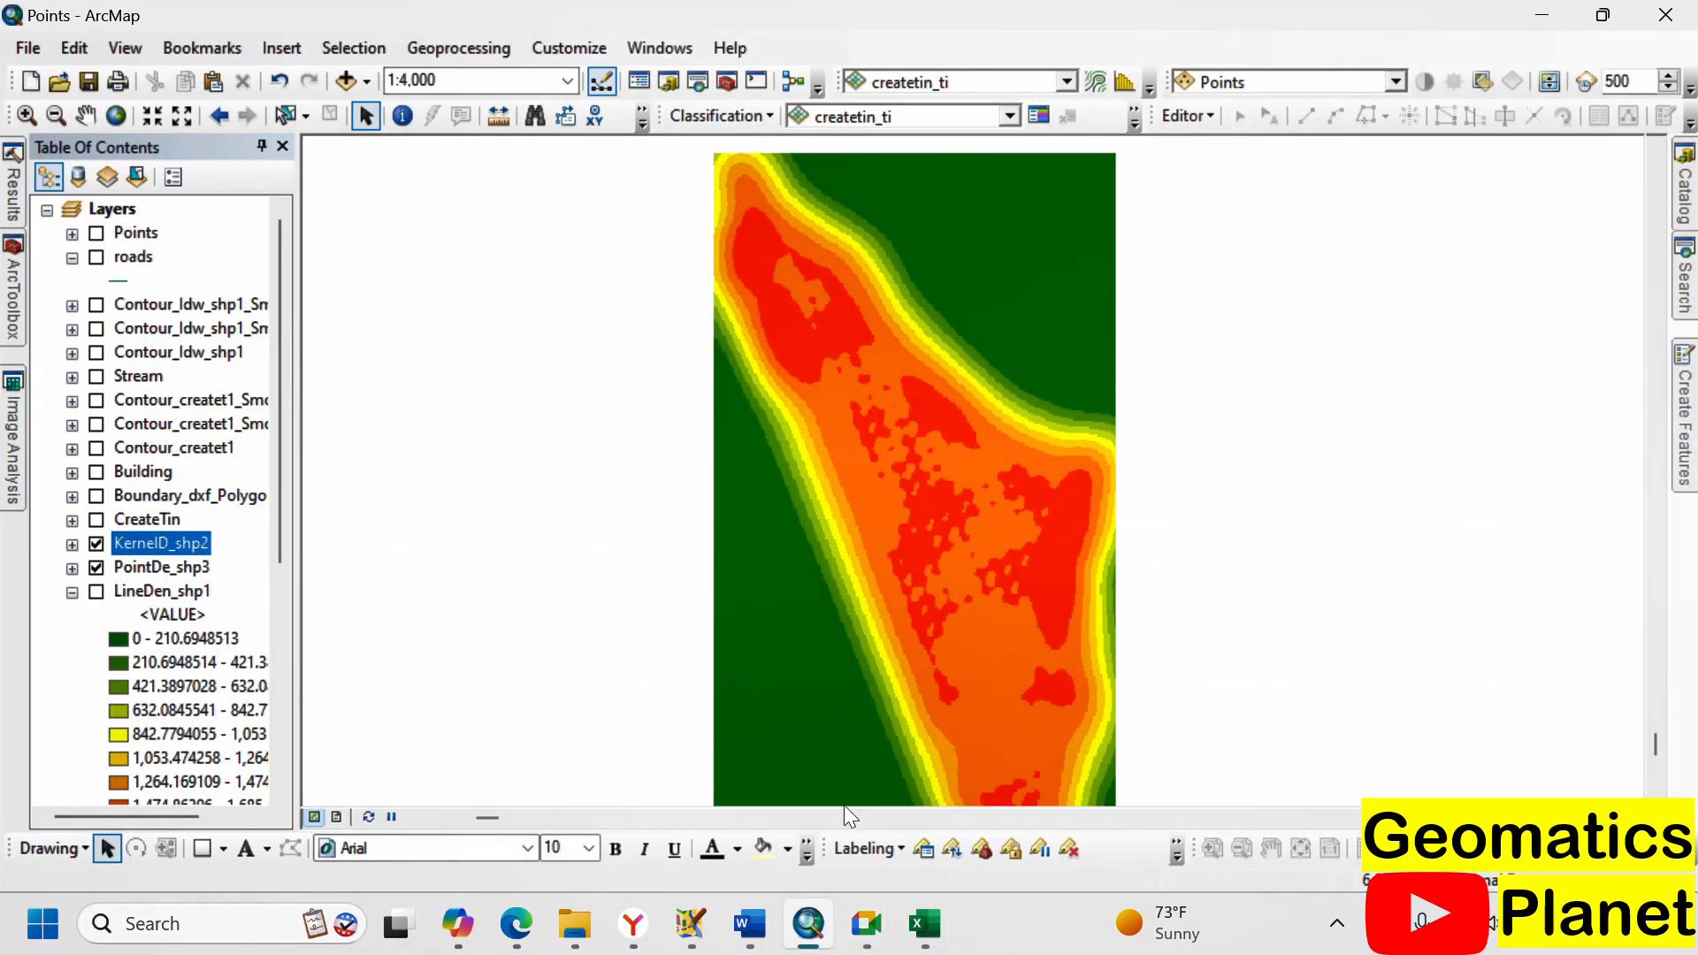
{"action": "left_click", "coordinate": [97, 593]}
- Open the attribute table of the Points layer and review the Z elevation values down the records
{"action": "left_click", "coordinate": [121, 237]}
{"action": "right_click", "coordinate": [121, 237]}
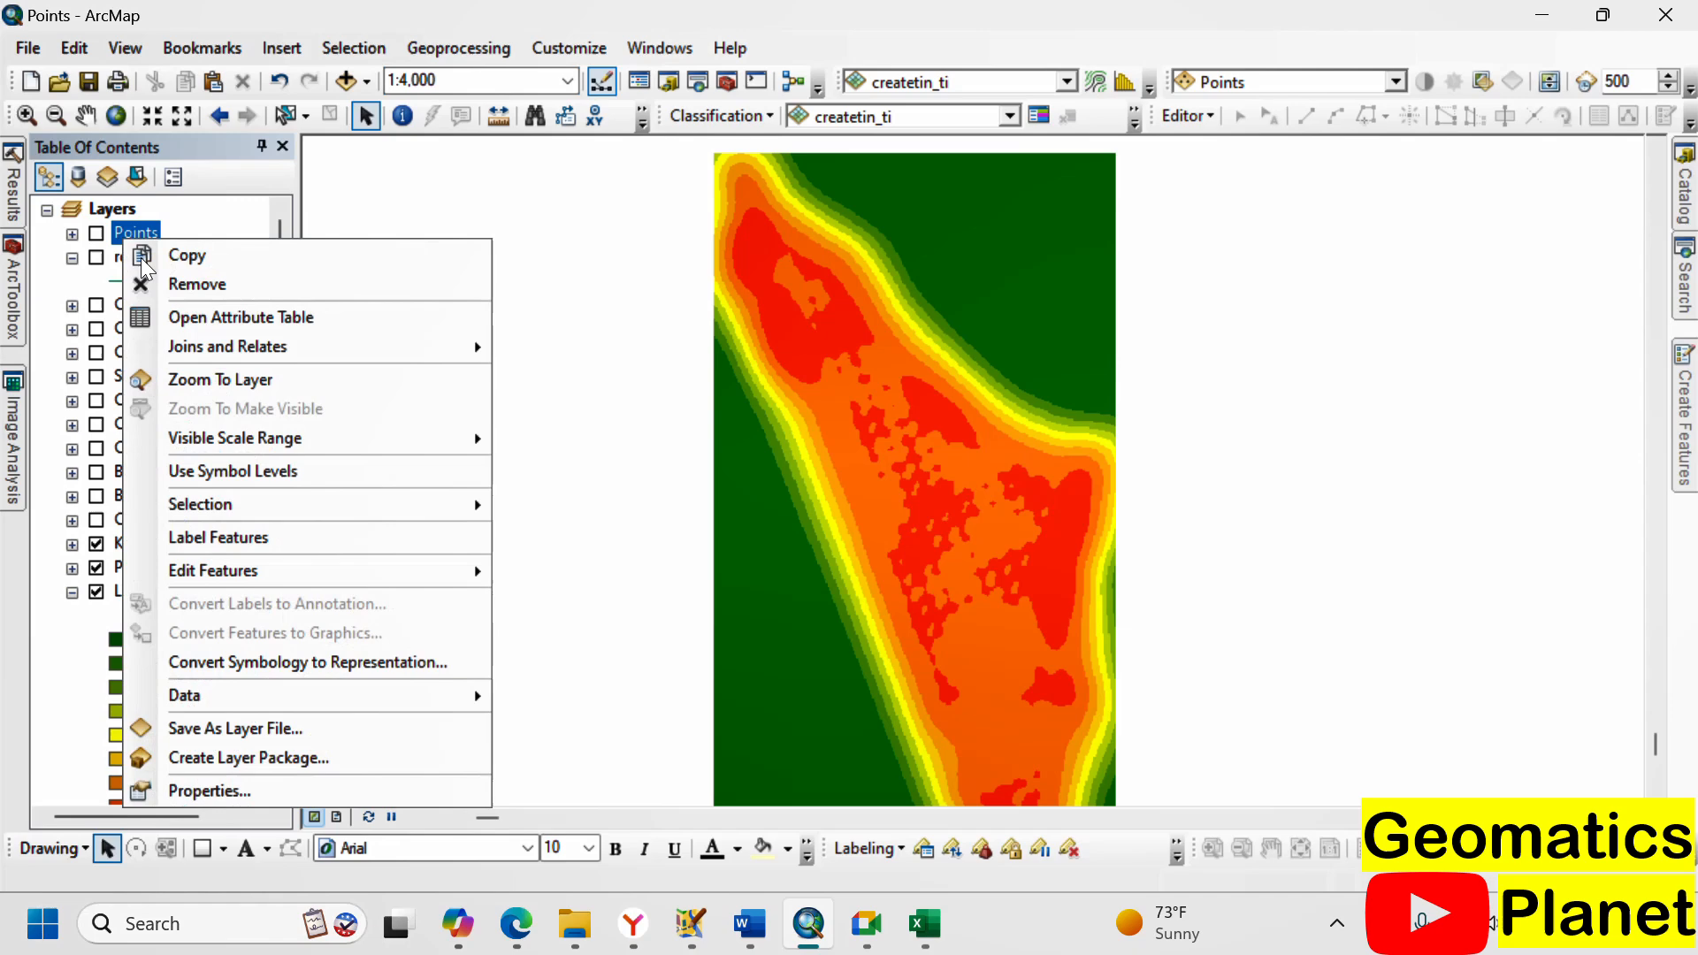
{"action": "left_click", "coordinate": [175, 310]}
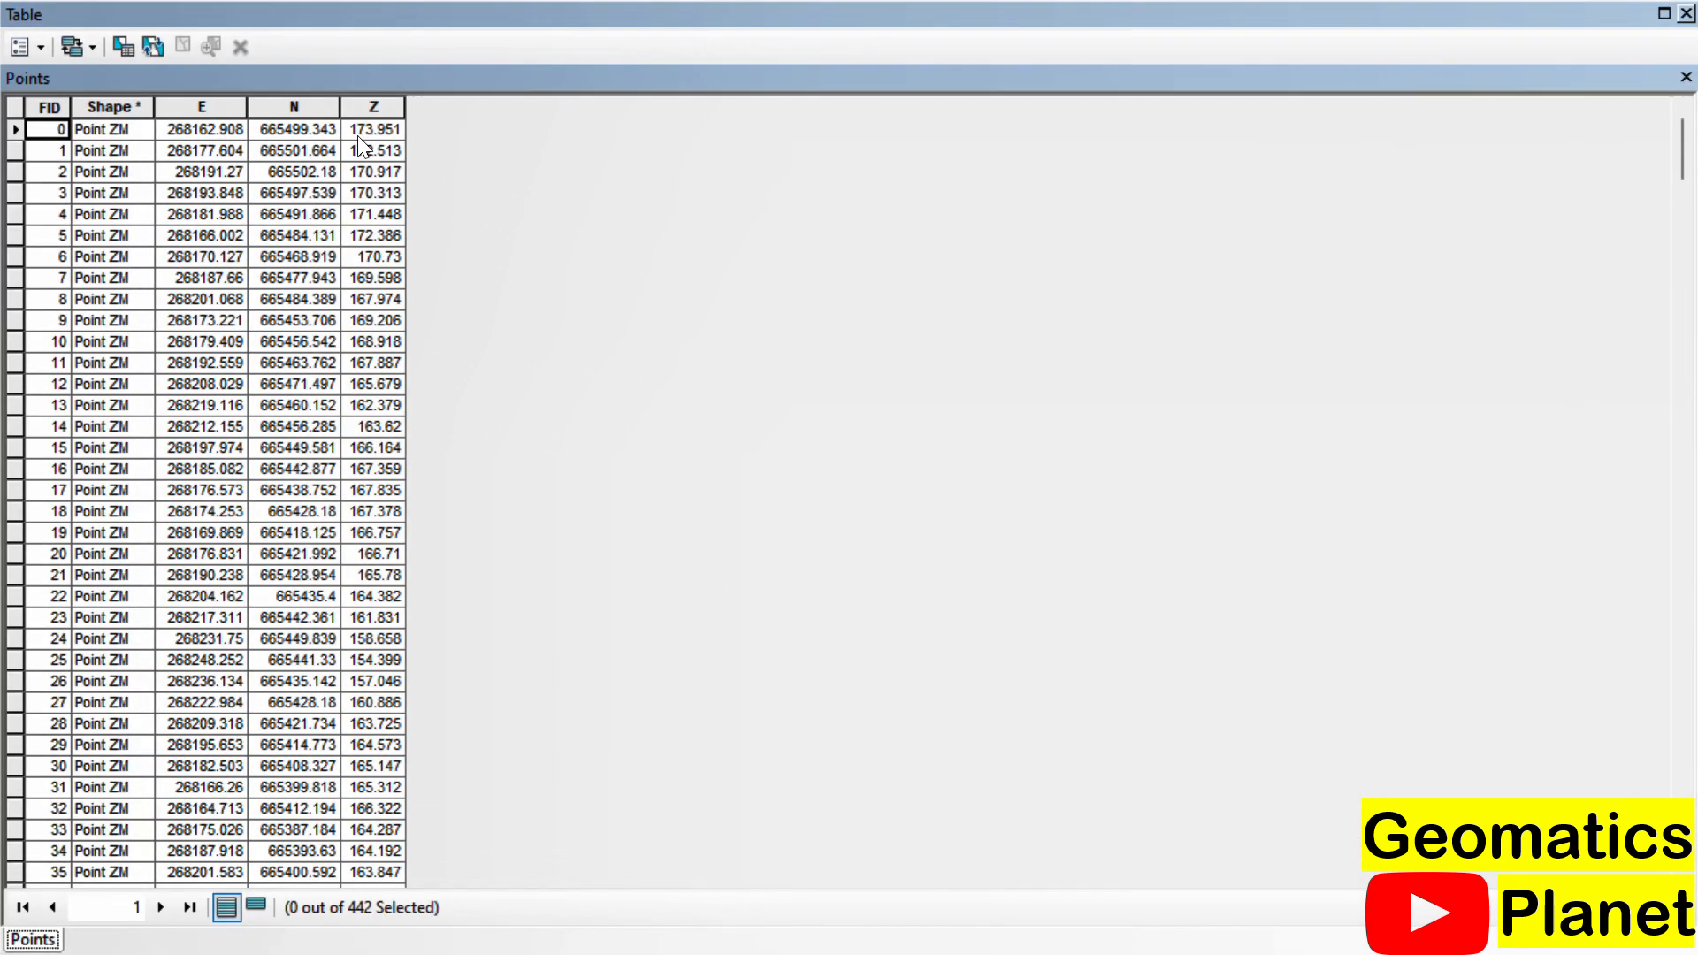
{"action": "left_click", "coordinate": [368, 131]}
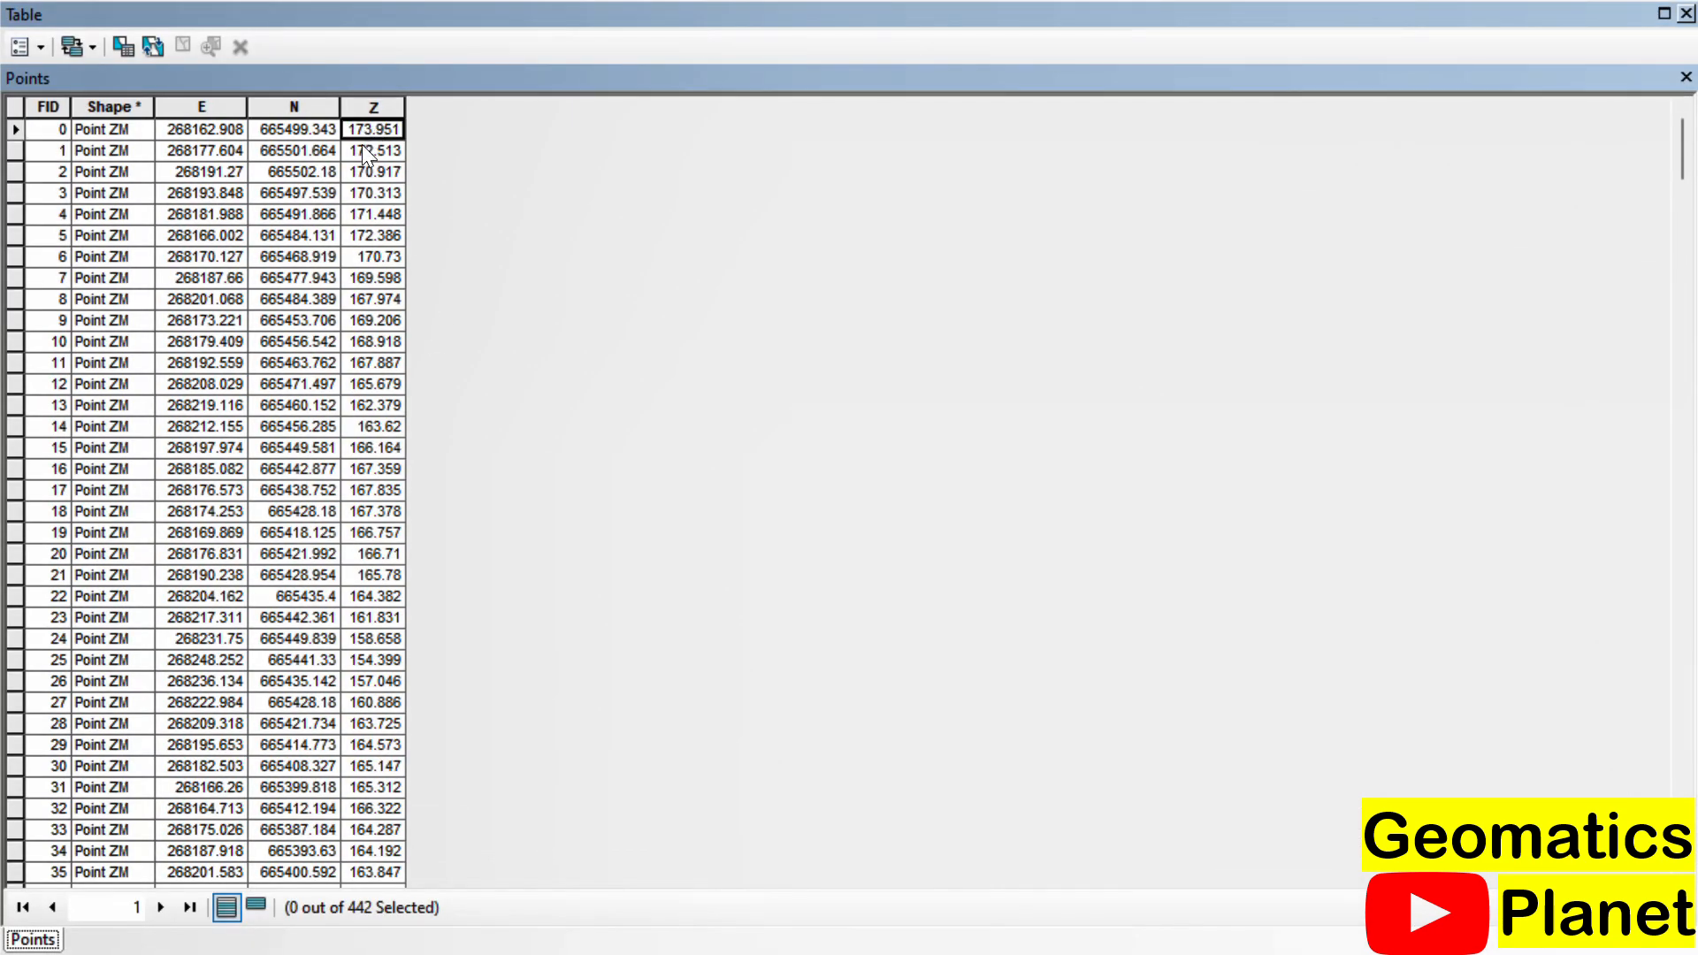
{"action": "scroll", "coordinate": [387, 707], "scroll_direction": "down", "scroll_amount": 20}
{"action": "scroll", "coordinate": [386, 708], "scroll_direction": "down", "scroll_amount": 20}
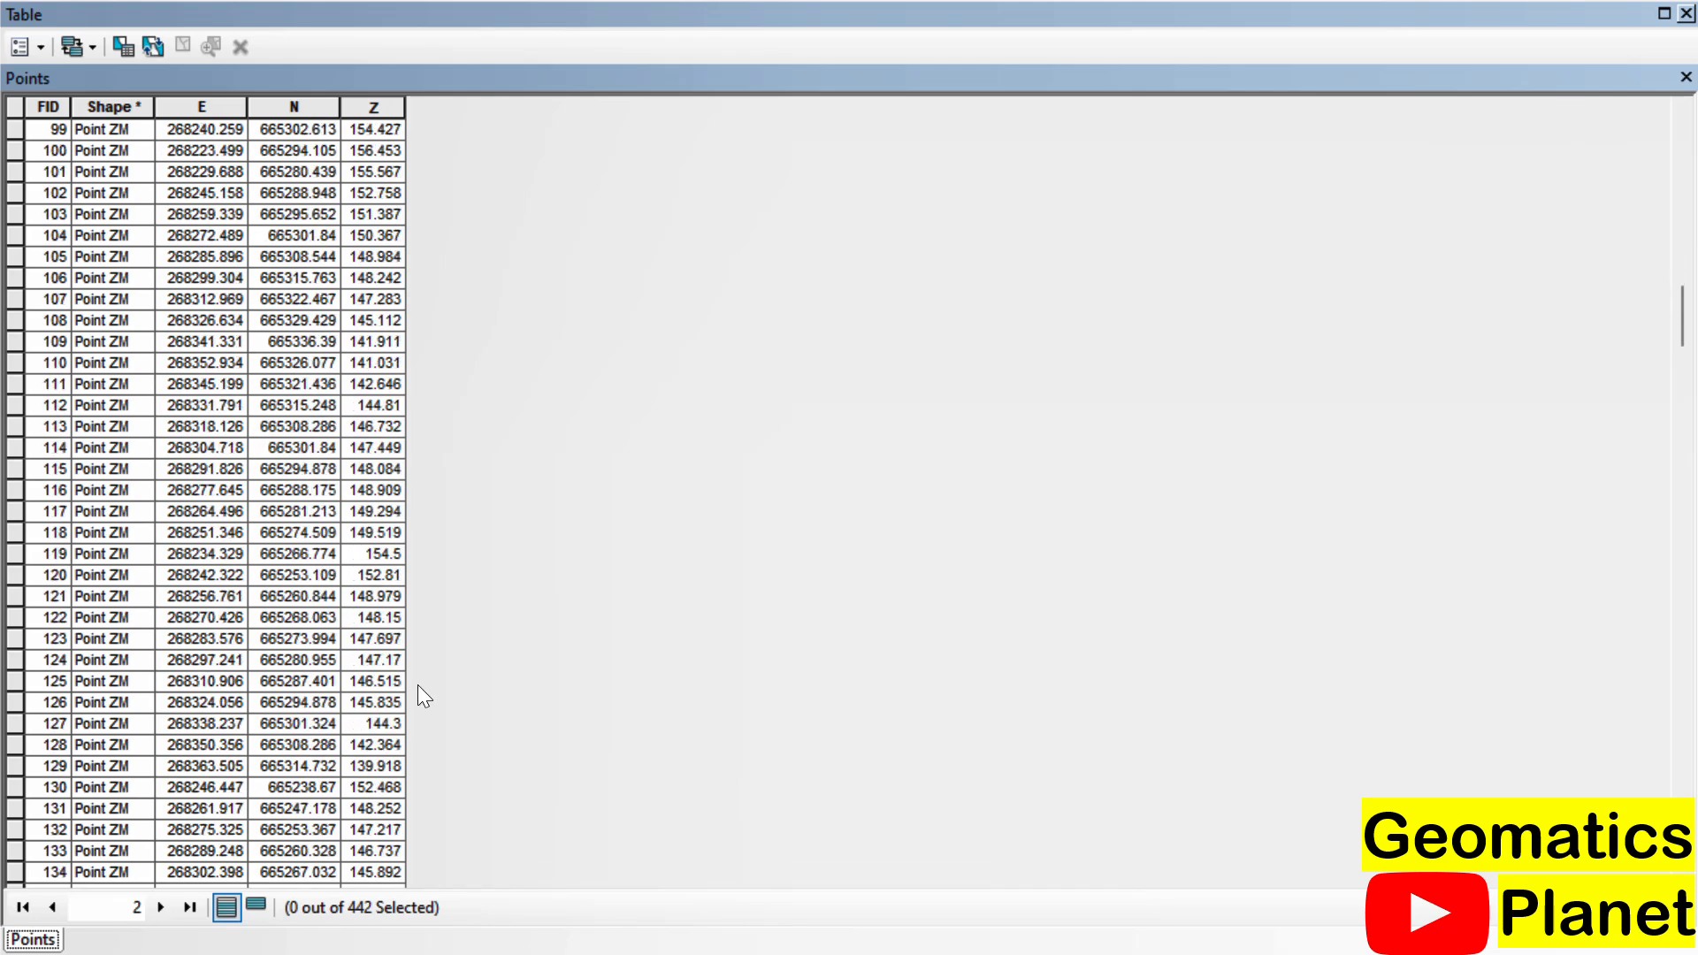
{"action": "scroll", "coordinate": [376, 724], "scroll_direction": "up", "scroll_amount": 20}
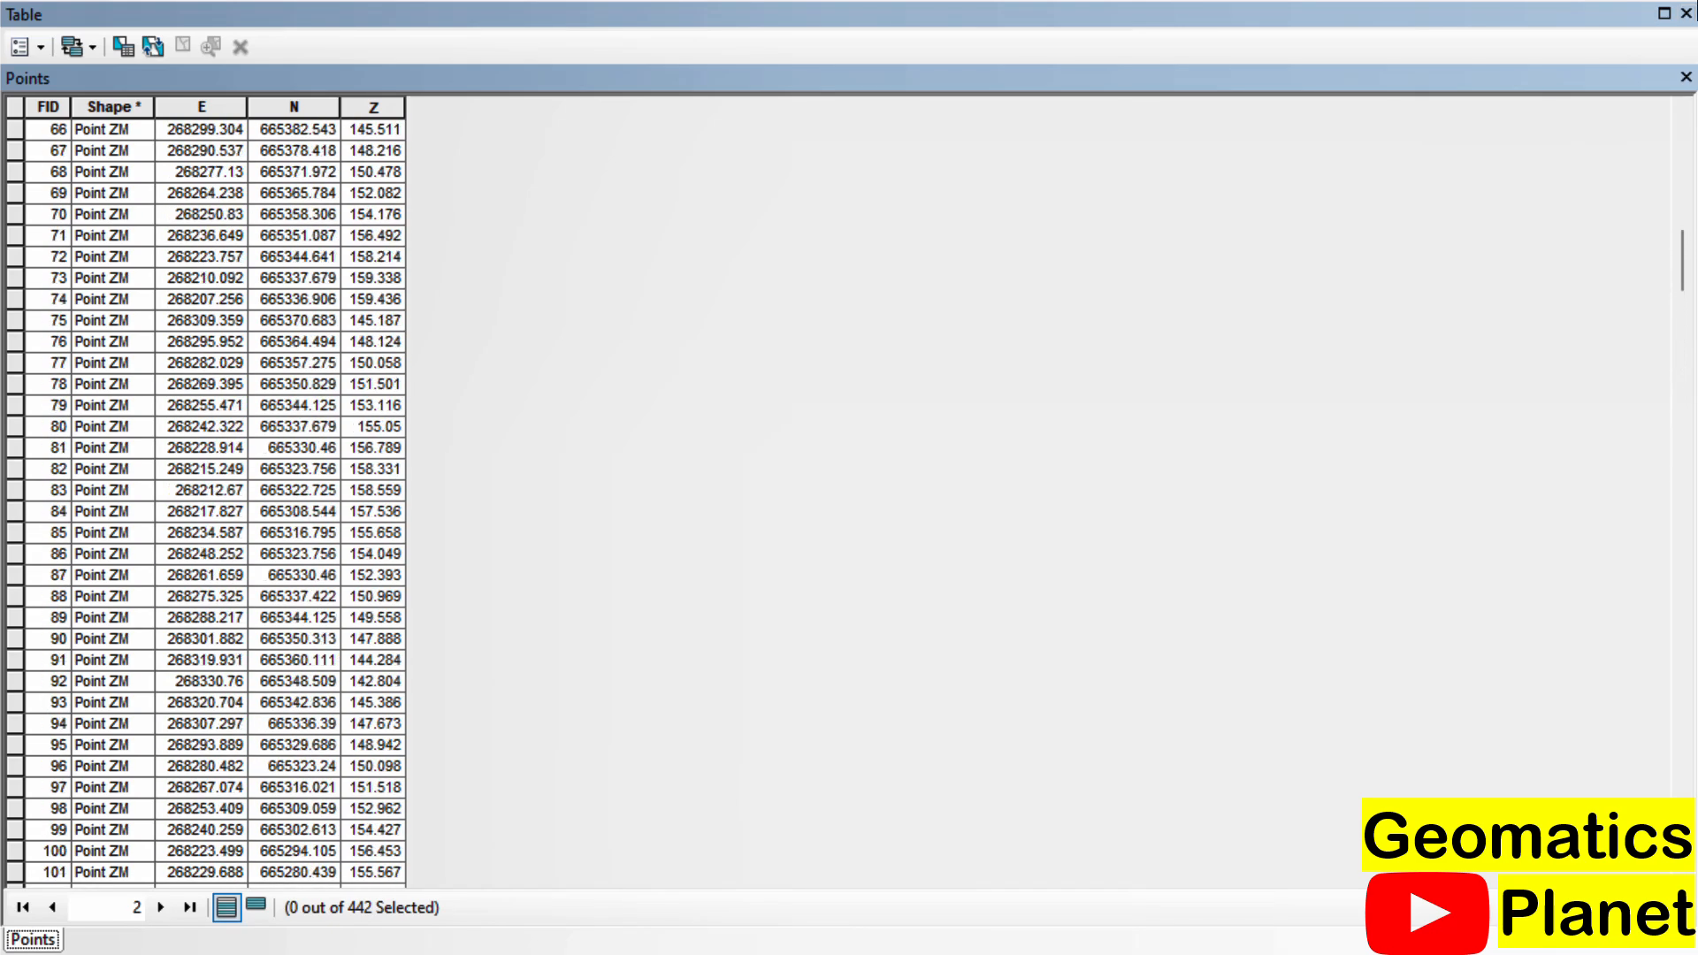
- Close the Points attribute table and save the map document
{"action": "left_click", "coordinate": [1685, 13]}
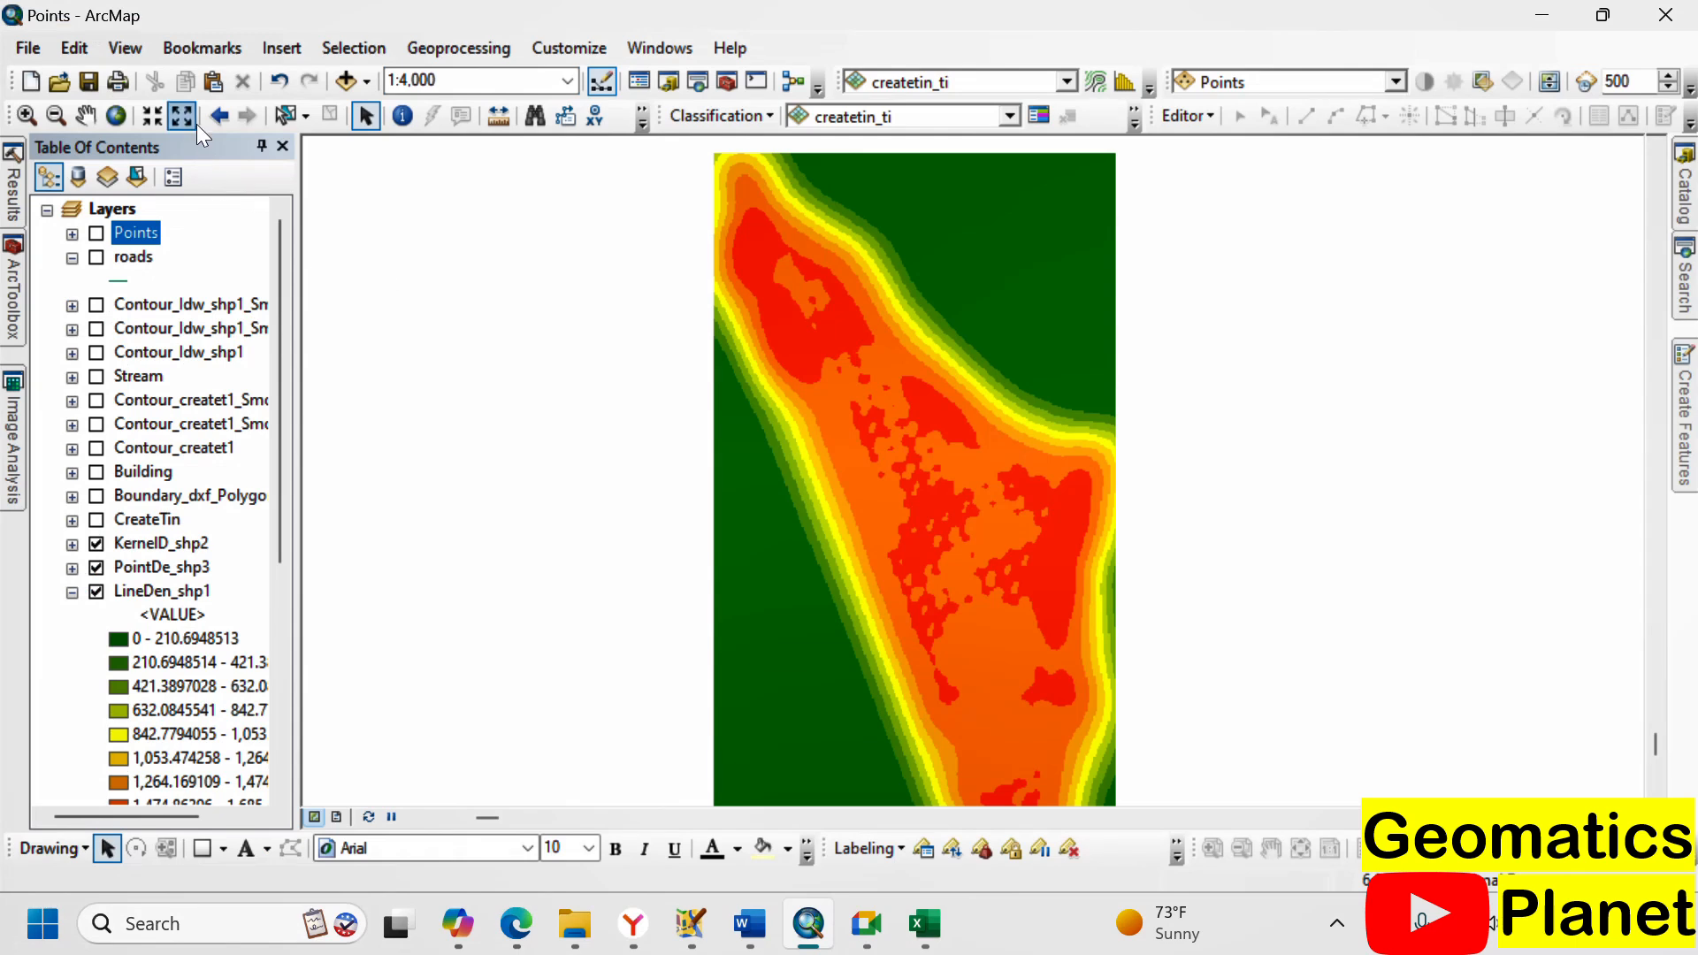
{"action": "left_click", "coordinate": [88, 82]}
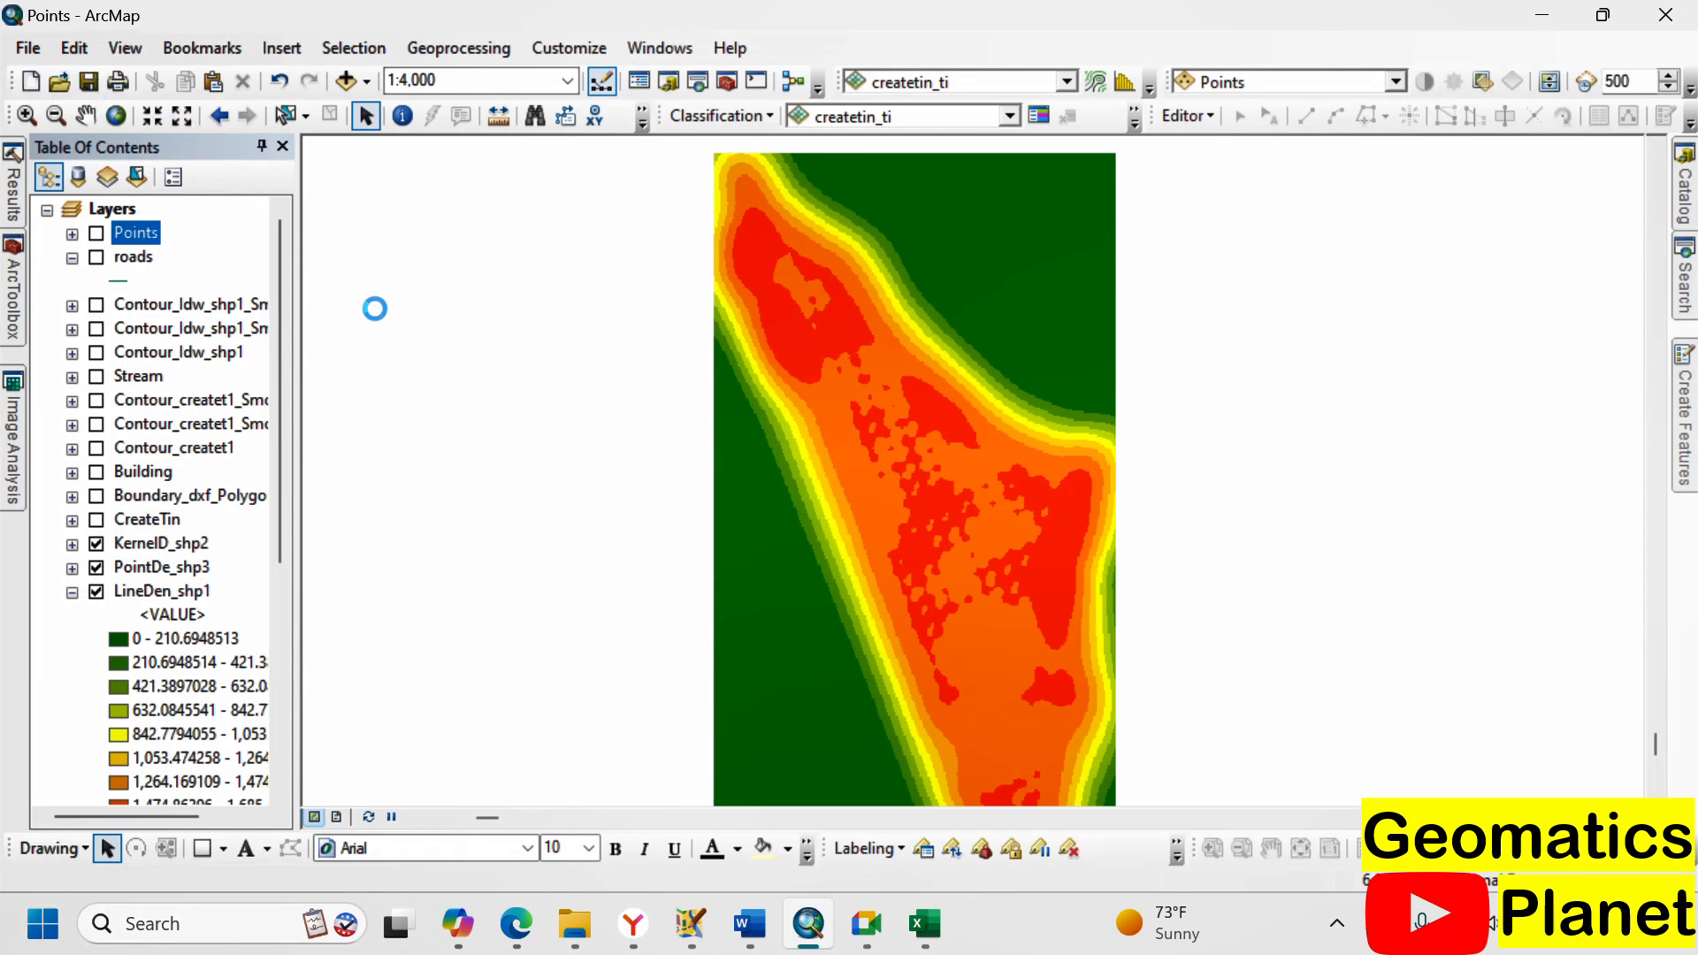